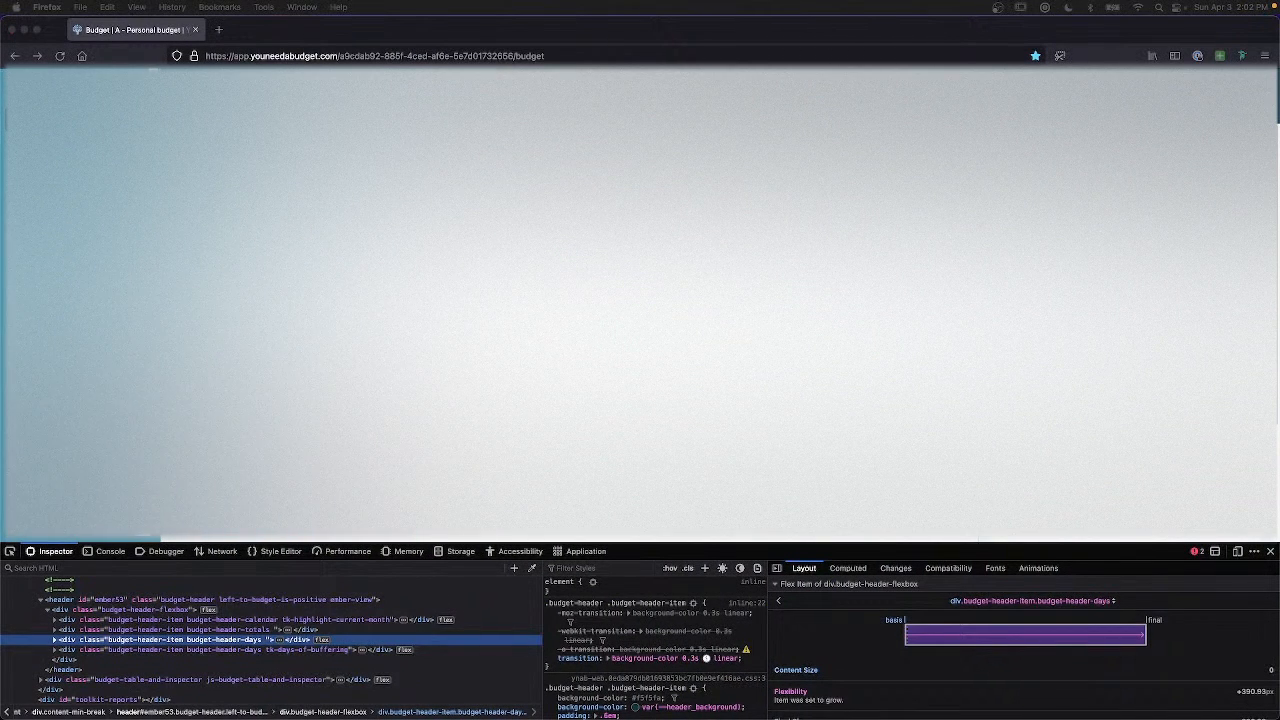
# Step: View the month picker for April 2022 in the budget header and close it again
pyautogui.click(11, 553)
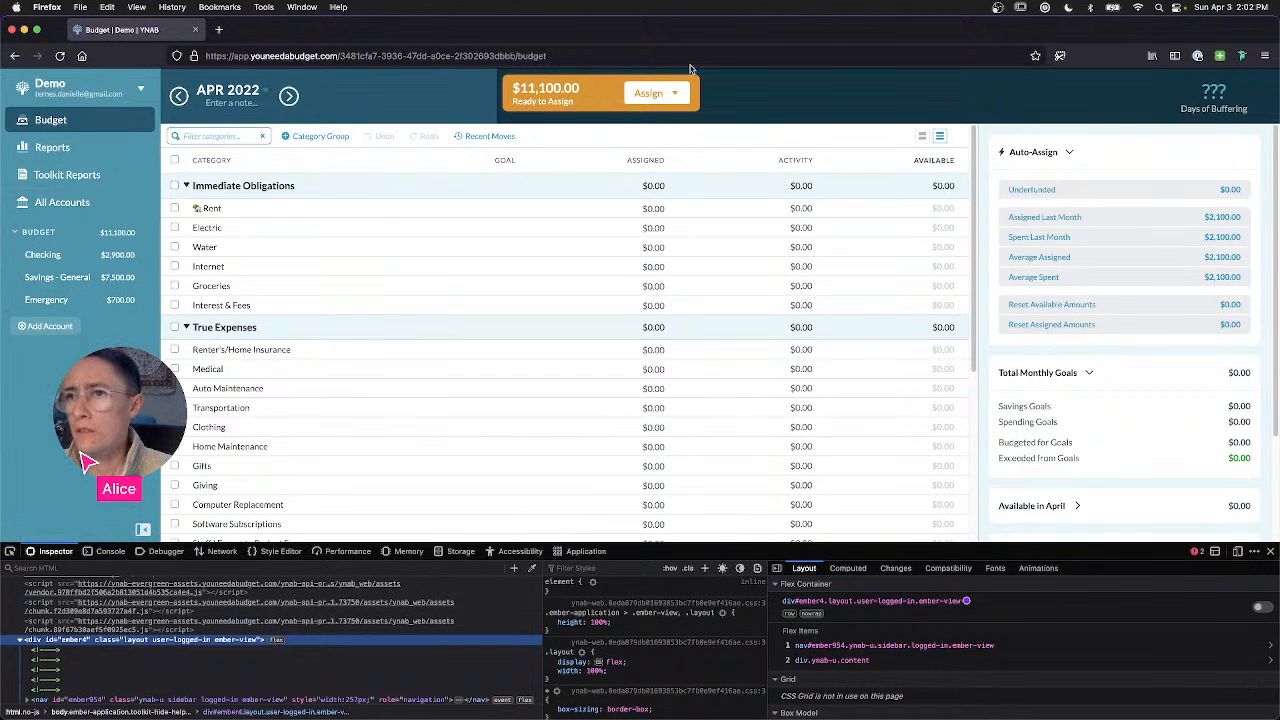
pyautogui.click(263, 91)
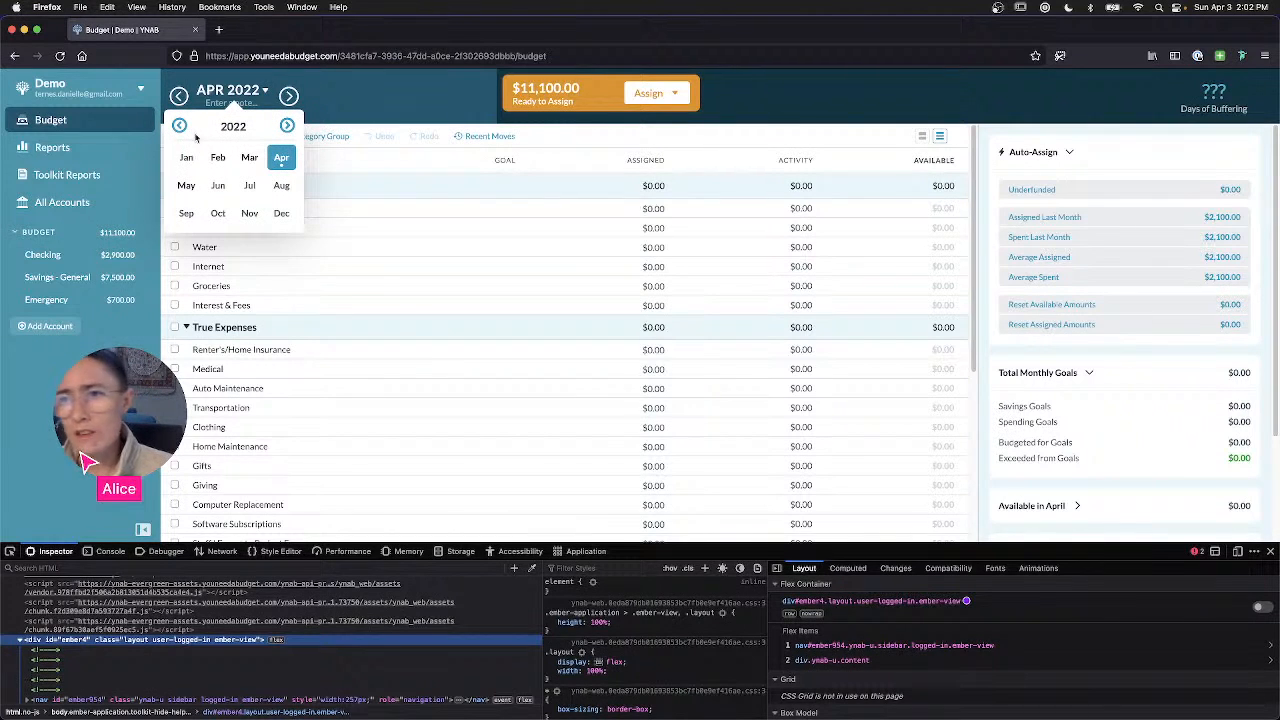
pyautogui.click(695, 95)
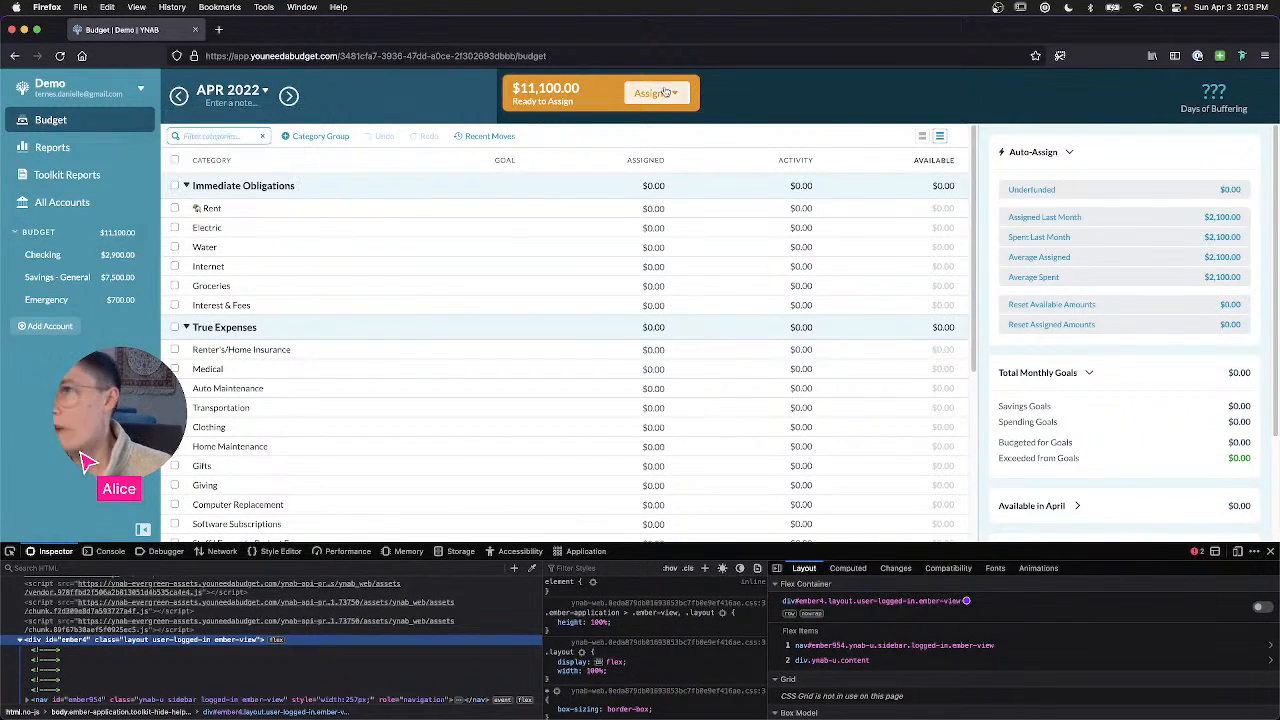
# Step: Examine the Auto and Manually views of the Assign pop-up in the budget header, then close it
pyautogui.click(670, 93)
pyautogui.click(594, 102)
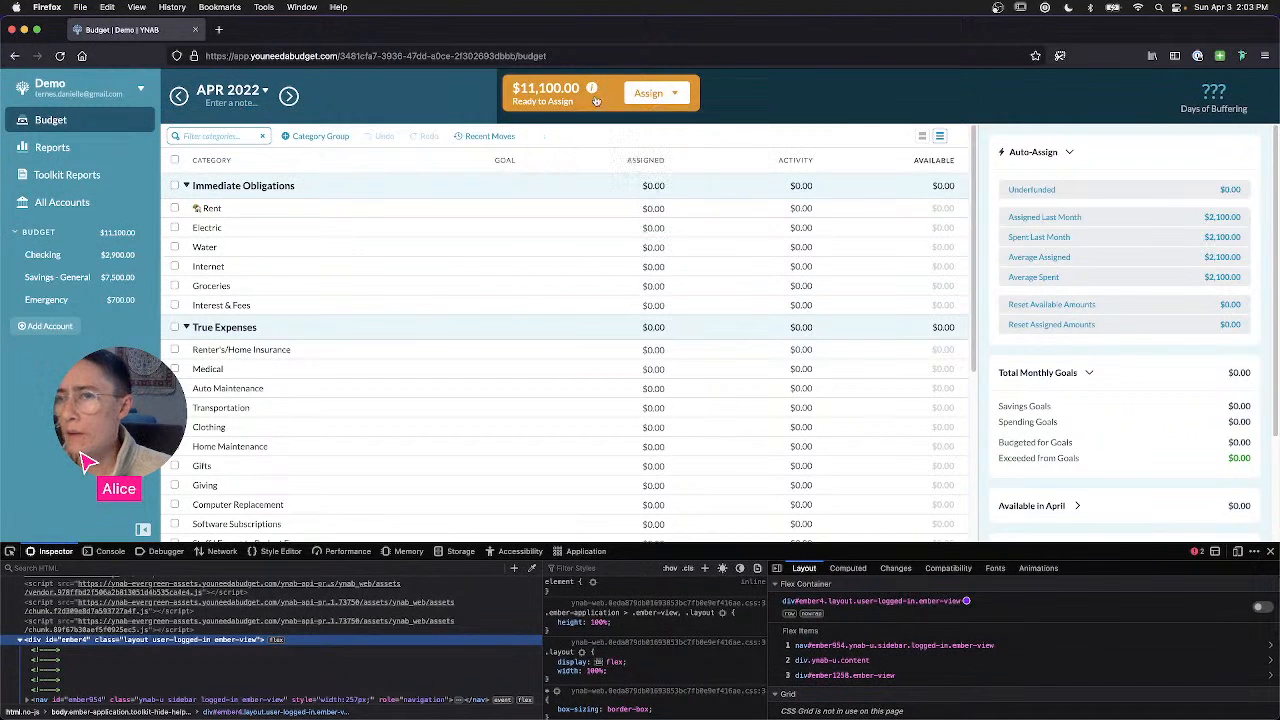
pyautogui.click(669, 96)
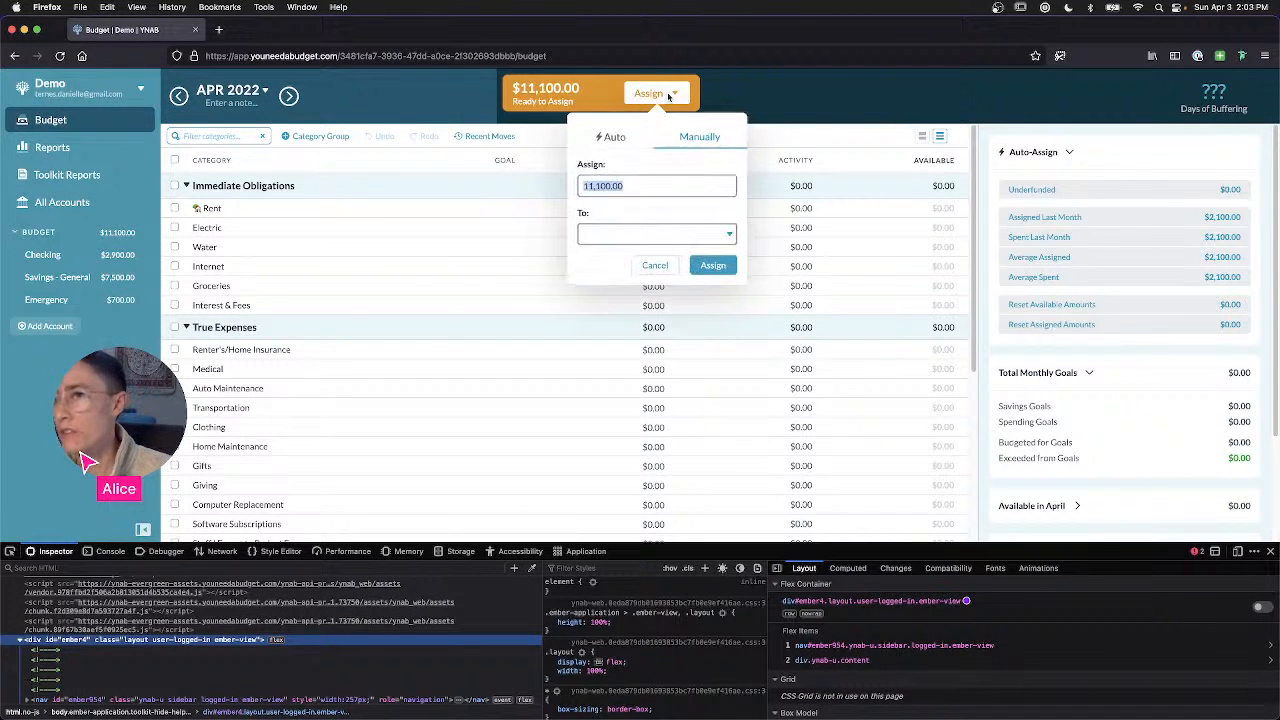
pyautogui.click(608, 137)
pyautogui.click(705, 140)
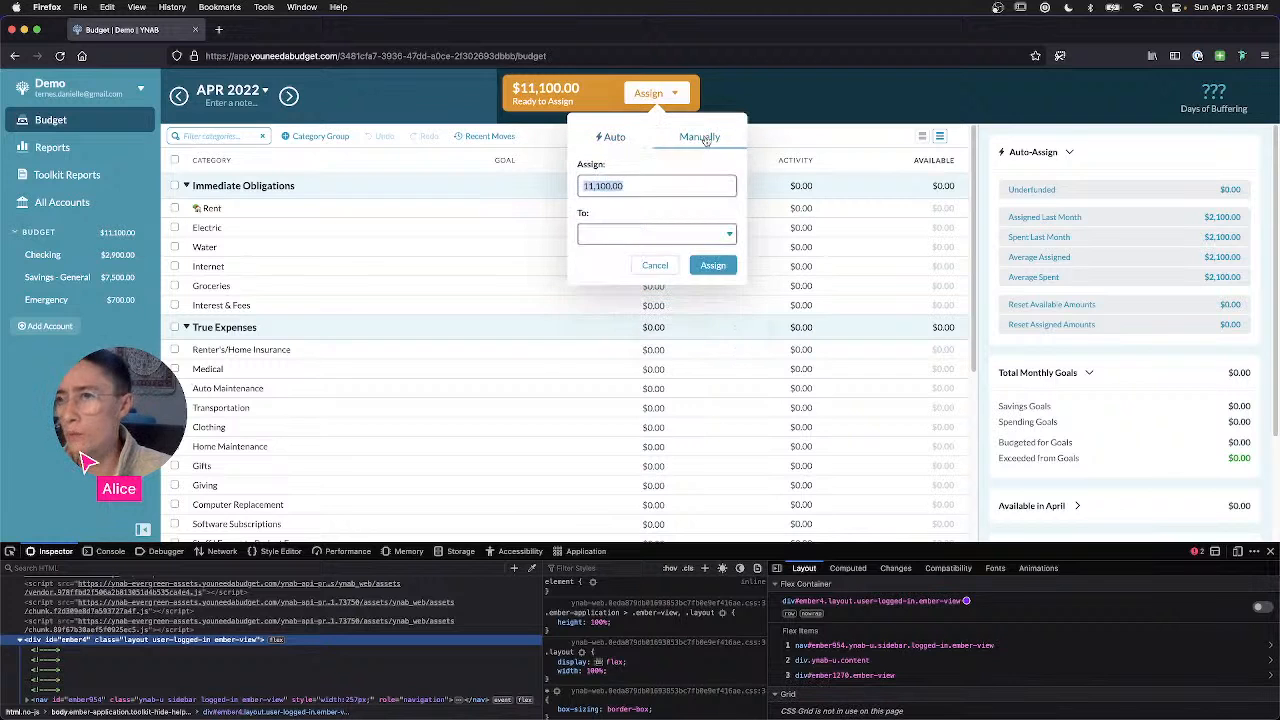
pyautogui.click(627, 140)
pyautogui.click(583, 108)
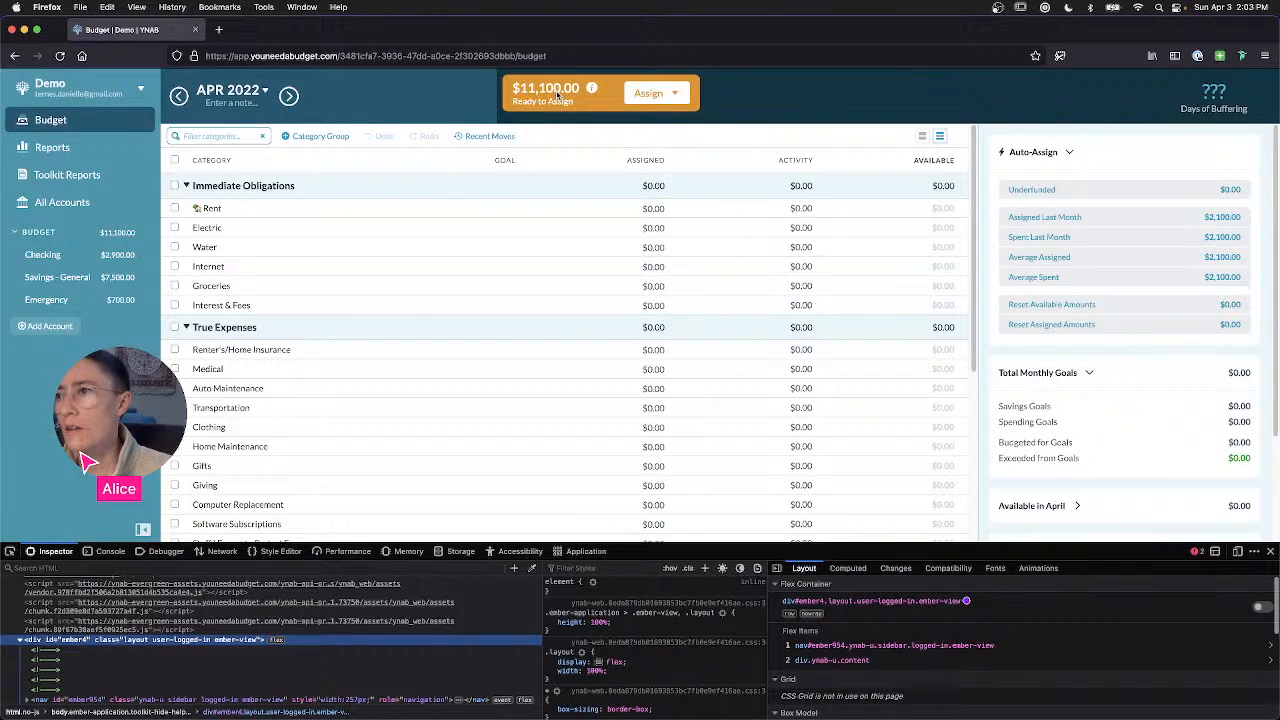
# Step: Review the Ready to Assign breakdown and the Toolkit for YNAB extension pop-up, closing each one
pyautogui.click(593, 91)
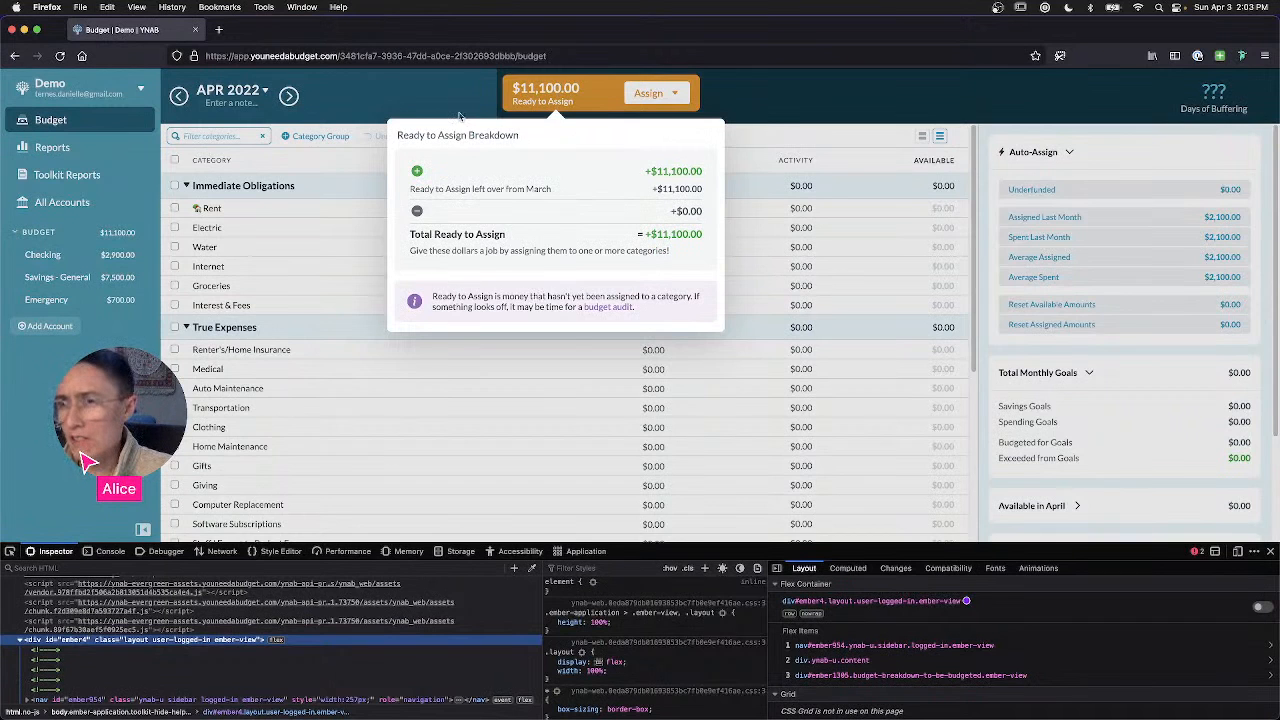
pyautogui.click(459, 116)
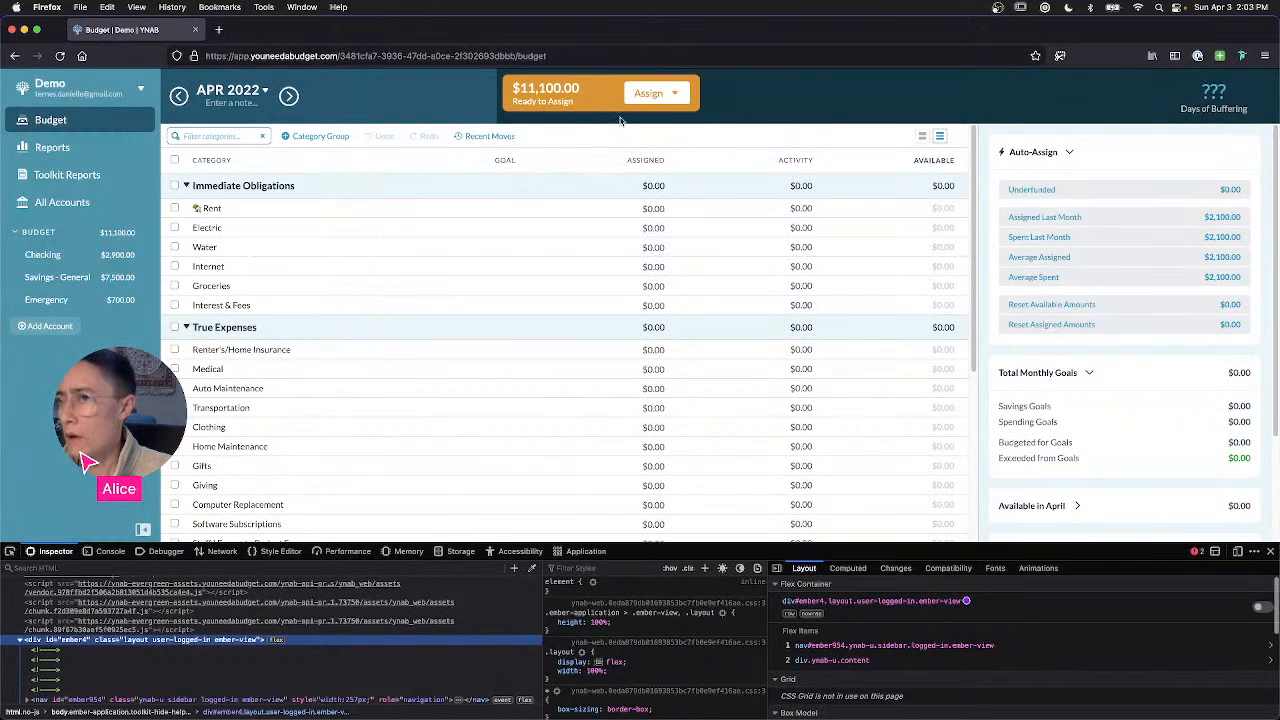
pyautogui.click(1221, 56)
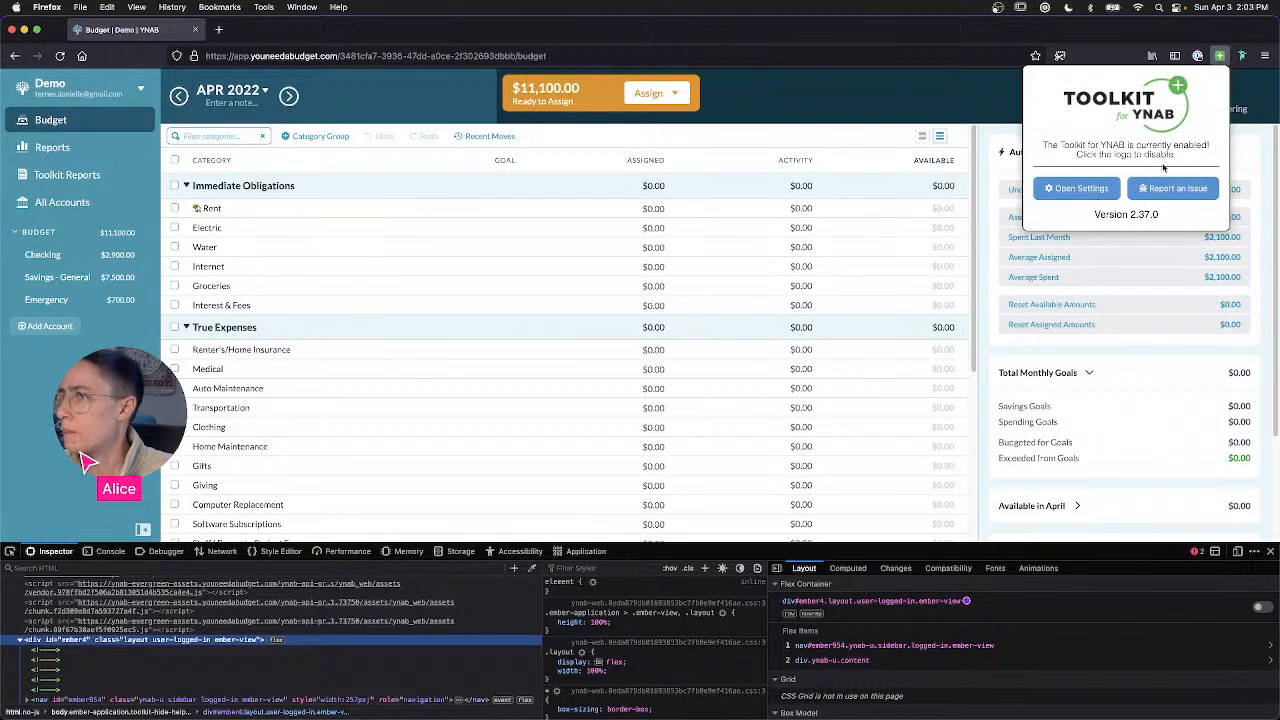
pyautogui.click(1216, 57)
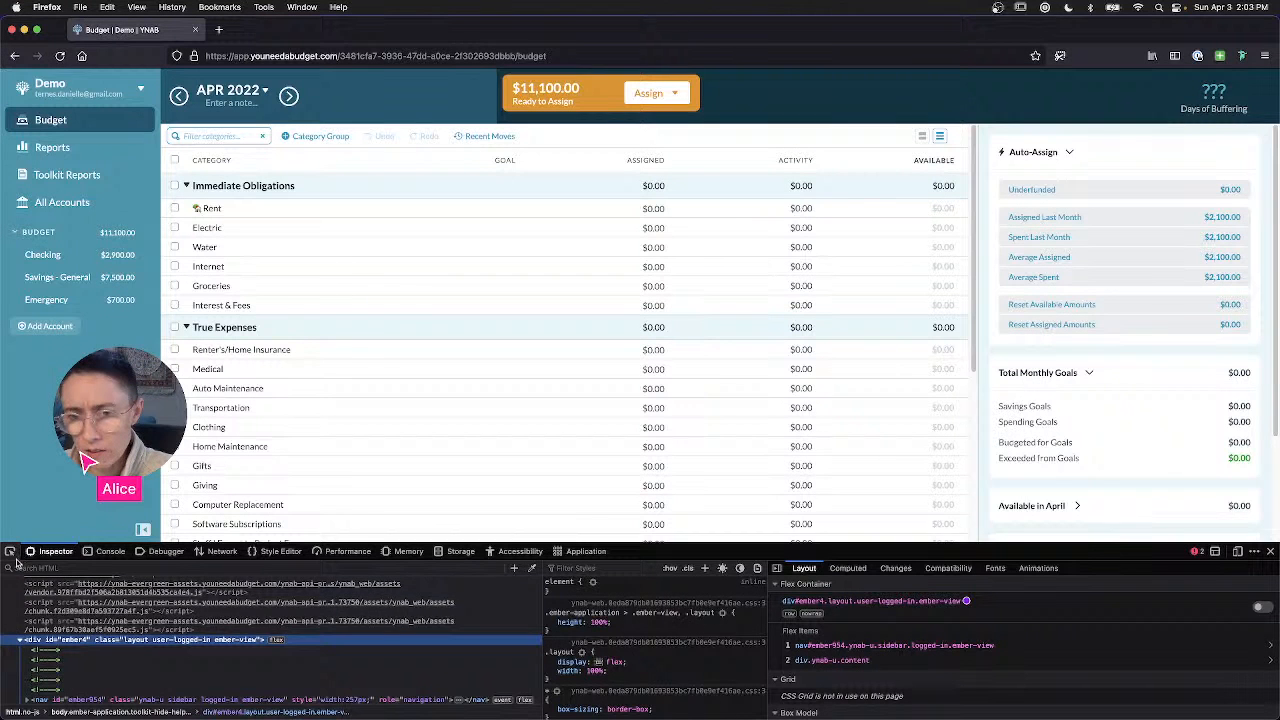
# Step: Inspect the budget side panel holding the Auto-Assign card and open its class attribute, budget-inspector-content, for copying
pyautogui.scroll(-5, 22, 612)
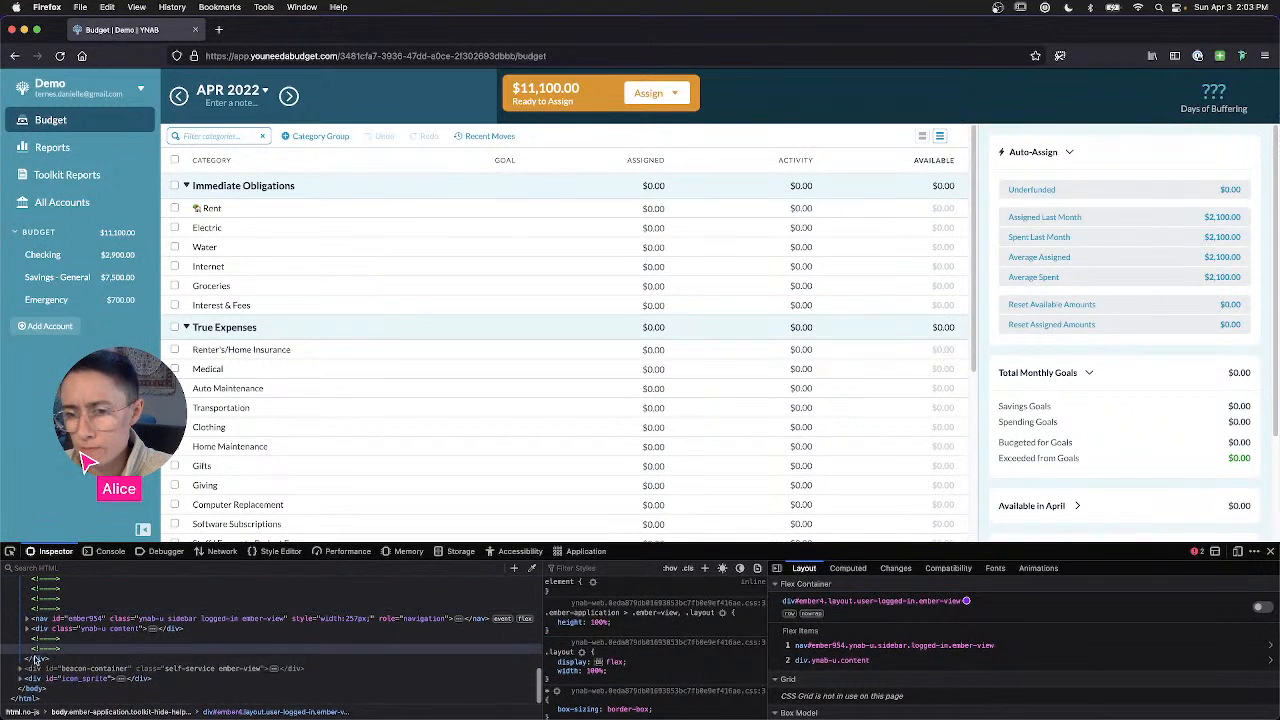
pyautogui.click(11, 554)
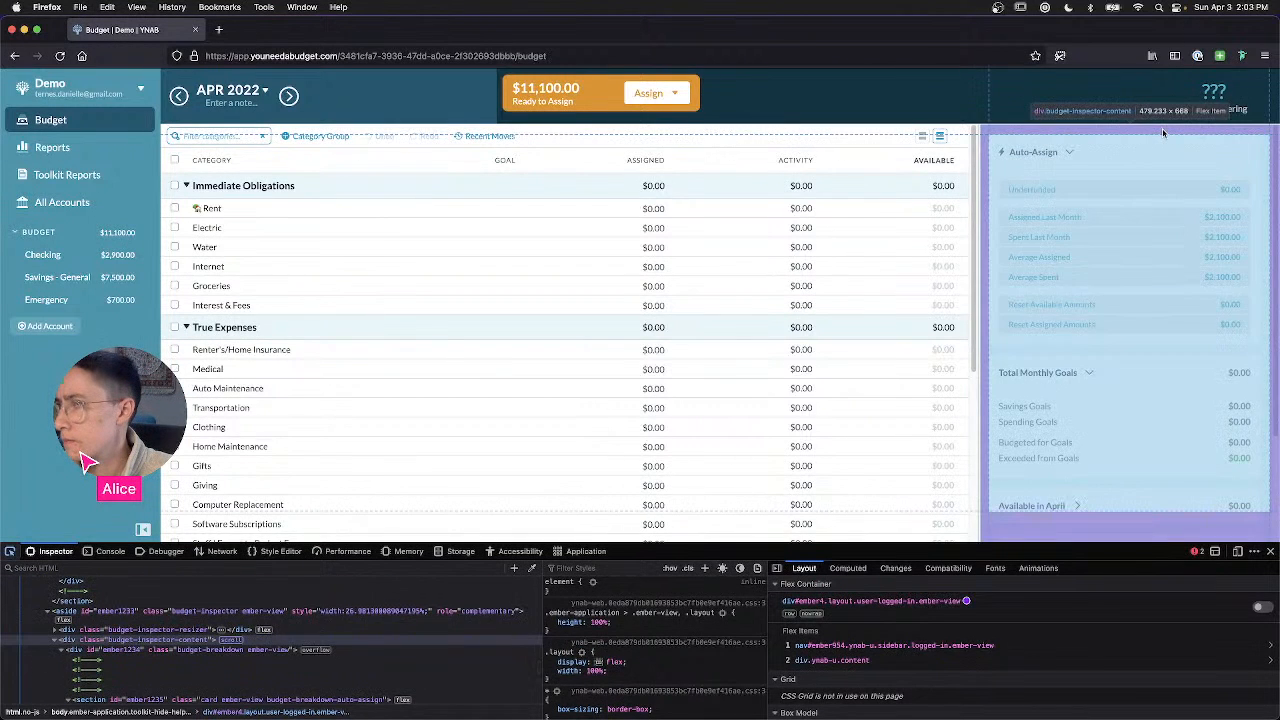
pyautogui.click(1162, 128)
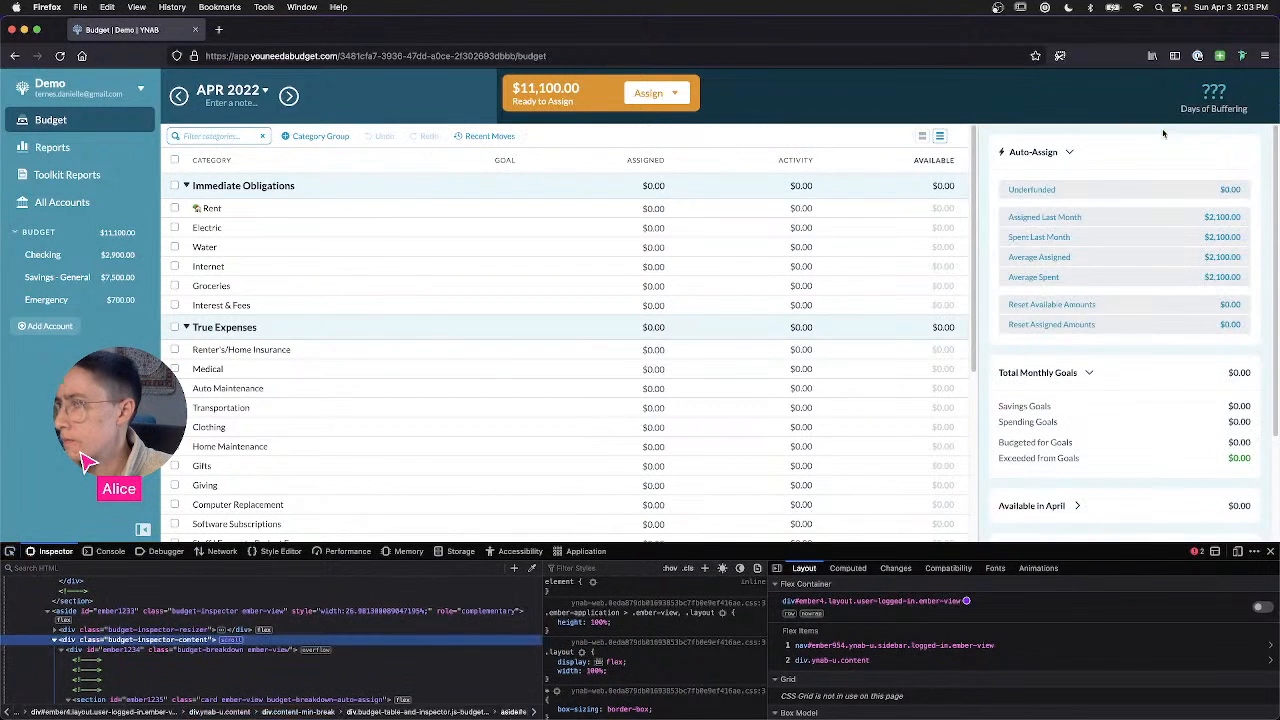
pyautogui.doubleClick(131, 641)
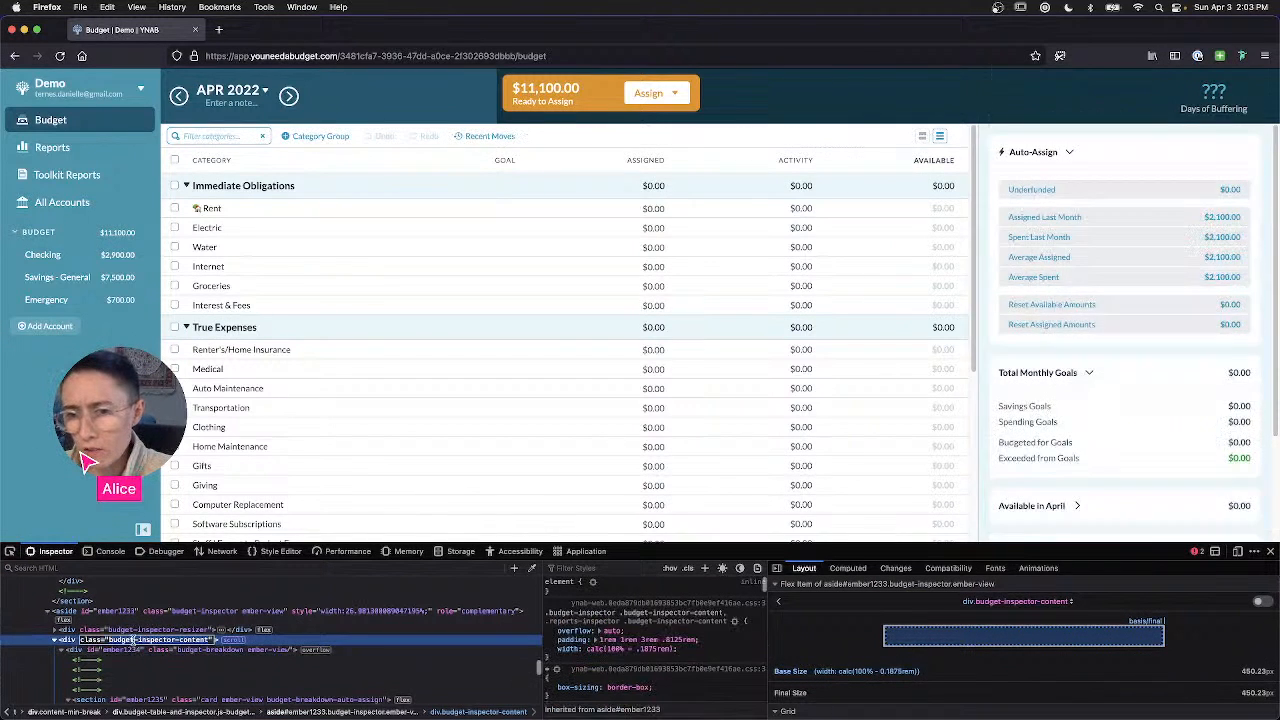
# Step: Switch to Figma and open the file Live Build: YNAB component library 001 at the Clothing panel of the budget screenshot
pyautogui.hotkey('ctrl', 'Right')
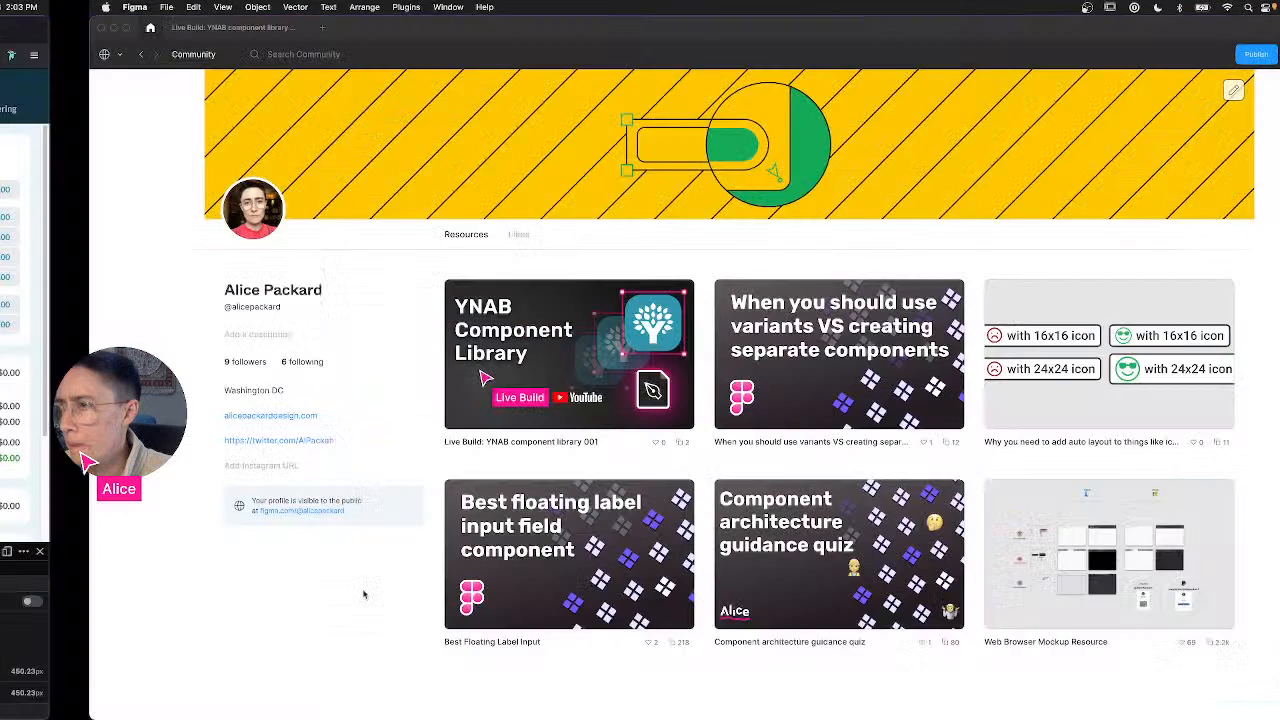
pyautogui.click(90, 25)
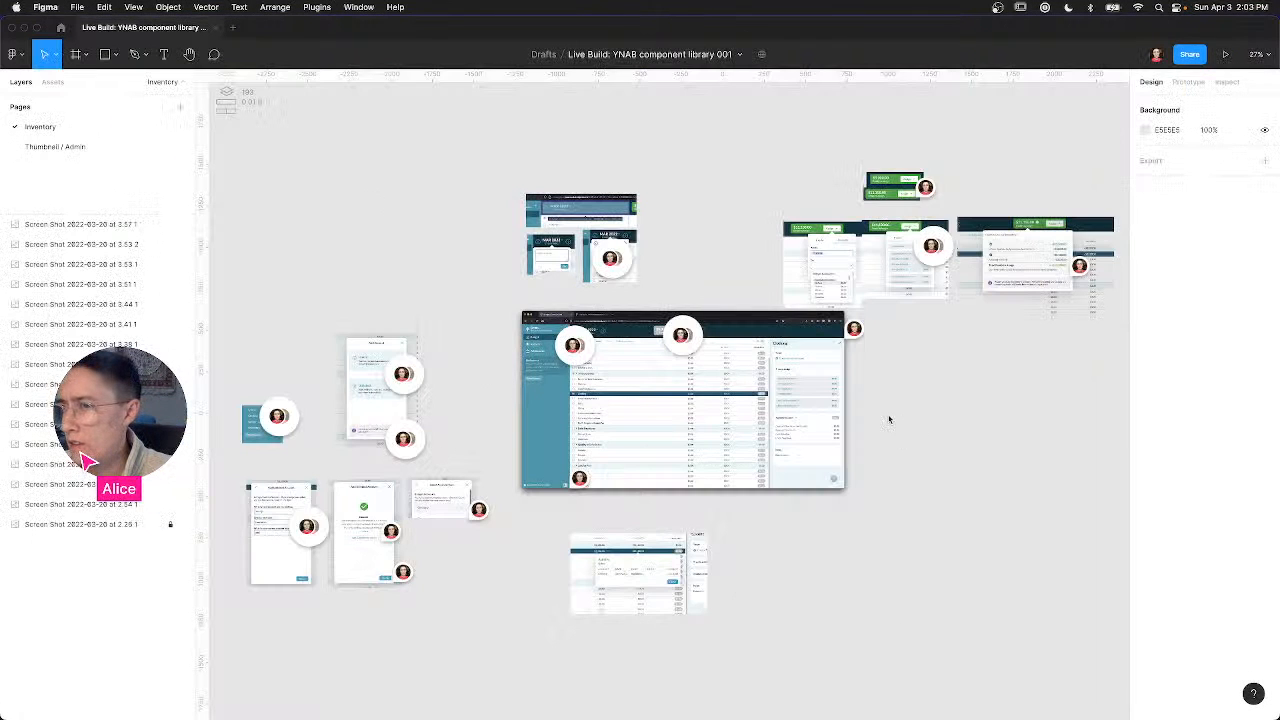
pyautogui.scroll(10, 889, 419)
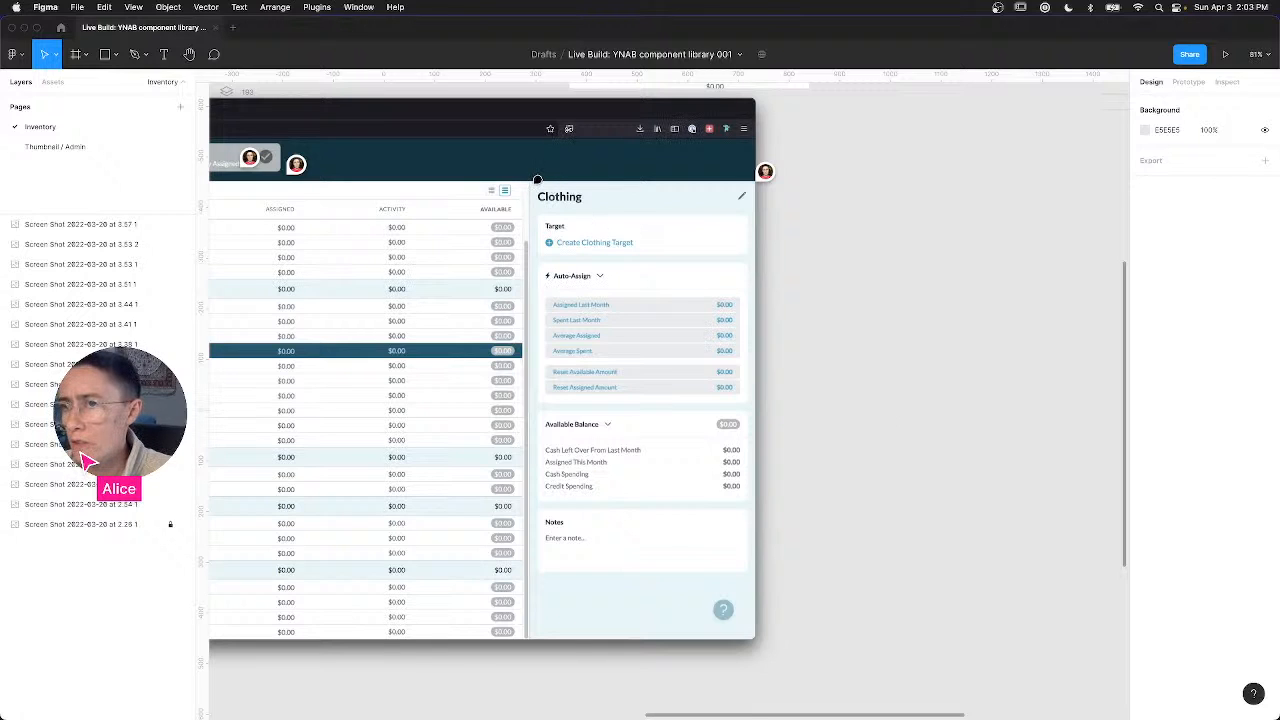
# Step: Draw a comment region over the upper part of the Clothing panel, starting at its outer corner
pyautogui.press('c')
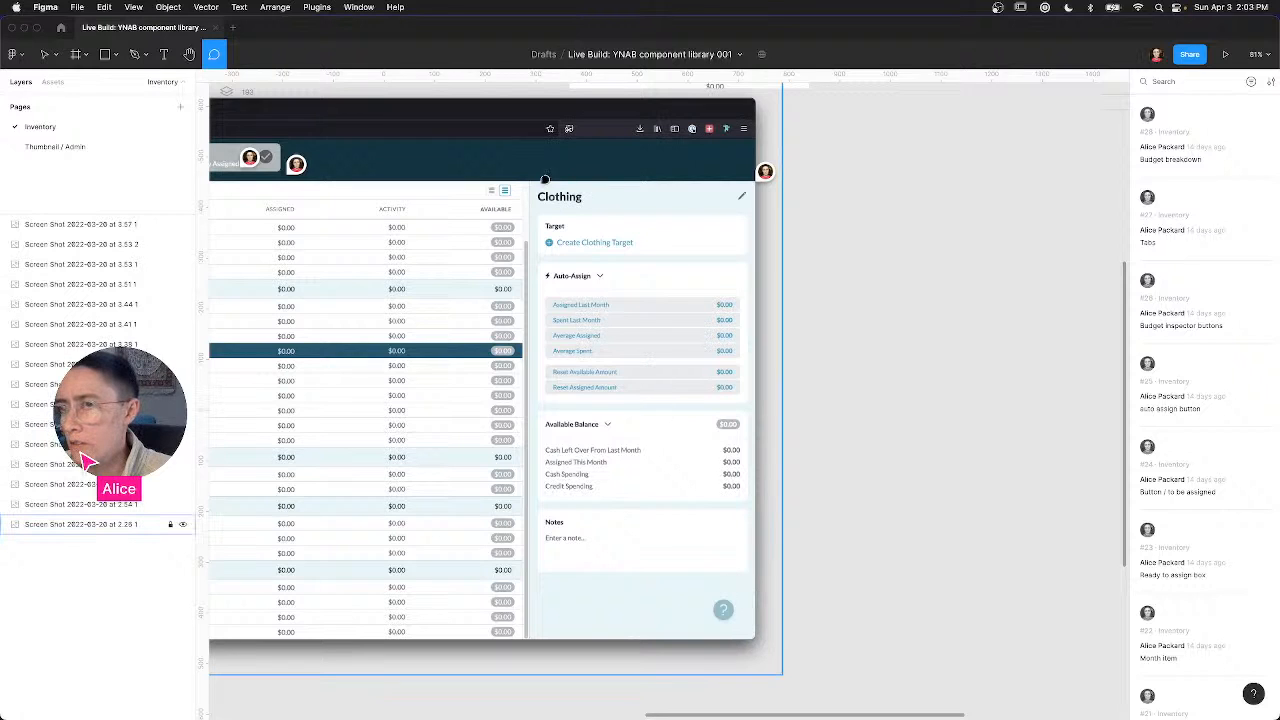
pyautogui.moveTo(531, 184); pyautogui.dragTo(607, 274)
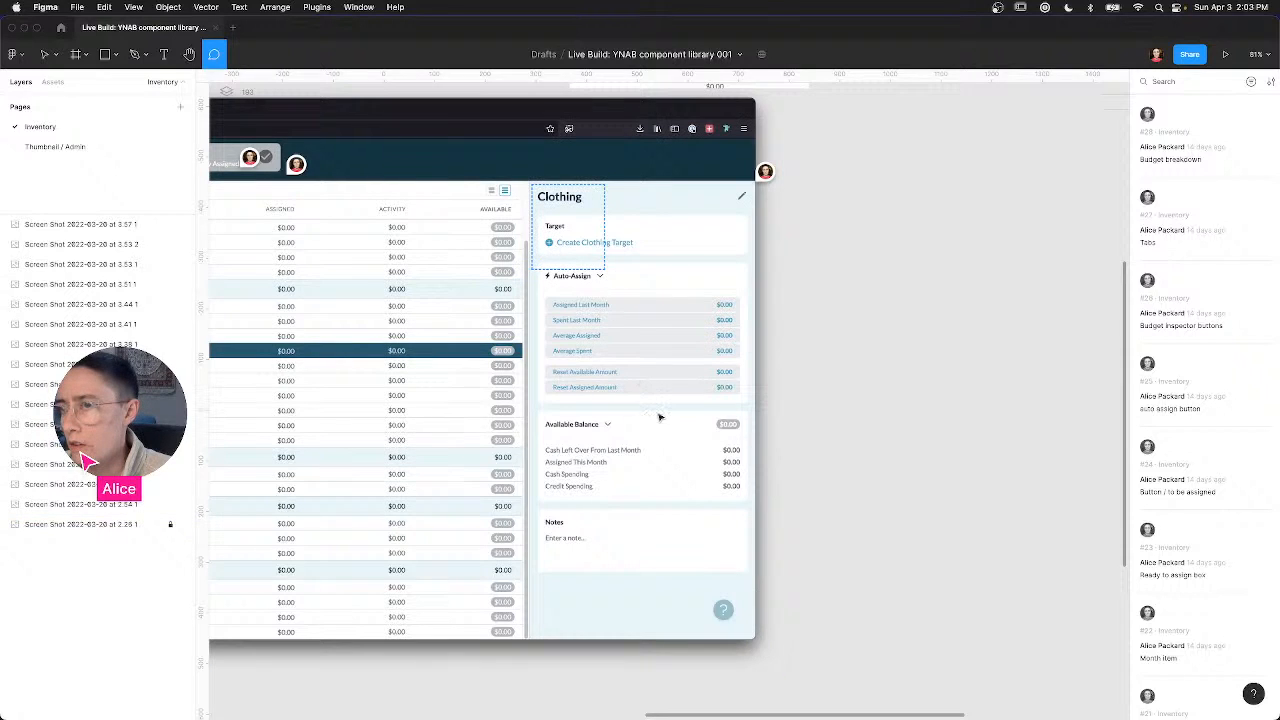
pyautogui.press('Escape')
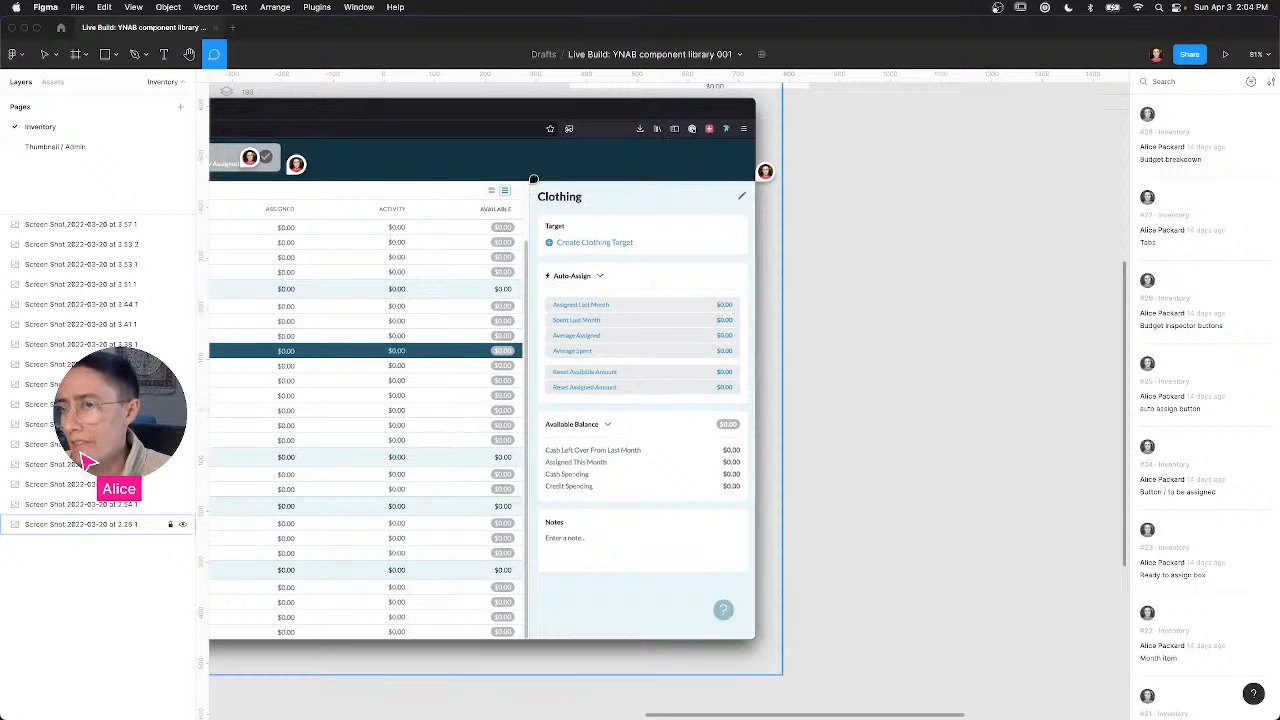
pyautogui.moveTo(531, 184); pyautogui.dragTo(606, 249)
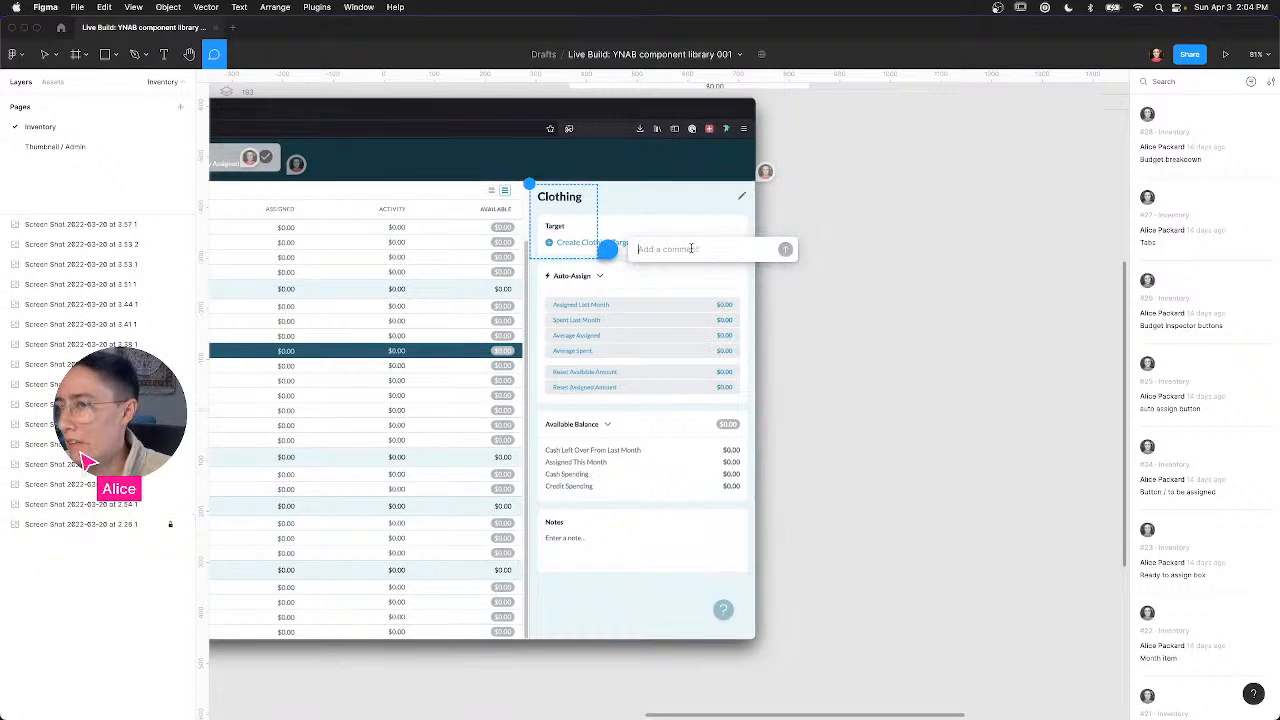
# Step: Post the comment "budget-inspector-content" in quotation marks and extend its region over the whole Clothing panel
pyautogui.write('budget-inspector-content"')
pyautogui.press('super+a')
pyautogui.press('super+c')
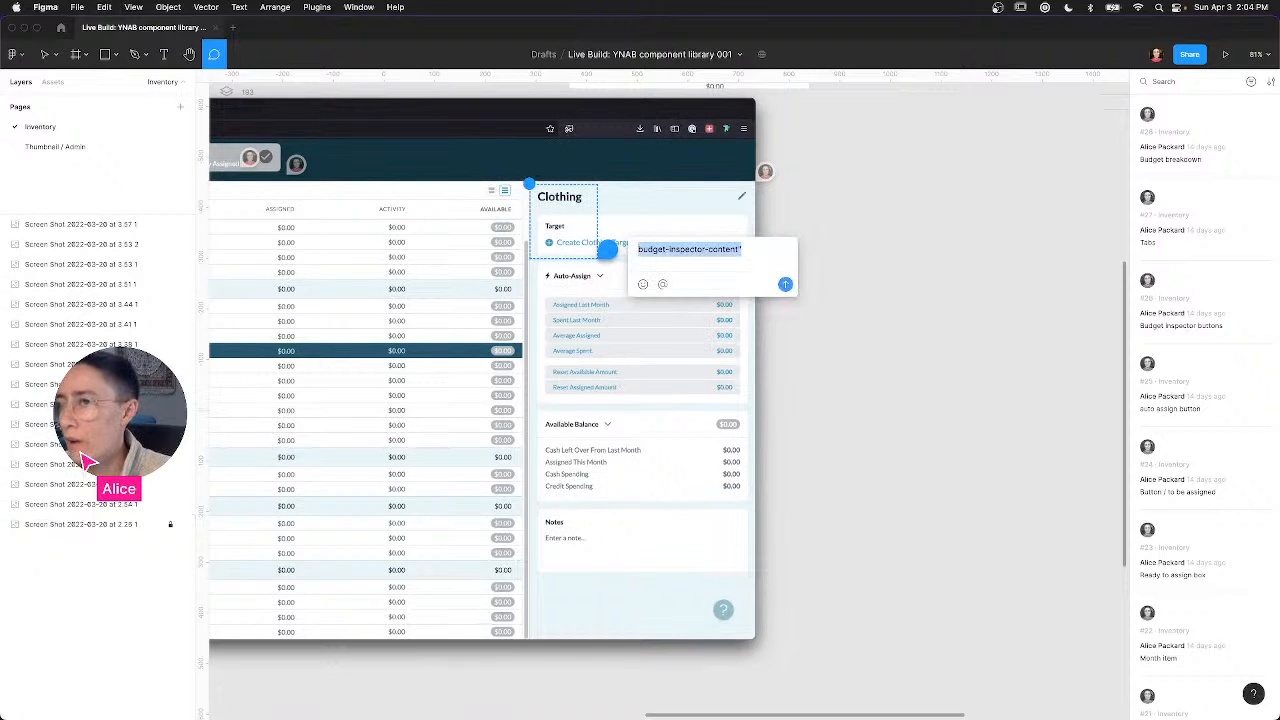
pyautogui.press('BackSpace')
pyautogui.write('`')
pyautogui.press('super+v')
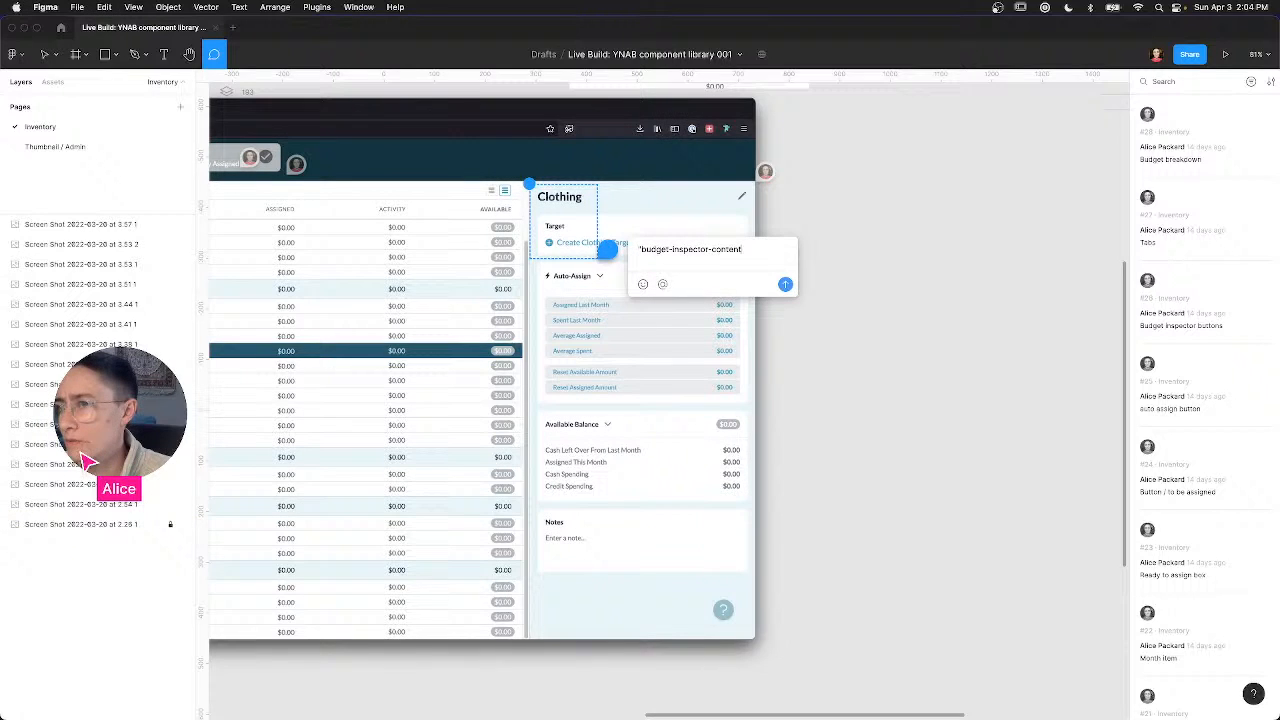
pyautogui.write('`')
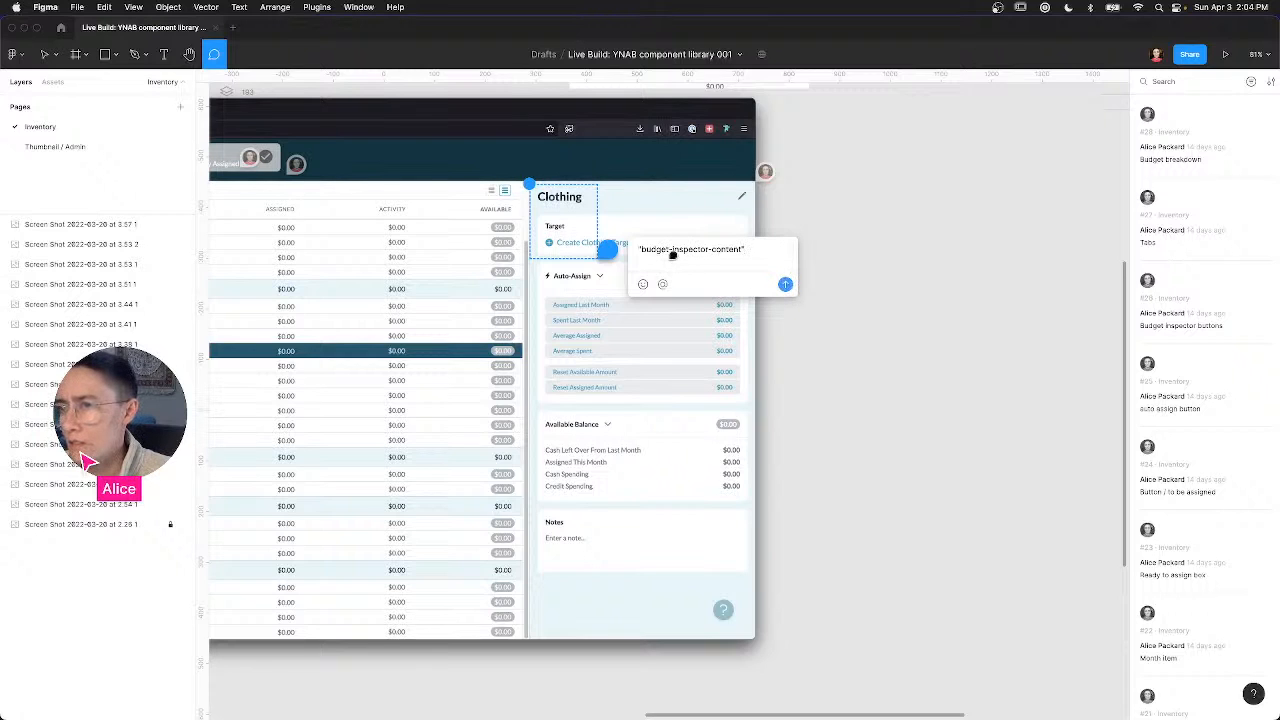
pyautogui.press('Return')
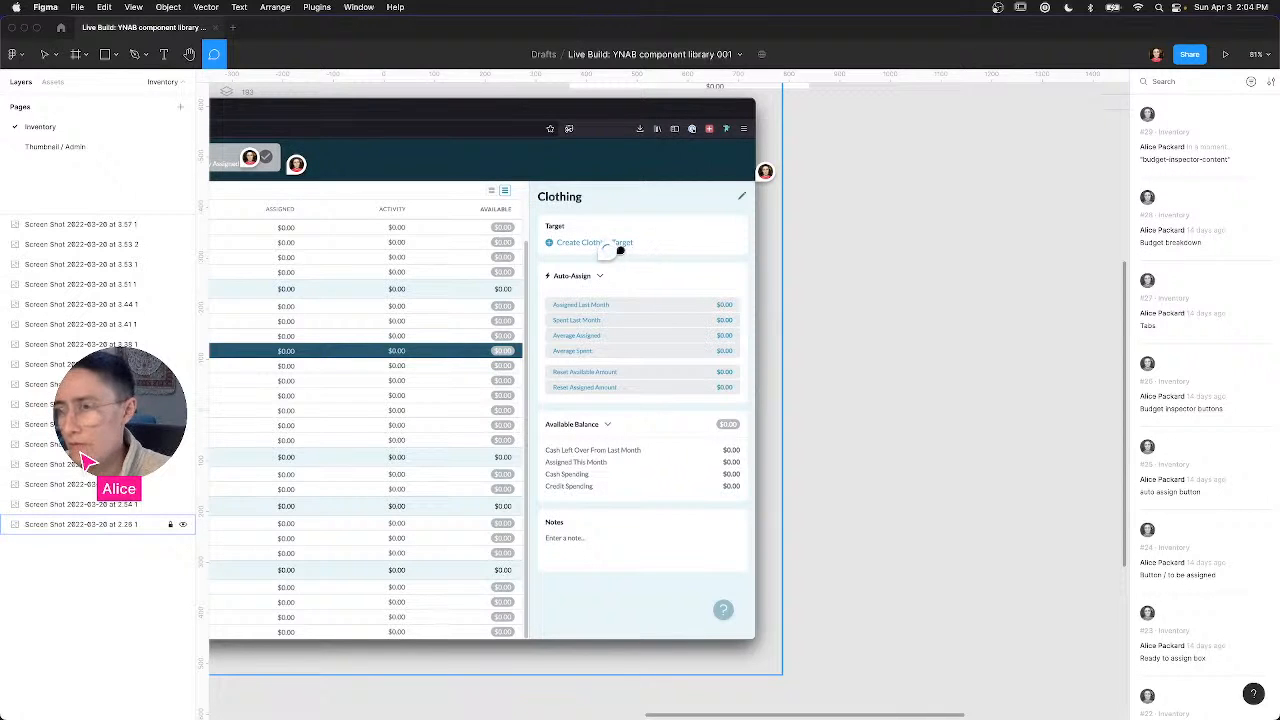
pyautogui.moveTo(622, 272)
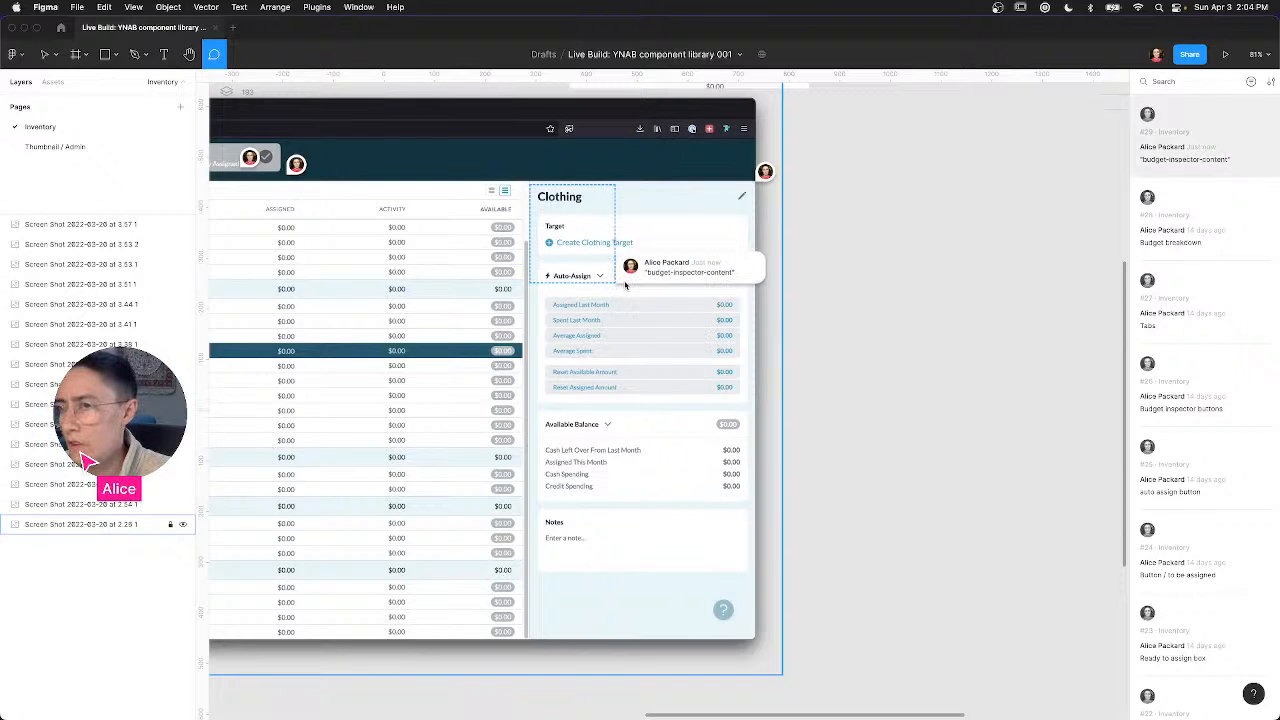
pyautogui.moveTo(625, 285); pyautogui.dragTo(760, 637)
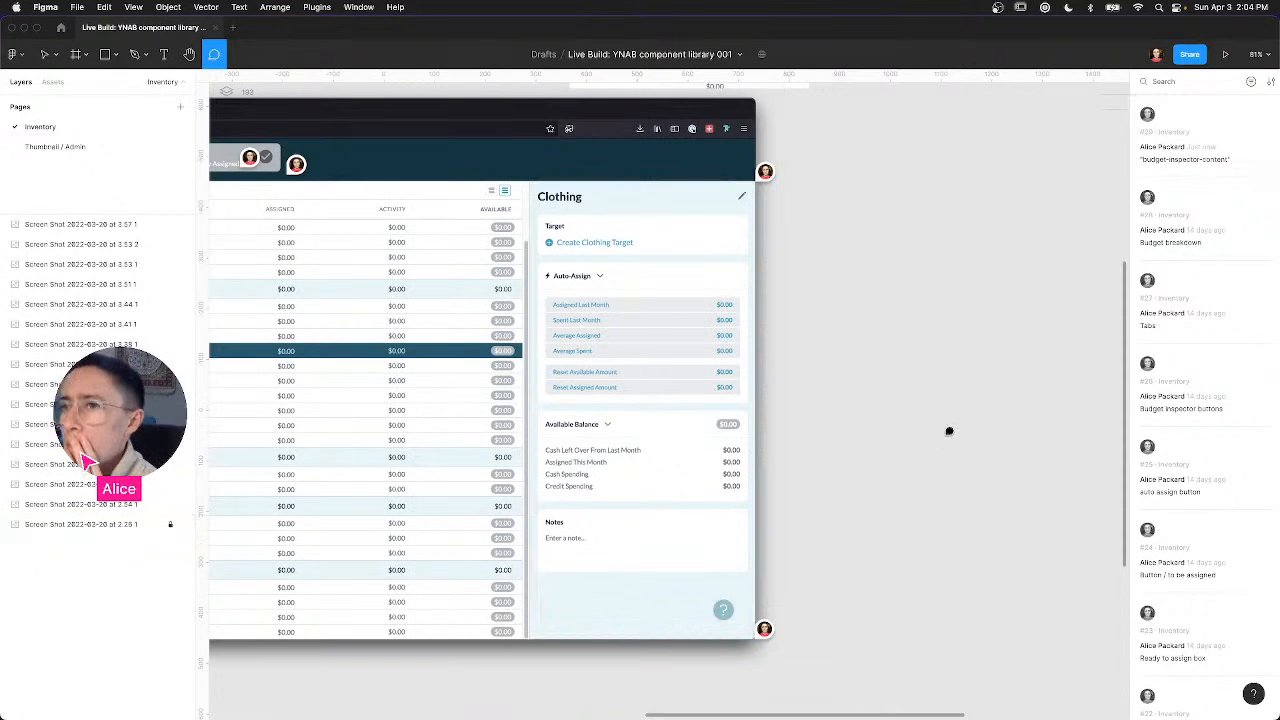
# Step: Switch back to the YNAB budget in Firefox and examine how the Auto-Assign and Total Monthly Goals cards collapse and expand
pyautogui.press('super+Tab')
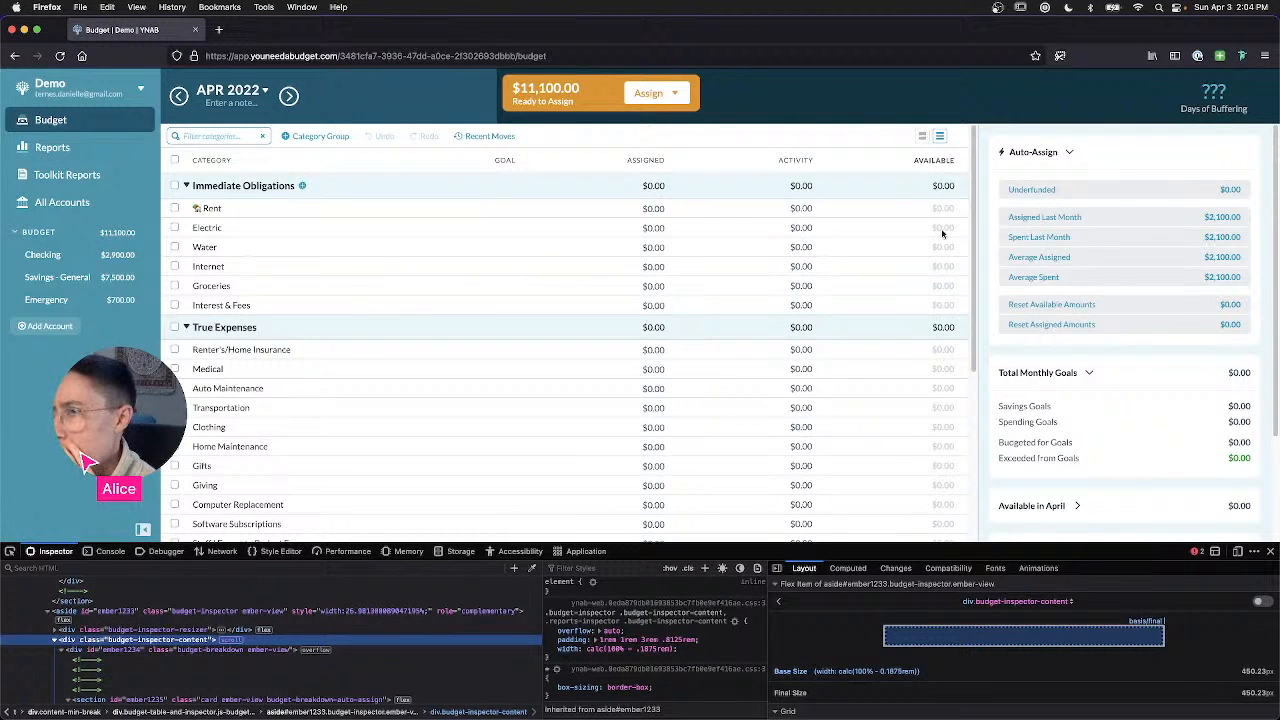
pyautogui.scroll(-3, 1160, 306)
pyautogui.scroll(3, 1160, 306)
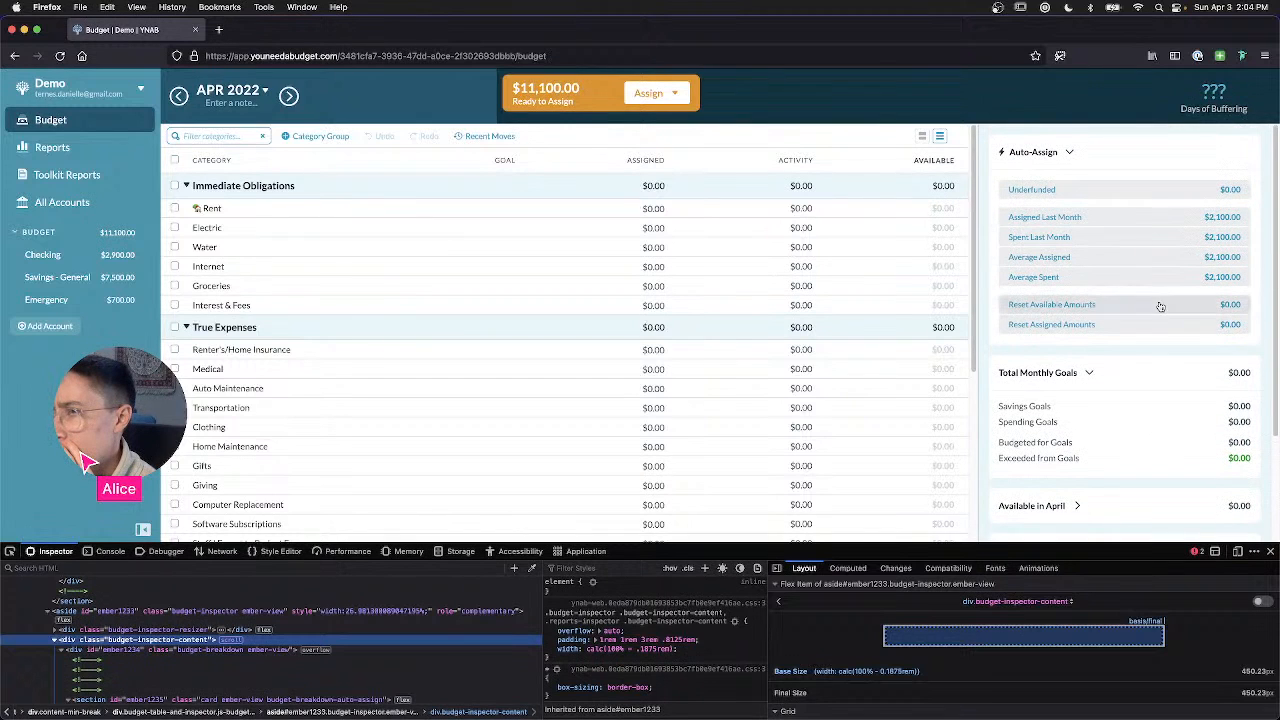
pyautogui.click(1072, 152)
pyautogui.click(1086, 197)
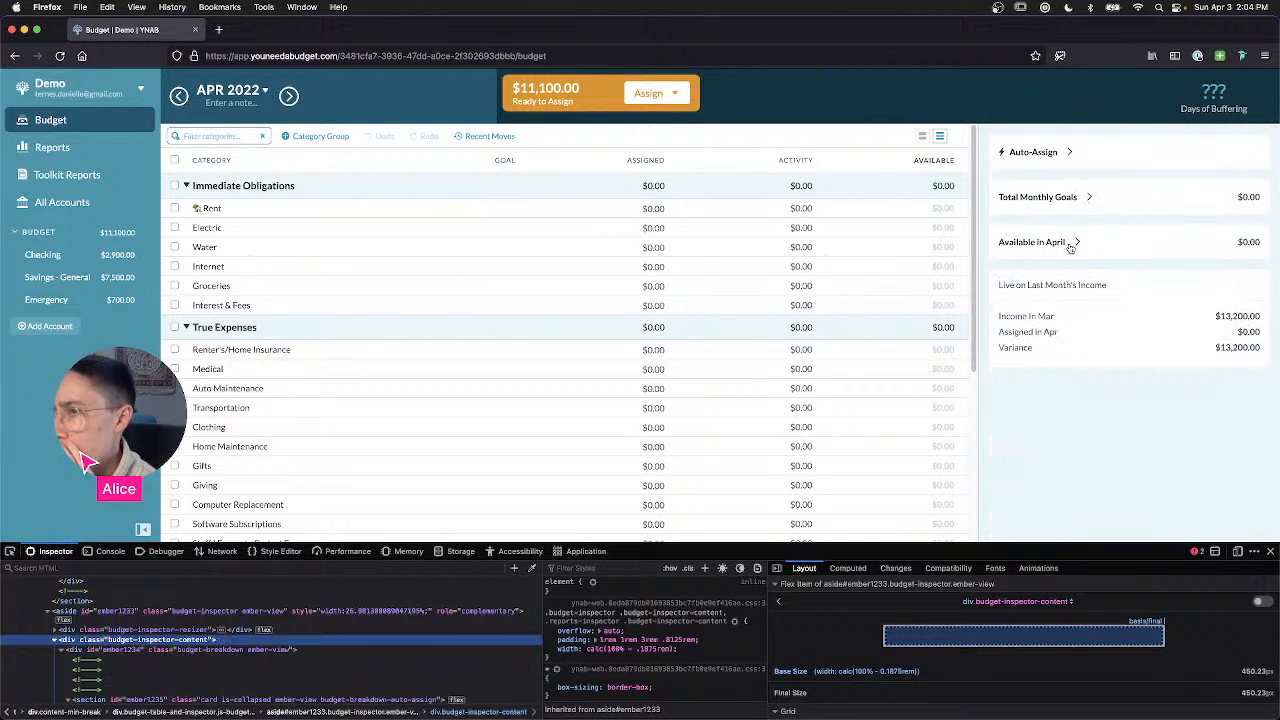
pyautogui.click(1068, 152)
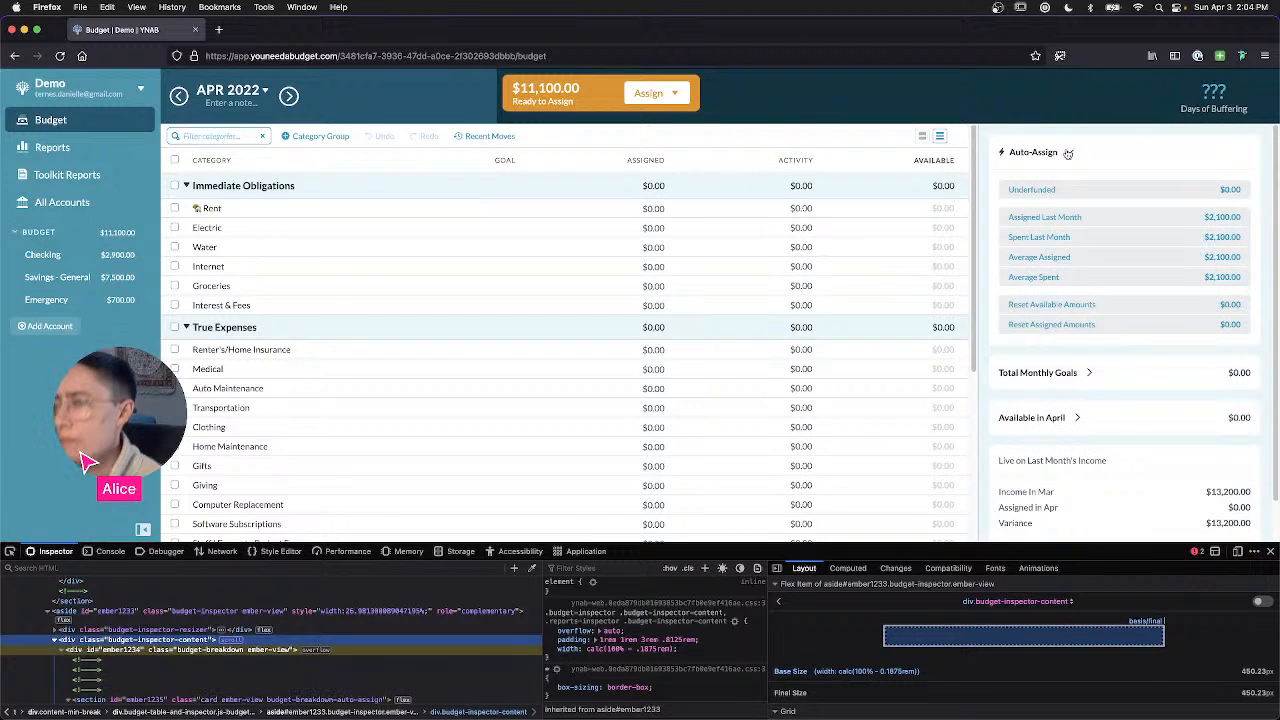
pyautogui.click(1068, 152)
pyautogui.click(1081, 196)
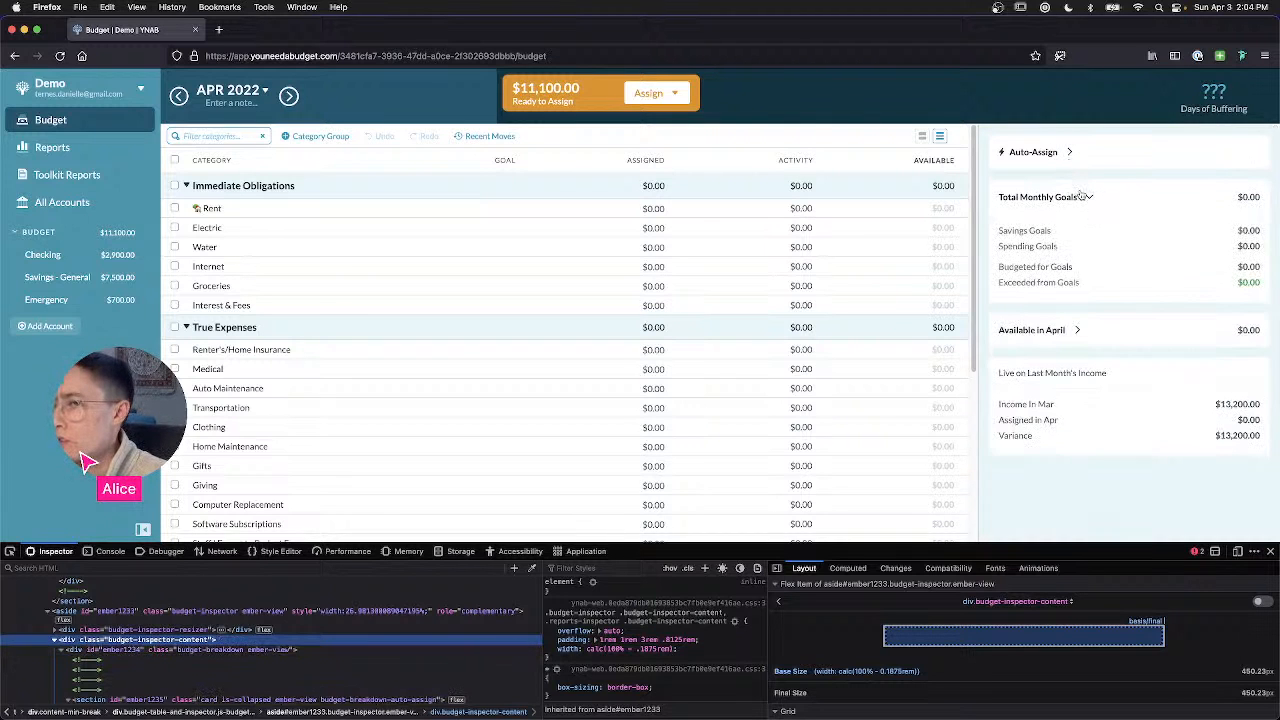
pyautogui.click(1081, 196)
pyautogui.click(1068, 152)
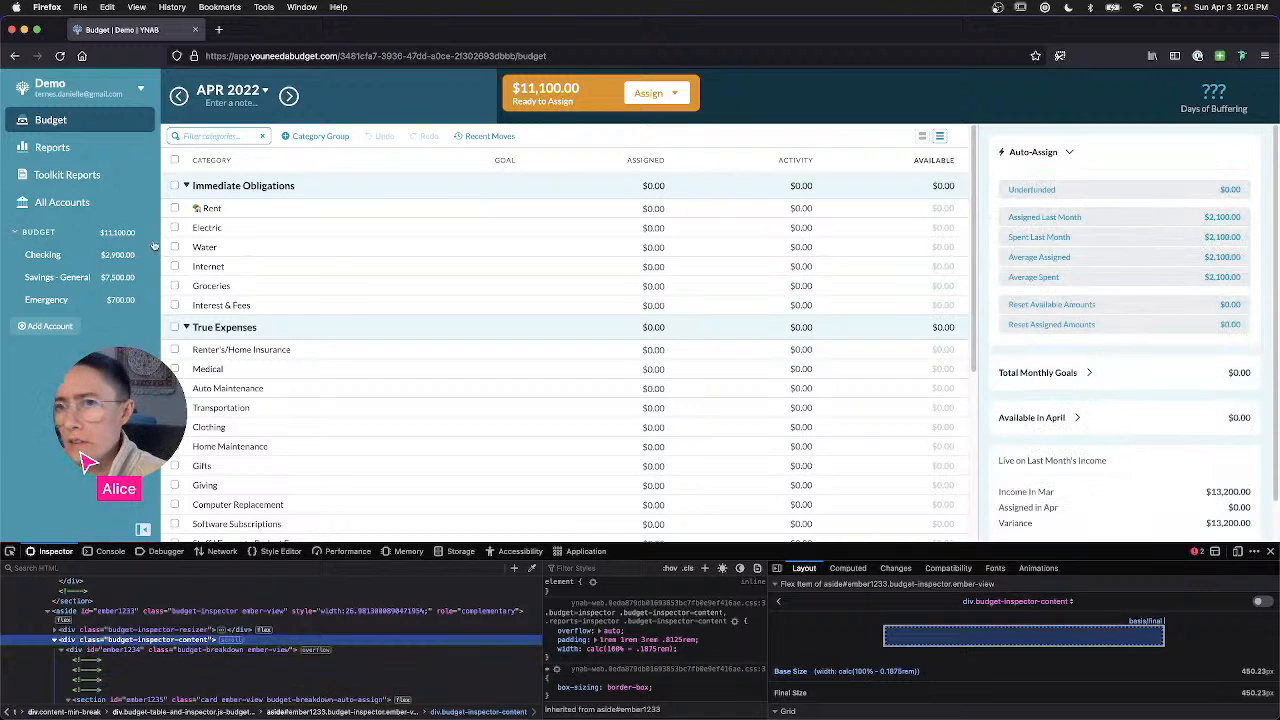
pyautogui.click(1065, 156)
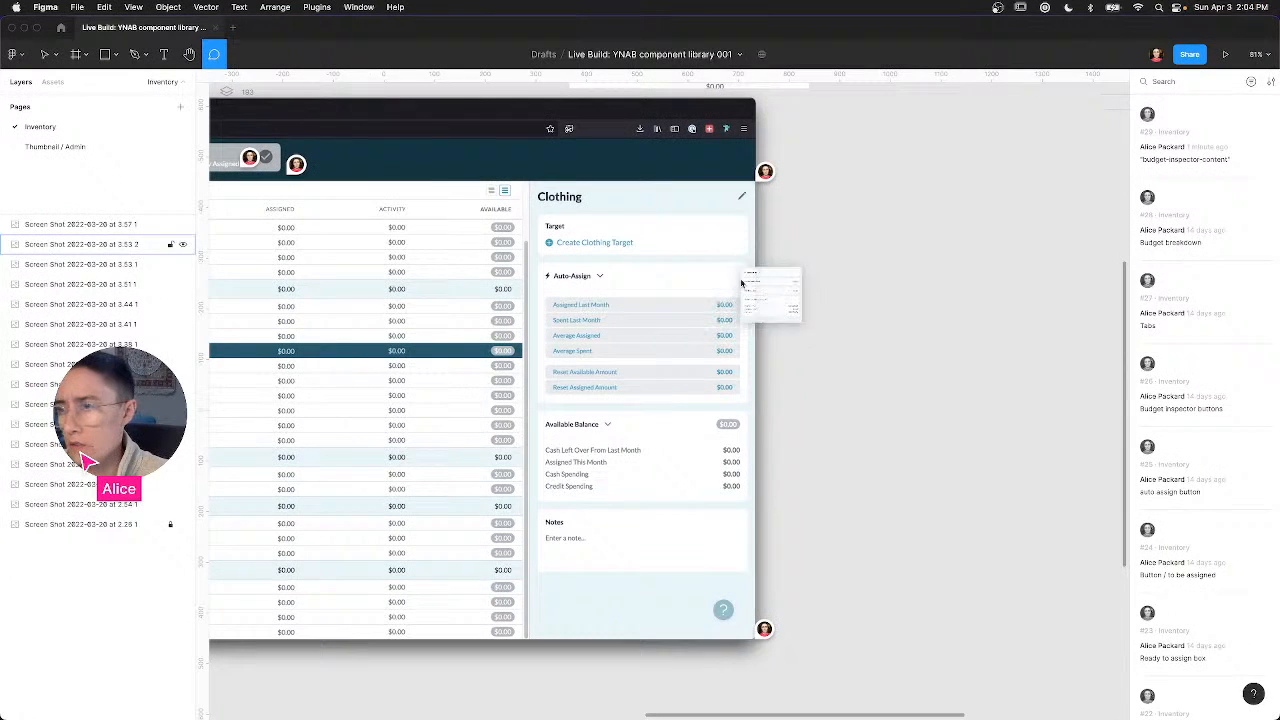
# Step: Switch to Figma, paste the captured screenshot of the collapsed inspector cards and place it on the empty canvas beside the Clothing panel
pyautogui.press('super+v')
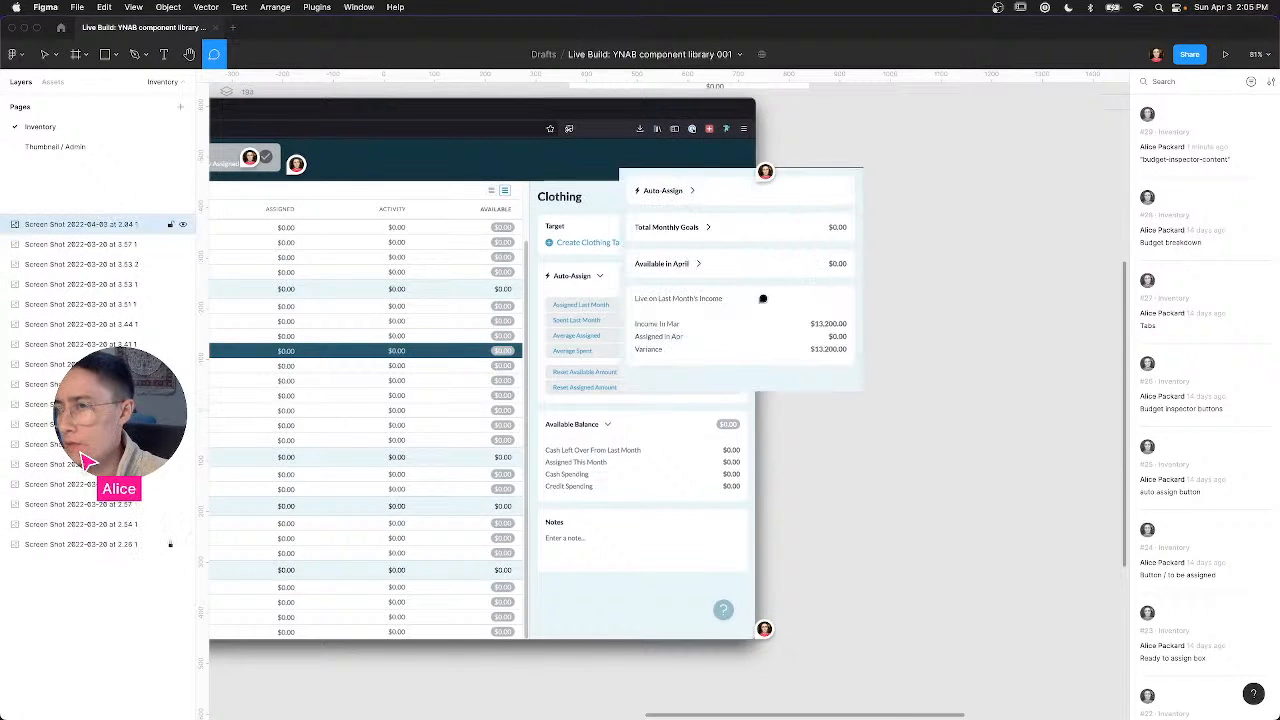
pyautogui.click(742, 278)
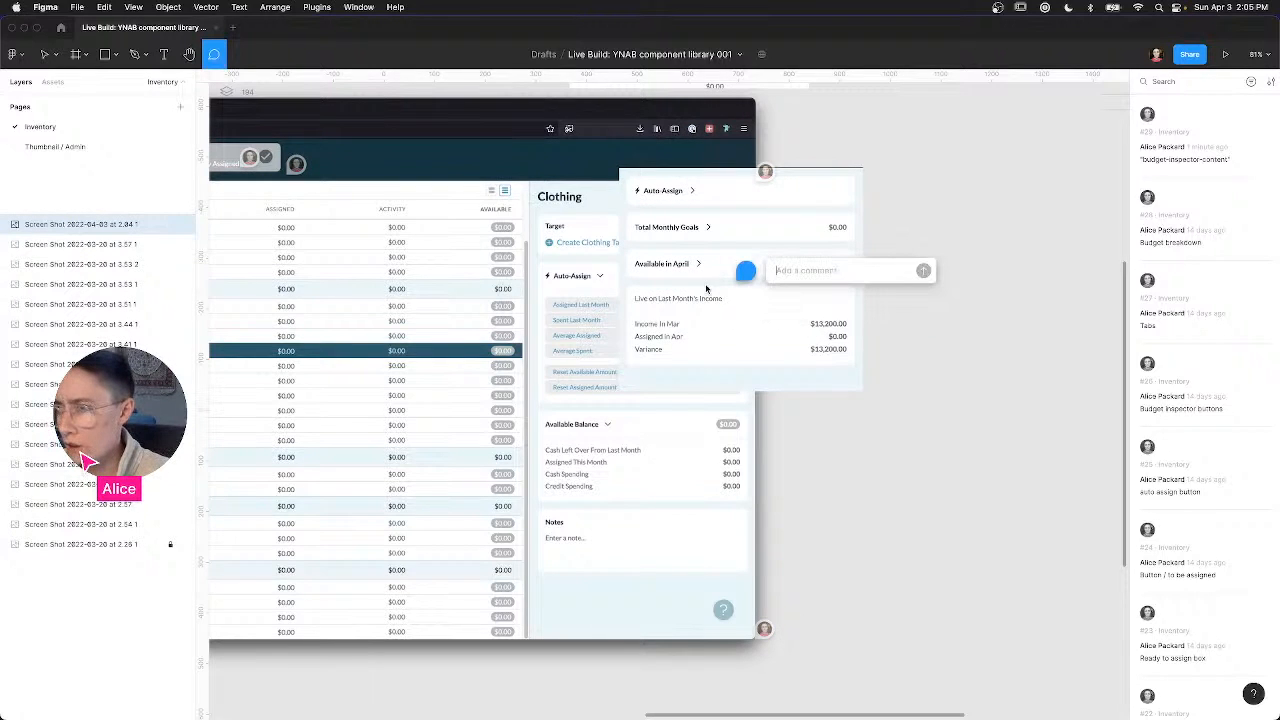
pyautogui.press('Escape')
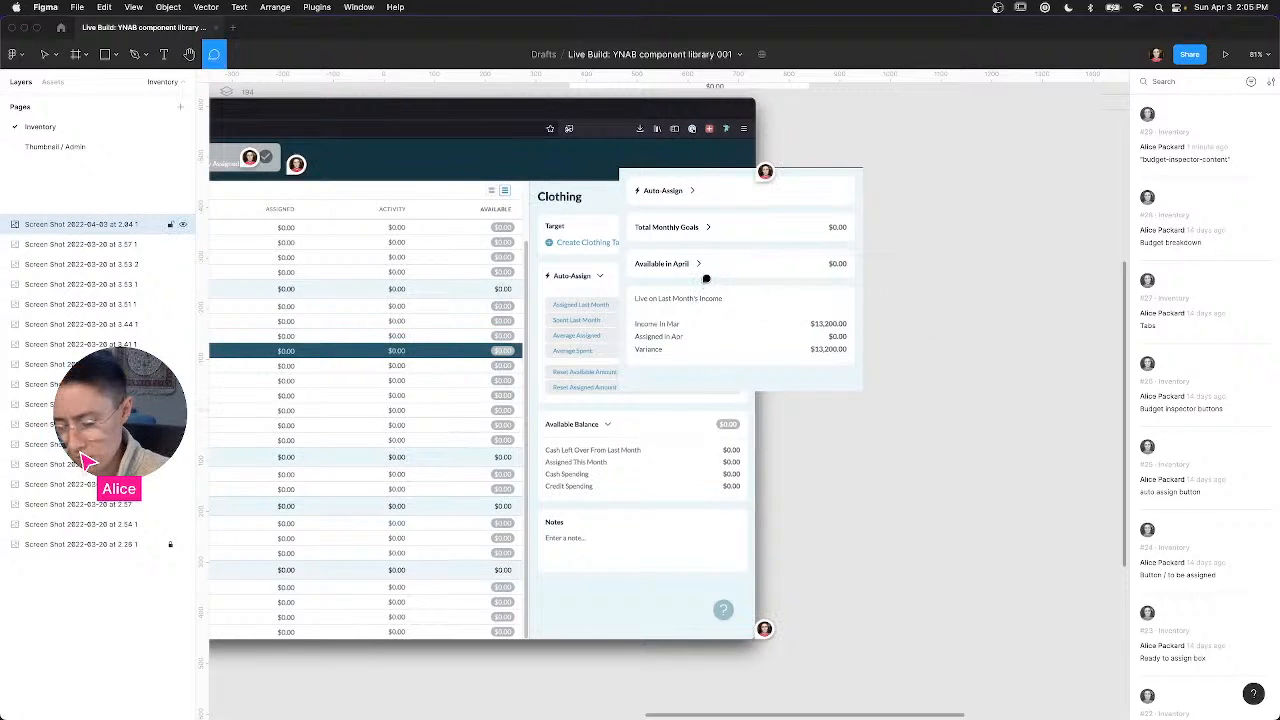
pyautogui.press('v')
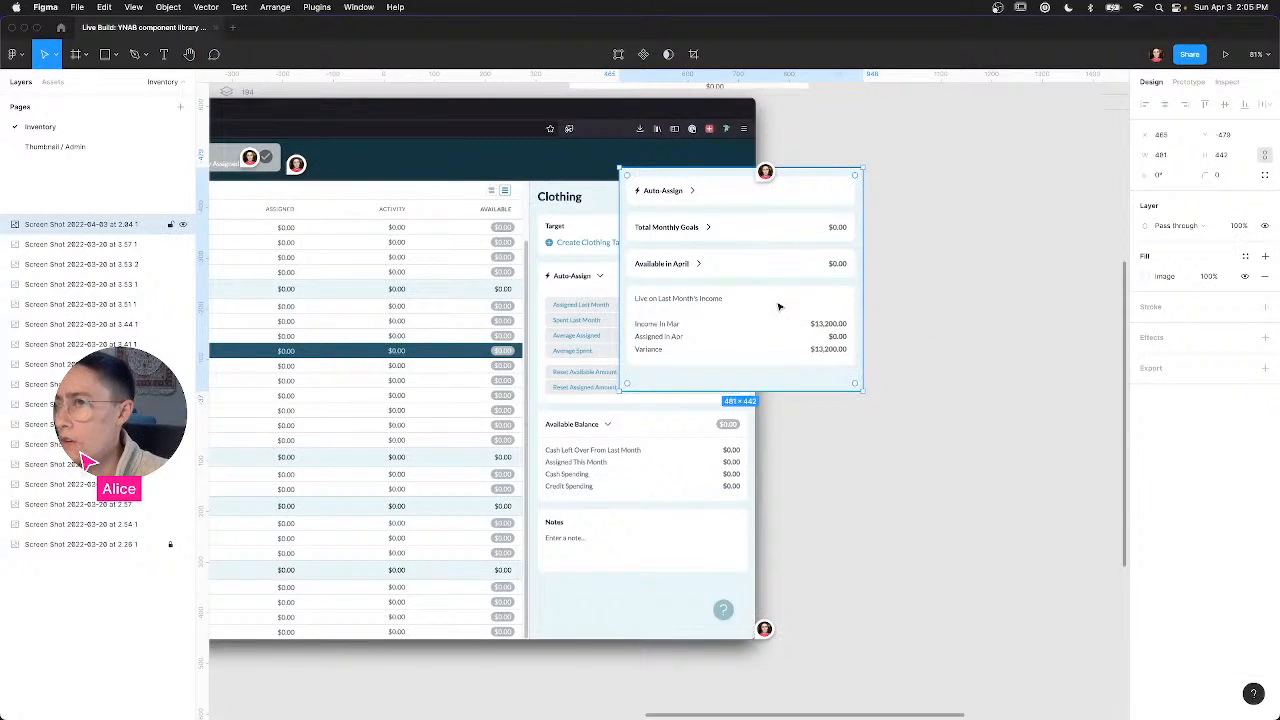
pyautogui.moveTo(688, 270); pyautogui.dragTo(857, 287)
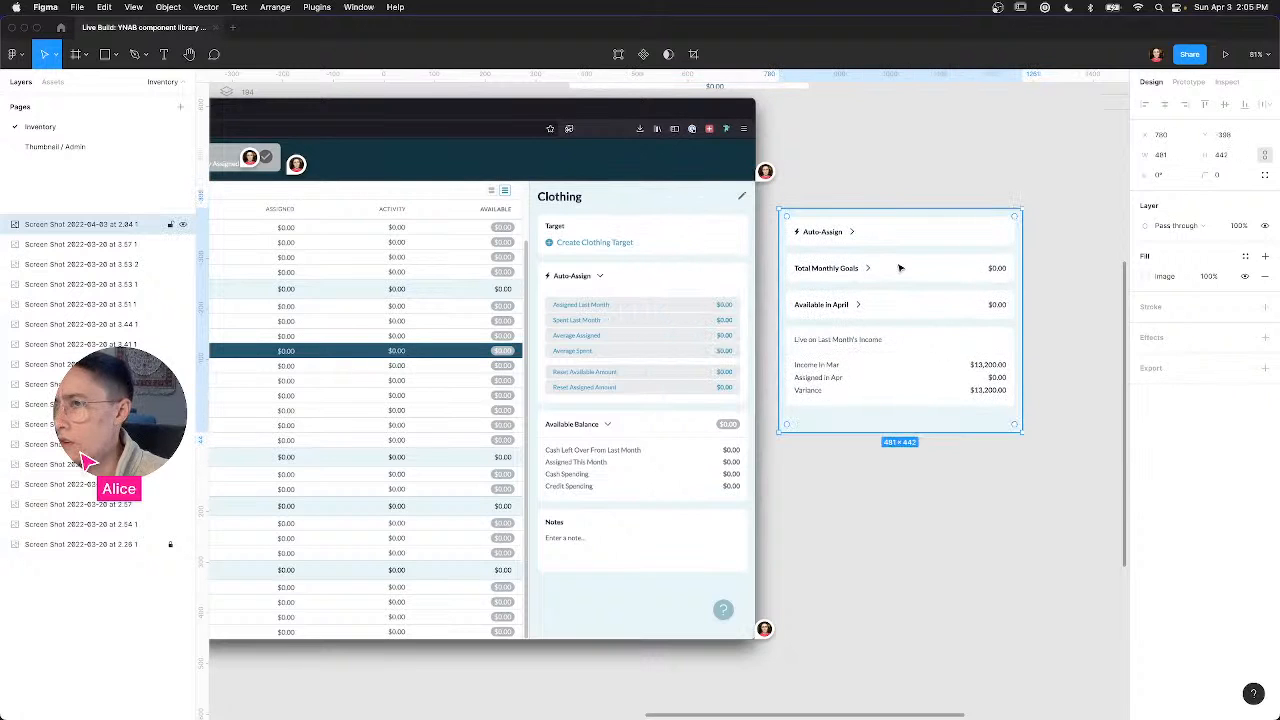
pyautogui.click(895, 500)
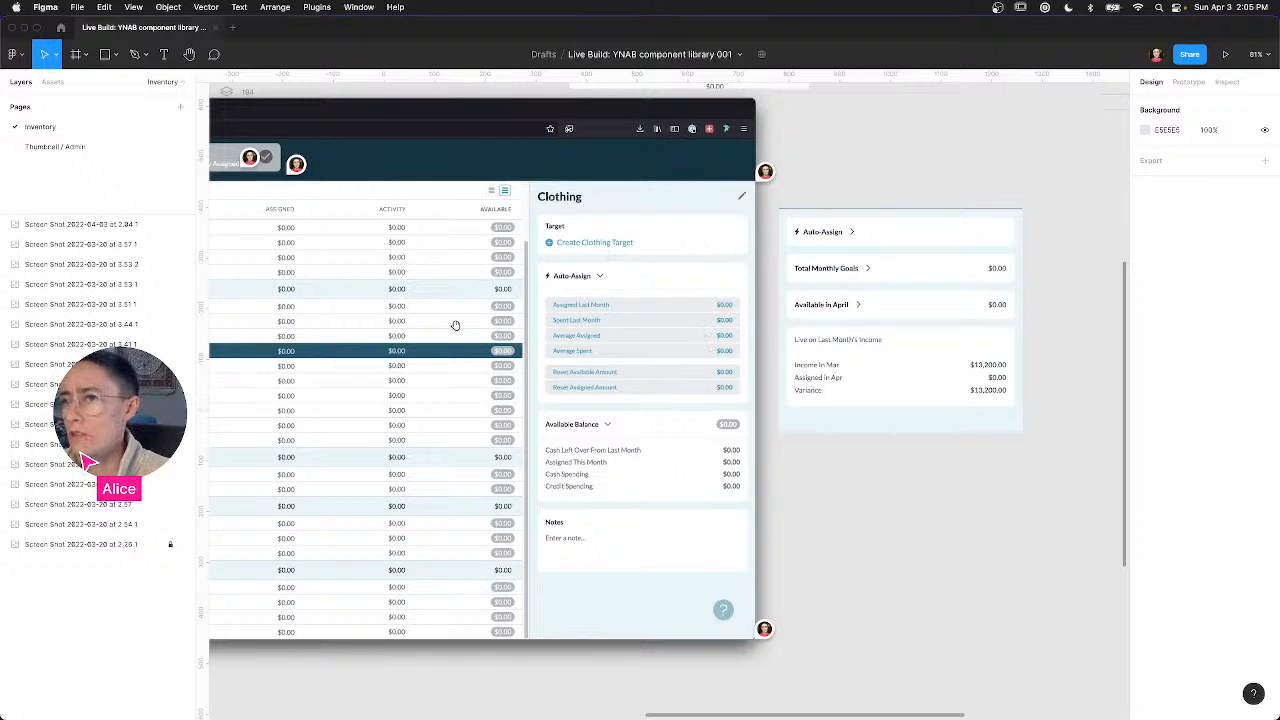
# Step: Compare the expanded cards in the Clothing panel with the collapsed cards in the pasted screenshot
pyautogui.hscroll(-3, 605, 323)
pyautogui.moveTo(617, 321); pyautogui.dragTo(765, 356)
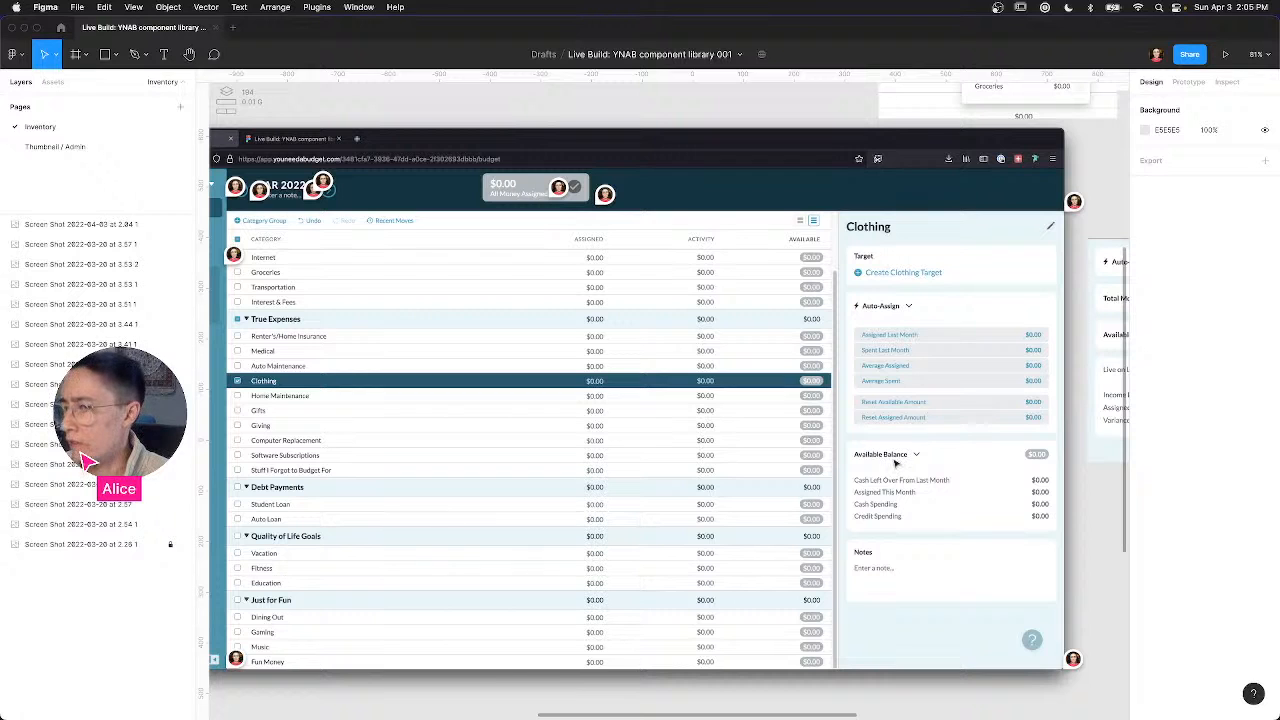
pyautogui.moveTo(968, 490); pyautogui.dragTo(626, 510)
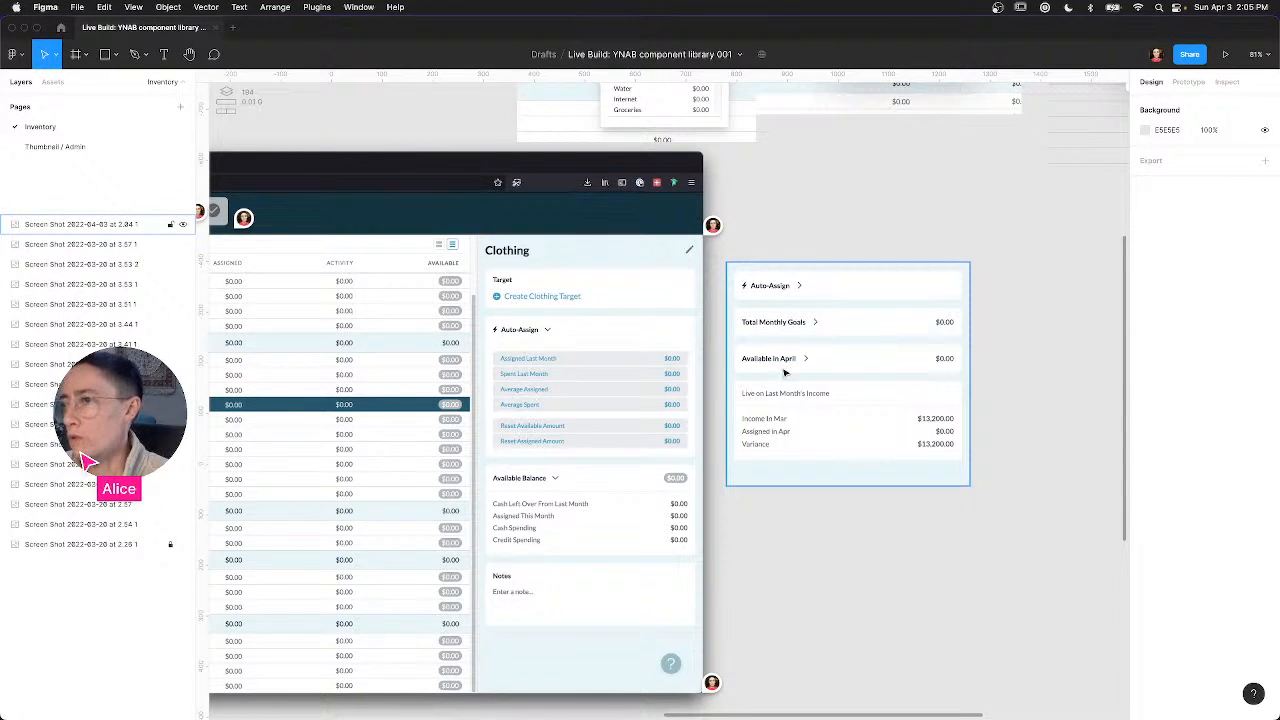
pyautogui.moveTo(522, 401); pyautogui.dragTo(855, 349)
pyautogui.hscroll(-3, 937, 363)
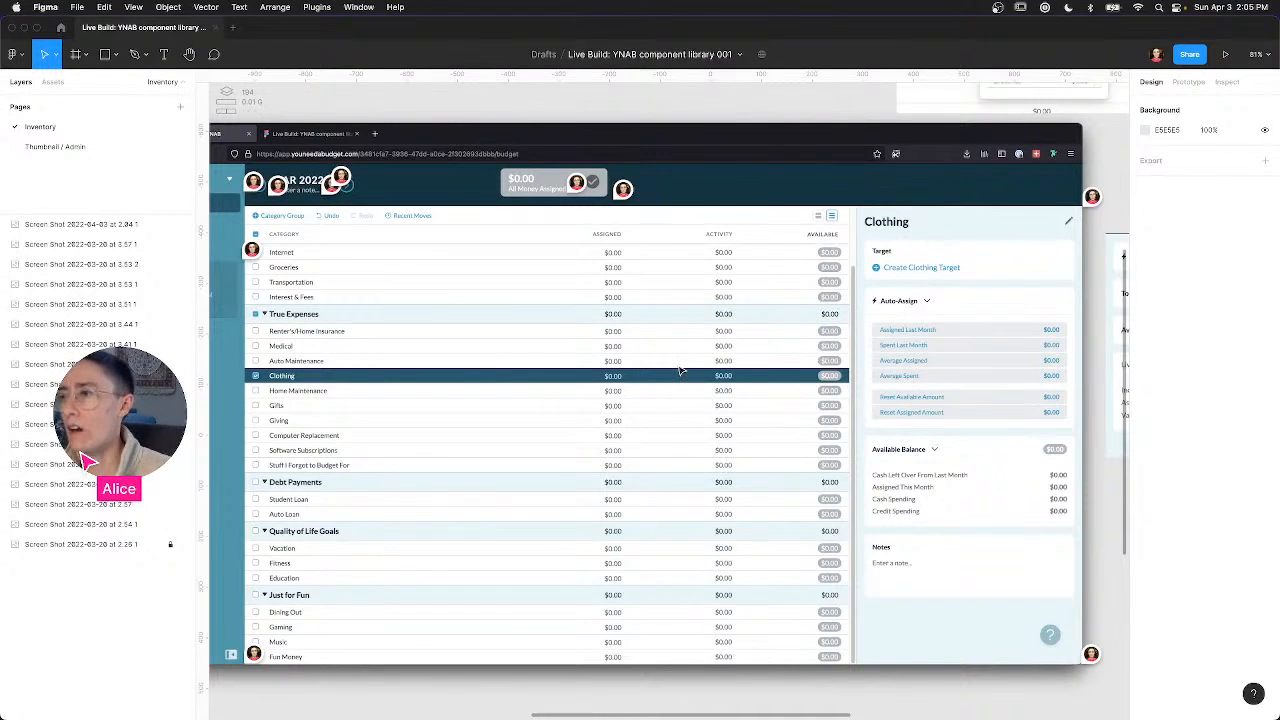
pyautogui.hscroll(10, 672, 400)
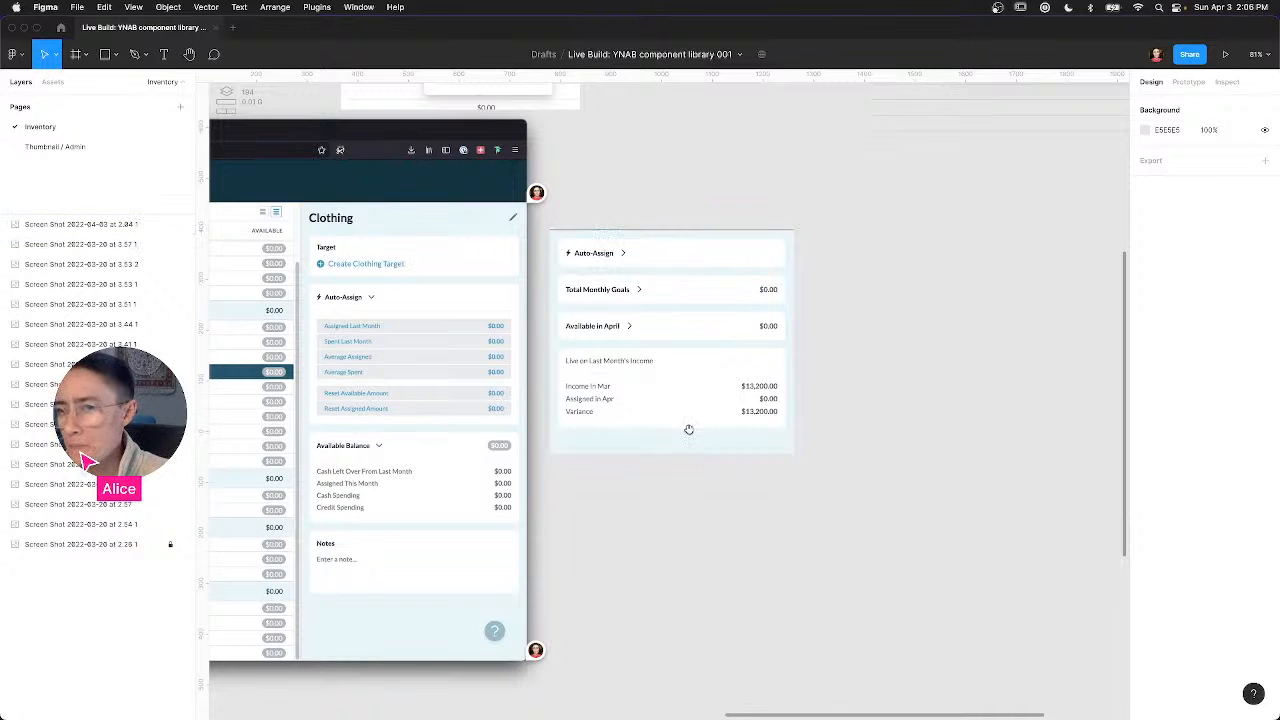
pyautogui.hscroll(-2, 689, 429)
# Step: Switch to Firefox, select the budget-breakdown element and check how its markup changes when the Renter's/Home Insurance category is selected and deselected
pyautogui.hotkey('ctrl', 'Left')
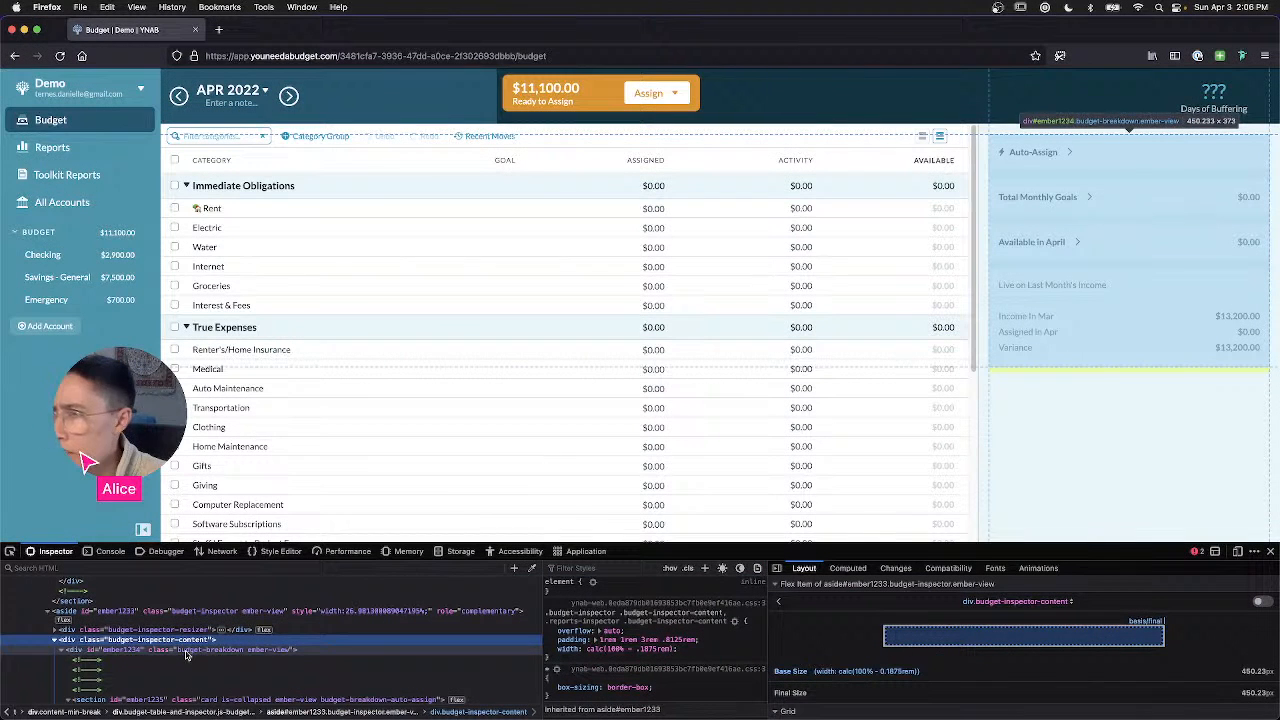
pyautogui.click(186, 652)
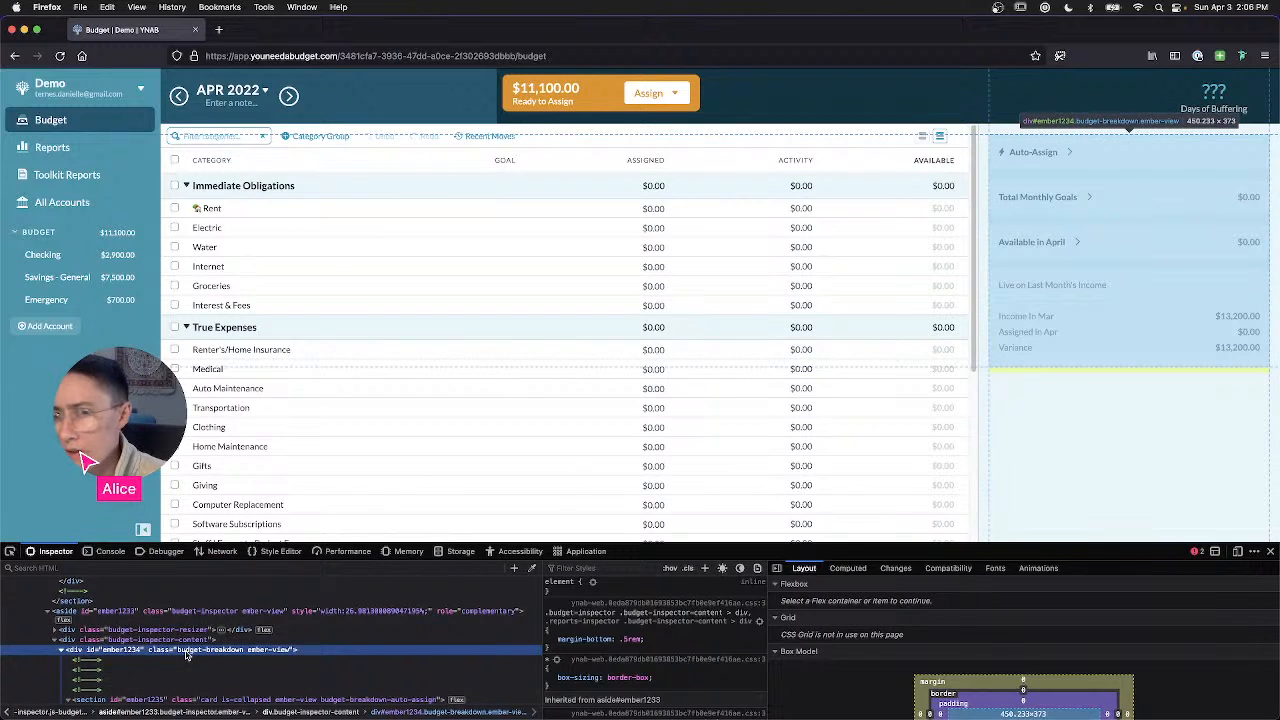
pyautogui.click(175, 350)
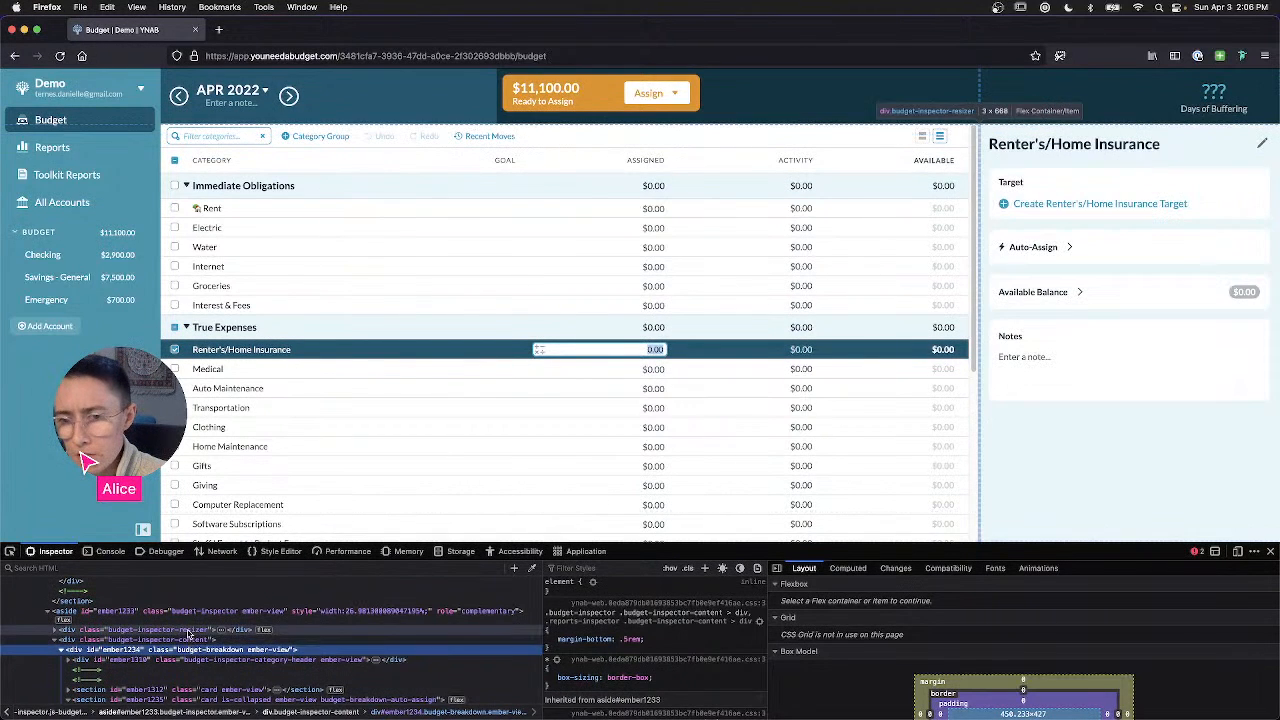
pyautogui.scroll(-1, 190, 650)
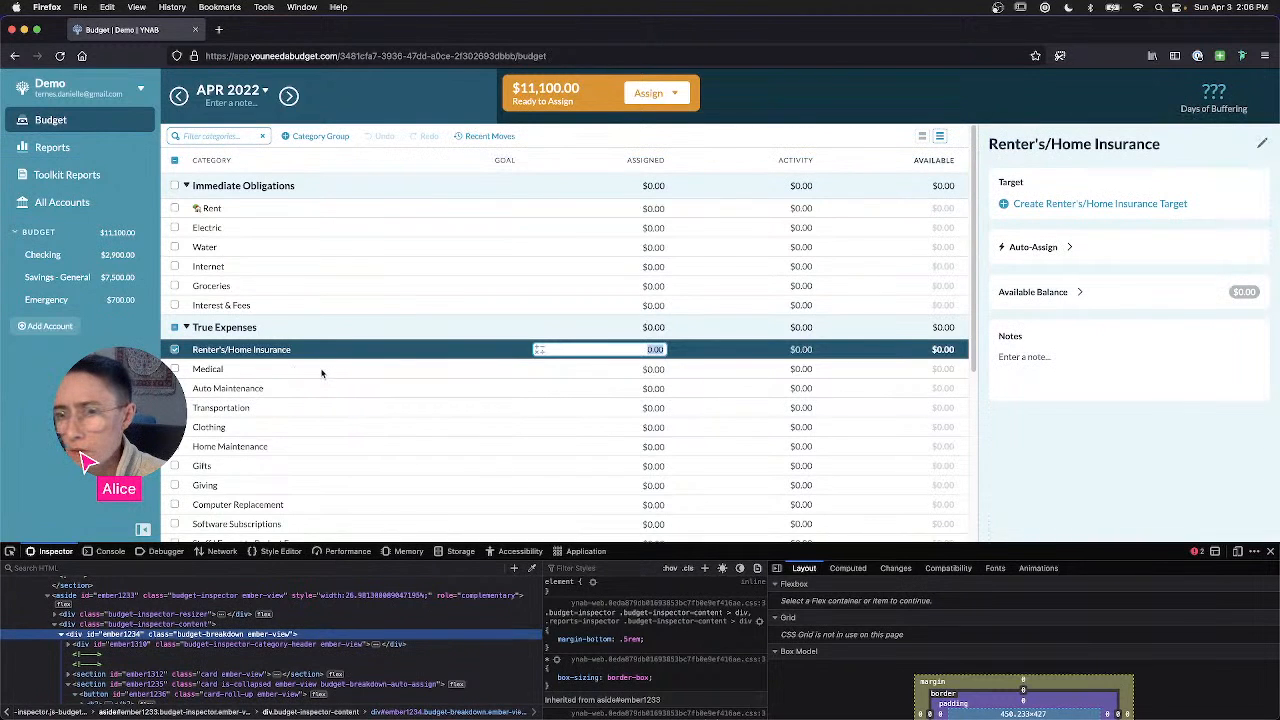
pyautogui.click(174, 350)
pyautogui.click(174, 350)
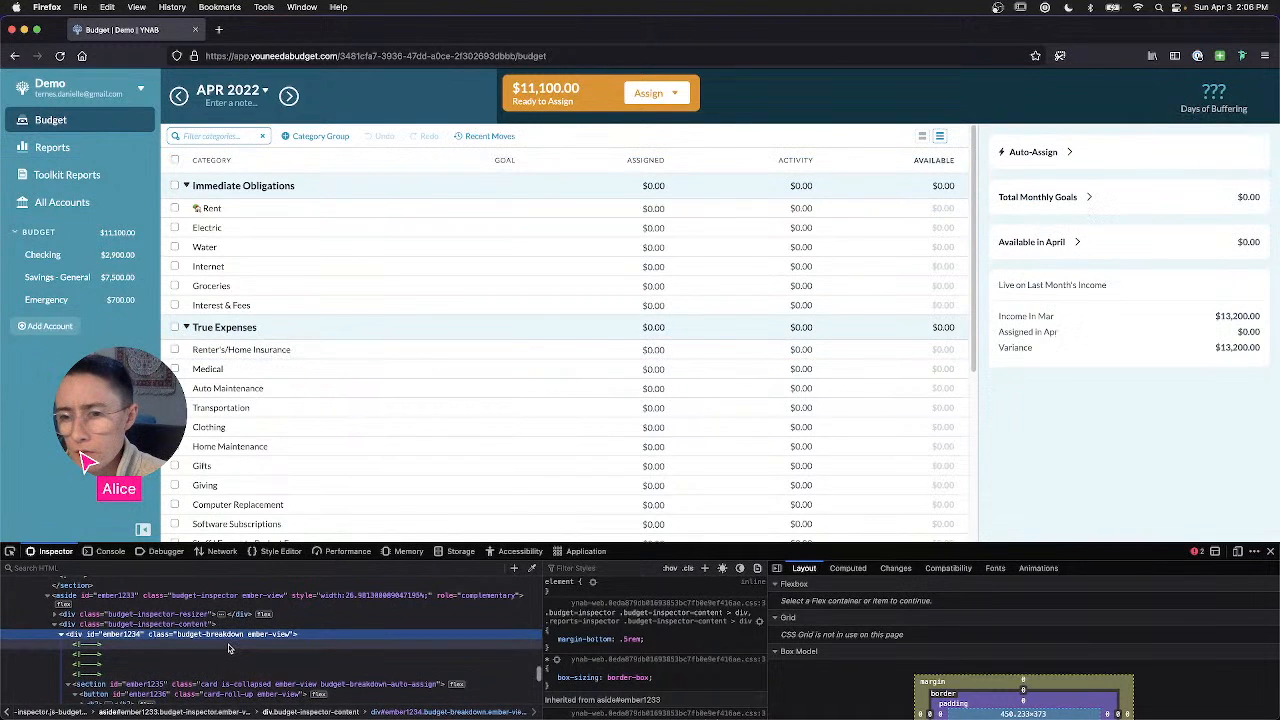
# Step: Examine the Auto-Assign card's markup down to the option-groups element and expand its second group to read the button classes
pyautogui.scroll(-1, 228, 660)
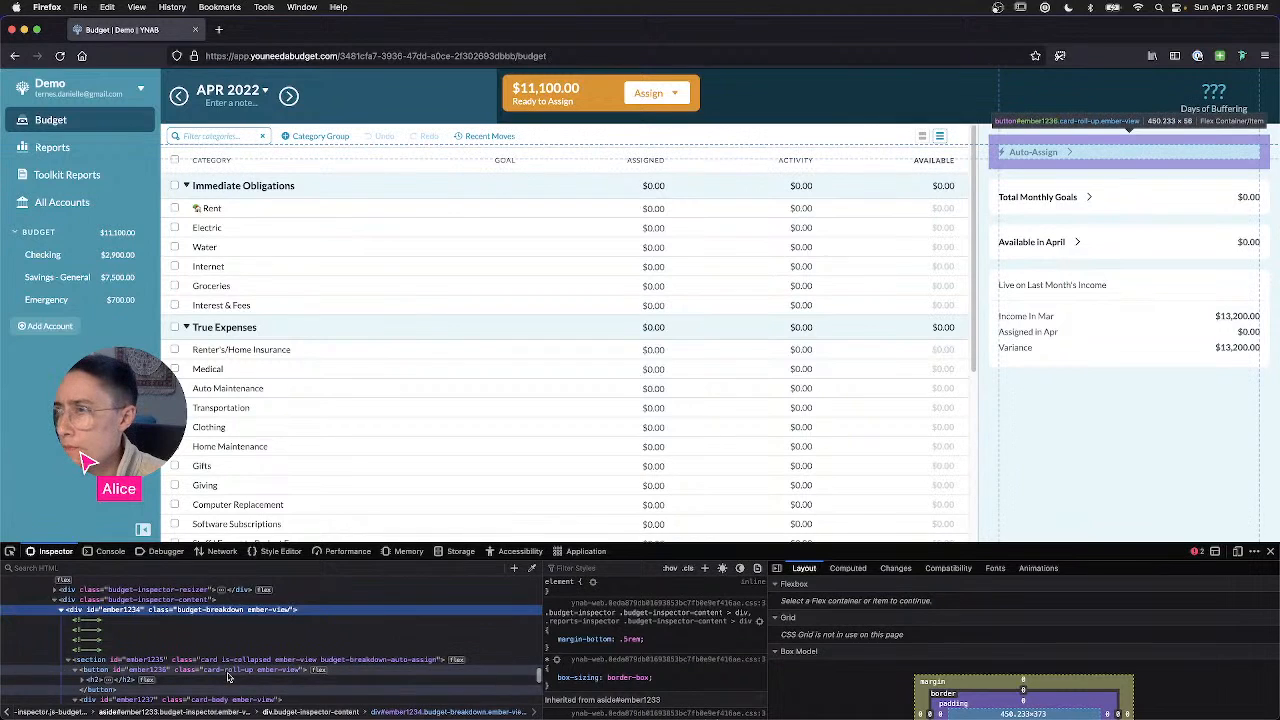
pyautogui.scroll(-2, 228, 670)
pyautogui.scroll(-1, 228, 678)
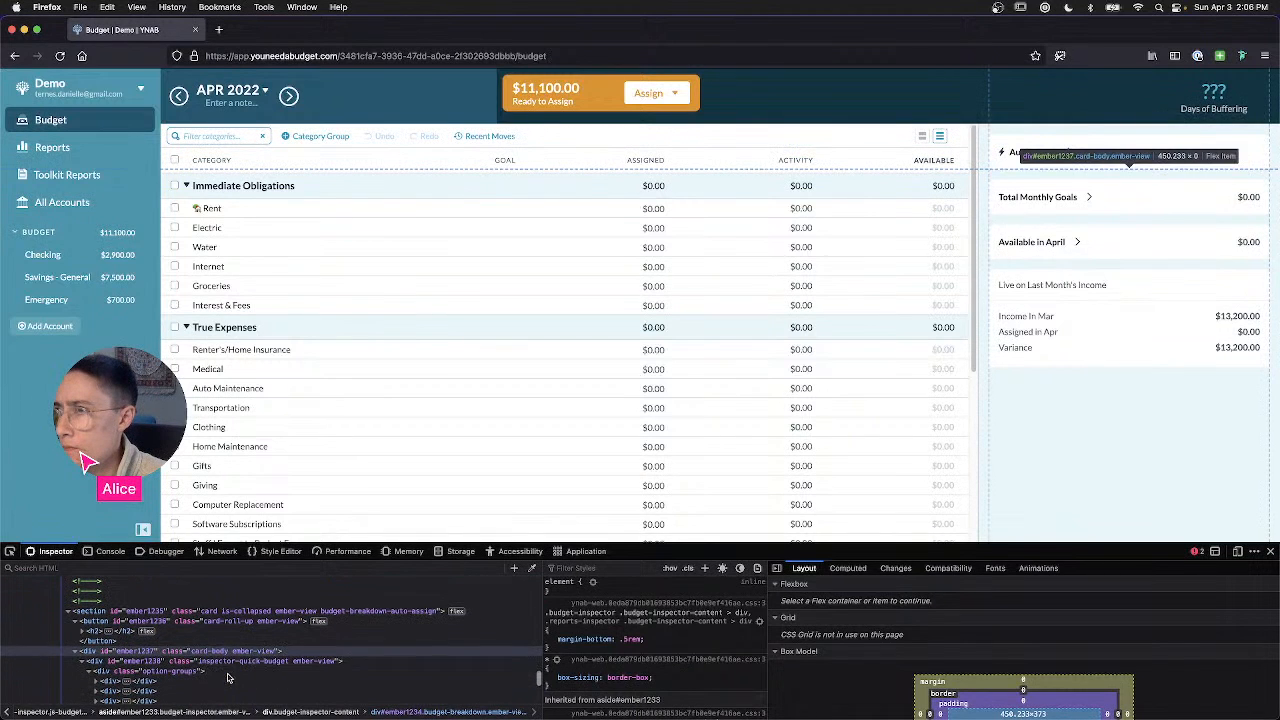
pyautogui.scroll(-1, 228, 672)
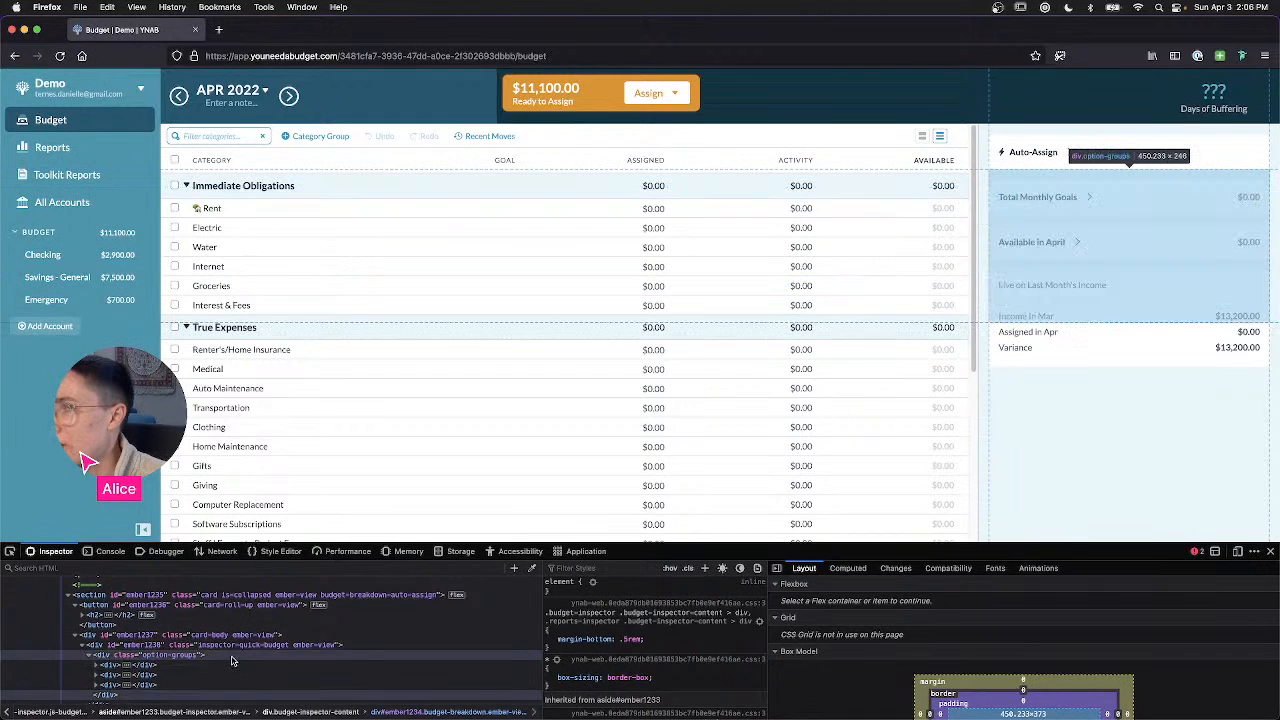
pyautogui.click(233, 660)
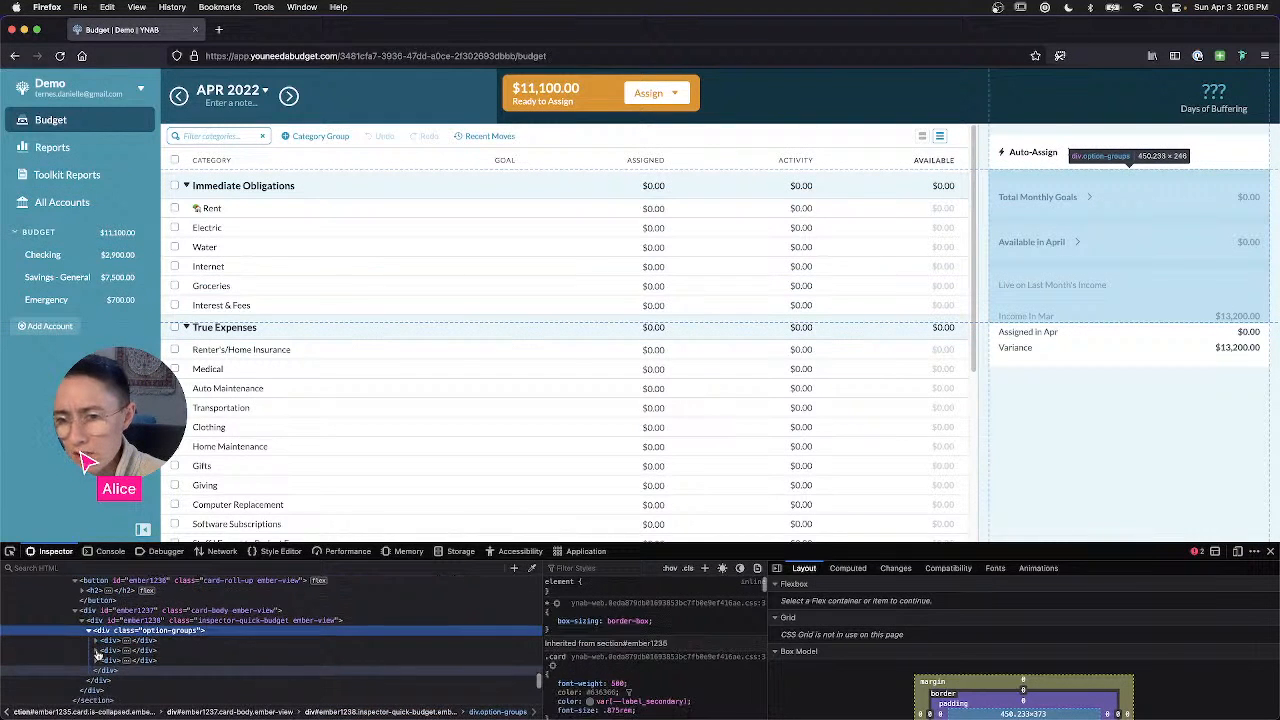
pyautogui.click(97, 654)
pyautogui.scroll(-2, 160, 655)
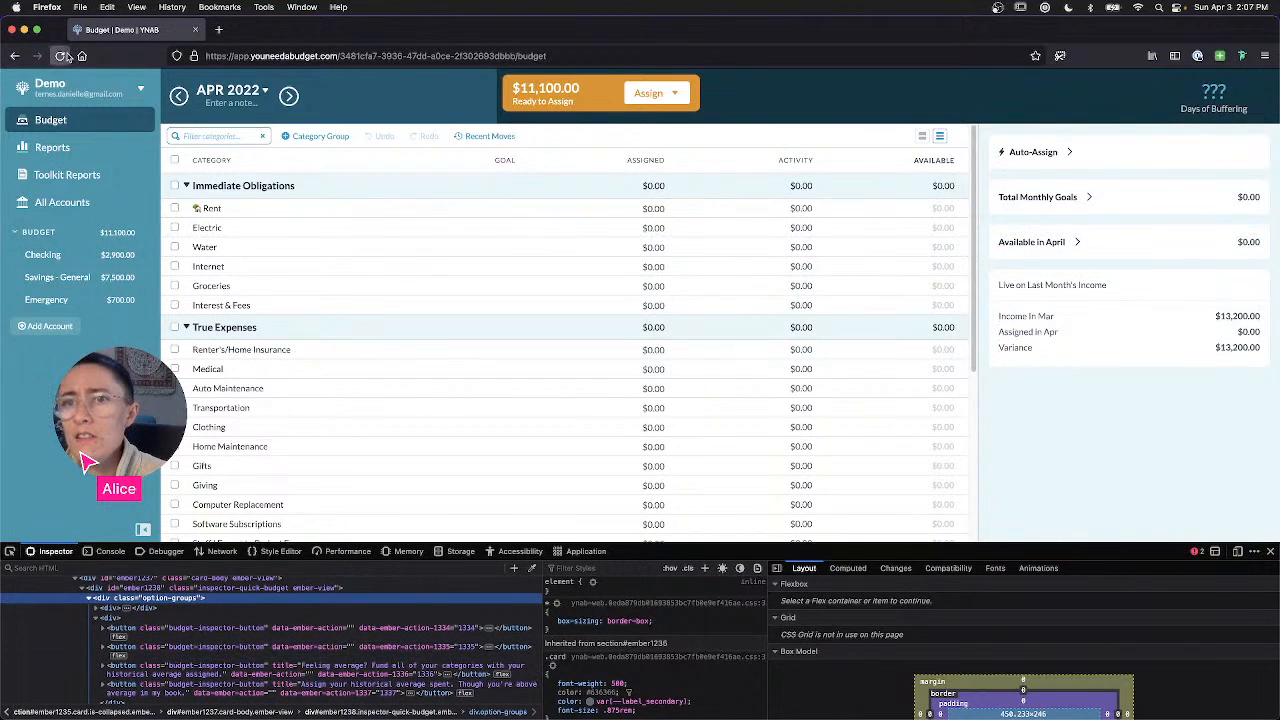
# Step: Reload the budget page, pick the inspector sidebar for inspection and expand its budget-inspector-content and budget-breakdown elements
pyautogui.click(63, 55)
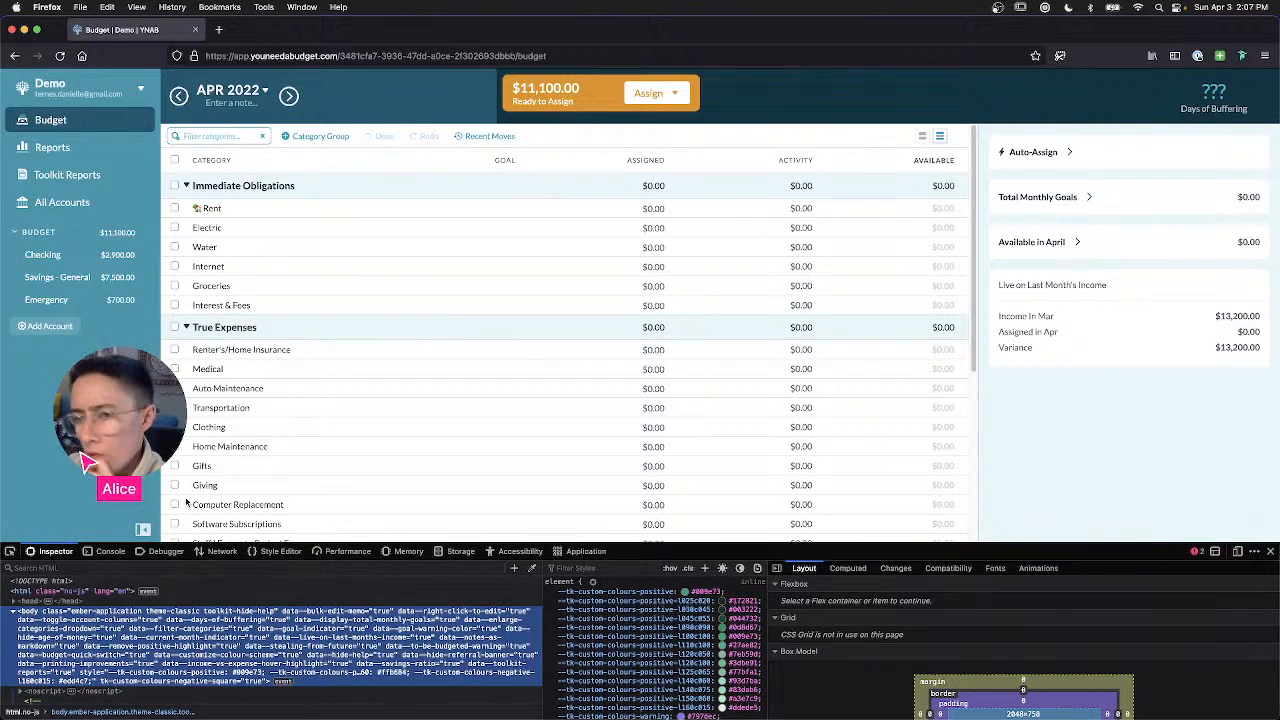
pyautogui.click(10, 553)
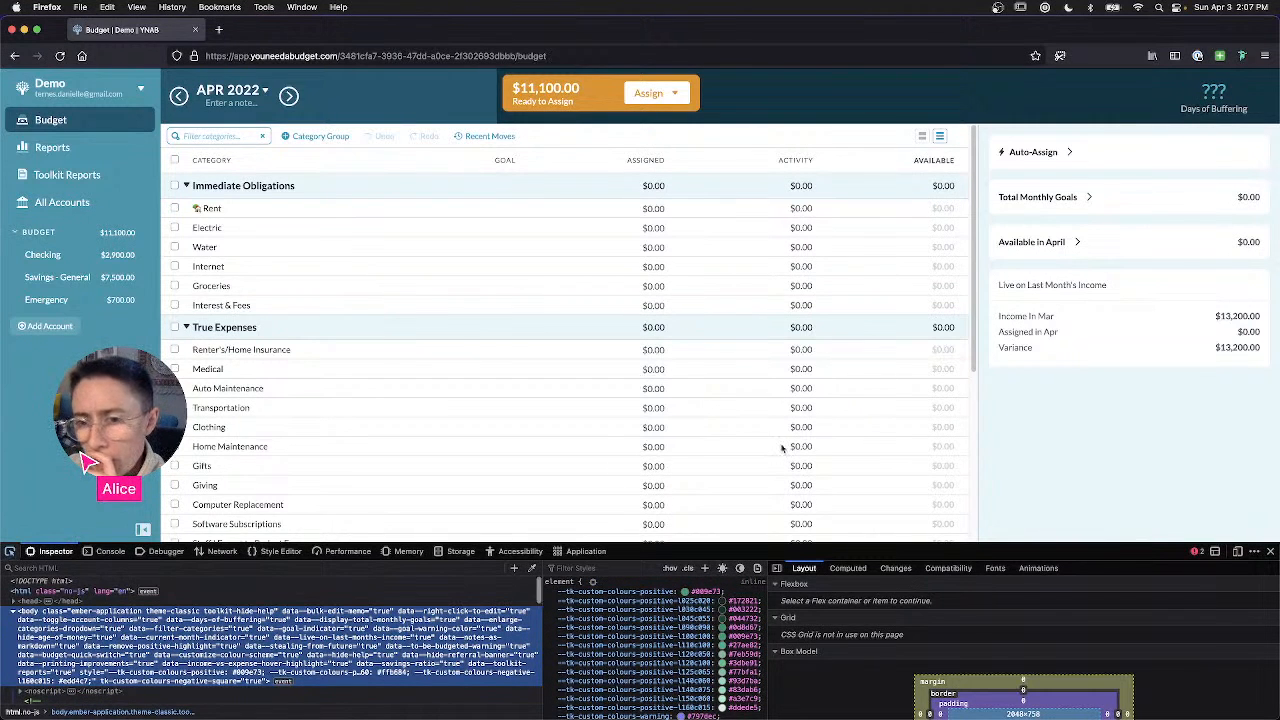
pyautogui.click(1072, 425)
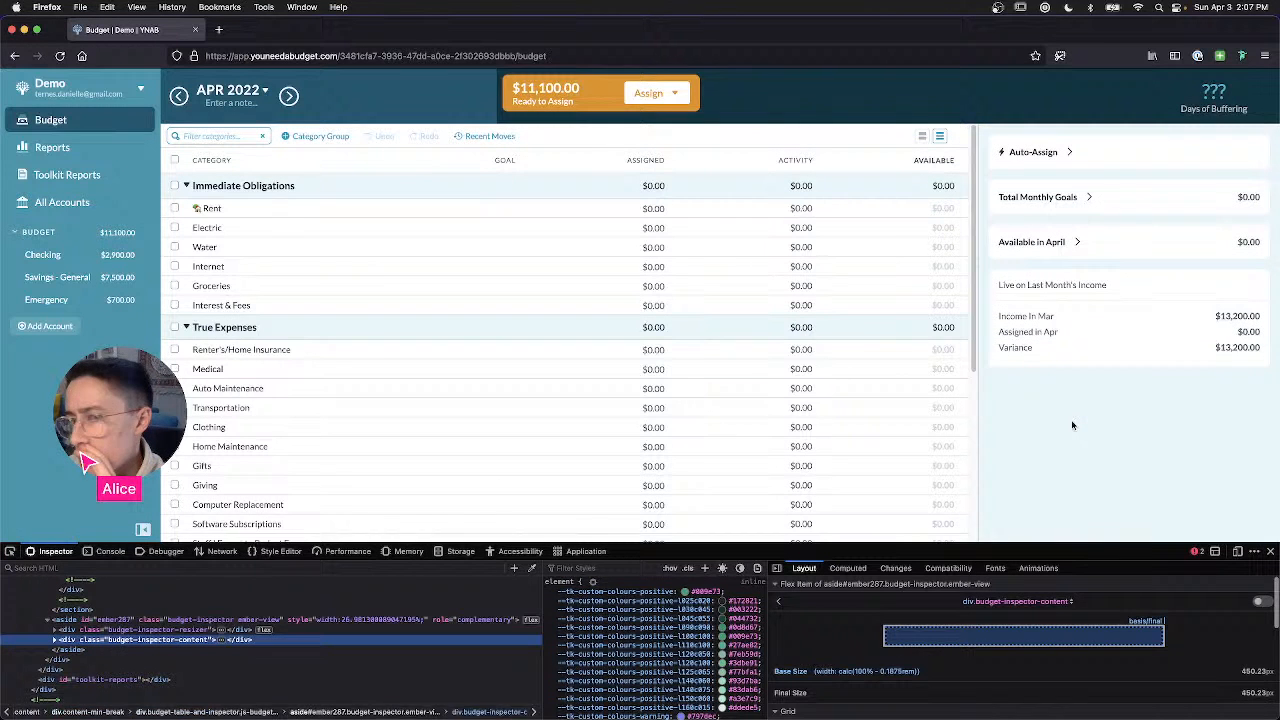
pyautogui.click(55, 640)
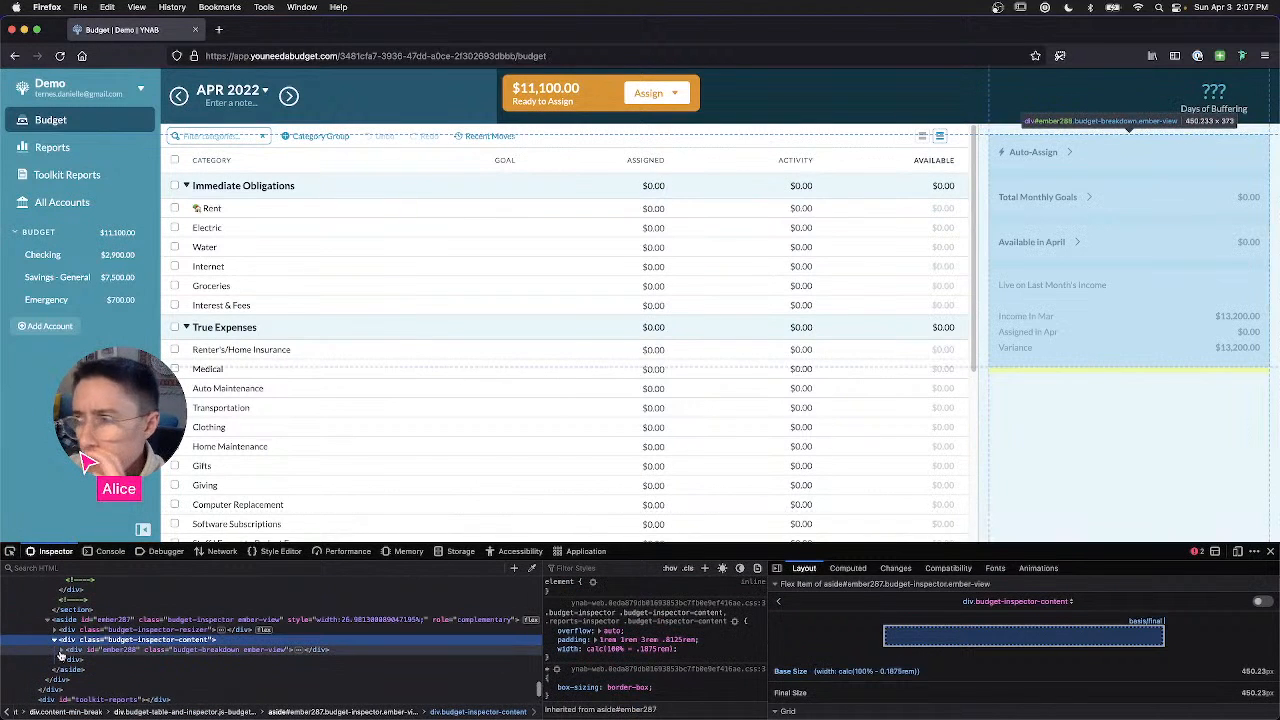
pyautogui.click(61, 650)
pyautogui.scroll(-1, 74, 670)
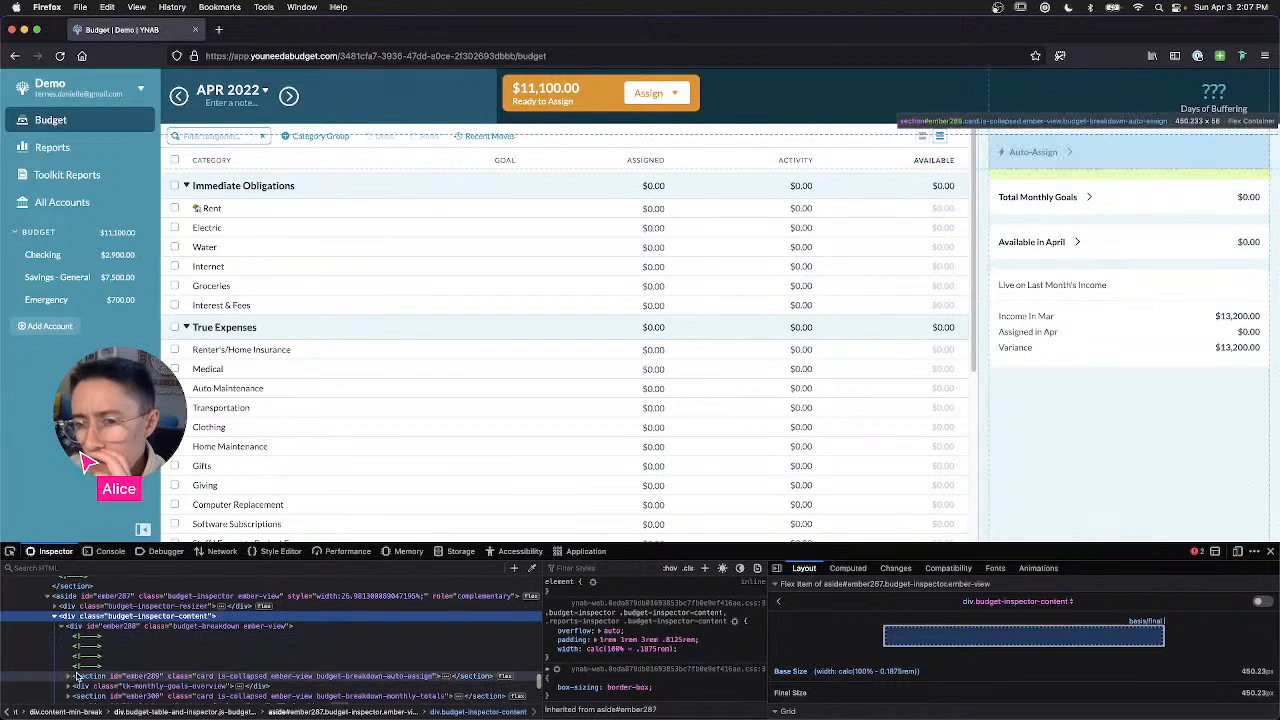
pyautogui.scroll(-1, 77, 677)
pyautogui.scroll(-2, 77, 677)
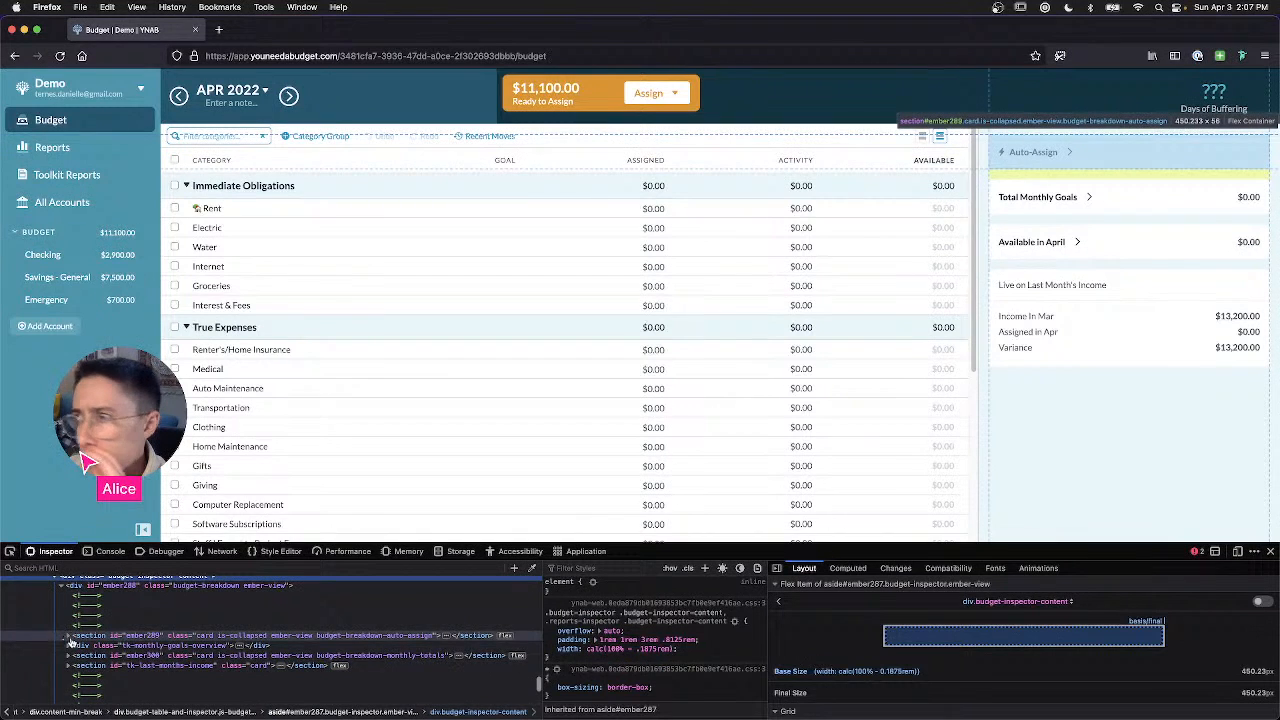
# Step: Expand the Auto-Assign section's markup and highlight the class name card-roll-up on its button element
pyautogui.click(69, 636)
pyautogui.click(92, 638)
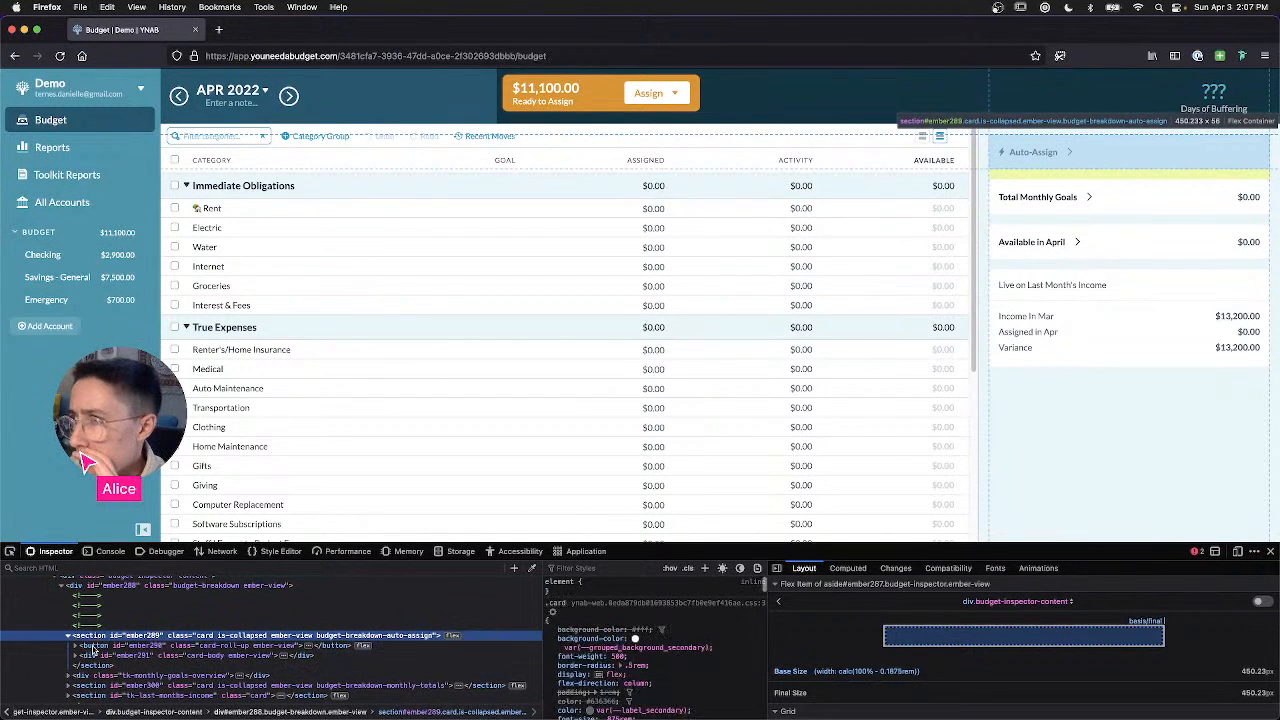
pyautogui.click(93, 646)
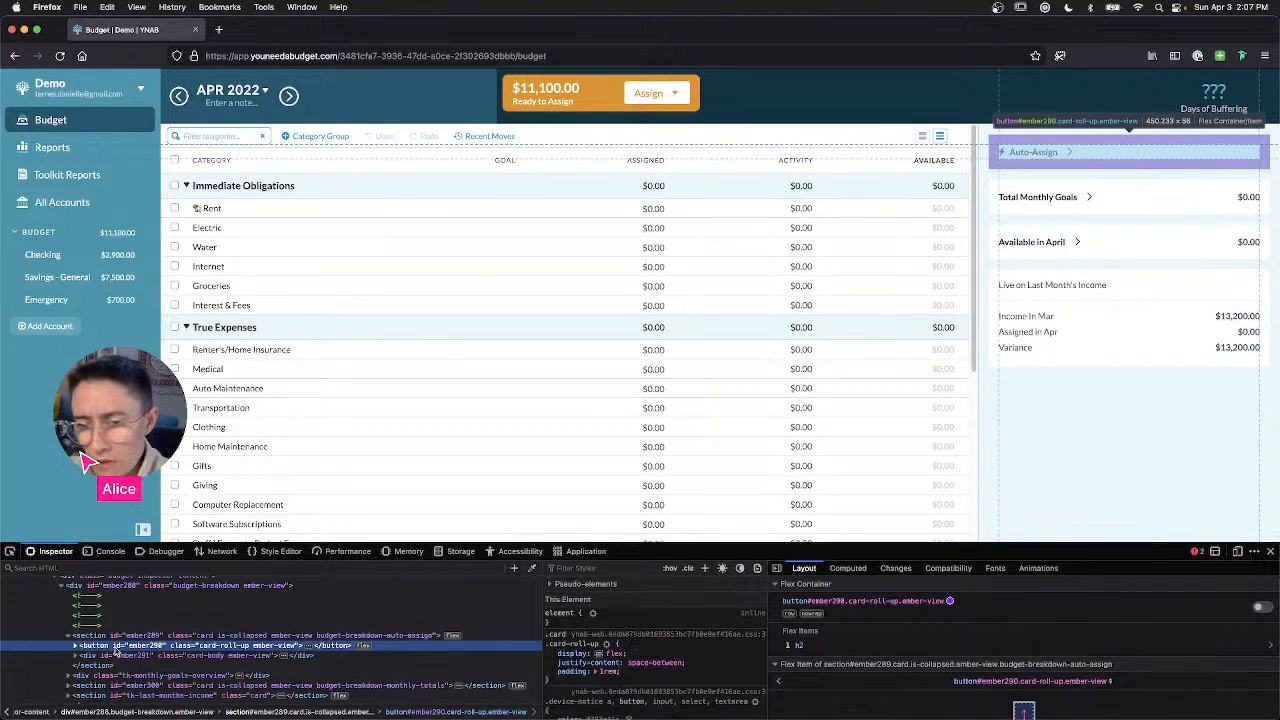
pyautogui.doubleClick(252, 646)
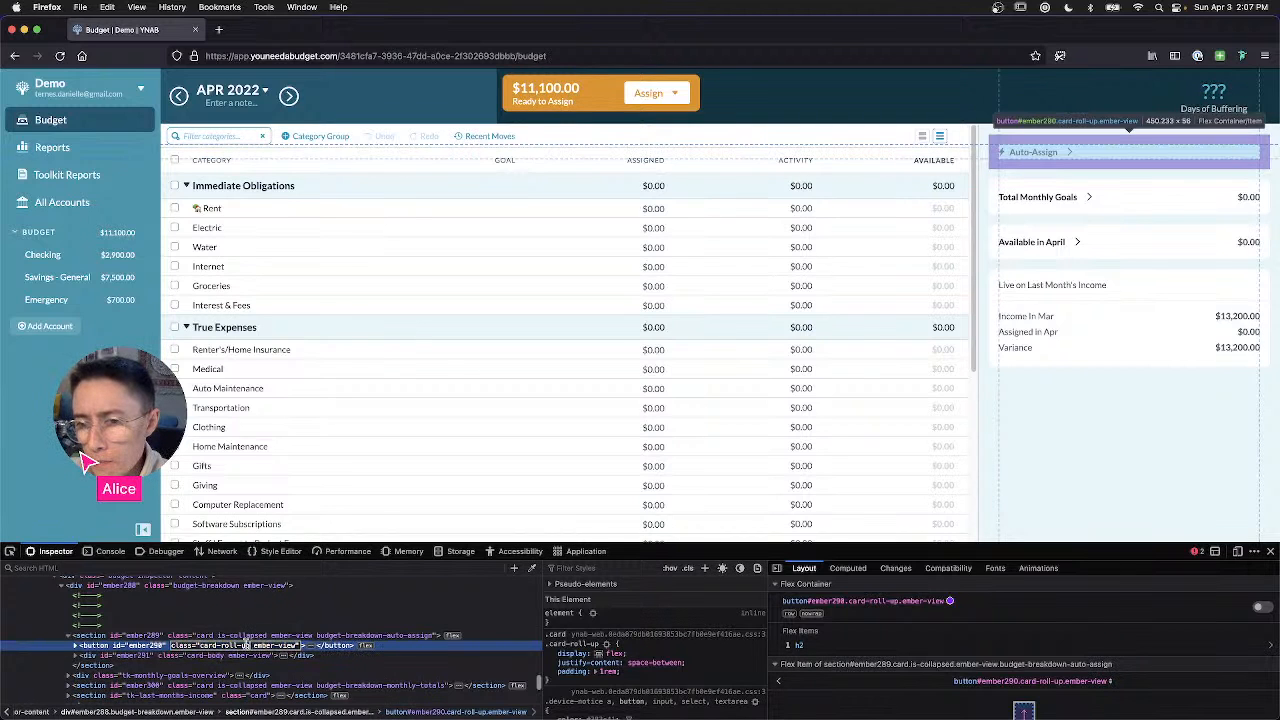
pyautogui.moveTo(246, 644); pyautogui.dragTo(201, 646)
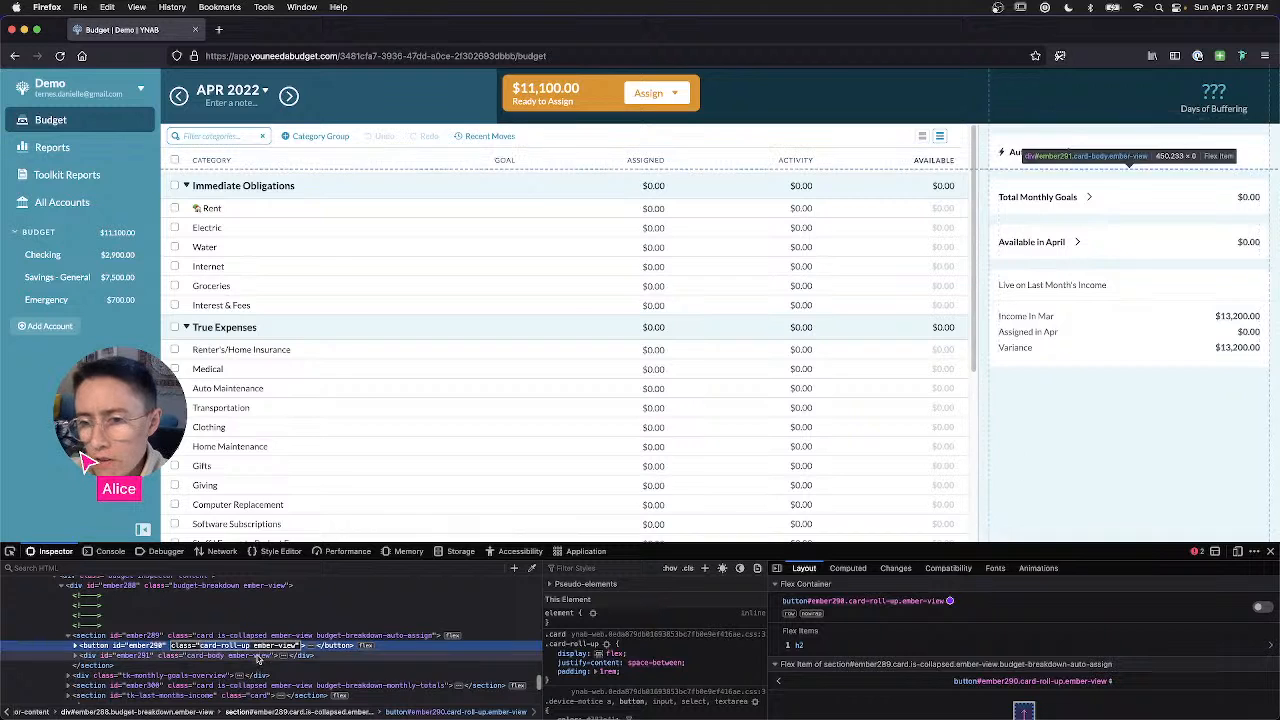
# Step: Switch to Figma and start an area comment reading "card-roll-up on the Auto-Assign row of the pasted sidebar screenshot
pyautogui.hotkey('ctrl', 'Right')
pyautogui.click(810, 250)
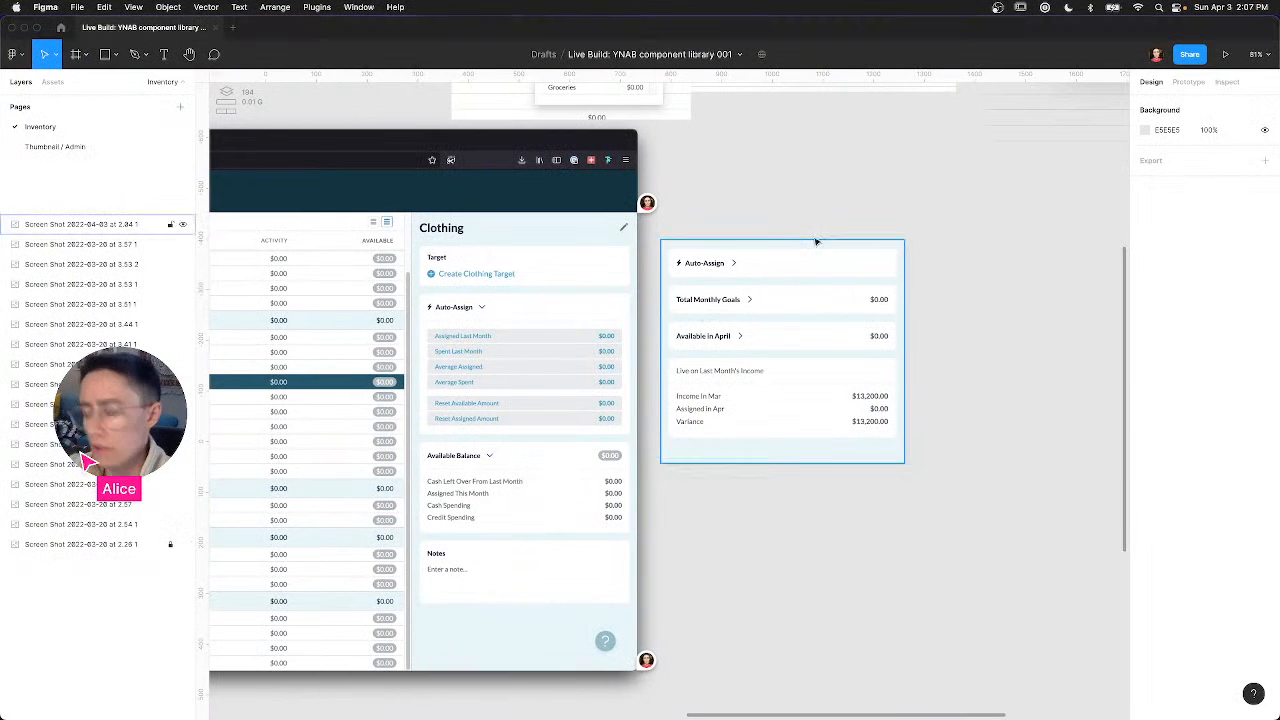
pyautogui.scroll(-5, 814, 243)
pyautogui.click(821, 310)
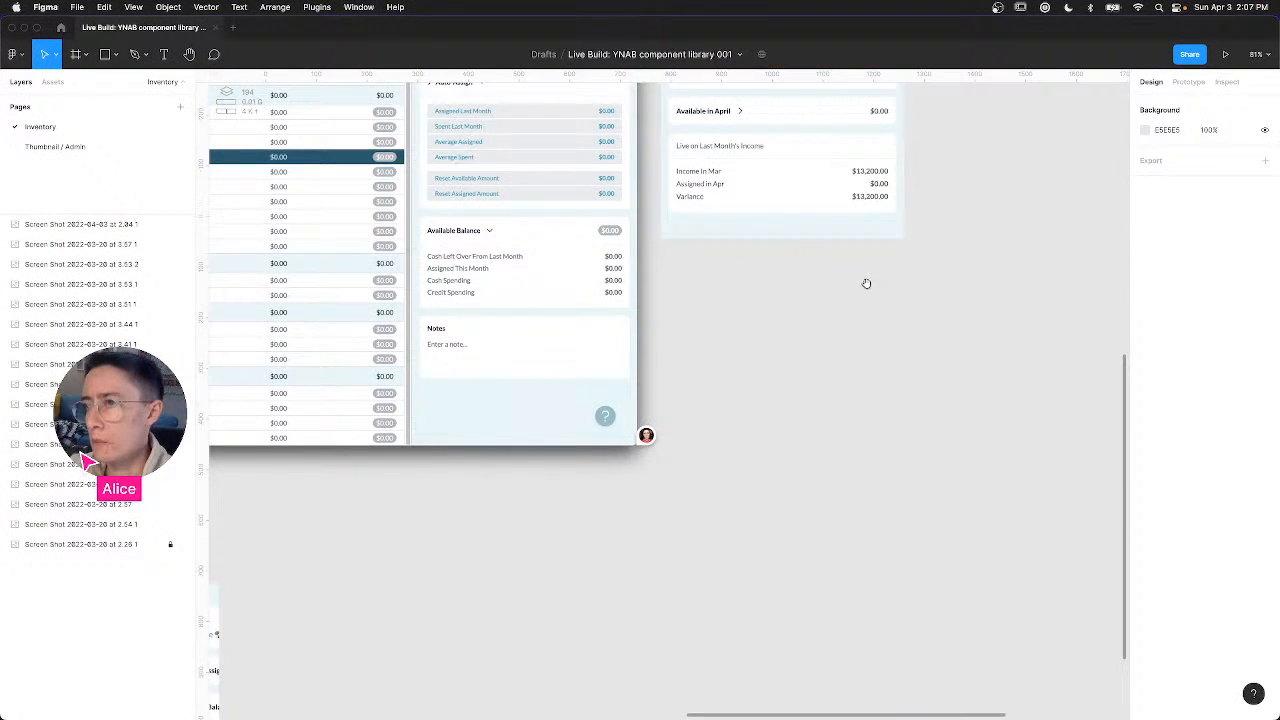
pyautogui.scroll(5, 760, 480)
pyautogui.hscroll(2, 760, 480)
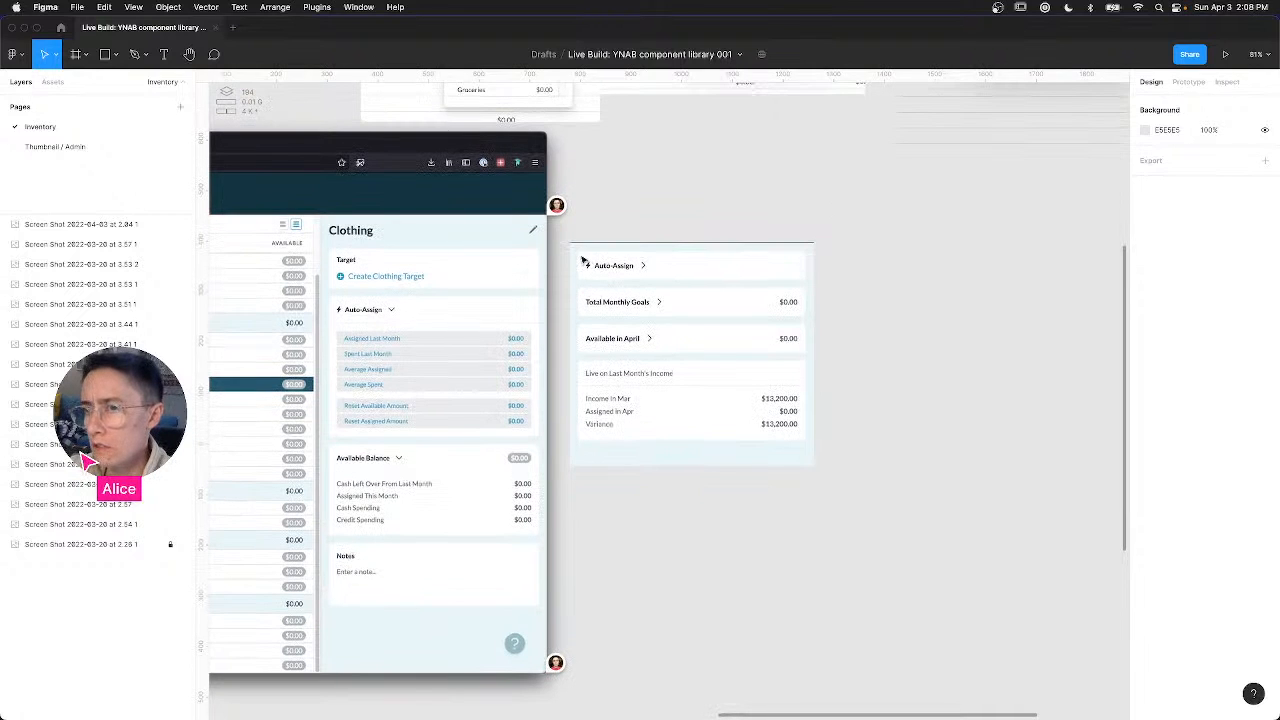
pyautogui.press('c')
pyautogui.moveTo(578, 252); pyautogui.dragTo(604, 264)
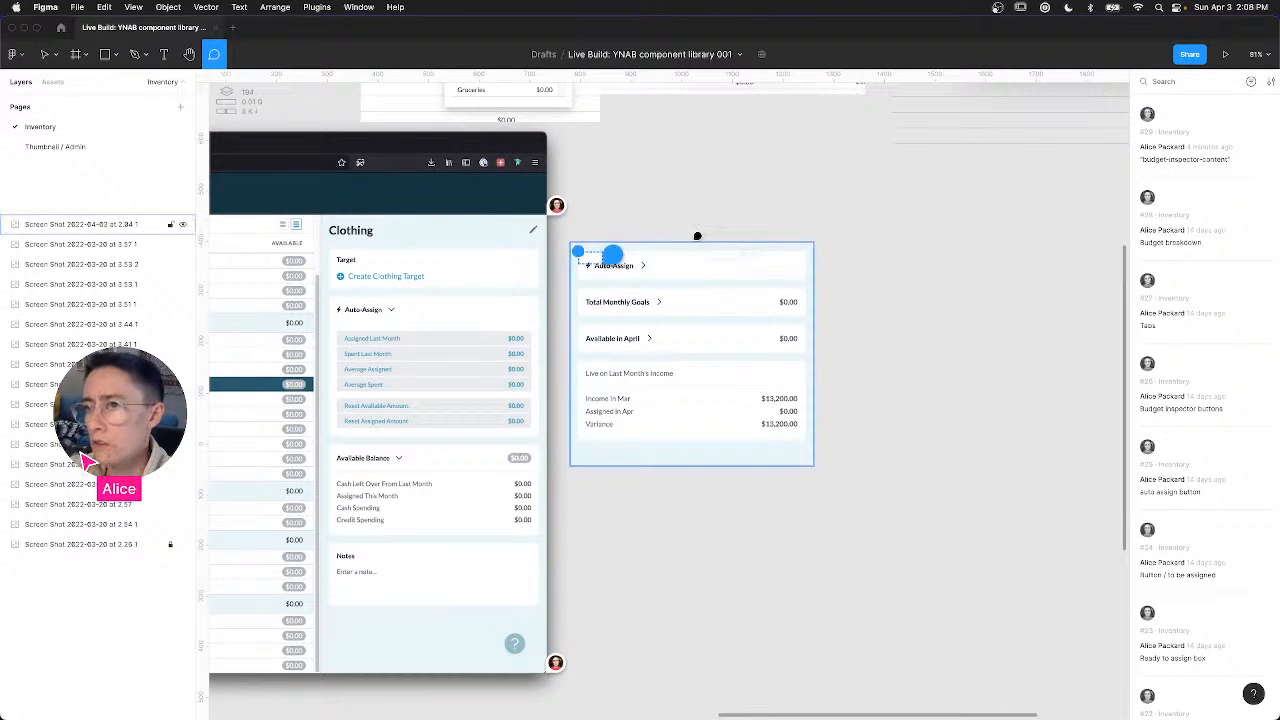
pyautogui.write('"card-roll-up')
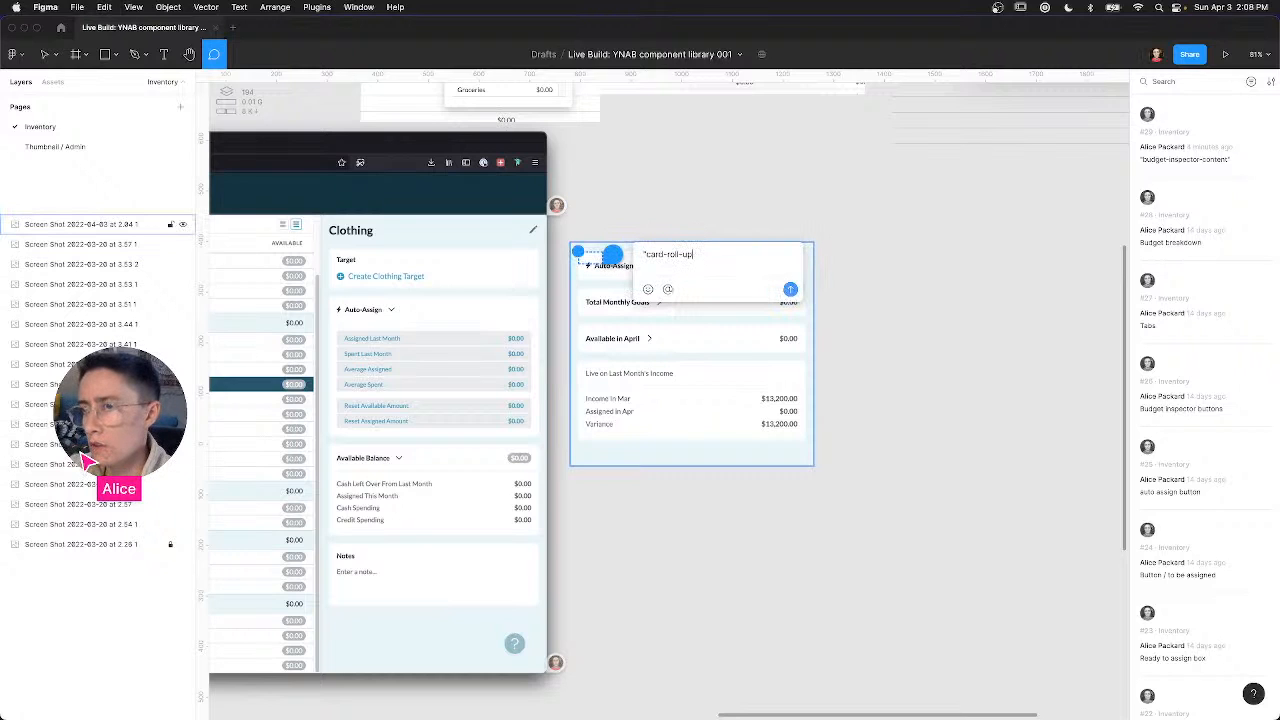
# Step: Complete the comment as button / "card-roll-up", post it and move its pin to the right edge of the Auto-Assign row
pyautogui.press('super+Left')
pyautogui.write('button /')
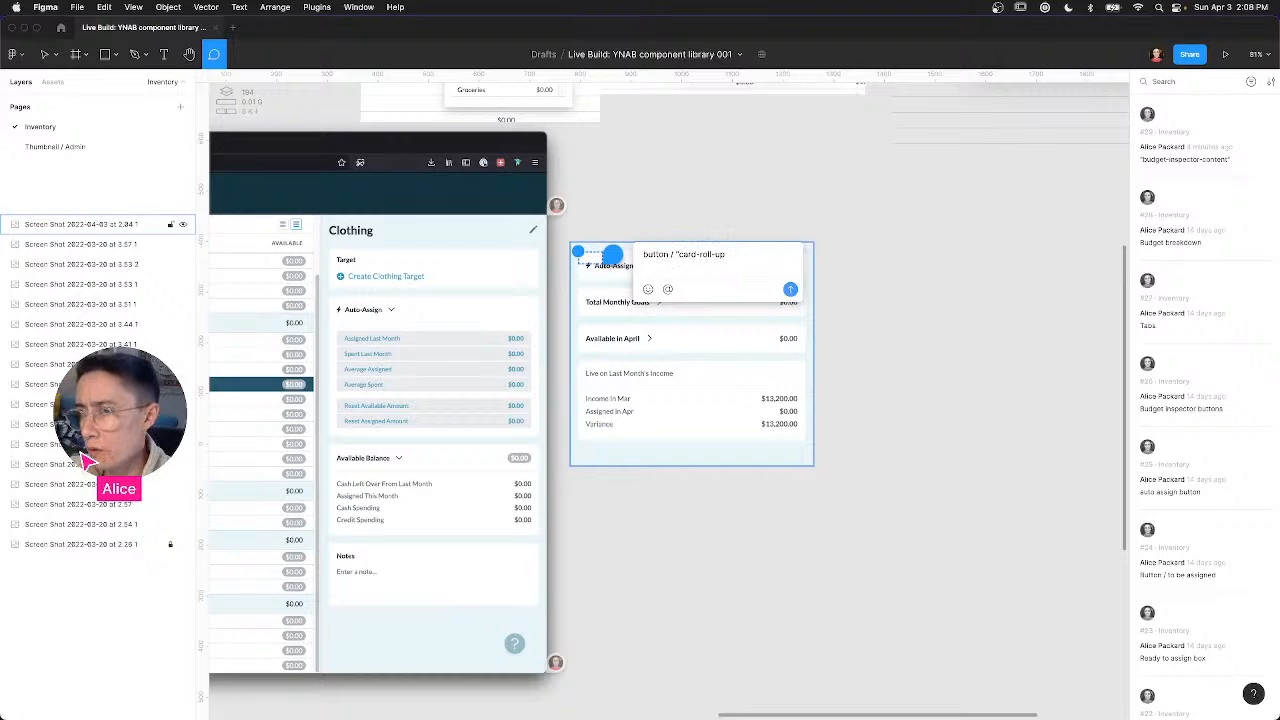
pyautogui.press('super+a')
pyautogui.press('Right')
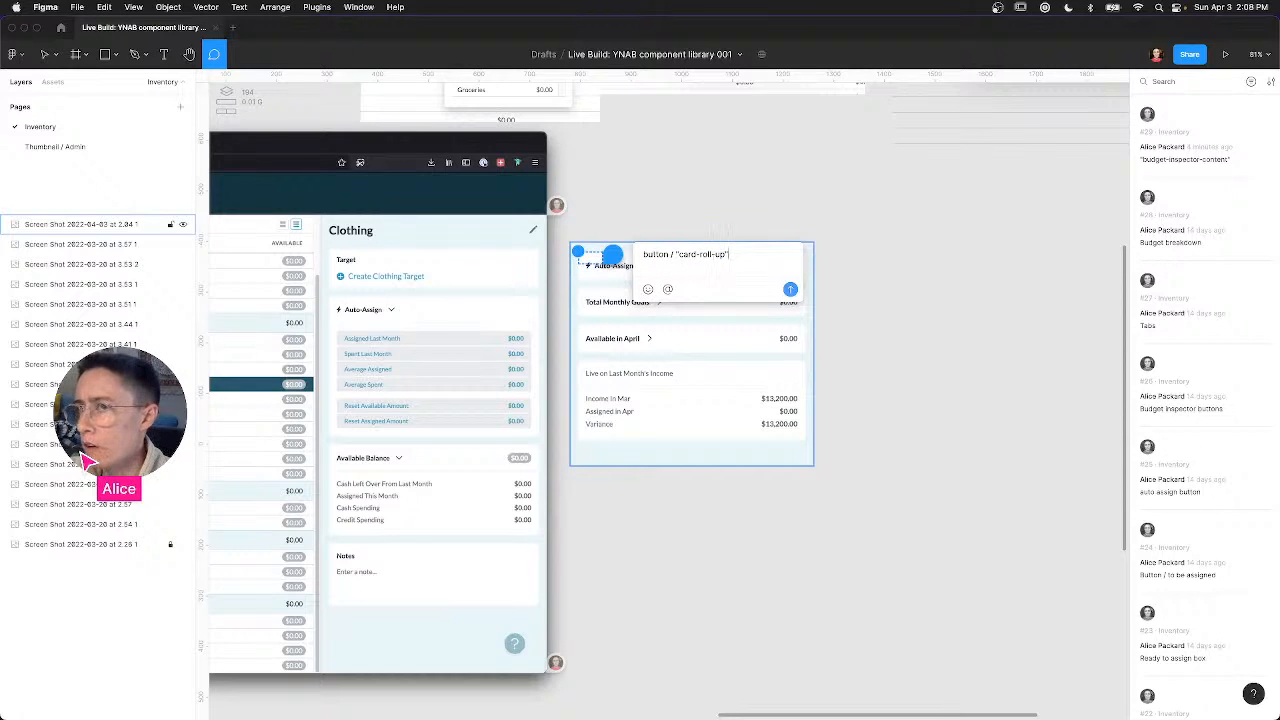
pyautogui.press('Return')
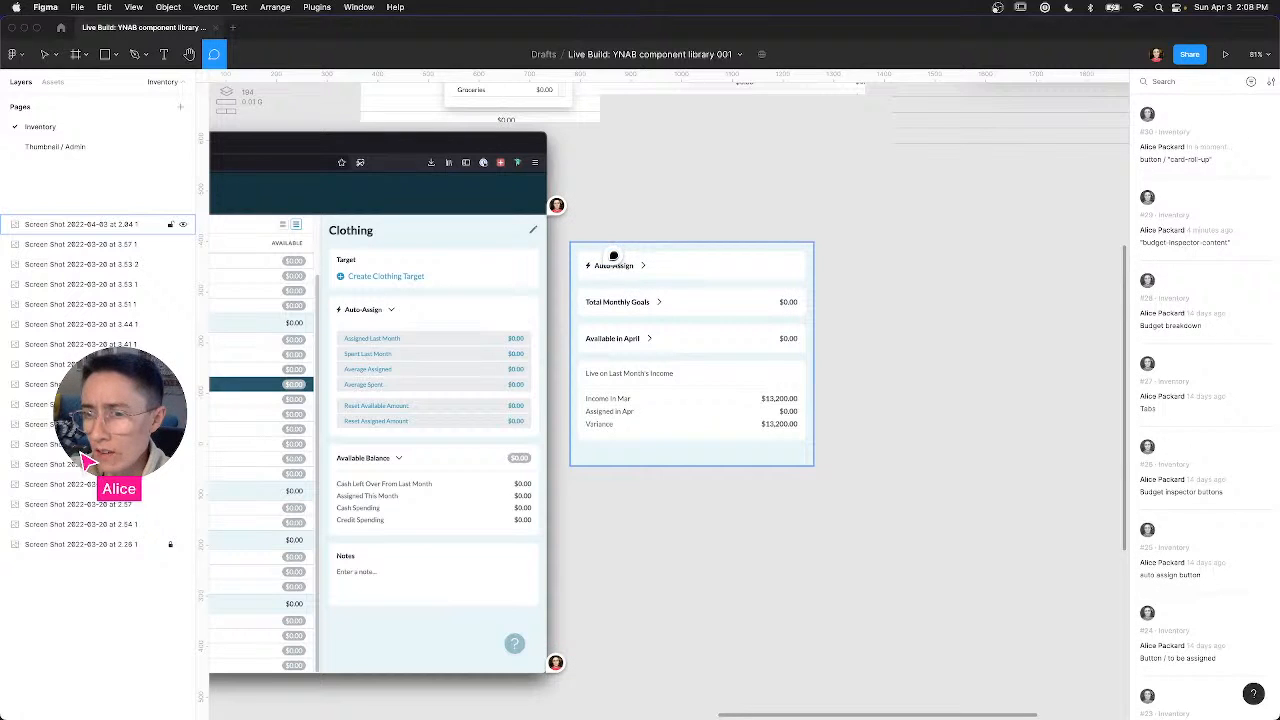
pyautogui.moveTo(598, 263)
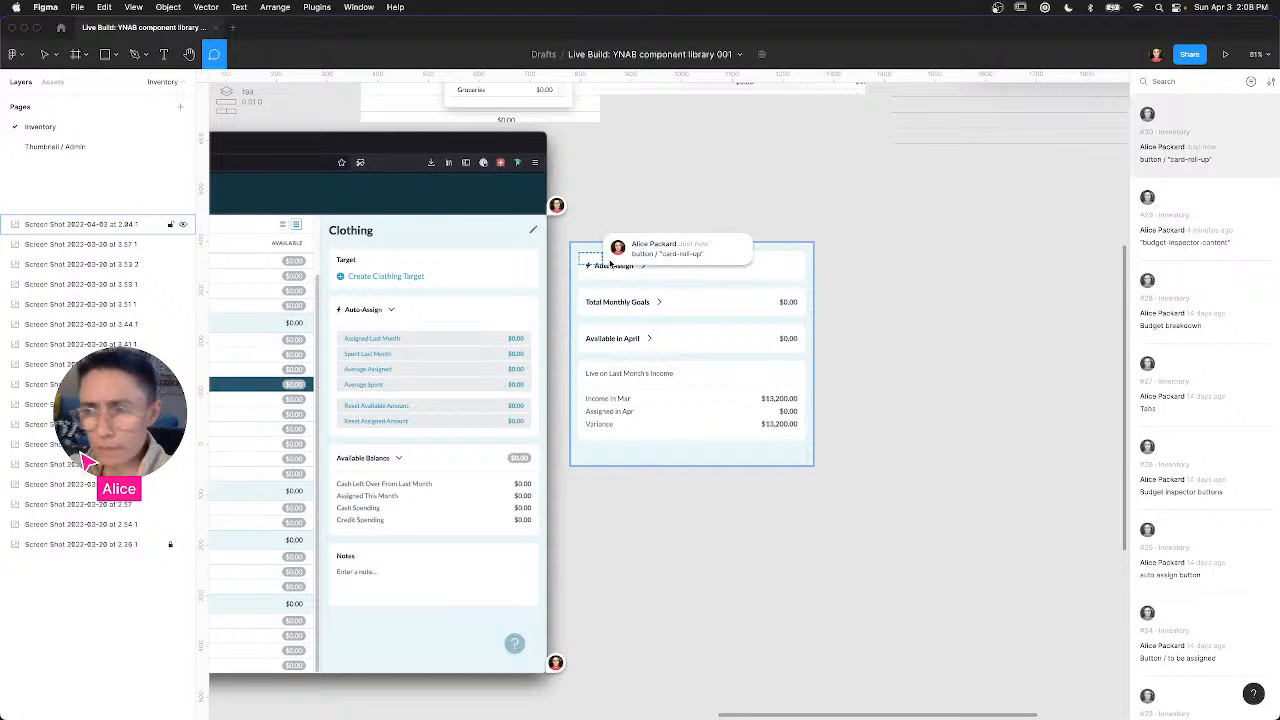
pyautogui.moveTo(606, 266); pyautogui.dragTo(811, 280)
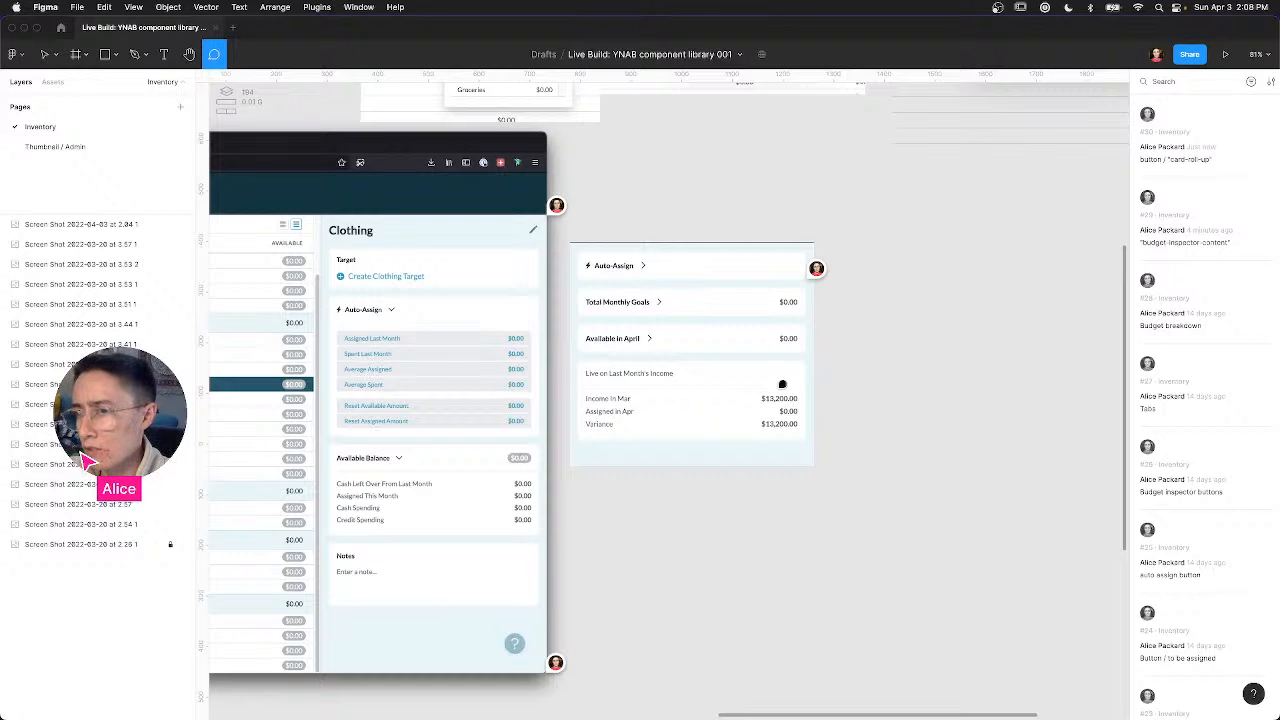
# Step: Switch to Firefox, expand the tk-last-months-income section's markup and highlight its id attribute
pyautogui.hotkey('ctrl', 'Left')
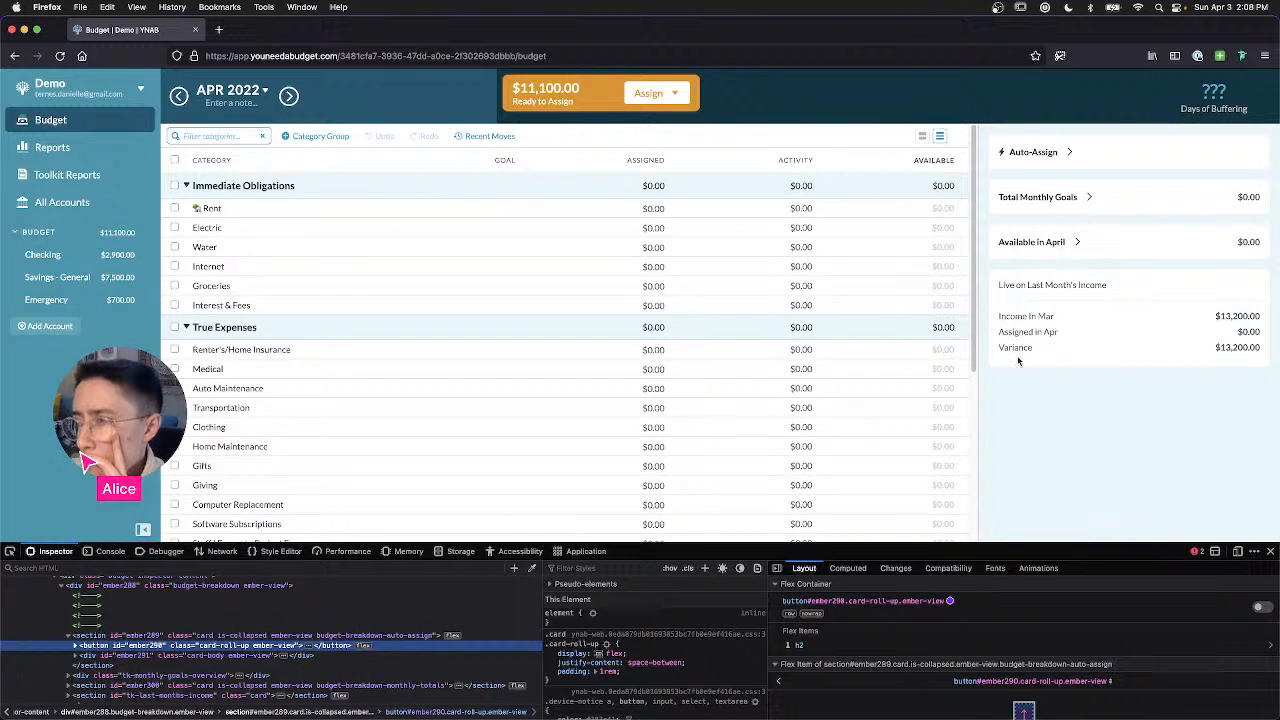
pyautogui.scroll(-1, 90, 670)
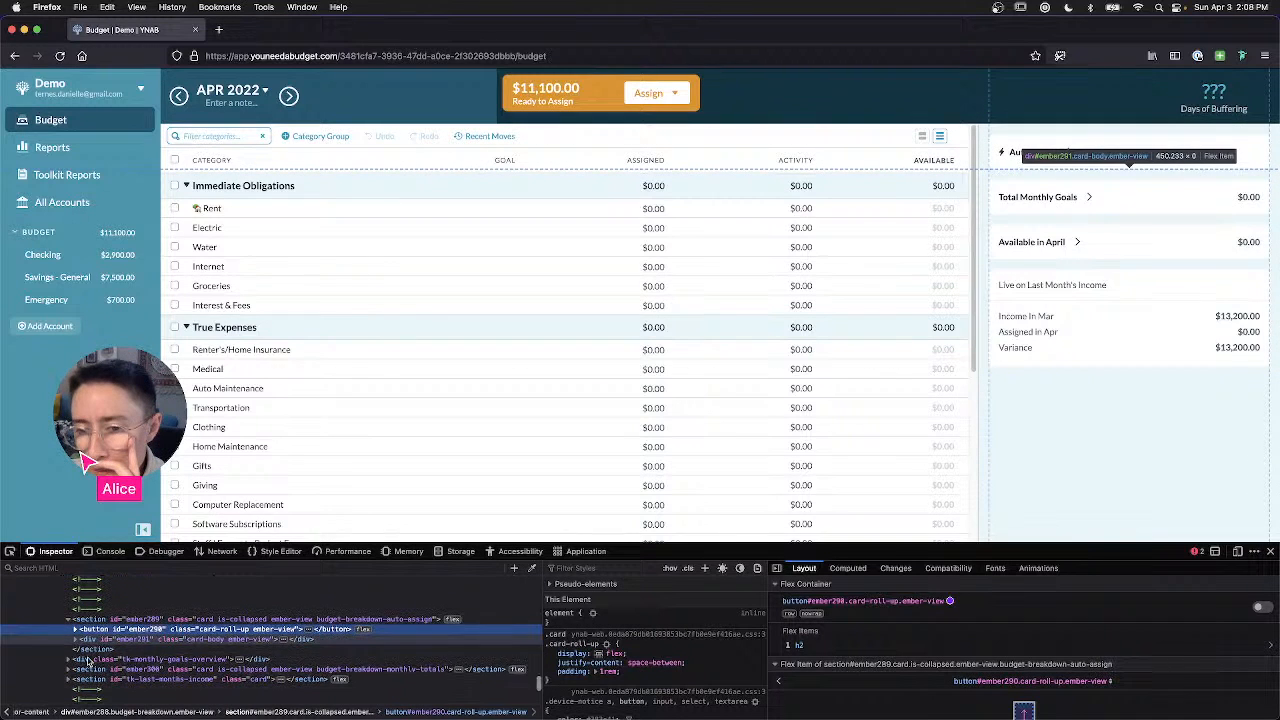
pyautogui.click(86, 681)
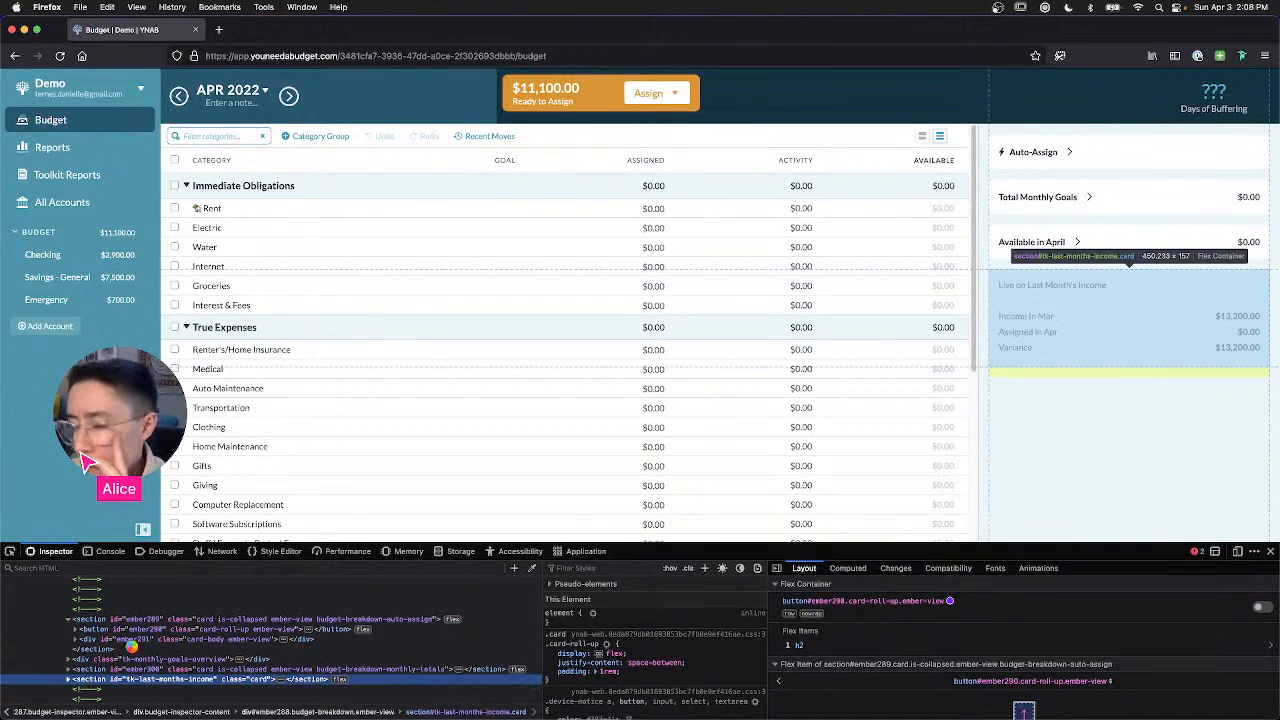
pyautogui.scroll(-1, 130, 655)
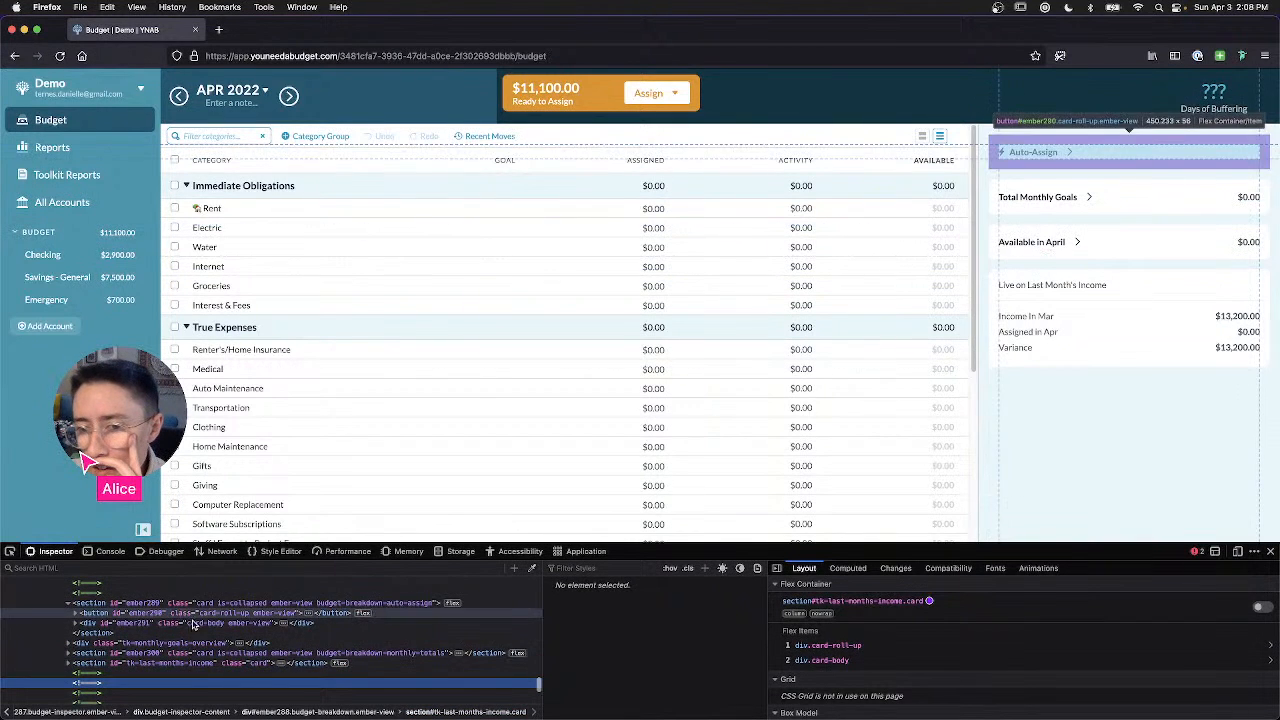
pyautogui.scroll(-3, 200, 613)
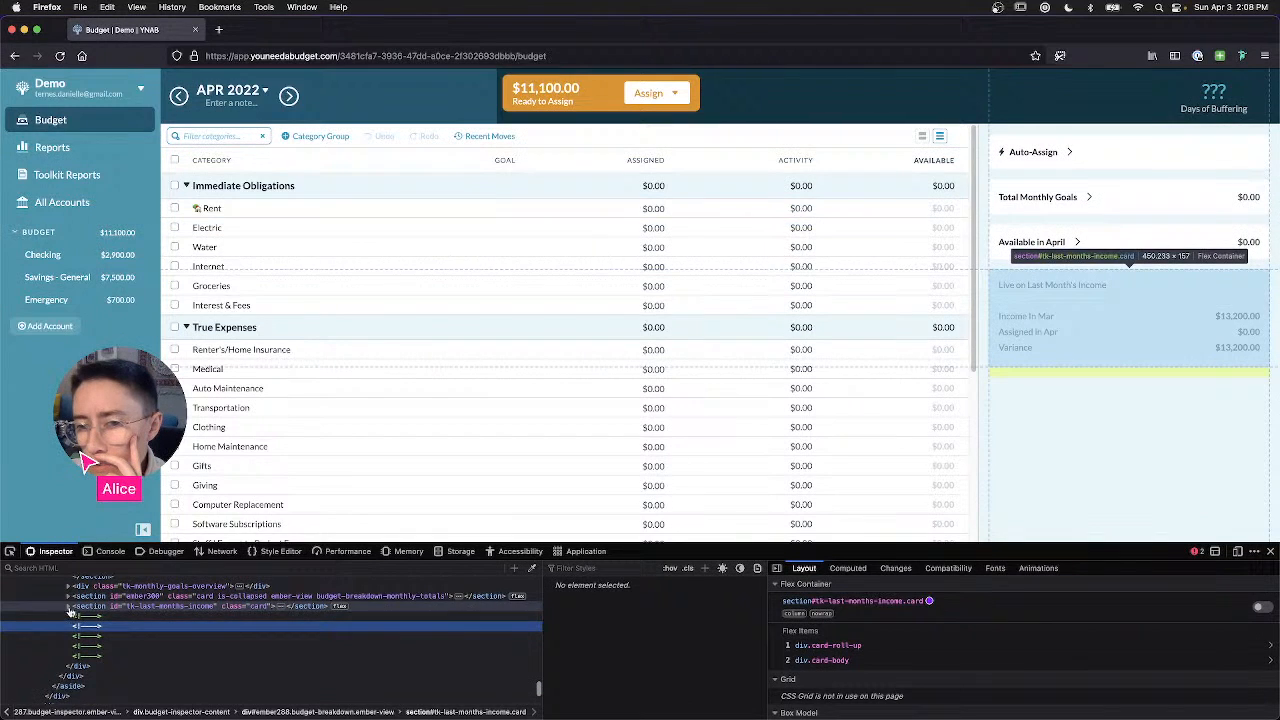
pyautogui.click(69, 607)
pyautogui.click(134, 608)
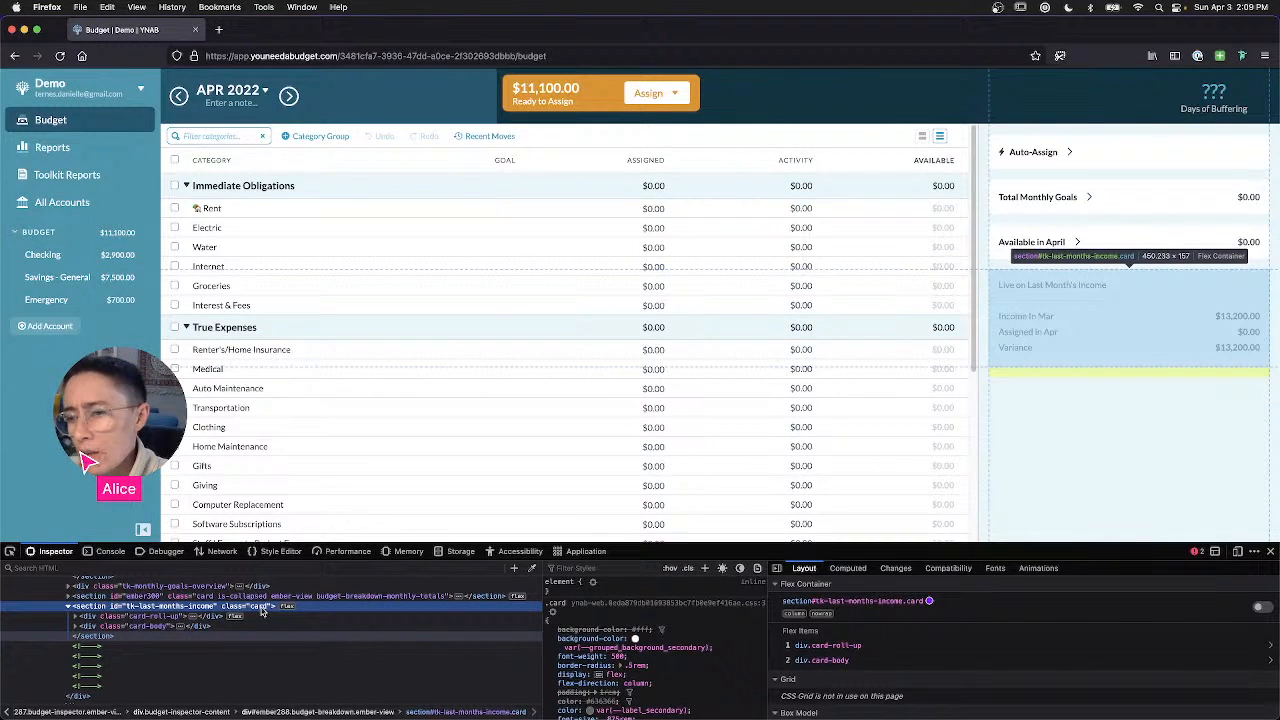
pyautogui.doubleClick(205, 607)
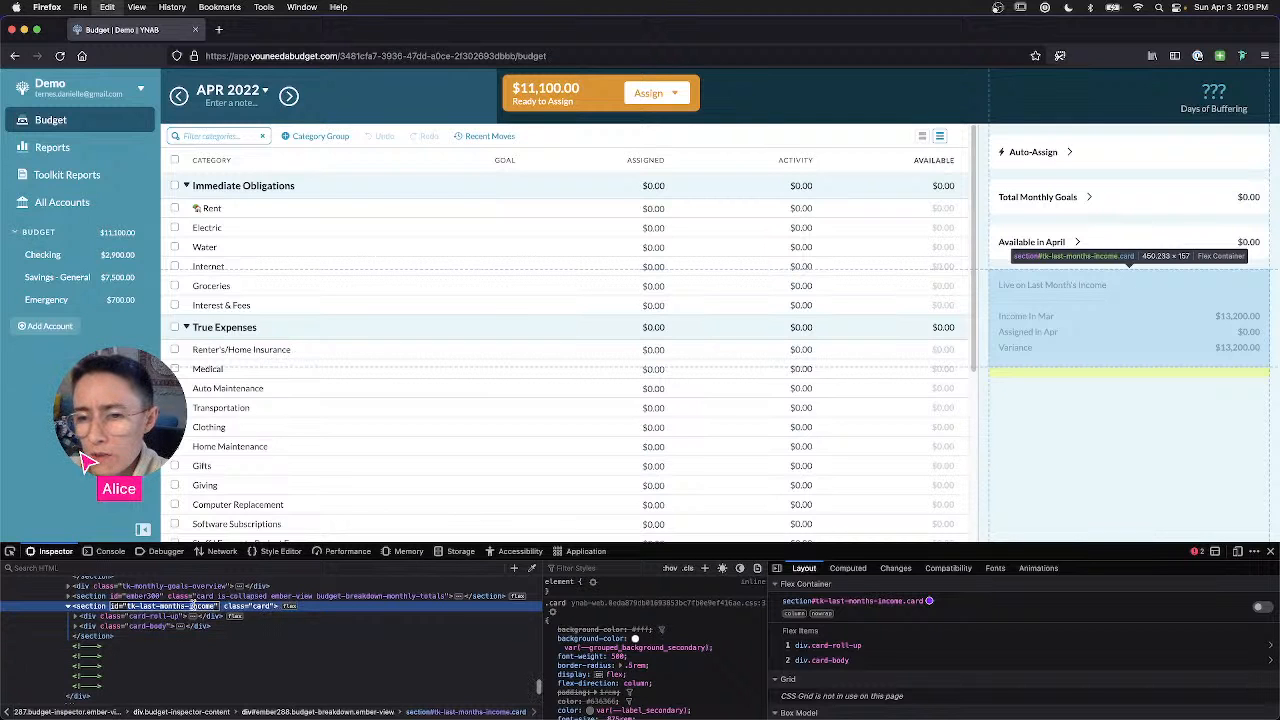
# Step: Switch to Figma, post the area comment This is a "card"! on the Live on Last Month's Income card and open its thread
pyautogui.press('super+Tab')
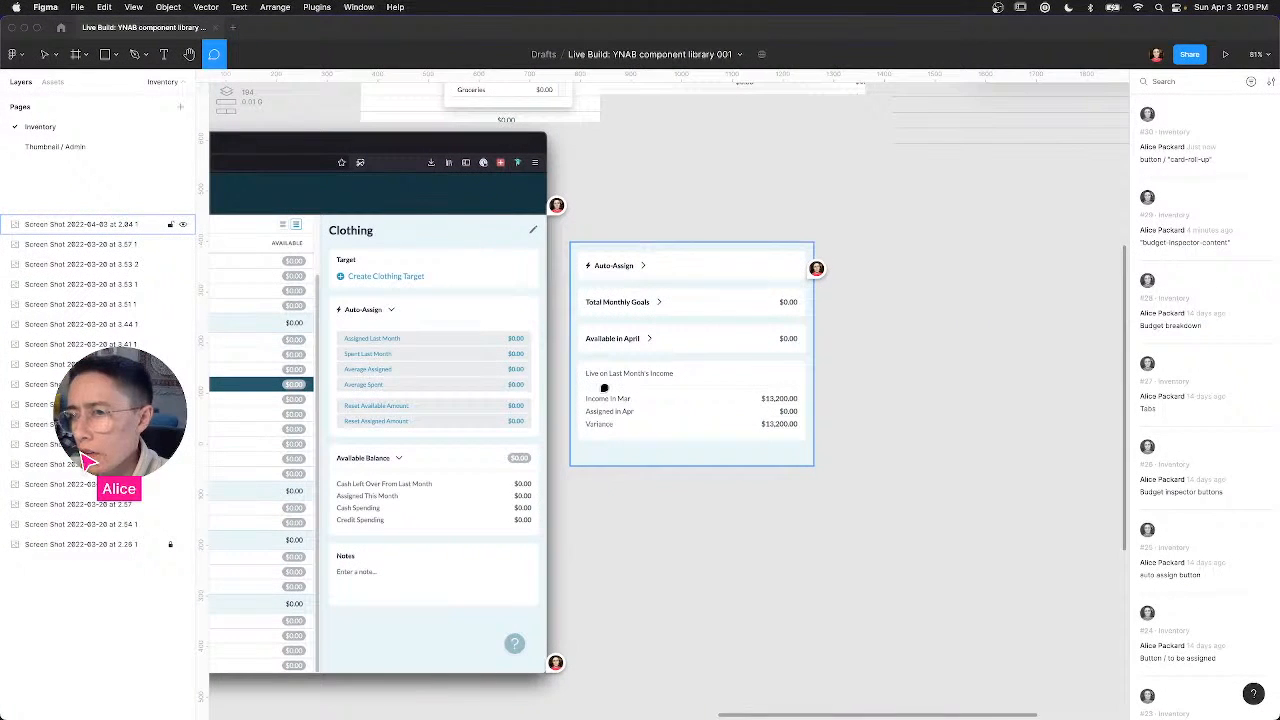
pyautogui.moveTo(578, 363); pyautogui.dragTo(608, 383)
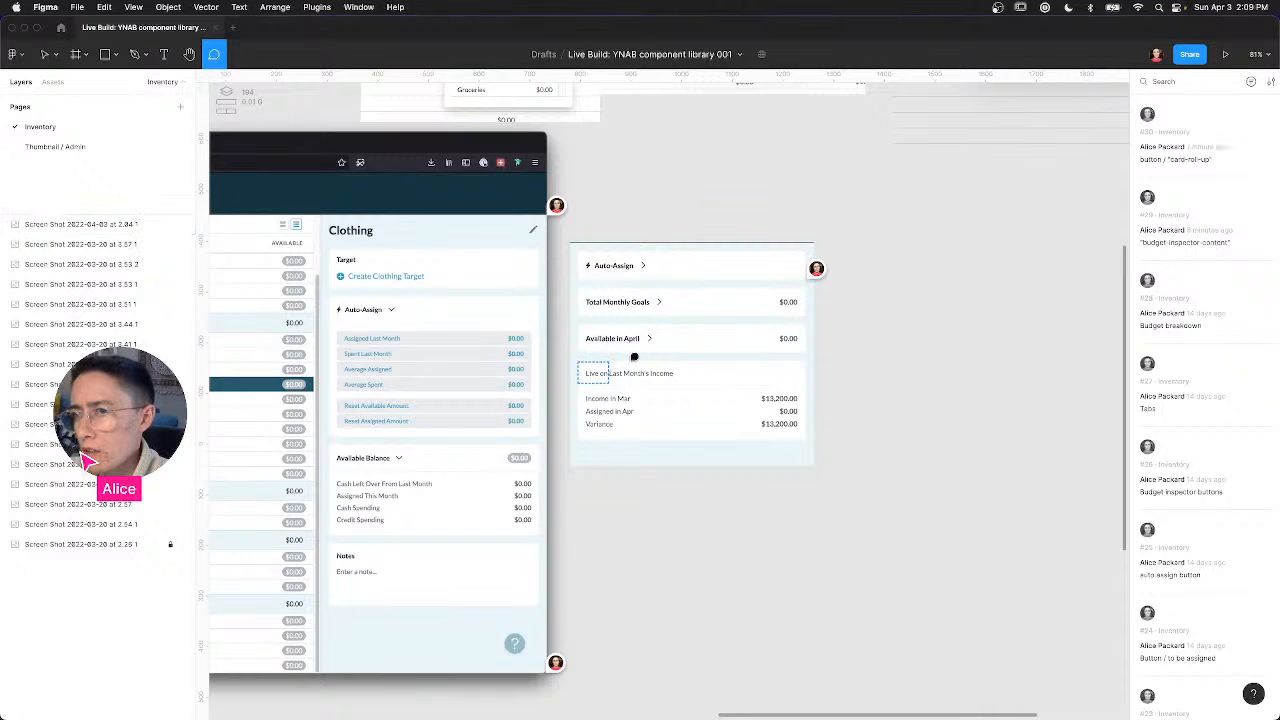
pyautogui.write('This is a ')
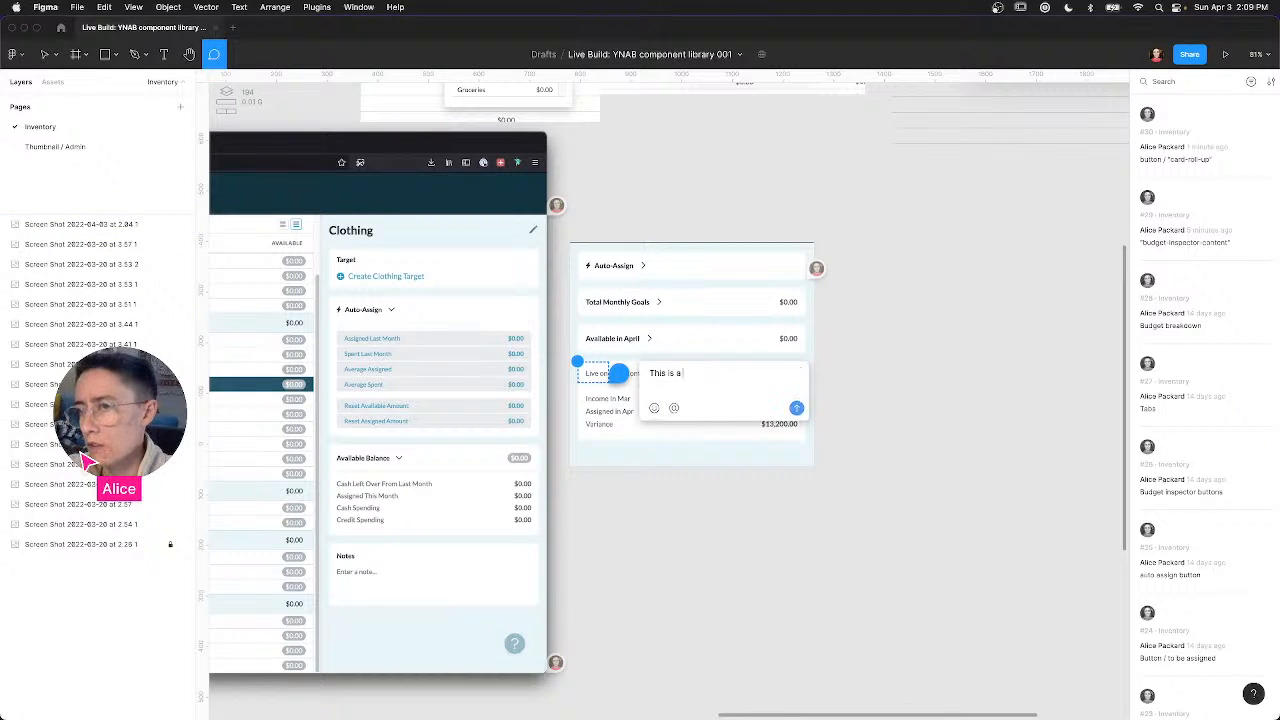
pyautogui.write('"card')
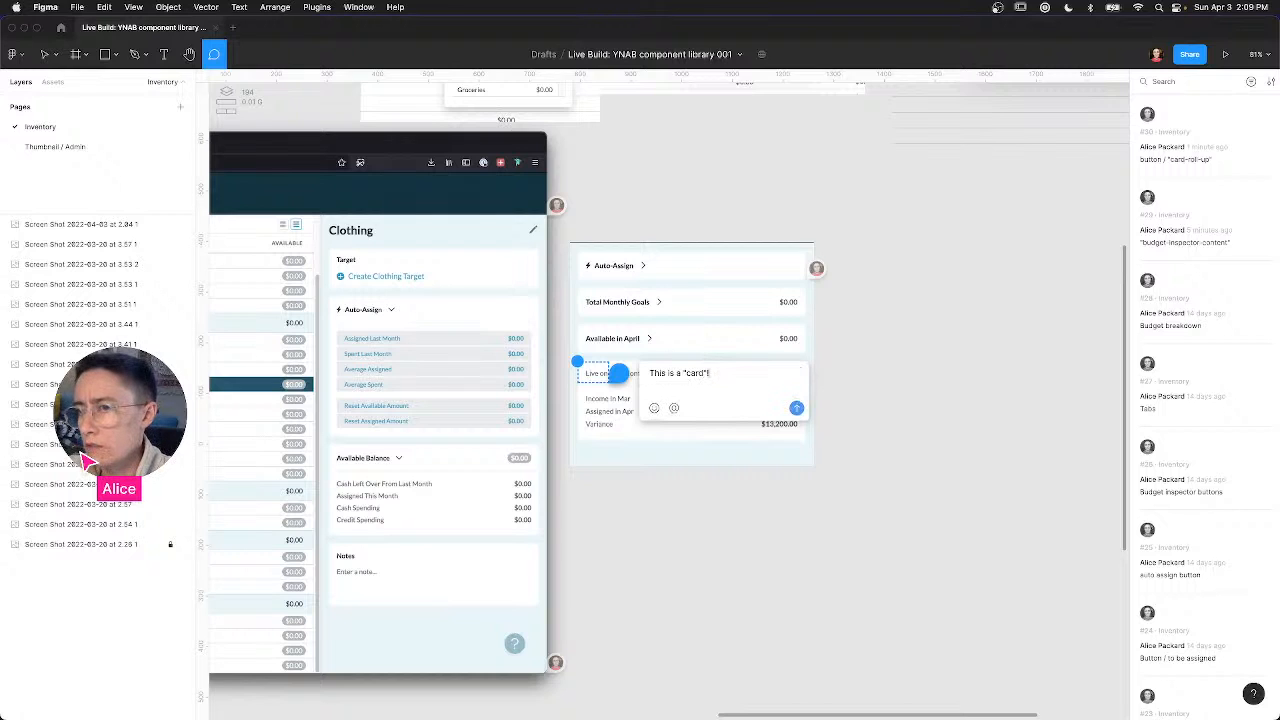
pyautogui.write('"!')
pyautogui.press('Return')
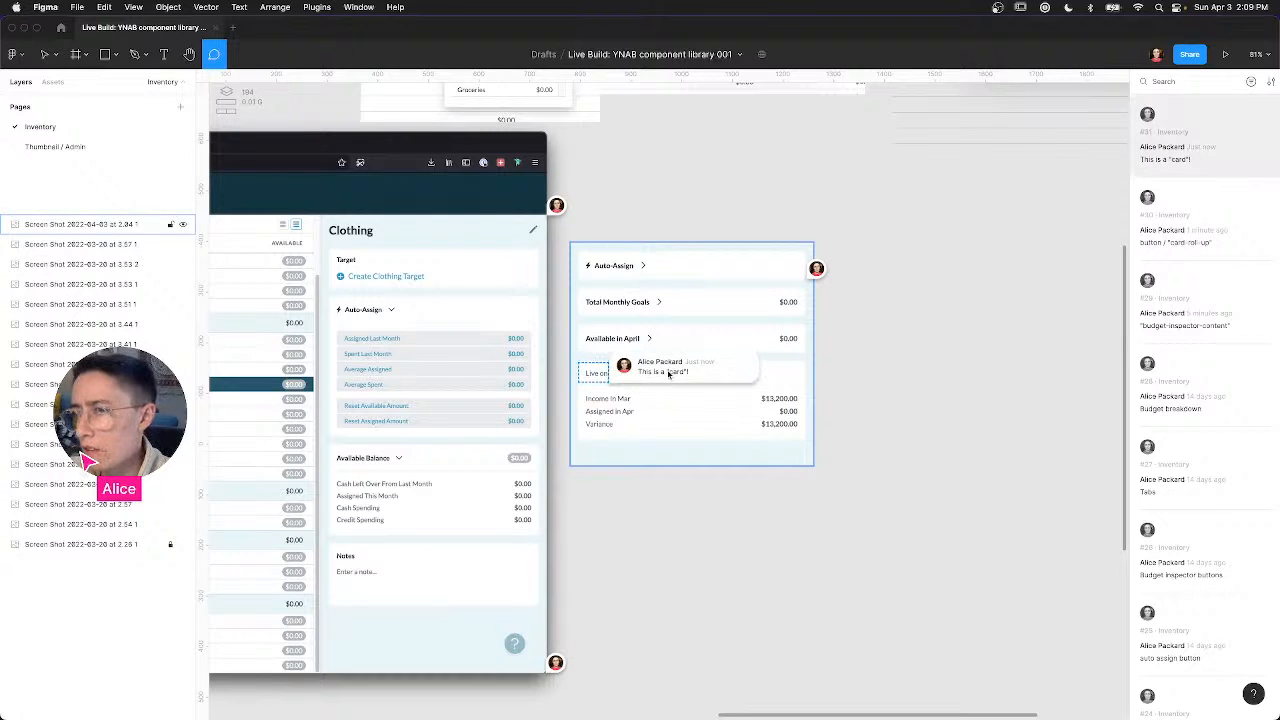
pyautogui.click(668, 373)
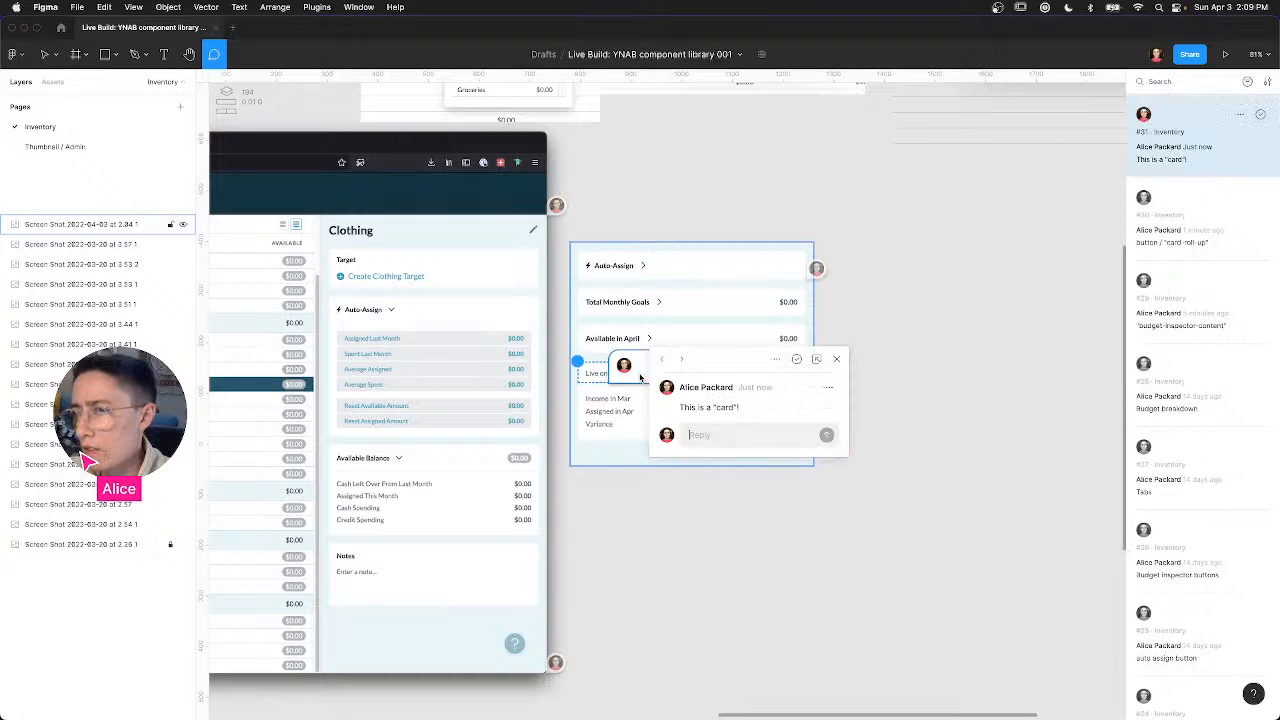
pyautogui.click(829, 392)
pyautogui.click(805, 412)
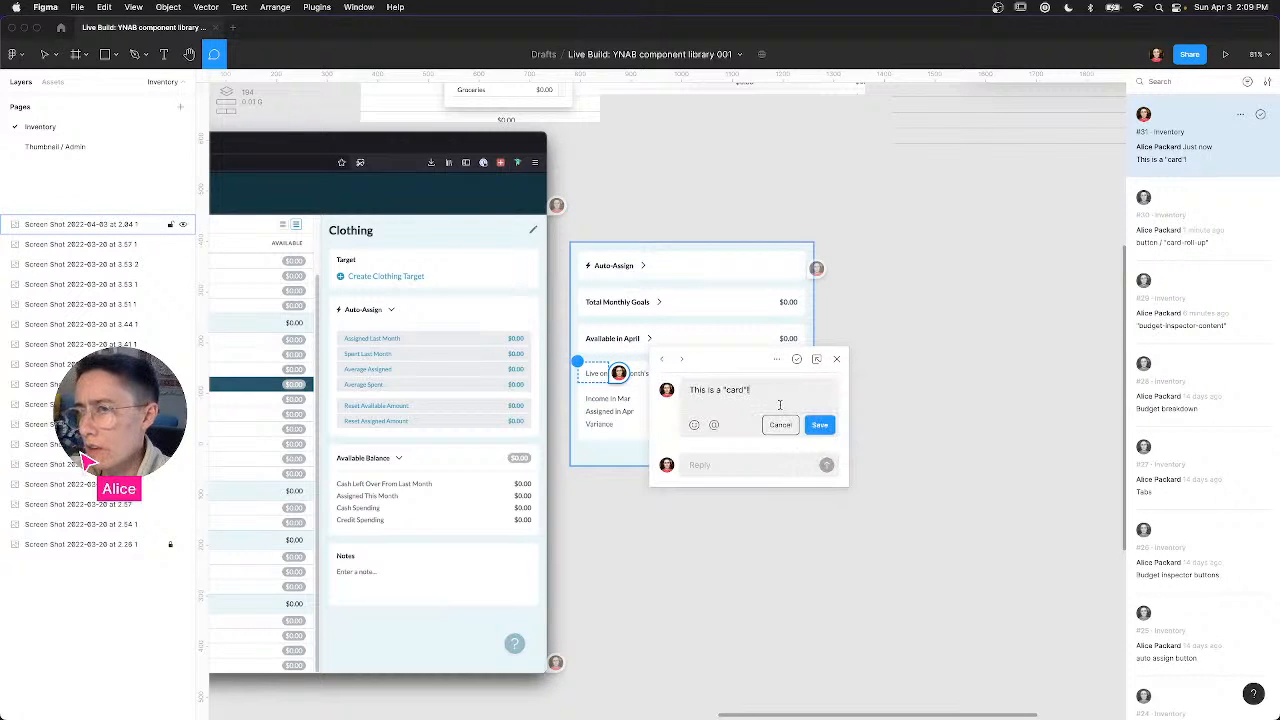
pyautogui.click(819, 424)
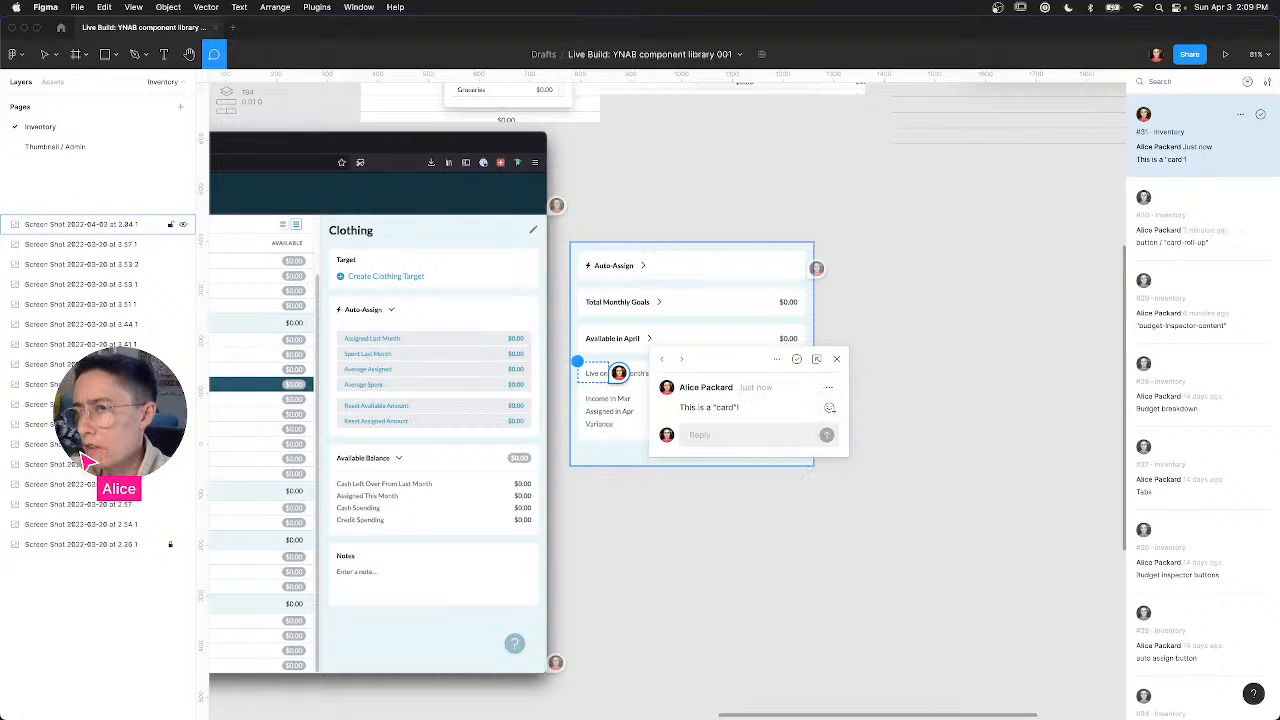
# Step: Append This is specifically "tk-last-months-income" card to the comment, save it and move its pin to the card's lower-right edge
pyautogui.click(829, 388)
pyautogui.click(813, 412)
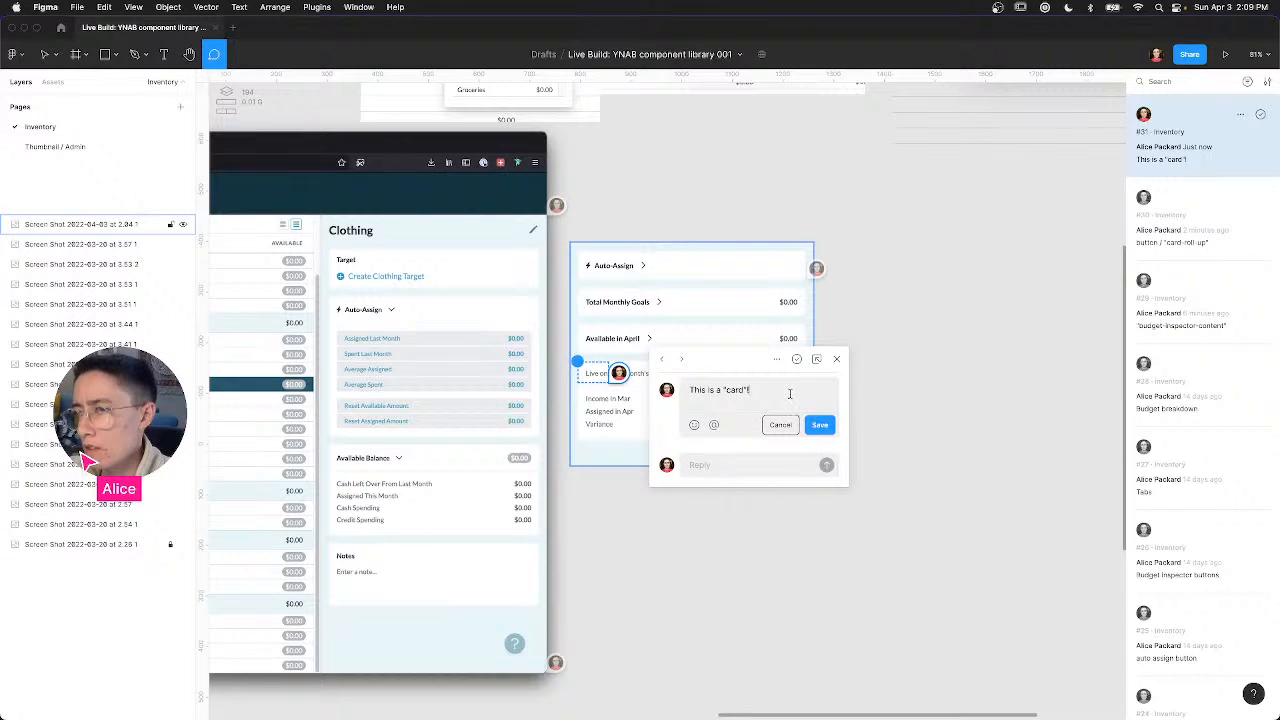
pyautogui.write('This is specifica')
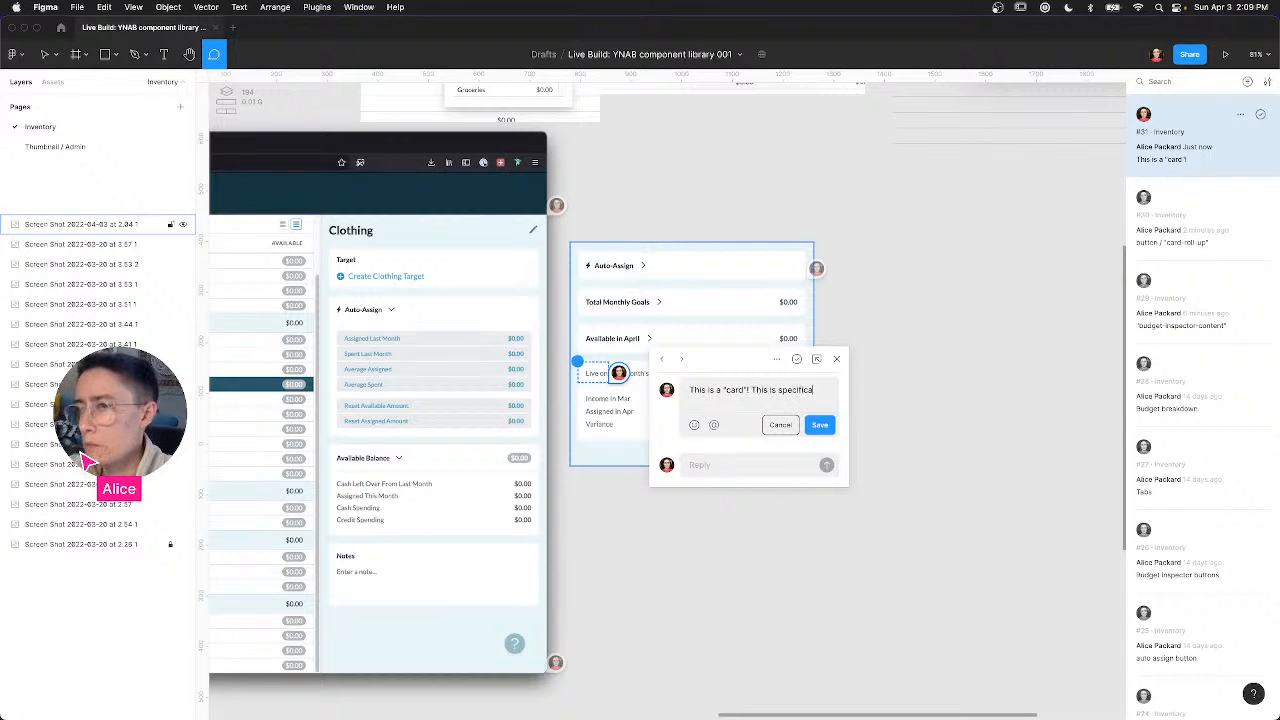
pyautogui.write('lly "its-last-months-income" card')
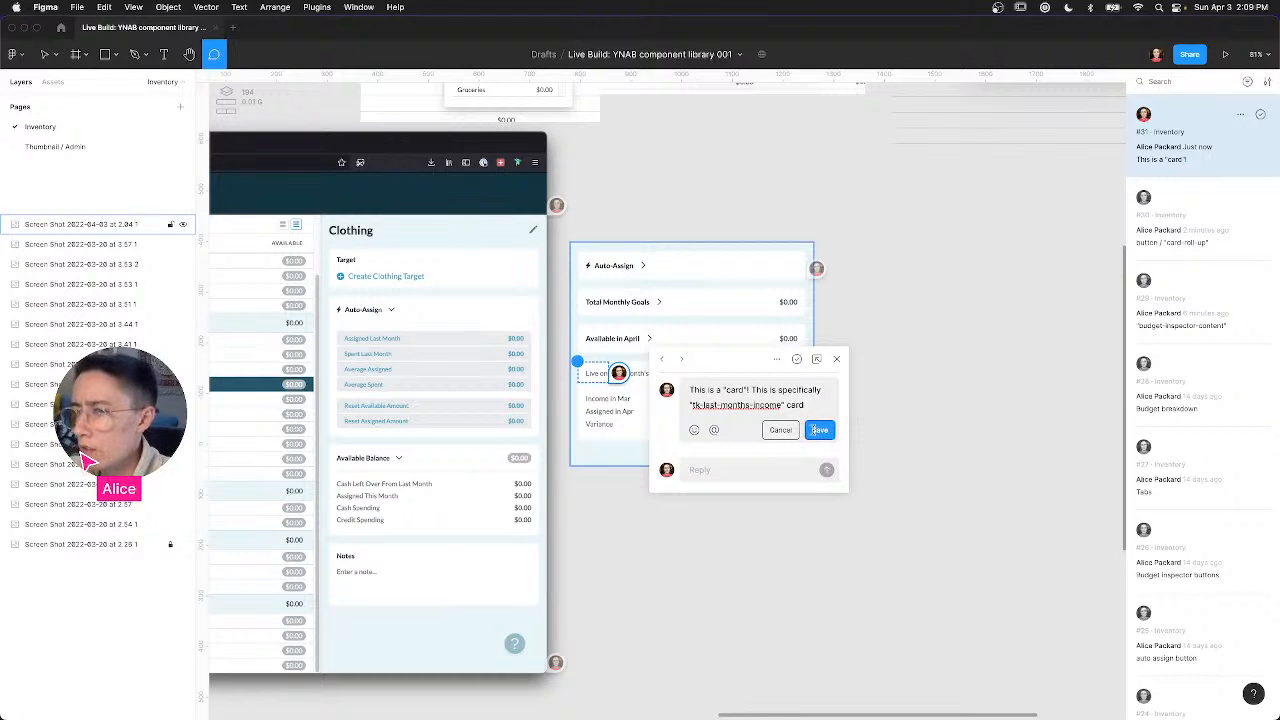
pyautogui.click(820, 431)
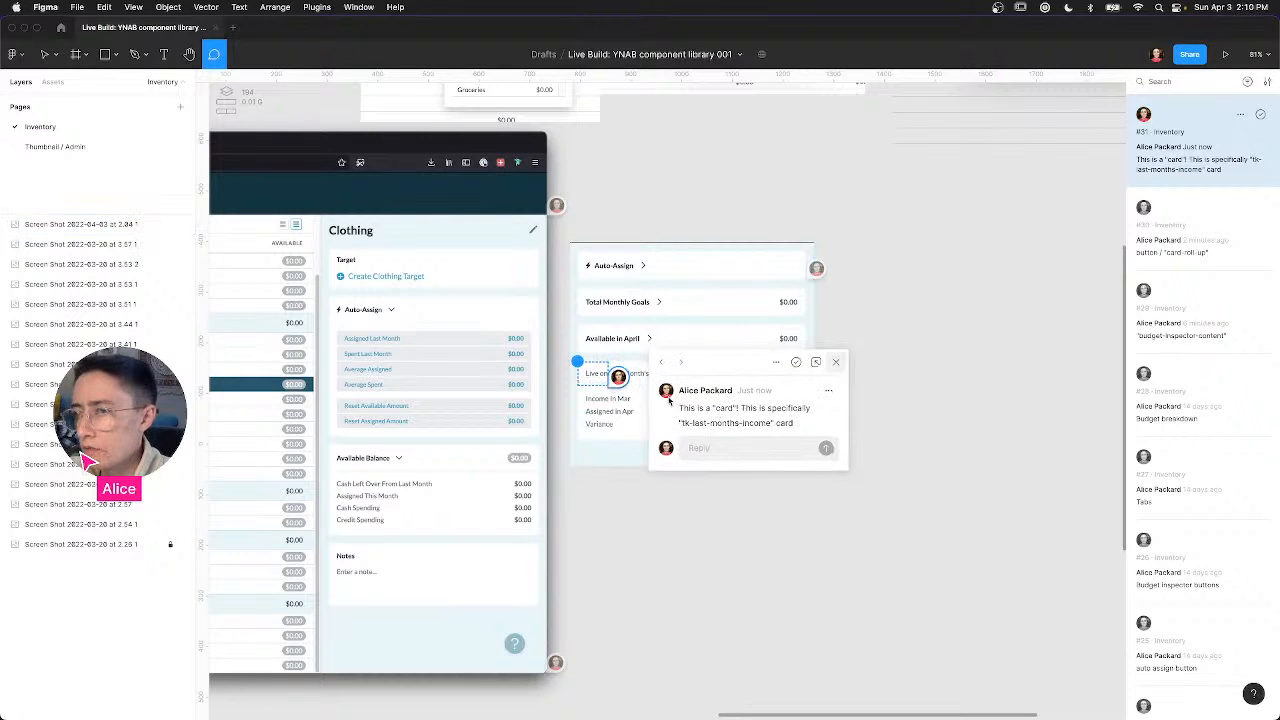
pyautogui.click(619, 390)
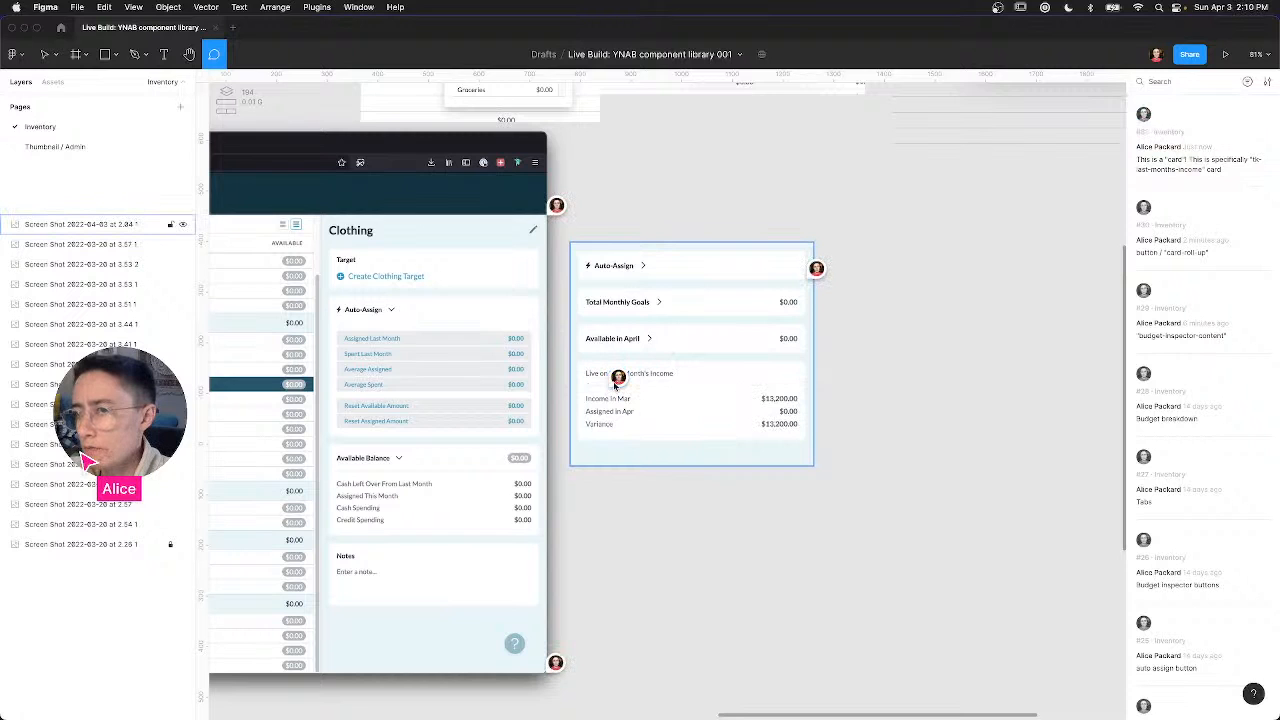
pyautogui.moveTo(619, 390); pyautogui.dragTo(810, 441)
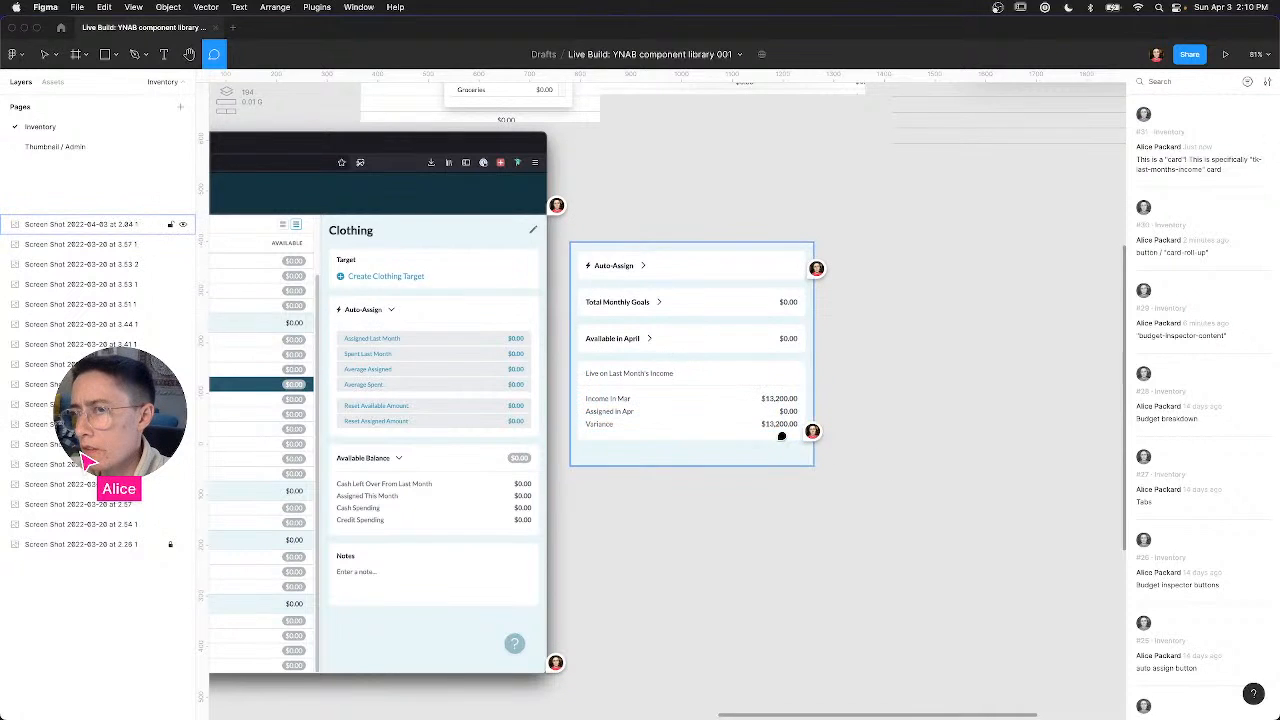
# Step: Switch to Firefox, select the card-roll-up element inside the tk-last-months-income section and examine the Live on Last Month's Income card up close
pyautogui.press('super+Tab')
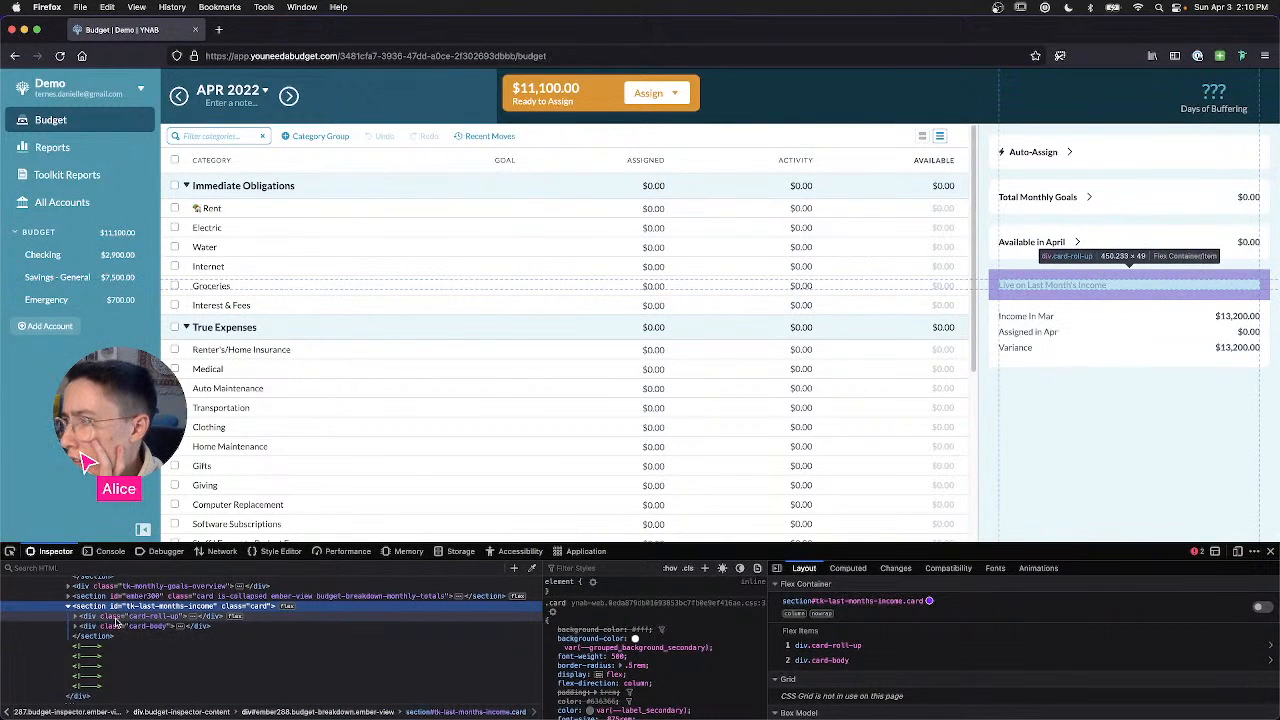
pyautogui.click(116, 622)
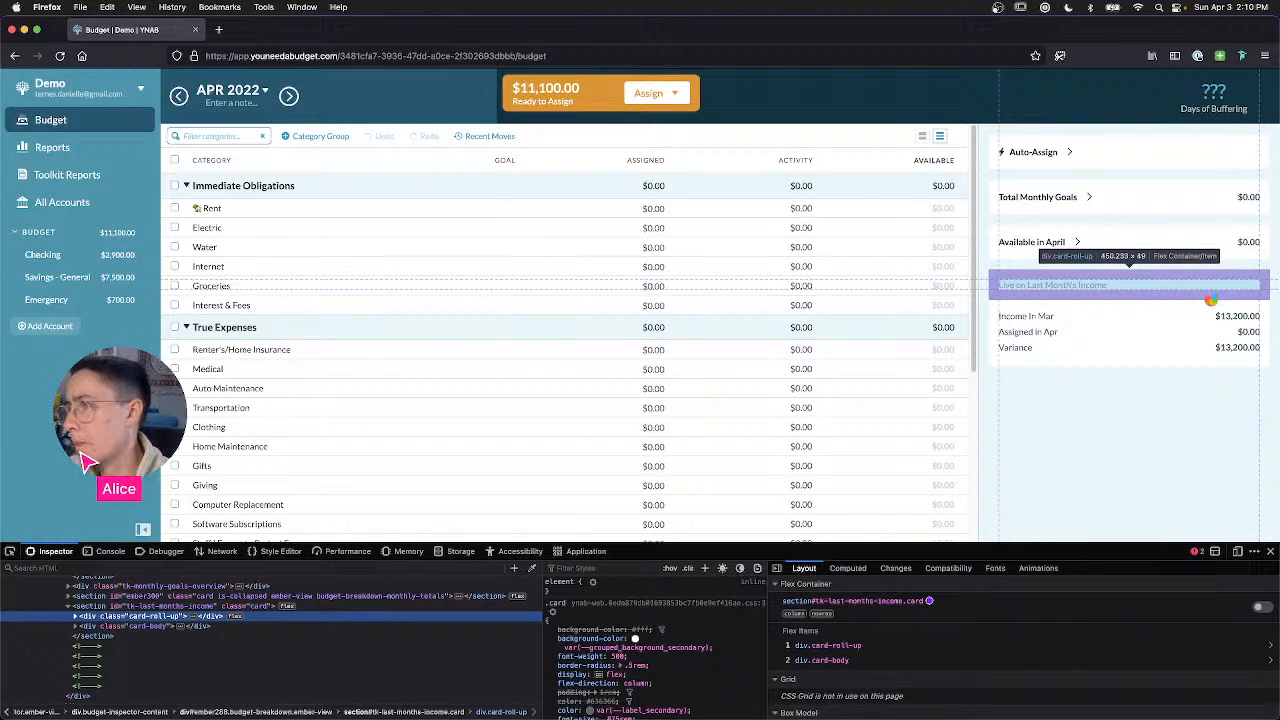
pyautogui.scroll(5, 1210, 299)
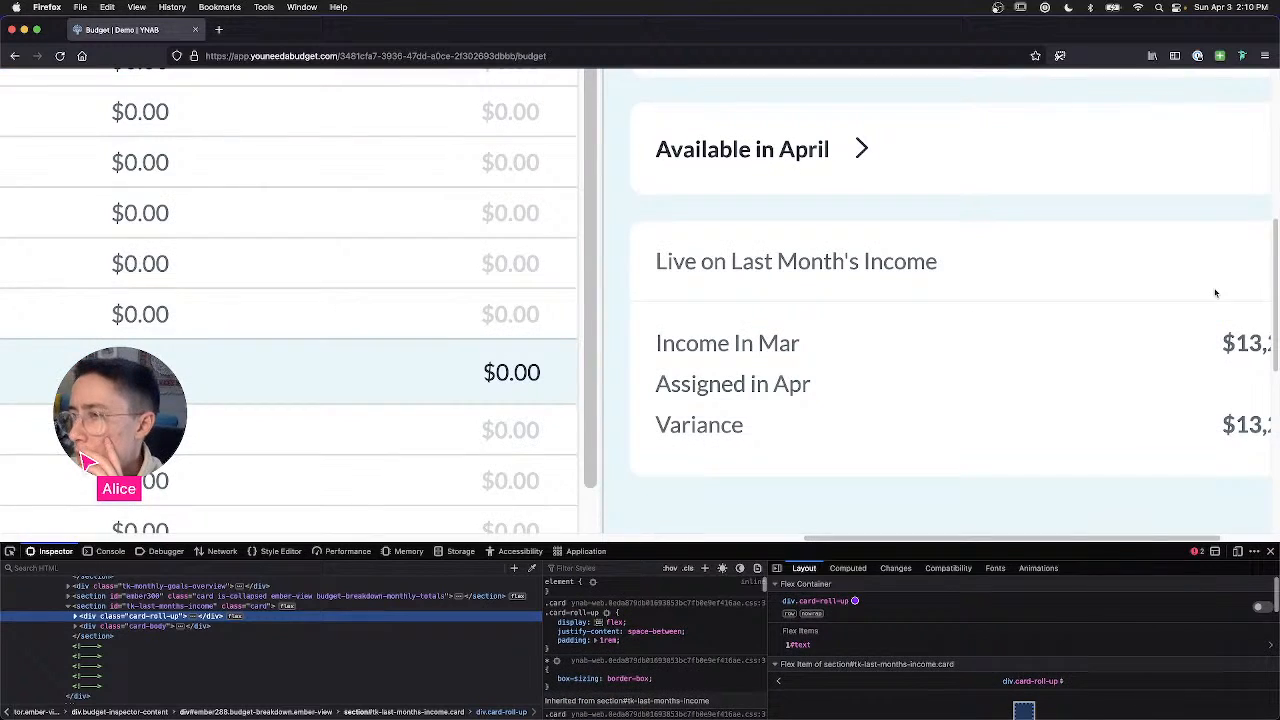
pyautogui.hscroll(3, 1108, 315)
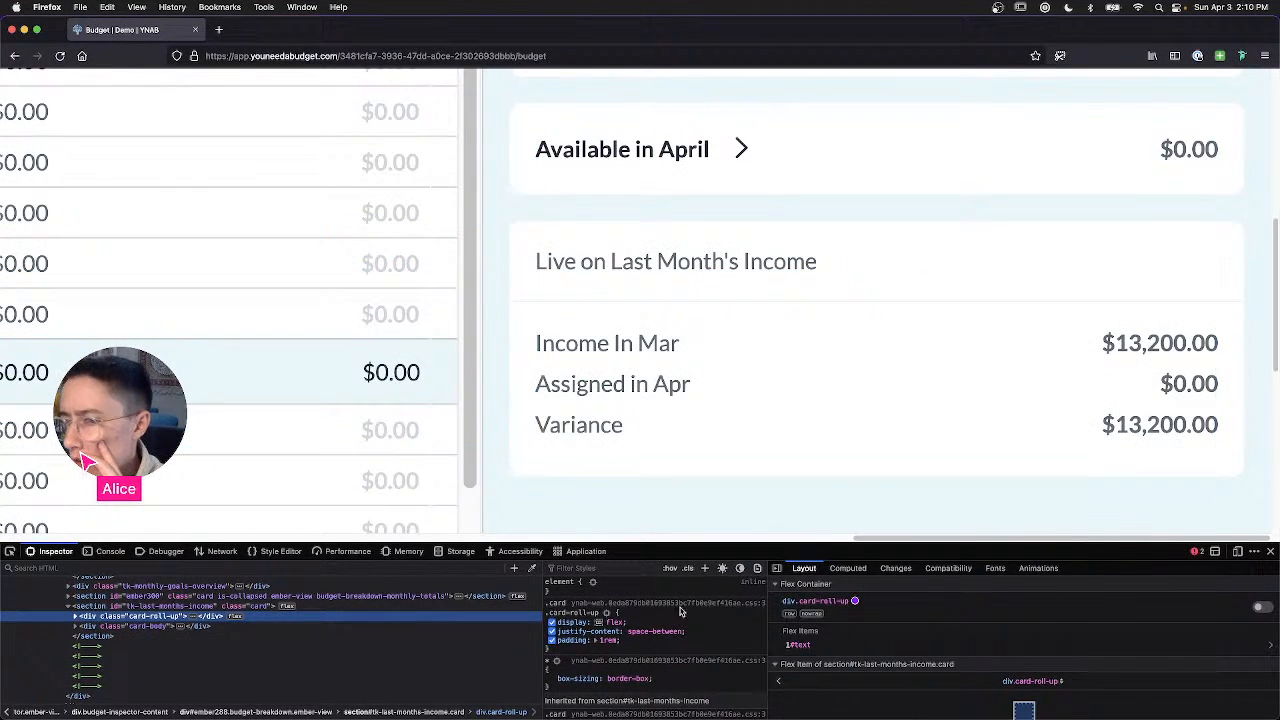
# Step: Toggle the card-roll-up element's box-sizing and inherited label_secondary color off and back on, and read through its inherited style rules
pyautogui.scroll(-2, 680, 615)
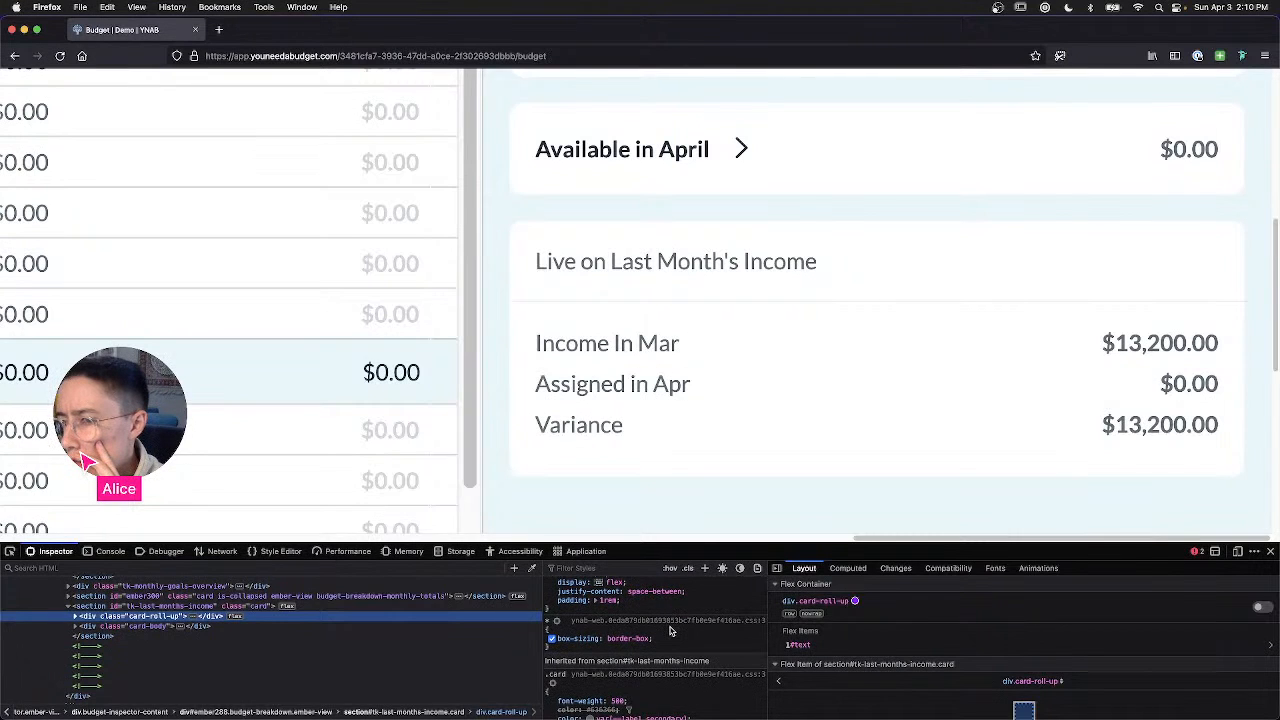
pyautogui.click(551, 638)
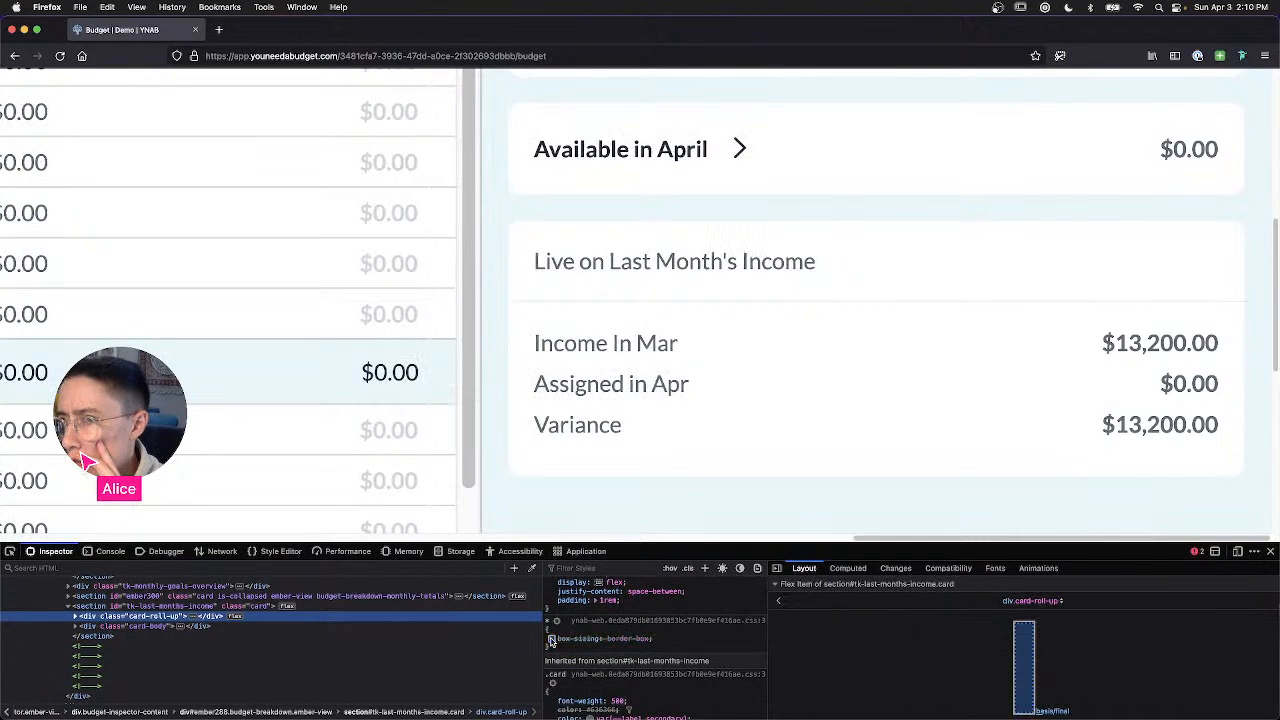
pyautogui.click(551, 638)
pyautogui.scroll(-2, 705, 640)
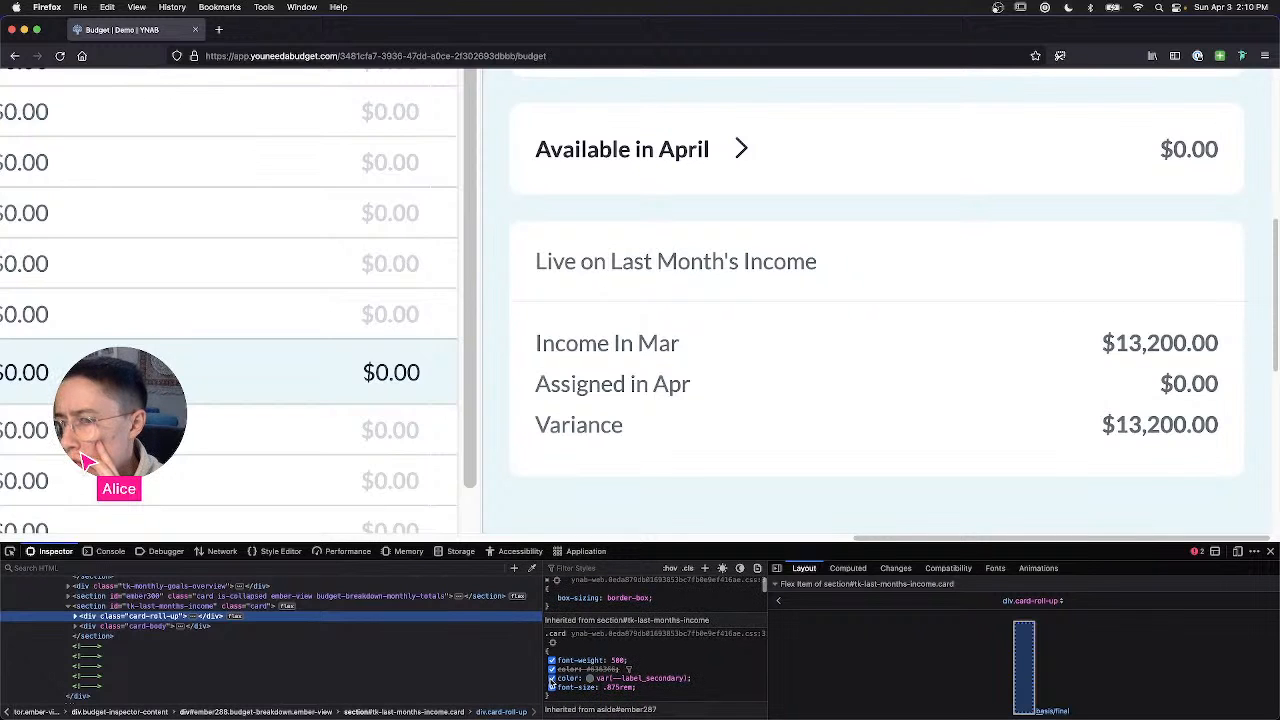
pyautogui.click(551, 678)
pyautogui.click(551, 678)
pyautogui.scroll(-4, 658, 668)
pyautogui.scroll(-5, 658, 668)
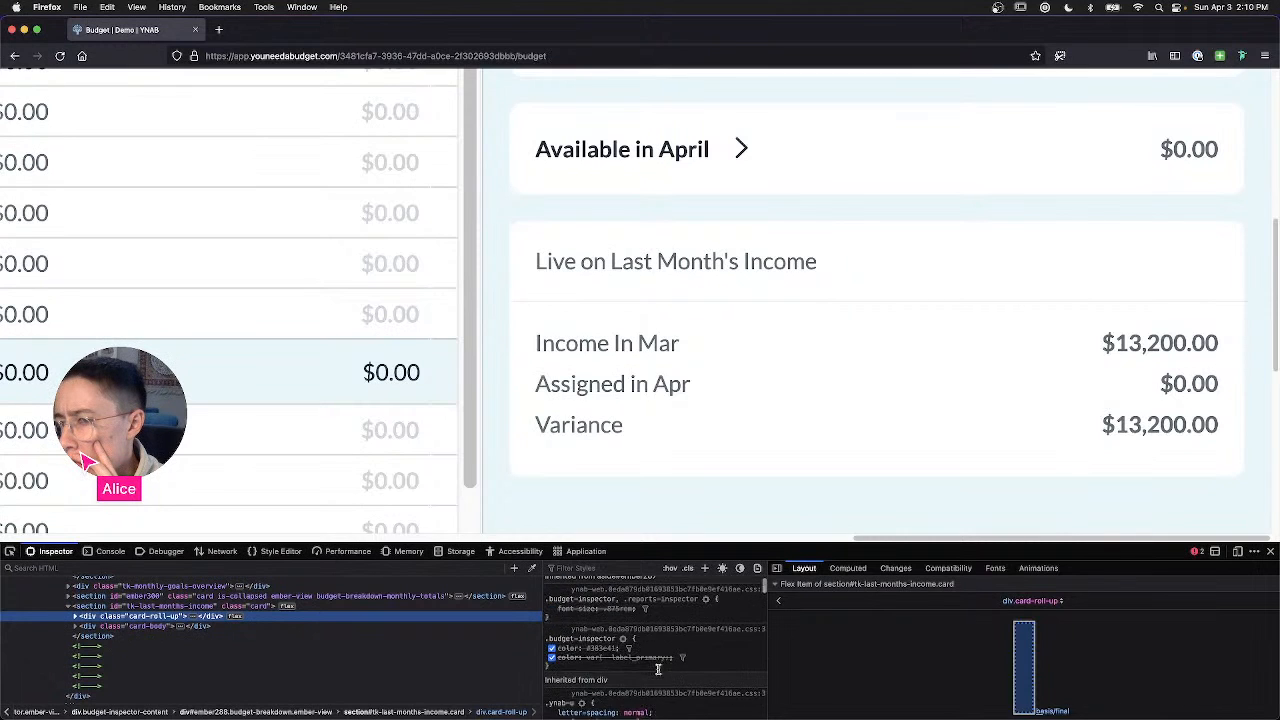
pyautogui.scroll(10, 660, 672)
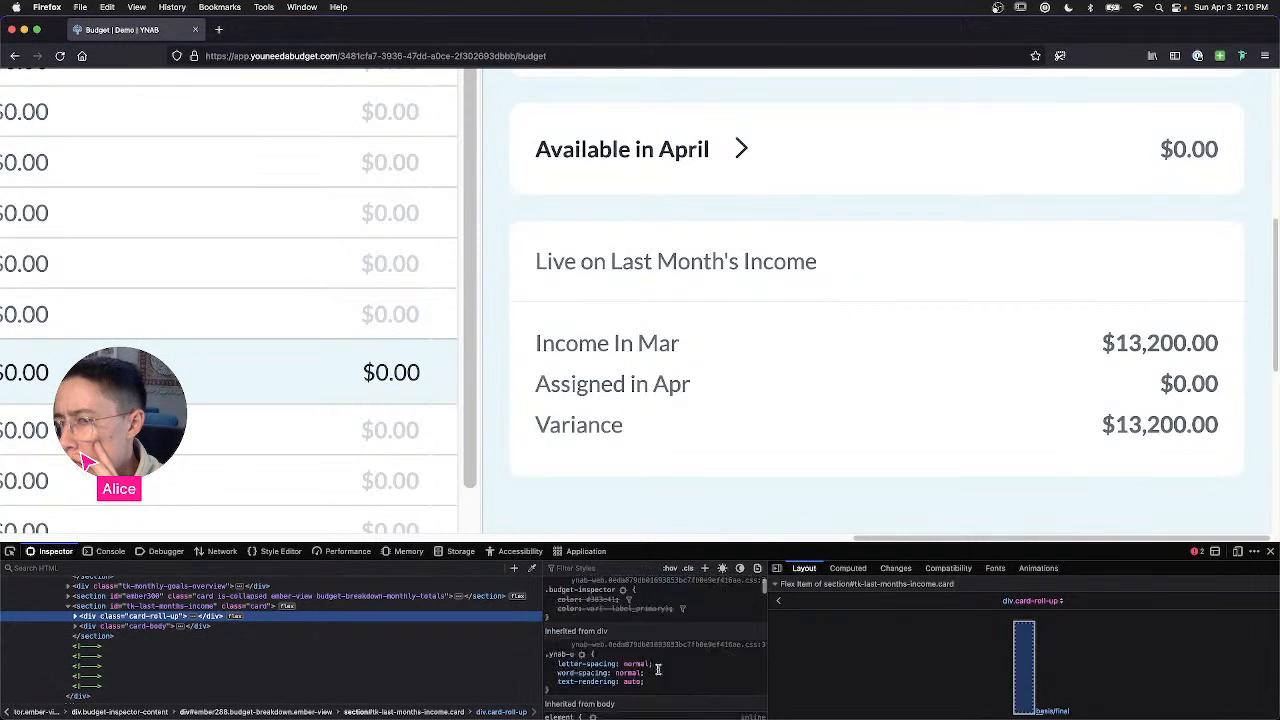
# Step: Select the card-body element inside the tk-last-months-income section and examine its computed styles
pyautogui.click(848, 568)
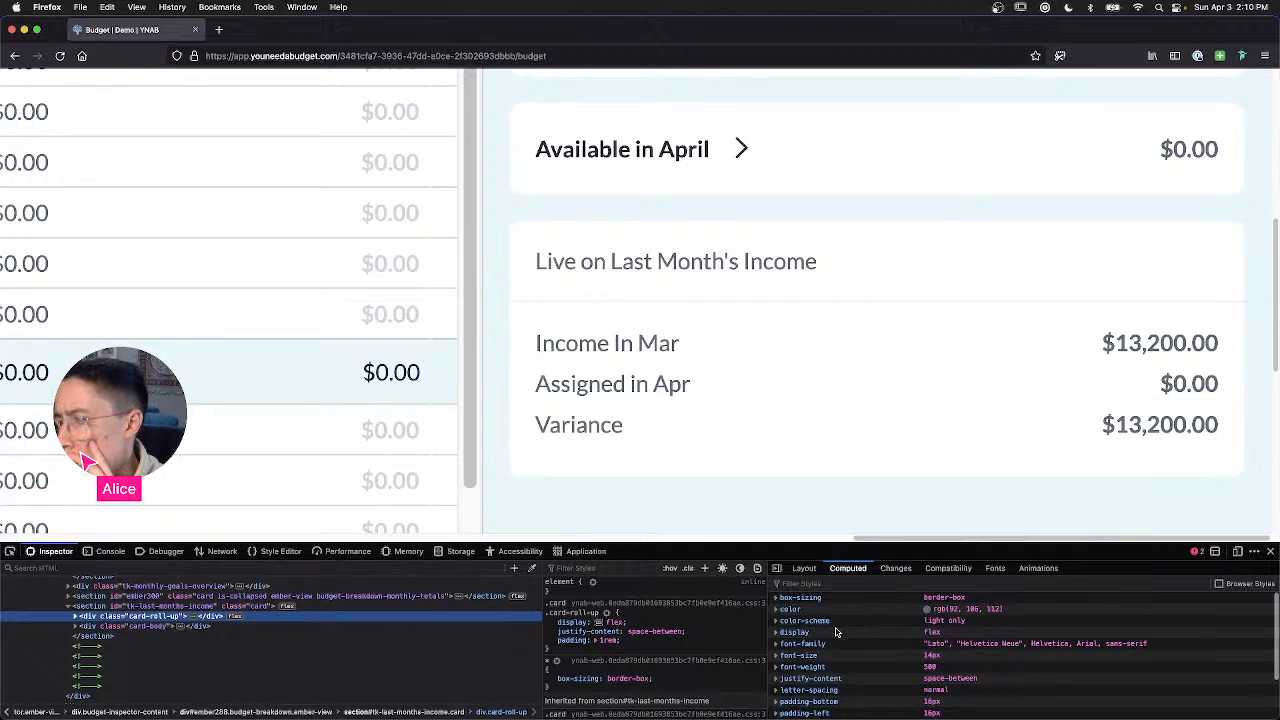
pyautogui.click(245, 632)
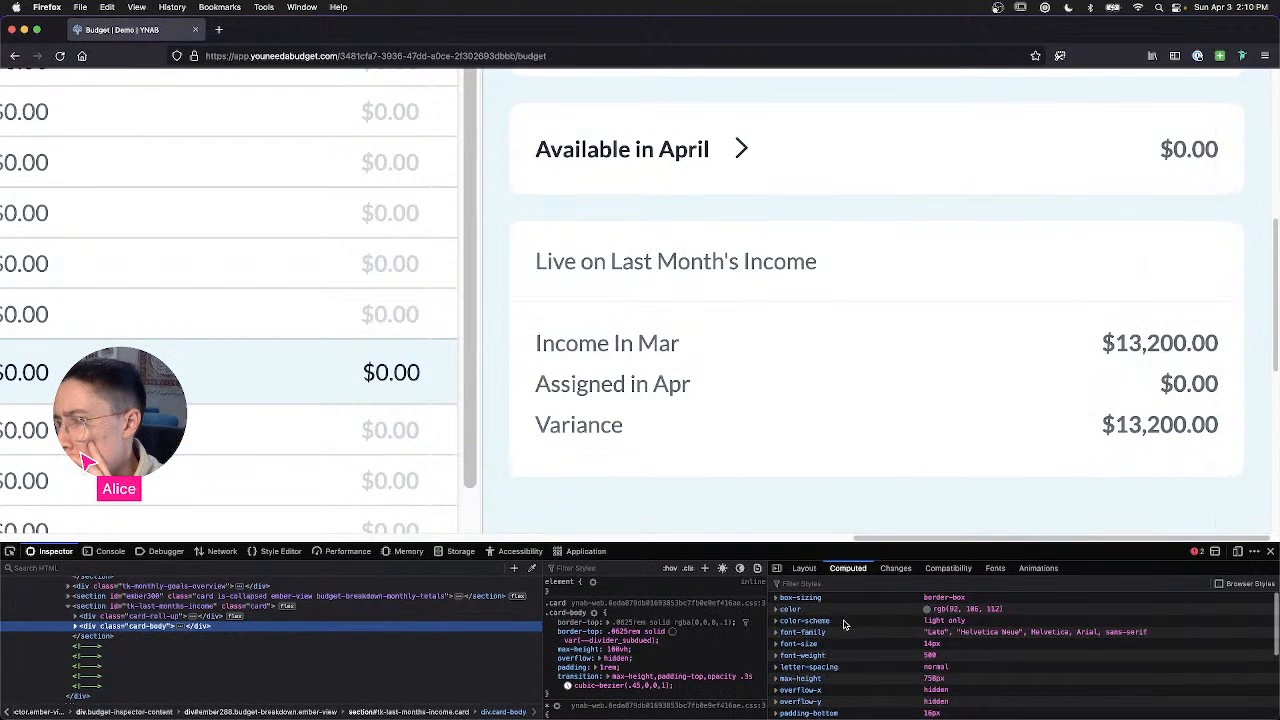
pyautogui.scroll(-3, 843, 624)
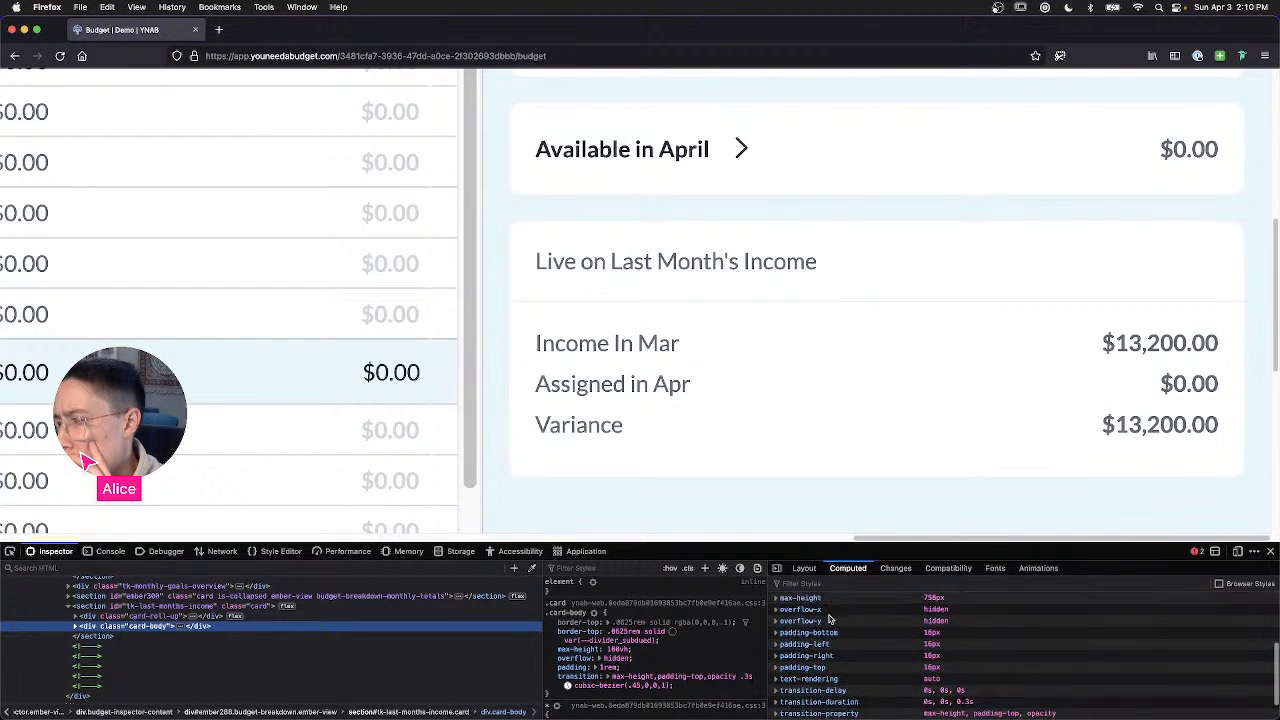
pyautogui.scroll(-1, 829, 619)
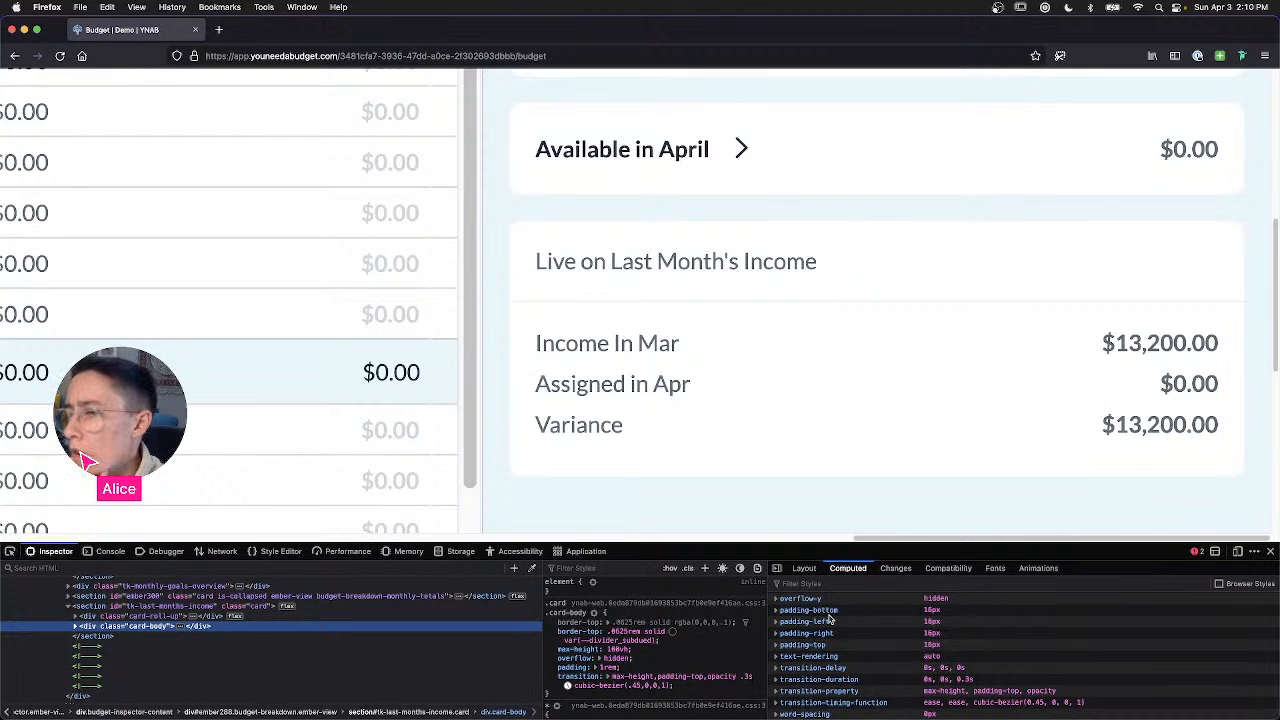
pyautogui.scroll(1, 879, 653)
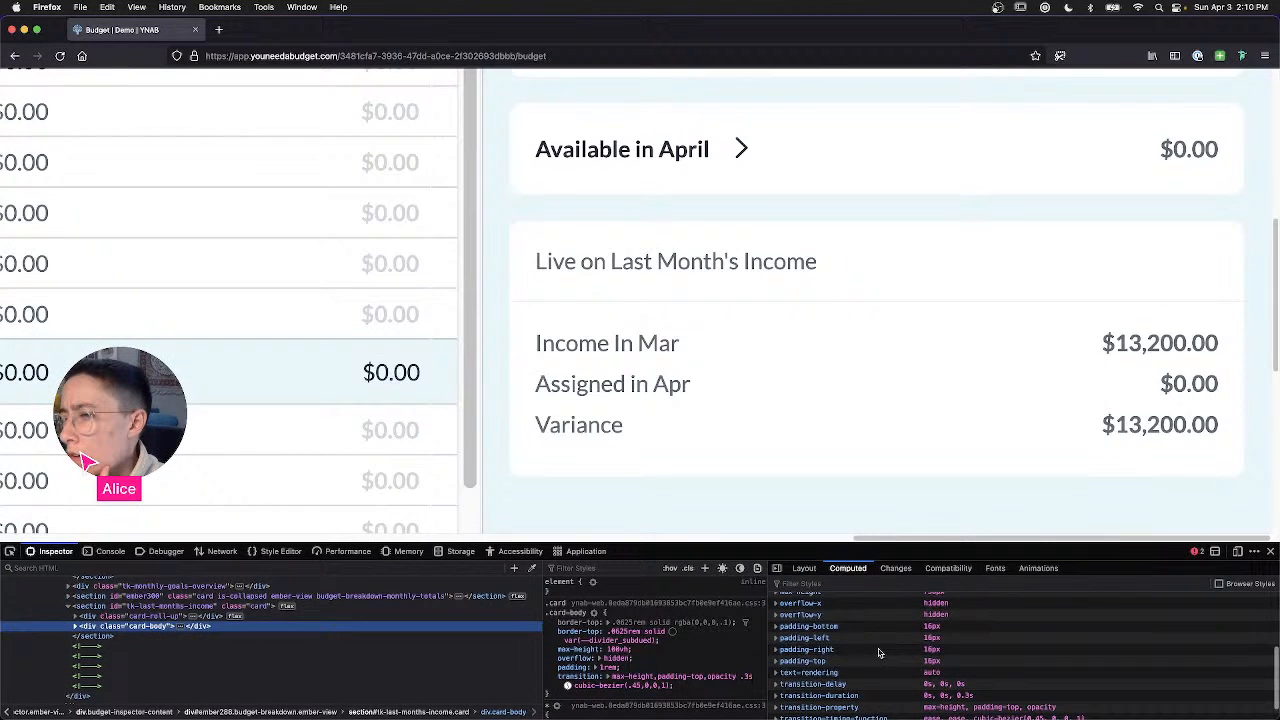
pyautogui.scroll(3, 879, 653)
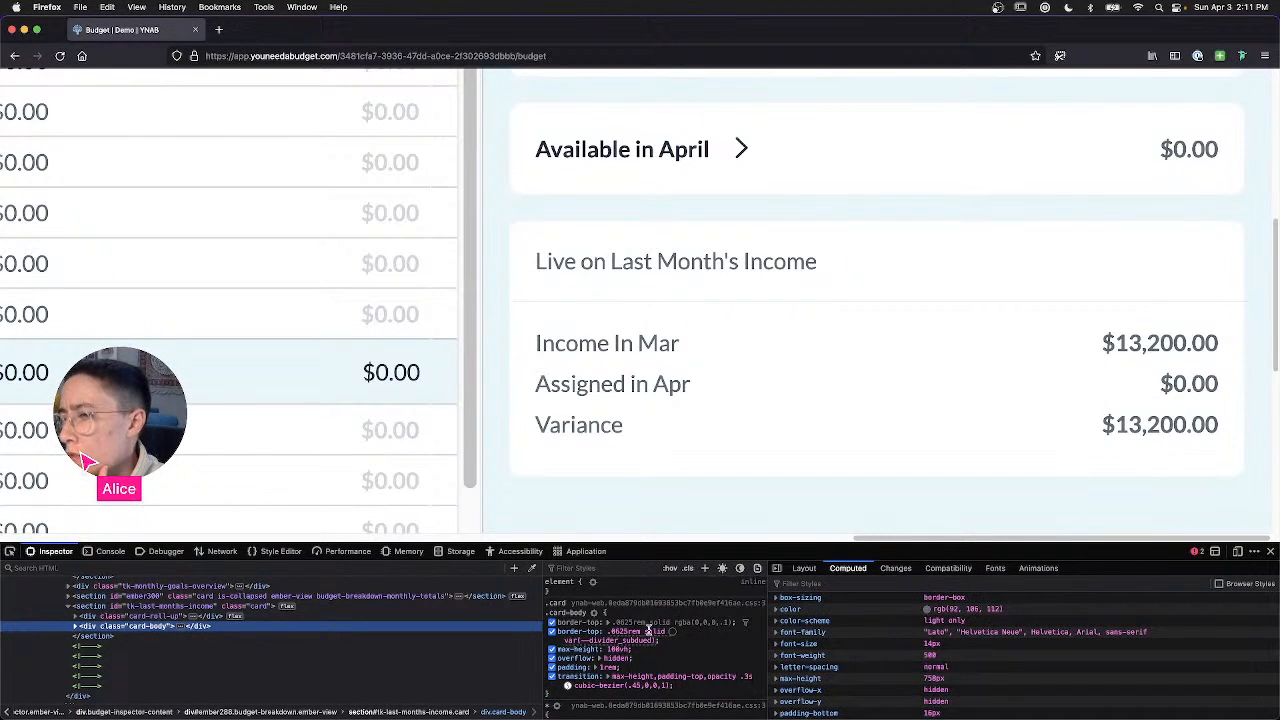
# Step: Toggle both border-top declarations in the .card-body rule off and back on to check which one draws the dividing line
pyautogui.click(551, 633)
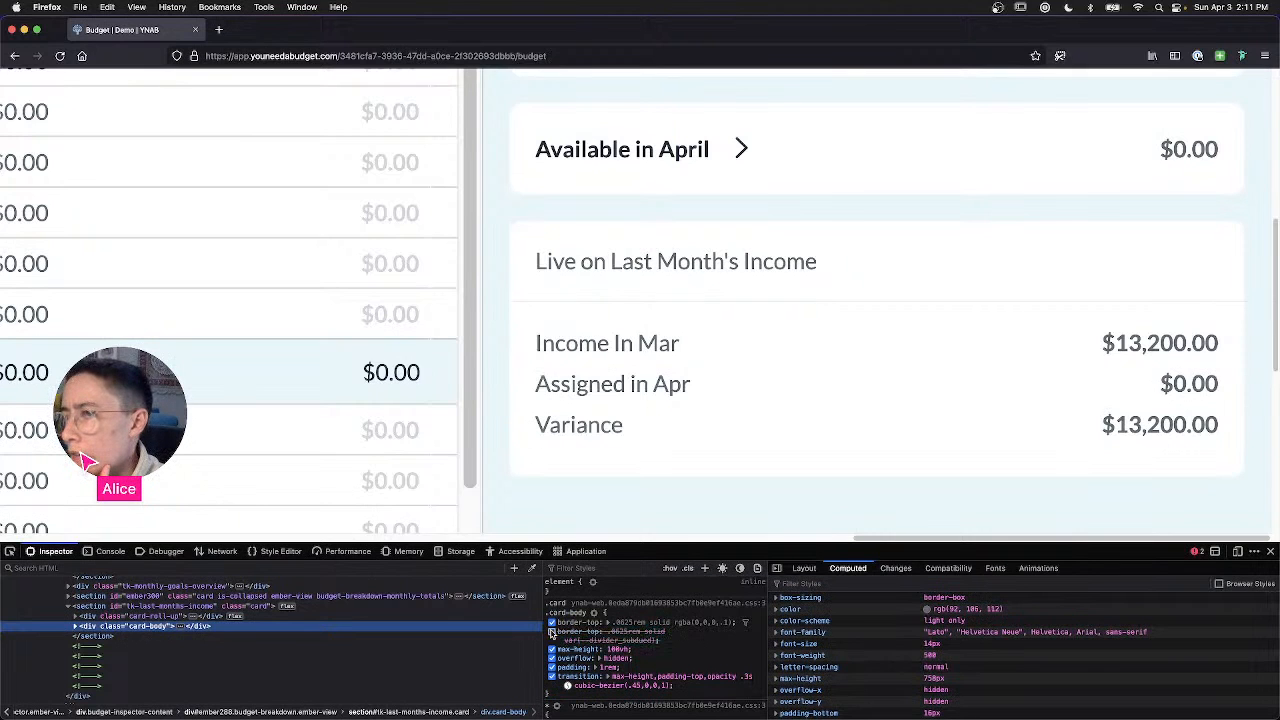
pyautogui.click(551, 633)
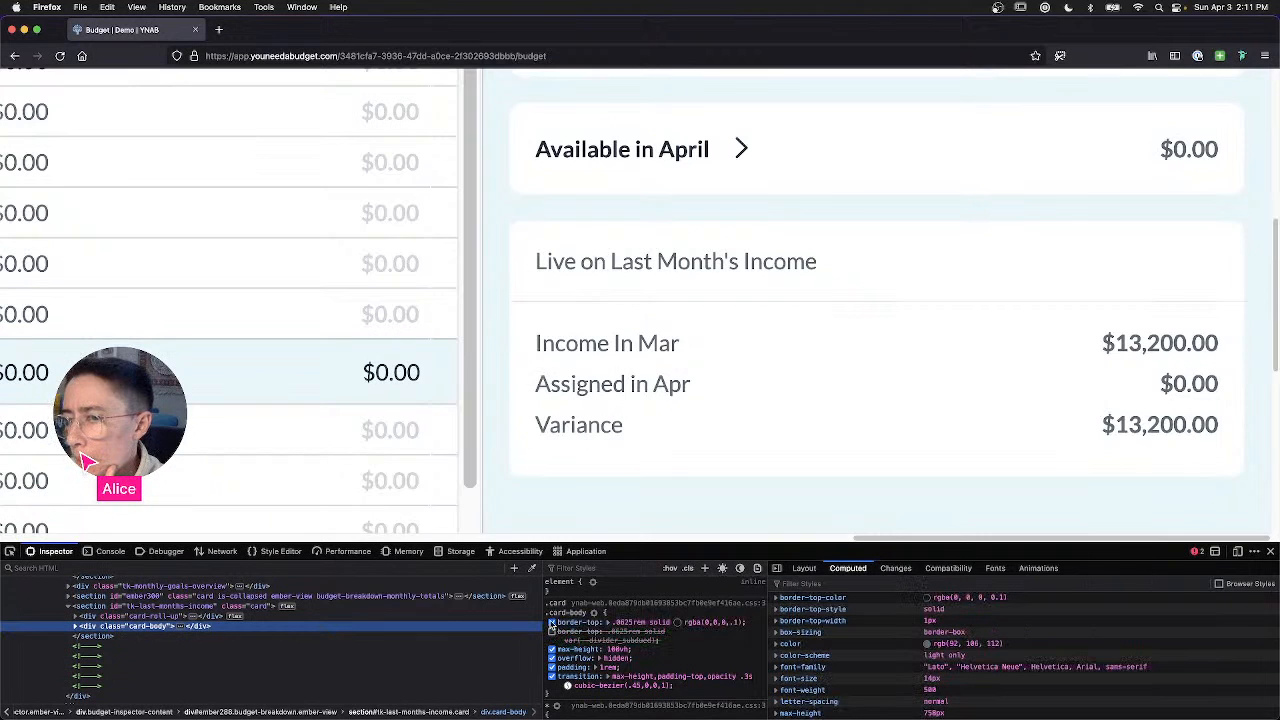
pyautogui.click(551, 622)
pyautogui.click(551, 622)
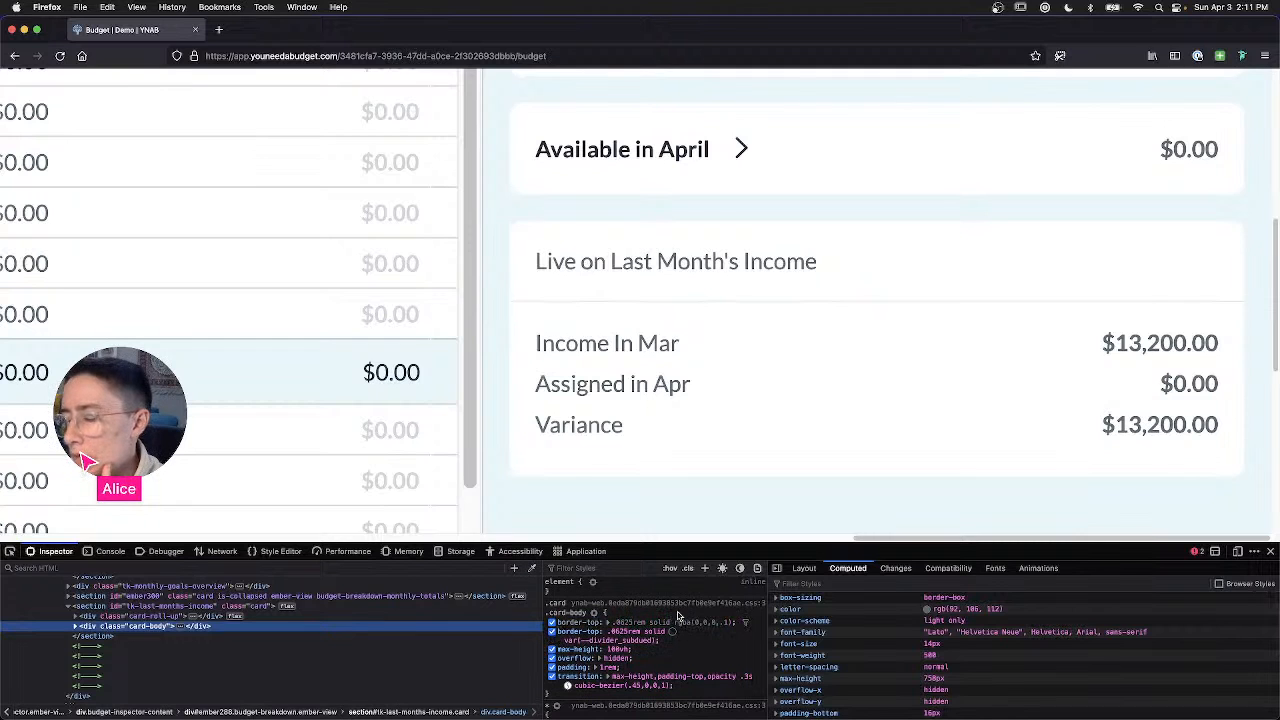
# Step: Try 4px and 2px widths in the .card-body rule's var(--divider_subdued) border-top, and commit it at 1px
pyautogui.click(621, 630)
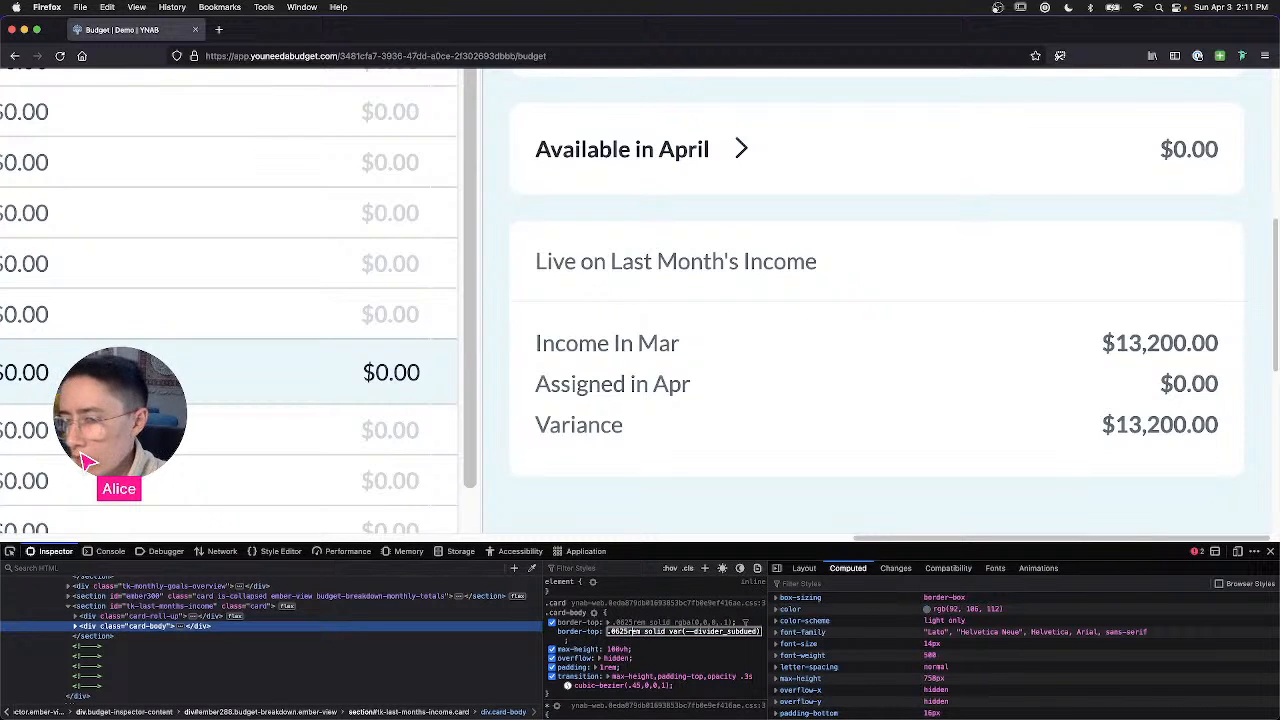
pyautogui.doubleClick(622, 631)
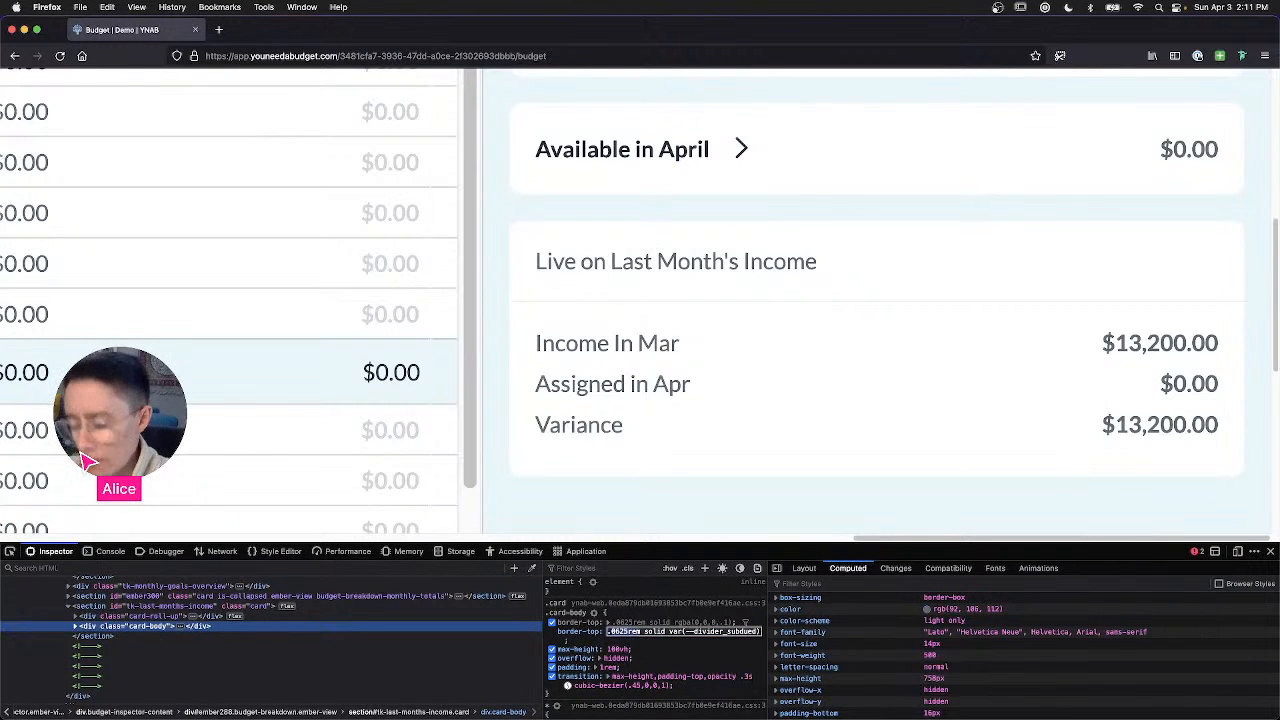
pyautogui.write('1px')
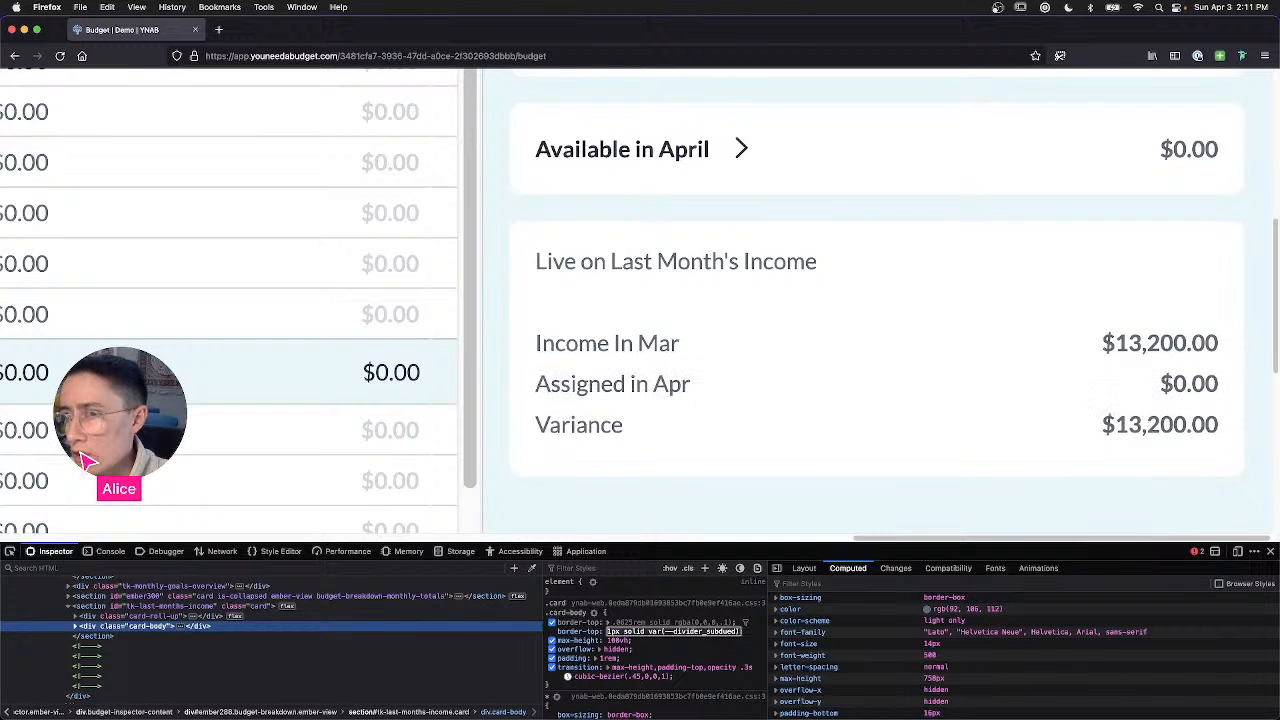
pyautogui.write('4')
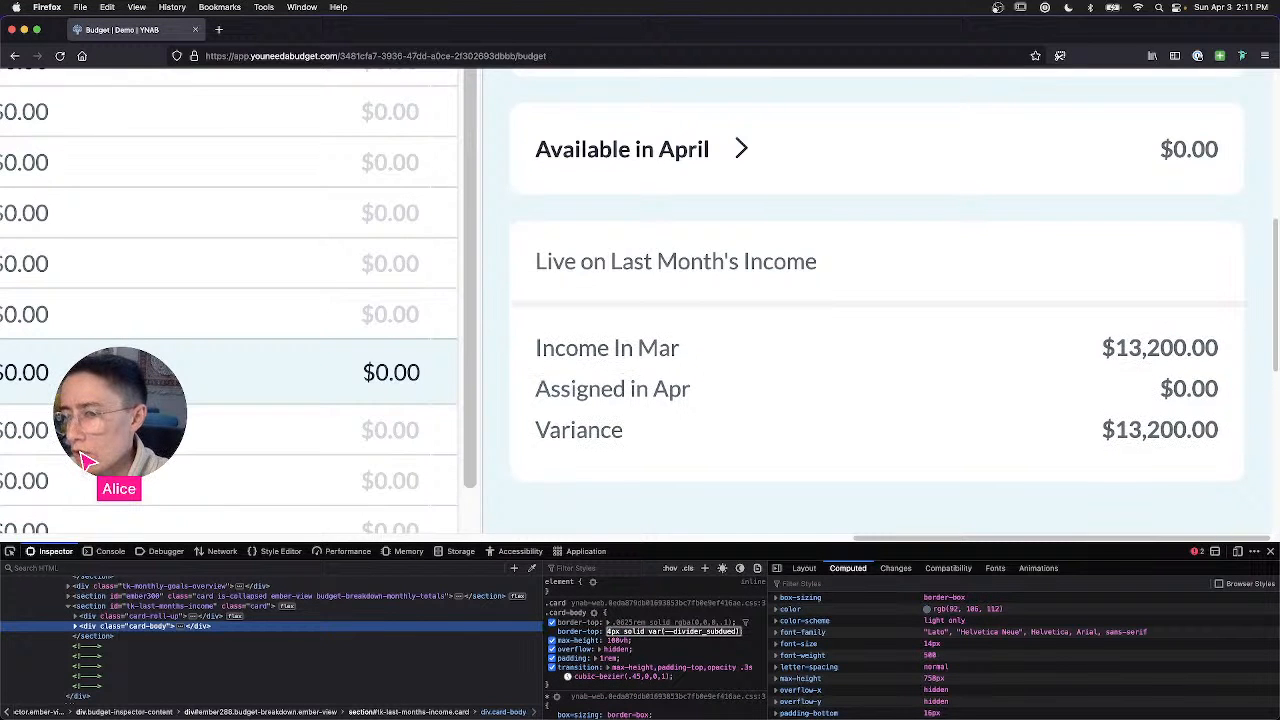
pyautogui.press('BackSpace')
pyautogui.write('2')
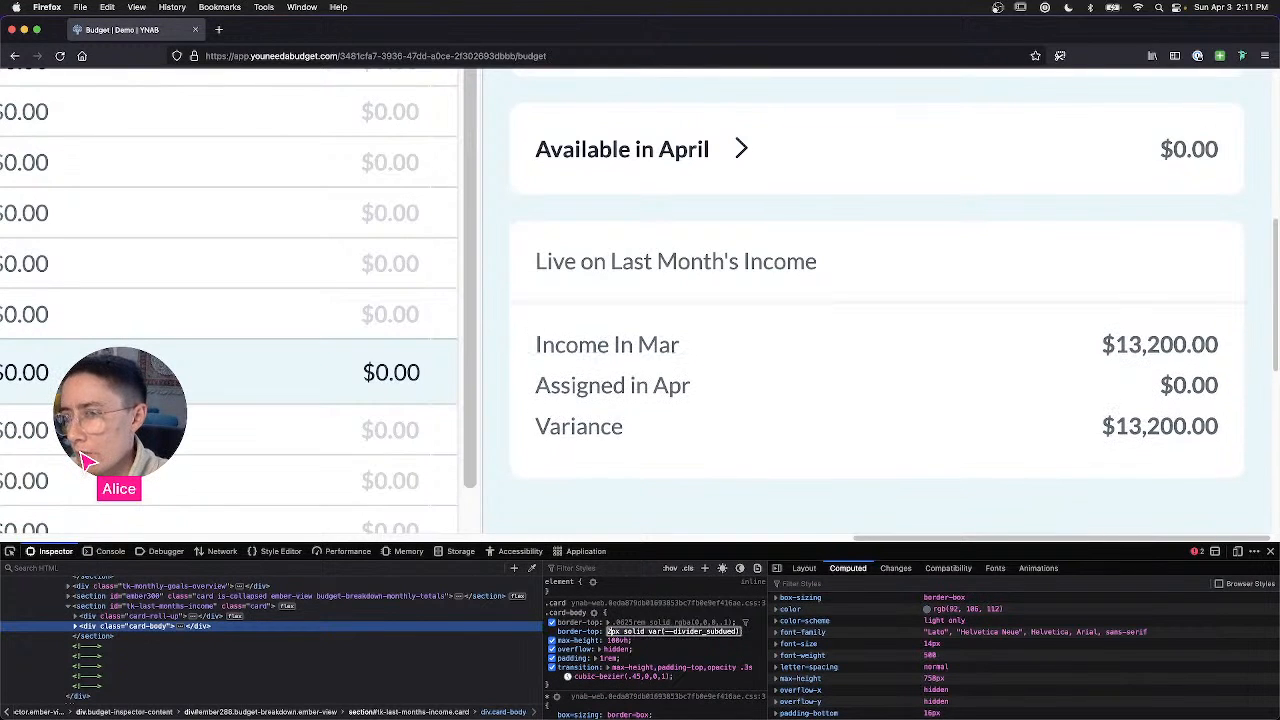
pyautogui.press('BackSpace')
pyautogui.write('1')
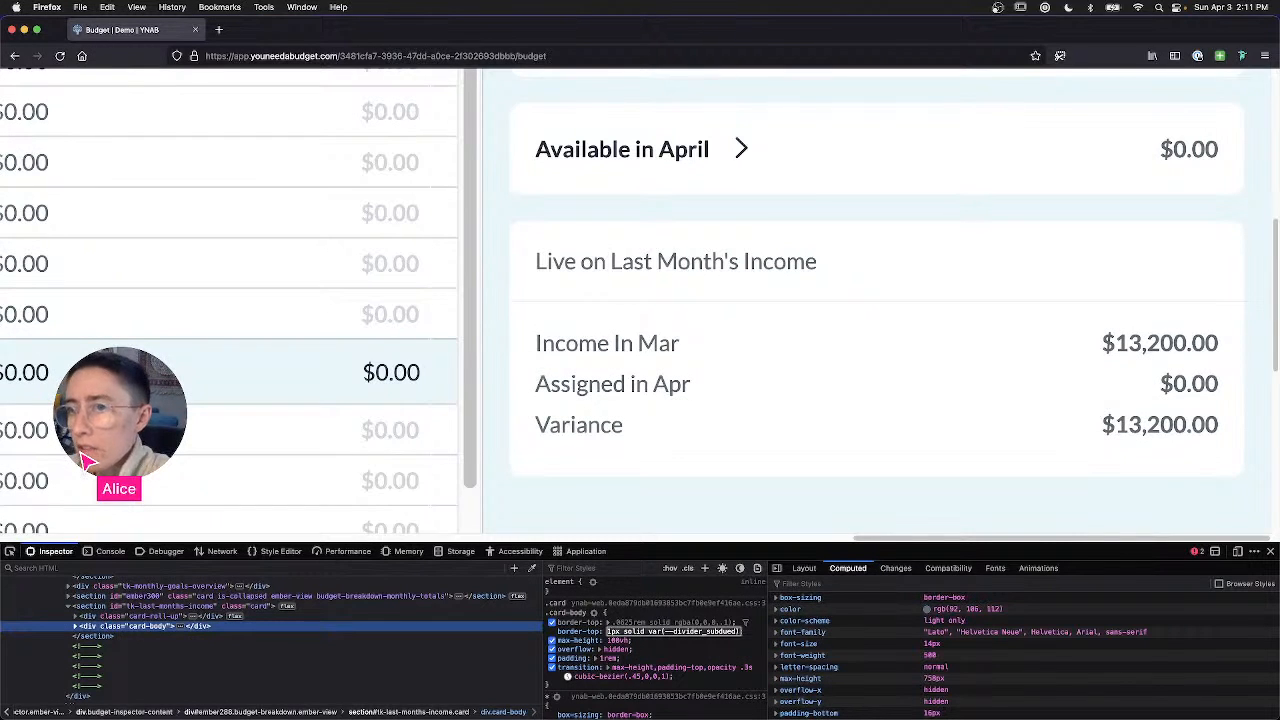
pyautogui.click(757, 636)
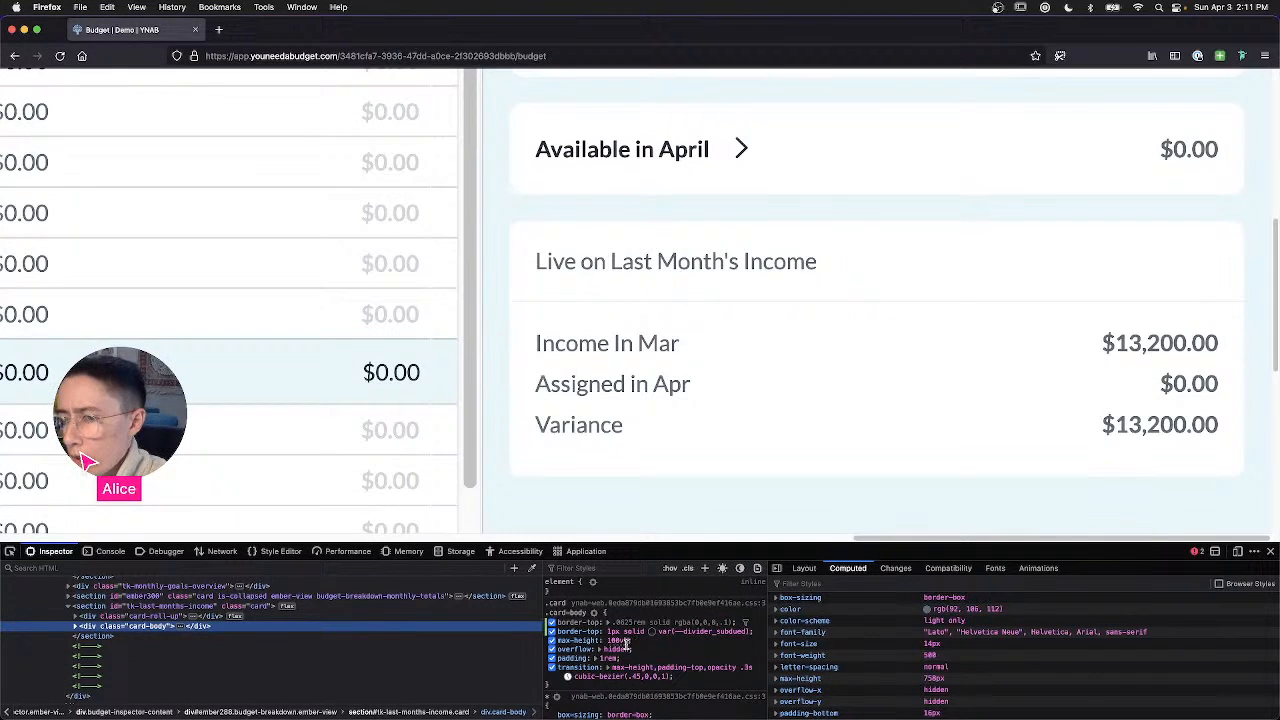
# Step: Inspect the divider_subdued color of the card-body border-top, and examine the element's computed styles and flex layout details
pyautogui.moveTo(689, 632)
pyautogui.click(651, 633)
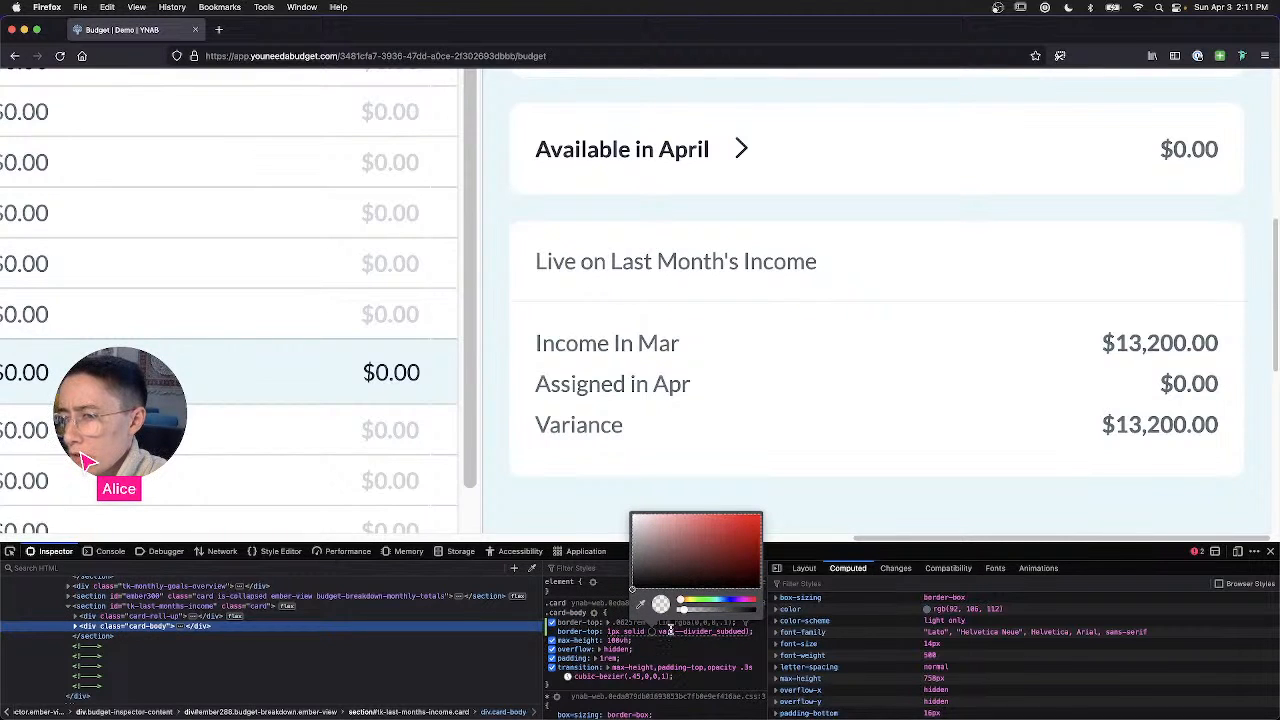
pyautogui.click(663, 631)
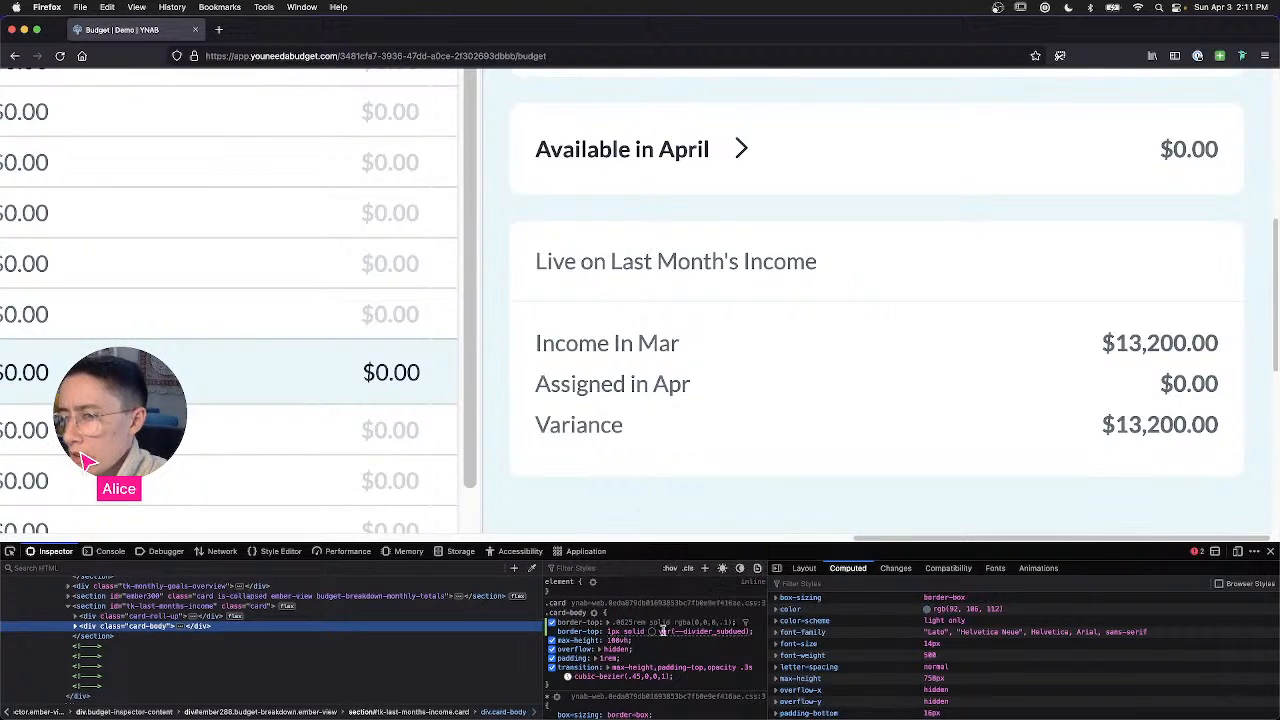
pyautogui.click(699, 645)
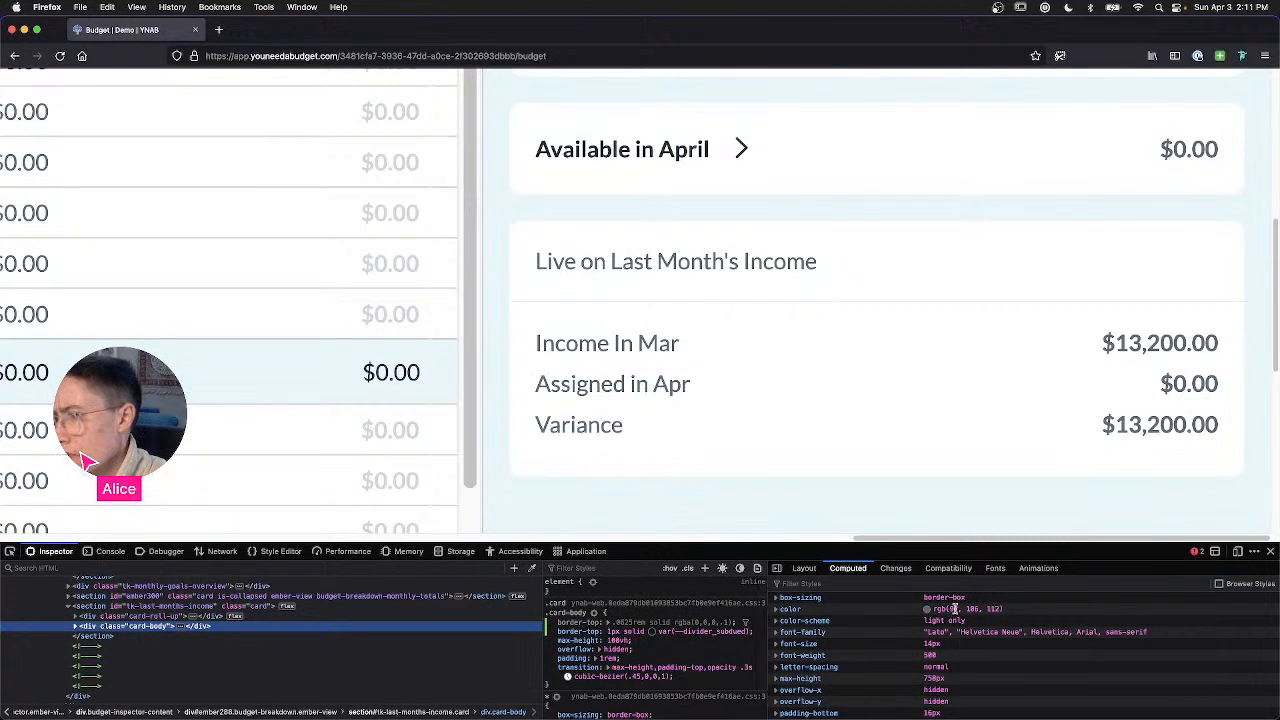
pyautogui.click(884, 571)
pyautogui.click(848, 568)
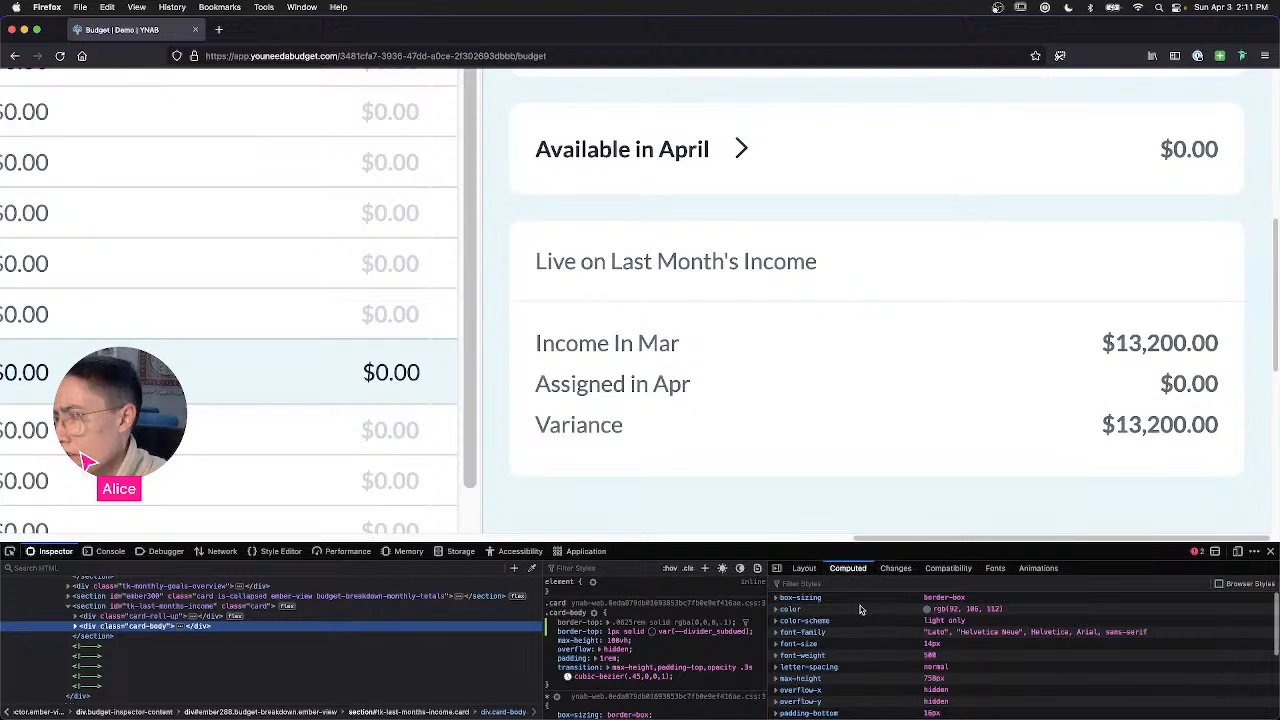
pyautogui.click(804, 568)
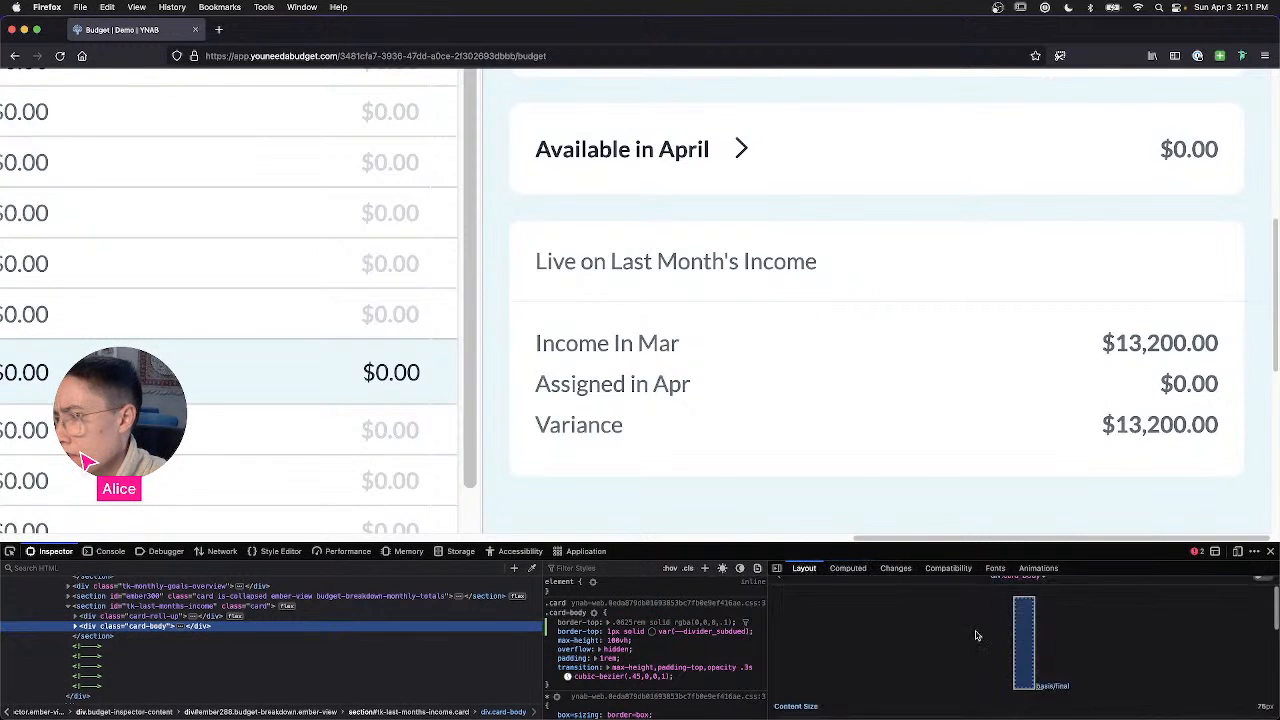
pyautogui.scroll(-1, 975, 638)
pyautogui.scroll(5, 978, 648)
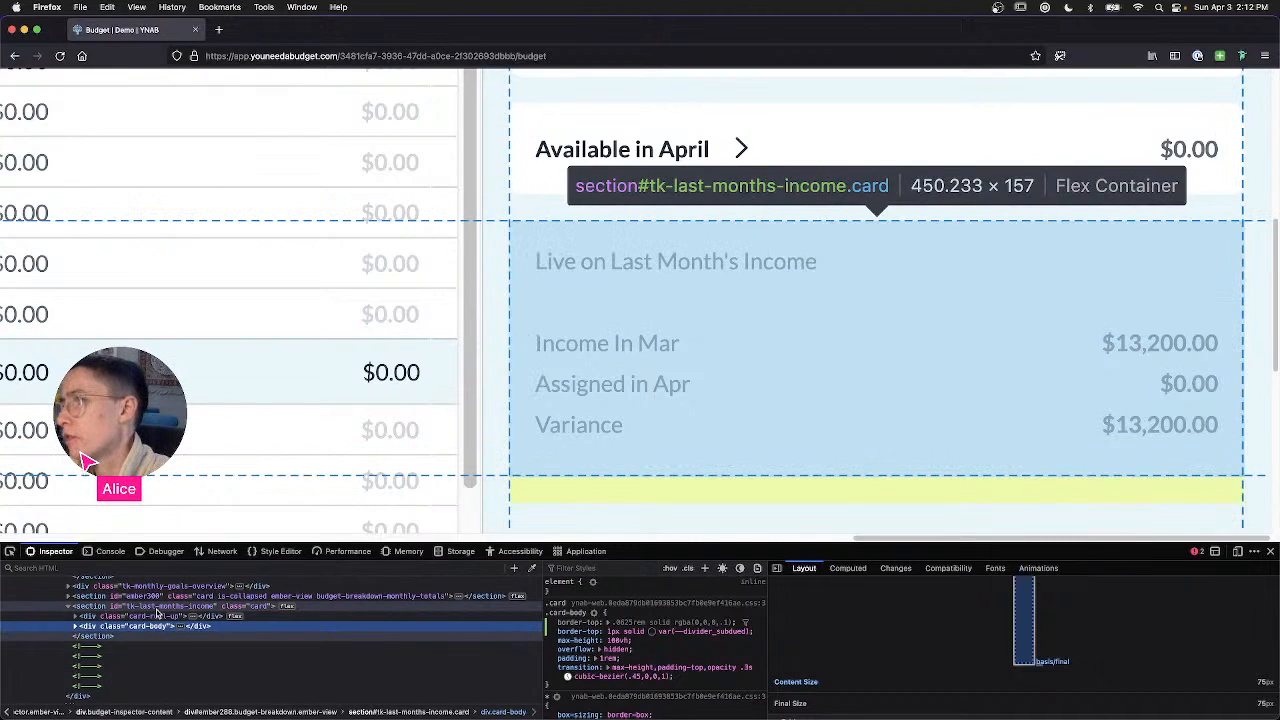
# Step: Switch to Figma and post the comment The div on the bottom owns the grey dividing line on the Live on Last Month's Income card's divider
pyautogui.press('super+Tab')
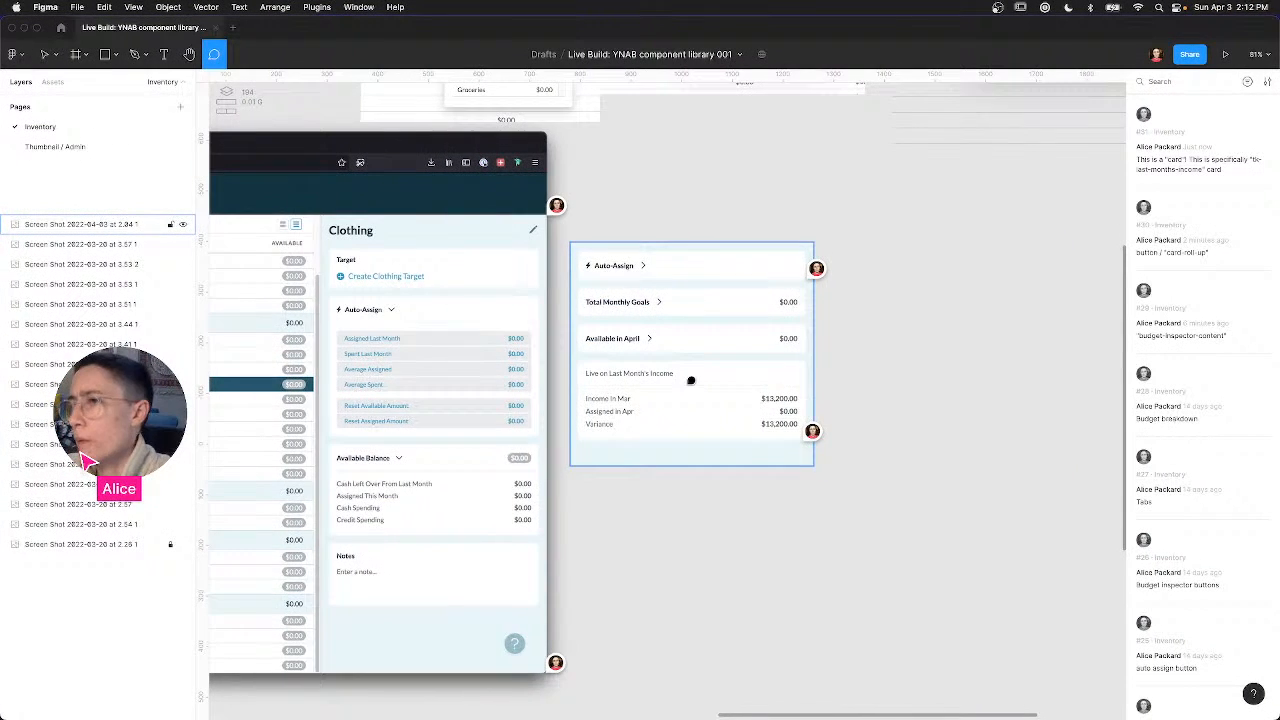
pyautogui.scroll(10, 690, 381)
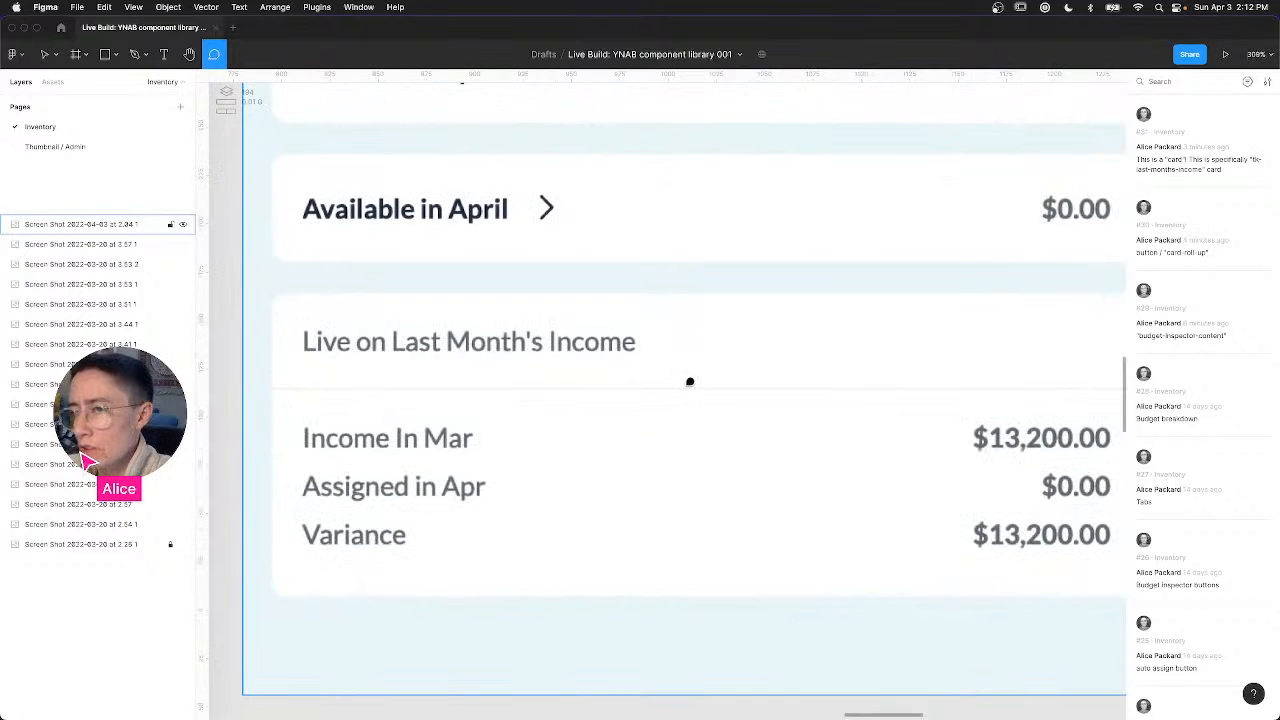
pyautogui.click(690, 386)
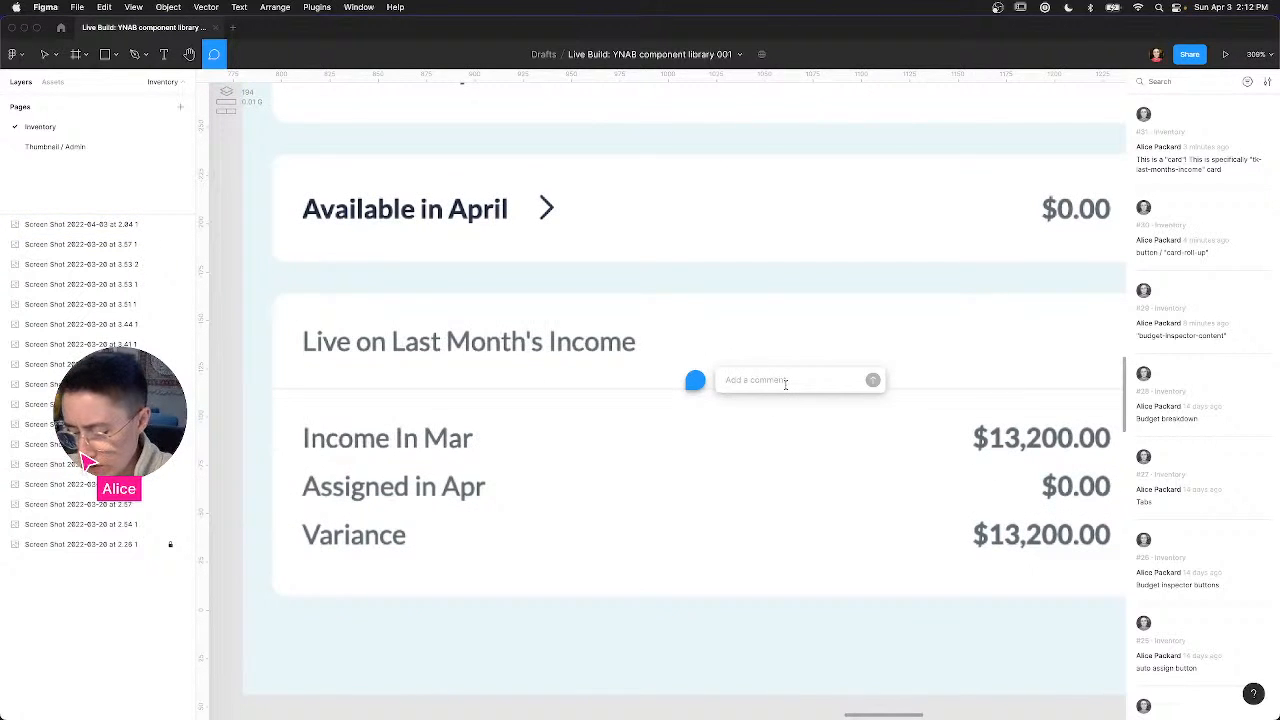
pyautogui.write('The div on the')
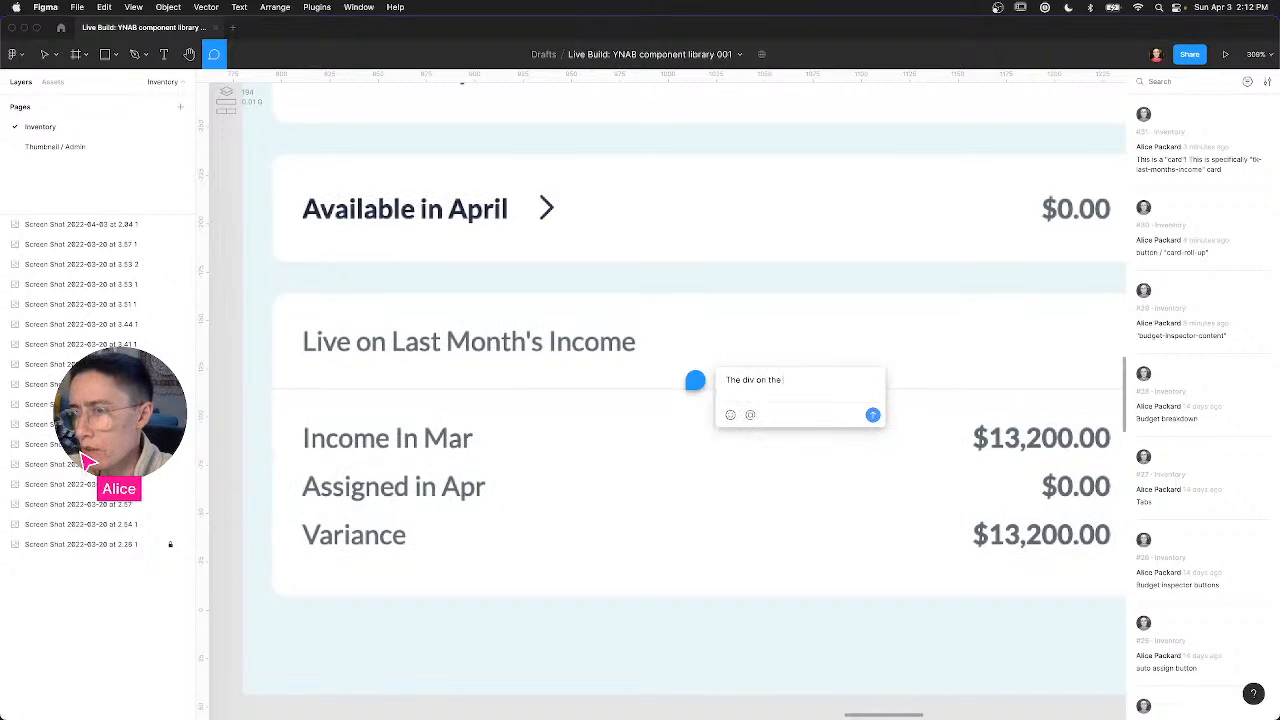
pyautogui.write(' bottom owns the')
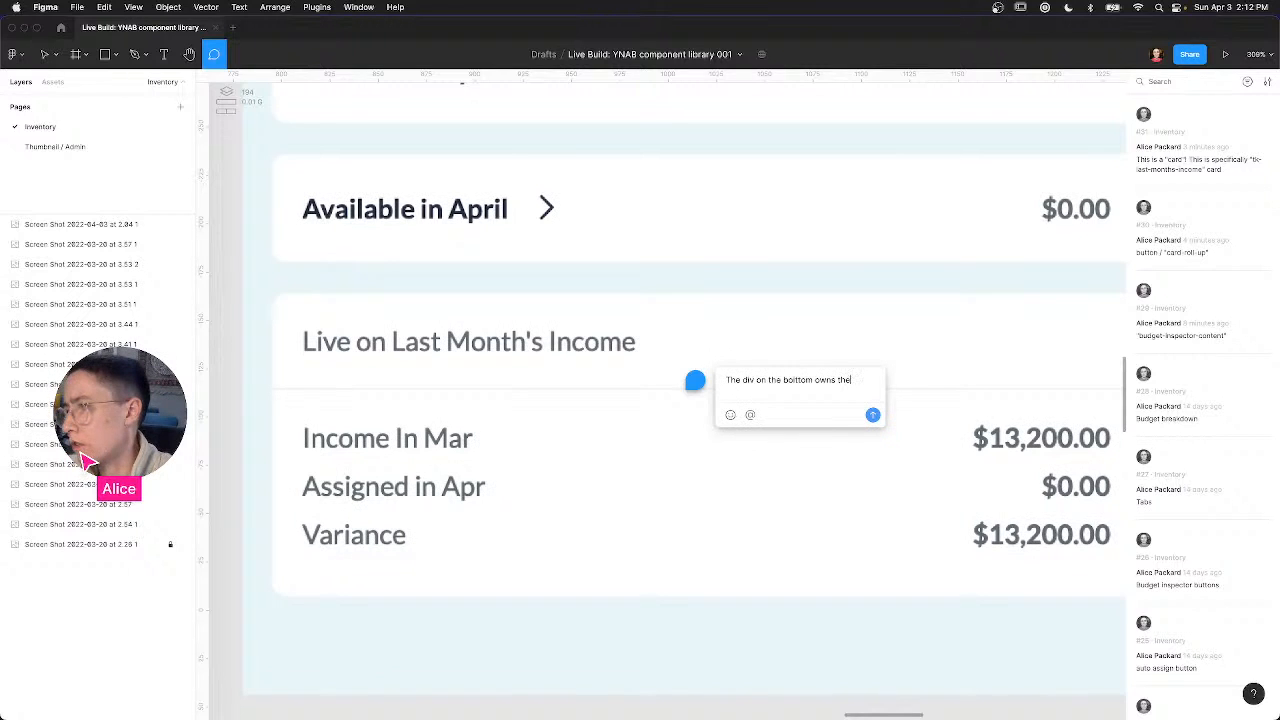
pyautogui.write(' grey dividing line')
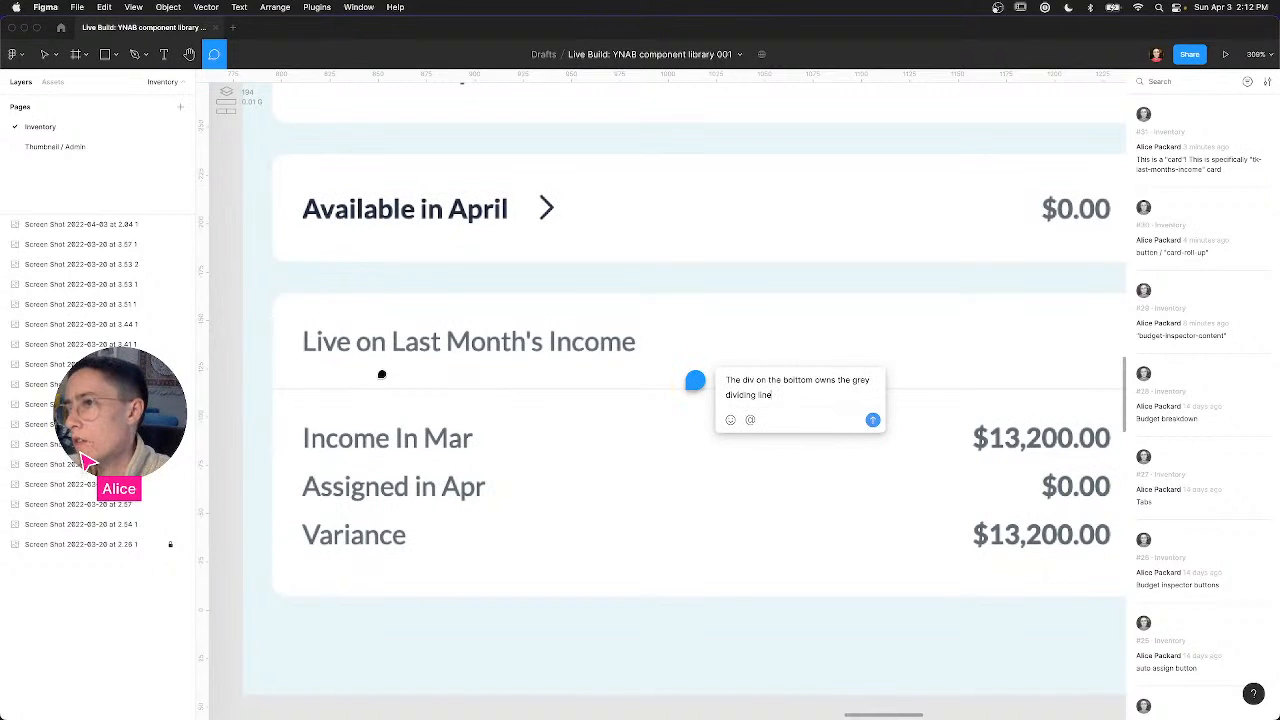
pyautogui.press('Return')
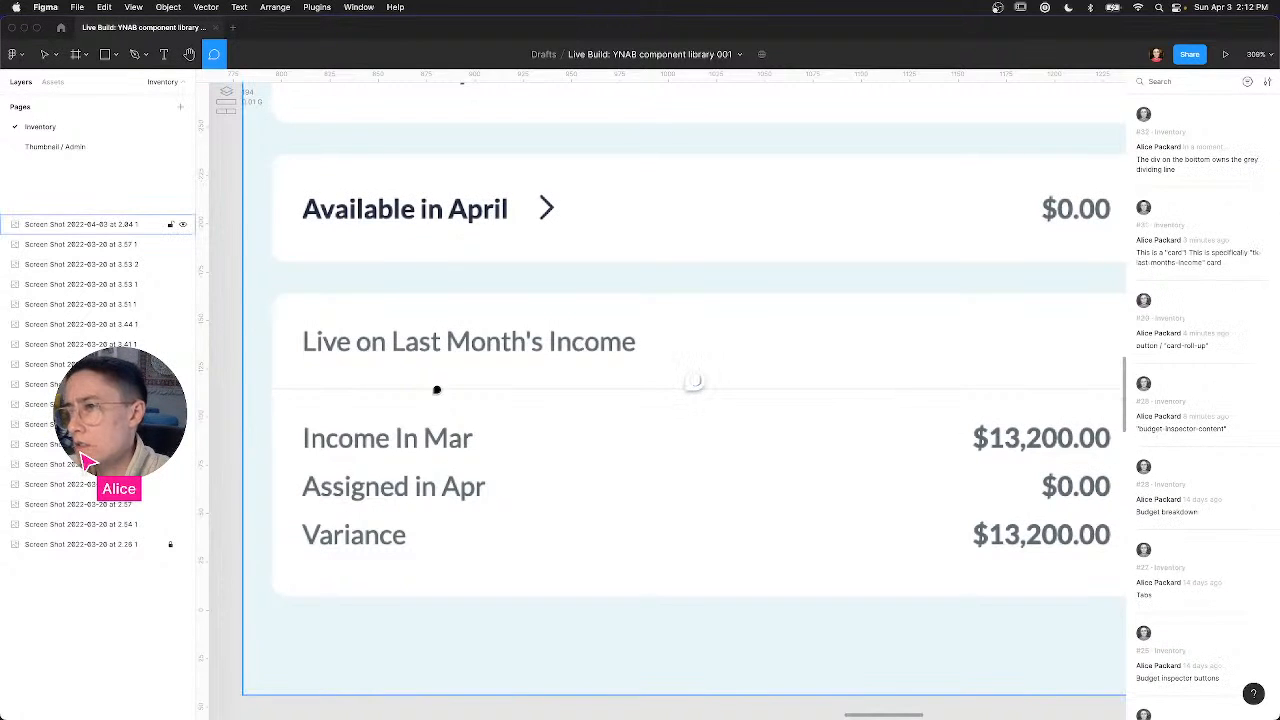
pyautogui.press('Escape')
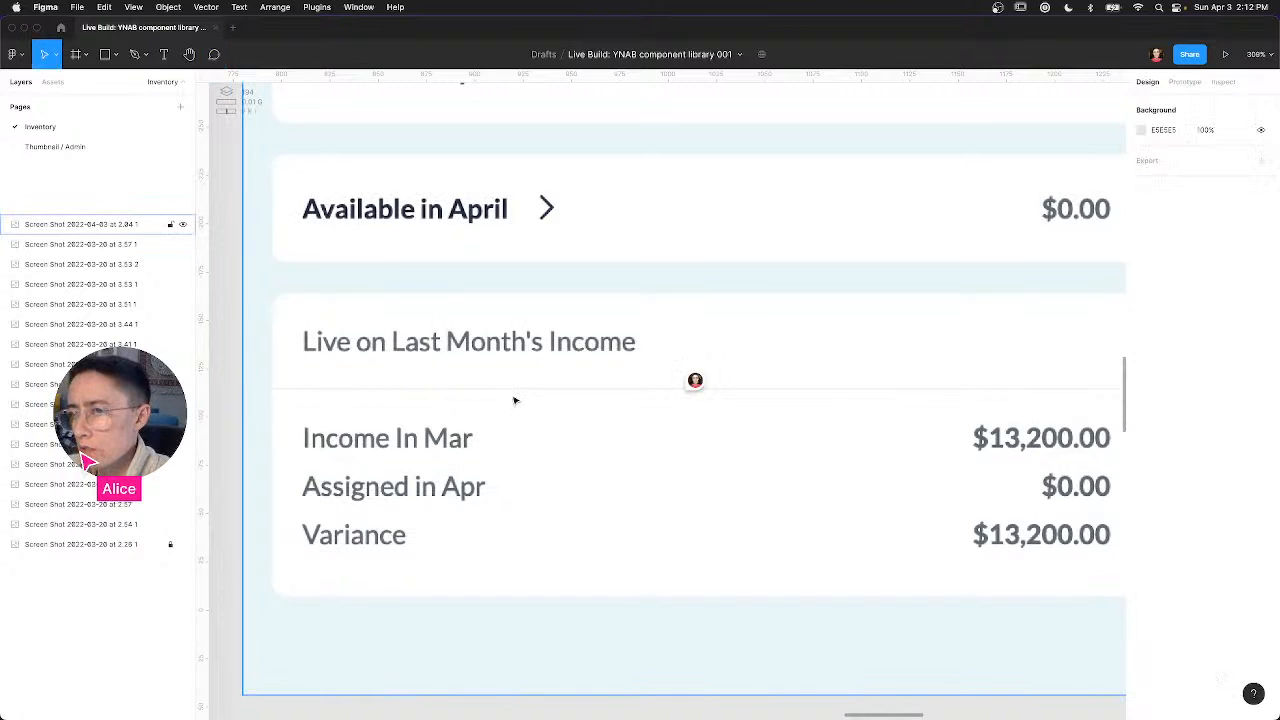
# Step: Switch to the YNAB budget page in Firefox and expand the Available in April, Total Monthly Goals and Auto-Assign cards
pyautogui.scroll(3, 514, 401)
pyautogui.scroll(-5, 514, 401)
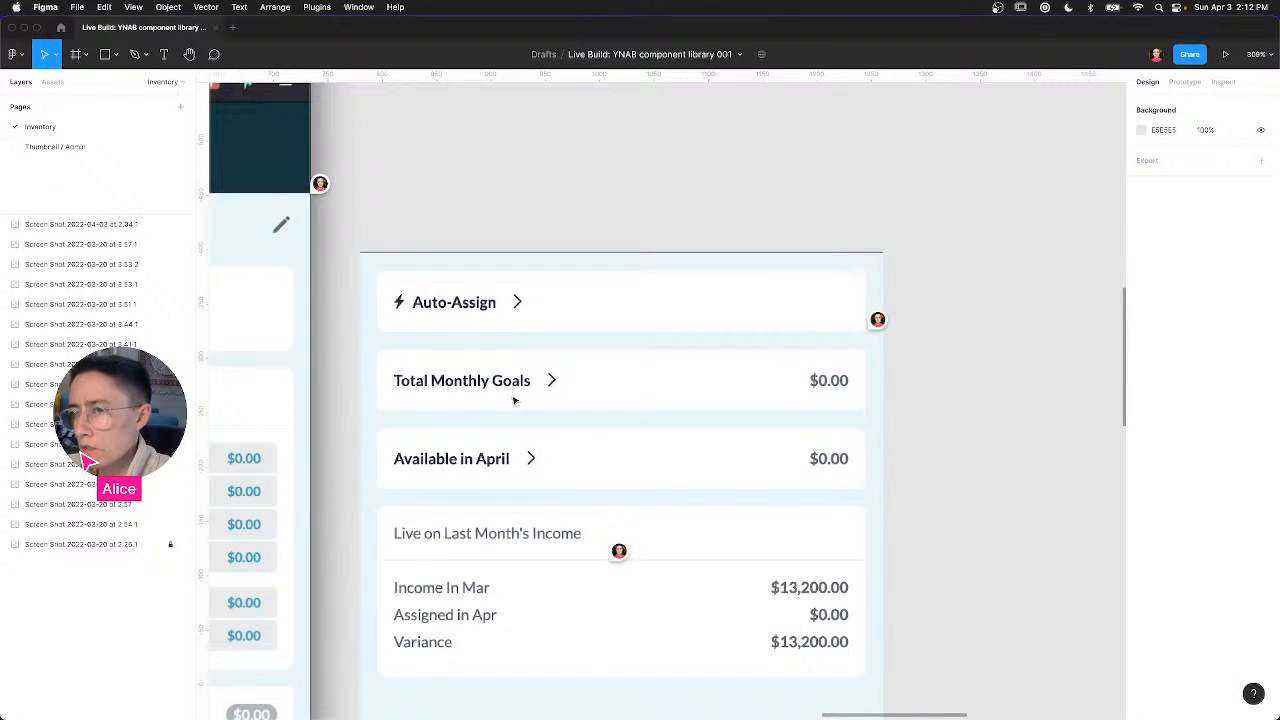
pyautogui.press('super+Tab')
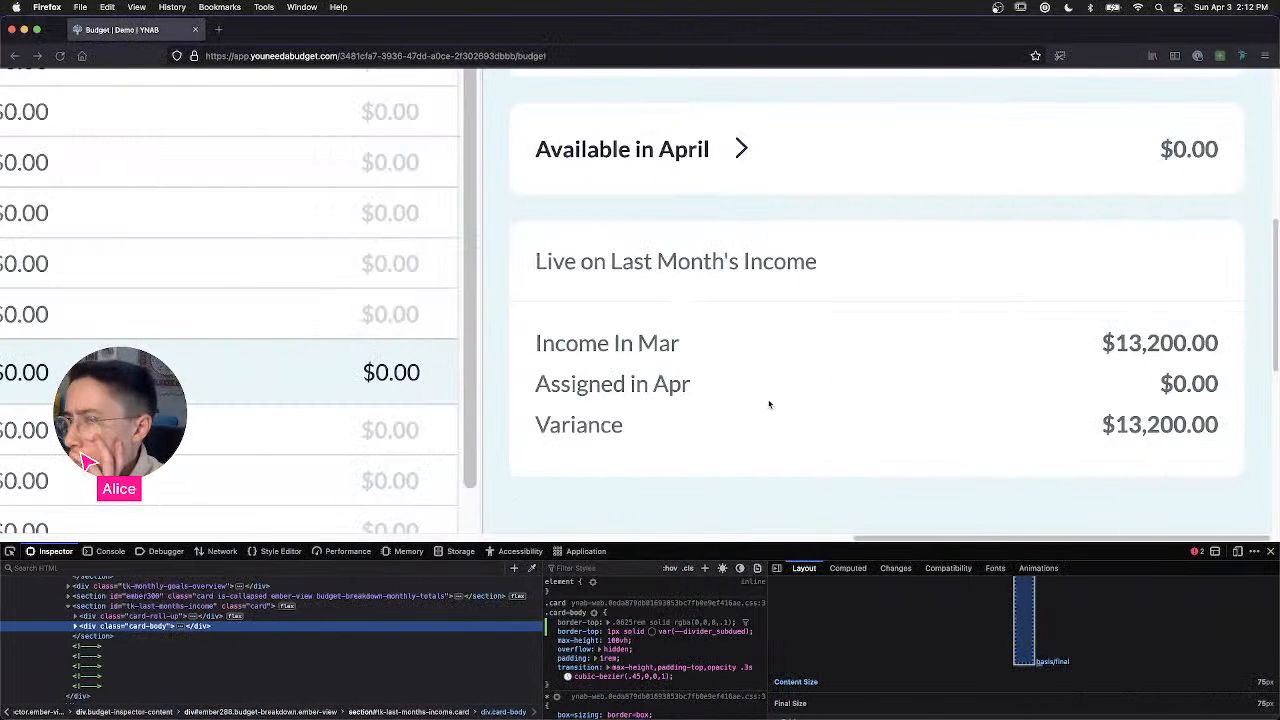
pyautogui.scroll(-5, 808, 381)
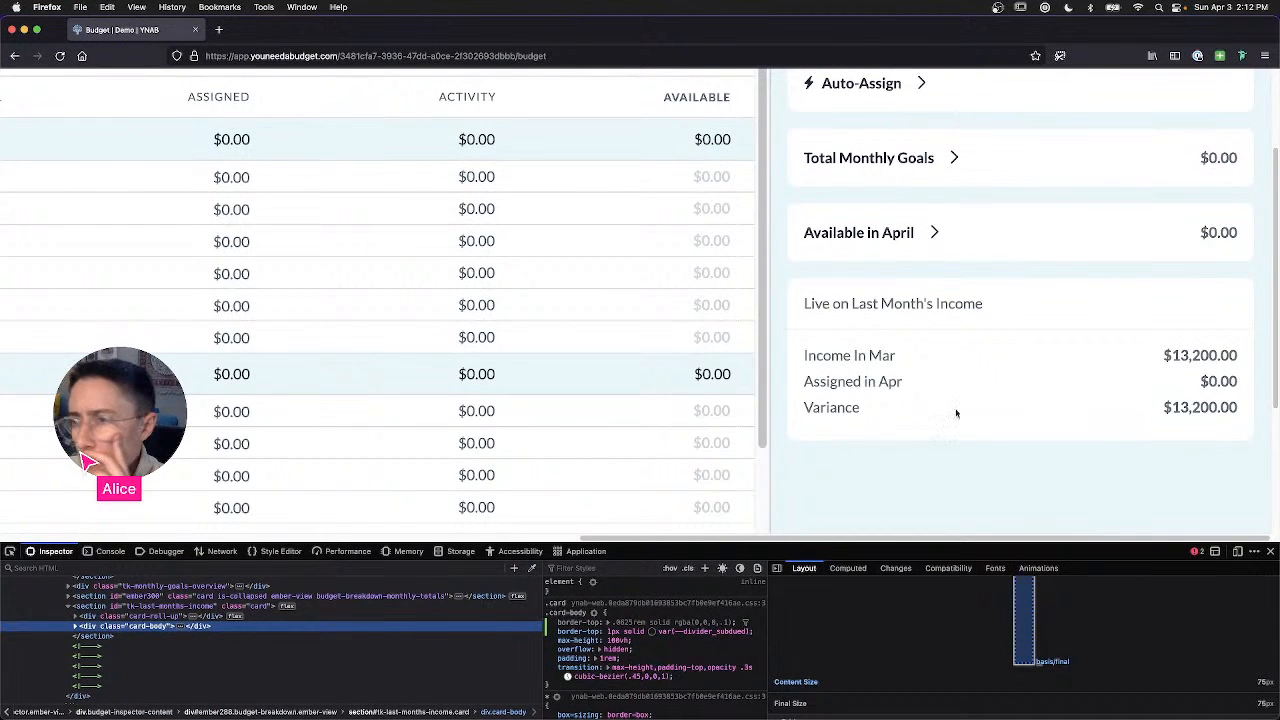
pyautogui.click(936, 231)
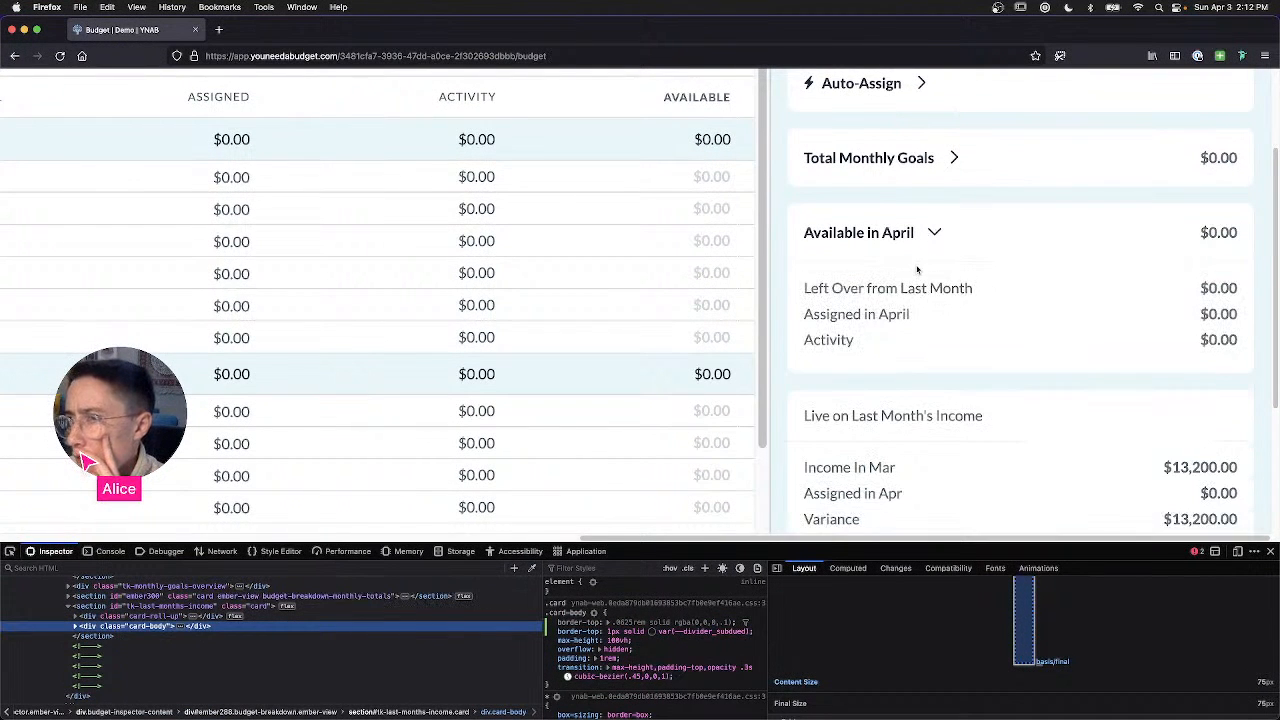
pyautogui.click(954, 157)
pyautogui.scroll(3, 907, 233)
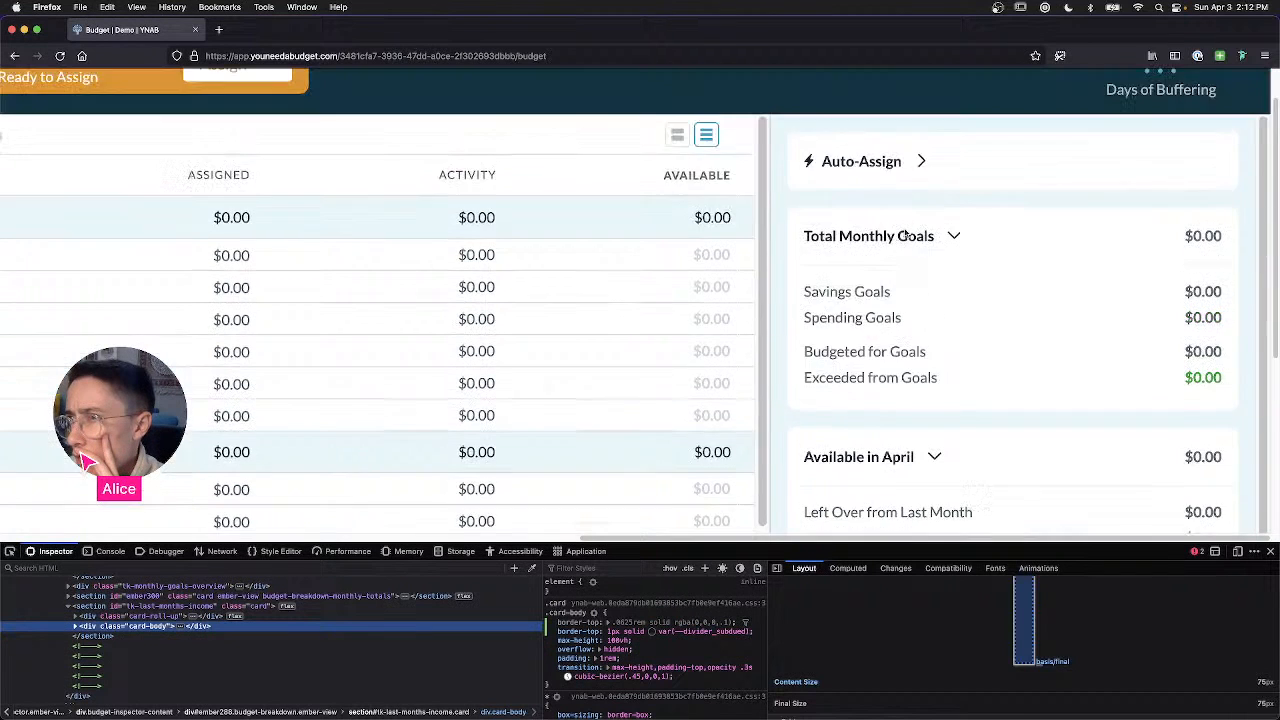
pyautogui.click(907, 207)
pyautogui.scroll(-1, 1005, 290)
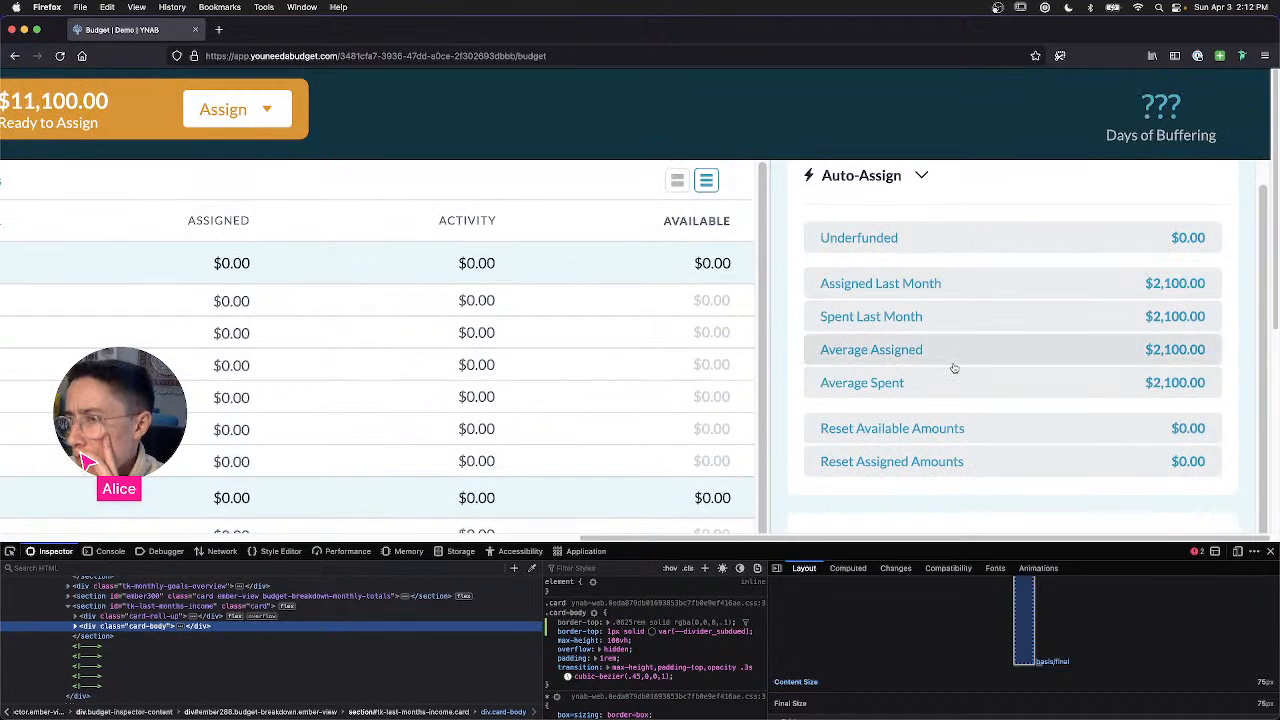
# Step: Switch to Figma and compare the expanded Auto-Assign list with the Auto list in the Assign dropdown screenshot
pyautogui.press('super+Tab')
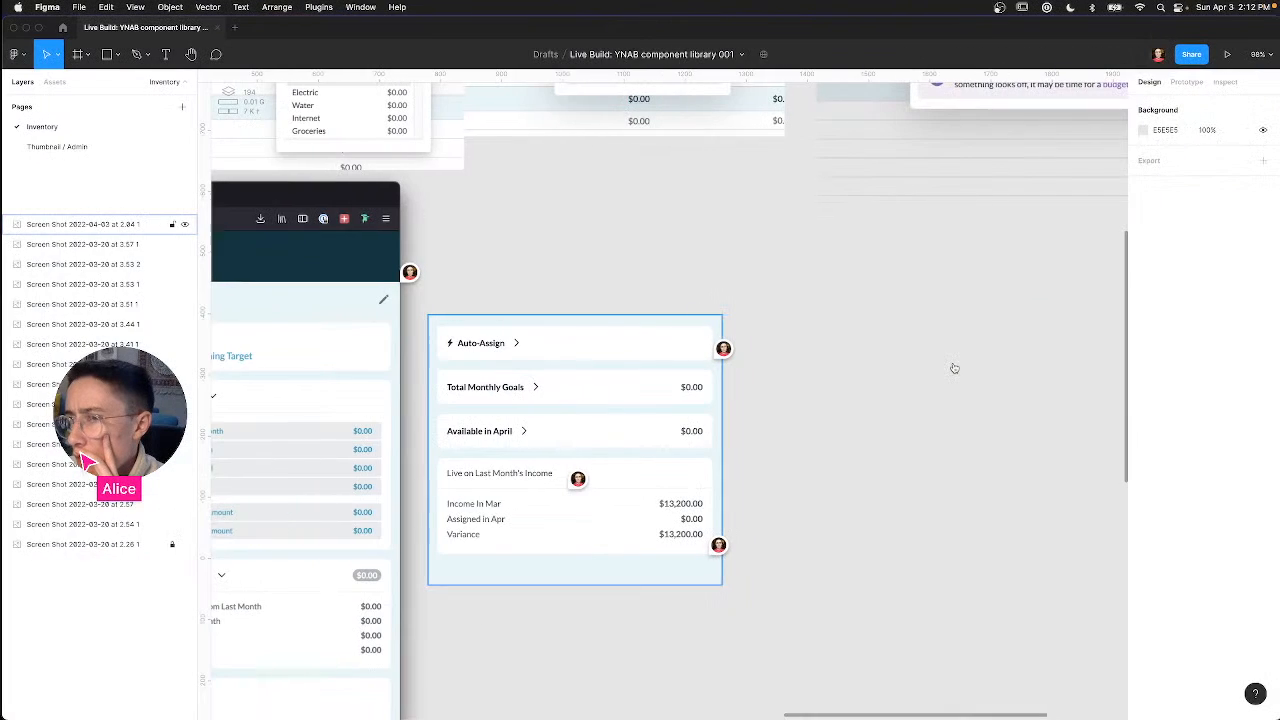
pyautogui.click(798, 407)
pyautogui.scroll(2, 790, 404)
pyautogui.scroll(4, 789, 402)
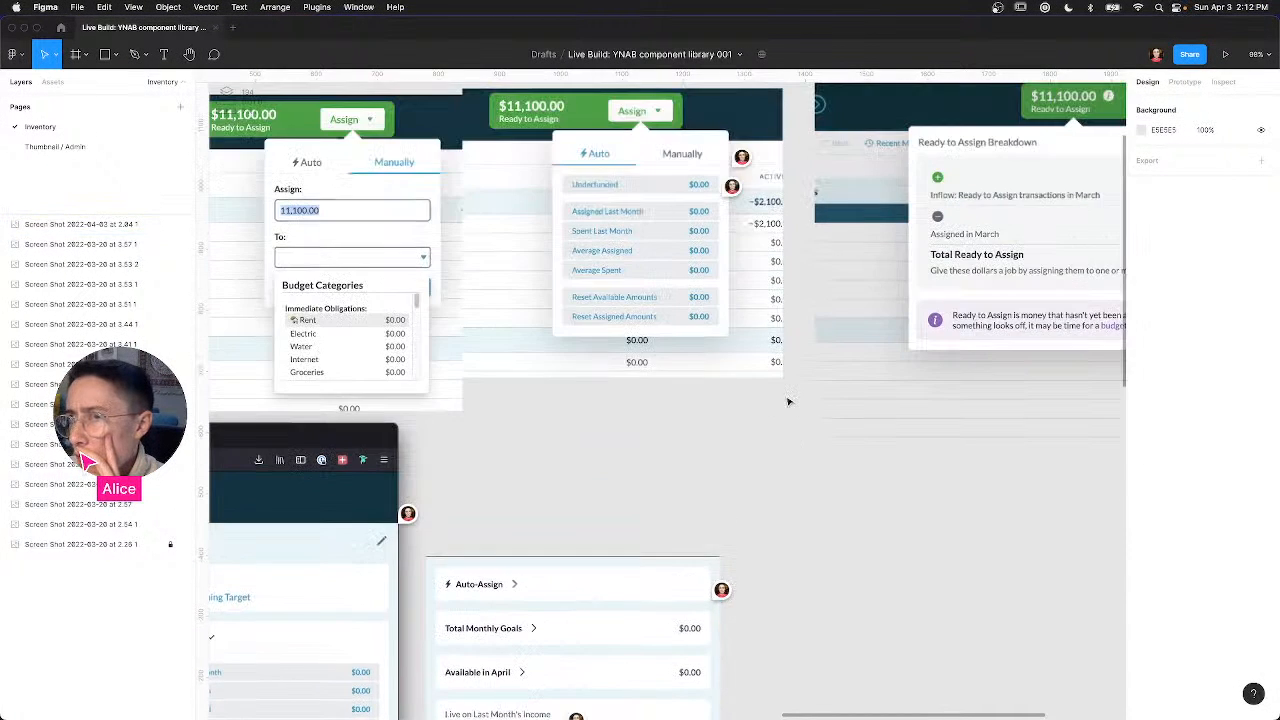
pyautogui.scroll(1, 786, 399)
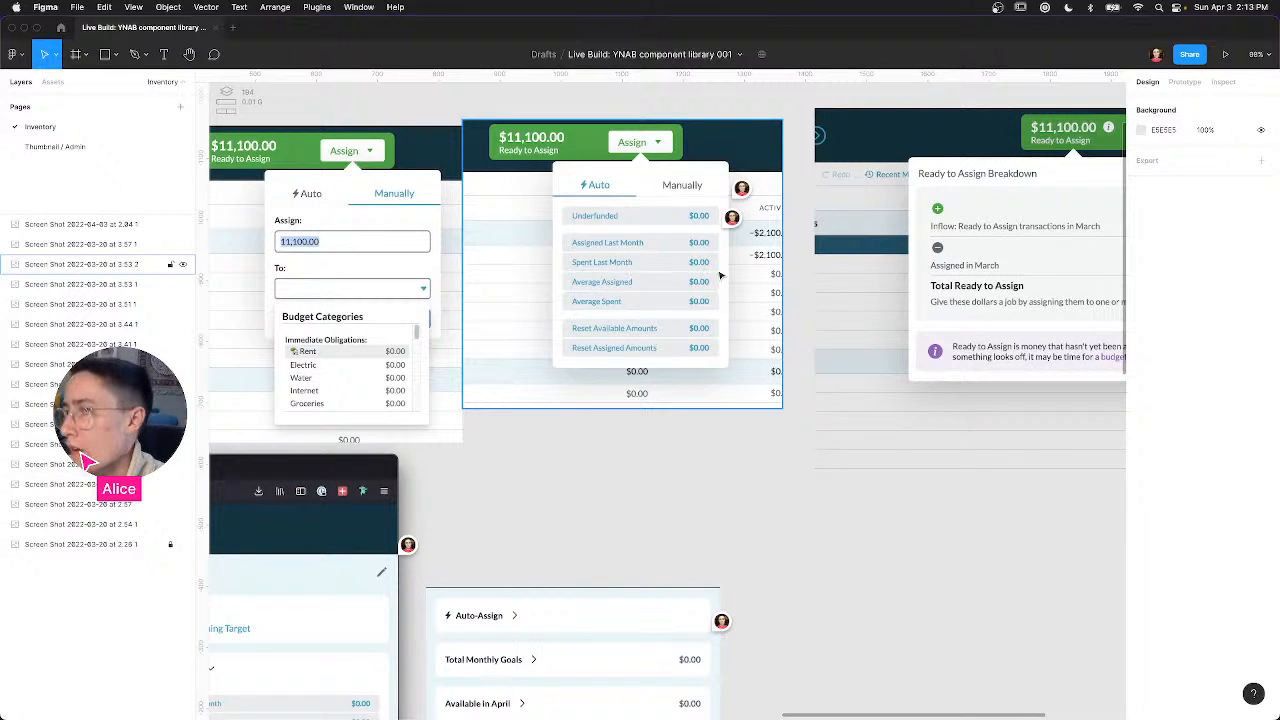
# Step: Switch to Firefox, inspect the container around the Auto-Assign card's buttons, and open its class attribute in the markup
pyautogui.hotkey('ctrl', 'Left')
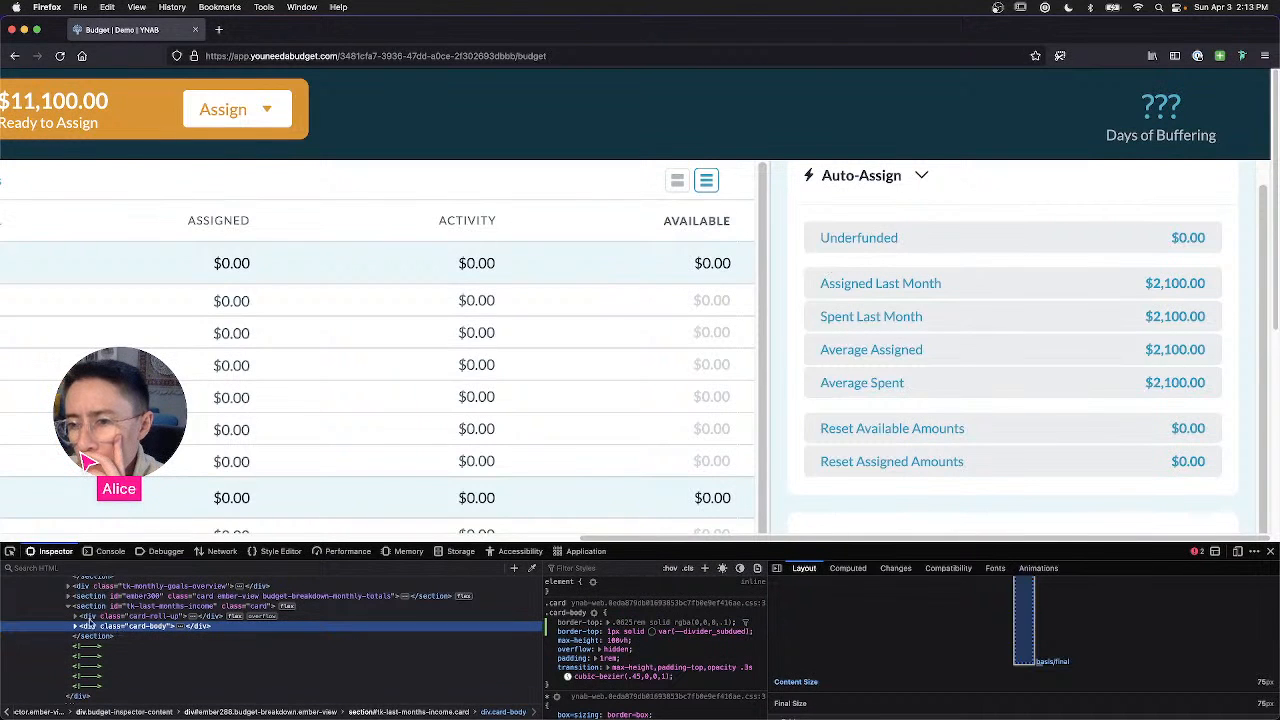
pyautogui.click(9, 551)
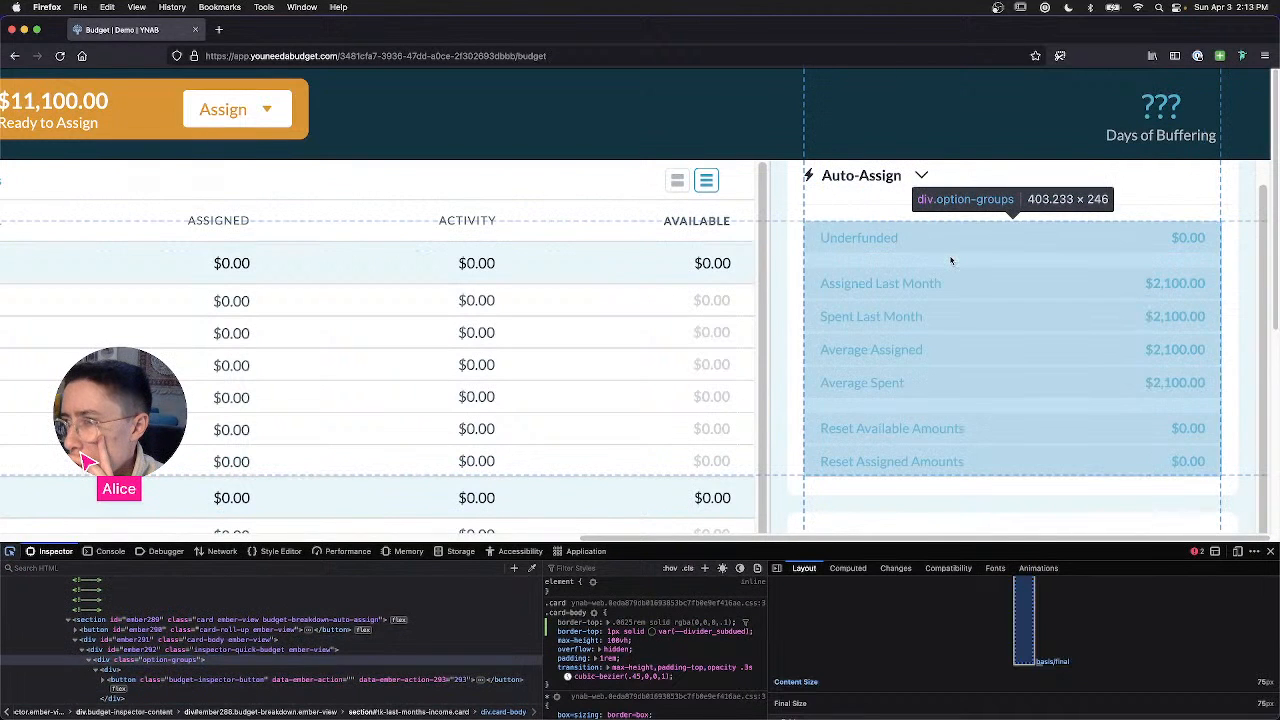
pyautogui.click(951, 261)
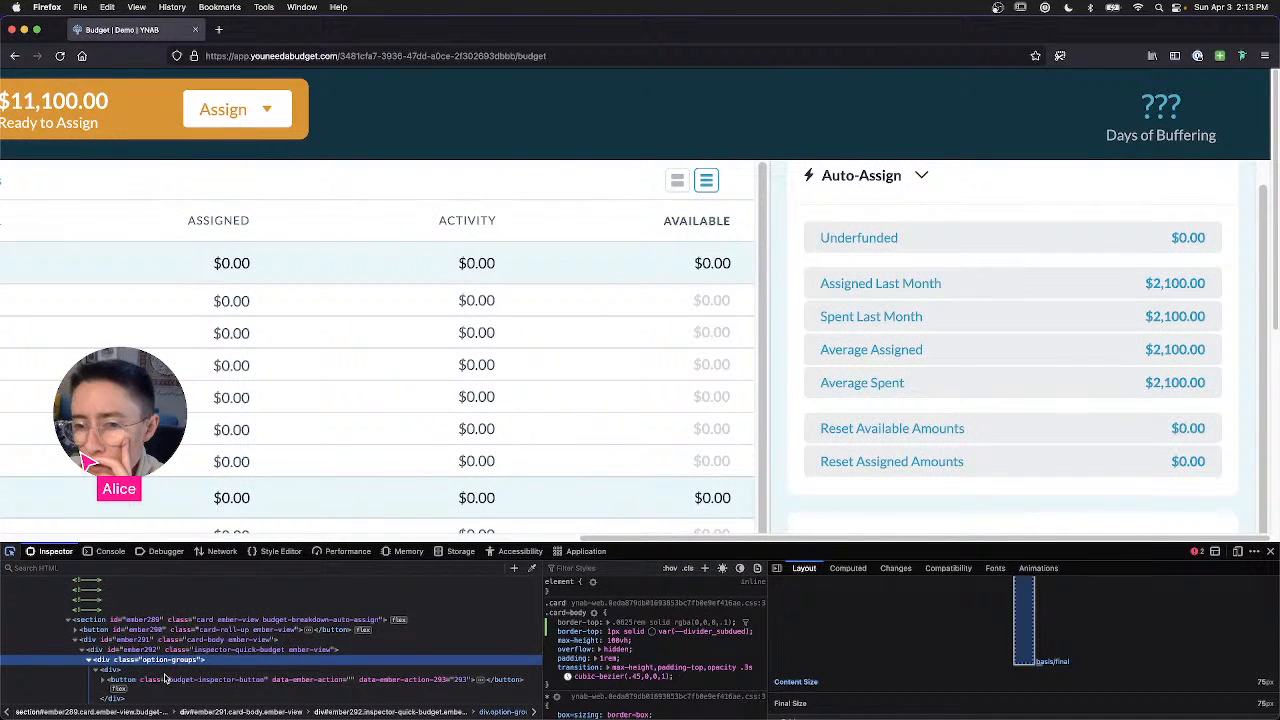
pyautogui.scroll(-1, 172, 658)
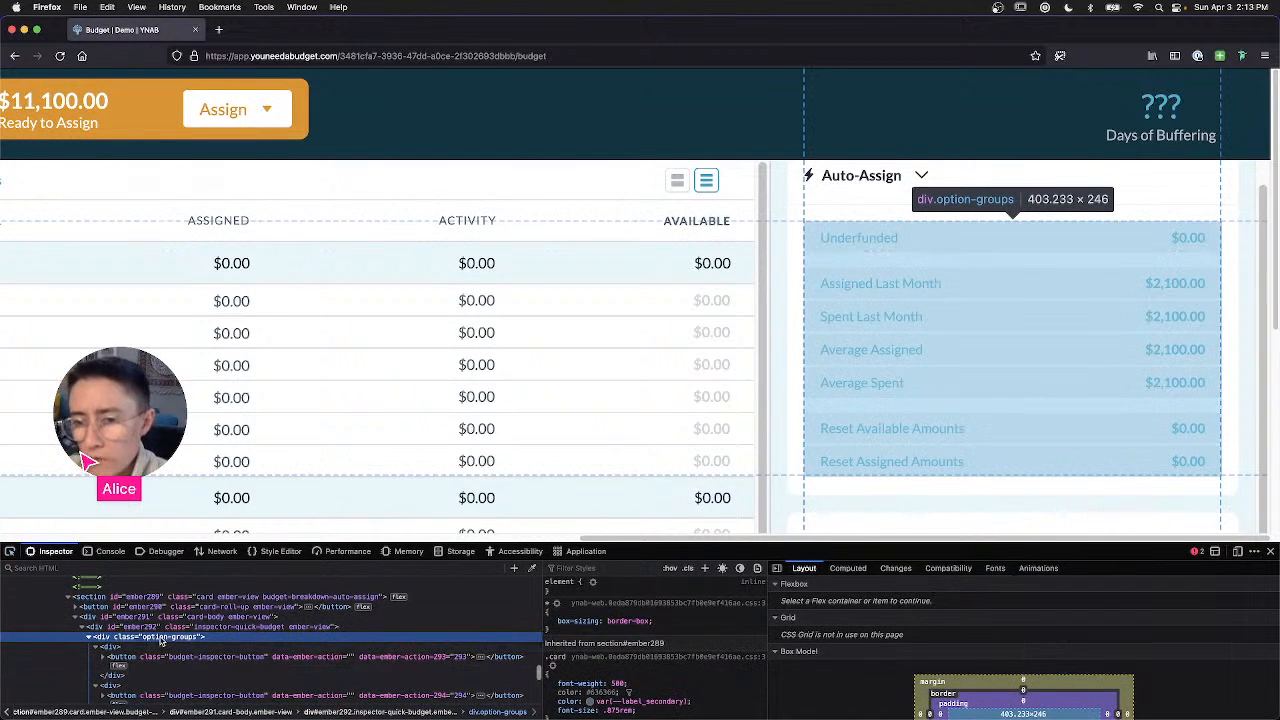
pyautogui.click(160, 637)
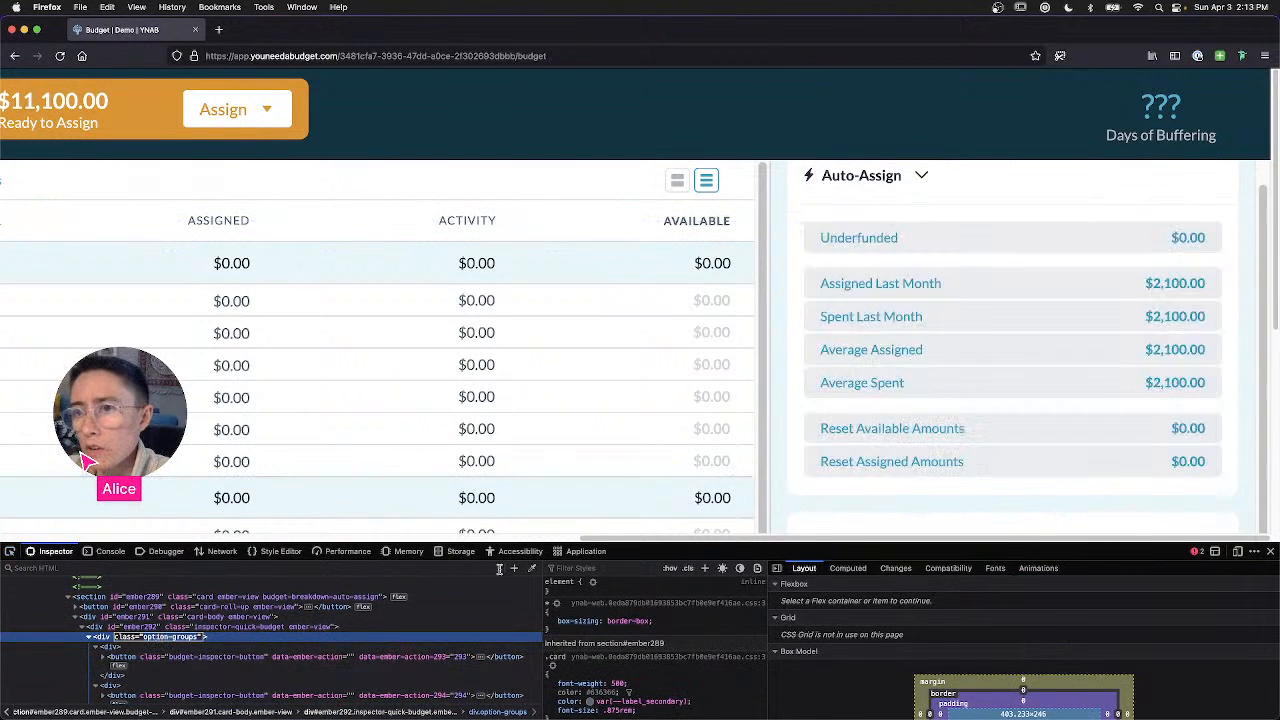
# Step: Switch to Figma and draft a comment on the Assign dropdown's Auto buttons: This is called an "option-groups" of buttons; also appears in the
pyautogui.hotkey('ctrl', 'Right')
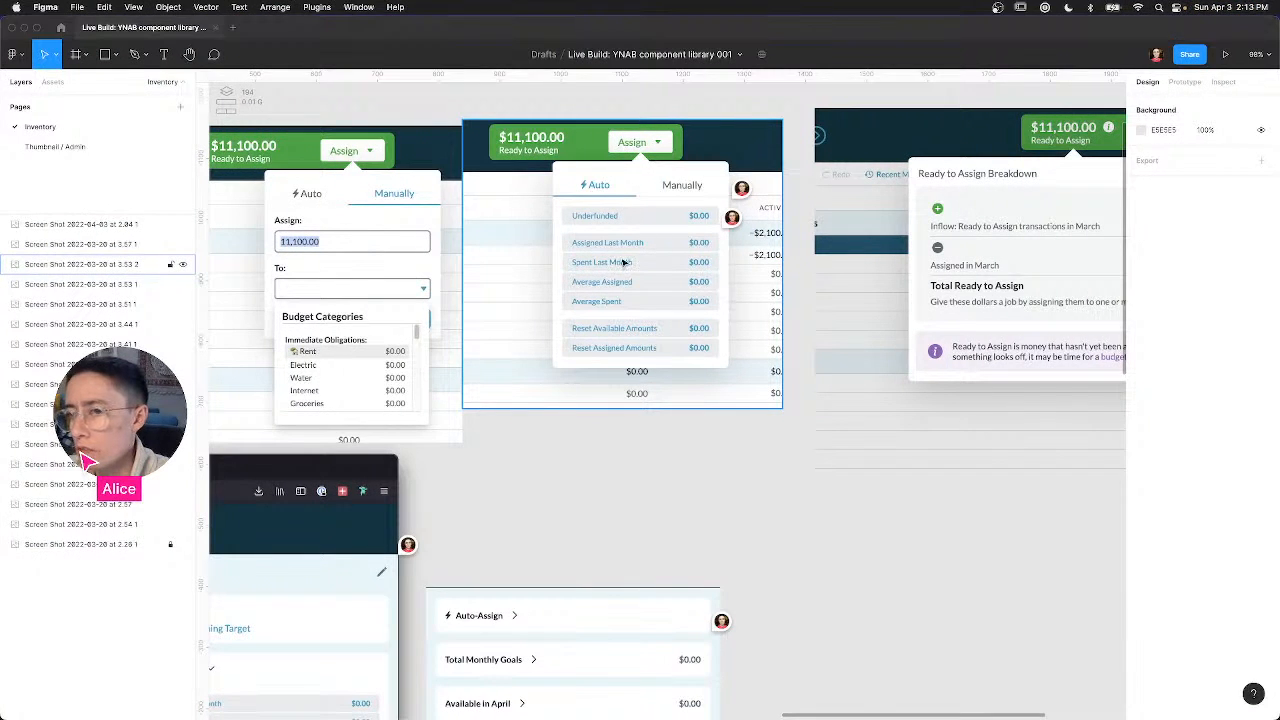
pyautogui.scroll(3, 622, 262)
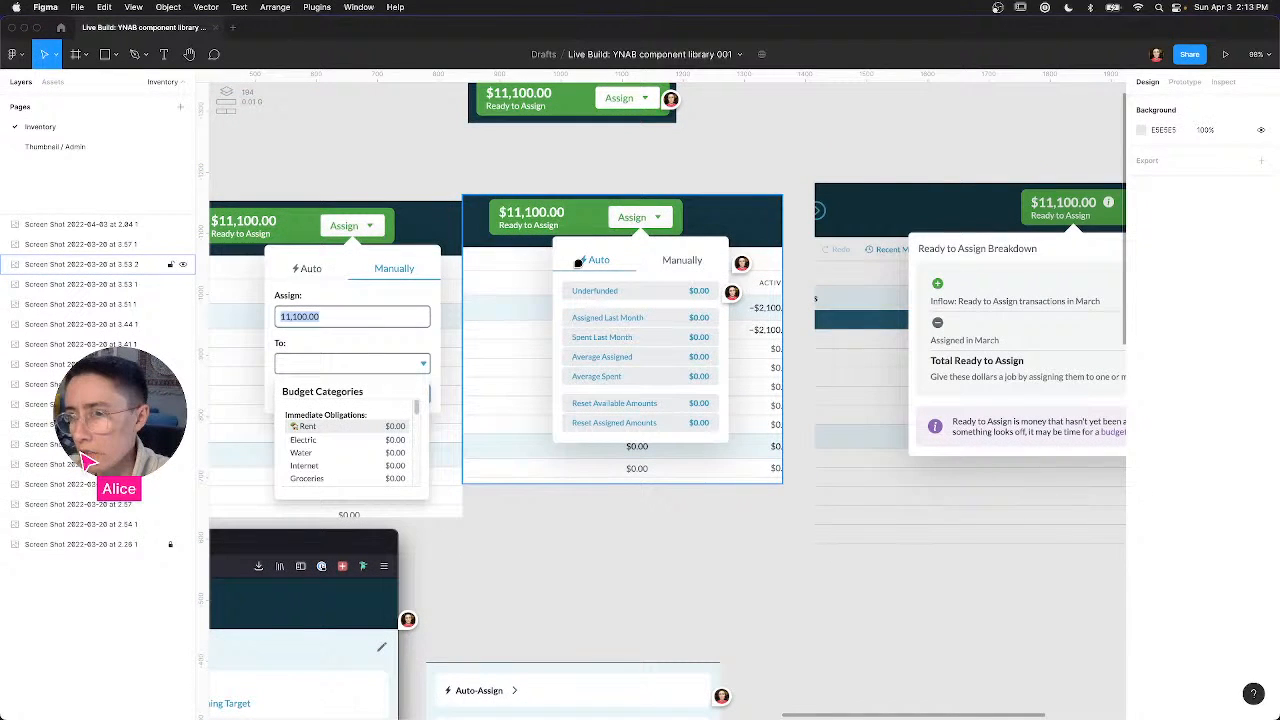
pyautogui.press('c')
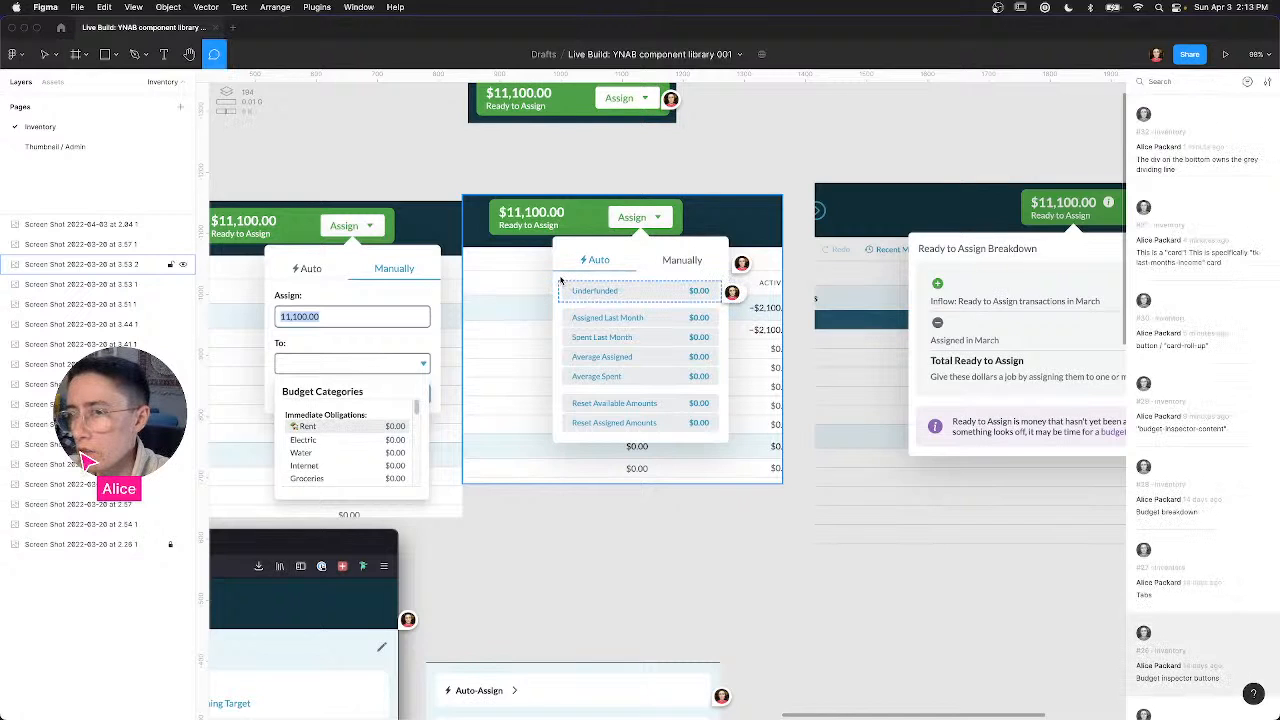
pyautogui.moveTo(561, 281); pyautogui.dragTo(598, 318)
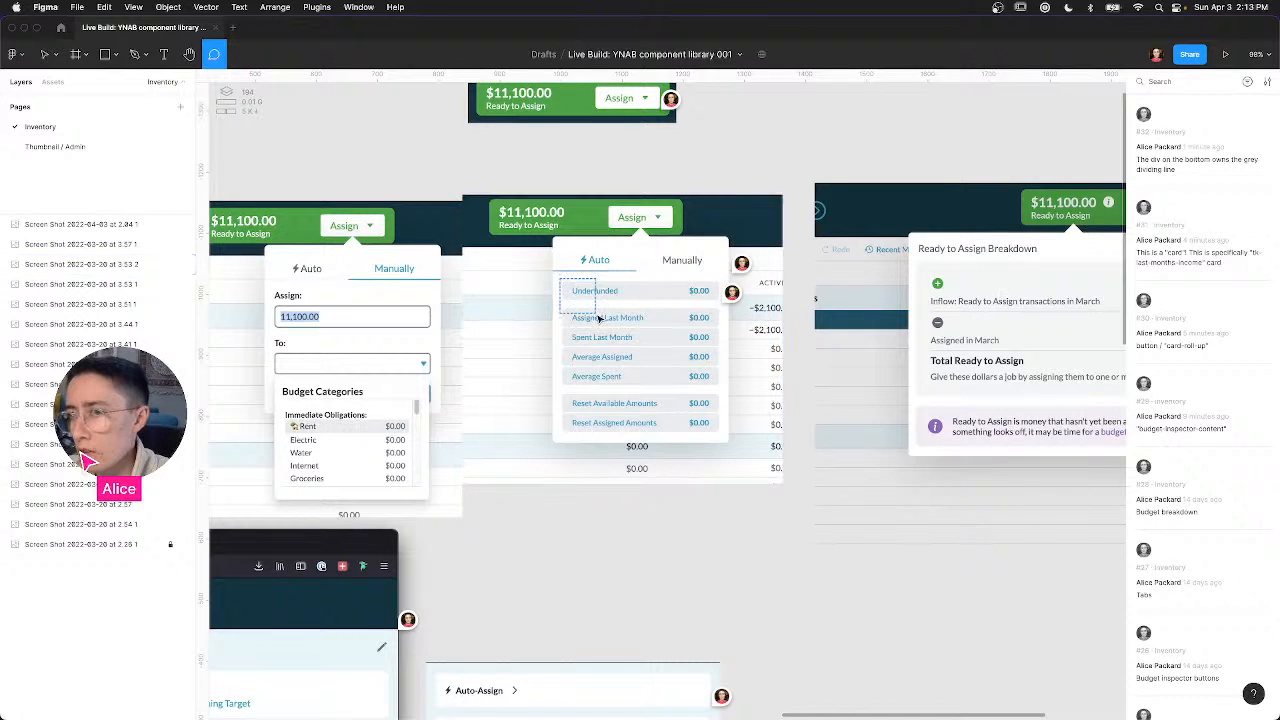
pyautogui.press('Escape')
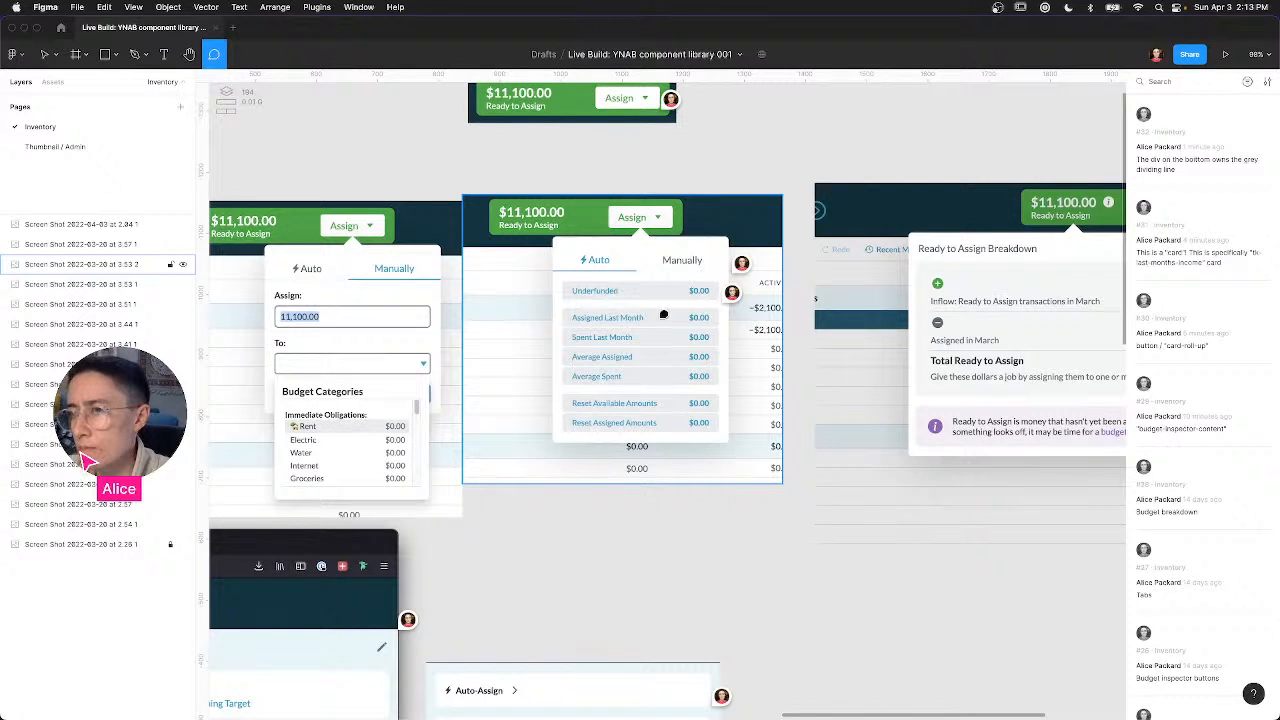
pyautogui.moveTo(558, 281); pyautogui.dragTo(631, 316)
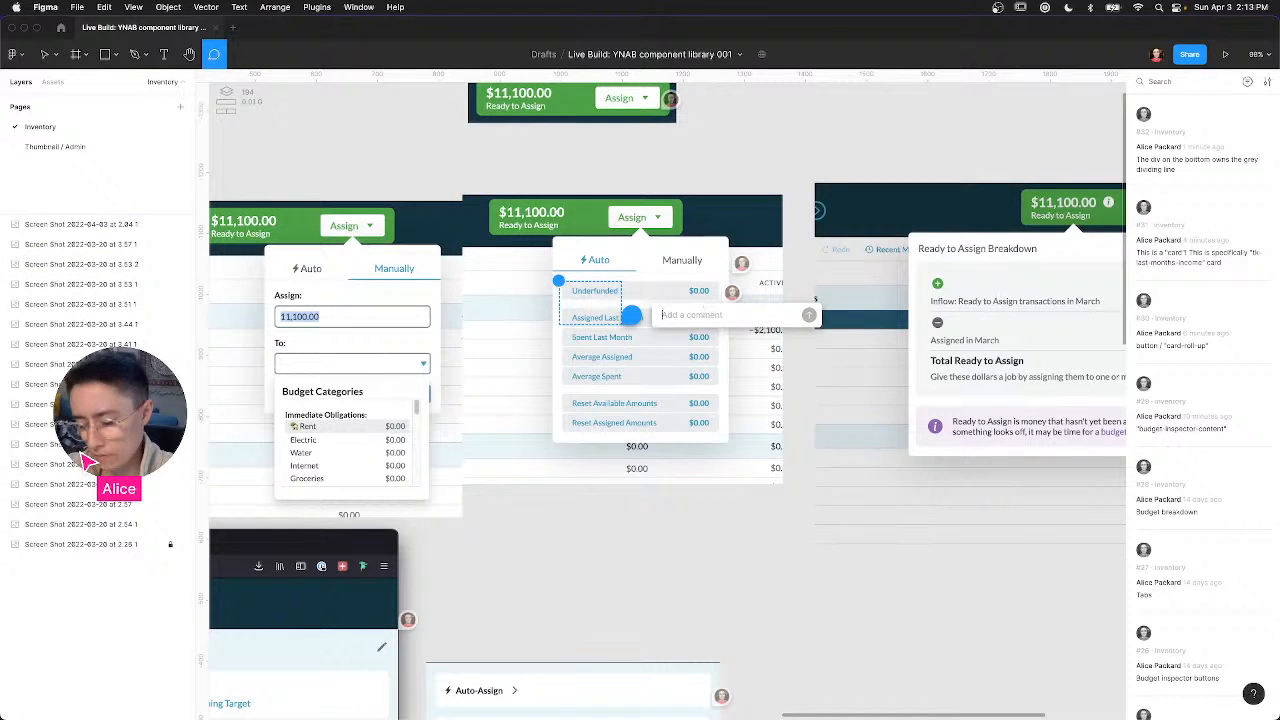
pyautogui.write('This is called an')
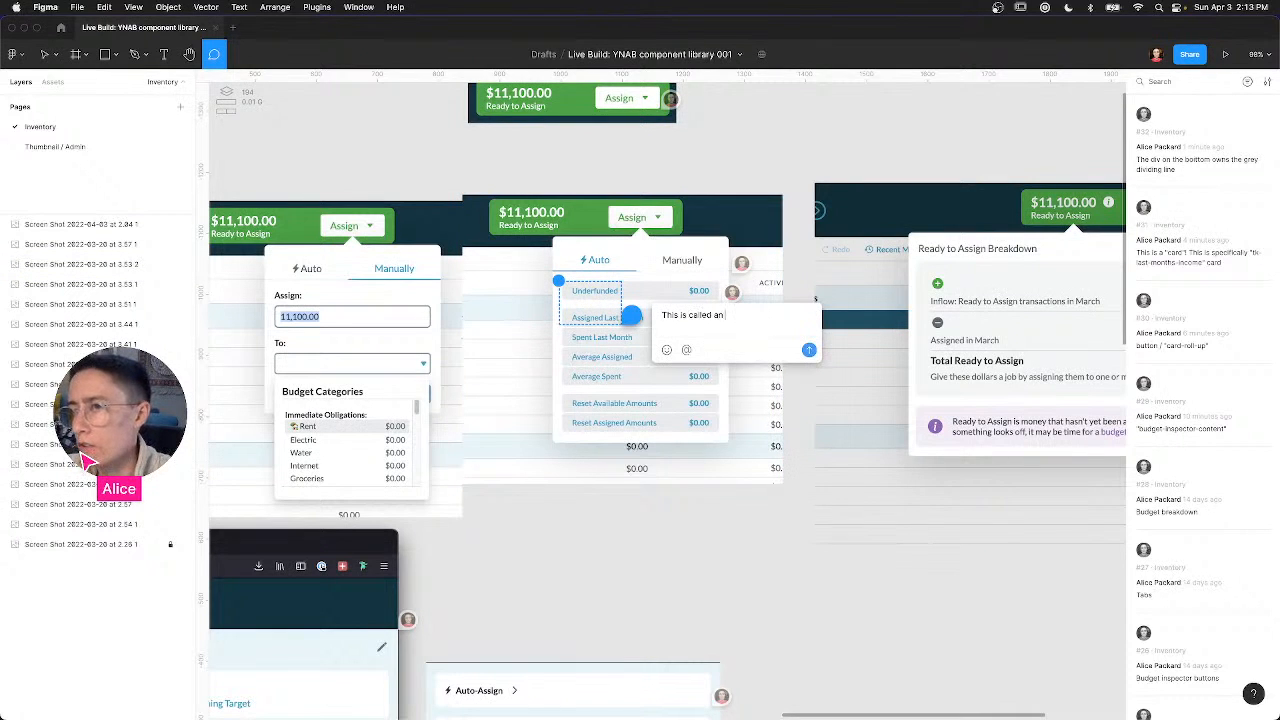
pyautogui.write(' "option-groups')
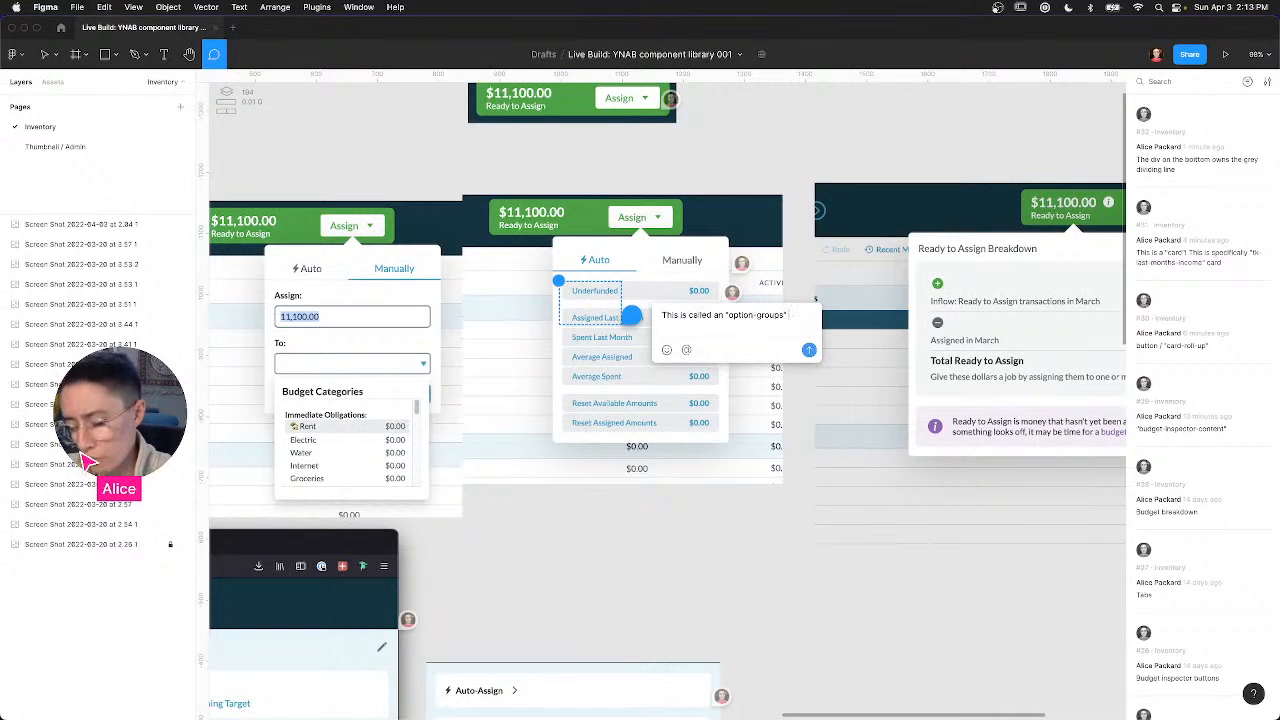
pyautogui.write('" of butt')
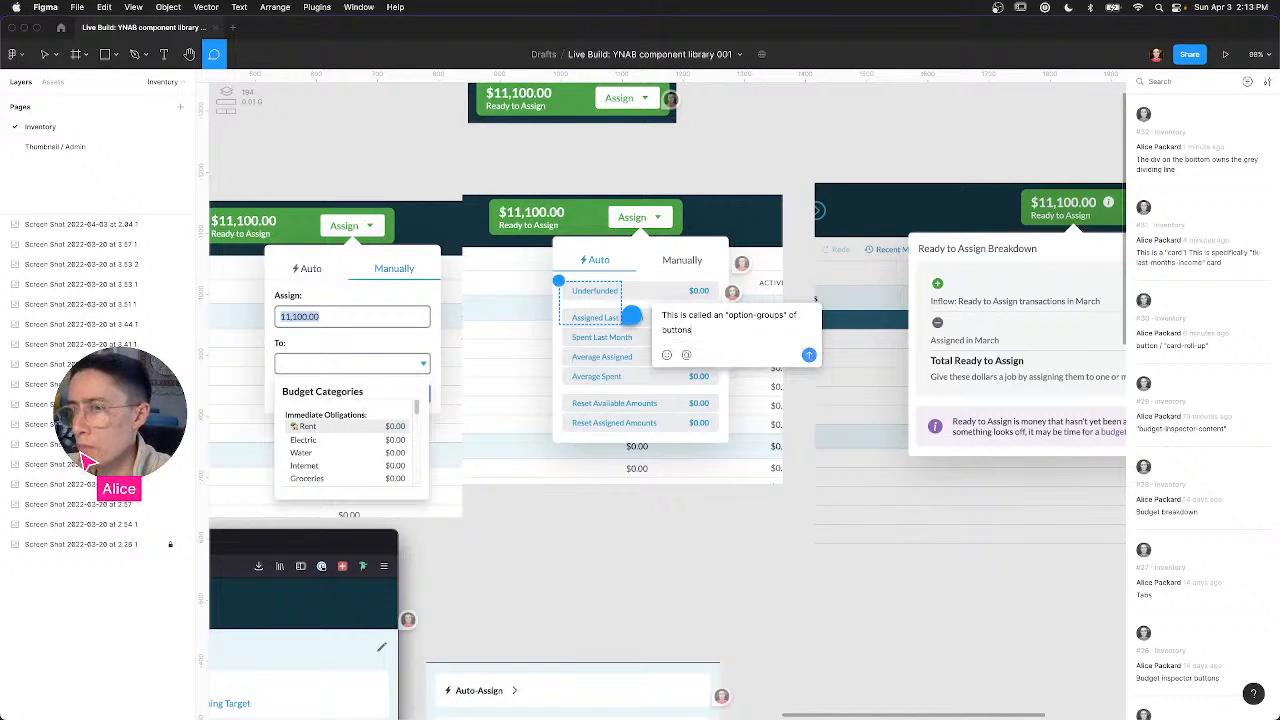
pyautogui.write('ons, also appears in the')
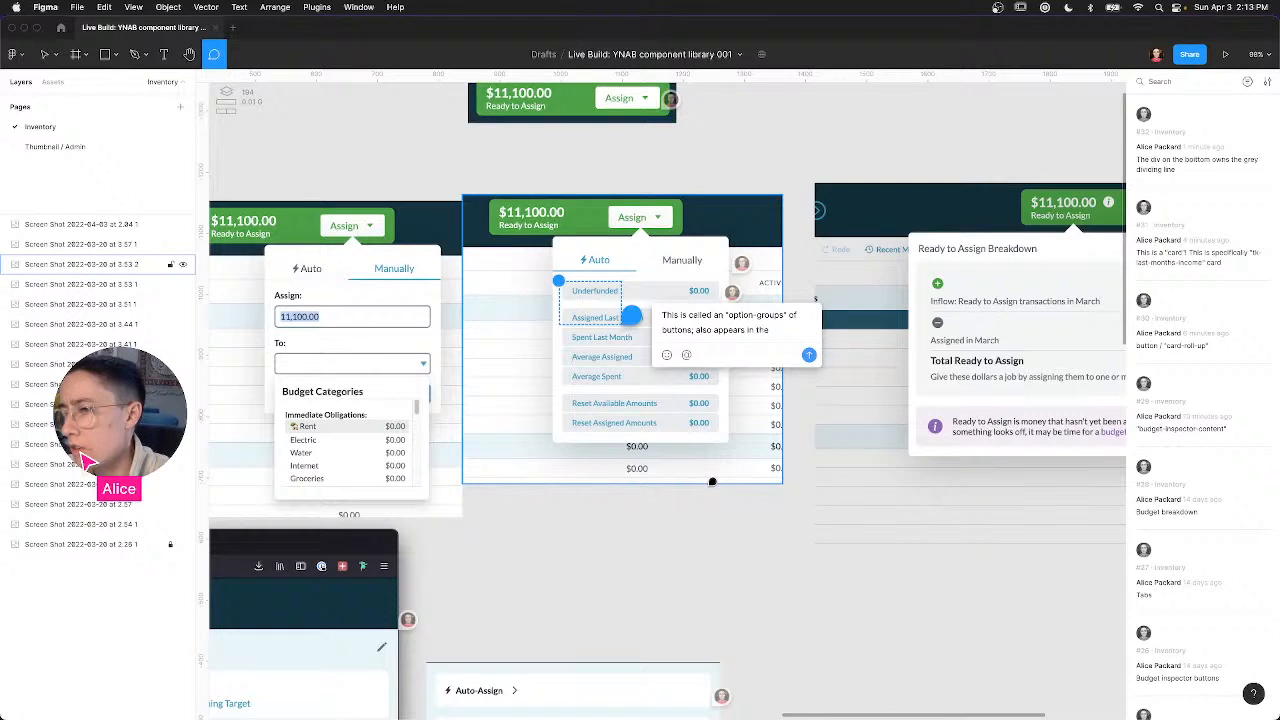
# Step: Examine the Clothing inspector and summary card screenshots with their existing comments for the name of the area containing the same button groups
pyautogui.scroll(-3, 711, 480)
pyautogui.moveTo(720, 556)
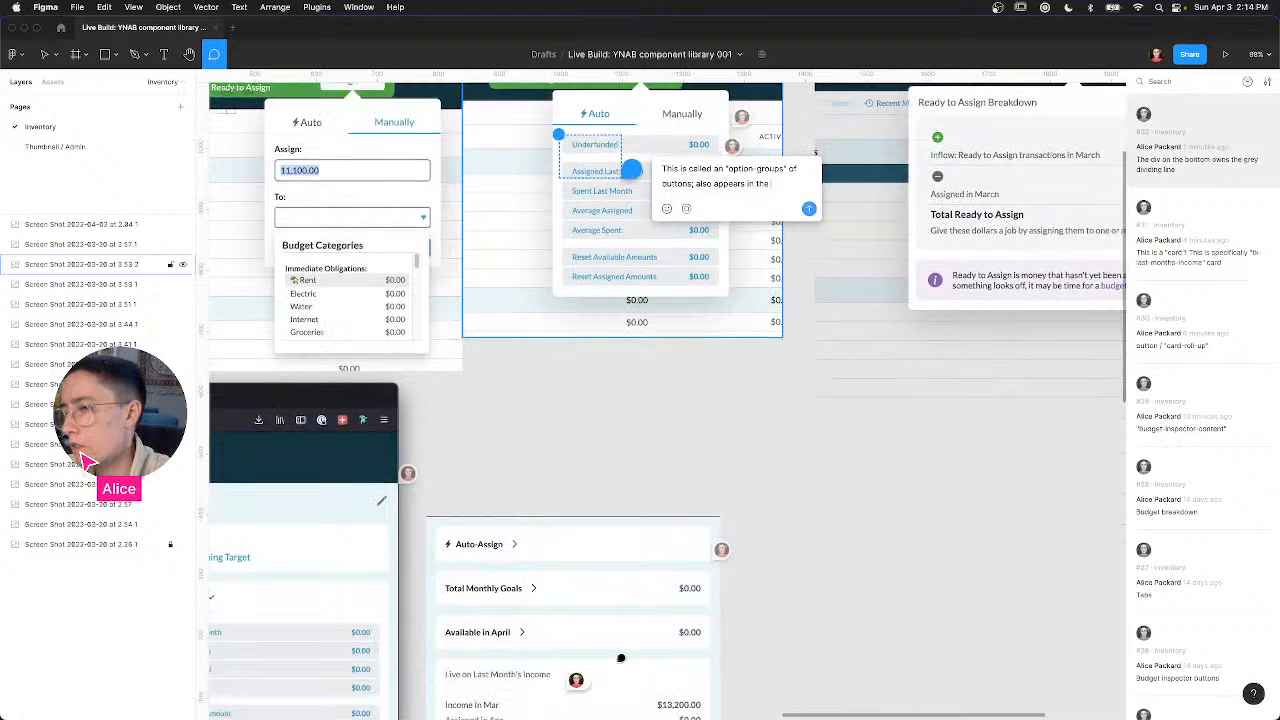
pyautogui.scroll(-2, 621, 658)
pyautogui.moveTo(714, 665)
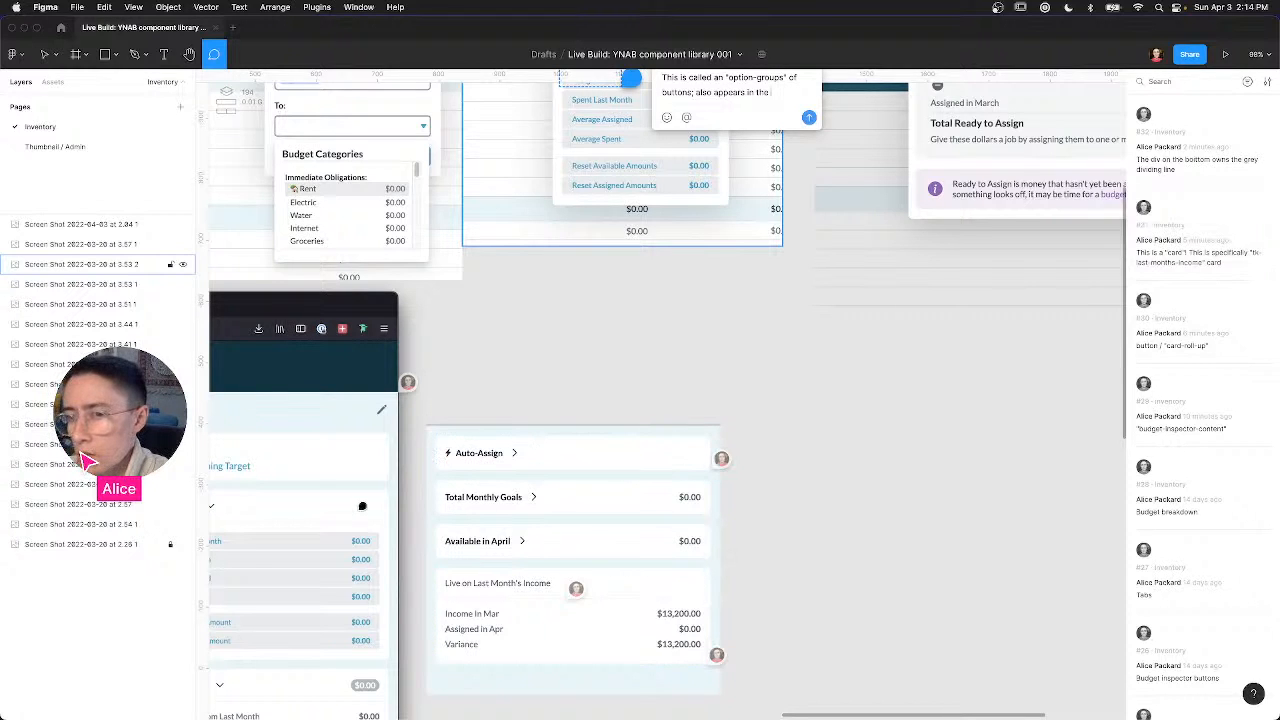
pyautogui.scroll(-5, 362, 506)
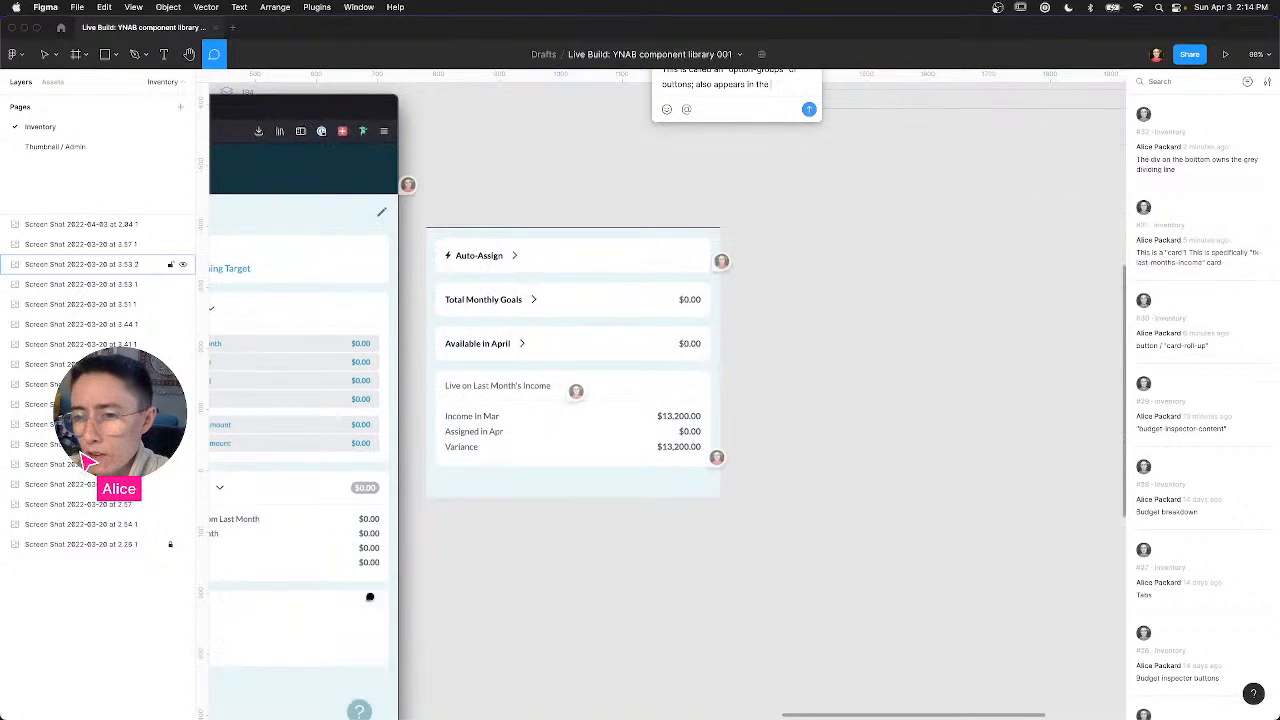
pyautogui.scroll(-3, 370, 597)
pyautogui.hscroll(-6, 390, 592)
pyautogui.scroll(3, 600, 630)
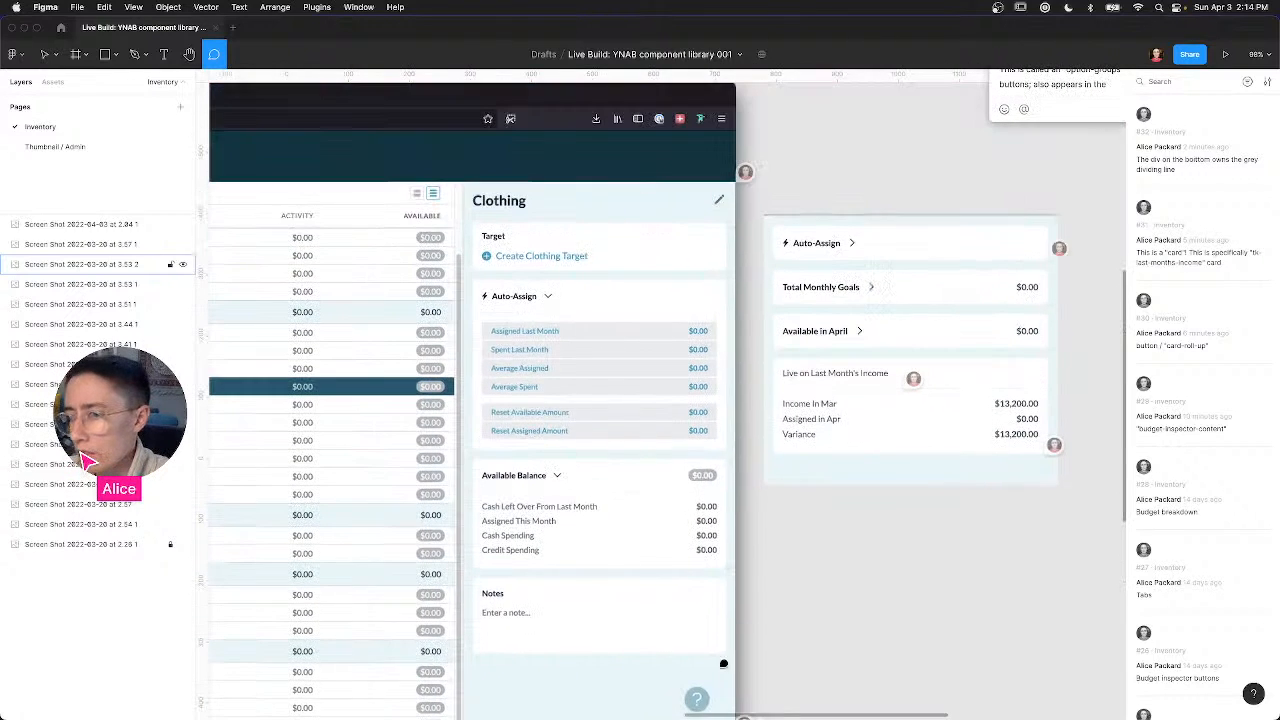
pyautogui.scroll(-2, 746, 660)
pyautogui.moveTo(746, 648)
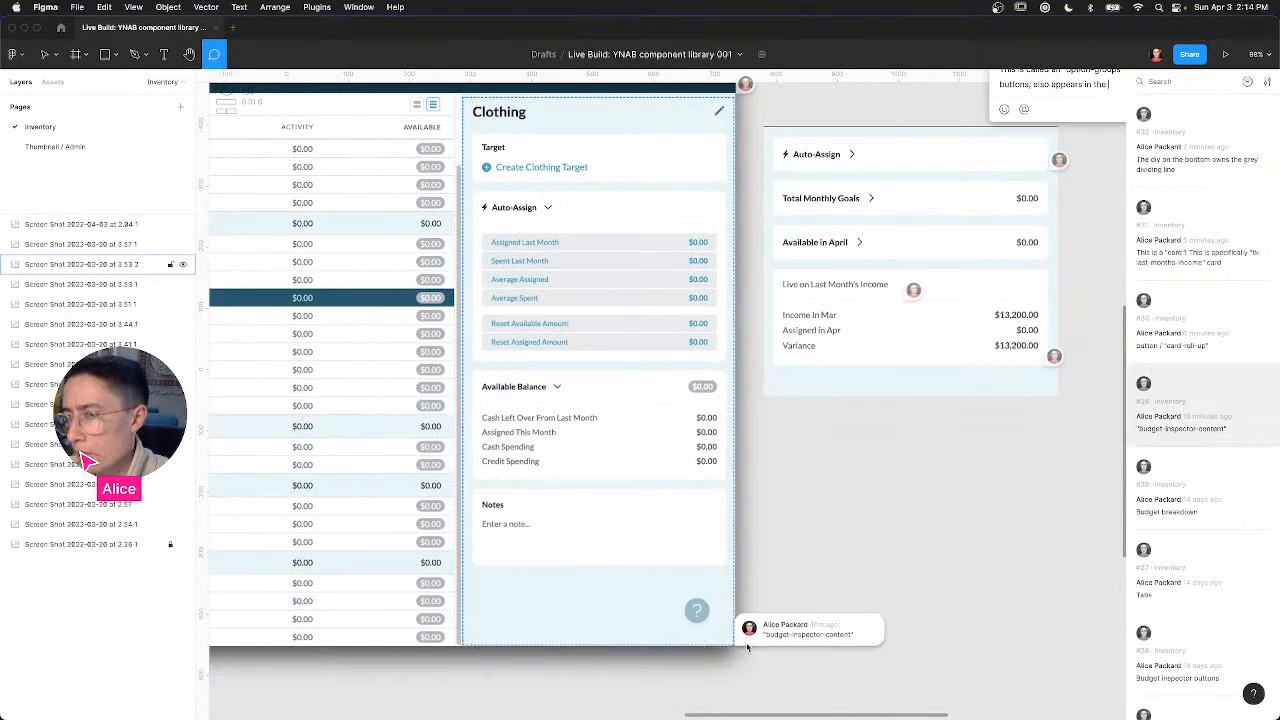
pyautogui.scroll(5, 940, 525)
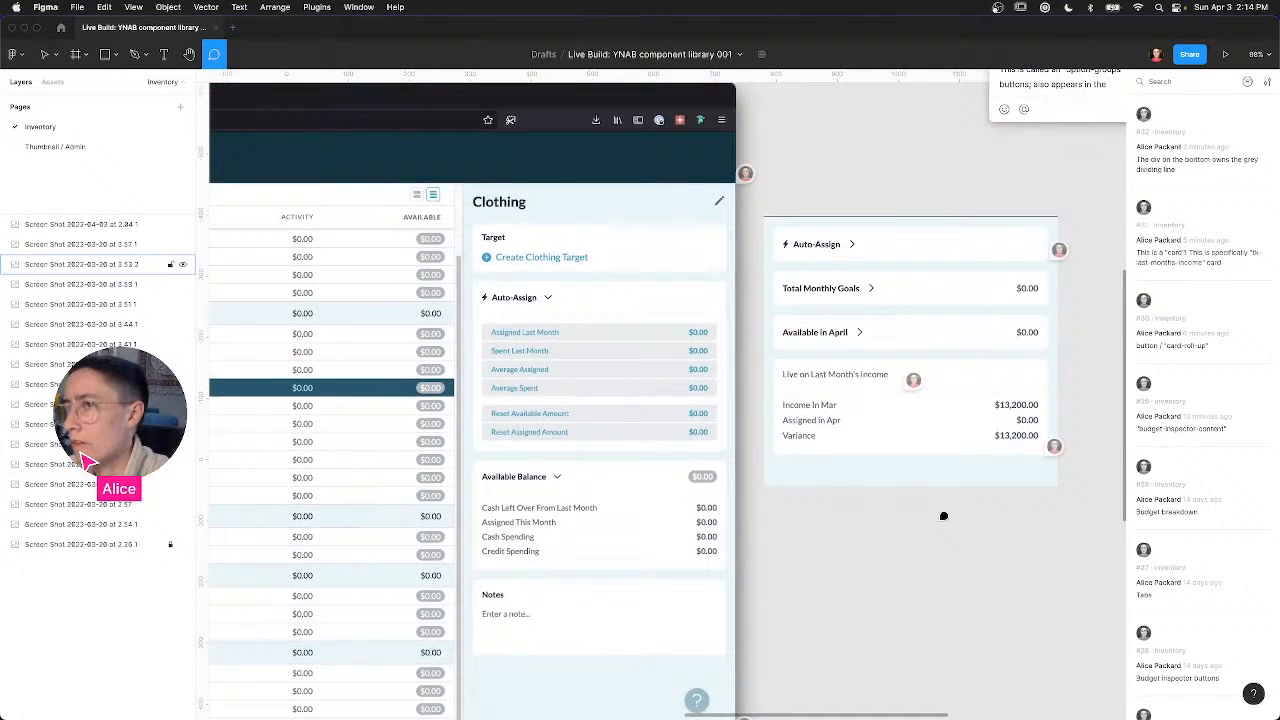
# Step: Complete the option-groups comment with "budget inspector's card roll ups" and post it
pyautogui.scroll(2, 993, 254)
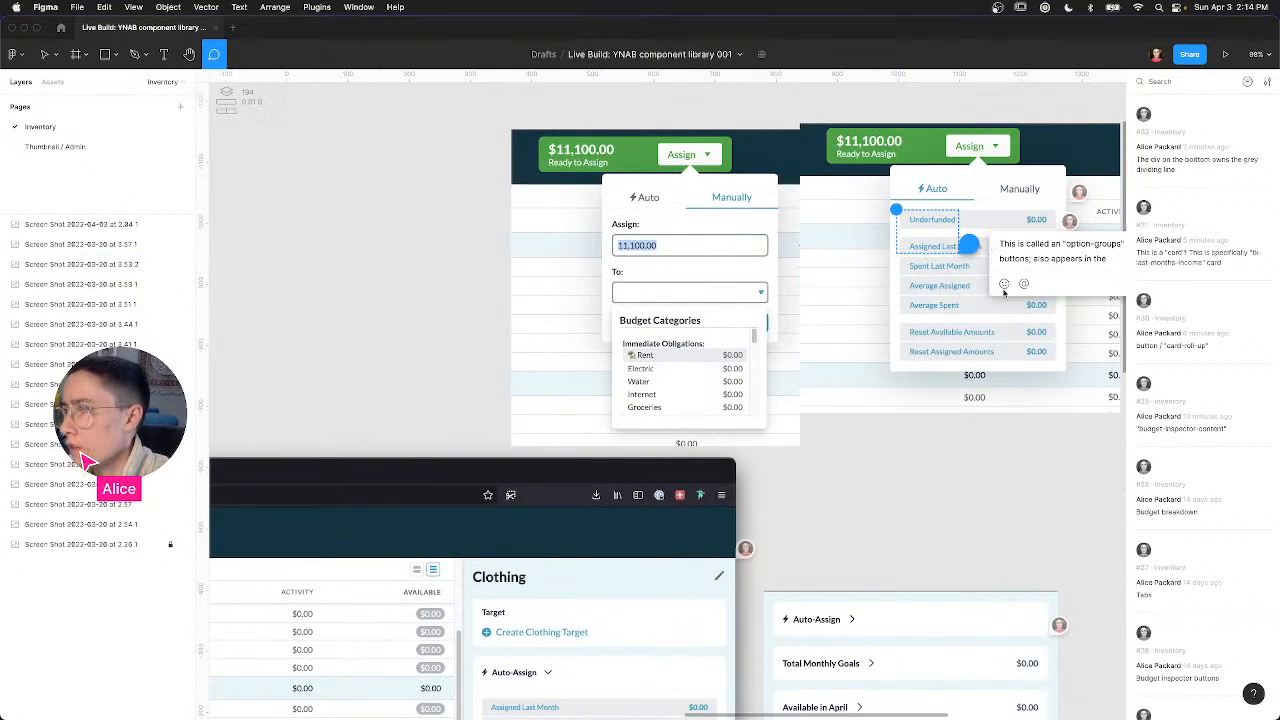
pyautogui.hscroll(2, 1044, 388)
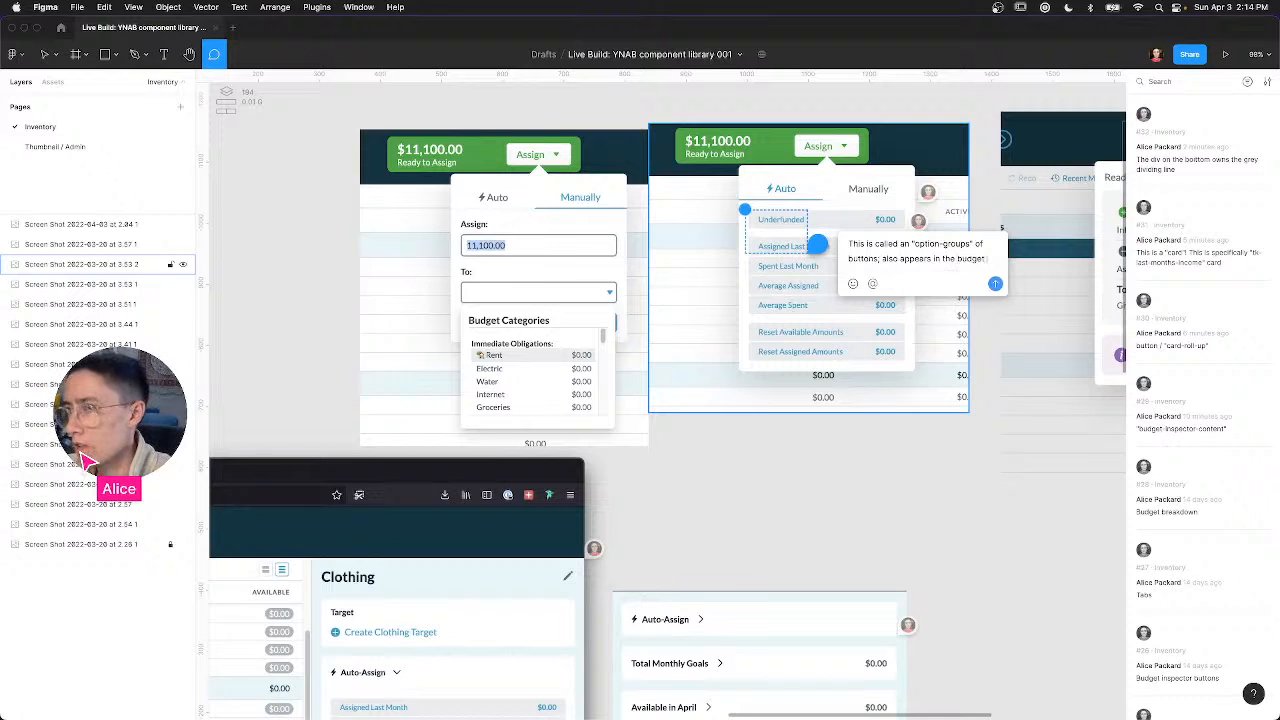
pyautogui.write("inspector's")
pyautogui.scroll(-3, 1057, 530)
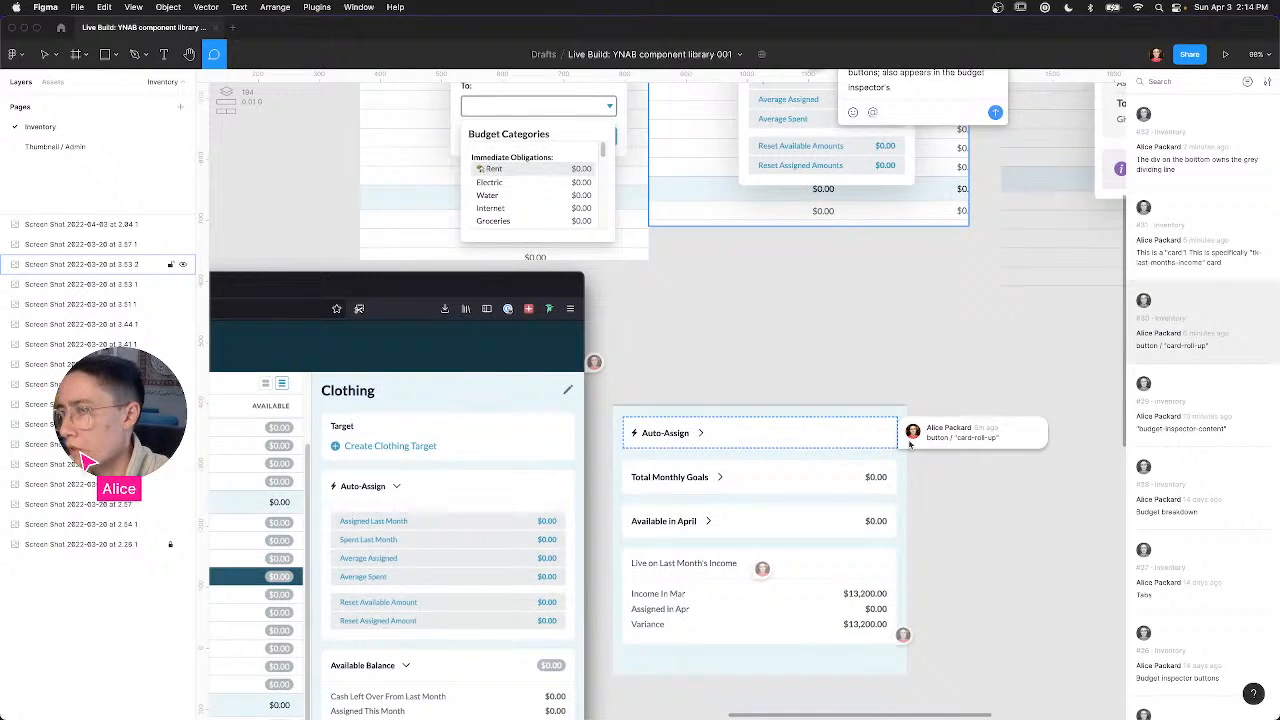
pyautogui.scroll(2, 969, 359)
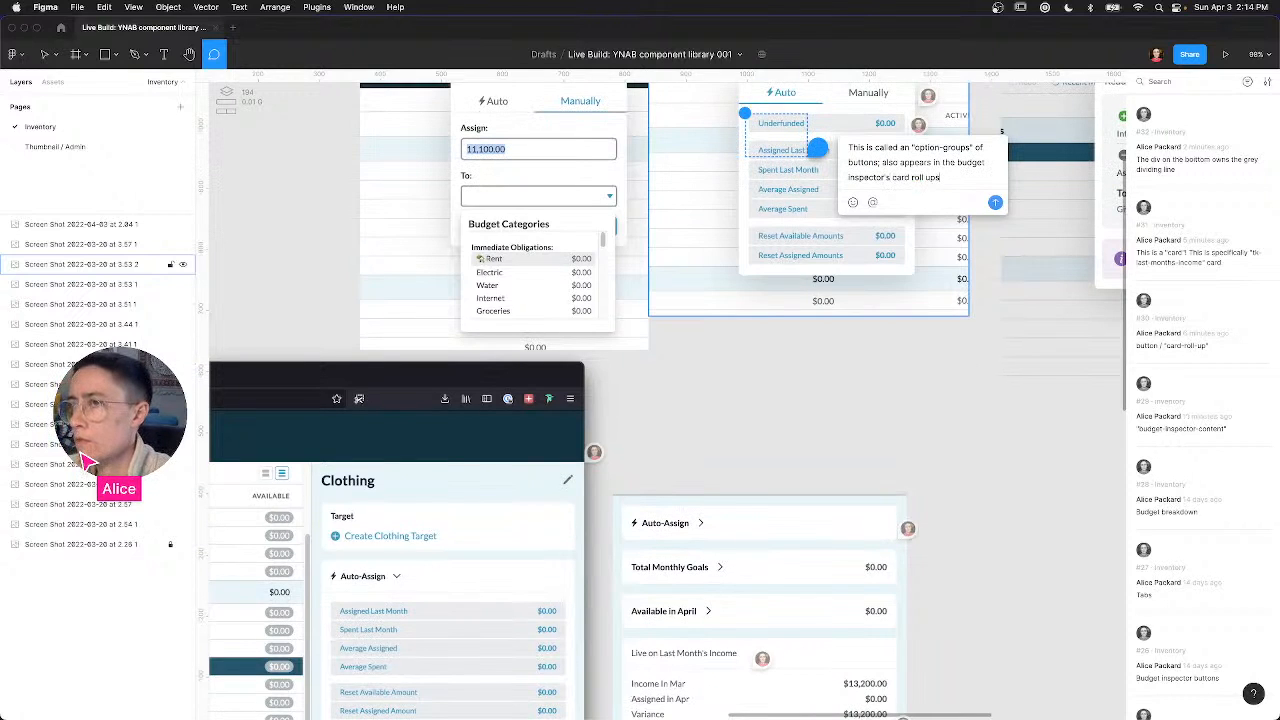
pyautogui.press('Return')
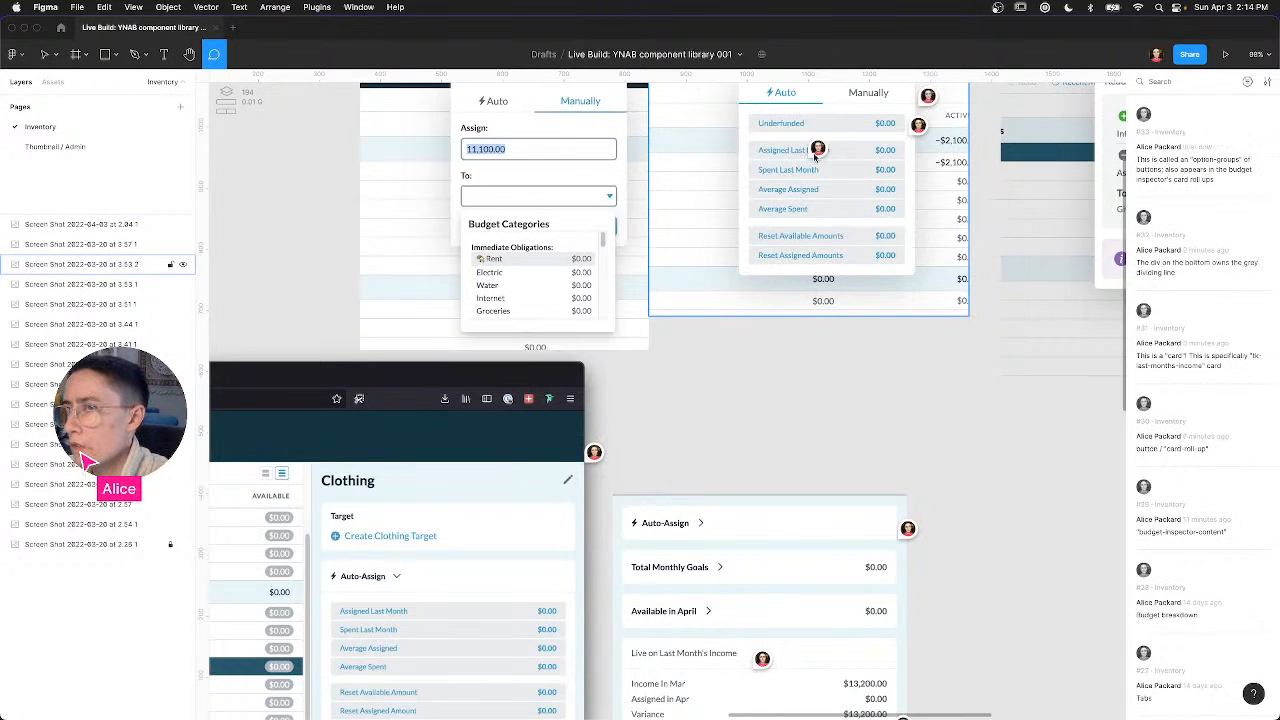
# Step: Extend the option-groups comment's area to cover the full set of Auto buttons in the Assign dropdown
pyautogui.moveTo(899, 241); pyautogui.dragTo(917, 264)
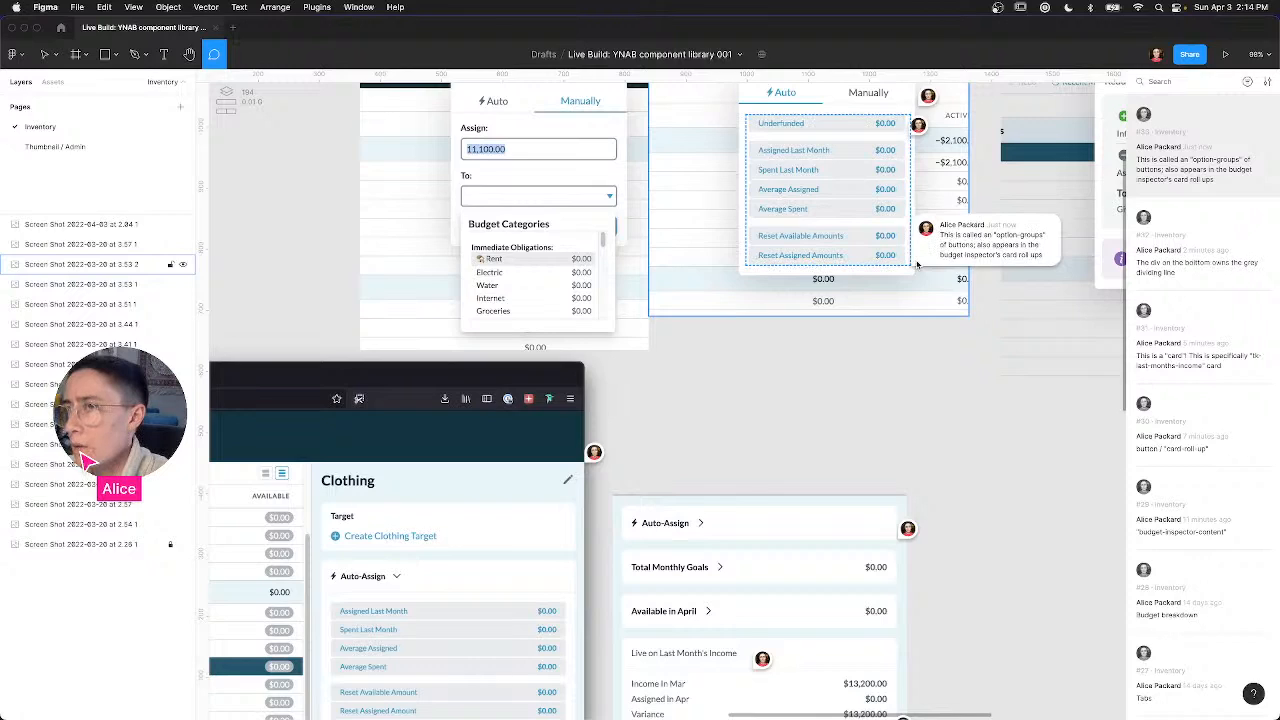
# Step: Switch to Firefox, open the Assign dropdown and inspect the container around its Auto buttons
pyautogui.press('super+Tab')
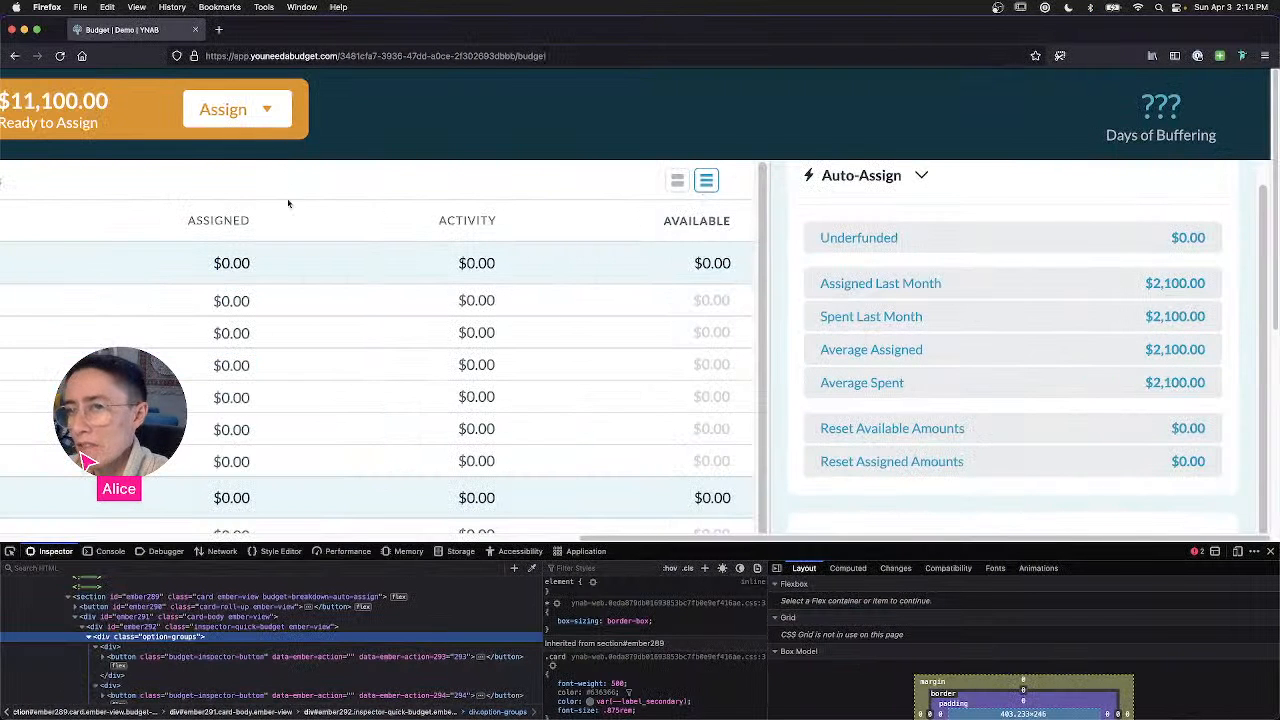
pyautogui.click(284, 108)
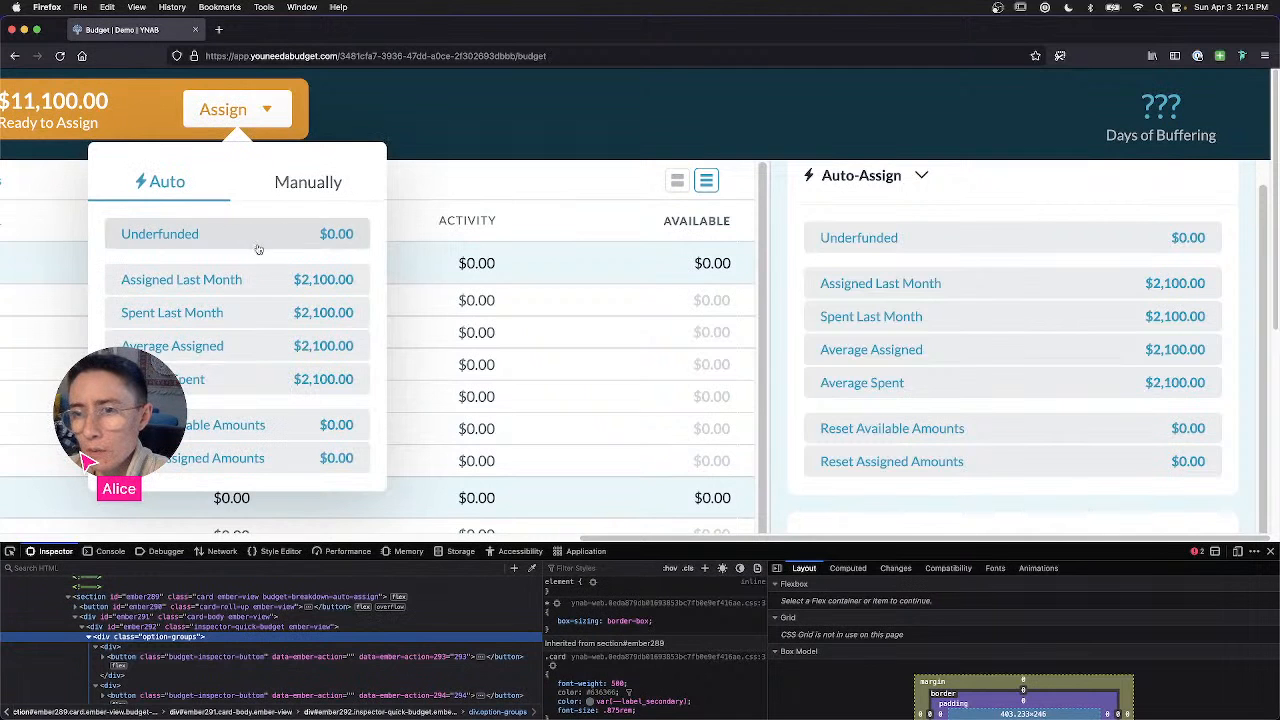
pyautogui.rightClick(258, 249)
pyautogui.click(305, 438)
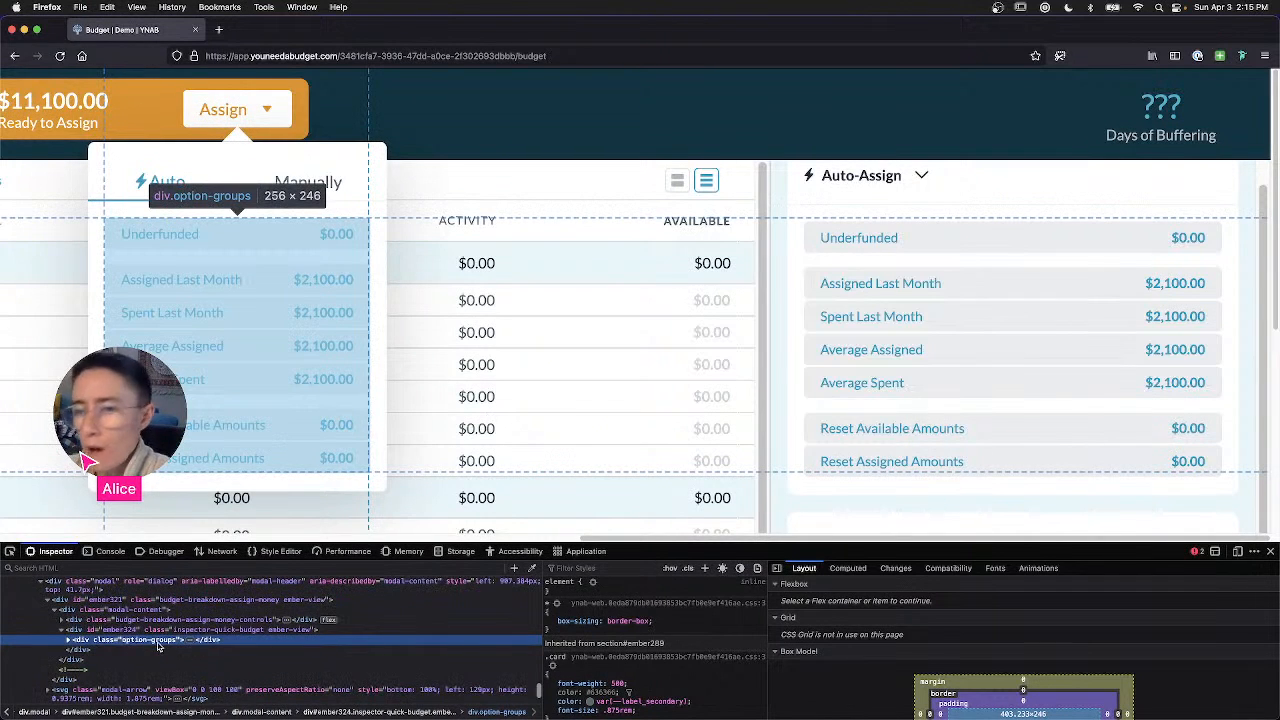
# Step: Expand the option-groups element and check the spacing of its second button group and that group's first button
pyautogui.click(69, 641)
pyautogui.click(69, 641)
pyautogui.click(70, 641)
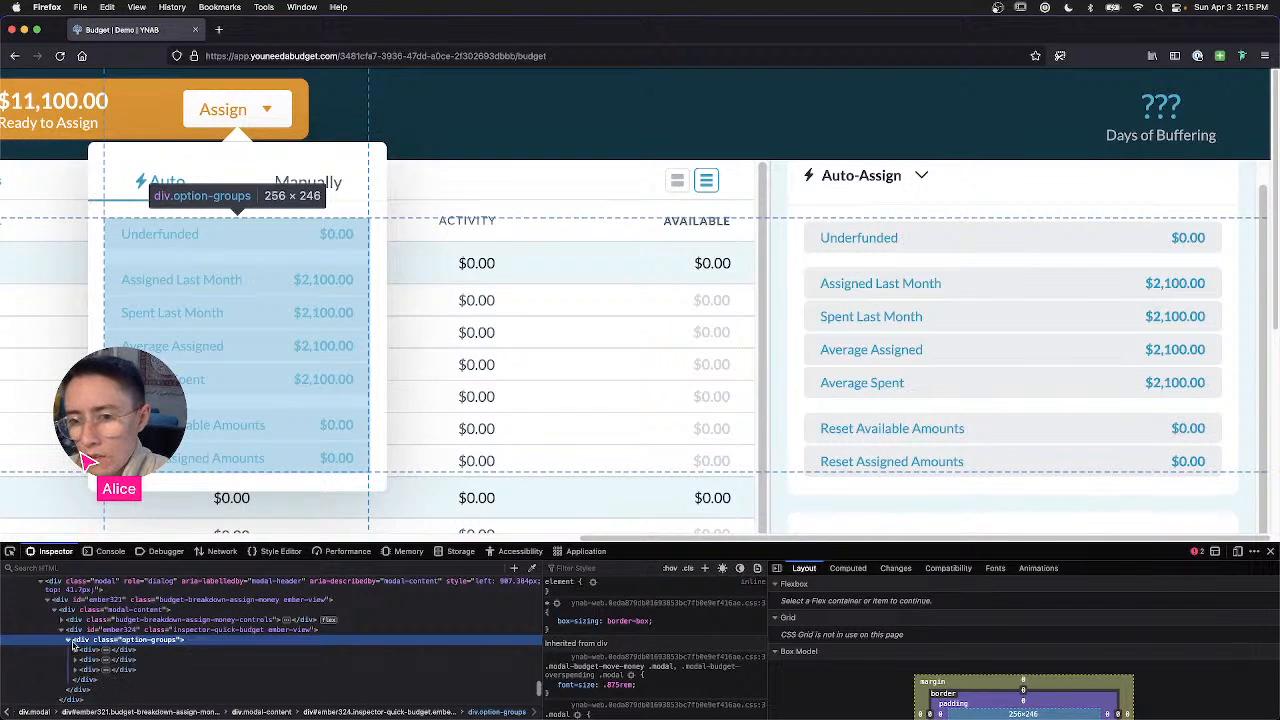
pyautogui.click(89, 662)
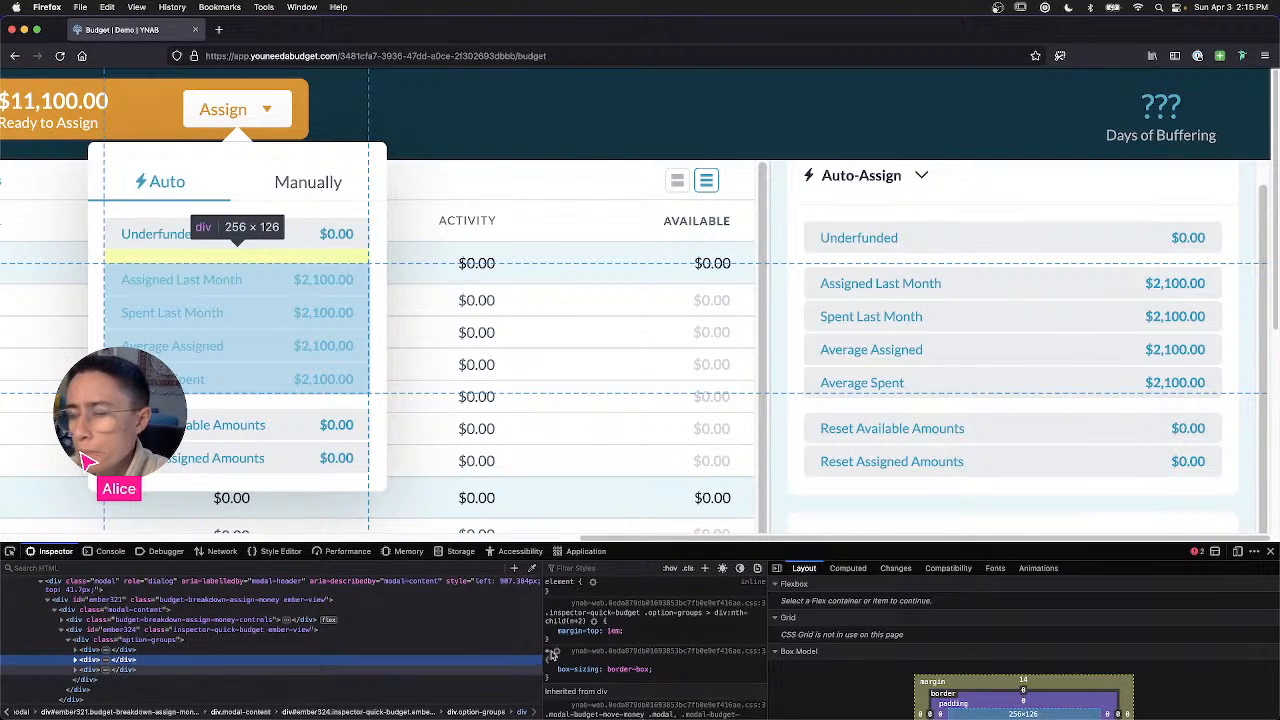
pyautogui.scroll(-2, 871, 655)
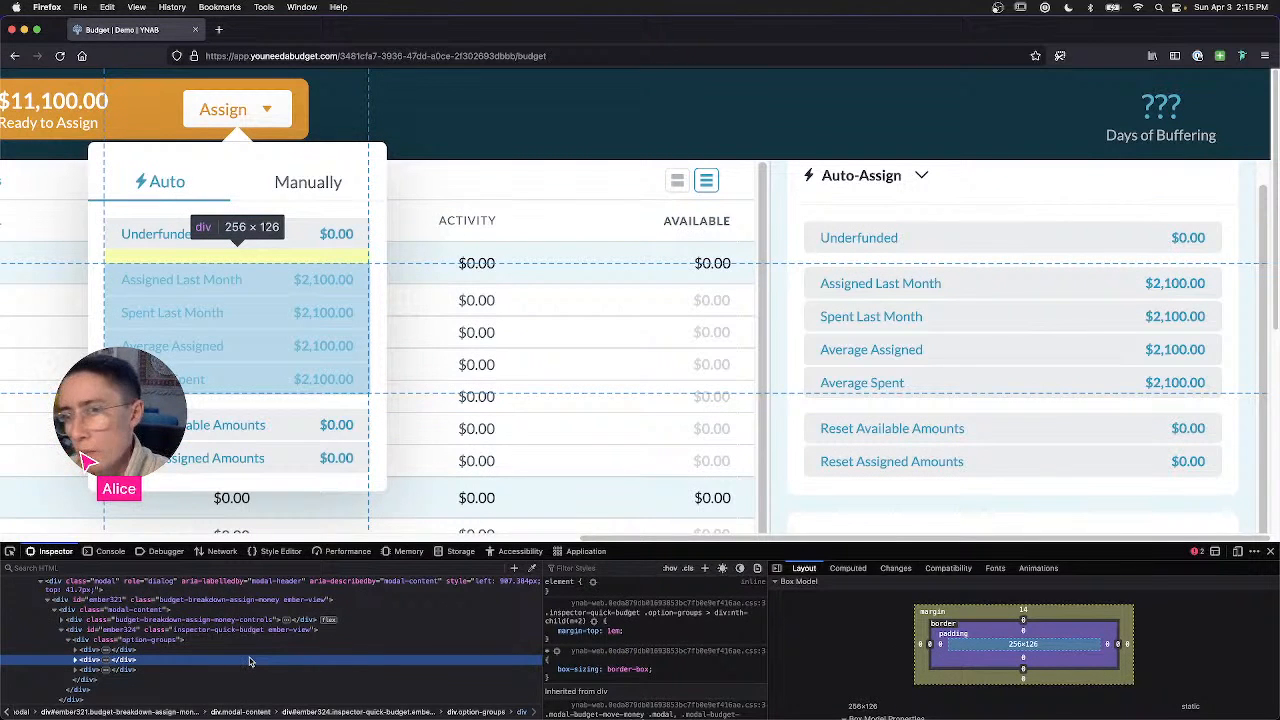
pyautogui.click(76, 660)
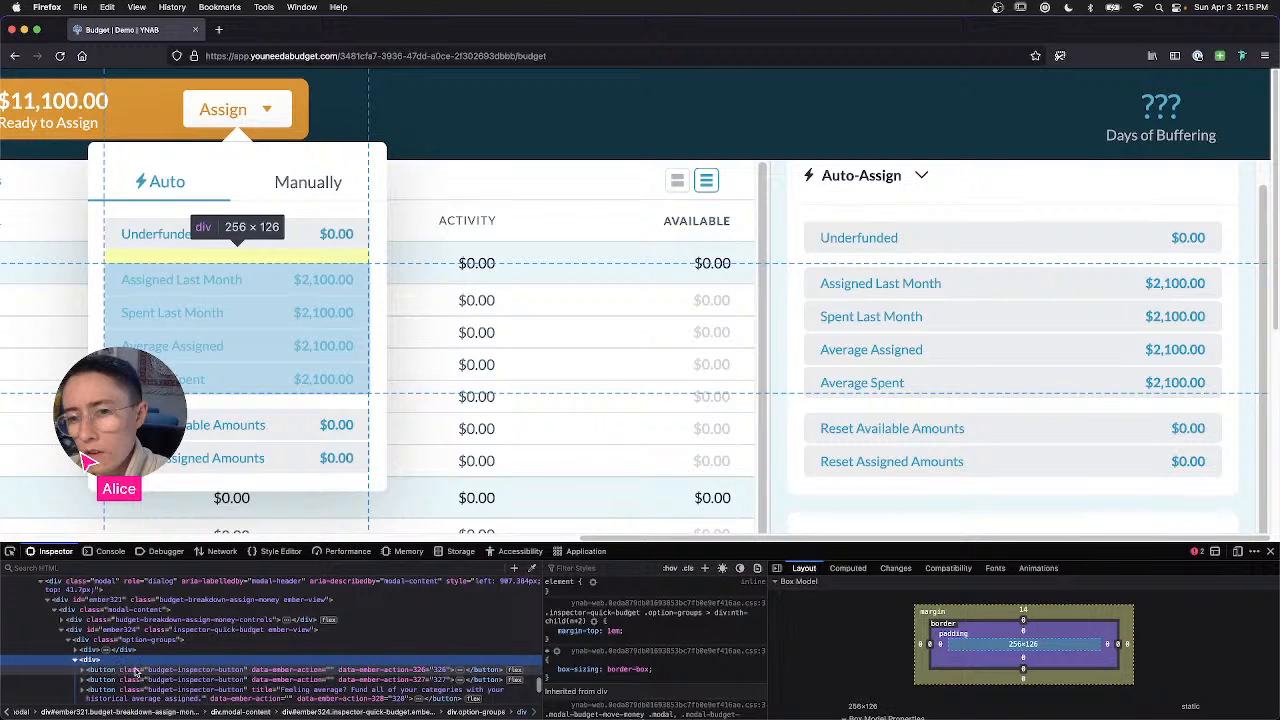
pyautogui.click(140, 670)
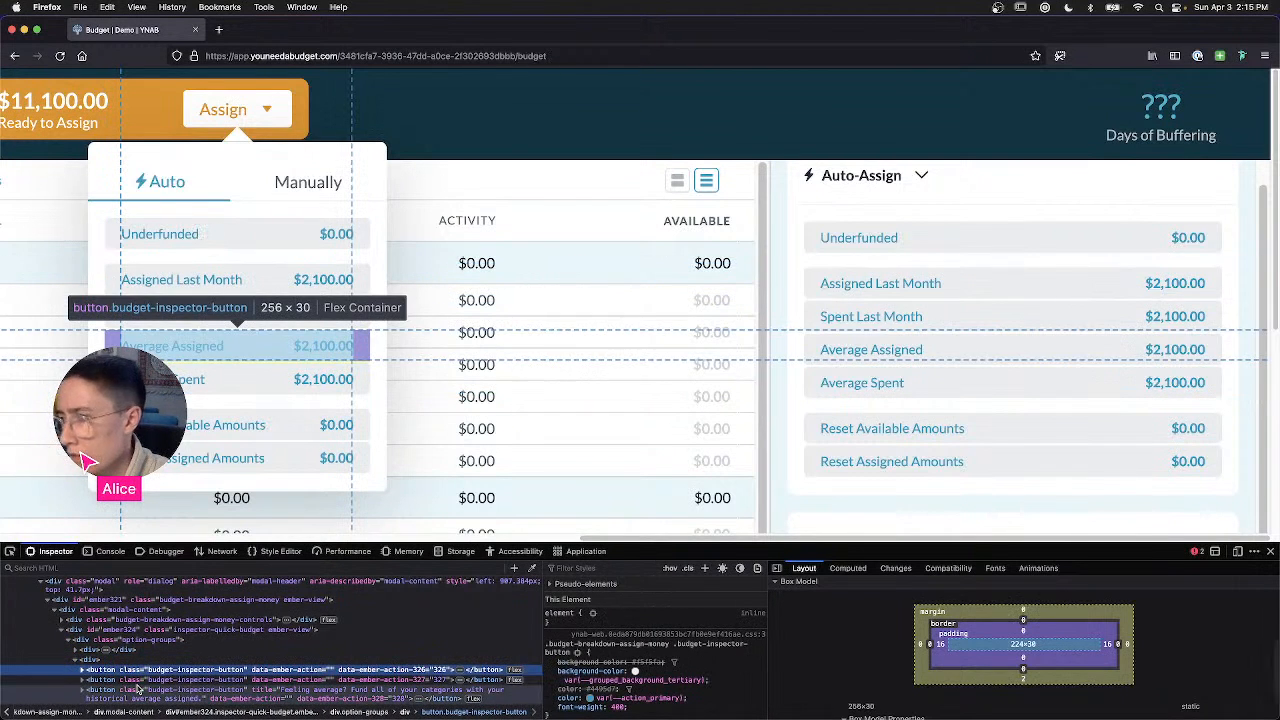
# Step: Switch to Figma and post a comment between the Underfunded and Assigned Last Month buttons: 14px of space between groupings of buttons
pyautogui.hotkey('ctrl', 'Right')
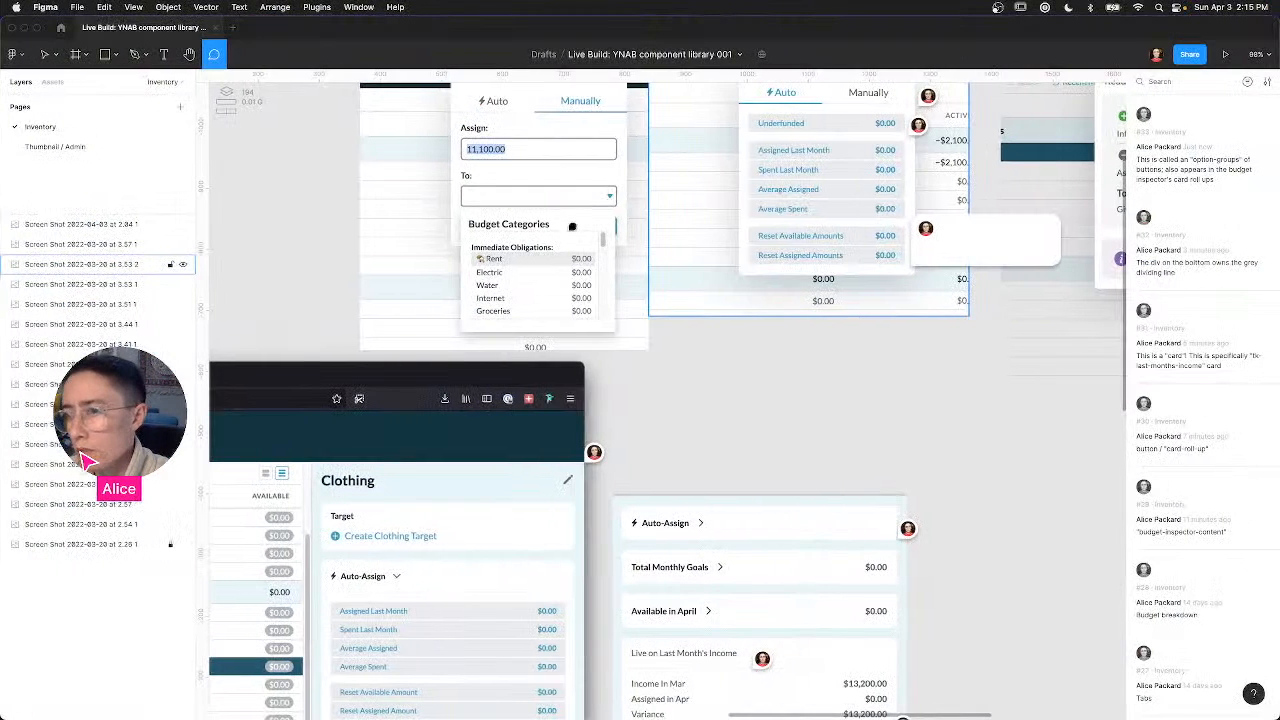
pyautogui.scroll(5, 893, 263)
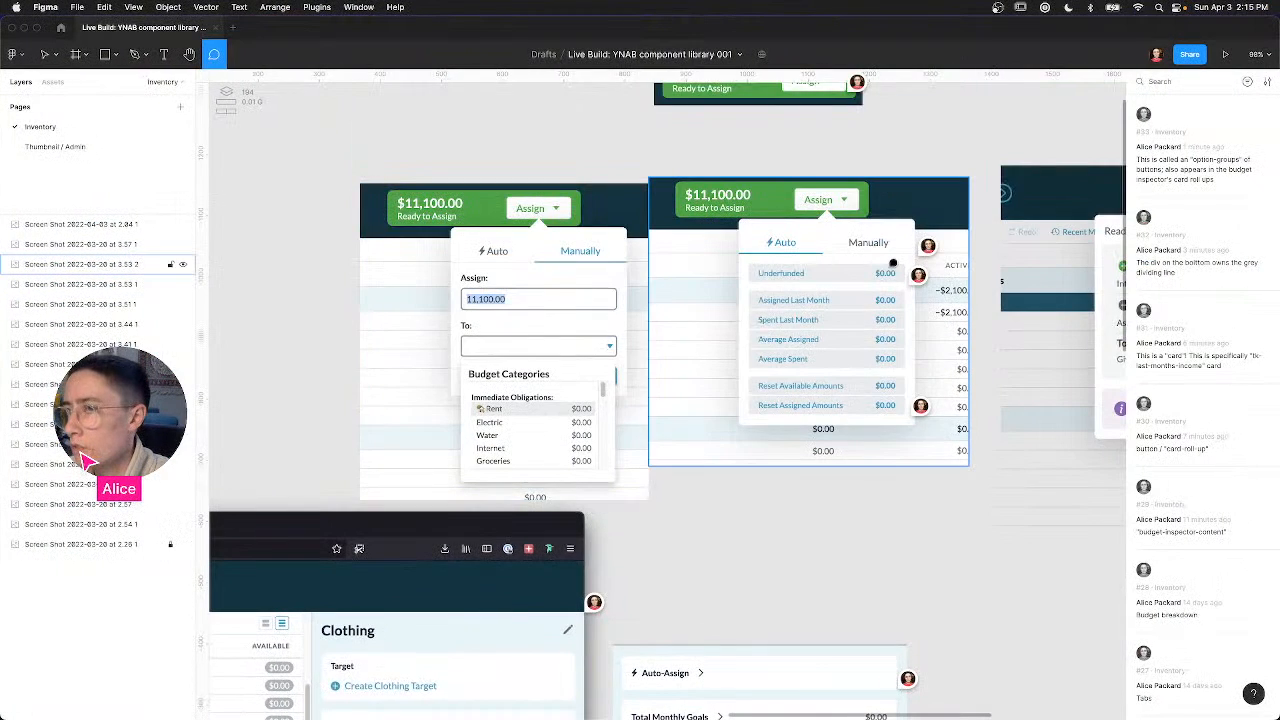
pyautogui.hotkey('shift', '2')
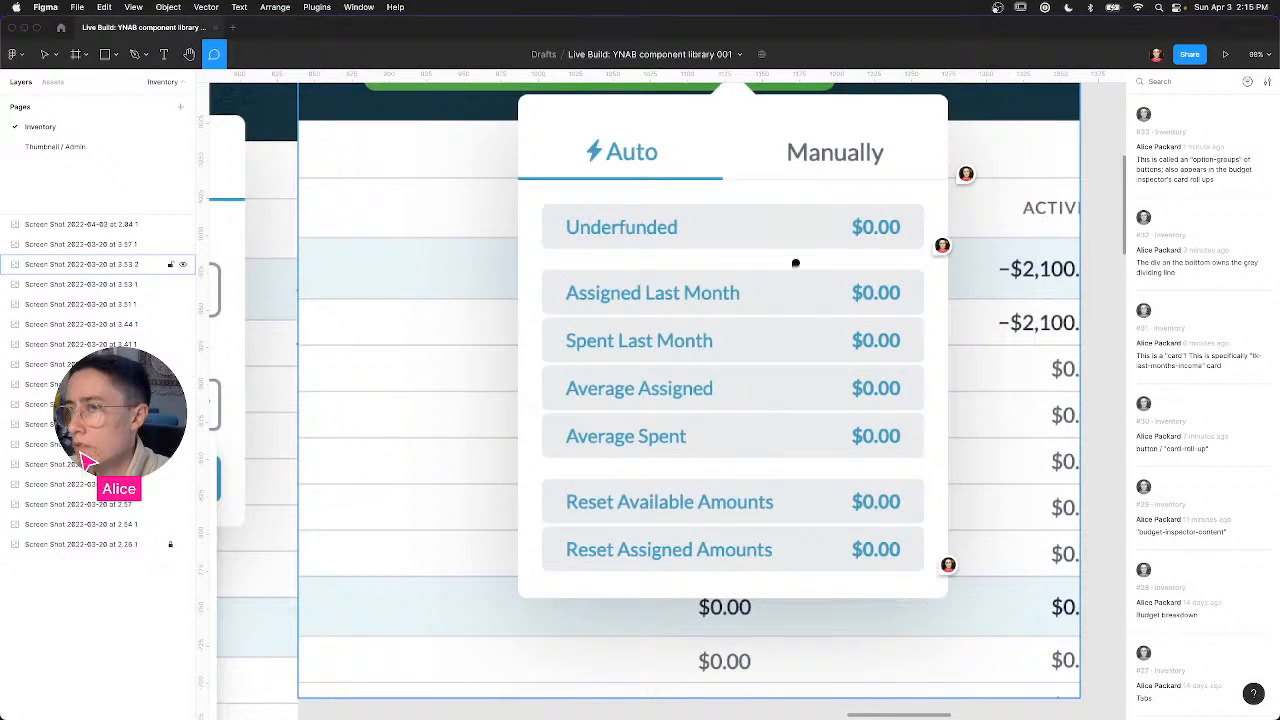
pyautogui.click(790, 258)
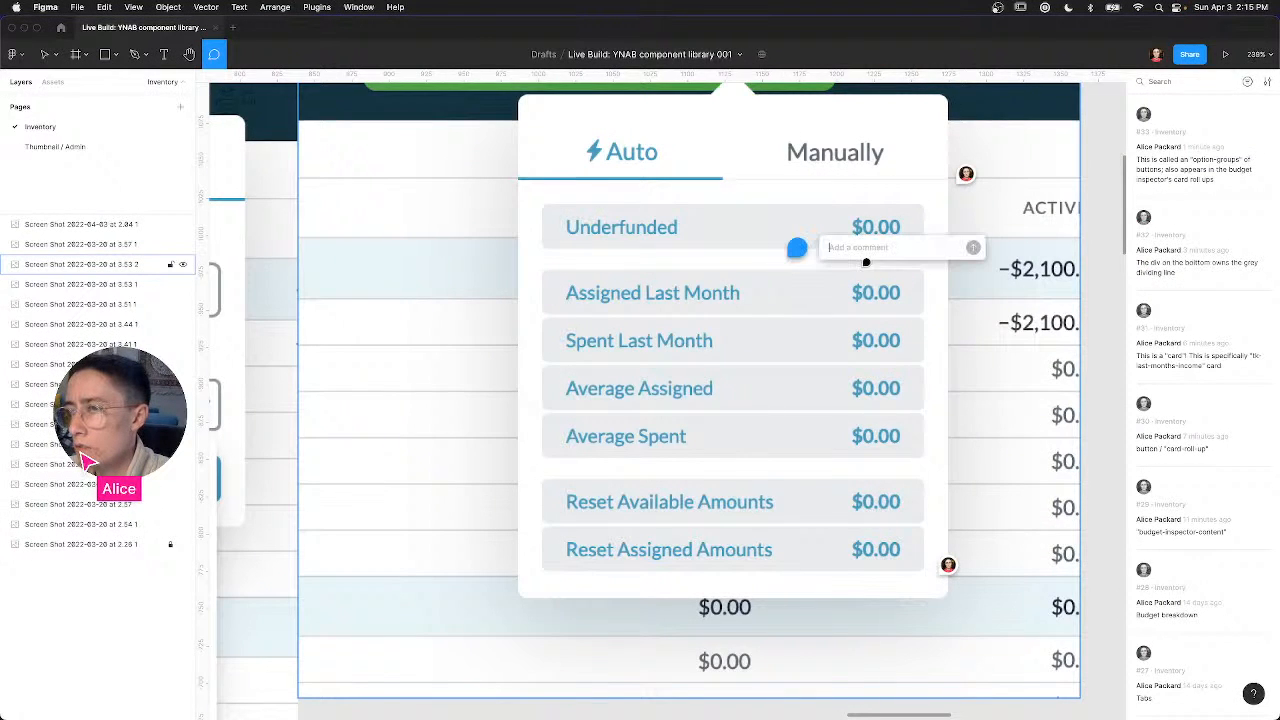
pyautogui.write('14px')
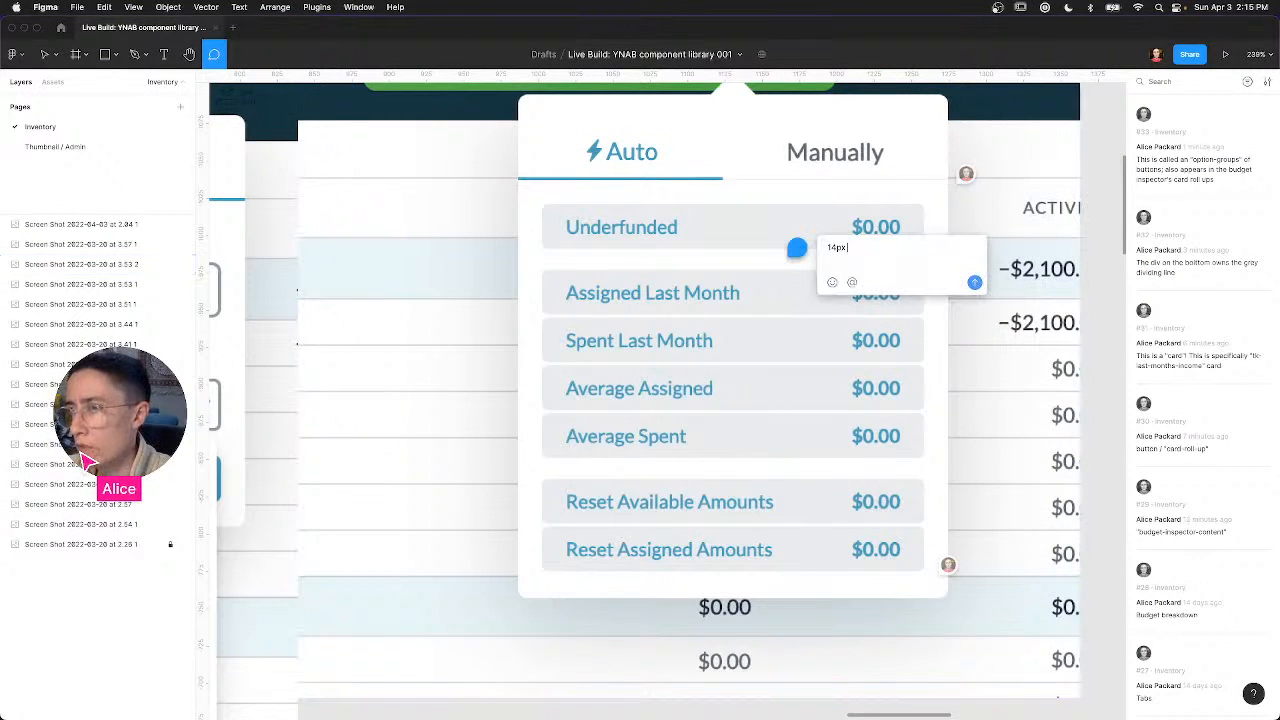
pyautogui.write(' of space')
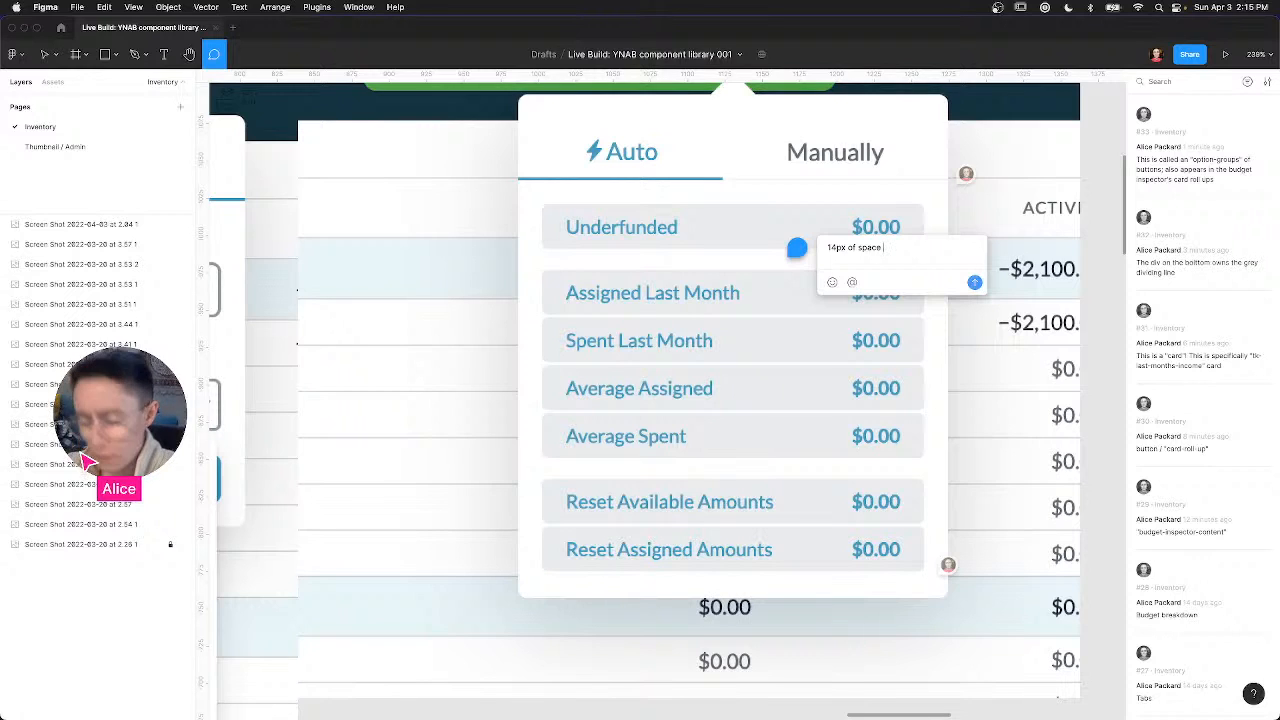
pyautogui.write('between')
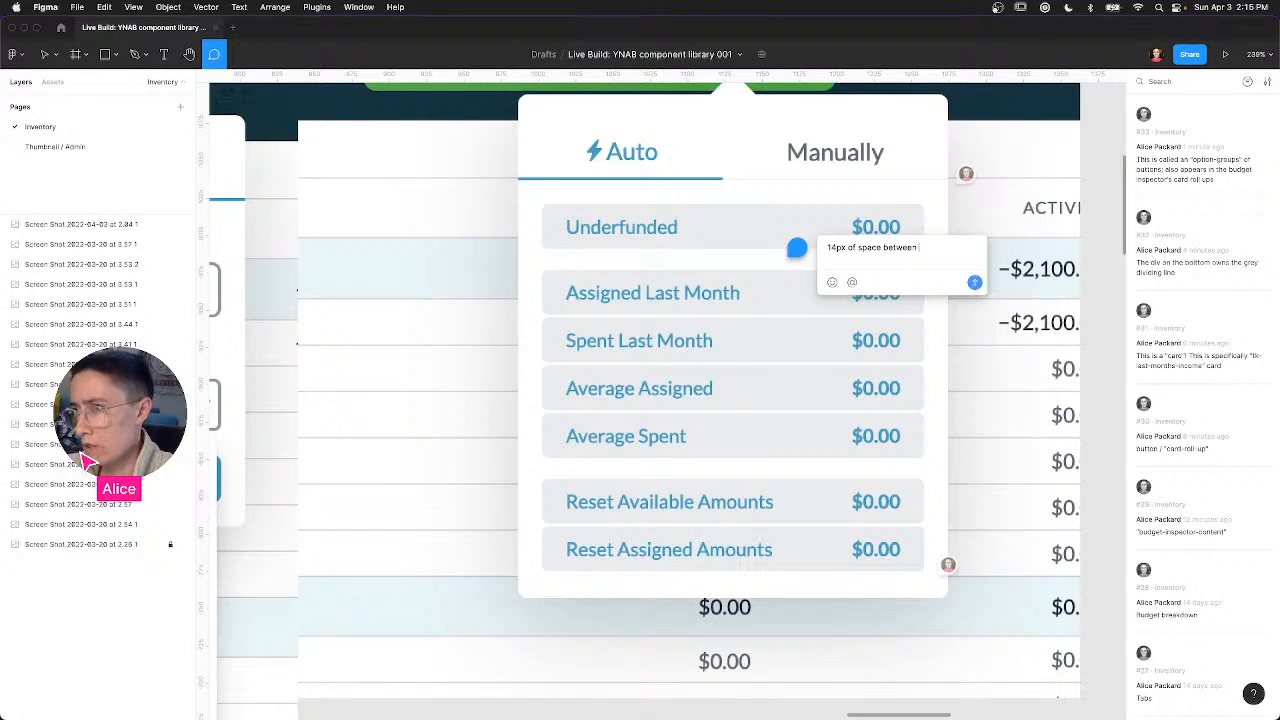
pyautogui.write(' groupings of buttons')
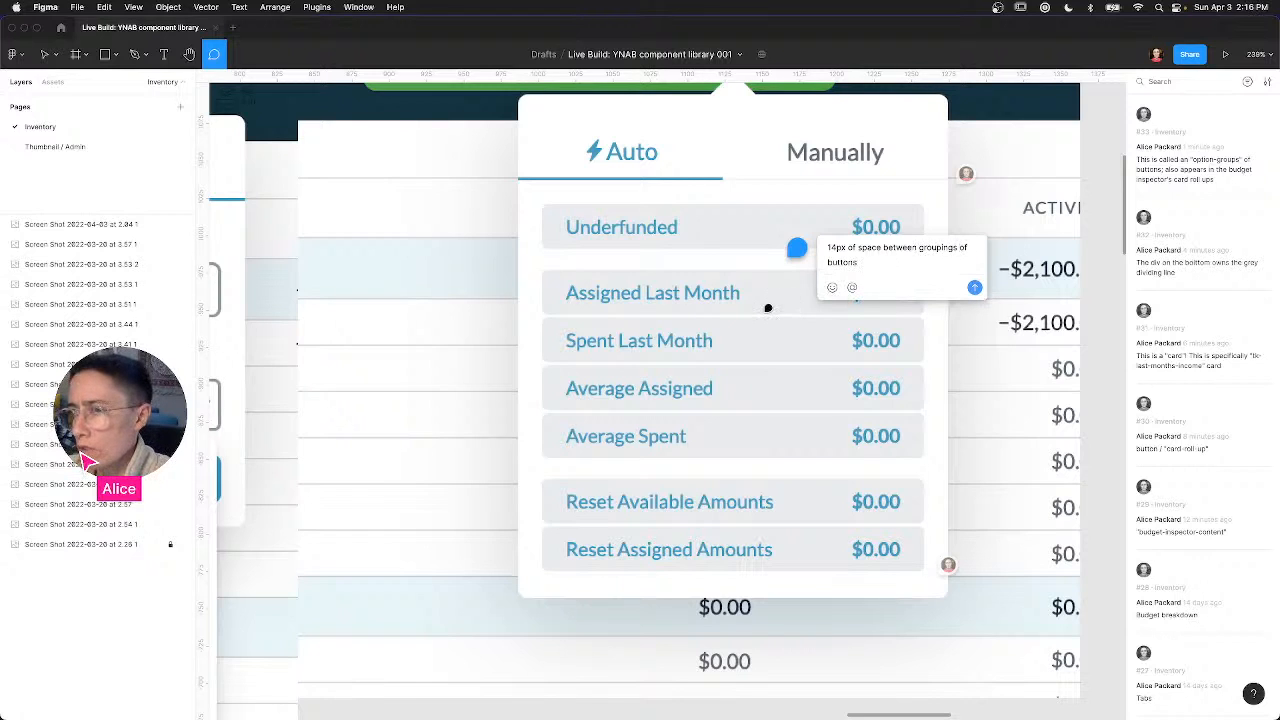
pyautogui.press('Return')
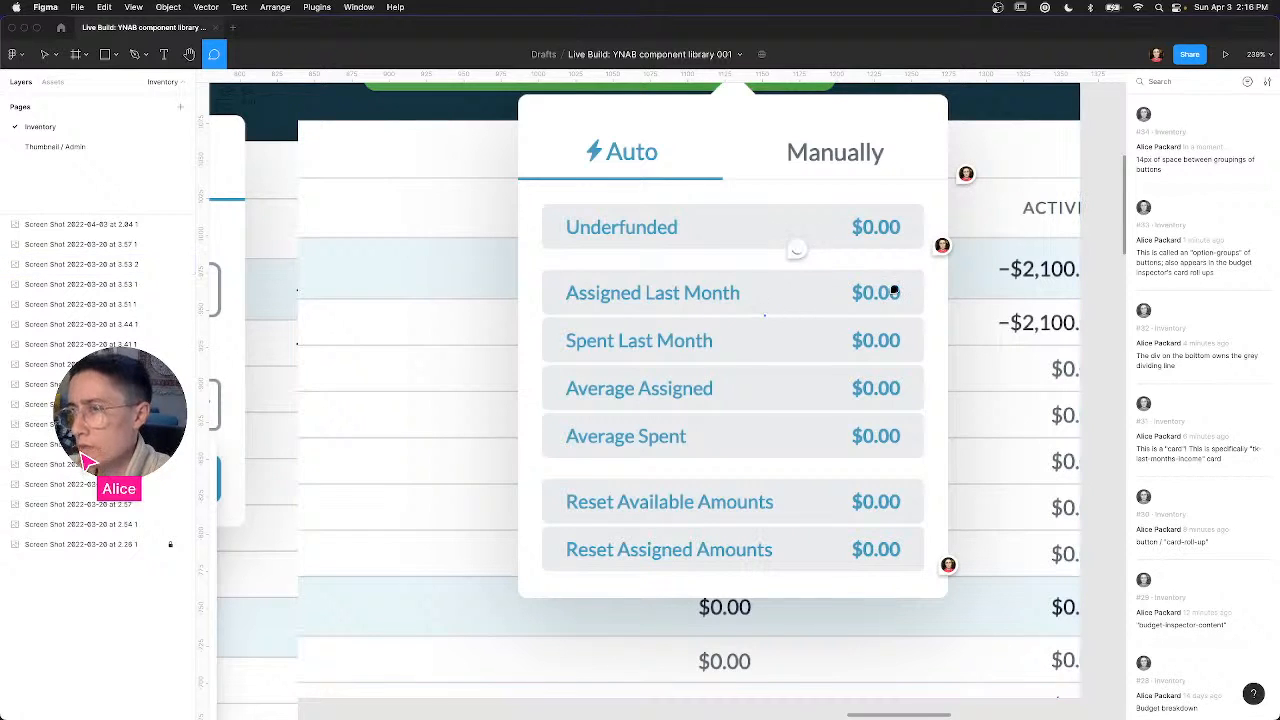
# Step: Post a comment between the Assigned Last Month and Spent Last Month buttons: 2px of space between buttons within a group
pyautogui.click(773, 304)
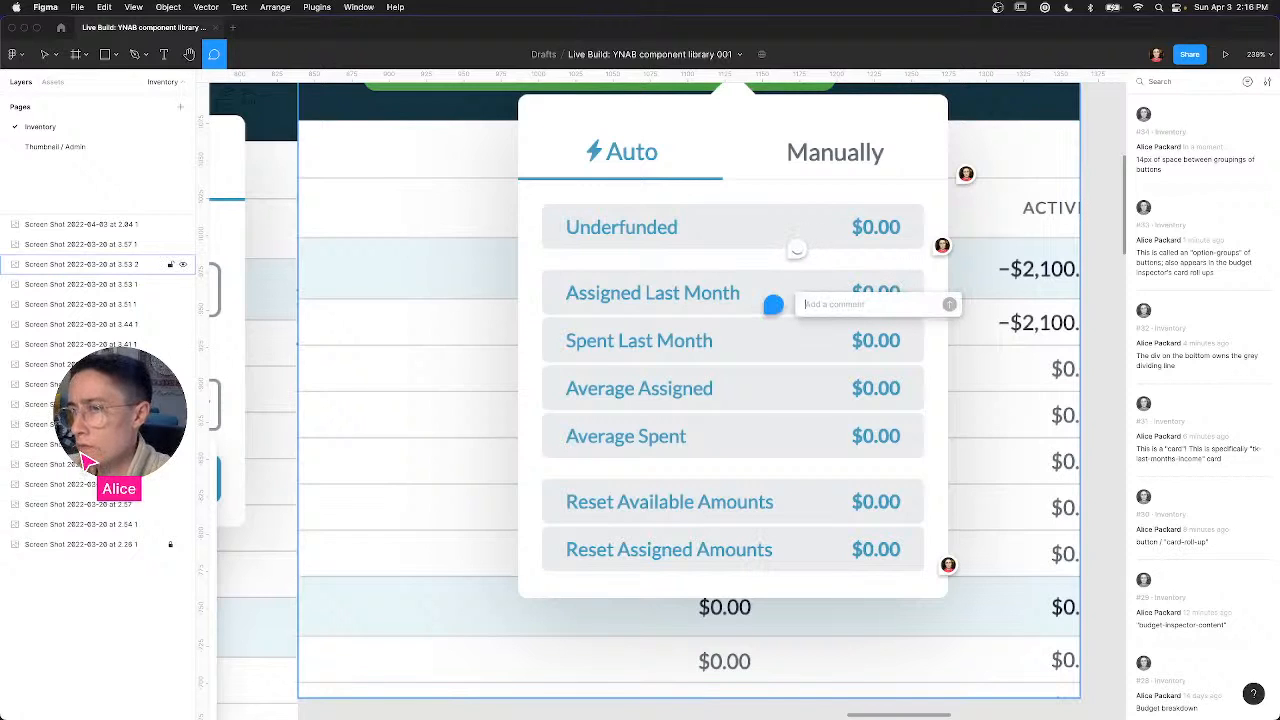
pyautogui.write('2px of space between buttons with')
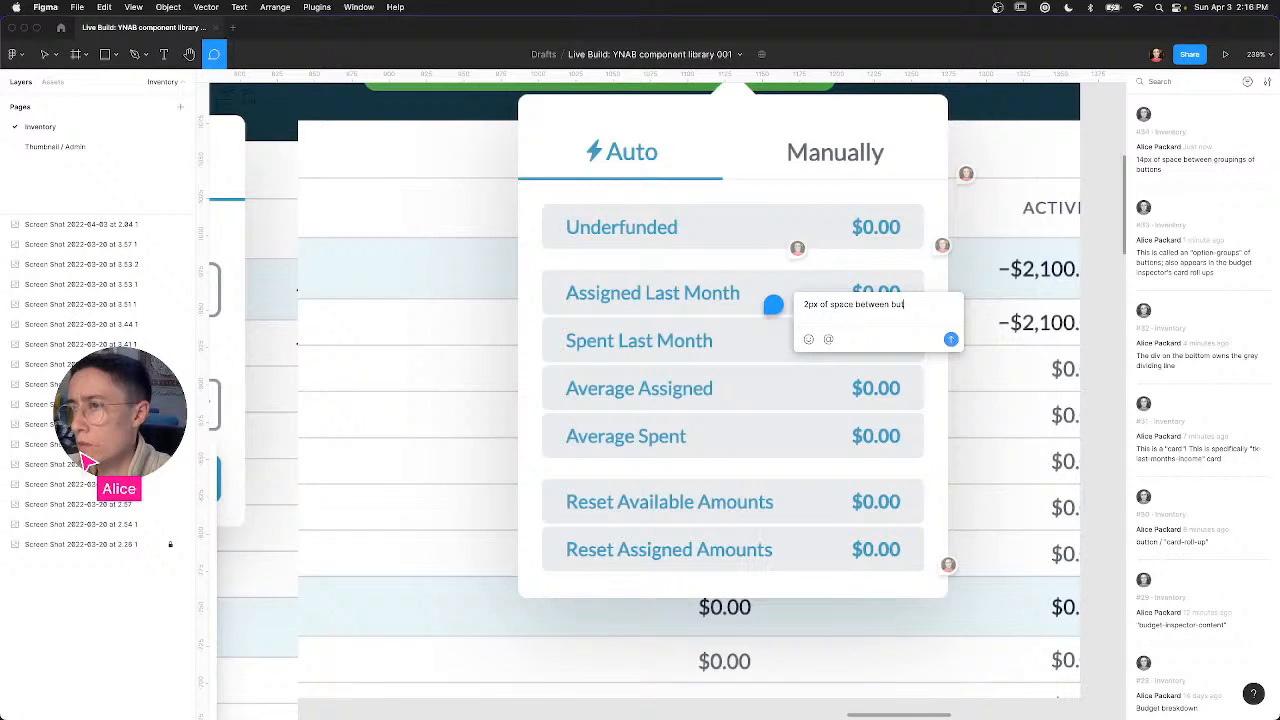
pyautogui.write('in a group')
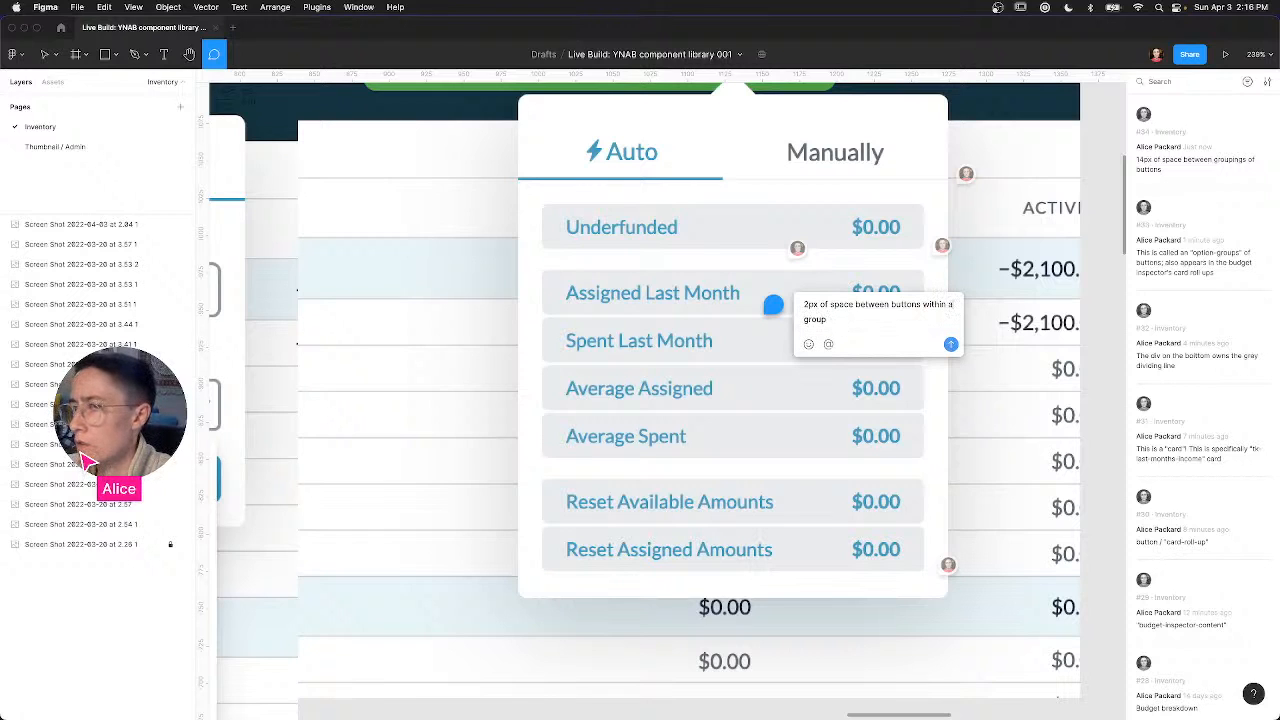
pyautogui.press('Return')
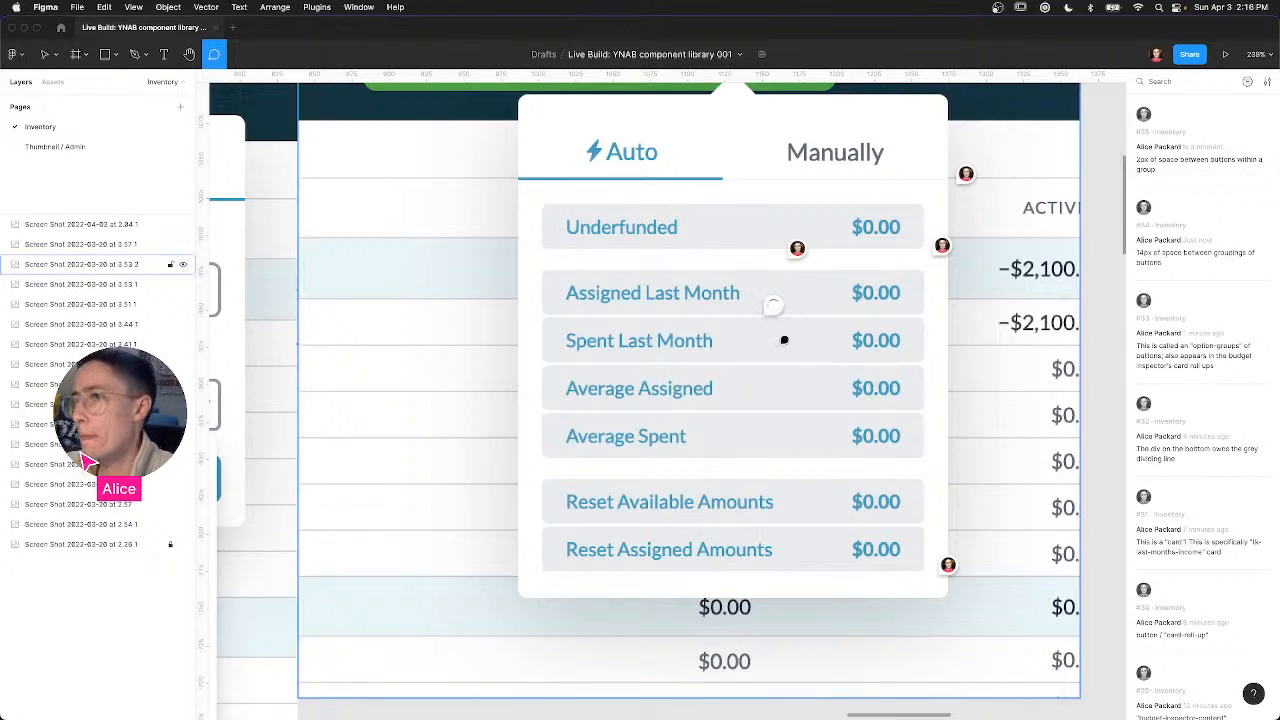
# Step: Switch to Firefox, close the Assign dropdown and collapse the Auto-Assign card in the budget inspector
pyautogui.scroll(-10, 784, 340)
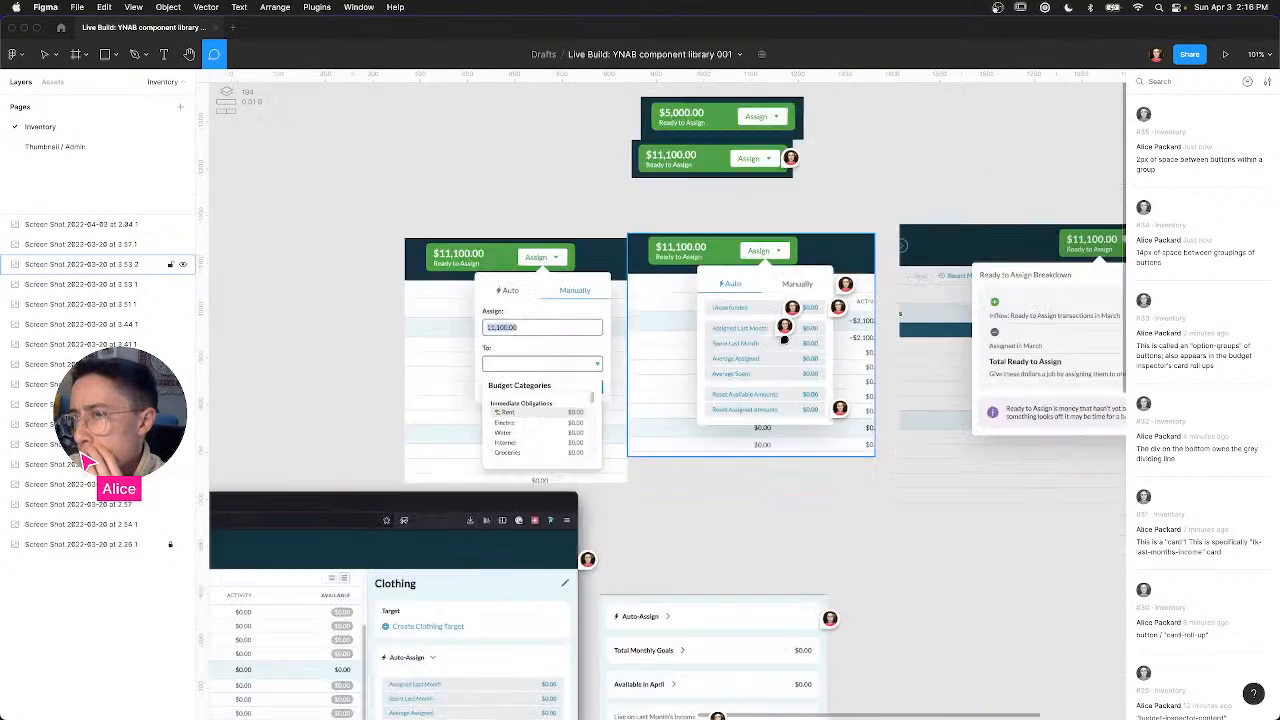
pyautogui.hotkey('ctrl', 'Left')
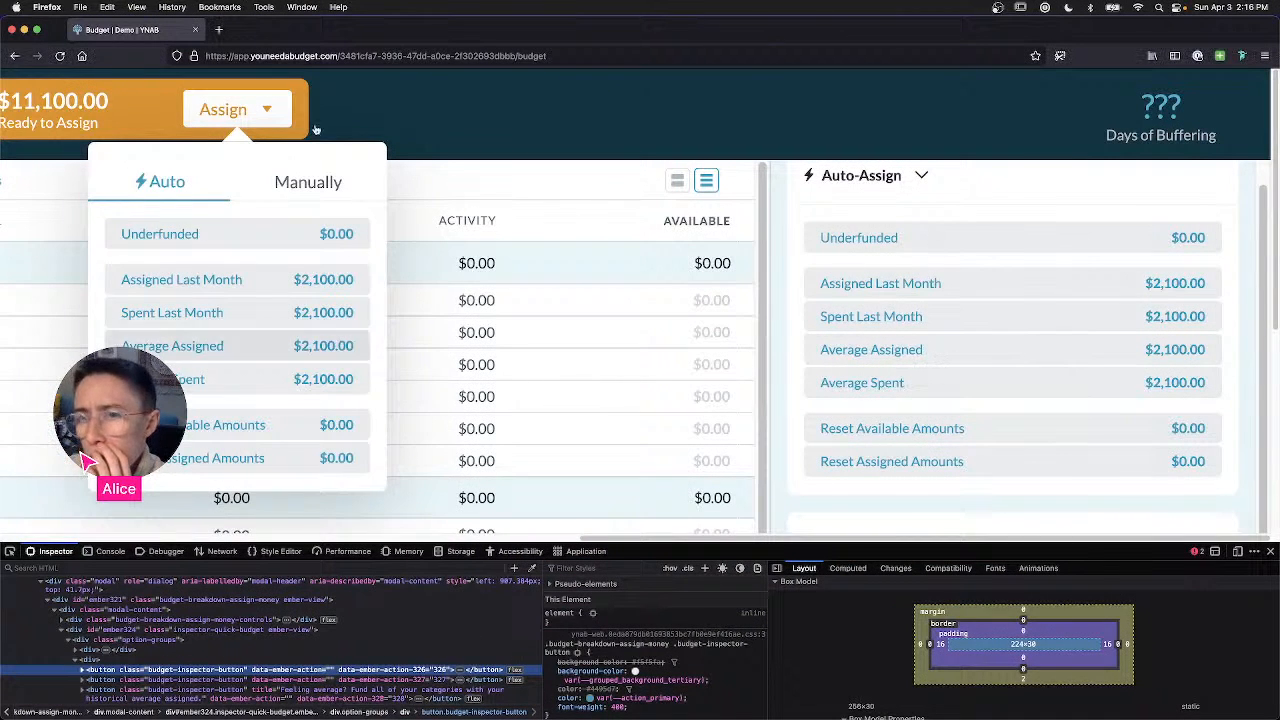
pyautogui.click(282, 107)
pyautogui.scroll(1, 926, 263)
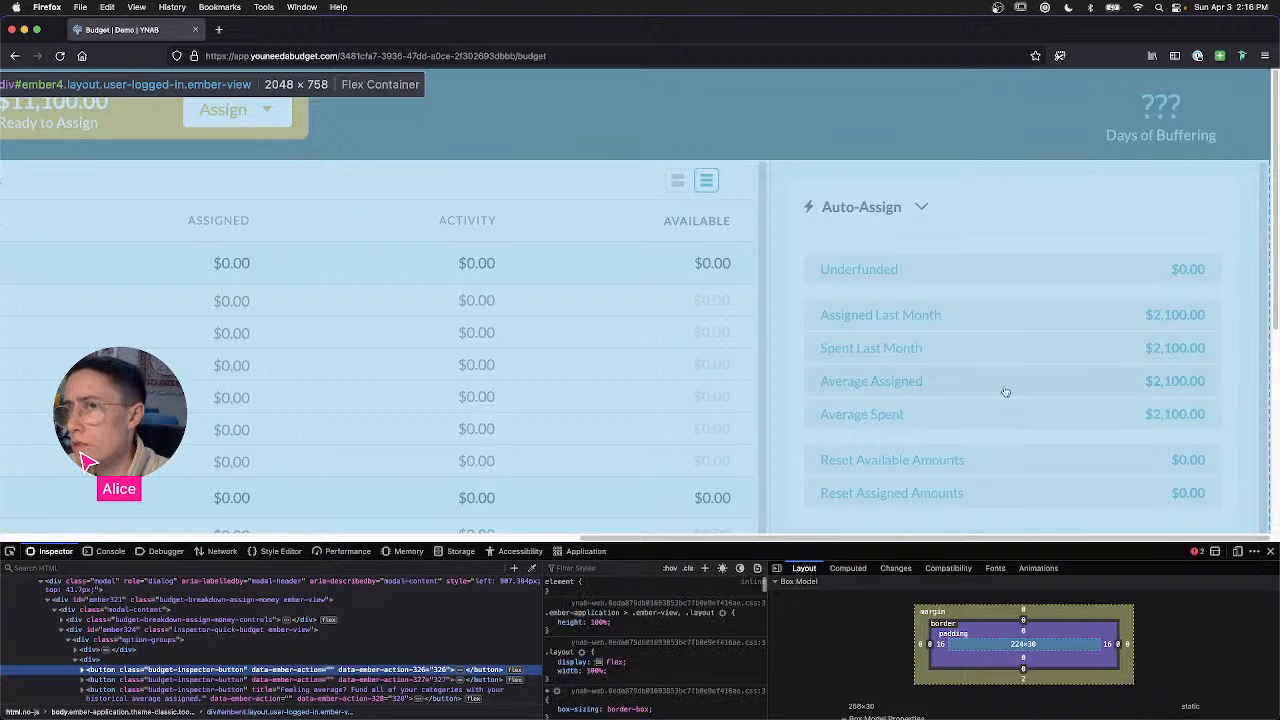
pyautogui.scroll(-3, 1006, 391)
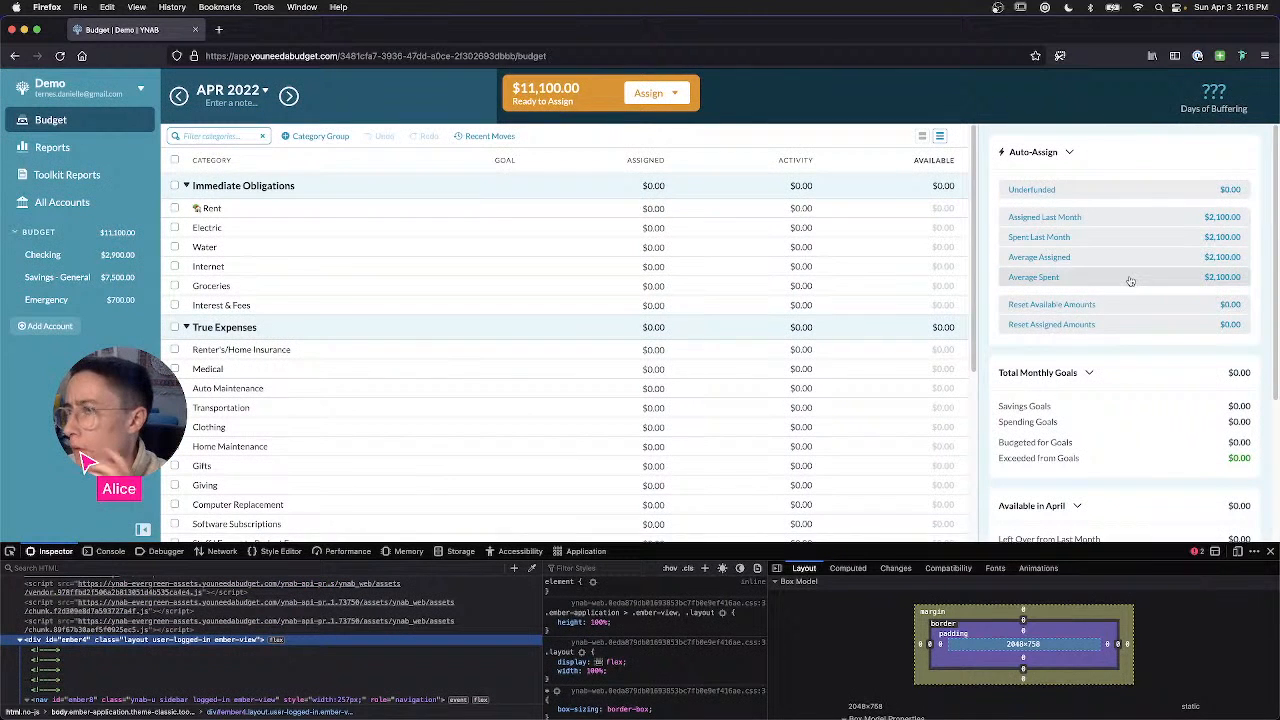
pyautogui.click(1069, 152)
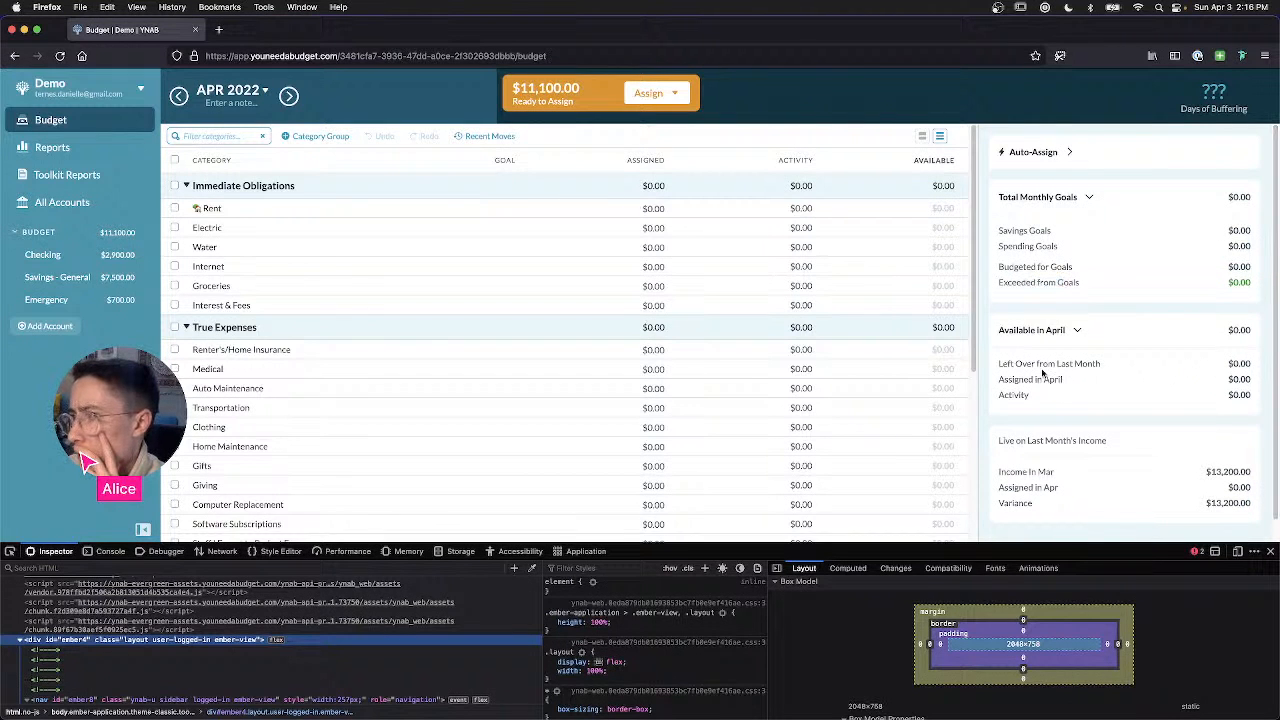
# Step: Capture the tooltip of Left Over from Last Month in the Available in April card and paste the screenshot into Figma beside the summary cards
pyautogui.moveTo(1022, 364); pyautogui.dragTo(1154, 371)
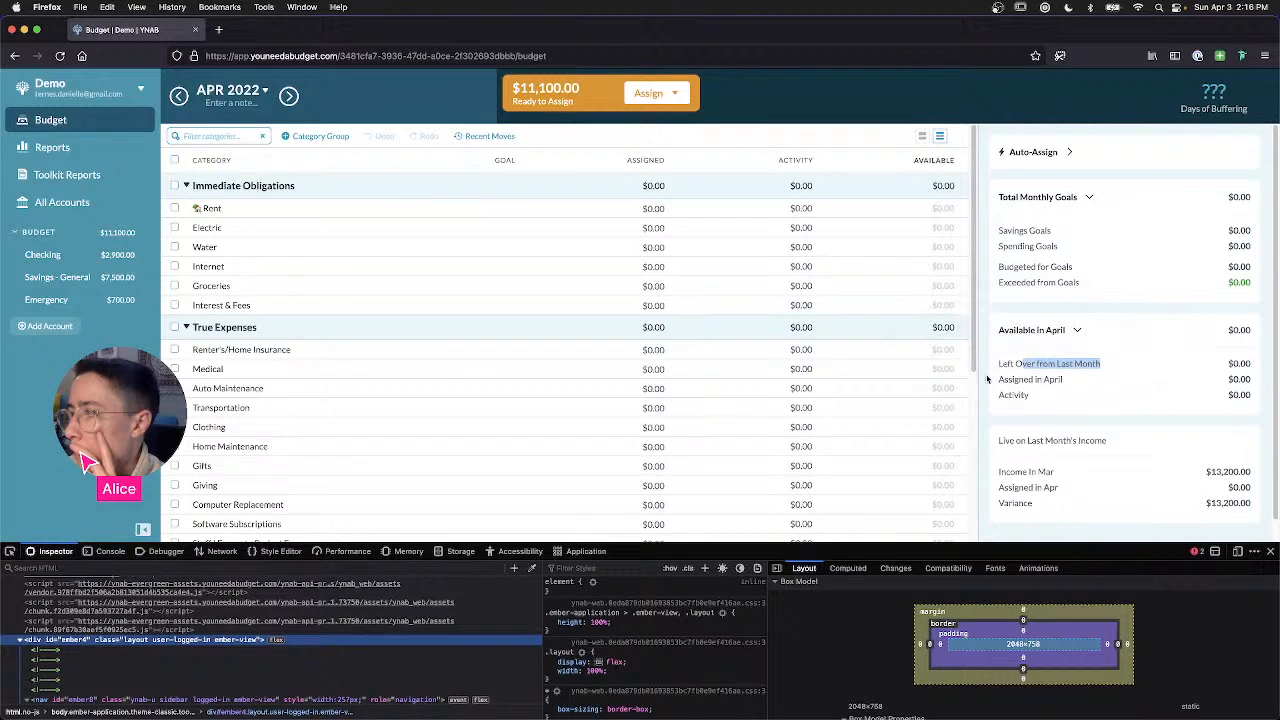
pyautogui.click(1008, 368)
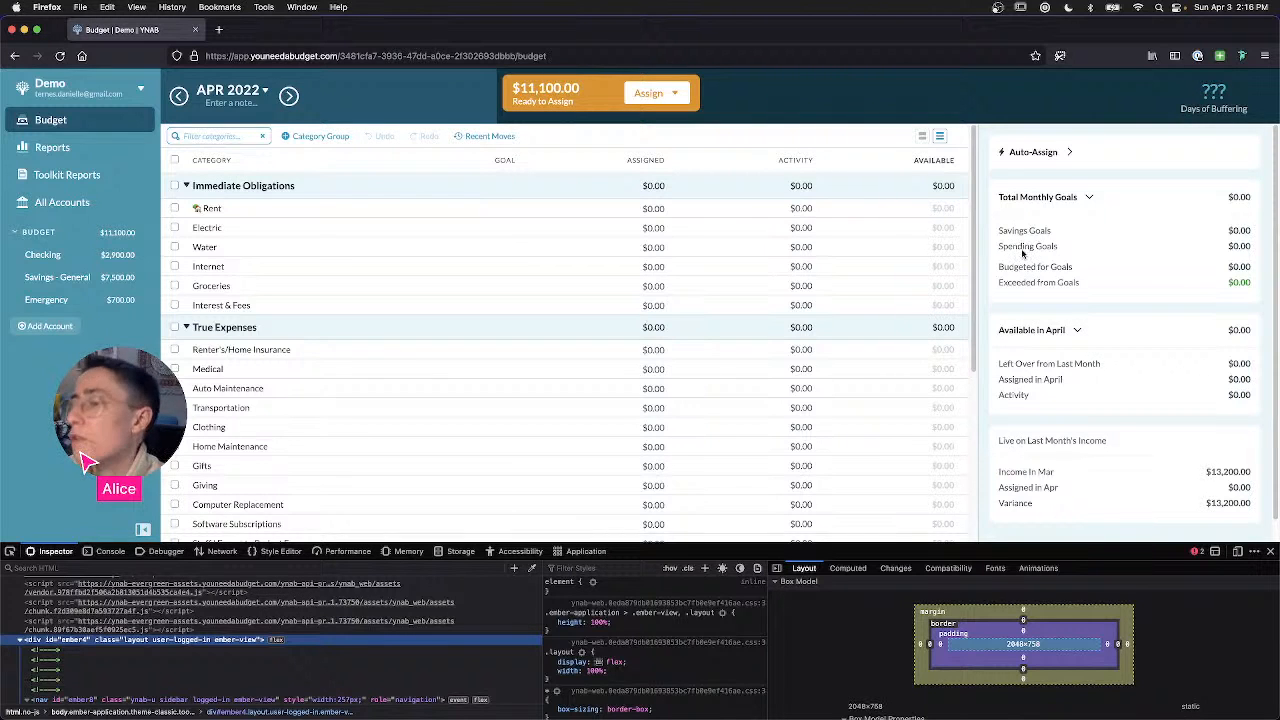
pyautogui.moveTo(1038, 370)
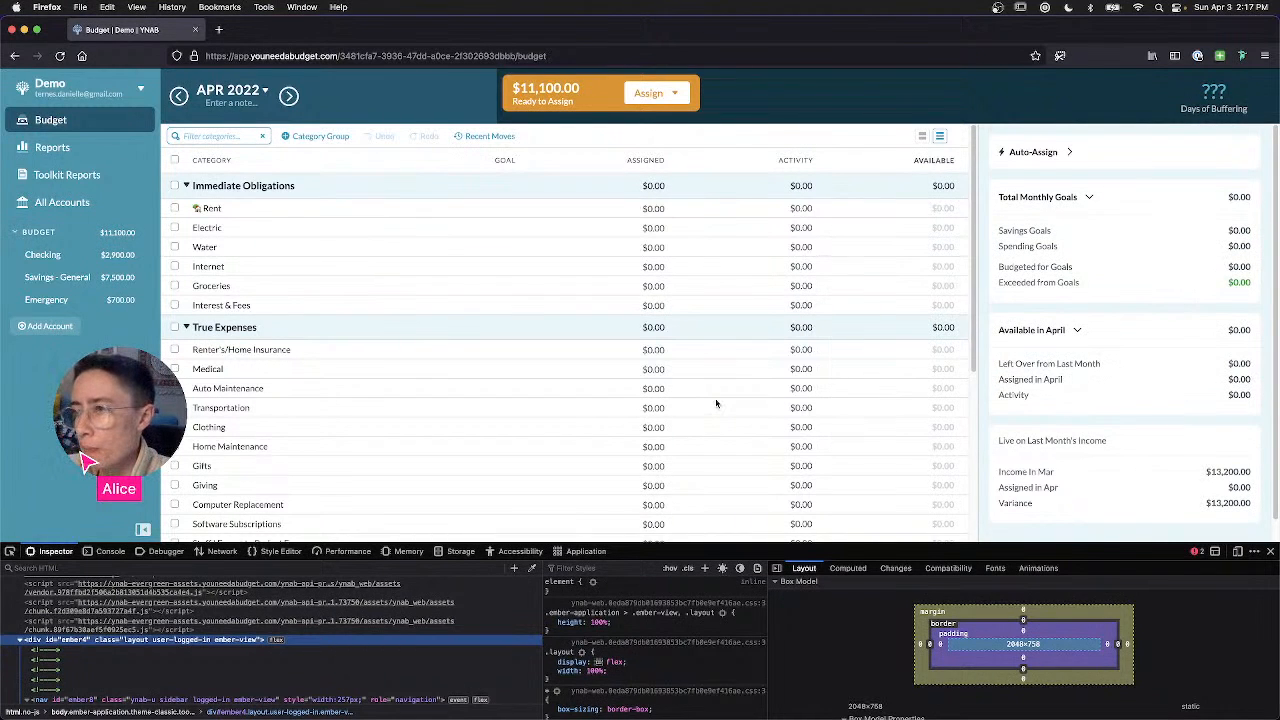
pyautogui.hotkey('ctrl', 'Right')
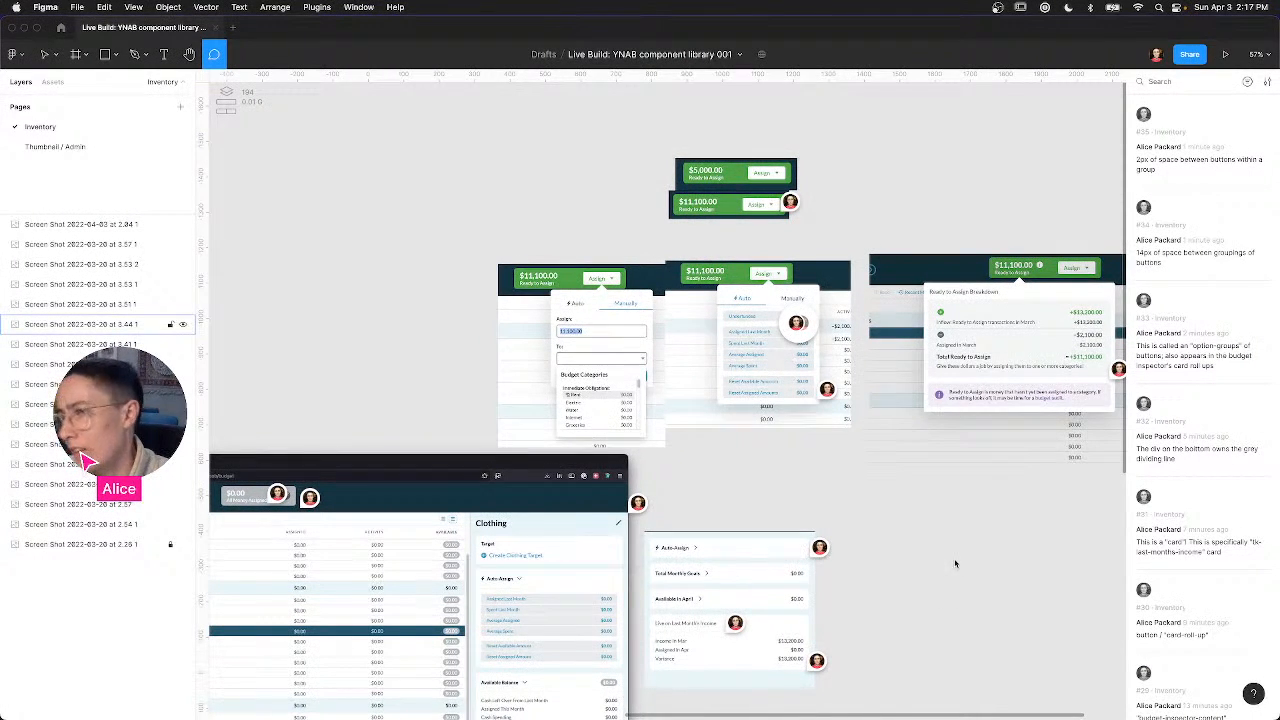
pyautogui.press('super+v')
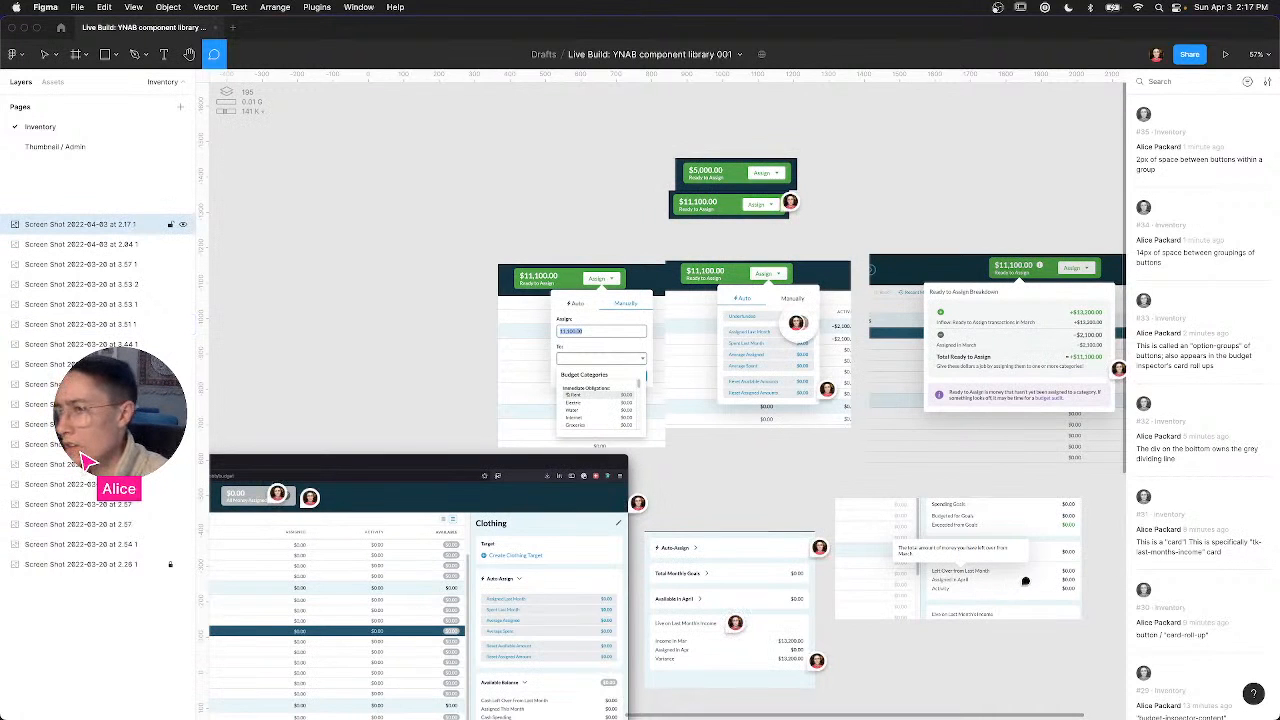
# Step: Switch to Firefox and check how the Total Monthly Goals and Auto-Assign cards roll up by toggling each one twice
pyautogui.hotkey('ctrl', 'Left')
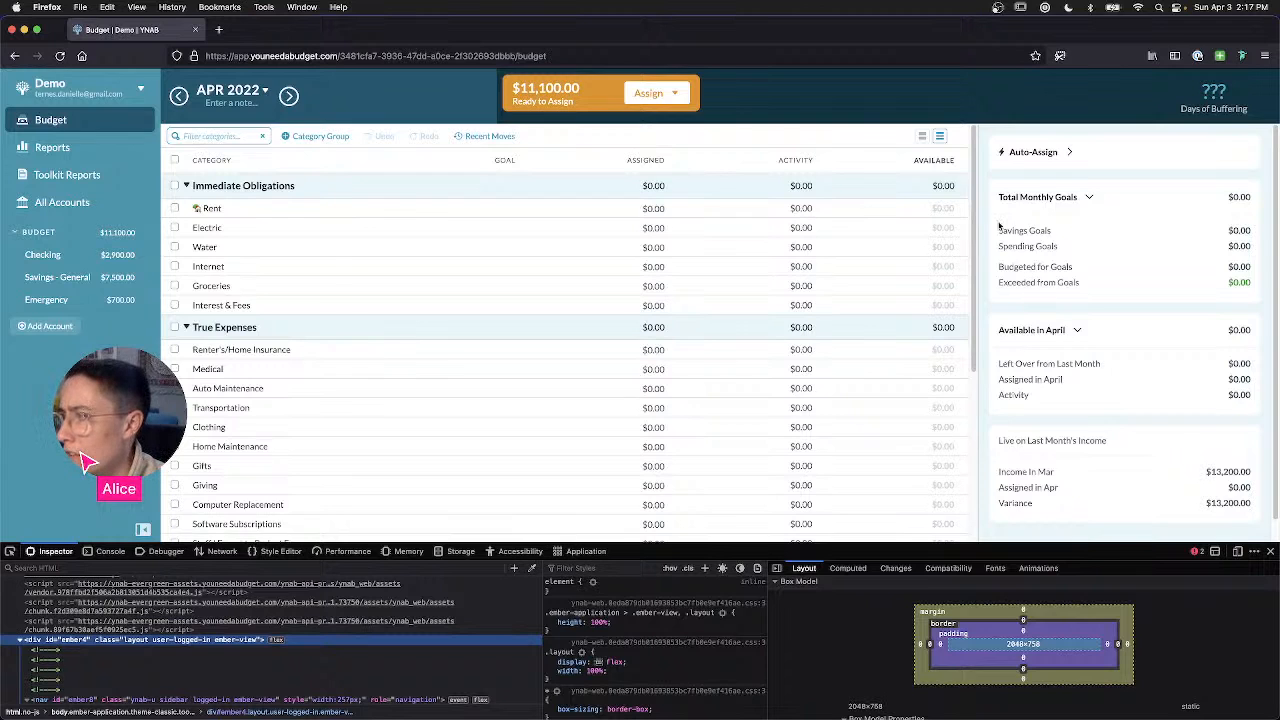
pyautogui.click(1037, 201)
pyautogui.click(1030, 197)
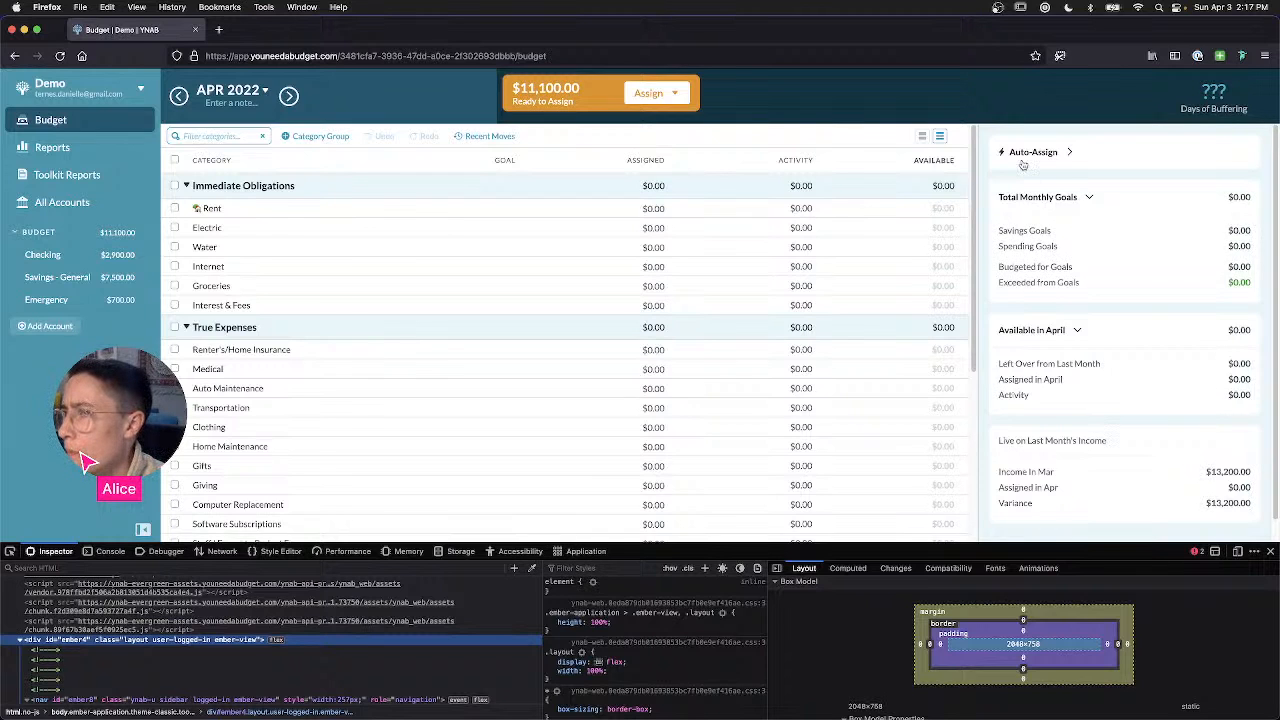
pyautogui.click(1022, 163)
pyautogui.click(1040, 152)
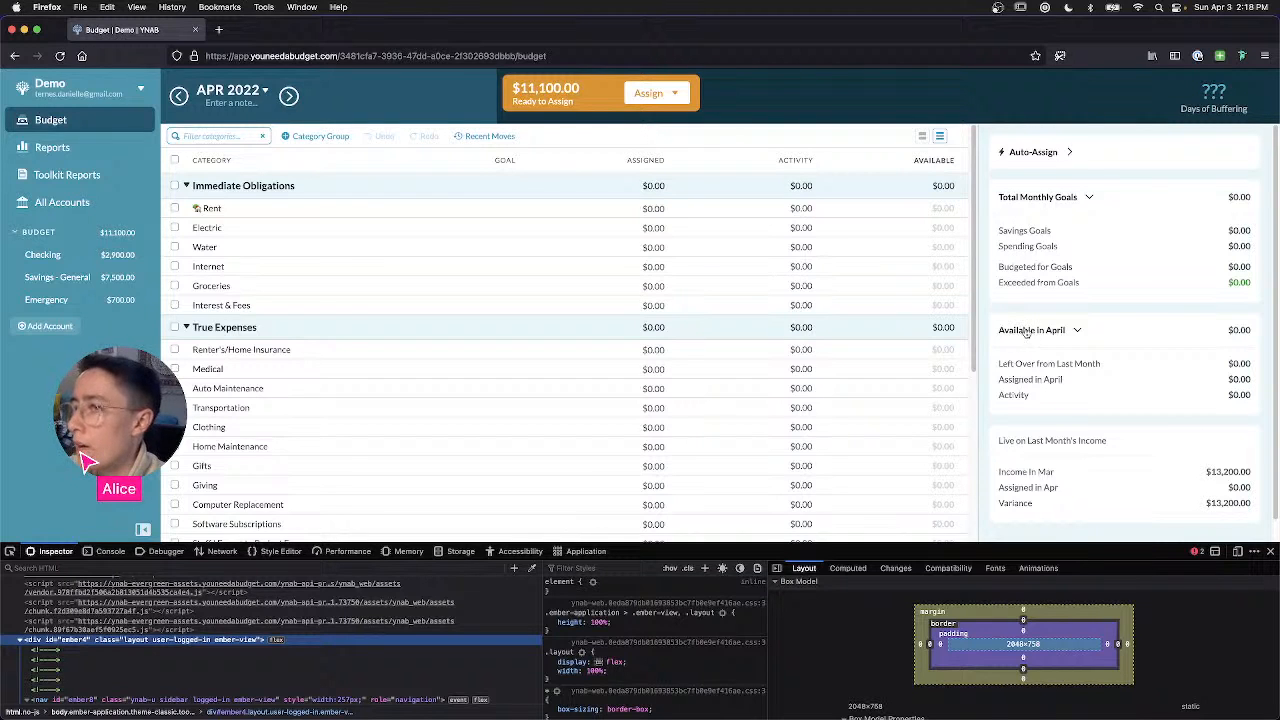
# Step: Read the tooltips of the Left Over from Last Month, Assigned in April and Activity rows in the Available in April card
pyautogui.scroll(-1, 1026, 333)
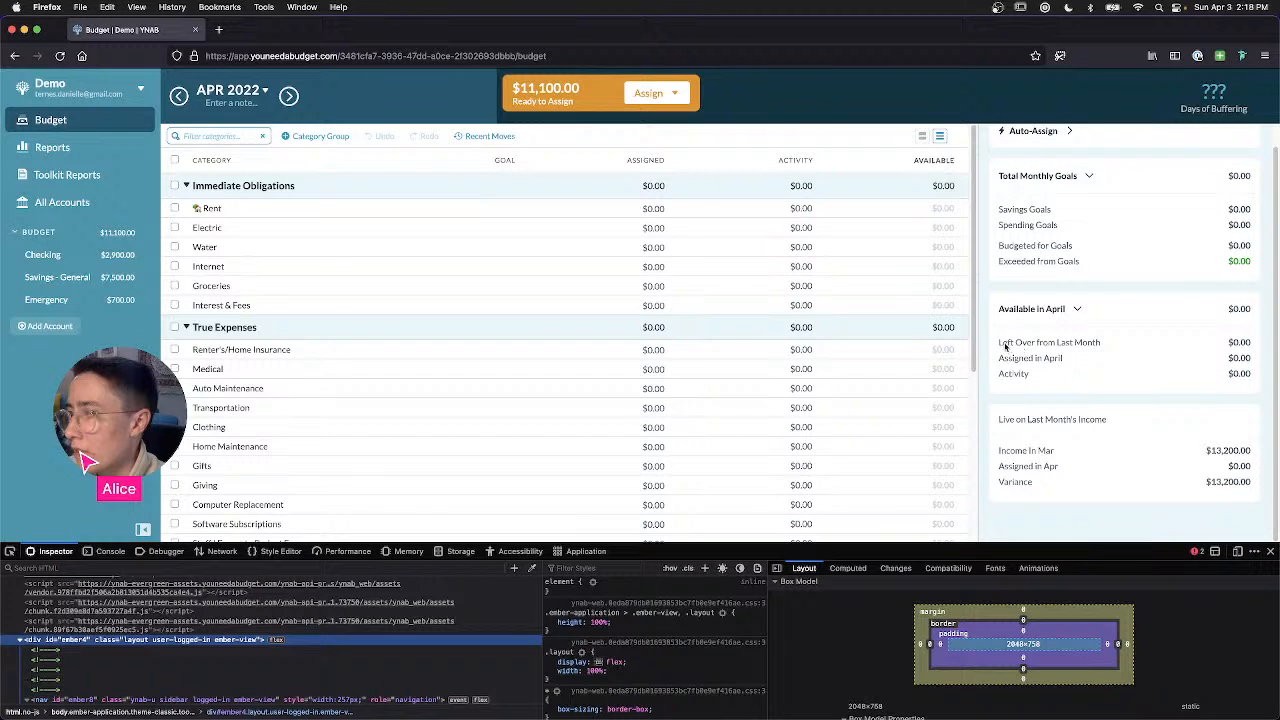
pyautogui.moveTo(1077, 344)
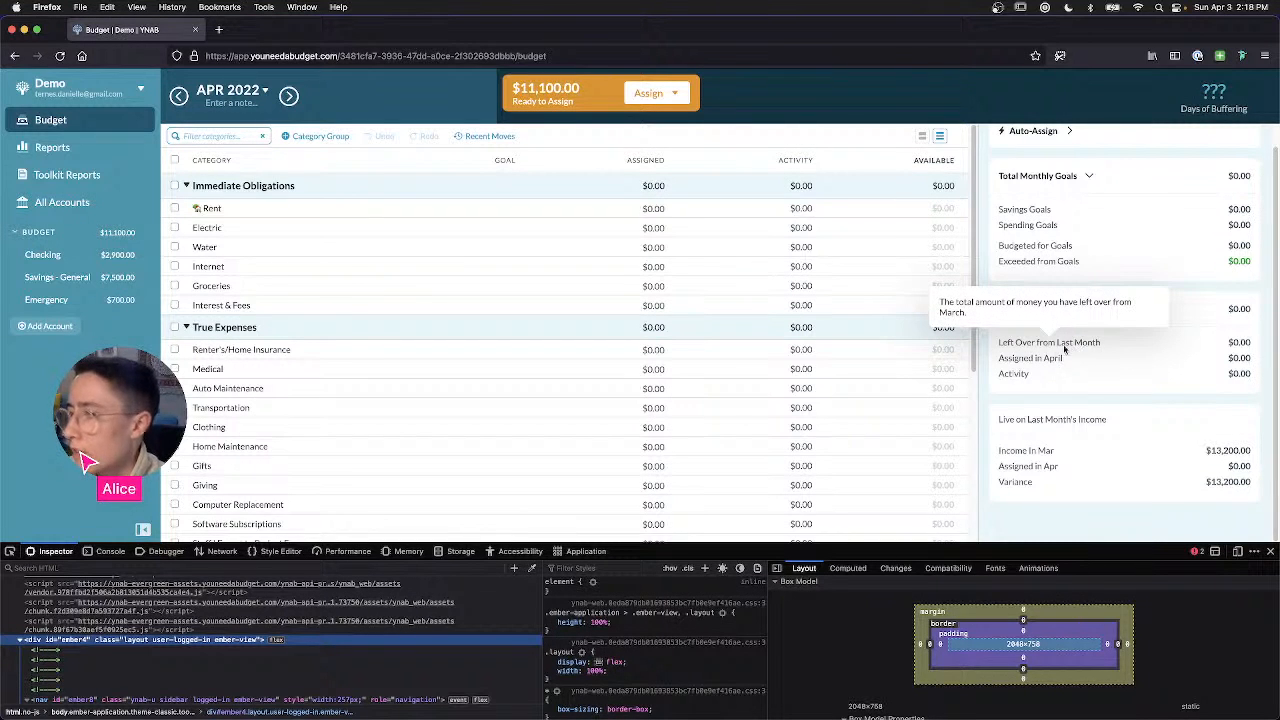
pyautogui.moveTo(1037, 363)
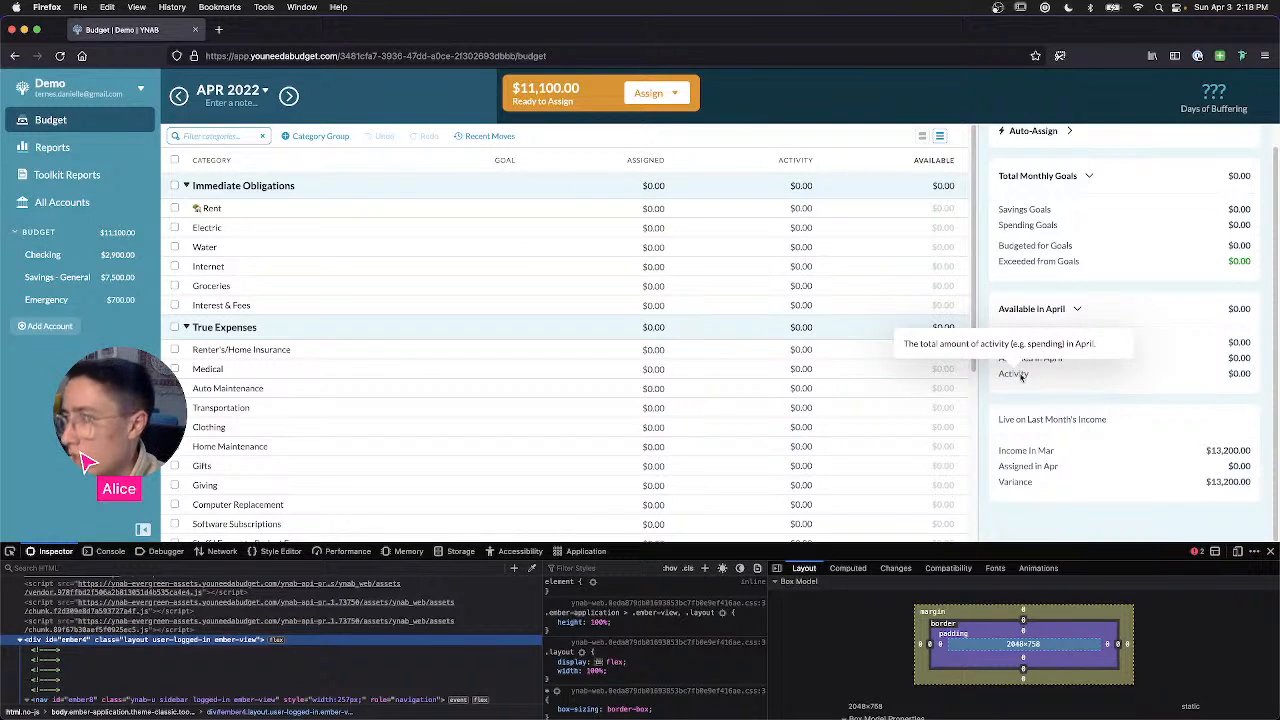
# Step: Check the Assign dropdown, examine the Ready to Assign Breakdown popover, and close it
pyautogui.click(681, 96)
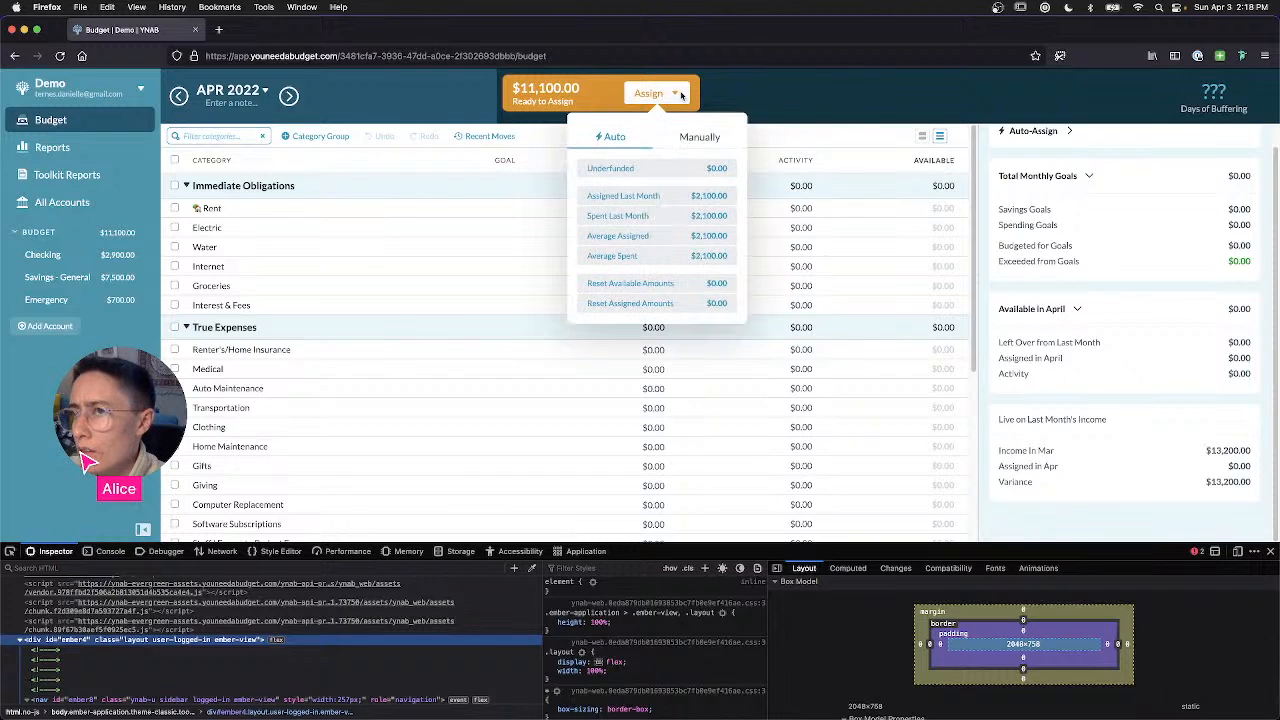
pyautogui.click(588, 98)
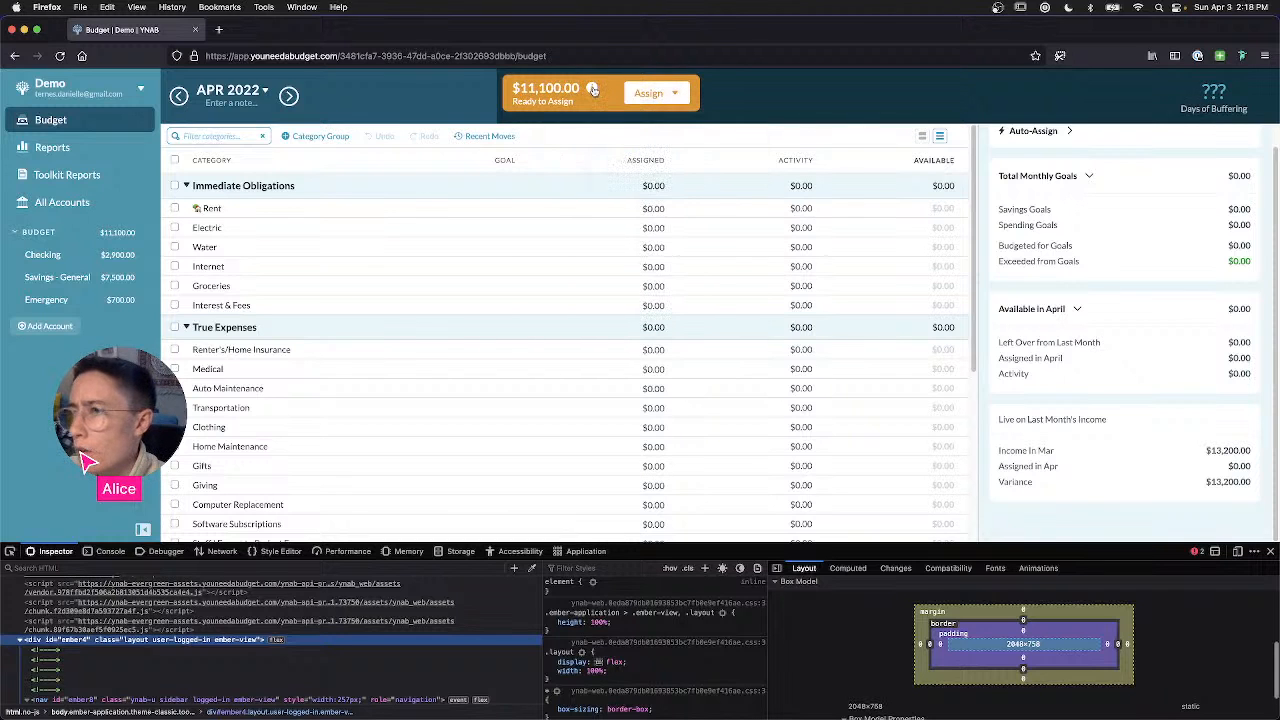
pyautogui.click(593, 92)
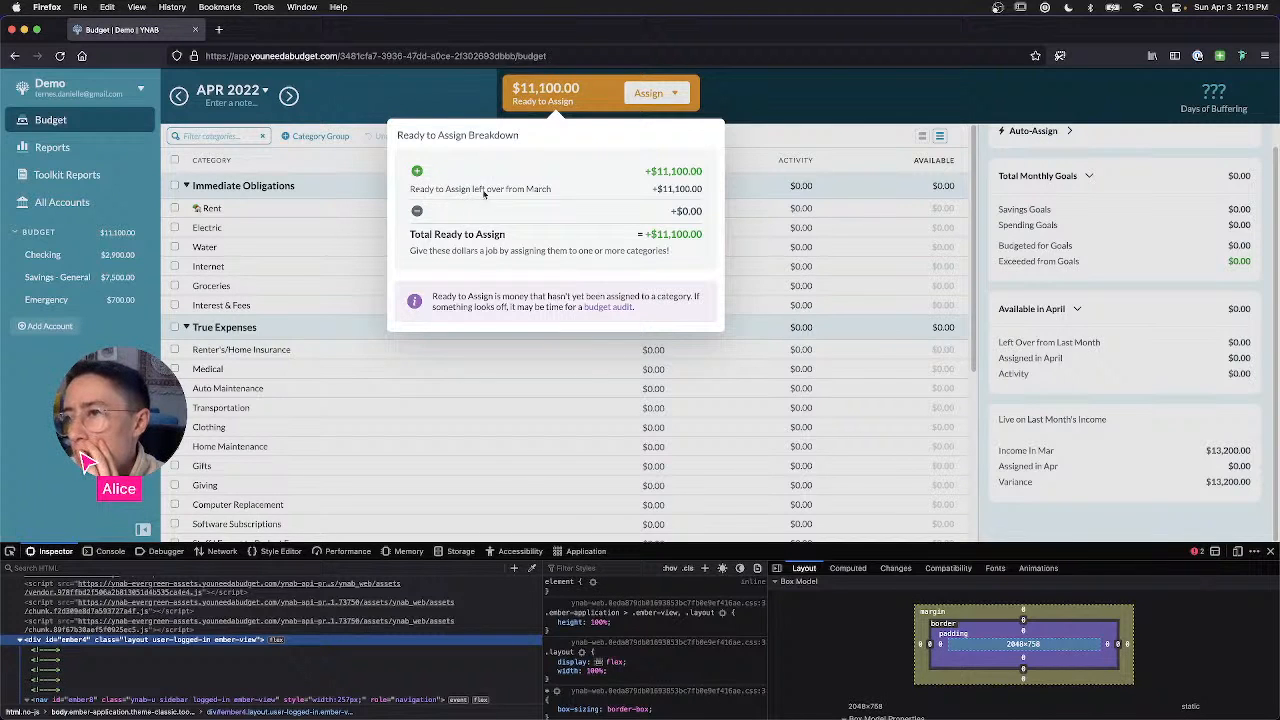
pyautogui.click(945, 298)
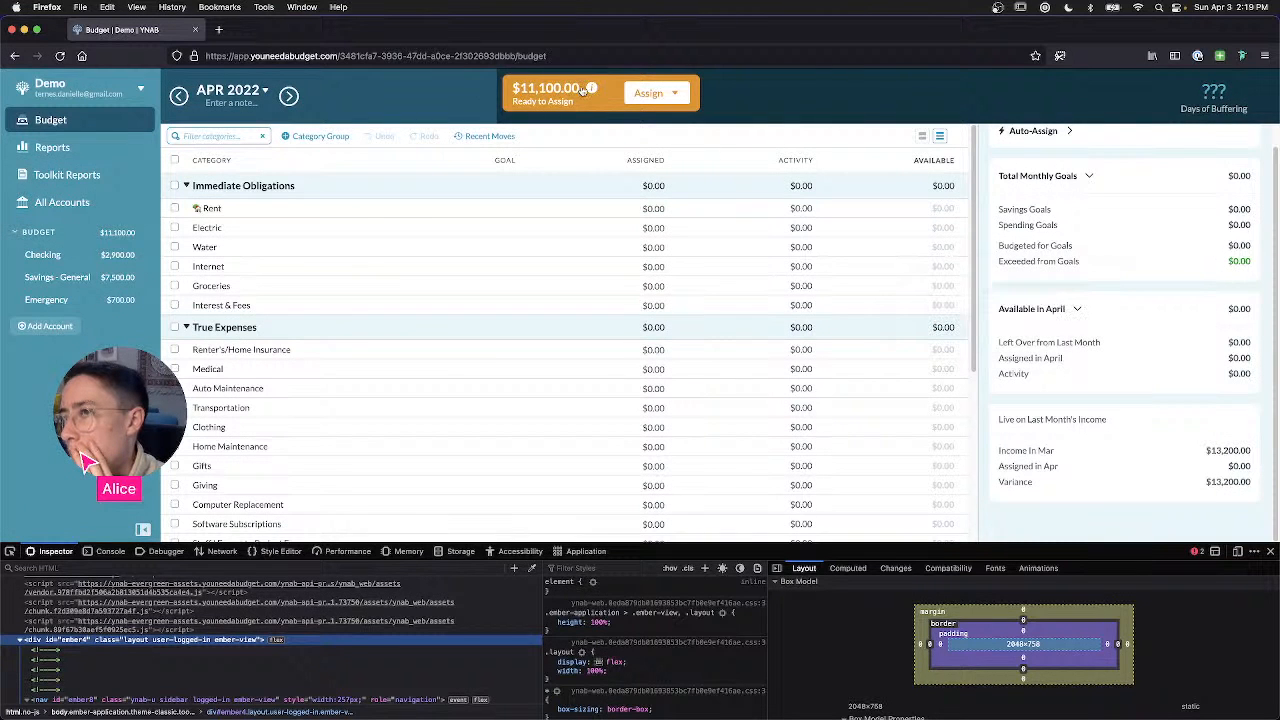
pyautogui.click(591, 90)
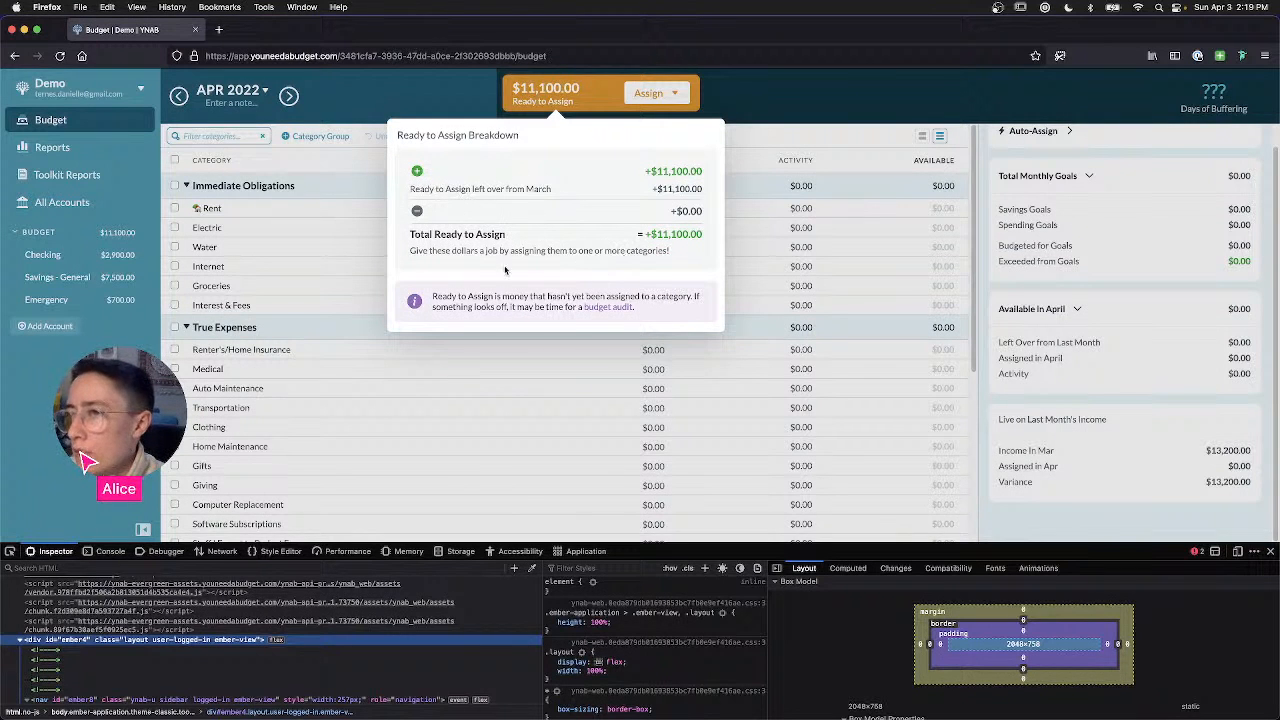
pyautogui.click(1184, 376)
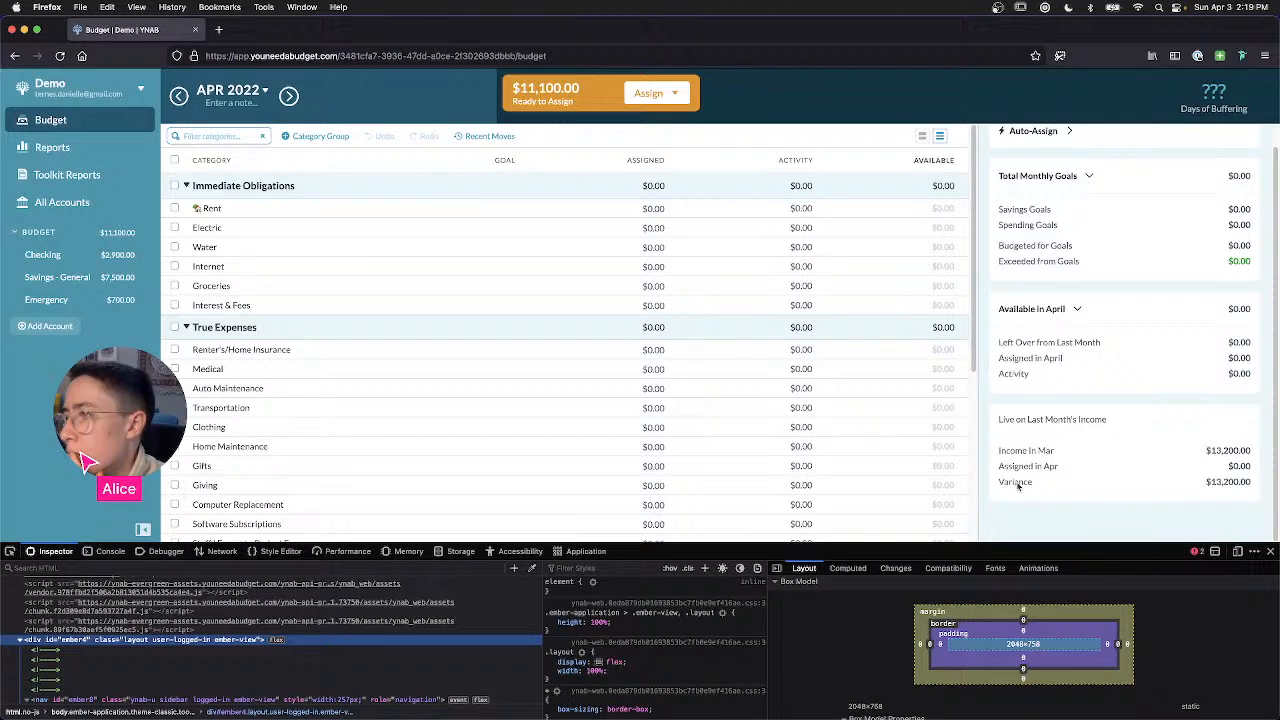
# Step: Assign 100 to the Rent category for April and deselect the Electric category
pyautogui.click(653, 210)
pyautogui.write('100')
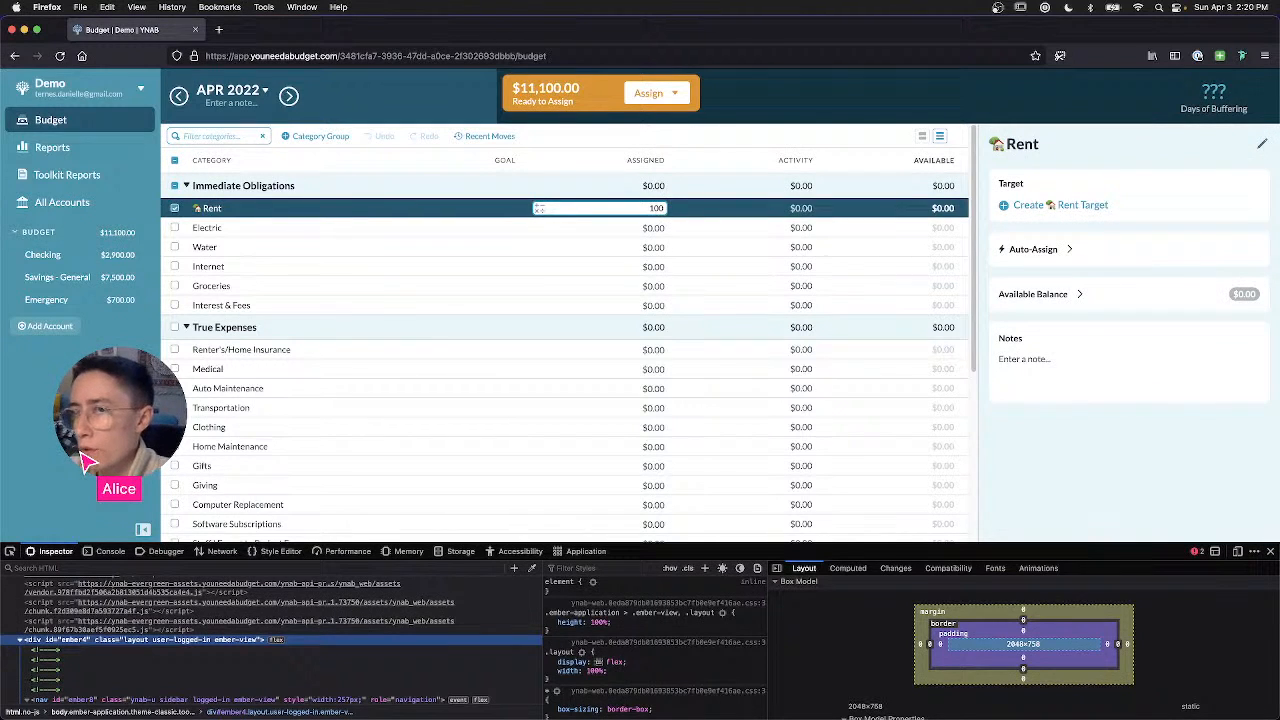
pyautogui.press('Return')
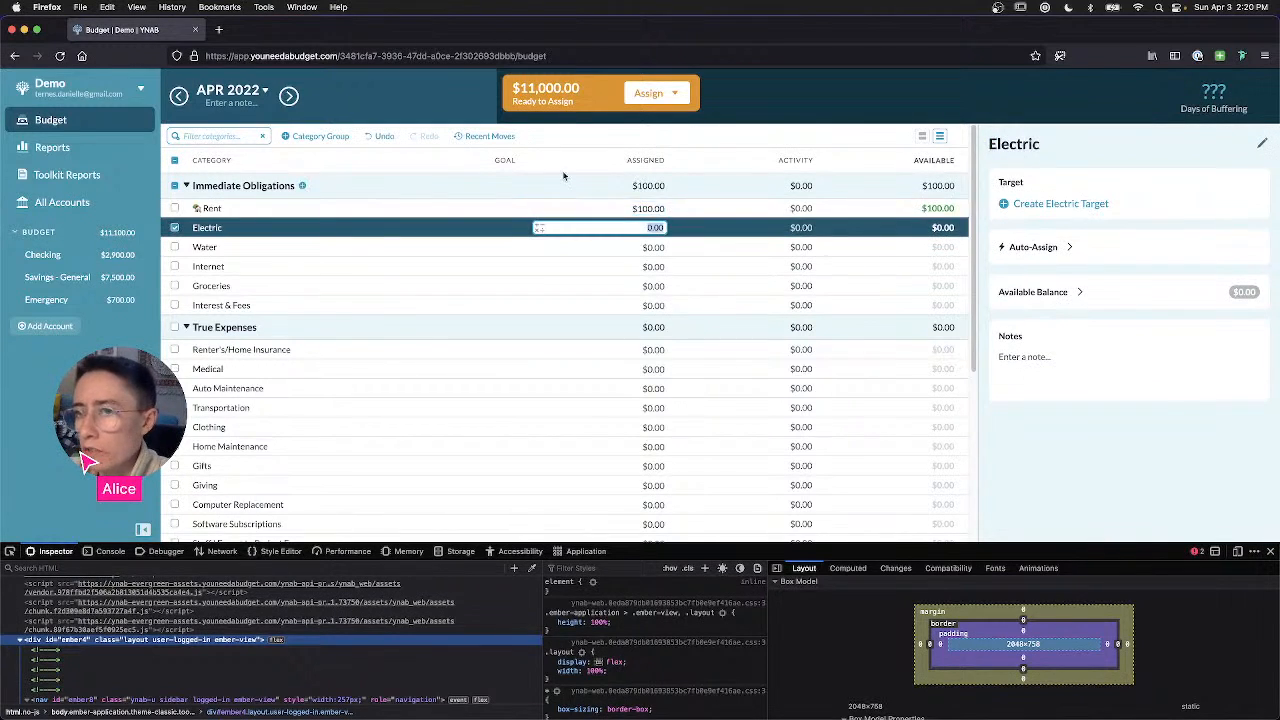
pyautogui.click(175, 228)
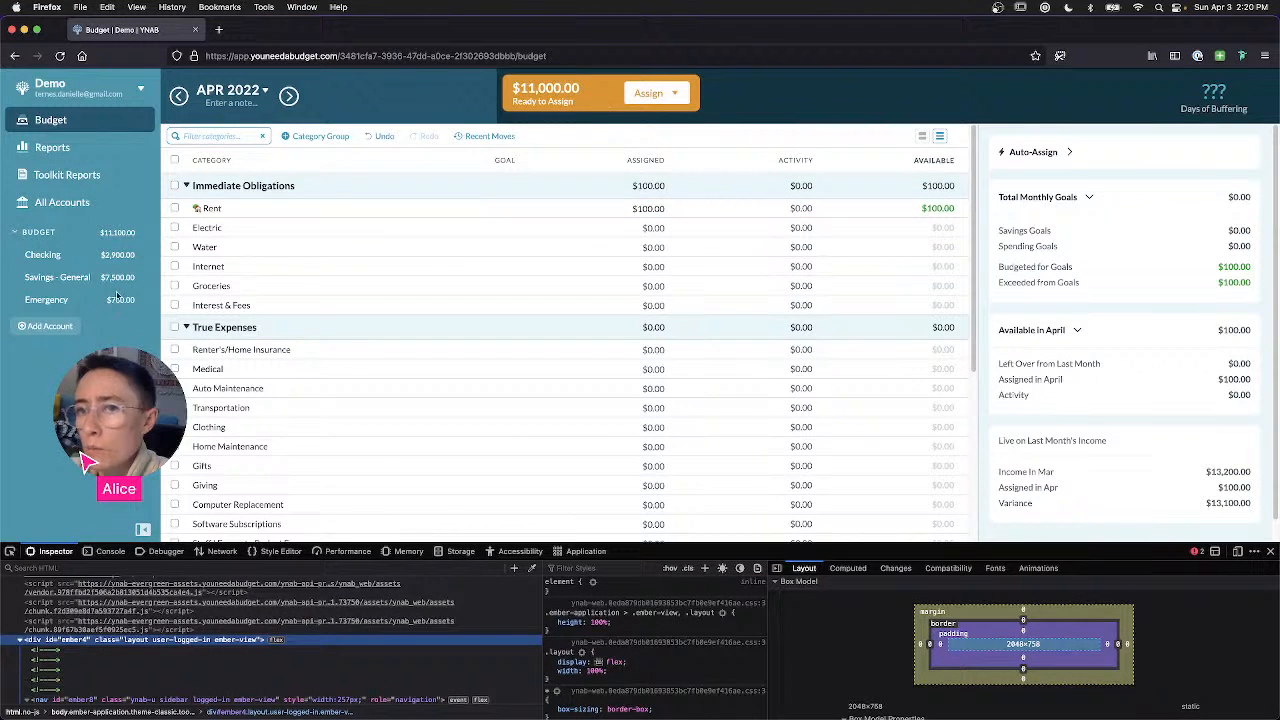
# Step: Look through the transactions of the Checking, Savings - General and Emergency accounts and return to the budget
pyautogui.click(78, 260)
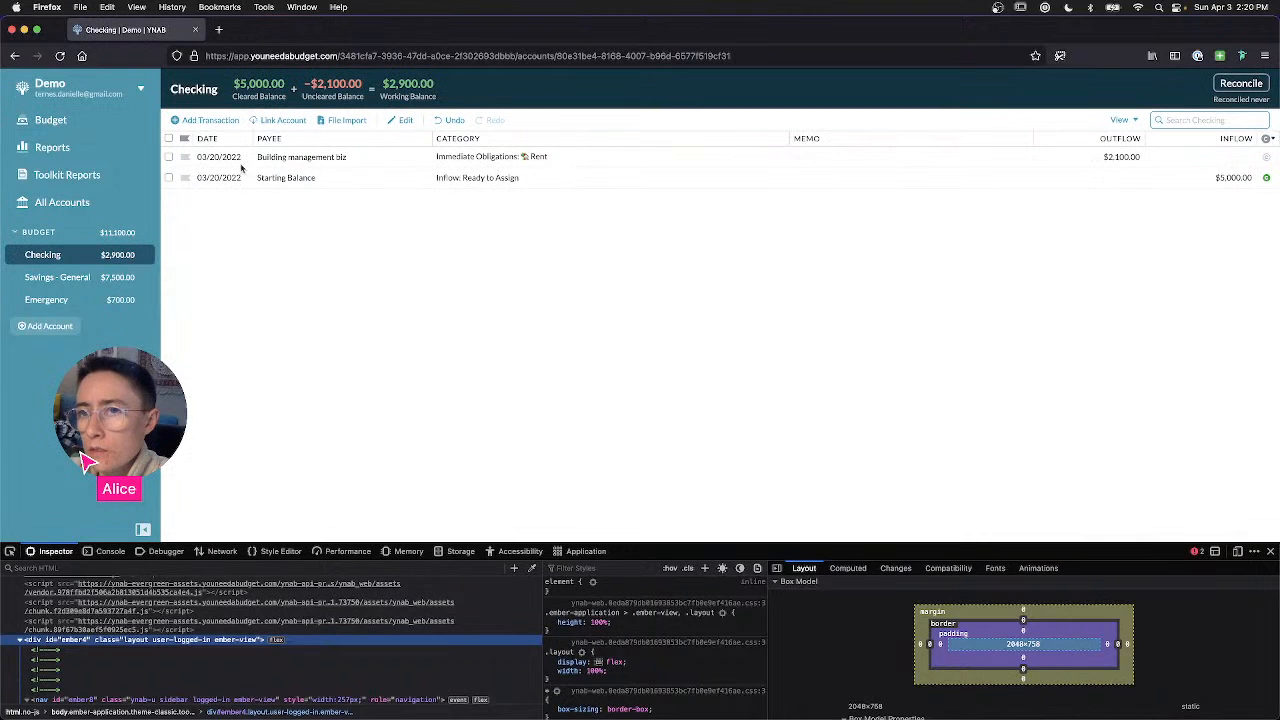
pyautogui.click(78, 277)
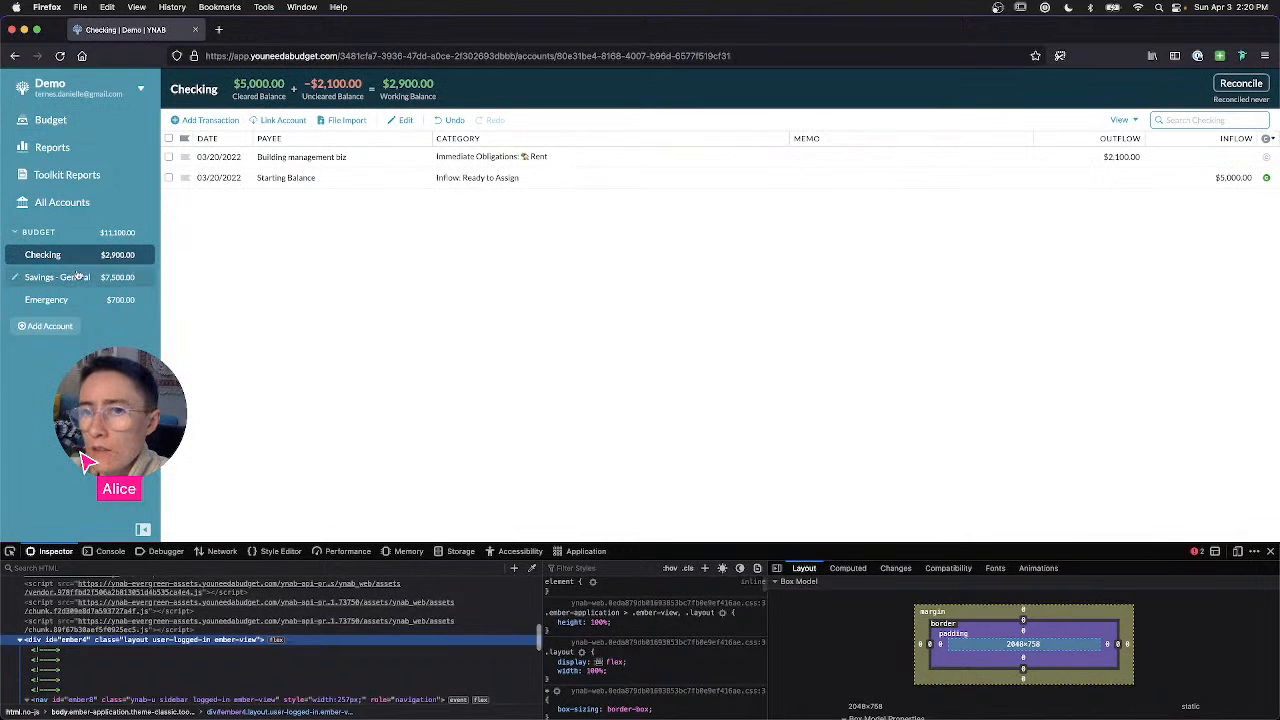
pyautogui.click(73, 300)
pyautogui.click(74, 258)
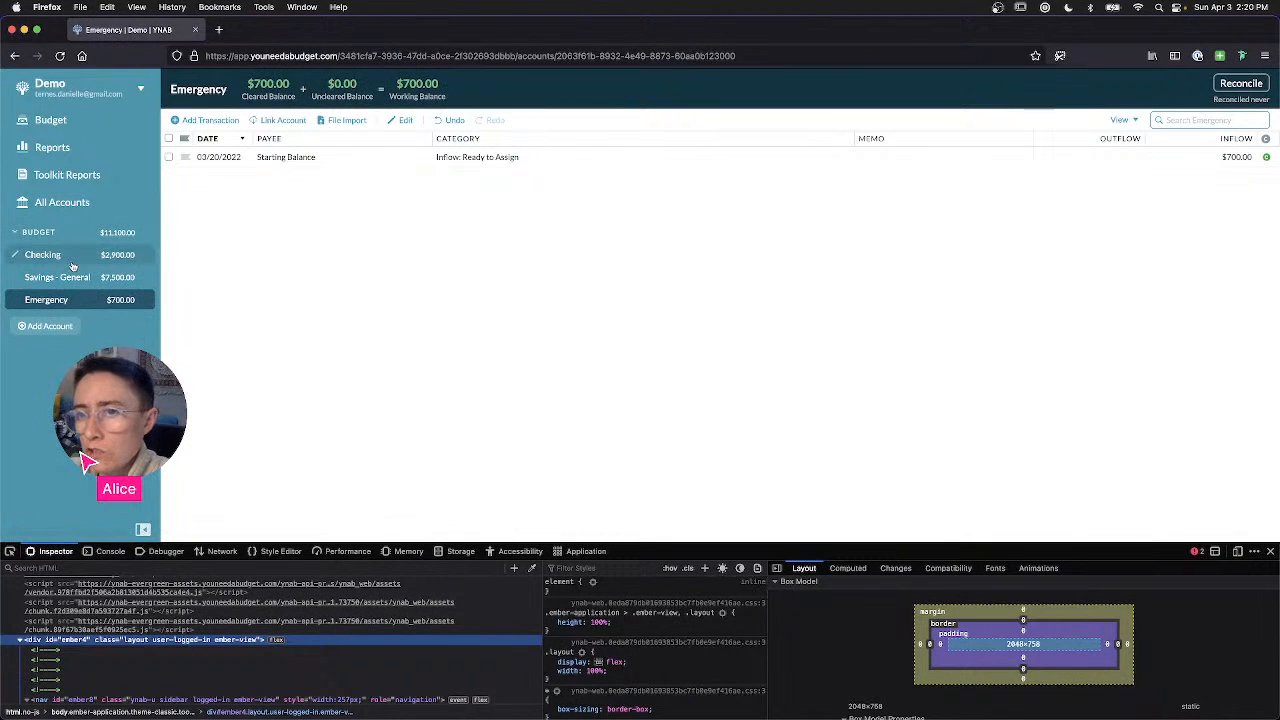
pyautogui.click(72, 120)
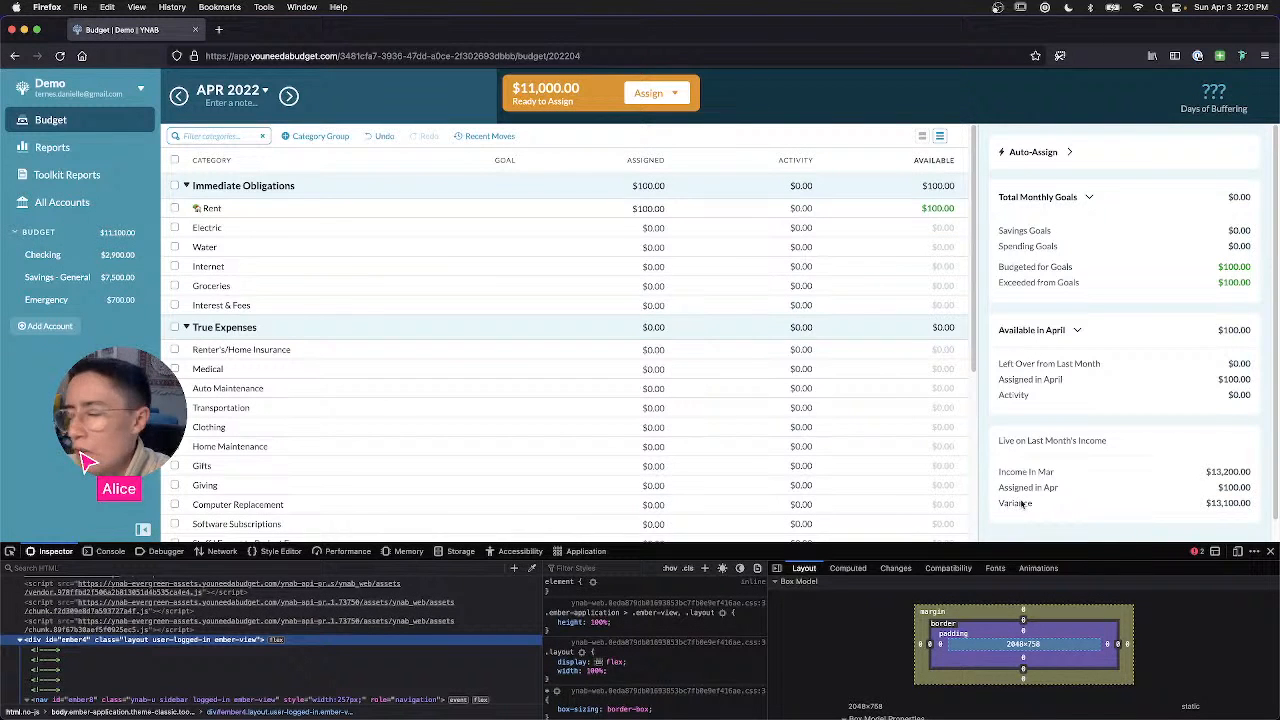
# Step: Switch to Figma and post a comment on the Left Over from Last Month tooltip screenshot: Secret tooltips discovered!
pyautogui.hotkey('ctrl', 'Right')
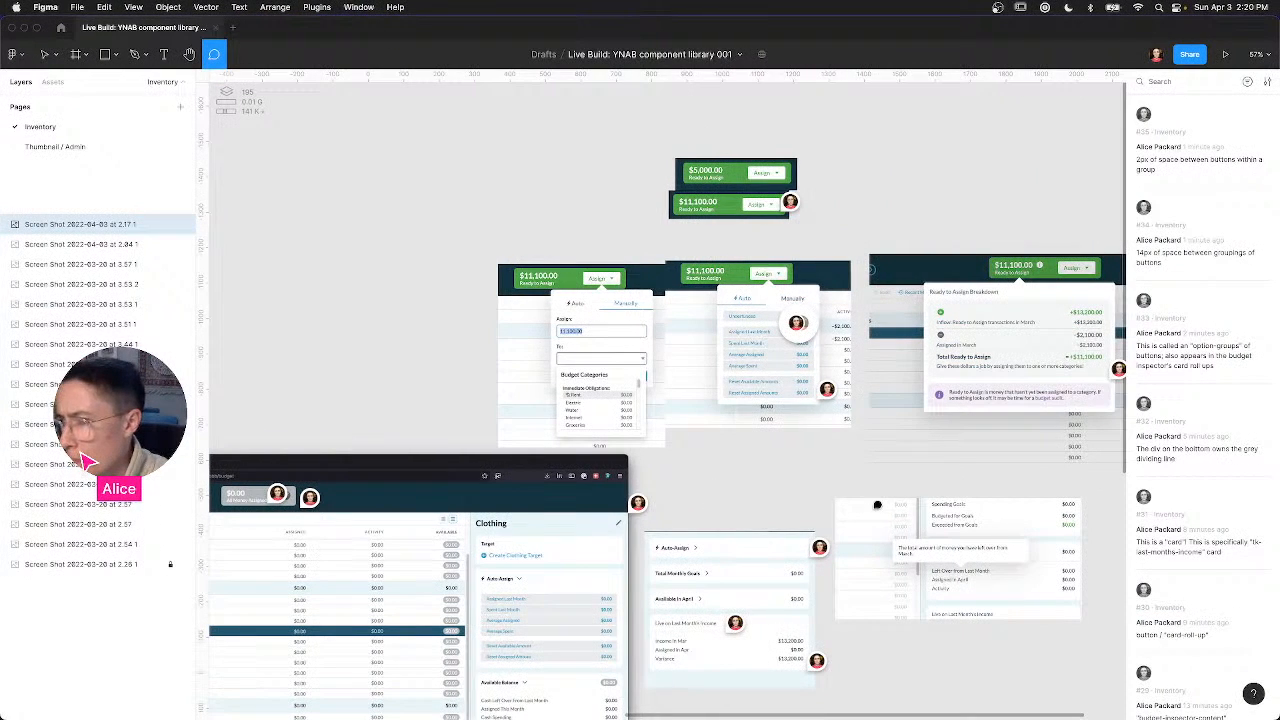
pyautogui.hscroll(5, 866, 549)
pyautogui.scroll(-2, 866, 549)
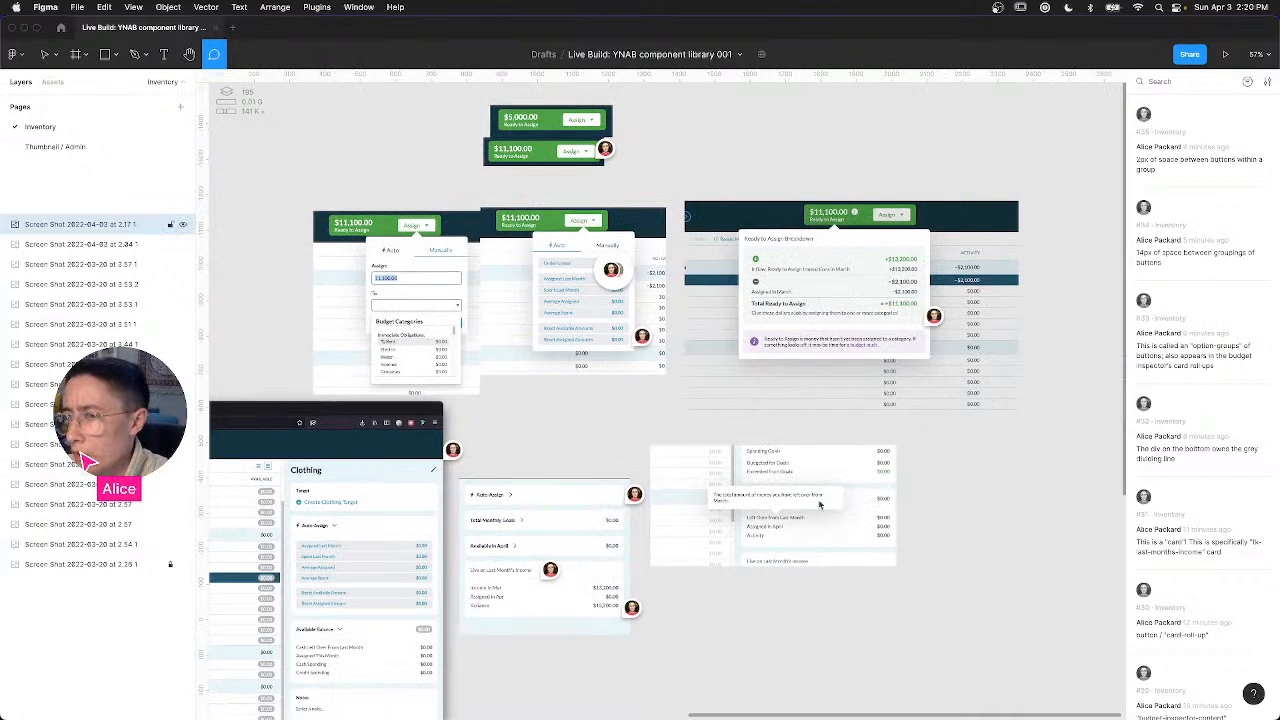
pyautogui.click(820, 499)
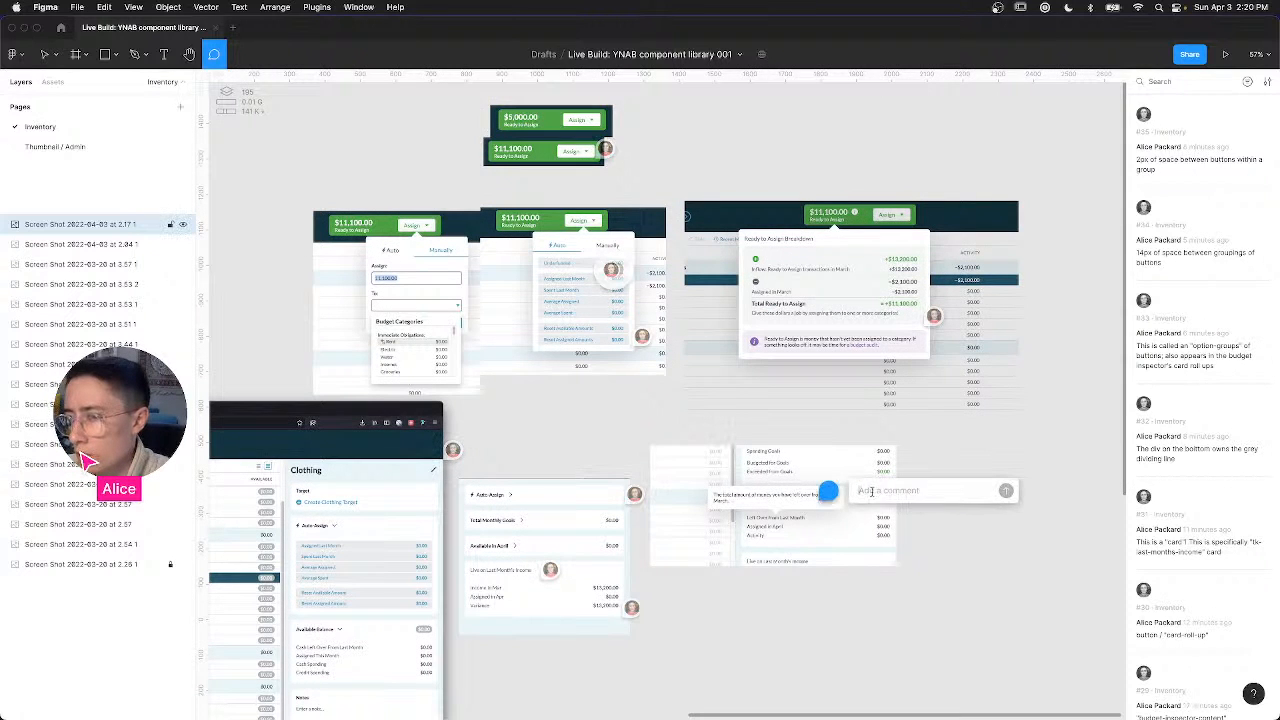
pyautogui.click(724, 488)
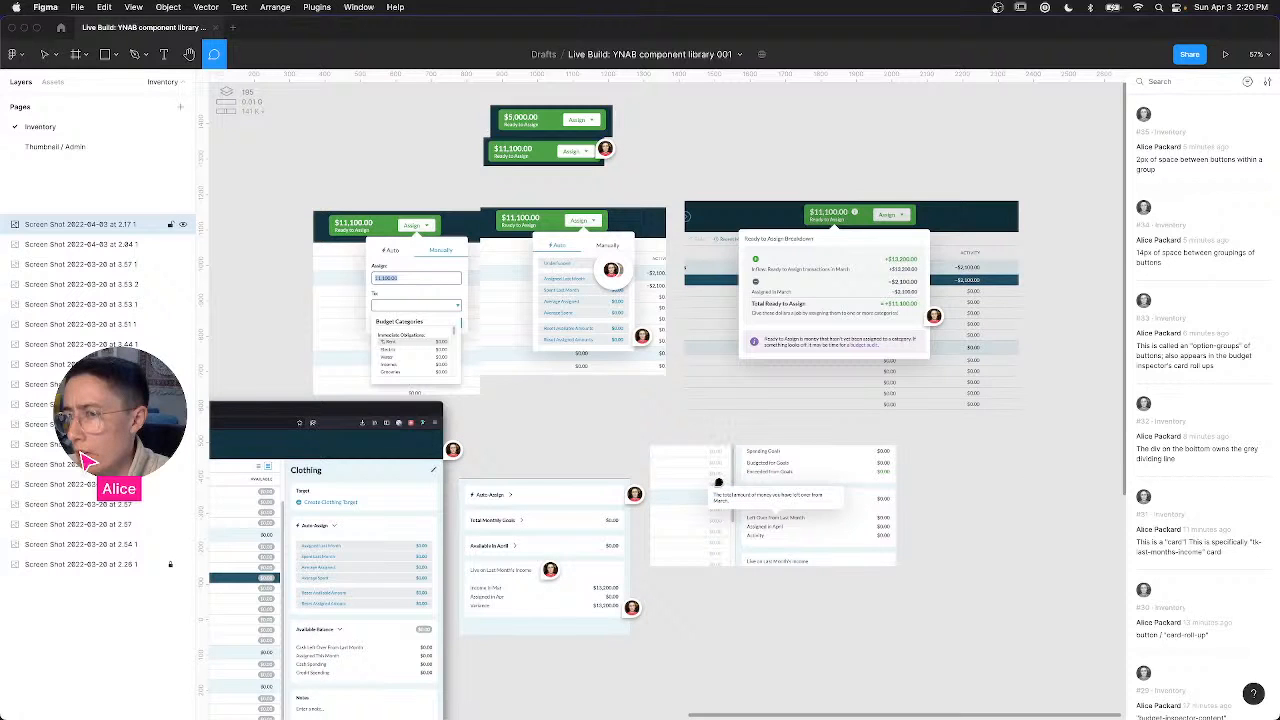
pyautogui.click(780, 487)
pyautogui.write('Sec')
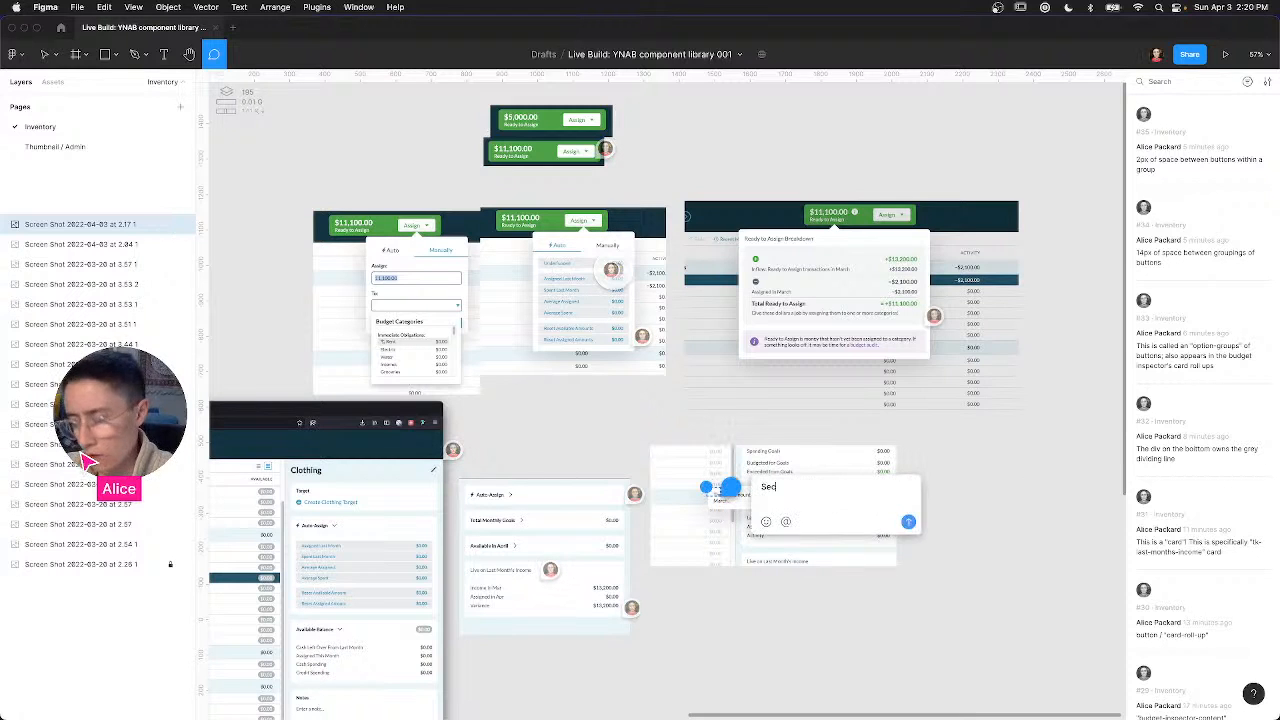
pyautogui.write('ret tooltips discovered')
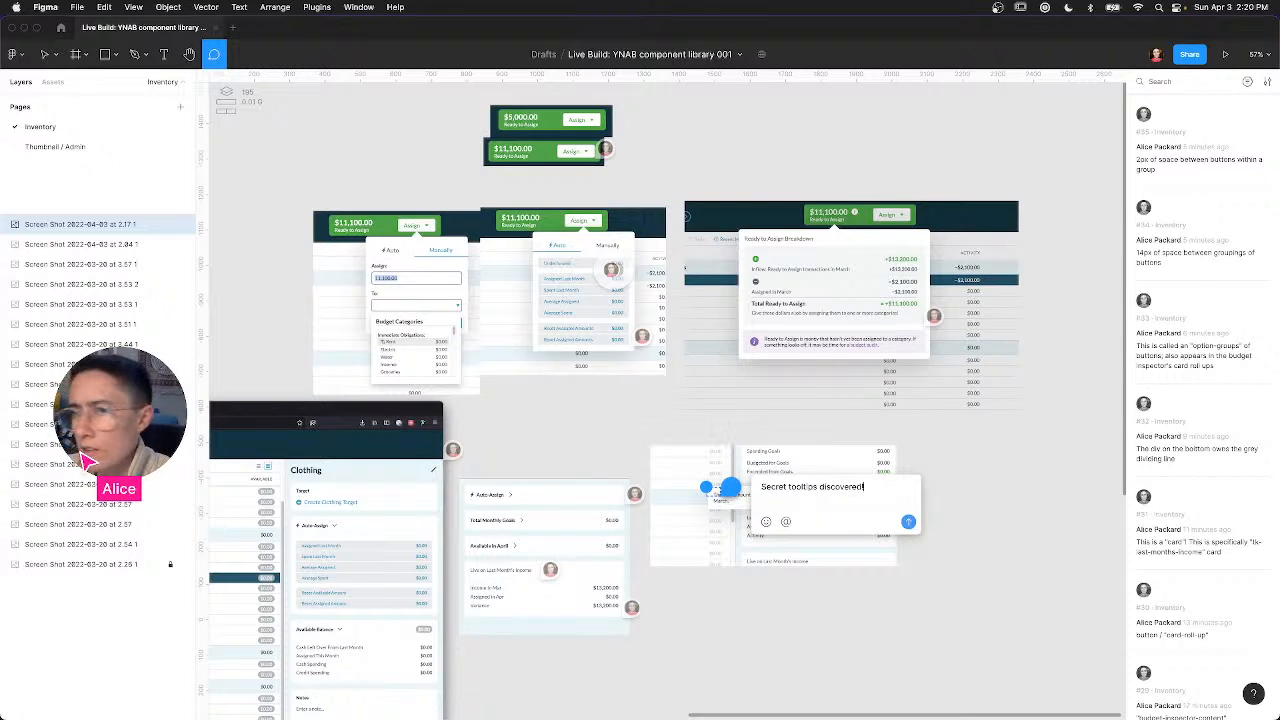
pyautogui.press('Return')
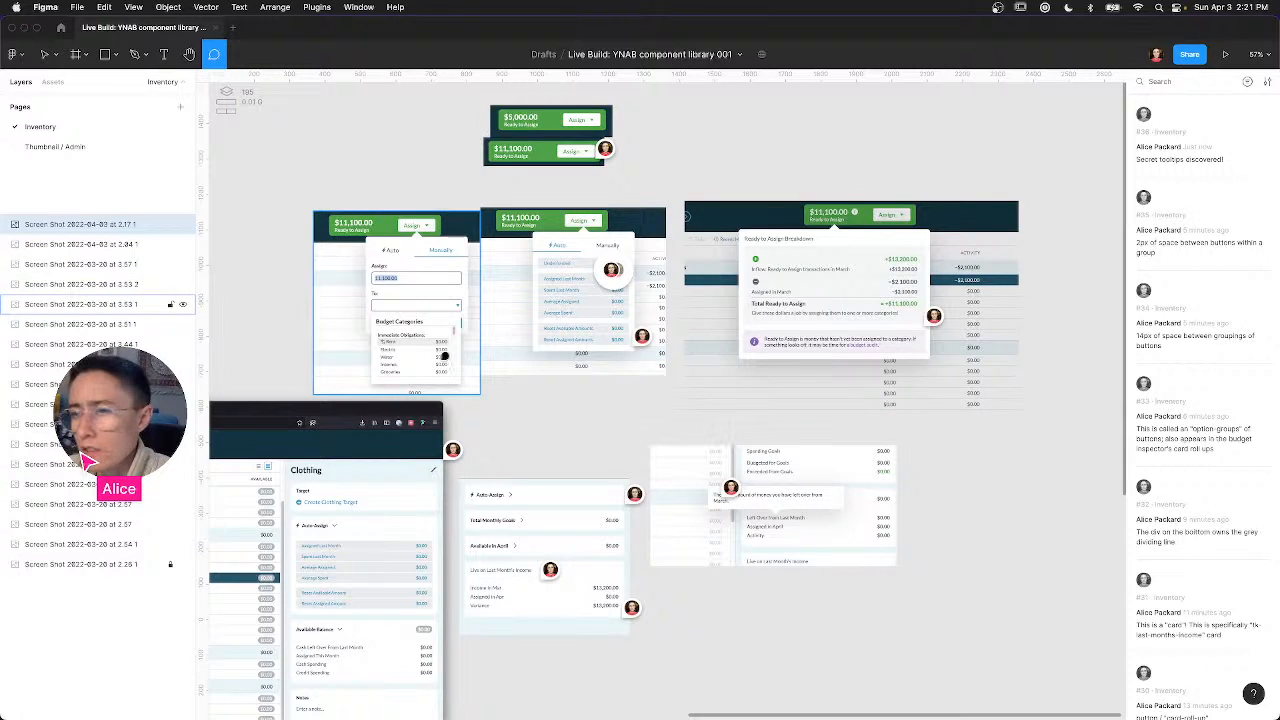
# Step: Stretch the new comment's region across the whole tooltip and delete the tooltip screenshot beneath it
pyautogui.moveTo(733, 488)
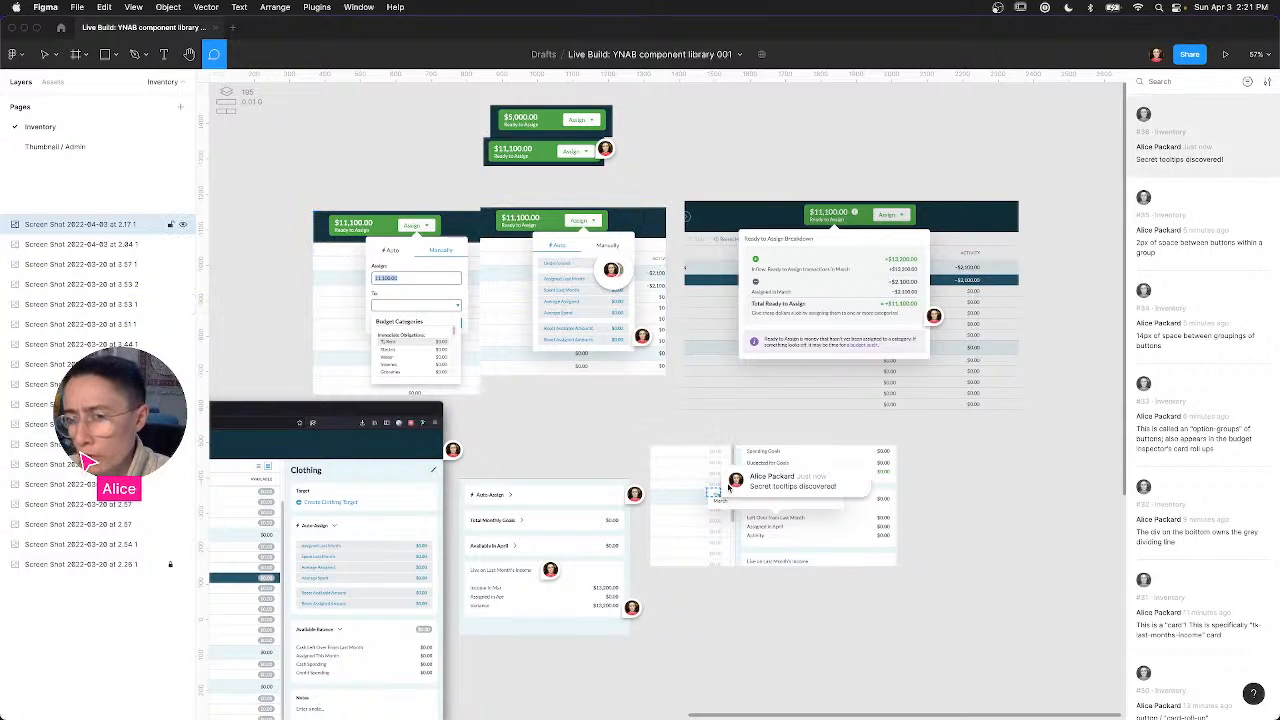
pyautogui.moveTo(730, 489); pyautogui.dragTo(820, 515)
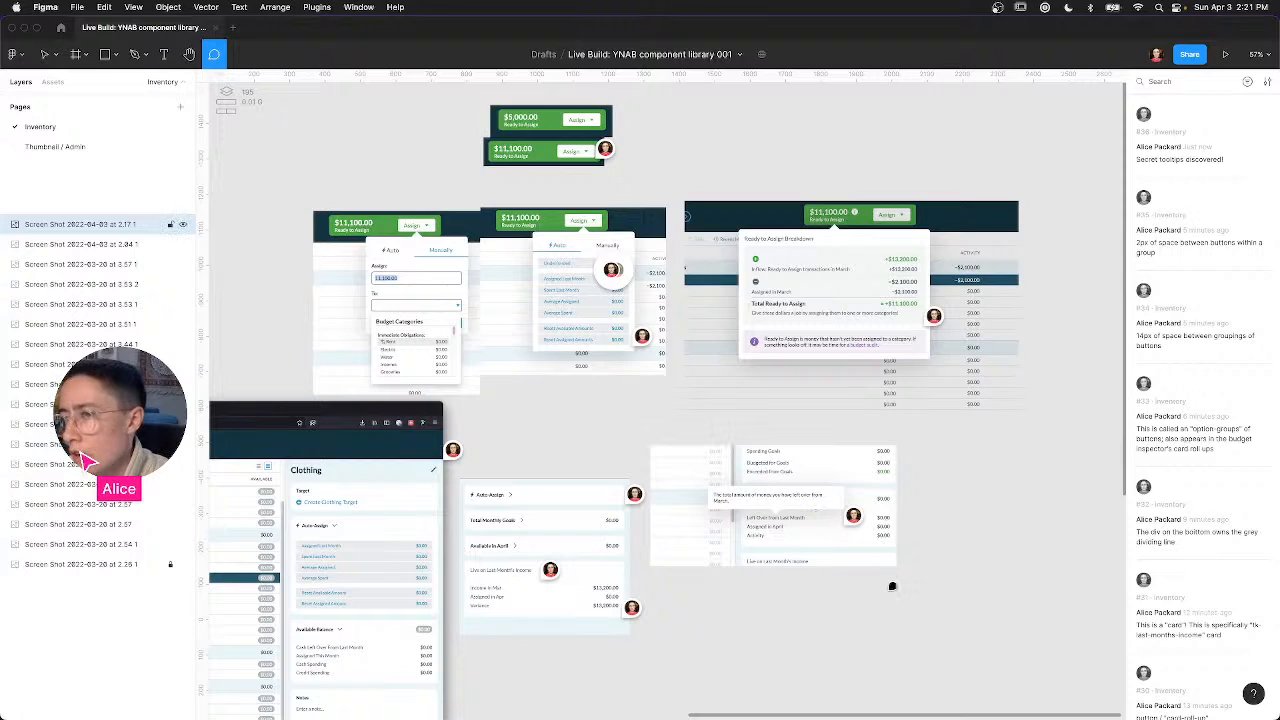
pyautogui.press('BackSpace')
pyautogui.press('Escape')
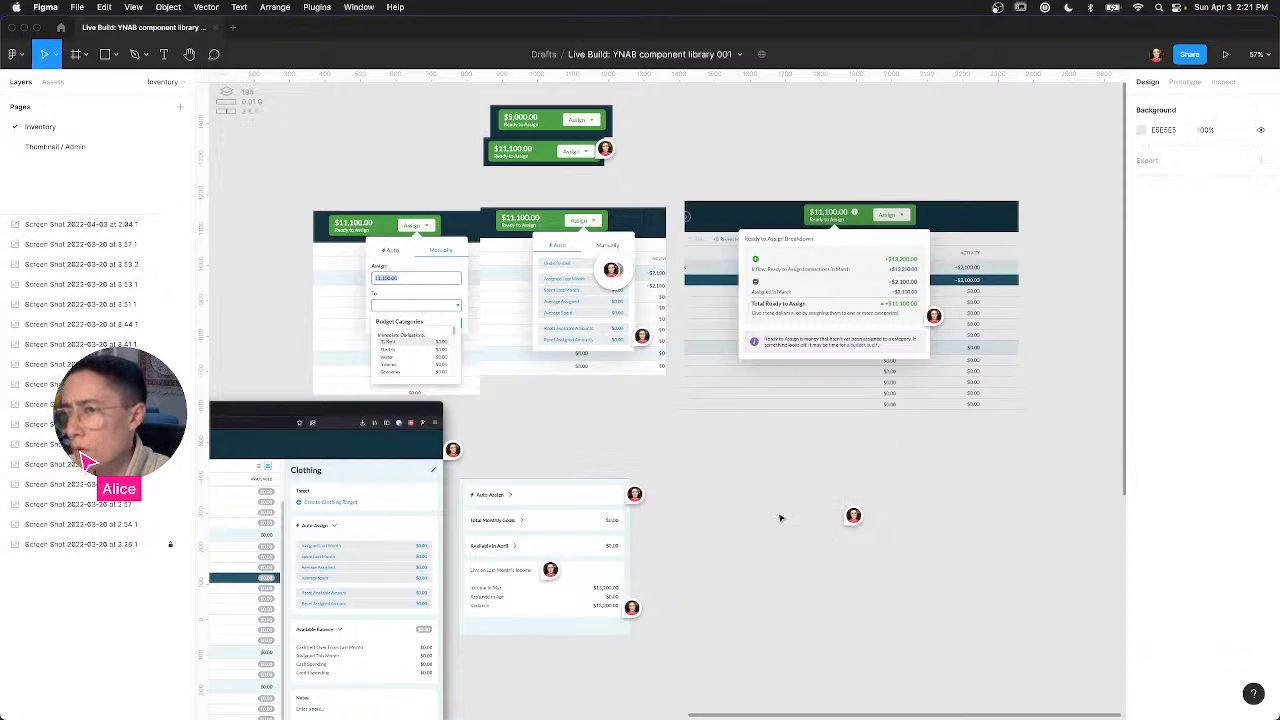
pyautogui.press('c')
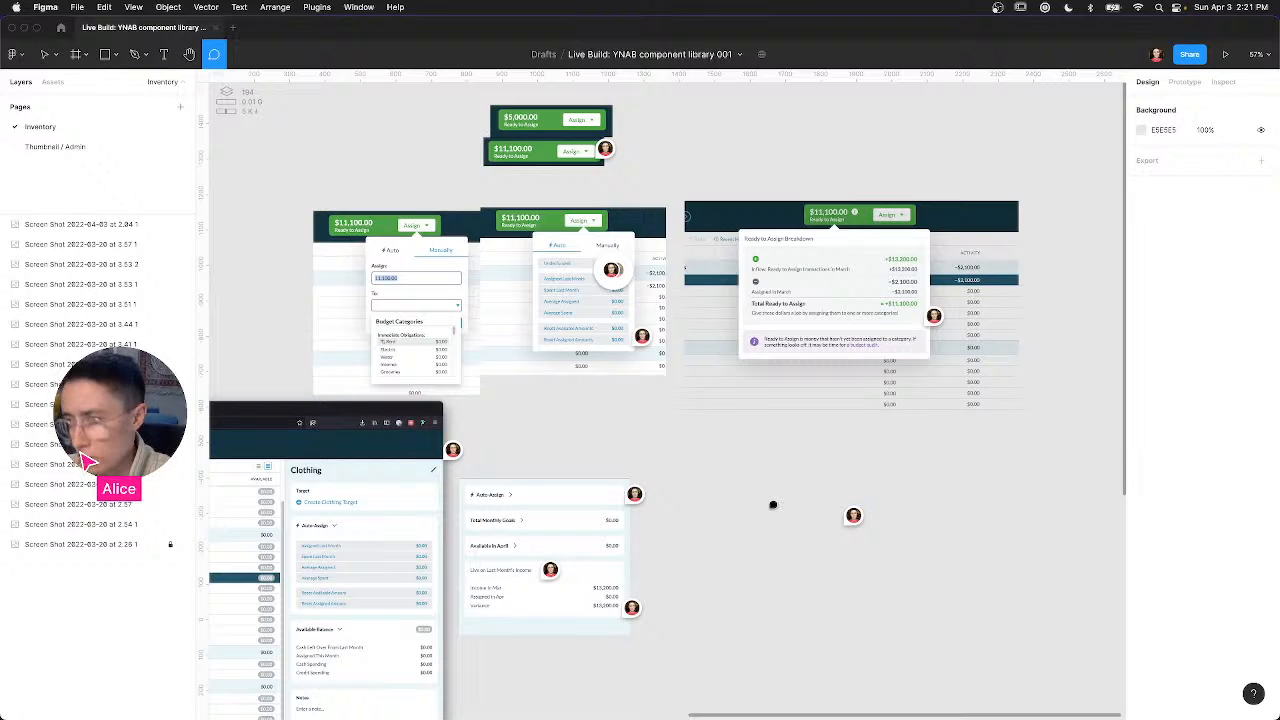
pyautogui.press('Escape')
pyautogui.scroll(-2, 827, 525)
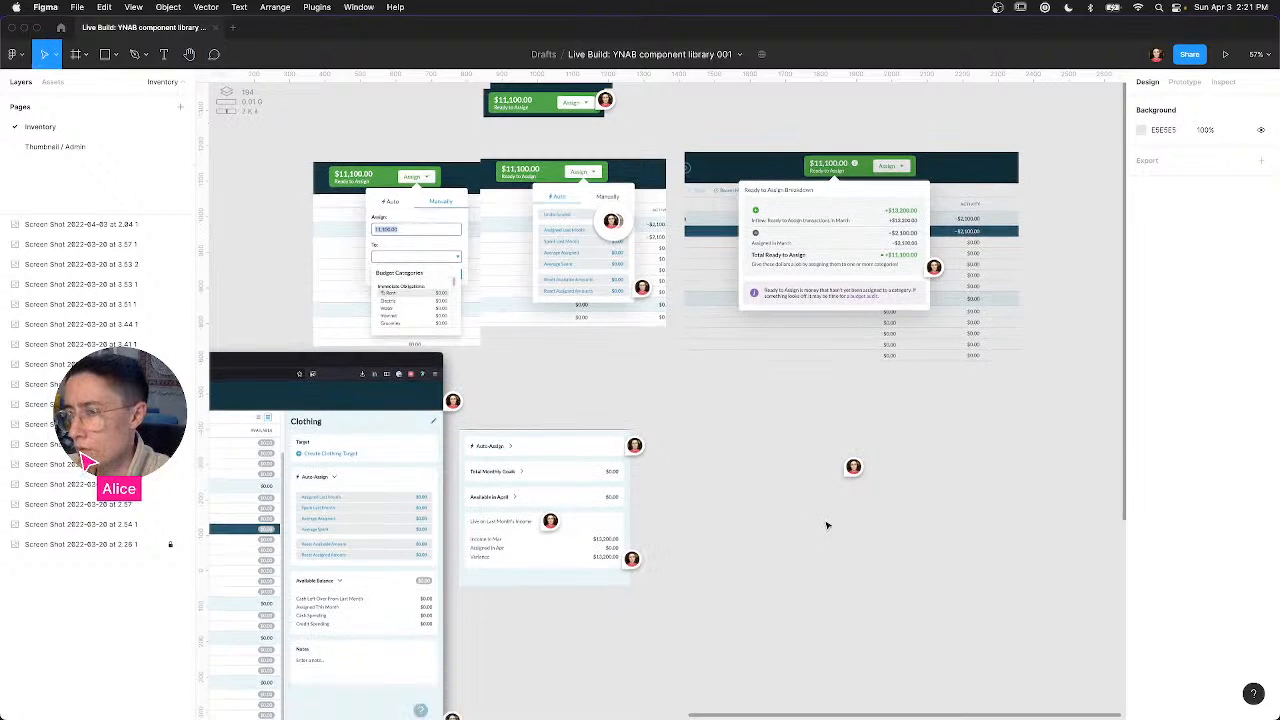
pyautogui.scroll(5, 827, 525)
pyautogui.press('c')
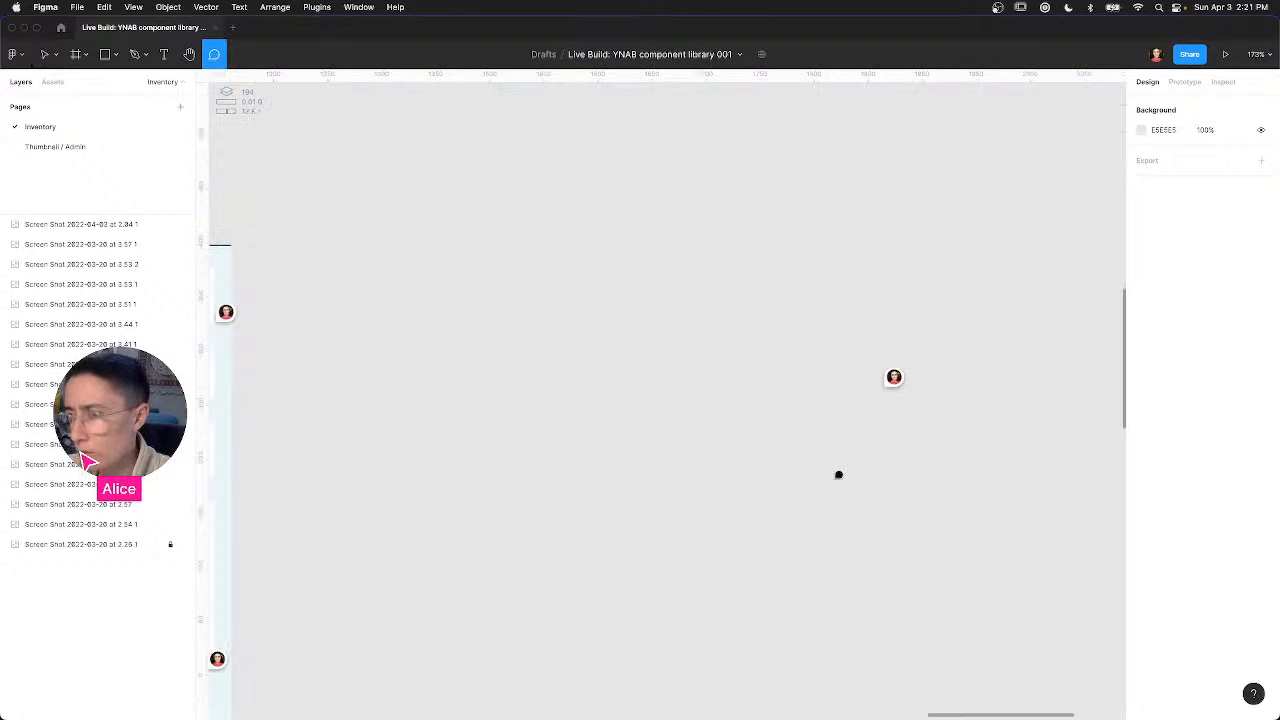
pyautogui.press('Escape')
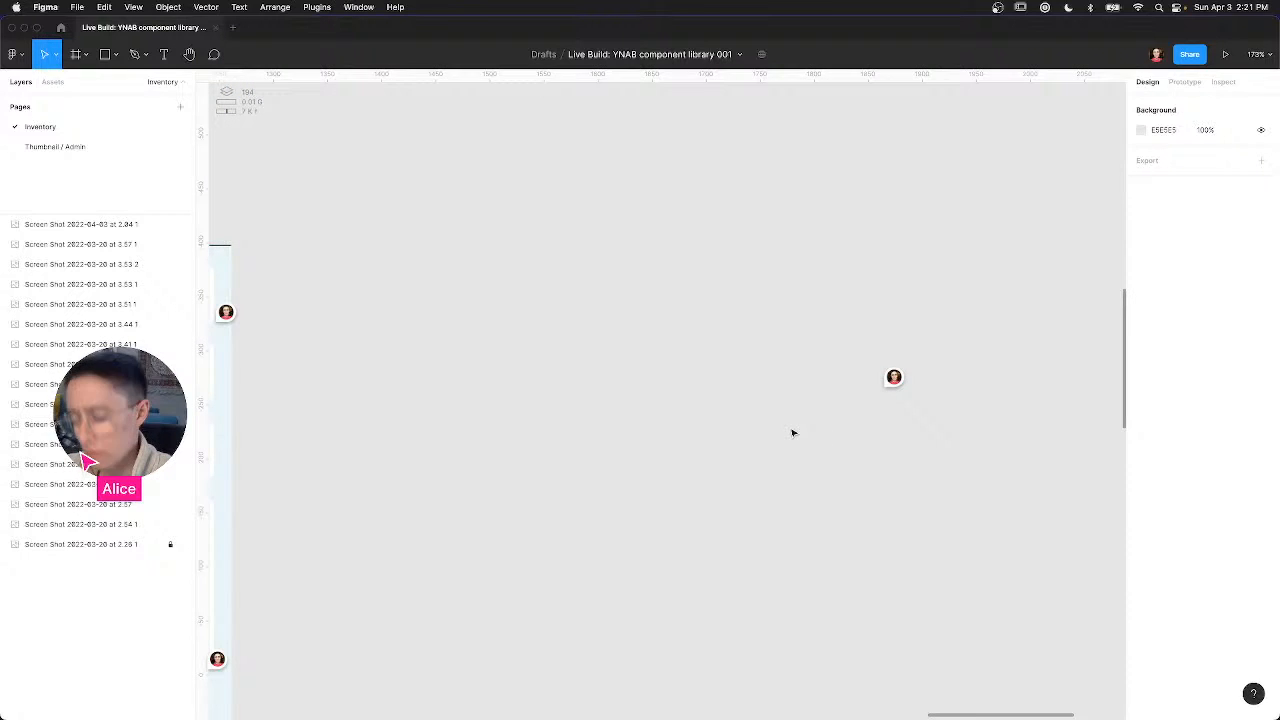
# Step: Examine the tooltip comment's empty region and go through the screenshot layers looking for the tooltip screenshot
pyautogui.moveTo(888, 384)
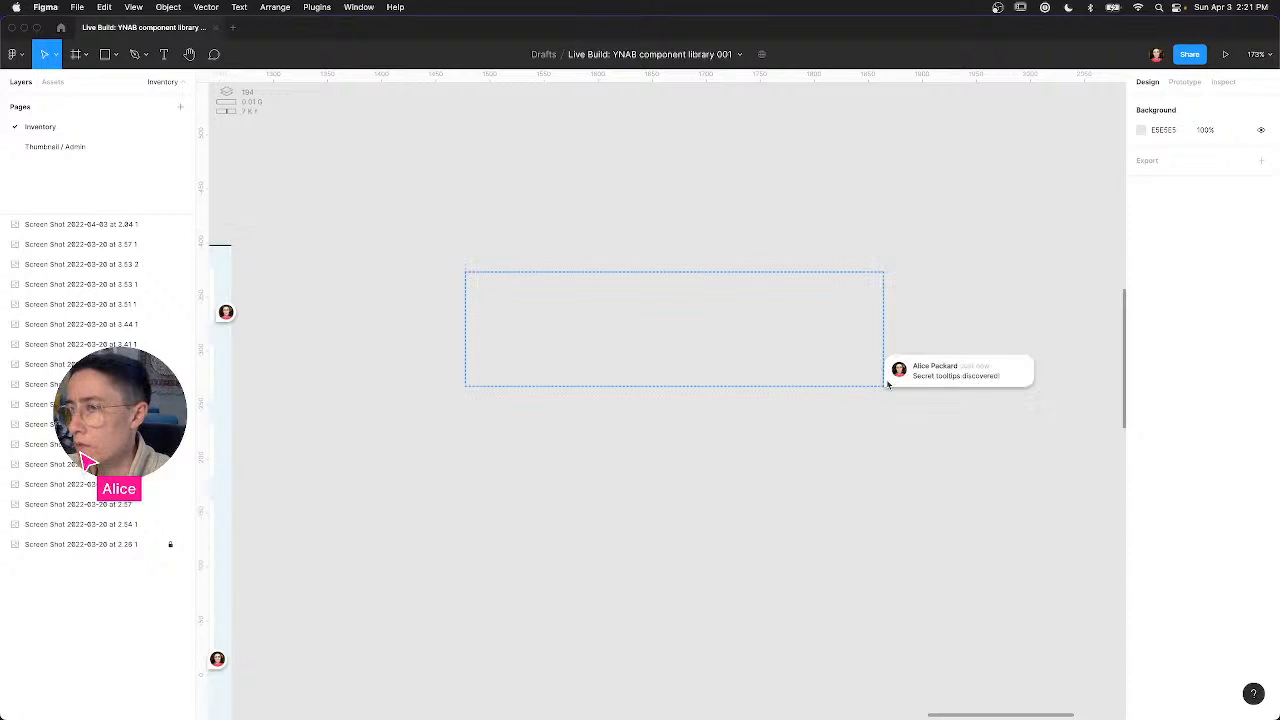
pyautogui.click(114, 224)
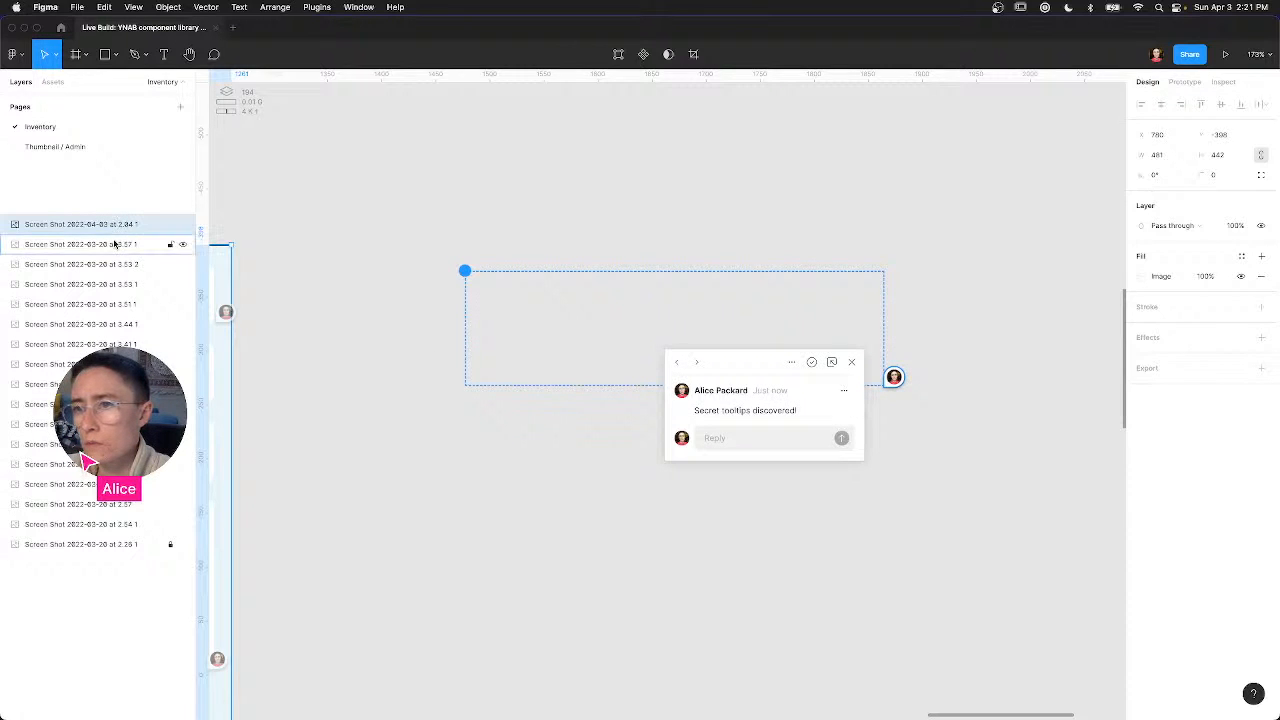
pyautogui.click(114, 244)
pyautogui.click(114, 264)
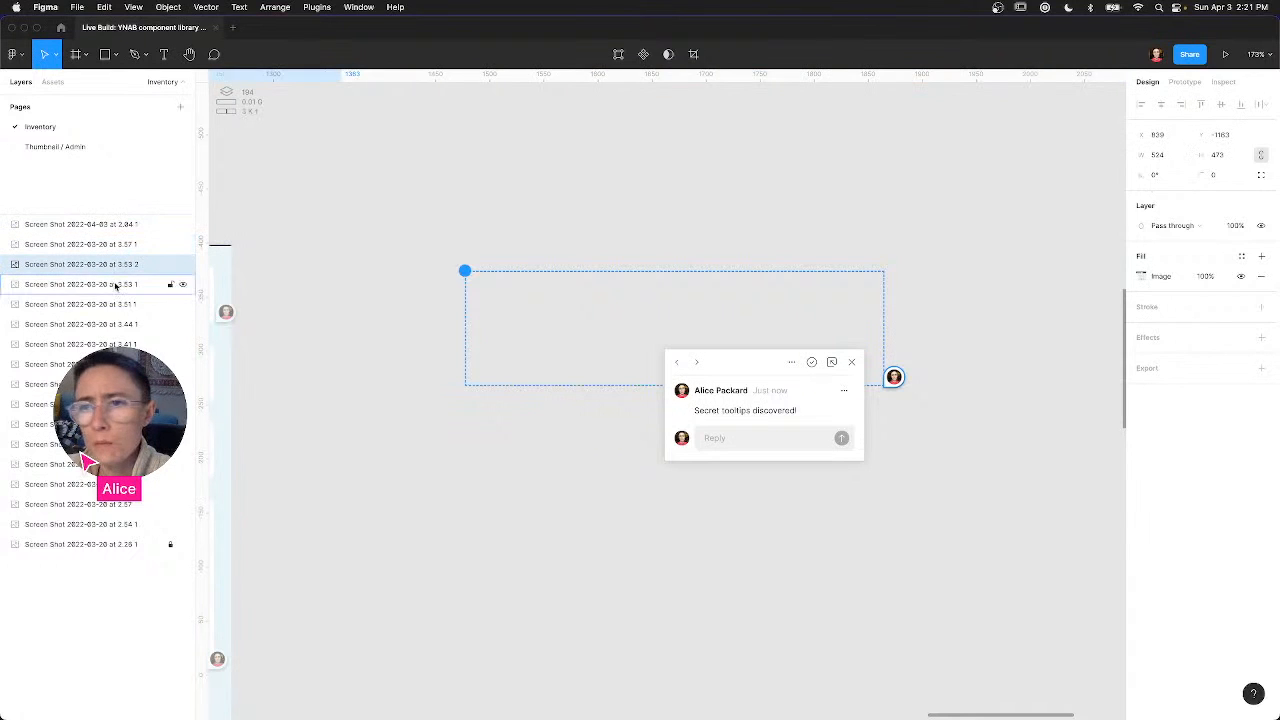
pyautogui.click(114, 284)
pyautogui.click(114, 304)
pyautogui.click(122, 342)
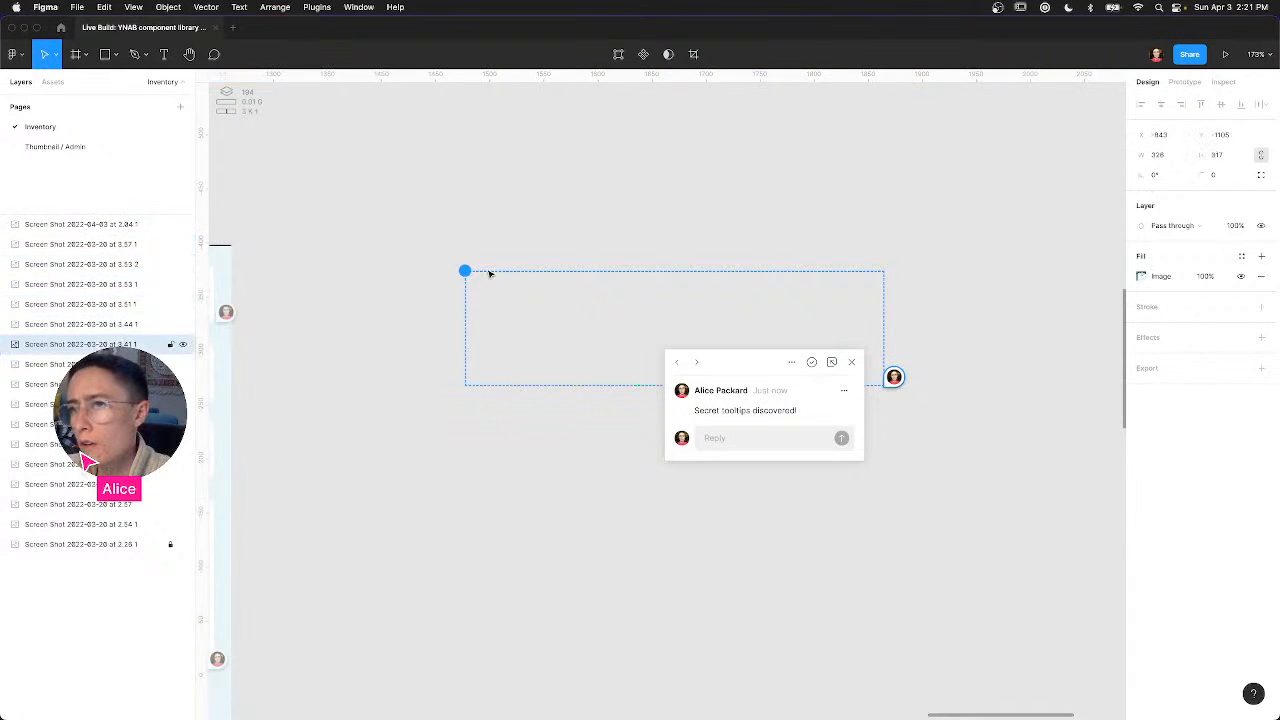
pyautogui.click(406, 272)
pyautogui.scroll(3, 406, 272)
pyautogui.scroll(-3, 407, 272)
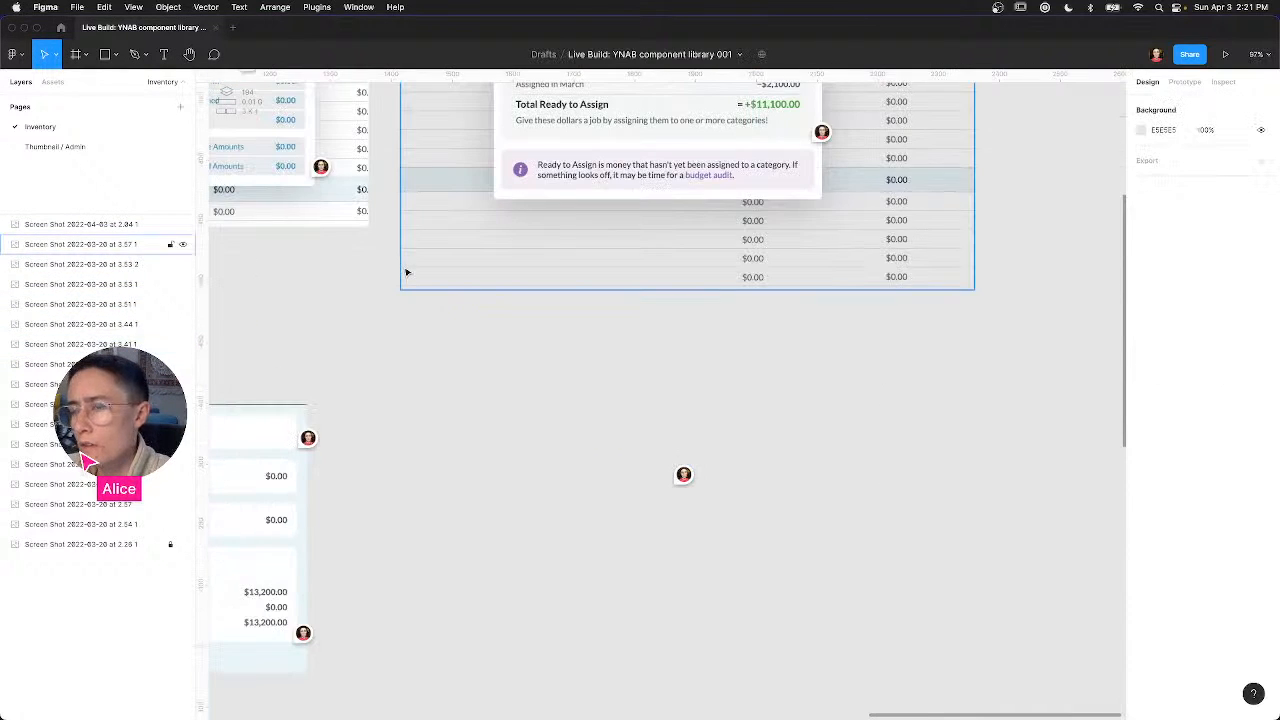
# Step: Step through the neighbouring screenshot layers and check the surrounding canvas for the missing tooltip screenshot
pyautogui.click(406, 272)
pyautogui.click(421, 323)
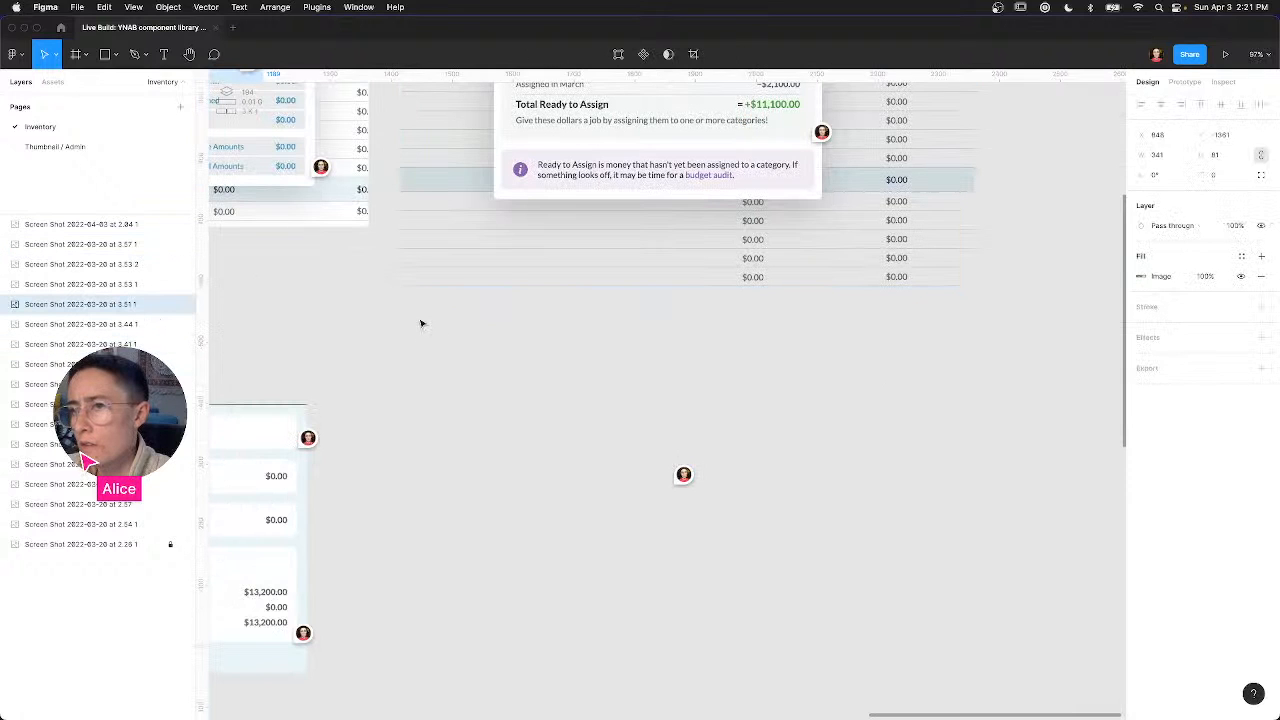
pyautogui.press('Tab')
pyautogui.scroll(2, 421, 323)
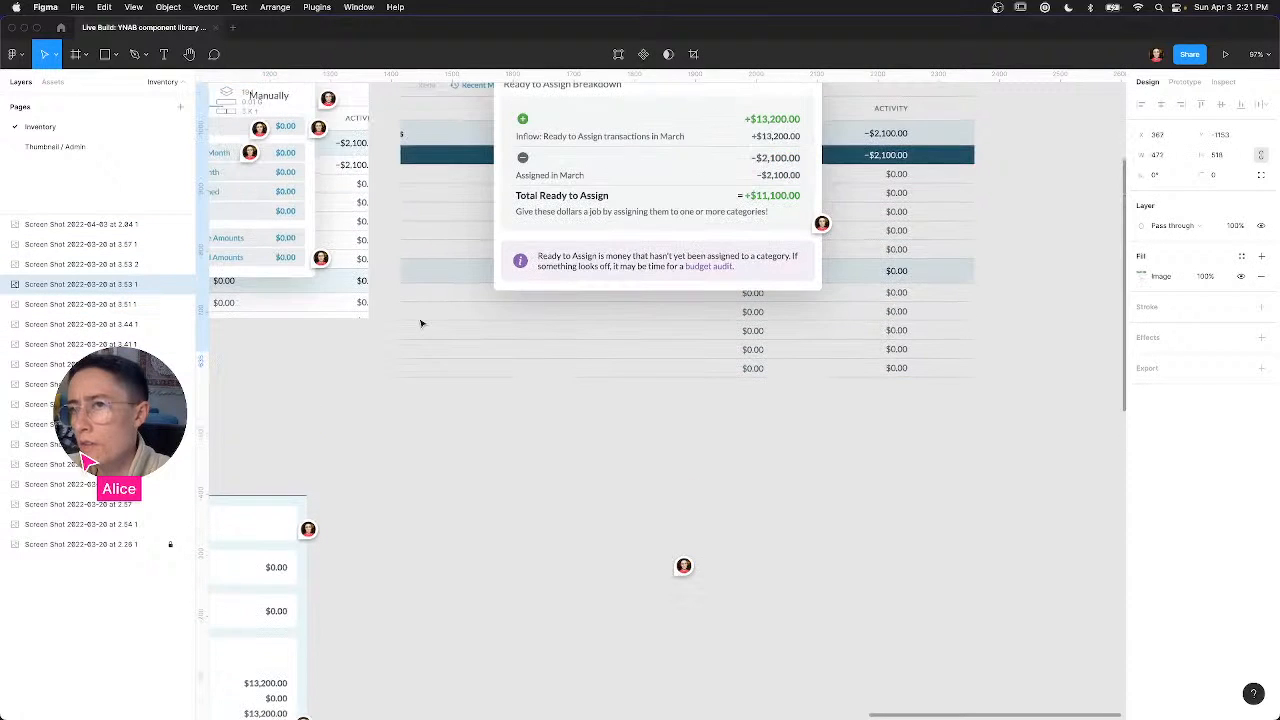
pyautogui.scroll(-5, 421, 323)
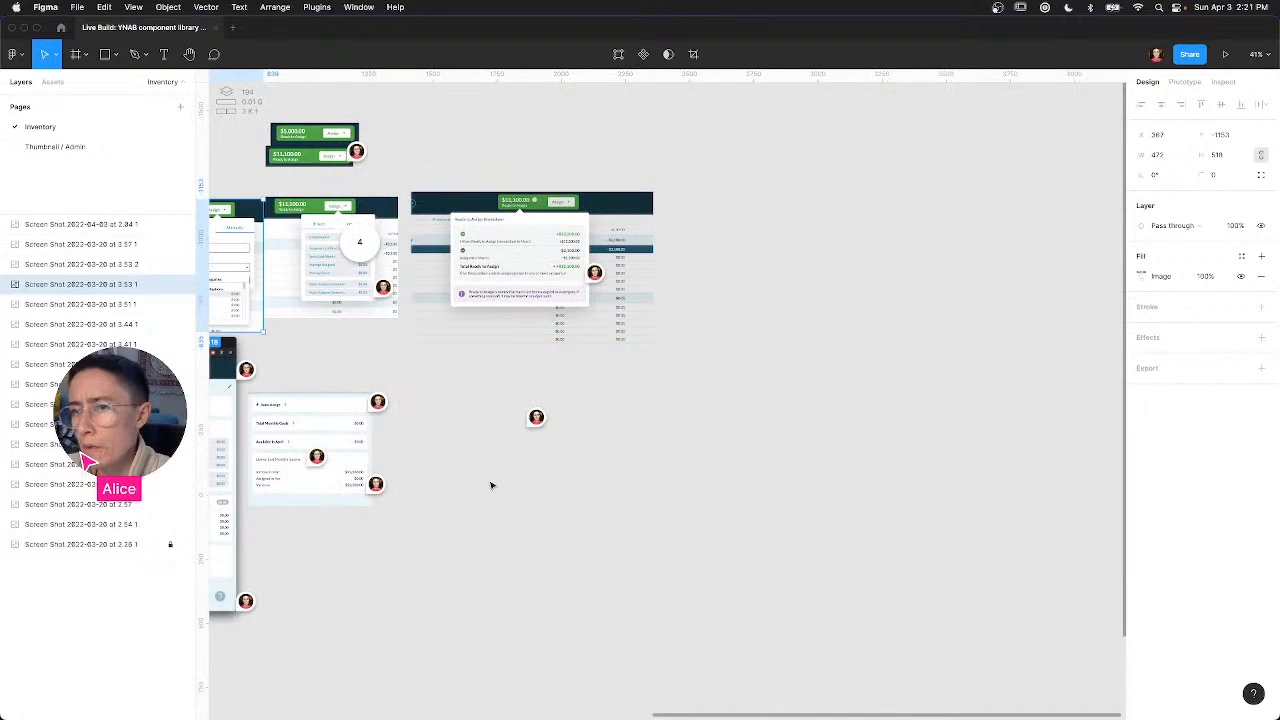
# Step: Switch to YNAB in Firefox, capture the Left Over from Last Month tooltip again, and place the new screenshot beneath its comment in Figma
pyautogui.hotkey('ctrl', 'Left')
pyautogui.moveTo(1035, 368)
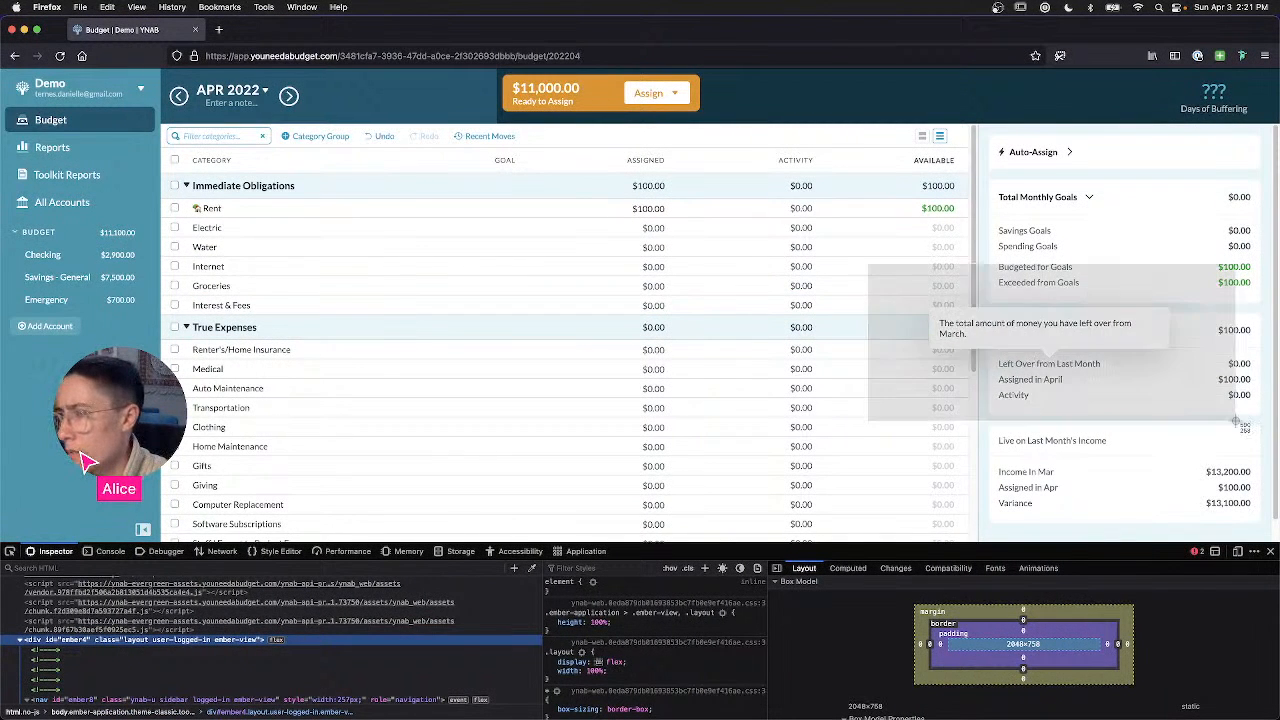
pyautogui.hotkey('ctrl', 'Right')
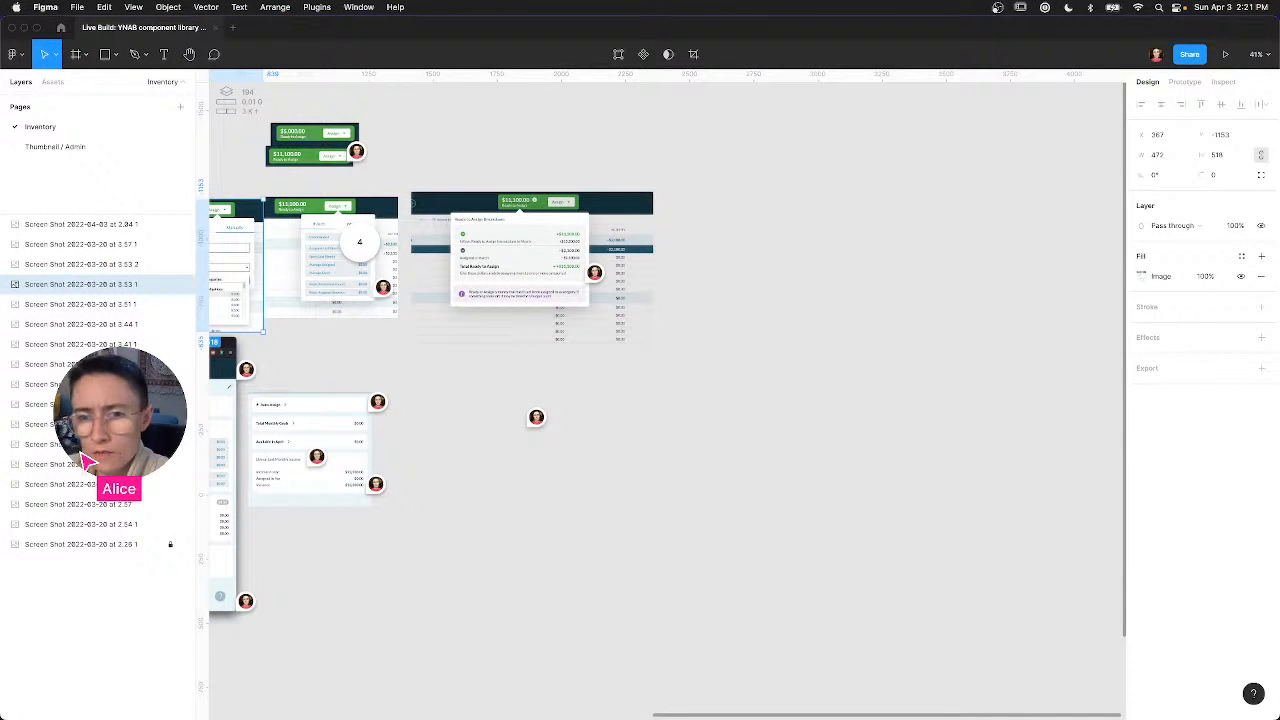
pyautogui.moveTo(291, 267); pyautogui.dragTo(490, 433)
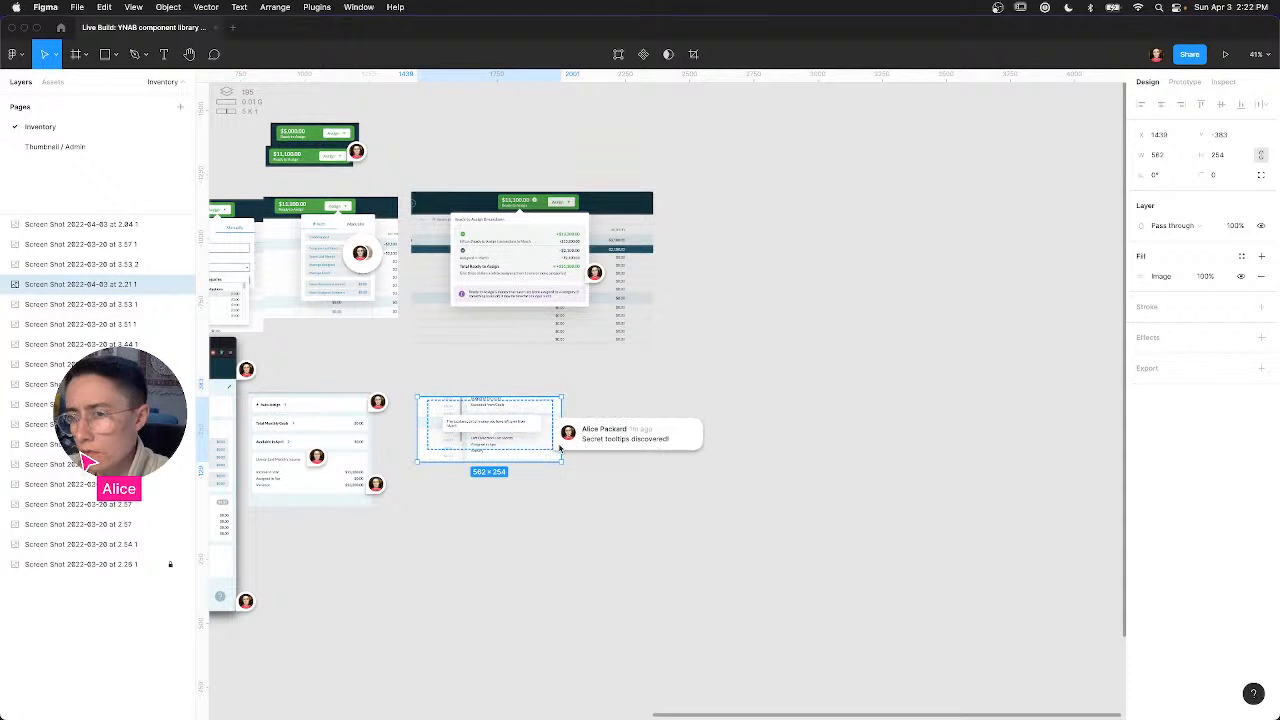
pyautogui.click(585, 477)
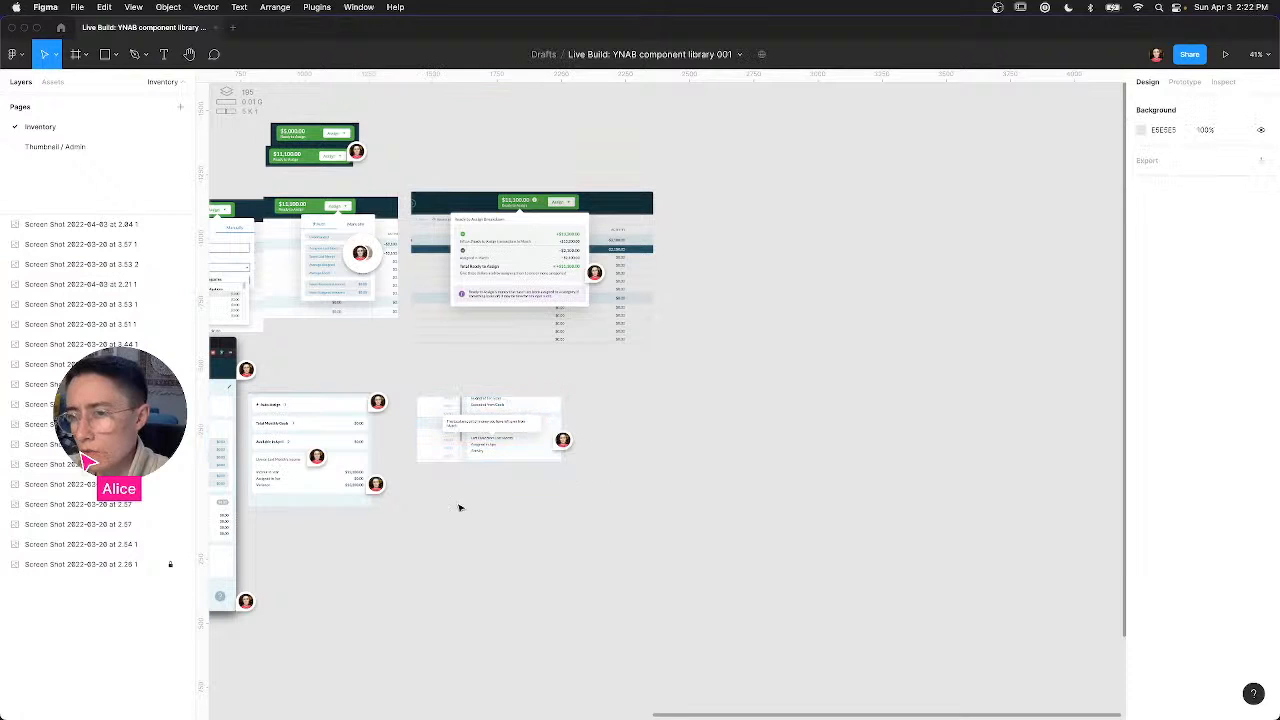
pyautogui.hscroll(-10, 800, 449)
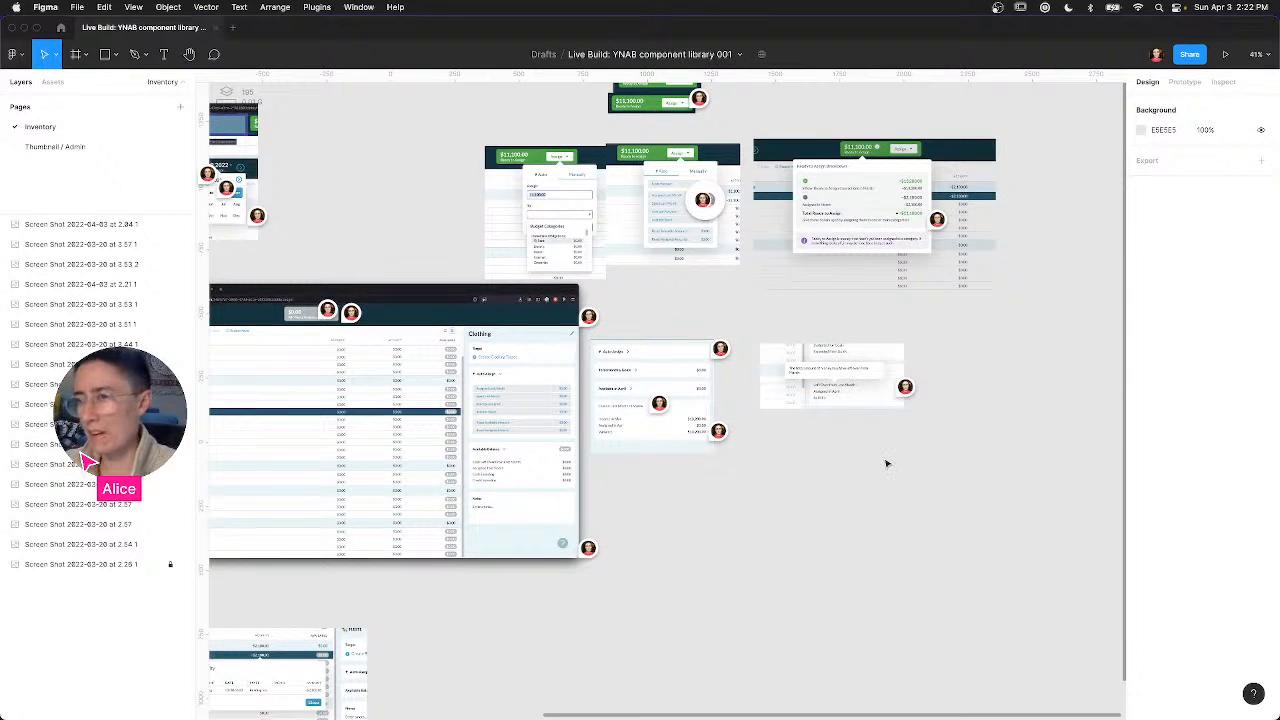
# Step: Switch to YNAB in Firefox, expand the Auto-Assign card and look through the budget inspector's cards and their rows
pyautogui.hotkey('ctrl', 'Left')
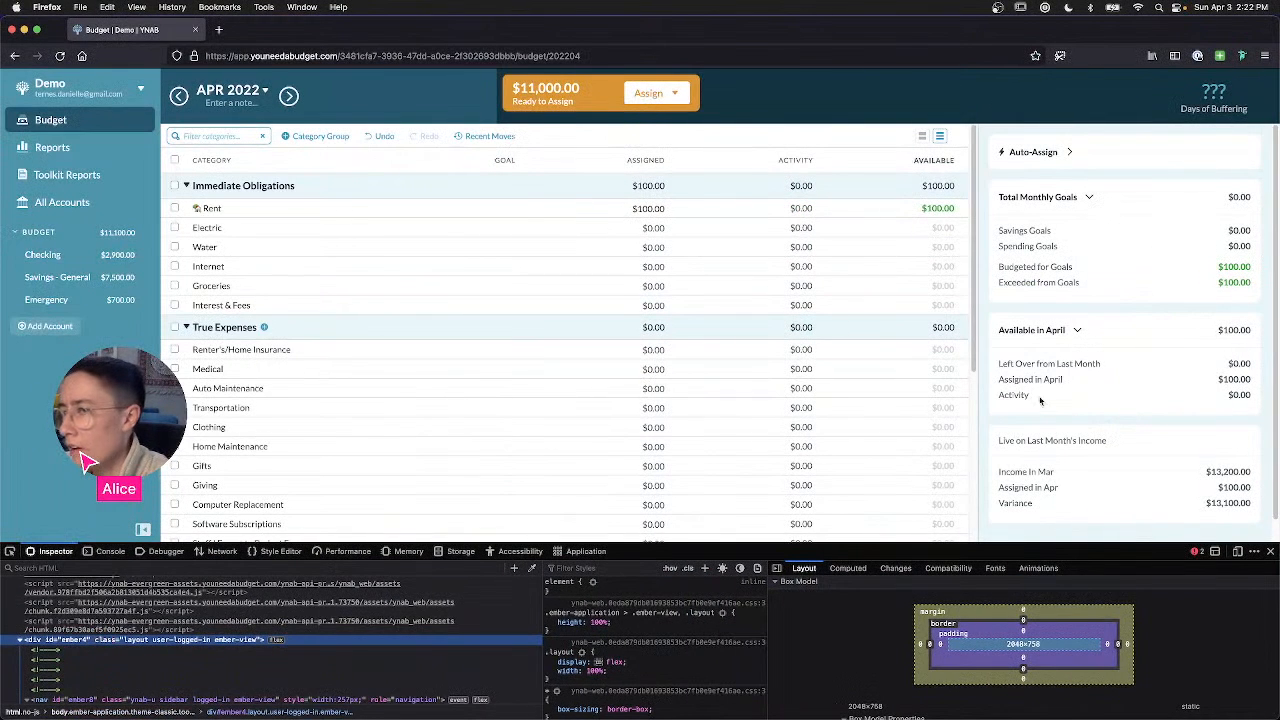
pyautogui.click(1059, 163)
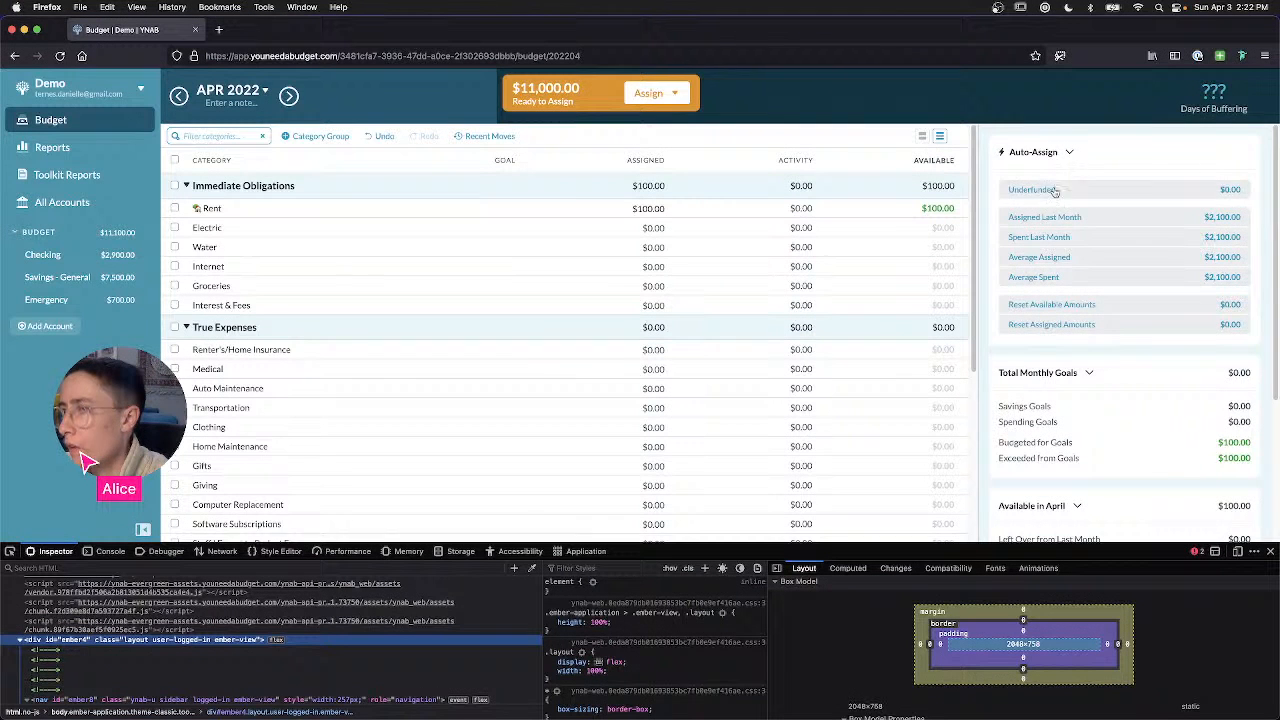
pyautogui.scroll(-1, 1092, 330)
pyautogui.scroll(-3, 1092, 330)
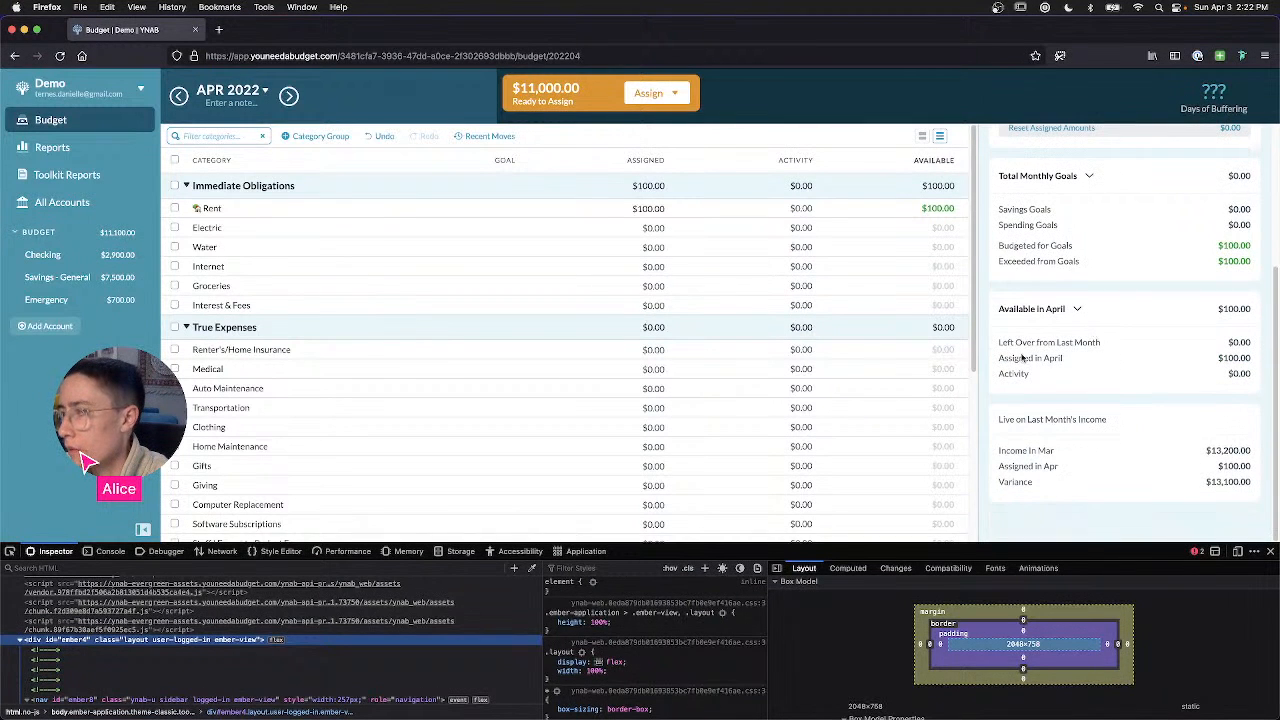
pyautogui.moveTo(1009, 346); pyautogui.dragTo(1194, 346)
pyautogui.moveTo(1028, 358); pyautogui.dragTo(1260, 362)
pyautogui.click(1195, 369)
pyautogui.scroll(3, 1262, 337)
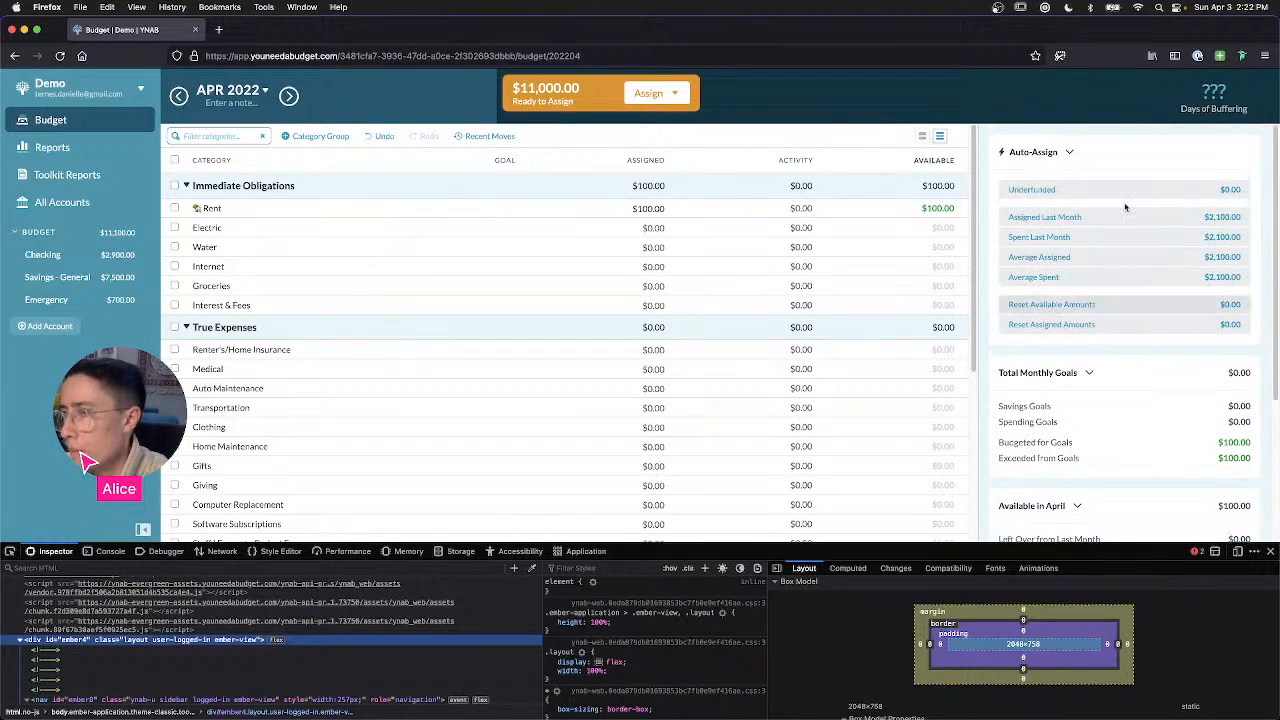
# Step: Inspect the gap beneath the Auto-Assign card, expand the budget-breakdown element and select its Auto-Assign card section
pyautogui.rightClick(1058, 353)
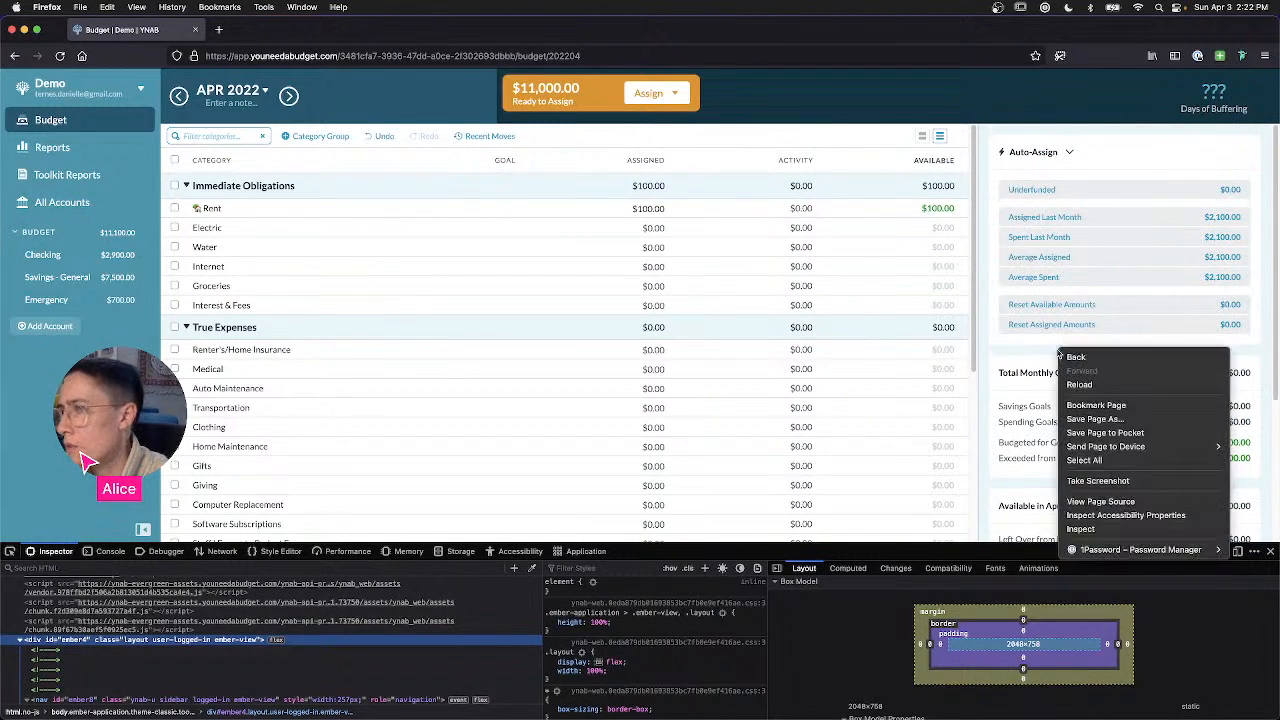
pyautogui.click(1076, 533)
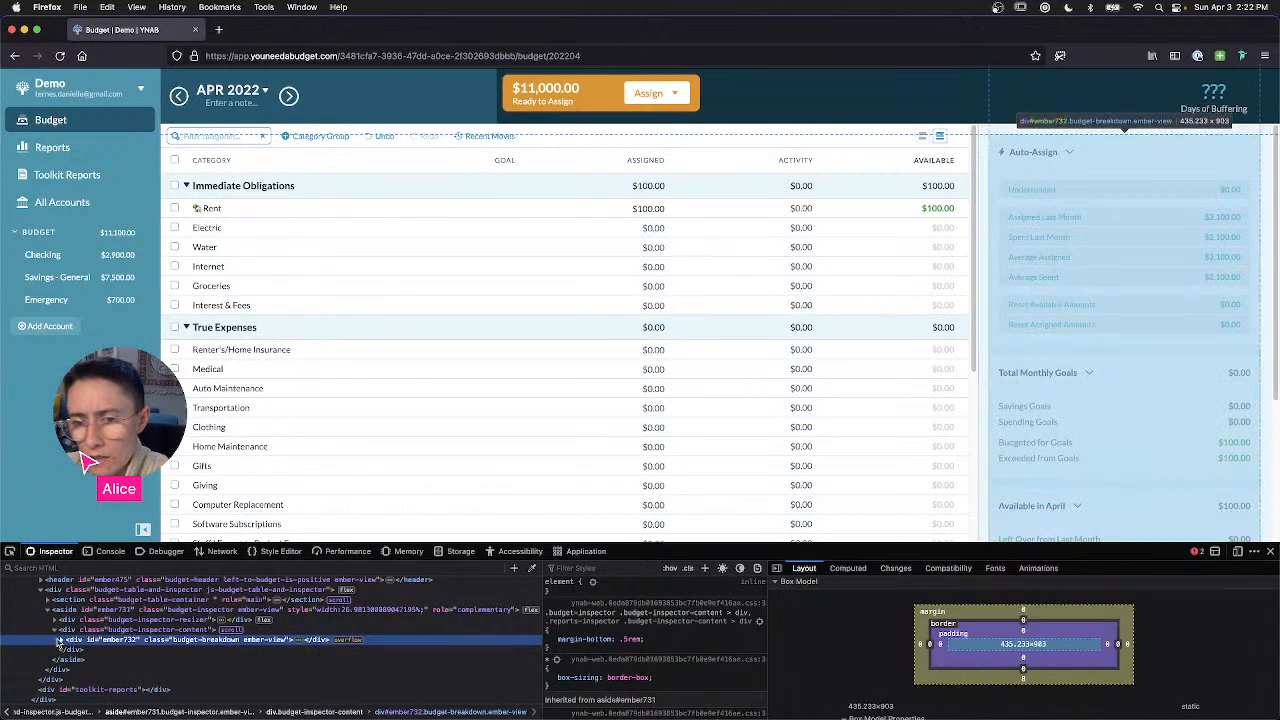
pyautogui.click(61, 639)
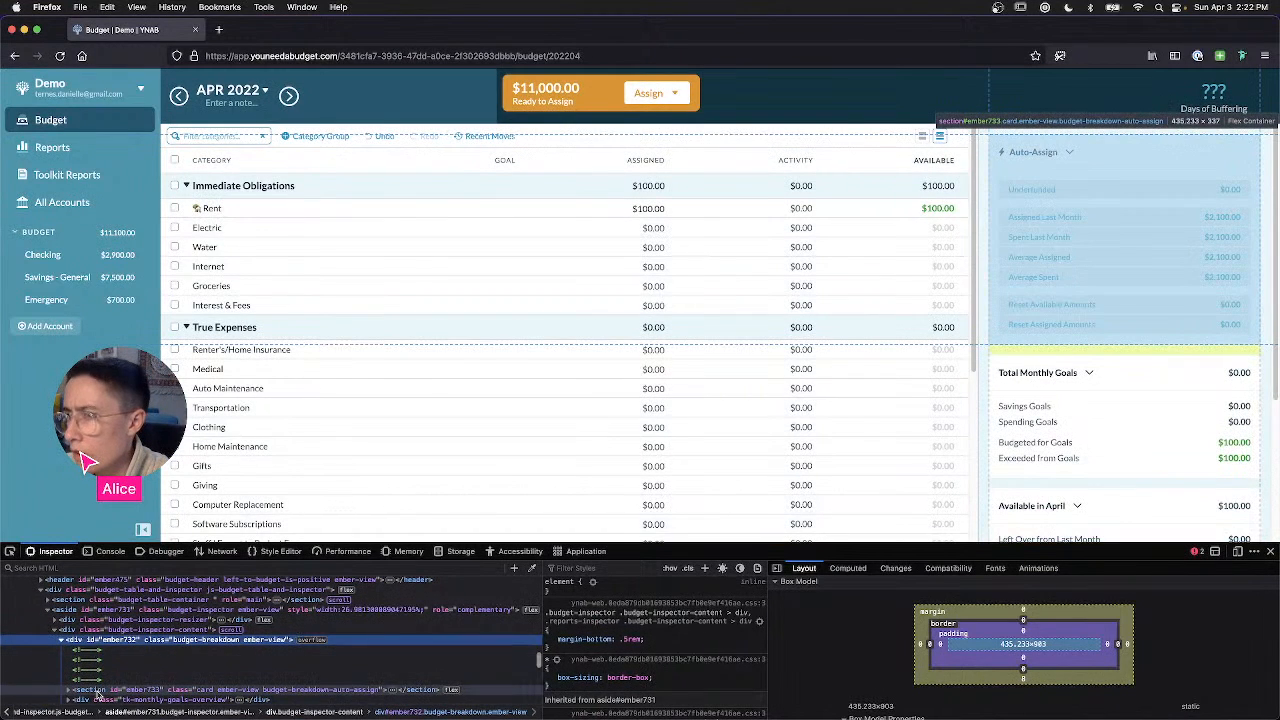
pyautogui.click(97, 691)
# Step: Switch to Figma and post a comment below the Auto-Assign card on the budget inspector screenshot: 8px space between roll up cards and regular cards
pyautogui.hotkey('ctrl', 'Right')
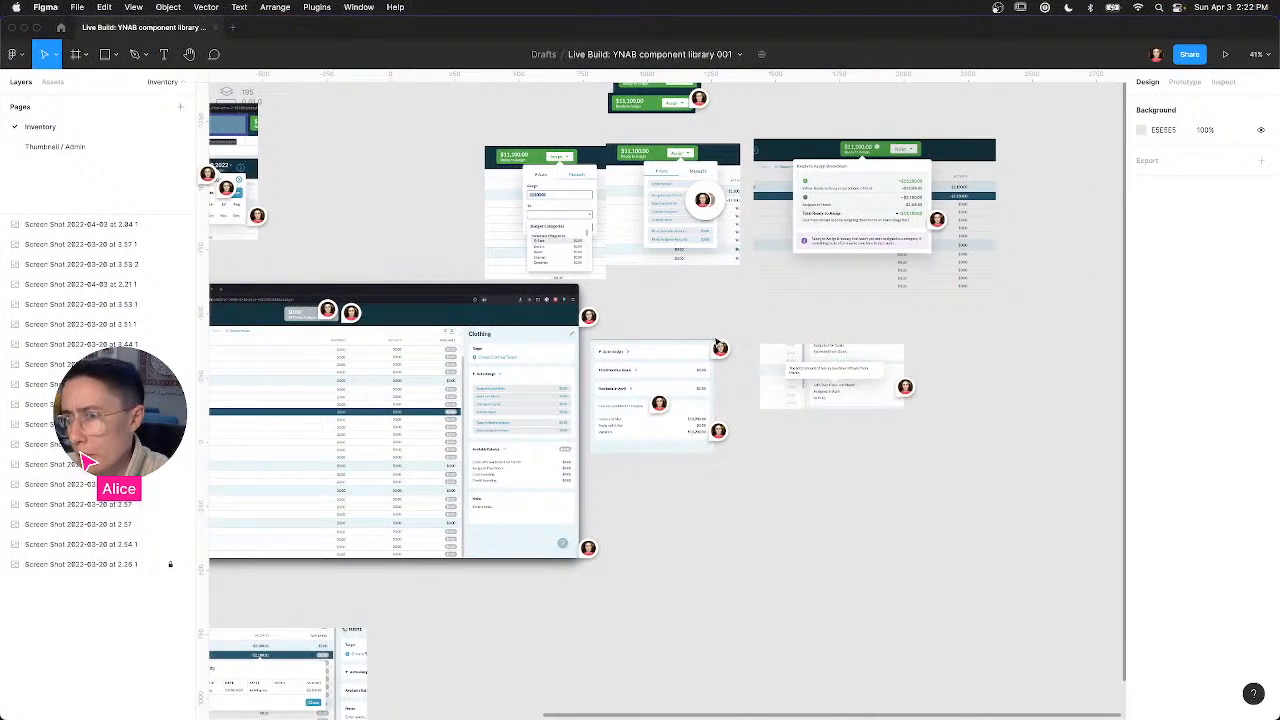
pyautogui.click(671, 370)
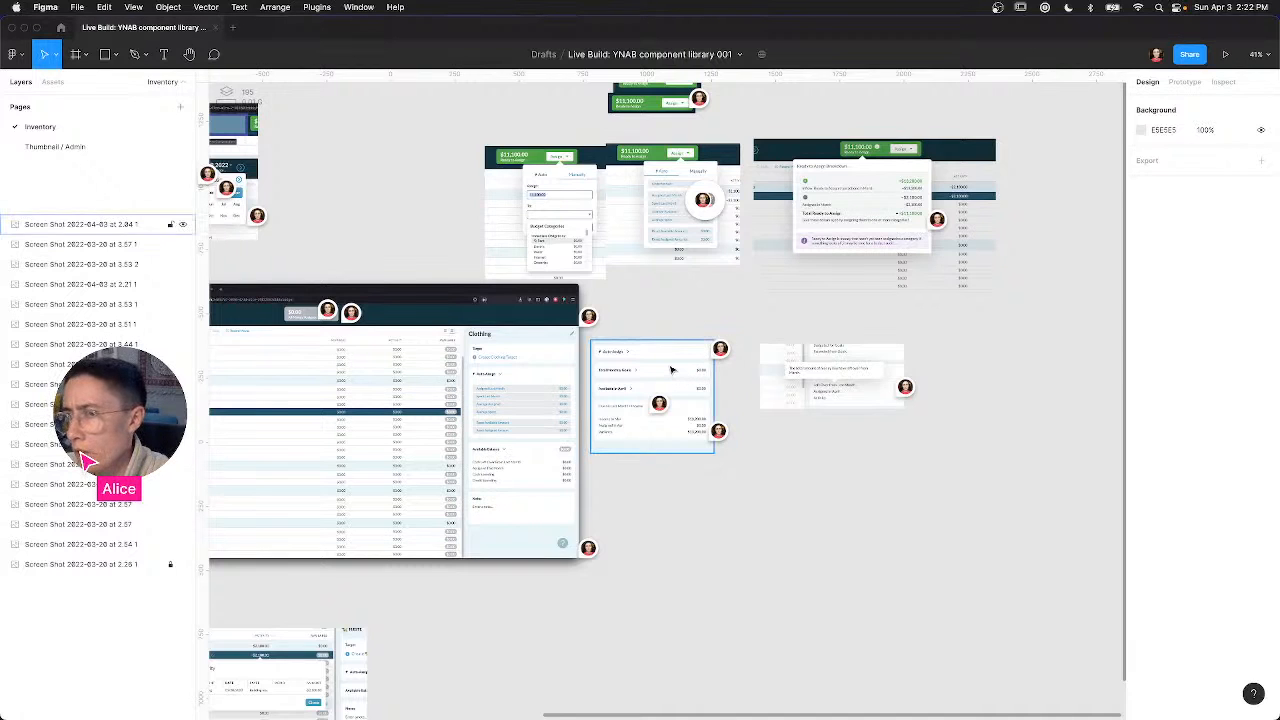
pyautogui.scroll(-4, 671, 370)
pyautogui.scroll(3, 671, 370)
pyautogui.scroll(3, 671, 370)
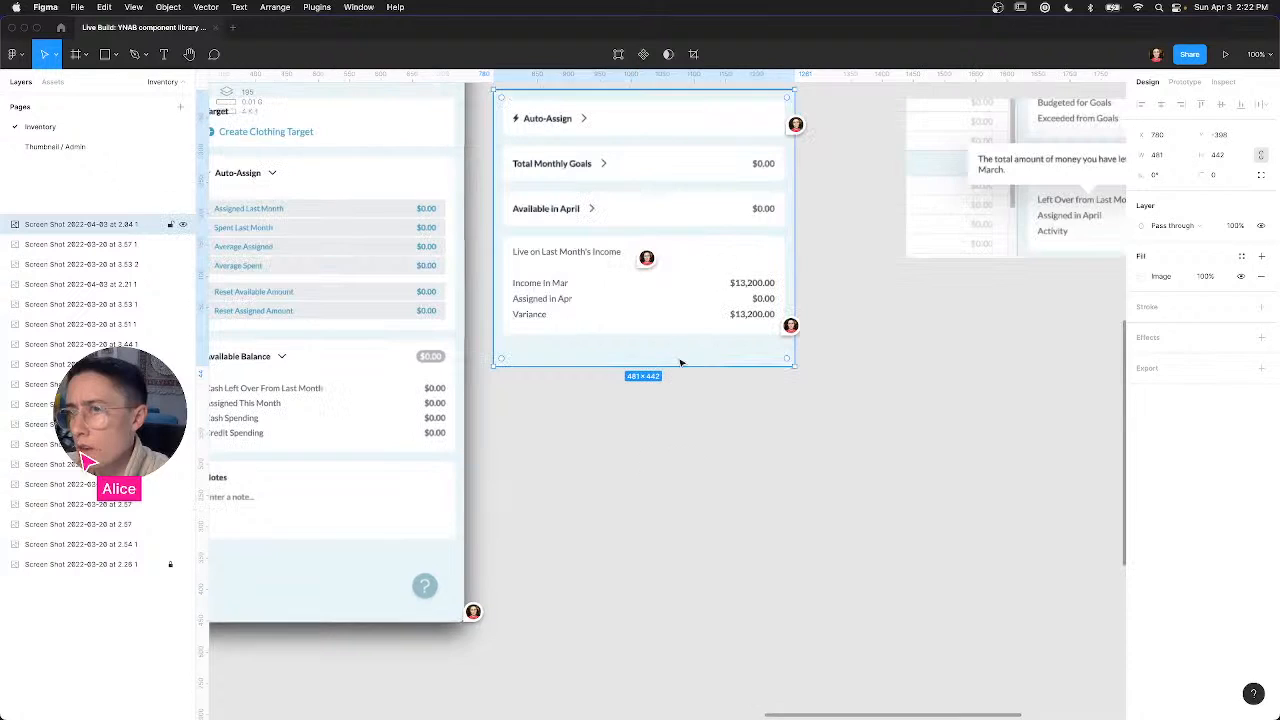
pyautogui.scroll(4, 669, 340)
pyautogui.scroll(2, 700, 423)
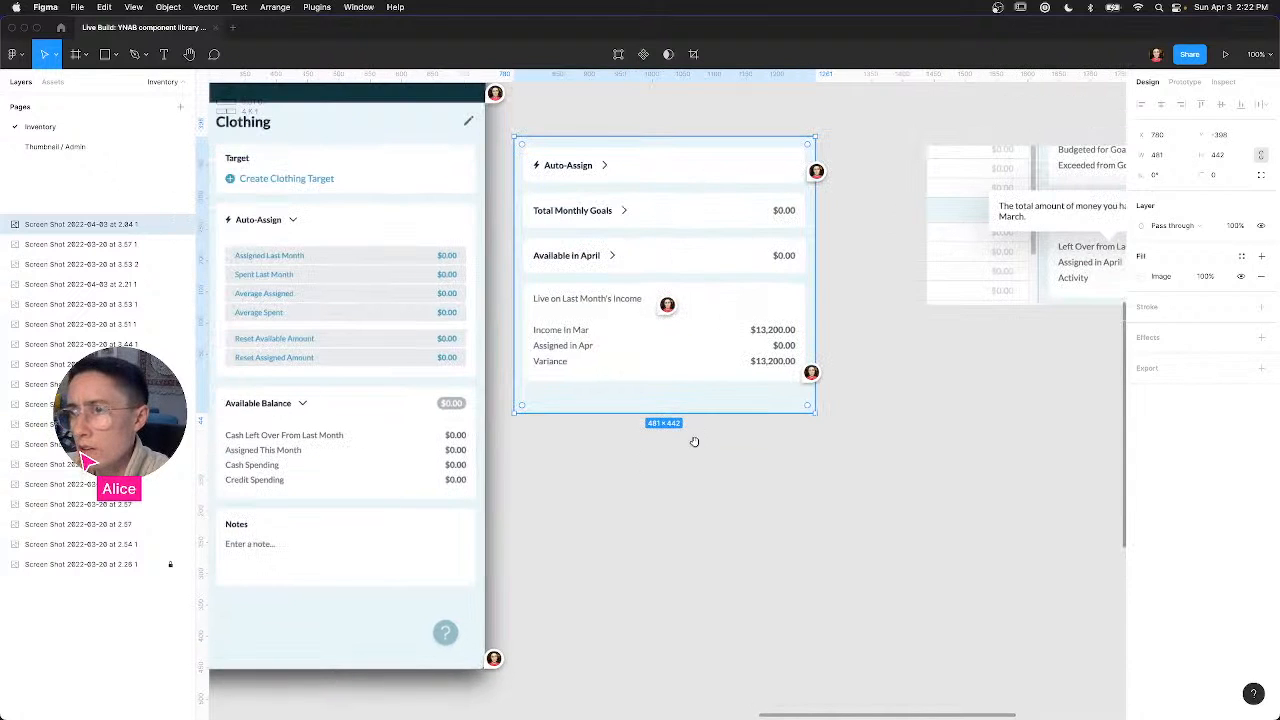
pyautogui.scroll(-1, 697, 475)
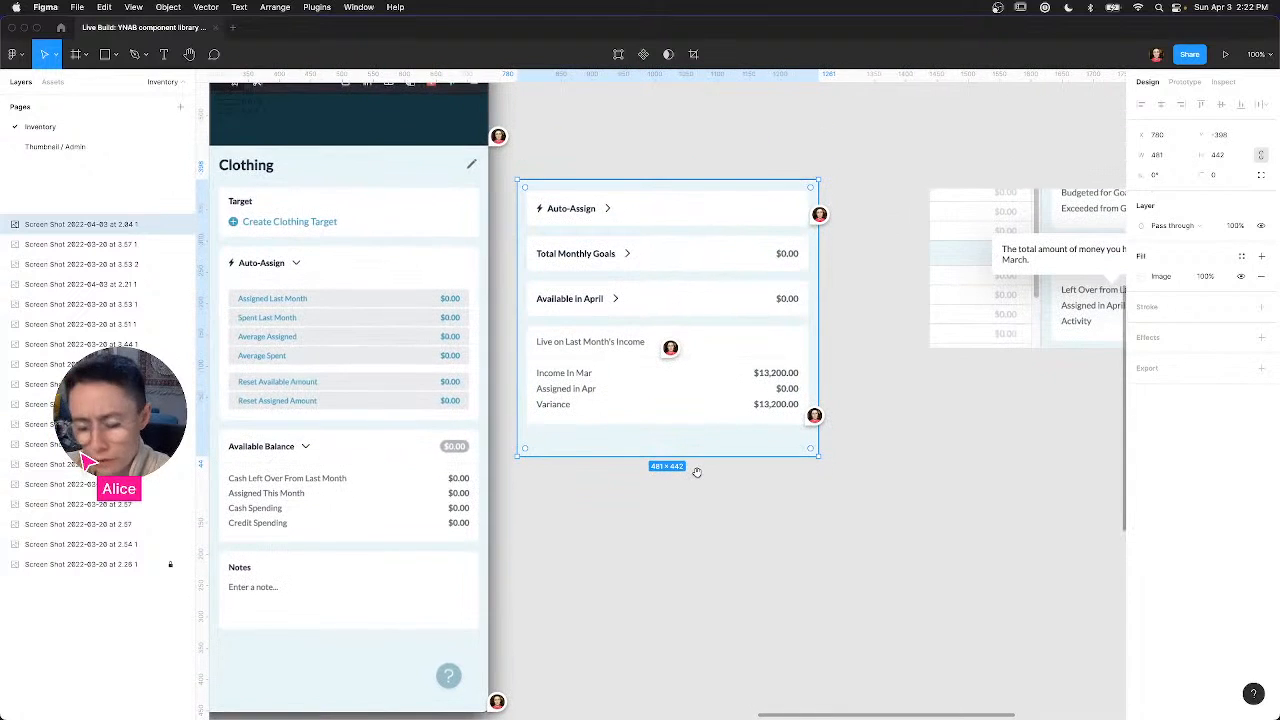
pyautogui.press('c')
pyautogui.click(710, 228)
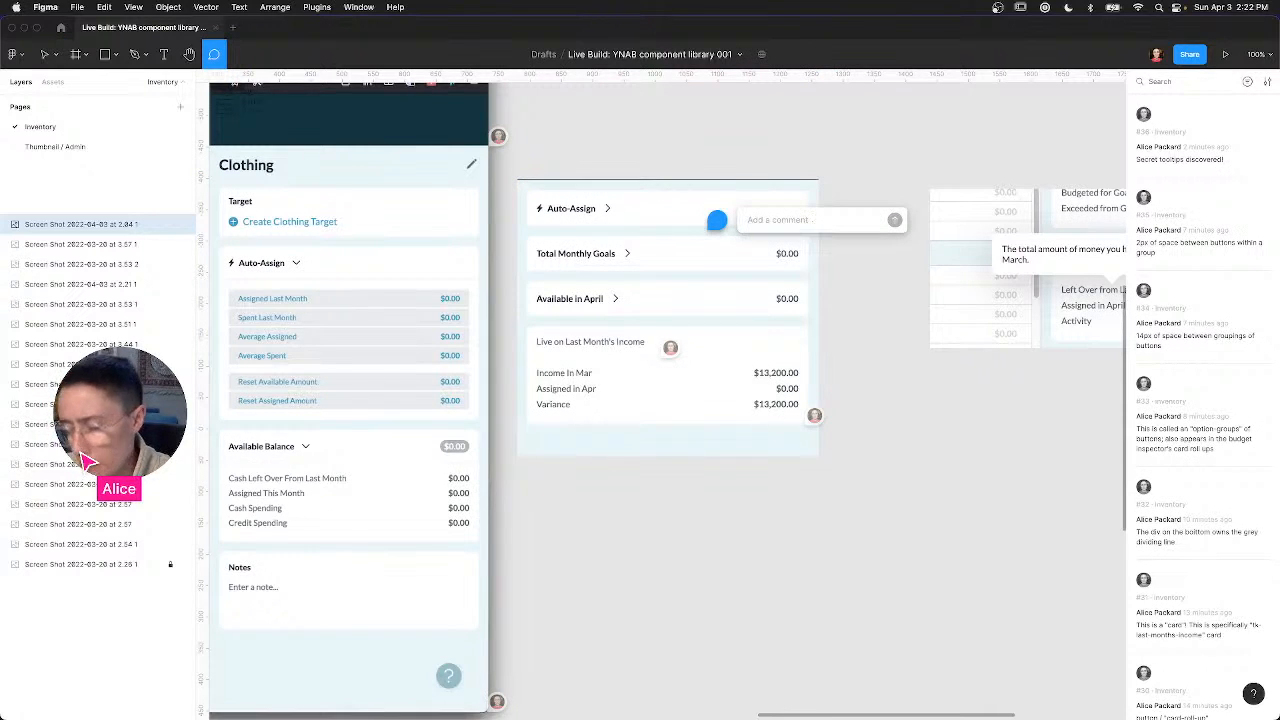
pyautogui.write('8px')
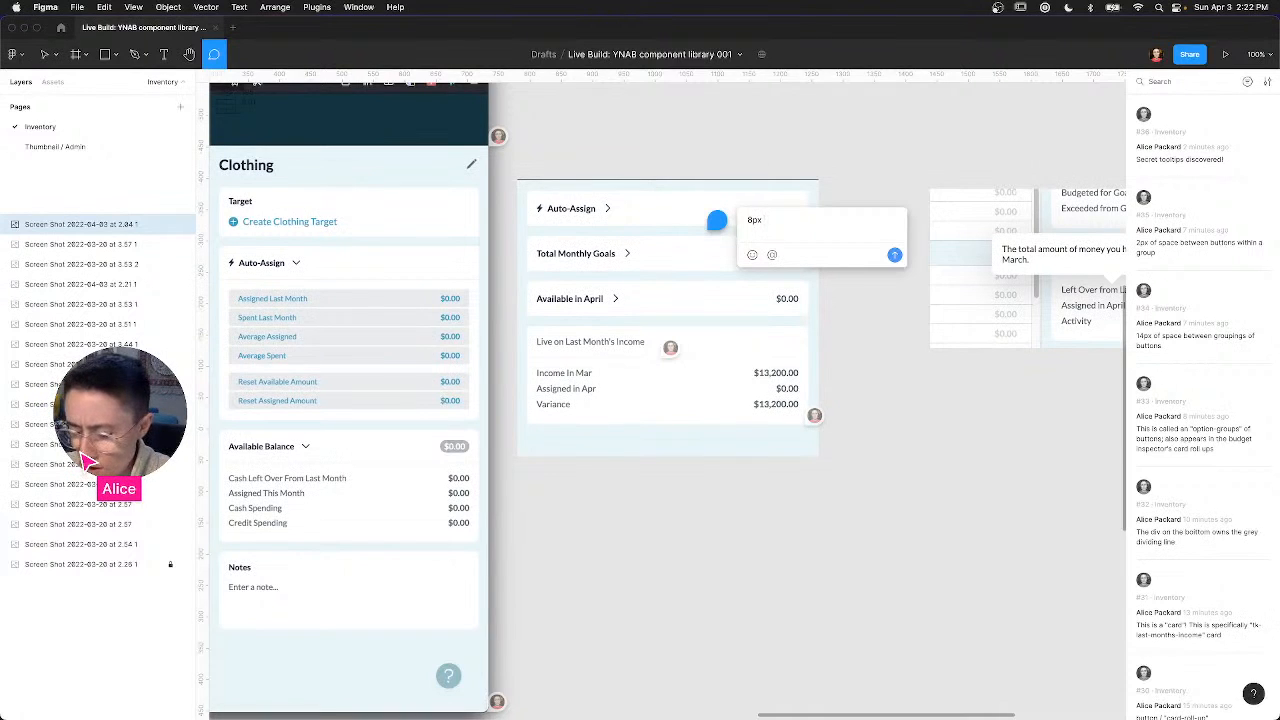
pyautogui.write('space between roll up cards a')
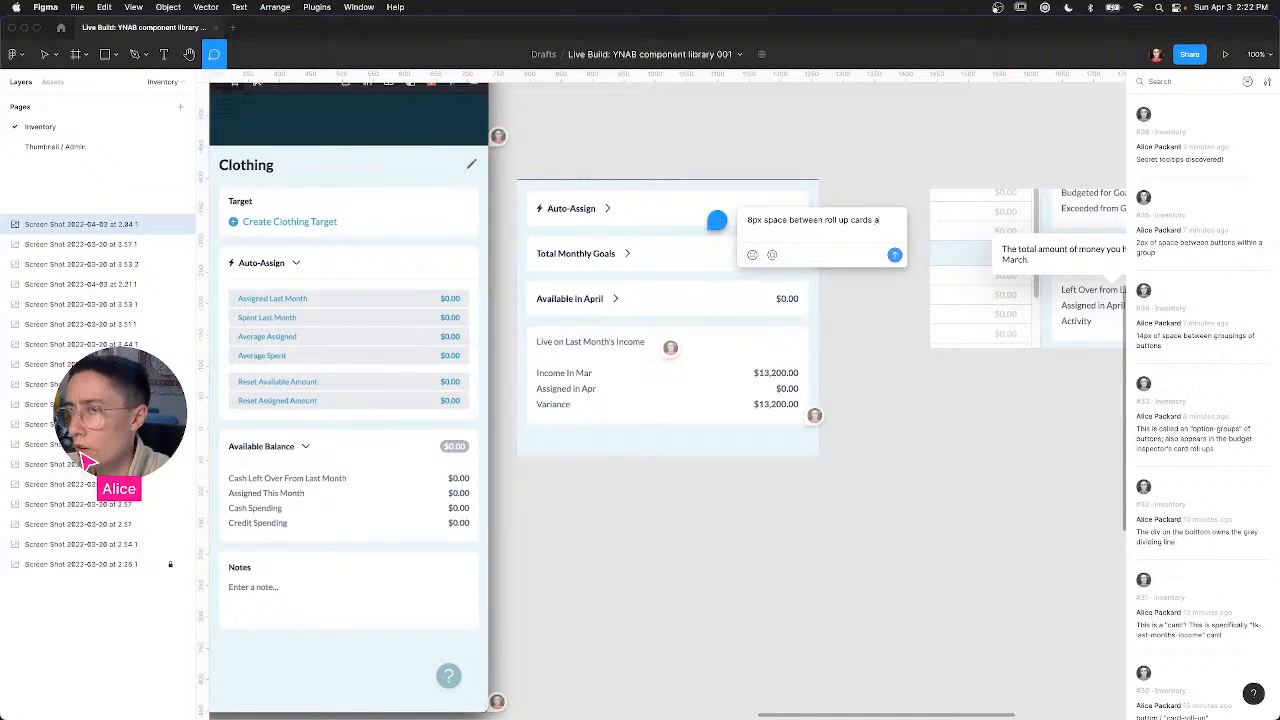
pyautogui.write('regular cards')
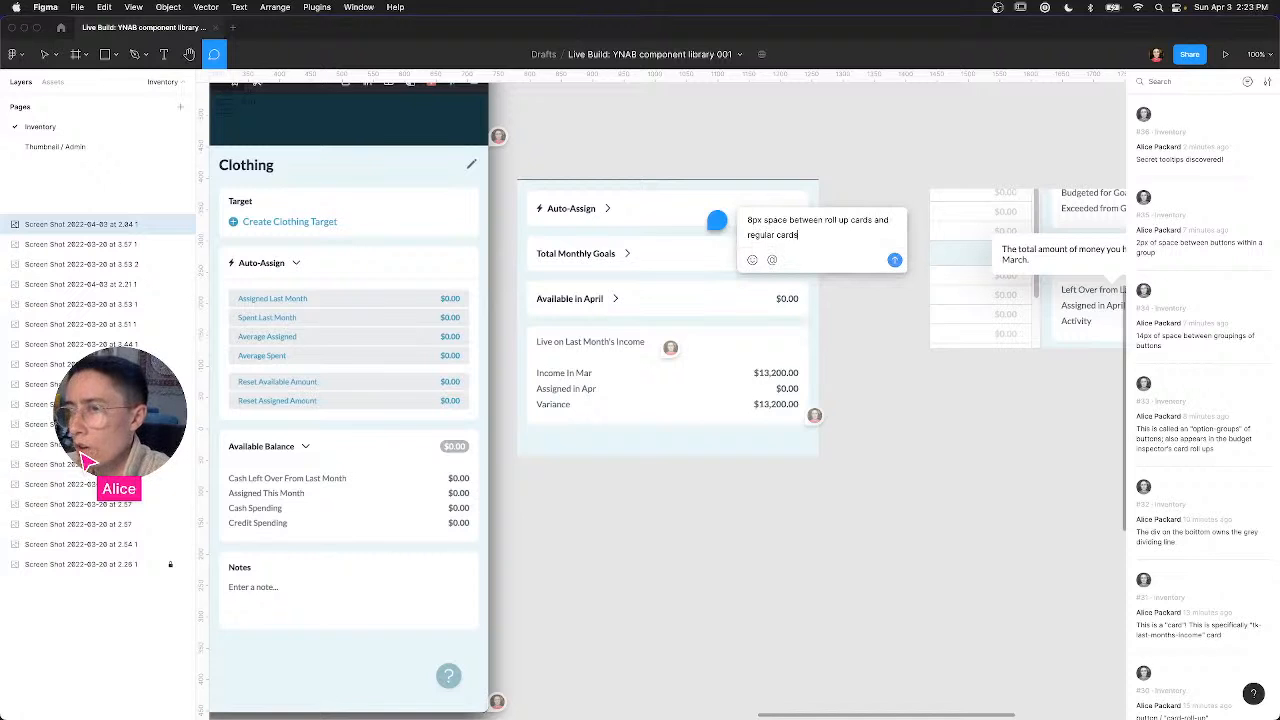
pyautogui.press('Return')
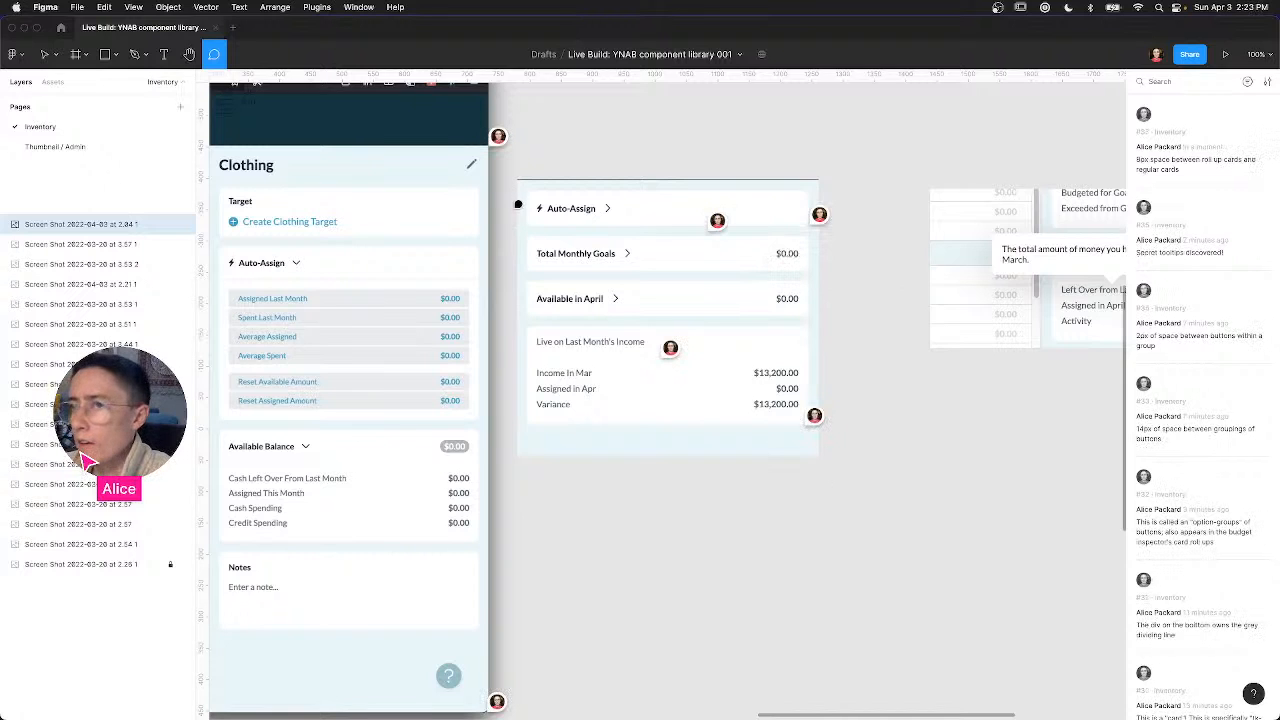
# Step: Switch to Firefox and collapse the budget-breakdown and budget-inspector-content elements in the markup
pyautogui.hotkey('ctrl', 'Left')
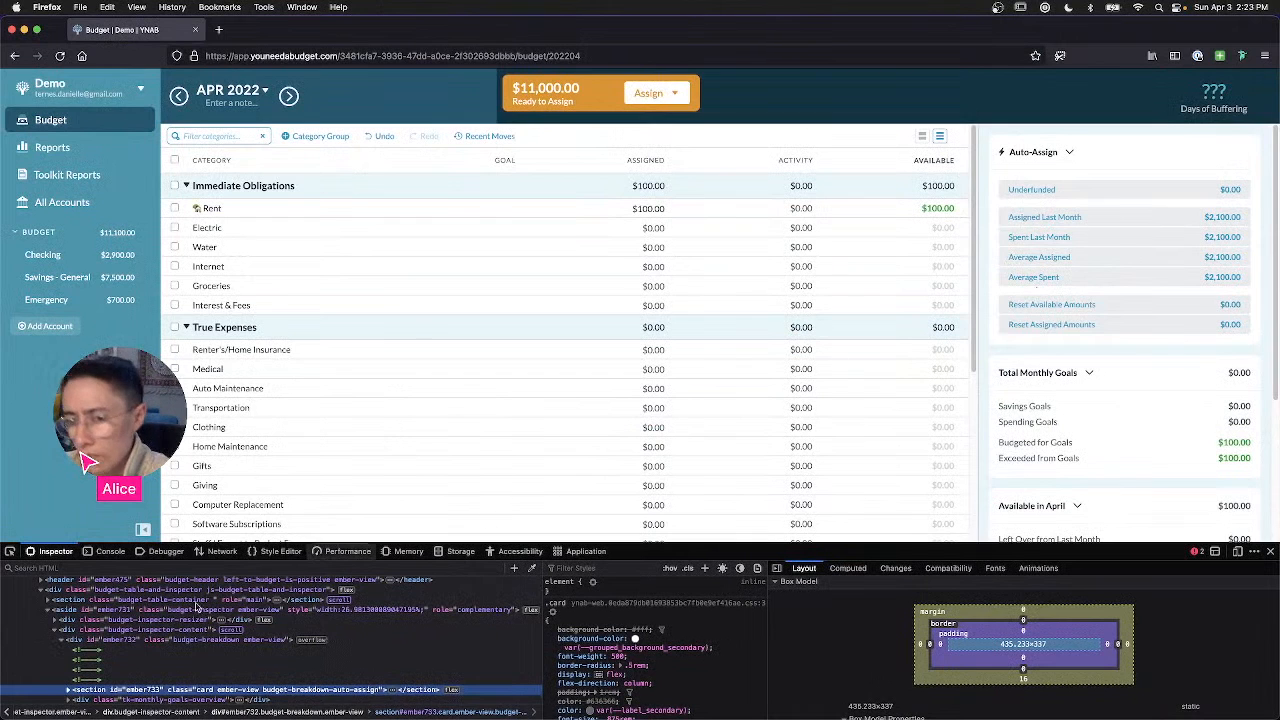
pyautogui.scroll(-1, 177, 643)
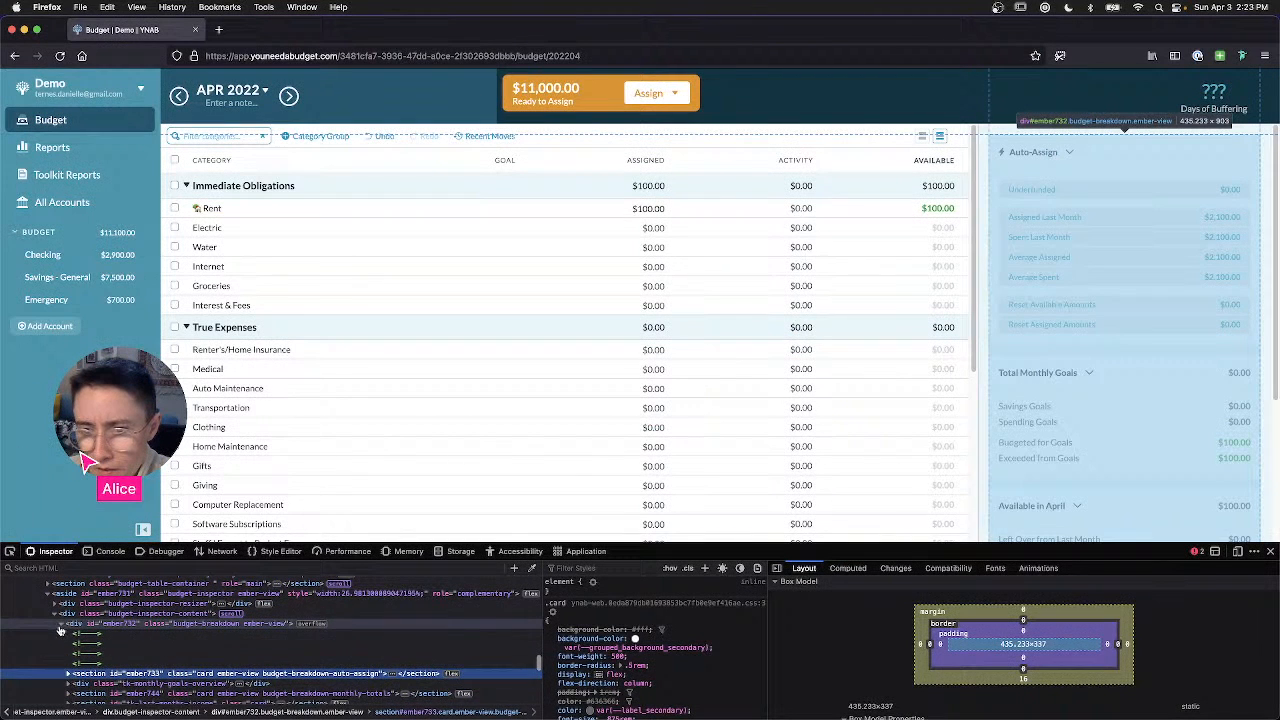
pyautogui.click(60, 625)
pyautogui.click(58, 614)
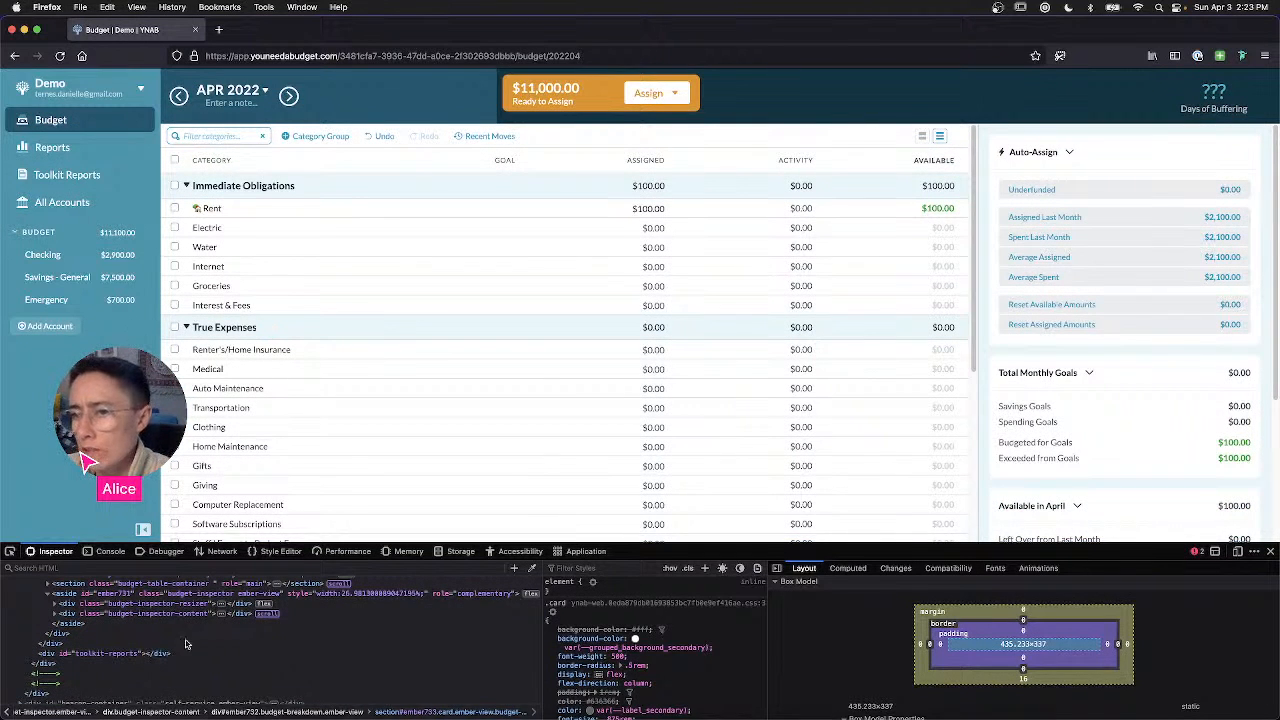
# Step: Select the Rent category in the budget and look through its inspector cards
pyautogui.click(178, 208)
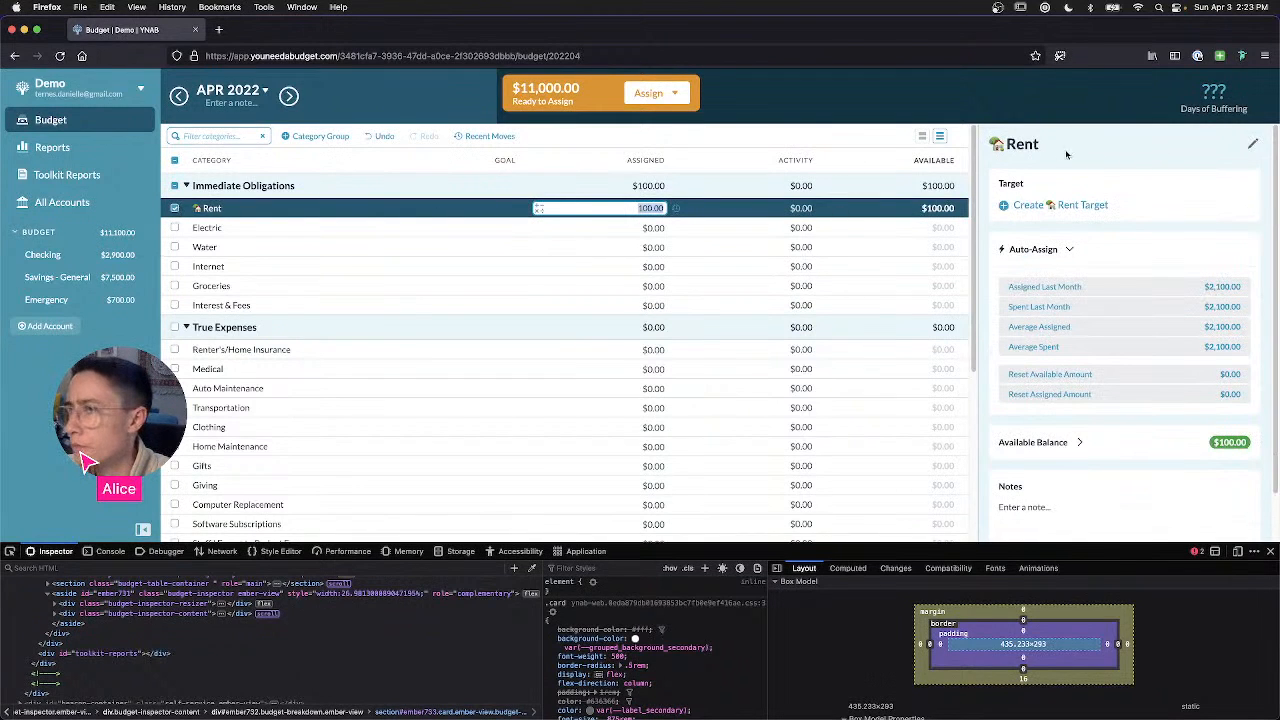
pyautogui.scroll(-1, 986, 224)
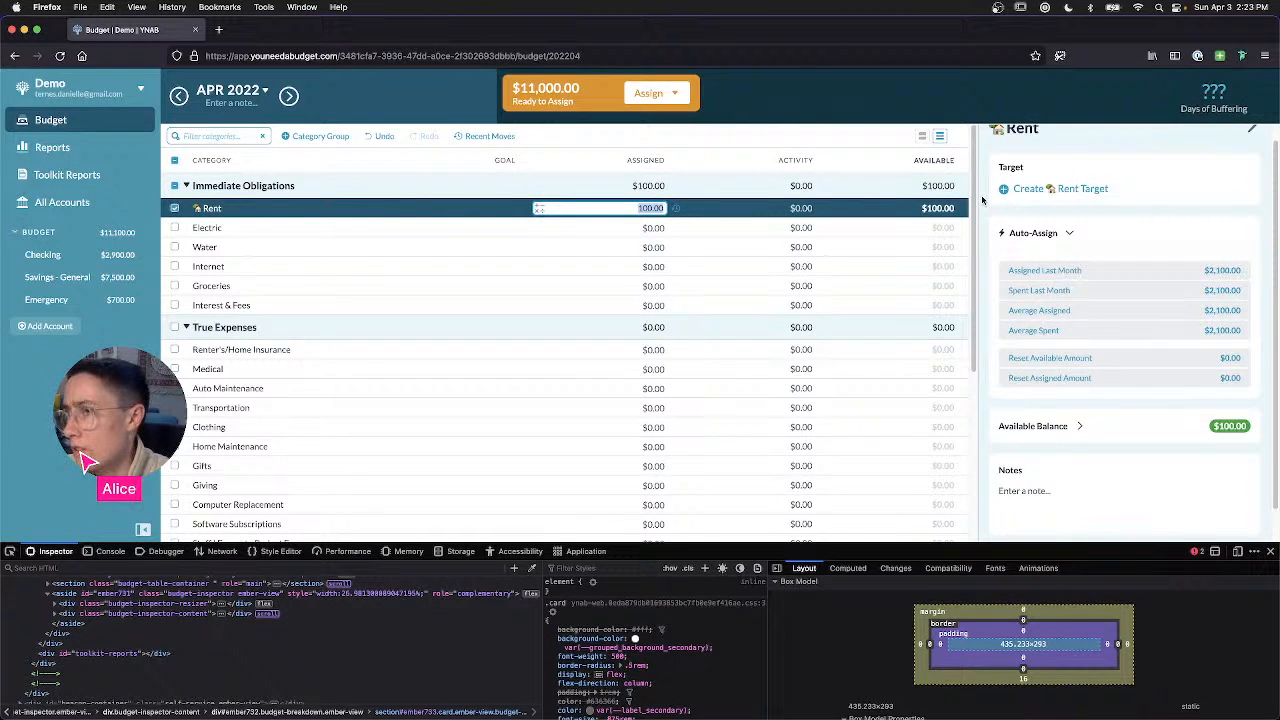
pyautogui.scroll(-2, 1000, 210)
pyautogui.scroll(3, 1063, 226)
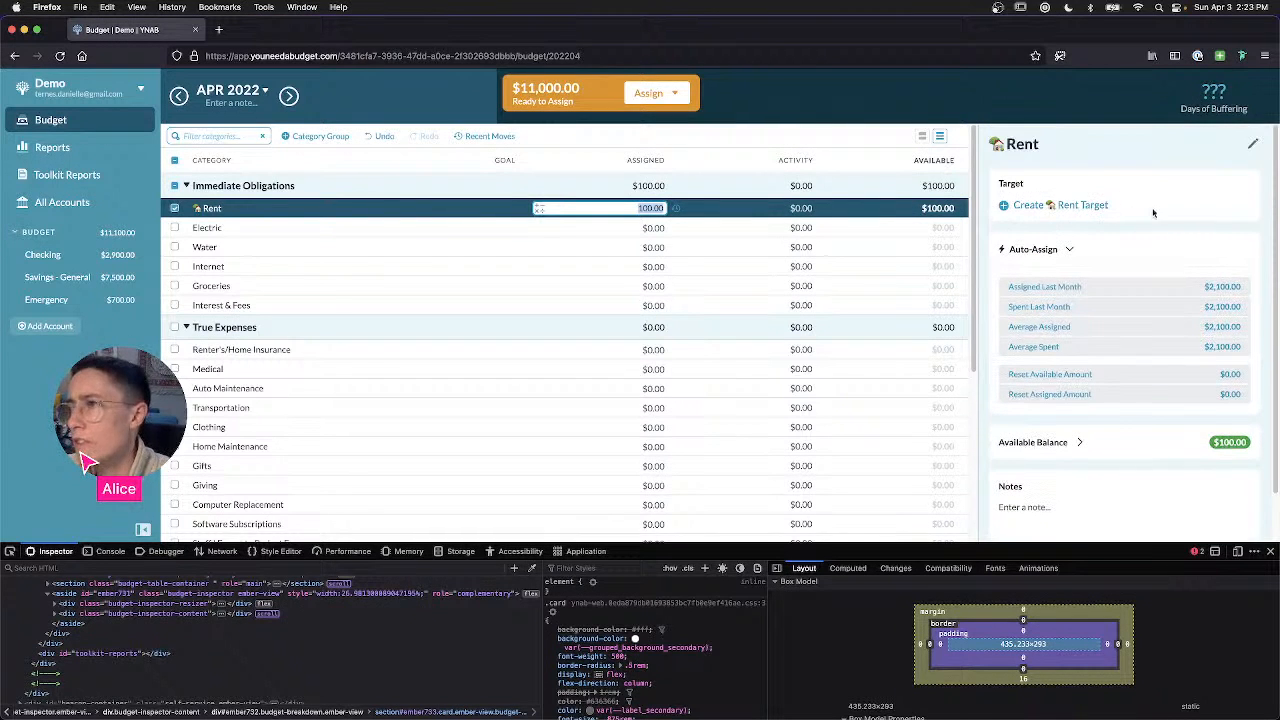
# Step: Inspect the Target heading of the Rent category, select its enclosing card section in the markup, and expand the Available Balance card
pyautogui.rightClick(1072, 172)
pyautogui.rightClick(1046, 180)
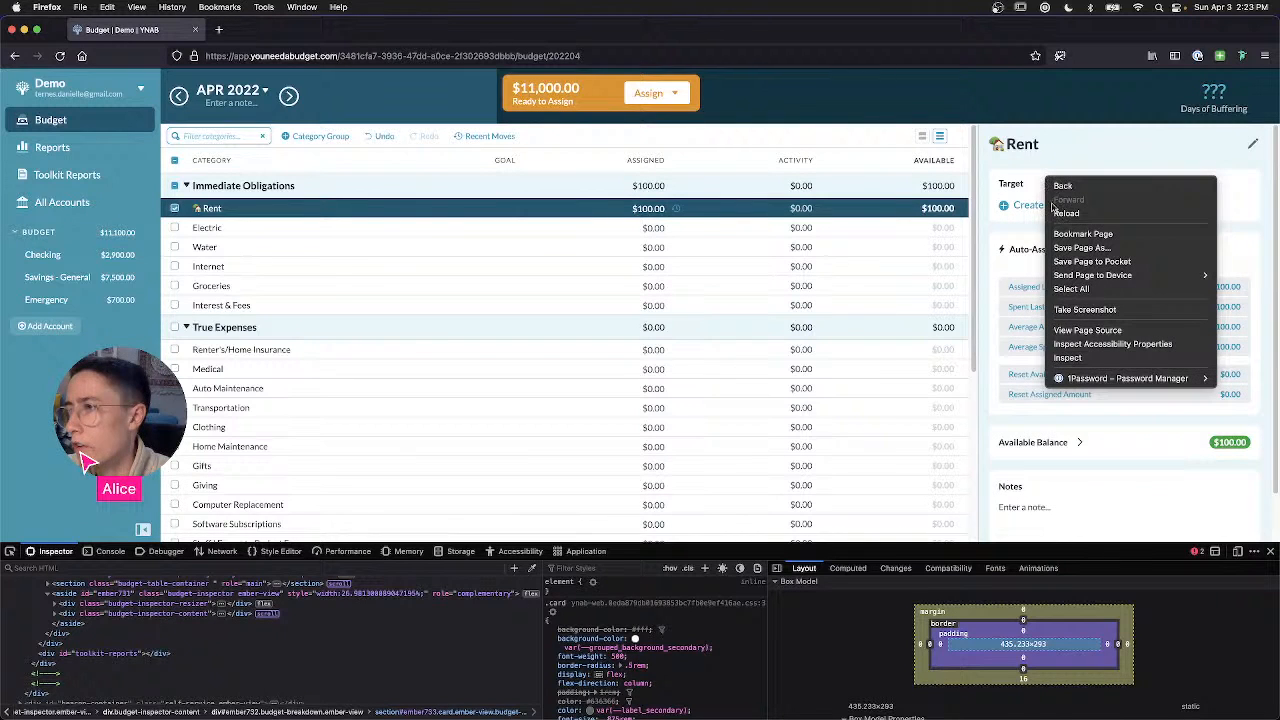
pyautogui.click(1108, 358)
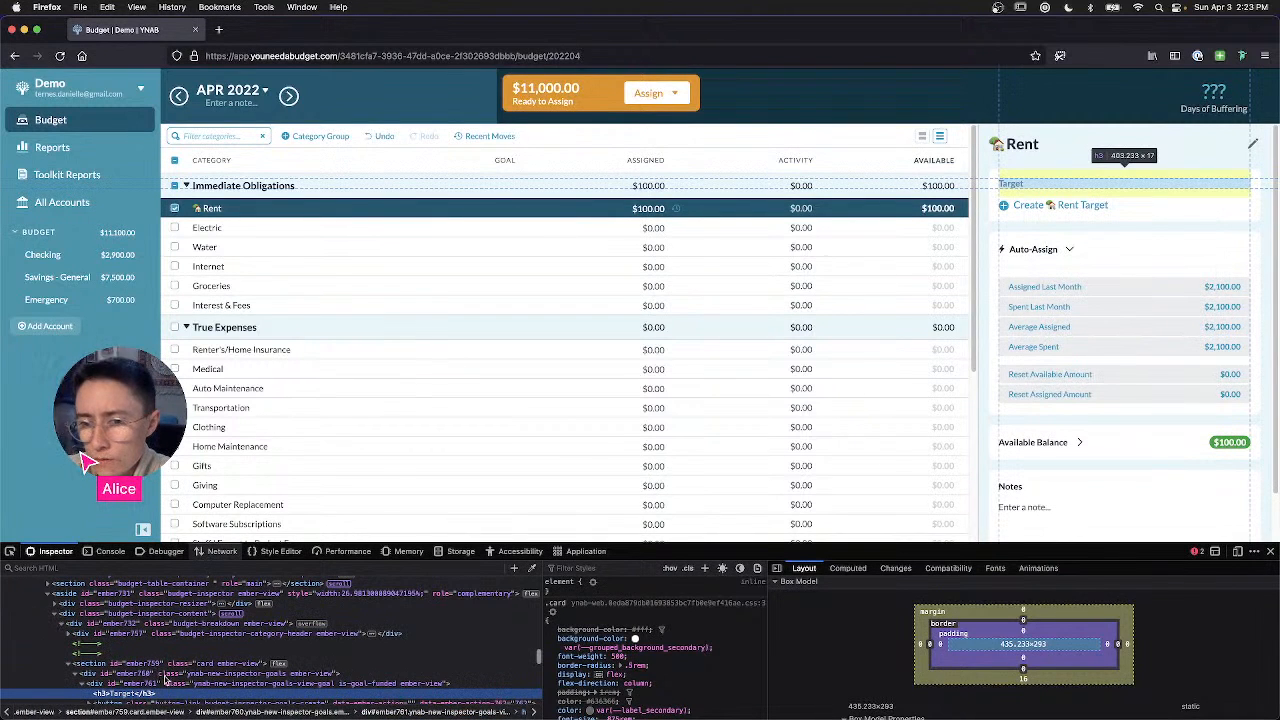
pyautogui.click(168, 666)
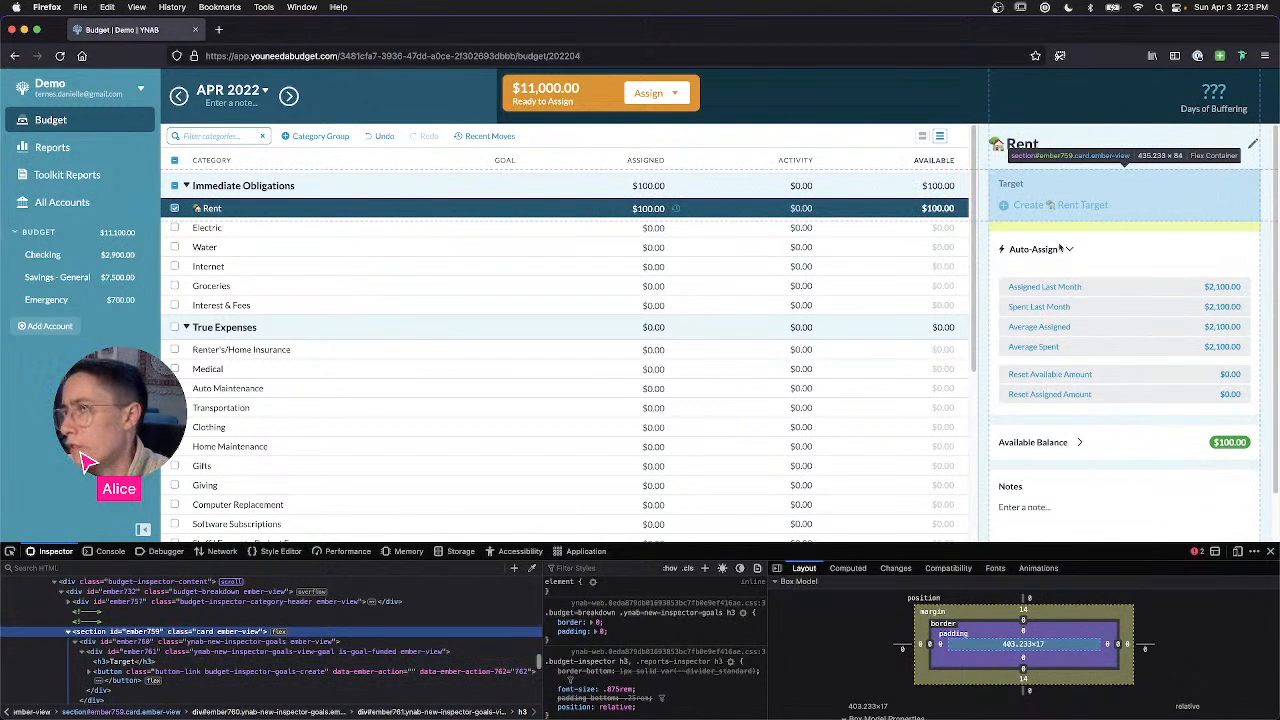
pyautogui.scroll(-1, 1056, 395)
pyautogui.click(1057, 395)
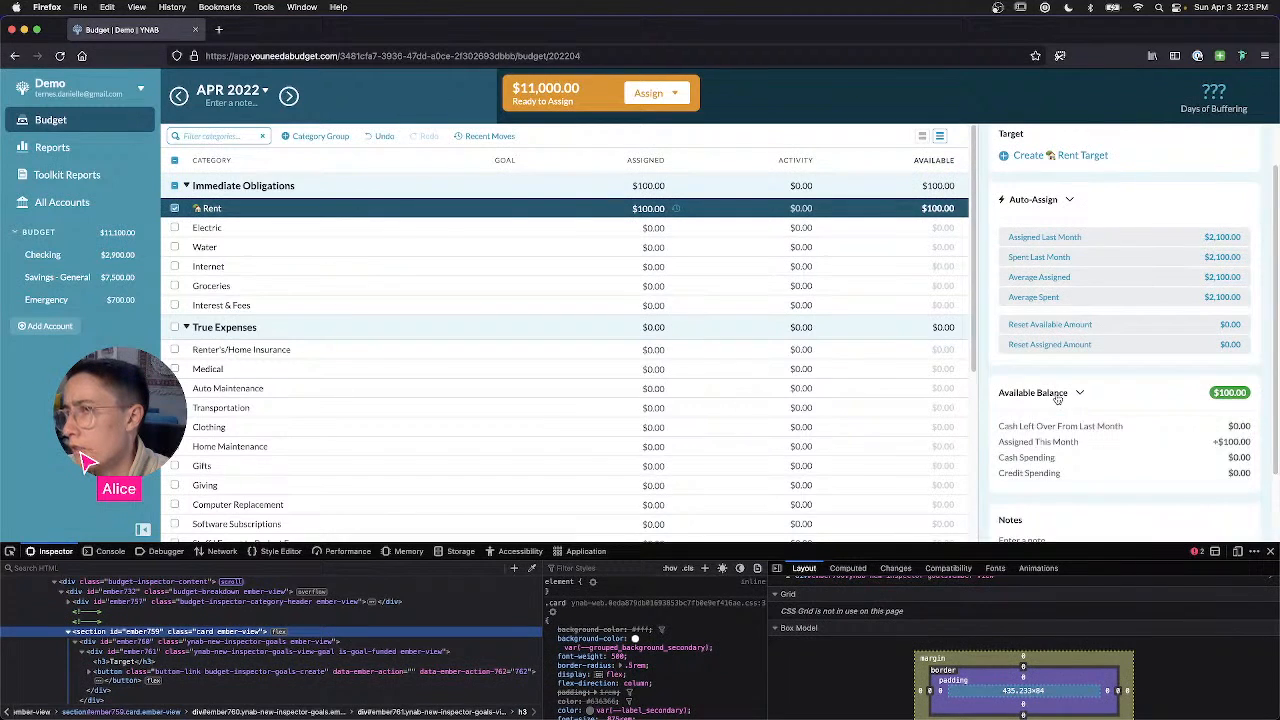
# Step: Compare the Rent category's inspector cards in Firefox with the Clothing inspector screenshot in Figma
pyautogui.hotkey('ctrl', 'Right')
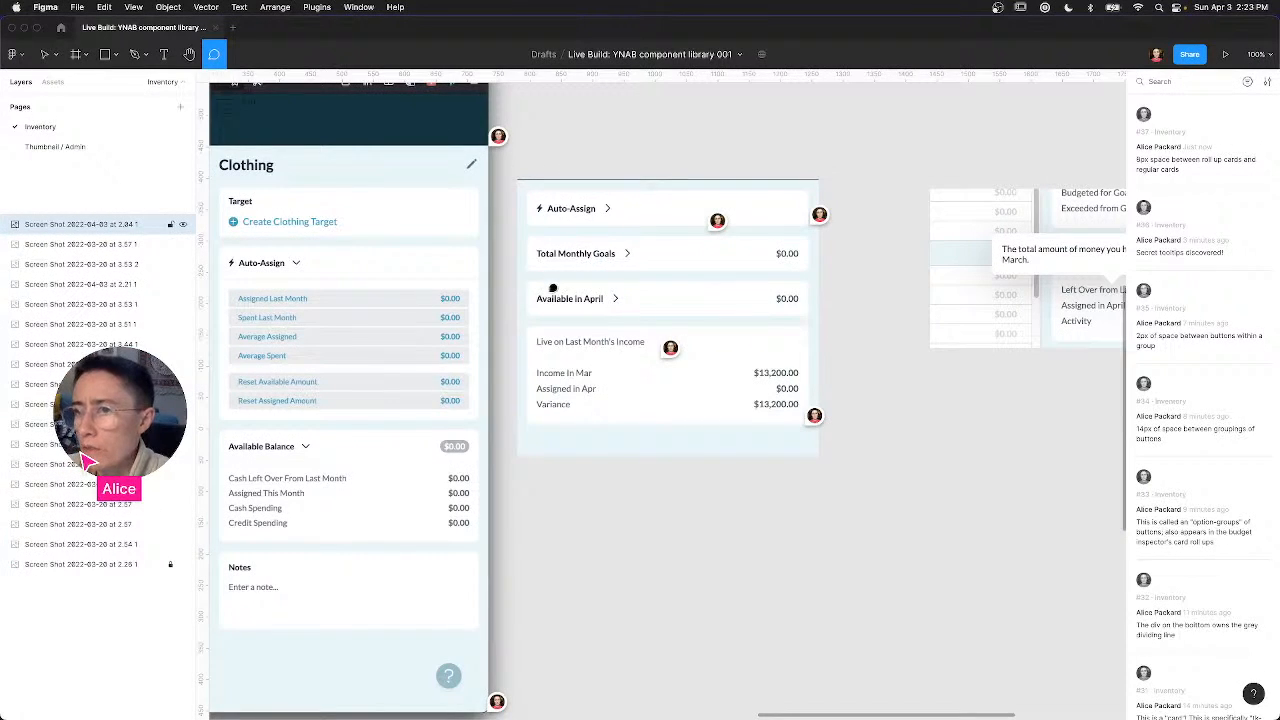
pyautogui.hotkey('ctrl', 'Left')
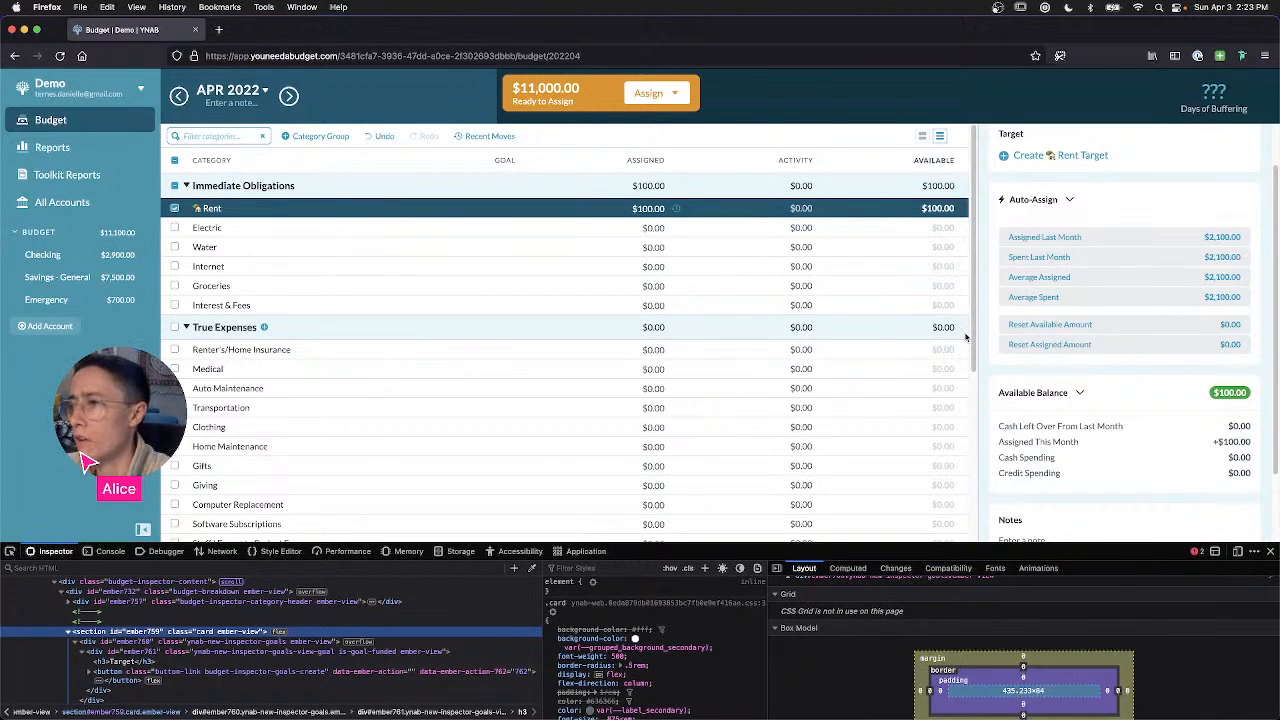
pyautogui.scroll(-2, 990, 364)
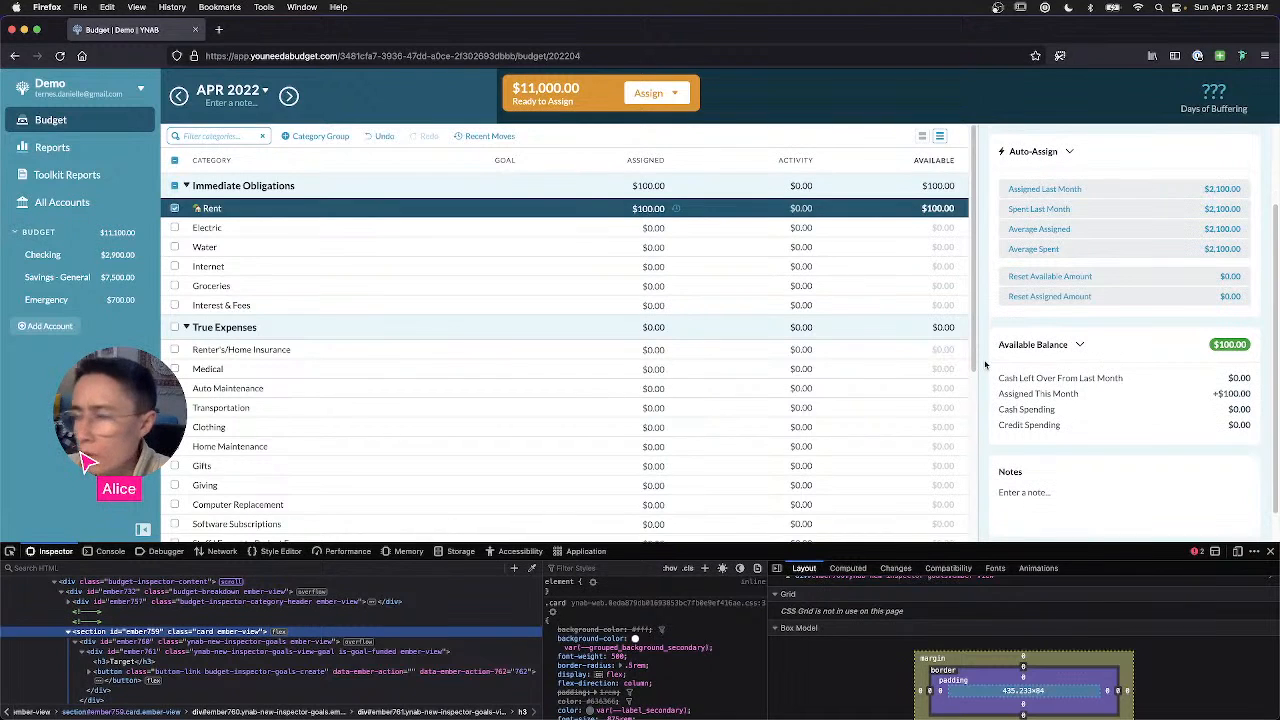
pyautogui.scroll(-1, 985, 364)
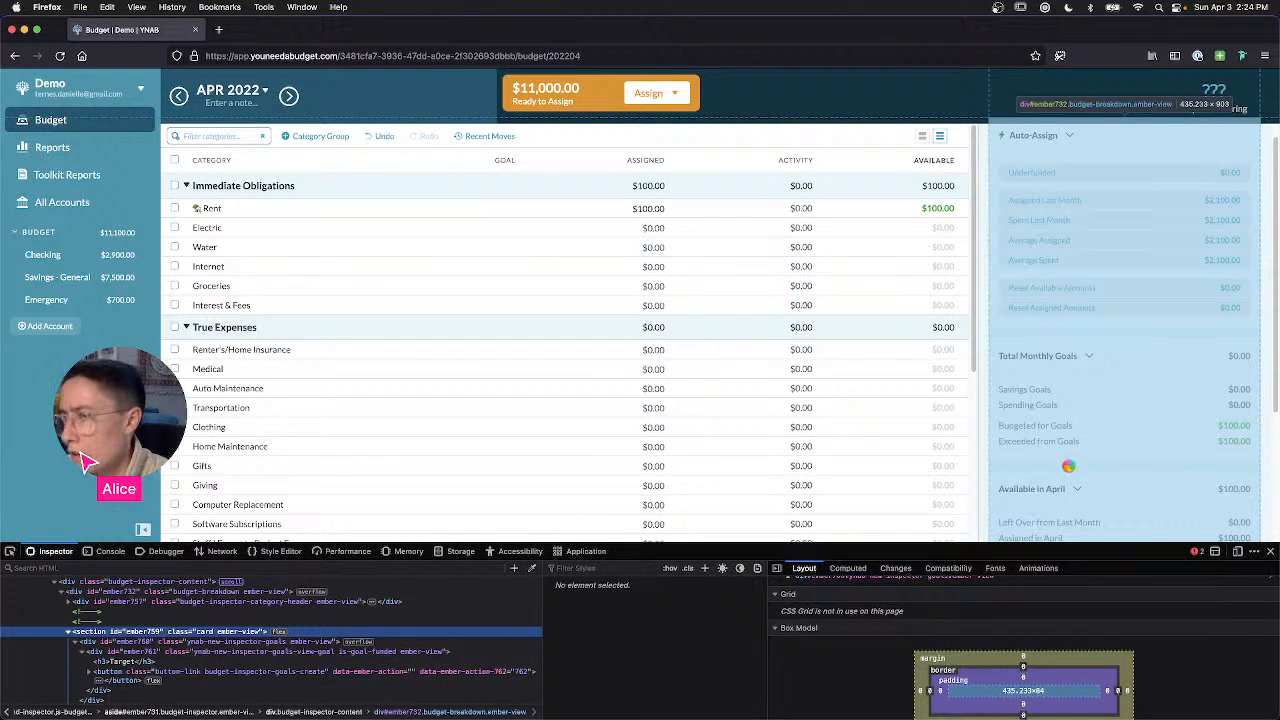
# Step: Inspect the budget-breakdown element of the budget inspector and return to the root of the markup
pyautogui.click(1010, 392)
pyautogui.scroll(-2, 1140, 396)
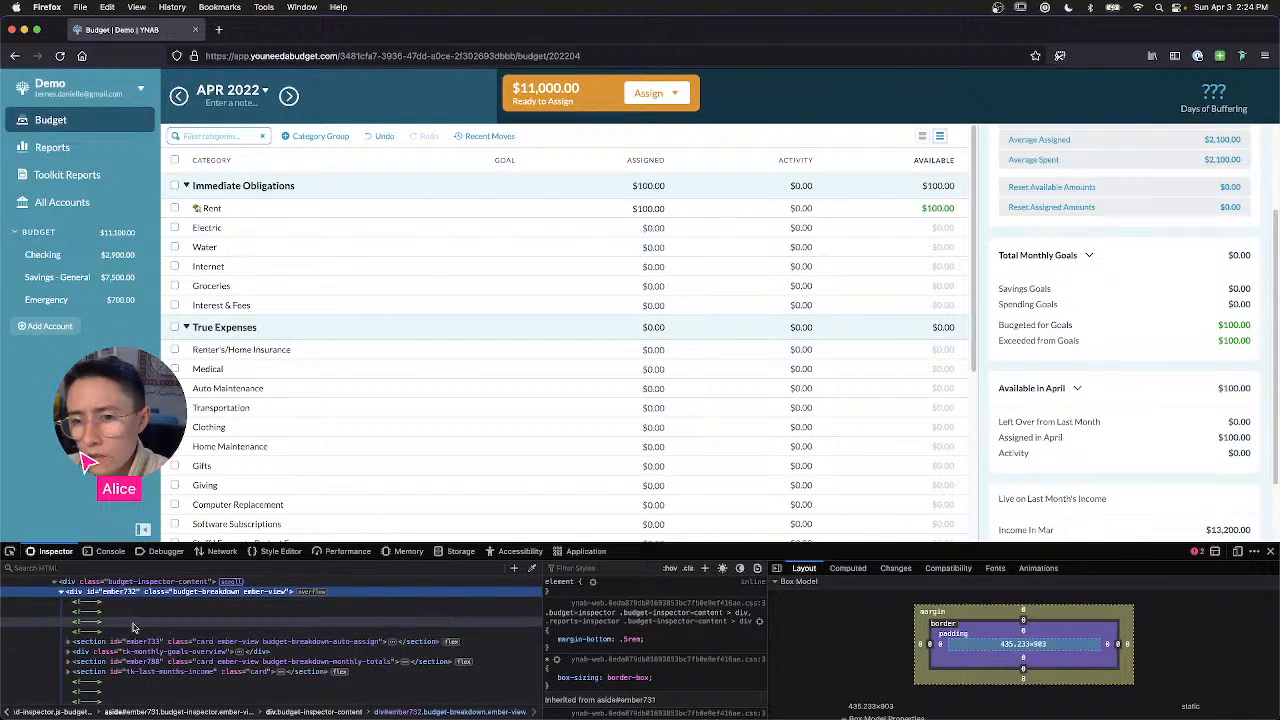
pyautogui.scroll(5, 85, 615)
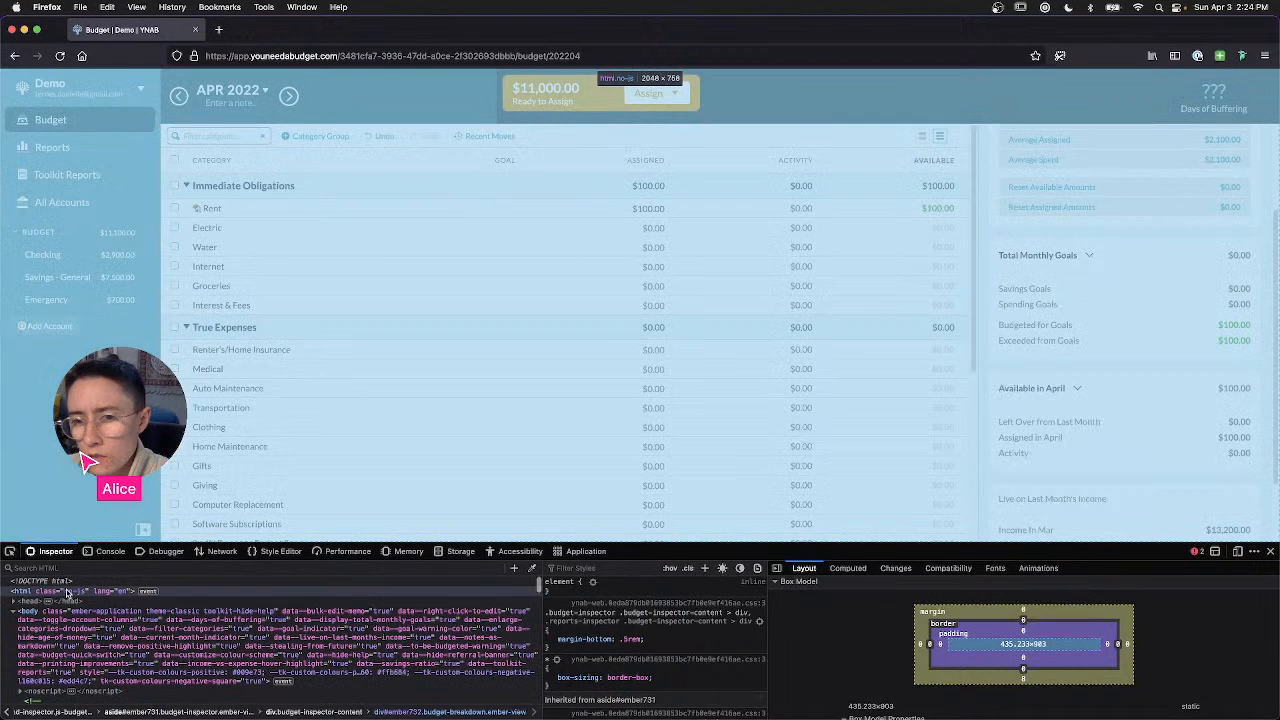
pyautogui.click(67, 591)
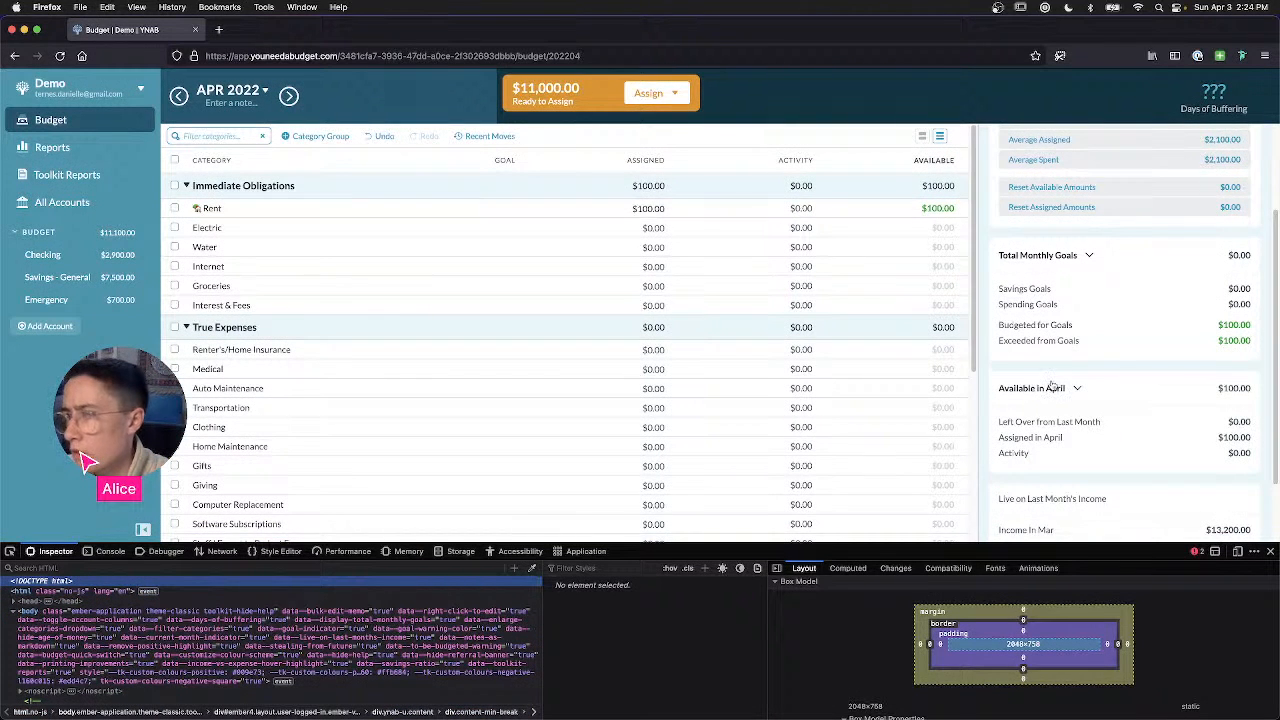
# Step: Reselect the Rent category in the budget and collapse its Available Balance card
pyautogui.click(207, 209)
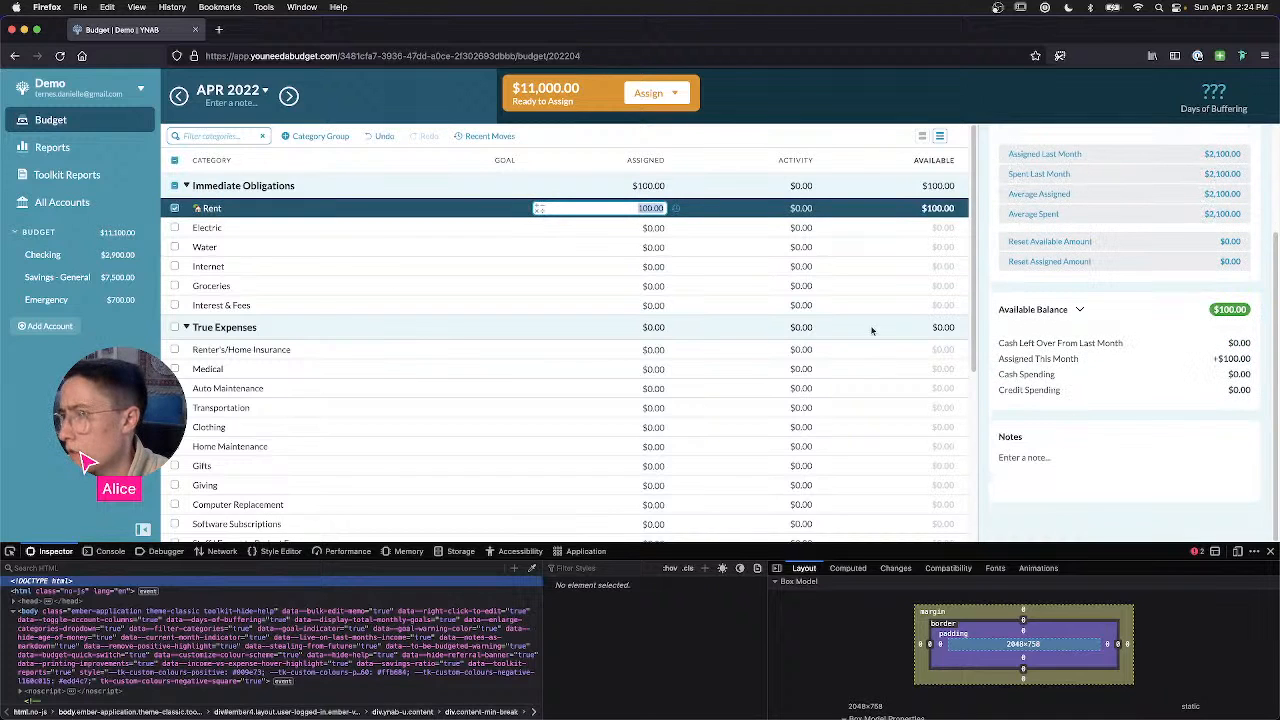
pyautogui.click(1216, 316)
pyautogui.click(1207, 392)
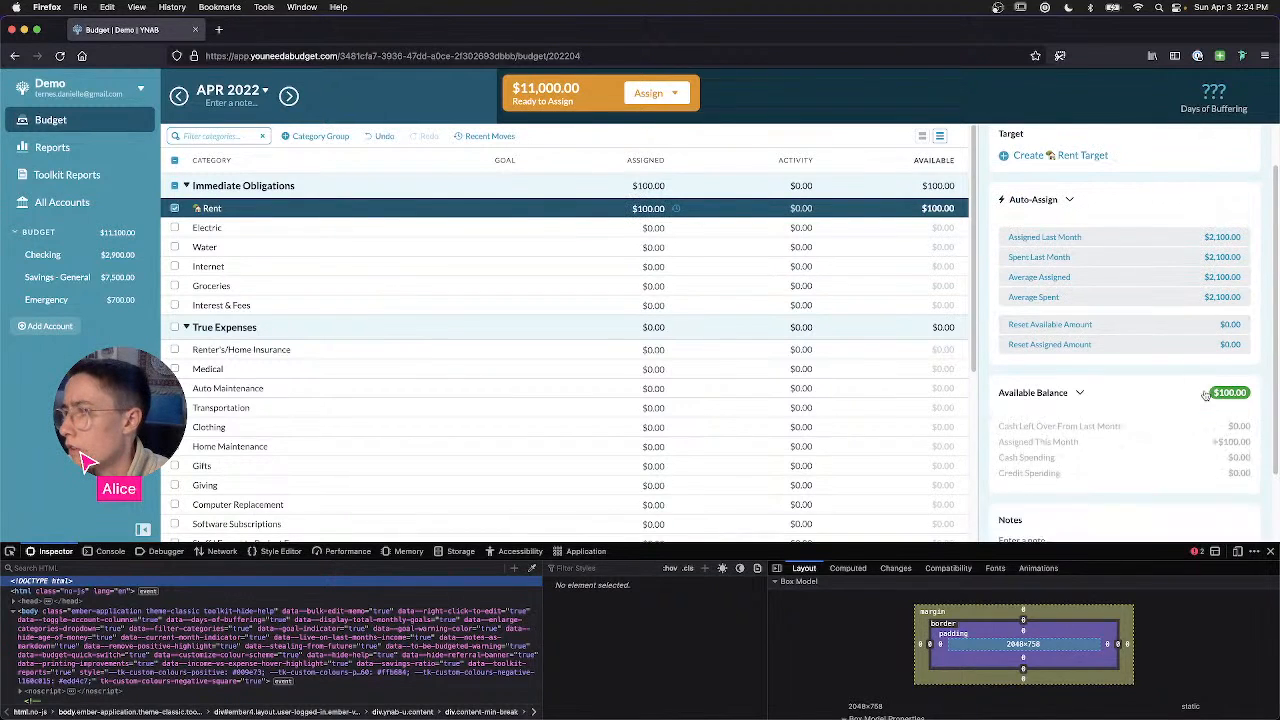
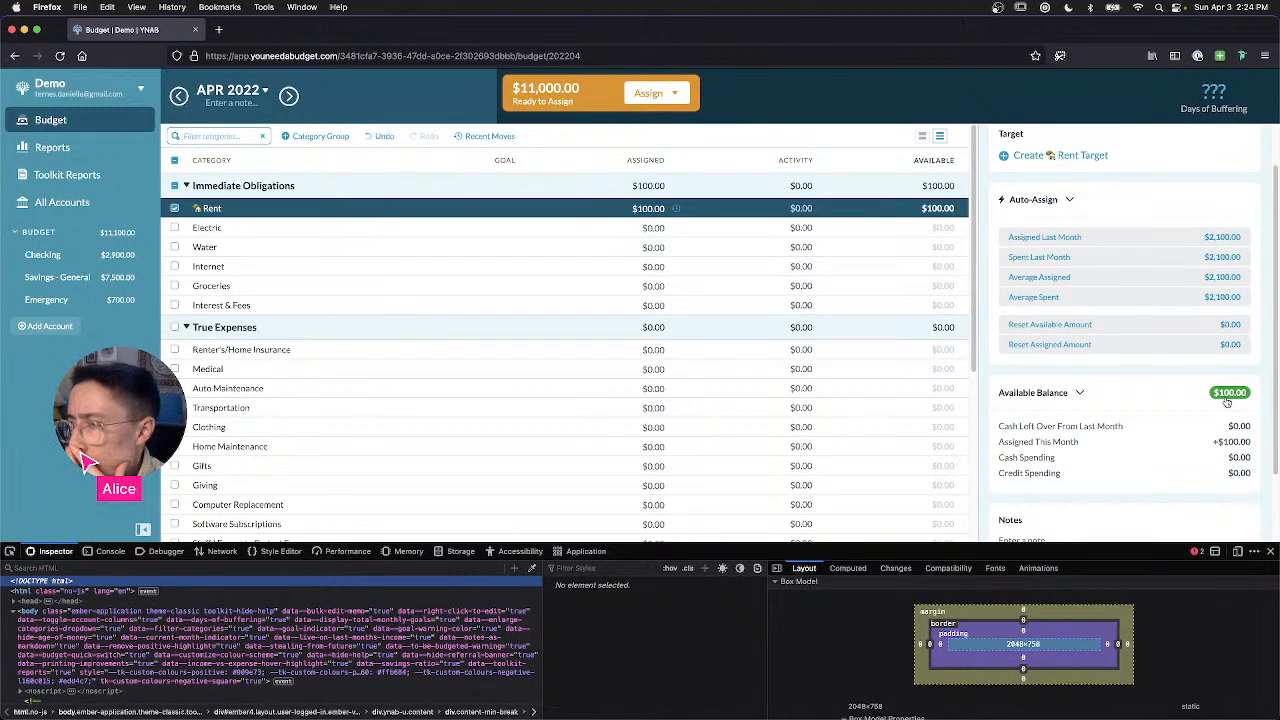
pyautogui.scroll(-1, 1068, 396)
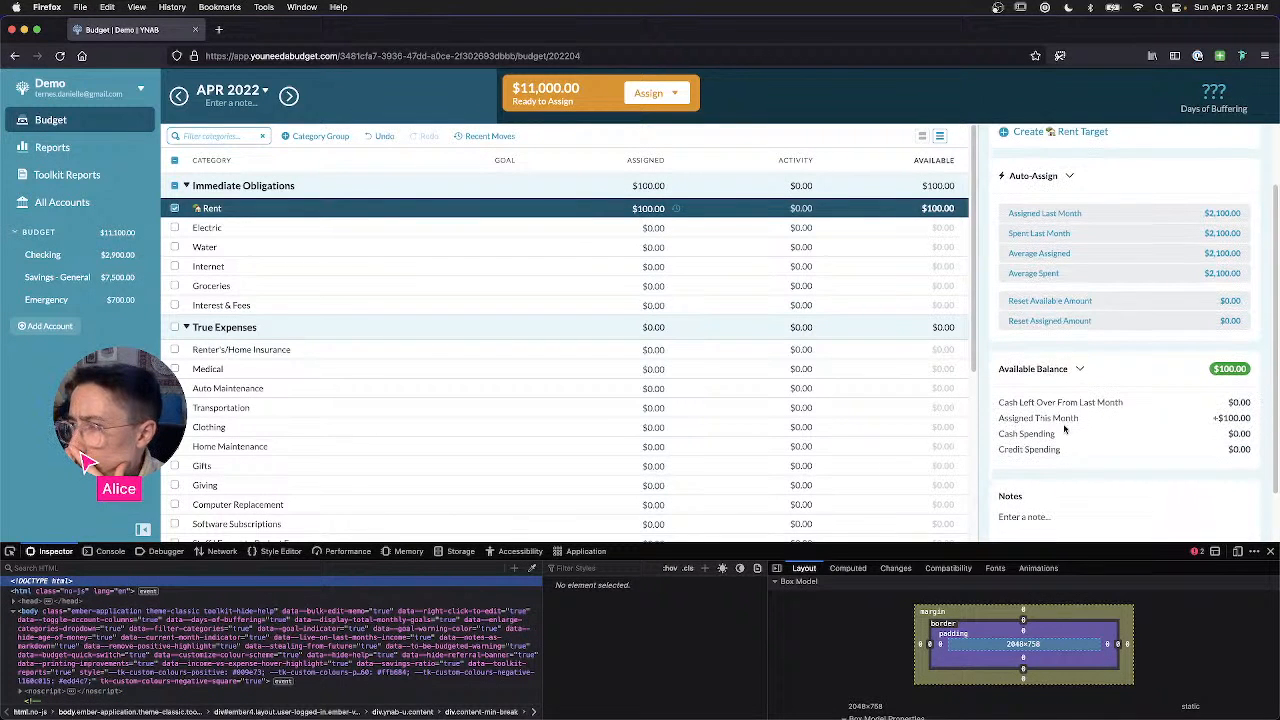
pyautogui.scroll(1, 1075, 369)
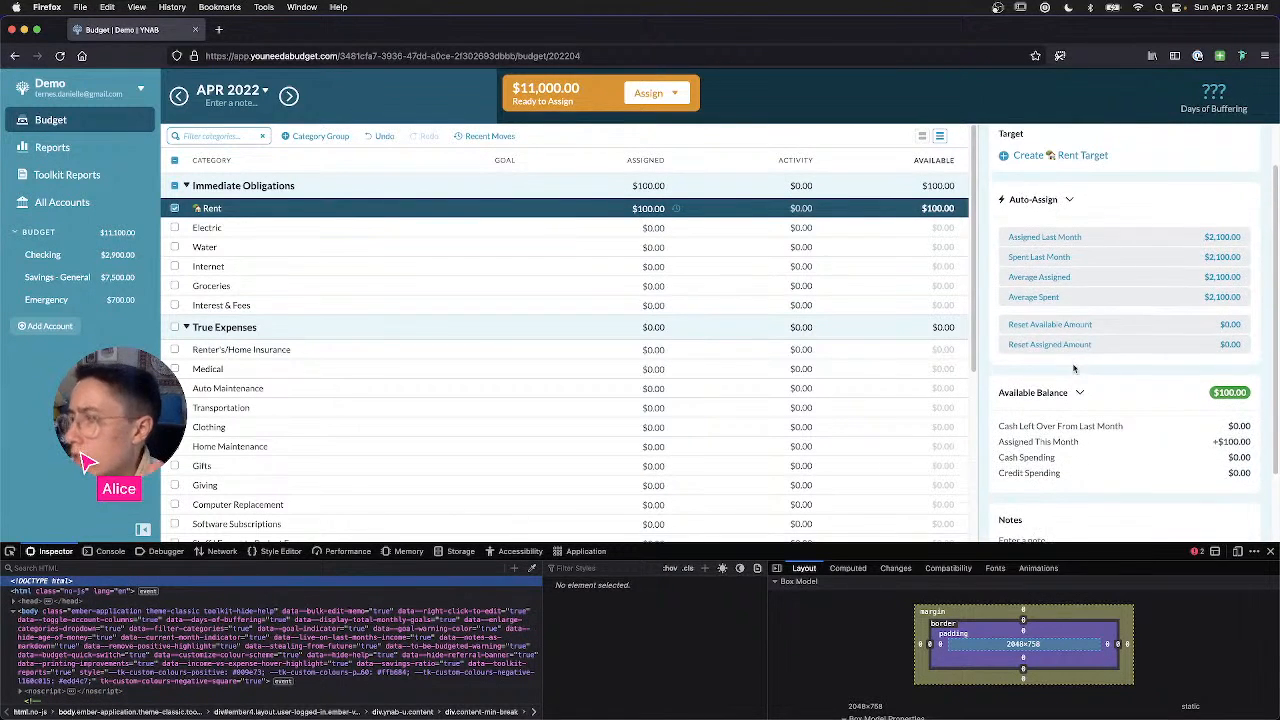
pyautogui.scroll(-1, 1074, 369)
pyautogui.click(1076, 364)
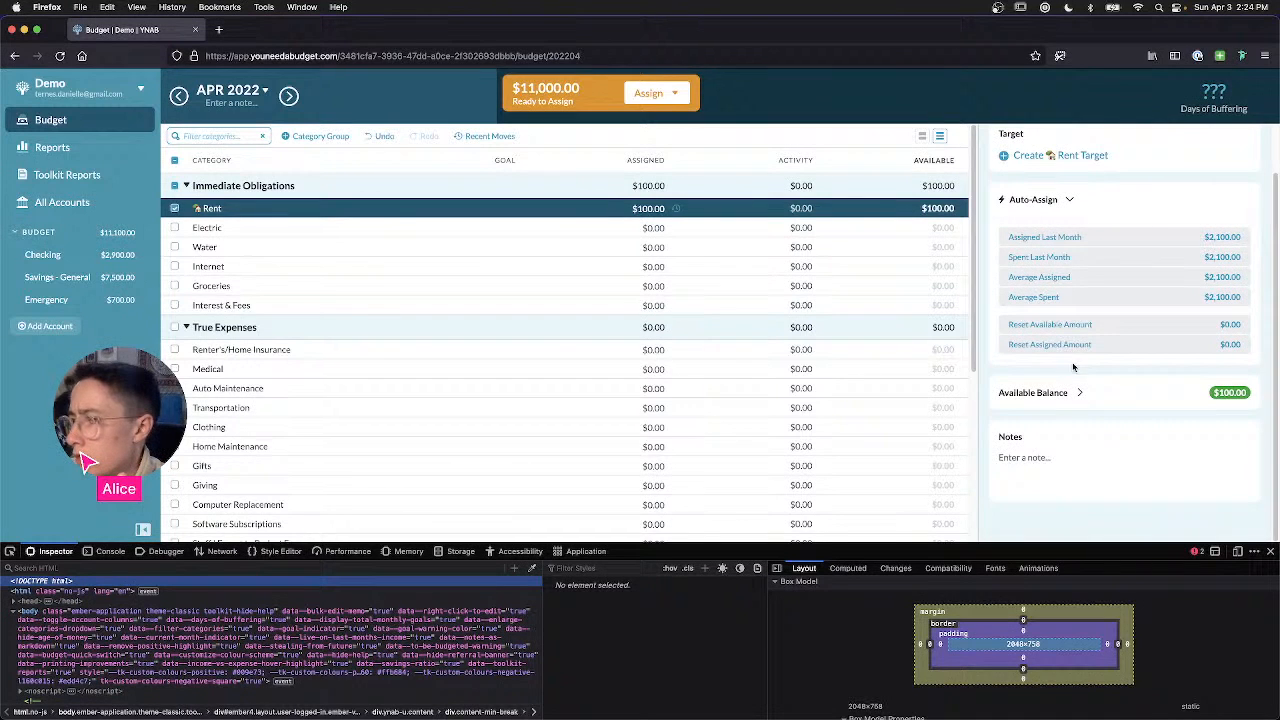
# Step: Try the Rent category's Notes field, and switch to Figma to find the screenshot of the month note popup
pyautogui.click(1036, 452)
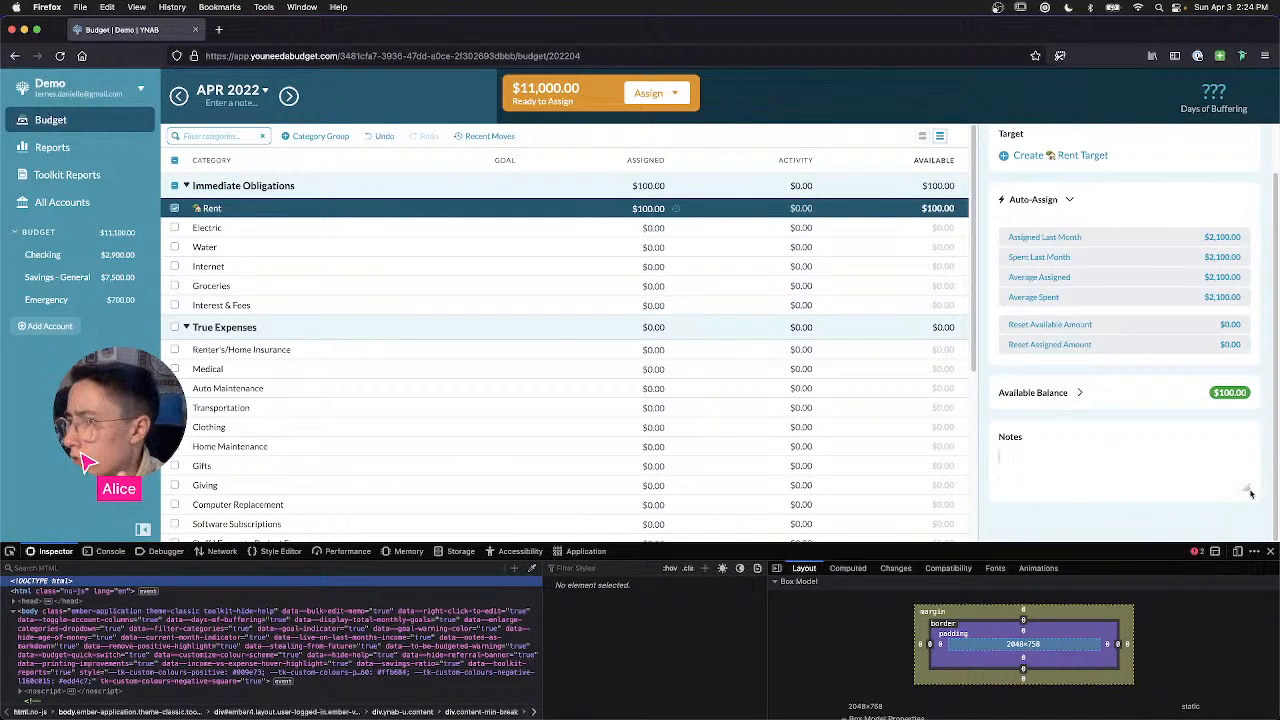
pyautogui.click(1149, 510)
pyautogui.hotkey('ctrl', 'Right')
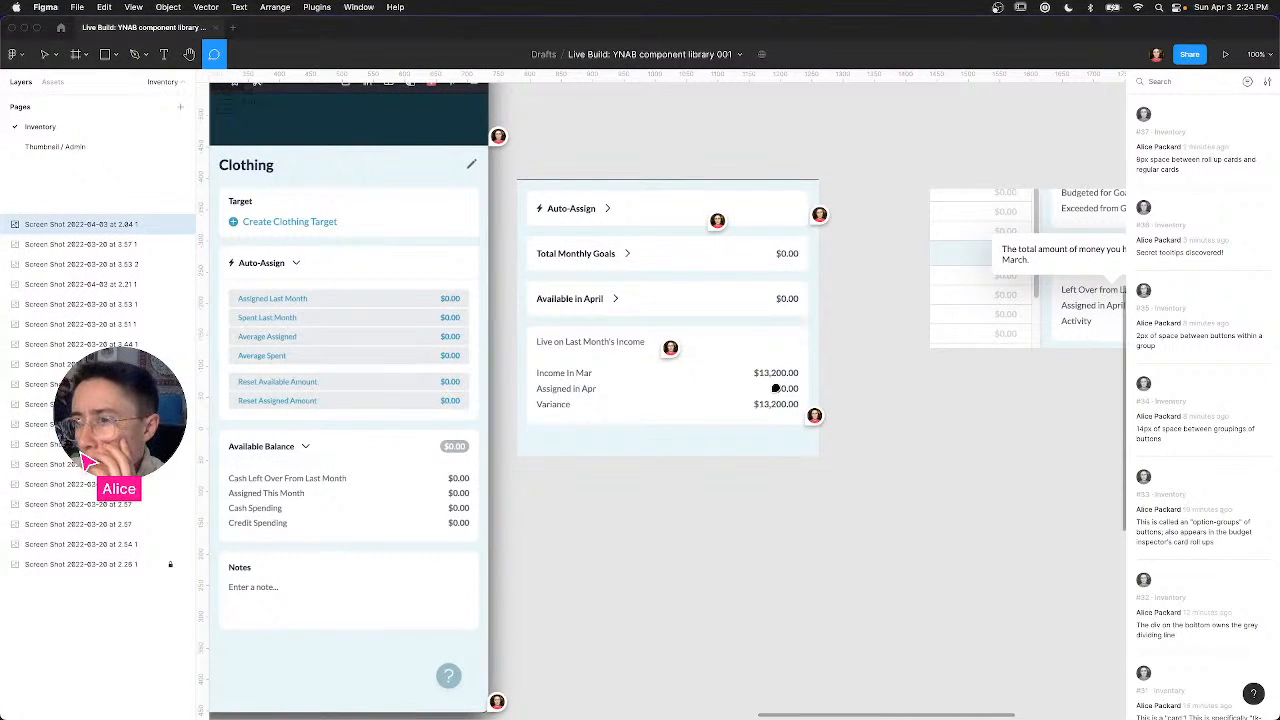
pyautogui.hscroll(-5, 772, 390)
pyautogui.scroll(2, 769, 391)
pyautogui.scroll(10, 769, 391)
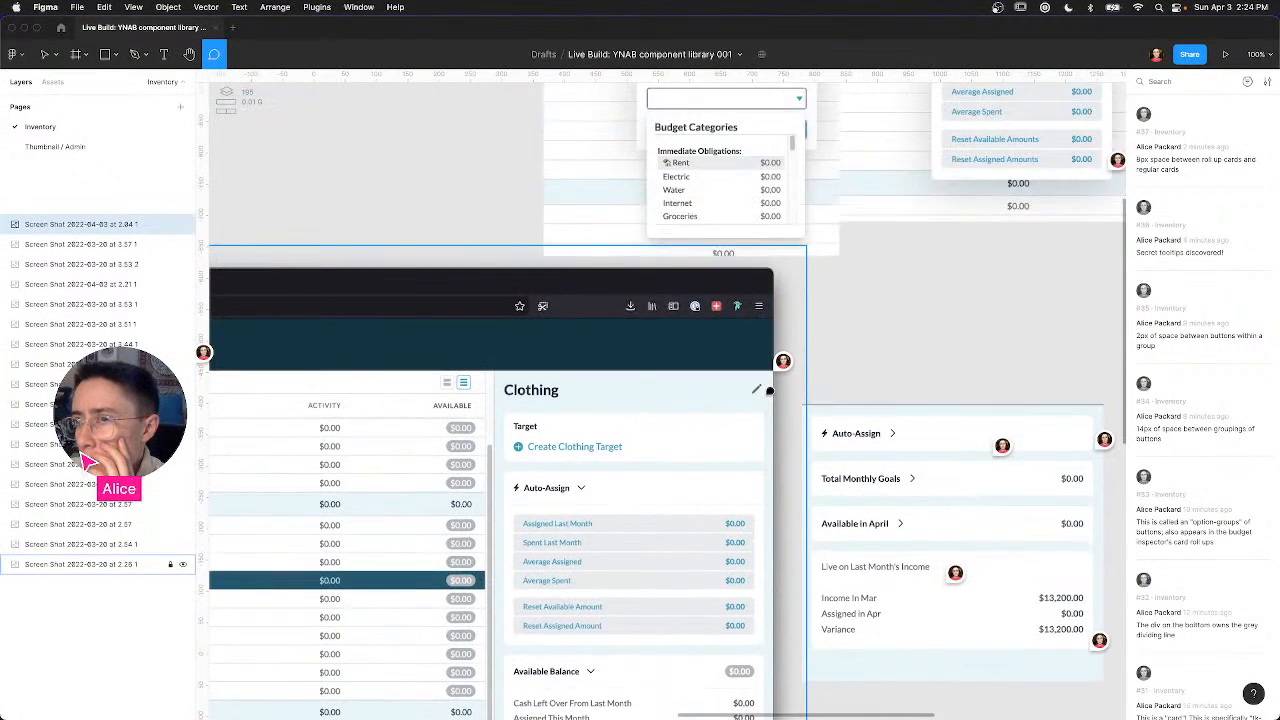
pyautogui.hscroll(-10, 769, 391)
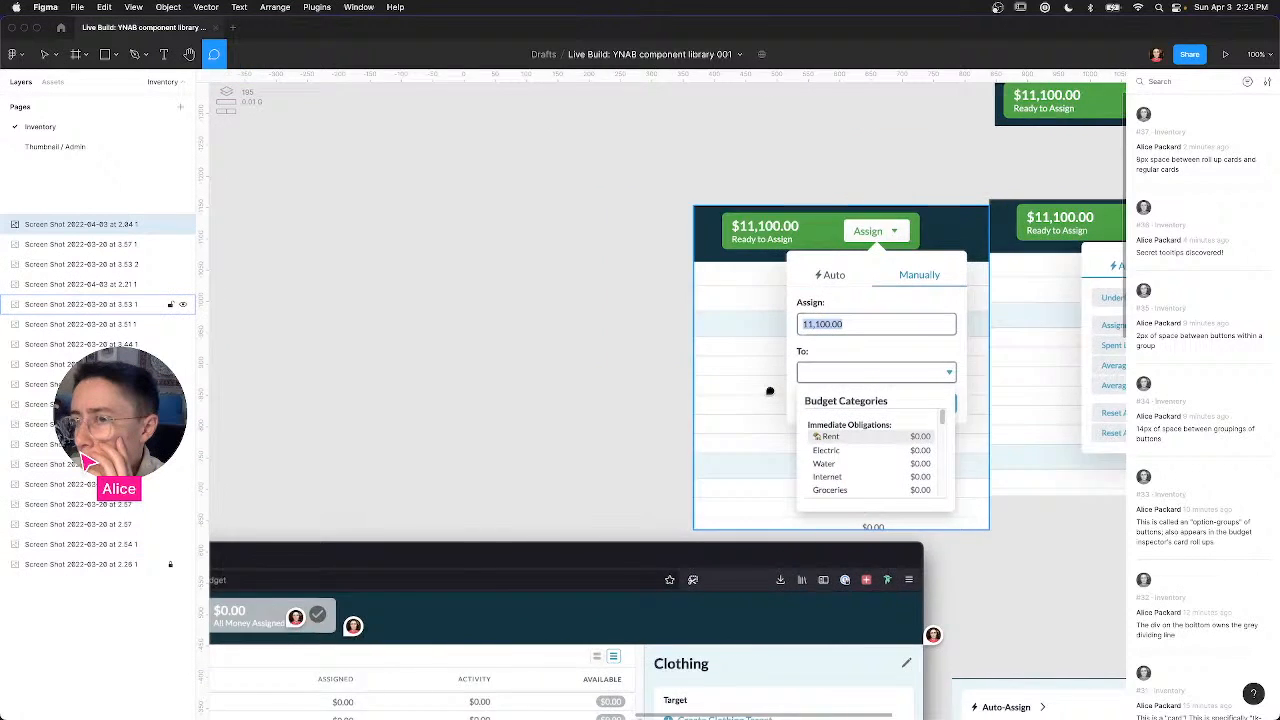
pyautogui.hscroll(-4, 769, 391)
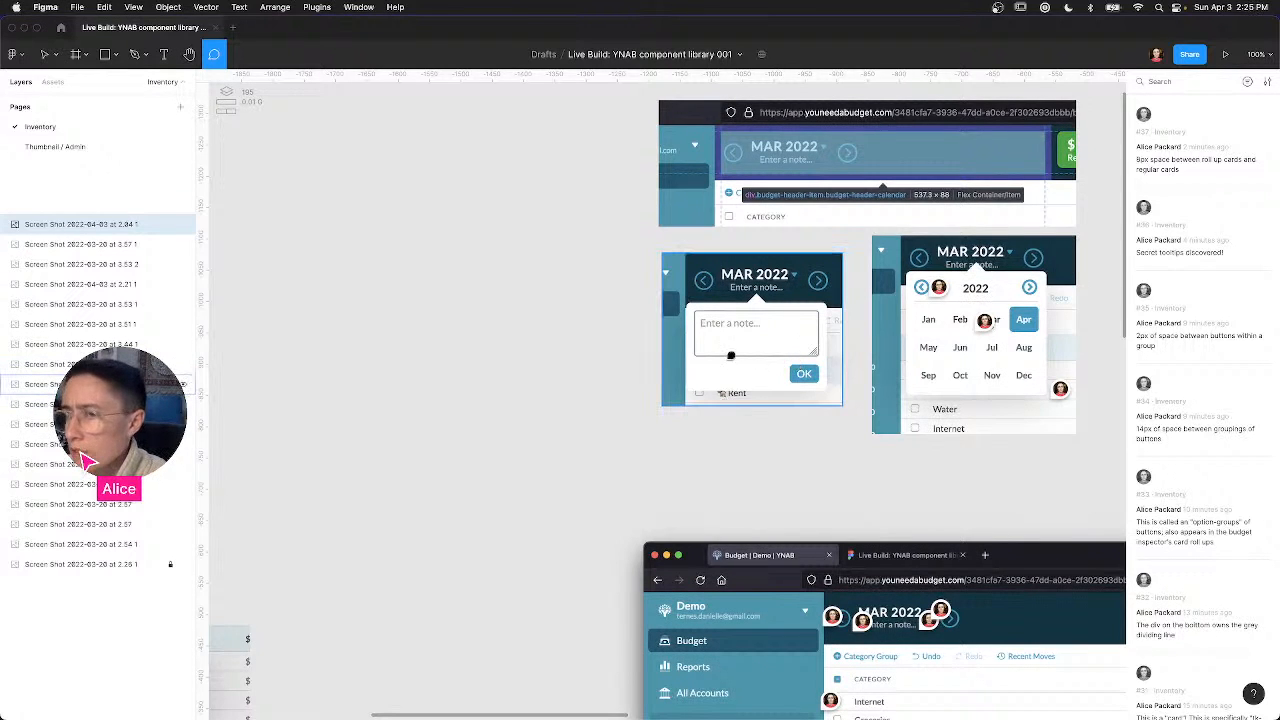
# Step: Switch to Firefox, view the note popup for APR 2022 beside the Rent Notes card, and close the popup
pyautogui.hotkey('ctrl', 'Left')
pyautogui.click(1038, 462)
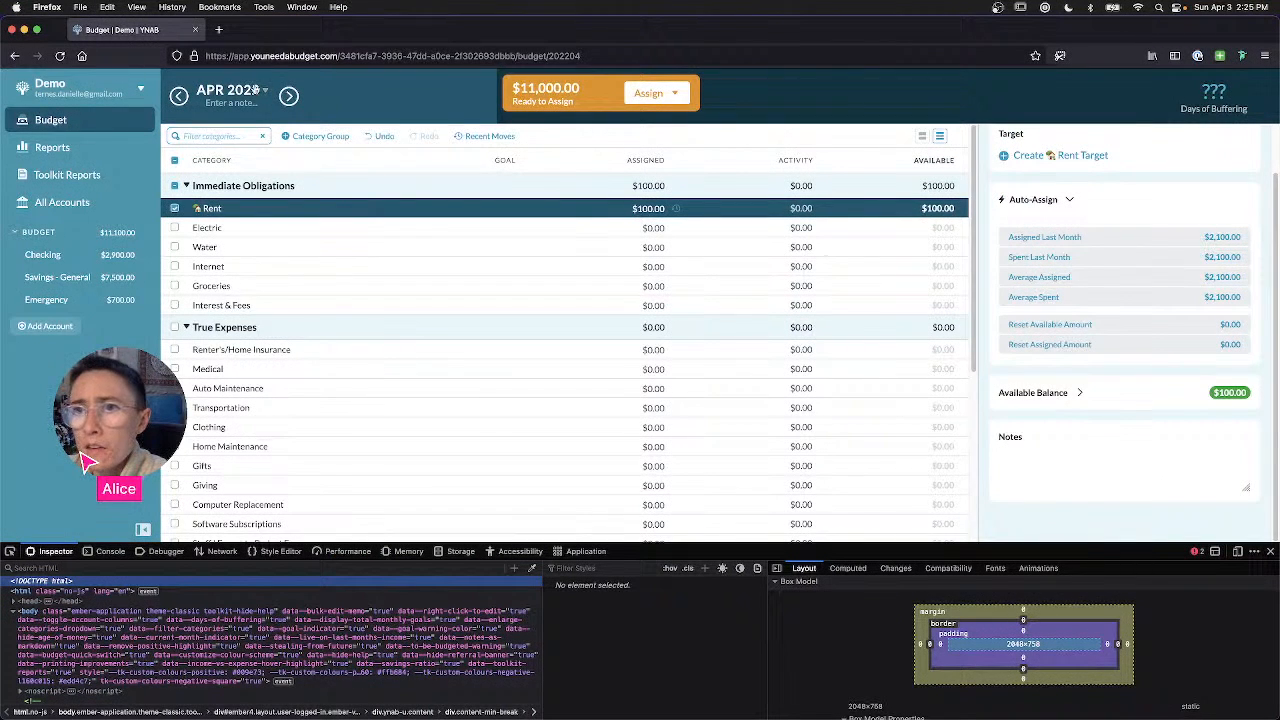
pyautogui.click(254, 89)
pyautogui.click(242, 106)
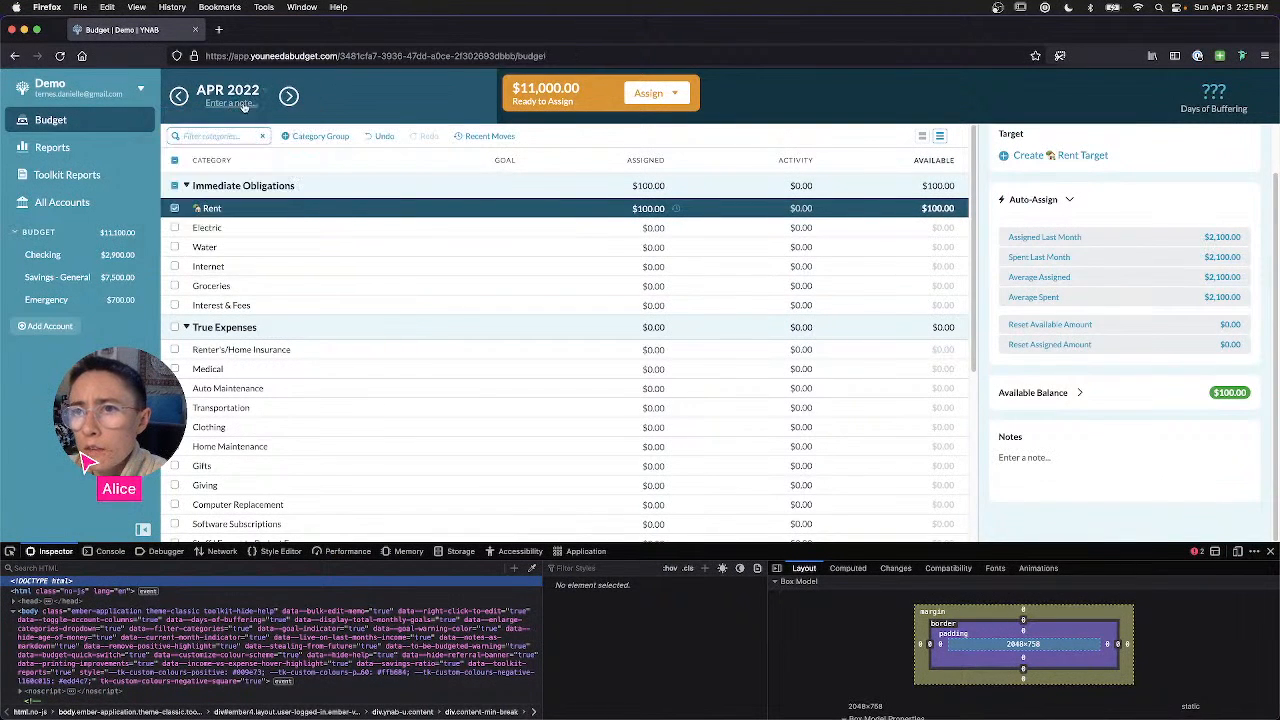
pyautogui.click(240, 104)
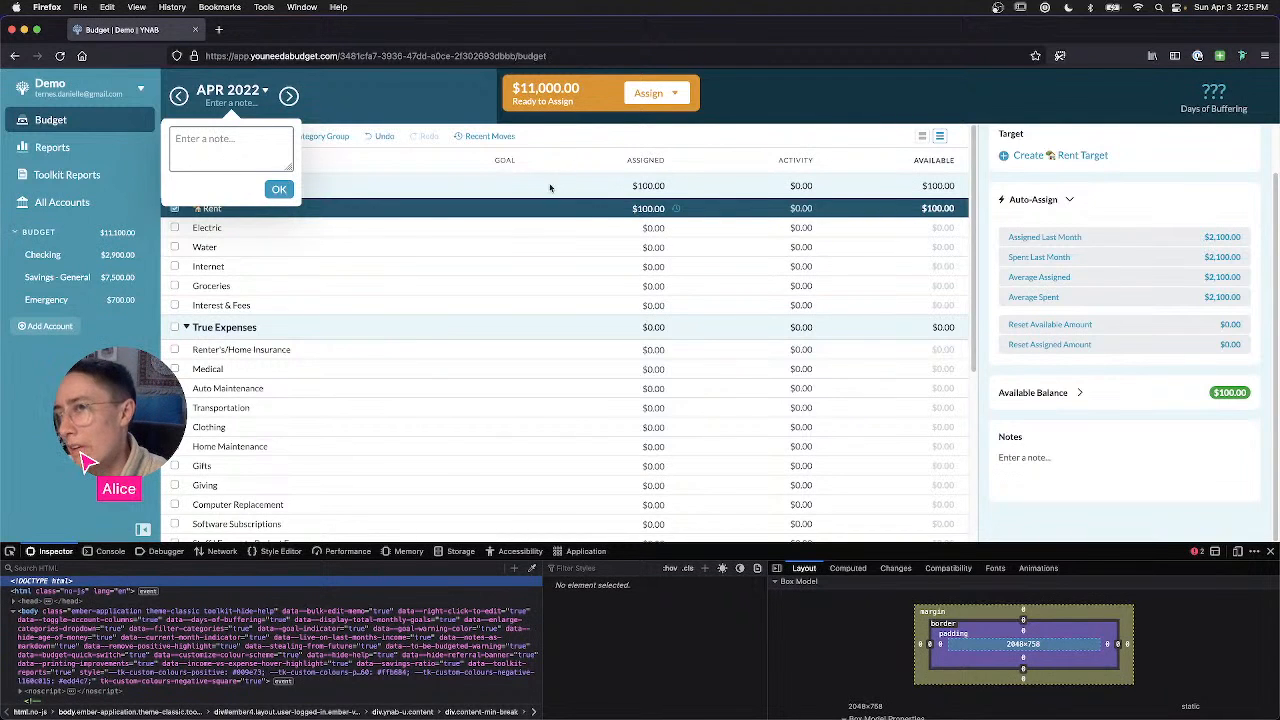
pyautogui.click(1037, 460)
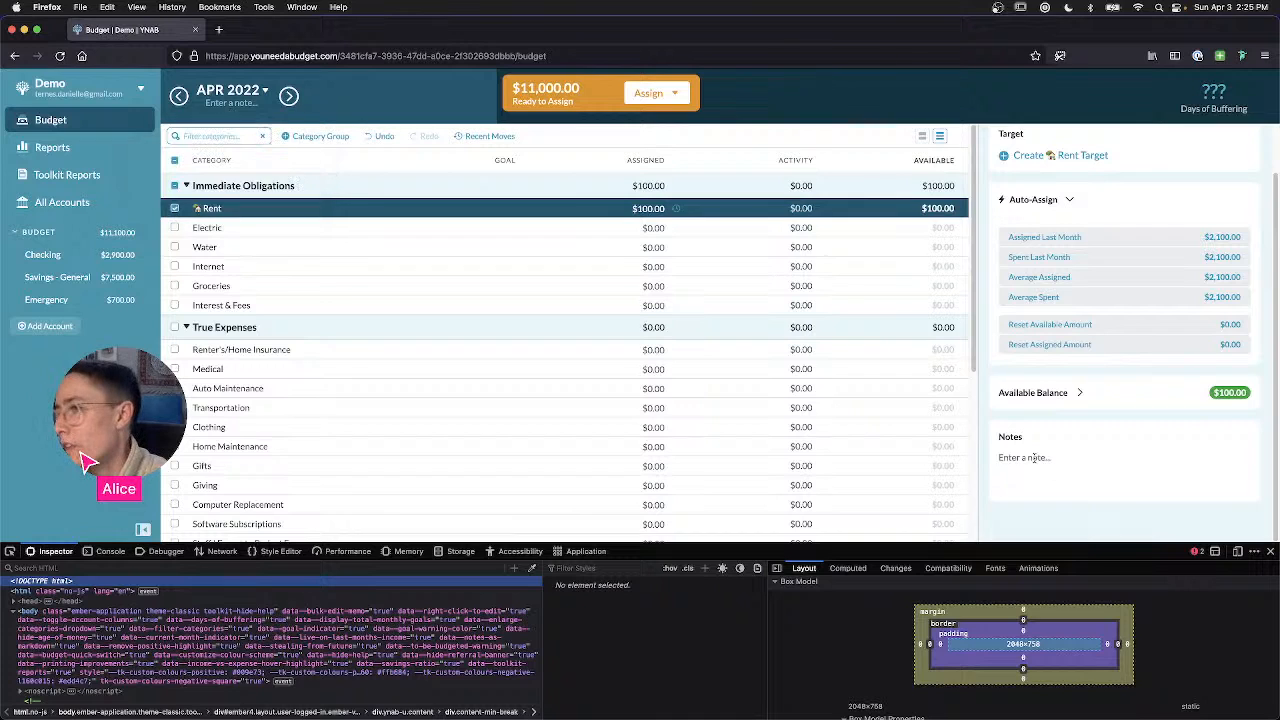
# Step: Capture a screenshot of the Rent category's Notes card with its field active and place it beside the month note screenshot in Figma
pyautogui.click(1035, 458)
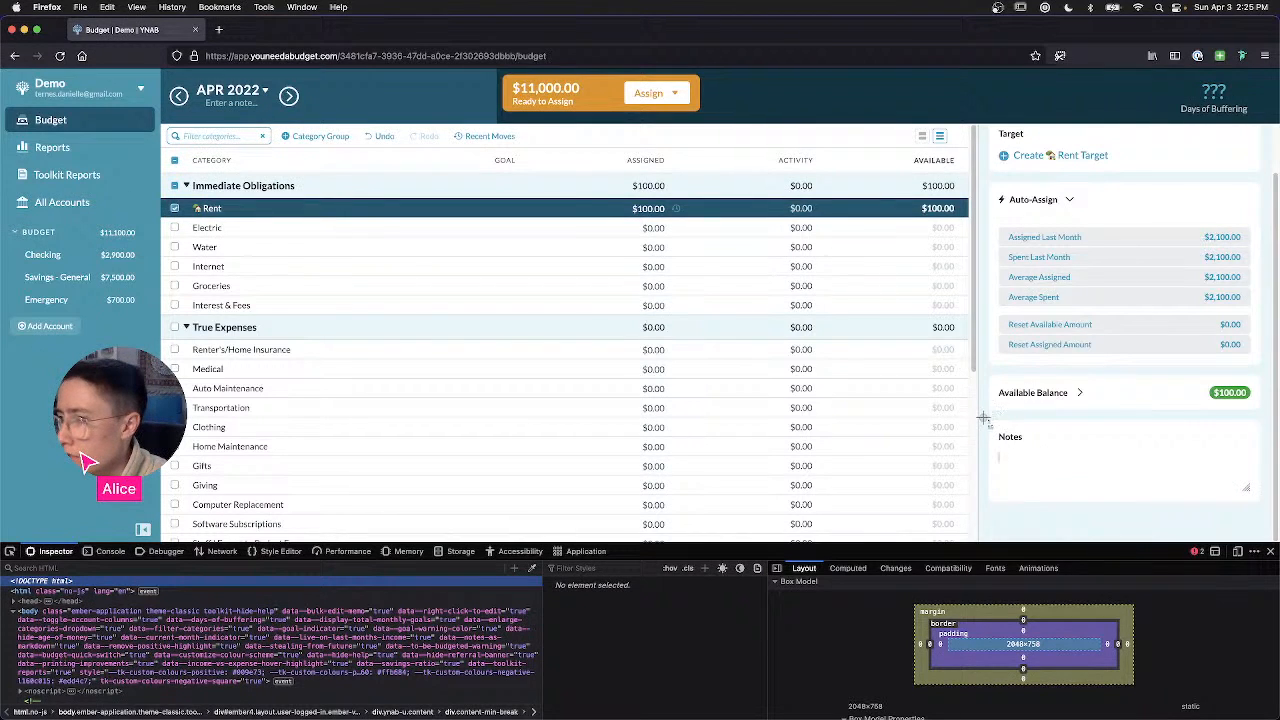
pyautogui.moveTo(1272, 517); pyautogui.dragTo(1266, 514)
pyautogui.hotkey('ctrl', 'Right')
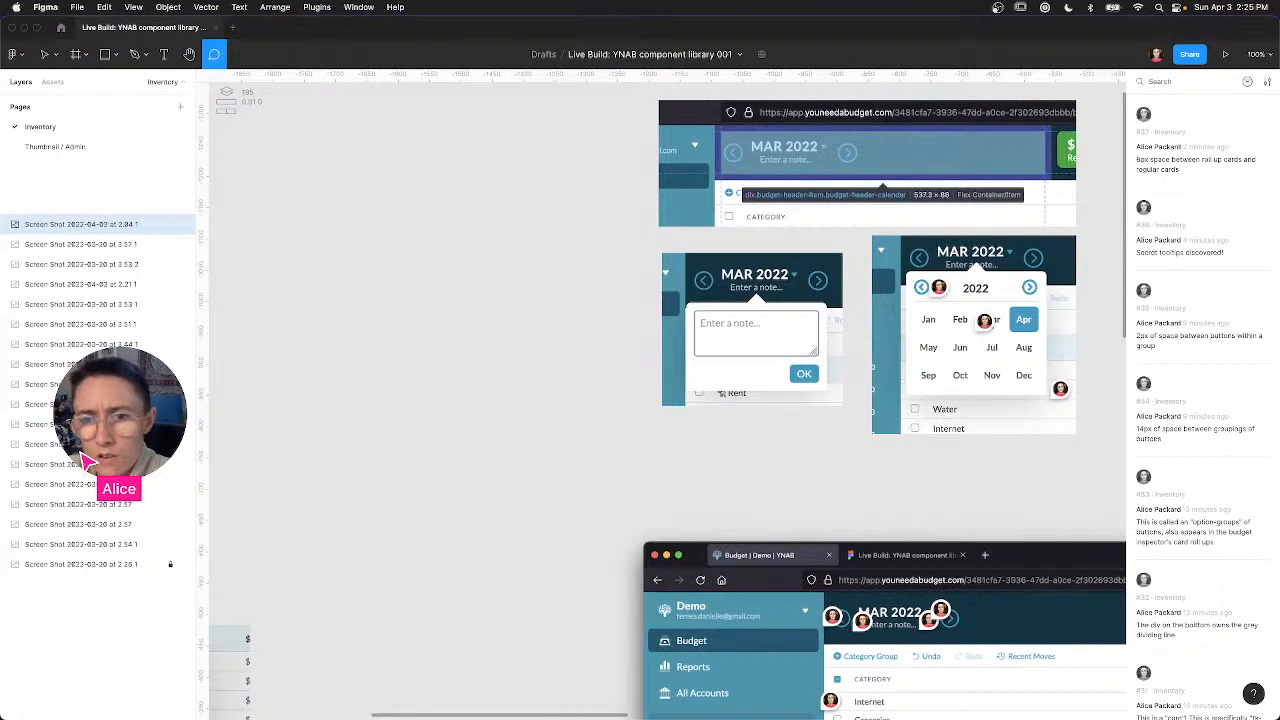
pyautogui.moveTo(404, 343); pyautogui.dragTo(446, 386)
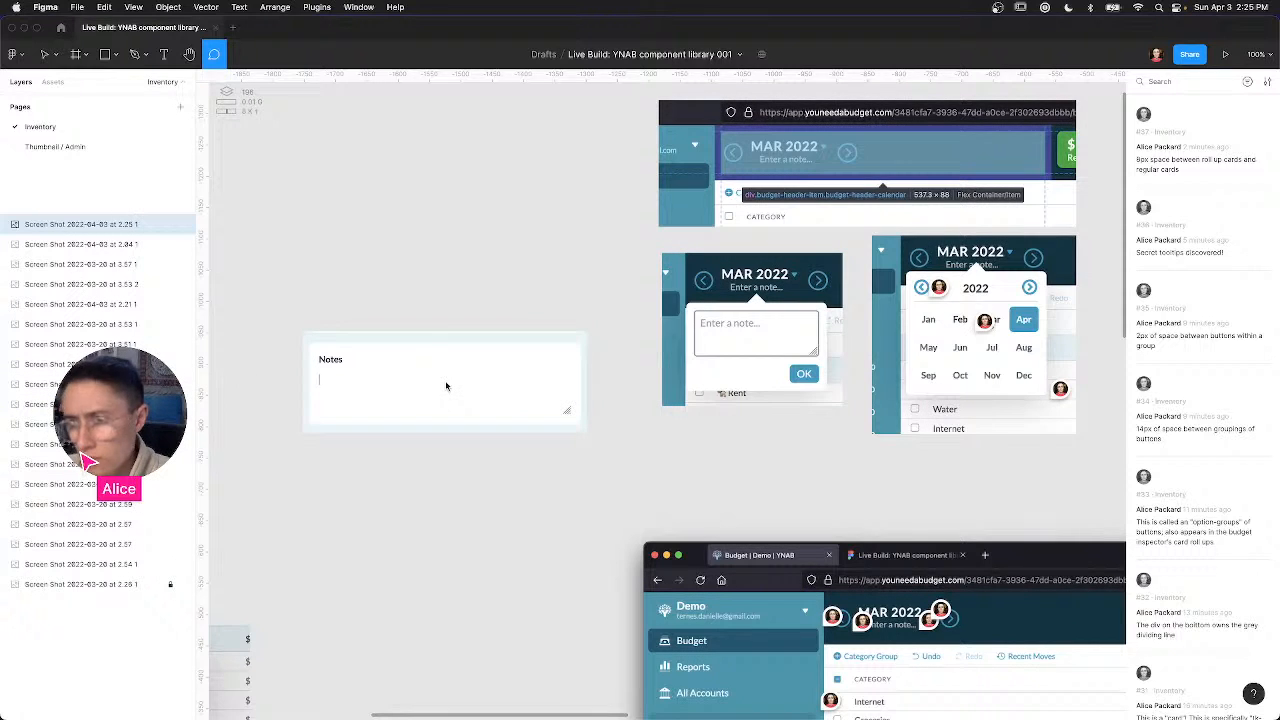
pyautogui.press('Escape')
pyautogui.press('Escape')
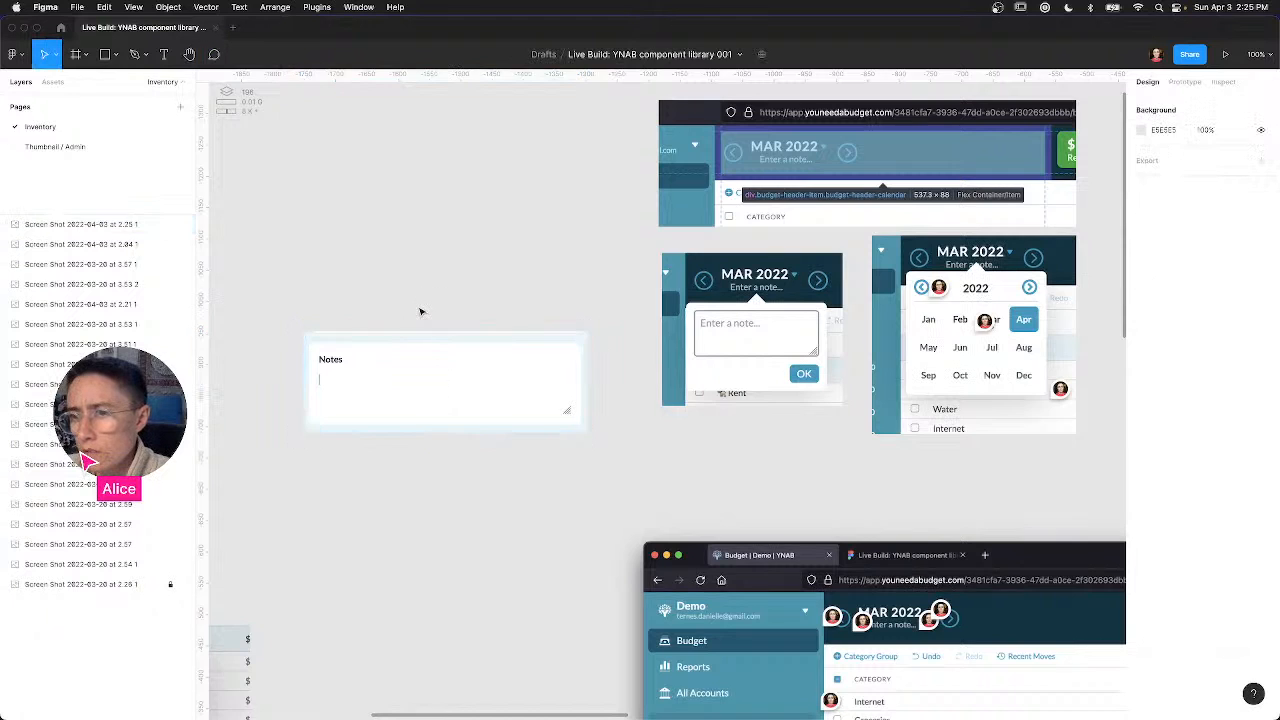
# Step: Move the Notes card screenshot below the roll-up cards screenshot, beside the large Clothing budget screenshot
pyautogui.scroll(3, 420, 313)
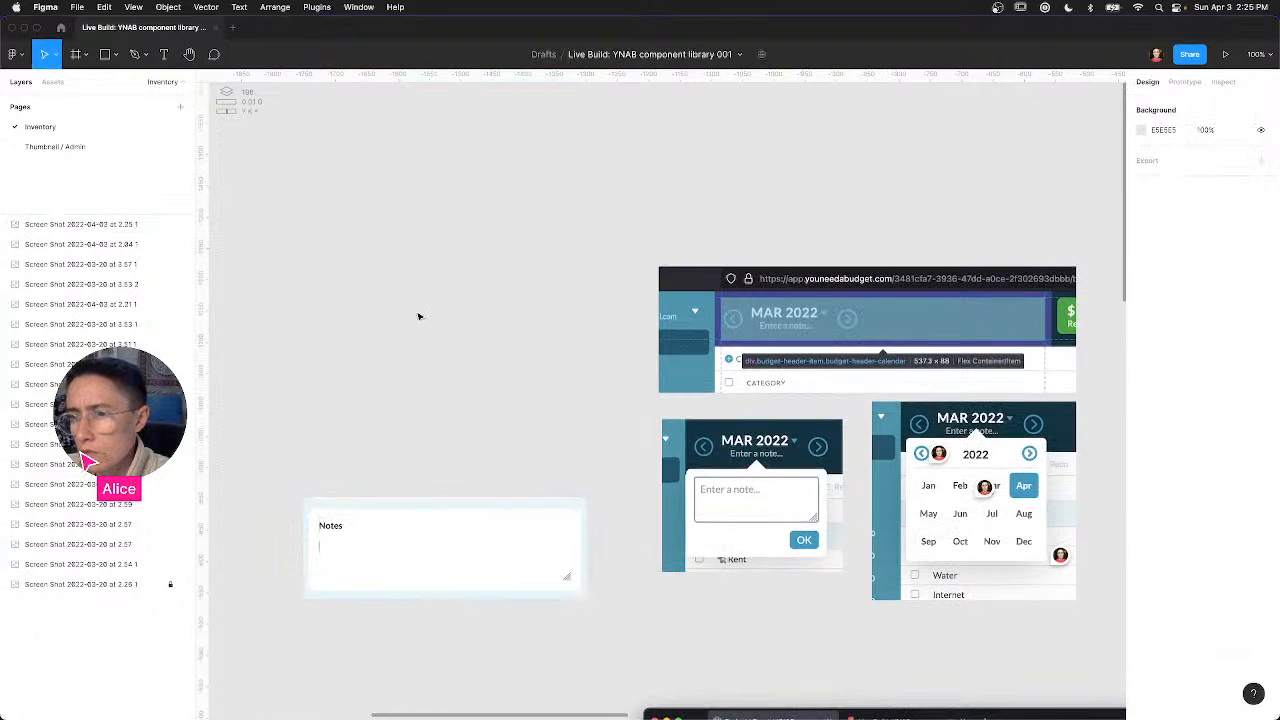
pyautogui.scroll(2, 420, 316)
pyautogui.scroll(-5, 419, 323)
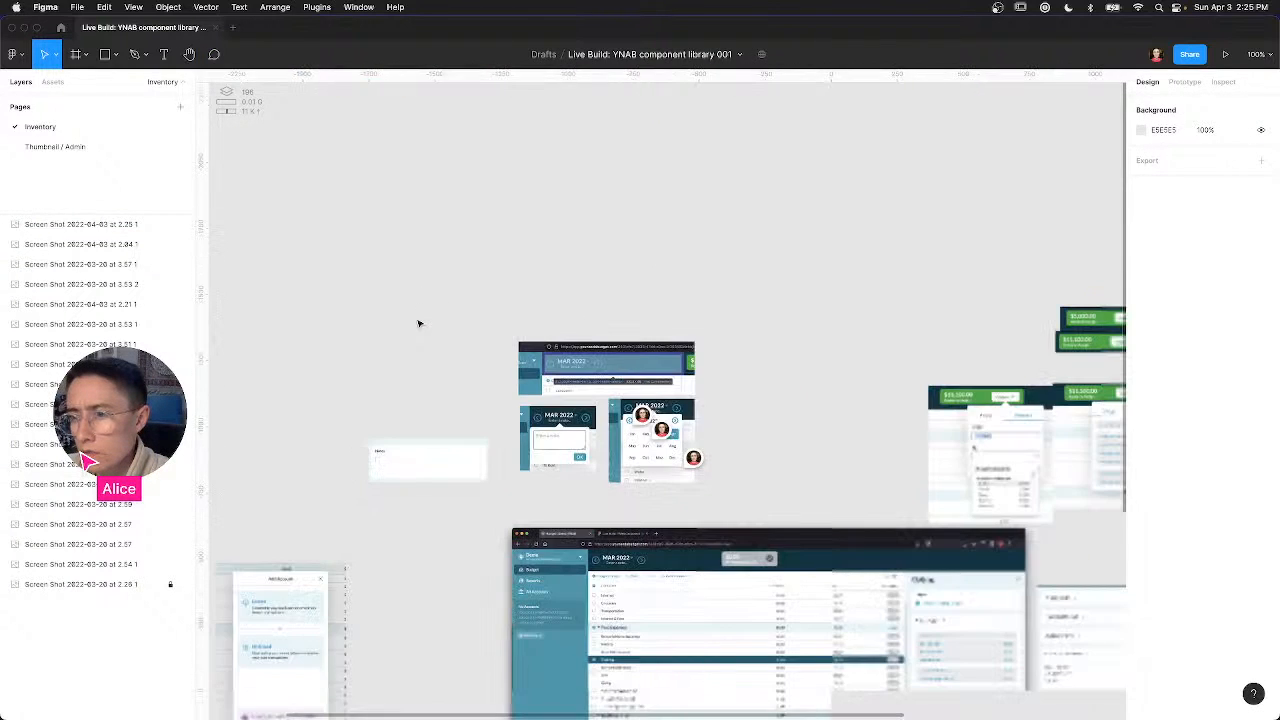
pyautogui.scroll(-4, 419, 323)
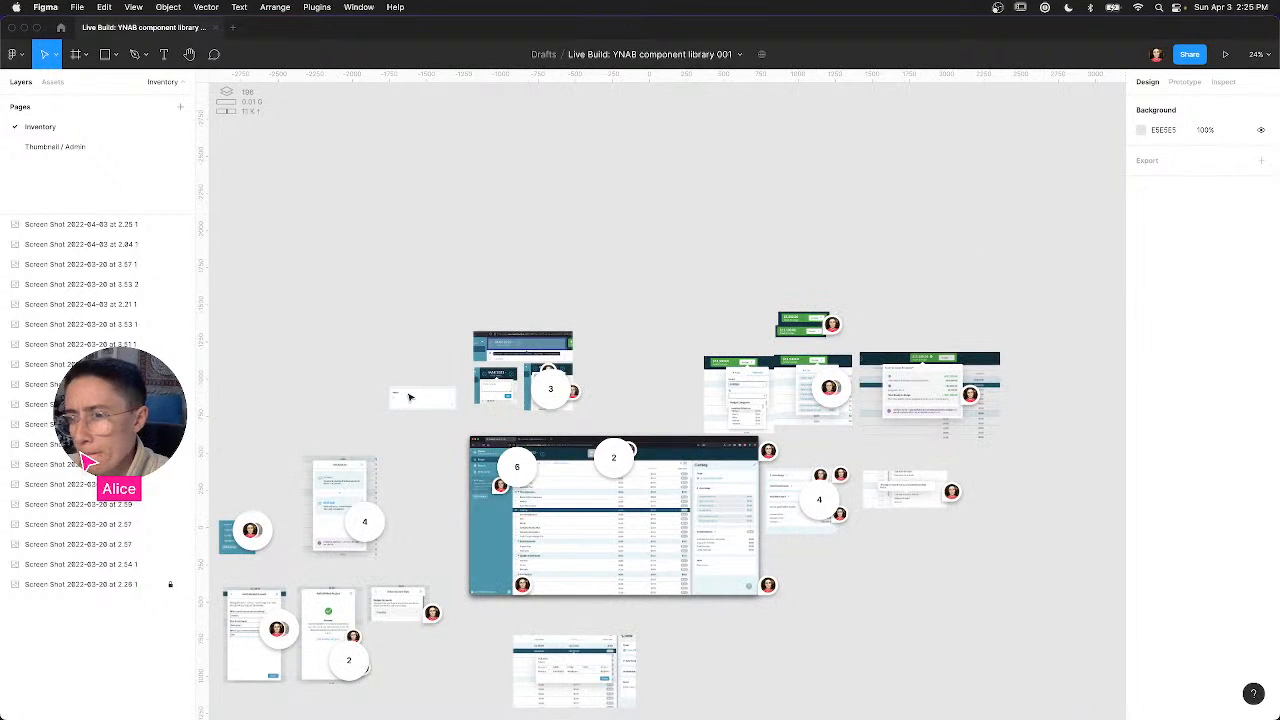
pyautogui.moveTo(734, 469); pyautogui.dragTo(812, 573)
pyautogui.scroll(5, 812, 573)
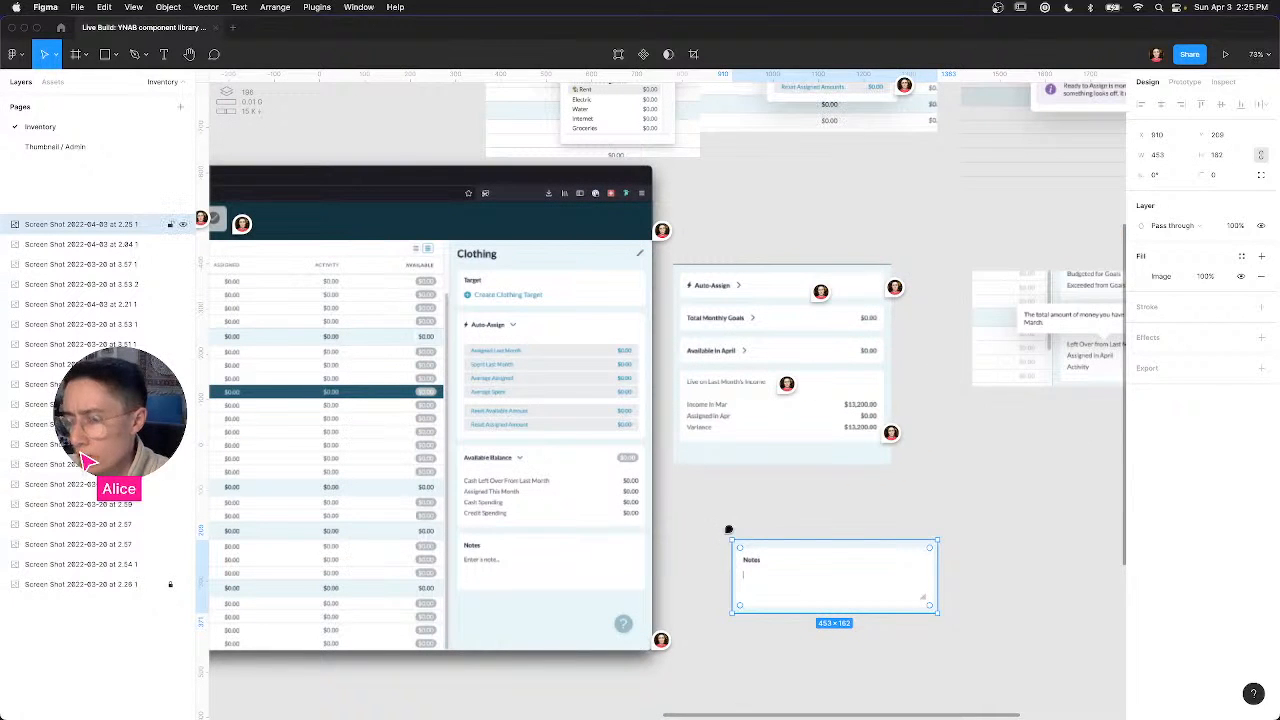
# Step: Comment on the Notes card screenshot: Similar to the "notes" you can leave at the month-level except there is no grey border
pyautogui.press('c')
pyautogui.click(791, 562)
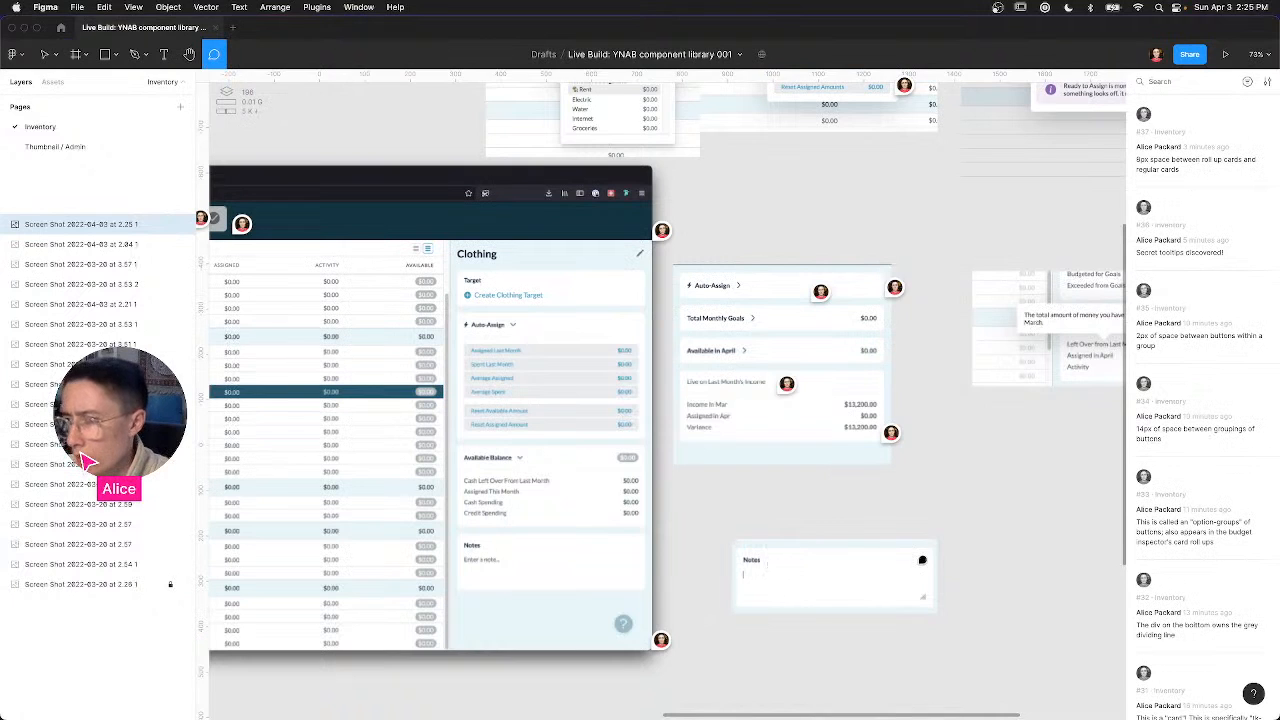
pyautogui.write('Similar')
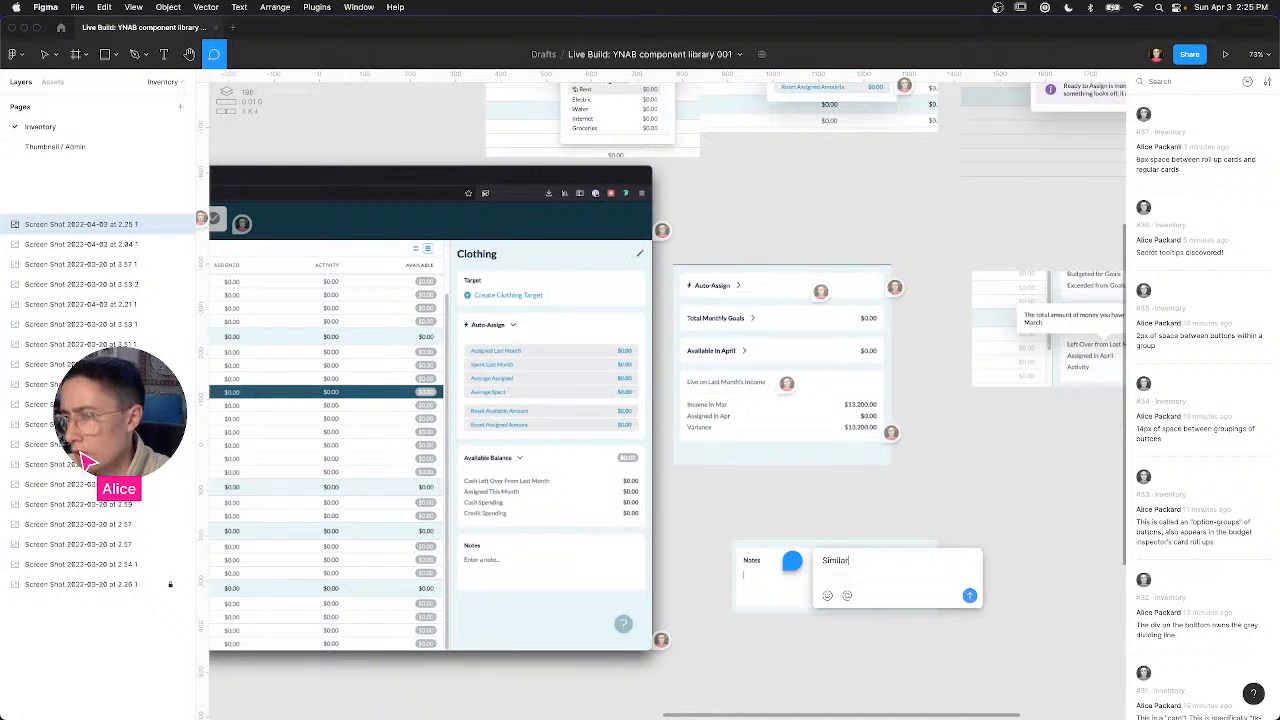
pyautogui.write(' to the "notes')
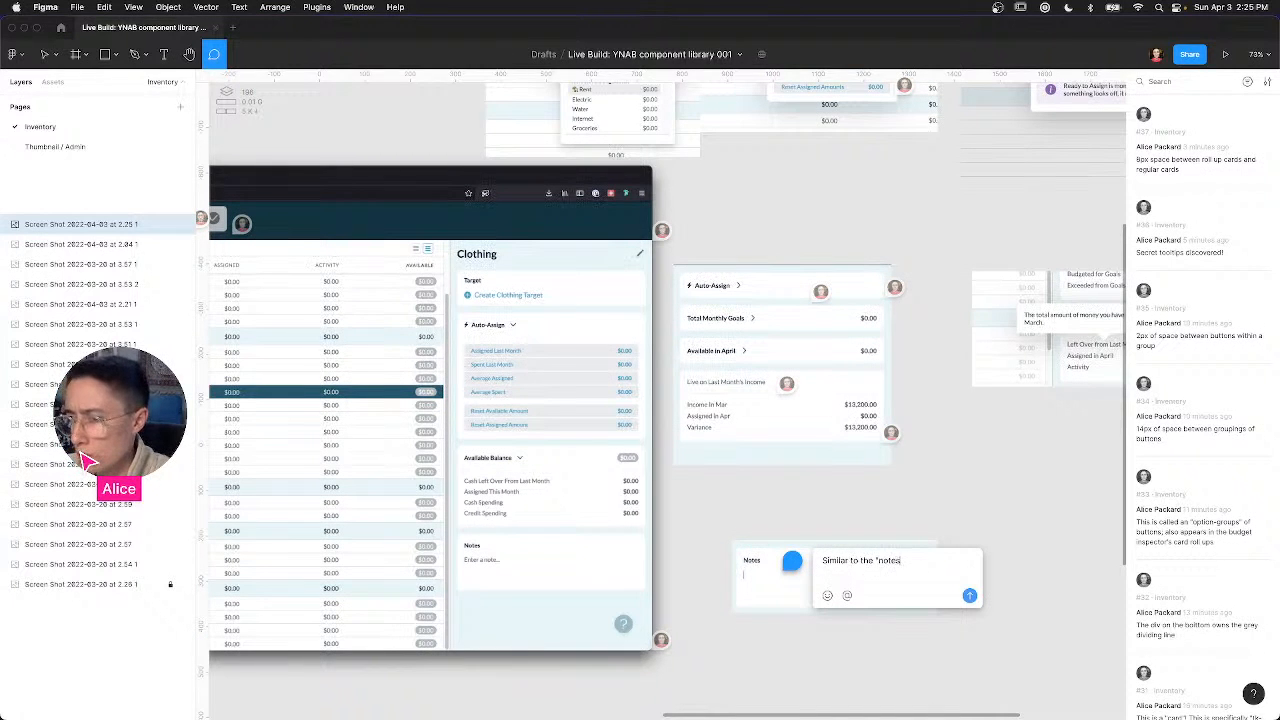
pyautogui.write('" you can leave a')
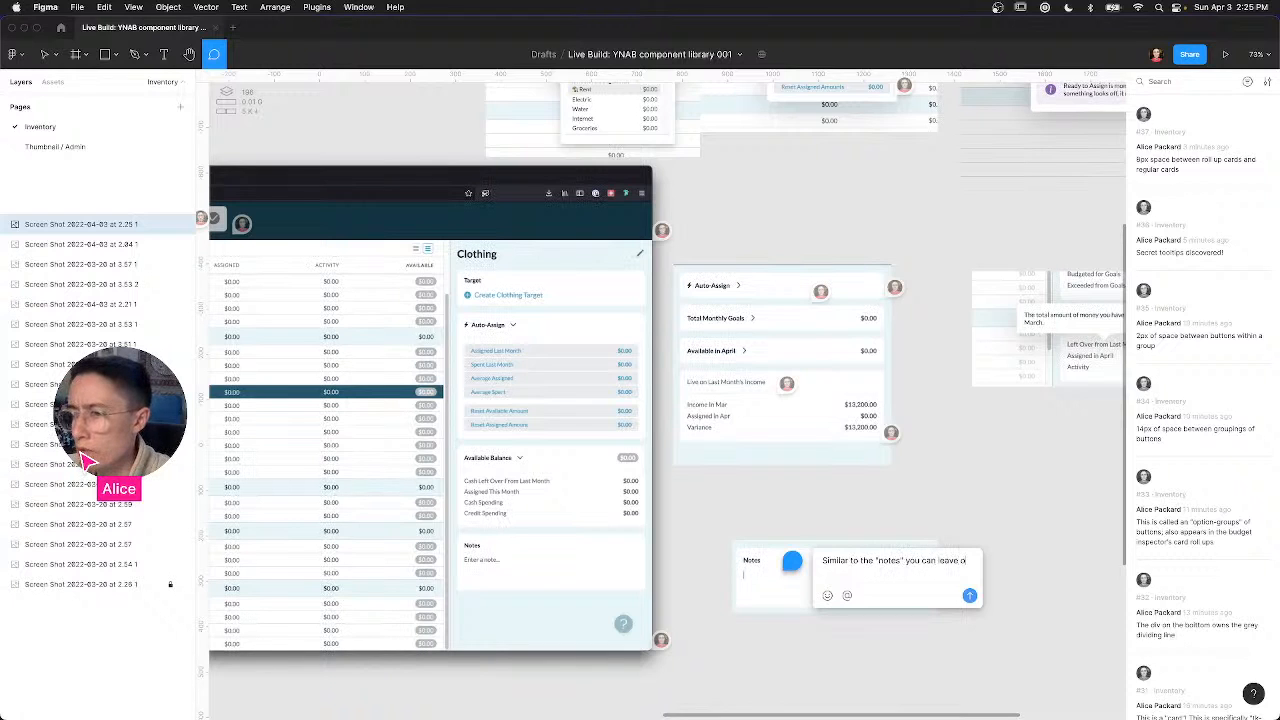
pyautogui.write('t the month-level')
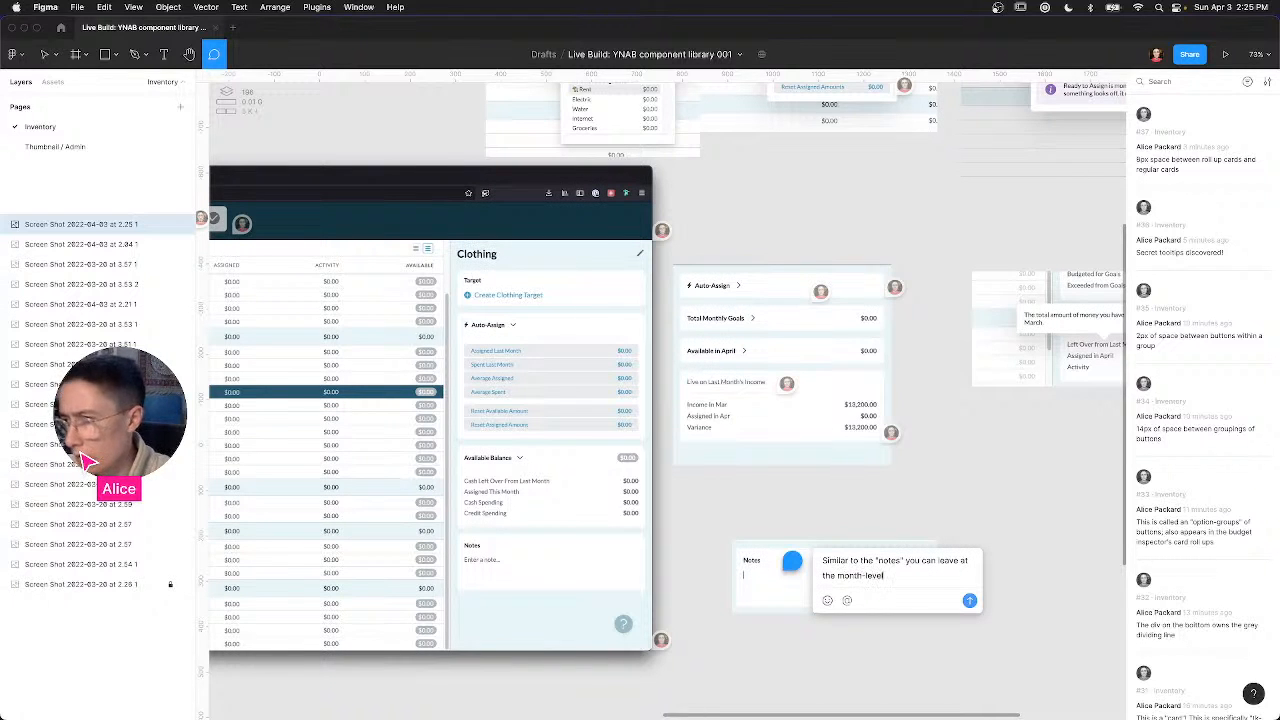
pyautogui.write(' except there ')
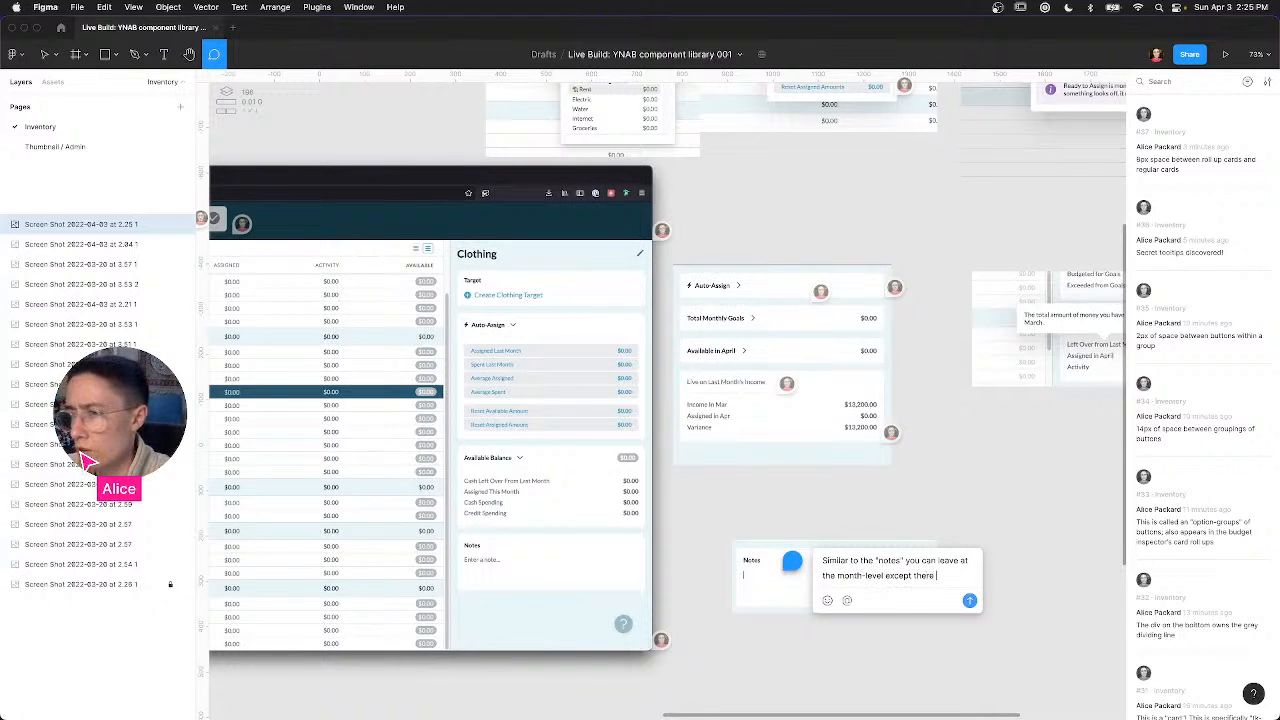
pyautogui.write('is no grey bord')
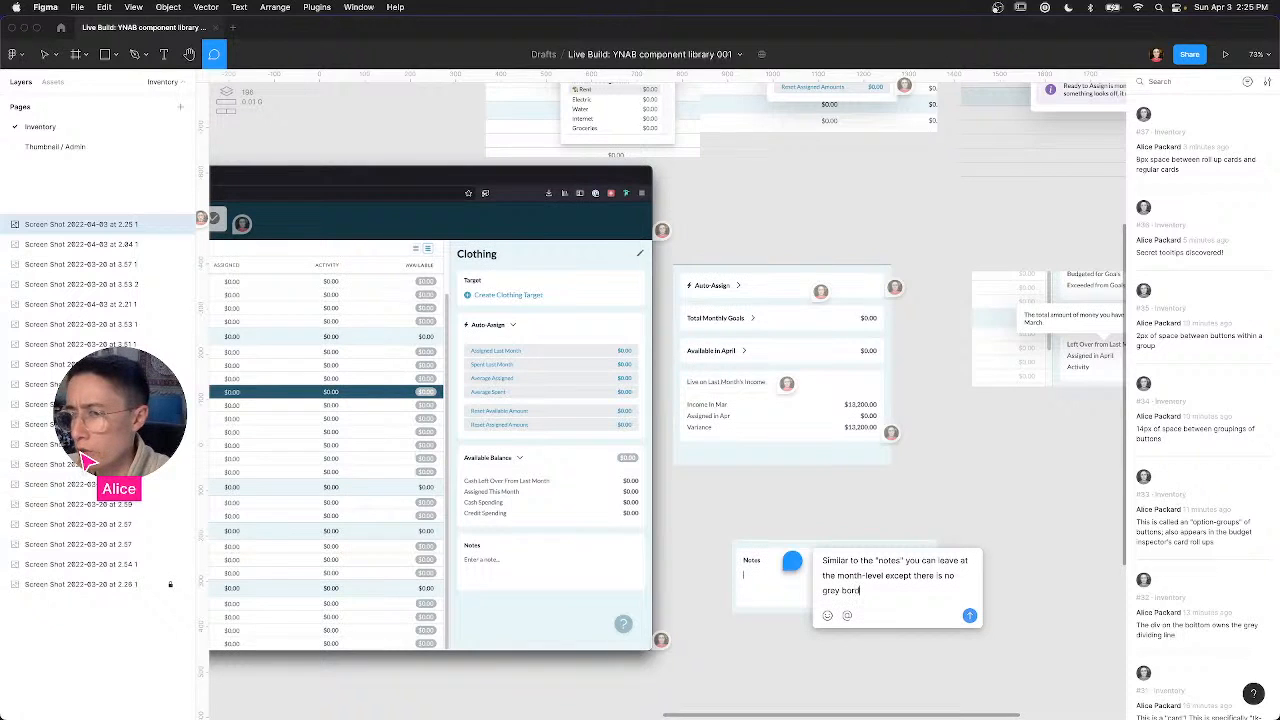
pyautogui.write('er.')
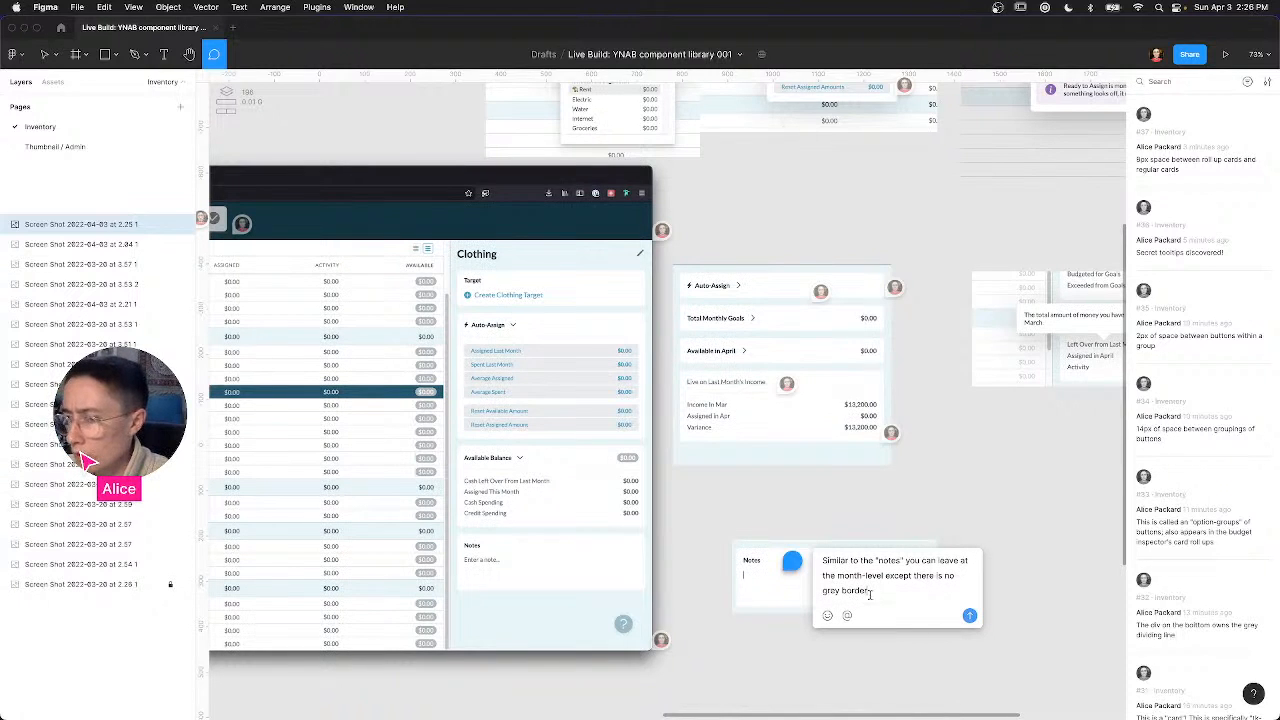
pyautogui.press('Return')
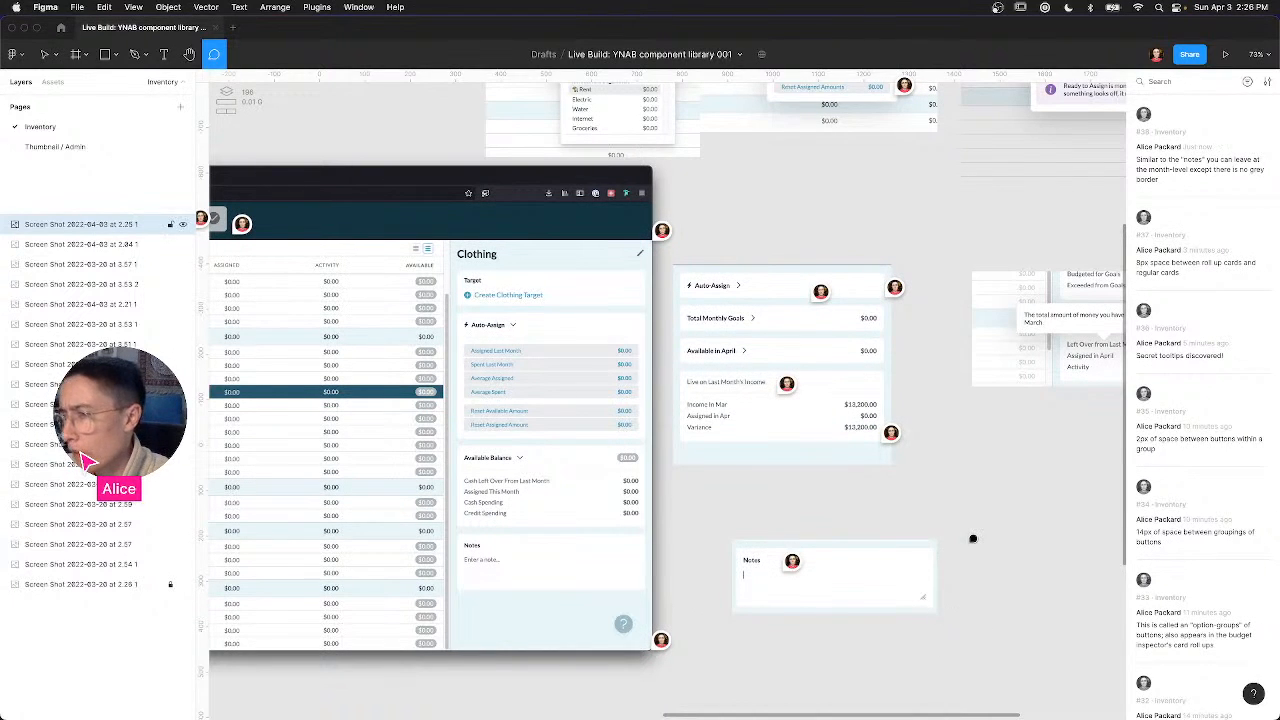
pyautogui.press('Escape')
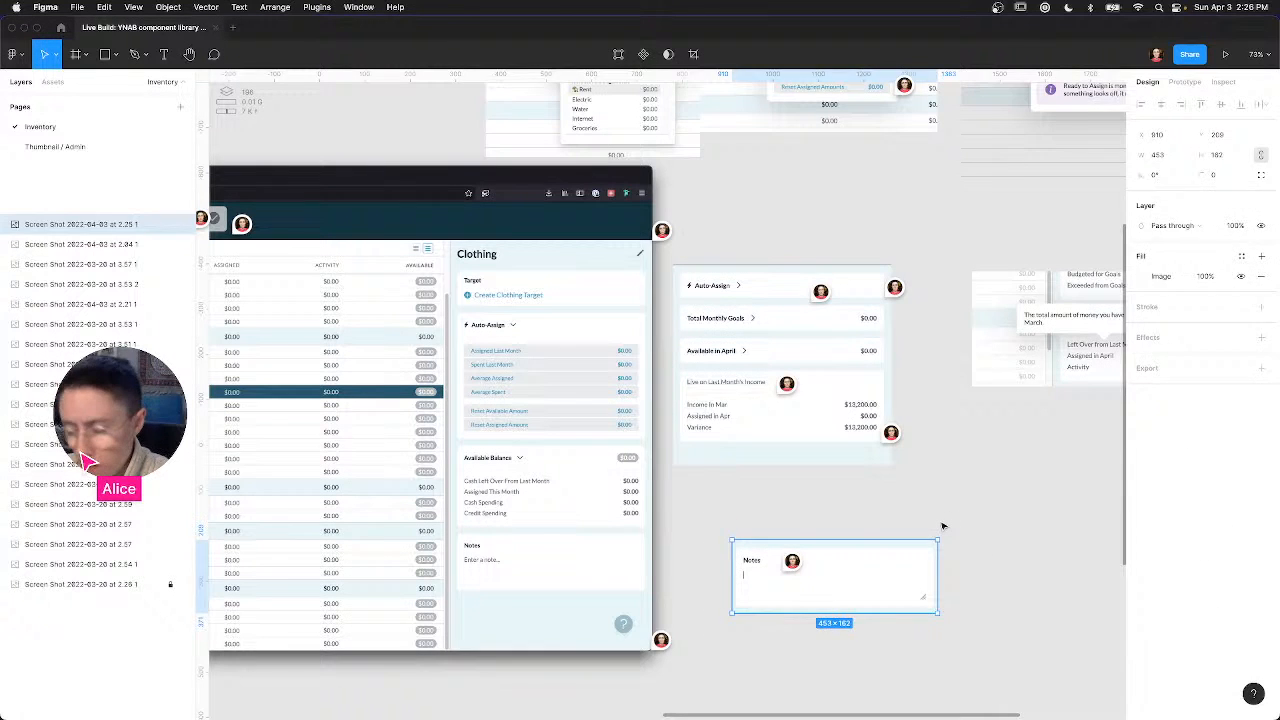
pyautogui.click(942, 526)
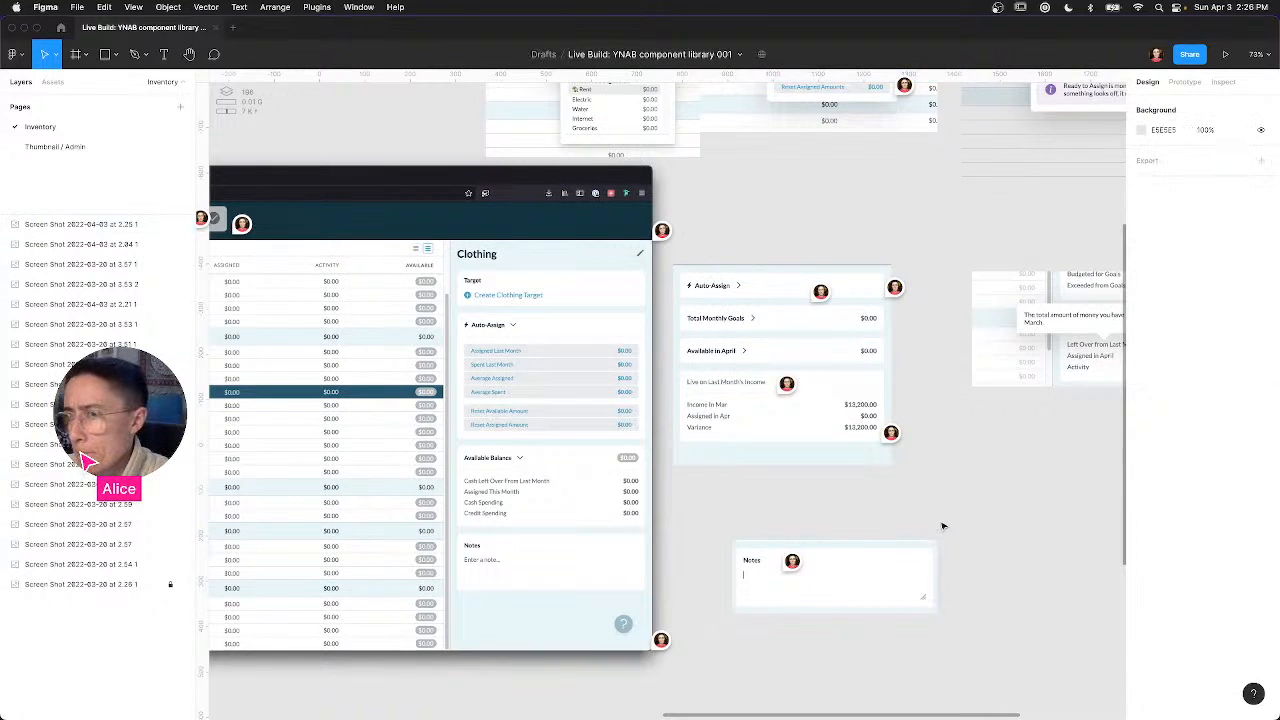
# Step: Switch to Firefox and collapse the Rent category's Auto-Assign card, keeping the Available Balance card collapsed
pyautogui.hotkey('ctrl', 'Left')
pyautogui.scroll(1, 1092, 335)
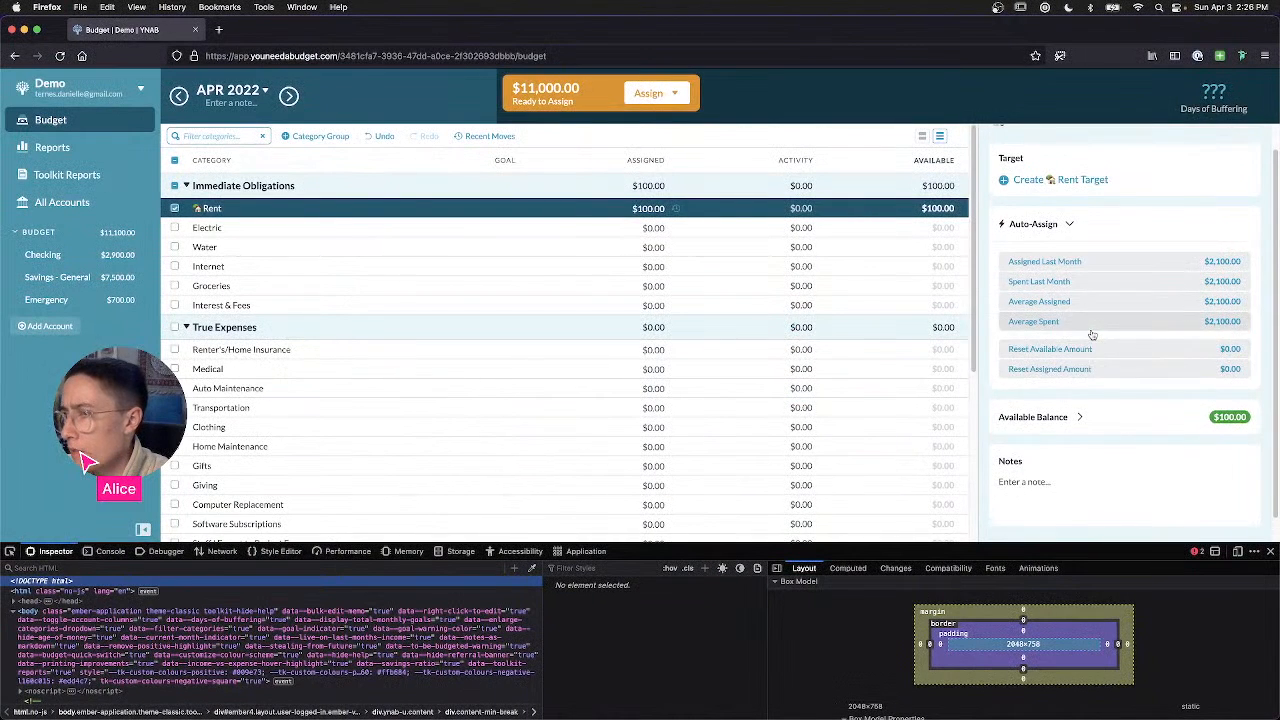
pyautogui.scroll(-1, 1092, 335)
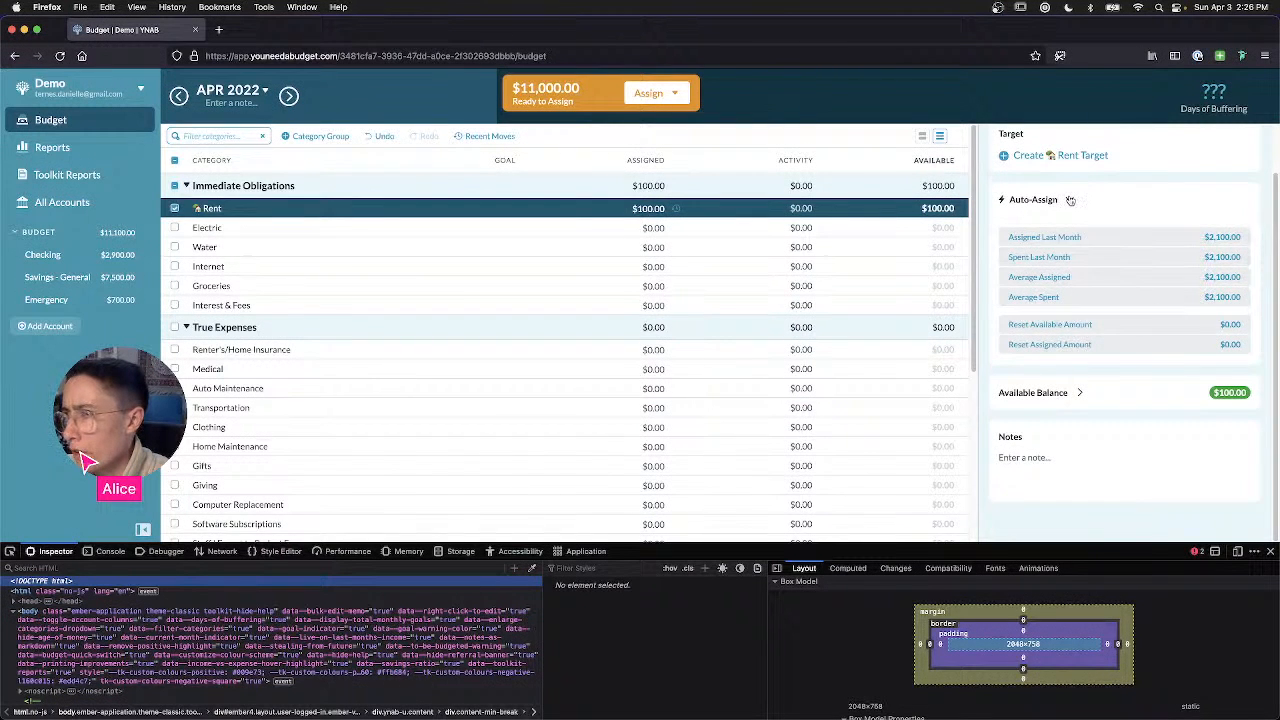
pyautogui.click(1070, 200)
pyautogui.click(1073, 292)
pyautogui.click(1074, 292)
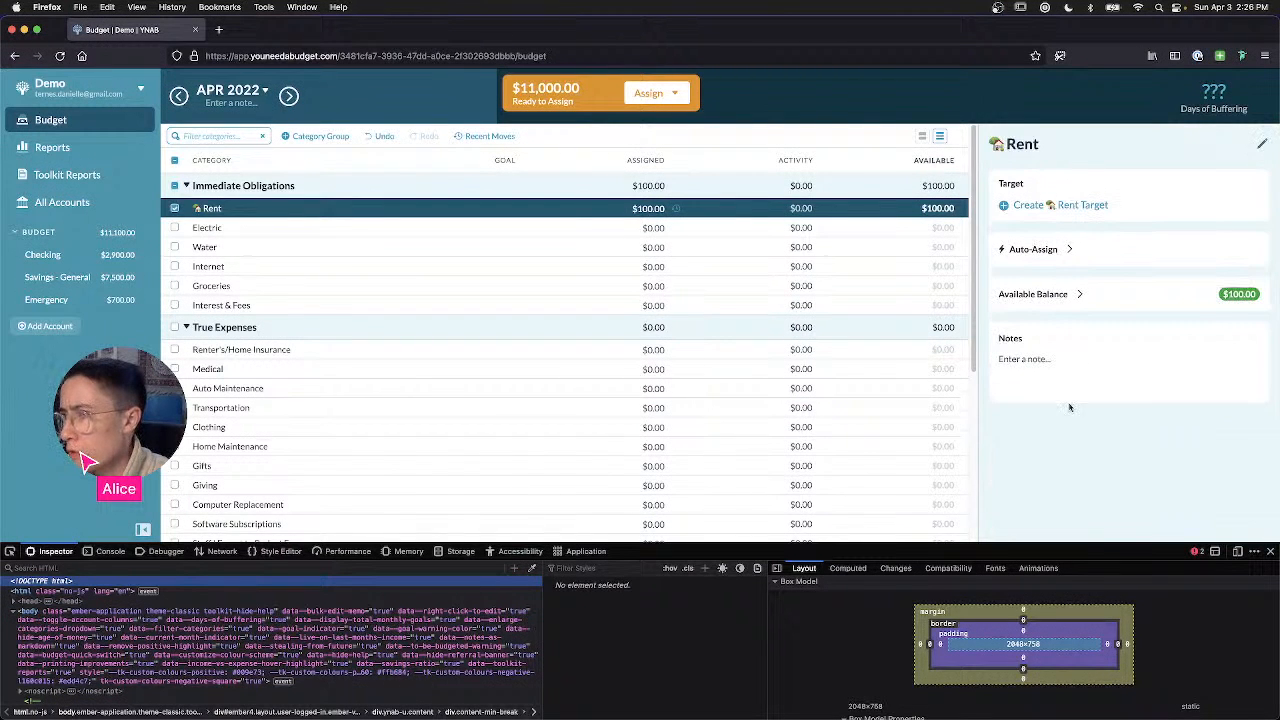
# Step: Open the Rent category's target creation form, capture a screenshot of it, and place it in Figma below the Notes card screenshot
pyautogui.click(1060, 206)
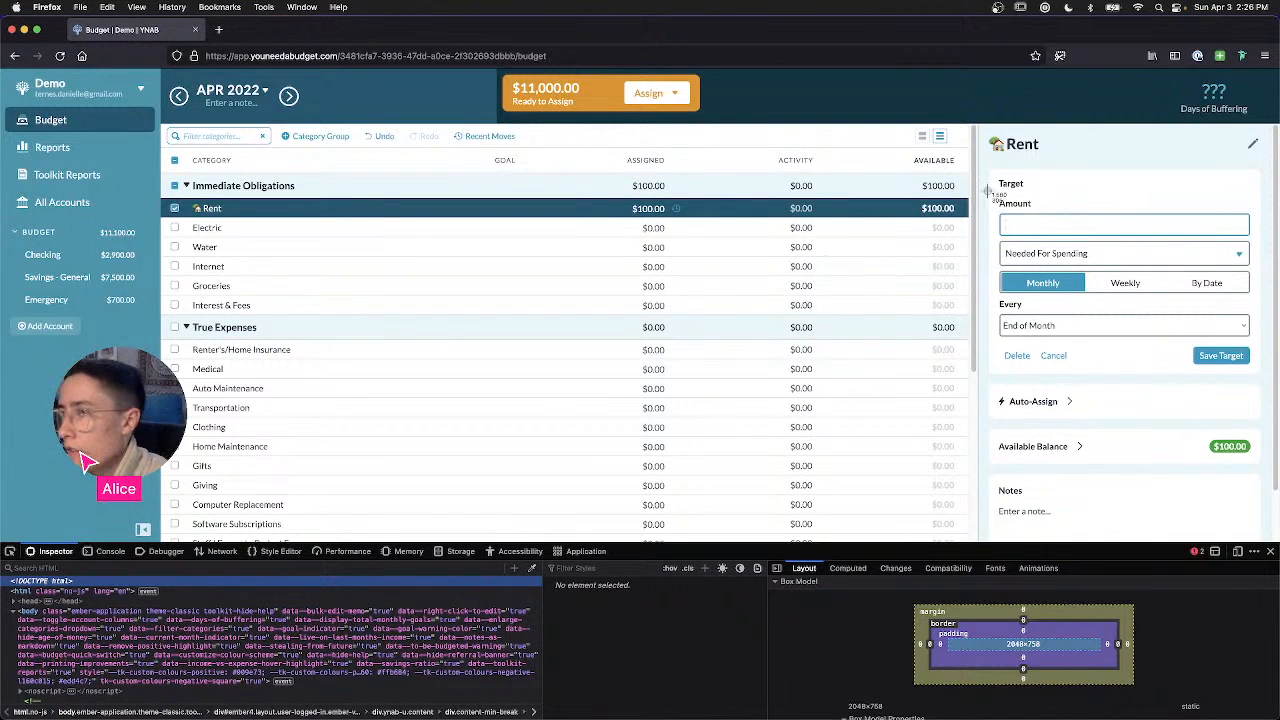
pyautogui.moveTo(985, 157); pyautogui.dragTo(1265, 385)
pyautogui.hotkey('ctrl', 'Right')
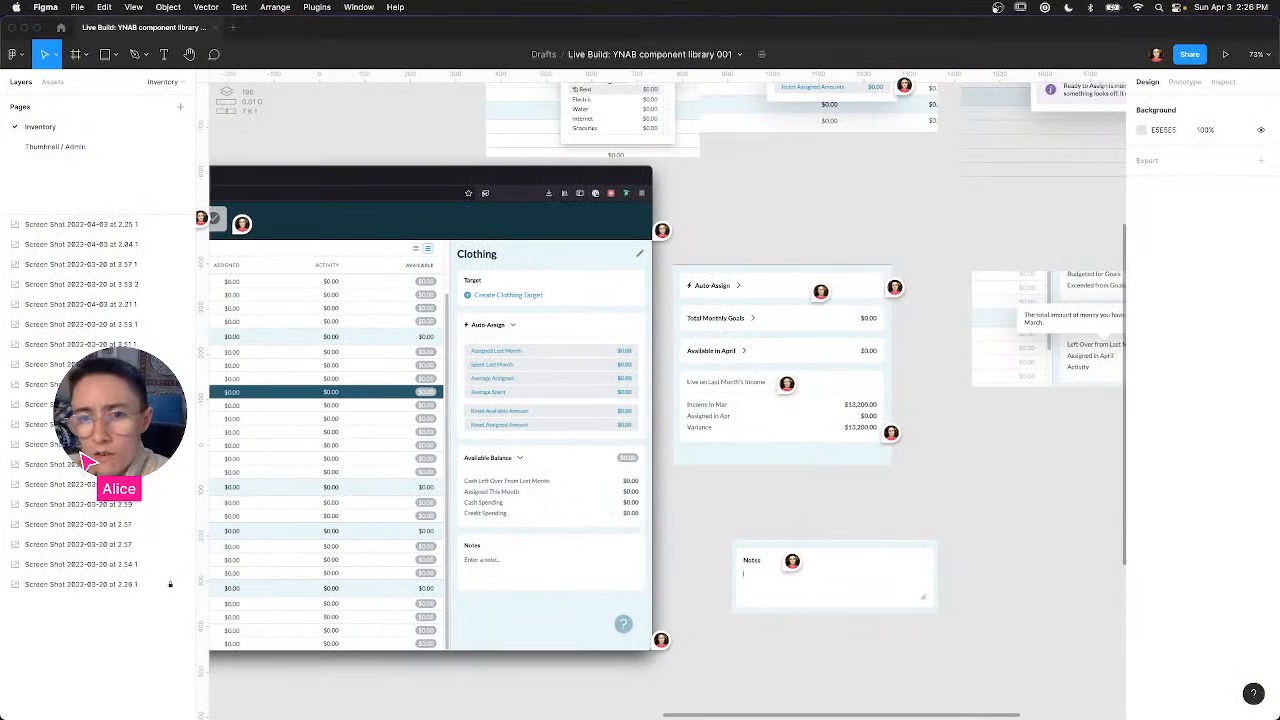
pyautogui.moveTo(73, 329); pyautogui.dragTo(791, 457)
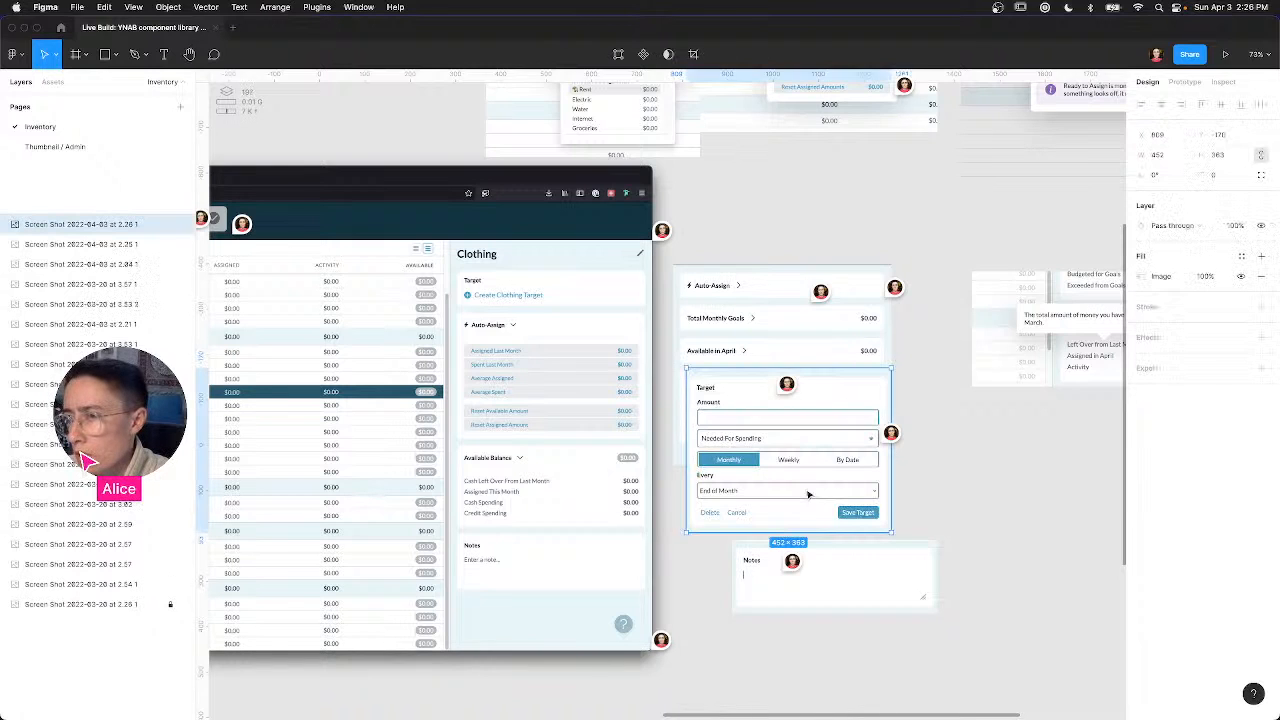
pyautogui.scroll(-3, 788, 461)
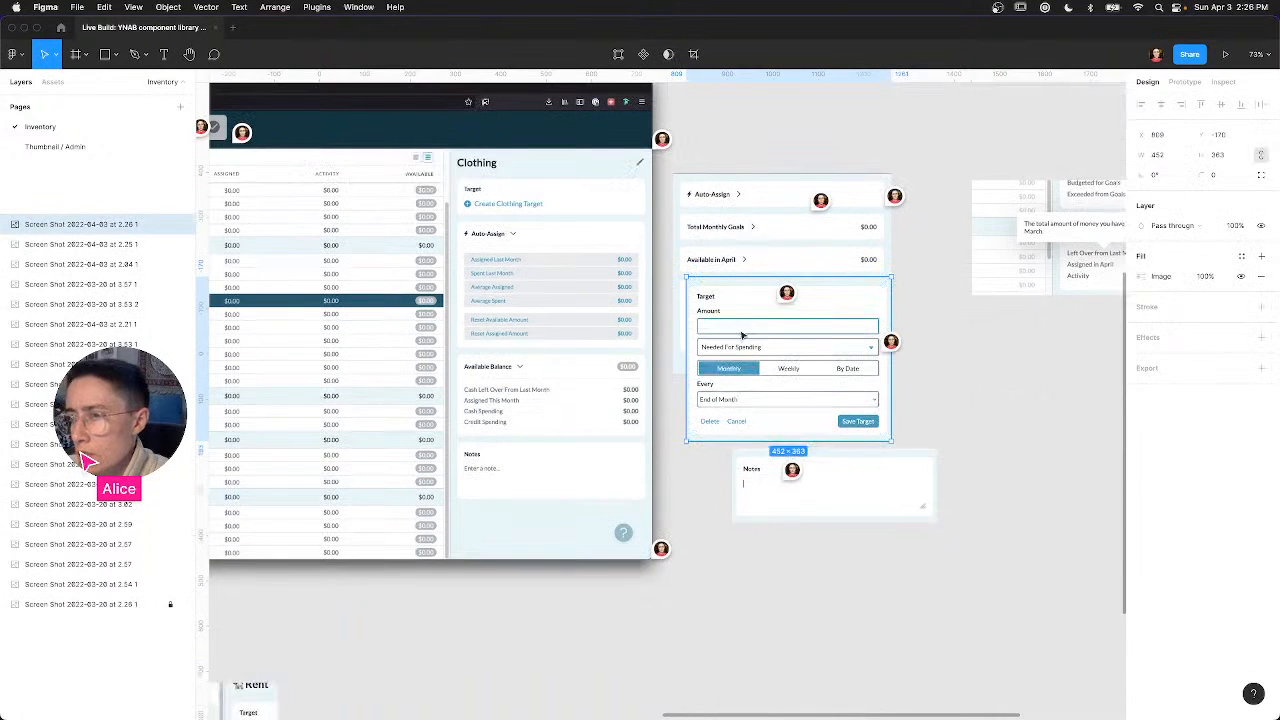
pyautogui.moveTo(708, 660); pyautogui.dragTo(676, 668)
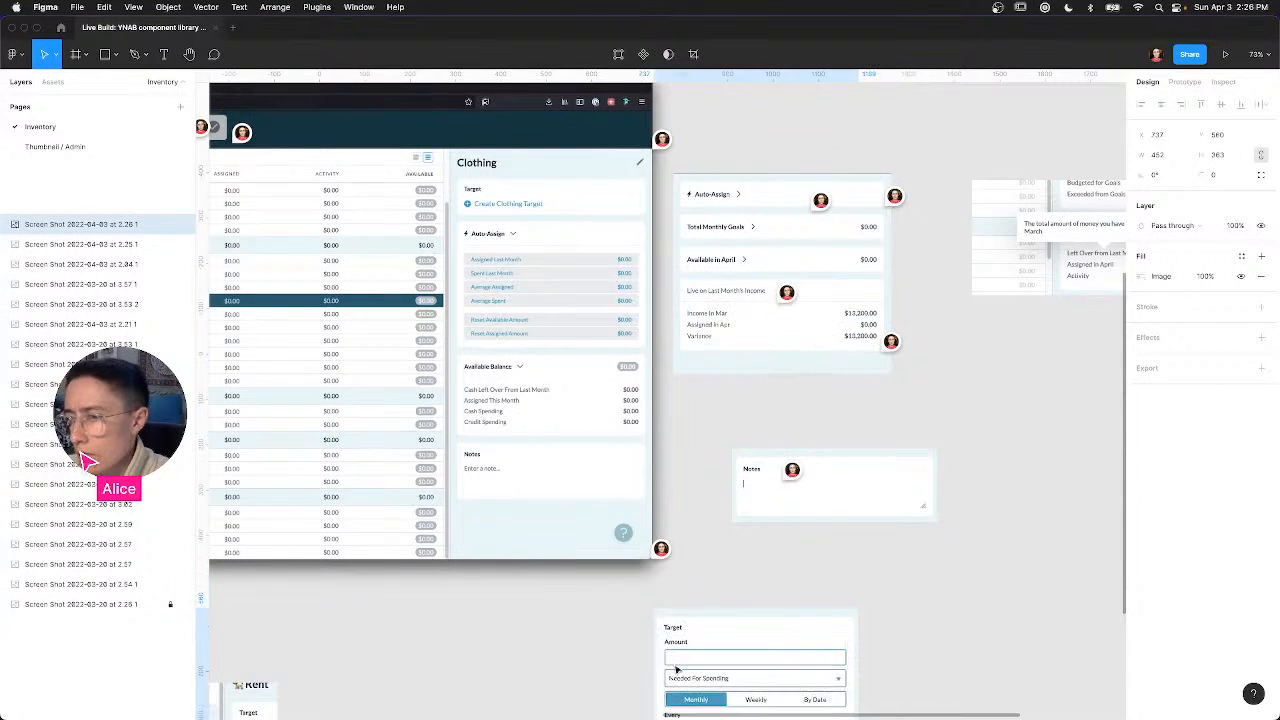
pyautogui.click(924, 662)
# Step: Move the Target form screenshot next to the first Add Unlinked Account screenshot, on its outer side
pyautogui.moveTo(884, 672); pyautogui.dragTo(954, 576)
pyautogui.scroll(5, 957, 583)
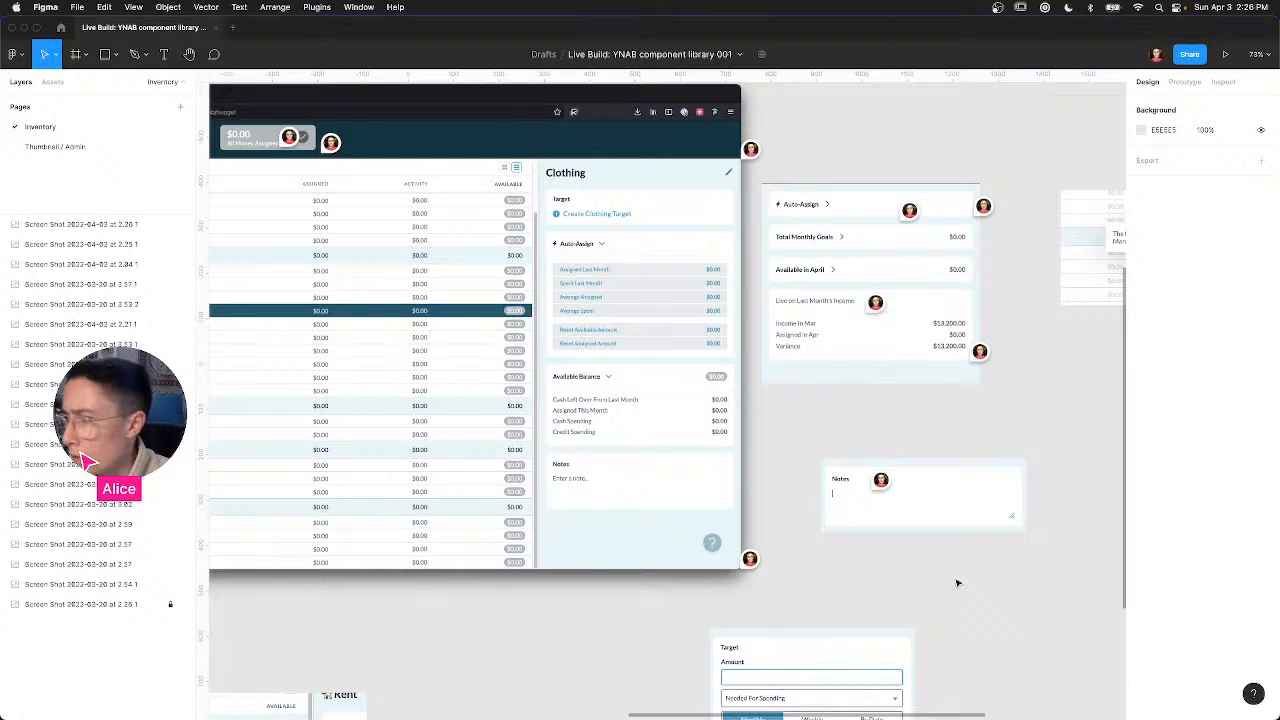
pyautogui.scroll(-5, 957, 585)
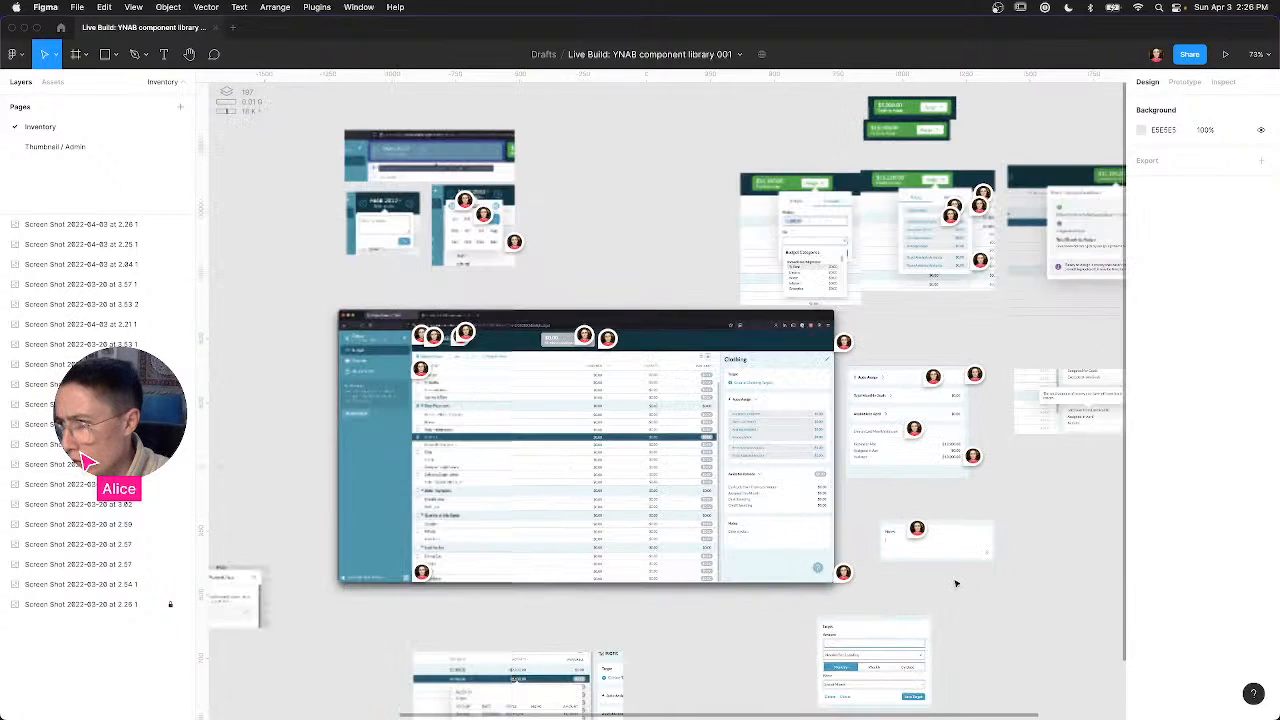
pyautogui.scroll(-5, 708, 527)
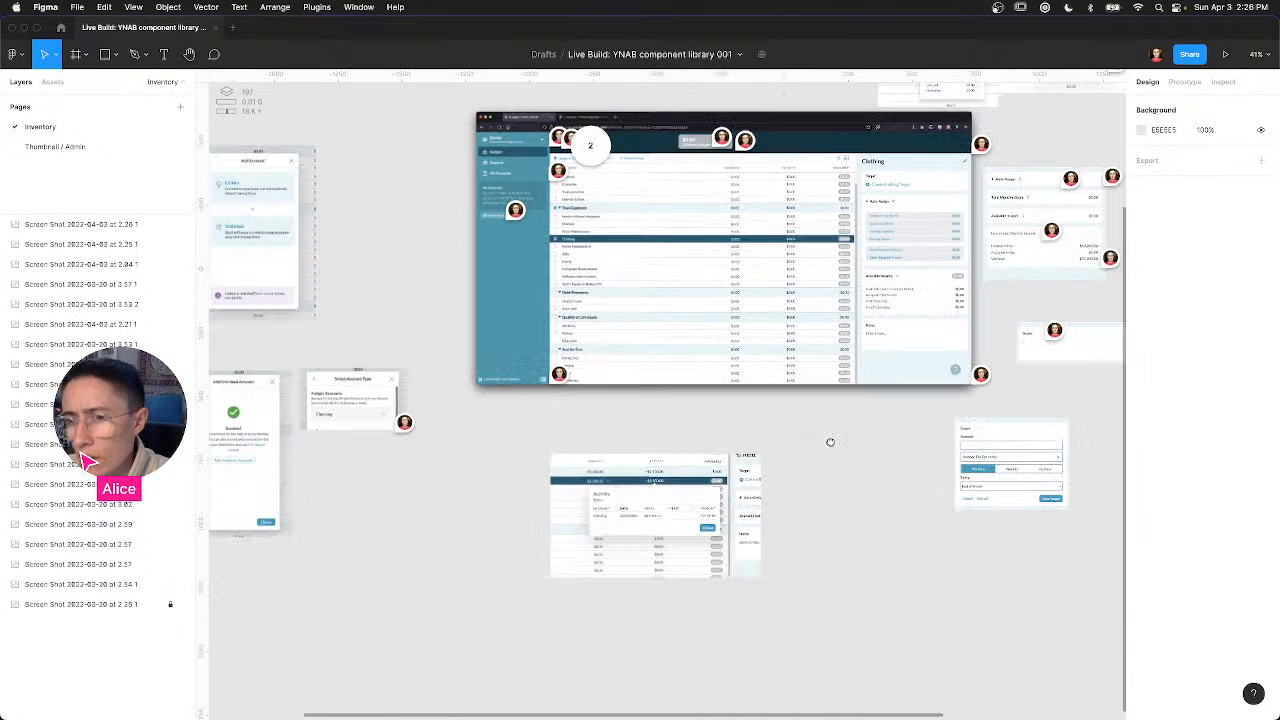
pyautogui.hscroll(-5, 830, 441)
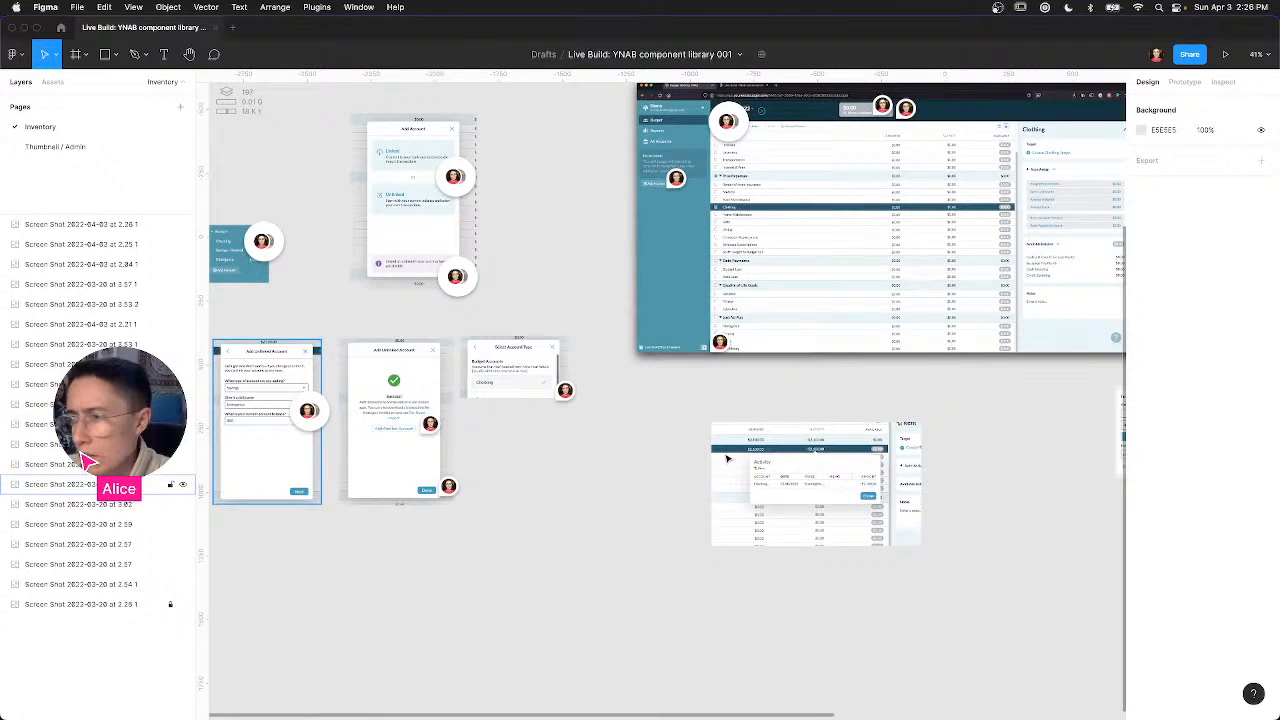
pyautogui.hscroll(3, 960, 437)
pyautogui.moveTo(1118, 420); pyautogui.dragTo(561, 455)
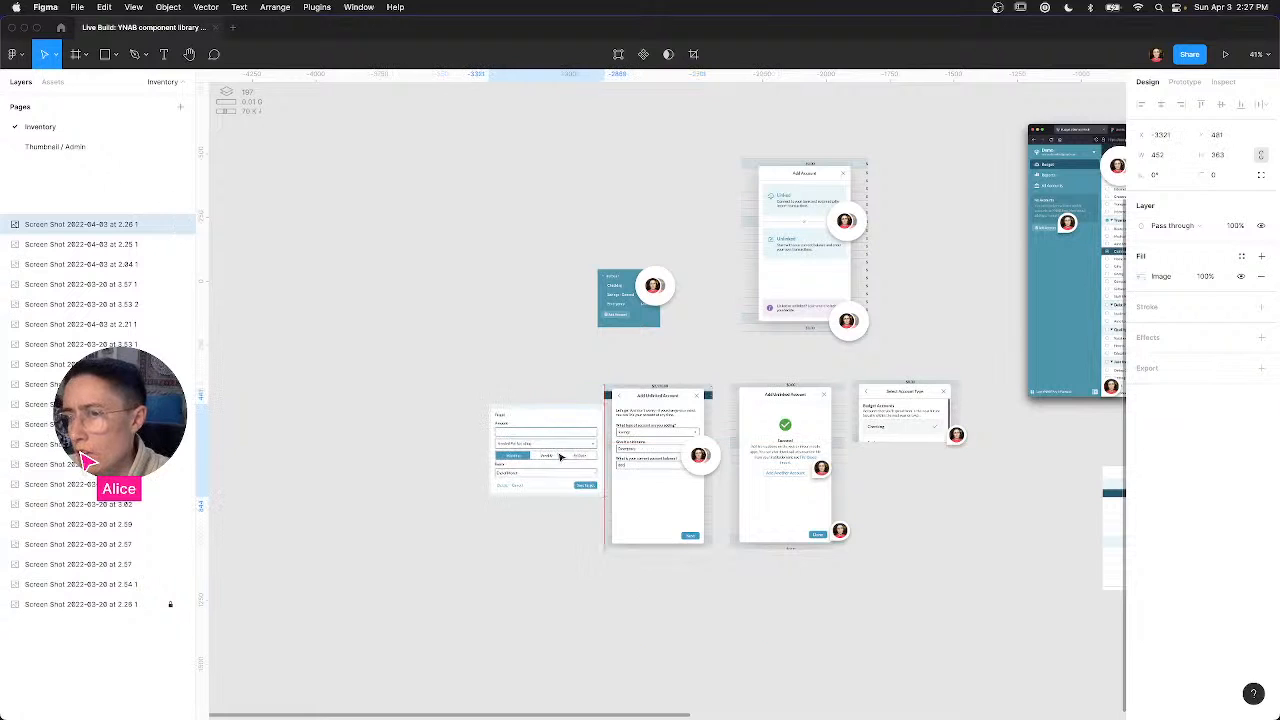
# Step: Compare the Target form with the Add Unlinked Account form up close, and shift the Target screenshot slightly to leave a gap between them
pyautogui.keyDown('ctrl'); pyautogui.scroll(5, 560, 457); pyautogui.keyUp('ctrl')
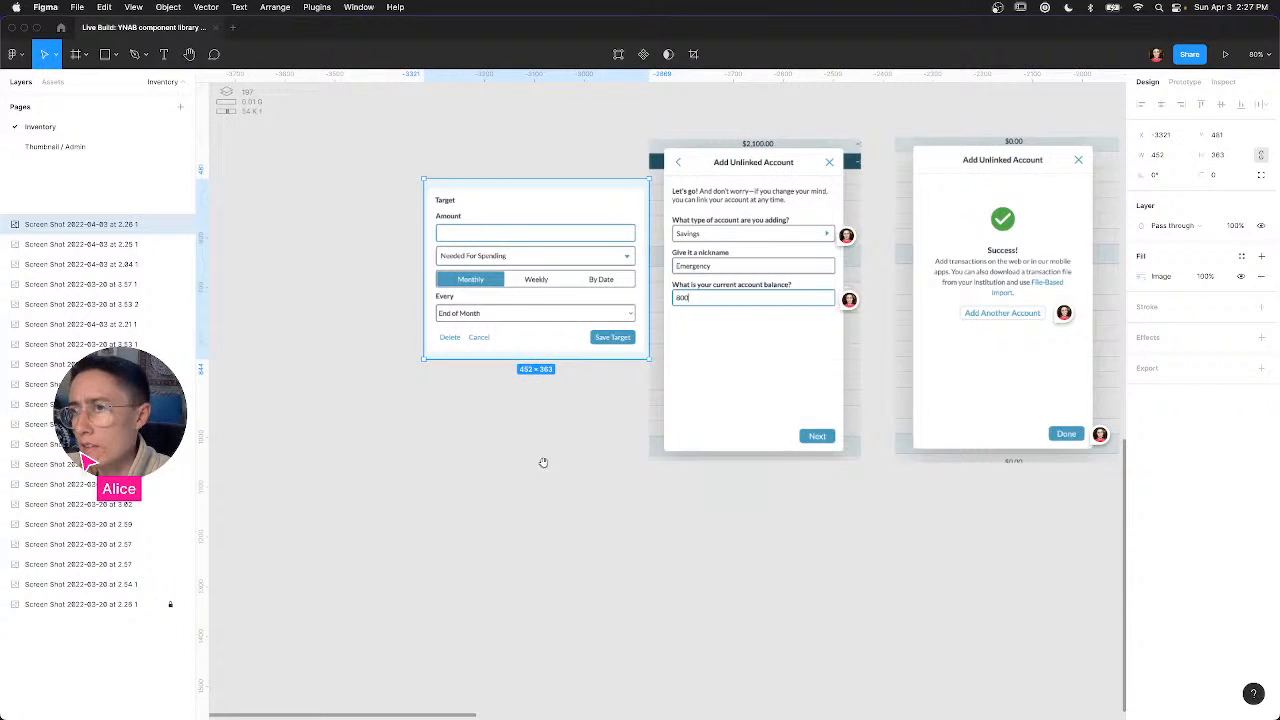
pyautogui.scroll(3, 565, 490)
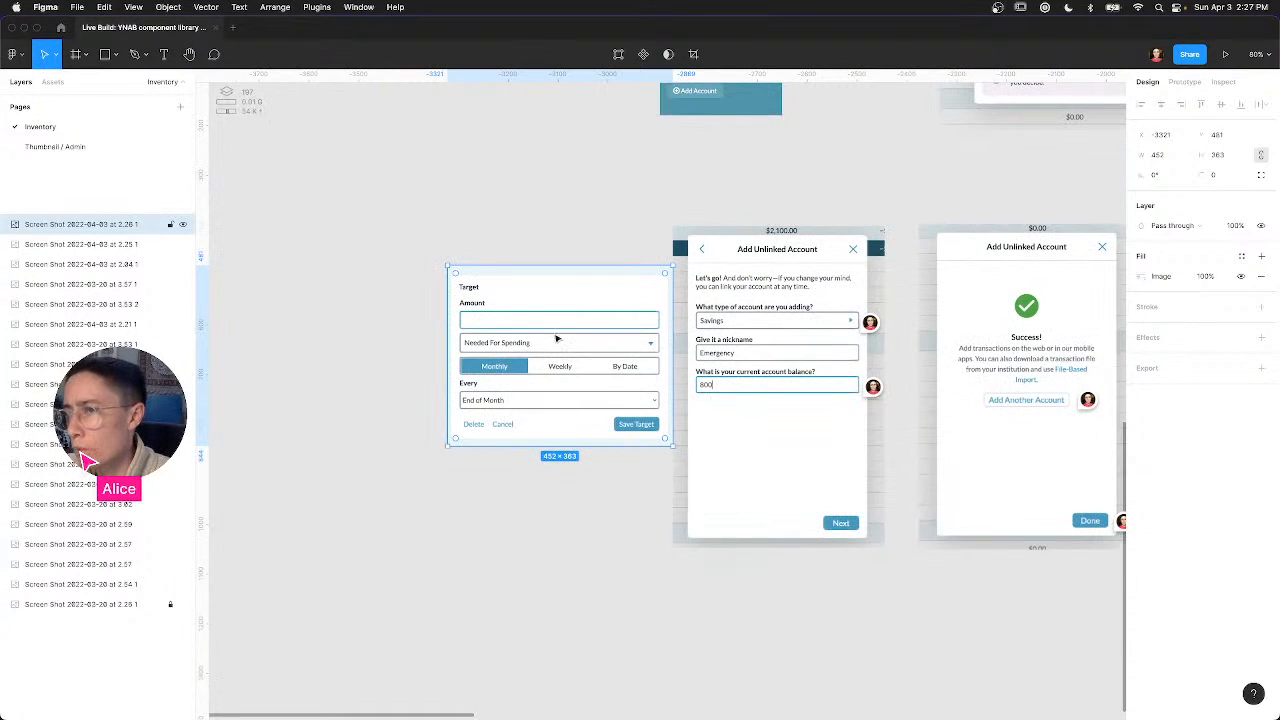
pyautogui.keyDown('ctrl'); pyautogui.scroll(3, 562, 340); pyautogui.keyUp('ctrl')
pyautogui.keyDown('ctrl'); pyautogui.scroll(5, 558, 340); pyautogui.keyUp('ctrl')
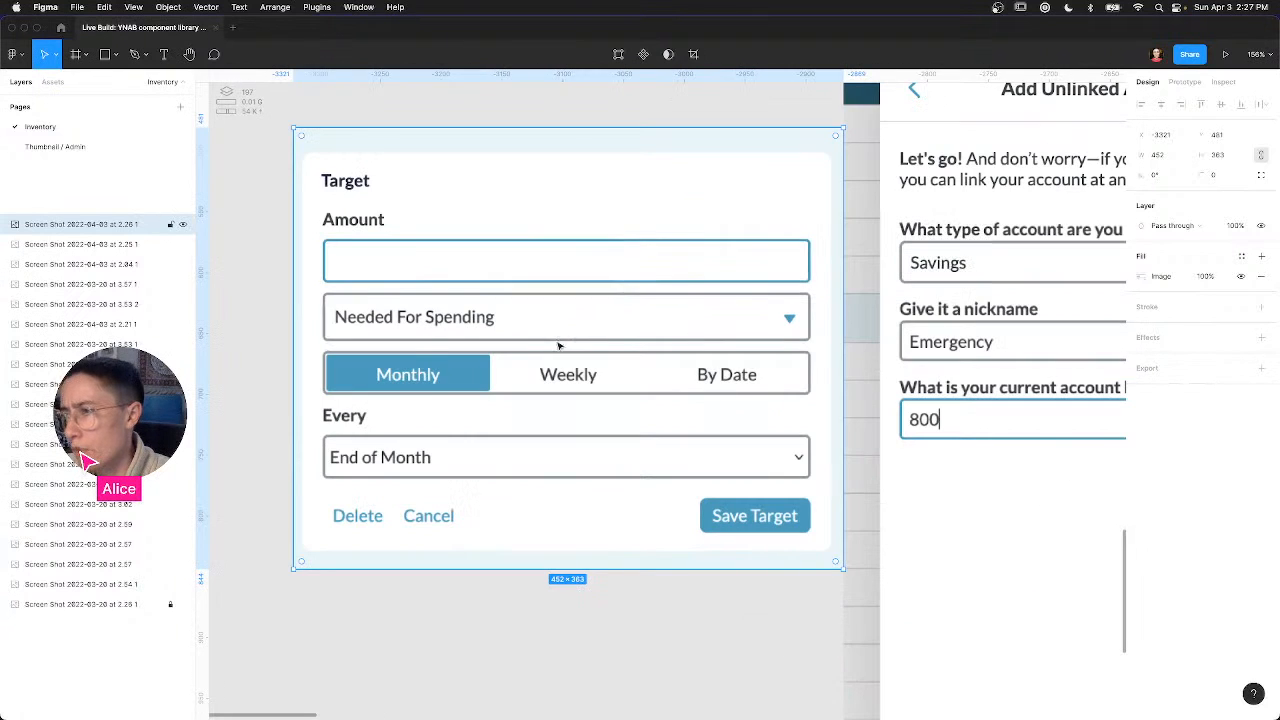
pyautogui.scroll(1, 601, 340)
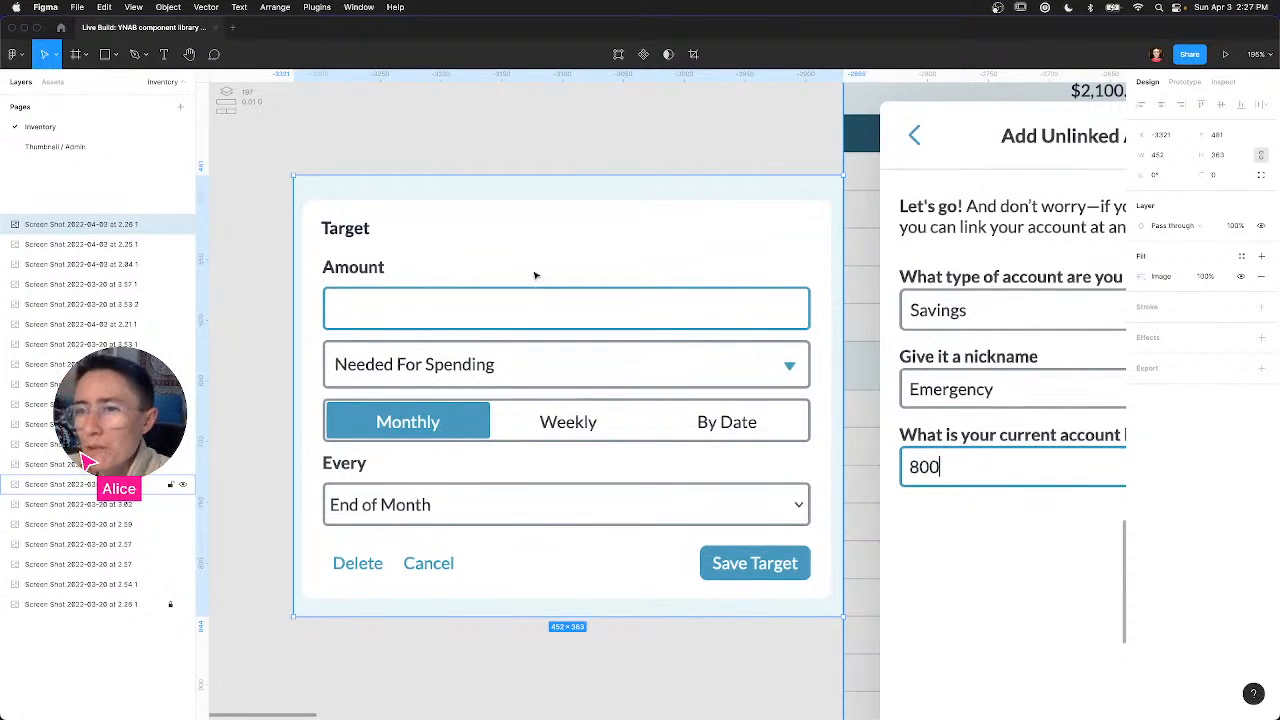
pyautogui.moveTo(552, 304); pyautogui.dragTo(525, 313)
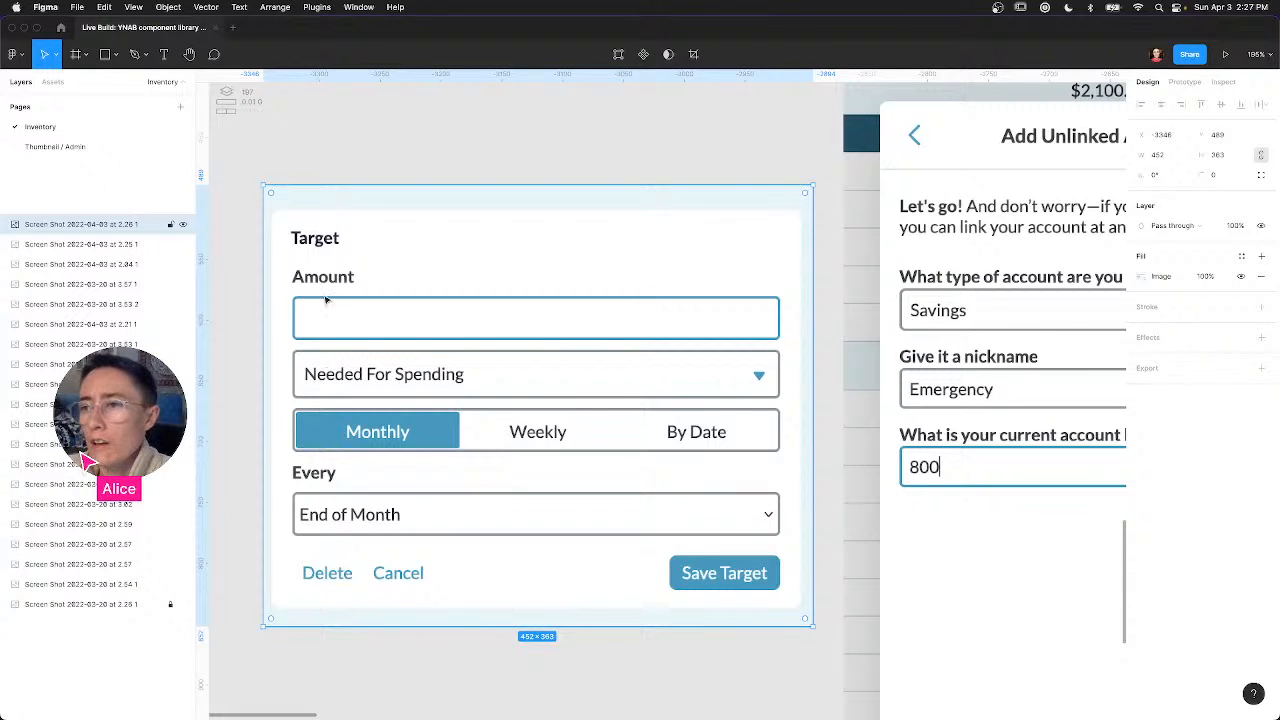
# Step: Draw a rectangle about 7 × 10 in the gap between the Amount label and its input field on the Target form screenshot
pyautogui.hscroll(-5, 389, 285)
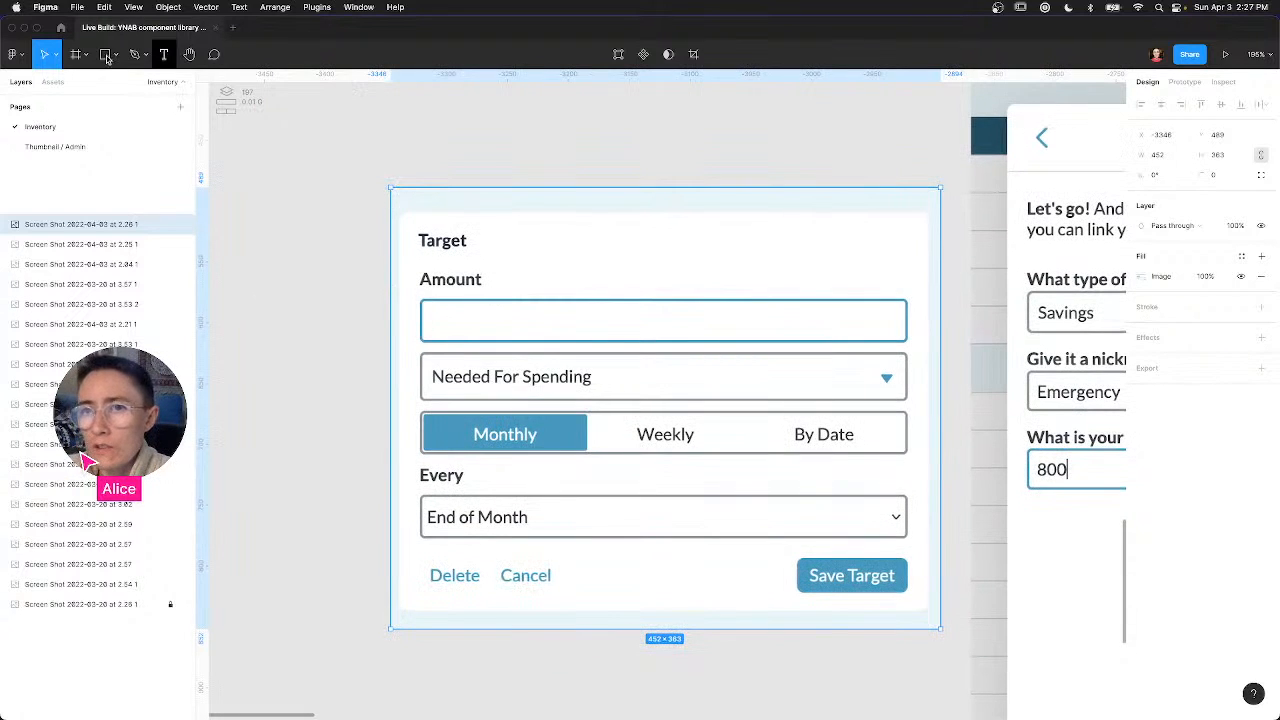
pyautogui.click(106, 56)
pyautogui.scroll(-5, 424, 279)
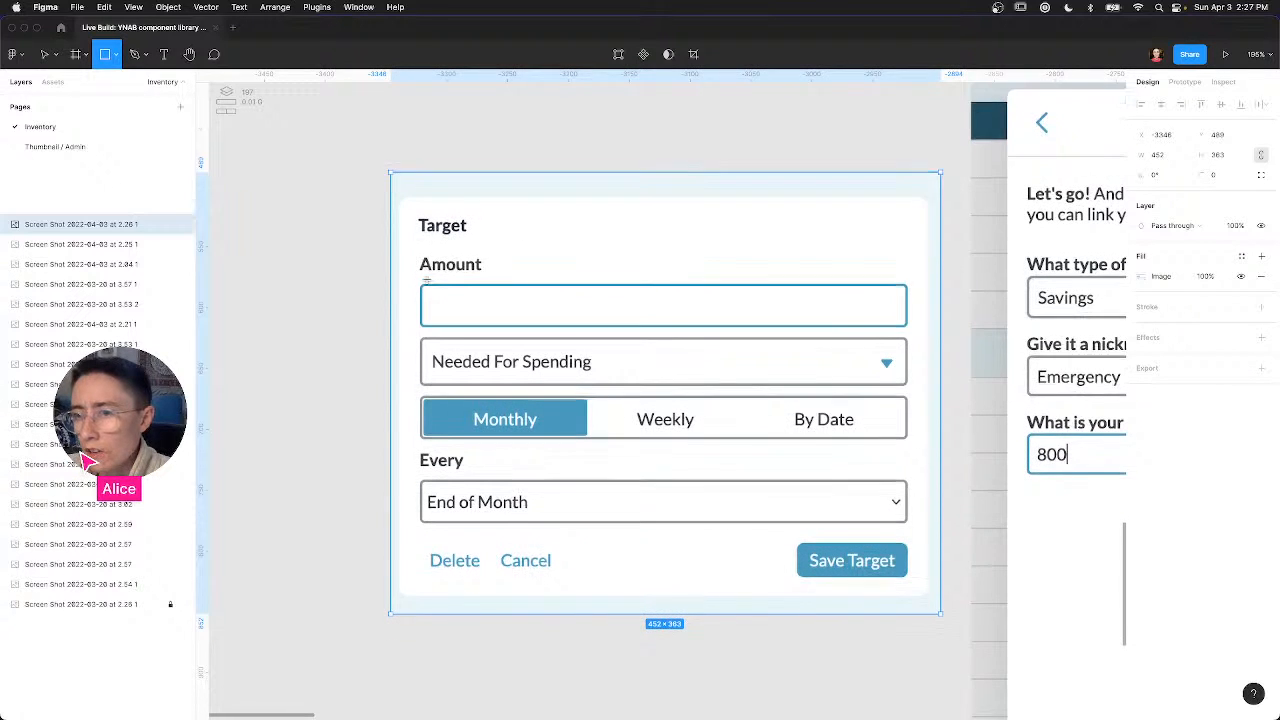
pyautogui.scroll(5, 424, 289)
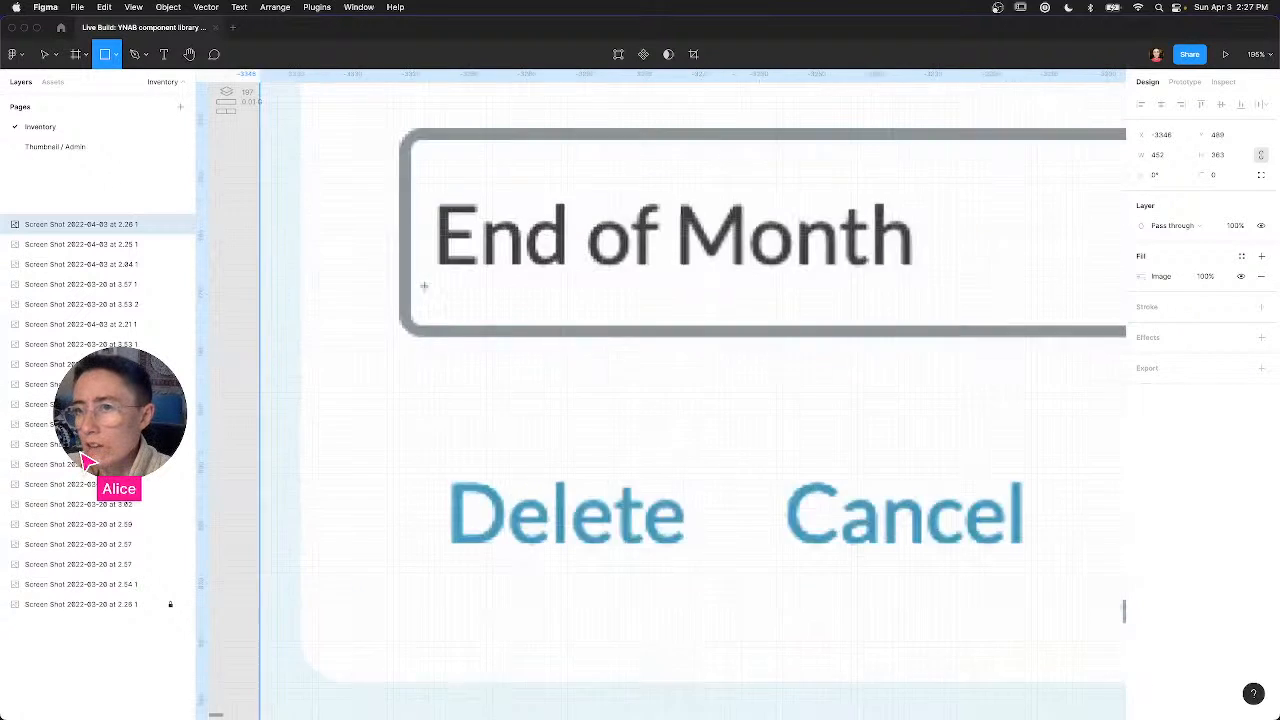
pyautogui.scroll(3, 486, 191)
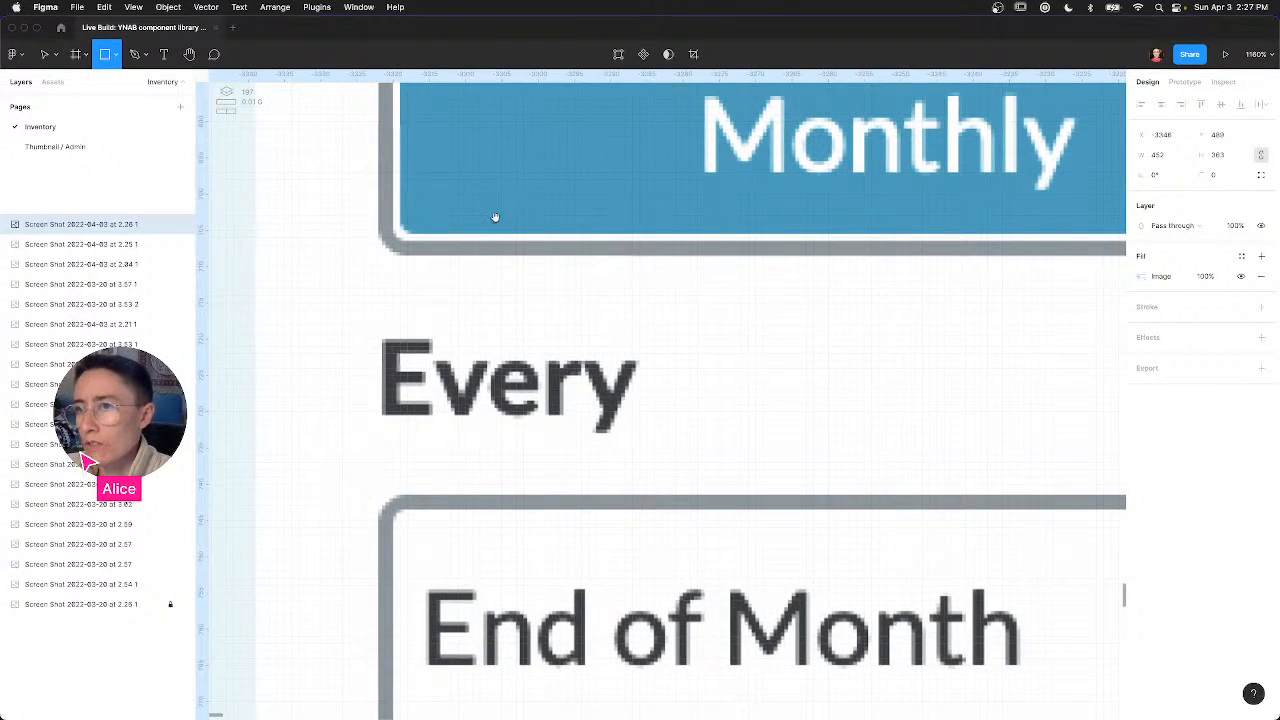
pyautogui.scroll(5, 503, 400)
pyautogui.scroll(10, 536, 551)
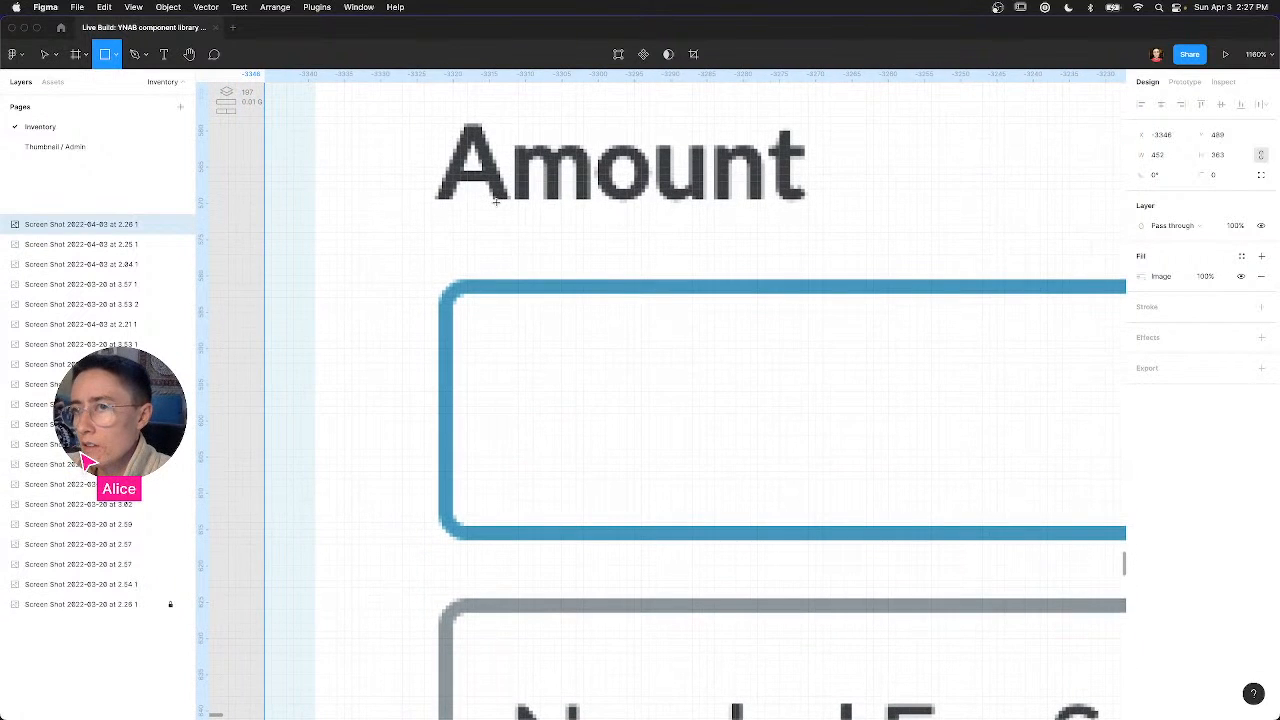
pyautogui.moveTo(496, 203)
pyautogui.mouseDown()
pyautogui.moveTo(526, 223)
pyautogui.moveTo(549, 288)
pyautogui.moveTo(538, 277)
pyautogui.mouseUp()
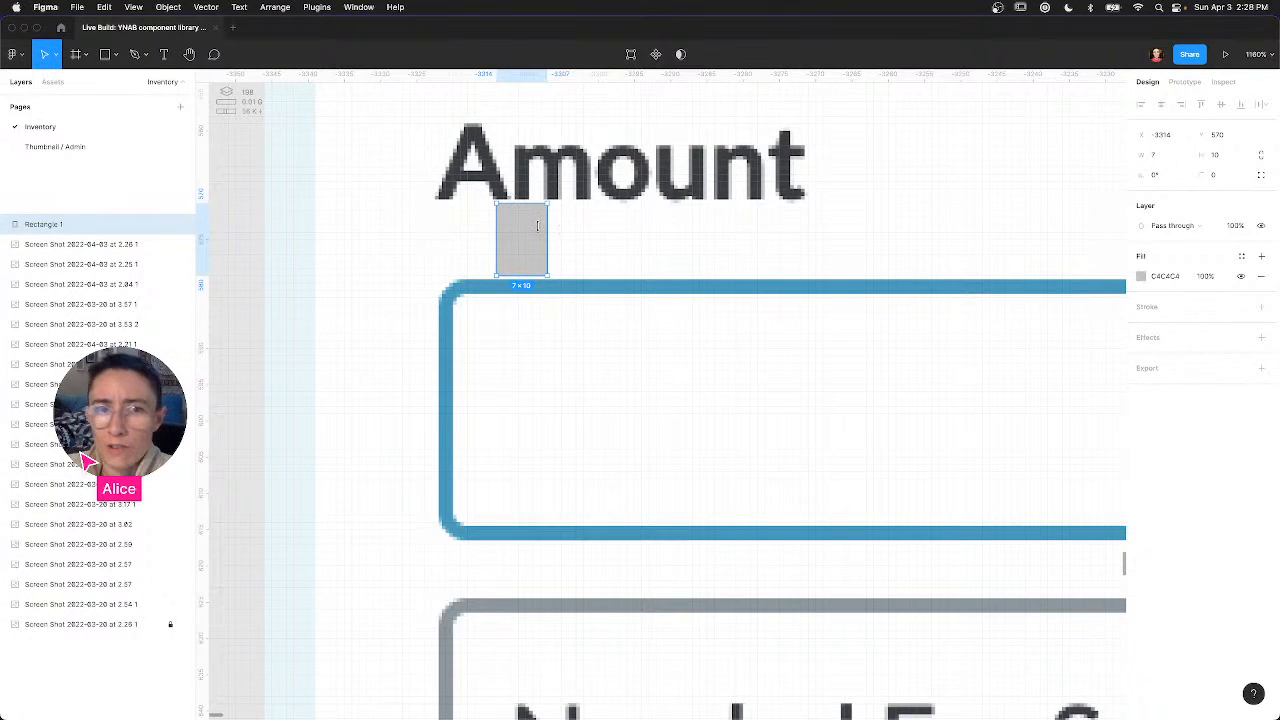
# Step: Duplicate the rectangle into the gap between the Amount input and the Needed For Spending field, and shrink the copy to 7 × 7
pyautogui.keyDown('alt'); pyautogui.moveTo(526, 328); pyautogui.dragTo(530, 557); pyautogui.keyUp('alt')
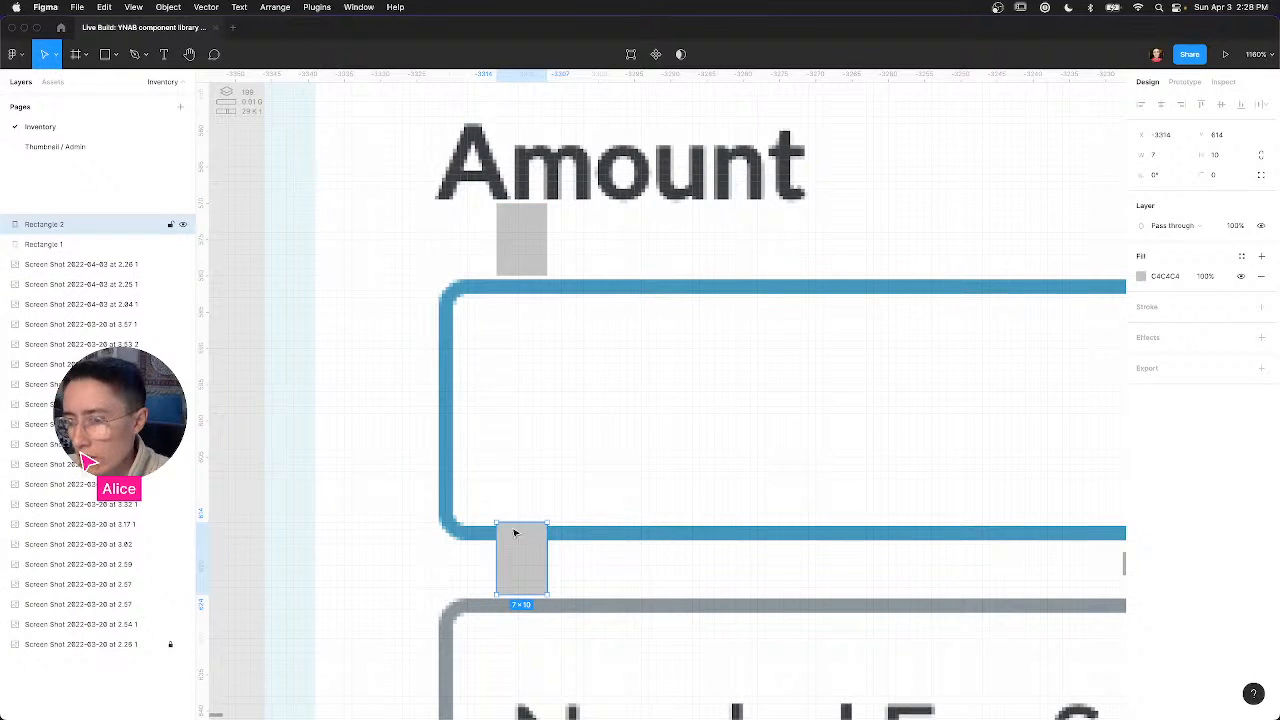
pyautogui.moveTo(510, 522); pyautogui.dragTo(510, 544)
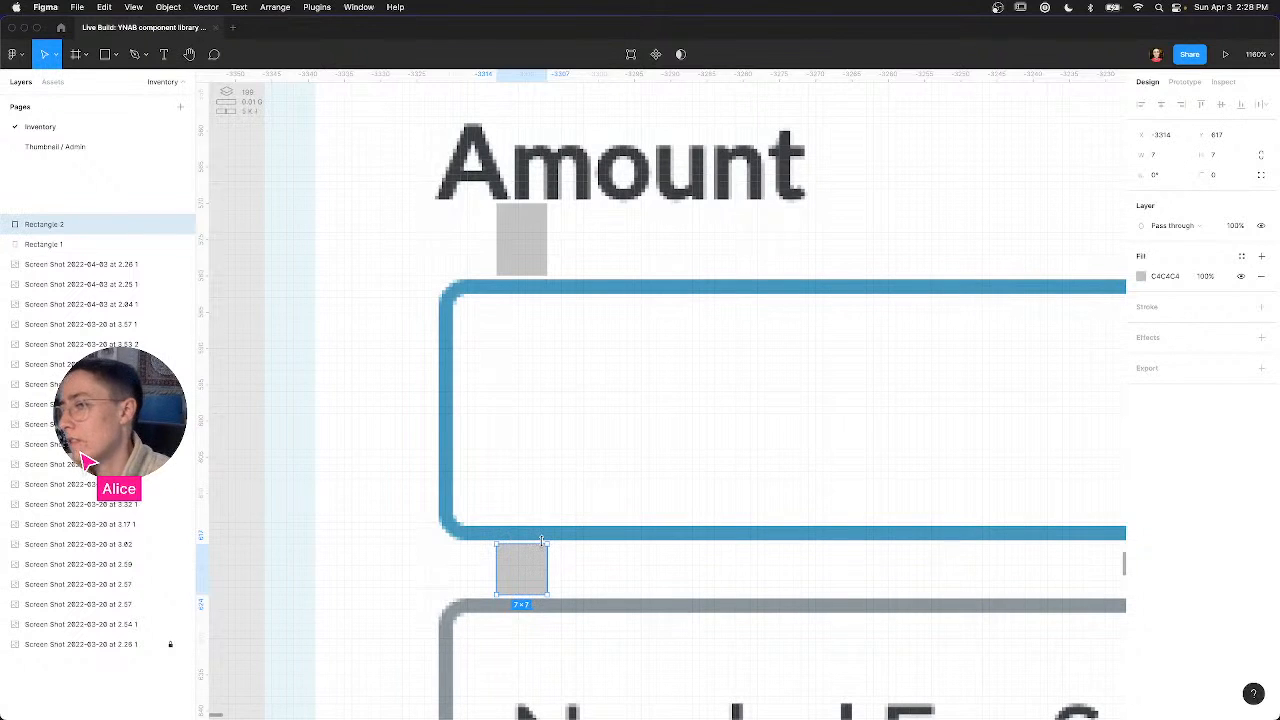
# Step: Try other heights and offsets for the rectangle under the Amount label, and set it back to 7 × 10 between label and input
pyautogui.click(538, 251)
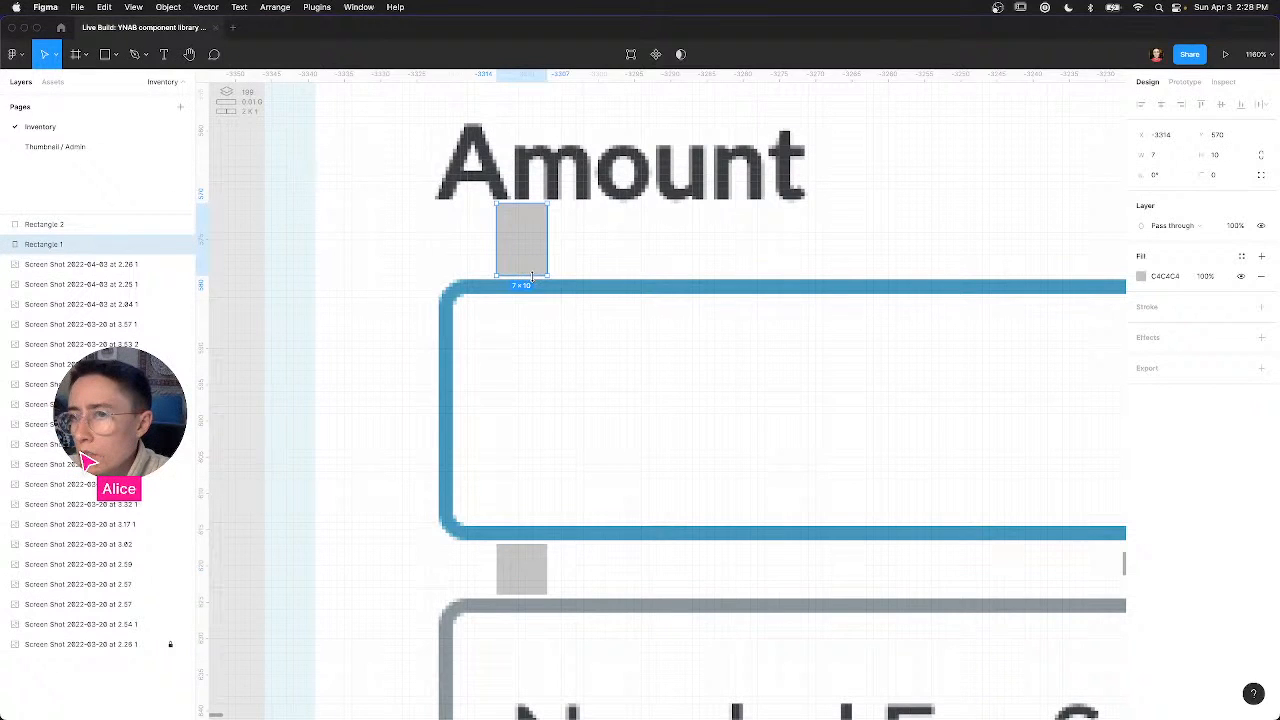
pyautogui.moveTo(535, 279); pyautogui.dragTo(535, 281)
pyautogui.moveTo(533, 228); pyautogui.dragTo(530, 204)
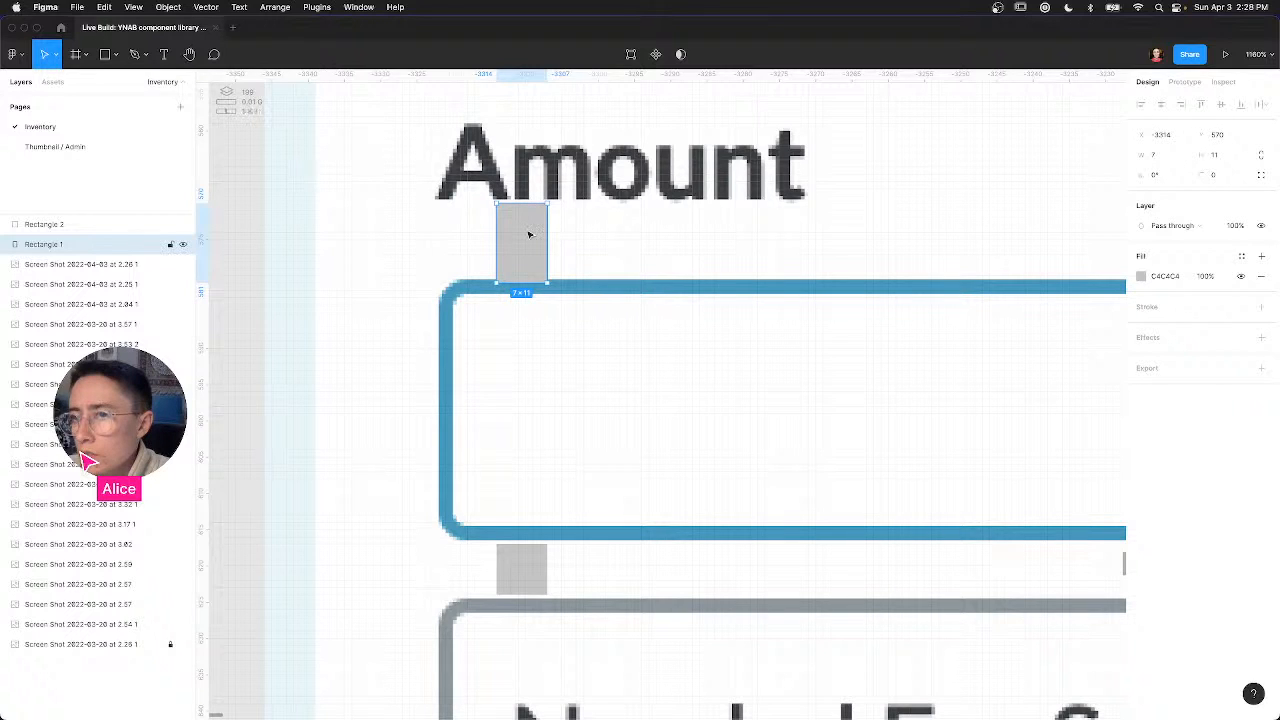
pyautogui.press('super+z')
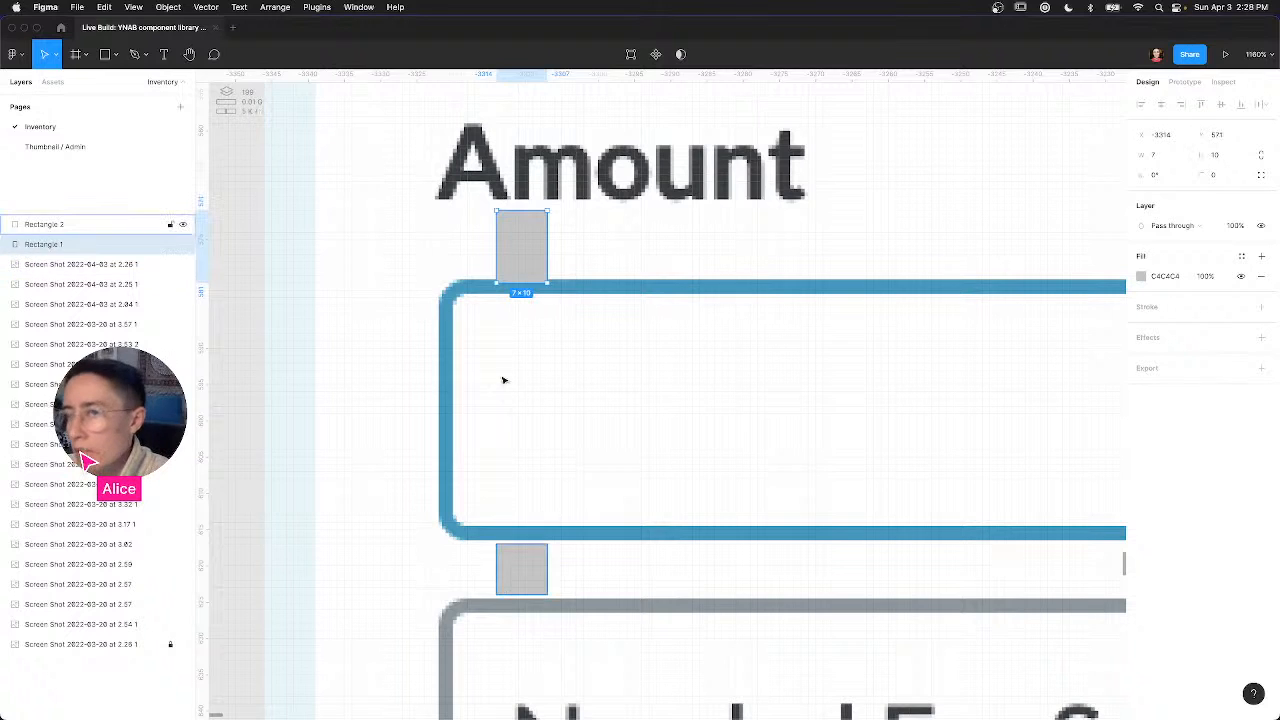
pyautogui.moveTo(538, 281); pyautogui.dragTo(538, 276)
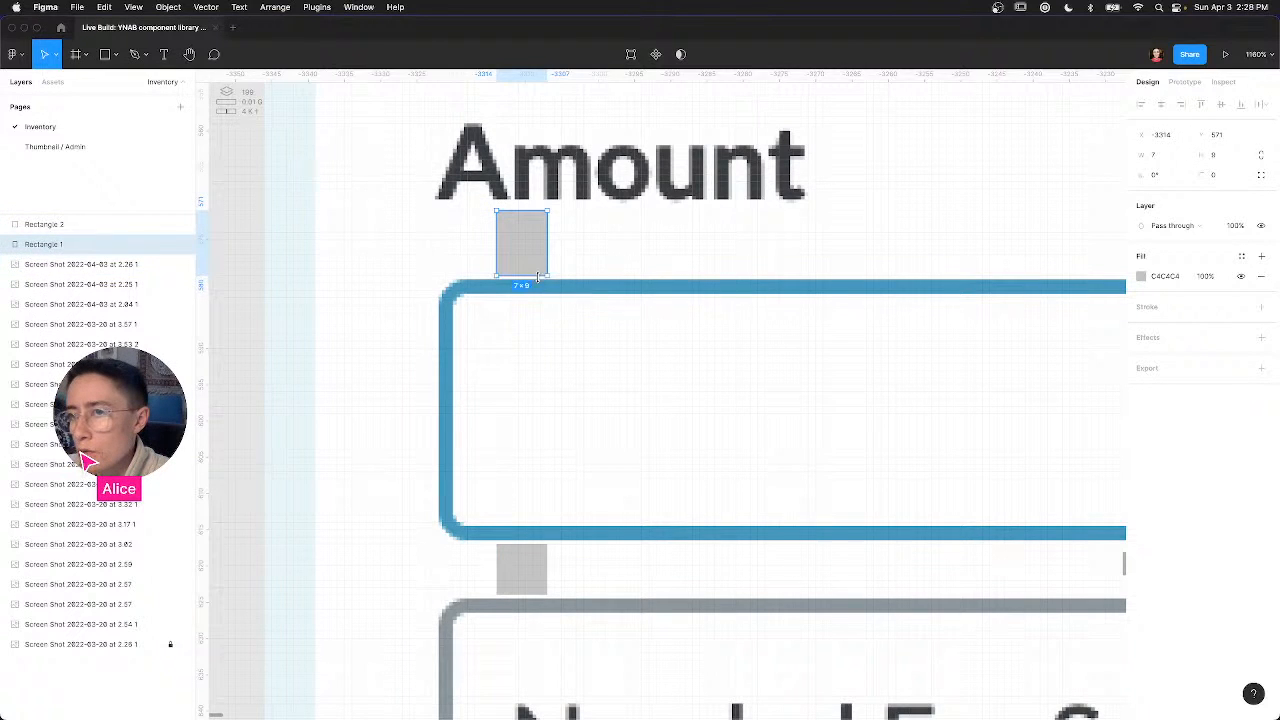
pyautogui.moveTo(533, 211); pyautogui.dragTo(533, 203)
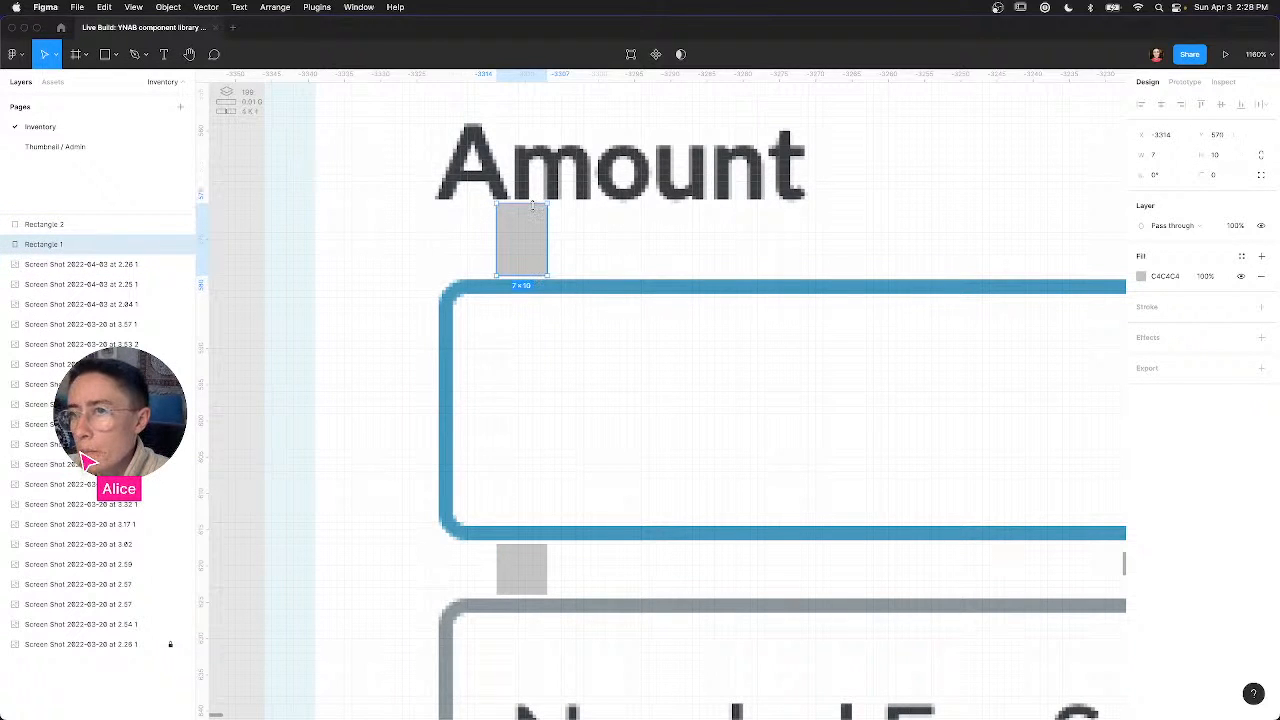
pyautogui.click(262, 462)
# Step: Review the Target form screenshot's fields and the gaps between them from a wider view
pyautogui.scroll(-5, 262, 462)
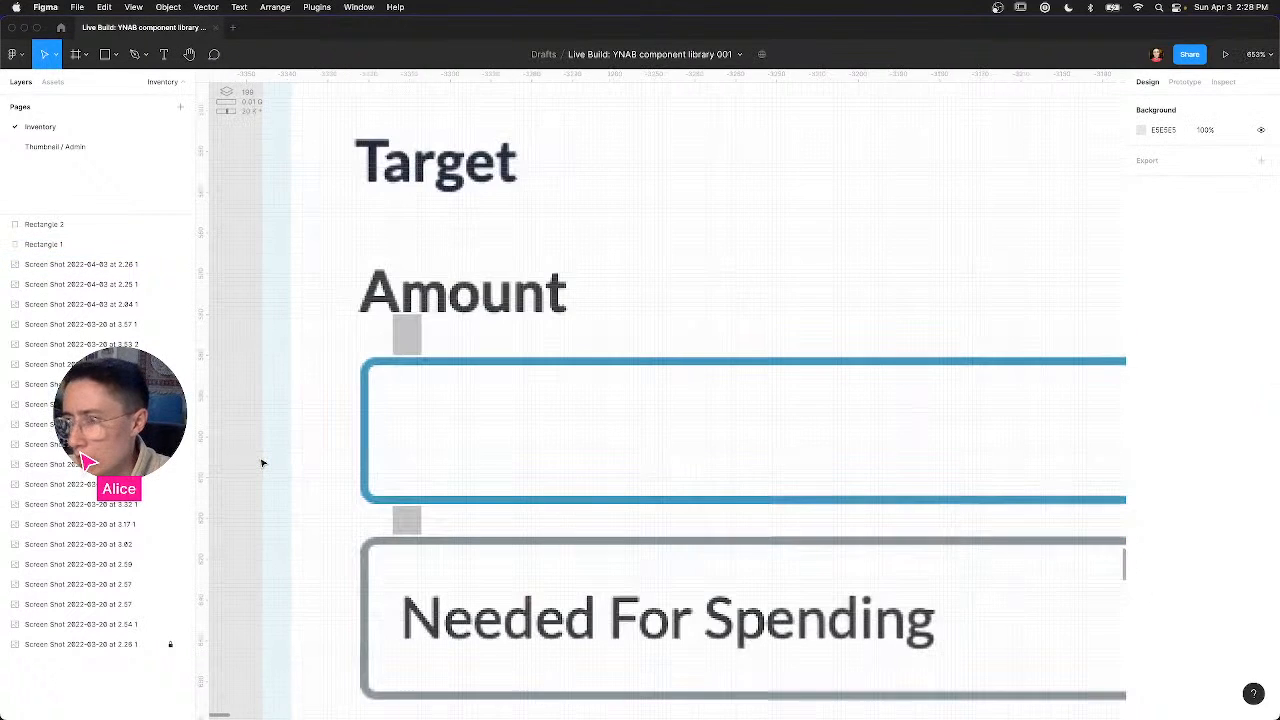
pyautogui.scroll(-5, 262, 462)
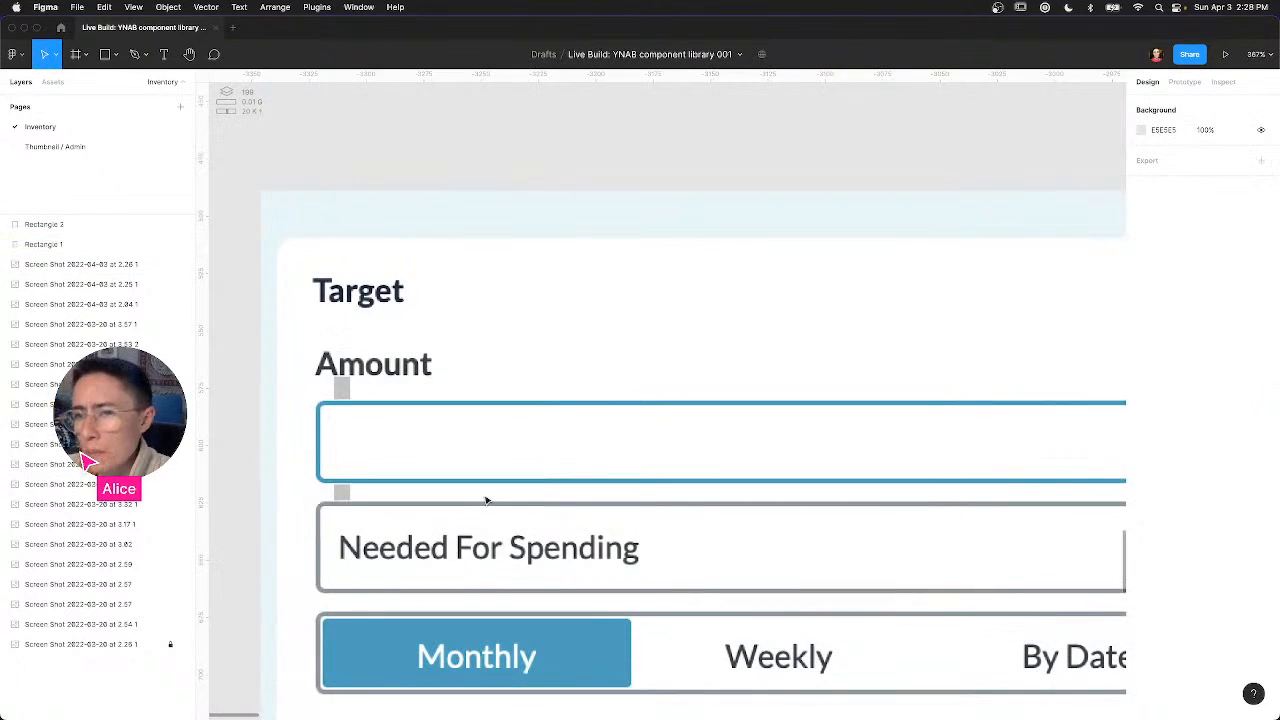
pyautogui.hscroll(3, 385, 497)
pyautogui.hscroll(-4, 520, 511)
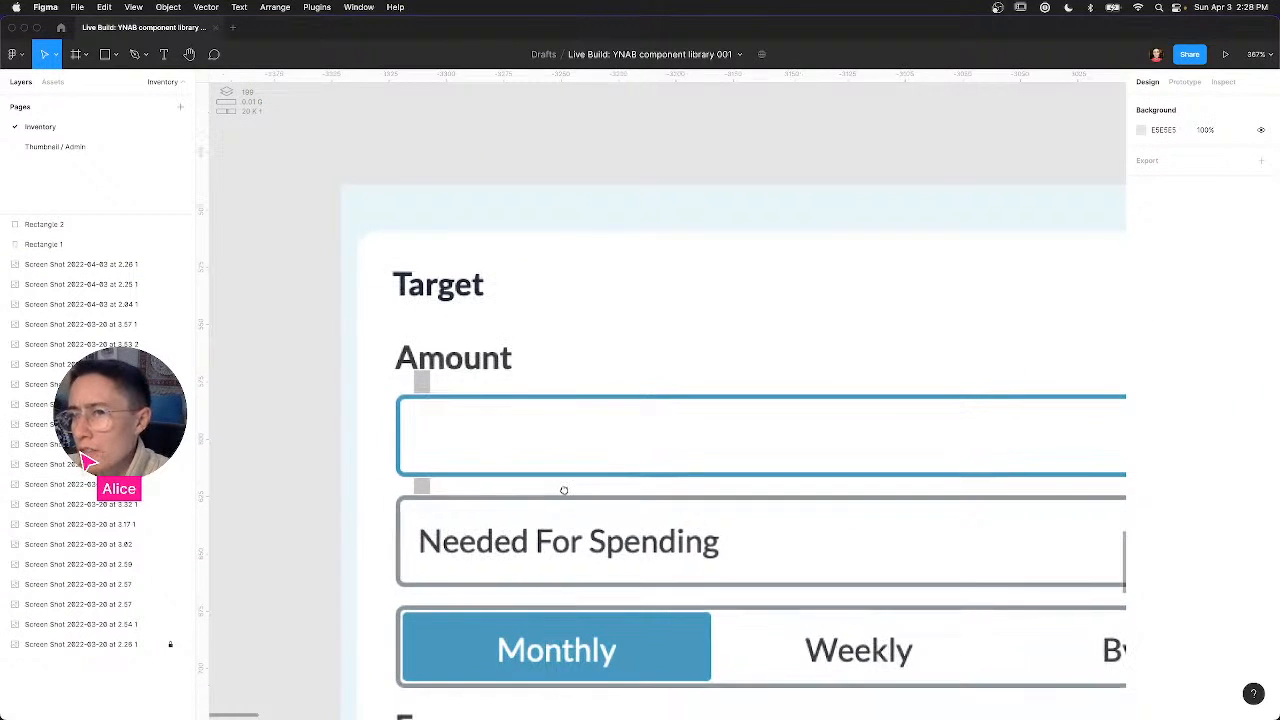
pyautogui.hscroll(3, 479, 441)
pyautogui.scroll(-2, 479, 441)
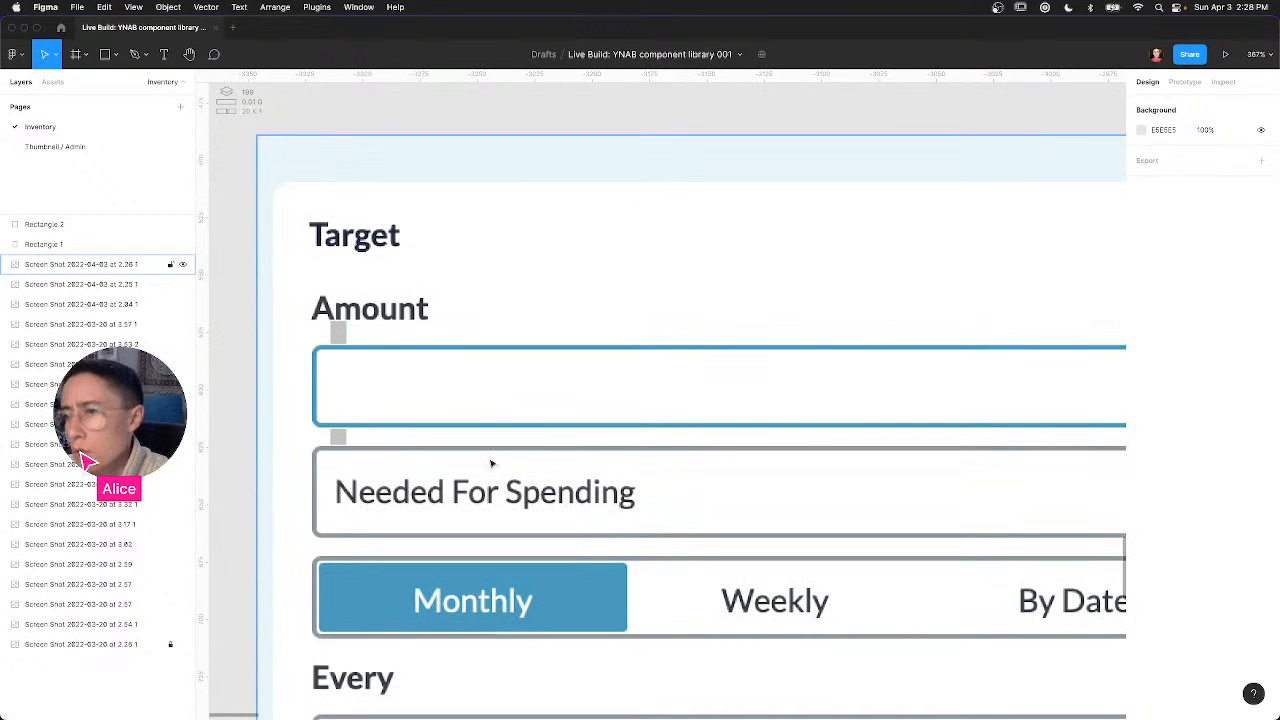
pyautogui.scroll(-1, 498, 487)
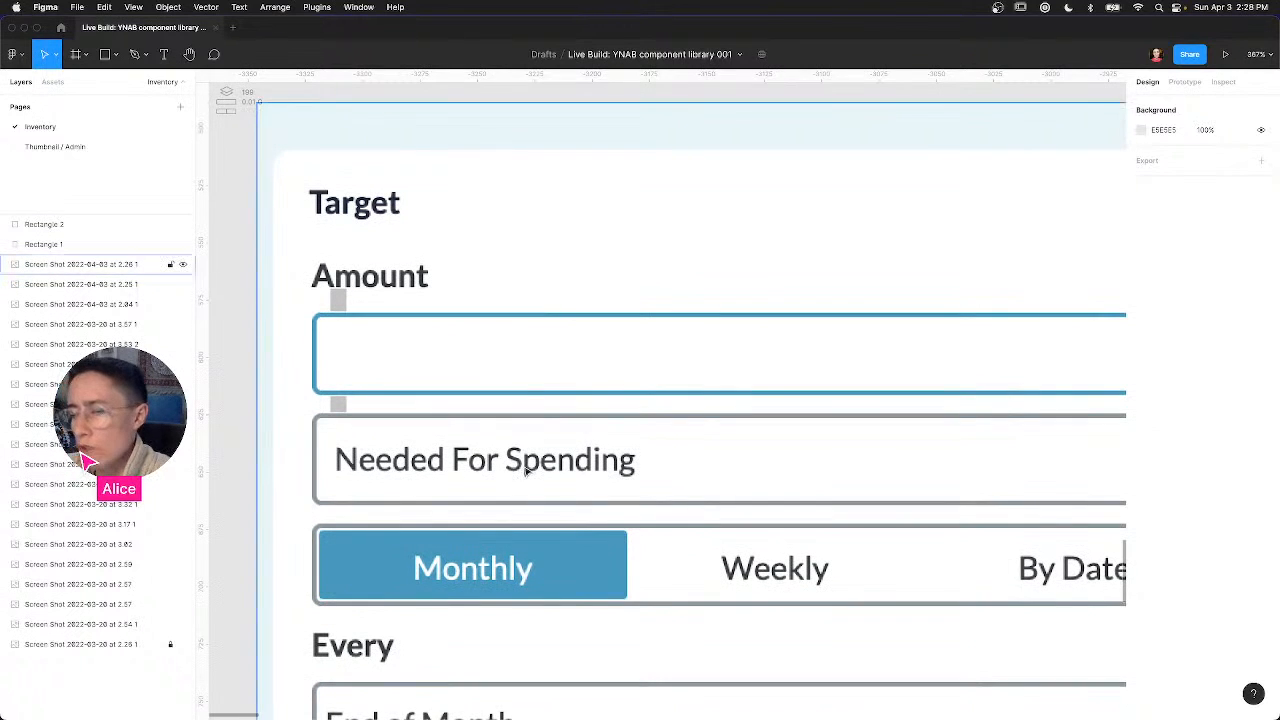
# Step: Switch to YNAB in Firefox, open the Needed For Spending dropdown in the Rent target form, and examine its options up close
pyautogui.hotkey('ctrl', 'Left')
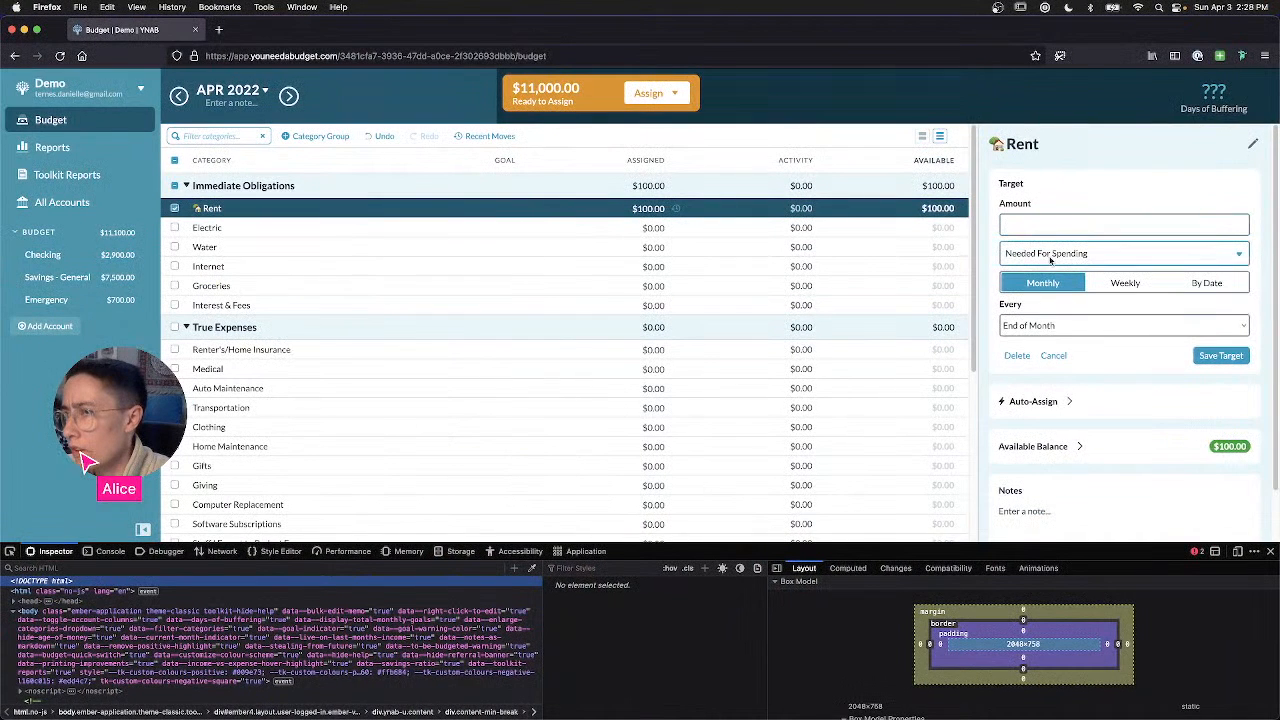
pyautogui.click(1050, 258)
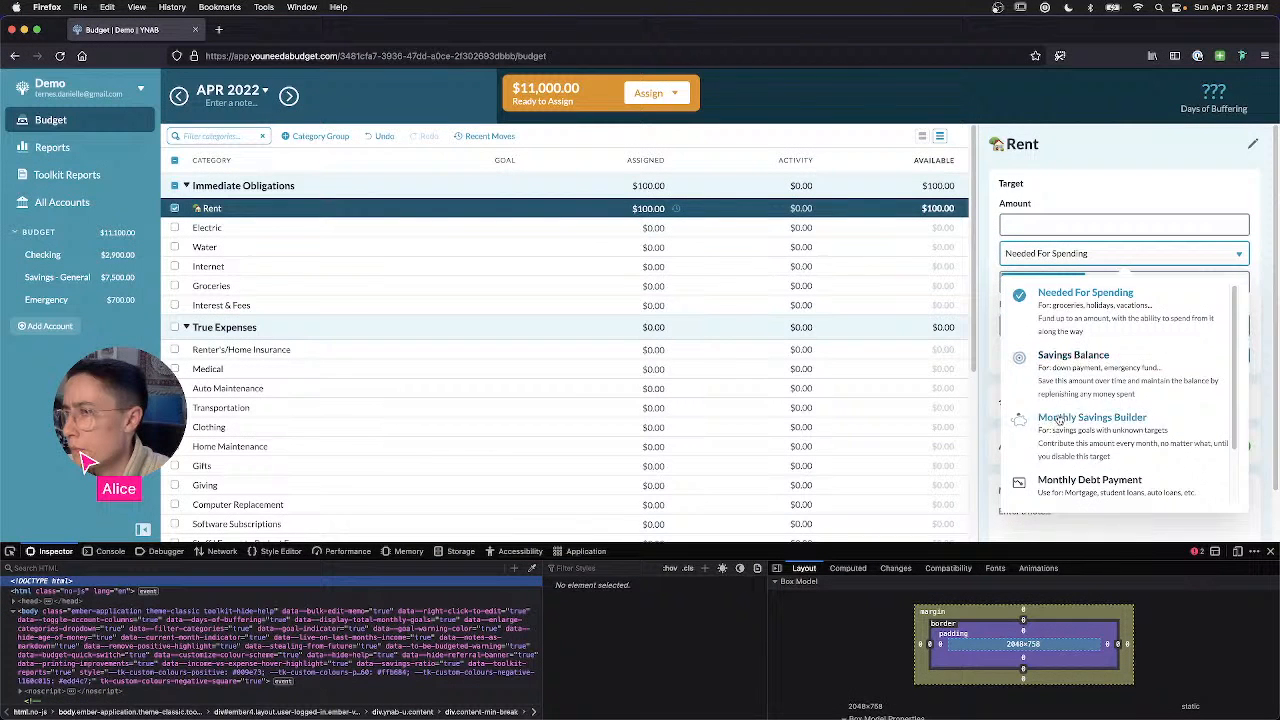
pyautogui.scroll(-1, 1062, 471)
pyautogui.scroll(1, 1178, 484)
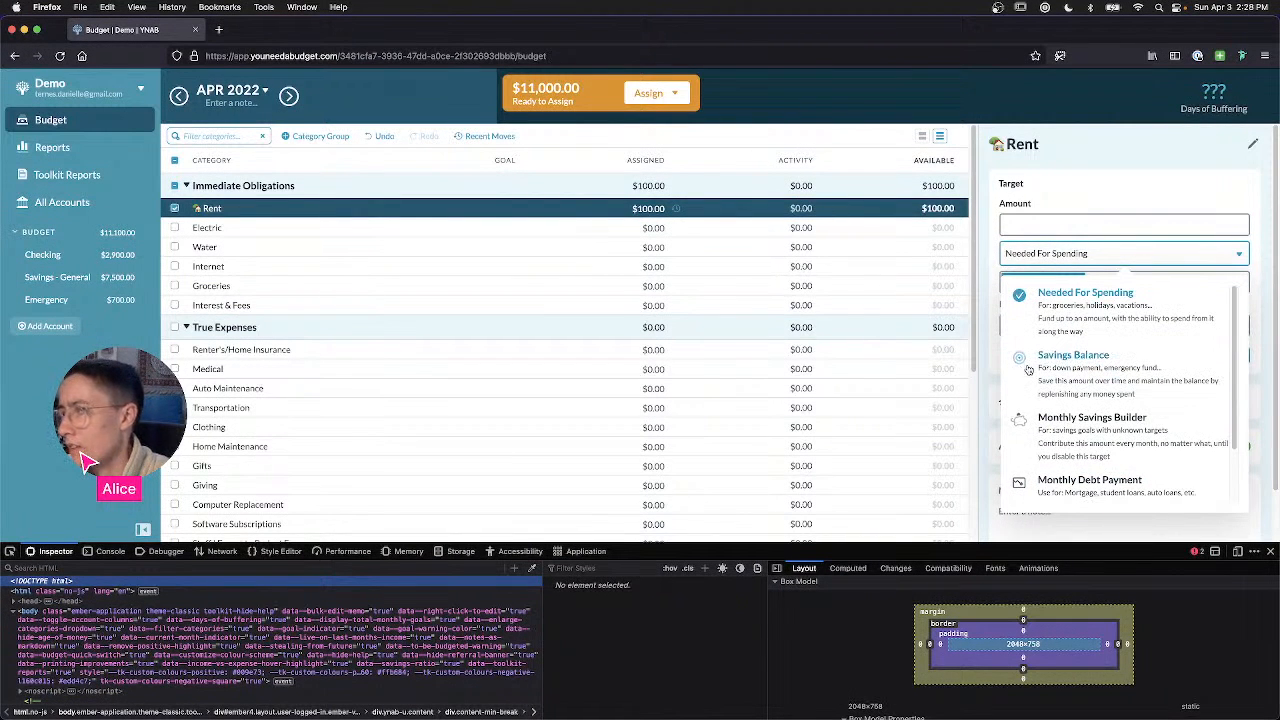
pyautogui.scroll(5, 1032, 368)
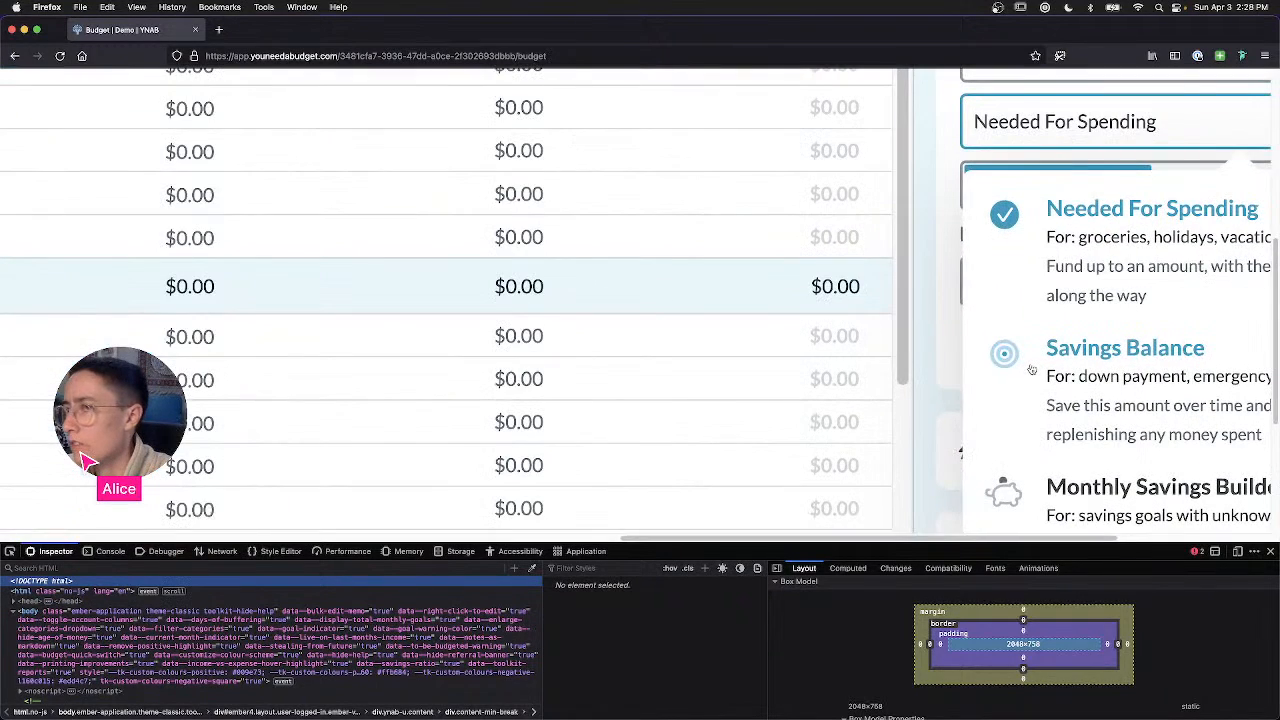
pyautogui.scroll(-5, 1032, 368)
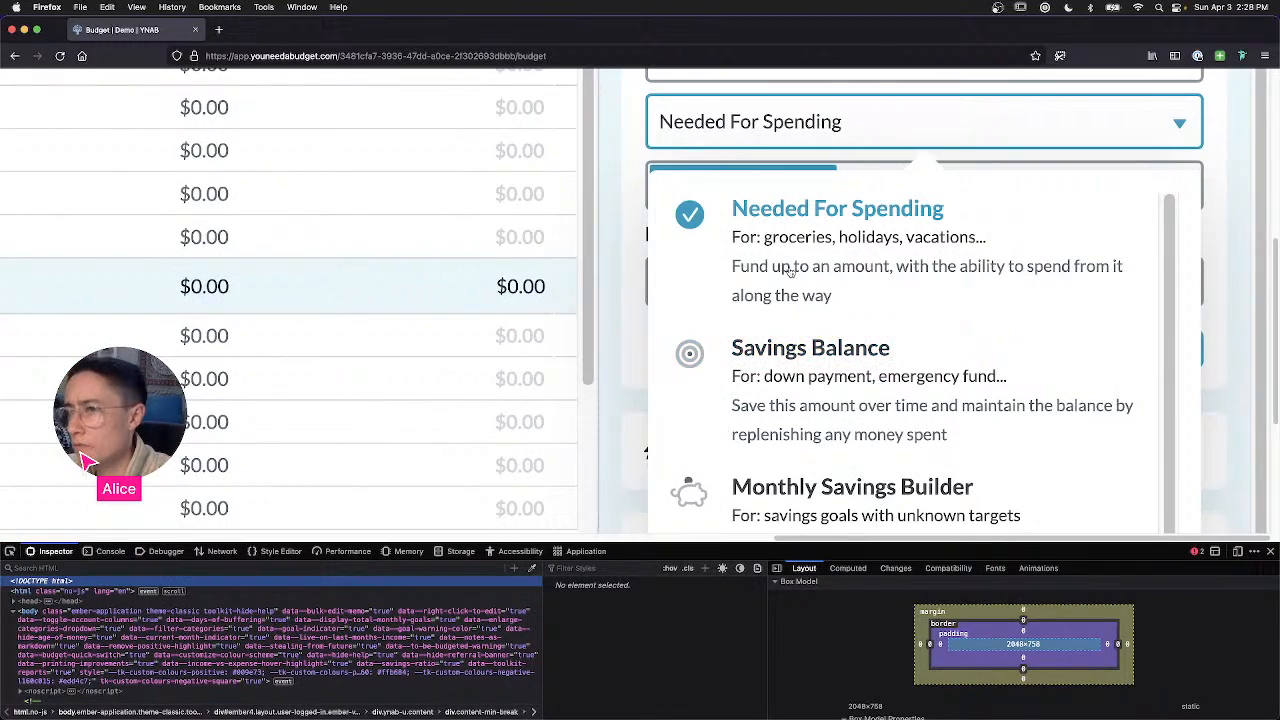
pyautogui.scroll(-5, 790, 271)
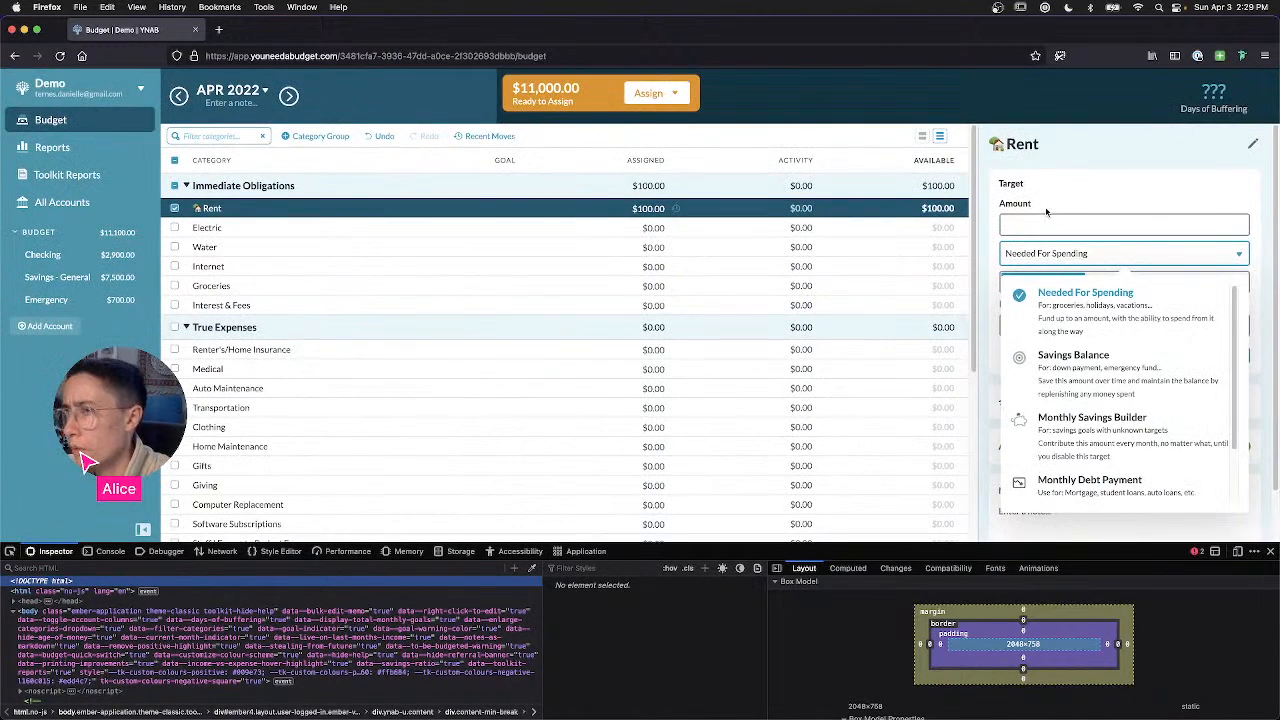
# Step: Return to Figma and delete the 7 × 7 rectangle below the Amount input on the Target screenshot
pyautogui.hotkey('ctrl', 'Right')
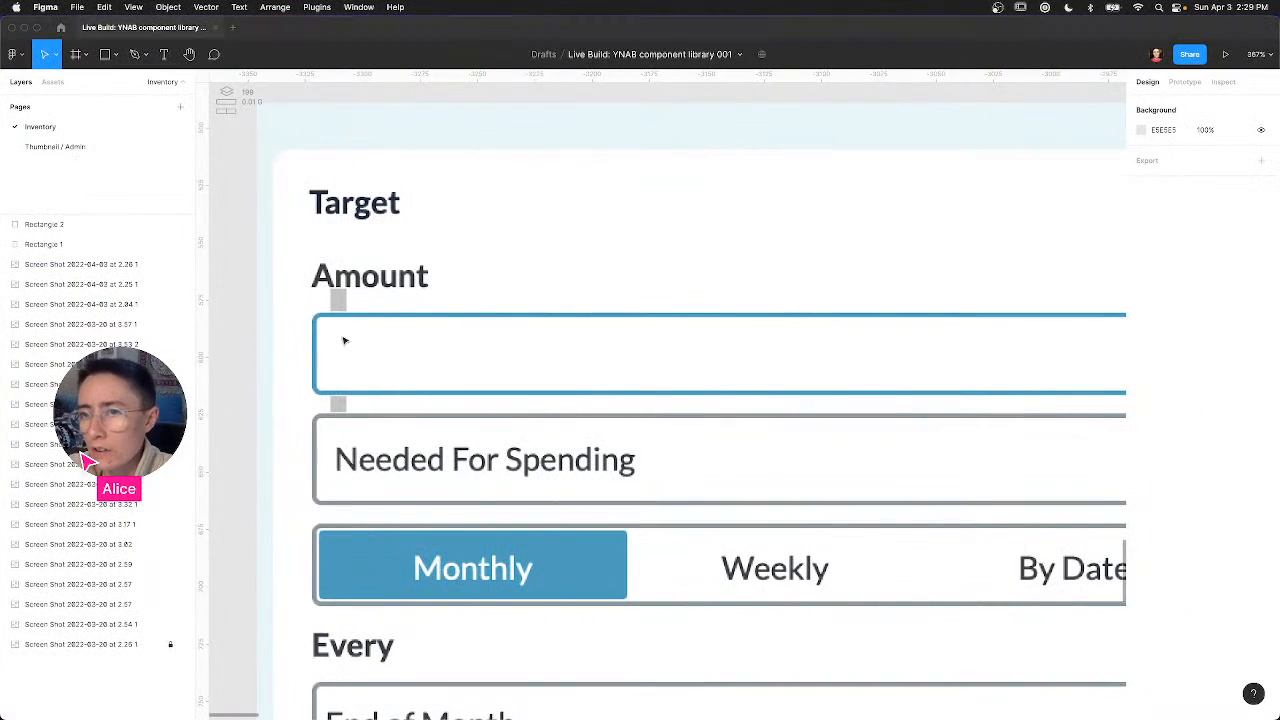
pyautogui.click(339, 405)
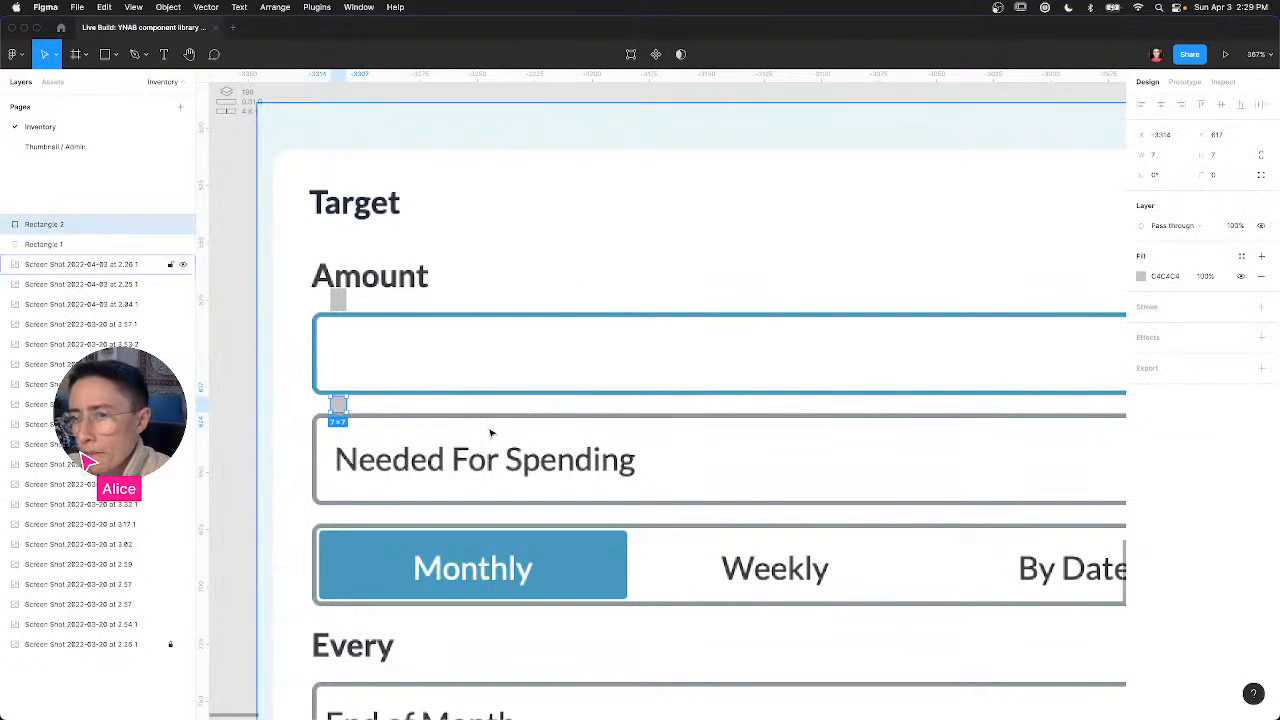
pyautogui.press('Delete')
# Step: Add the comment "Text input" to the area covering the Amount label and its field on the Target screenshot
pyautogui.scroll(-10, 490, 432)
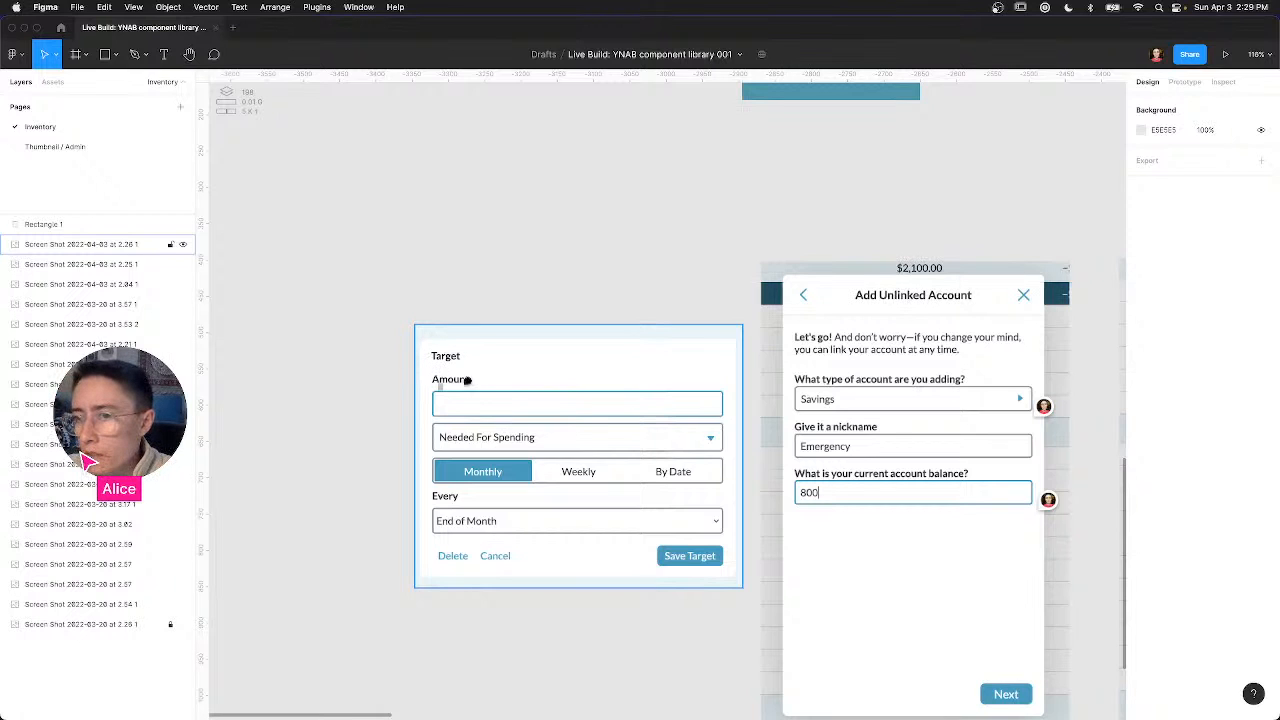
pyautogui.press('c')
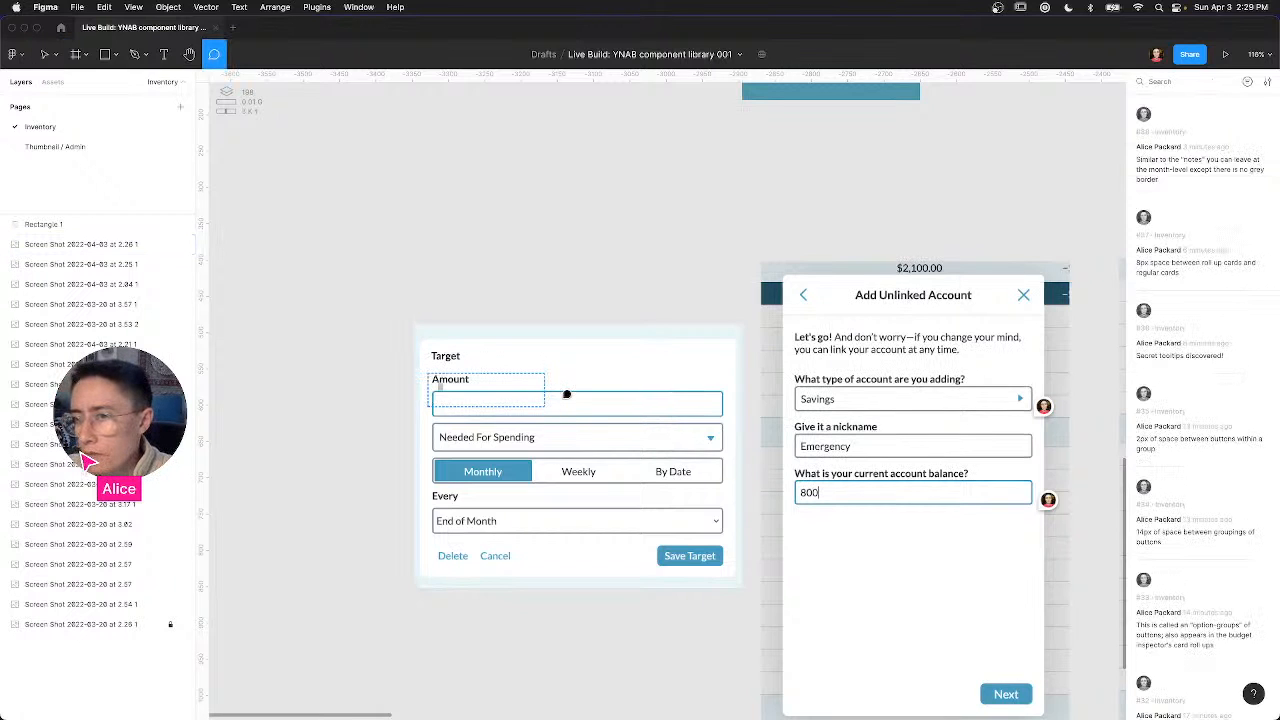
pyautogui.moveTo(566, 394); pyautogui.dragTo(553, 399)
pyautogui.write('Text input')
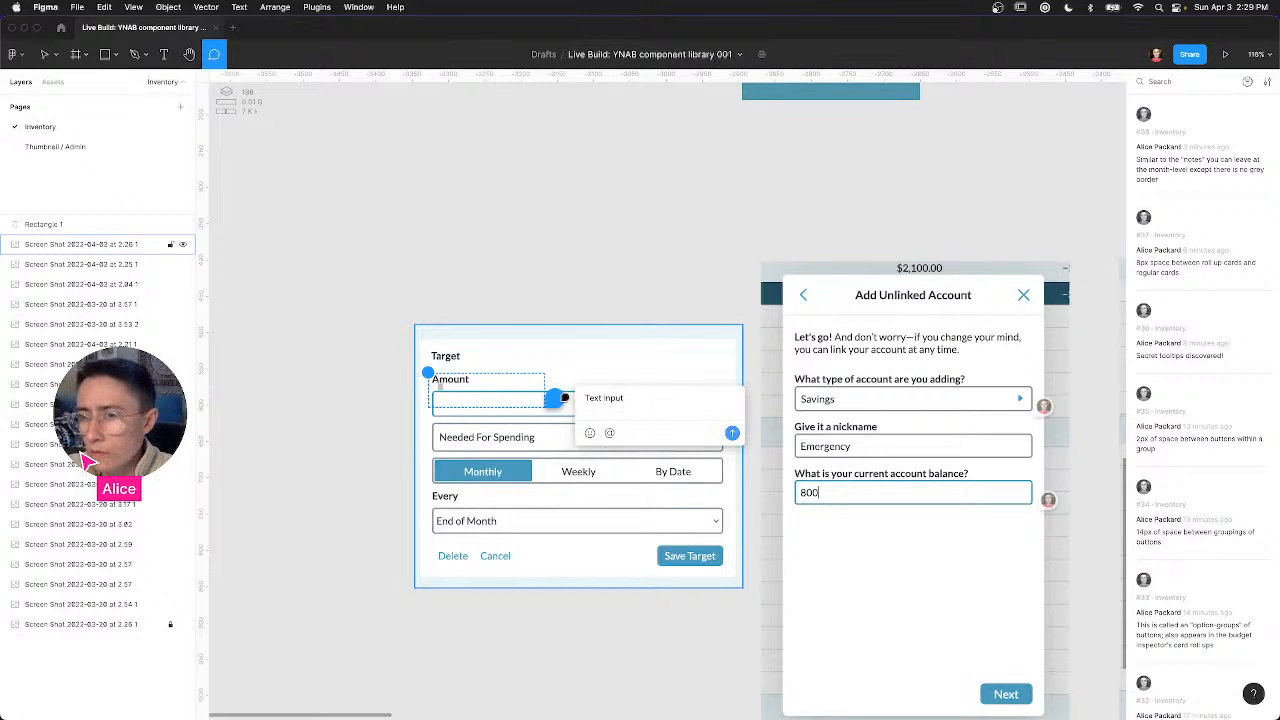
pyautogui.press('Return')
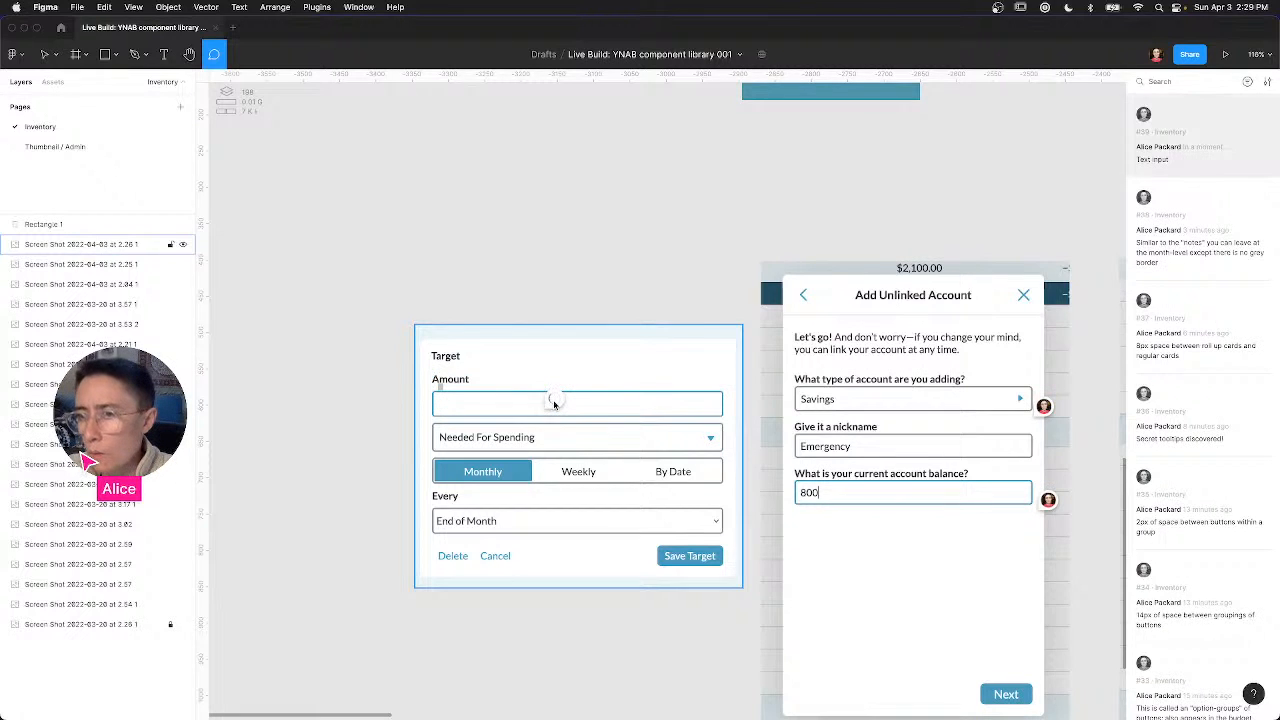
# Step: Switch to YNAB, enter "akjsdjkasd" as the Rent target amount, and save the target to test the field's validation
pyautogui.press('super+Tab')
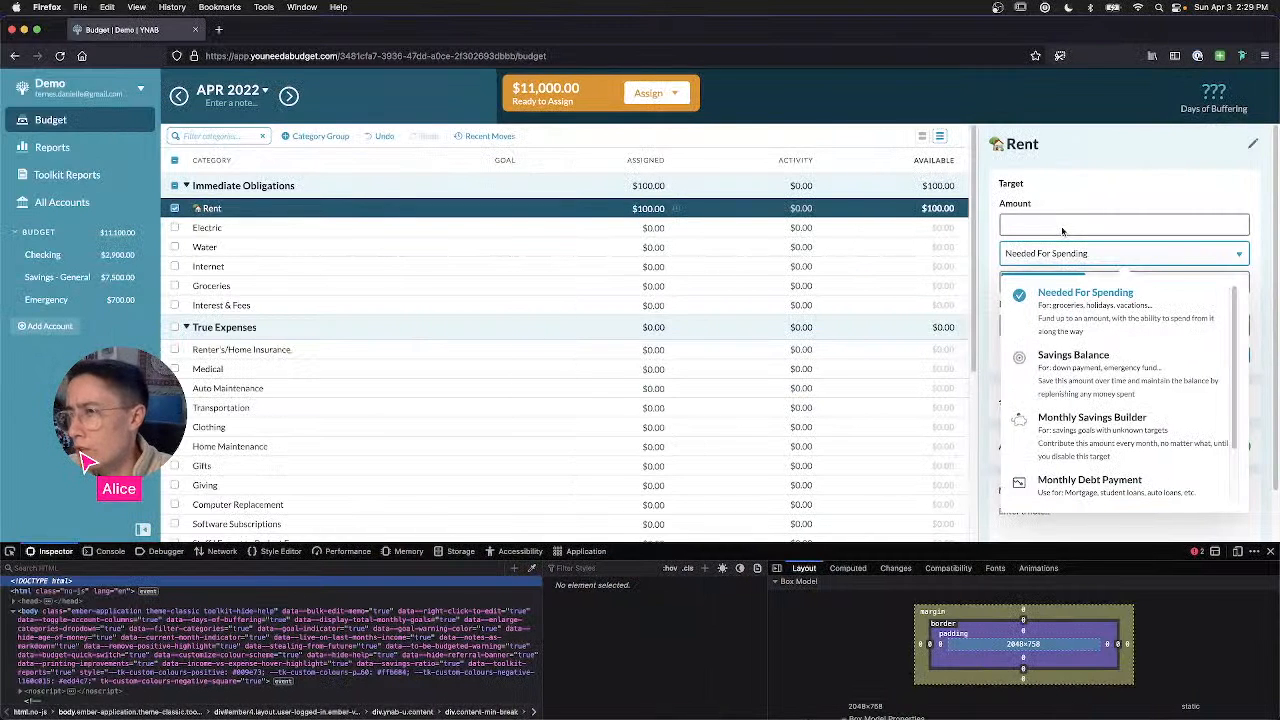
pyautogui.click(1071, 200)
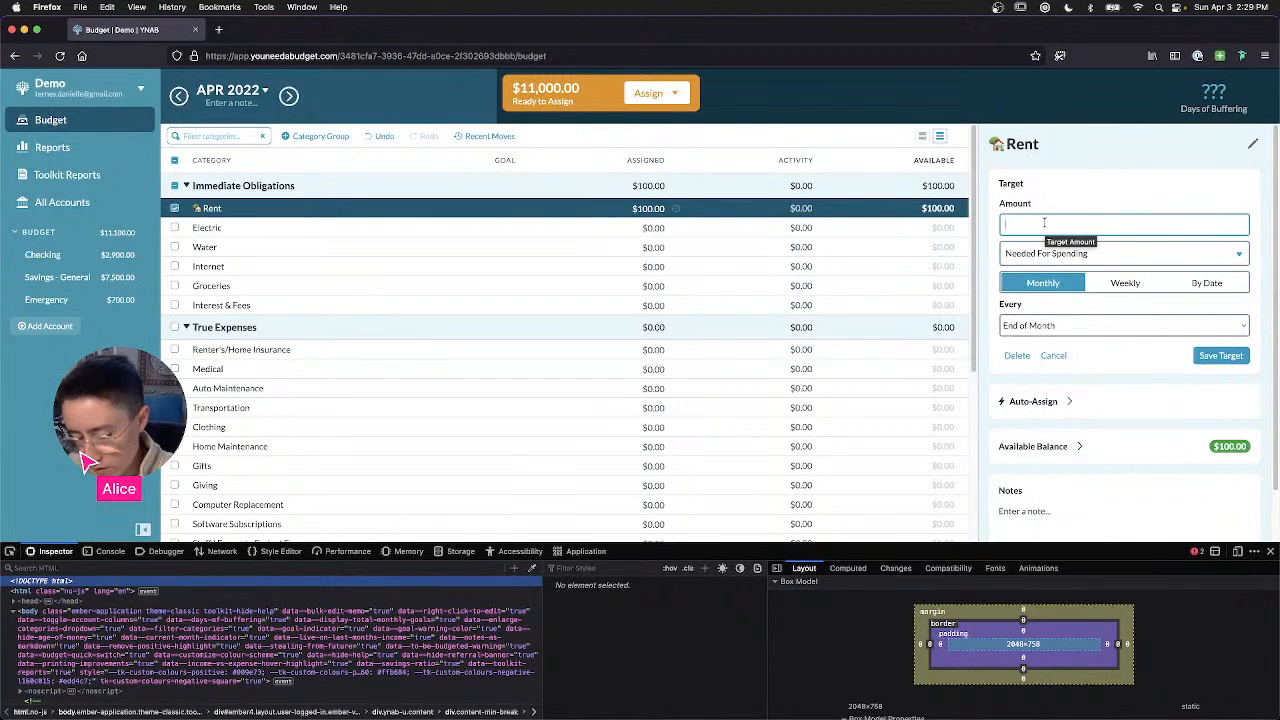
pyautogui.write('akjsdjkasd')
pyautogui.press('Tab')
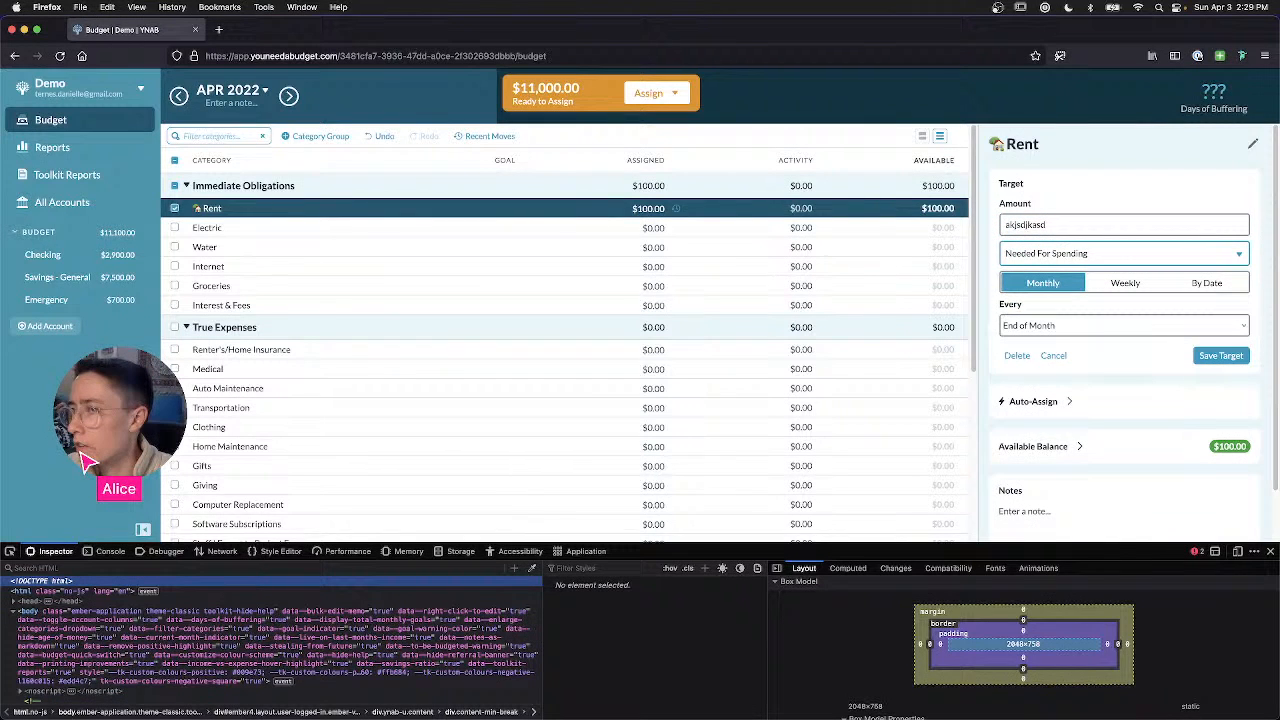
pyautogui.click(1218, 356)
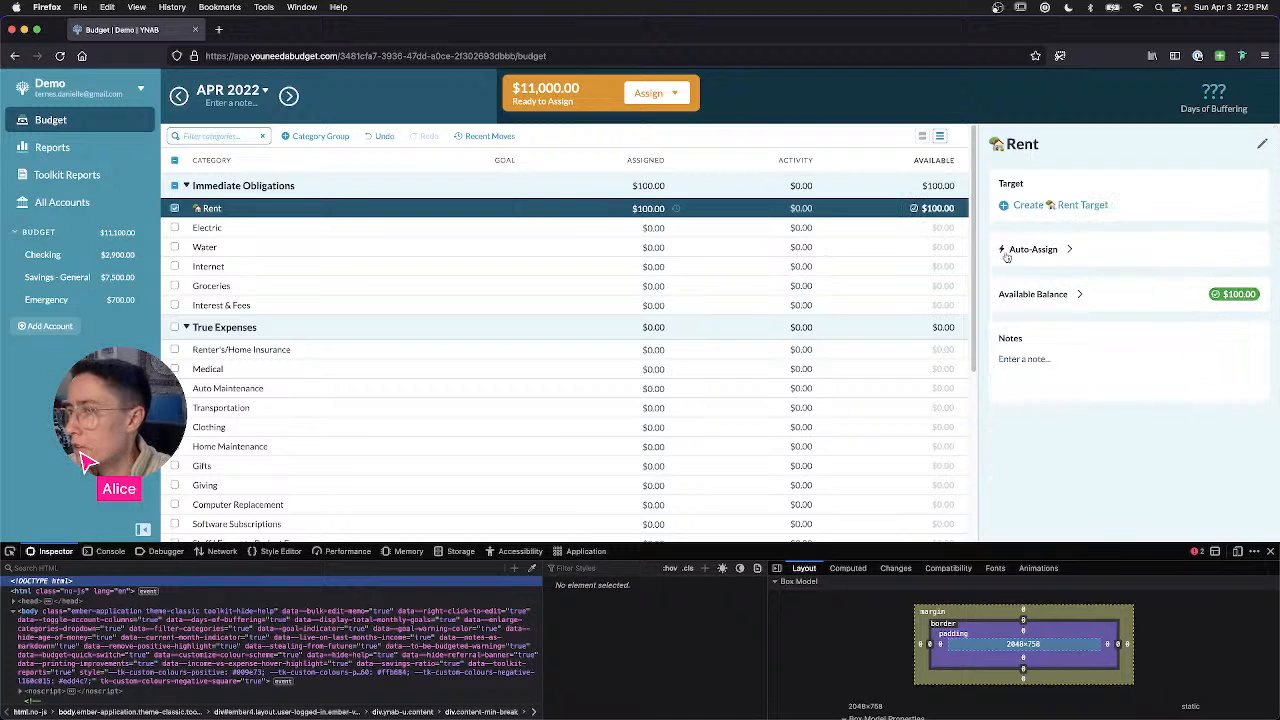
# Step: Start another Rent target, enter "hello!" as its amount, and save it to test the field again
pyautogui.click(1040, 210)
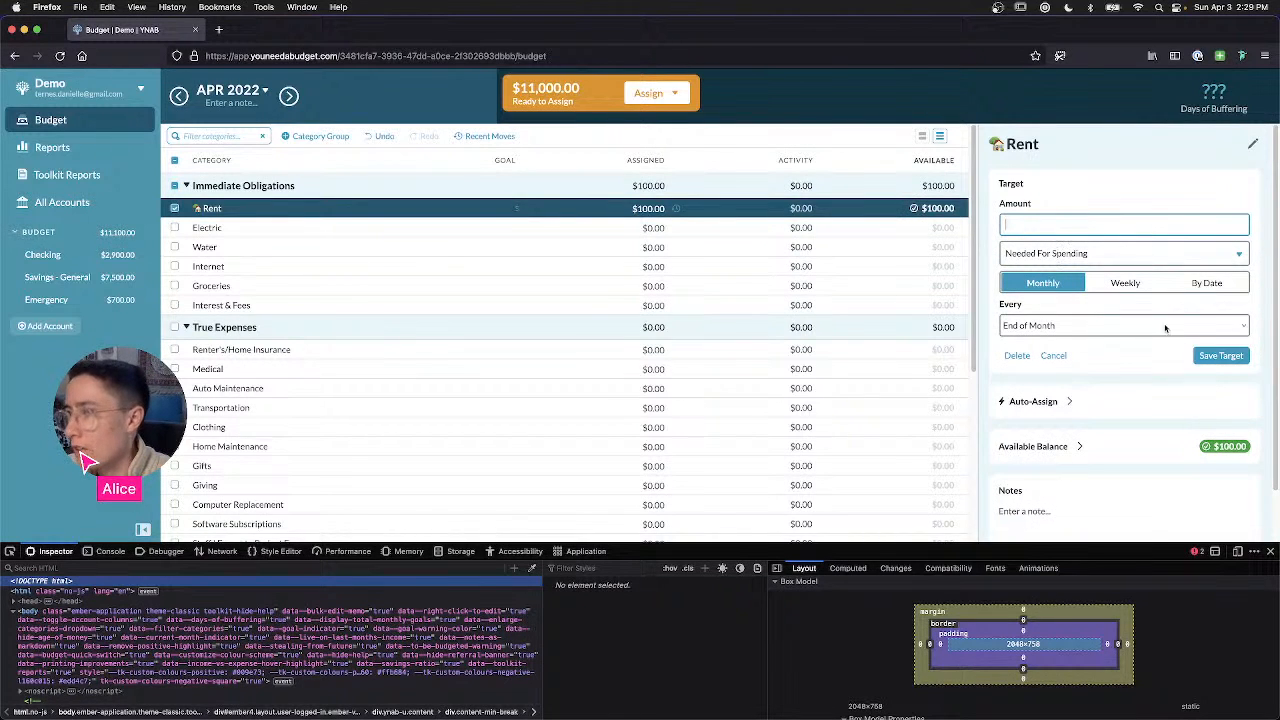
pyautogui.write('1')
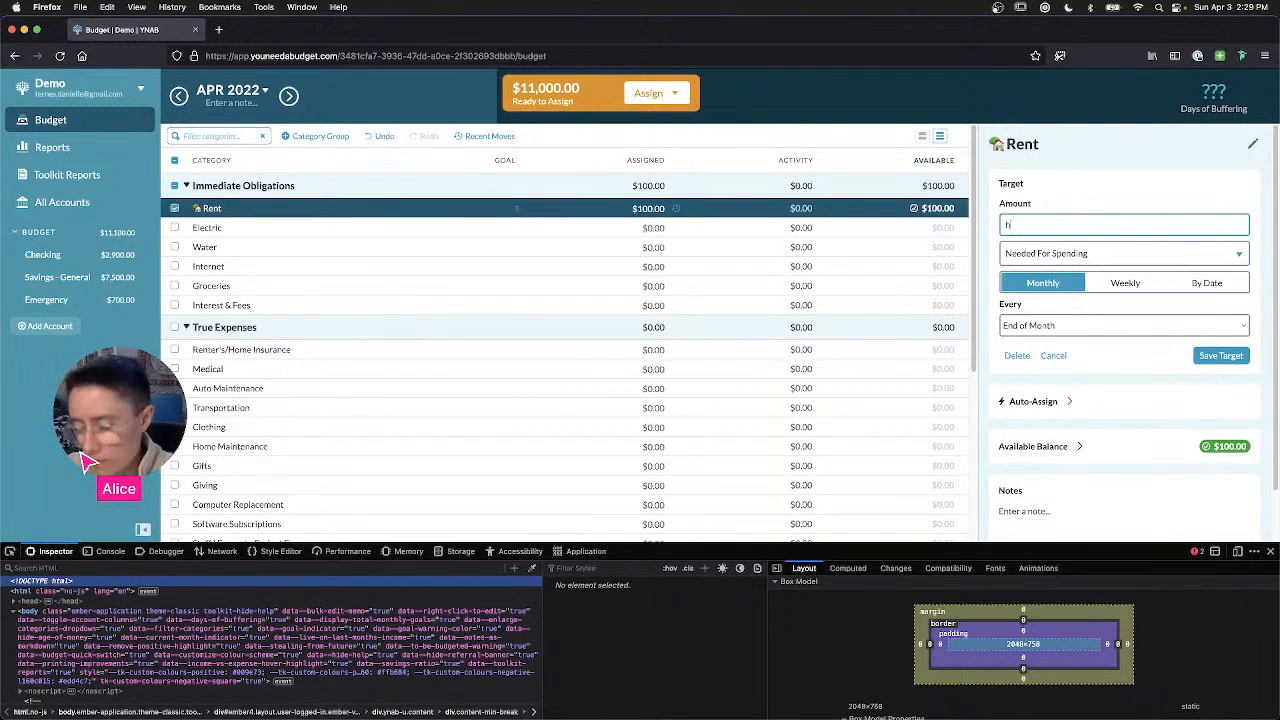
pyautogui.write('ello!')
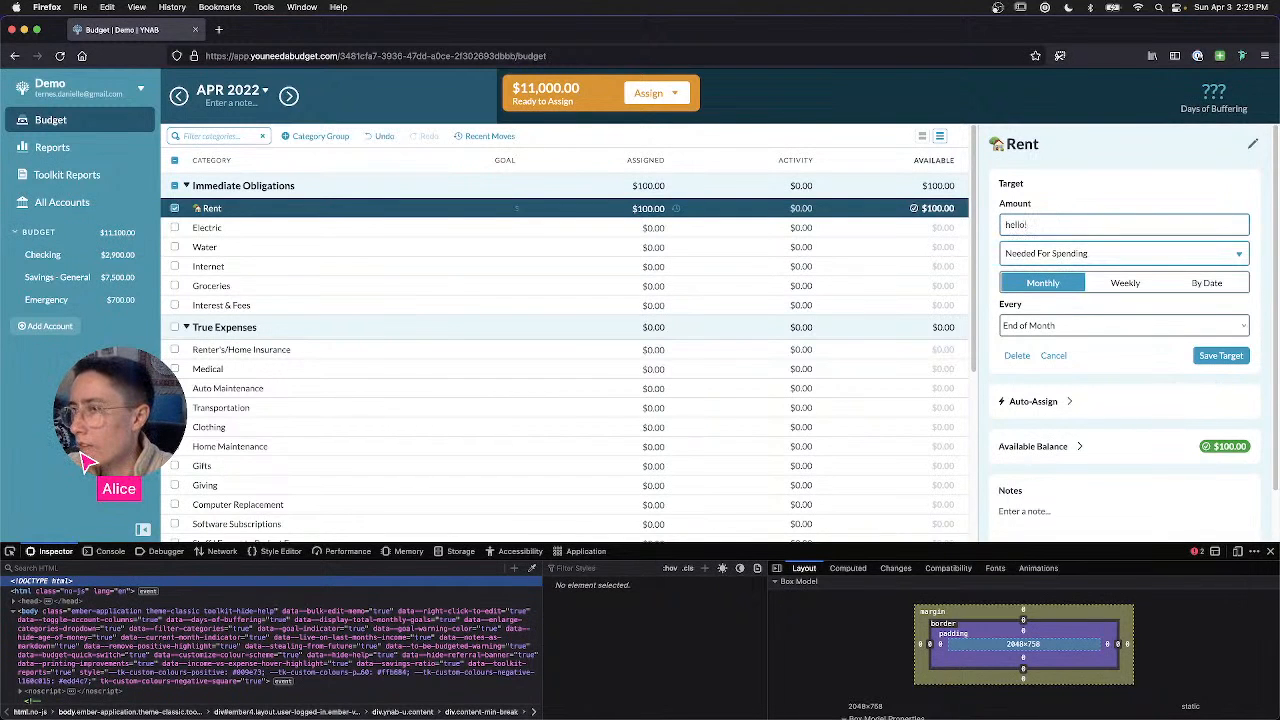
pyautogui.click(1230, 357)
# Step: Switch back to Figma and move the "Text input" comment pin just past the right end of the Amount field
pyautogui.hotkey('ctrl', 'Right')
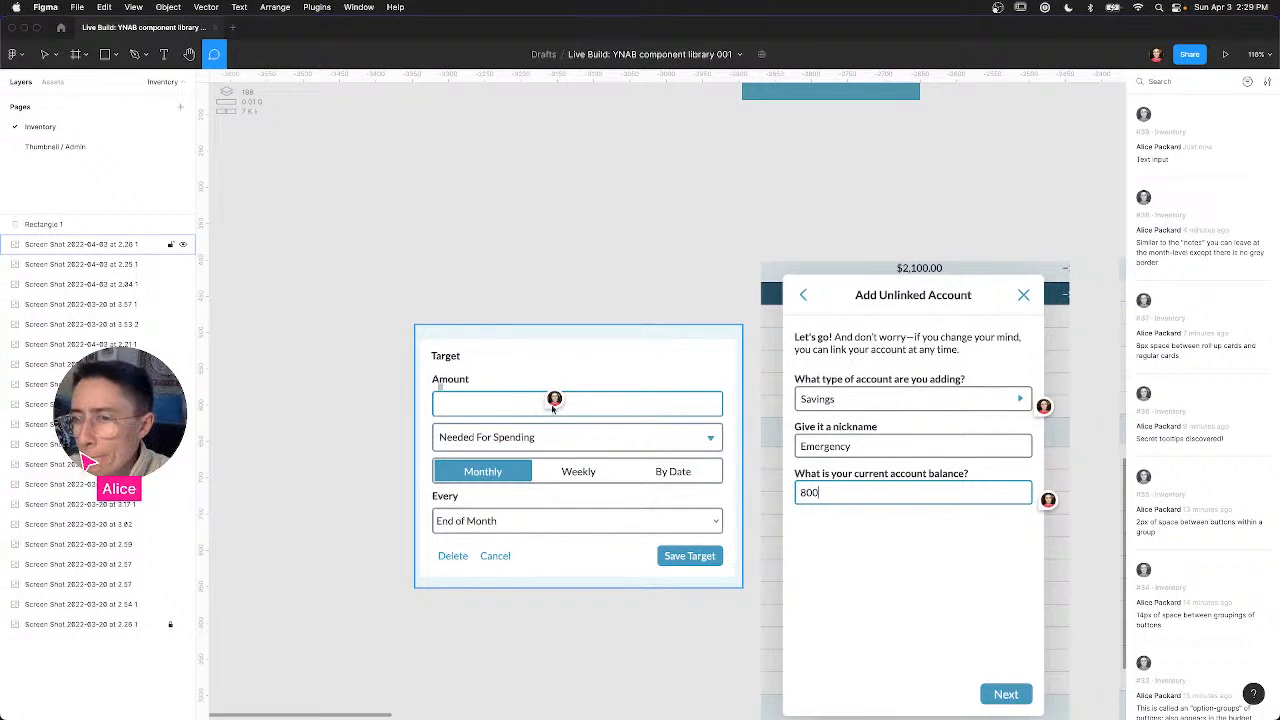
pyautogui.moveTo(555, 404)
pyautogui.moveTo(665, 413); pyautogui.dragTo(734, 418)
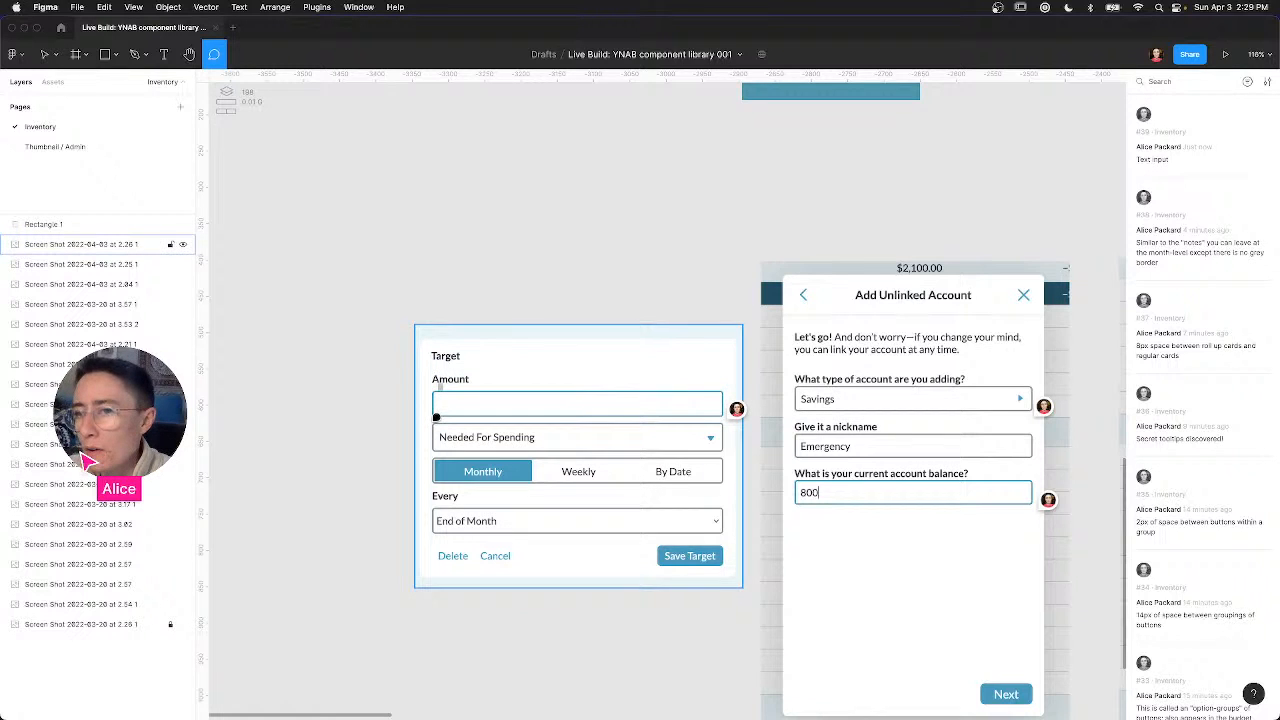
# Step: Add the comment "Dropdown" to the area covering the Needed For Spending field on the Target screenshot
pyautogui.click(731, 444)
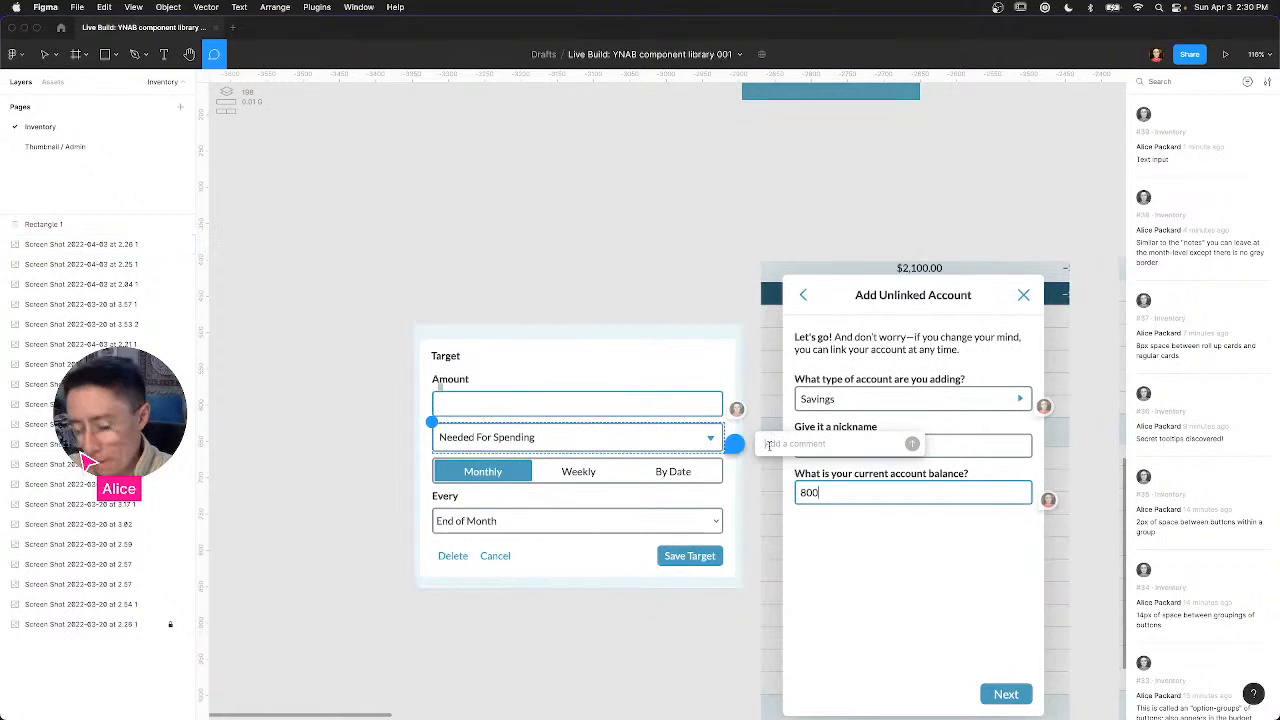
pyautogui.write('Dropdown')
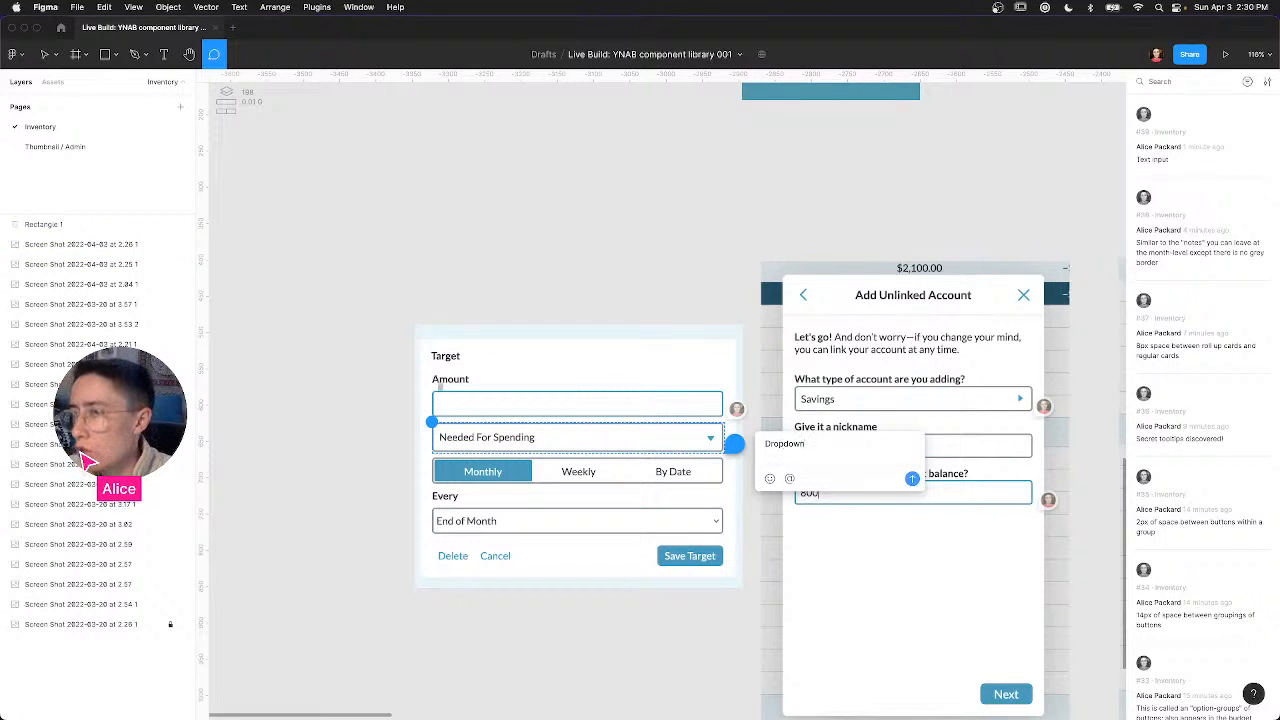
pyautogui.press('Return')
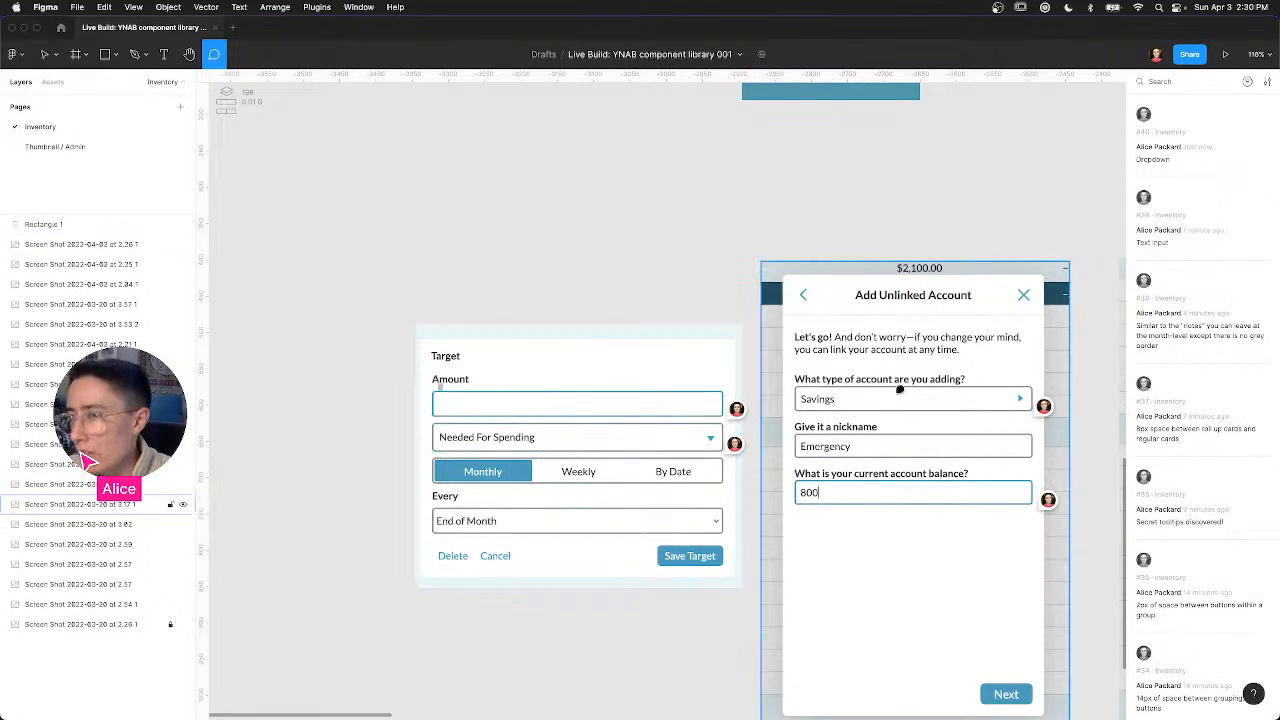
# Step: Switch to YNAB, start a new Rent target, and open its Needed For Spending dropdown
pyautogui.moveTo(1040, 418)
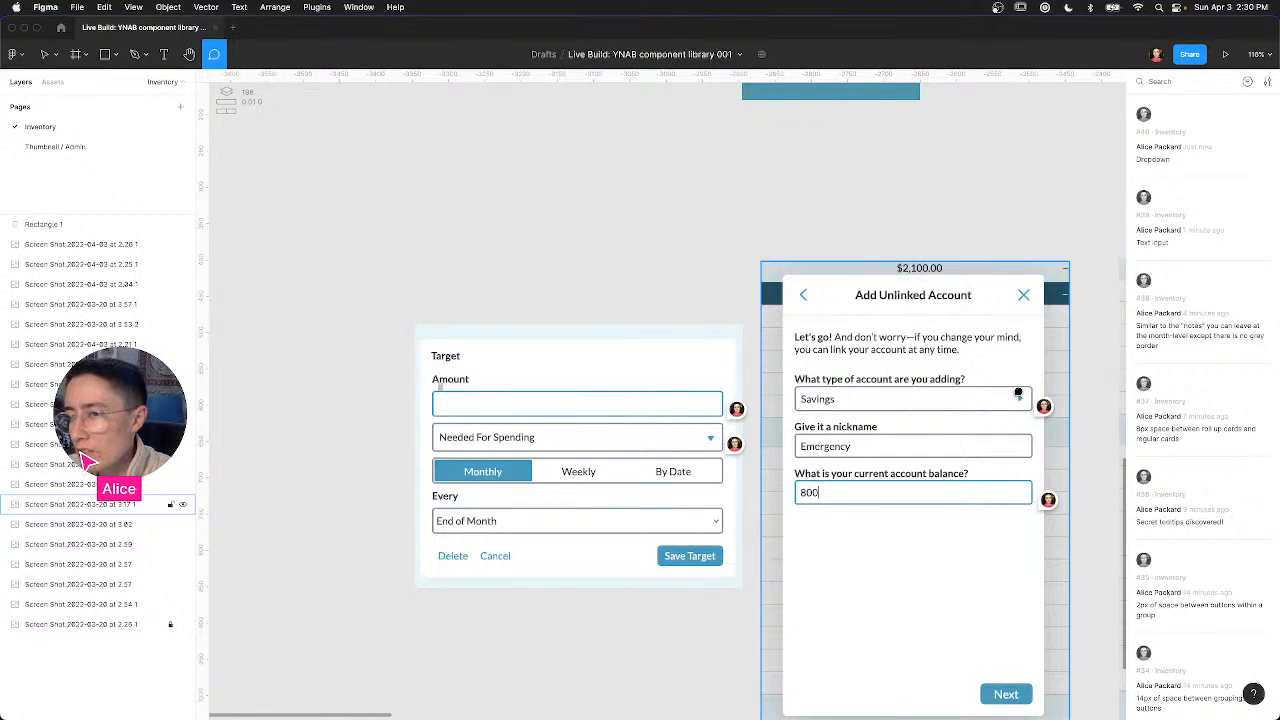
pyautogui.hotkey('ctrl', 'Left')
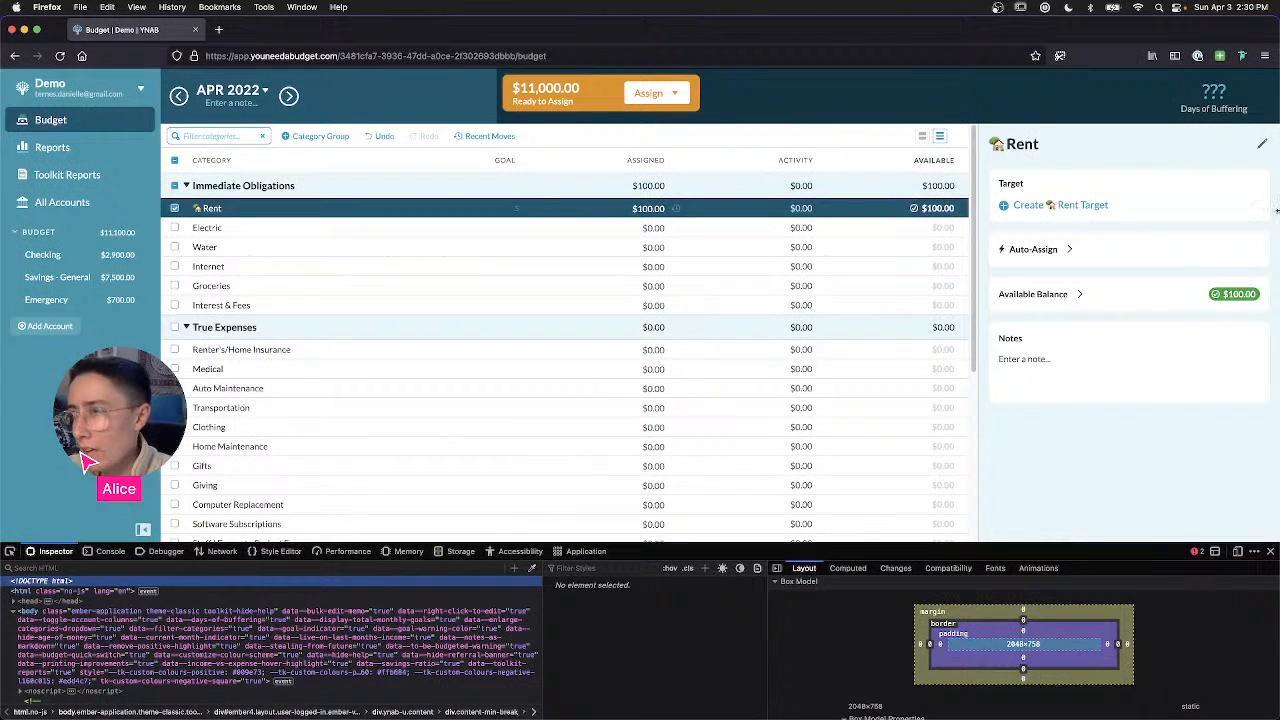
pyautogui.click(1077, 202)
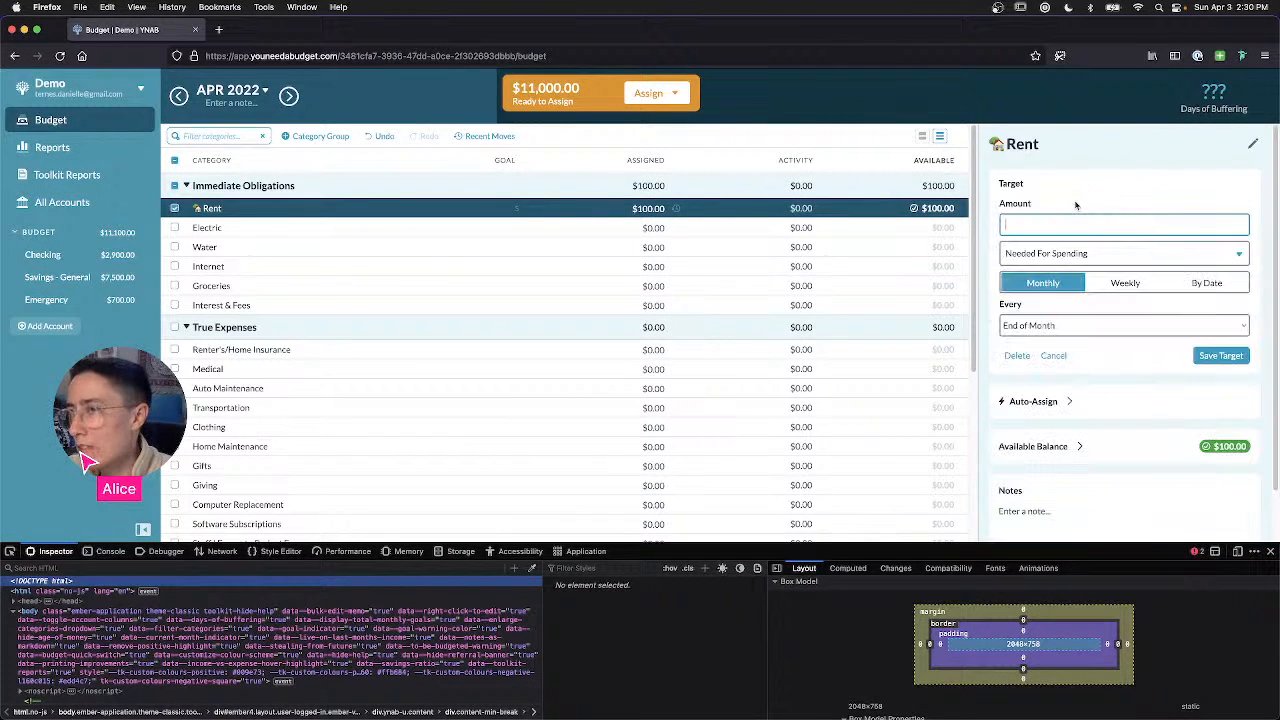
pyautogui.click(1058, 255)
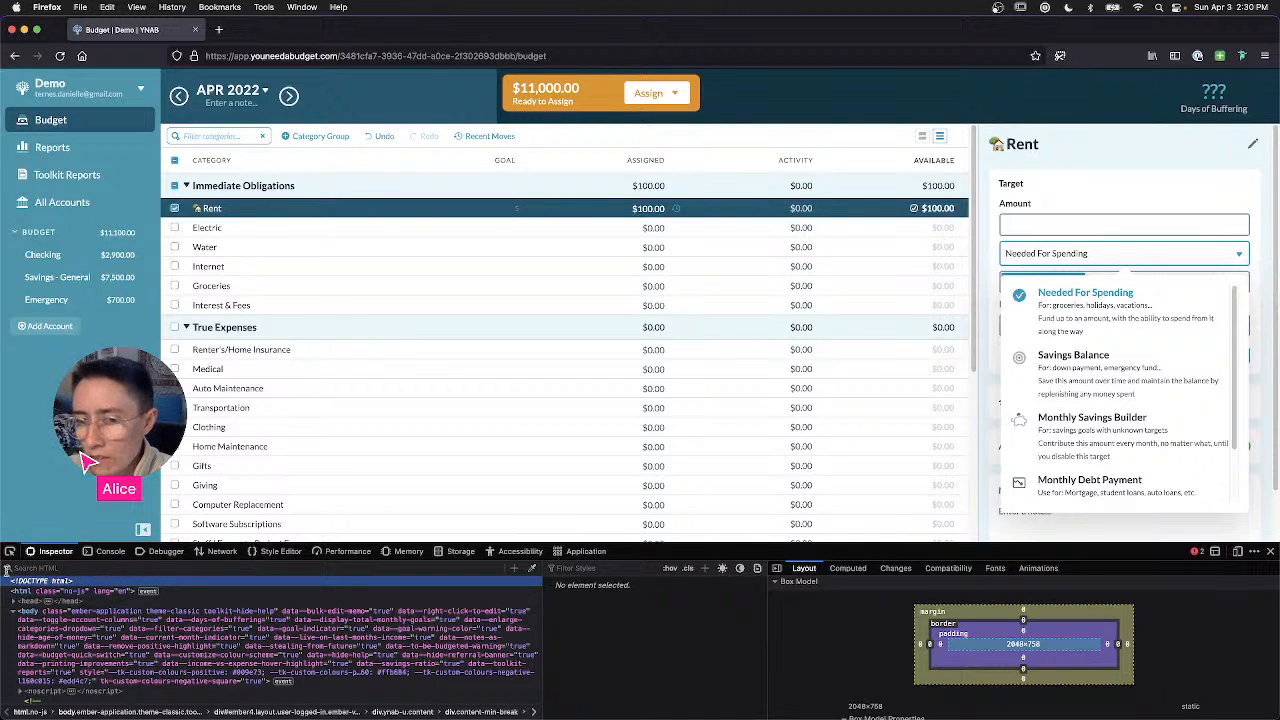
# Step: Inspect the HTML of the target type dropdown's option popup and its button element, and return to Figma
pyautogui.click(10, 552)
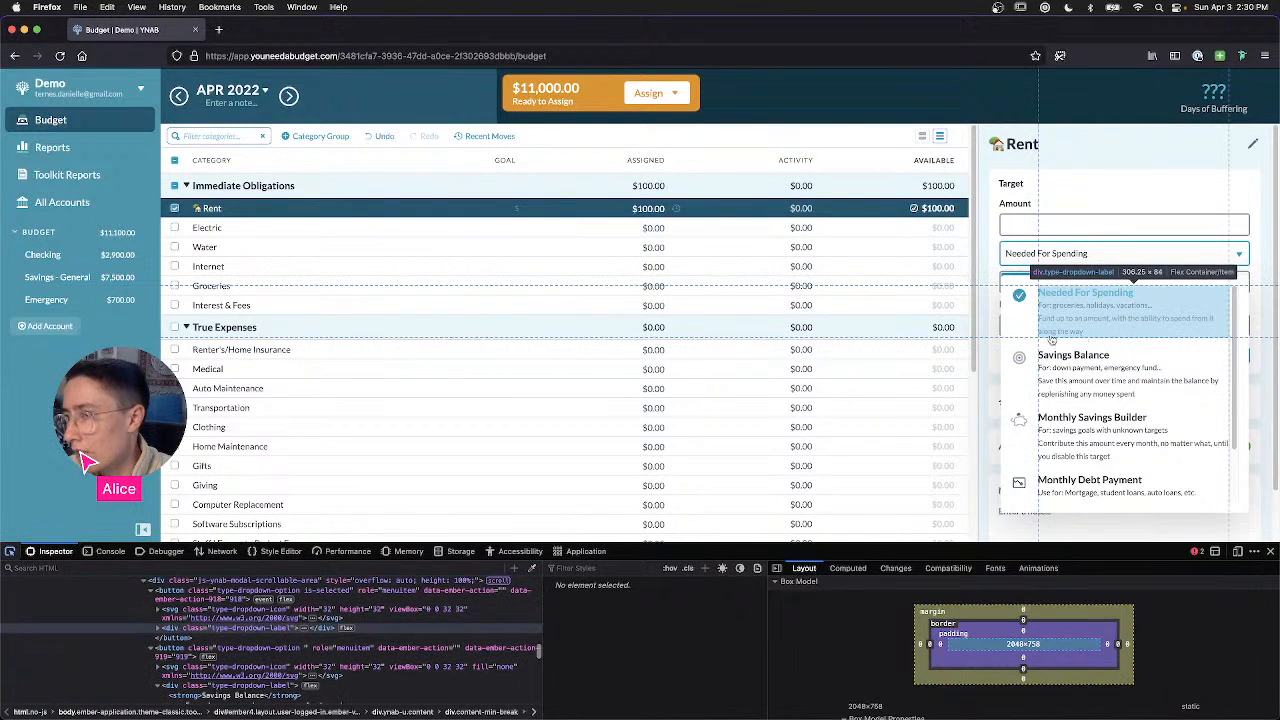
pyautogui.click(1019, 348)
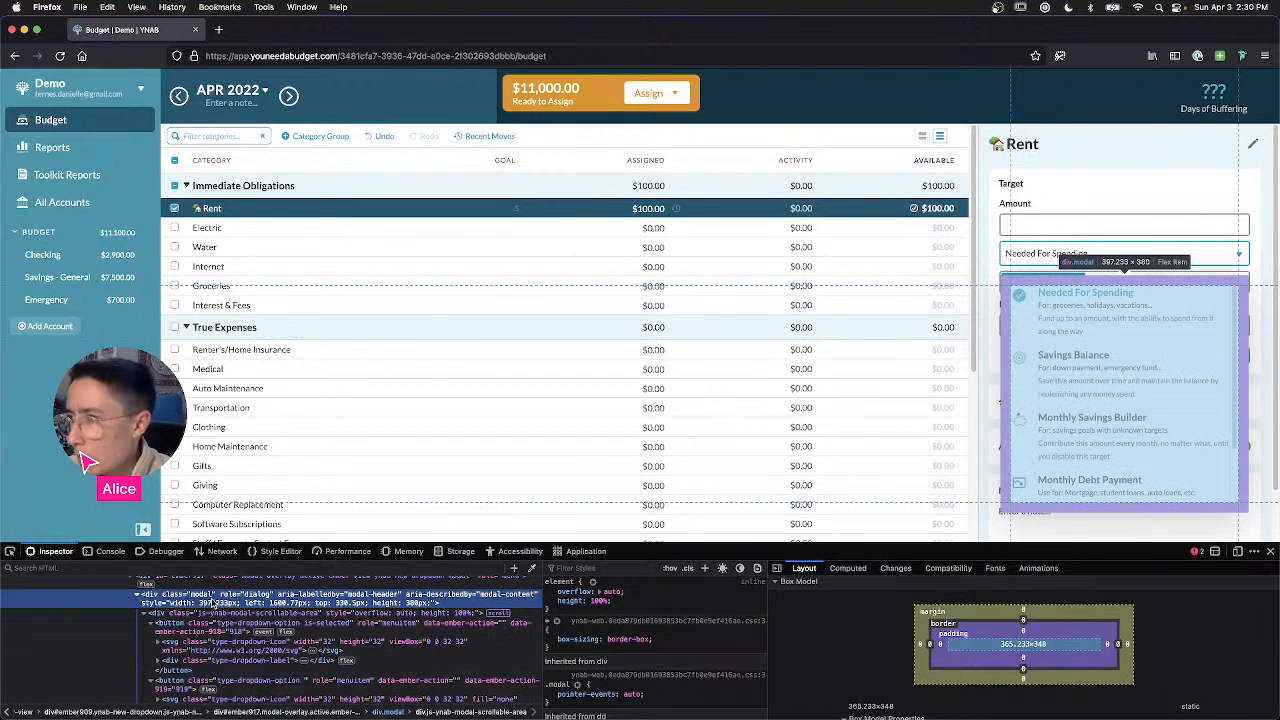
pyautogui.scroll(1, 205, 598)
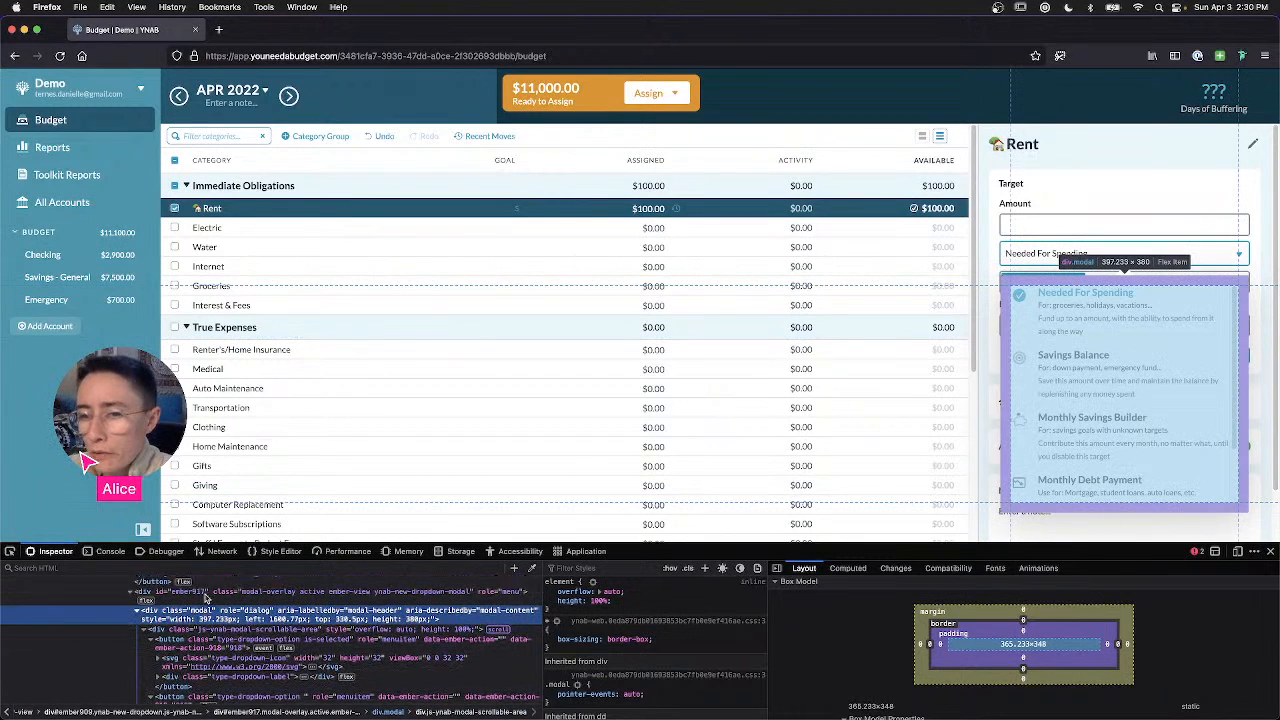
pyautogui.scroll(3, 205, 610)
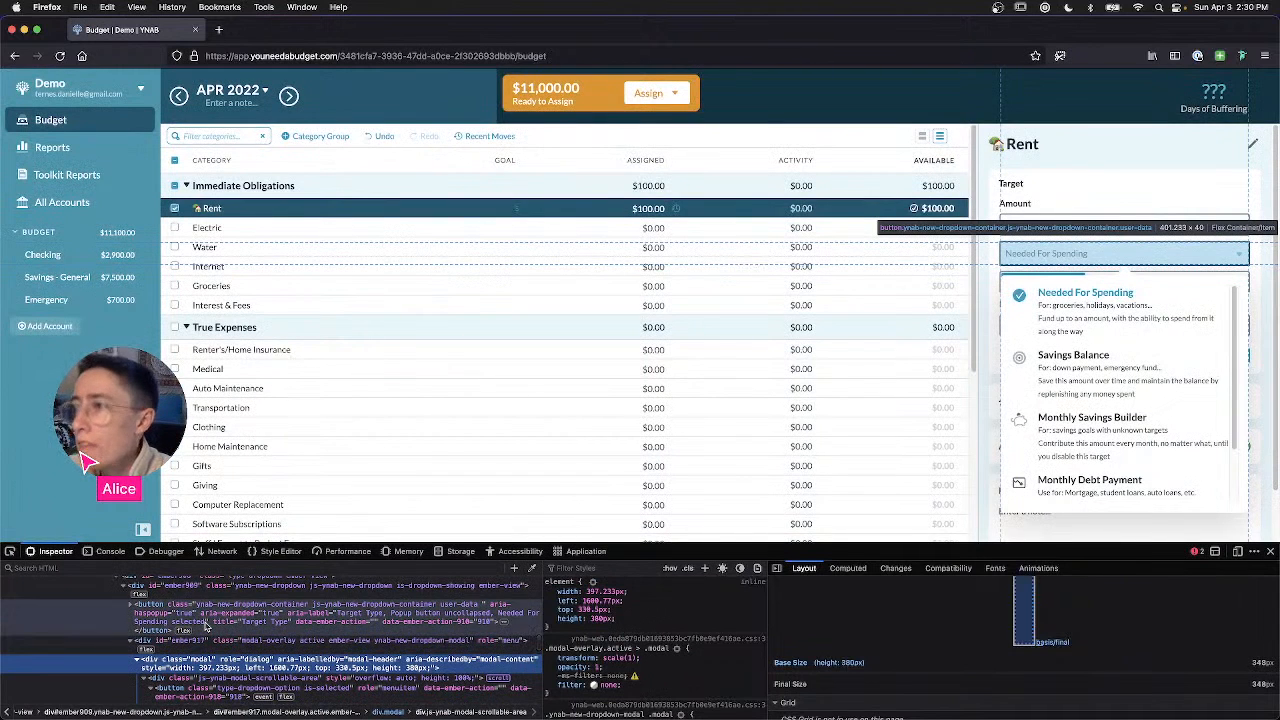
pyautogui.click(205, 625)
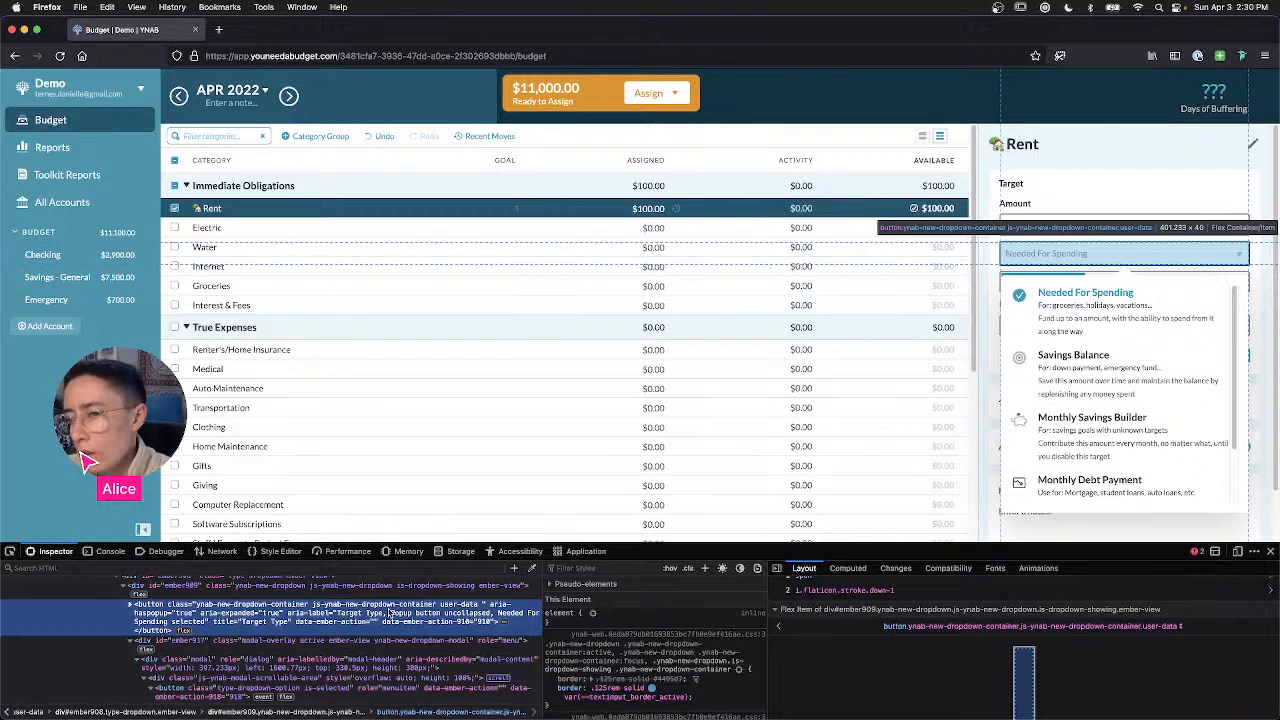
pyautogui.hotkey('ctrl', 'Right')
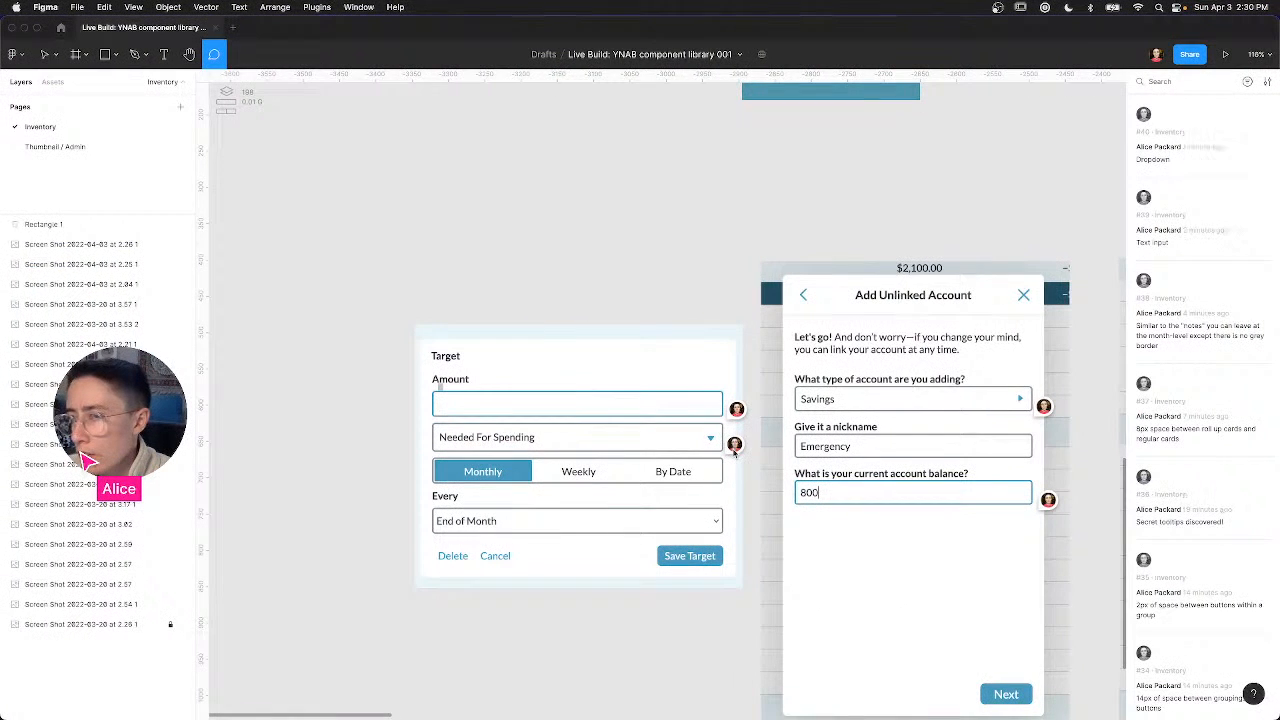
# Step: Reply to the "Dropdown" comment on the Target form with: Semantically (HTML) this is a button, but its class is "new dropdown container"
pyautogui.moveTo(733, 452)
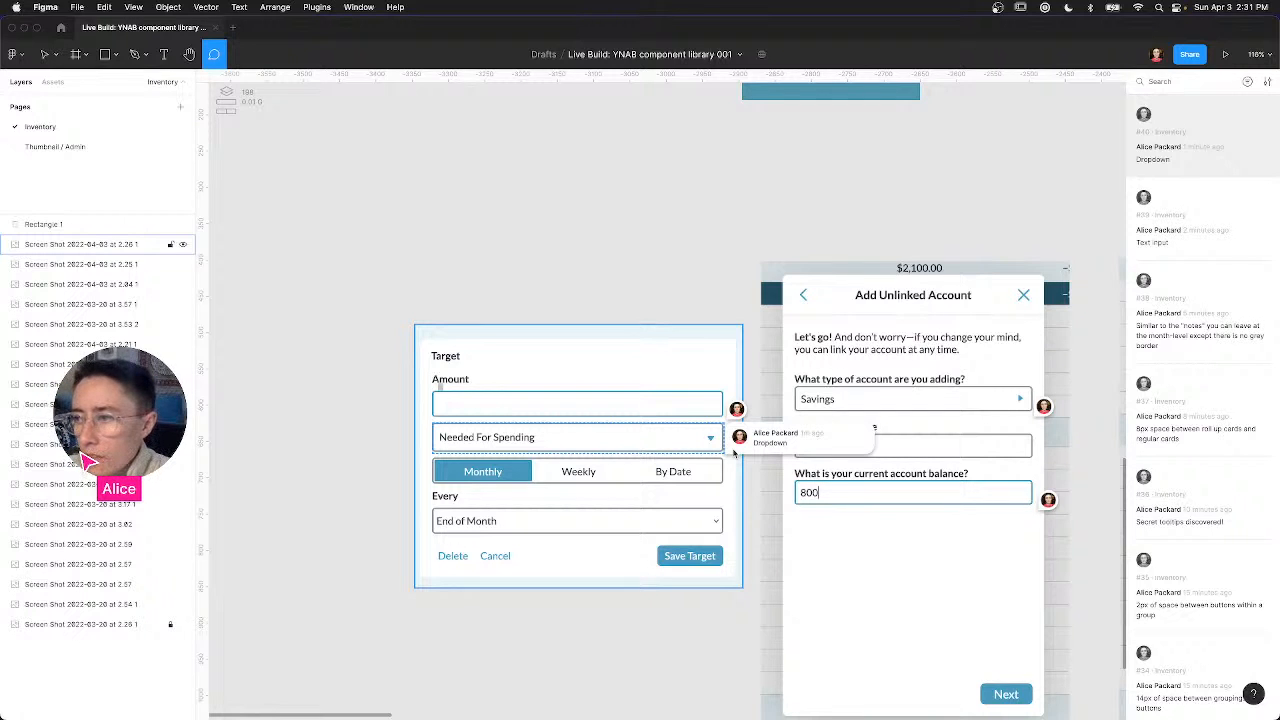
pyautogui.click(735, 443)
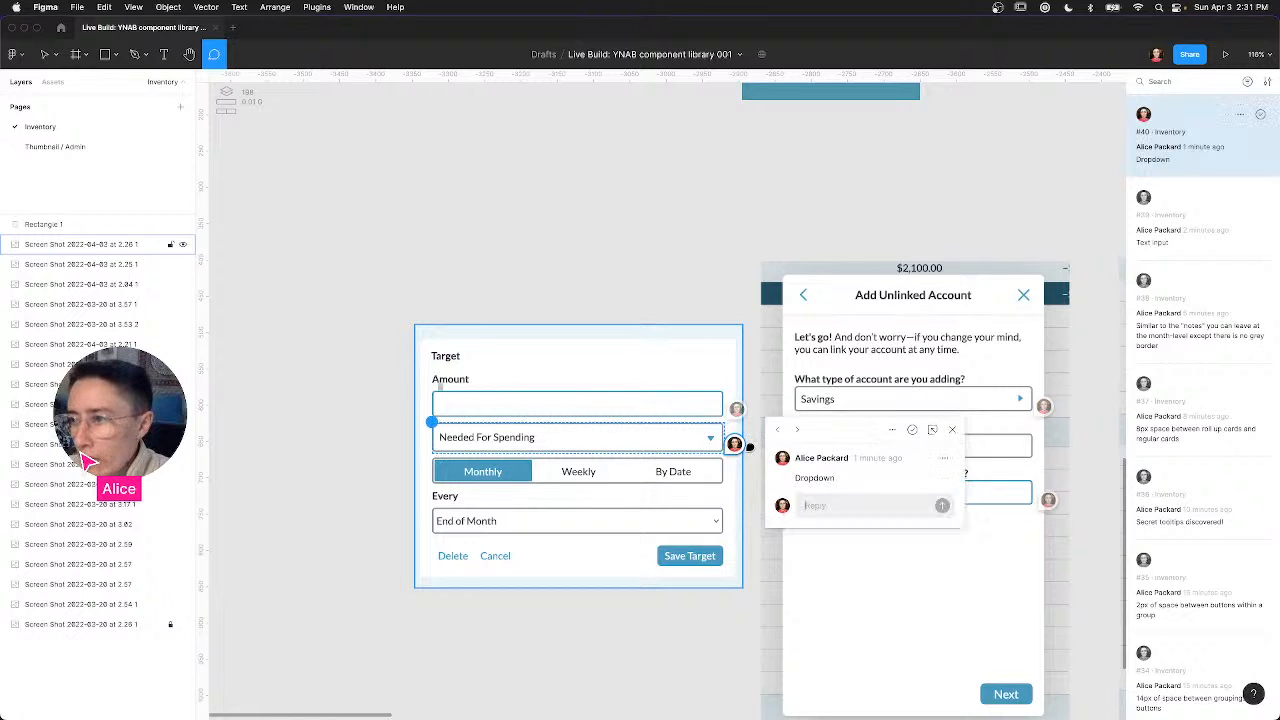
pyautogui.click(820, 505)
pyautogui.write('S')
pyautogui.press('BackSpace')
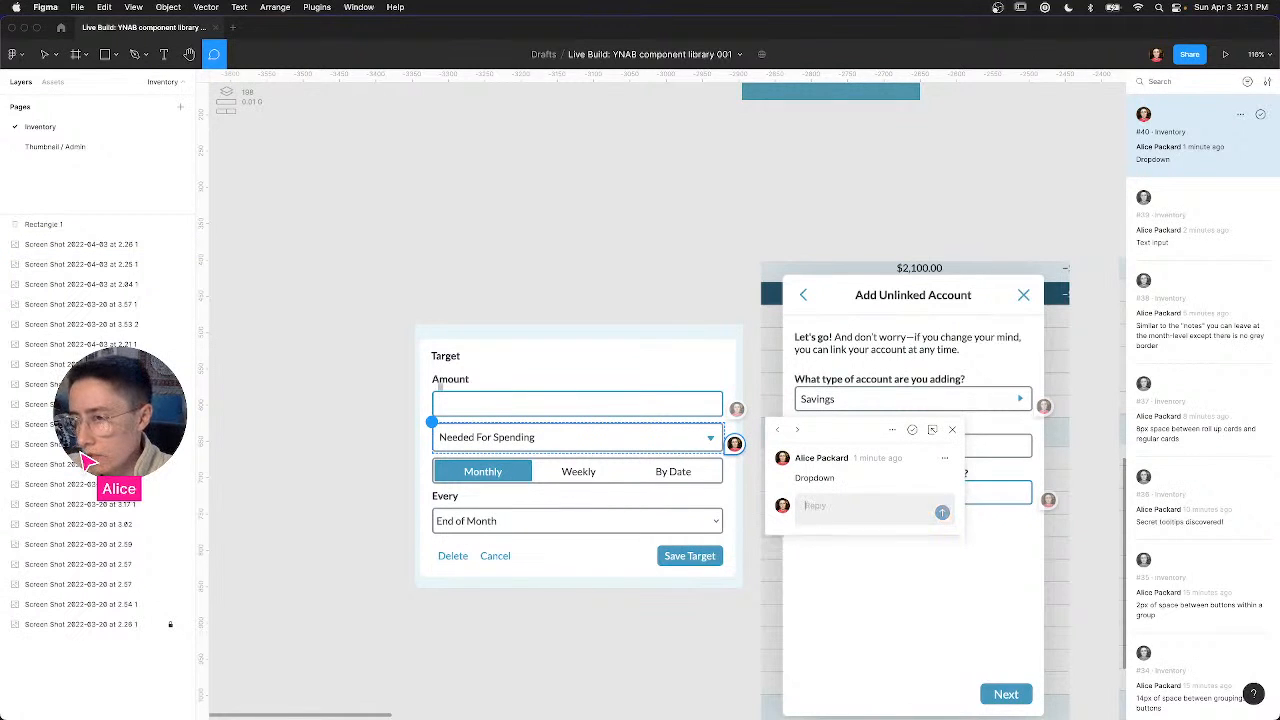
pyautogui.write('Hi')
pyautogui.press('BackSpace')
pyautogui.press('BackSpace')
pyautogui.press('BackSpace')
pyautogui.press('BackSpace')
pyautogui.write('S')
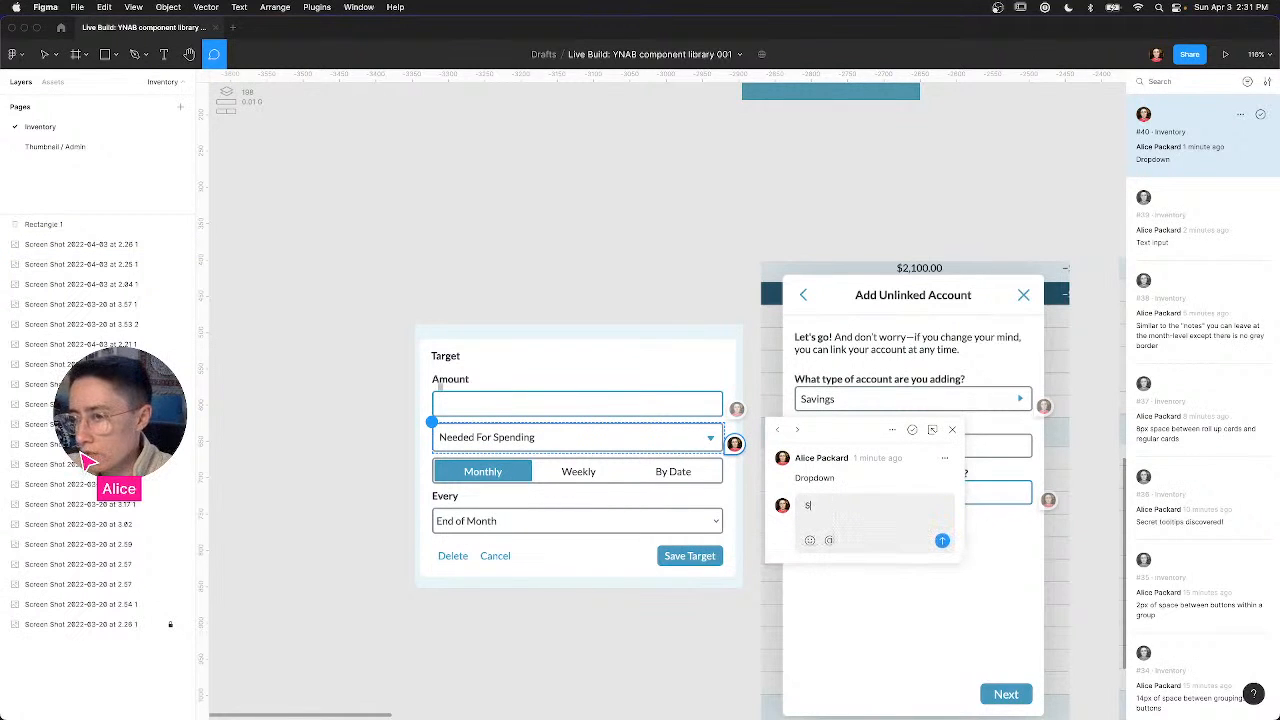
pyautogui.write('emantically (HTML')
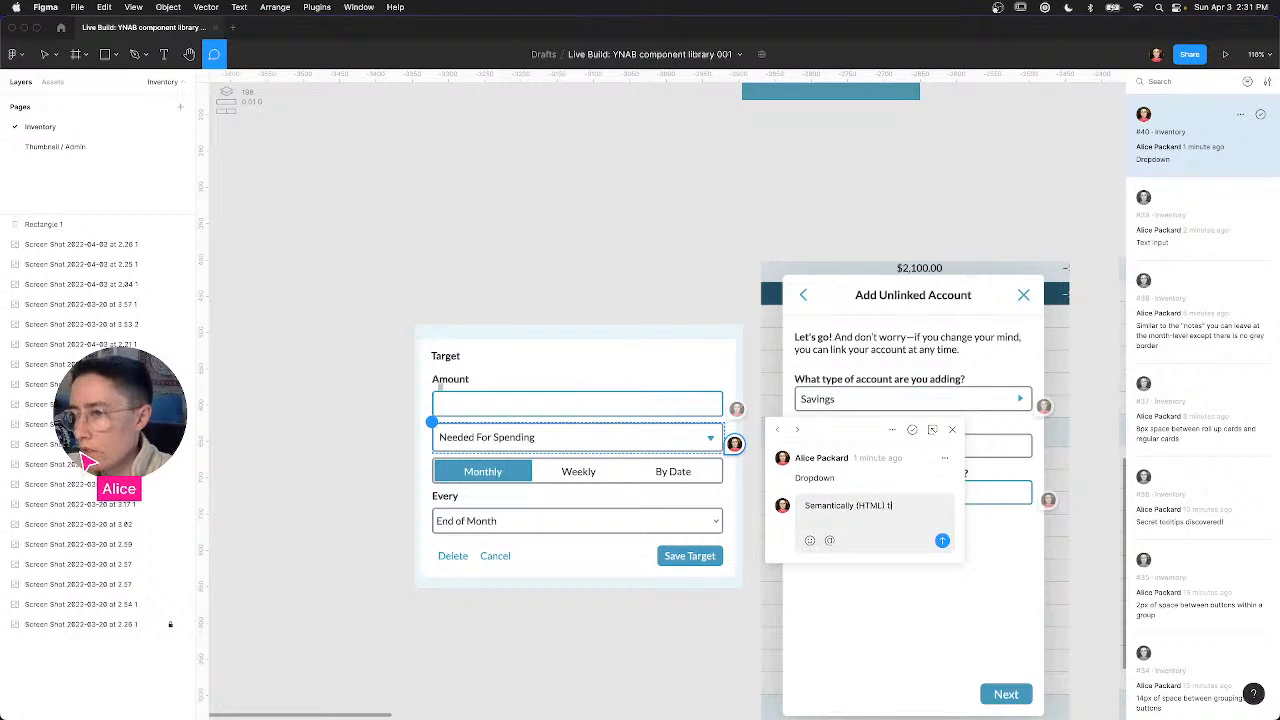
pyautogui.write('ton.')
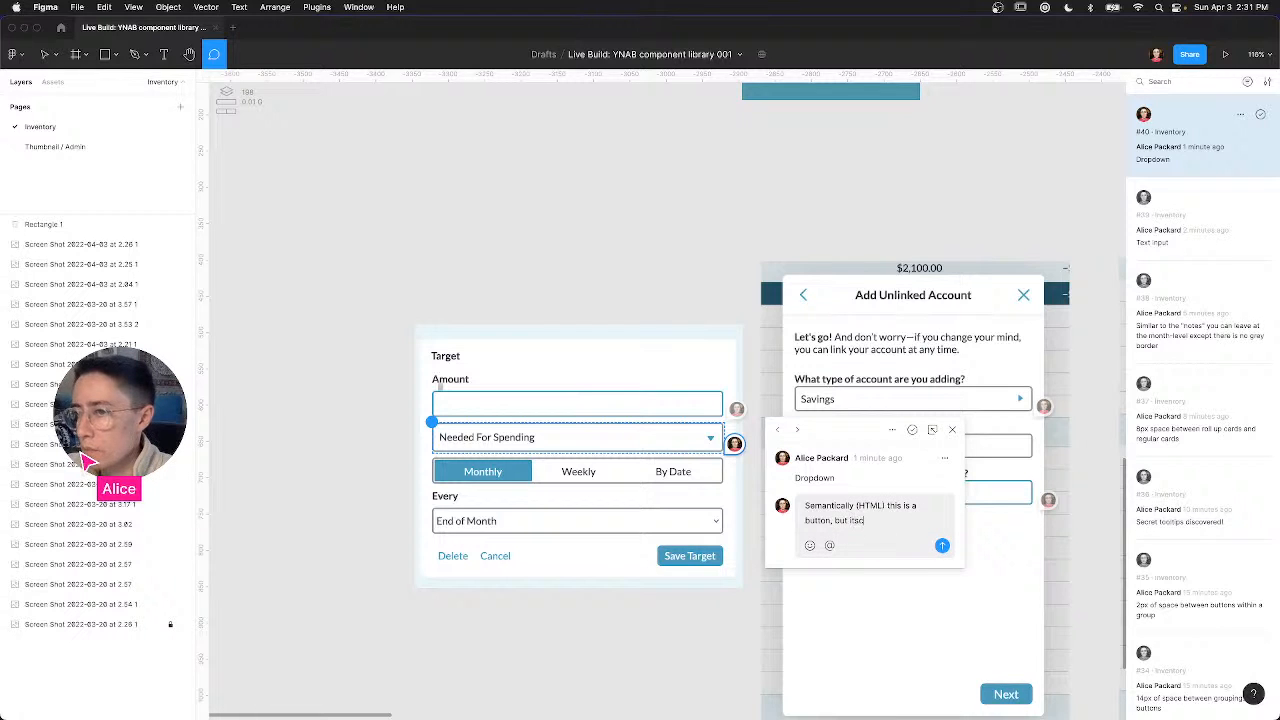
pyautogui.write(' cal')
pyautogui.press('BackSpace')
pyautogui.press('BackSpace')
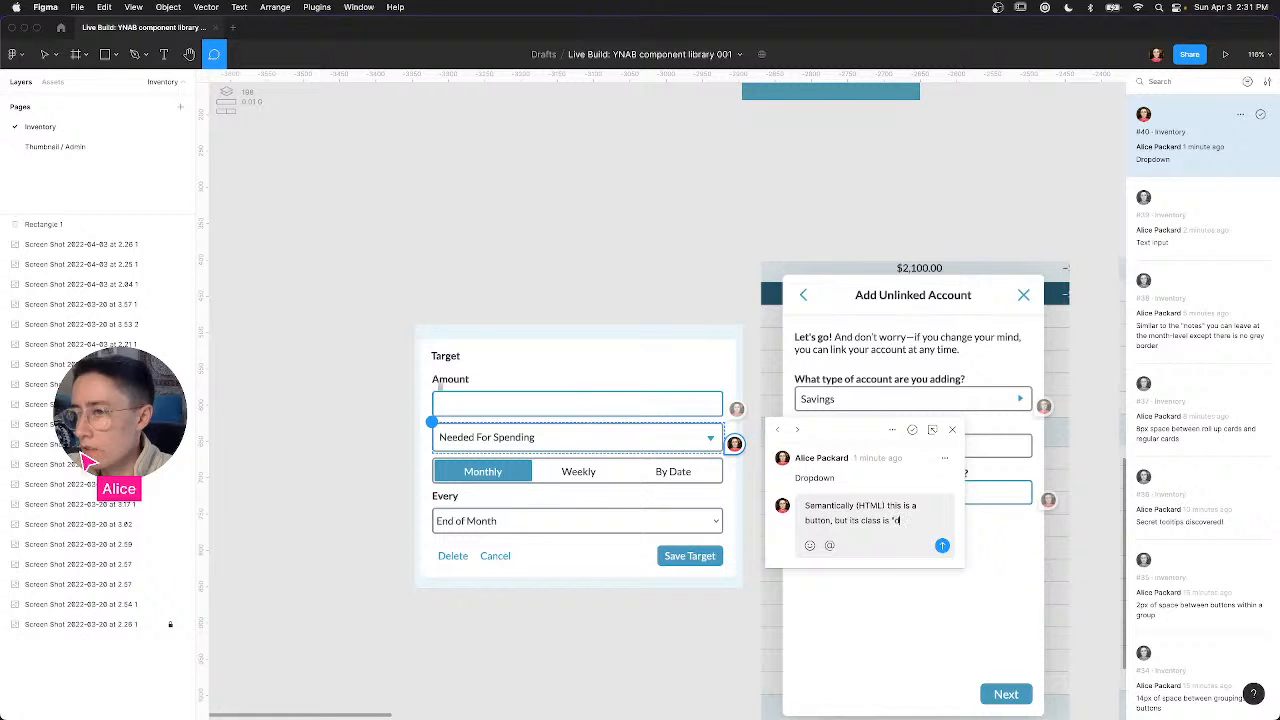
pyautogui.write('own container')
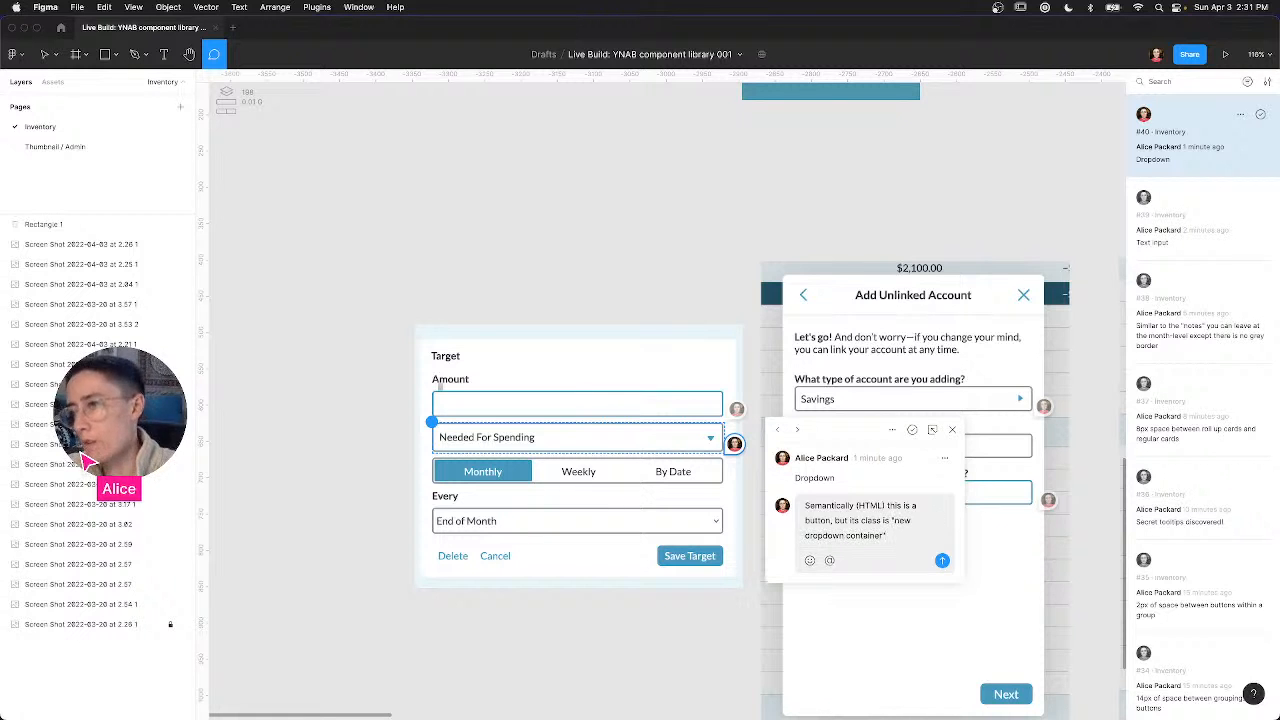
pyautogui.press('Return')
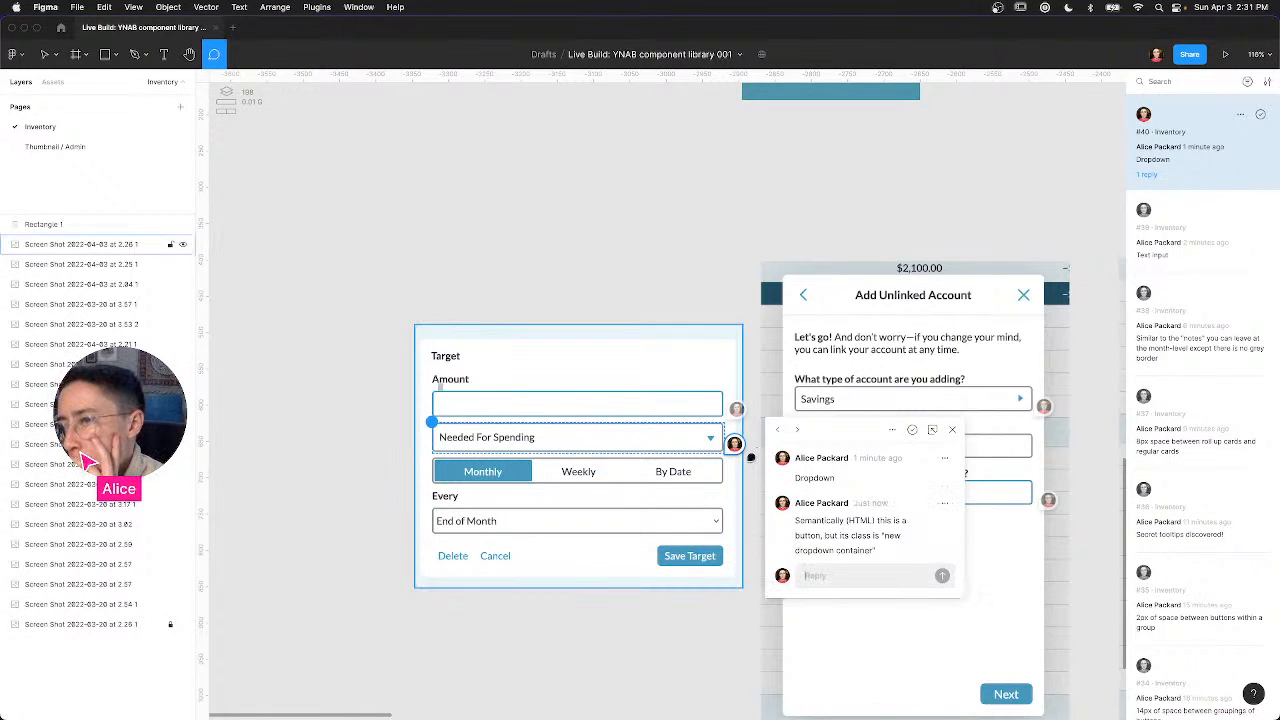
# Step: Capture the expanded Needed For Spending dropdown in the YNAB budget in Firefox and paste the screenshot into the Figma inventory page
pyautogui.hotkey('ctrl', 'Left')
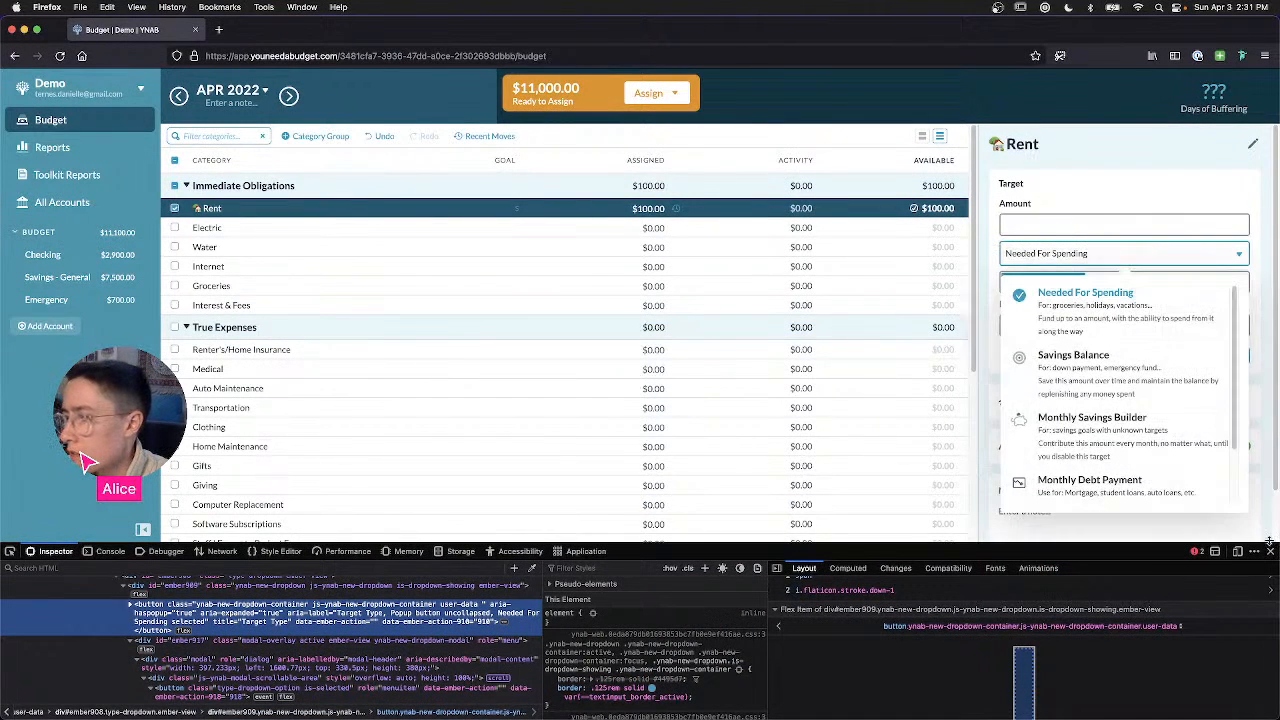
pyautogui.press('super+Tab')
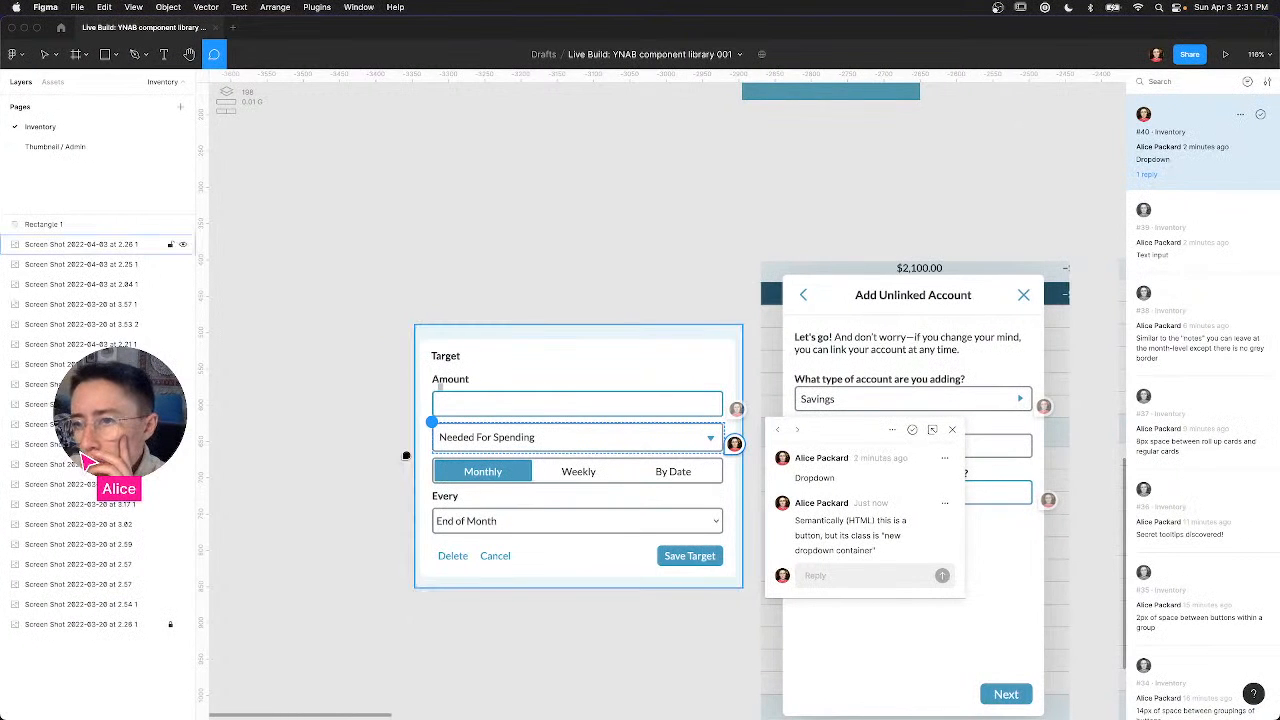
pyautogui.press('super+v')
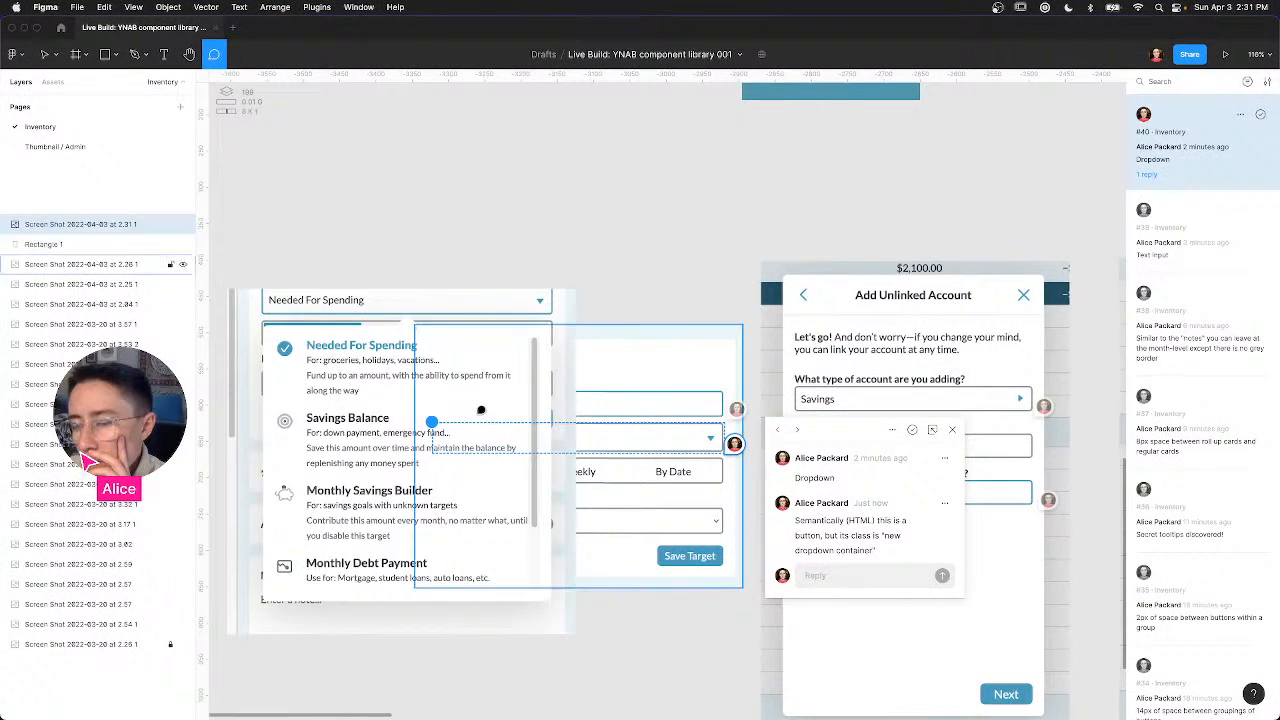
# Step: Place the pasted dropdown screenshot directly below the Target form screenshot
pyautogui.click(547, 270)
pyautogui.press('v')
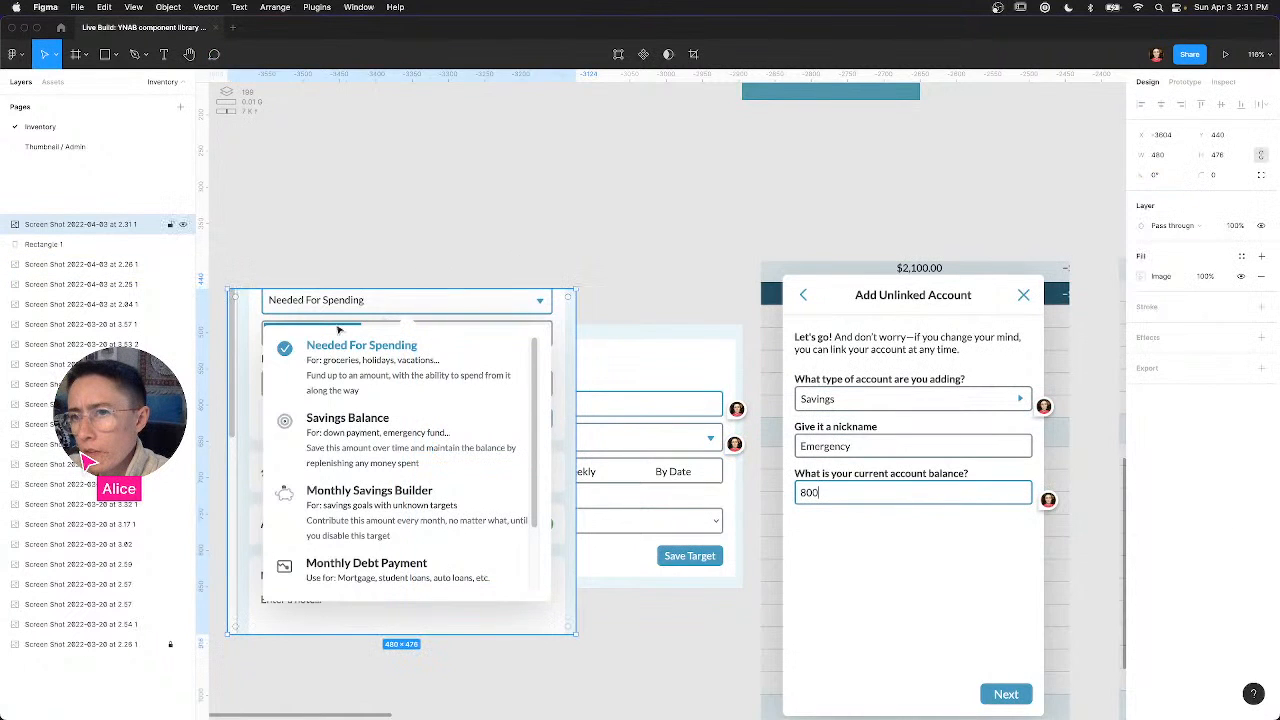
pyautogui.moveTo(357, 321); pyautogui.dragTo(517, 637)
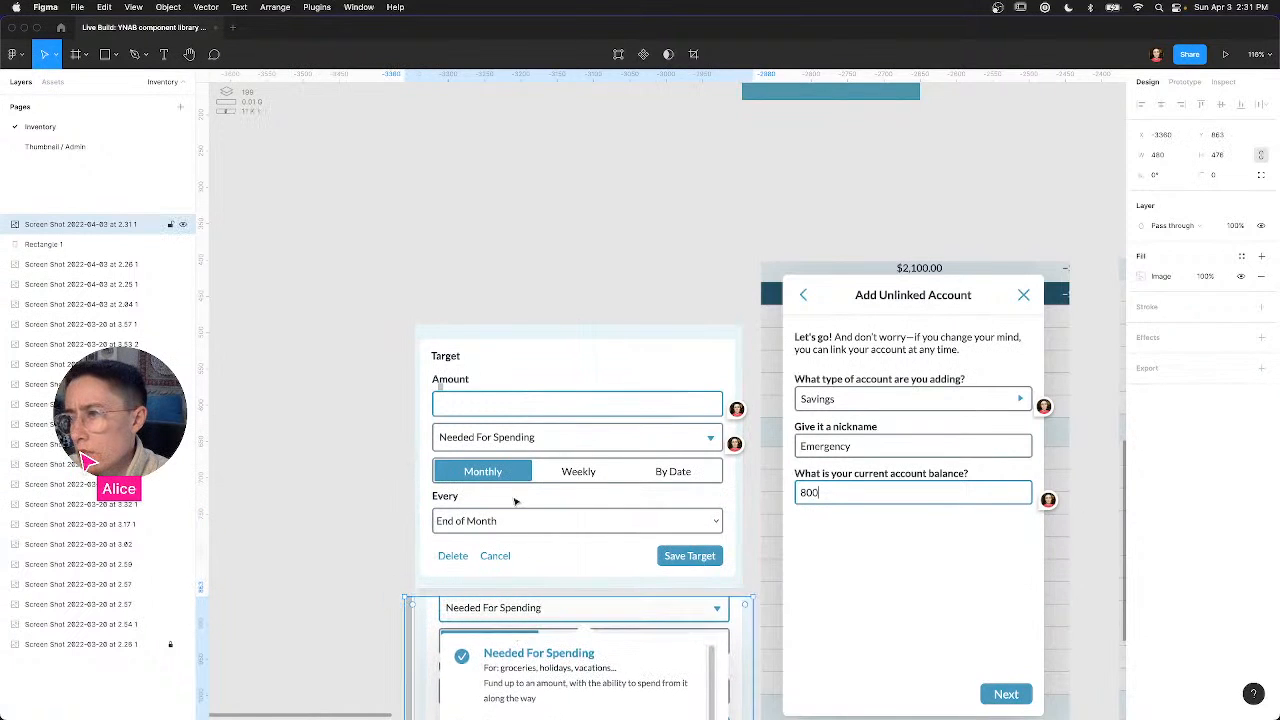
pyautogui.scroll(-3, 527, 481)
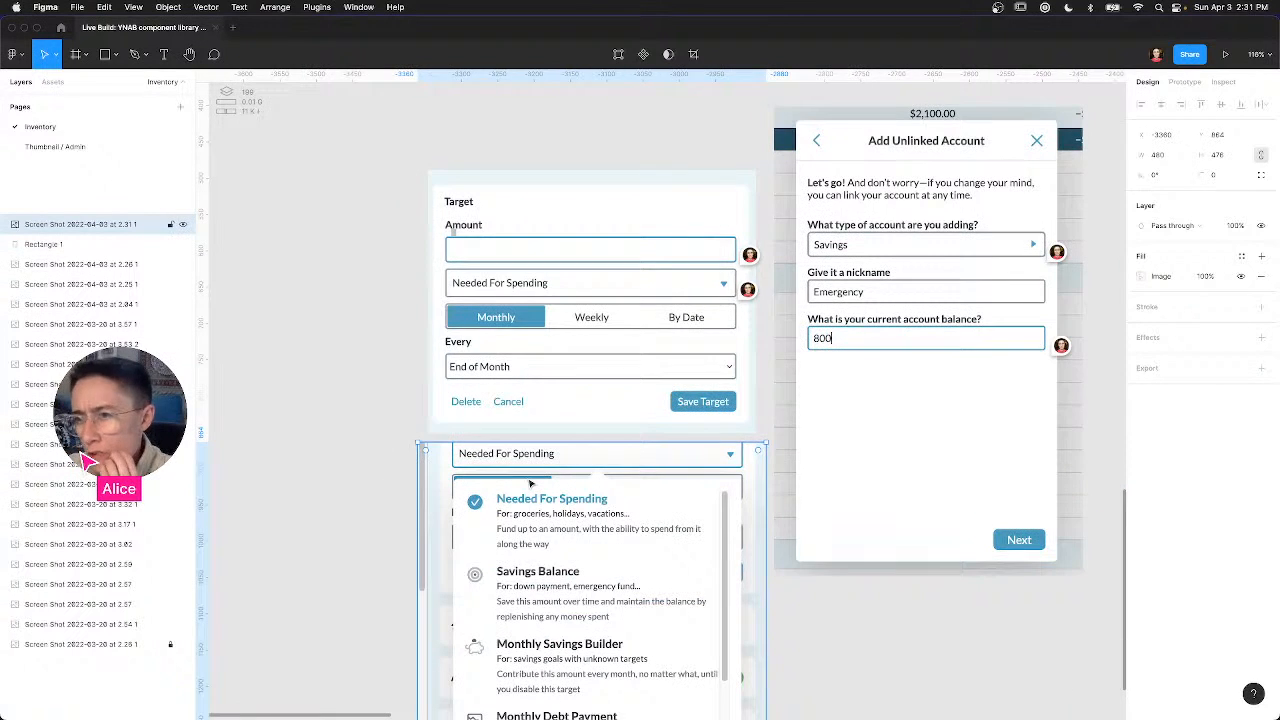
pyautogui.click(363, 488)
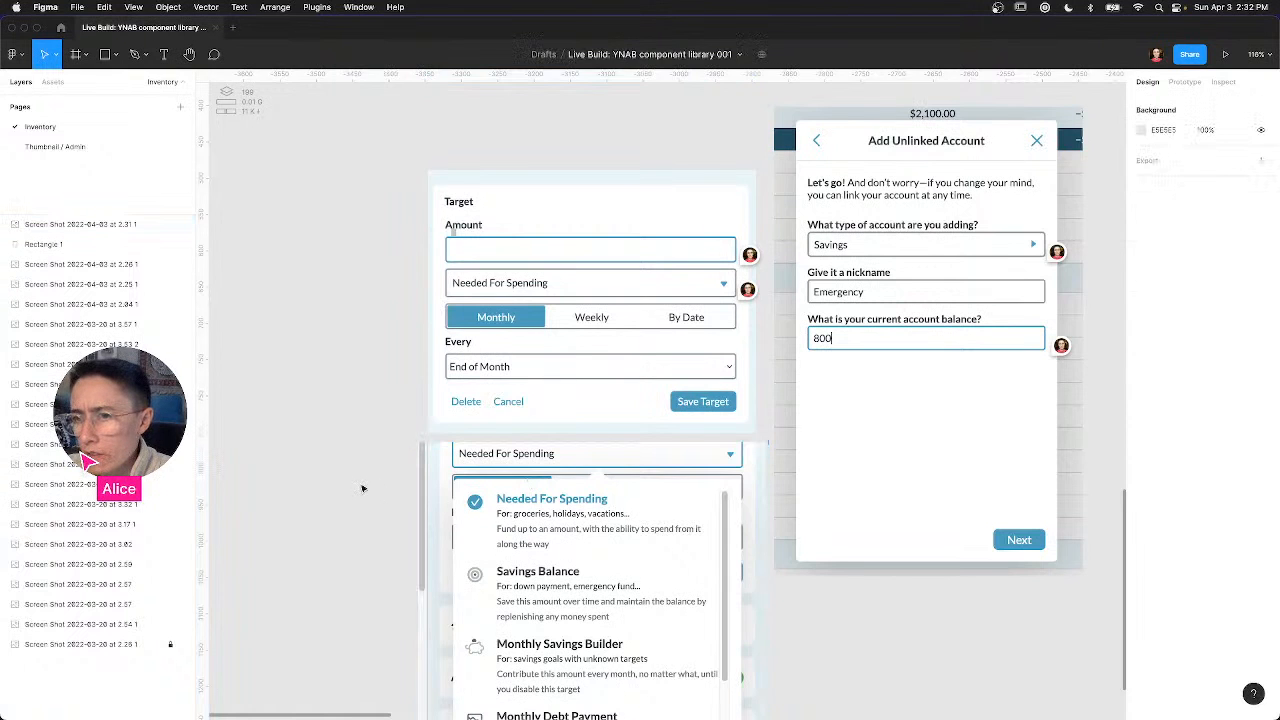
# Step: Move the Target form and open dropdown screenshots together to the right of the large budget screenshot, below the tooltip screenshot
pyautogui.scroll(-10, 363, 497)
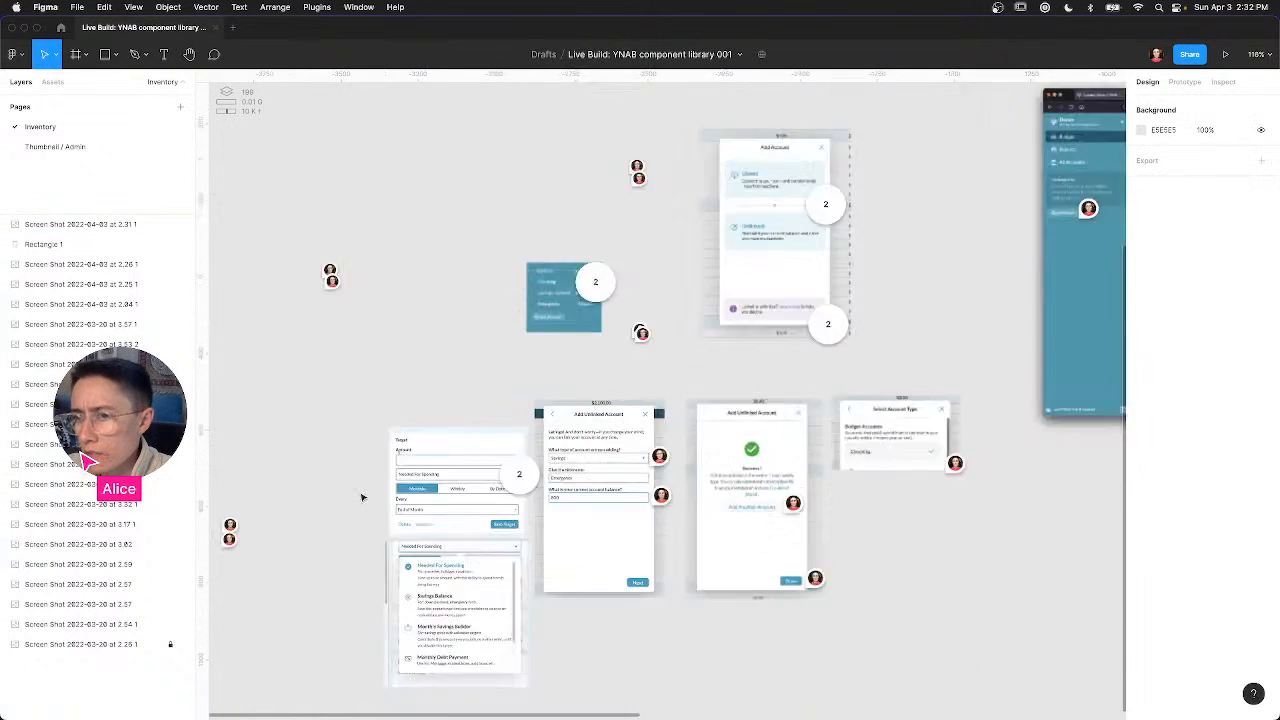
pyautogui.scroll(-10, 363, 497)
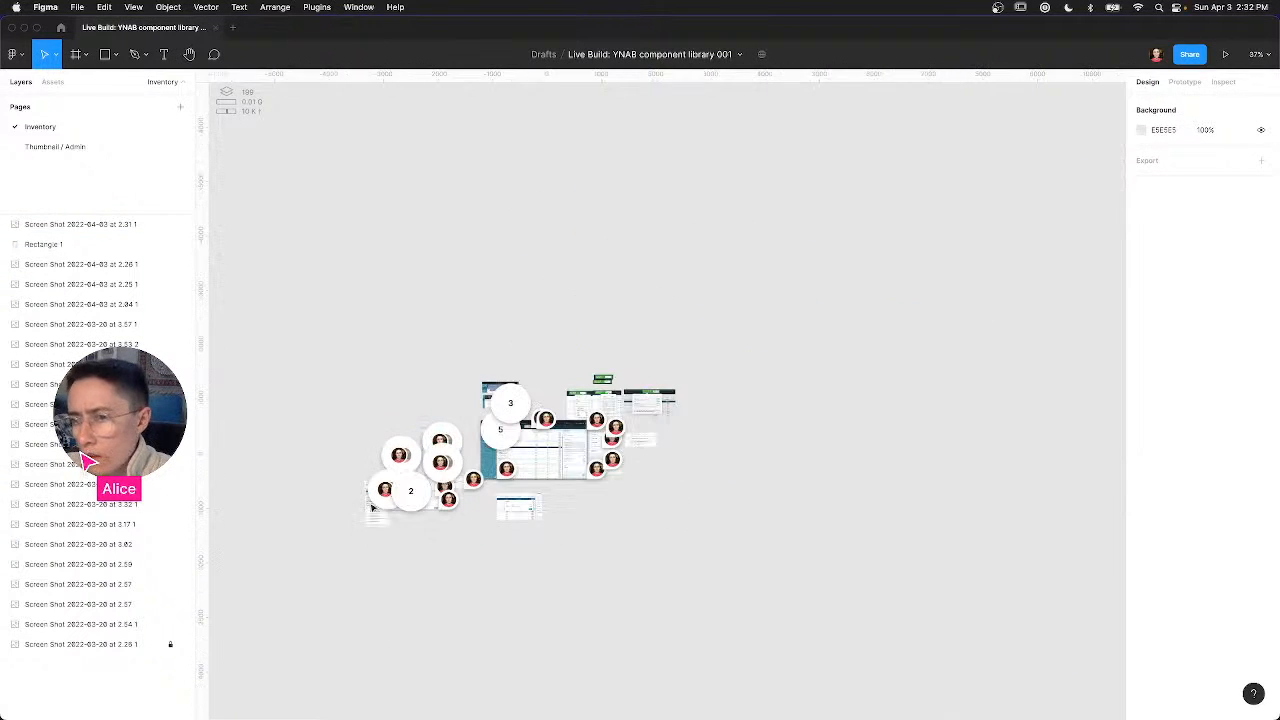
pyautogui.scroll(10, 370, 502)
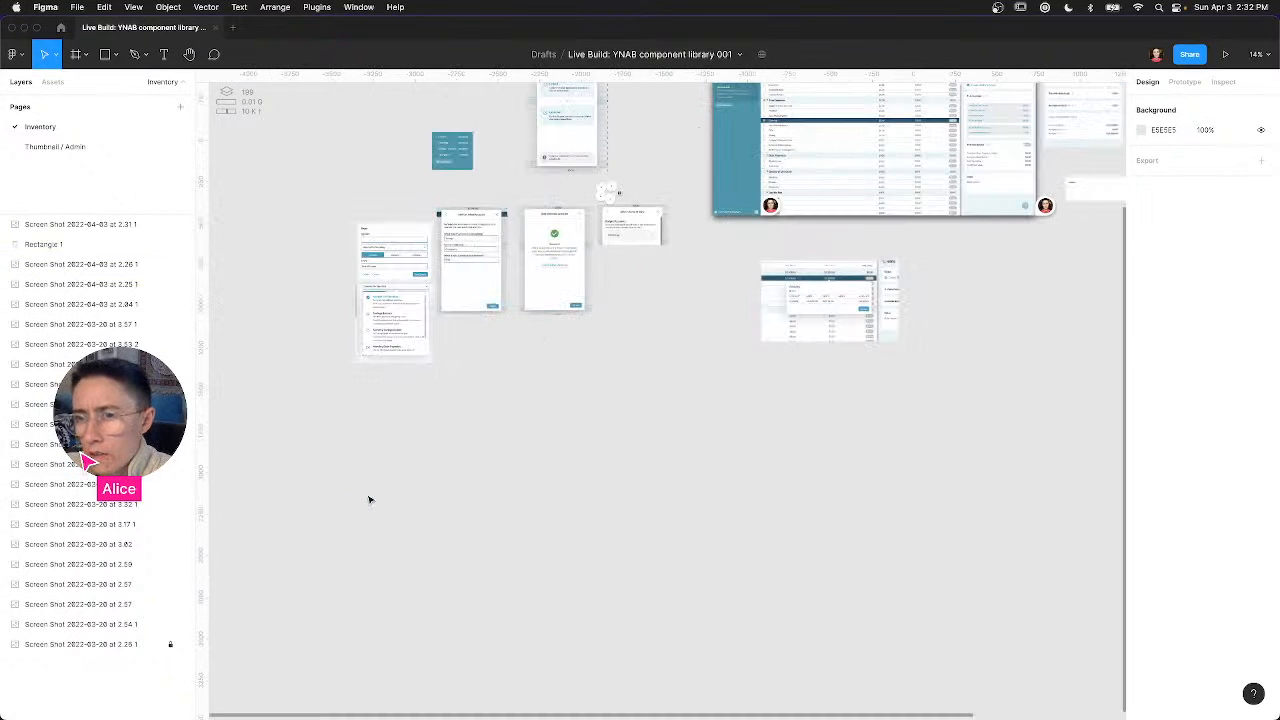
pyautogui.moveTo(390, 407); pyautogui.dragTo(306, 497)
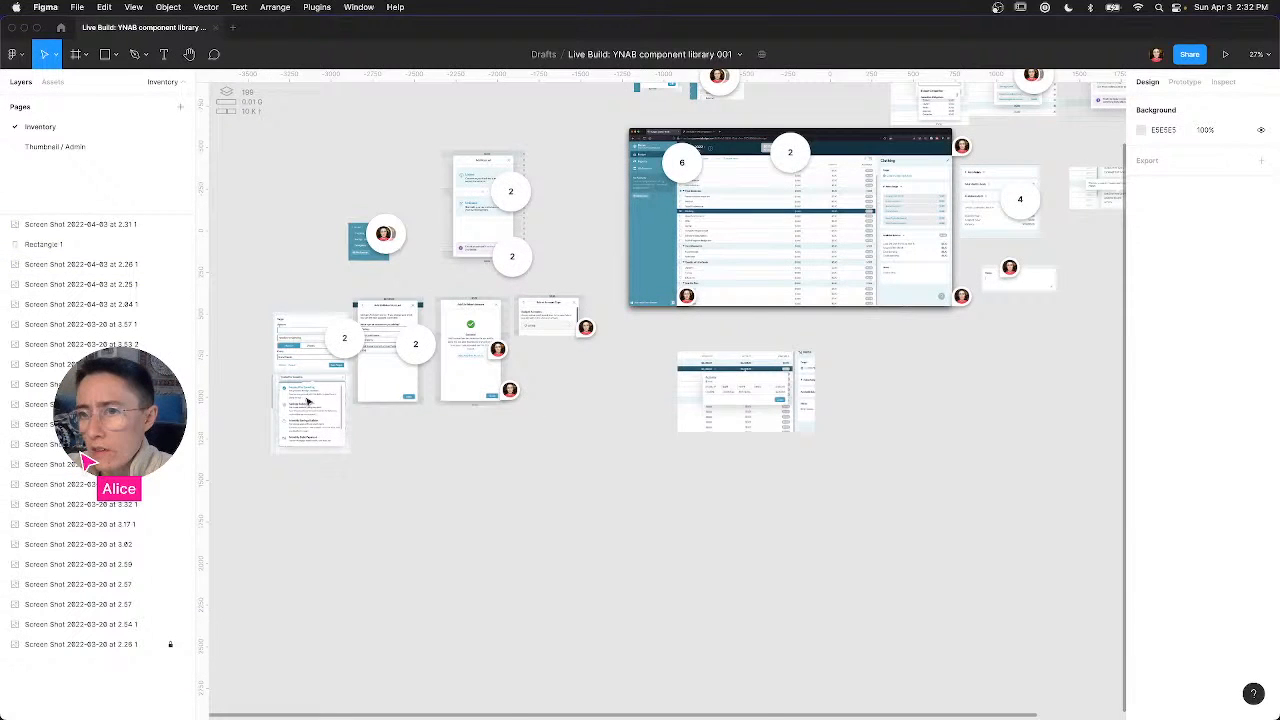
pyautogui.click(292, 362)
pyautogui.keyDown('shift'); pyautogui.click(295, 410); pyautogui.keyUp('shift')
pyautogui.moveTo(295, 410); pyautogui.dragTo(735, 463)
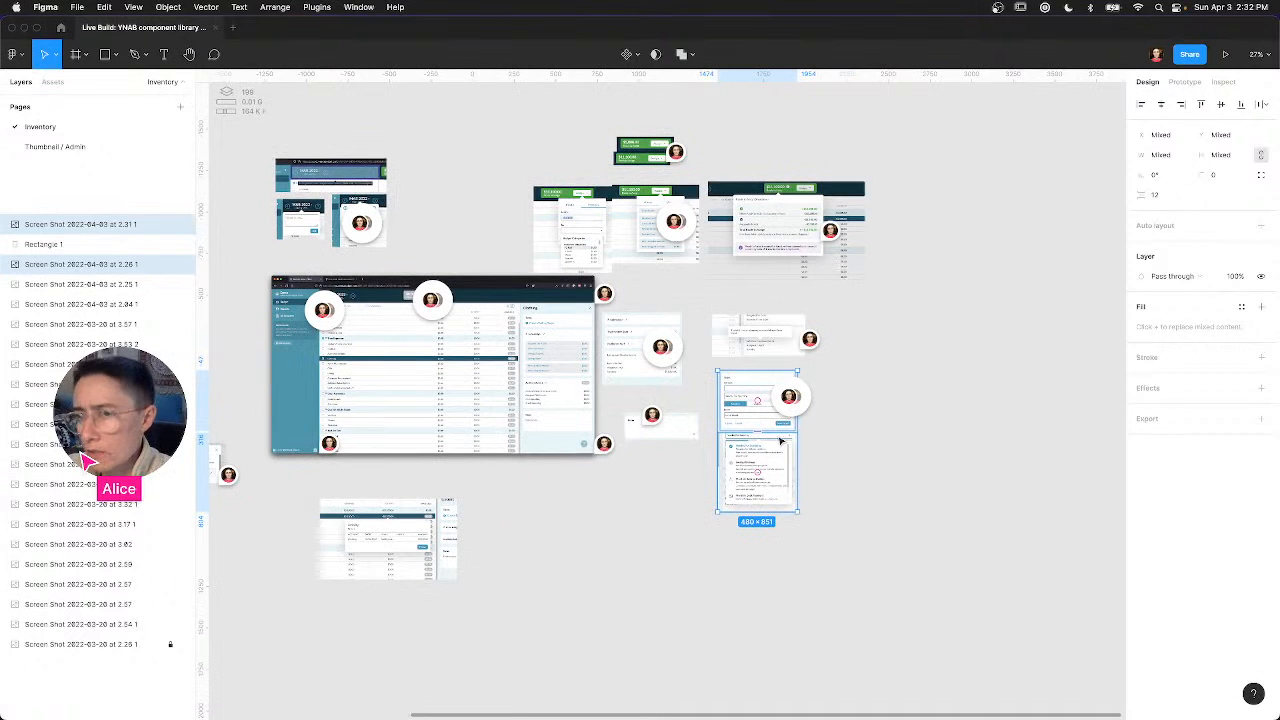
pyautogui.scroll(10, 785, 438)
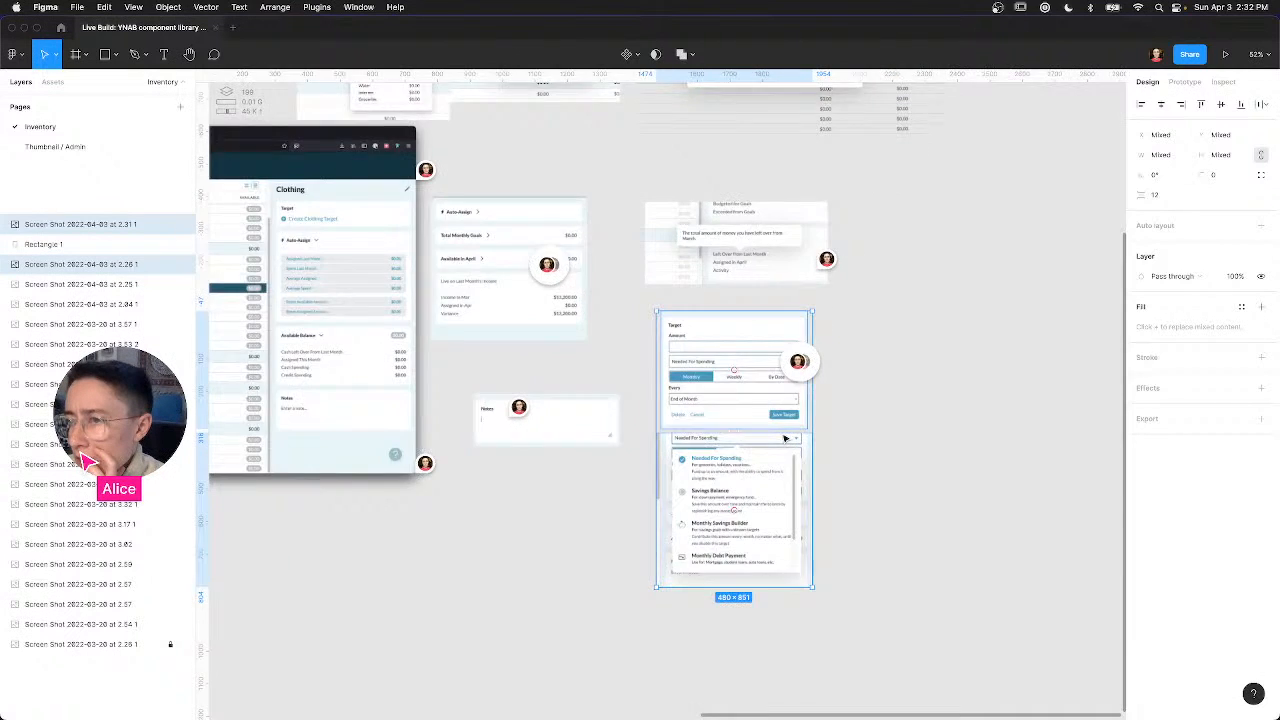
pyautogui.scroll(-3, 872, 479)
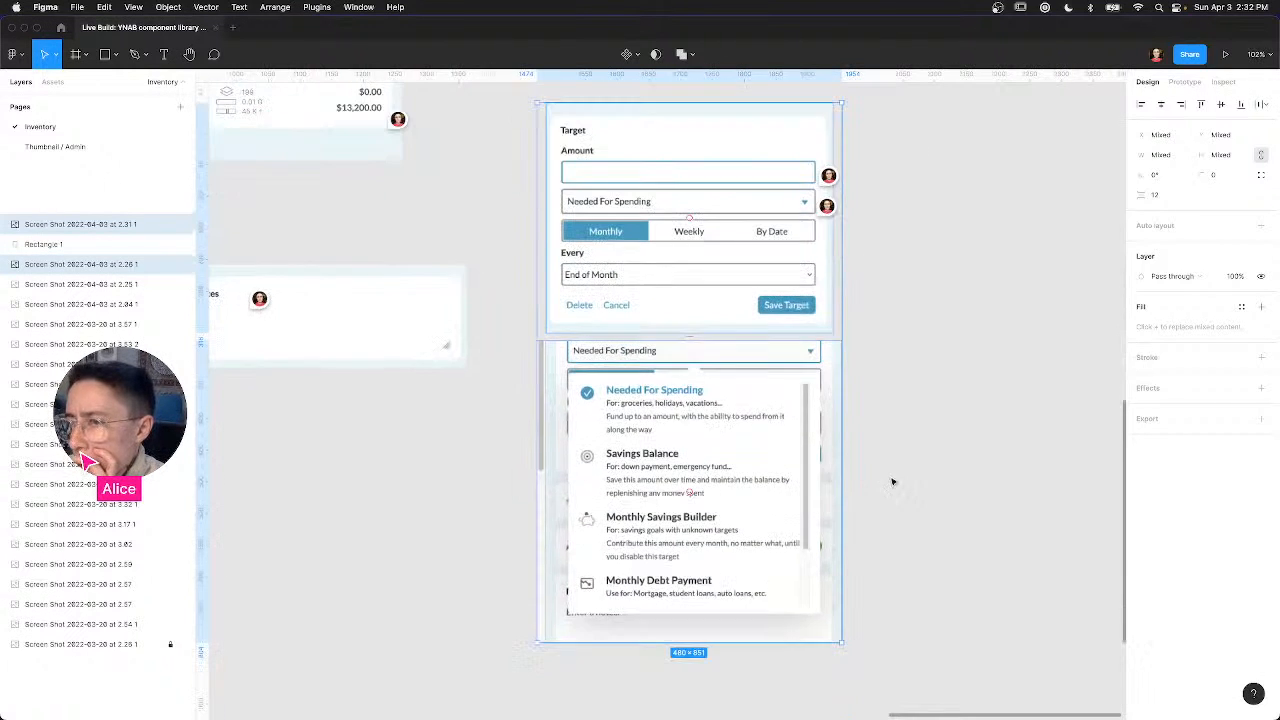
pyautogui.click(852, 476)
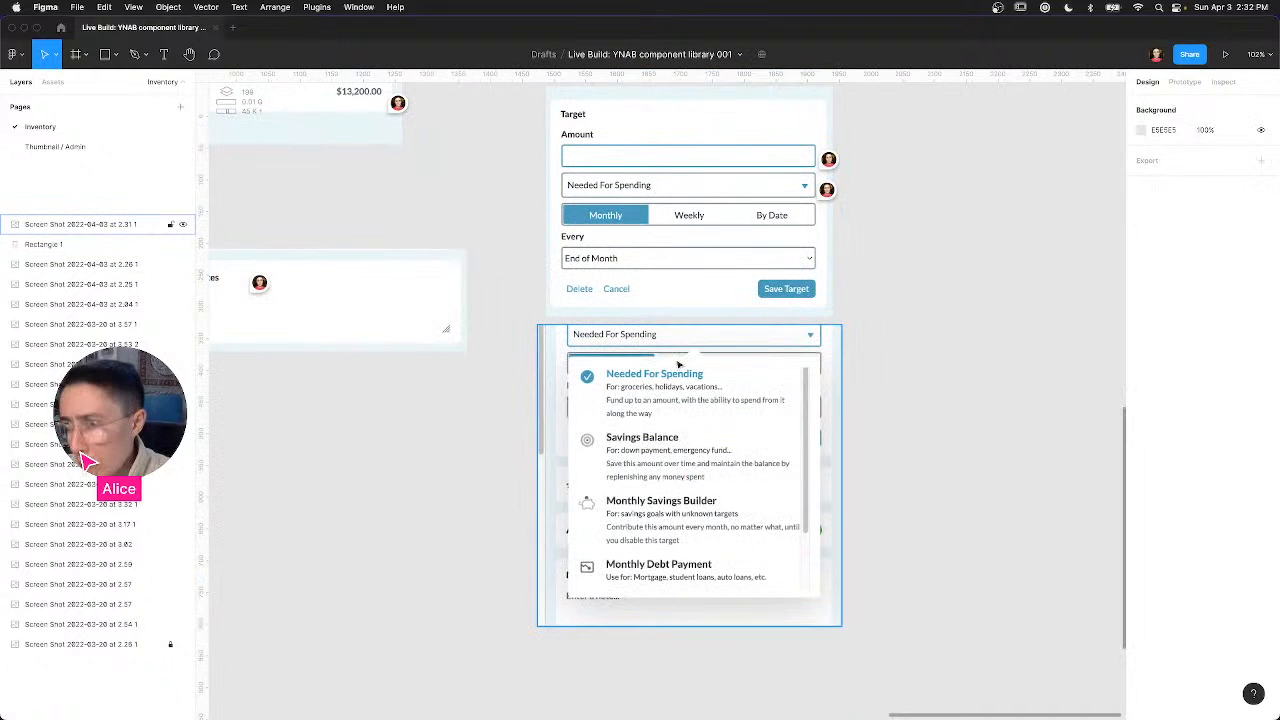
# Step: Add the region comment "Modal" to the expanded target-type list and extend its region to cover the whole list
pyautogui.press('c')
pyautogui.moveTo(566, 346); pyautogui.dragTo(766, 506)
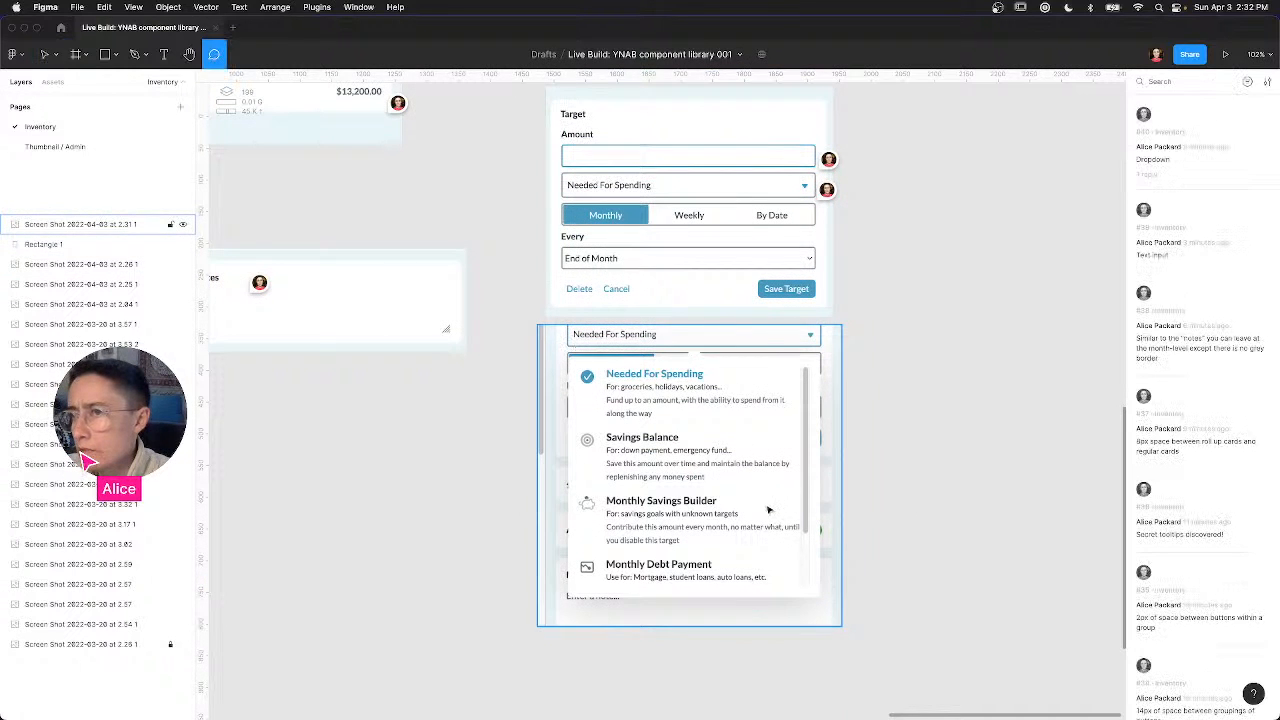
pyautogui.press('Escape')
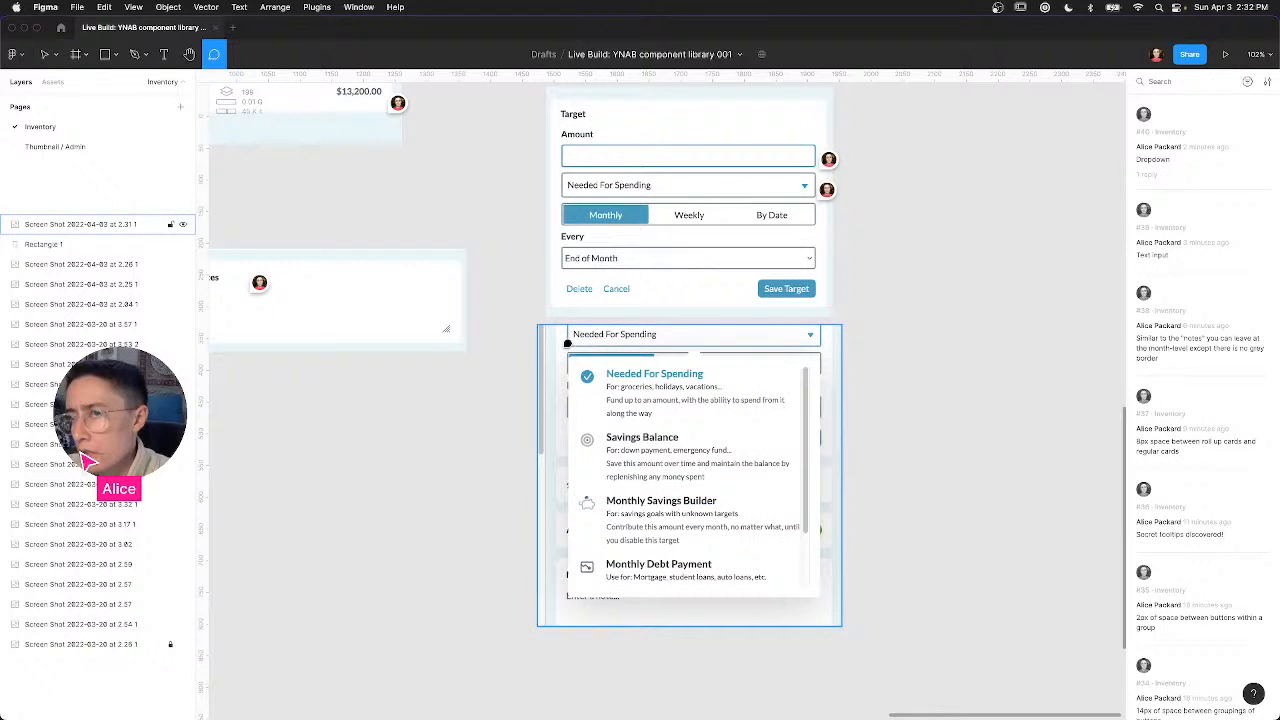
pyautogui.moveTo(565, 349); pyautogui.dragTo(762, 463)
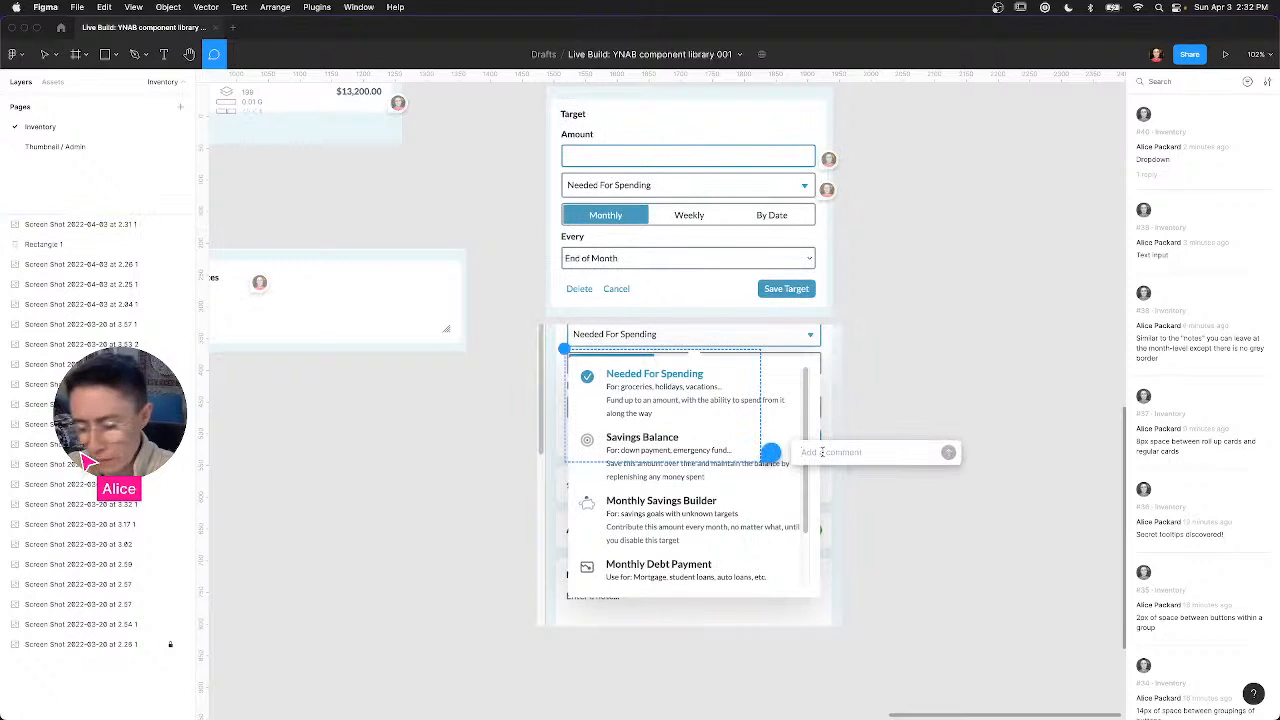
pyautogui.write('Modal')
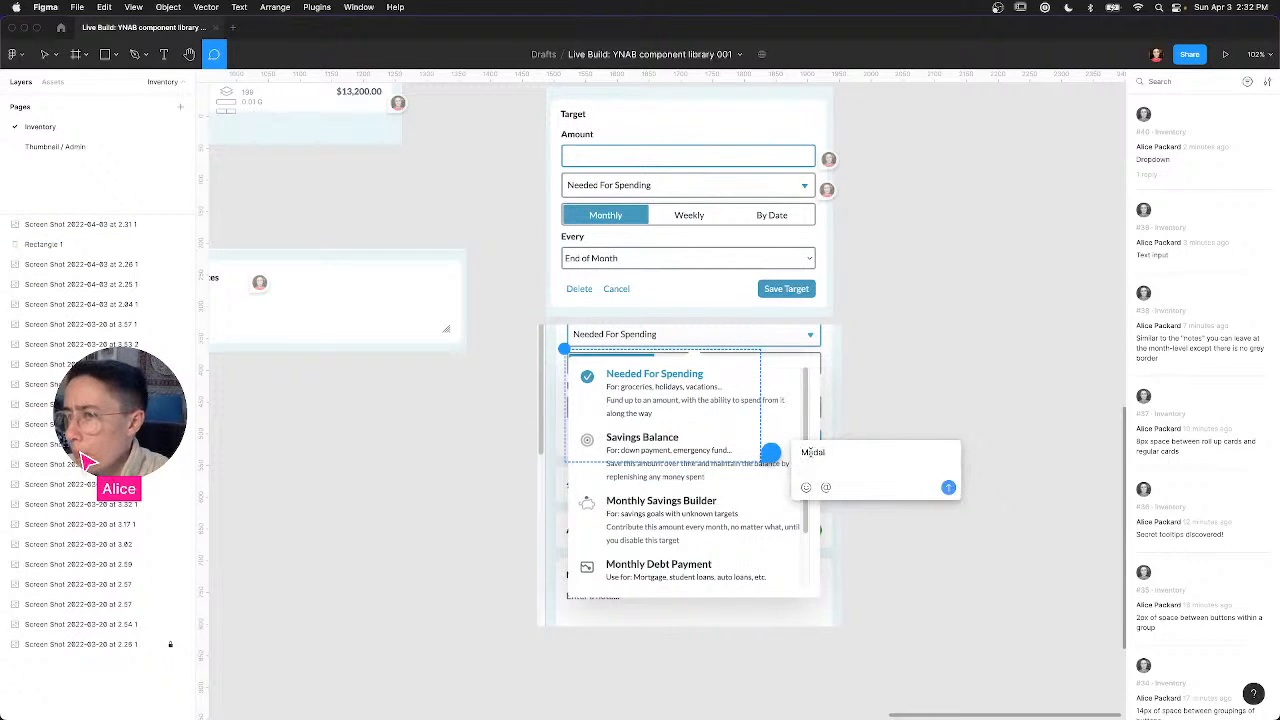
pyautogui.press('Return')
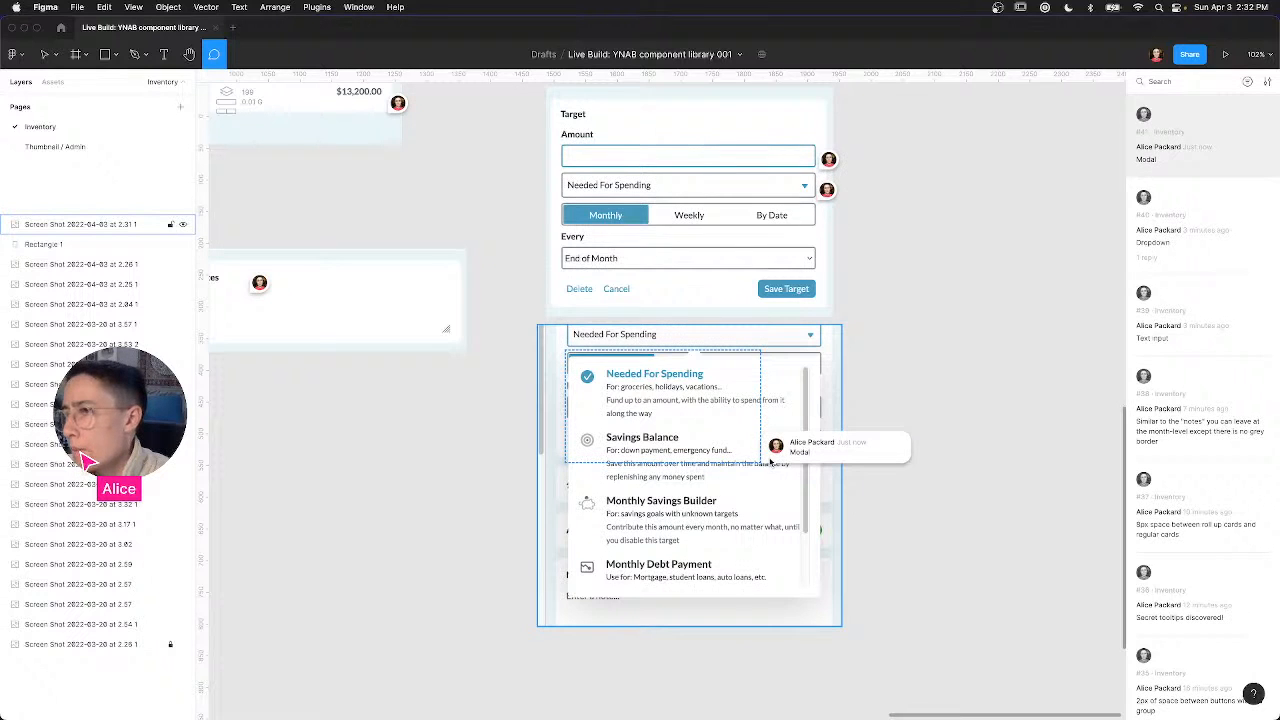
pyautogui.moveTo(788, 503); pyautogui.dragTo(833, 602)
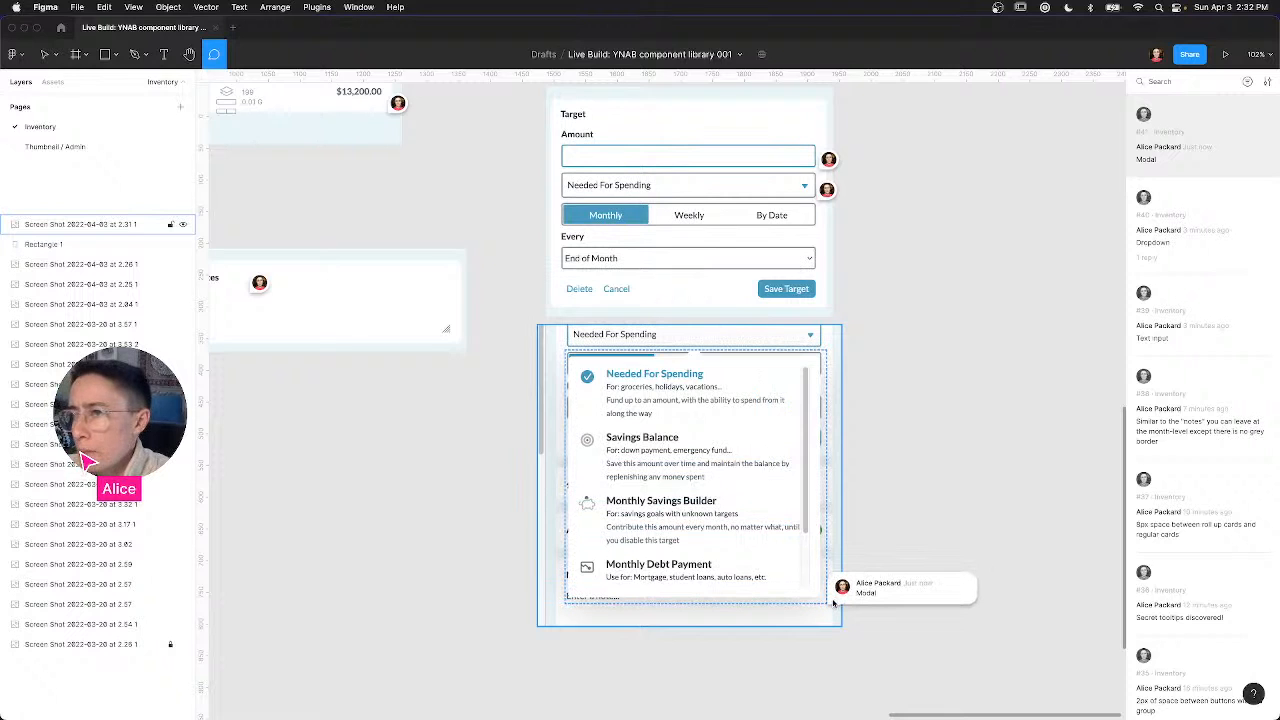
pyautogui.click(440, 422)
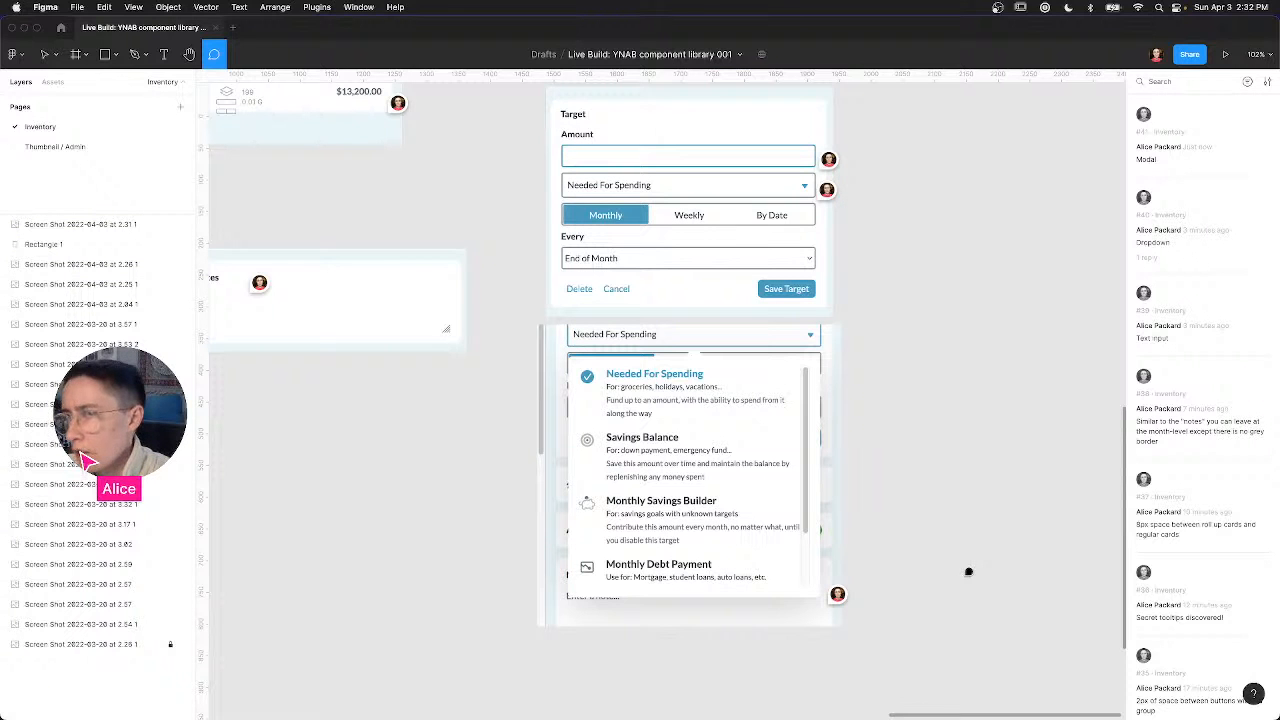
# Step: Switch to Firefox and examine the HTML structure of the target-type dropdown modal, including the Needed For Spending option's button, icon and label
pyautogui.press('super+Tab')
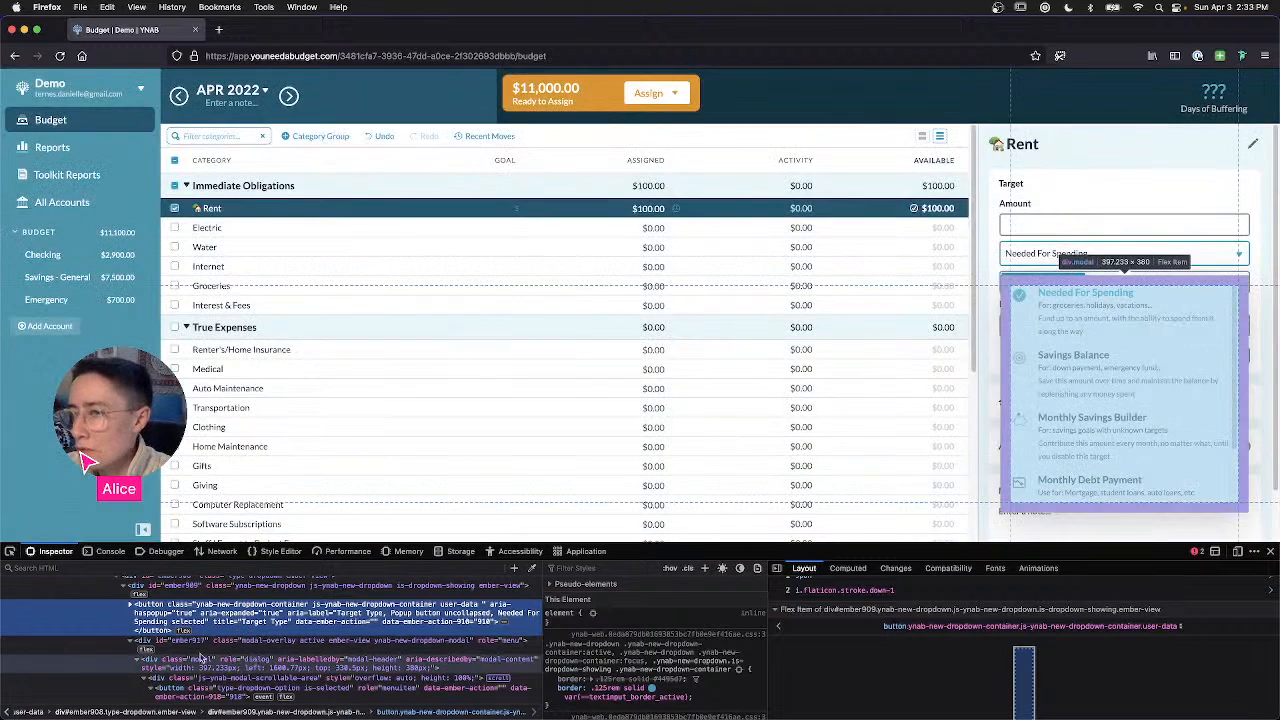
pyautogui.scroll(-1, 190, 662)
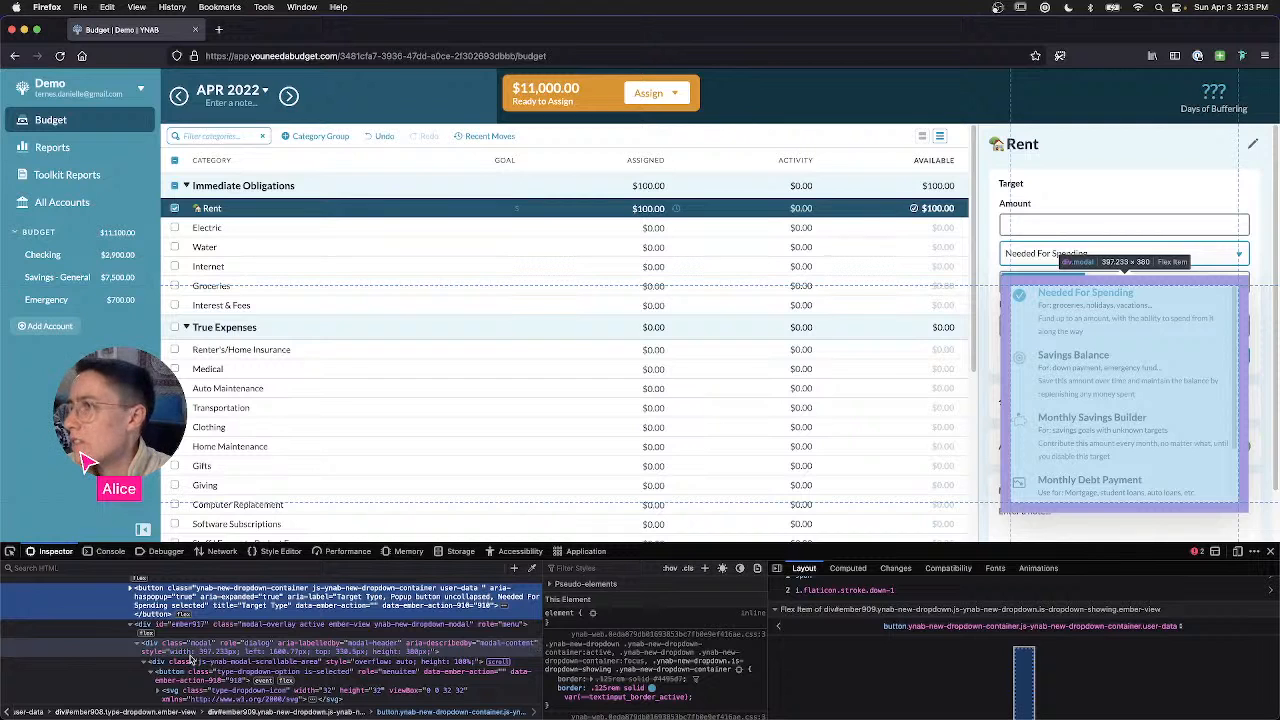
pyautogui.scroll(3, 190, 661)
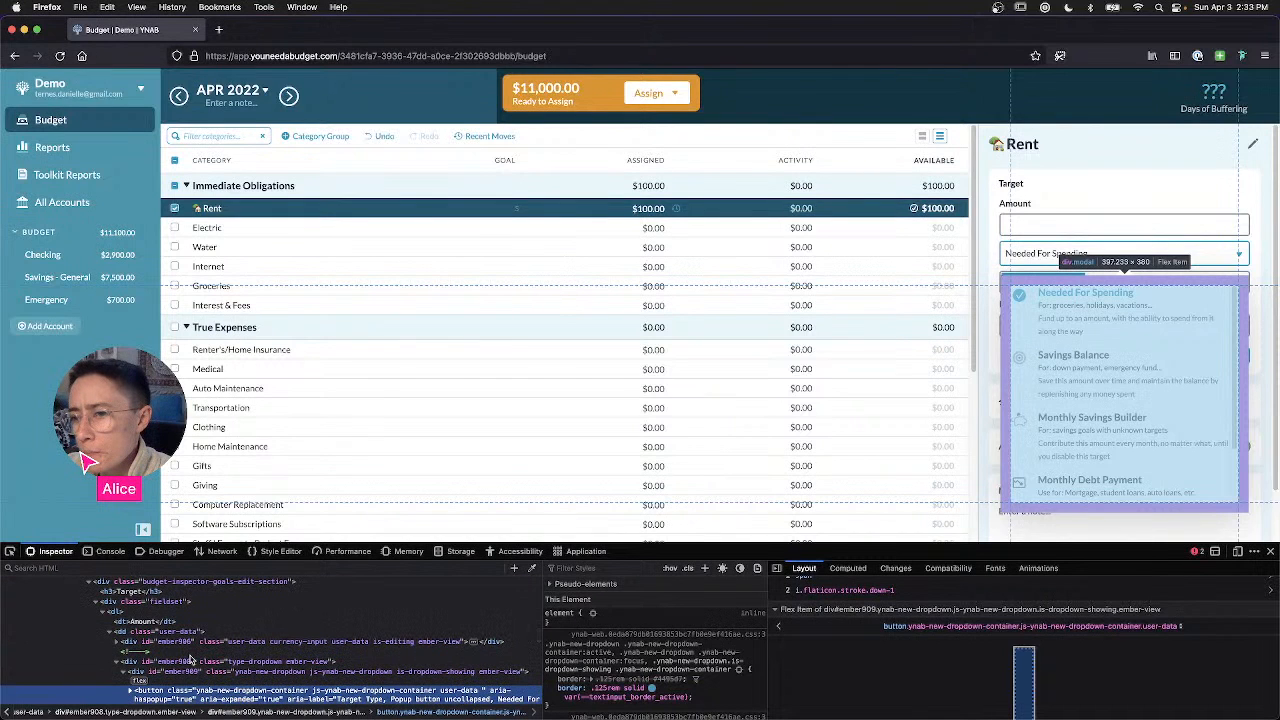
pyautogui.scroll(-3, 190, 663)
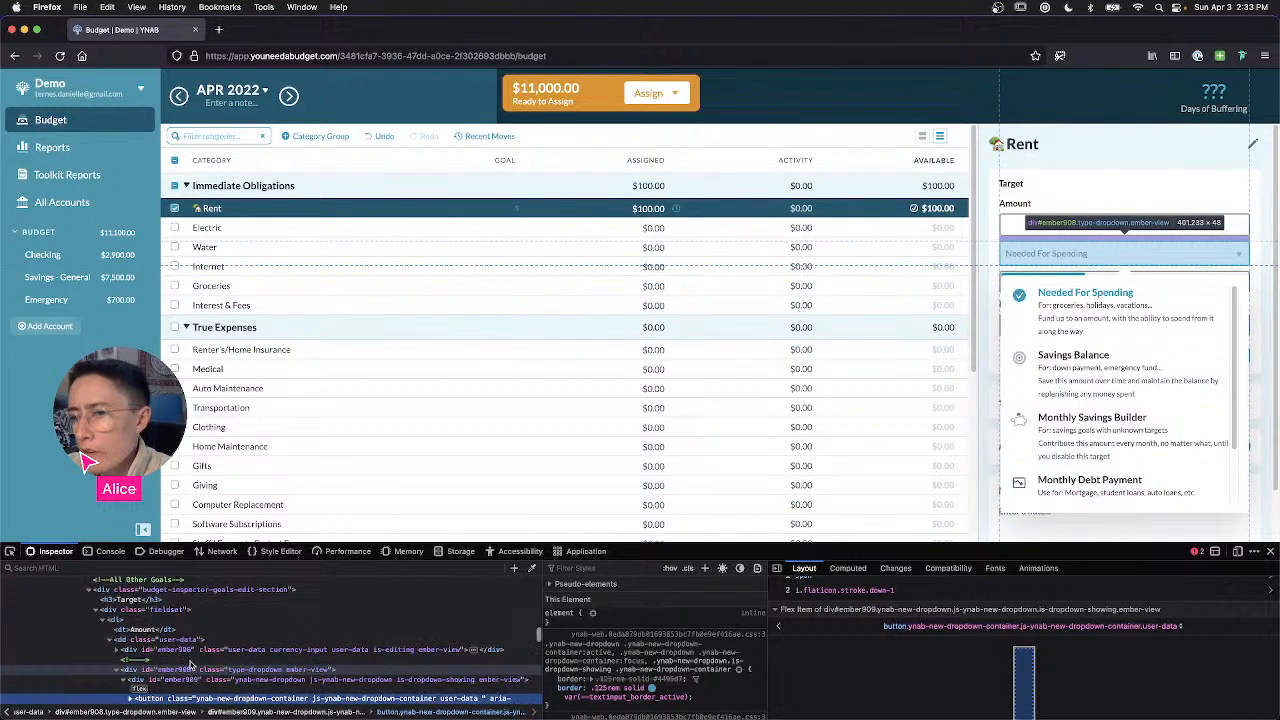
pyautogui.scroll(-3, 190, 663)
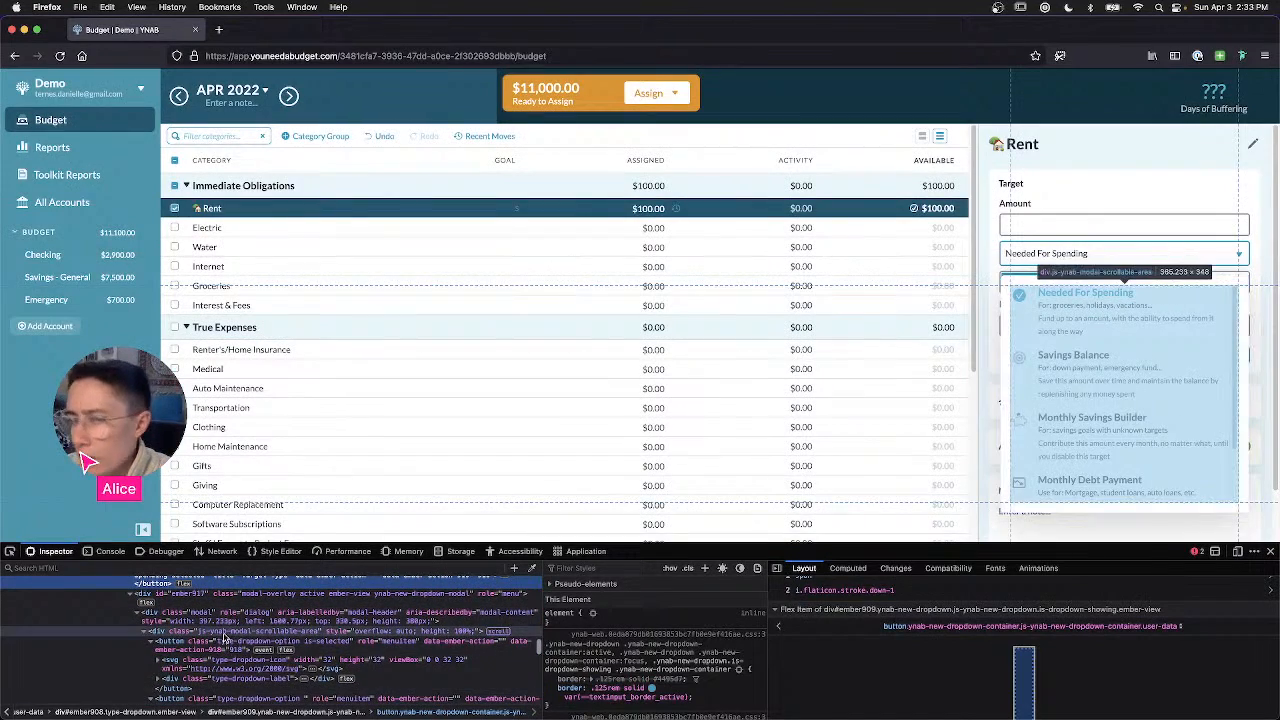
pyautogui.click(226, 647)
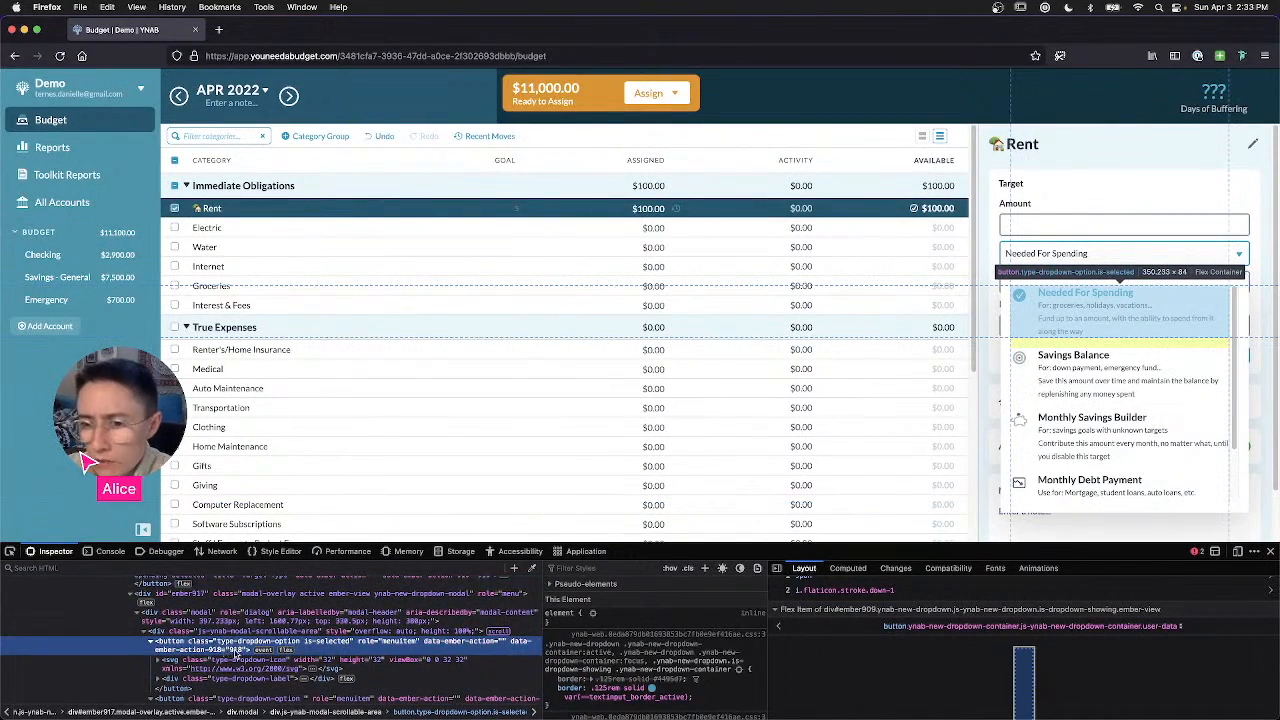
pyautogui.scroll(-1, 276, 650)
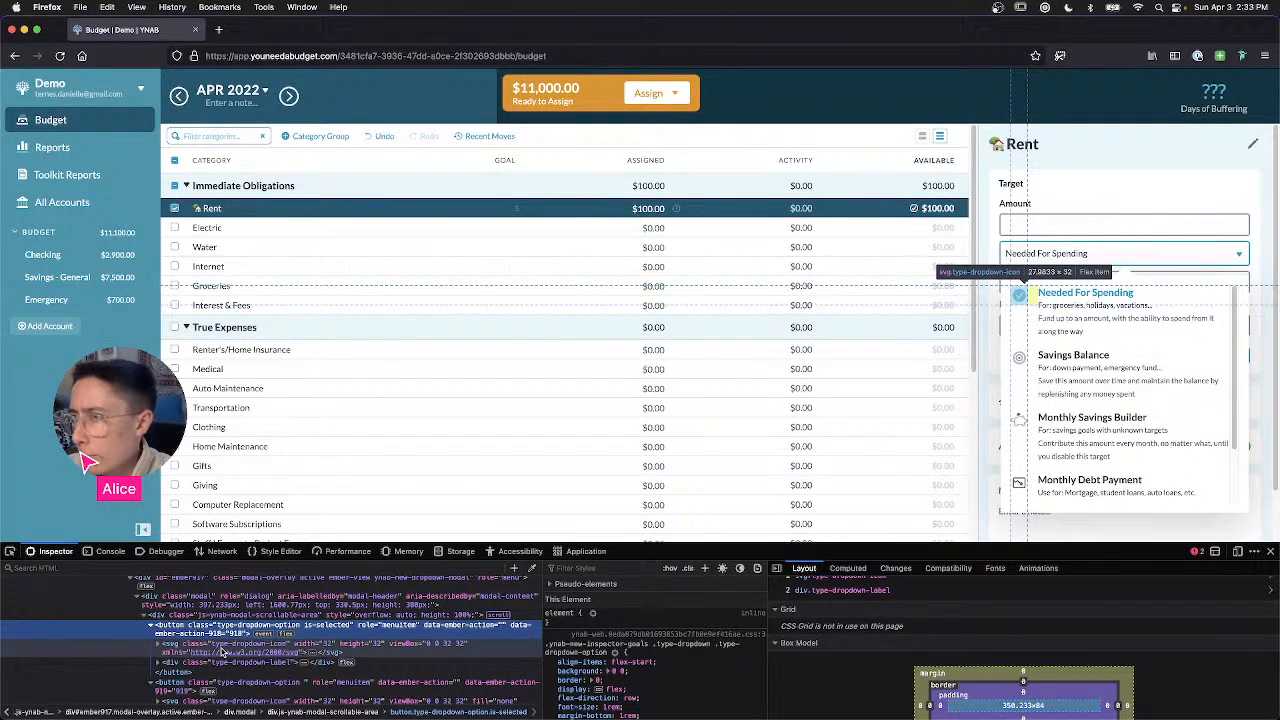
pyautogui.click(160, 663)
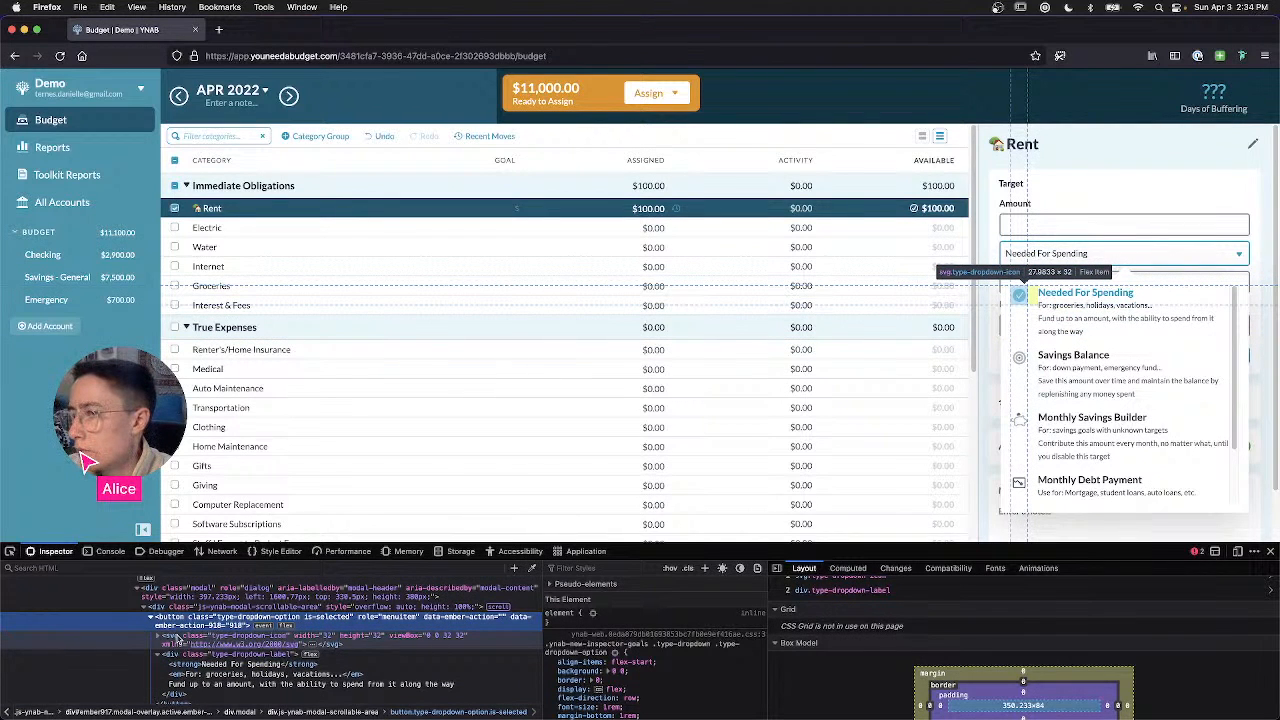
pyautogui.click(175, 636)
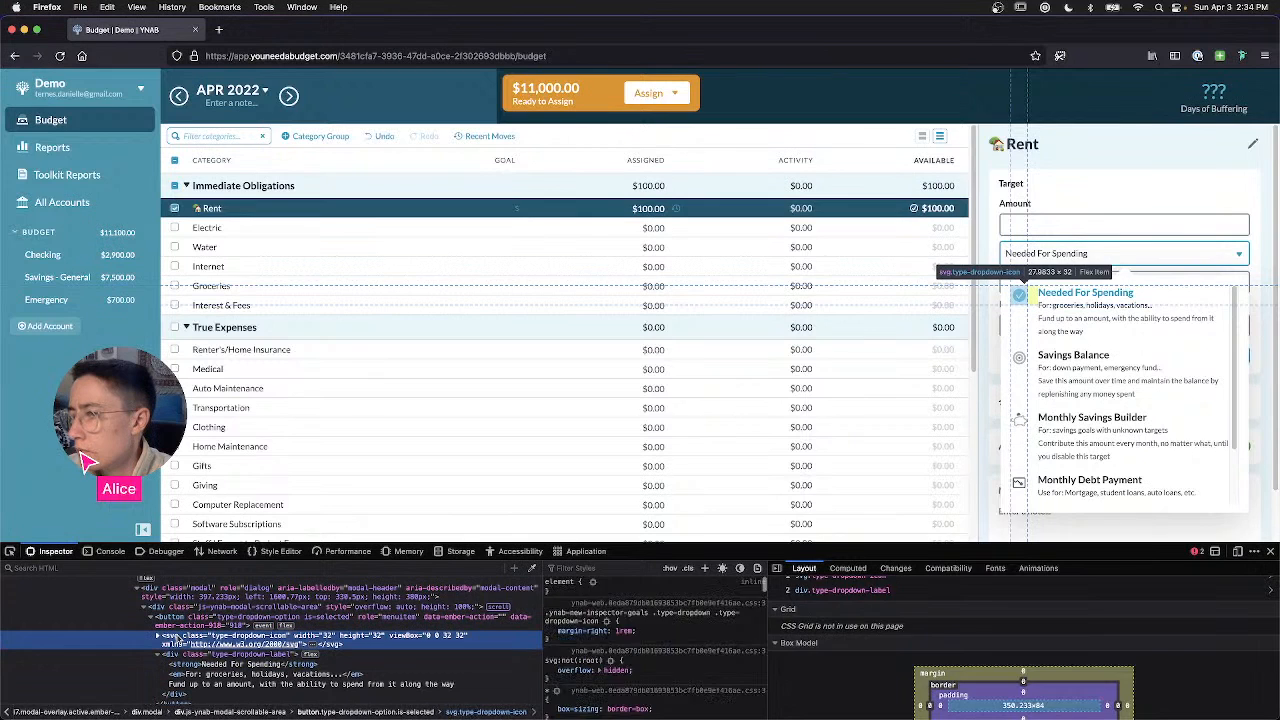
pyautogui.scroll(2, 913, 632)
pyautogui.scroll(1, 913, 652)
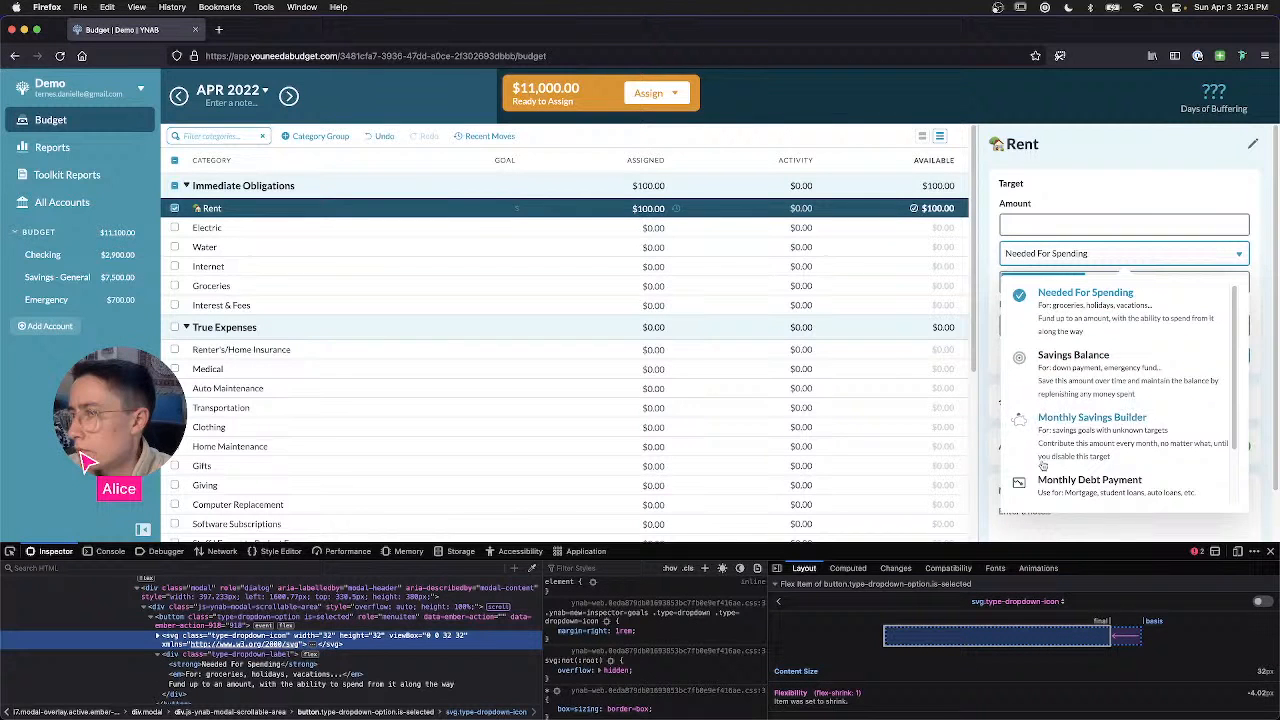
# Step: Capture the lower end of the target-type list in YNAB, paste it into Figma and align it over the existing dropdown screenshot
pyautogui.scroll(-1, 1043, 482)
pyautogui.scroll(1, 1043, 484)
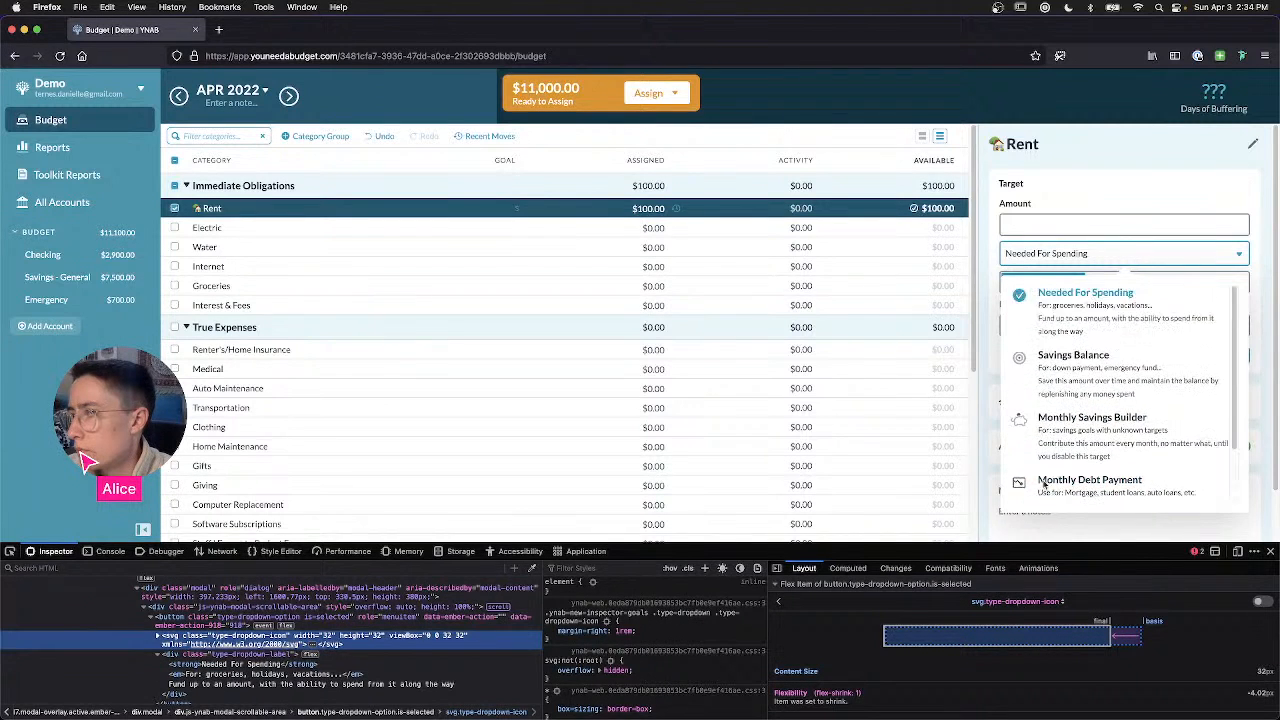
pyautogui.scroll(-1, 1043, 484)
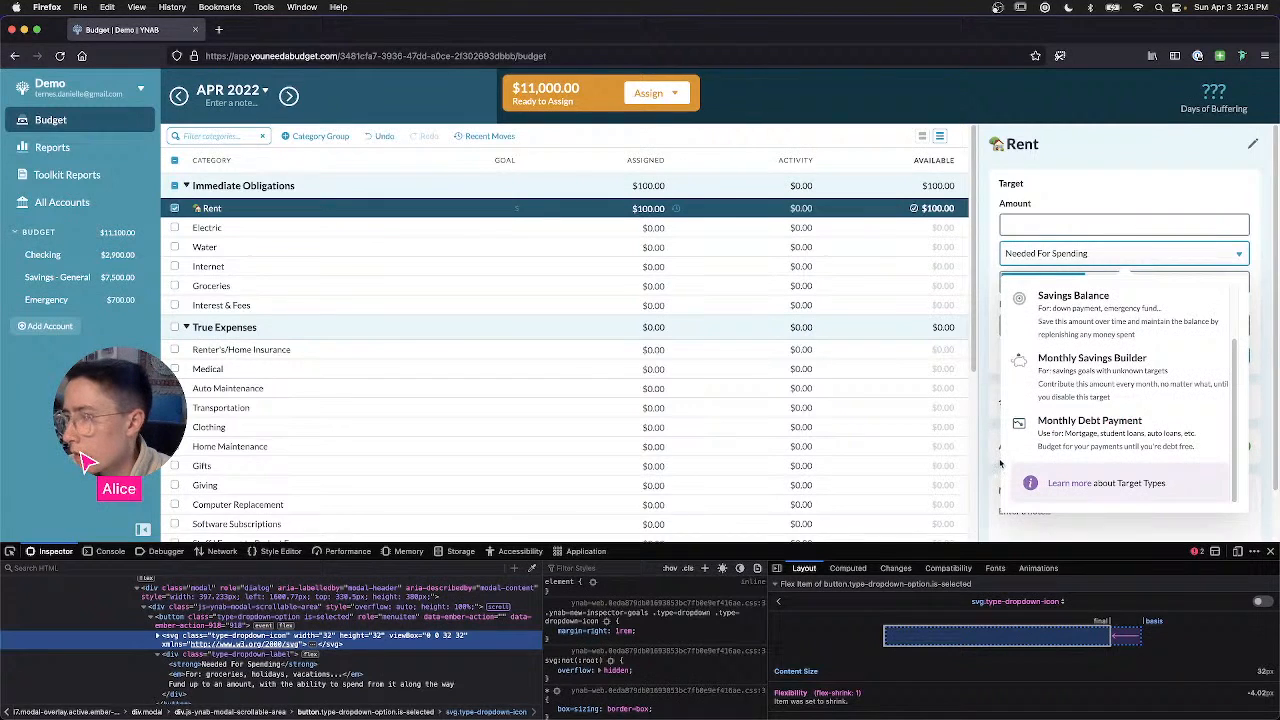
pyautogui.press('super+Tab')
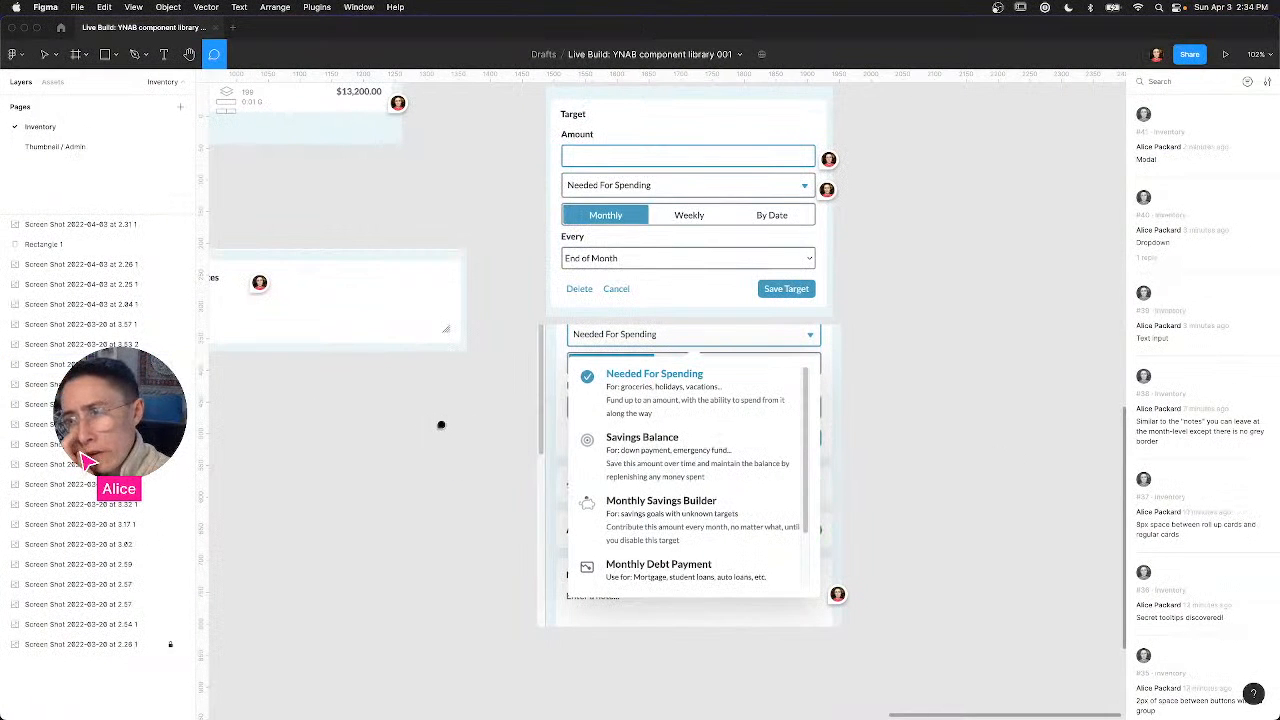
pyautogui.press('super+v')
pyautogui.moveTo(794, 495); pyautogui.dragTo(543, 482)
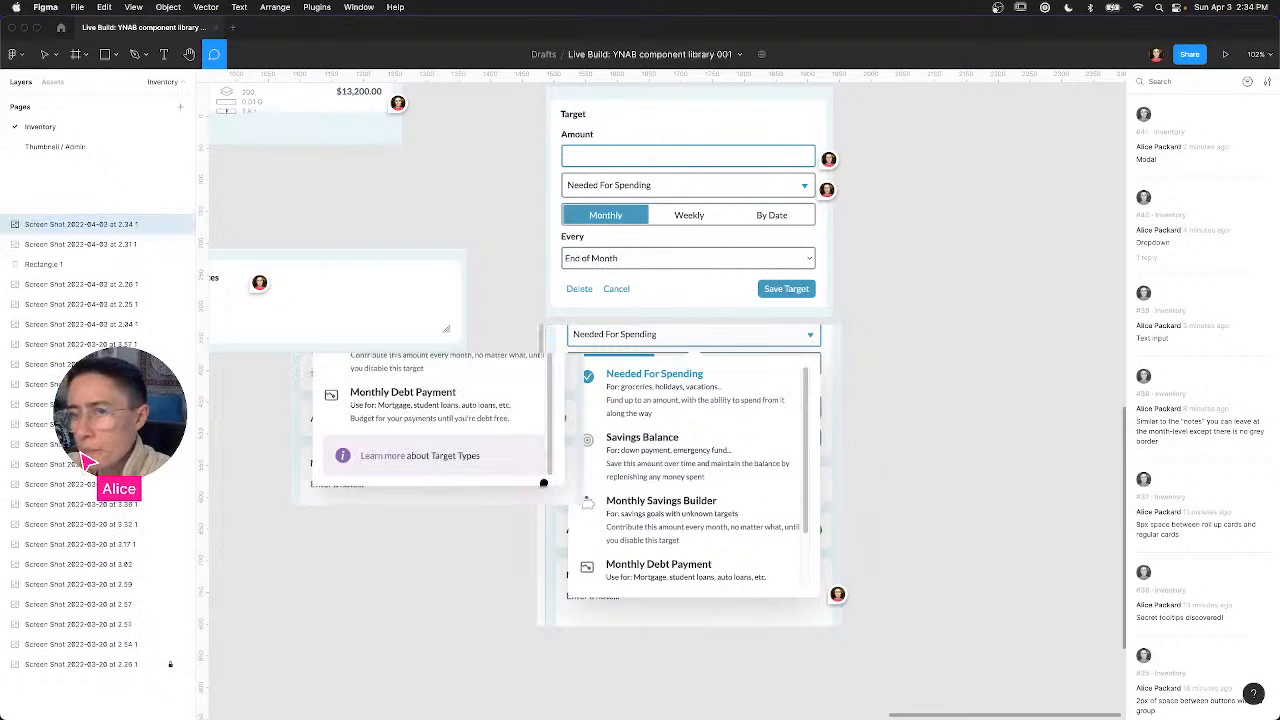
pyautogui.press('v')
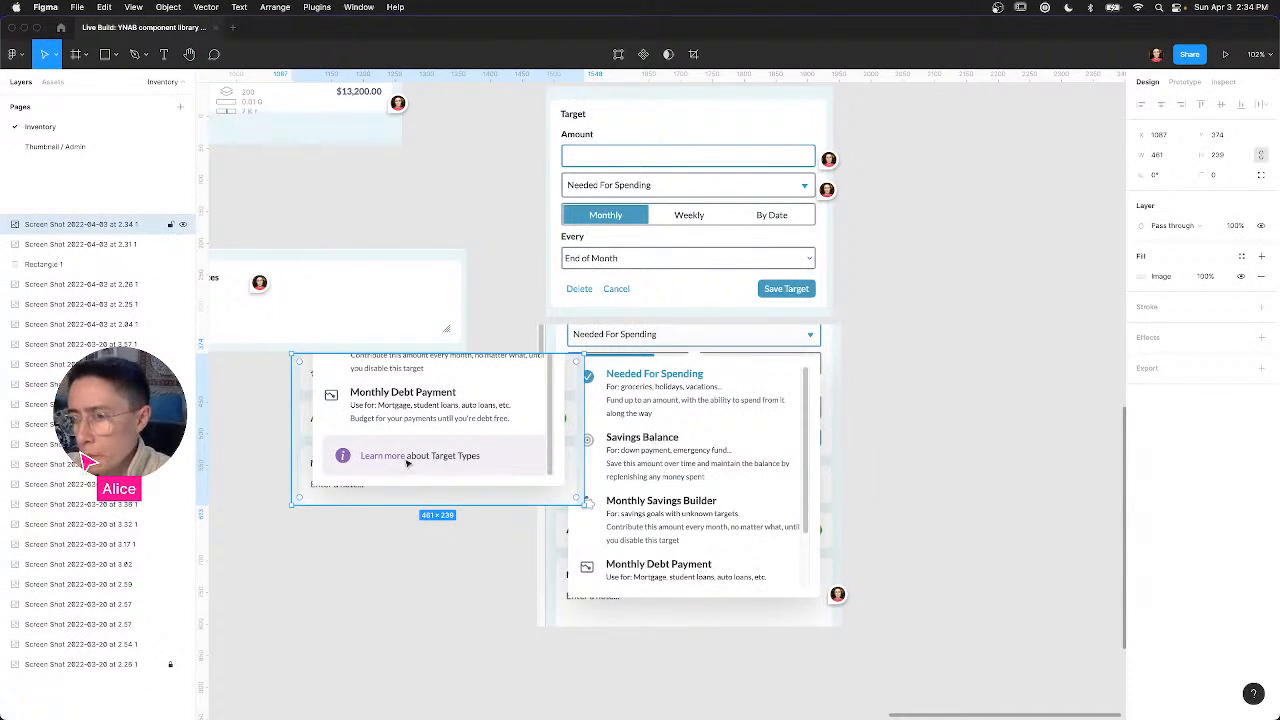
pyautogui.moveTo(420, 455); pyautogui.dragTo(683, 630)
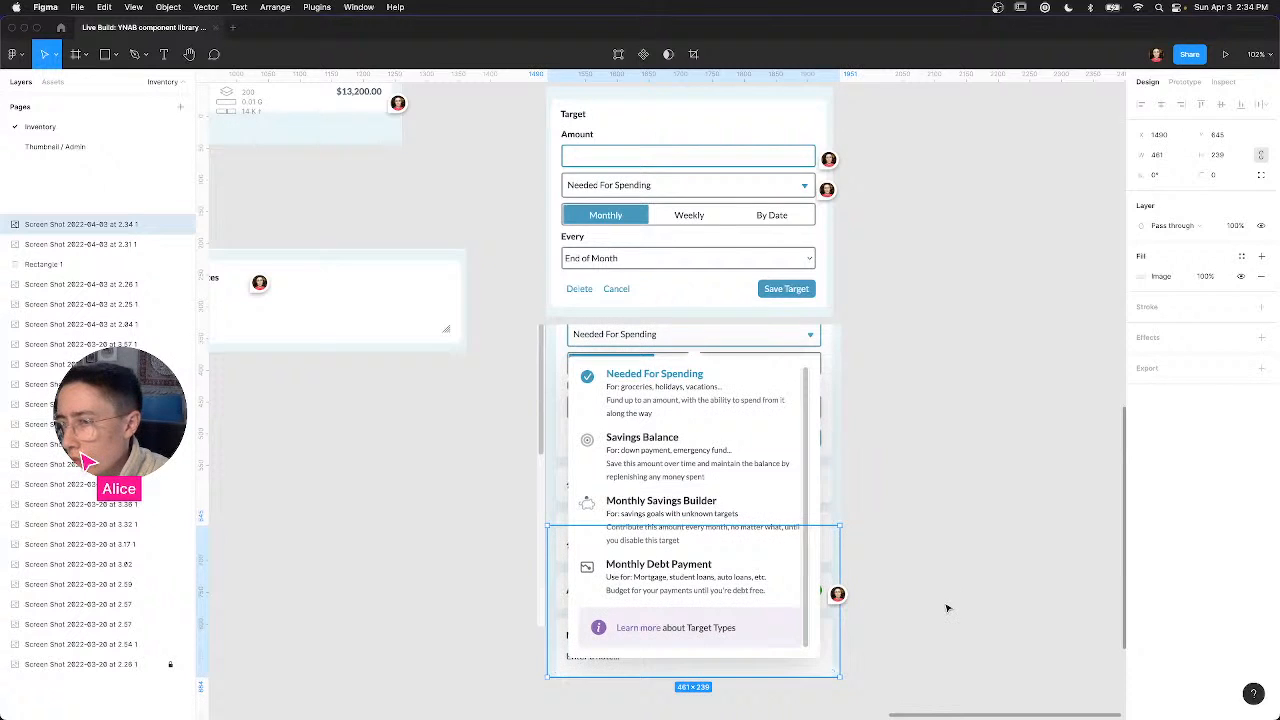
# Step: Extend the "Modal" comment's region down to cover the Learn more about Target Types row
pyautogui.click(845, 597)
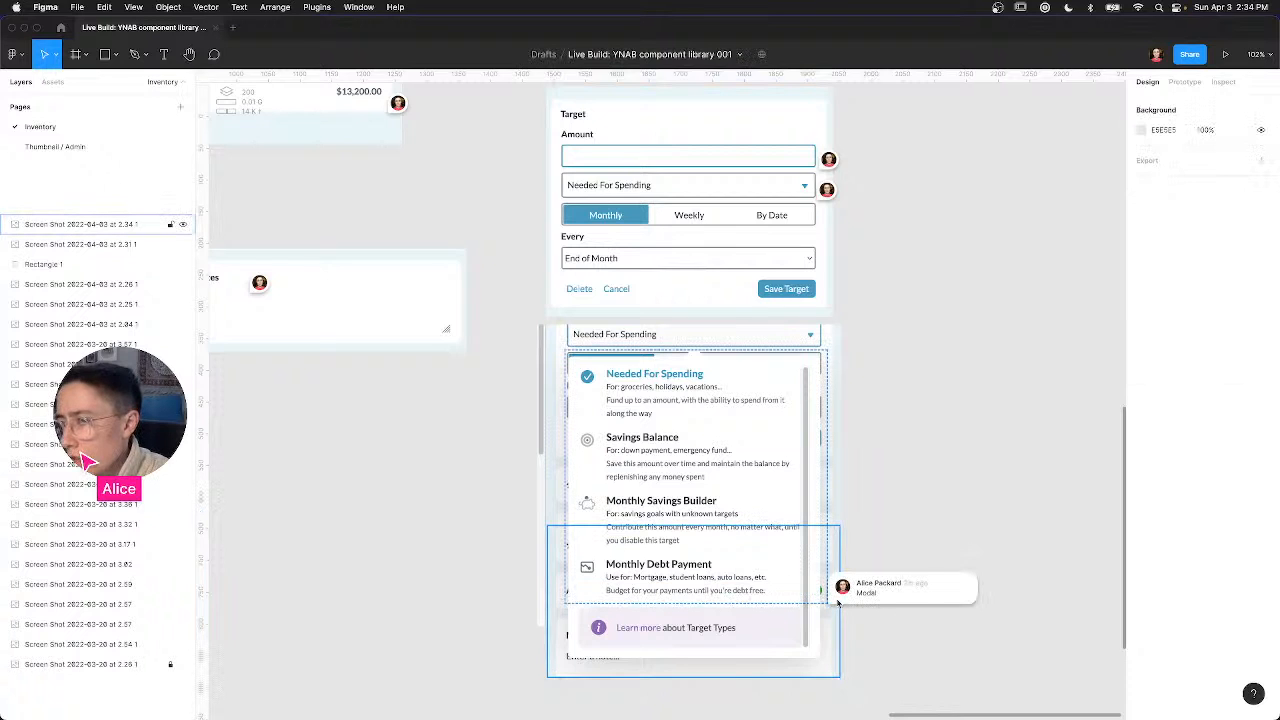
pyautogui.moveTo(838, 604); pyautogui.dragTo(833, 648)
pyautogui.click(1051, 634)
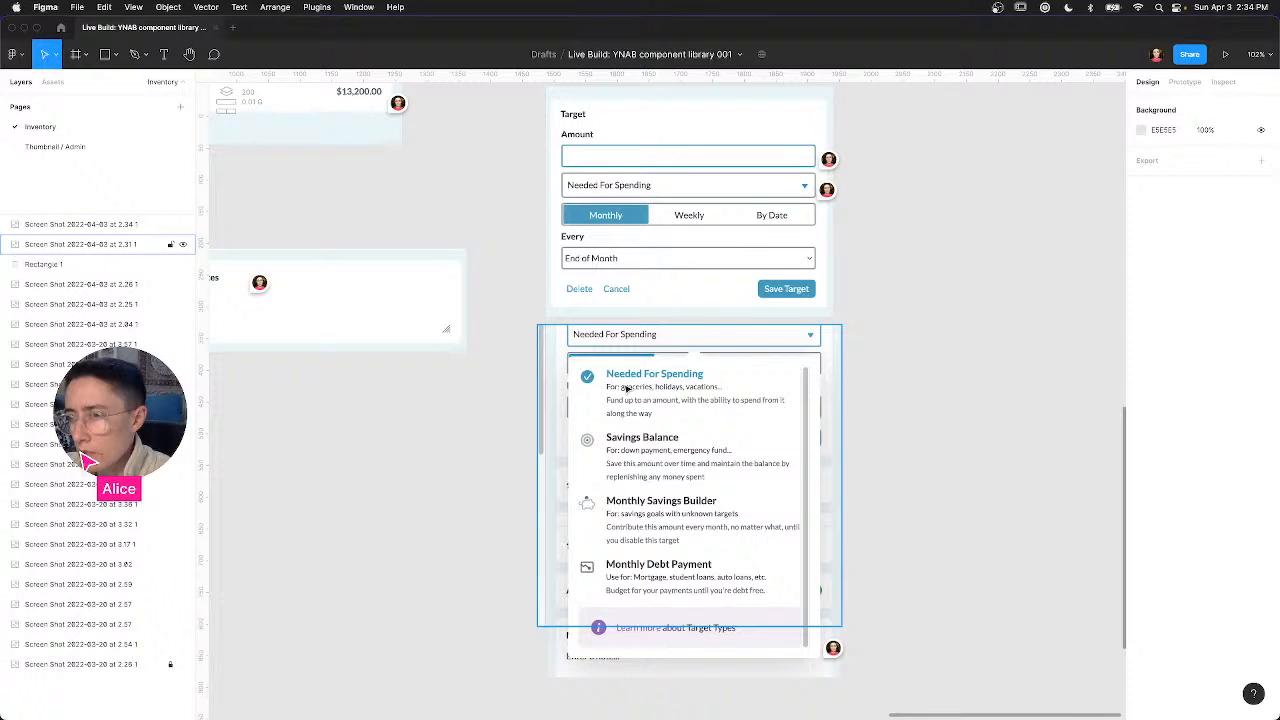
# Step: Add the comment "Dropdown options" to the Needed For Spending option in the dropdown screenshot
pyautogui.press('c')
pyautogui.click(694, 380)
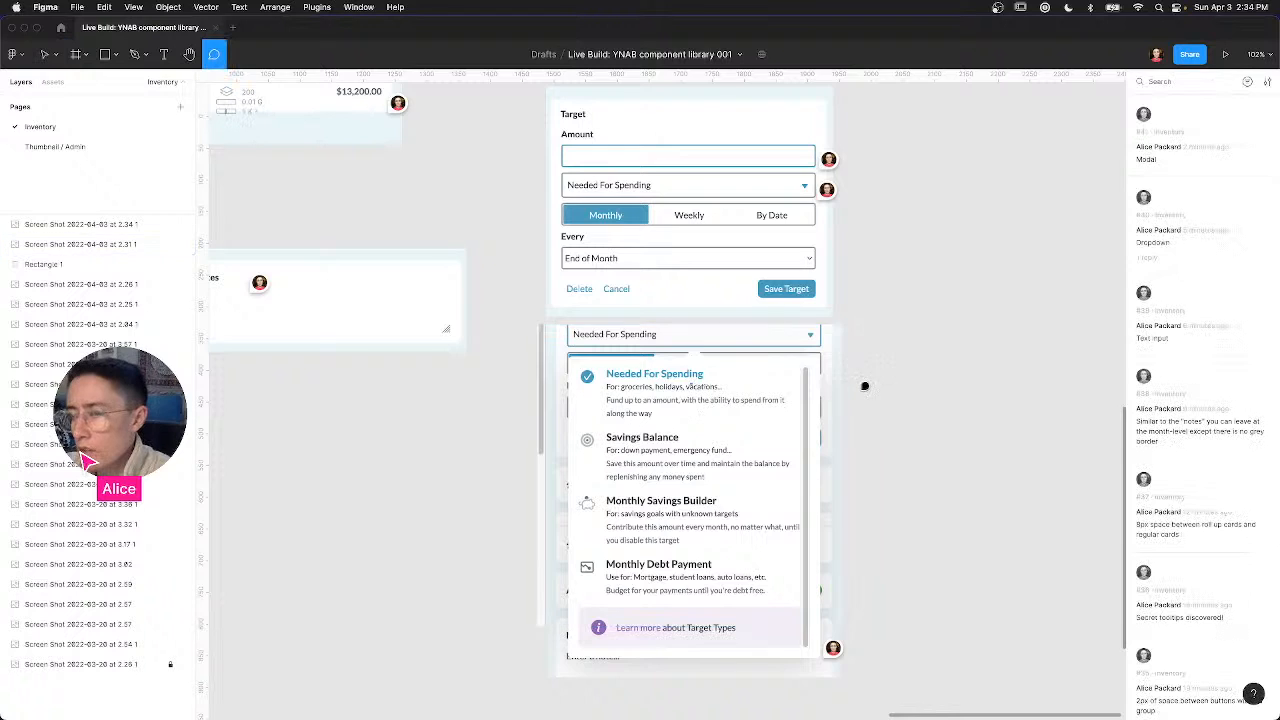
pyautogui.write('Dropdown')
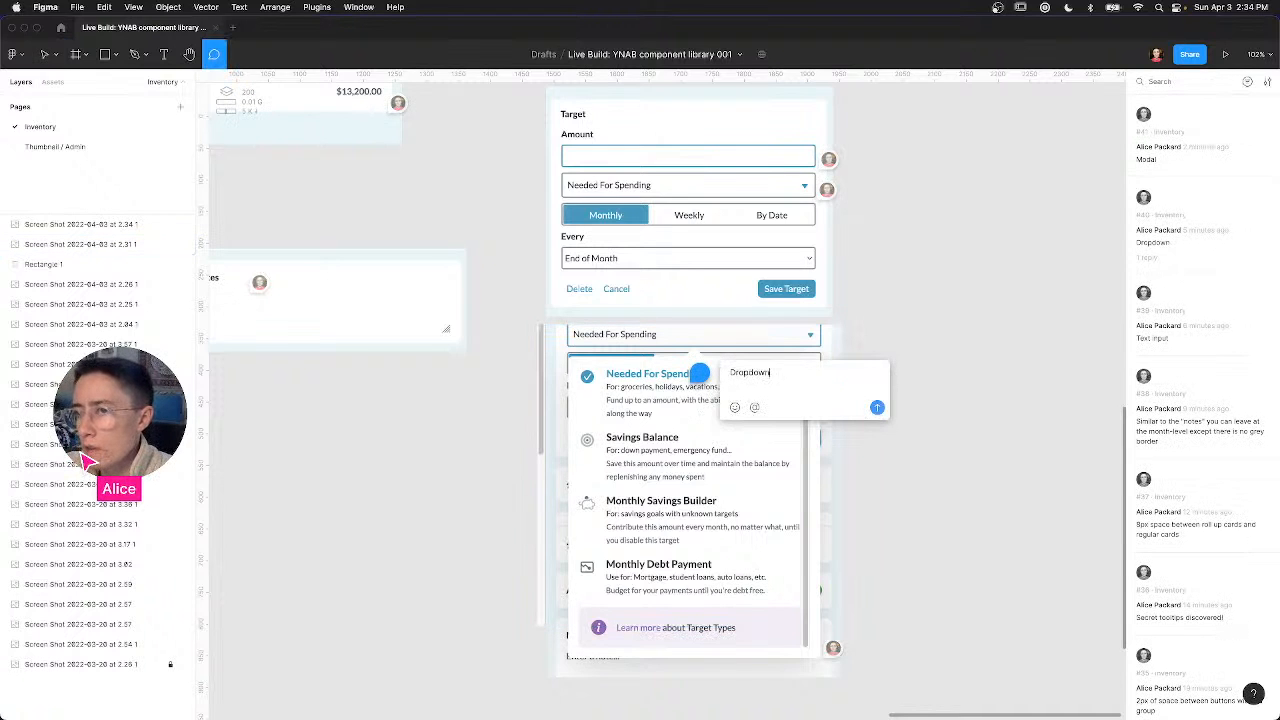
pyautogui.write(' options')
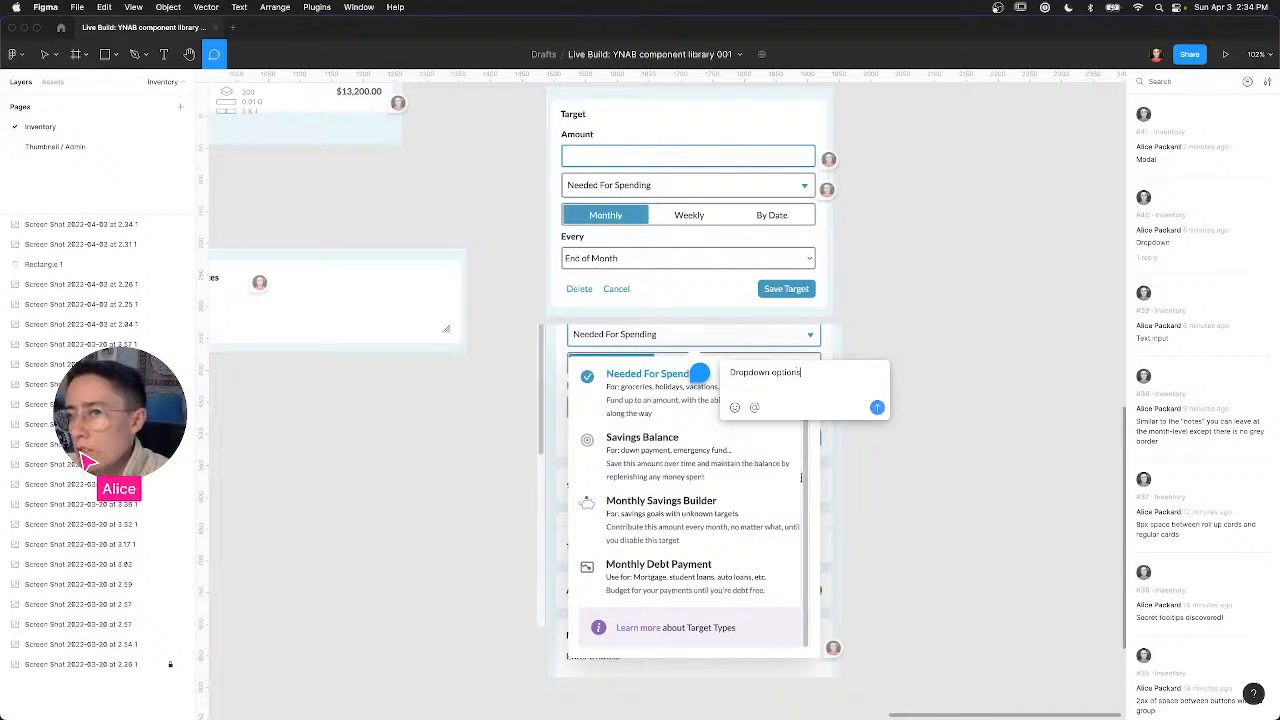
pyautogui.press('Return')
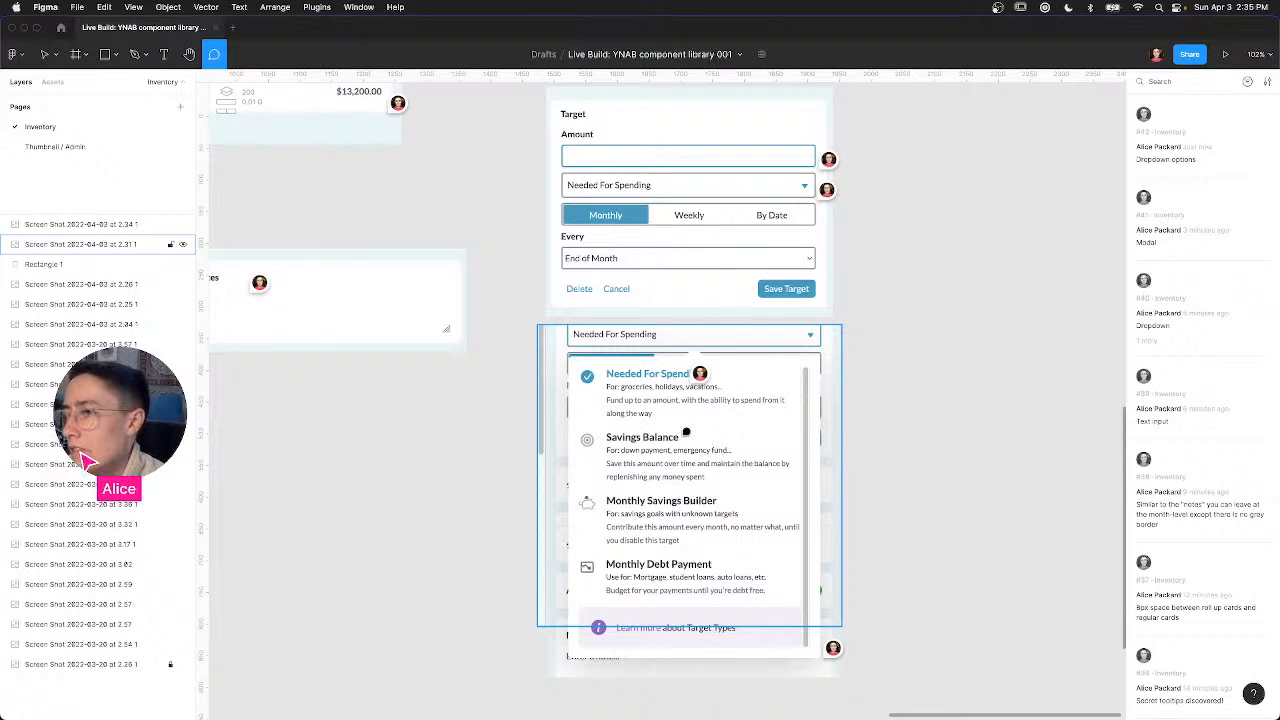
# Step: Switch to Firefox, close the target-type list and view YNAB's Assign dropdown for comparison
pyautogui.press('super+Tab')
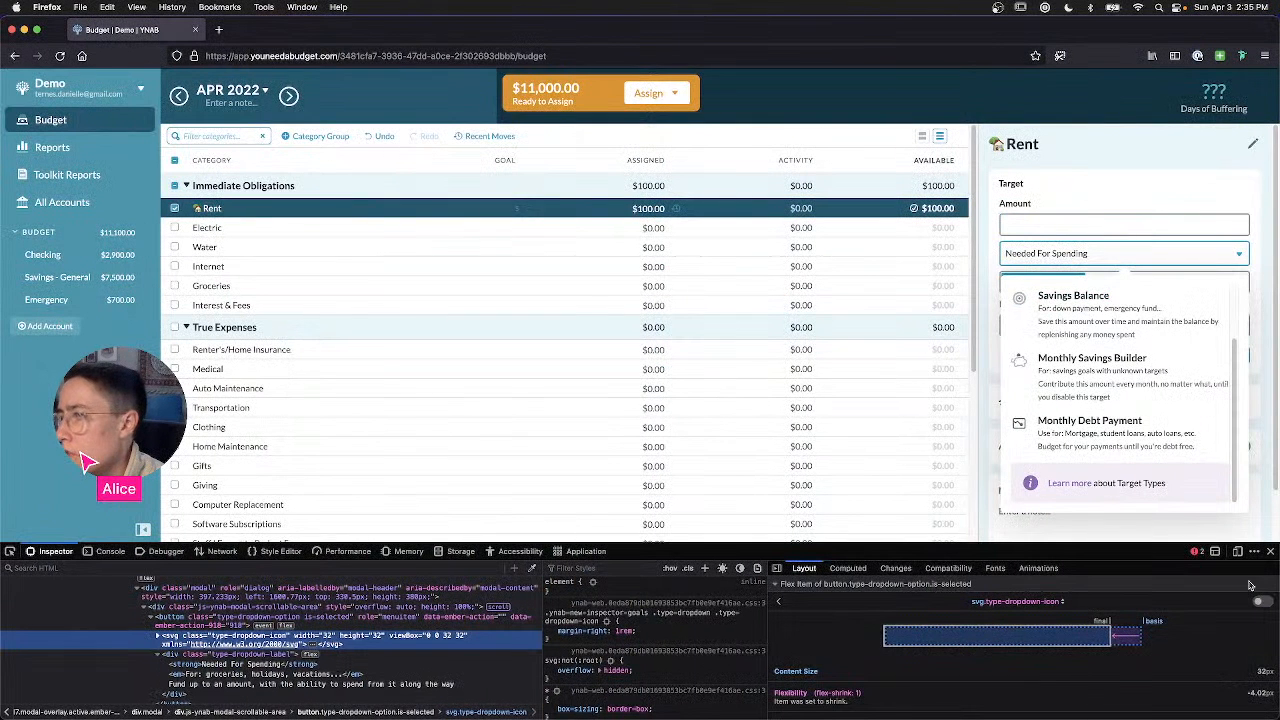
pyautogui.click(1100, 187)
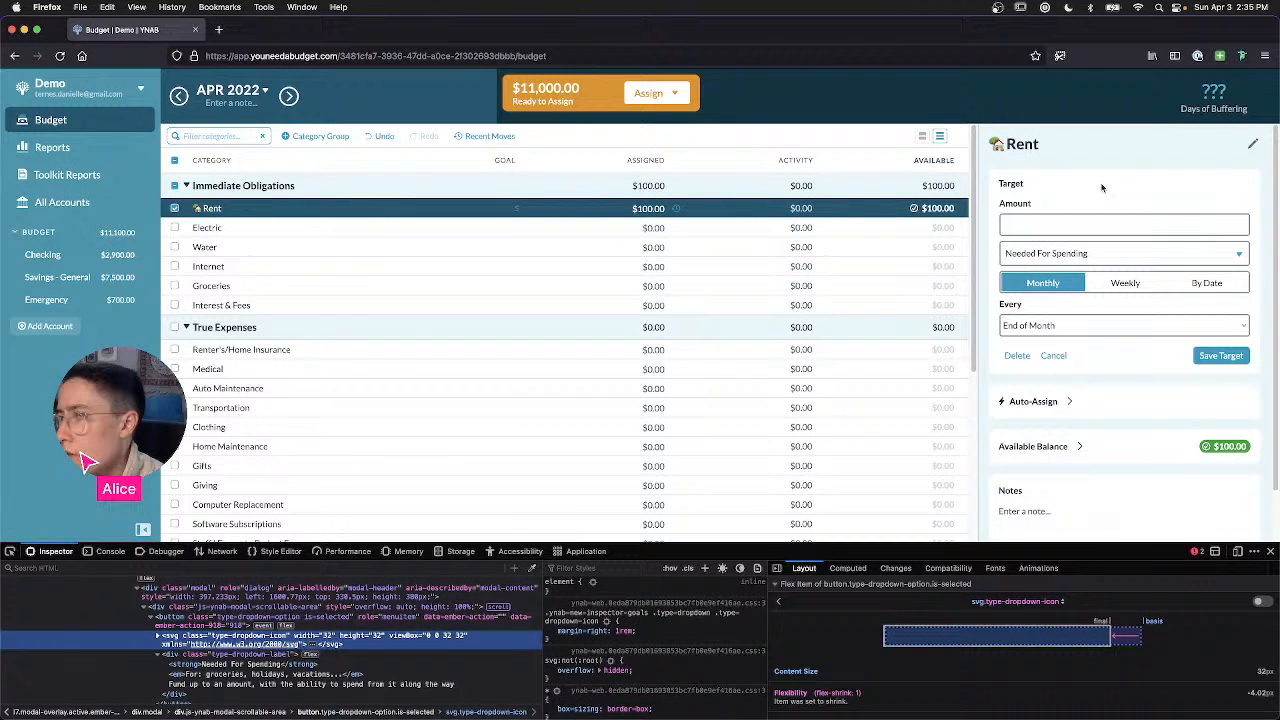
pyautogui.click(675, 94)
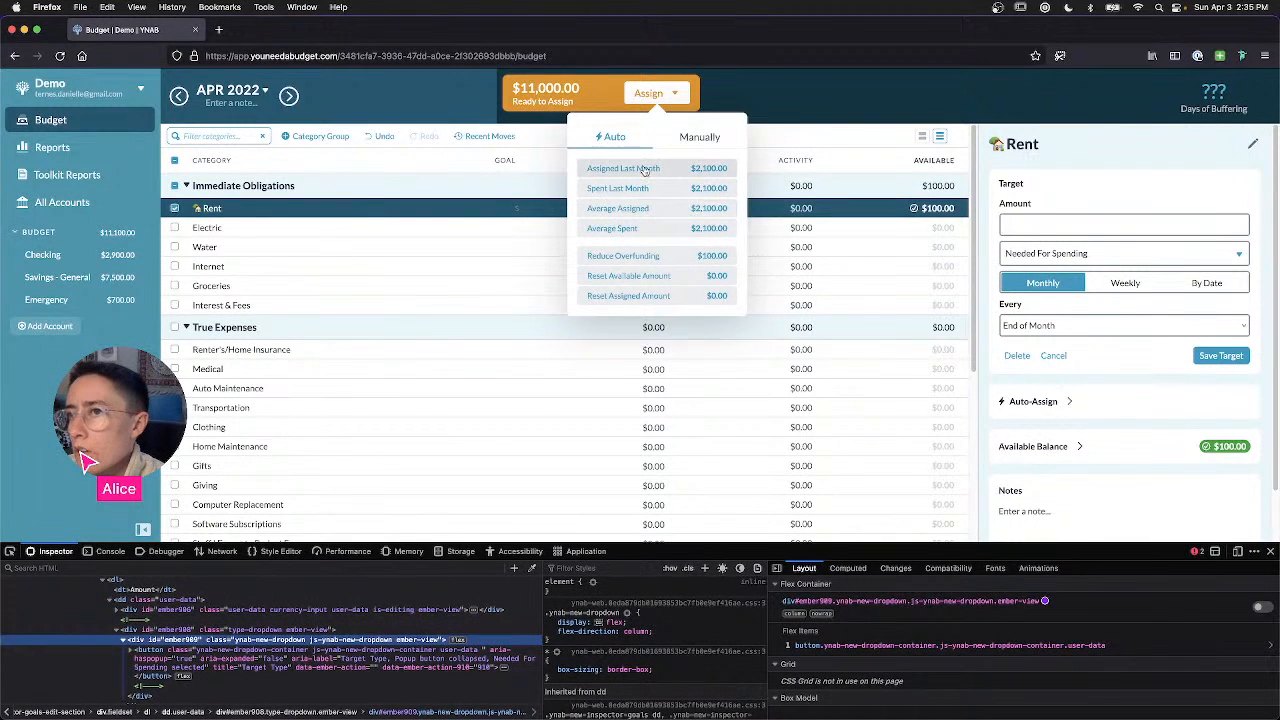
pyautogui.click(1100, 146)
# Step: Switch Rent's target type to Savings Balance and back to Needed For Spending
pyautogui.click(1090, 258)
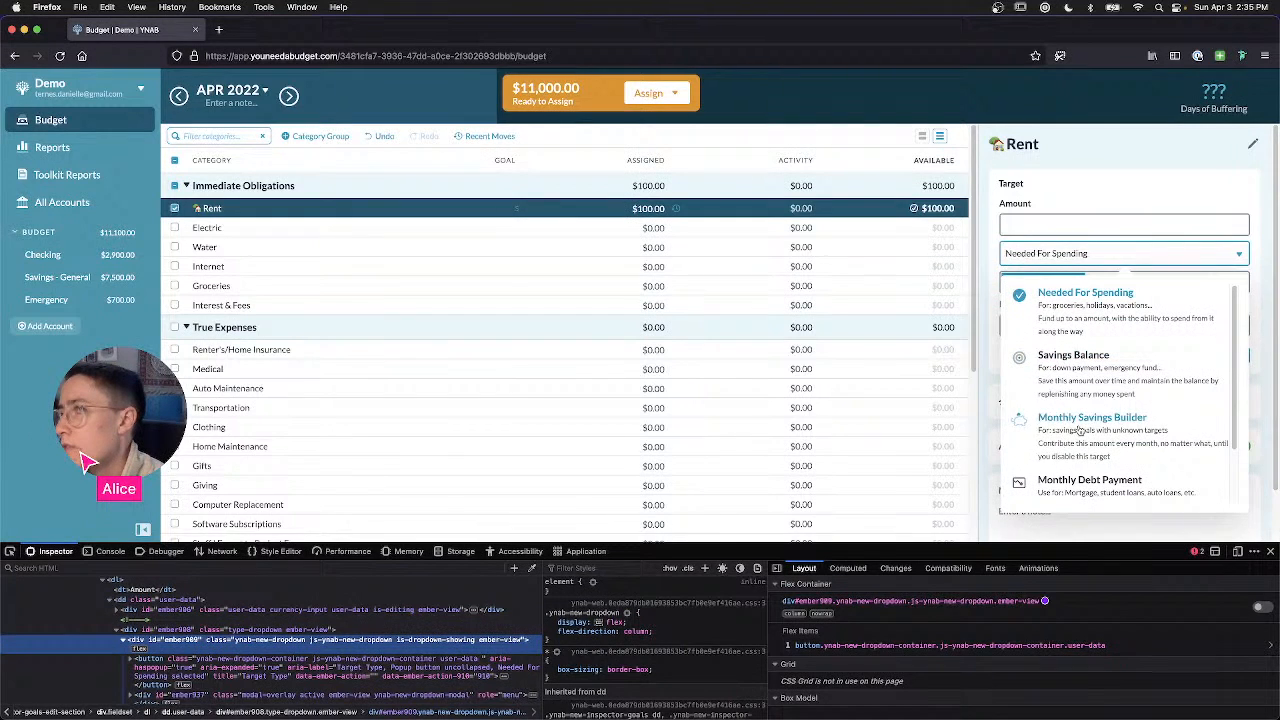
pyautogui.click(1075, 356)
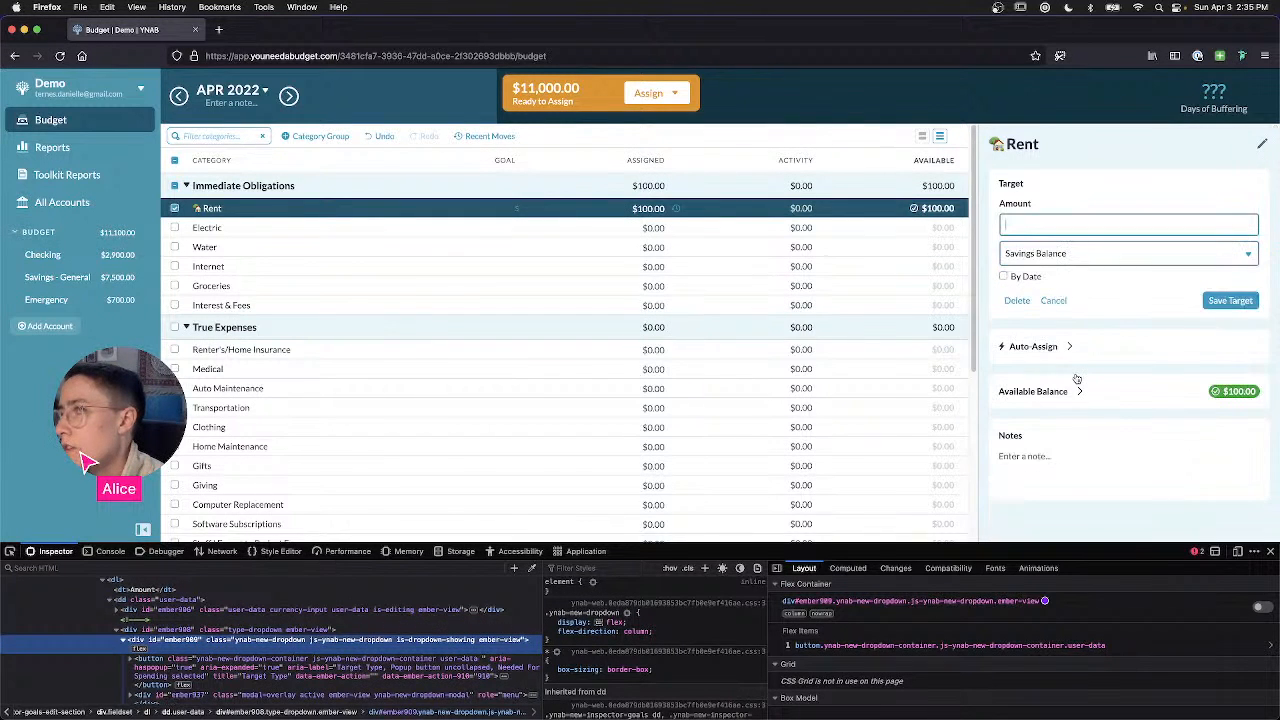
pyautogui.click(1066, 256)
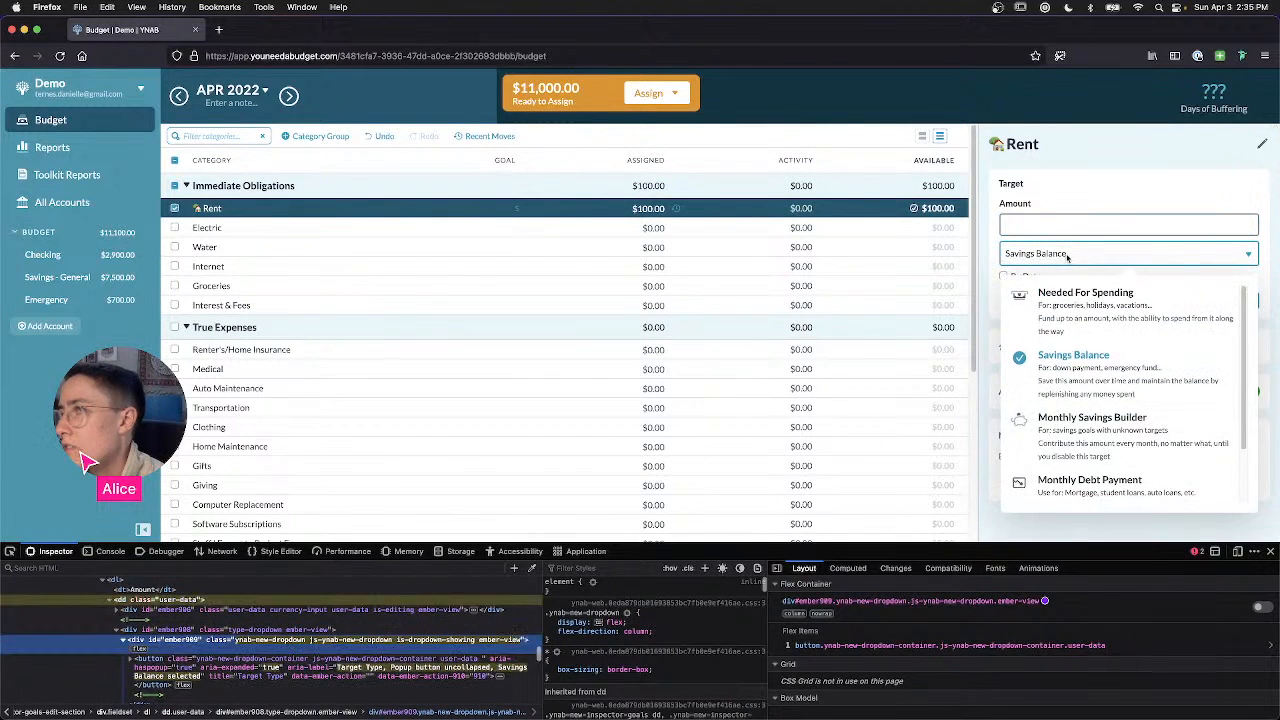
pyautogui.click(1081, 303)
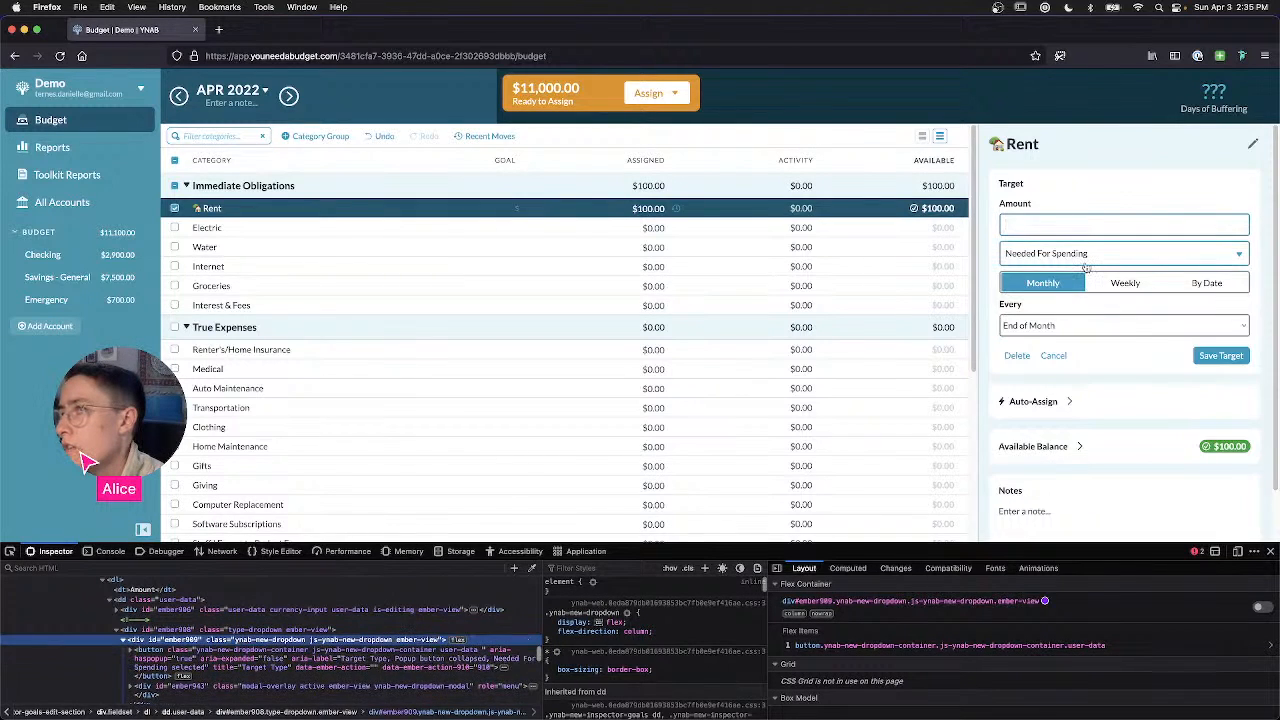
# Step: Capture the hovered Savings Balance option in the reopened target-type list and paste it into the Figma inventory
pyautogui.click(1086, 262)
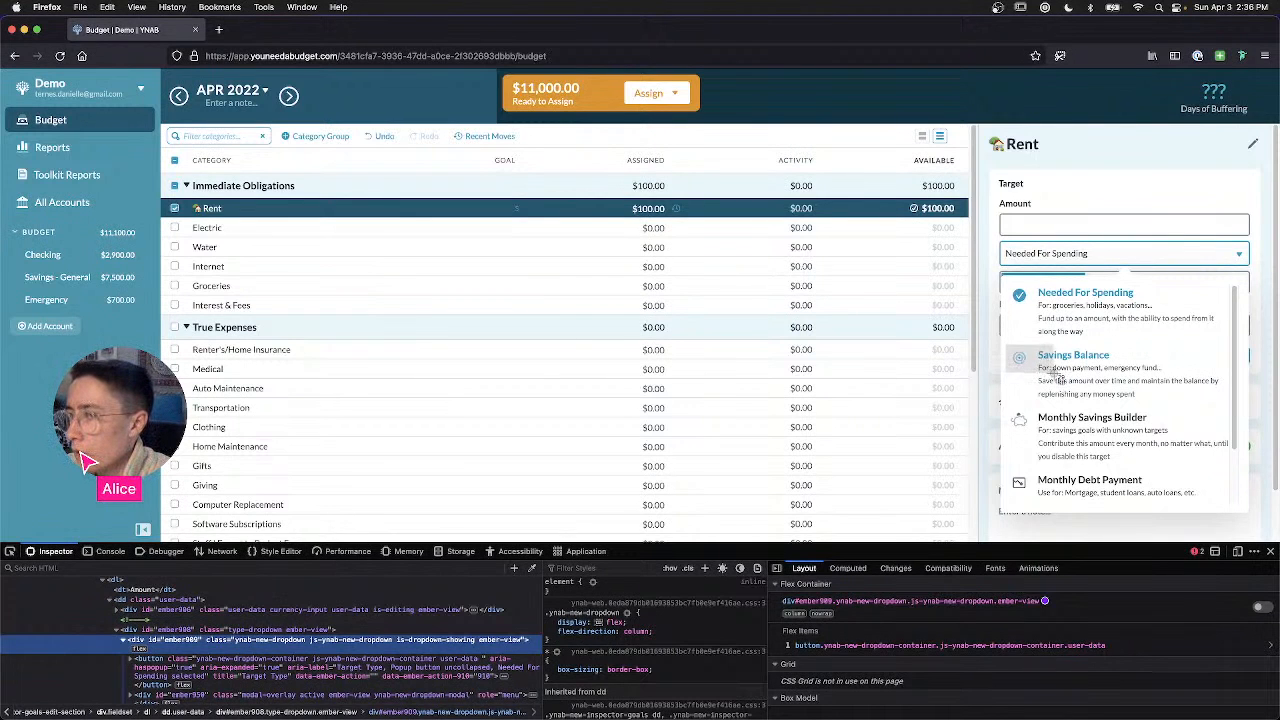
pyautogui.press('super+Tab')
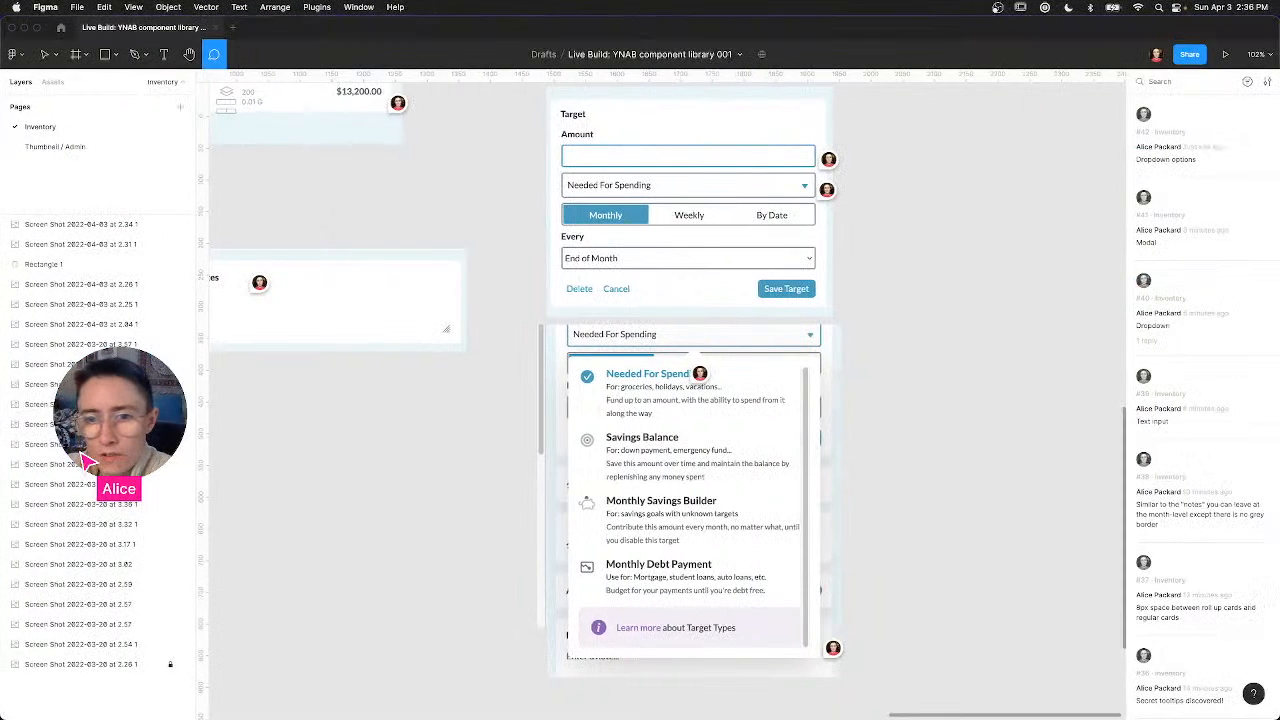
pyautogui.moveTo(120, 420)
pyautogui.mouseDown()
pyautogui.moveTo(205, 411)
pyautogui.moveTo(451, 454)
pyautogui.moveTo(441, 450)
pyautogui.mouseUp()
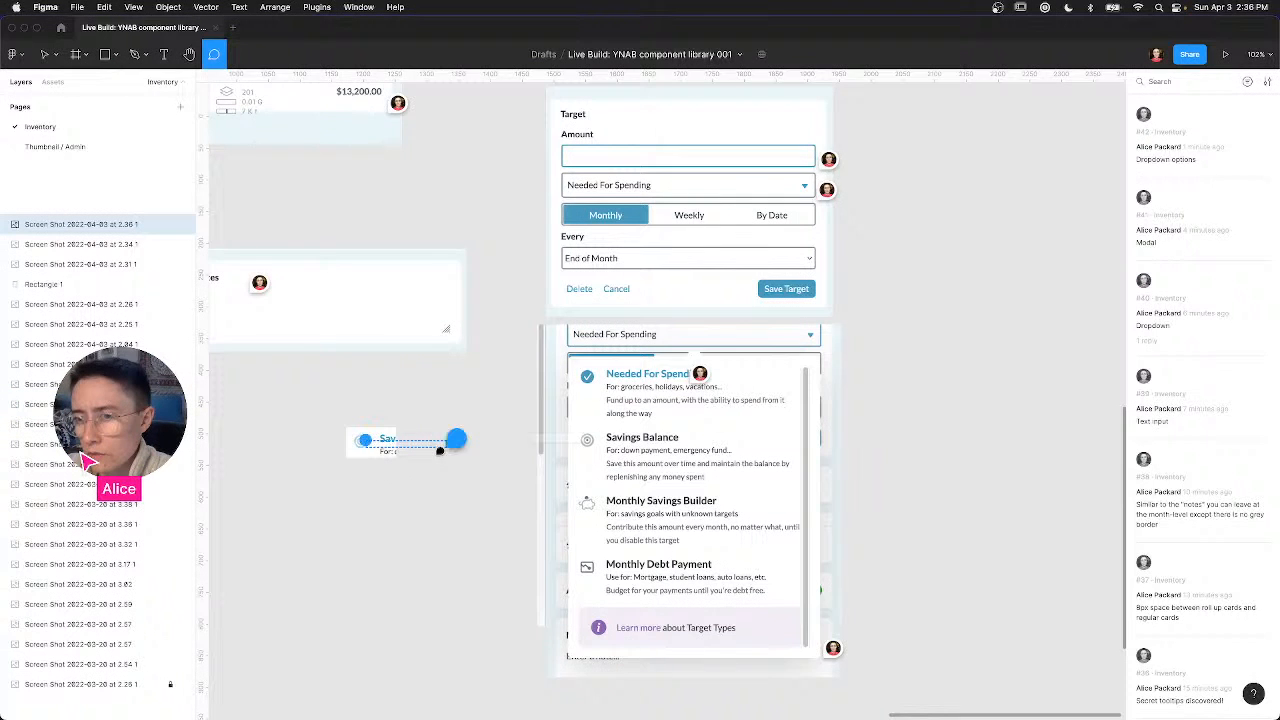
# Step: Add the comment "Hover state" to the cropped Savings Balance screenshot
pyautogui.click(368, 425)
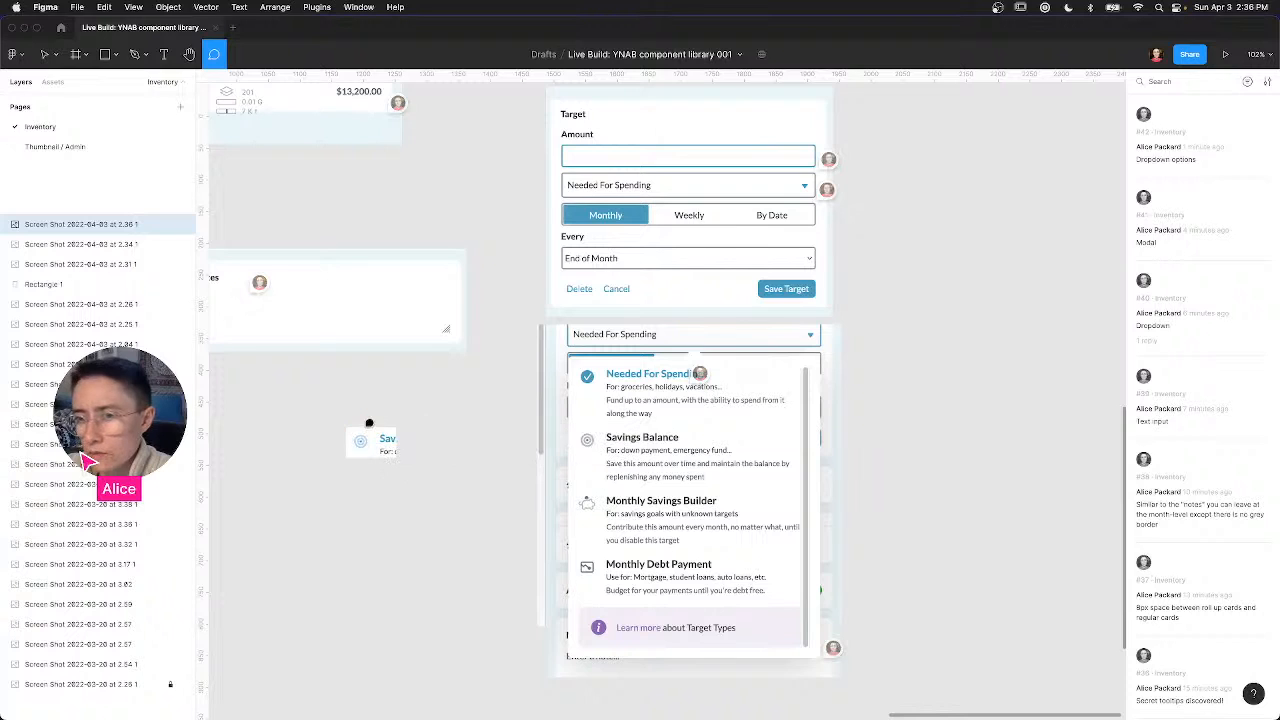
pyautogui.click(368, 437)
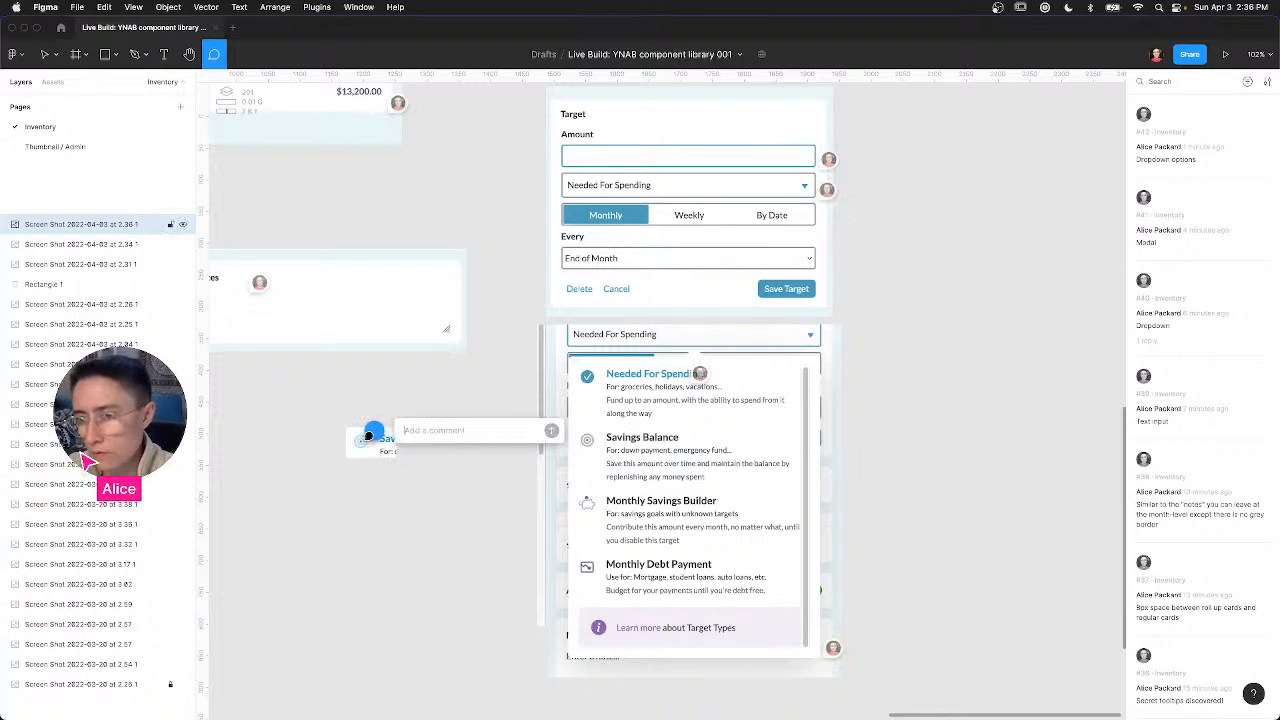
pyautogui.write('Hover state')
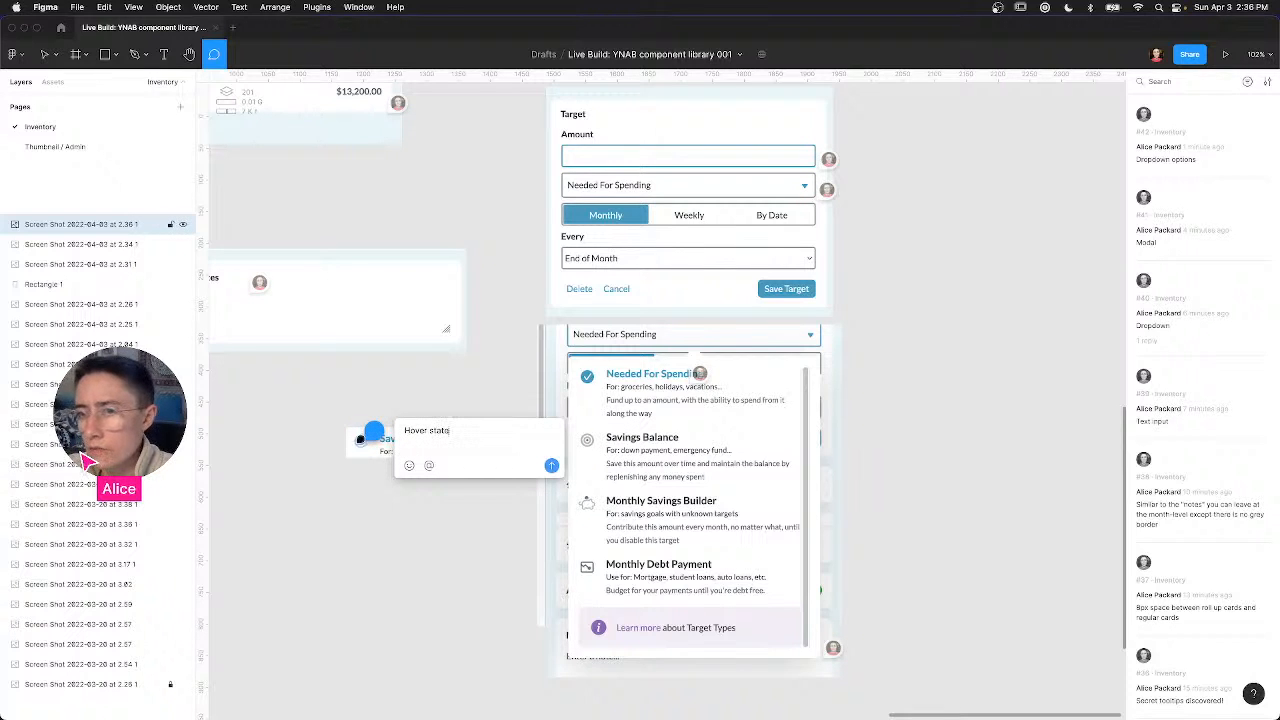
pyautogui.press('Return')
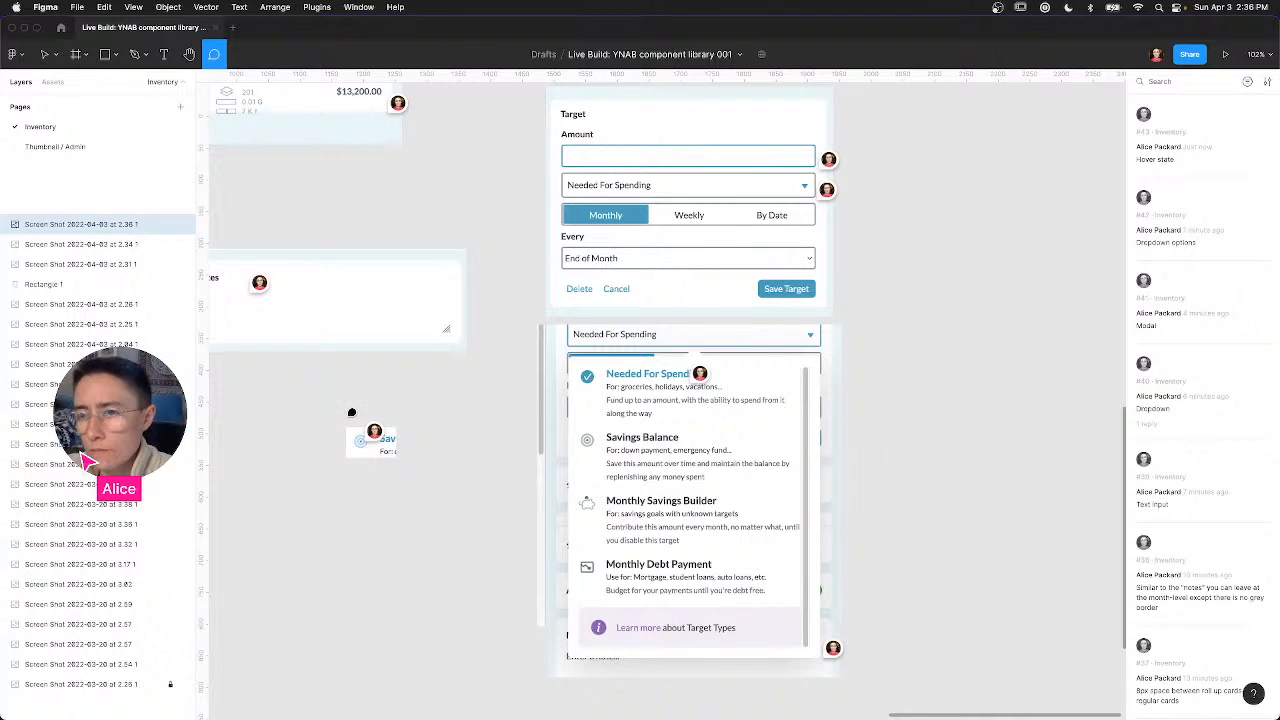
# Step: Move the Savings Balance hover crop beside the matching option in the target-type dropdown screenshot
pyautogui.press('Escape')
pyautogui.moveTo(358, 452); pyautogui.dragTo(532, 455)
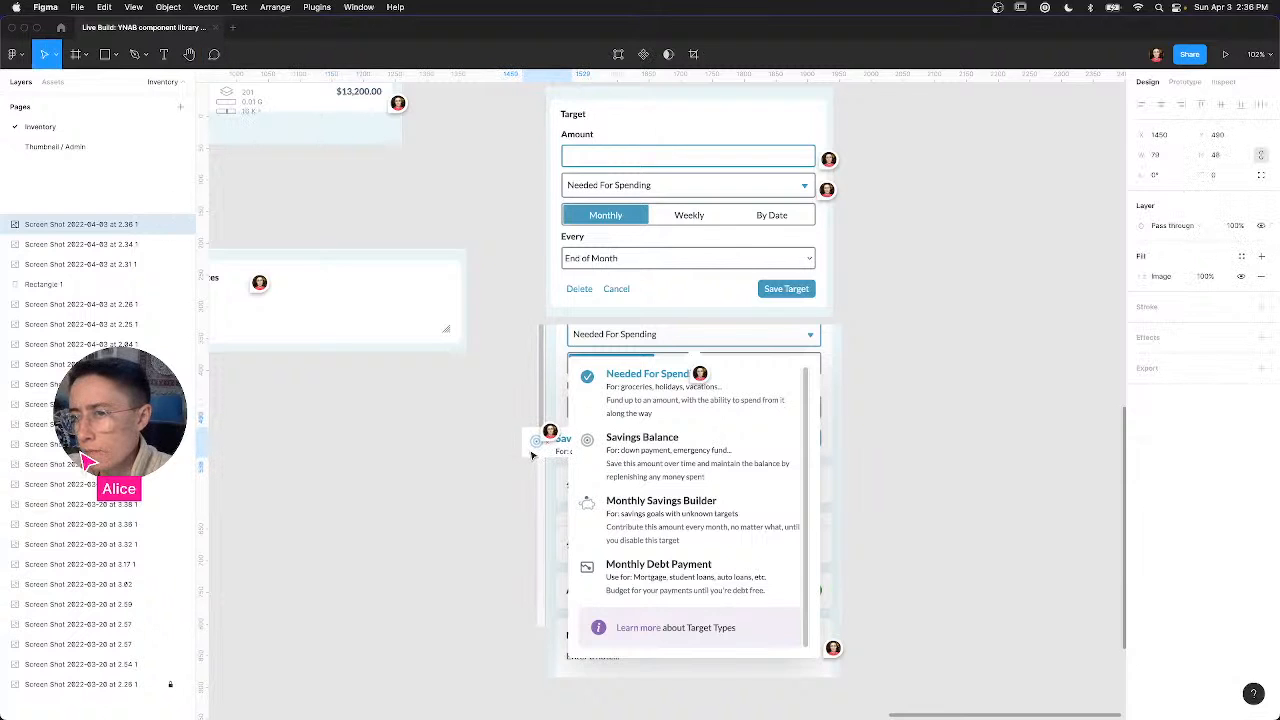
pyautogui.press('Escape')
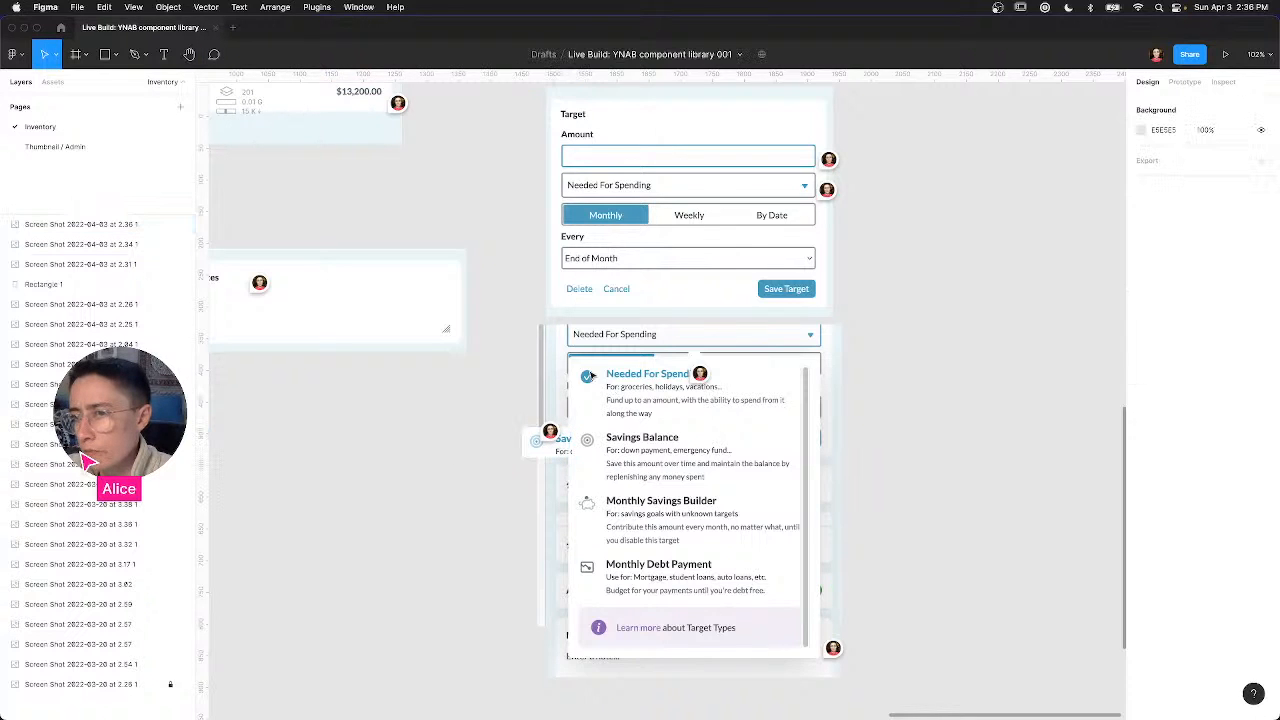
# Step: Add the comment check signals "I'm selected" beside the checkmark of Needed For Spending in the dropdown screenshot
pyautogui.press('c')
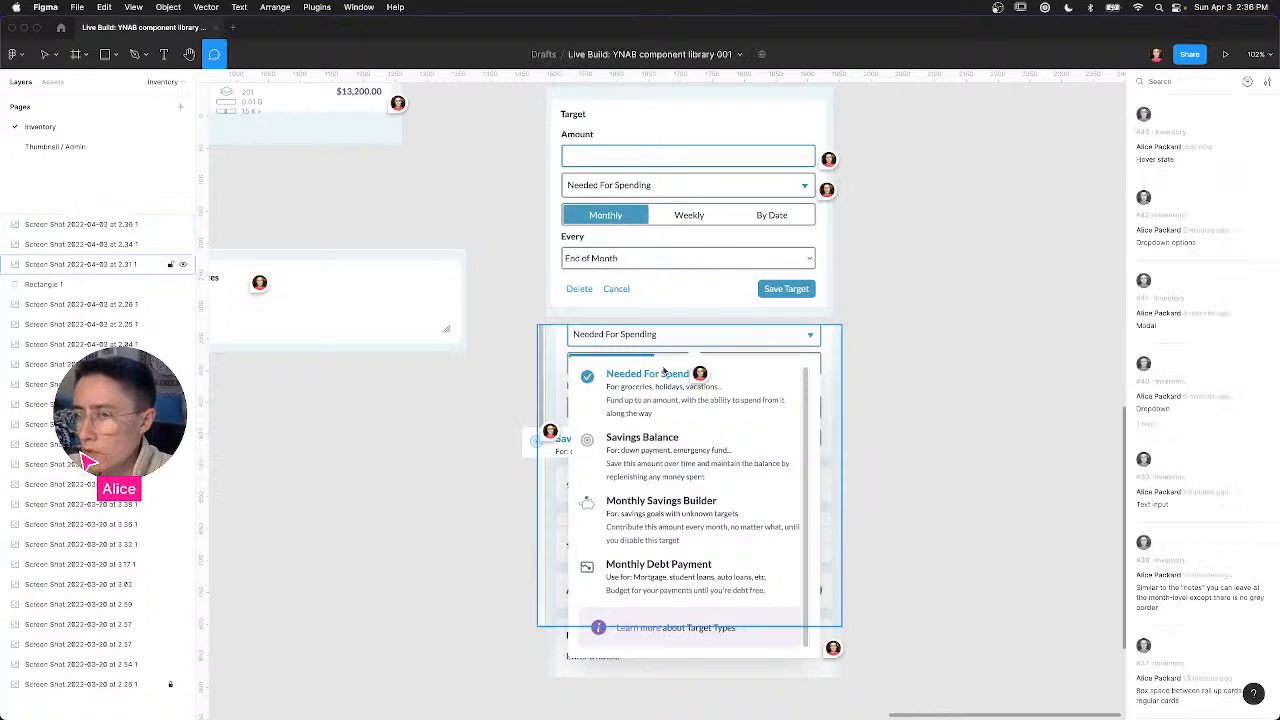
pyautogui.click(597, 372)
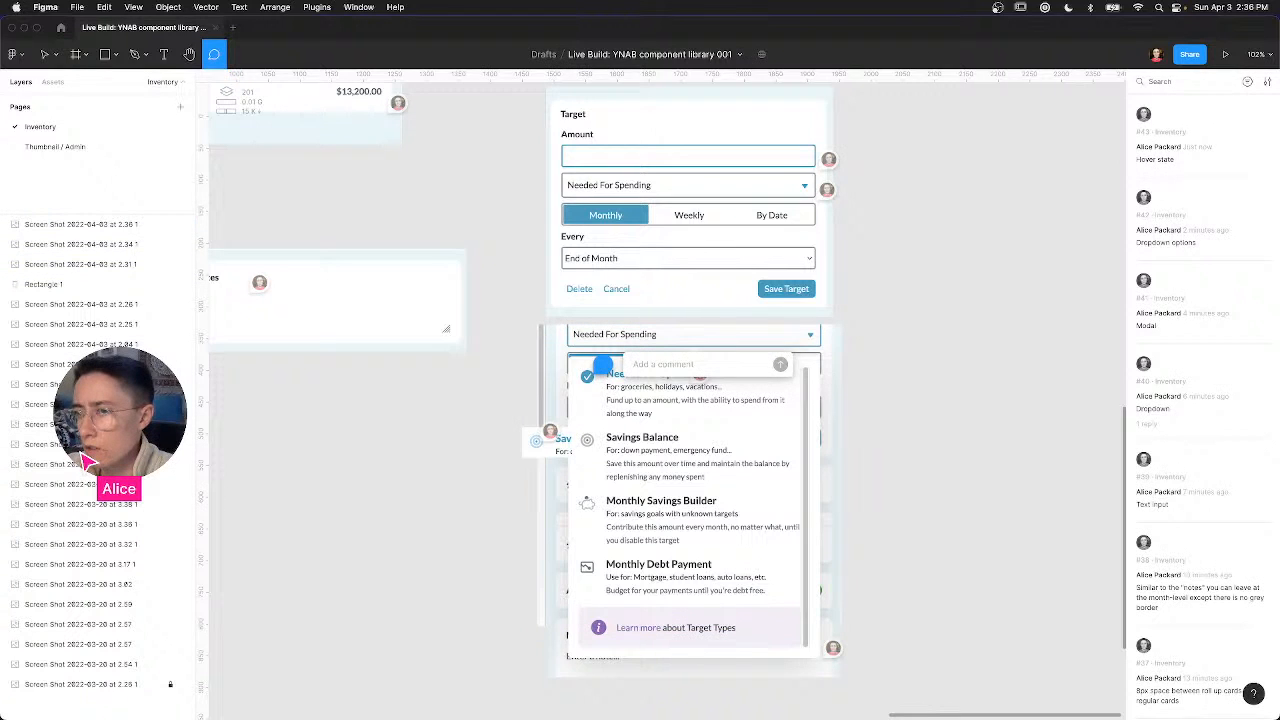
pyautogui.write('check signals "')
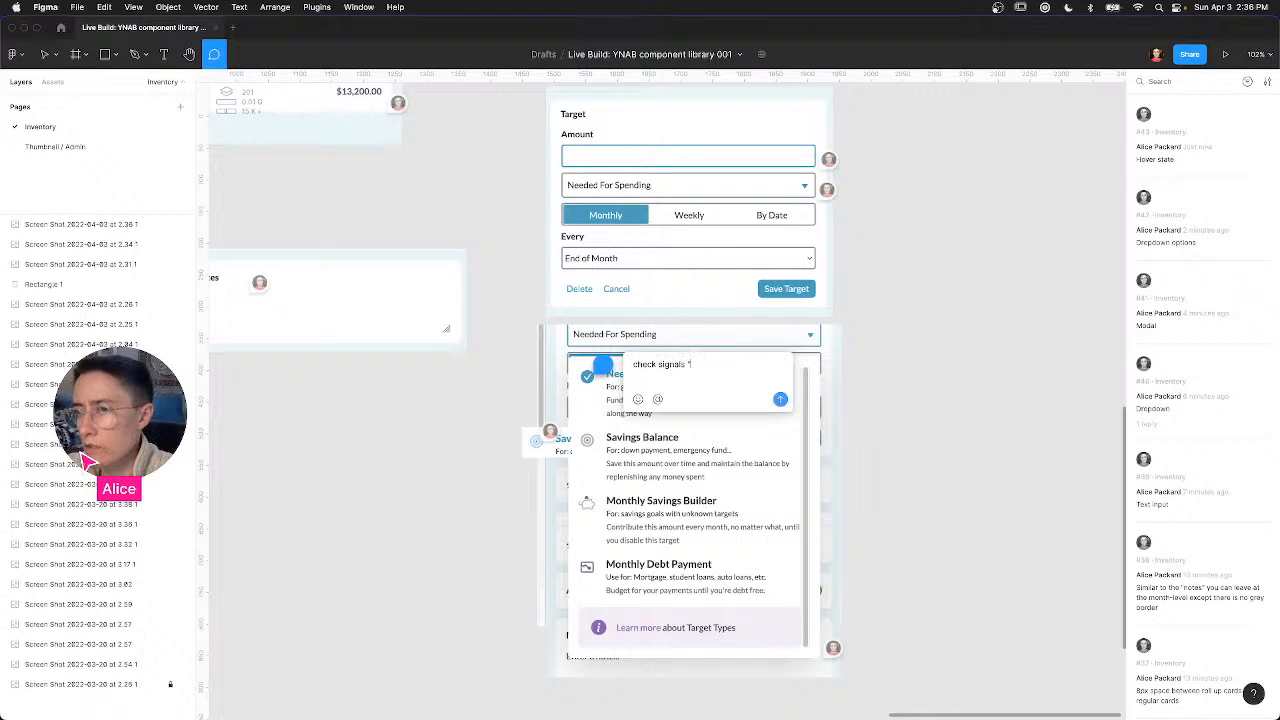
pyautogui.write("I'm stil")
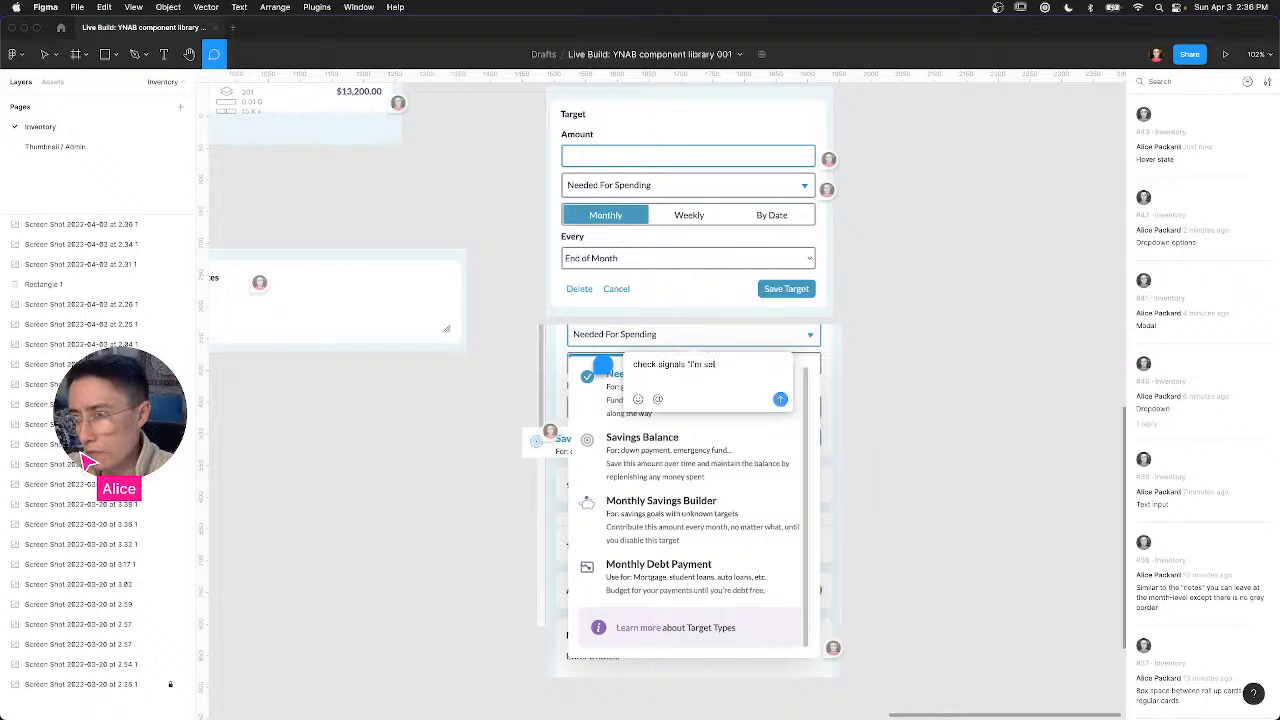
pyautogui.press('BackSpace')
pyautogui.press('BackSpace')
pyautogui.press('BackSpace')
pyautogui.write('elected"')
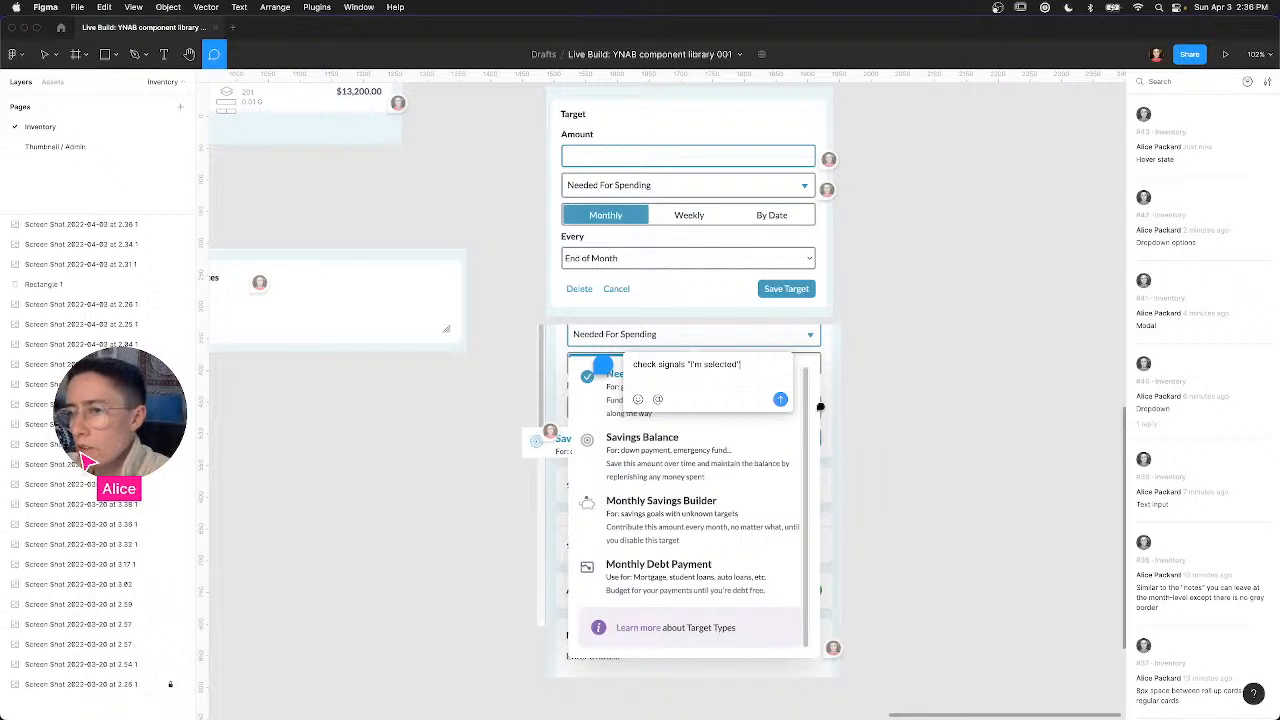
pyautogui.press('Return')
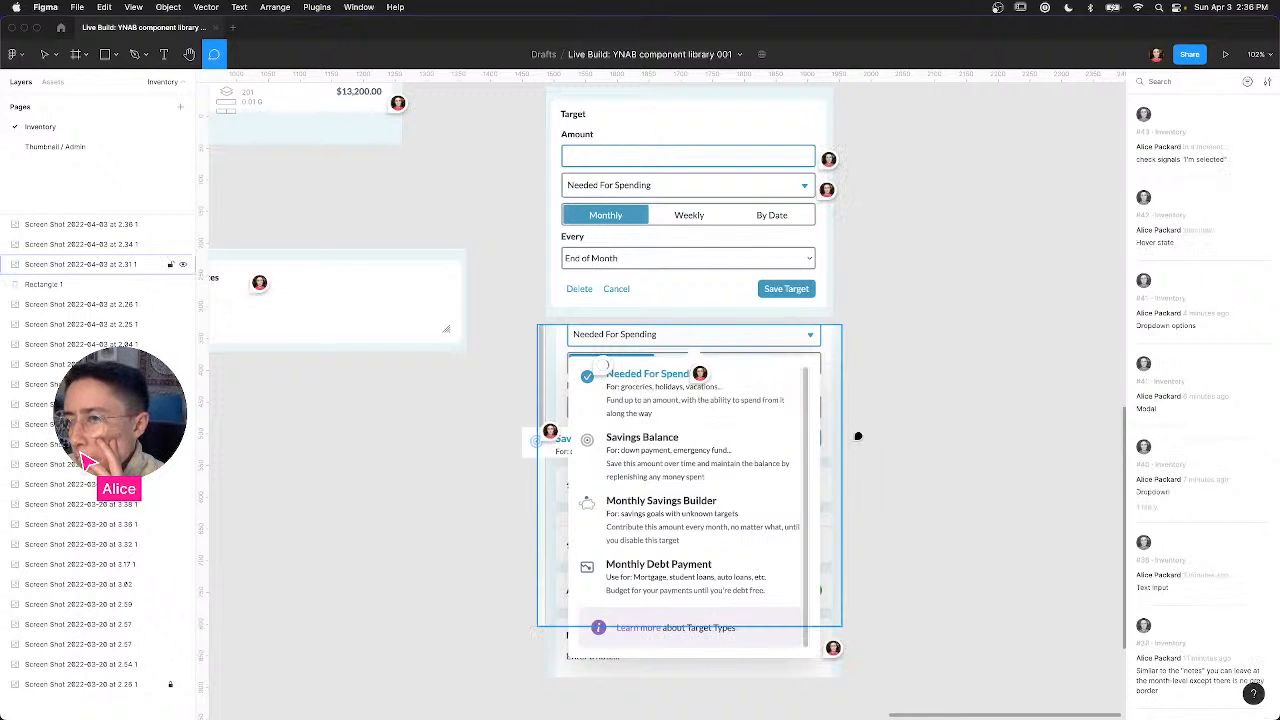
# Step: Switch to Firefox and compare the Rent target's Monthly, Weekly and By Date frequency settings
pyautogui.press('super+Tab')
pyautogui.click(1054, 257)
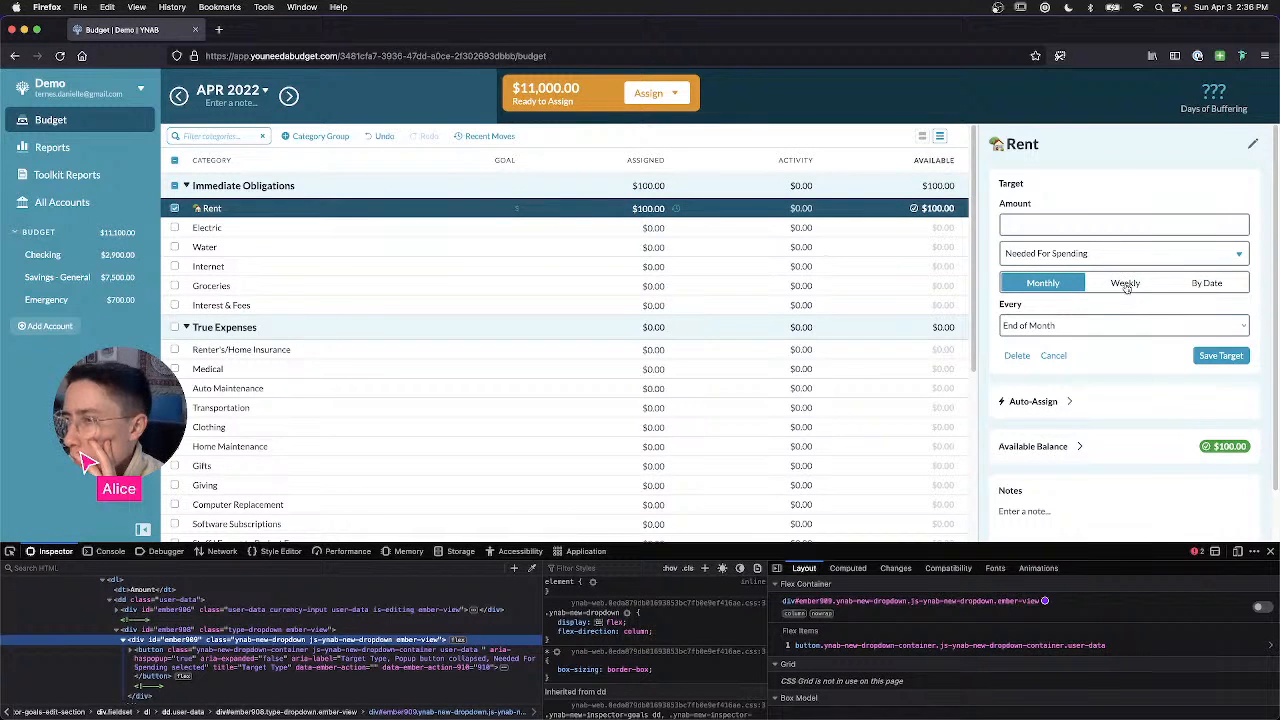
pyautogui.click(1127, 286)
pyautogui.click(1188, 287)
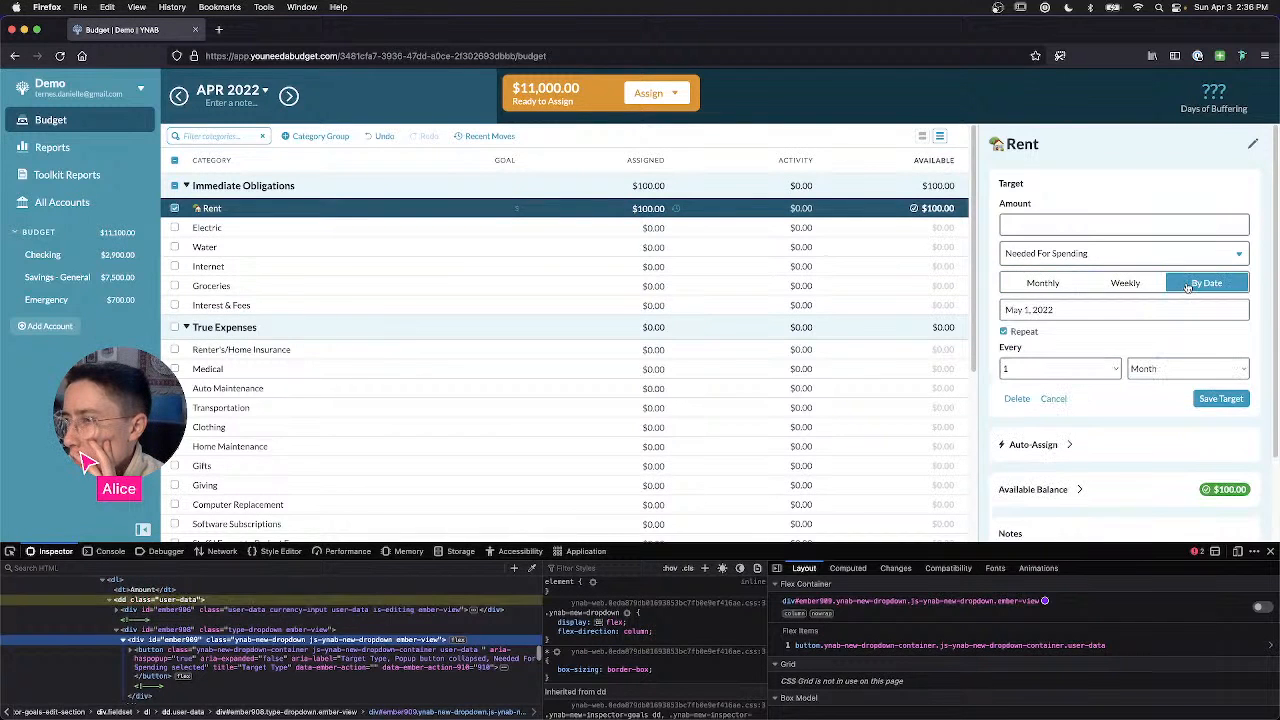
pyautogui.click(1133, 283)
pyautogui.click(1052, 283)
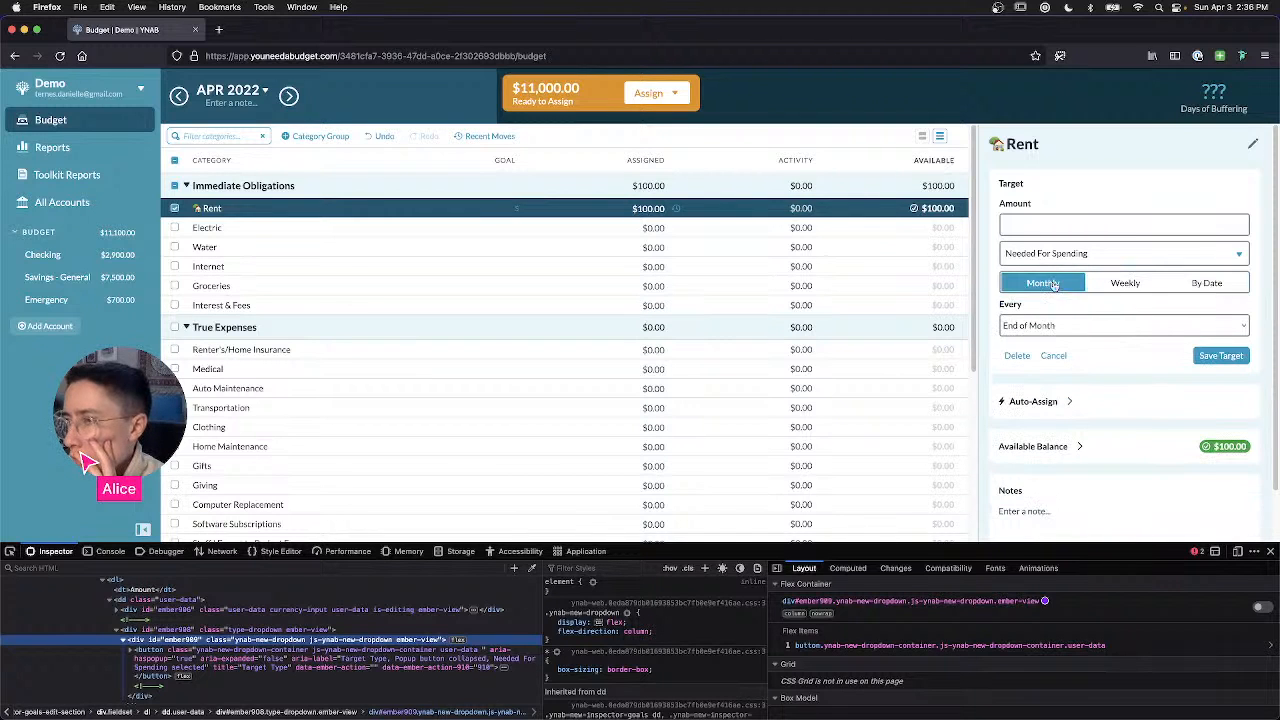
pyautogui.click(1127, 285)
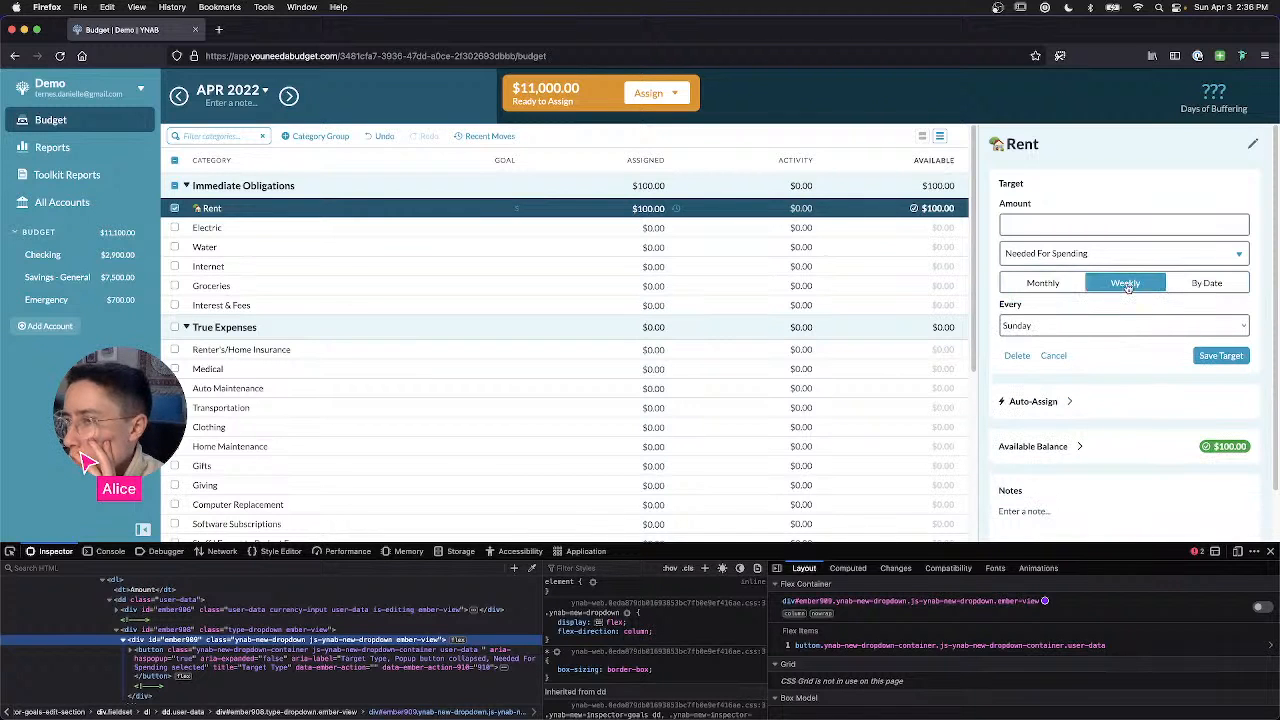
pyautogui.click(1043, 285)
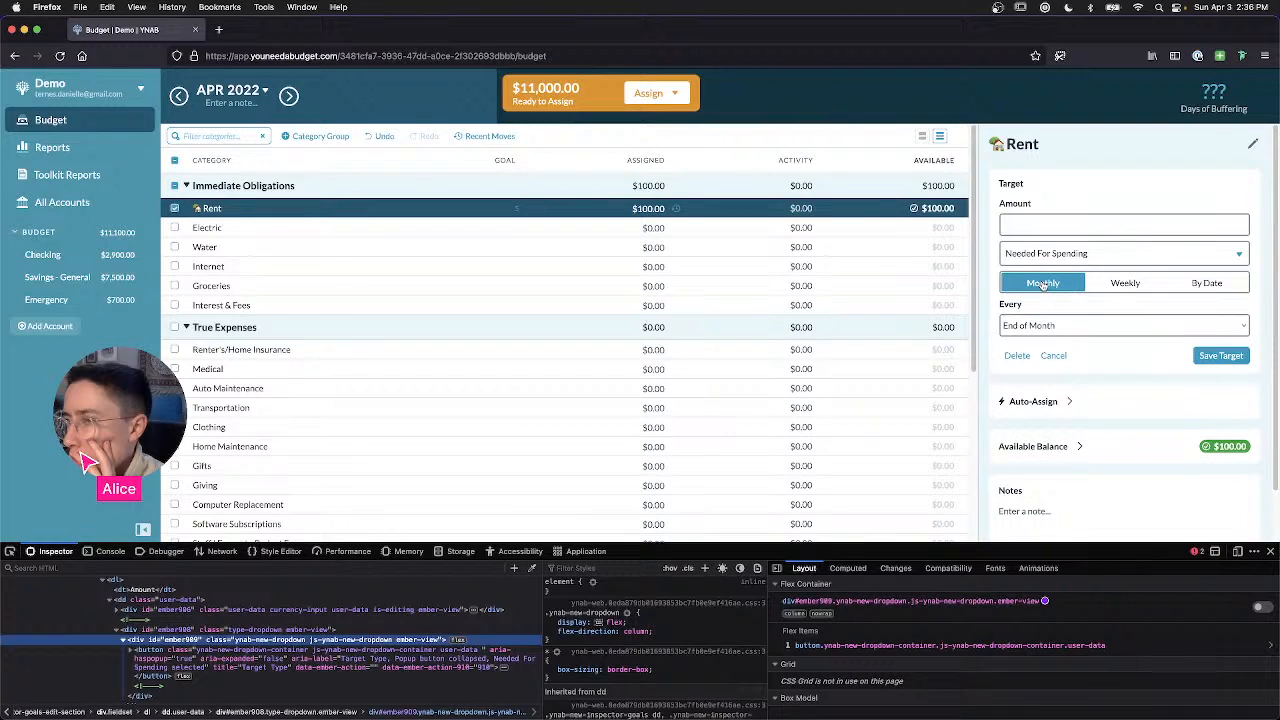
pyautogui.click(1103, 290)
pyautogui.click(1207, 290)
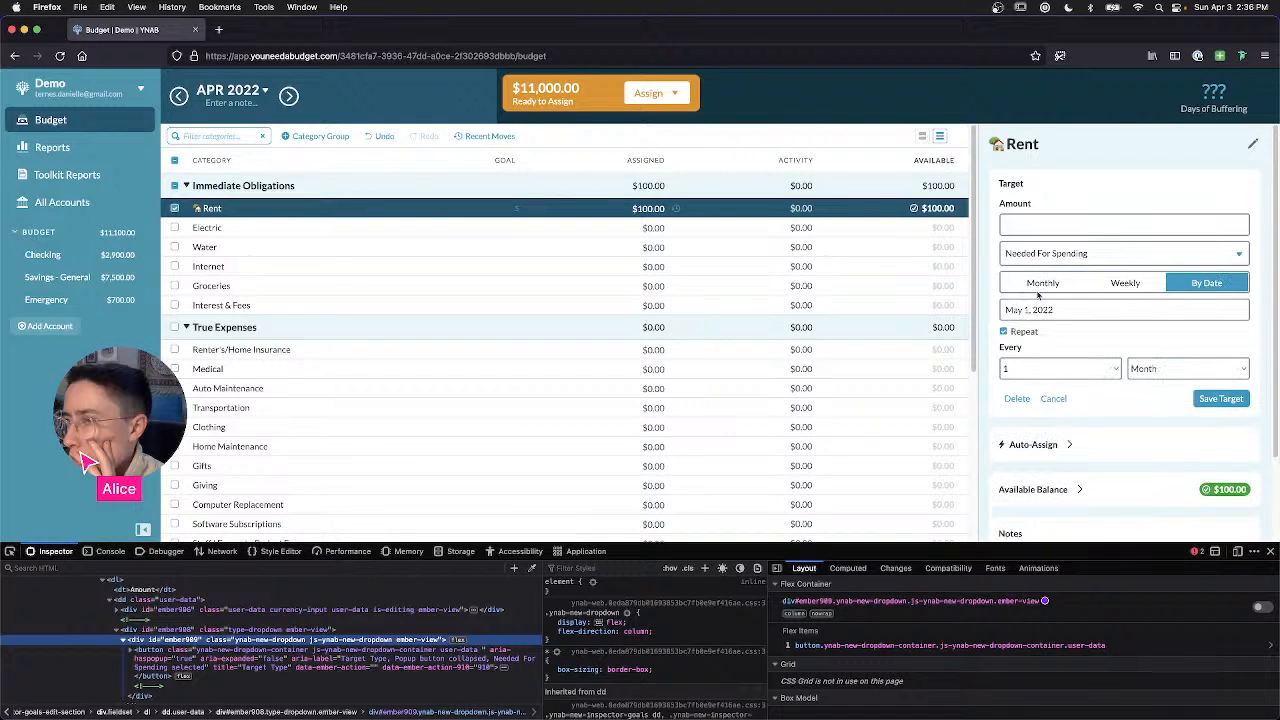
pyautogui.click(1054, 288)
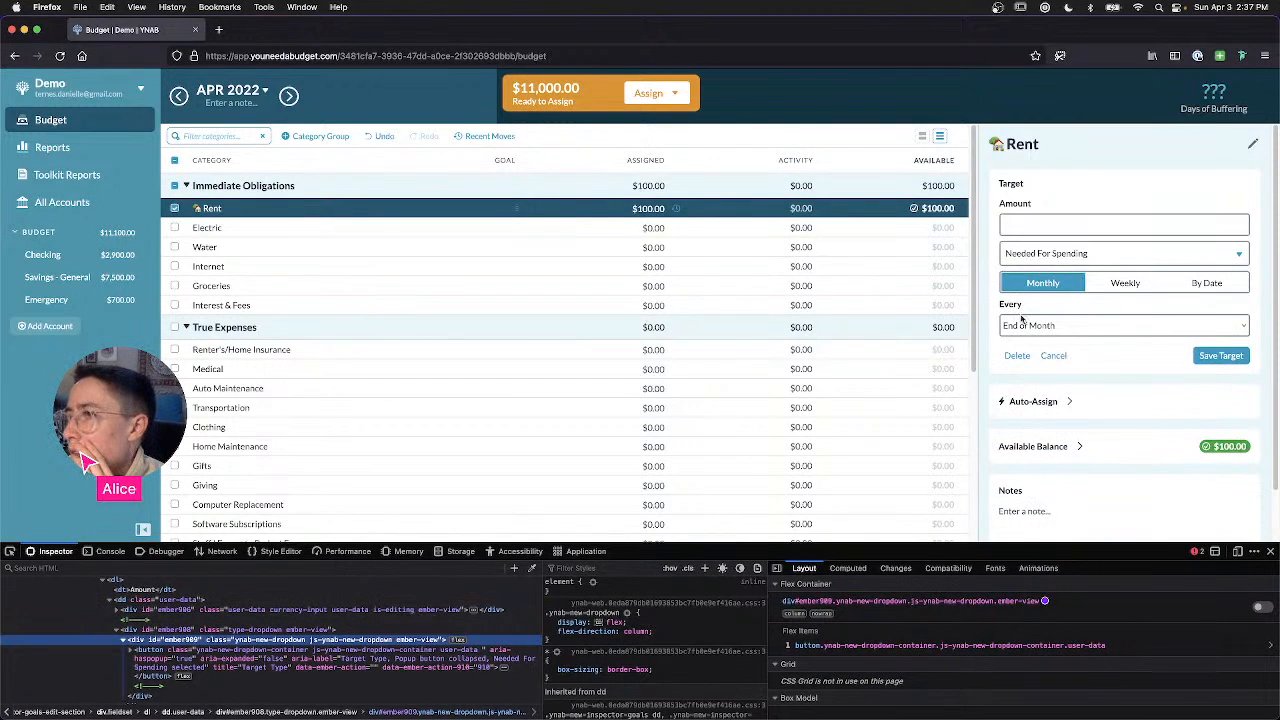
pyautogui.click(1120, 283)
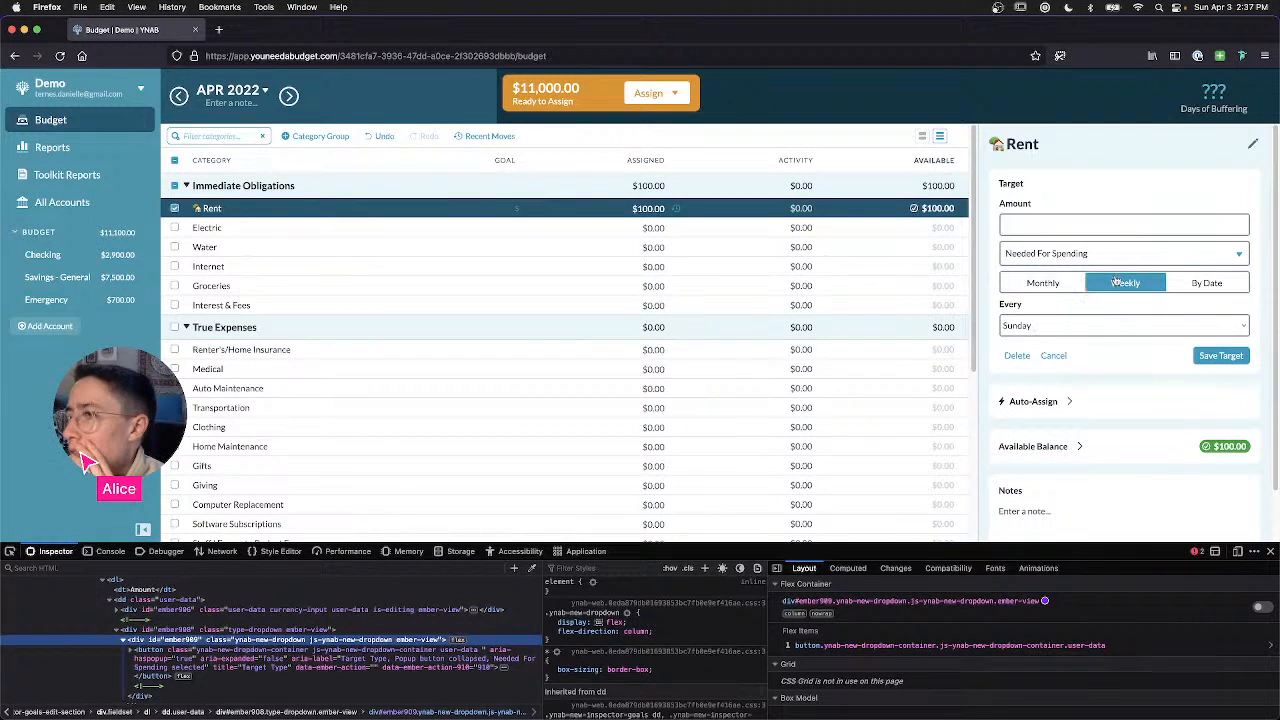
pyautogui.click(1174, 290)
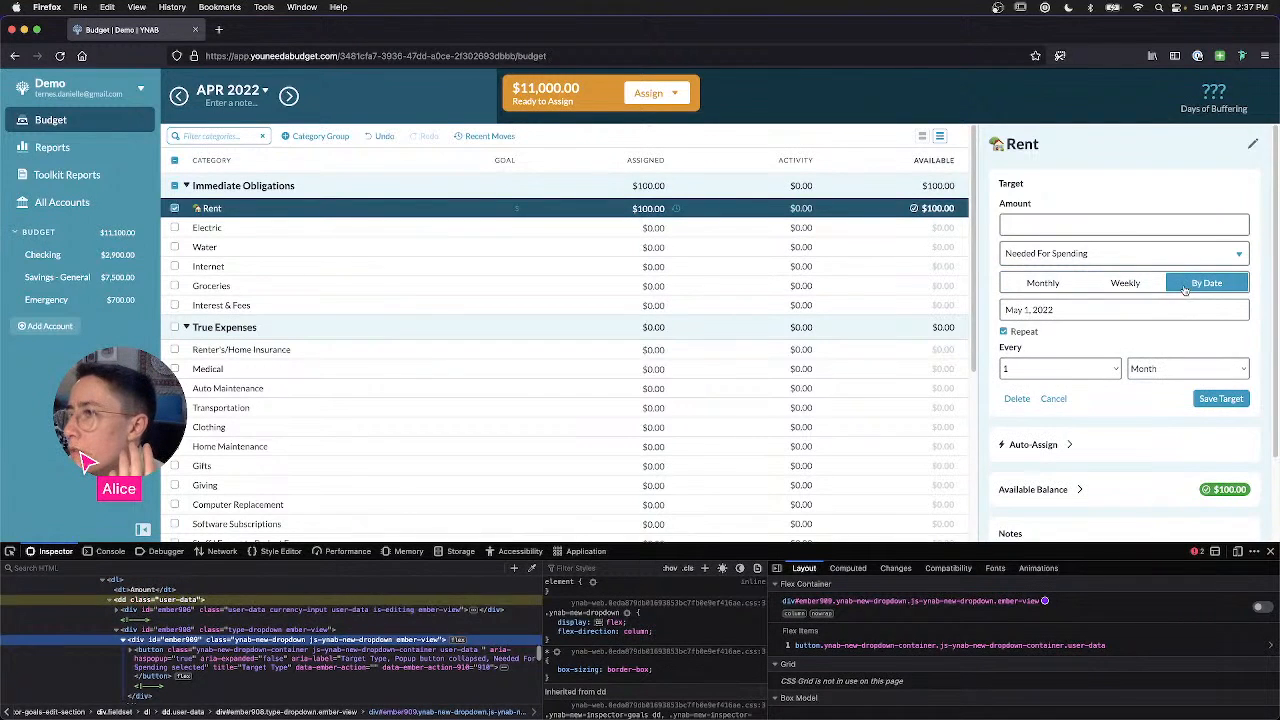
pyautogui.click(1101, 283)
pyautogui.click(1043, 285)
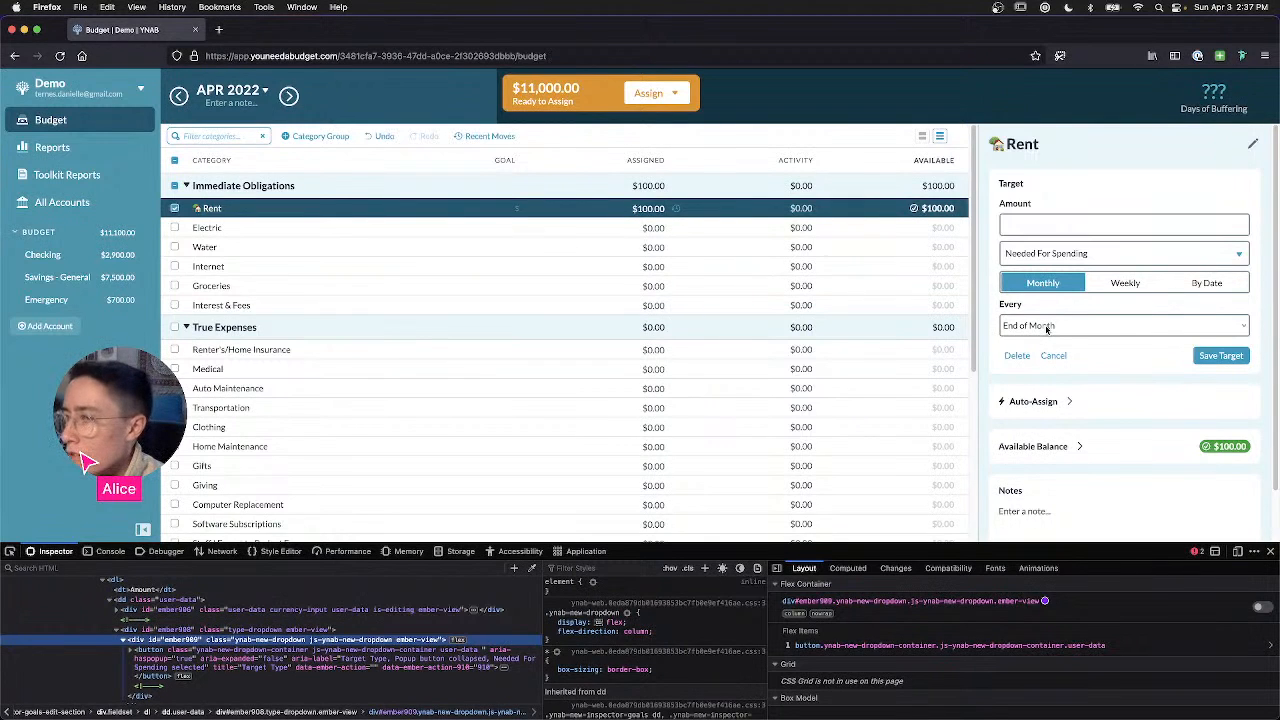
# Step: Examine the Every options of the Rent target for the Monthly and Weekly frequencies
pyautogui.click(1047, 328)
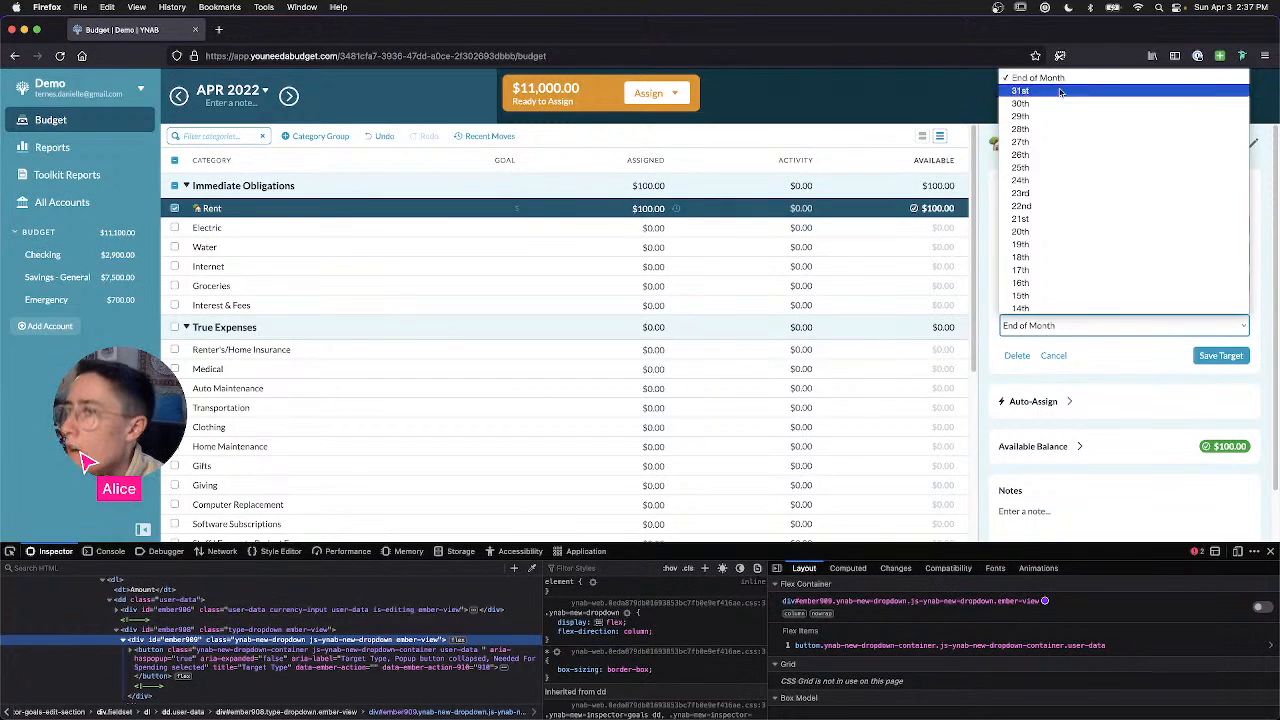
pyautogui.scroll(-3, 1066, 158)
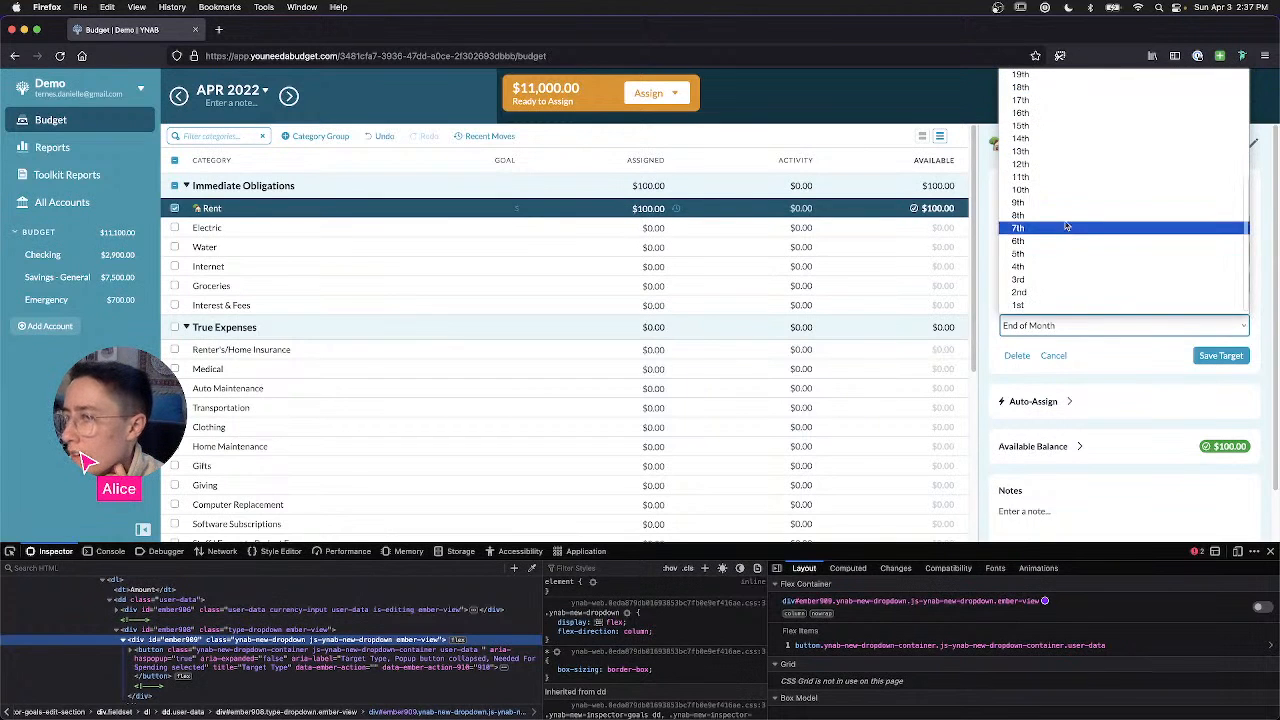
pyautogui.click(1049, 325)
pyautogui.click(1124, 283)
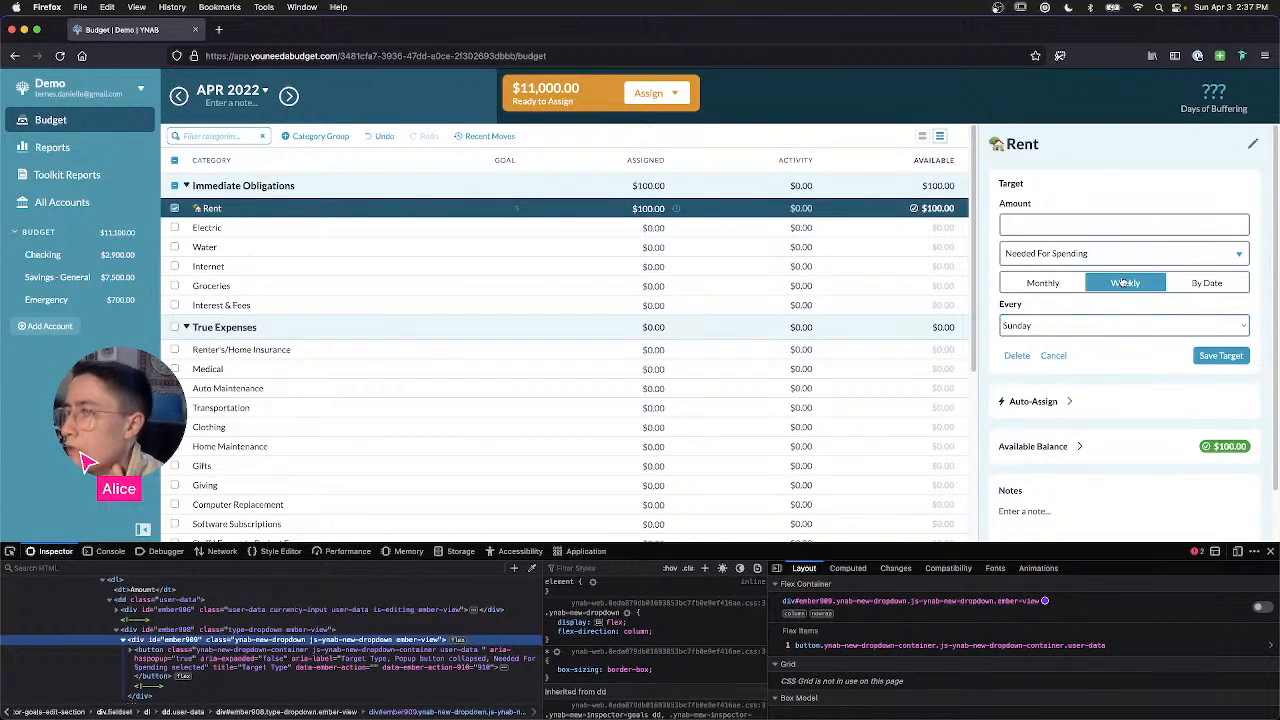
pyautogui.click(1069, 328)
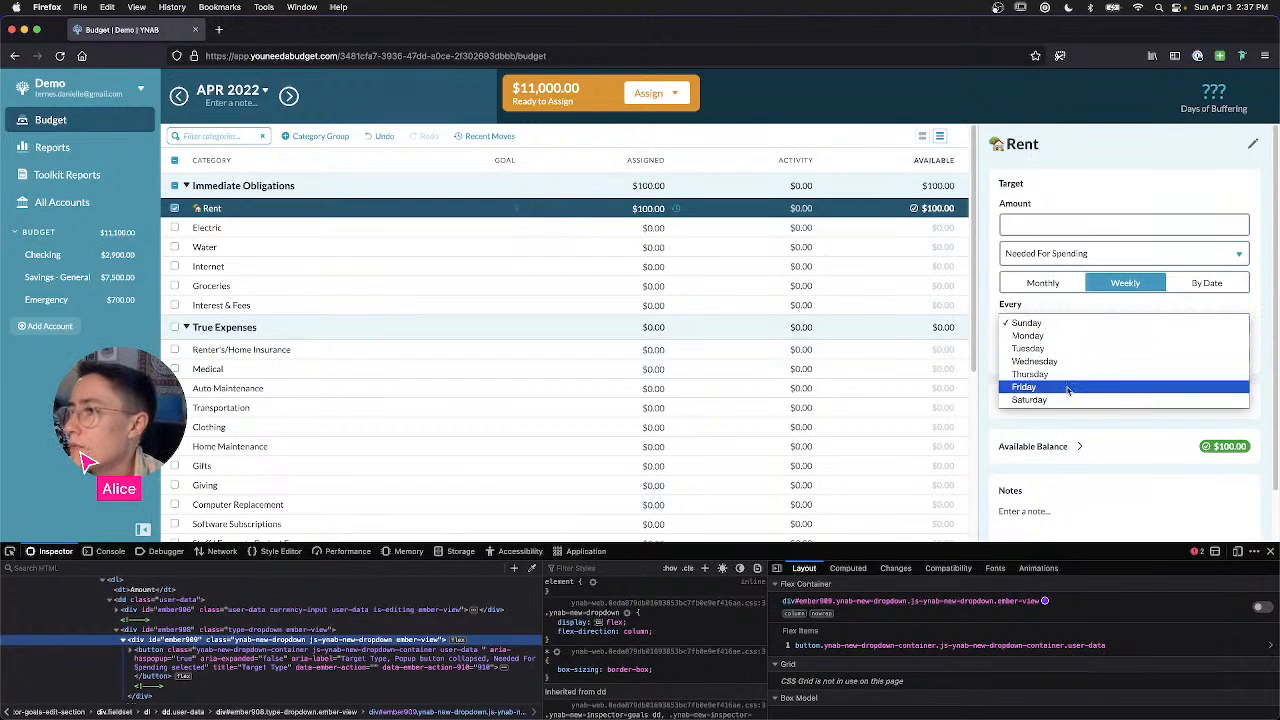
pyautogui.click(1072, 304)
# Step: Set the Rent target to By Date and compare its date calendar with the budget's month picker
pyautogui.click(1178, 290)
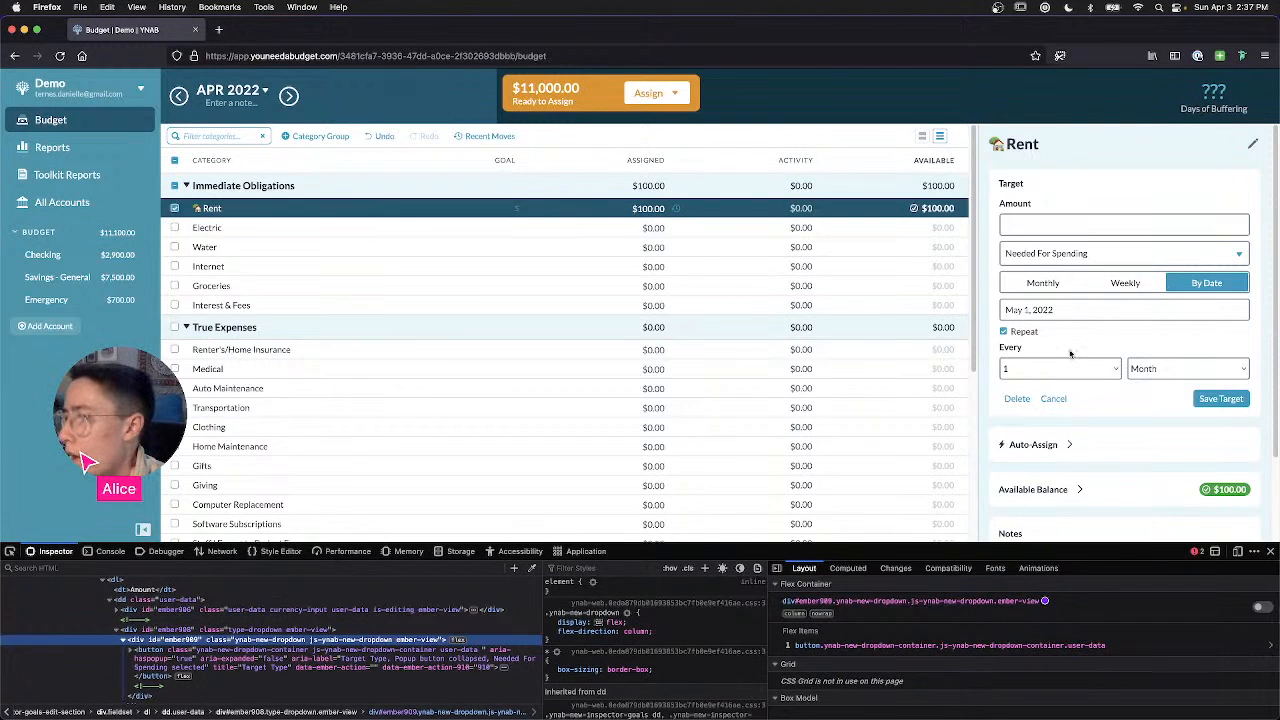
pyautogui.click(1028, 310)
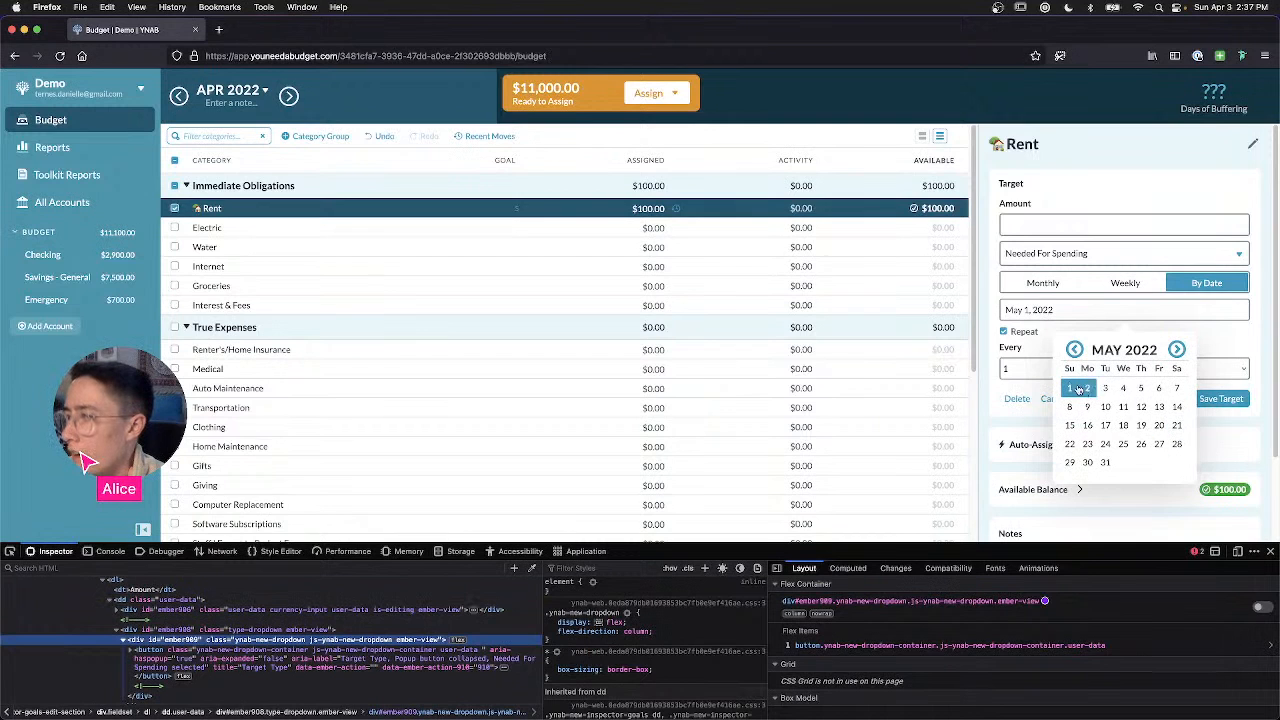
pyautogui.click(248, 90)
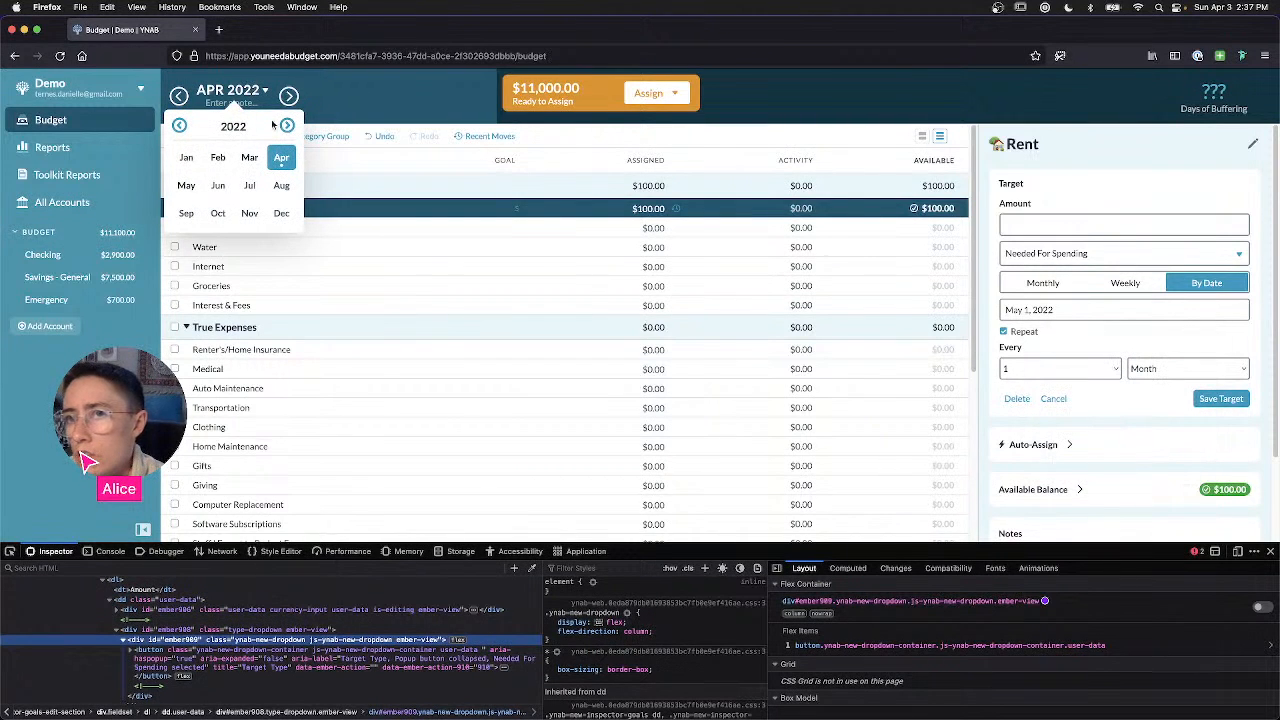
# Step: Capture the reopened May 2022 target-date calendar and place it in the Figma inventory beside the dropdown screenshot
pyautogui.click(1118, 313)
pyautogui.click(1118, 313)
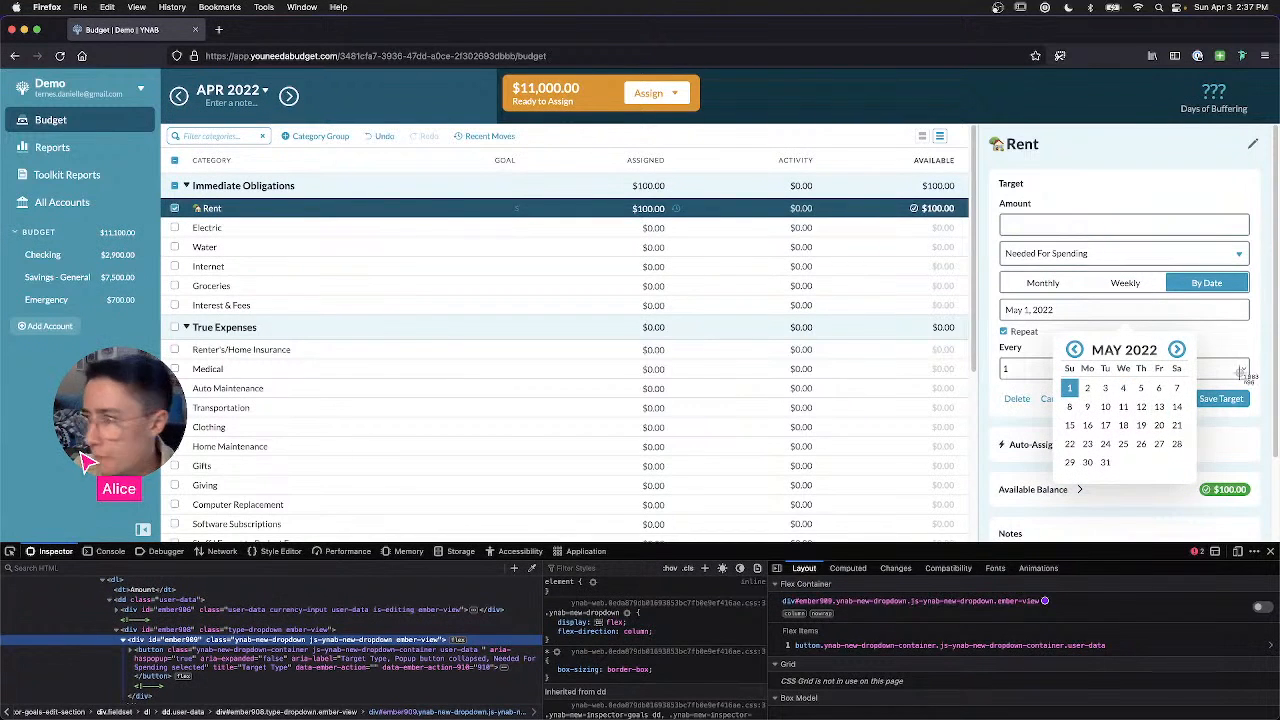
pyautogui.press('super+shift+4')
pyautogui.moveTo(1258, 524); pyautogui.dragTo(966, 272)
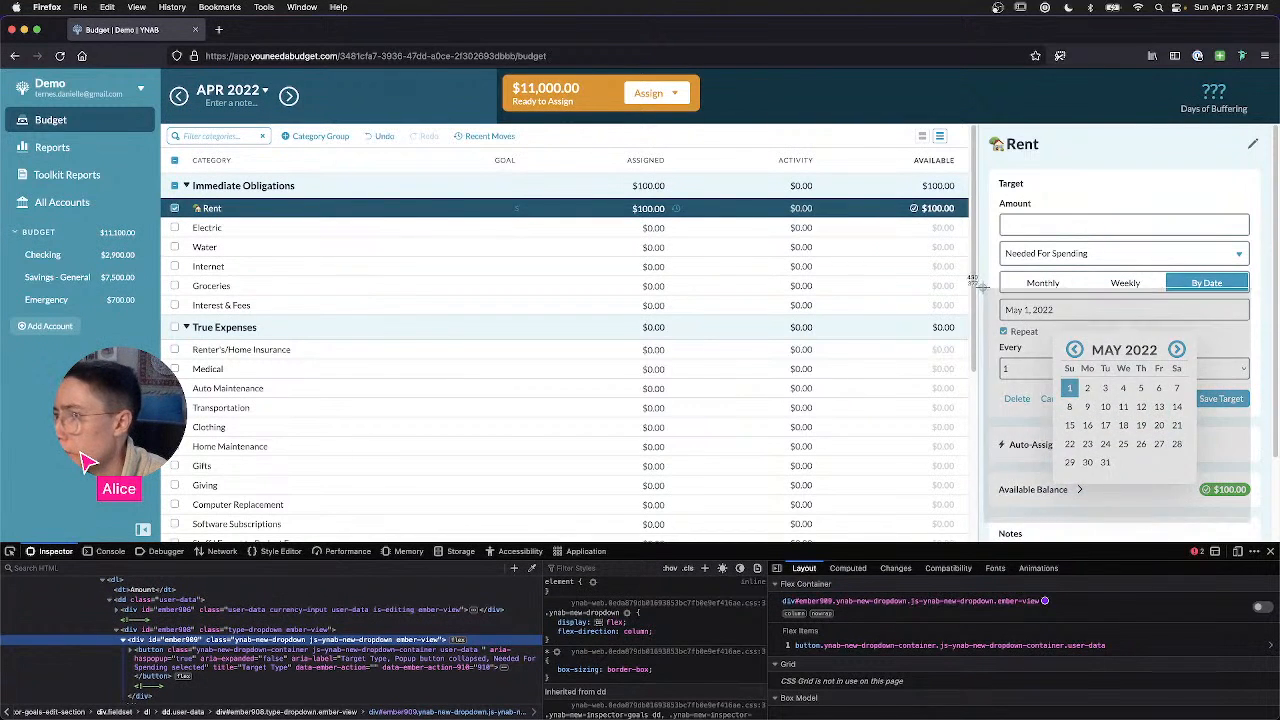
pyautogui.hotkey('ctrl', 'Right')
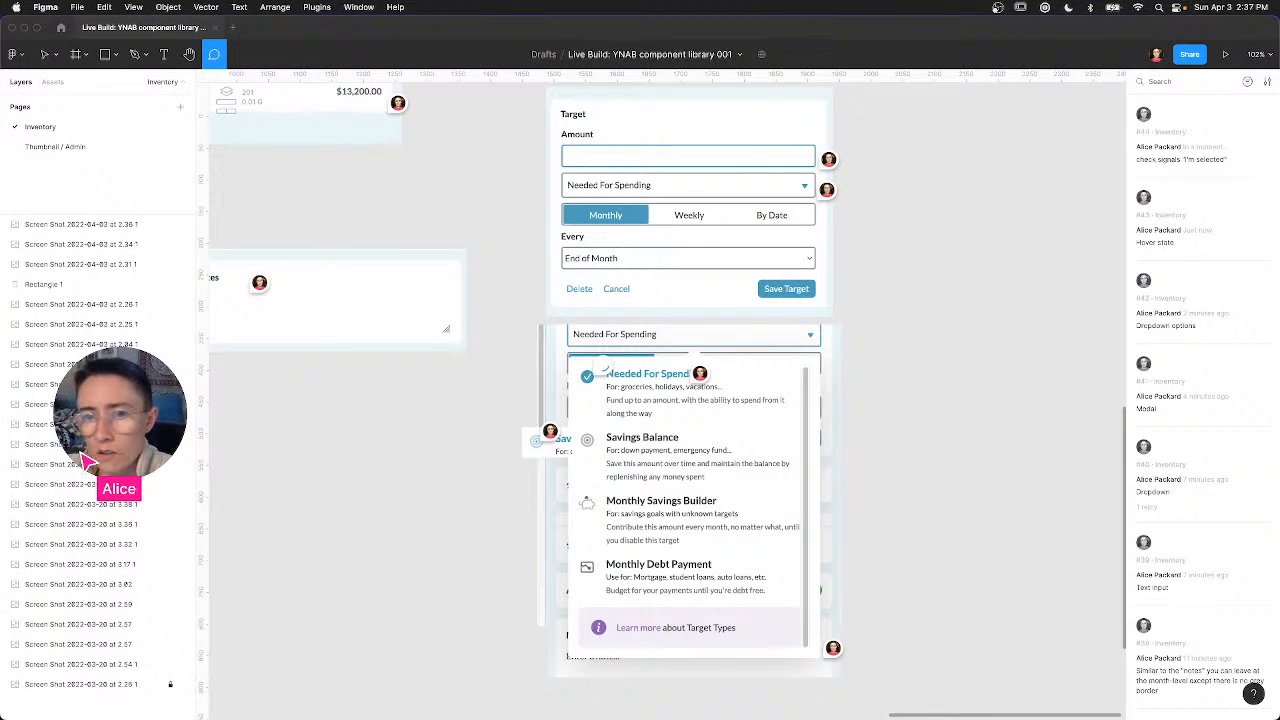
pyautogui.moveTo(234, 280); pyautogui.dragTo(1019, 418)
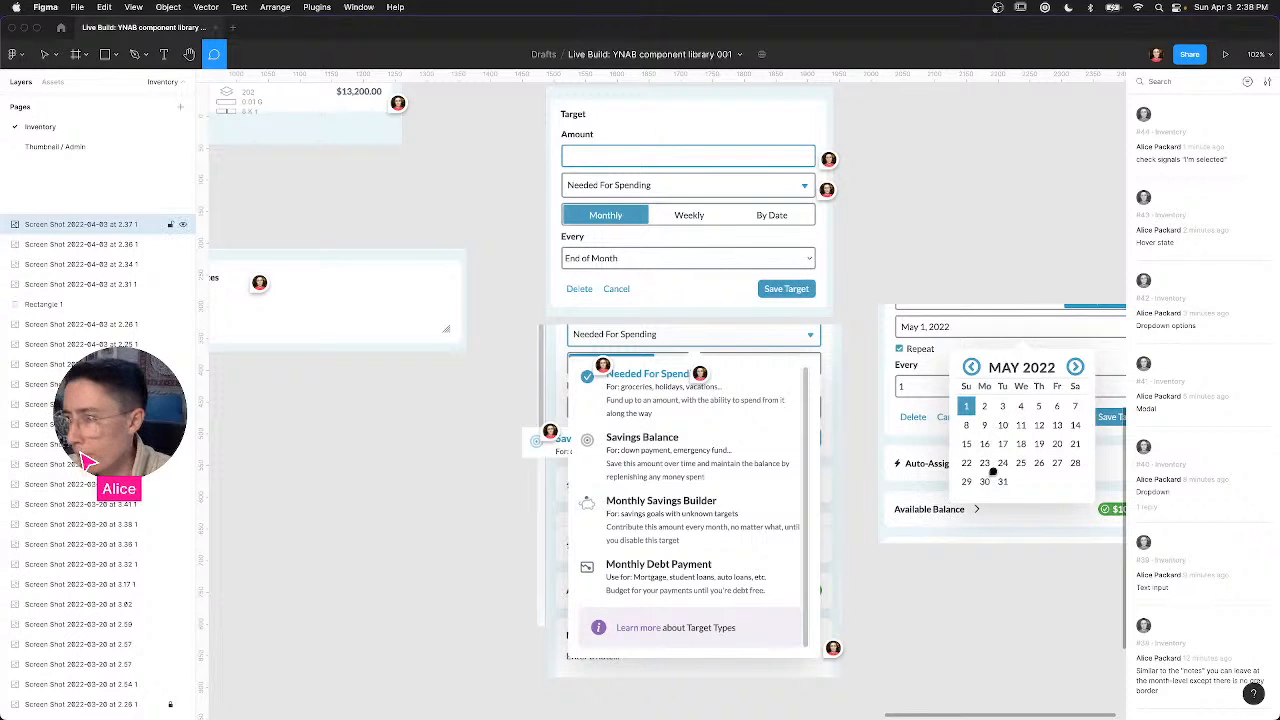
# Step: Return to Firefox and close the Rent target's date calendar
pyautogui.press('v')
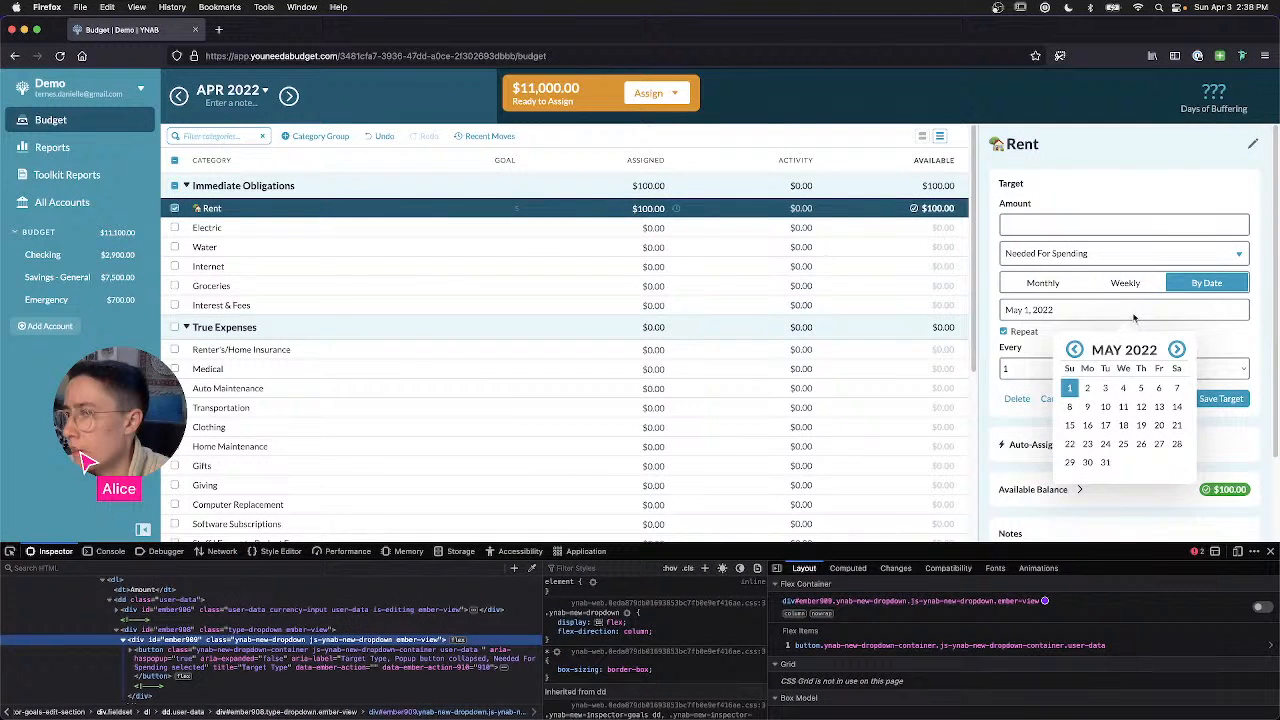
pyautogui.click(1106, 322)
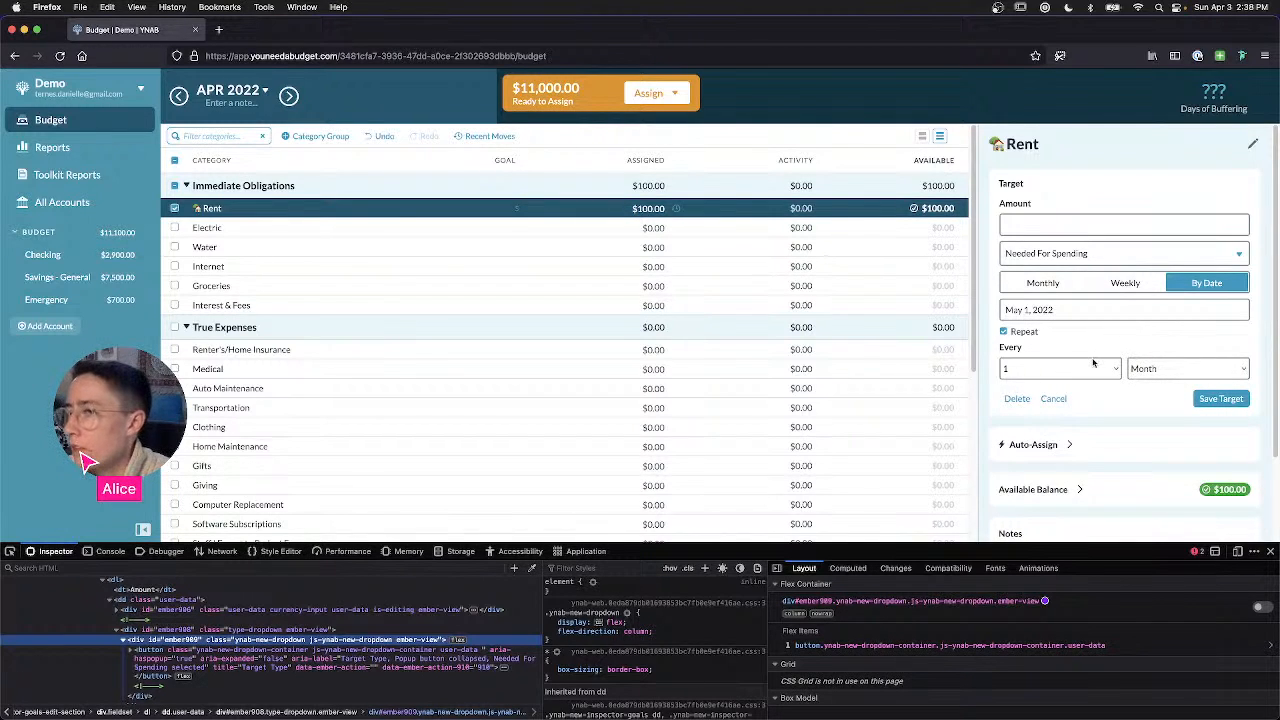
# Step: Toggle the Rent target's Repeat option off and on, and examine the interval count options for Month
pyautogui.click(1003, 332)
pyautogui.click(1005, 332)
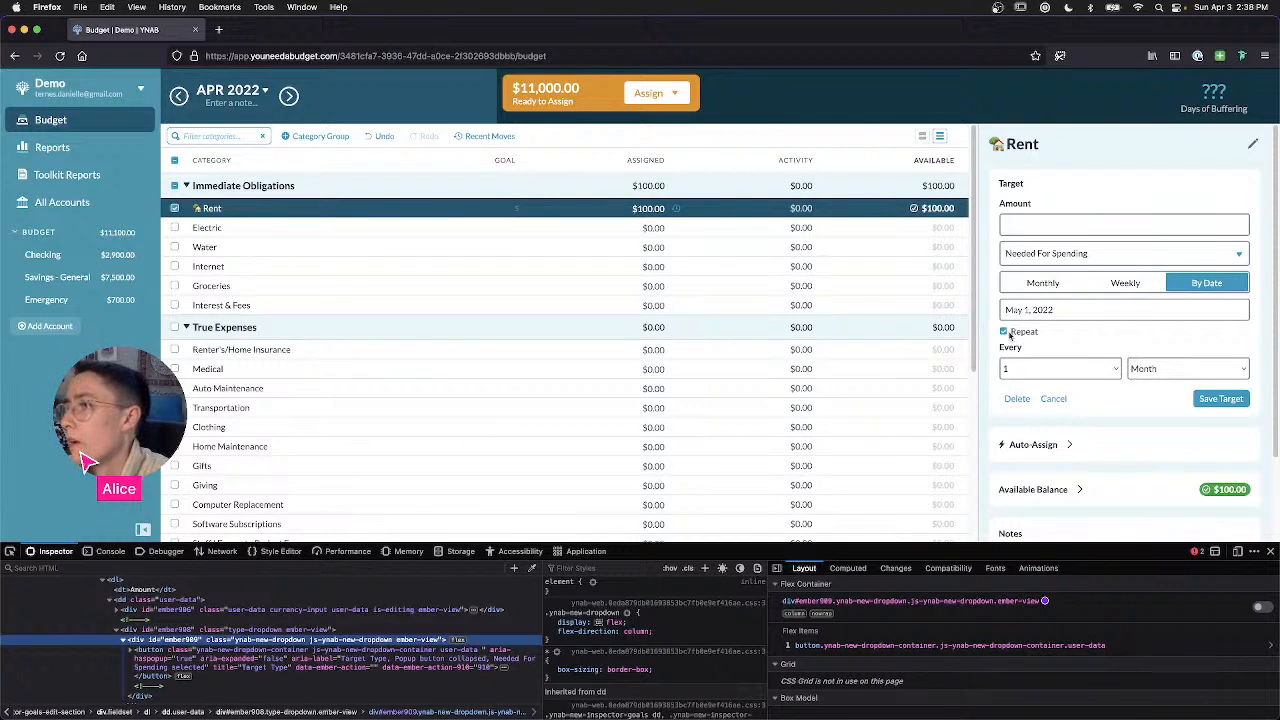
pyautogui.click(1011, 339)
pyautogui.click(1011, 339)
pyautogui.click(1011, 339)
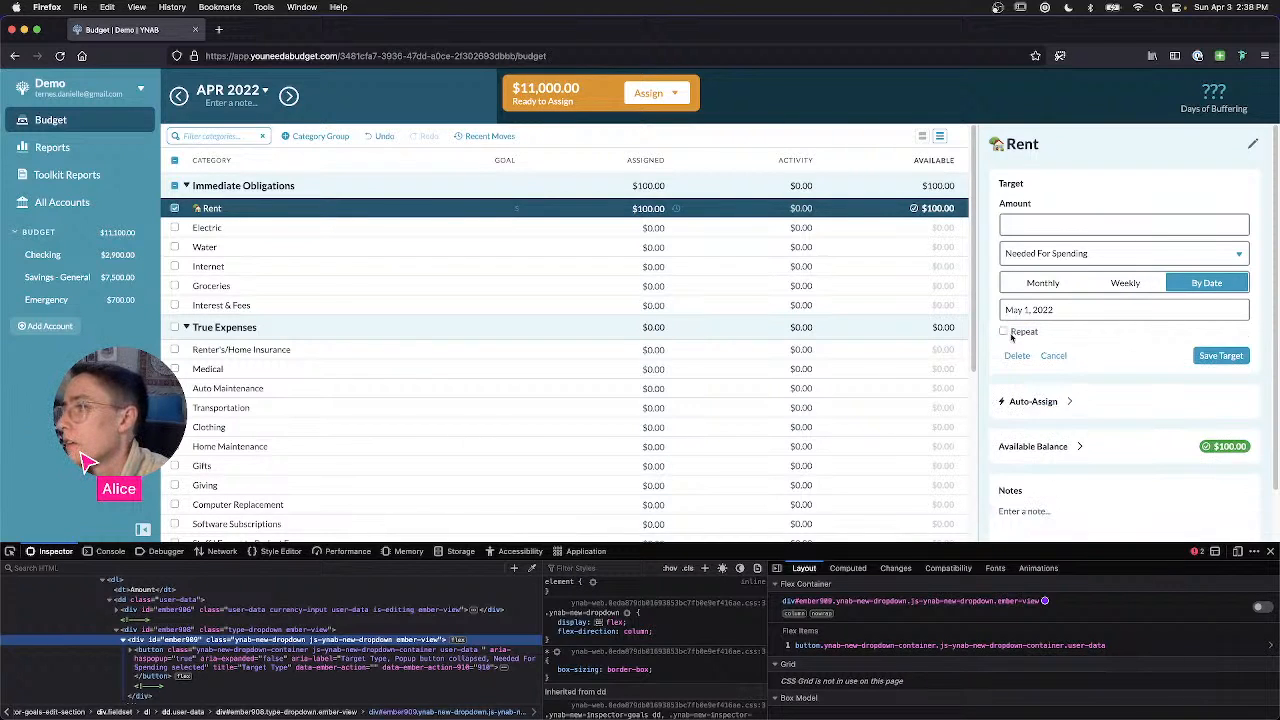
pyautogui.click(1011, 339)
pyautogui.click(1020, 368)
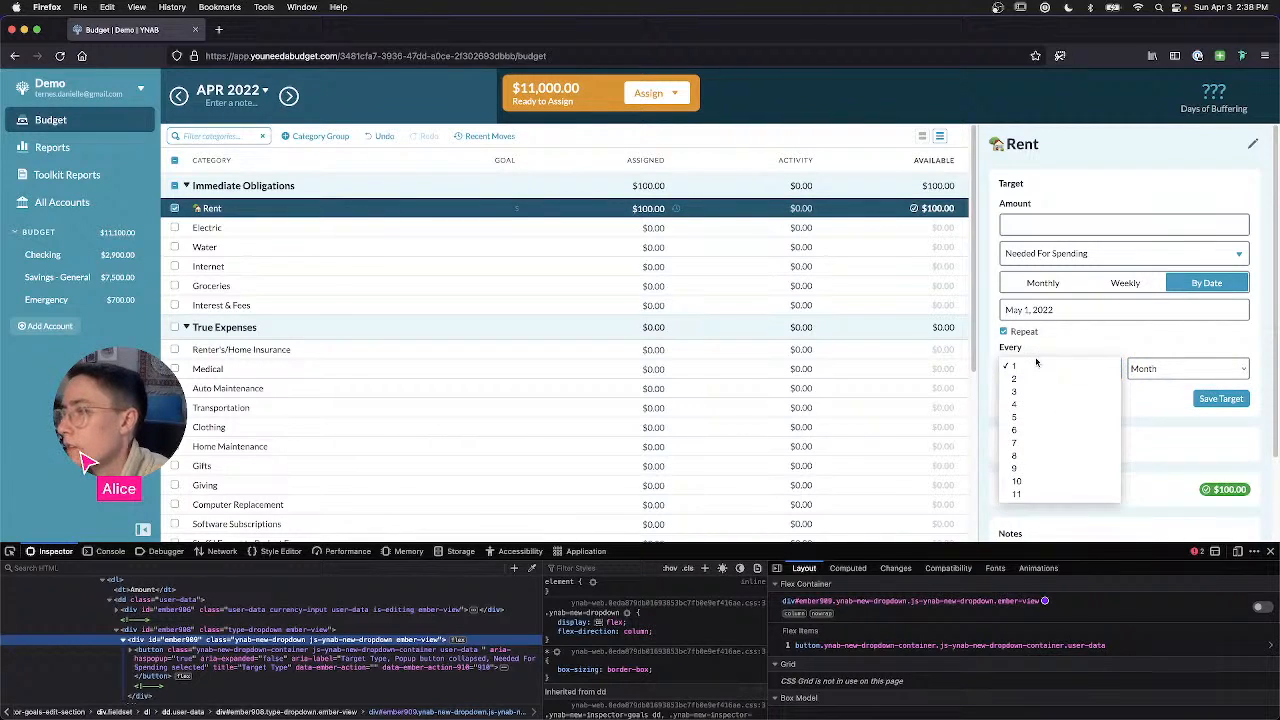
pyautogui.click(1031, 356)
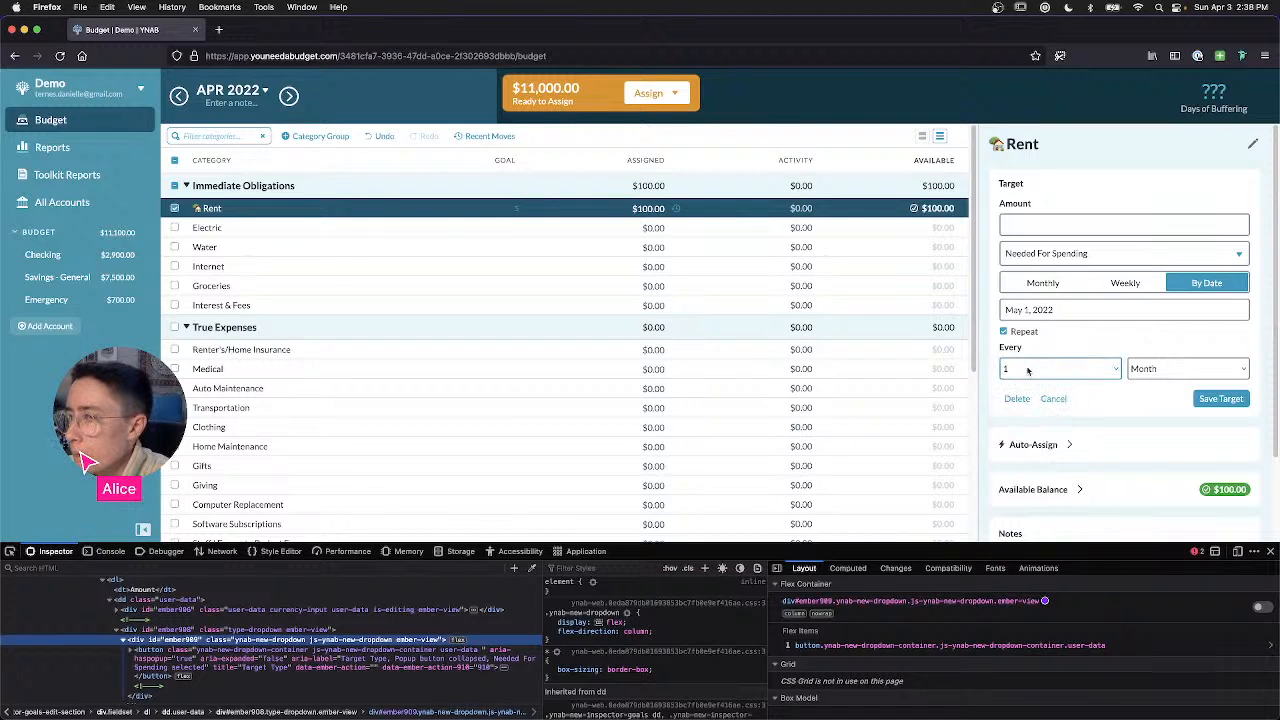
# Step: Set the Rent target's repeat interval unit to Year and its count to 2
pyautogui.click(1188, 368)
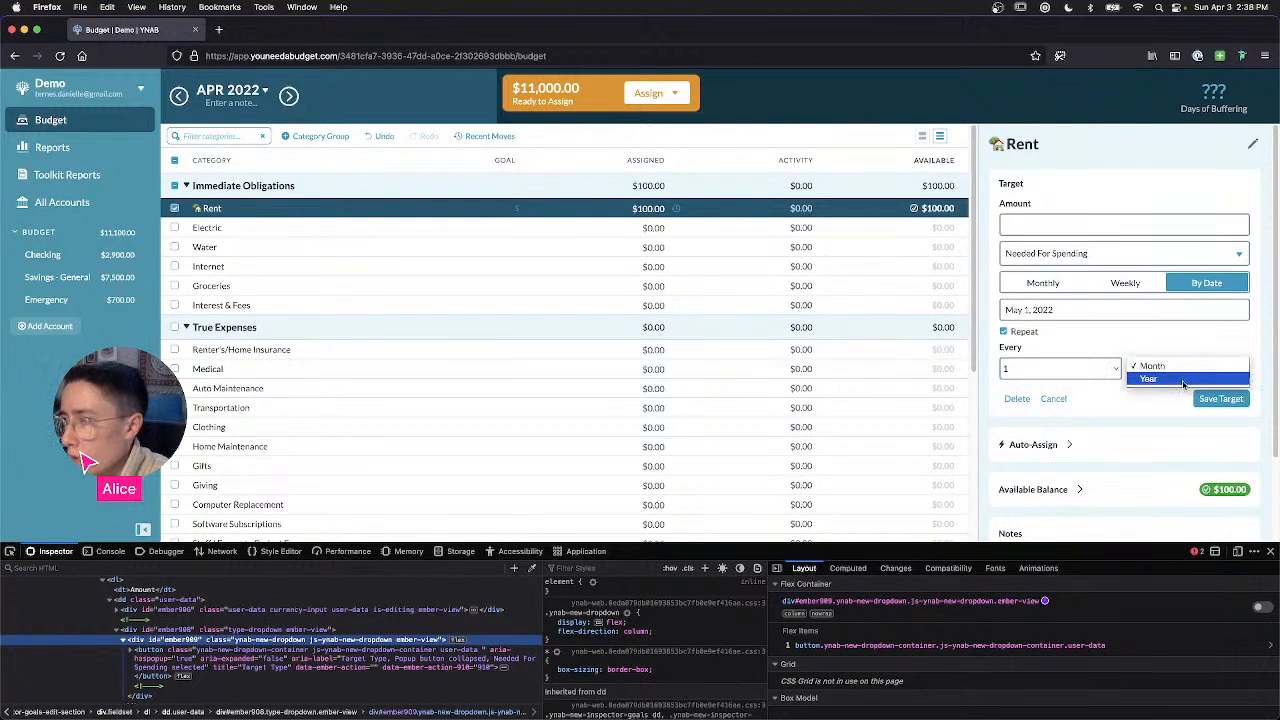
pyautogui.click(1185, 388)
pyautogui.click(1146, 368)
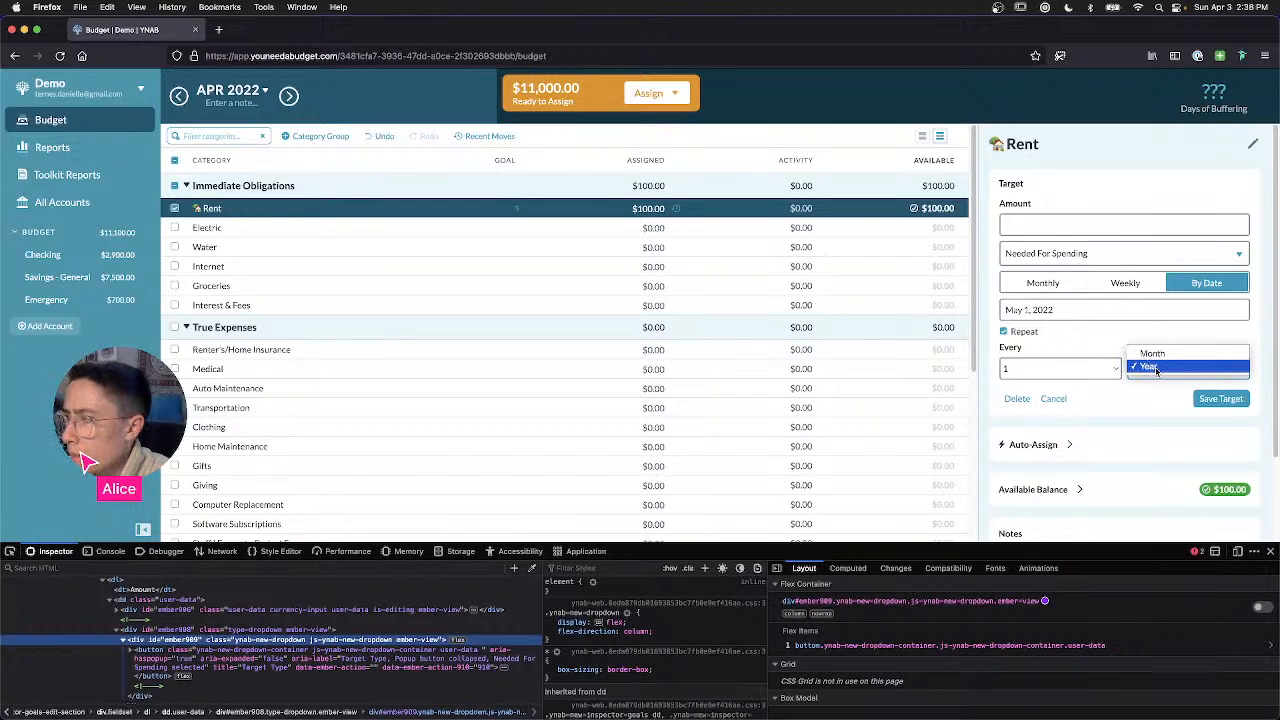
pyautogui.click(1152, 368)
pyautogui.click(1100, 370)
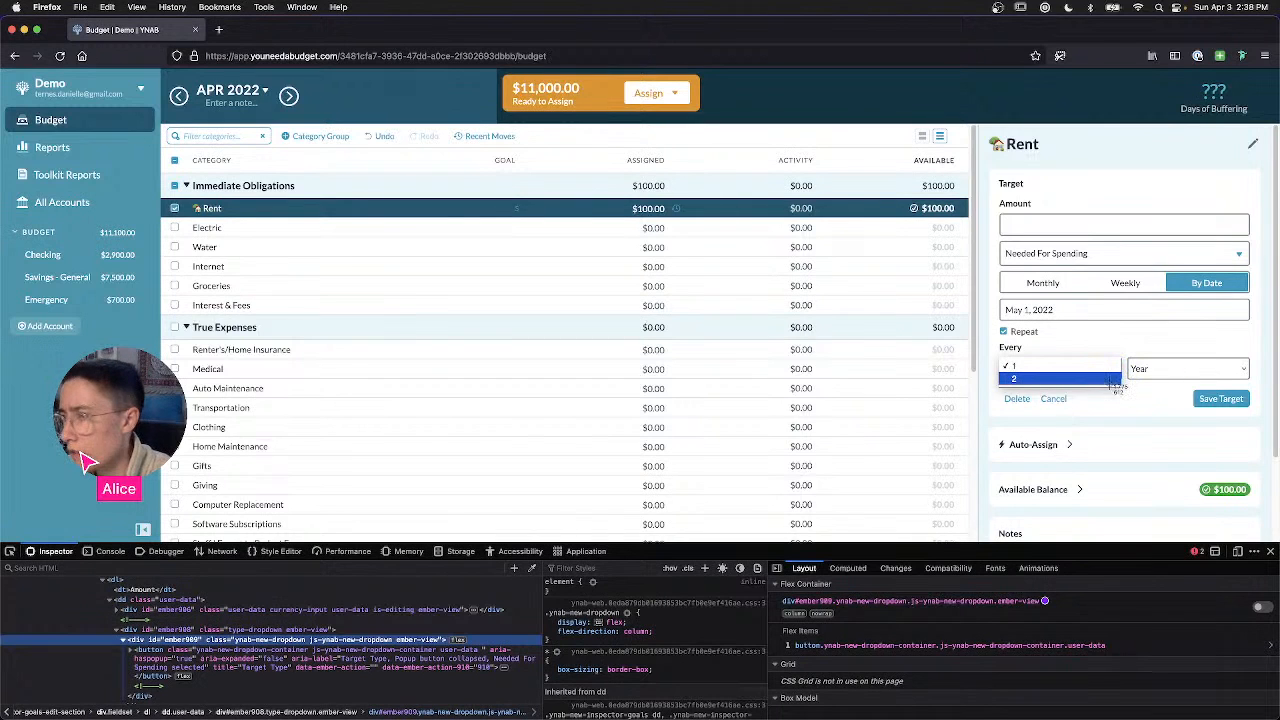
pyautogui.click(1110, 380)
# Step: Capture the opened interval count list with 2 selected and place it in the Figma inventory below the May 2022 calendar screenshot
pyautogui.click(1056, 375)
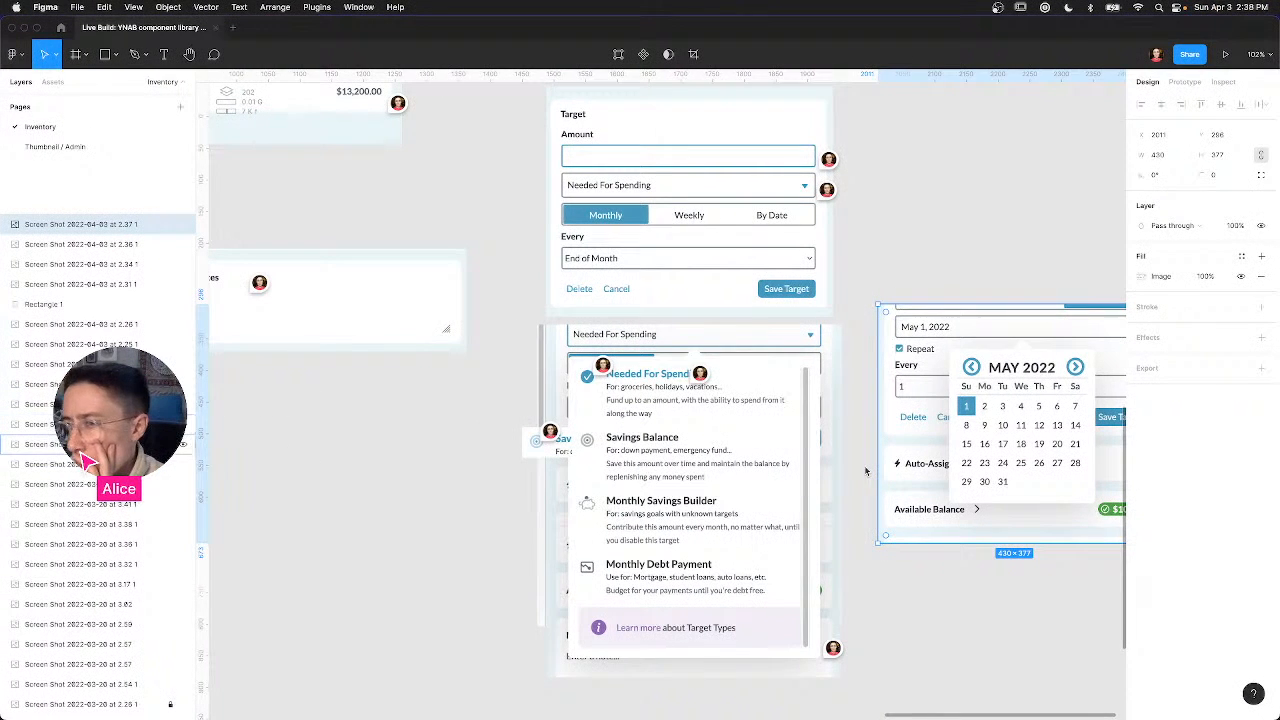
pyautogui.press('super+v')
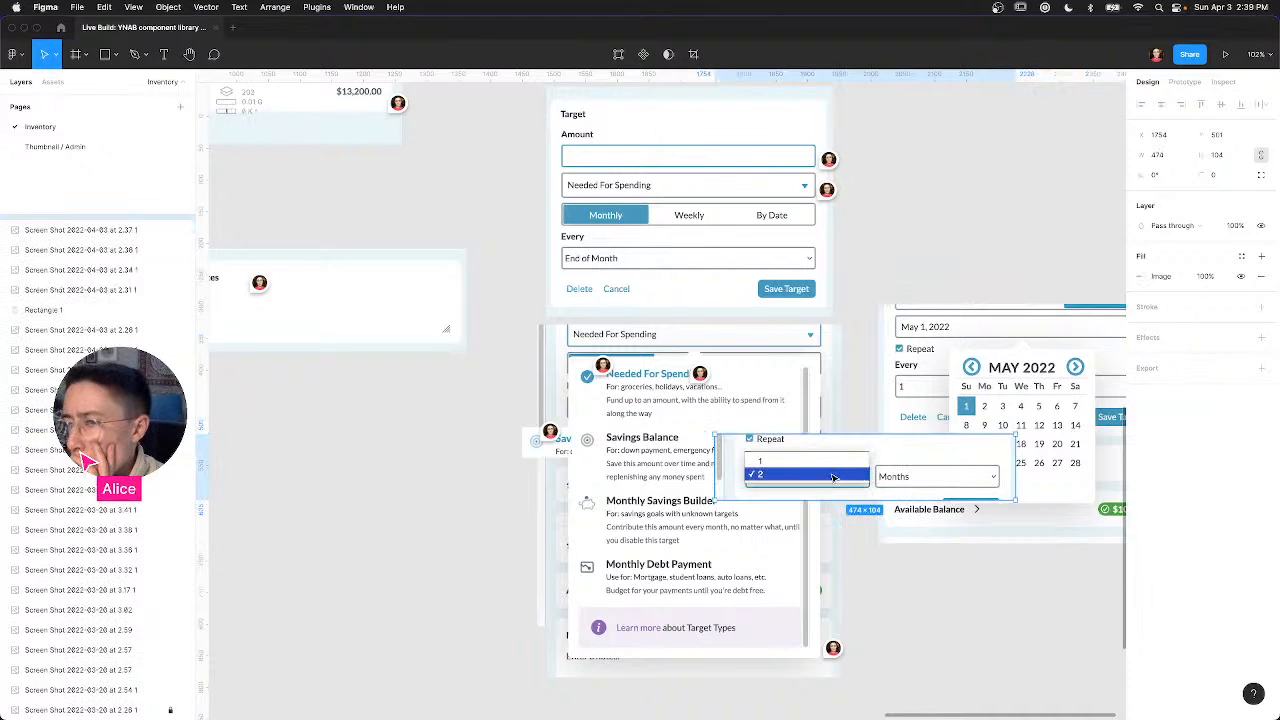
pyautogui.moveTo(833, 477); pyautogui.dragTo(1027, 592)
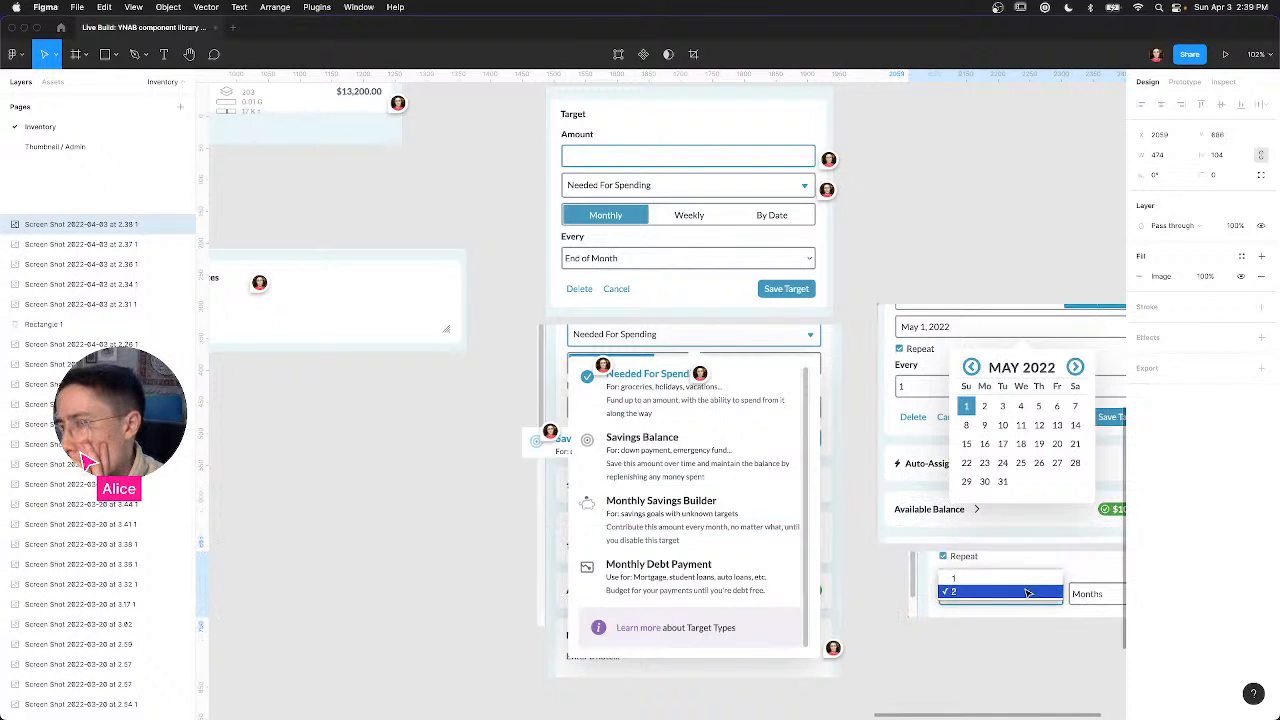
pyautogui.hscroll(3, 1015, 594)
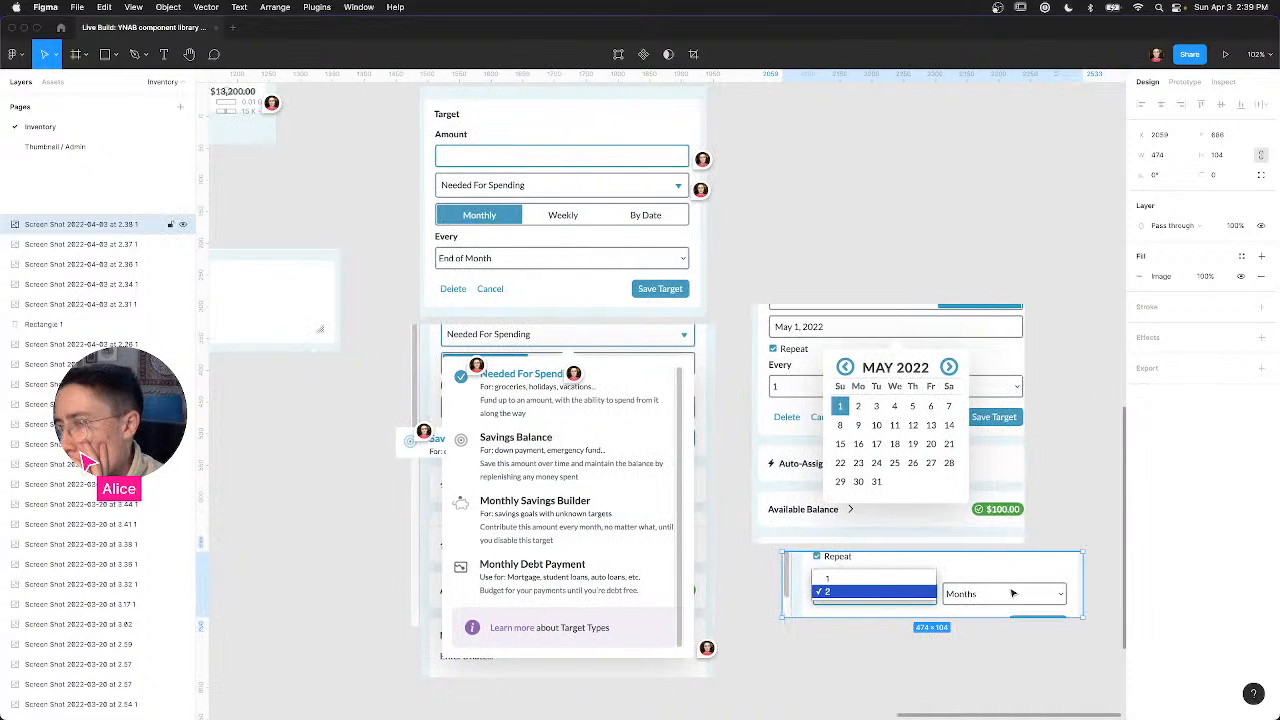
# Step: Return to Firefox and examine the Months and Years options of the Rent target's repeat interval
pyautogui.hotkey('ctrl', 'Left')
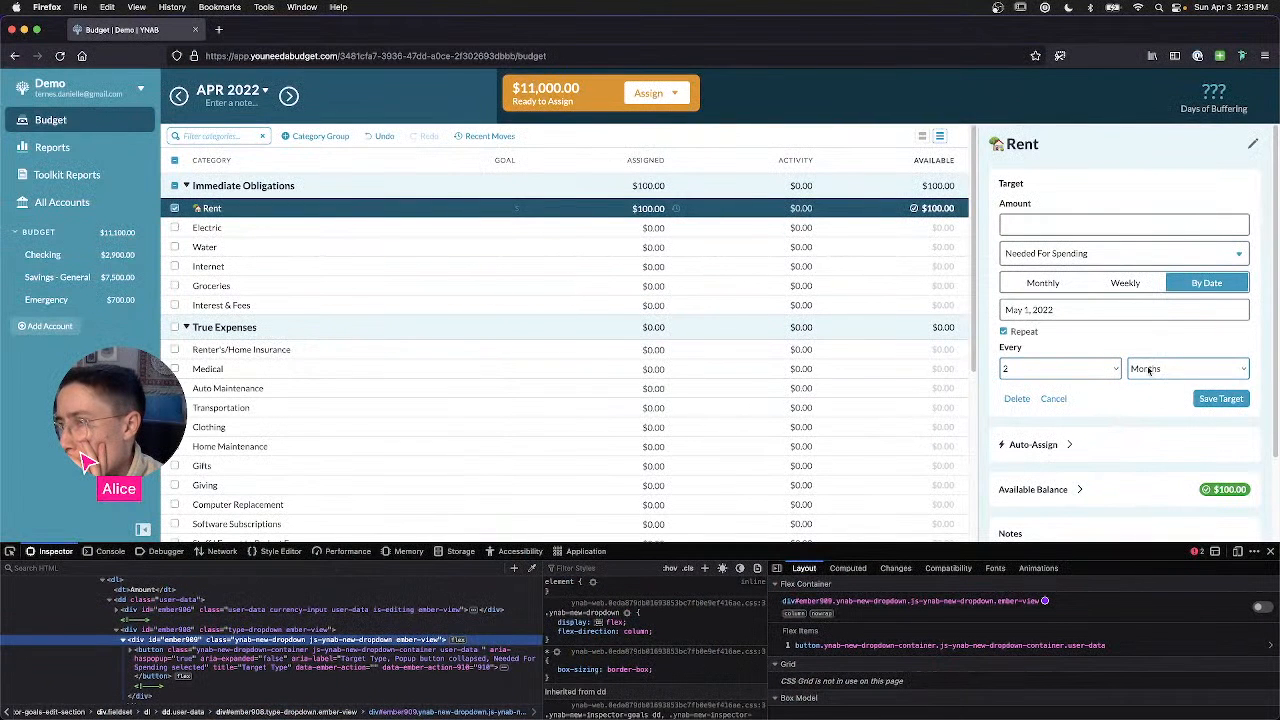
pyautogui.click(1150, 368)
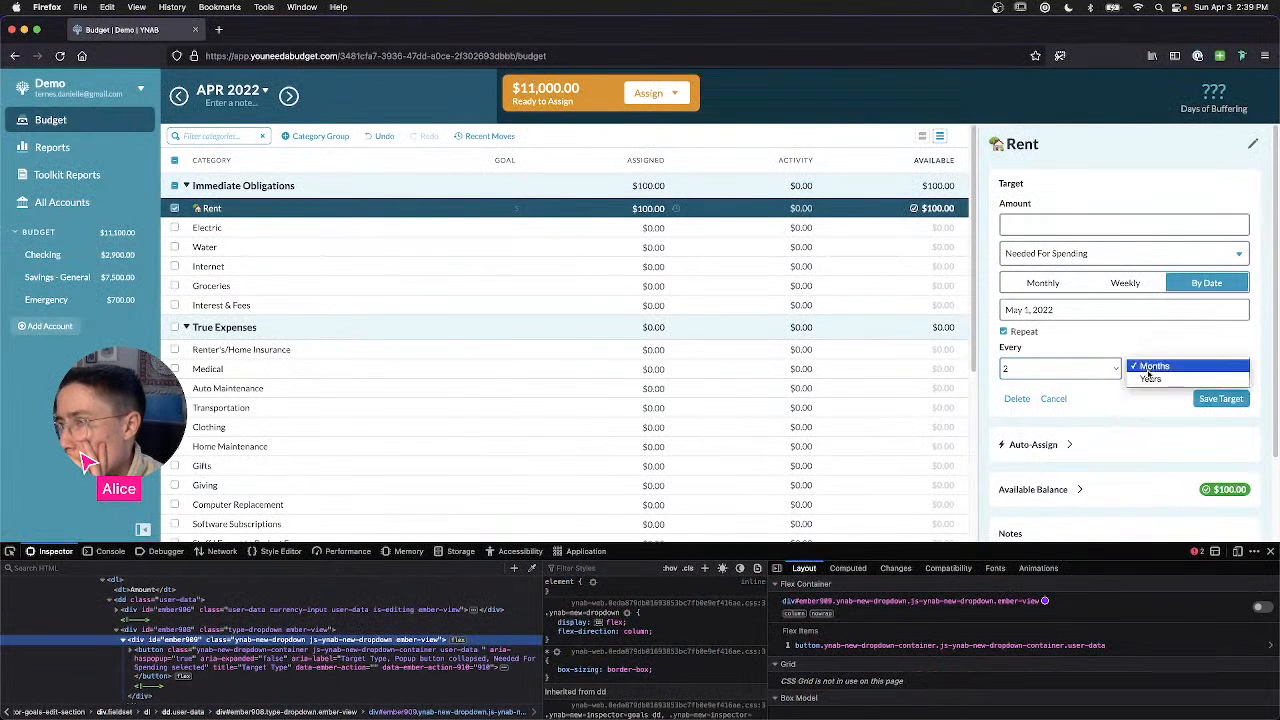
pyautogui.click(1152, 366)
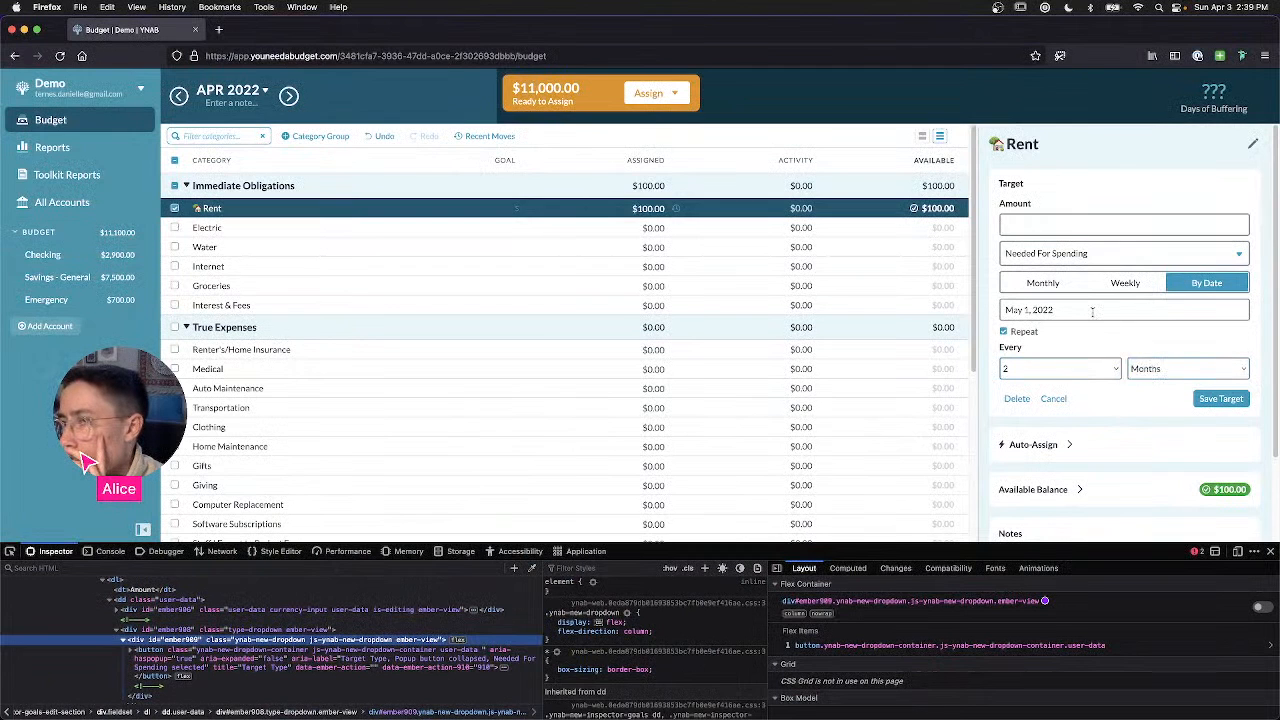
pyautogui.click(1092, 312)
pyautogui.click(1170, 368)
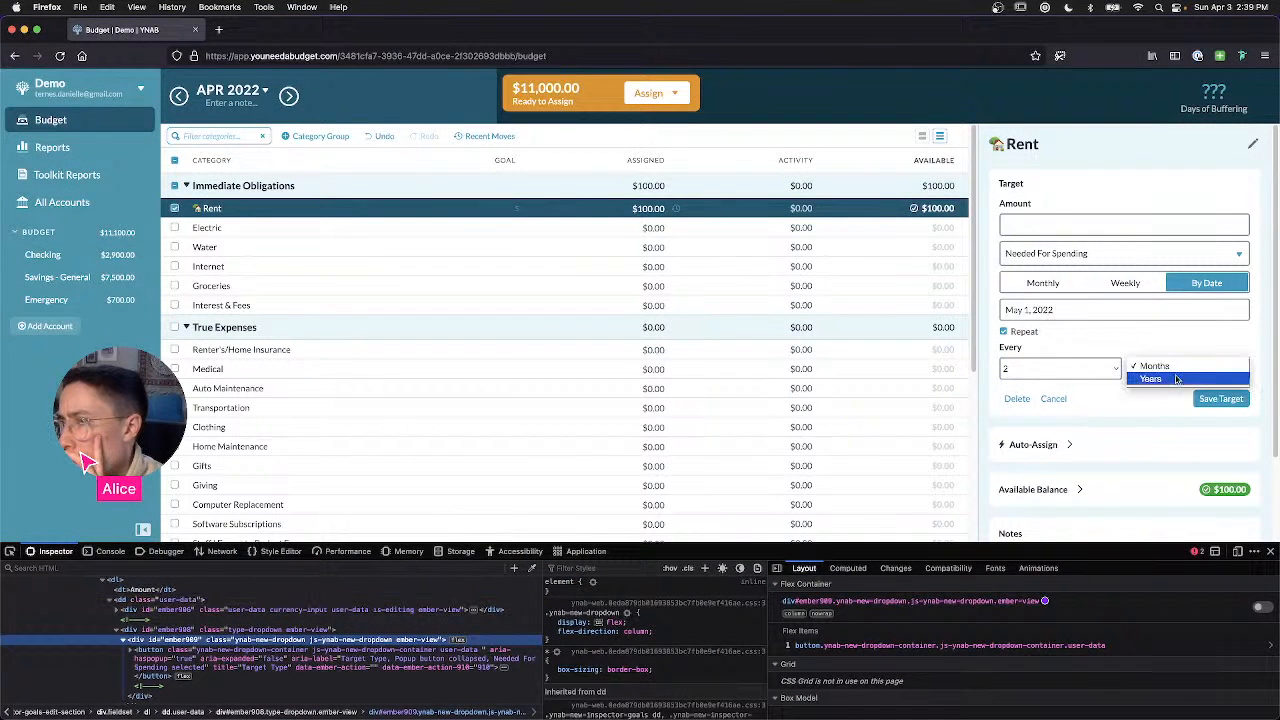
pyautogui.click(1160, 366)
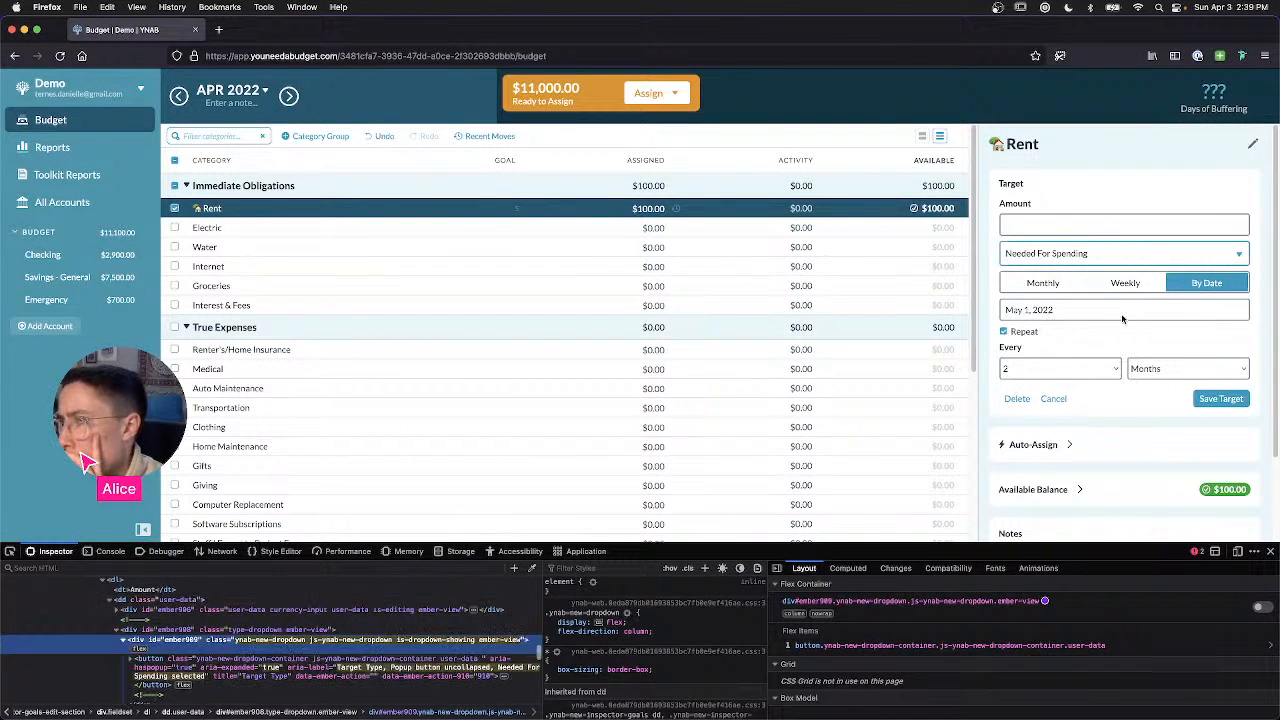
# Step: Examine the opened and closed states of the target type dropdown, and turn off the Repeat option
pyautogui.click(1118, 256)
pyautogui.click(1122, 253)
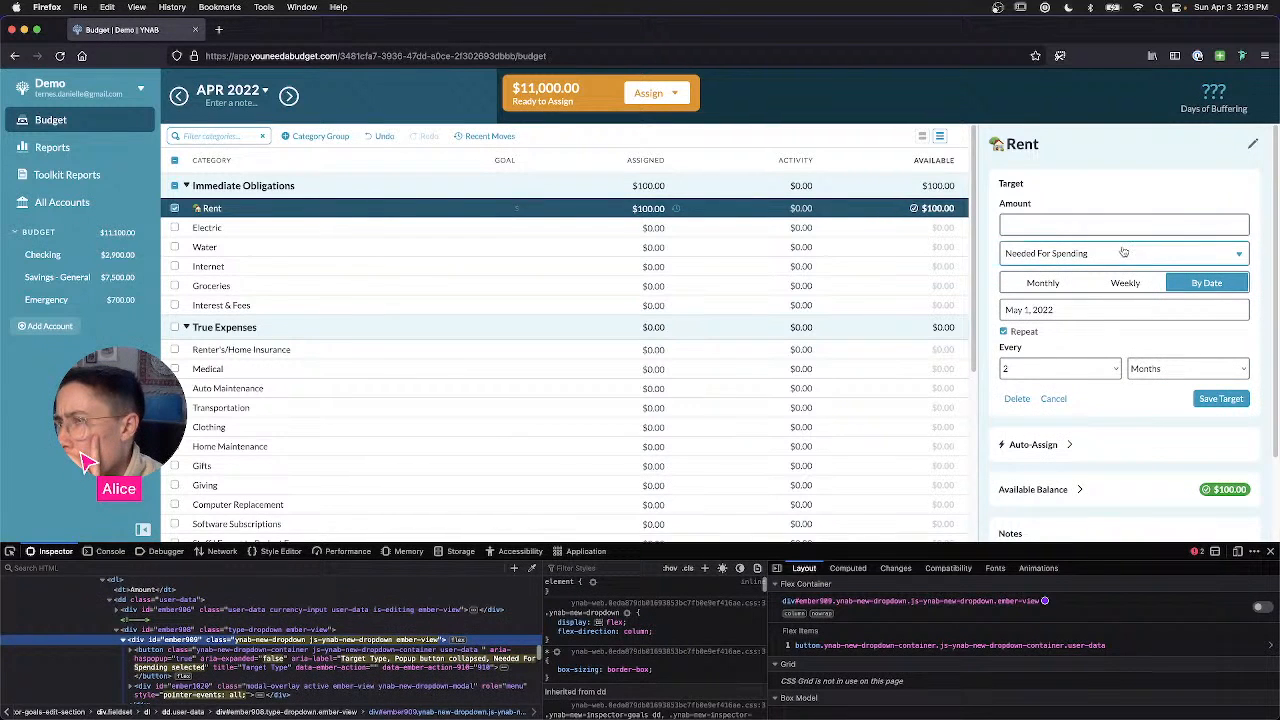
pyautogui.click(1156, 256)
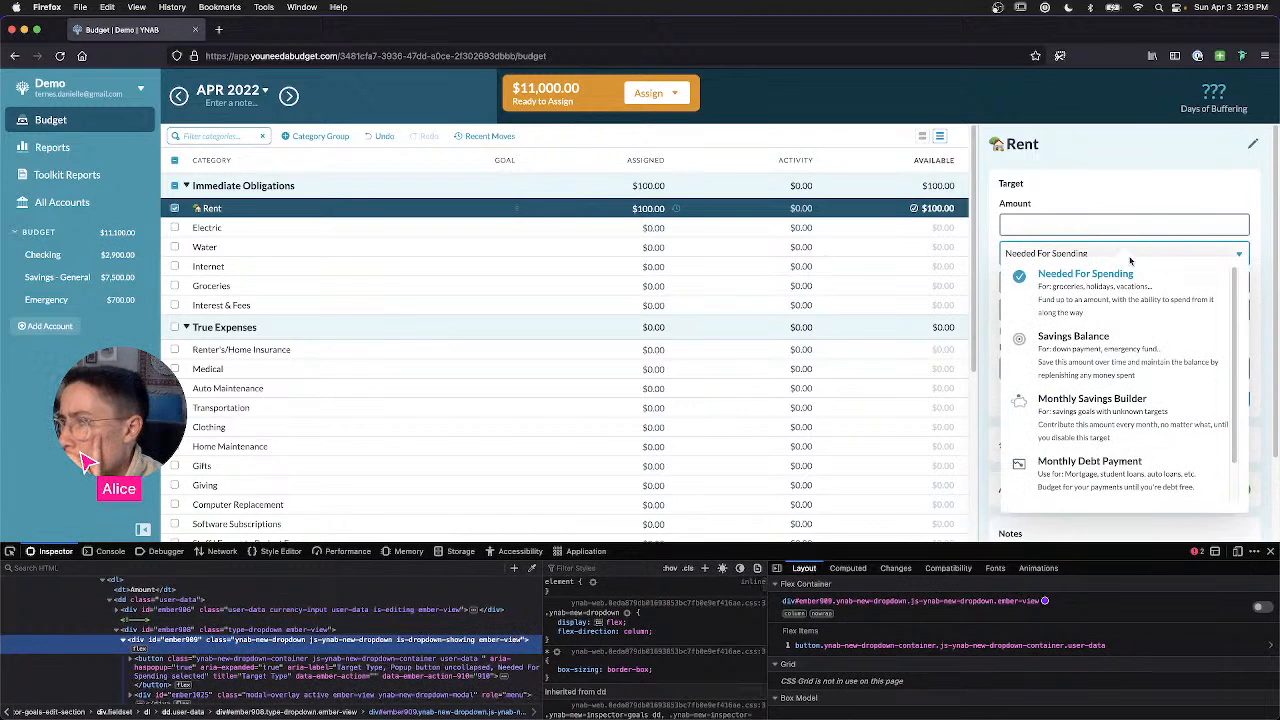
pyautogui.click(1163, 244)
pyautogui.click(1012, 333)
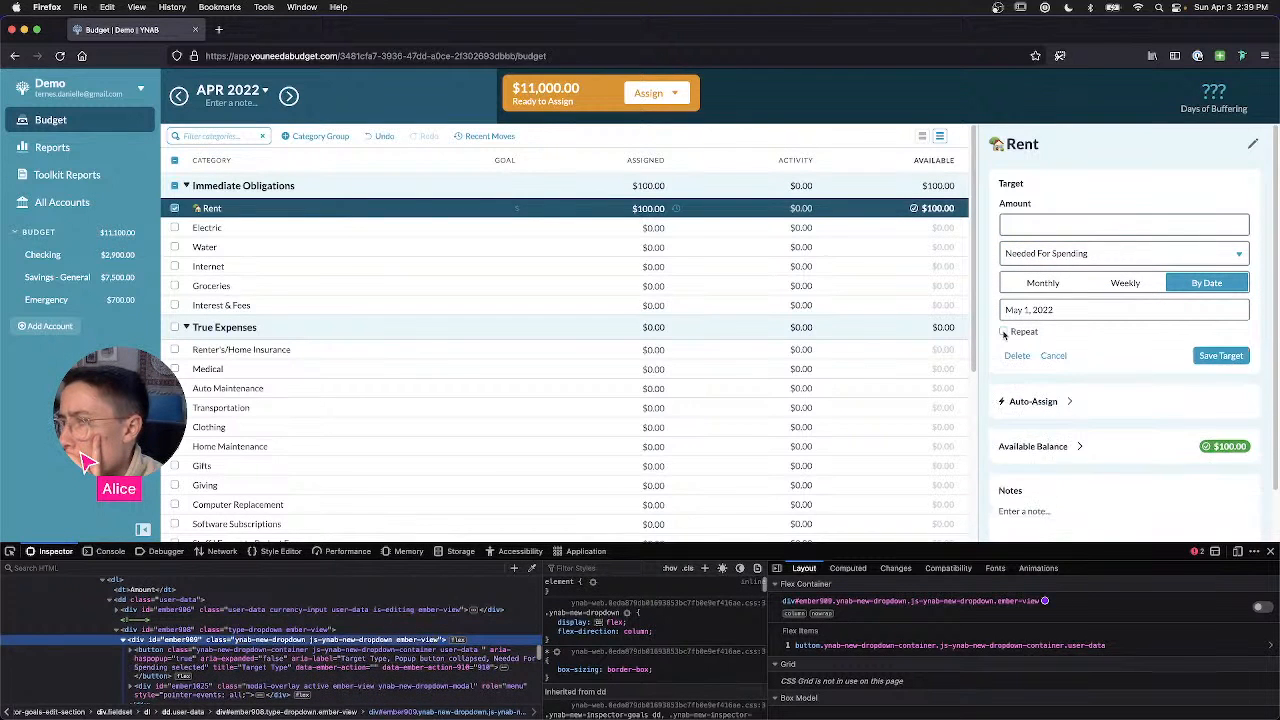
pyautogui.click(1012, 333)
pyautogui.click(1012, 333)
# Step: Compare the target type dropdown's open and closed states with Repeat off, and turn Repeat back on
pyautogui.click(1118, 257)
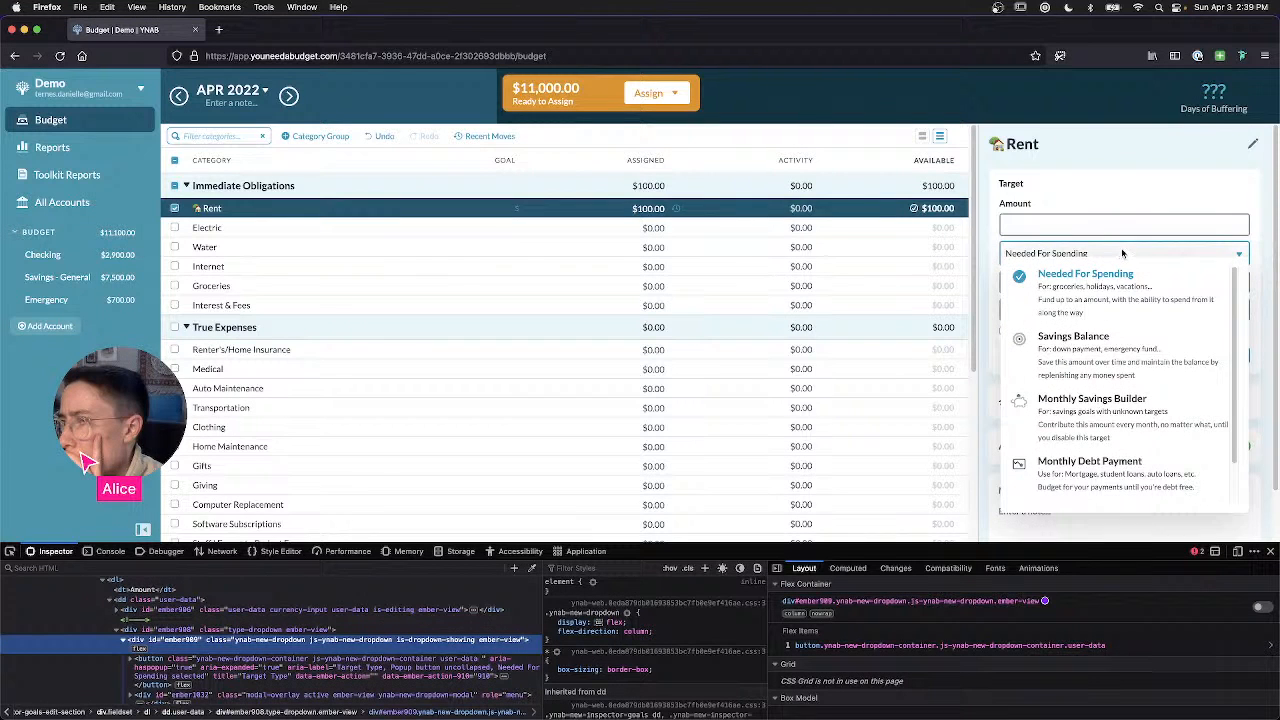
pyautogui.click(1030, 253)
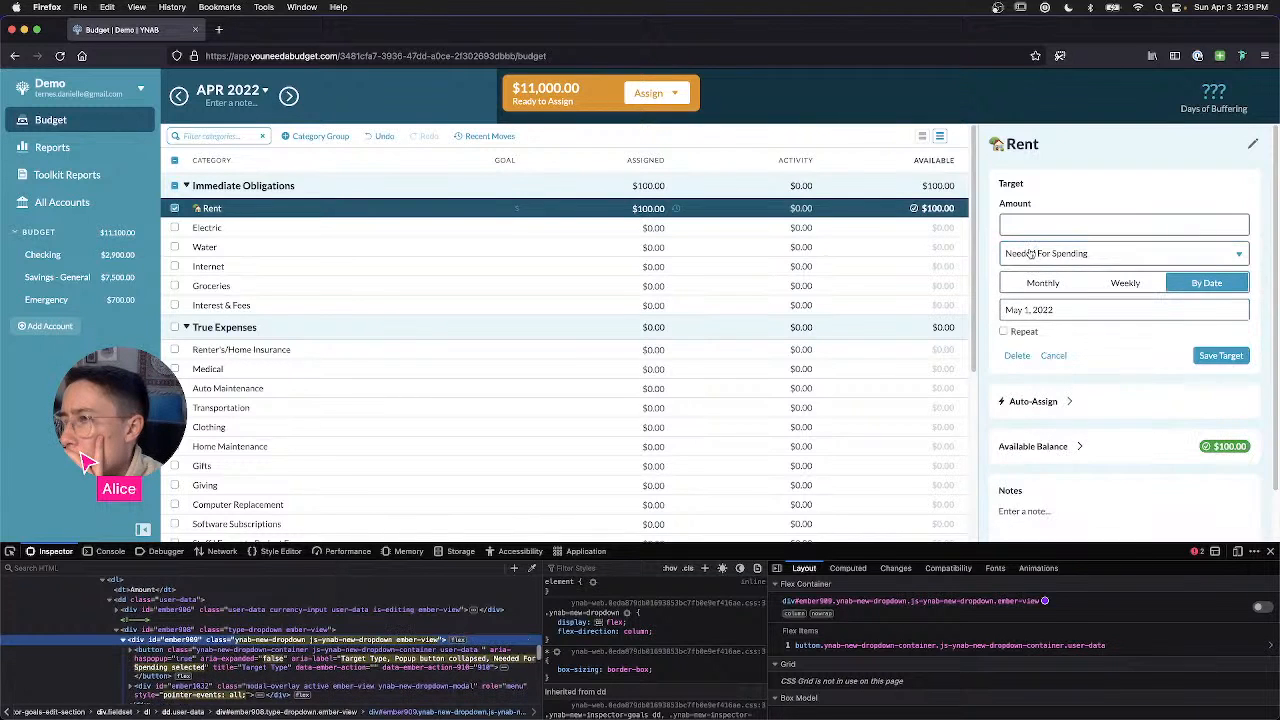
pyautogui.click(1100, 256)
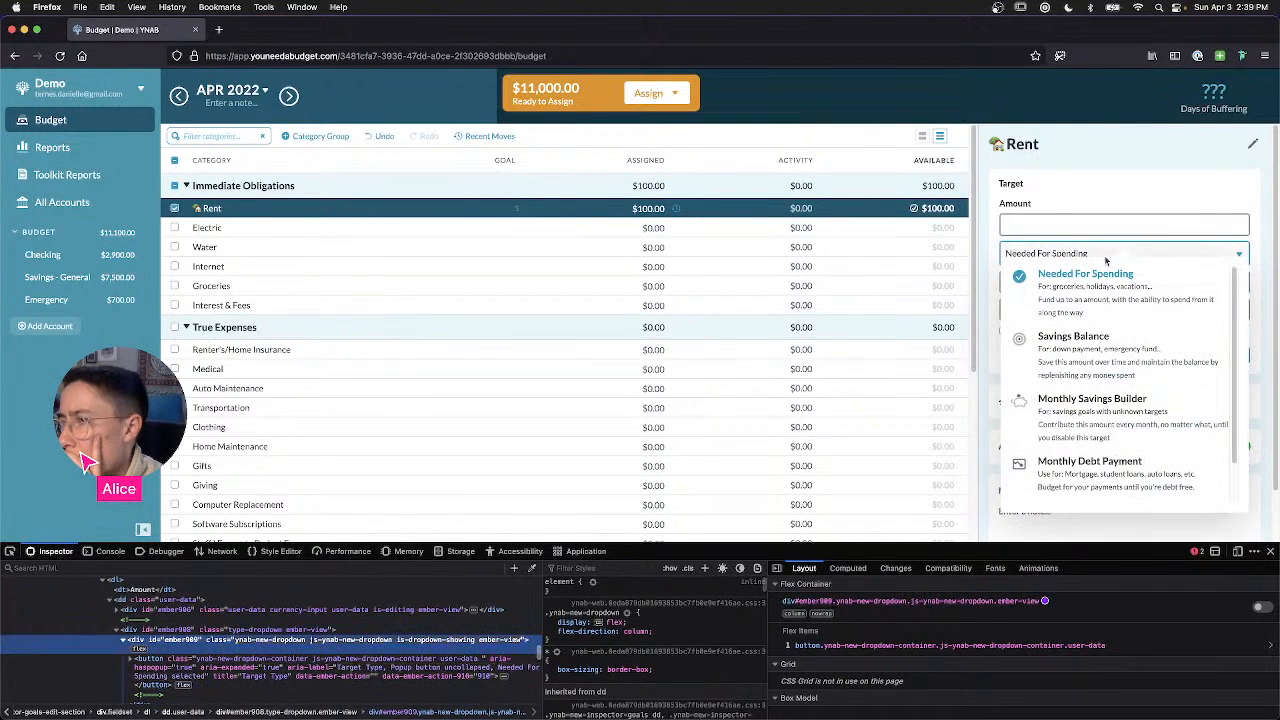
pyautogui.click(1045, 253)
pyautogui.click(1045, 250)
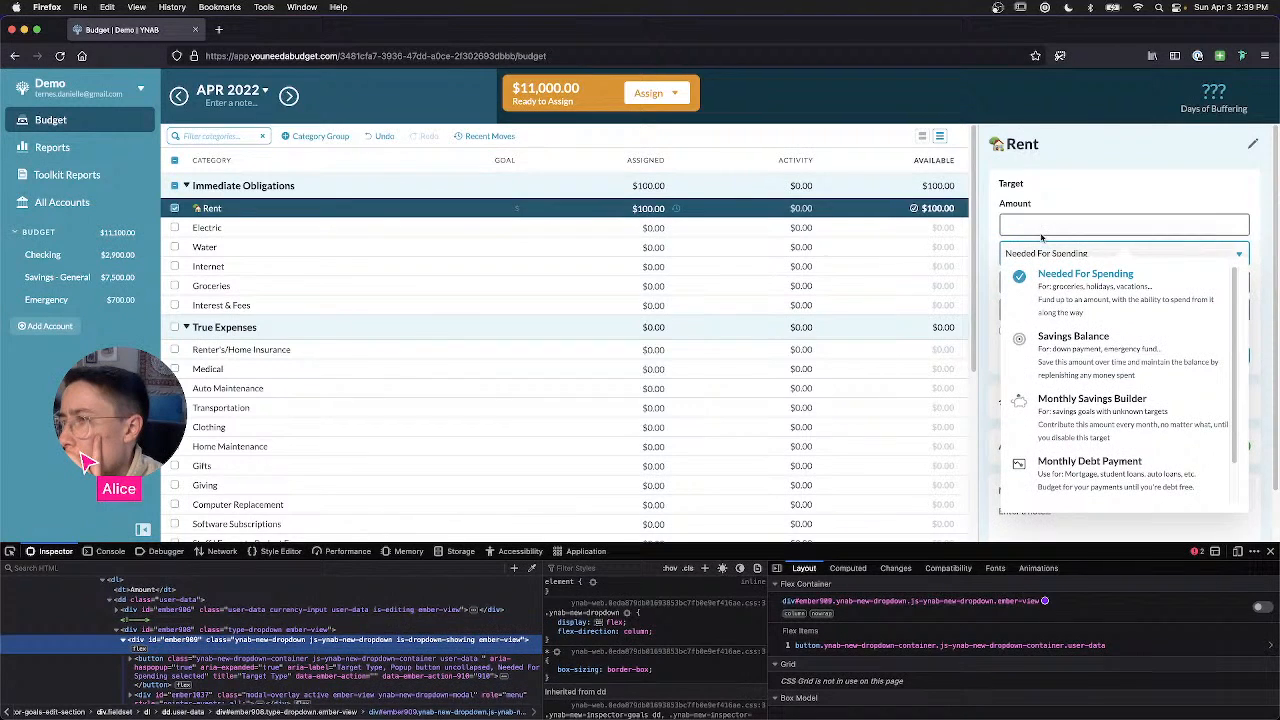
pyautogui.click(1120, 190)
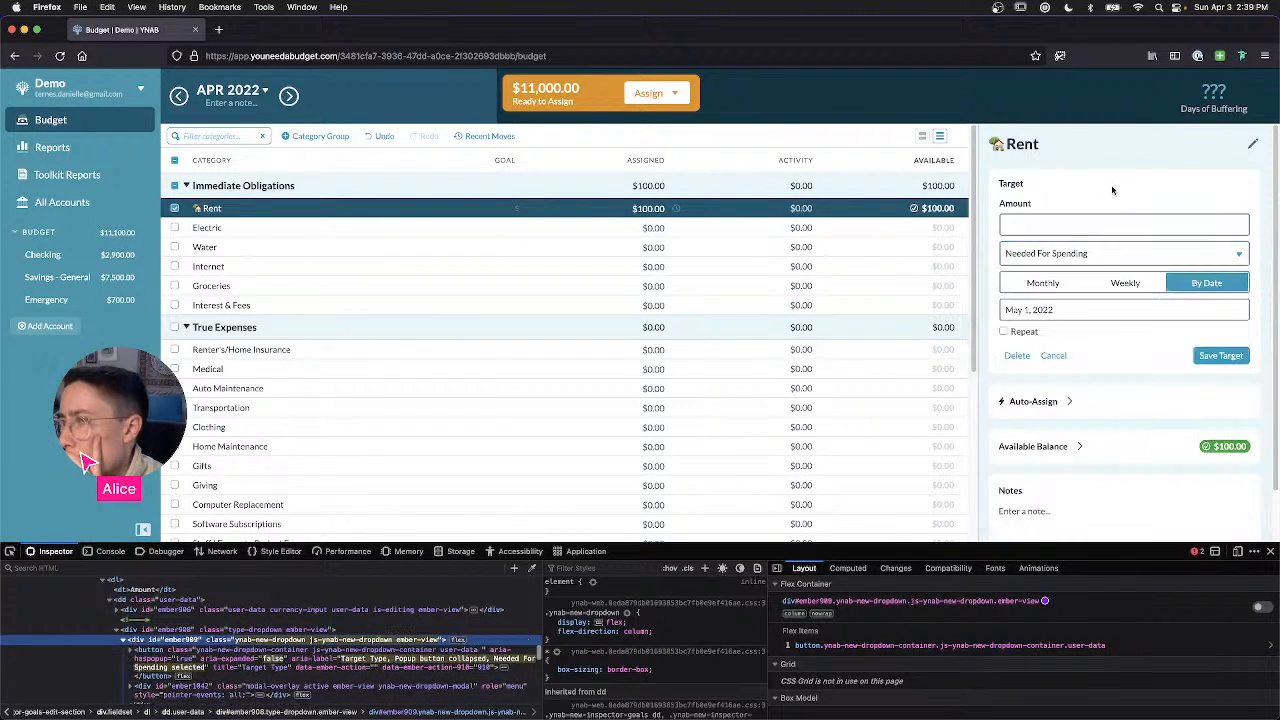
pyautogui.click(1025, 332)
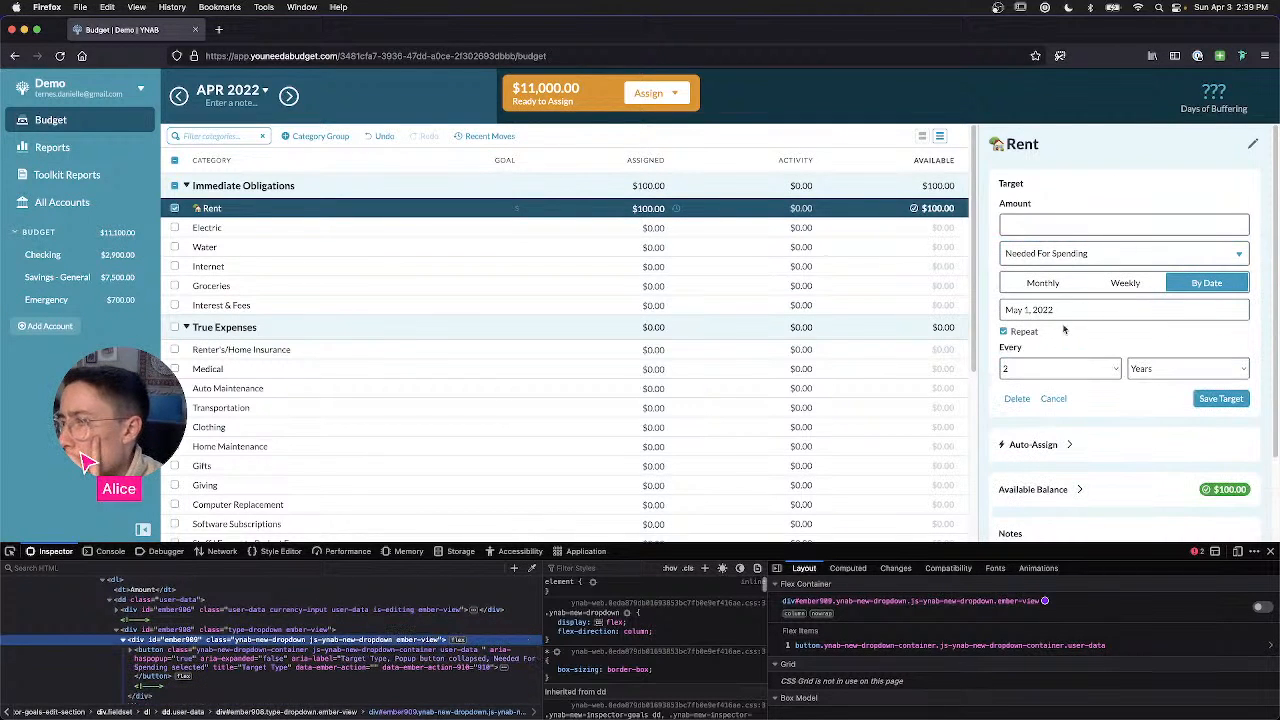
# Step: View the Rent target's date calendar and examine the interval count options for Years
pyautogui.click(1062, 311)
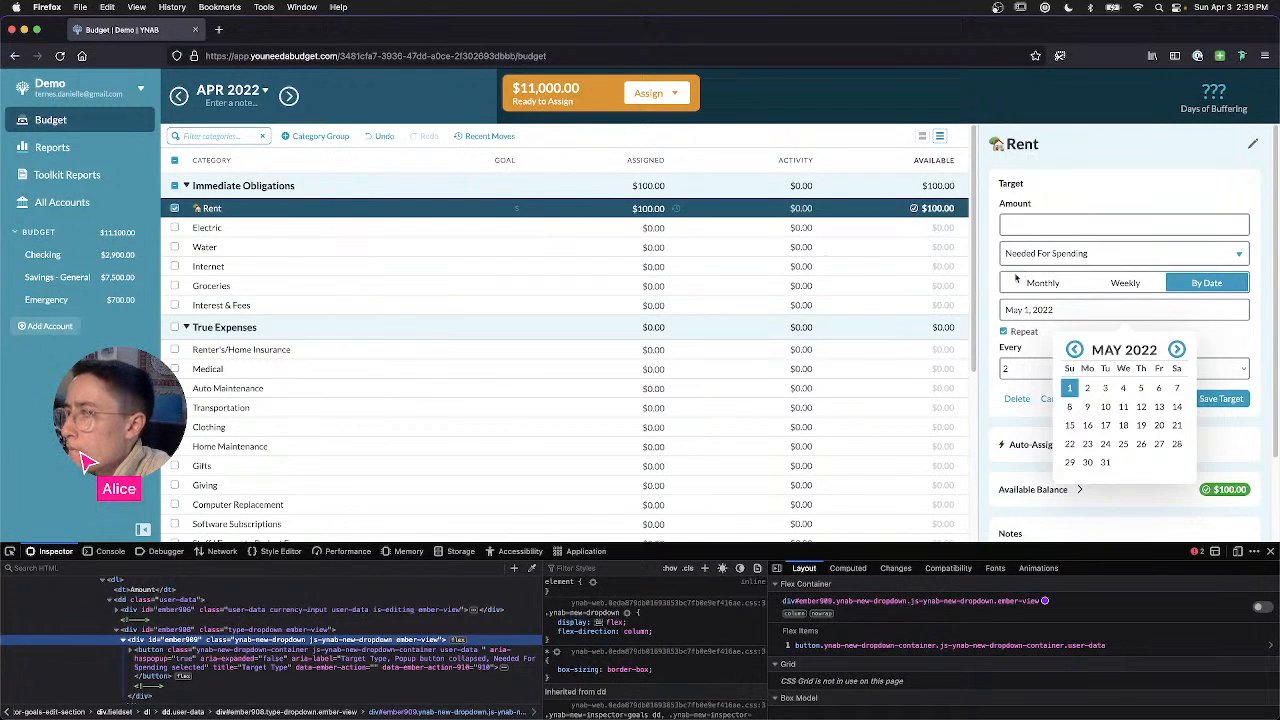
pyautogui.click(995, 217)
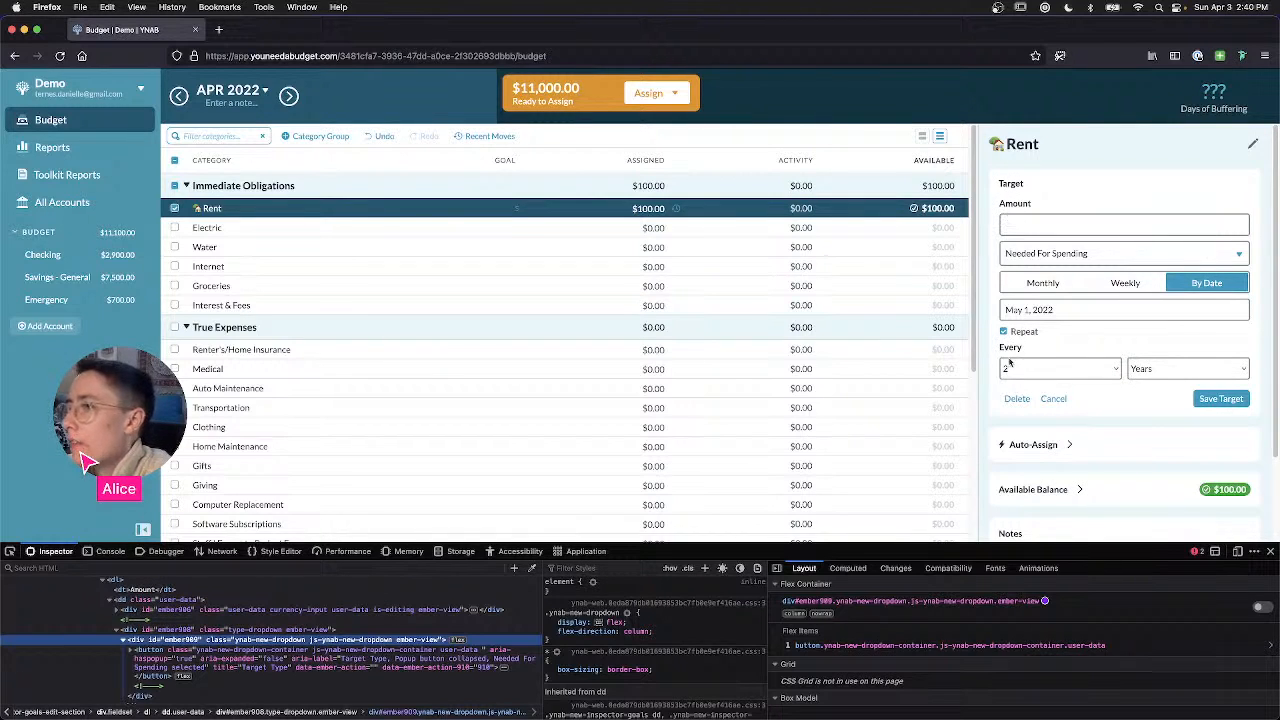
pyautogui.click(1050, 377)
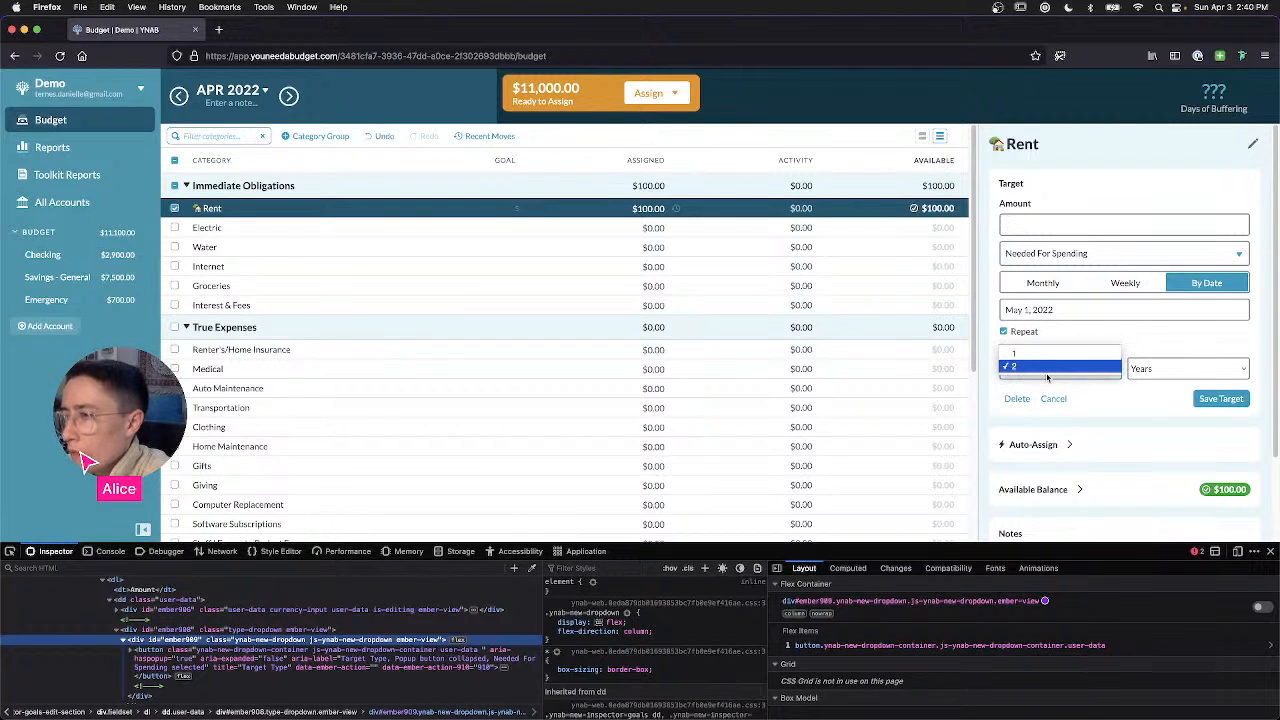
pyautogui.click(1173, 374)
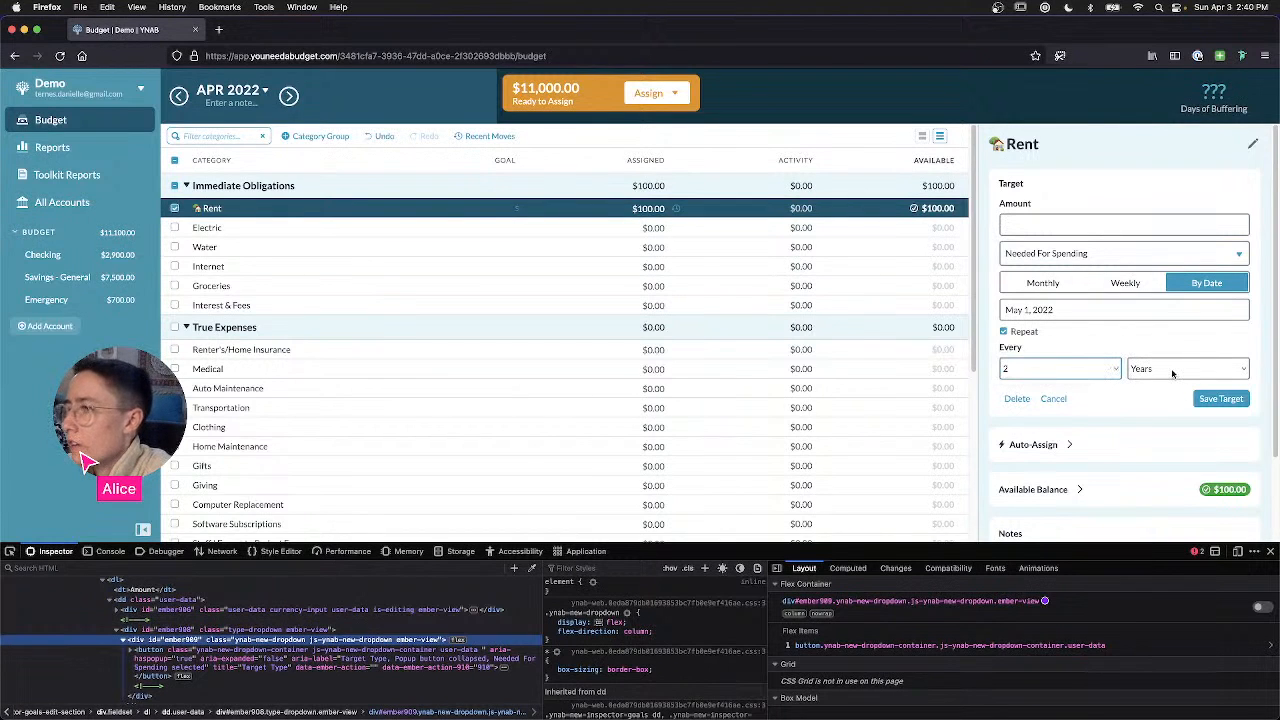
pyautogui.click(1090, 368)
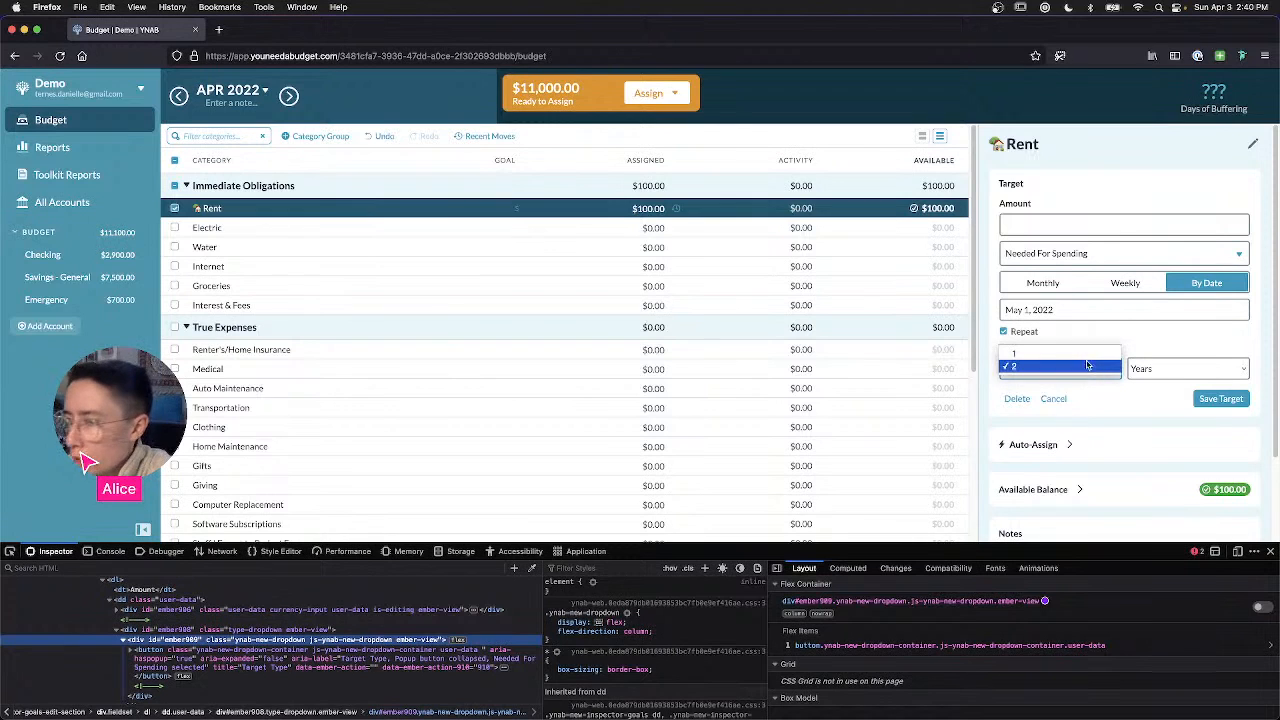
pyautogui.click(1088, 368)
# Step: Switch the interval unit to Months, check the count list at 1, and set the unit back to Years
pyautogui.click(1145, 370)
pyautogui.click(1148, 356)
pyautogui.click(1083, 373)
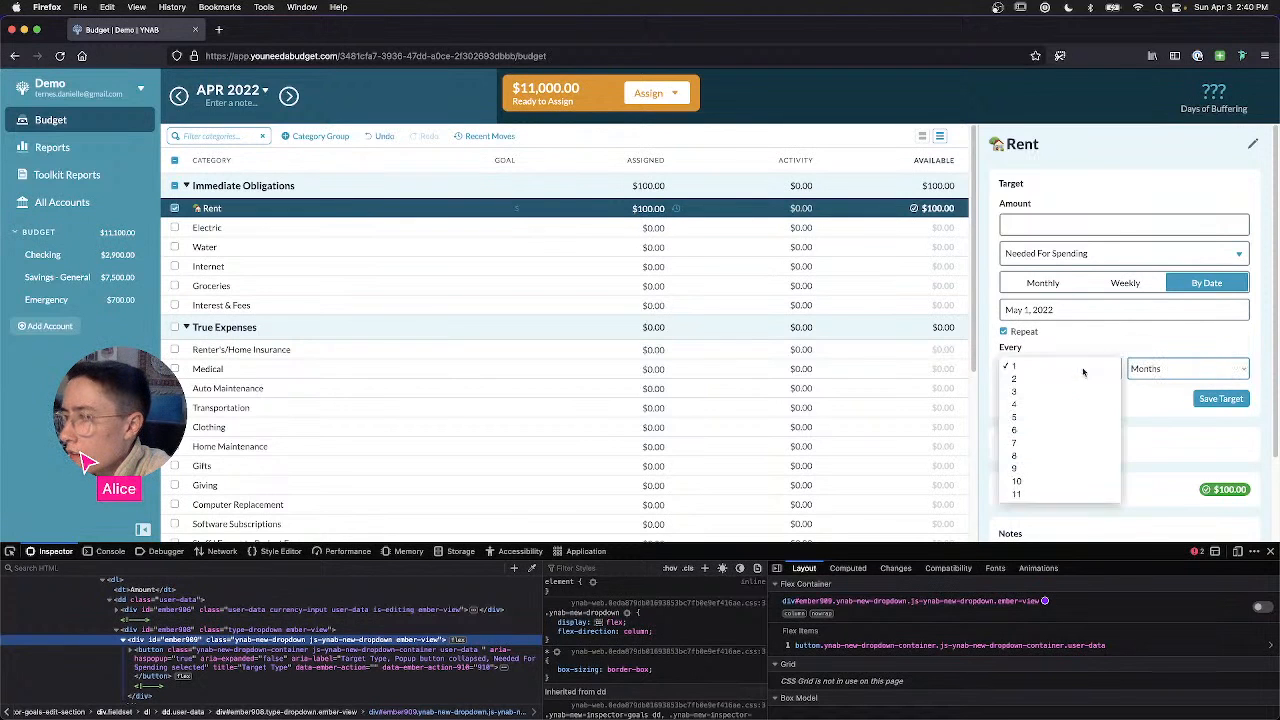
pyautogui.click(1086, 371)
pyautogui.click(1163, 372)
pyautogui.click(1165, 374)
pyautogui.click(1163, 378)
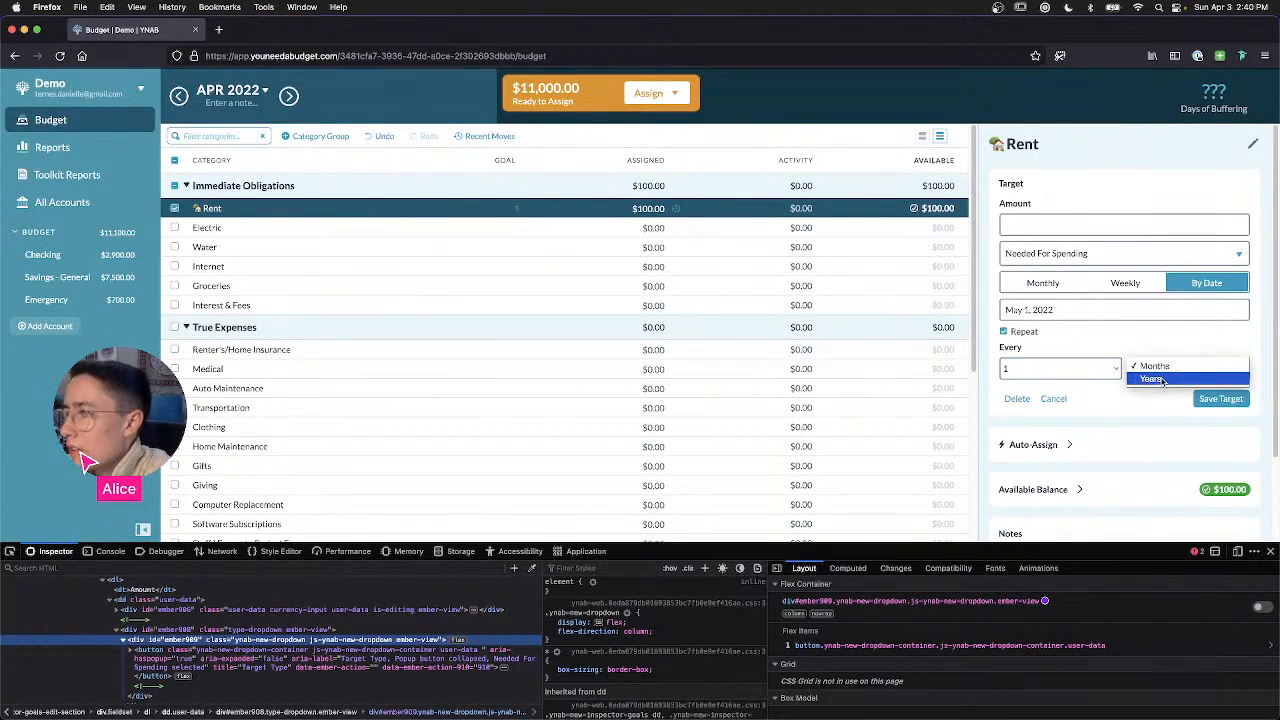
pyautogui.click(1160, 379)
# Step: Check the Rent target's interval count options for Years and set the count to 2
pyautogui.click(1064, 370)
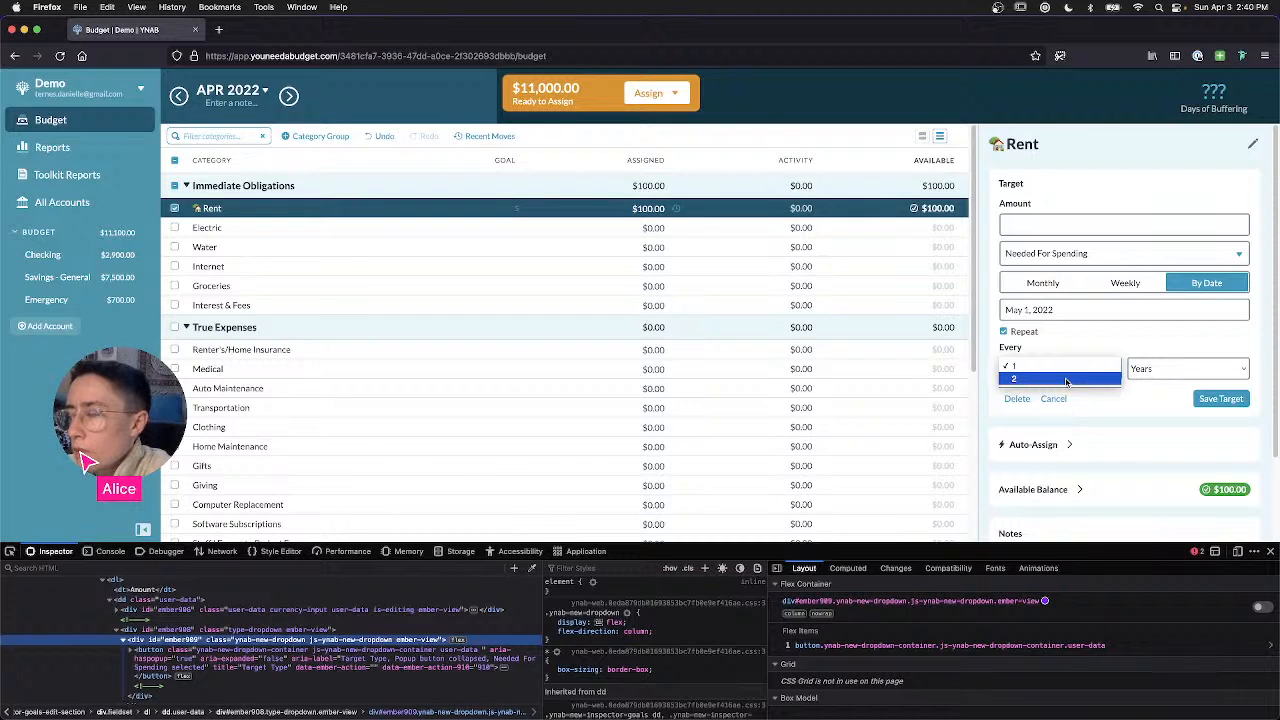
pyautogui.press('Escape')
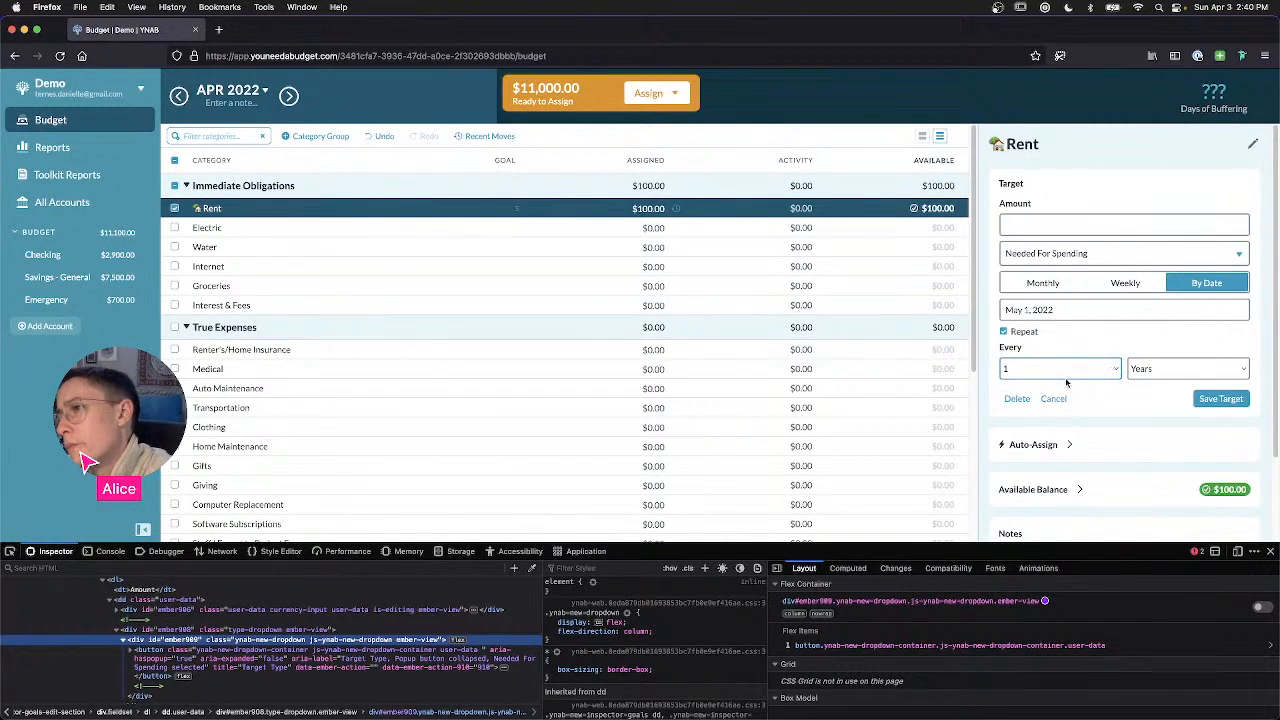
pyautogui.click(1069, 371)
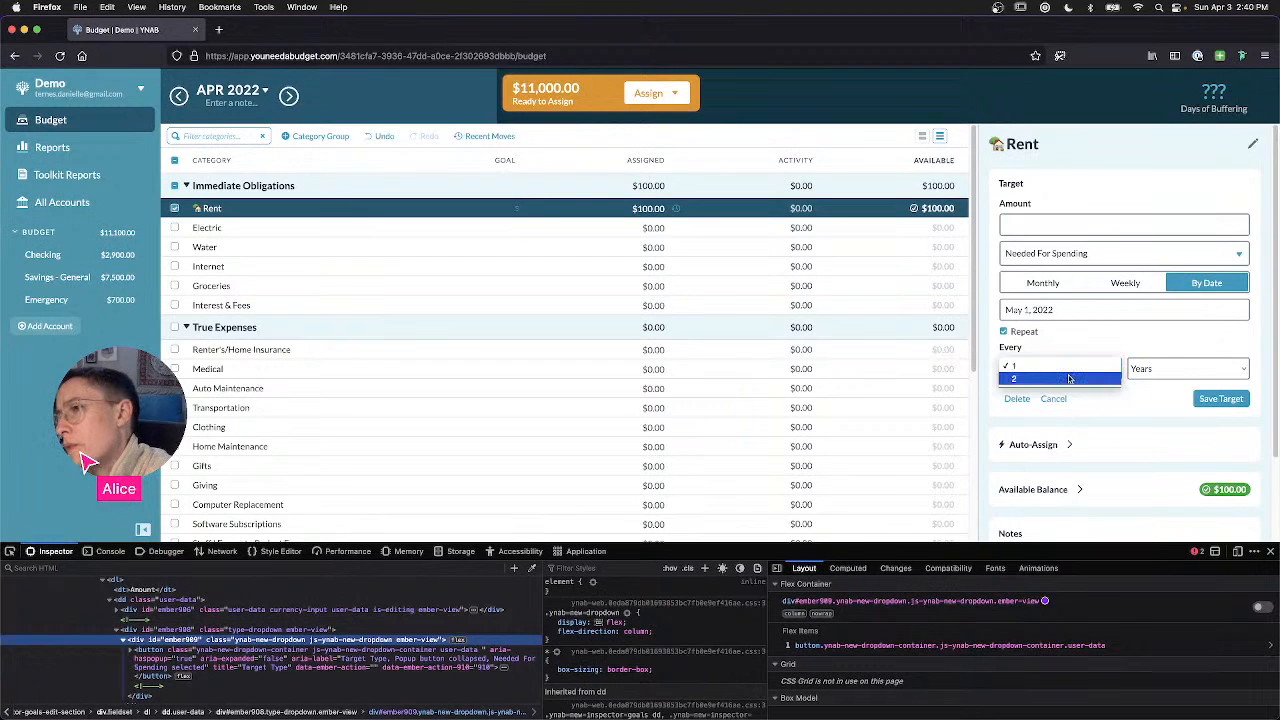
pyautogui.click(1069, 378)
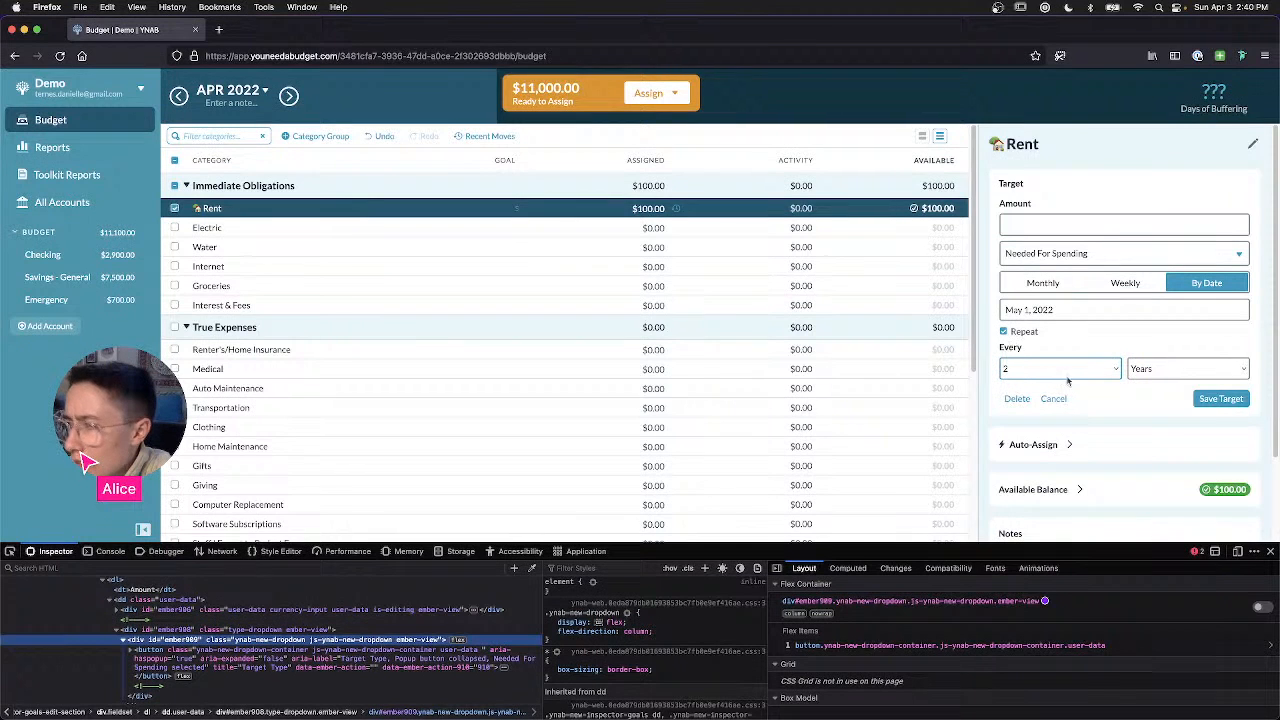
# Step: Switch the interval unit to Months and examine the count options offered for it
pyautogui.click(1153, 375)
pyautogui.click(1157, 357)
pyautogui.click(1022, 369)
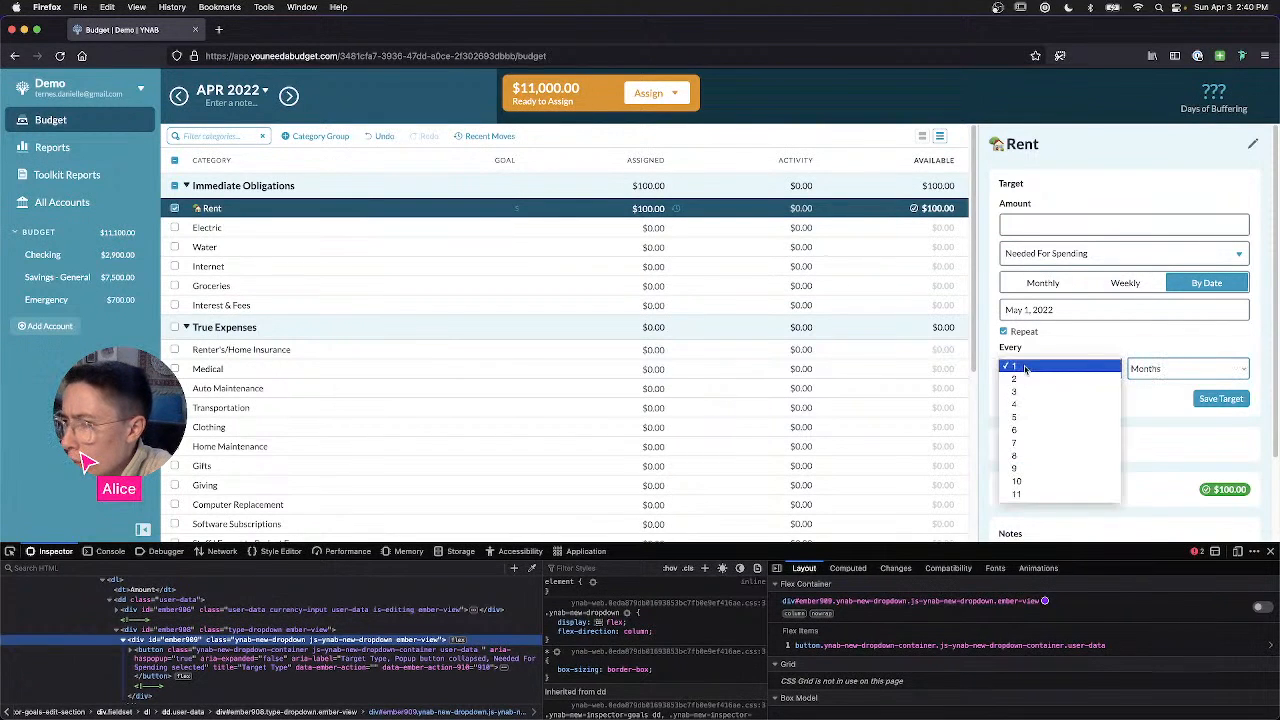
pyautogui.click(1009, 348)
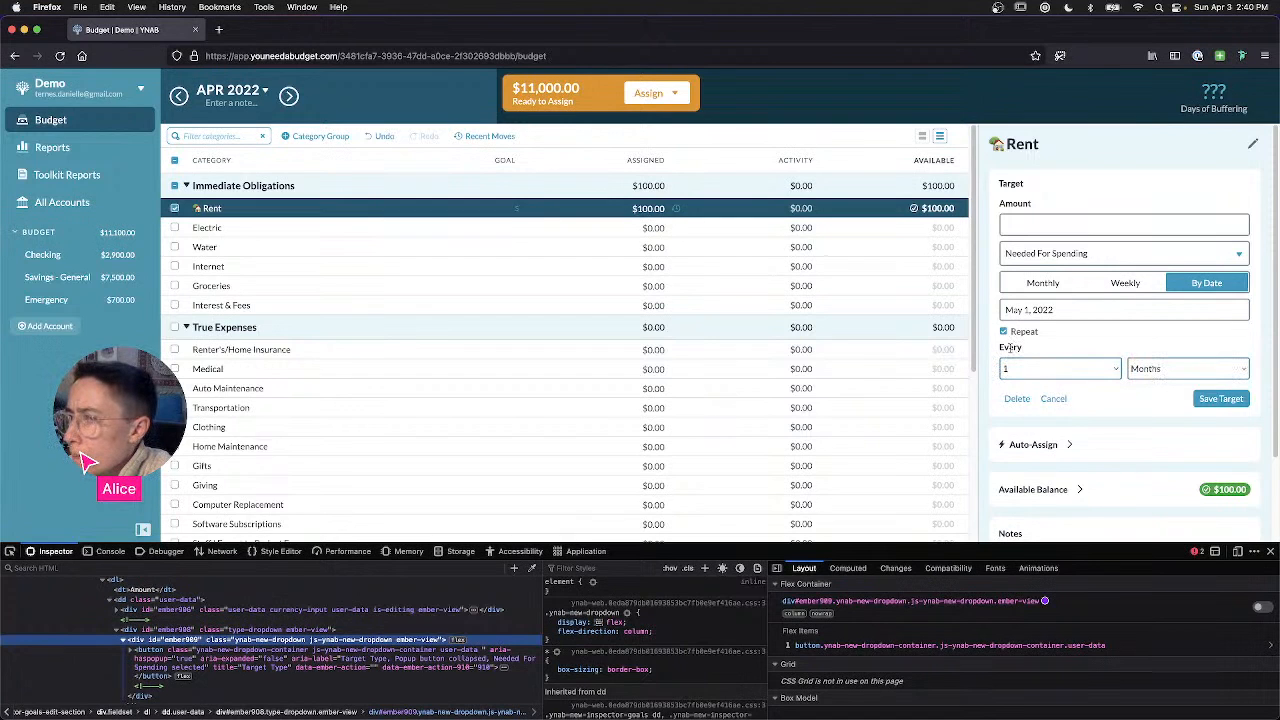
# Step: Inspect the HTML of the Rent target form's Delete button
pyautogui.rightClick(1018, 400)
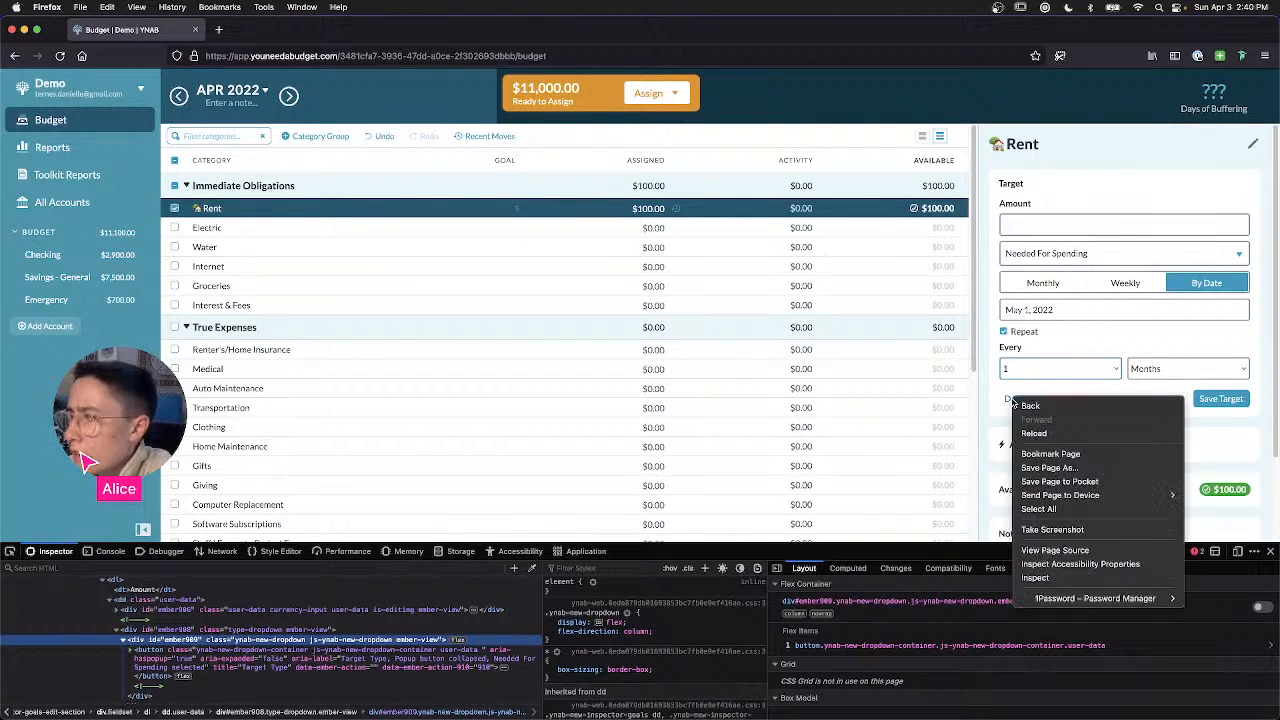
pyautogui.click(1057, 580)
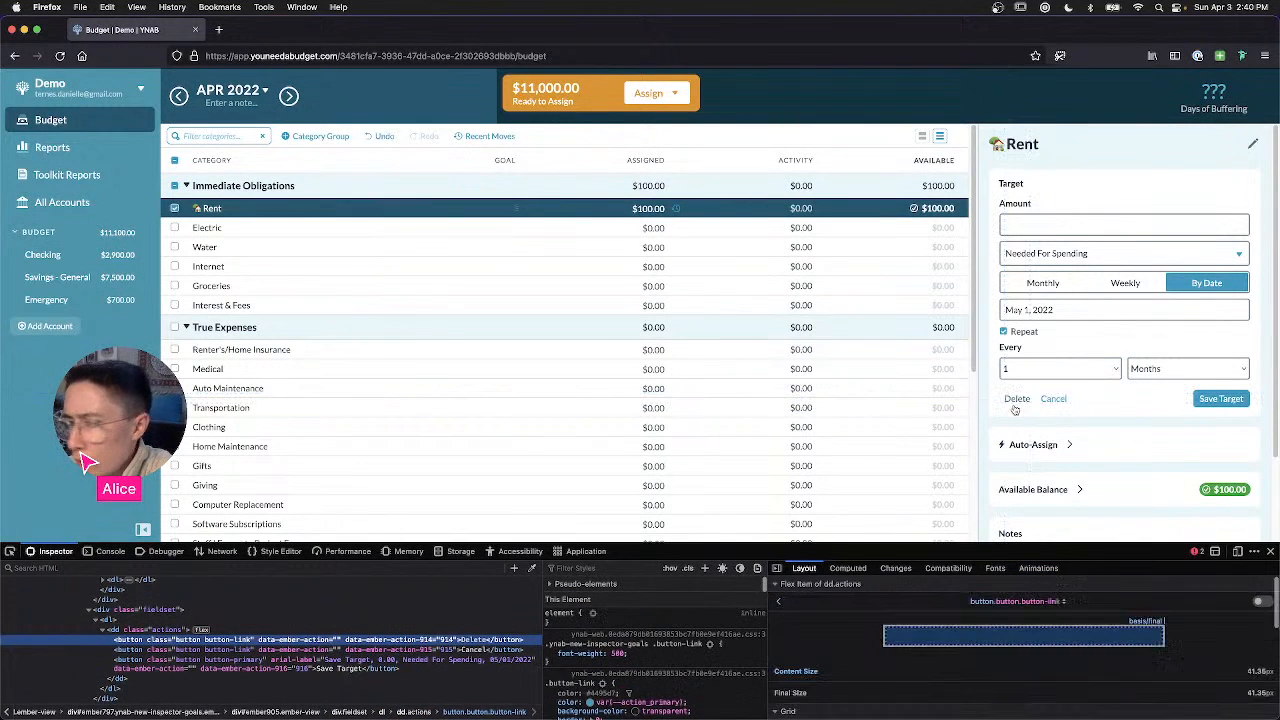
# Step: Switch to Figma and review the inventory's account, budget and target screenshots for existing component annotations
pyautogui.hotkey('ctrl', 'Right')
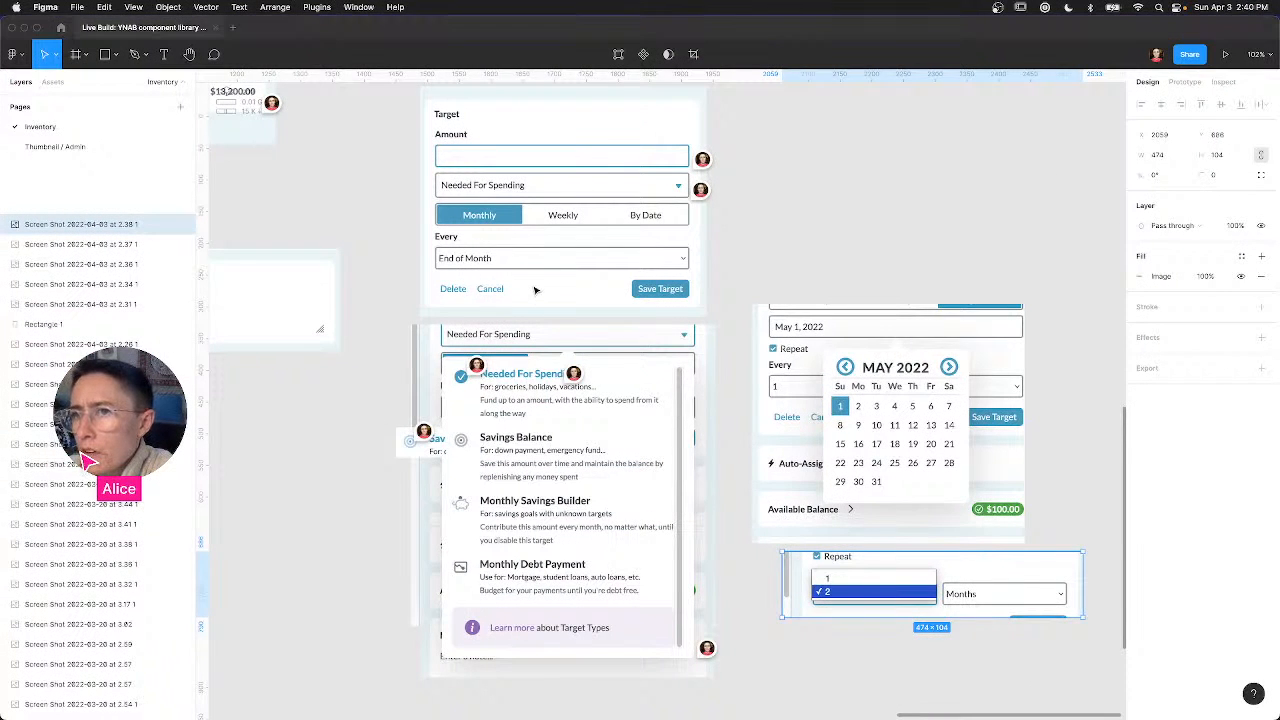
pyautogui.scroll(2, 560, 290)
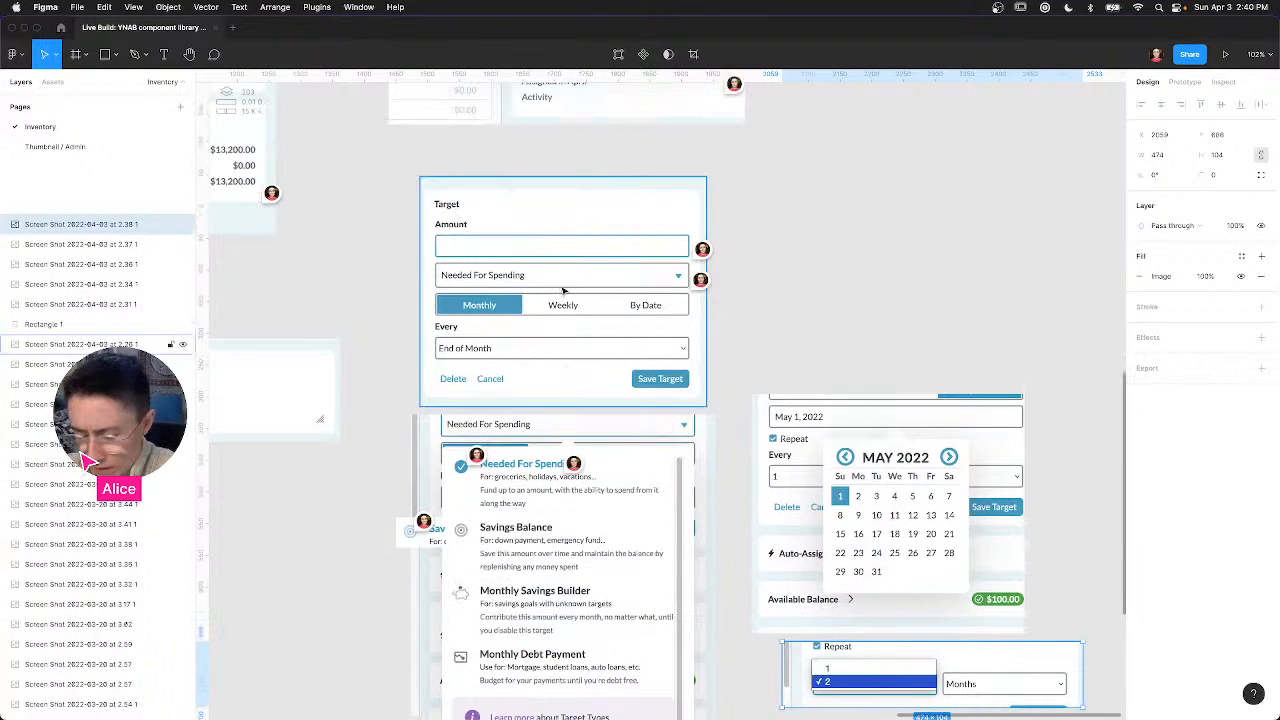
pyautogui.scroll(-6, 561, 290)
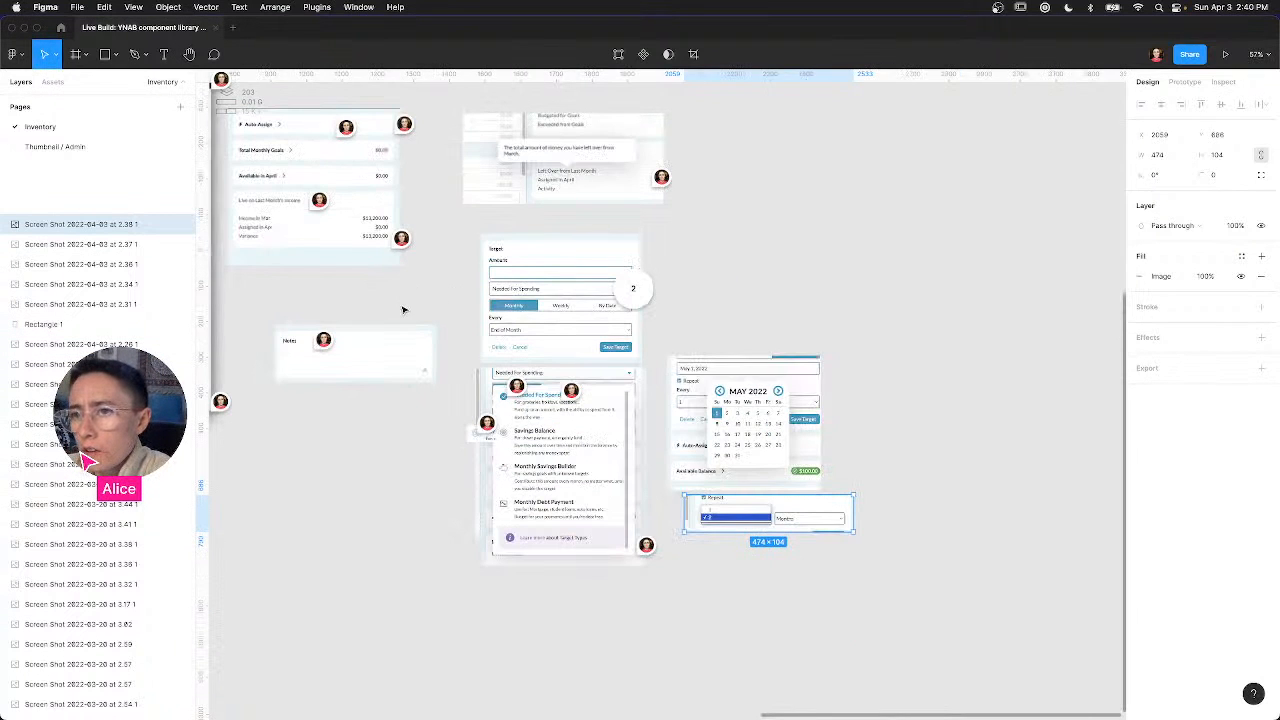
pyautogui.moveTo(401, 305); pyautogui.dragTo(1012, 366)
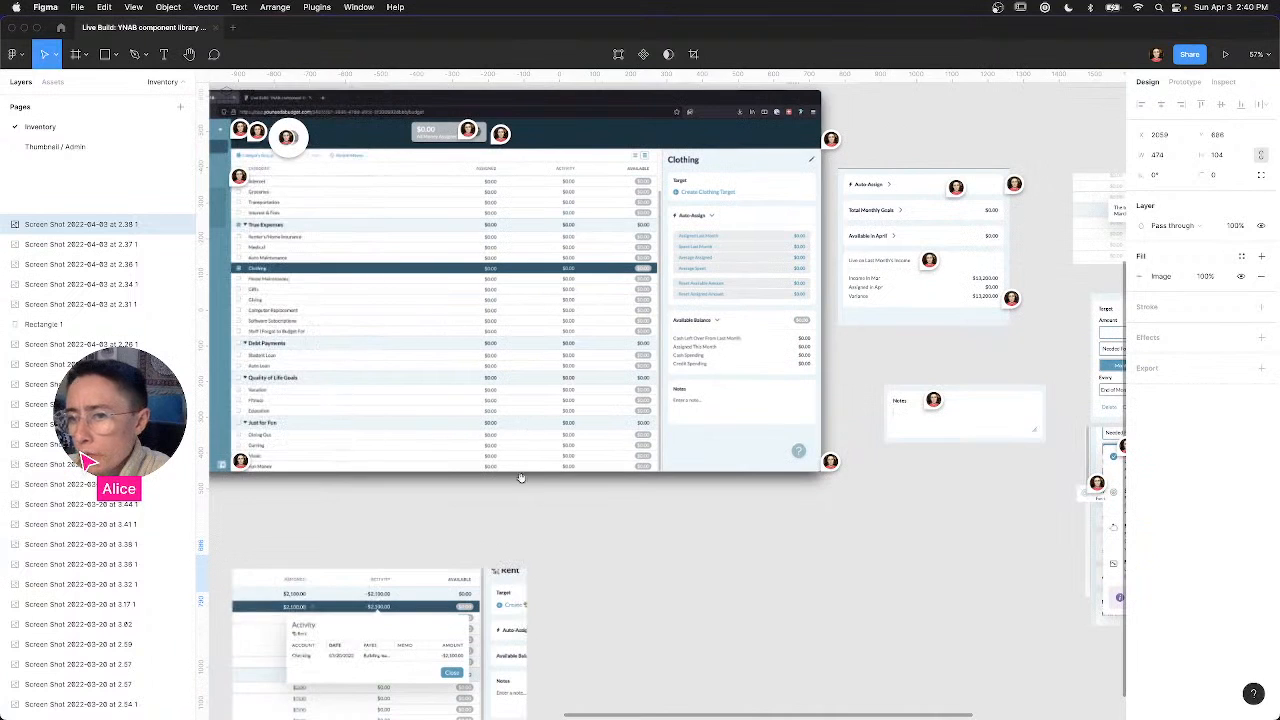
pyautogui.moveTo(527, 499); pyautogui.dragTo(867, 498)
pyautogui.moveTo(403, 431); pyautogui.dragTo(809, 420)
pyautogui.moveTo(513, 276); pyautogui.dragTo(606, 222)
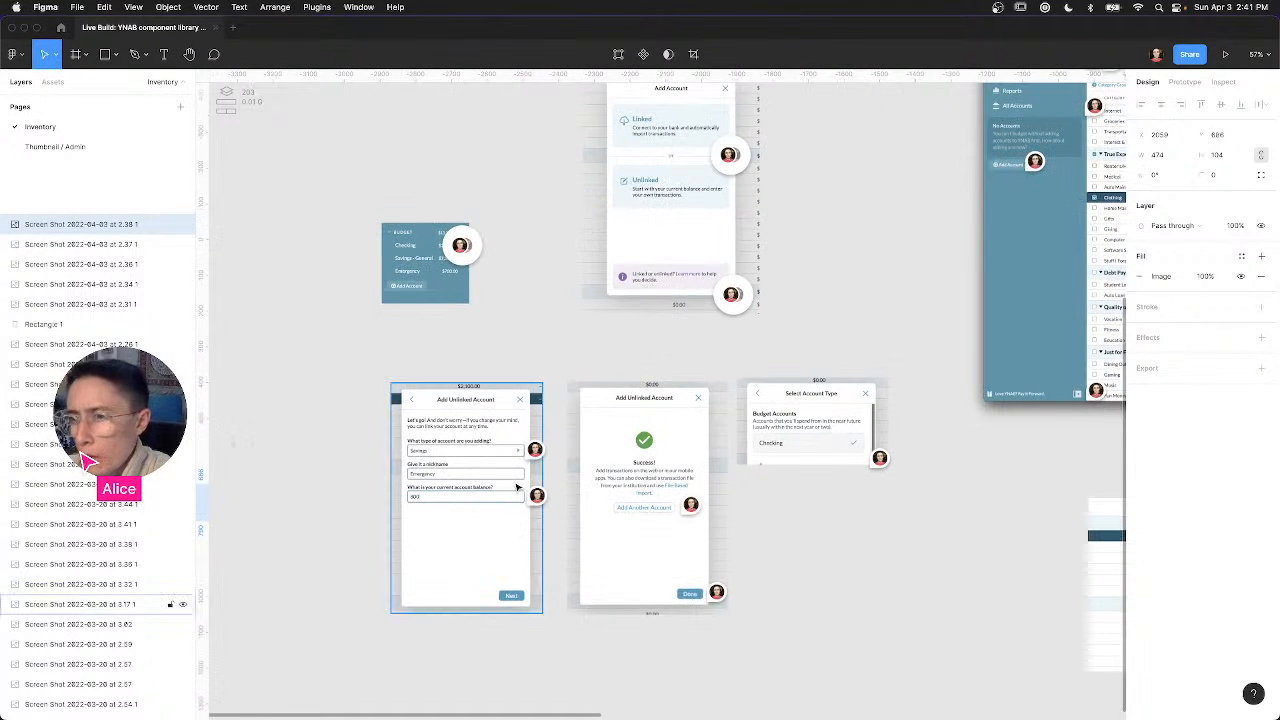
pyautogui.moveTo(836, 322); pyautogui.dragTo(633, 504)
pyautogui.moveTo(769, 471); pyautogui.dragTo(691, 464)
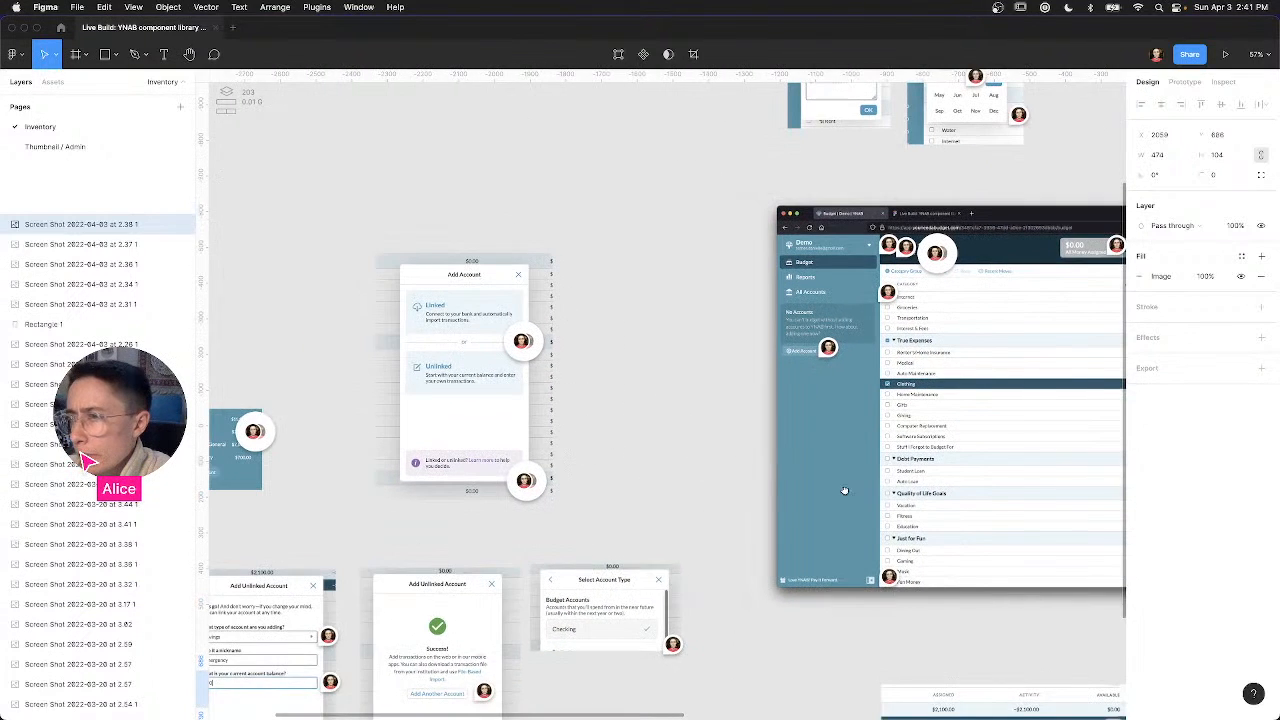
pyautogui.hscroll(5, 520, 448)
pyautogui.hscroll(5, 432, 440)
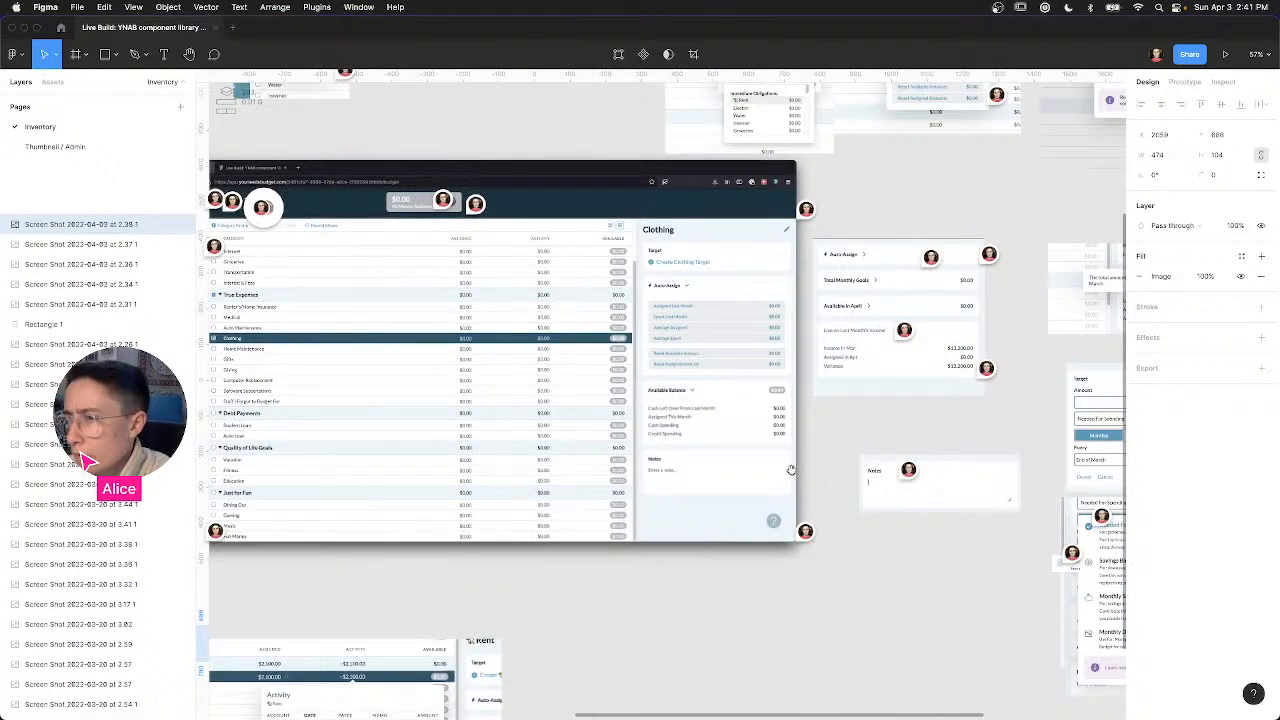
pyautogui.hscroll(5, 791, 470)
pyautogui.hscroll(2, 645, 455)
pyautogui.hscroll(-1, 702, 466)
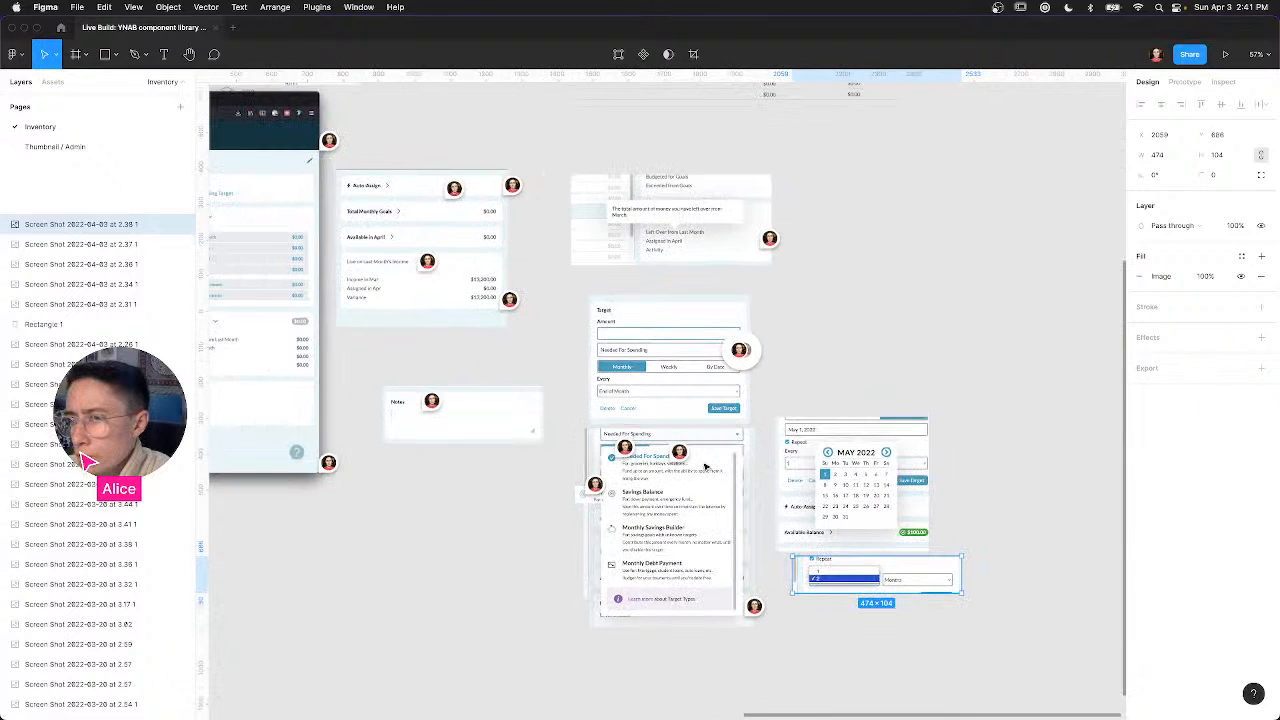
# Step: Back in Firefox, set the Rent target's frequency to Monthly and collapse the form's actions element in the HTML tree
pyautogui.hotkey('ctrl', 'Left')
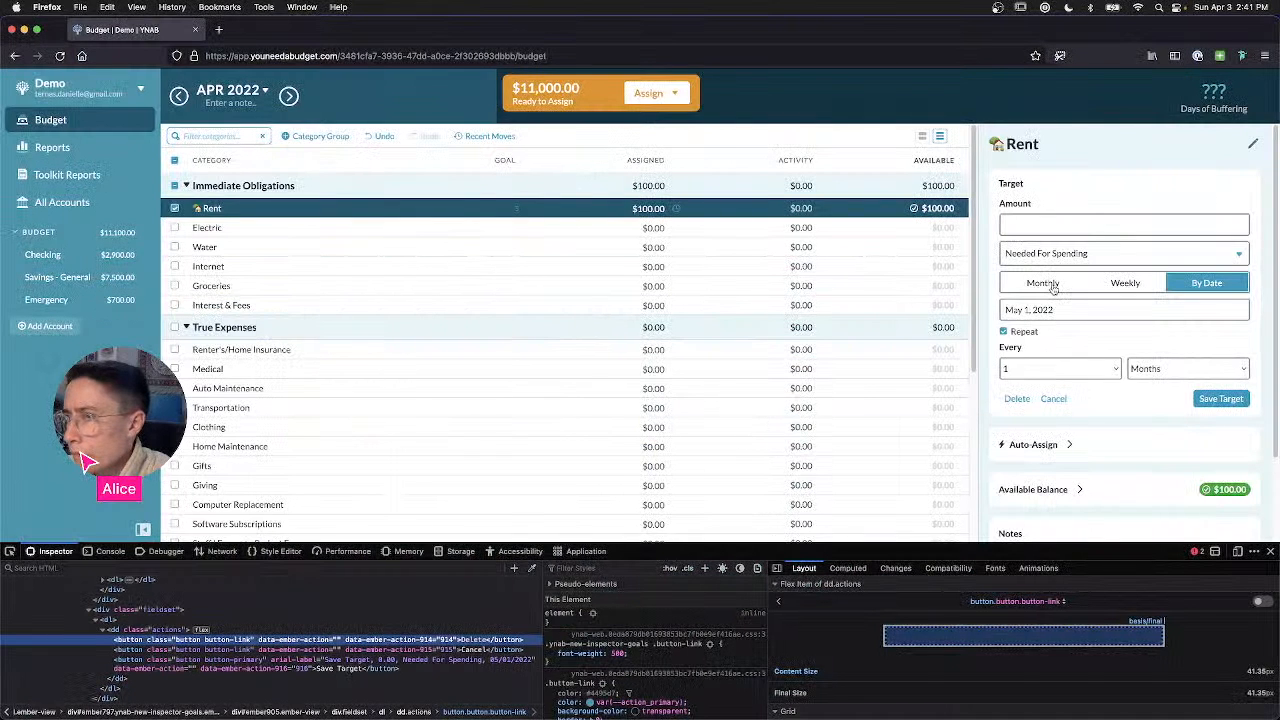
pyautogui.click(1049, 284)
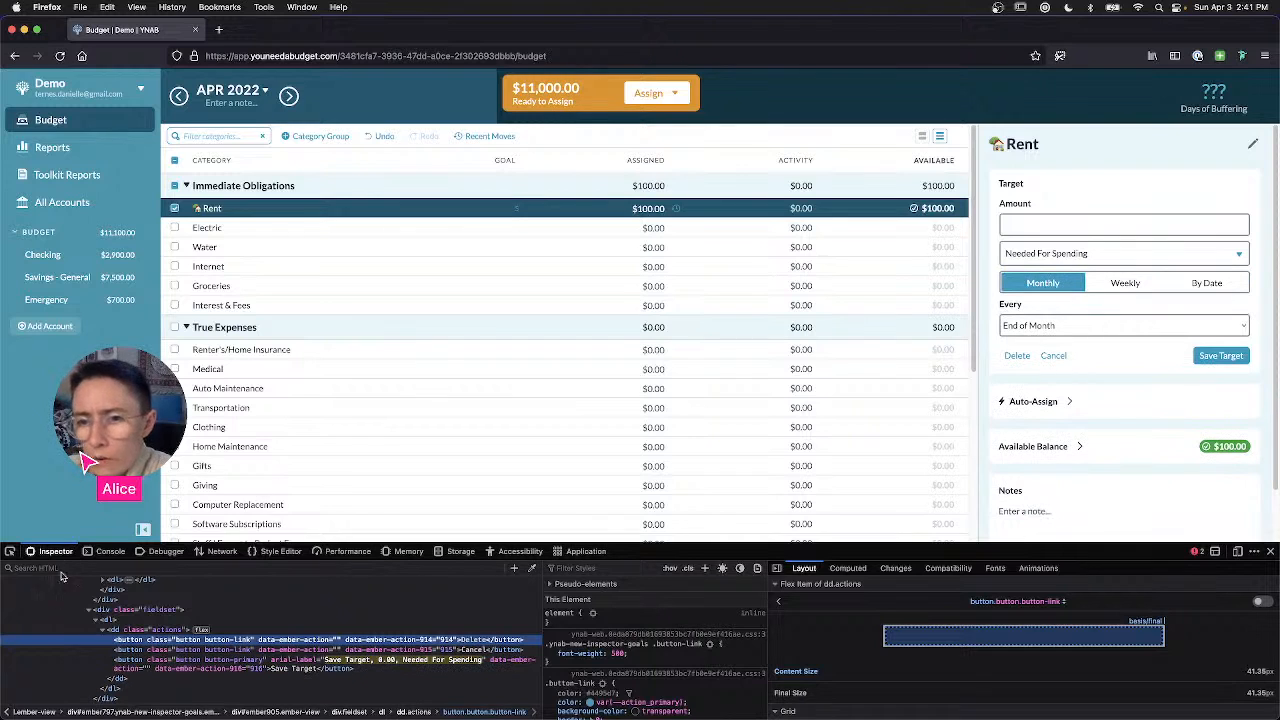
pyautogui.scroll(-2, 120, 615)
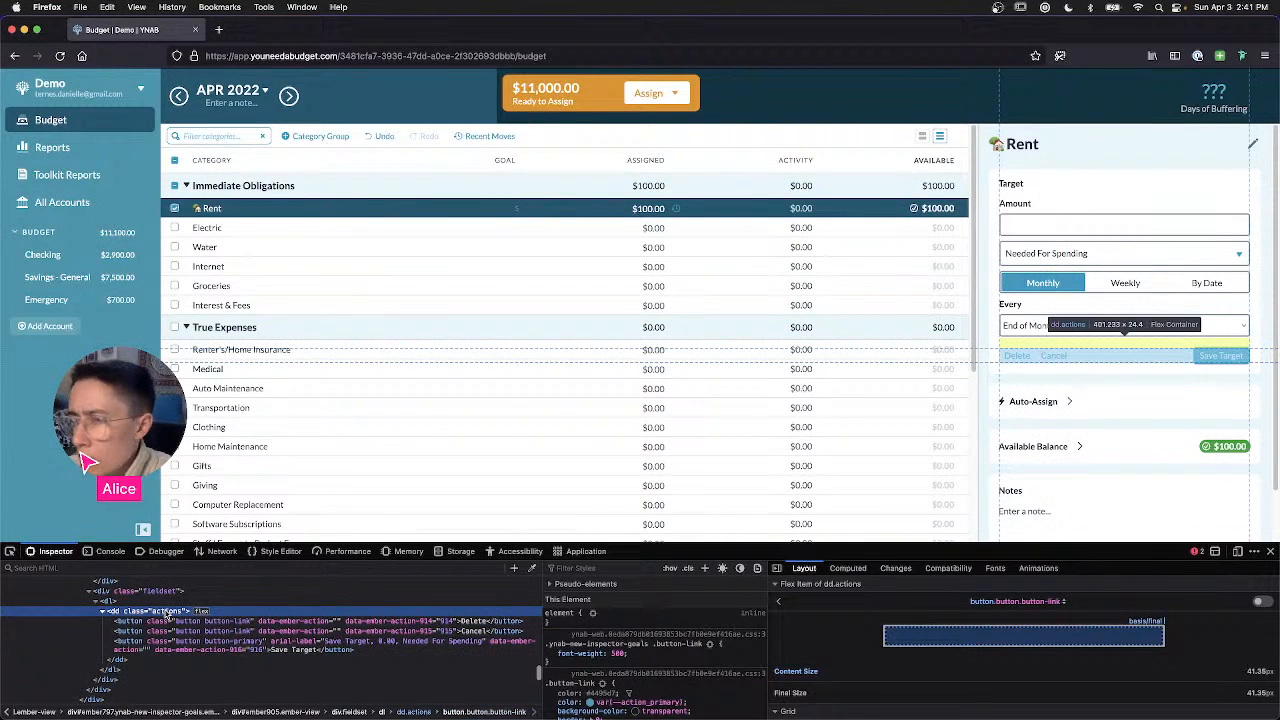
pyautogui.click(165, 612)
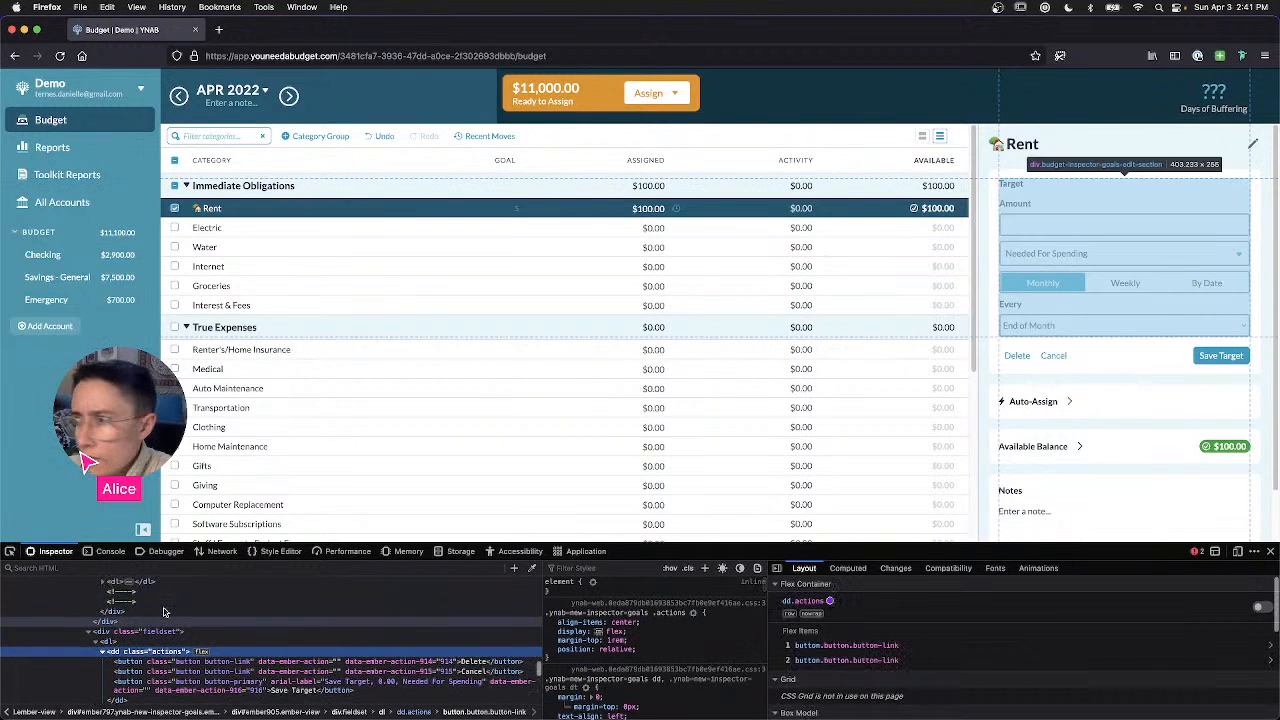
pyautogui.scroll(3, 170, 640)
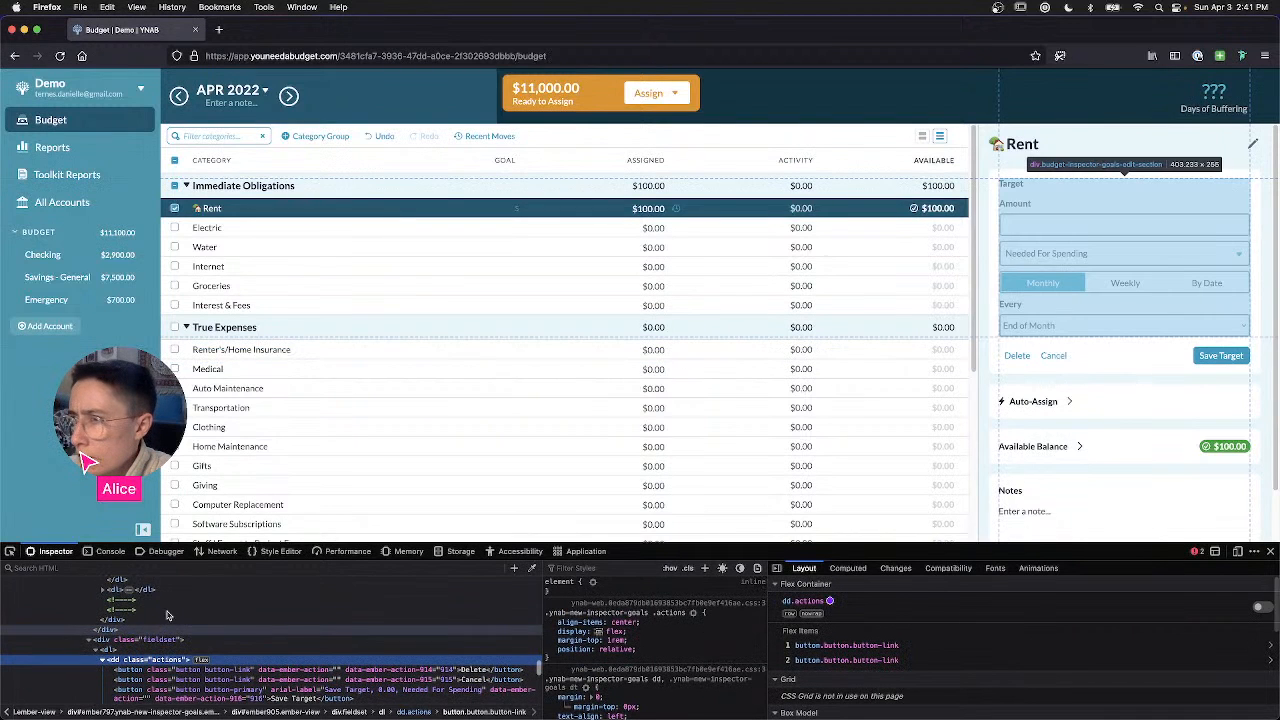
pyautogui.click(102, 661)
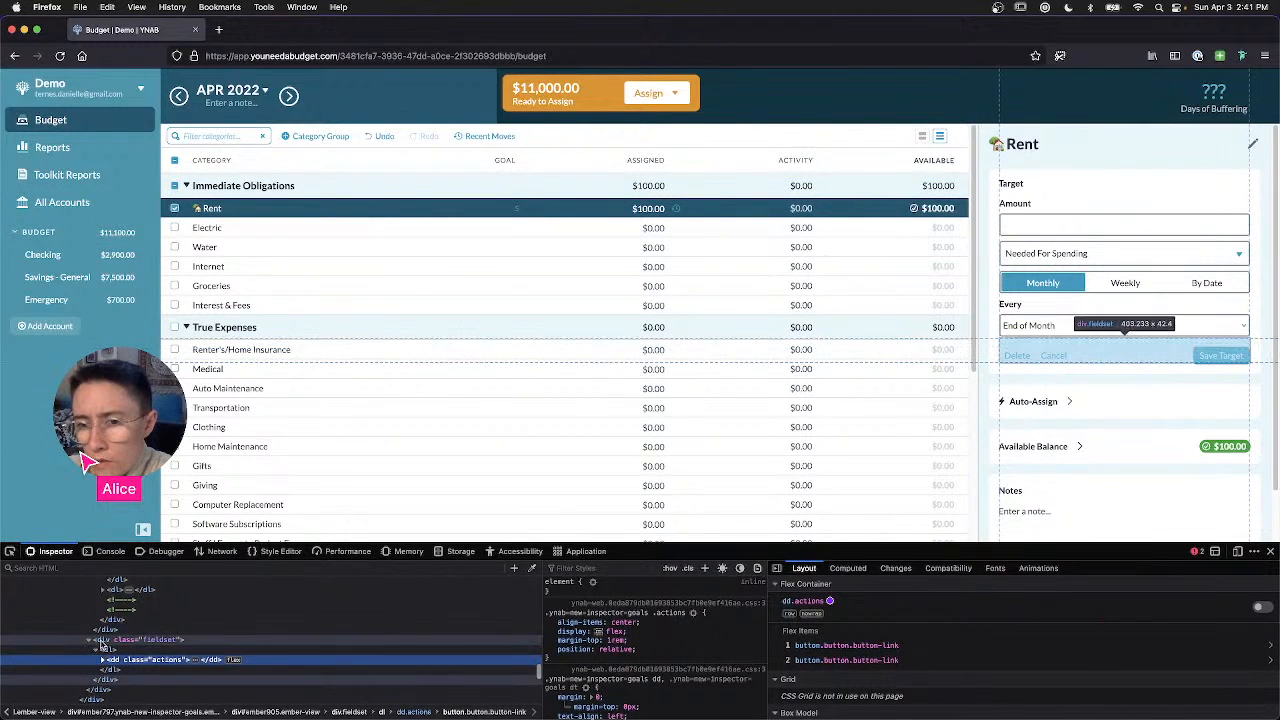
pyautogui.scroll(5, 101, 645)
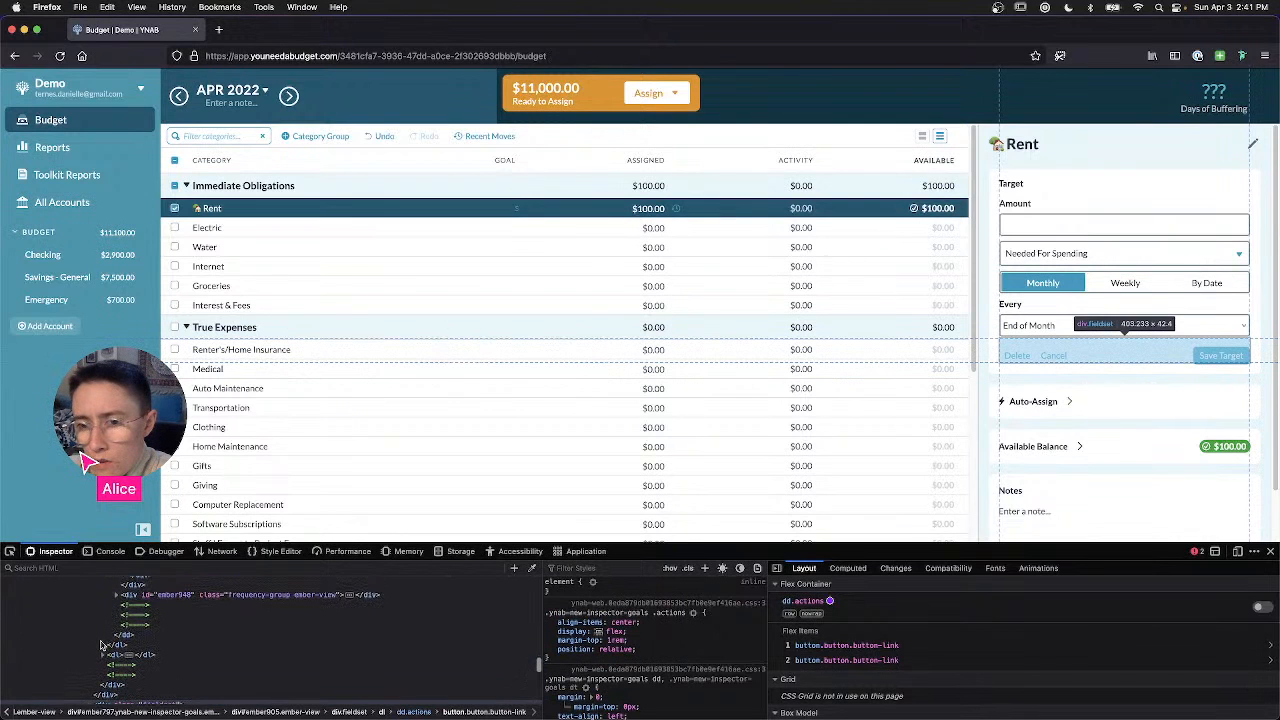
# Step: Copy the class name frequency-group from the HTML element containing the Monthly, Weekly and By Date options
pyautogui.click(186, 596)
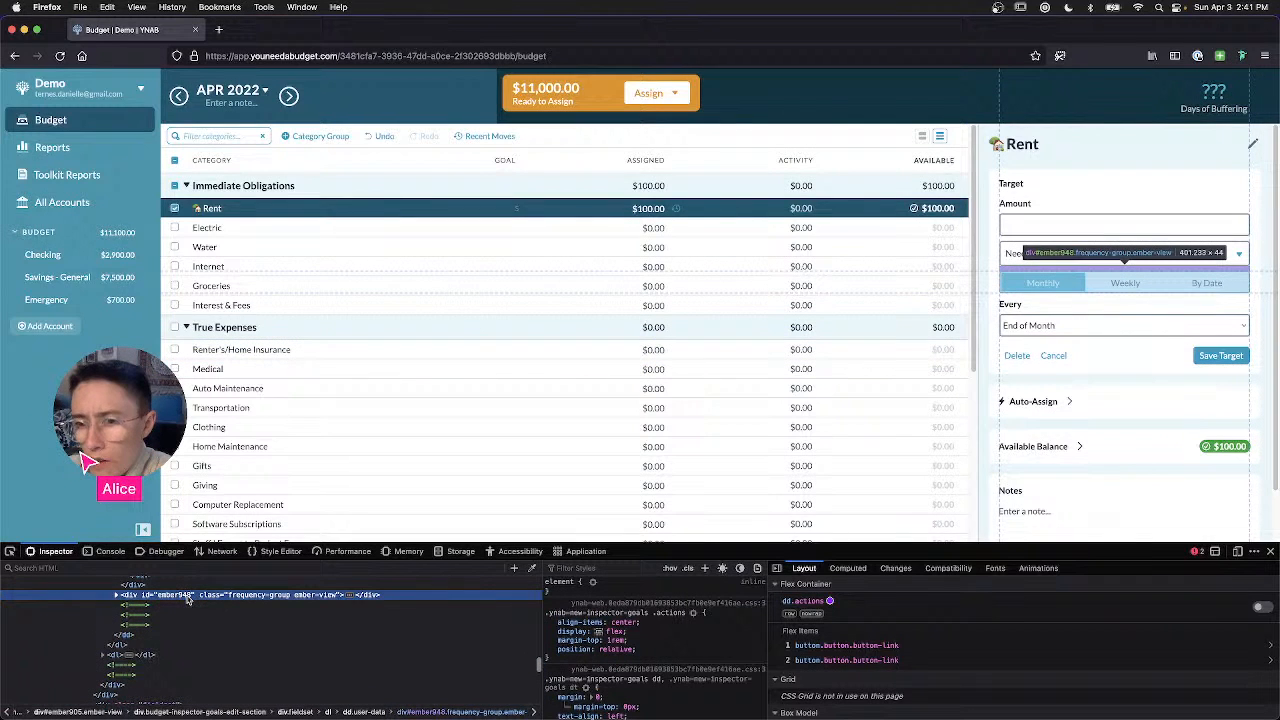
pyautogui.doubleClick(262, 604)
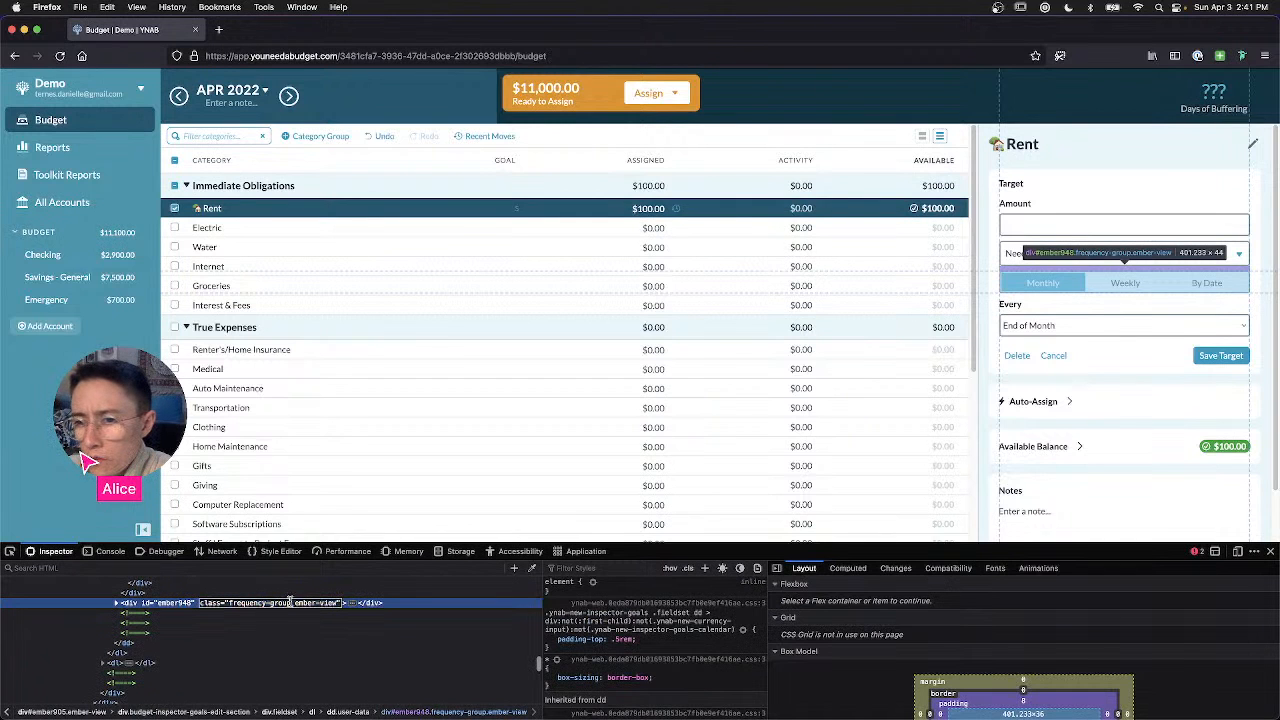
pyautogui.moveTo(292, 603); pyautogui.dragTo(229, 603)
pyautogui.press('super+c')
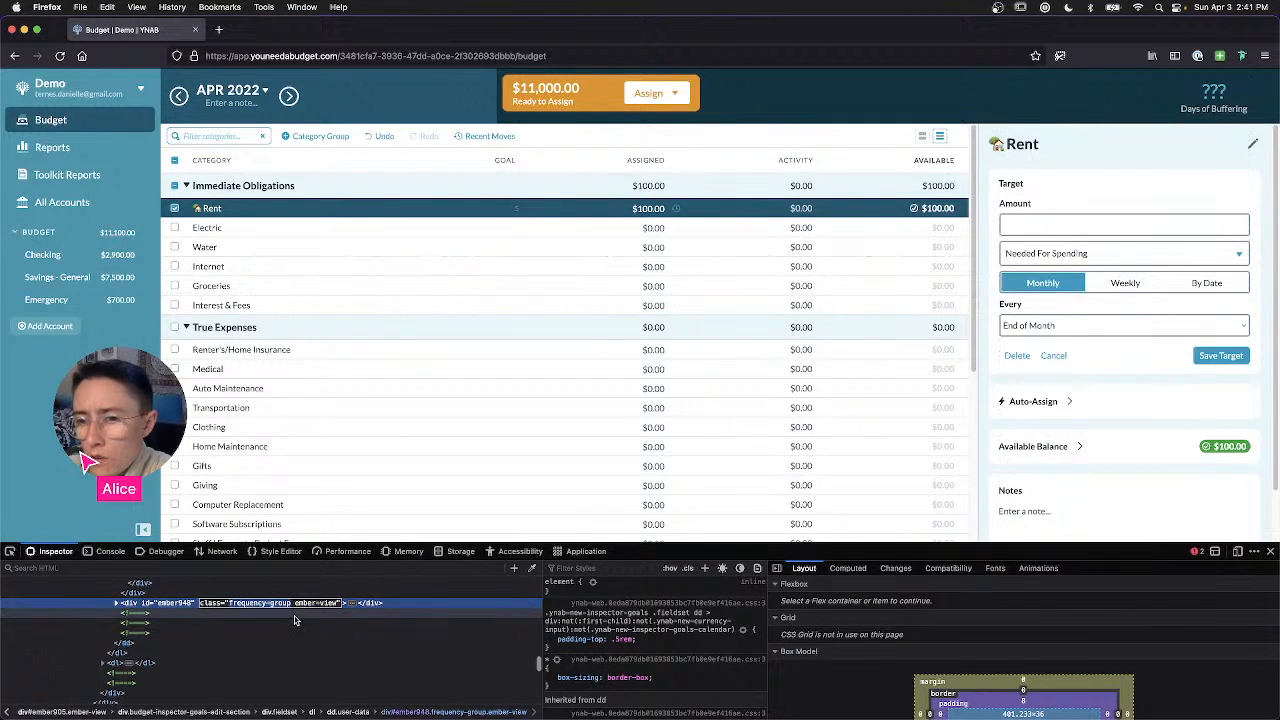
# Step: In Figma, post the comment "frequency-group" on the Monthly, Weekly and By Date control in the Target form screenshot
pyautogui.press('super+Tab')
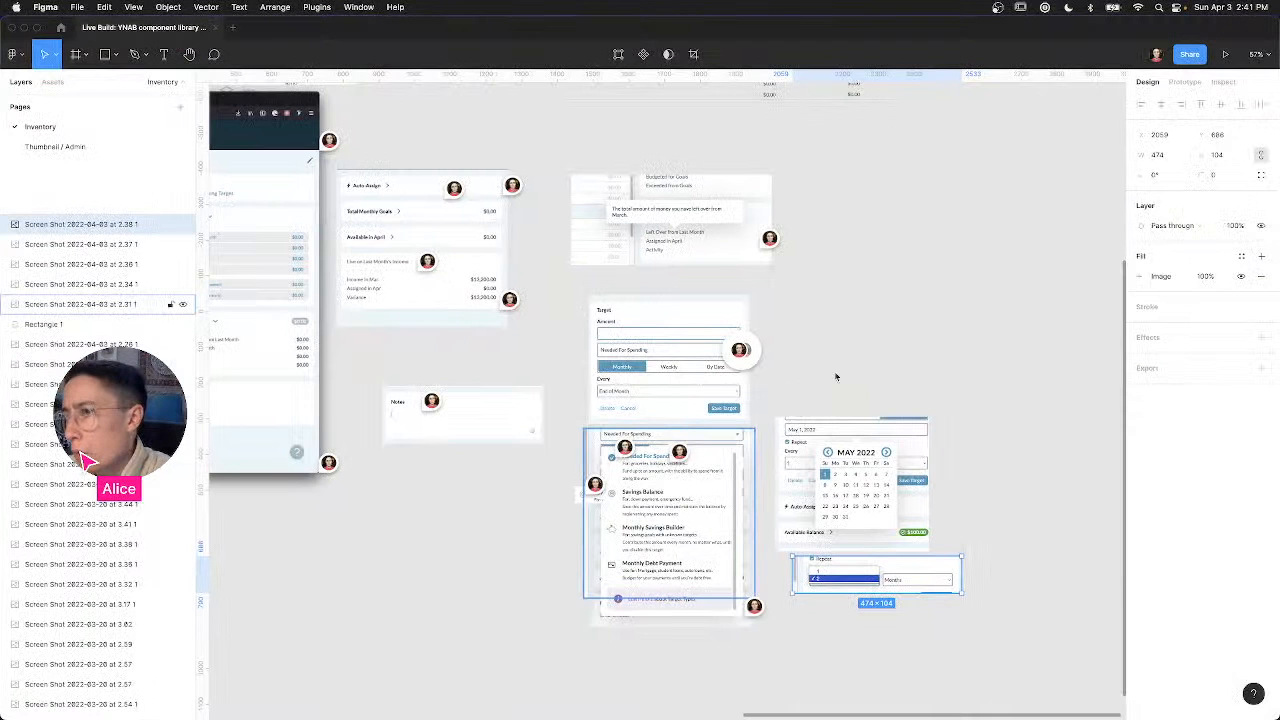
pyautogui.press('Escape')
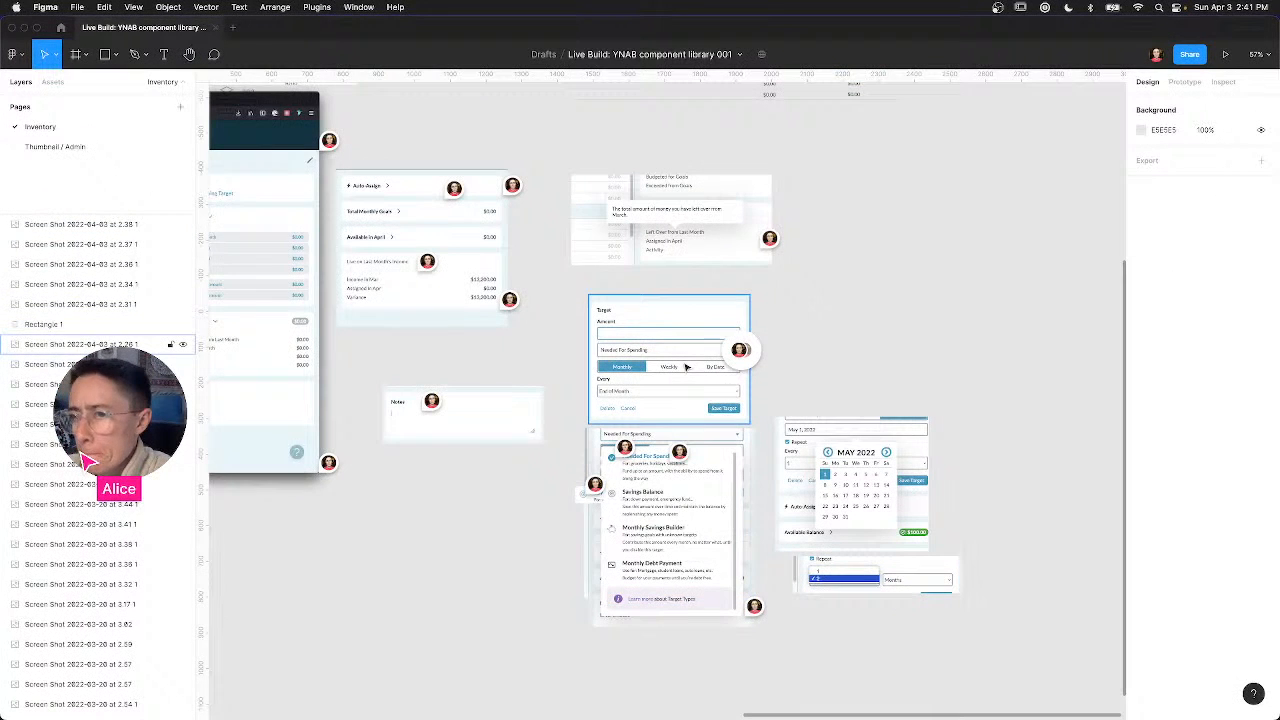
pyautogui.scroll(3, 686, 367)
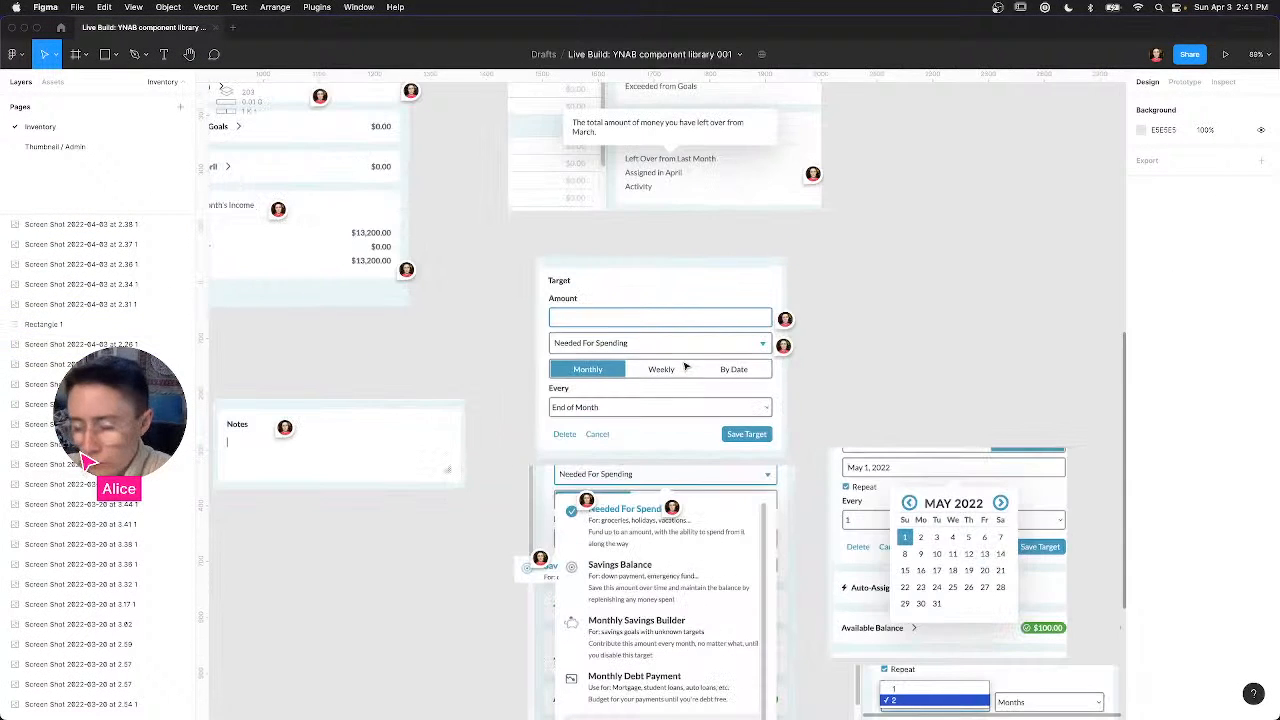
pyautogui.scroll(2, 686, 367)
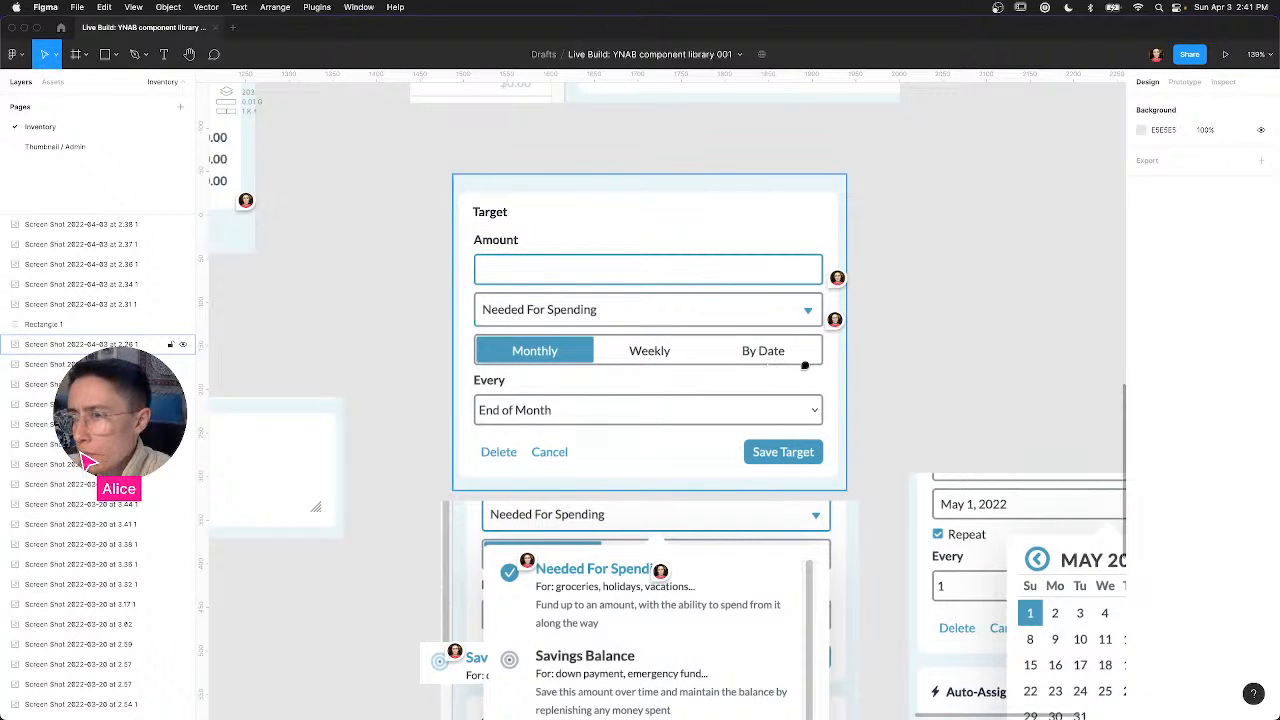
pyautogui.press('c')
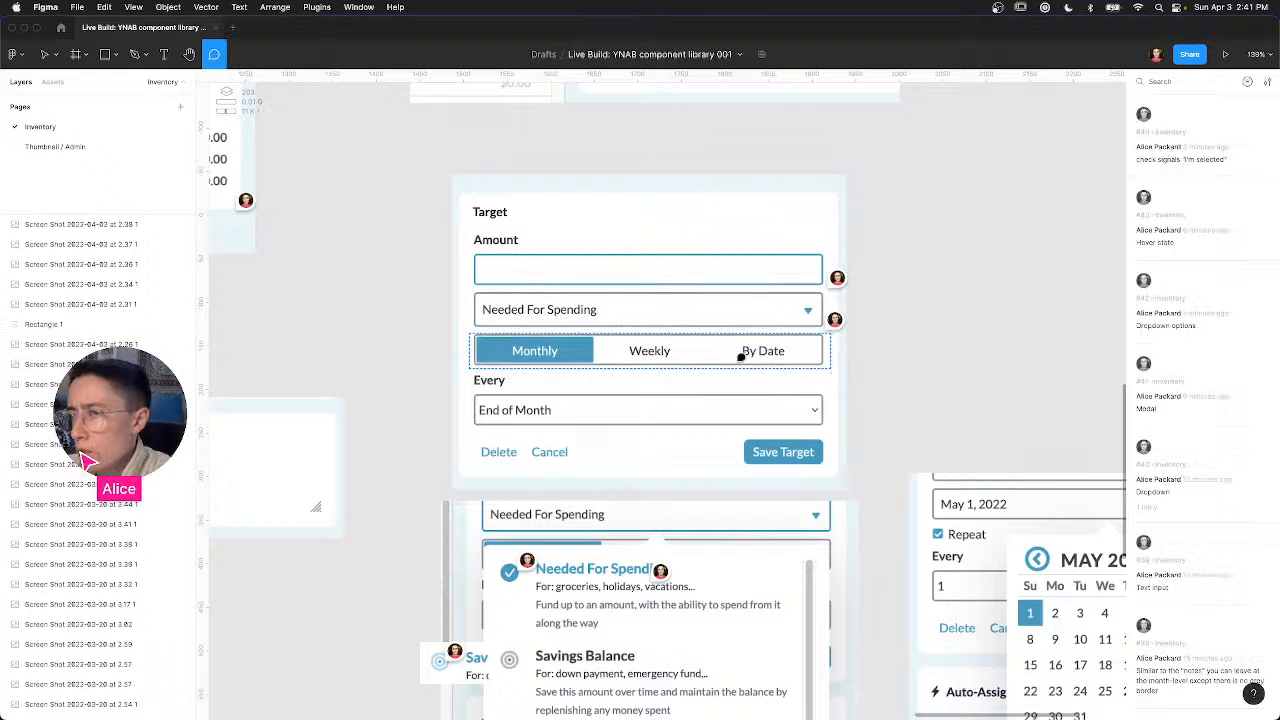
pyautogui.click(834, 366)
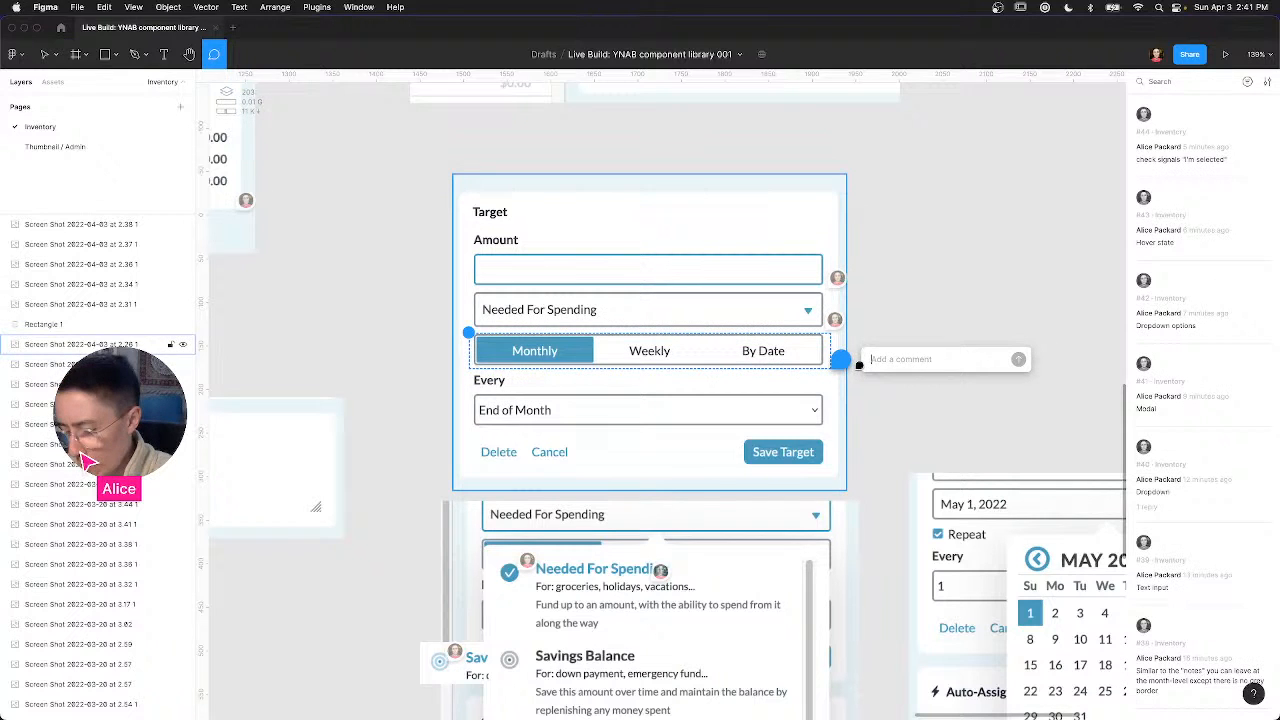
pyautogui.write('*frequency-group*')
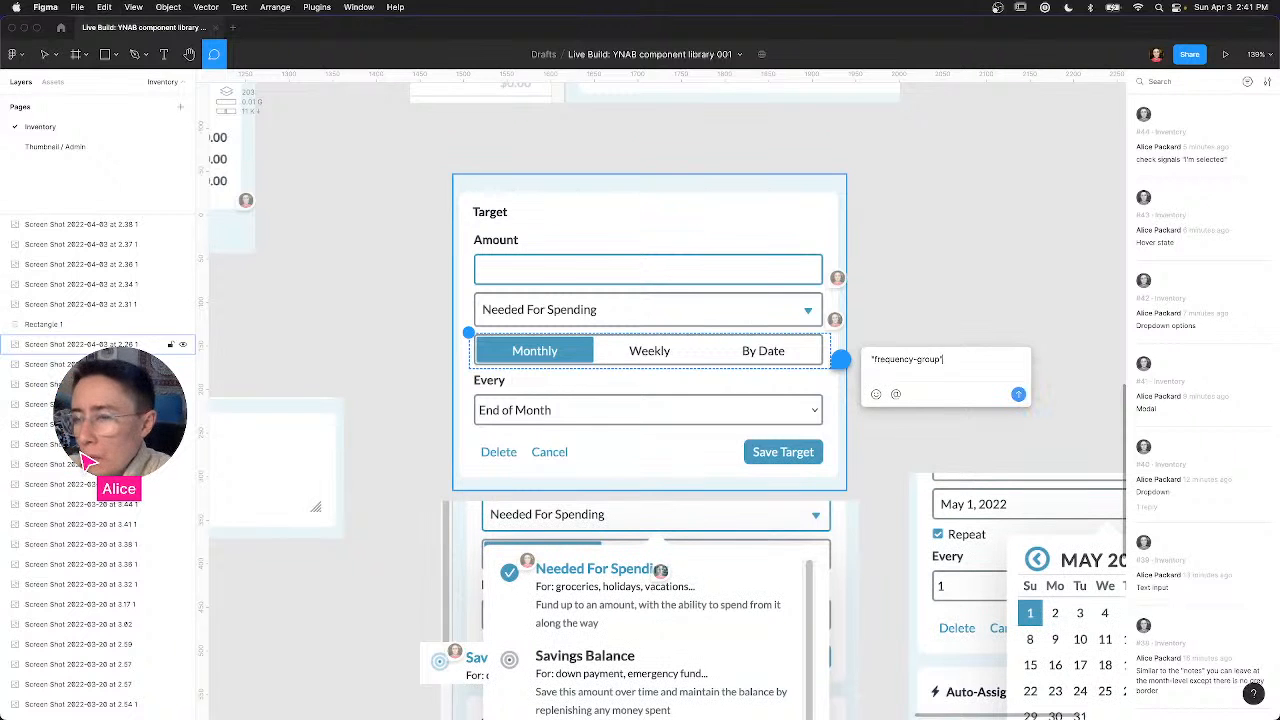
pyautogui.press('Return')
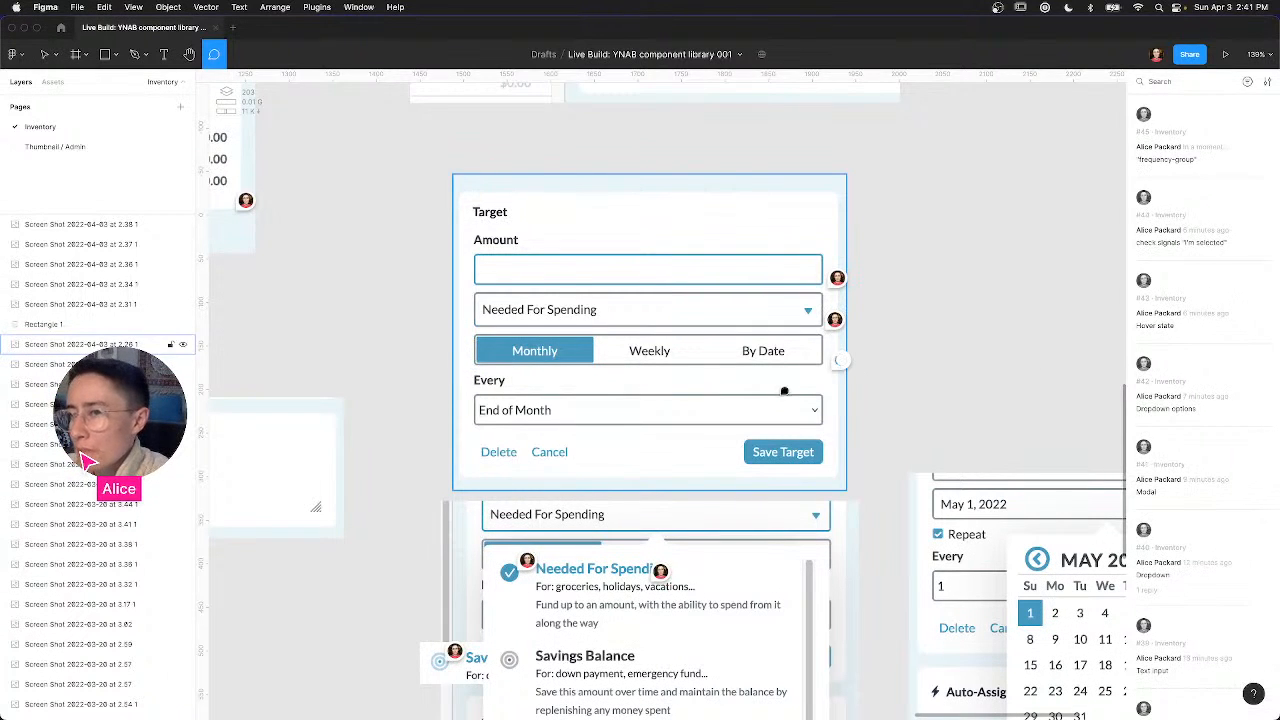
# Step: Switch to Firefox and view the day options of the Rent target's Every dropdown, leaving End of Month selected
pyautogui.hotkey('ctrl', 'Left')
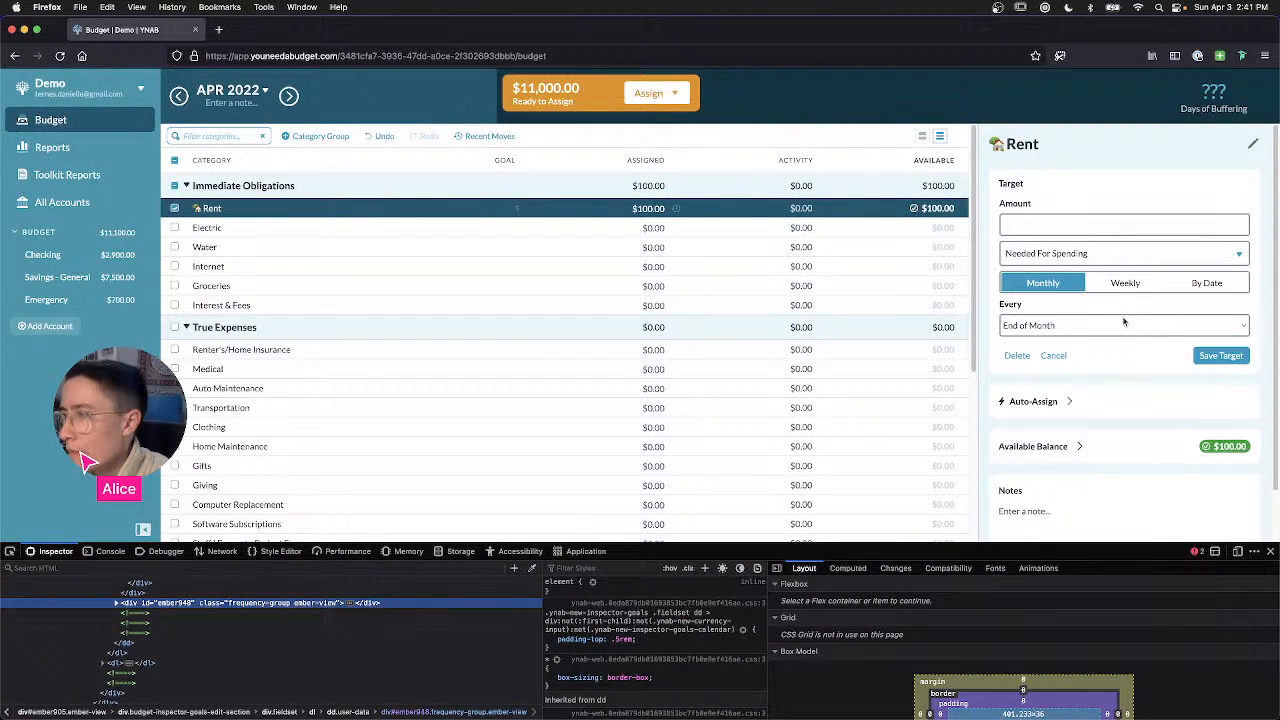
pyautogui.click(1246, 329)
pyautogui.click(1249, 333)
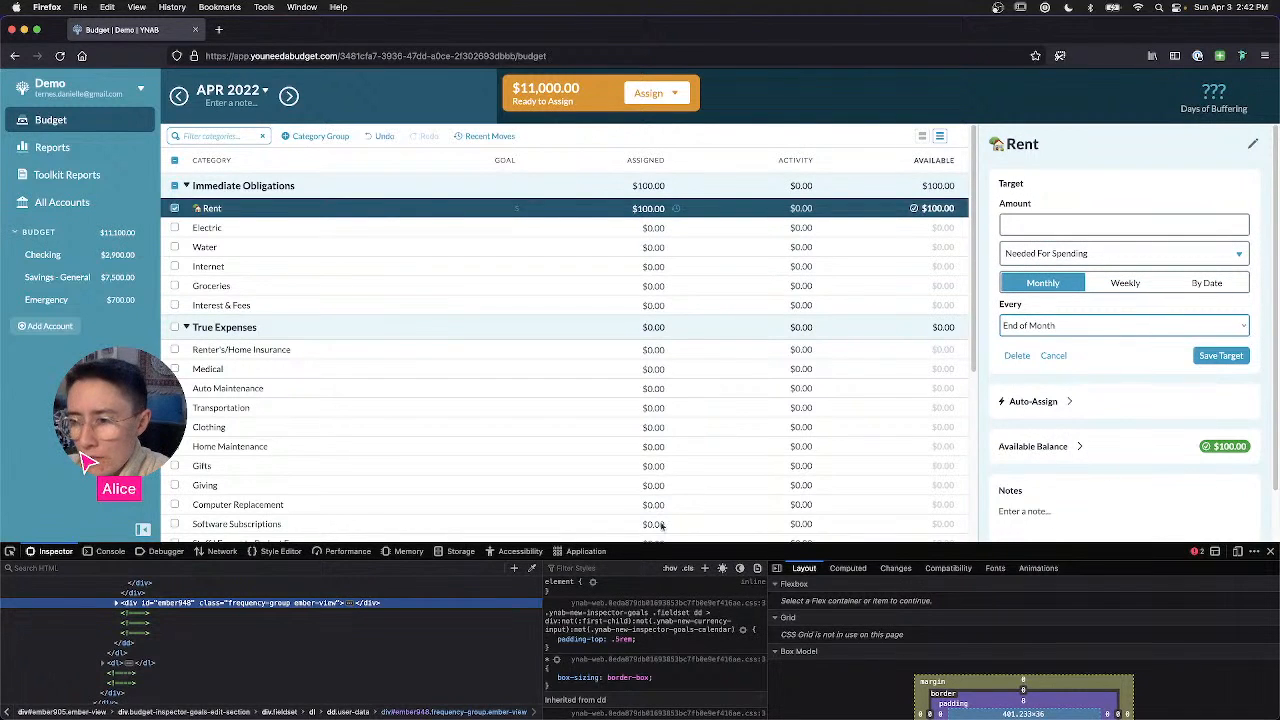
pyautogui.click(1185, 326)
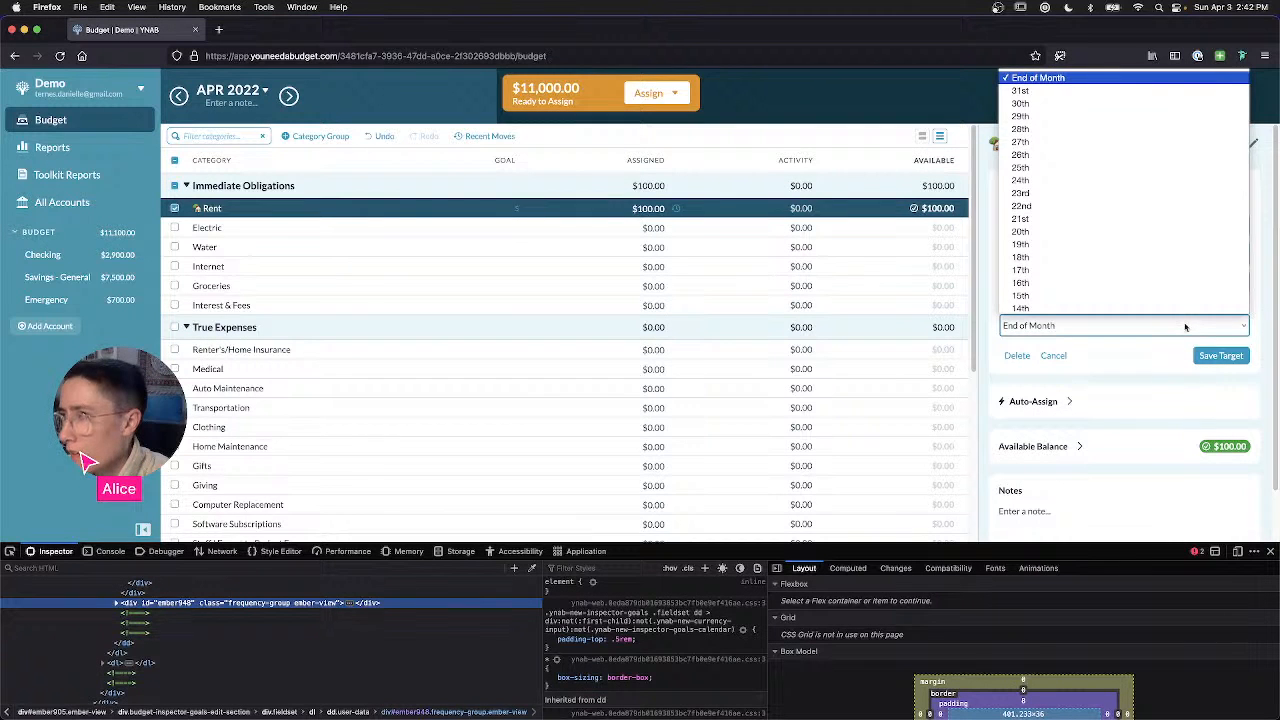
pyautogui.click(1216, 331)
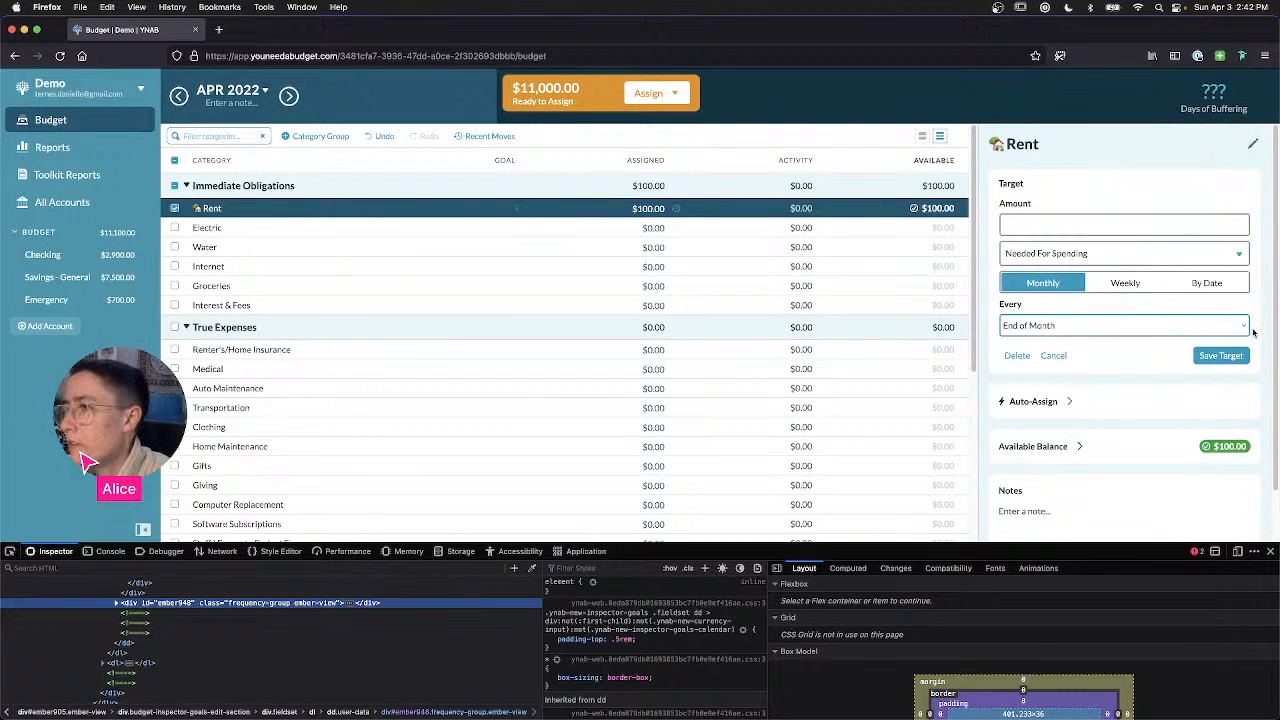
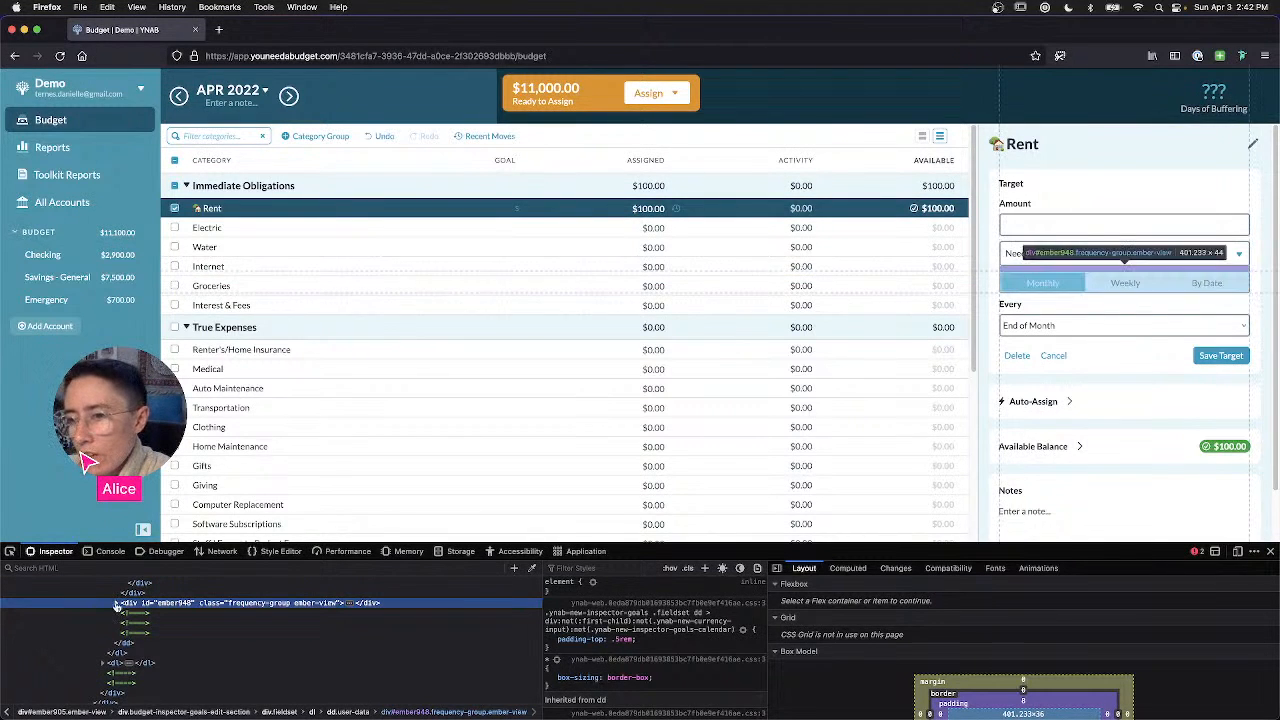
# Step: Locate the Every field's dl element below frequency-group in the HTML tree and expand it
pyautogui.scroll(3, 300, 610)
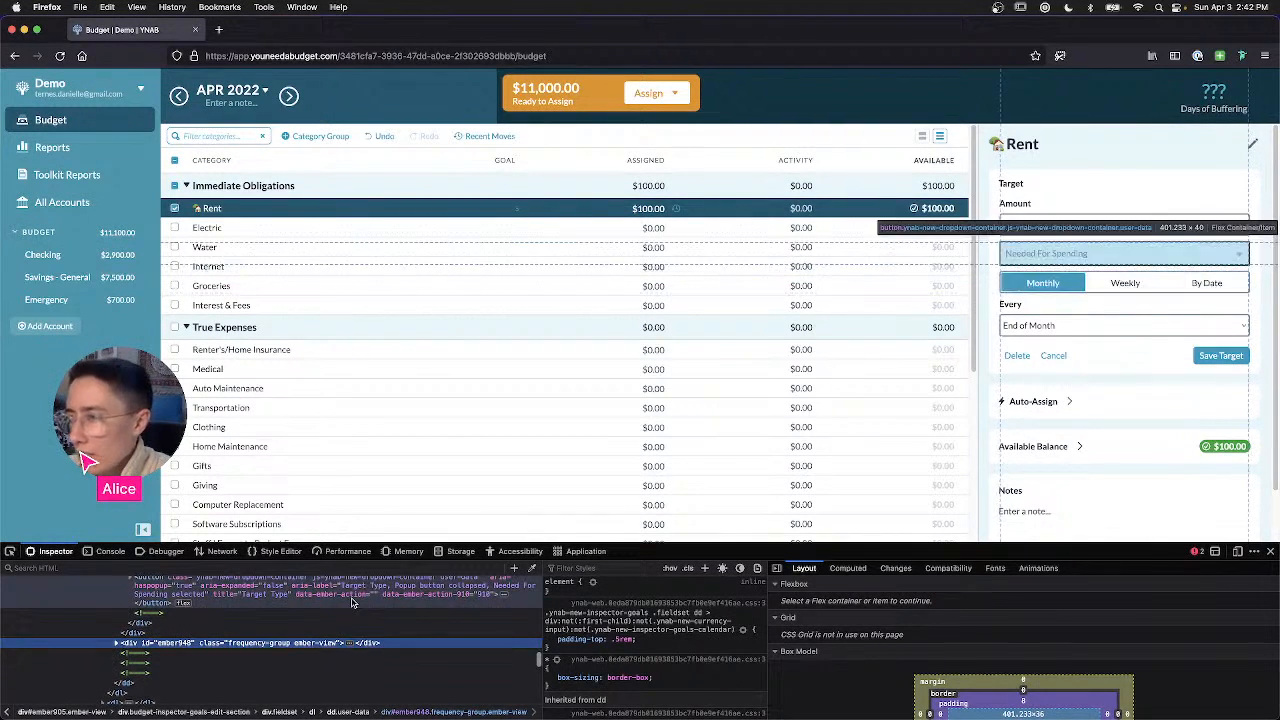
pyautogui.scroll(1, 352, 602)
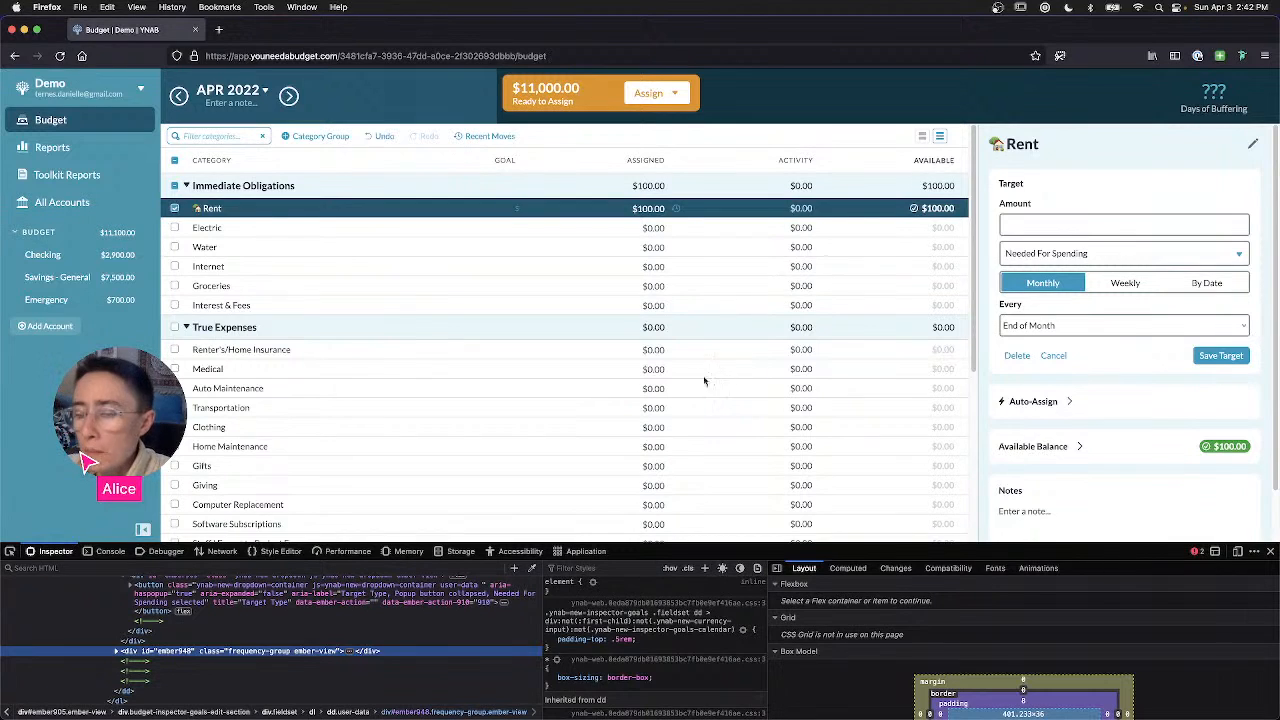
pyautogui.scroll(-2, 238, 617)
pyautogui.scroll(-2, 238, 617)
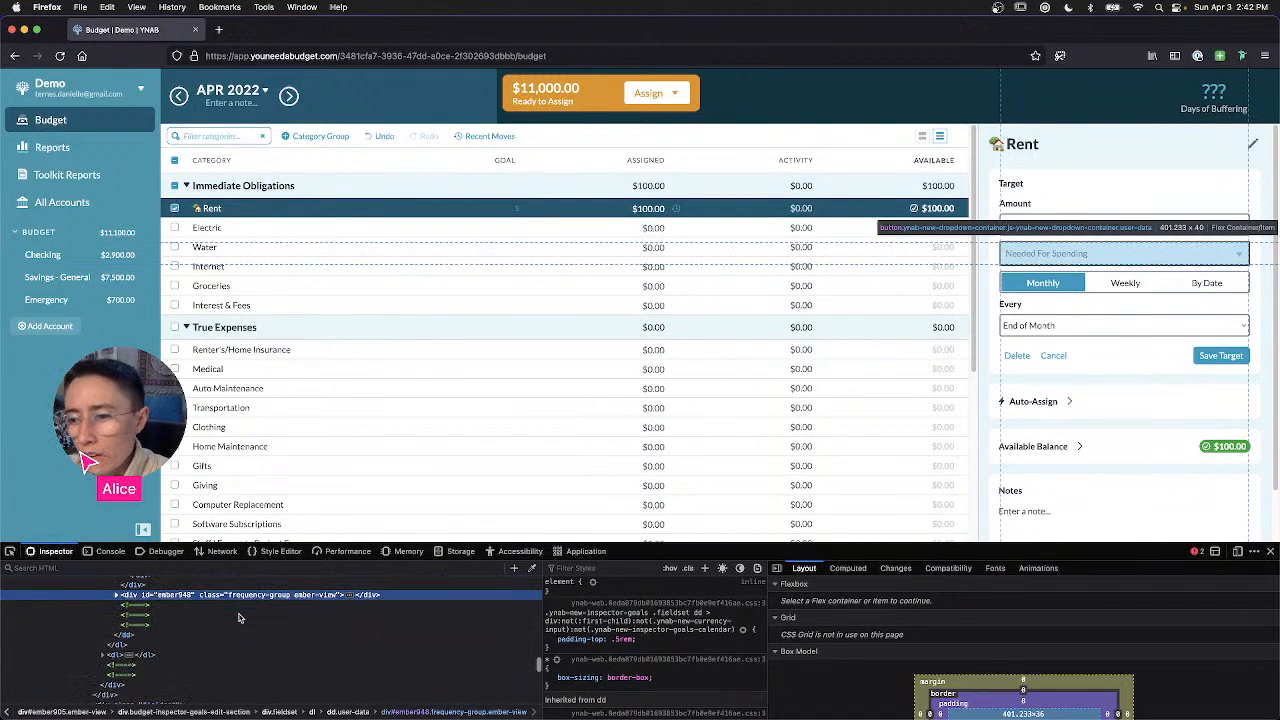
pyautogui.click(184, 658)
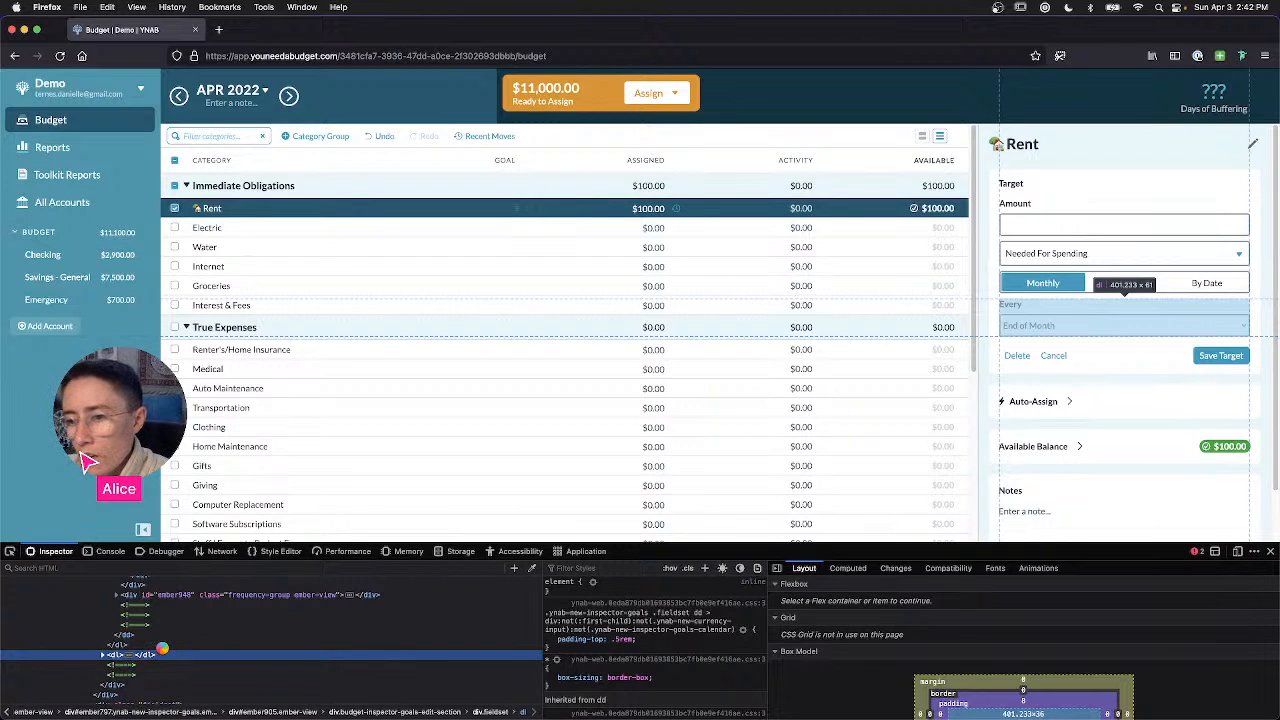
pyautogui.doubleClick(222, 657)
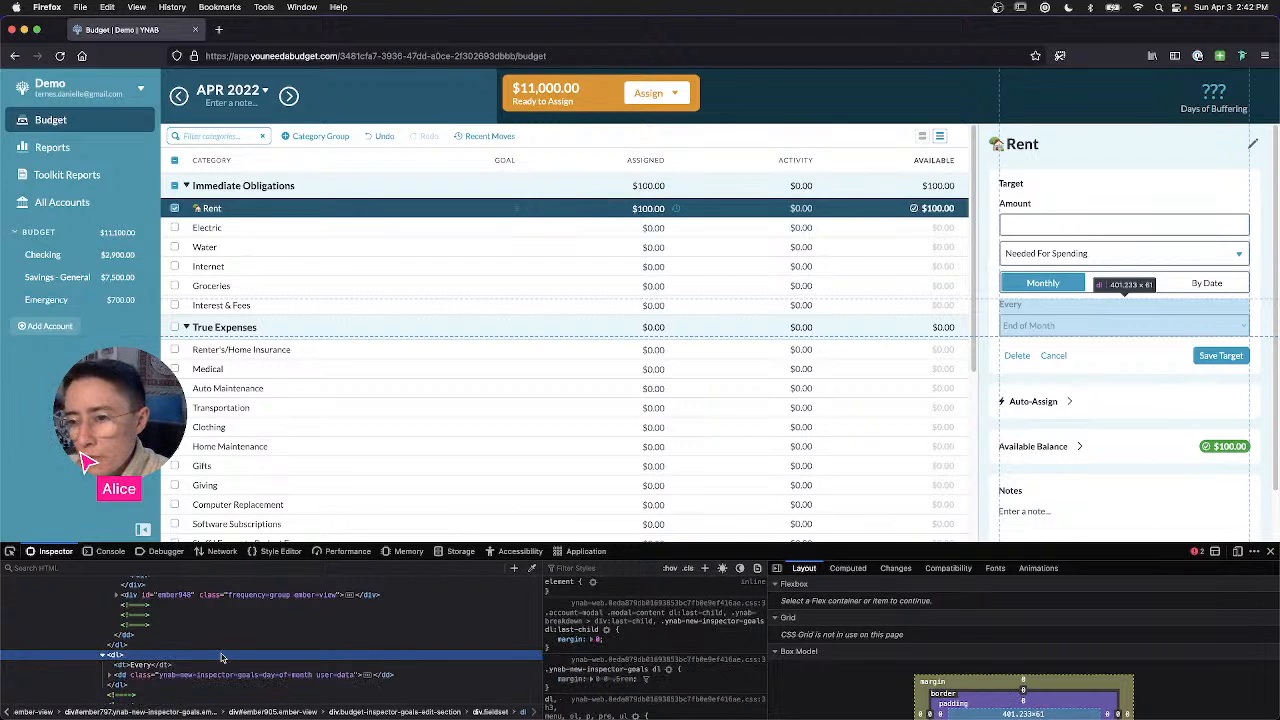
pyautogui.scroll(-1, 222, 657)
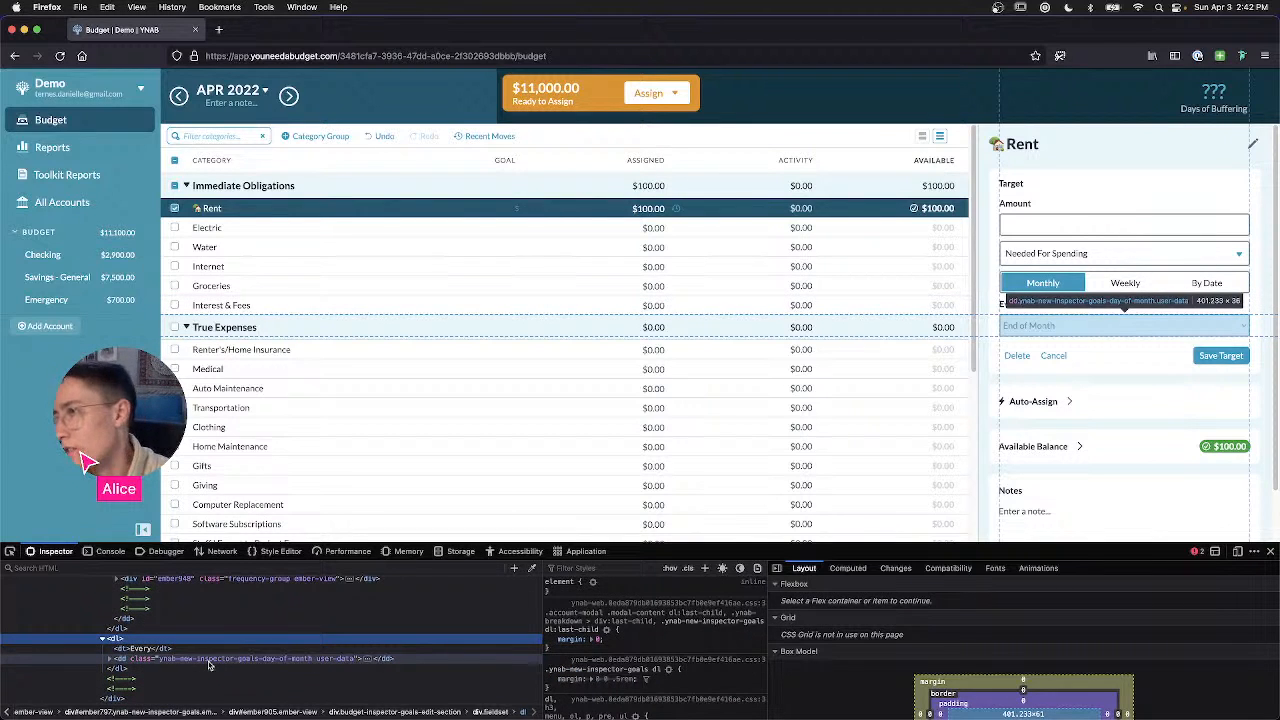
# Step: Expand the Every field's dd element, inspect the option entries inside its select element, and collapse the select again
pyautogui.click(209, 660)
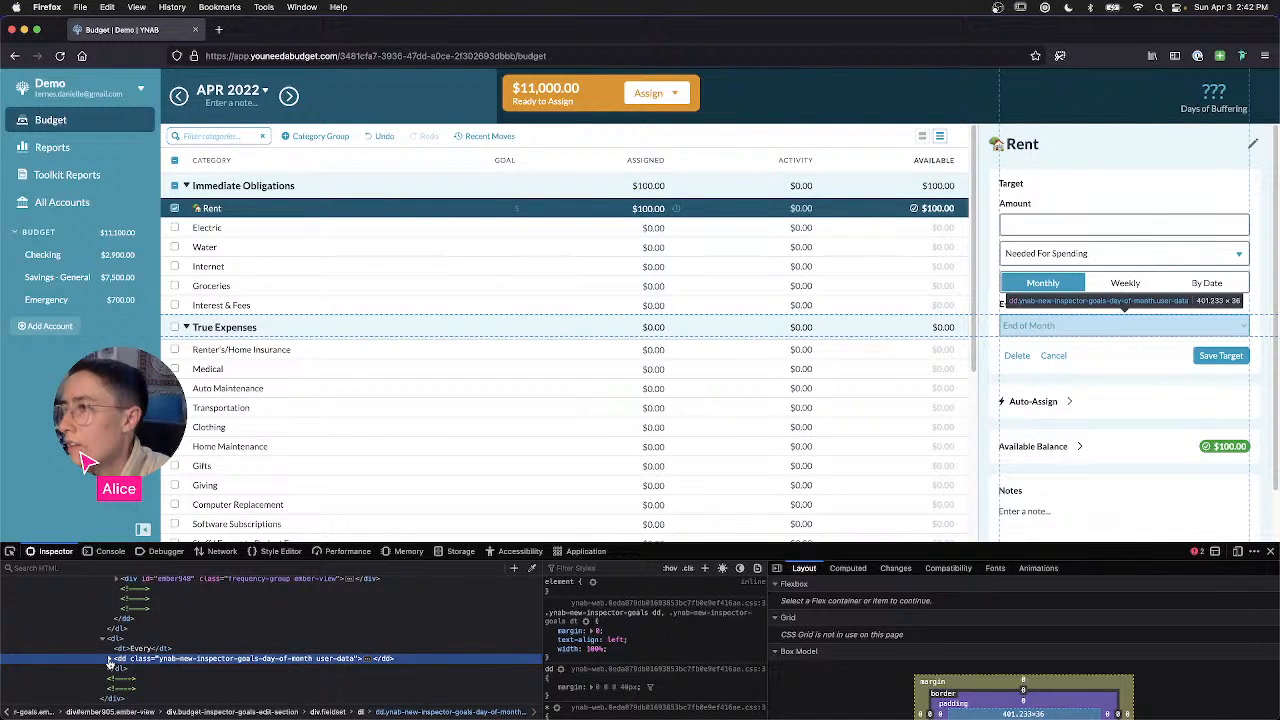
pyautogui.click(109, 662)
pyautogui.scroll(-1, 184, 659)
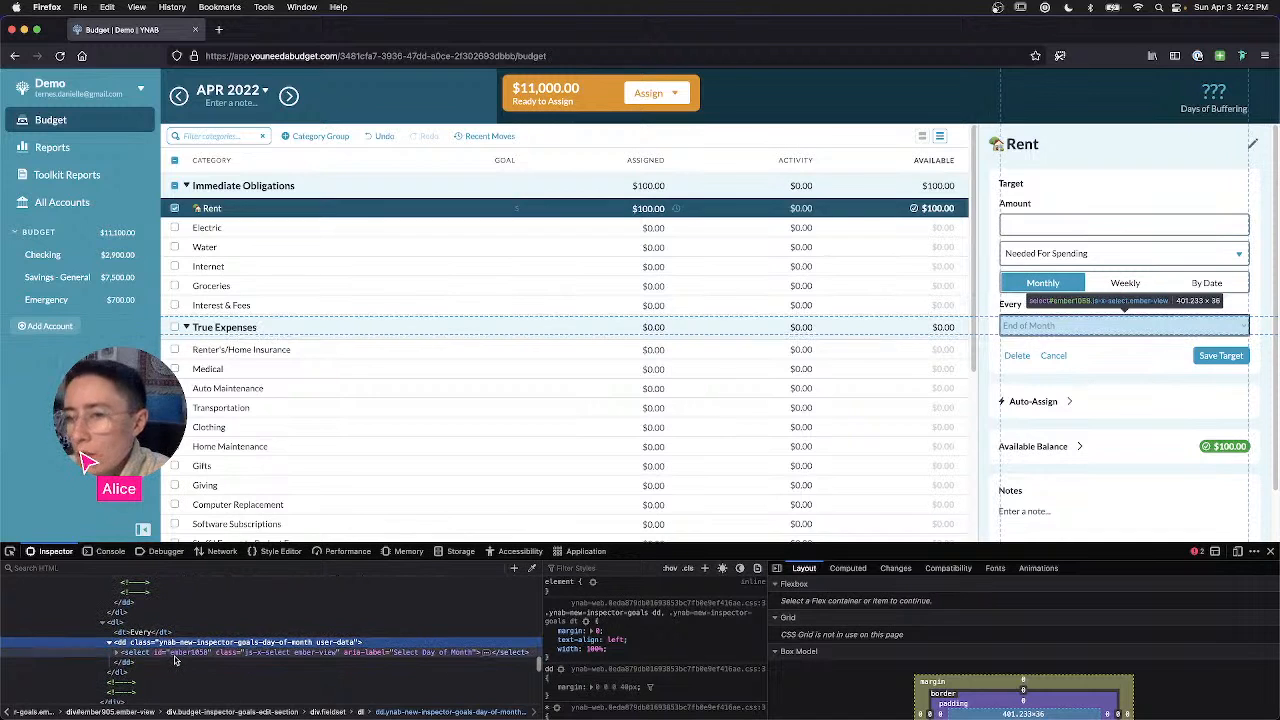
pyautogui.click(175, 659)
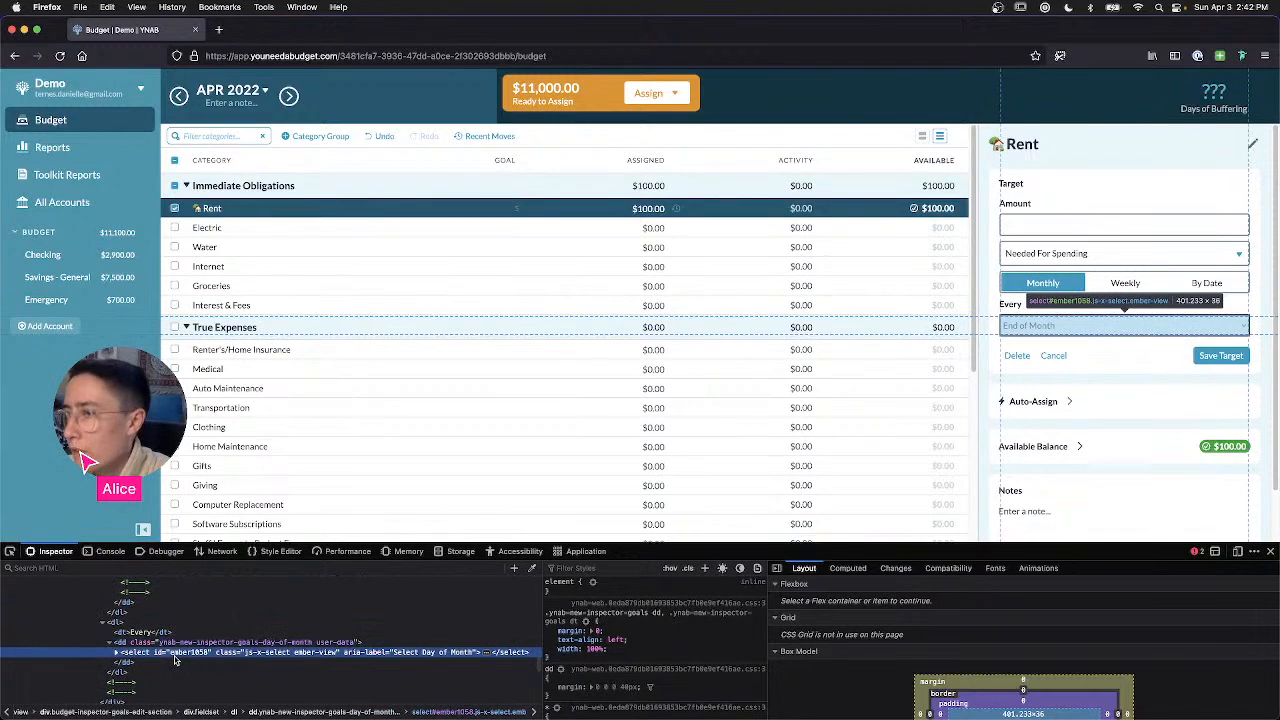
pyautogui.click(117, 654)
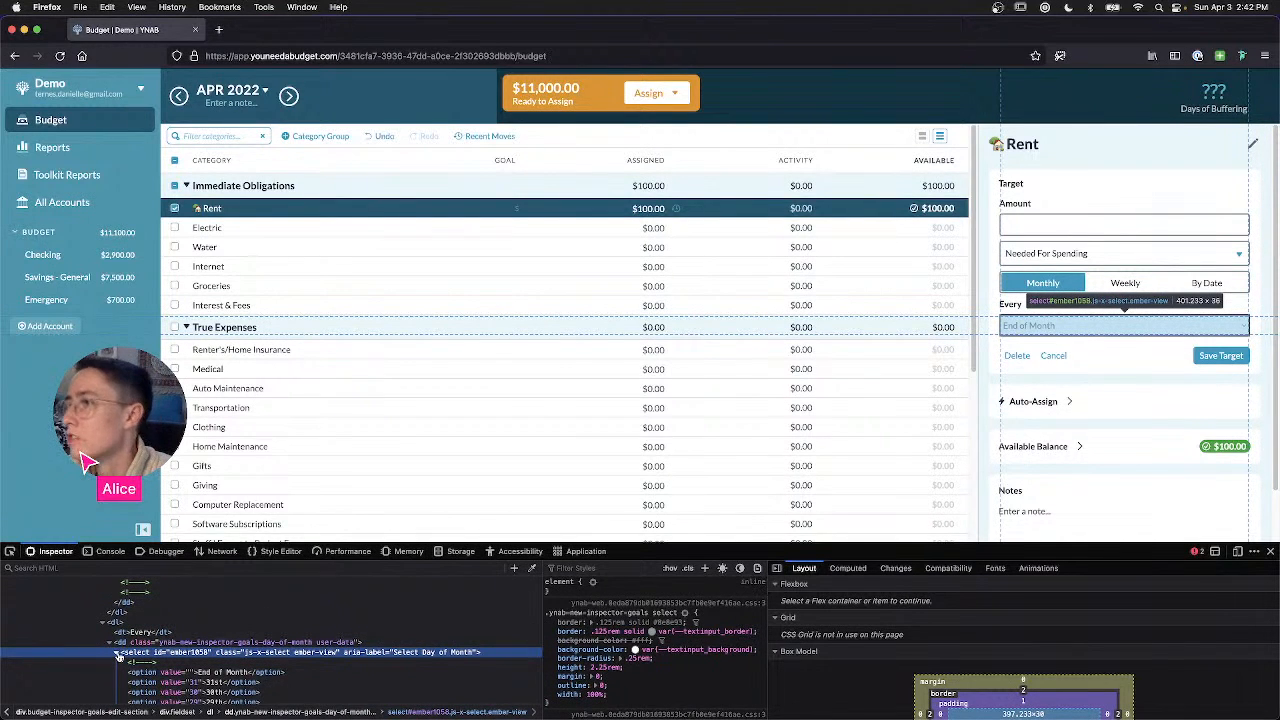
pyautogui.scroll(-1, 117, 654)
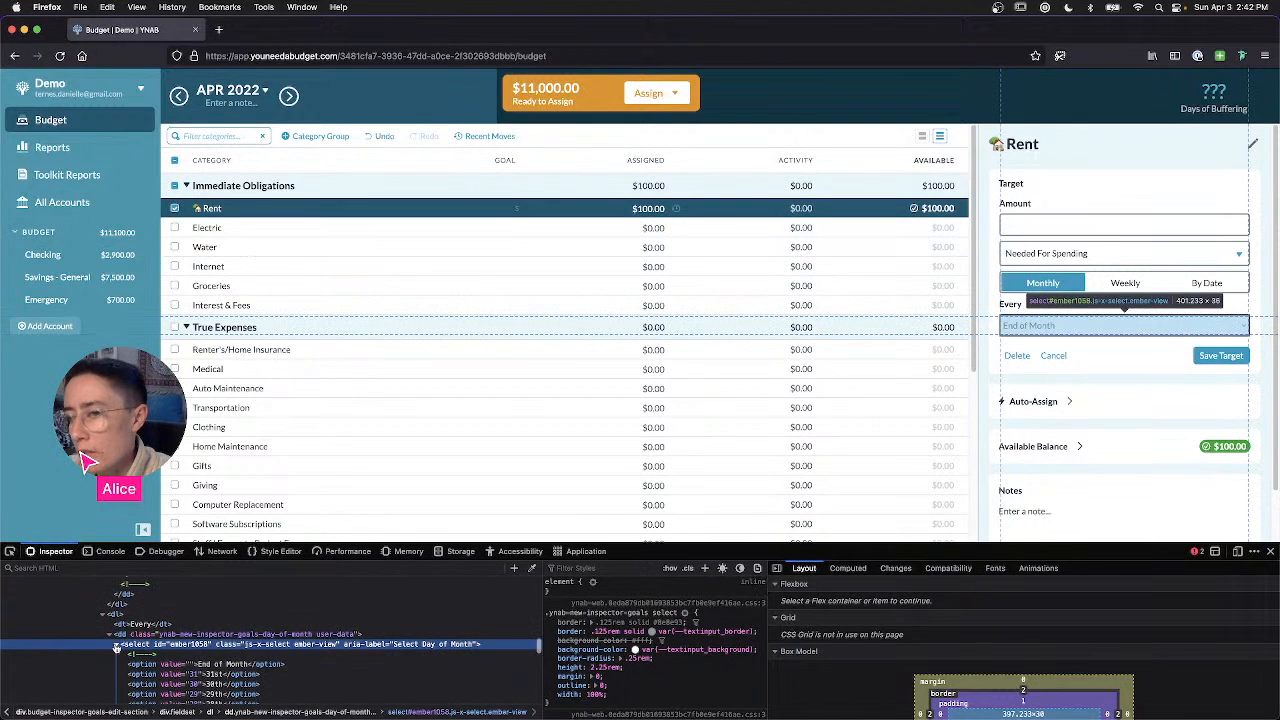
pyautogui.click(116, 645)
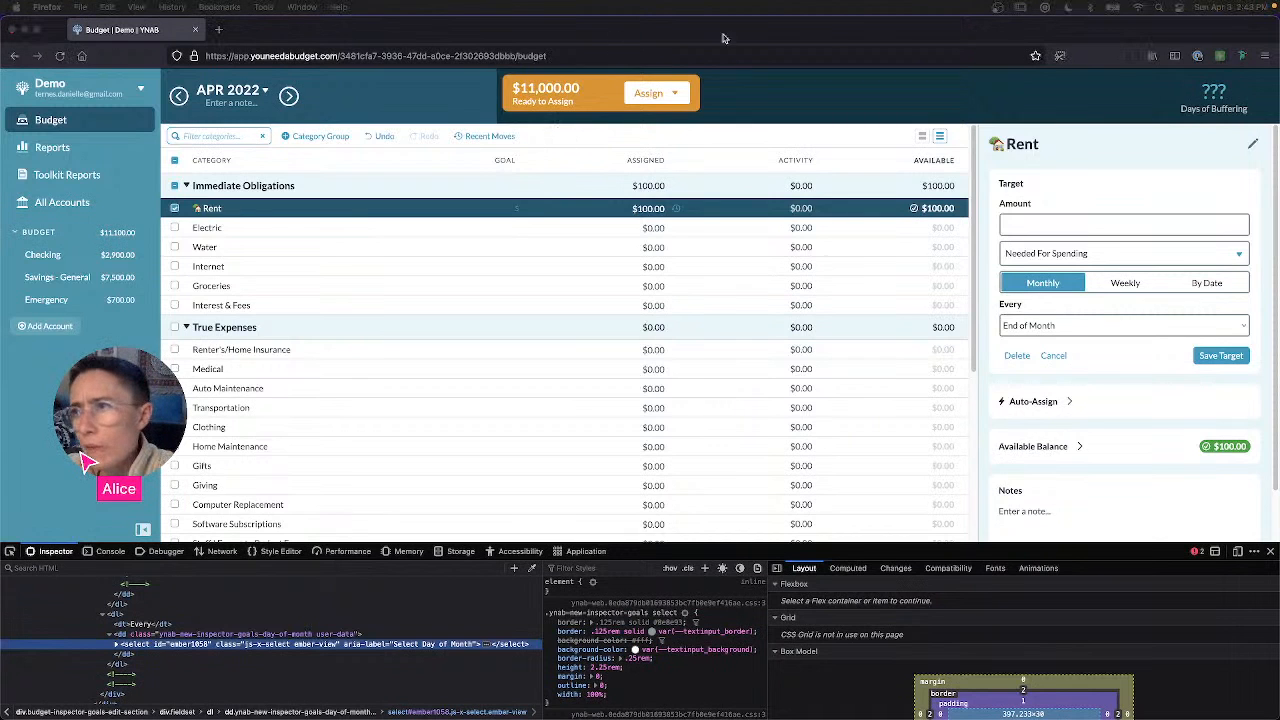
# Step: View the Ready to Assign breakdown popup above the budget and close it
pyautogui.click(557, 89)
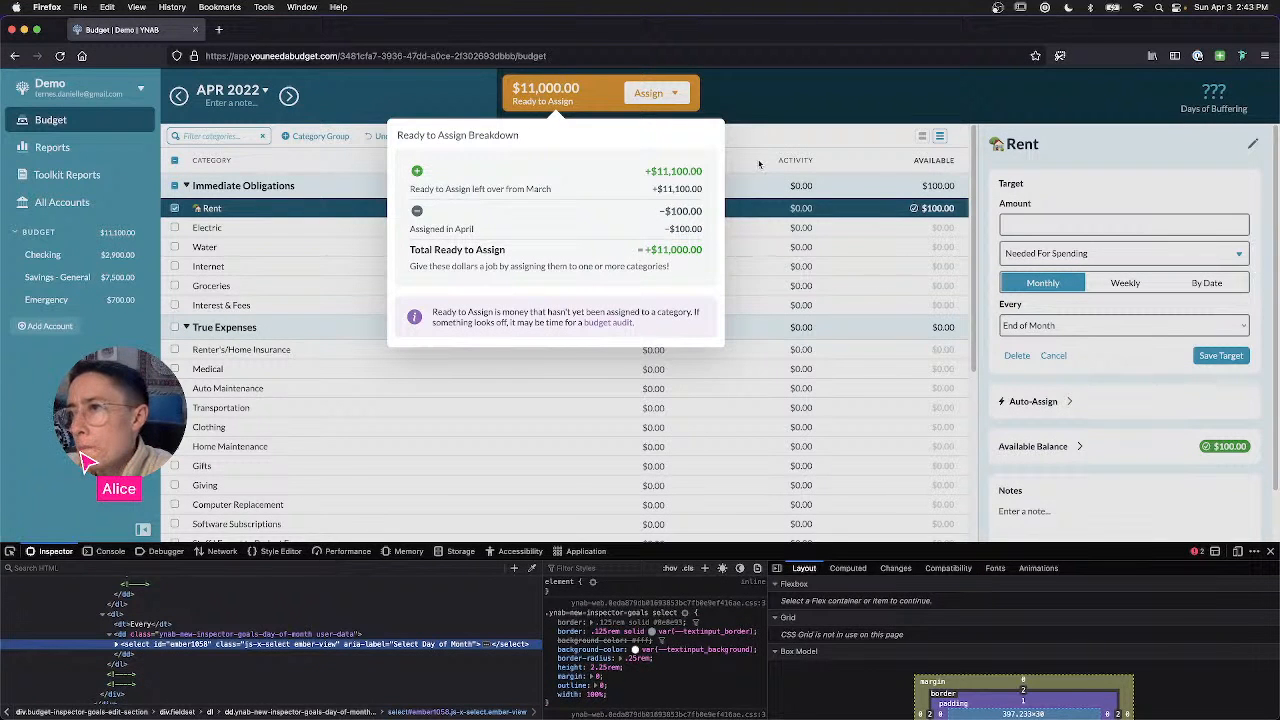
pyautogui.click(806, 163)
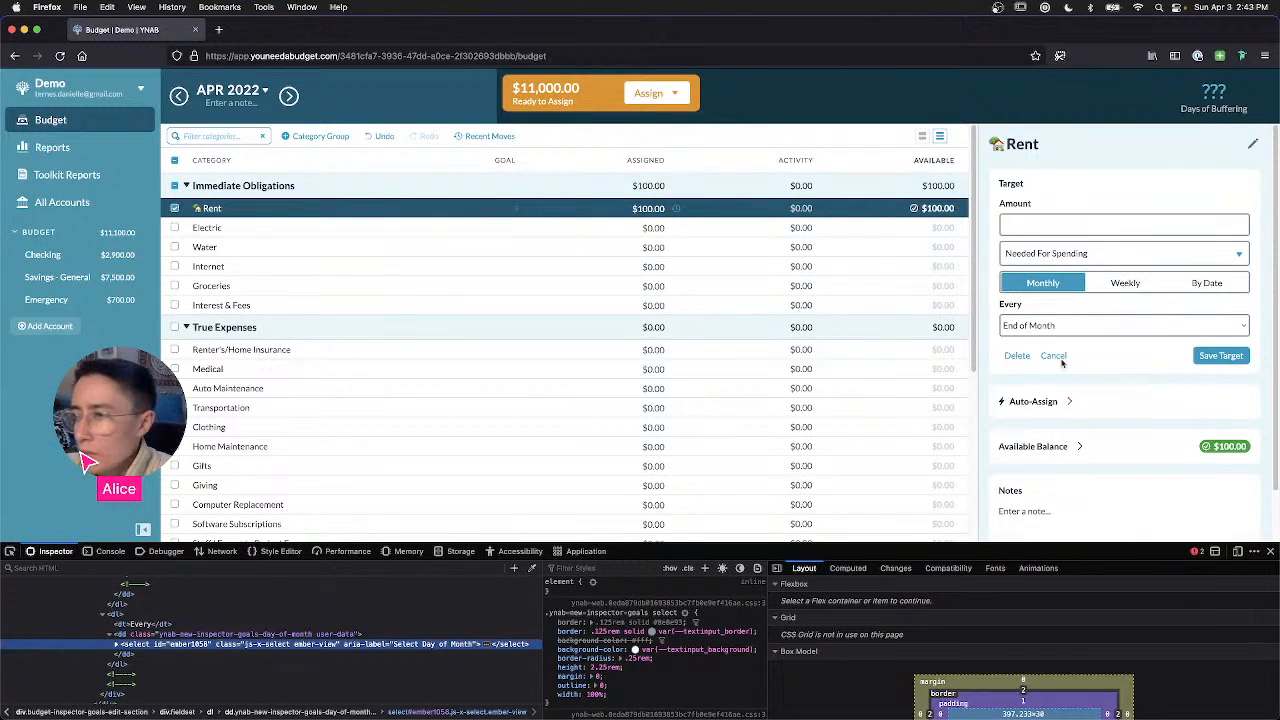
# Step: Compare the dl element around the Amount fields with the one around the Every field in the HTML tree
pyautogui.click(209, 608)
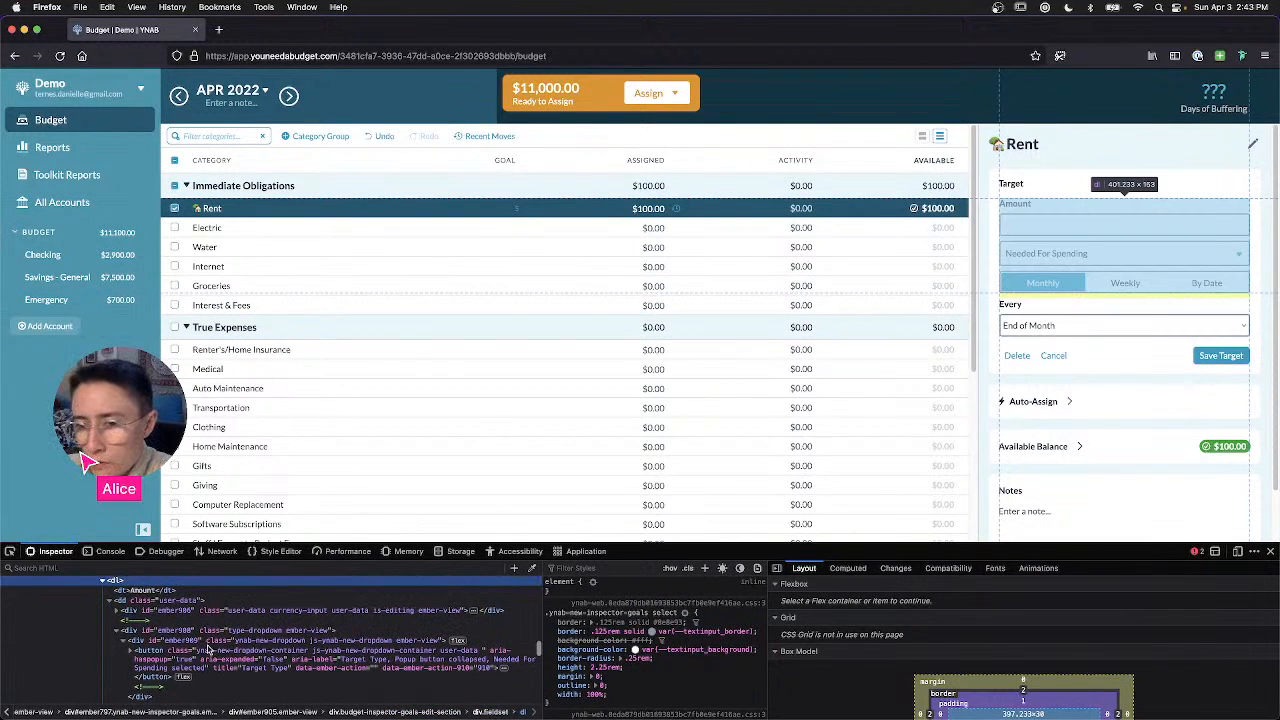
pyautogui.scroll(-2, 216, 658)
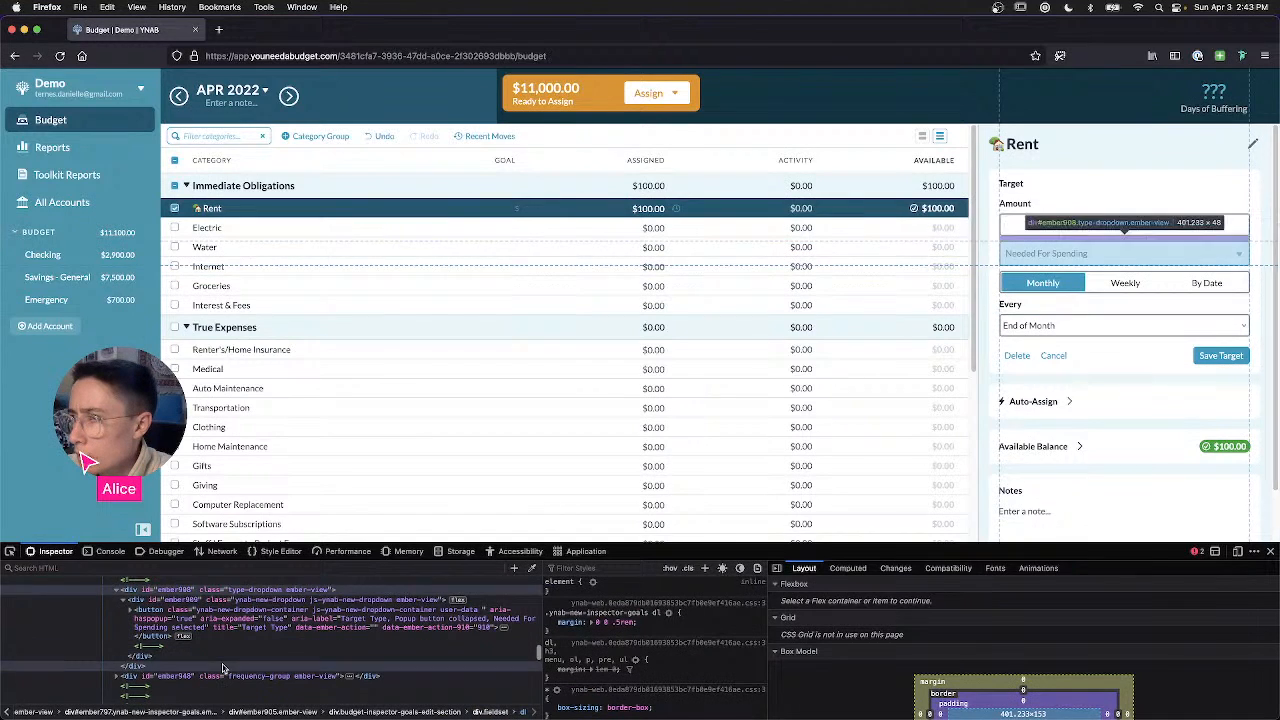
pyautogui.scroll(-3, 223, 668)
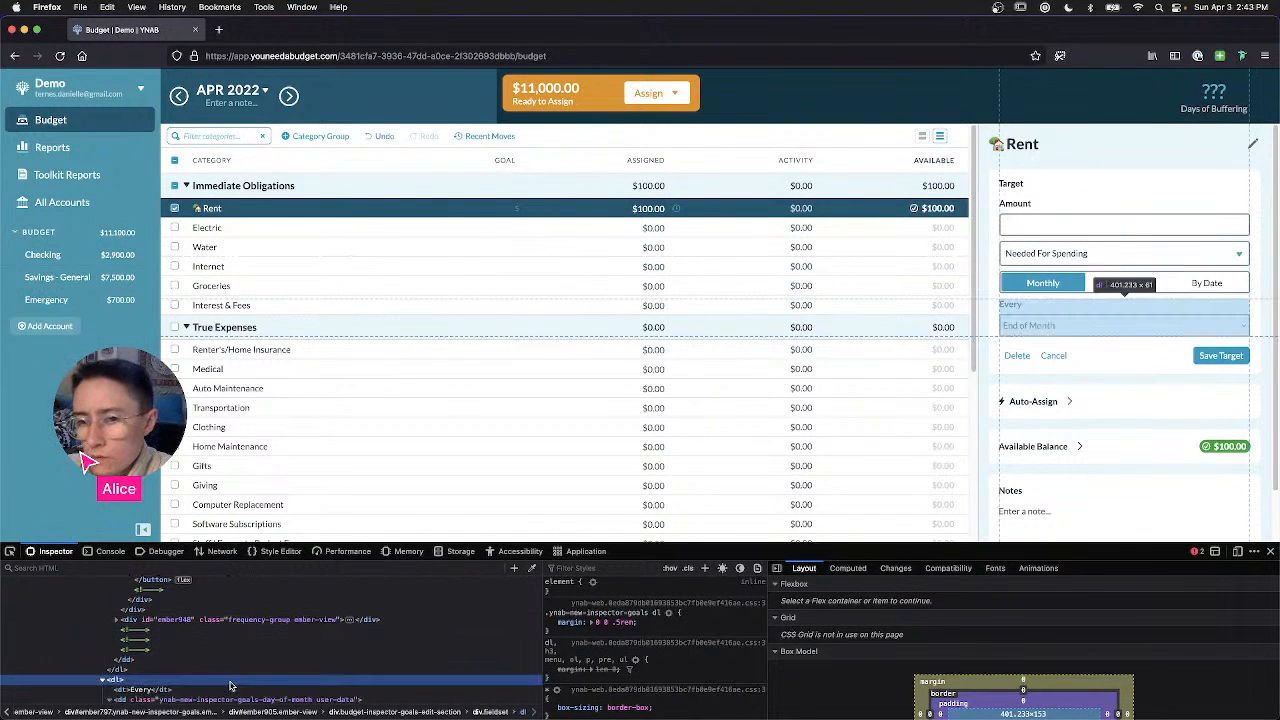
pyautogui.click(226, 681)
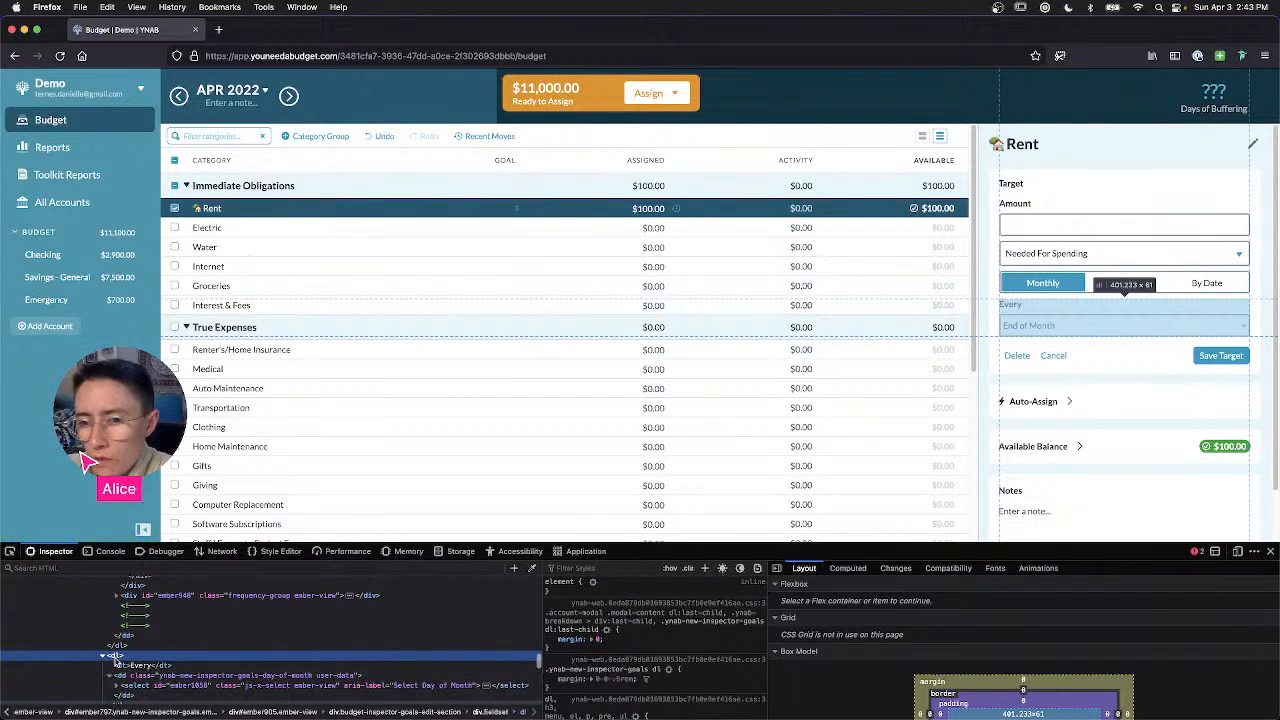
# Step: In a new browser tab, search for html tag "dl" and open the W3Schools page on the dl tag
pyautogui.click(221, 32)
pyautogui.write('html')
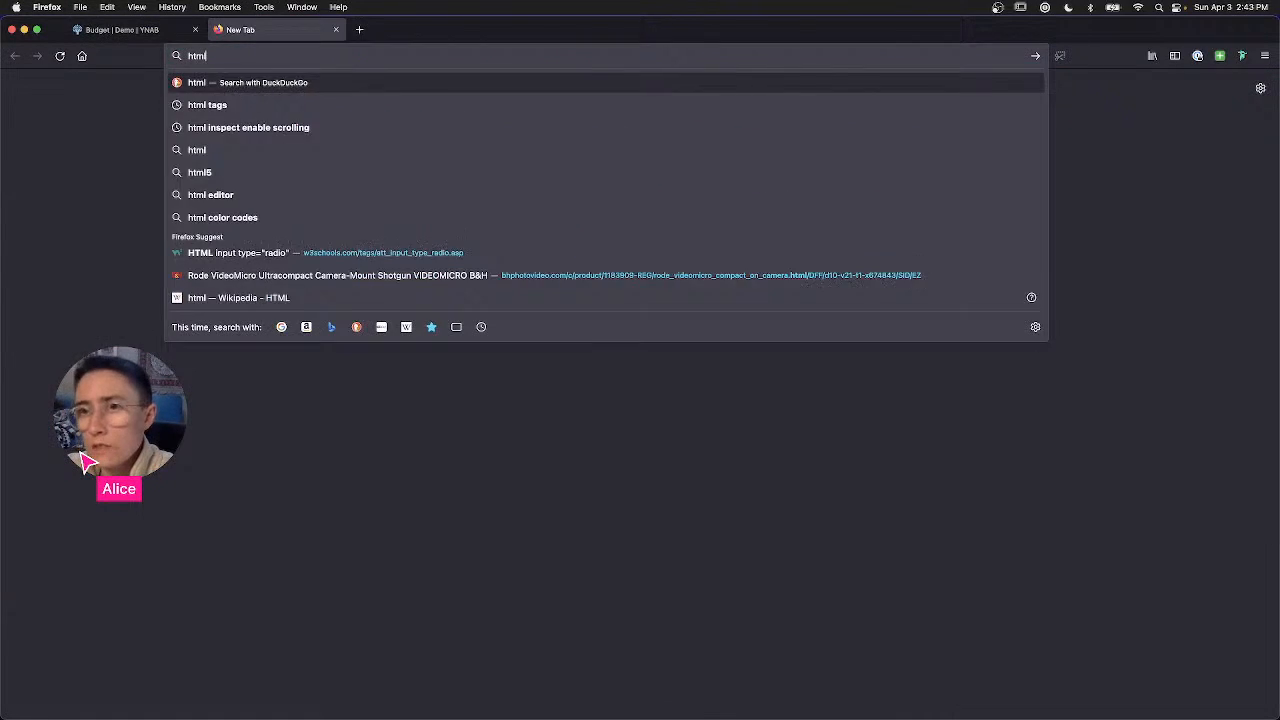
pyautogui.write(' tag "dl"')
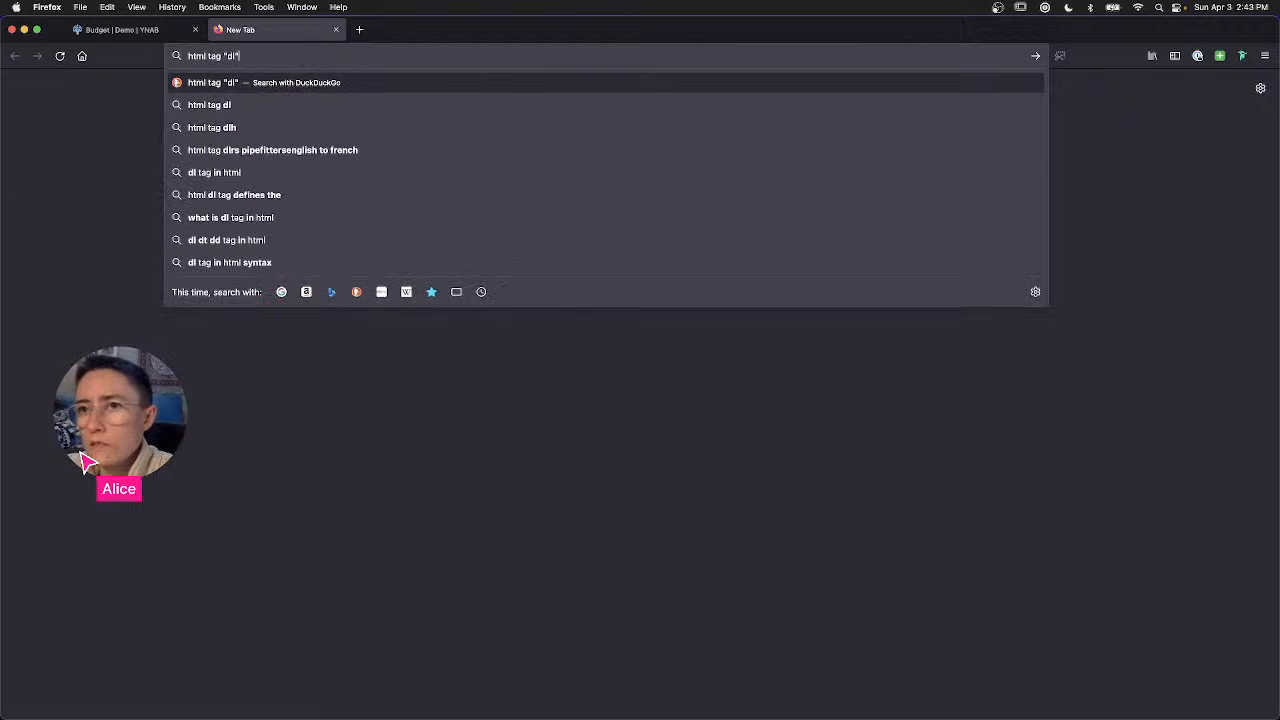
pyautogui.press('Return')
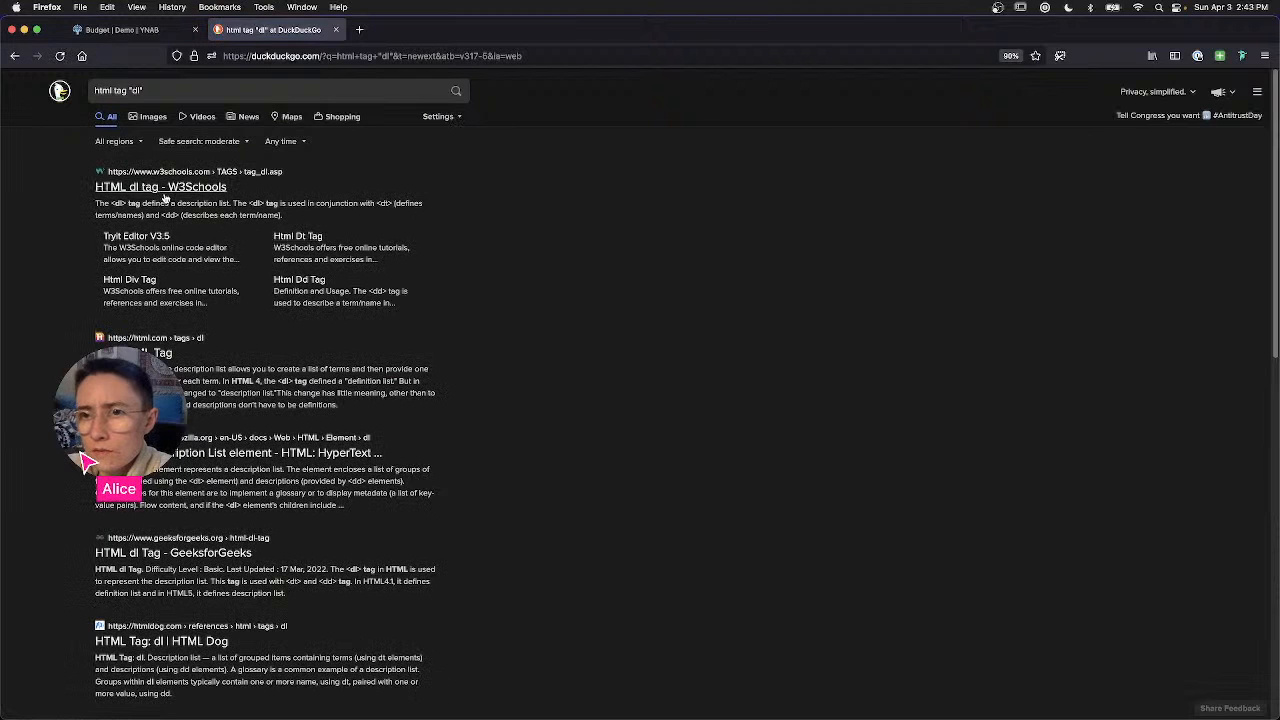
pyautogui.click(164, 193)
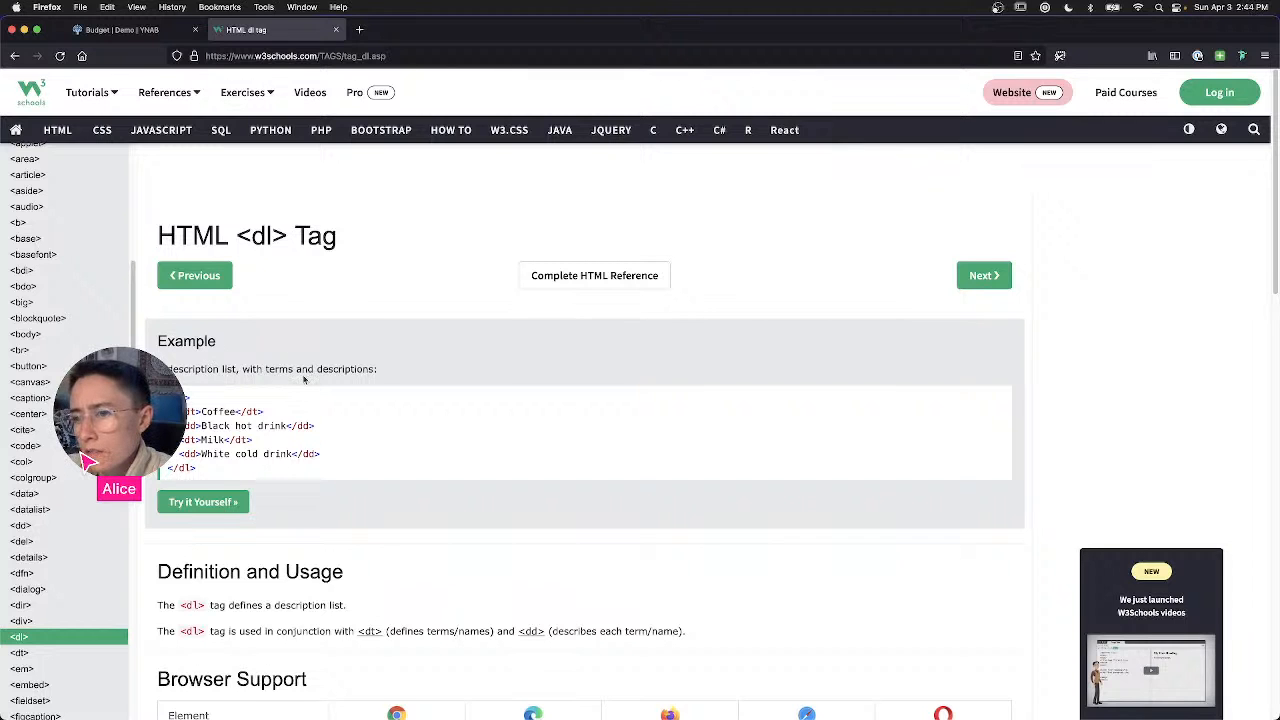
# Step: Read the dl tag's example and definition, and open the W3Schools reference page for the dt tag
pyautogui.scroll(-3, 305, 380)
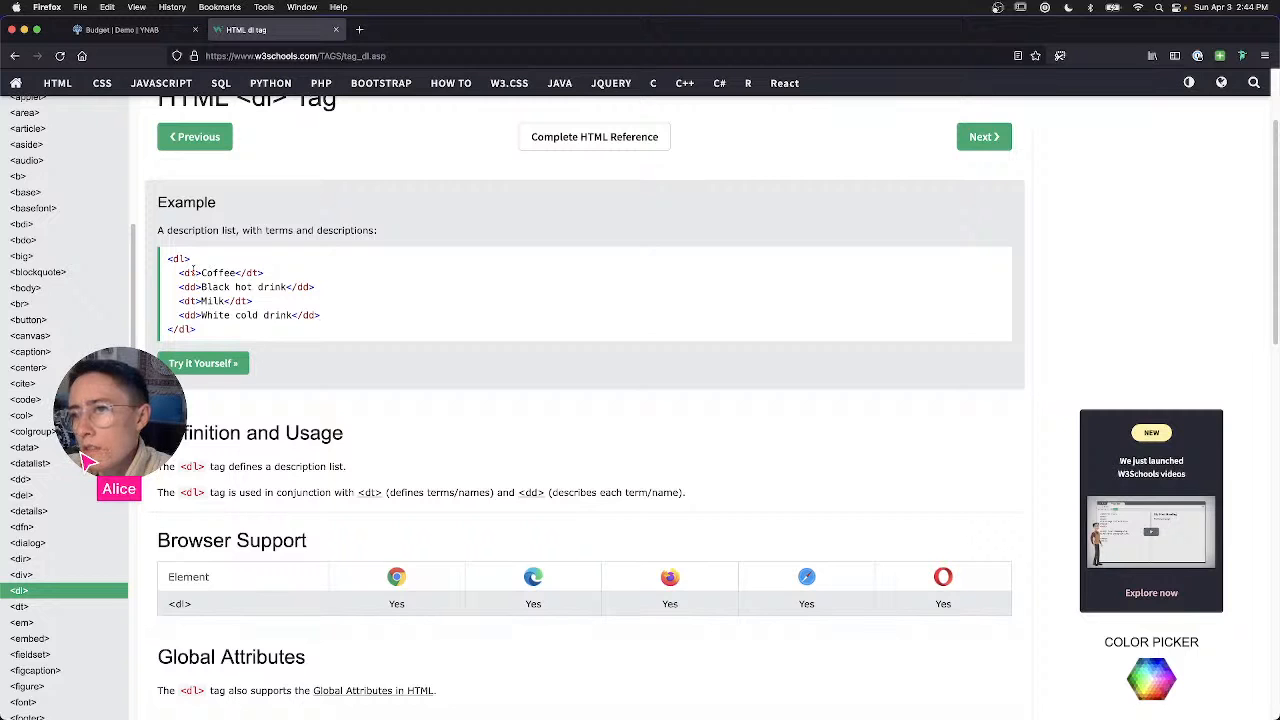
pyautogui.scroll(-1, 198, 286)
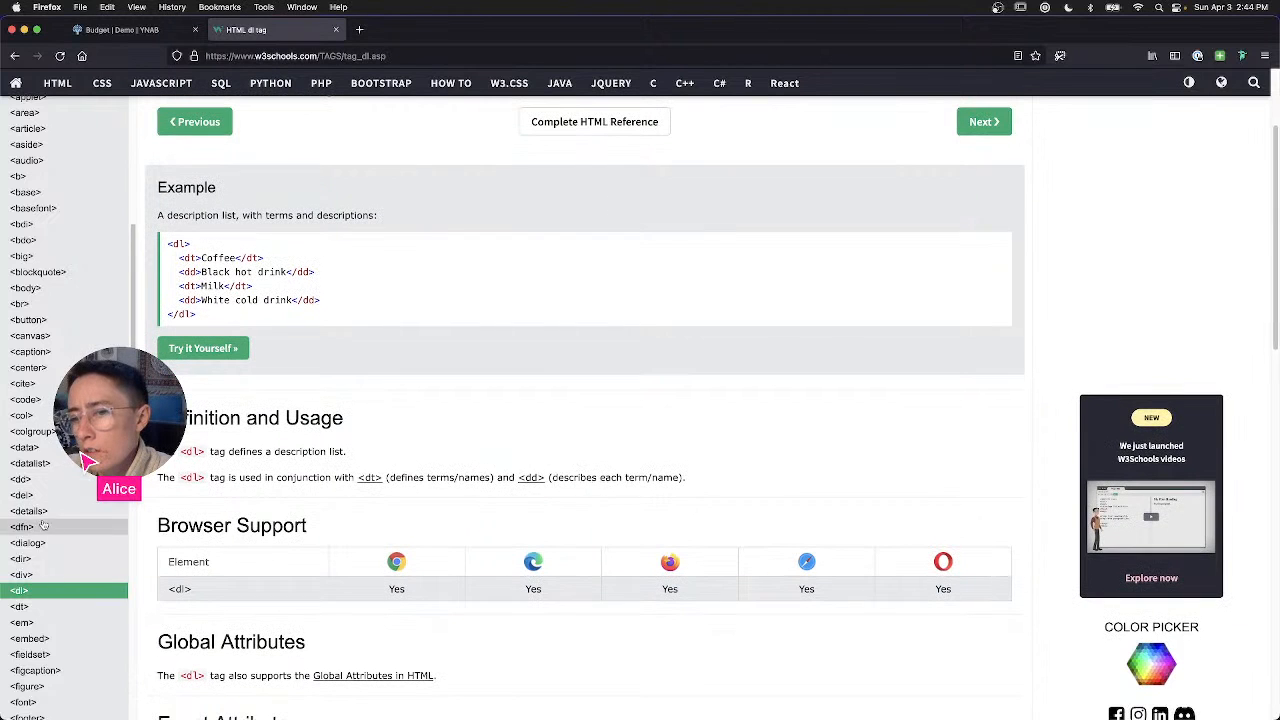
pyautogui.click(55, 603)
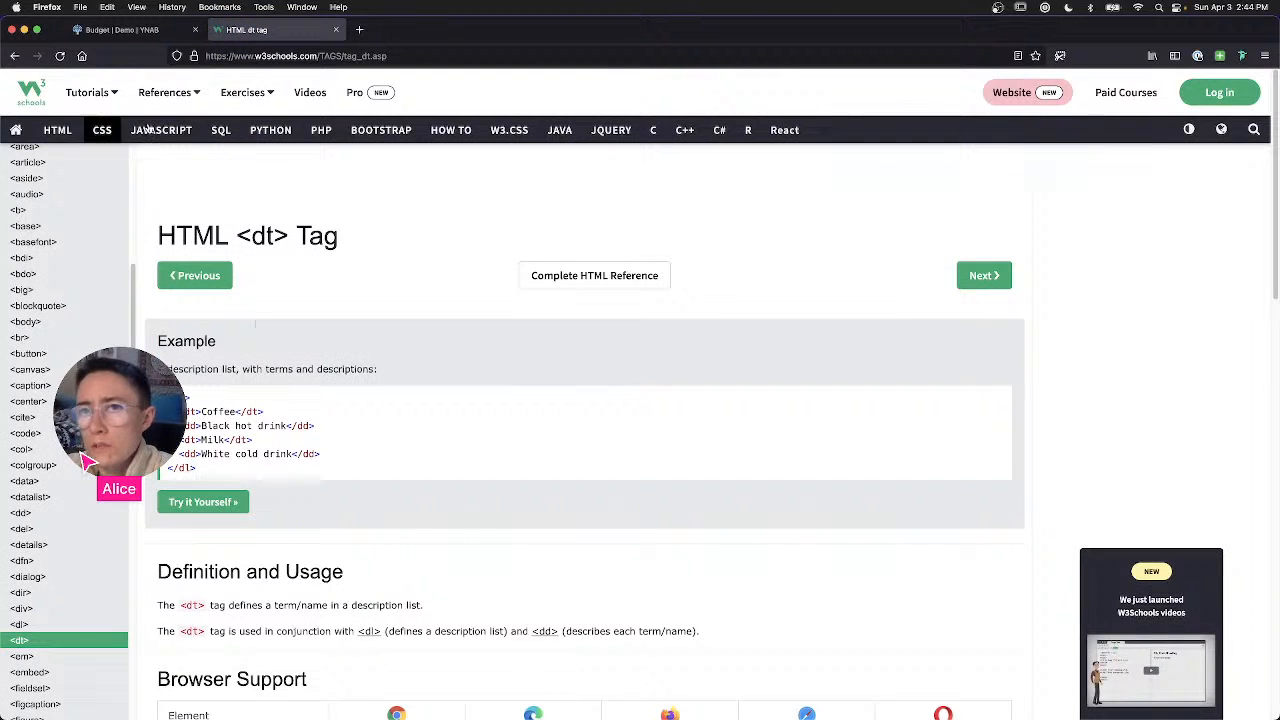
# Step: Return to the YNAB budget page and inspect the Every field's dt label and ynab-new-inspector-goals-day-of-month dd element in the HTML tree
pyautogui.click(143, 33)
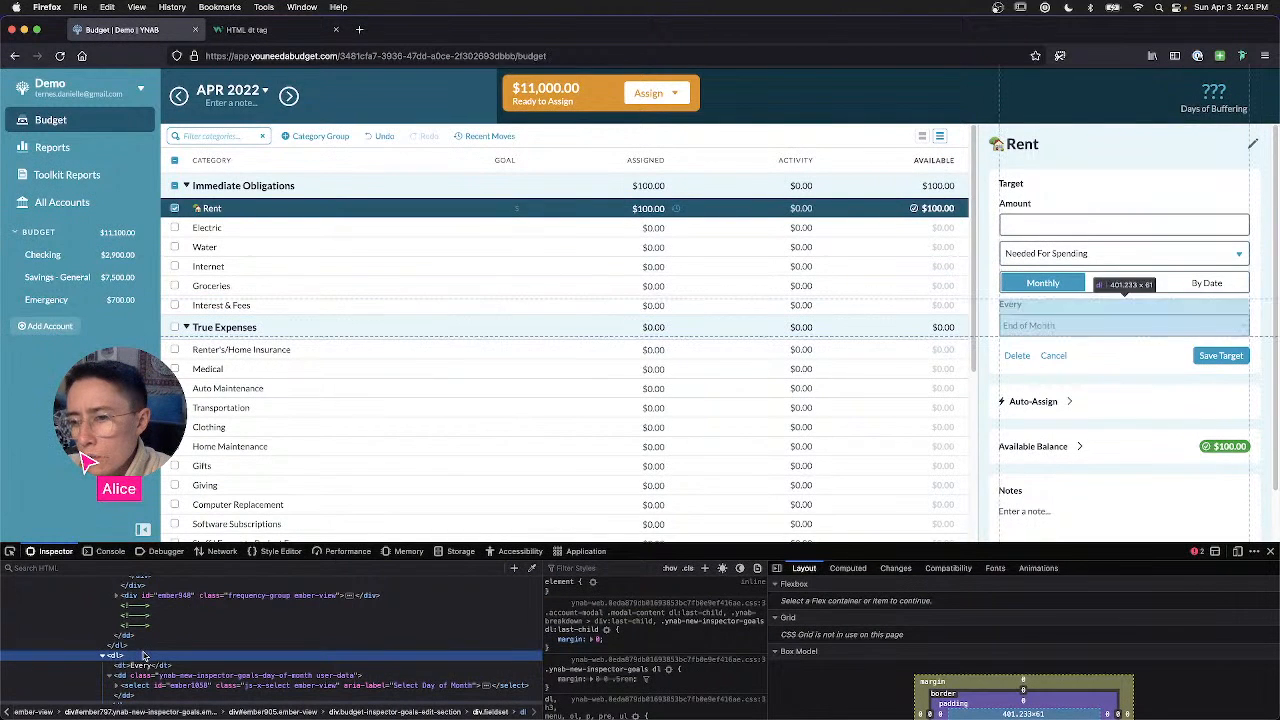
pyautogui.scroll(-1, 145, 655)
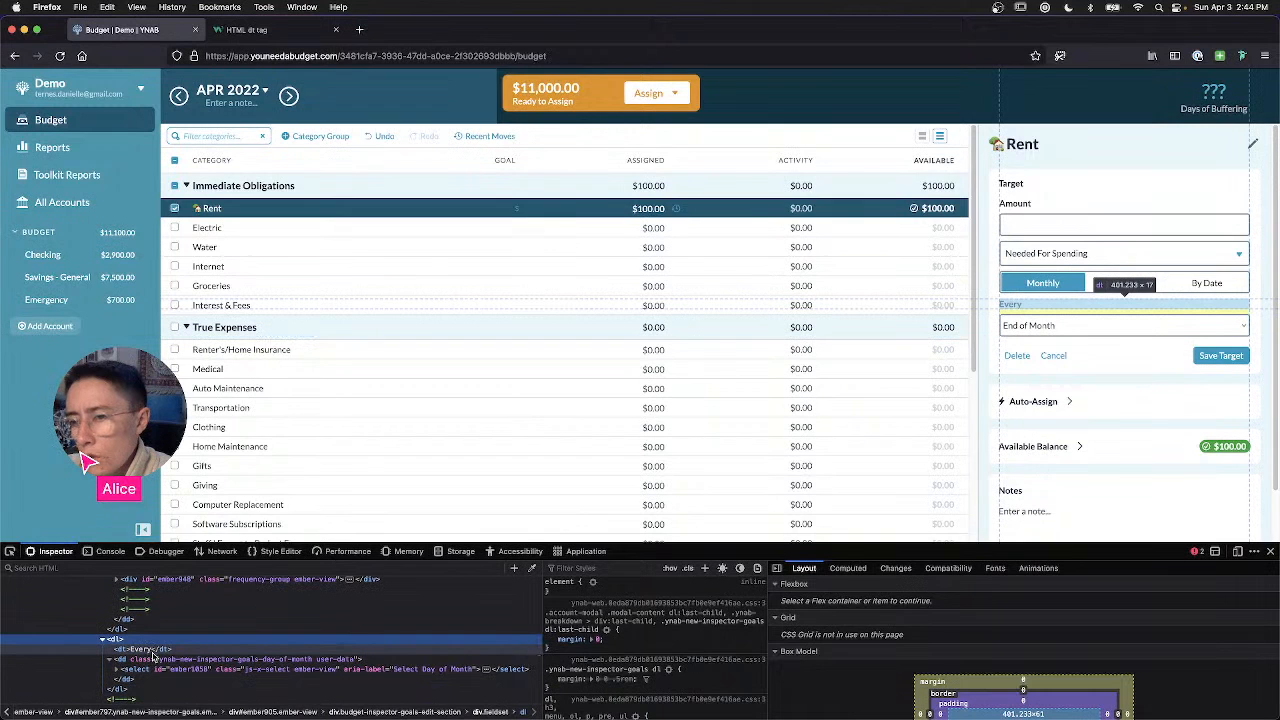
pyautogui.click(153, 652)
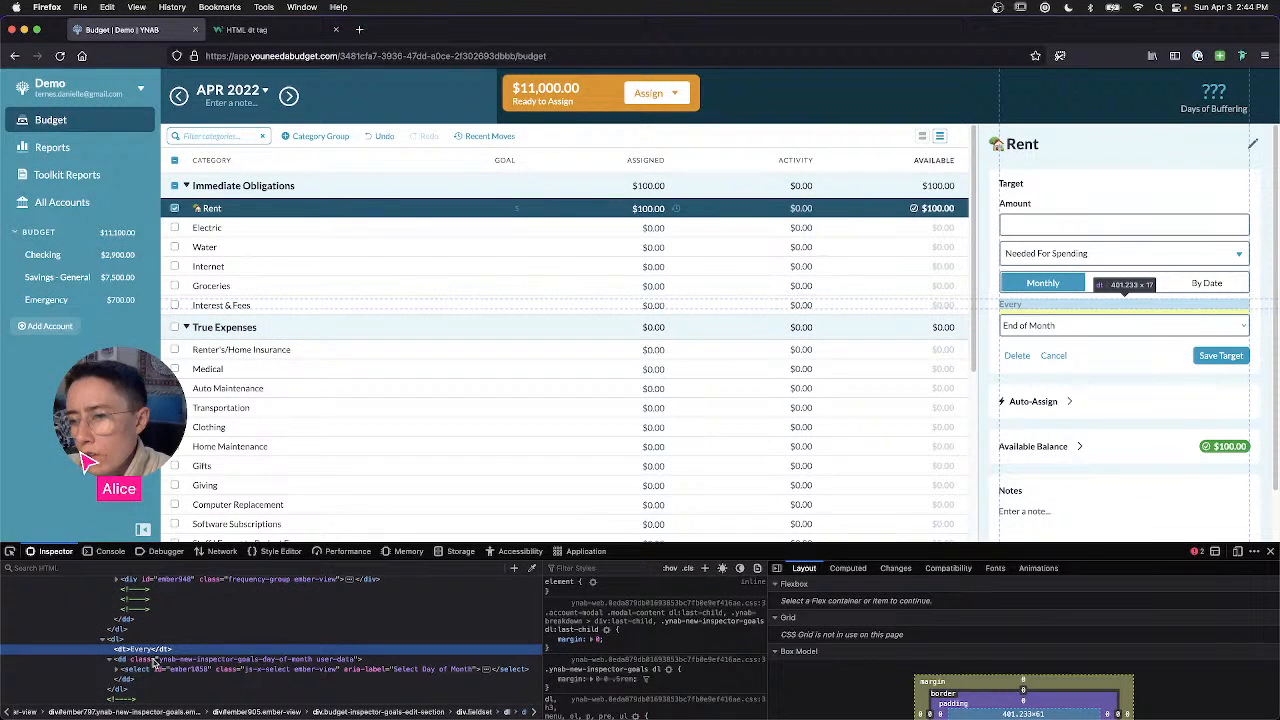
pyautogui.scroll(-1, 158, 660)
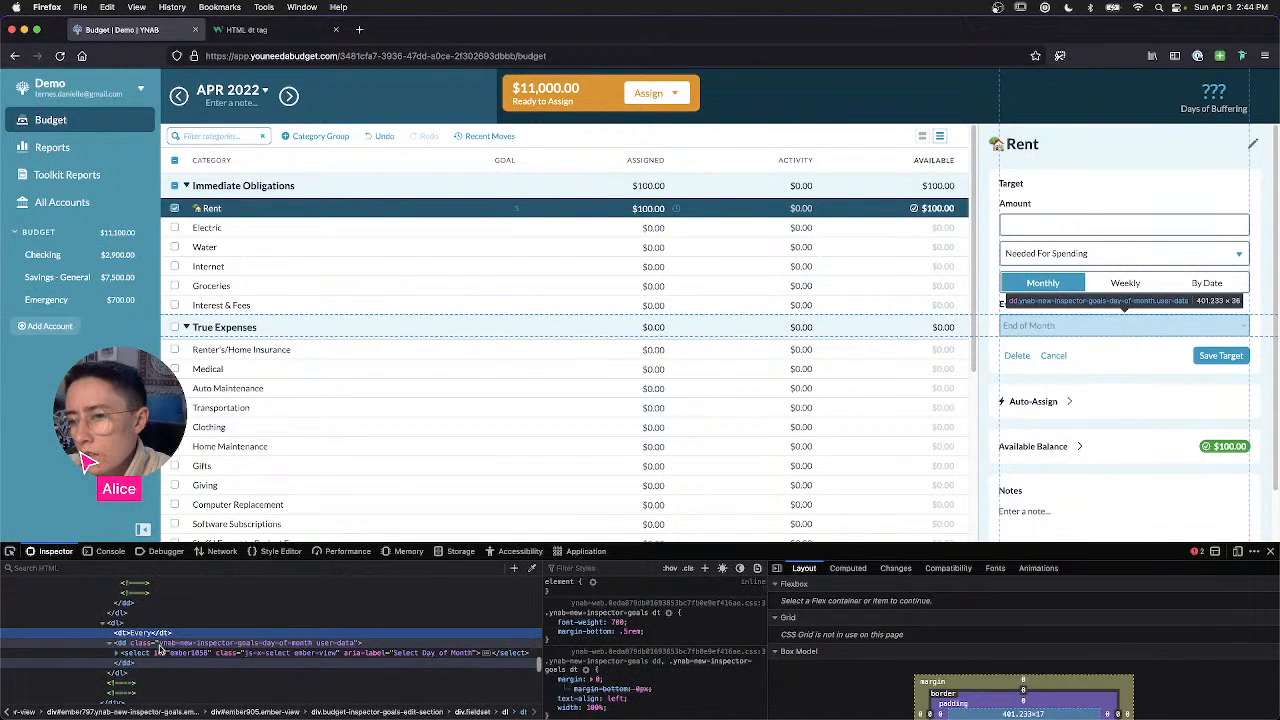
pyautogui.click(160, 646)
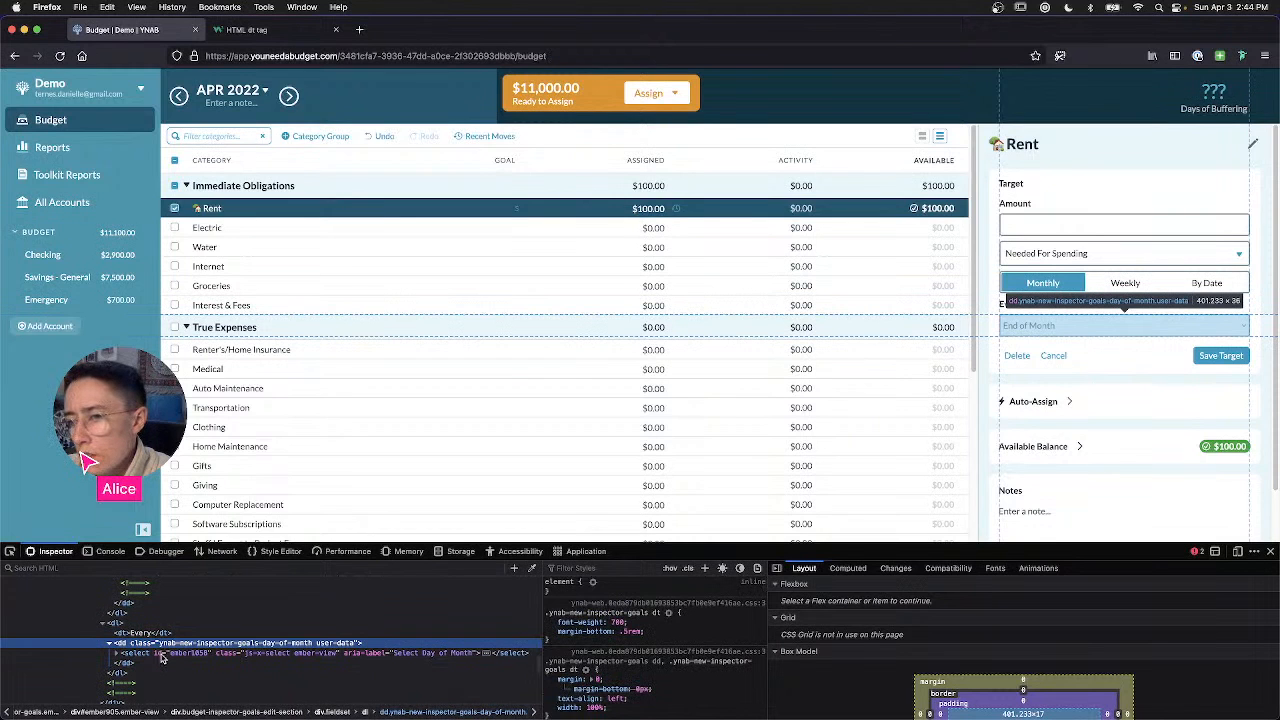
# Step: Inspect the js-x-select select element inside the Every field's dd container in the HTML tree
pyautogui.click(161, 655)
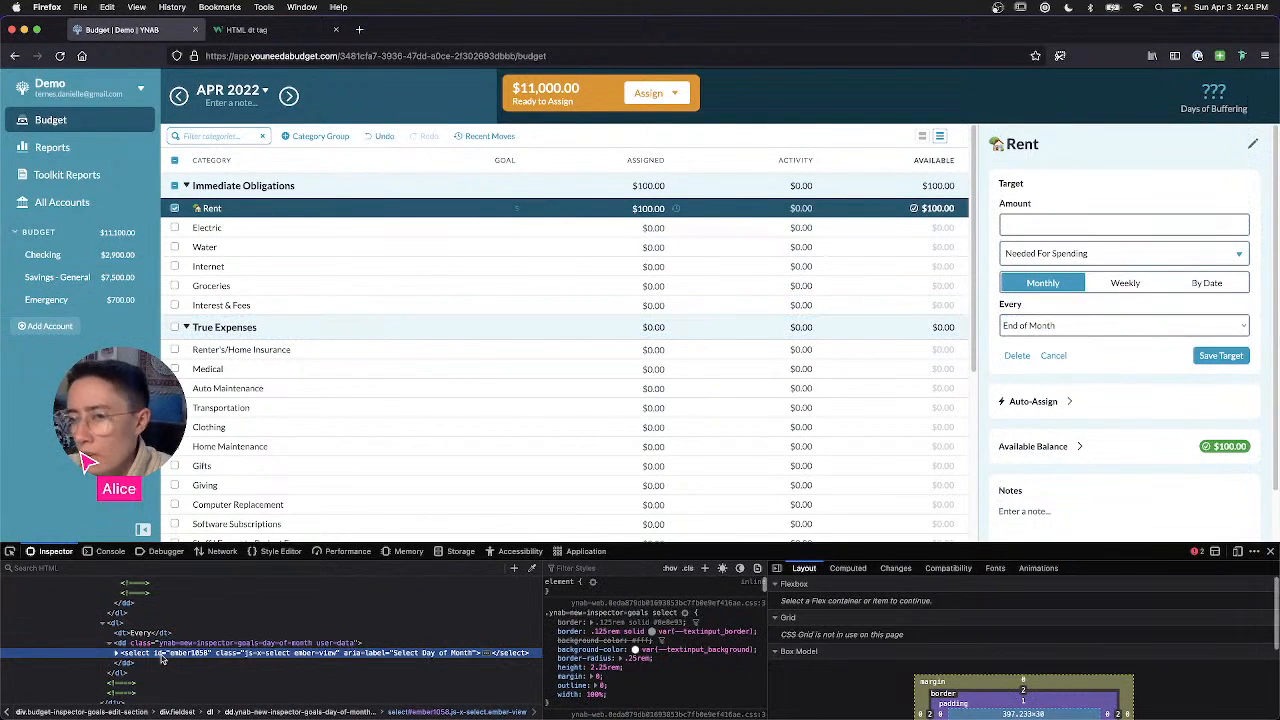
pyautogui.scroll(2, 170, 657)
pyautogui.scroll(1, 178, 657)
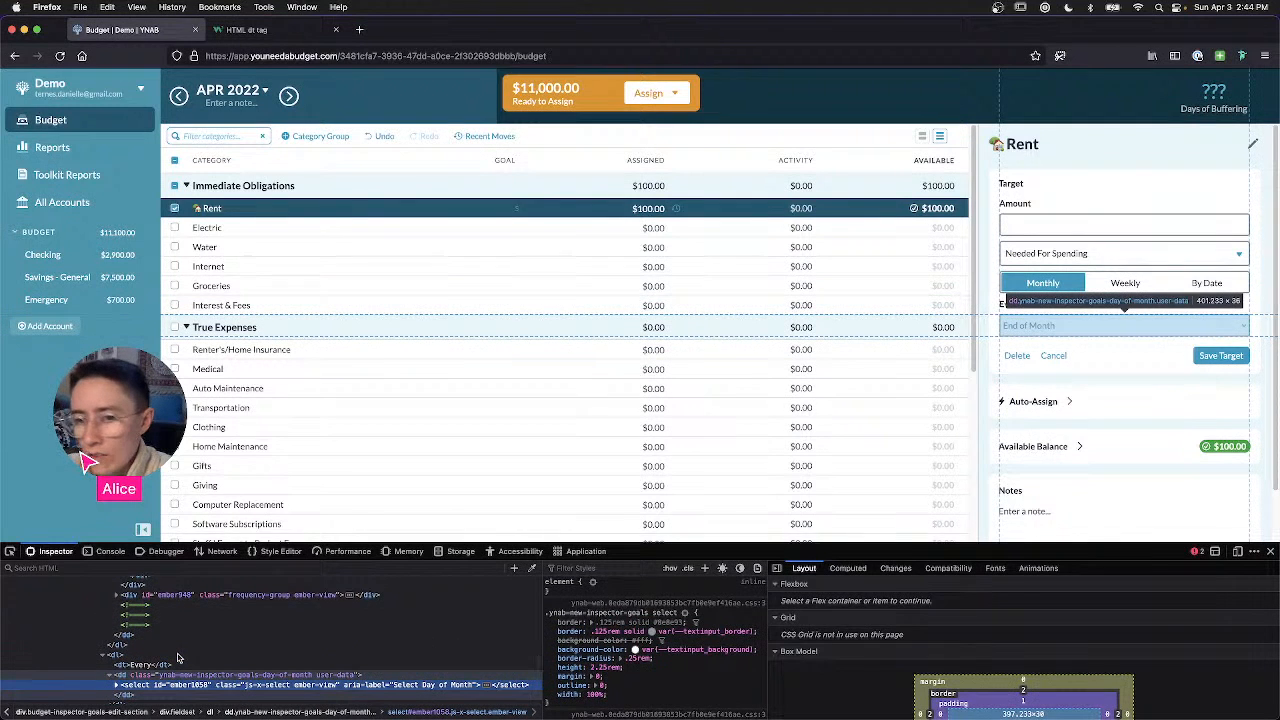
pyautogui.scroll(-1, 178, 657)
# Step: Switch to Figma and add the comment "Select", in quotation marks, on the Every dropdown in the Target form screenshot
pyautogui.hotkey('ctrl', 'Right')
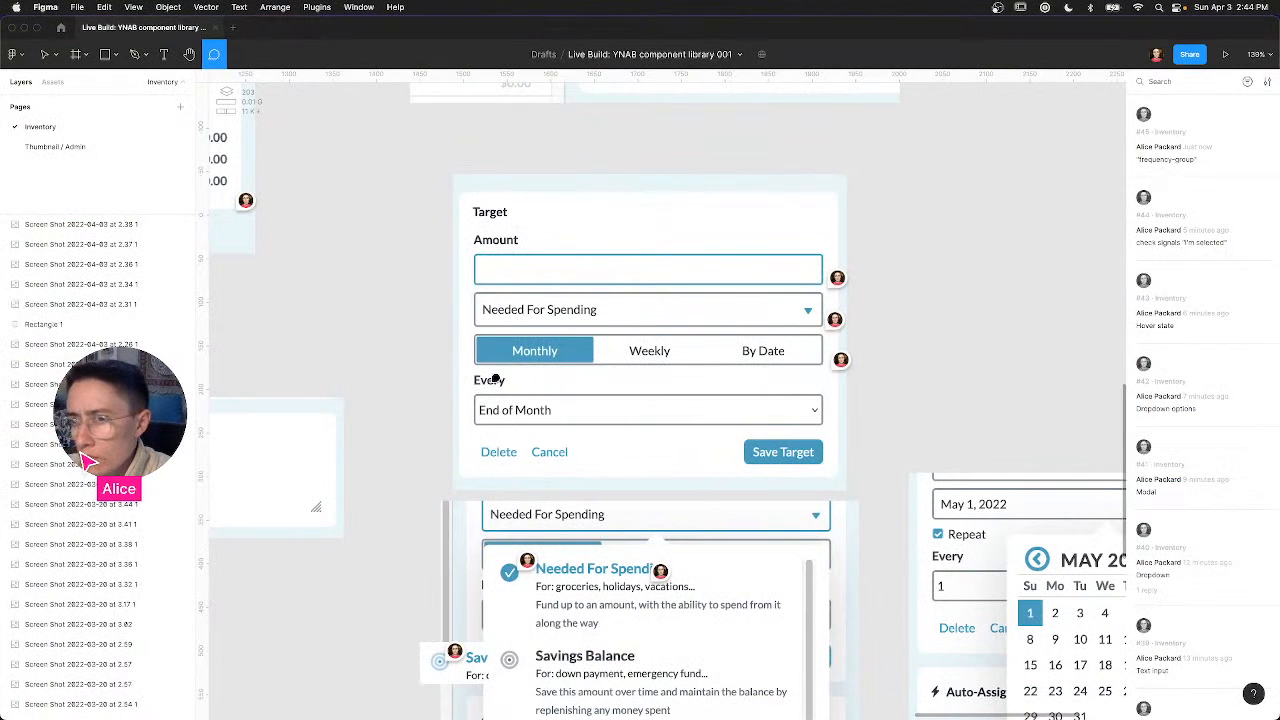
pyautogui.moveTo(475, 393); pyautogui.dragTo(531, 418)
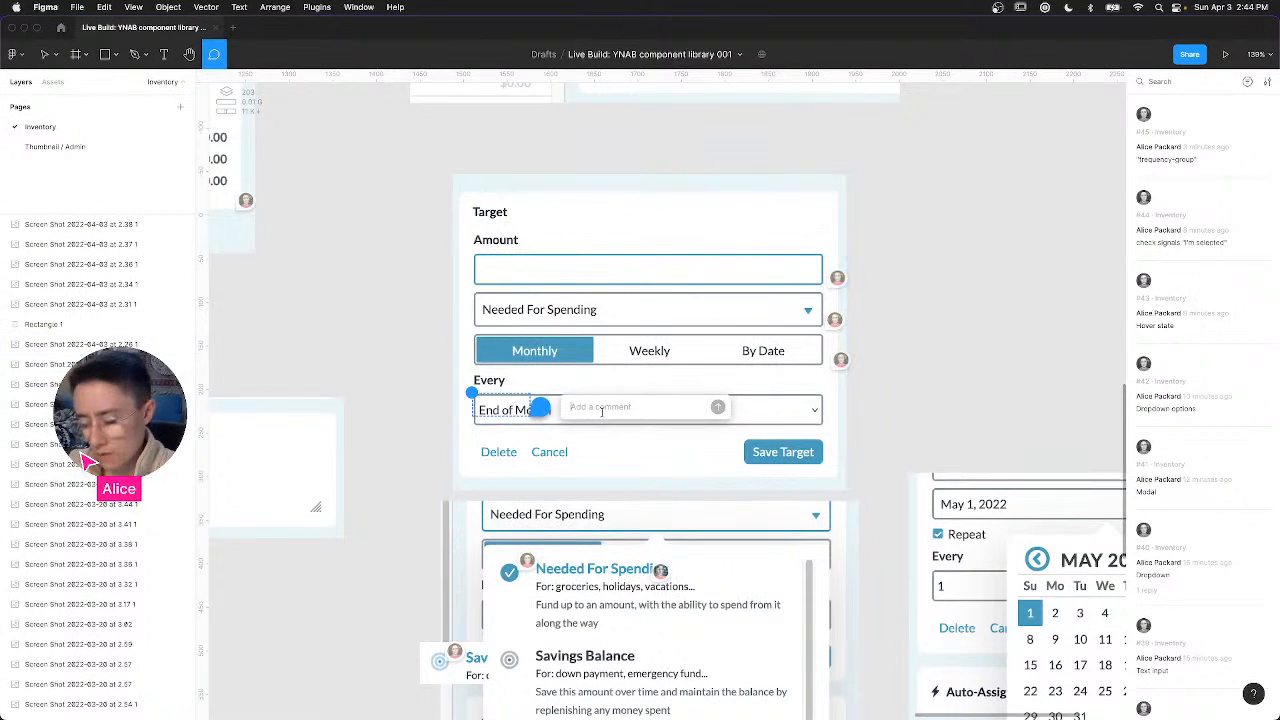
pyautogui.write("'Select'")
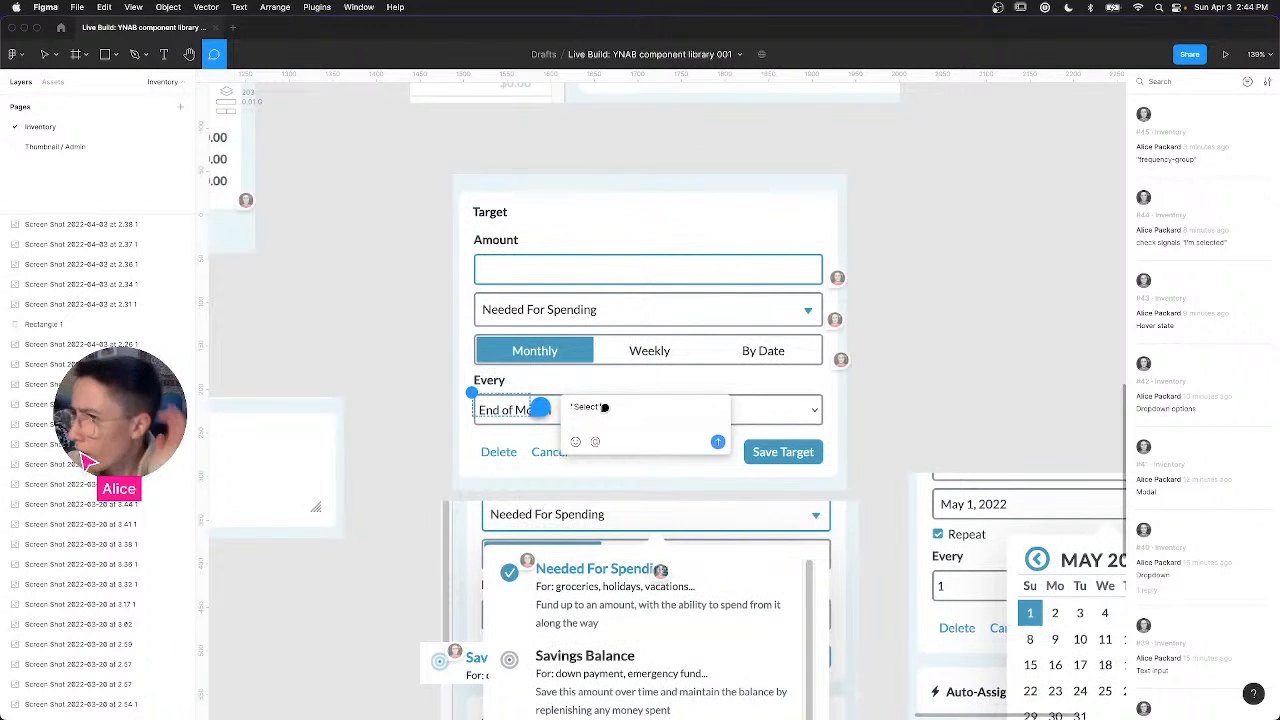
pyautogui.press('Return')
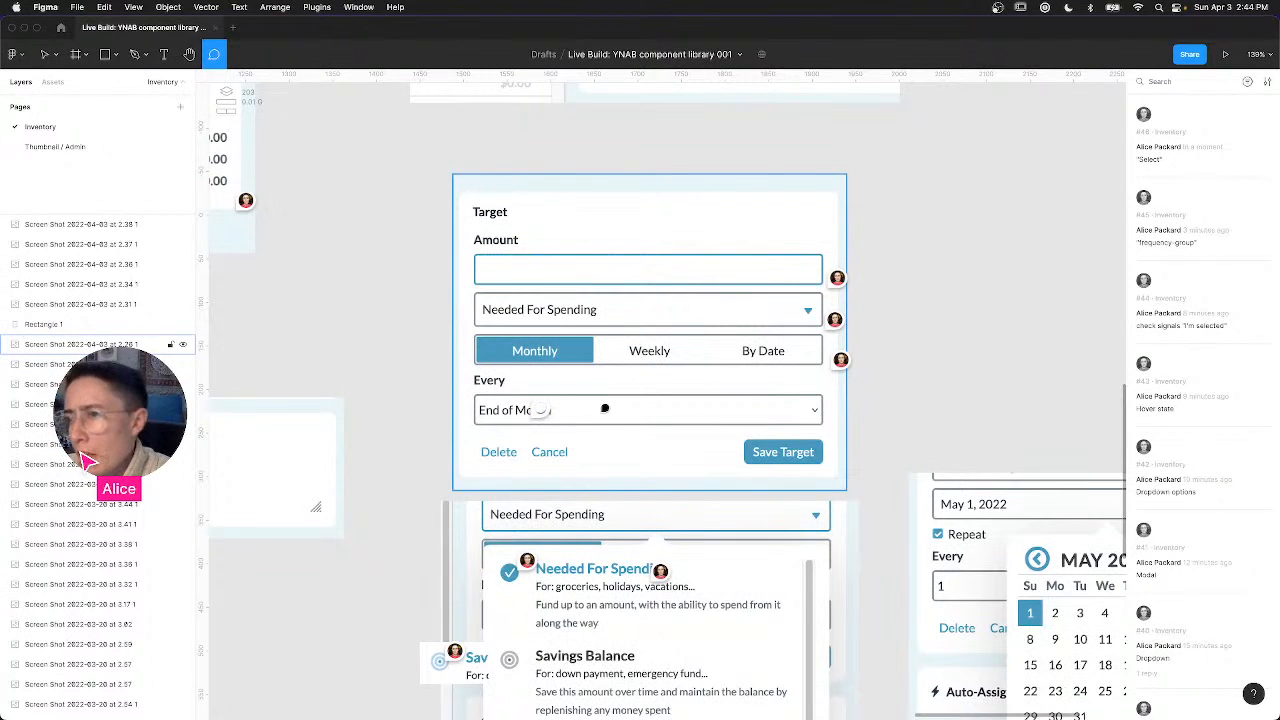
# Step: Edit the Every dropdown's comment to read Select without quotation marks, and move its pin to the dropdown's right end
pyautogui.rightClick(540, 414)
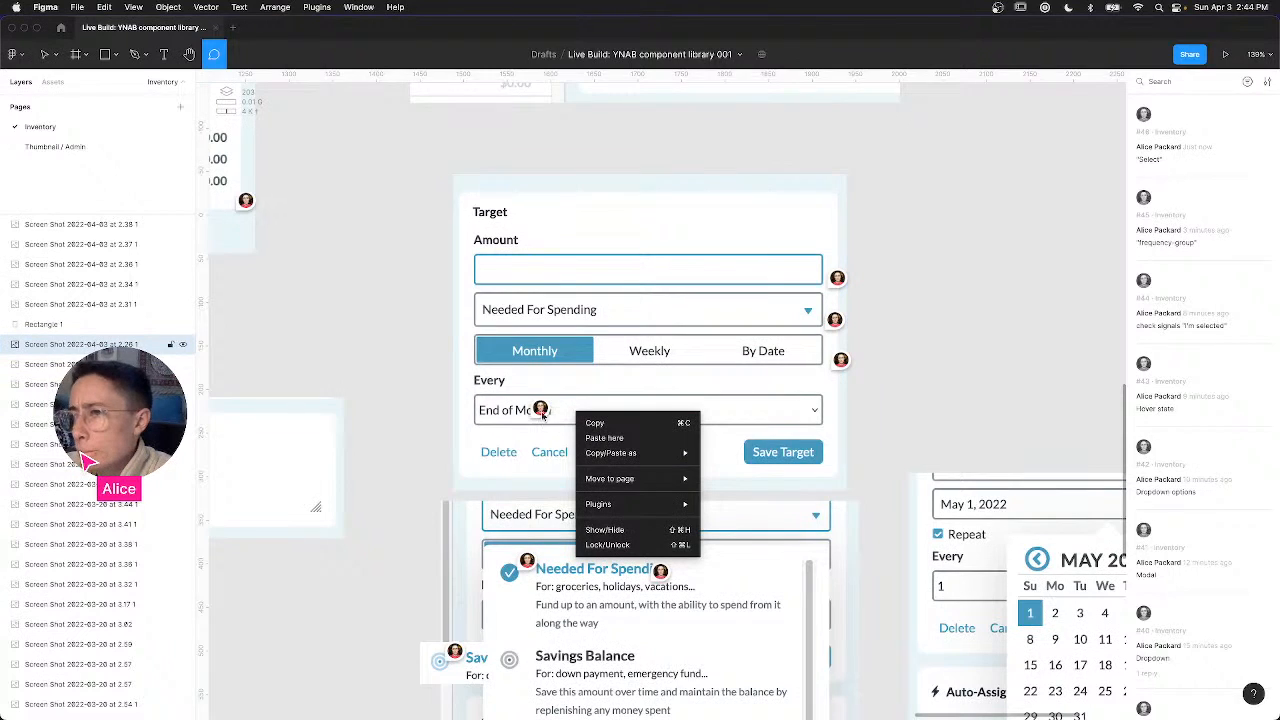
pyautogui.click(541, 416)
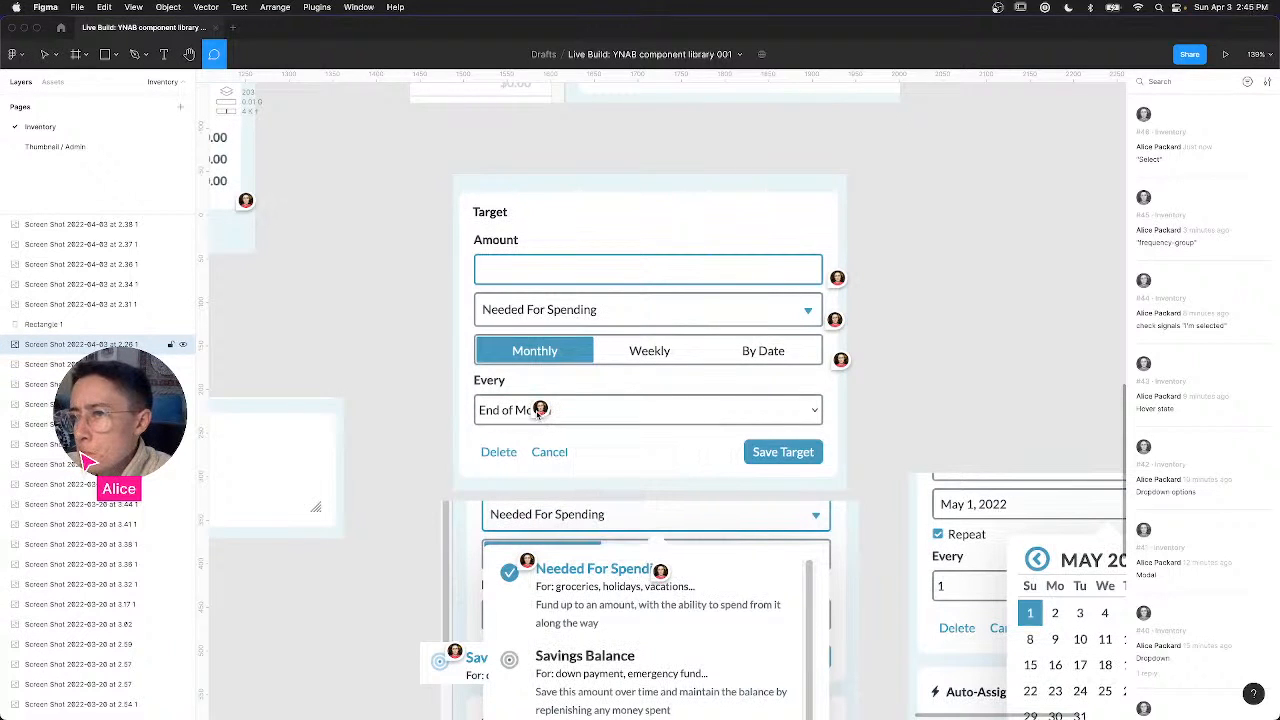
pyautogui.moveTo(543, 406)
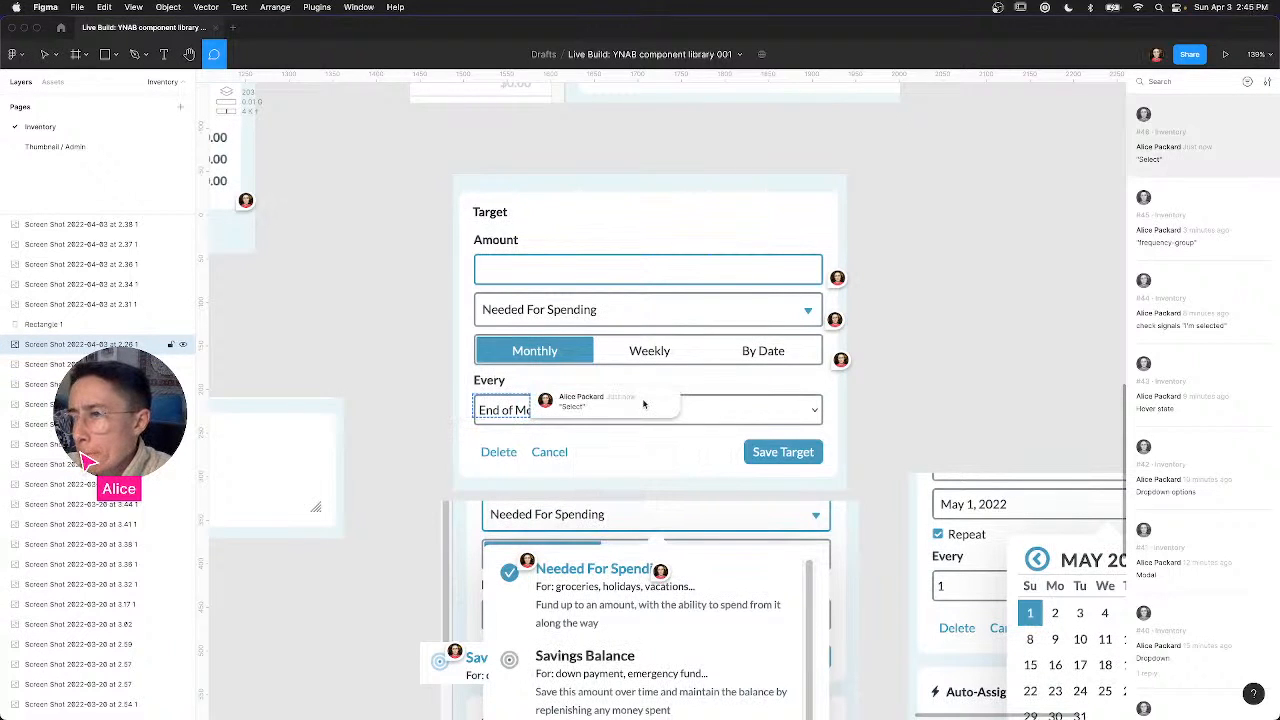
pyautogui.click(600, 411)
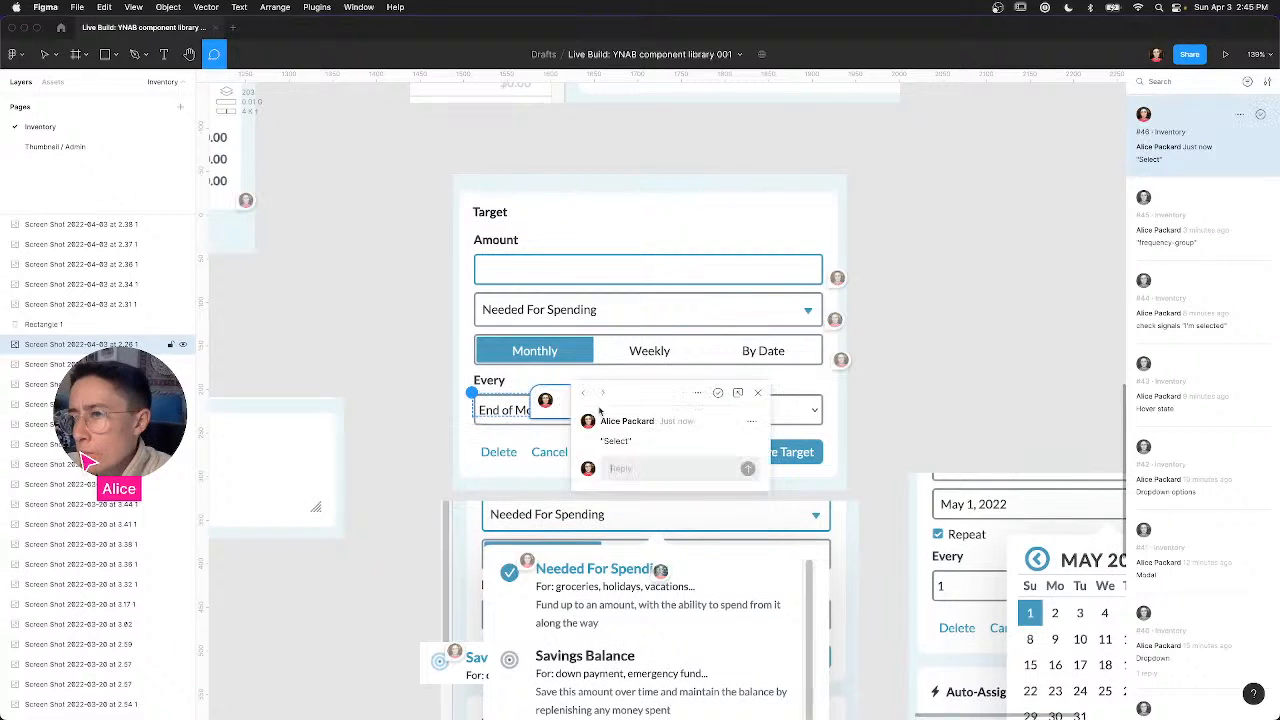
pyautogui.click(752, 424)
pyautogui.click(750, 451)
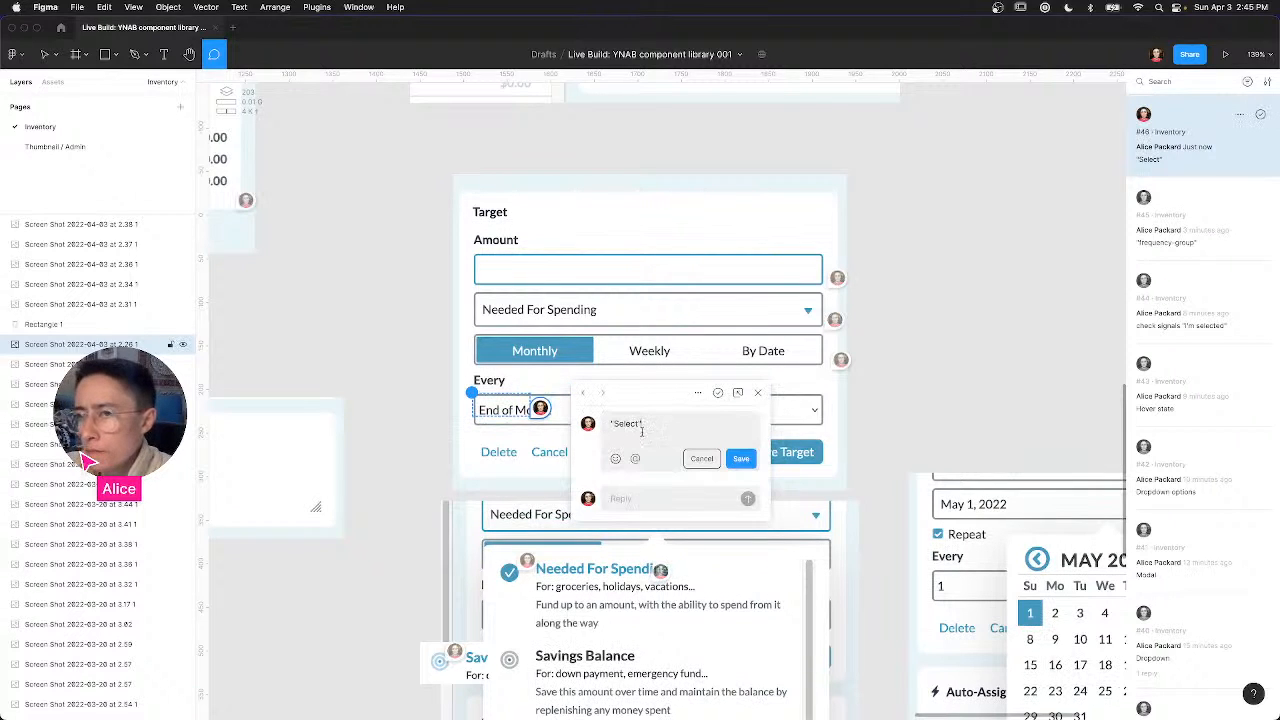
pyautogui.press('super+a')
pyautogui.press('BackSpace')
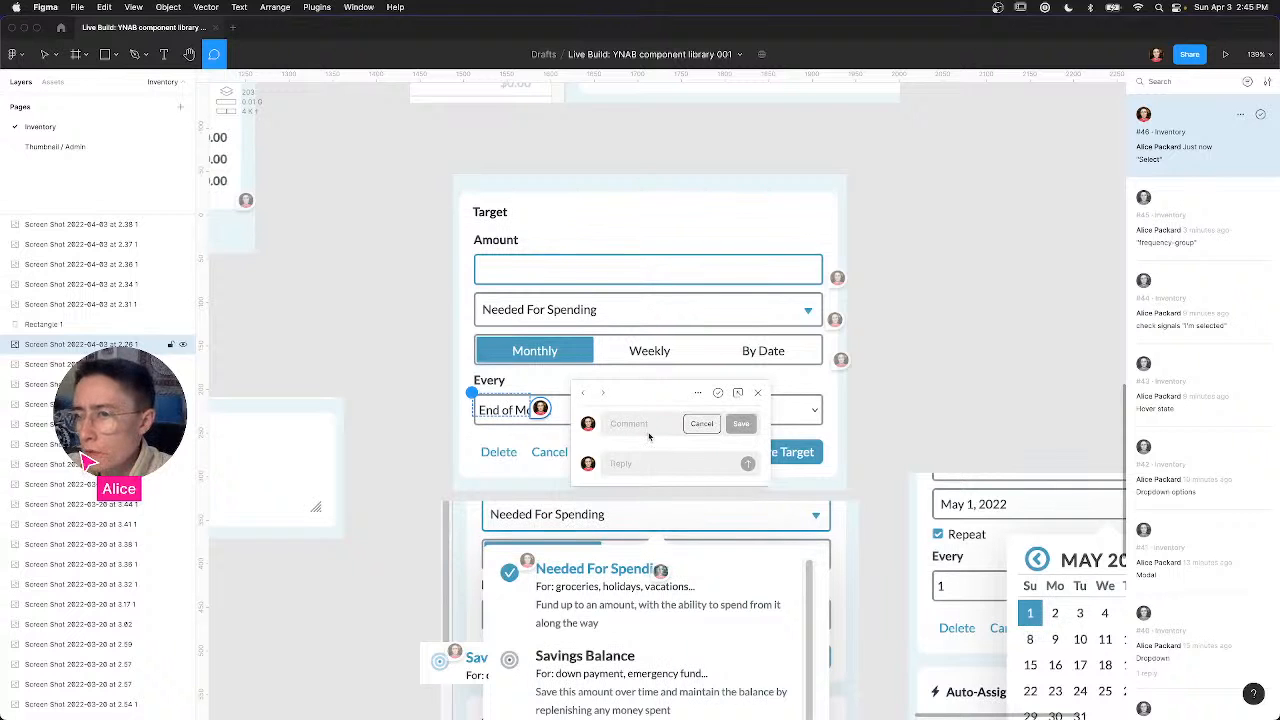
pyautogui.scroll(1, 668, 437)
pyautogui.write('Sele')
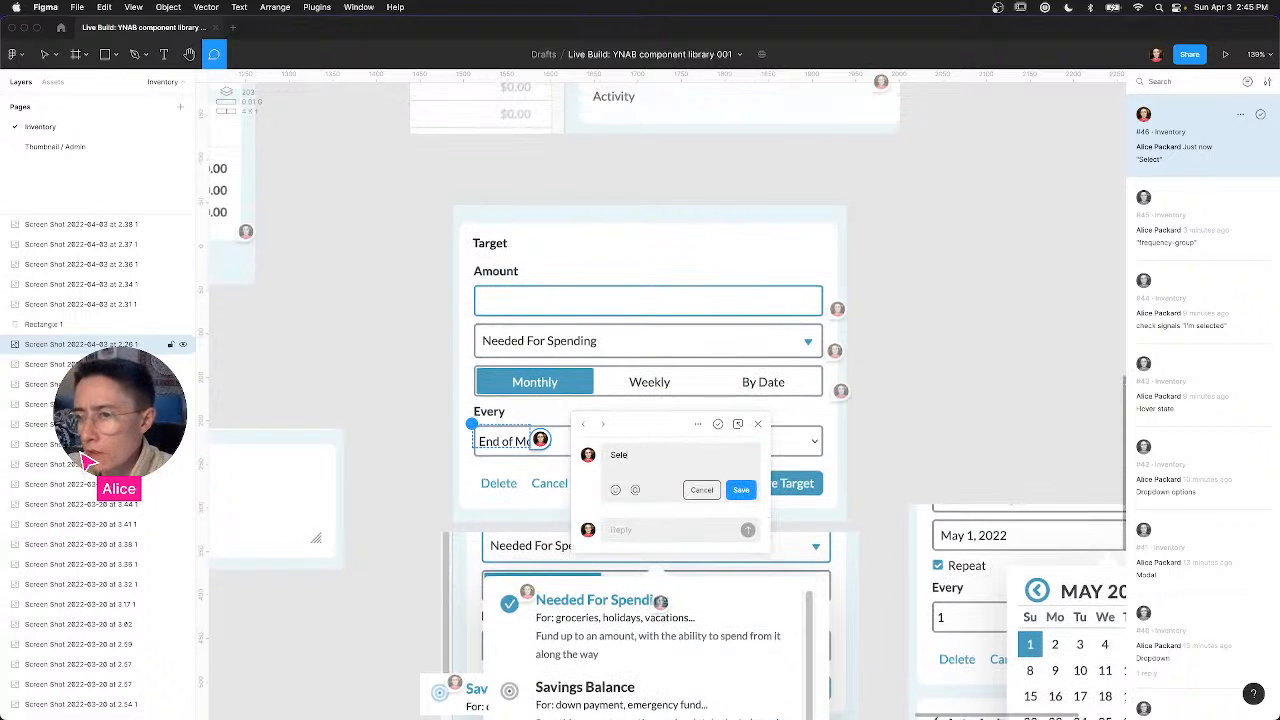
pyautogui.write('ct')
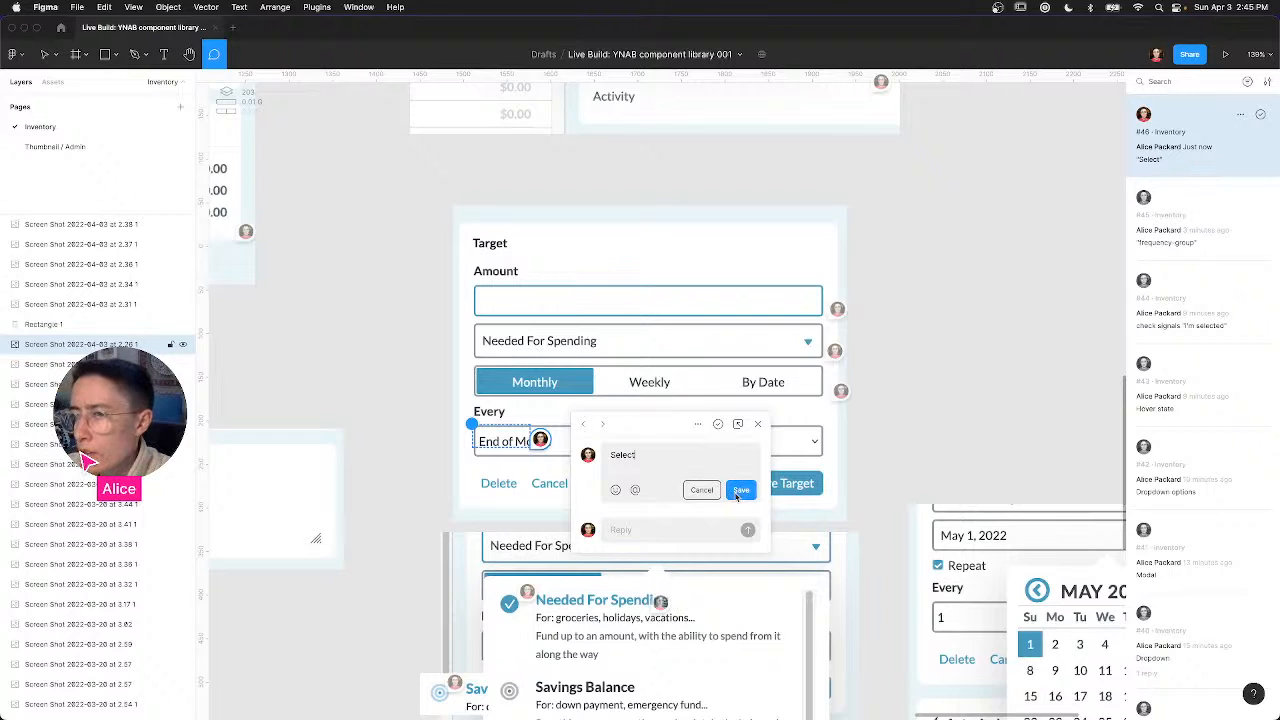
pyautogui.click(740, 491)
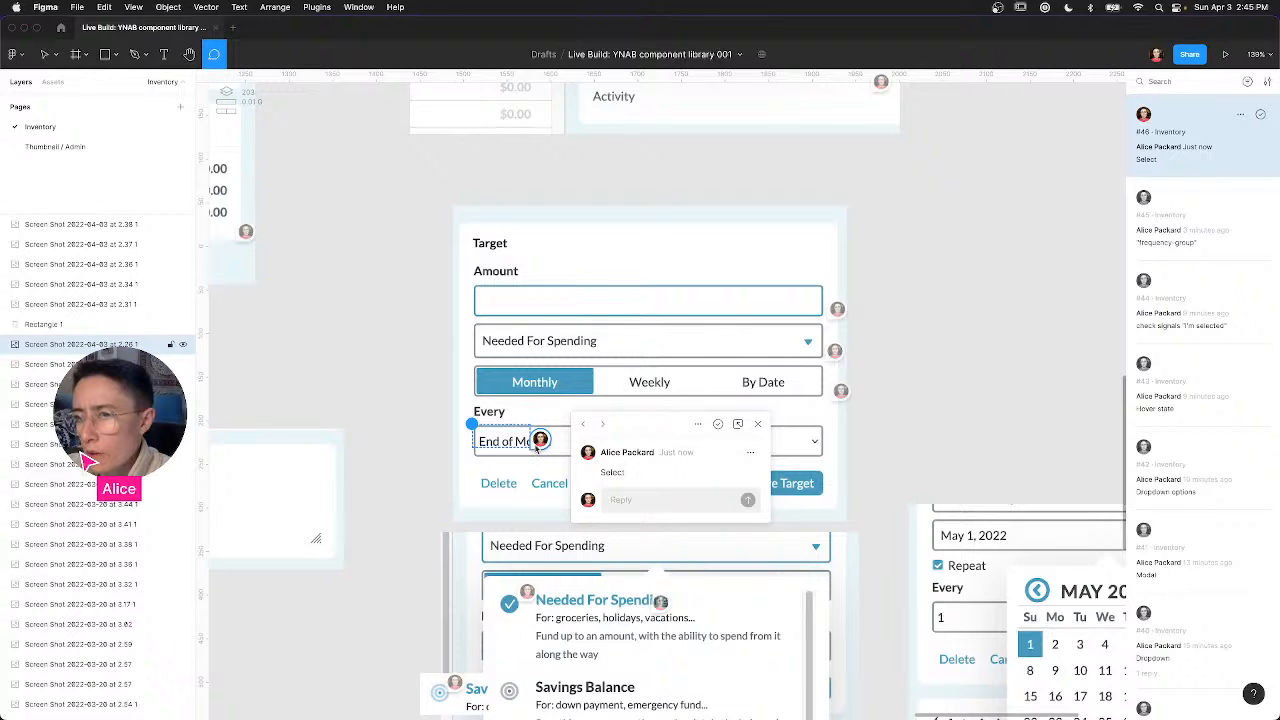
pyautogui.moveTo(550, 448); pyautogui.dragTo(828, 459)
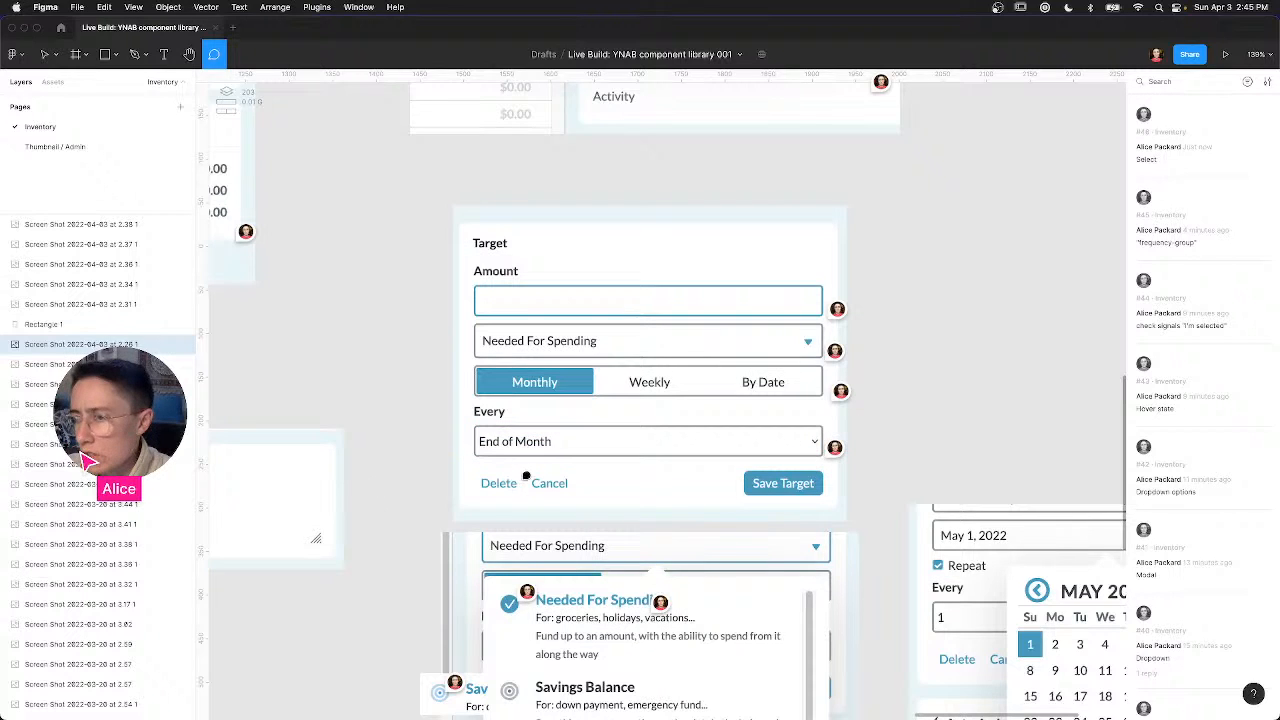
# Step: Return to the YNAB page in Firefox and inspect the fieldset div and actions dd element around the target form's buttons
pyautogui.hotkey('ctrl', 'Left')
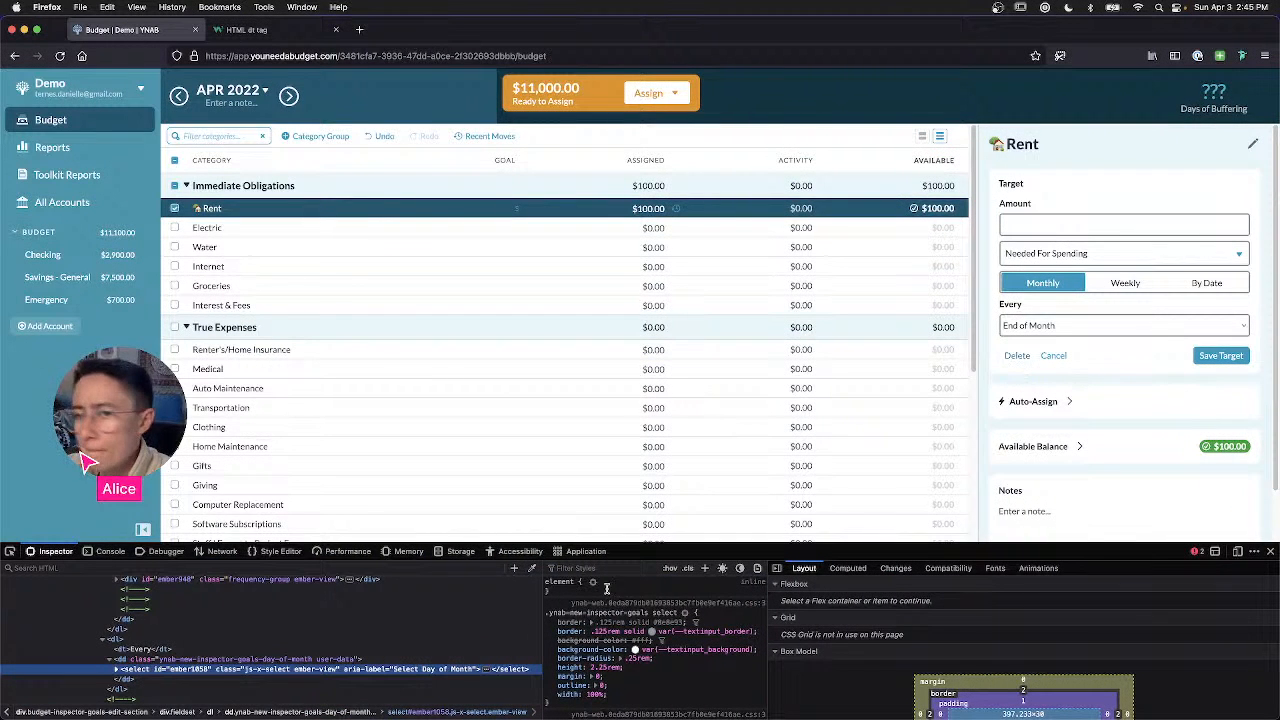
pyautogui.scroll(-3, 291, 682)
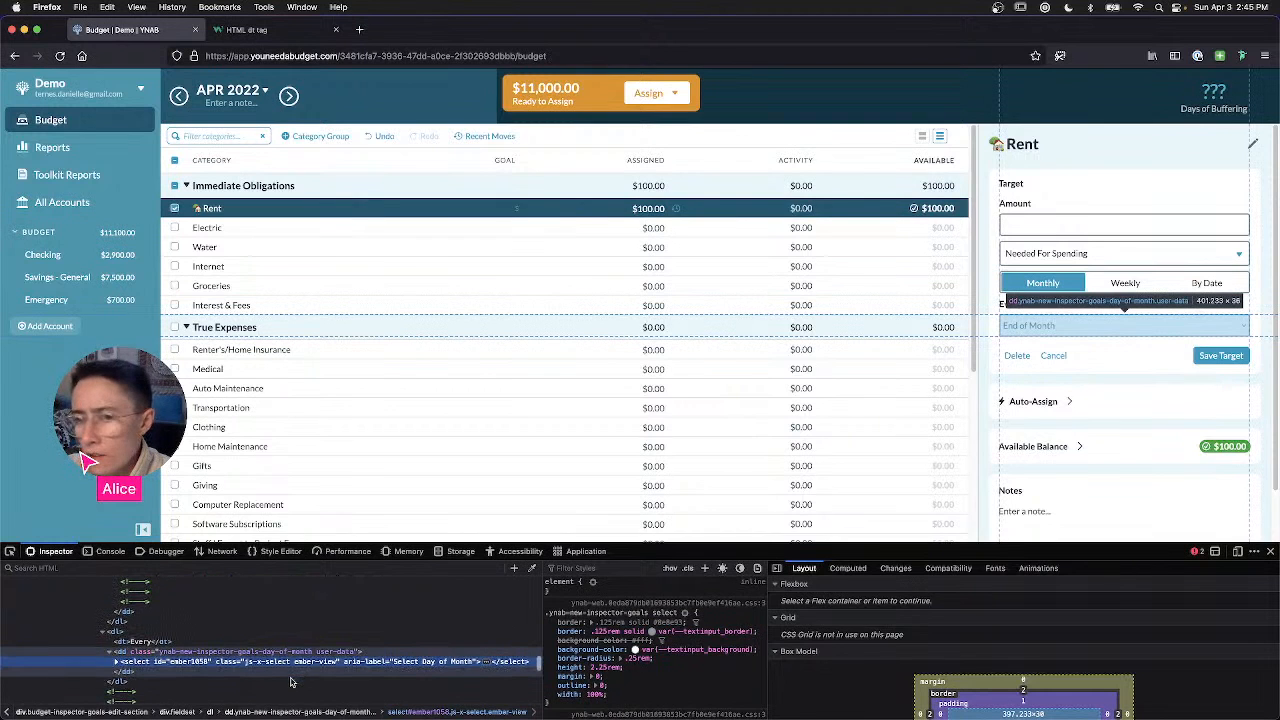
pyautogui.scroll(-1, 291, 682)
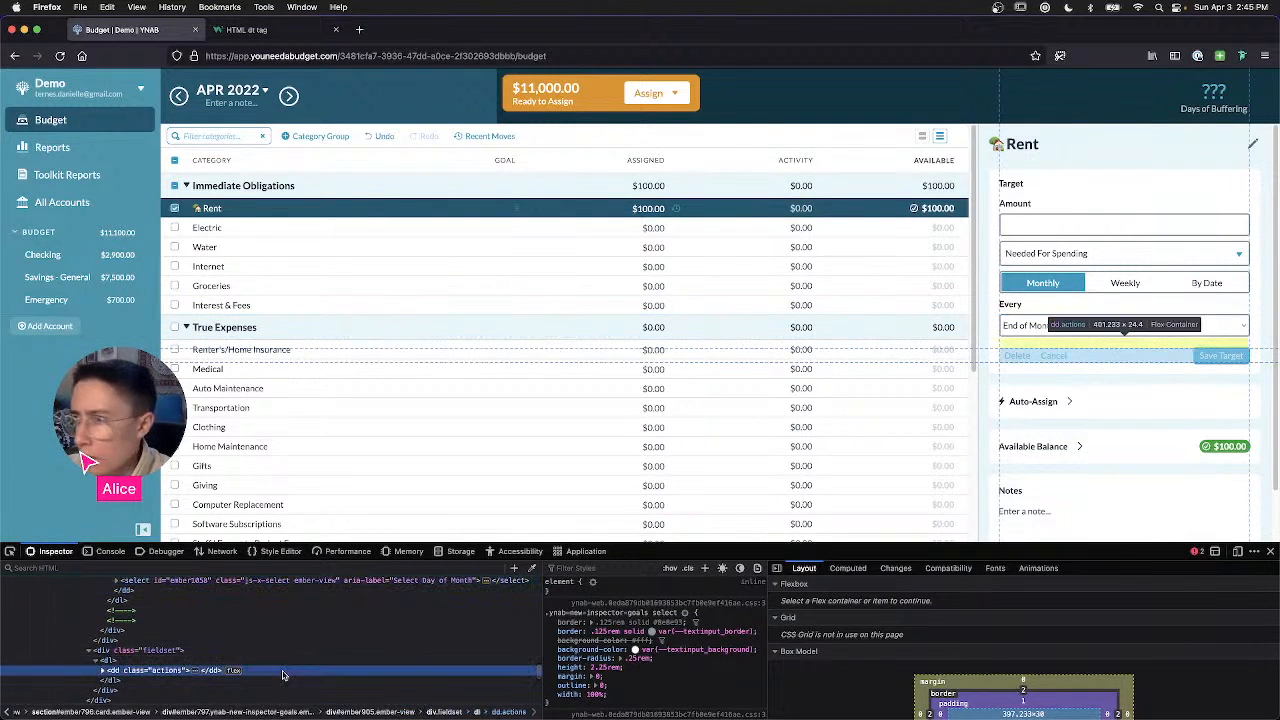
pyautogui.click(188, 652)
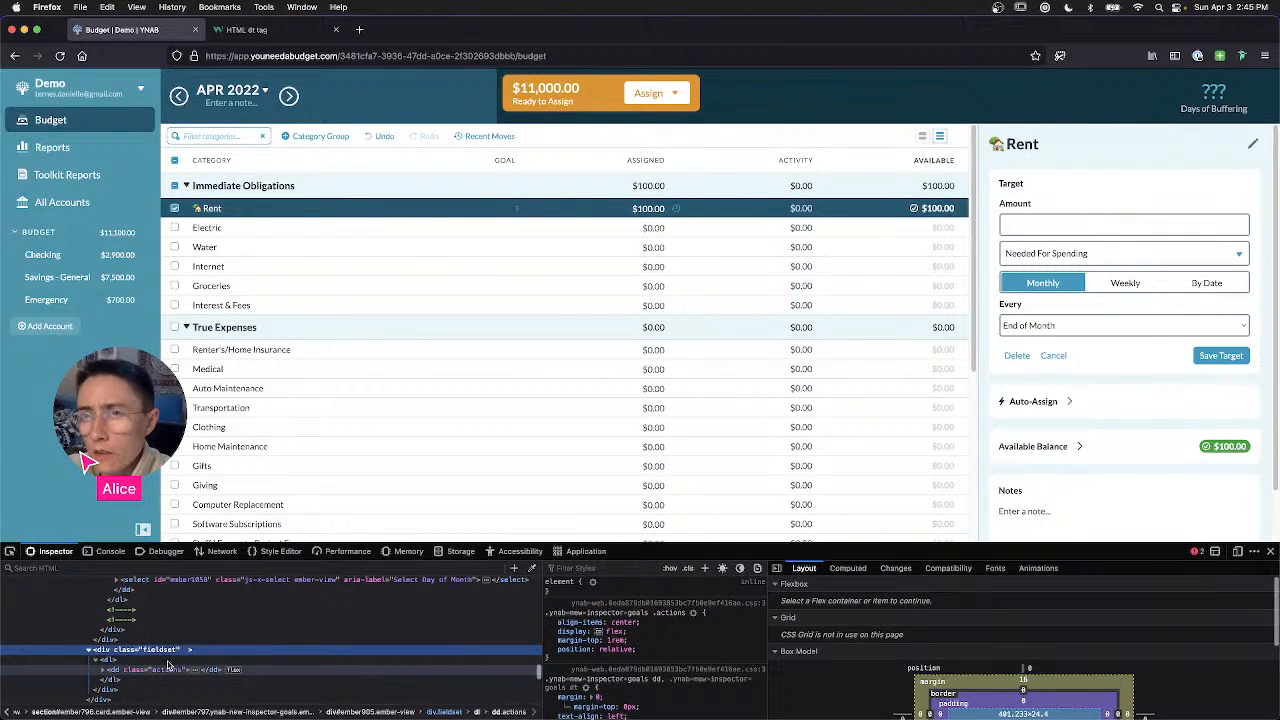
pyautogui.click(168, 665)
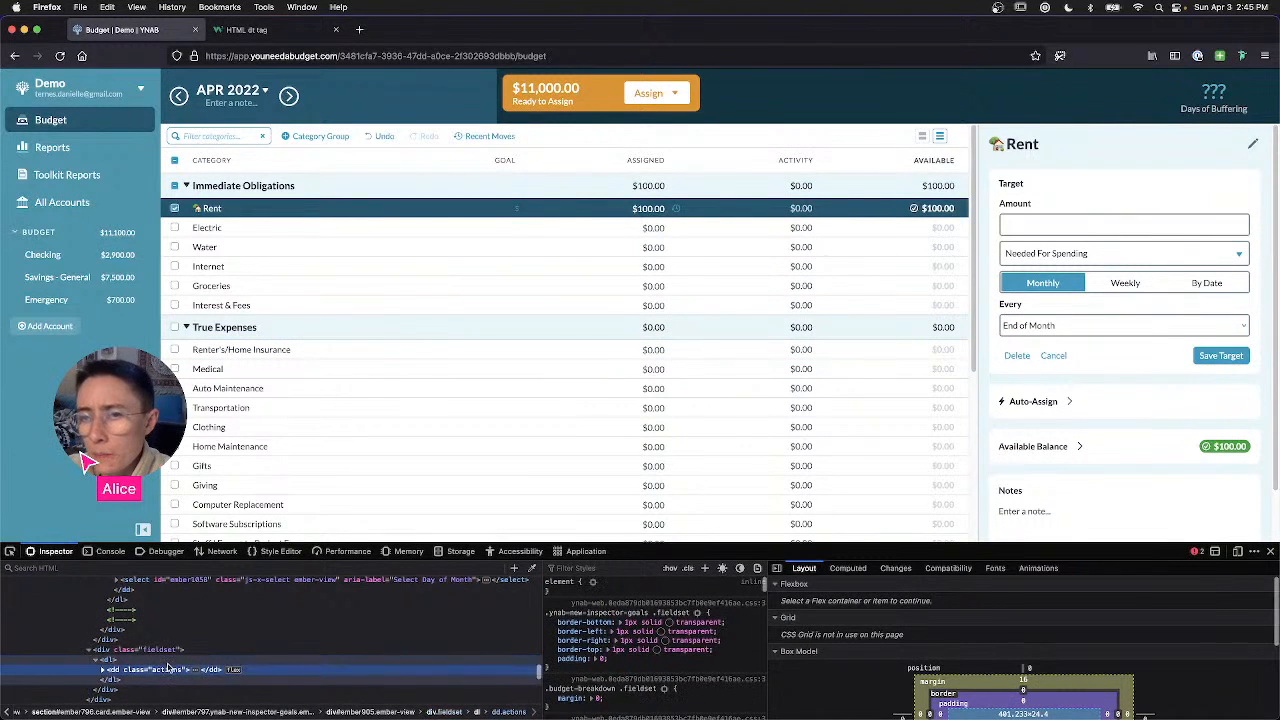
pyautogui.click(270, 30)
pyautogui.click(117, 32)
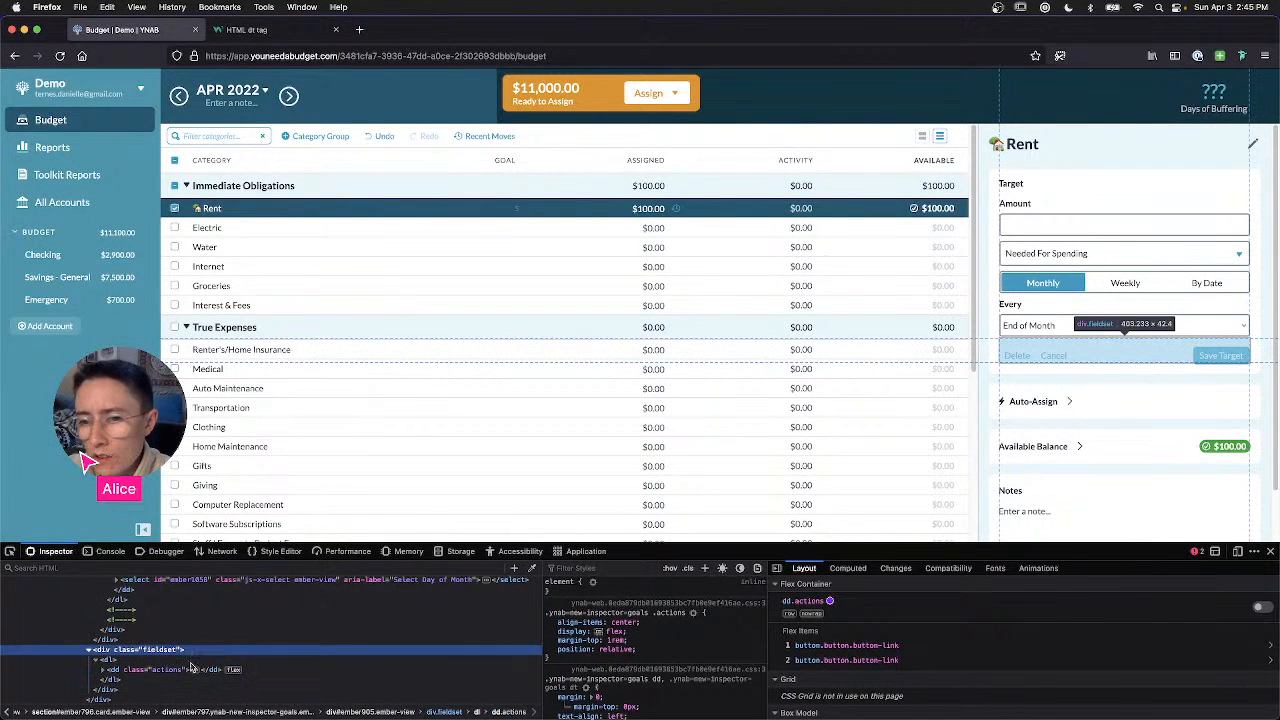
# Step: Expand the actions element and inspect the class names of the Delete, Save Target and Cancel buttons
pyautogui.click(105, 671)
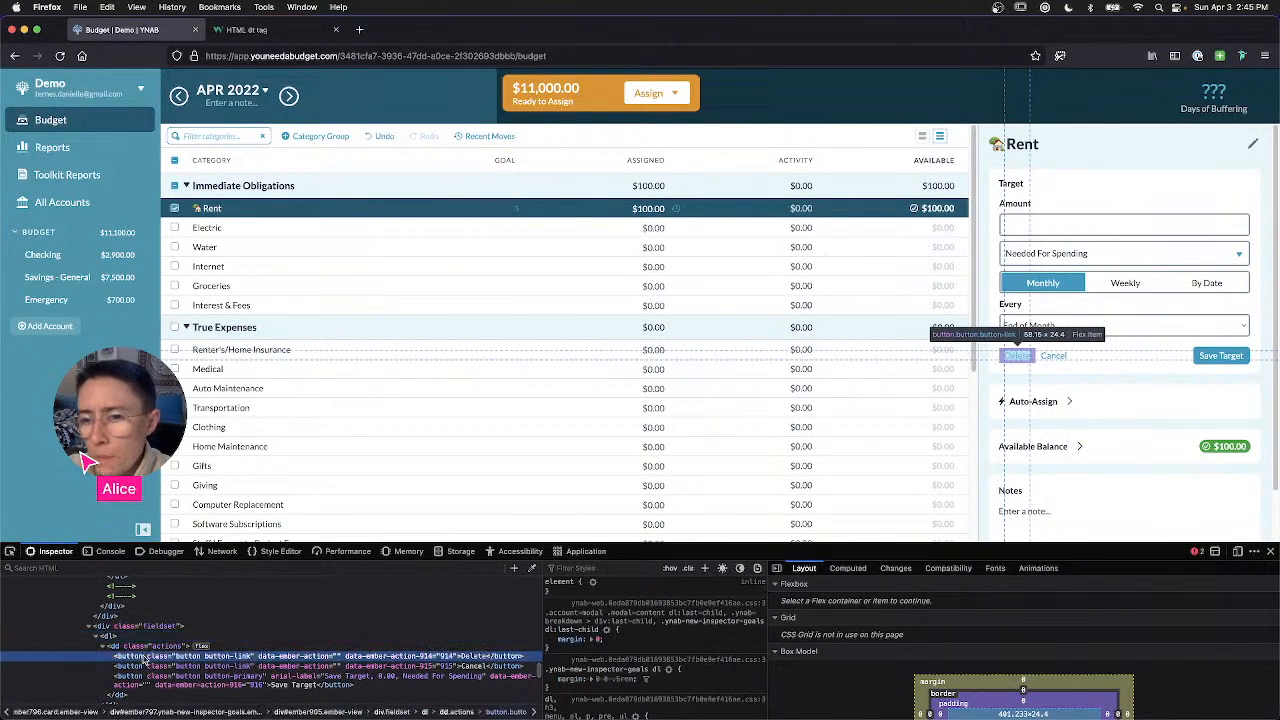
pyautogui.click(142, 662)
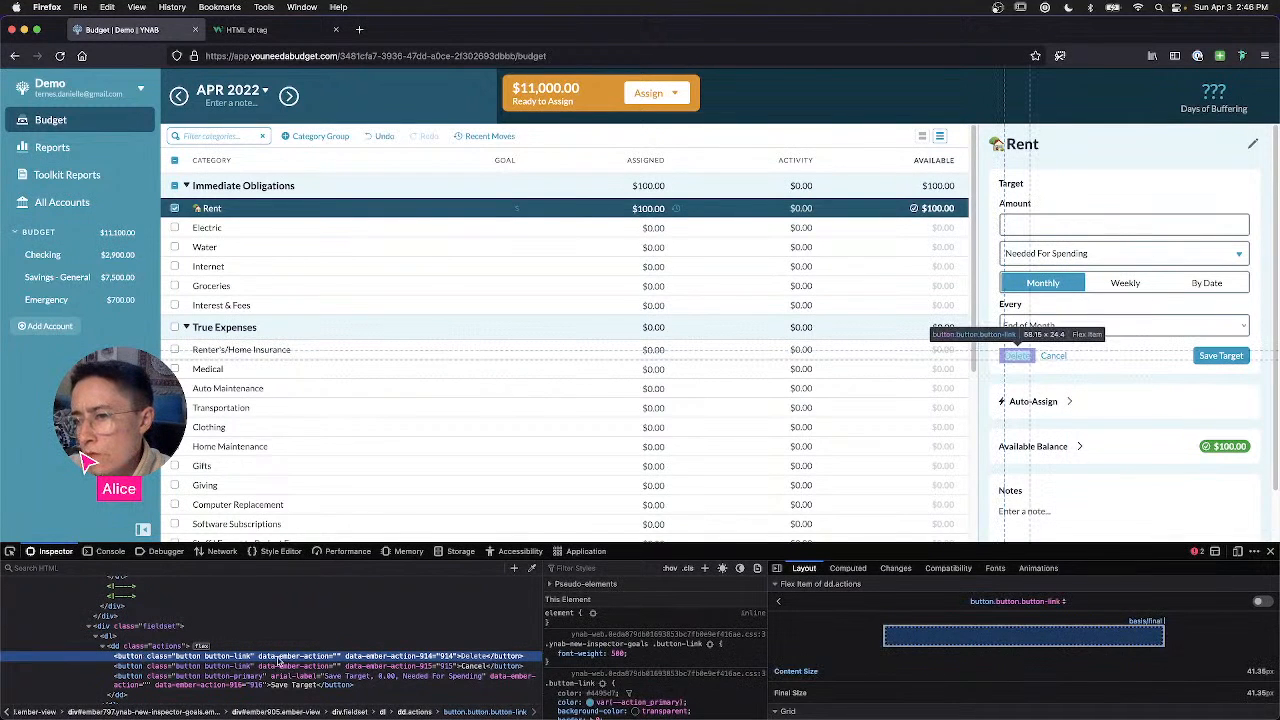
pyautogui.scroll(-1, 278, 661)
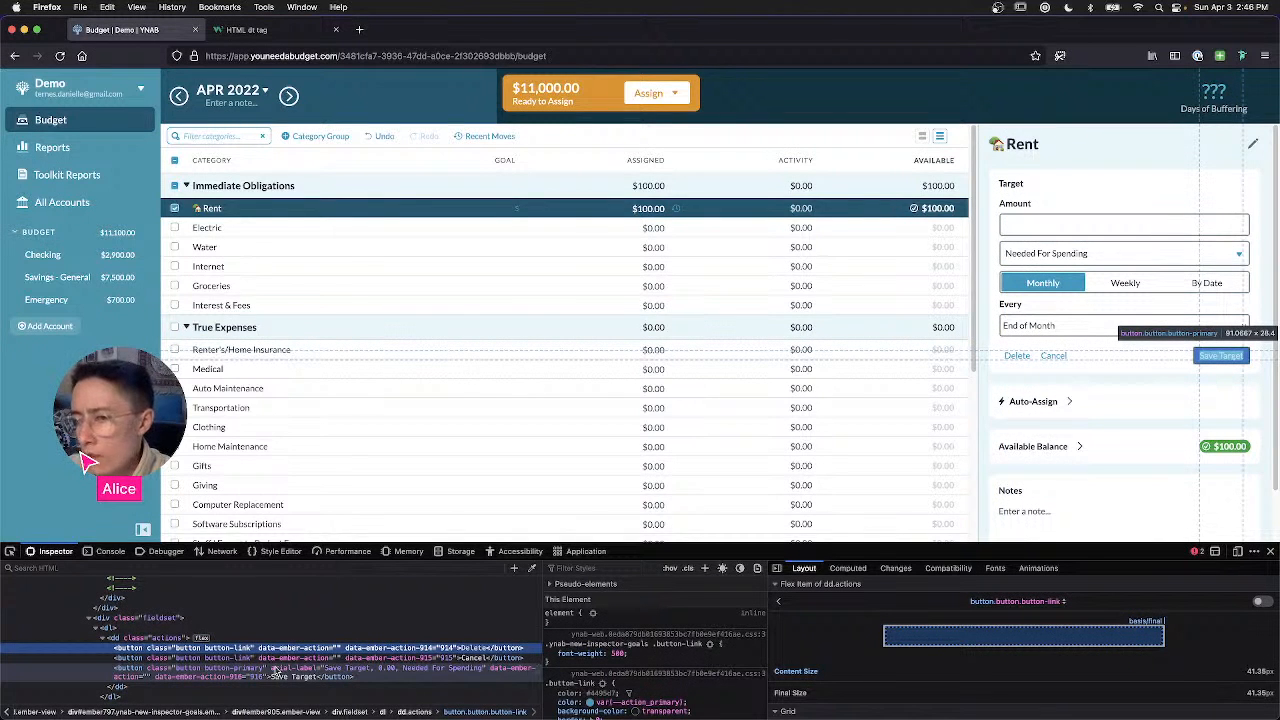
pyautogui.click(274, 671)
pyautogui.click(270, 659)
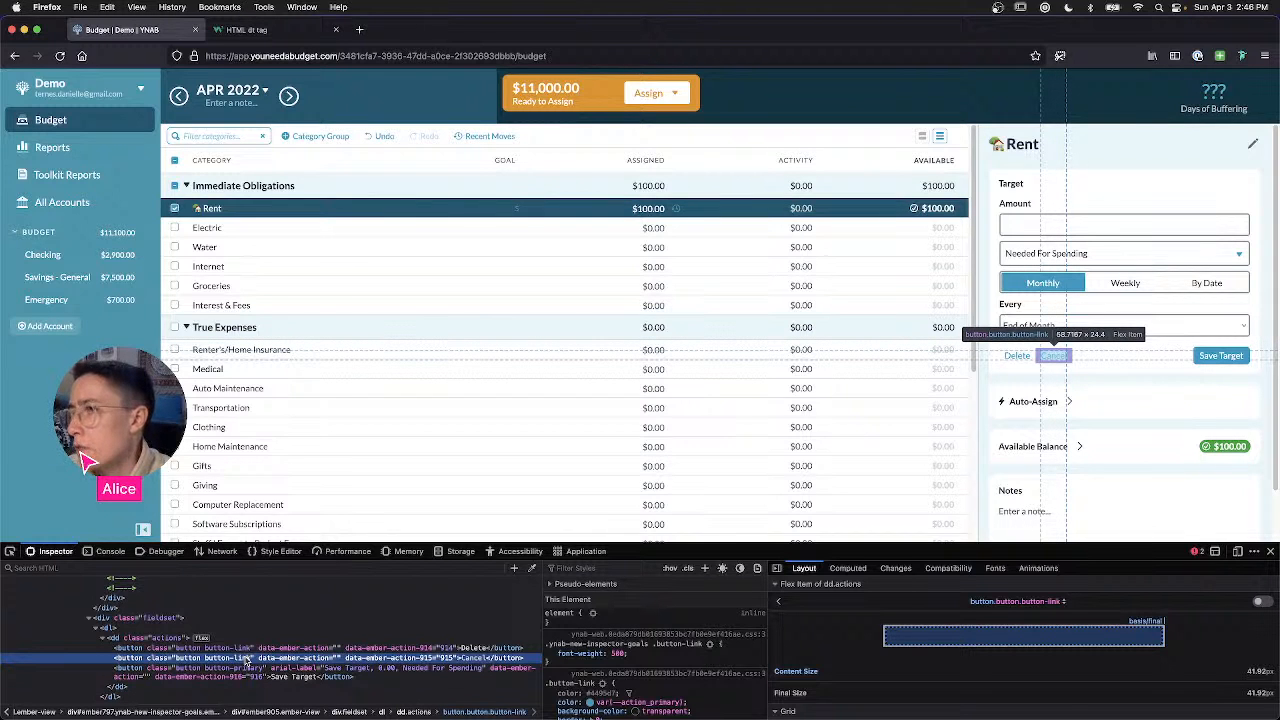
# Step: In Figma, add the comment "button link" on the Target form's Delete link and move its pin just after the link
pyautogui.press('super+Tab')
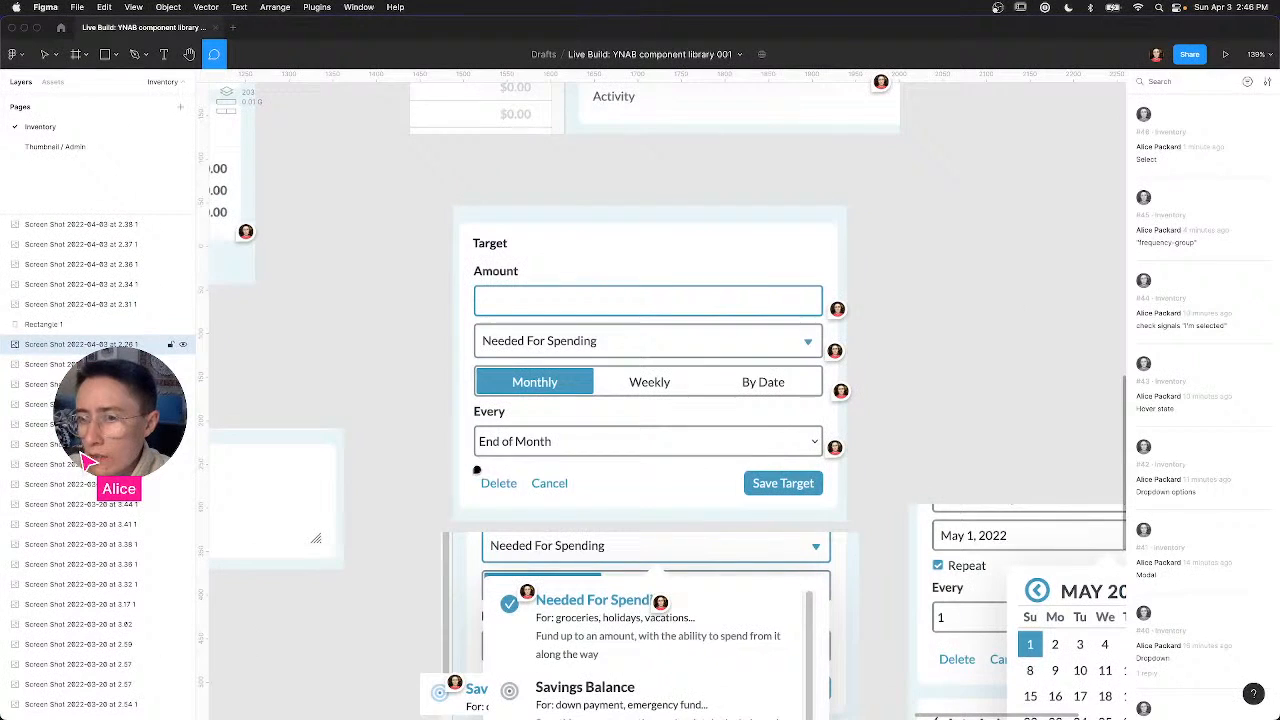
pyautogui.moveTo(473, 474); pyautogui.dragTo(526, 496)
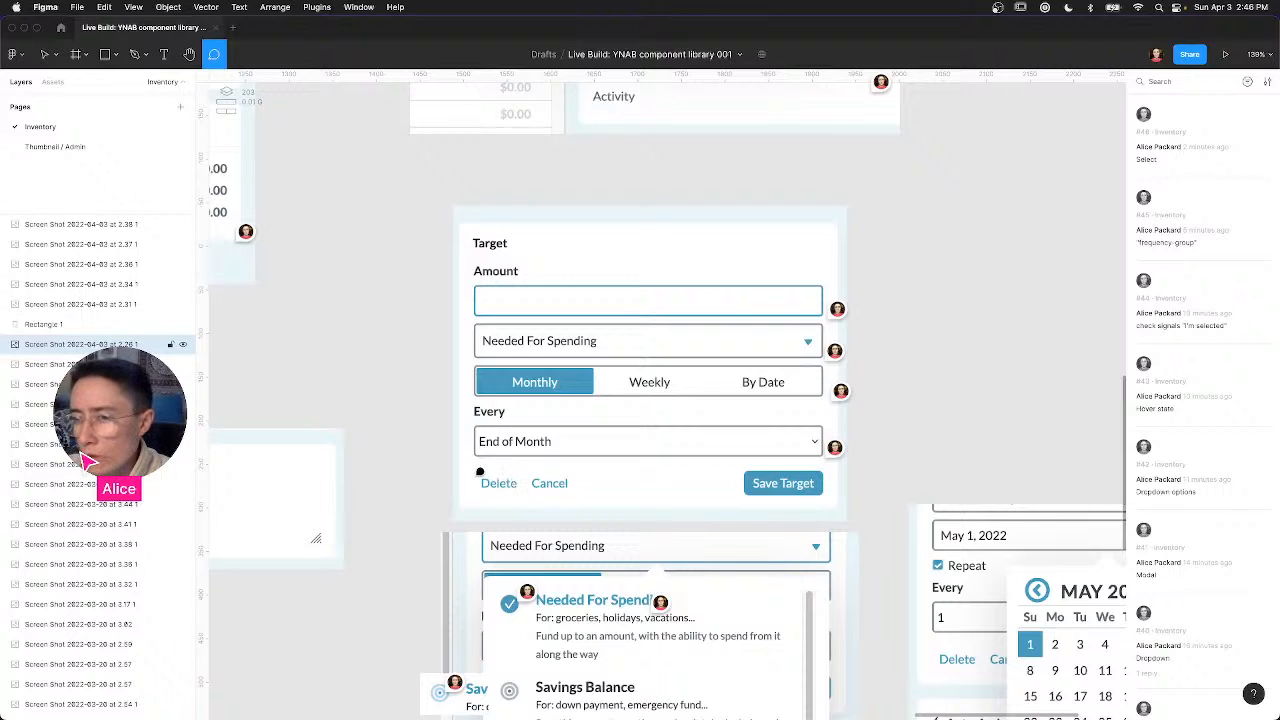
pyautogui.moveTo(471, 473); pyautogui.dragTo(517, 479)
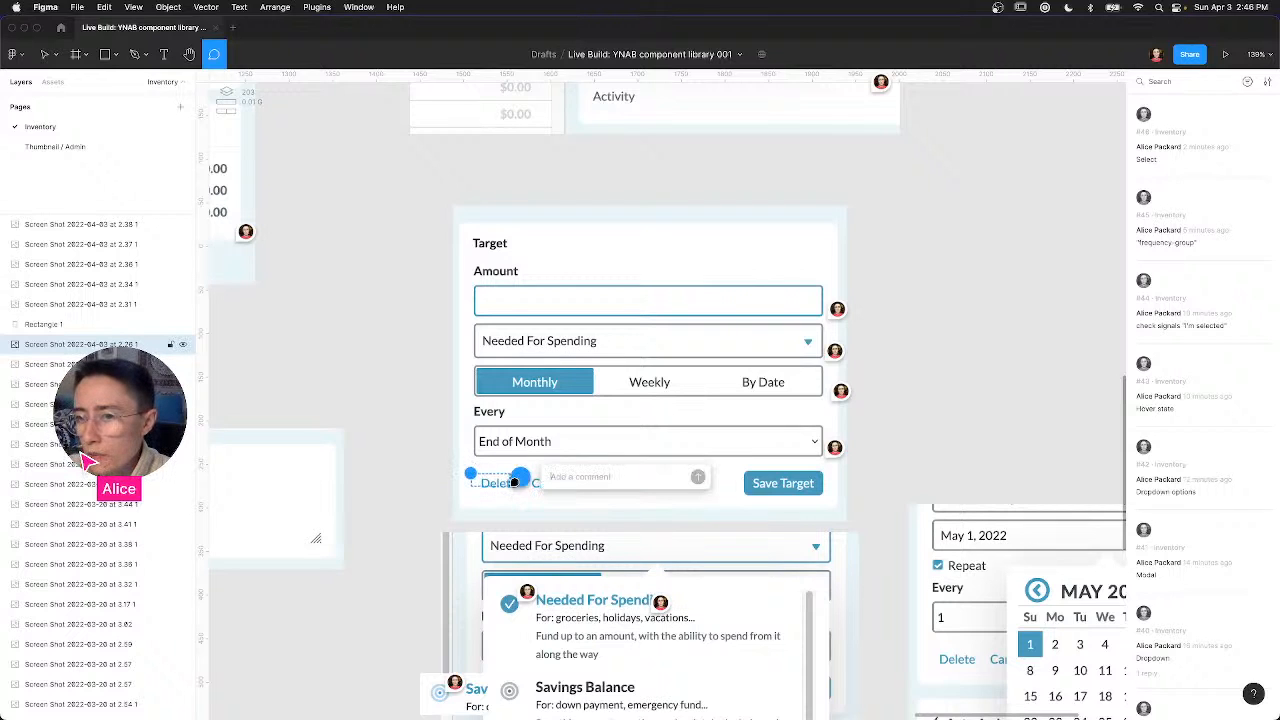
pyautogui.write('B')
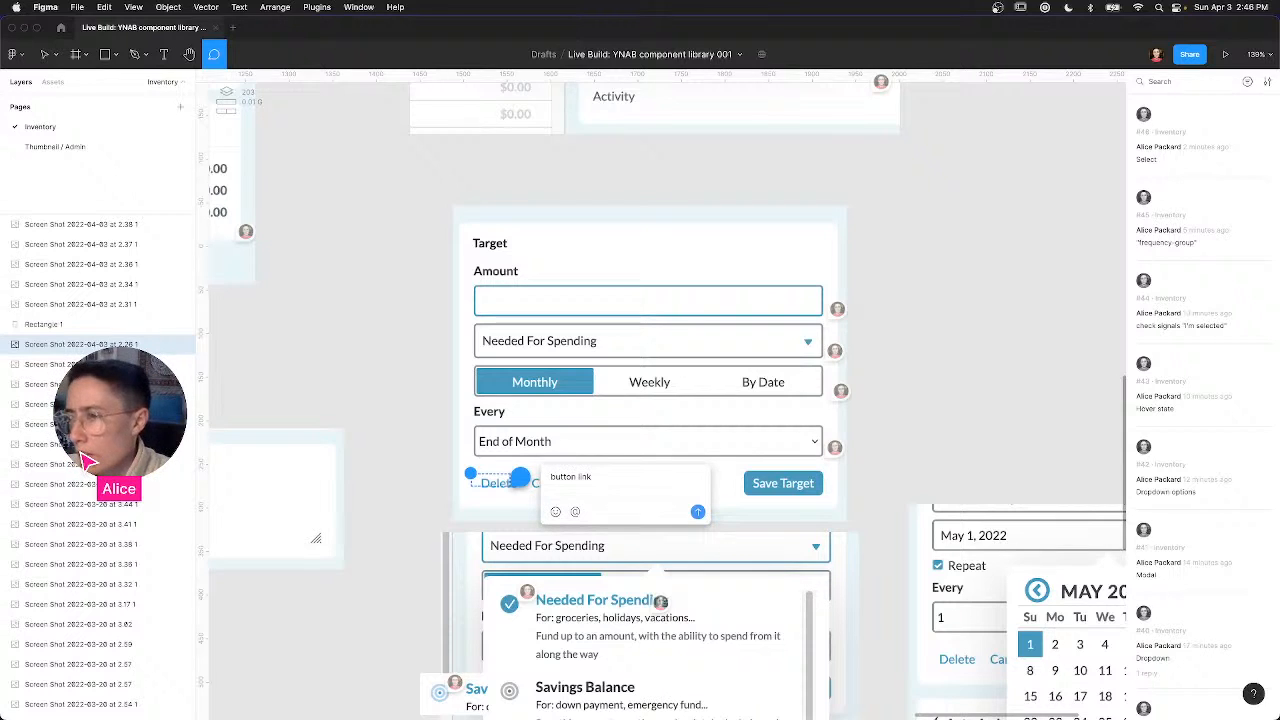
pyautogui.press('Return')
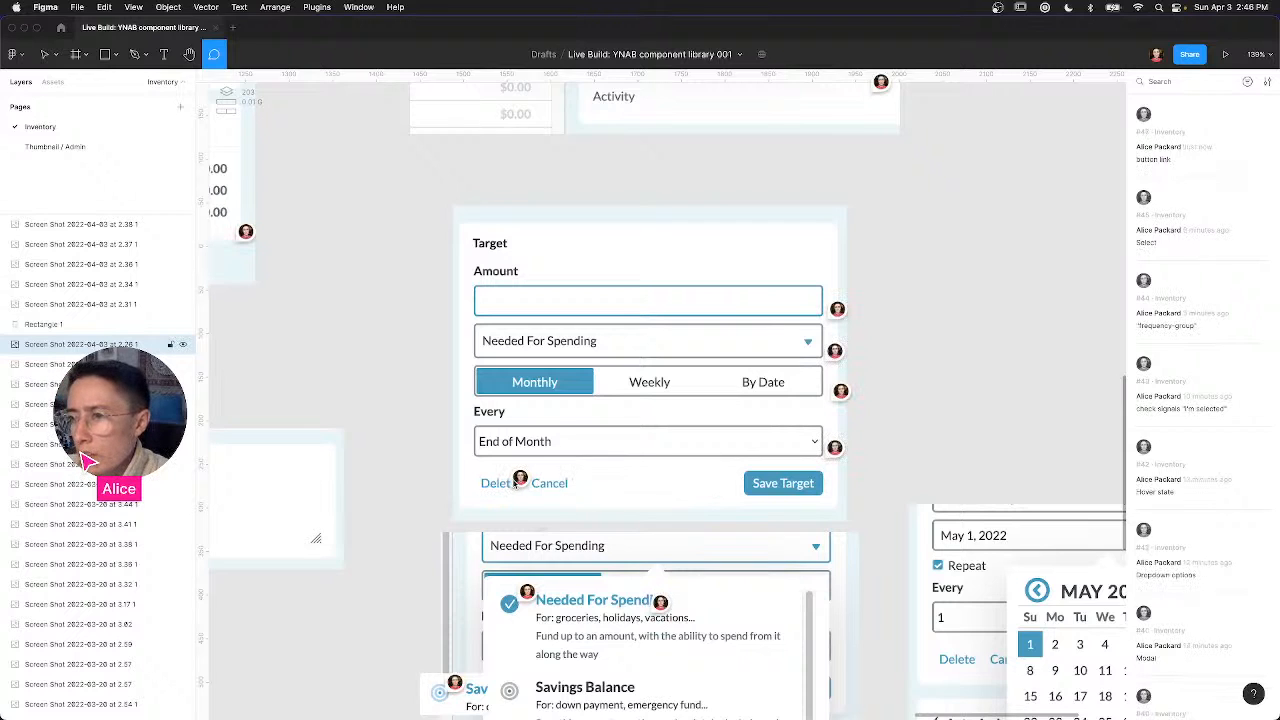
pyautogui.moveTo(522, 490)
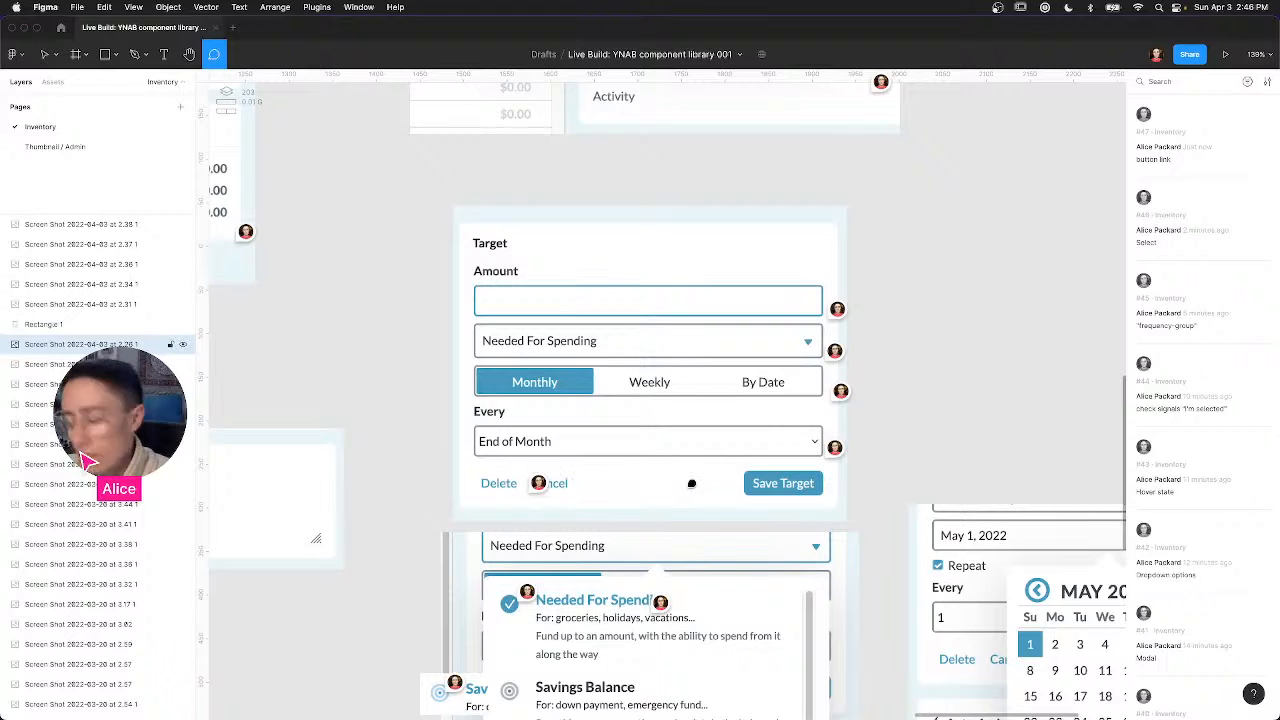
# Step: Return to the YNAB page in Firefox, set the target's frequency to By Date and examine the Repeat checkbox up close
pyautogui.press('super+Tab')
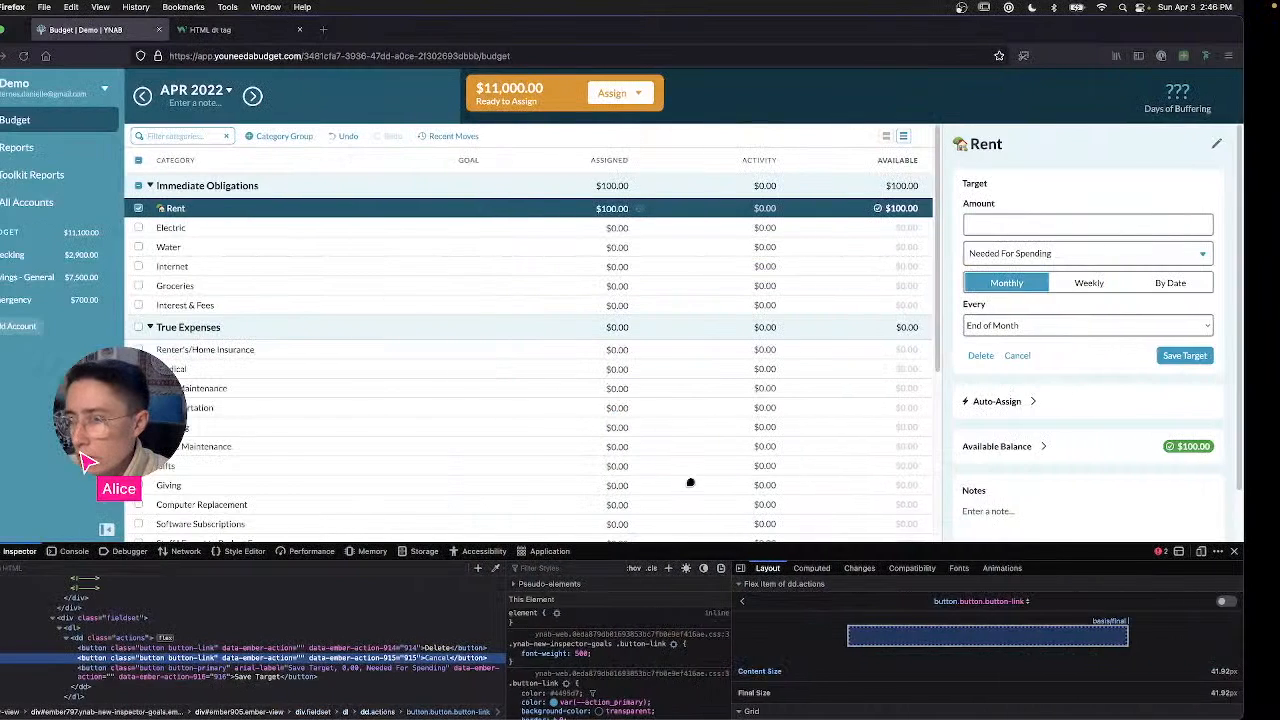
pyautogui.click(1180, 287)
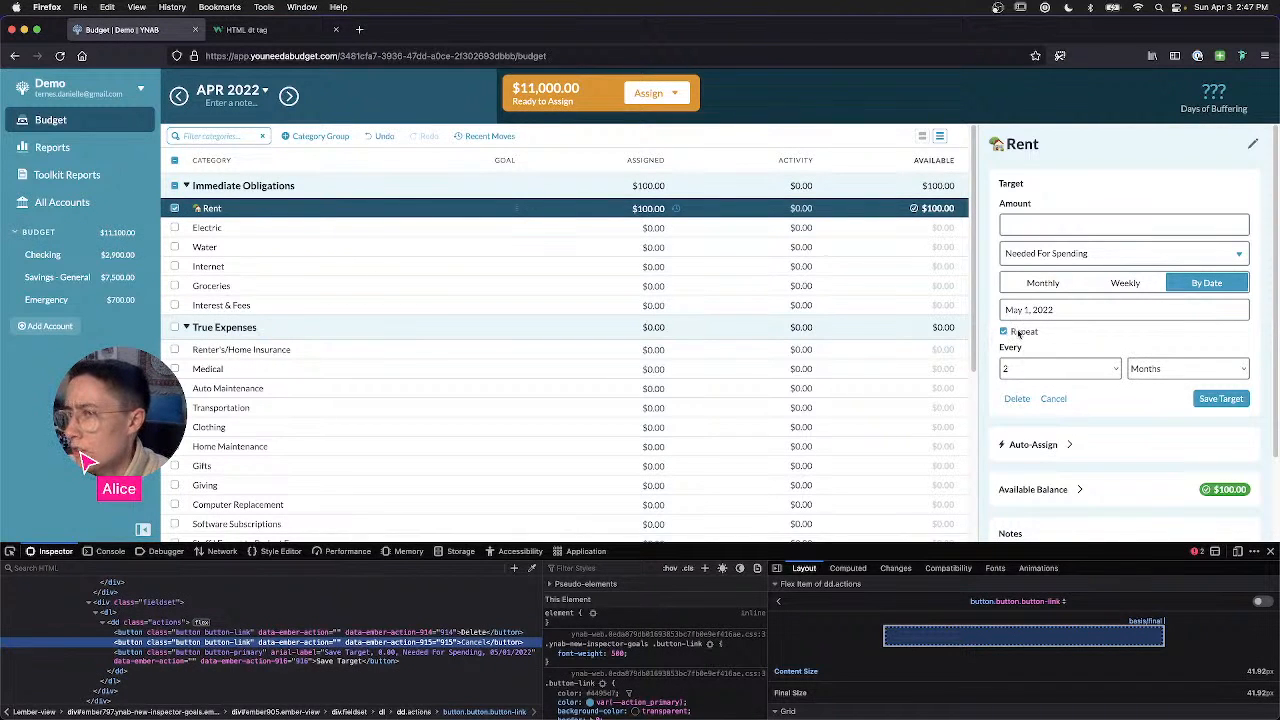
pyautogui.scroll(5, 1018, 333)
pyautogui.scroll(-1, 994, 314)
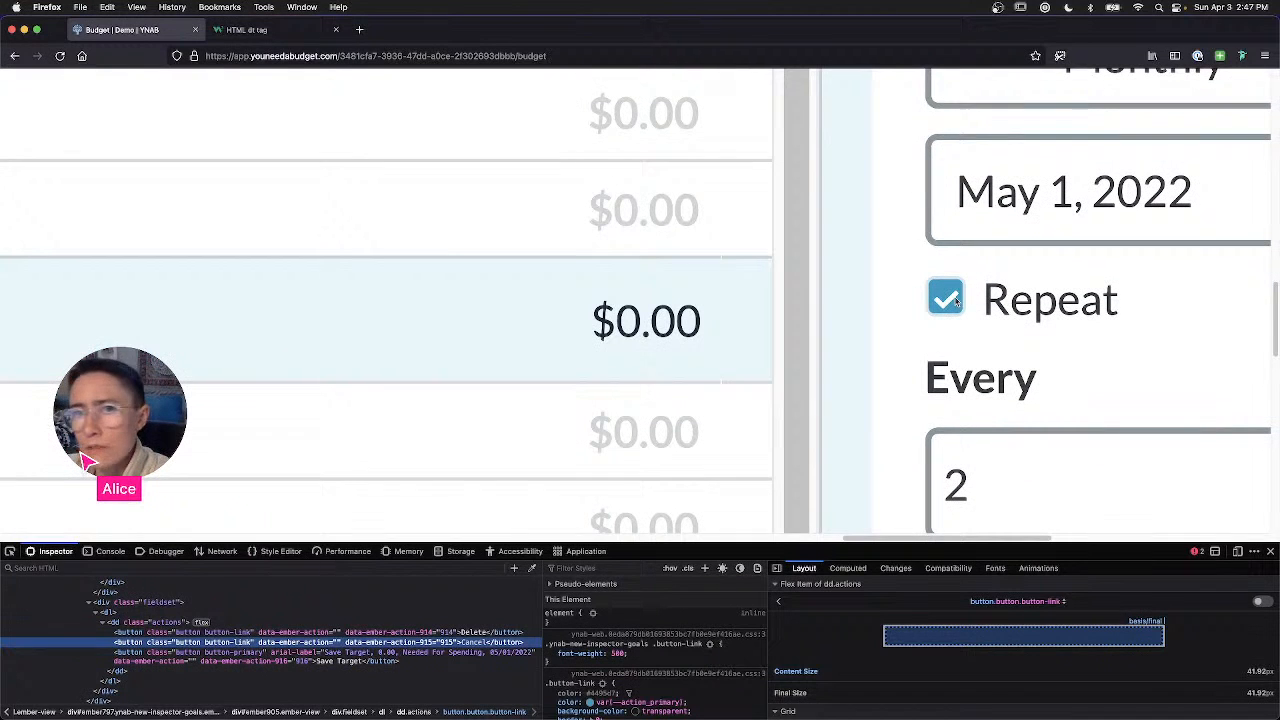
pyautogui.scroll(-5, 966, 313)
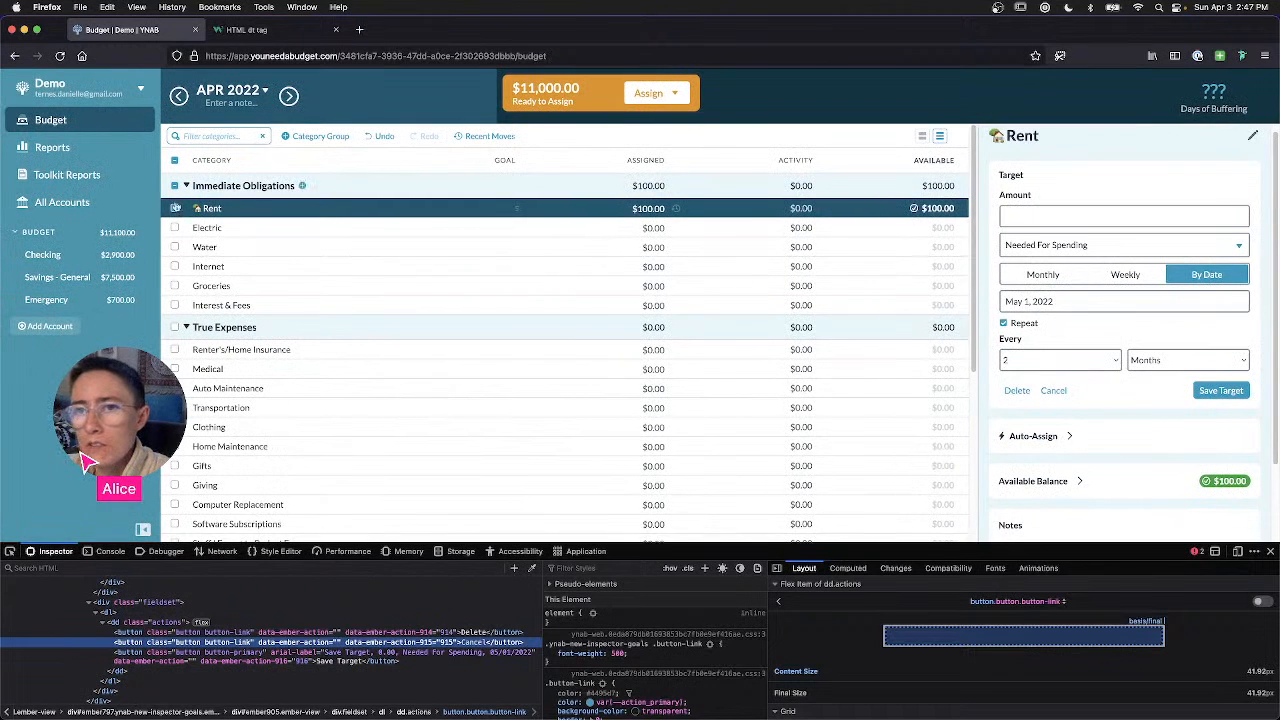
# Step: Examine the Rent category's checkbox in the budget table for comparison with the Repeat checkbox
pyautogui.scroll(5, 148, 200)
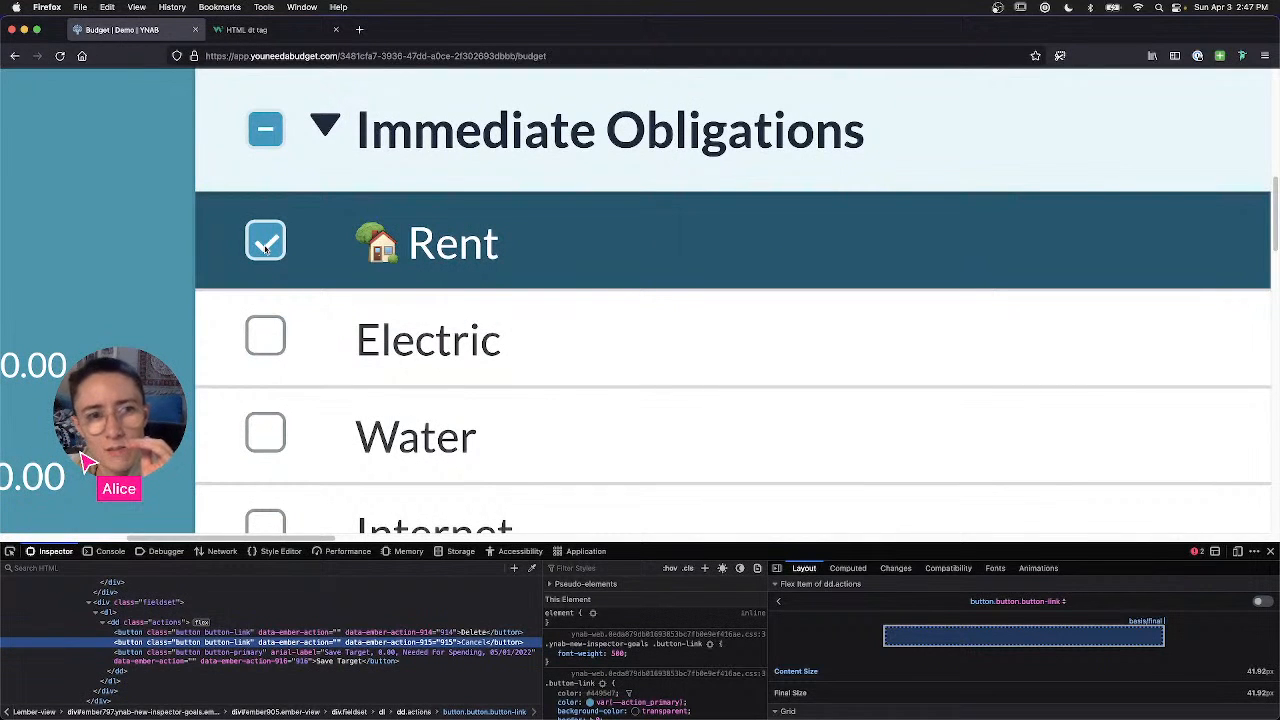
pyautogui.press('super+minus')
pyautogui.press('super+minus')
pyautogui.press('super+minus')
pyautogui.press('super+minus')
pyautogui.press('super+minus')
pyautogui.press('super+minus')
pyautogui.press('super+minus')
pyautogui.press('super+minus')
pyautogui.press('super+minus')
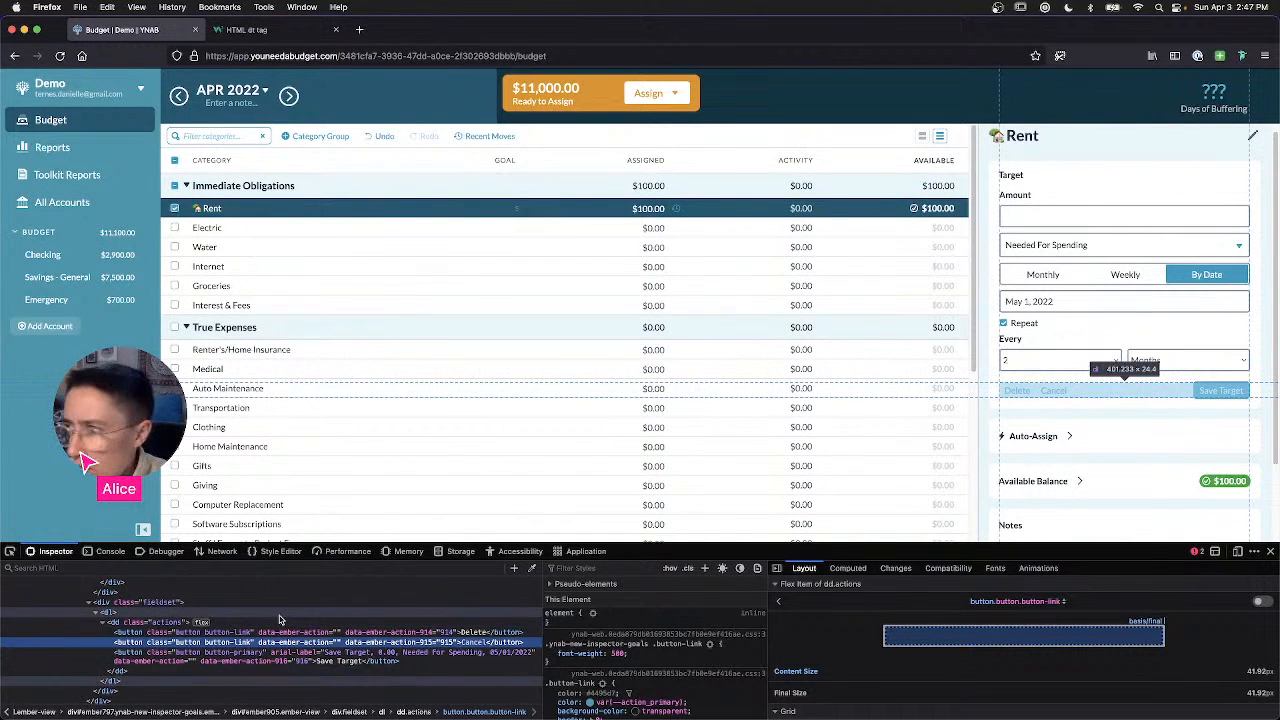
# Step: Collapse the action buttons' fieldset in the page markup and select the target card's enclosing section
pyautogui.scroll(3, 280, 620)
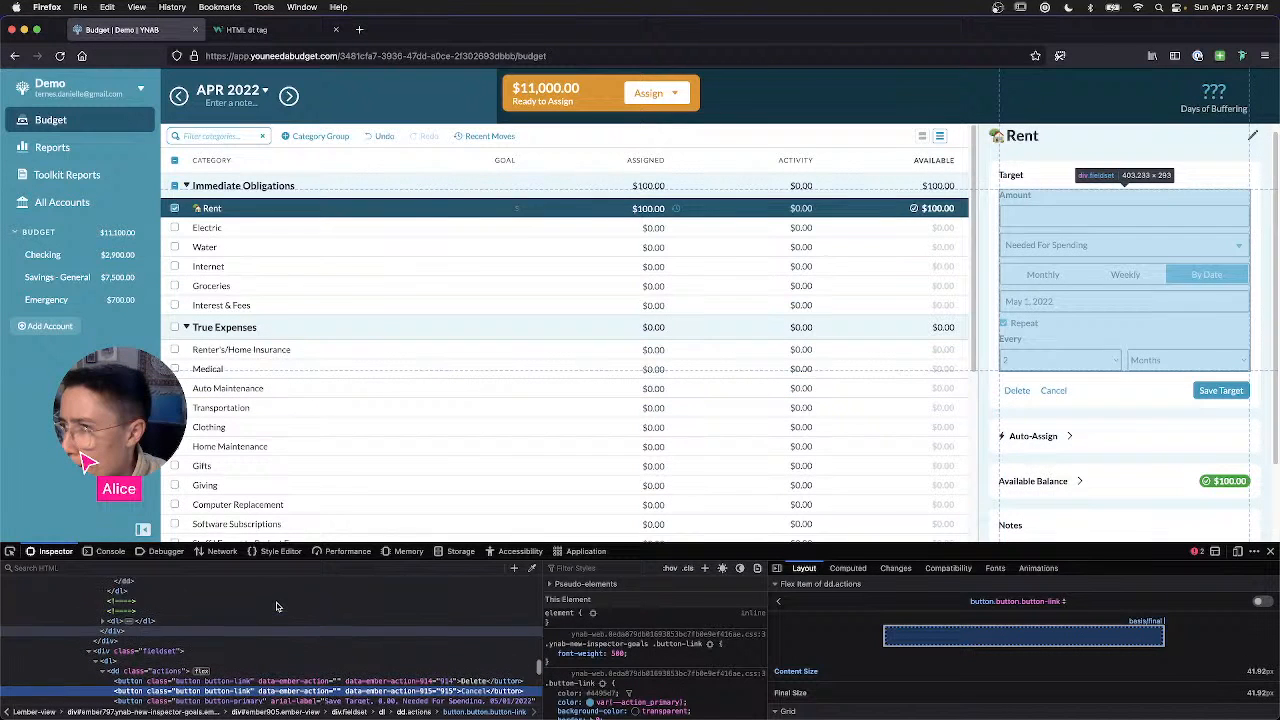
pyautogui.scroll(-2, 96, 643)
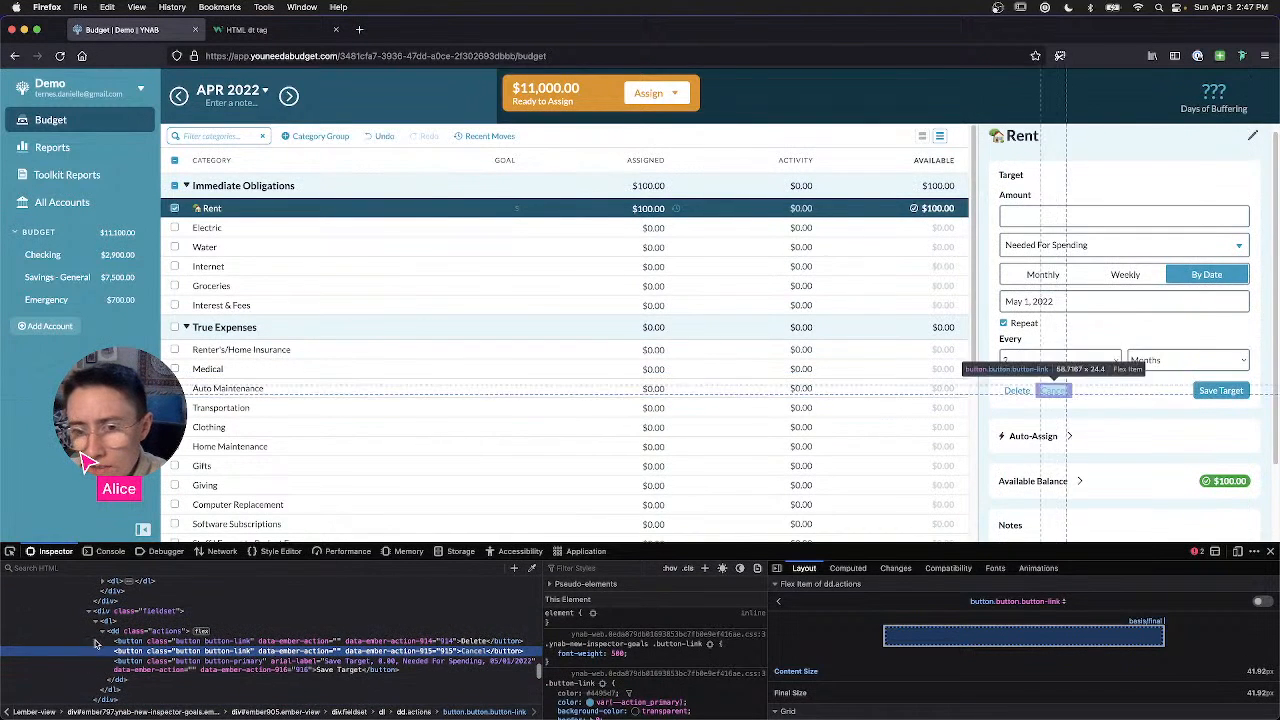
pyautogui.click(89, 611)
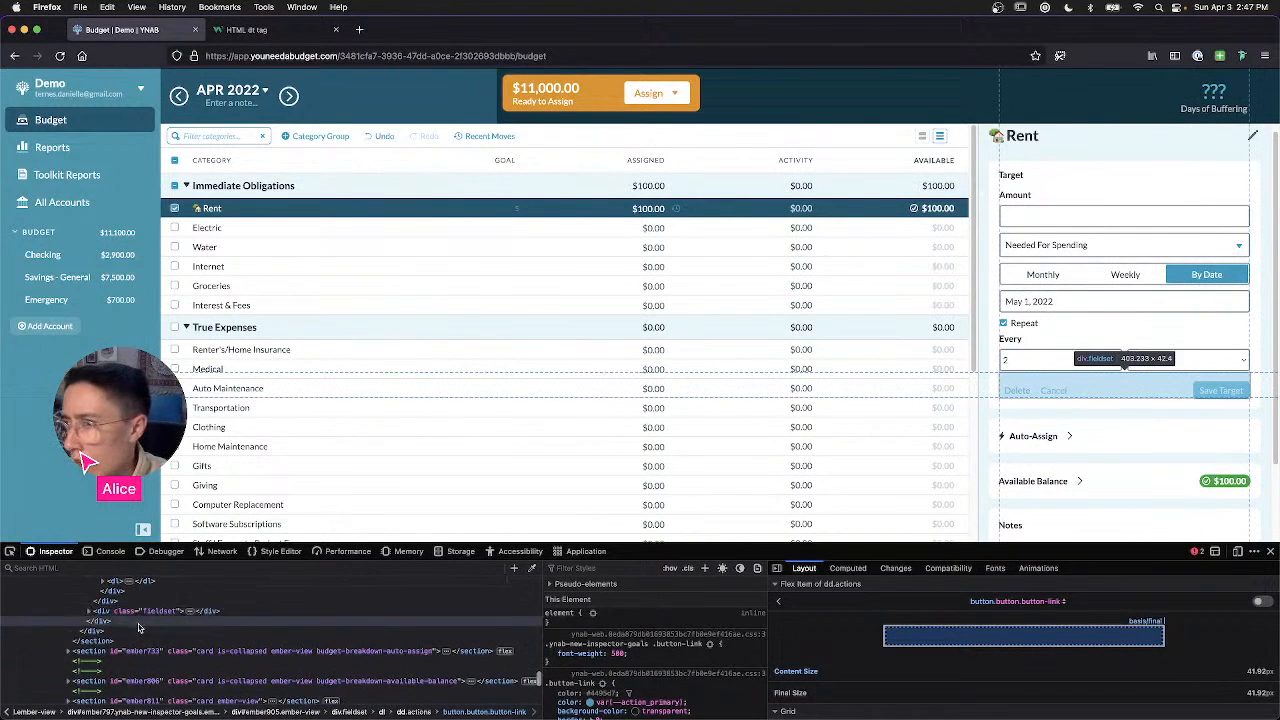
pyautogui.scroll(-1, 141, 650)
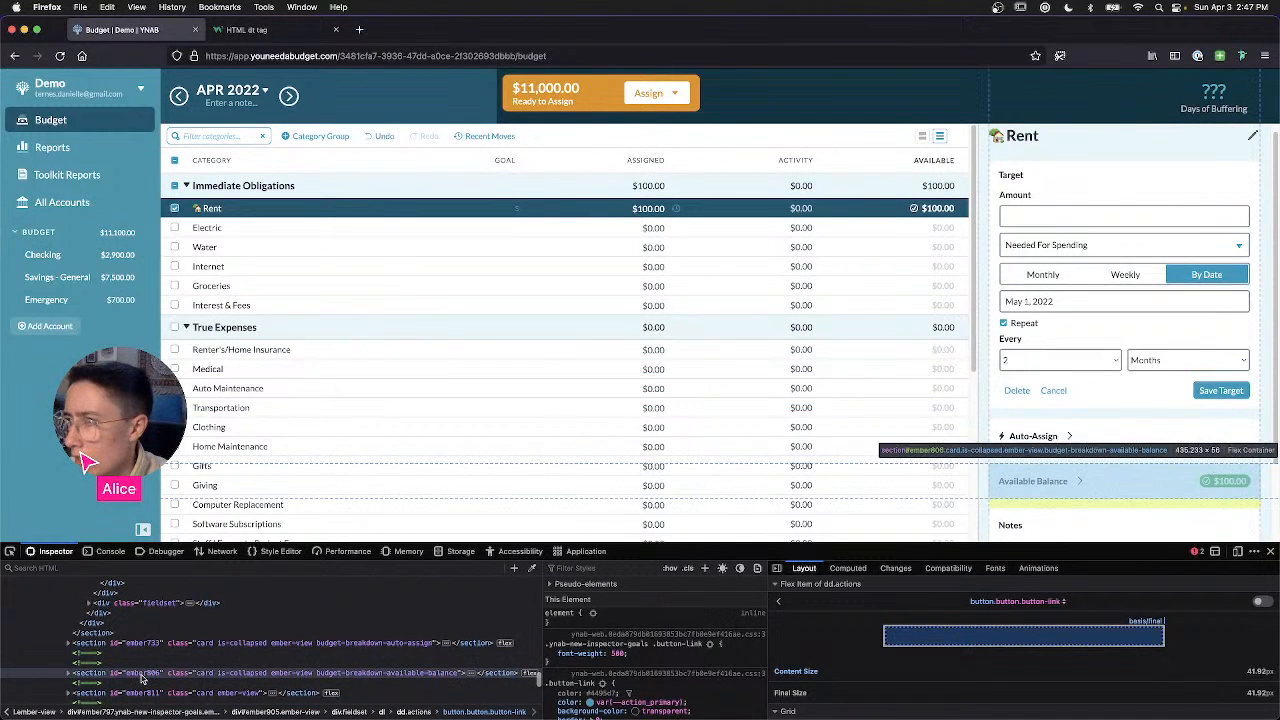
pyautogui.scroll(2, 138, 640)
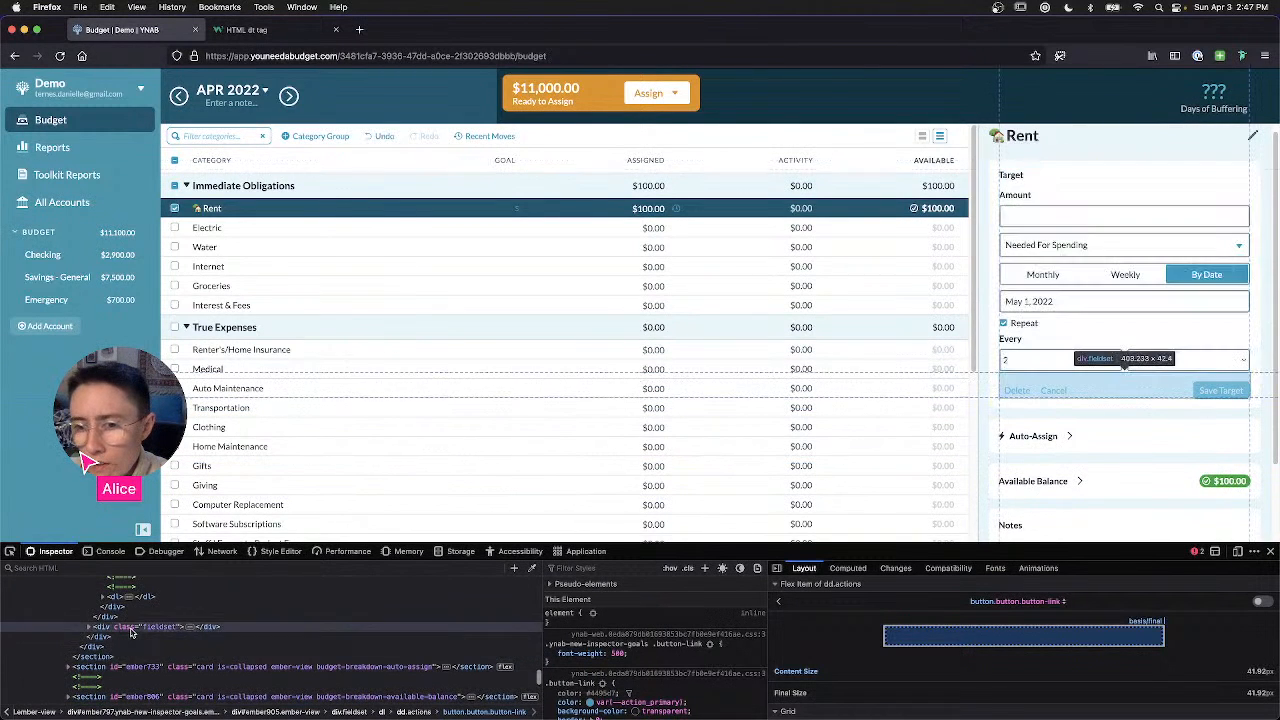
pyautogui.click(131, 629)
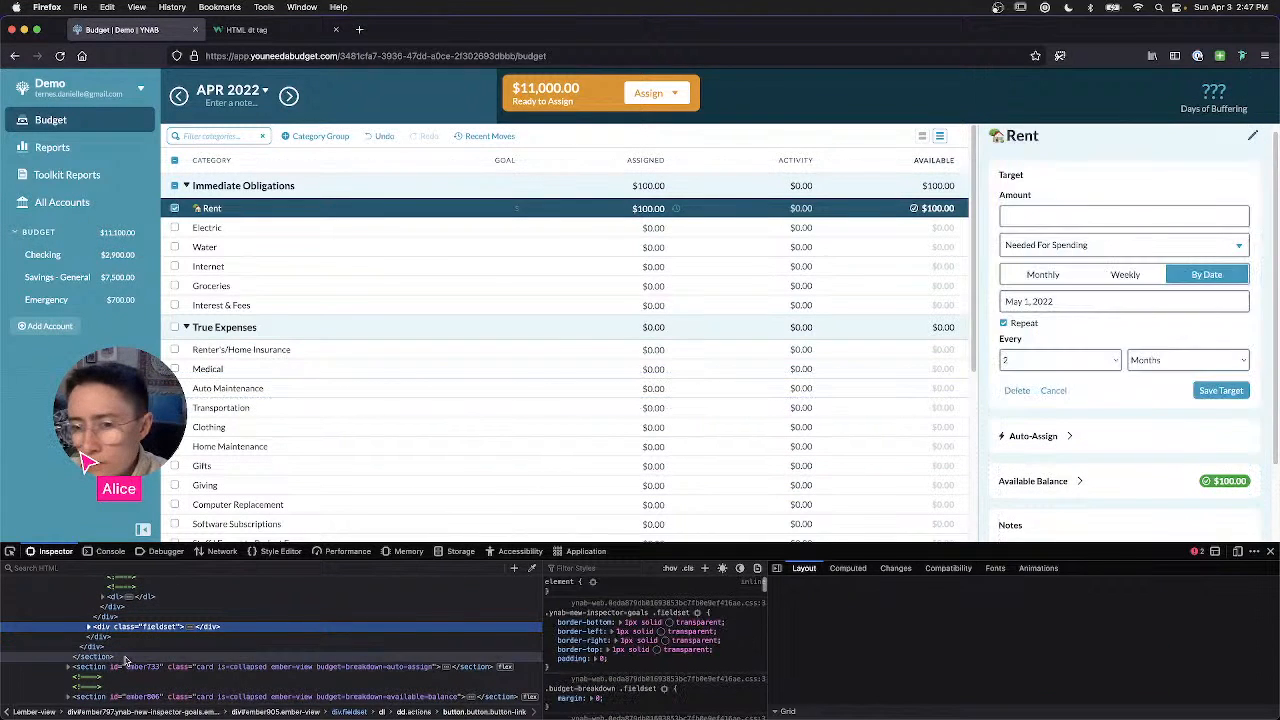
pyautogui.click(124, 656)
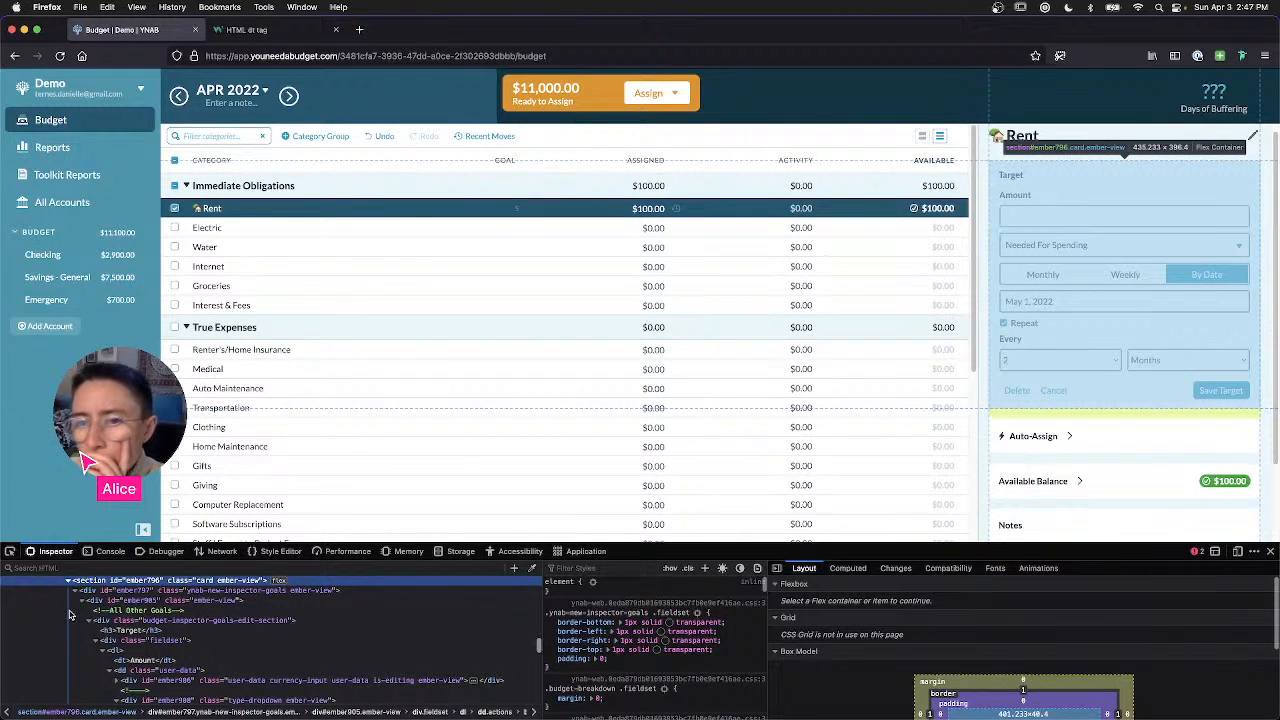
# Step: Inspect the markup inside the target card, from its wrapper div down to the Needed For Spending dropdown button
pyautogui.scroll(1, 70, 615)
pyautogui.click(72, 625)
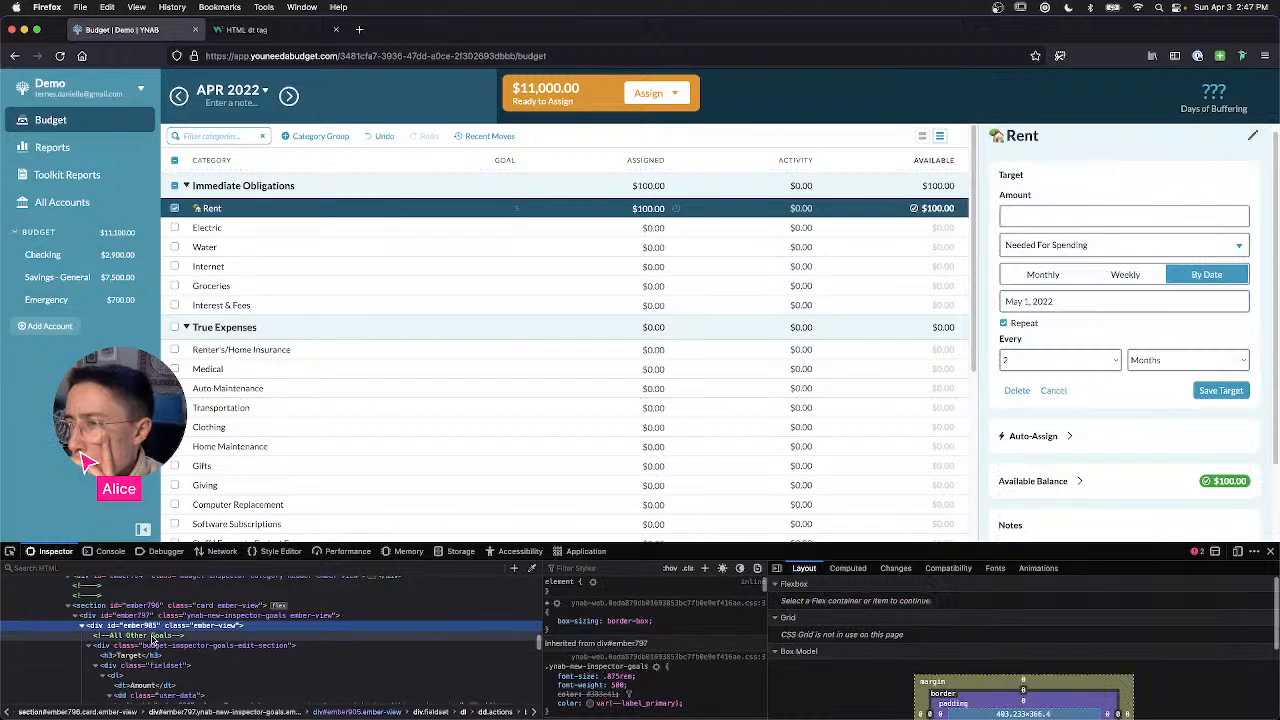
pyautogui.scroll(-2, 158, 682)
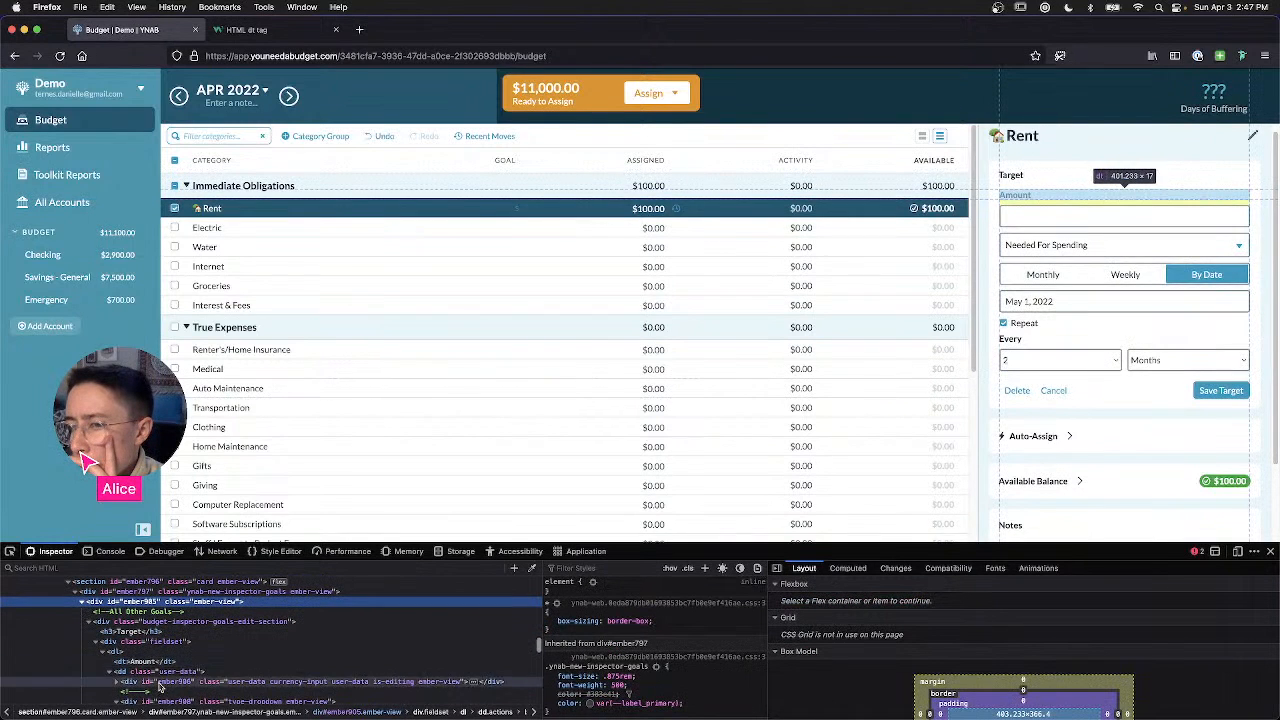
pyautogui.scroll(-1, 160, 690)
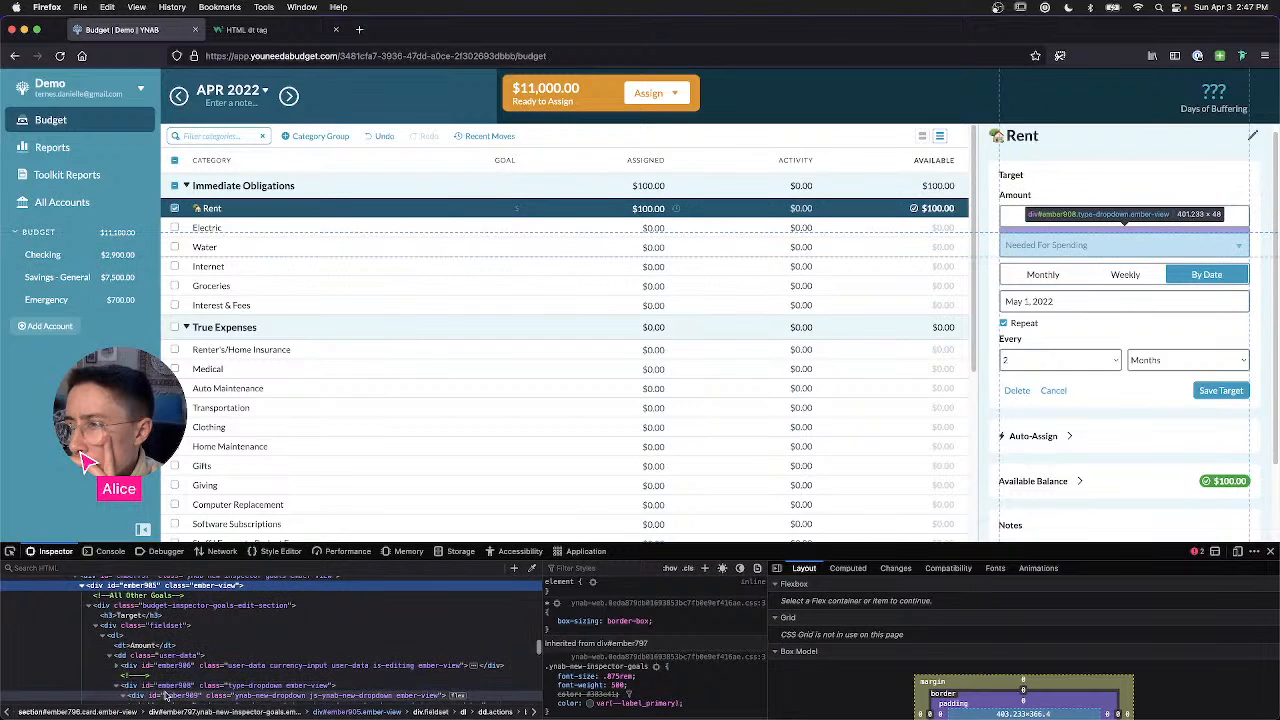
pyautogui.scroll(-4, 165, 690)
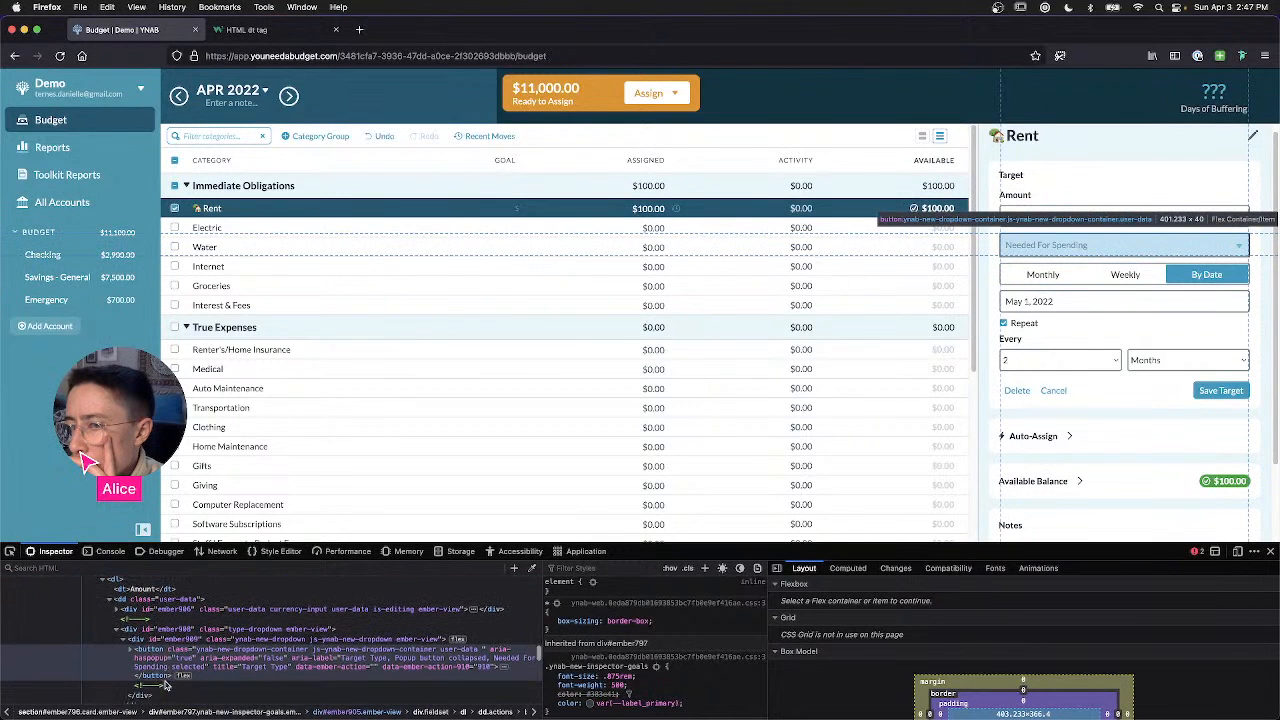
pyautogui.scroll(-1, 165, 686)
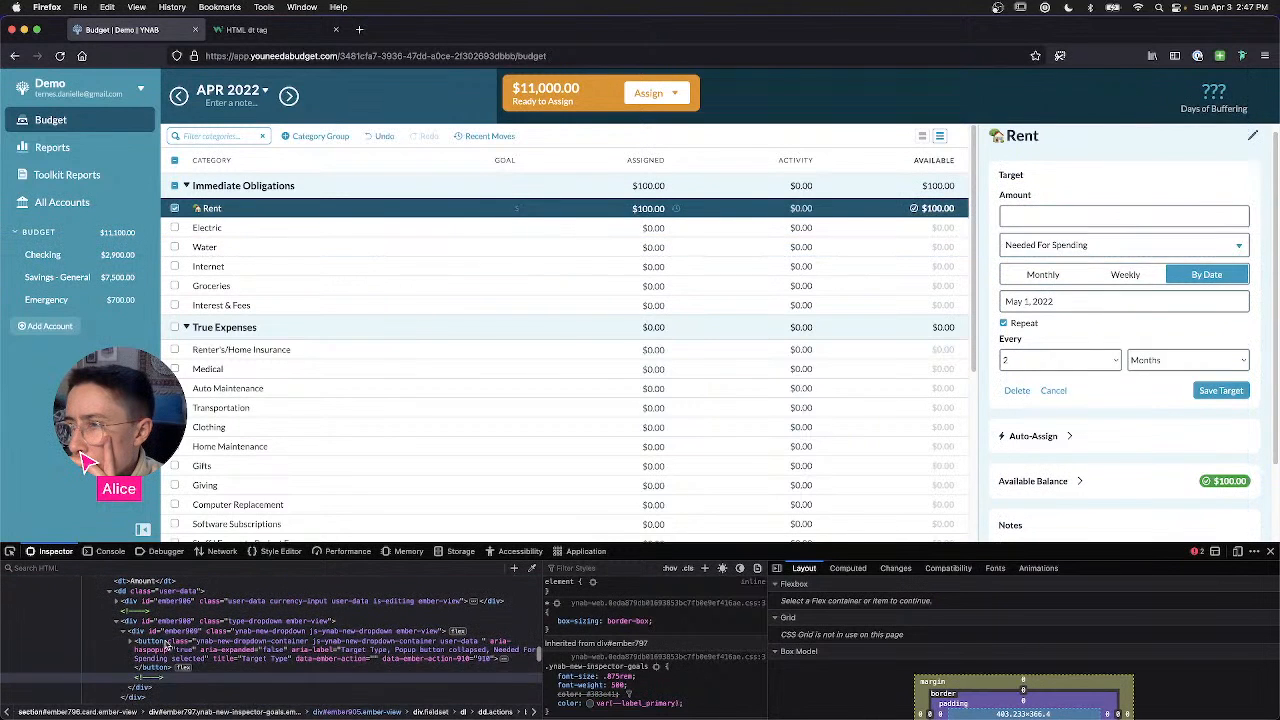
# Step: Collapse the type-dropdown div within the user-data element and expand the ynab-checkbox div behind the Repeat option
pyautogui.click(157, 592)
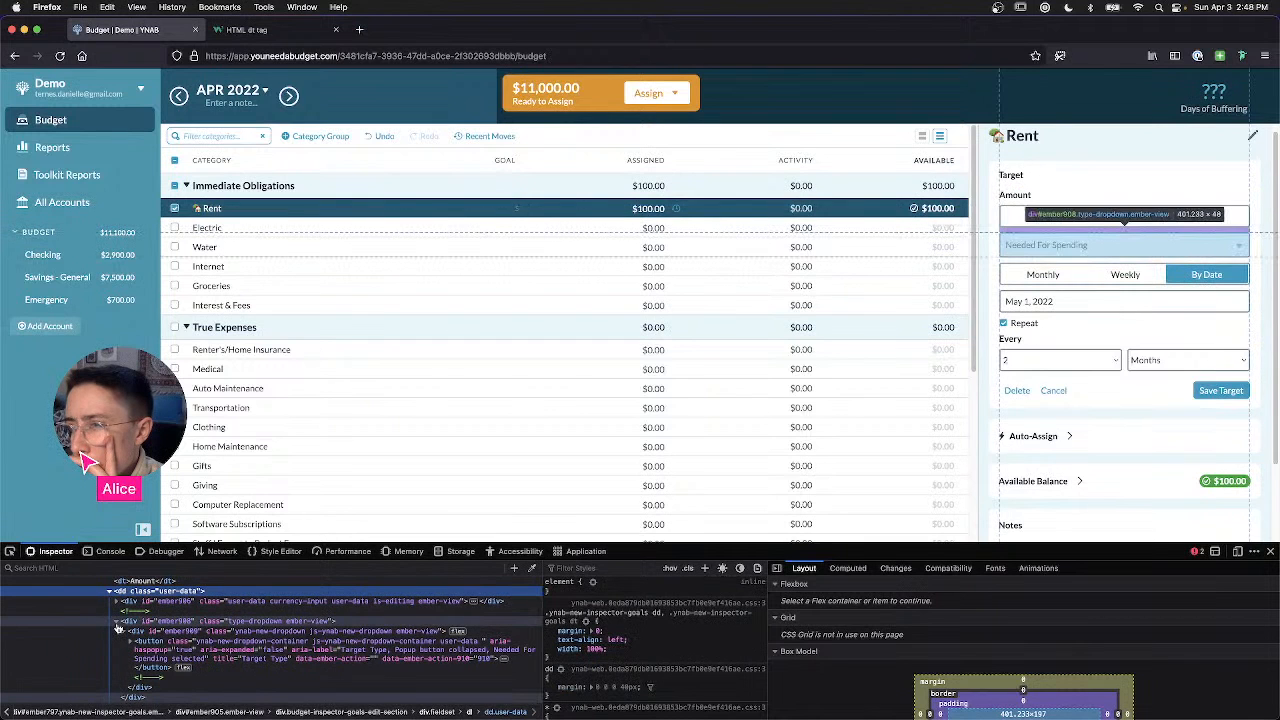
pyautogui.click(116, 623)
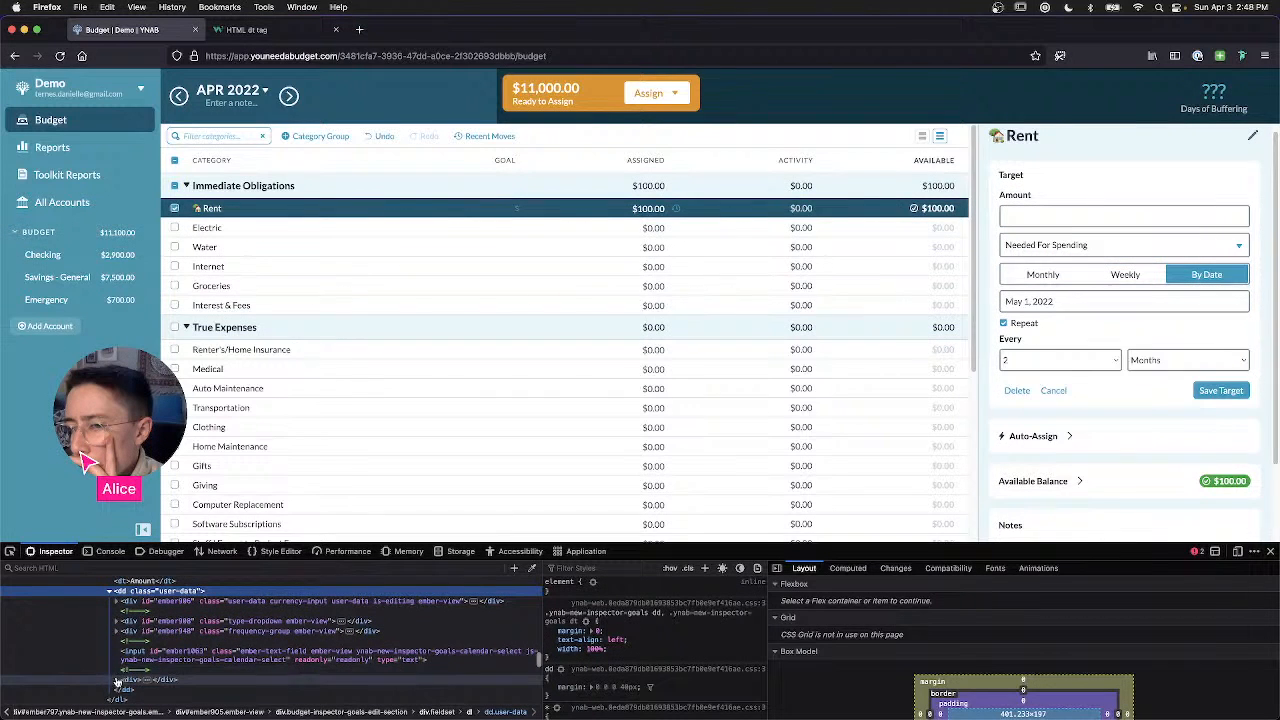
pyautogui.scroll(-1, 122, 662)
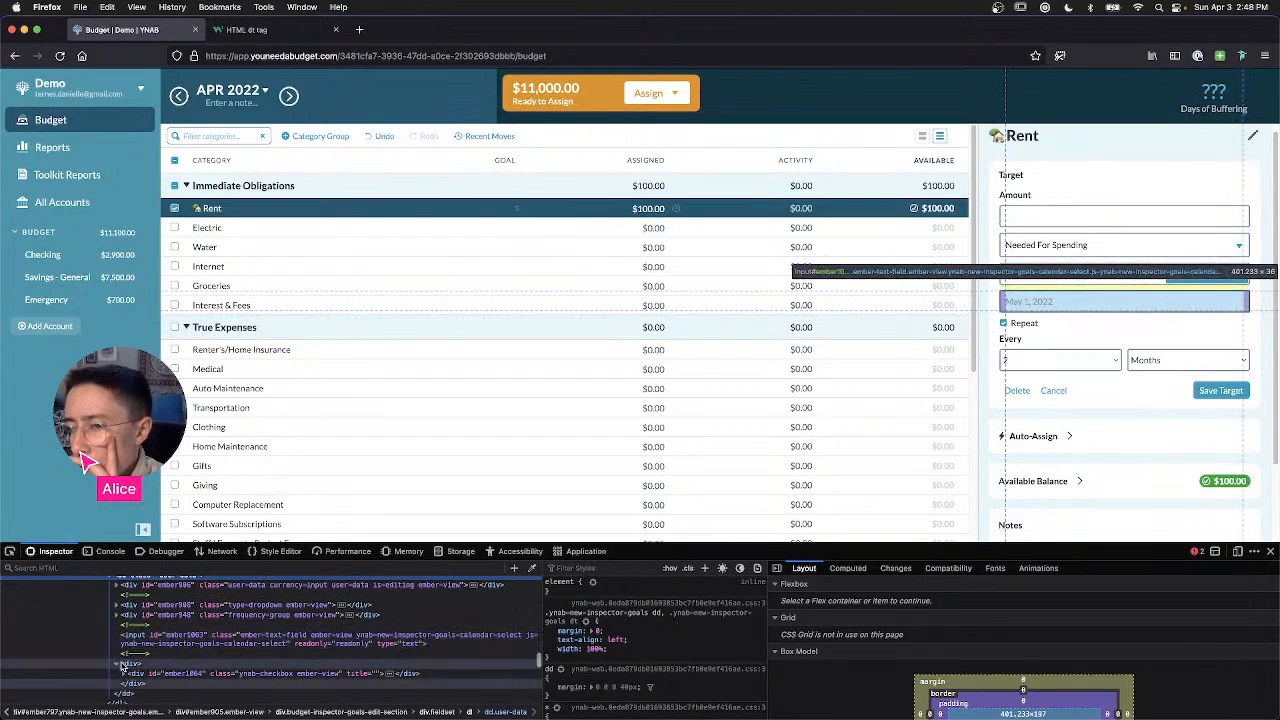
pyautogui.click(132, 675)
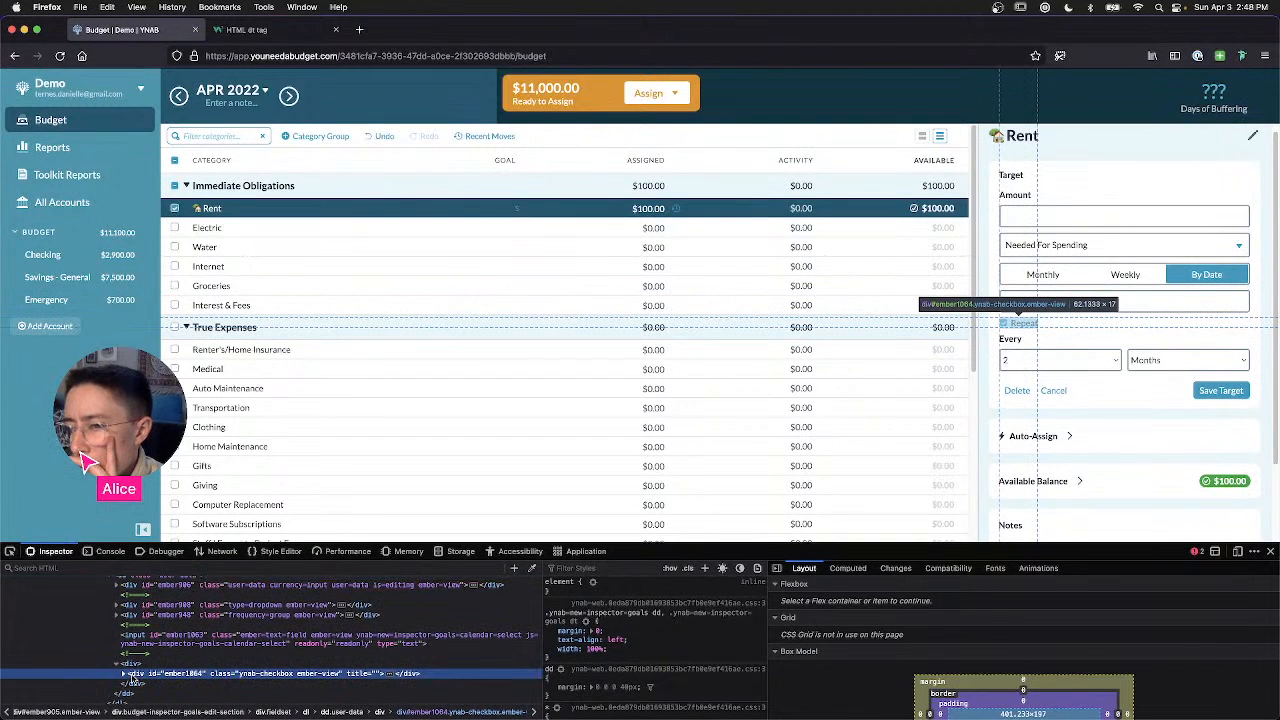
pyautogui.scroll(-1, 122, 677)
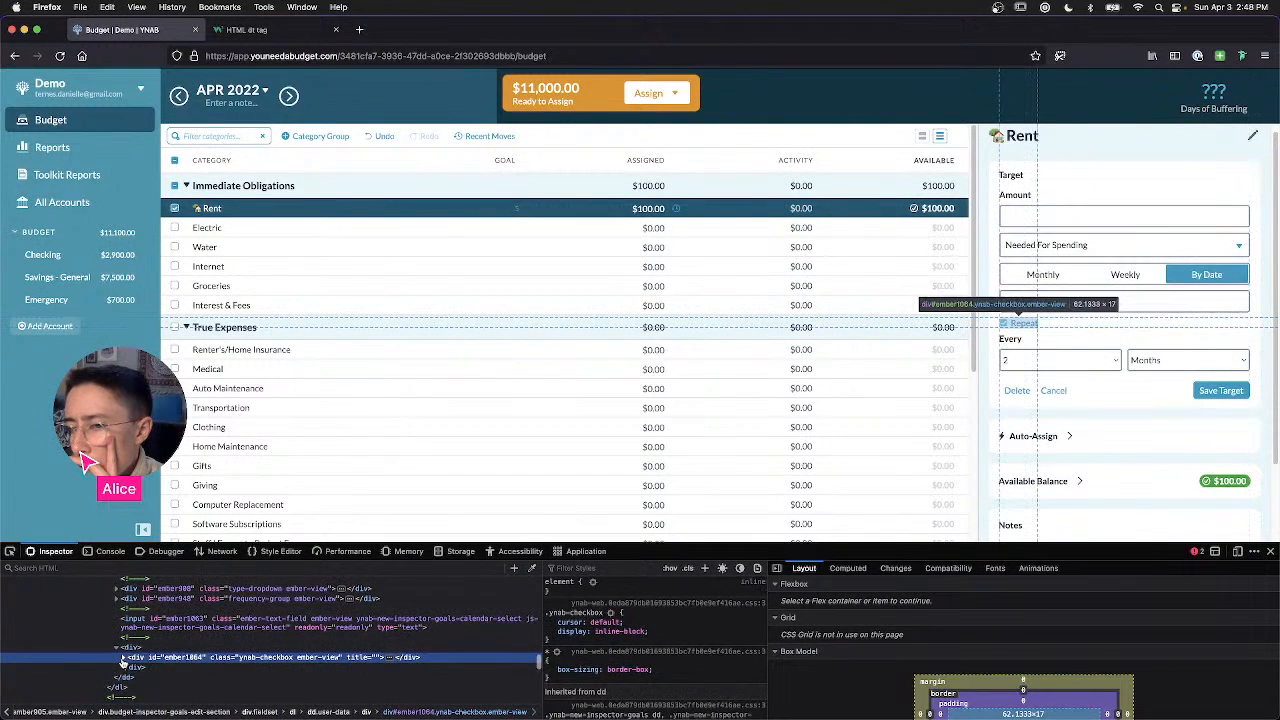
pyautogui.click(124, 650)
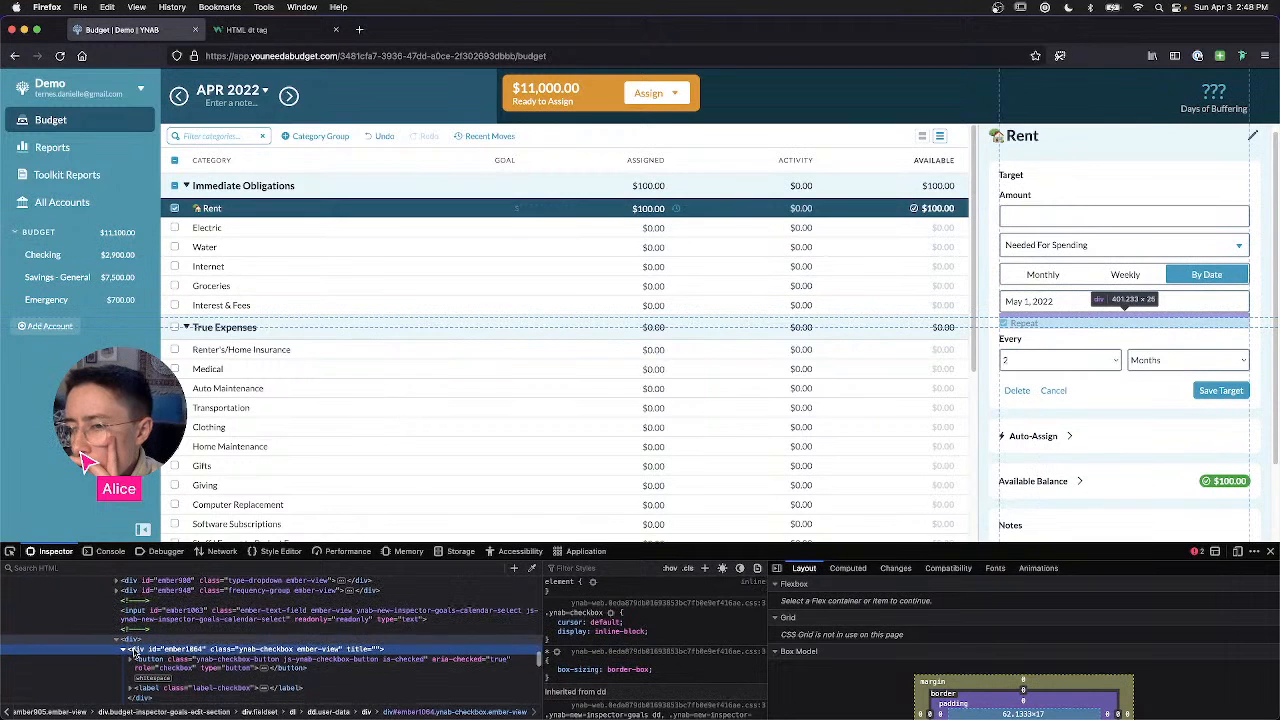
# Step: Inspect the Repeat checkbox's wrapper div, checkbox button, whitespace node and label, checking their class names and box model
pyautogui.click(181, 688)
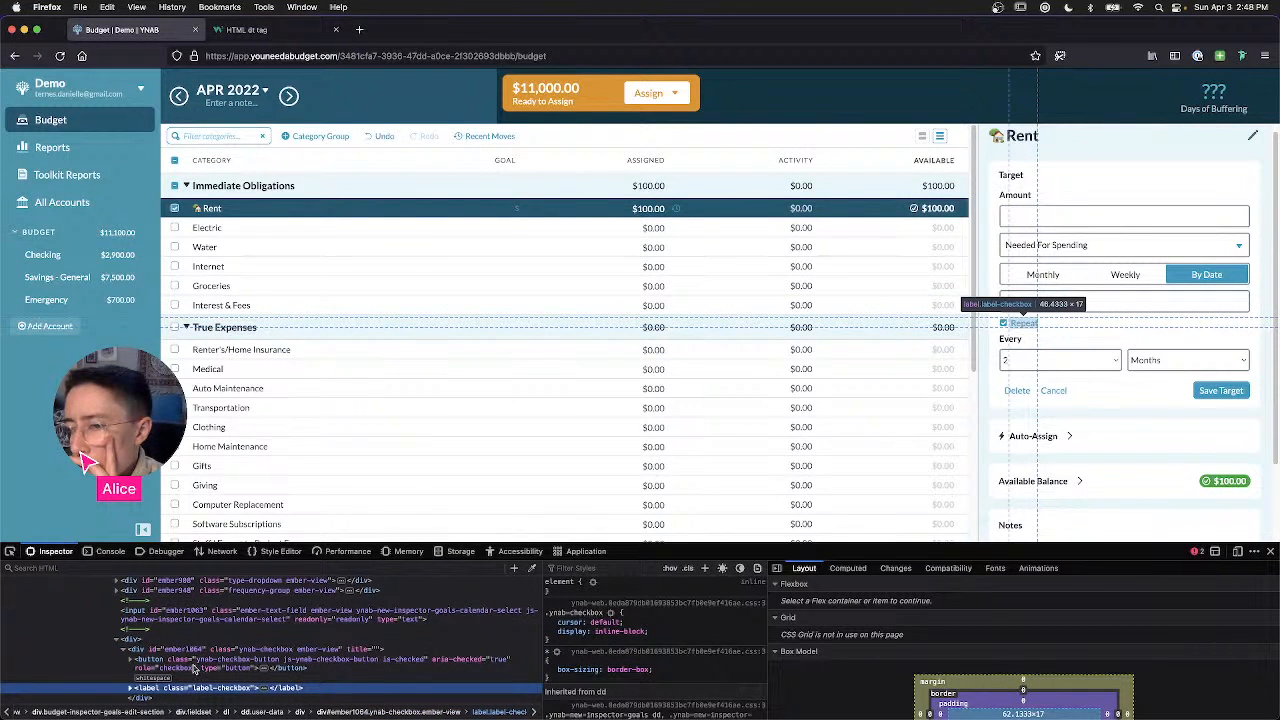
pyautogui.scroll(-1, 194, 667)
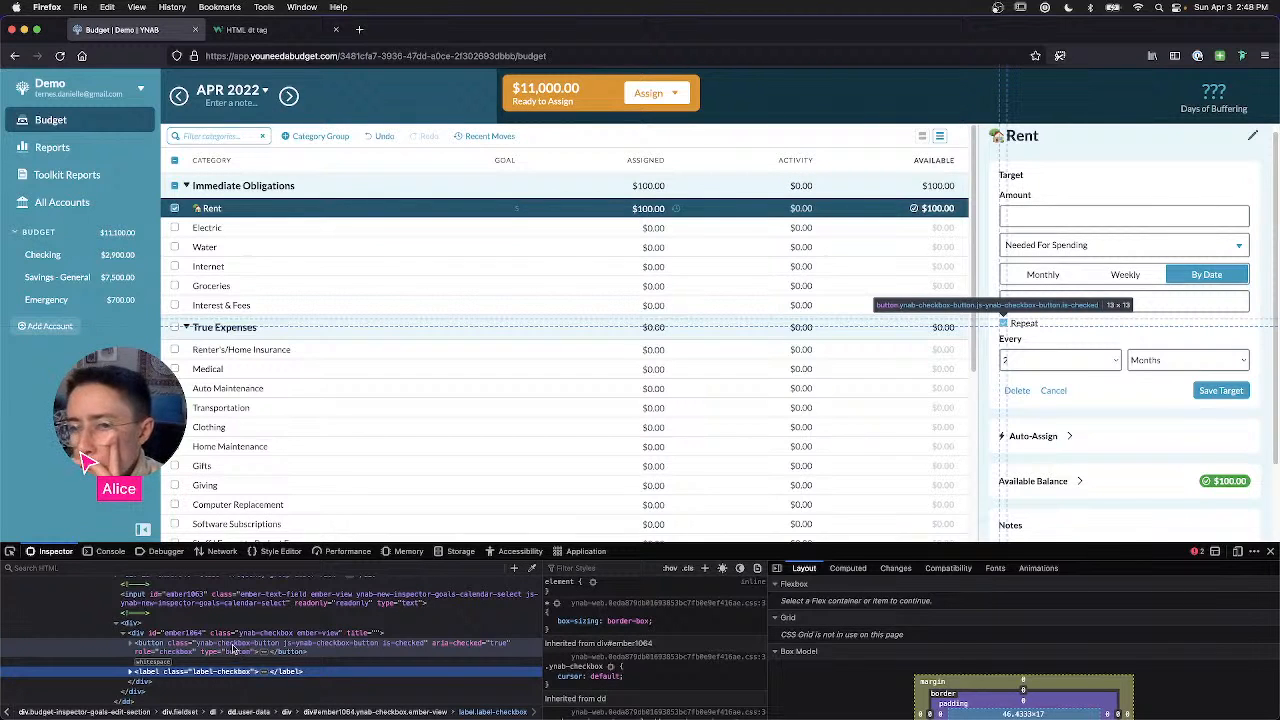
pyautogui.click(233, 634)
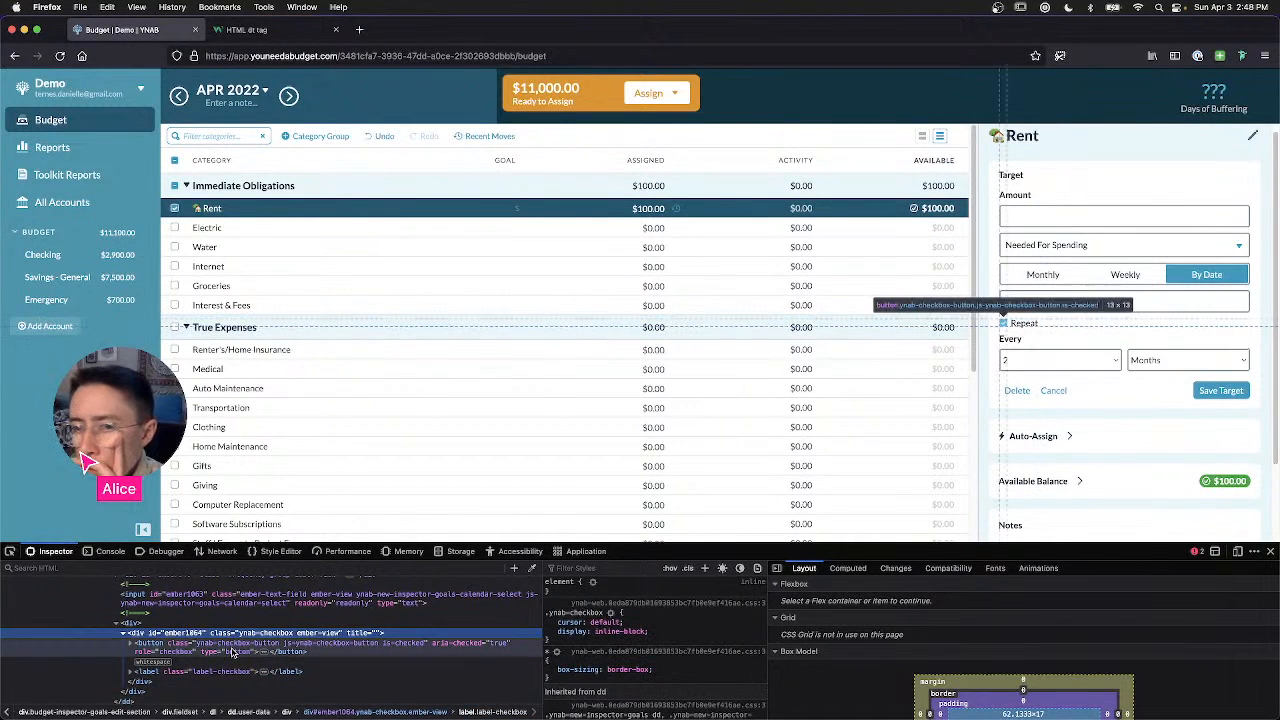
pyautogui.click(233, 651)
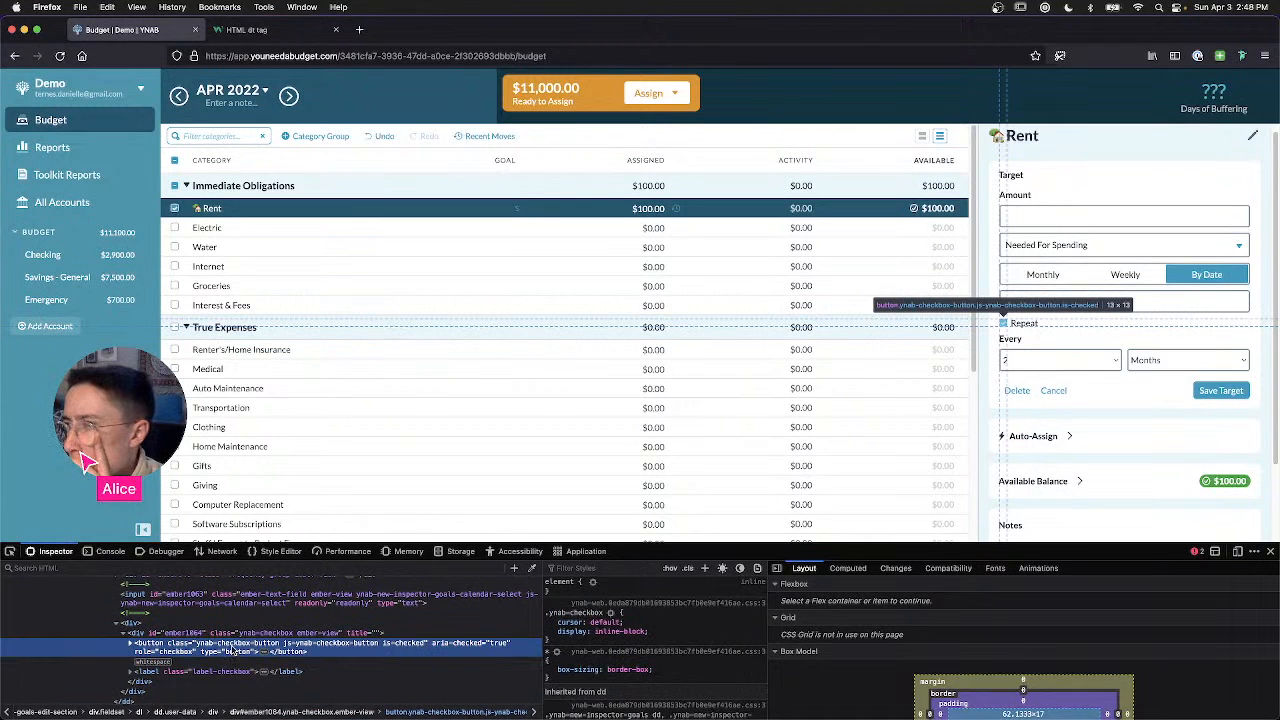
pyautogui.click(226, 665)
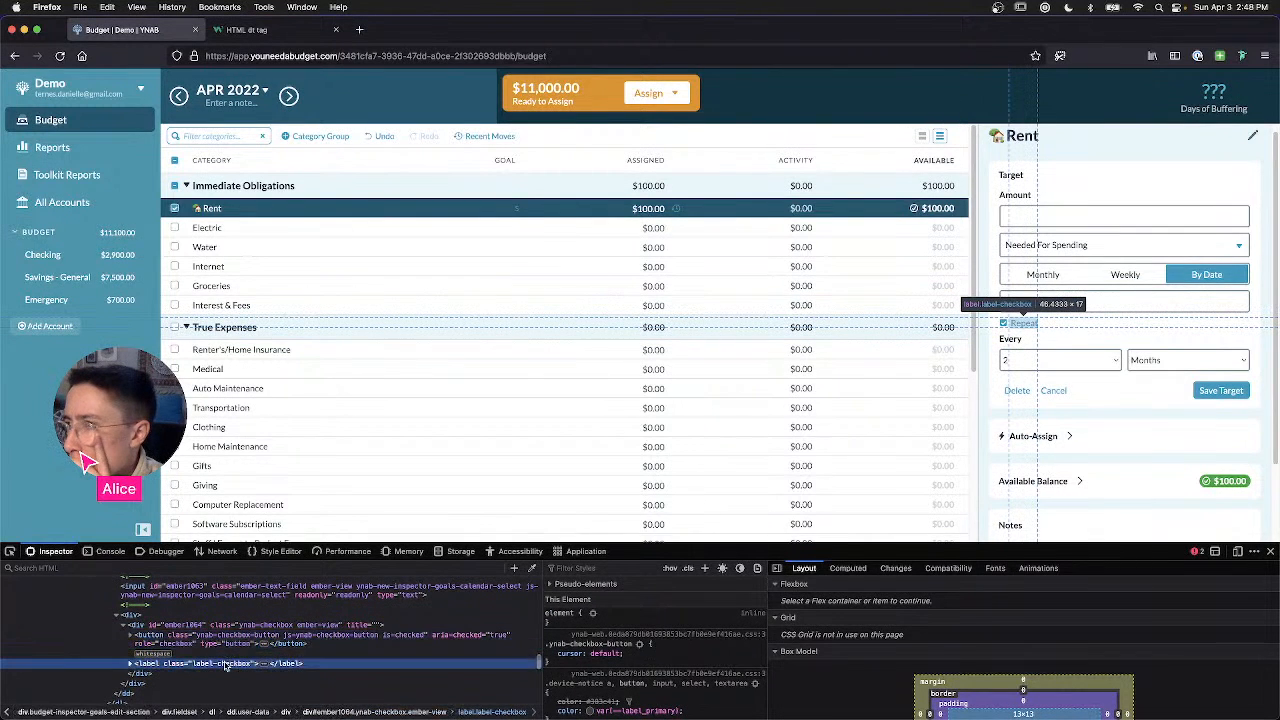
pyautogui.click(226, 627)
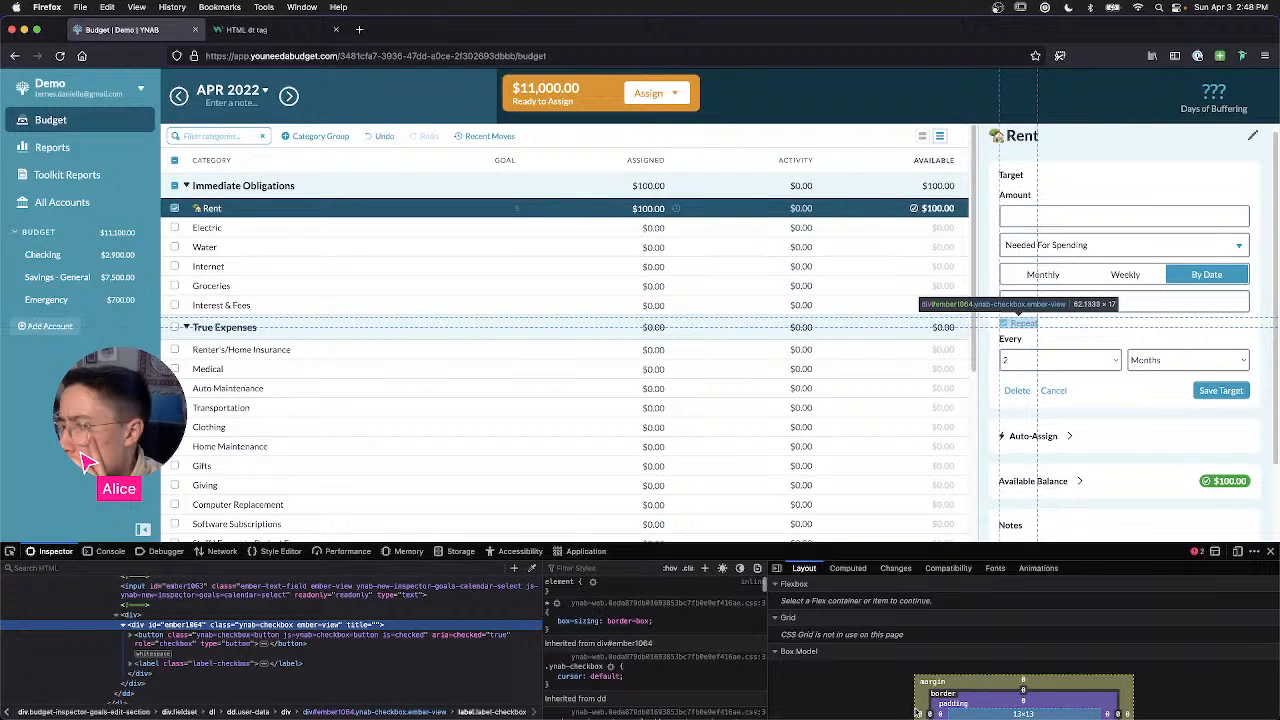
pyautogui.scroll(-2, 840, 691)
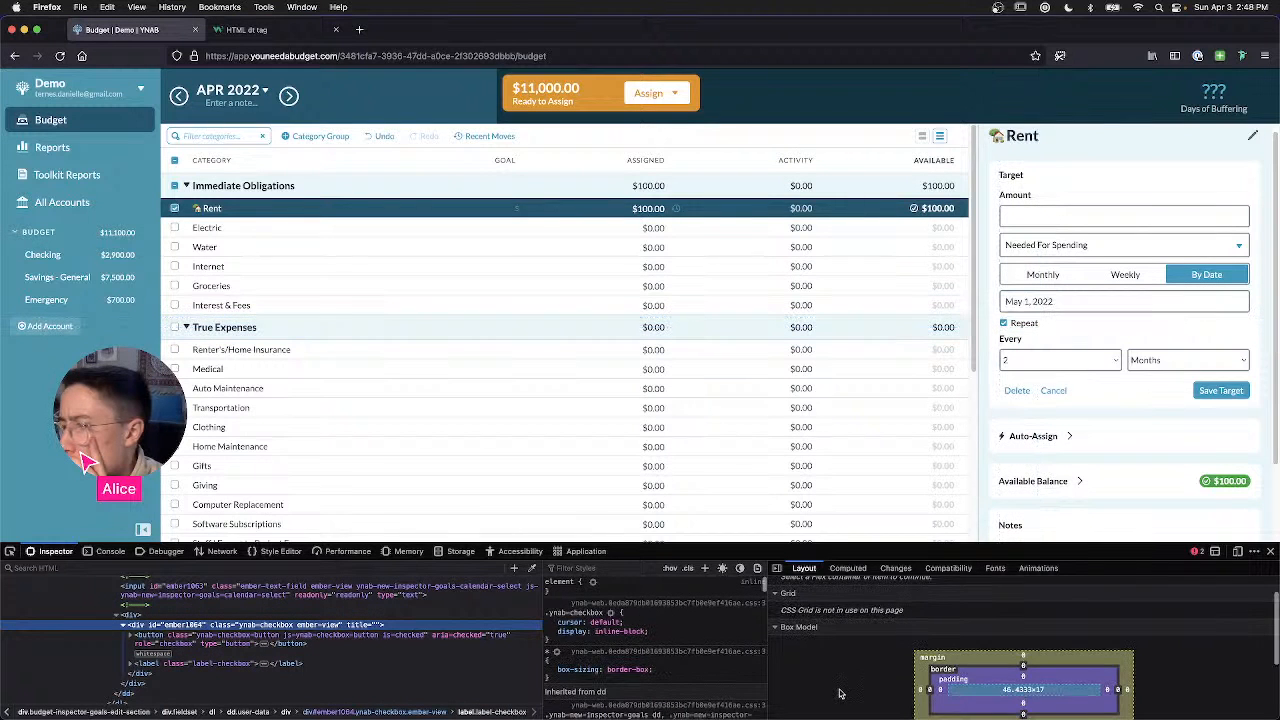
pyautogui.click(438, 653)
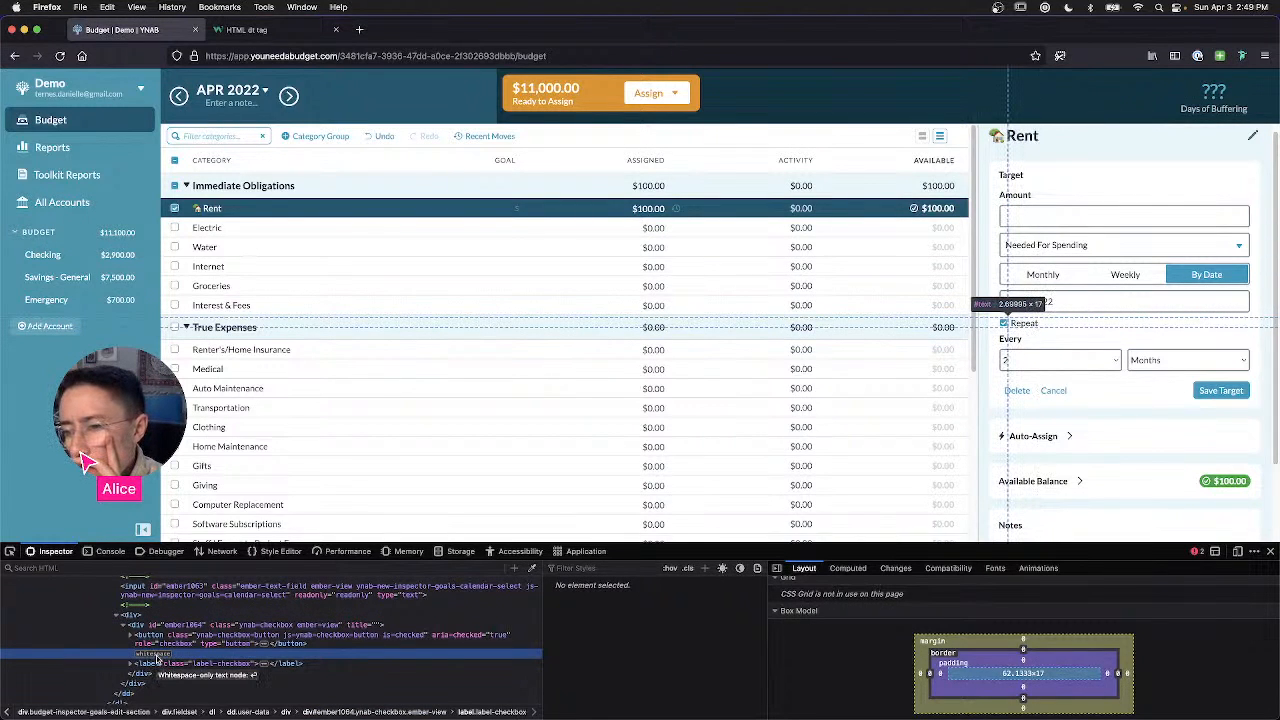
pyautogui.click(218, 644)
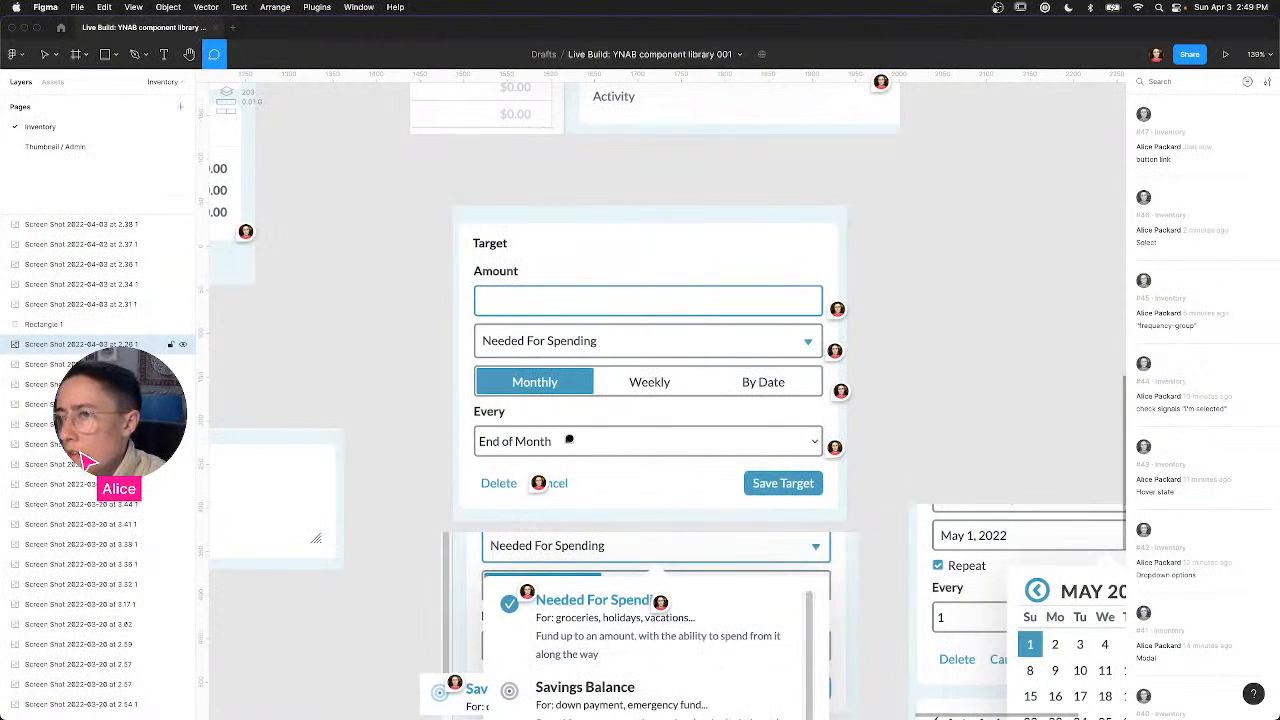
# Step: Capture a screenshot of the Rent Target form showing the By Date options
pyautogui.hotkey('ctrl', 'Left')
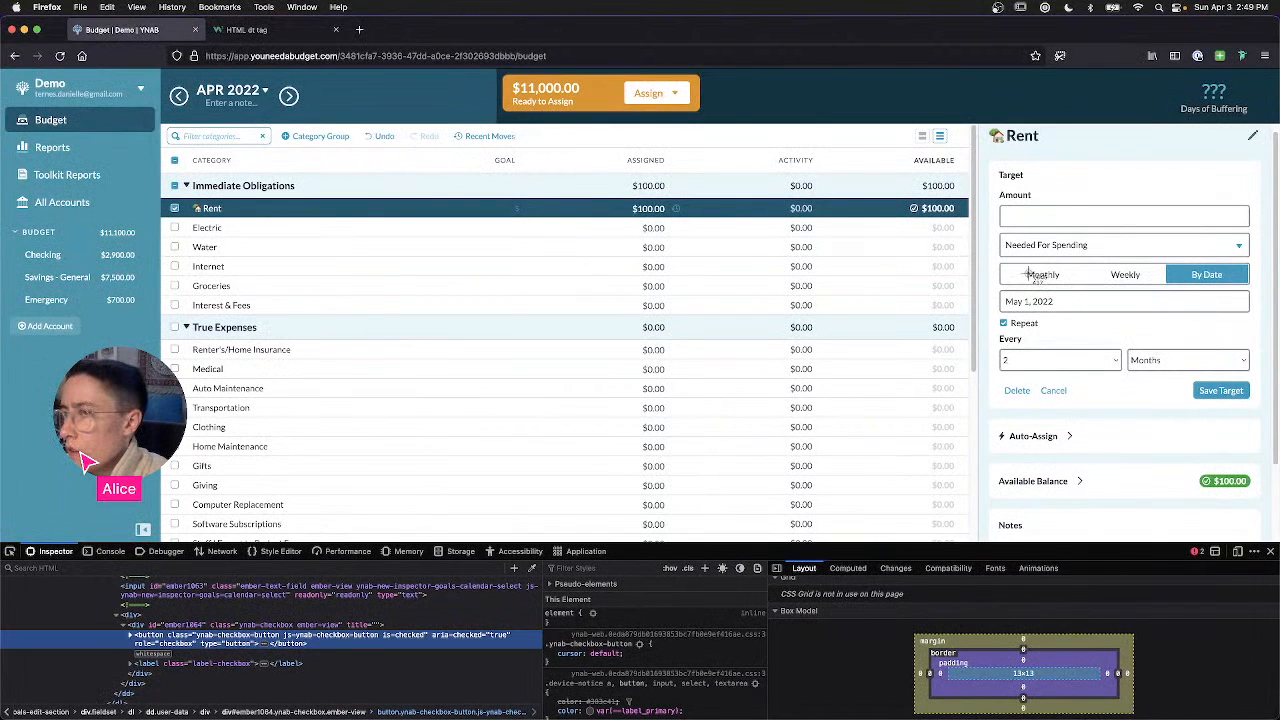
pyautogui.press('super+shift+4')
pyautogui.moveTo(984, 154); pyautogui.dragTo(1278, 428)
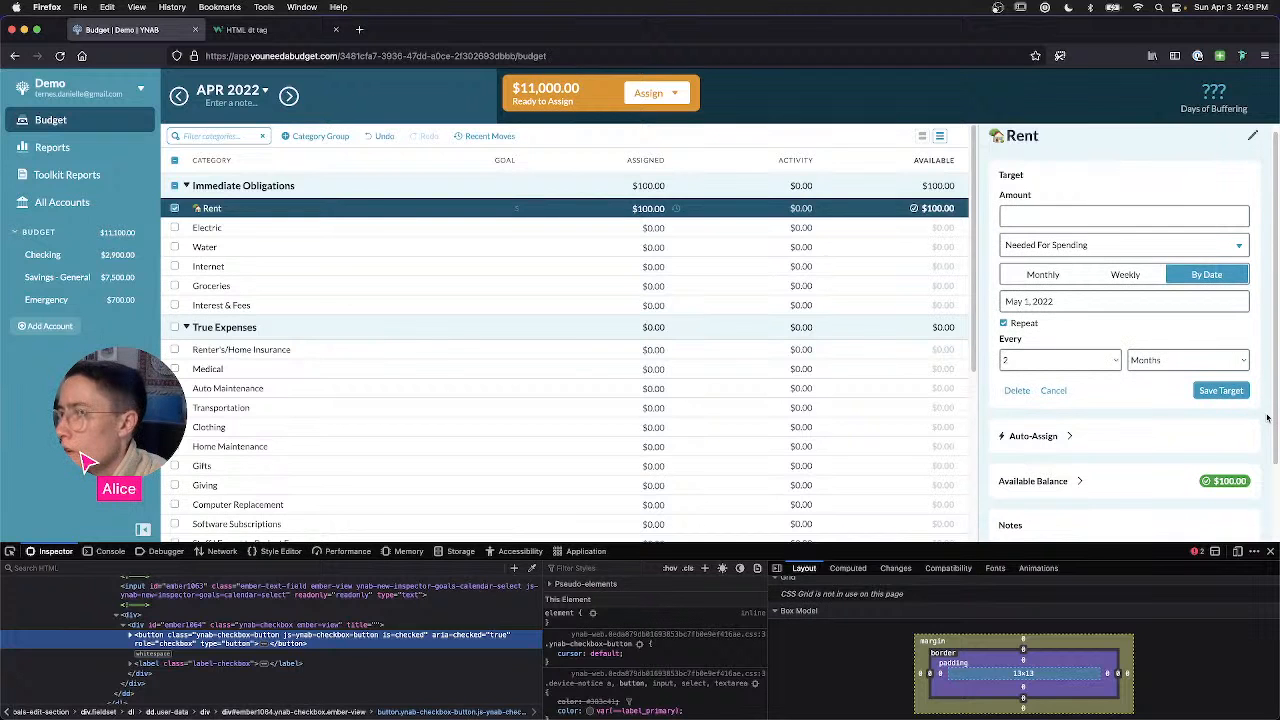
# Step: Switch to Figma, paste the By Date target form screenshot, and place it directly below the target-type dropdown screenshot
pyautogui.hotkey('ctrl', 'Right')
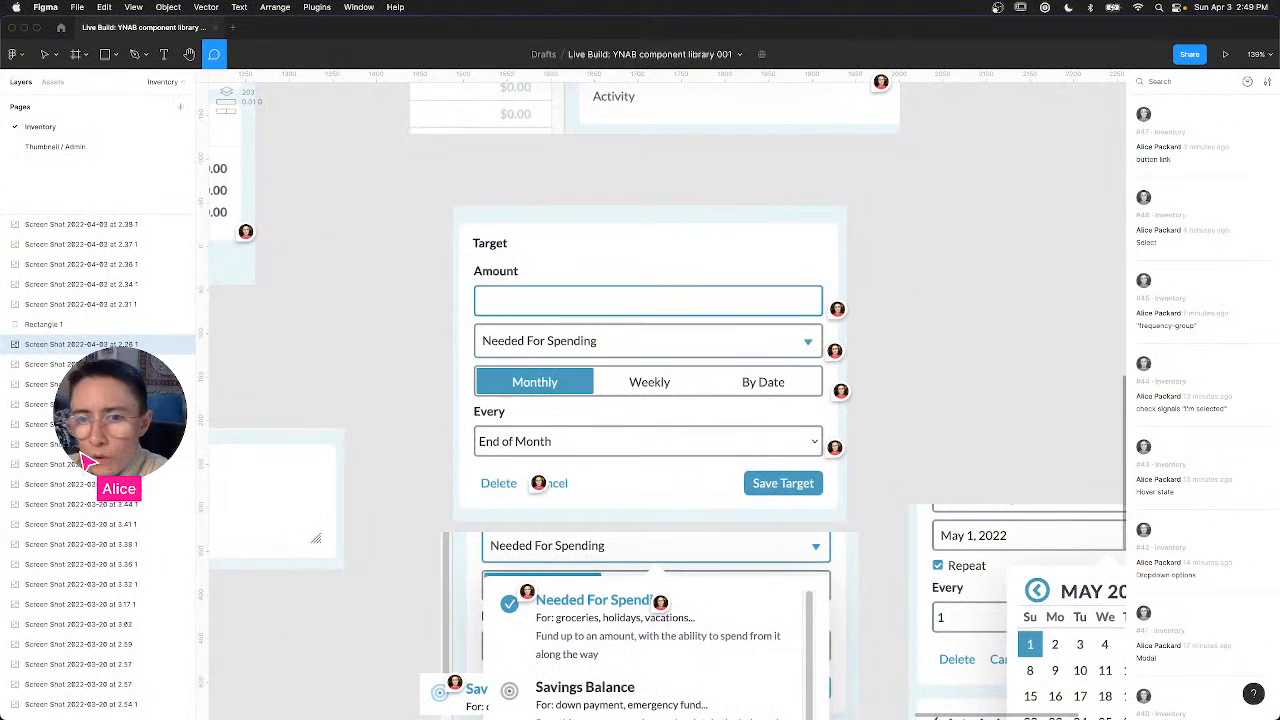
pyautogui.moveTo(200, 360); pyautogui.dragTo(336, 405)
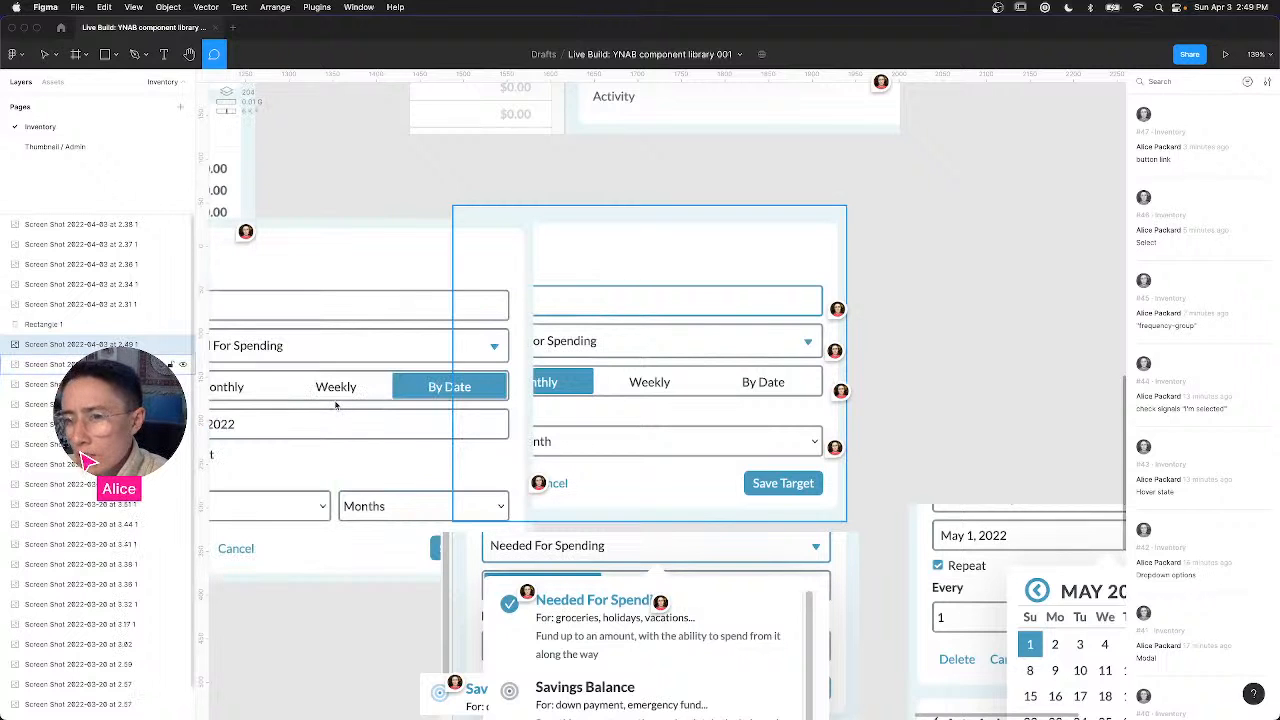
pyautogui.scroll(3, 336, 405)
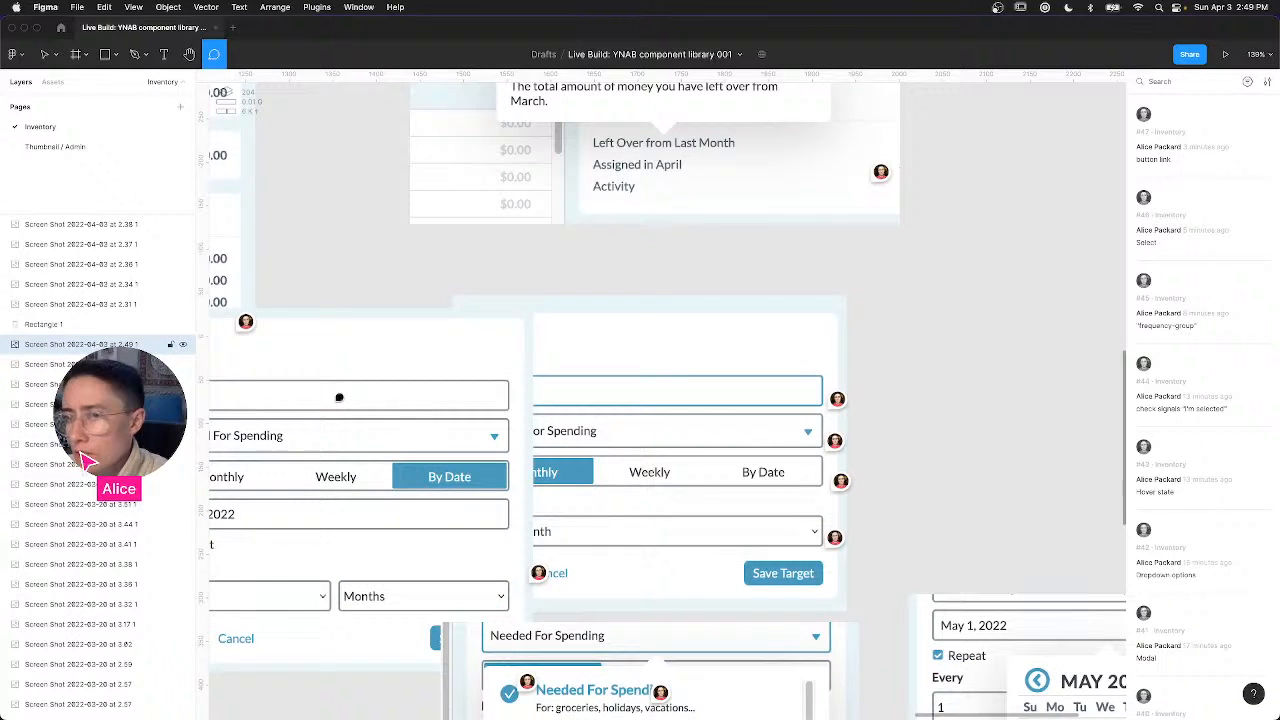
pyautogui.press('Escape')
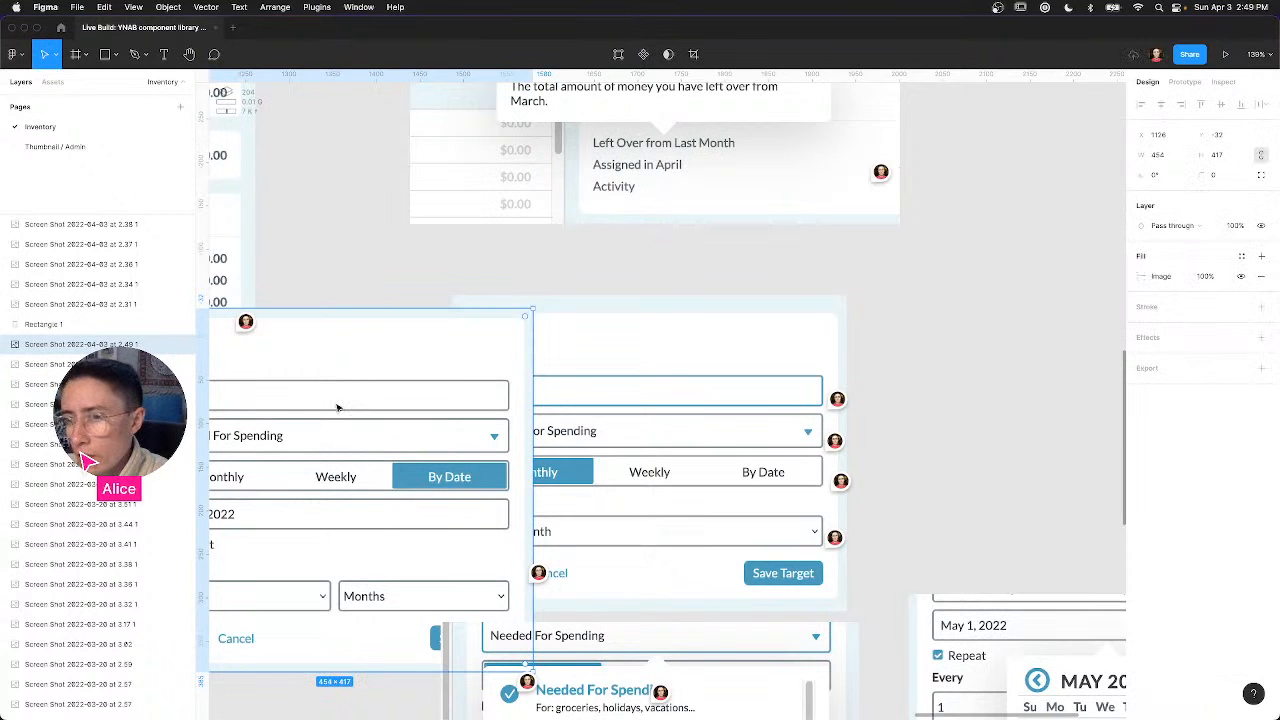
pyautogui.scroll(-3, 336, 407)
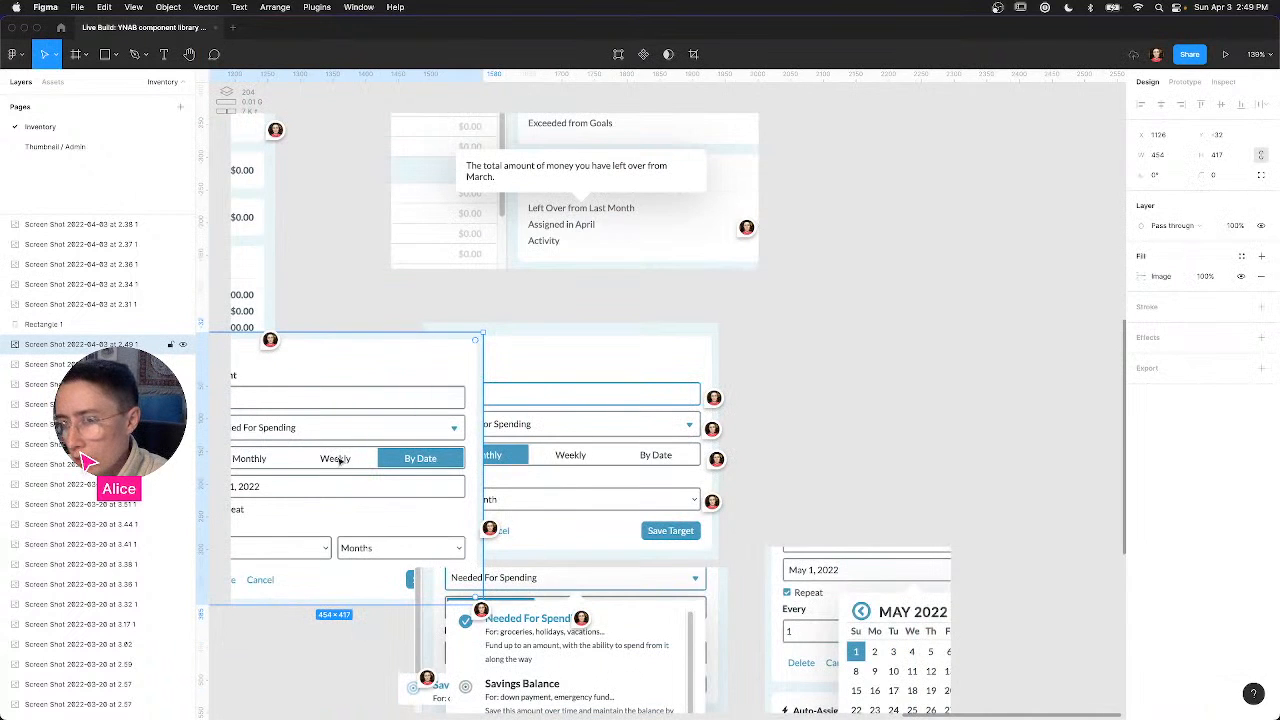
pyautogui.scroll(-3, 338, 455)
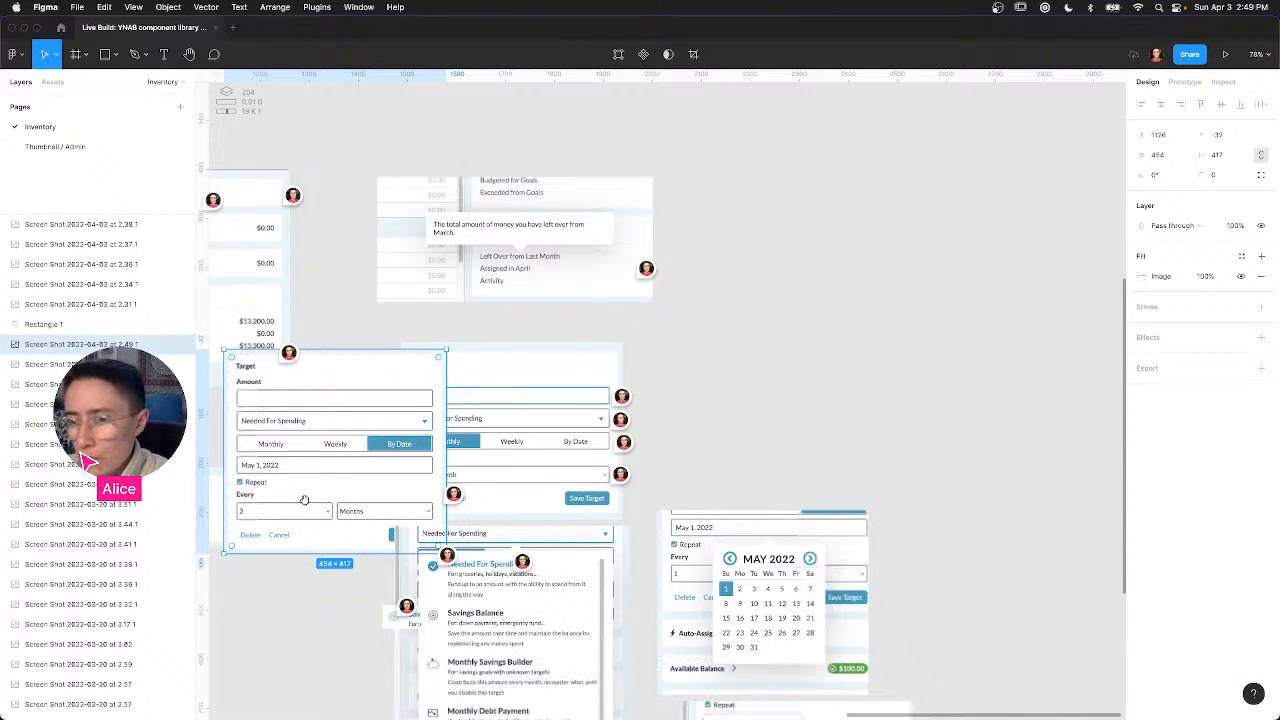
pyautogui.scroll(-2, 345, 420)
pyautogui.hscroll(-1, 345, 420)
pyautogui.scroll(-4, 361, 368)
pyautogui.hscroll(-2, 361, 368)
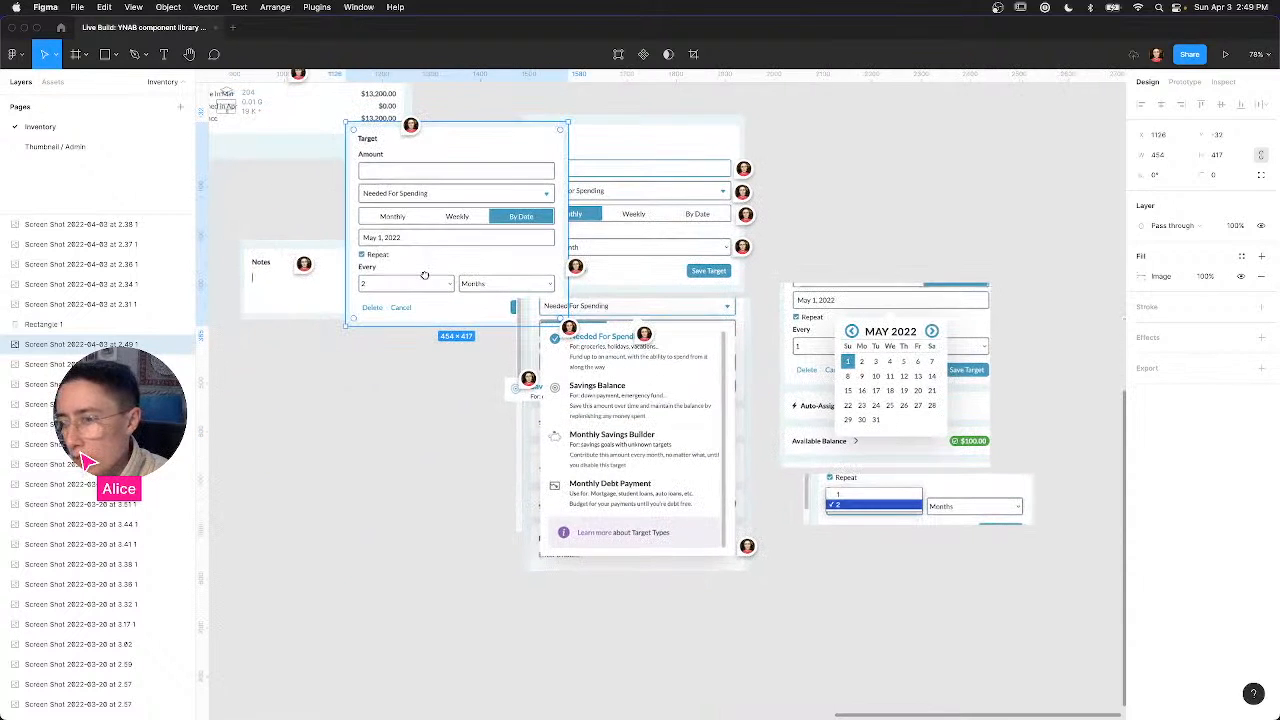
pyautogui.moveTo(464, 524); pyautogui.dragTo(617, 574)
pyautogui.scroll(-4, 618, 522)
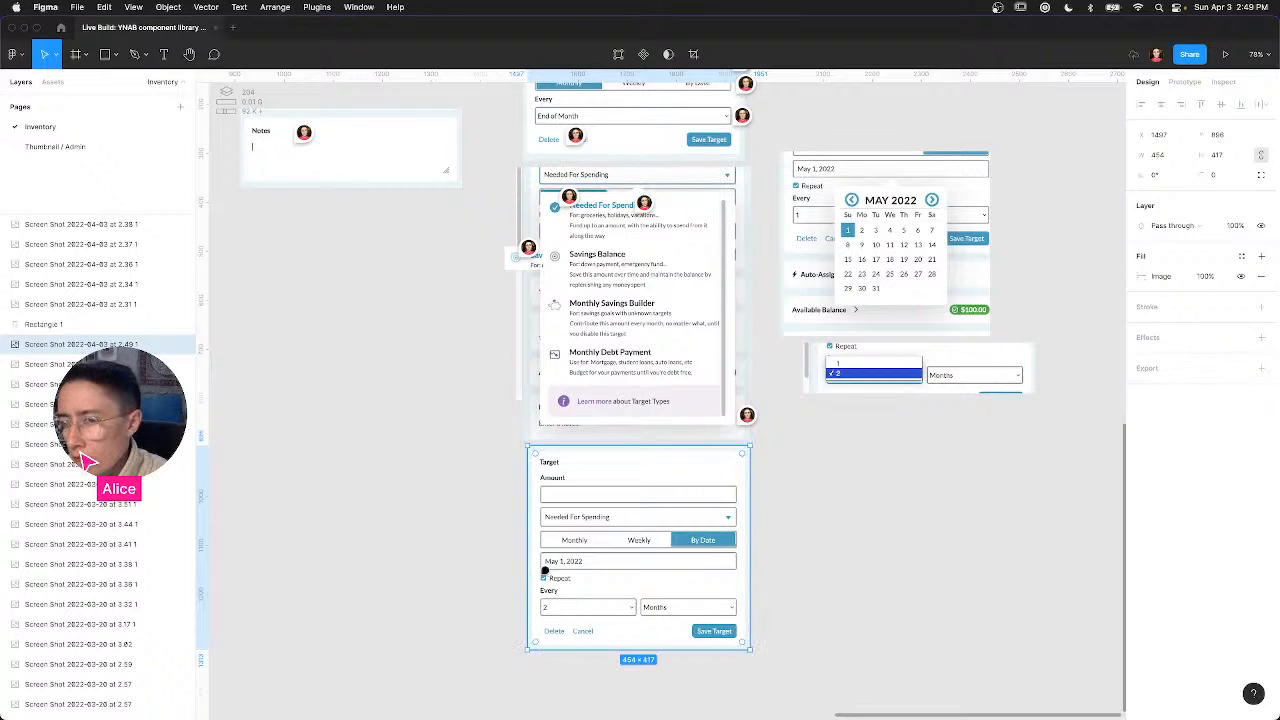
# Step: Comment on the Repeat checkbox area with This is a button! "Ynab checkbox", and return to the YNAB budget in Firefox
pyautogui.press('c')
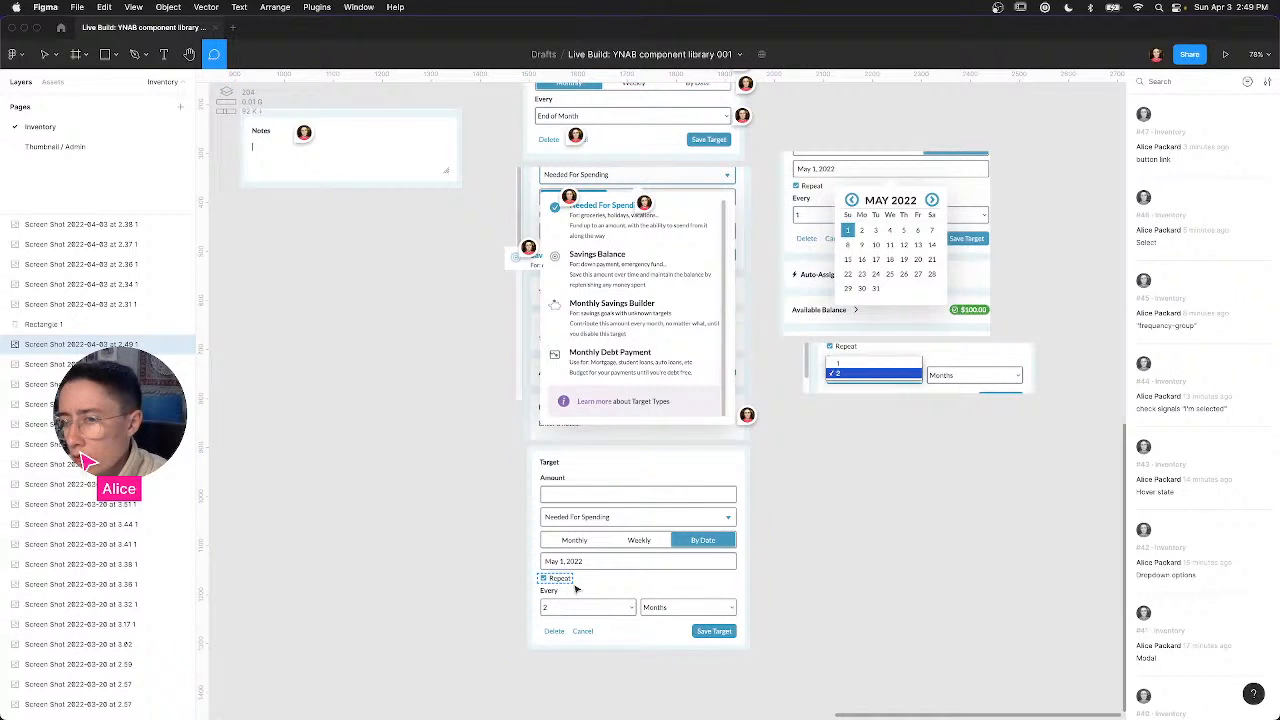
pyautogui.click(632, 583)
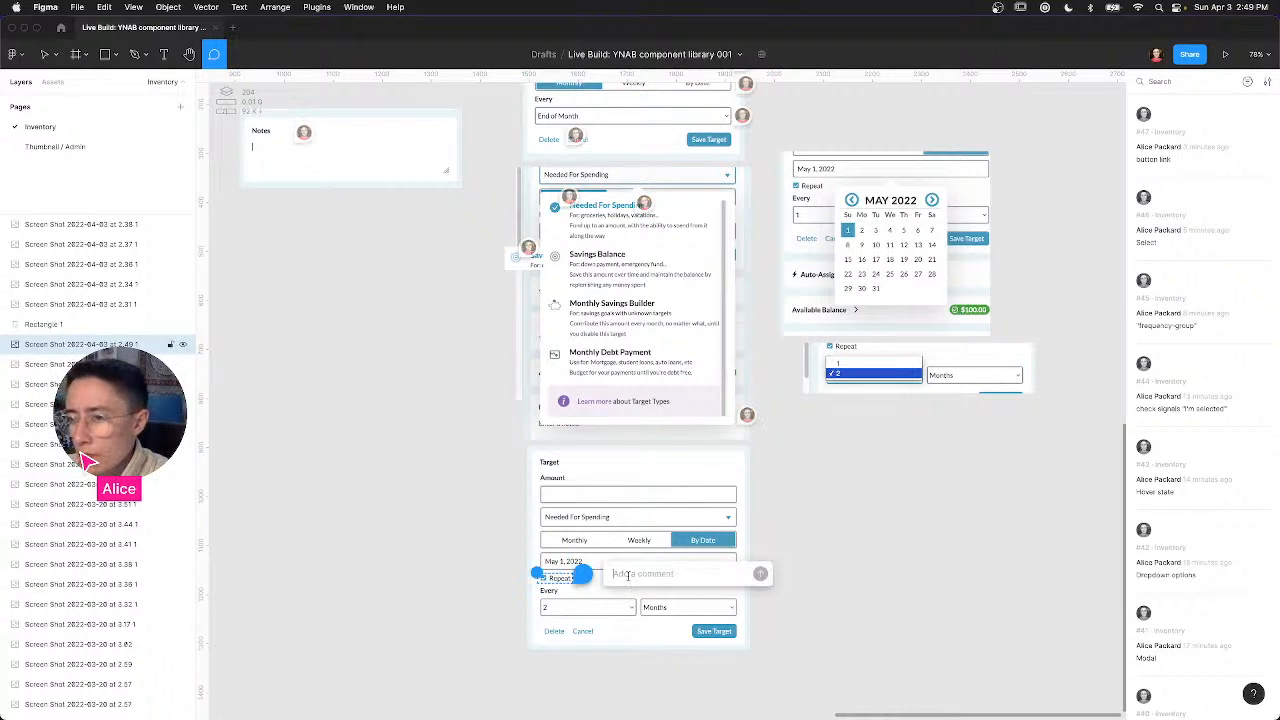
pyautogui.write('This is a button!')
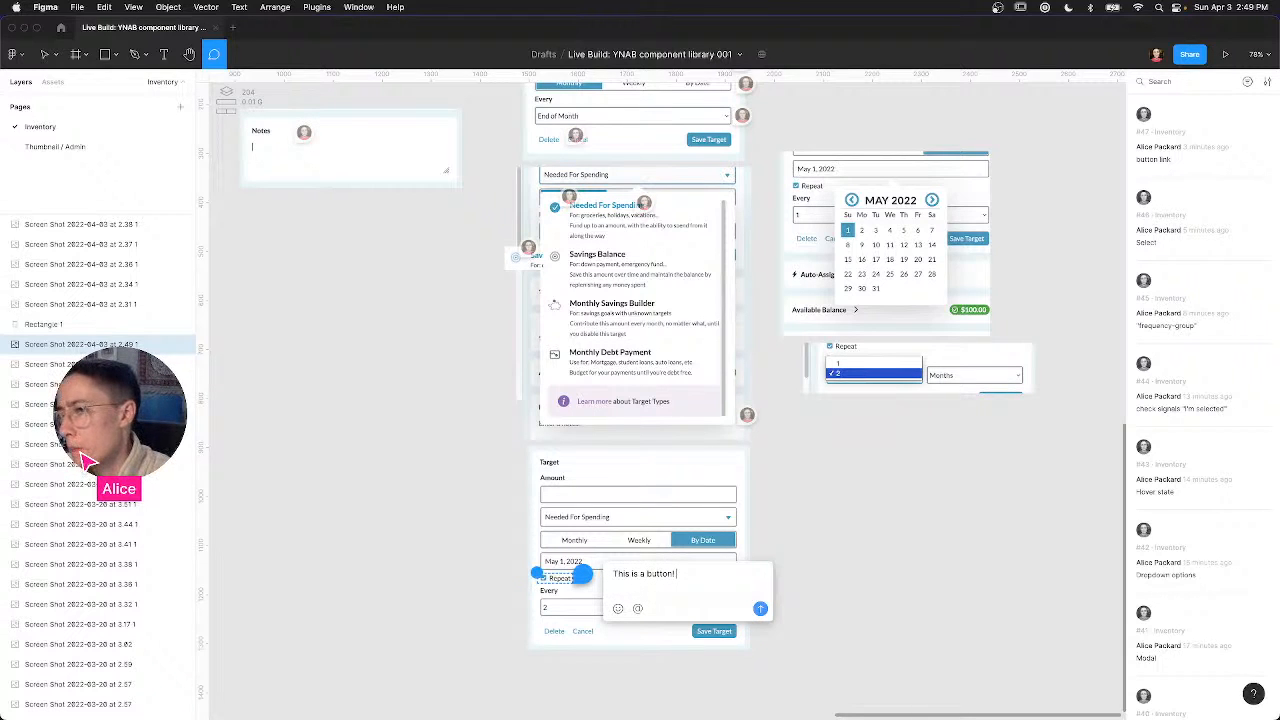
pyautogui.write(' \'Ynab checkbox"')
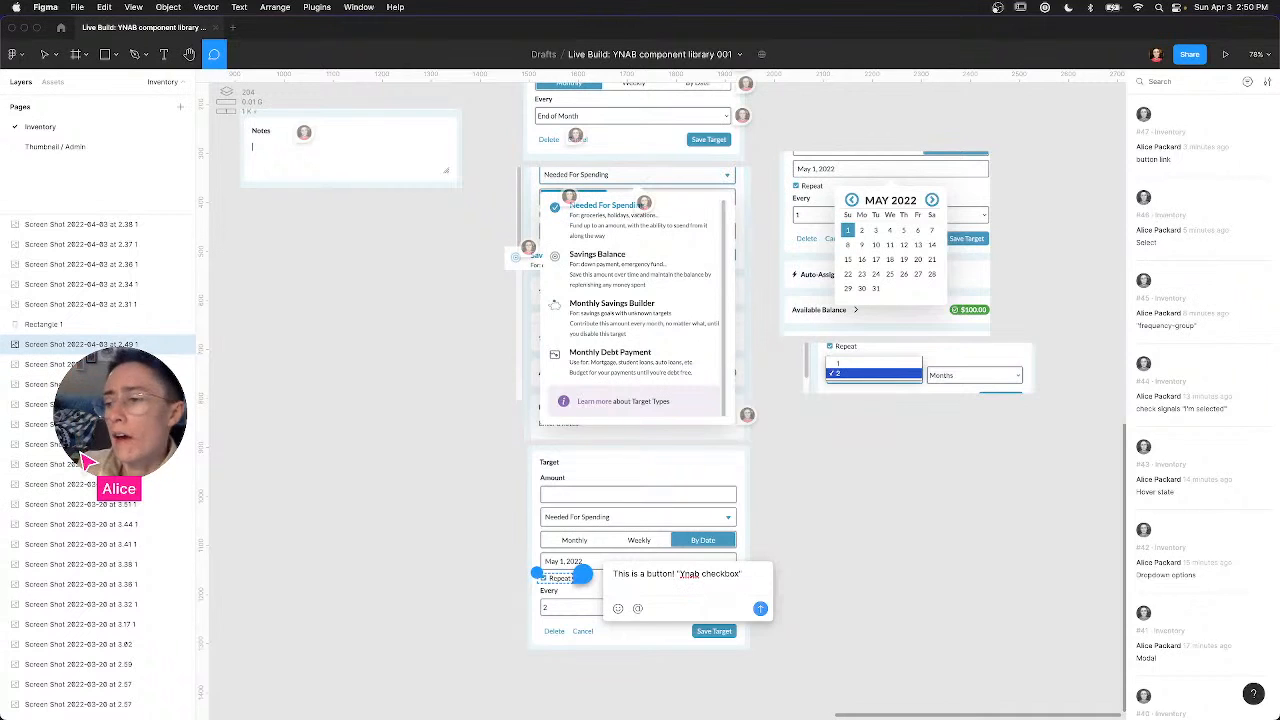
pyautogui.press('Return')
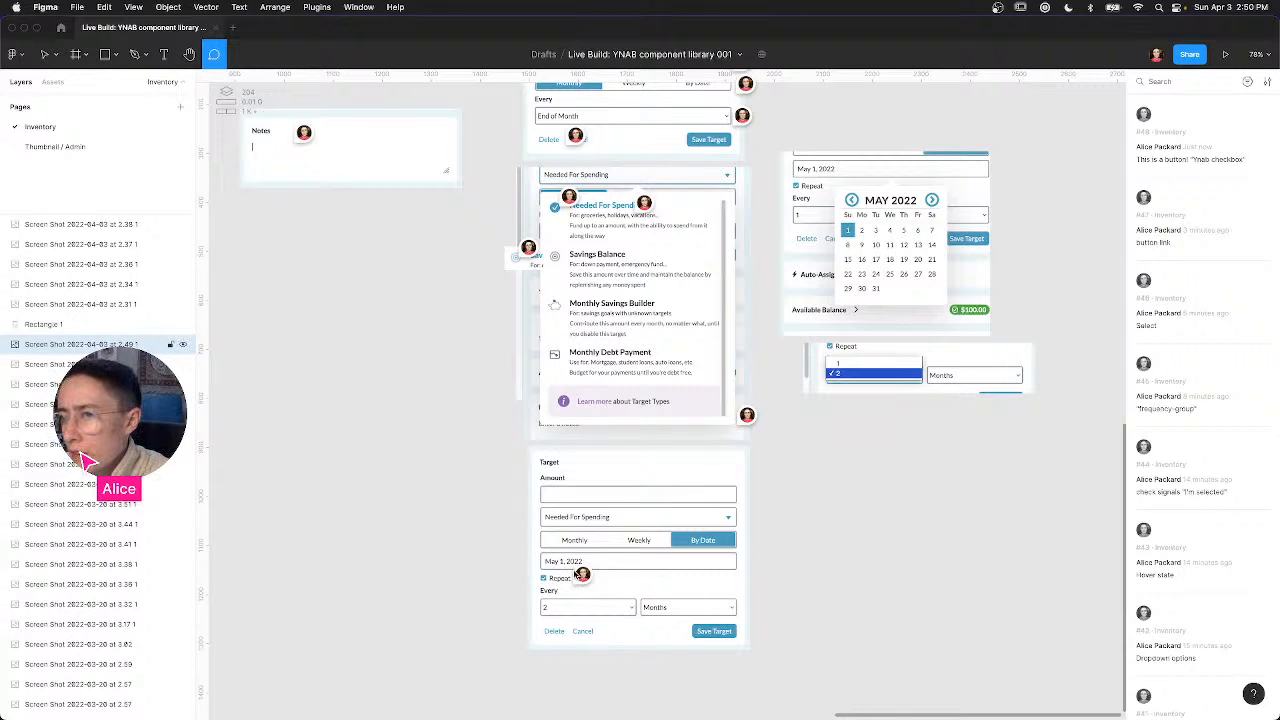
pyautogui.hotkey('ctrl', 'Left')
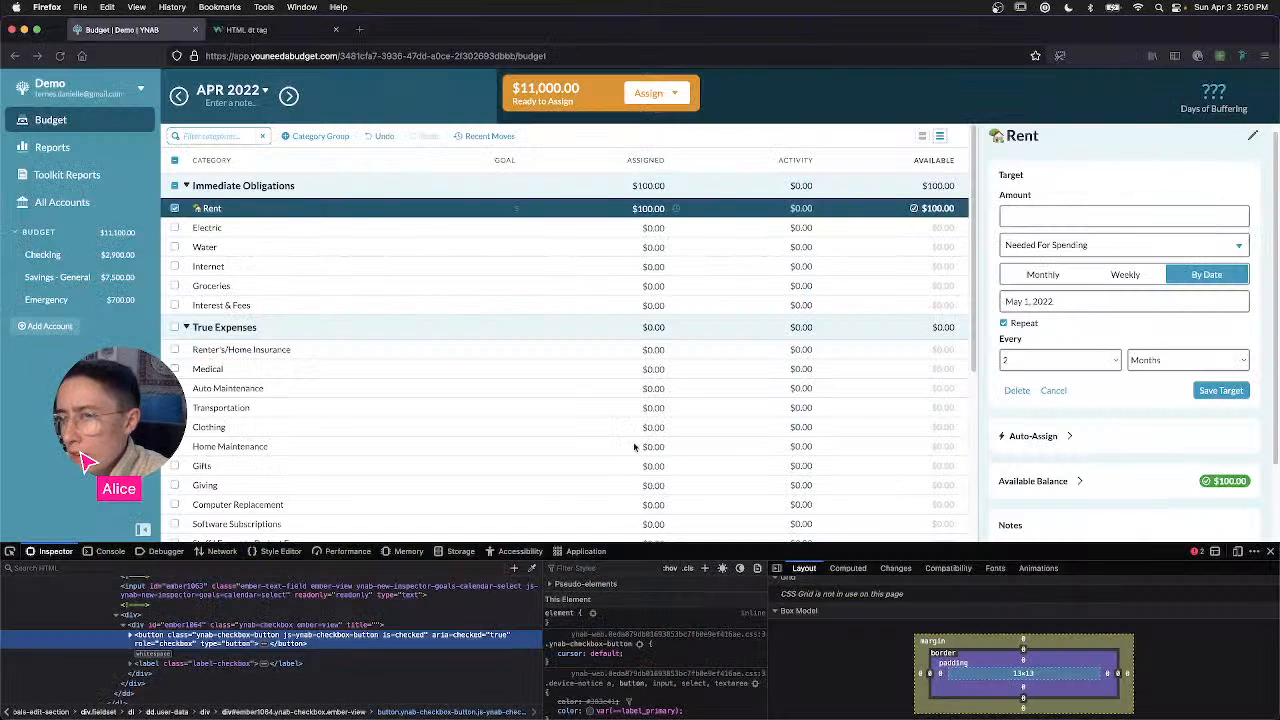
pyautogui.click(175, 210)
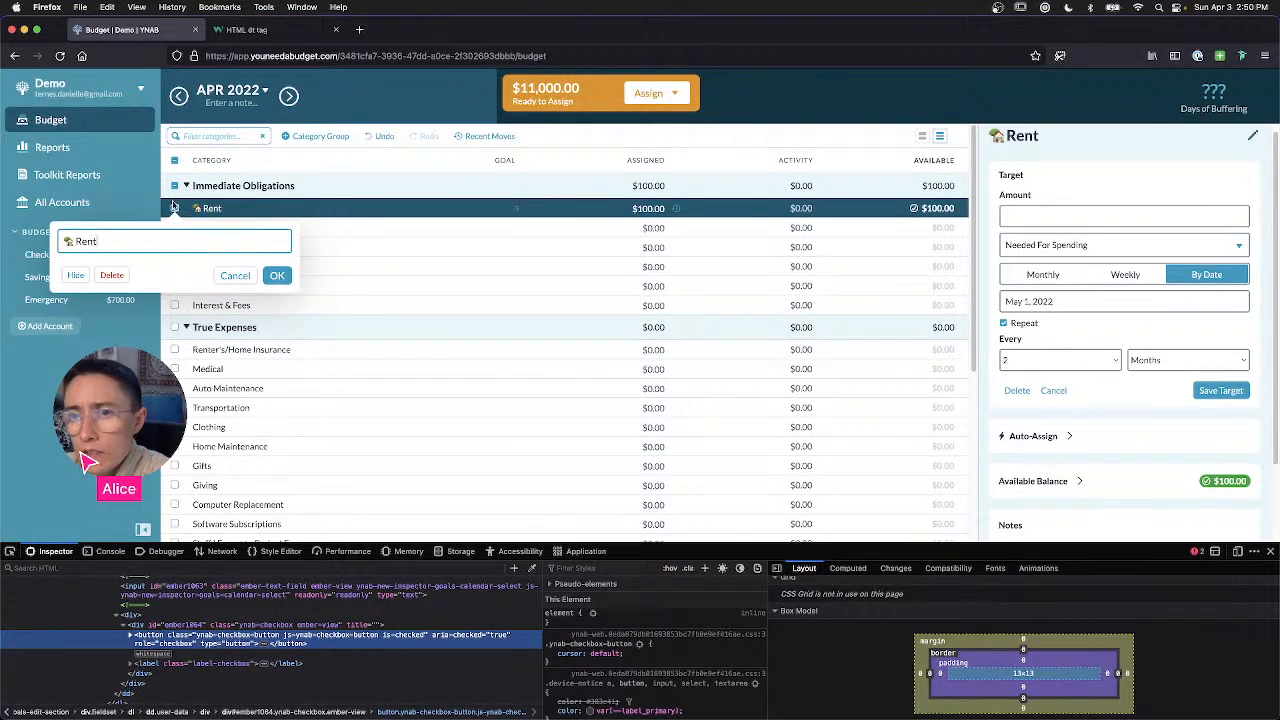
pyautogui.click(174, 207)
pyautogui.click(174, 208)
pyautogui.click(174, 208)
pyautogui.click(174, 210)
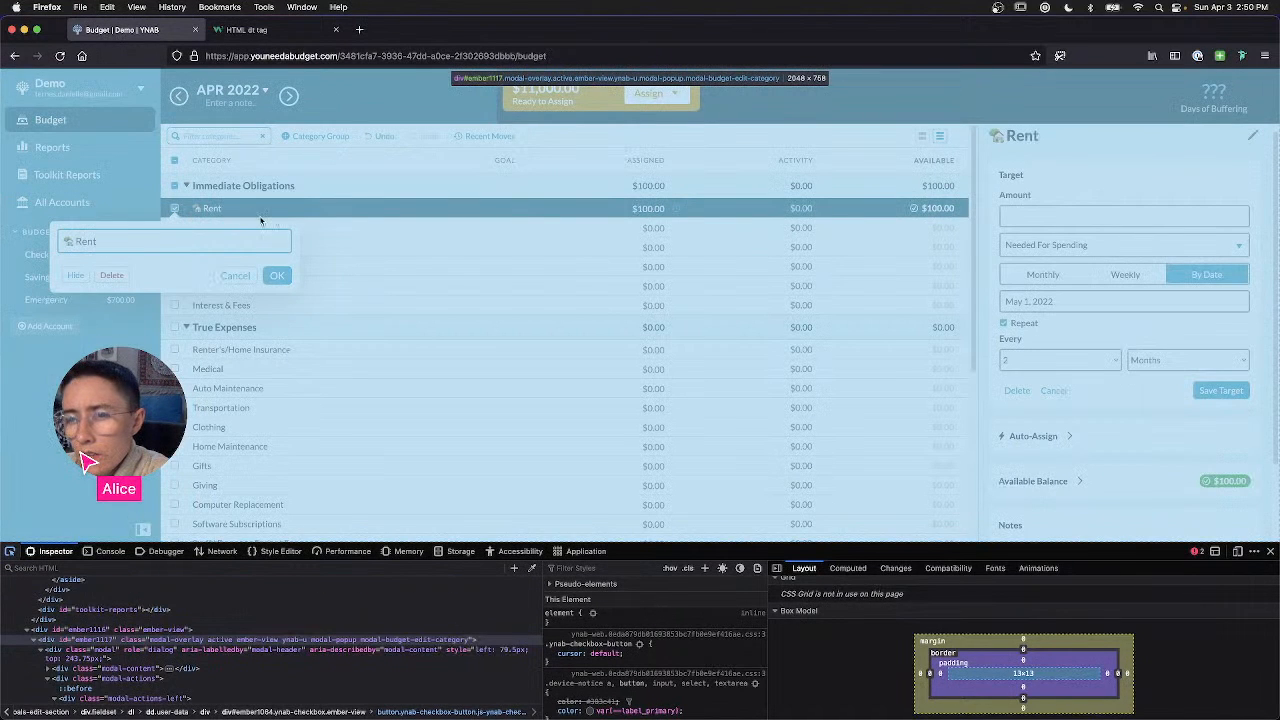
pyautogui.click(370, 216)
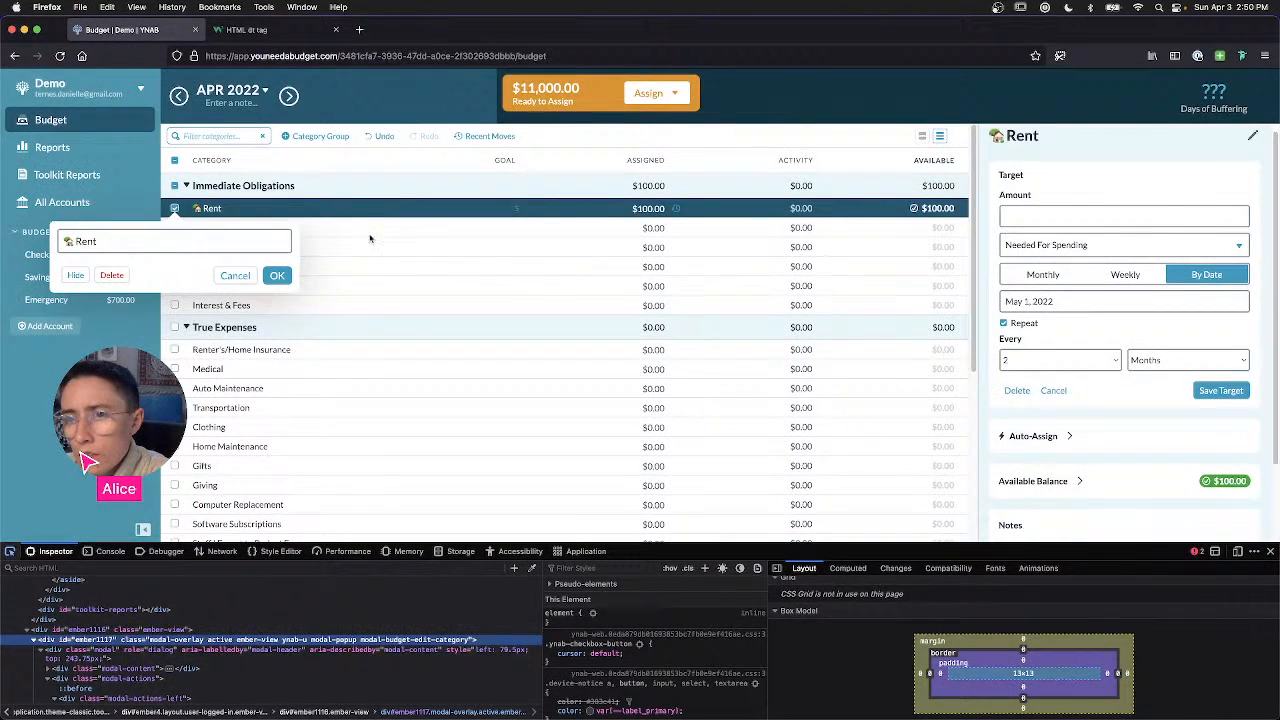
pyautogui.click(236, 275)
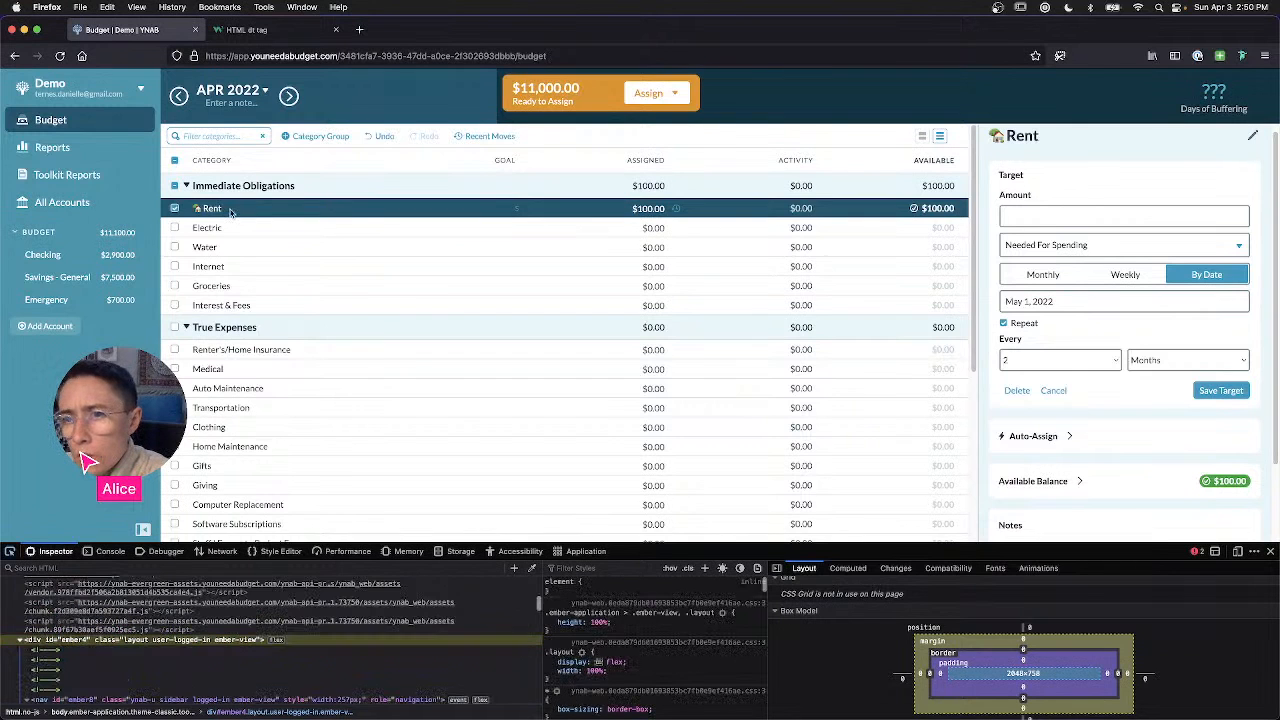
# Step: Inspect the Rent row's checkbox square and examine its checked and base CSS rules for background, border, colour and size
pyautogui.press('super+shift+c')
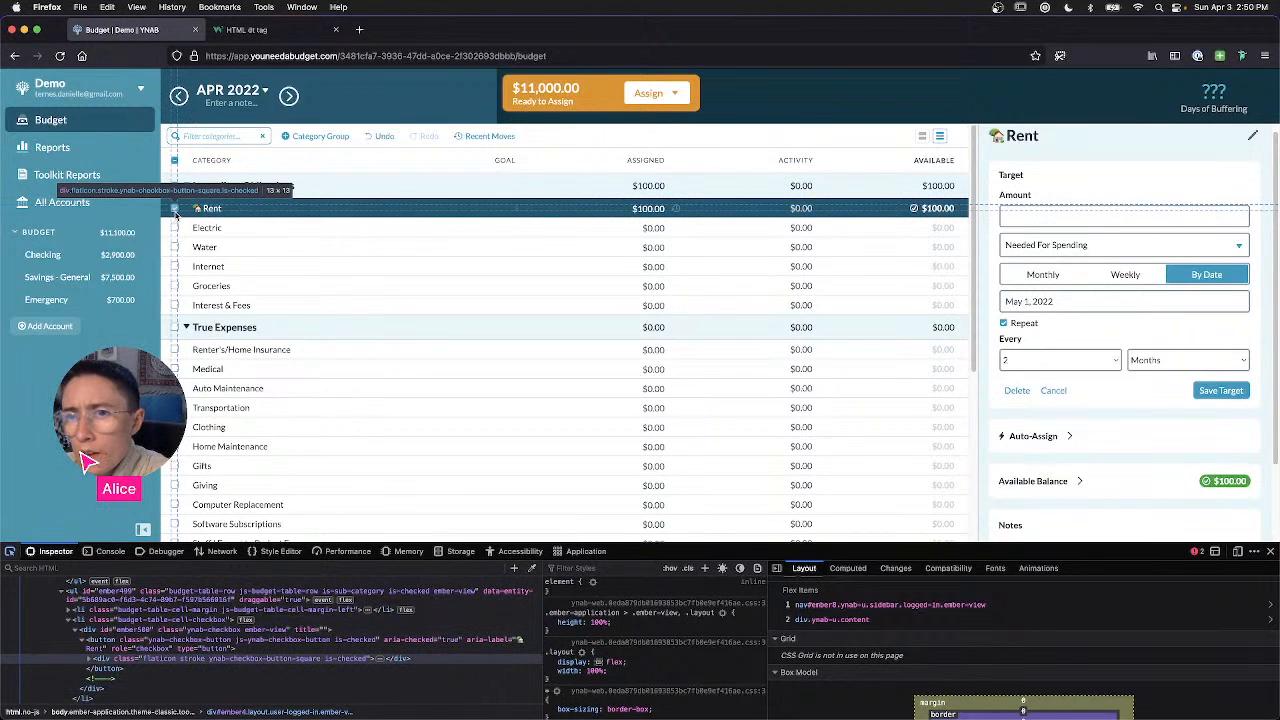
pyautogui.click(175, 212)
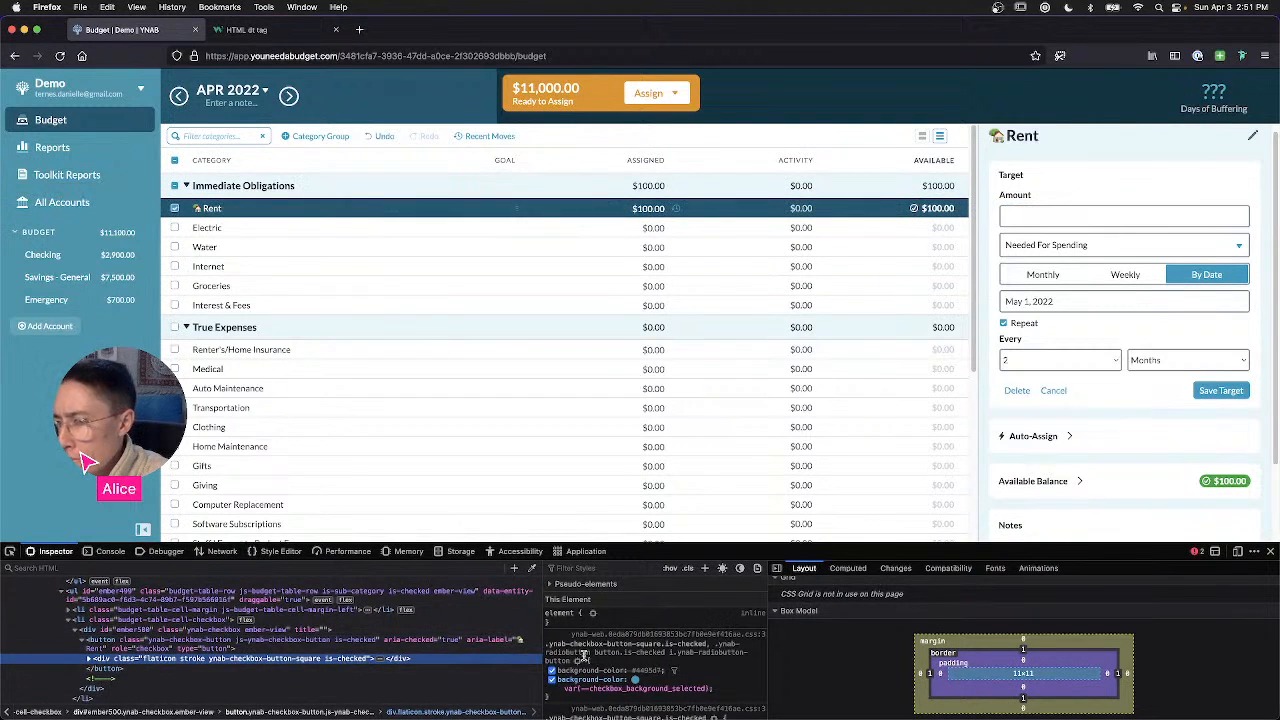
pyautogui.scroll(-3, 715, 660)
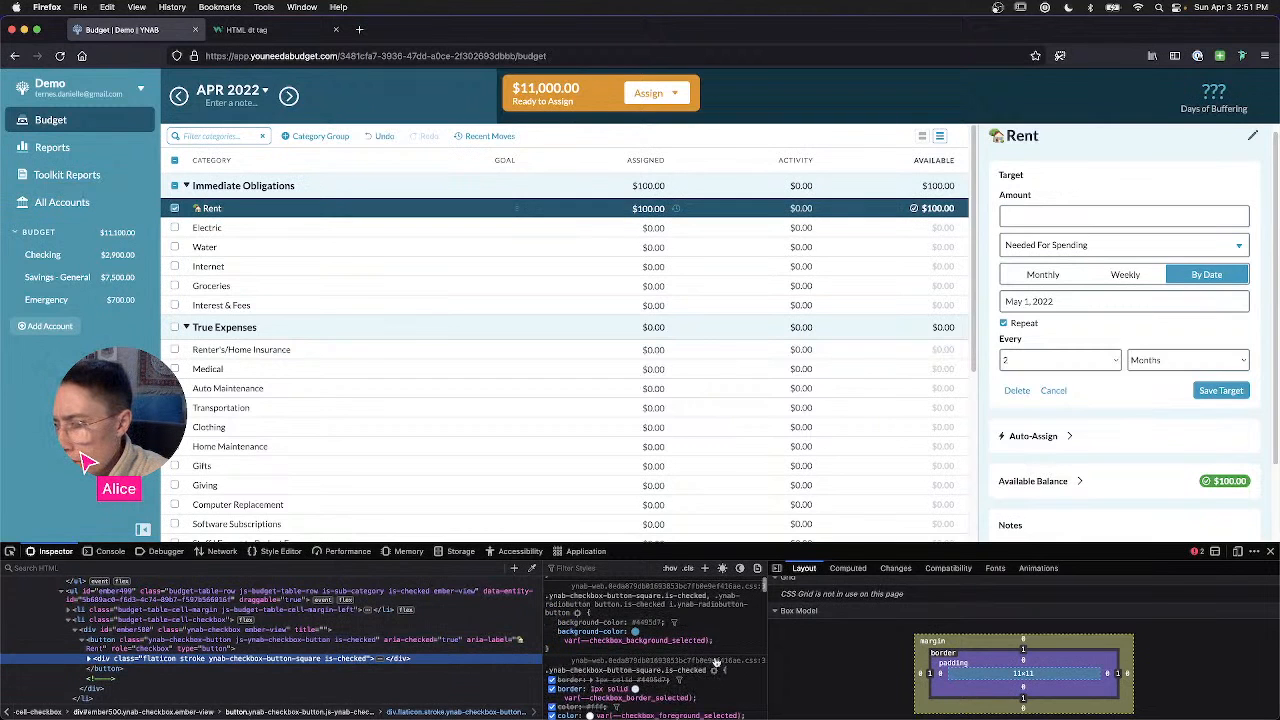
pyautogui.scroll(-2, 717, 661)
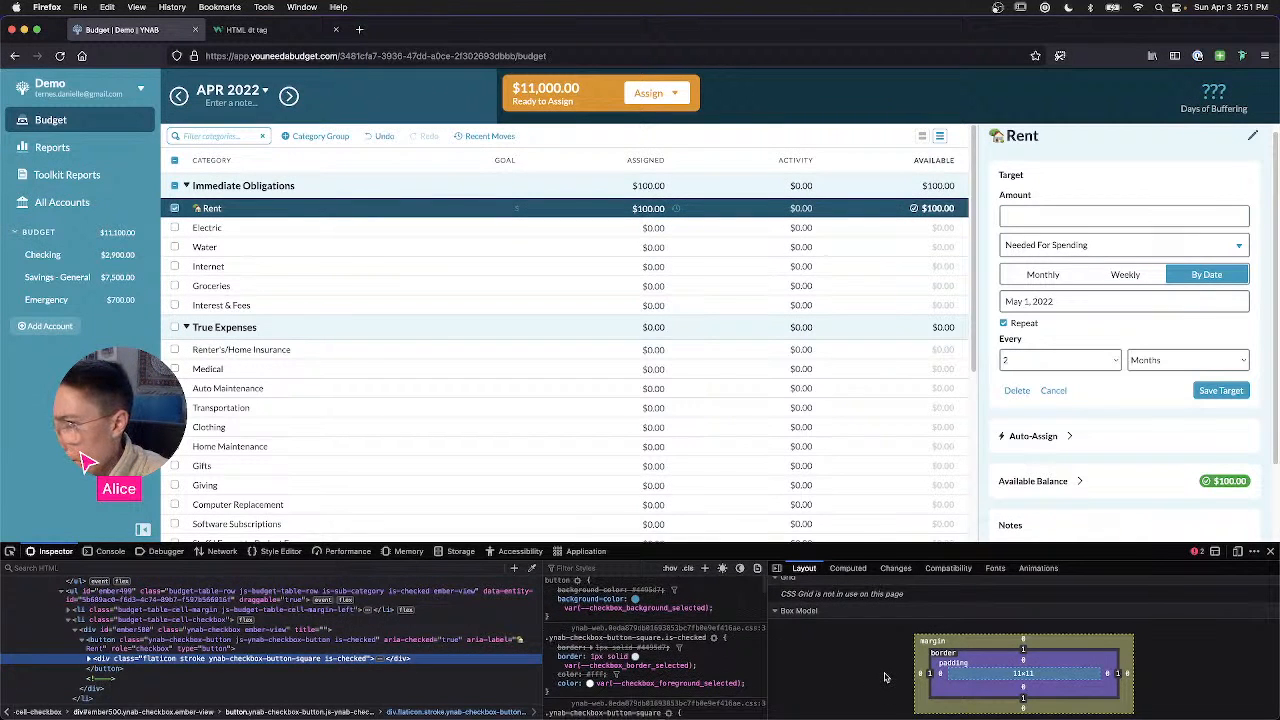
pyautogui.scroll(-1, 667, 660)
pyautogui.scroll(-1, 667, 660)
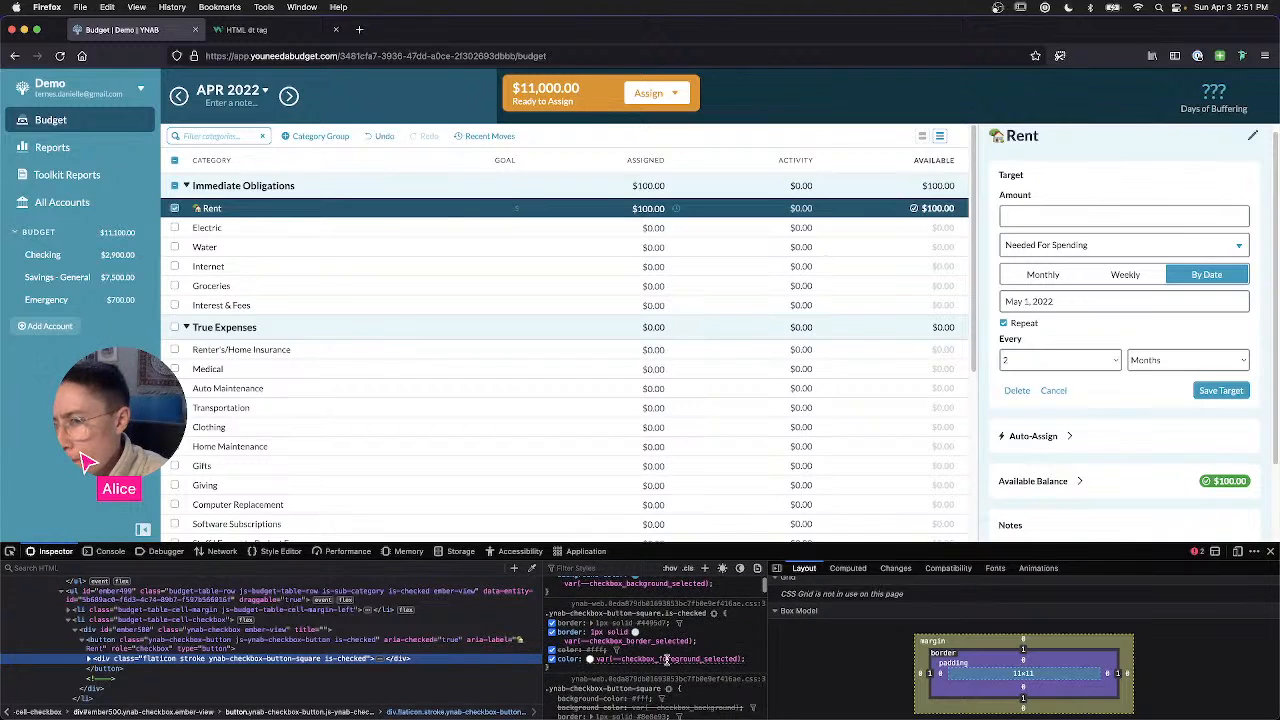
pyautogui.scroll(5, 667, 662)
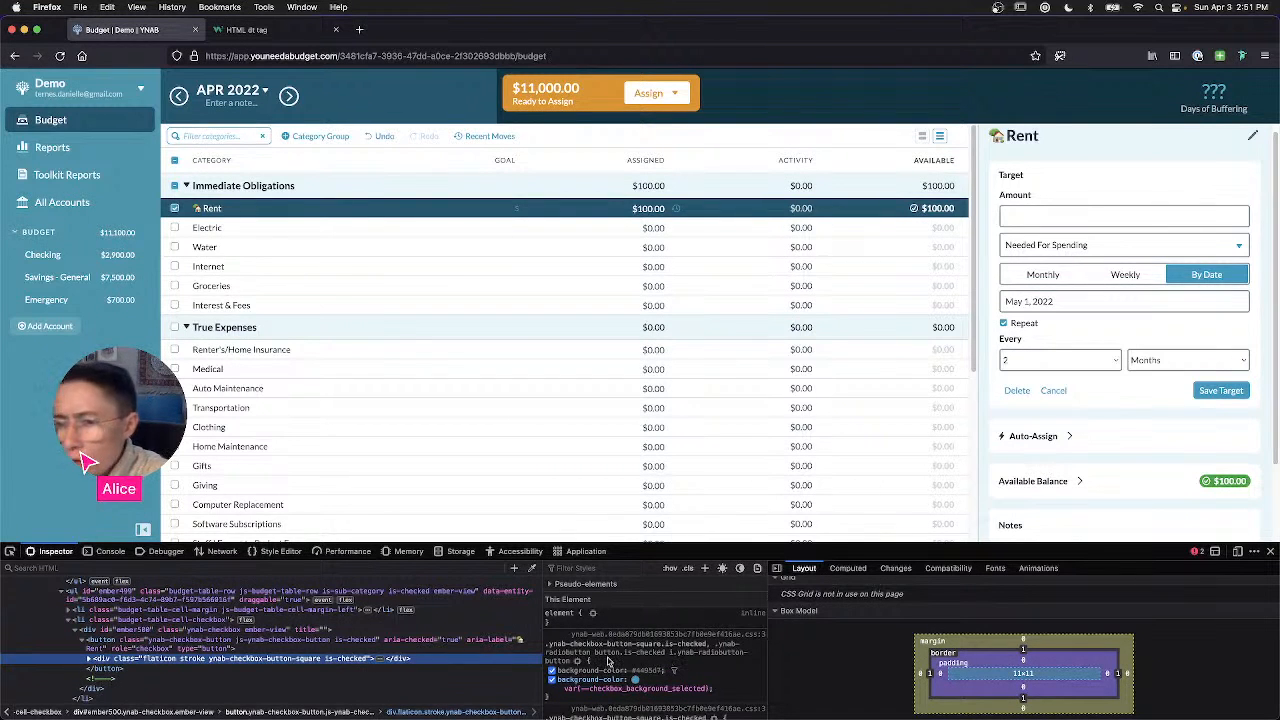
pyautogui.scroll(-3, 608, 660)
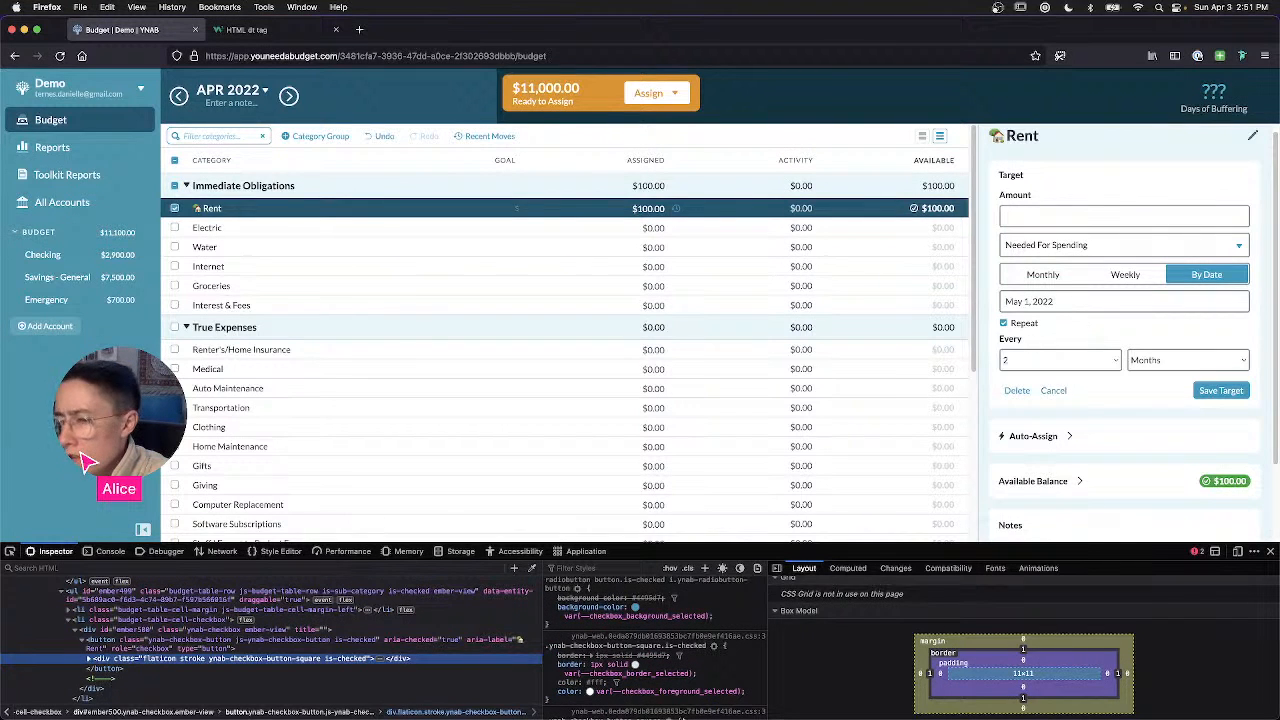
pyautogui.scroll(-5, 617, 663)
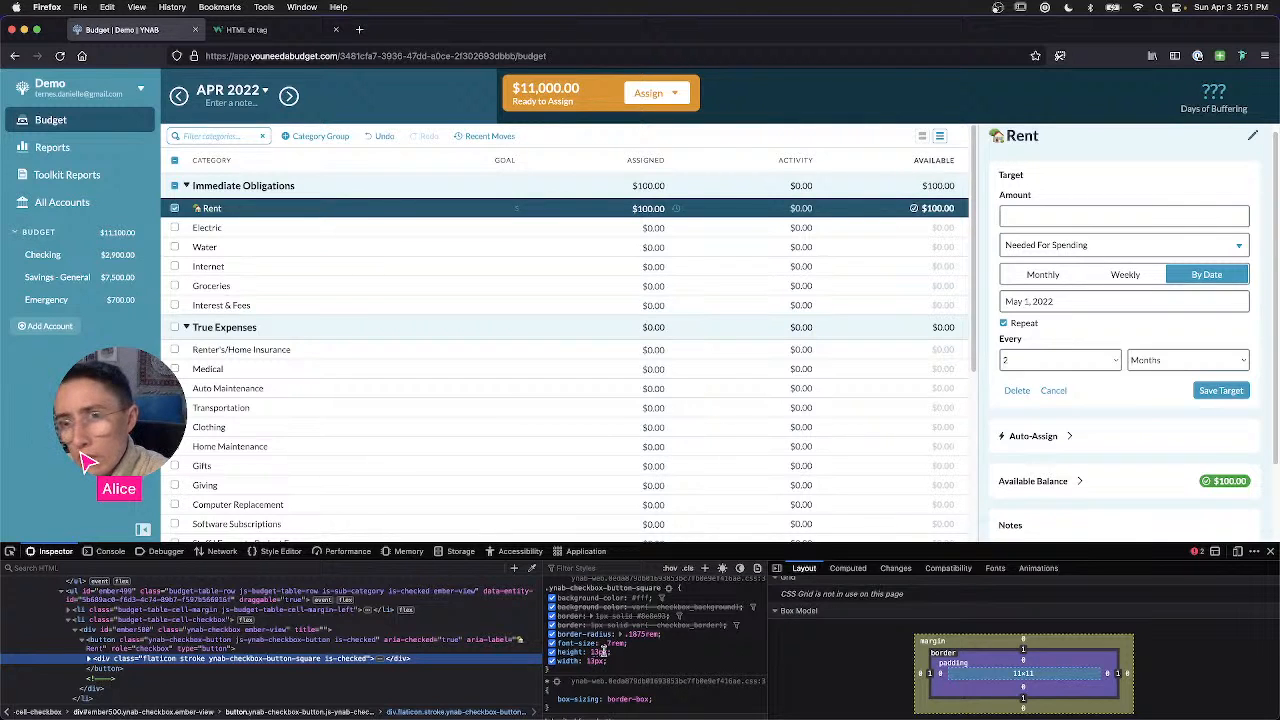
# Step: Toggle the height and width declarations of the .ynab-checkbox-button-square rule off and back on to check their effect
pyautogui.click(551, 653)
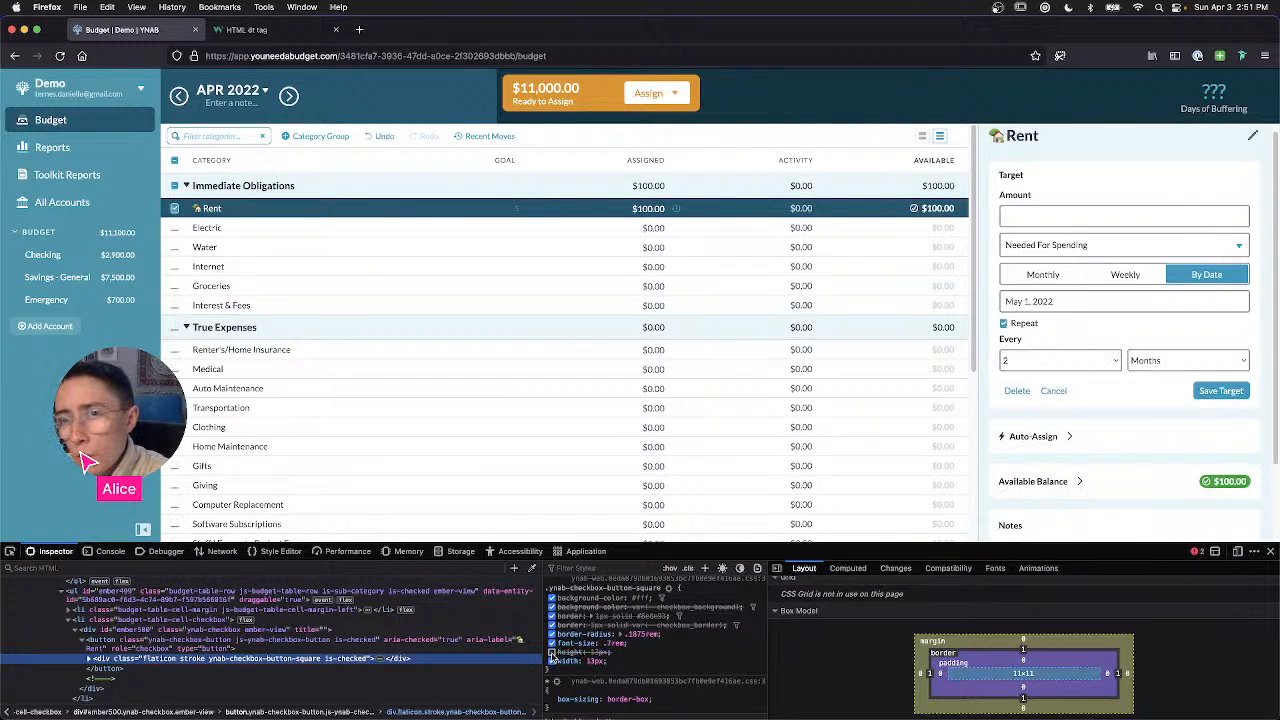
pyautogui.click(551, 662)
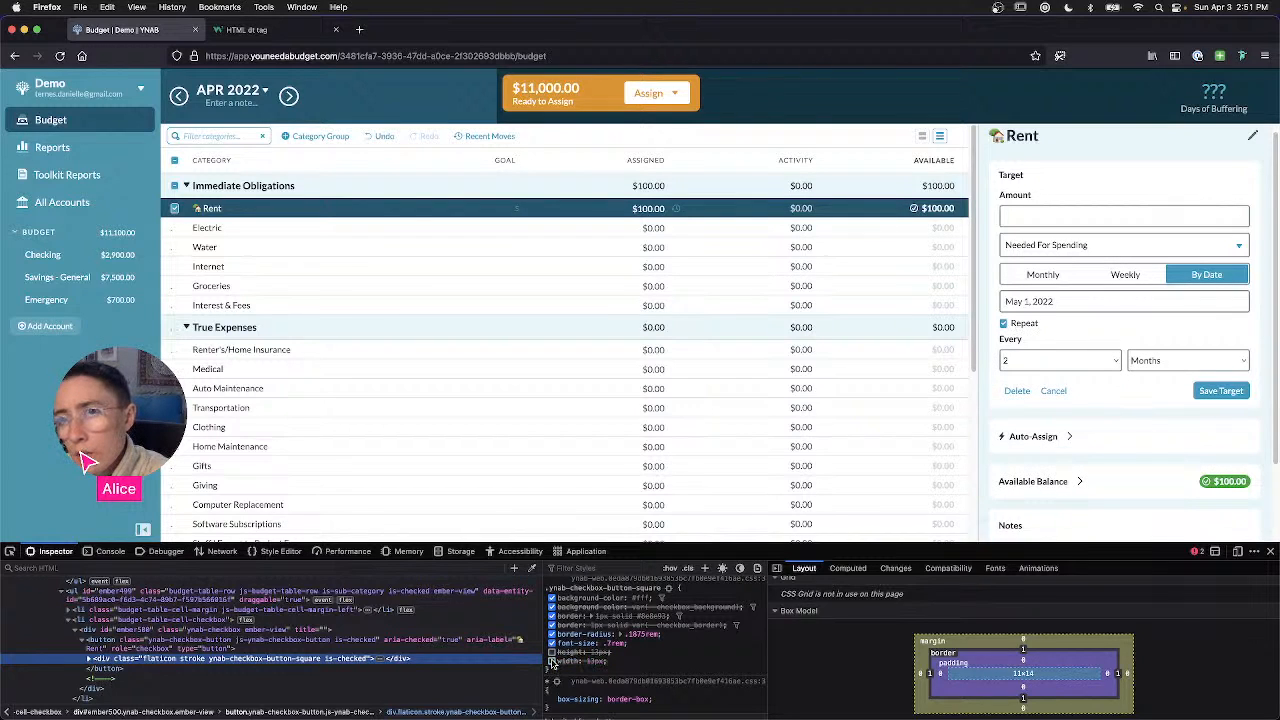
pyautogui.click(551, 662)
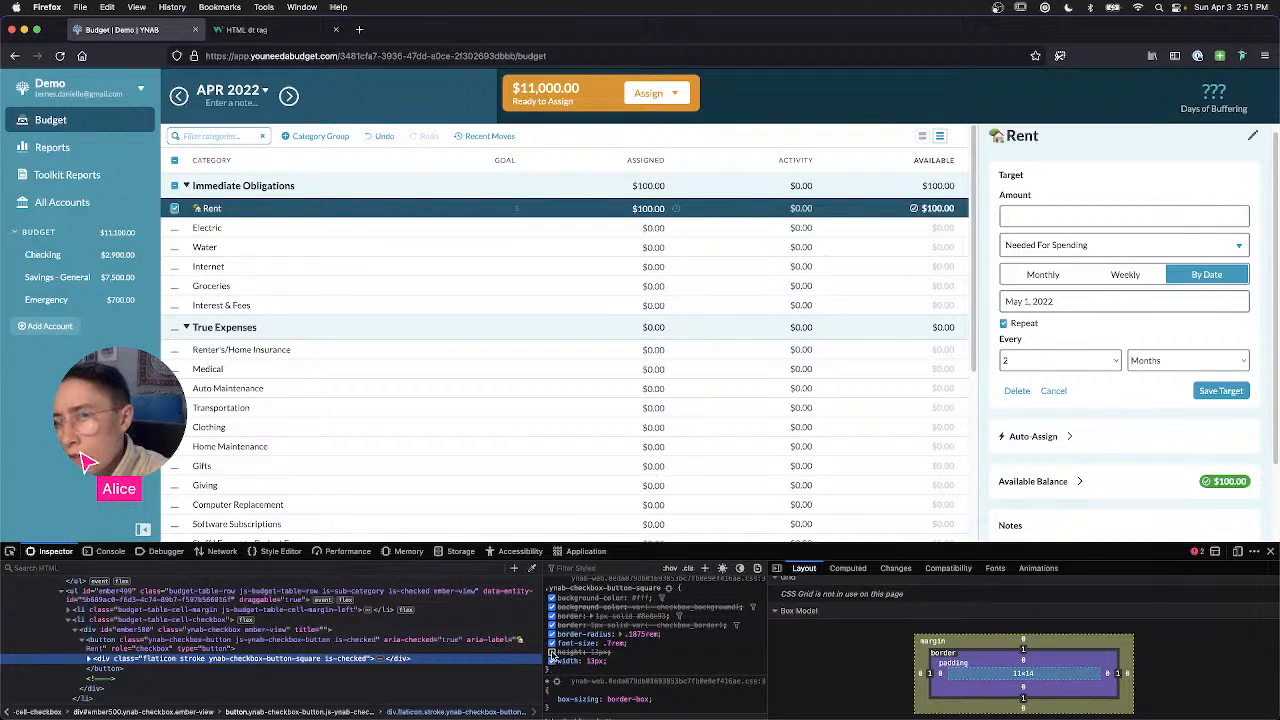
pyautogui.click(551, 653)
pyautogui.click(552, 653)
pyautogui.click(552, 653)
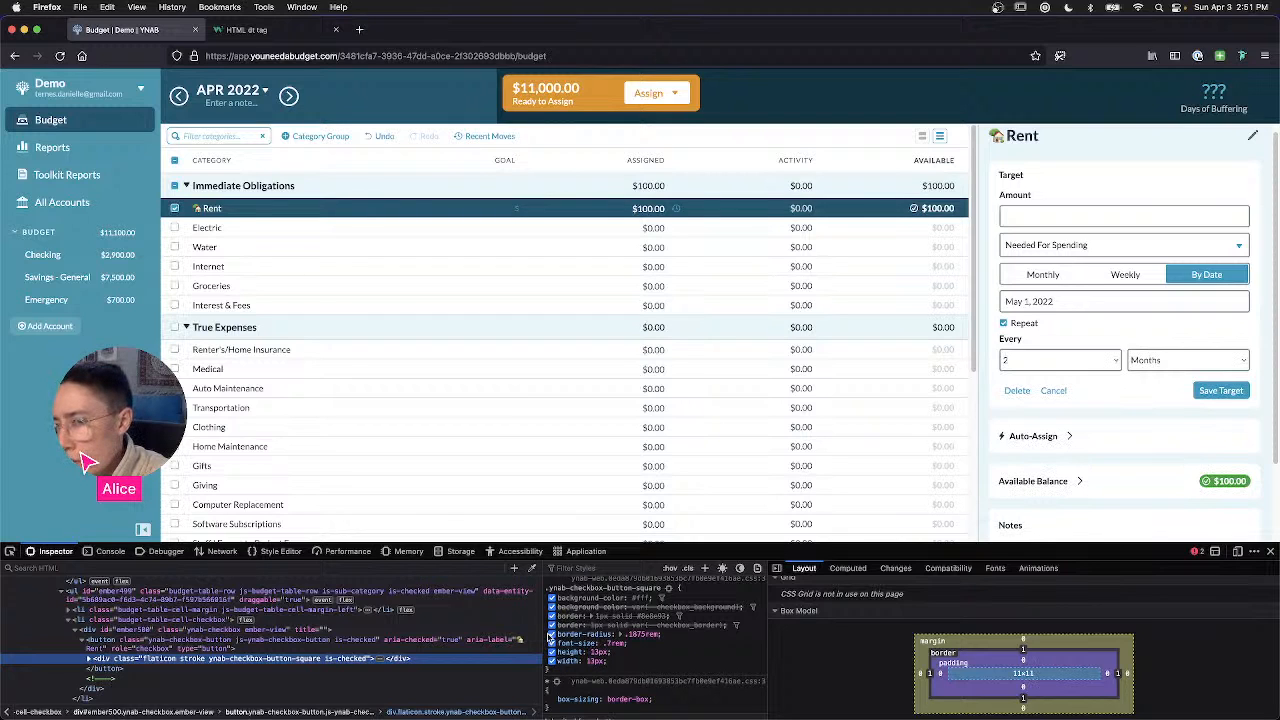
# Step: Toggle the border-radius and font-size declarations of the .ynab-checkbox-button-square rule off and back on to check their effect
pyautogui.click(551, 634)
pyautogui.click(551, 634)
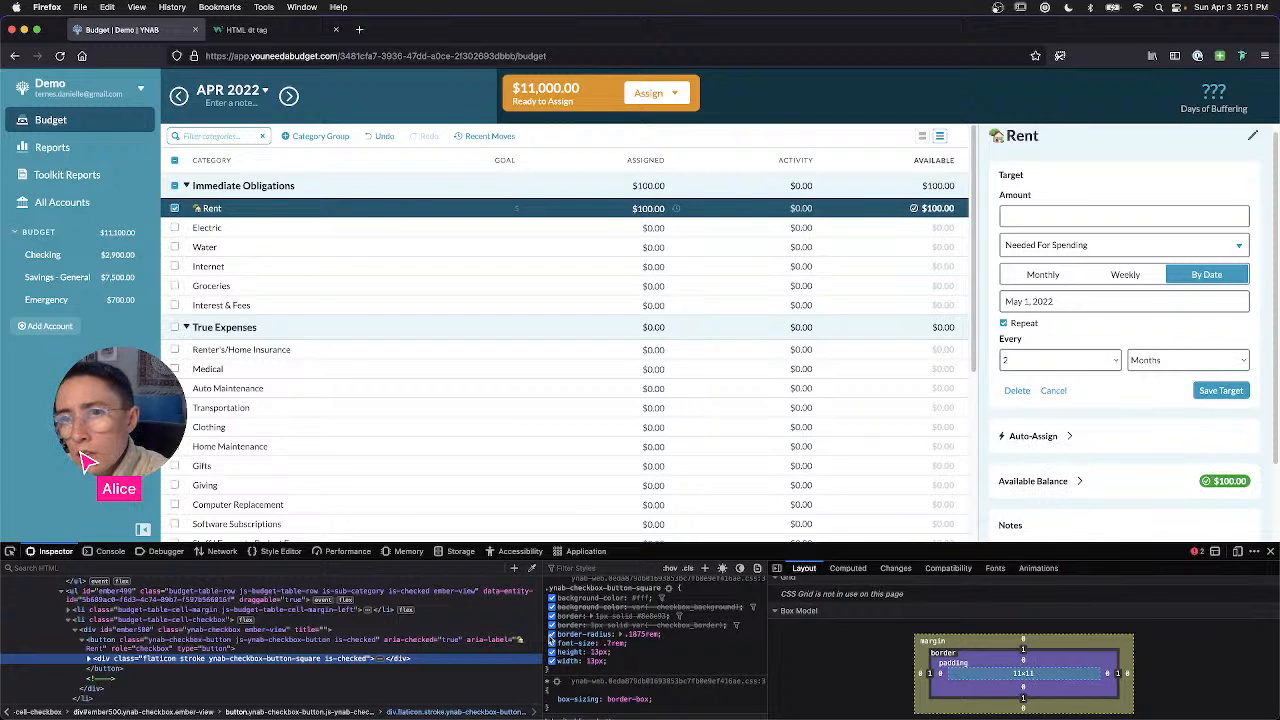
pyautogui.click(551, 634)
pyautogui.click(551, 634)
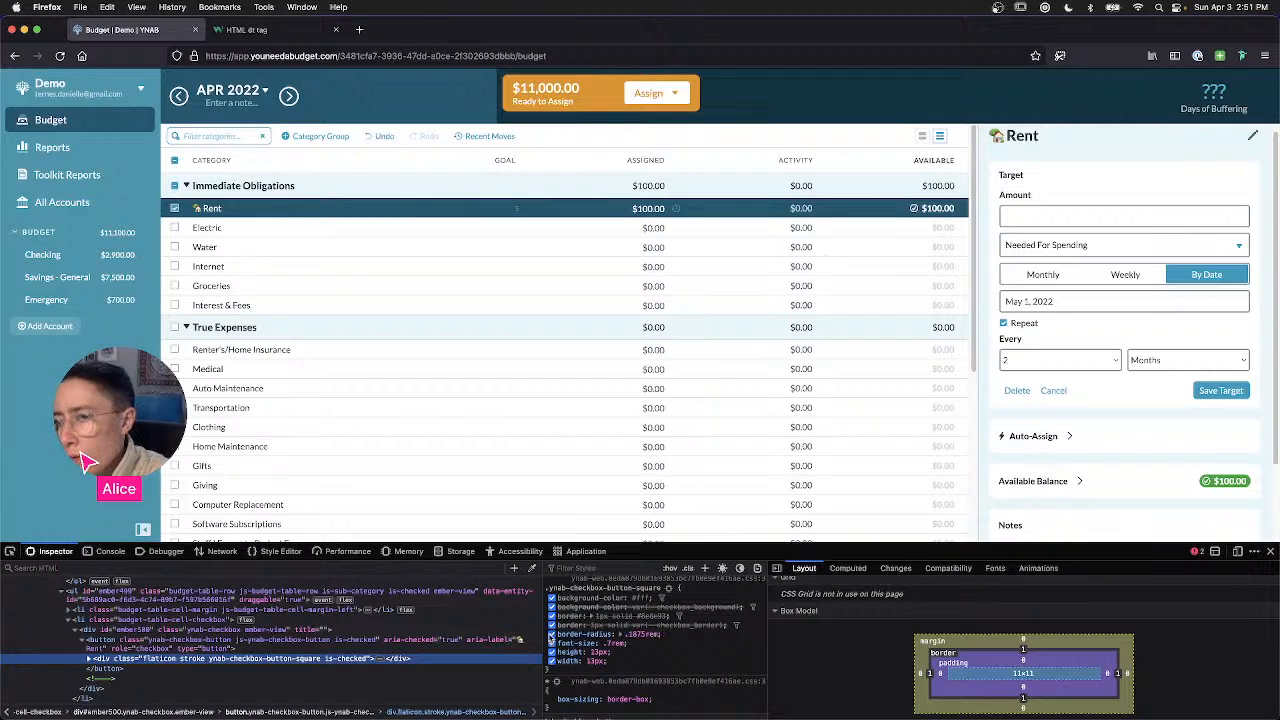
pyautogui.click(551, 643)
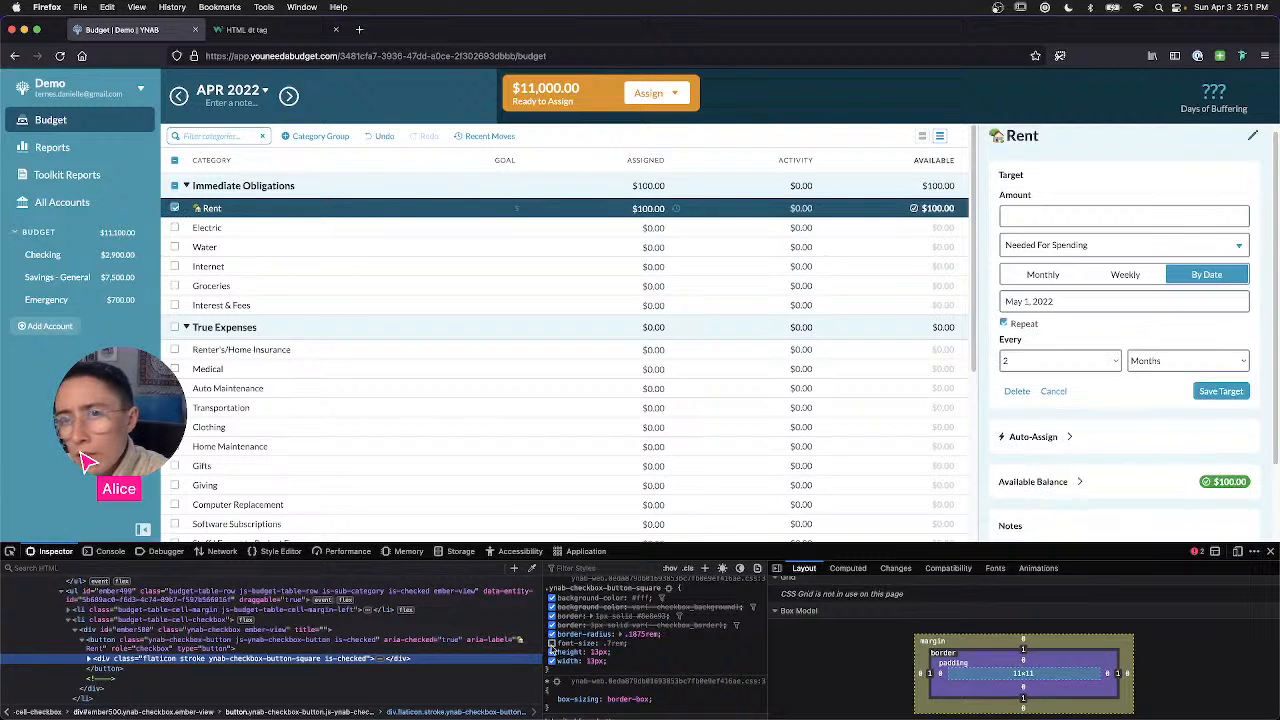
pyautogui.click(551, 644)
pyautogui.click(551, 644)
pyautogui.click(551, 644)
# Step: Toggle the --checkbox_border_selected border declaration of the .ynab-checkbox-button-square.is-checked rule off and back on, and review the checked background rules
pyautogui.scroll(3, 551, 650)
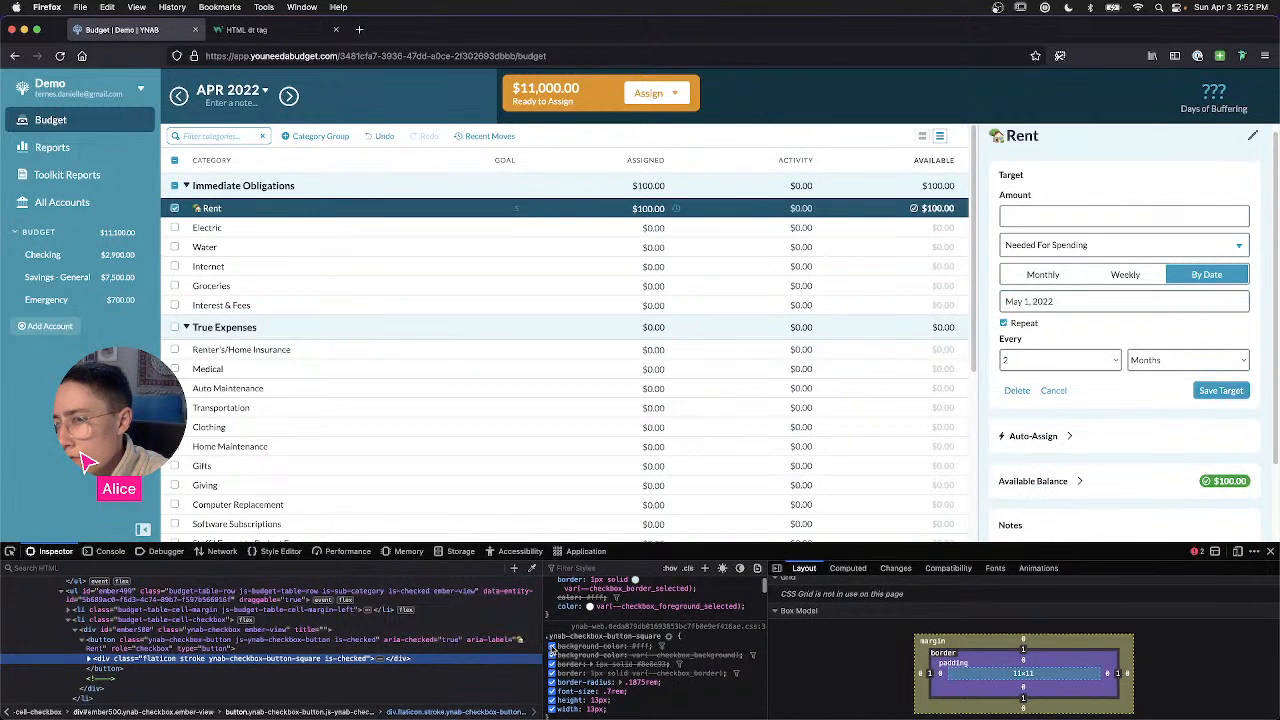
pyautogui.click(551, 604)
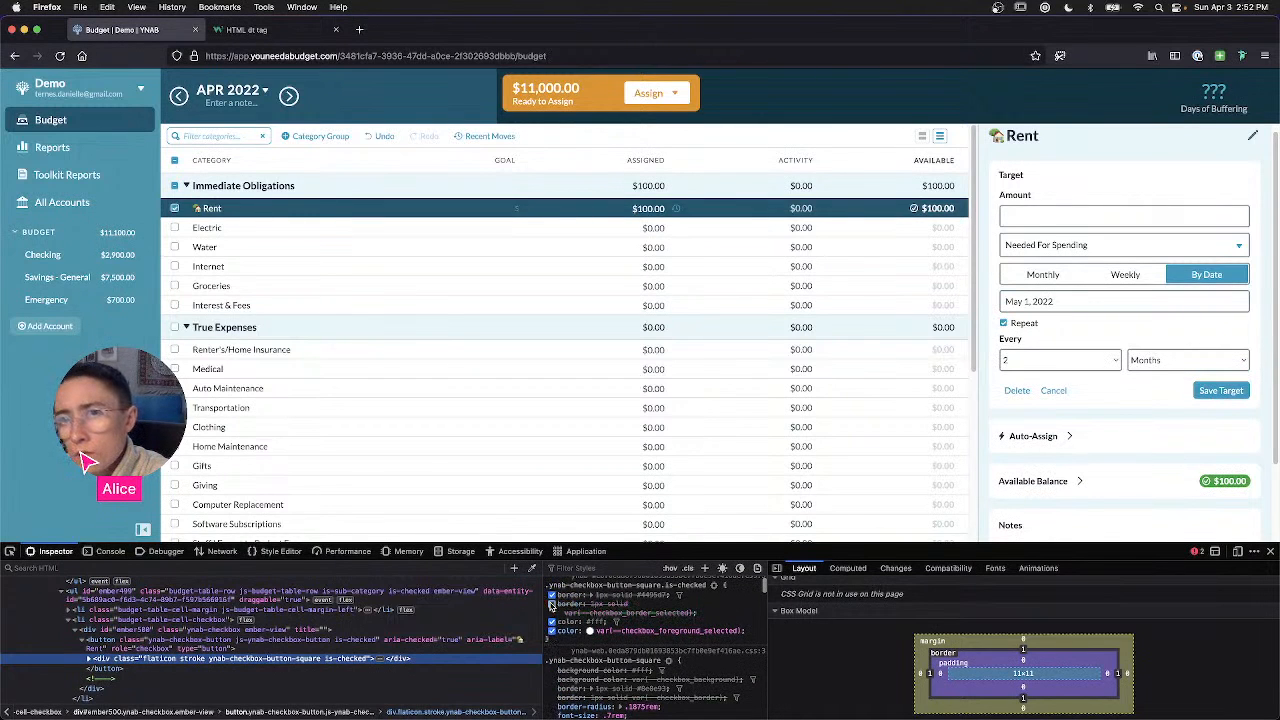
pyautogui.click(551, 604)
pyautogui.scroll(2, 551, 615)
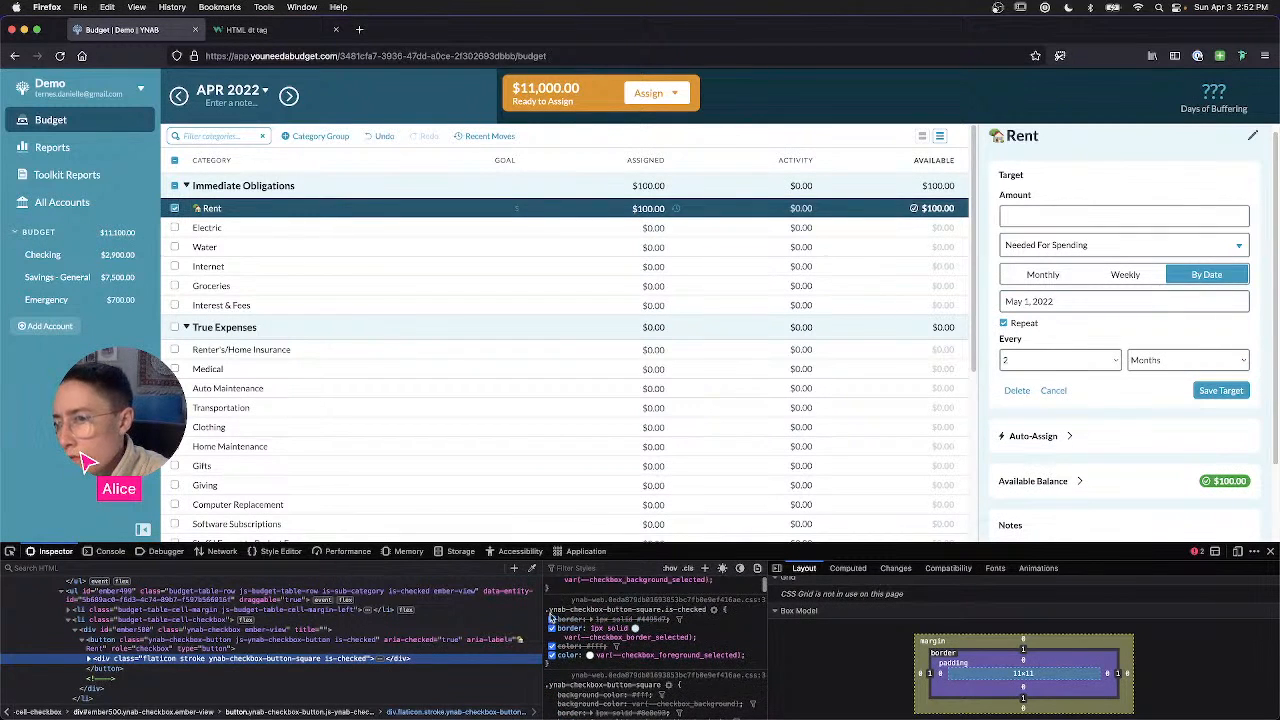
pyautogui.scroll(5, 551, 625)
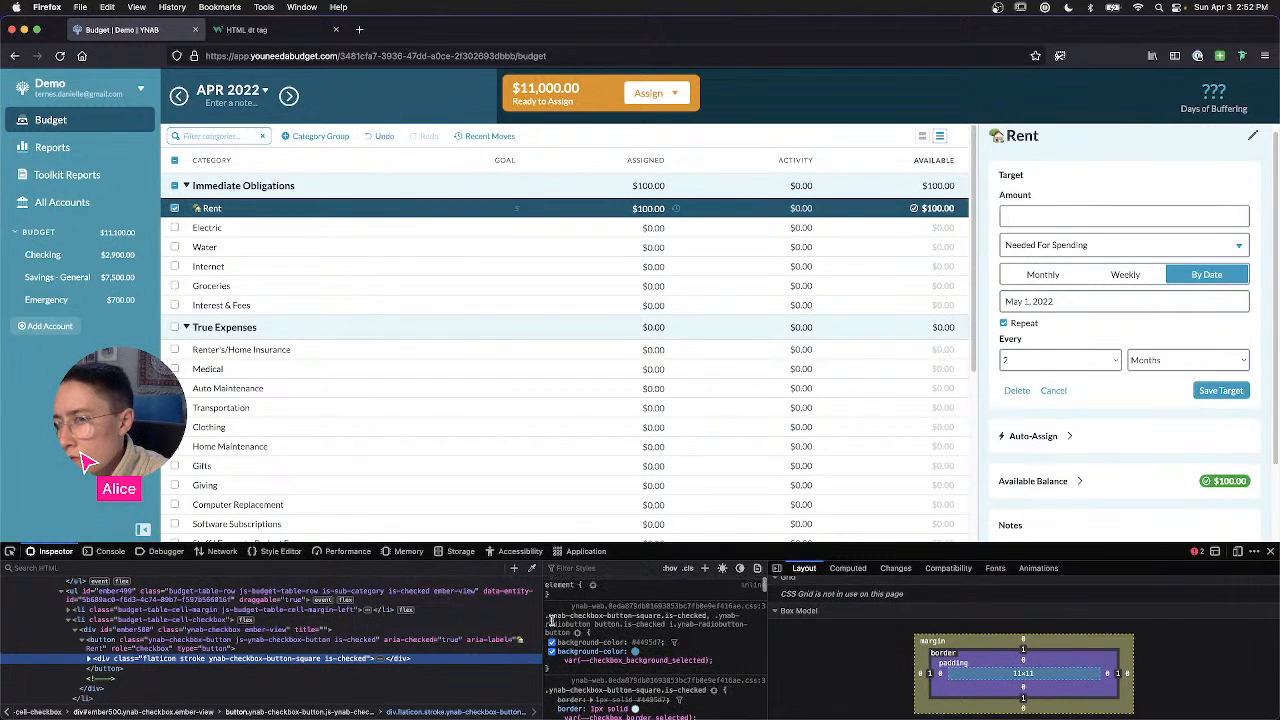
# Step: Toggle the box-sizing: border-box declaration off and on repeatedly to compare its effect on the checkboxes and page layout, leaving it enabled
pyautogui.scroll(-10, 551, 620)
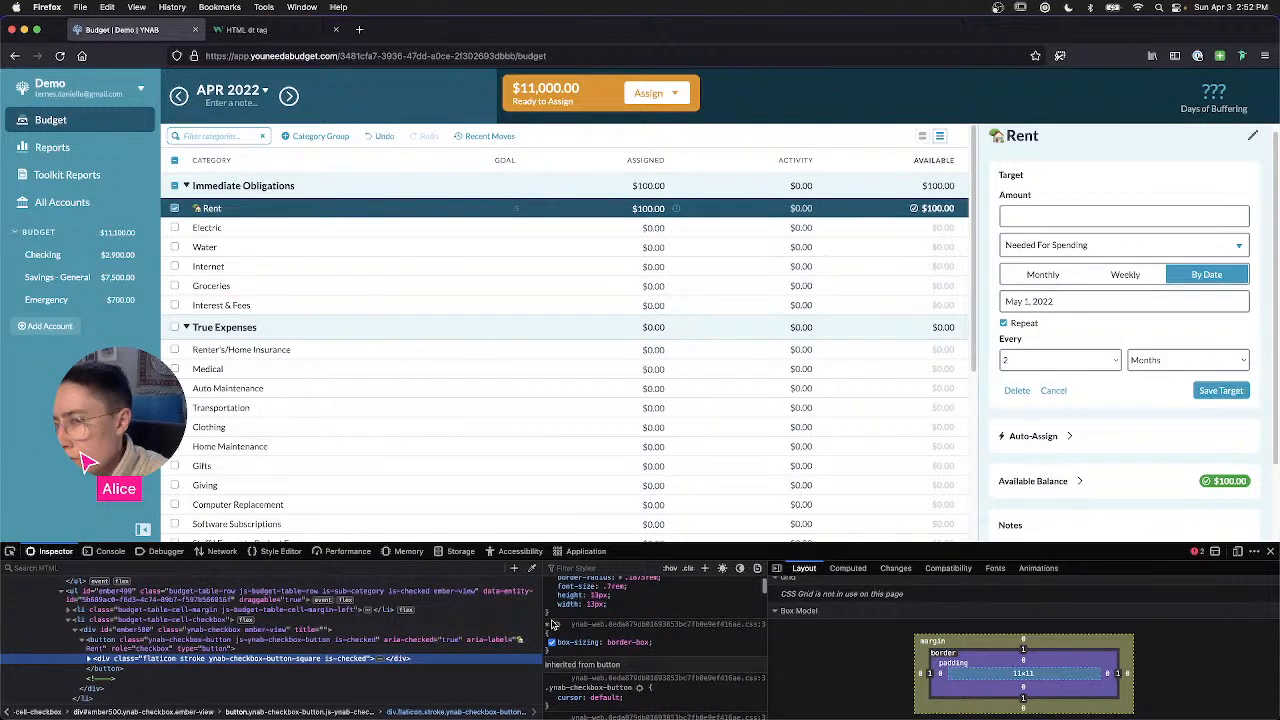
pyautogui.scroll(1, 551, 625)
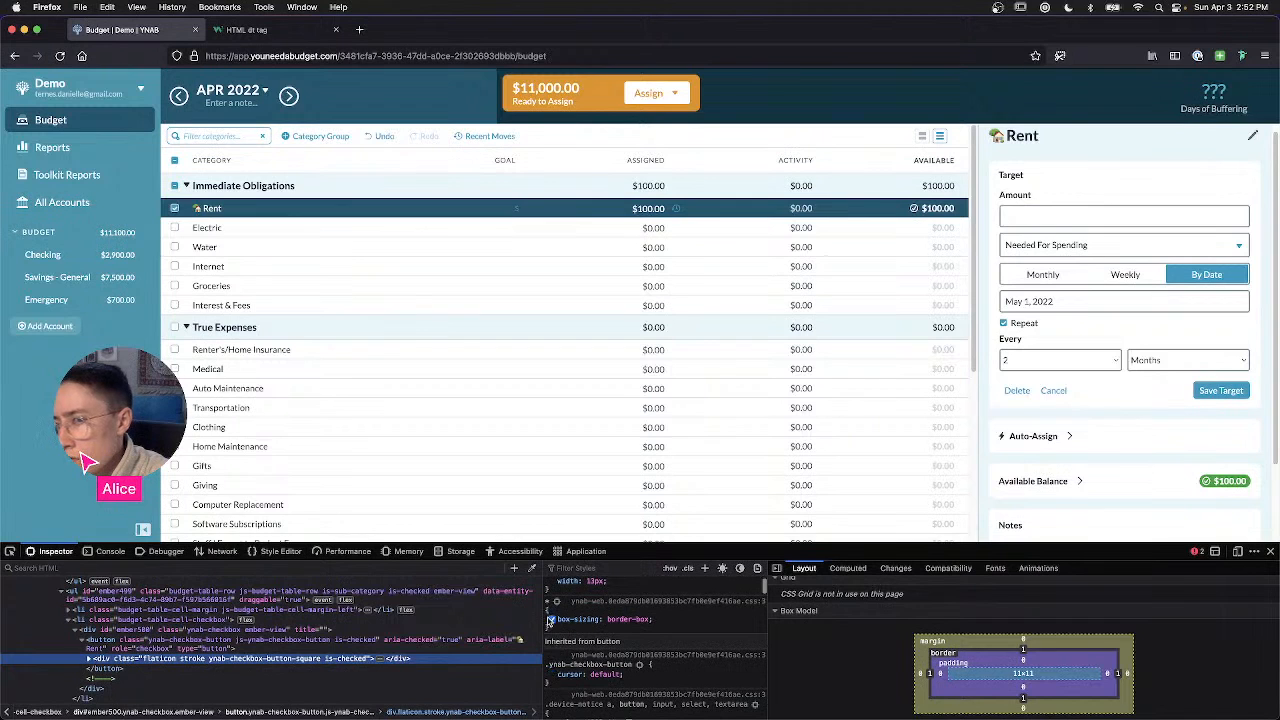
pyautogui.click(551, 620)
pyautogui.click(551, 620)
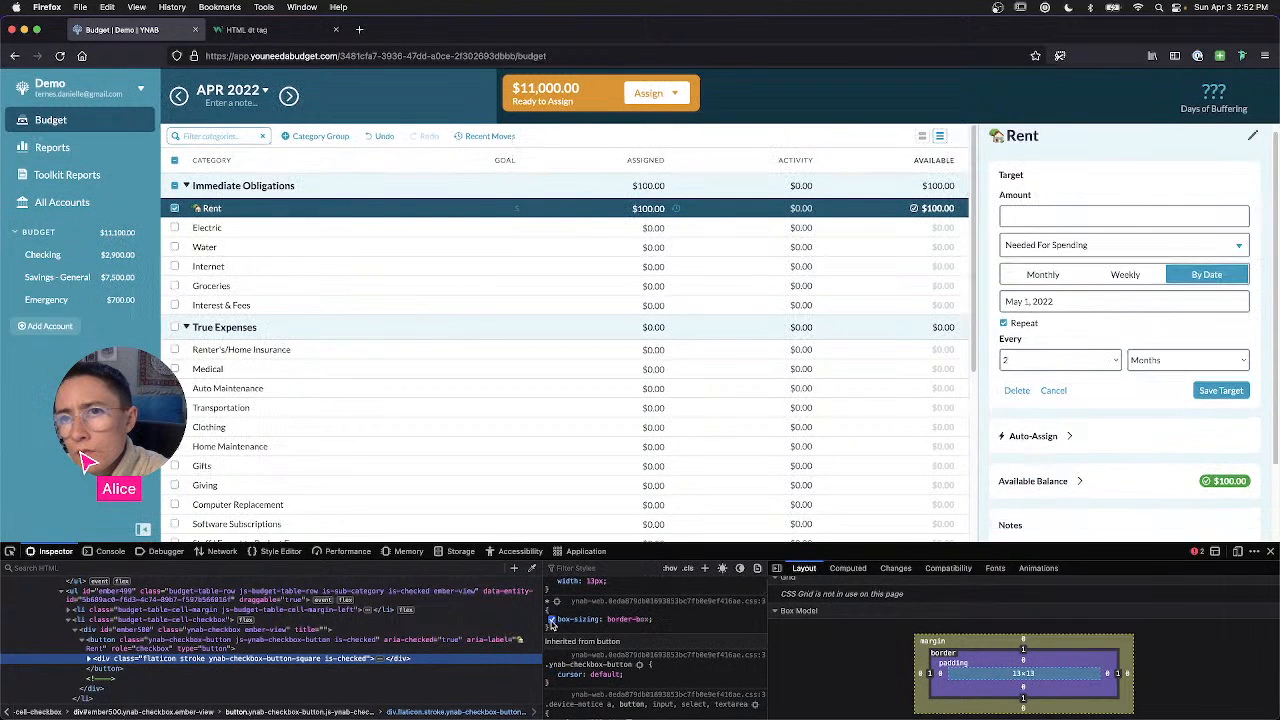
pyautogui.click(551, 620)
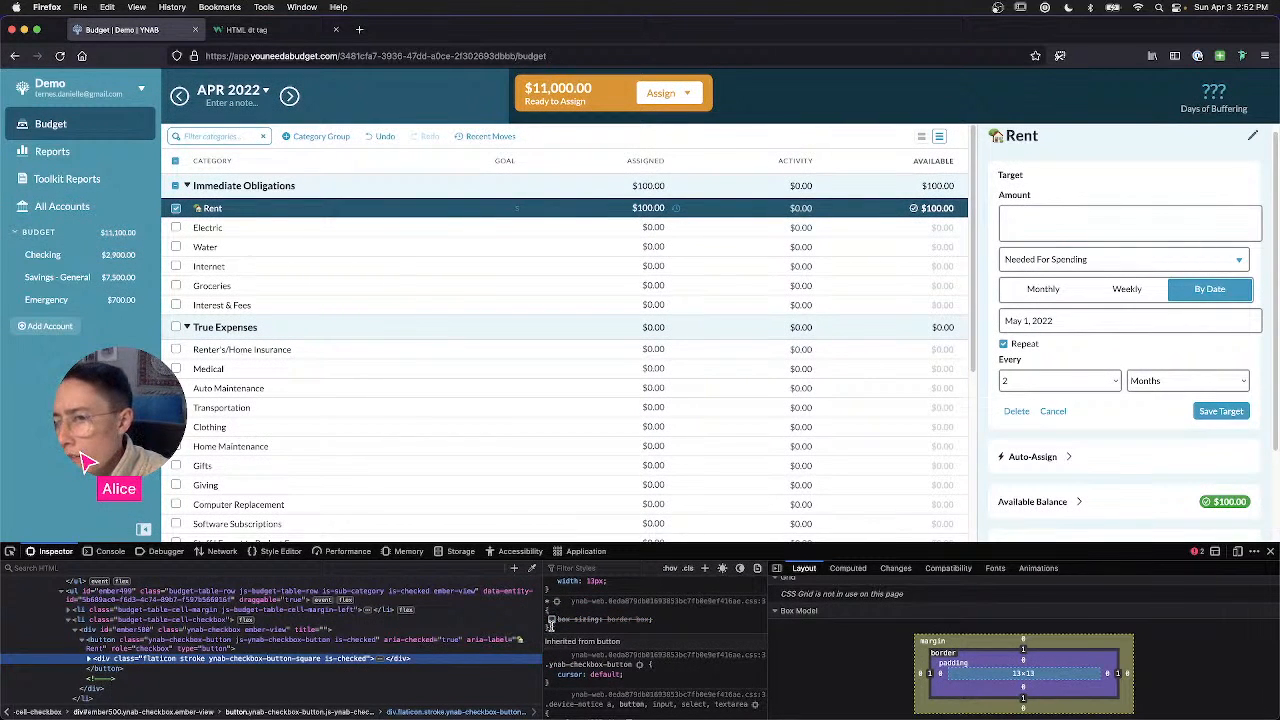
pyautogui.click(551, 620)
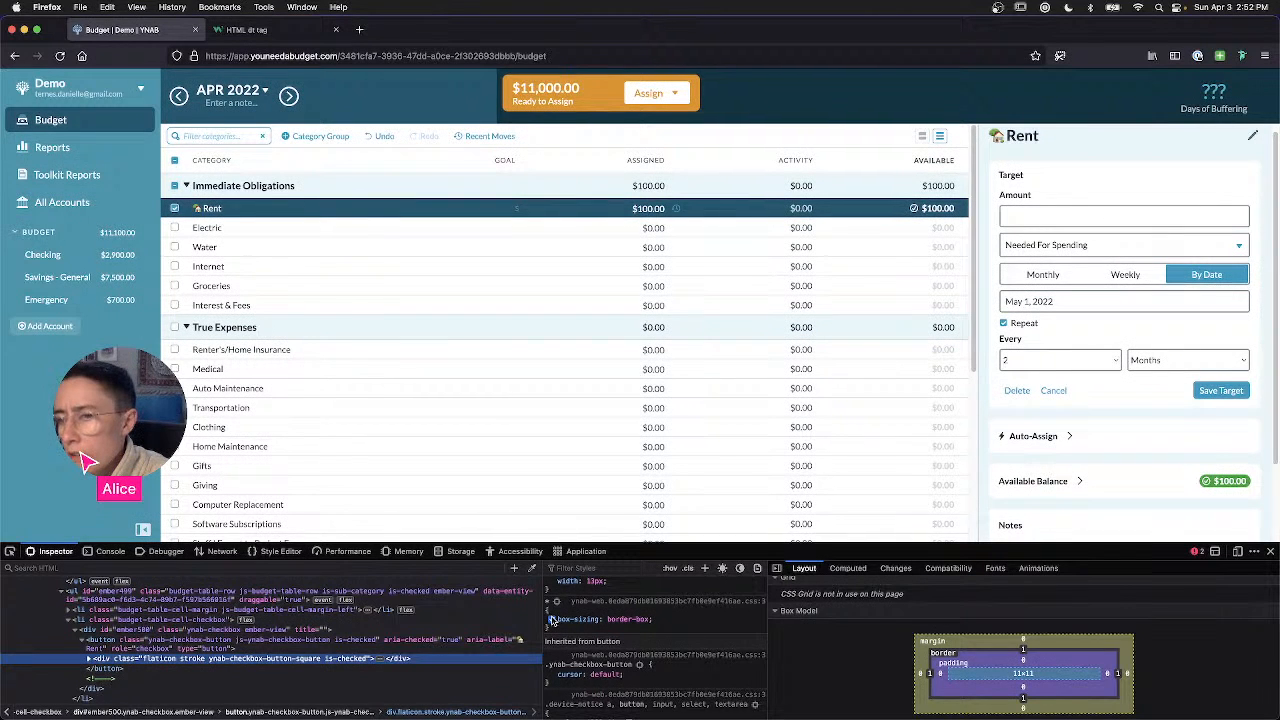
pyautogui.click(551, 620)
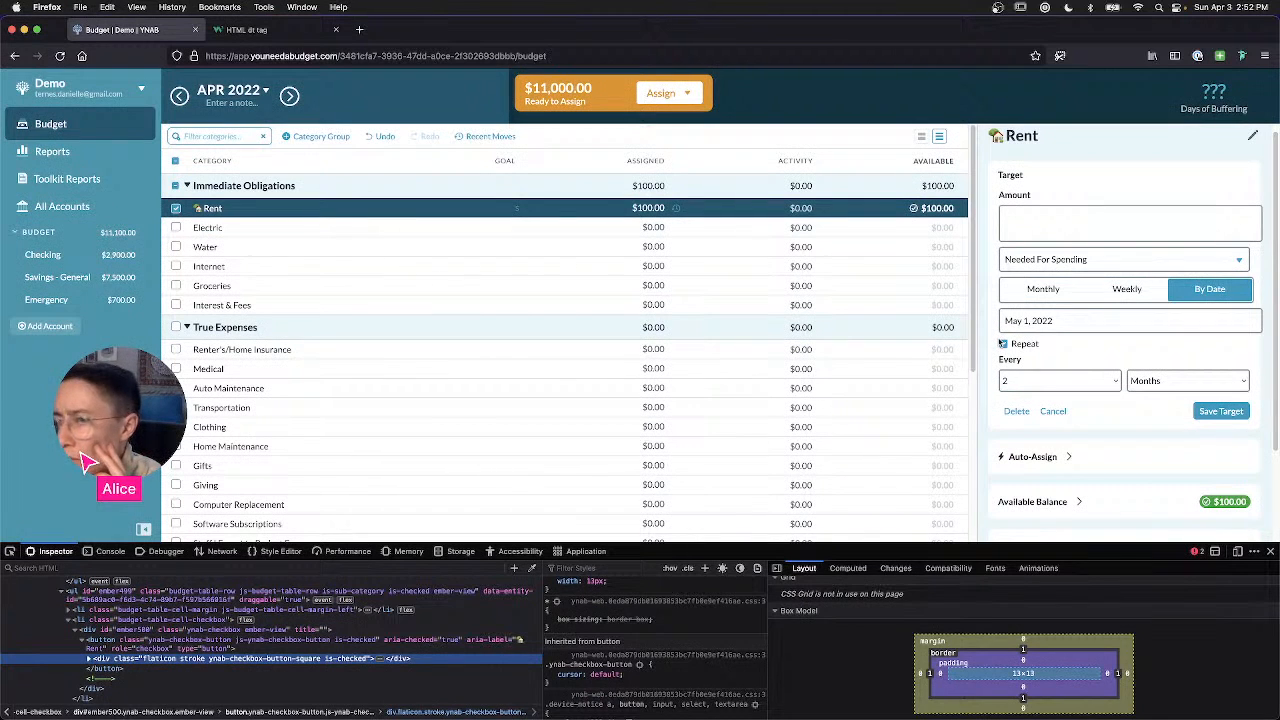
pyautogui.click(551, 620)
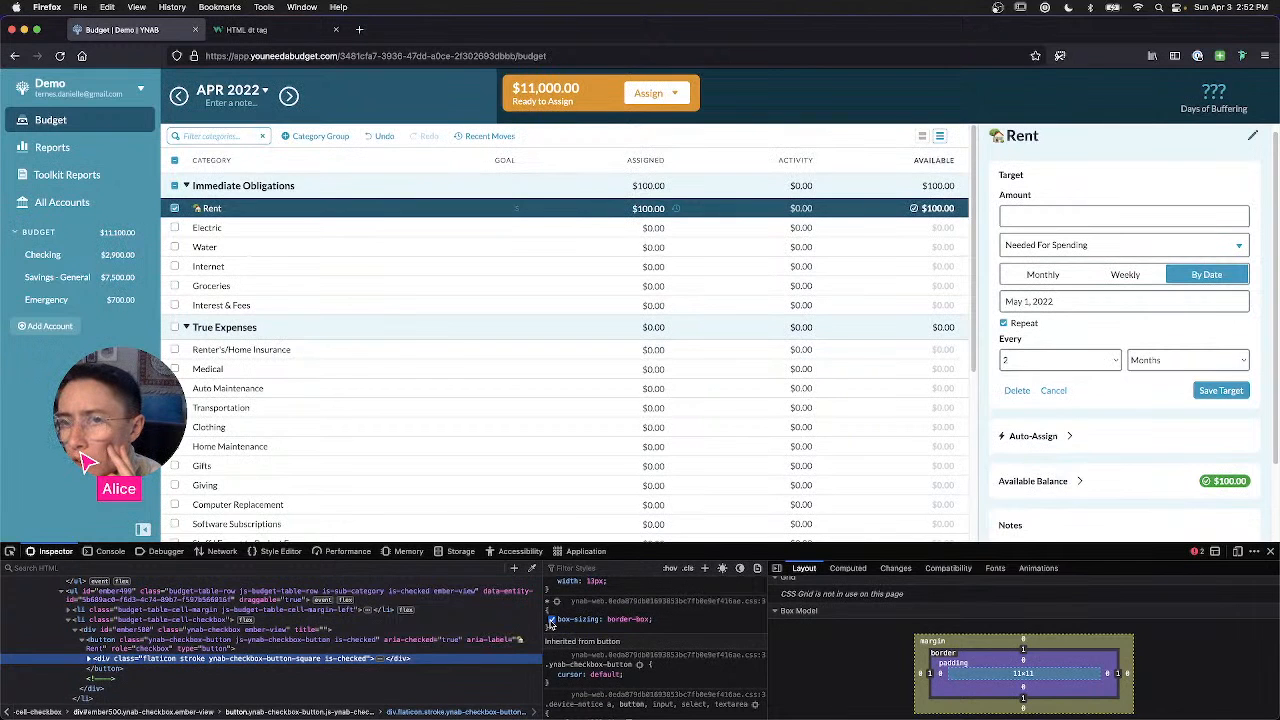
pyautogui.click(551, 620)
pyautogui.click(551, 620)
pyautogui.click(551, 620)
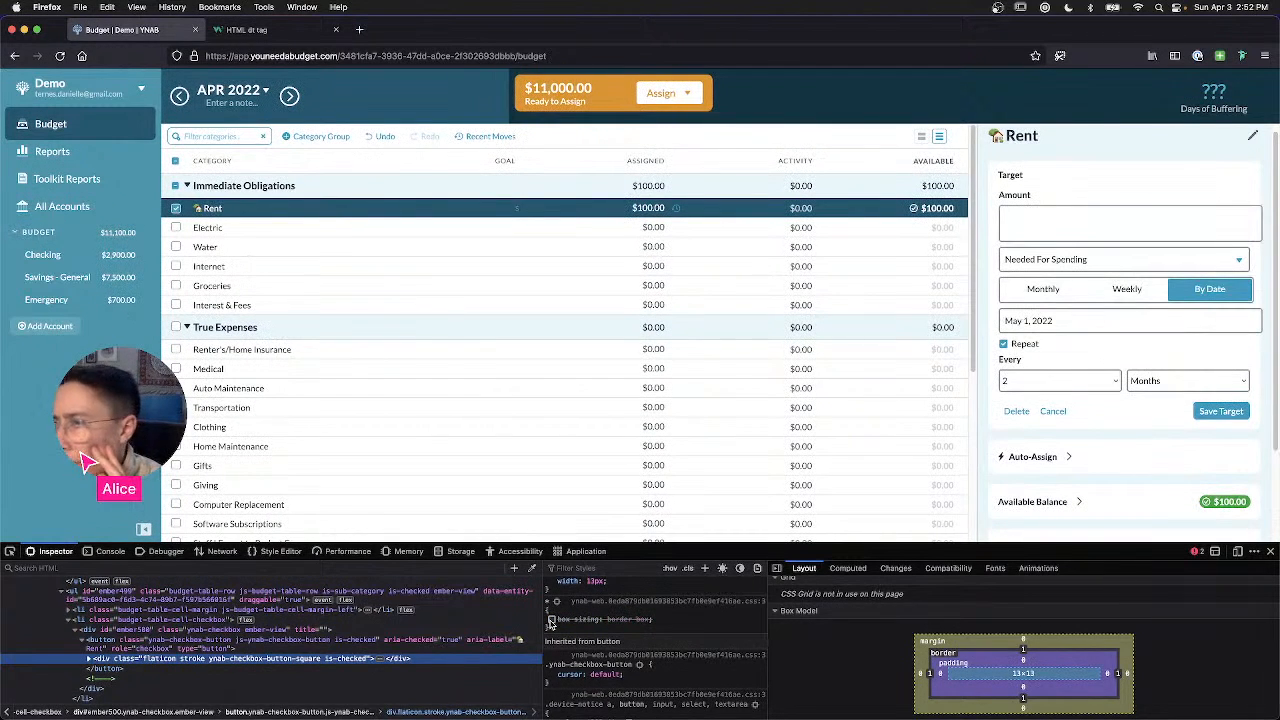
pyautogui.click(551, 620)
pyautogui.click(551, 620)
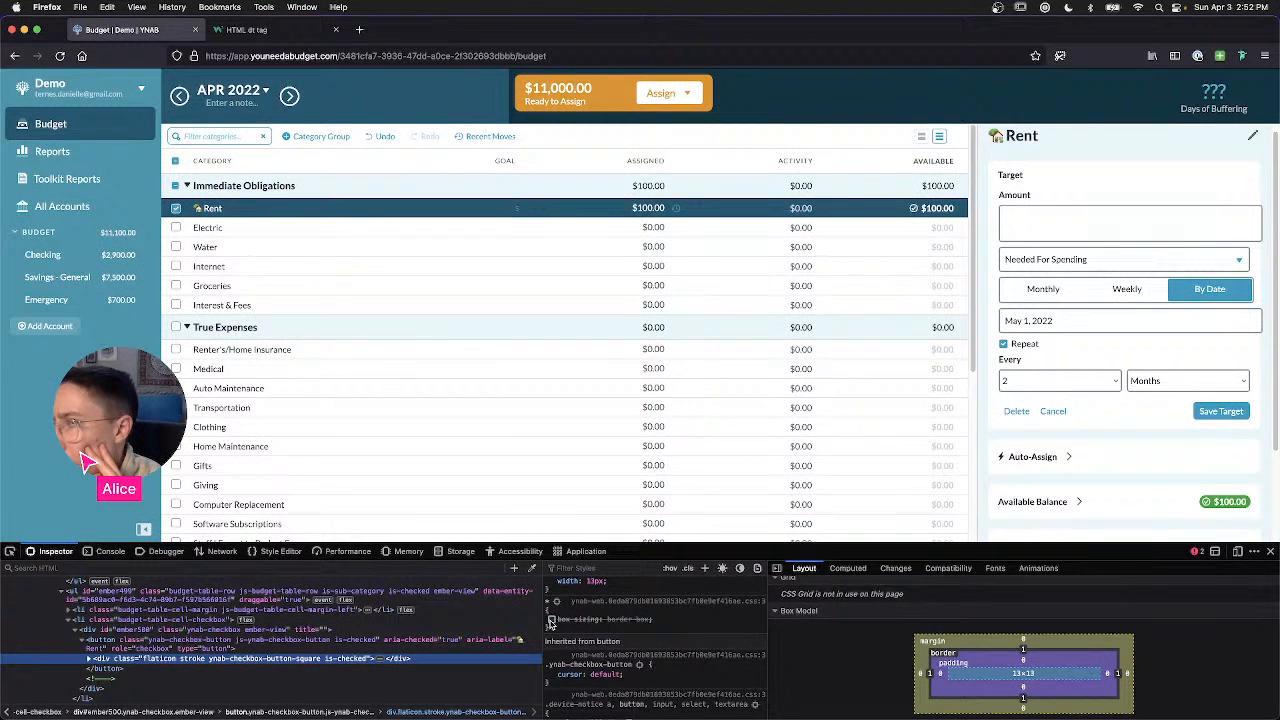
pyautogui.click(551, 620)
pyautogui.click(551, 620)
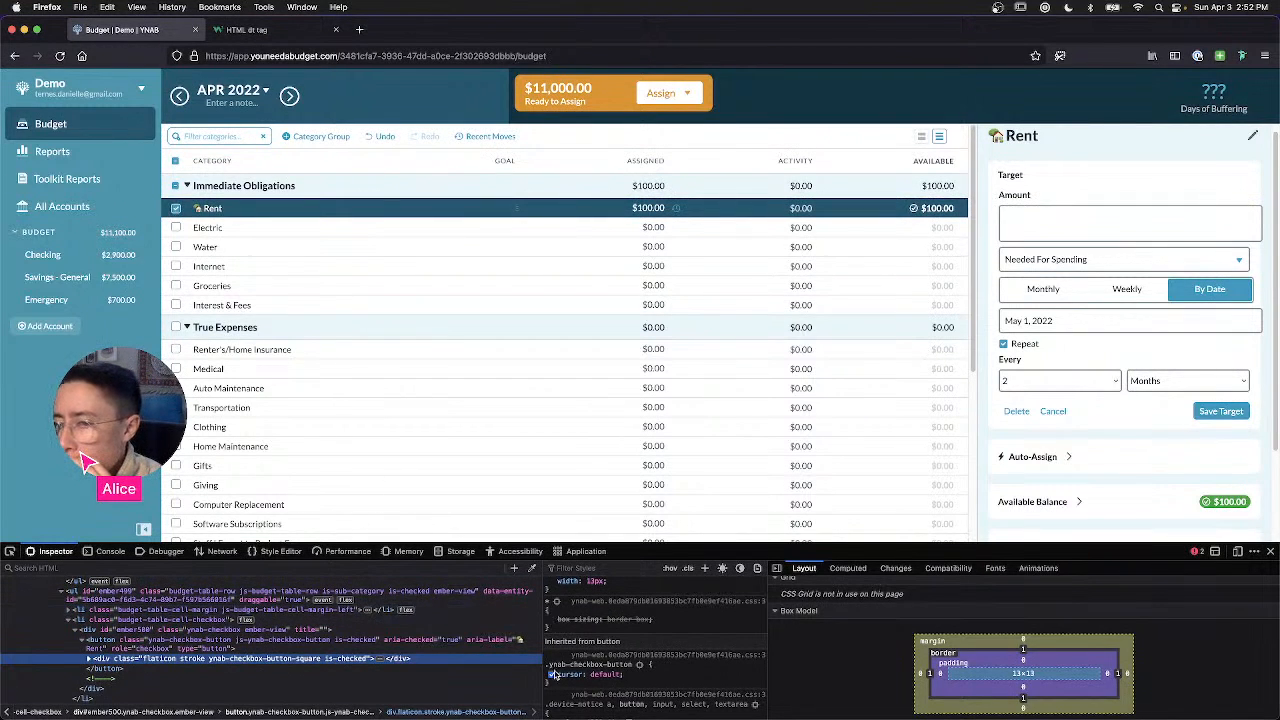
pyautogui.click(551, 620)
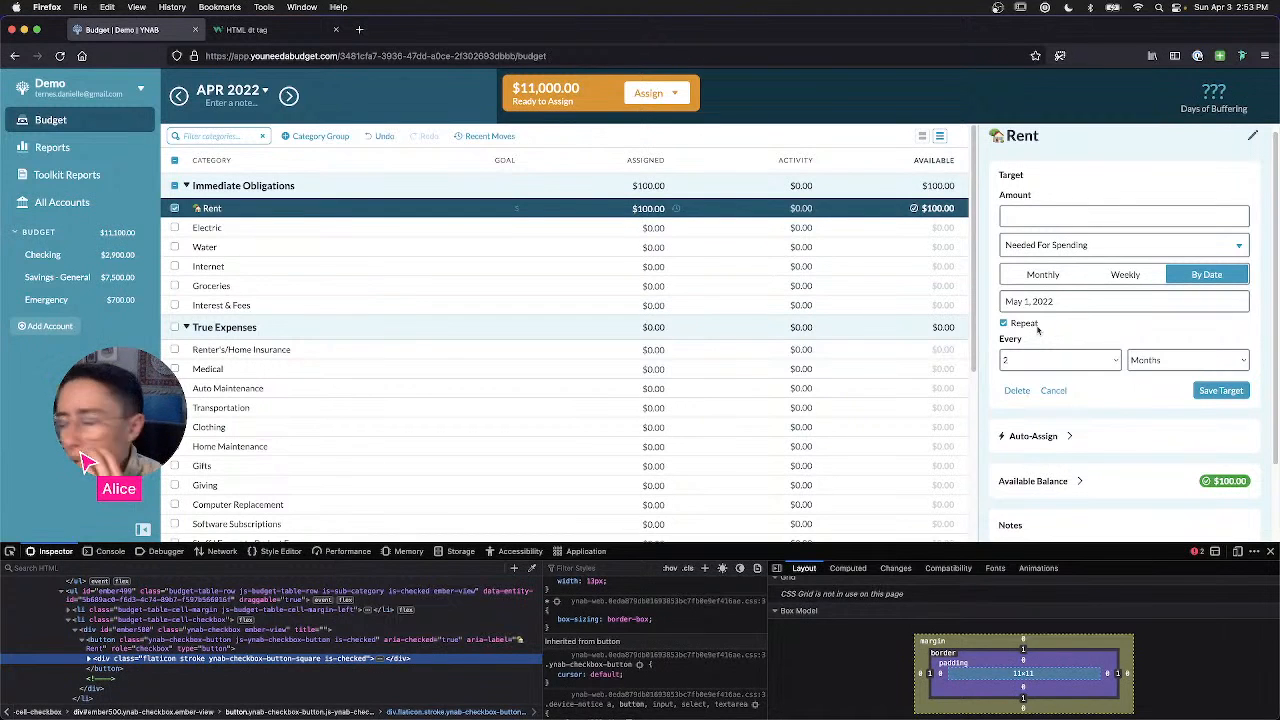
# Step: Change the Rent target type to Savings Balance and enable its By Date option
pyautogui.click(1054, 250)
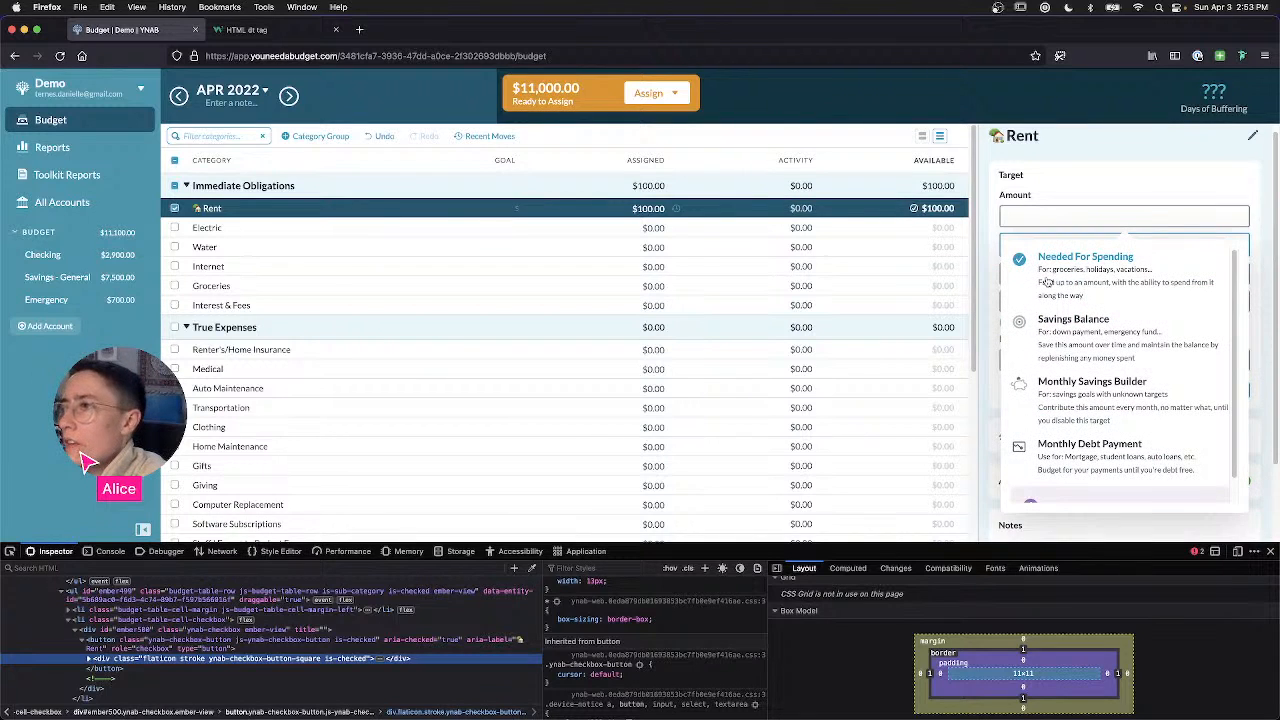
pyautogui.click(1072, 320)
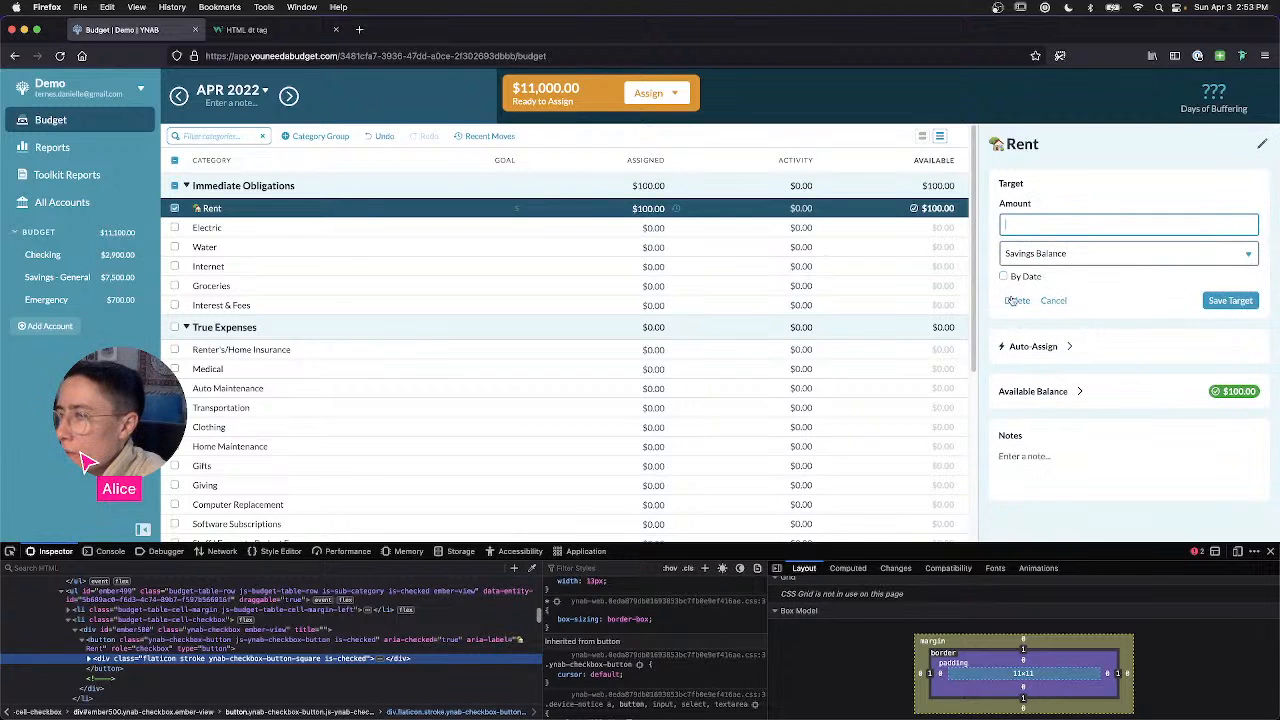
pyautogui.click(1070, 258)
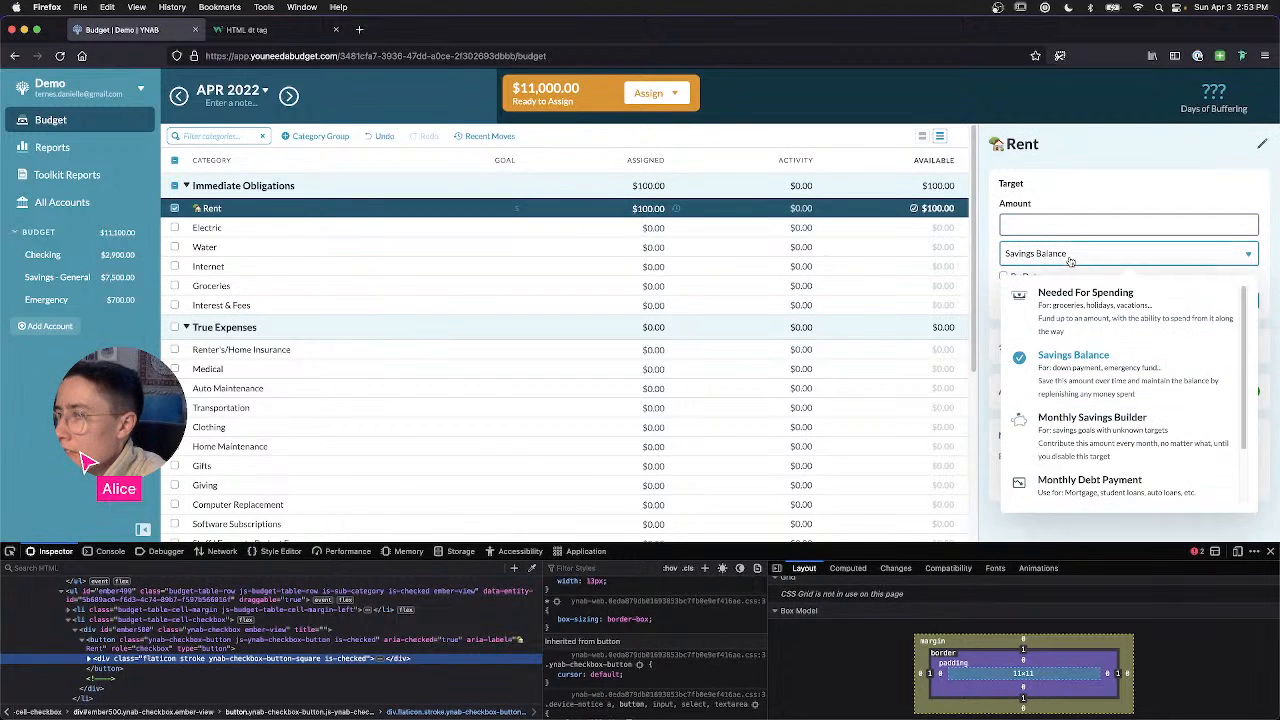
pyautogui.click(1070, 258)
pyautogui.click(1020, 279)
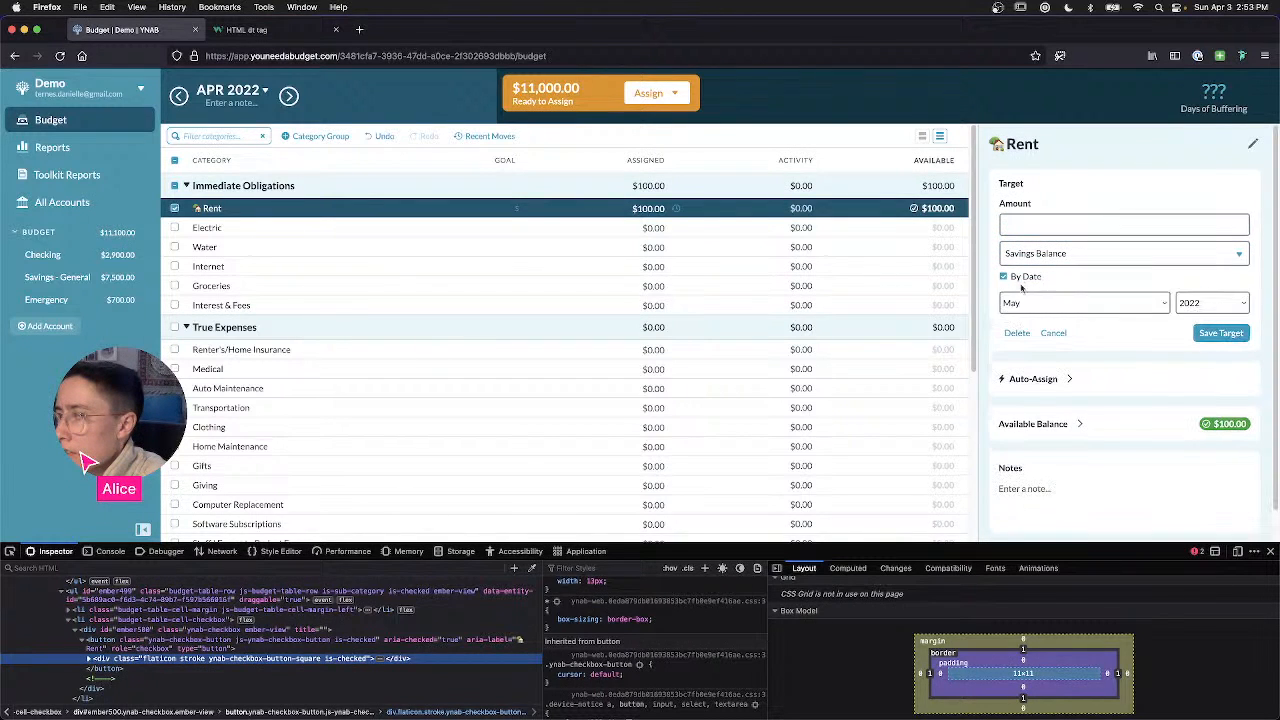
# Step: Check the month and year choices of the Savings Balance target and set the month to June
pyautogui.click(1122, 304)
pyautogui.click(1122, 304)
pyautogui.click(1228, 302)
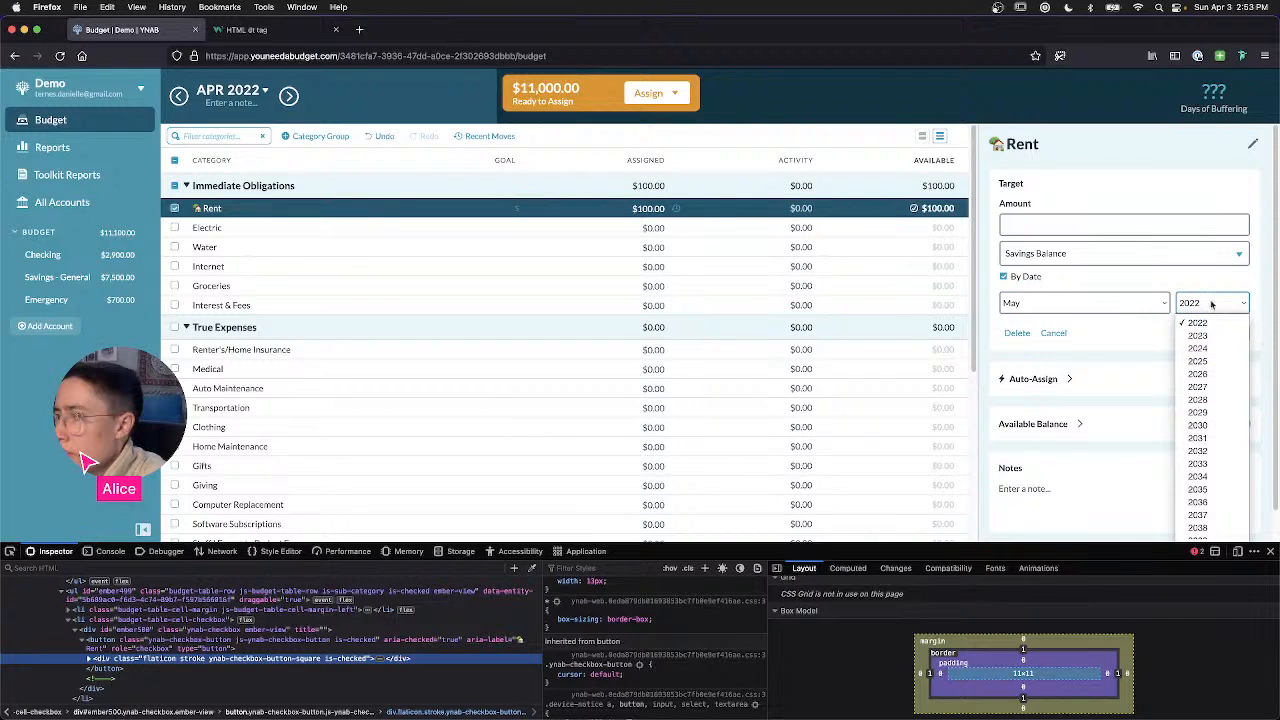
pyautogui.click(1210, 302)
pyautogui.click(1121, 308)
pyautogui.click(1121, 312)
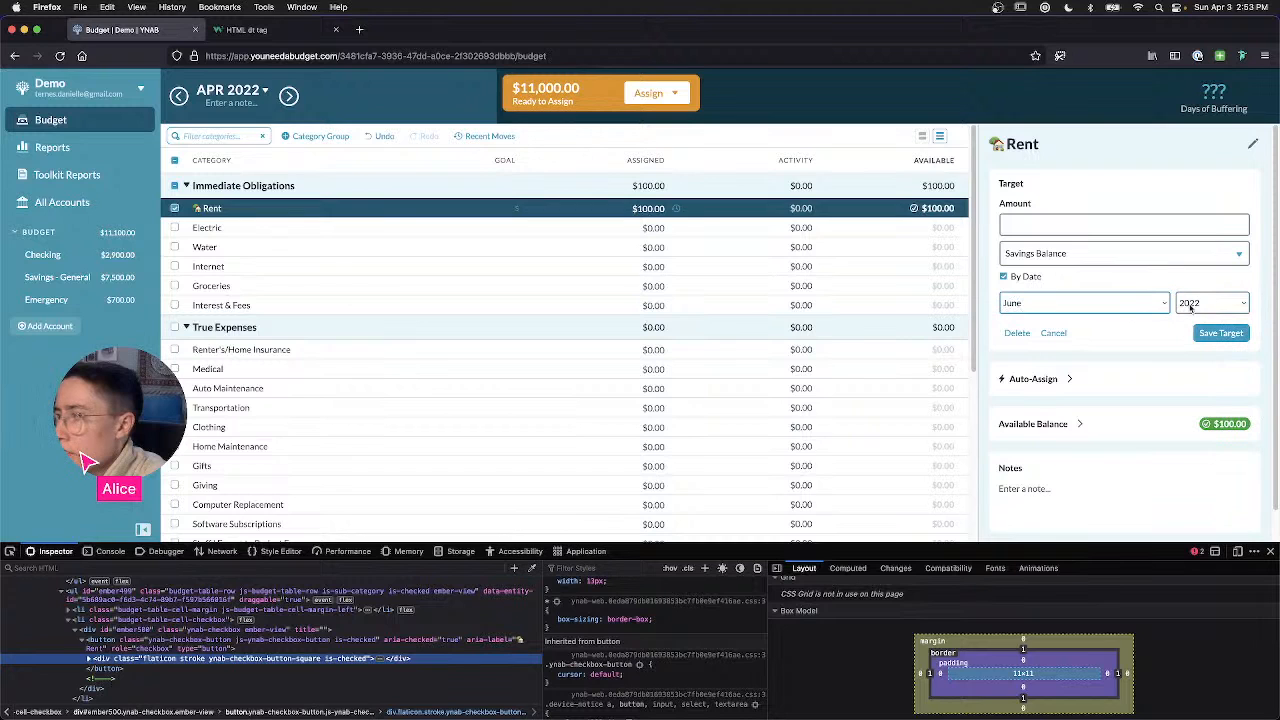
# Step: Capture a screenshot of the Savings Balance target form with the year list expanded, and switch to Figma
pyautogui.click(1192, 305)
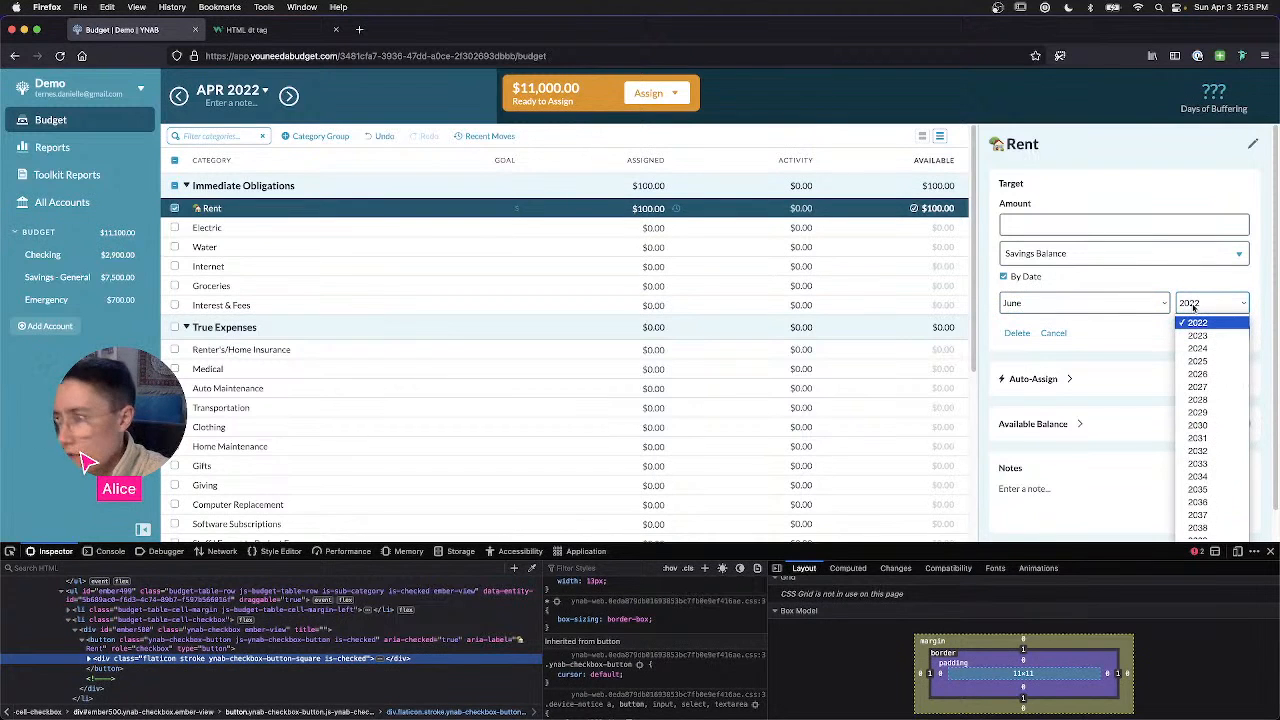
pyautogui.press('super+shift+4')
pyautogui.moveTo(982, 224); pyautogui.dragTo(1267, 446)
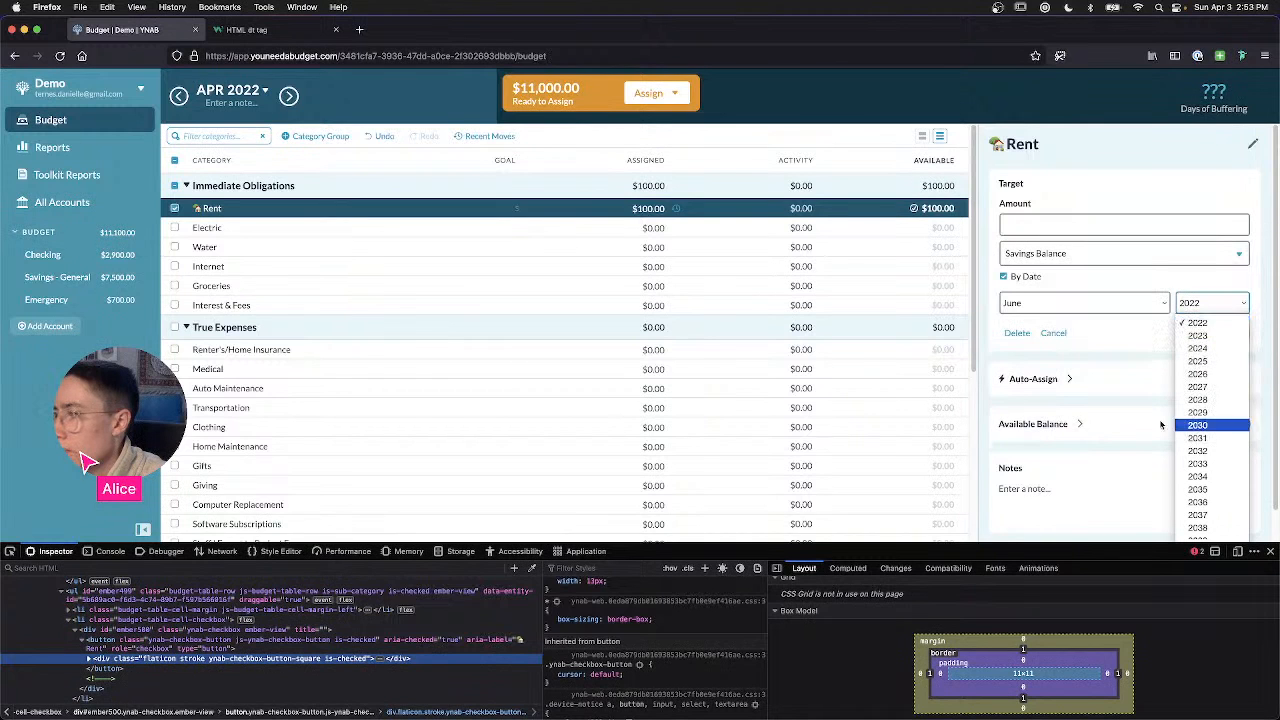
pyautogui.hotkey('ctrl', 'Right')
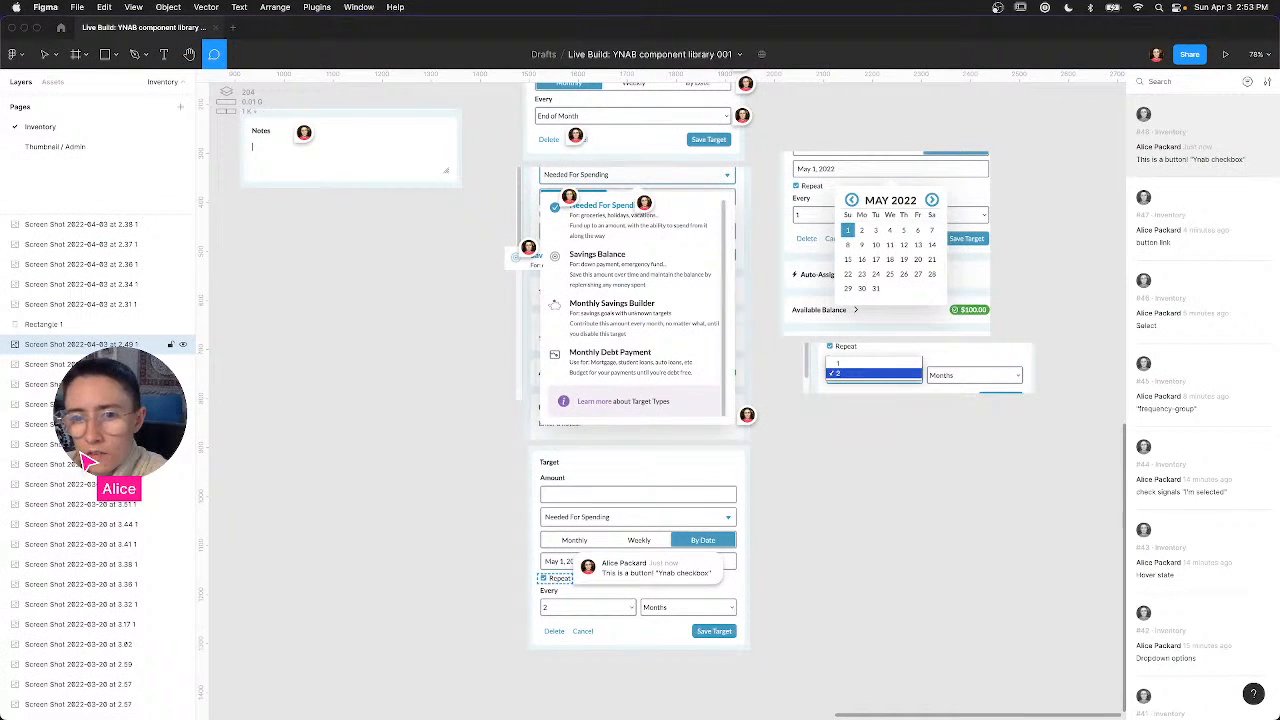
pyautogui.moveTo(2, 330); pyautogui.dragTo(533, 454)
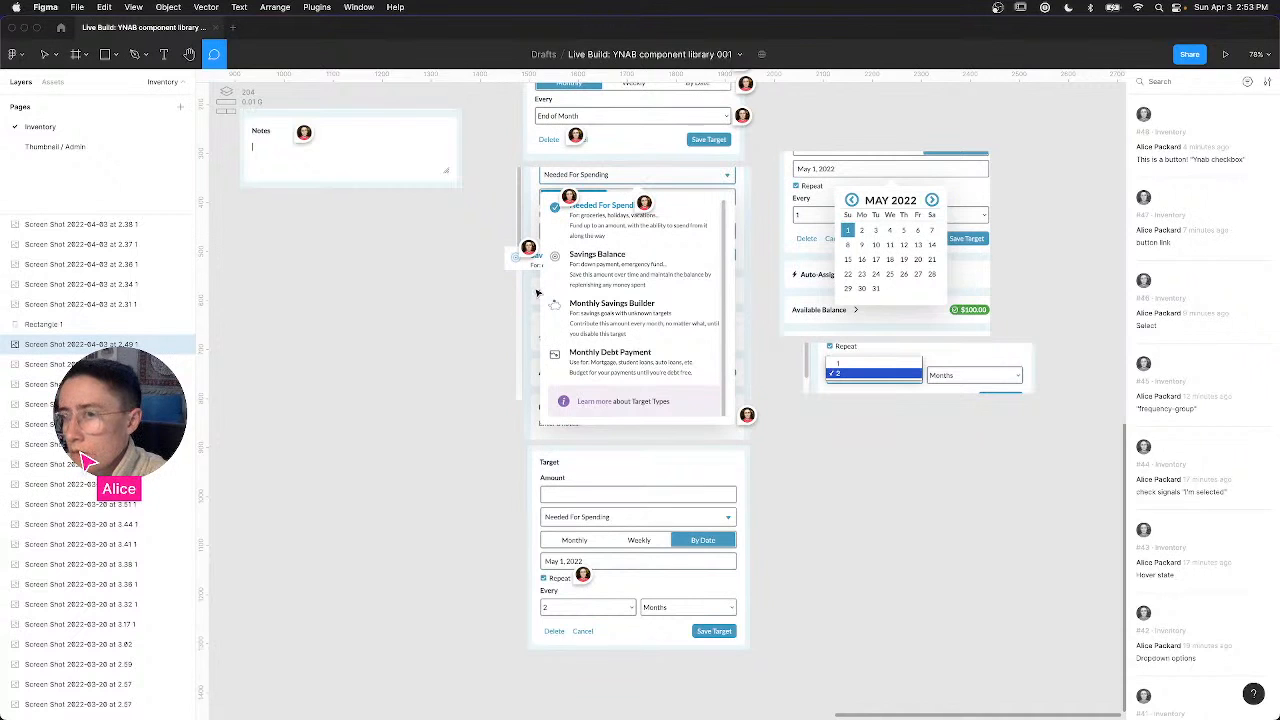
pyautogui.press('v')
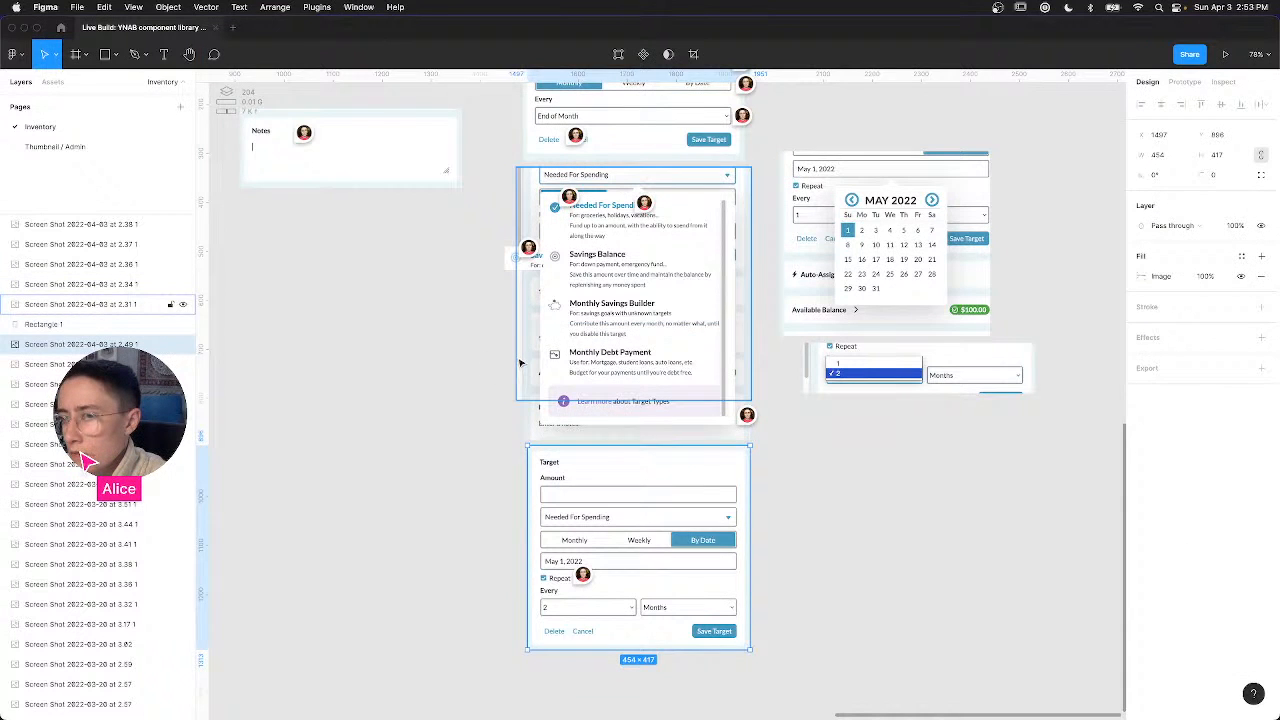
pyautogui.moveTo(451, 423); pyautogui.dragTo(589, 688)
pyautogui.hotkey('ctrl', 'z')
pyautogui.press('c')
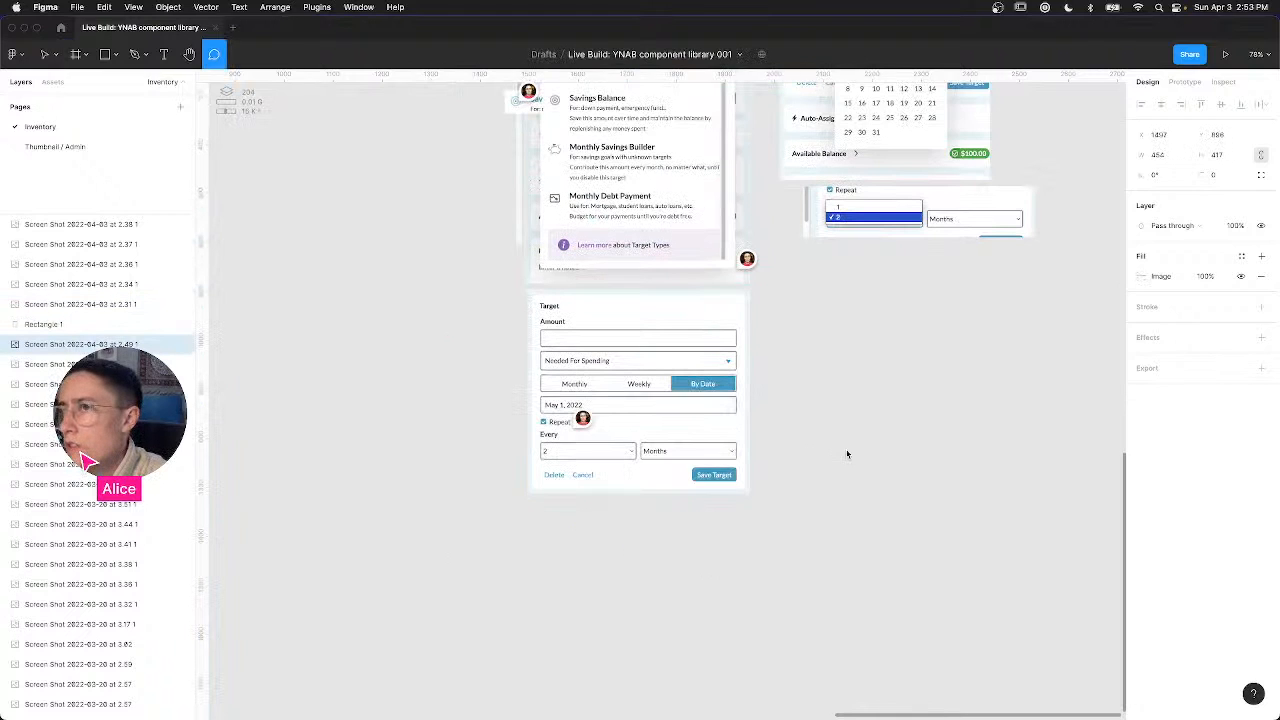
pyautogui.click(846, 450)
pyautogui.press('Escape')
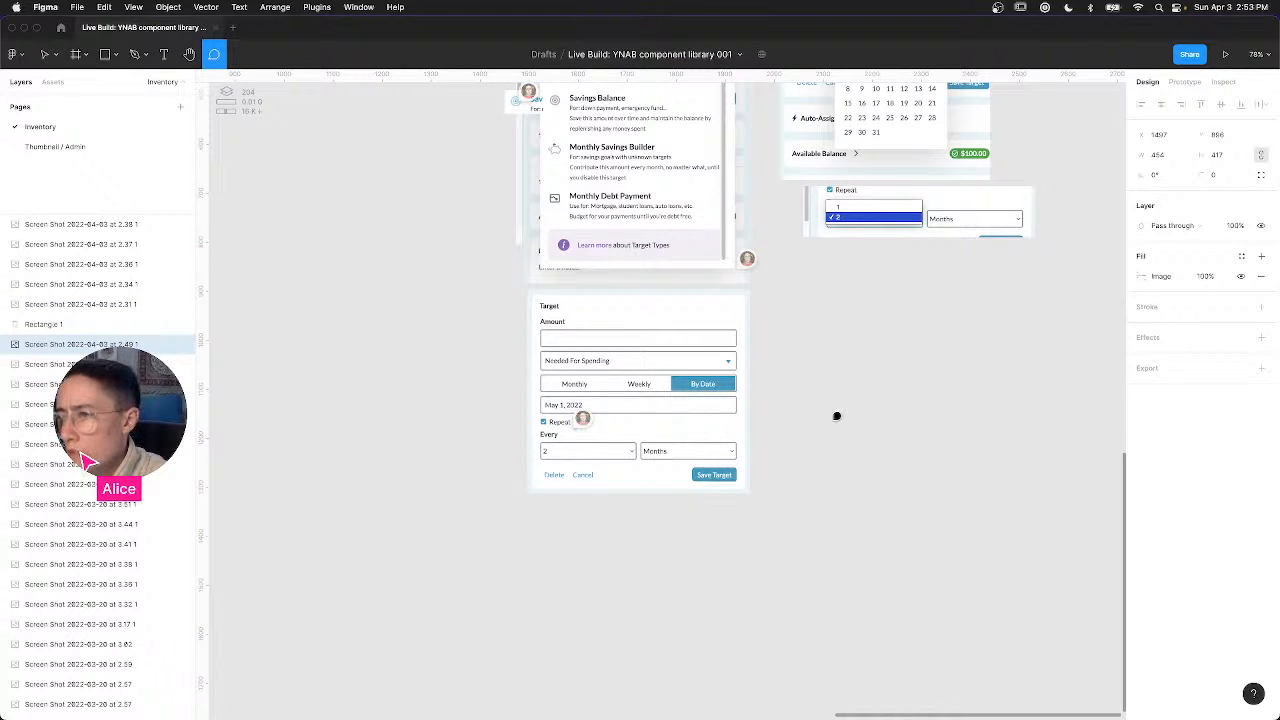
pyautogui.press('Escape')
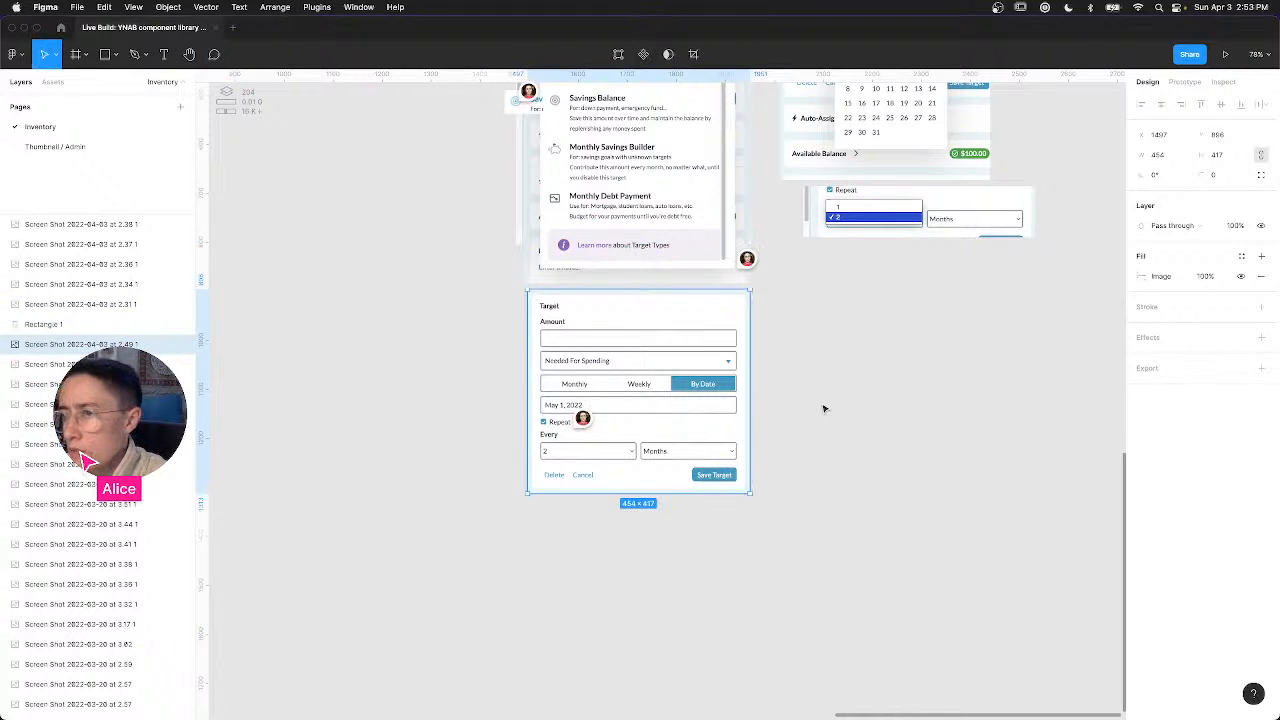
pyautogui.press('Escape')
# Step: Add the Savings Balance screenshot to the inventory canvas and place it directly beneath the Needed For Spending By Date screenshot
pyautogui.scroll(-5, 824, 411)
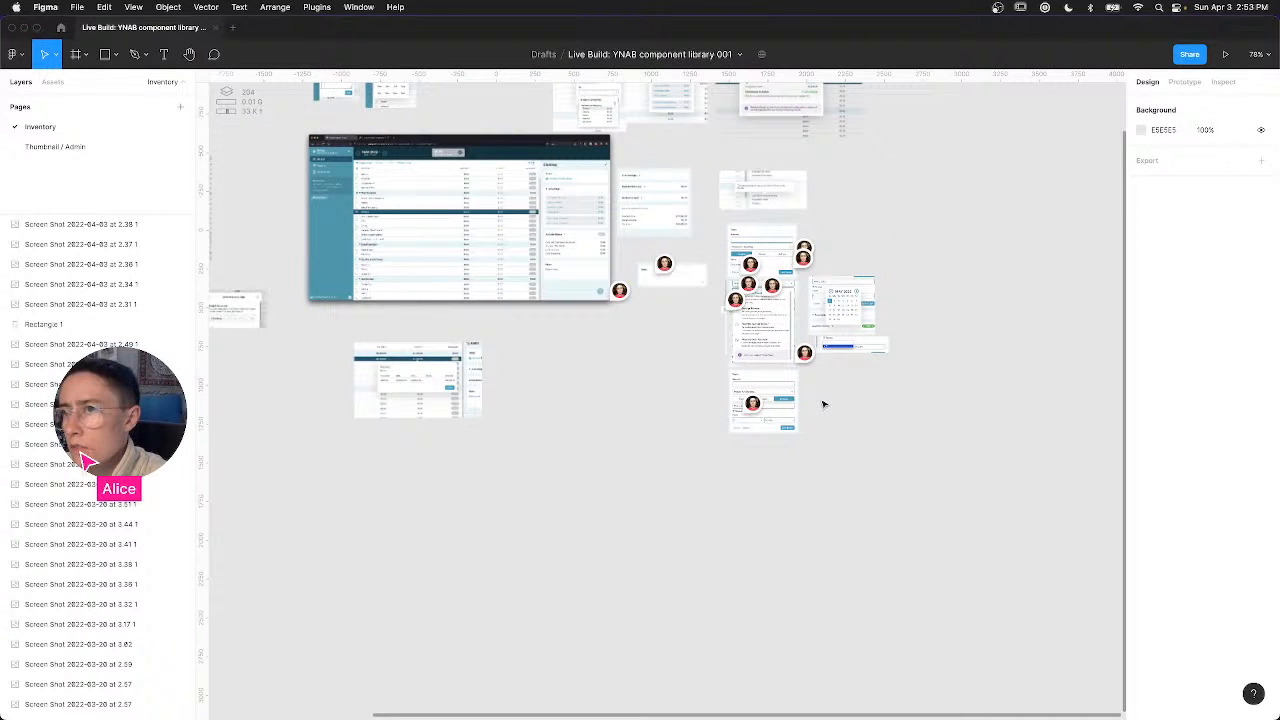
pyautogui.press('super+z')
pyautogui.scroll(2, 790, 430)
pyautogui.hscroll(2, 790, 430)
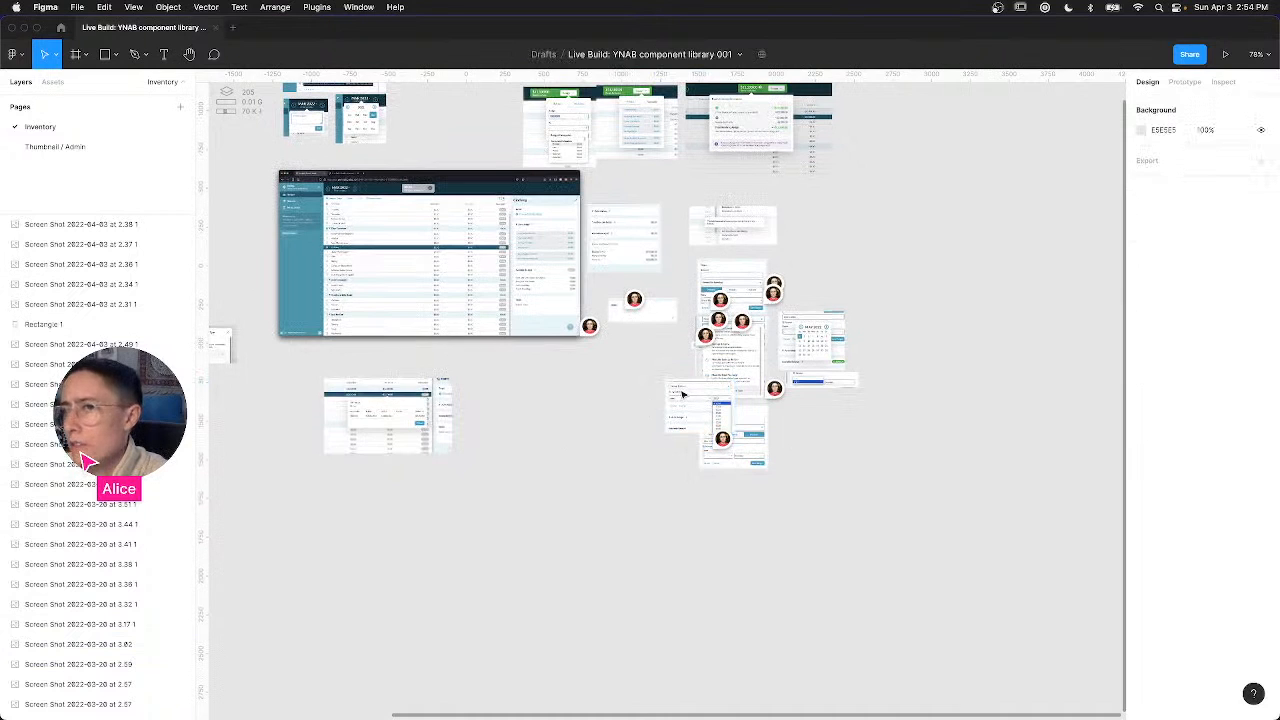
pyautogui.moveTo(692, 415); pyautogui.dragTo(717, 484)
pyautogui.scroll(4, 742, 486)
pyautogui.scroll(3, 741, 486)
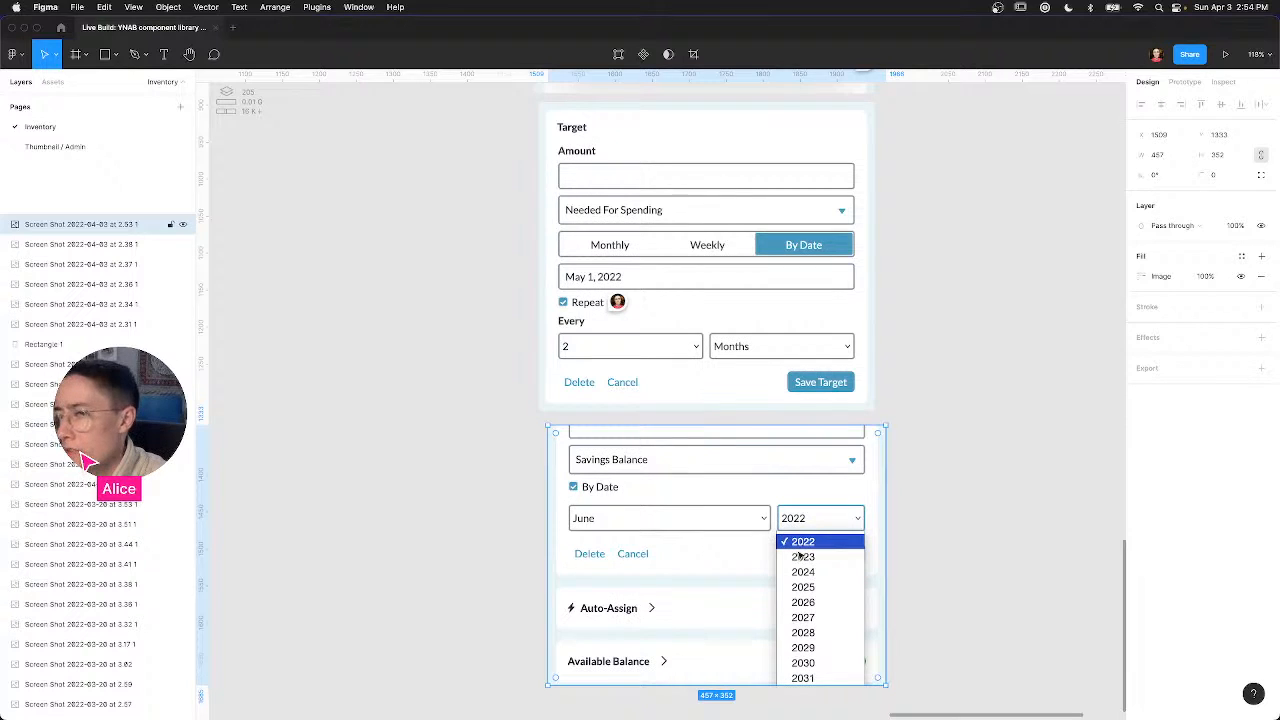
# Step: Return to the YNAB budget in Firefox and change the Rent target type to Monthly Savings Builder
pyautogui.press('super+Tab')
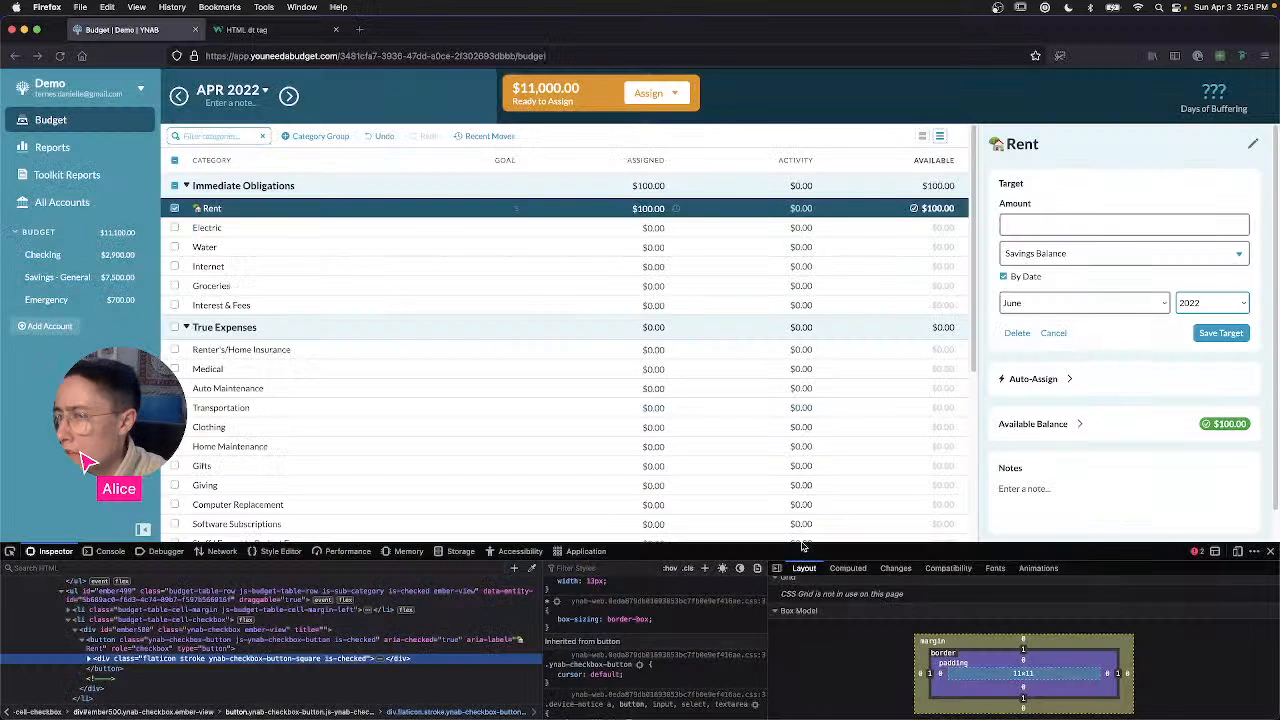
pyautogui.click(1040, 258)
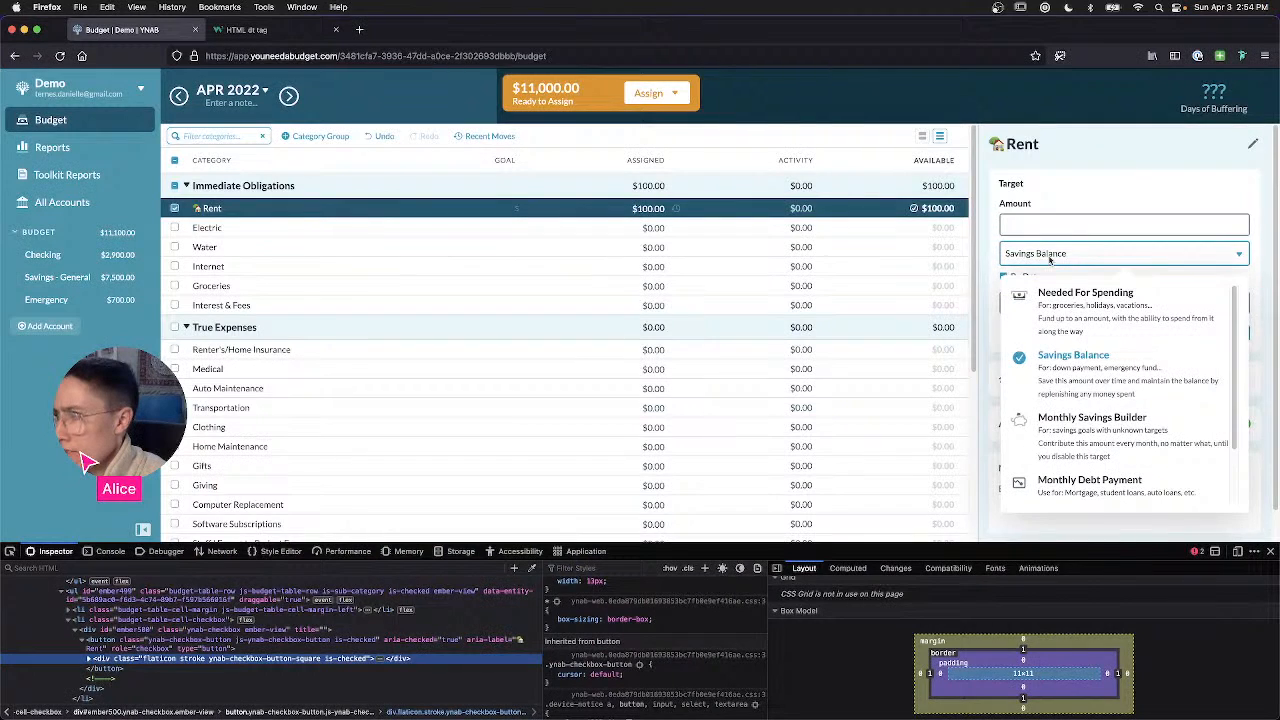
pyautogui.click(1092, 420)
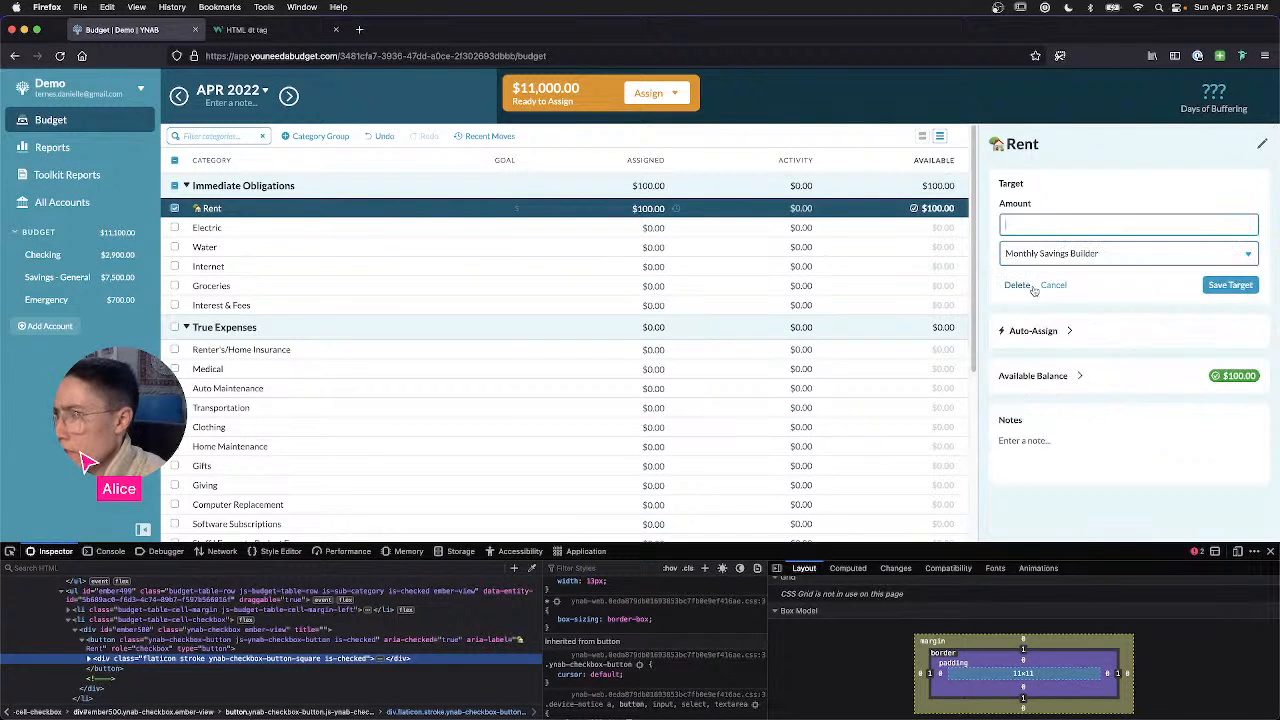
# Step: Change the Rent target type to Monthly Debt Payment
pyautogui.click(1052, 225)
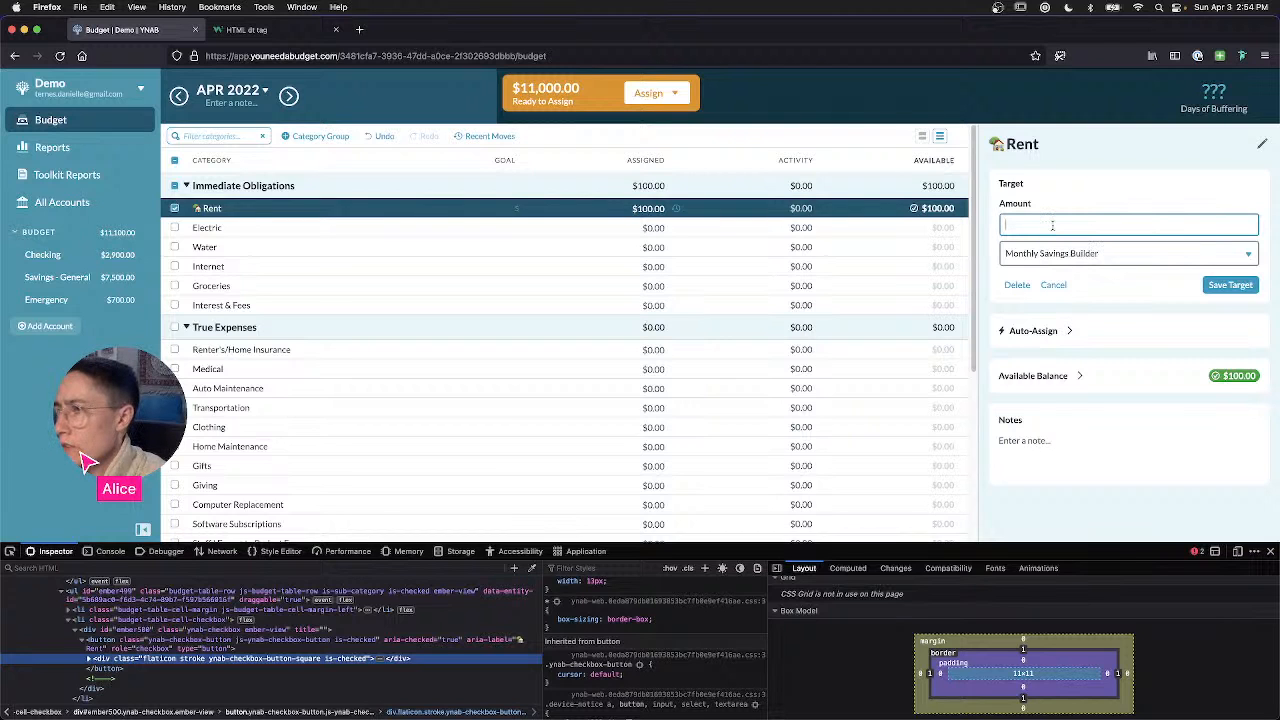
pyautogui.click(1060, 257)
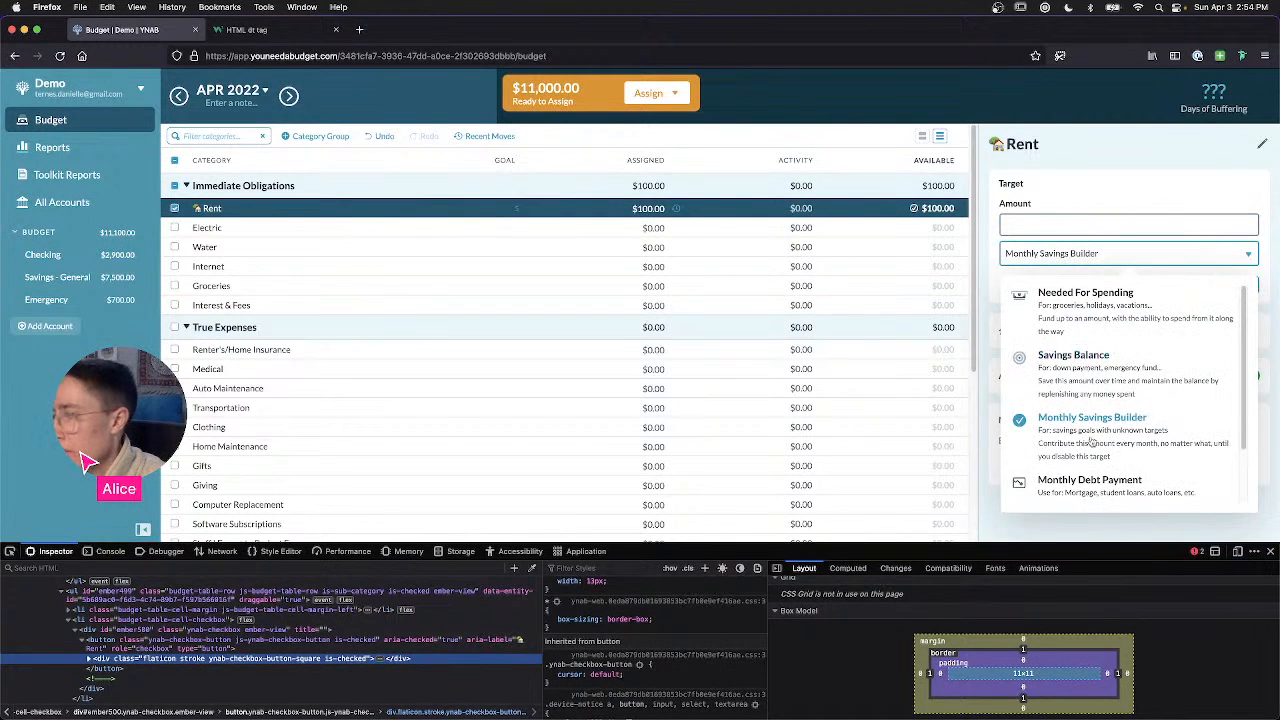
pyautogui.scroll(-2, 1092, 440)
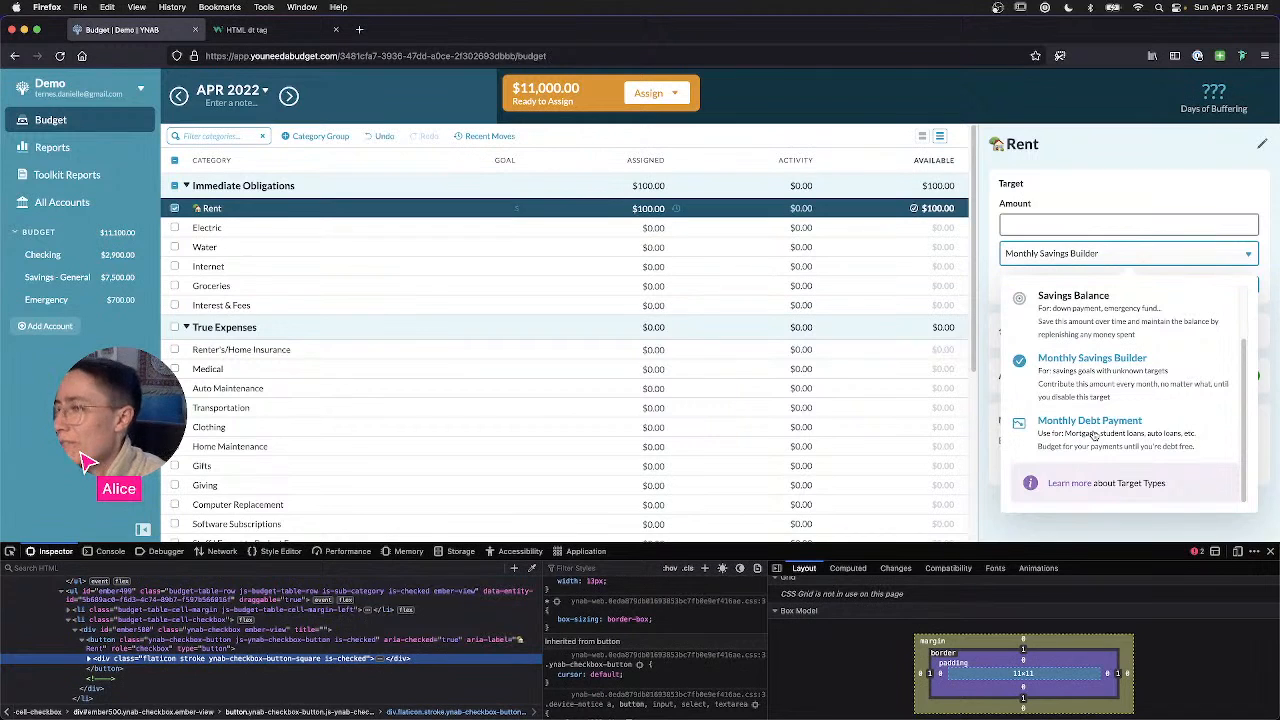
pyautogui.click(1094, 434)
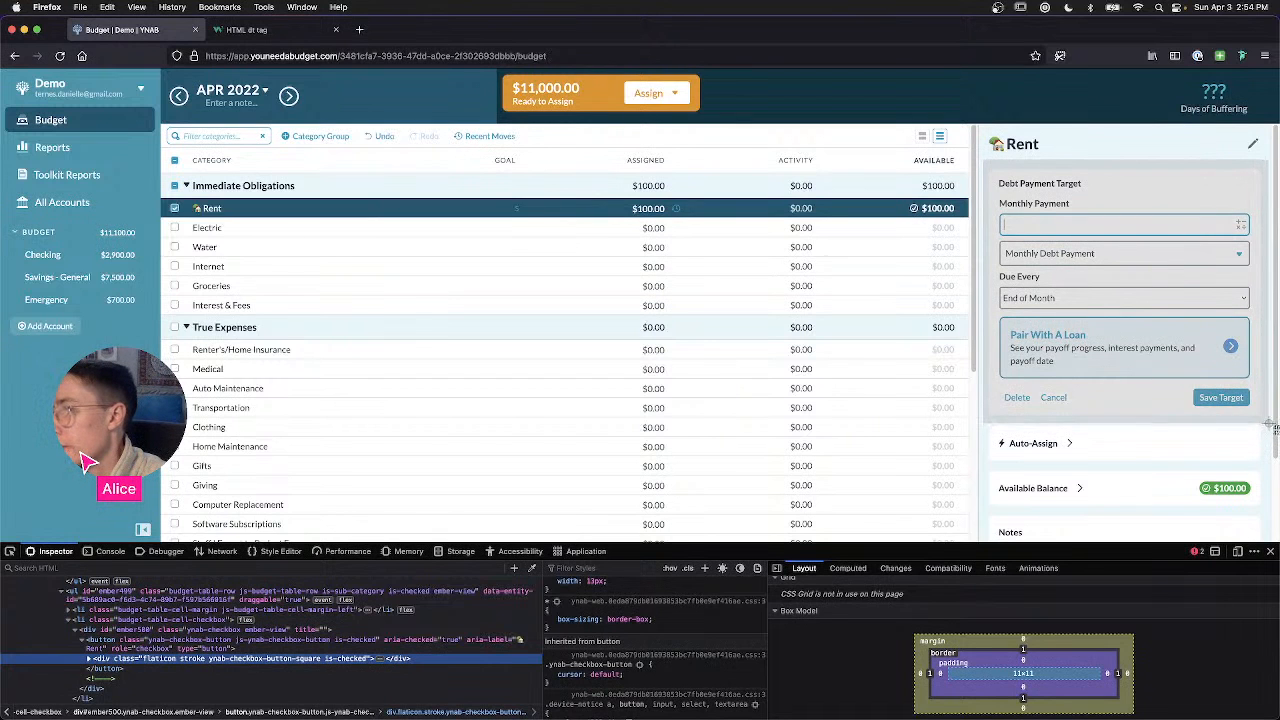
# Step: Capture the Debt Payment Target form, switch to Figma and place the screenshot directly beneath the Savings Balance screenshot
pyautogui.moveTo(1268, 424); pyautogui.dragTo(1268, 422)
pyautogui.hotkey('ctrl', 'Right')
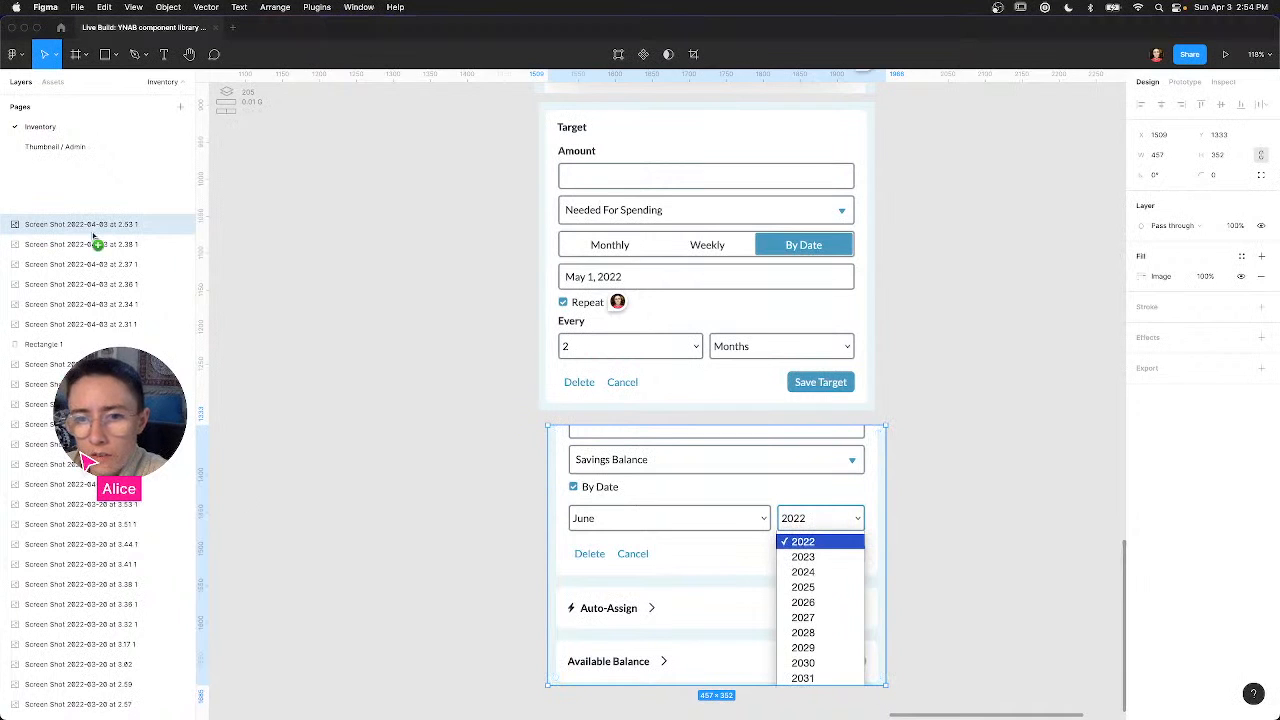
pyautogui.moveTo(94, 240); pyautogui.dragTo(442, 352)
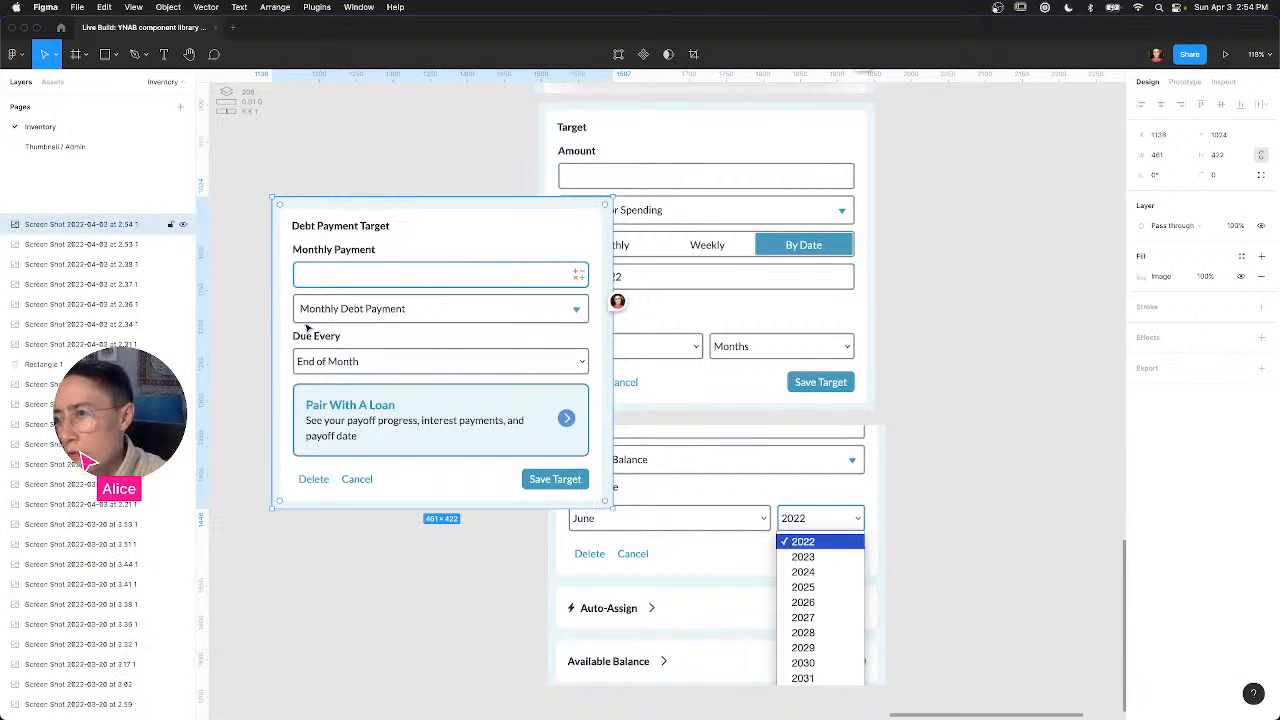
pyautogui.scroll(-10, 307, 327)
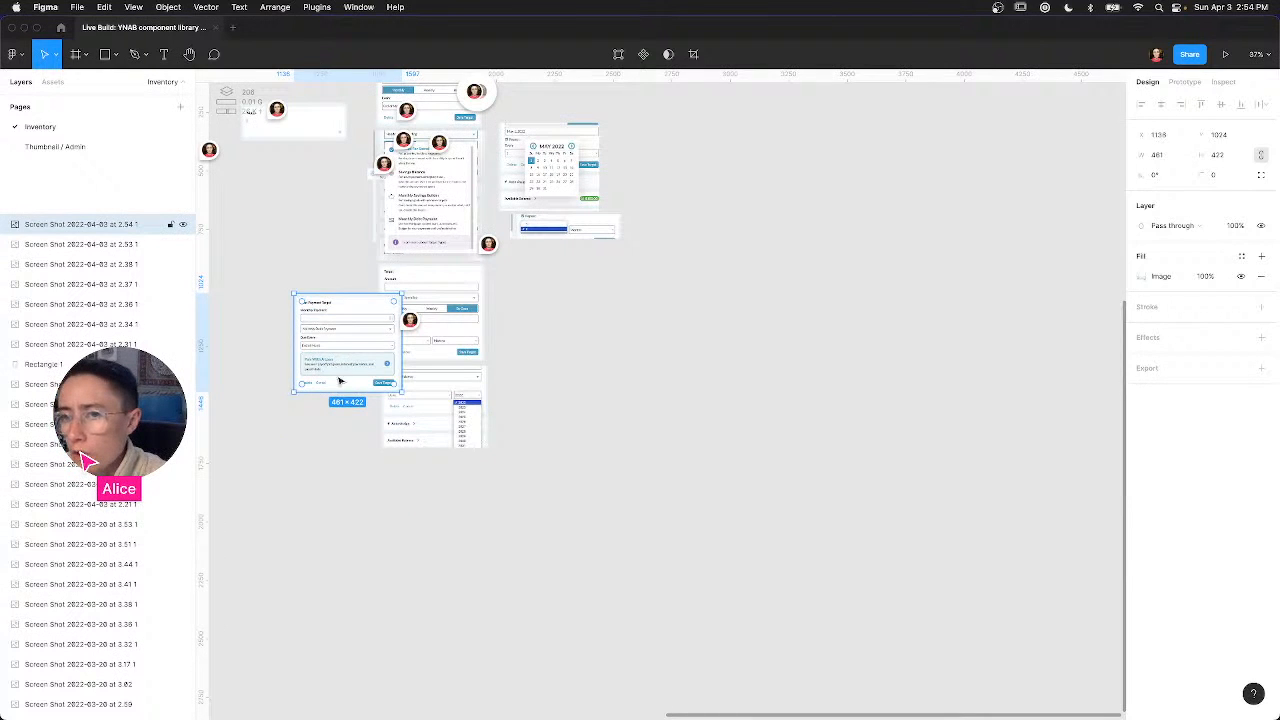
pyautogui.moveTo(339, 381); pyautogui.dragTo(420, 493)
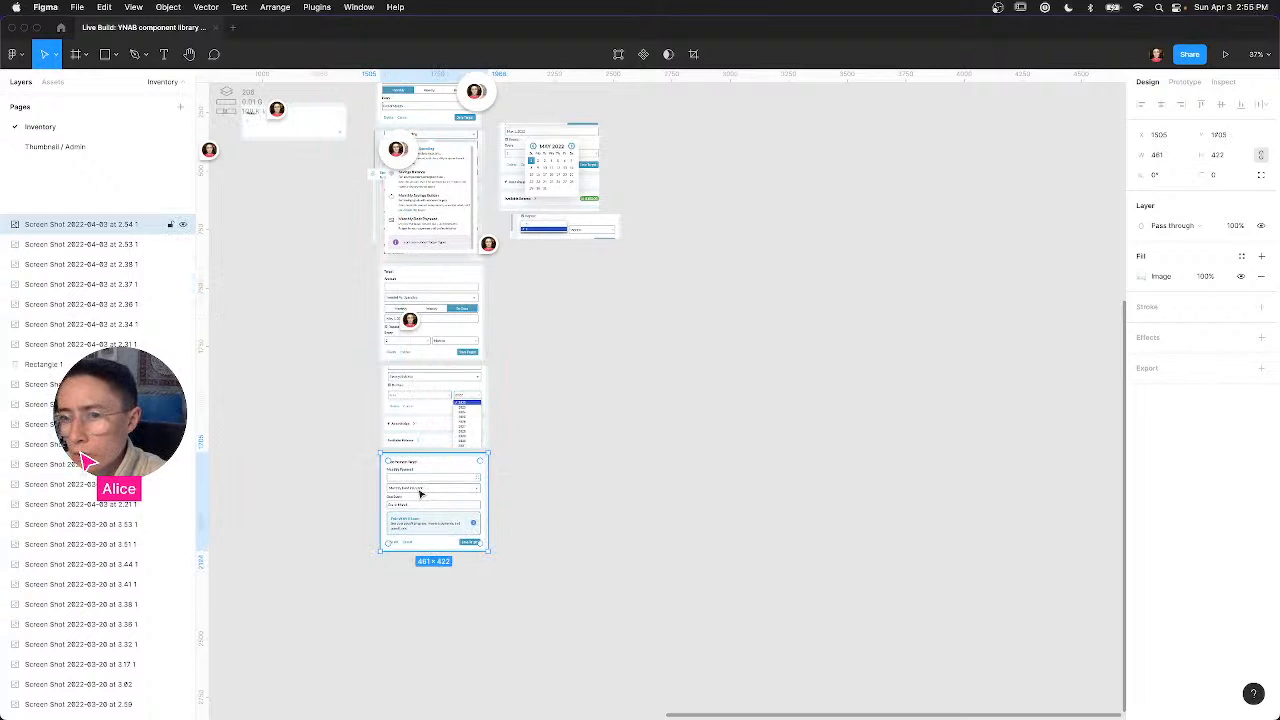
pyautogui.click(355, 506)
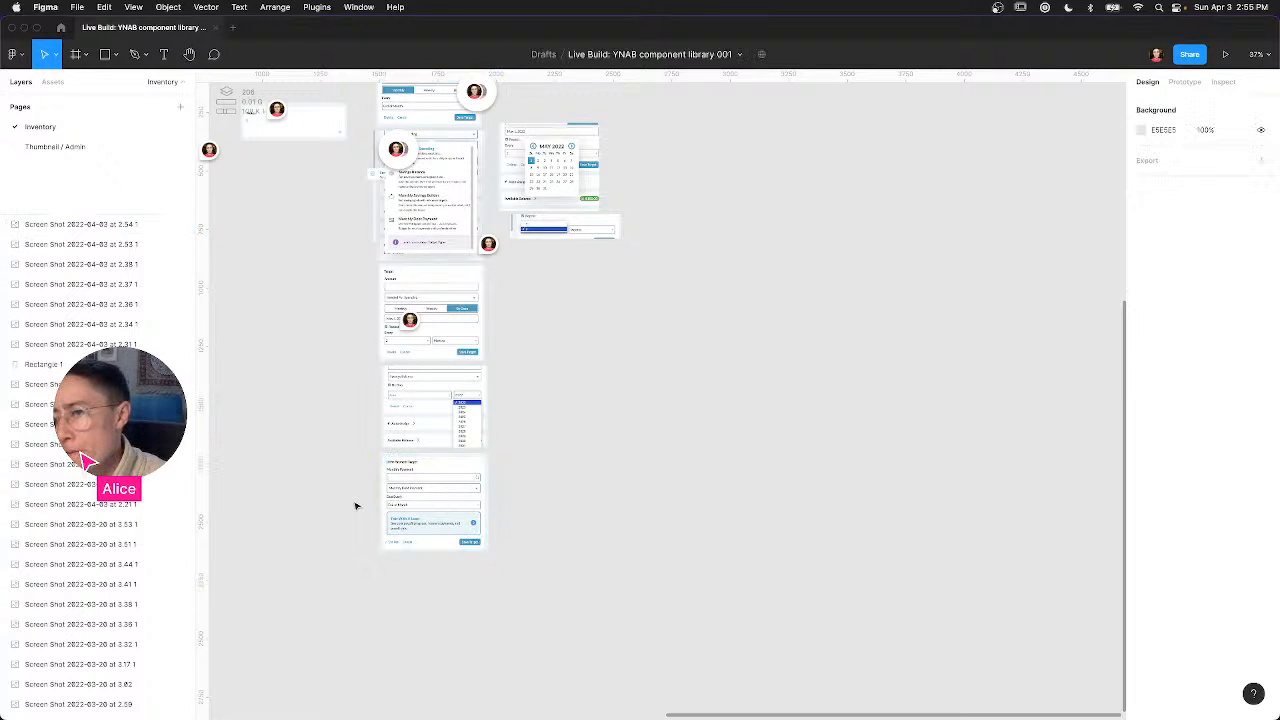
# Step: Look over the Debt Payment screenshot, then switch to YNAB in Firefox and inspect the Monthly Payment field's input and calculator button markup
pyautogui.moveTo(357, 500); pyautogui.dragTo(524, 484)
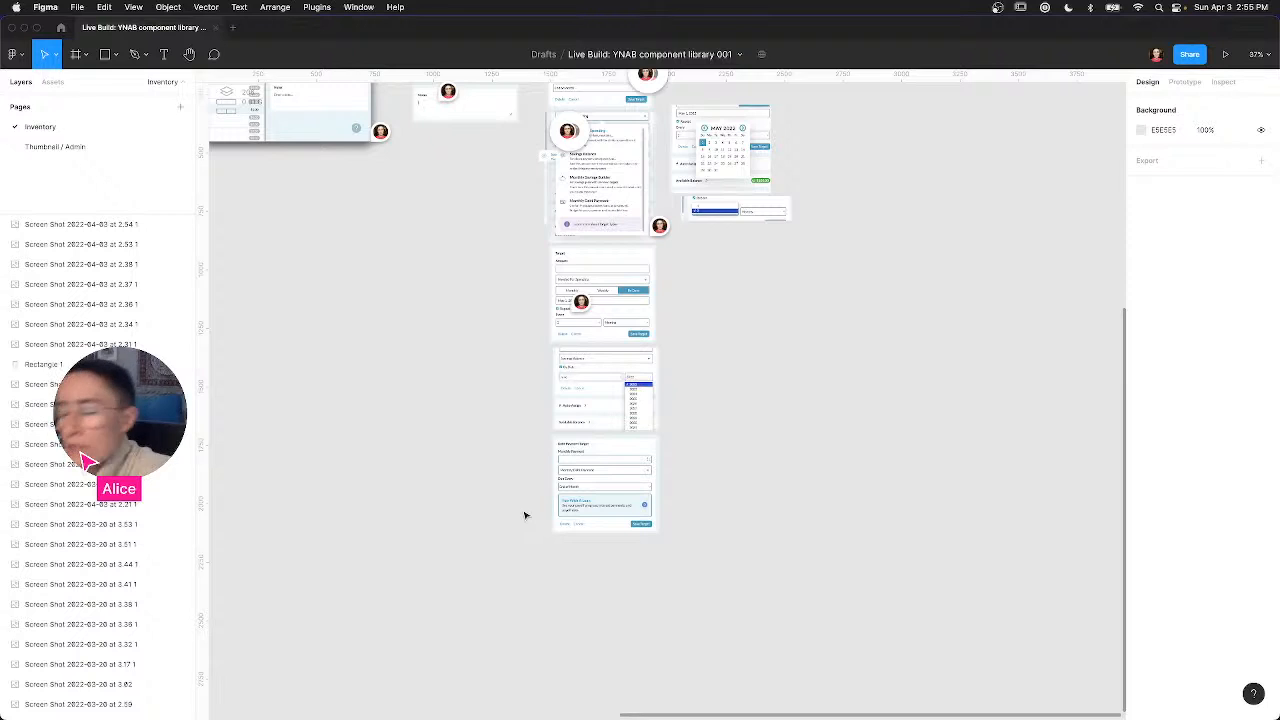
pyautogui.scroll(10, 525, 515)
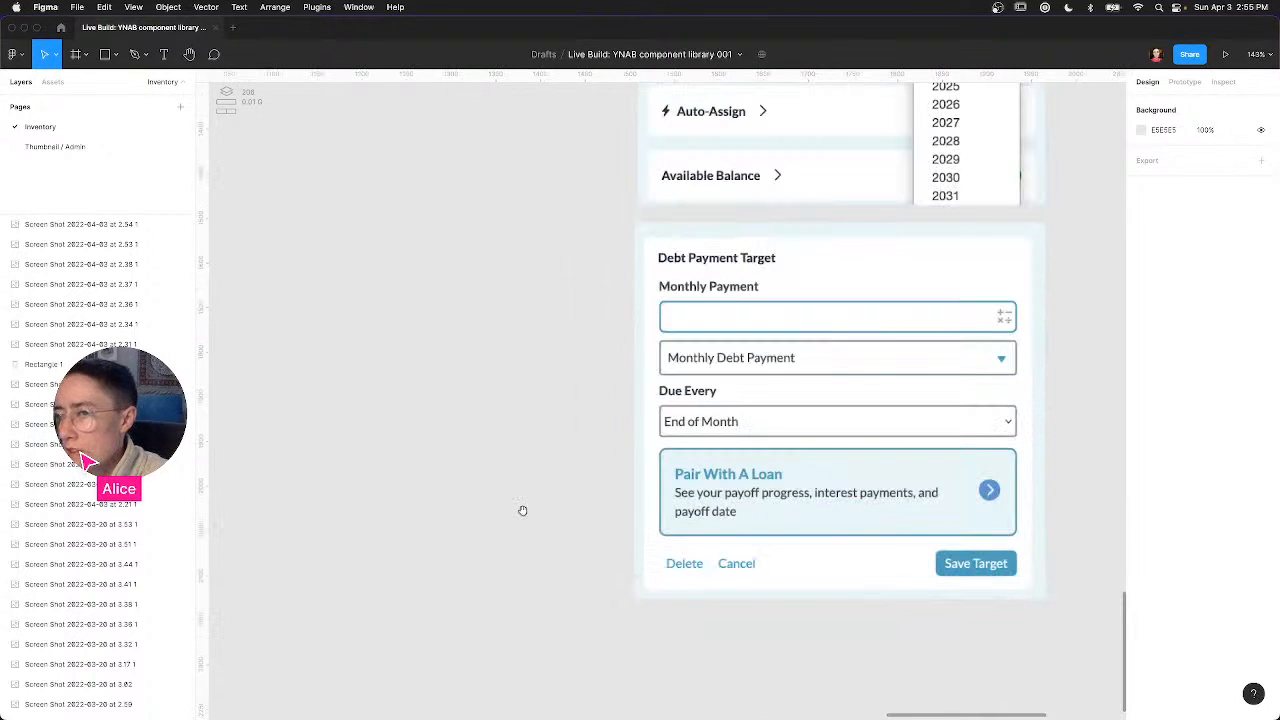
pyautogui.moveTo(522, 510); pyautogui.dragTo(426, 514)
pyautogui.click(645, 500)
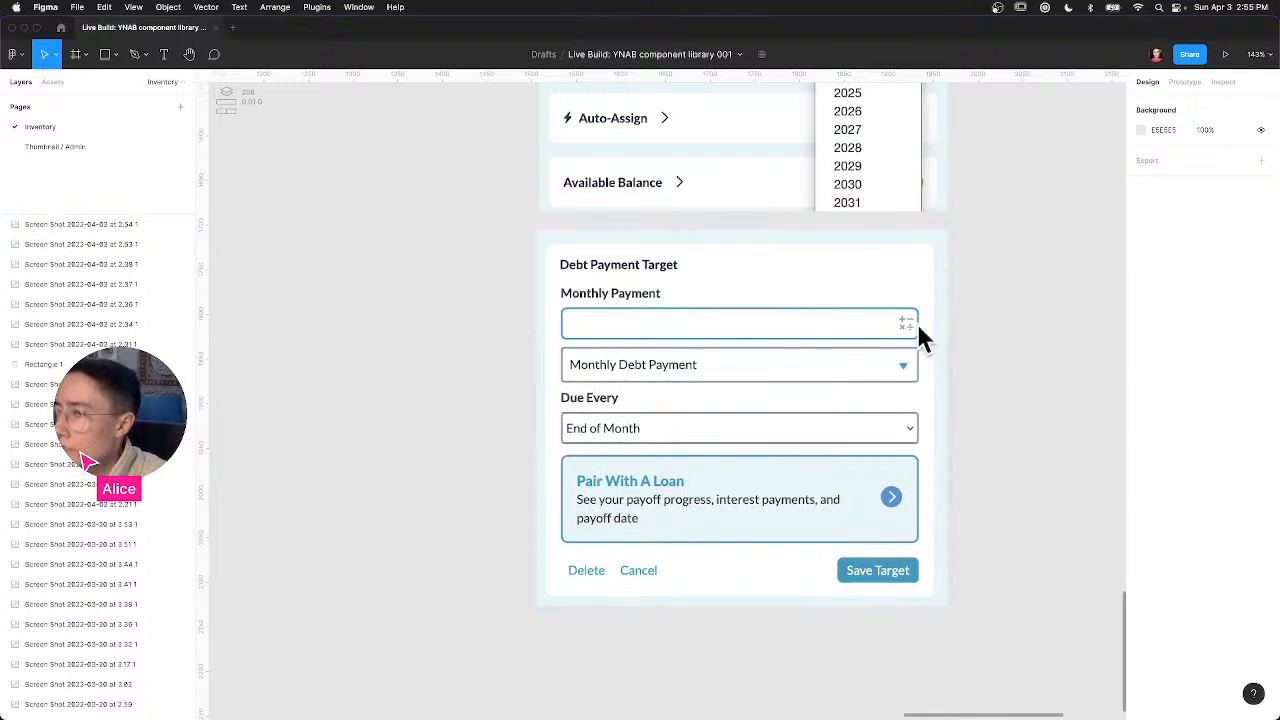
pyautogui.hotkey('ctrl', 'Left')
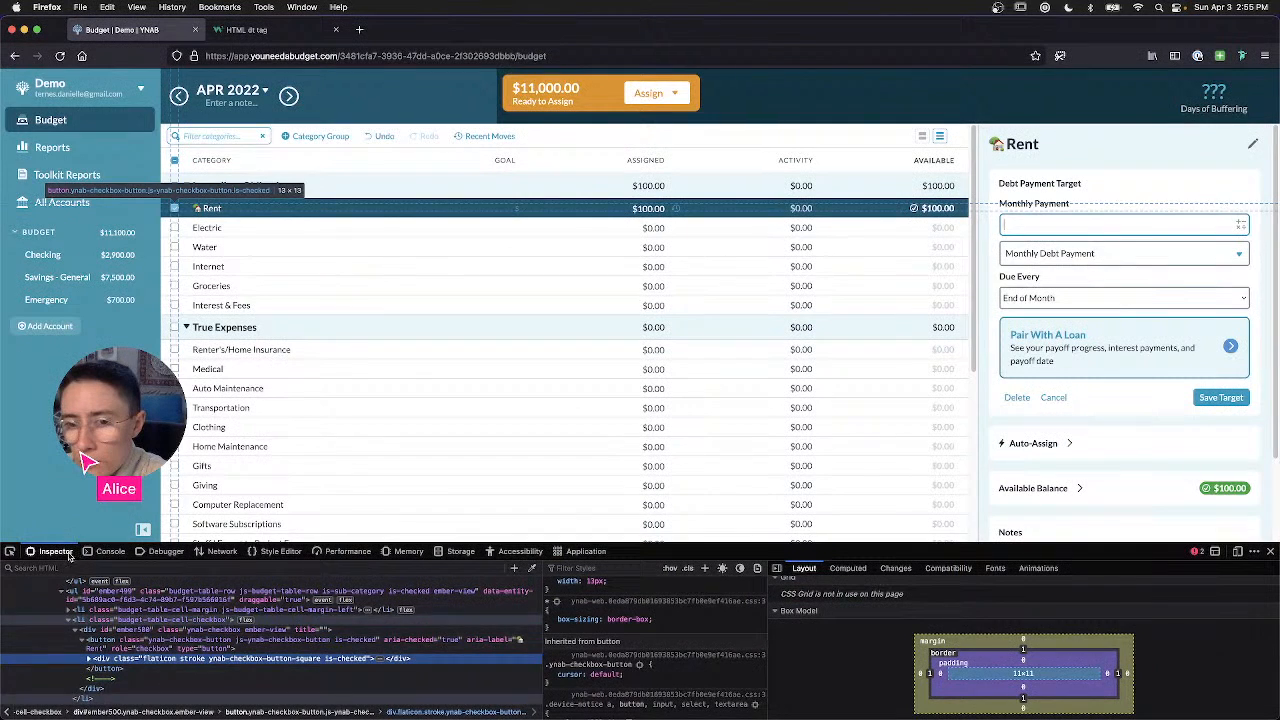
pyautogui.click(12, 552)
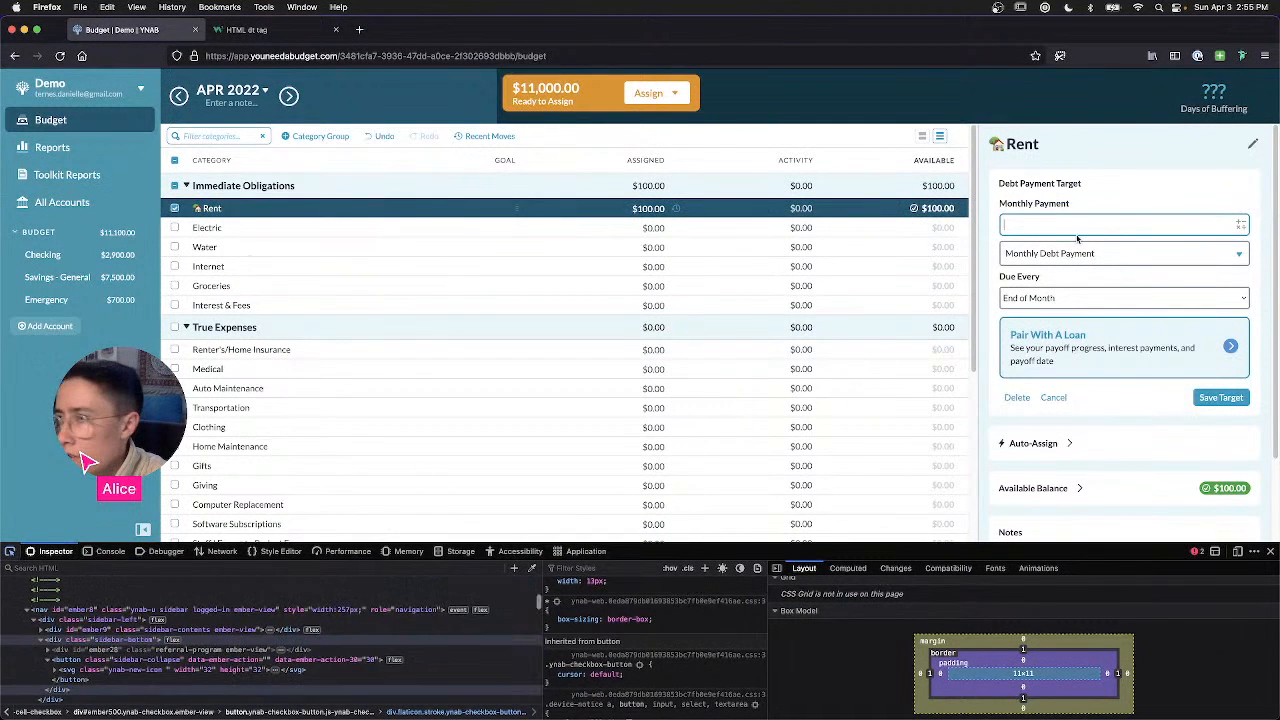
pyautogui.click(1128, 226)
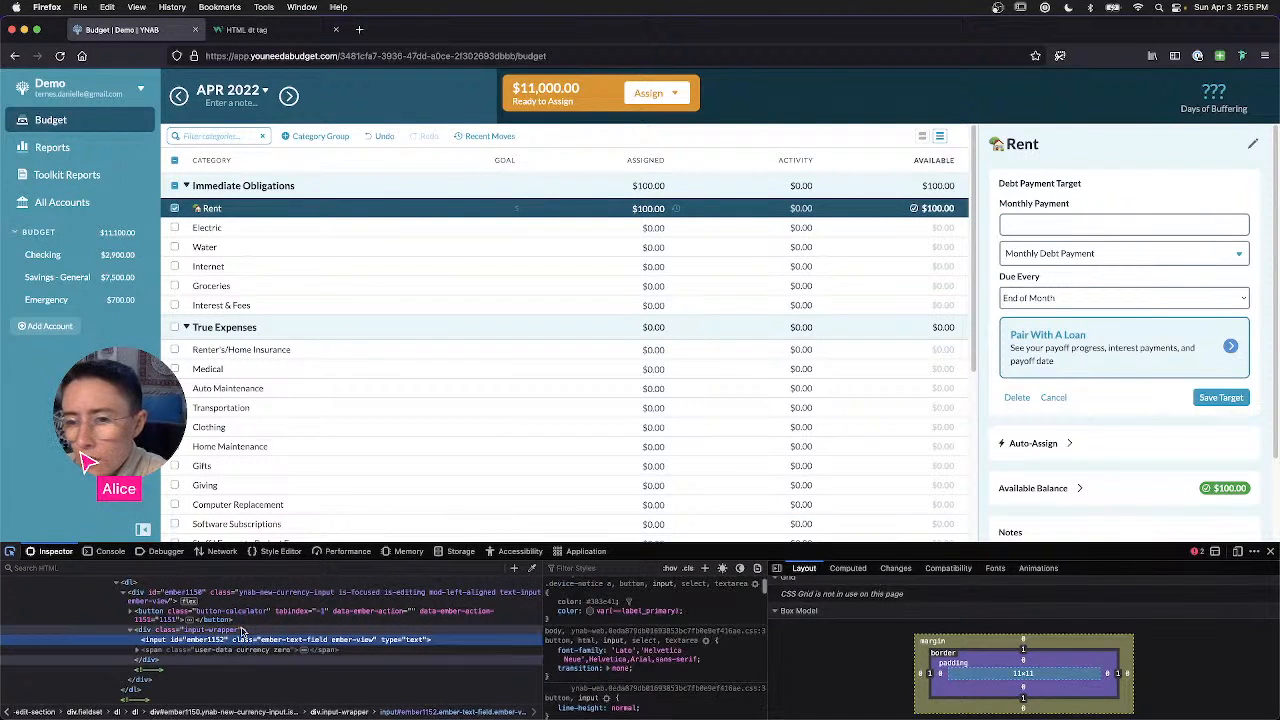
pyautogui.click(246, 617)
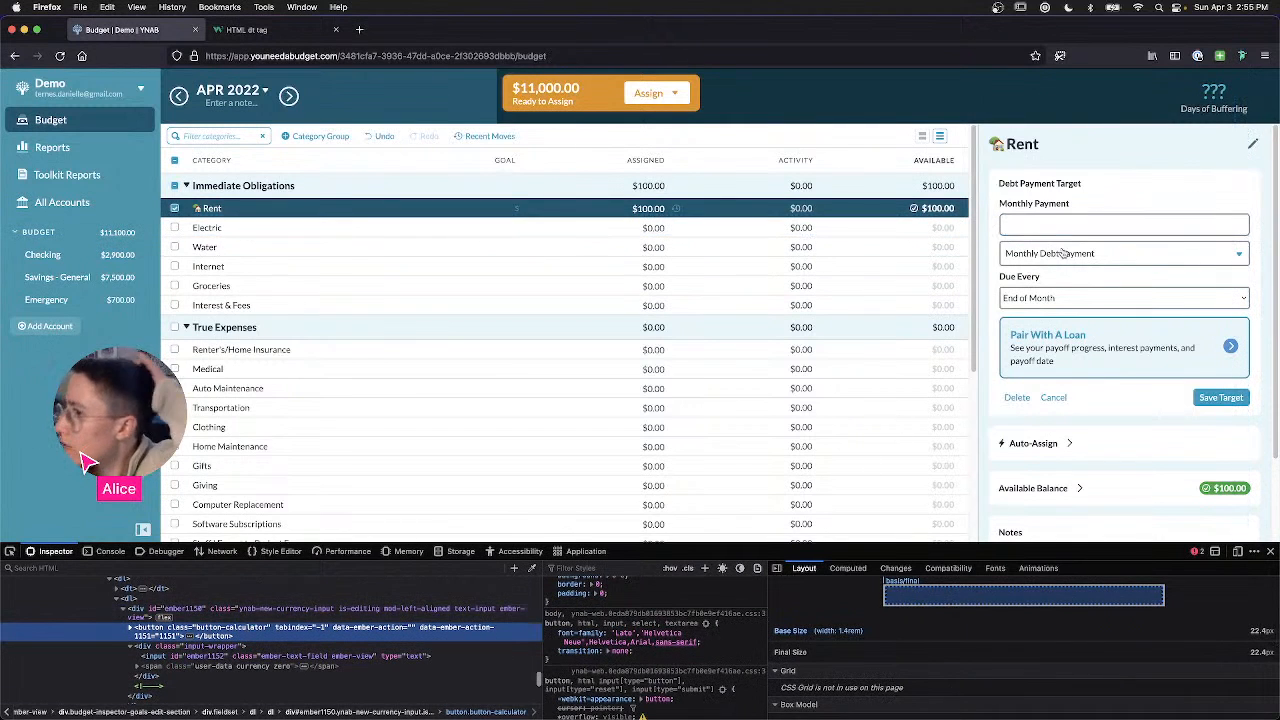
# Step: Capture the Debt Payment form with 10 entered as the monthly payment and its calculator open, and switch to Figma
pyautogui.click(1178, 222)
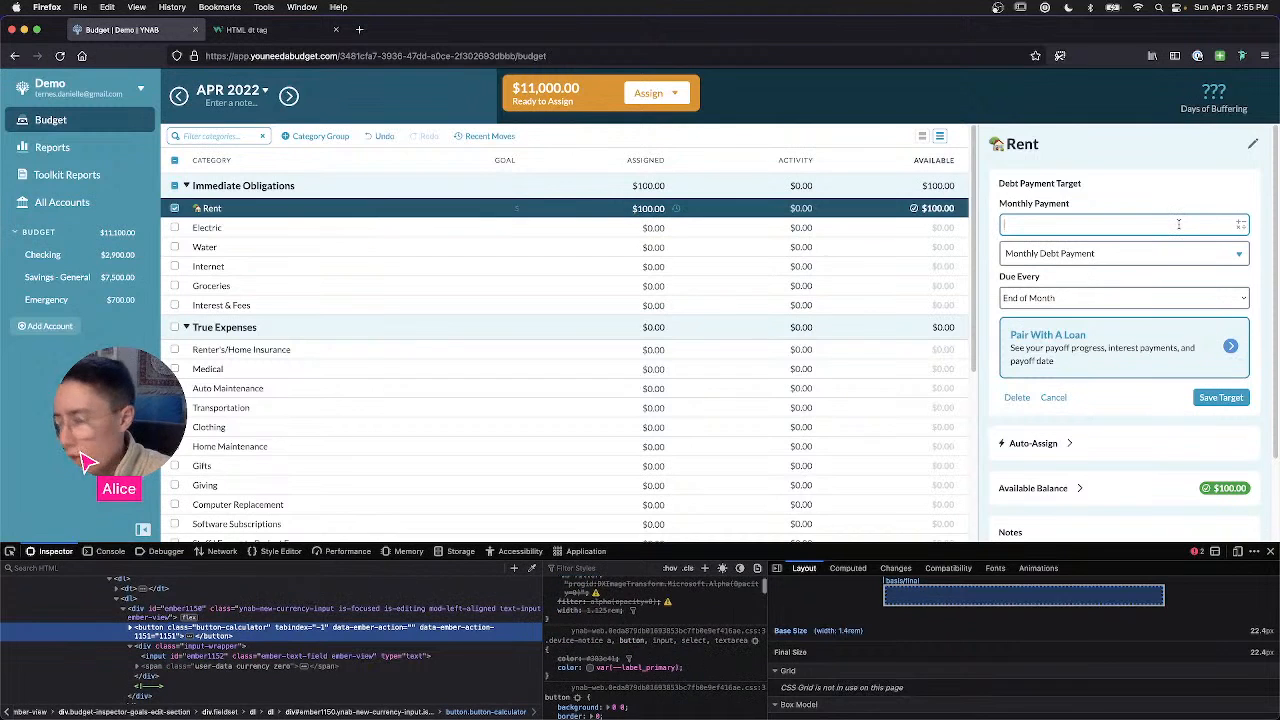
pyautogui.click(1242, 228)
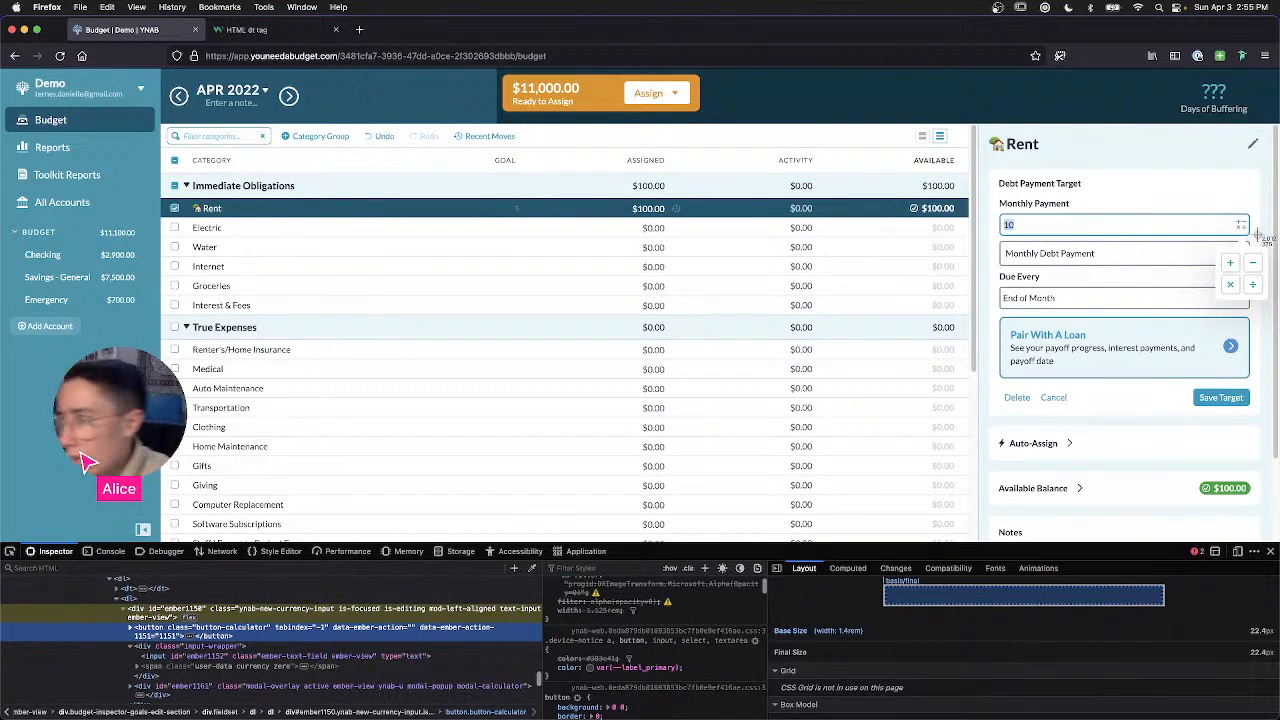
pyautogui.moveTo(983, 169); pyautogui.dragTo(1264, 325)
pyautogui.hotkey('ctrl', 'Right')
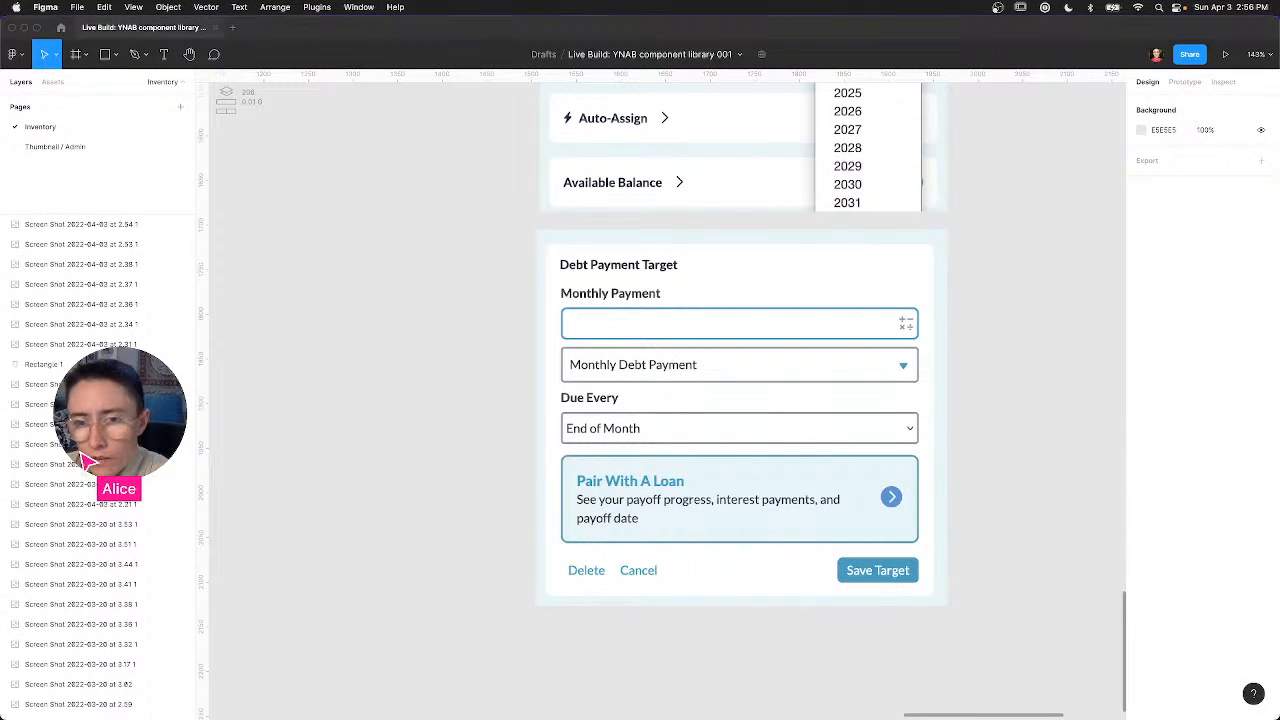
# Step: Add the open-calculator screenshot to the inventory canvas and place it beside the Debt Payment Target screenshot, on its right
pyautogui.moveTo(702, 361); pyautogui.dragTo(708, 362)
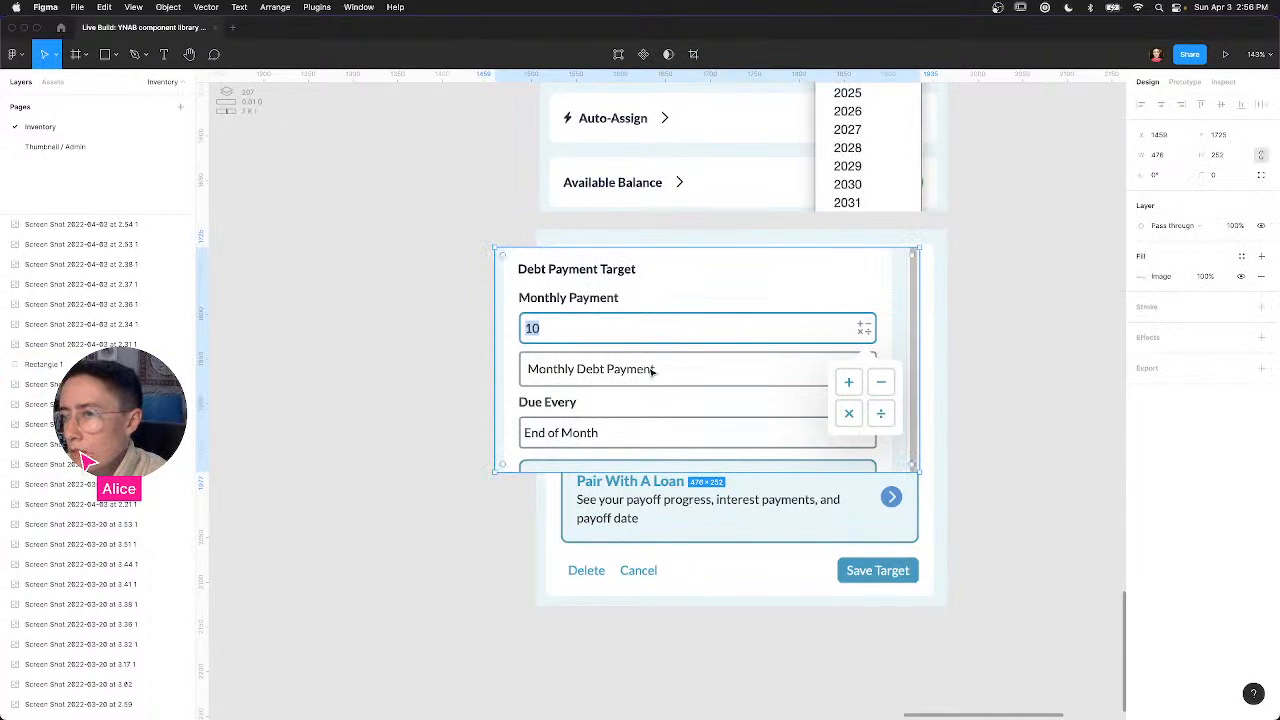
pyautogui.hscroll(5, 417, 380)
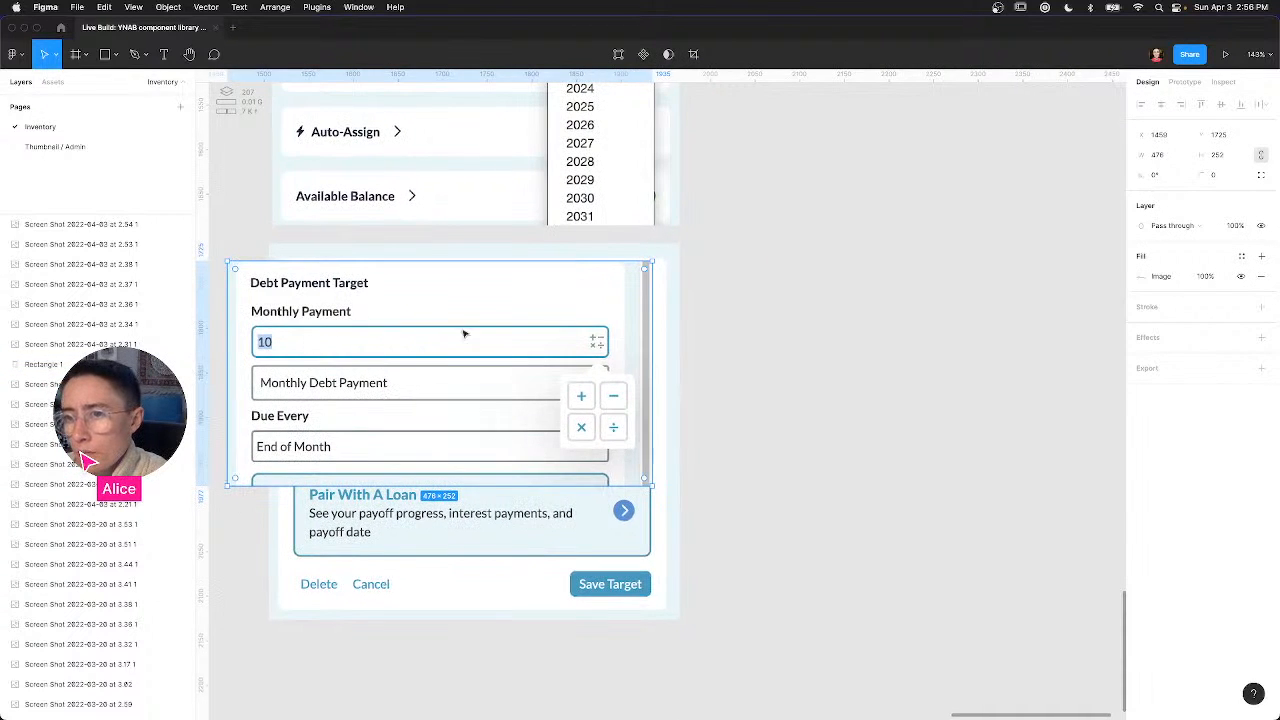
pyautogui.moveTo(463, 334); pyautogui.dragTo(766, 335)
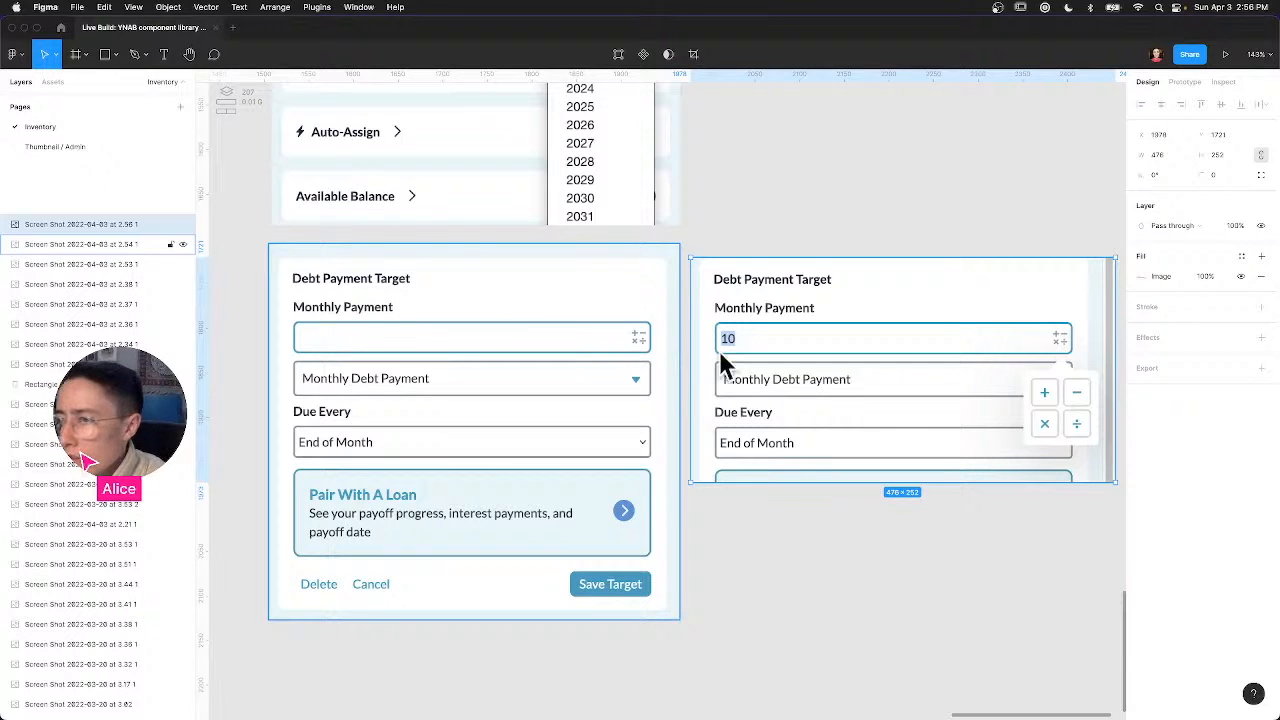
# Step: Return to the YNAB budget in Firefox, close the calculator pop-up and select the doctype line in the page markup
pyautogui.hotkey('ctrl', 'Left')
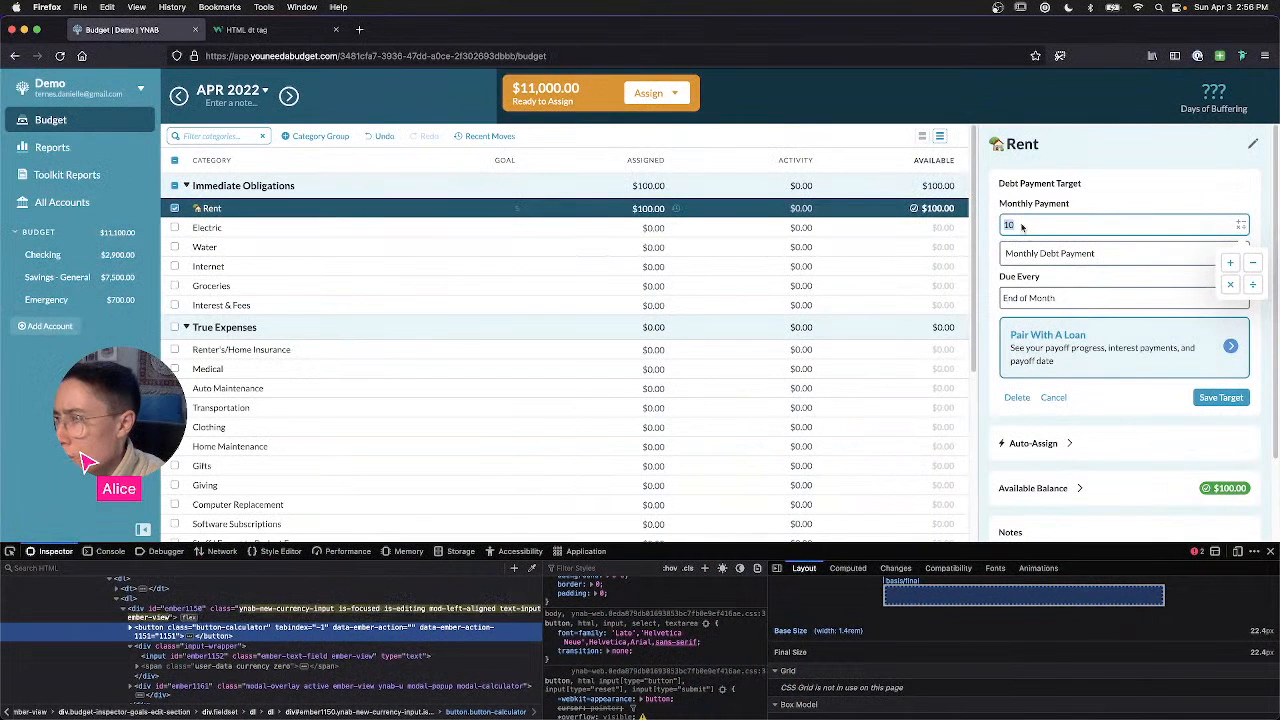
pyautogui.click(993, 239)
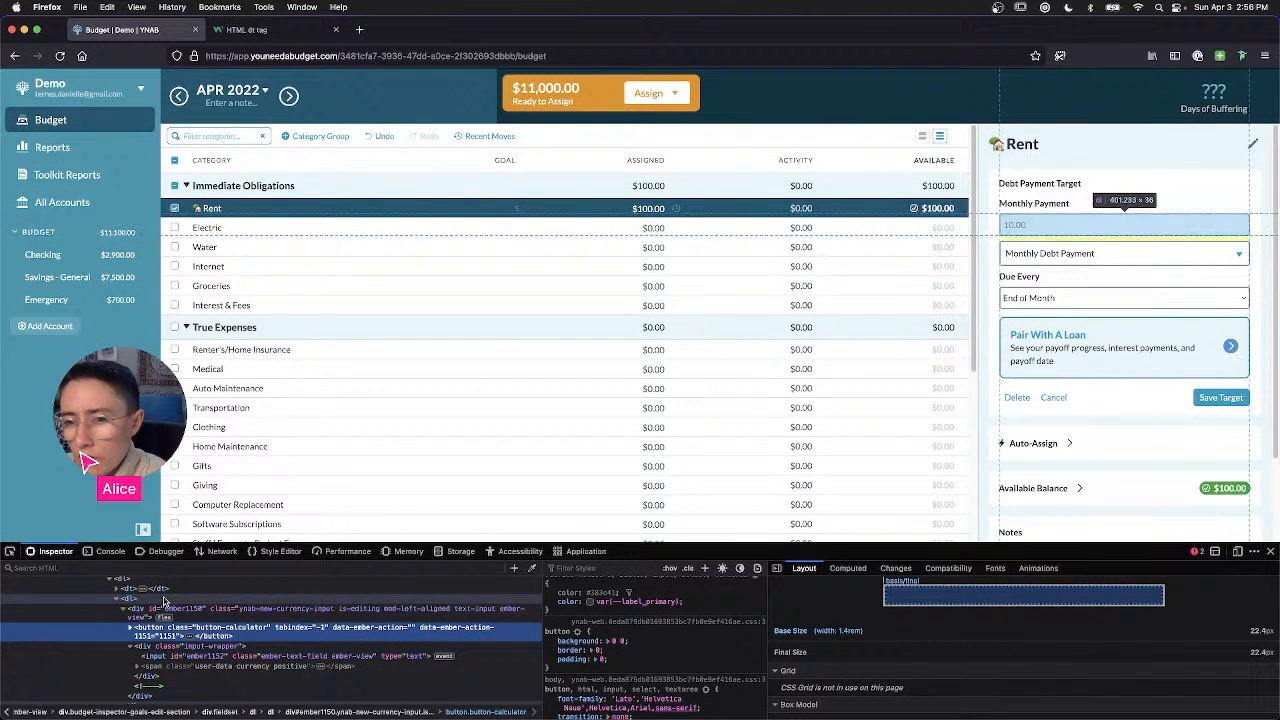
pyautogui.scroll(10, 163, 600)
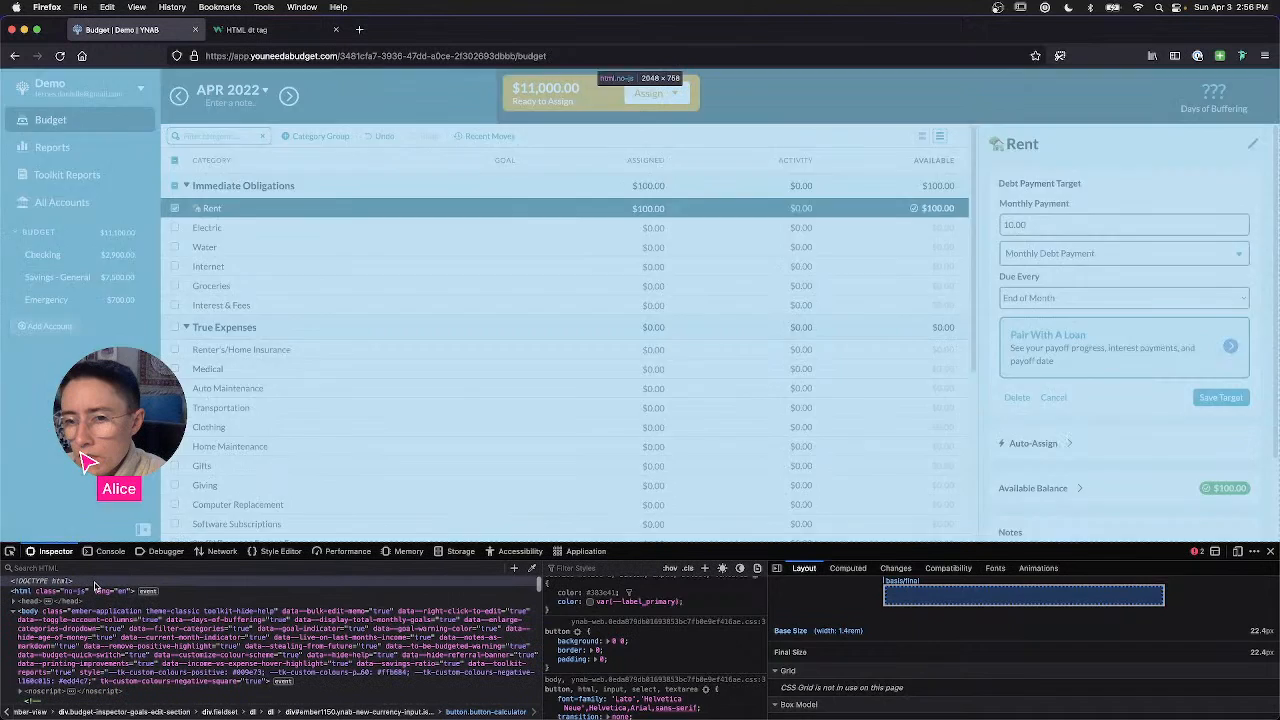
pyautogui.click(40, 581)
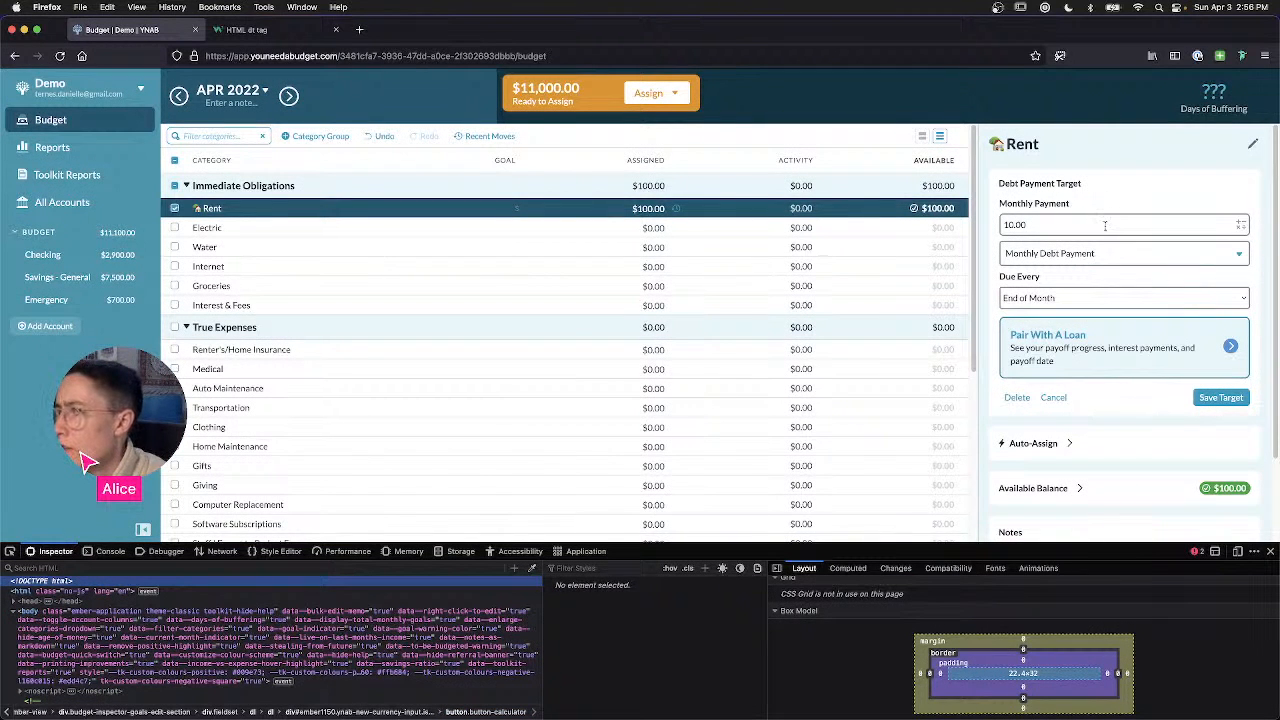
# Step: Capture an enlarged screenshot of the Monthly Payment field's calculator icon with its Open Calculator tooltip, and switch to Figma
pyautogui.scroll(10, 1105, 225)
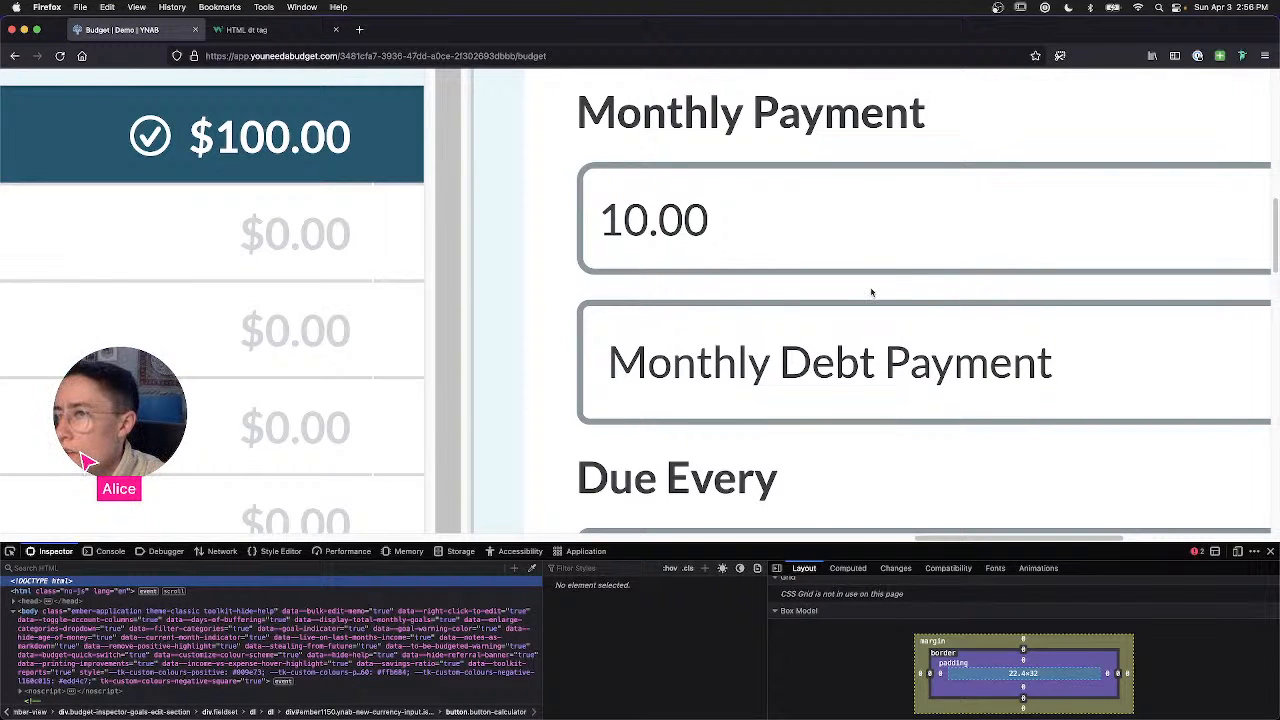
pyautogui.scroll(-1, 870, 238)
pyautogui.scroll(2, 870, 240)
pyautogui.hscroll(2, 870, 240)
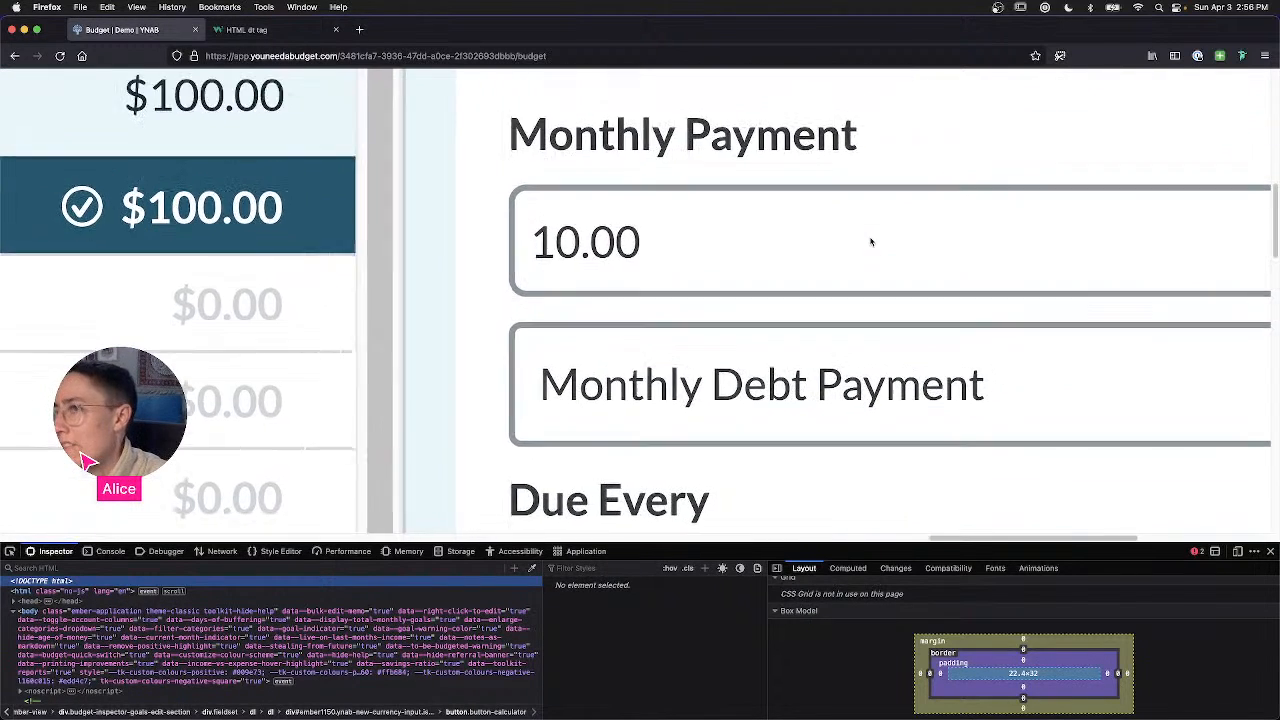
pyautogui.hscroll(1, 870, 241)
pyautogui.hscroll(5, 870, 241)
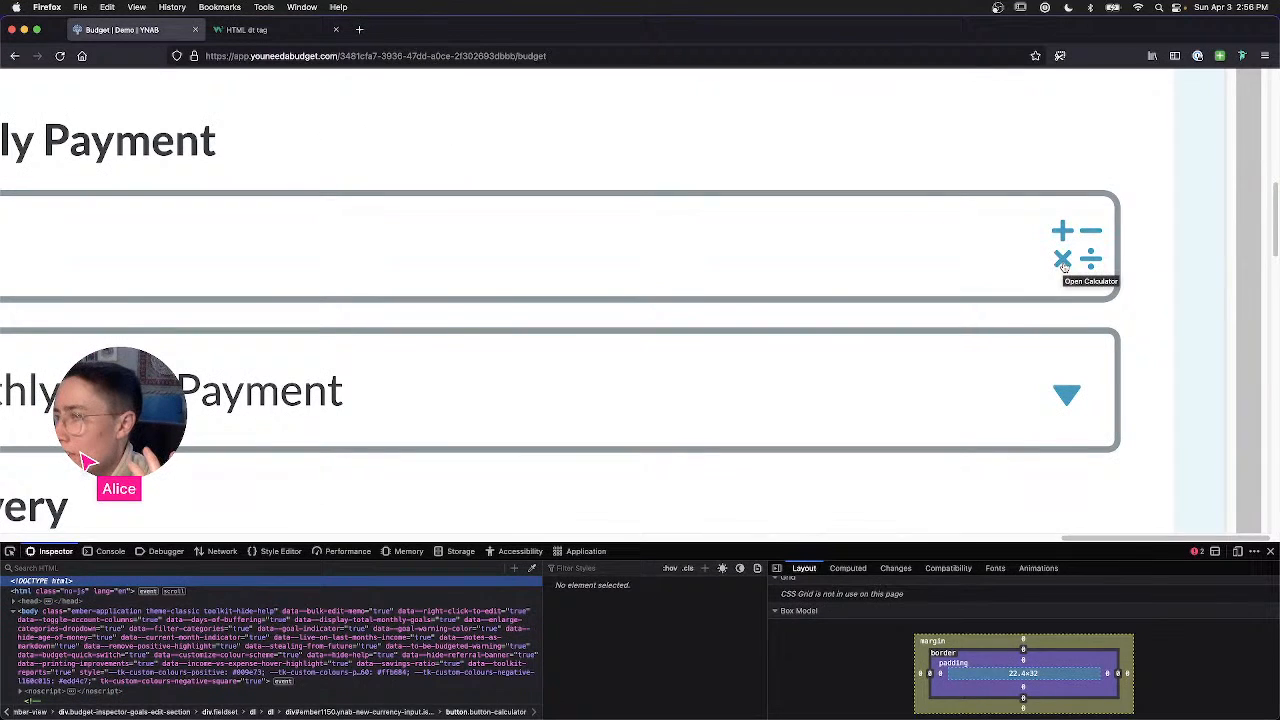
pyautogui.press('super+shift+4')
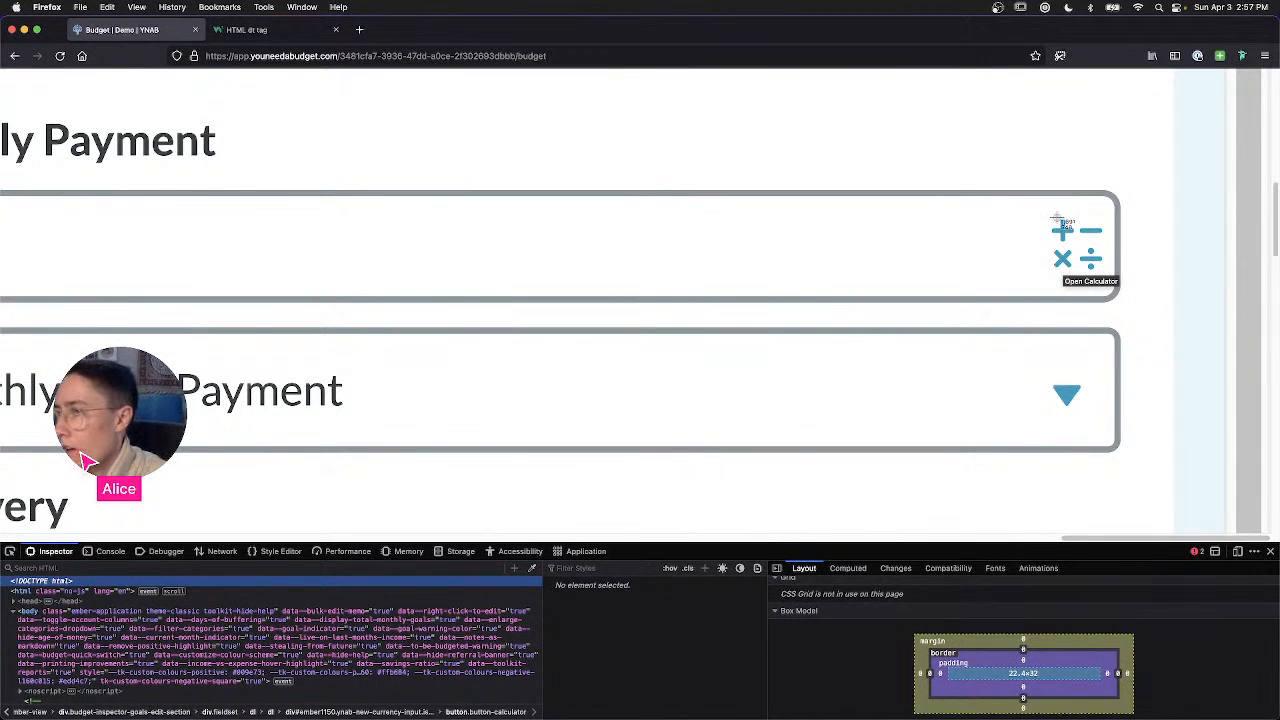
pyautogui.moveTo(901, 156); pyautogui.dragTo(1175, 357)
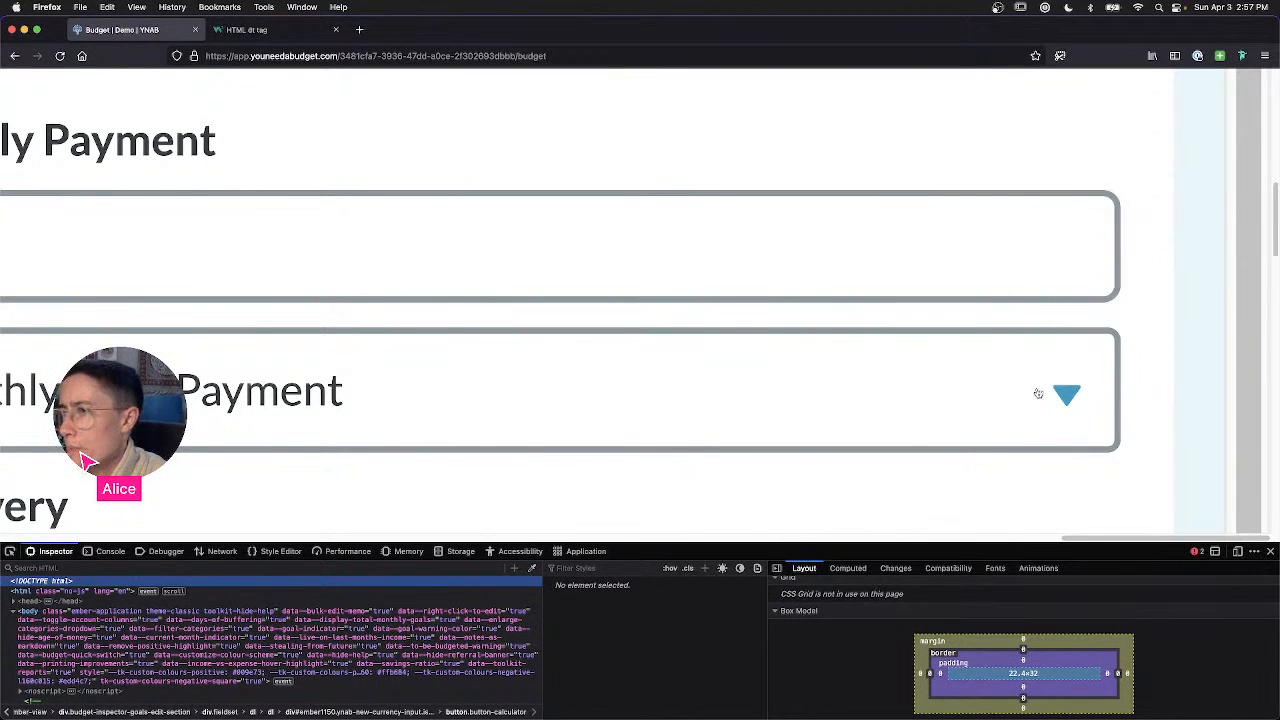
pyautogui.press('super+Tab')
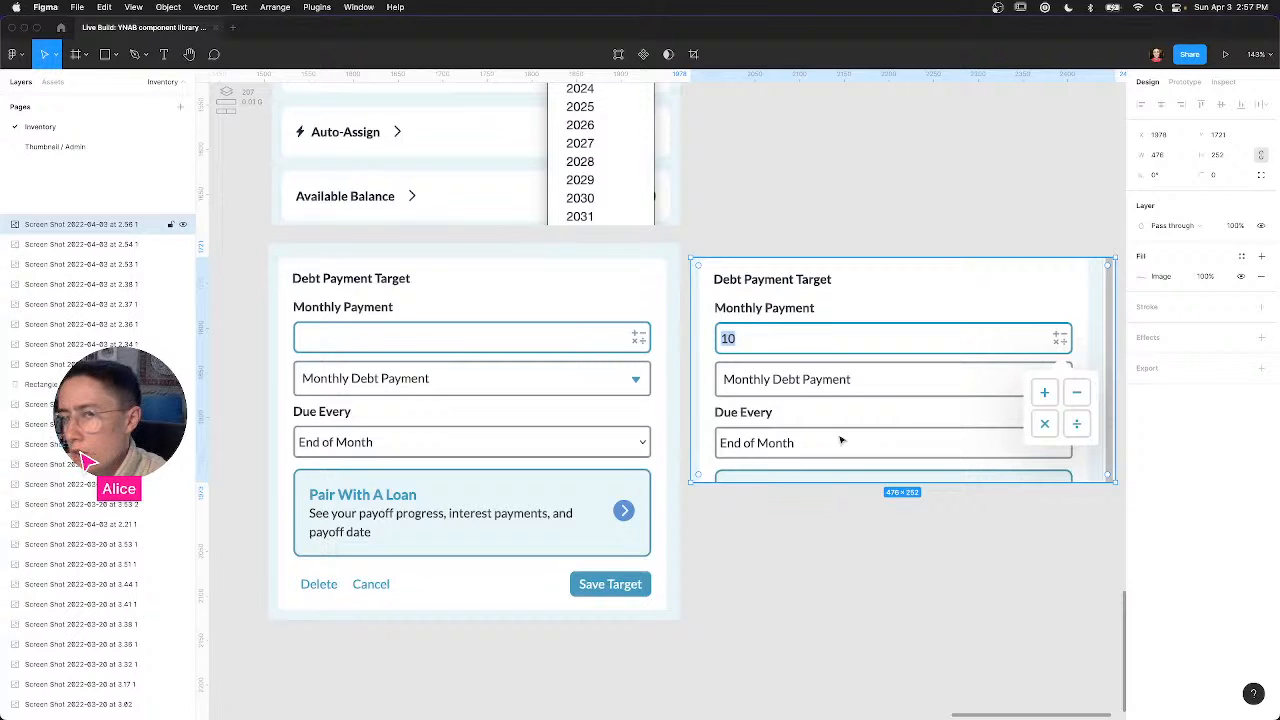
# Step: Paste the calculator icon screenshot, scale it to 90 × 66 and place it over the open-calculator screenshot's upper right corner
pyautogui.press('super+v')
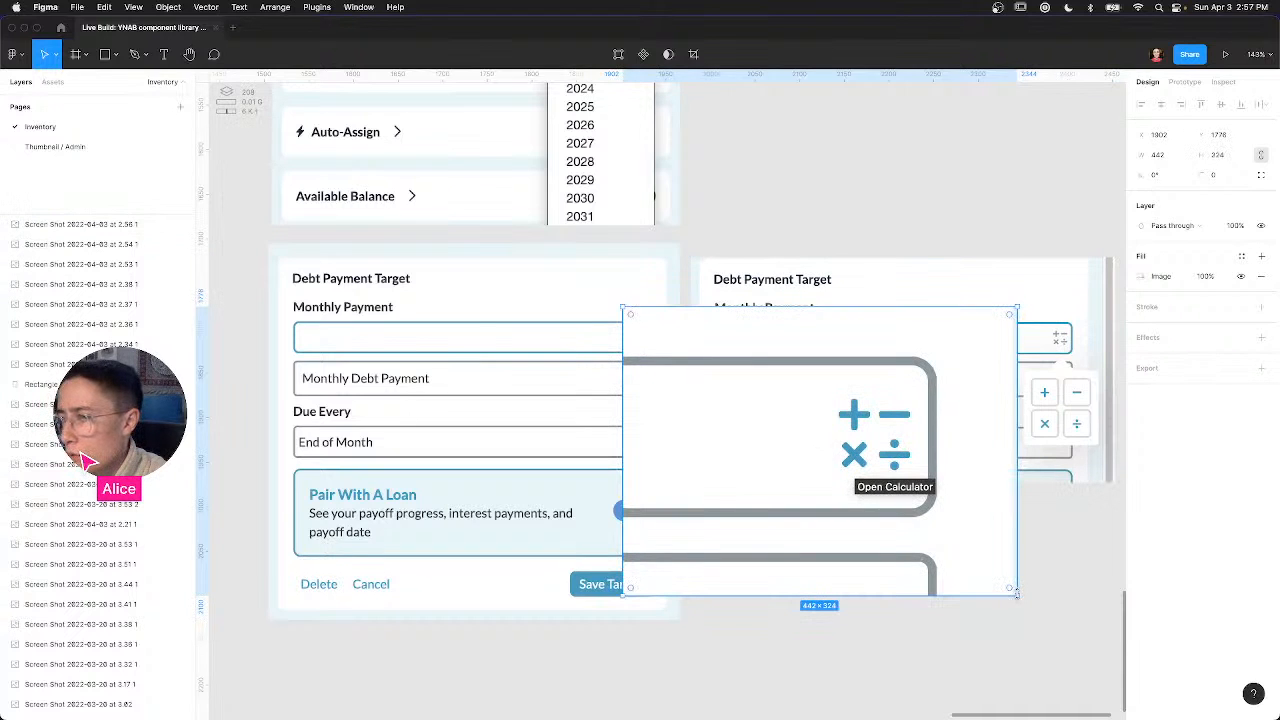
pyautogui.moveTo(931, 549); pyautogui.dragTo(1039, 288)
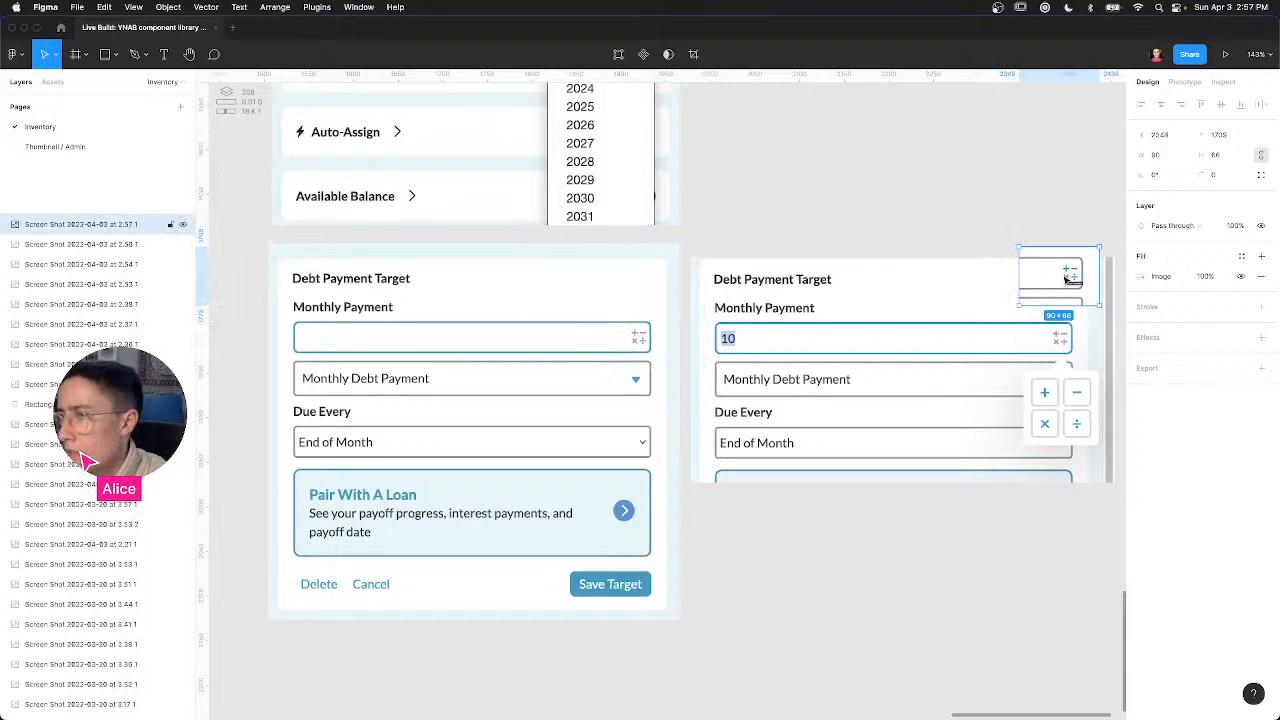
# Step: Add the comment "Hover state for math button!" to the calculator icon screenshot over the open-calculator screenshot's upper right corner
pyautogui.press('c')
pyautogui.click(1082, 266)
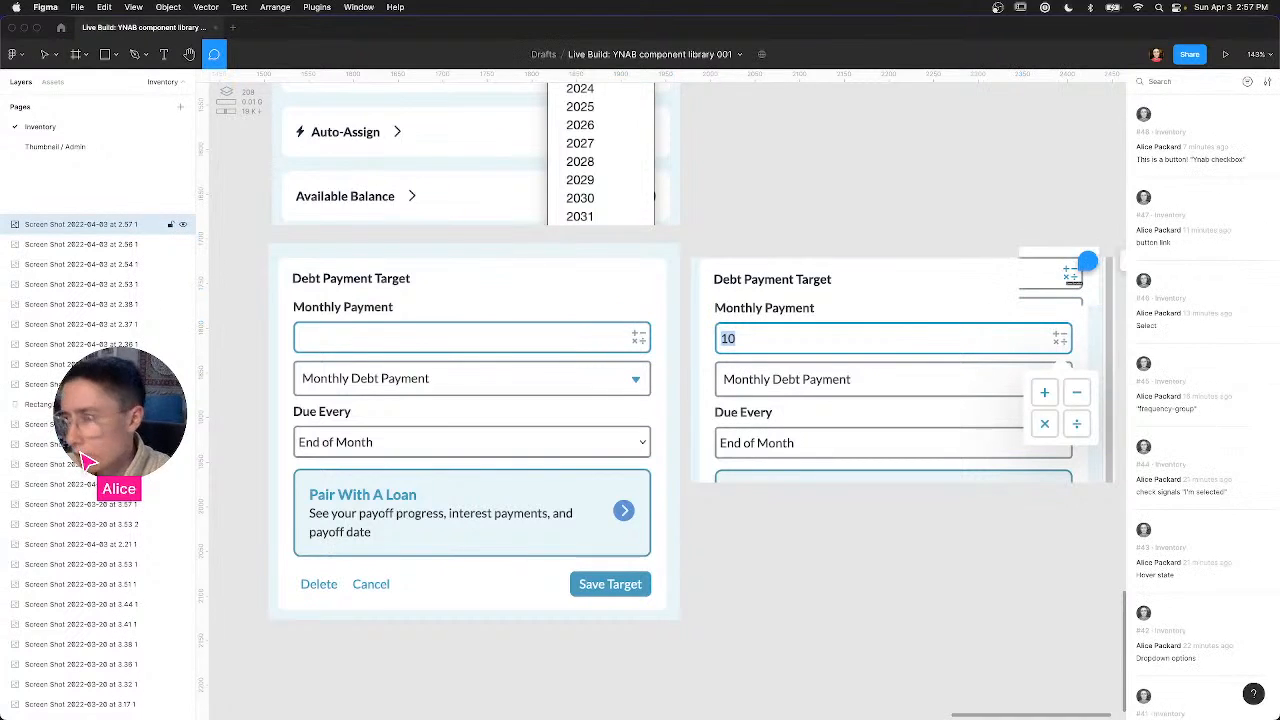
pyautogui.write('Hova')
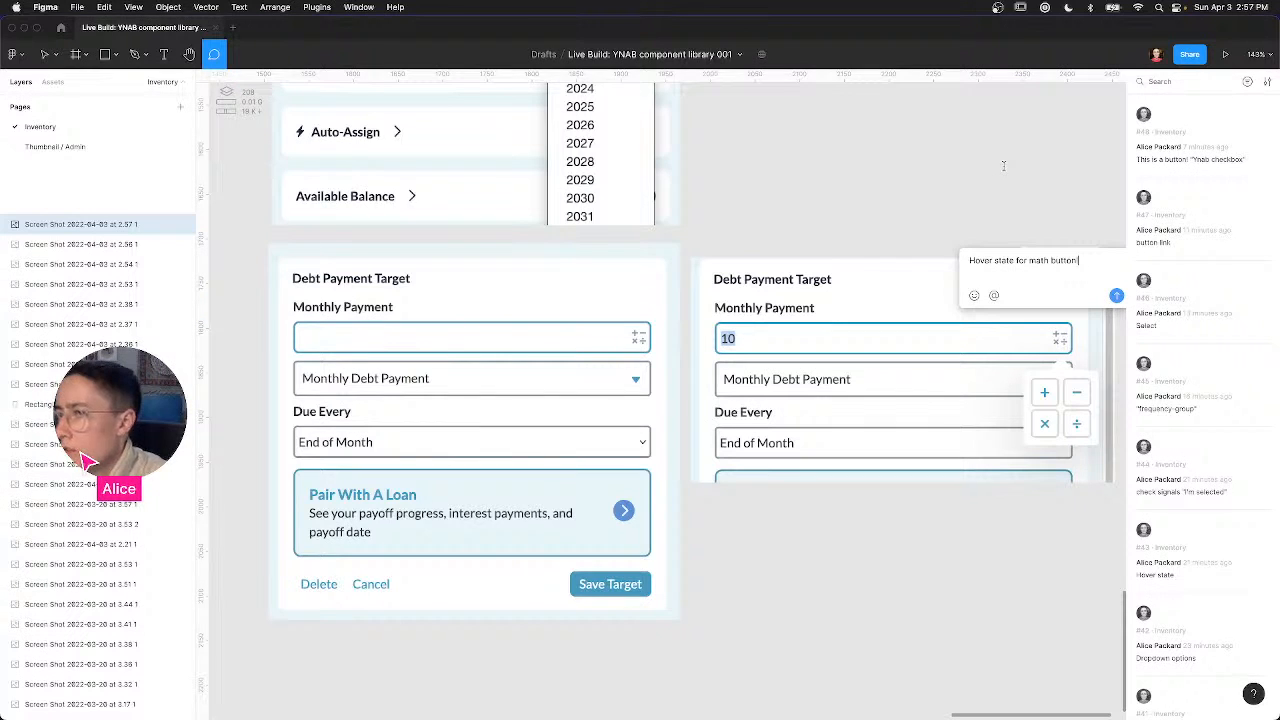
pyautogui.write('!')
pyautogui.press('Return')
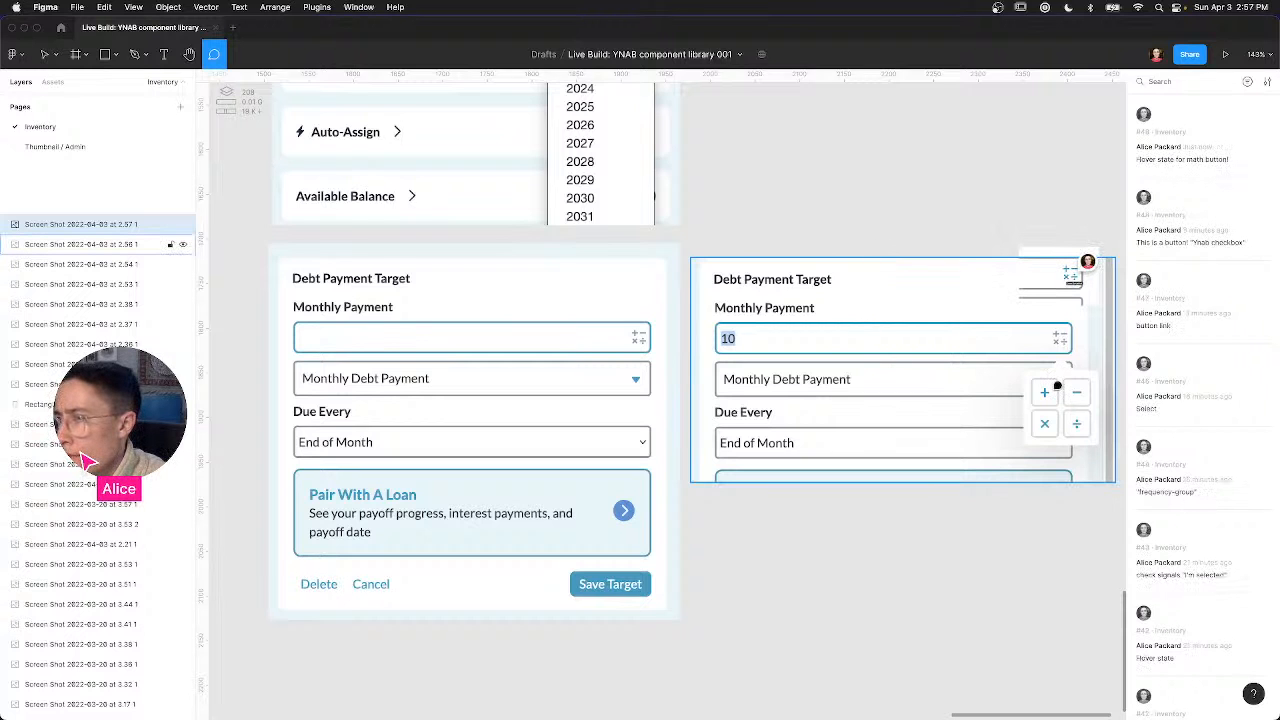
# Step: Switch to the YNAB budget in Firefox, open the Monthly Payment field's calculator and inspect its pop-up container in the markup
pyautogui.hotkey('ctrl', 'Left')
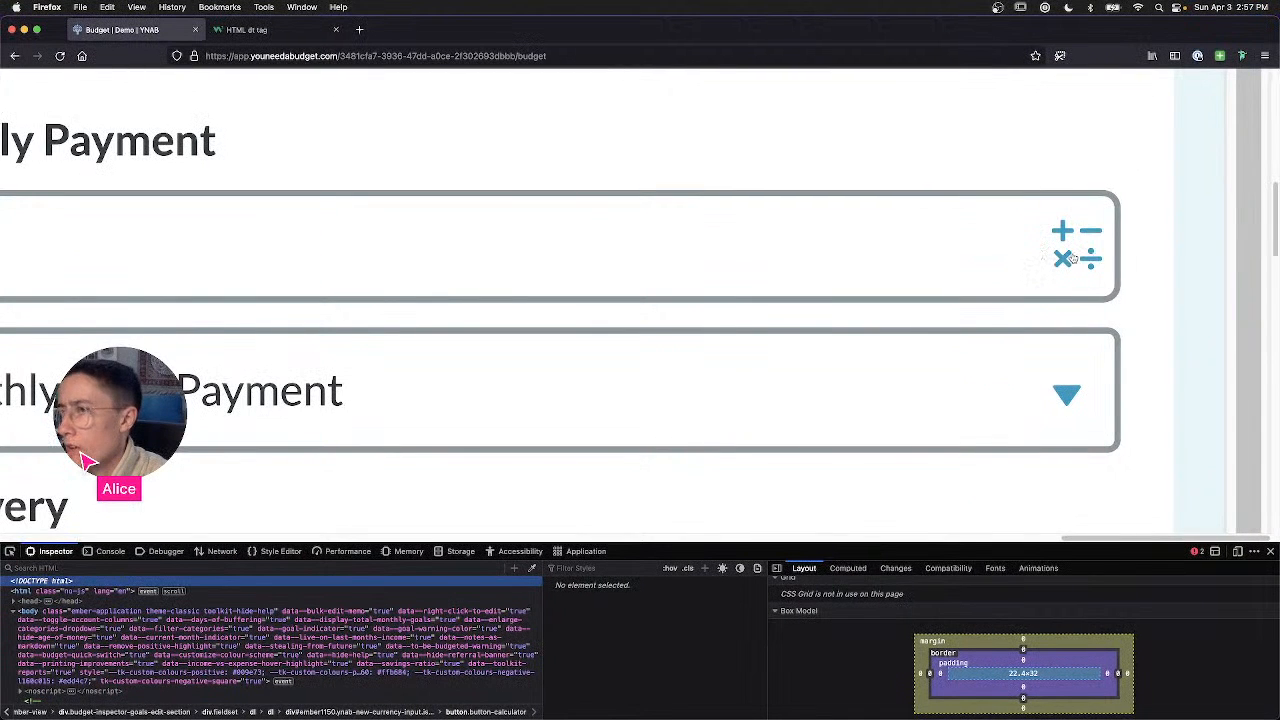
pyautogui.click(1076, 245)
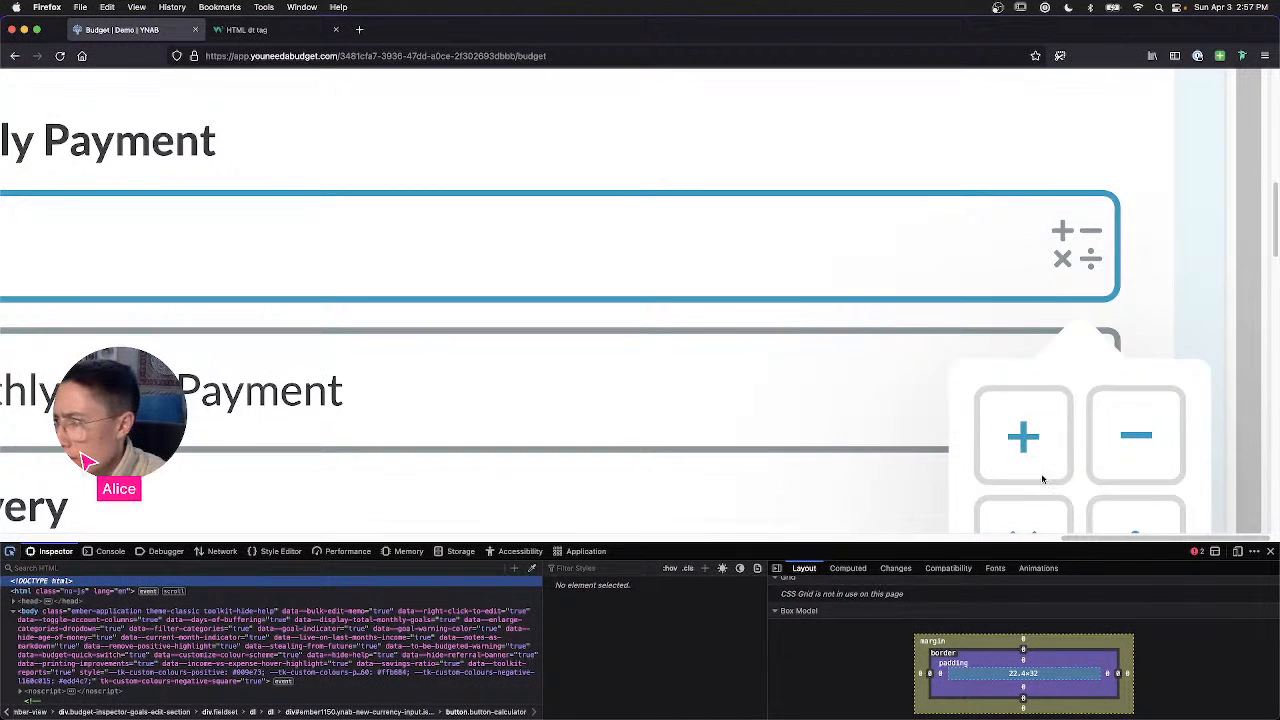
pyautogui.click(1082, 496)
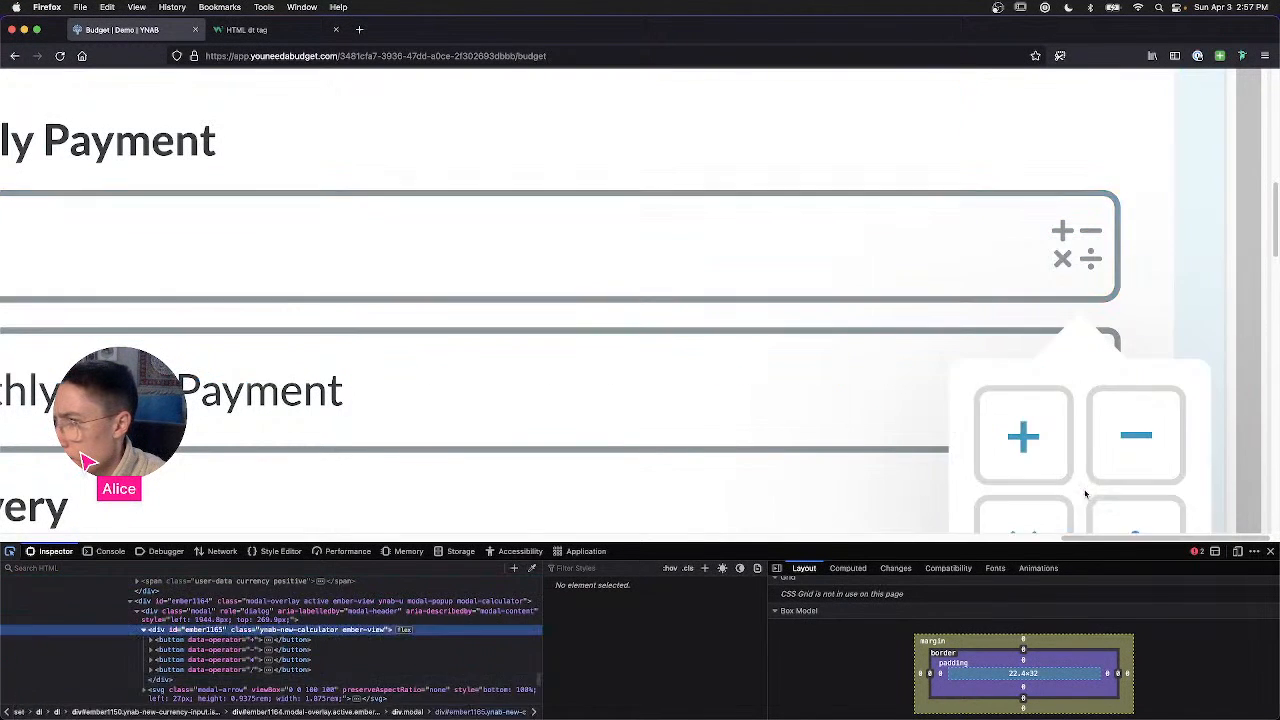
# Step: Examine the markup of the calculator's operator buttons and of the Monthly Payment field's input wrapper and currency span
pyautogui.click(214, 649)
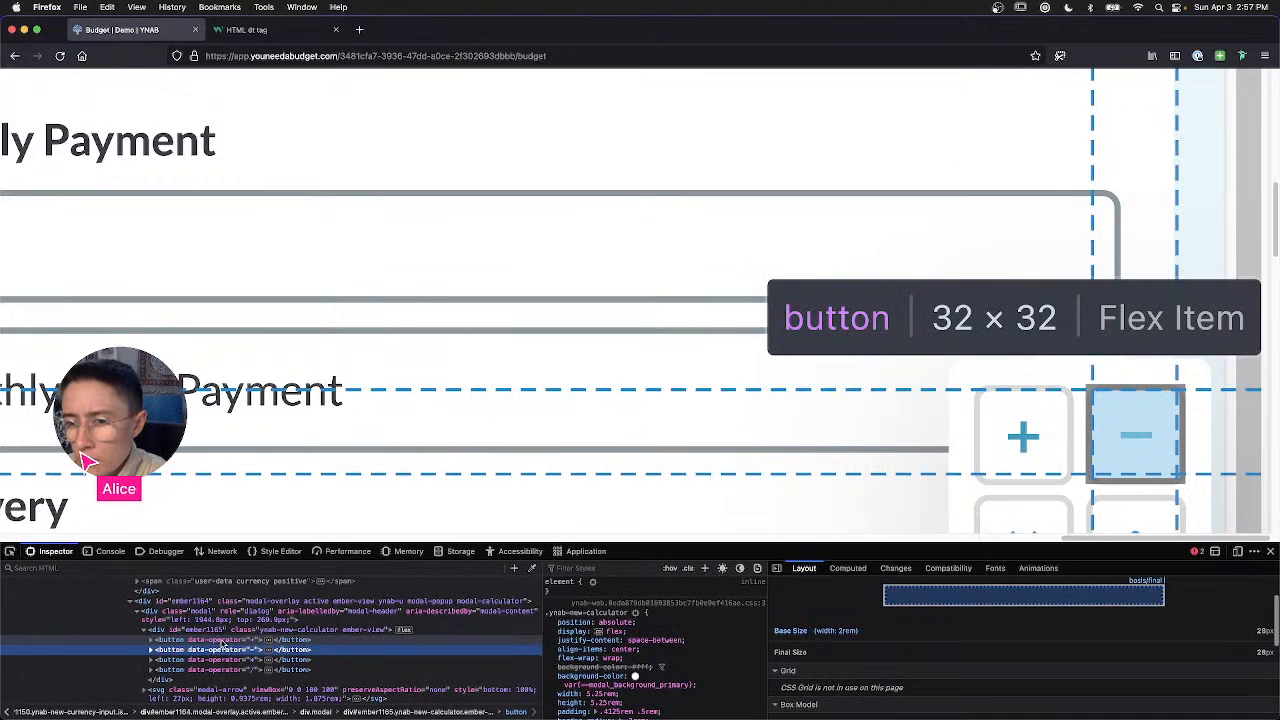
pyautogui.click(214, 639)
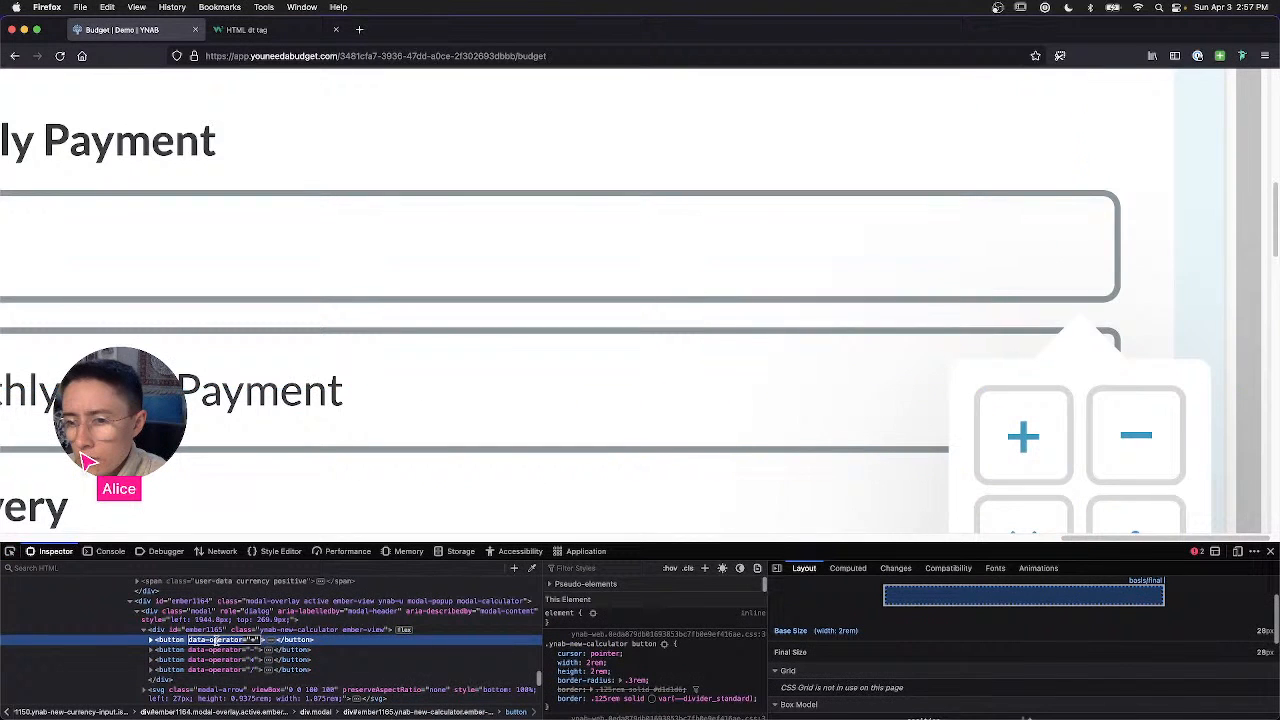
pyautogui.click(342, 650)
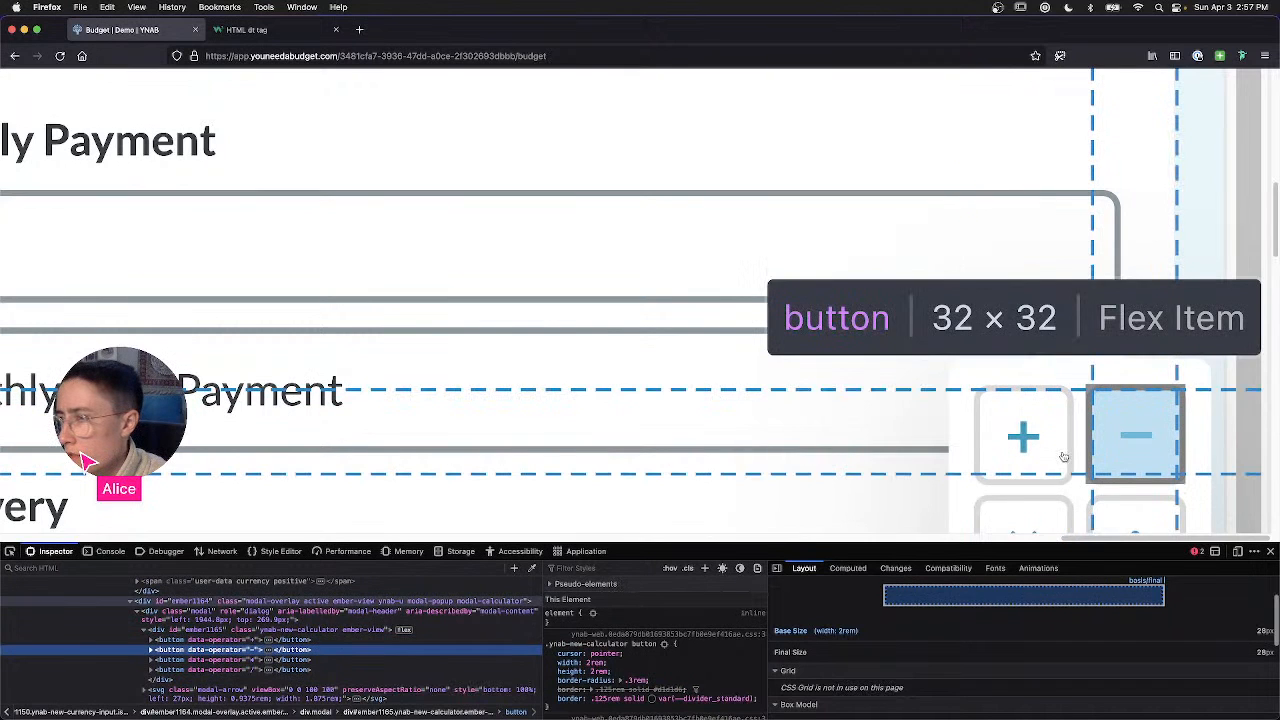
pyautogui.click(166, 593)
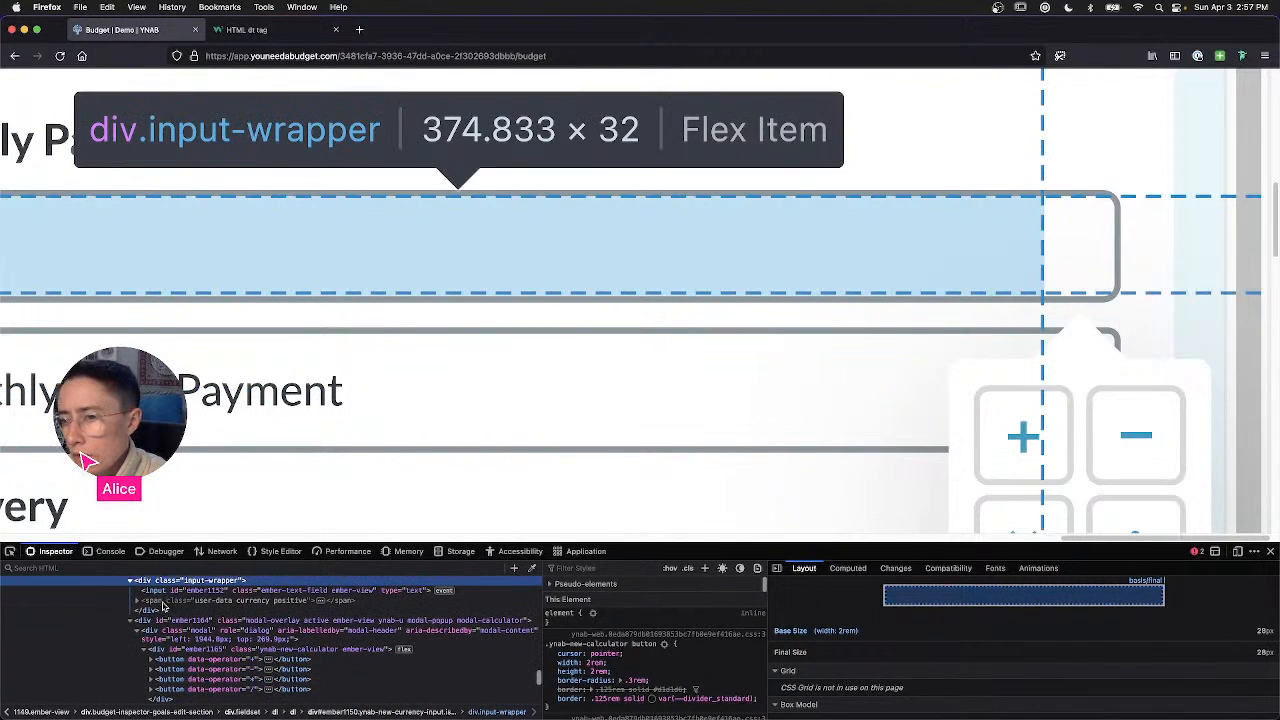
pyautogui.click(166, 601)
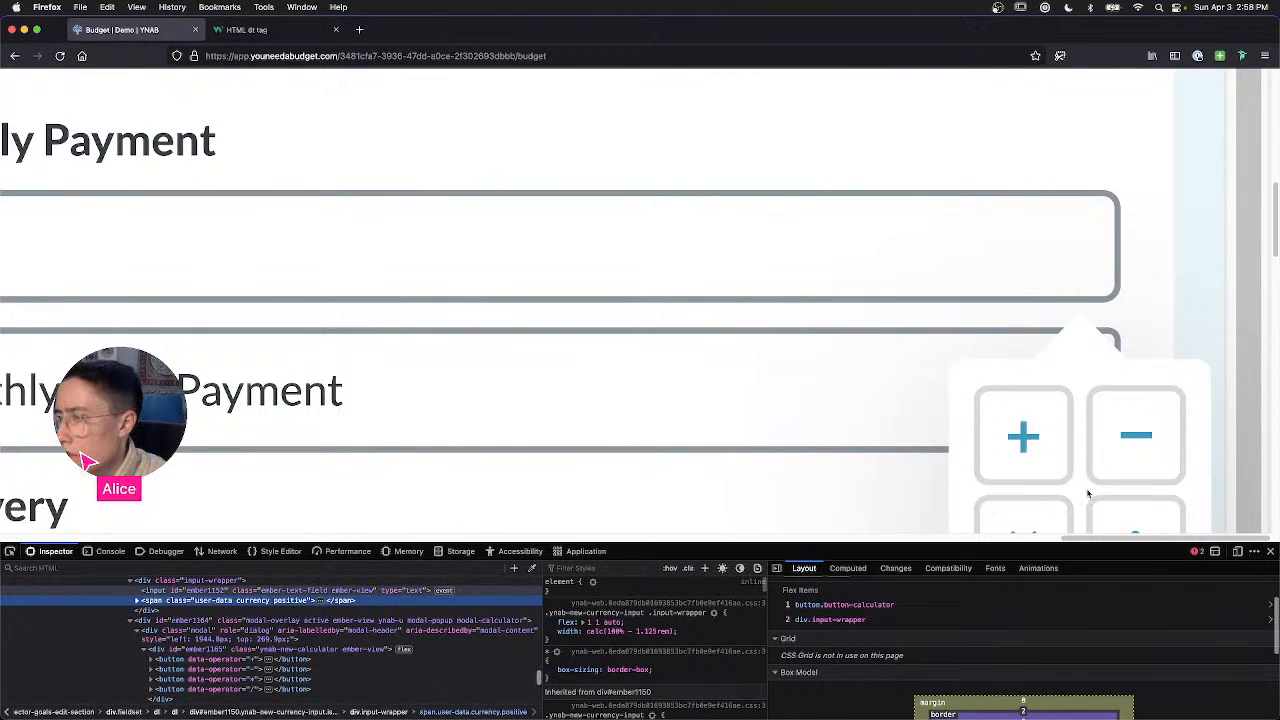
# Step: Capture an enlarged screenshot of the calculator's plus button in its hover state and switch to Figma
pyautogui.click(1055, 472)
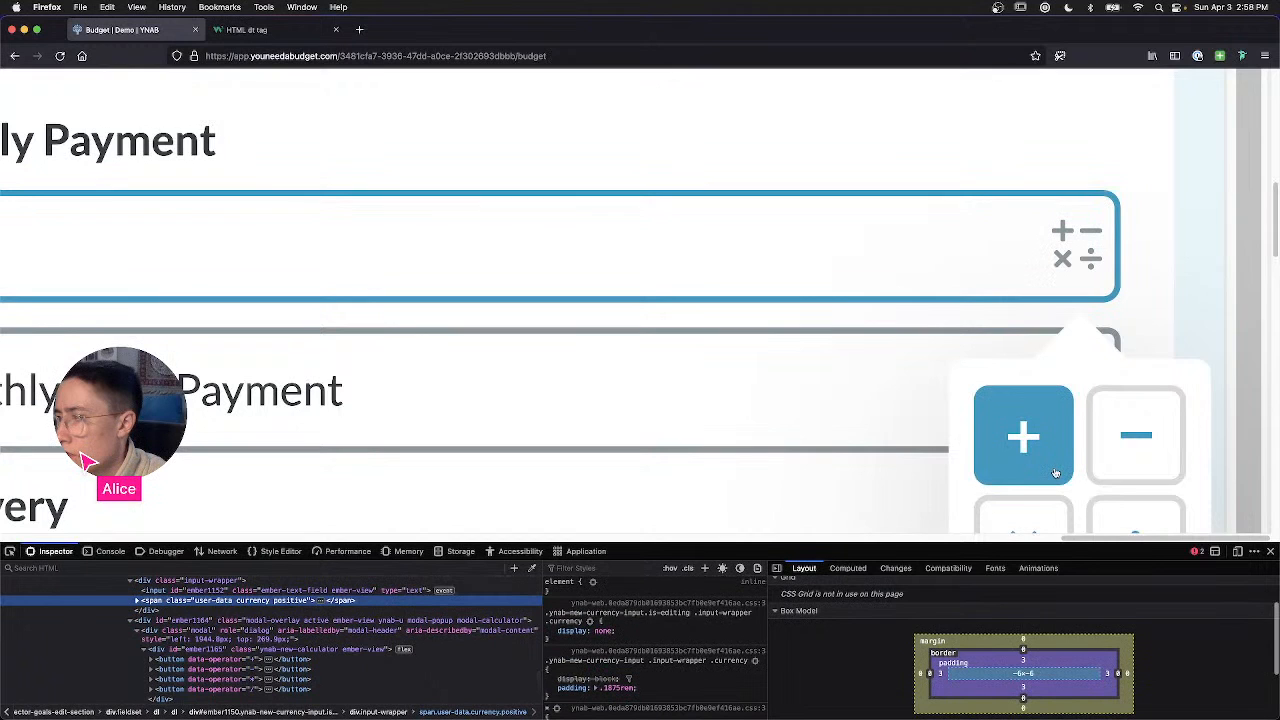
pyautogui.press('super+shift+4')
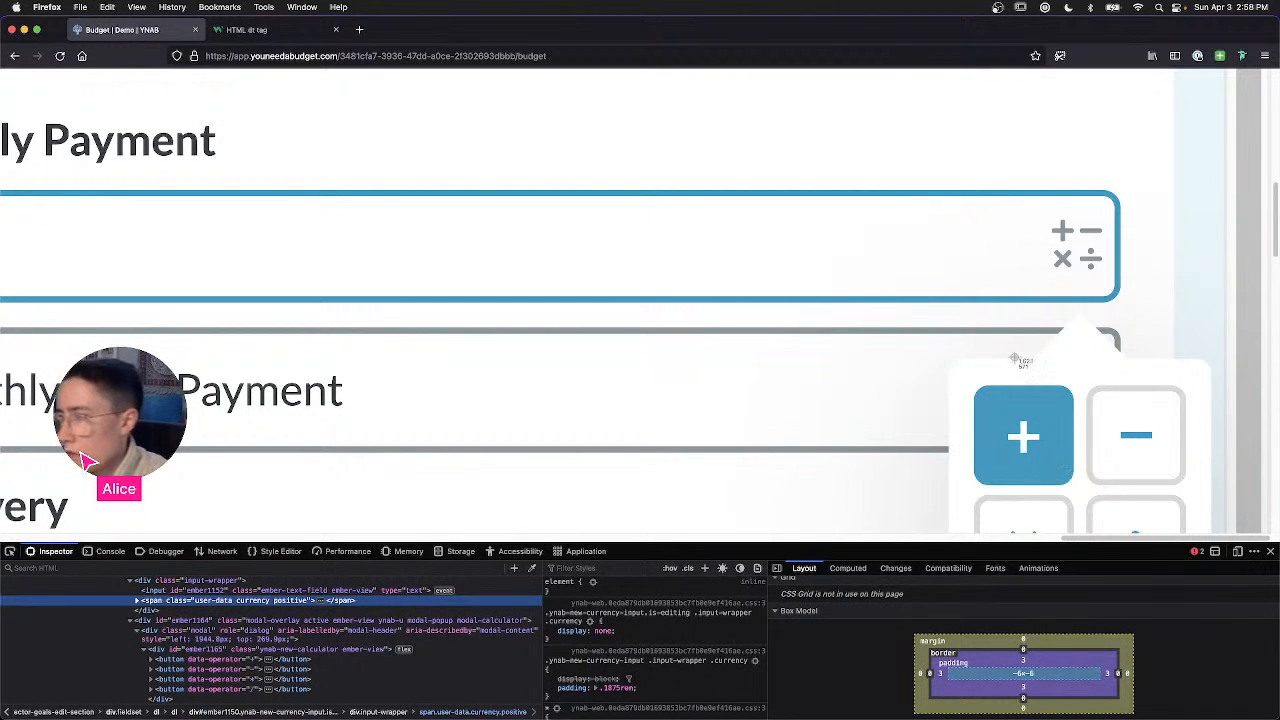
pyautogui.moveTo(936, 346); pyautogui.dragTo(1118, 526)
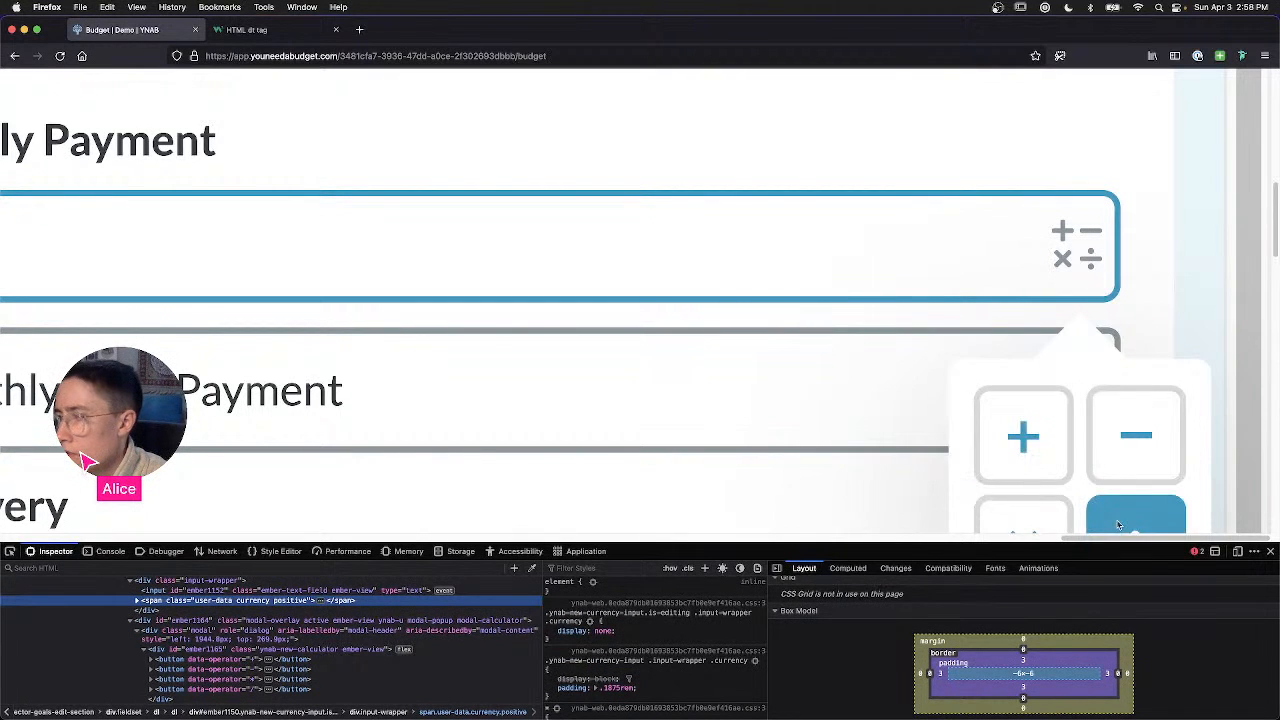
pyautogui.hotkey('ctrl', 'Right')
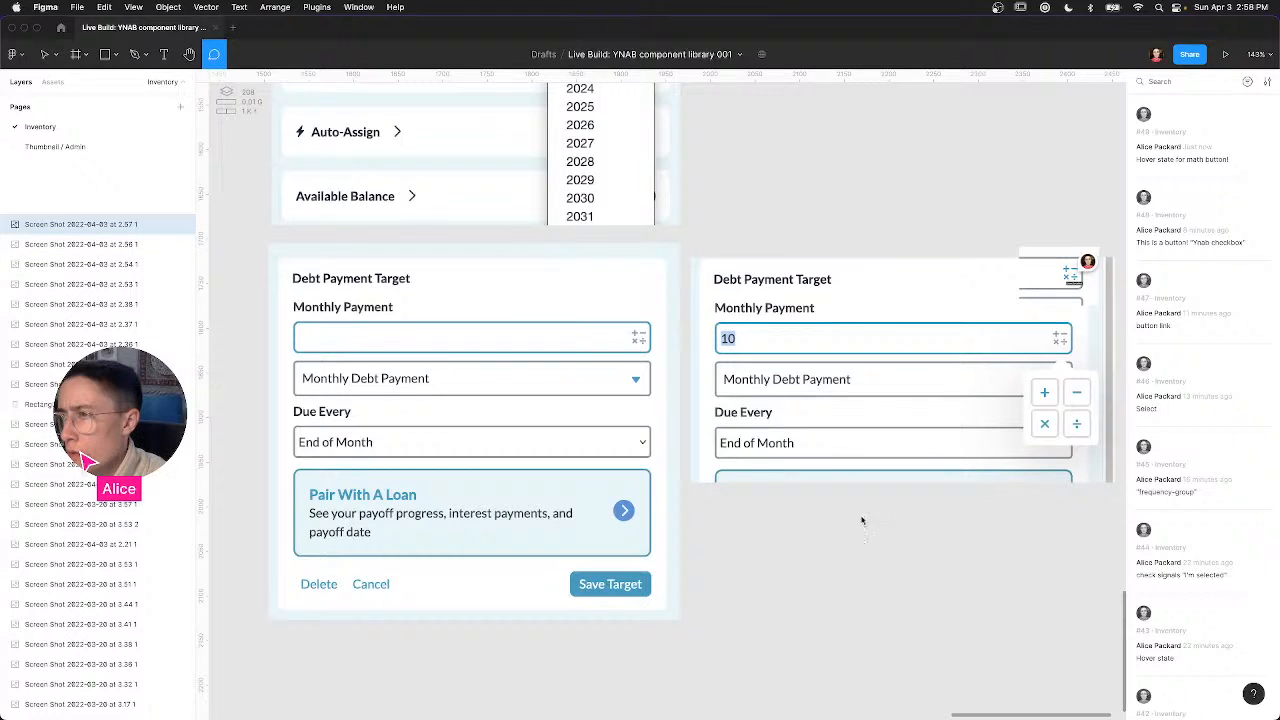
# Step: Paste the plus button hover screenshot over the open-calculator screenshot and clear the stray text from the new comment
pyautogui.click(768, 532)
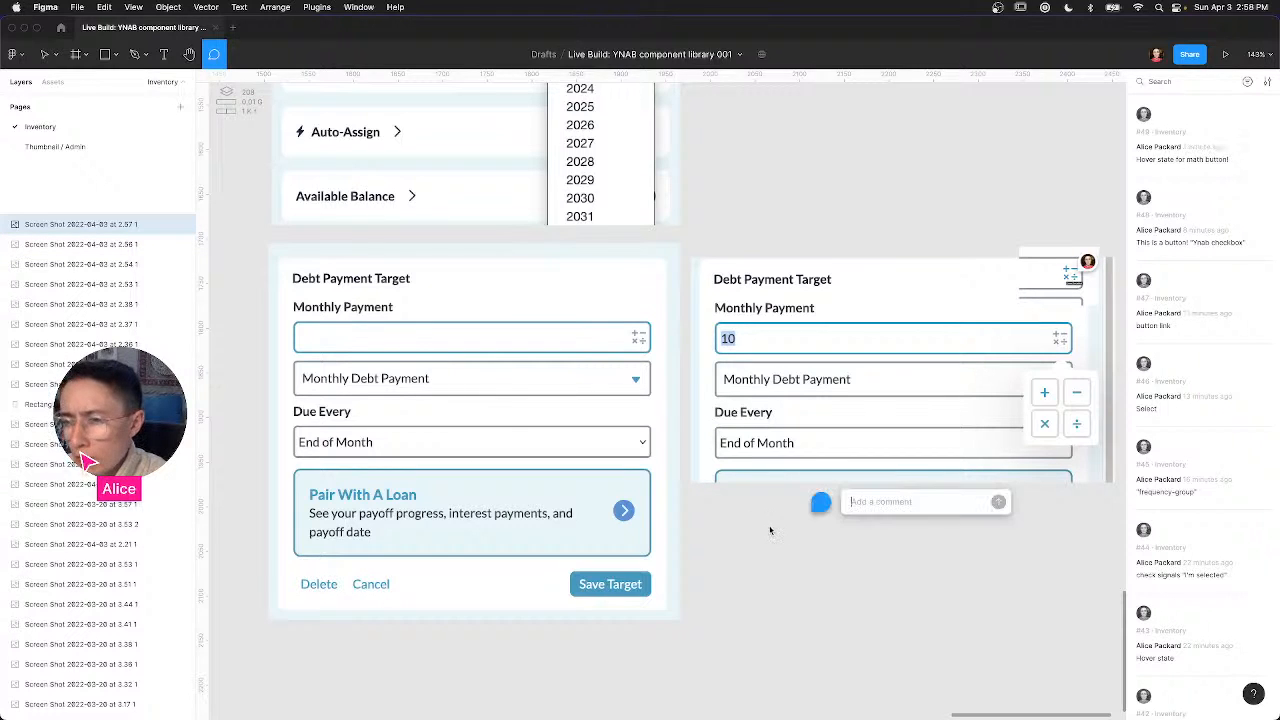
pyautogui.click(853, 531)
pyautogui.write('v')
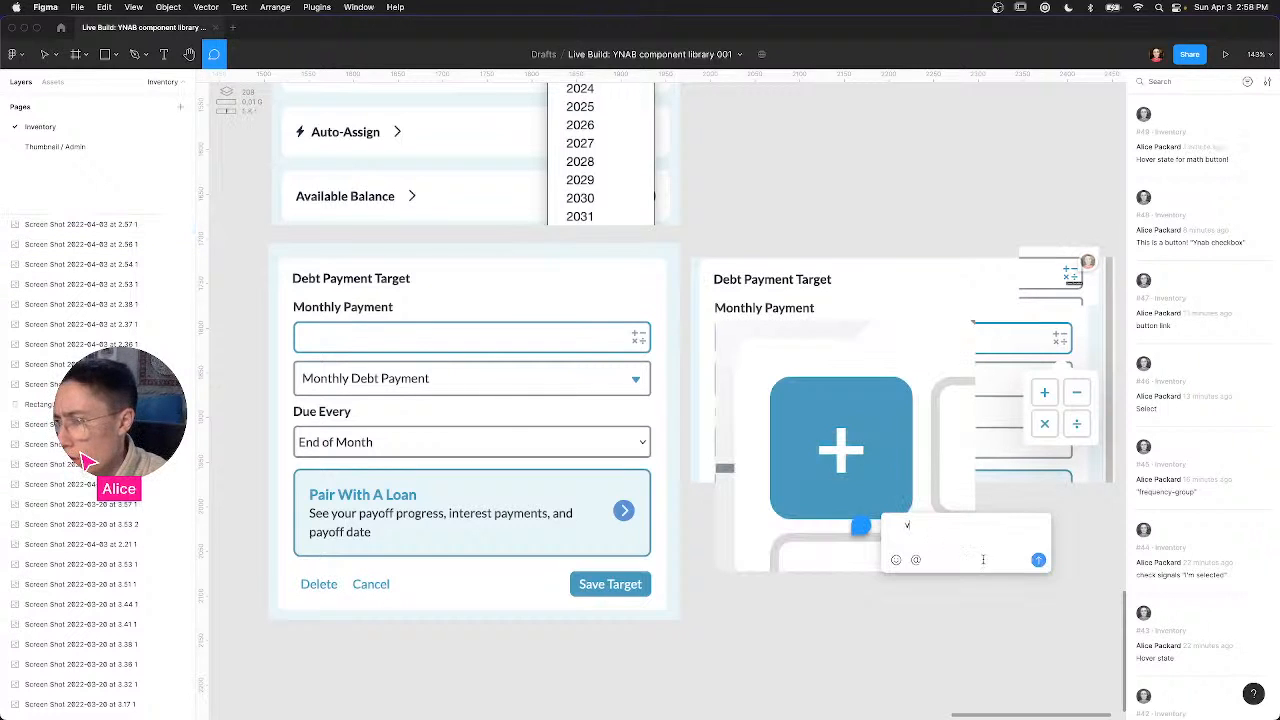
pyautogui.press('BackSpace')
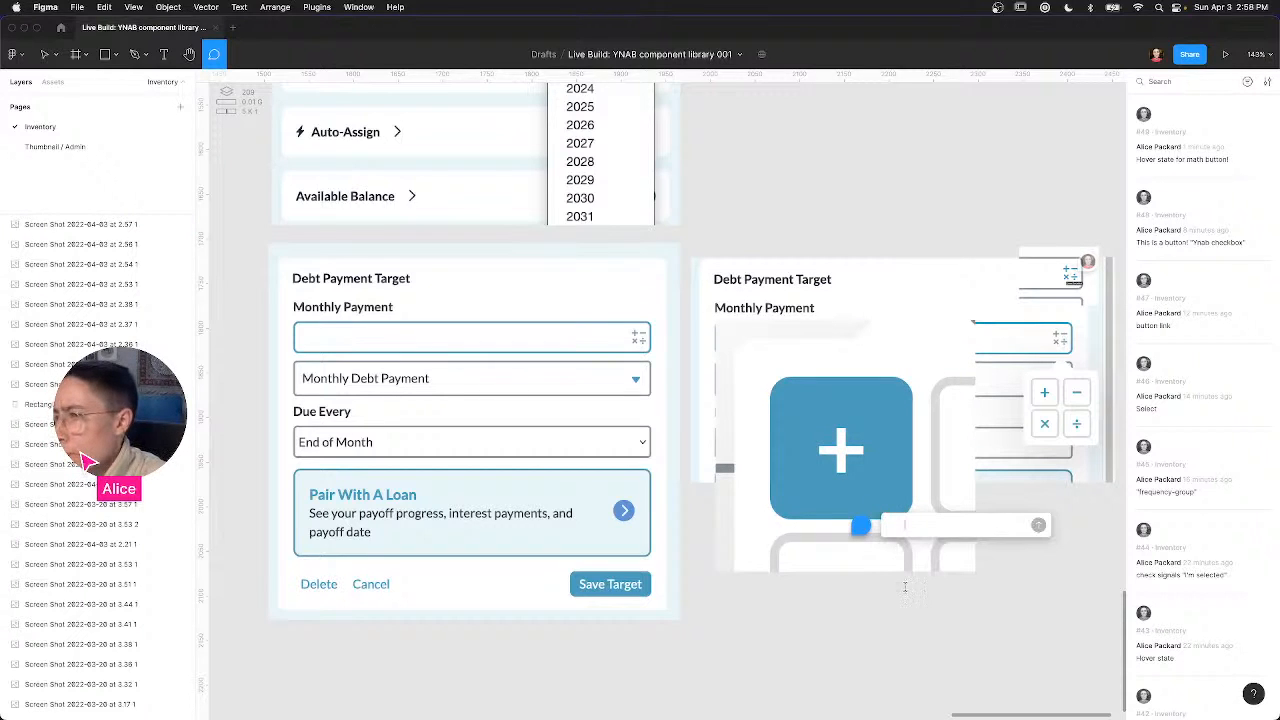
# Step: Discard the pending comment, then shrink the enlarged plus-button screenshot and place it beside the math operator pop-up
pyautogui.press('Escape')
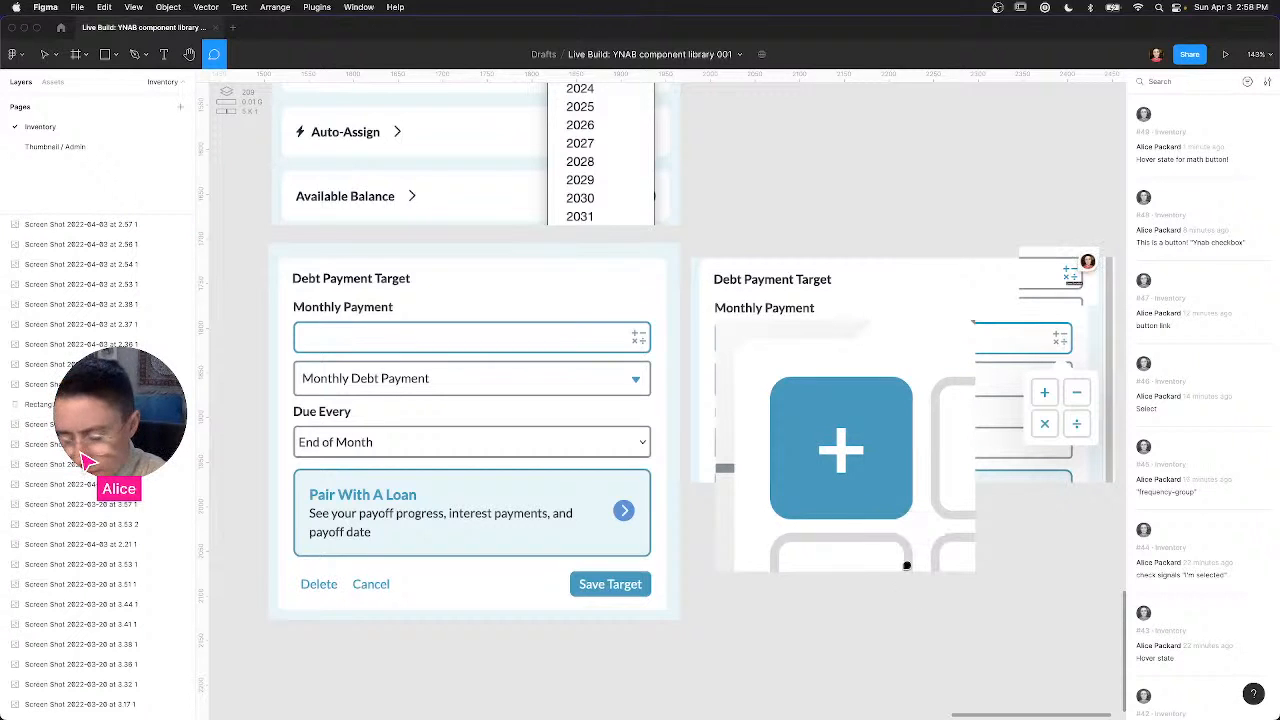
pyautogui.press('Escape')
pyautogui.click(905, 540)
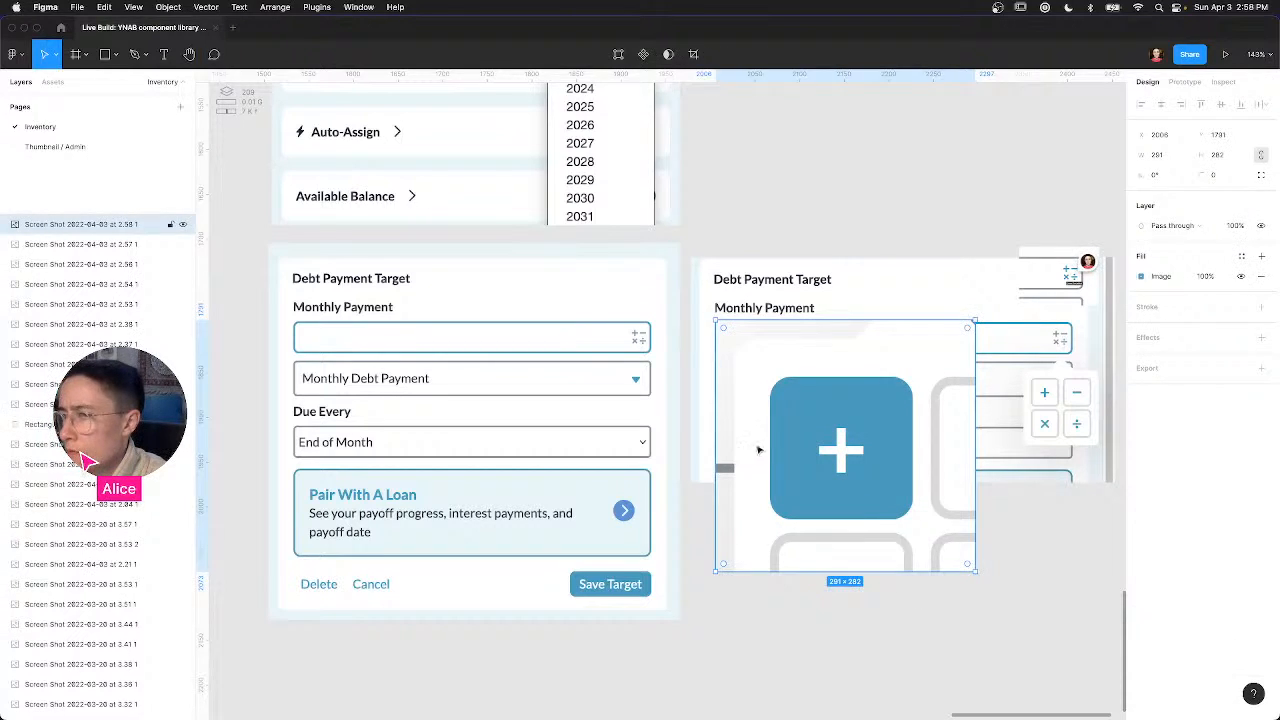
pyautogui.moveTo(715, 320); pyautogui.dragTo(1008, 401)
# Step: Add the comment "data operator" on the math operator pop-up's plus button
pyautogui.press('c')
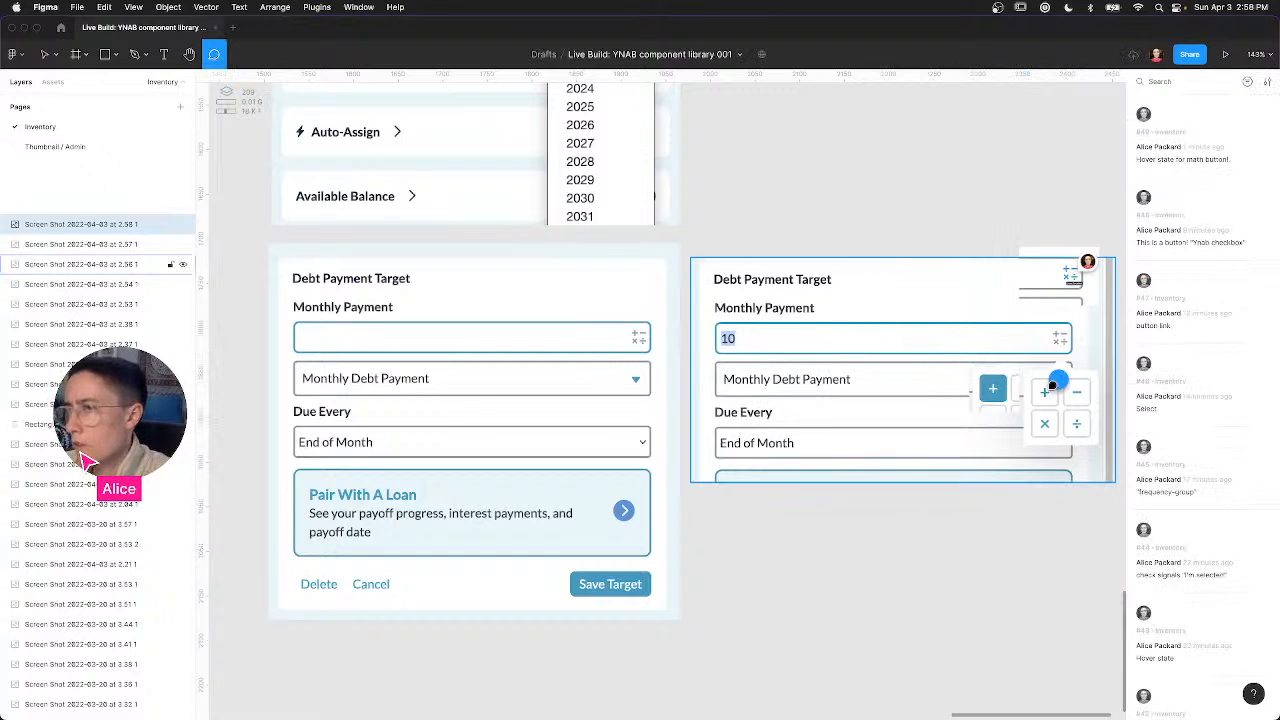
pyautogui.click(1052, 386)
pyautogui.write('data o')
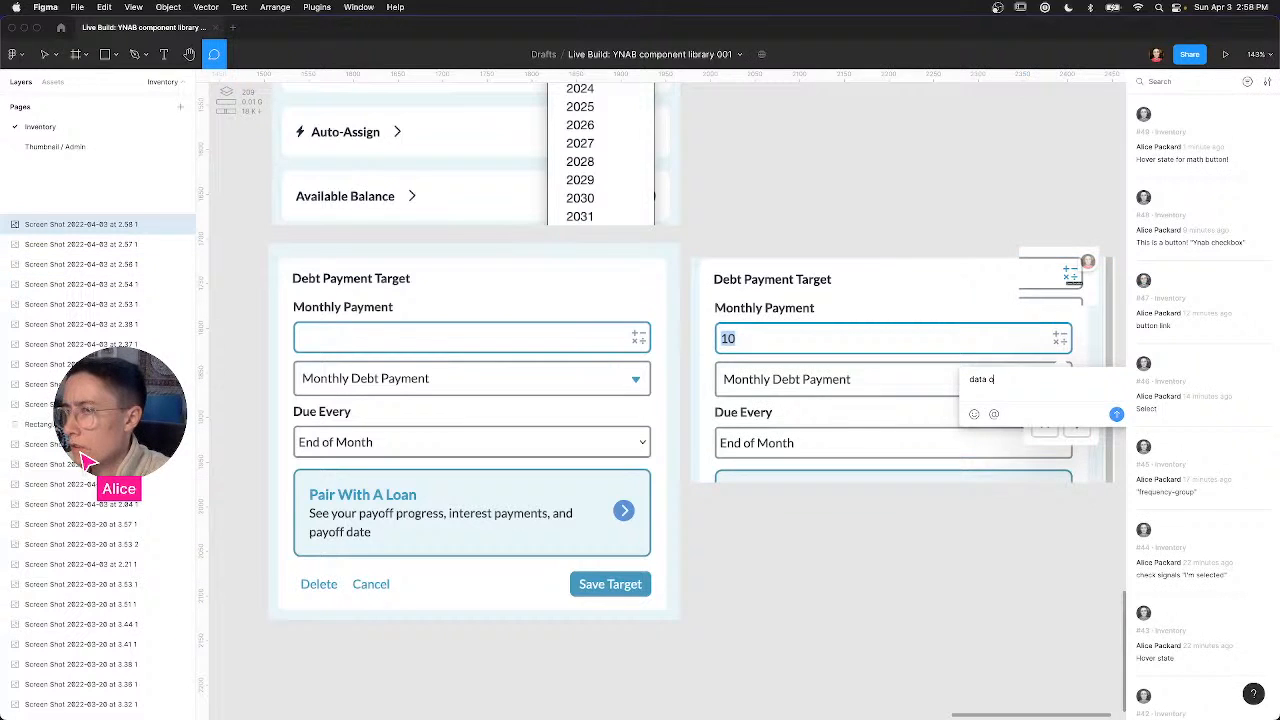
pyautogui.write('perator')
pyautogui.press('Return')
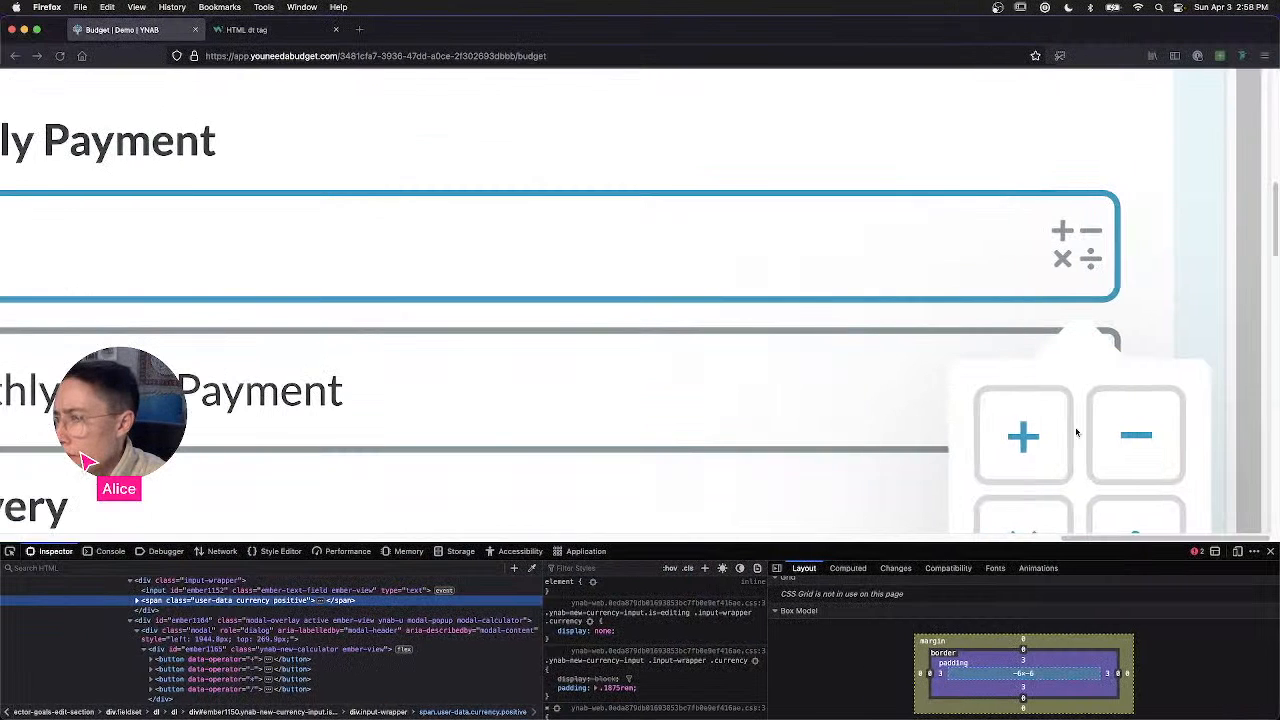
# Step: In Firefox, try the calculator's plus operator on the Rent target's Monthly Payment amount, then clear the field
pyautogui.click(1044, 452)
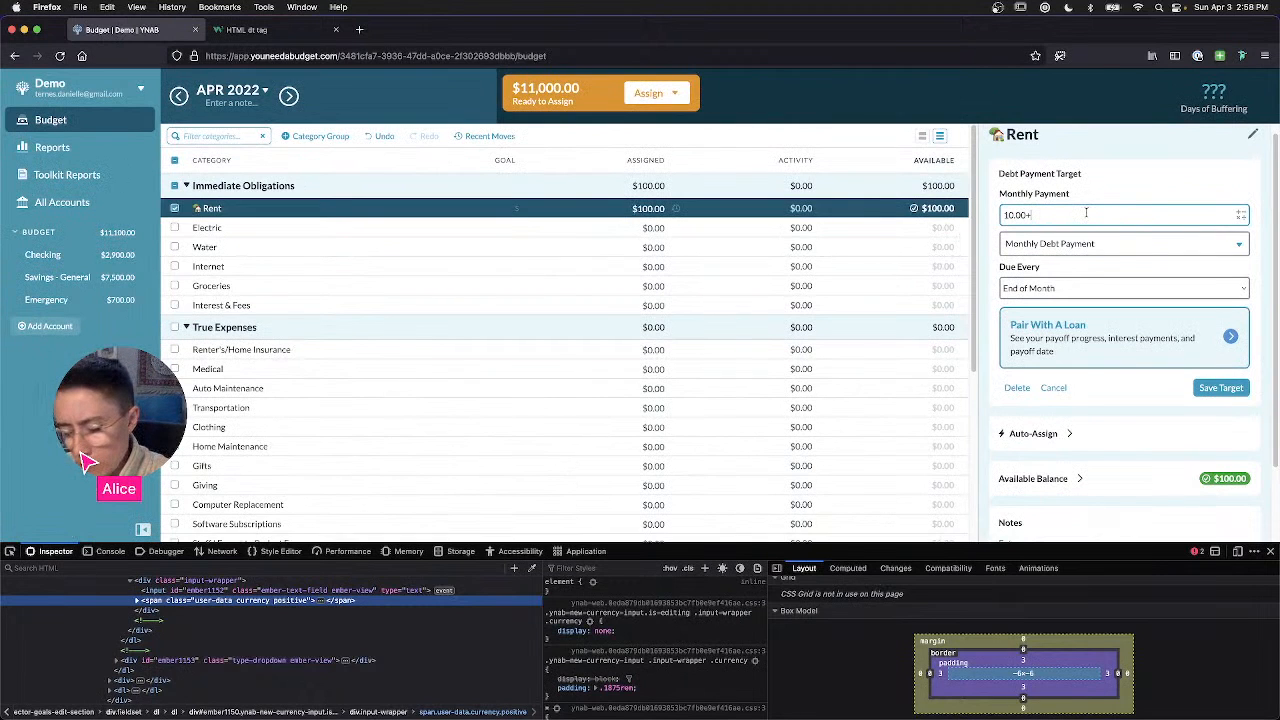
pyautogui.click(1096, 188)
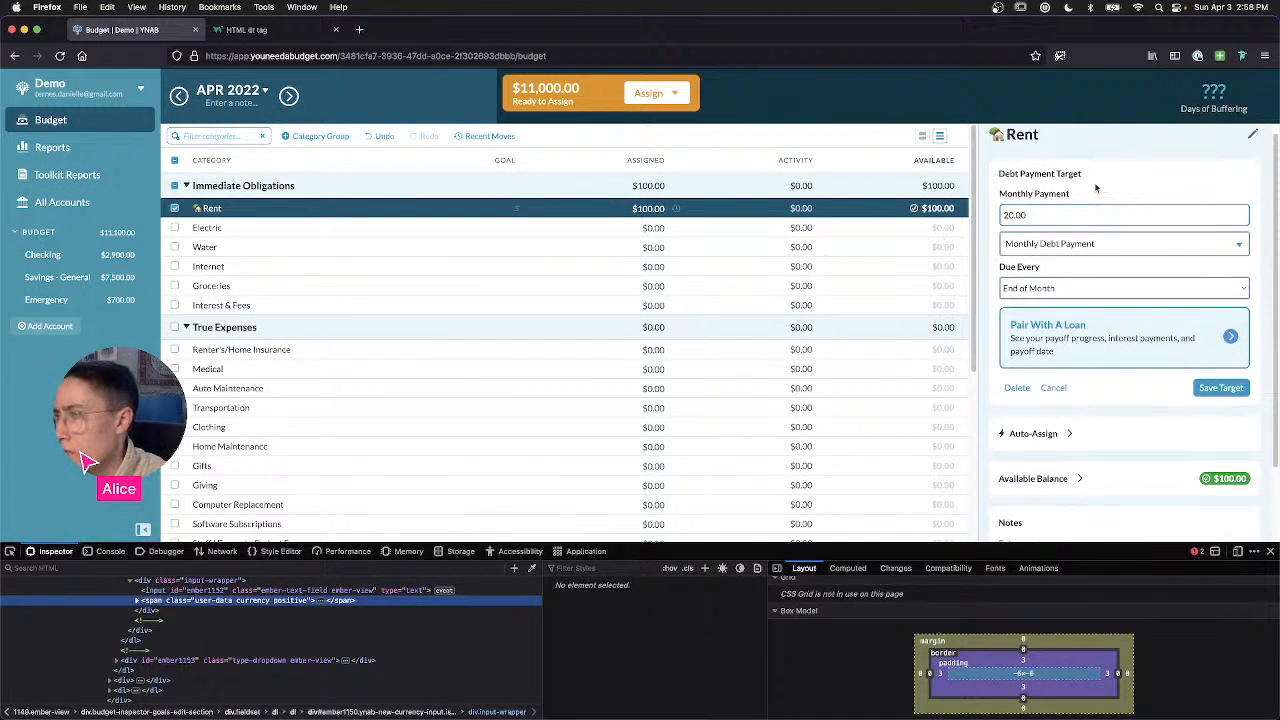
pyautogui.click(1030, 216)
pyautogui.click(1026, 214)
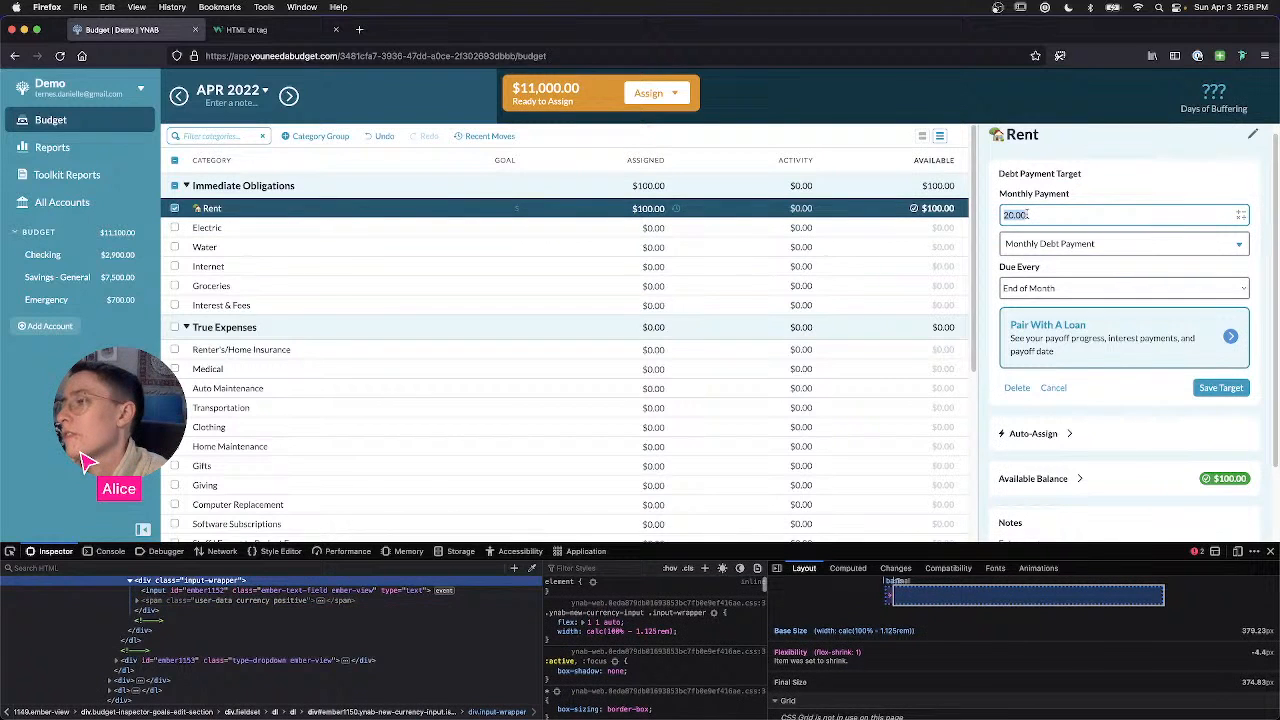
pyautogui.press('BackSpace')
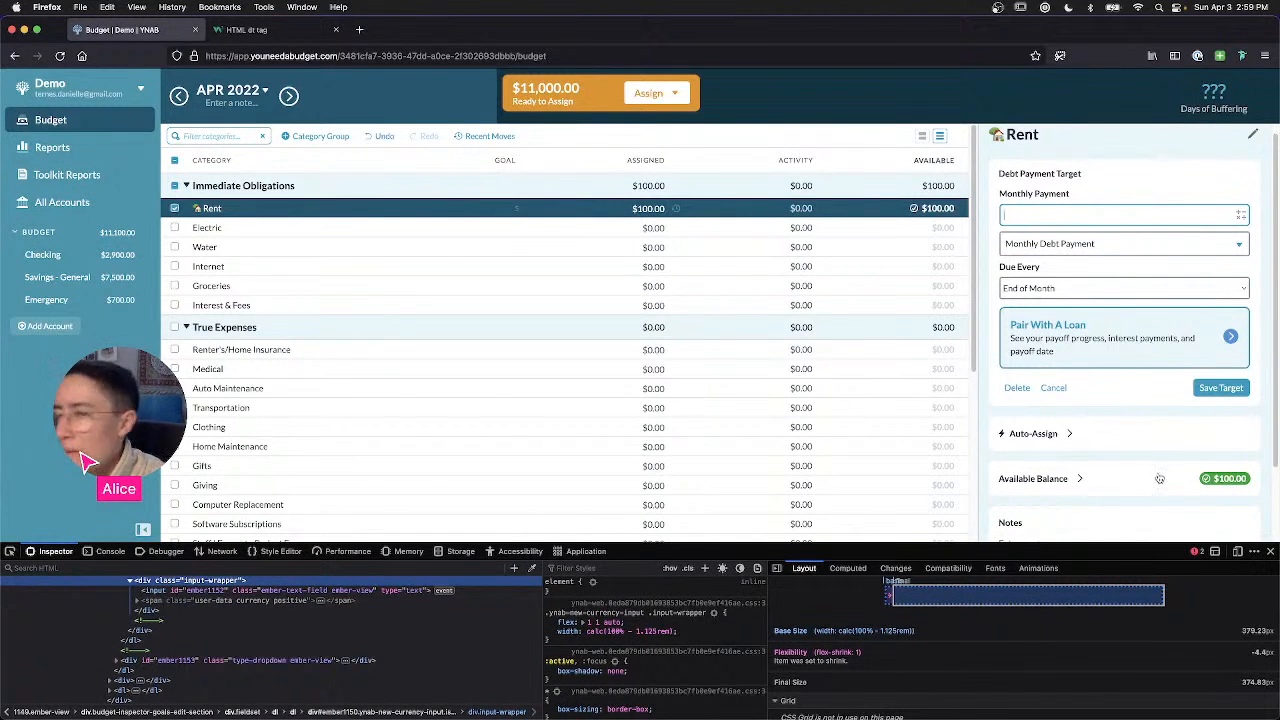
pyautogui.click(1094, 245)
pyautogui.press('Escape')
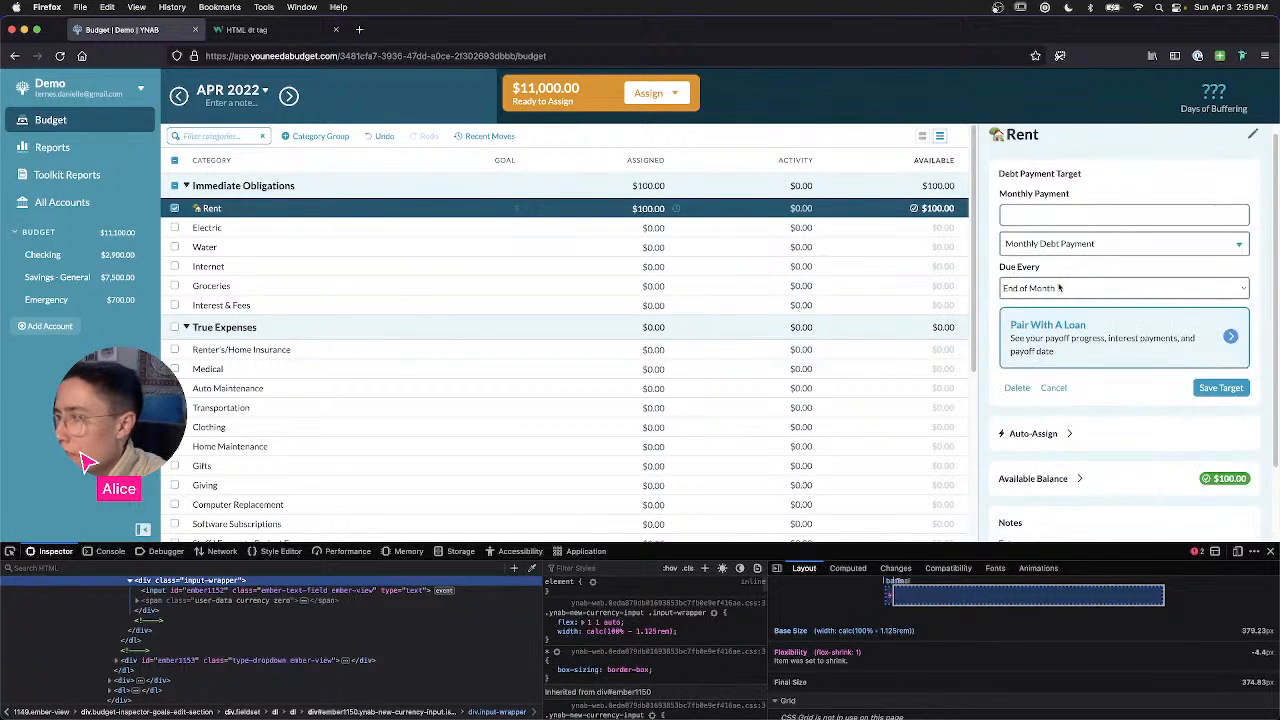
pyautogui.click(1059, 288)
pyautogui.click(1059, 286)
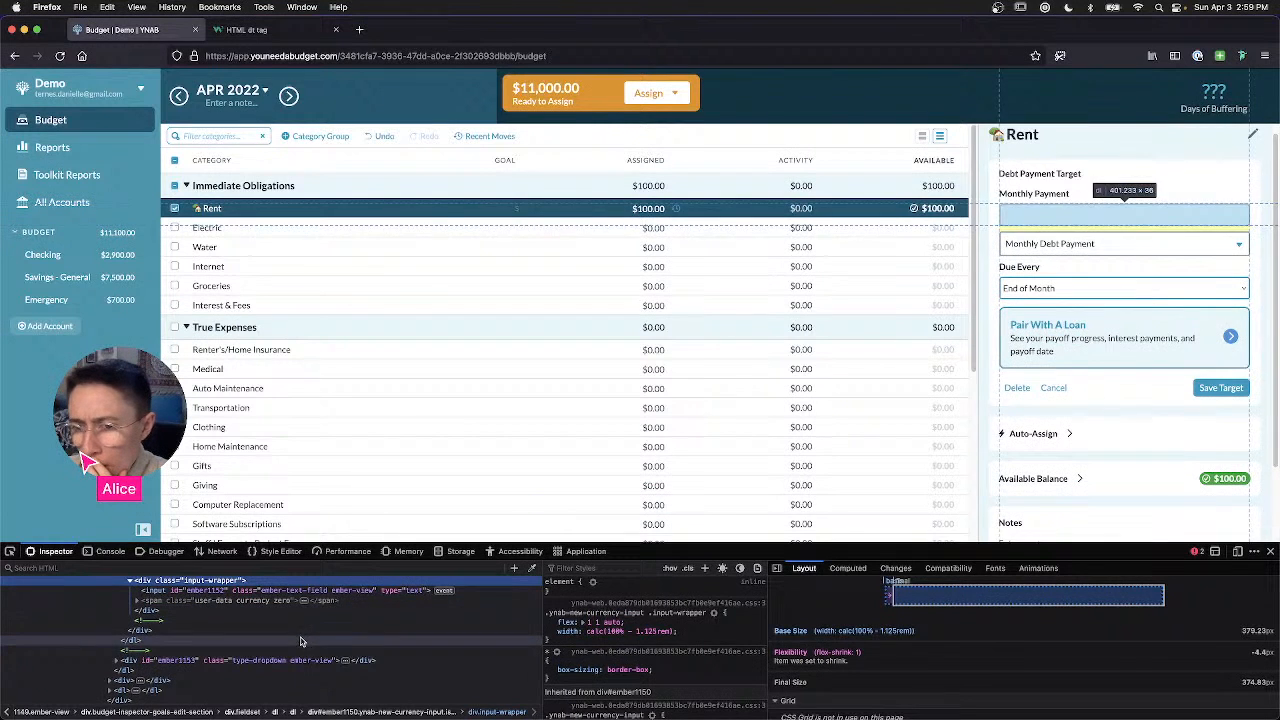
# Step: Find the Pair With A Loan button in the inspected HTML and expand its element to examine its class and contents
pyautogui.scroll(3, 310, 636)
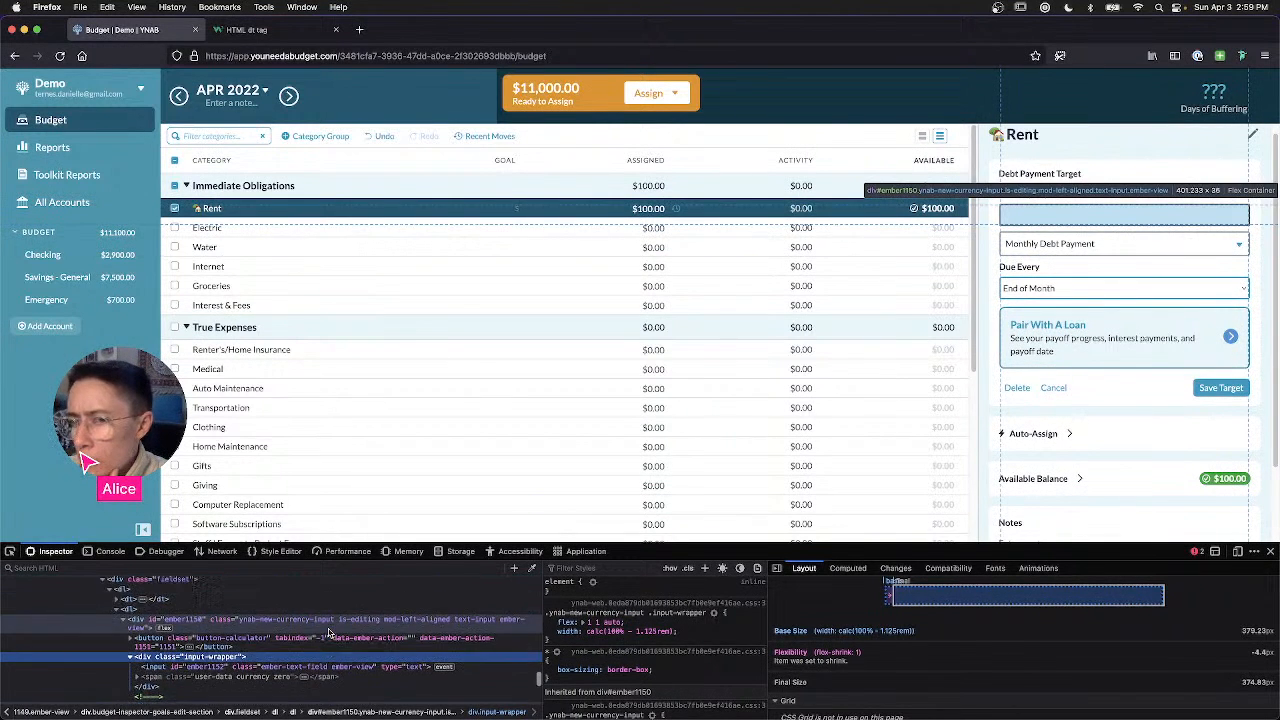
pyautogui.scroll(-2, 326, 650)
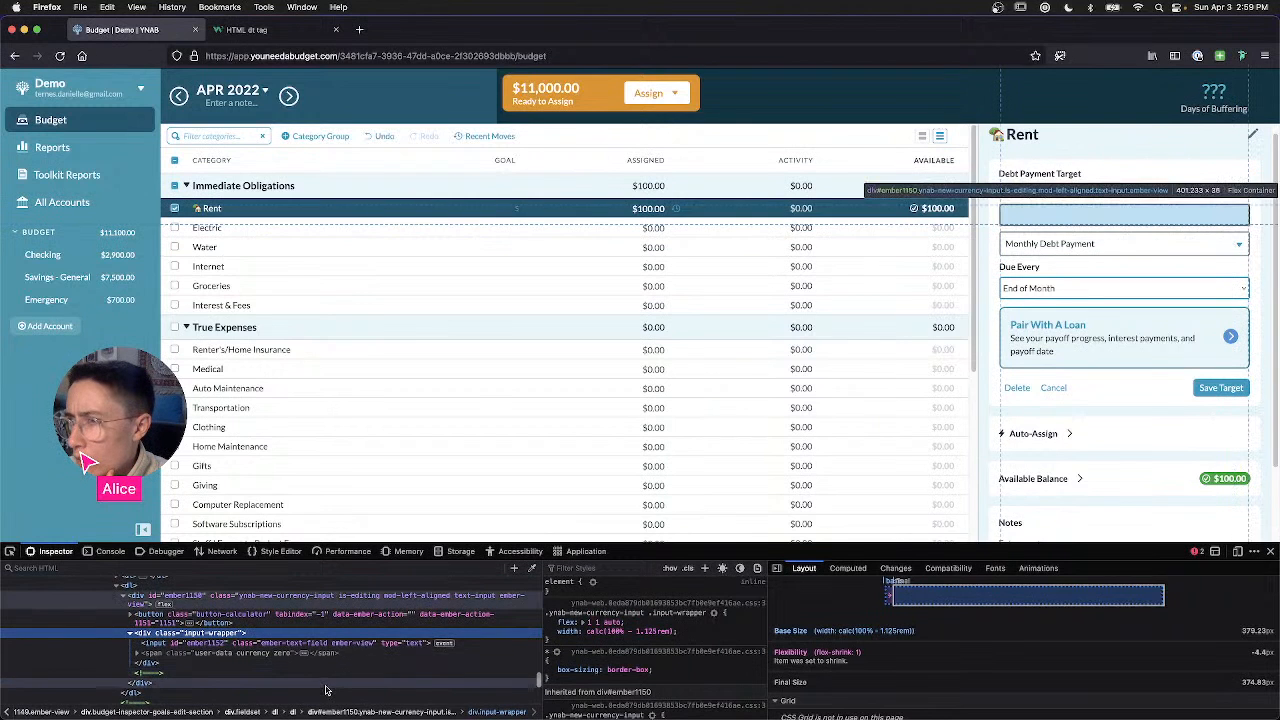
pyautogui.scroll(-4, 326, 690)
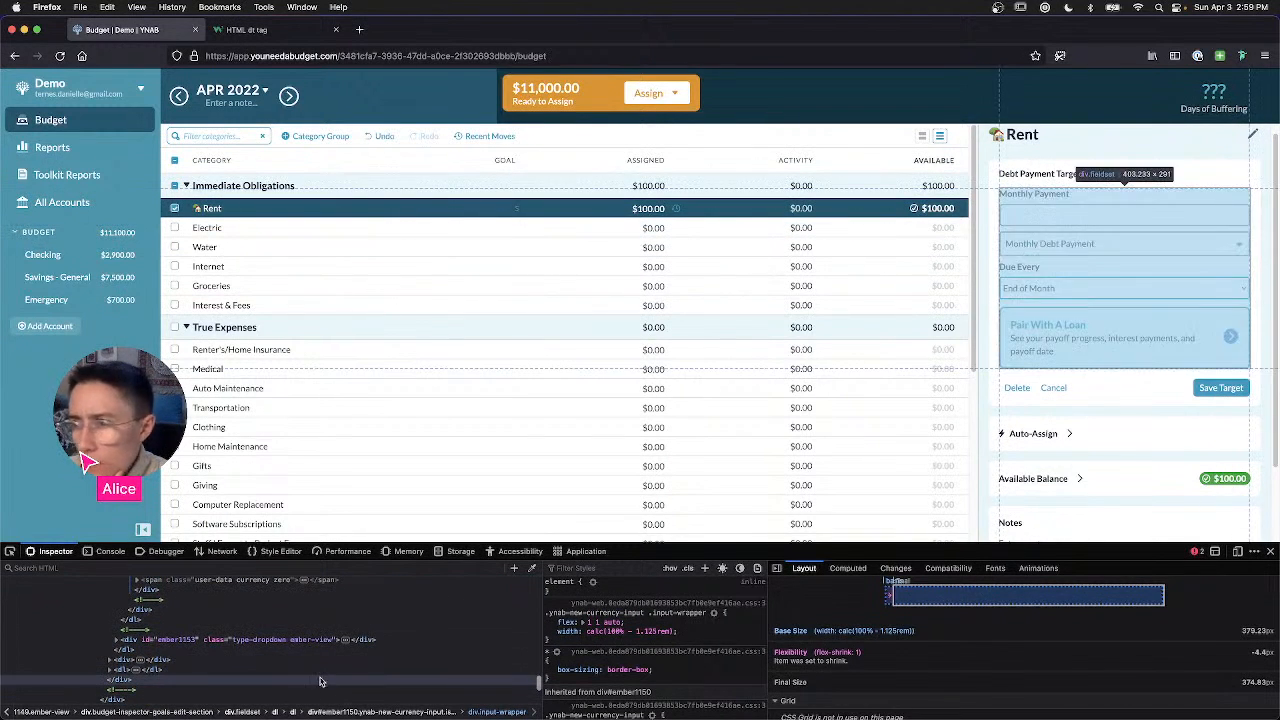
pyautogui.click(124, 669)
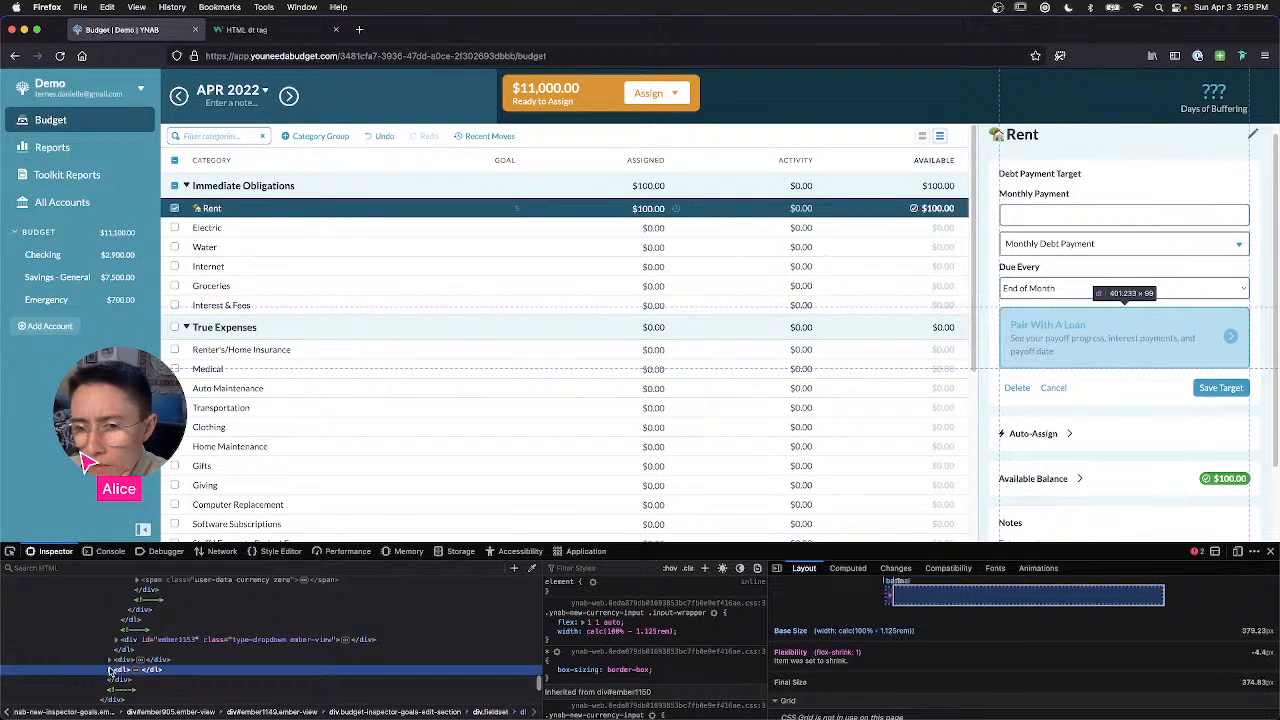
pyautogui.doubleClick(152, 668)
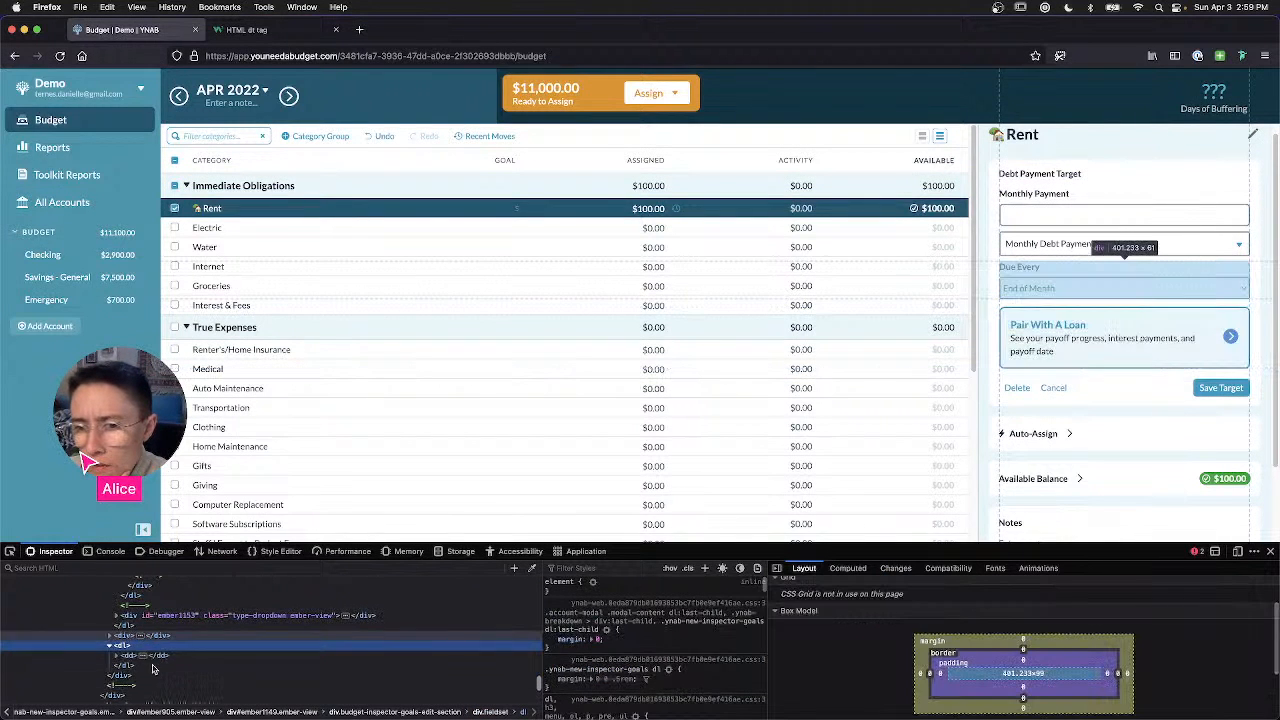
pyautogui.click(124, 658)
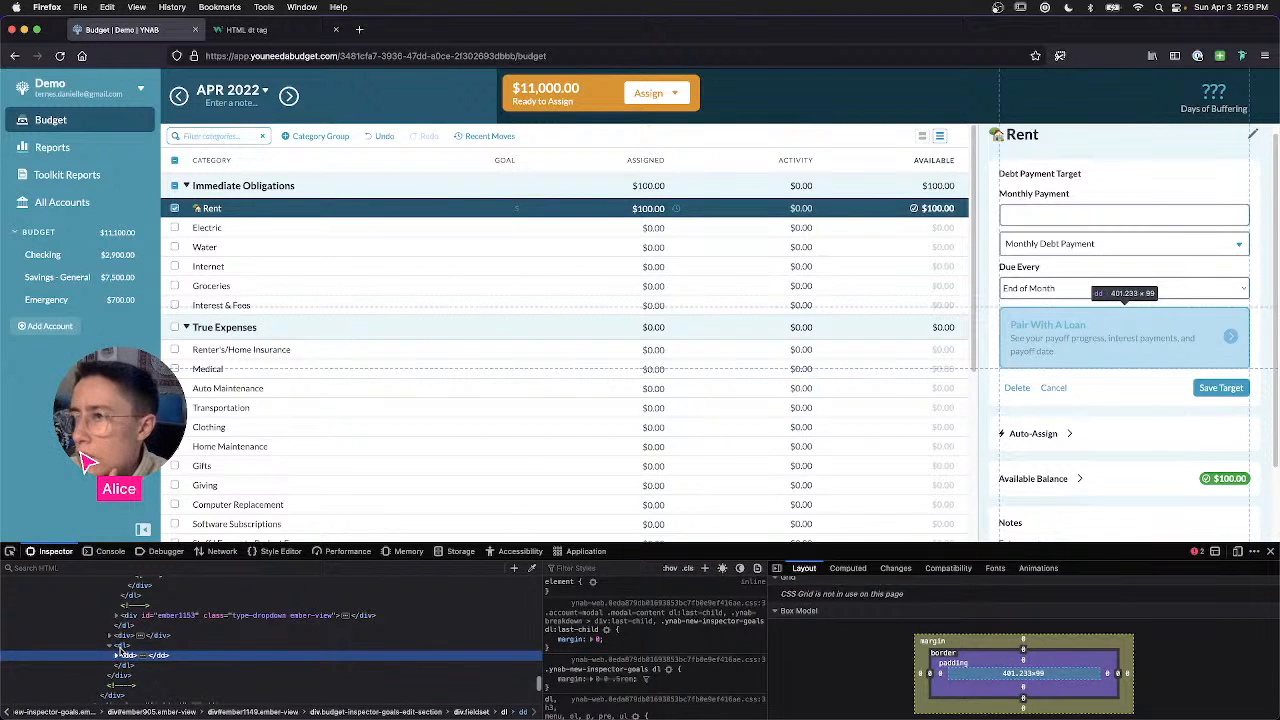
pyautogui.click(117, 655)
pyautogui.click(167, 666)
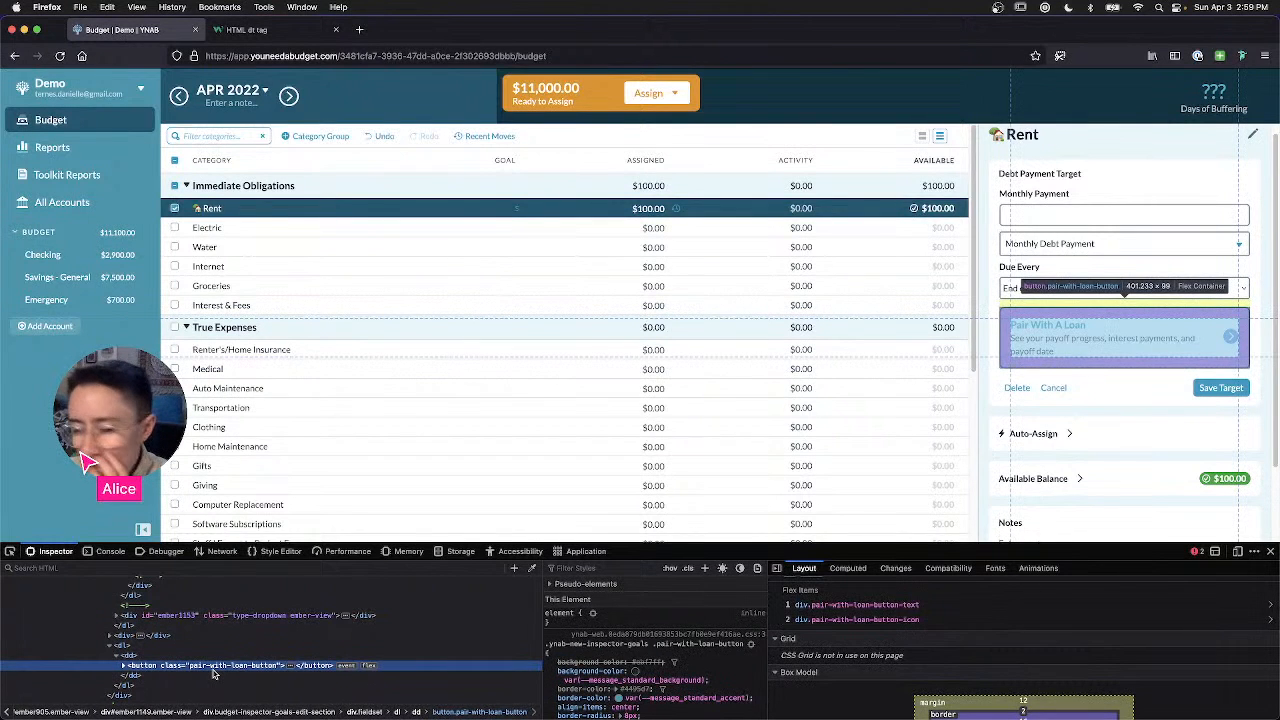
pyautogui.click(123, 666)
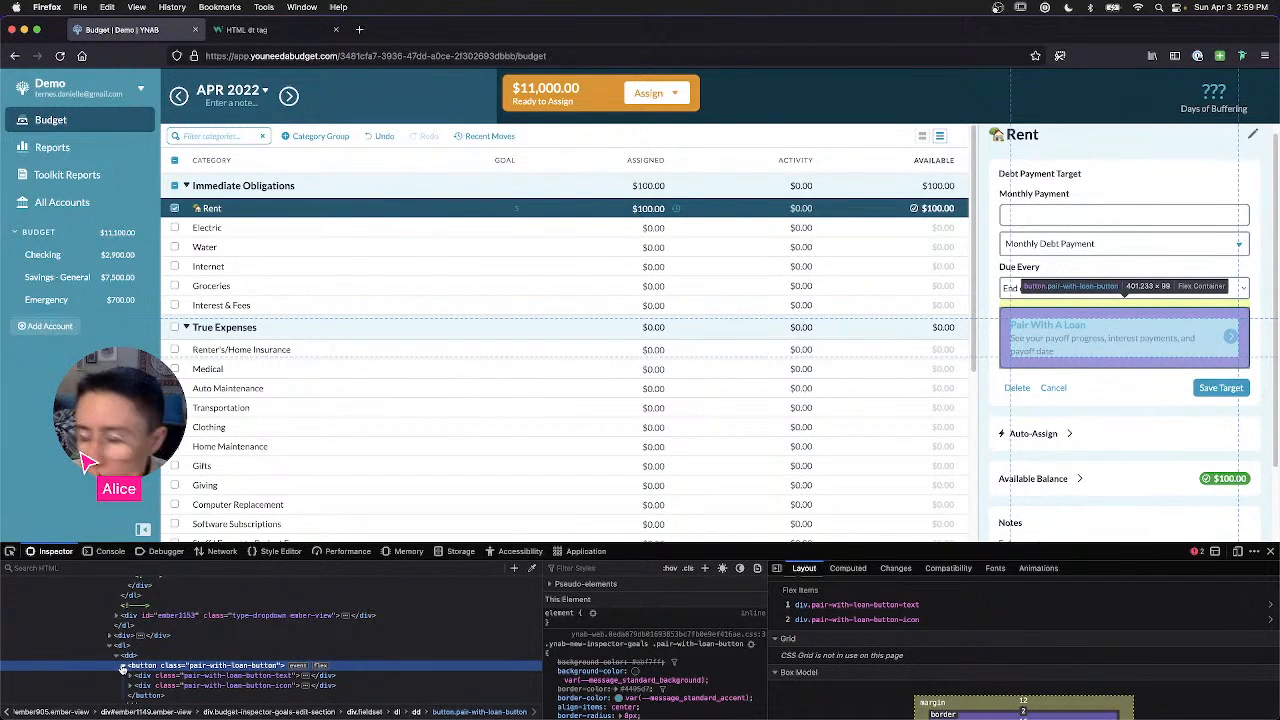
pyautogui.scroll(-2, 877, 690)
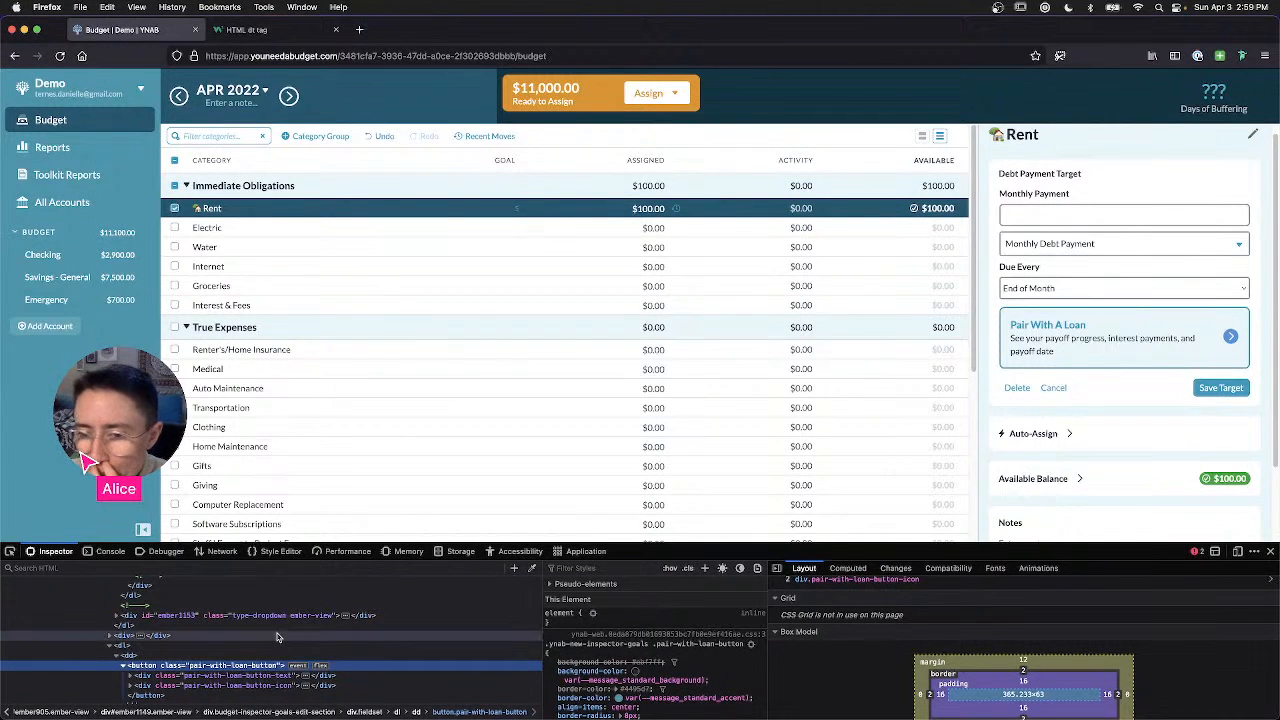
# Step: Copy the class name pair-with-loan-button and post it in quotation marks as a comment on the Pair With A Loan card in Figma
pyautogui.doubleClick(201, 667)
pyautogui.press('super+Tab')
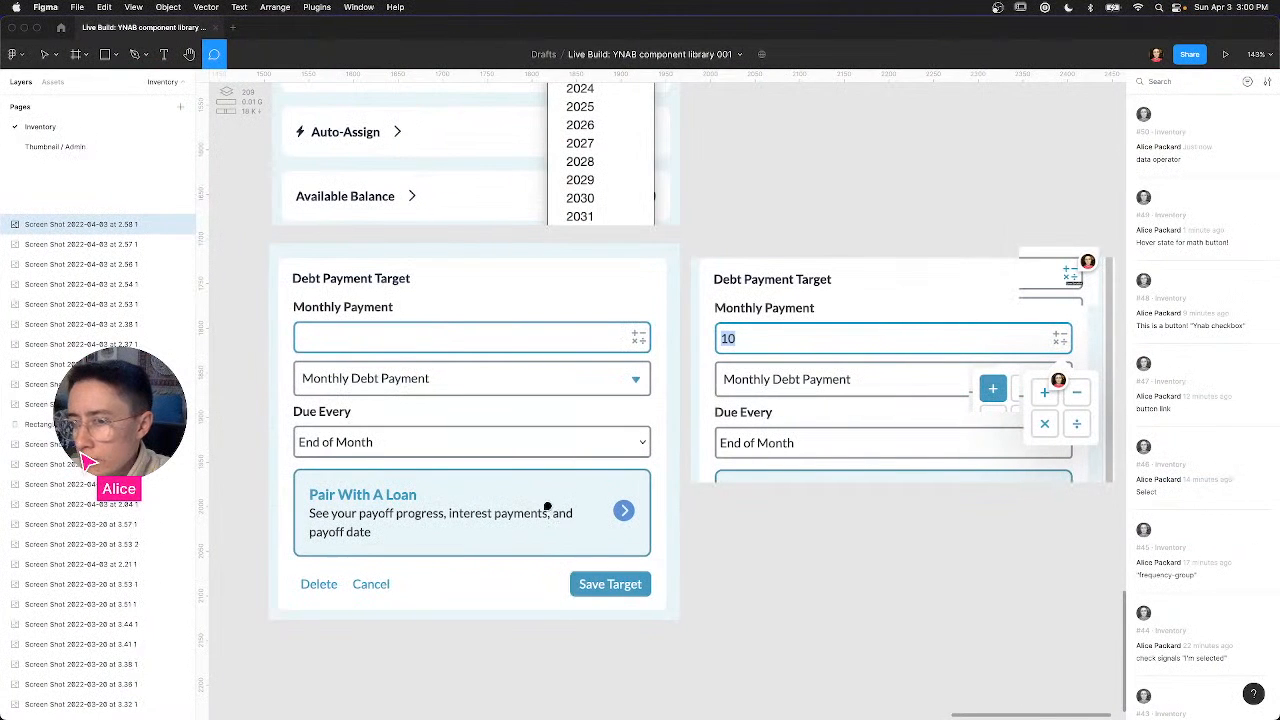
pyautogui.press('super+Tab')
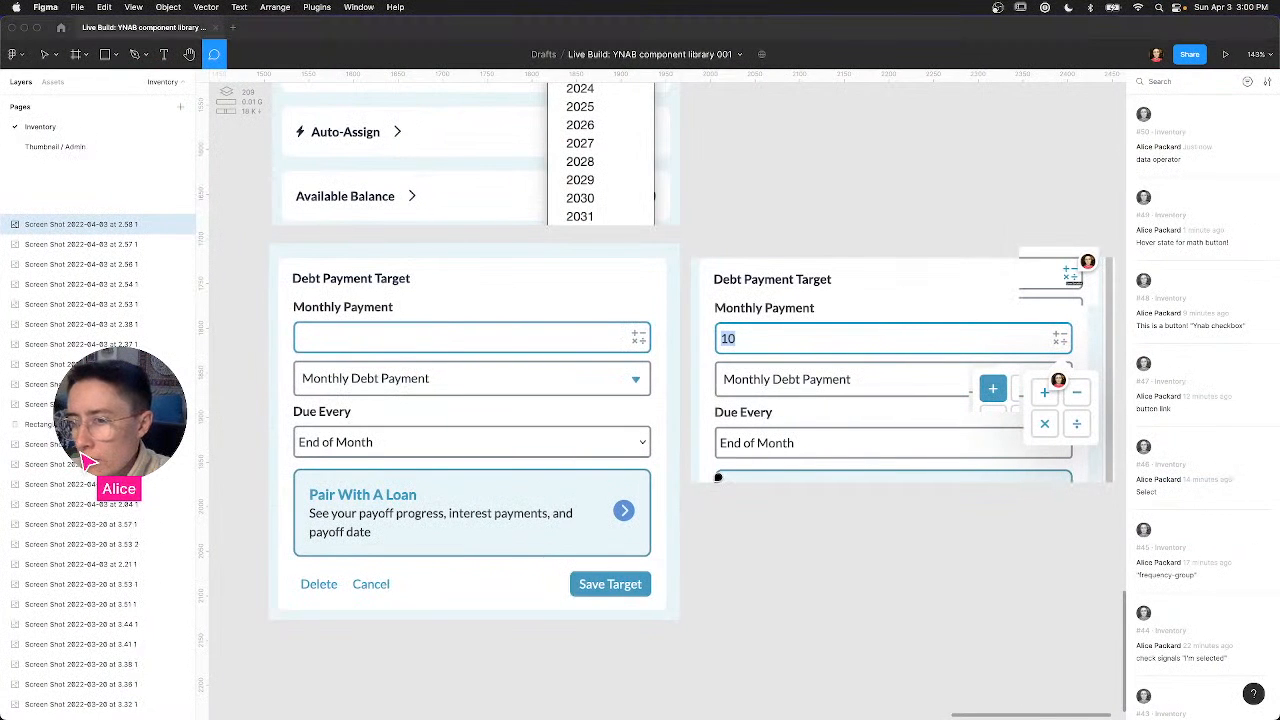
pyautogui.click(500, 486)
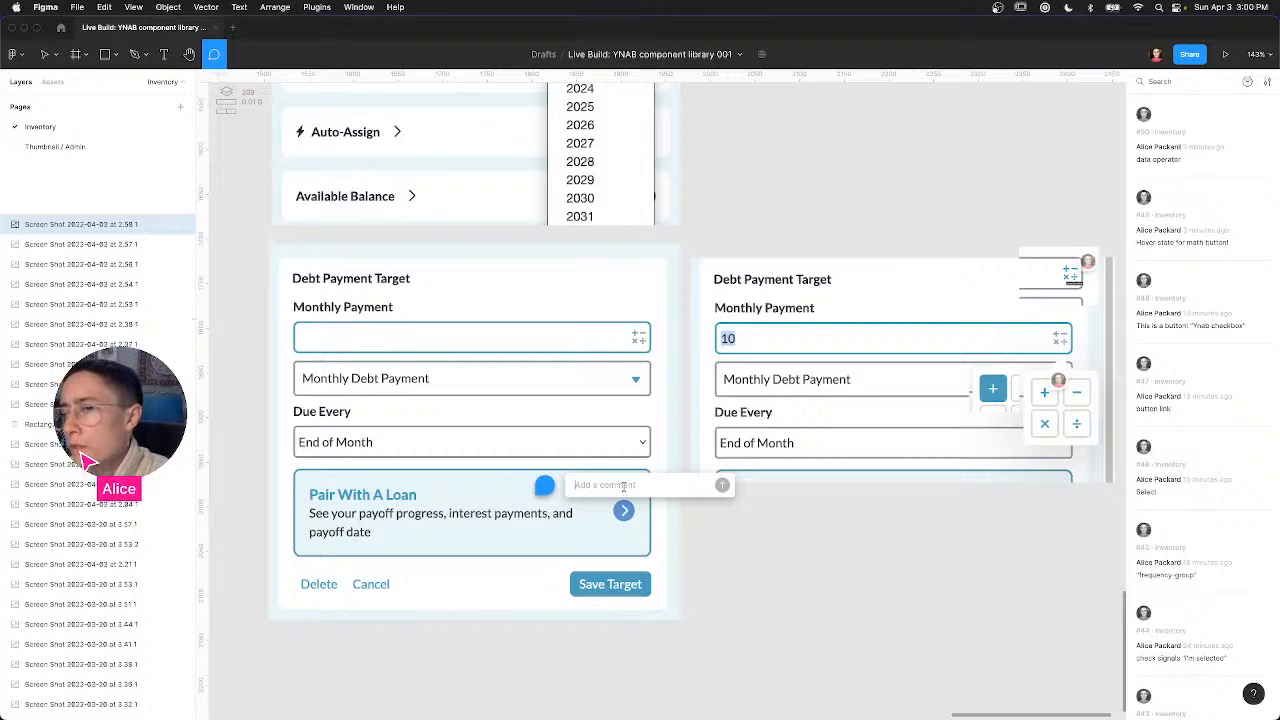
pyautogui.write('pair-with-loan-button')
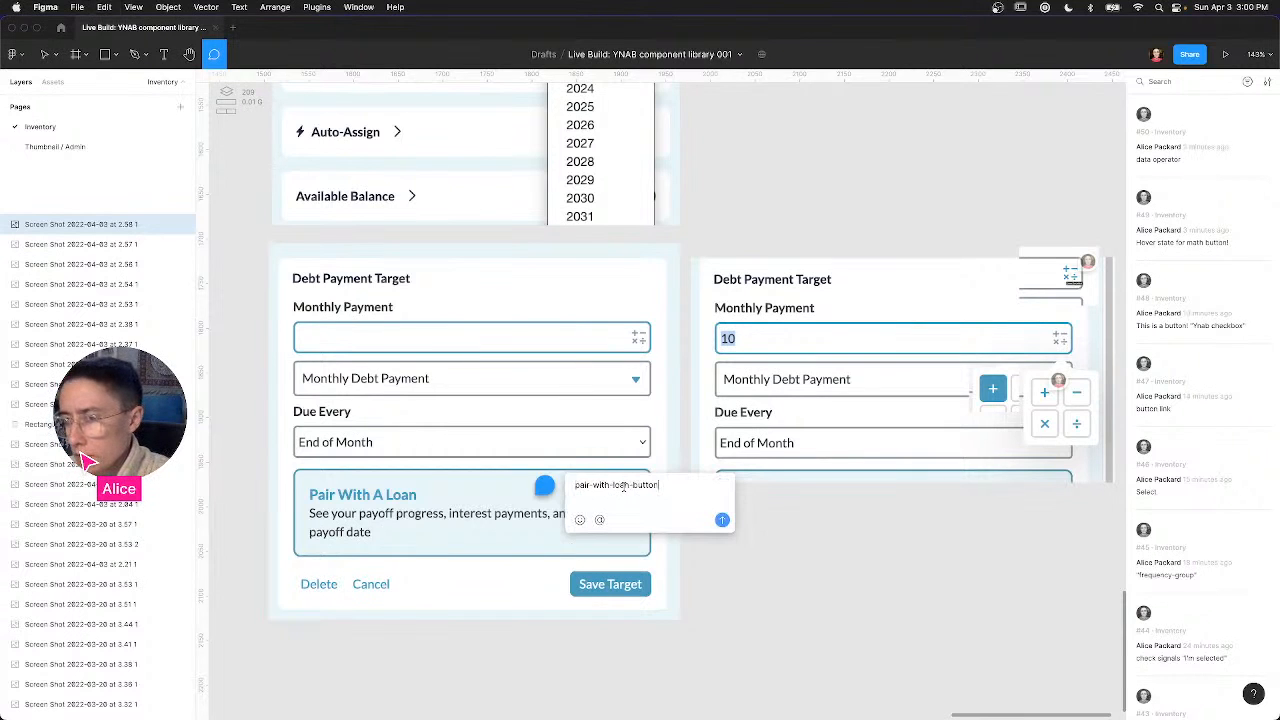
pyautogui.write('"')
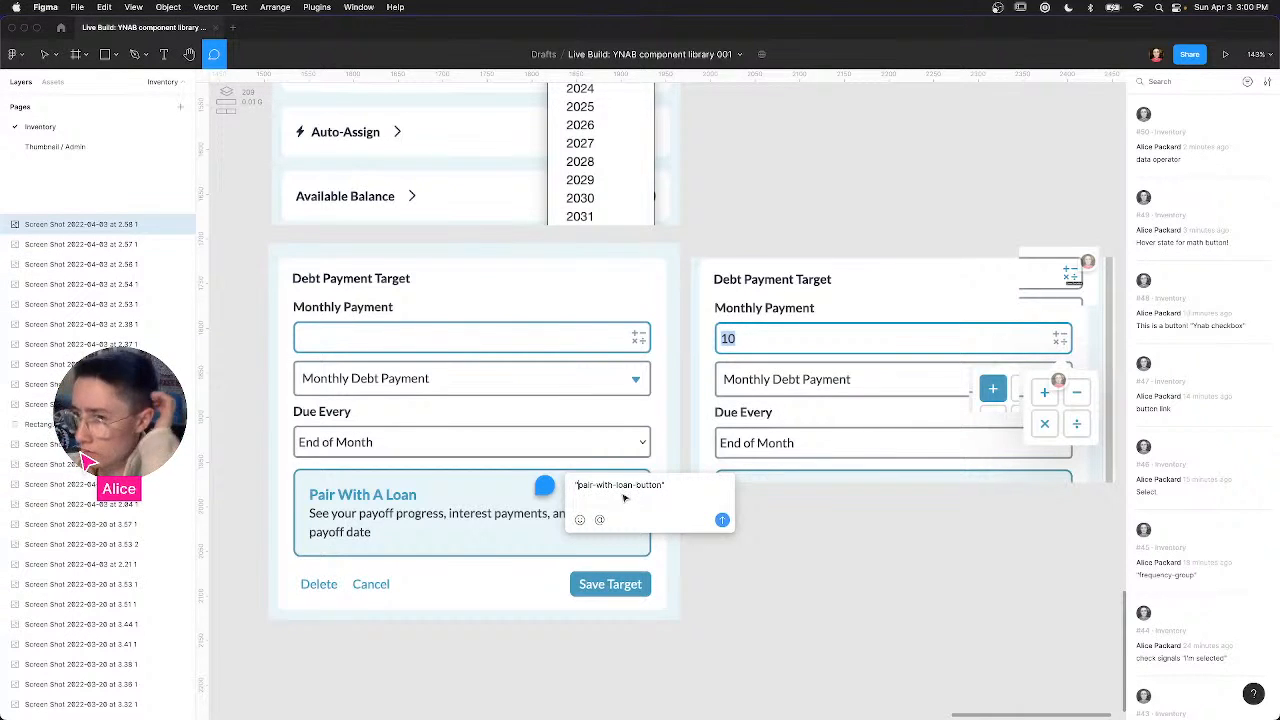
pyautogui.press('Return')
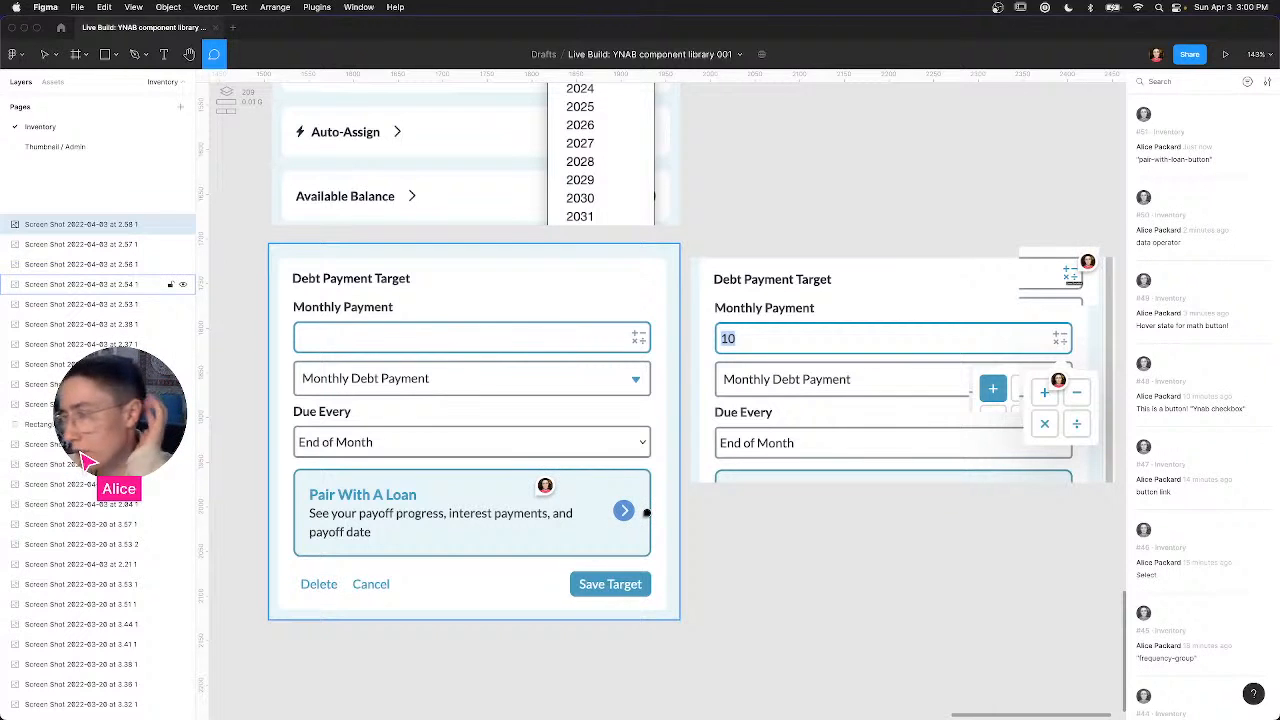
# Step: Return to Firefox, view the loan account types in the Pair With A Loan form, and close the form
pyautogui.hotkey('ctrl', 'Left')
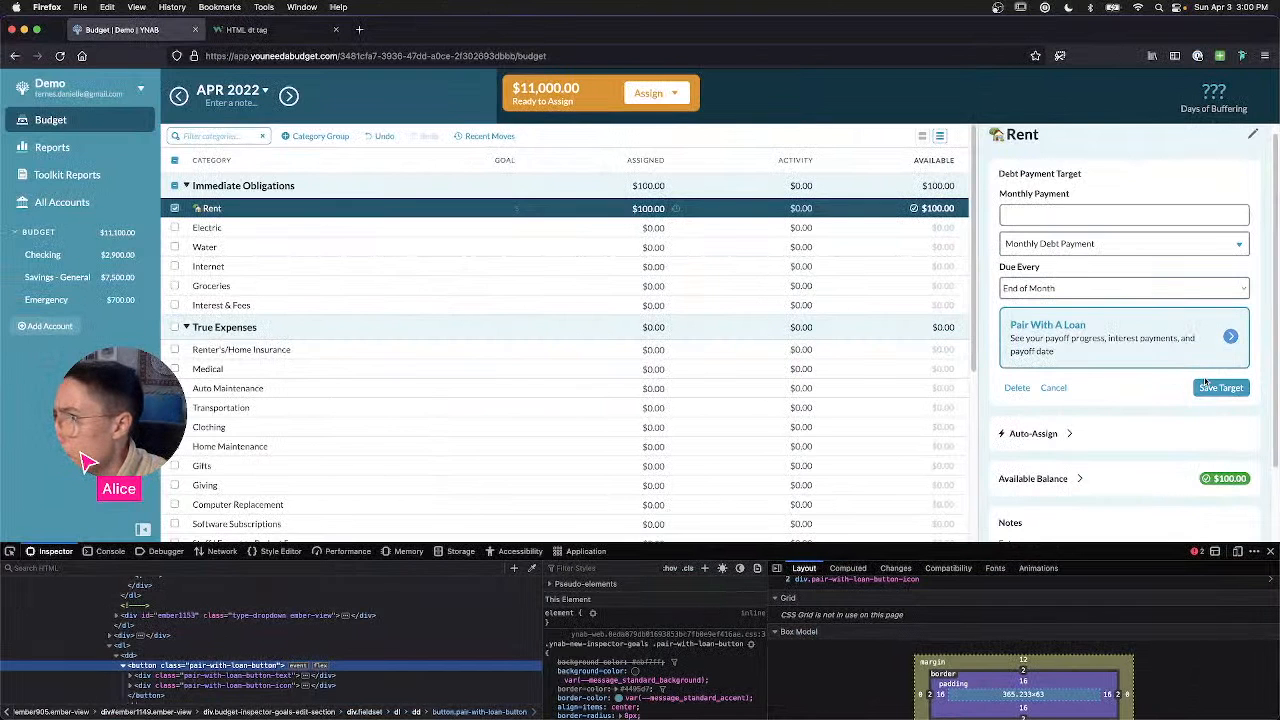
pyautogui.click(1162, 348)
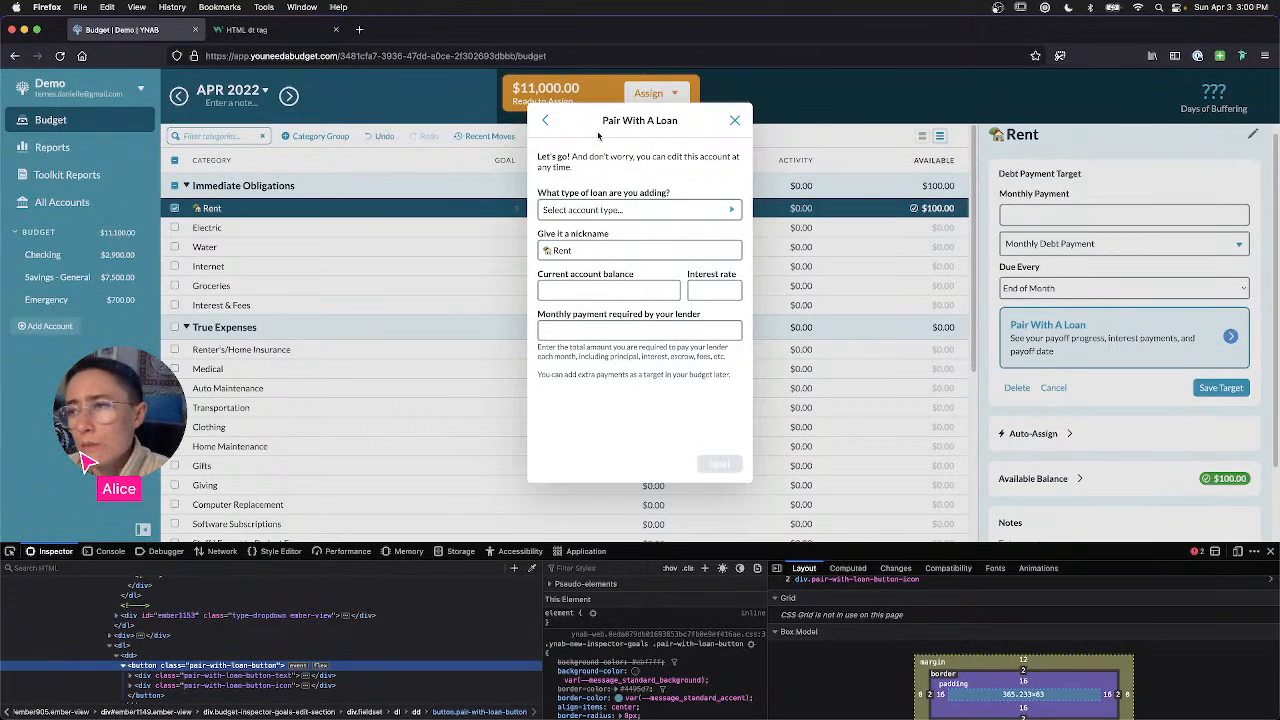
pyautogui.click(627, 214)
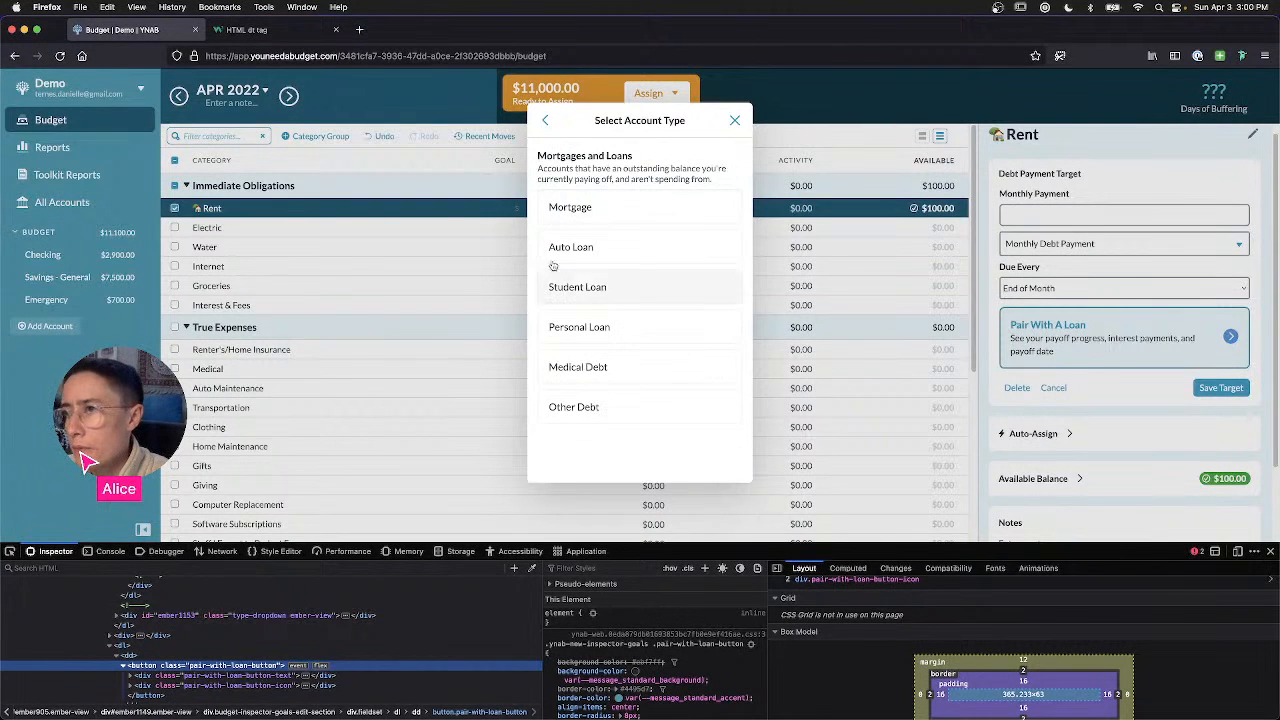
pyautogui.click(734, 120)
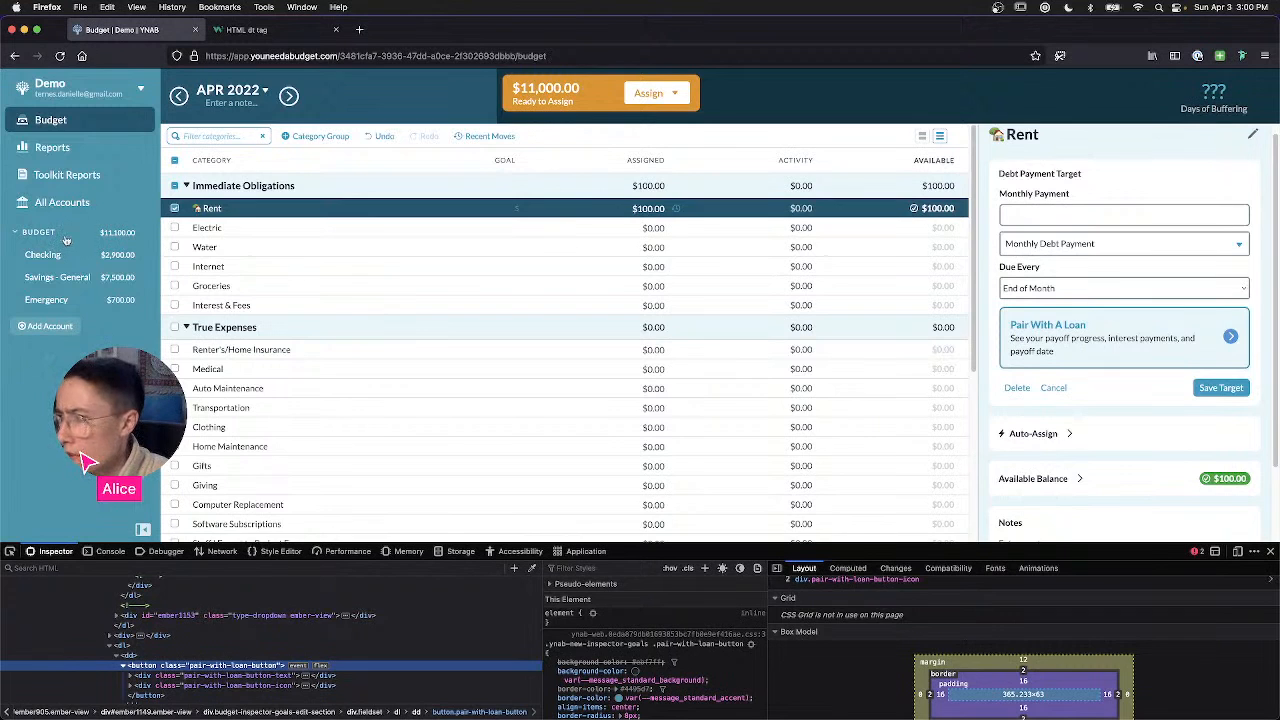
# Step: Cancel editing the Rent debt payment target and deselect the Rent category
pyautogui.click(1054, 390)
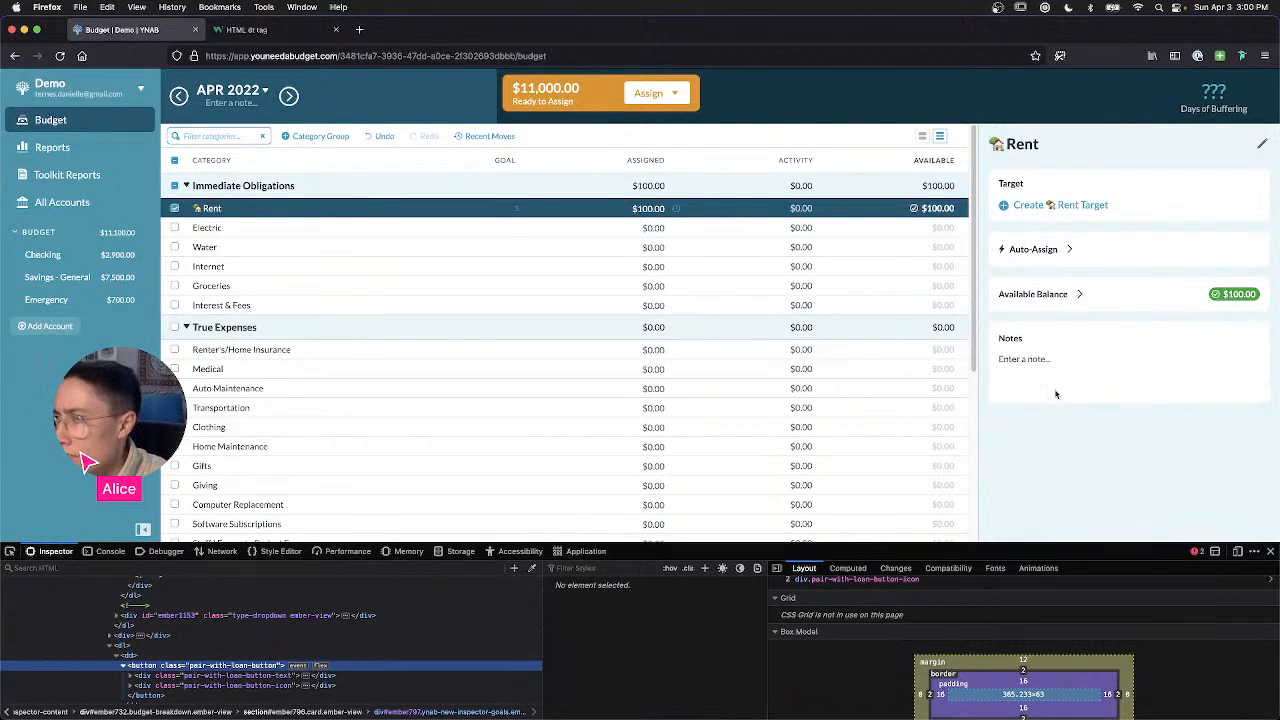
pyautogui.click(1018, 220)
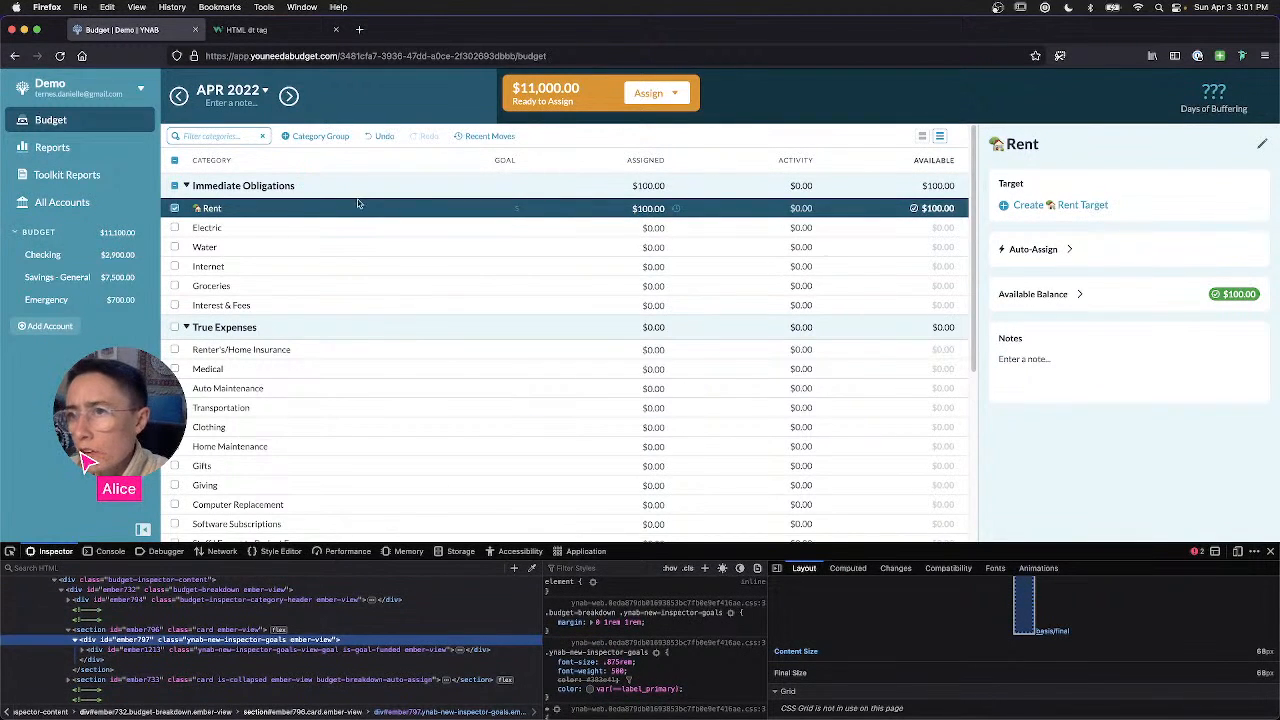
pyautogui.click(174, 209)
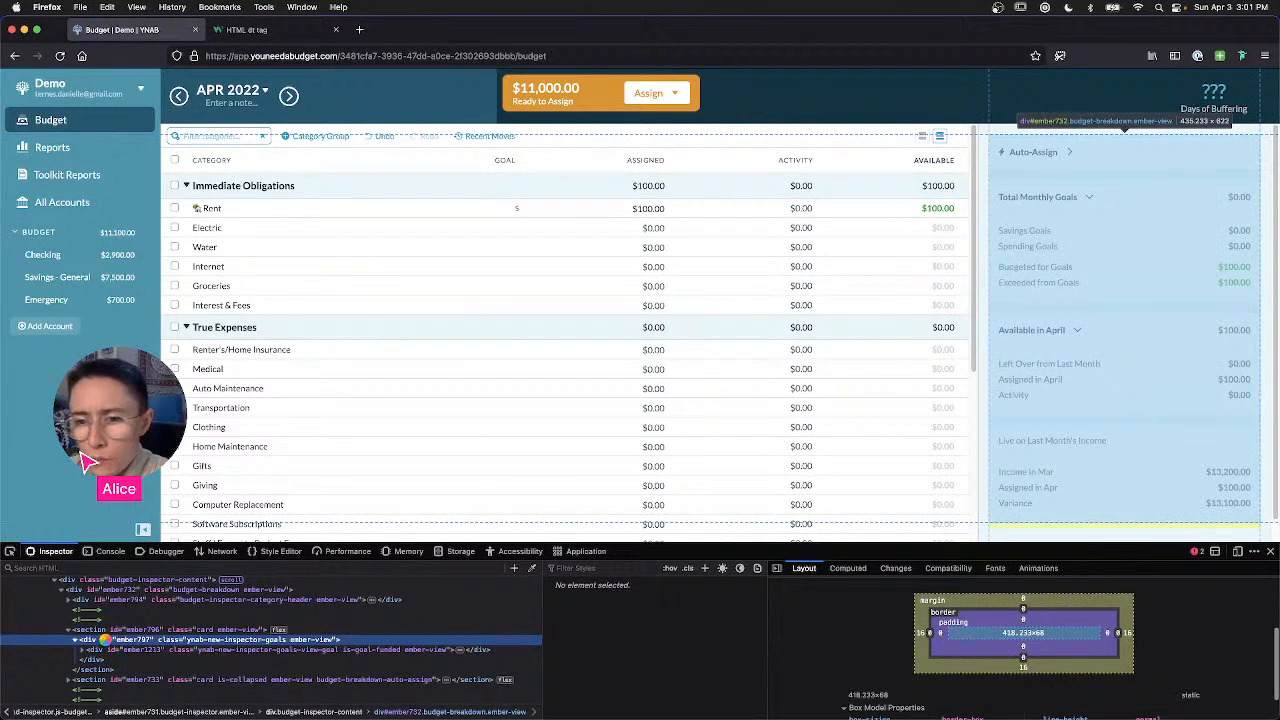
# Step: Close the developer tools and open the settings of the Toolkit for YNAB extension
pyautogui.scroll(10, 105, 640)
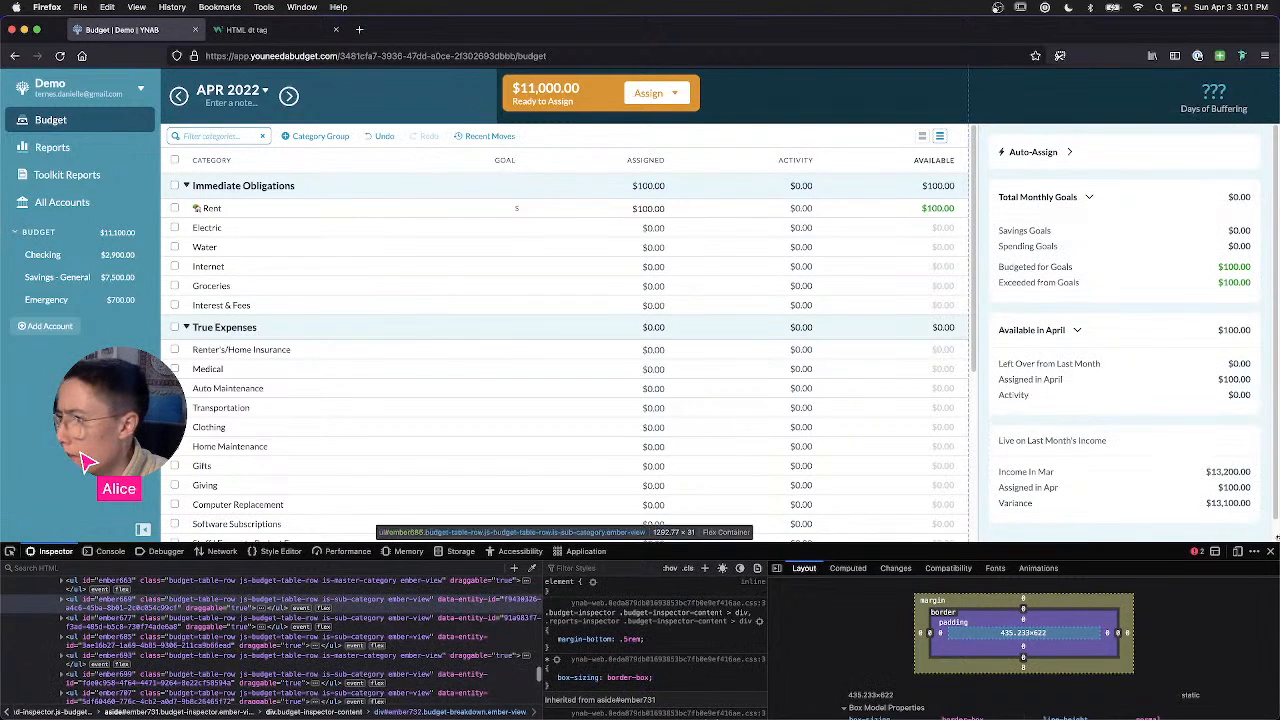
pyautogui.press('super+alt+i')
pyautogui.click(1219, 56)
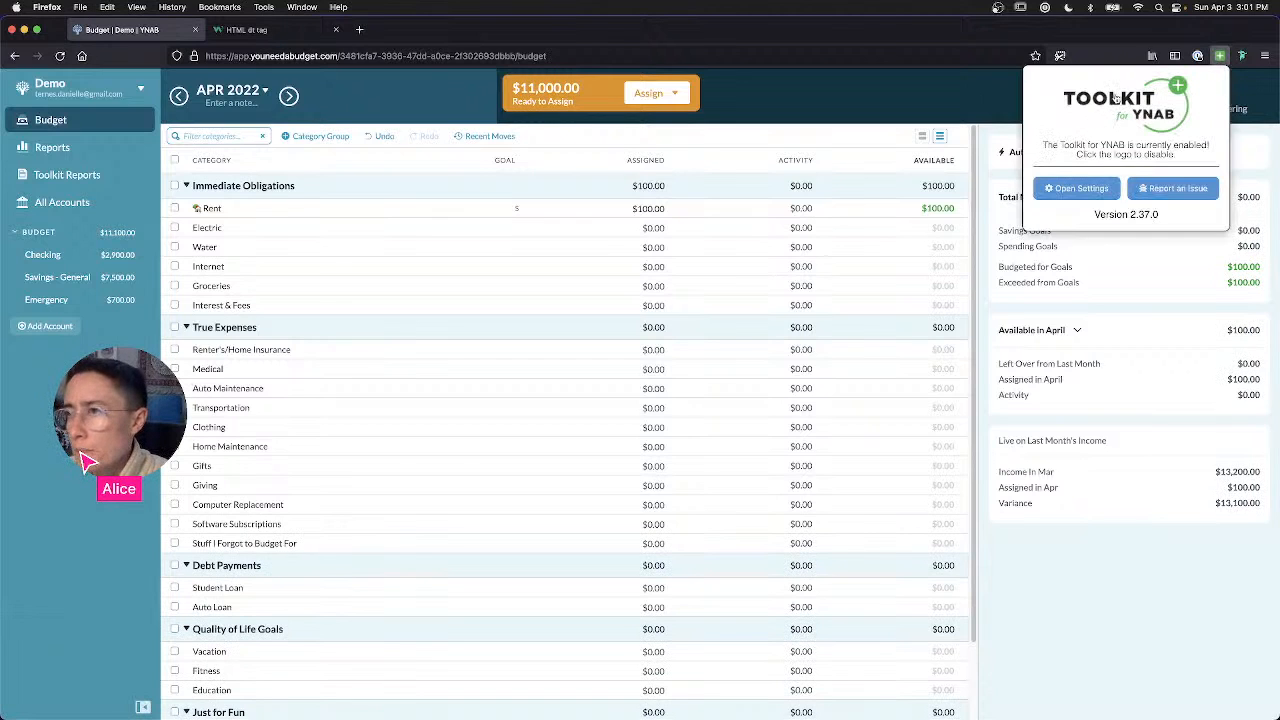
pyautogui.moveTo(1060, 144); pyautogui.dragTo(1169, 146)
pyautogui.click(1166, 147)
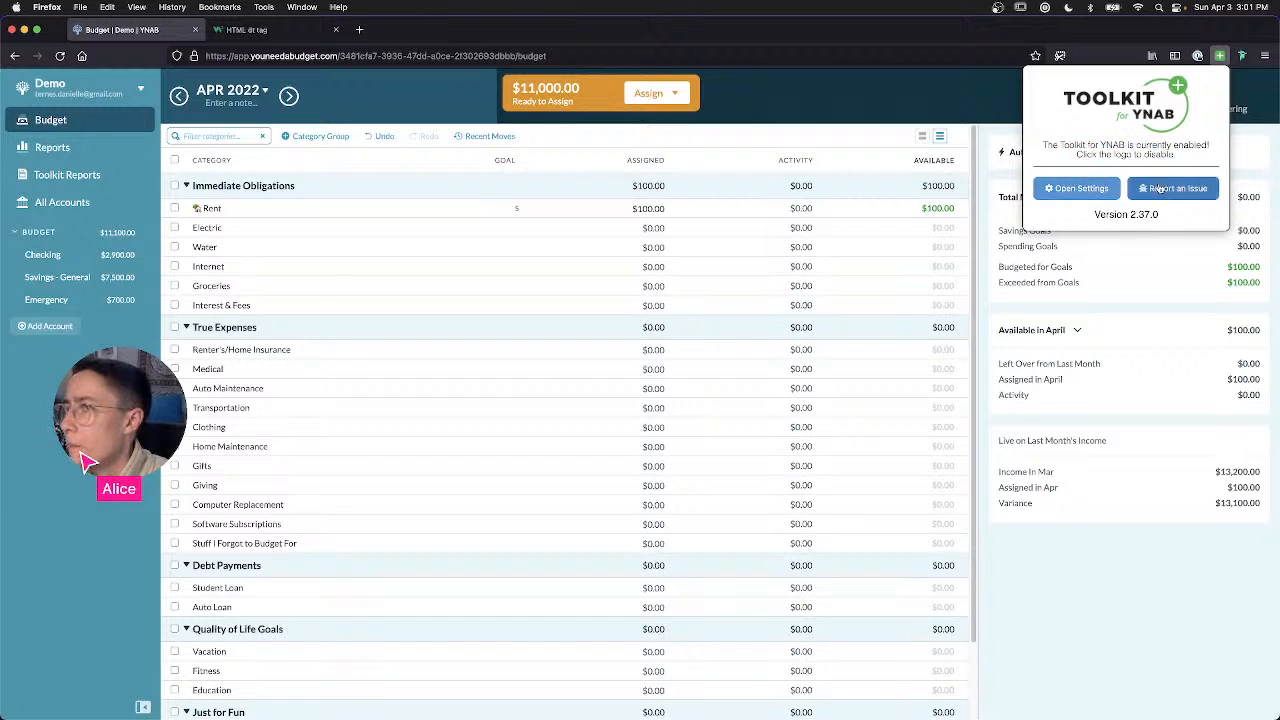
pyautogui.click(1092, 188)
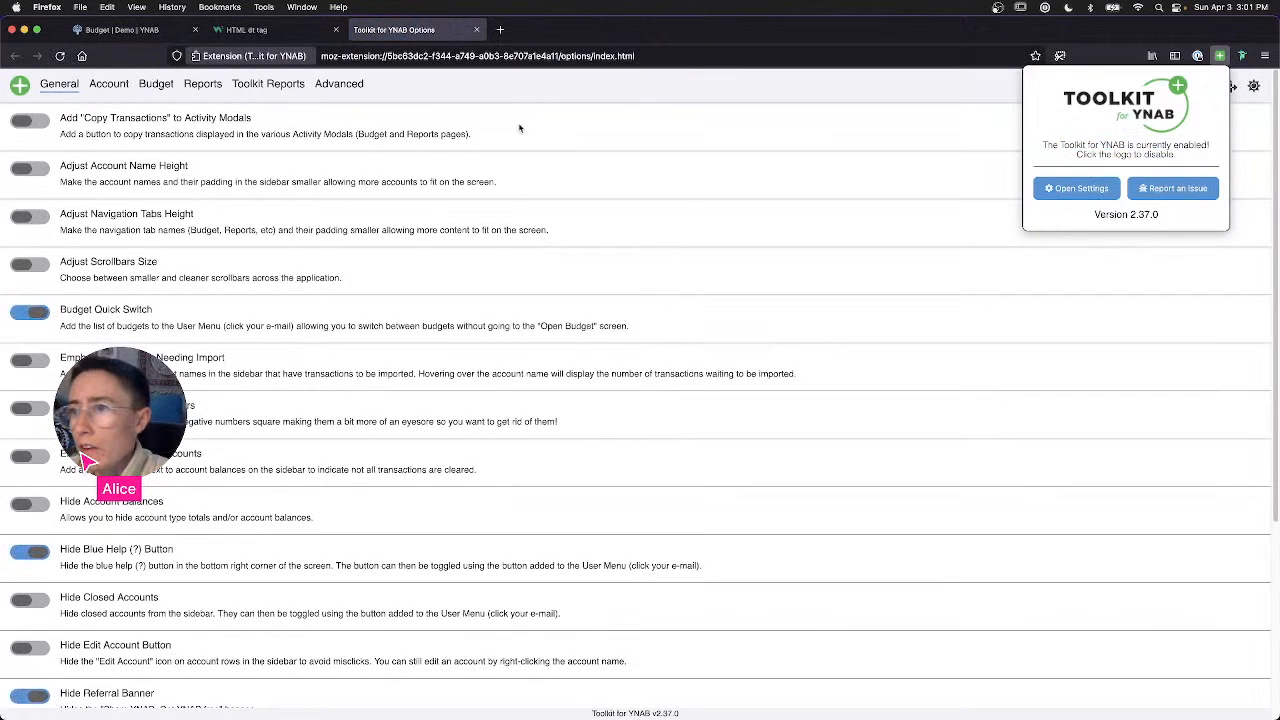
# Step: Turn on Disable Toolkit for YNAB in the extension's advanced options and return to the YNAB budget page
pyautogui.click(339, 88)
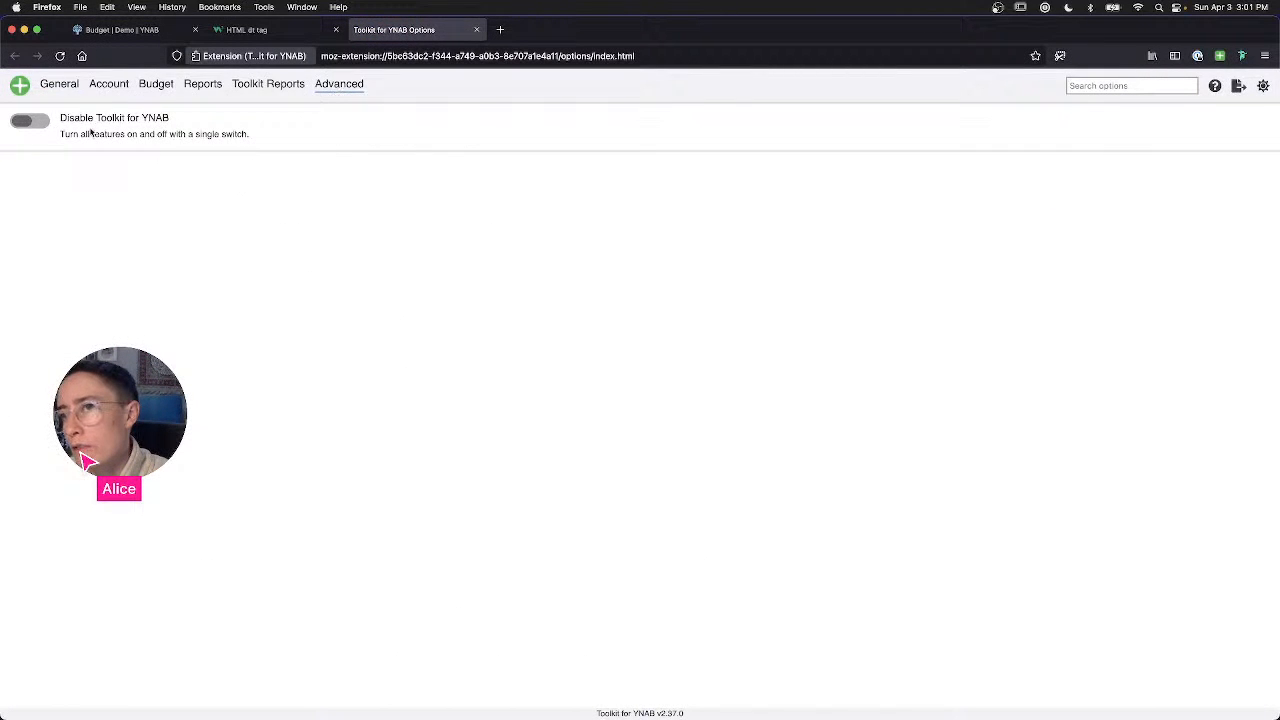
pyautogui.click(30, 121)
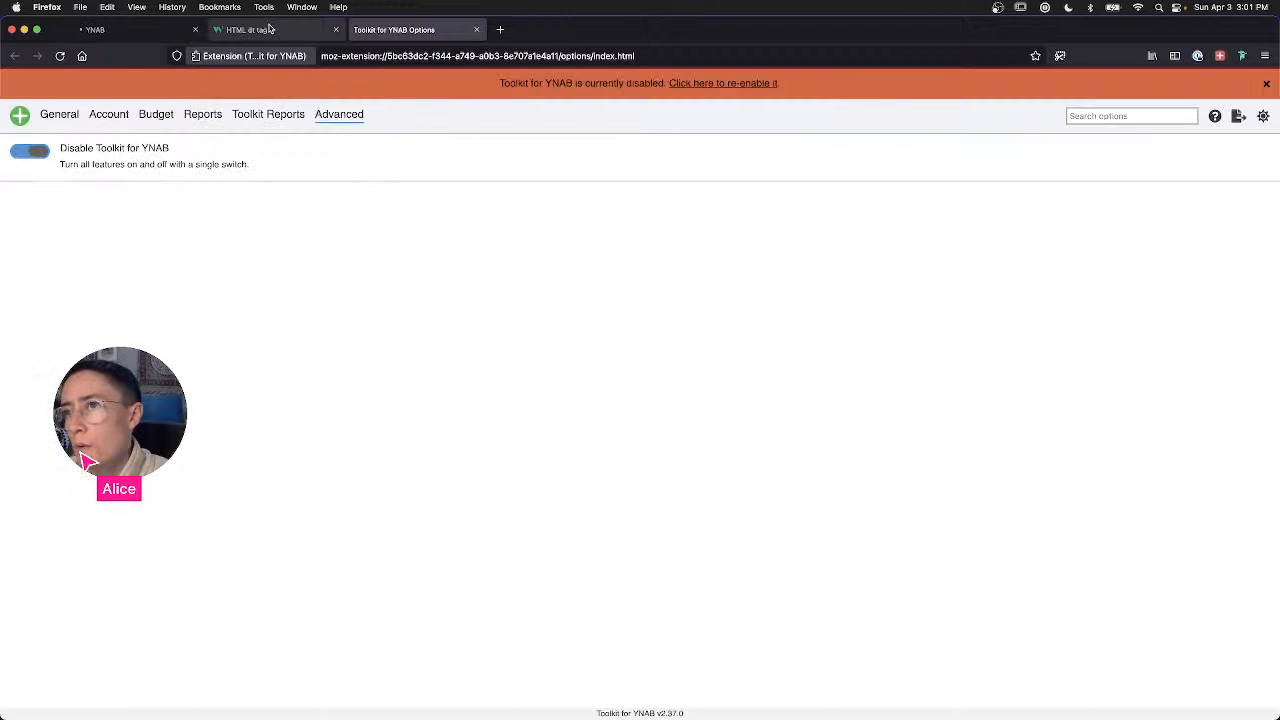
pyautogui.click(270, 29)
pyautogui.click(110, 29)
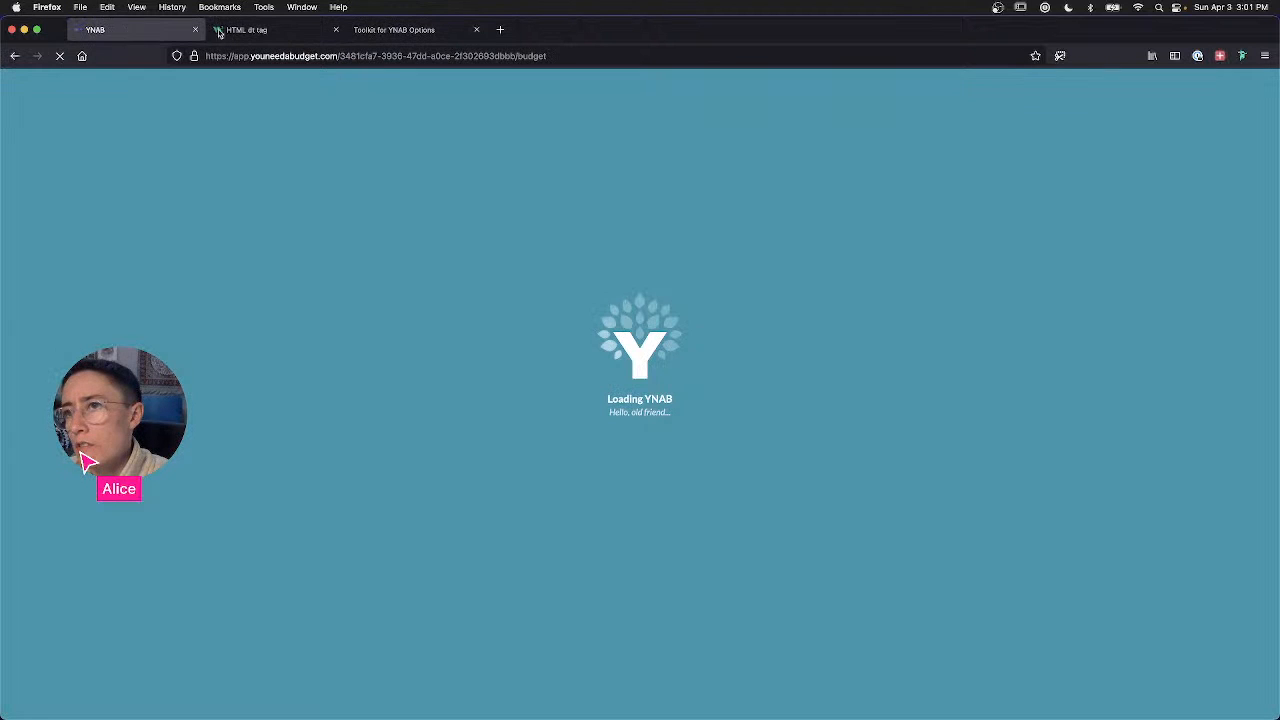
pyautogui.click(431, 33)
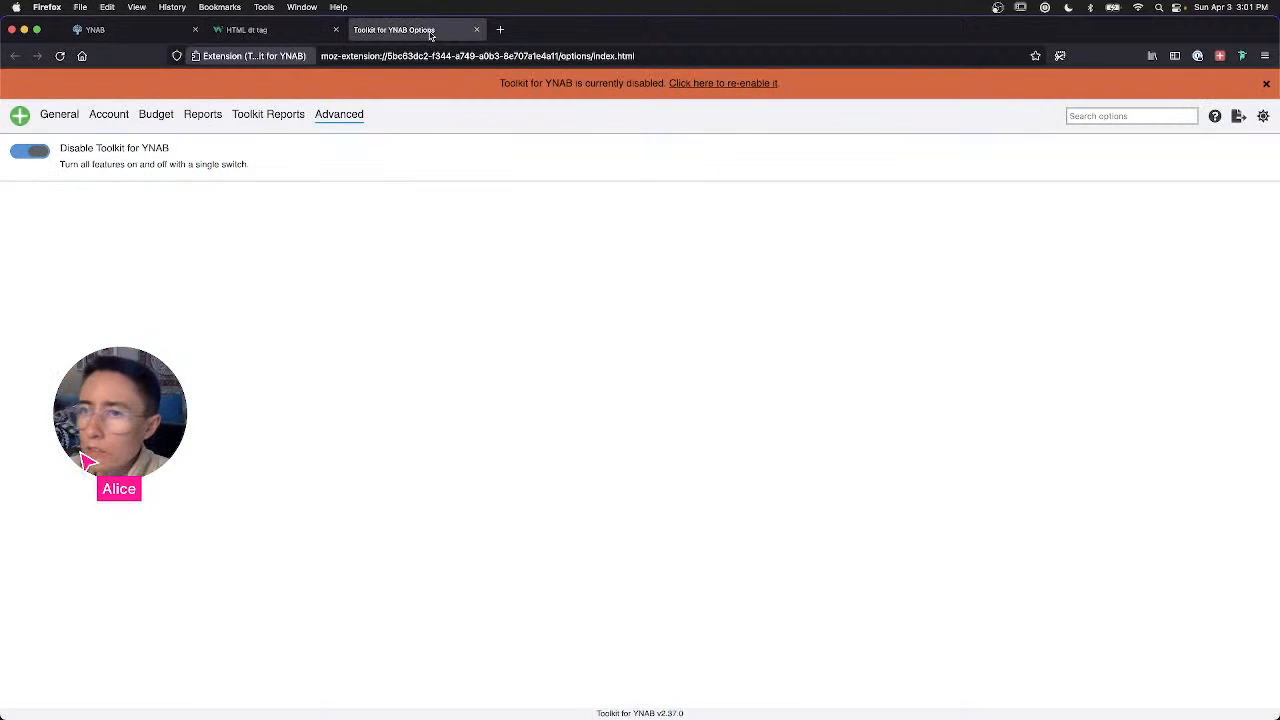
pyautogui.click(152, 35)
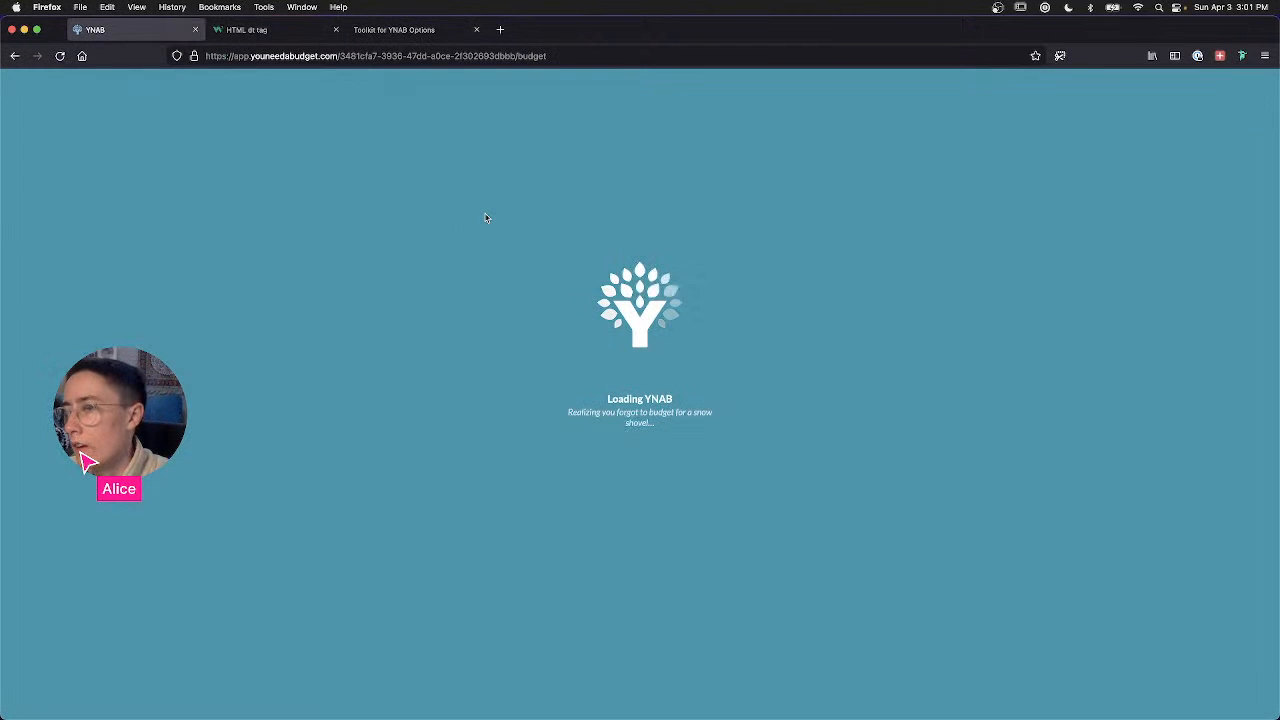
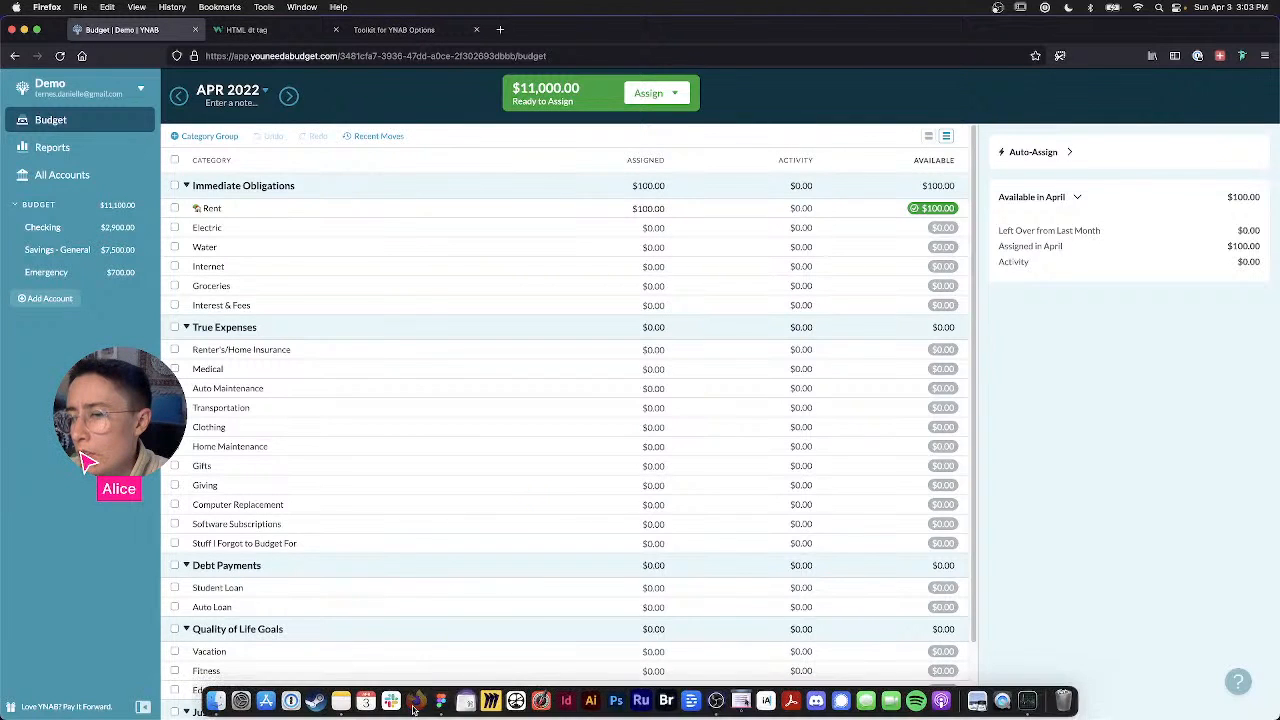
# Step: Restart Firefox, leaving the Toolkit for YNAB options page closed, and check the extension's status
pyautogui.rightClick(415, 700)
pyautogui.click(458, 668)
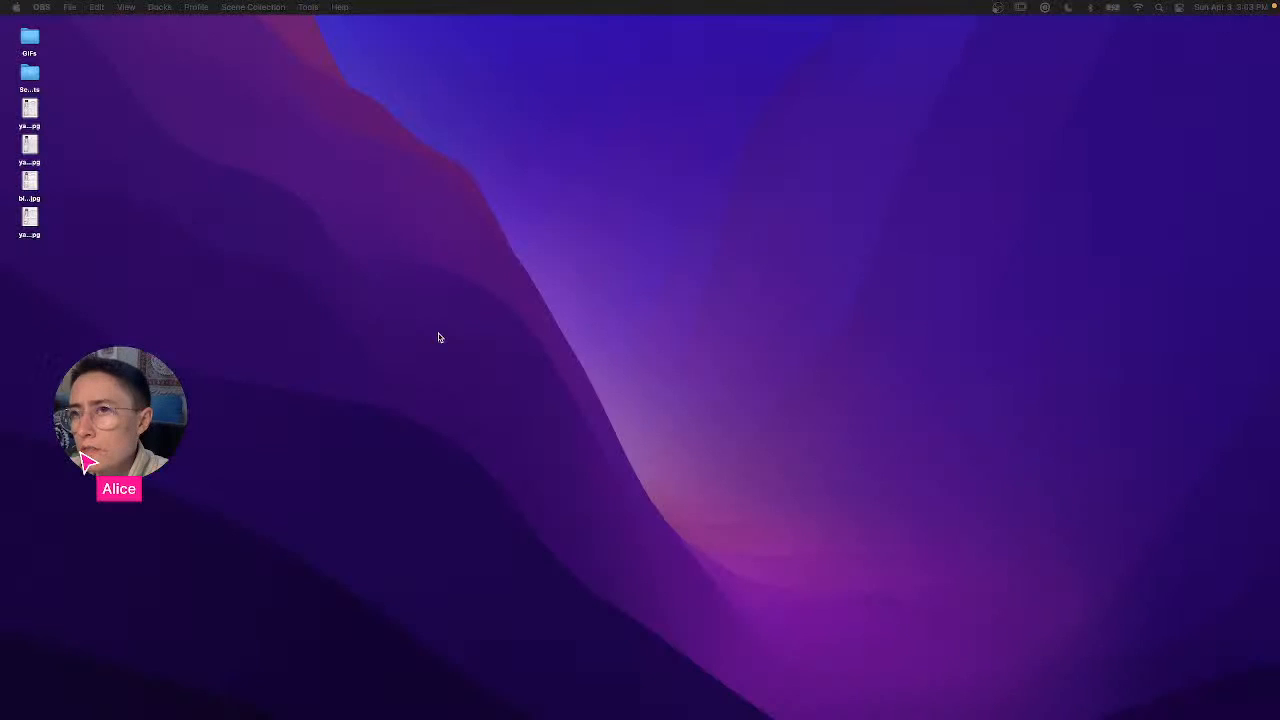
pyautogui.moveTo(586, 716)
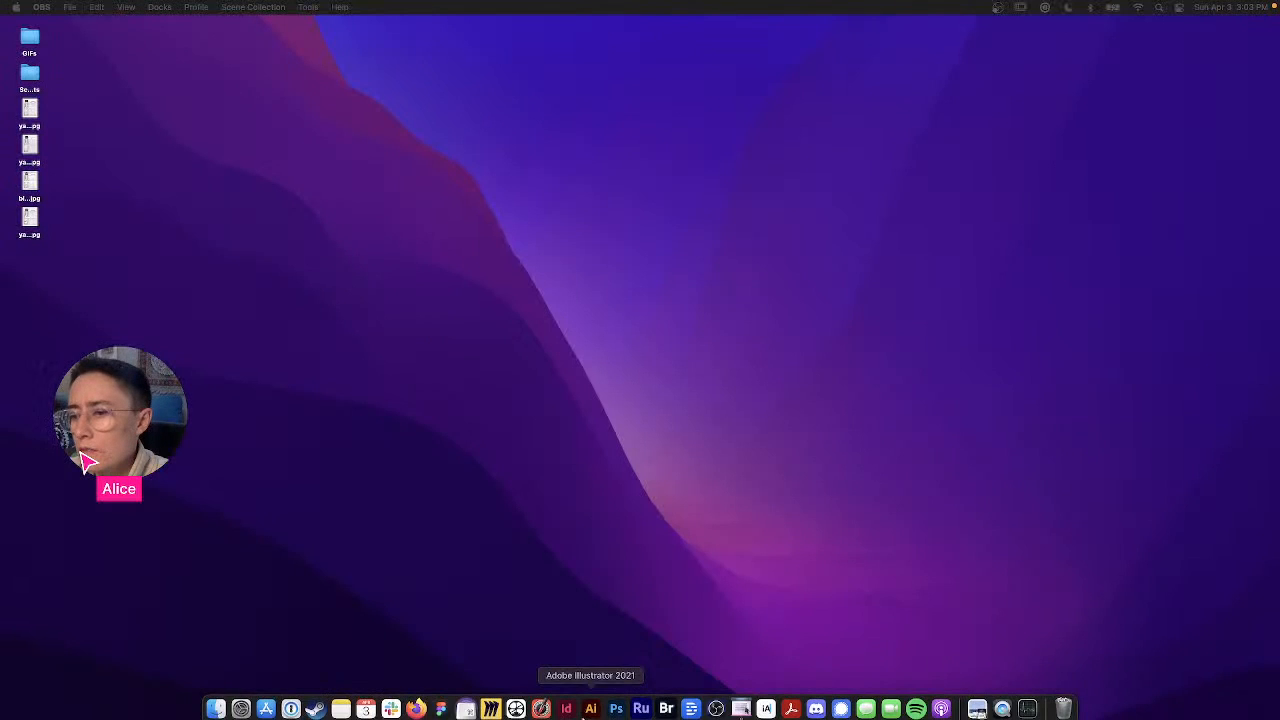
pyautogui.click(416, 700)
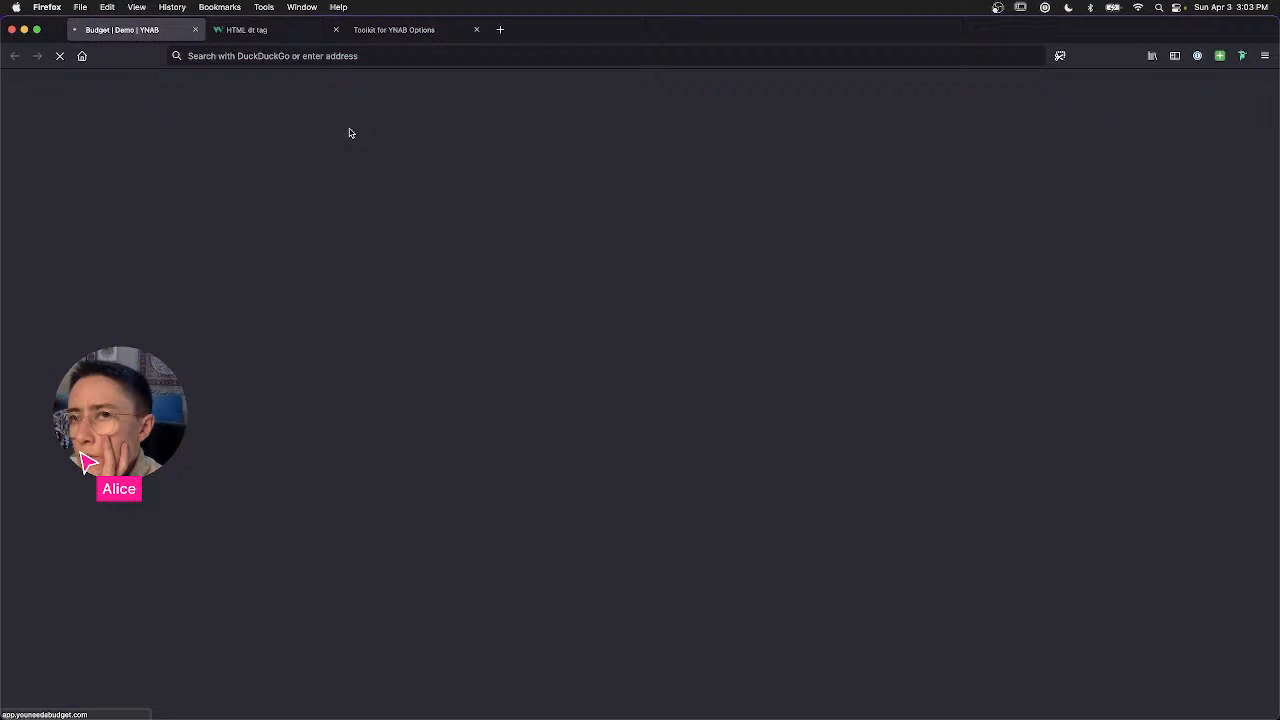
pyautogui.click(476, 29)
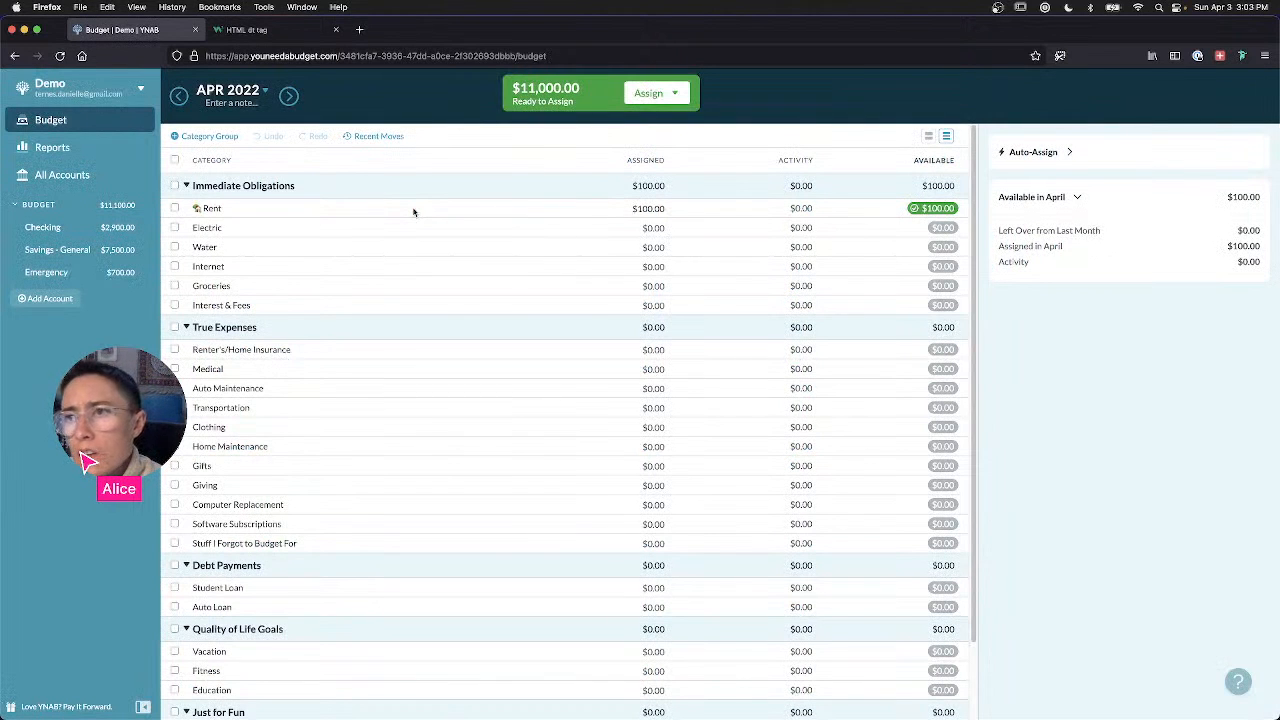
pyautogui.click(1221, 56)
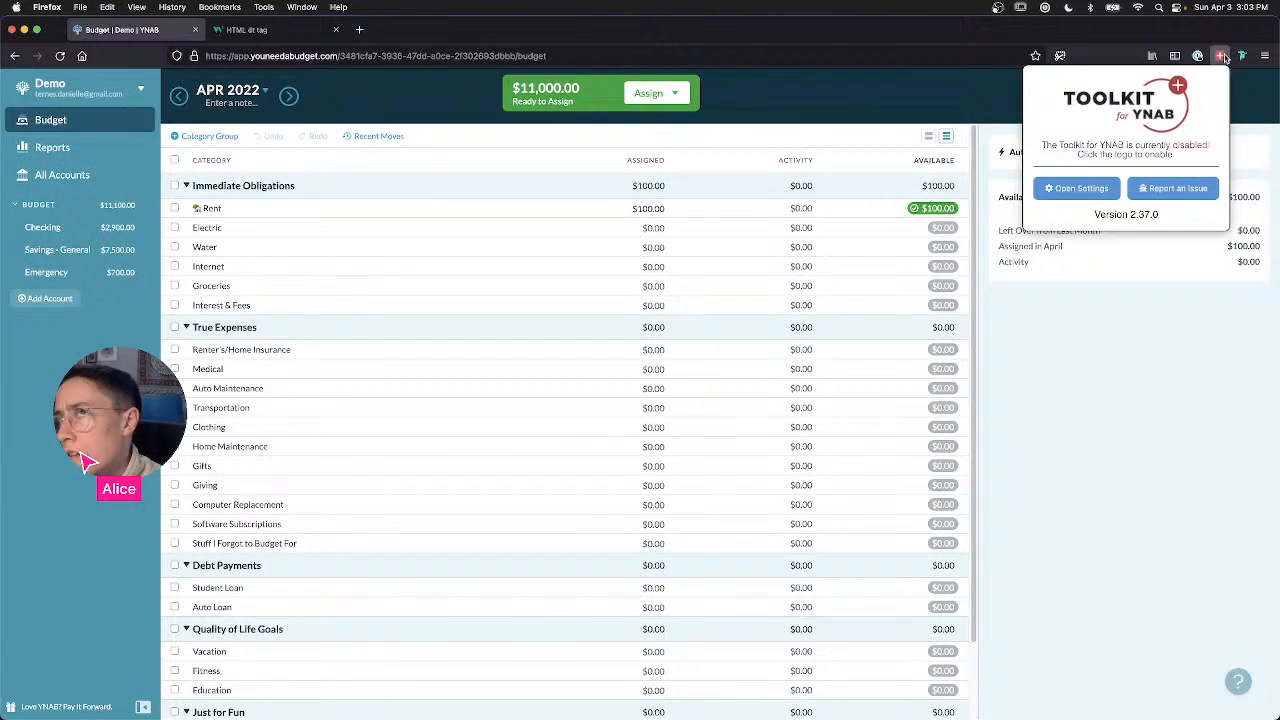
pyautogui.click(1223, 57)
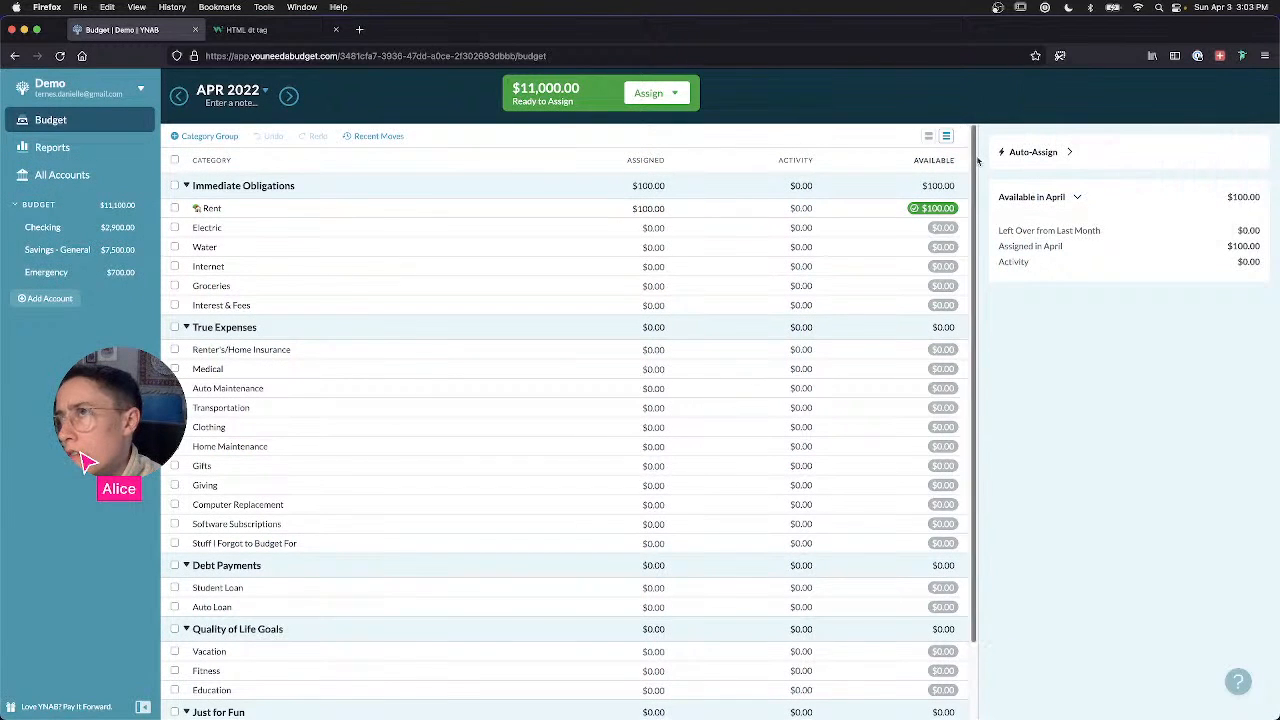
# Step: Examine the Monthly, Weekly and By Date options for a new Rent target, cancelling the target and deselecting the Rent category
pyautogui.click(177, 211)
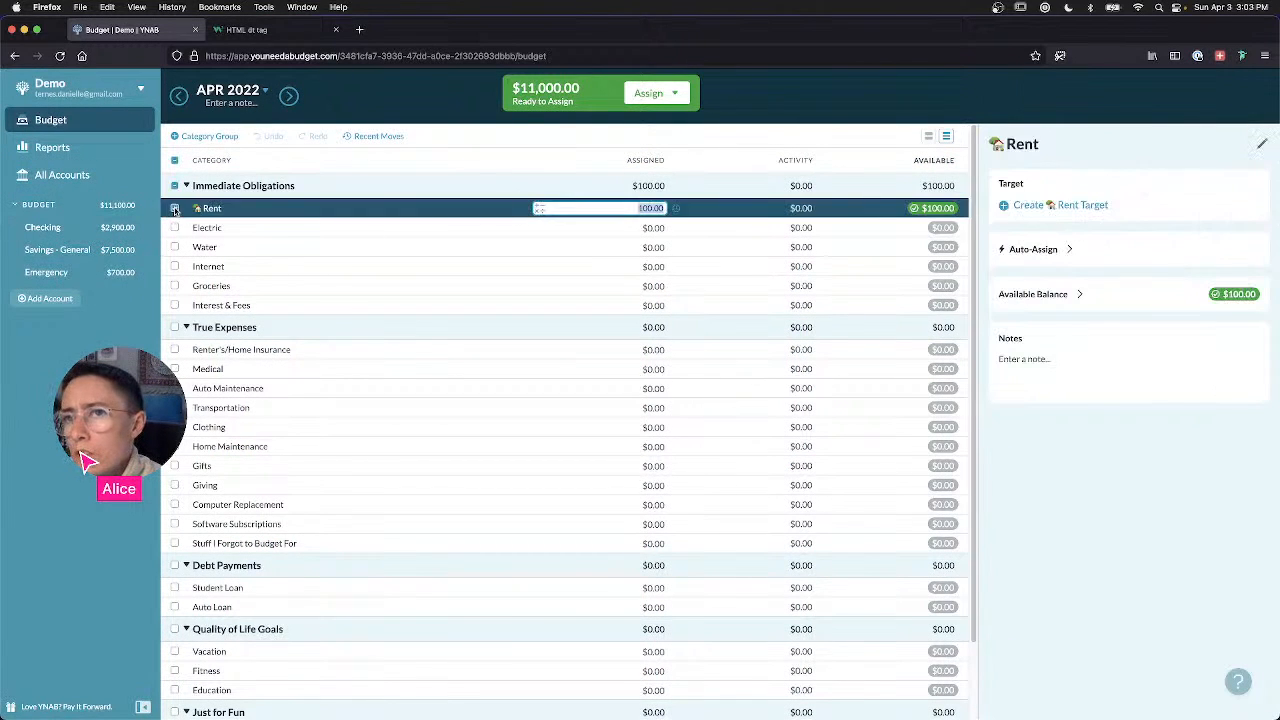
pyautogui.click(1040, 203)
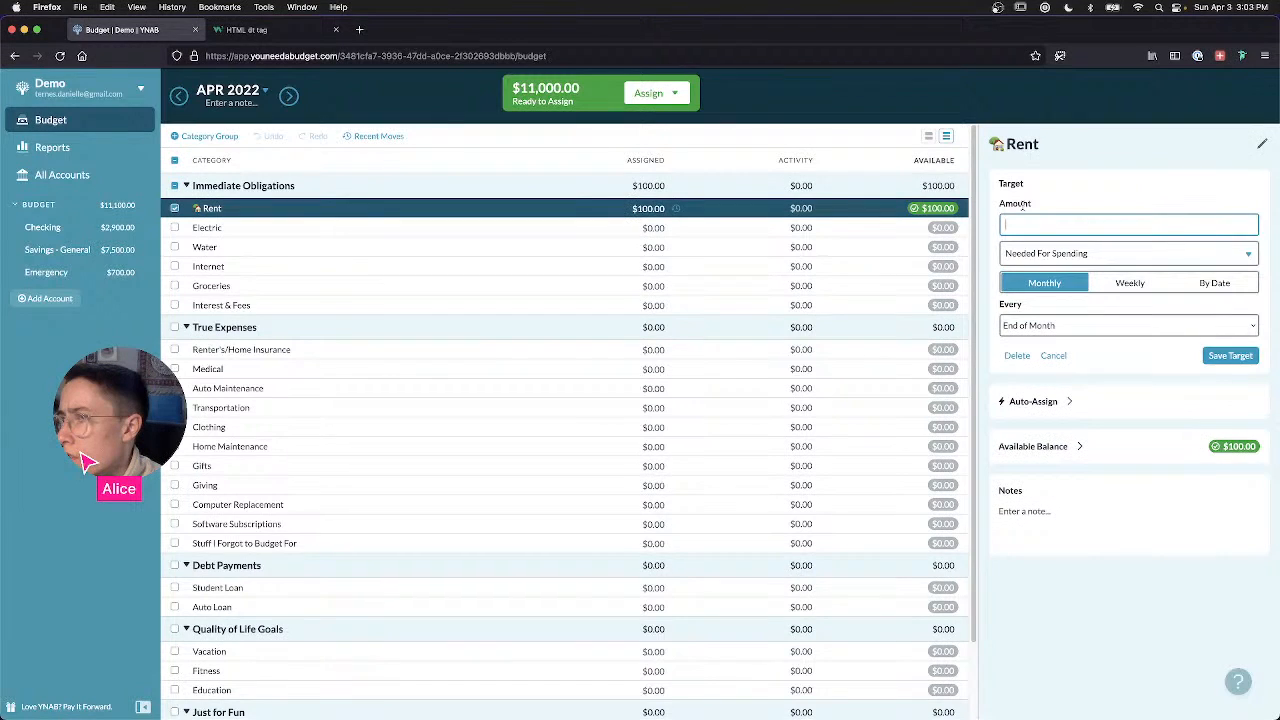
pyautogui.click(1192, 287)
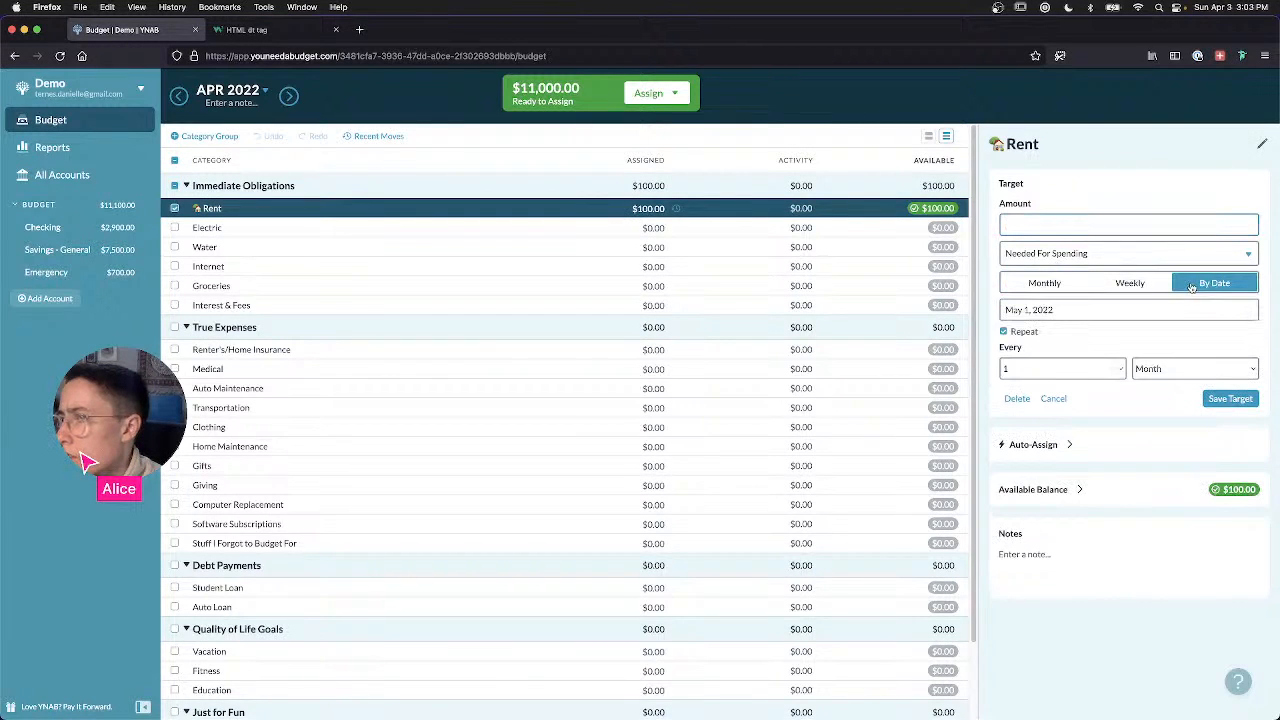
pyautogui.click(1133, 286)
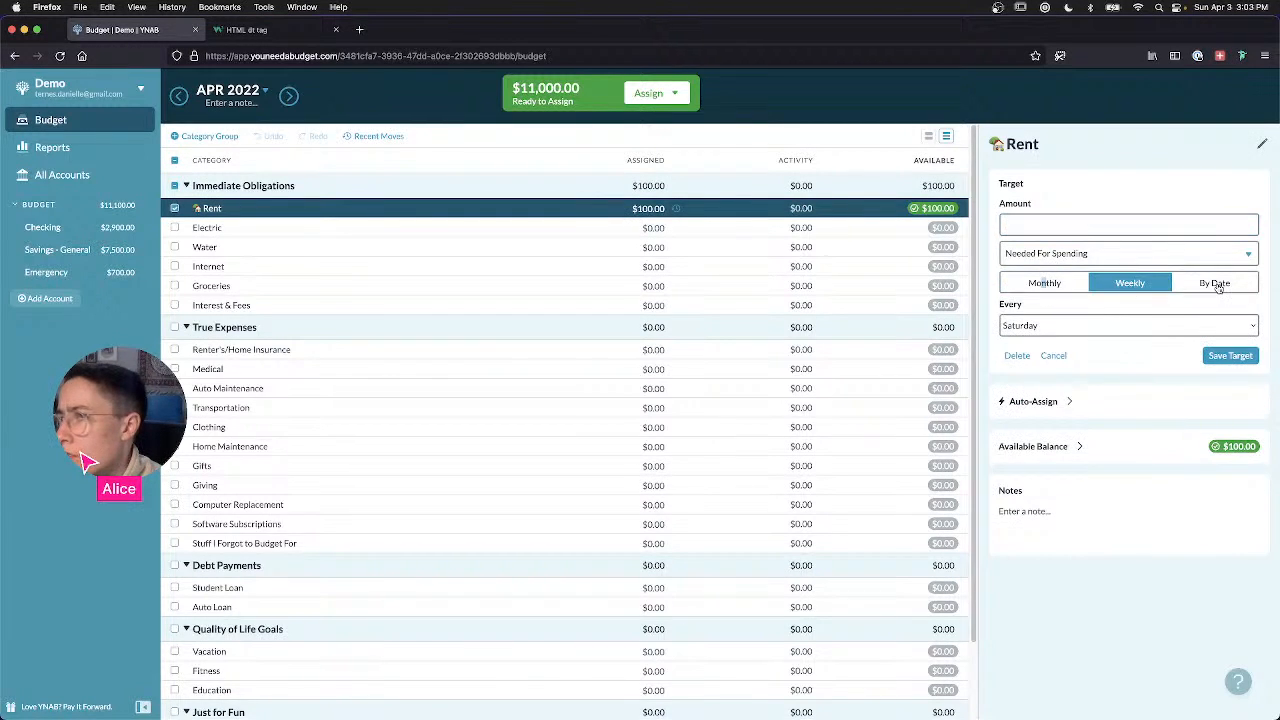
pyautogui.click(1068, 293)
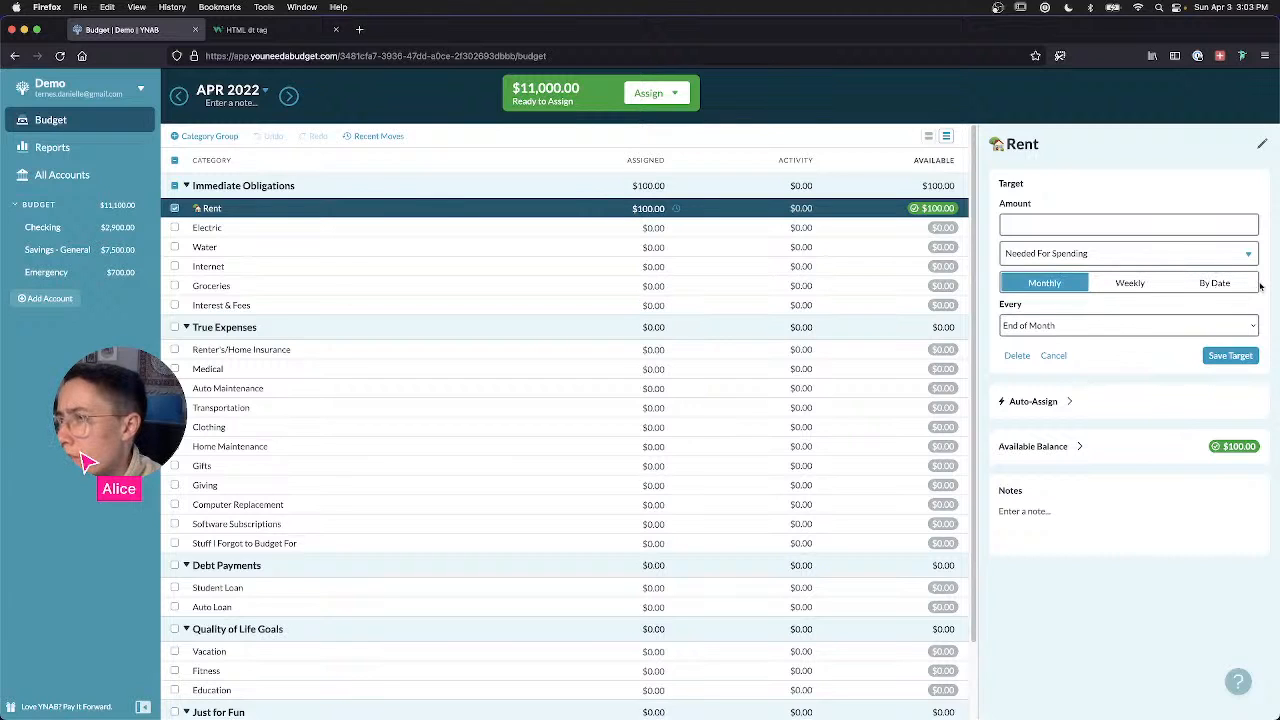
pyautogui.click(1229, 285)
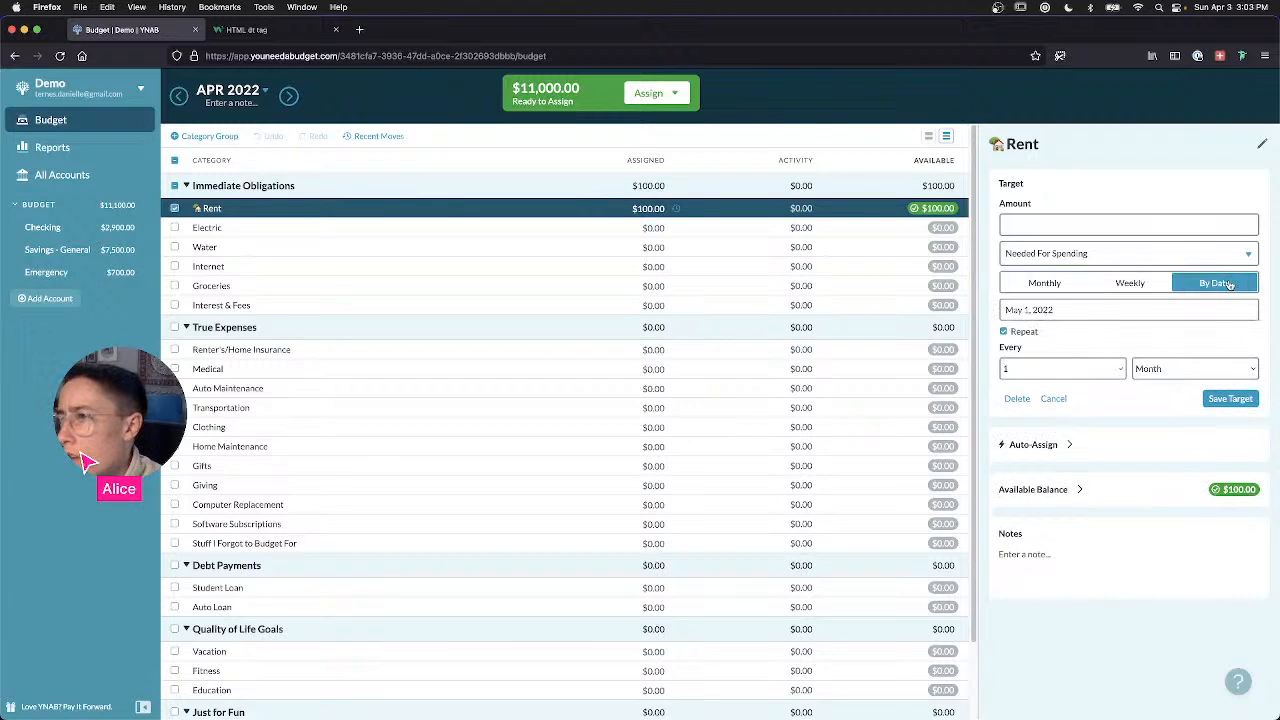
pyautogui.click(1053, 398)
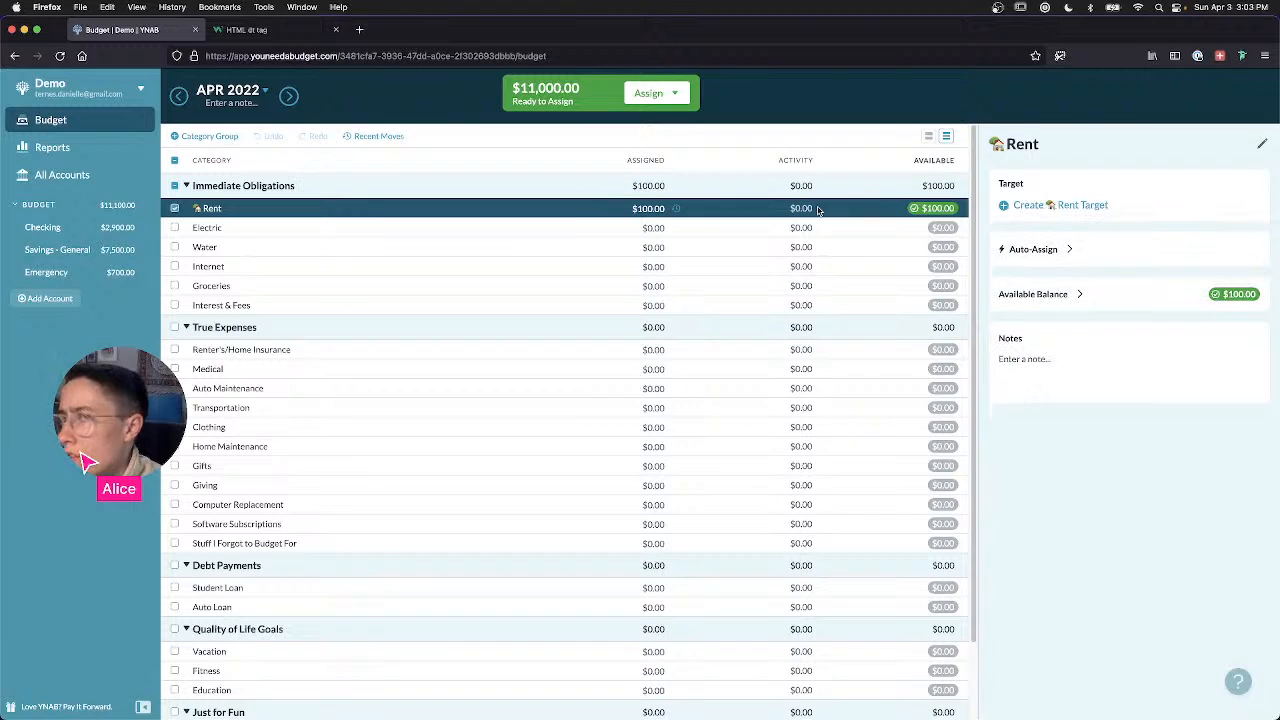
pyautogui.click(174, 208)
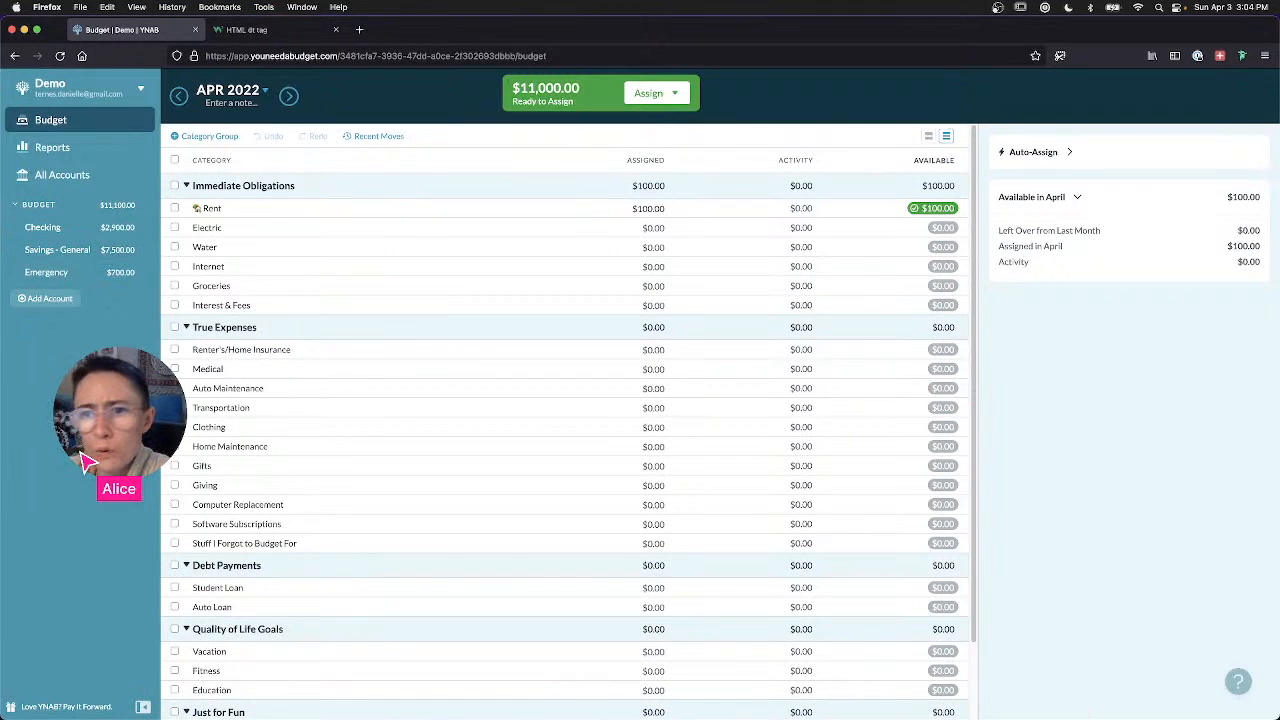
# Step: Inspect the YNAB sidebar in the page's HTML and expand the sidebar-bottom element to examine its contents
pyautogui.rightClick(106, 462)
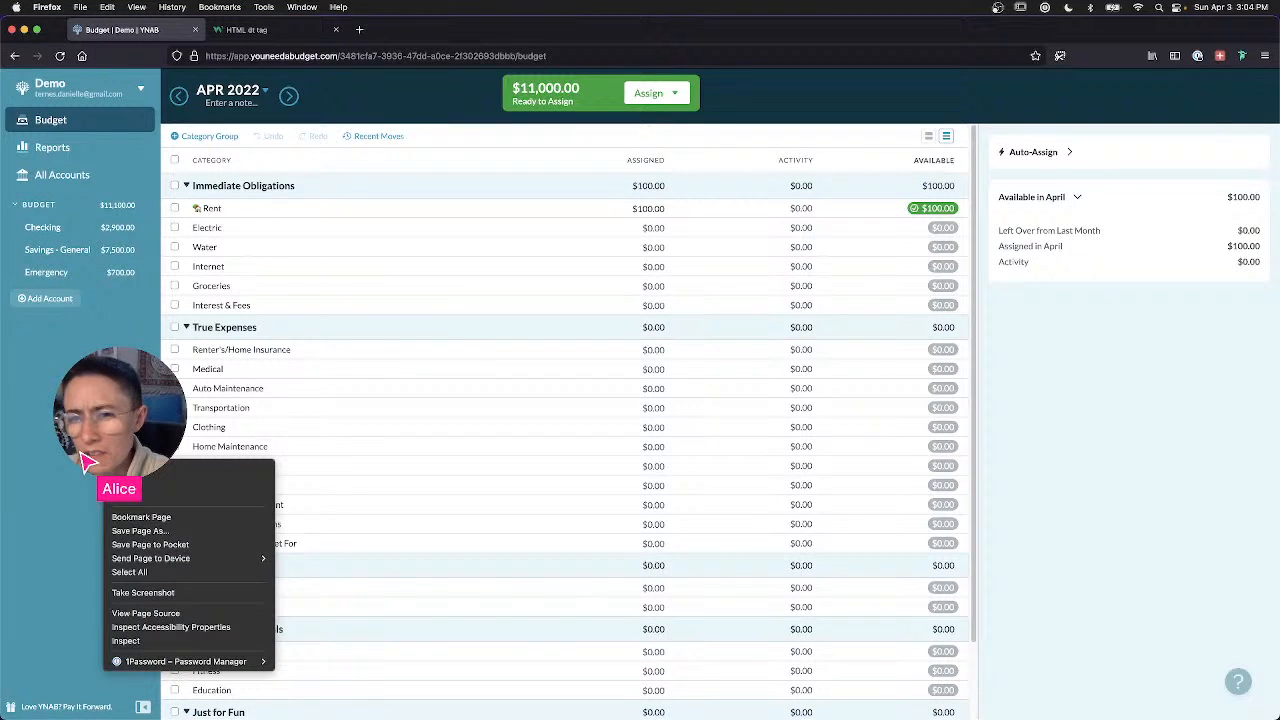
pyautogui.click(165, 642)
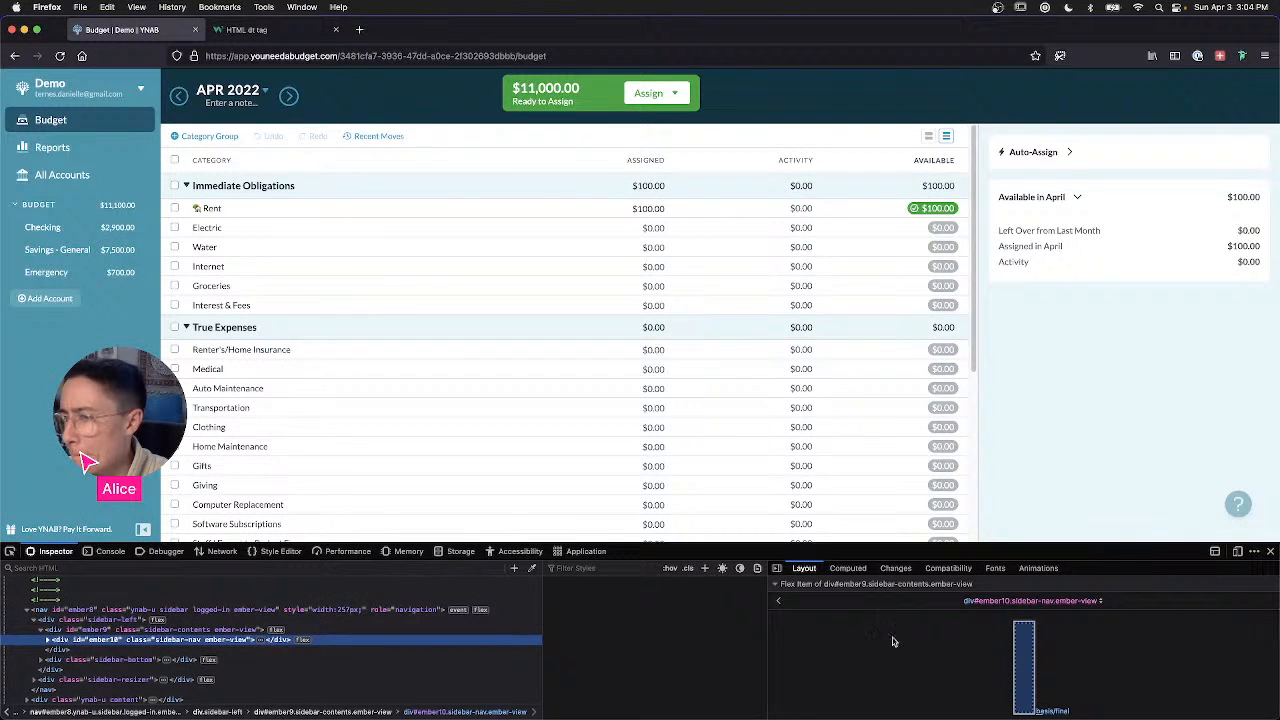
pyautogui.scroll(-1, 893, 641)
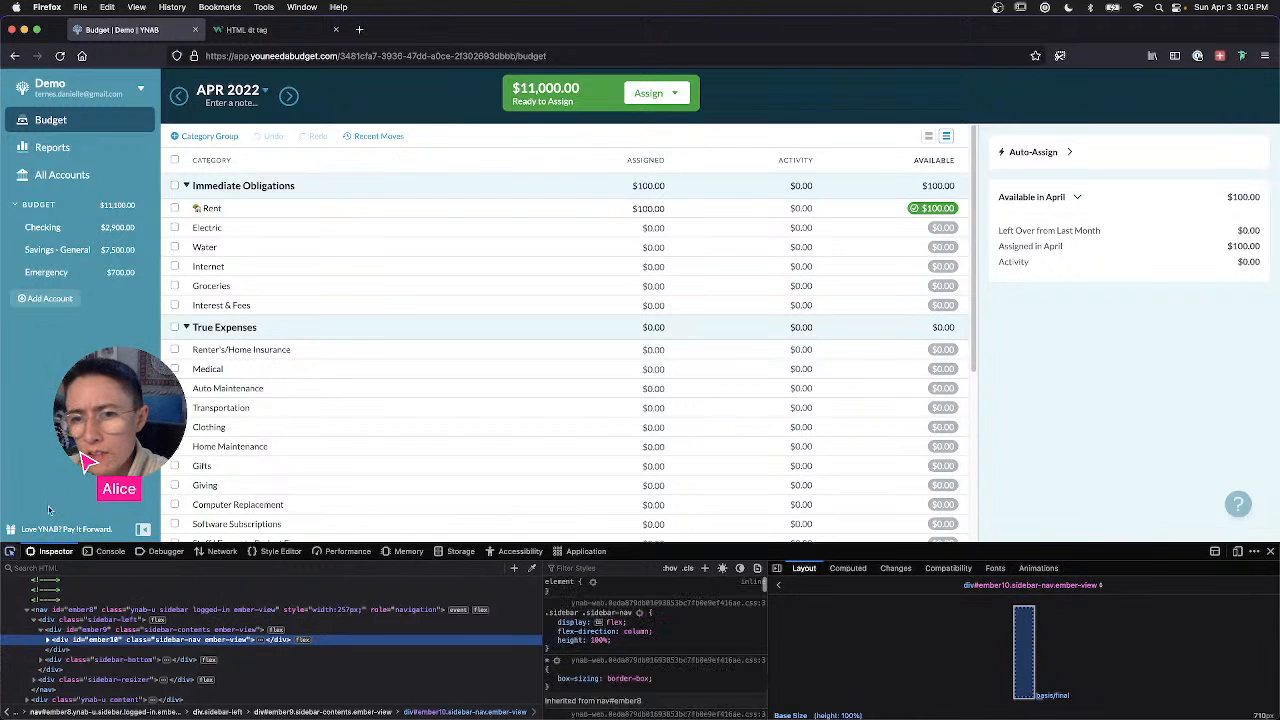
pyautogui.click(41, 659)
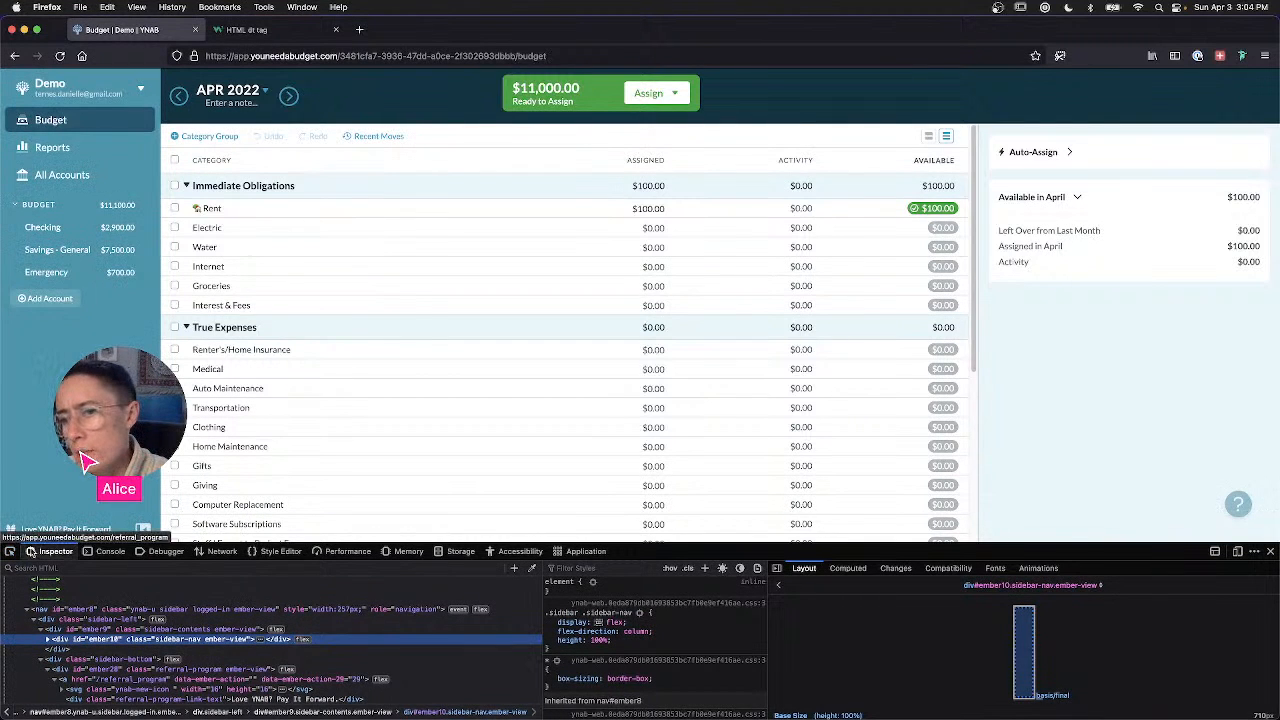
# Step: Pick the sidebar-nav element on the page and examine its CSS rules, computed styles, box model and flex layout
pyautogui.click(13, 553)
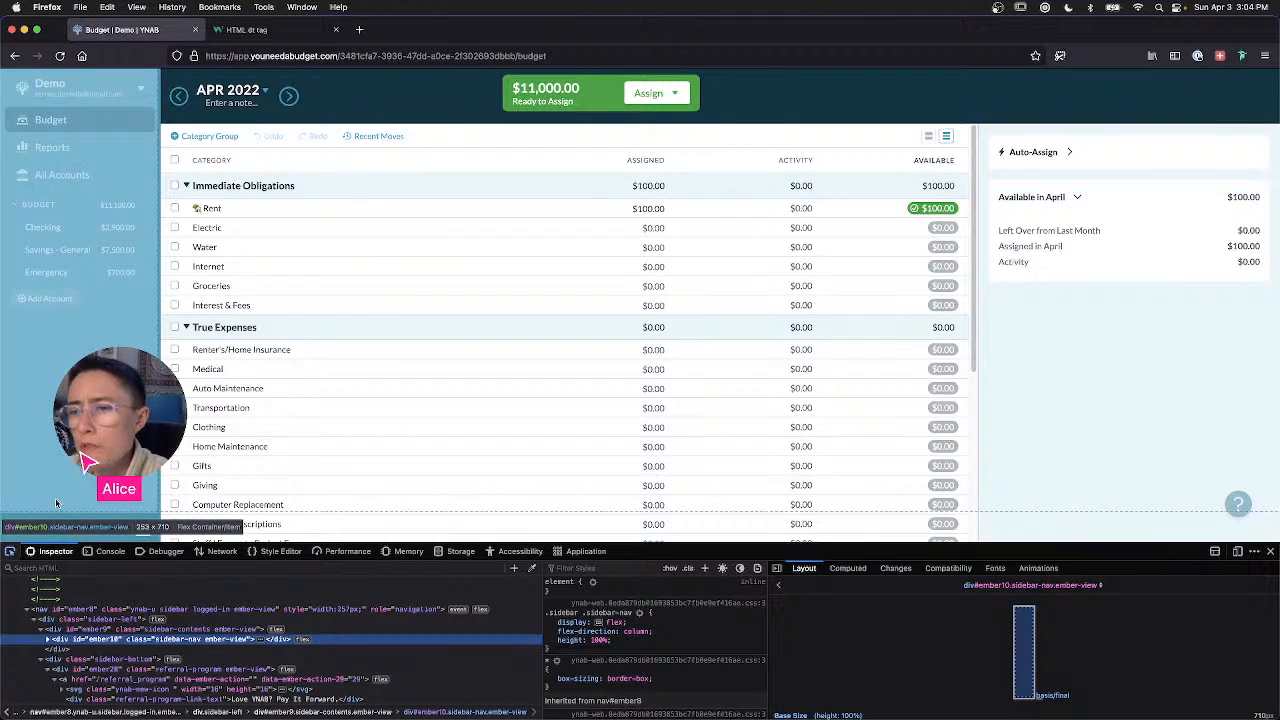
pyautogui.scroll(-5, 947, 659)
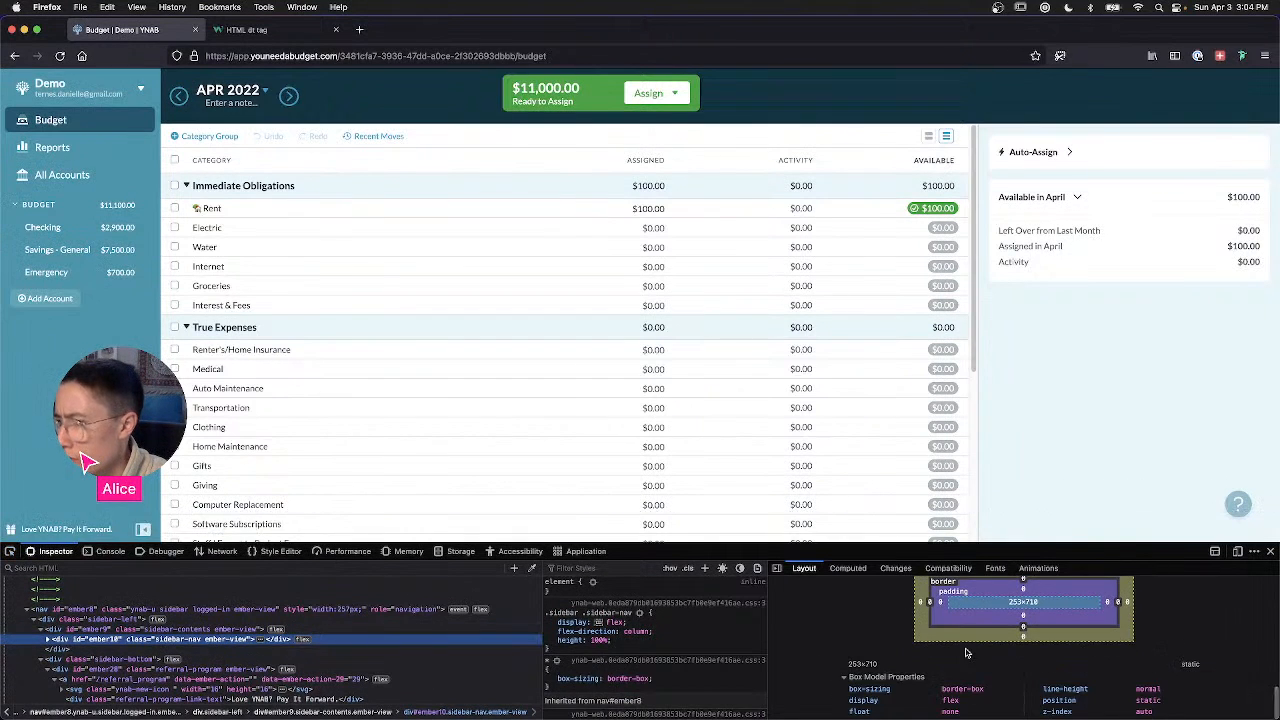
pyautogui.scroll(-2, 704, 660)
pyautogui.scroll(-4, 705, 660)
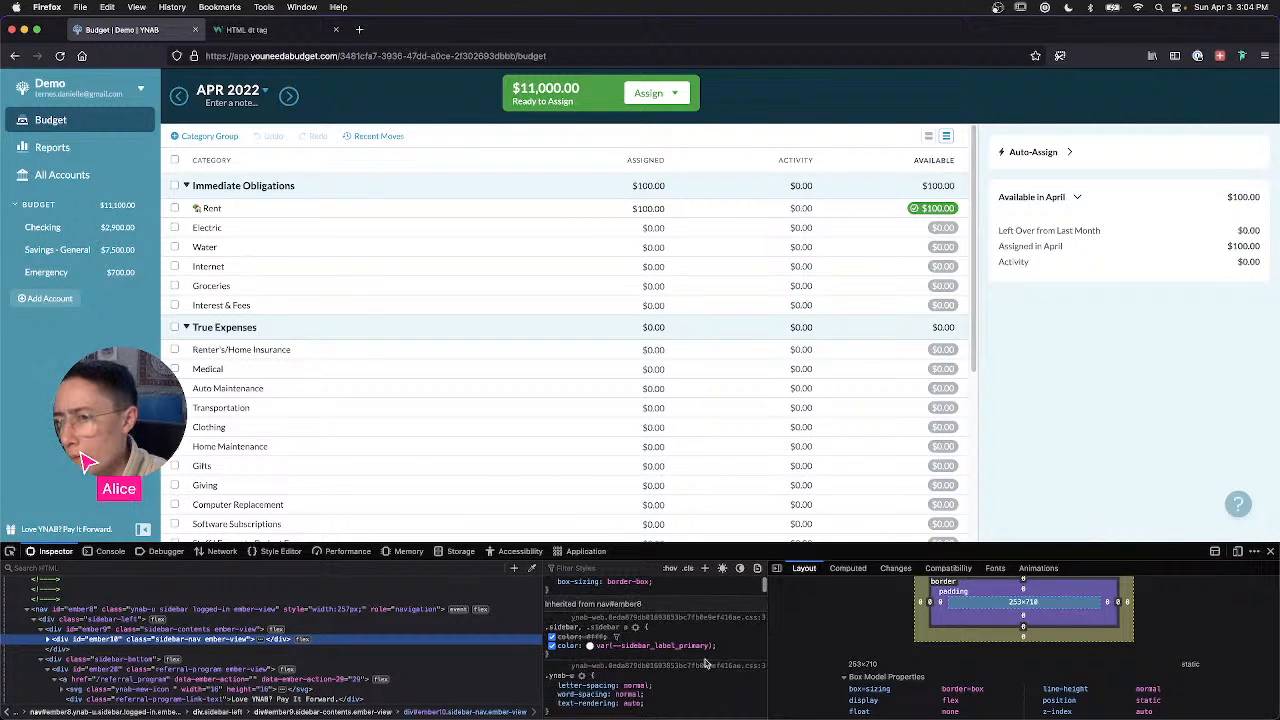
pyautogui.scroll(8, 688, 667)
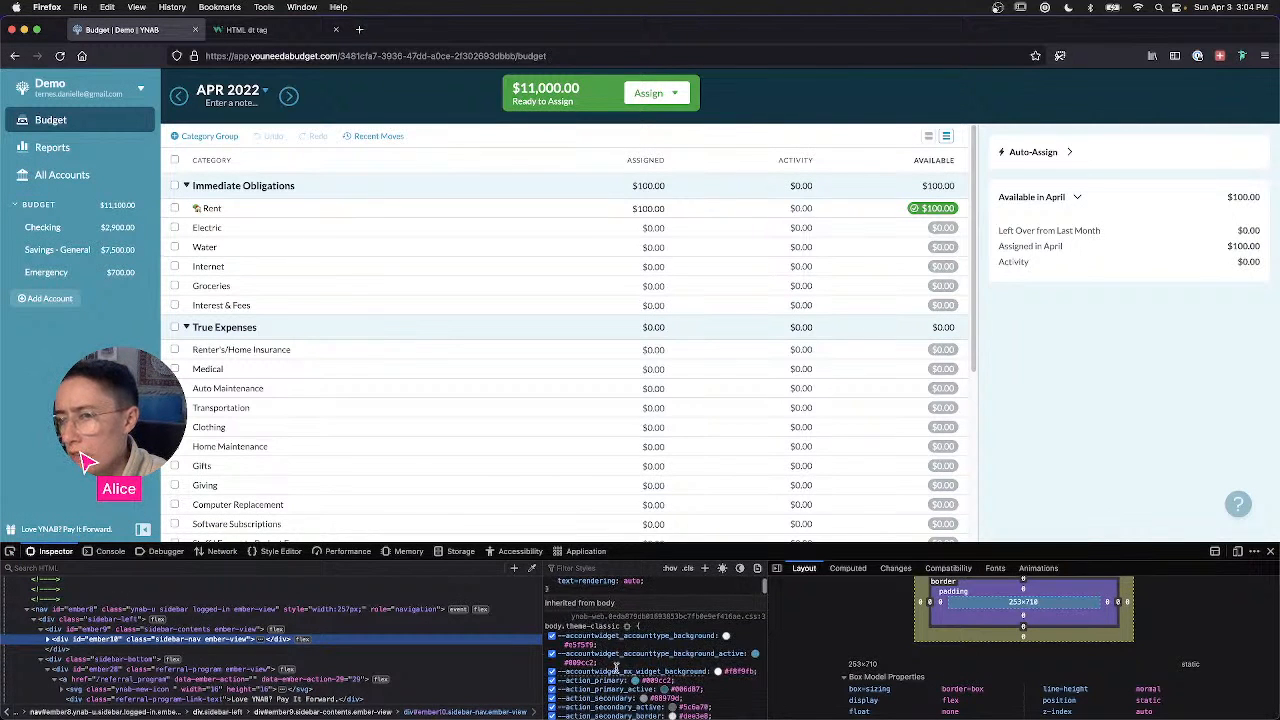
pyautogui.click(848, 568)
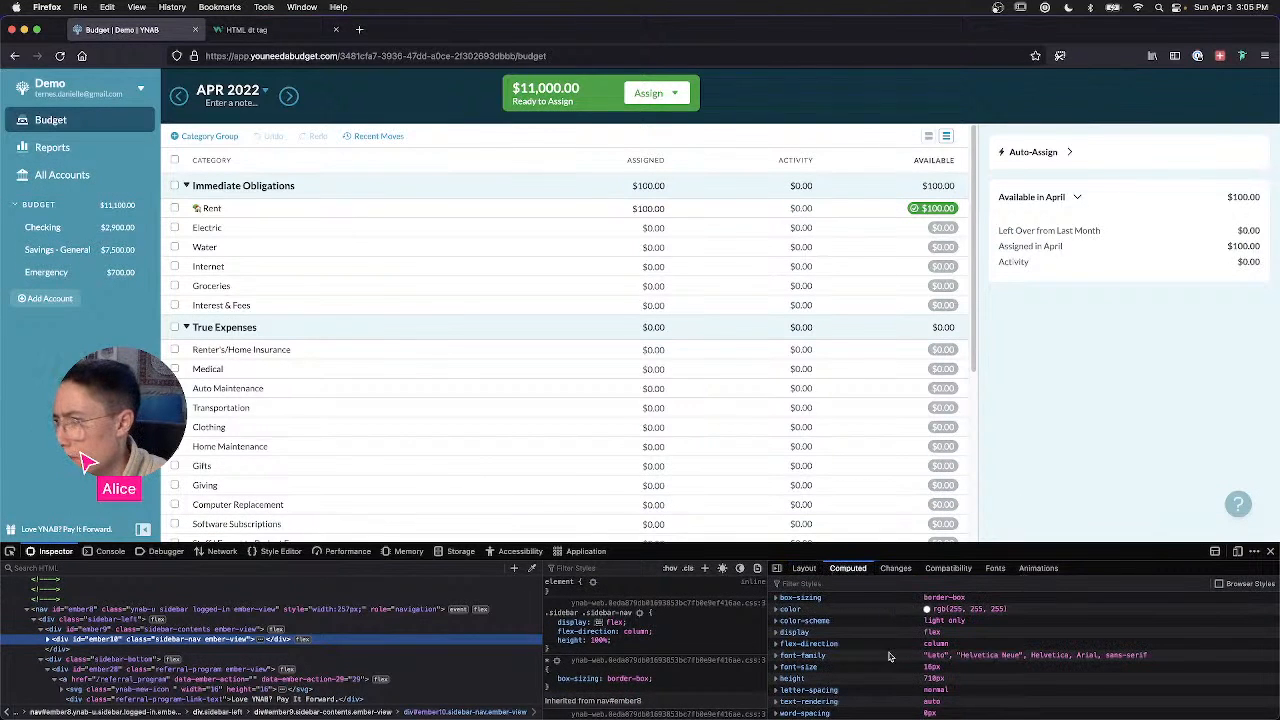
pyautogui.click(804, 568)
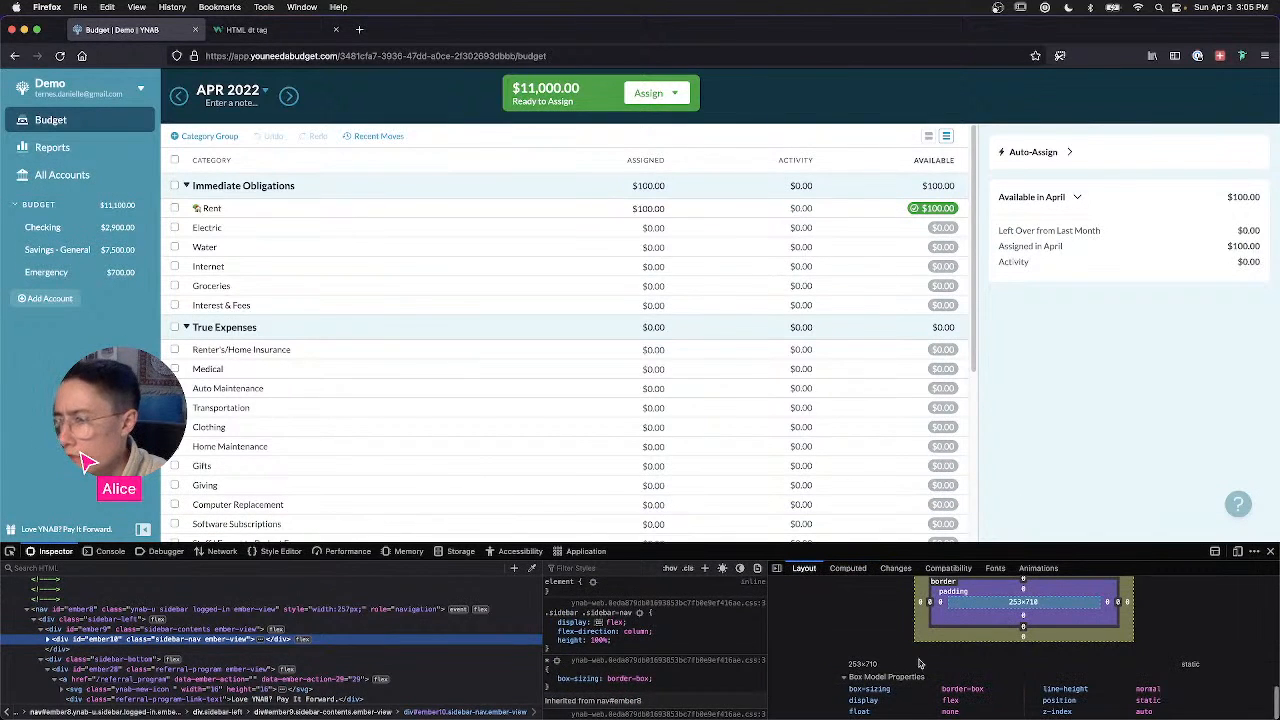
pyautogui.scroll(3, 845, 686)
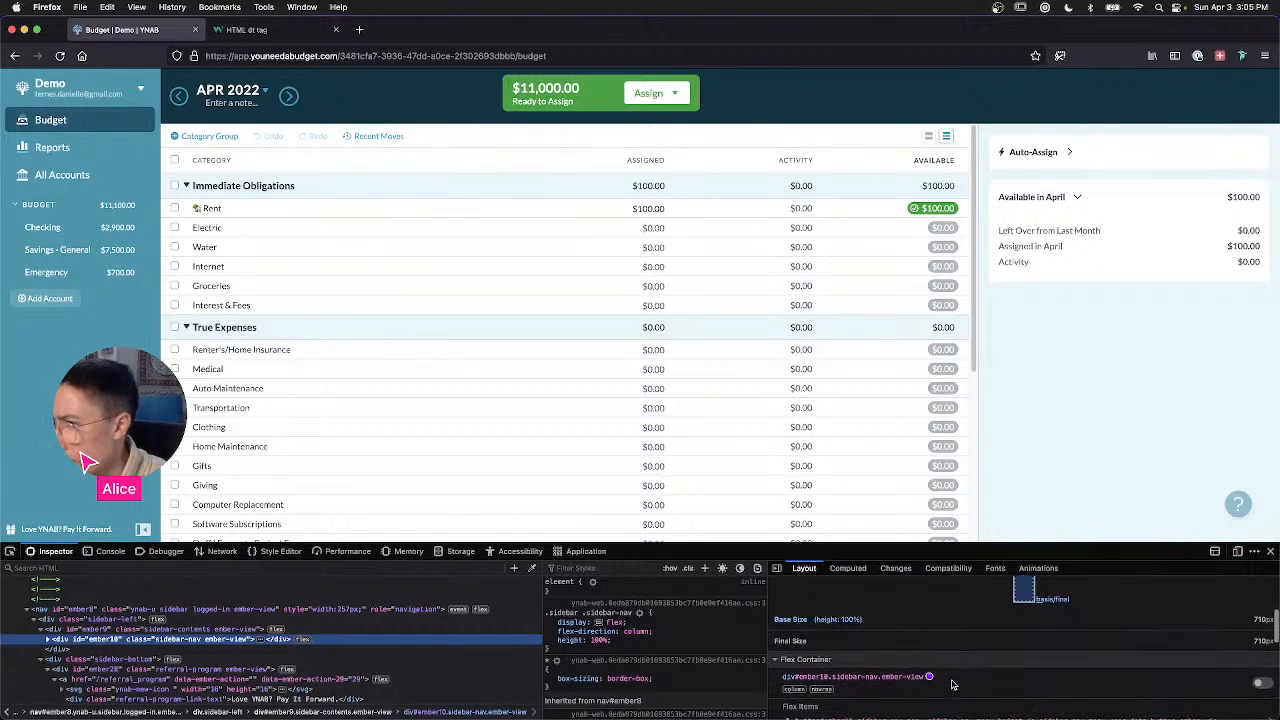
# Step: Enlarge the developer tools area and examine the sidebar-nav element's flex items, flex sizing and box model
pyautogui.scroll(5, 952, 684)
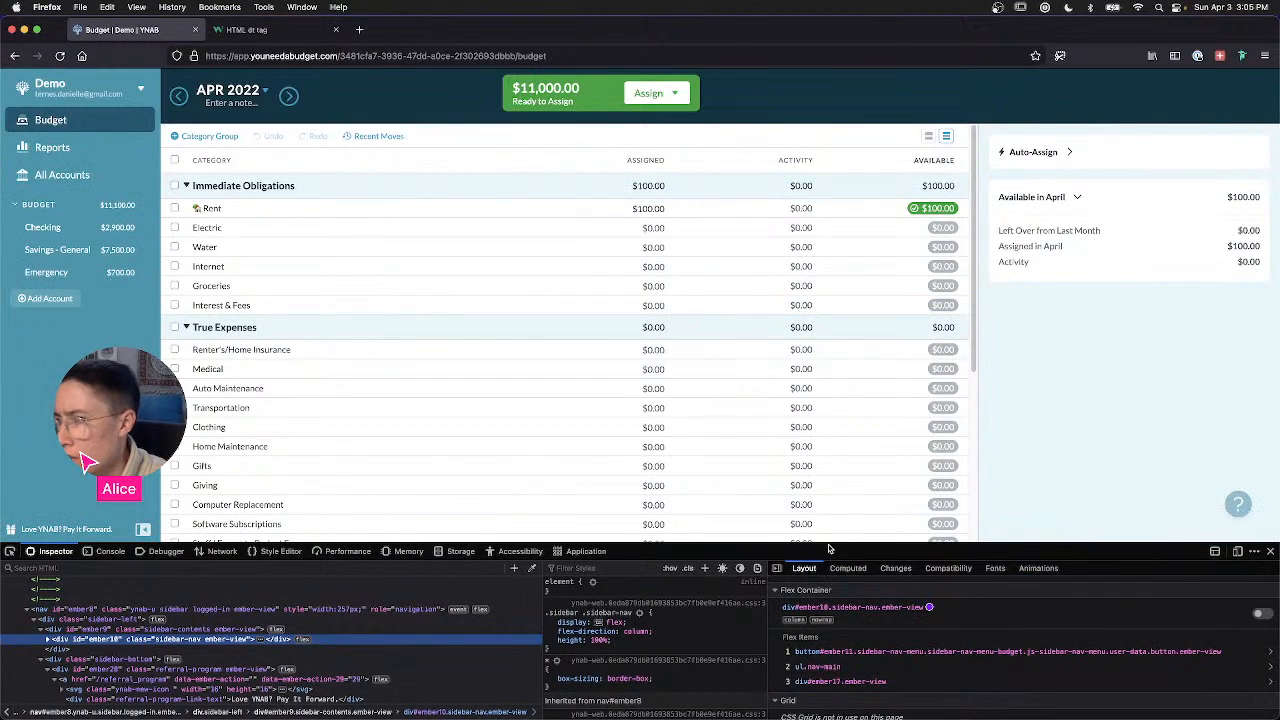
pyautogui.moveTo(828, 543); pyautogui.dragTo(831, 476)
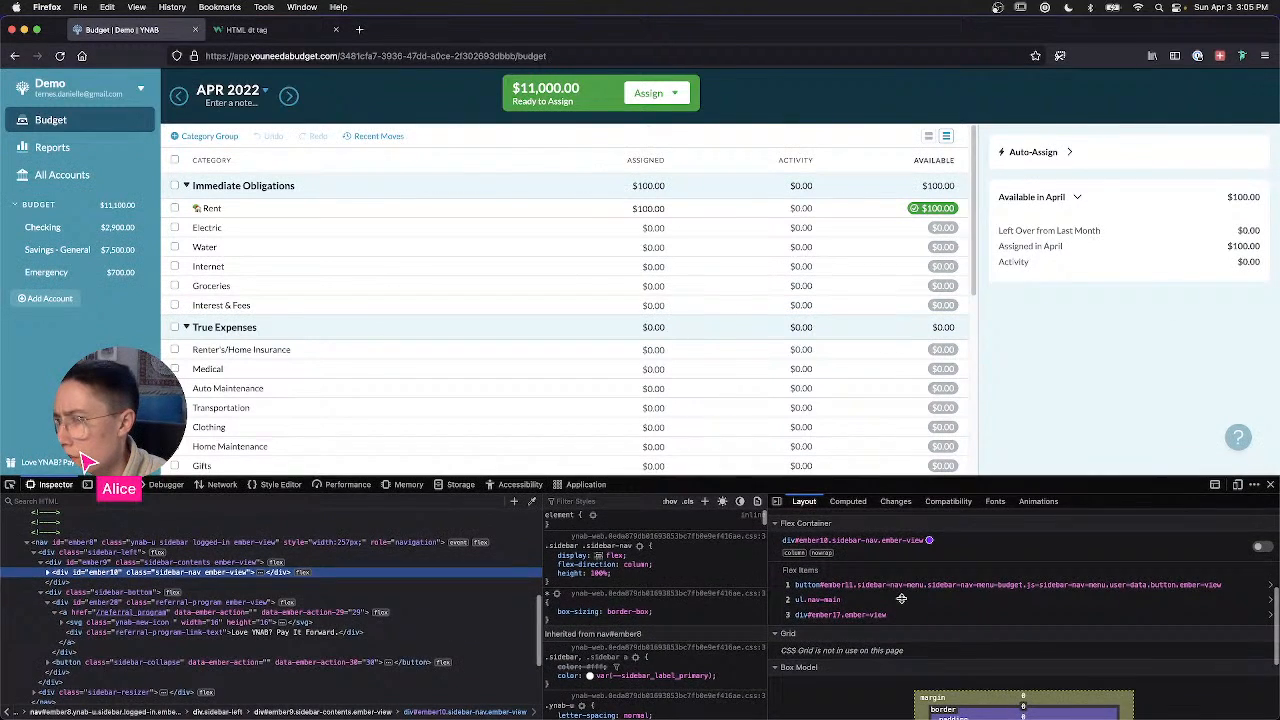
pyautogui.scroll(-3, 866, 642)
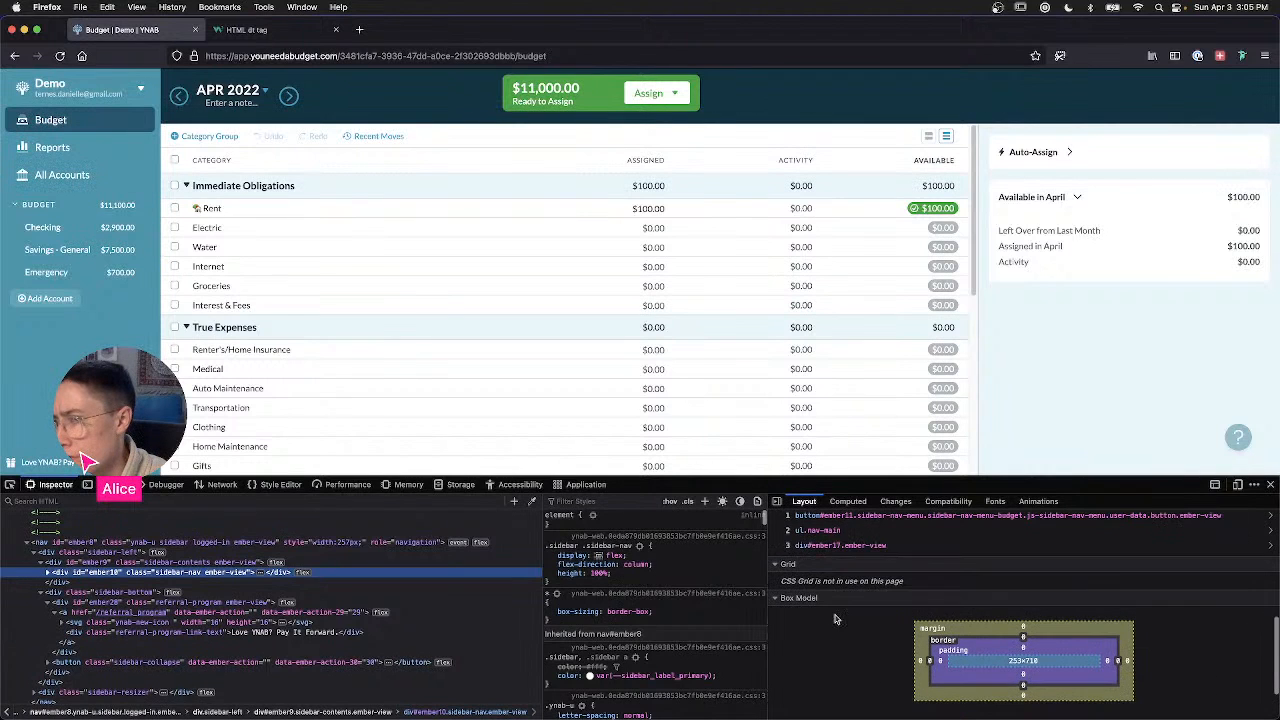
pyautogui.scroll(5, 826, 603)
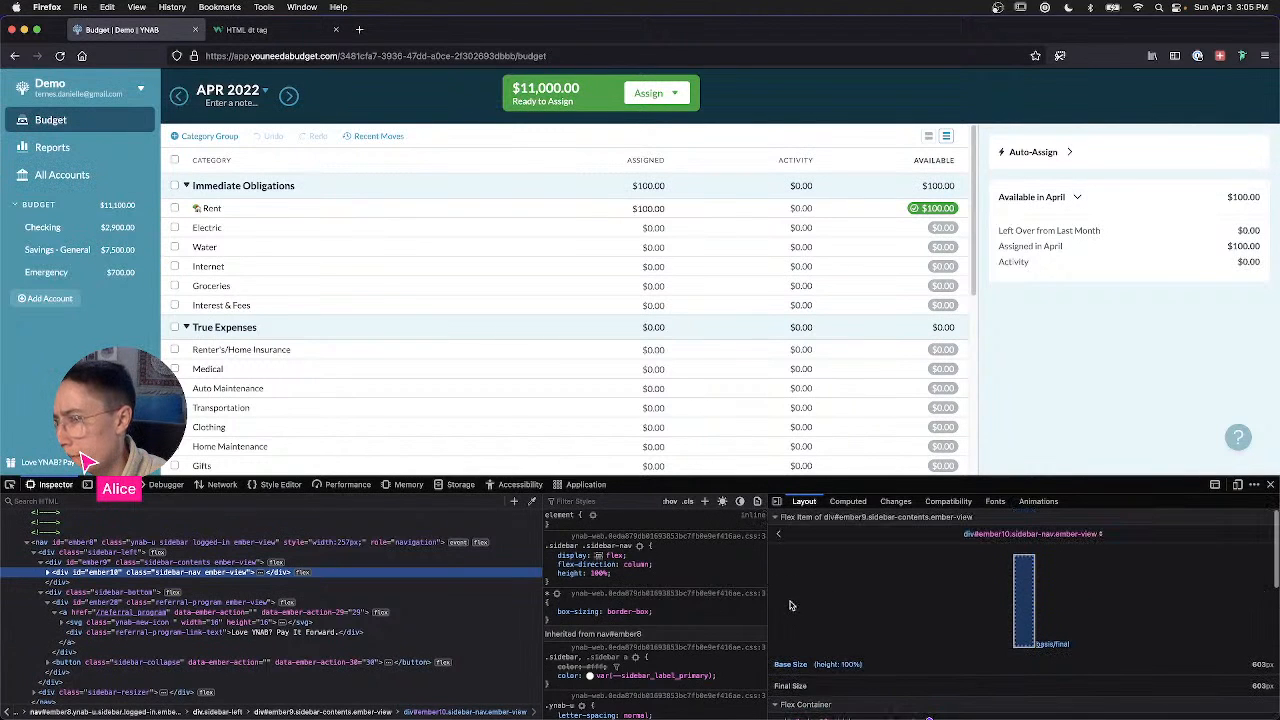
pyautogui.scroll(-3, 866, 656)
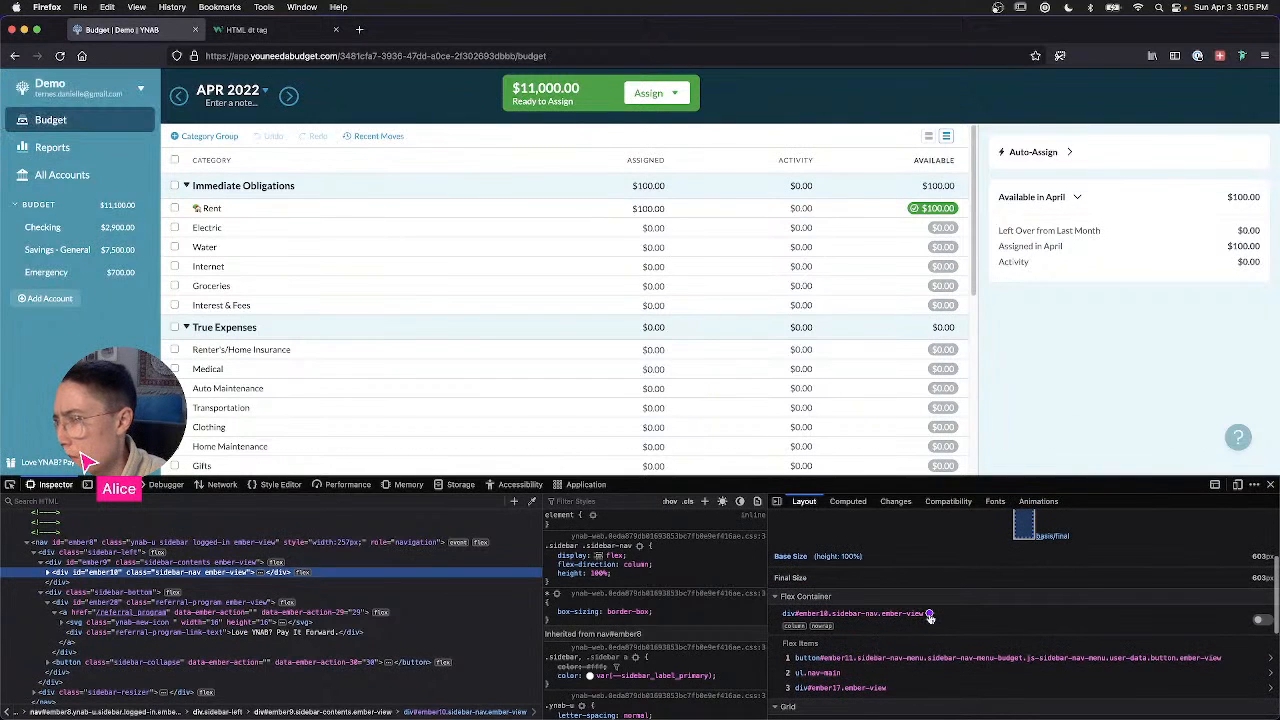
# Step: Check the flex overlay color of the sidebar-nav container, then review its flex items and box model properties
pyautogui.click(929, 614)
pyautogui.click(929, 614)
pyautogui.click(929, 614)
pyautogui.scroll(-1, 929, 617)
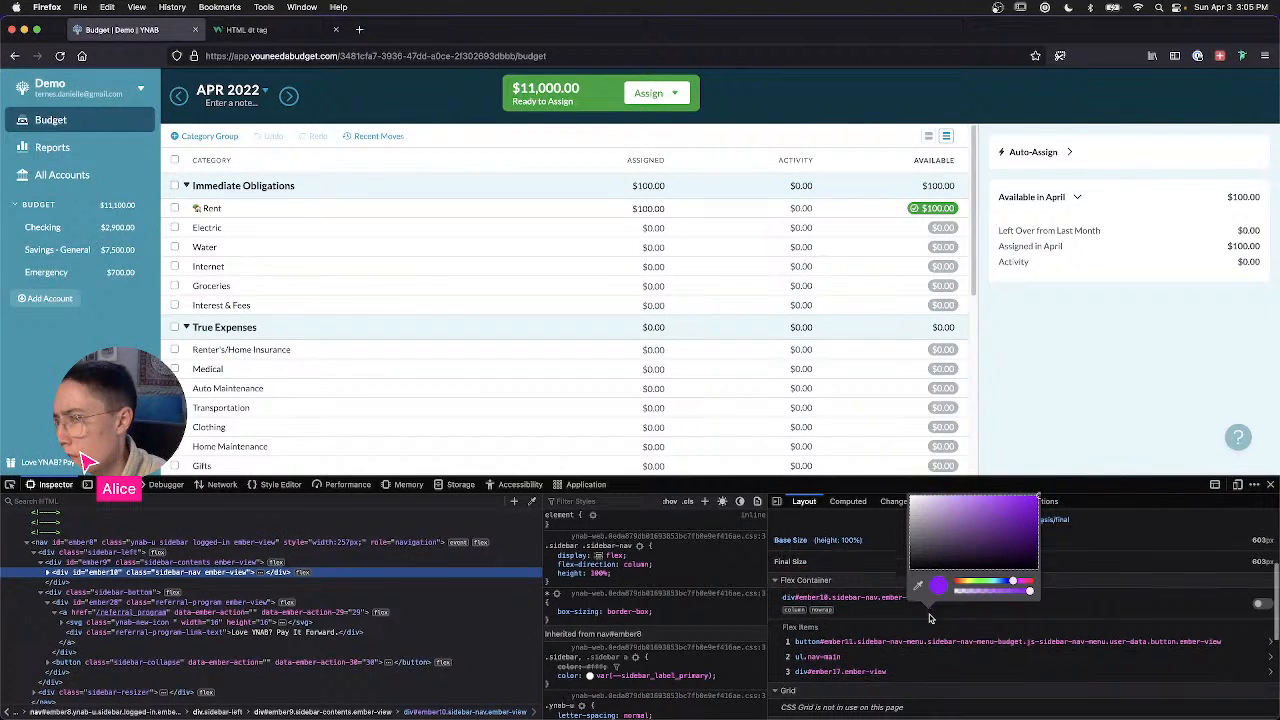
pyautogui.click(880, 616)
pyautogui.scroll(-1, 878, 620)
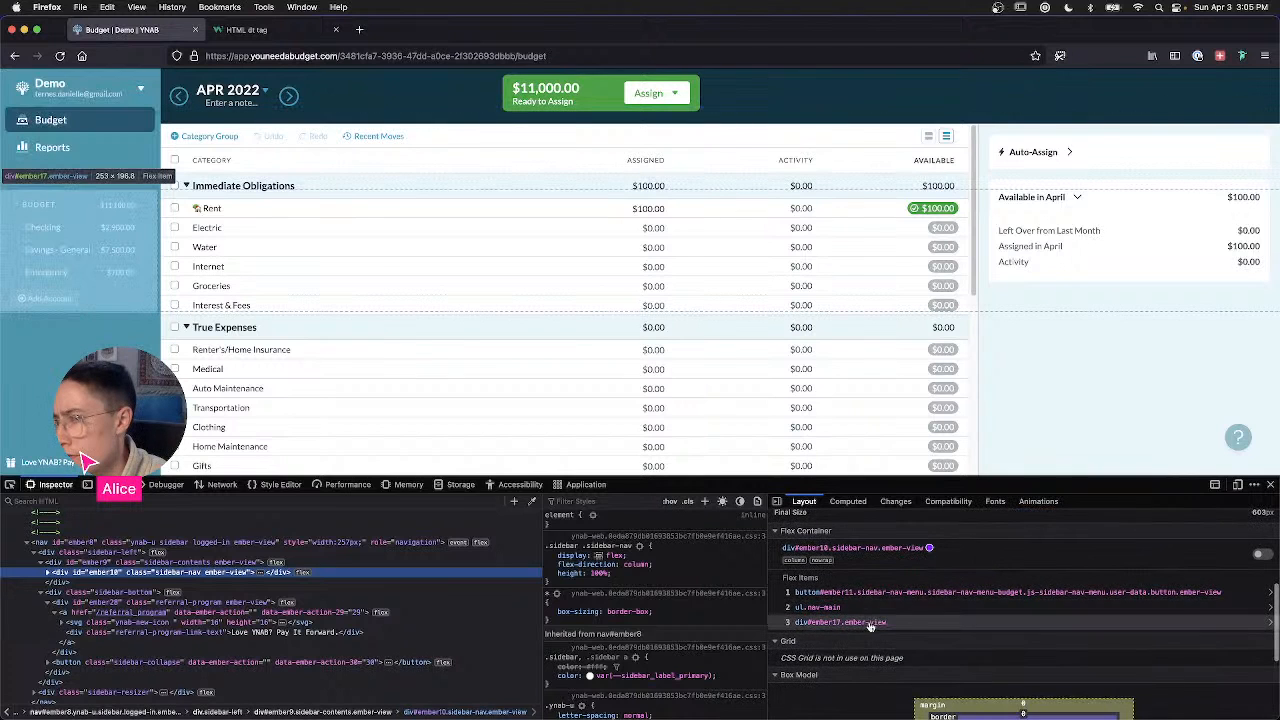
pyautogui.scroll(-3, 866, 632)
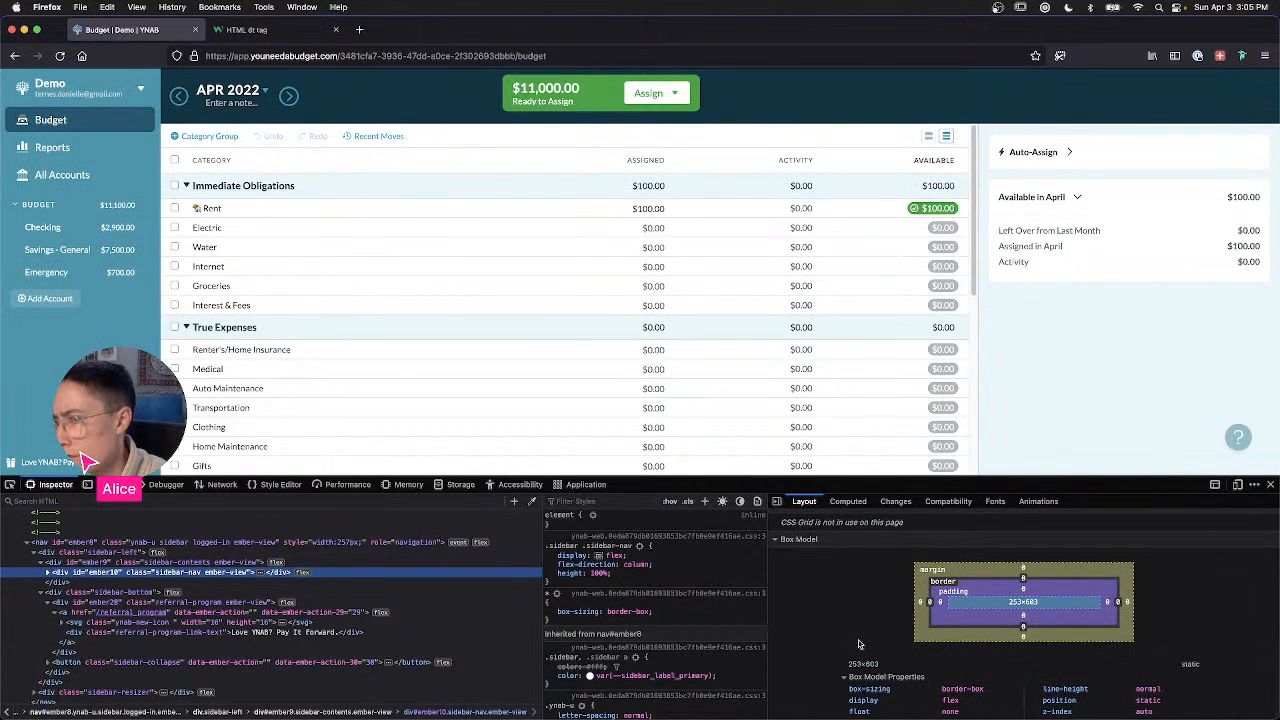
# Step: Examine the theme color variables that the sidebar-nav element inherits from the body in its CSS rules
pyautogui.scroll(-5, 589, 612)
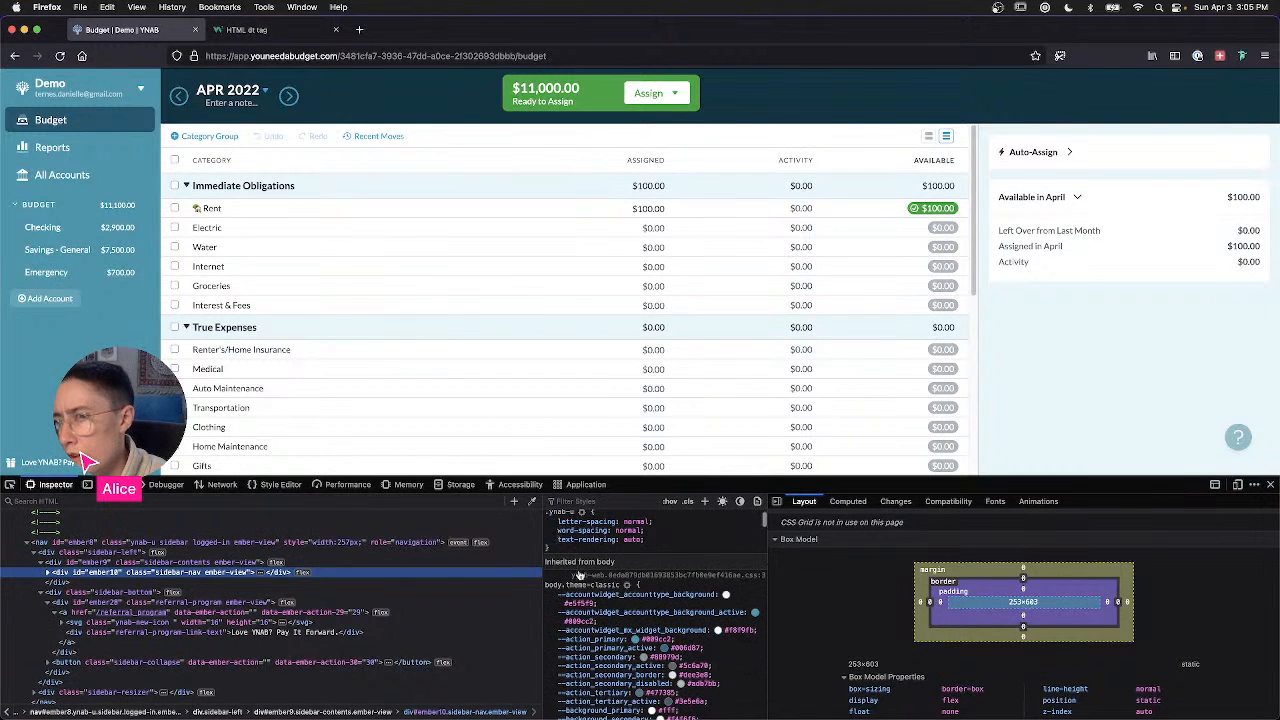
pyautogui.scroll(-5, 571, 635)
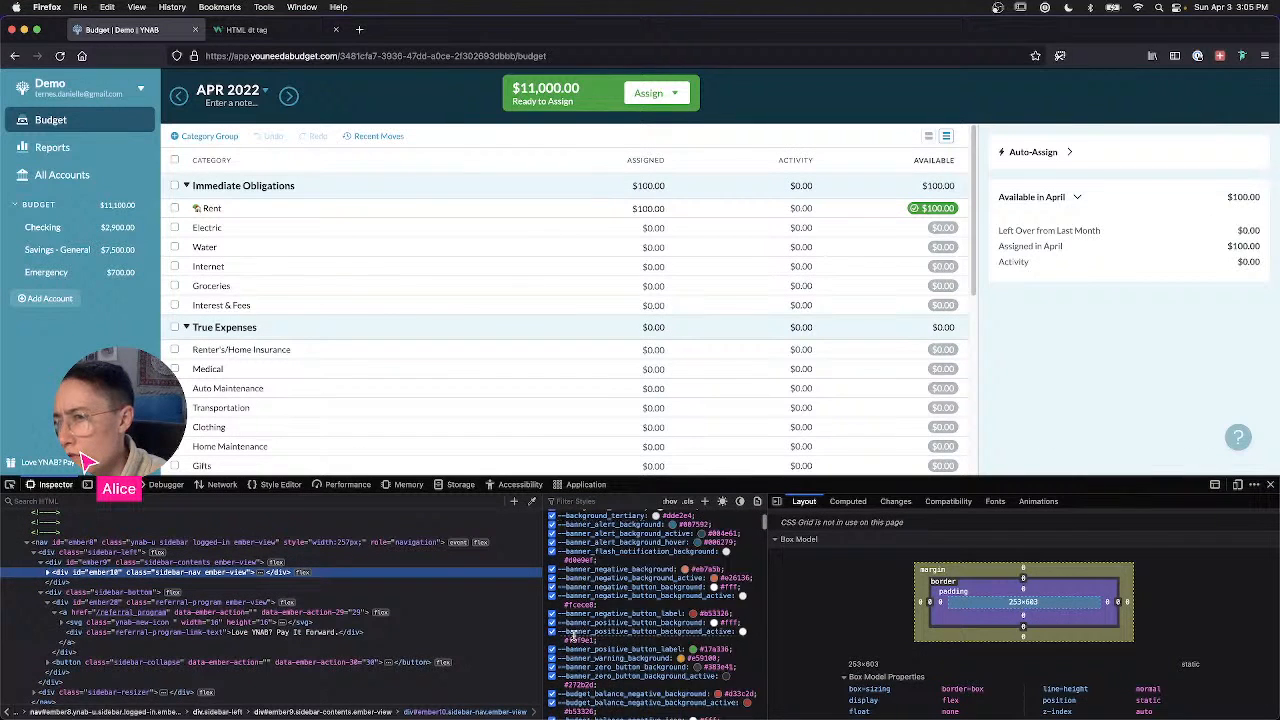
pyautogui.scroll(-10, 573, 636)
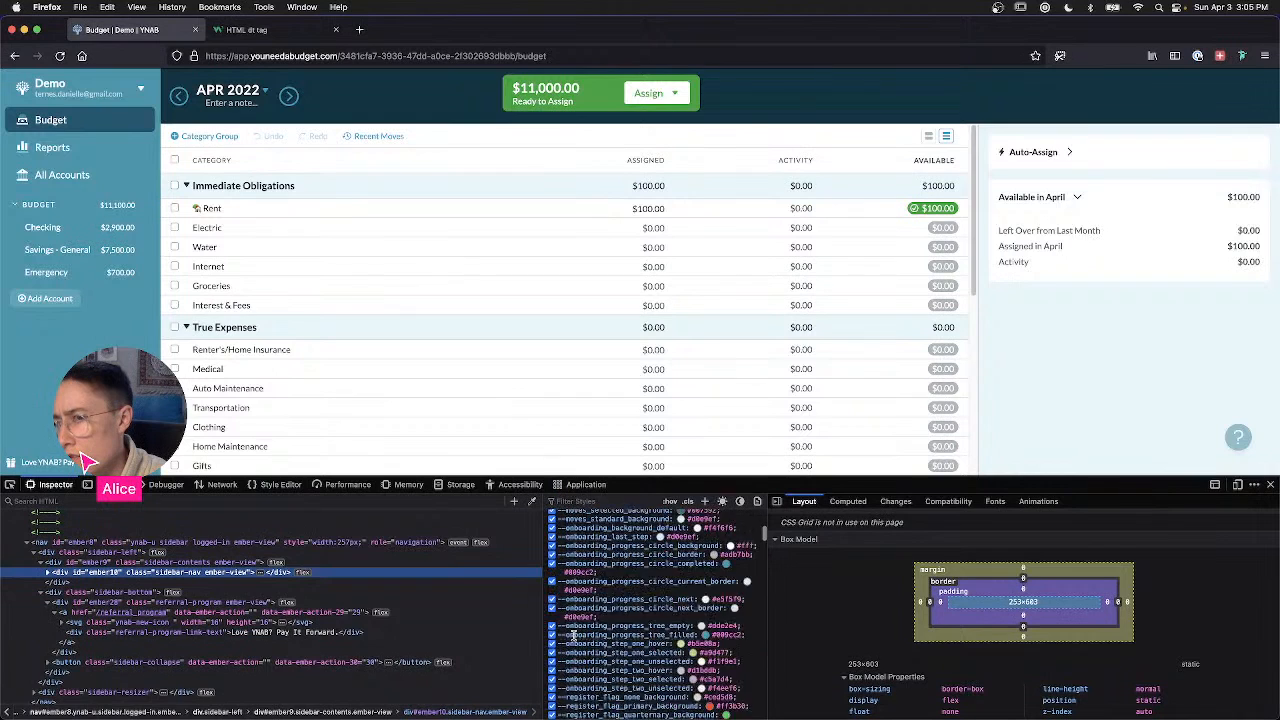
pyautogui.scroll(-10, 573, 636)
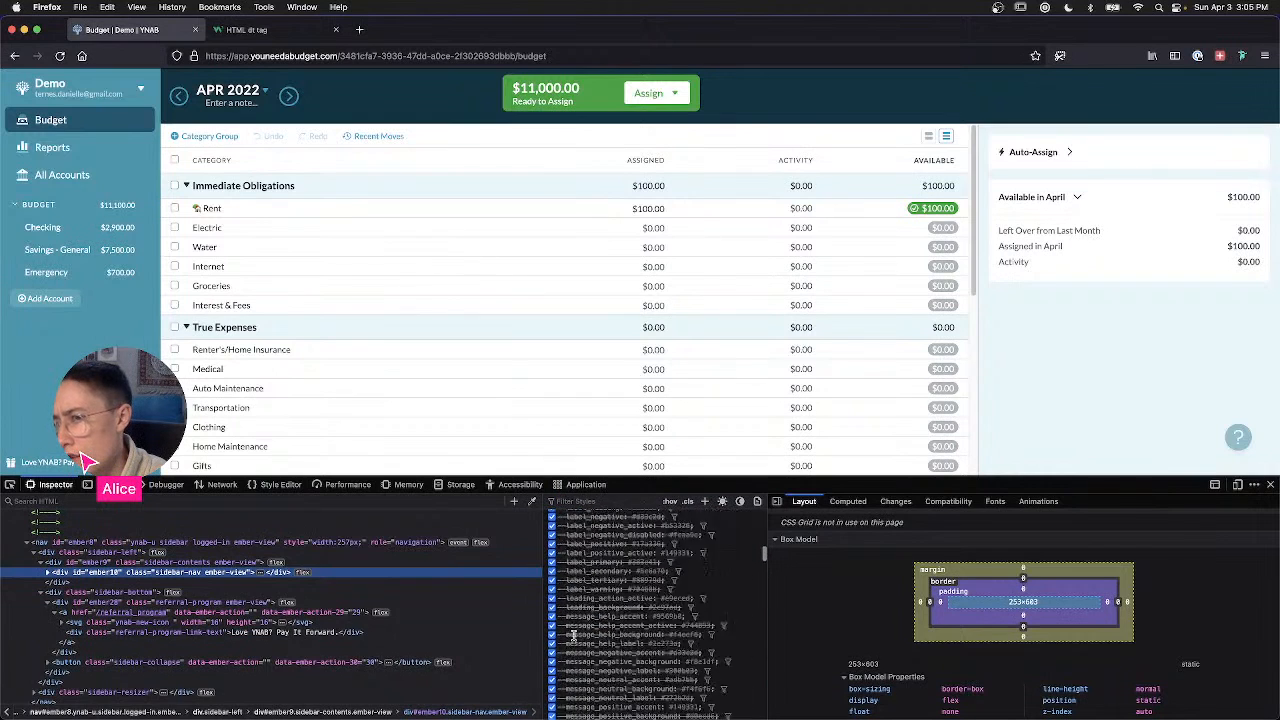
pyautogui.scroll(-10, 573, 636)
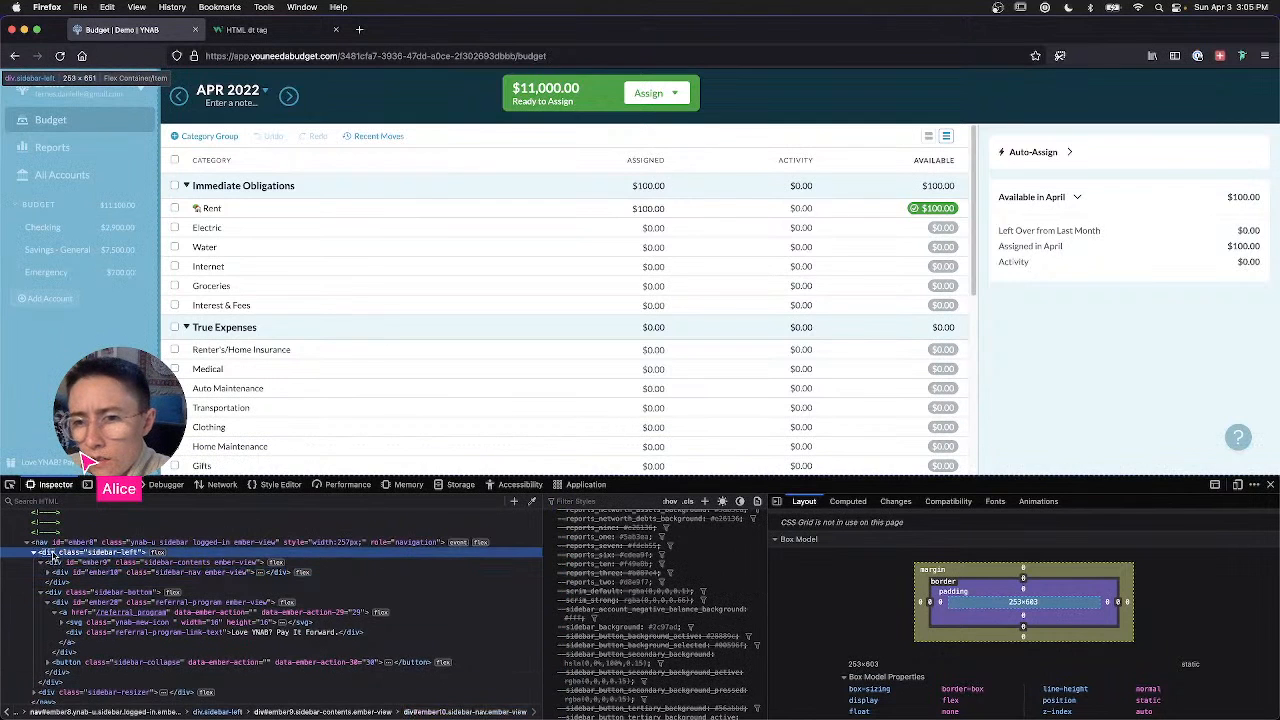
# Step: Select the ynab-u sidebar nav element in the HTML and inspect the color of its sidebar_background variable without changing it
pyautogui.click(50, 543)
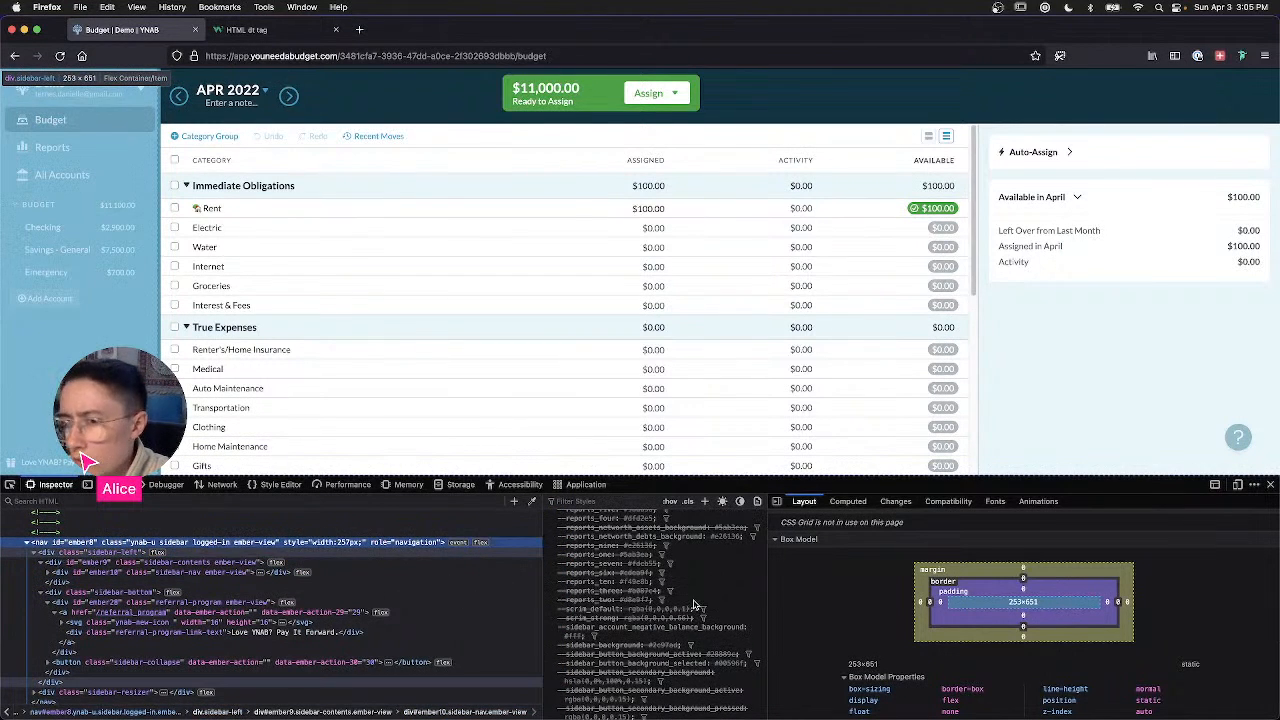
pyautogui.scroll(5, 695, 605)
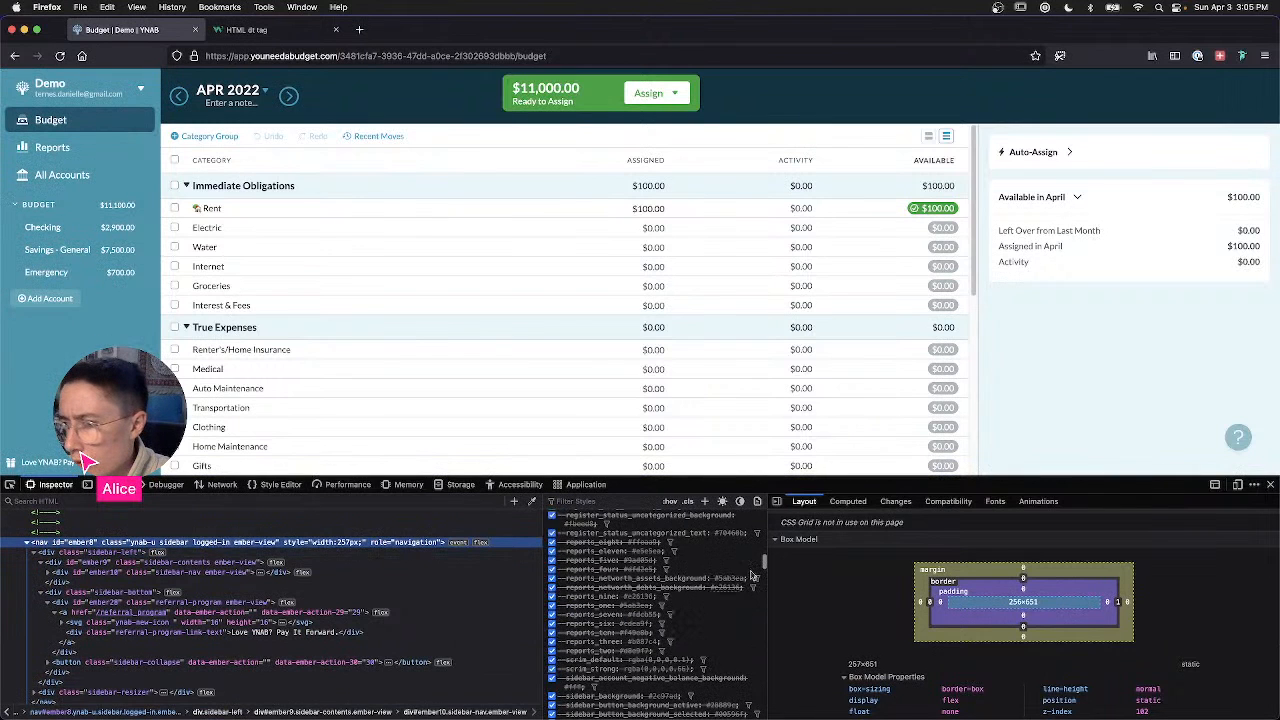
pyautogui.scroll(5, 687, 573)
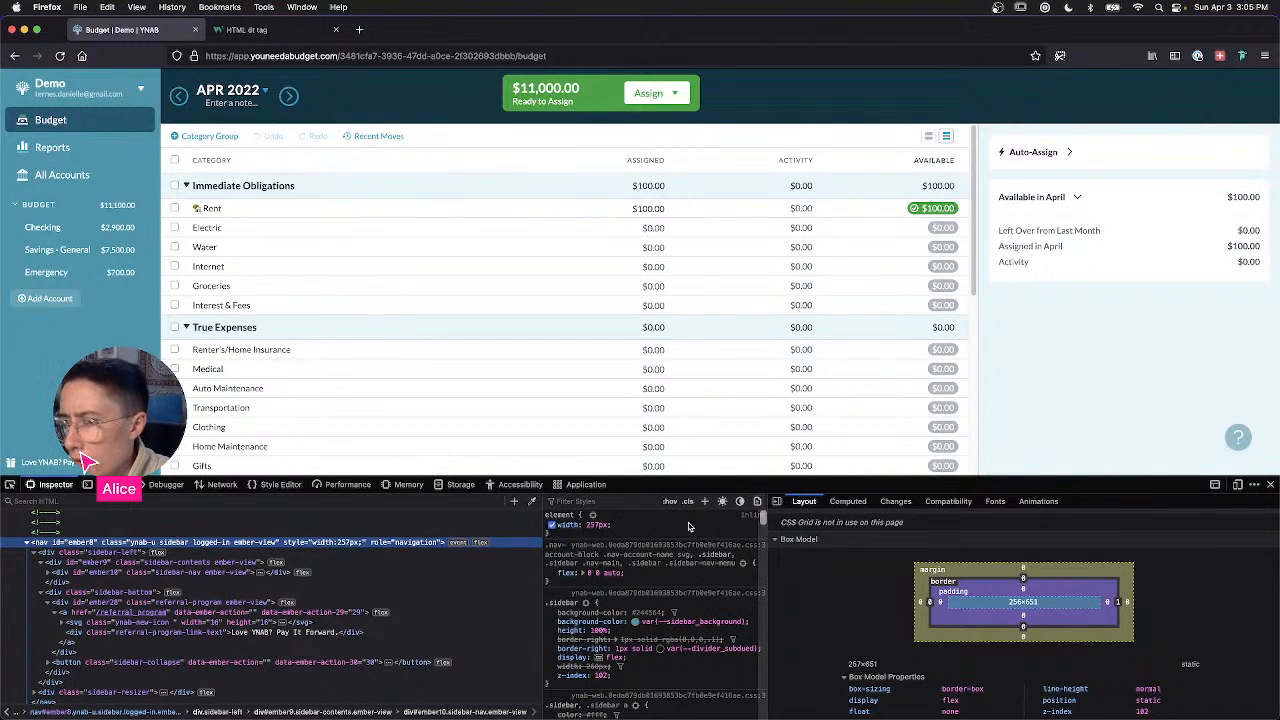
pyautogui.click(634, 622)
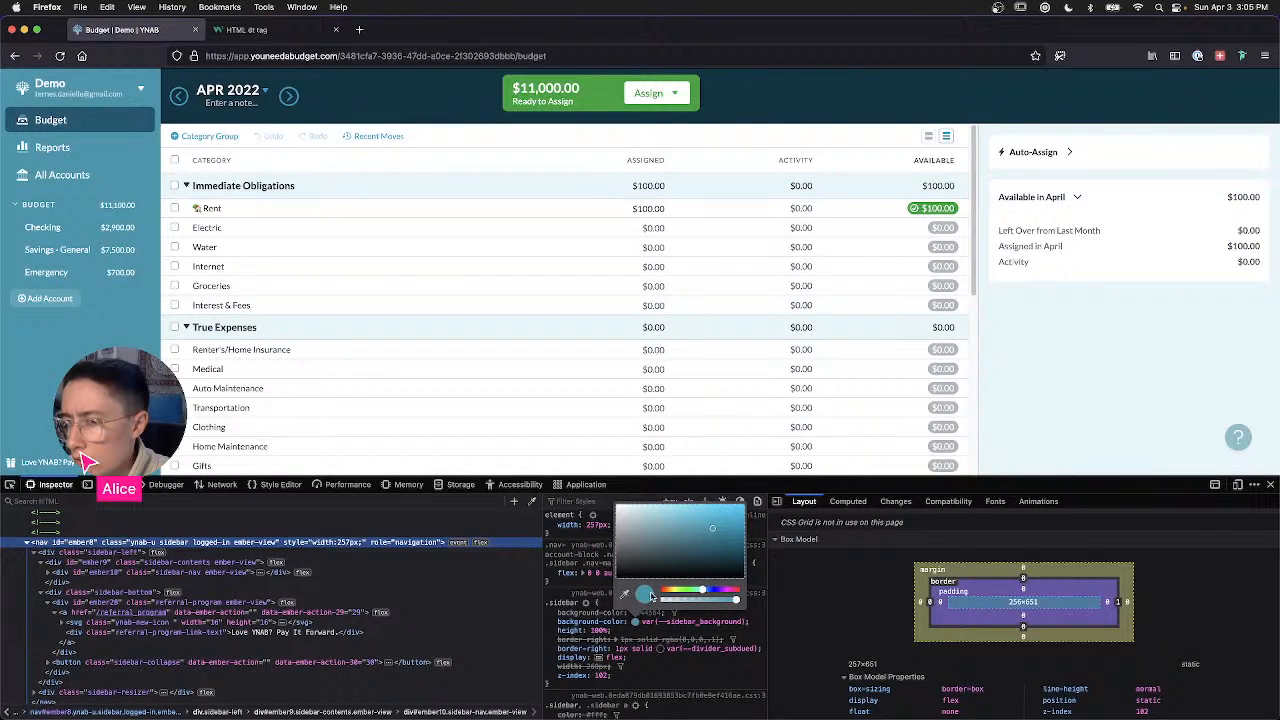
pyautogui.click(648, 621)
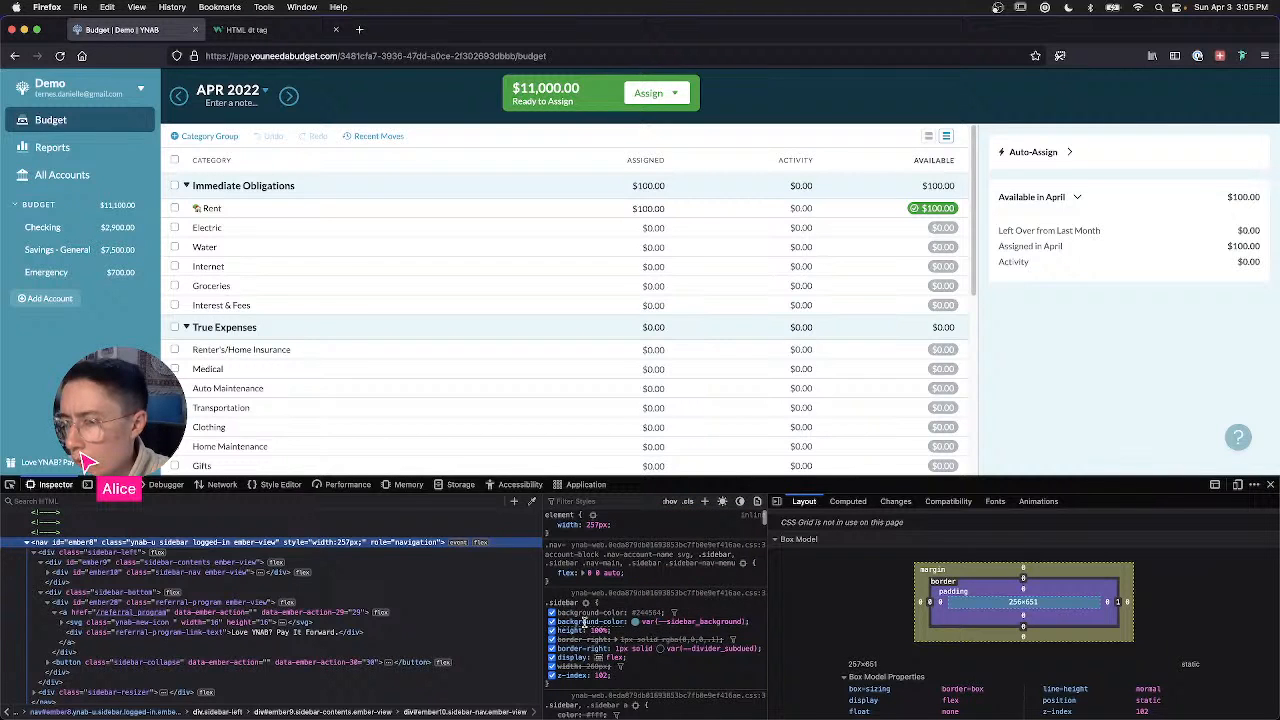
pyautogui.click(630, 622)
pyautogui.click(634, 622)
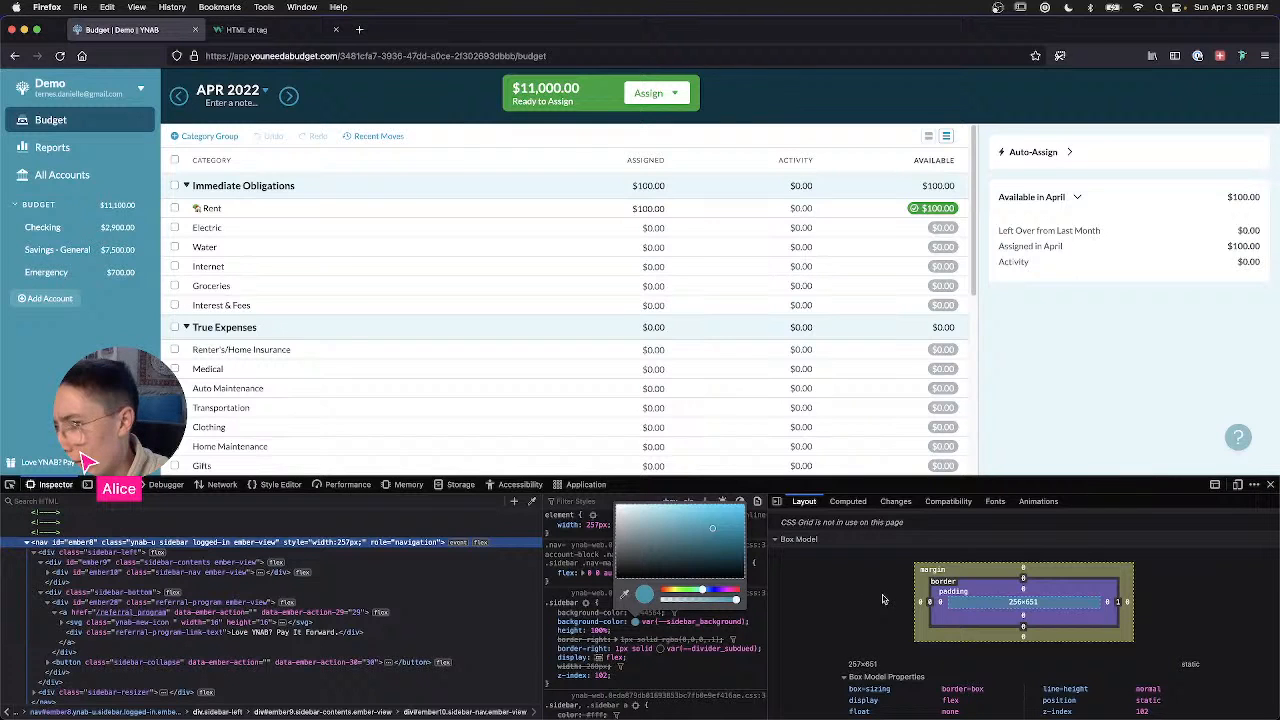
pyautogui.click(872, 637)
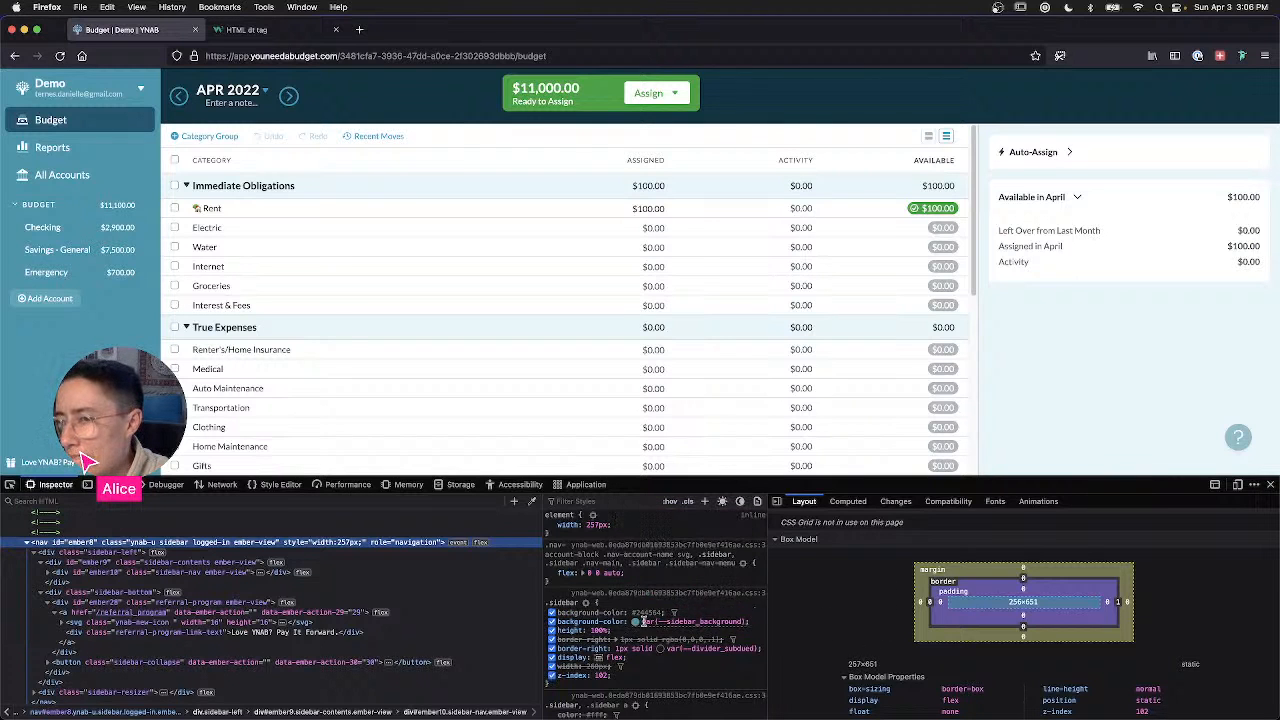
pyautogui.click(636, 622)
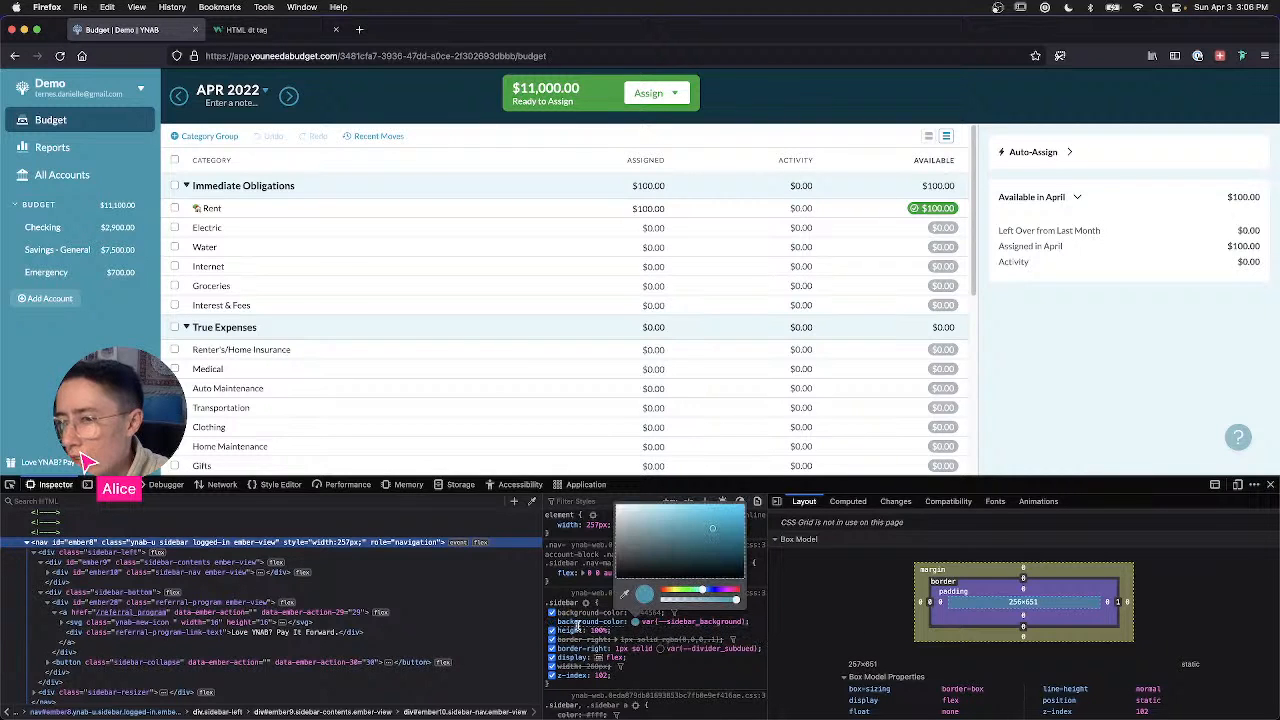
pyautogui.click(656, 623)
# Step: Examine the remaining CSS rules applied to the sidebar nav element, including its label color and text spacing
pyautogui.scroll(-1, 651, 630)
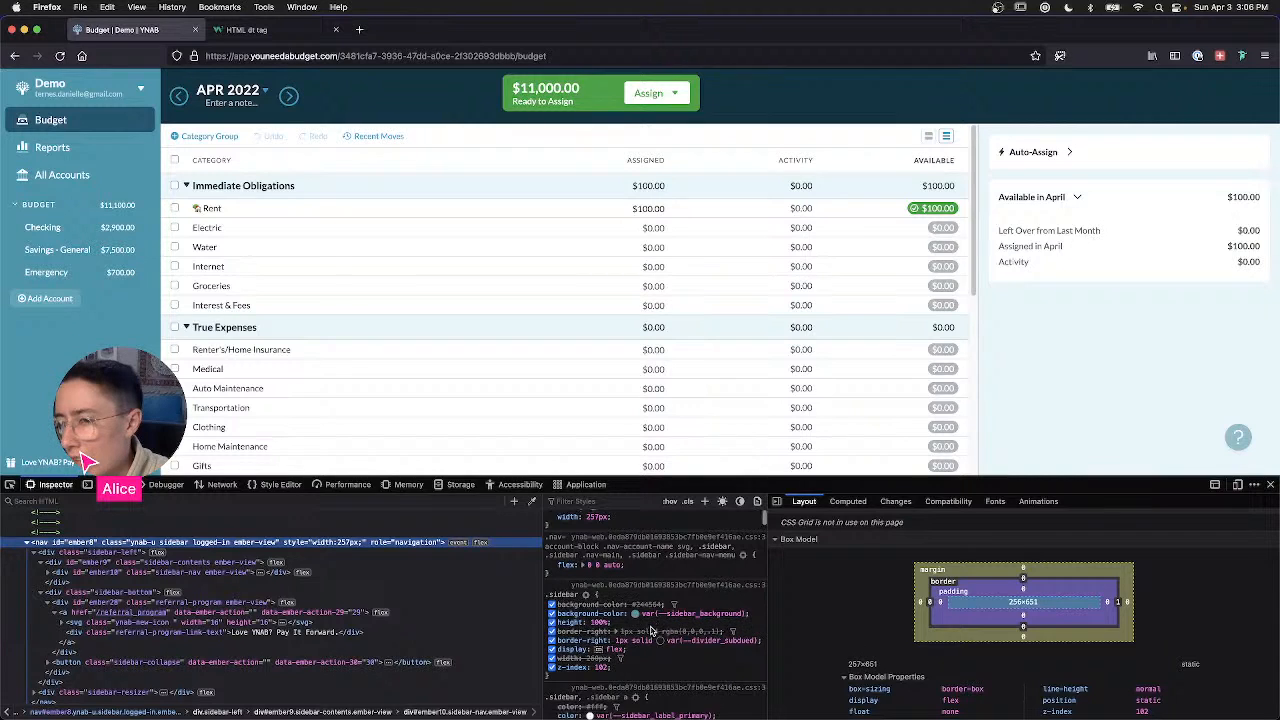
pyautogui.scroll(-5, 651, 625)
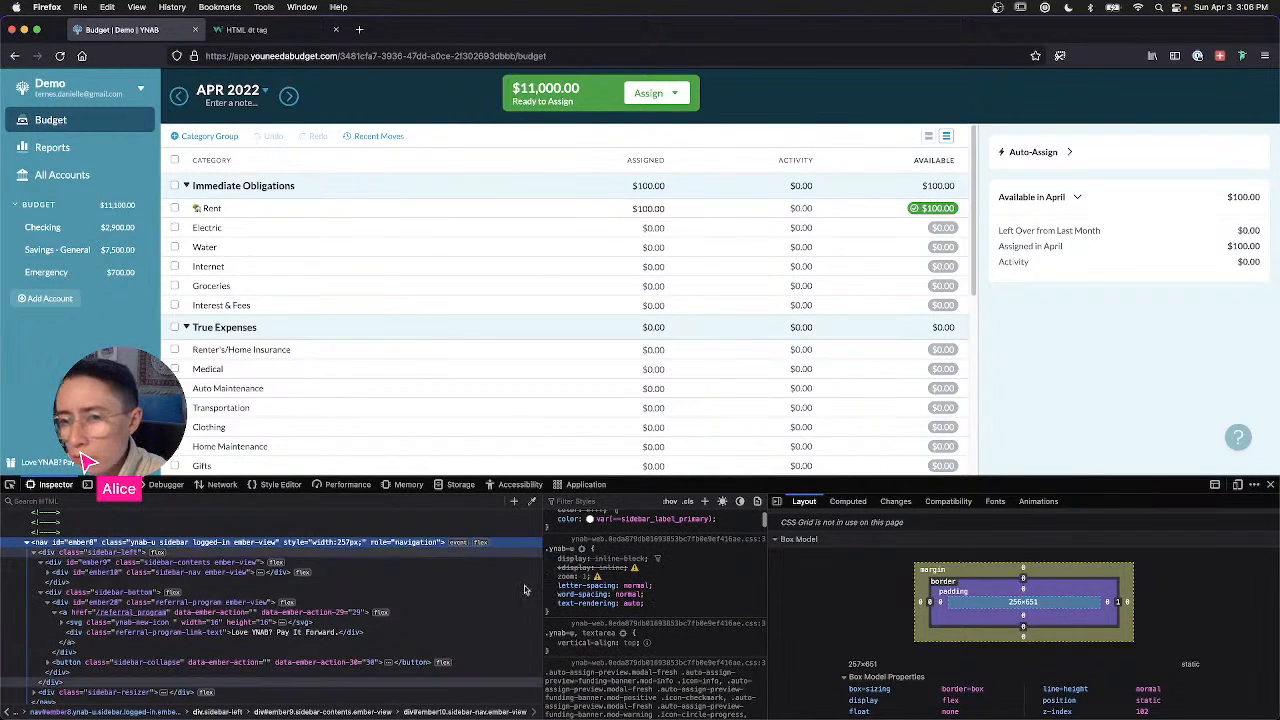
pyautogui.scroll(5, 555, 520)
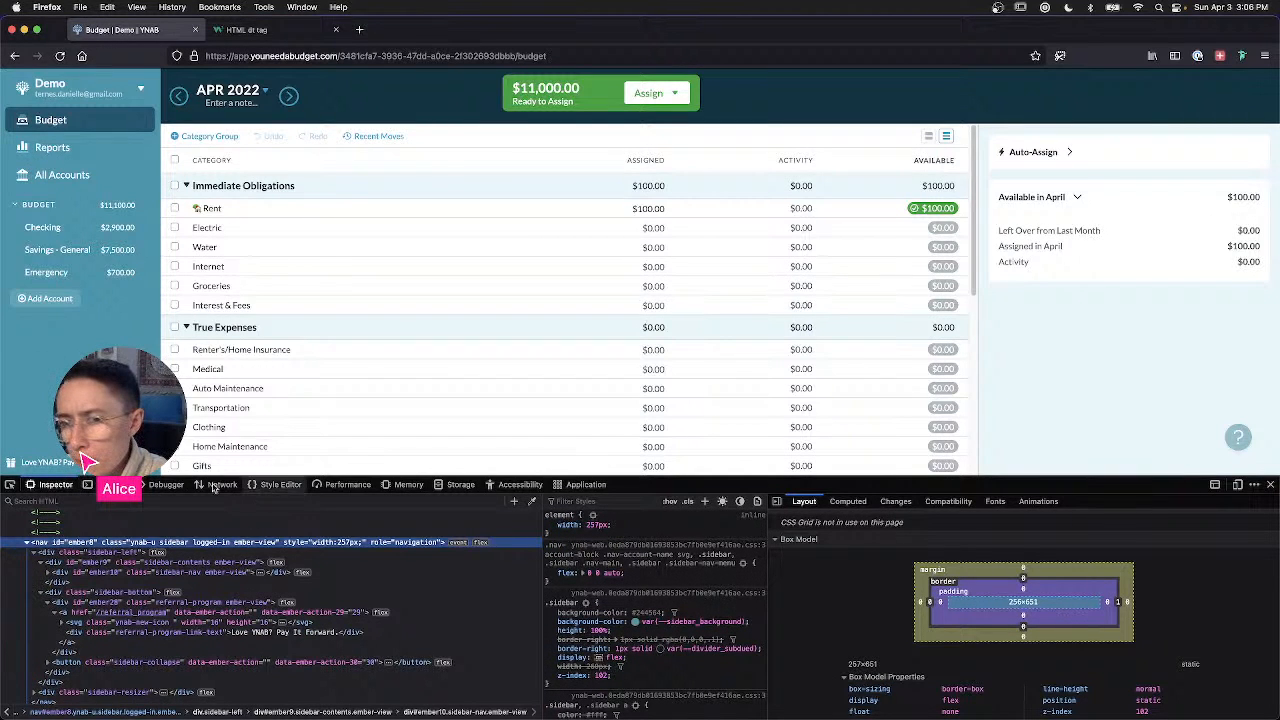
# Step: Check the page's console output and debugger sources, and bring up its style sheets in the Style Editor
pyautogui.click(108, 484)
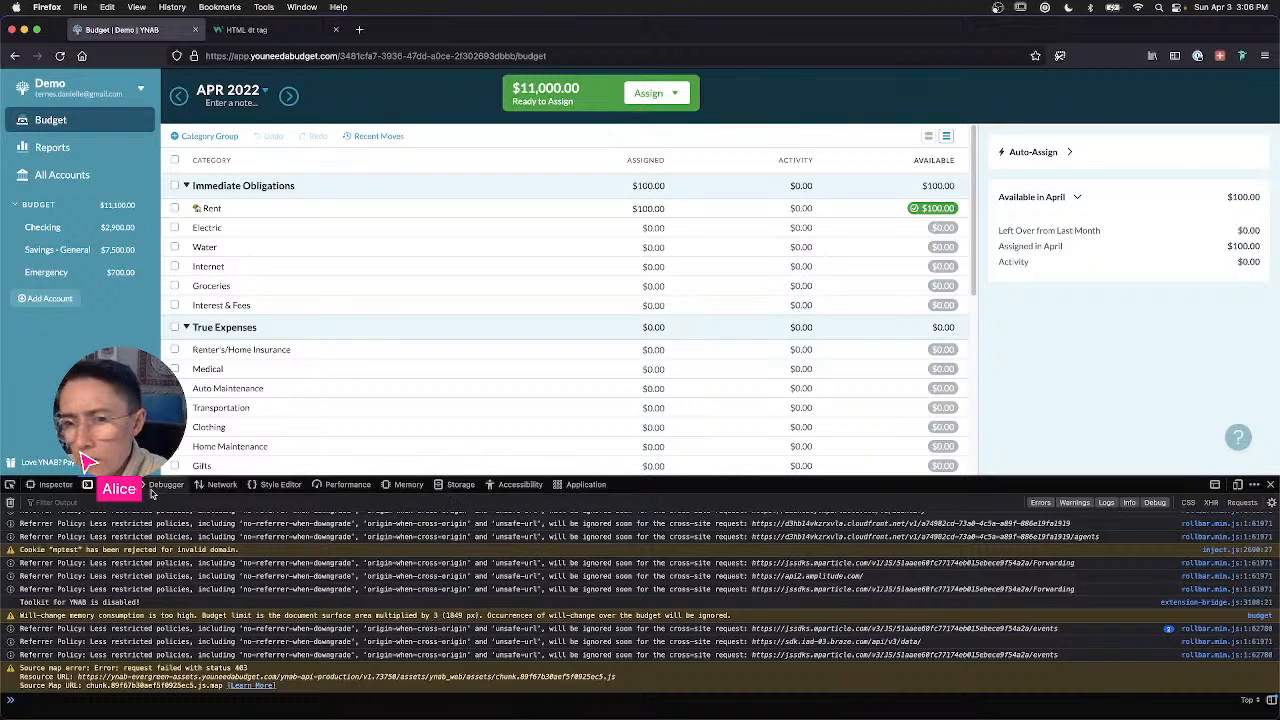
pyautogui.click(151, 490)
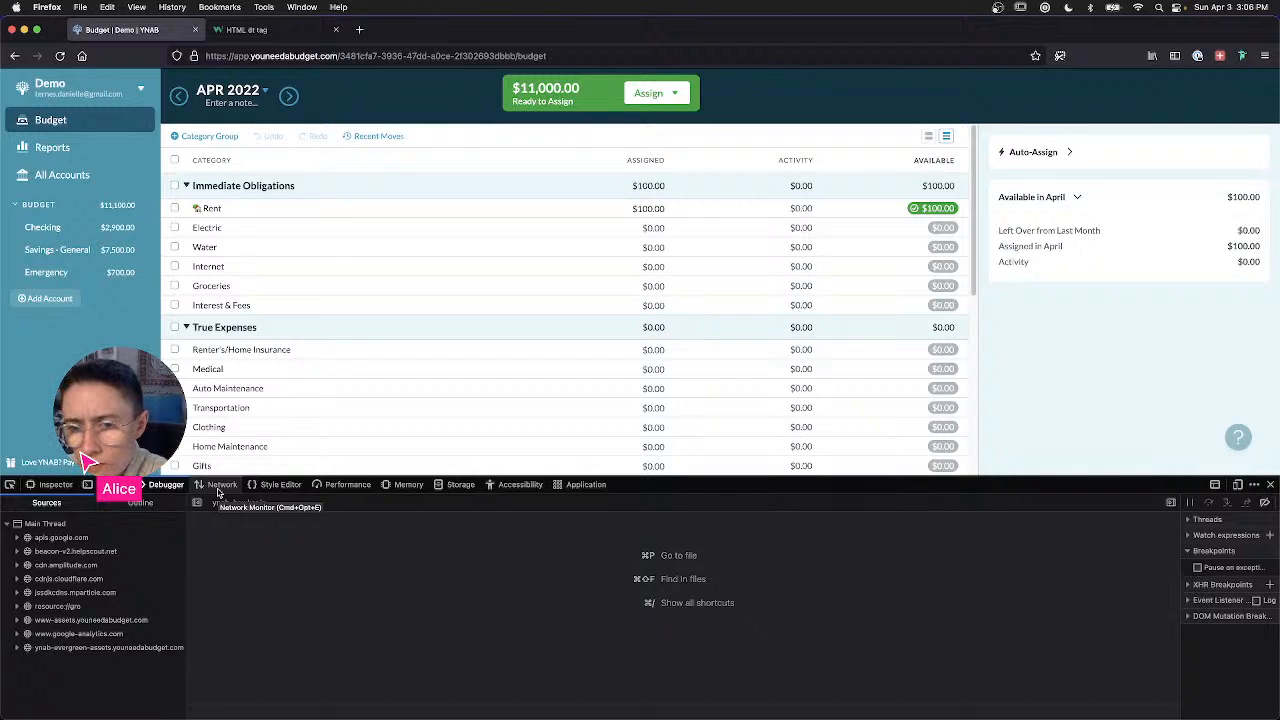
pyautogui.click(276, 484)
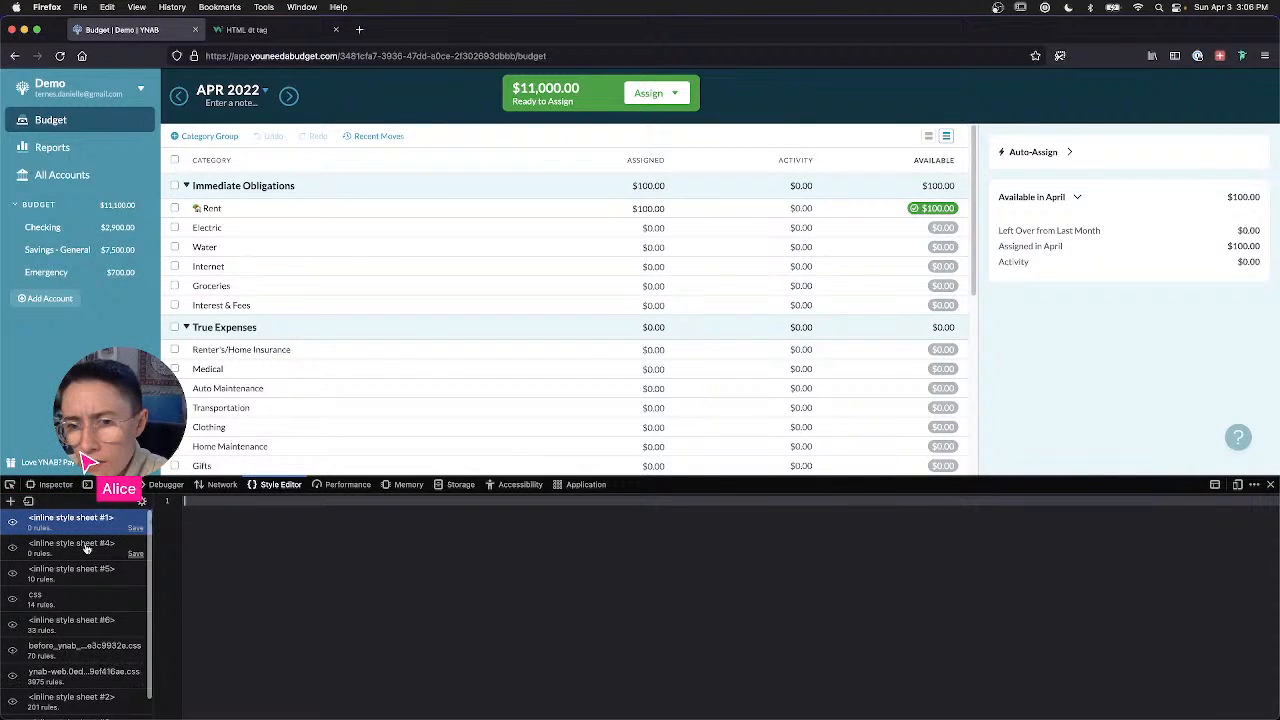
# Step: Examine the Lato font-face definitions throughout the style sheet named css
pyautogui.click(40, 598)
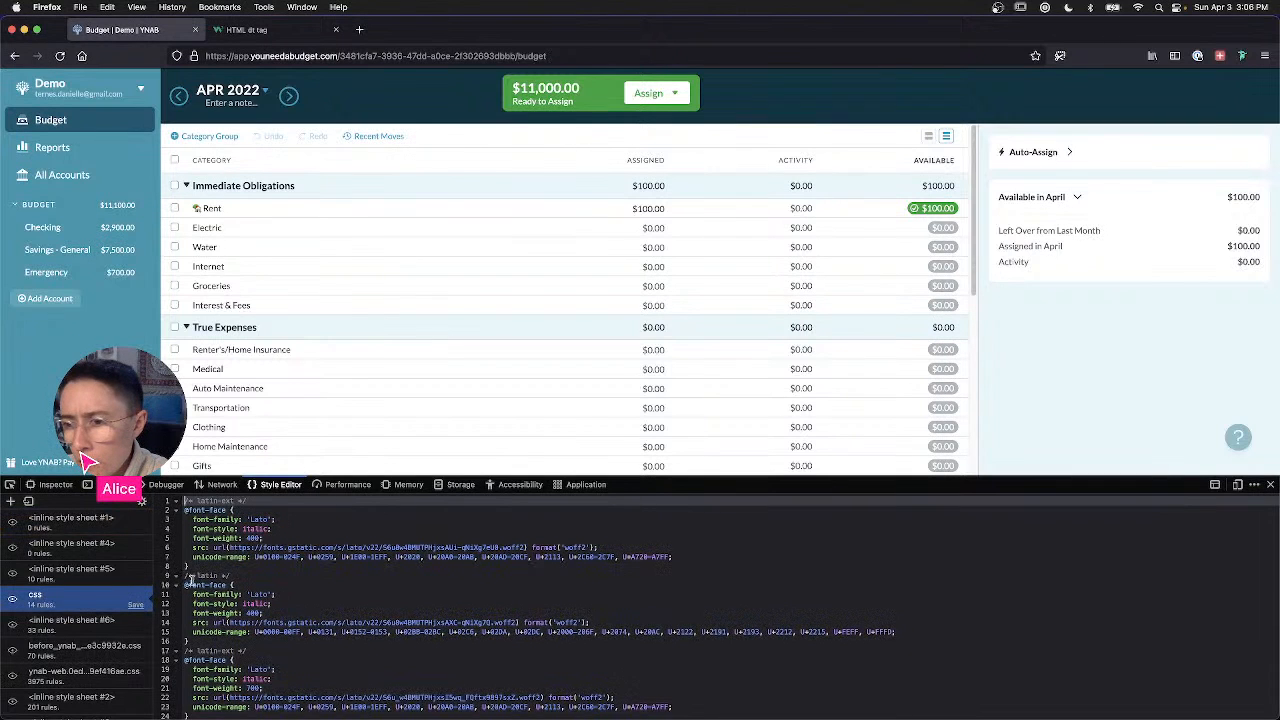
pyautogui.scroll(-1, 253, 594)
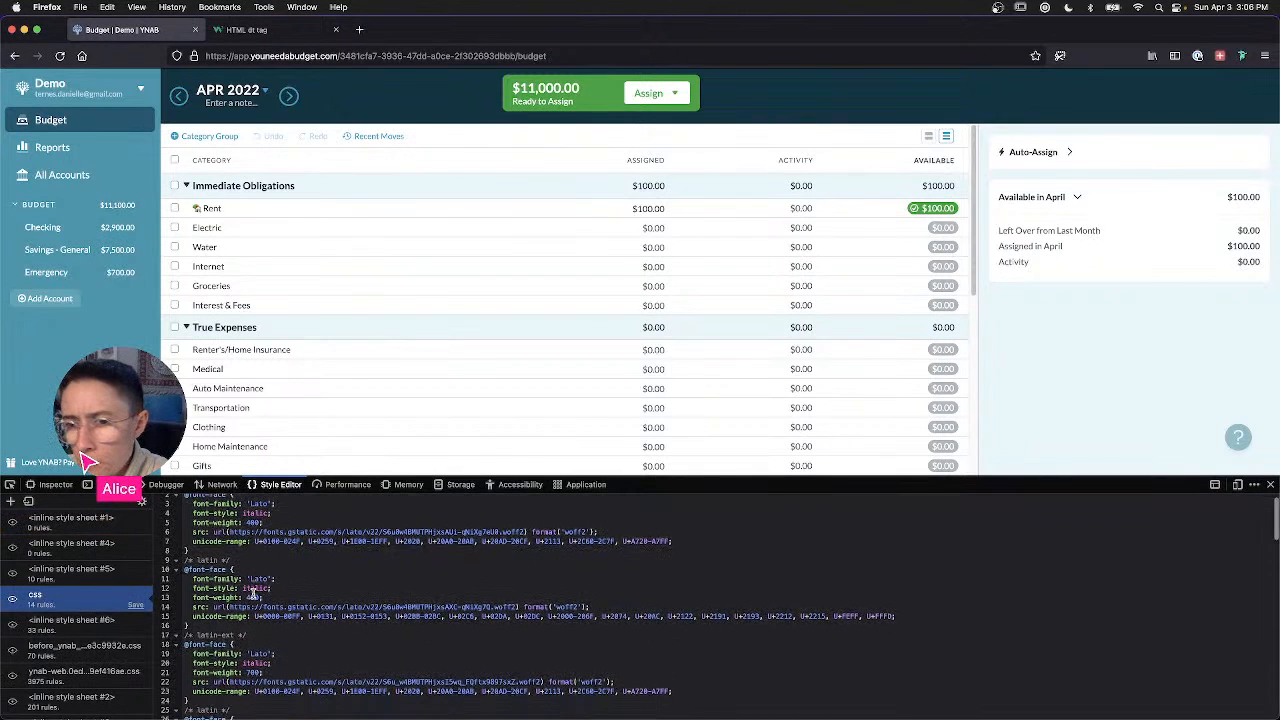
pyautogui.scroll(1, 253, 594)
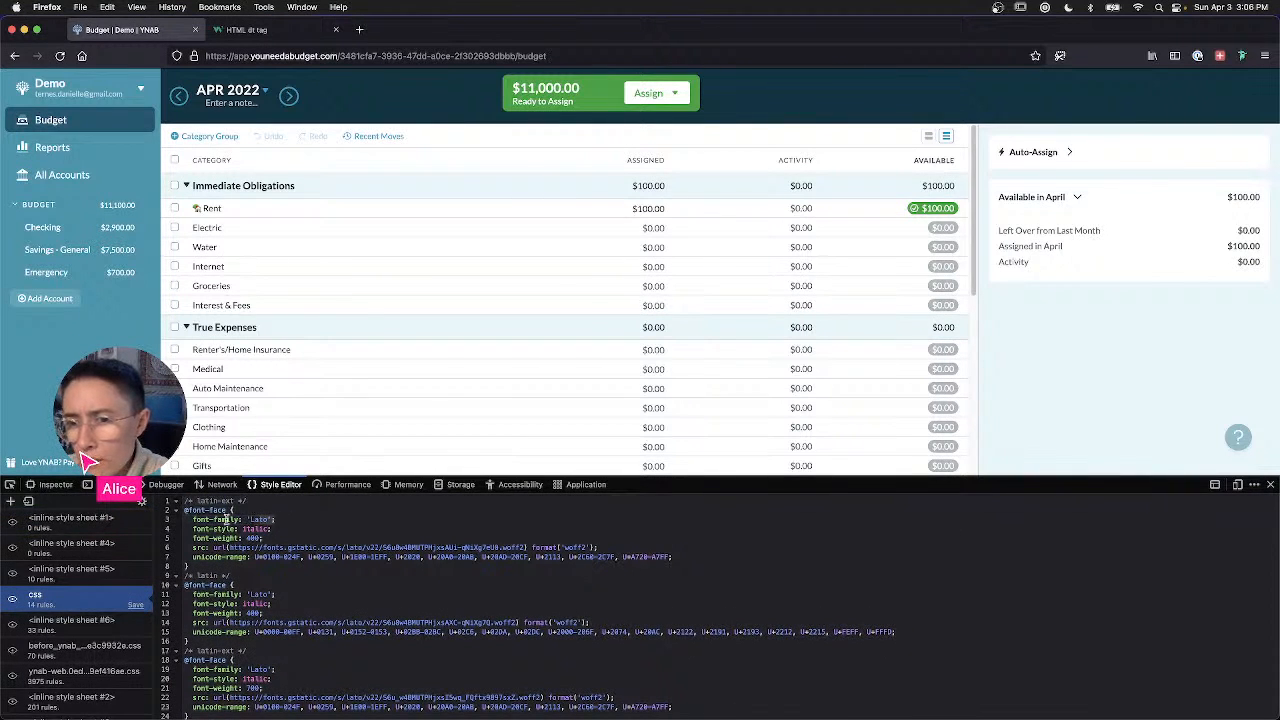
pyautogui.scroll(-1, 284, 541)
pyautogui.scroll(-10, 284, 541)
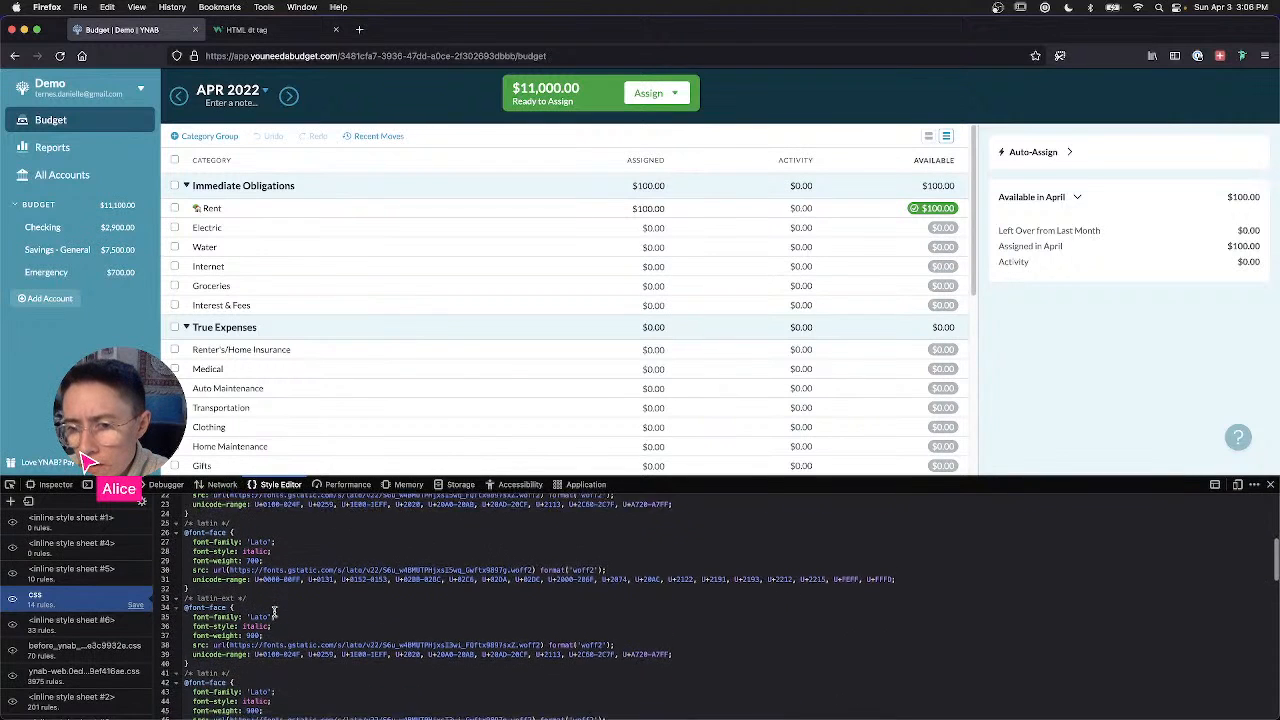
pyautogui.scroll(-12, 274, 612)
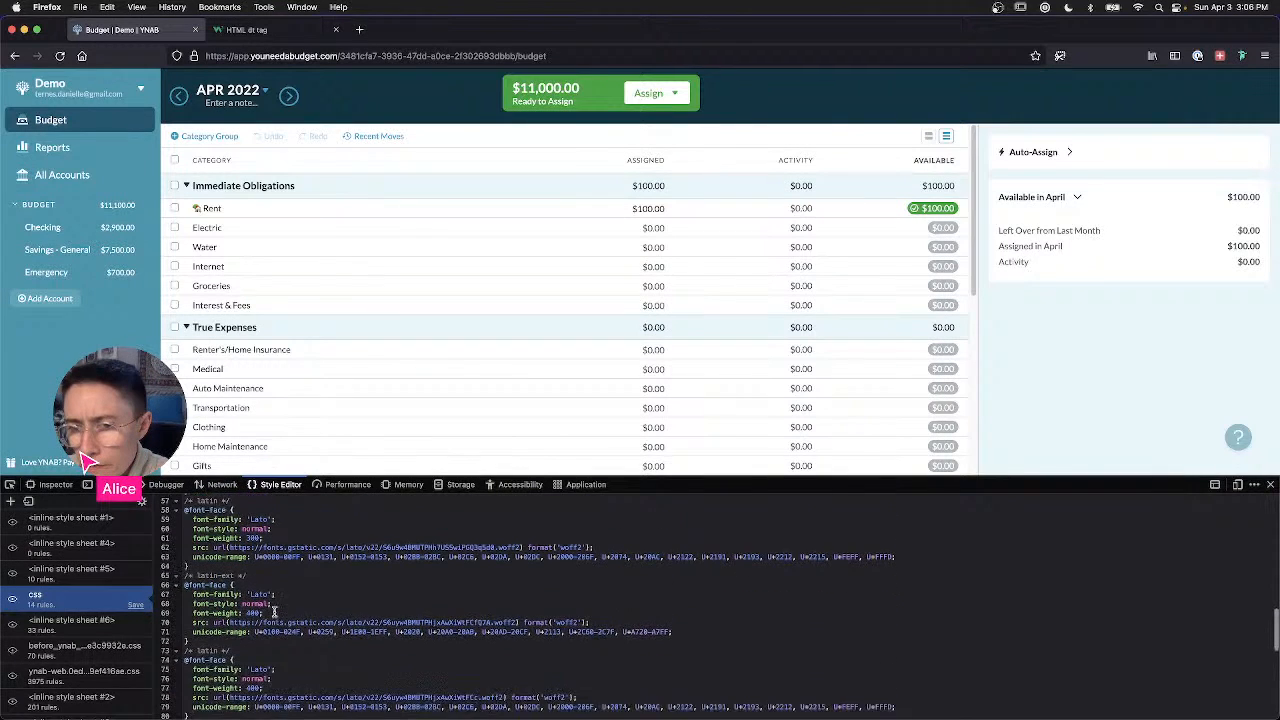
pyautogui.scroll(-5, 274, 612)
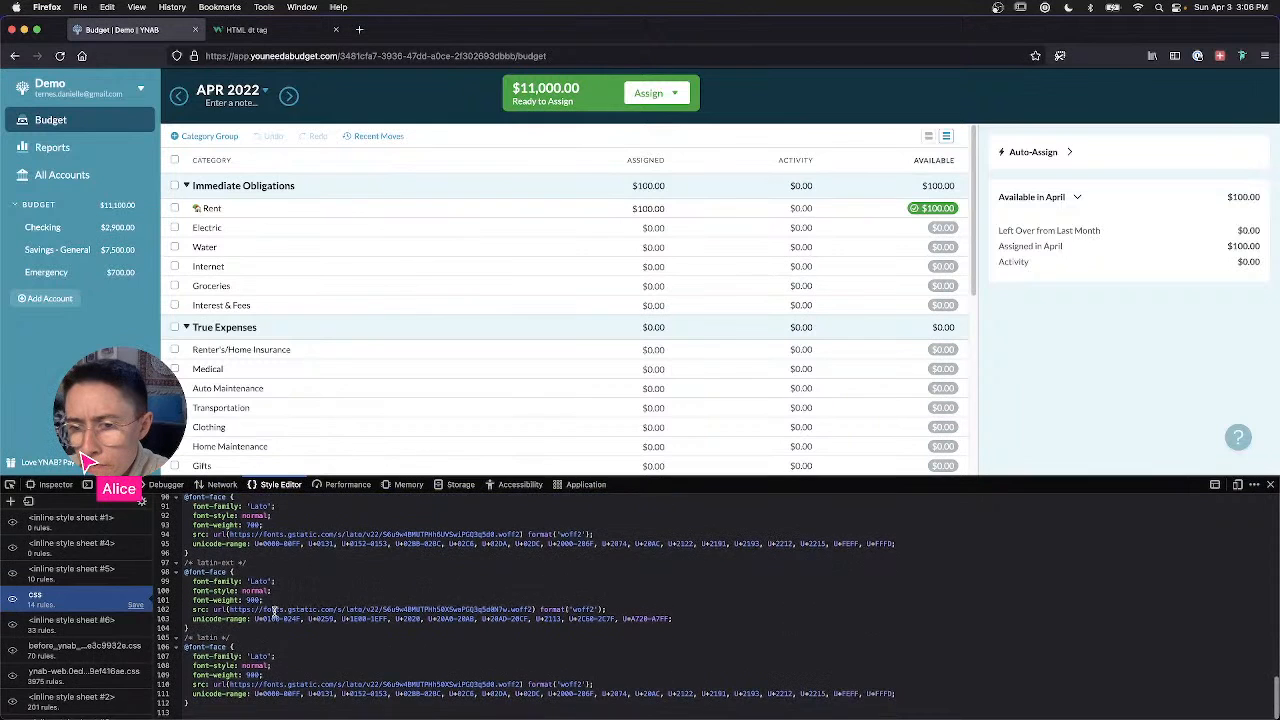
# Step: Look through inline style sheets #6, #4 and #5 in the Style Editor
pyautogui.click(90, 628)
pyautogui.click(73, 541)
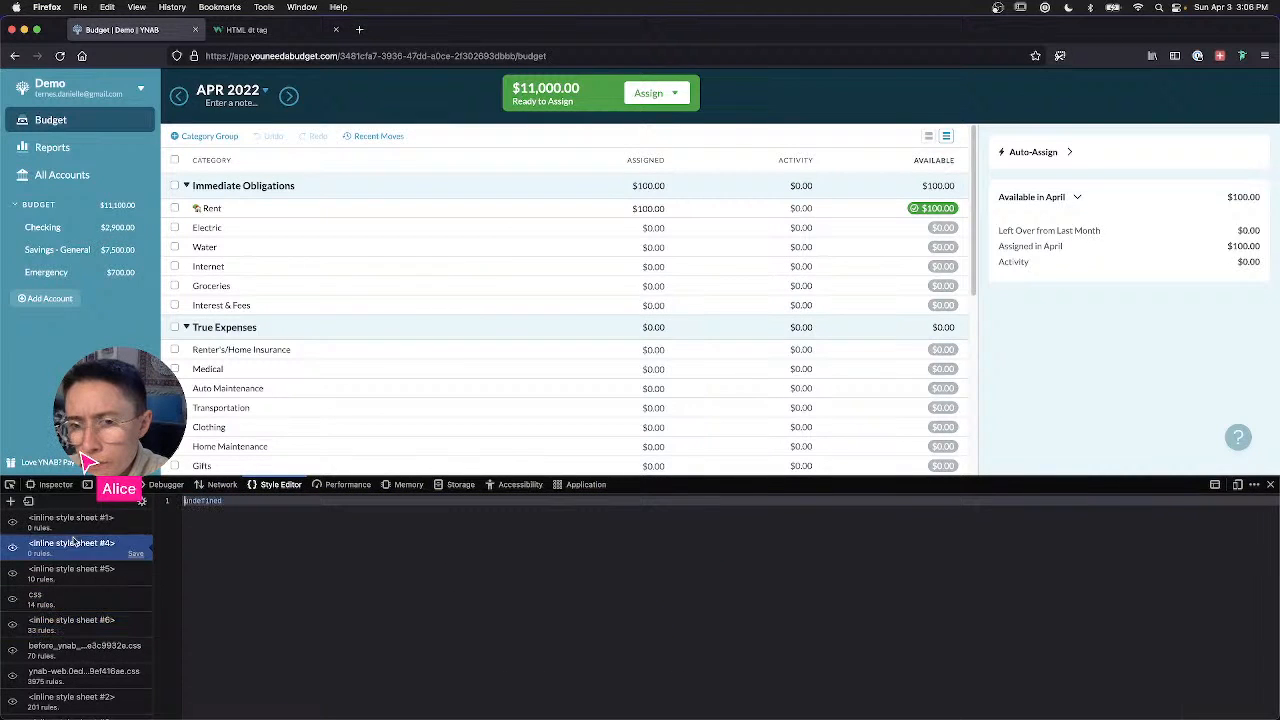
pyautogui.click(76, 570)
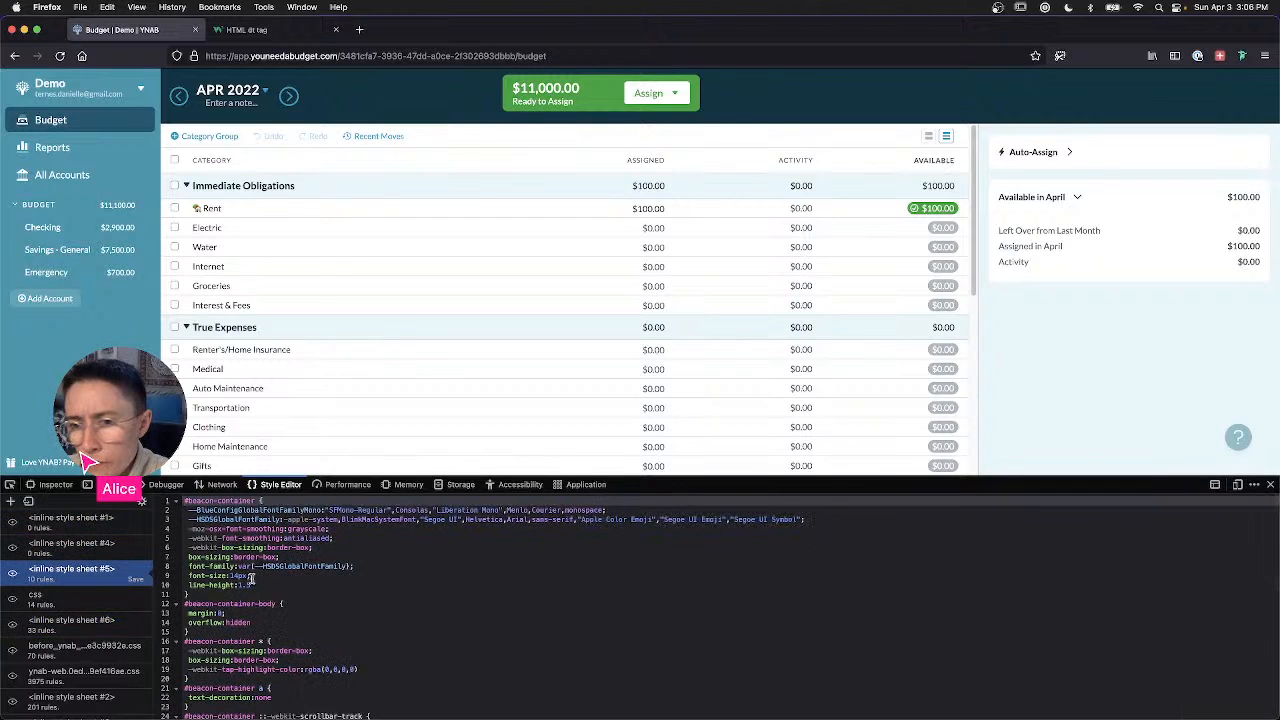
# Step: Look at the css style sheet again and examine the rules of inline style sheet #2
pyautogui.click(72, 602)
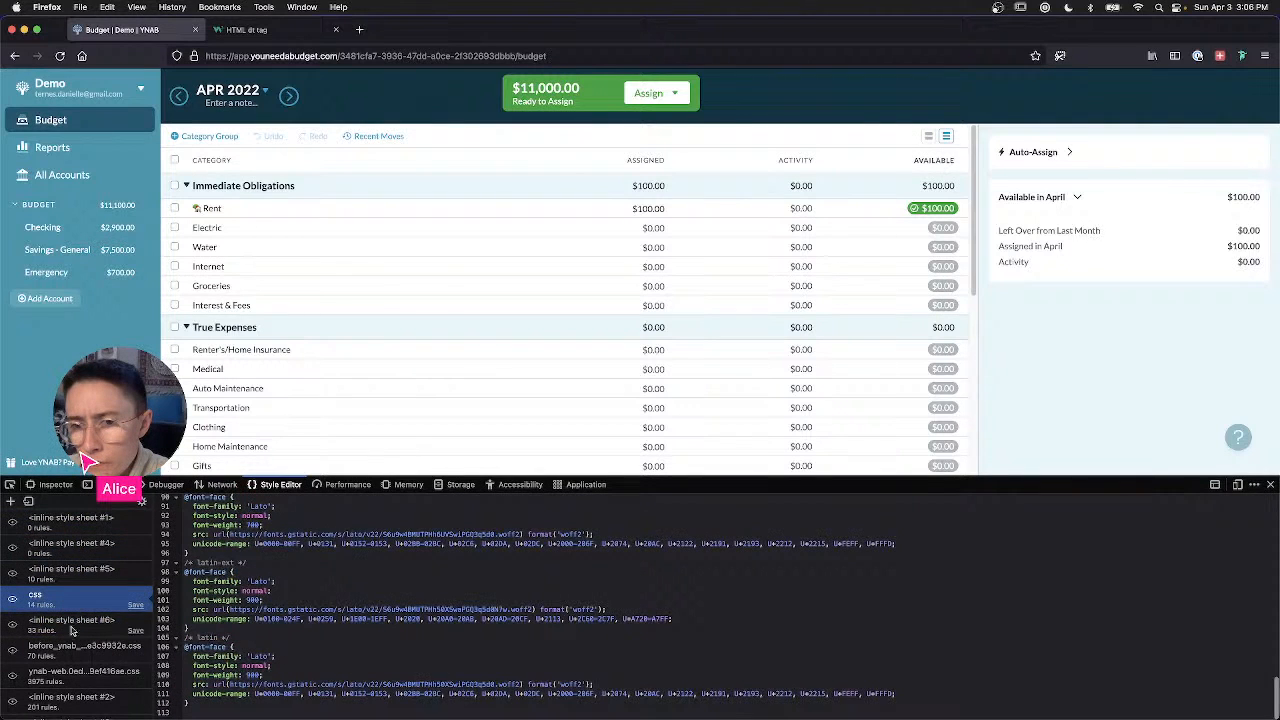
pyautogui.scroll(-2, 76, 663)
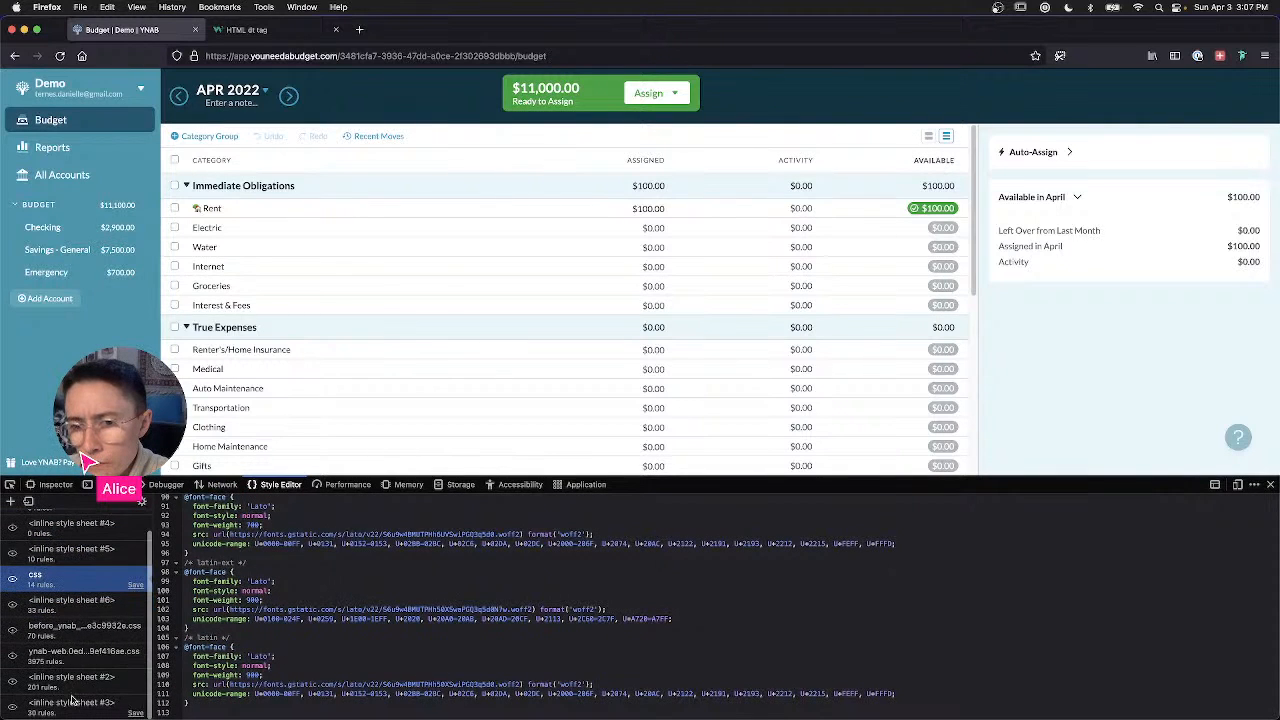
pyautogui.click(75, 677)
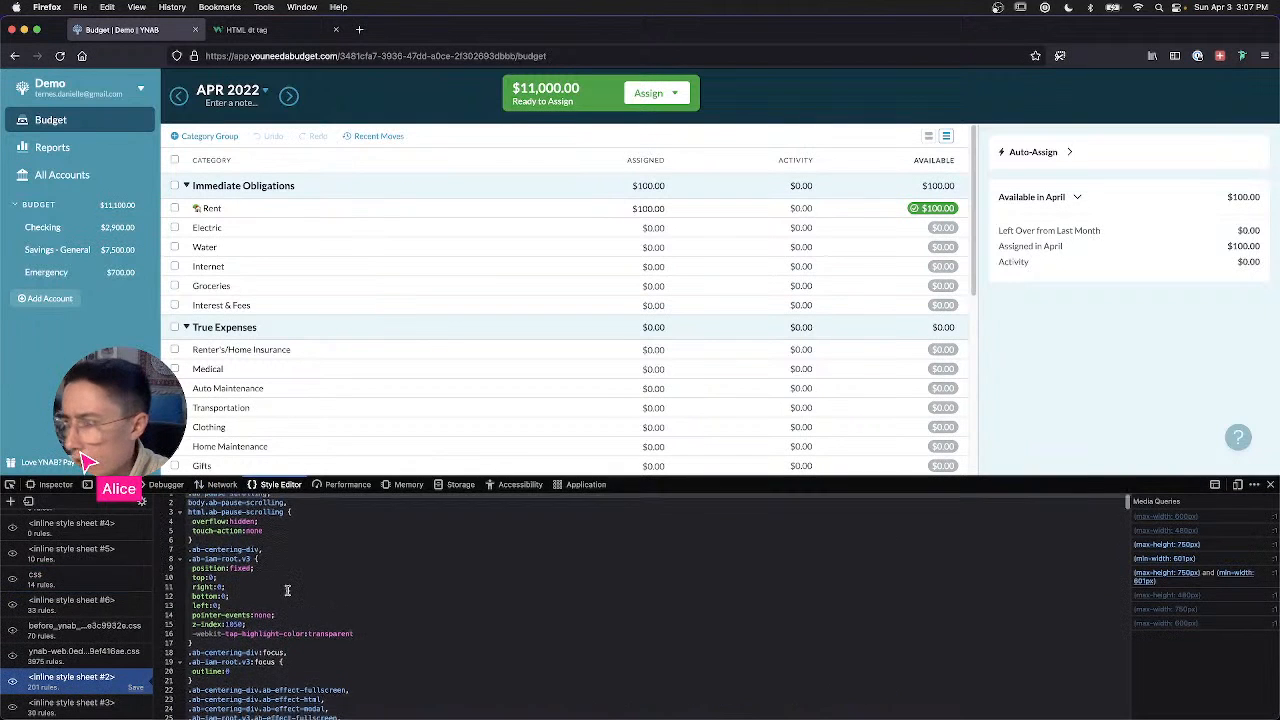
pyautogui.scroll(-10, 287, 590)
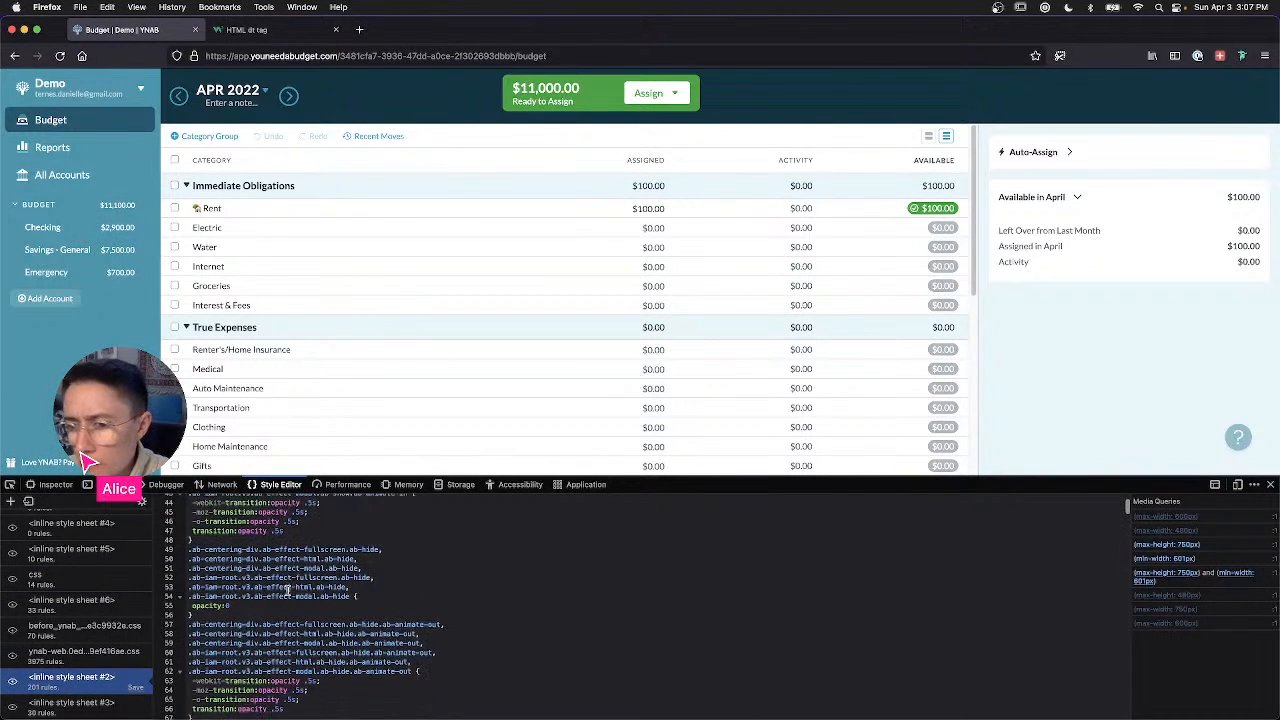
pyautogui.scroll(-20, 288, 589)
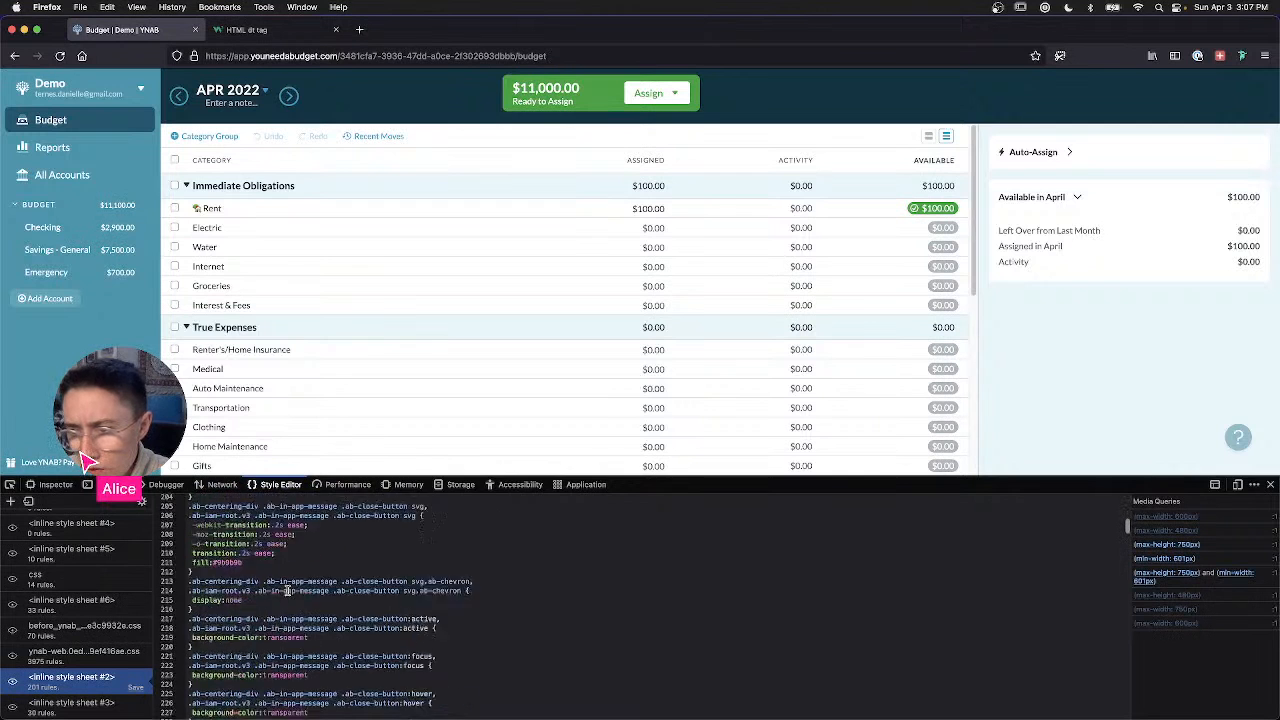
pyautogui.scroll(-20, 288, 590)
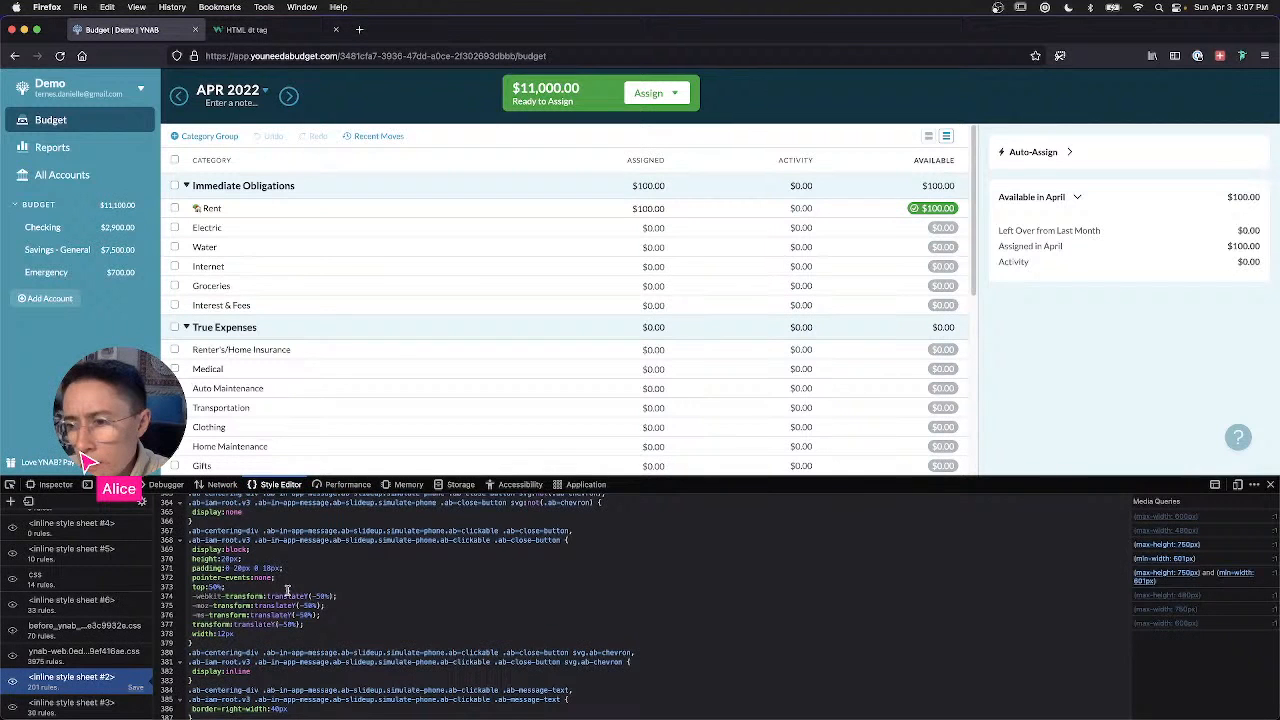
pyautogui.scroll(-8, 287, 591)
pyautogui.scroll(-1, 287, 590)
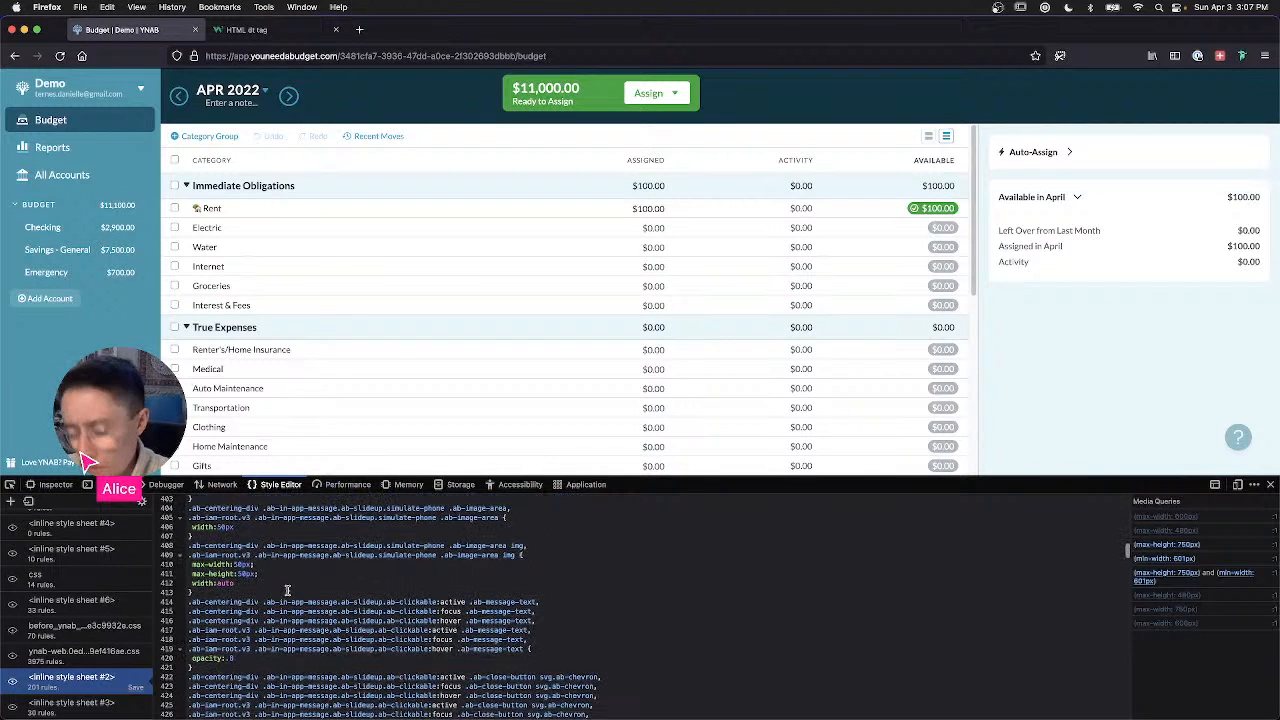
pyautogui.press('super+f')
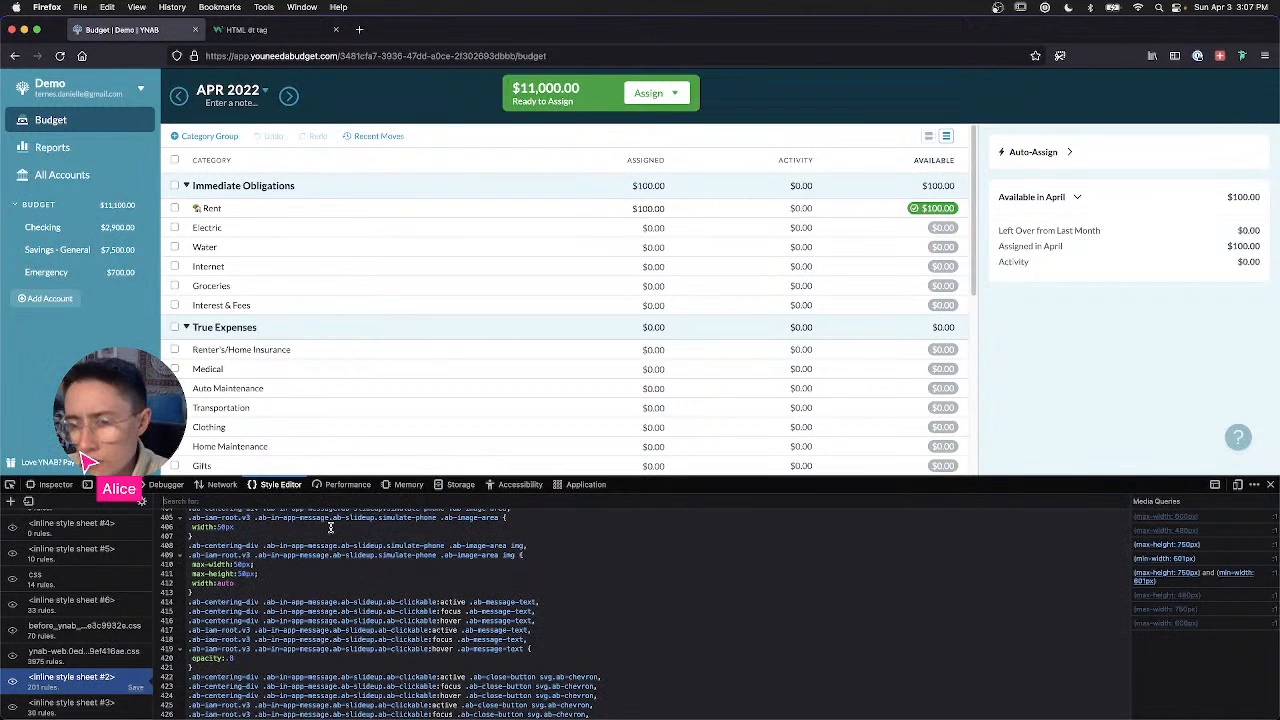
pyautogui.press('Escape')
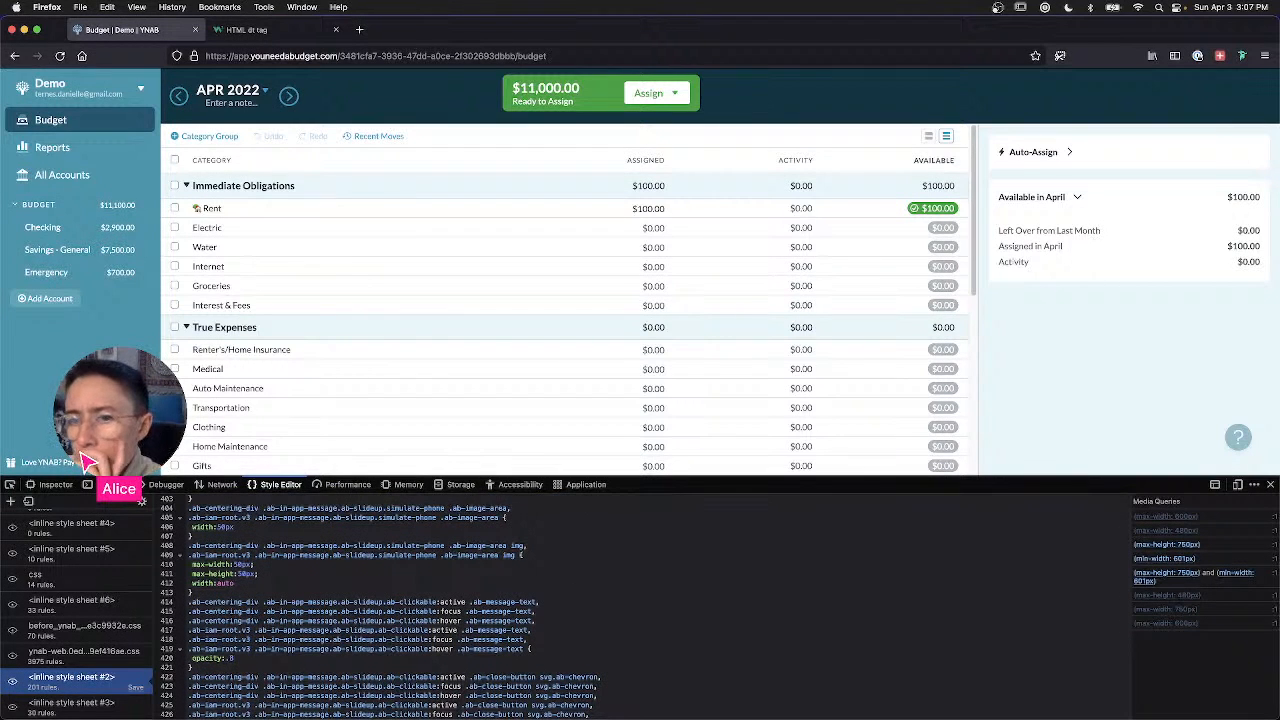
pyautogui.scroll(-1, 287, 578)
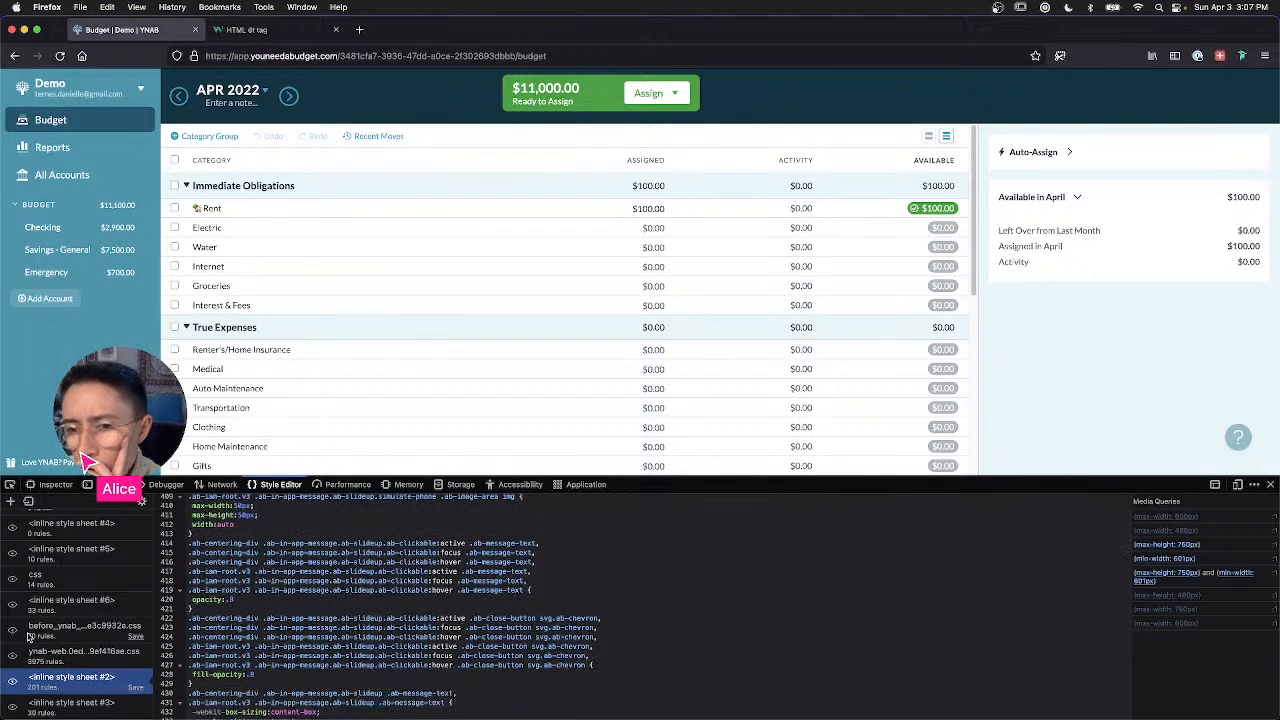
# Step: Check inline style sheet #3 and the ynab-web style sheet, and examine the root color variables in the before_ynab style sheet
pyautogui.click(68, 703)
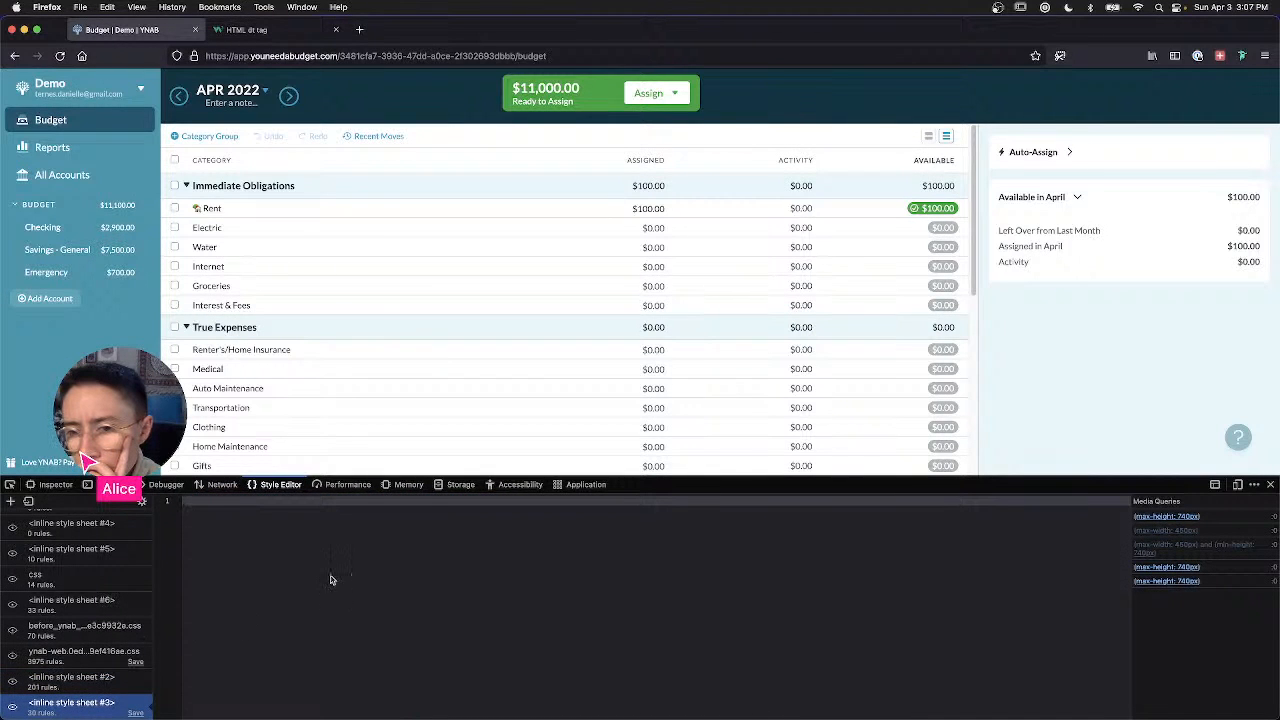
pyautogui.click(50, 656)
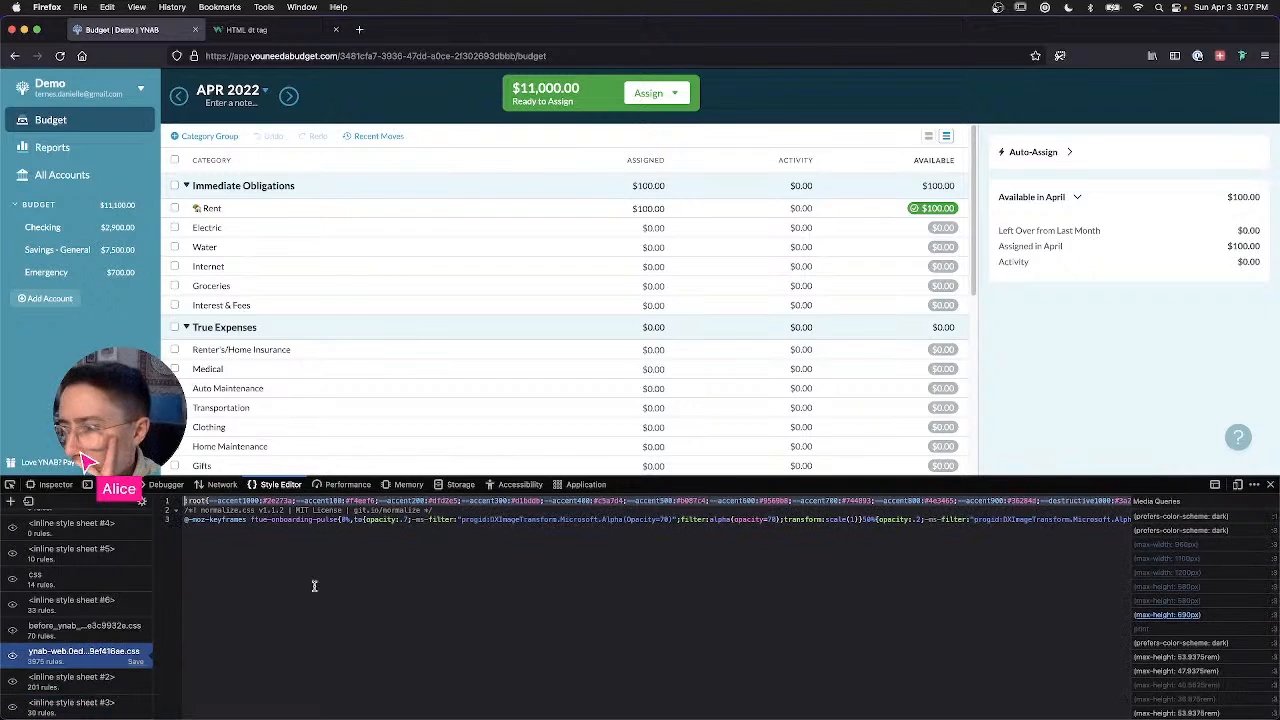
pyautogui.click(40, 632)
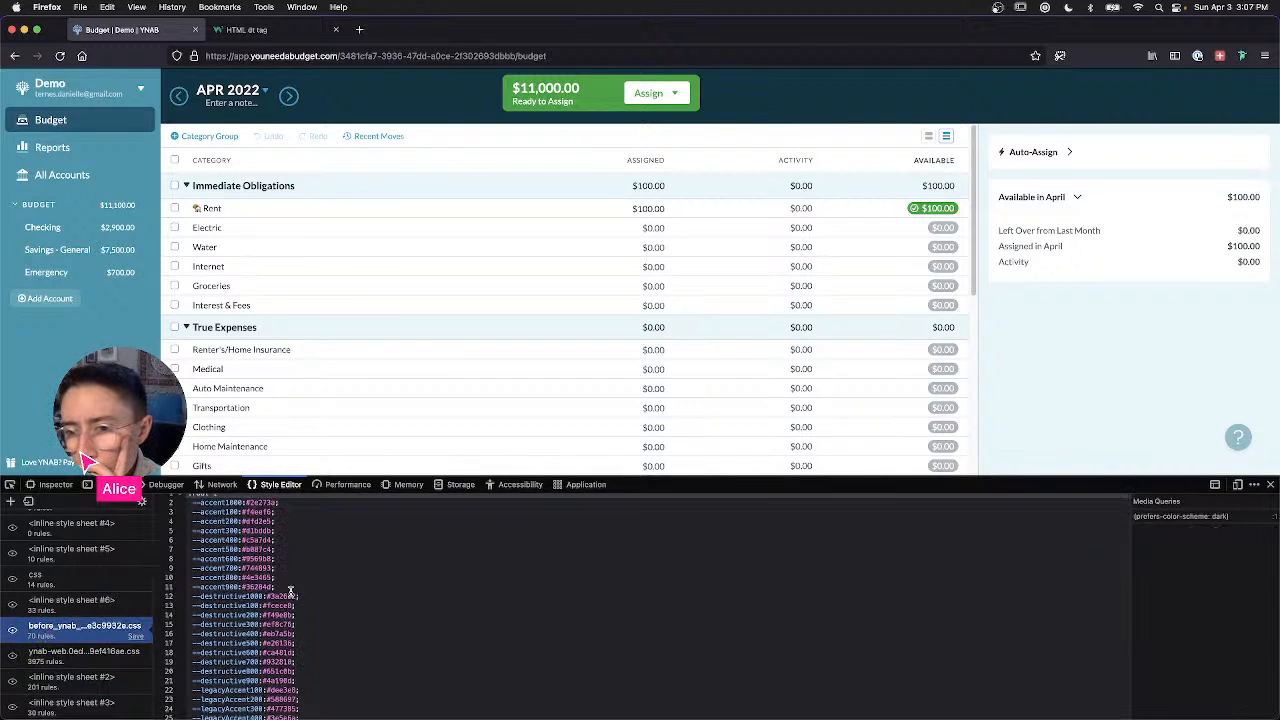
pyautogui.scroll(-2, 290, 592)
pyautogui.scroll(-20, 392, 599)
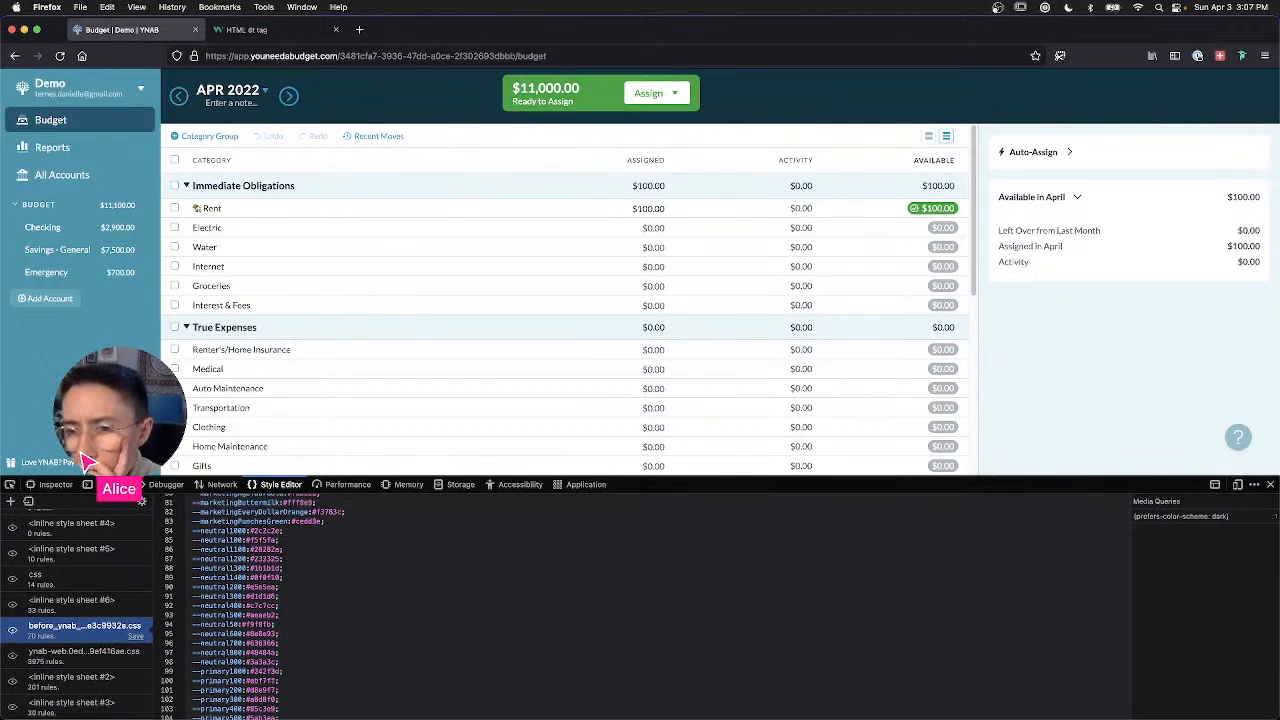
pyautogui.scroll(20, 377, 580)
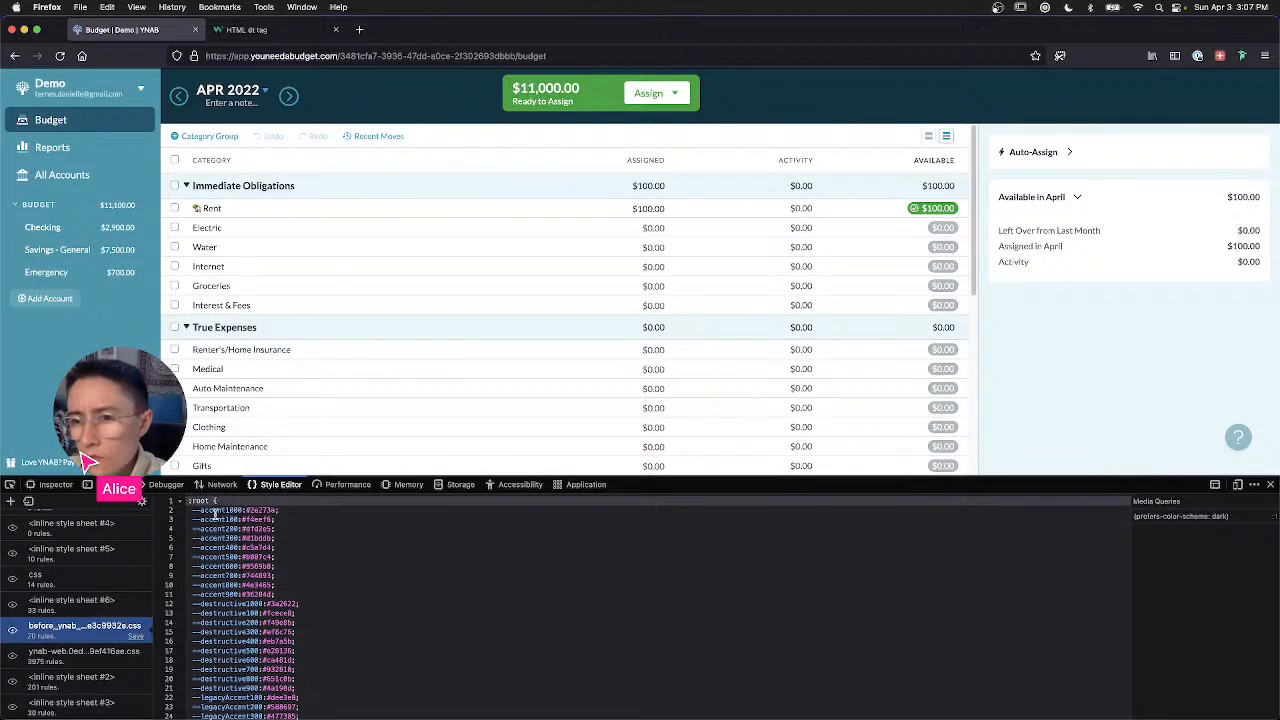
# Step: Check inline style sheet #6, the Application, Accessibility, Storage, Memory and Performance tools, and the Style Editor options
pyautogui.click(100, 603)
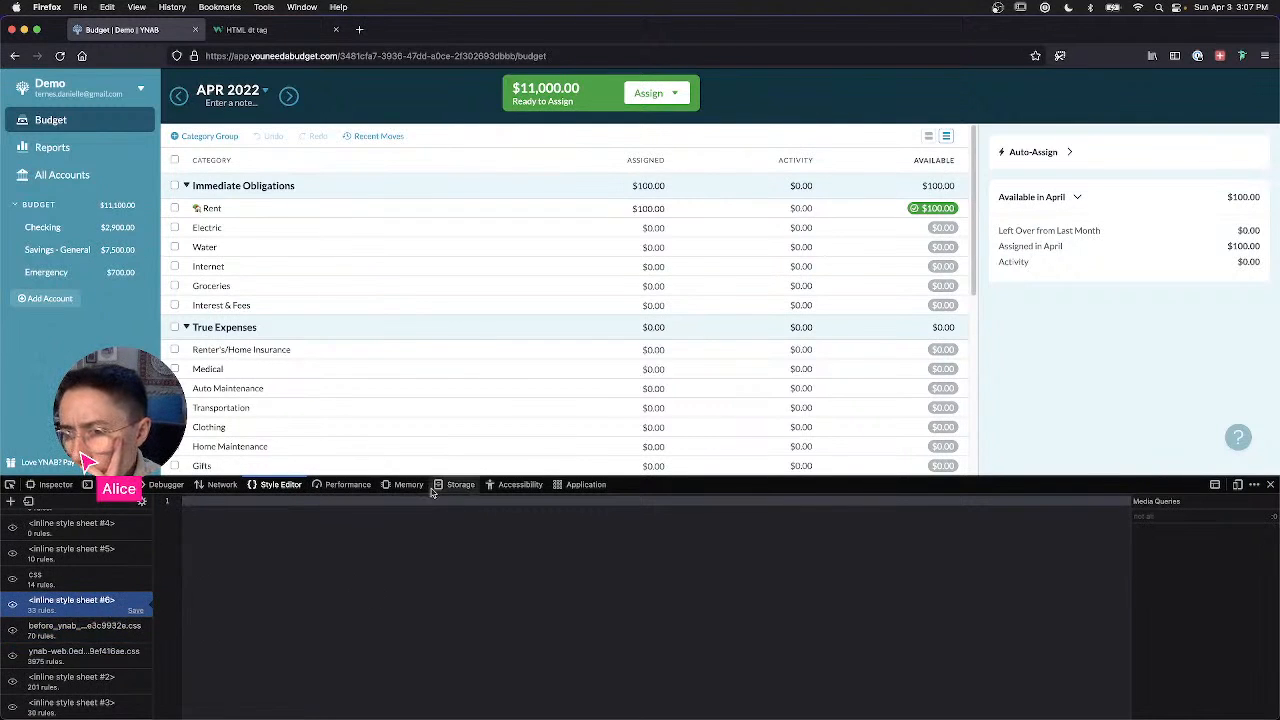
pyautogui.click(562, 487)
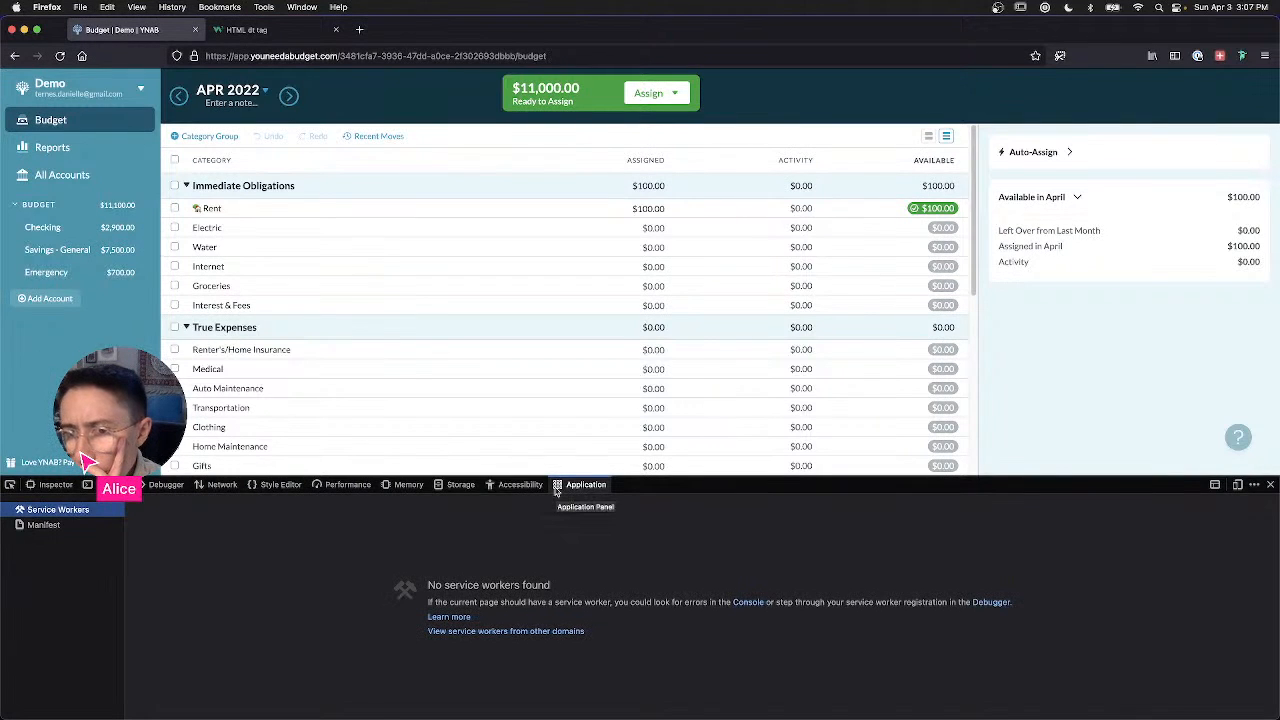
pyautogui.click(519, 485)
pyautogui.click(459, 485)
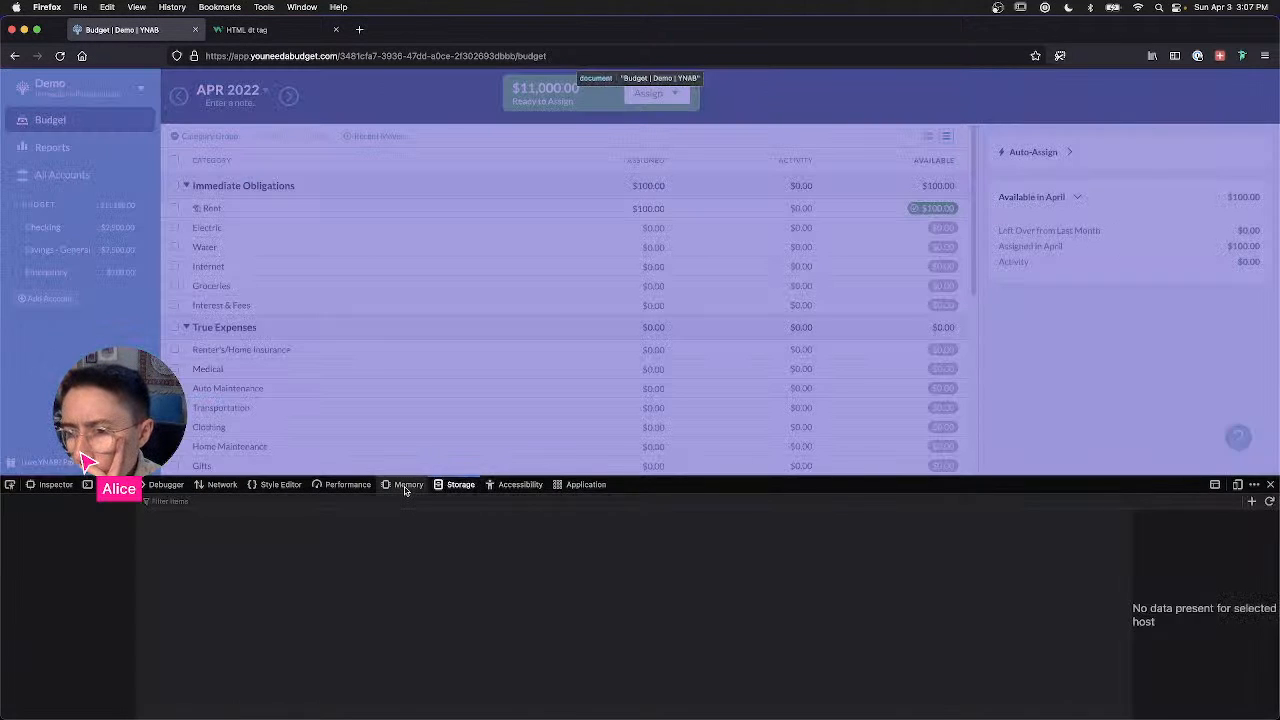
pyautogui.click(405, 485)
pyautogui.click(347, 485)
pyautogui.click(280, 485)
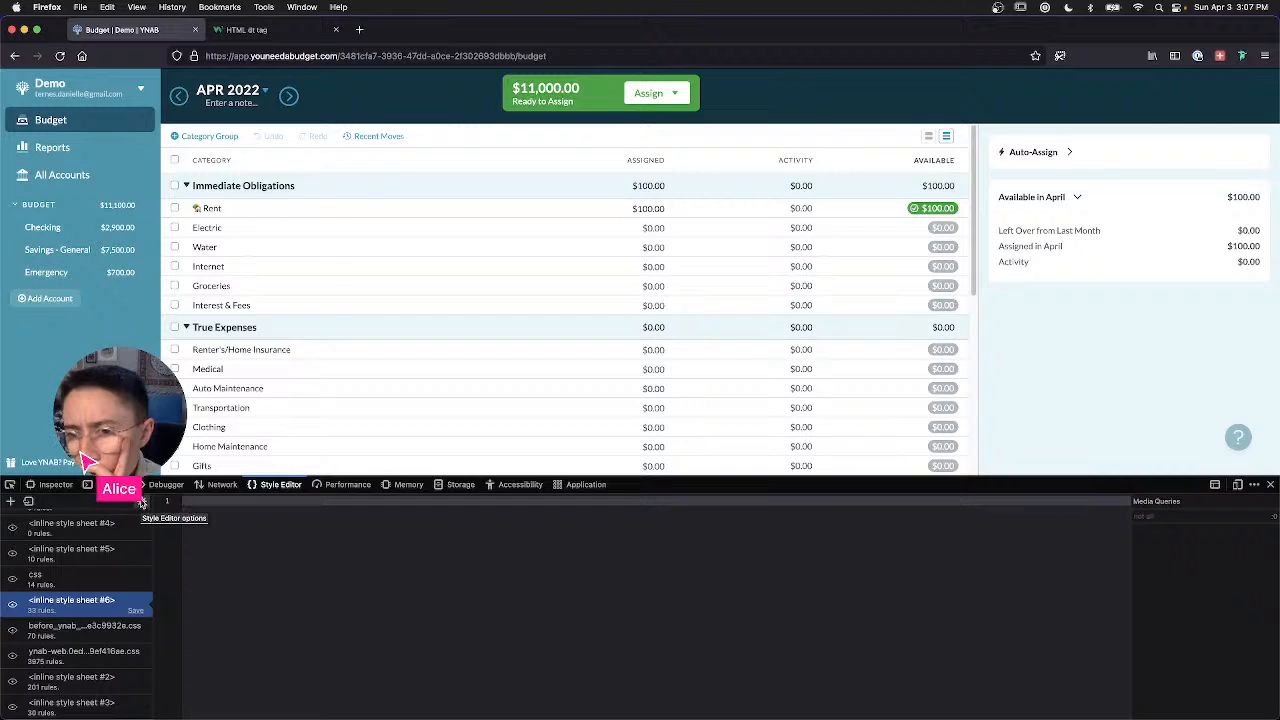
pyautogui.click(142, 502)
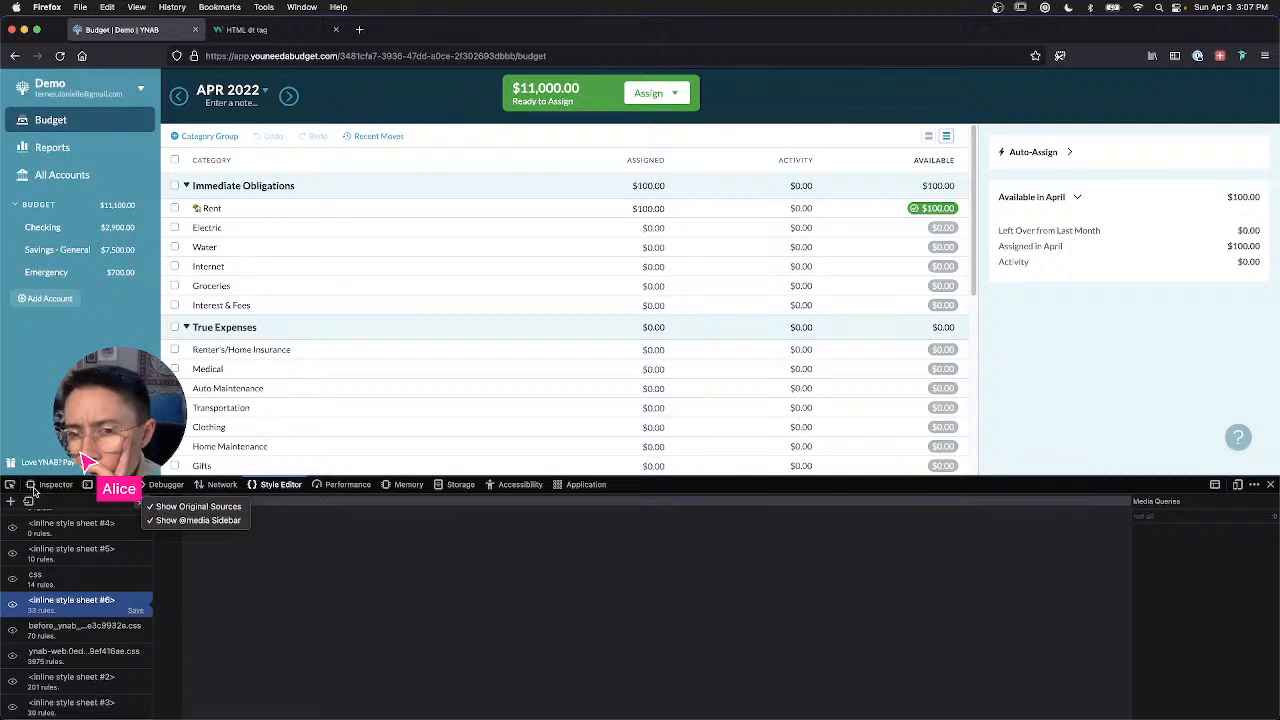
pyautogui.click(88, 488)
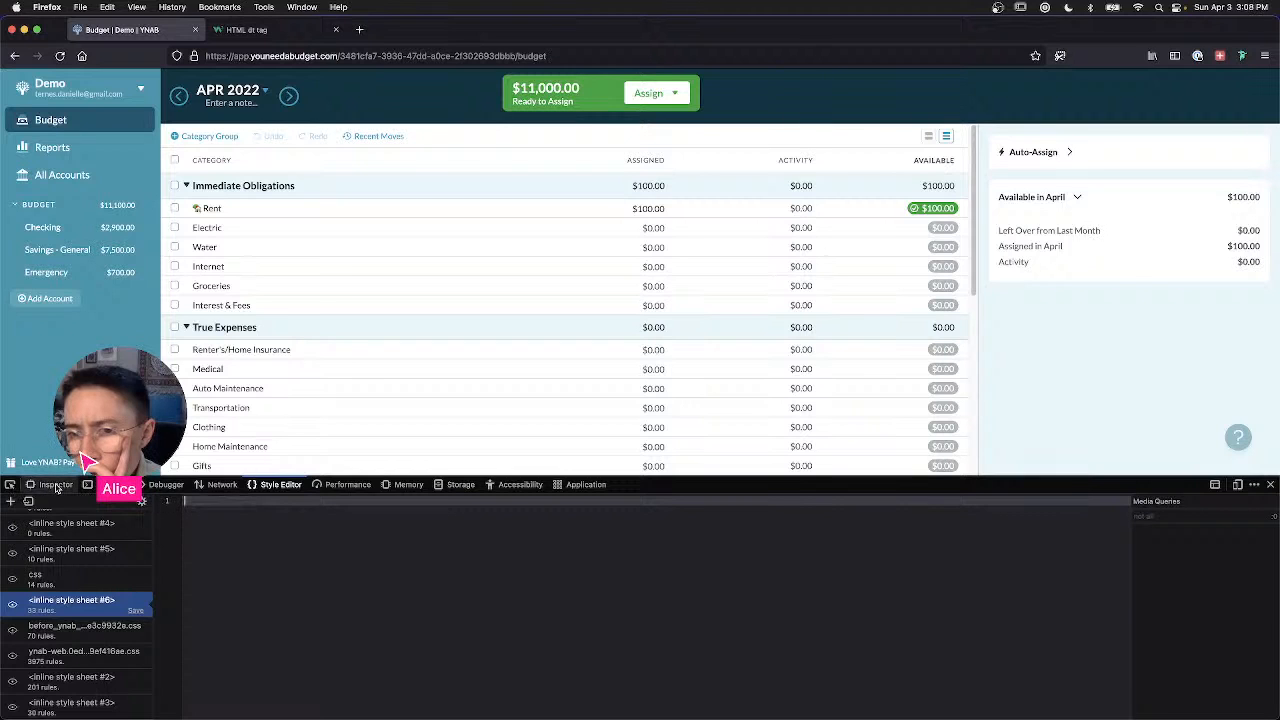
# Step: Inspect the sidebar nav element's background color in its .sidebar rule in the Inspector
pyautogui.click(56, 485)
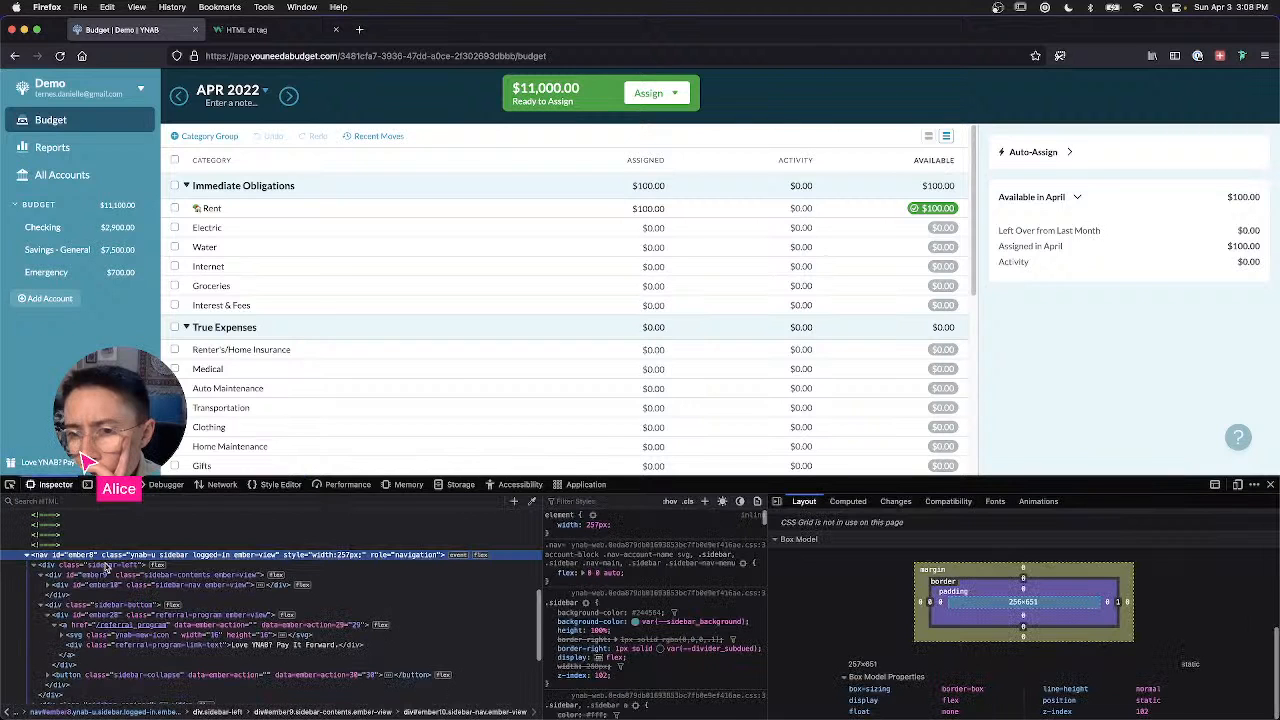
pyautogui.click(635, 621)
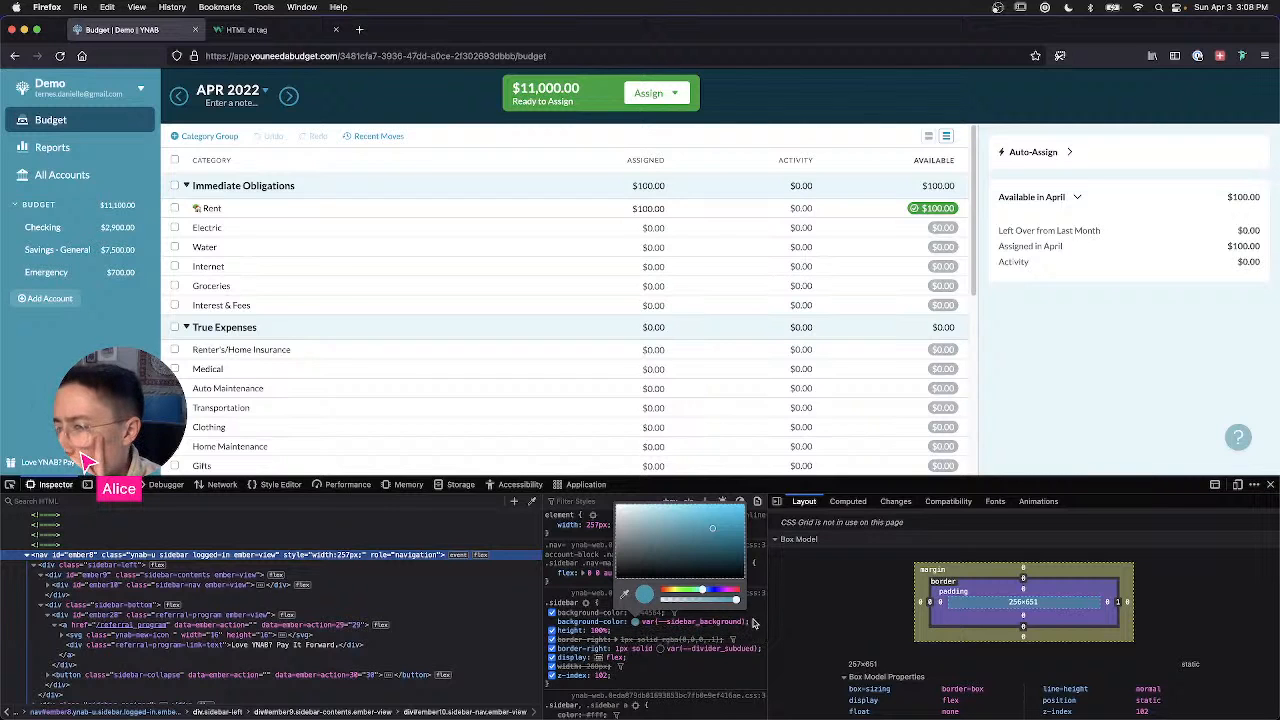
pyautogui.click(760, 620)
pyautogui.scroll(-2, 754, 619)
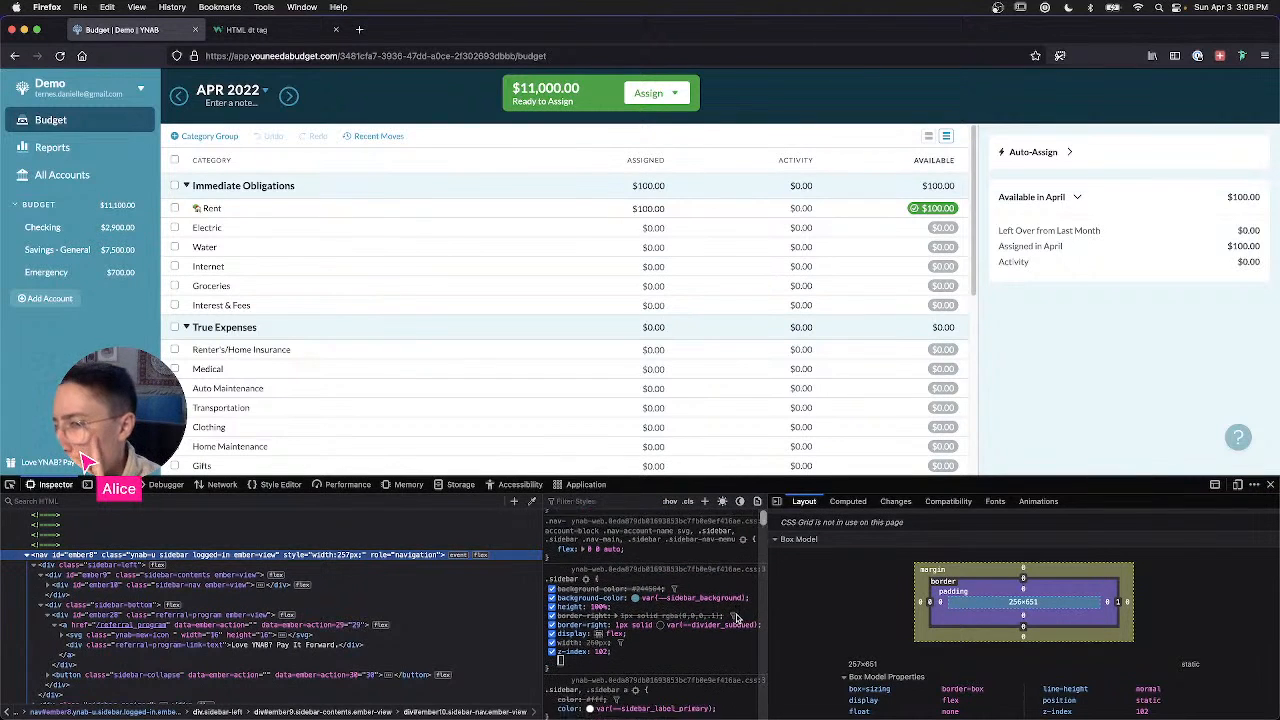
# Step: Examine the account widget, action, background and banner color variables inherited from the body.theme-classic rule
pyautogui.scroll(-6, 736, 618)
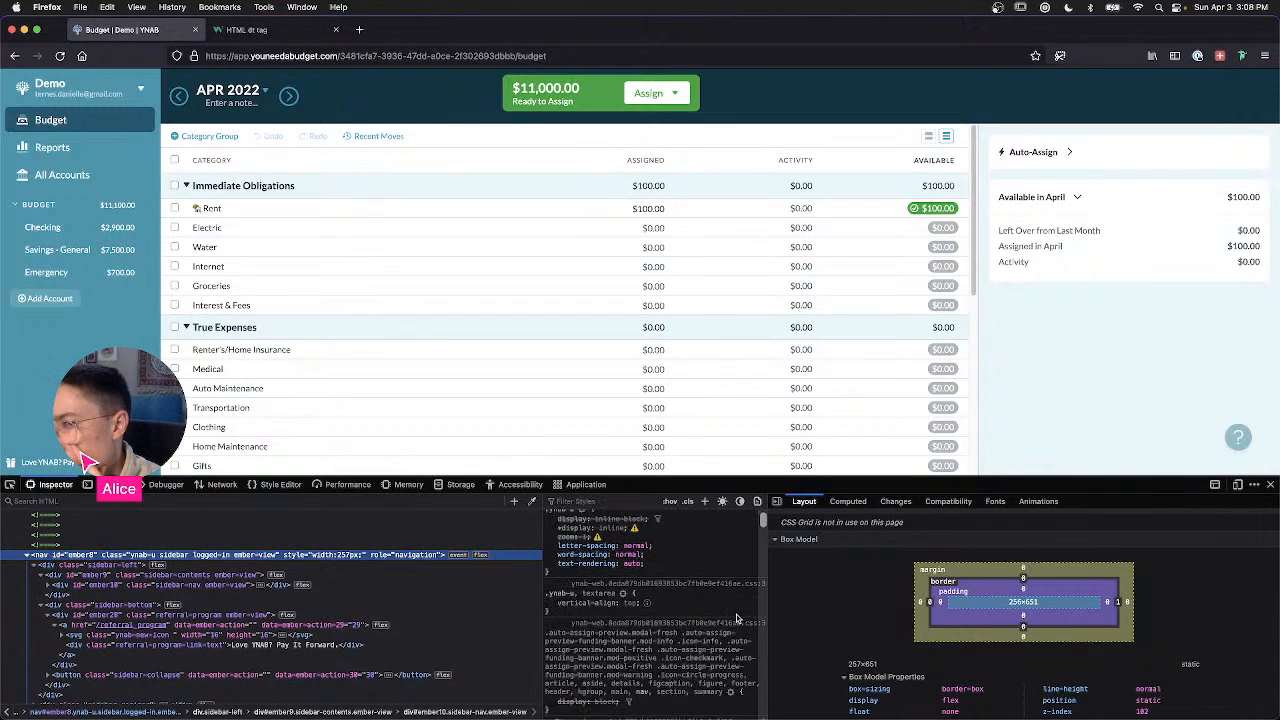
pyautogui.scroll(5, 736, 612)
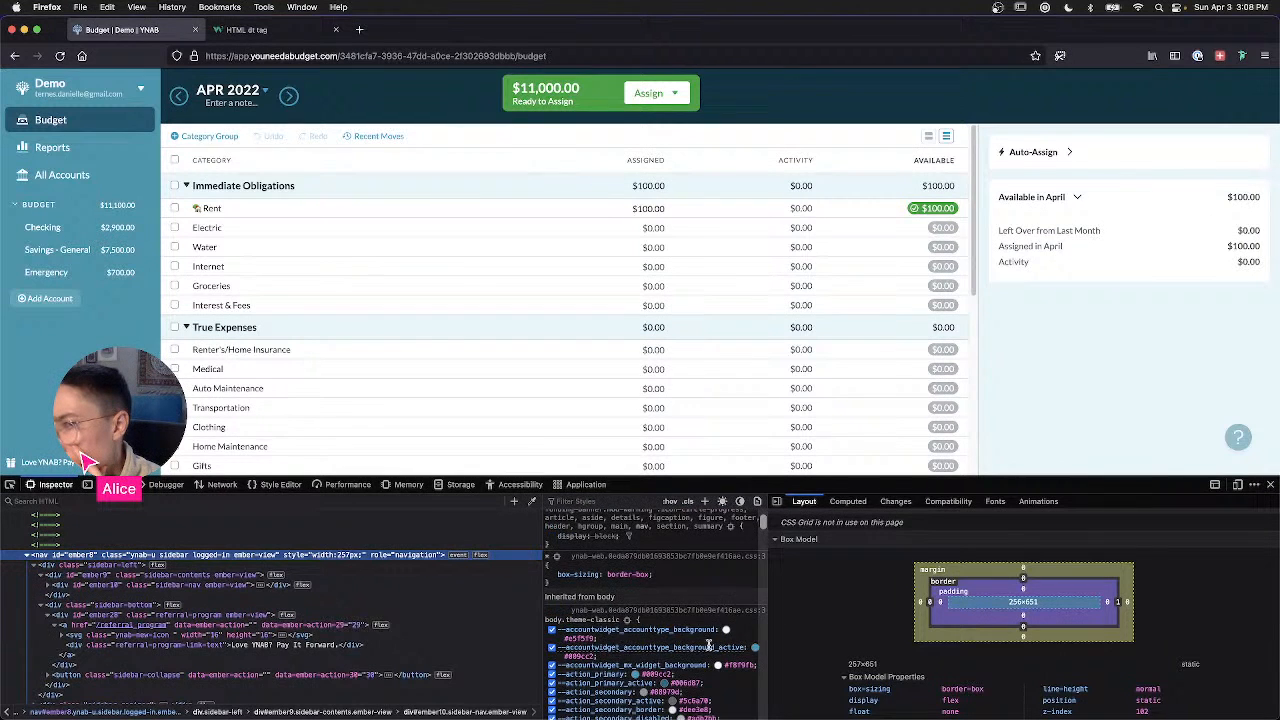
pyautogui.scroll(-5, 709, 649)
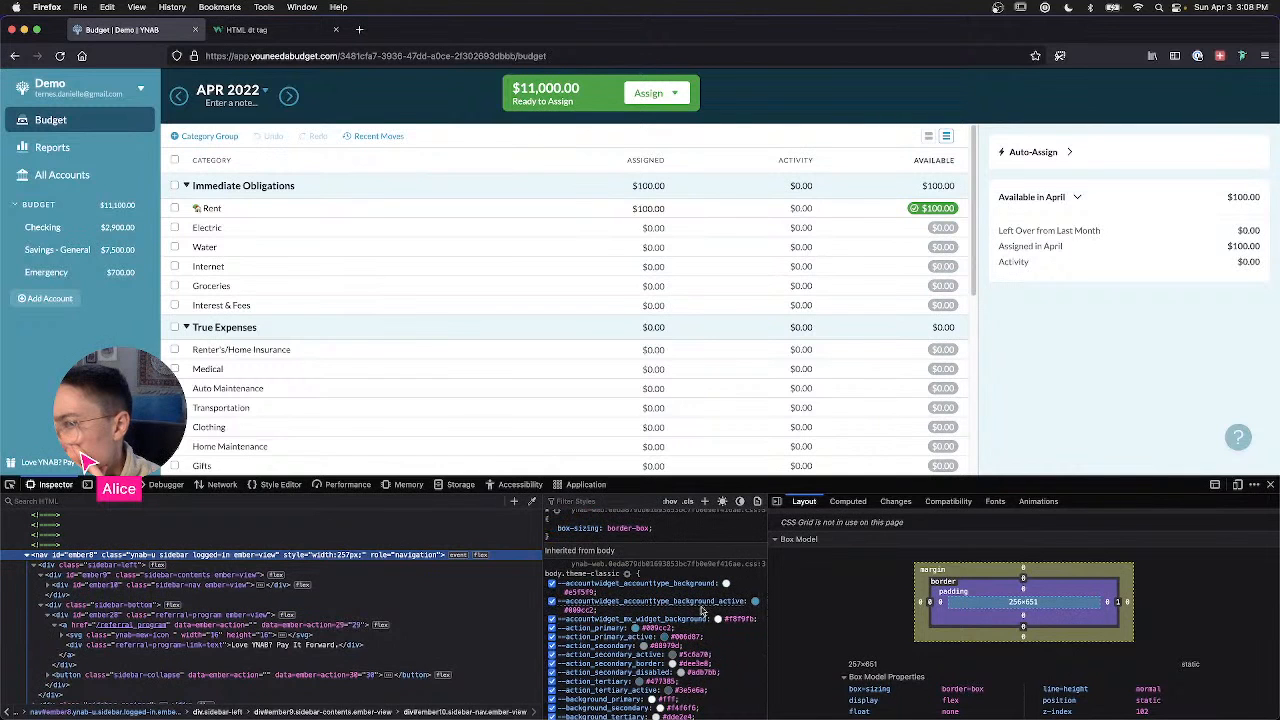
pyautogui.scroll(-3, 702, 610)
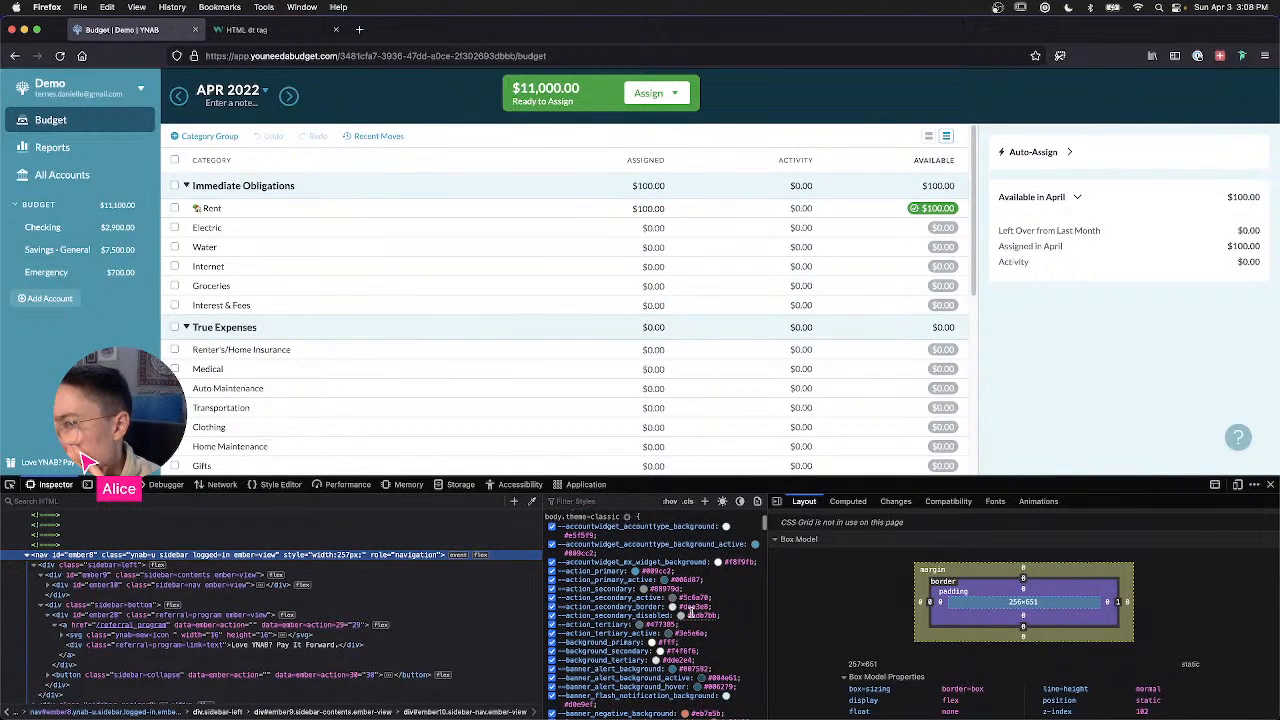
pyautogui.scroll(-1, 692, 611)
pyautogui.scroll(-1, 692, 610)
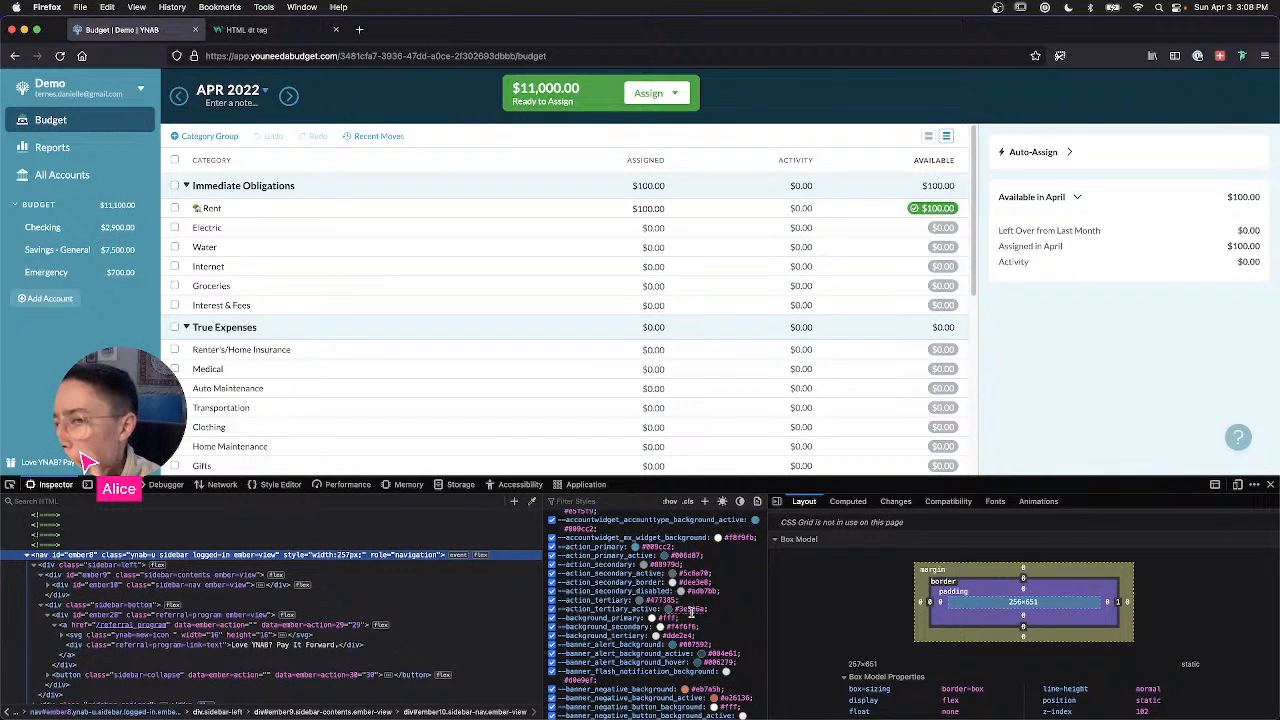
pyautogui.scroll(-1, 691, 611)
pyautogui.scroll(-3, 691, 612)
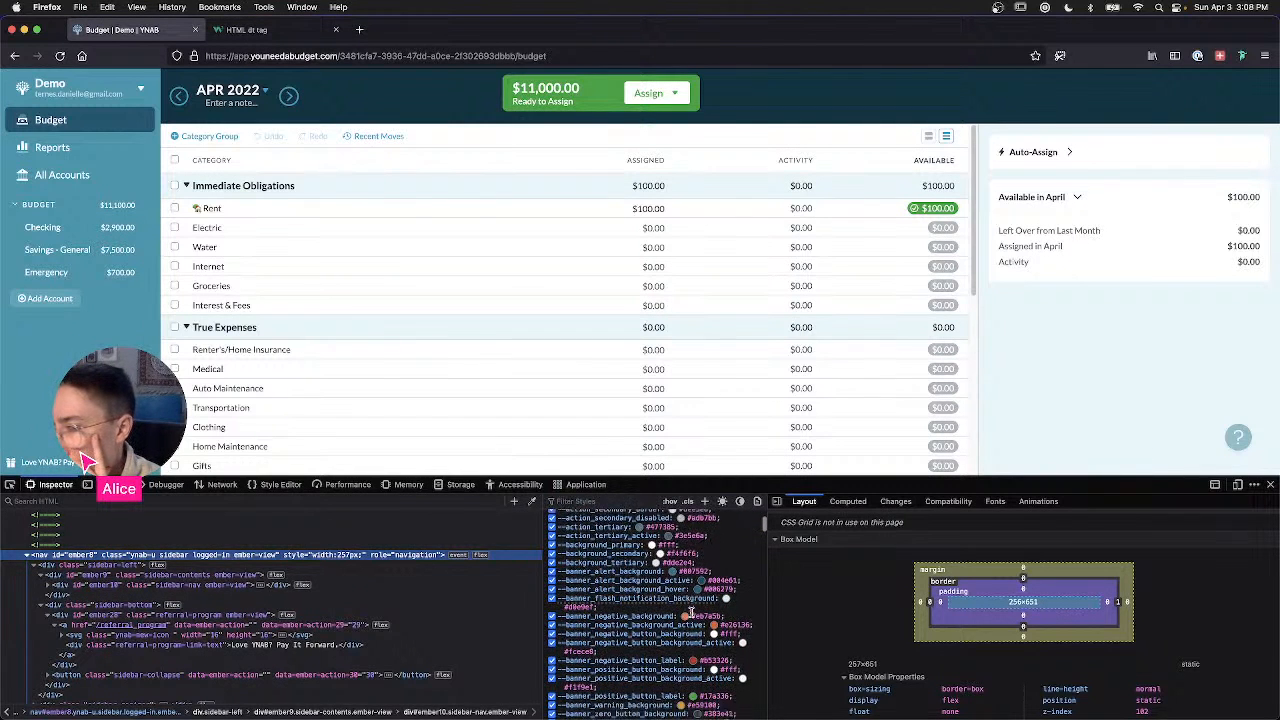
# Step: Examine the budget, button, checkbox and debt chart color variables further down the body.theme-classic rule
pyautogui.scroll(5, 691, 613)
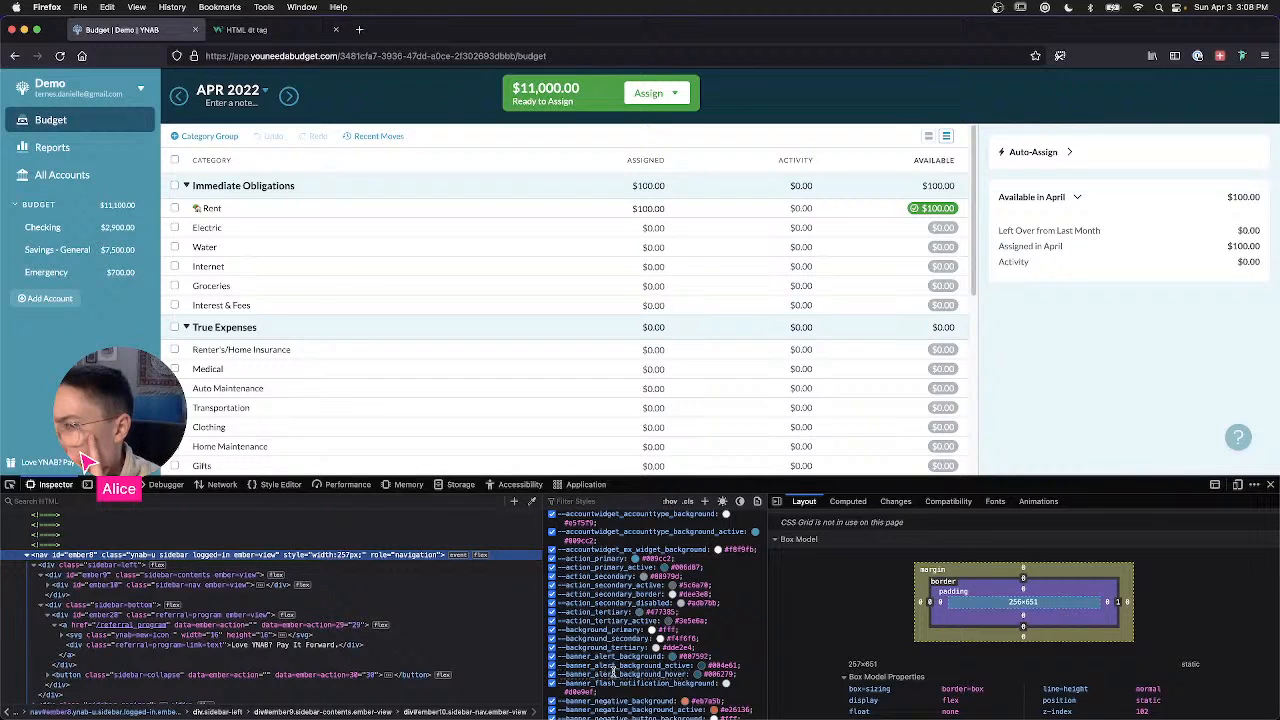
pyautogui.scroll(-1, 635, 674)
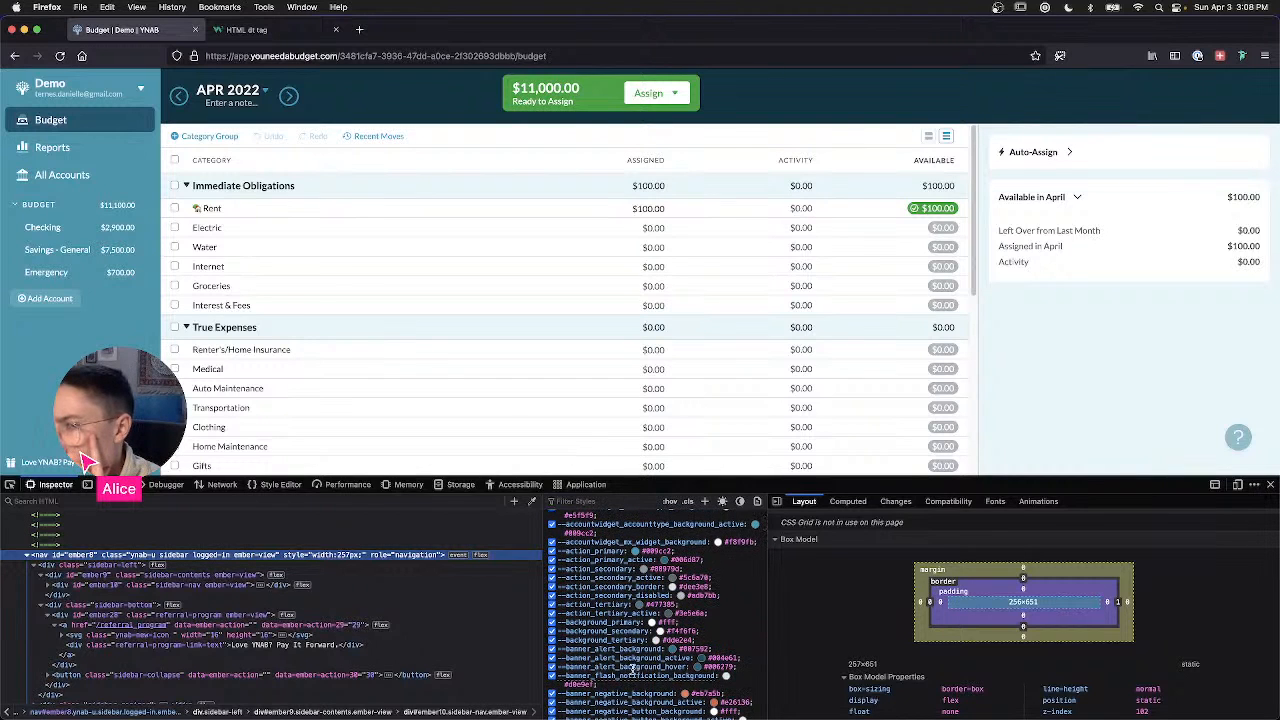
pyautogui.scroll(-5, 671, 591)
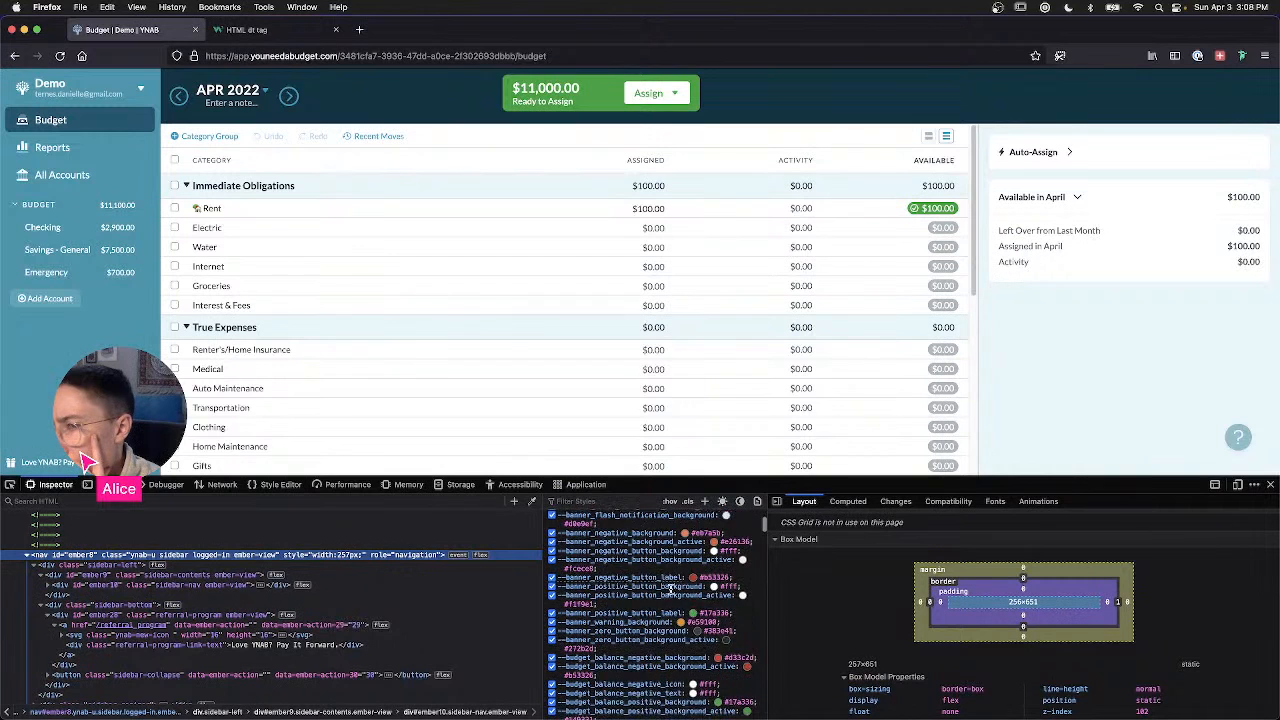
pyautogui.scroll(-1, 670, 590)
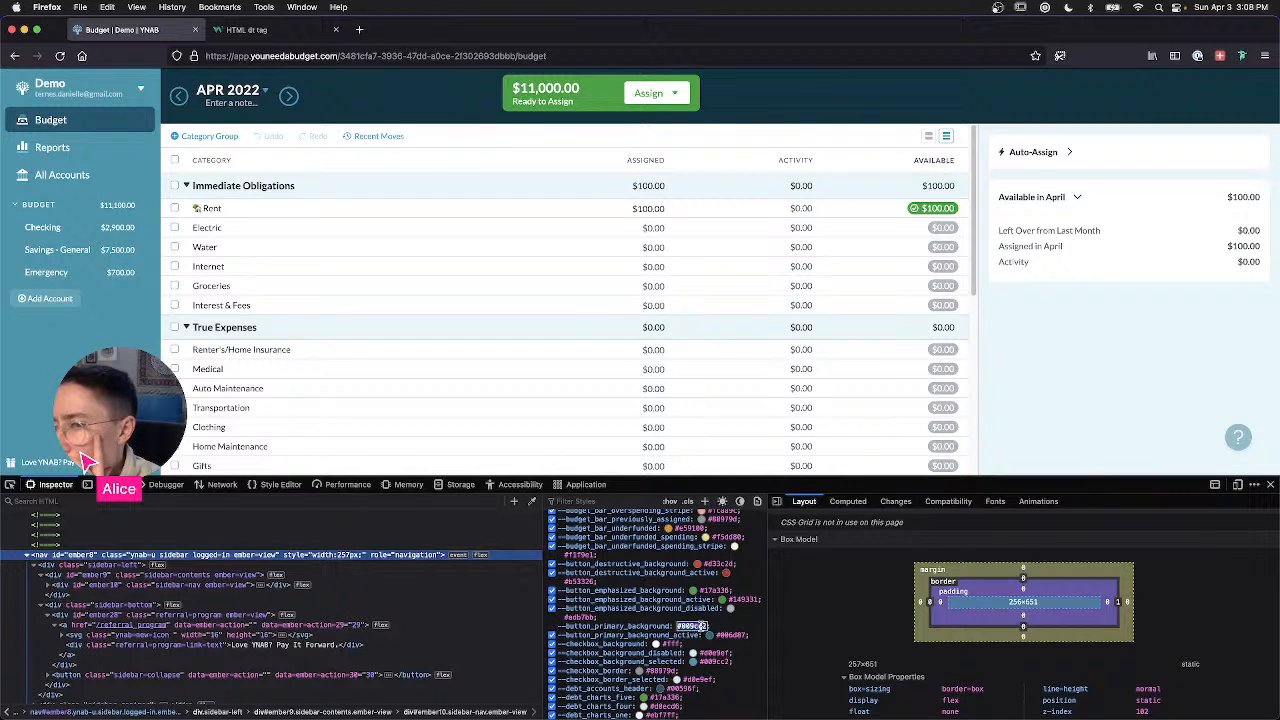
pyautogui.click(716, 625)
pyautogui.scroll(-4, 716, 625)
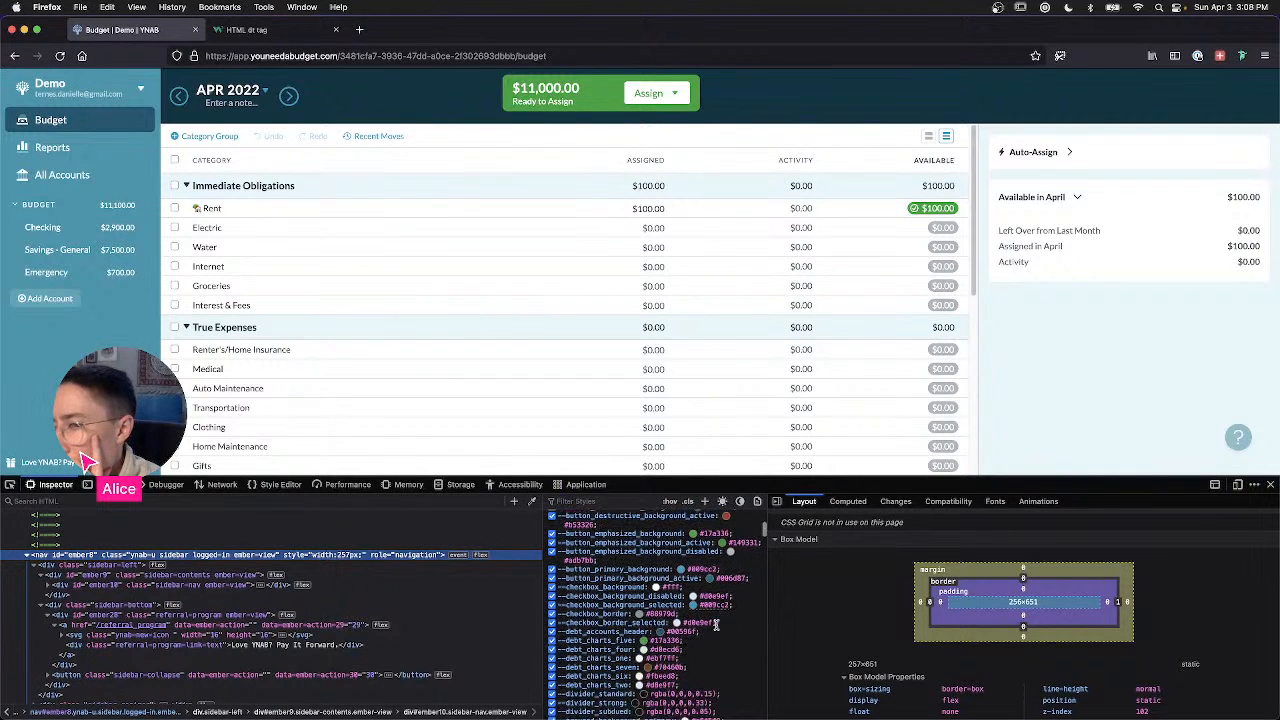
# Step: Examine the divider, header, icon and label color variables in the body.theme-classic rule and recheck the action, banner and budget ones
pyautogui.scroll(-4, 716, 628)
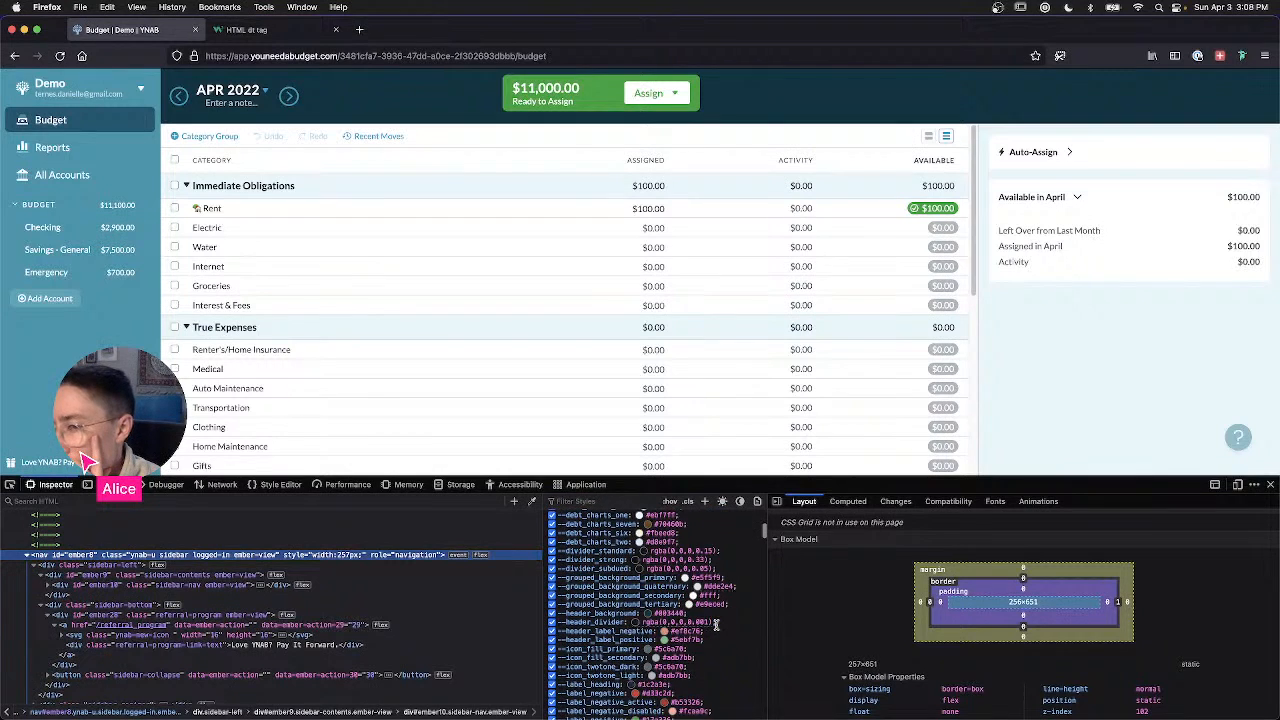
pyautogui.scroll(-2, 716, 628)
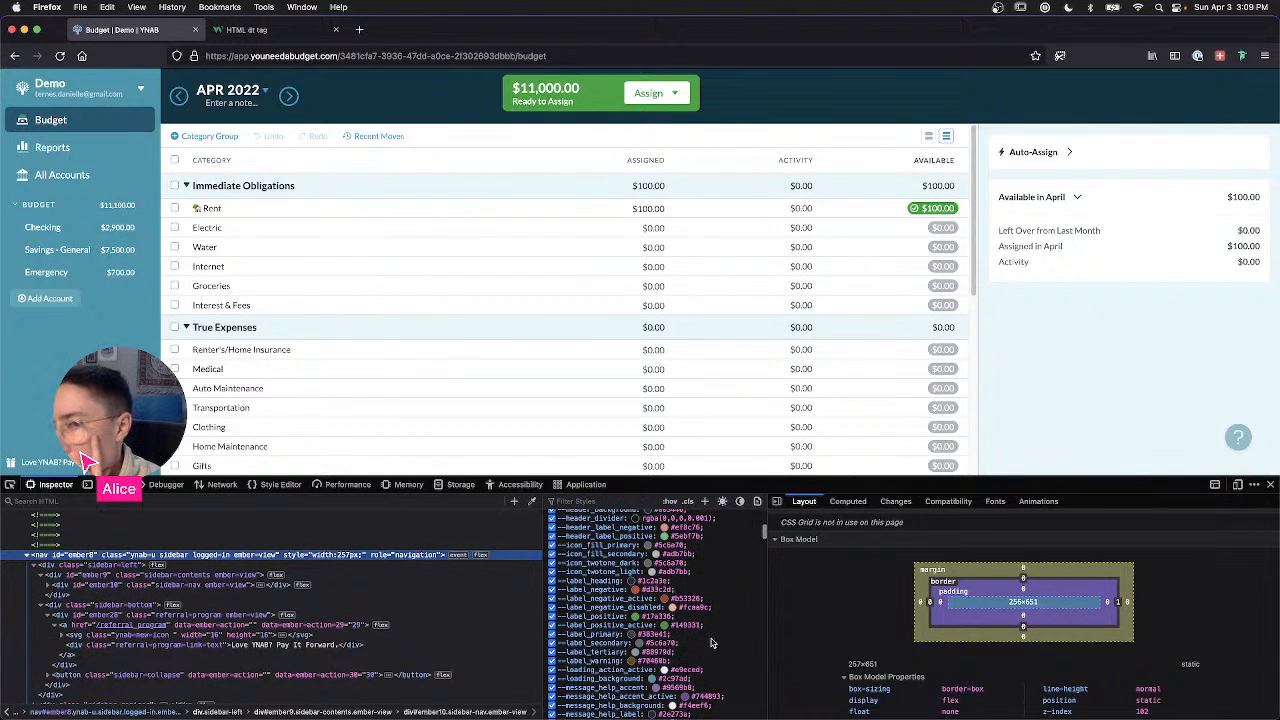
pyautogui.scroll(10, 673, 661)
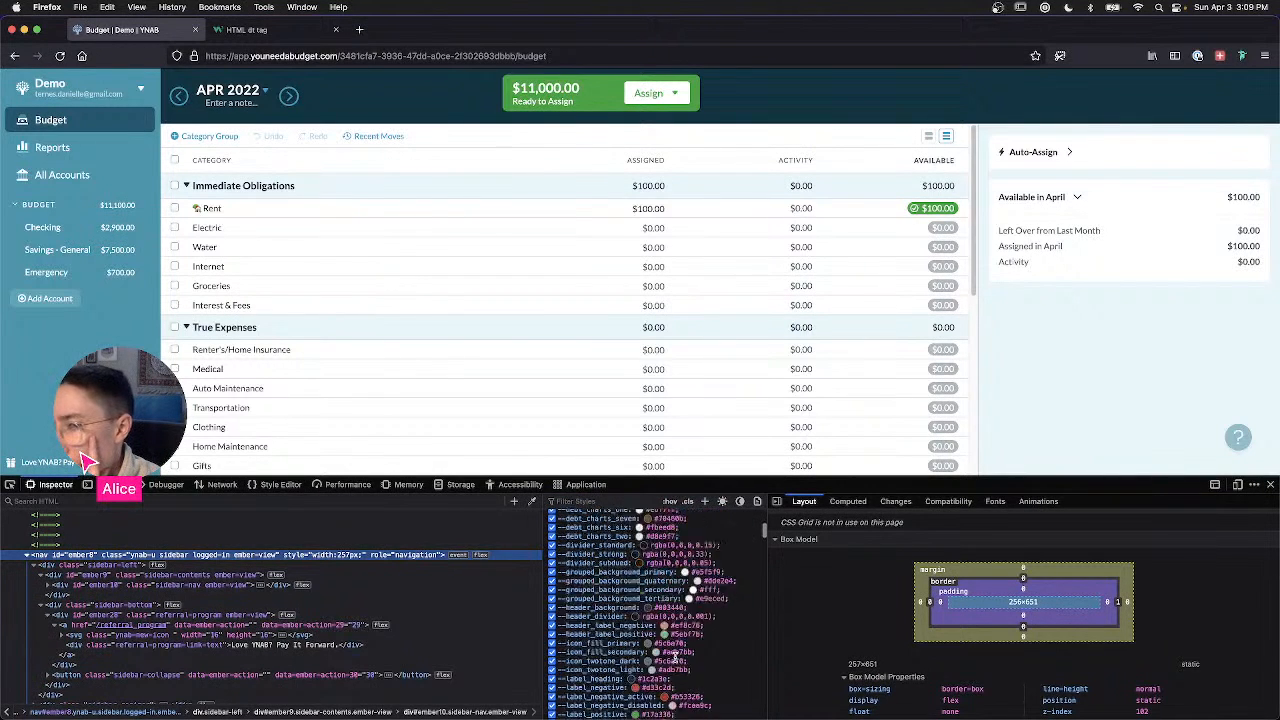
pyautogui.scroll(10, 689, 633)
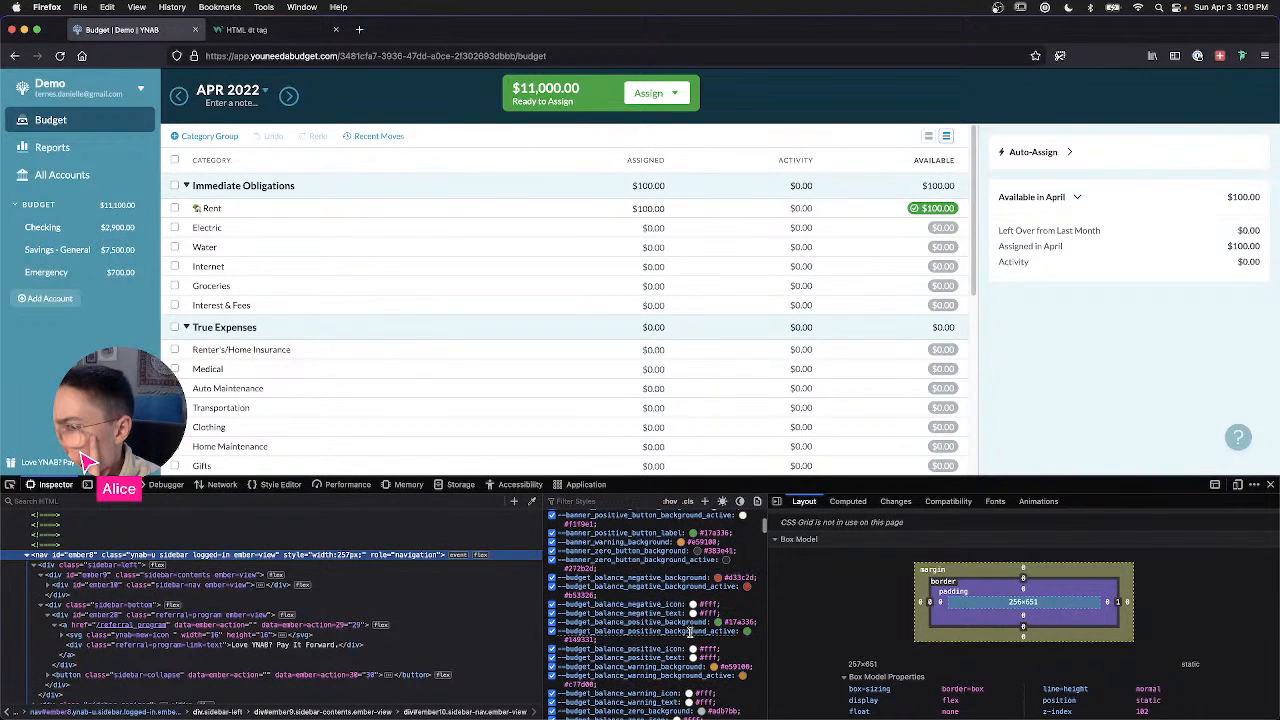
pyautogui.scroll(1, 687, 618)
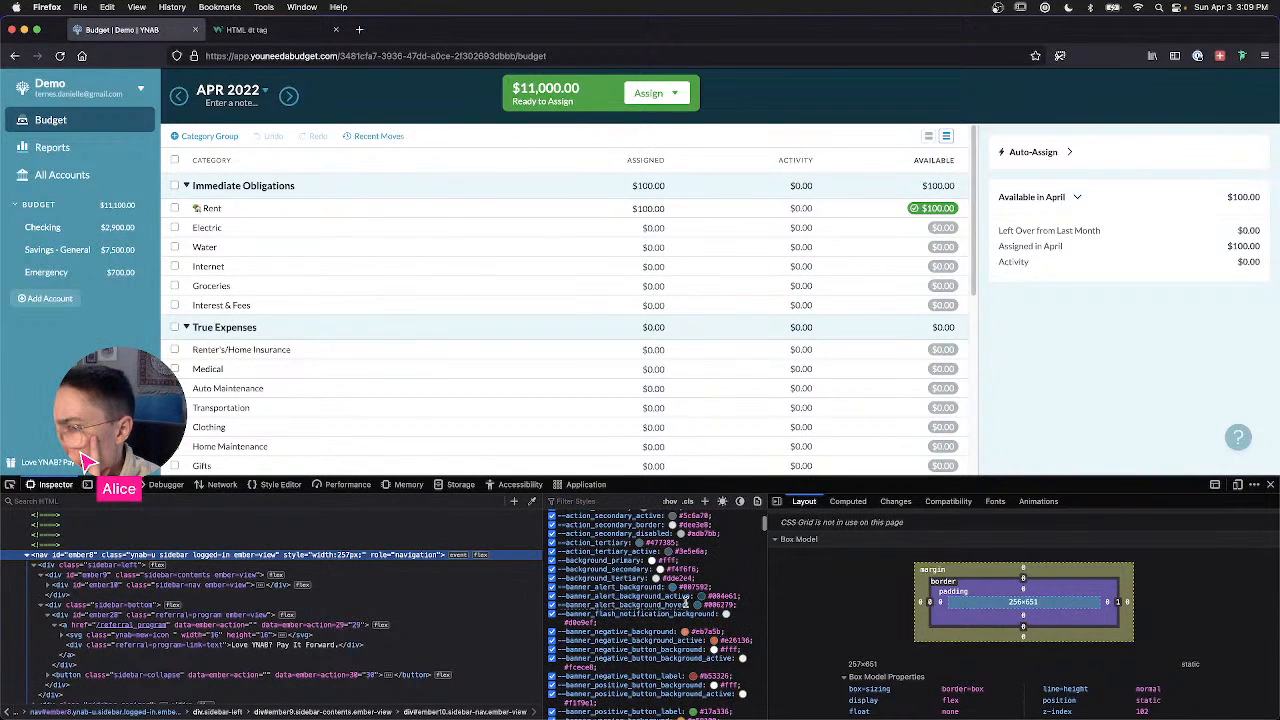
pyautogui.scroll(-5, 639, 603)
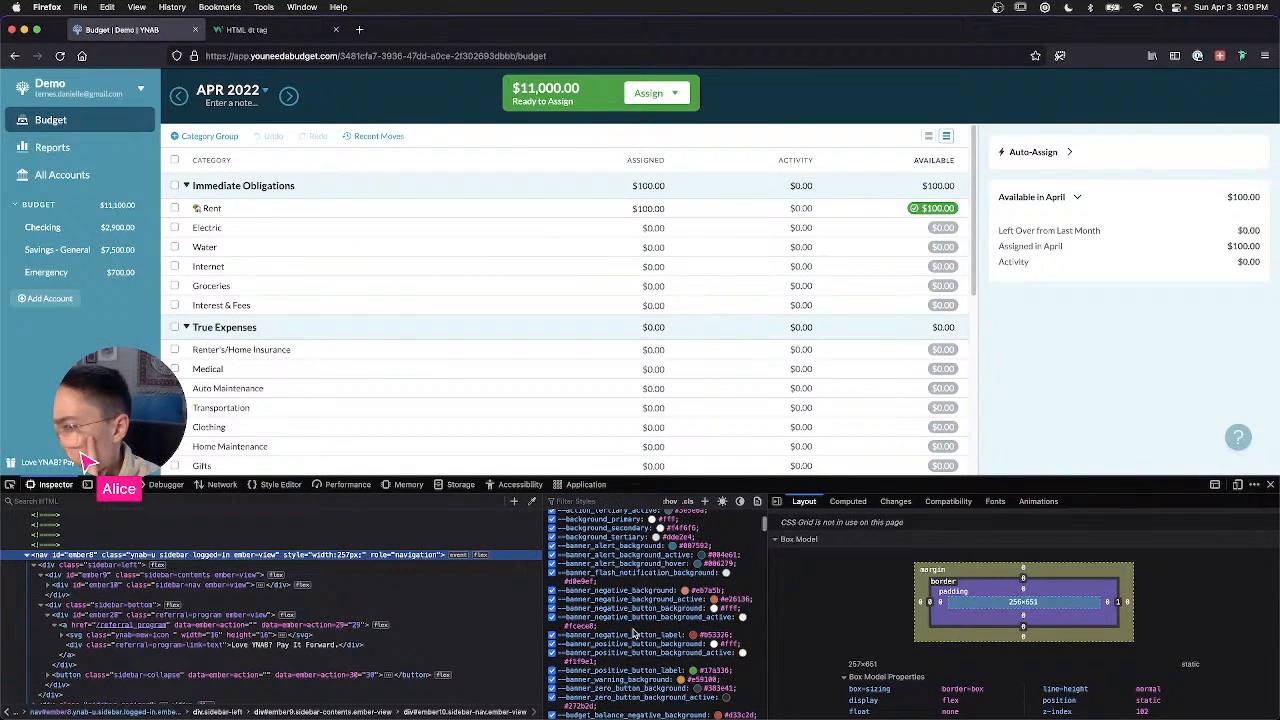
pyautogui.scroll(-4, 633, 648)
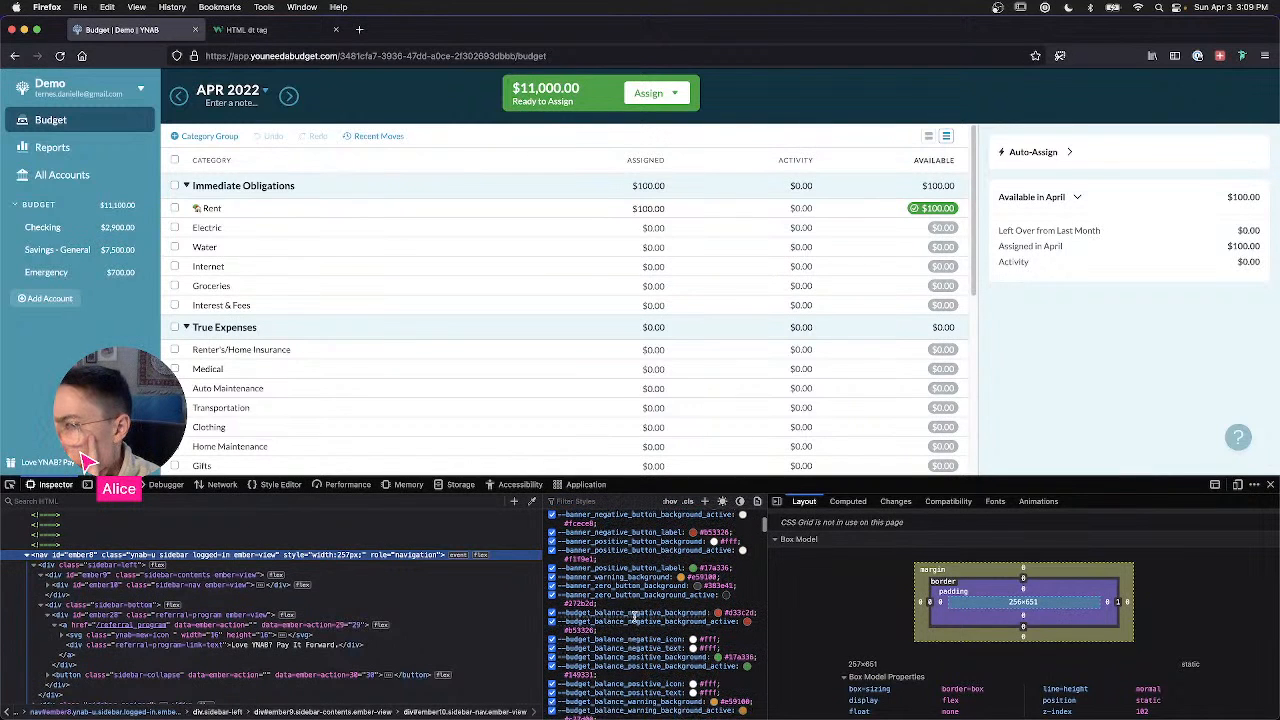
pyautogui.scroll(-1, 640, 576)
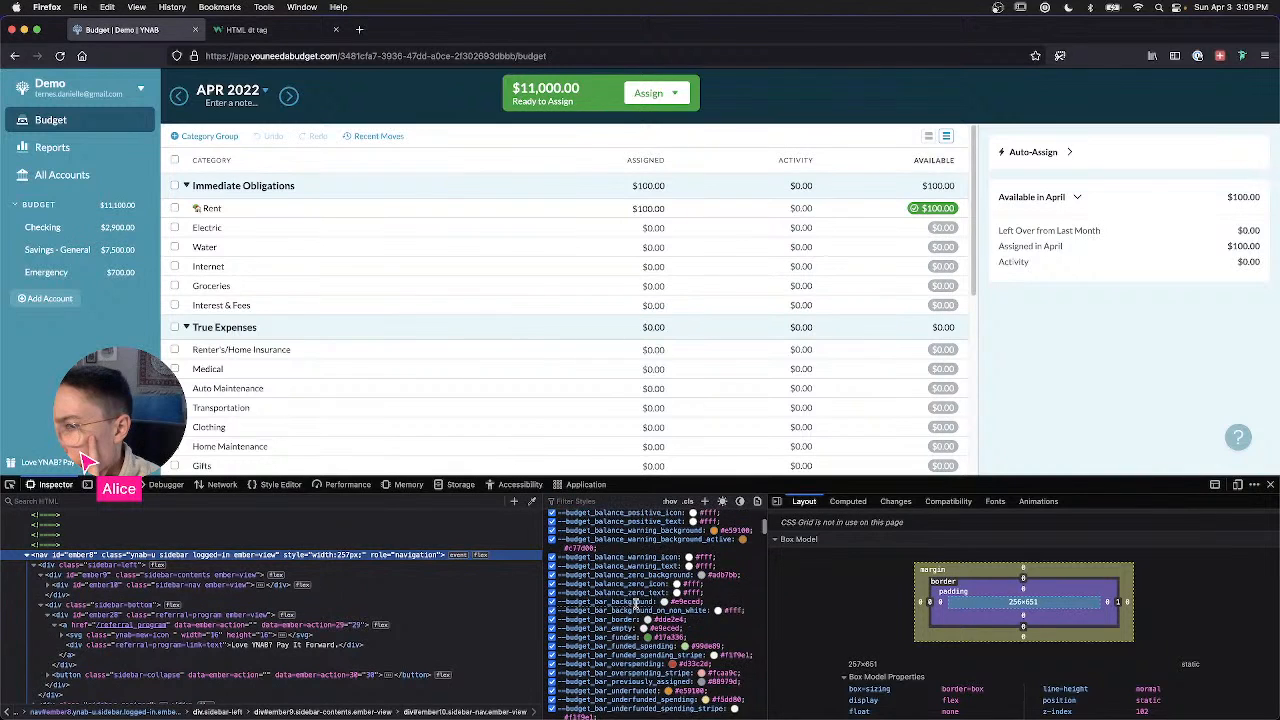
pyautogui.scroll(5, 635, 604)
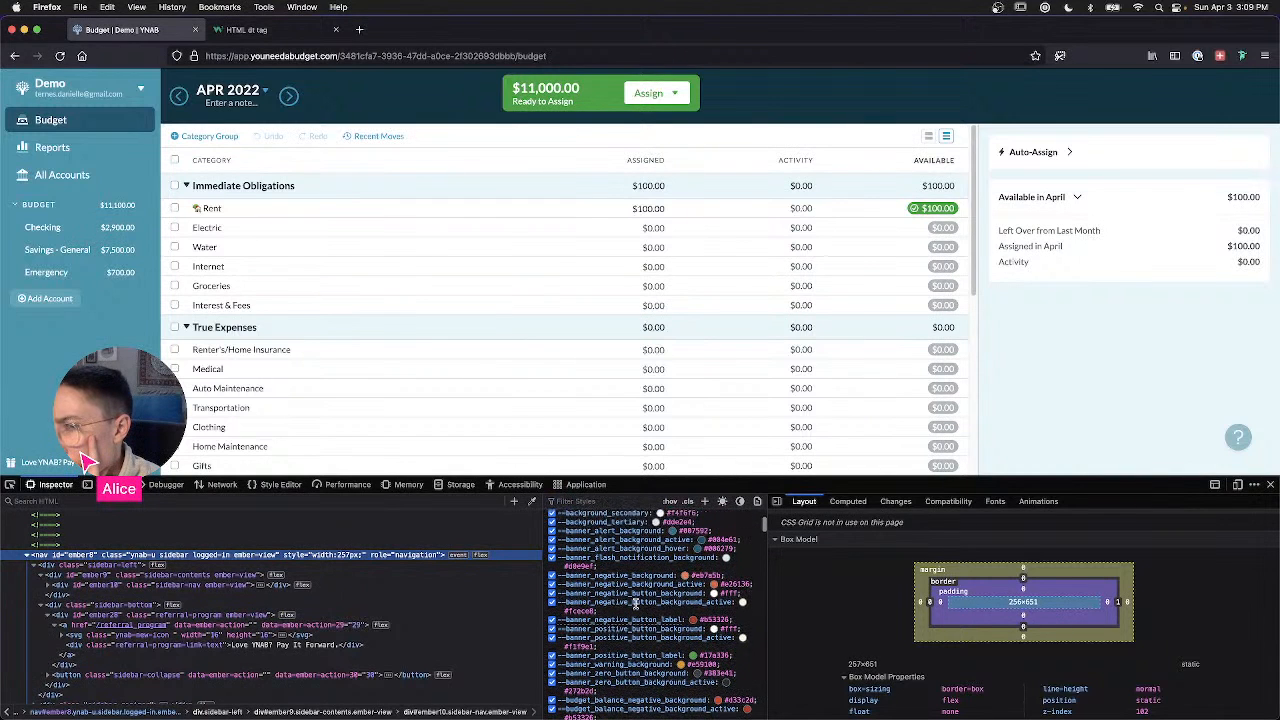
pyautogui.scroll(5, 621, 546)
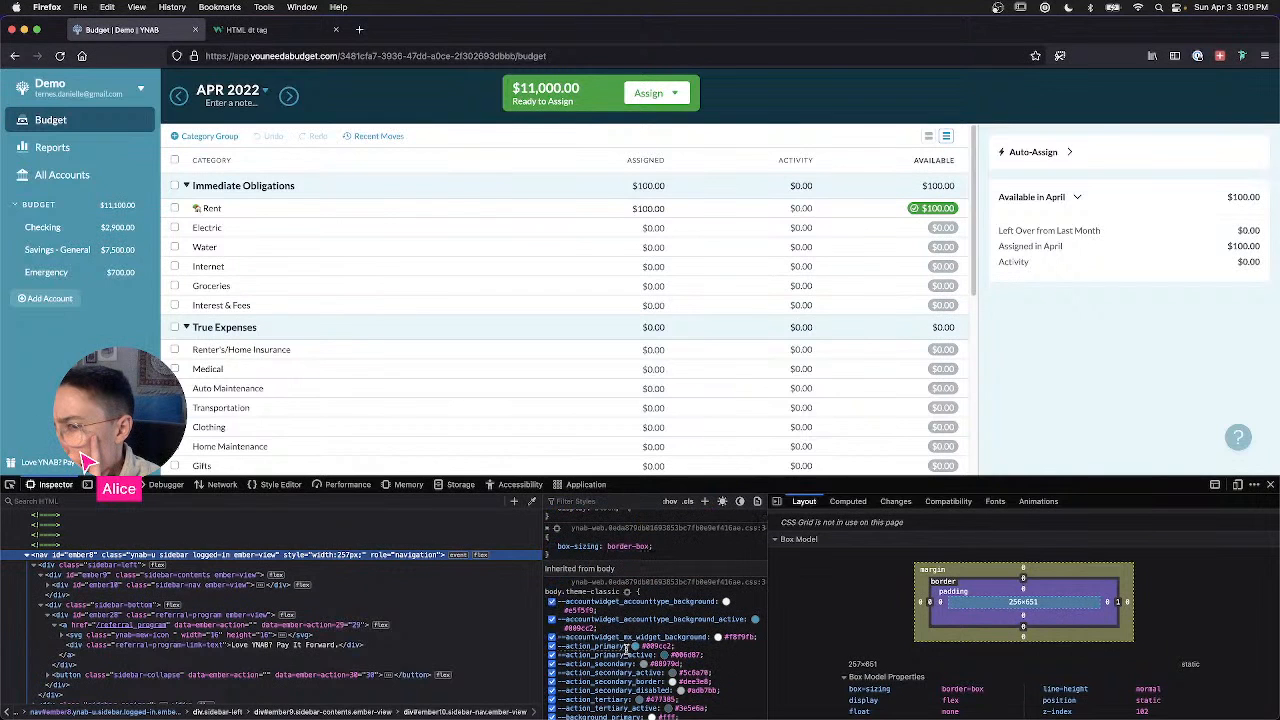
# Step: Try the --button_primary_background color #009cc2 as the background-color in the .sidebar rule
pyautogui.scroll(-10, 625, 648)
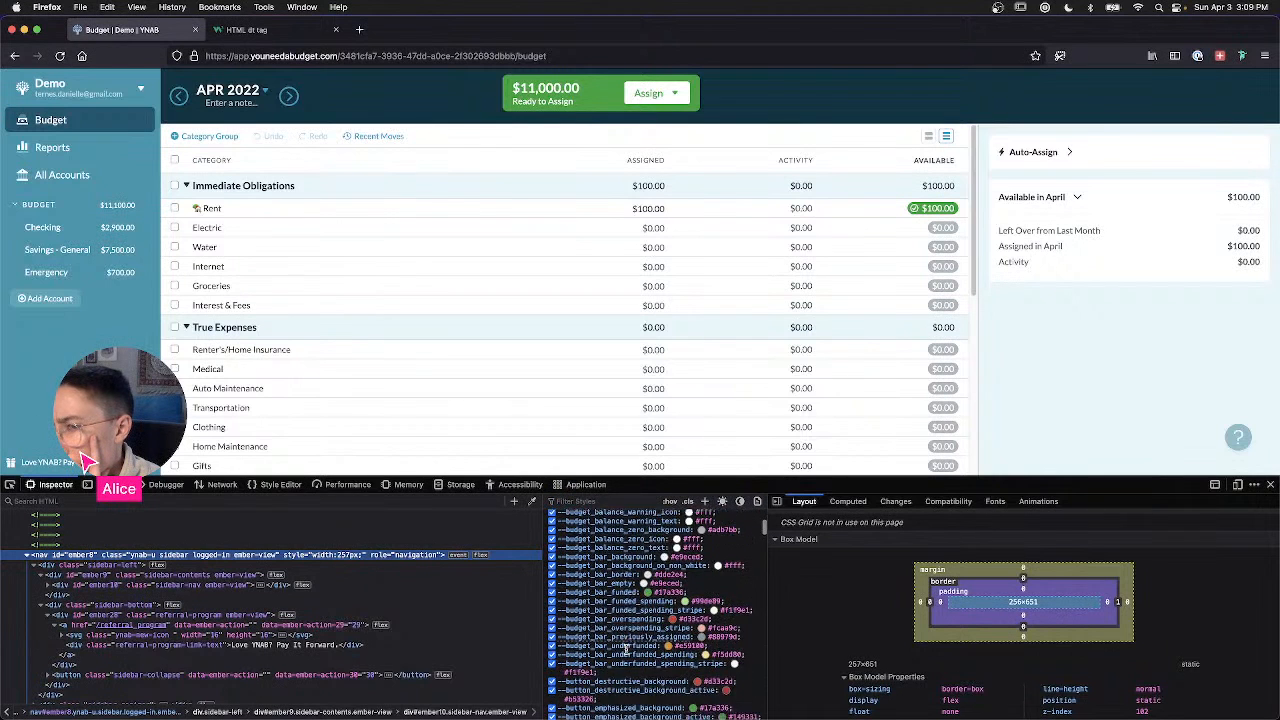
pyautogui.scroll(-4, 626, 648)
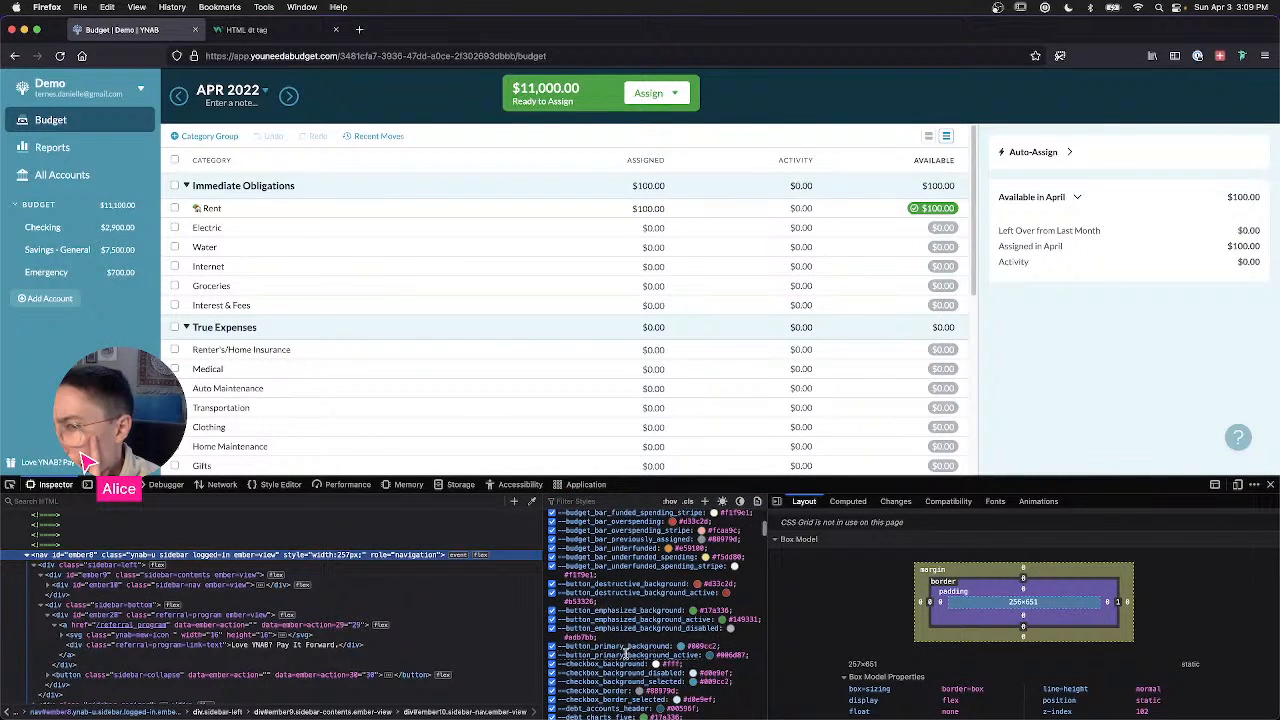
pyautogui.scroll(-1, 625, 650)
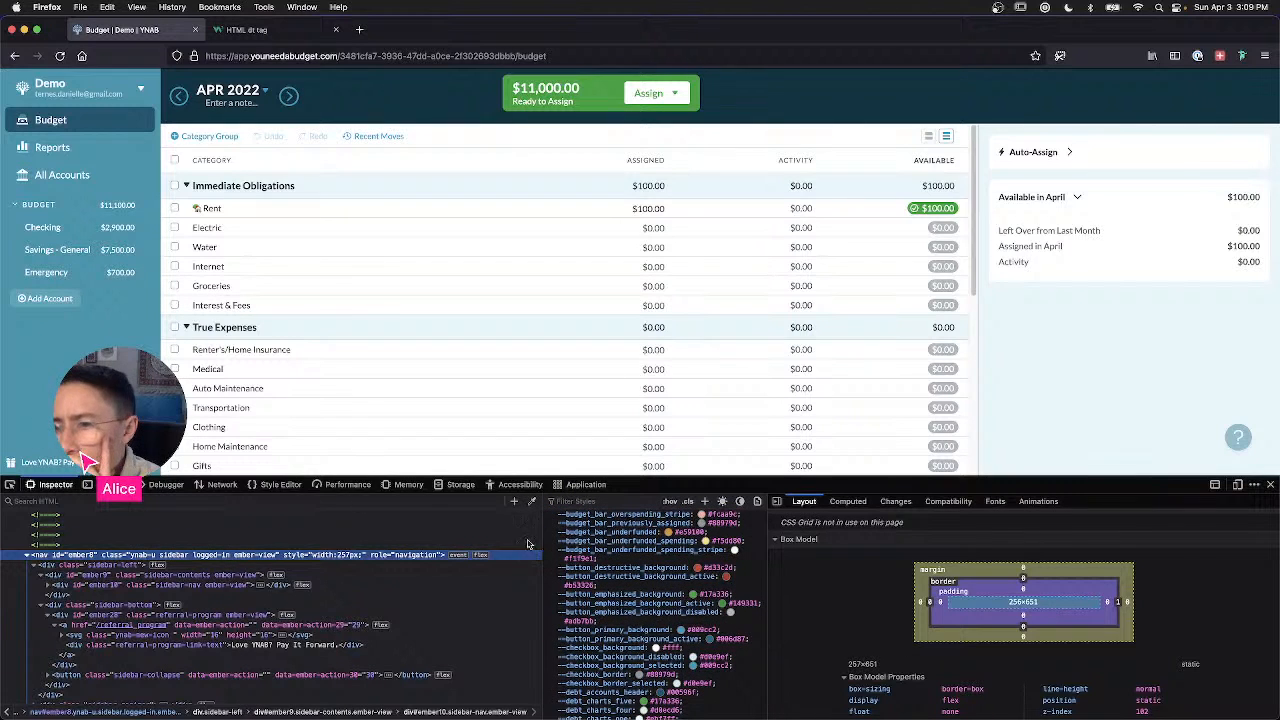
pyautogui.click(708, 630)
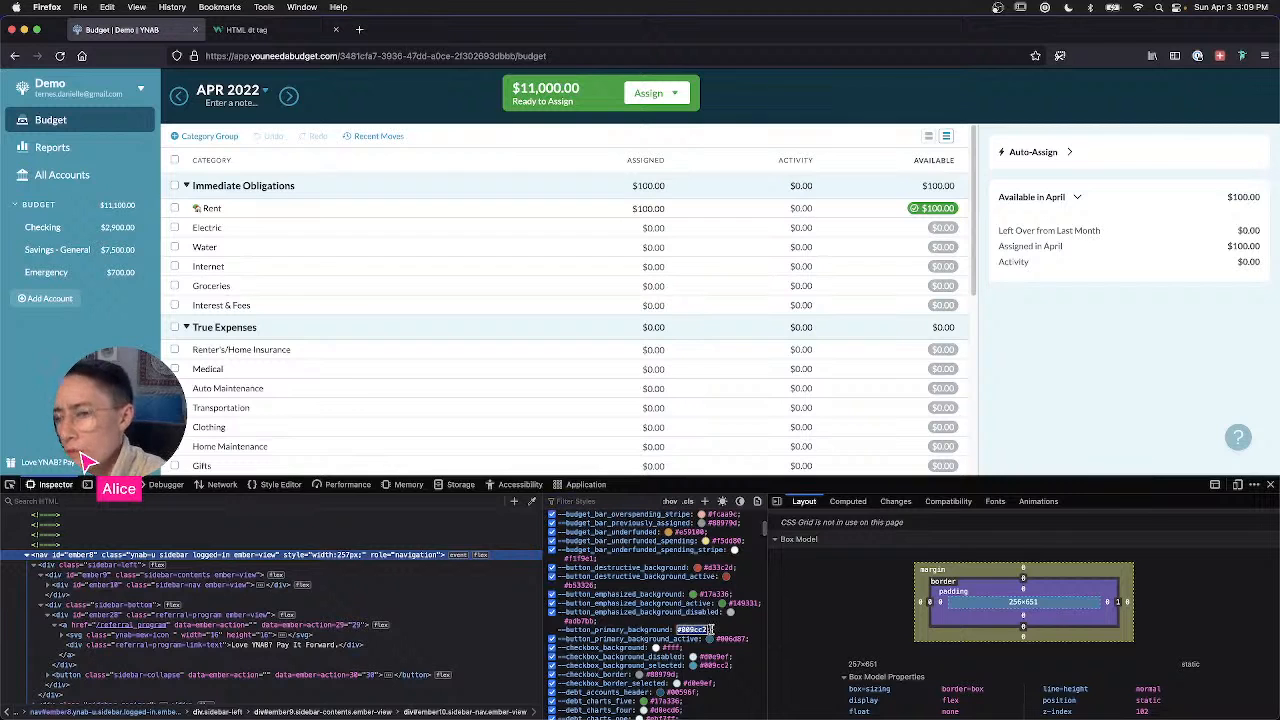
pyautogui.scroll(15, 712, 583)
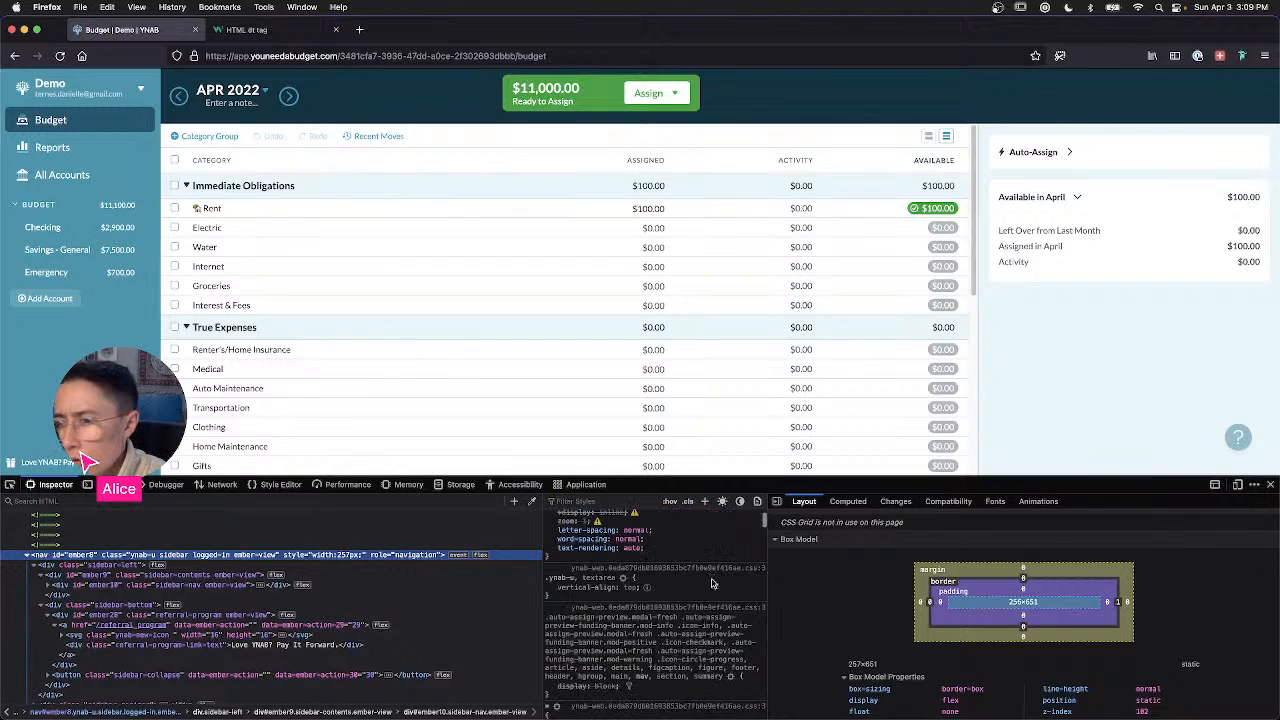
pyautogui.click(660, 622)
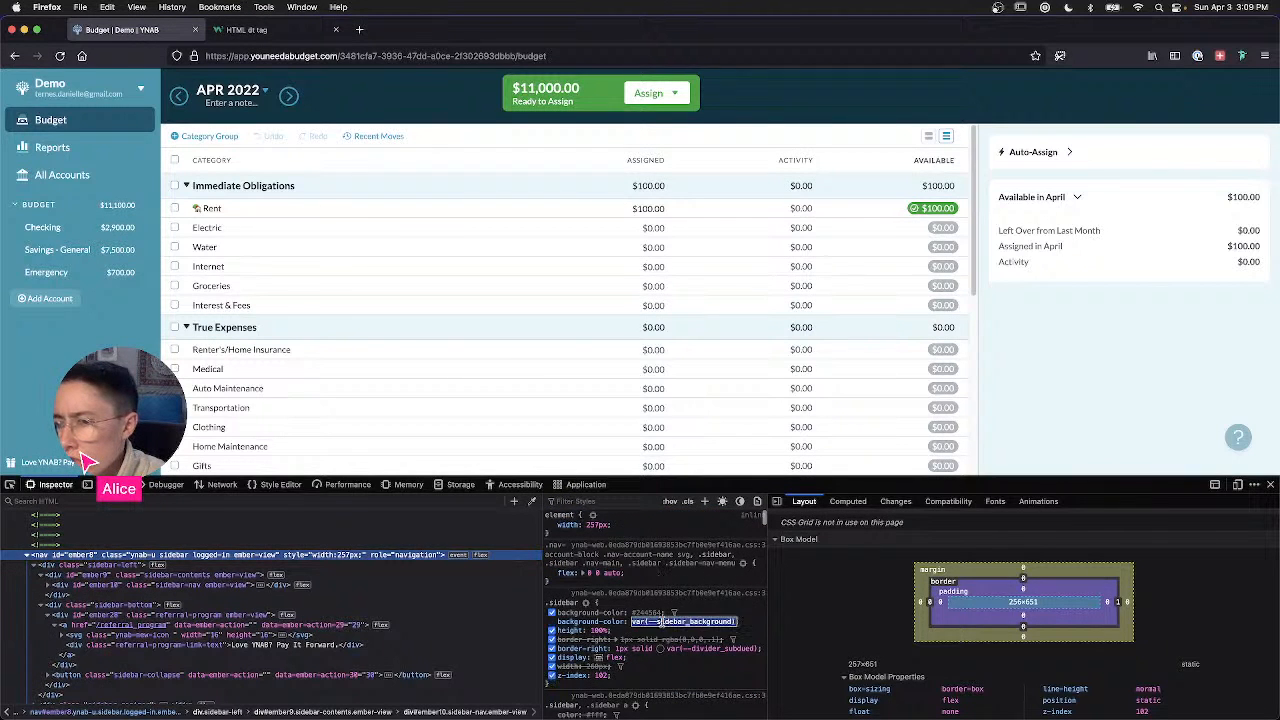
pyautogui.write('#009cc2')
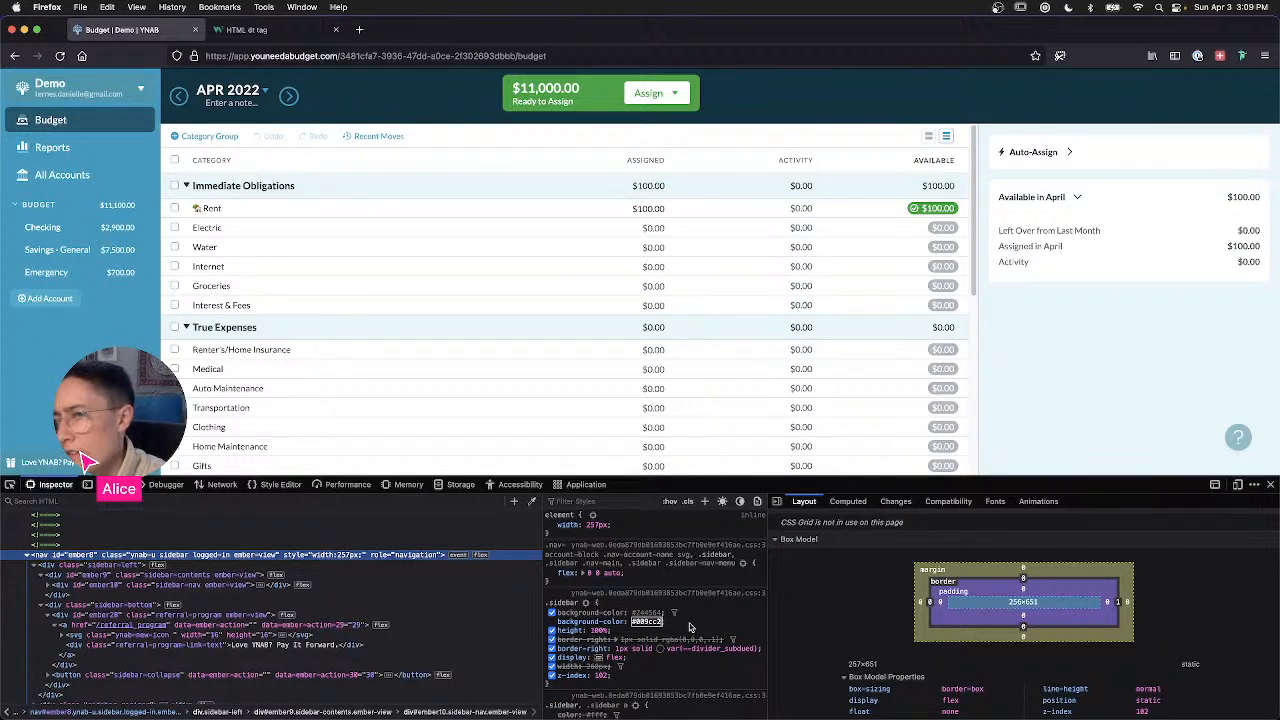
pyautogui.press('Return')
# Step: Look through the budget, button and debt chart color variables and filter the styles by "background"
pyautogui.scroll(-10, 689, 627)
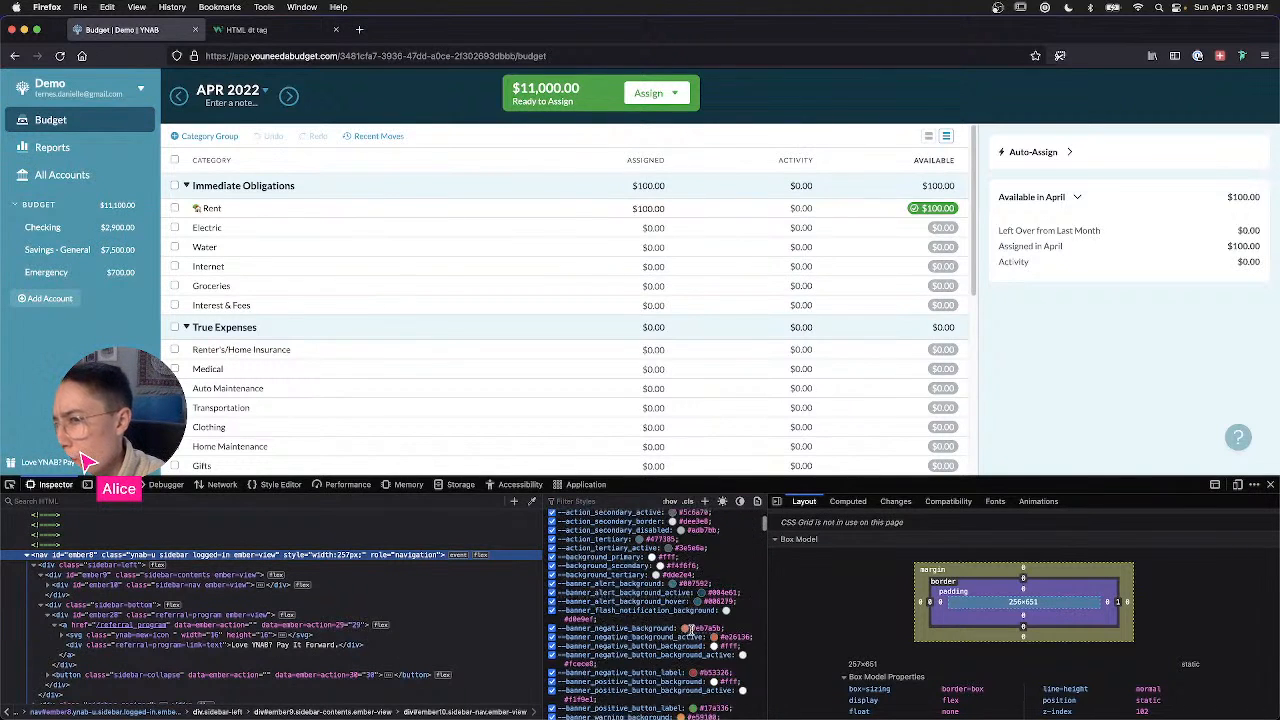
pyautogui.scroll(-8, 689, 627)
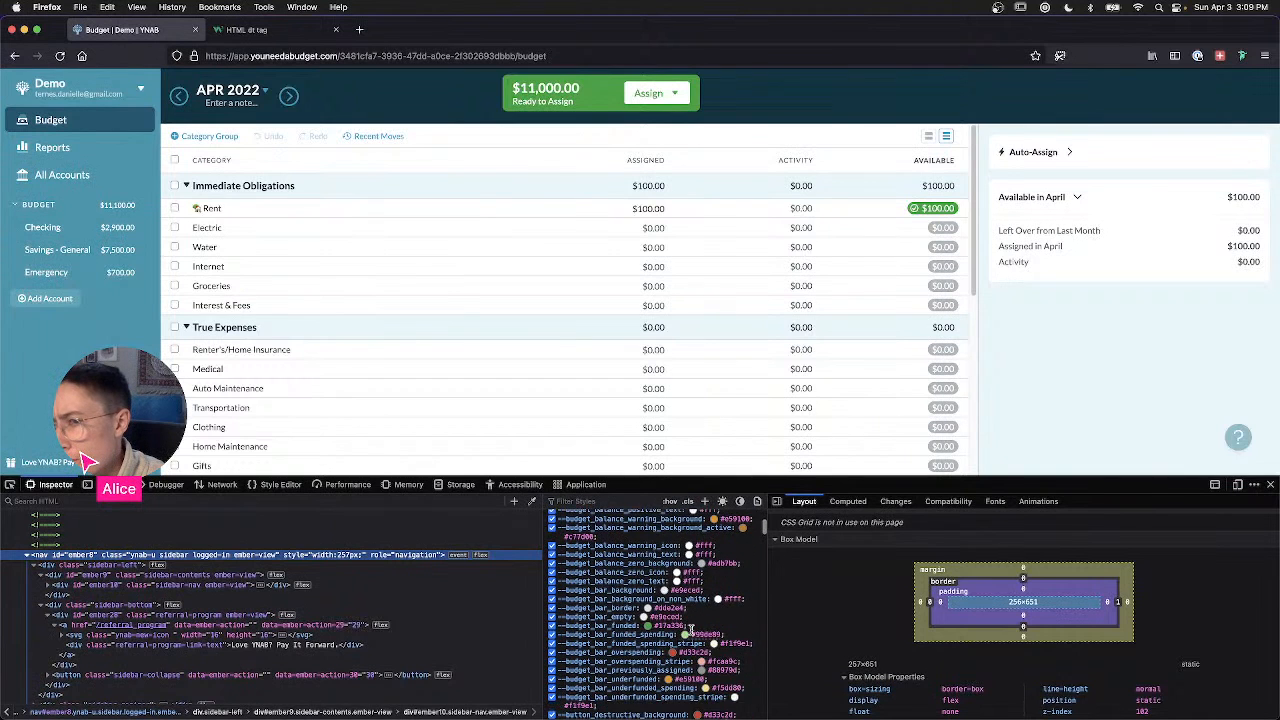
pyautogui.scroll(-3, 691, 628)
pyautogui.scroll(-2, 719, 663)
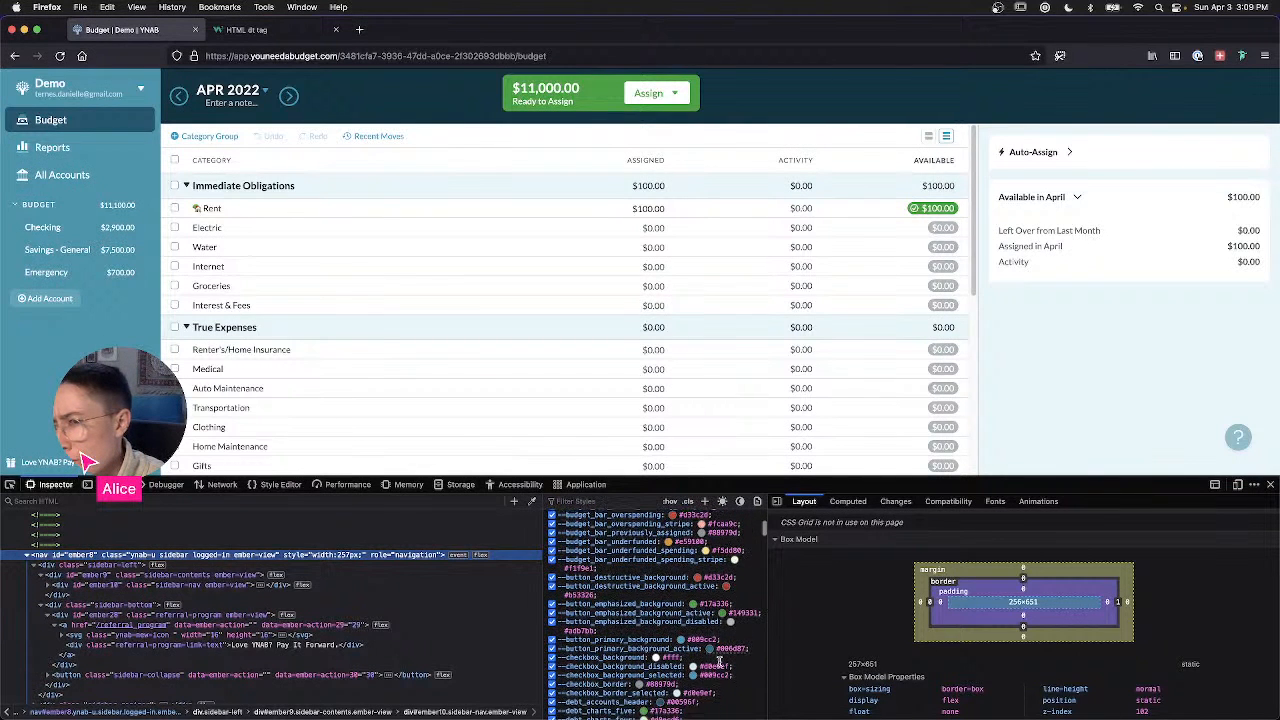
pyautogui.scroll(-4, 719, 663)
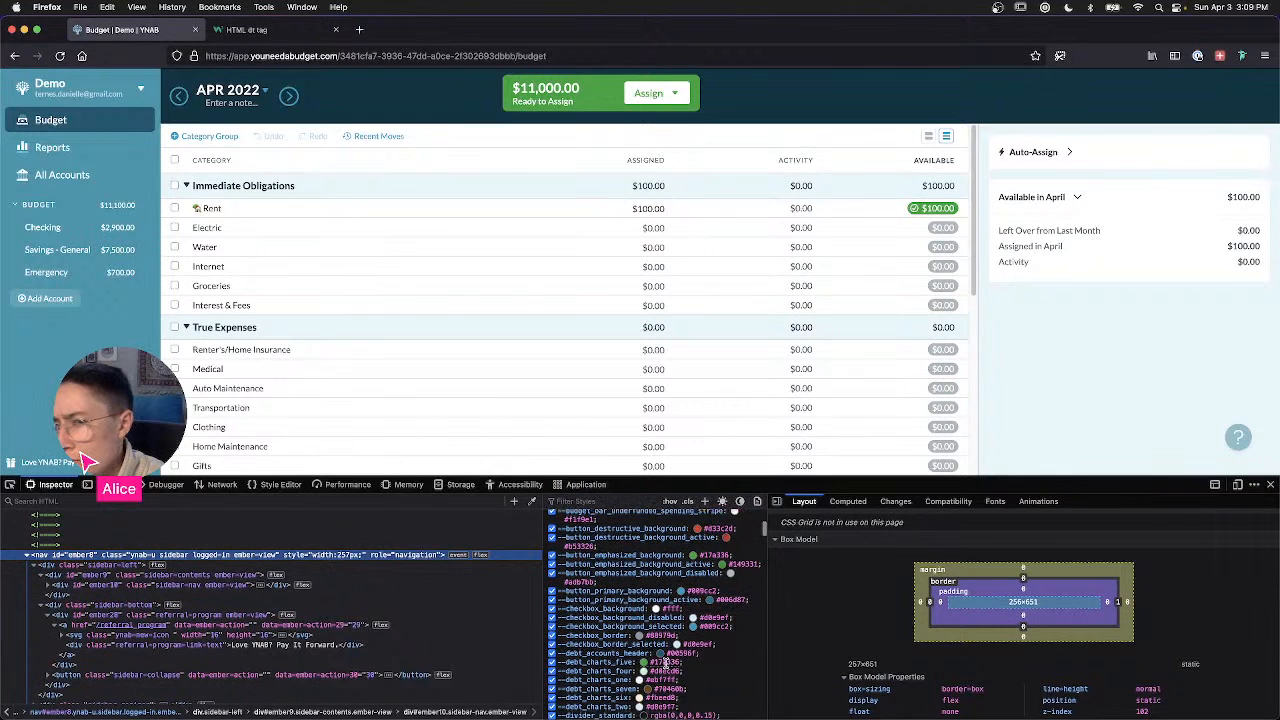
pyautogui.scroll(-3, 666, 663)
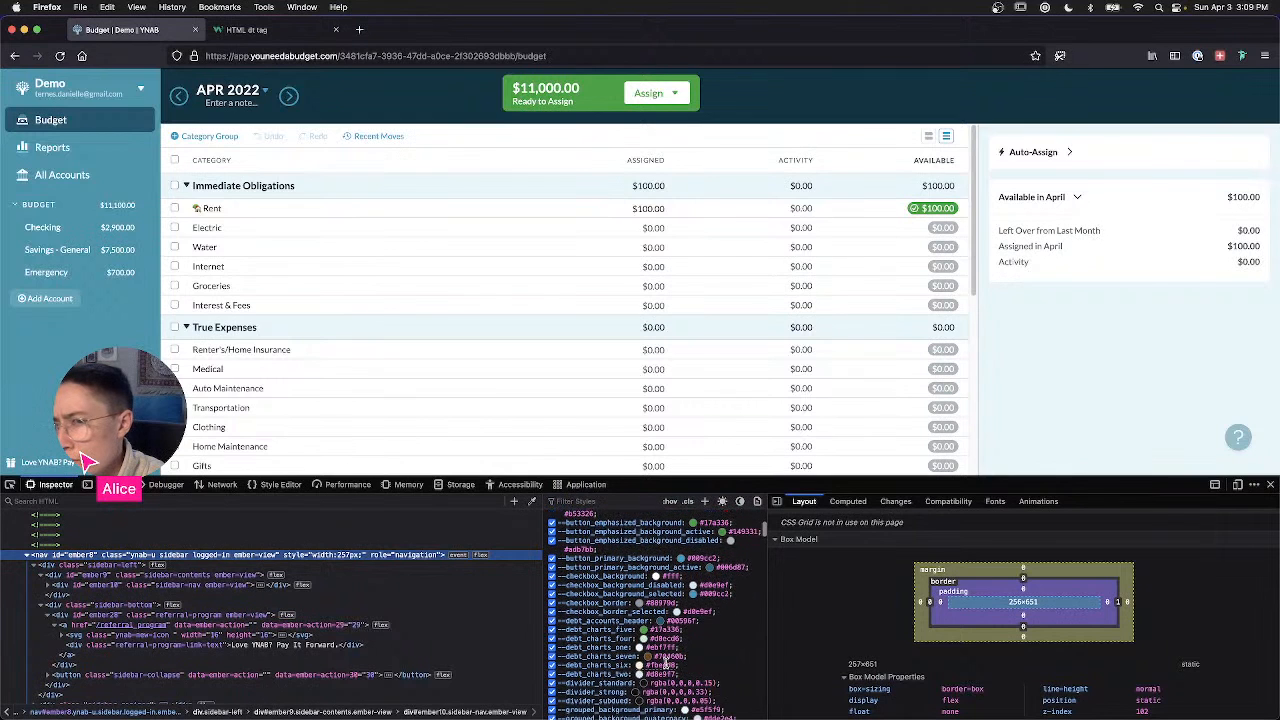
pyautogui.click(575, 500)
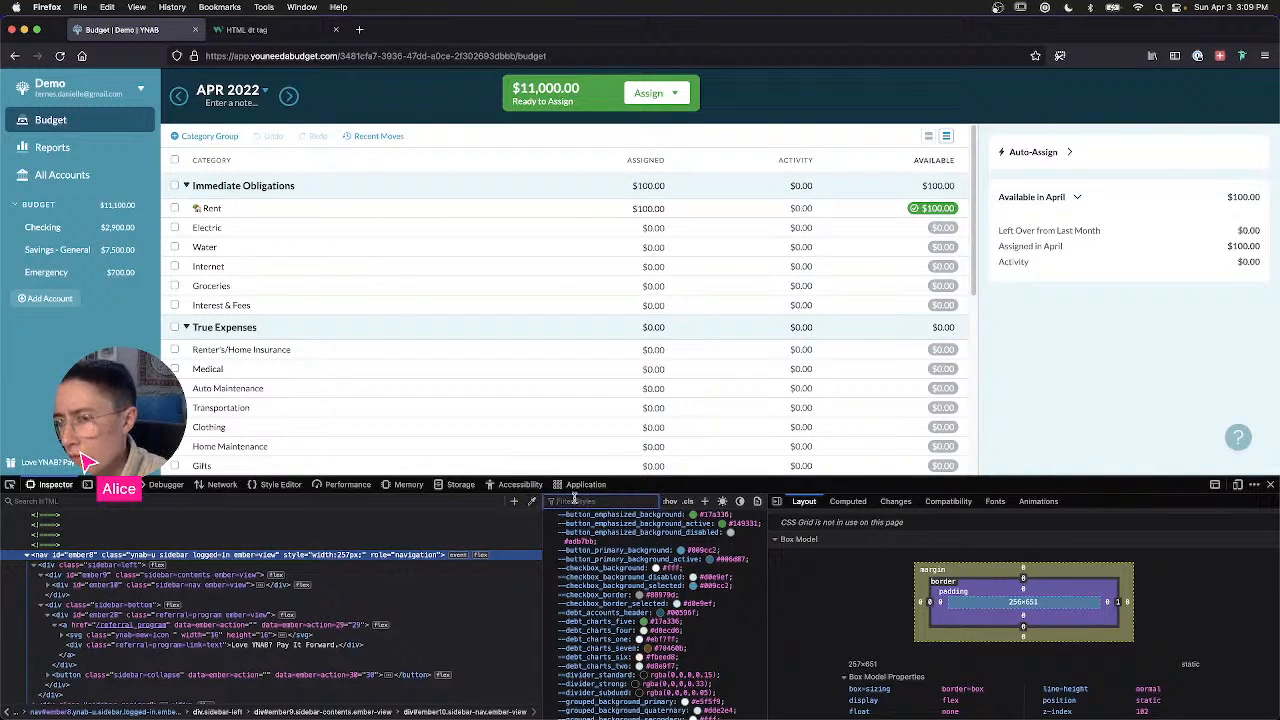
pyautogui.write('background')
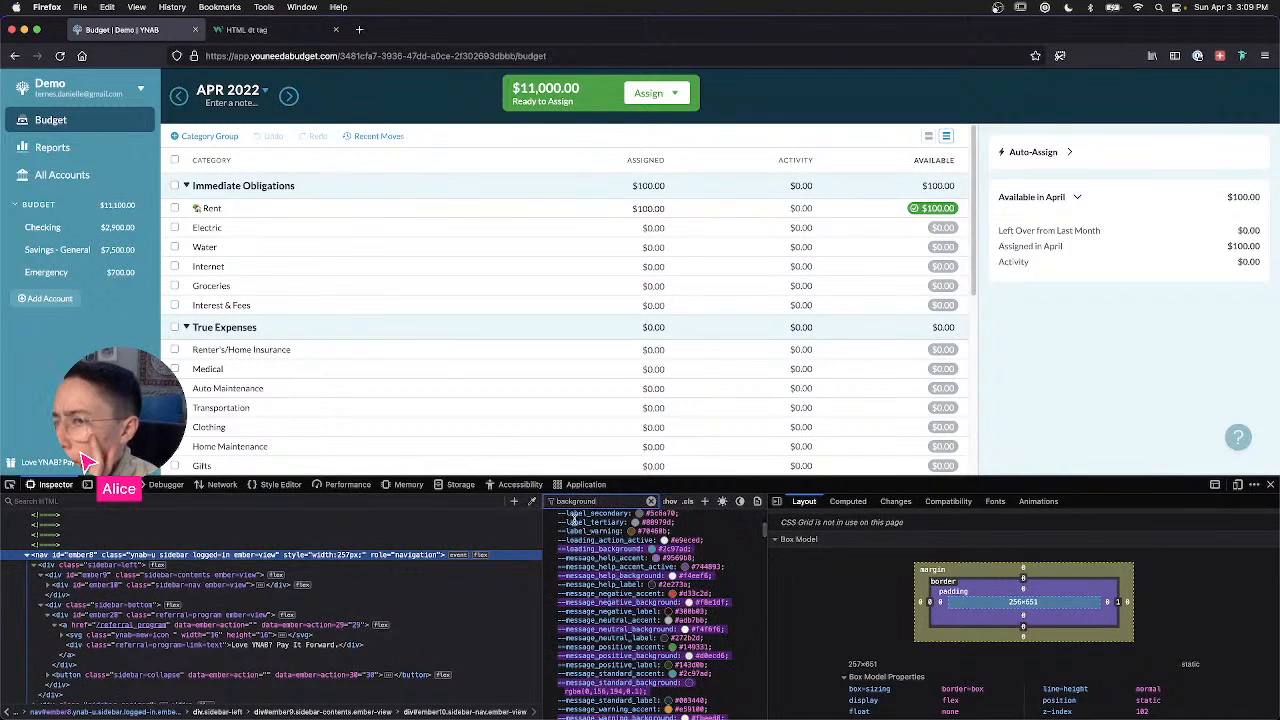
# Step: Copy the --loading_background color #2c97ad and set it as the background-color in the .sidebar rule
pyautogui.scroll(1, 610, 551)
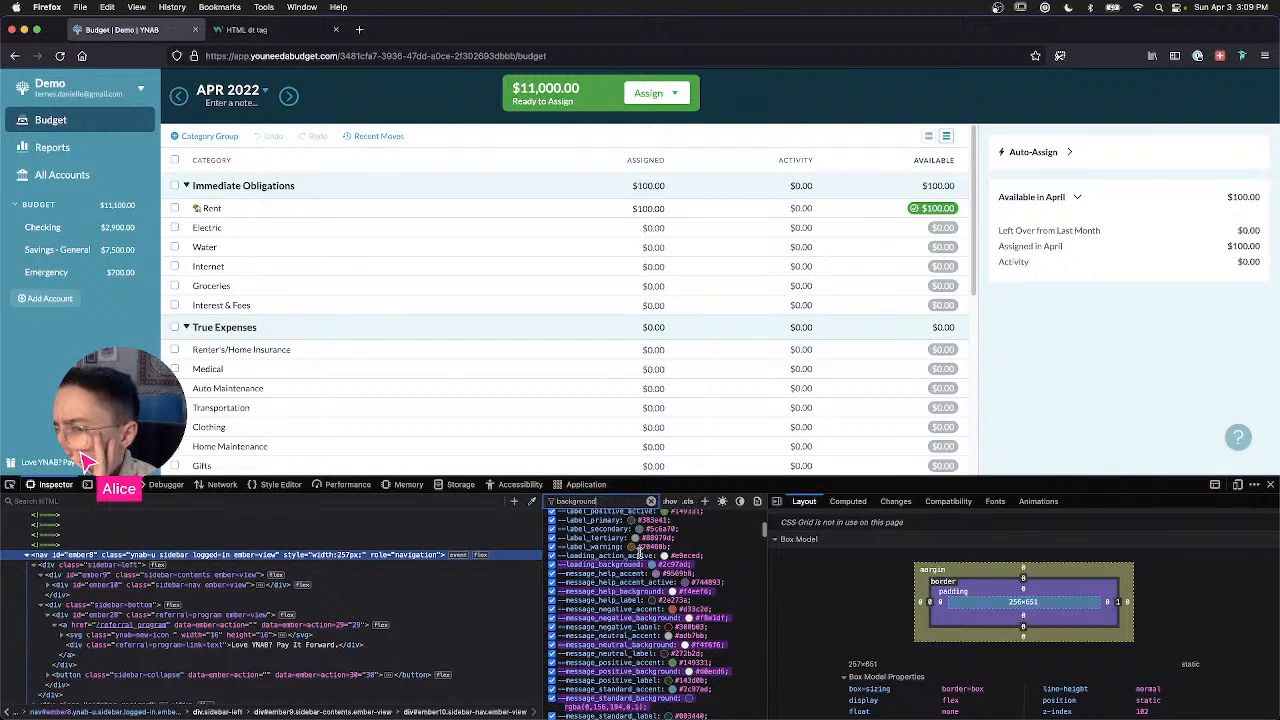
pyautogui.scroll(2, 640, 552)
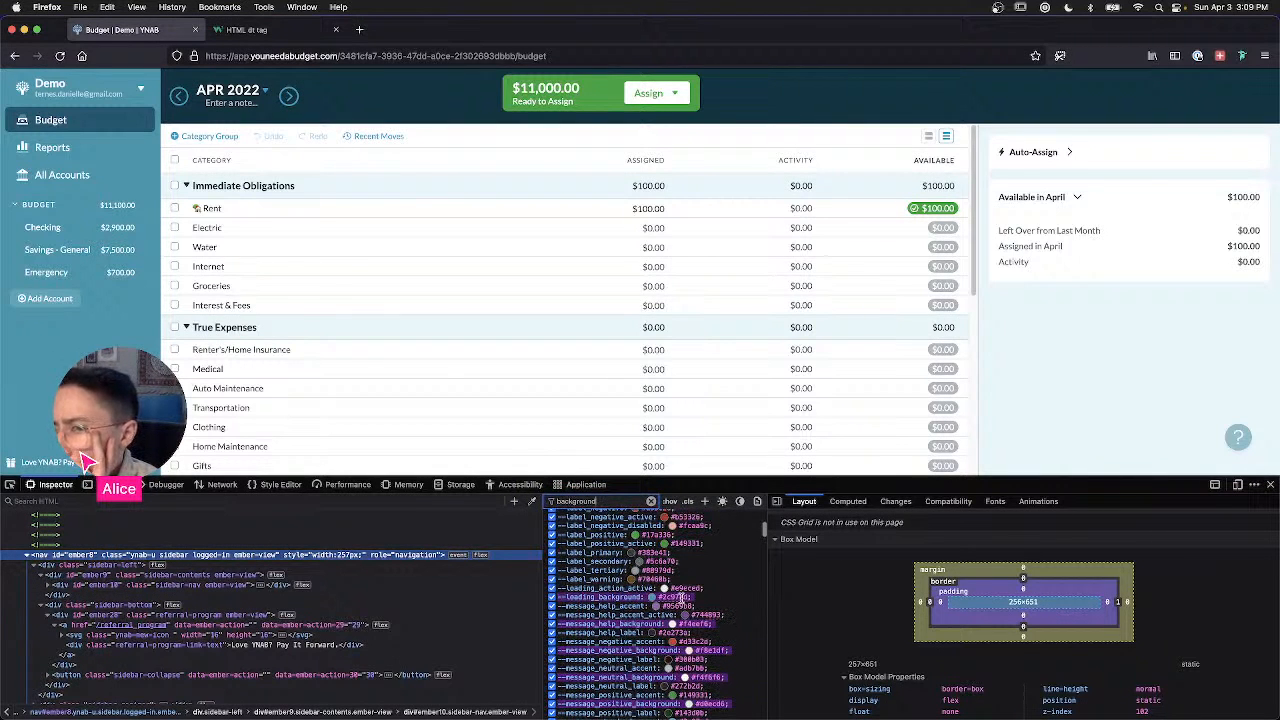
pyautogui.click(672, 597)
pyautogui.press('super+c')
pyautogui.scroll(15, 670, 590)
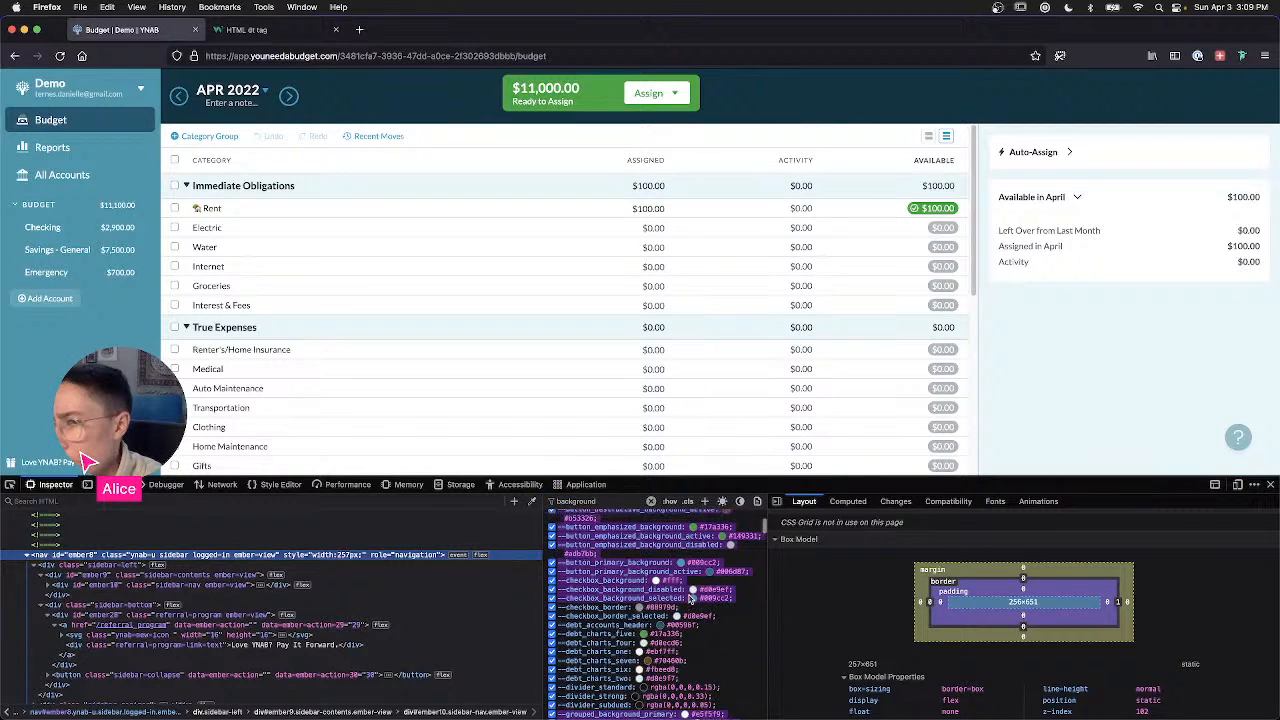
pyautogui.click(648, 575)
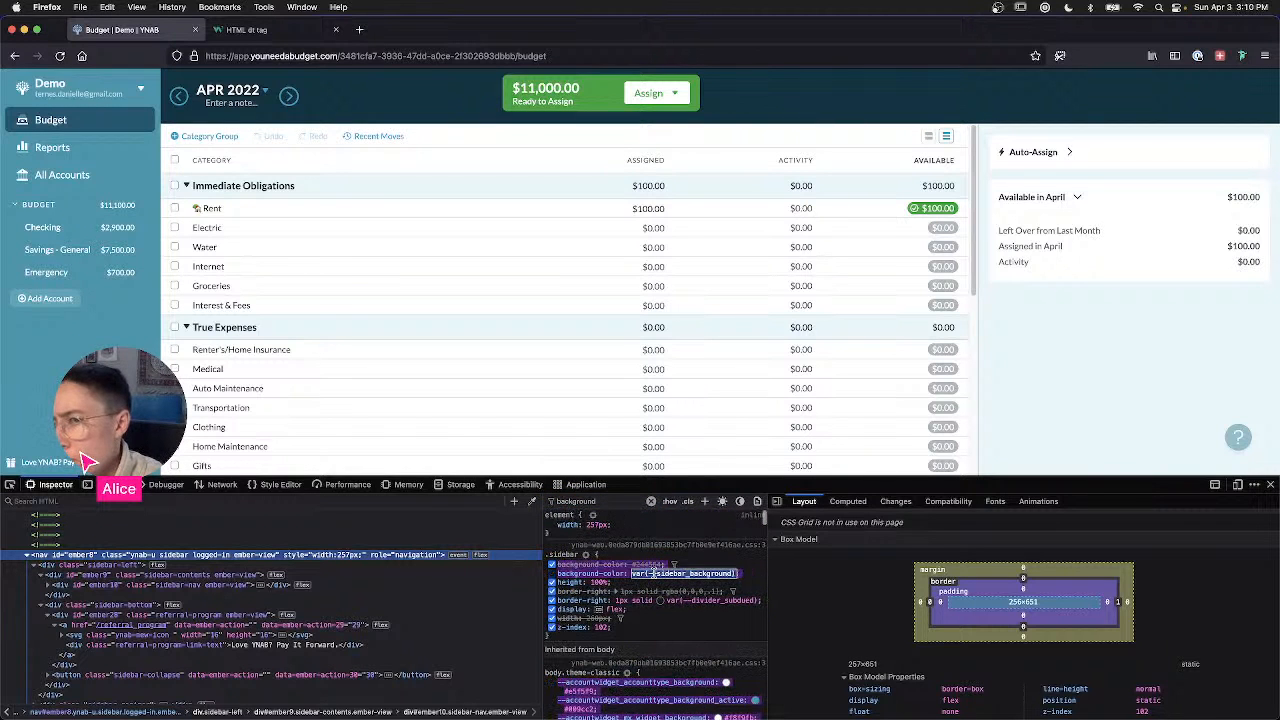
pyautogui.press('super+v')
pyautogui.press('Return')
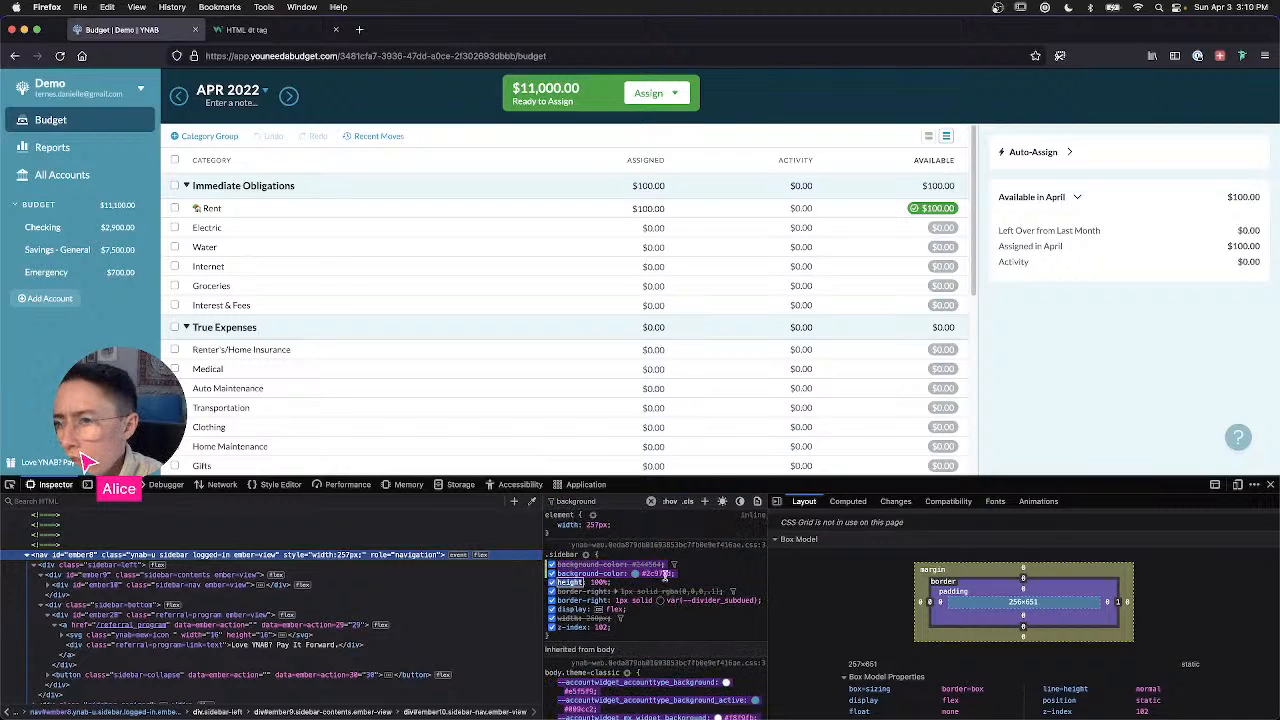
# Step: Remove the second background-color declaration from the .sidebar rule by clearing its value
pyautogui.click(659, 574)
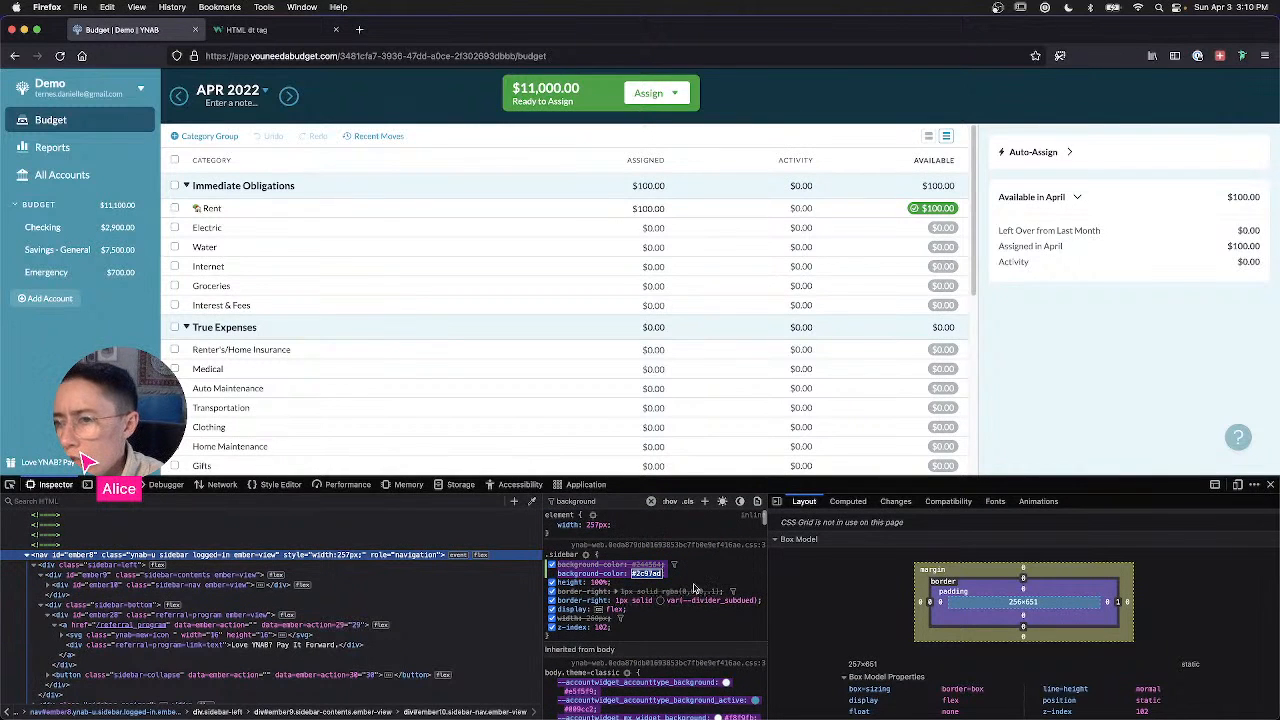
pyautogui.press('BackSpace')
pyautogui.press('Return')
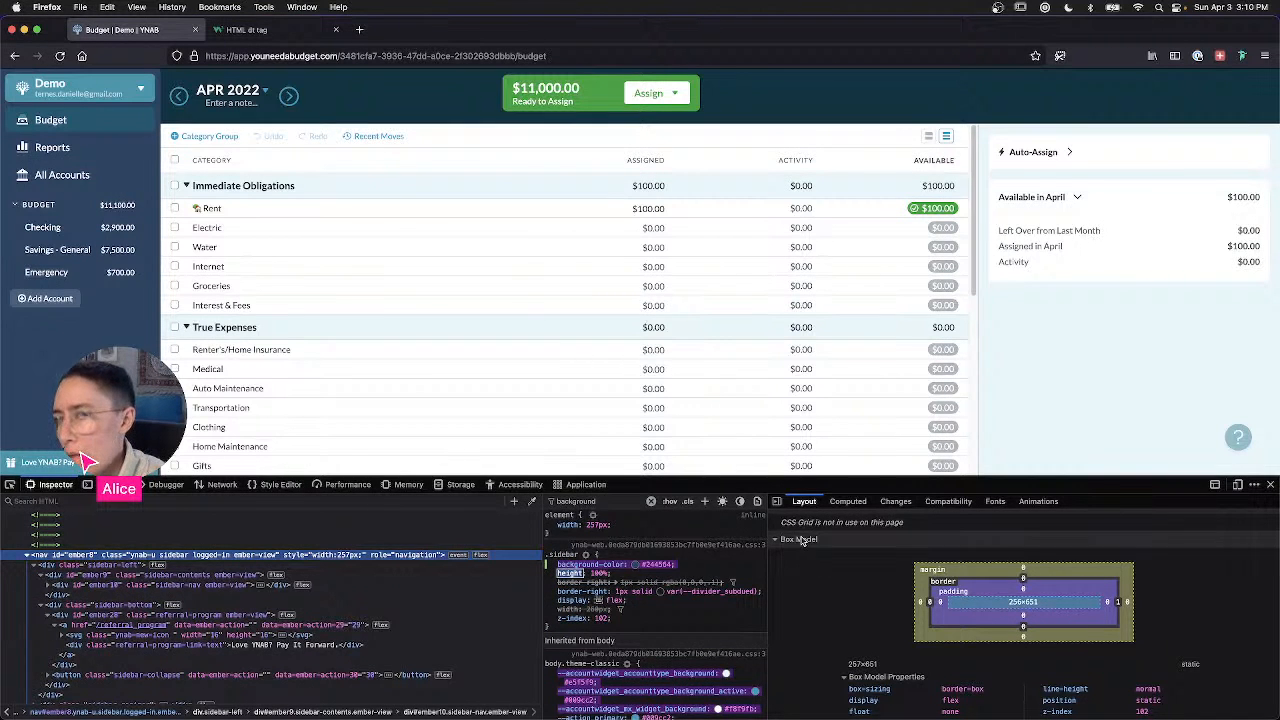
# Step: Switch to Figma and draw a frame about 69 × 45 in the empty canvas area above the second Debt Payment Target screenshot
pyautogui.hotkey('ctrl', 'Right')
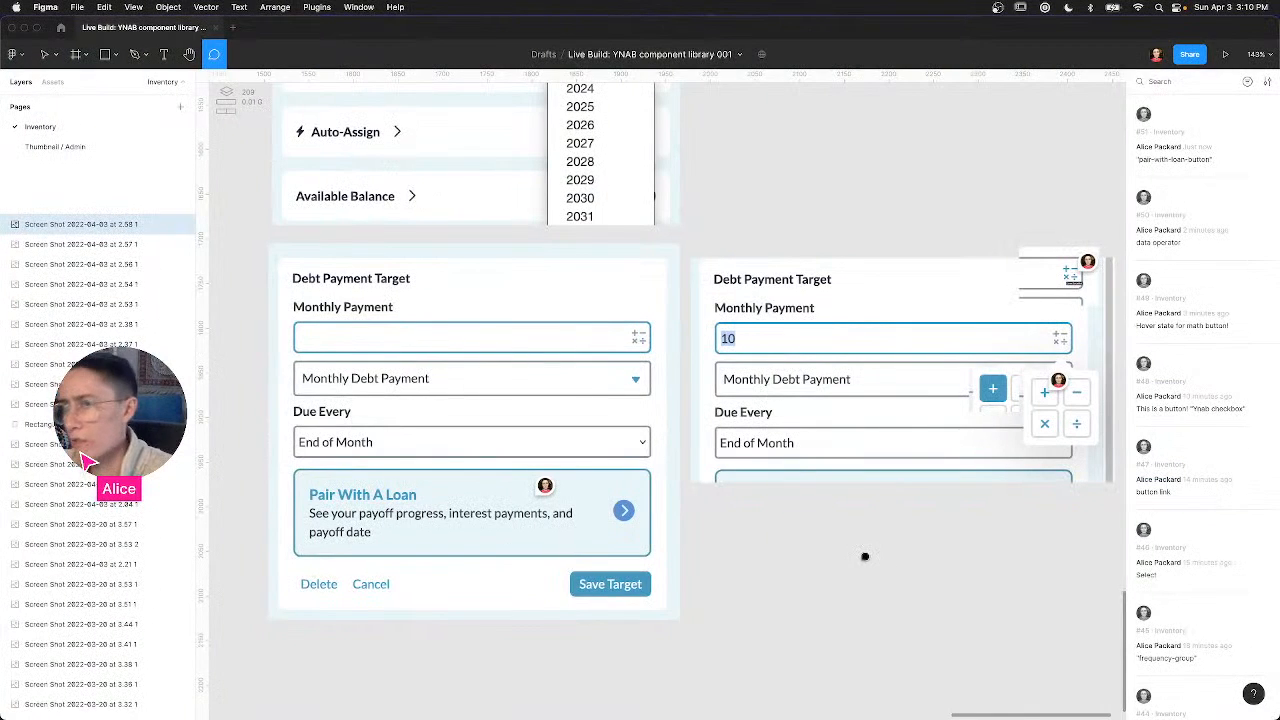
pyautogui.click(865, 557)
pyautogui.scroll(3, 862, 560)
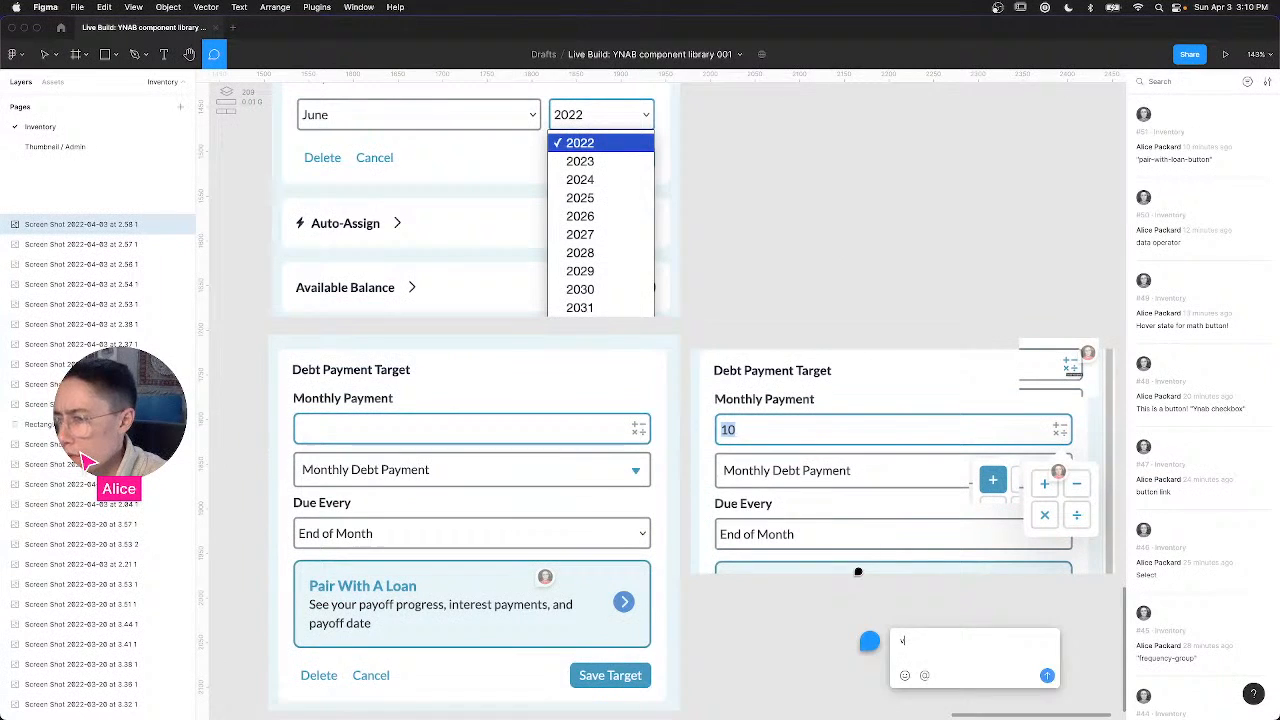
pyautogui.press('Escape')
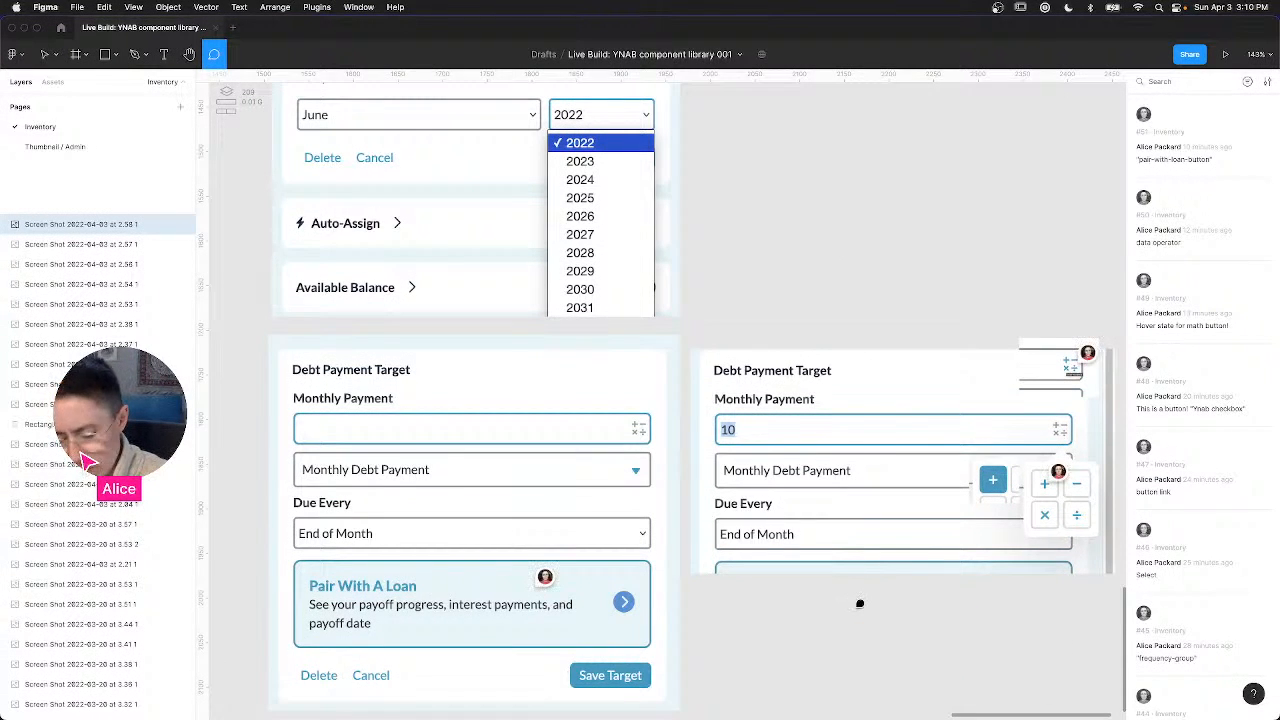
pyautogui.click(78, 57)
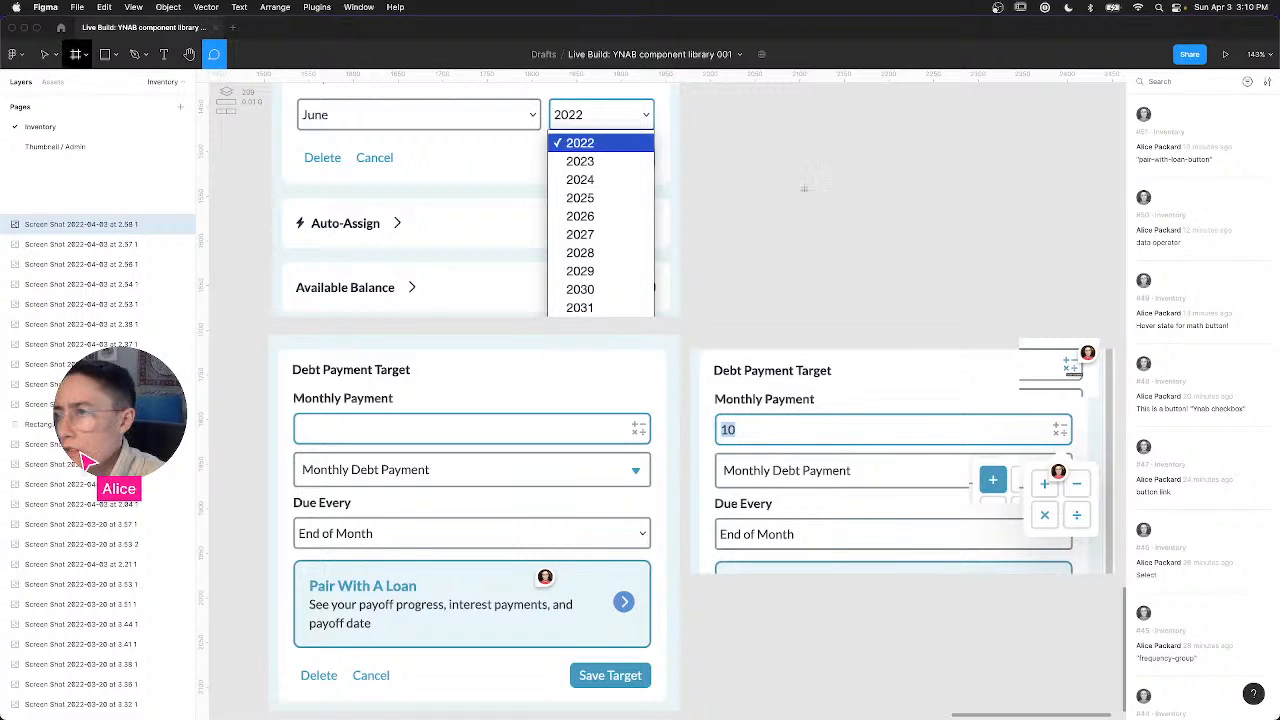
pyautogui.moveTo(801, 185); pyautogui.dragTo(860, 228)
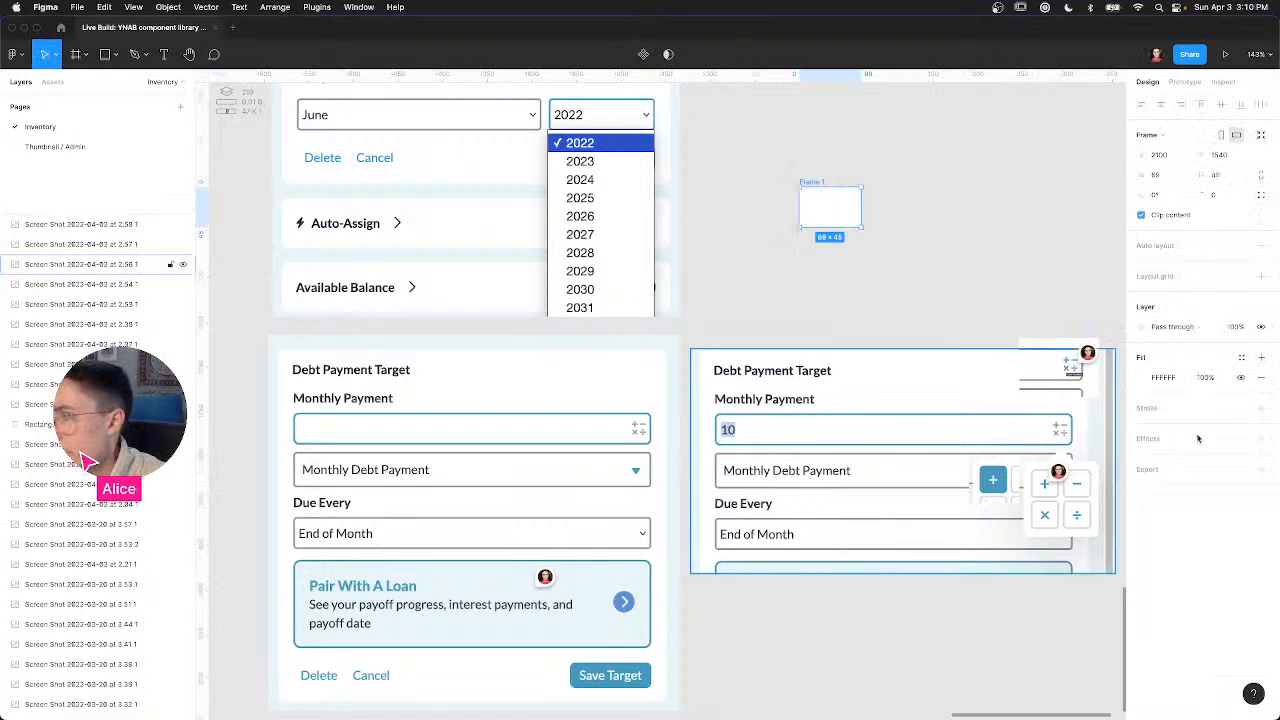
# Step: Set the frame's fill to the copied color 2C97AD
pyautogui.click(1171, 380)
pyautogui.press('super+v')
pyautogui.press('Tab')
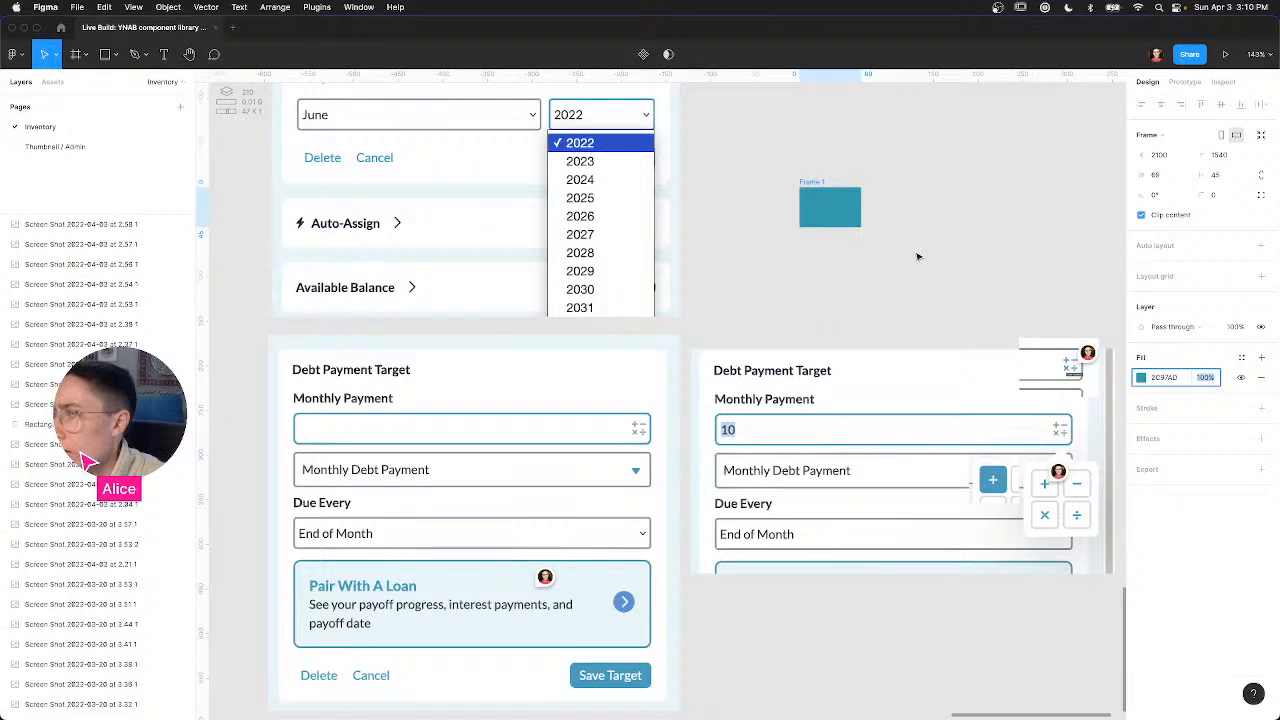
pyautogui.click(962, 208)
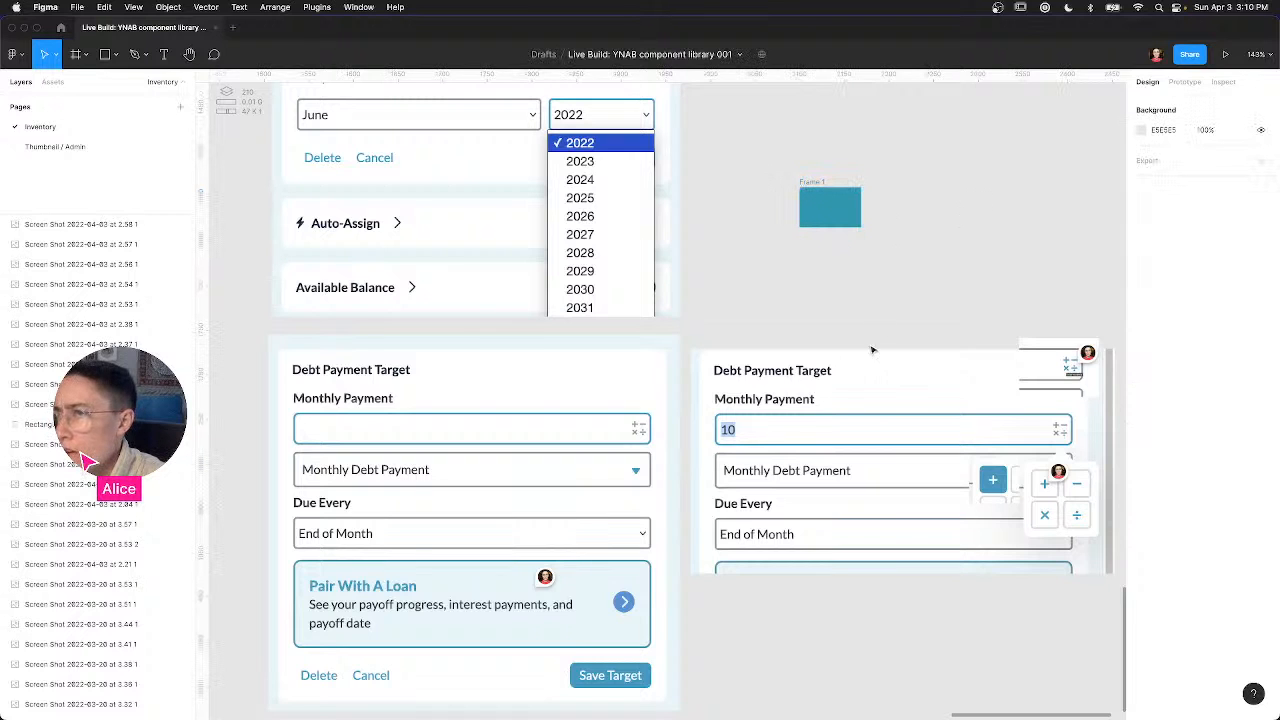
# Step: Move the teal color swatch frame to the budget screenshot so it straddles the outer edge of its sidebar
pyautogui.scroll(3, 865, 328)
pyautogui.hscroll(2, 865, 328)
pyautogui.scroll(3, 842, 399)
pyautogui.hscroll(1, 842, 399)
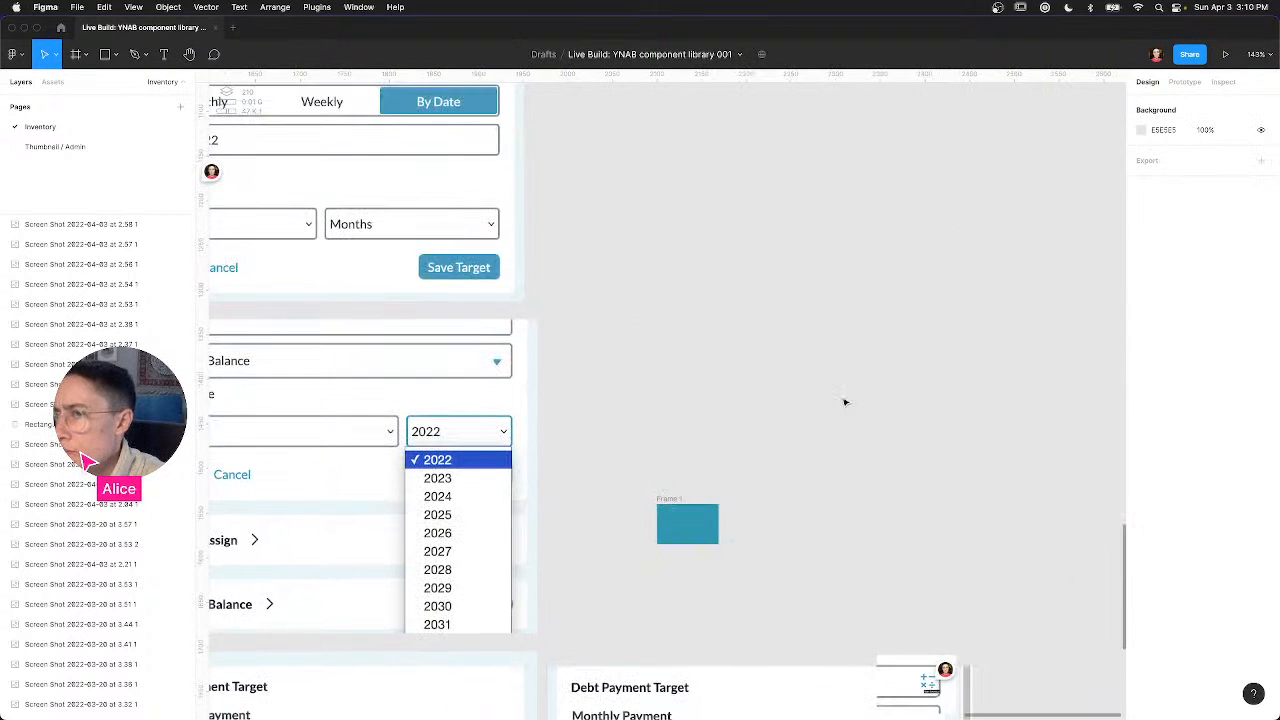
pyautogui.scroll(-6, 846, 404)
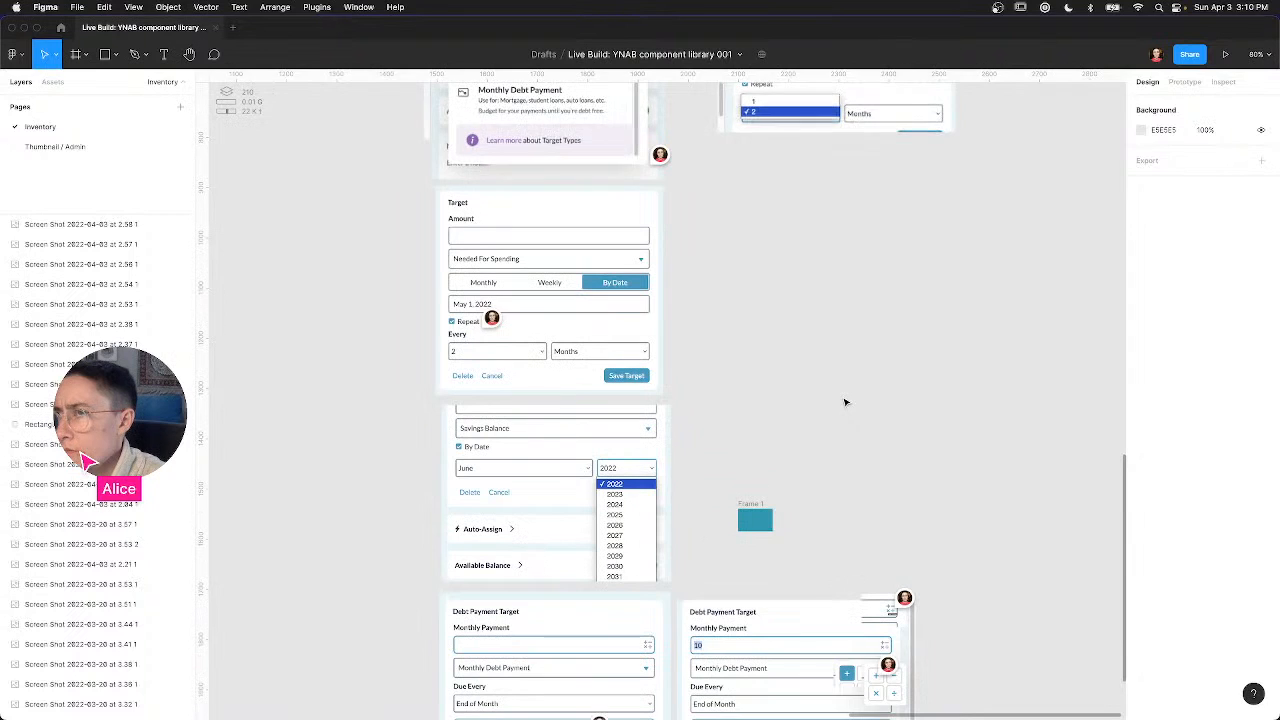
pyautogui.scroll(-4, 786, 447)
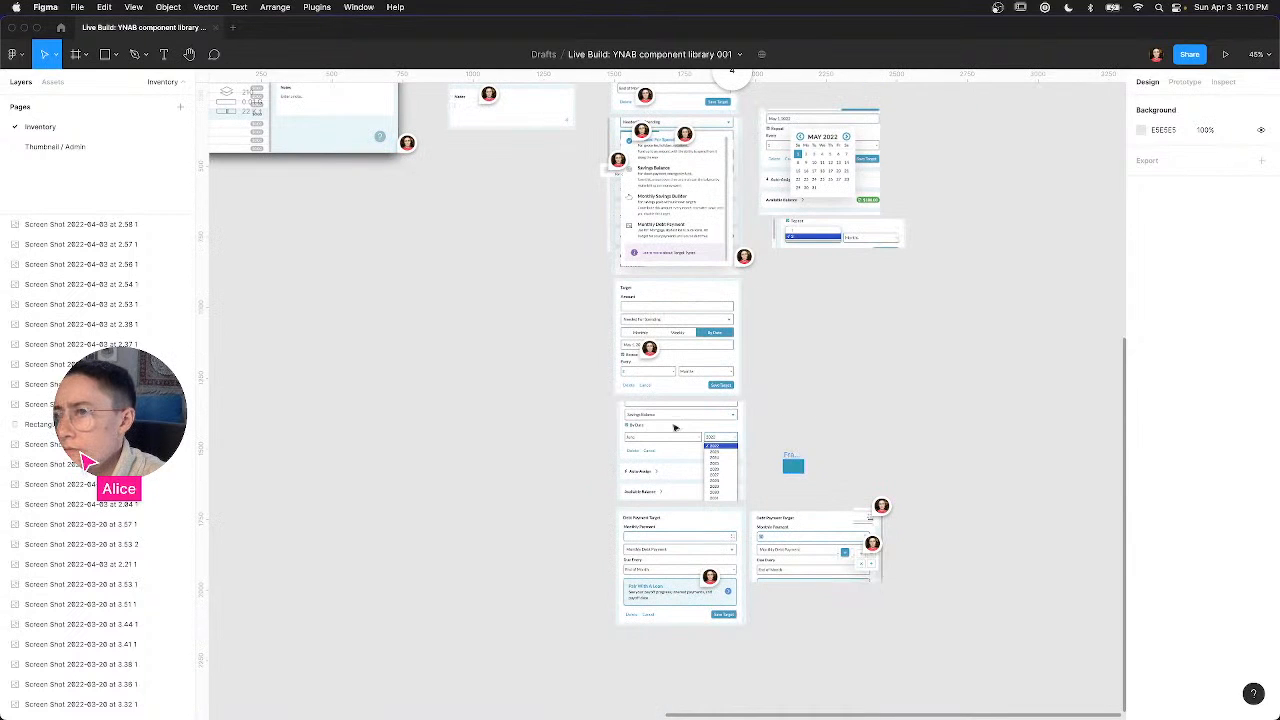
pyautogui.moveTo(675, 427); pyautogui.dragTo(272, 170)
pyautogui.scroll(5, 272, 168)
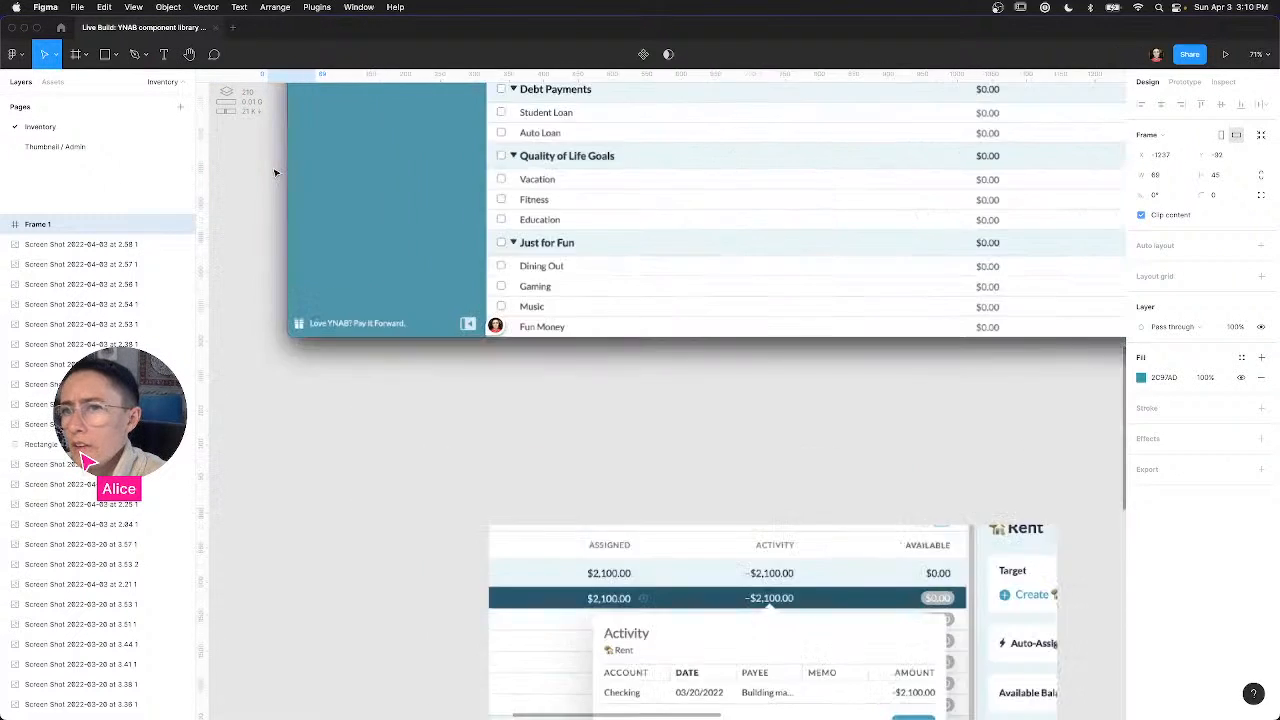
pyautogui.moveTo(272, 168); pyautogui.dragTo(396, 349)
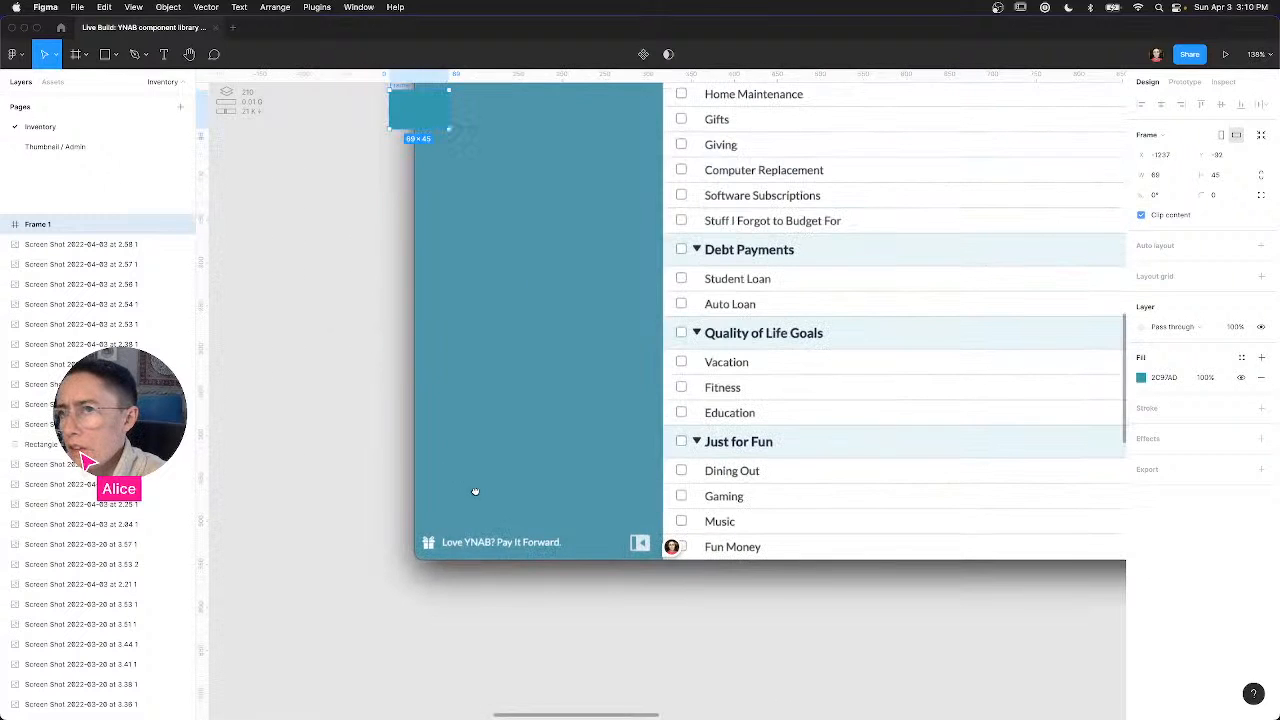
pyautogui.moveTo(475, 491); pyautogui.dragTo(554, 603)
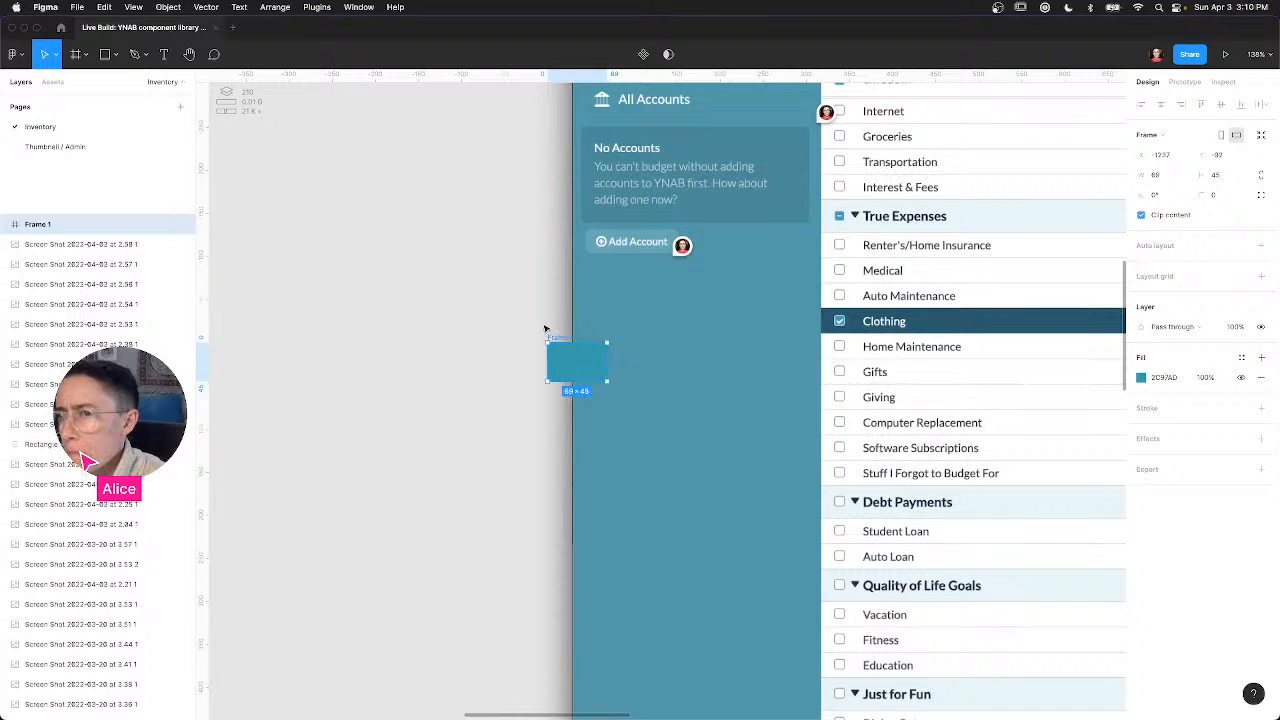
pyautogui.moveTo(559, 340); pyautogui.dragTo(545, 327)
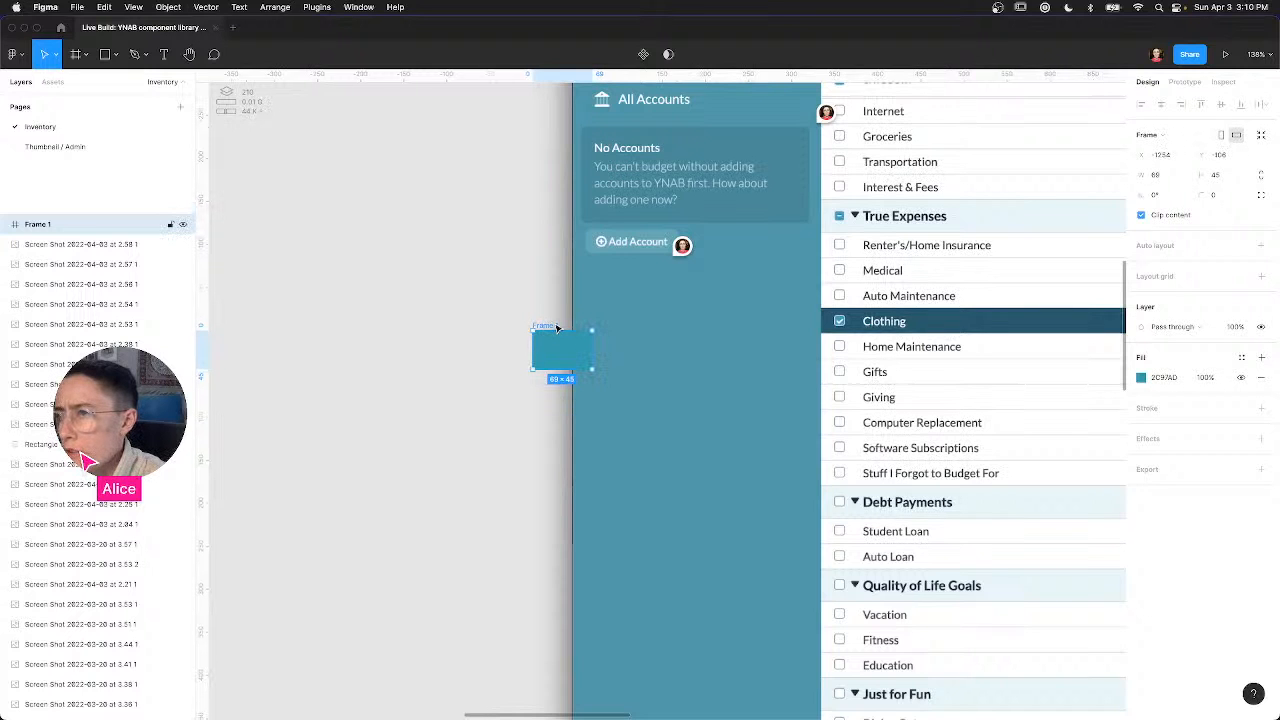
# Step: Resize the swatch frame to about 59 × 39 over the sidebar's edge
pyautogui.scroll(-2, 556, 329)
pyautogui.scroll(8, 556, 329)
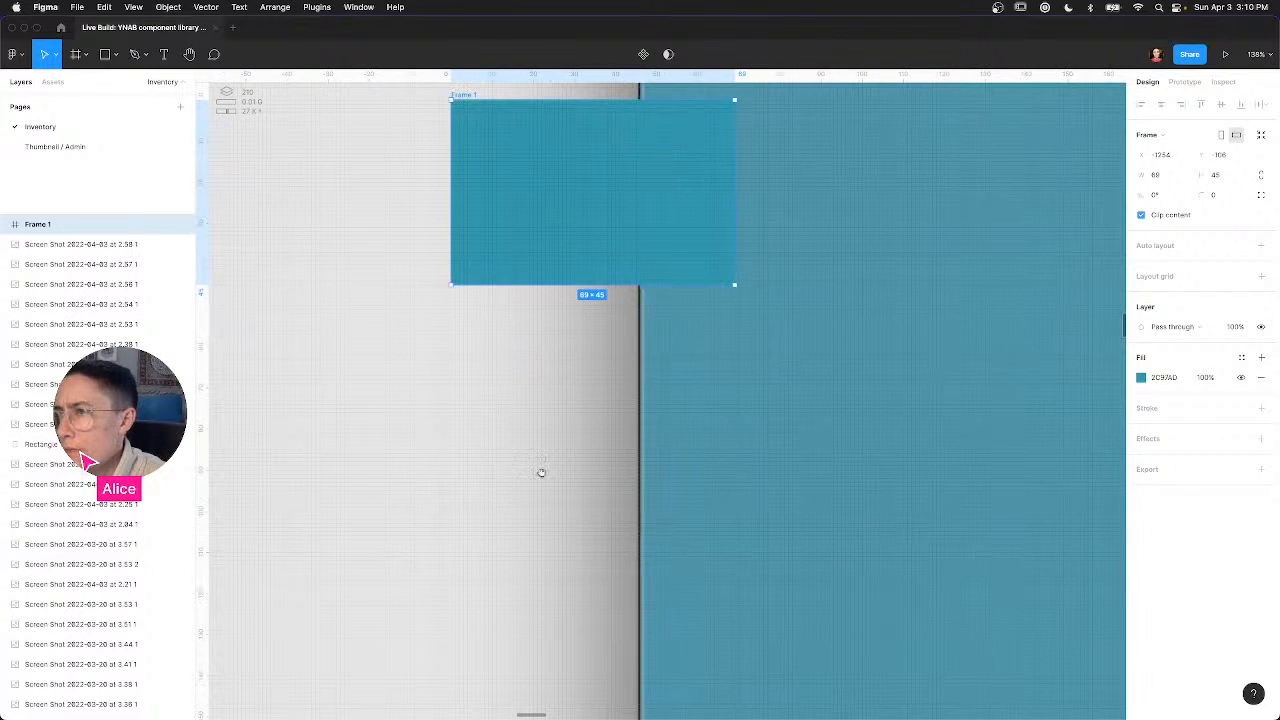
pyautogui.scroll(3, 541, 472)
pyautogui.hscroll(2, 534, 471)
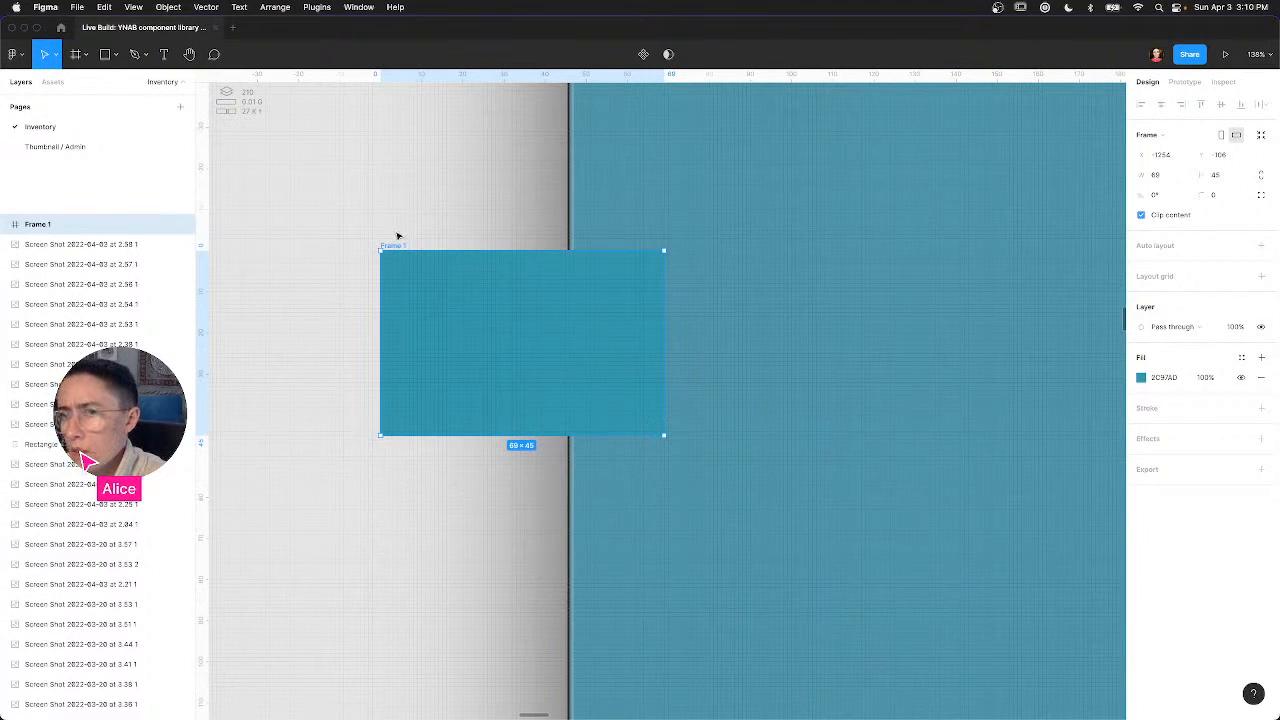
pyautogui.moveTo(393, 420); pyautogui.dragTo(394, 421)
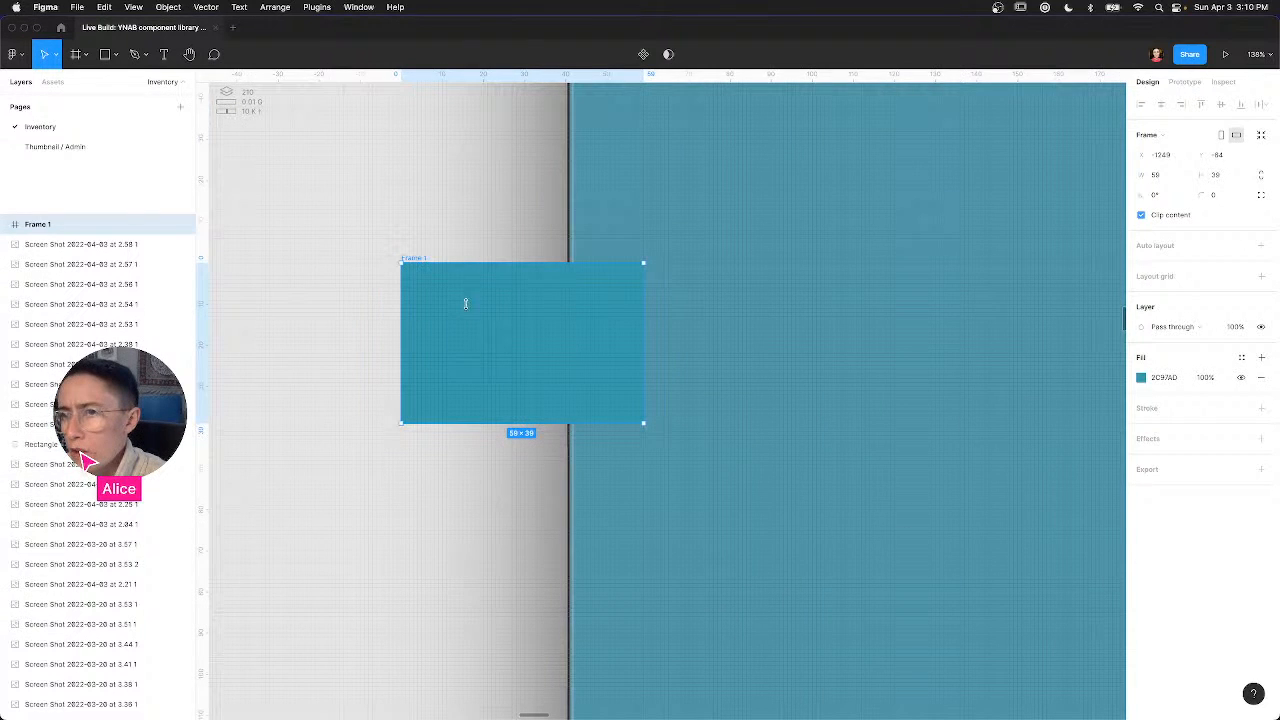
# Step: Duplicate the swatch below the original, fill the copy with the screenshot's sampled sidebar color 4C95AA, and copy its hex value
pyautogui.press('super+d')
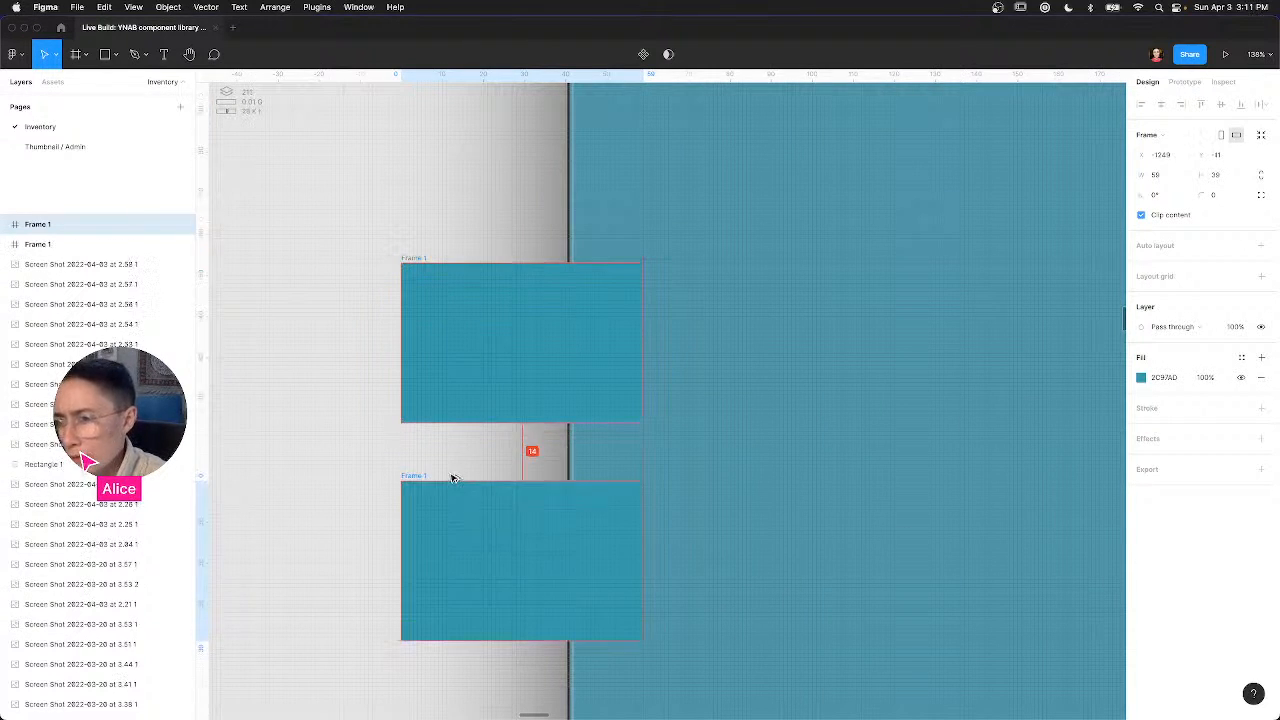
pyautogui.click(920, 421)
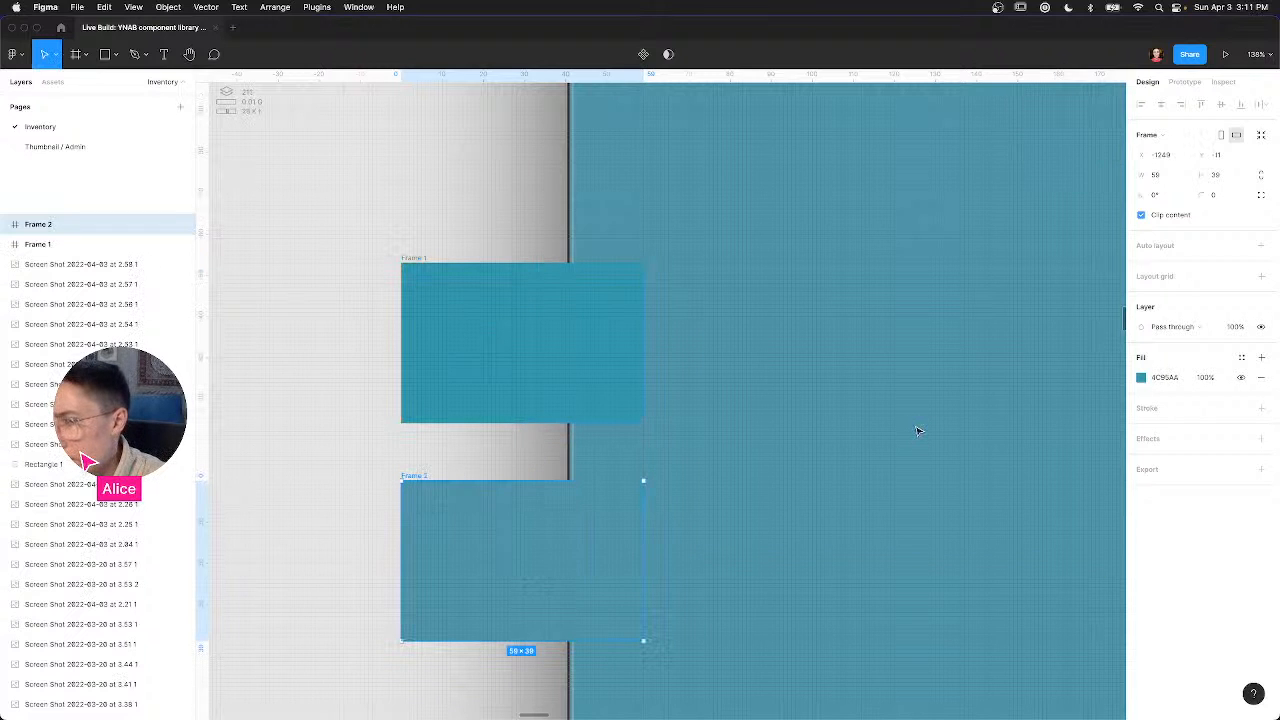
pyautogui.click(1168, 378)
pyautogui.hotkey('ctrl', 'c')
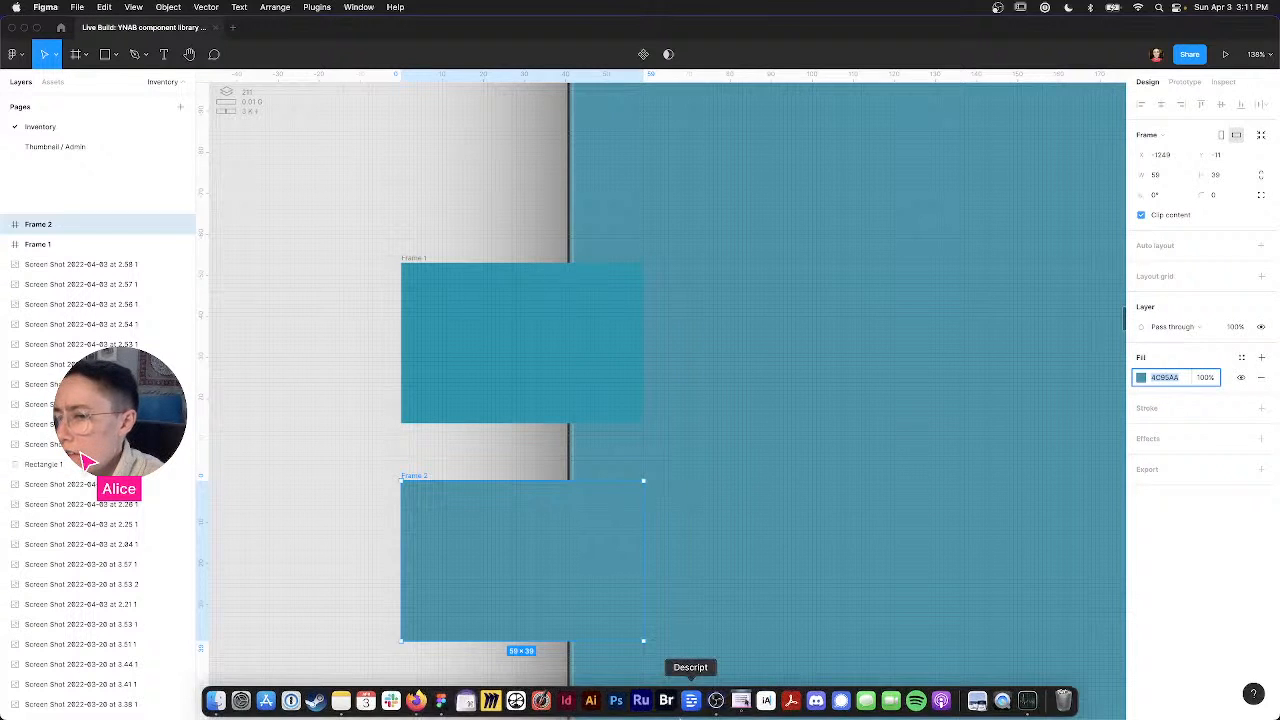
# Step: Switch to Firefox, filter the nav element's styles by the copied color 4C95AA, glance at the Style Editor, and clear the filter
pyautogui.hotkey('ctrl', 'Left')
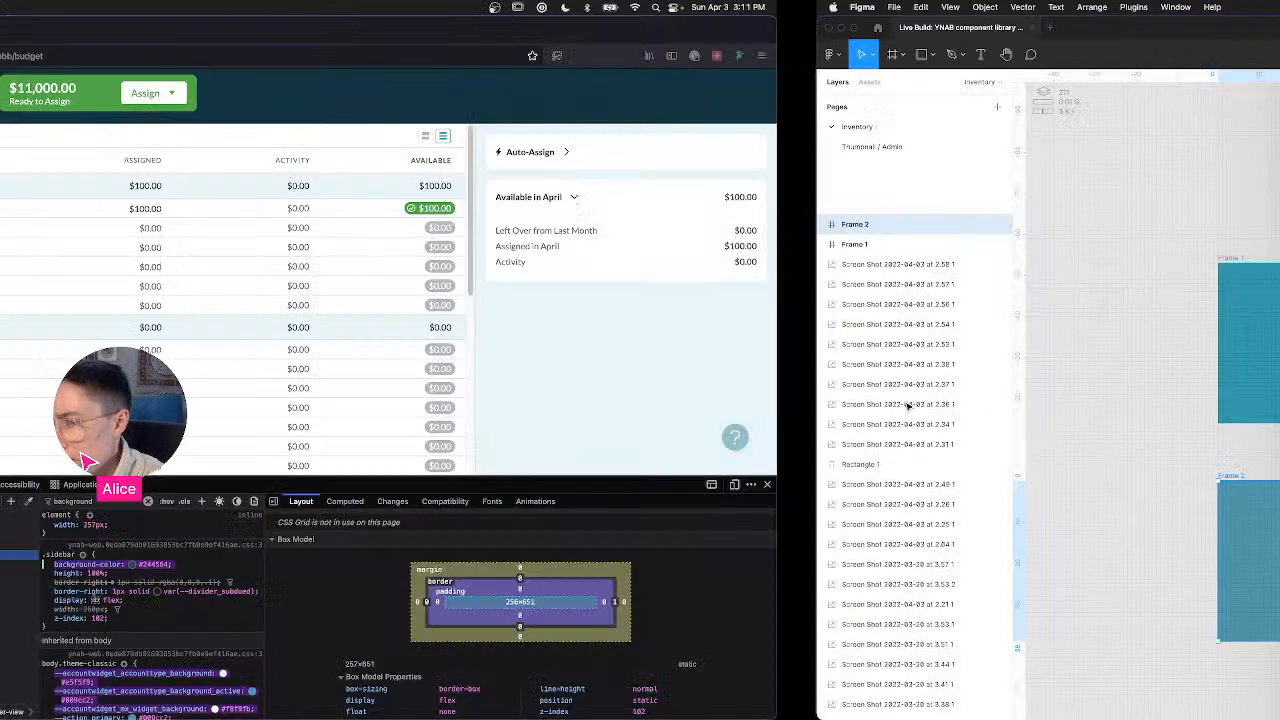
pyautogui.click(600, 501)
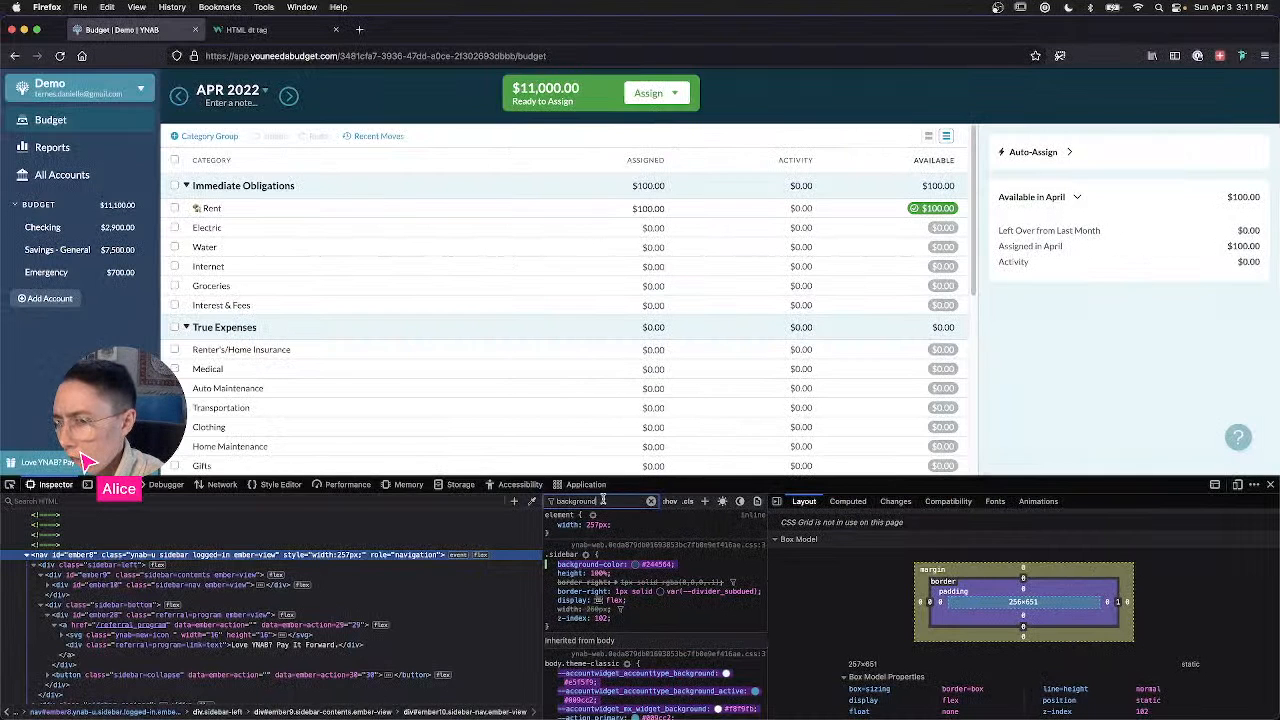
pyautogui.hotkey('ctrl', 'a')
pyautogui.hotkey('ctrl', 'v')
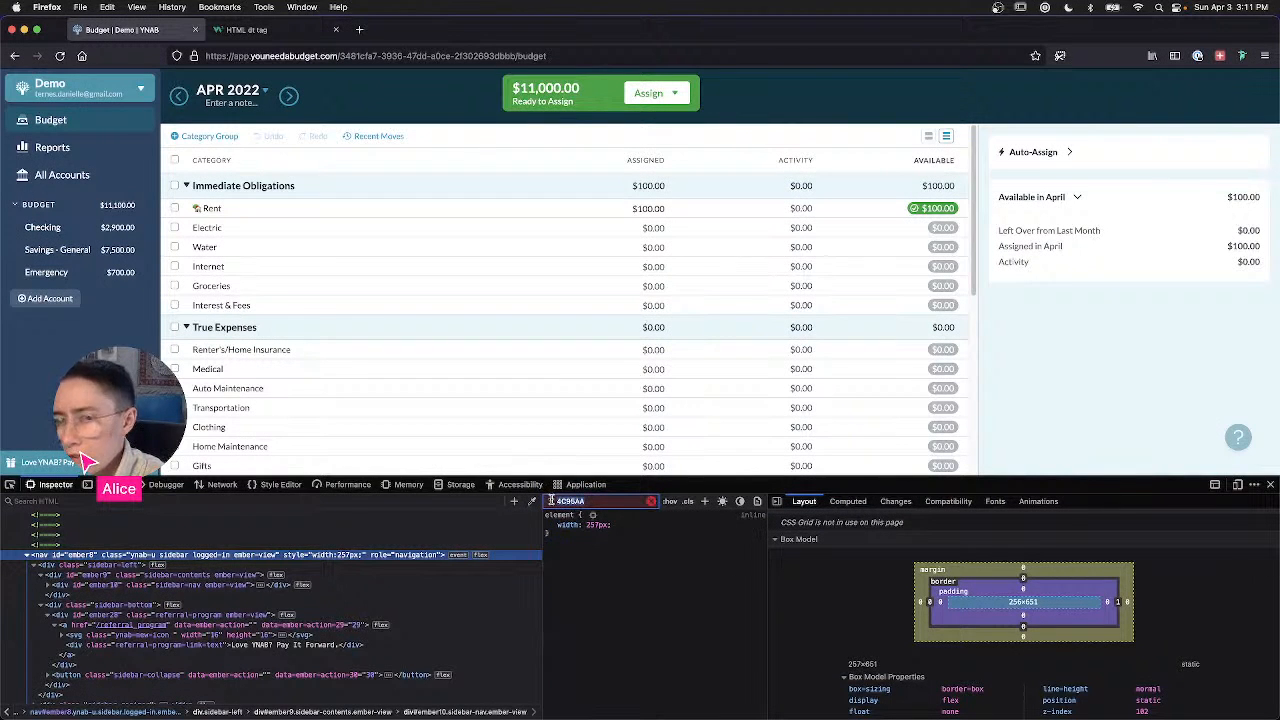
pyautogui.click(278, 484)
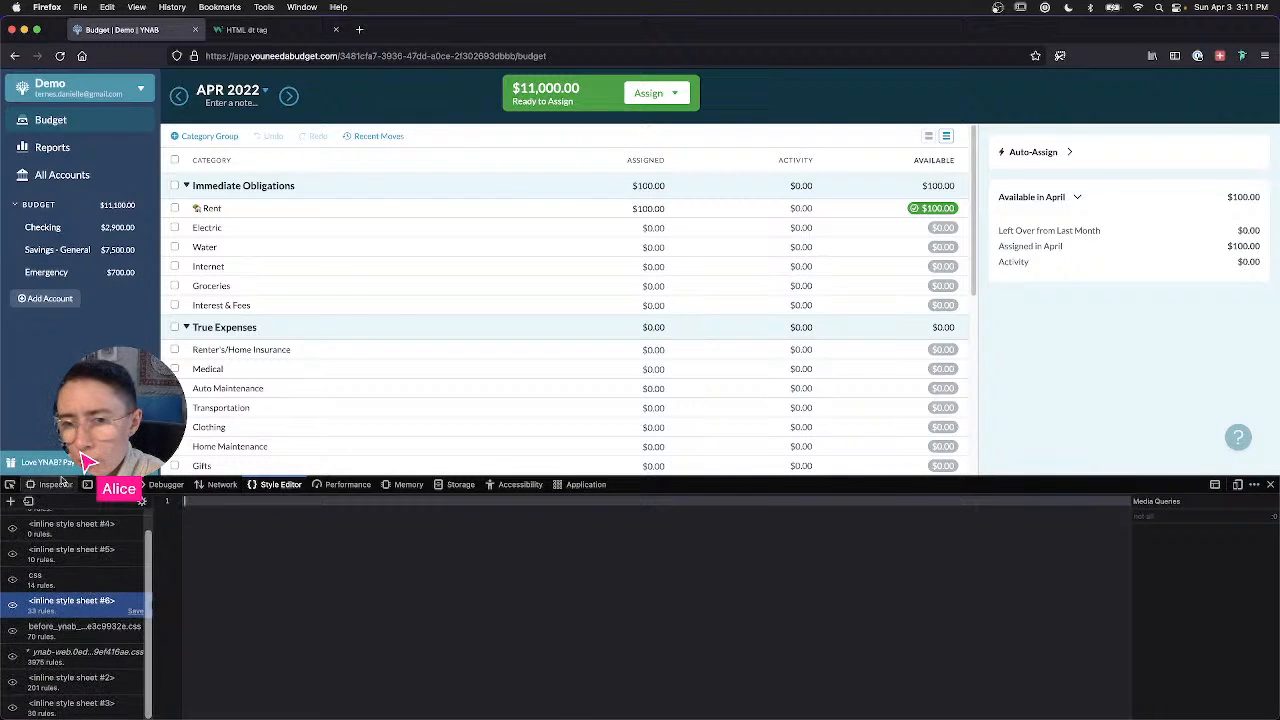
pyautogui.click(57, 486)
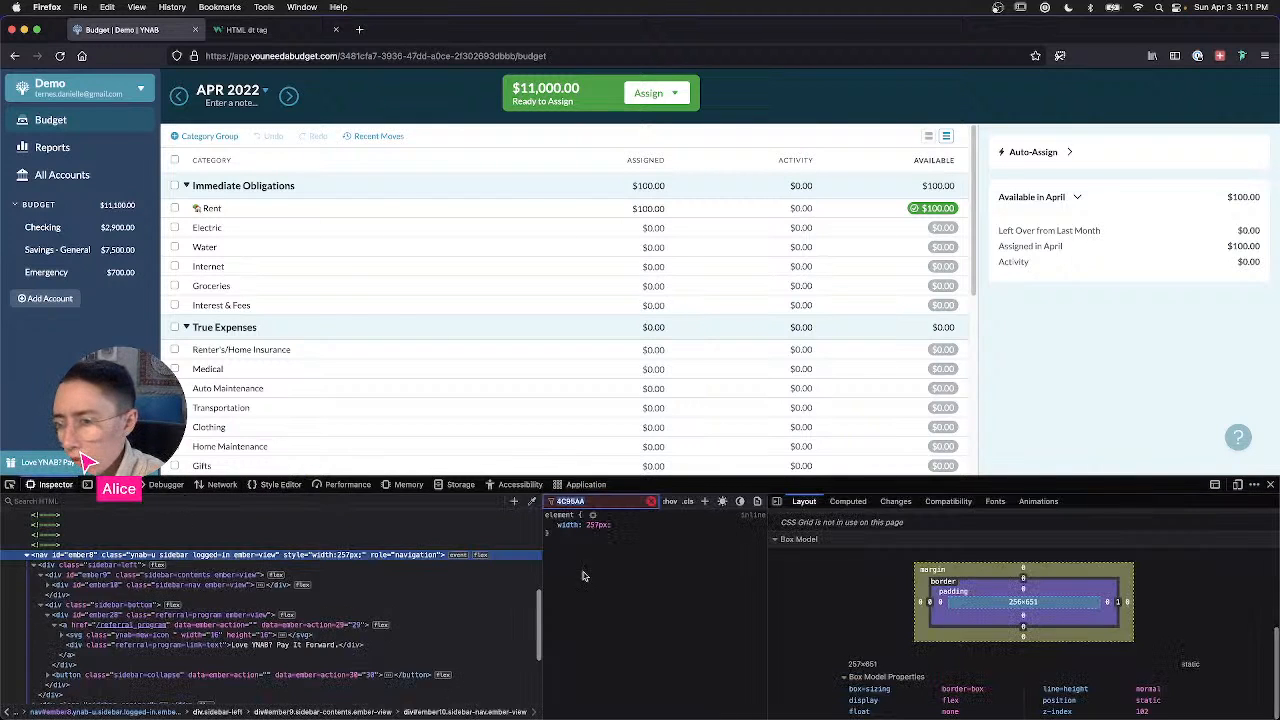
pyautogui.click(651, 501)
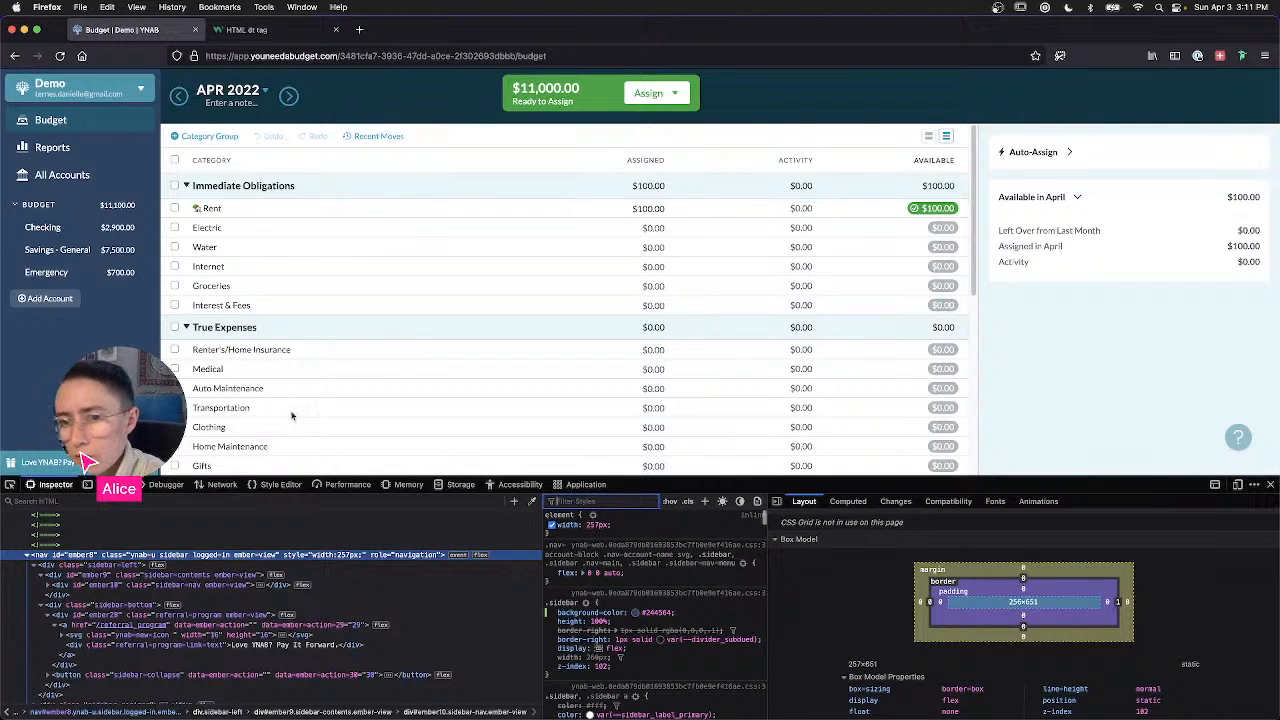
# Step: Reload the budget page and try the light and dark color scheme simulations
pyautogui.press('super+r')
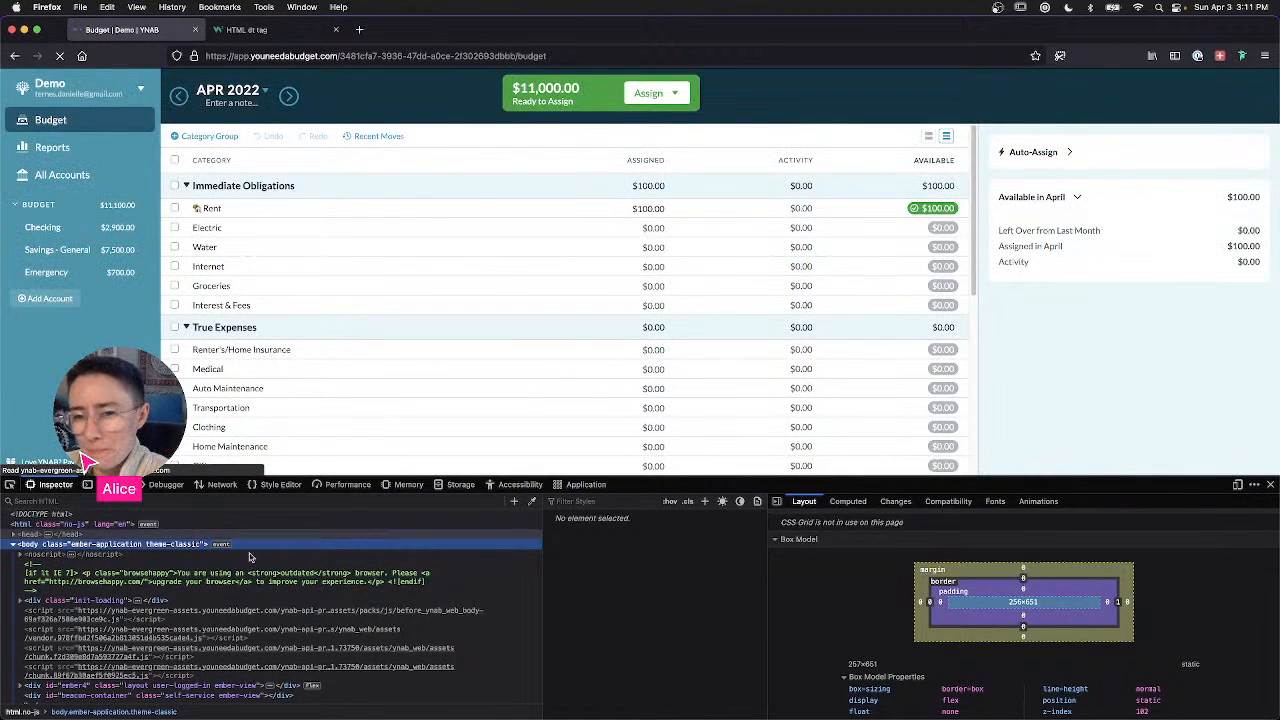
pyautogui.click(591, 501)
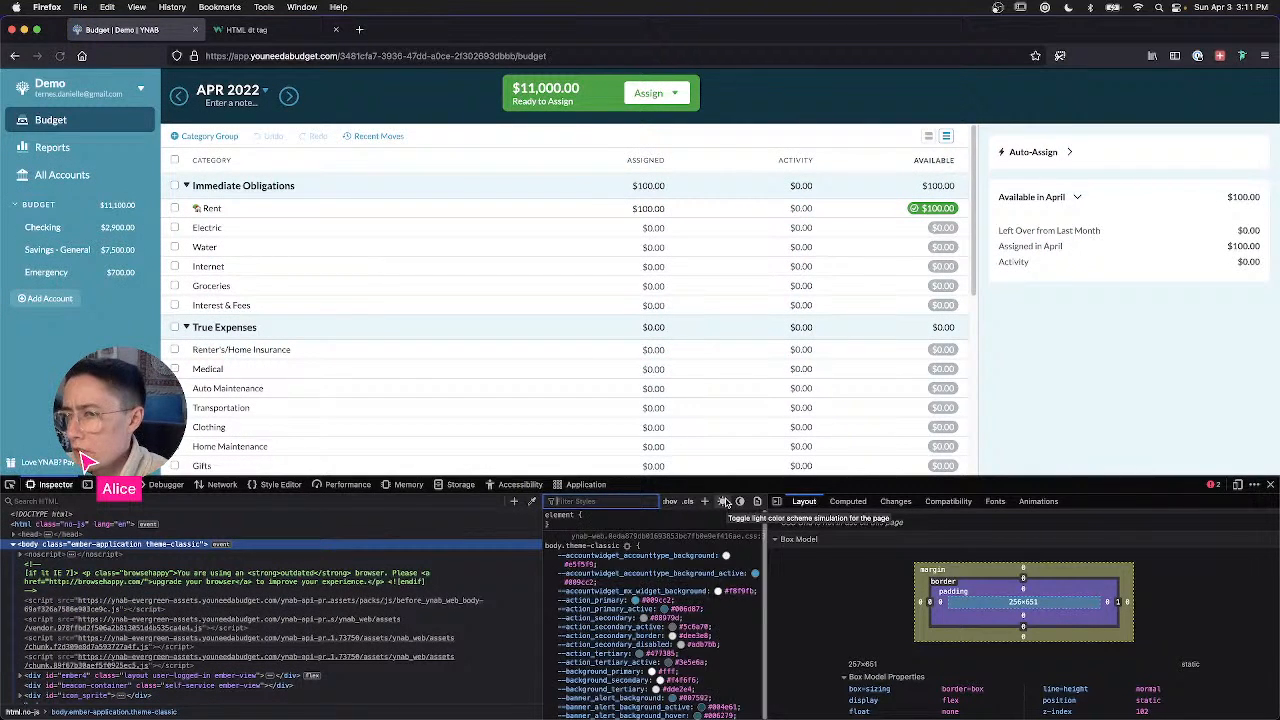
pyautogui.click(723, 502)
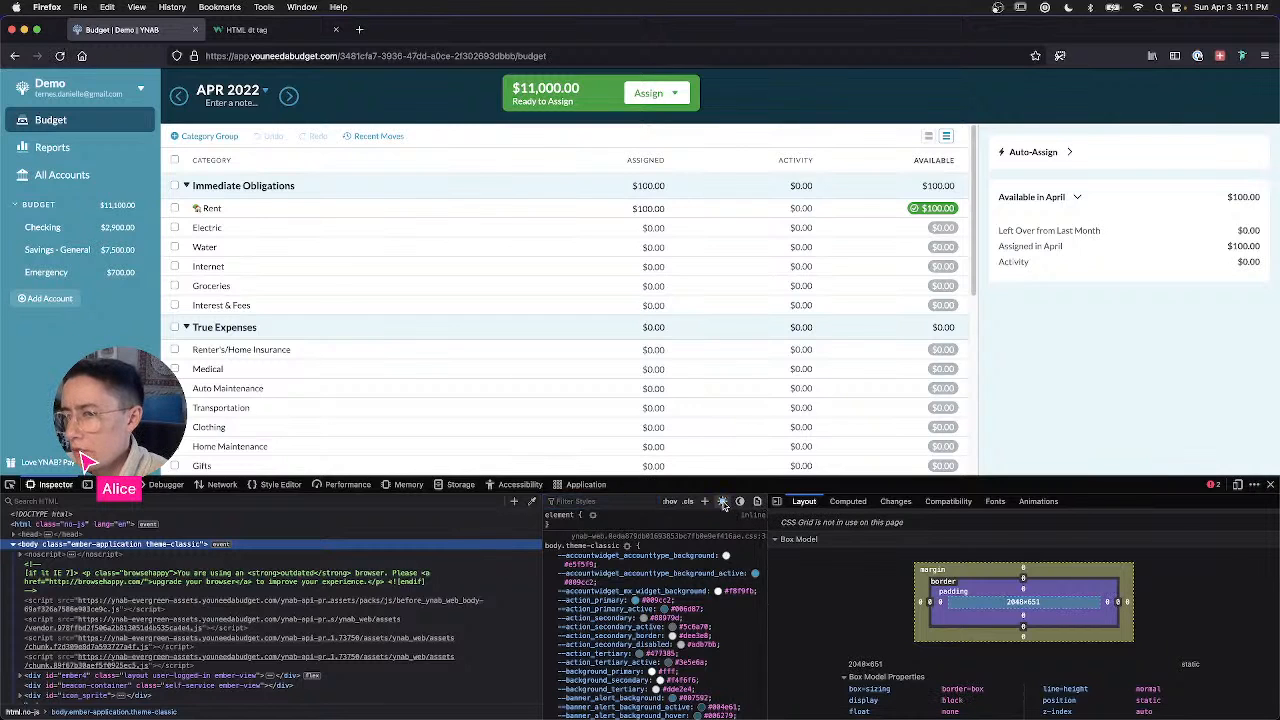
pyautogui.click(740, 502)
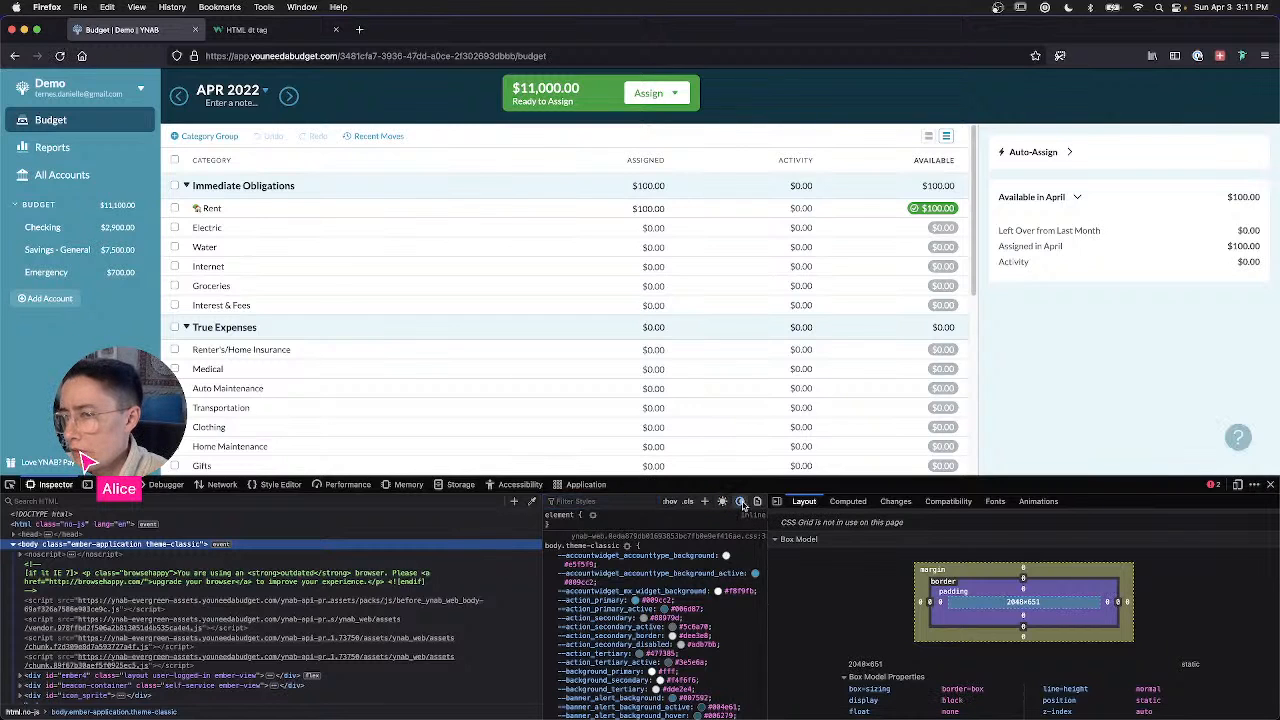
pyautogui.click(742, 504)
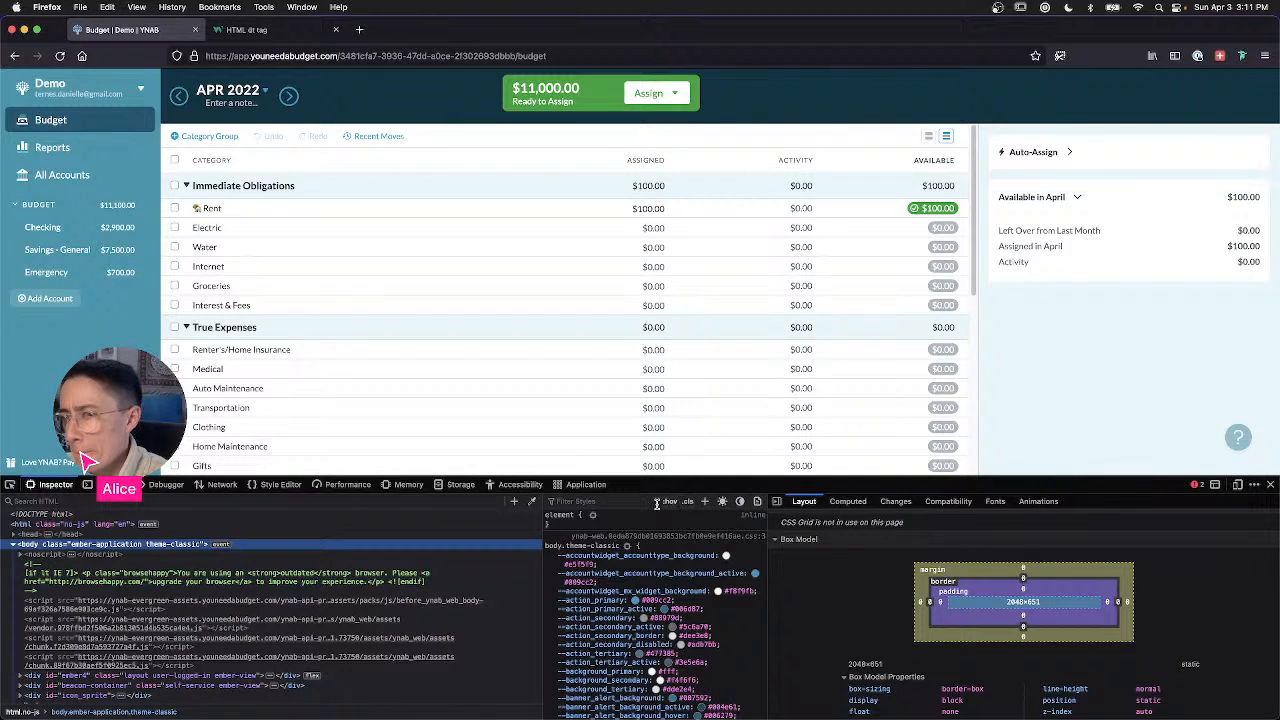
# Step: Filter the body styles by the sampled sidebar color's hex value with a leading #, and clear the filter
pyautogui.click(581, 499)
pyautogui.write('#4C96BA')
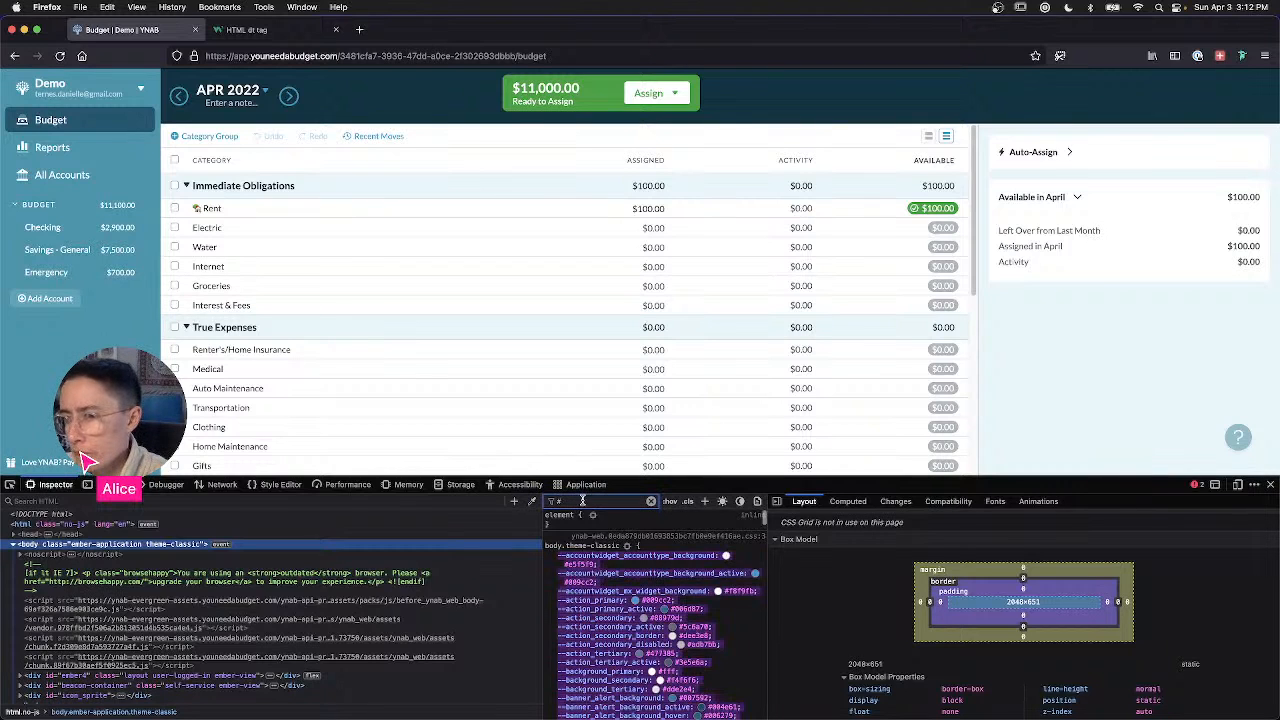
pyautogui.moveTo(606, 501); pyautogui.dragTo(549, 501)
pyautogui.click(650, 503)
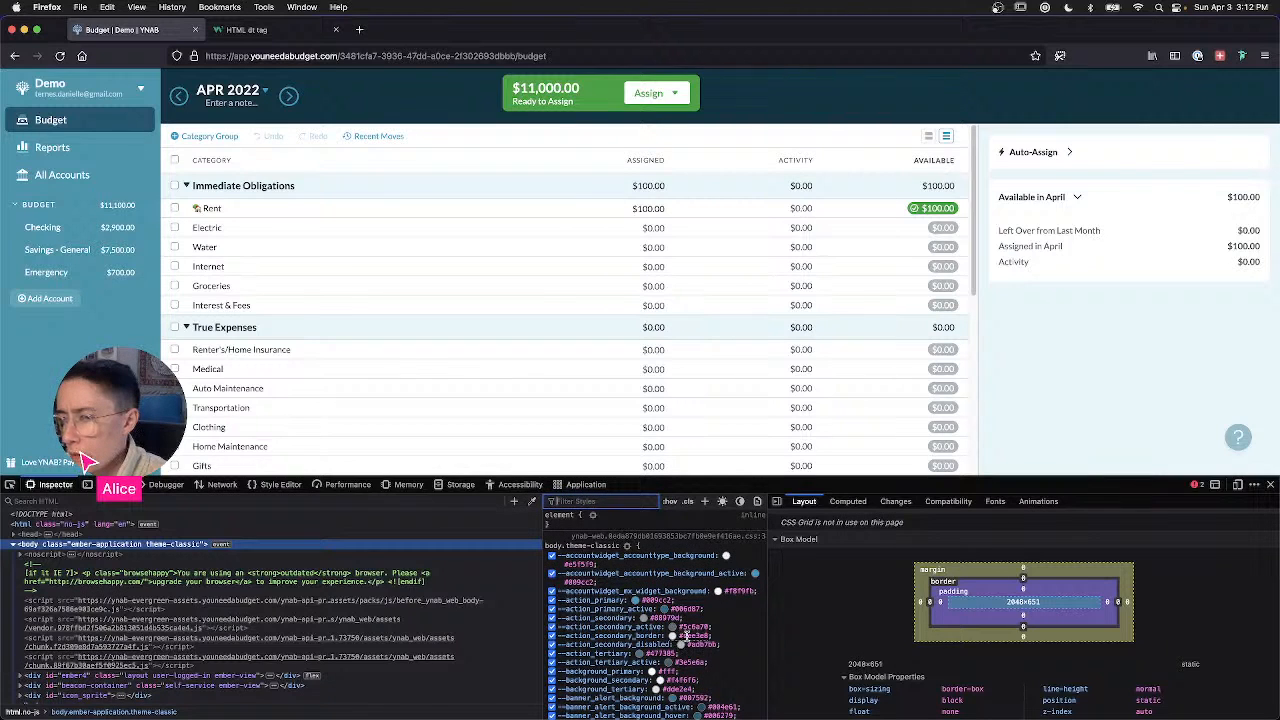
# Step: Test the style filter with the --action_secondary_border color #dee3e8 and clear it
pyautogui.click(571, 499)
pyautogui.write('#dee3e8')
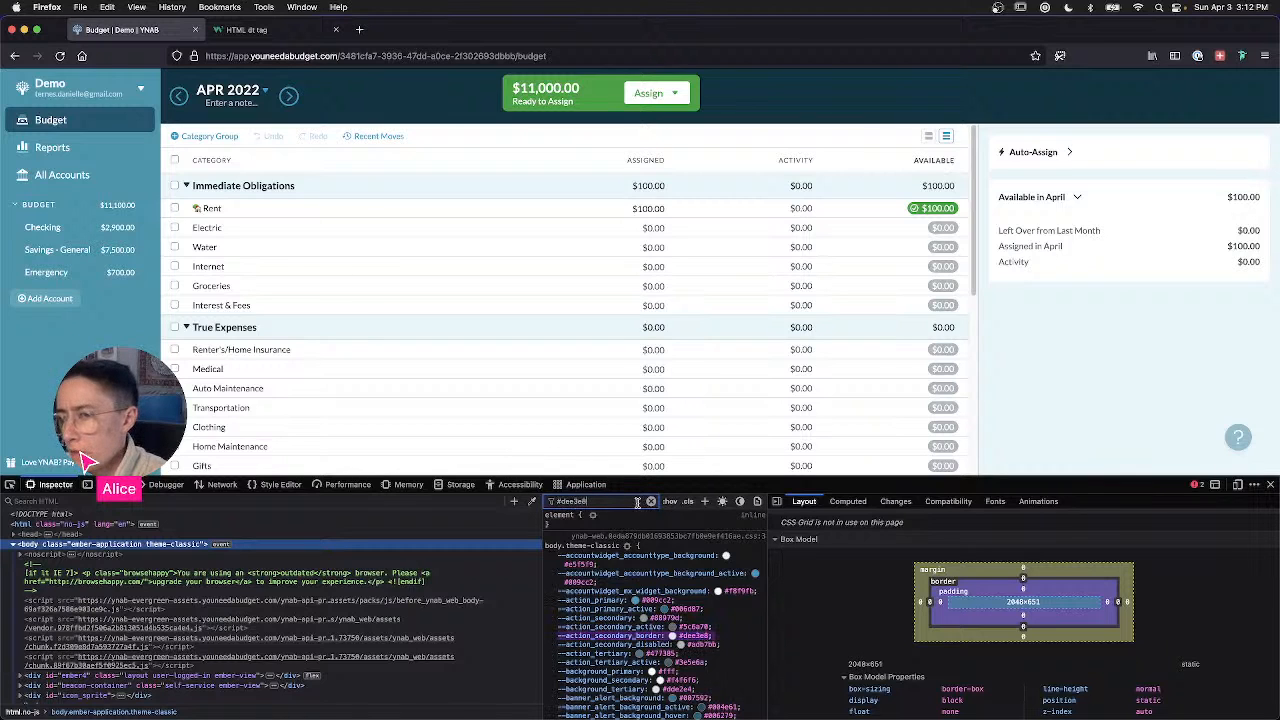
pyautogui.moveTo(612, 502); pyautogui.dragTo(555, 500)
pyautogui.press('BackSpace')
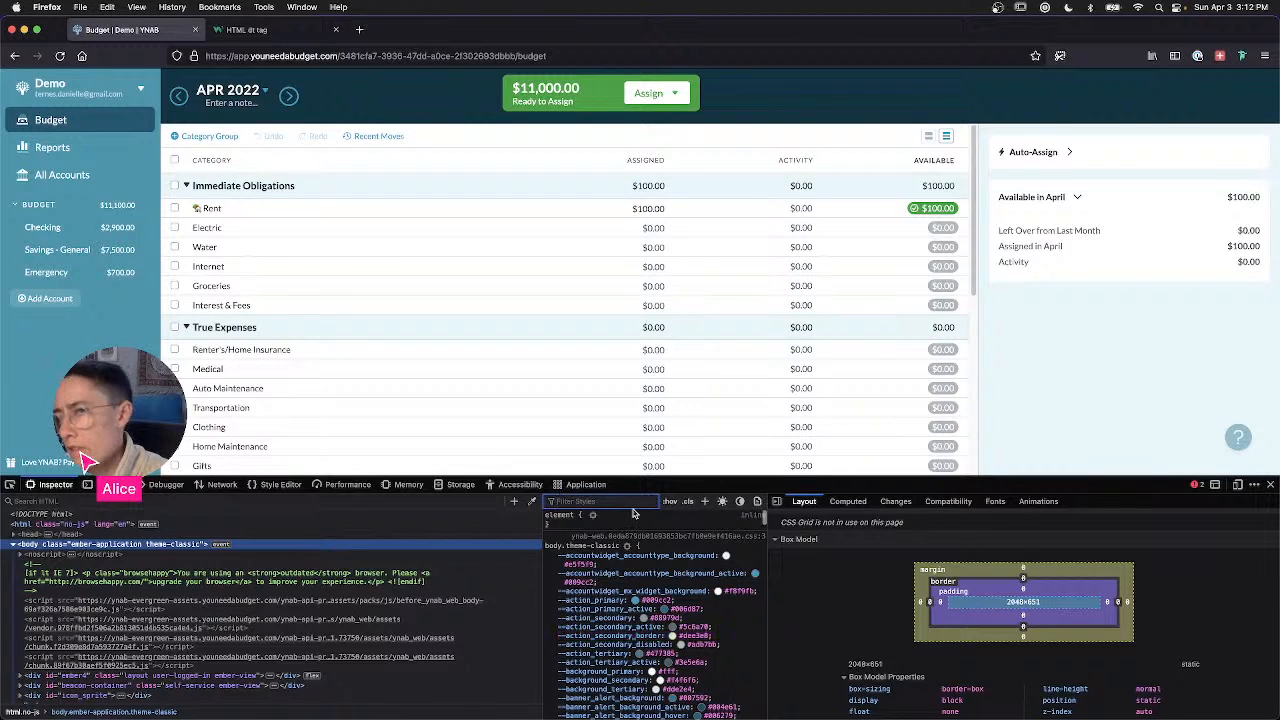
# Step: Filter the body theme styles by "background" and examine the matching color variables down to the sidebar background entries
pyautogui.scroll(-1, 618, 588)
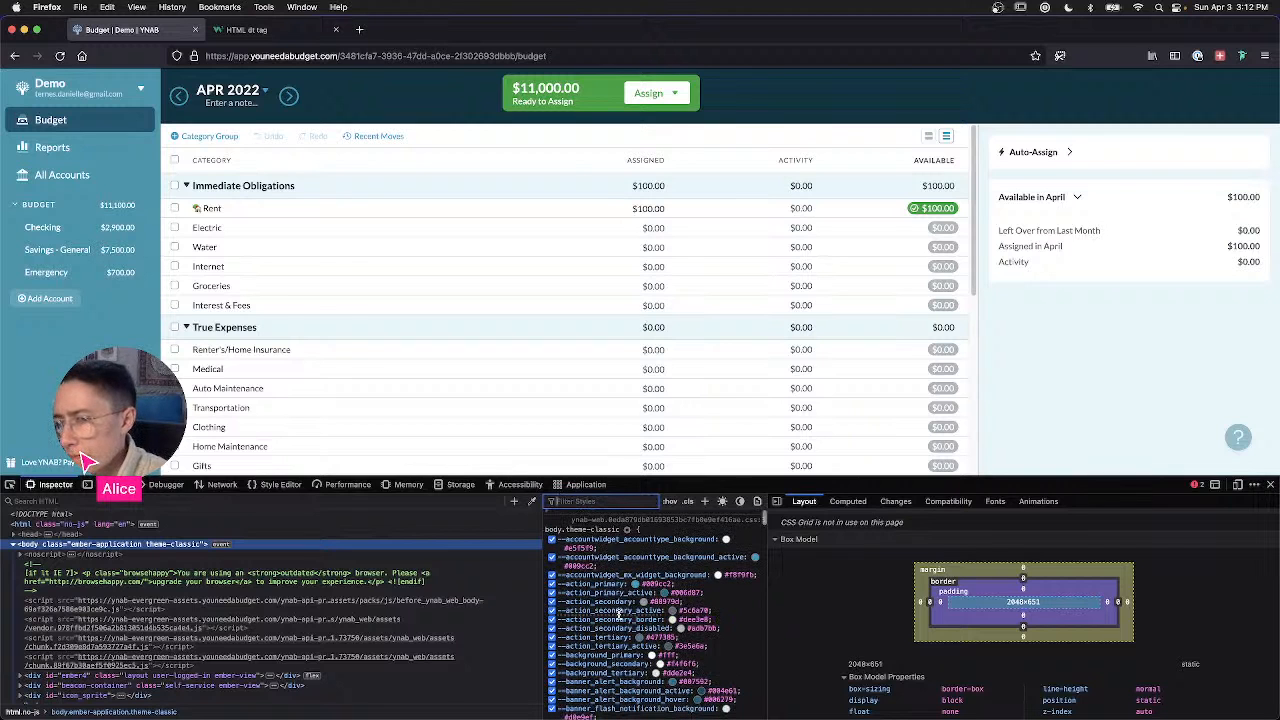
pyautogui.write('backgro')
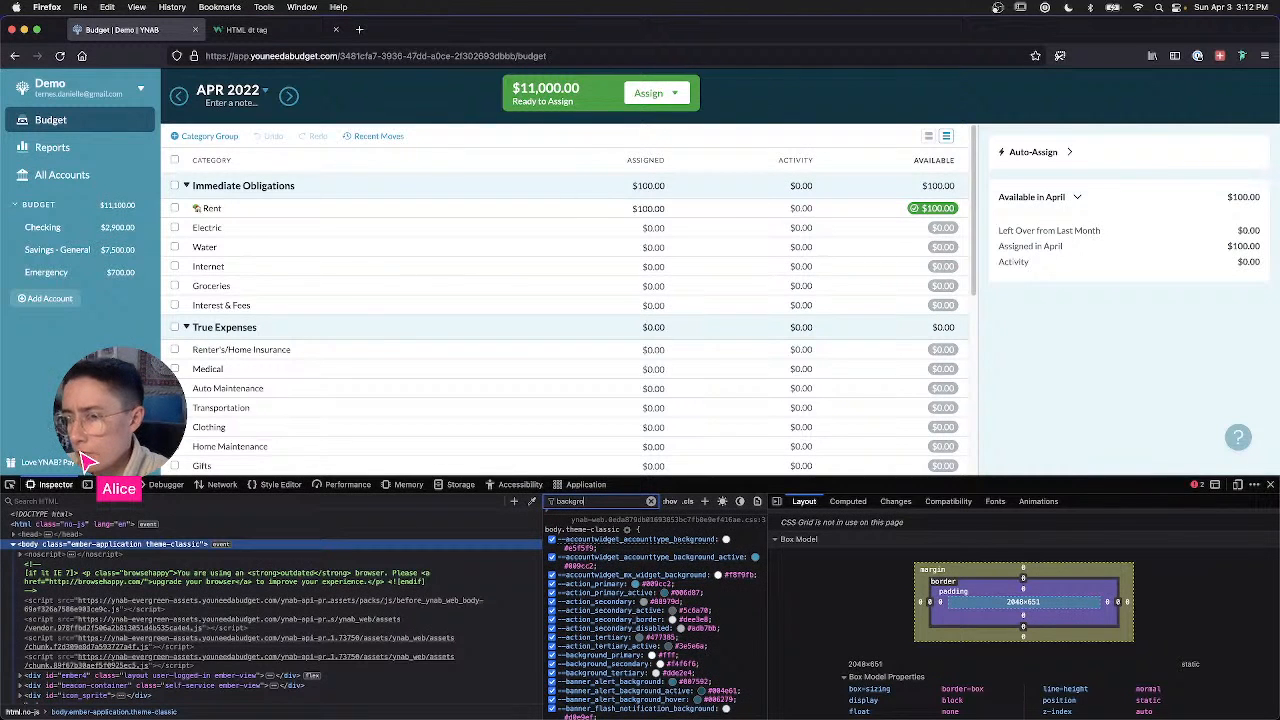
pyautogui.write('und')
pyautogui.scroll(-1, 605, 600)
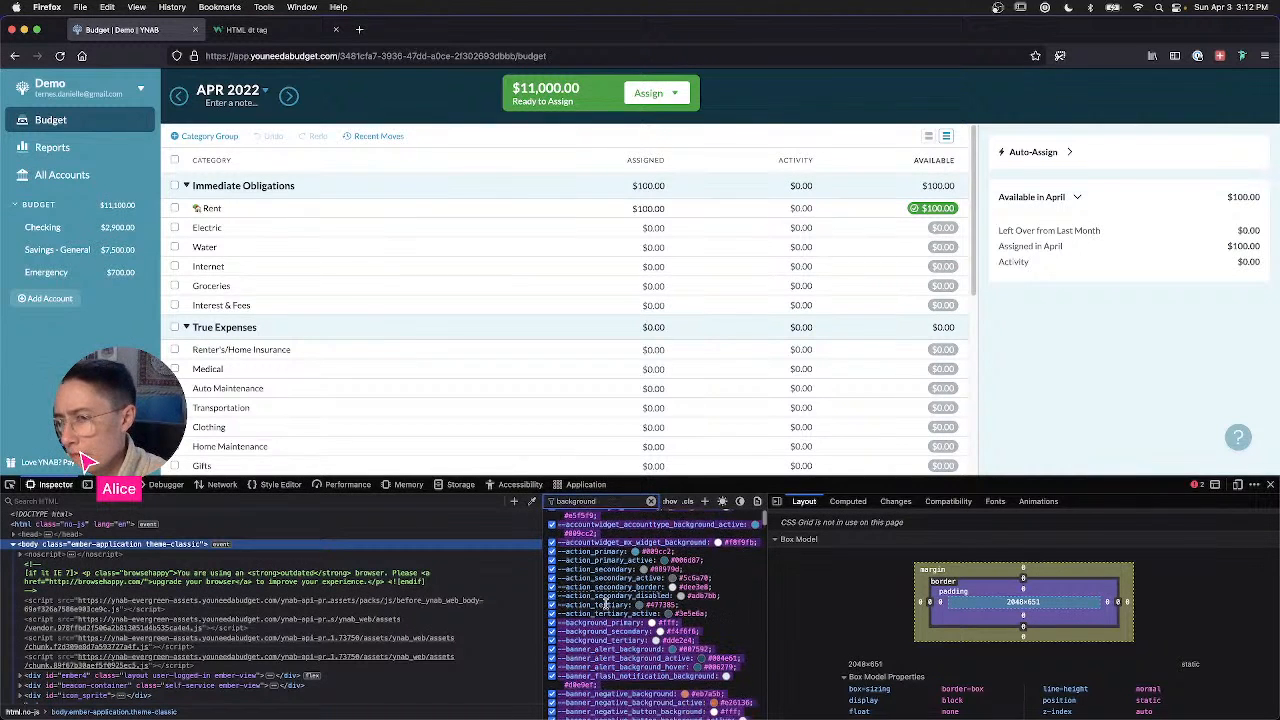
pyautogui.scroll(-5, 603, 604)
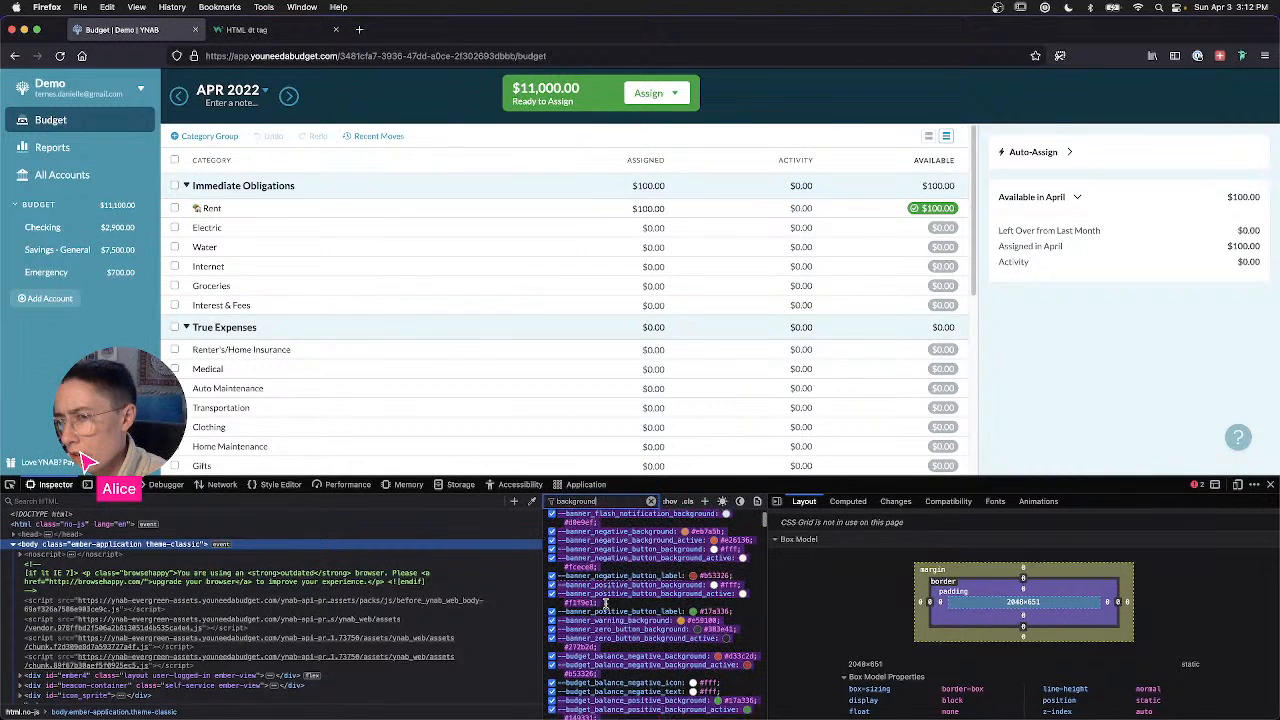
pyautogui.scroll(-6, 605, 604)
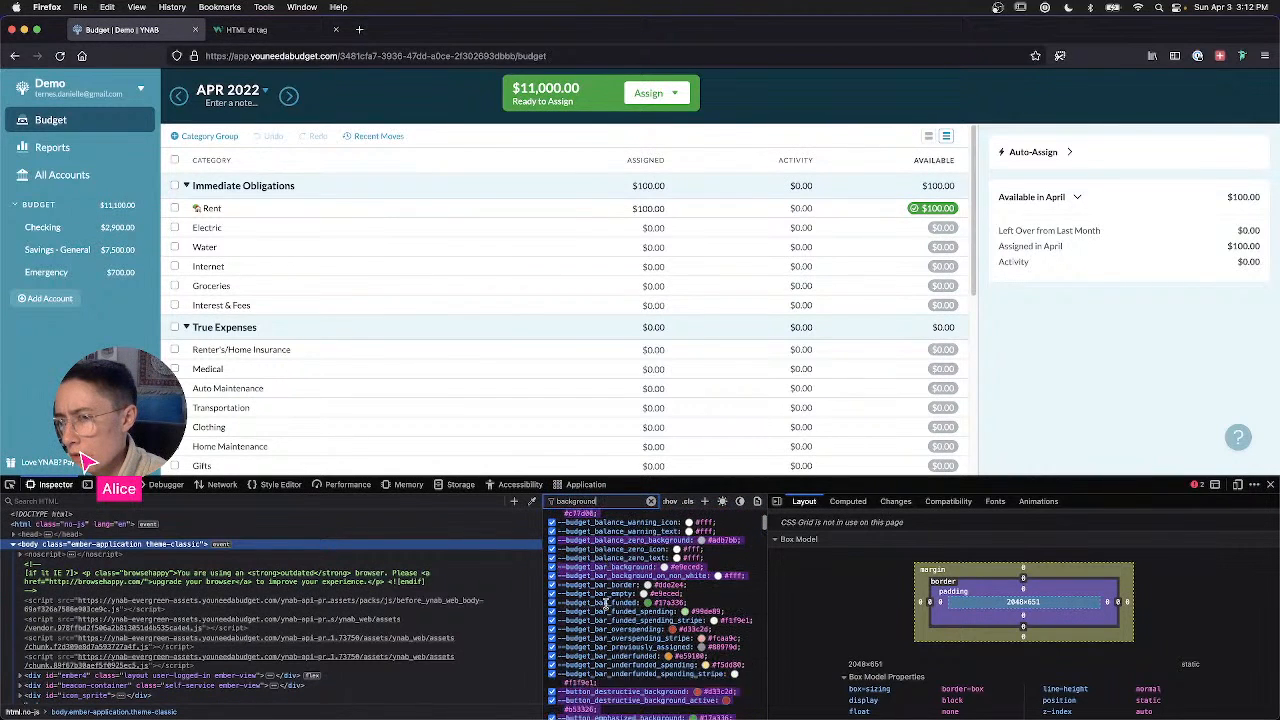
pyautogui.scroll(-3, 605, 604)
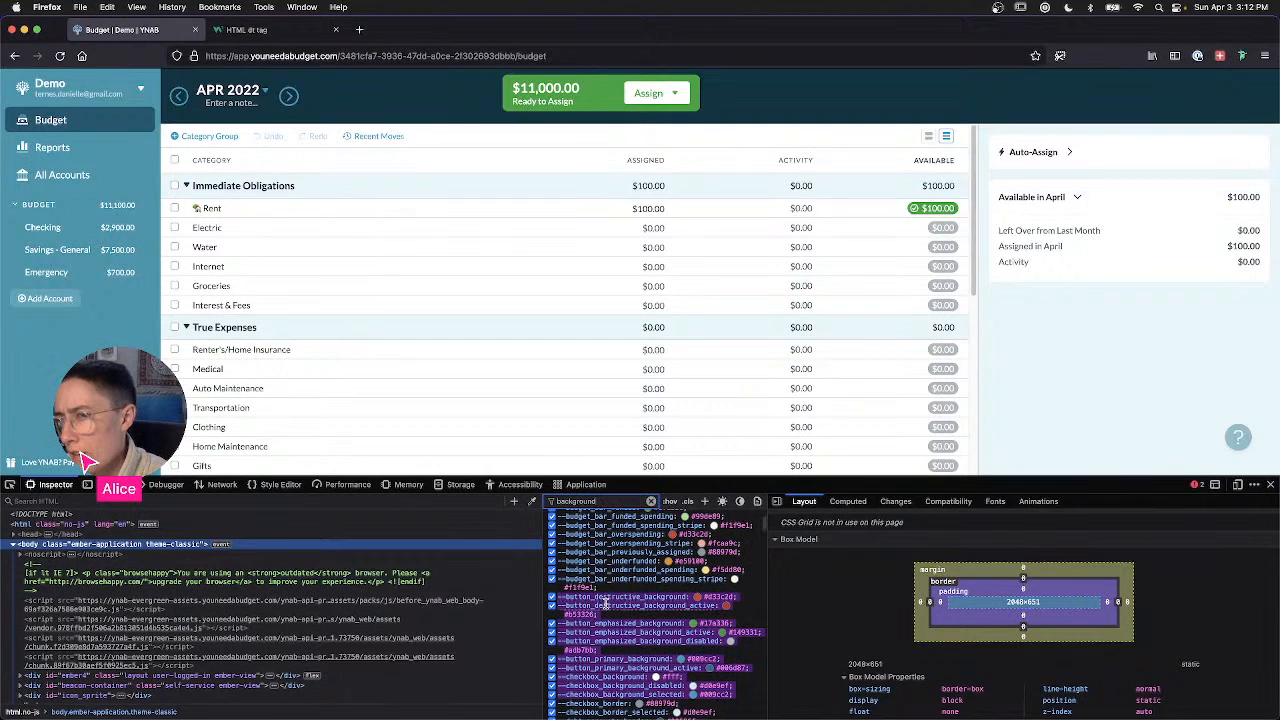
pyautogui.scroll(-1, 605, 604)
pyautogui.scroll(-3, 617, 652)
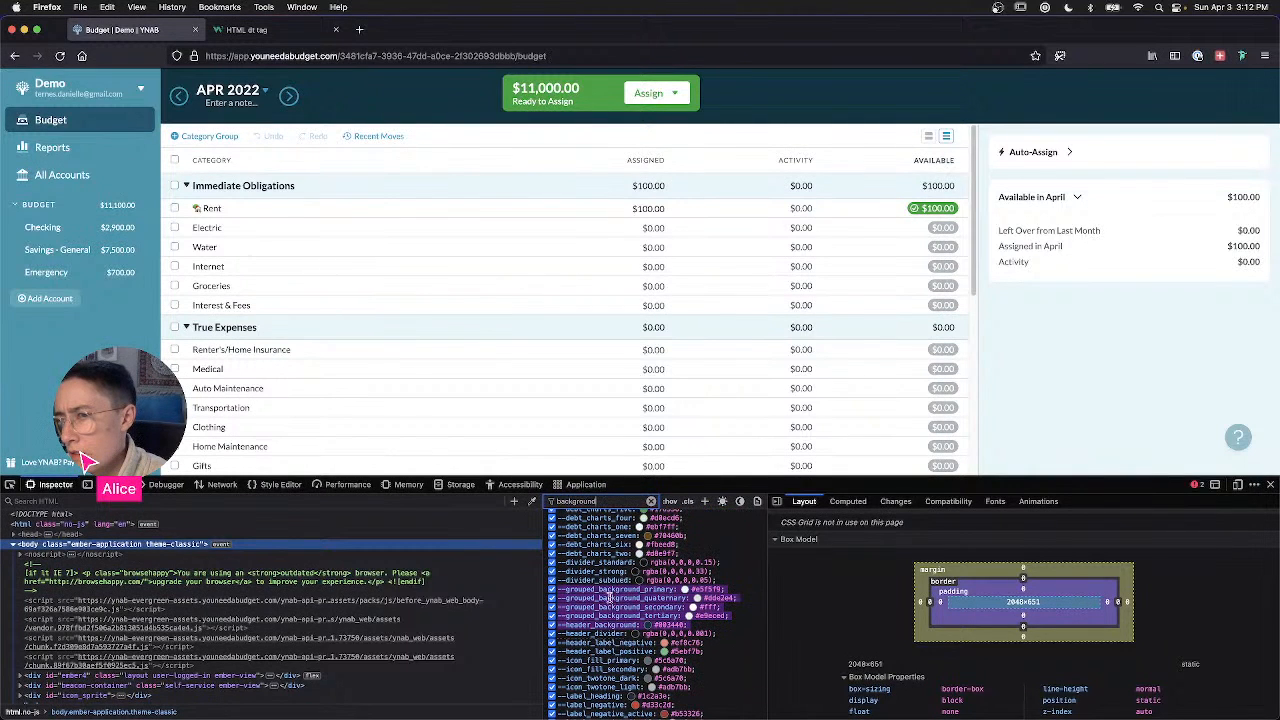
pyautogui.scroll(-1, 610, 618)
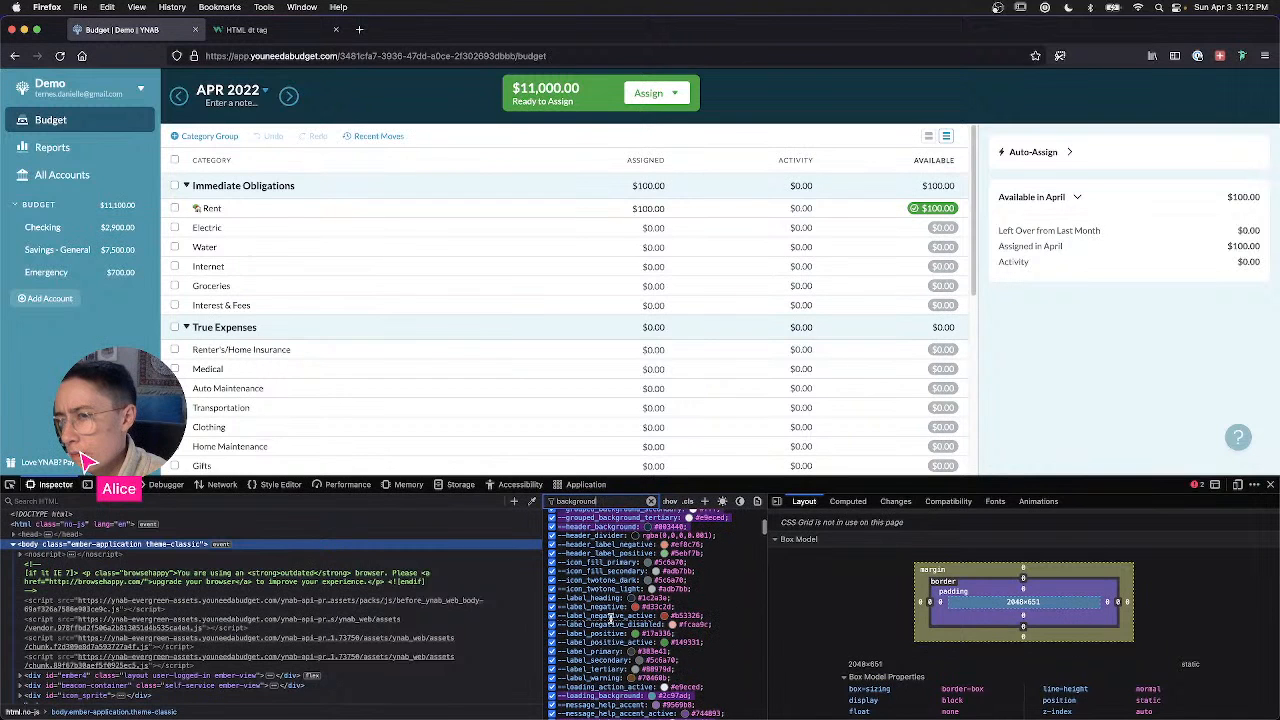
pyautogui.scroll(-3, 611, 618)
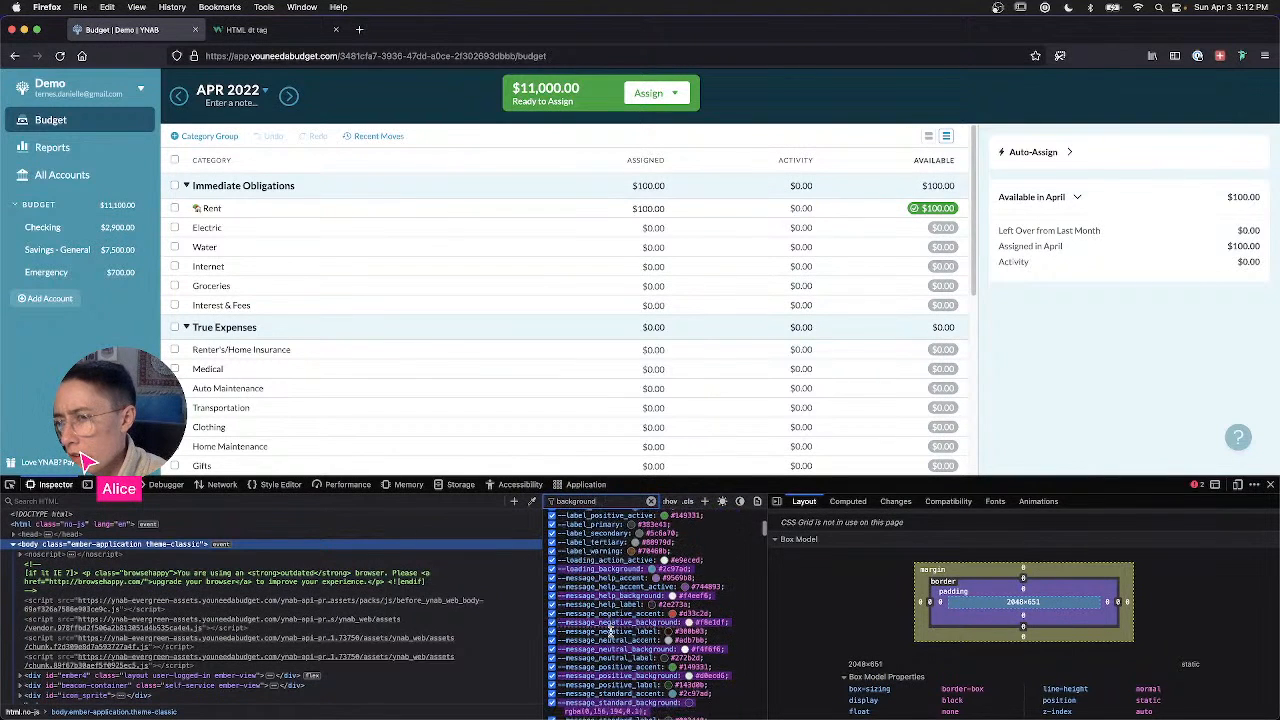
pyautogui.scroll(-3, 611, 633)
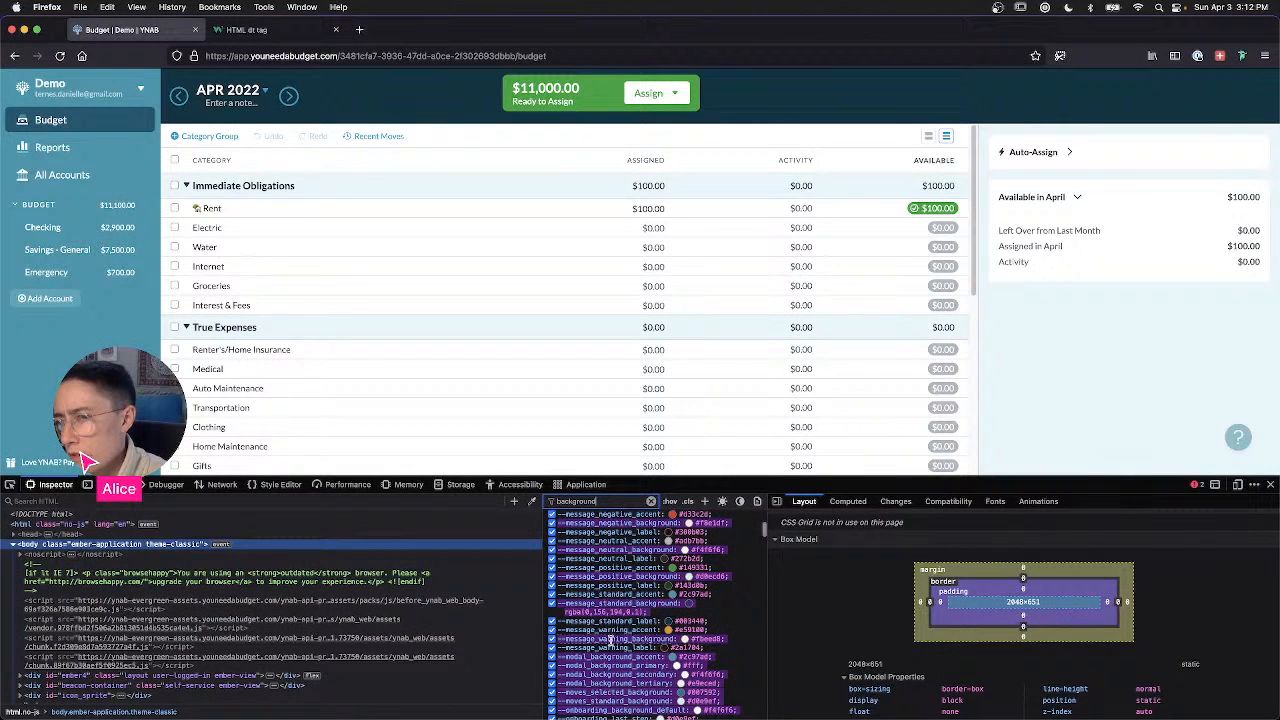
pyautogui.scroll(-2, 610, 655)
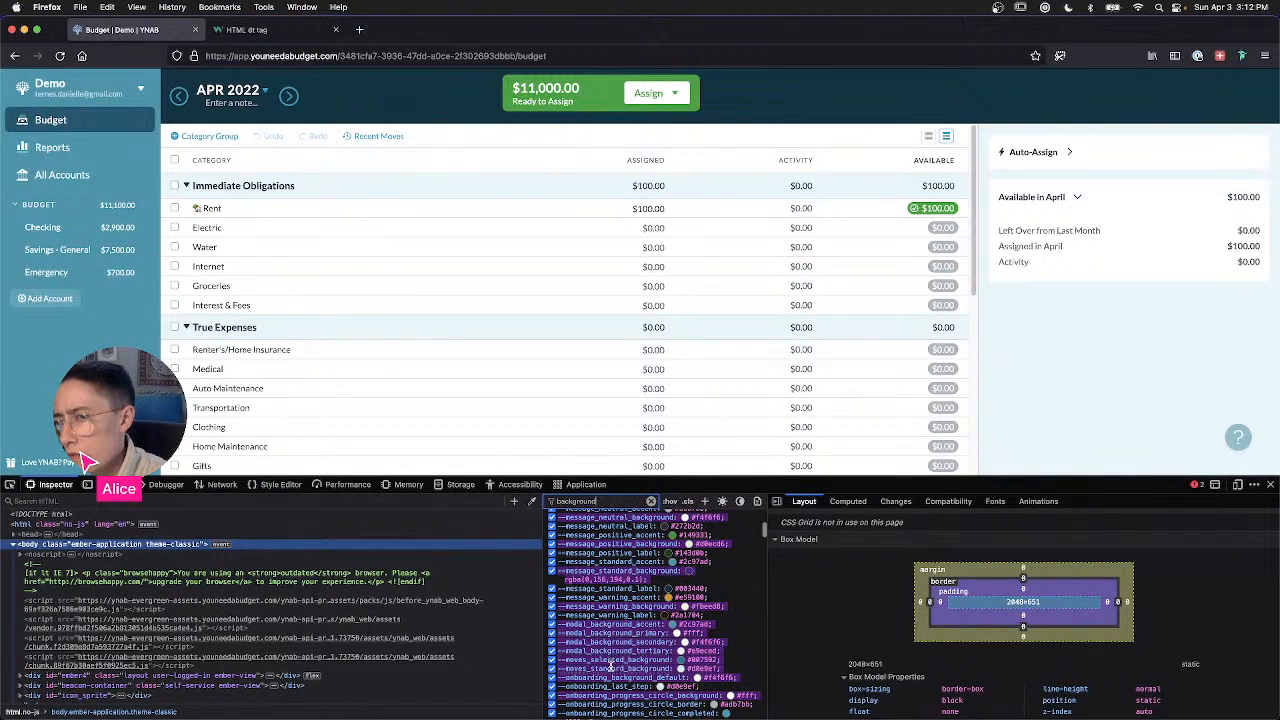
pyautogui.scroll(-3, 610, 674)
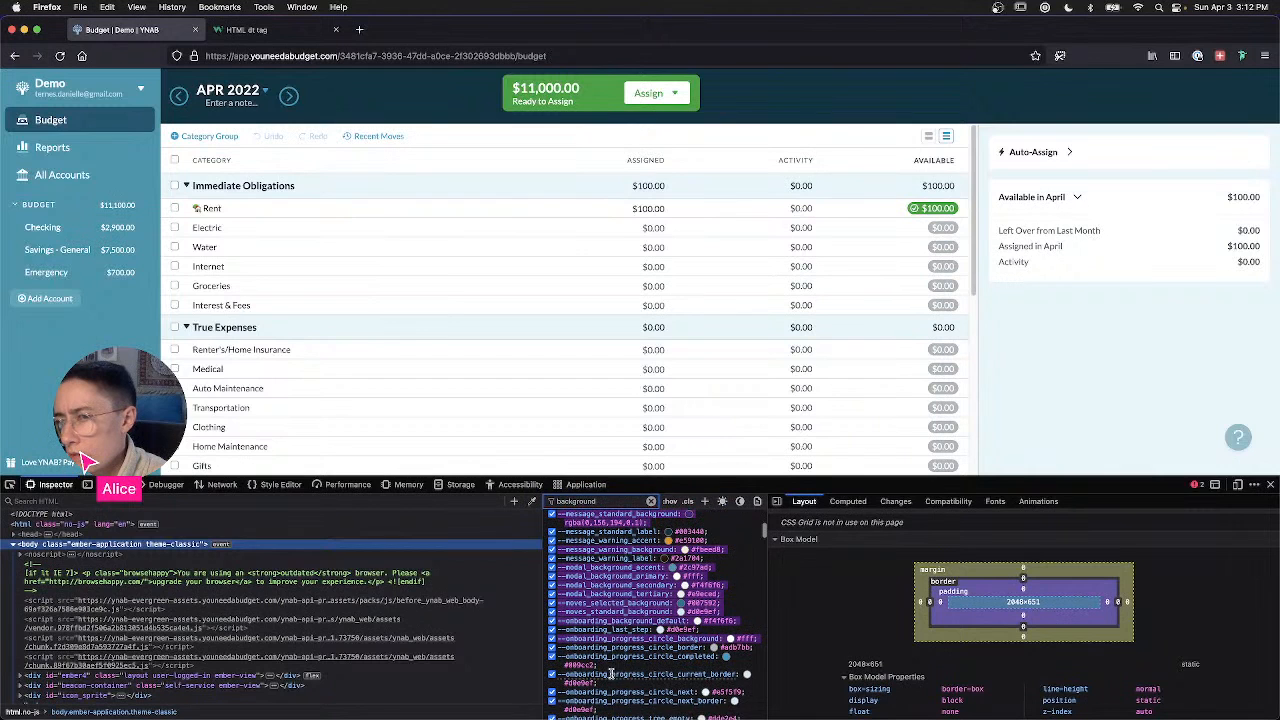
pyautogui.scroll(-4, 668, 656)
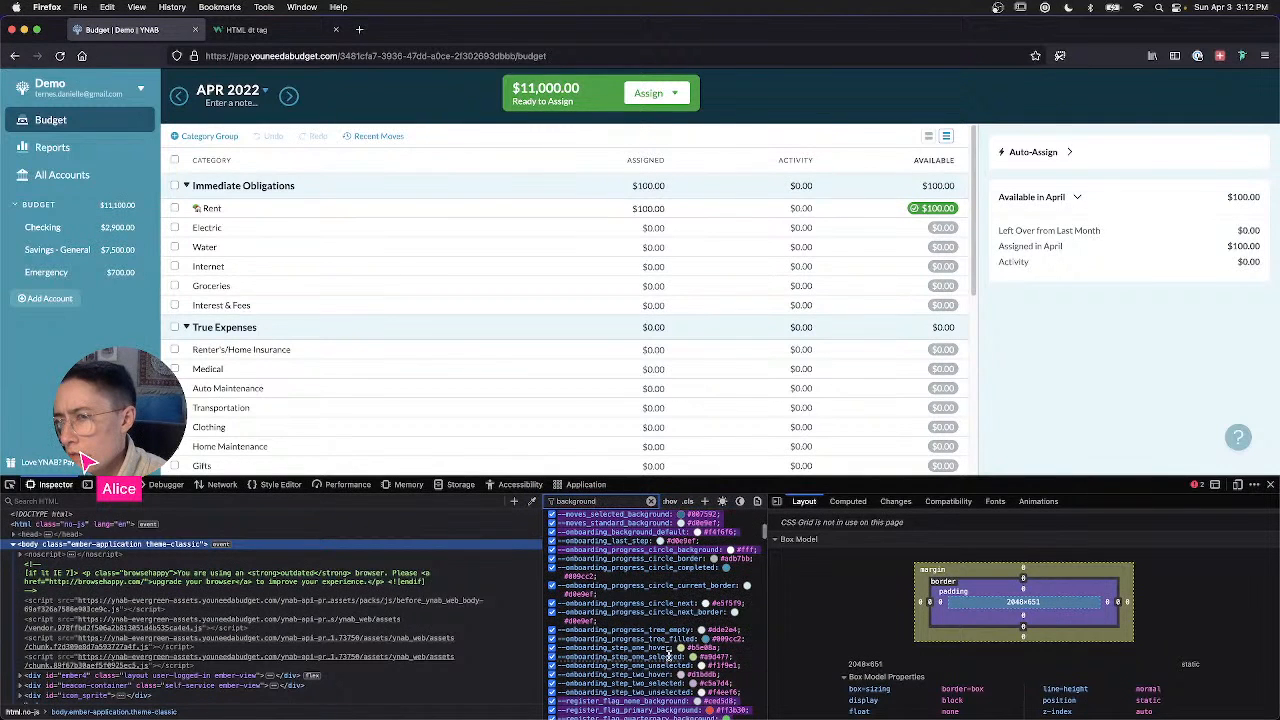
pyautogui.scroll(-7, 646, 638)
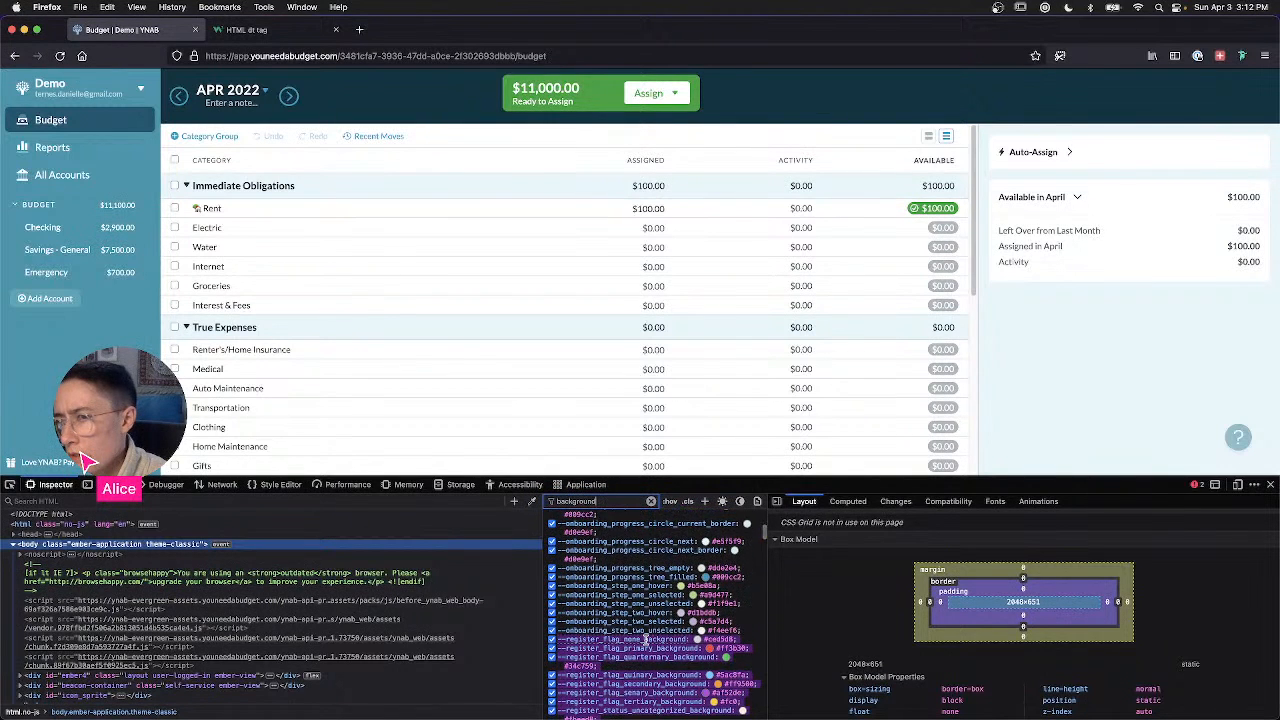
pyautogui.scroll(-5, 644, 640)
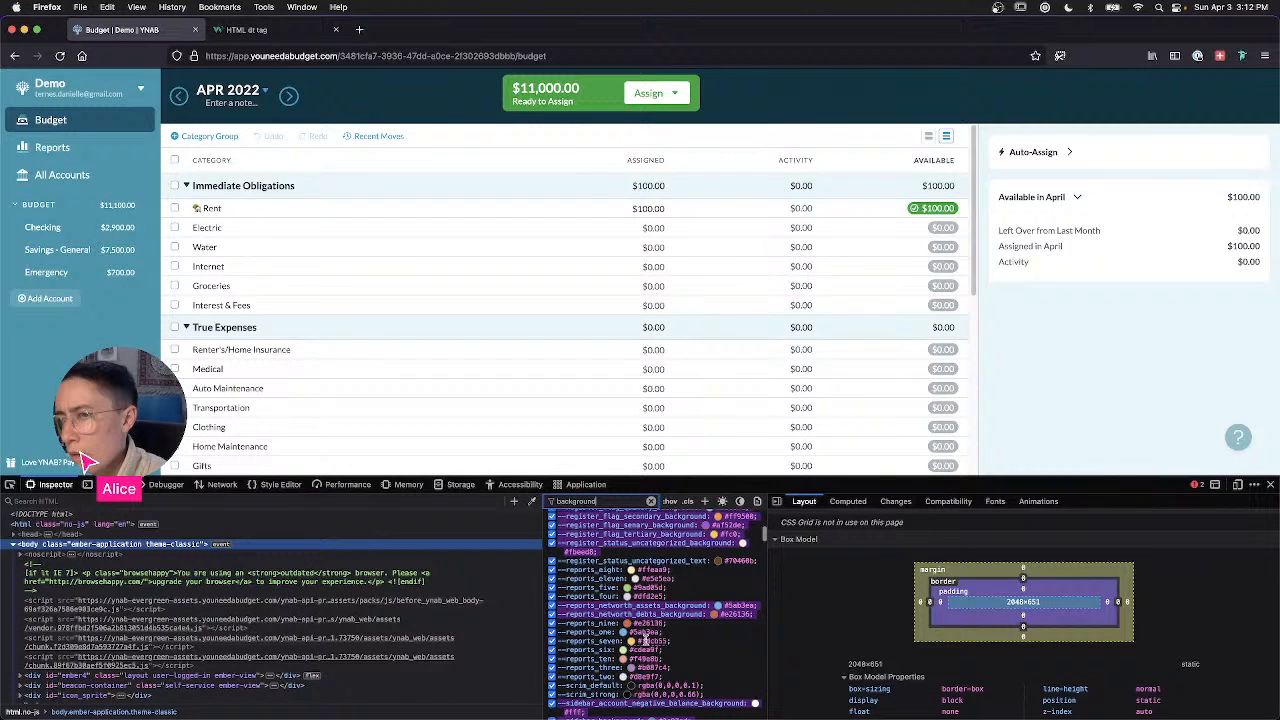
pyautogui.scroll(-1, 633, 664)
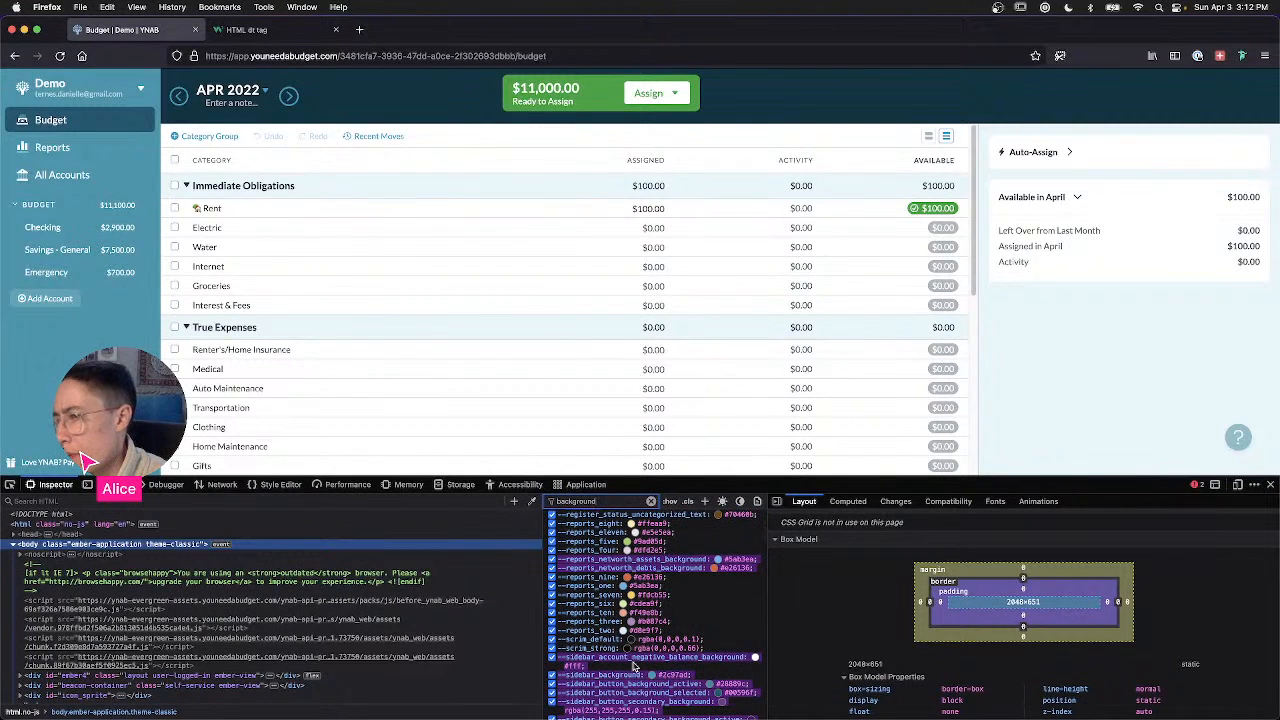
pyautogui.scroll(-1, 633, 665)
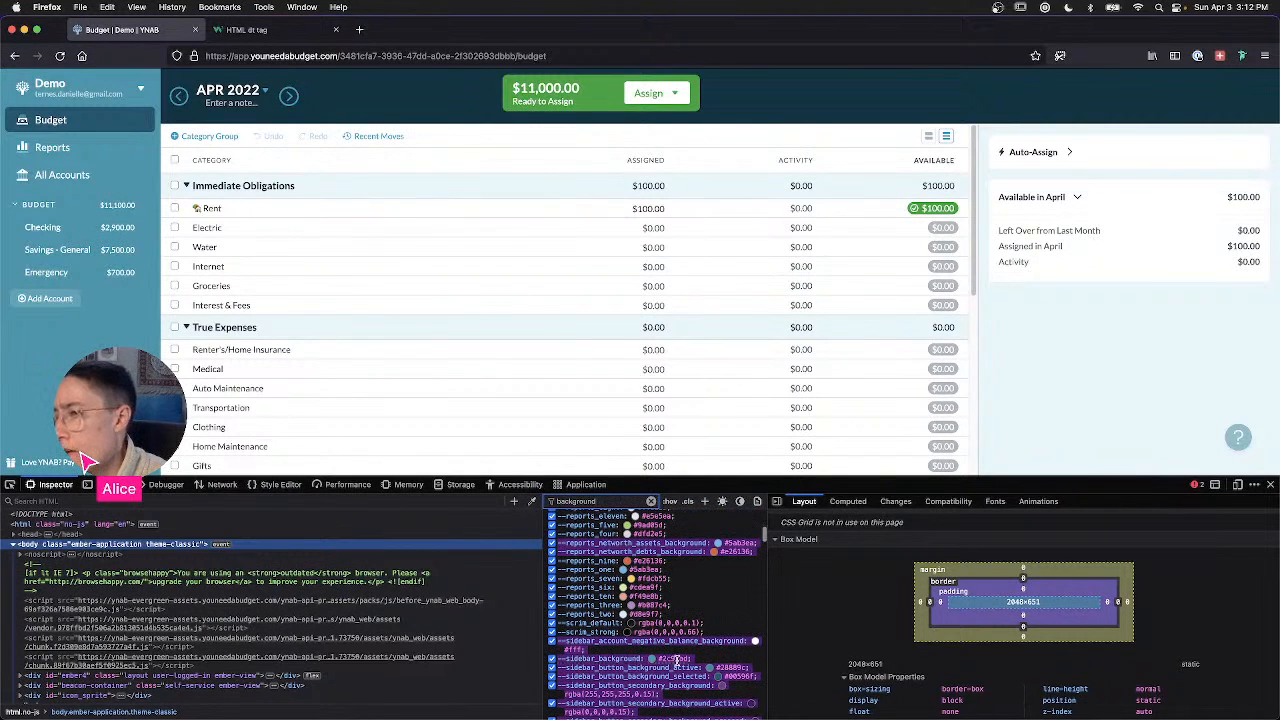
# Step: Copy the --sidebar_background color #2c97ad, switch to Figma, and set Frame 2's fill to 2C97AD to compare it with Frame 1
pyautogui.click(668, 659)
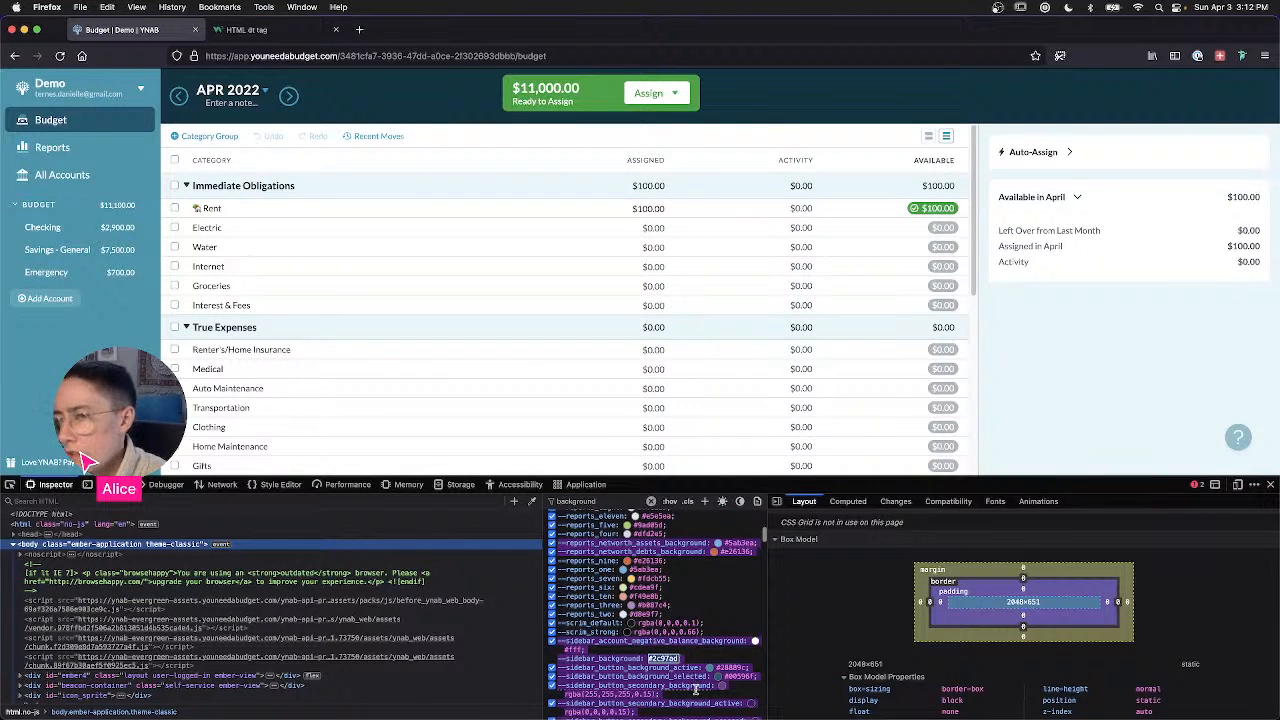
pyautogui.hotkey('ctrl', 'Right')
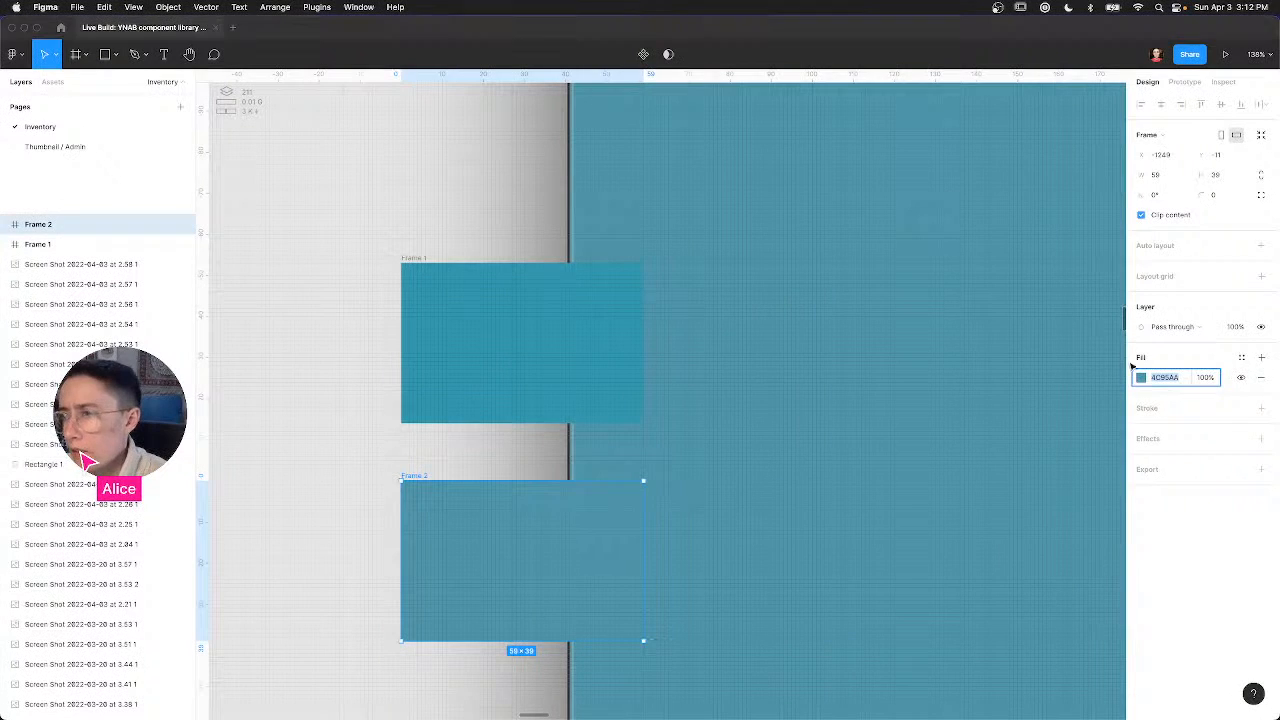
pyautogui.hotkey('ctrl', 'c')
pyautogui.press('super+v')
pyautogui.press('Tab')
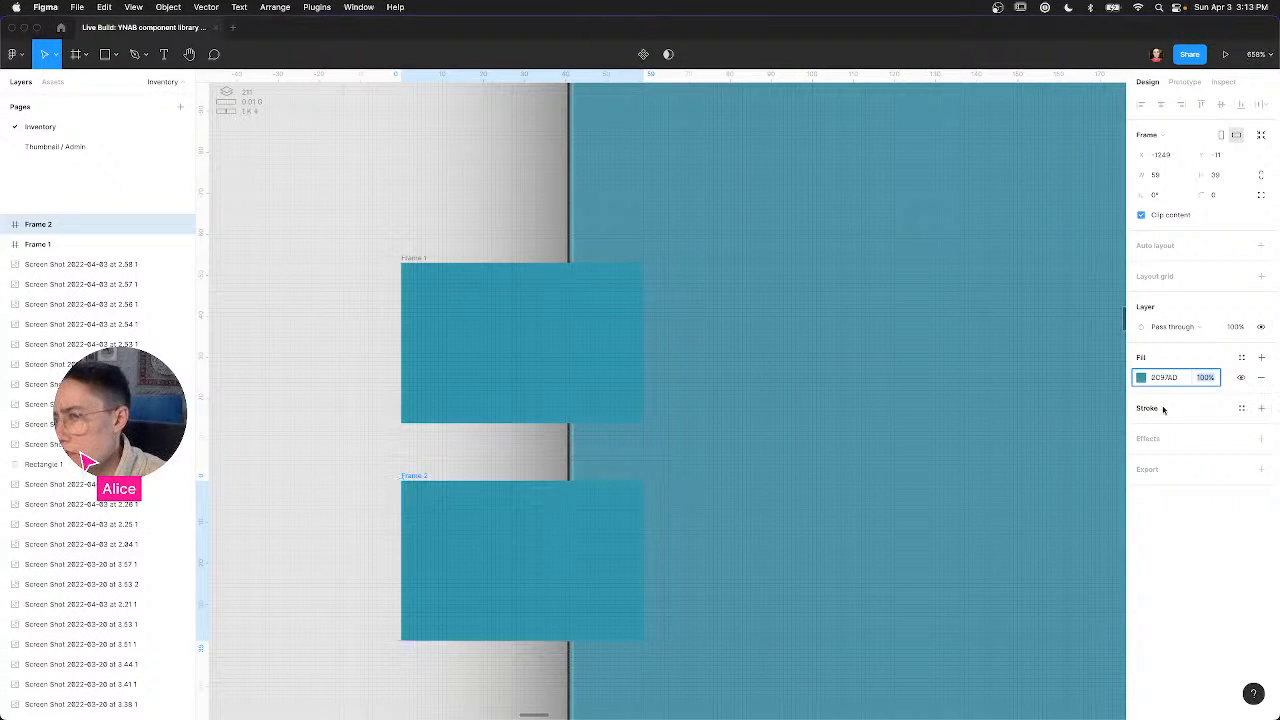
pyautogui.click(416, 274)
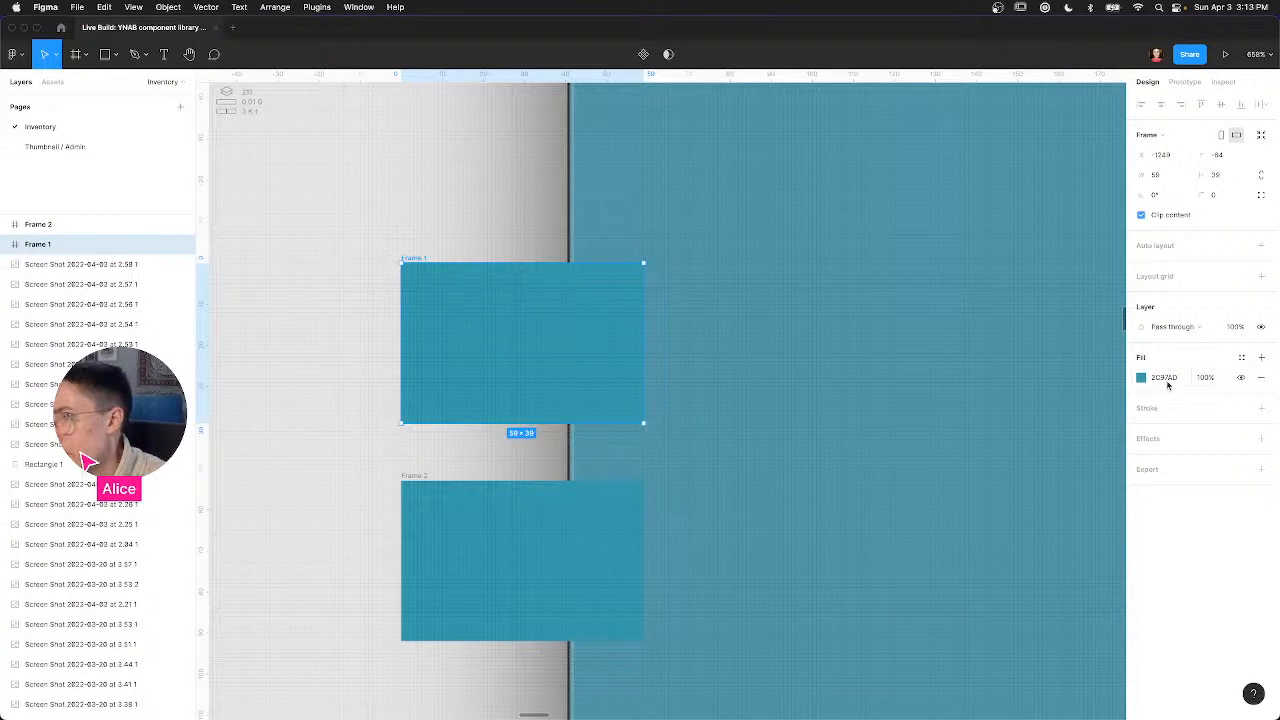
# Step: Copy the --sidebar_button_background_active color #28889c from Firefox and set Frame 1's fill in Figma to 28889C
pyautogui.press('super+Tab')
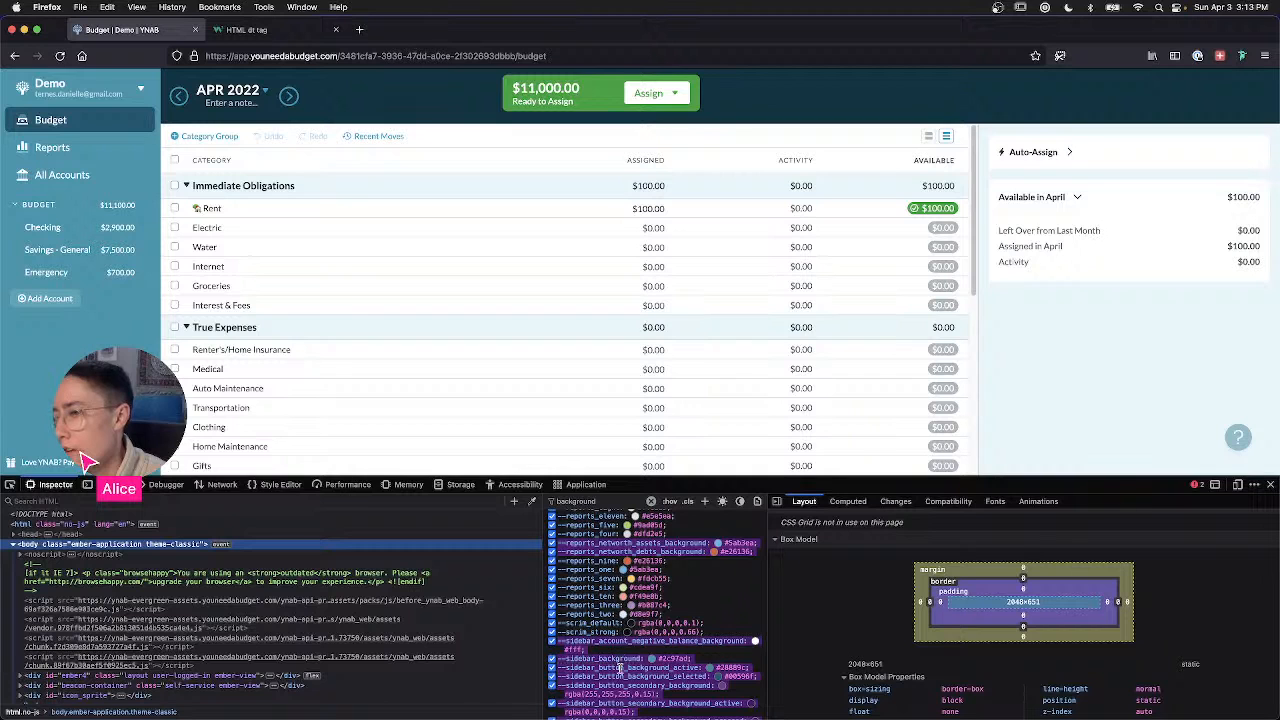
pyautogui.click(720, 667)
pyautogui.hotkey('ctrl', 'Right')
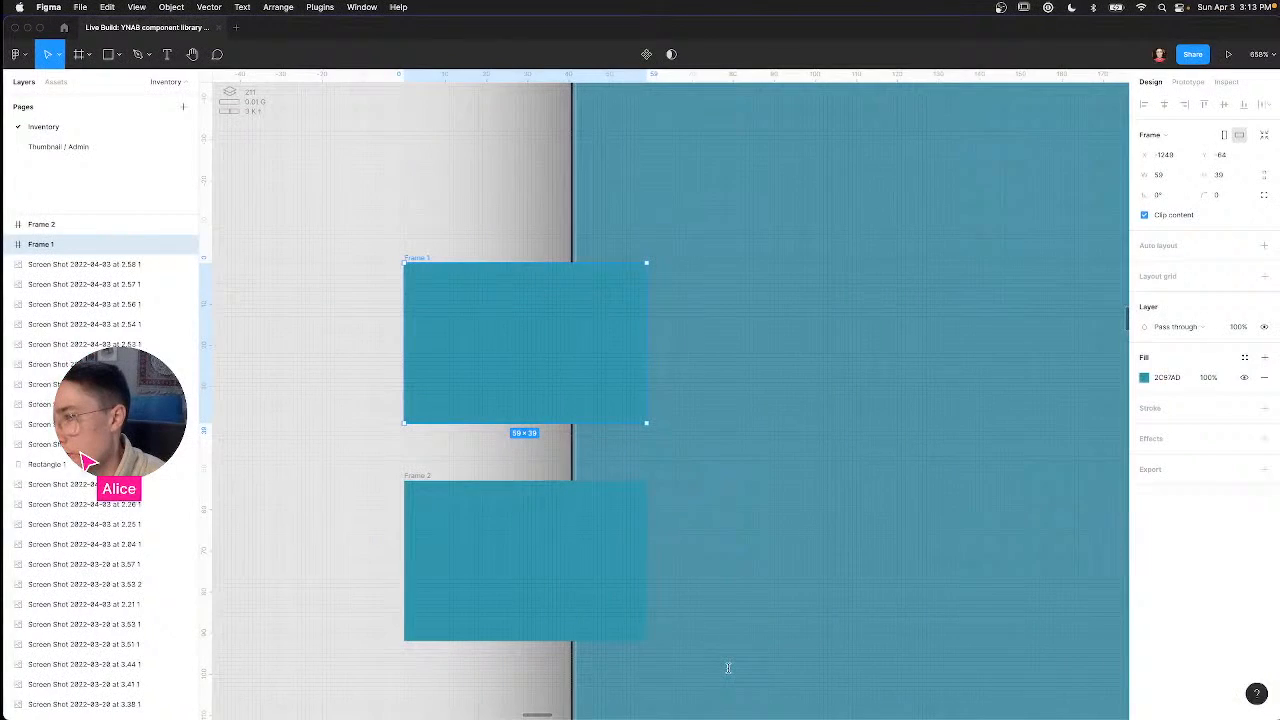
pyautogui.click(1177, 382)
pyautogui.press('super+v')
pyautogui.press('Tab')
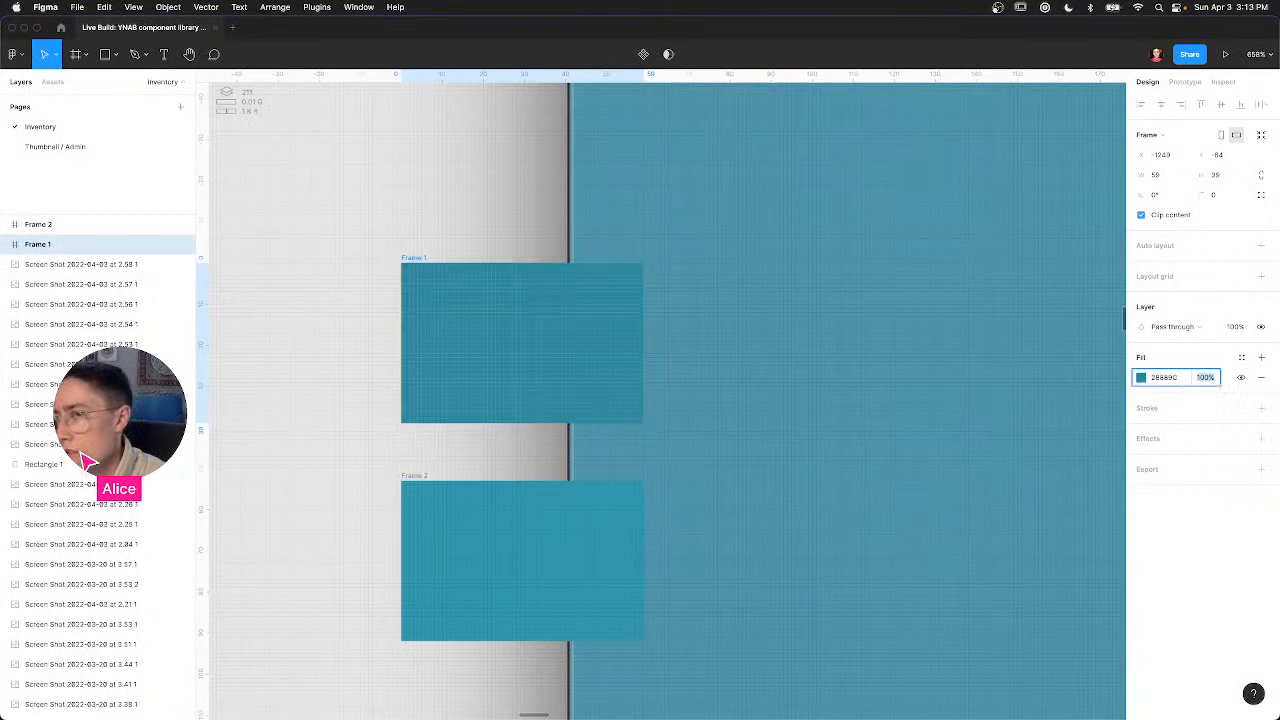
pyautogui.click(554, 354)
# Step: Switch to Firefox, open the Reports page, and return to the Budget page to check the sidebar buttons' active color
pyautogui.hotkey('ctrl', 'Left')
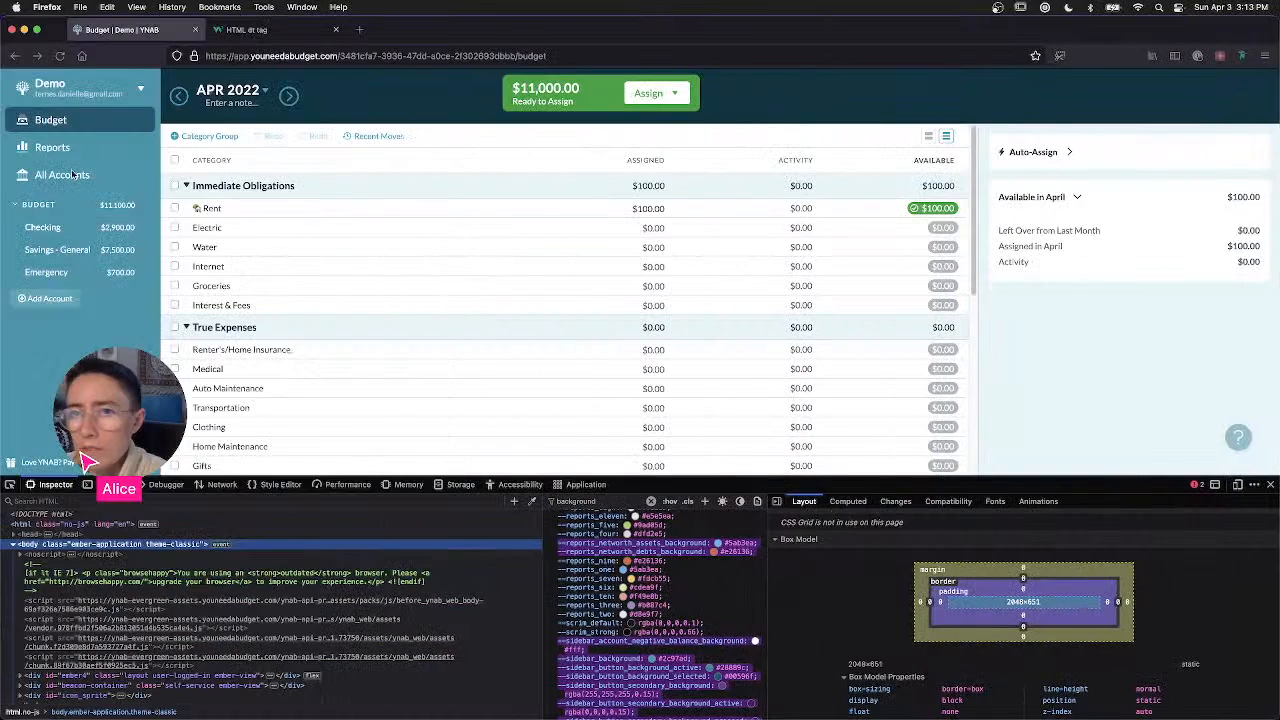
pyautogui.click(79, 152)
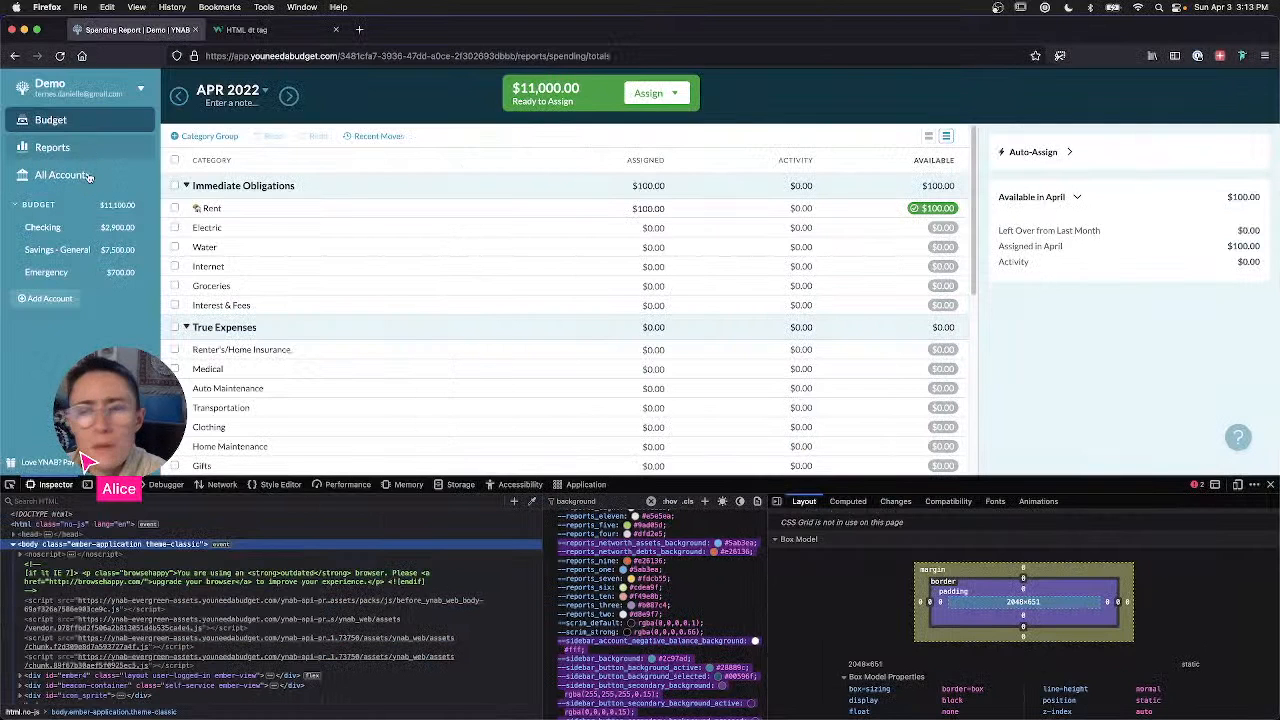
pyautogui.click(87, 123)
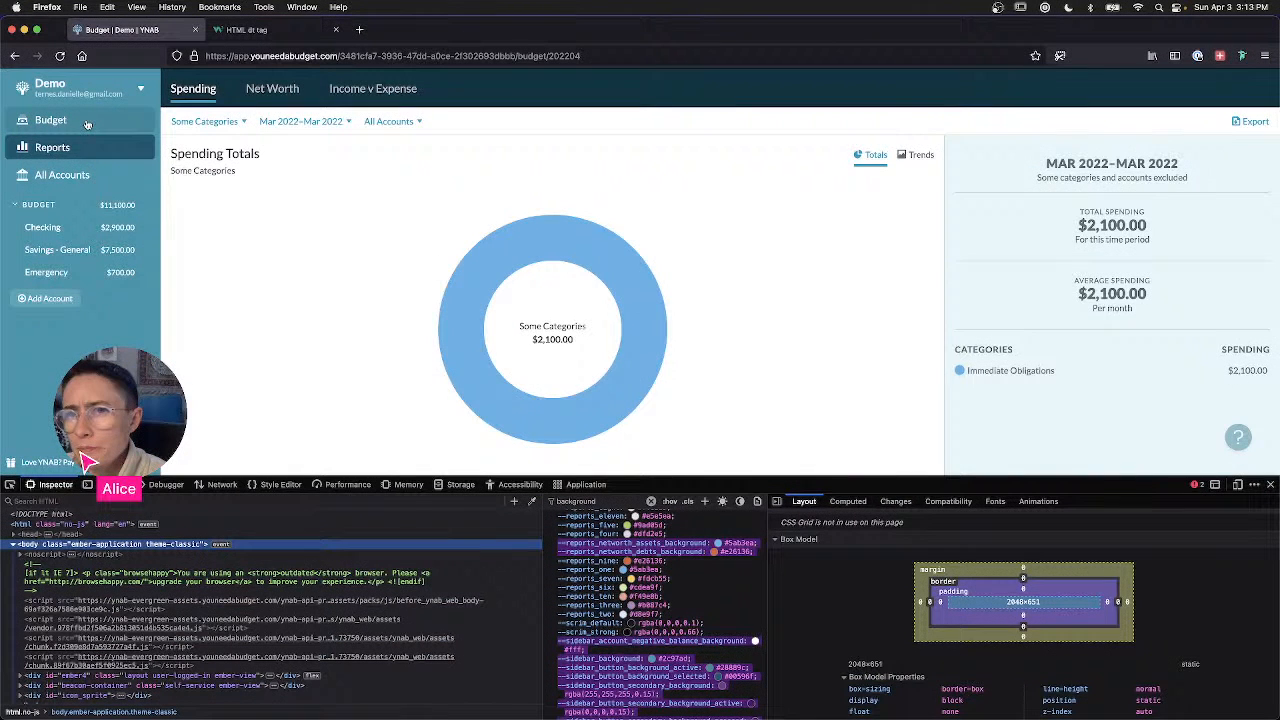
# Step: Switch to Figma and delete the two color comparison swatches, Frame 1 and Frame 2
pyautogui.press('super+Tab')
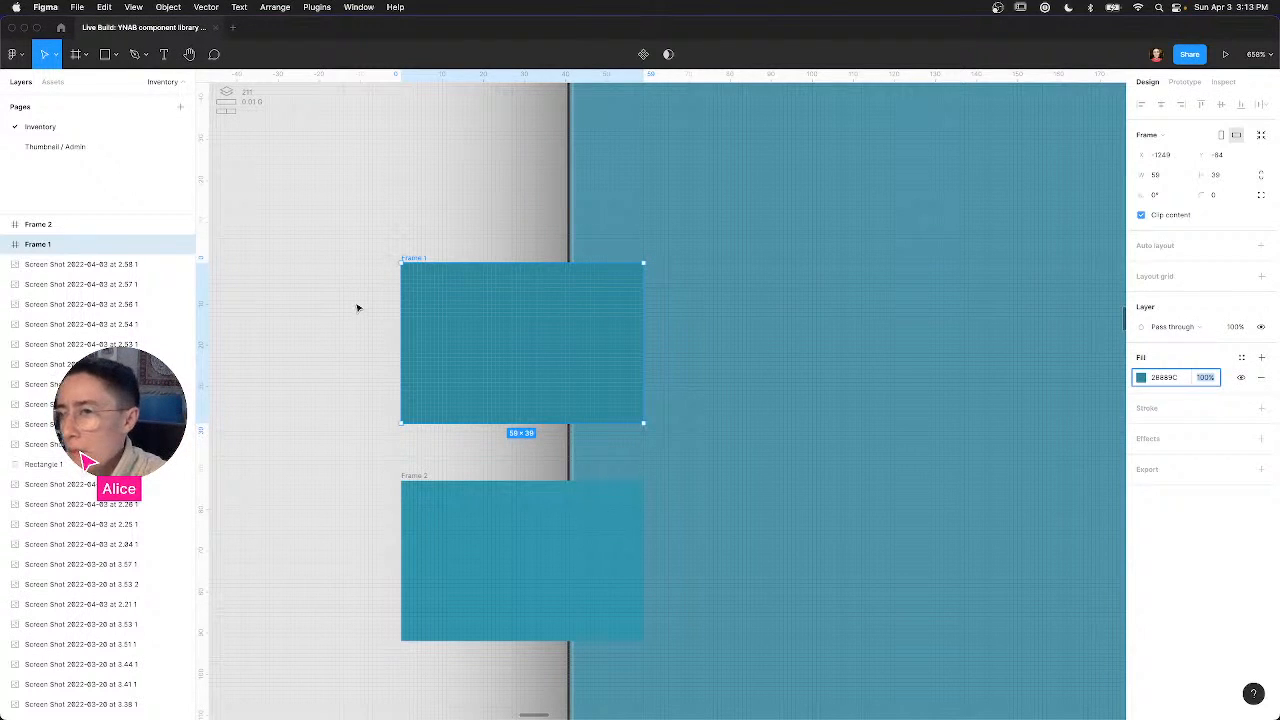
pyautogui.click(357, 307)
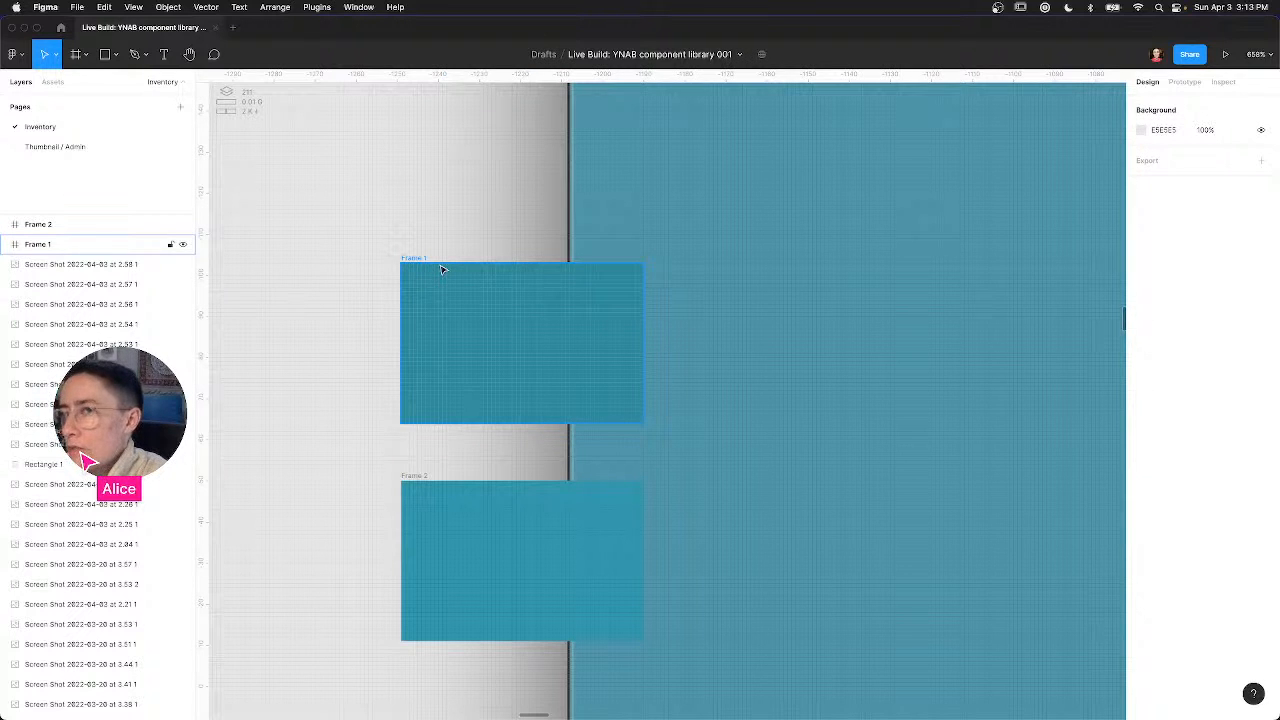
pyautogui.click(465, 420)
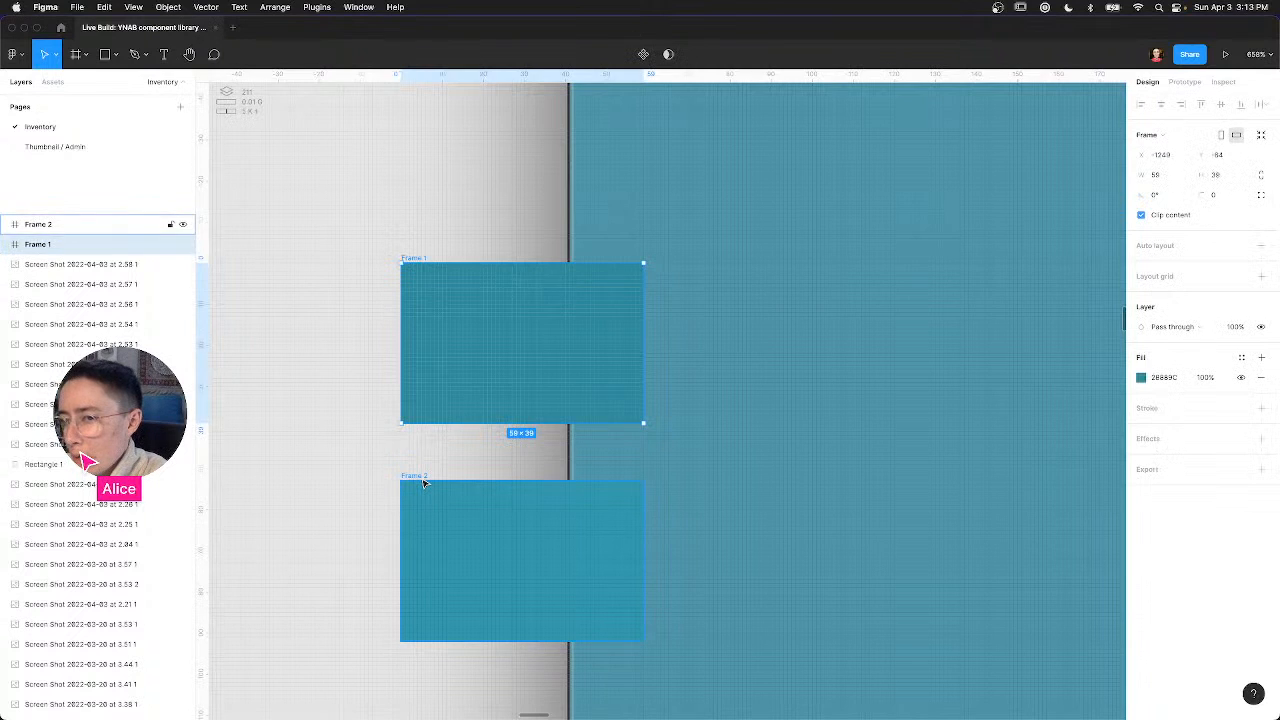
pyautogui.press('BackSpace')
pyautogui.click(424, 481)
pyautogui.press('BackSpace')
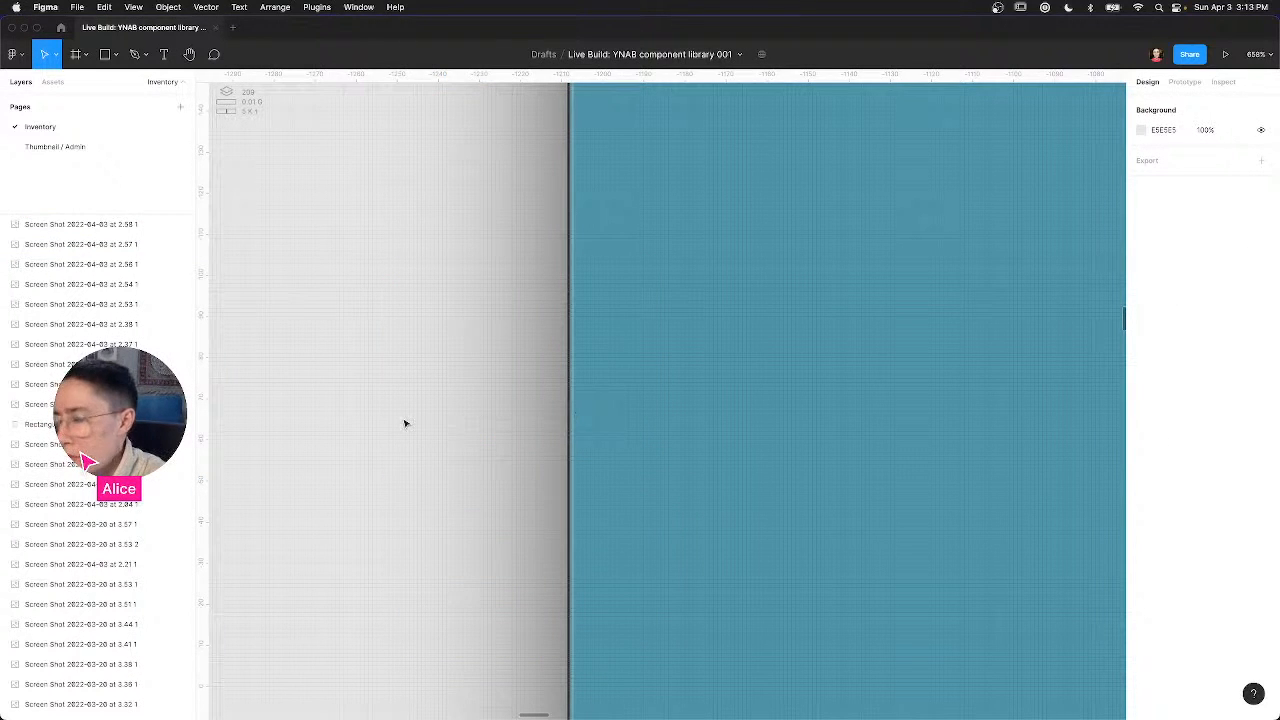
# Step: Switch to Firefox and examine the sidebar, status, table and text input color variables in the body.theme-classic rule
pyautogui.scroll(-15, 405, 423)
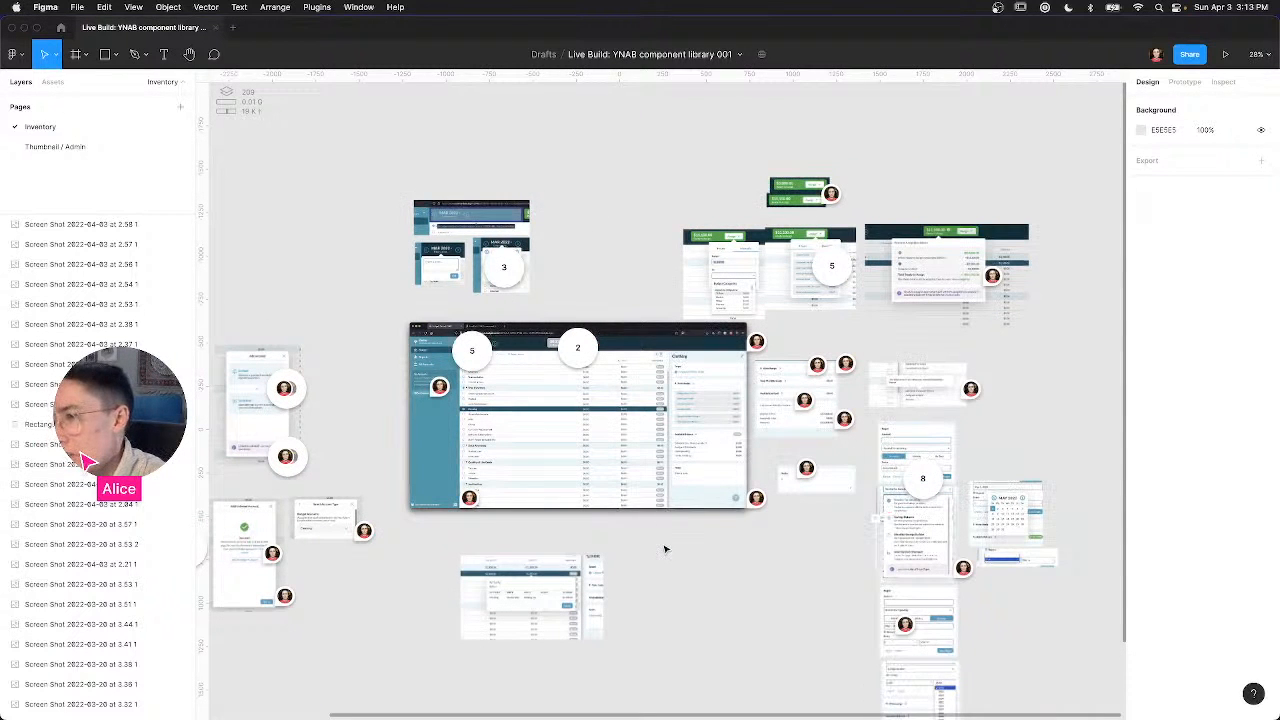
pyautogui.hscroll(-5, 757, 523)
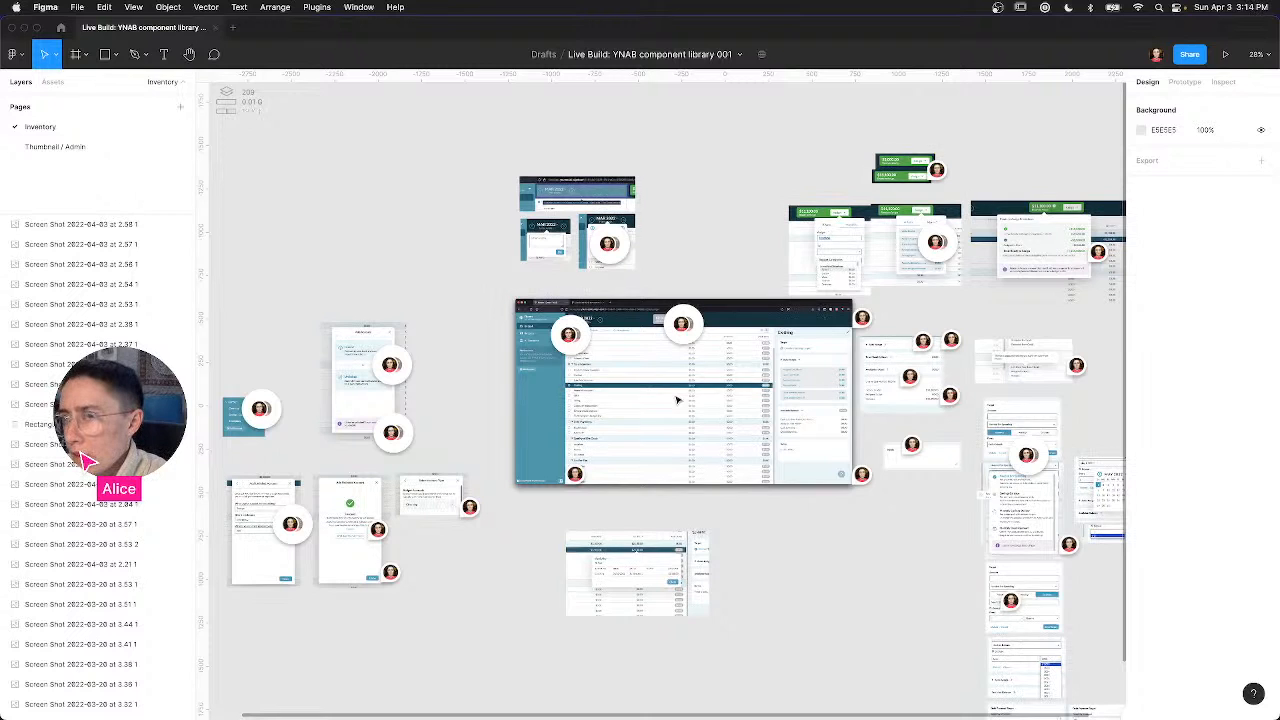
pyautogui.hotkey('ctrl', 'Left')
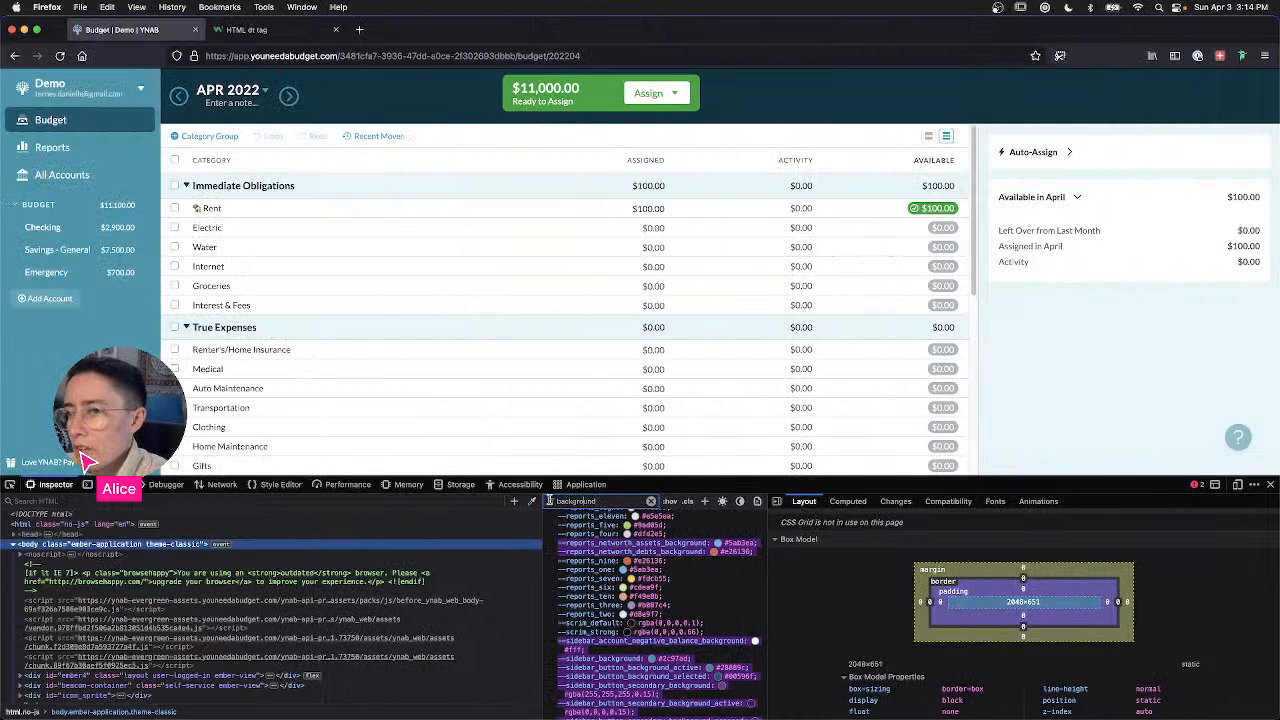
pyautogui.scroll(-1, 573, 545)
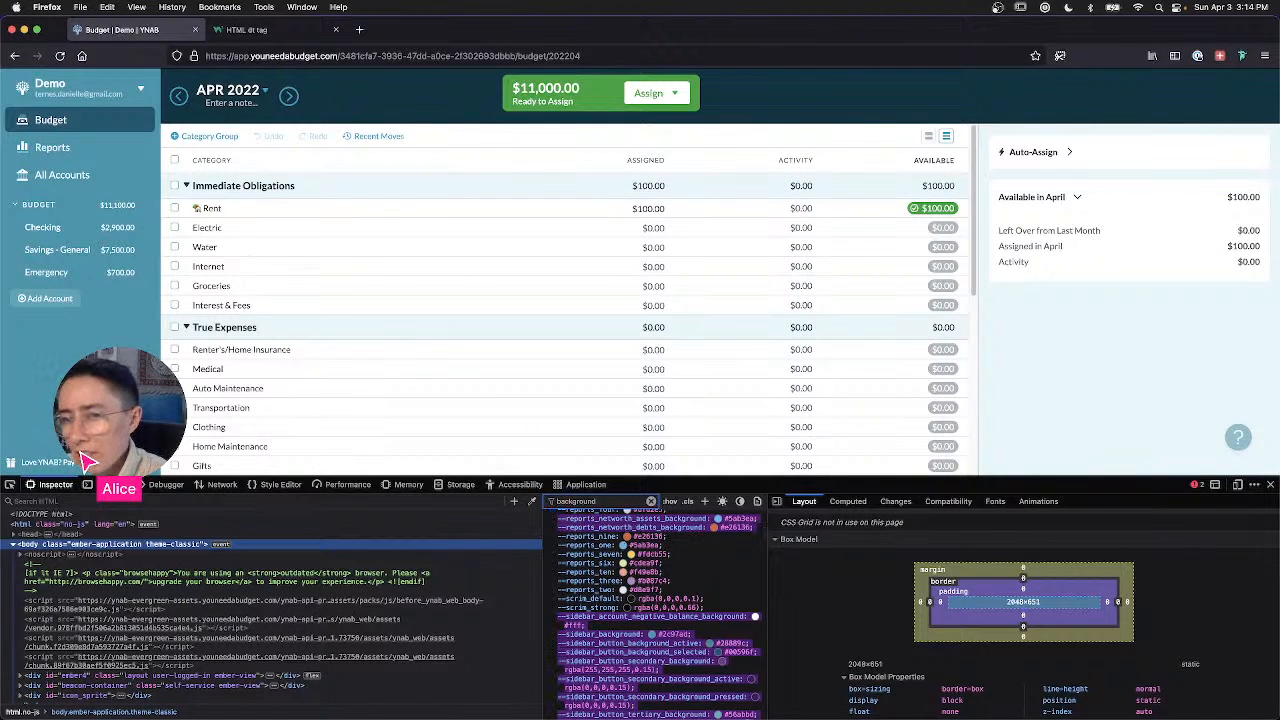
pyautogui.scroll(-2, 730, 600)
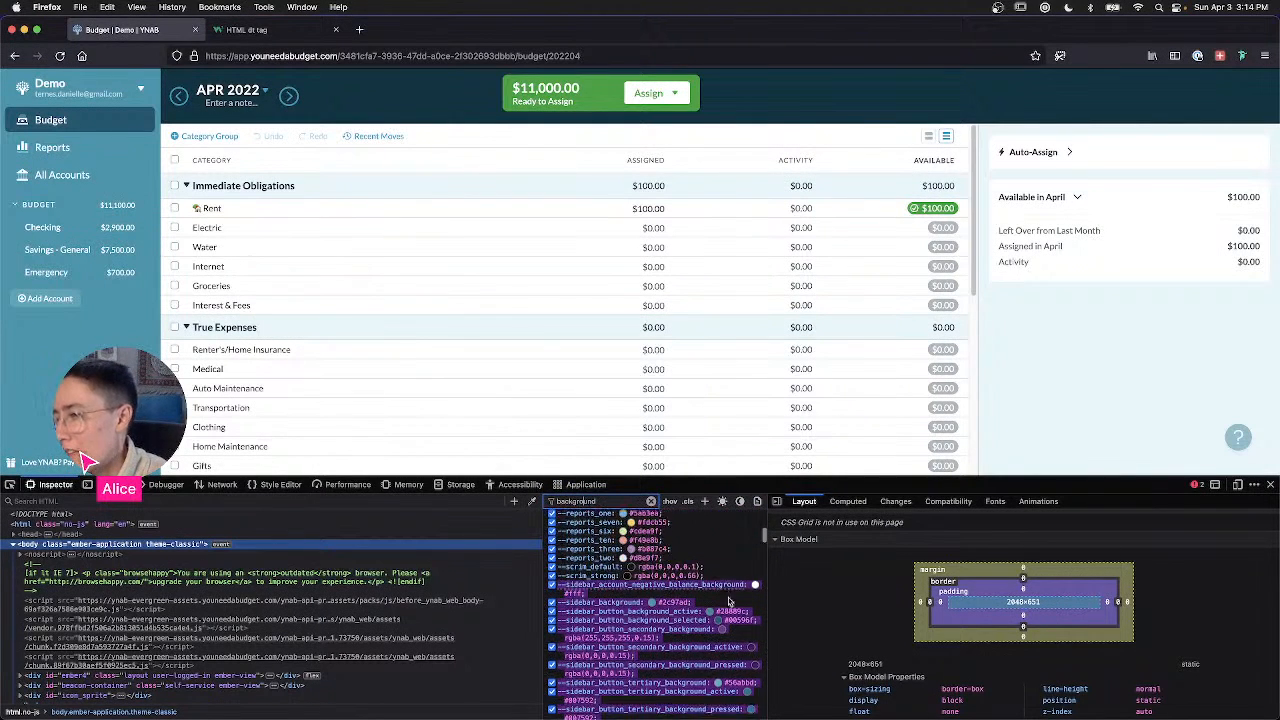
pyautogui.scroll(-2, 729, 600)
pyautogui.scroll(-2, 729, 599)
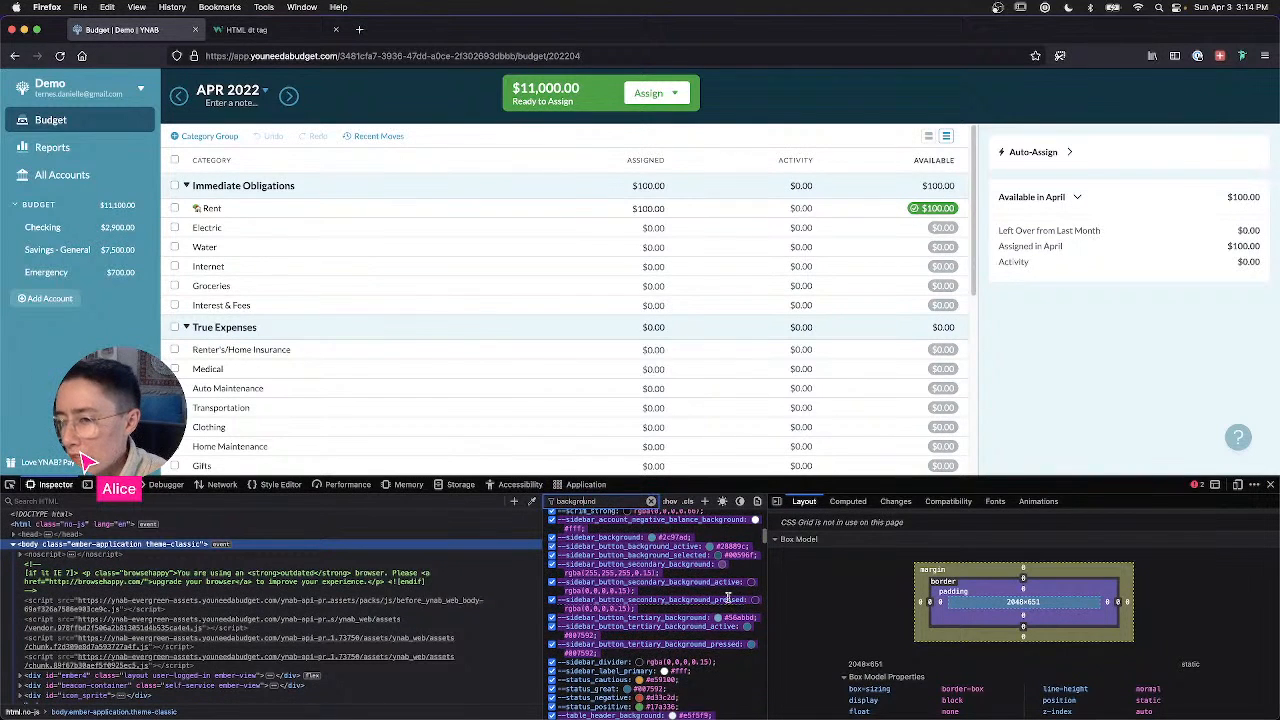
pyautogui.scroll(-2, 729, 600)
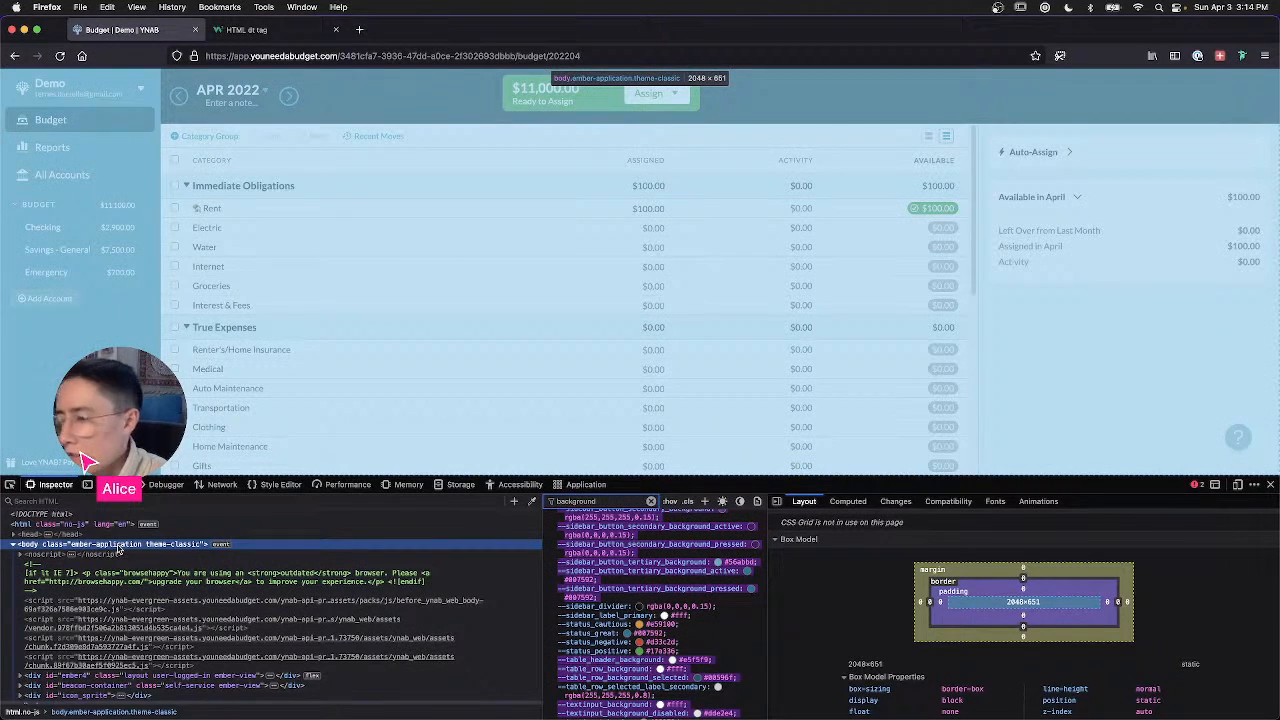
pyautogui.scroll(-1, 626, 577)
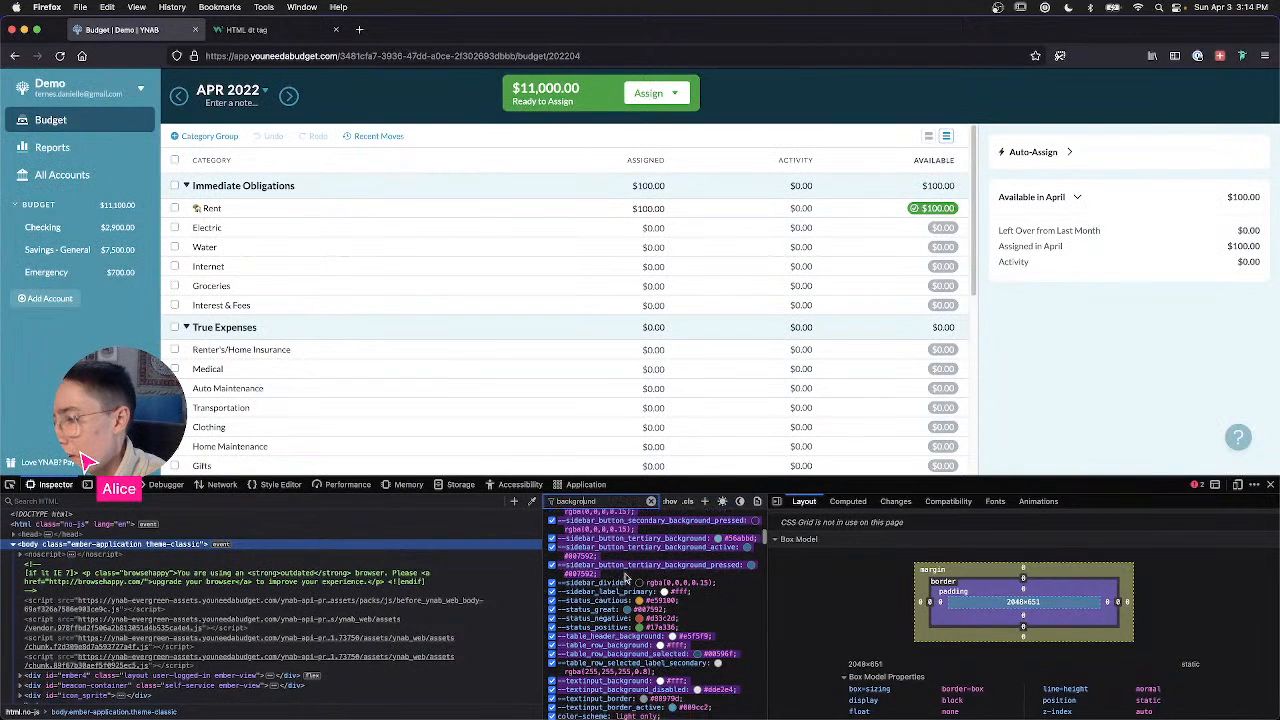
pyautogui.scroll(-1, 626, 577)
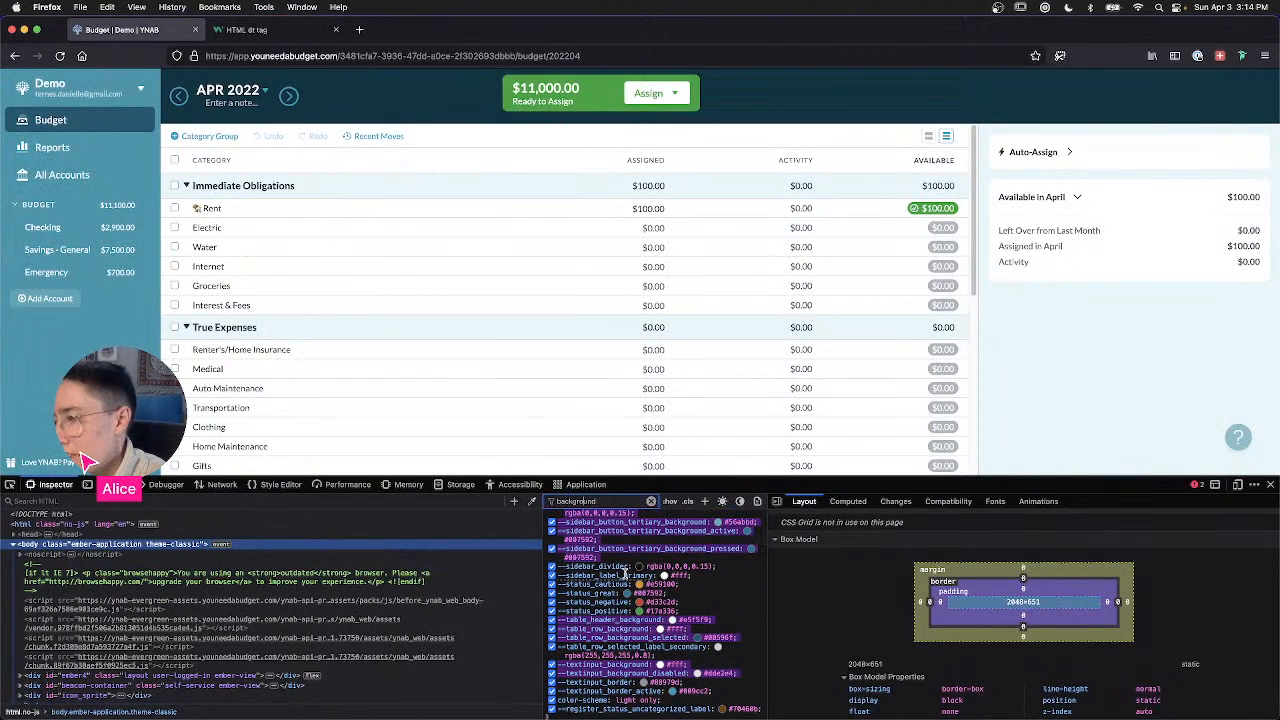
pyautogui.scroll(-1, 626, 577)
pyautogui.scroll(-1, 626, 577)
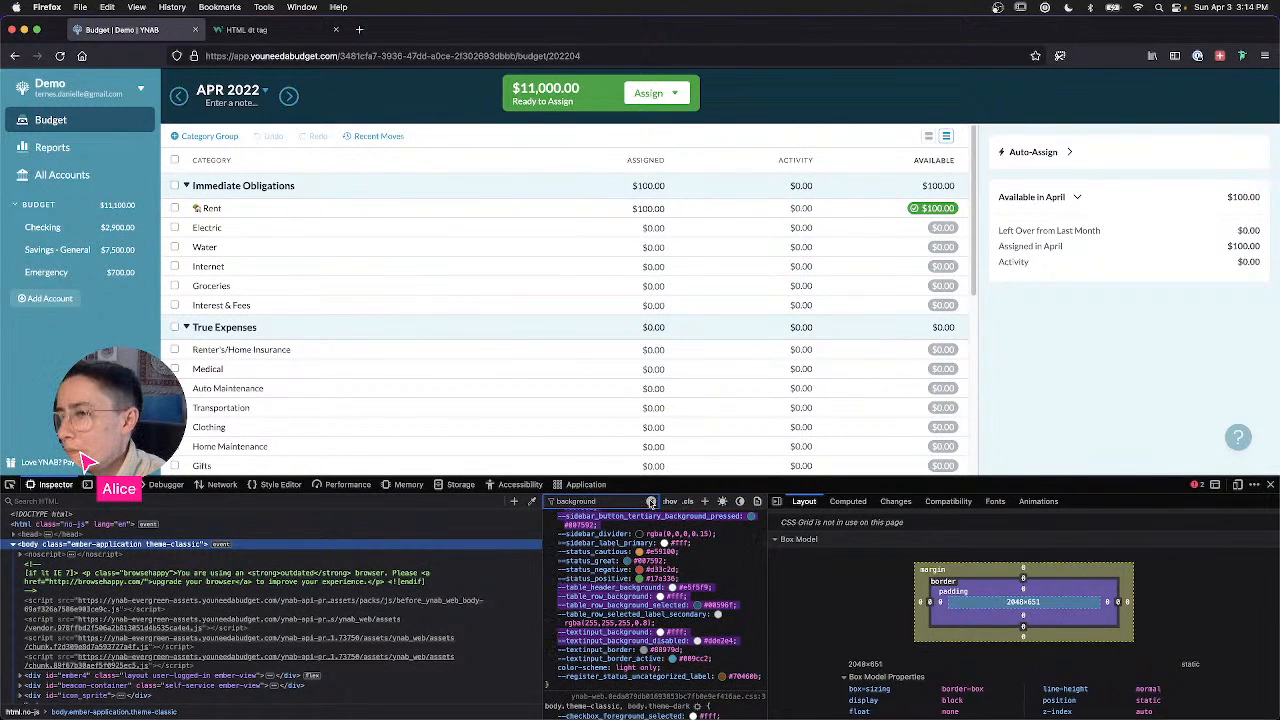
pyautogui.scroll(2, 652, 560)
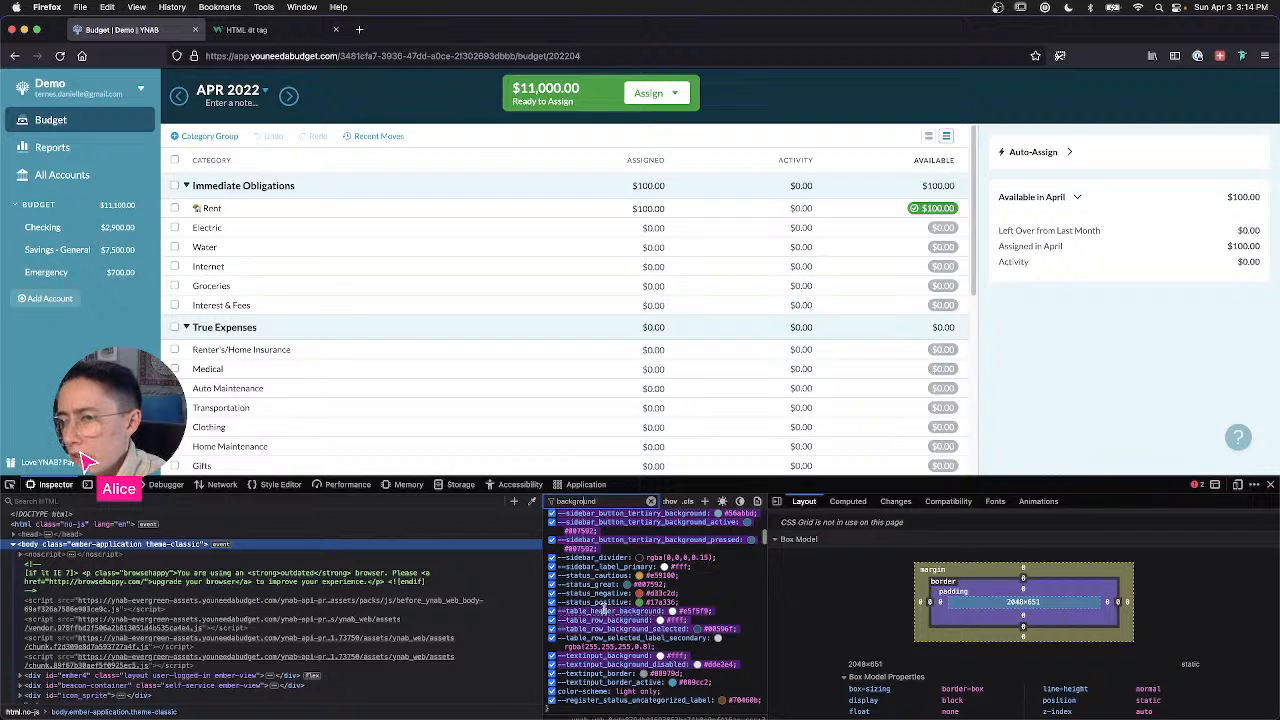
pyautogui.scroll(-5, 599, 586)
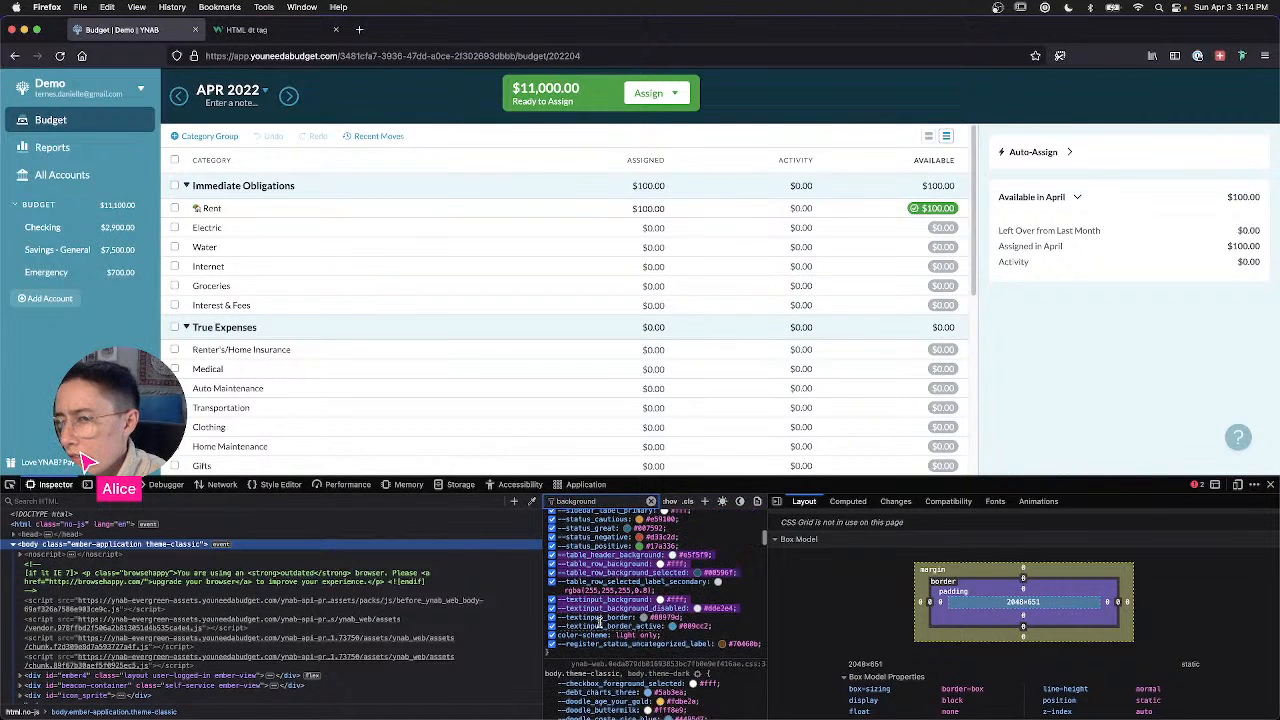
# Step: Review the theme color variables from the start of the body.theme-classic rule through to the styles inherited from html
pyautogui.scroll(10, 599, 622)
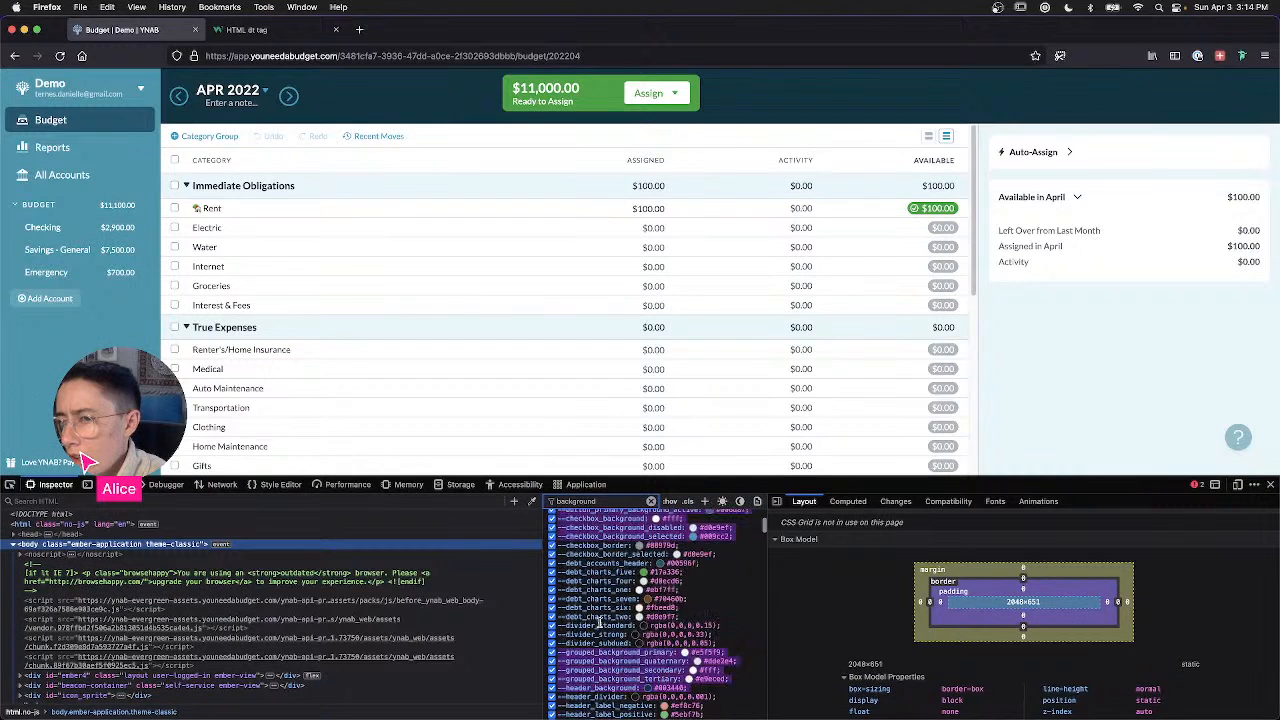
pyautogui.scroll(10, 597, 621)
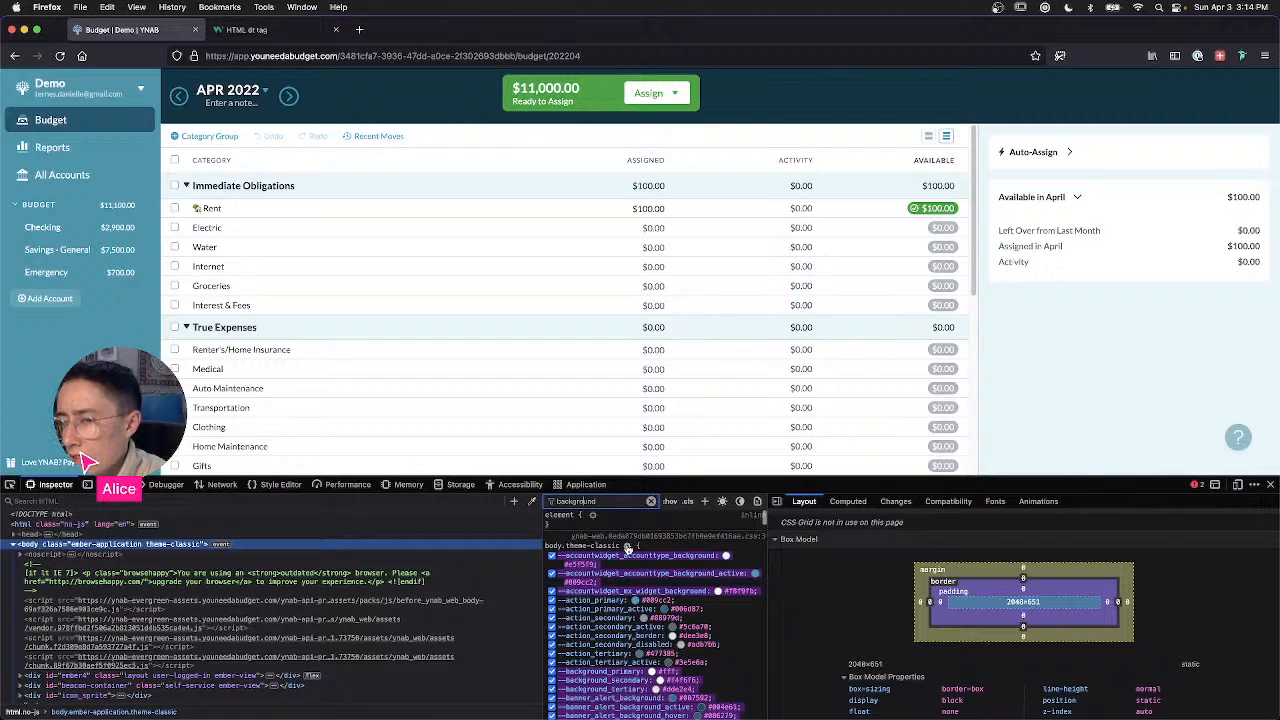
pyautogui.scroll(-6, 640, 555)
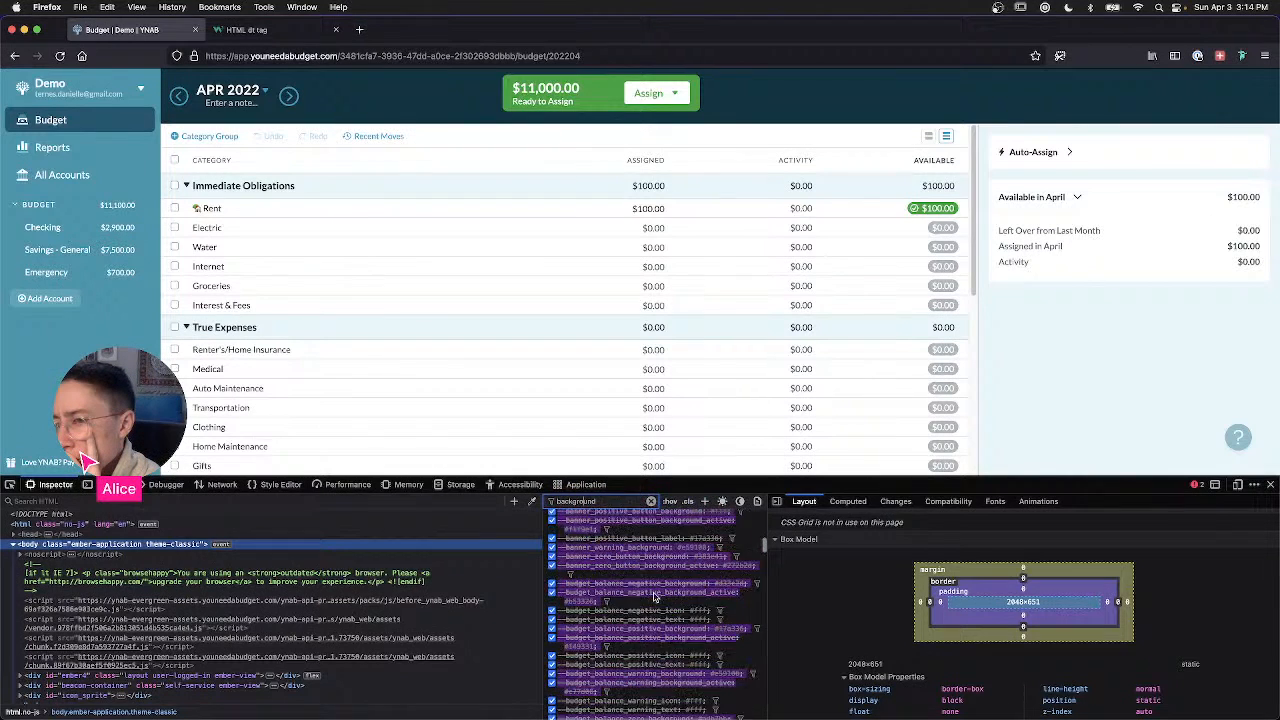
pyautogui.scroll(-10, 654, 592)
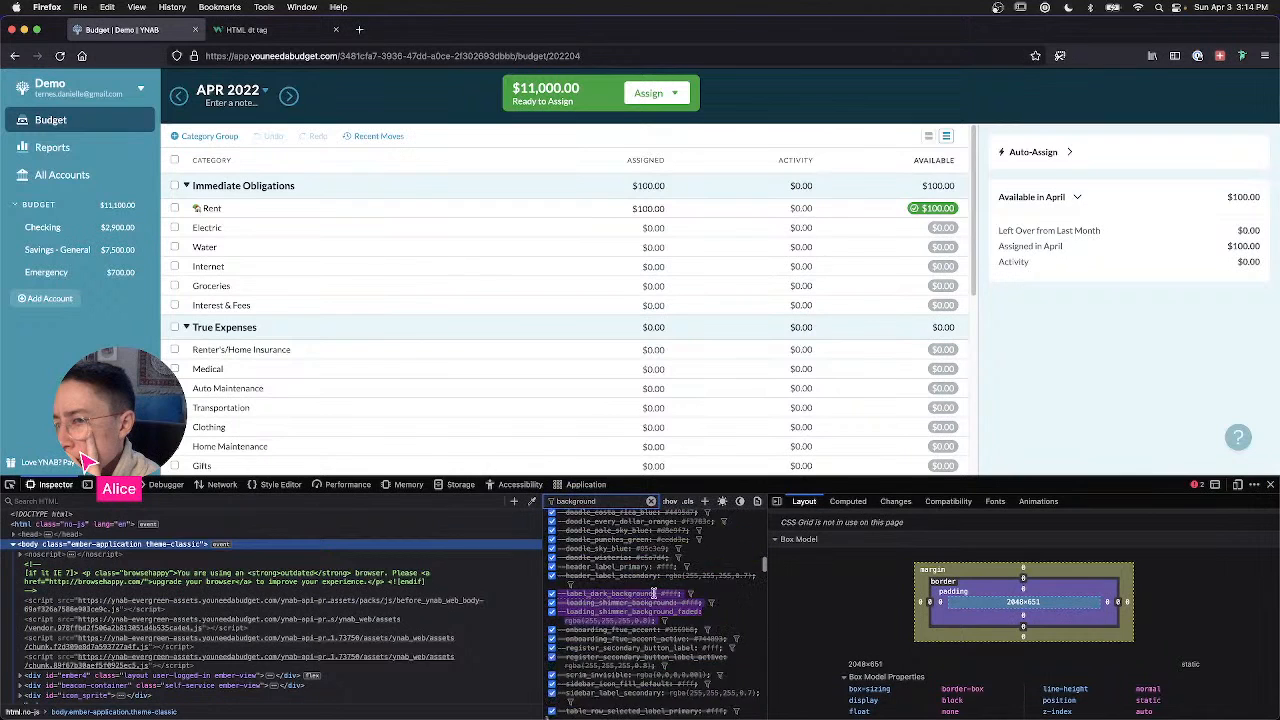
pyautogui.scroll(-10, 654, 596)
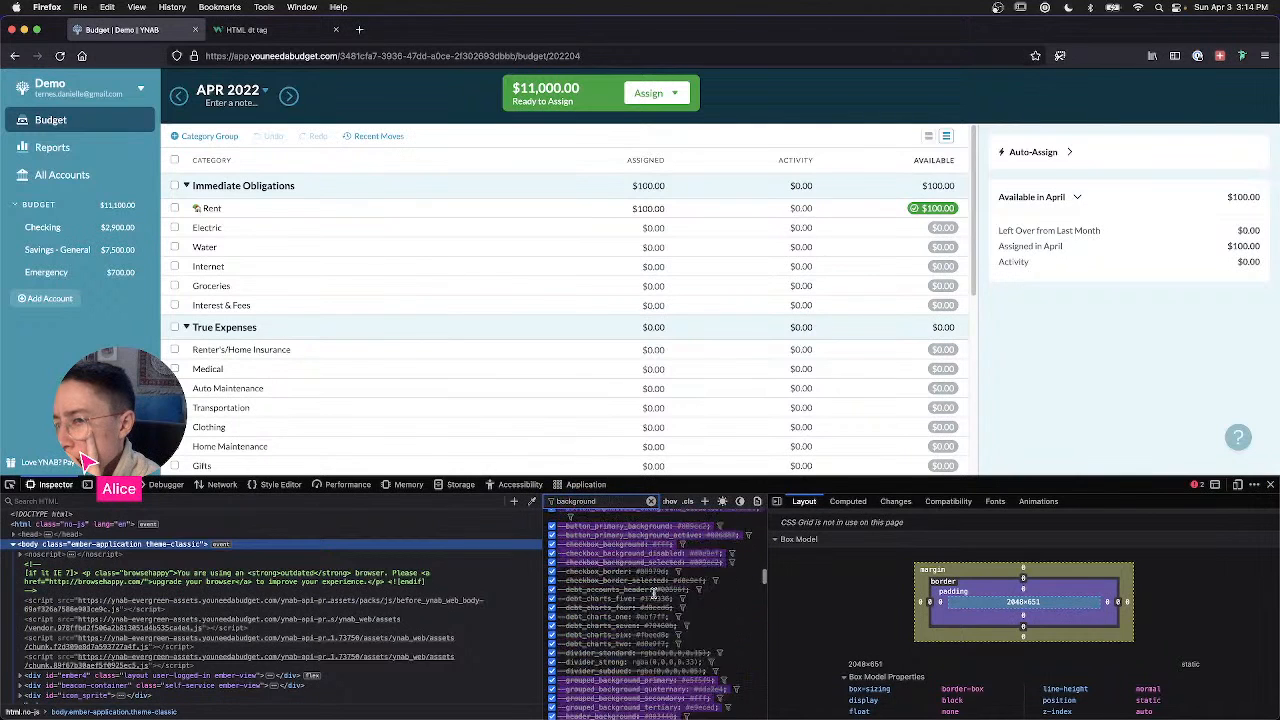
pyautogui.scroll(-10, 654, 594)
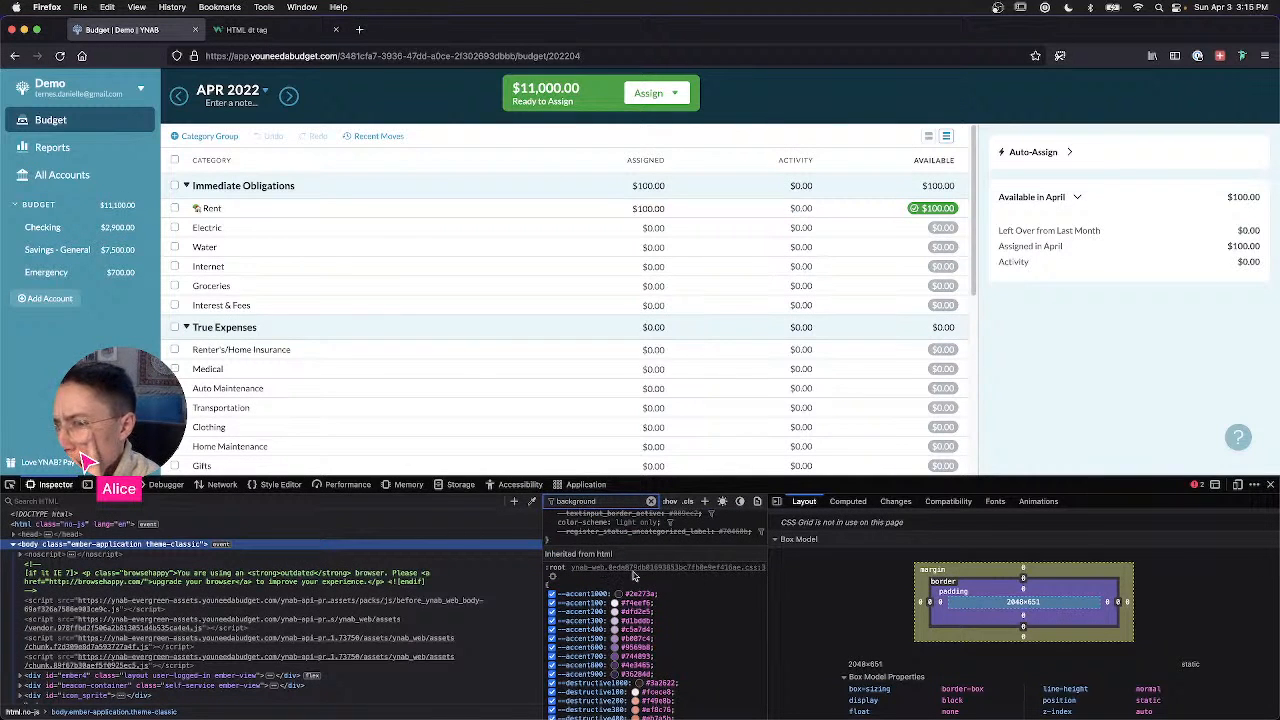
# Step: Examine the base palette variables in the inherited :root rule, from the accent and destructive scales through the legacy, neutral and utility colors
pyautogui.scroll(-3, 603, 660)
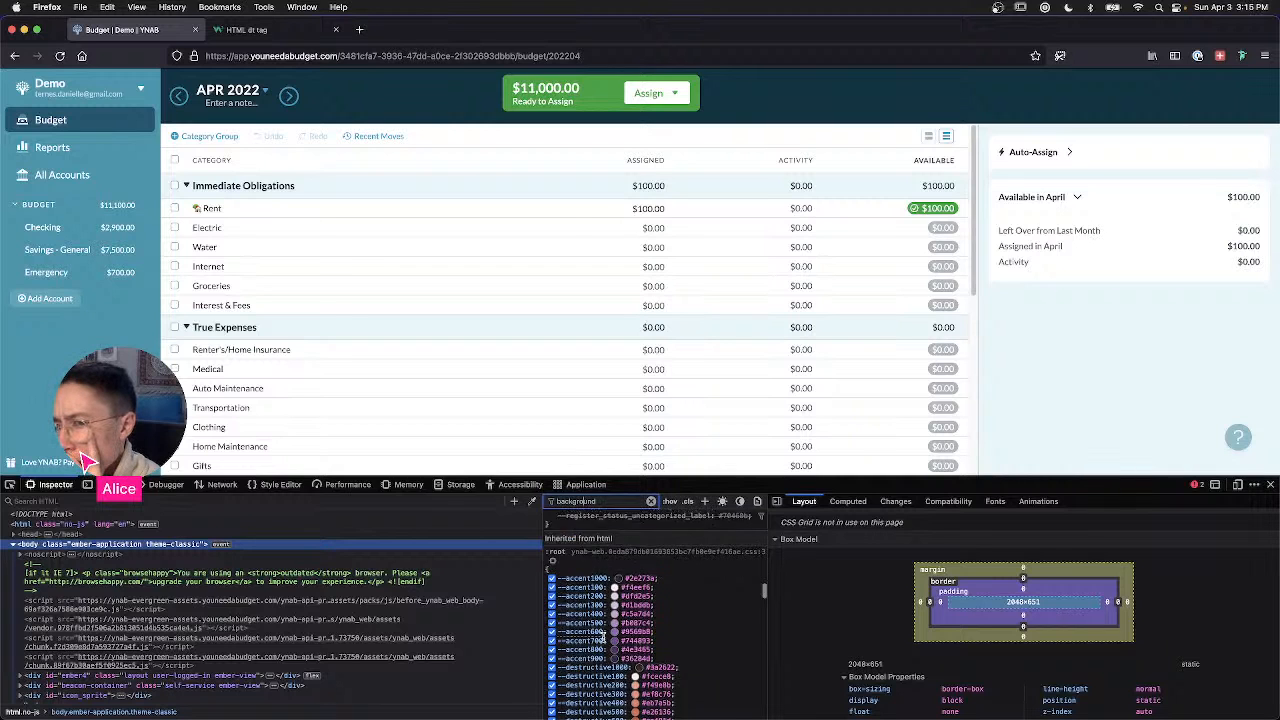
pyautogui.scroll(-3, 589, 620)
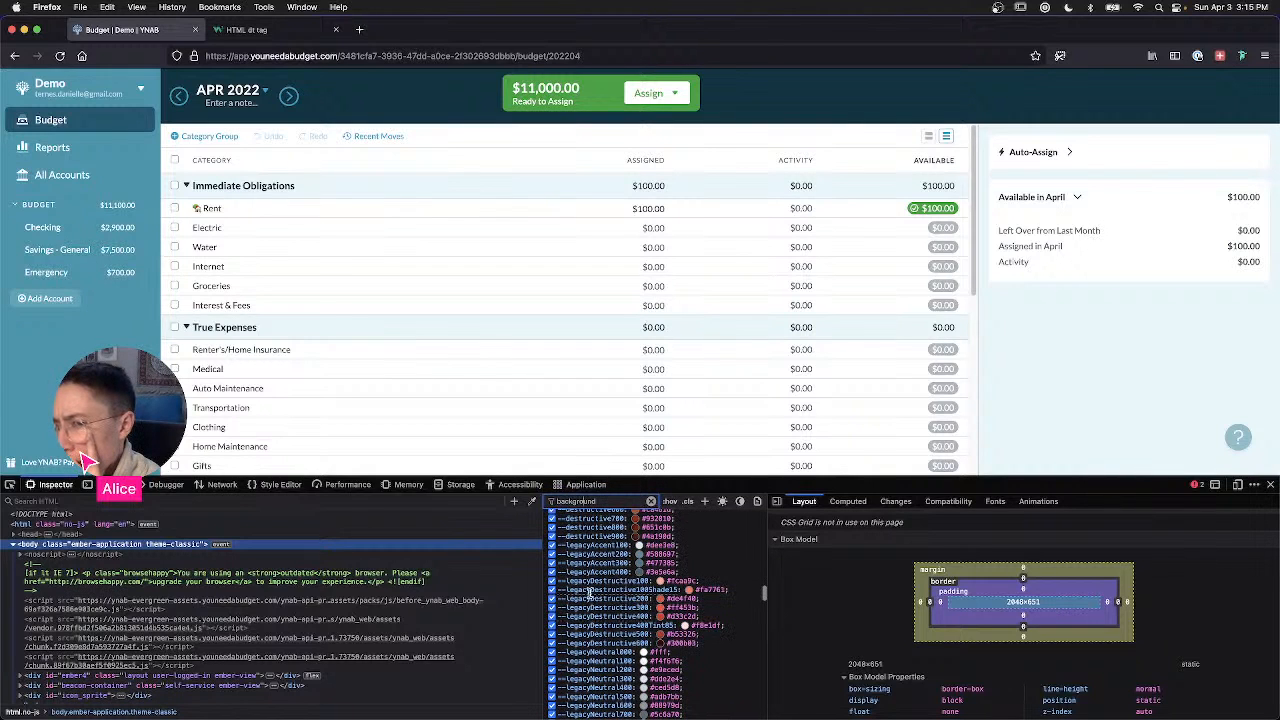
pyautogui.scroll(-8, 618, 586)
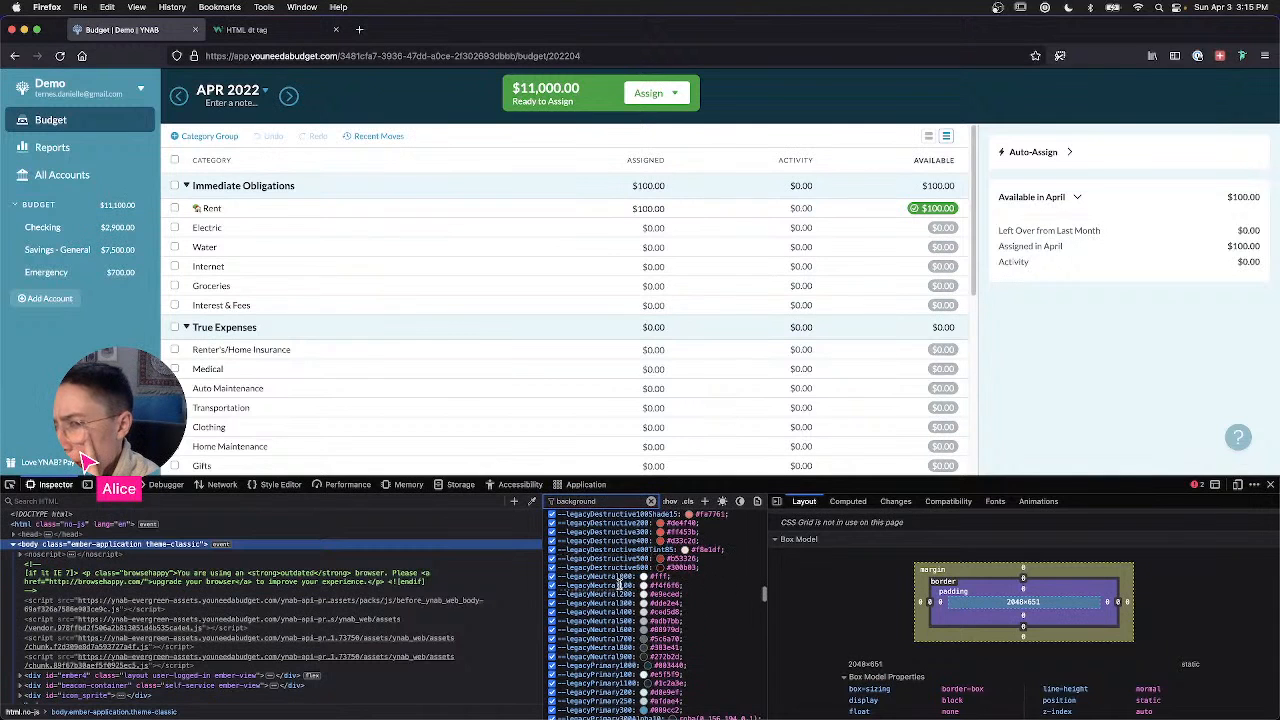
pyautogui.scroll(-5, 613, 632)
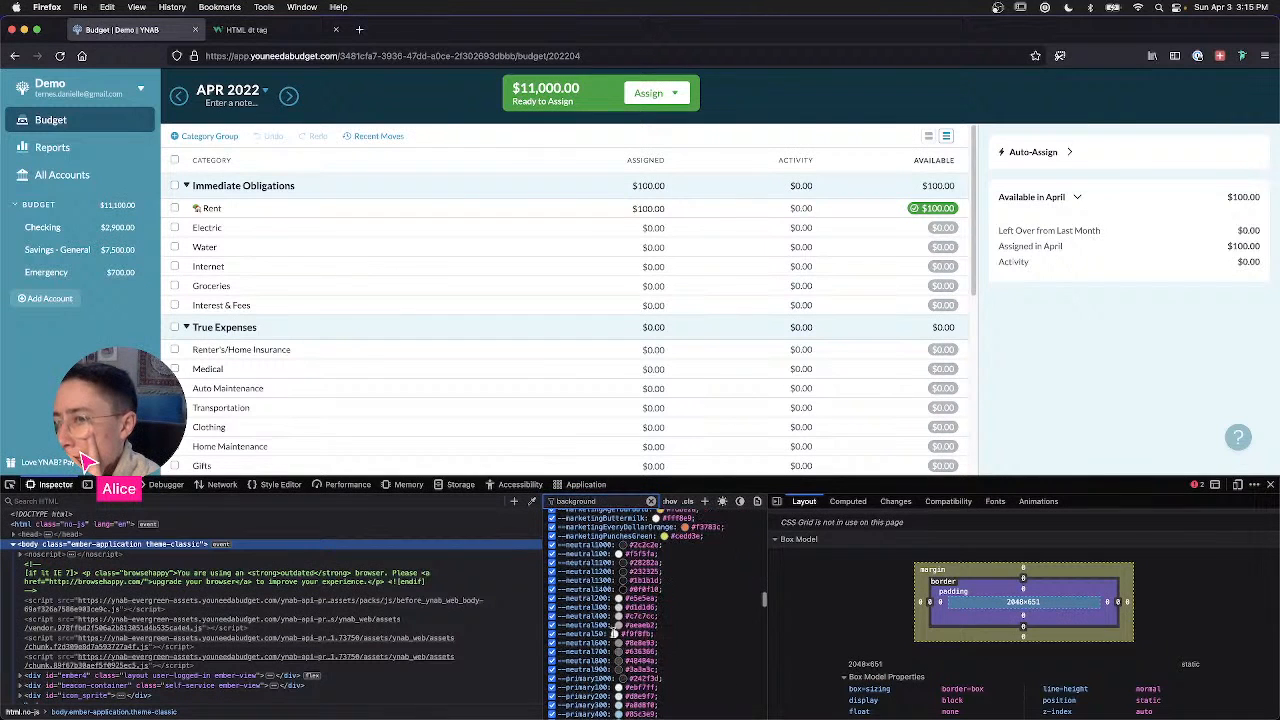
pyautogui.scroll(-5, 597, 633)
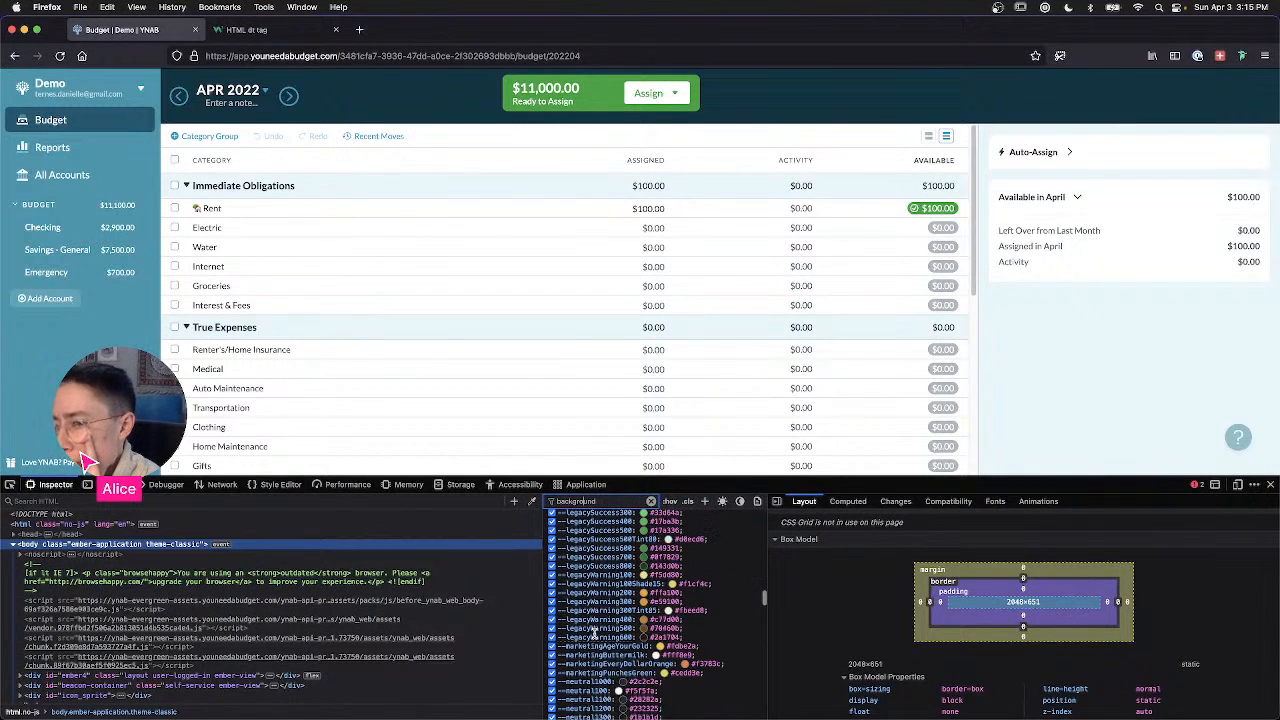
pyautogui.scroll(-5, 594, 633)
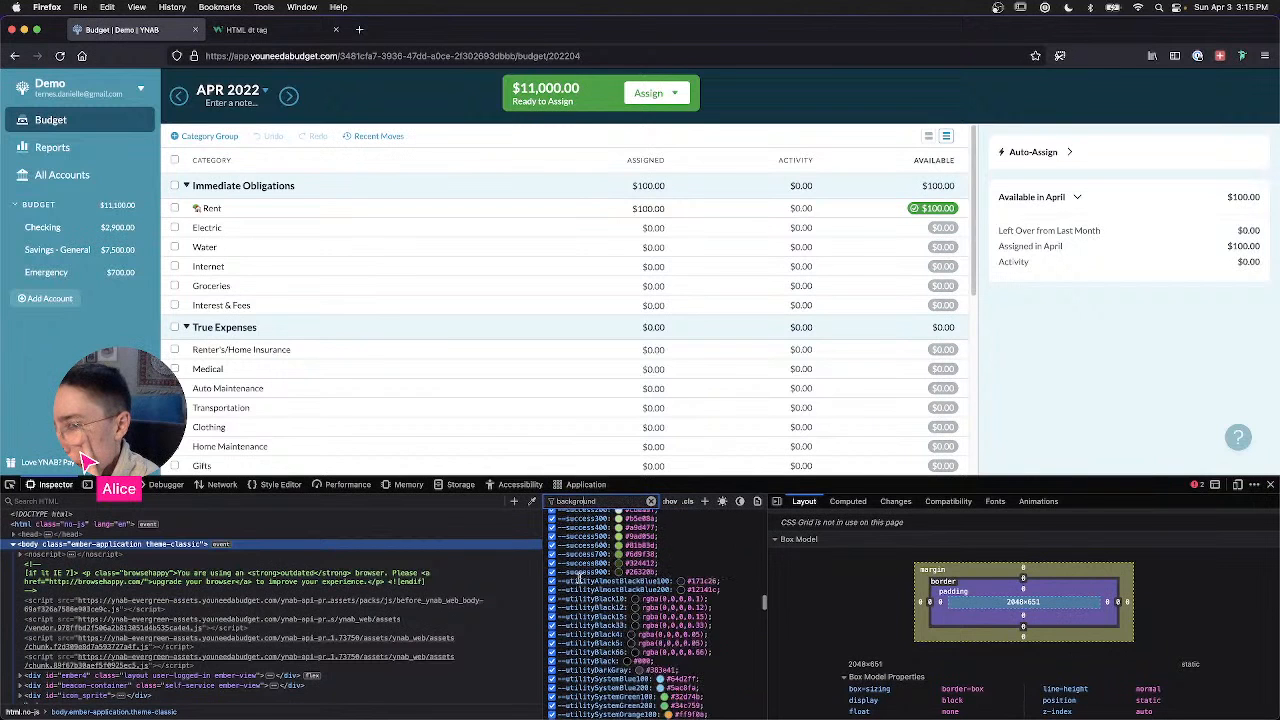
pyautogui.scroll(4, 591, 630)
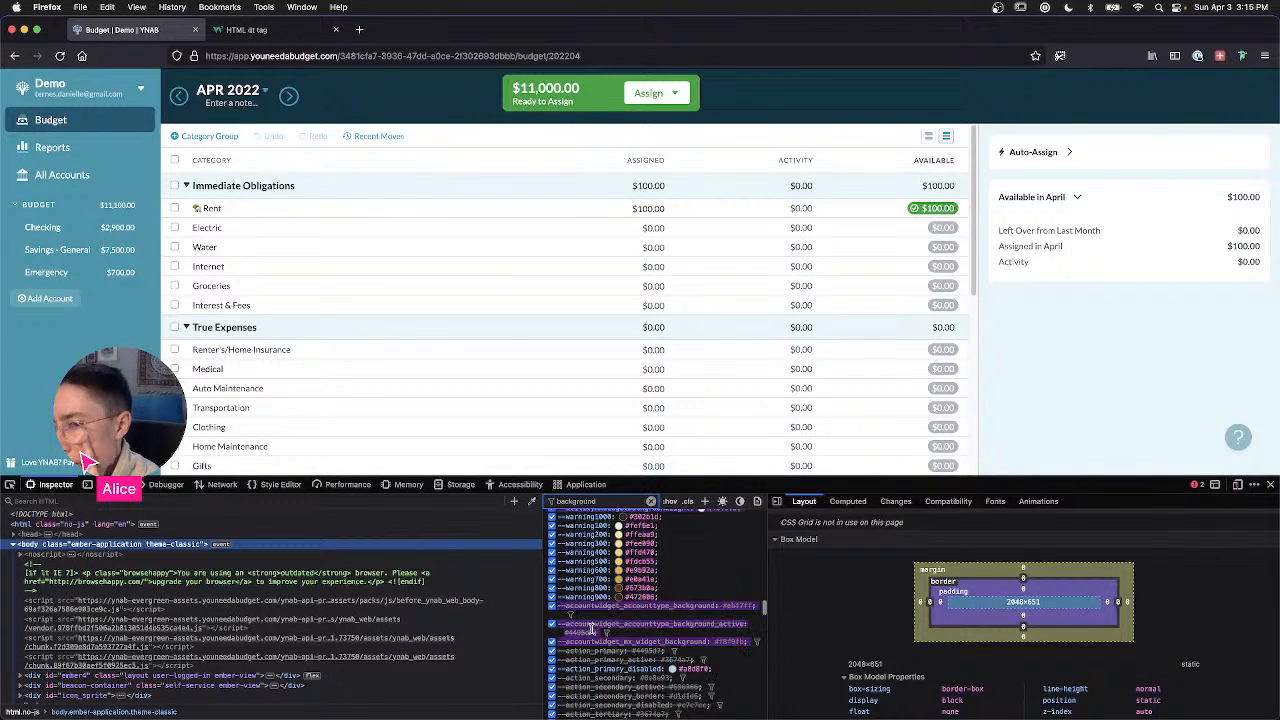
pyautogui.scroll(-4, 591, 629)
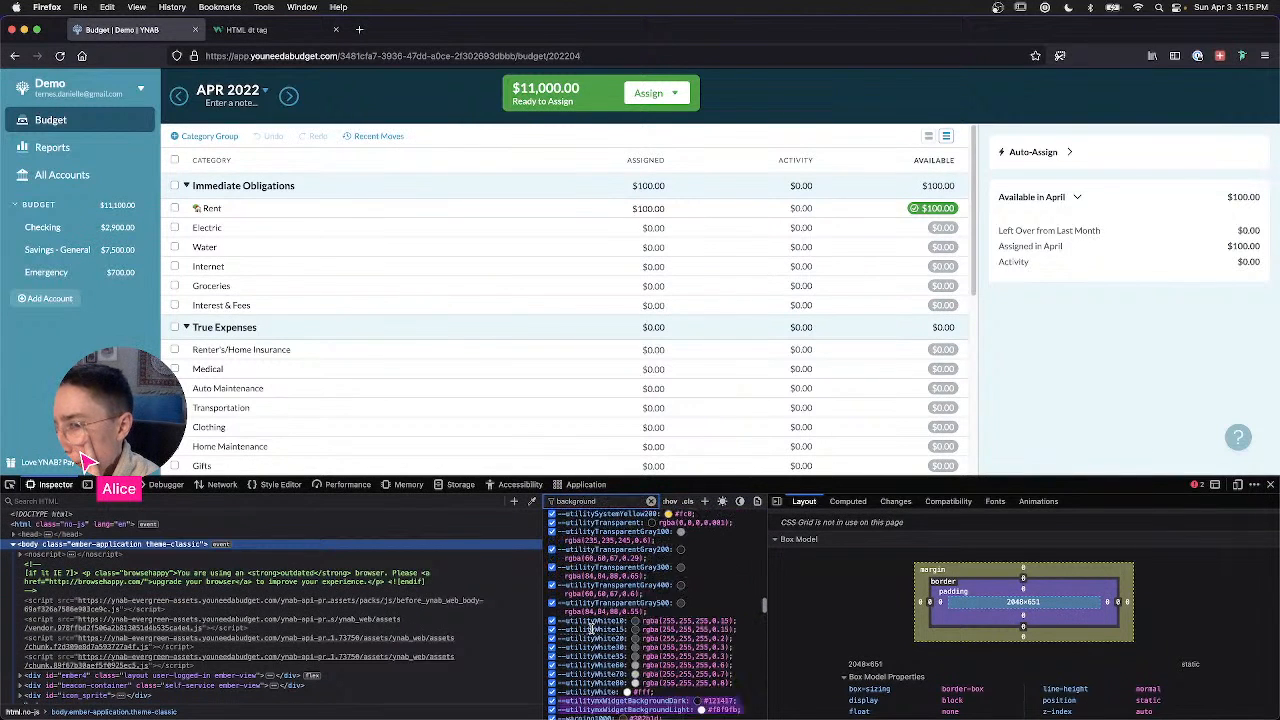
pyautogui.scroll(3, 590, 628)
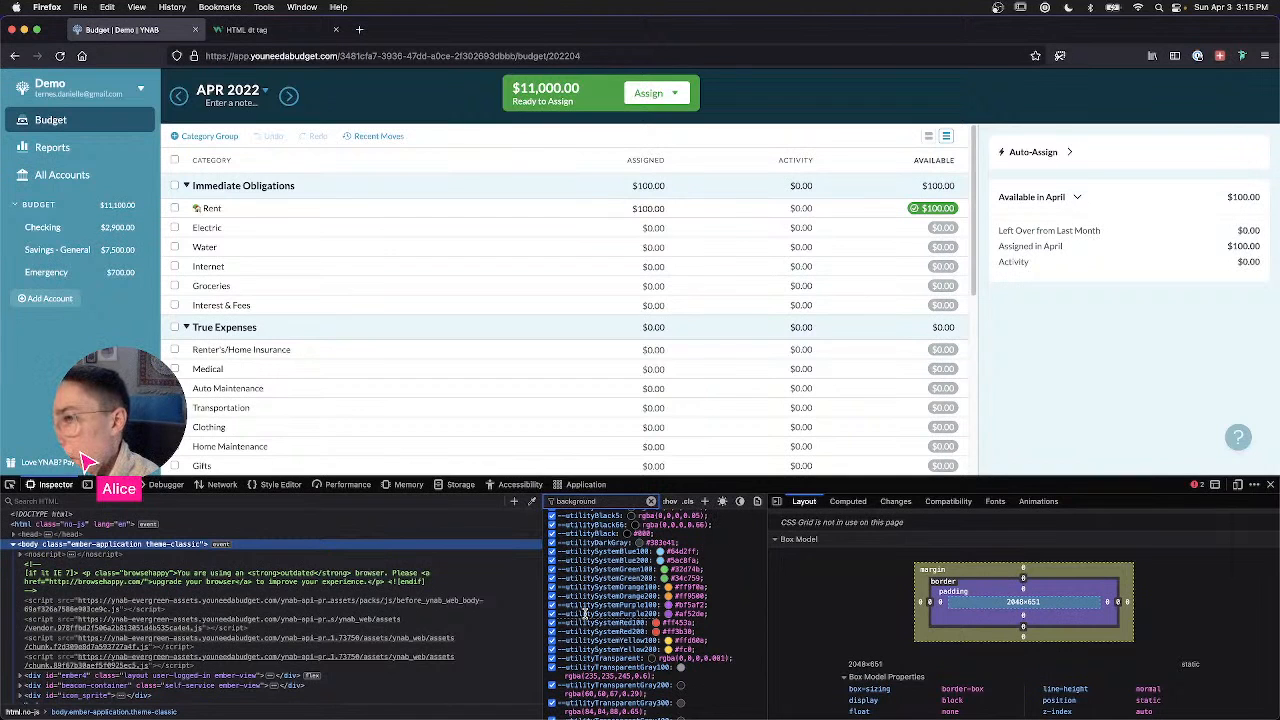
pyautogui.scroll(-1, 584, 613)
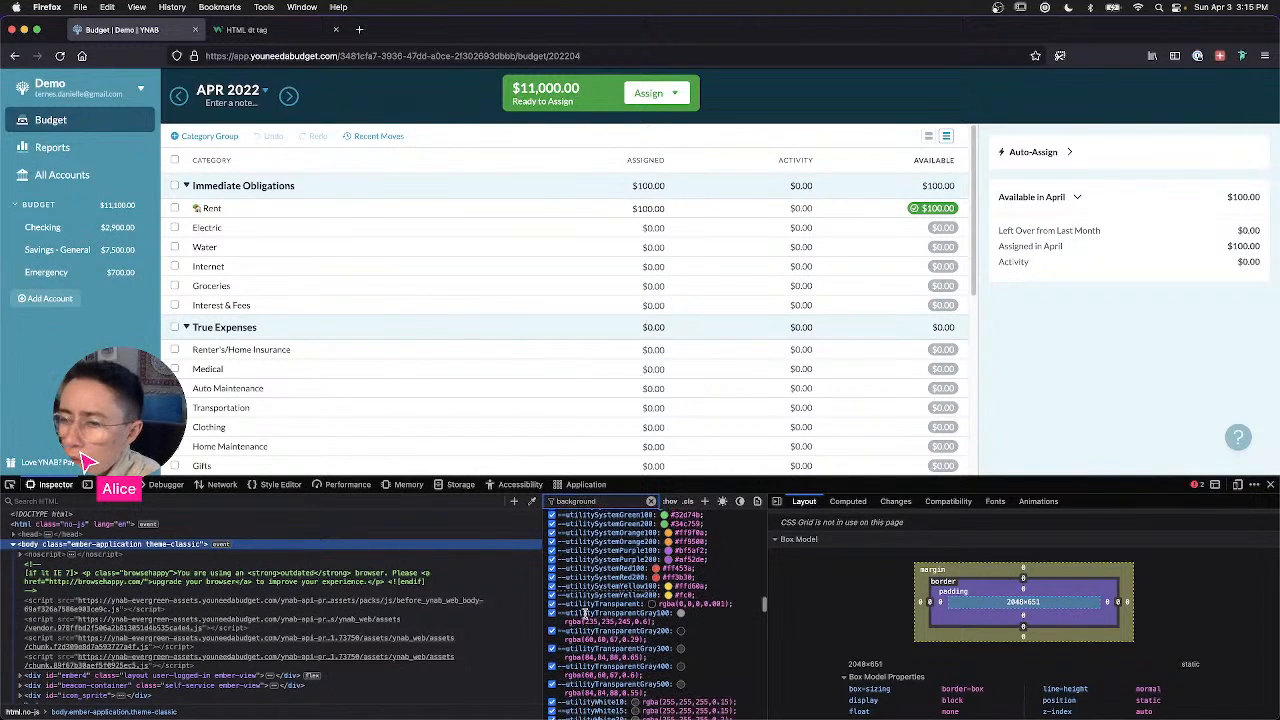
# Step: Examine the overridden color variables further down the inherited rules, including the action, banner, budget bar, label, onboarding and legacy colors
pyautogui.scroll(-10, 584, 613)
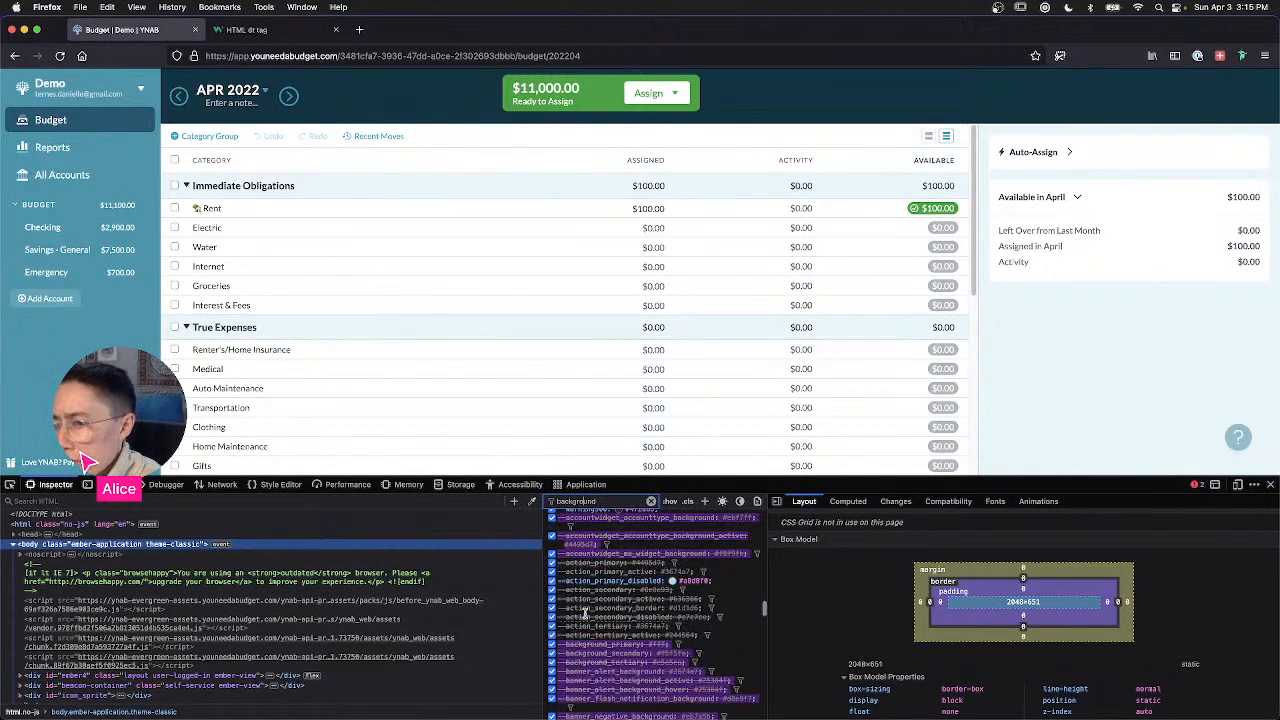
pyautogui.scroll(-10, 584, 613)
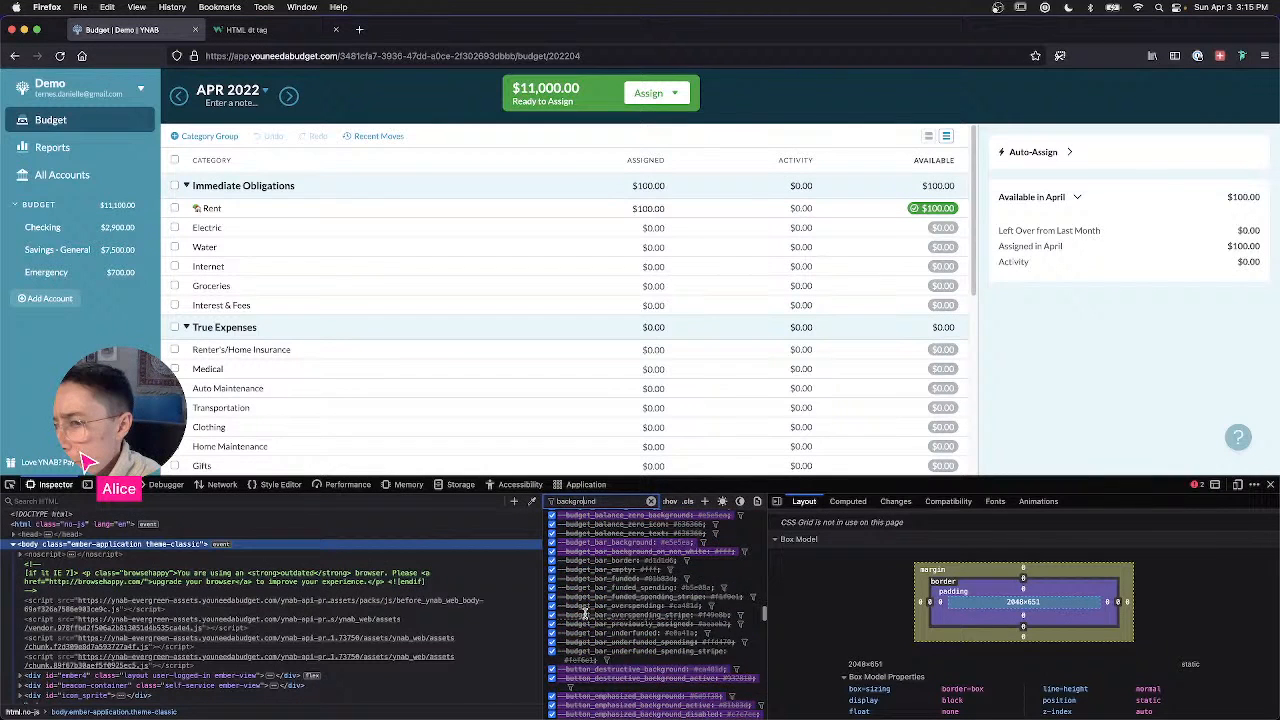
pyautogui.scroll(-10, 585, 615)
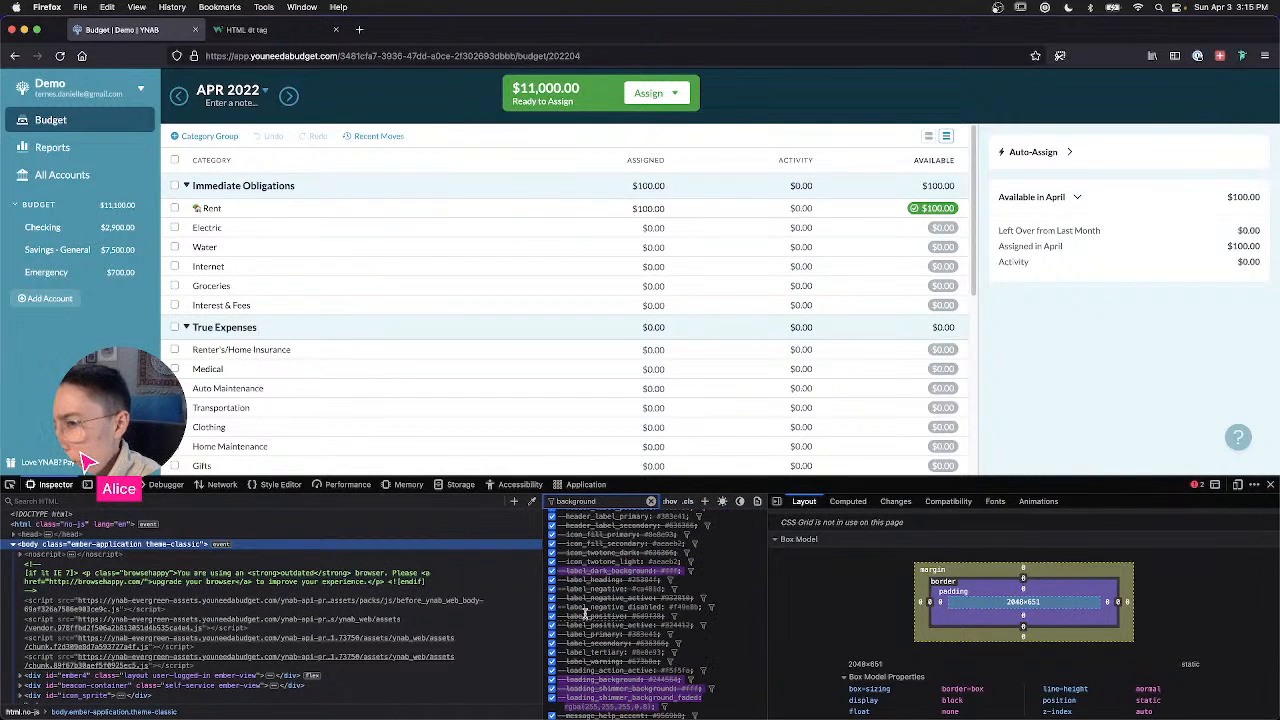
pyautogui.scroll(-10, 585, 613)
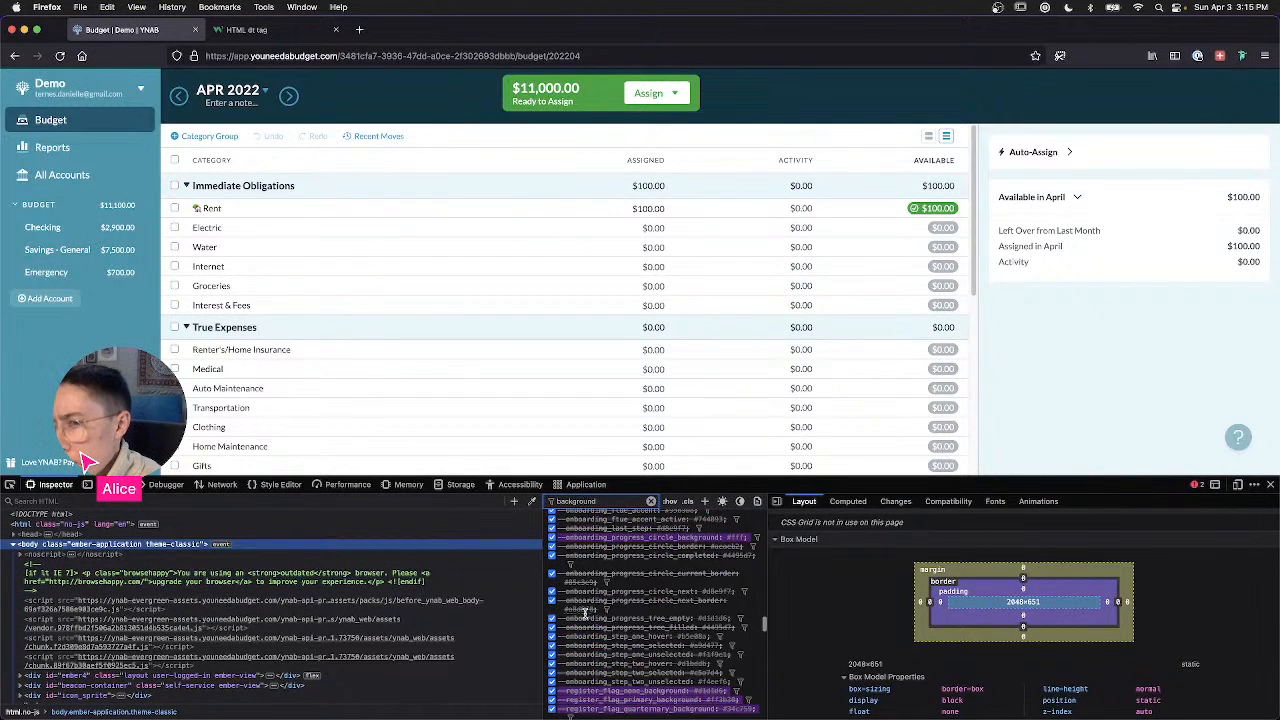
pyautogui.scroll(-10, 585, 613)
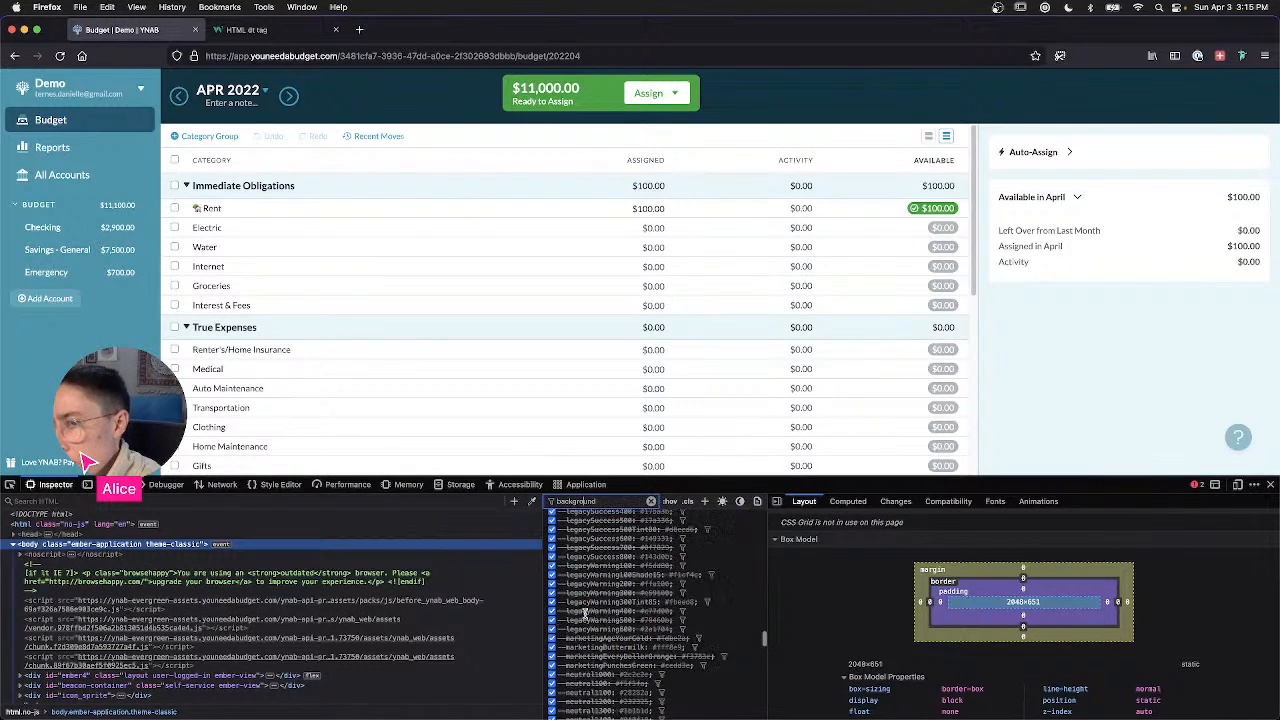
pyautogui.scroll(-10, 585, 613)
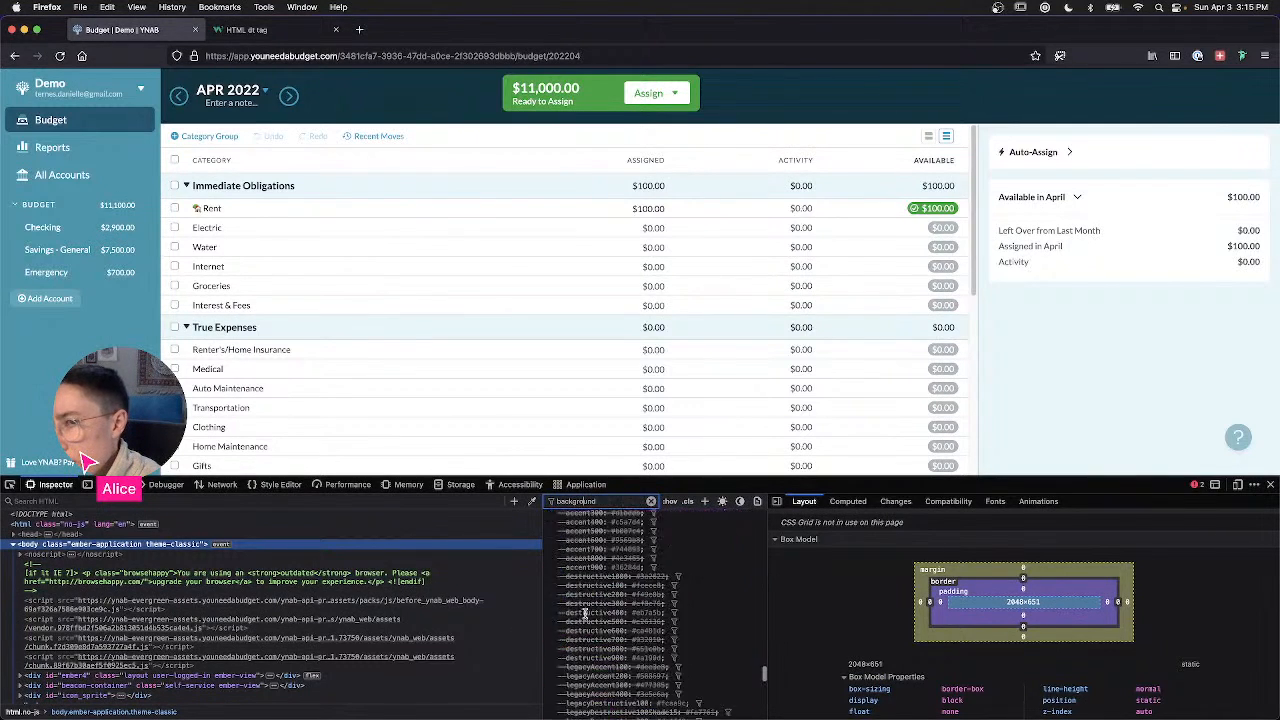
pyautogui.scroll(-10, 585, 613)
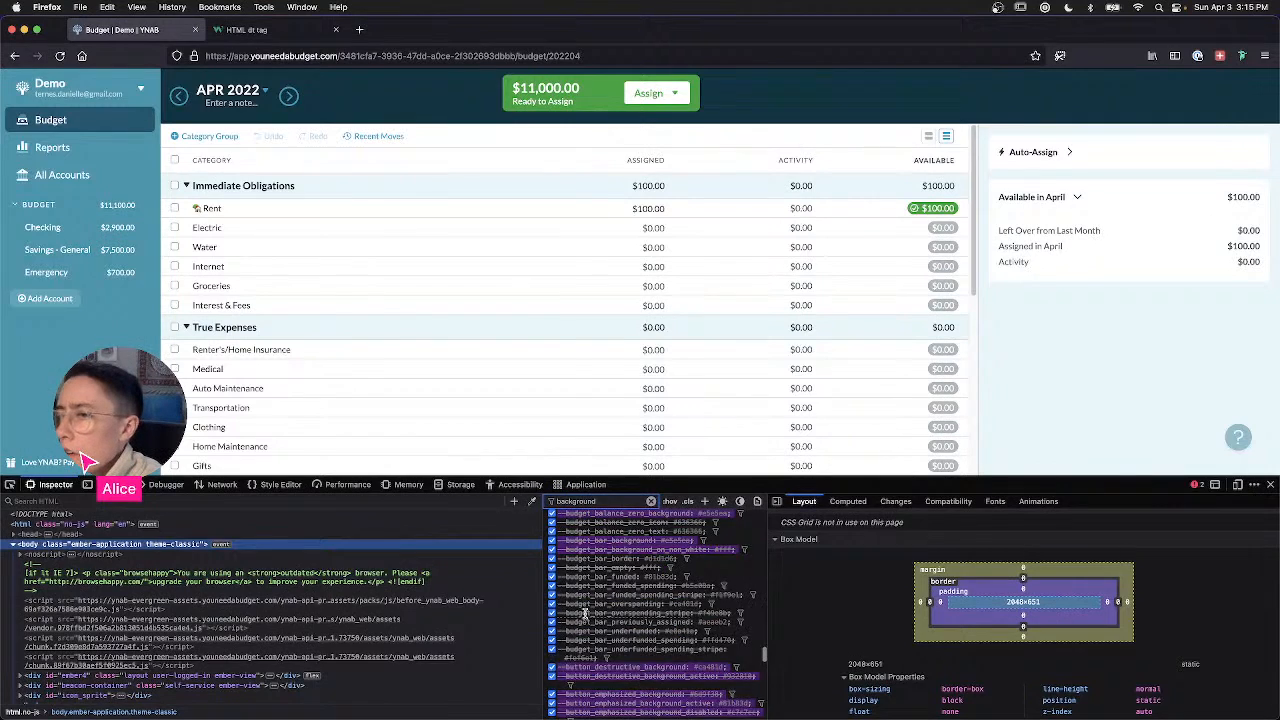
# Step: Switch to Figma, draw a frame about 62 × 62 beside the main YNAB screenshot and fill it with teal sampled from the sidebar
pyautogui.press('super+Tab')
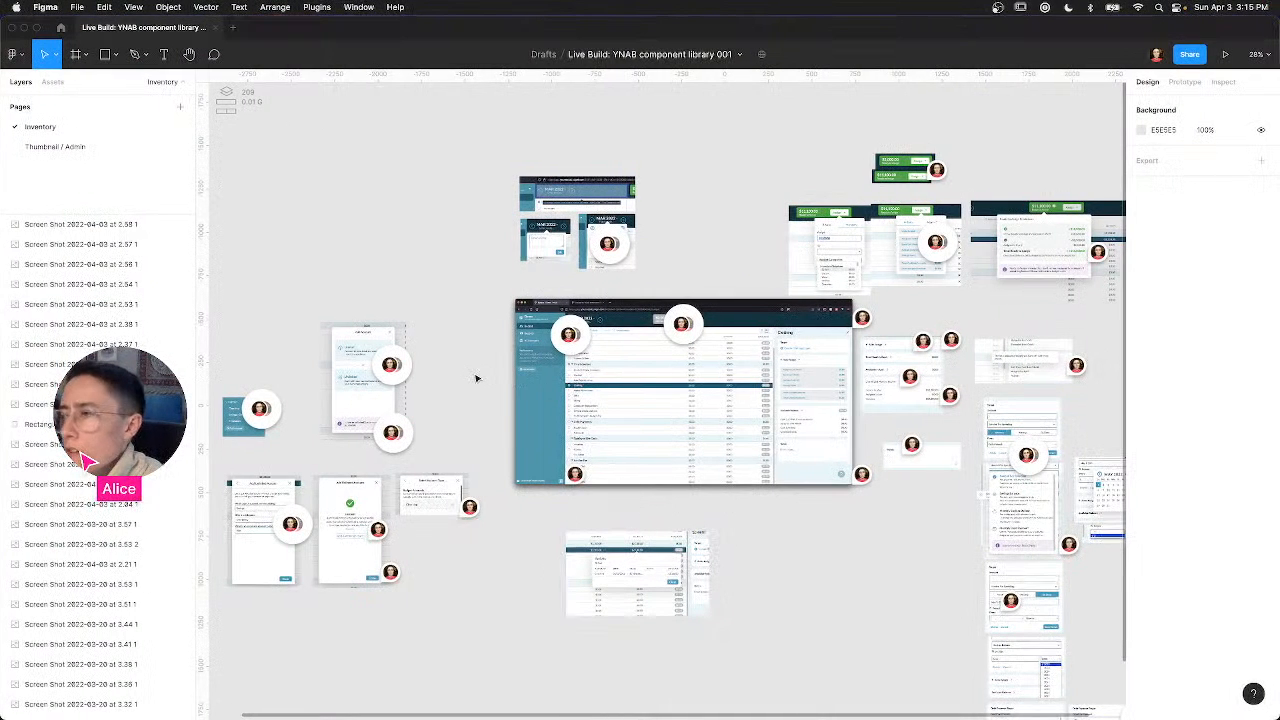
pyautogui.click(404, 350)
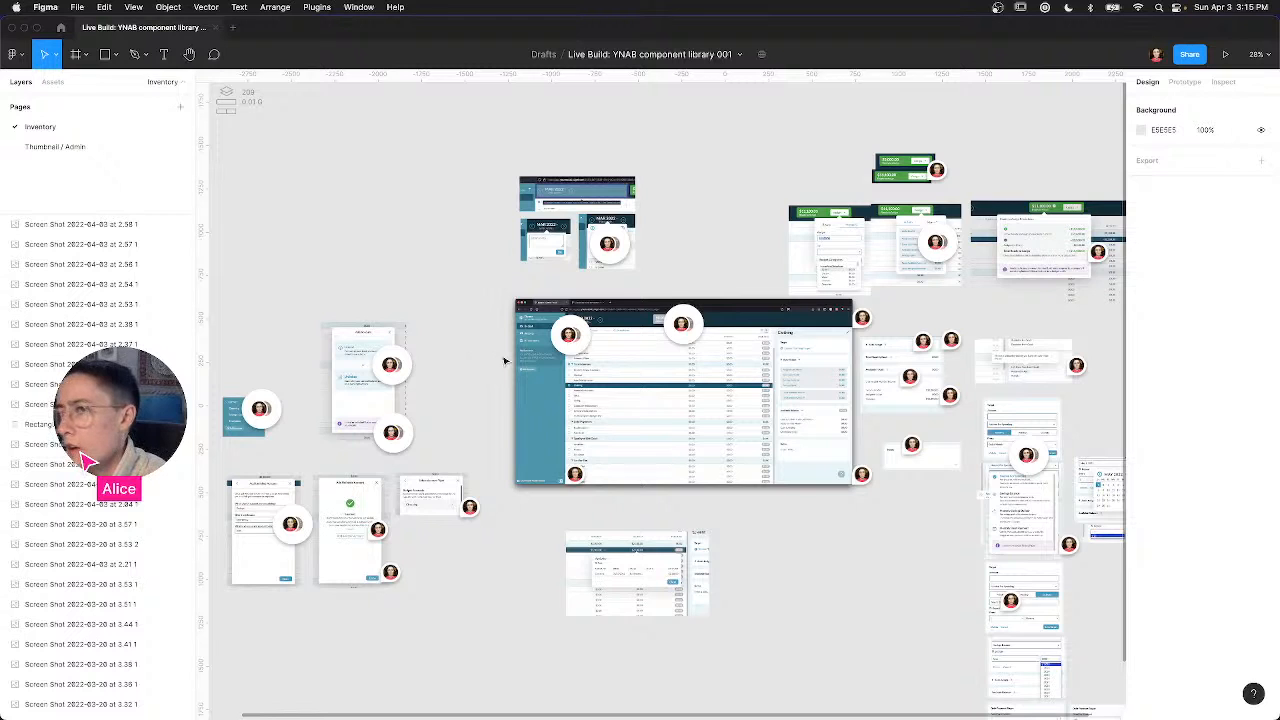
pyautogui.scroll(10, 505, 362)
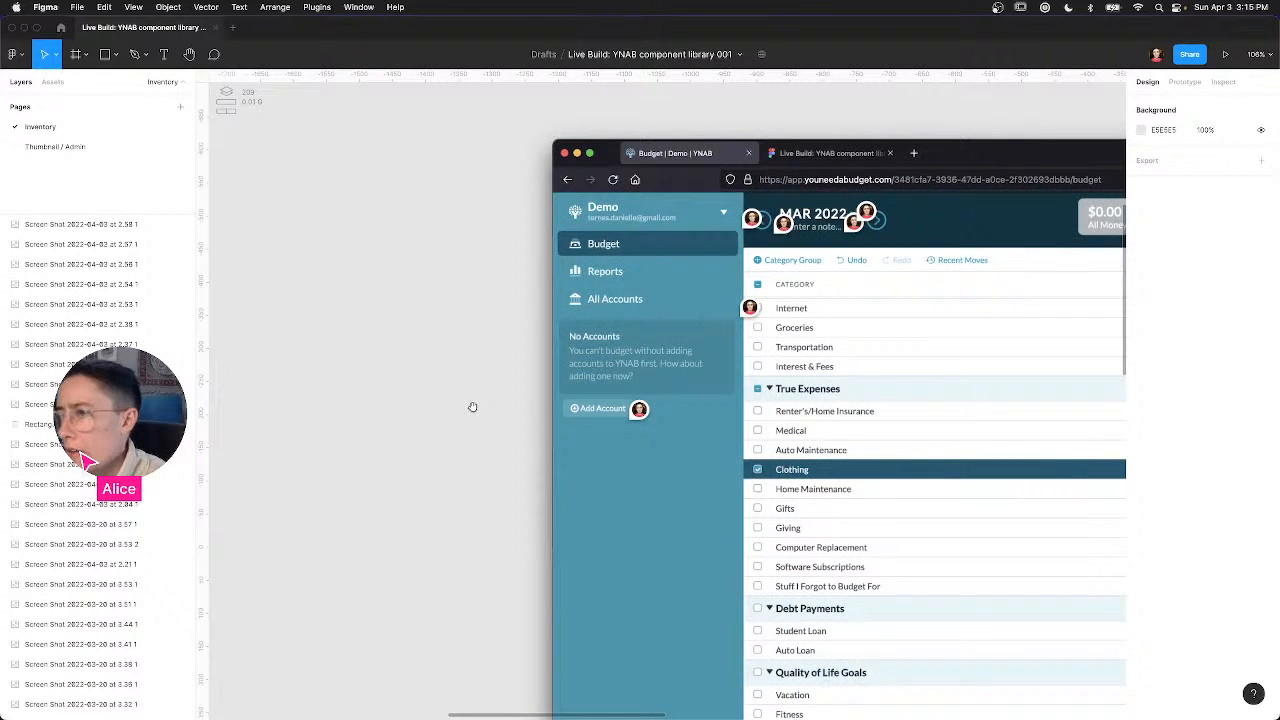
pyautogui.moveTo(474, 408); pyautogui.dragTo(376, 399)
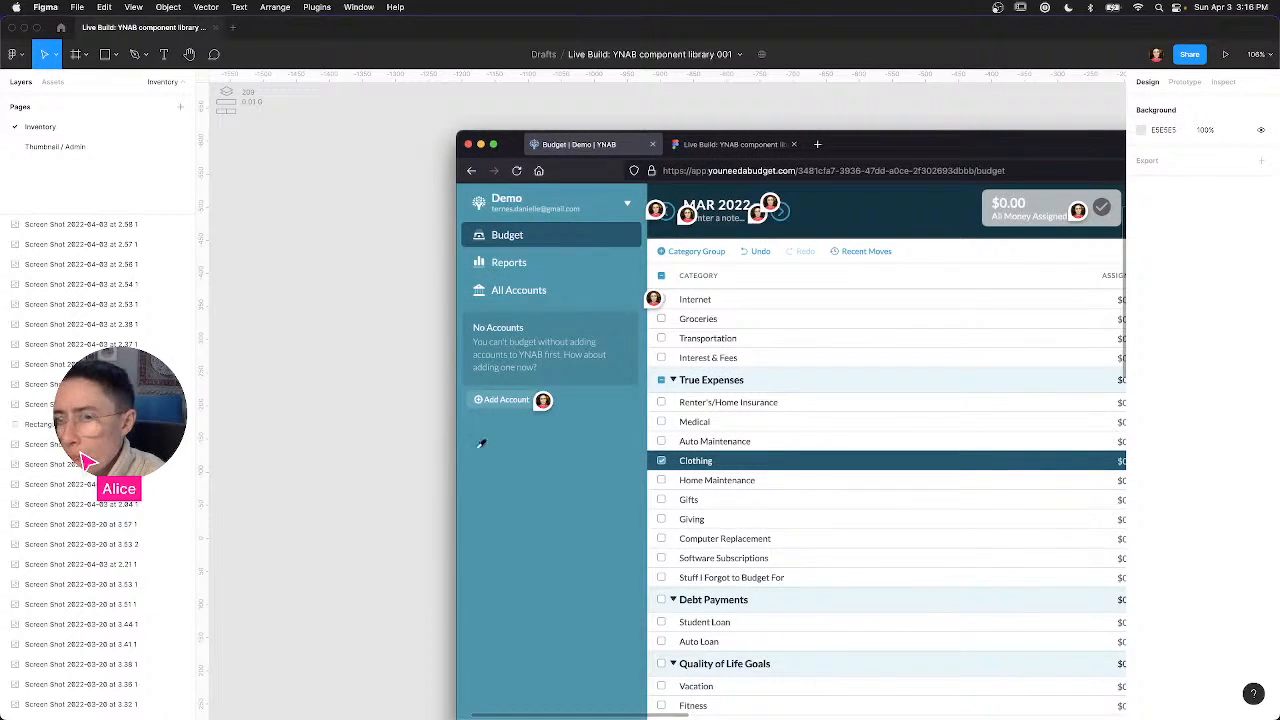
pyautogui.press('i')
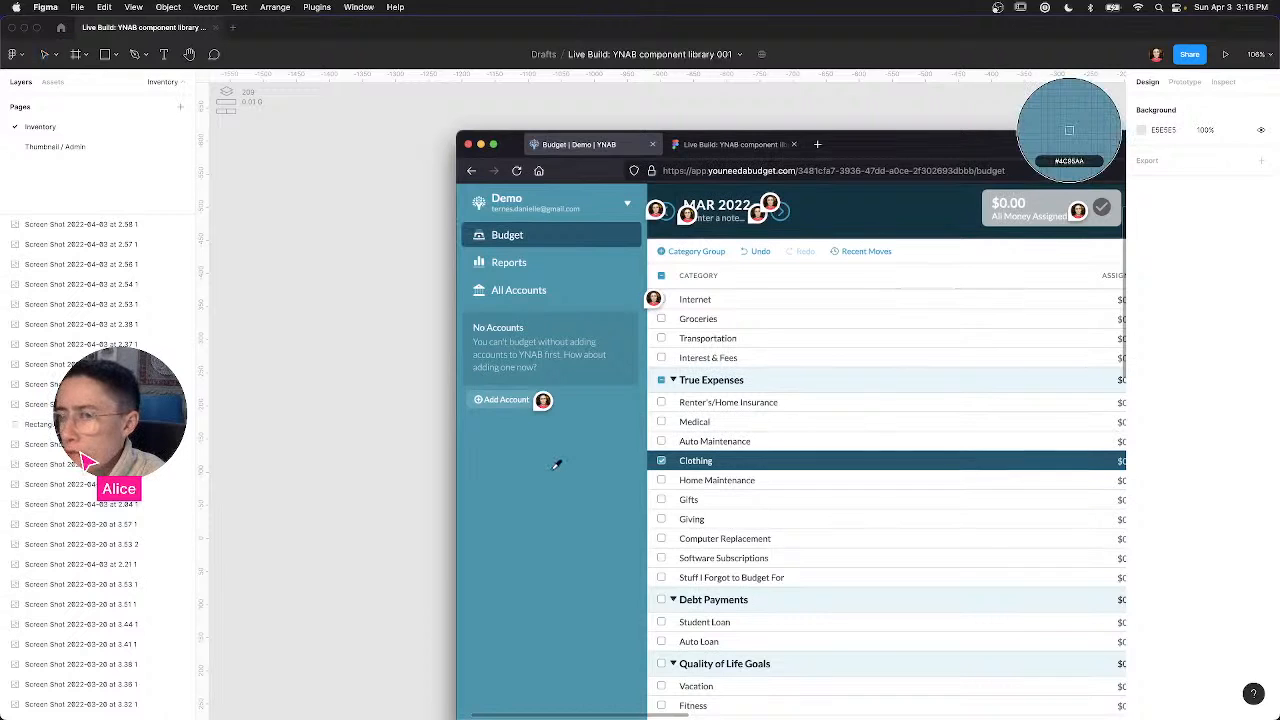
pyautogui.press('Escape')
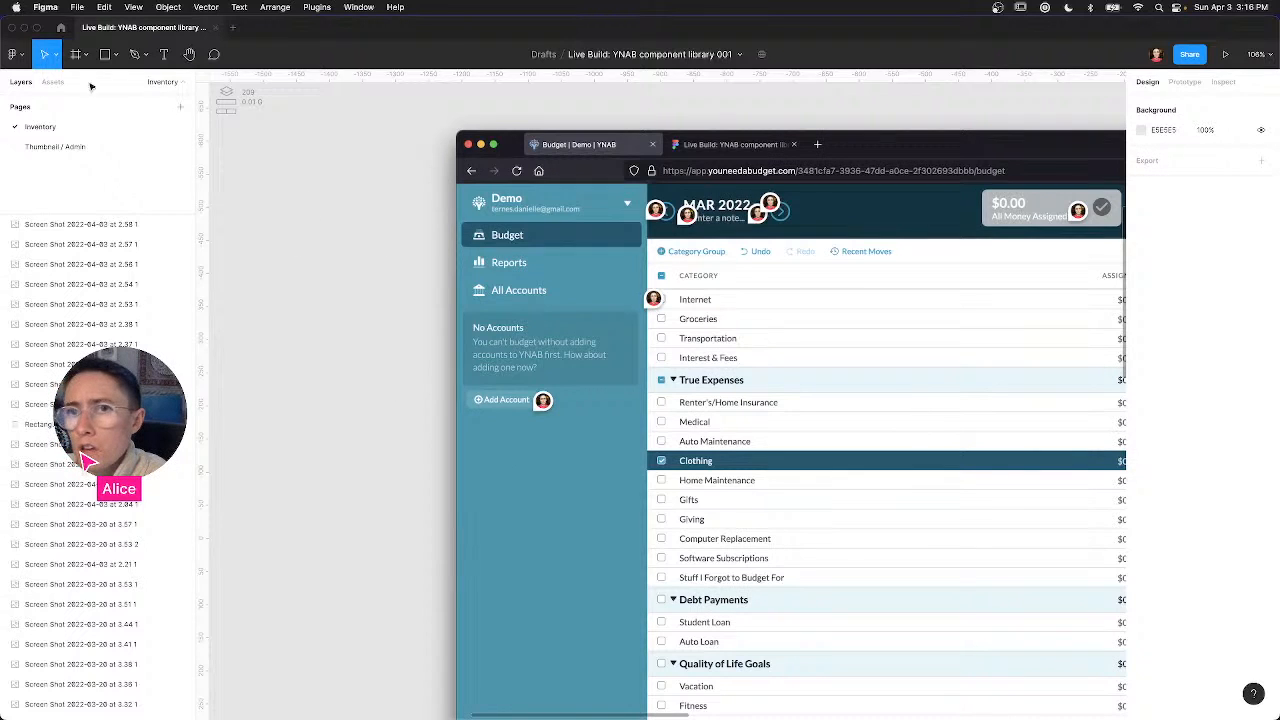
pyautogui.click(75, 54)
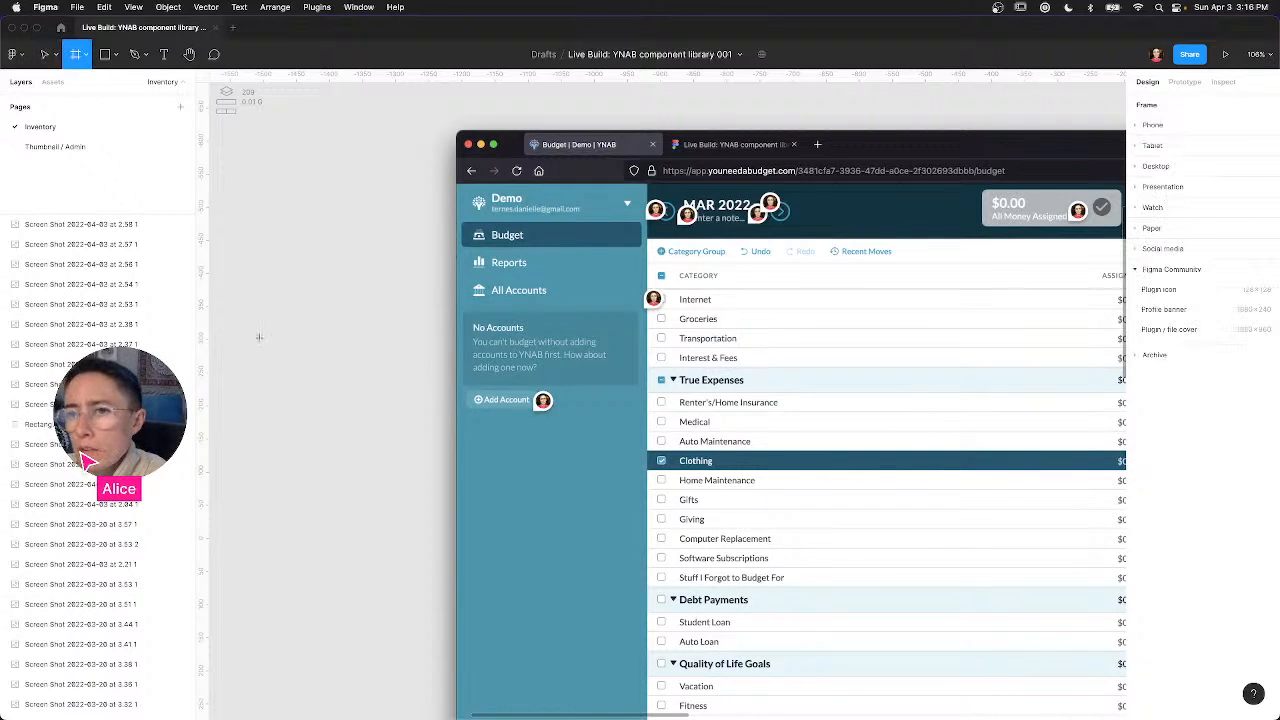
pyautogui.moveTo(259, 337); pyautogui.dragTo(301, 378)
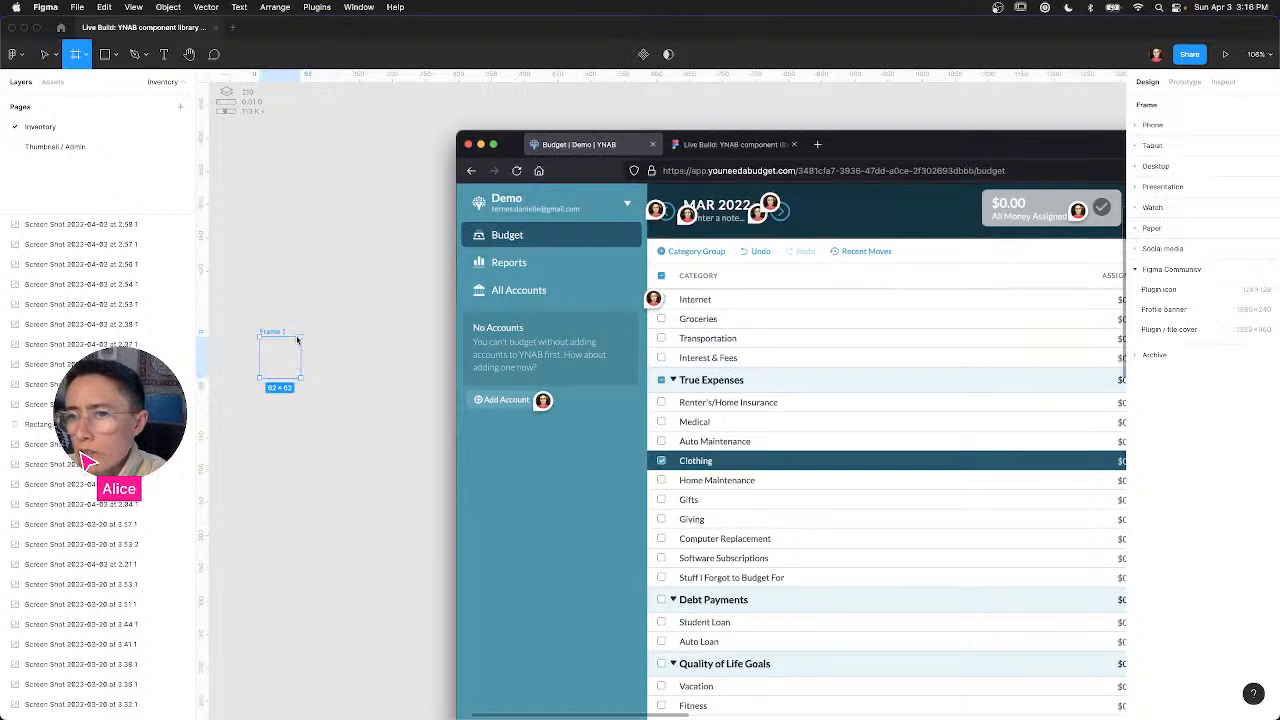
pyautogui.press('i')
pyautogui.click(559, 471)
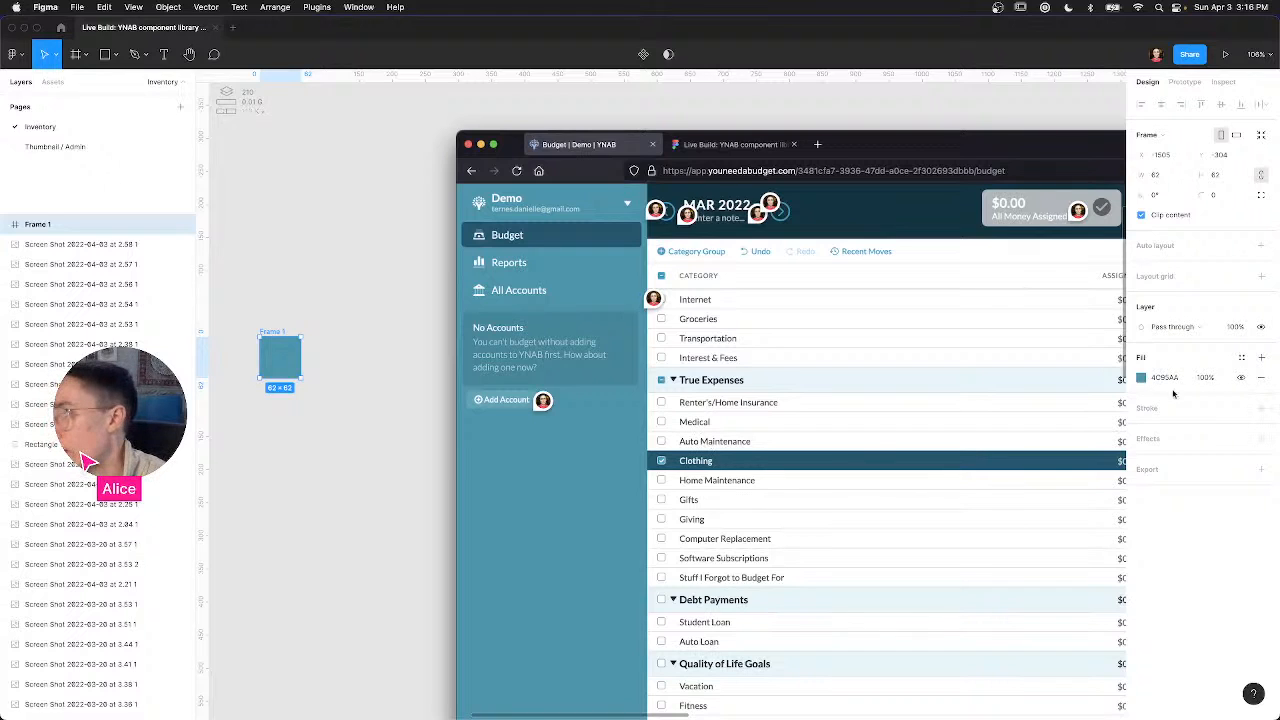
pyautogui.click(1243, 360)
pyautogui.click(1257, 379)
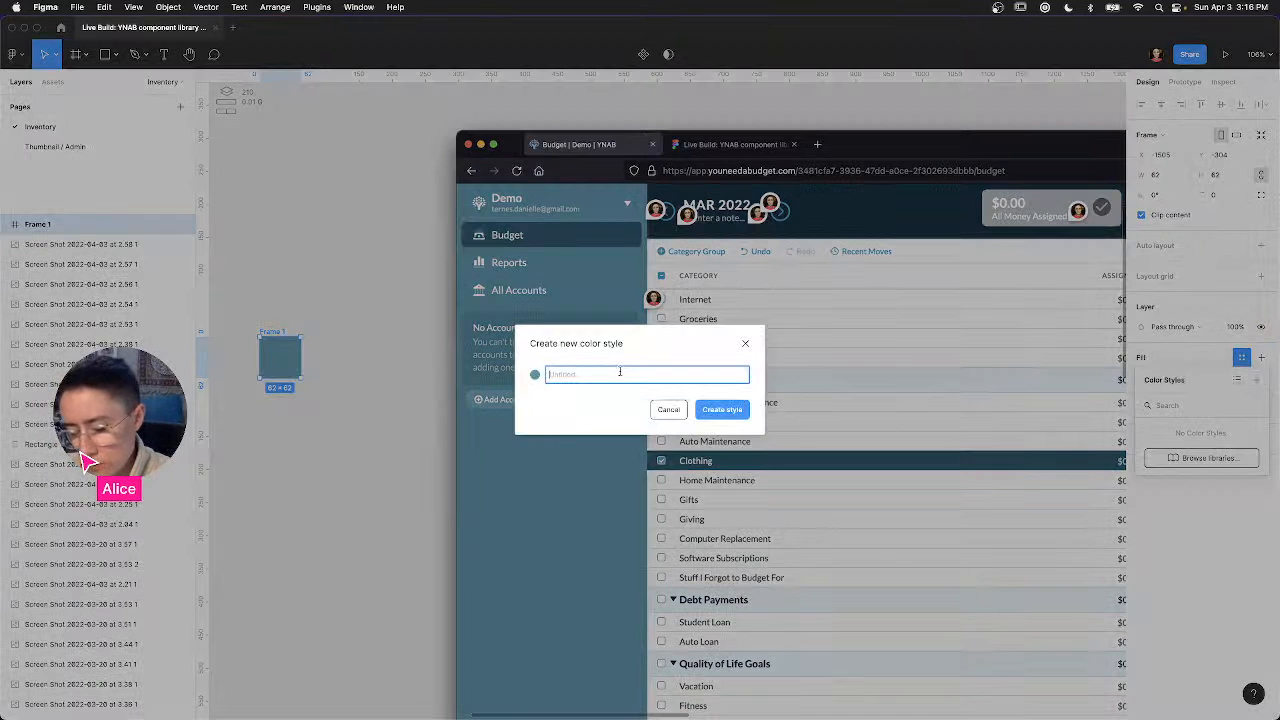
pyautogui.write('Surfaces')
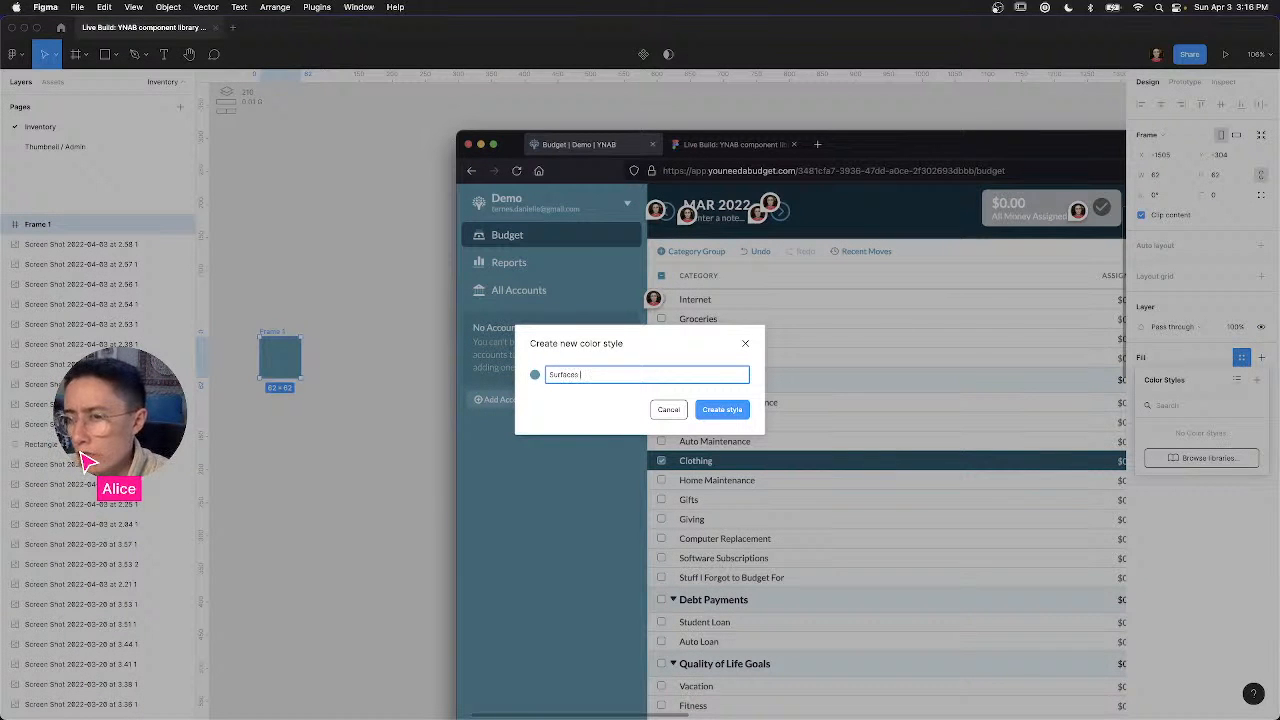
pyautogui.write(' /')
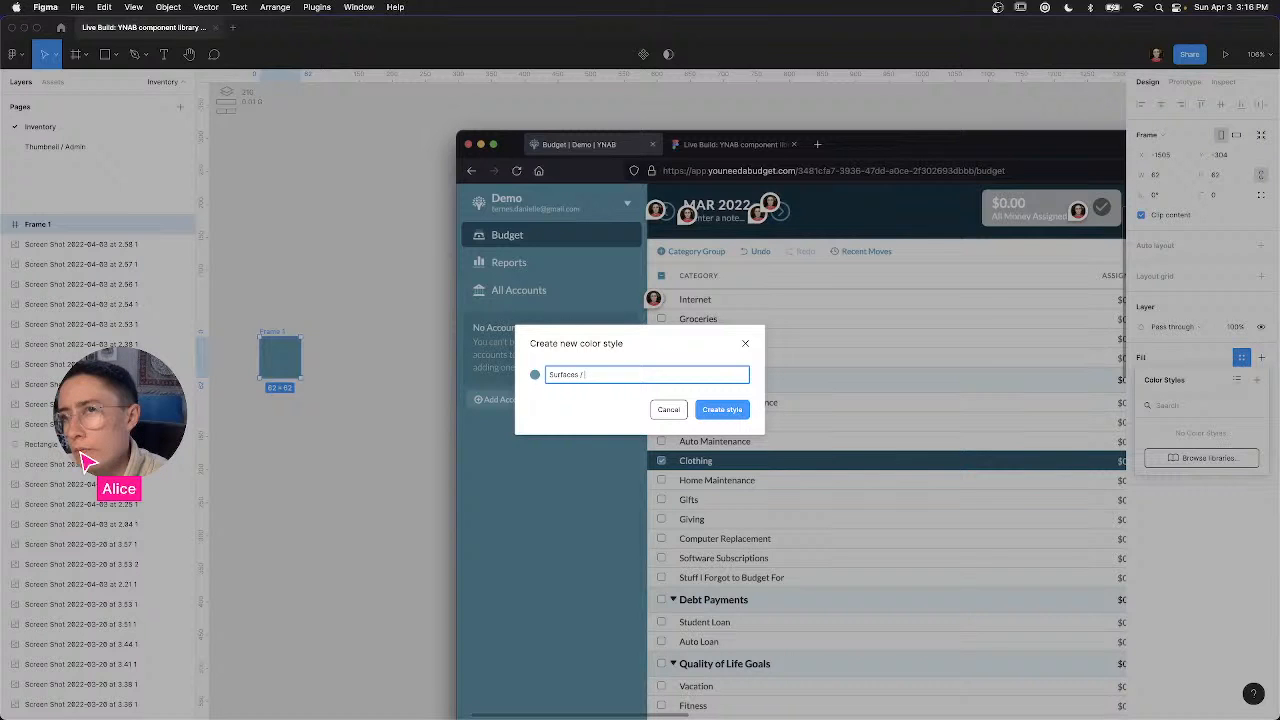
pyautogui.write('teal')
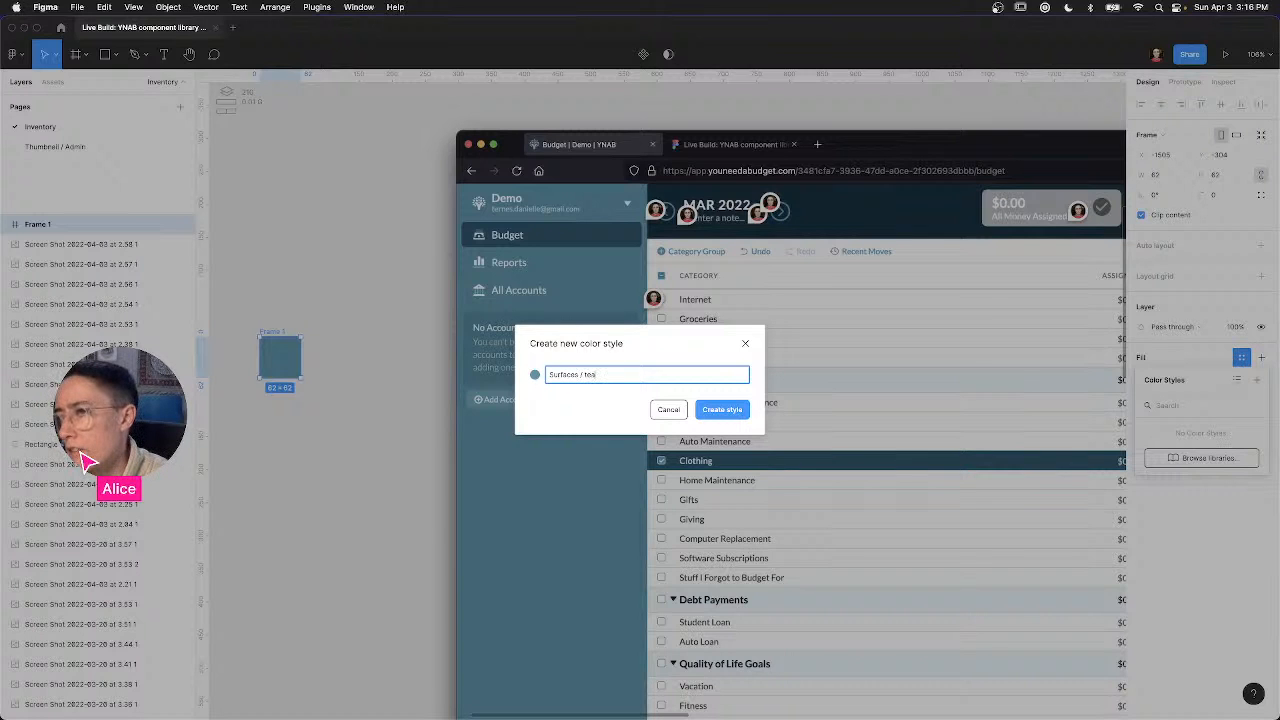
pyautogui.write('Teal')
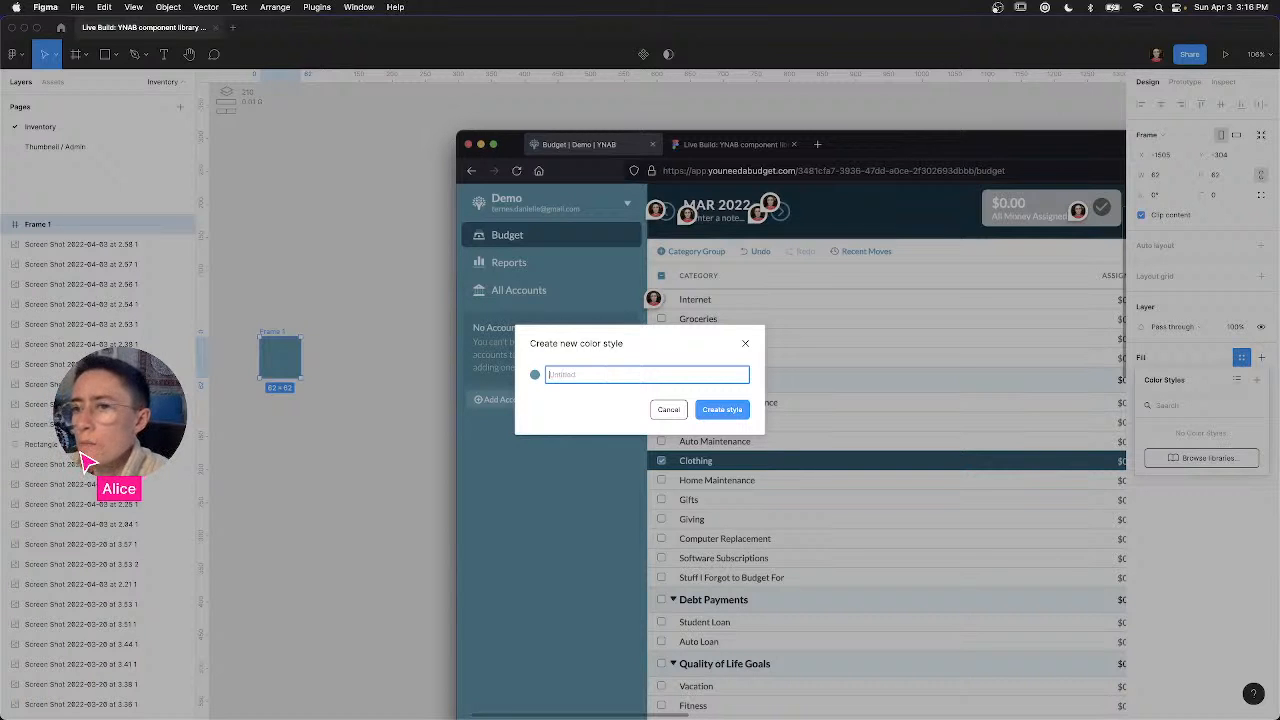
pyautogui.click(745, 343)
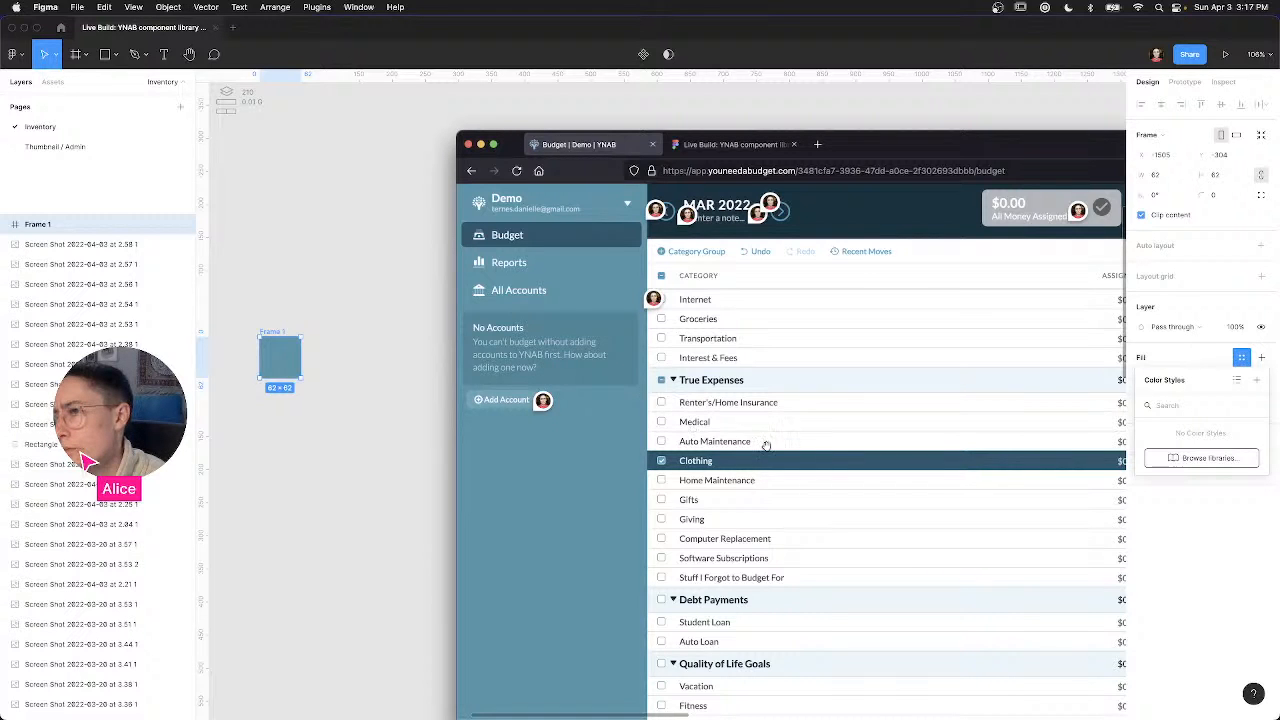
# Step: Save the swatch frame's teal fill as a new color style named Surface / Teal
pyautogui.hscroll(10, 665, 441)
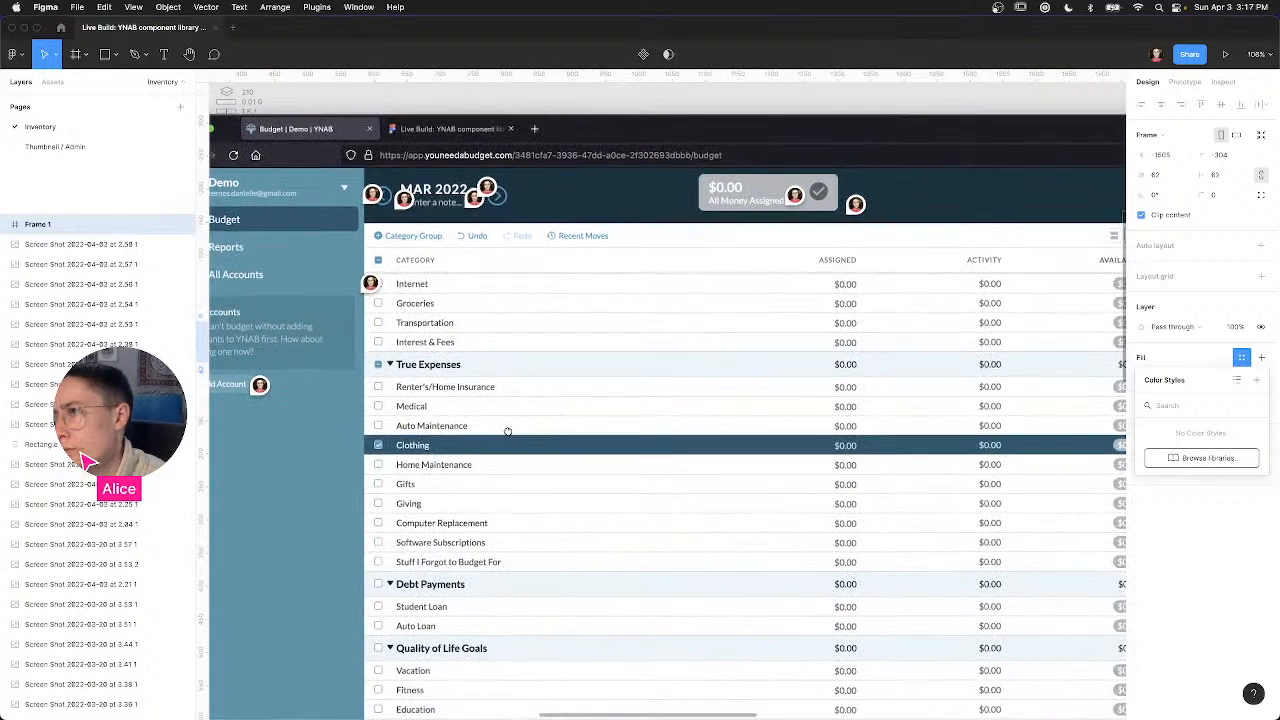
pyautogui.hscroll(5, 828, 483)
pyautogui.hscroll(-15, 815, 440)
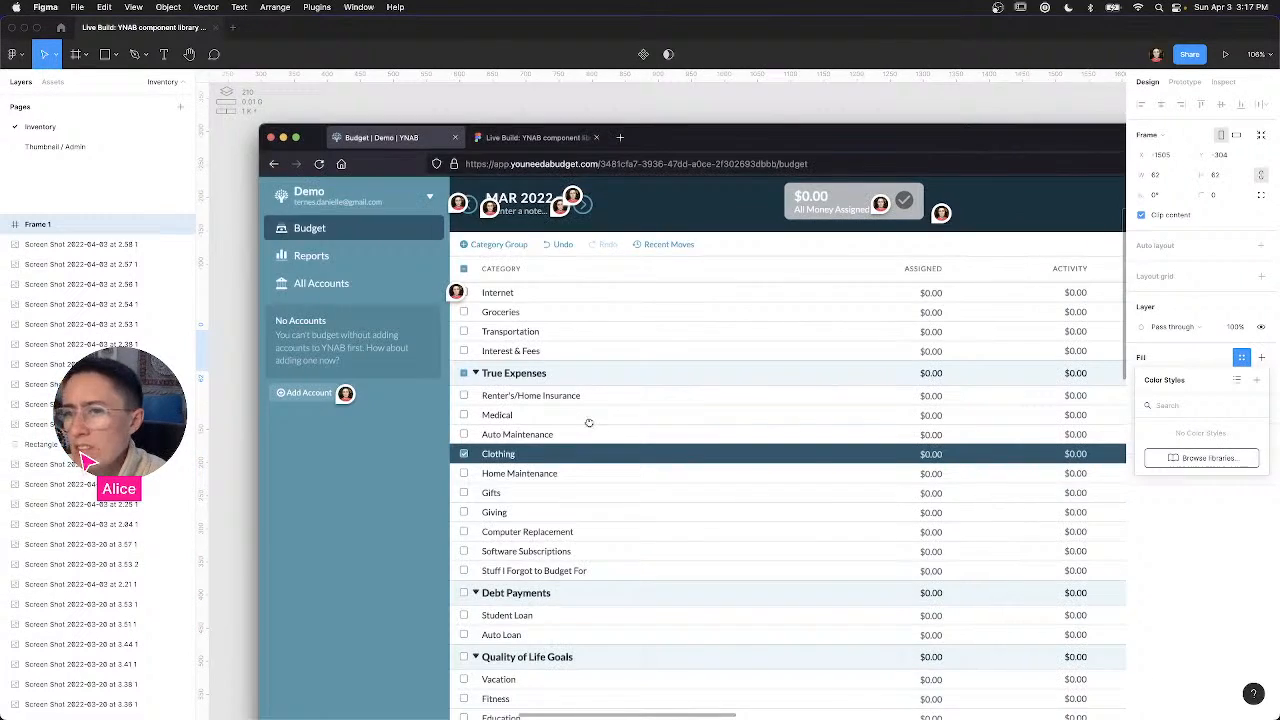
pyautogui.hscroll(-3, 808, 411)
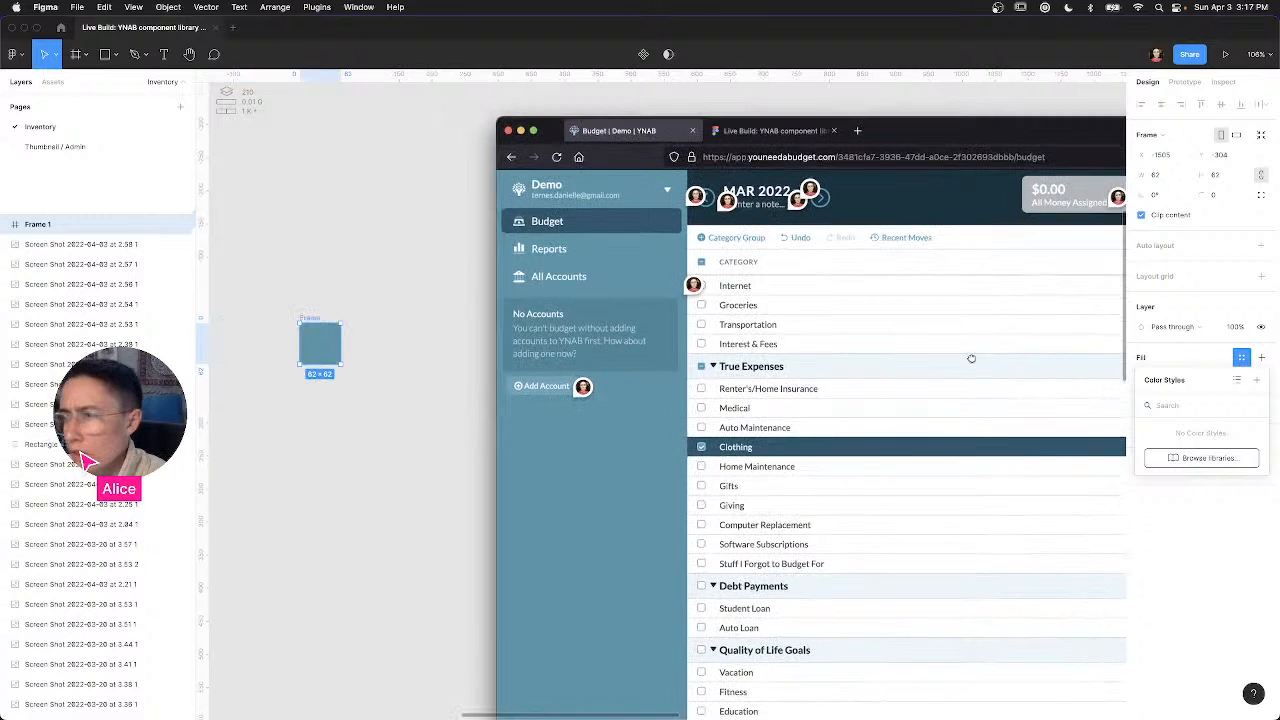
pyautogui.click(1256, 380)
pyautogui.write('Surface')
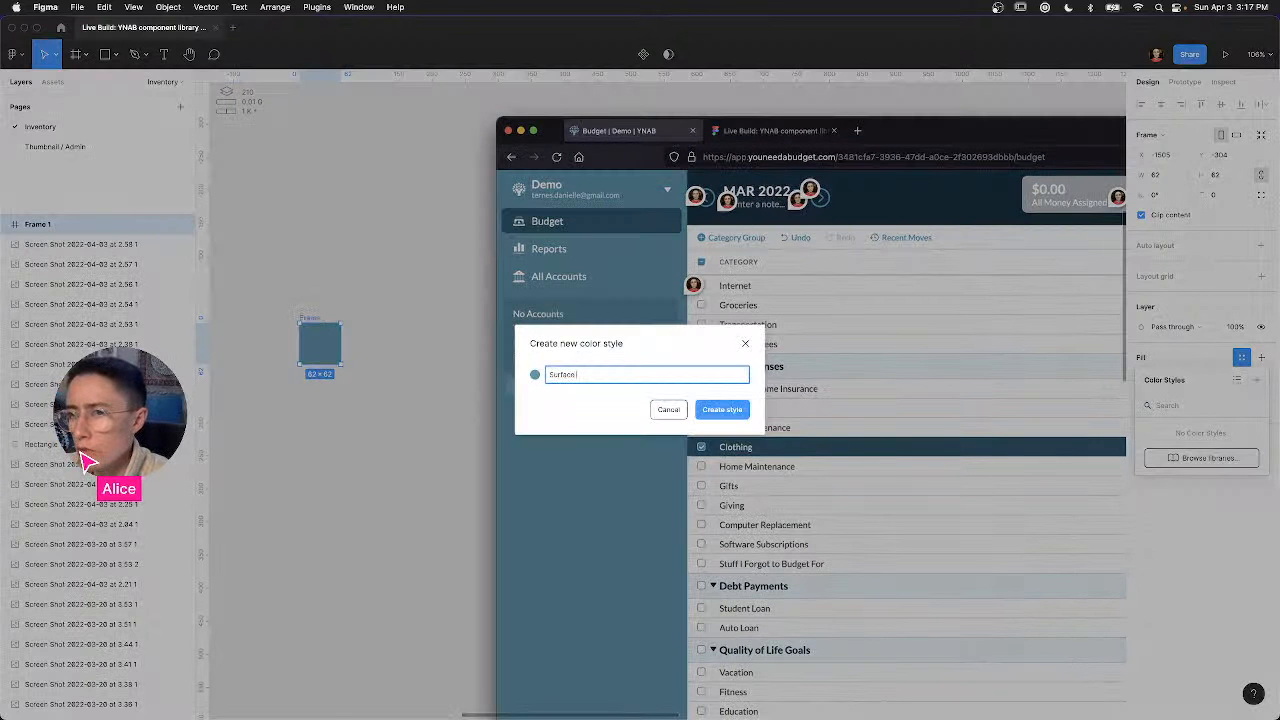
pyautogui.write(' / Teal')
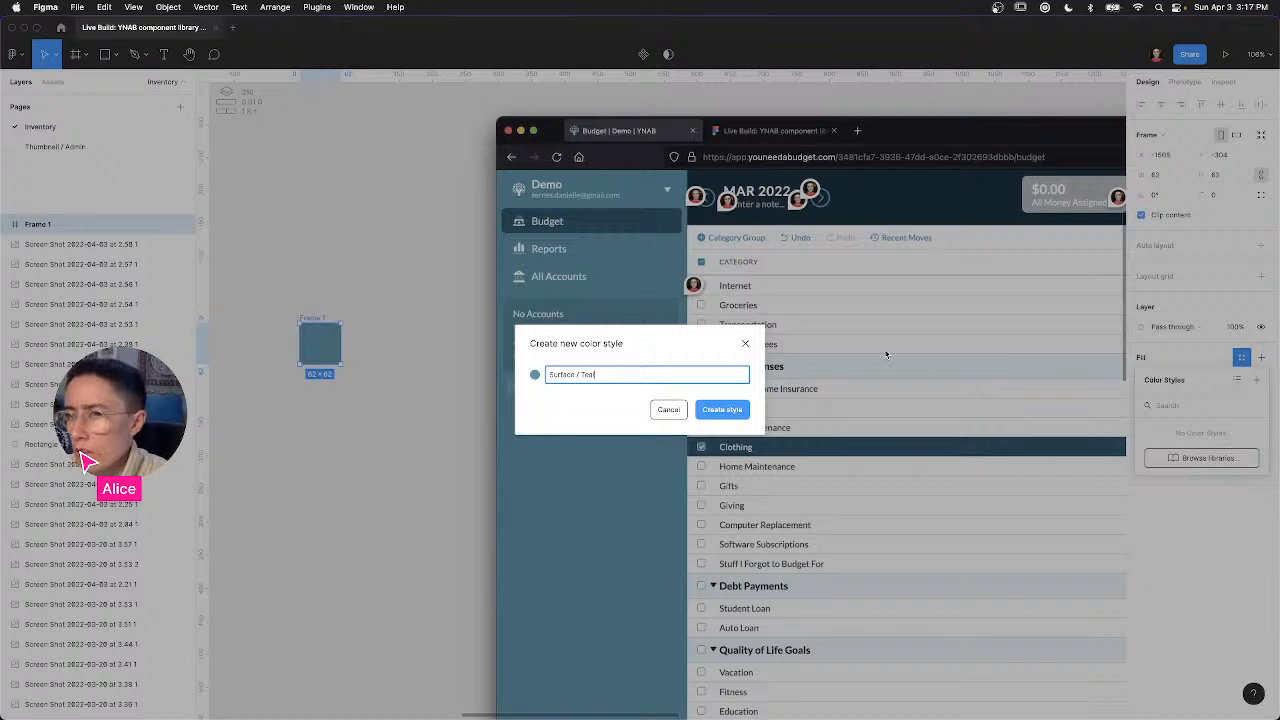
pyautogui.press('Return')
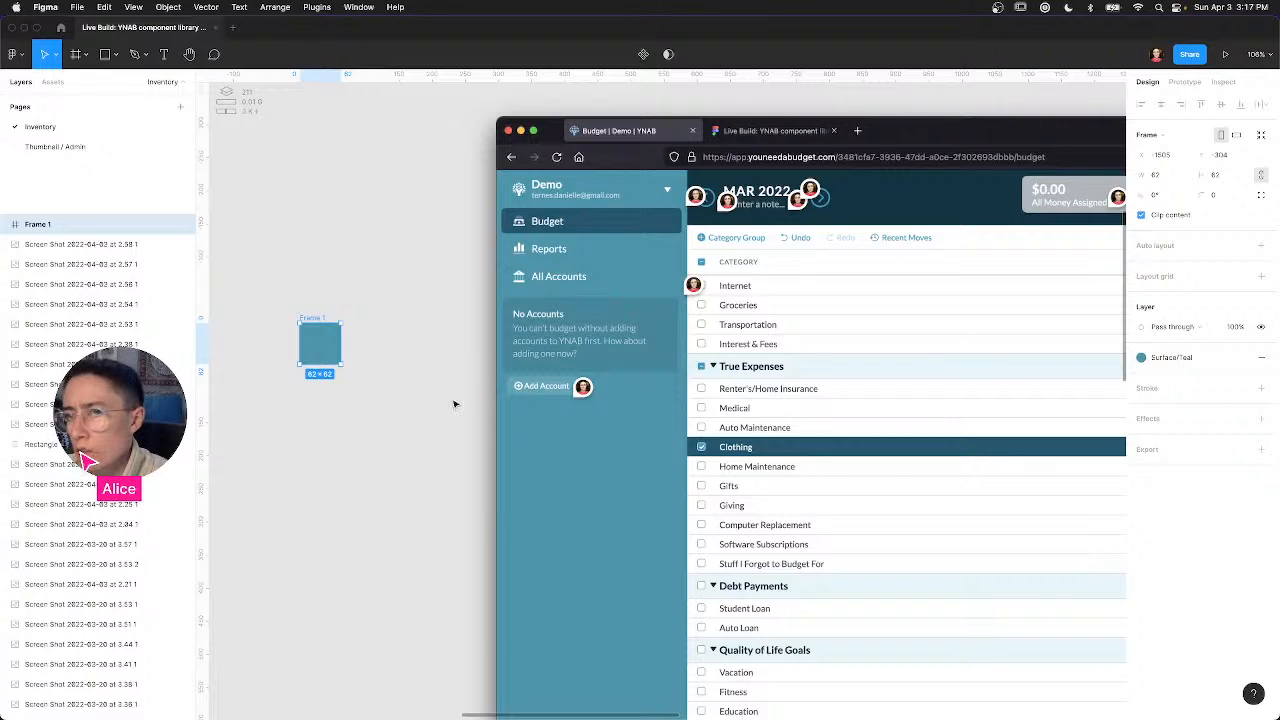
# Step: Recolor the swatch frame with the Add Account button's background and save that fill as a color style named Button / Teal
pyautogui.press('i')
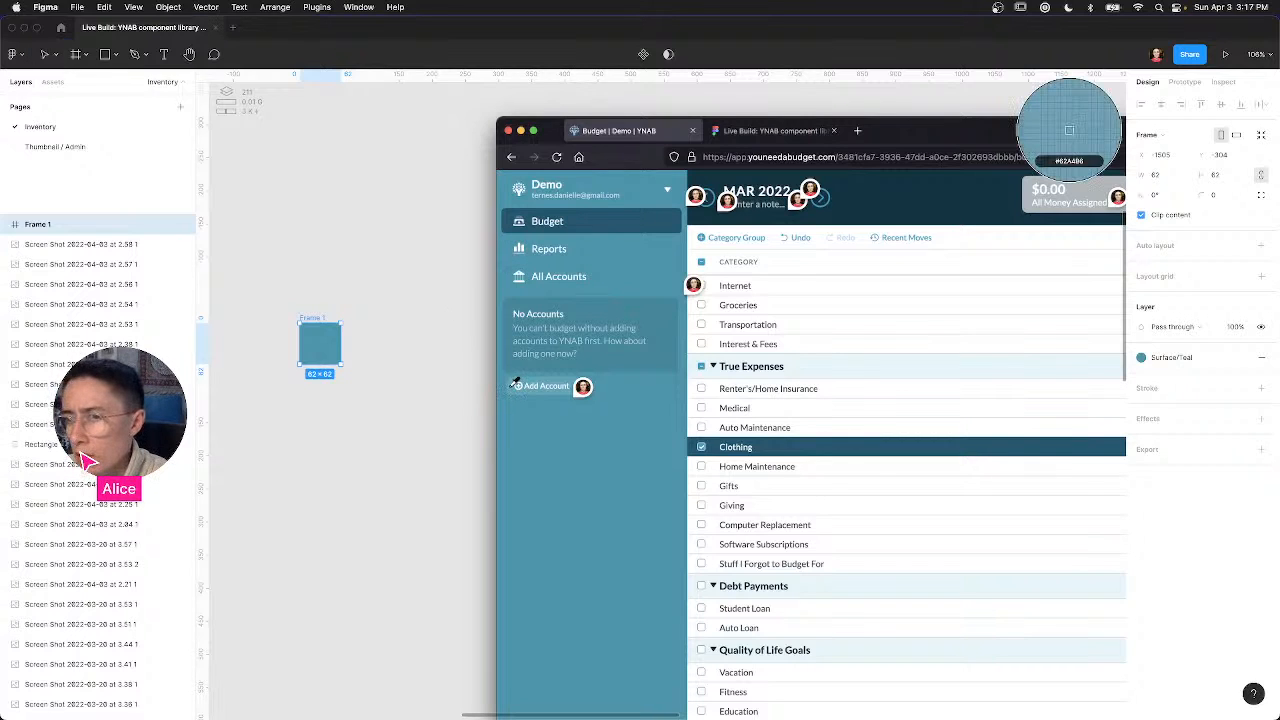
pyautogui.click(517, 381)
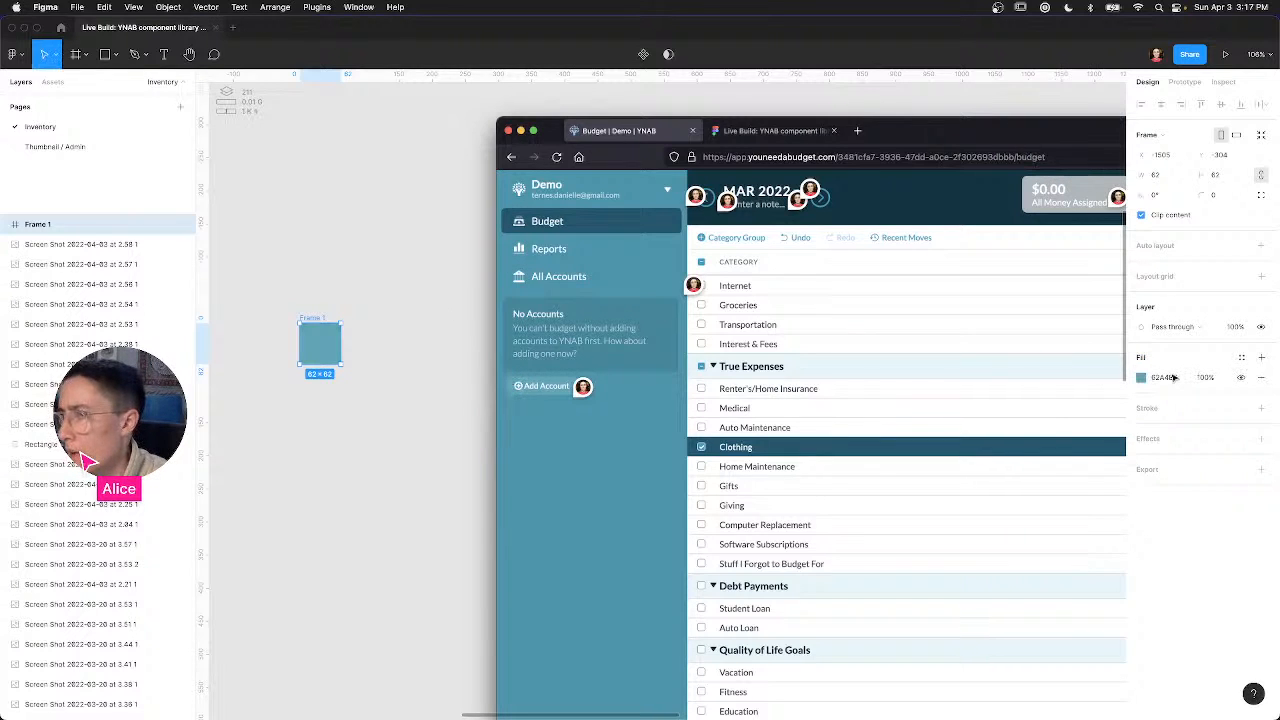
pyautogui.click(1241, 357)
pyautogui.click(1256, 381)
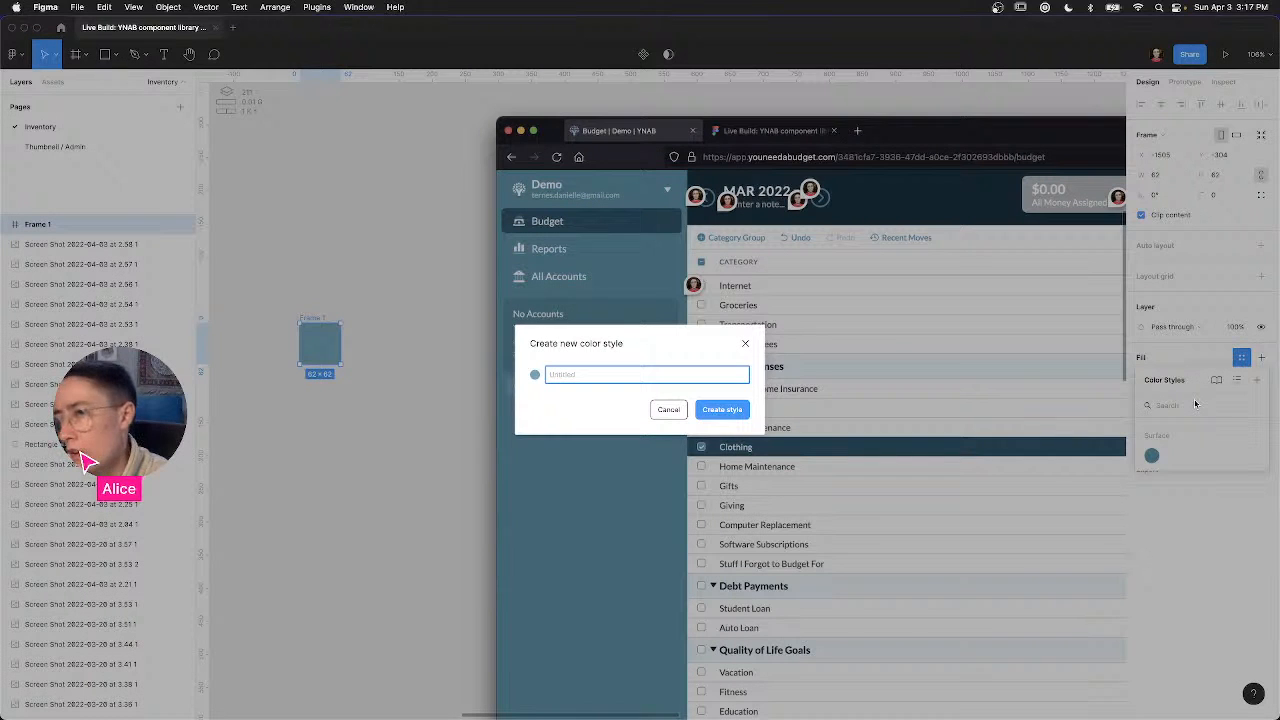
pyautogui.write('Intera')
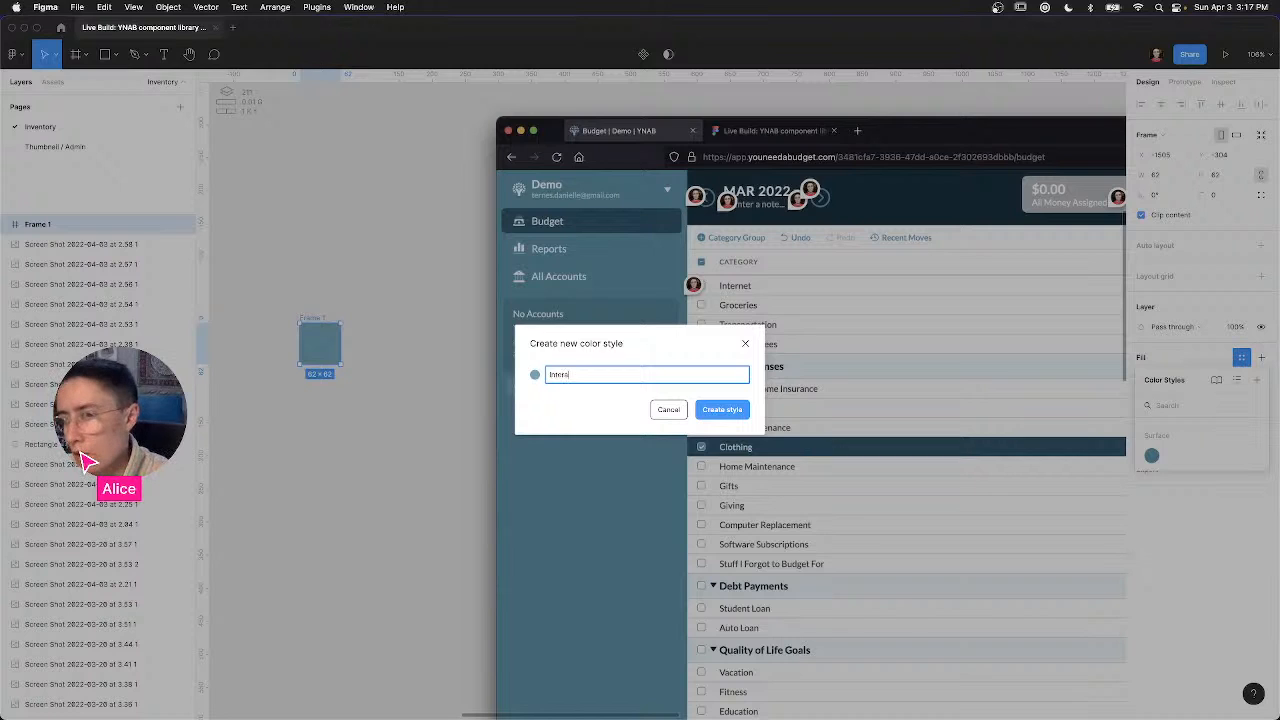
pyautogui.write('ctive Element /')
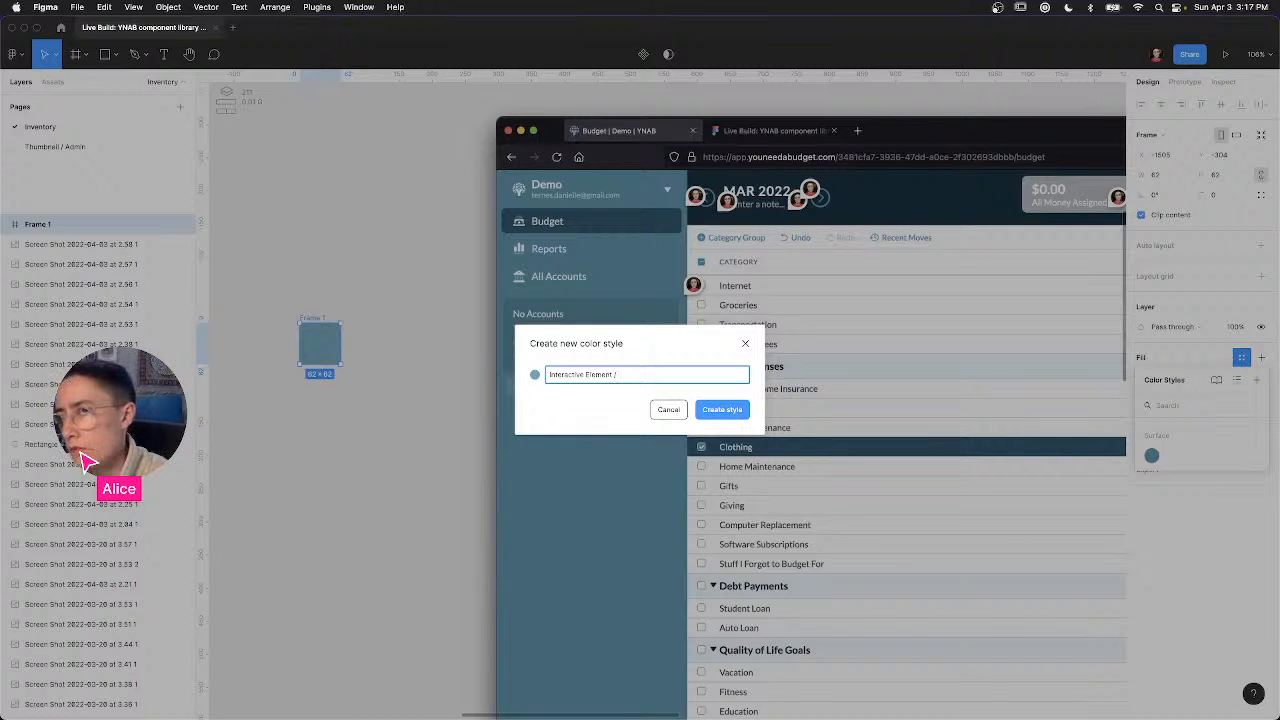
pyautogui.write(' Teal')
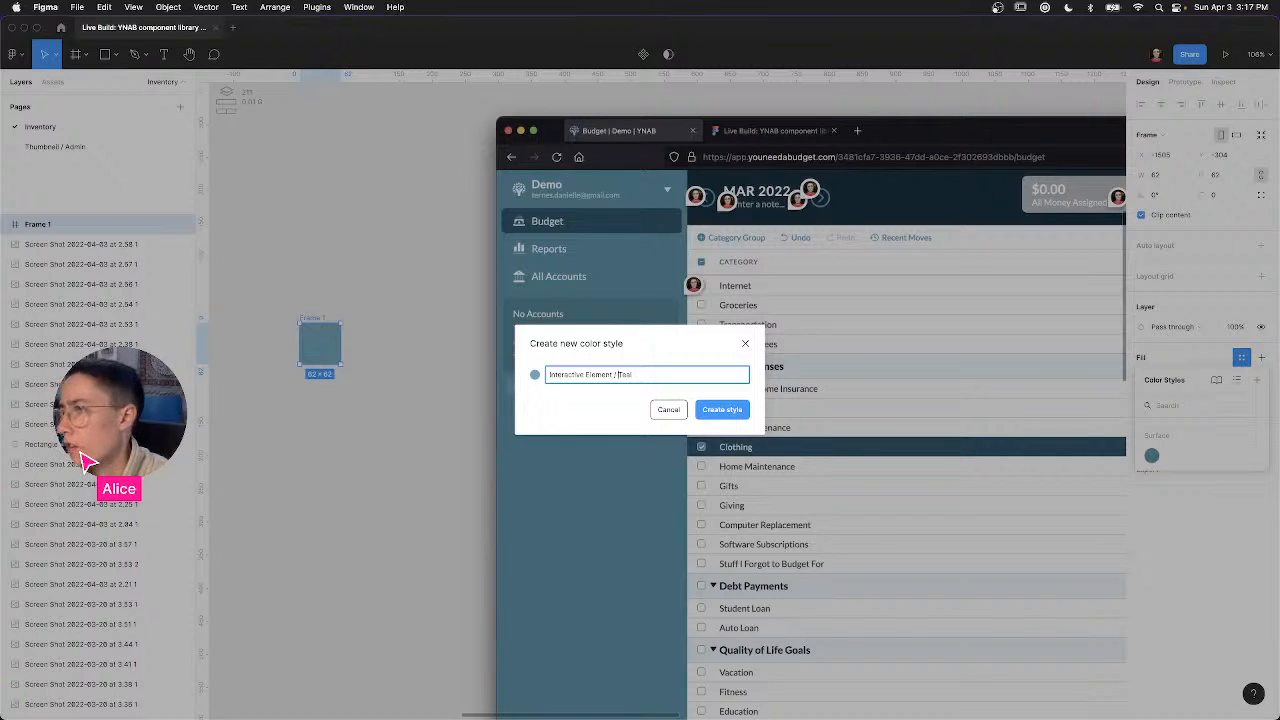
pyautogui.press('super+a')
pyautogui.write('Butto')
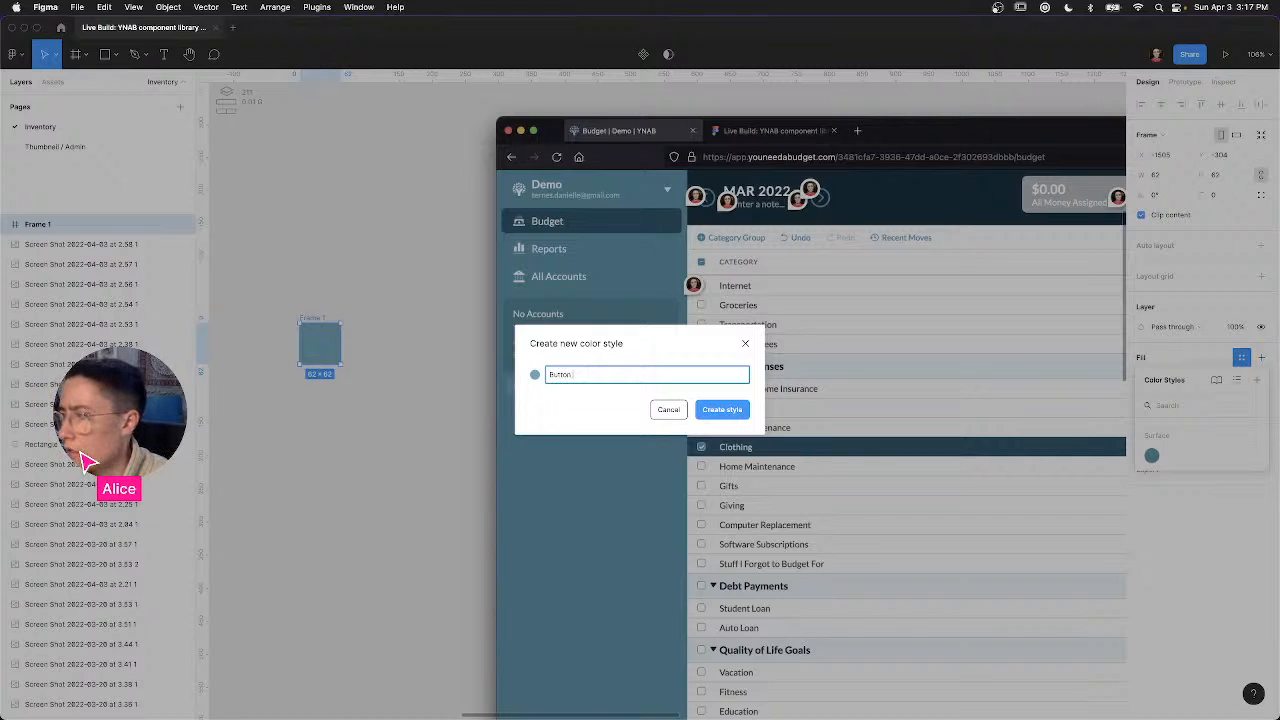
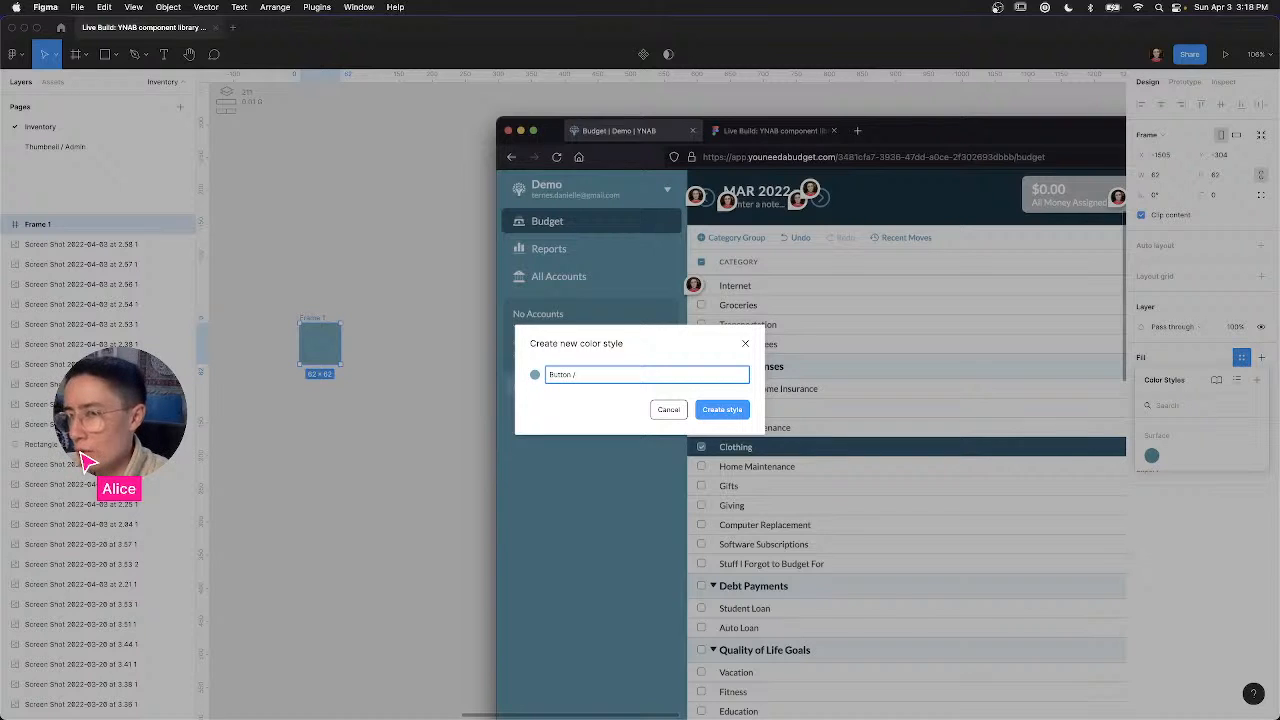
pyautogui.press('Return')
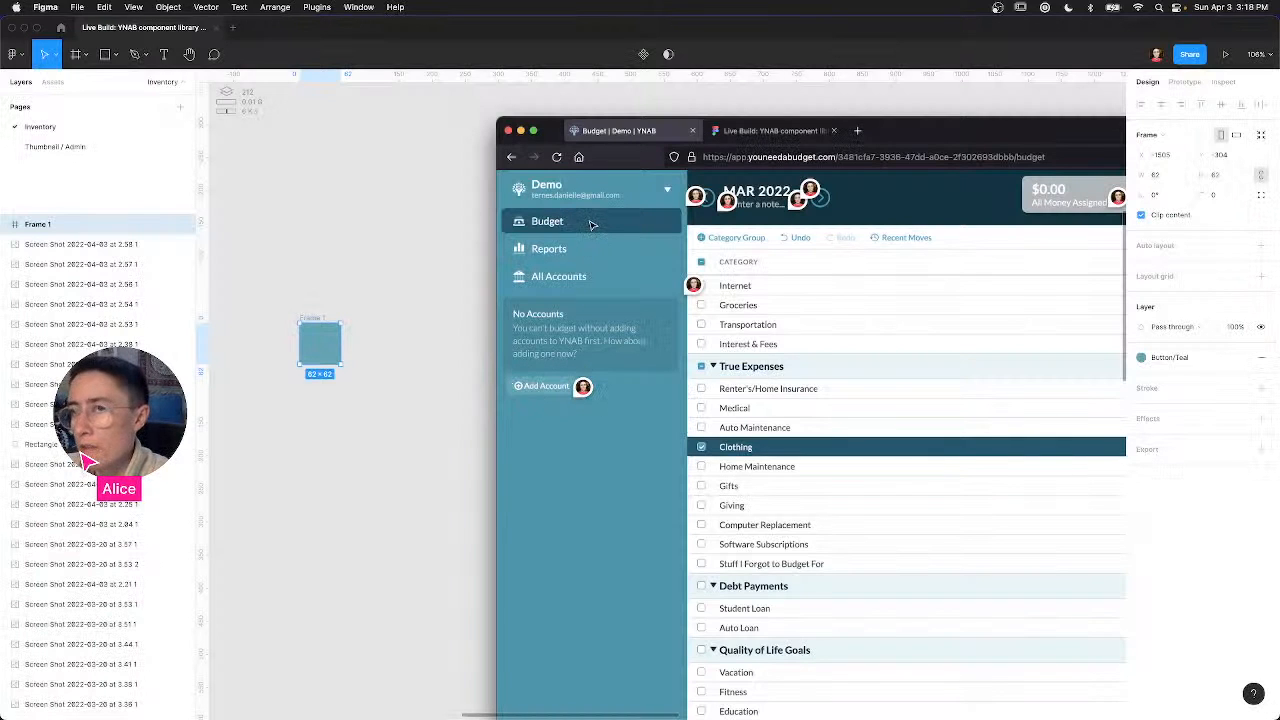
pyautogui.press('c')
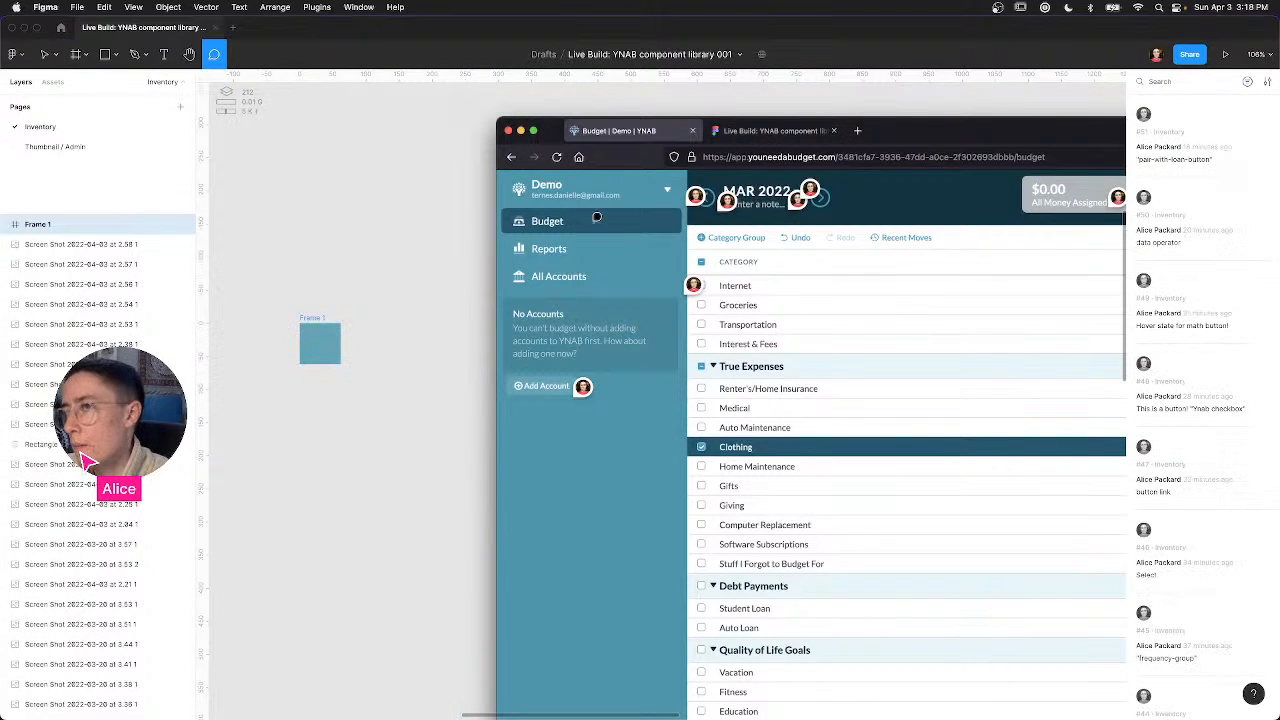
pyautogui.click(594, 218)
pyautogui.press('Escape')
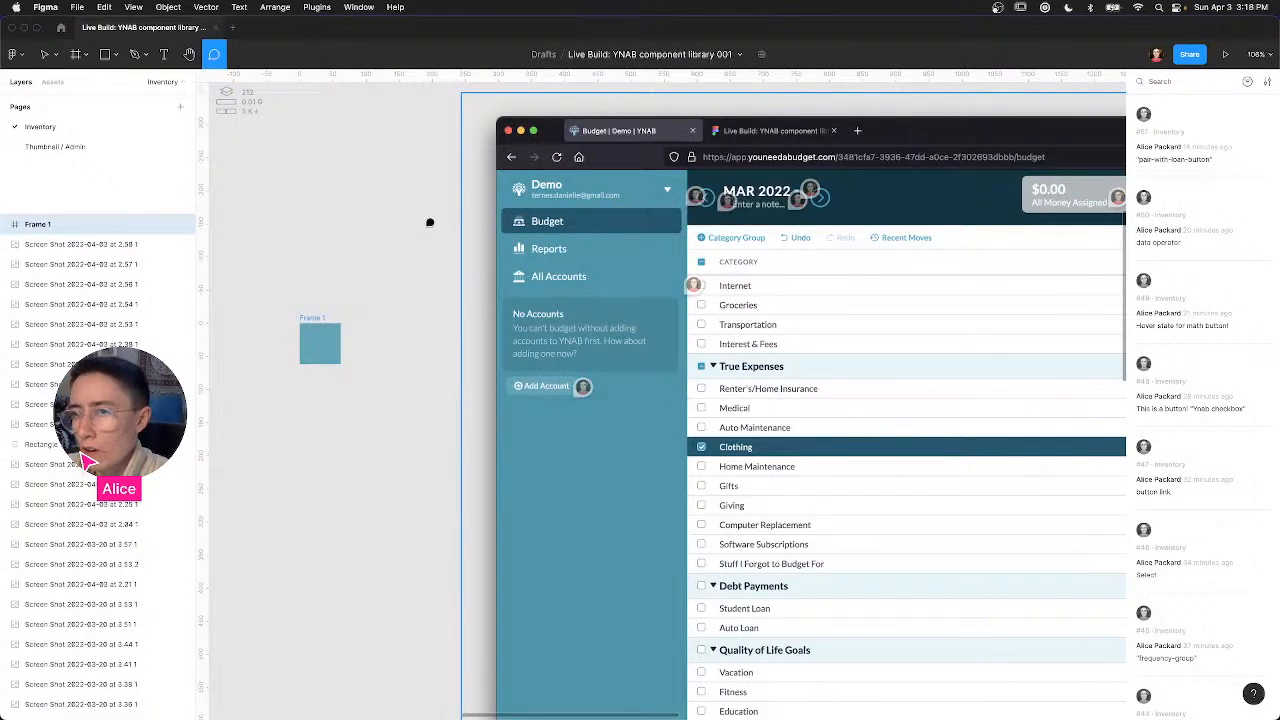
pyautogui.press('v')
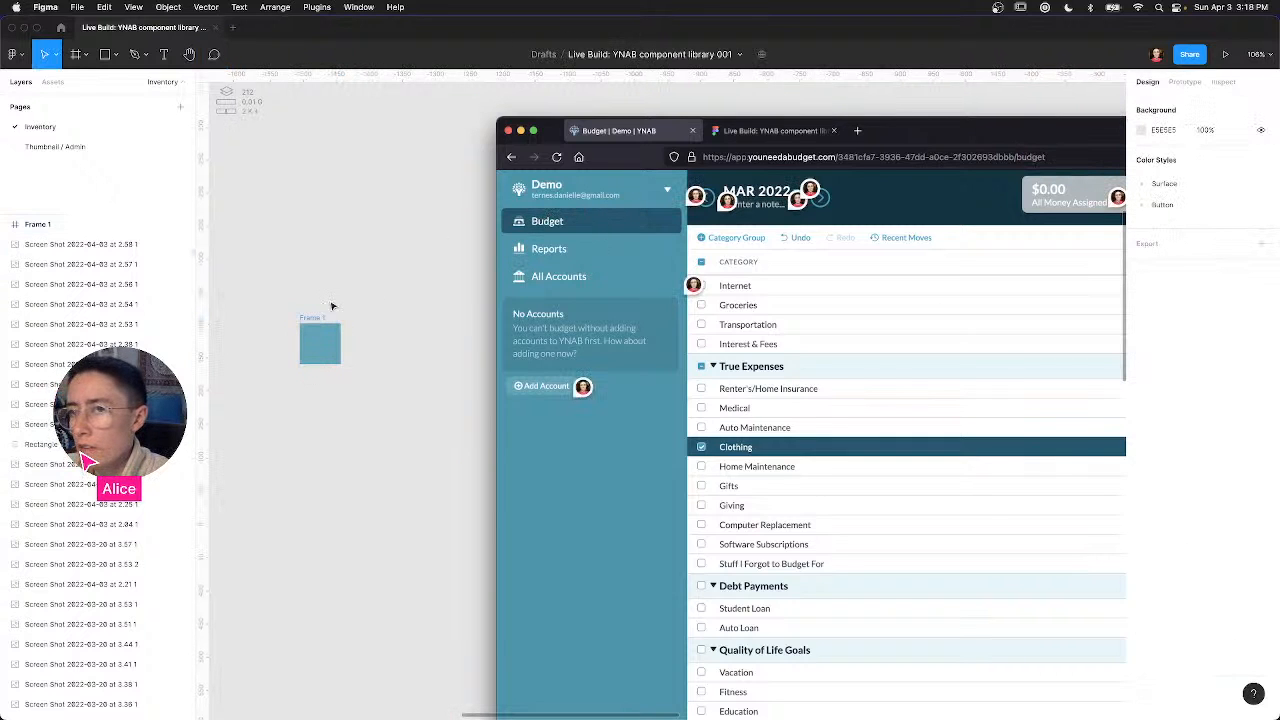
# Step: Recolor the swatch frame with dark teal sampled from the YNAB screenshot and save that fill as a color style named Teal
pyautogui.click(313, 330)
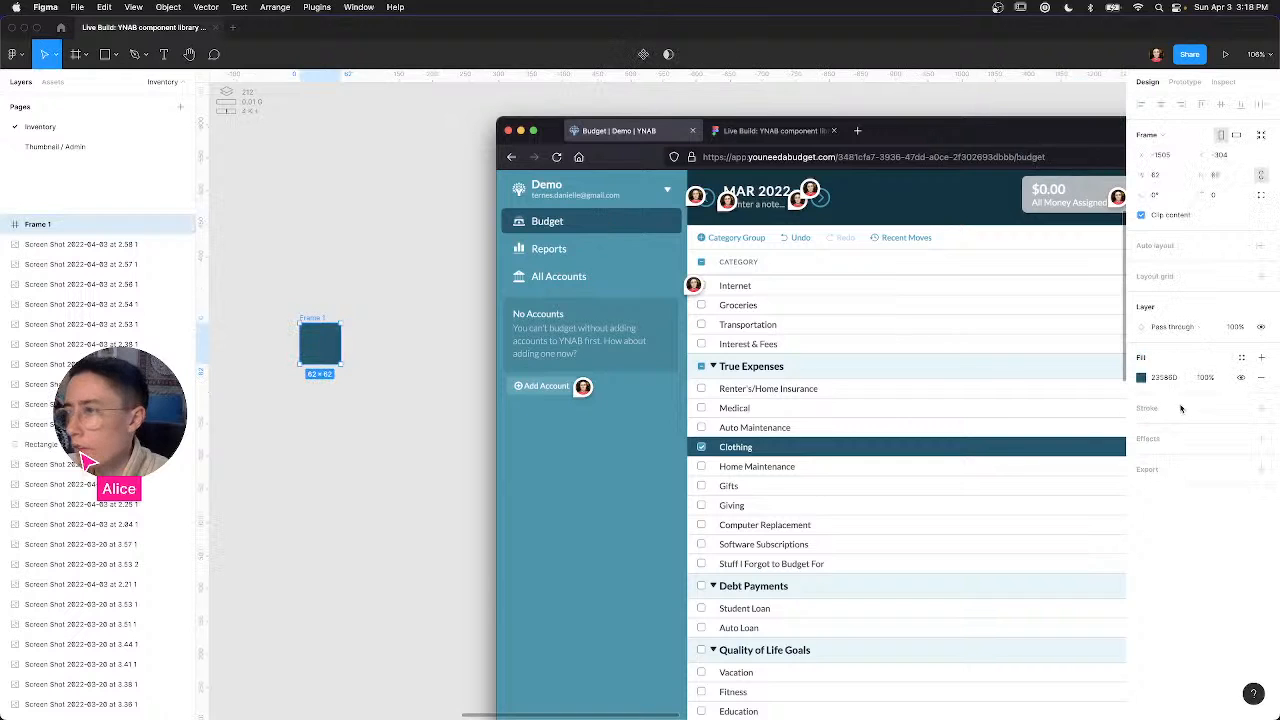
pyautogui.click(1242, 358)
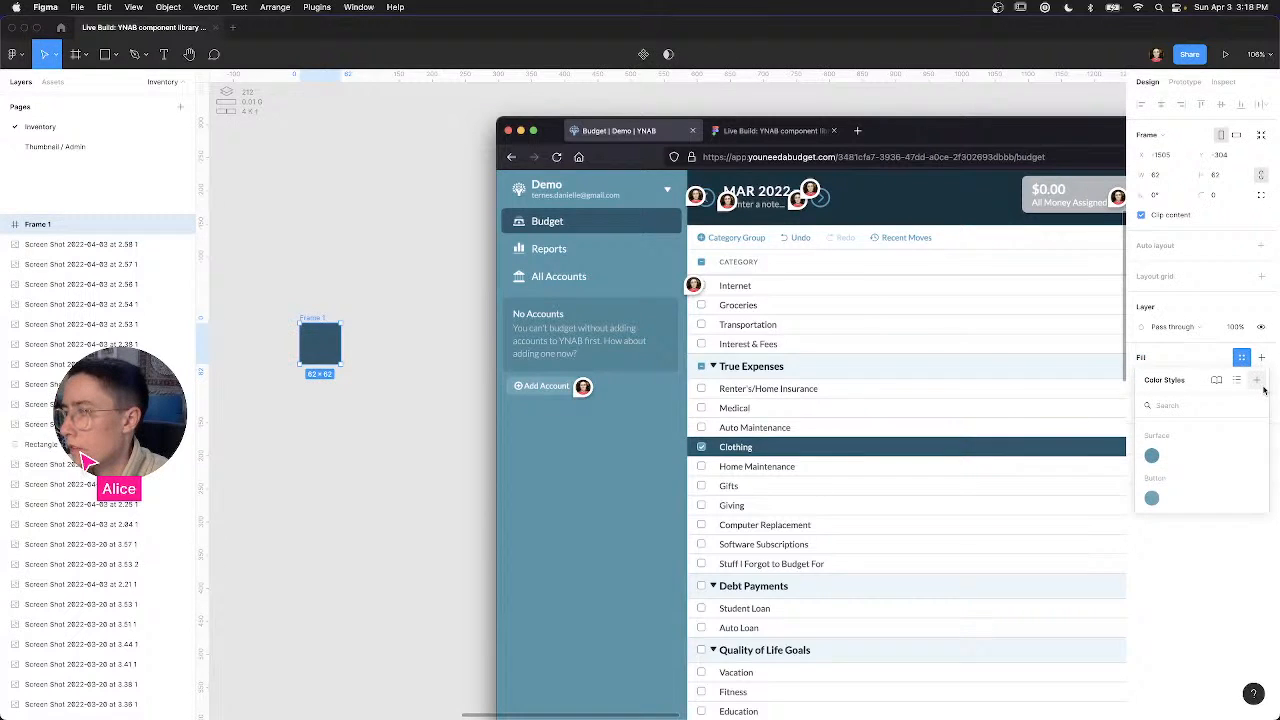
pyautogui.click(1262, 387)
pyautogui.write('Ts')
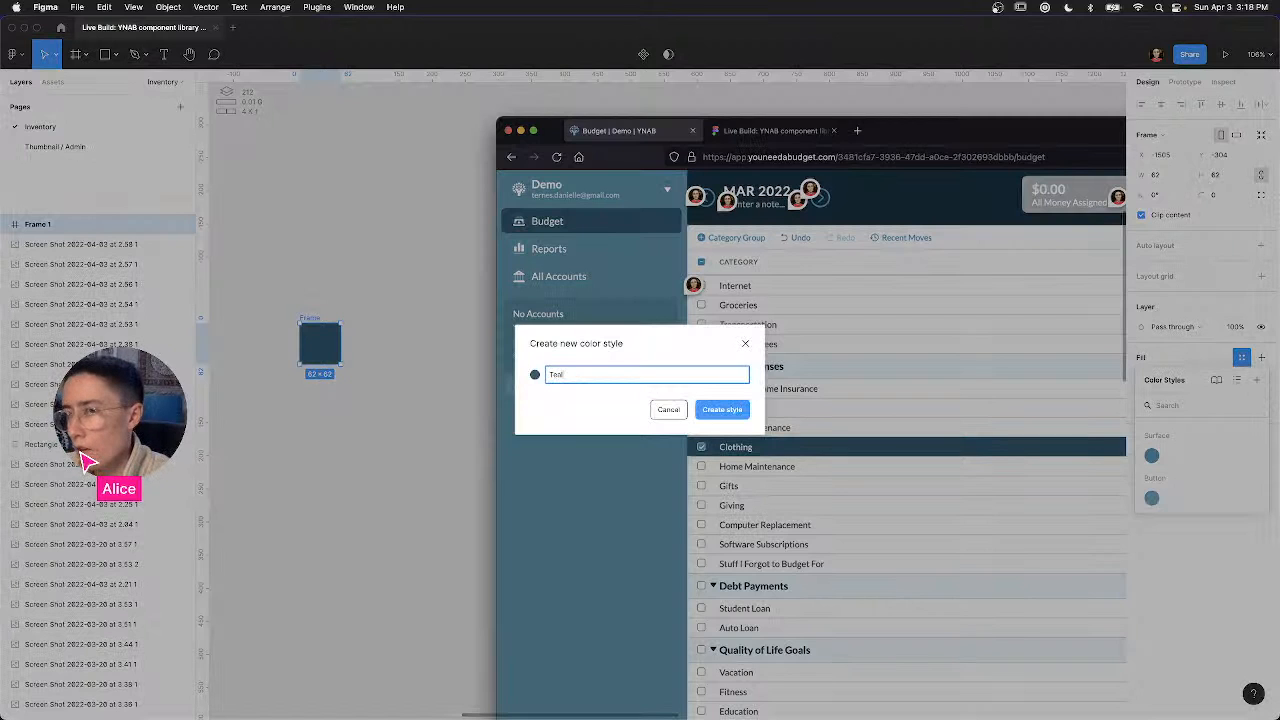
pyautogui.press('Return')
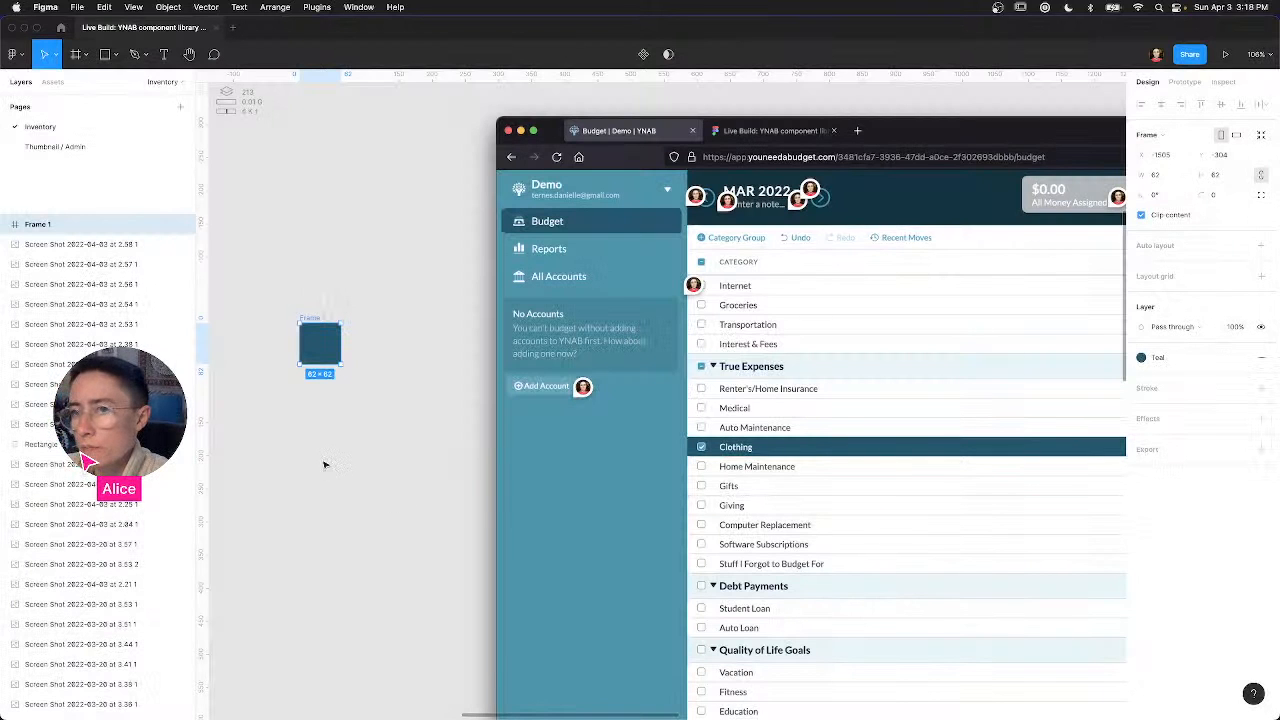
pyautogui.click(449, 499)
pyautogui.moveTo(267, 426); pyautogui.dragTo(395, 462)
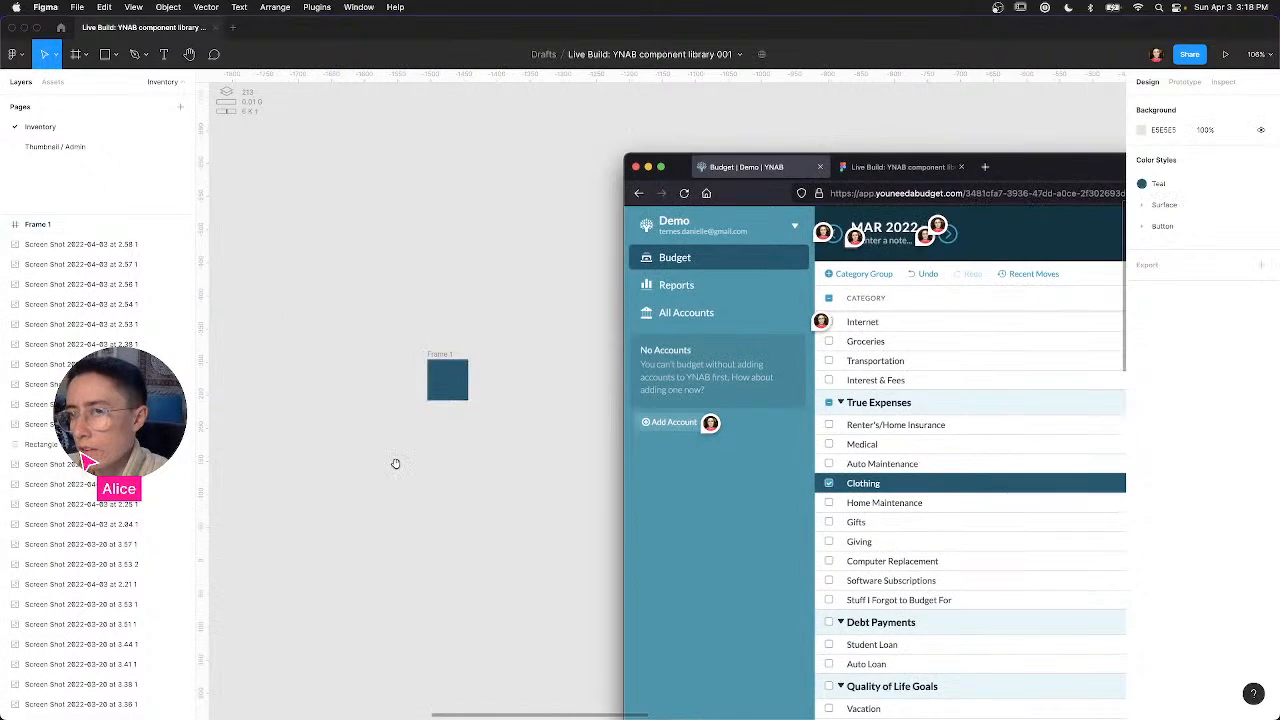
# Step: Try duplicating the swatch frame directly above the original and applying the Surface / Teal style to the copy
pyautogui.click(444, 355)
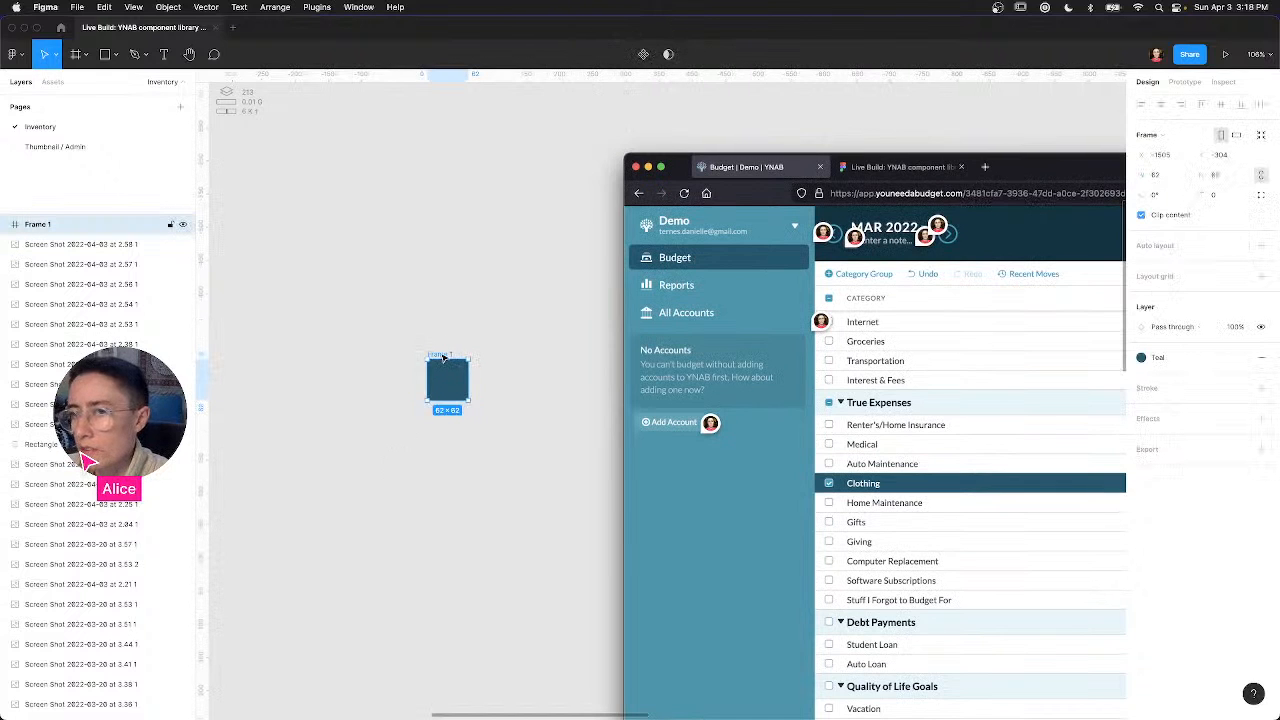
pyautogui.moveTo(445, 358); pyautogui.dragTo(444, 314)
pyautogui.click(1185, 351)
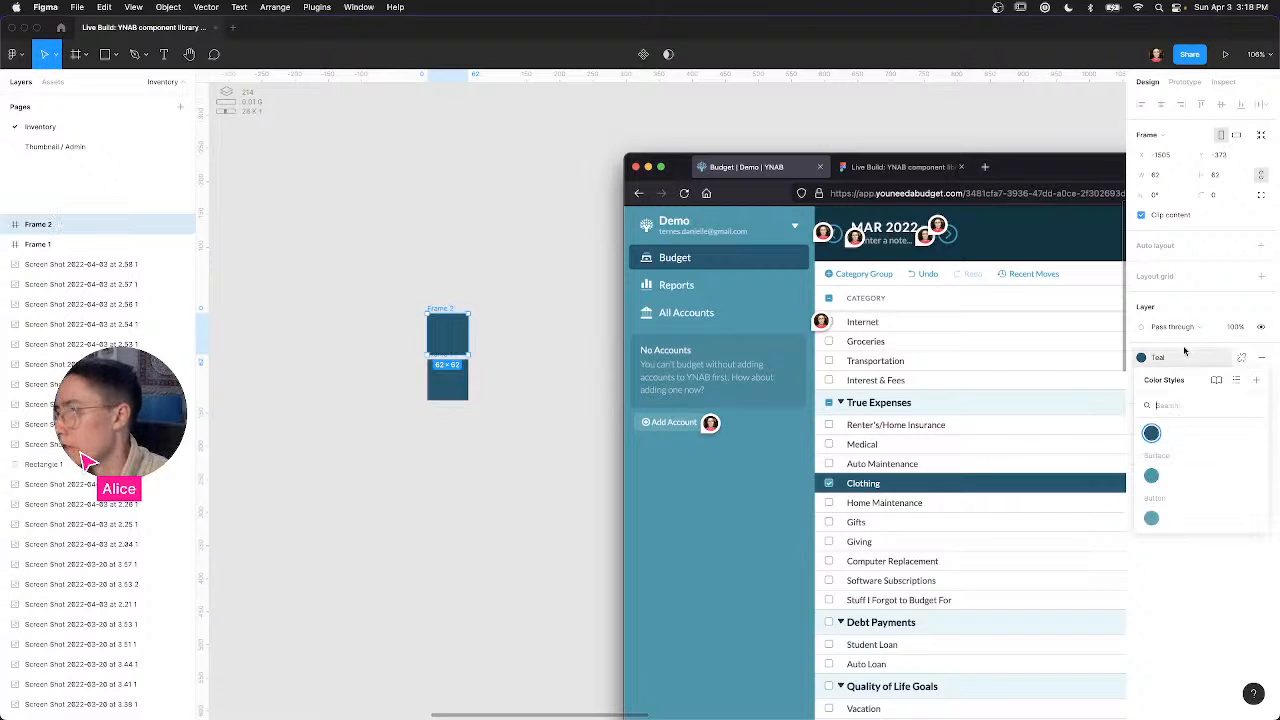
pyautogui.click(1152, 478)
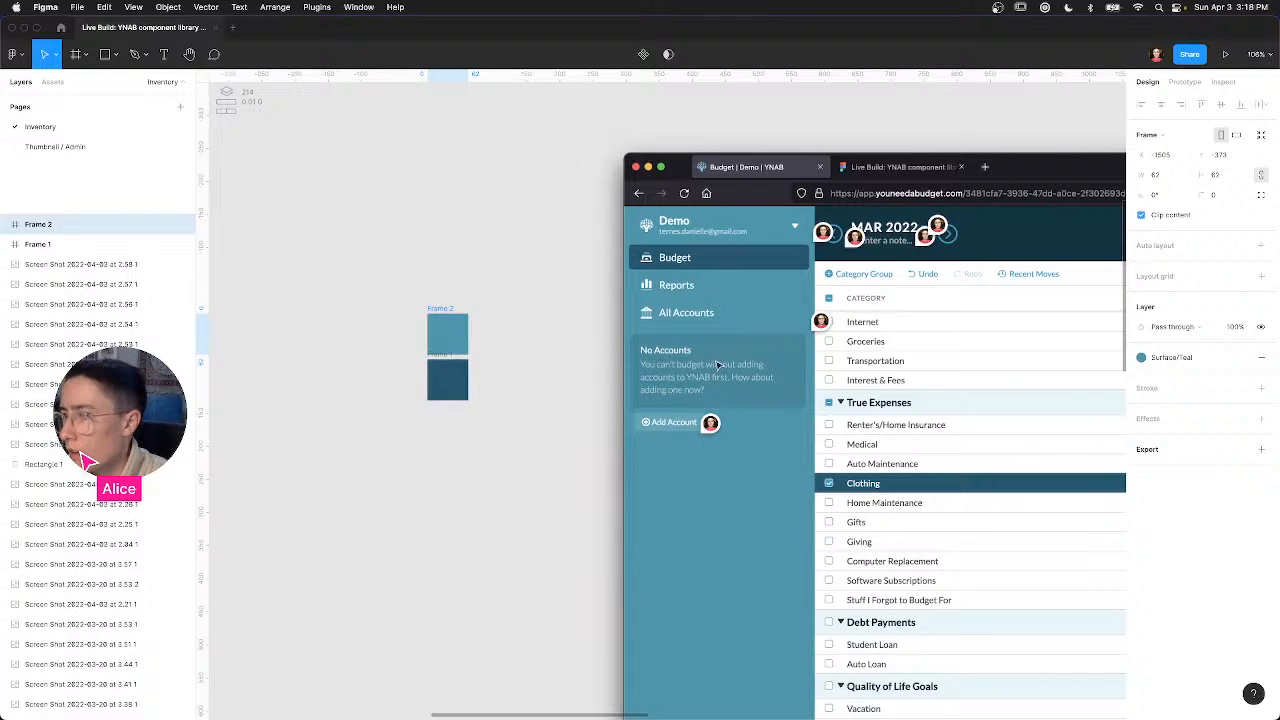
pyautogui.press('super+z')
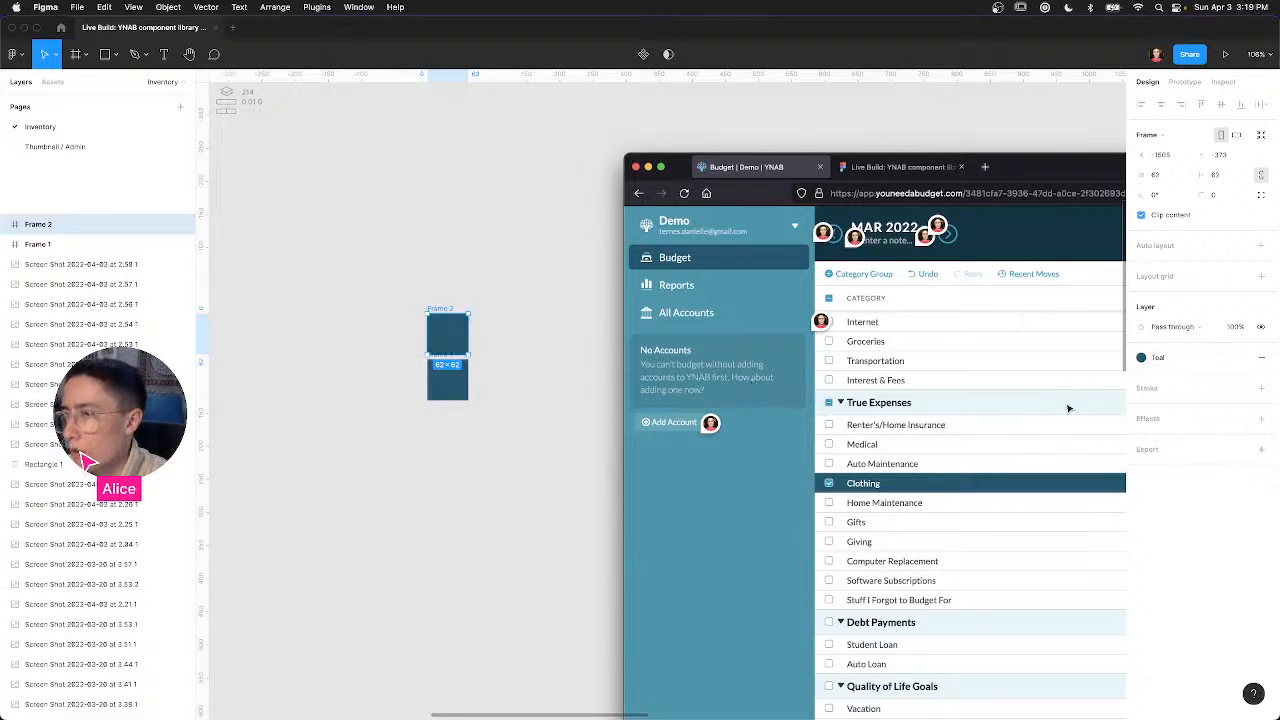
pyautogui.rightClick(1152, 436)
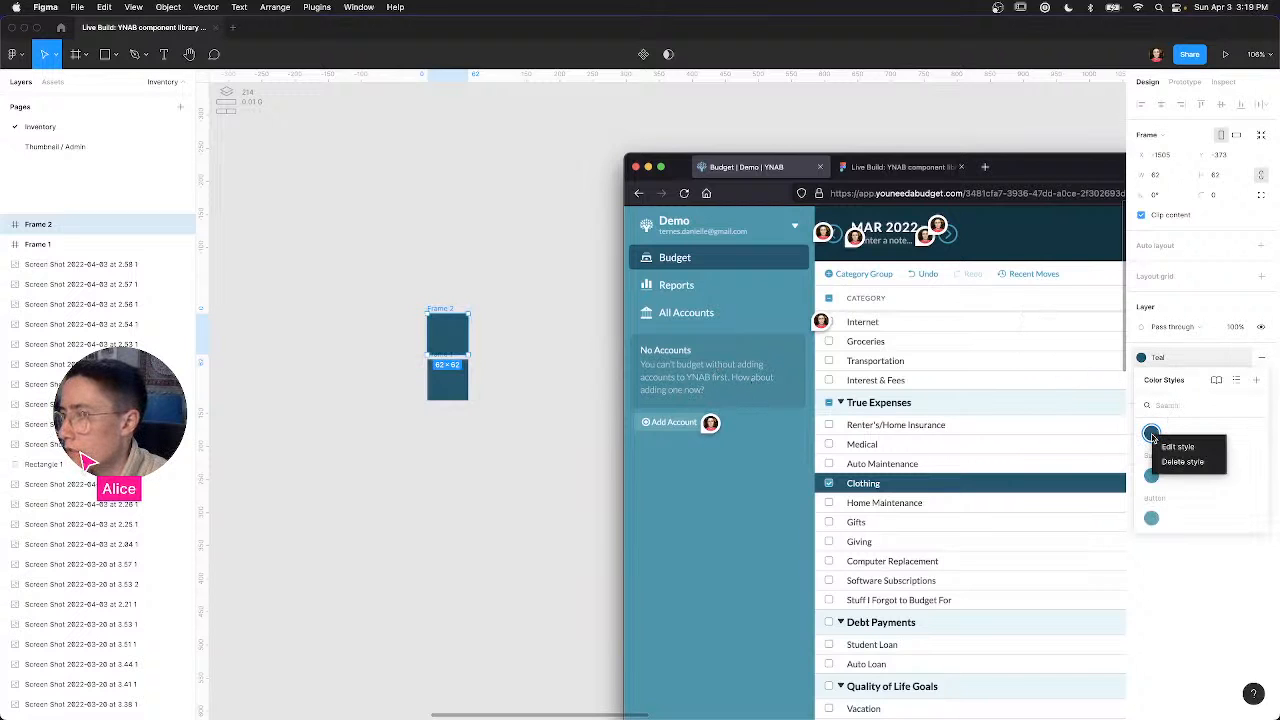
pyautogui.click(1169, 450)
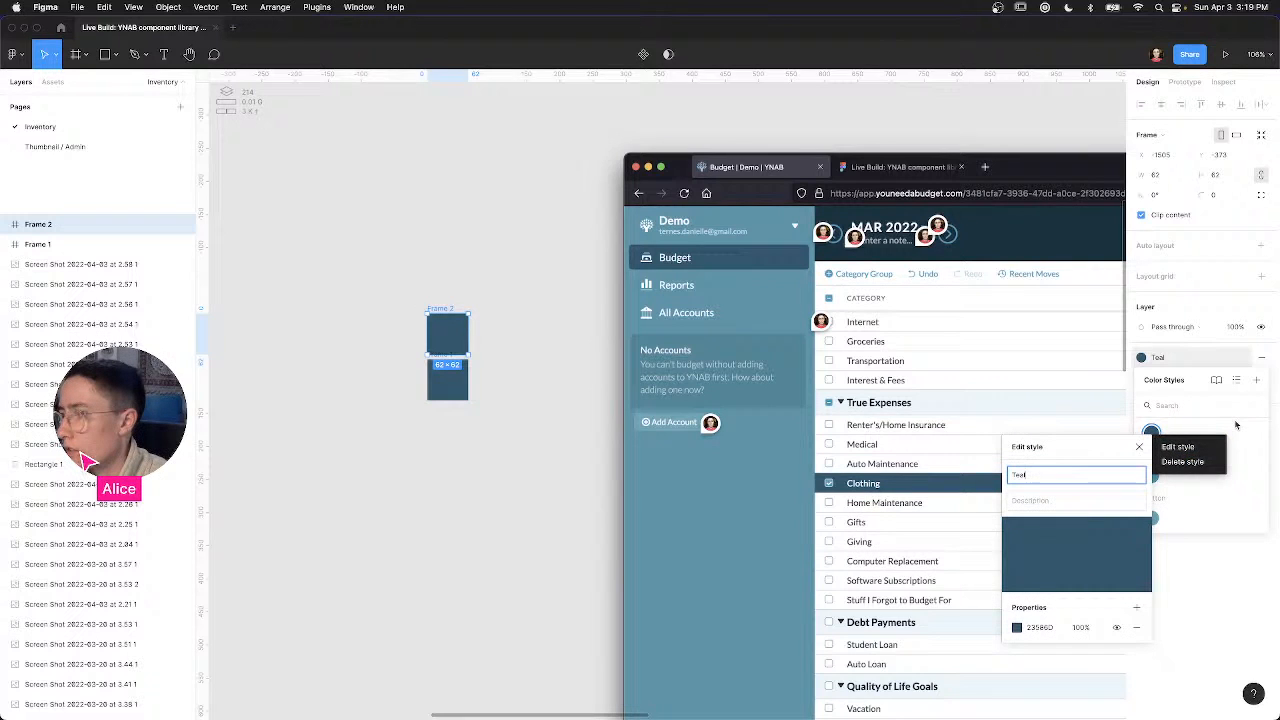
pyautogui.click(1219, 487)
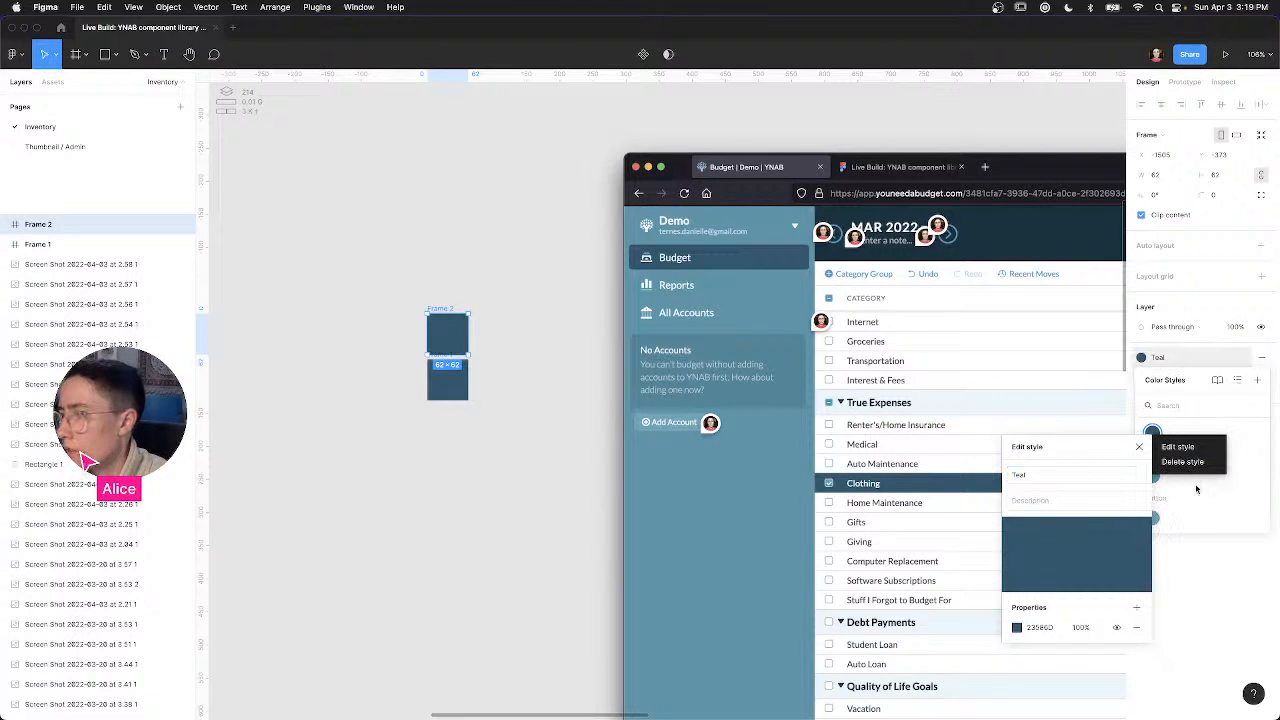
pyautogui.click(1139, 448)
pyautogui.rightClick(1155, 482)
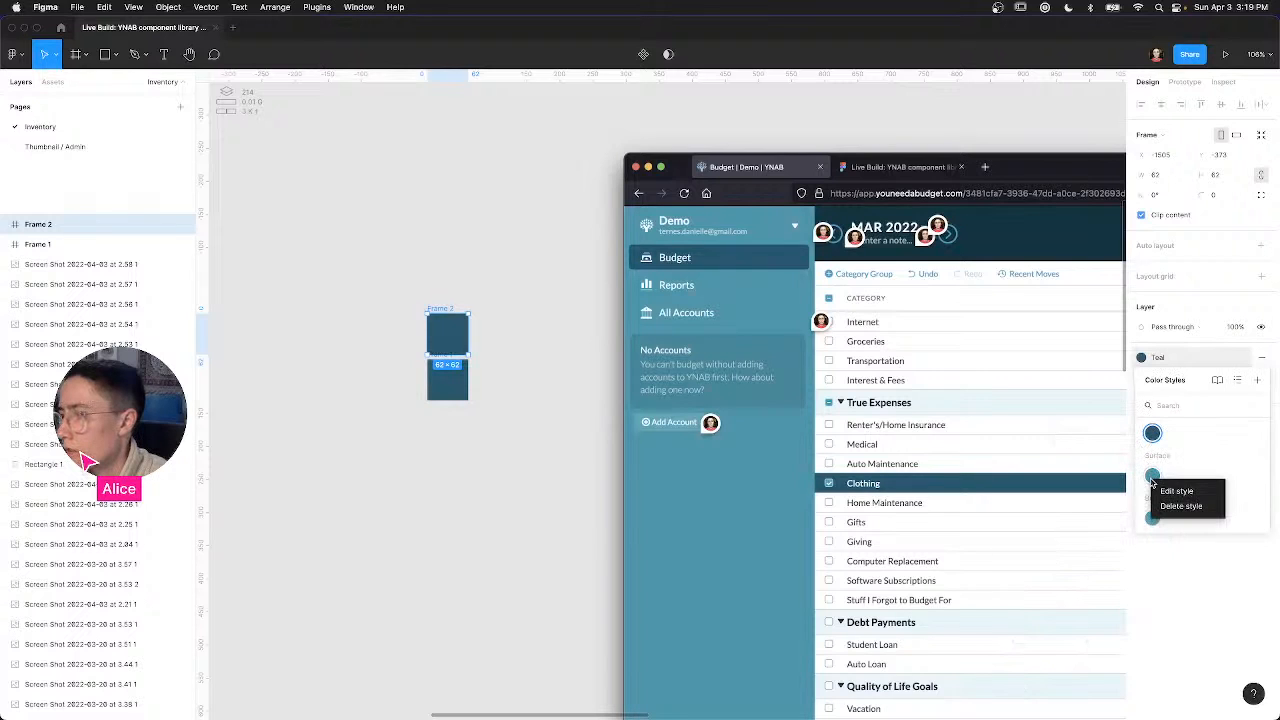
pyautogui.click(1172, 491)
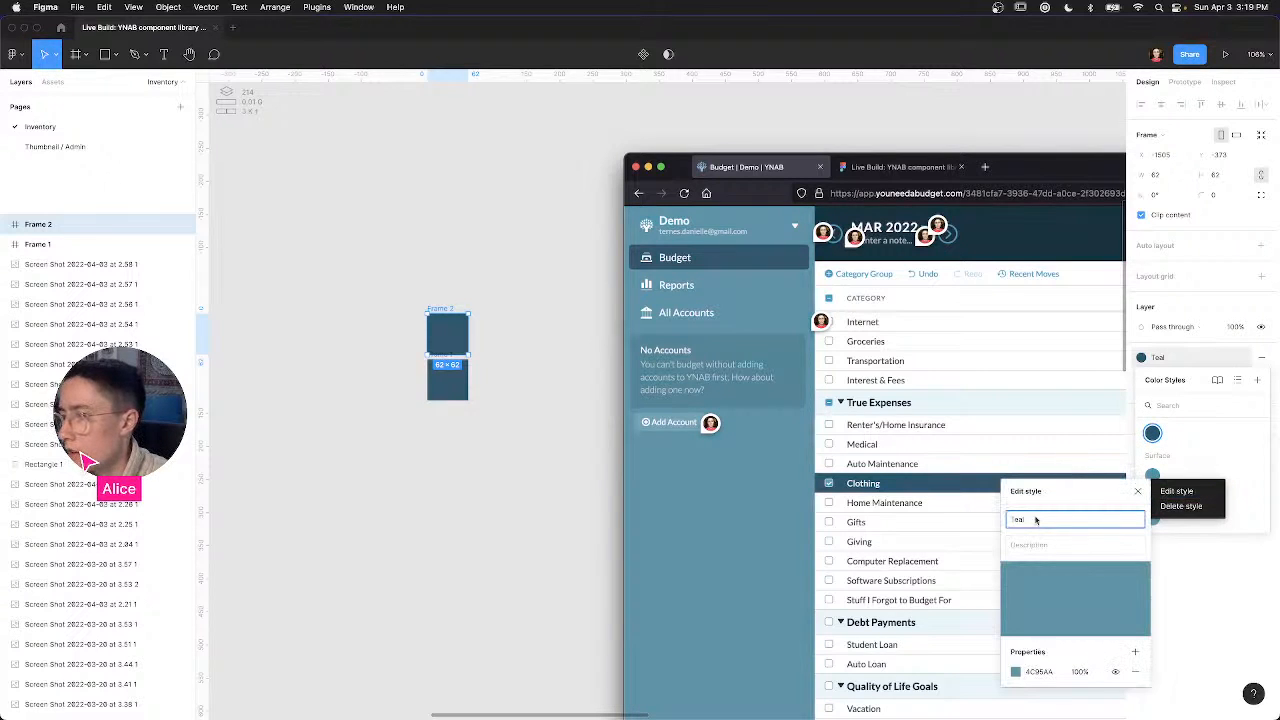
pyautogui.click(1249, 386)
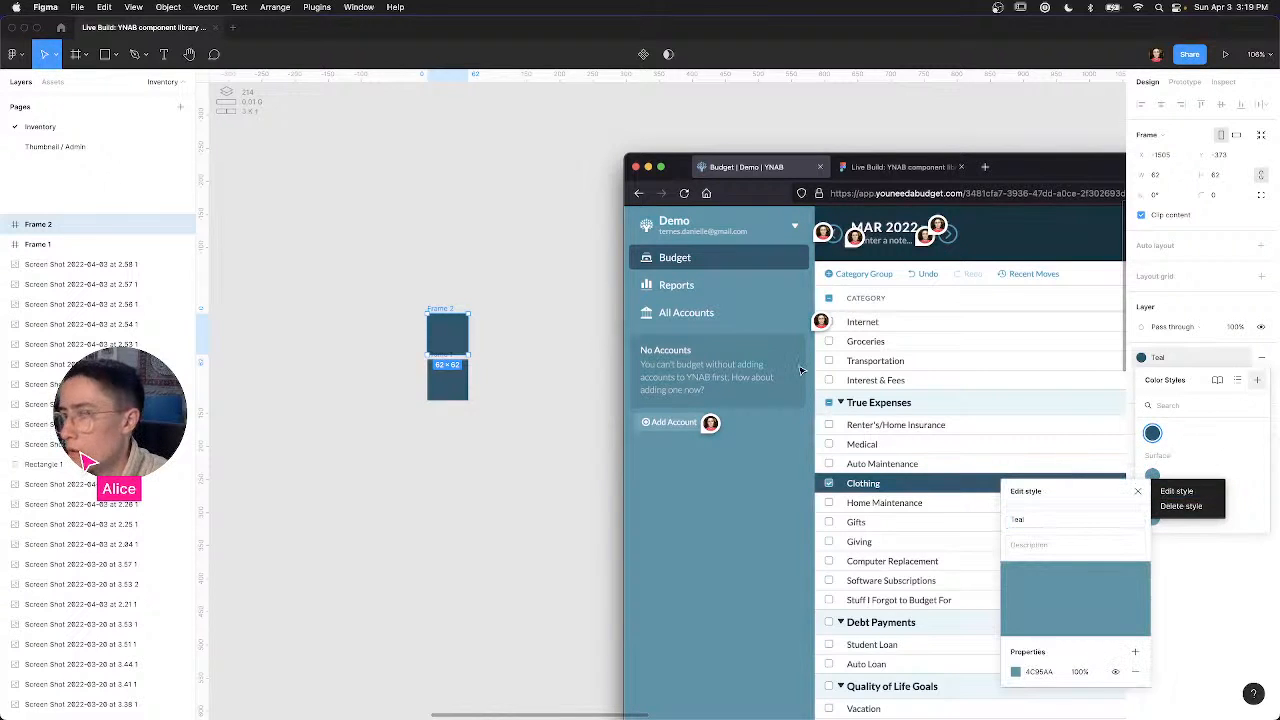
pyautogui.click(1162, 491)
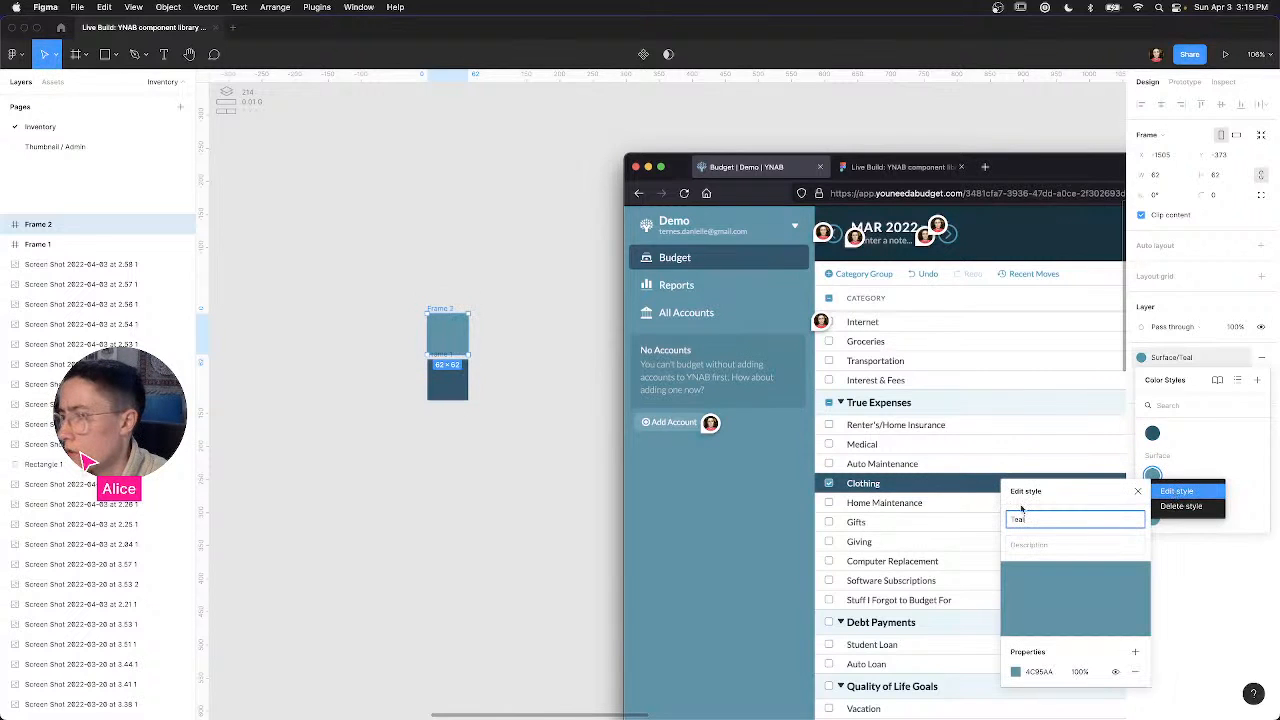
pyautogui.click(1092, 499)
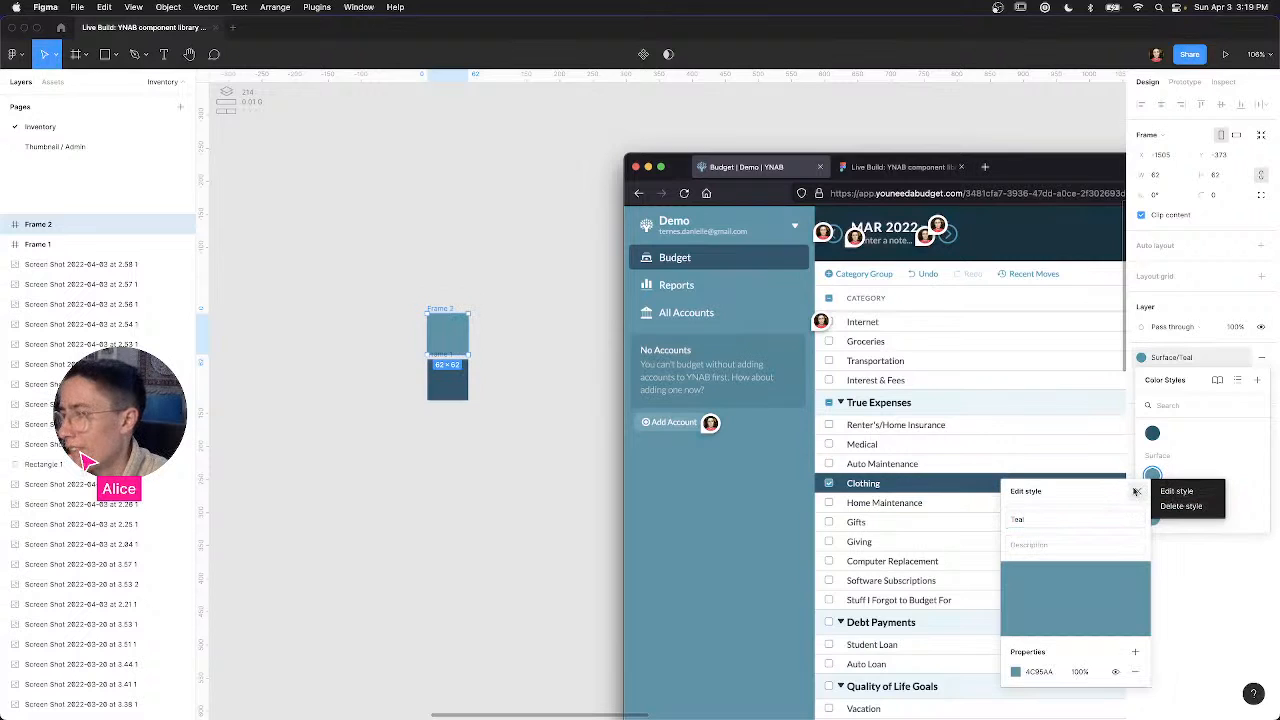
pyautogui.click(1137, 491)
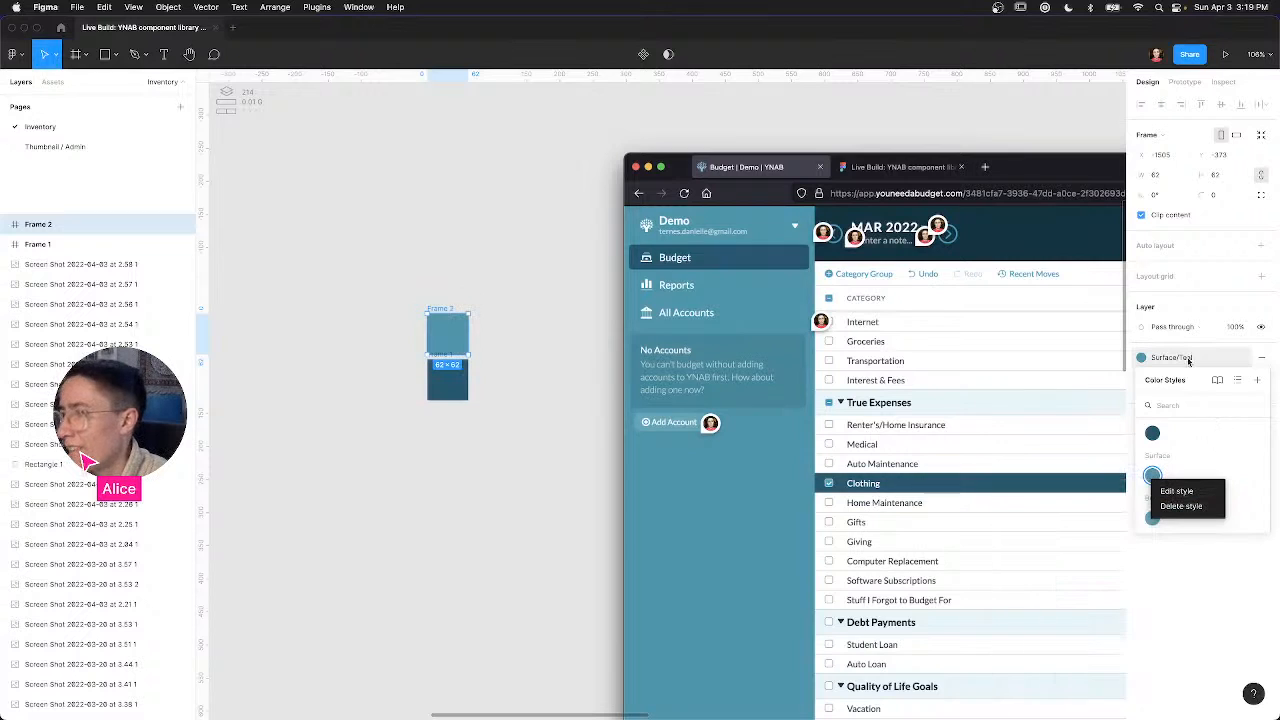
# Step: Move the Teal styles out of the Surface and Button groups so they sit ungrouped in the color style list
pyautogui.click(1020, 114)
pyautogui.click(1143, 206)
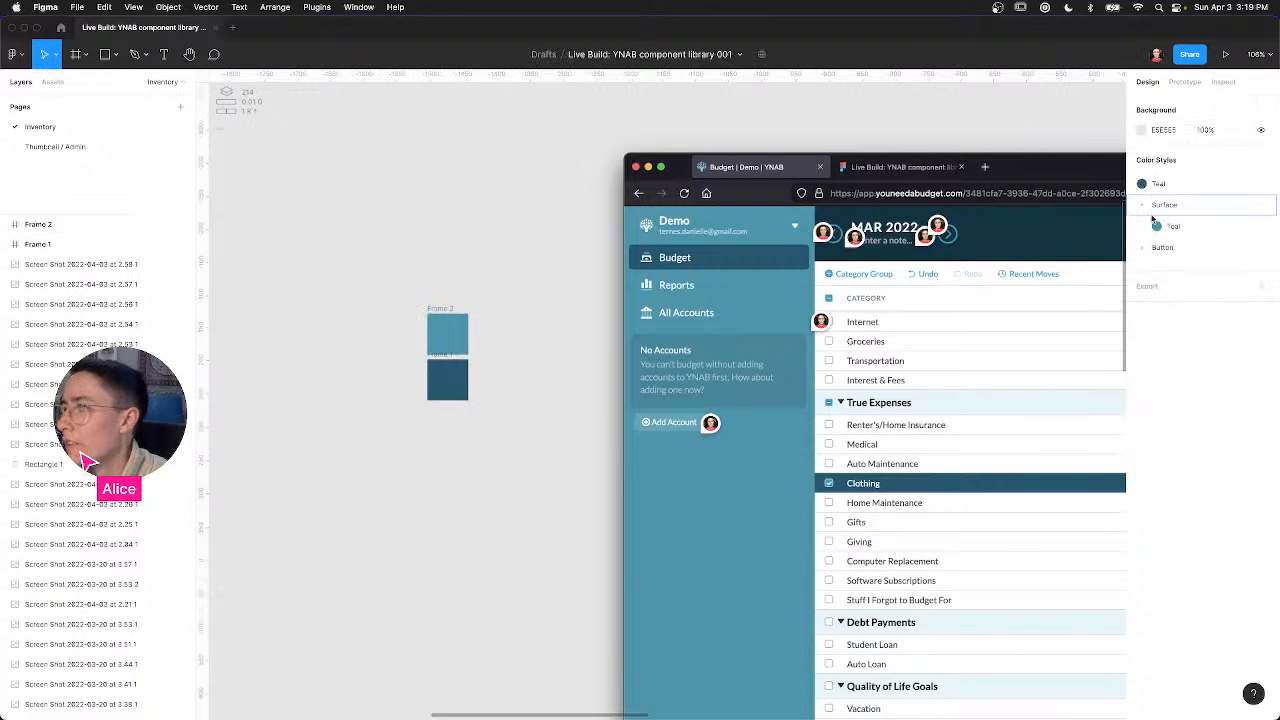
pyautogui.moveTo(1161, 230); pyautogui.dragTo(1168, 254)
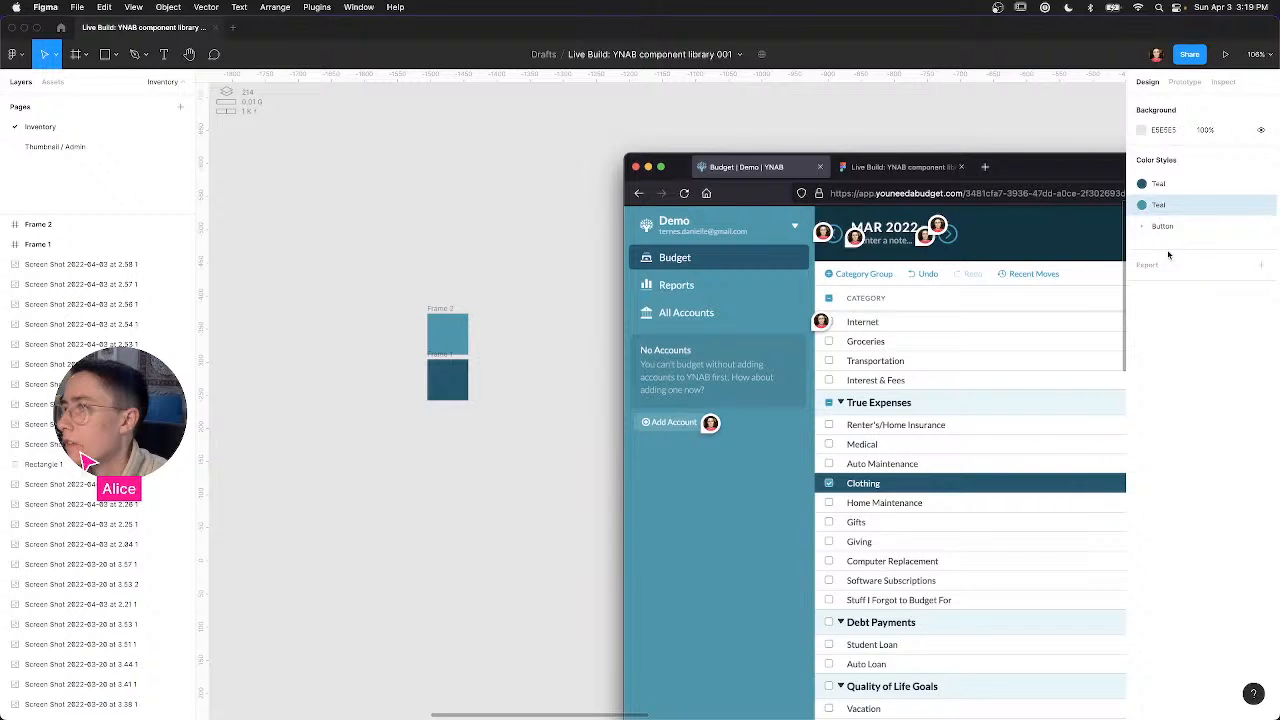
pyautogui.click(1150, 227)
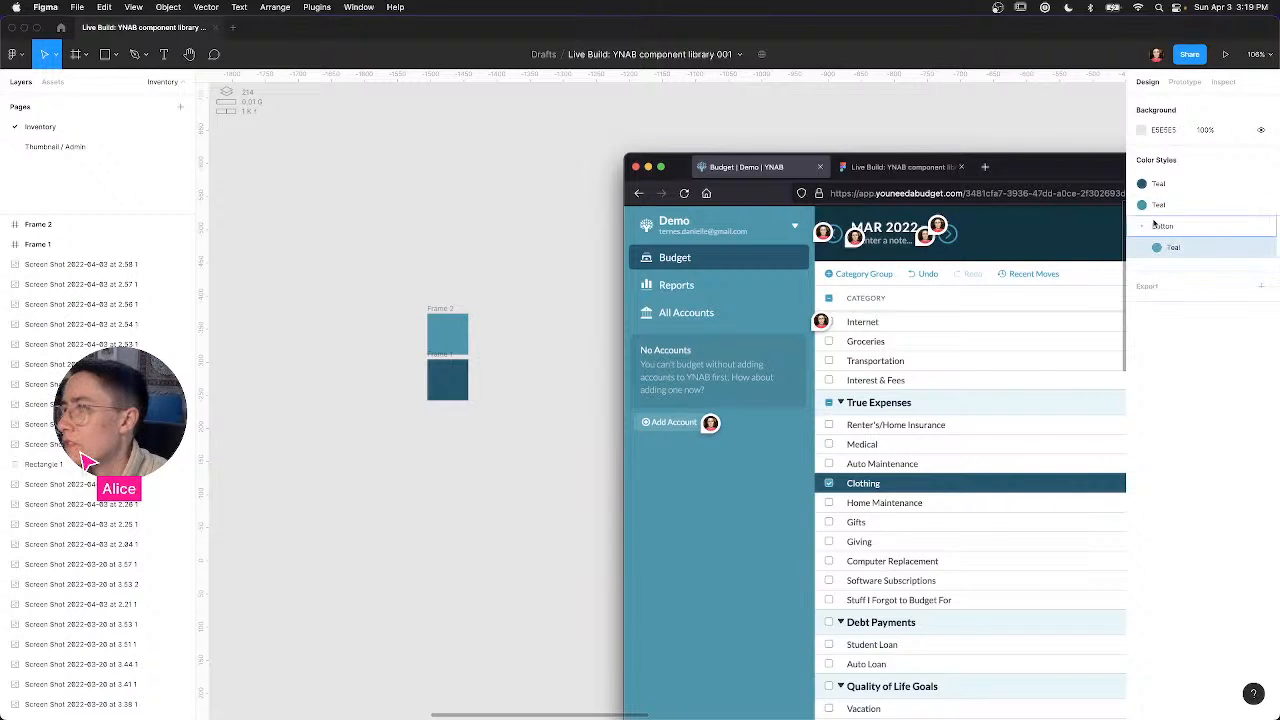
pyautogui.moveTo(1152, 221); pyautogui.dragTo(1153, 222)
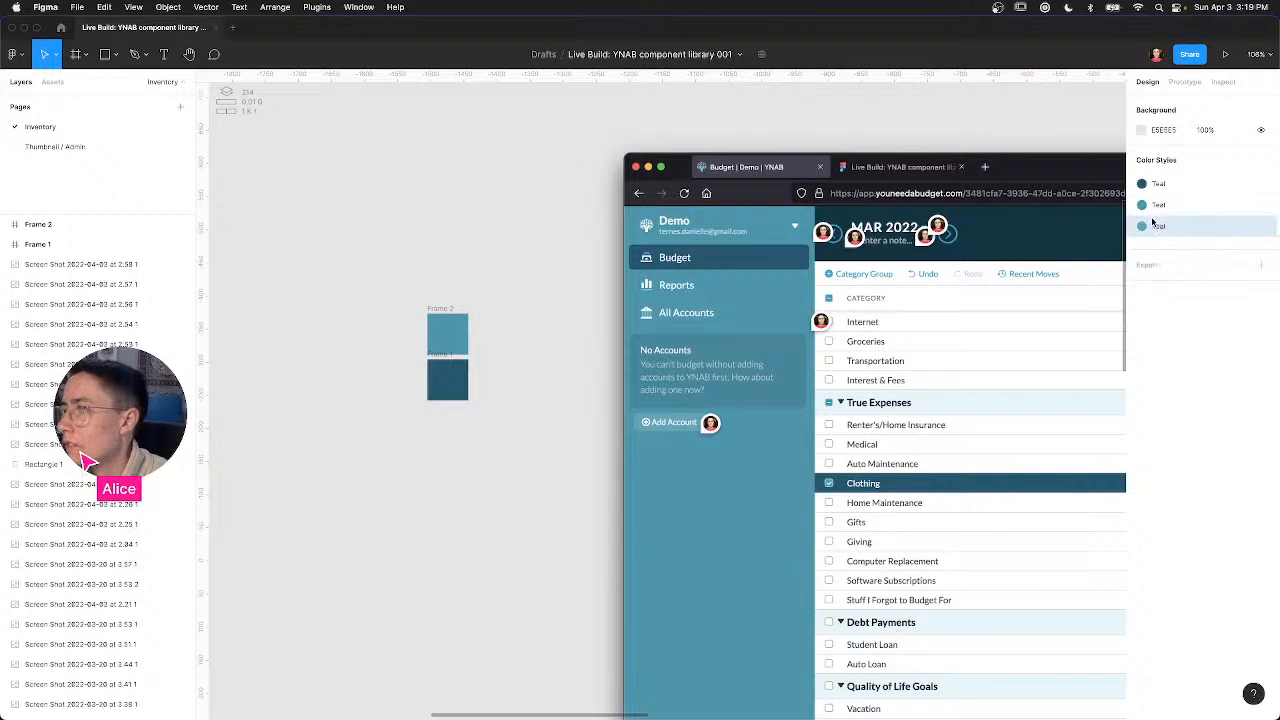
# Step: Delete both swatch frames from the canvas
pyautogui.click(432, 309)
pyautogui.press('Delete')
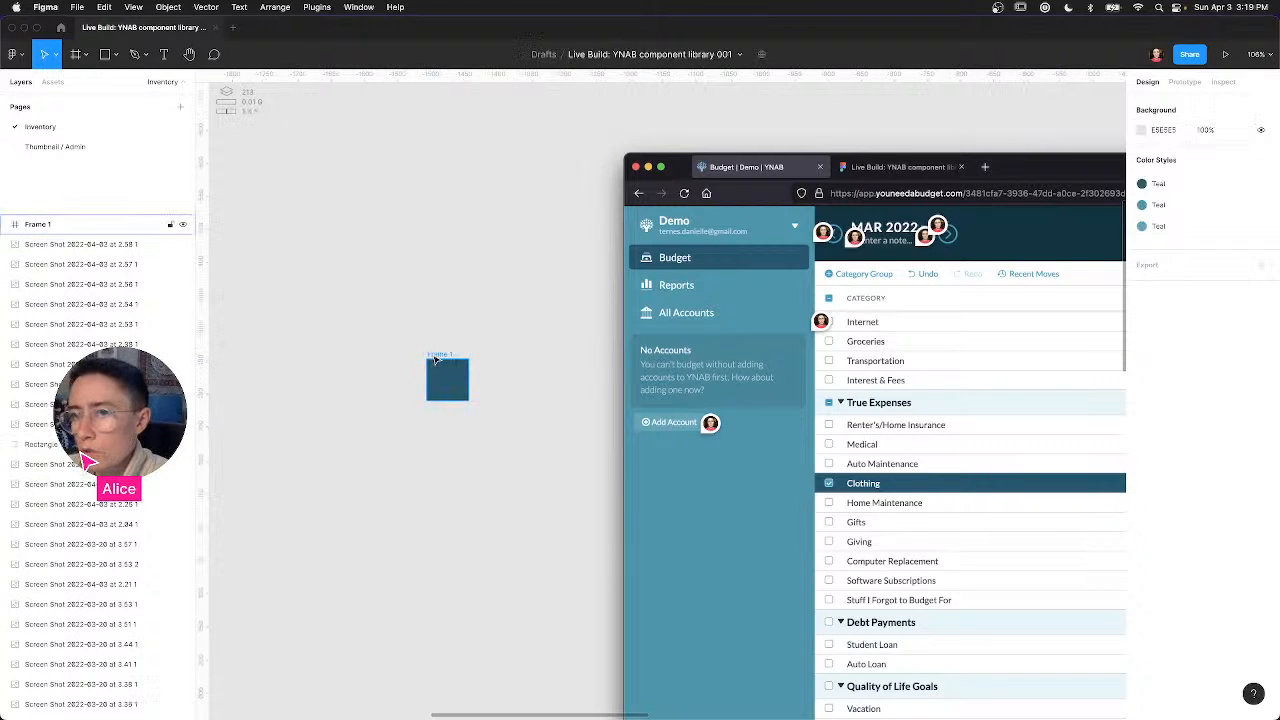
pyautogui.click(436, 360)
pyautogui.press('Delete')
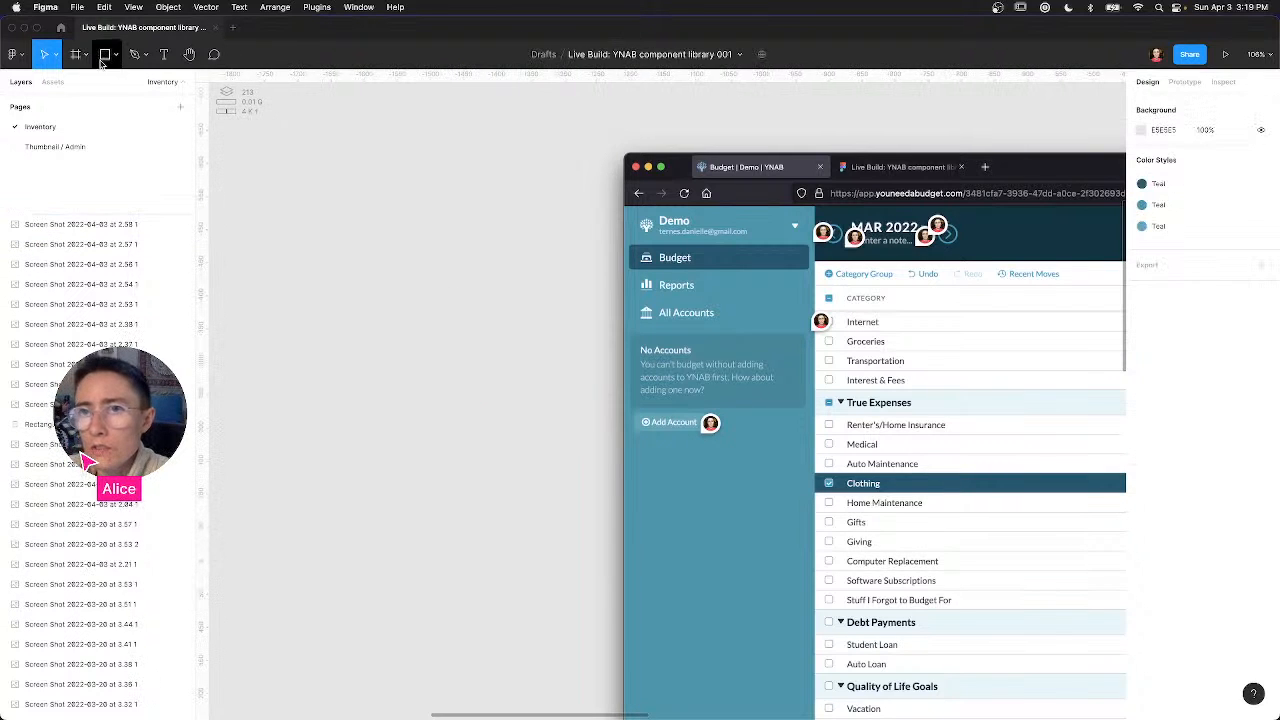
# Step: Draw a rectangle about 55 × 55 beside the main YNAB screenshot and fill it with the lightest Teal style
pyautogui.click(105, 54)
pyautogui.moveTo(393, 234); pyautogui.dragTo(431, 271)
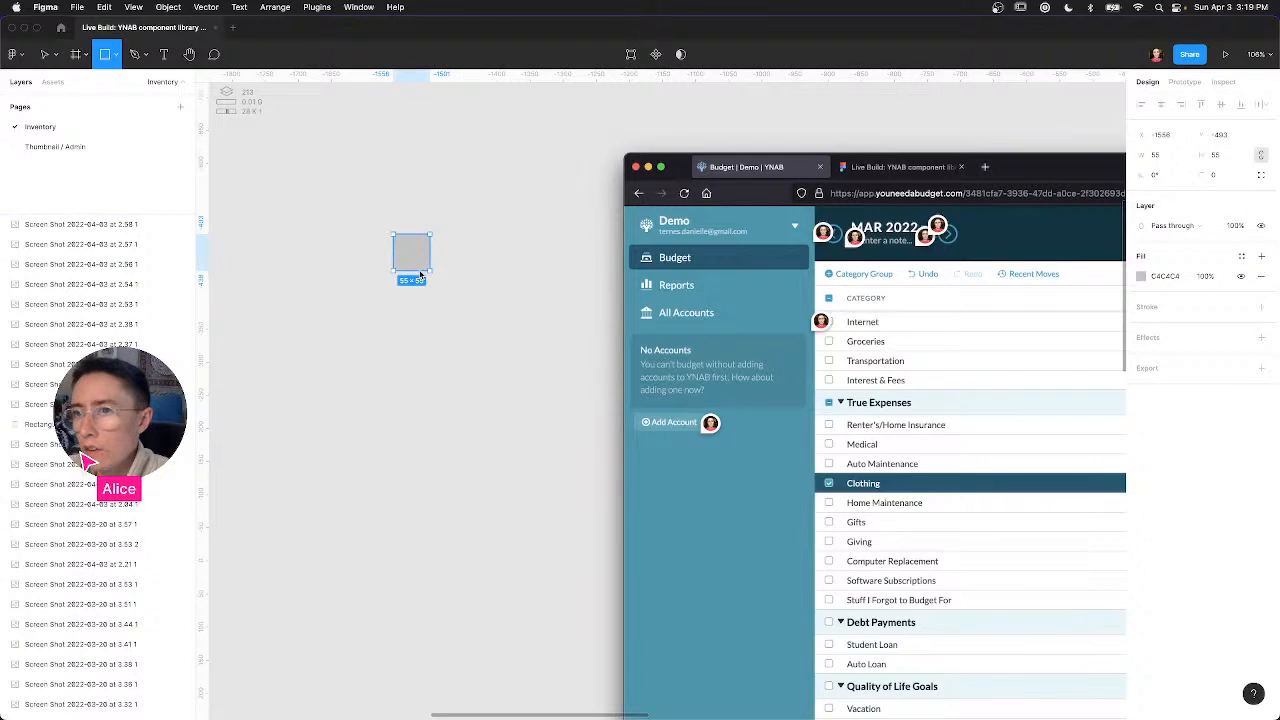
pyautogui.click(1241, 256)
pyautogui.click(1190, 336)
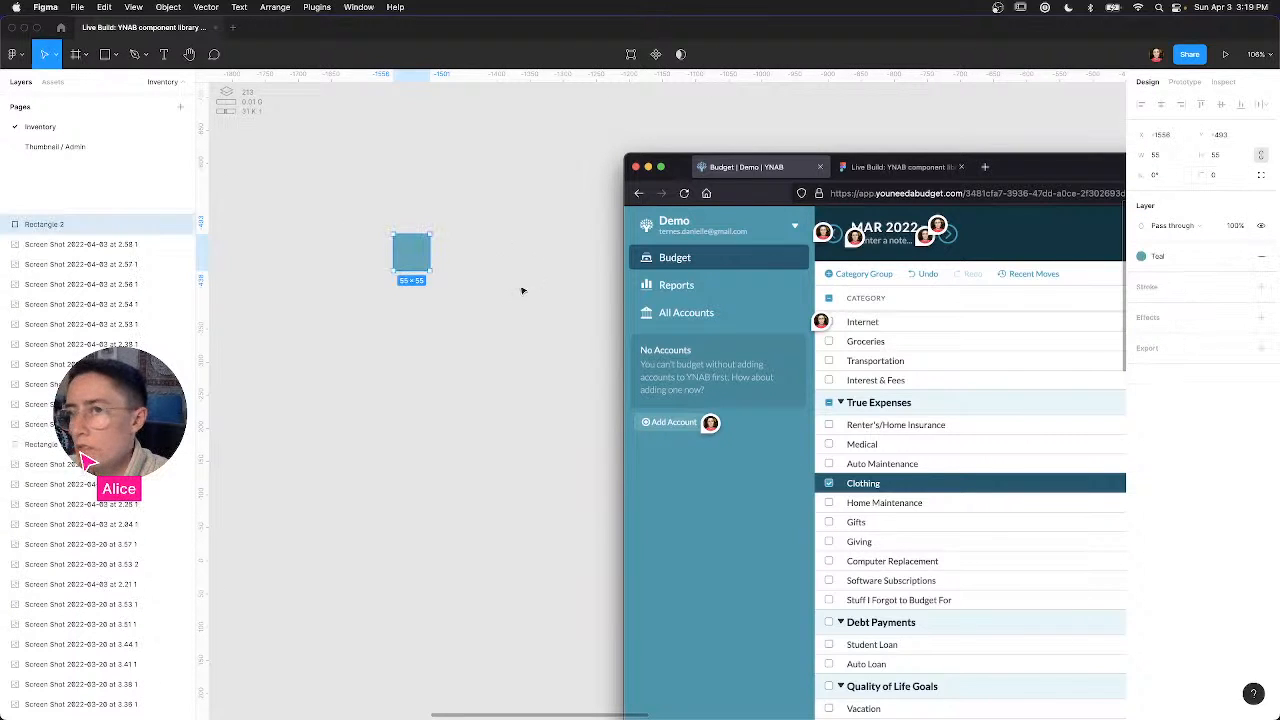
# Step: Stack two copies of the rectangle swatch beneath it, applying the medium Teal style to the first and the dark Teal style to the second
pyautogui.moveTo(408, 262); pyautogui.dragTo(409, 300)
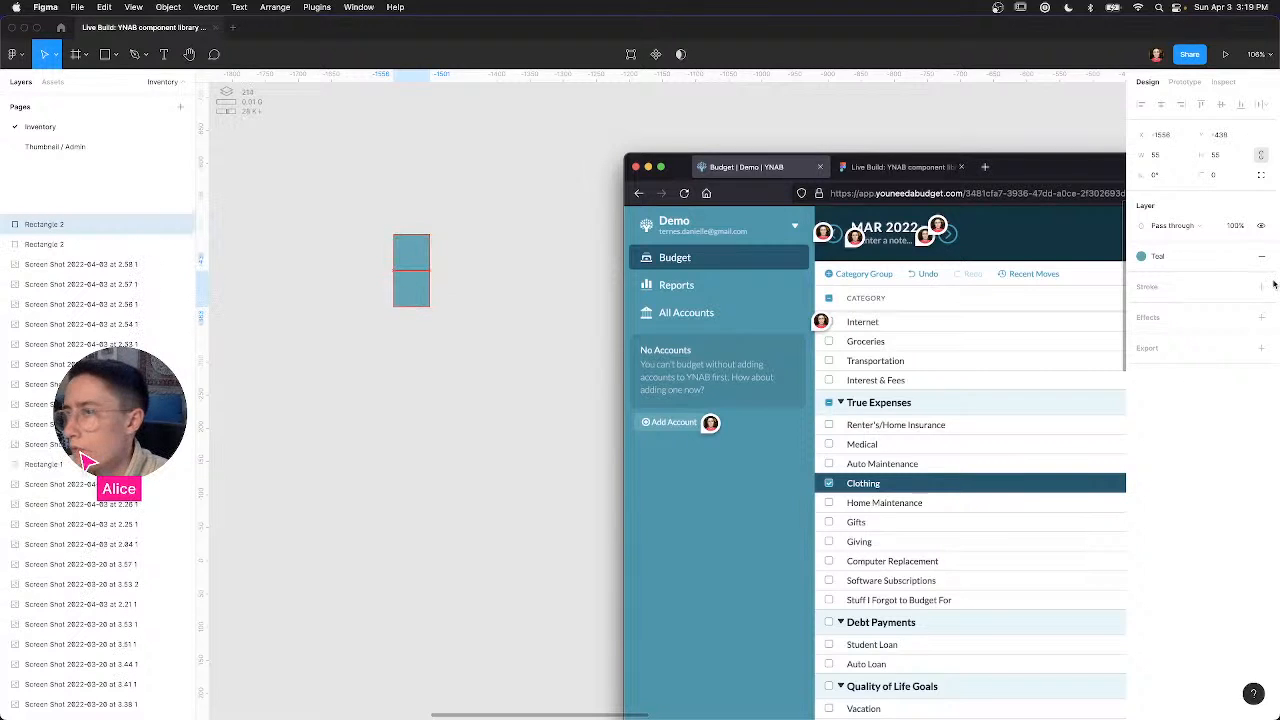
pyautogui.click(1165, 257)
pyautogui.click(1171, 336)
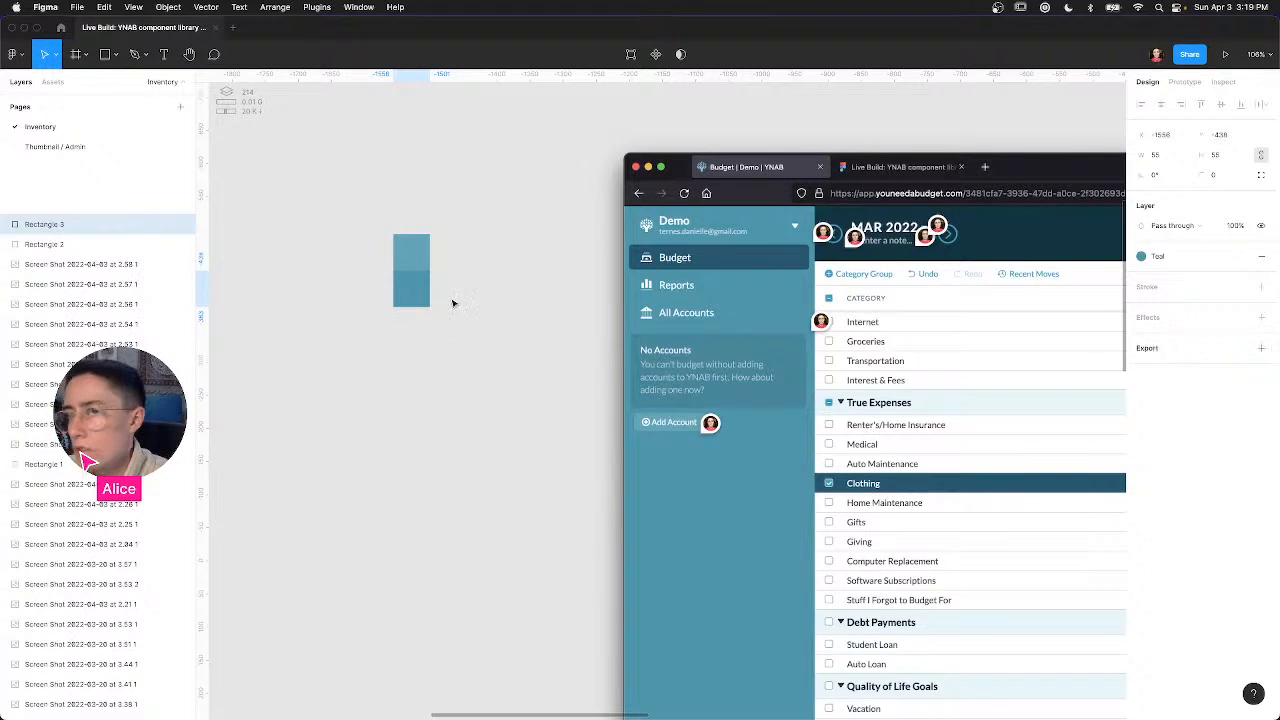
pyautogui.moveTo(414, 312); pyautogui.dragTo(420, 330)
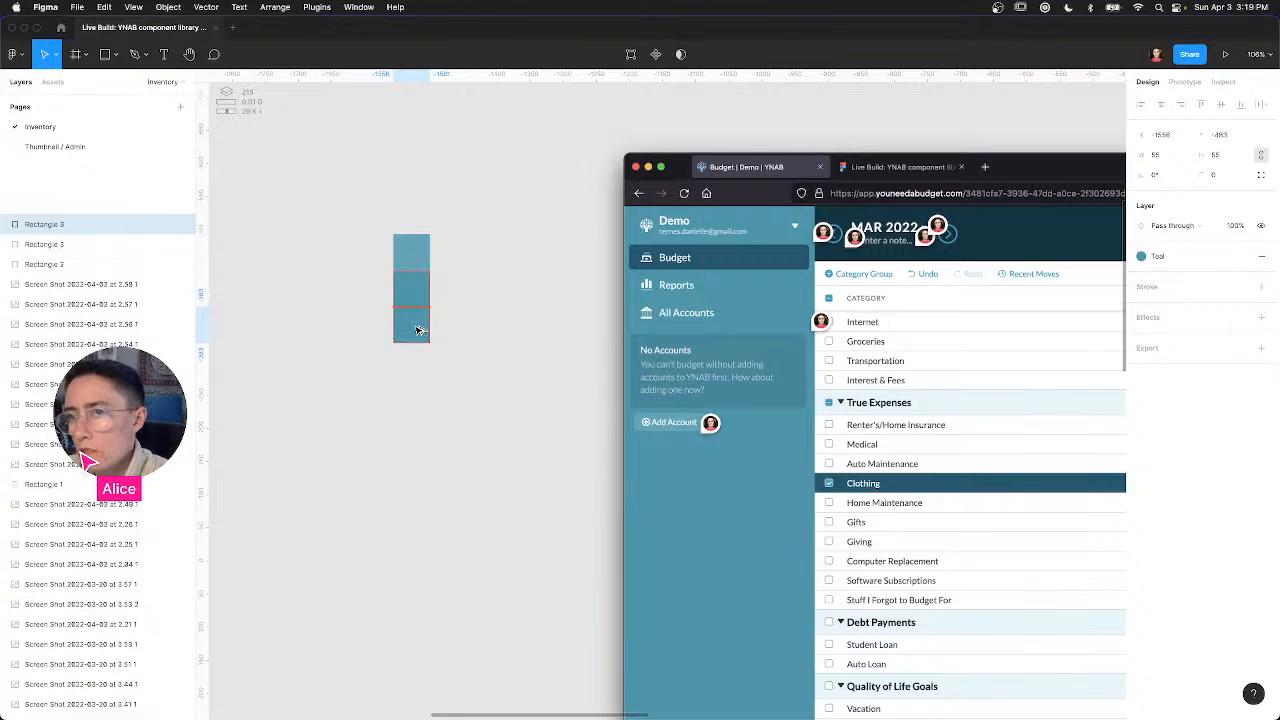
pyautogui.click(1150, 257)
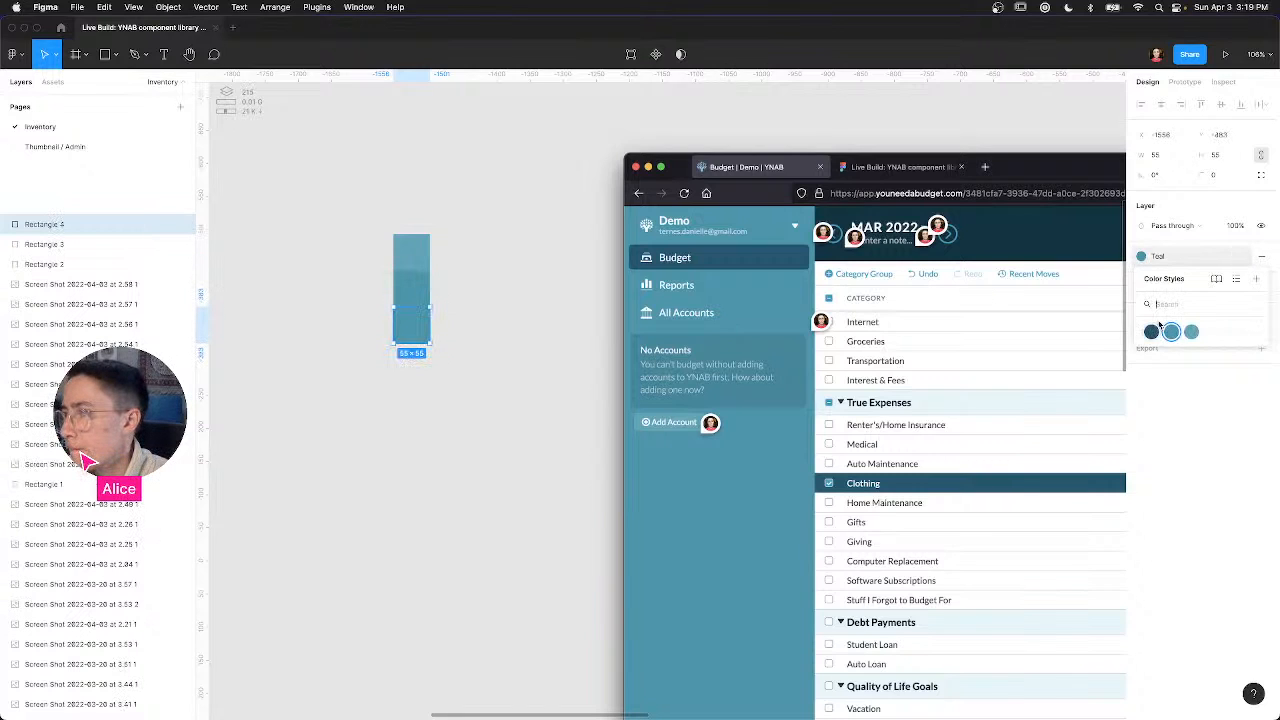
pyautogui.click(1152, 332)
pyautogui.click(423, 374)
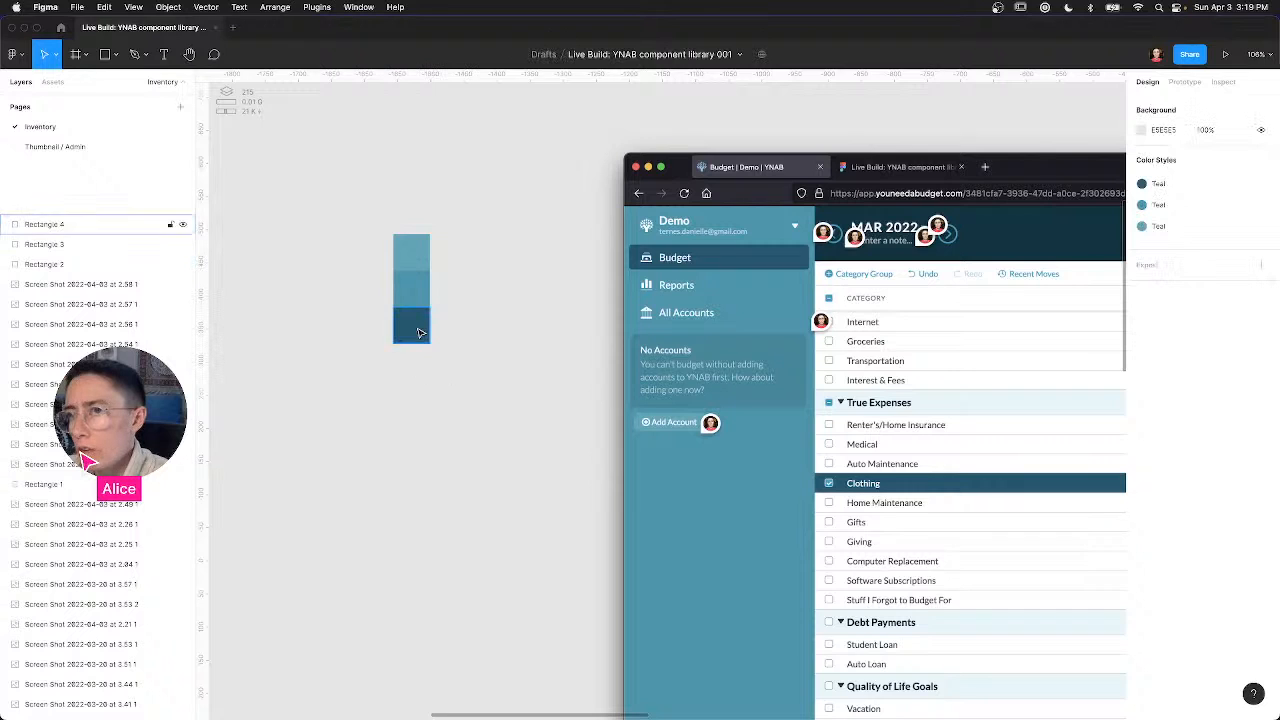
# Step: Move the dark swatch lower and place a copy of the medium swatch in the gap, filled with the dark color sampled from the budget header
pyautogui.moveTo(421, 330); pyautogui.dragTo(421, 424)
pyautogui.click(452, 367)
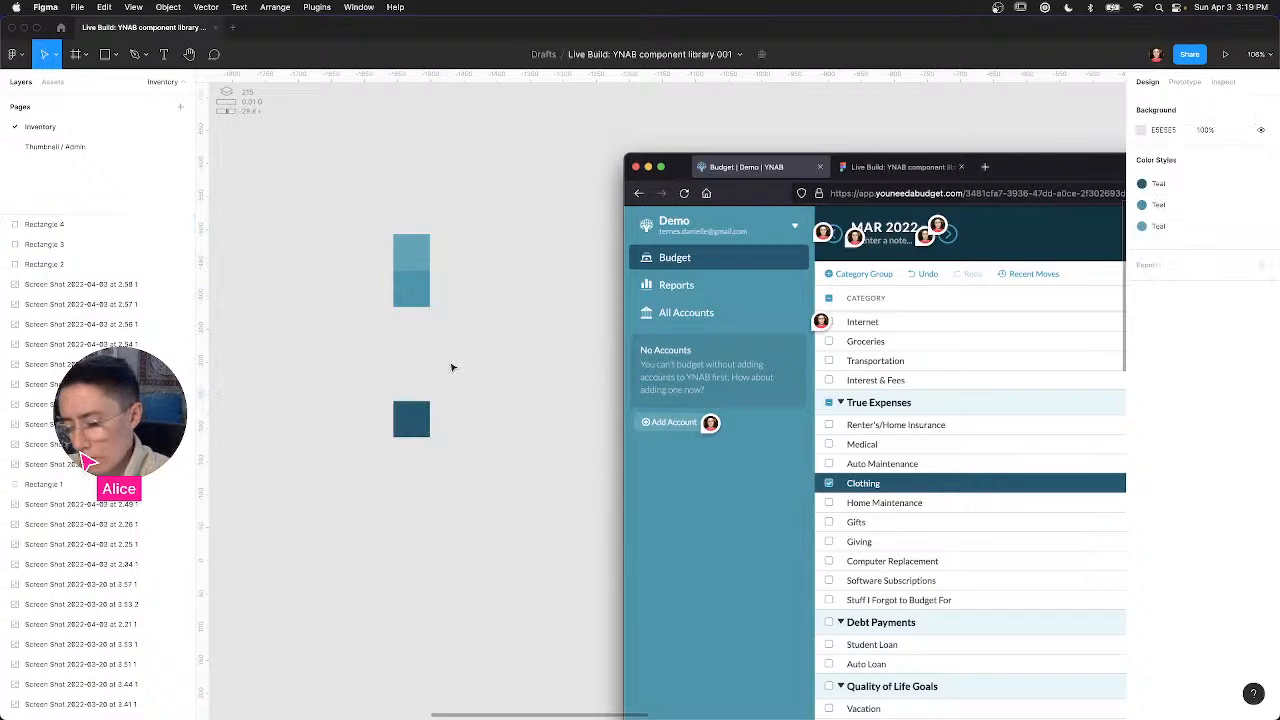
pyautogui.moveTo(413, 295); pyautogui.dragTo(421, 344)
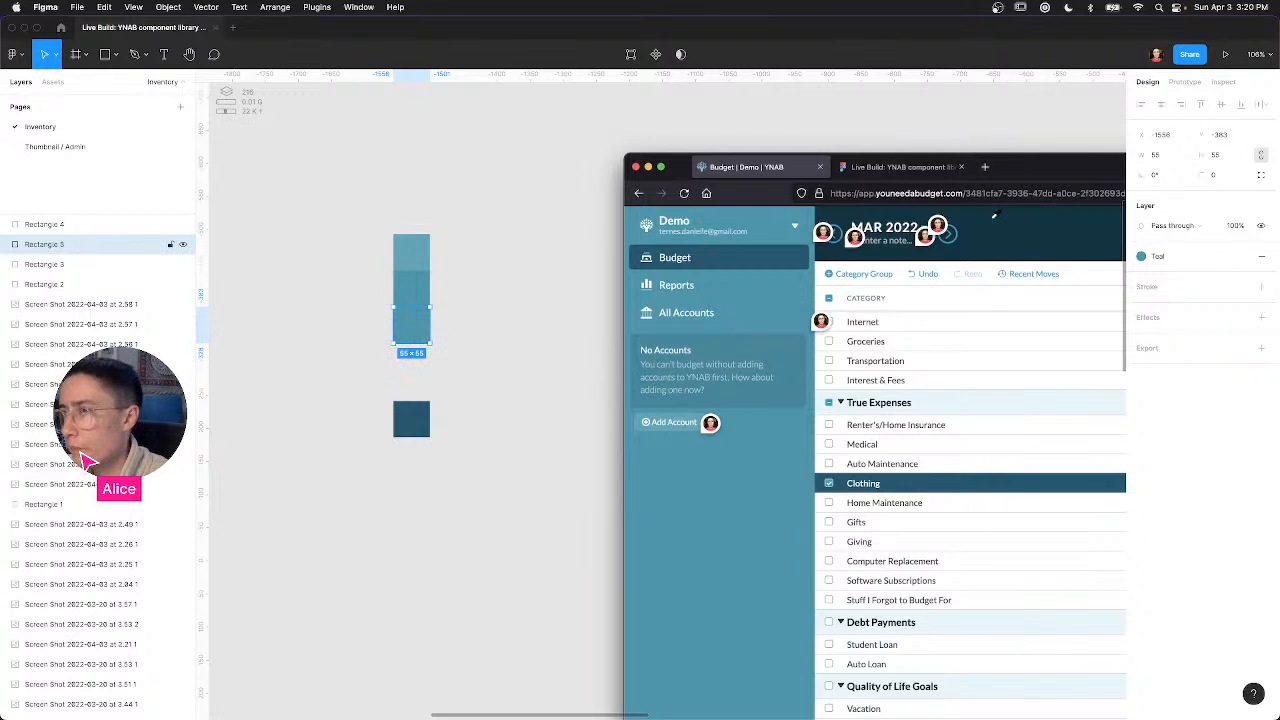
pyautogui.press('i')
pyautogui.click(996, 237)
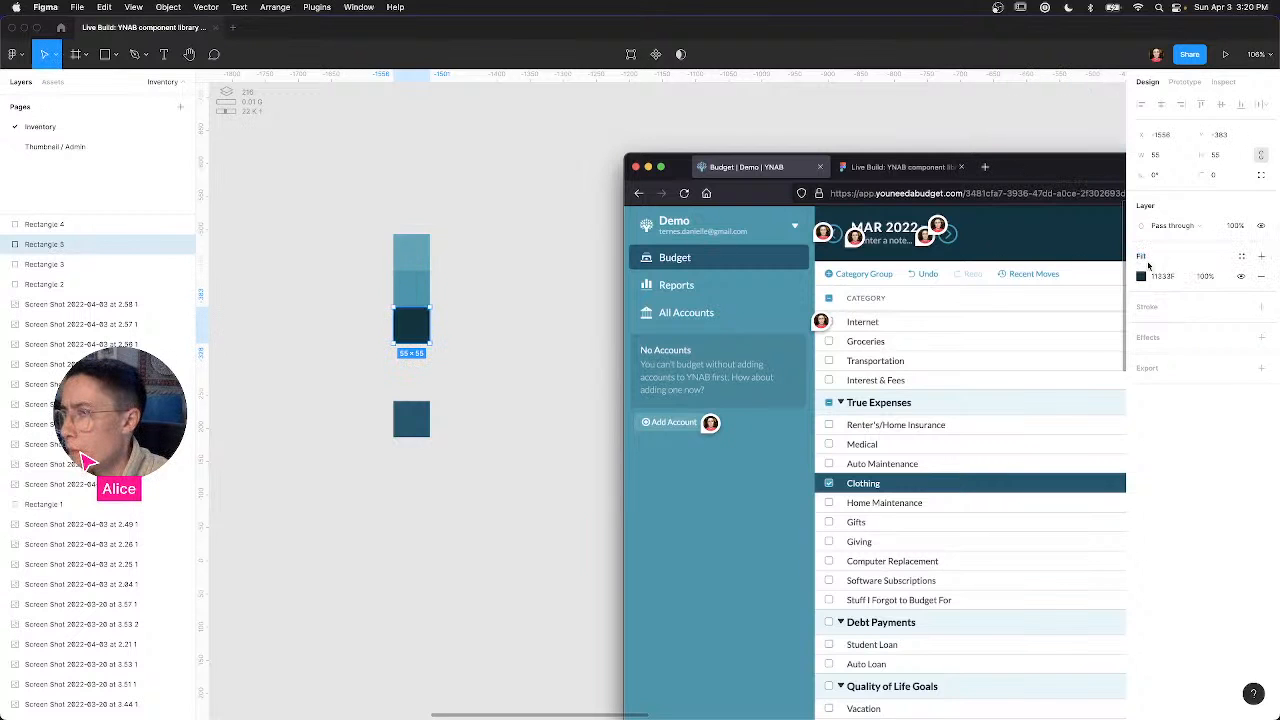
# Step: Save the sampled dark swatch's fill as a new color style named Teal
pyautogui.click(1241, 256)
pyautogui.click(1260, 280)
pyautogui.write('Teal')
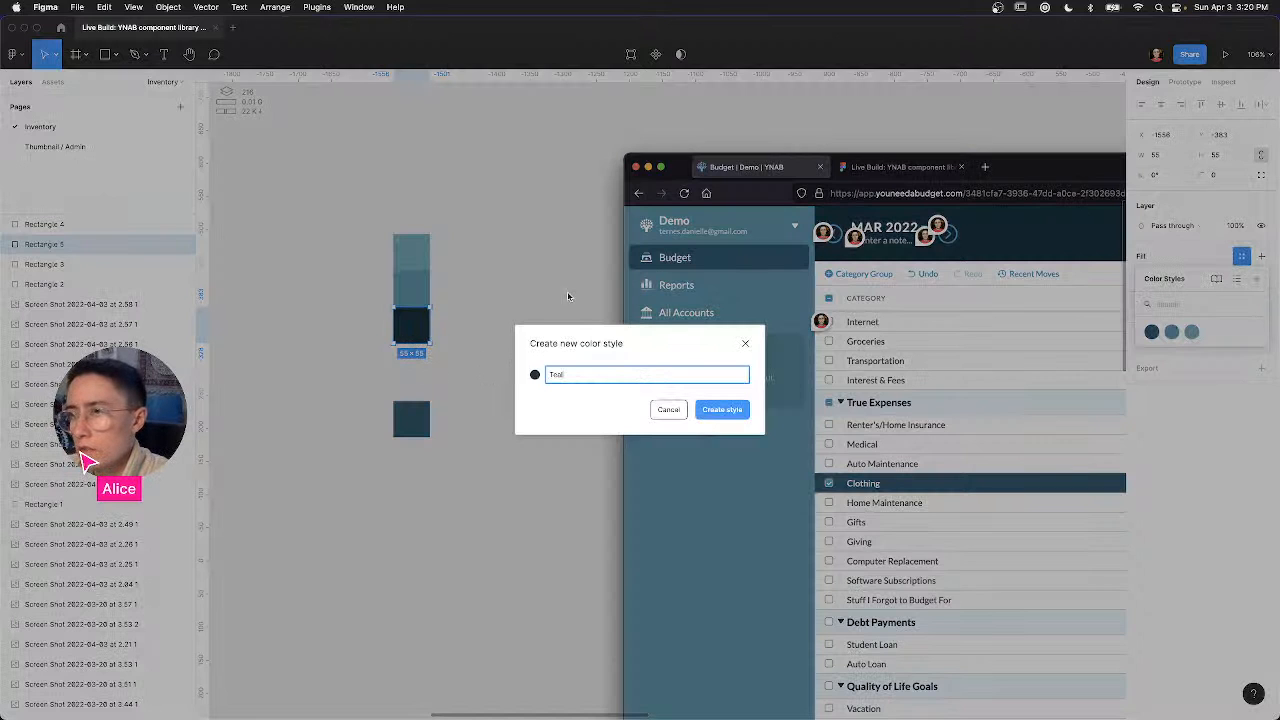
pyautogui.press('Return')
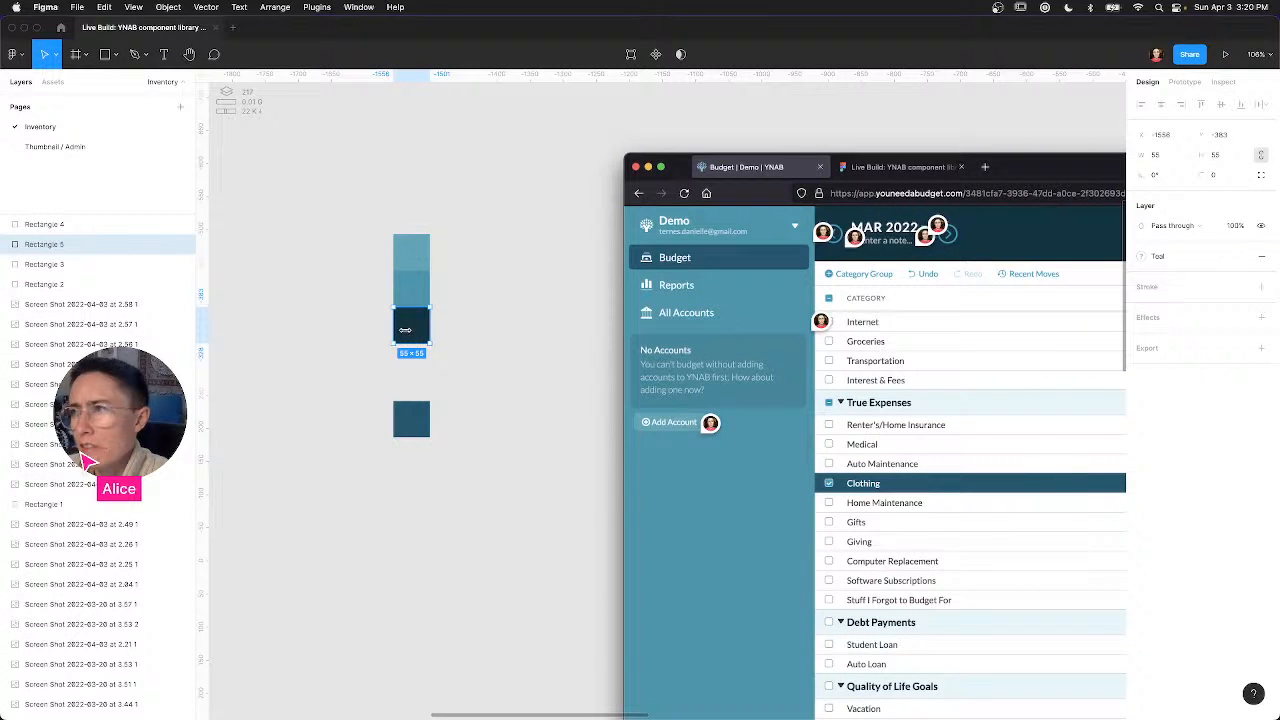
# Step: Examine the color values of the darkest and lightest Teal styles, keeping the darkest style applied to the swatch
pyautogui.click(1141, 257)
pyautogui.rightClick(1210, 333)
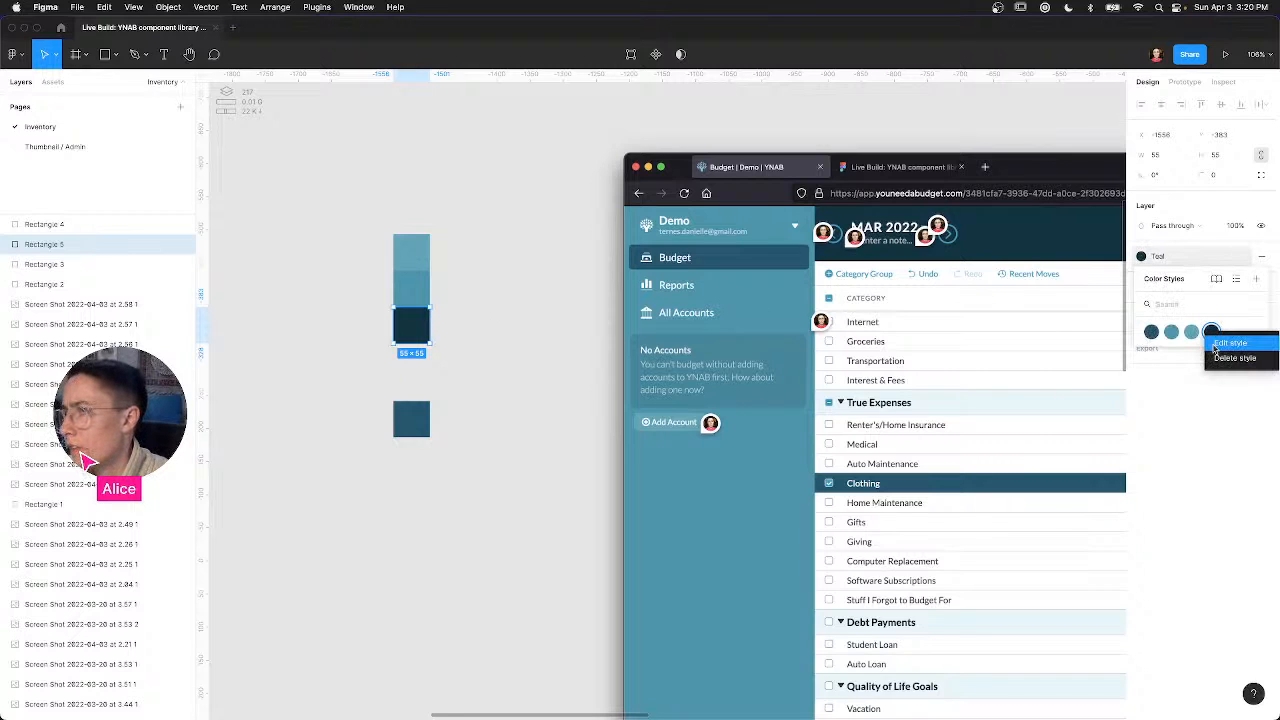
pyautogui.click(1229, 343)
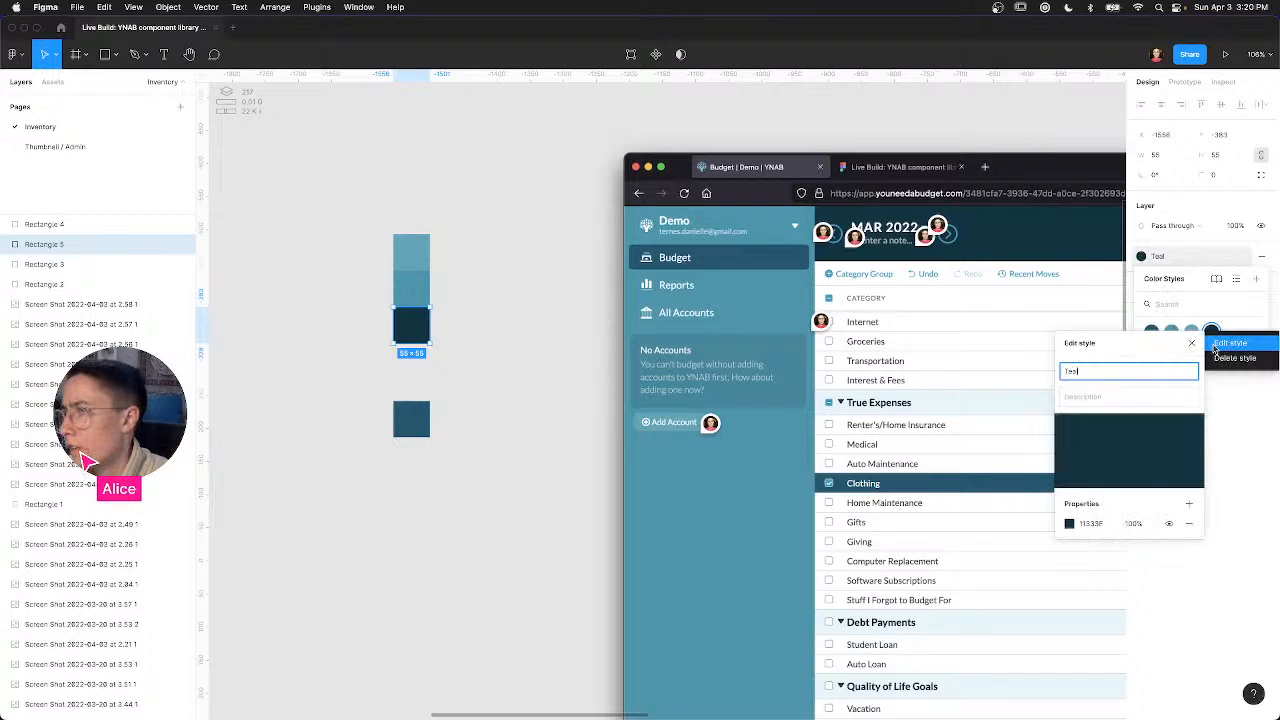
pyautogui.click(1069, 523)
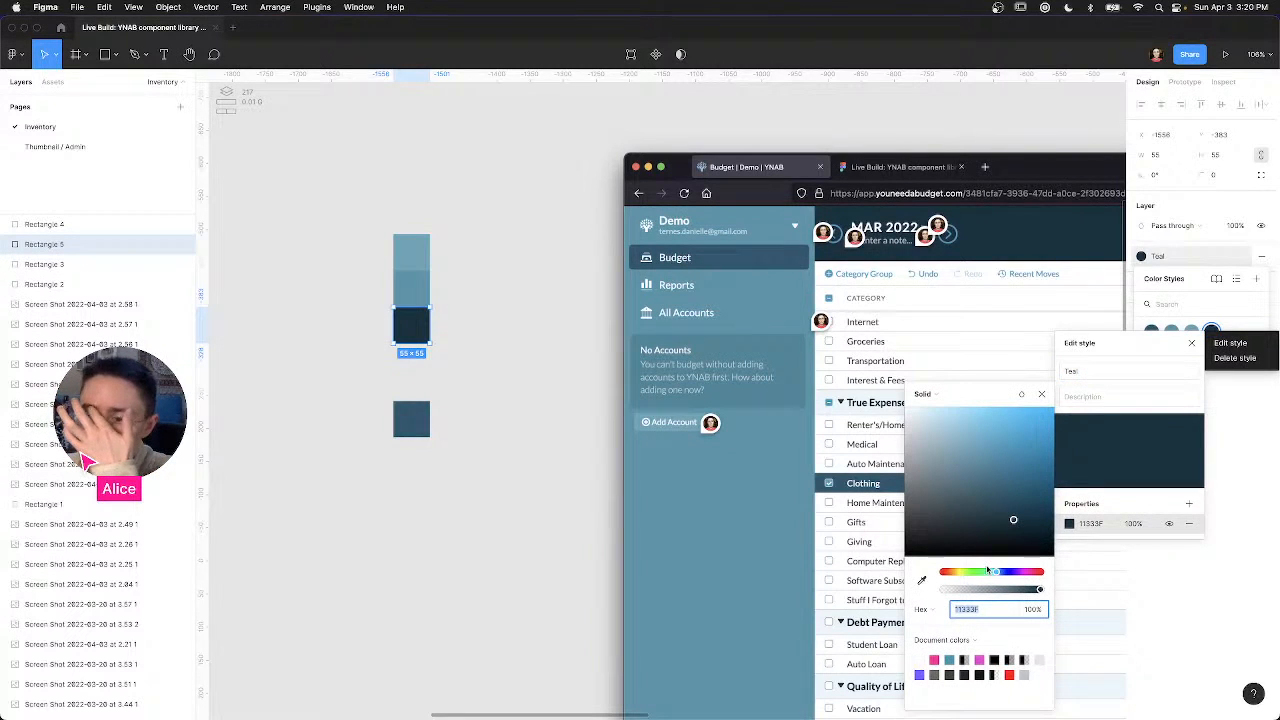
pyautogui.click(1190, 346)
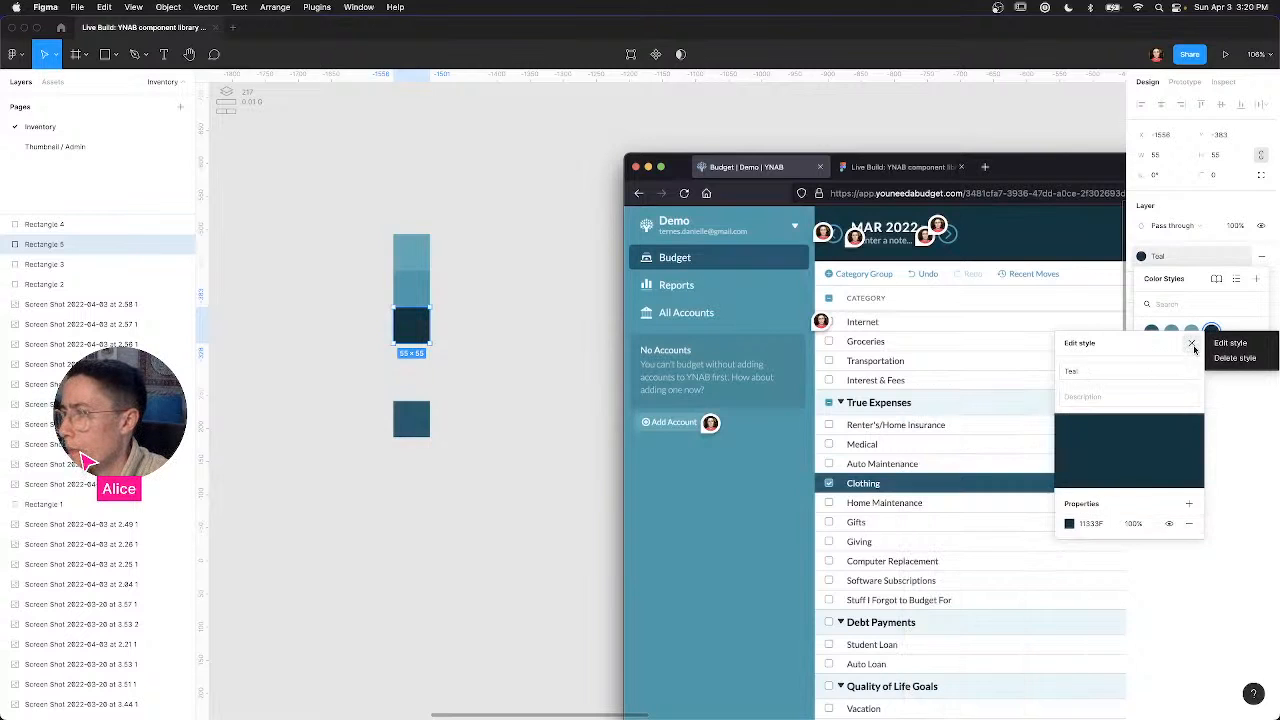
pyautogui.click(1190, 345)
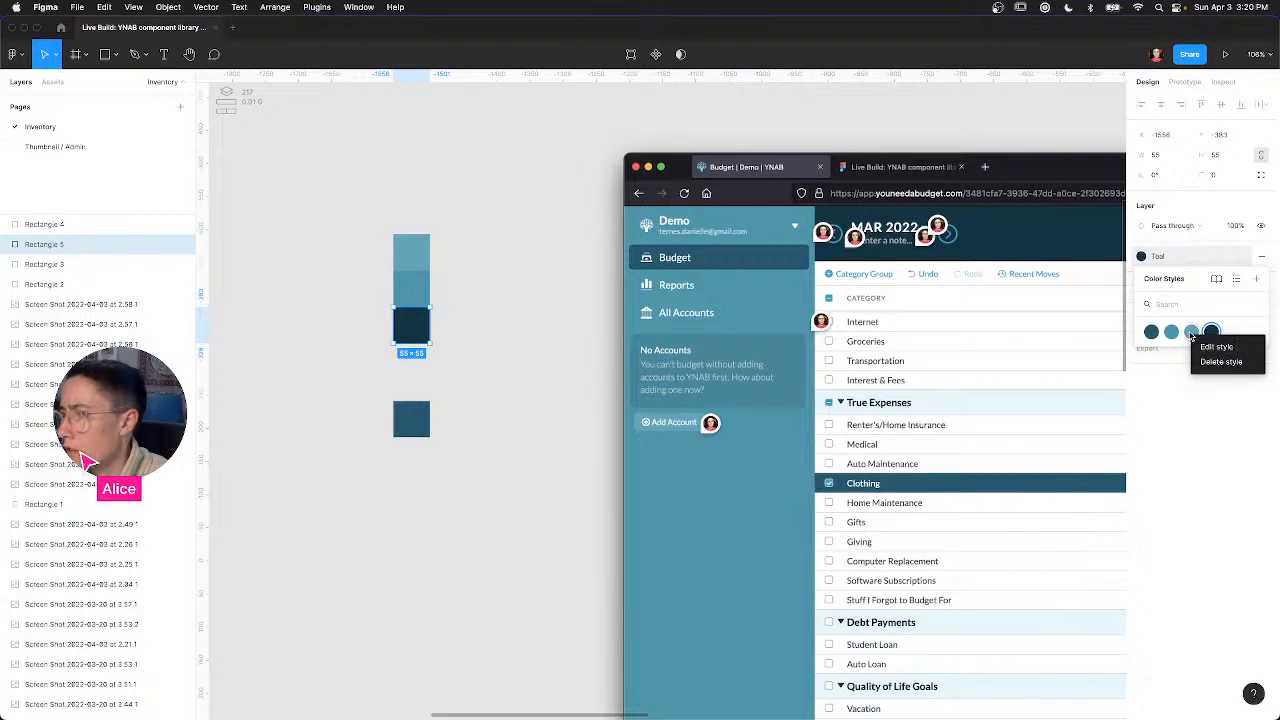
pyautogui.click(1191, 331)
pyautogui.rightClick(1191, 333)
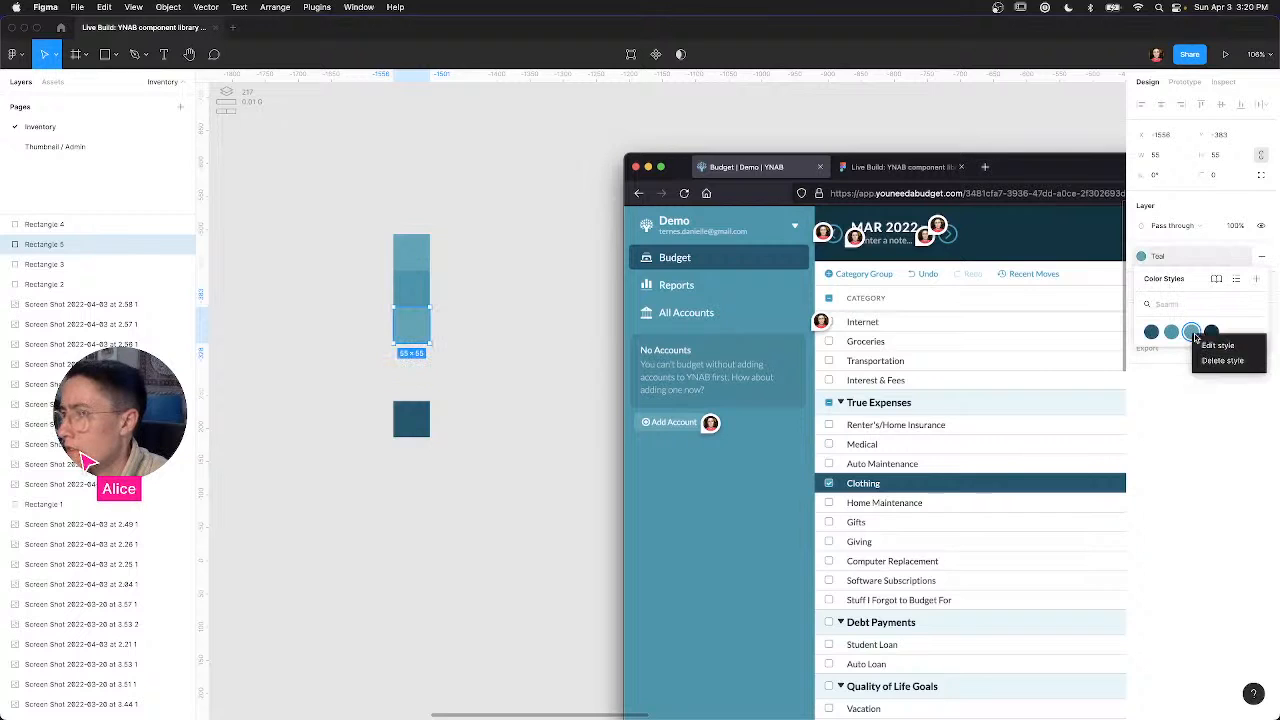
pyautogui.click(1218, 345)
pyautogui.click(1060, 529)
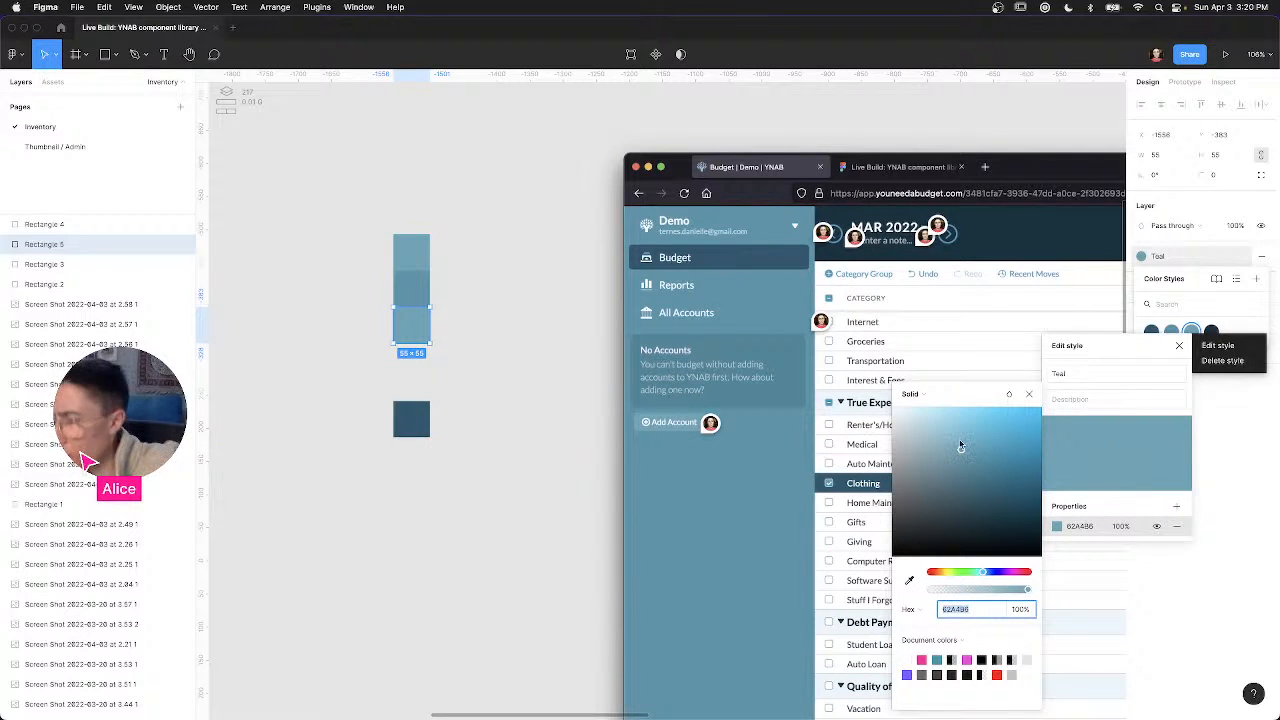
pyautogui.click(1029, 393)
pyautogui.click(1181, 346)
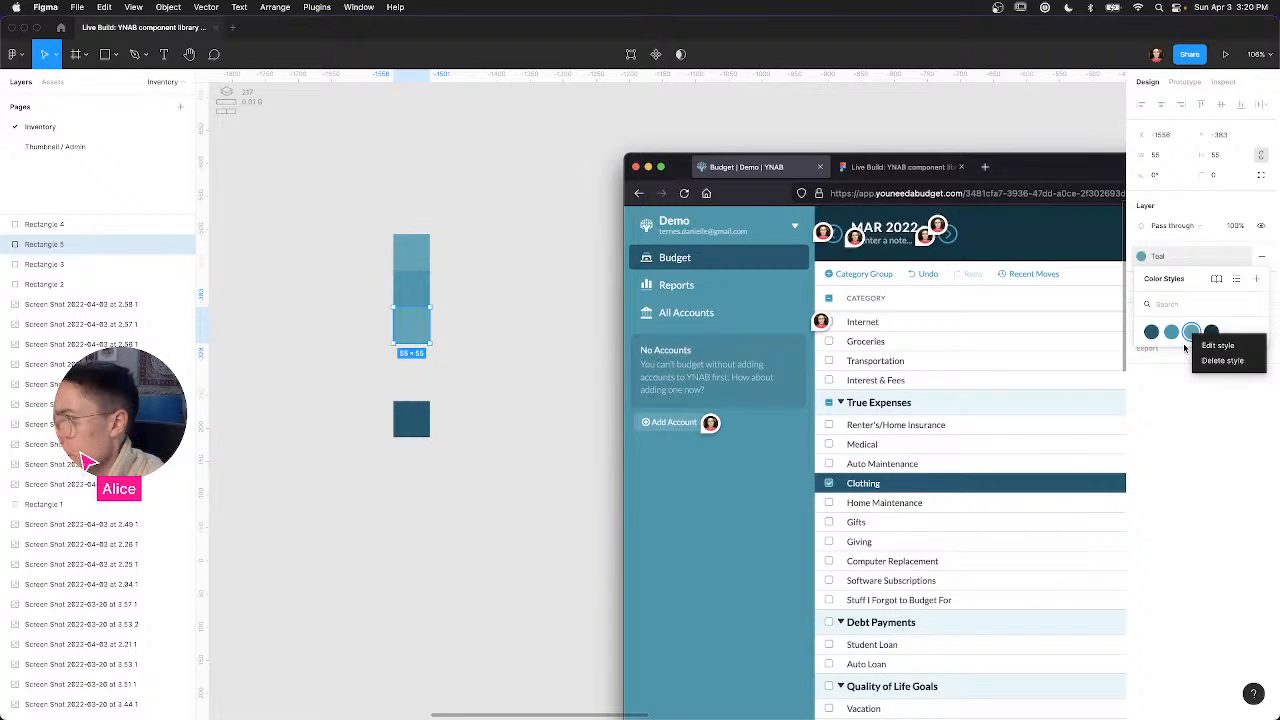
pyautogui.click(1211, 332)
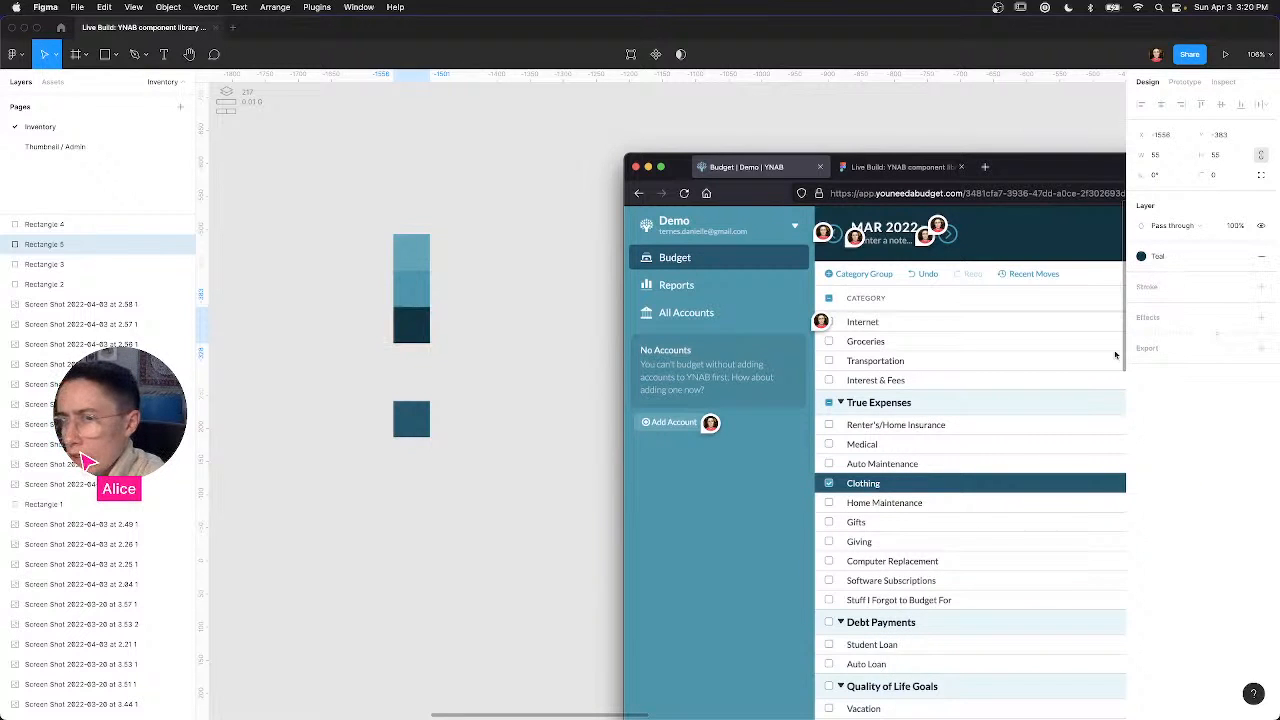
# Step: Move the darkest swatch directly beneath the lower dark teal swatch
pyautogui.click(378, 370)
pyautogui.moveTo(404, 334); pyautogui.dragTo(410, 470)
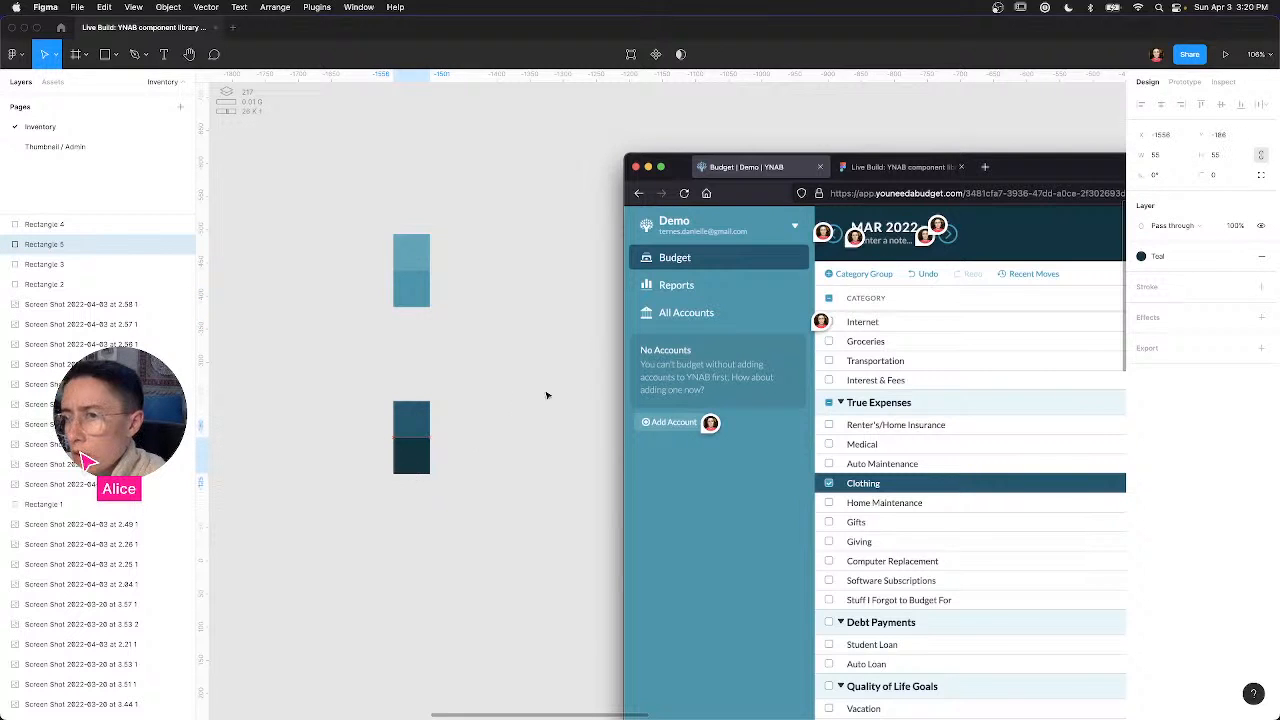
pyautogui.click(458, 379)
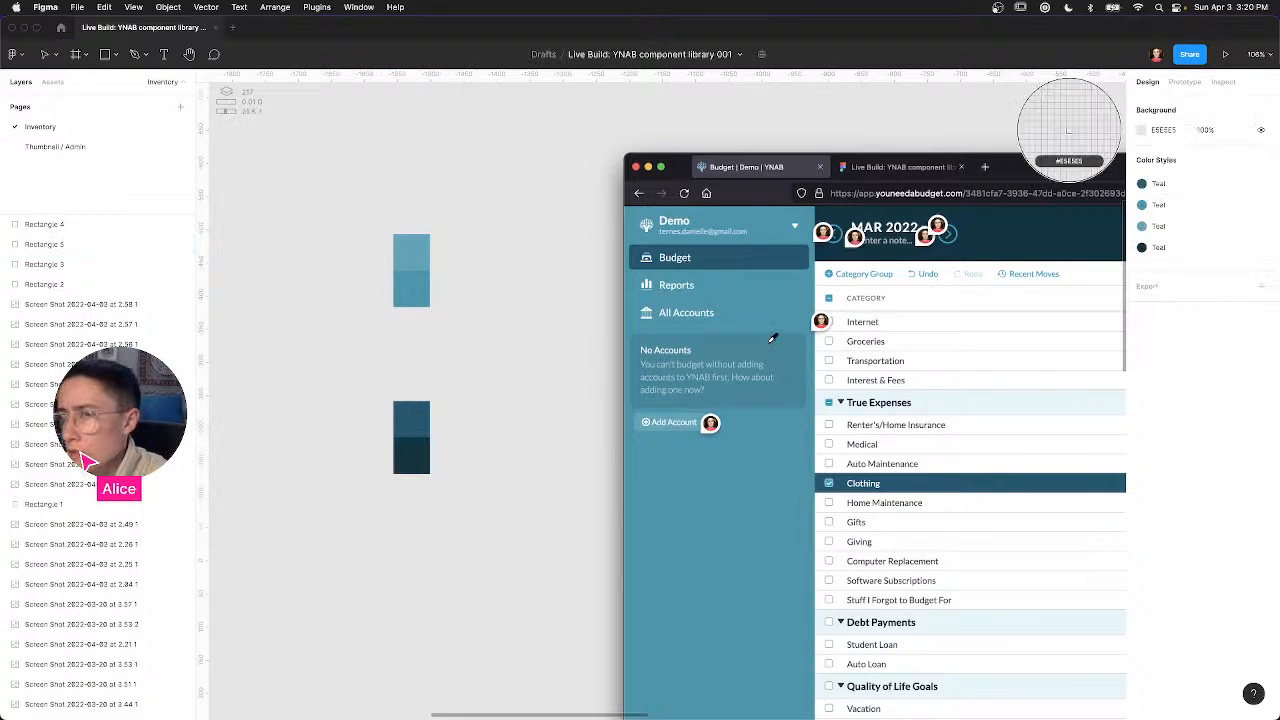
# Step: Place a copy of the medium teal swatch beneath it, filled with the color sampled from the sidebar's No Accounts box
pyautogui.click(422, 300)
pyautogui.moveTo(421, 322); pyautogui.dragTo(425, 326)
pyautogui.press('i')
pyautogui.click(752, 347)
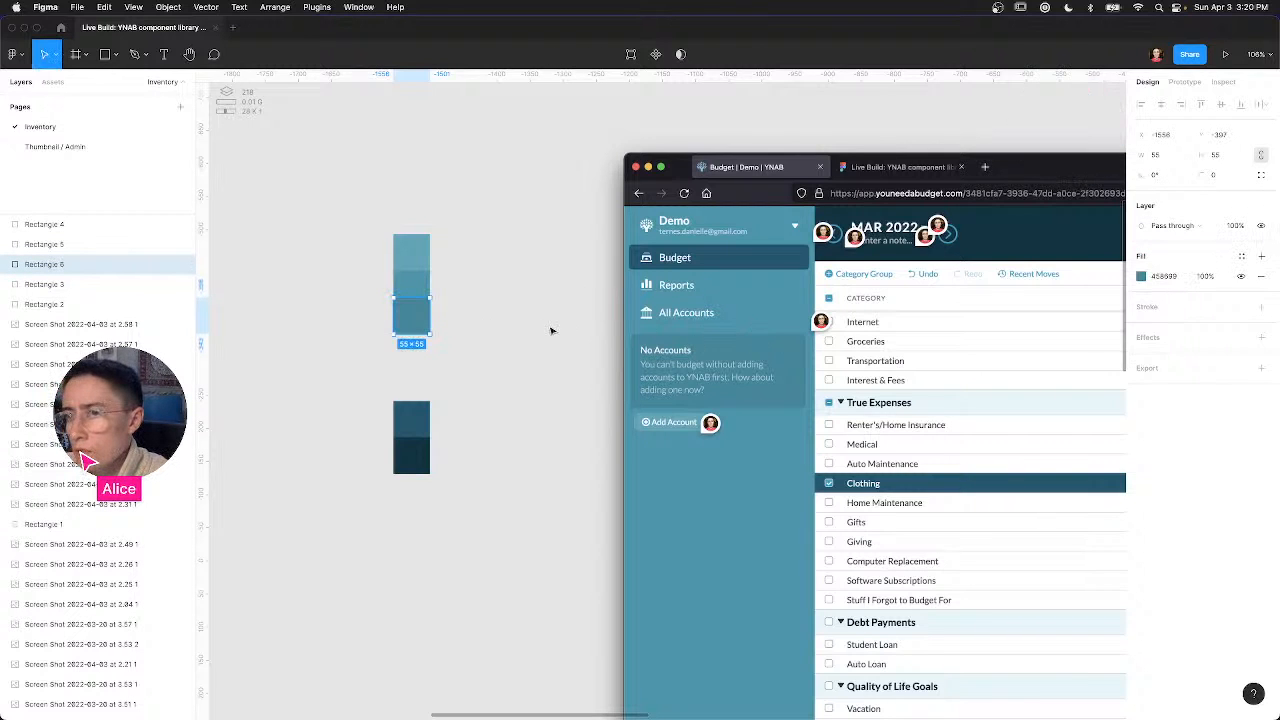
# Step: Save the new swatch's fill as a color style named Teals and align the swatch flush under the medium one
pyautogui.click(1242, 257)
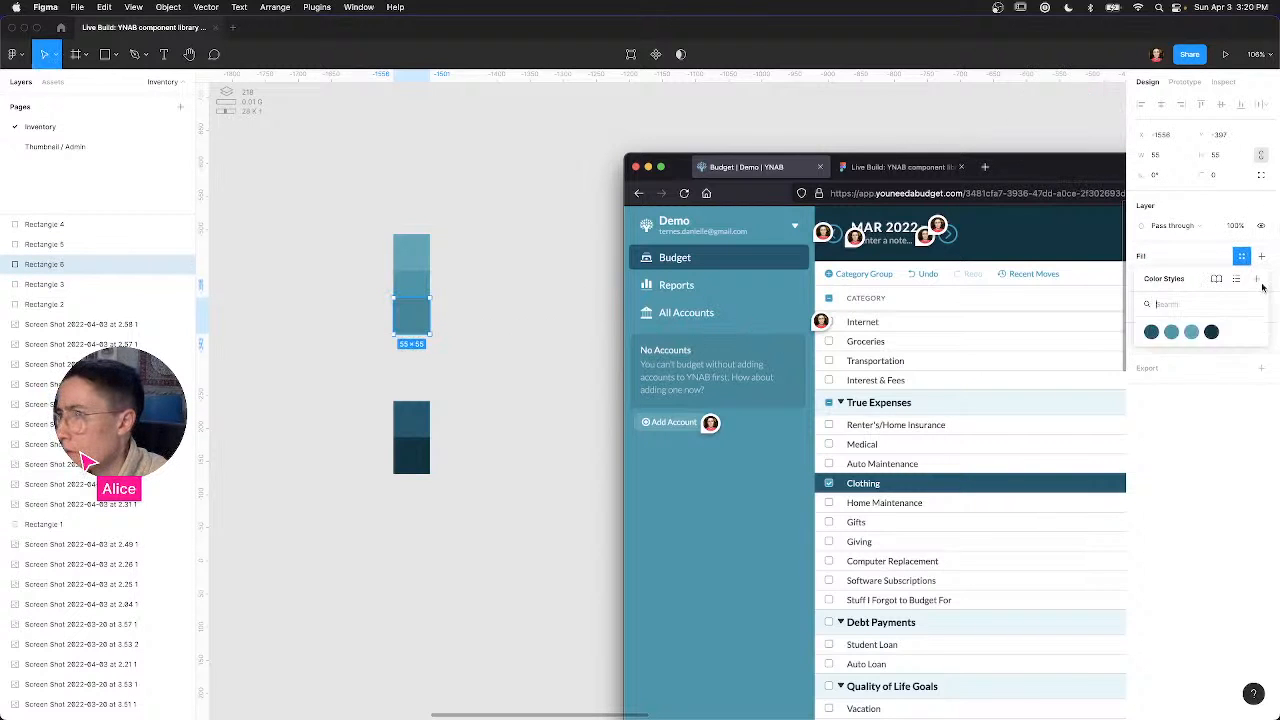
pyautogui.click(1259, 279)
pyautogui.write('Tea')
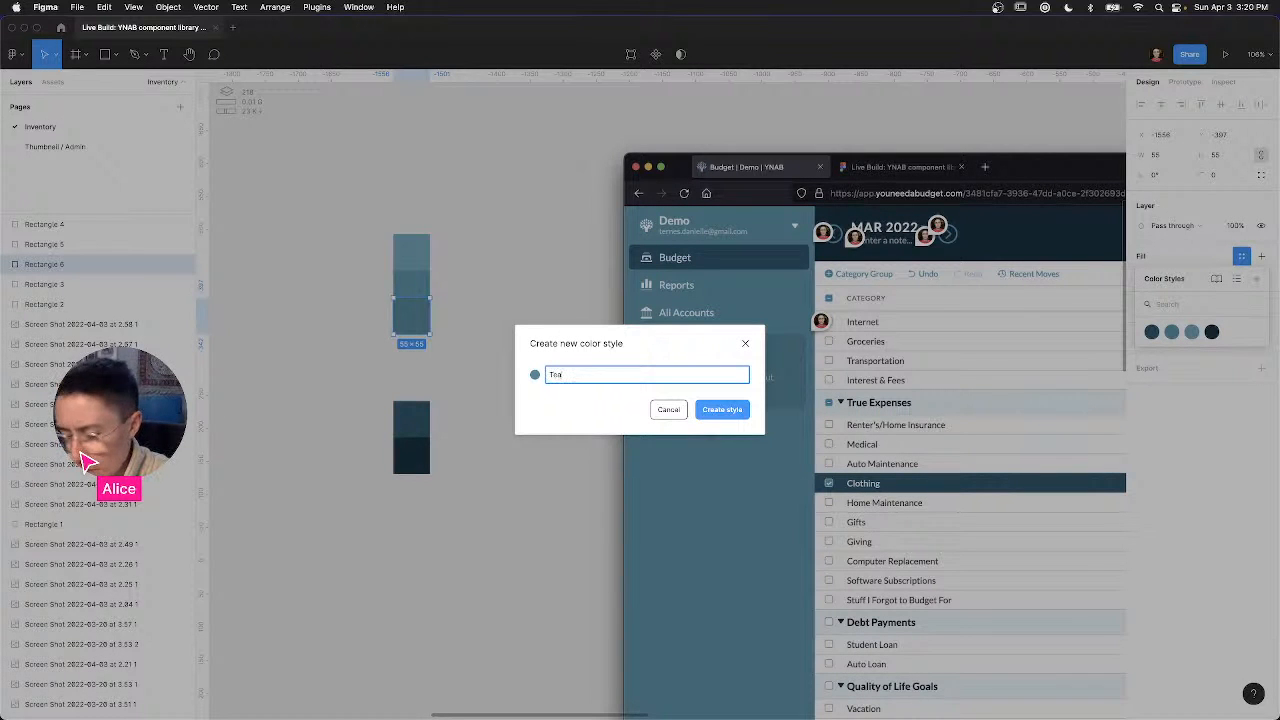
pyautogui.write('ls')
pyautogui.press('Return')
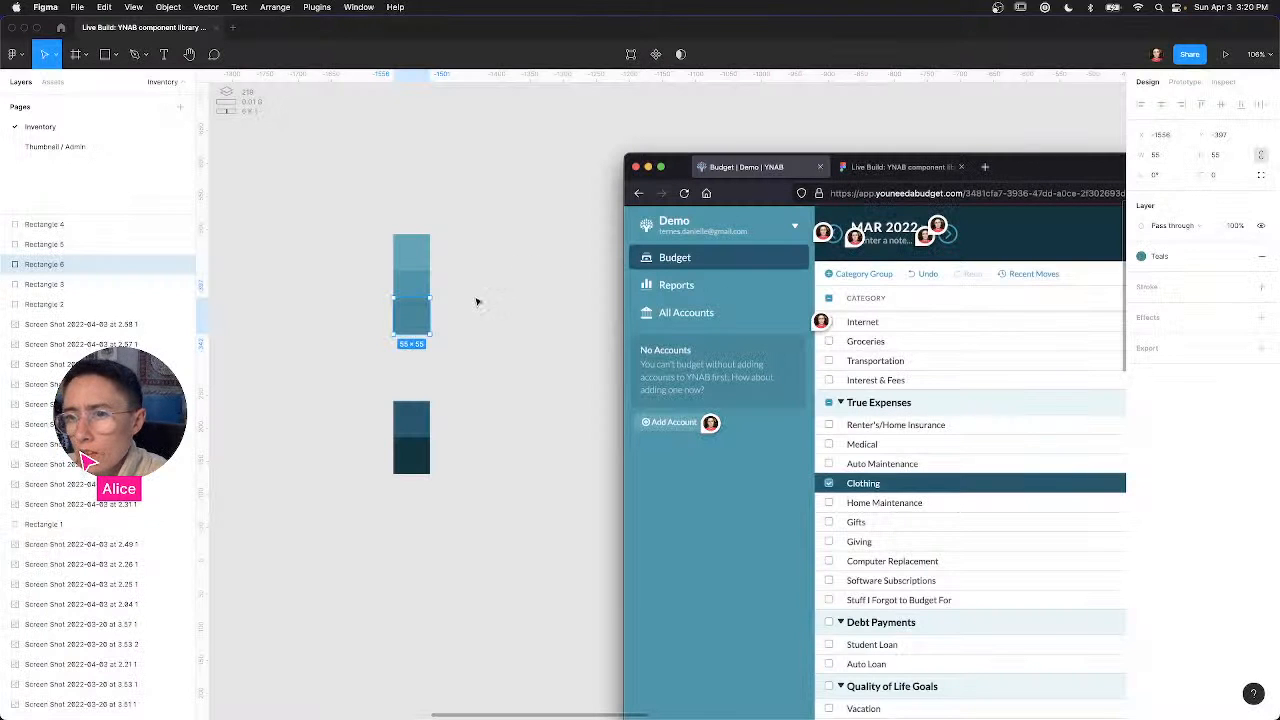
pyautogui.click(477, 299)
pyautogui.moveTo(423, 322)
pyautogui.mouseDown()
pyautogui.moveTo(426, 346)
pyautogui.moveTo(425, 335)
pyautogui.mouseUp()
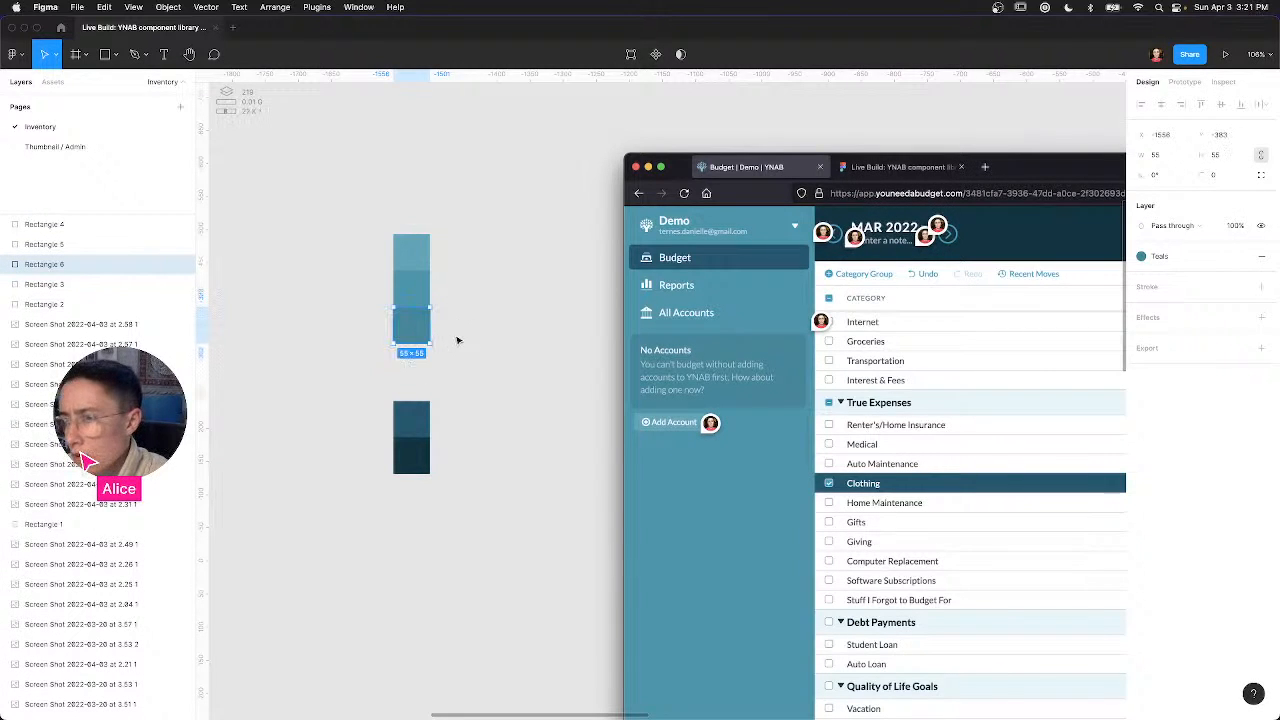
# Step: Place a copy of the upper dark swatch above it, filled with the color sampled from the highlighted Clothing row
pyautogui.click(457, 337)
pyautogui.press('i')
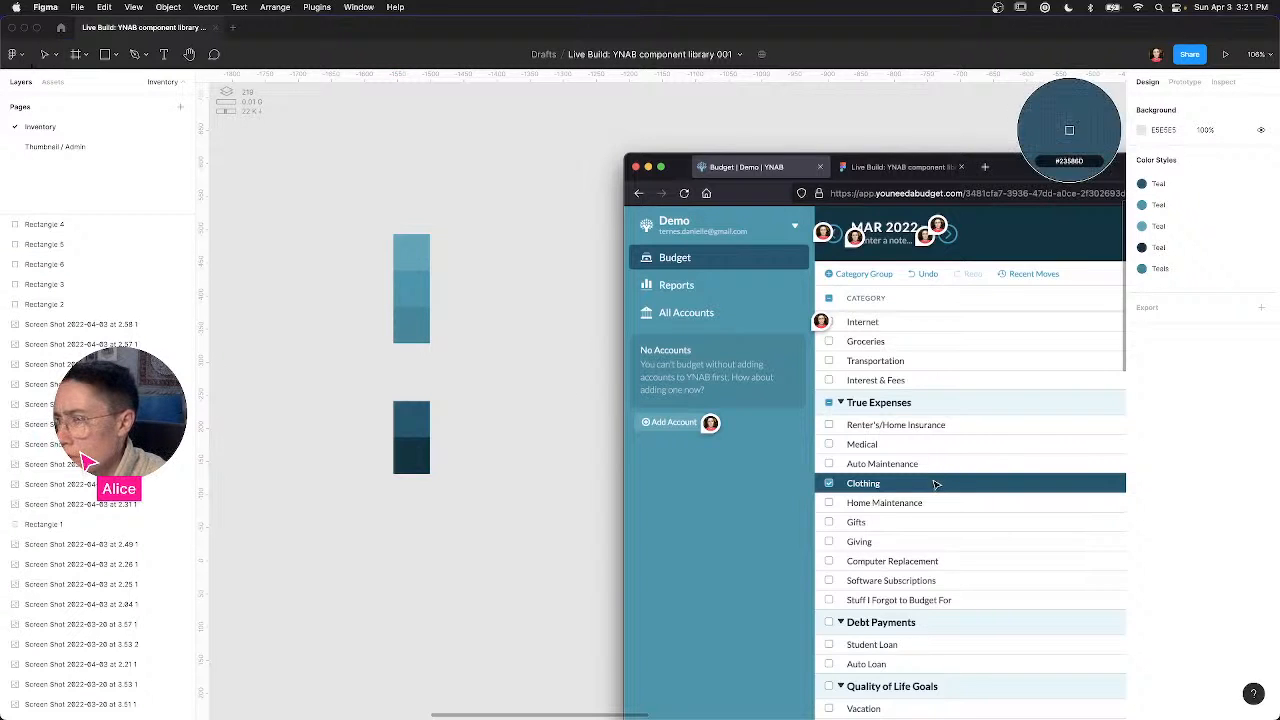
pyautogui.press('Escape')
pyautogui.moveTo(419, 419); pyautogui.dragTo(418, 386)
pyautogui.press('i')
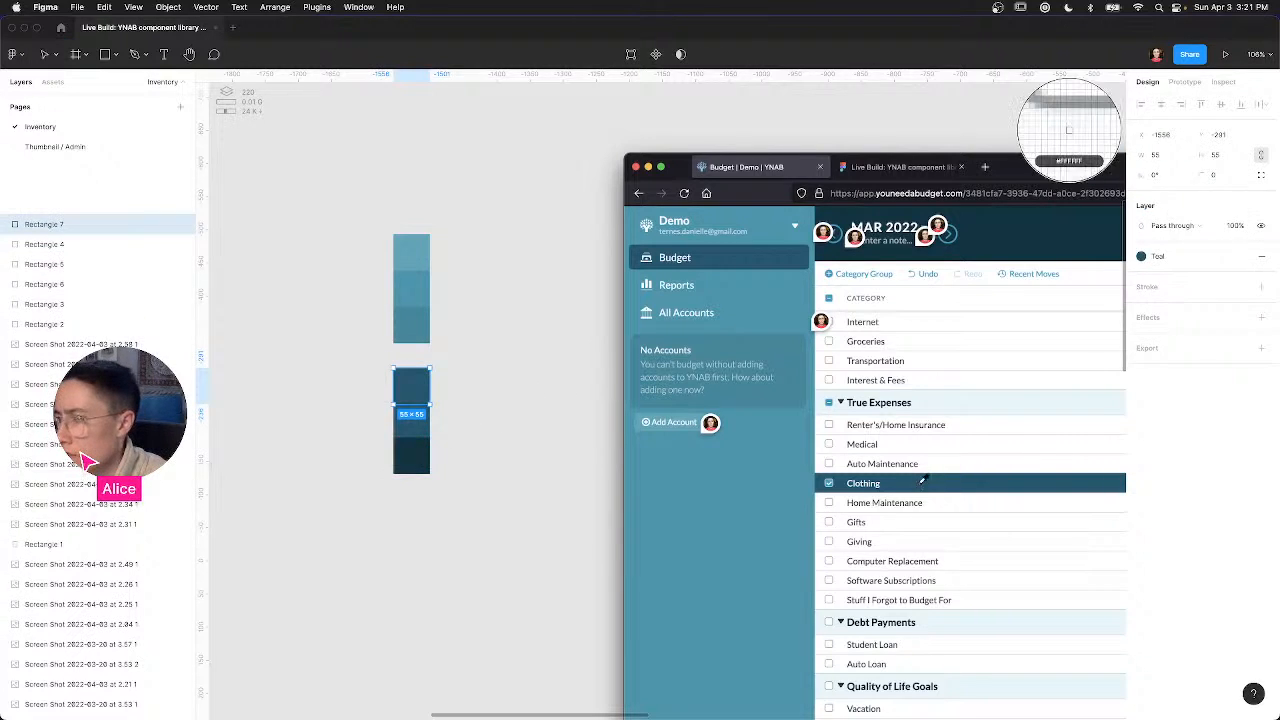
pyautogui.click(923, 483)
pyautogui.click(490, 406)
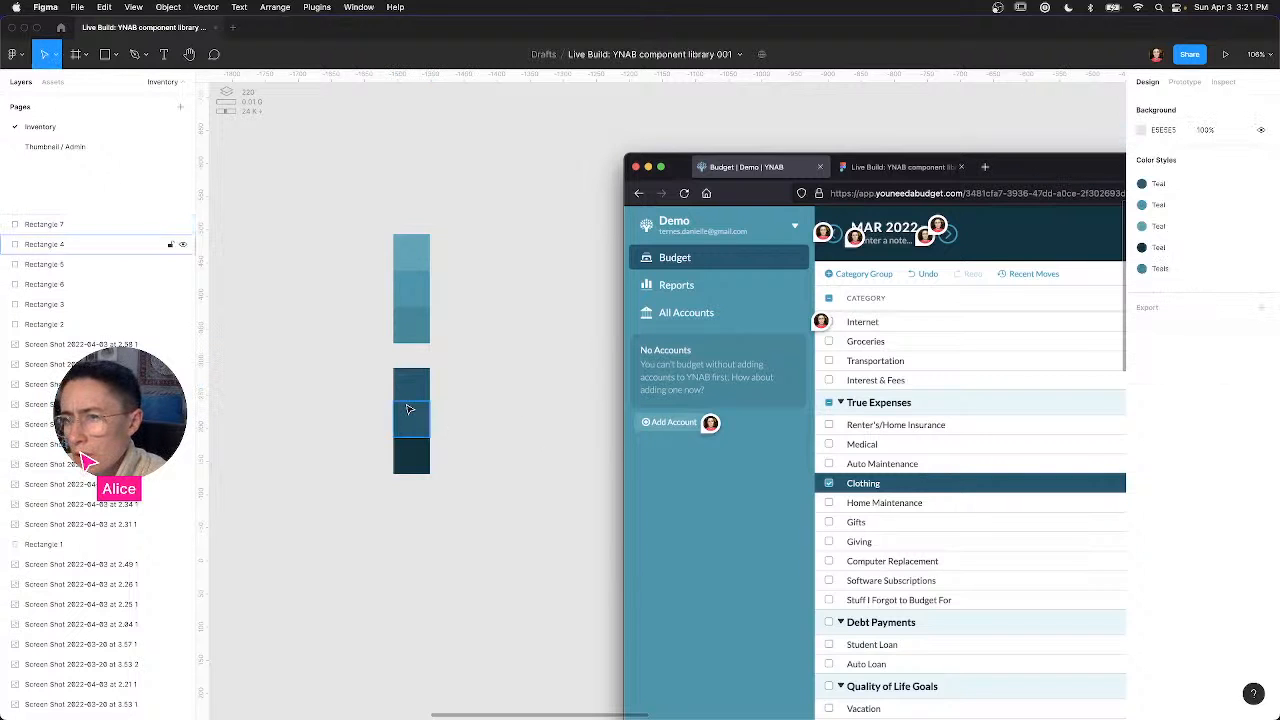
# Step: Compare the Clothing row swatch with the dark swatch below it and delete the copy
pyautogui.scroll(5, 409, 406)
pyautogui.scroll(3, 379, 476)
pyautogui.hscroll(1, 379, 476)
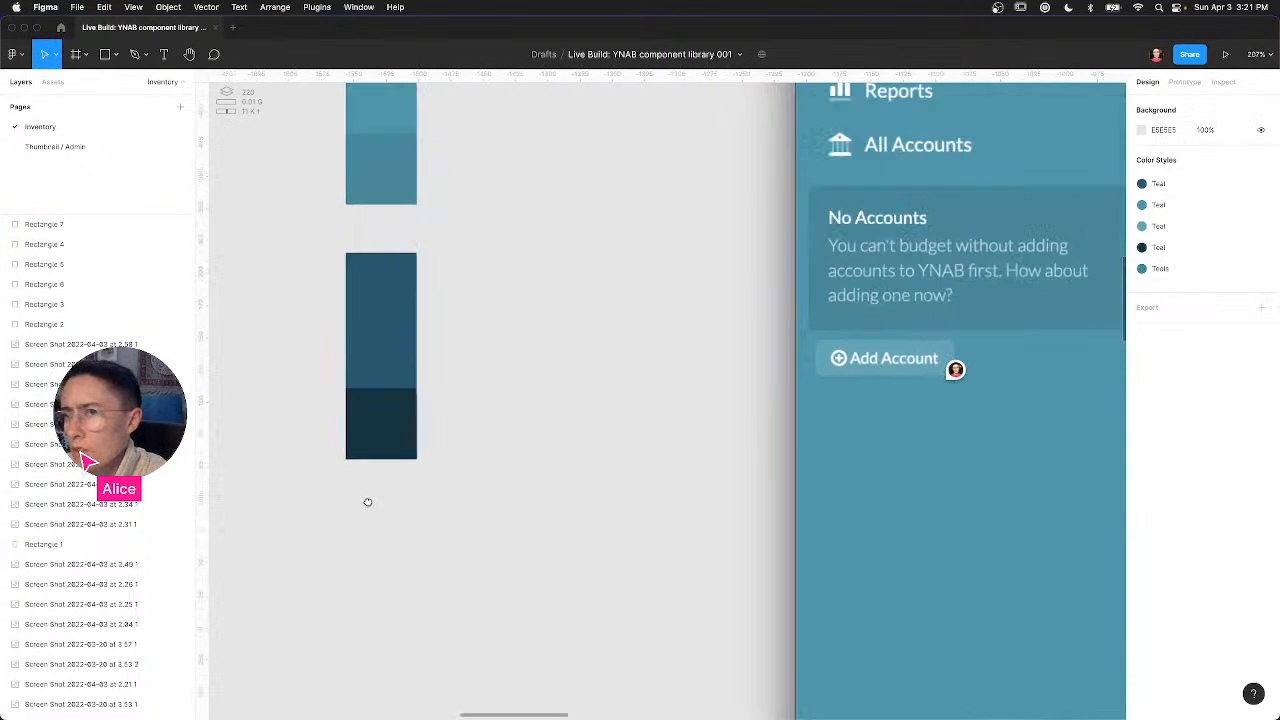
pyautogui.click(375, 298)
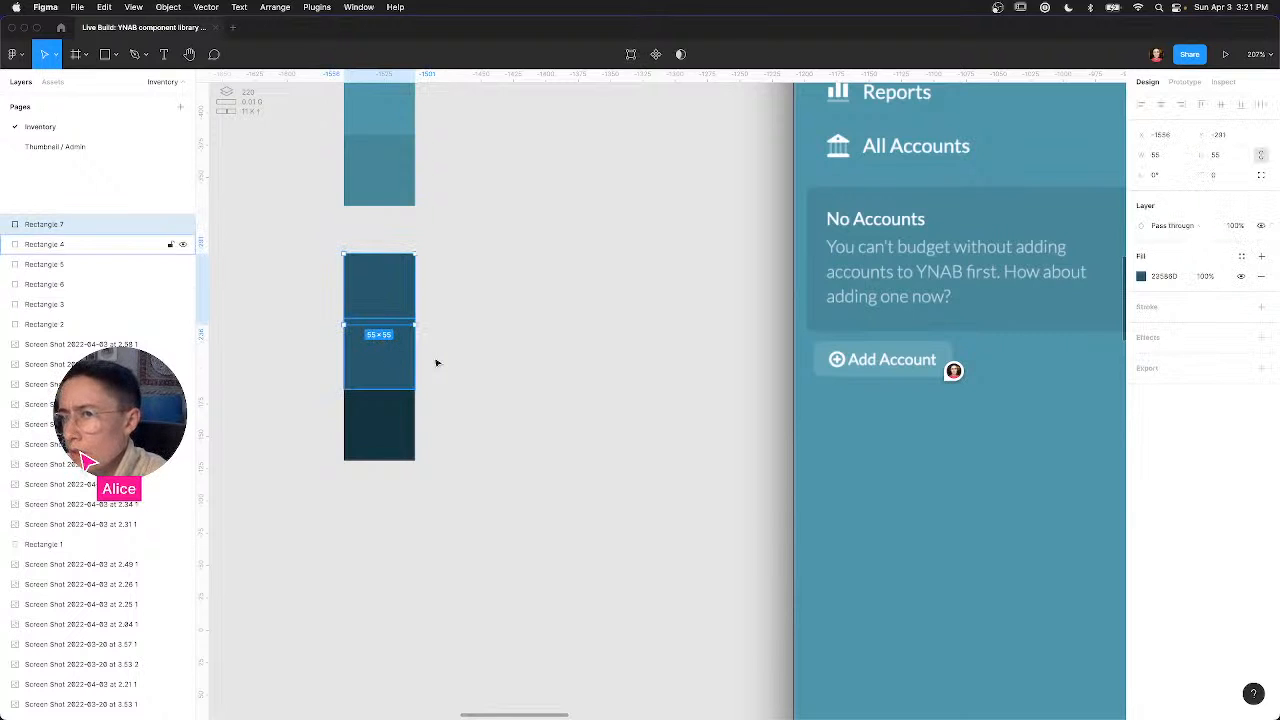
pyautogui.press('BackSpace')
# Step: Place a copy of the third teal swatch below it, filled with the blue sampled from the True Expenses checkbox
pyautogui.scroll(1, 437, 363)
pyautogui.scroll(-3, 437, 362)
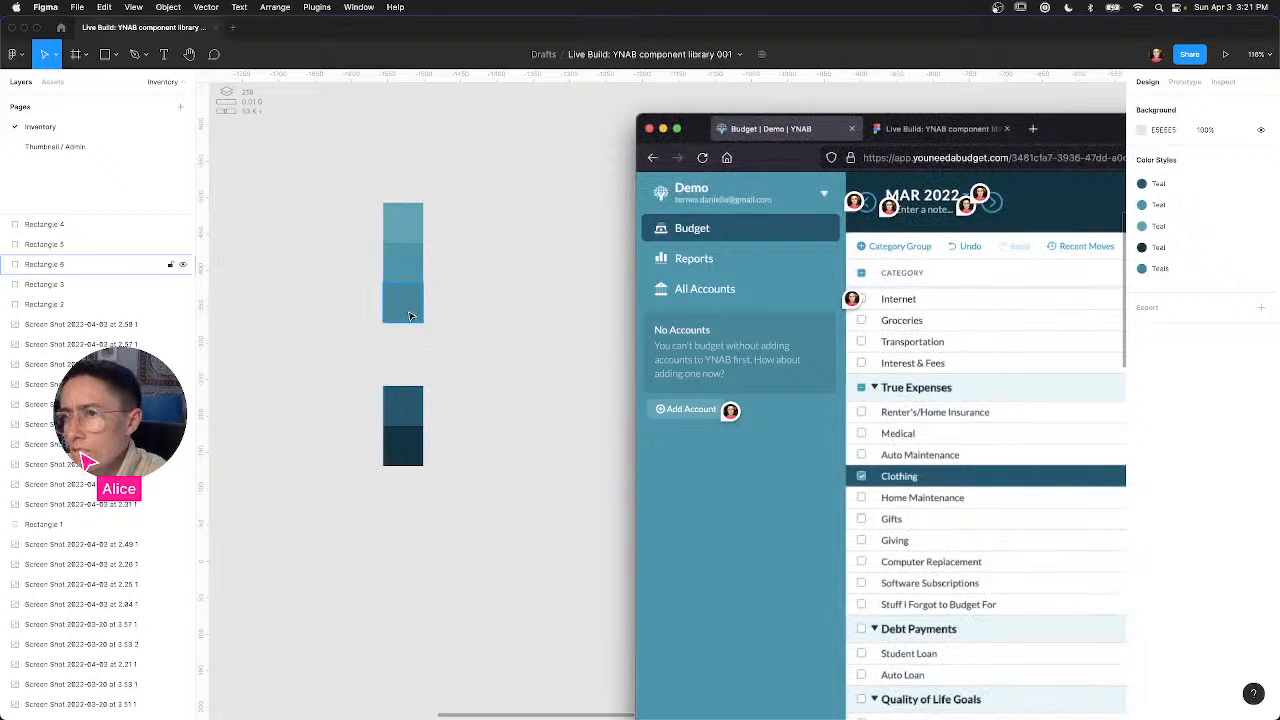
pyautogui.moveTo(413, 313); pyautogui.dragTo(420, 341)
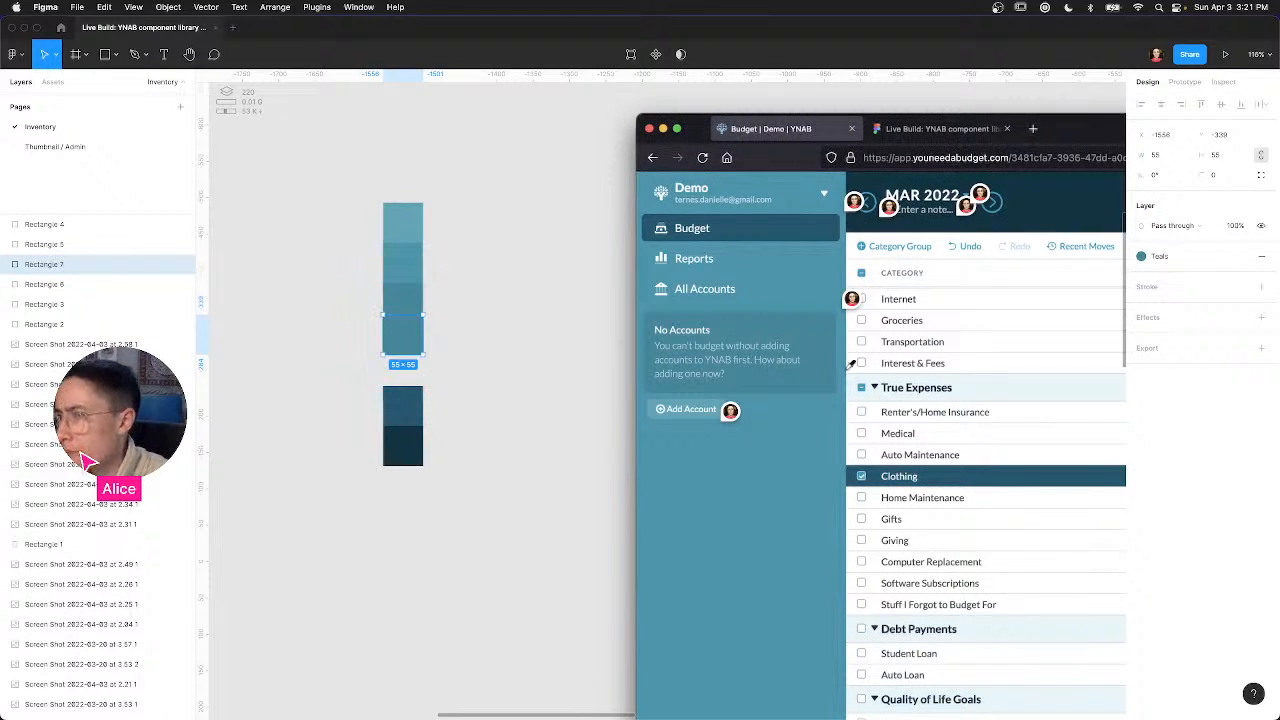
pyautogui.press('i')
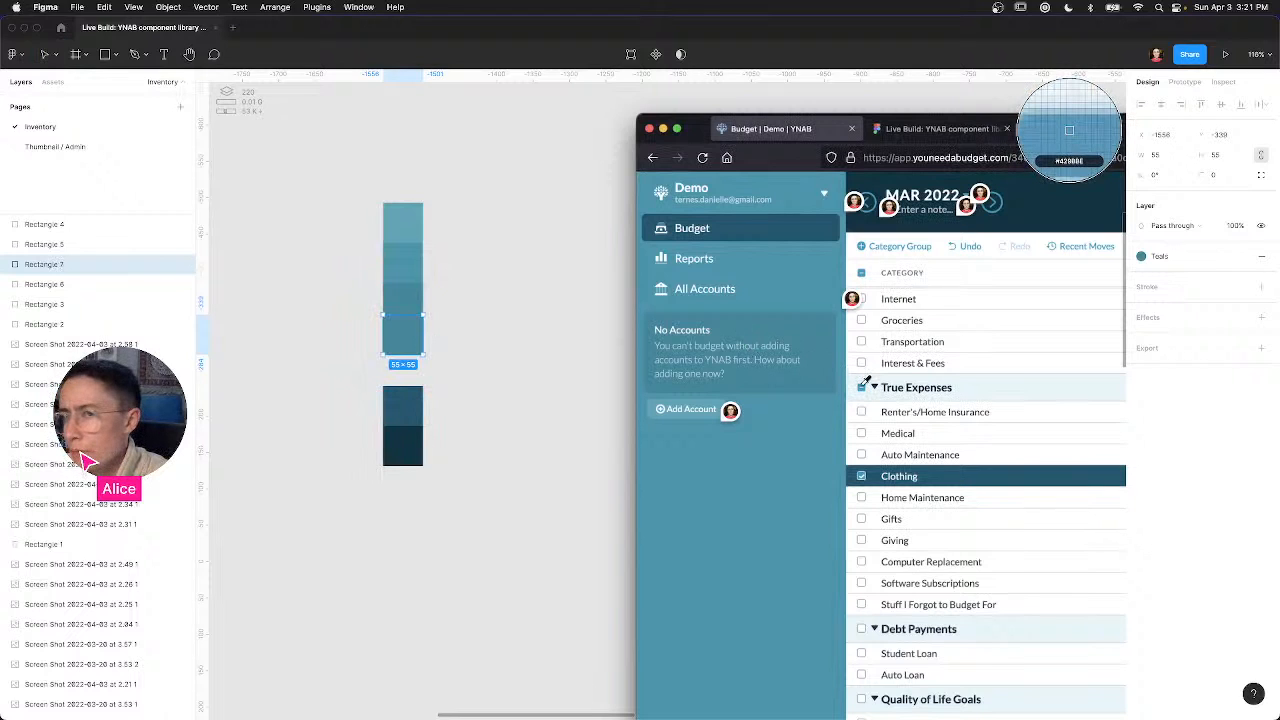
pyautogui.click(860, 386)
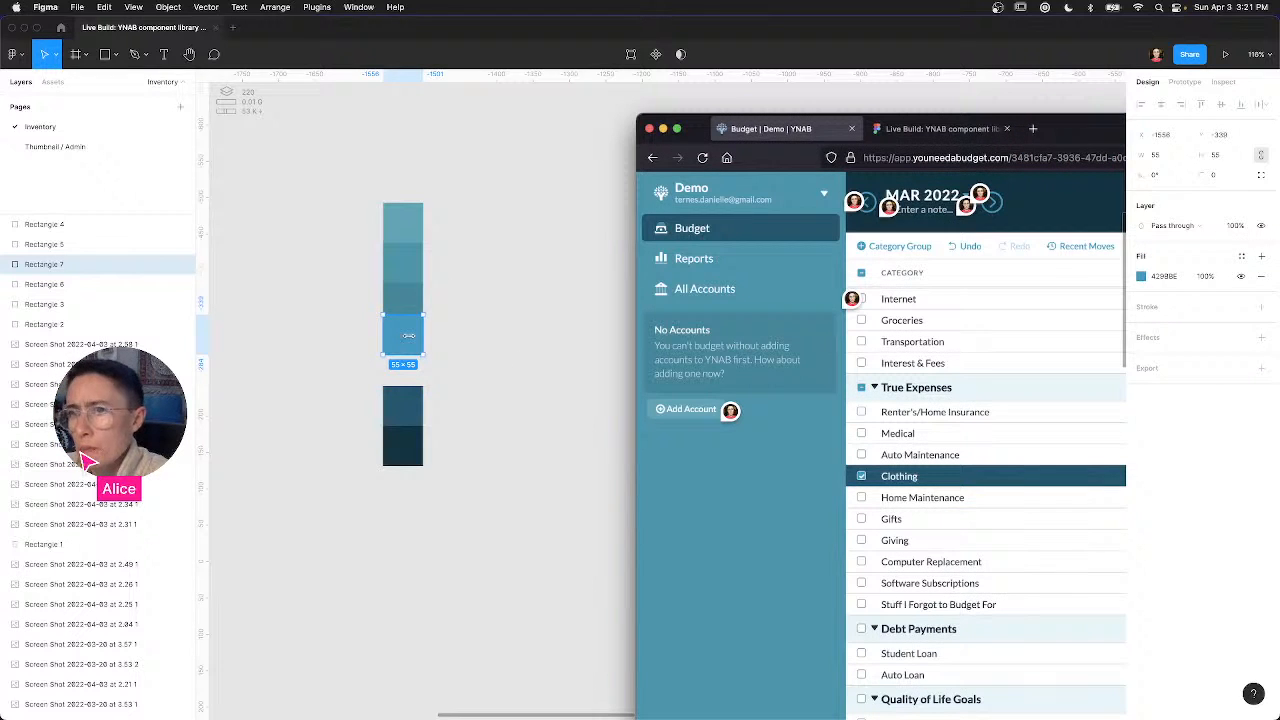
# Step: Move the blue swatch against the right side of the teal stack, straddling the top two swatches
pyautogui.moveTo(410, 338); pyautogui.dragTo(455, 265)
pyautogui.moveTo(455, 251); pyautogui.dragTo(452, 268)
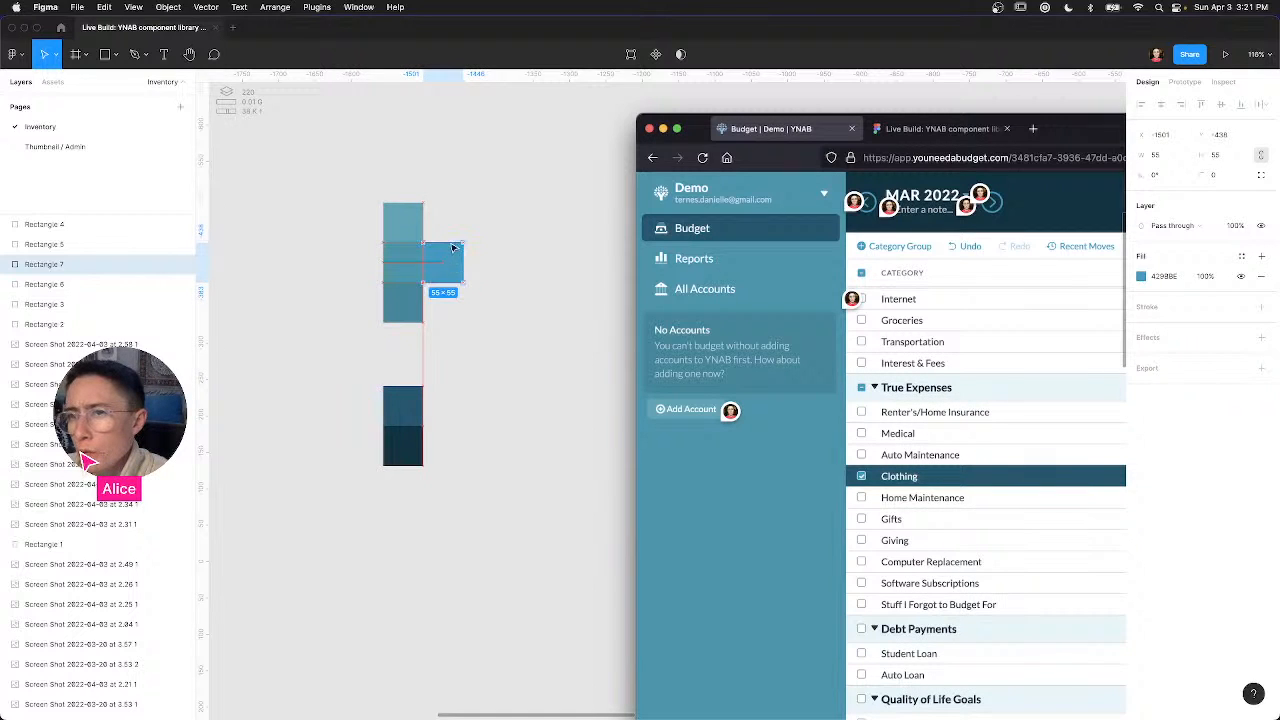
pyautogui.hotkey('shift', 'Up')
pyautogui.hotkey('shift', 'Up')
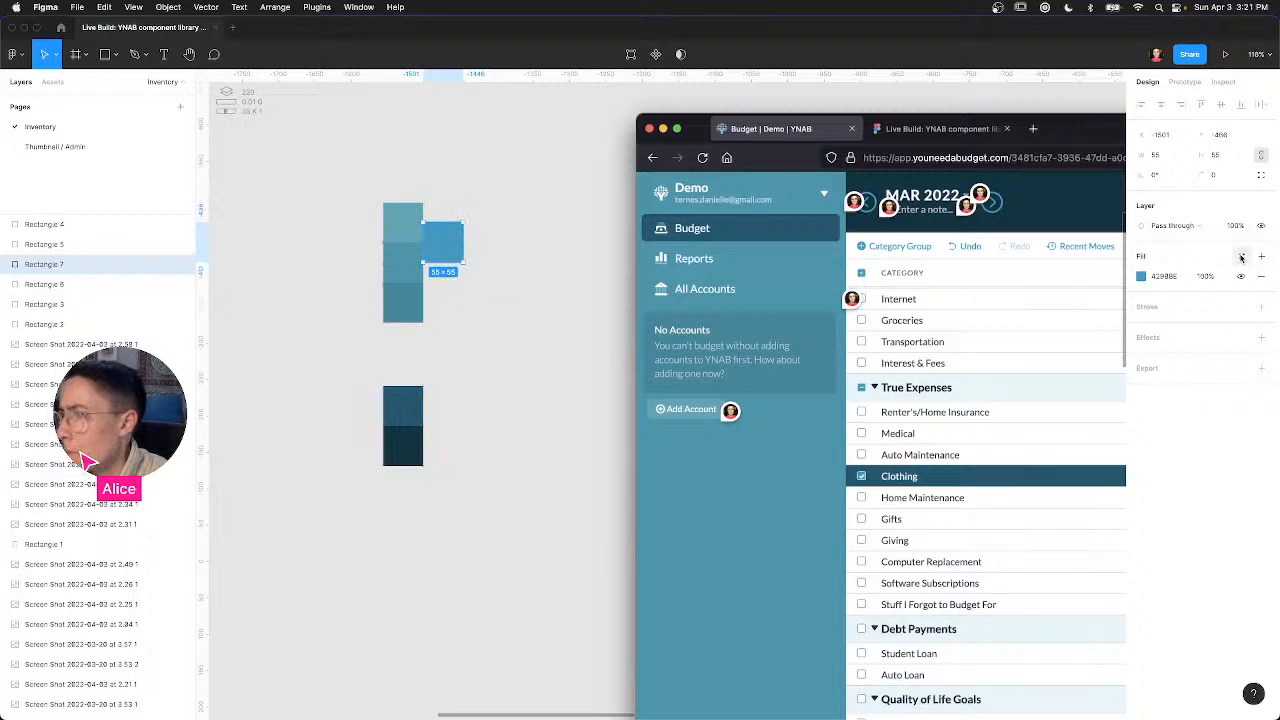
# Step: Save the blue swatch's fill as a new color style named Teal
pyautogui.click(1241, 258)
pyautogui.click(1257, 281)
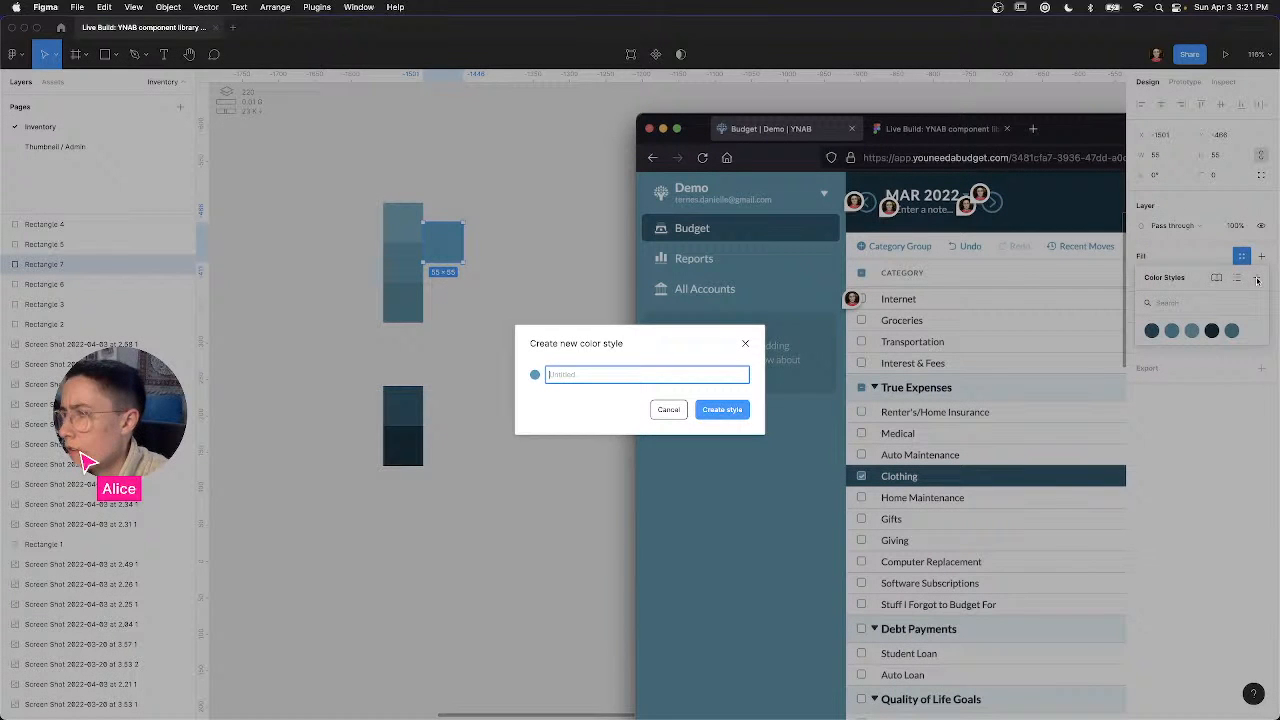
pyautogui.press('Return')
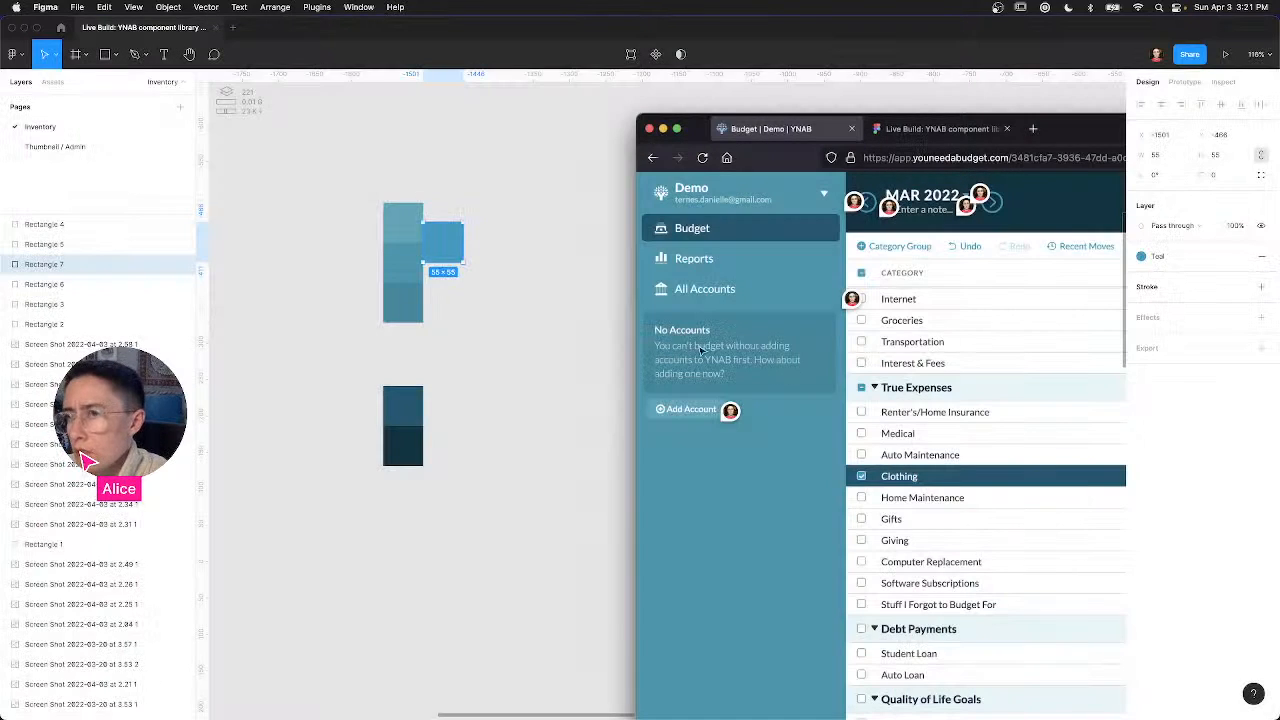
pyautogui.click(525, 341)
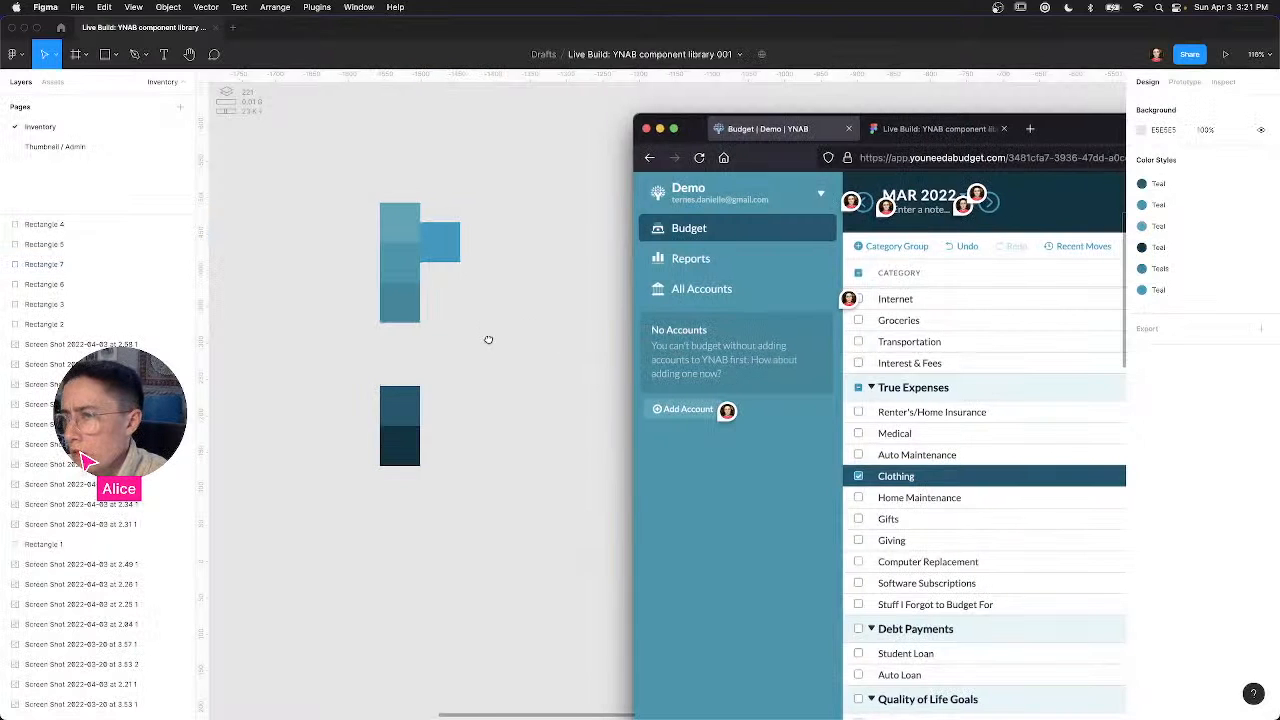
# Step: Place a copy of the blue swatch directly above it, filled with the pale blue sampled from the True Expenses row
pyautogui.hscroll(3, 488, 340)
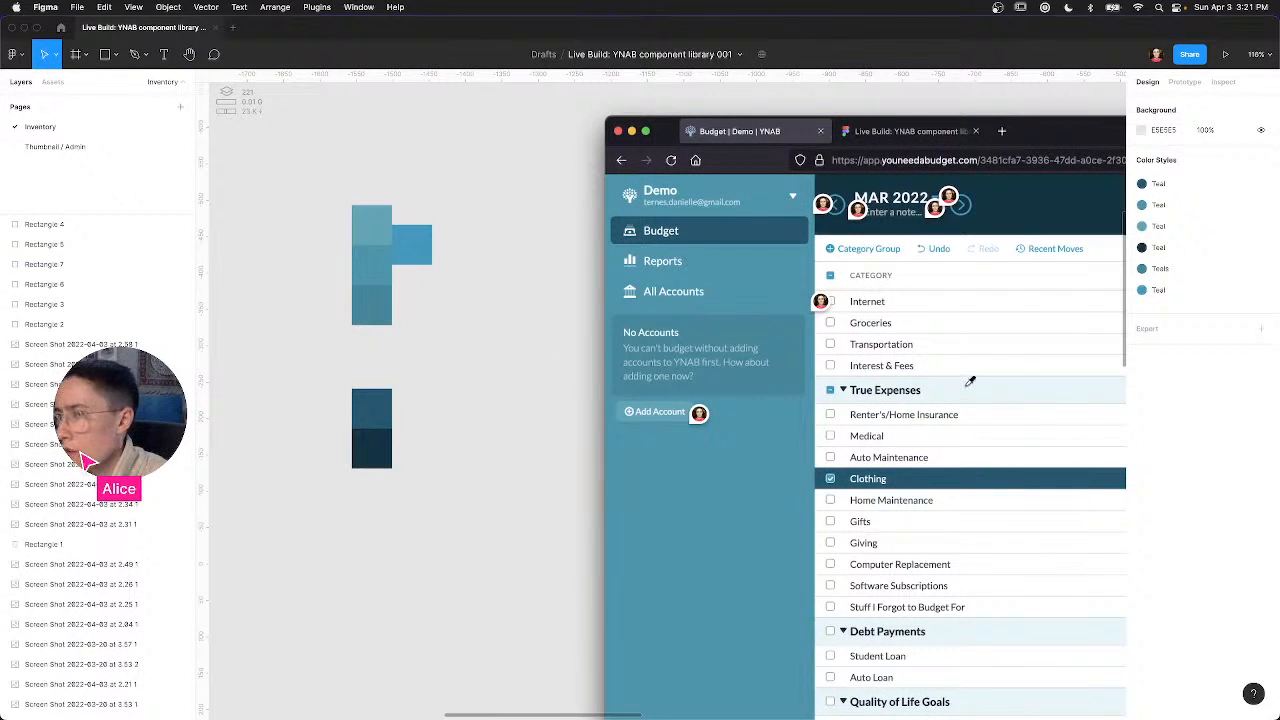
pyautogui.press('Escape')
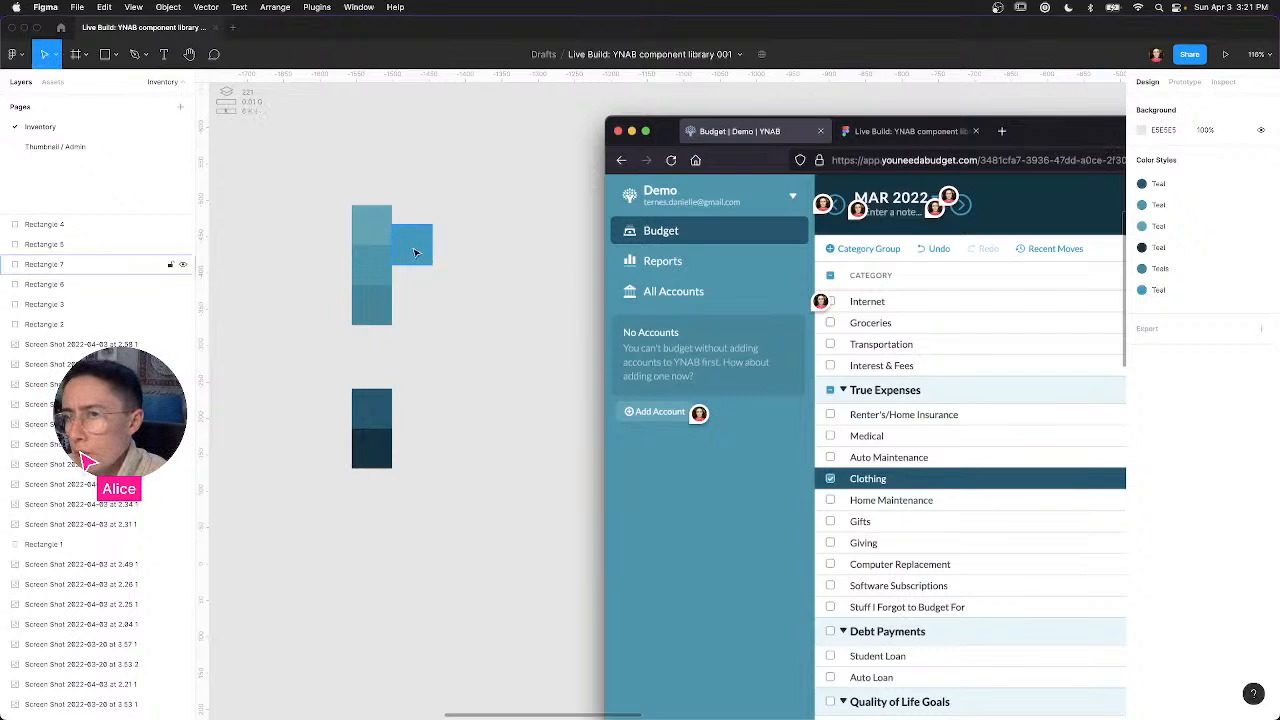
pyautogui.moveTo(417, 256); pyautogui.dragTo(418, 215)
pyautogui.click(960, 385)
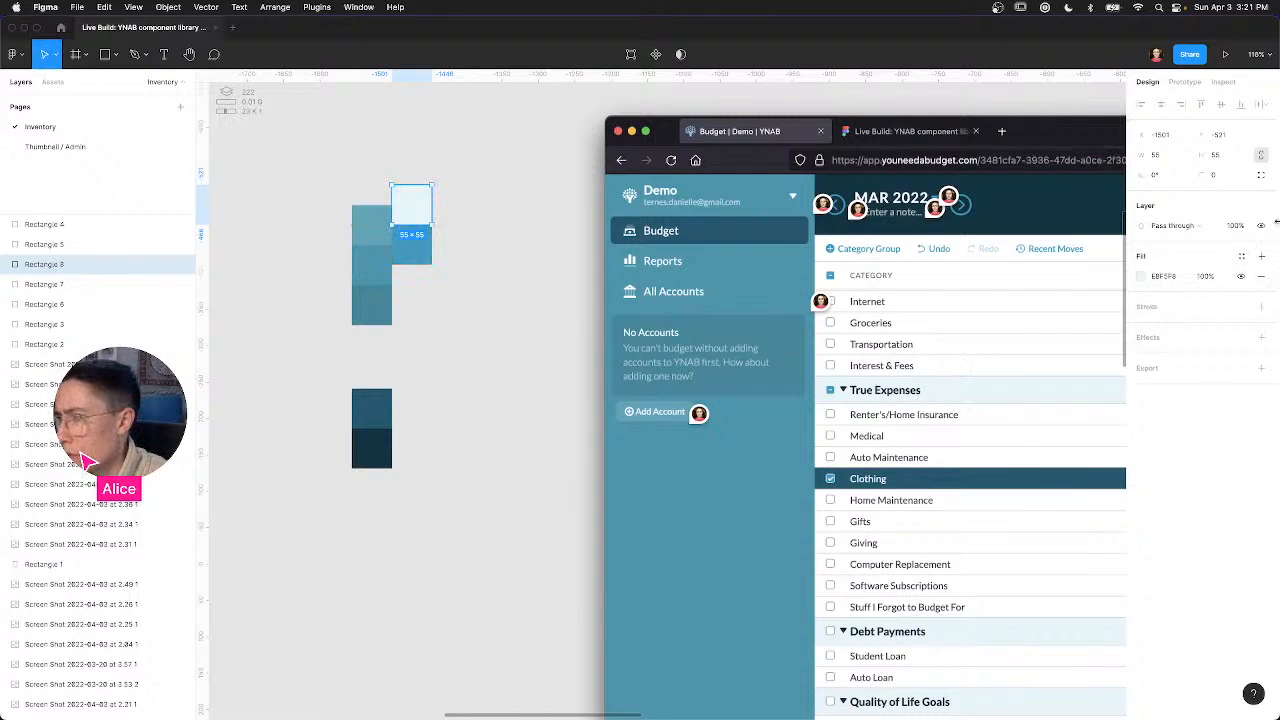
# Step: Save the pale blue swatch's fill as a new color style named Teal
pyautogui.click(1242, 256)
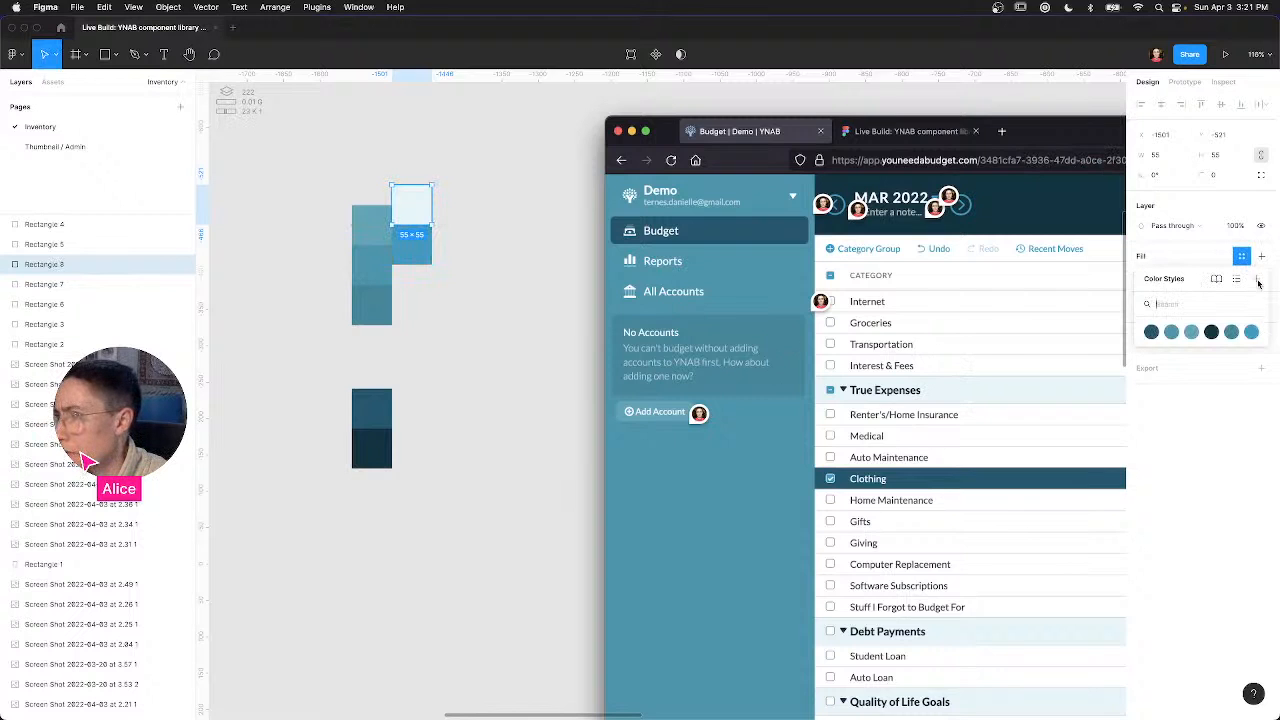
pyautogui.click(1258, 283)
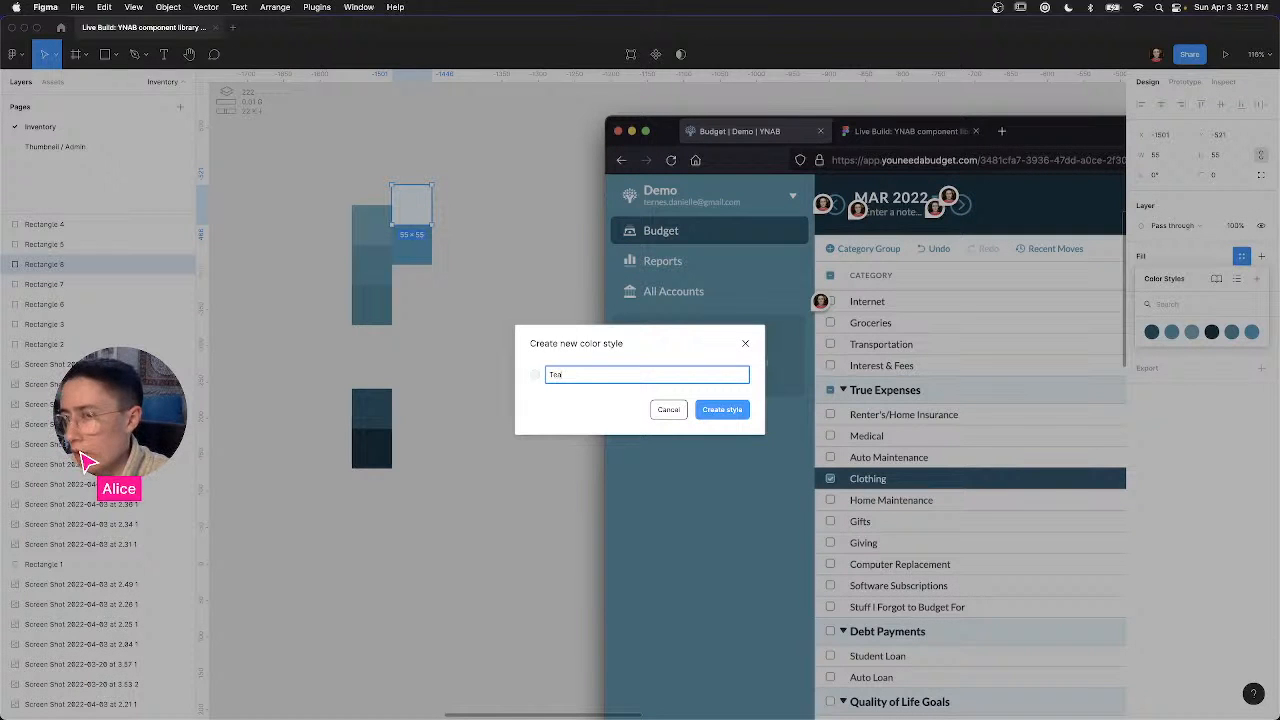
pyautogui.write('Teal')
pyautogui.press('Return')
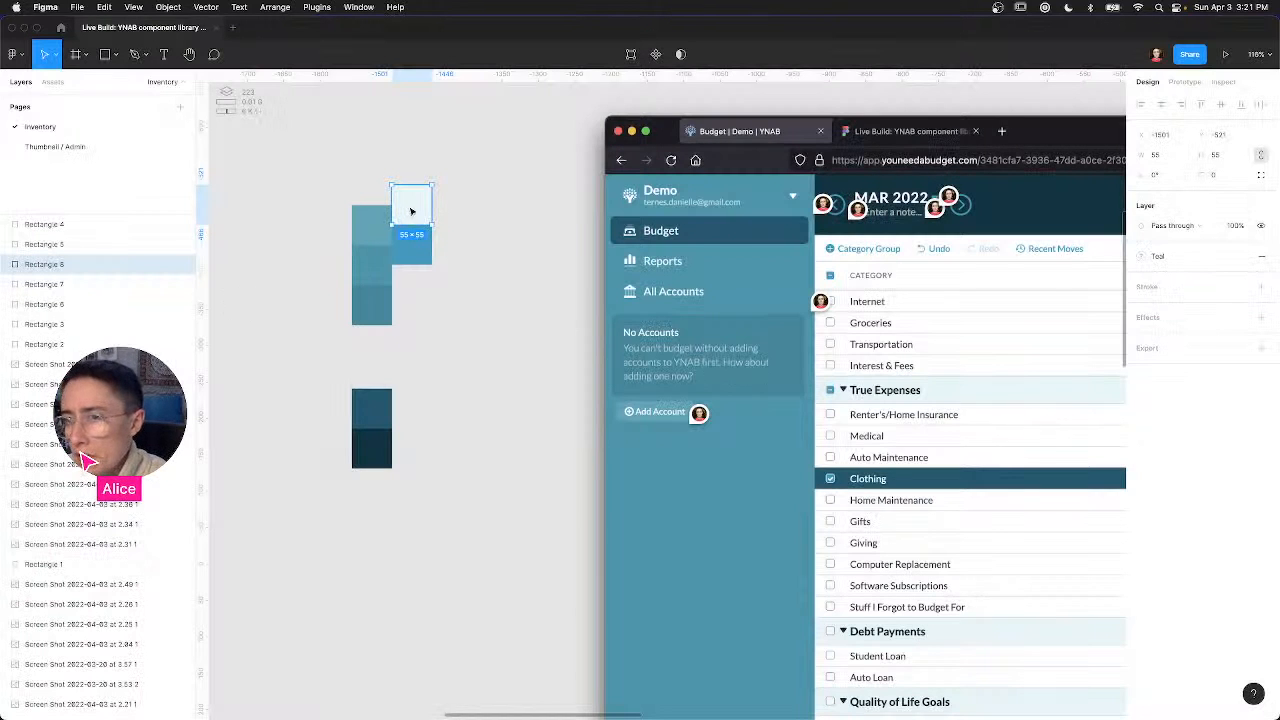
# Step: Place a copy of the pale blue swatch directly above it, filled with the white sampled from the Category header row
pyautogui.moveTo(416, 194); pyautogui.dragTo(415, 172)
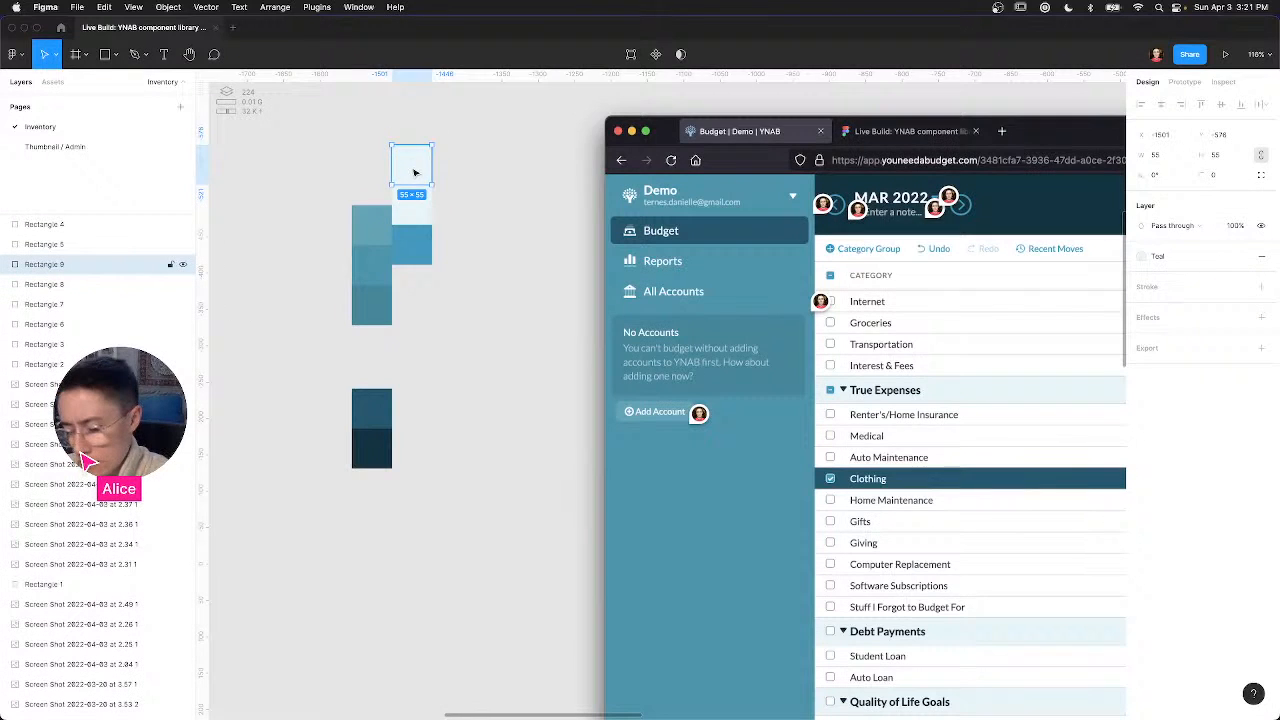
pyautogui.press('i')
pyautogui.click(927, 268)
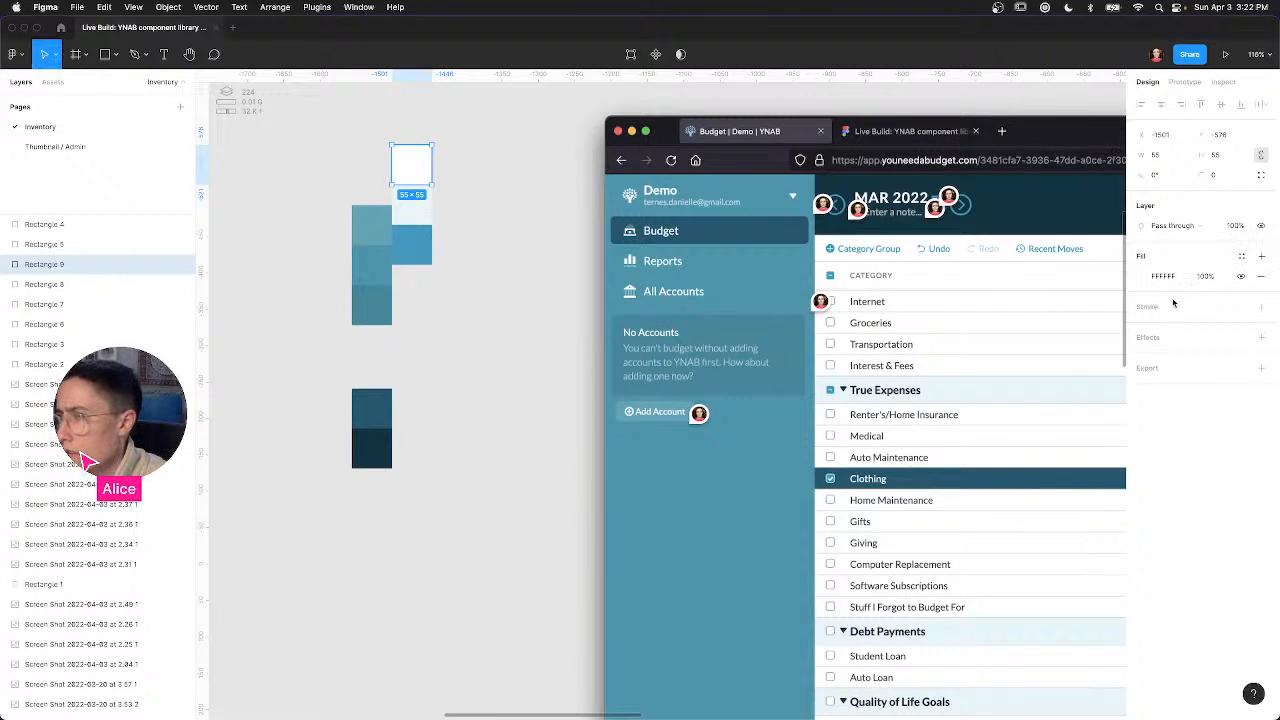
# Step: Save the white swatch's fill as a new color style named White and deselect the swatch
pyautogui.click(1241, 257)
pyautogui.click(1261, 279)
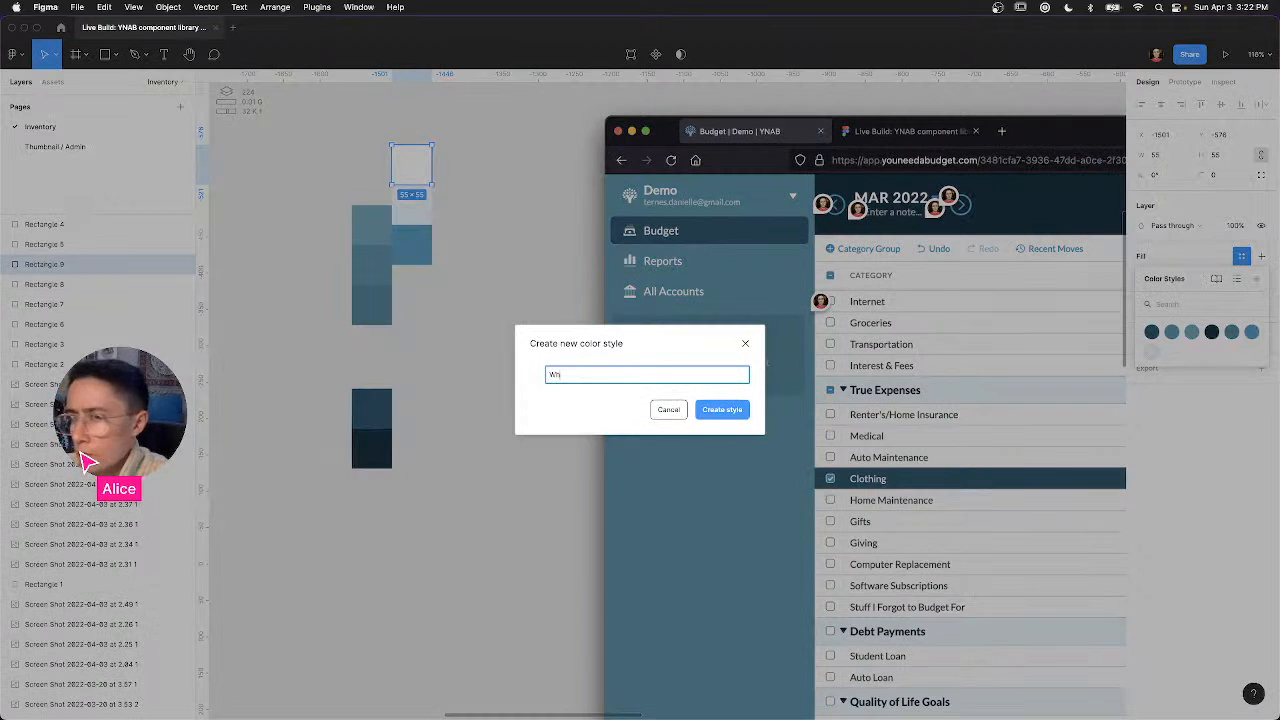
pyautogui.write('White')
pyautogui.press('Return')
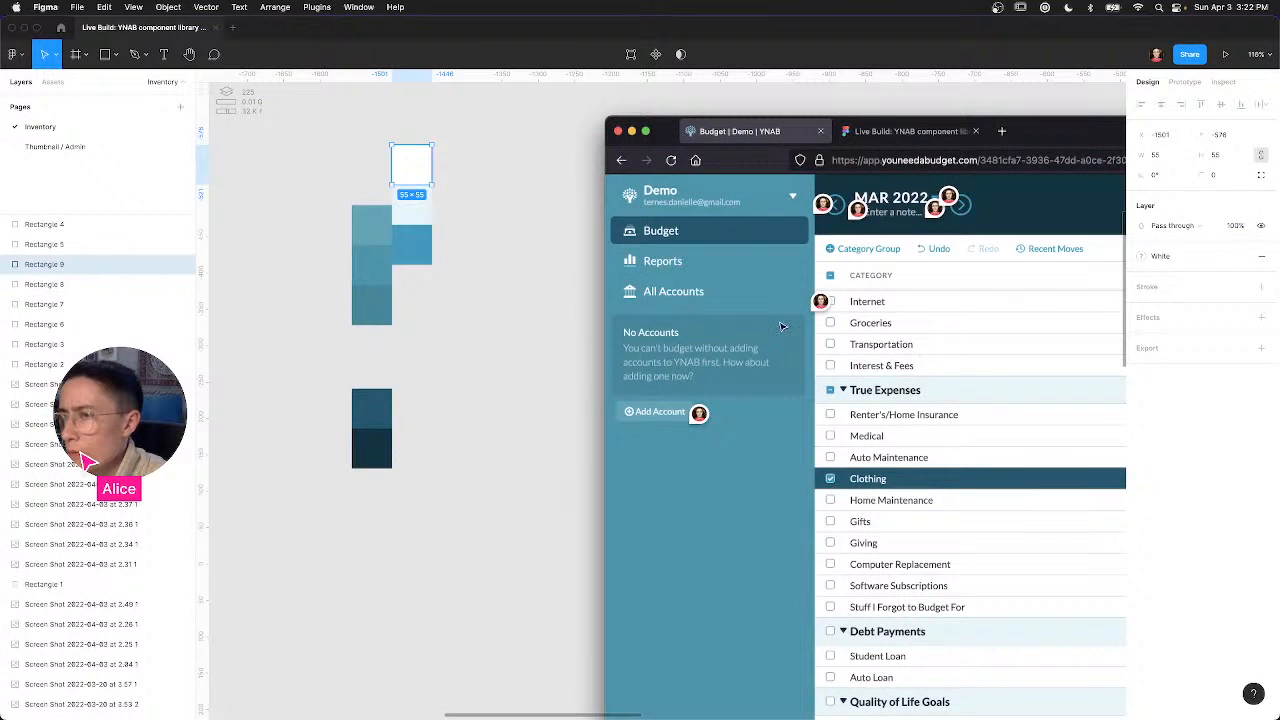
pyautogui.click(459, 297)
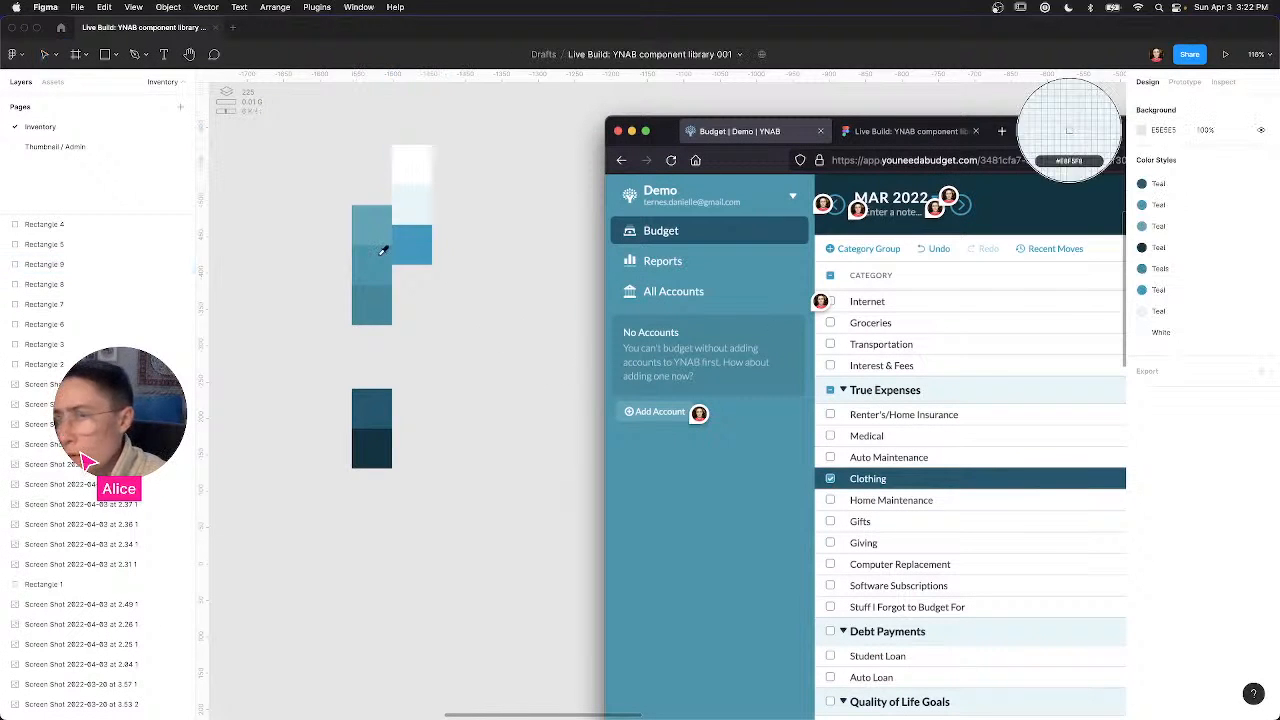
# Step: Place a copy of the white swatch directly to its left, filled with the dark navy sampled from the True Expenses heading text
pyautogui.moveTo(416, 170); pyautogui.dragTo(376, 170)
pyautogui.press('i')
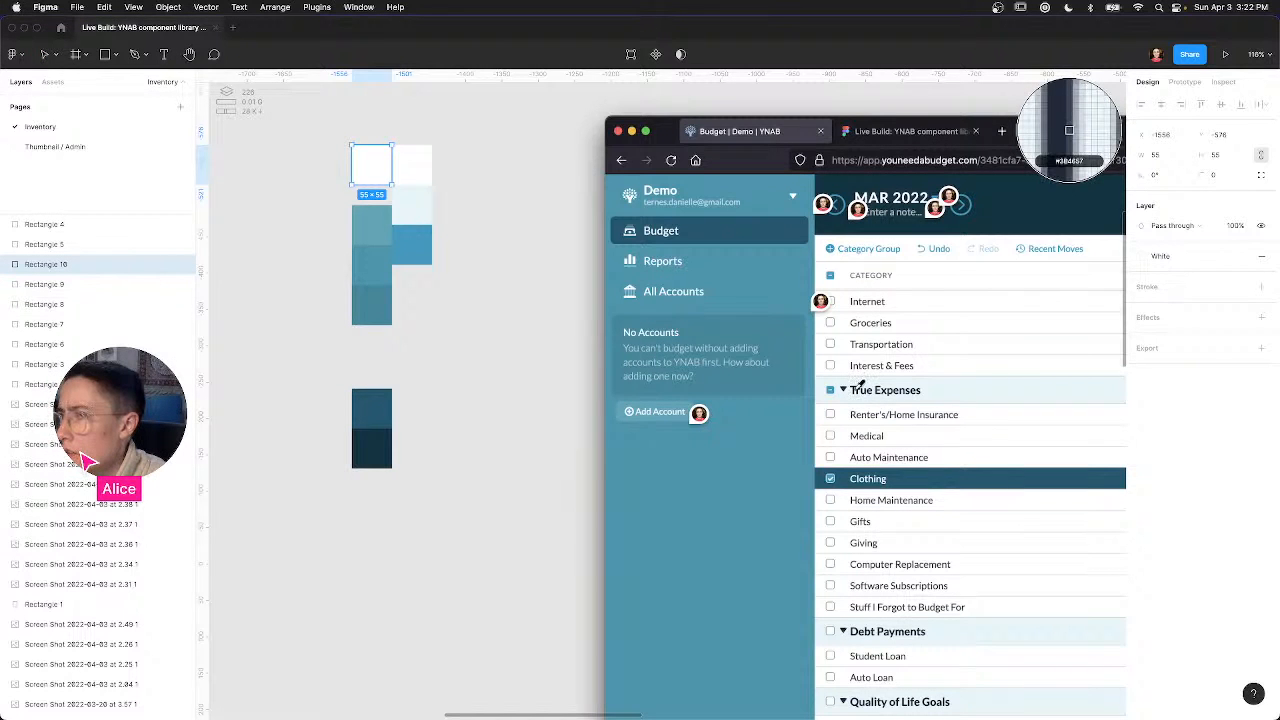
pyautogui.scroll(5, 861, 386)
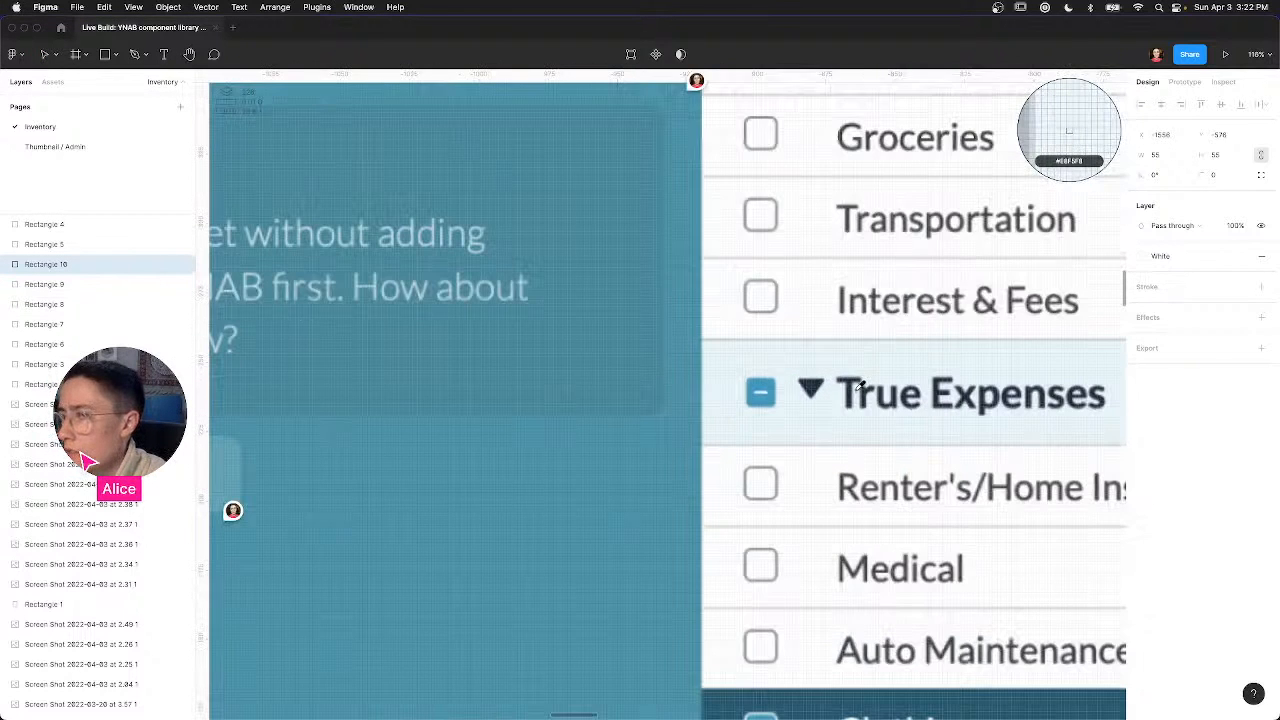
pyautogui.click(852, 395)
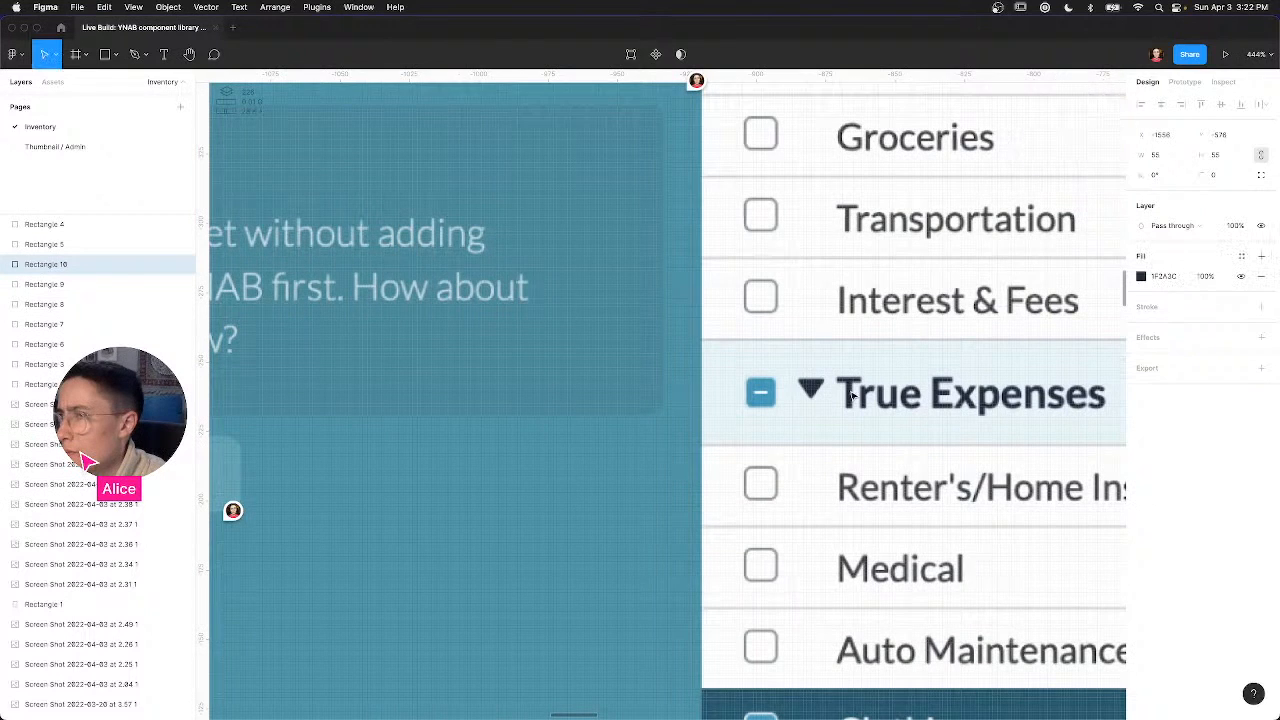
pyautogui.scroll(-5, 852, 395)
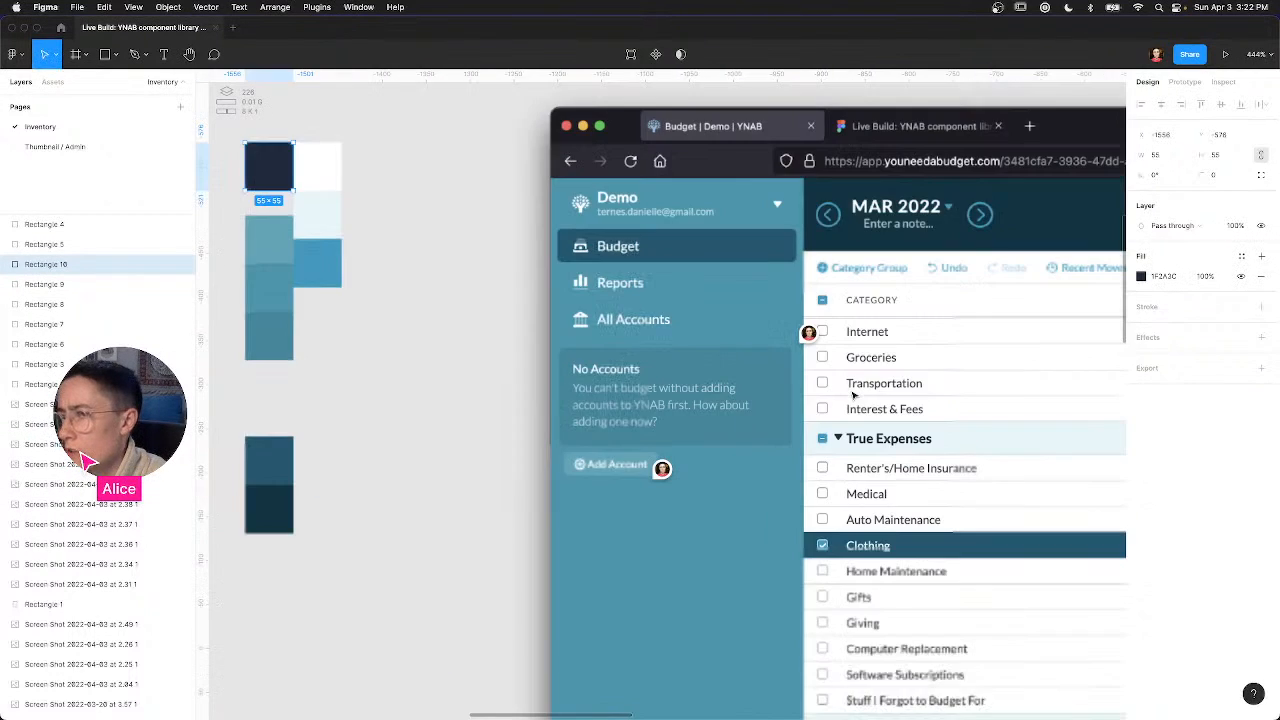
pyautogui.scroll(-2, 853, 397)
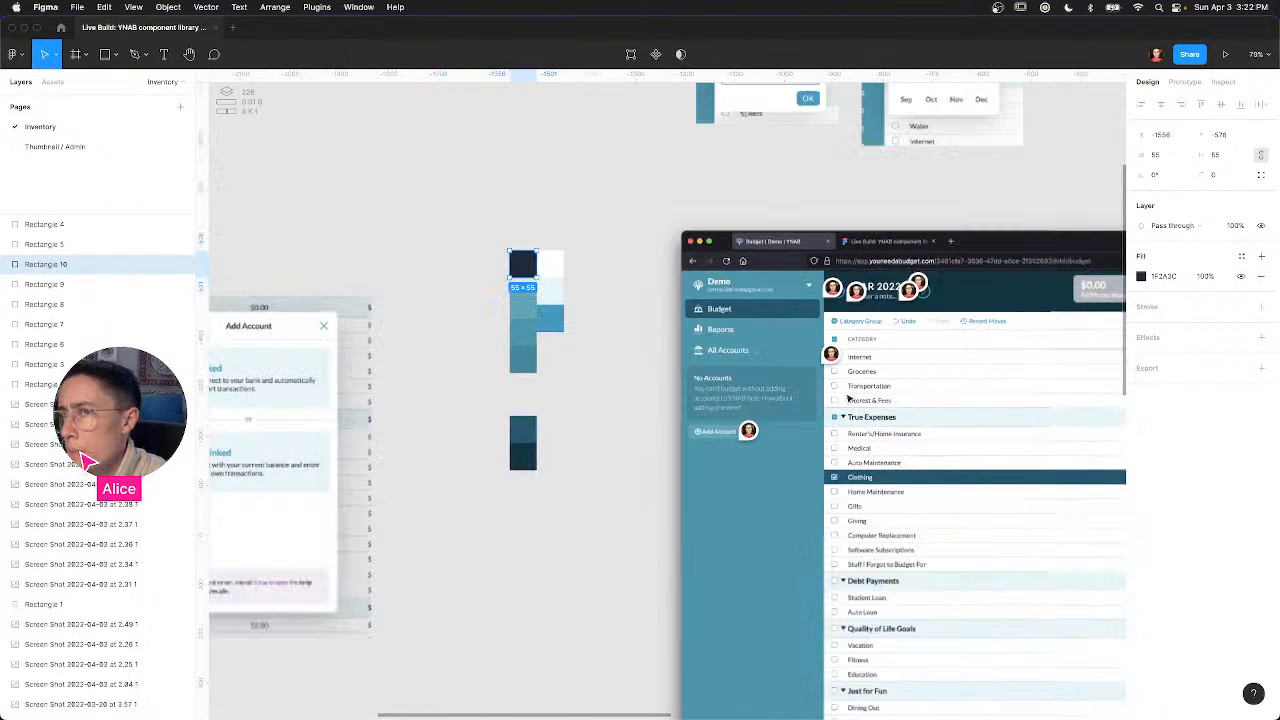
# Step: Save the dark navy swatch's fill as a new color style named Teal
pyautogui.click(1244, 257)
pyautogui.click(1258, 281)
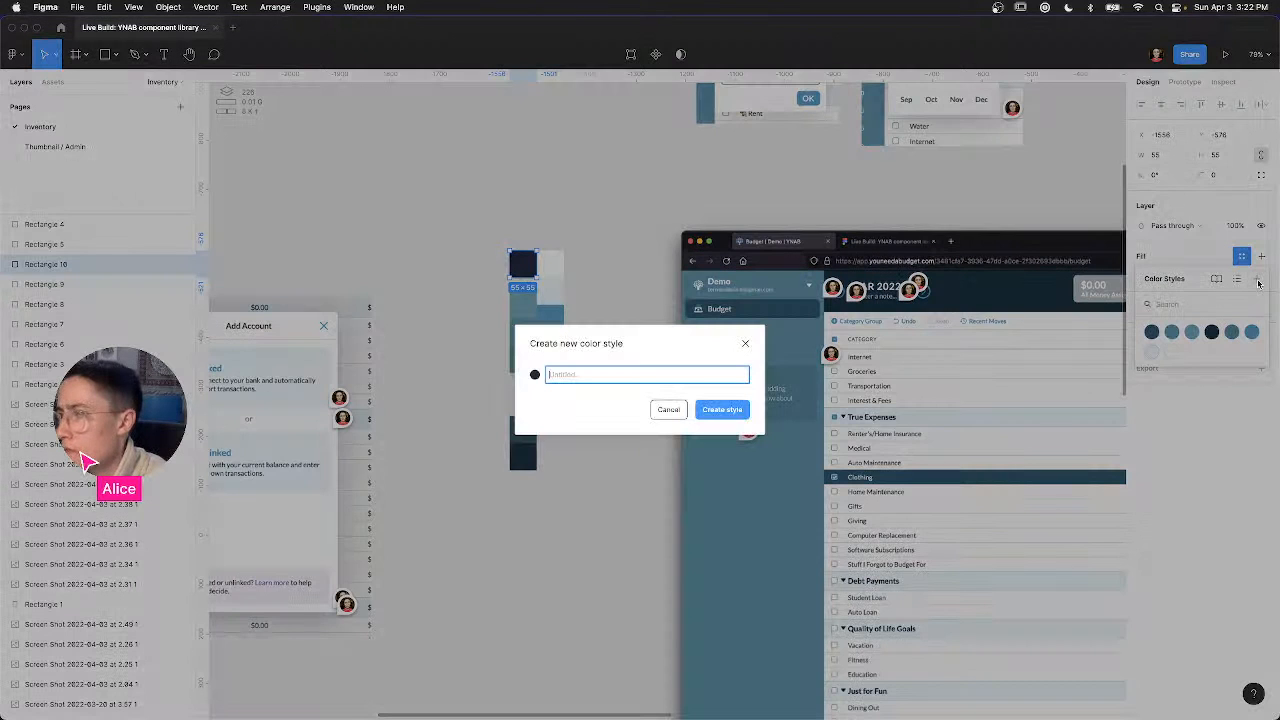
pyautogui.press('Return')
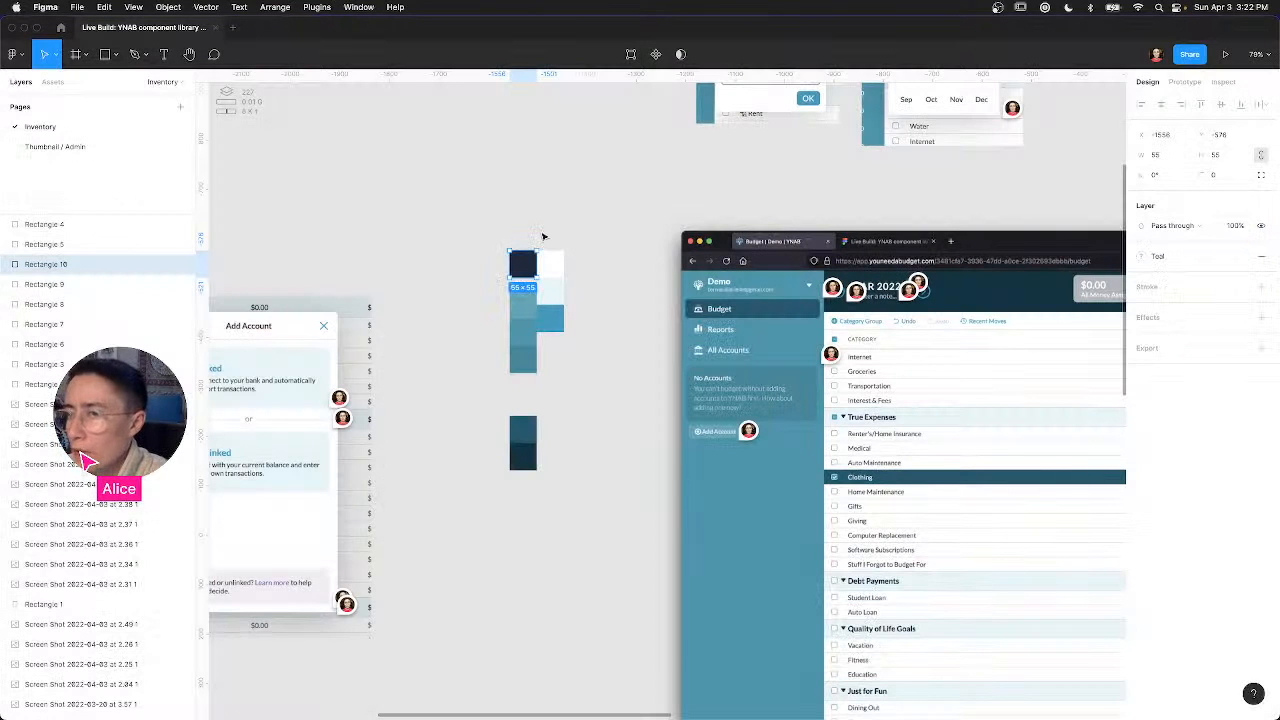
# Step: Move the near-black navy swatch from the top of the palette to directly beneath the two dark teal swatches
pyautogui.press('Escape')
pyautogui.click(531, 263)
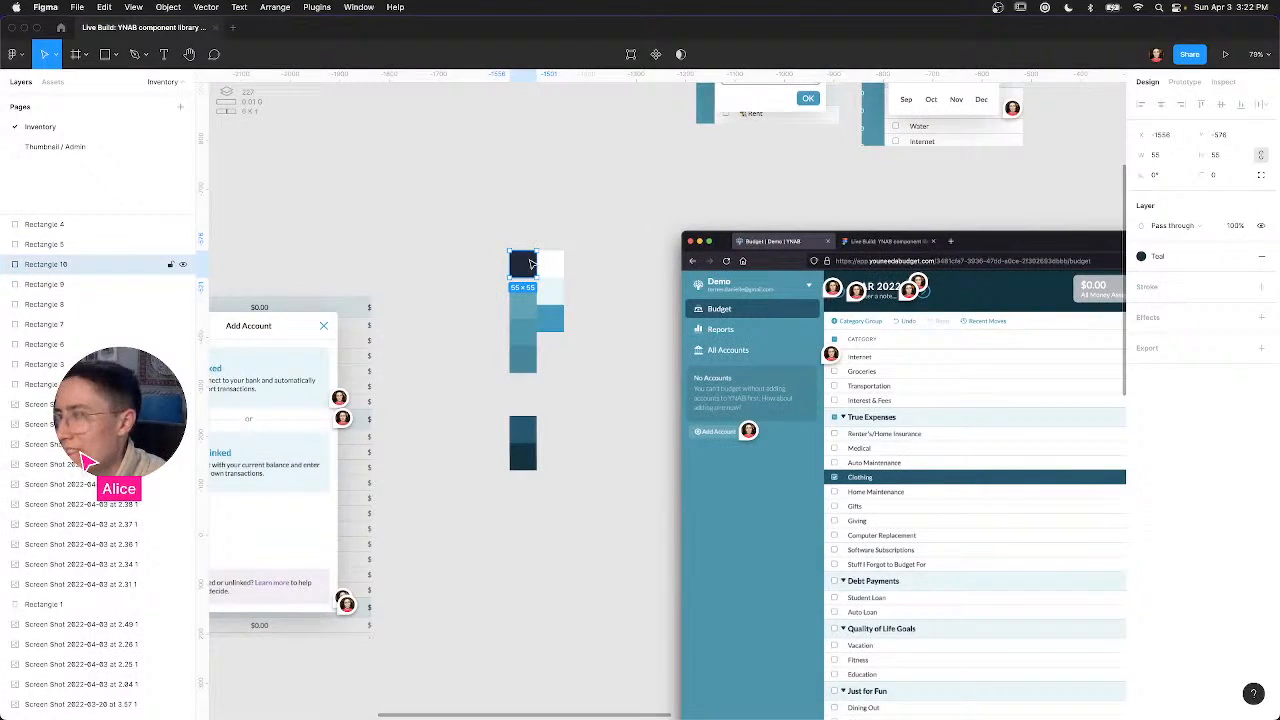
pyautogui.moveTo(572, 391); pyautogui.dragTo(530, 484)
pyautogui.click(645, 381)
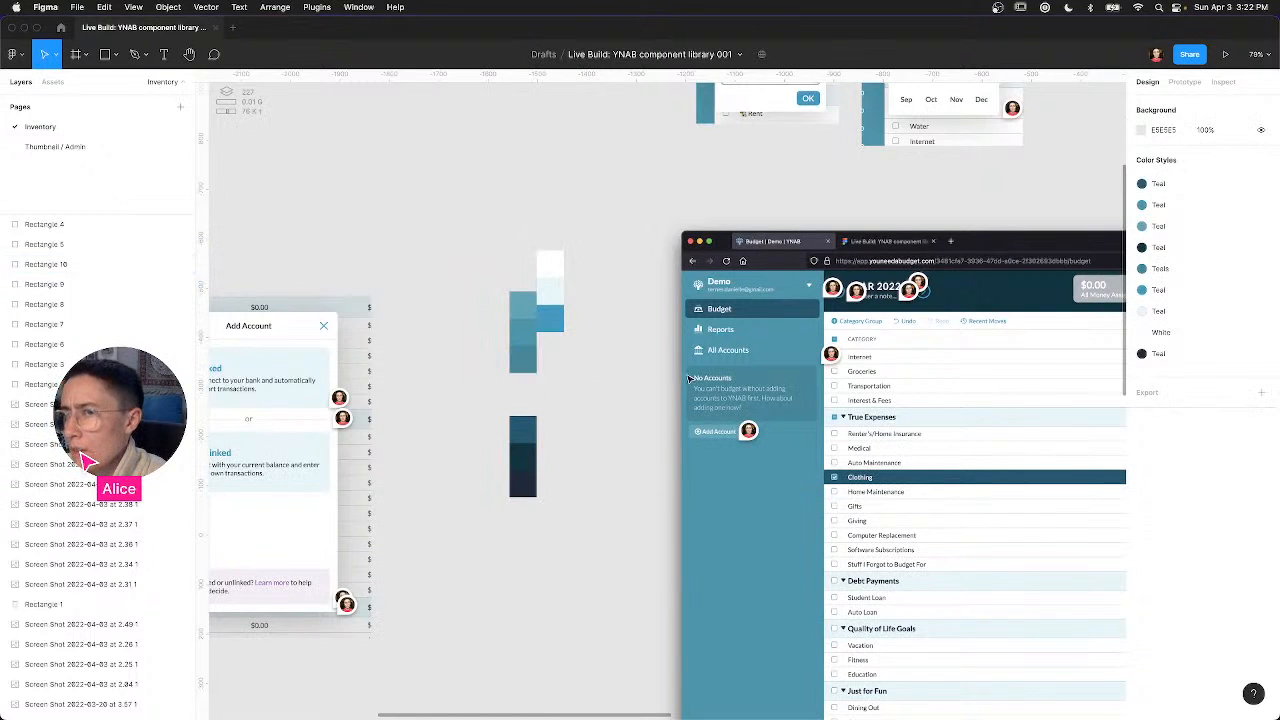
# Step: Duplicate the bright blue swatch and place the copy on the empty canvas beside the budget screenshot's No Accounts box
pyautogui.scroll(-5, 689, 378)
pyautogui.scroll(3, 616, 414)
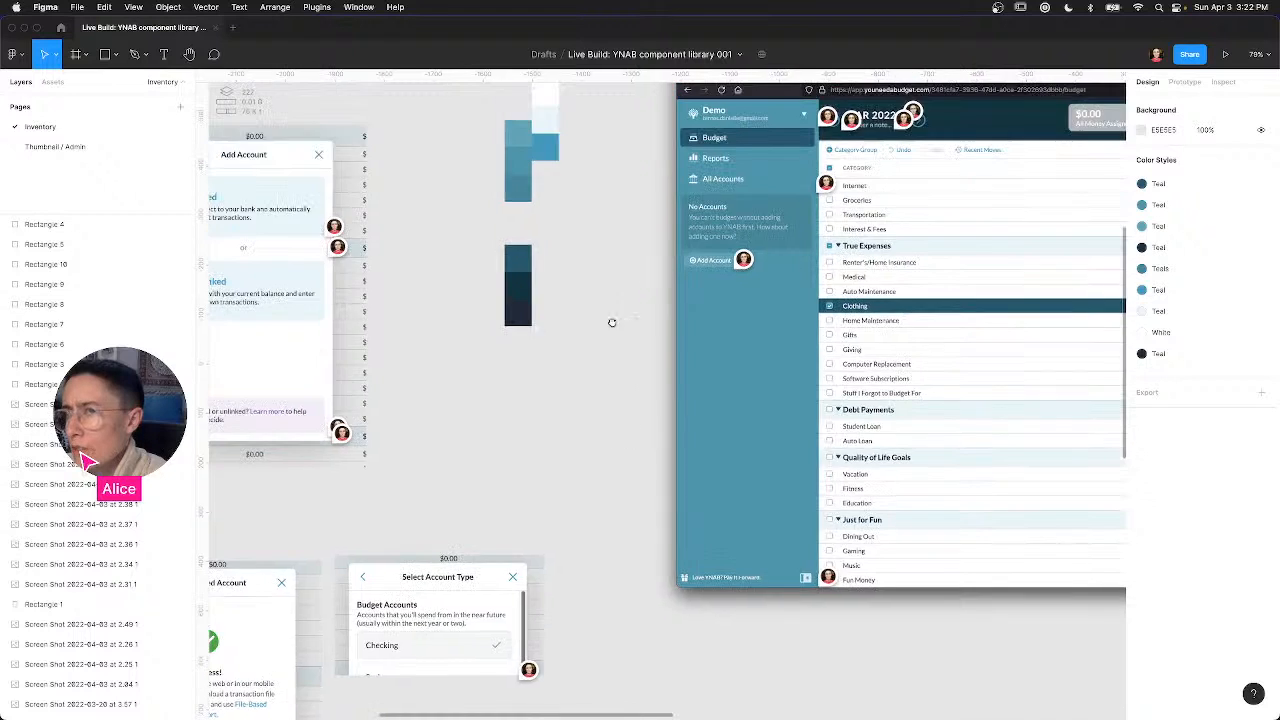
pyautogui.scroll(6, 647, 257)
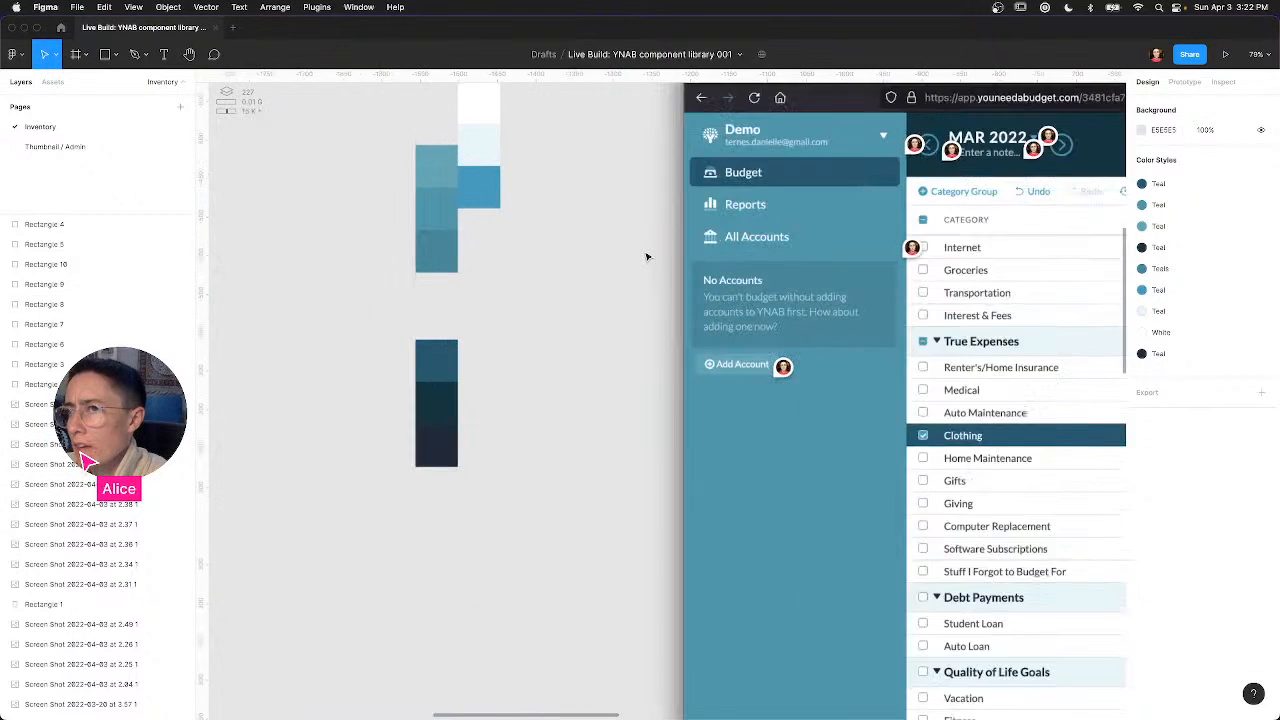
pyautogui.scroll(4, 645, 310)
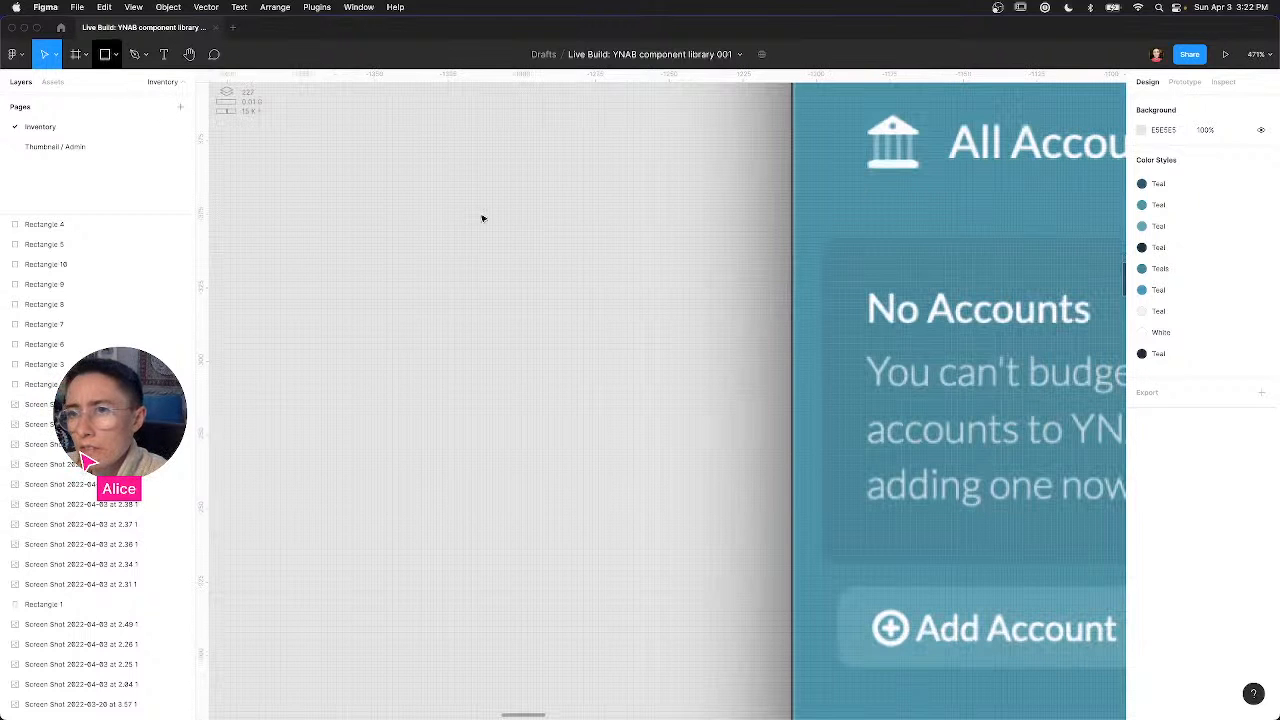
pyautogui.scroll(-7, 482, 218)
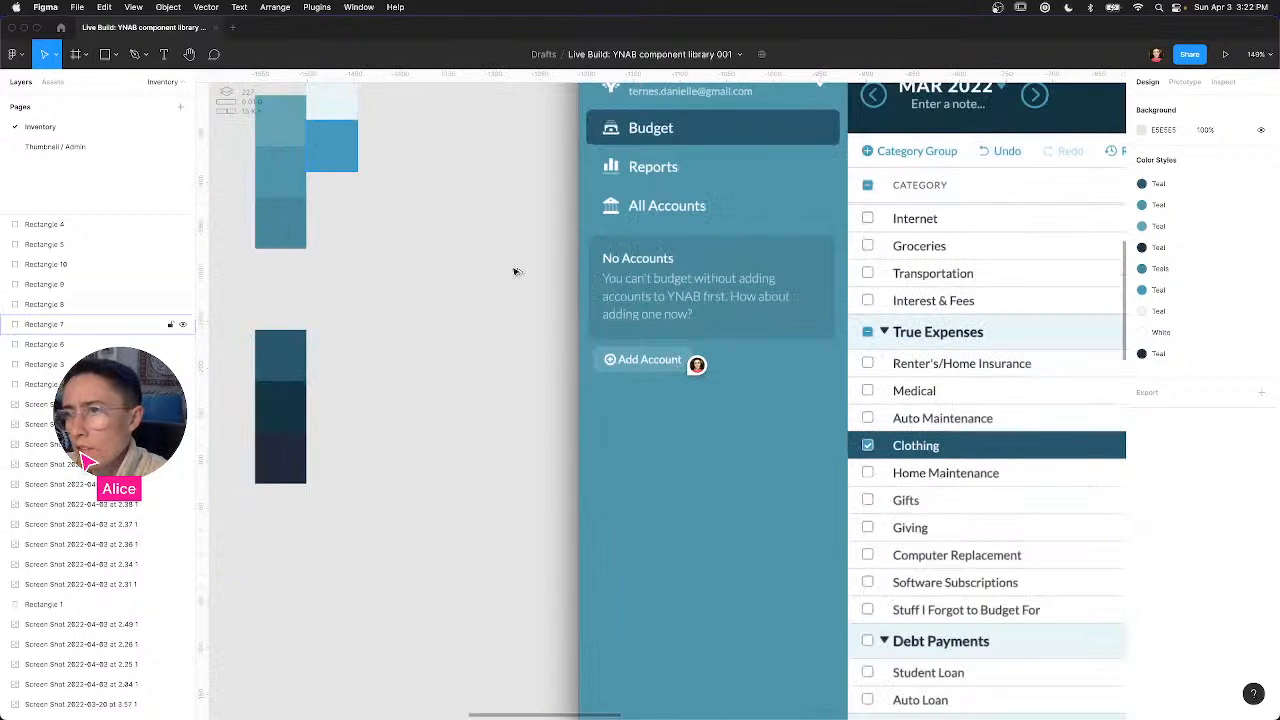
pyautogui.moveTo(330, 152); pyautogui.dragTo(529, 277)
pyautogui.scroll(-1, 529, 277)
pyautogui.scroll(4, 527, 275)
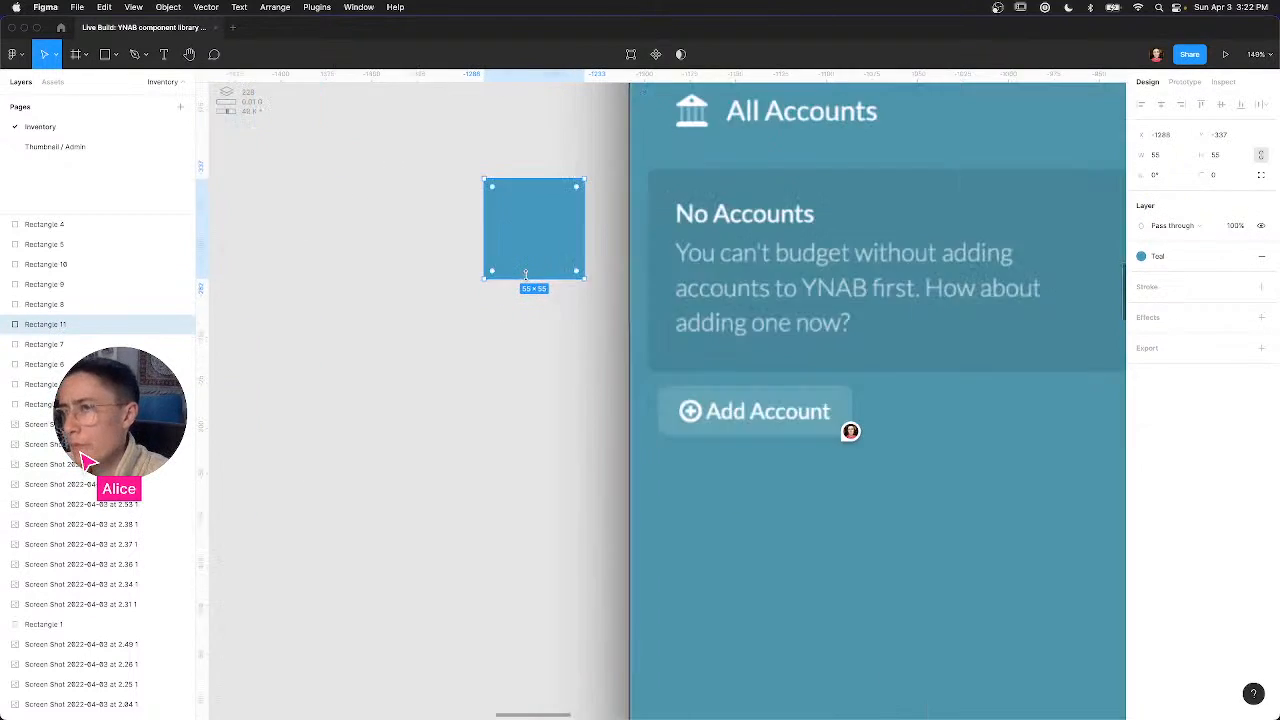
# Step: Recolour the copied swatch with the pale tone sampled from the No Accounts body text and save it as color style "Teal"
pyautogui.scroll(2, 527, 275)
pyautogui.press('i')
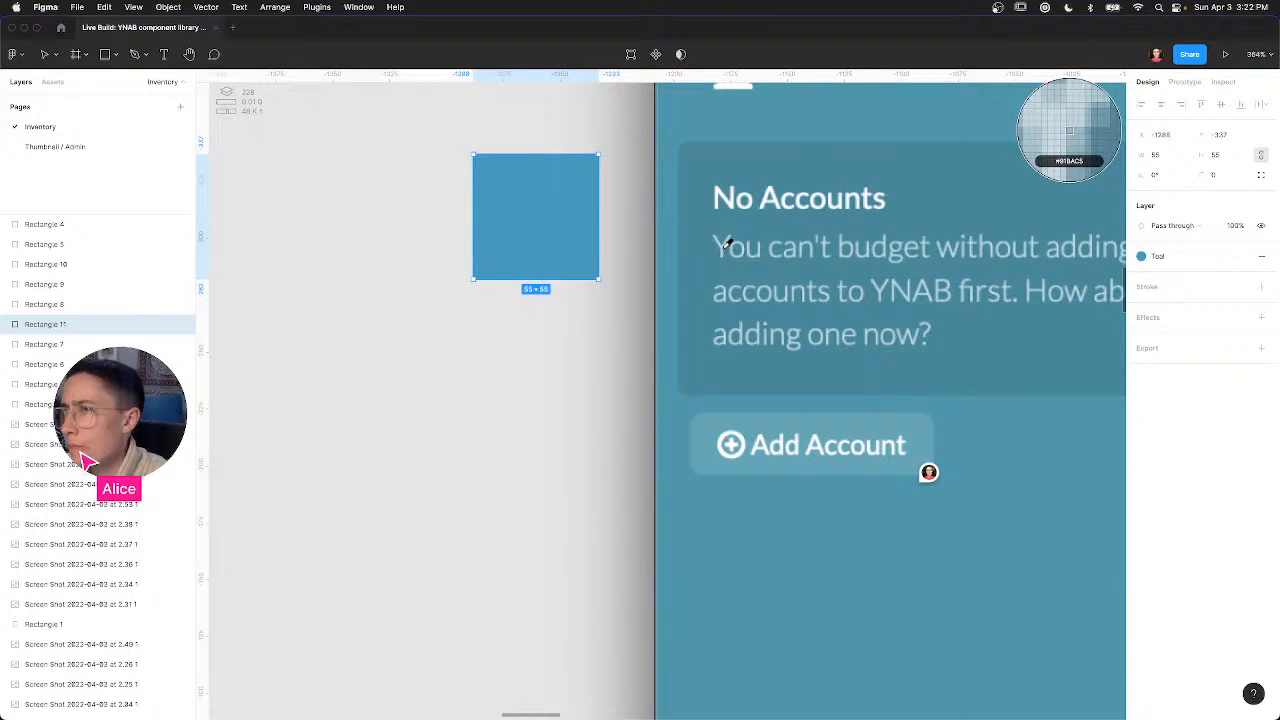
pyautogui.scroll(4, 729, 238)
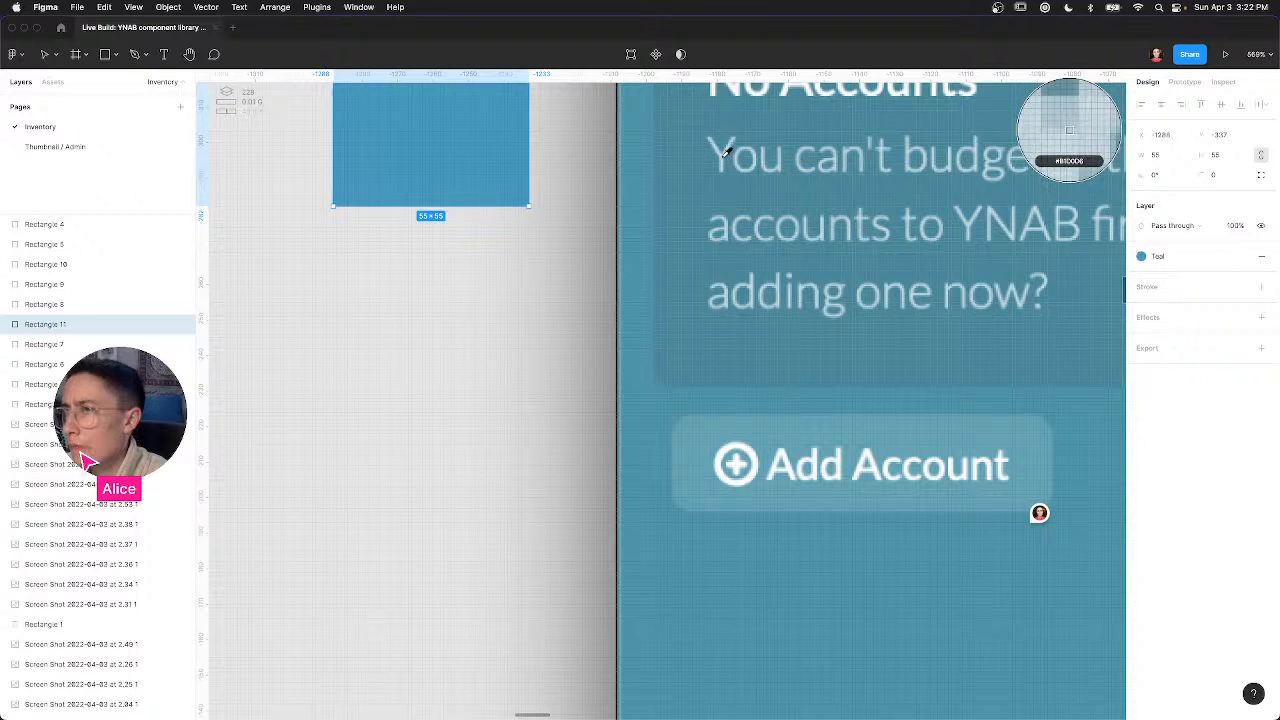
pyautogui.click(725, 153)
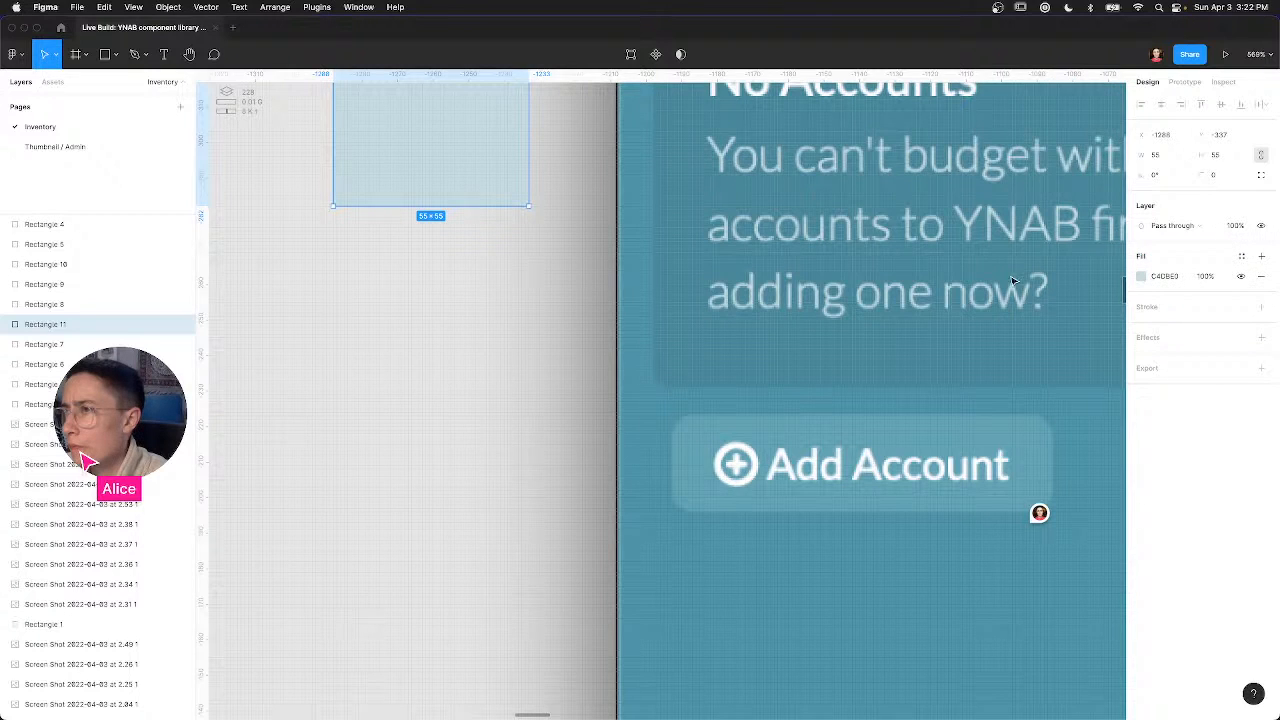
pyautogui.click(1241, 258)
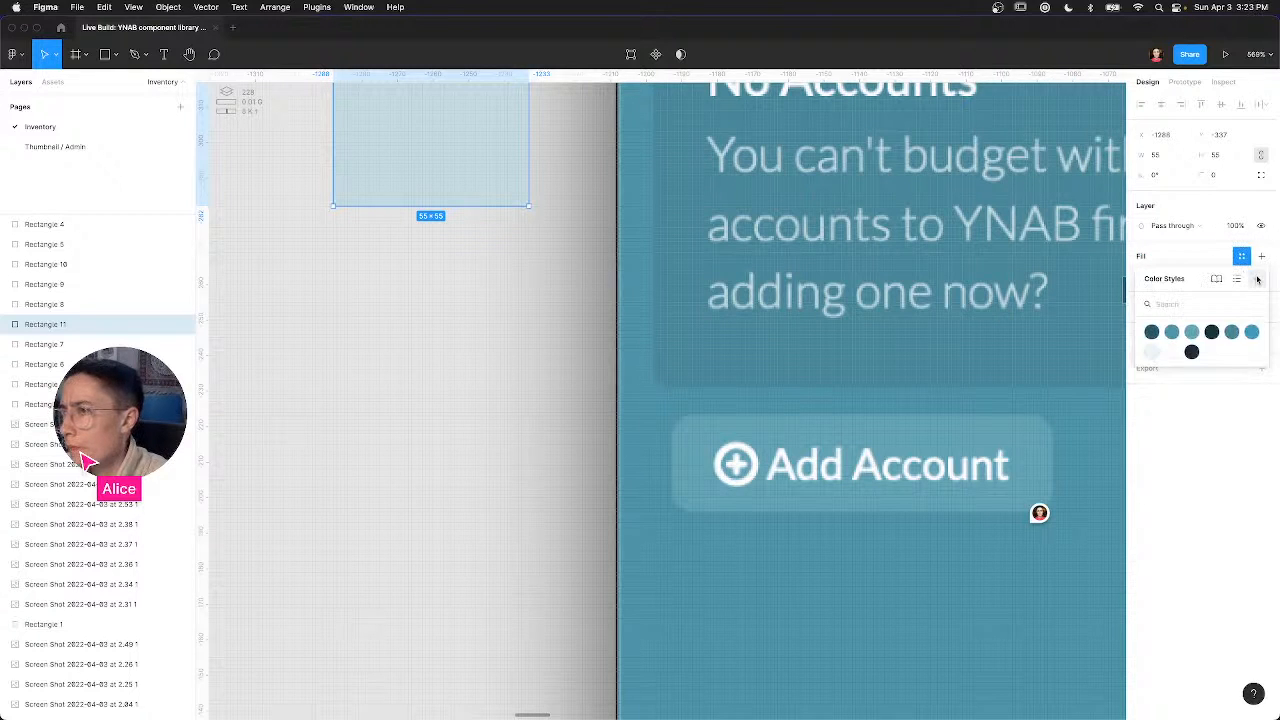
pyautogui.click(1257, 279)
pyautogui.write('Teal')
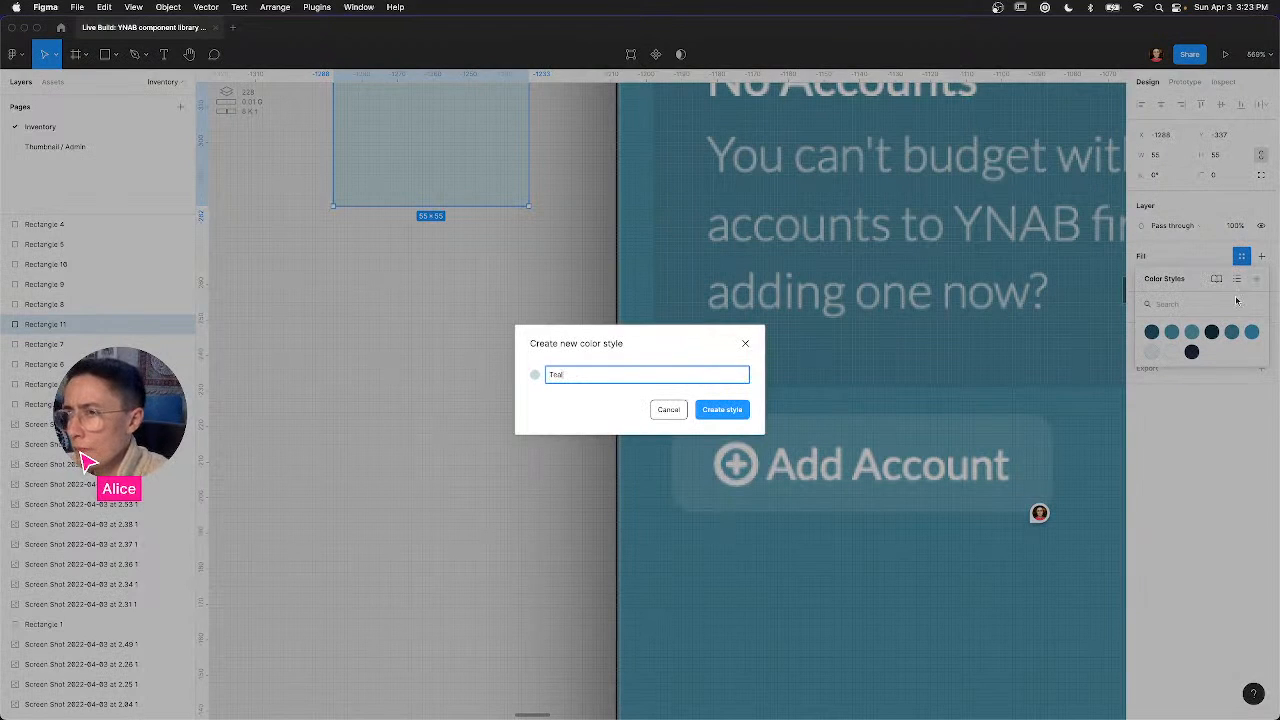
pyautogui.press('Return')
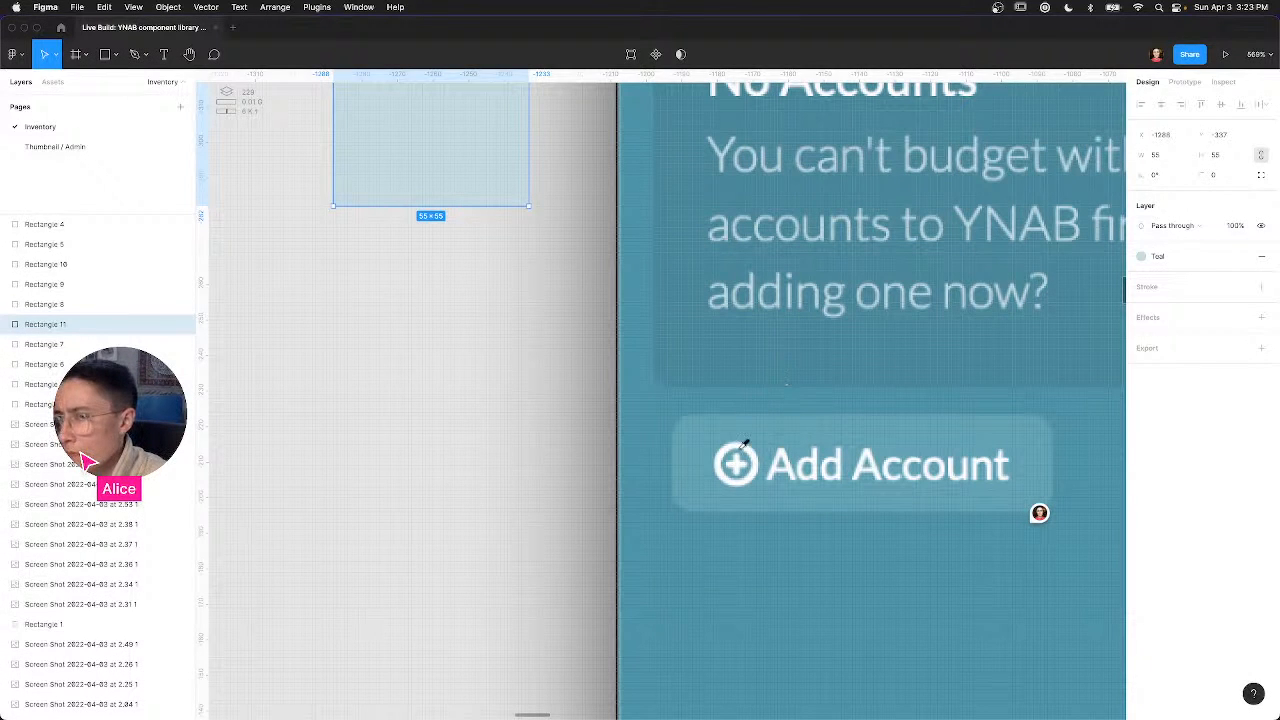
# Step: Sample the lighter teal from the All Accounts bank icon's columns onto the copied swatch and save it as another "Teal" color style
pyautogui.press('i')
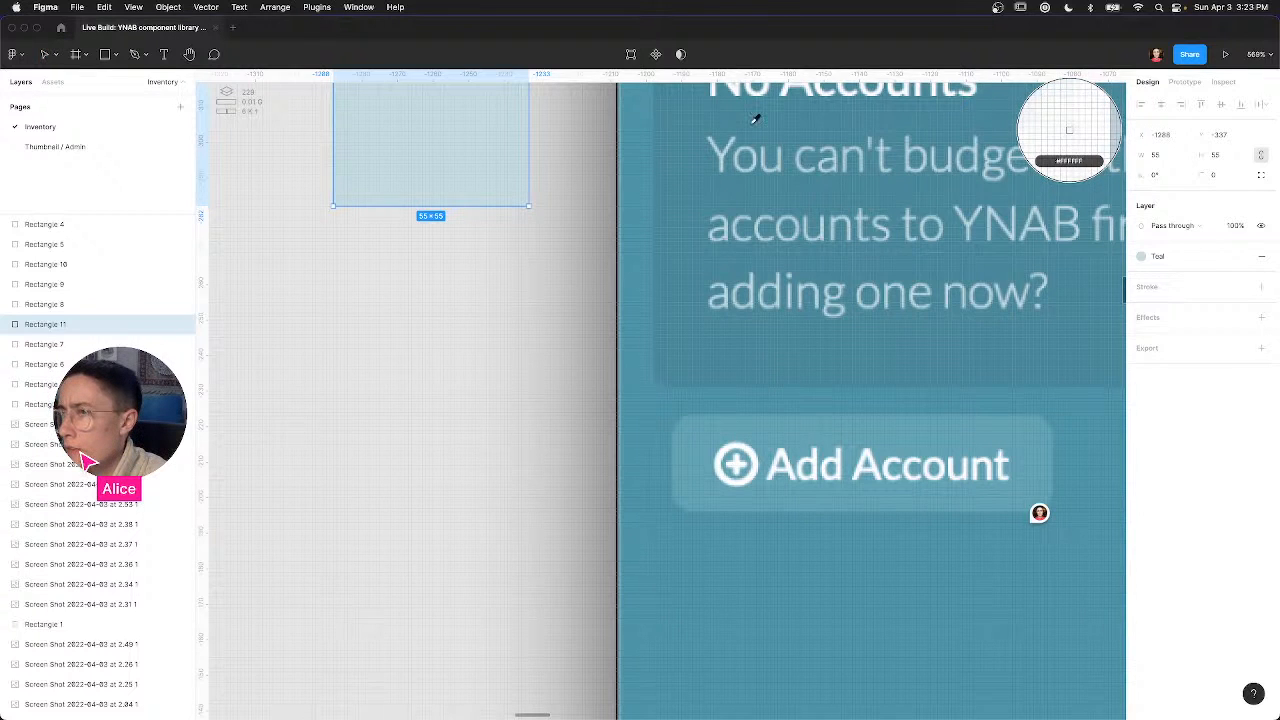
pyautogui.scroll(5, 756, 120)
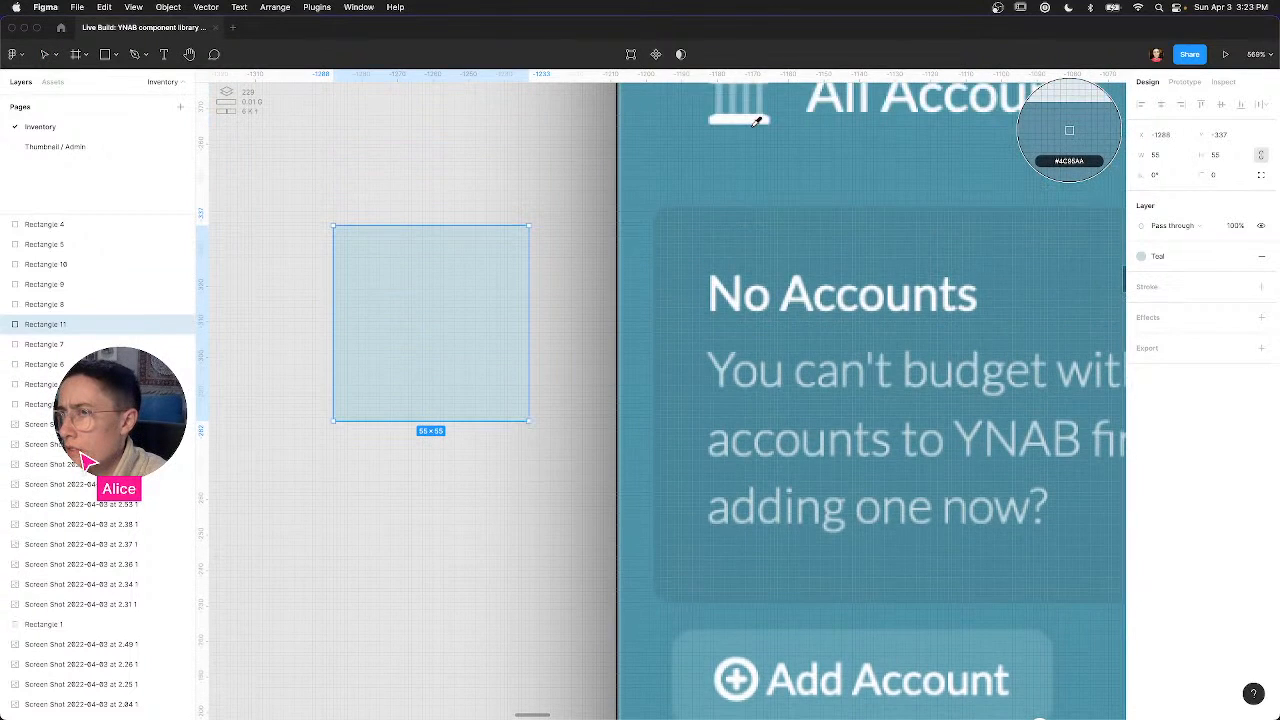
pyautogui.scroll(2, 757, 121)
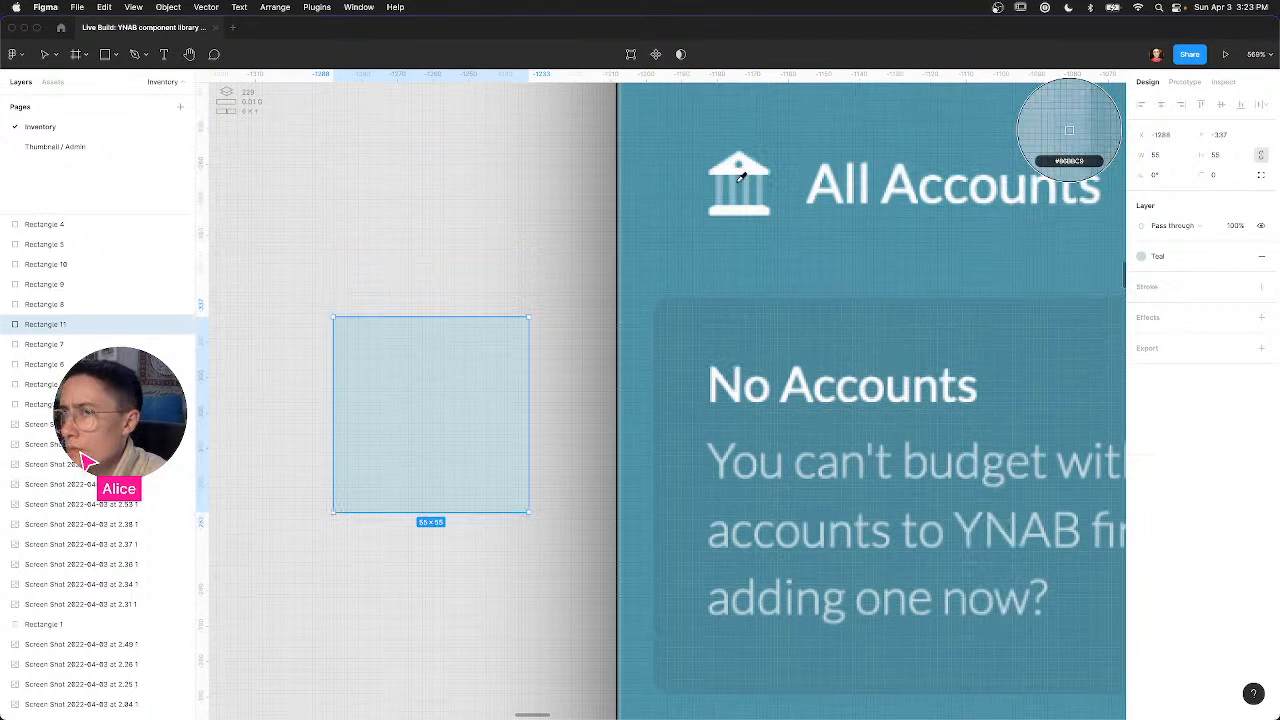
pyautogui.click(737, 177)
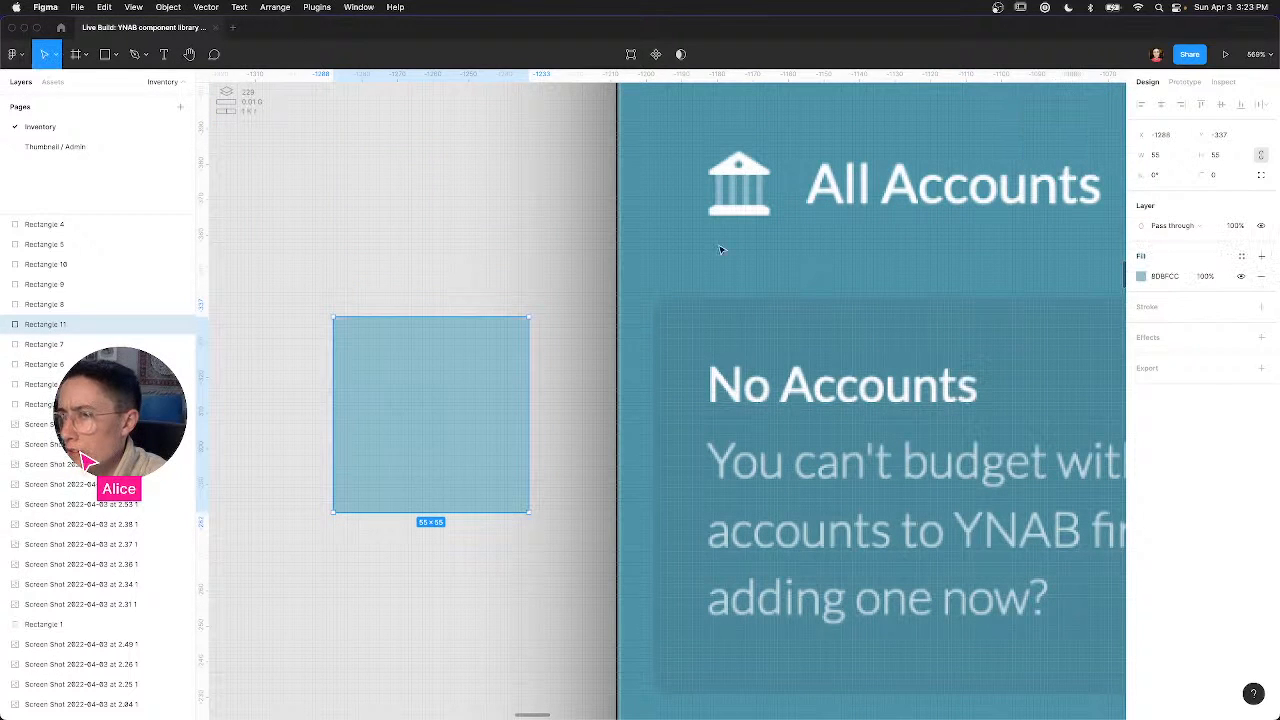
pyautogui.click(1243, 257)
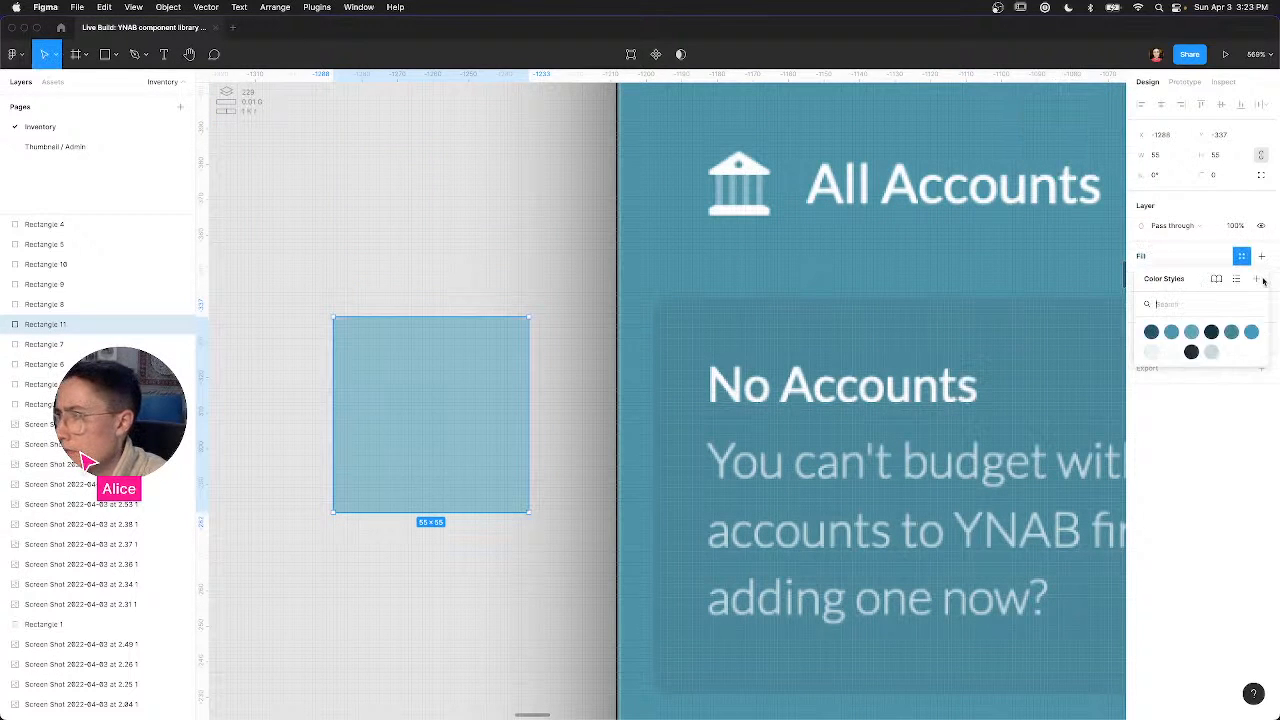
pyautogui.click(1257, 278)
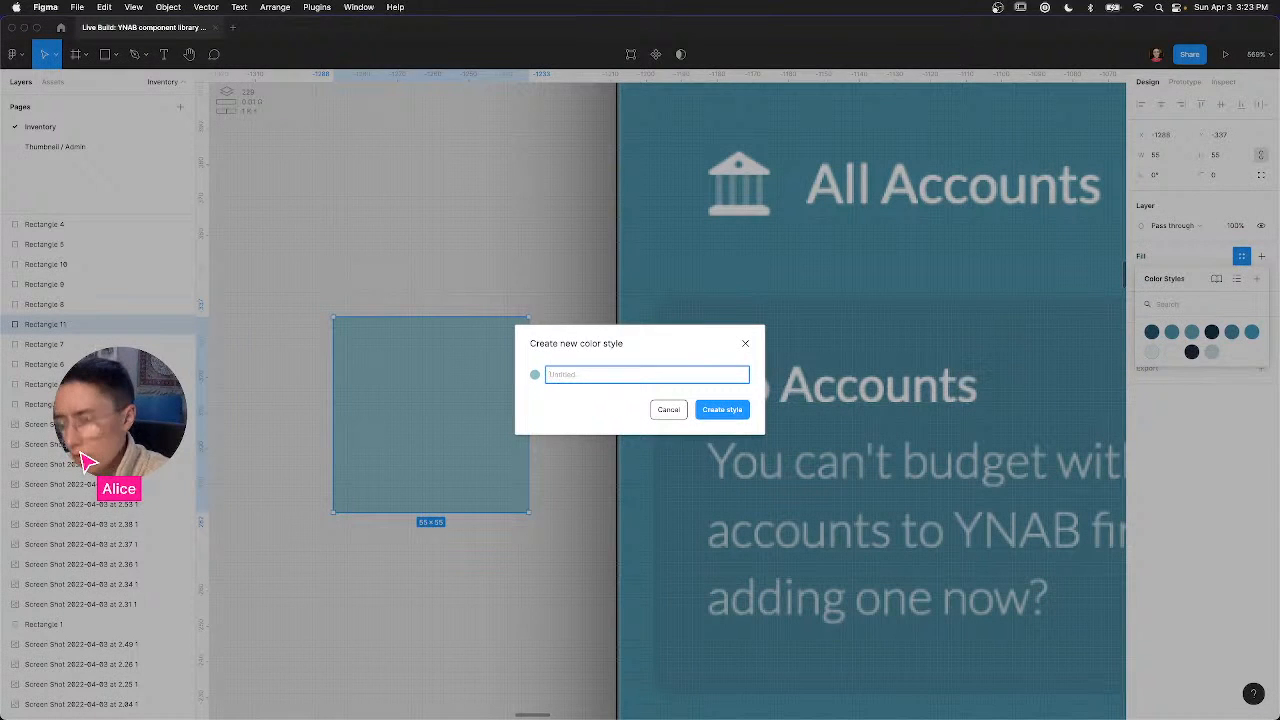
pyautogui.press('Return')
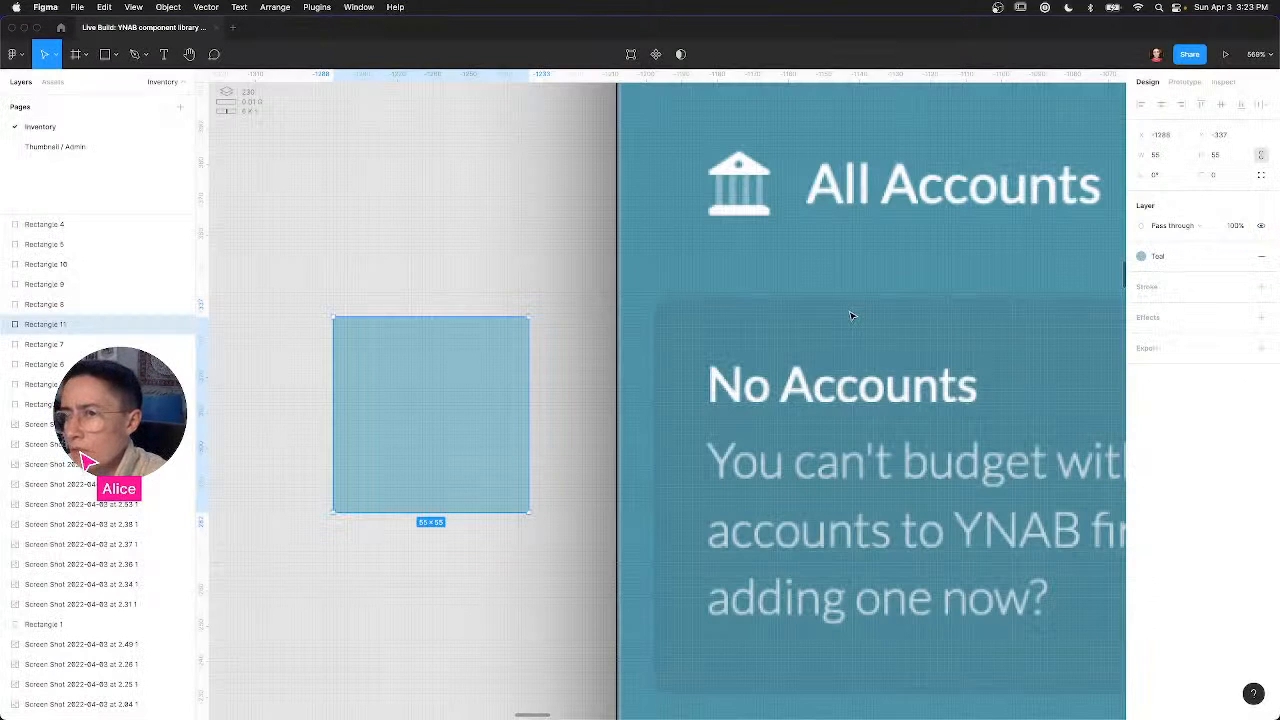
pyautogui.click(349, 279)
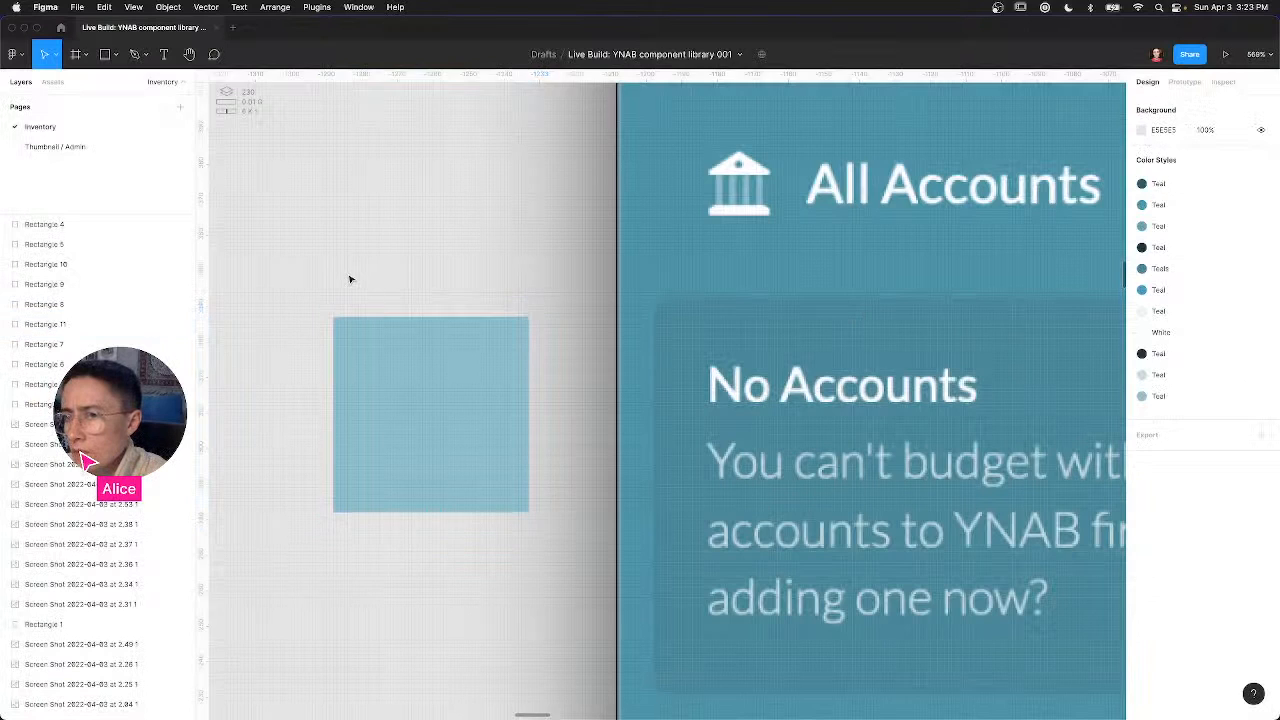
# Step: Bring the new light teal swatch from beside the budget screenshot back to the white and pale swatches of the palette
pyautogui.scroll(-10, 349, 279)
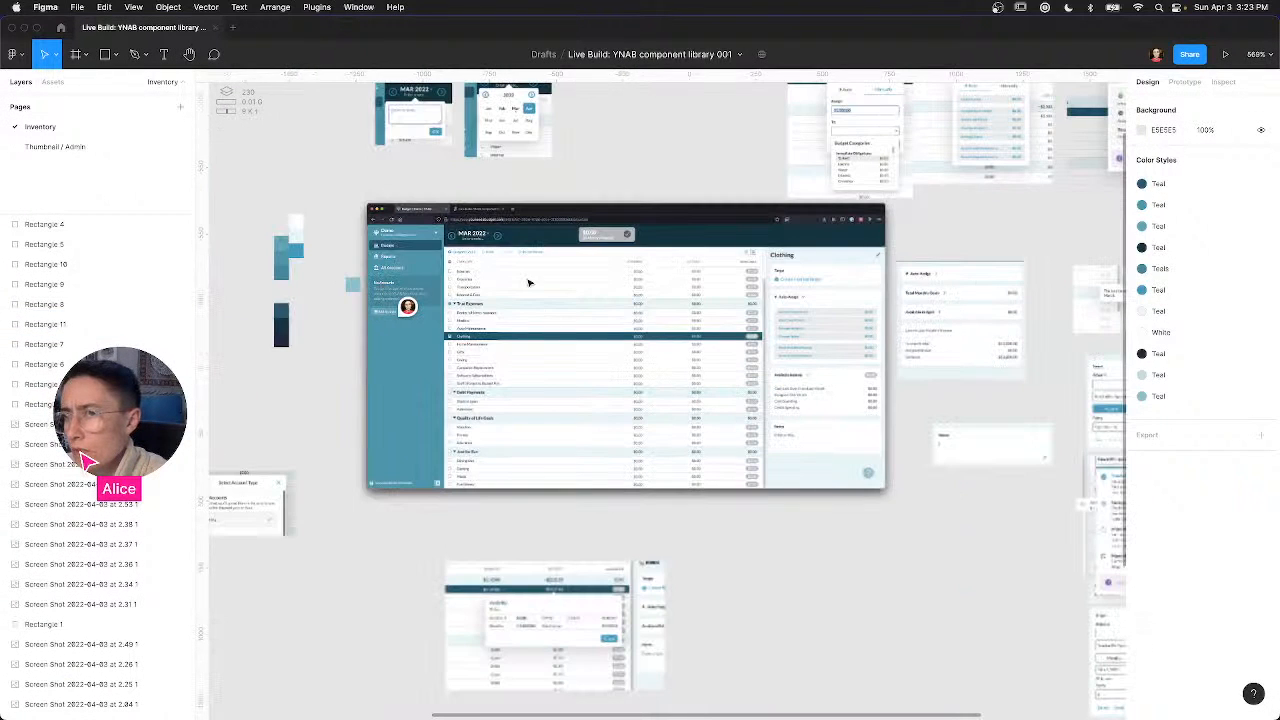
pyautogui.scroll(5, 529, 283)
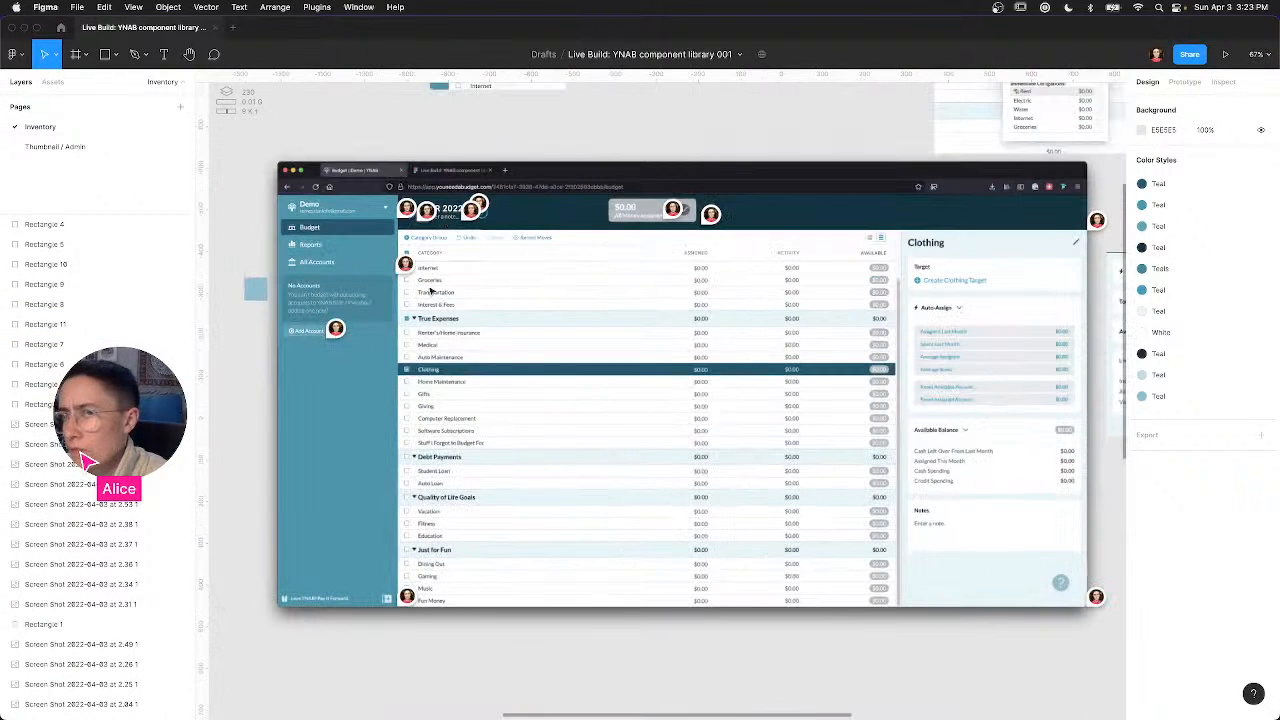
pyautogui.press('space')
pyautogui.moveTo(463, 289); pyautogui.dragTo(966, 355)
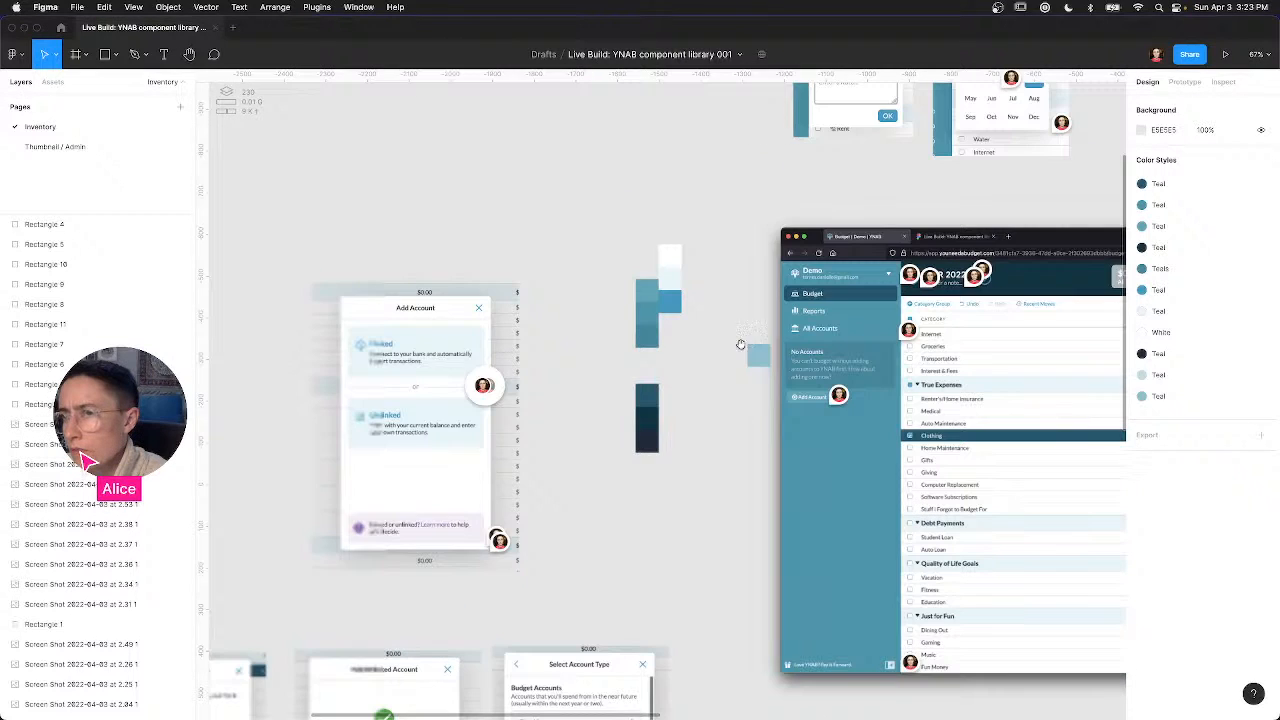
pyautogui.moveTo(758, 354); pyautogui.dragTo(692, 268)
pyautogui.scroll(-3, 691, 268)
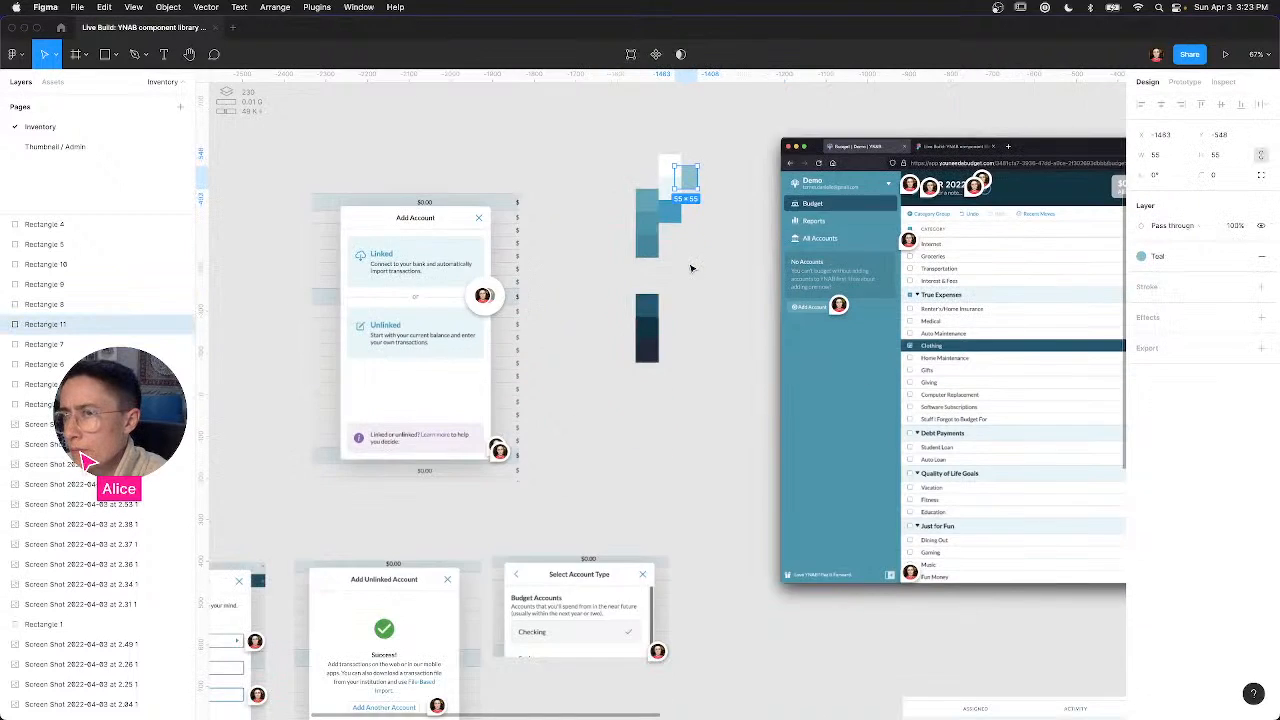
pyautogui.scroll(2, 687, 244)
pyautogui.hscroll(1, 687, 244)
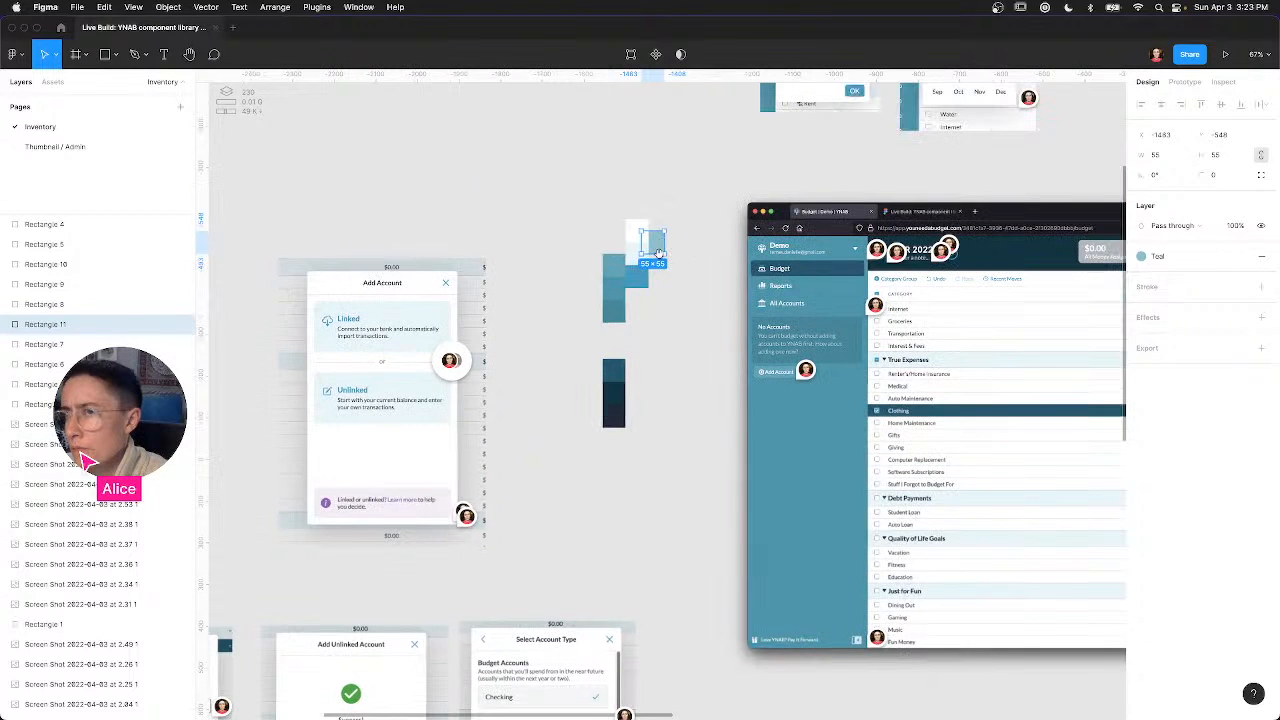
# Step: Shift the white and pale blue swatches up and place the new light teal swatch directly beneath them
pyautogui.scroll(5, 660, 240)
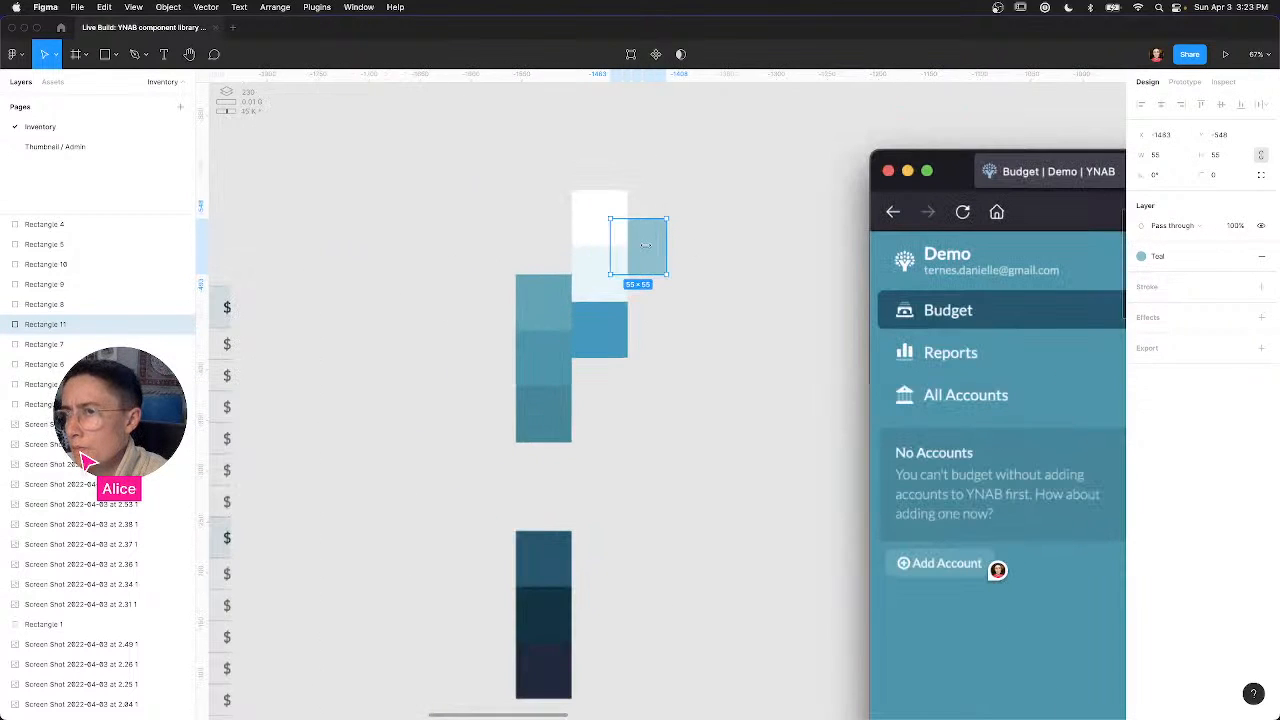
pyautogui.moveTo(645, 248); pyautogui.dragTo(567, 240)
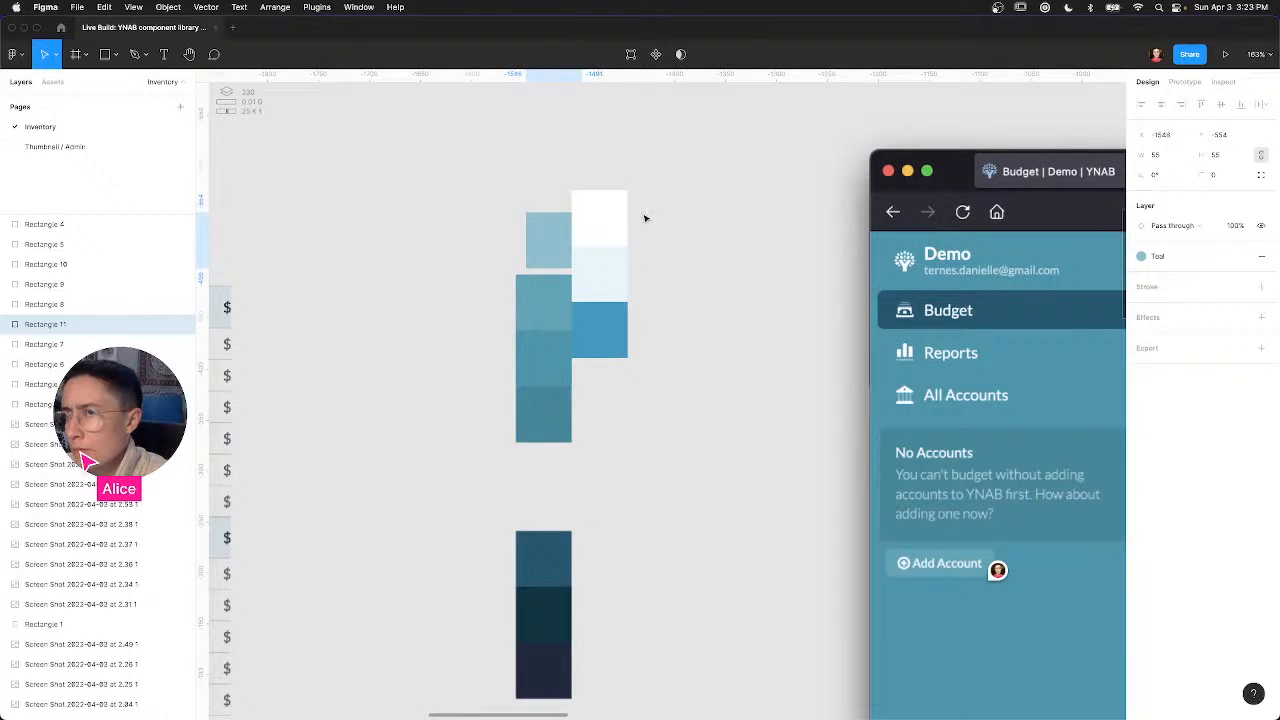
pyautogui.moveTo(645, 219); pyautogui.dragTo(615, 187)
pyautogui.click(610, 263)
pyautogui.keyDown('shift'); pyautogui.click(606, 236); pyautogui.keyUp('shift')
pyautogui.moveTo(642, 268); pyautogui.dragTo(600, 262)
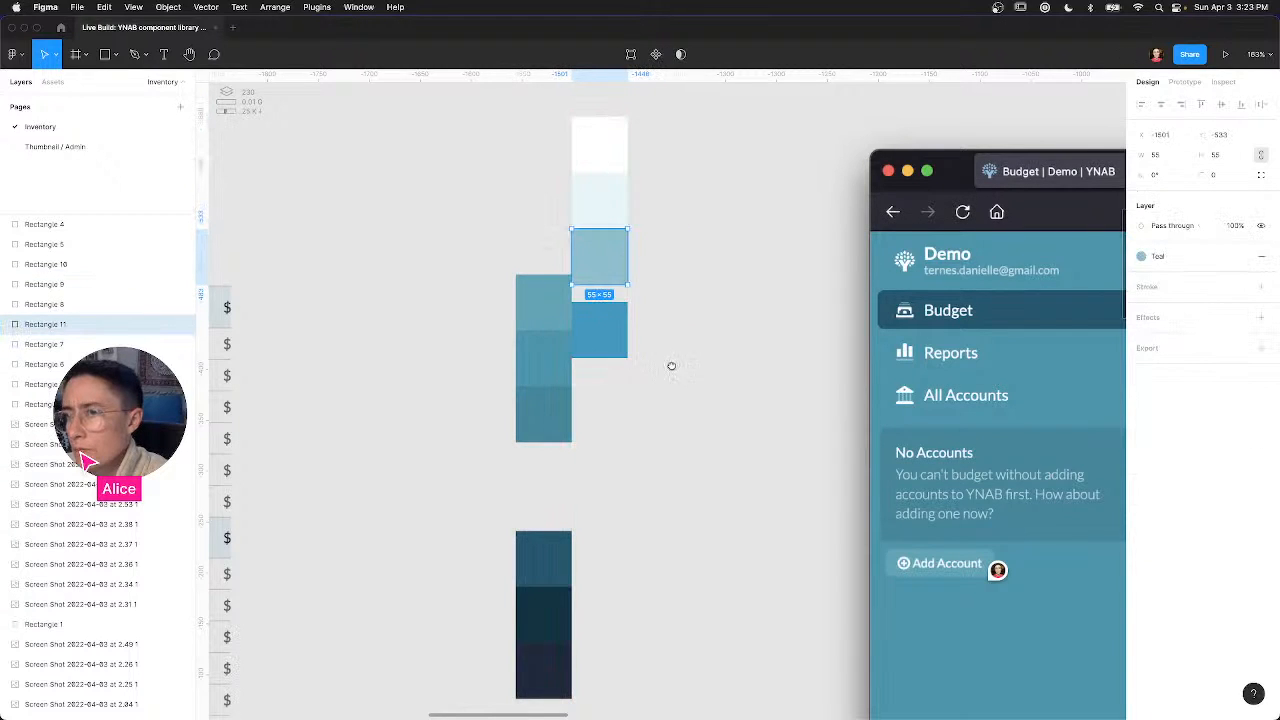
# Step: Stack the white, pale blue and light teal swatches on top of the teal column and align the bright blue swatch beside its fifth swatch
pyautogui.scroll(5, 672, 366)
pyautogui.keyDown('shift'); pyautogui.click(606, 314); pyautogui.keyUp('shift')
pyautogui.keyDown('shift'); pyautogui.click(592, 264); pyautogui.keyUp('shift')
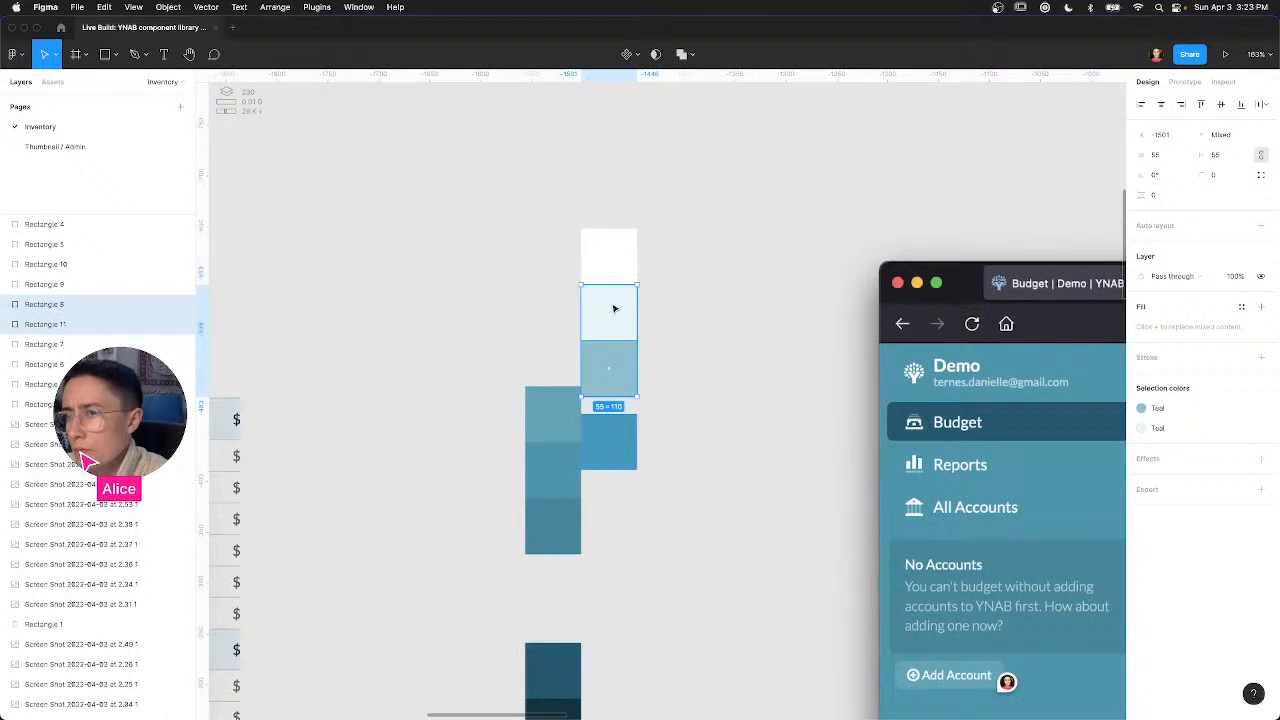
pyautogui.moveTo(575, 302); pyautogui.dragTo(576, 312)
pyautogui.click(631, 406)
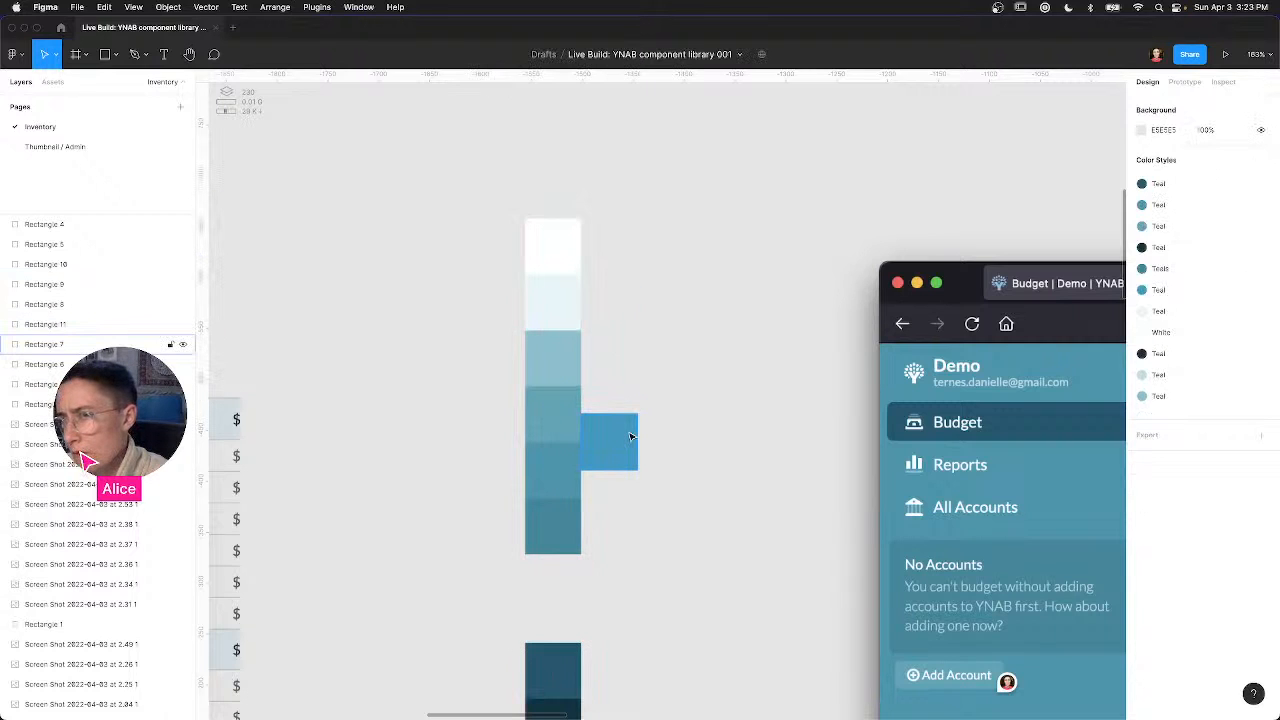
pyautogui.moveTo(630, 434); pyautogui.dragTo(627, 468)
pyautogui.click(630, 412)
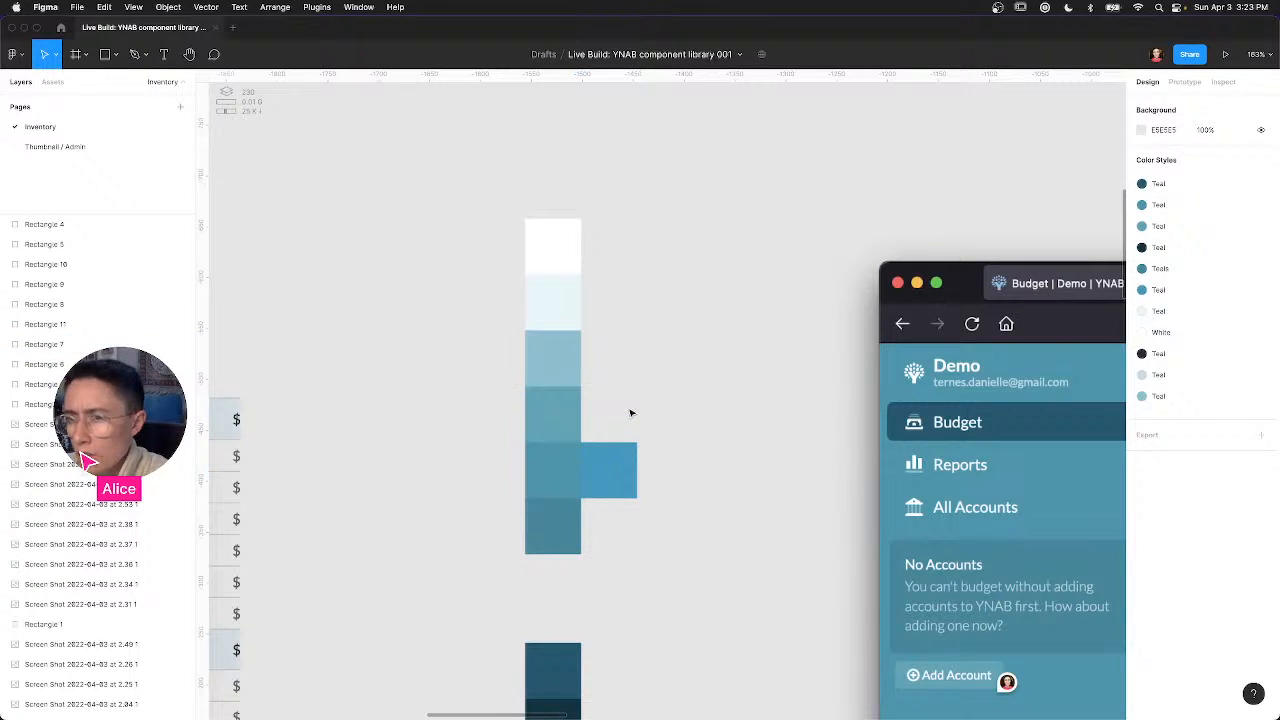
# Step: Move the white and pale blue swatches off the teal column and set them side by side on the empty canvas nearby
pyautogui.hscroll(-3, 599, 388)
pyautogui.click(654, 277)
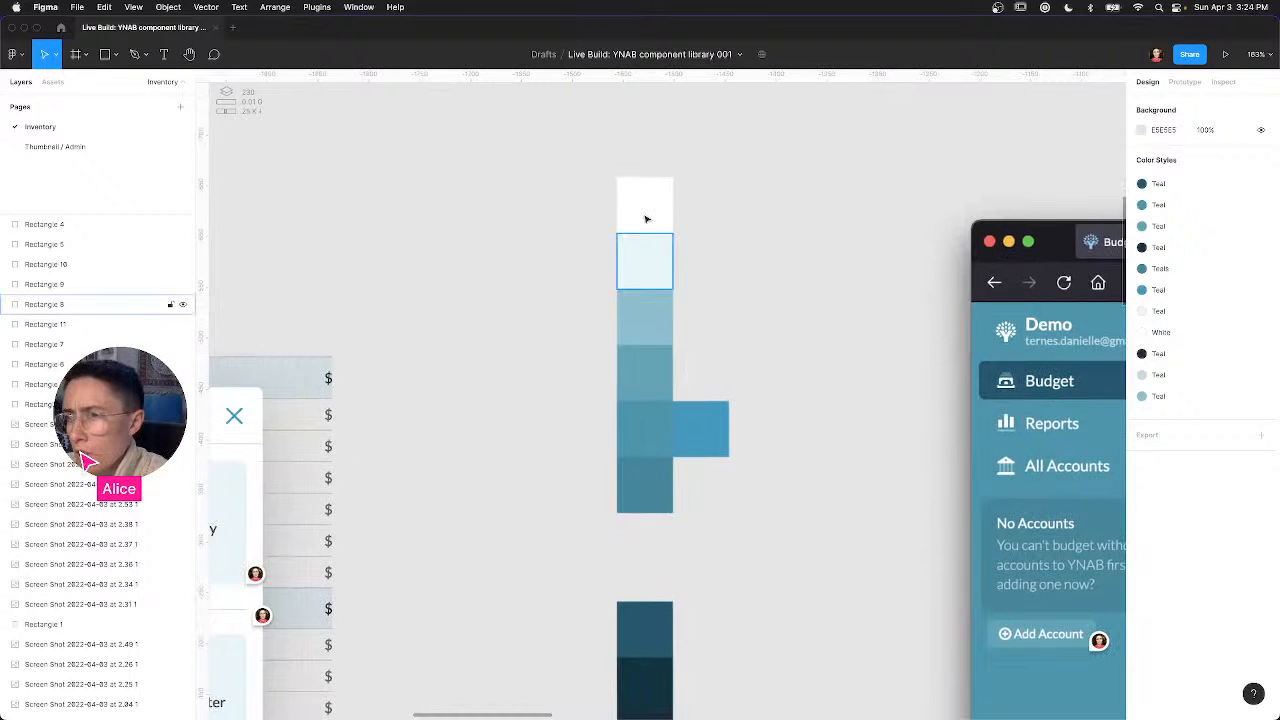
pyautogui.keyDown('shift'); pyautogui.click(652, 232); pyautogui.keyUp('shift')
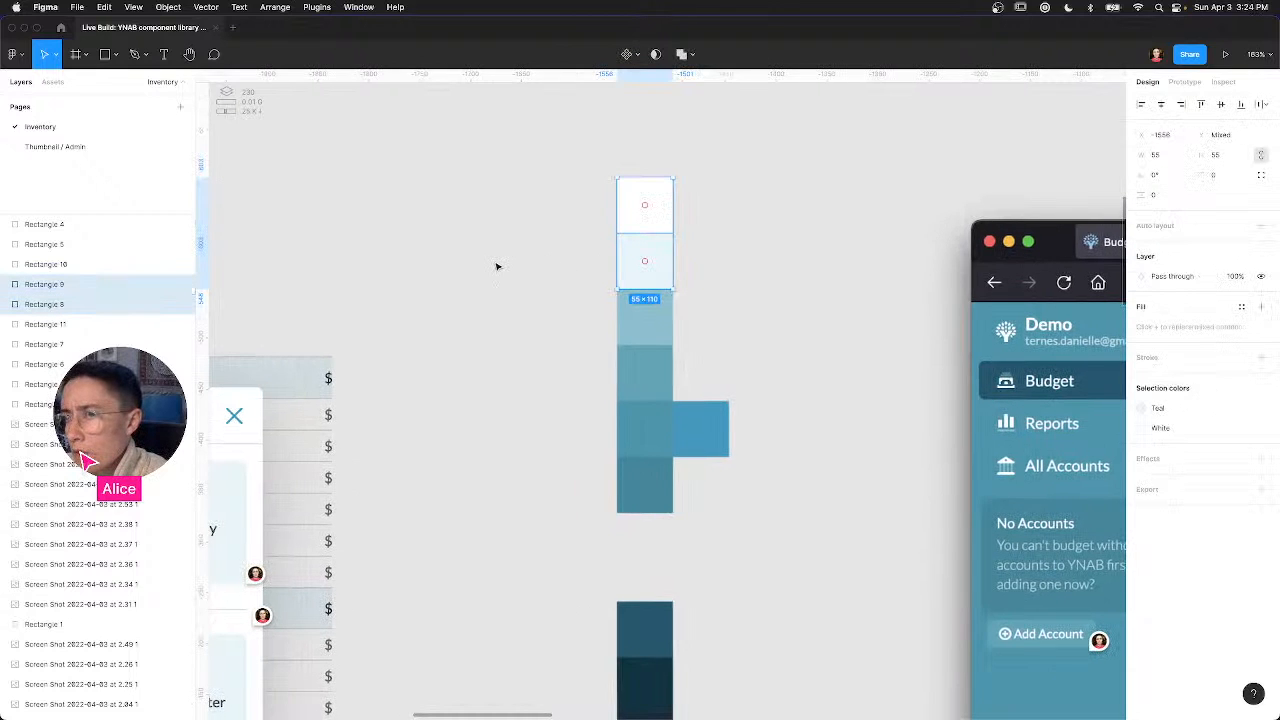
pyautogui.moveTo(497, 266); pyautogui.dragTo(533, 218)
pyautogui.press('Escape')
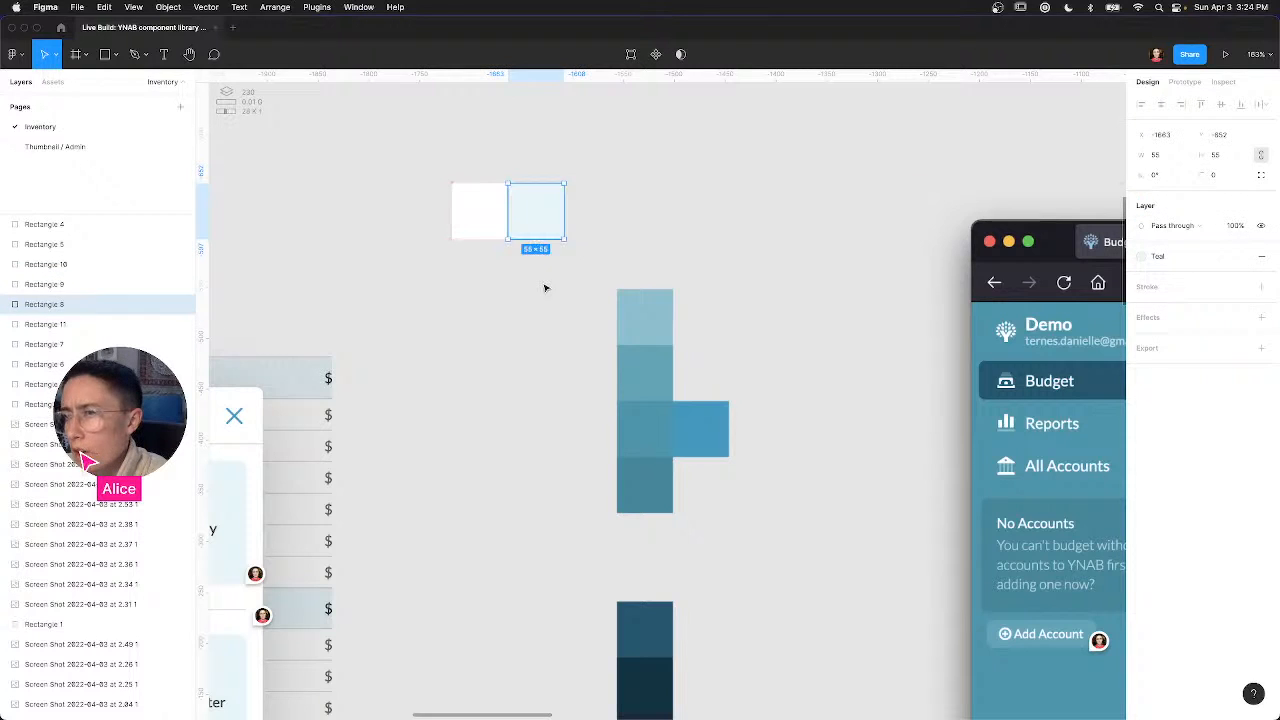
# Step: Examine the fill colour of the color style used by the lightest teal swatch
pyautogui.press('Escape')
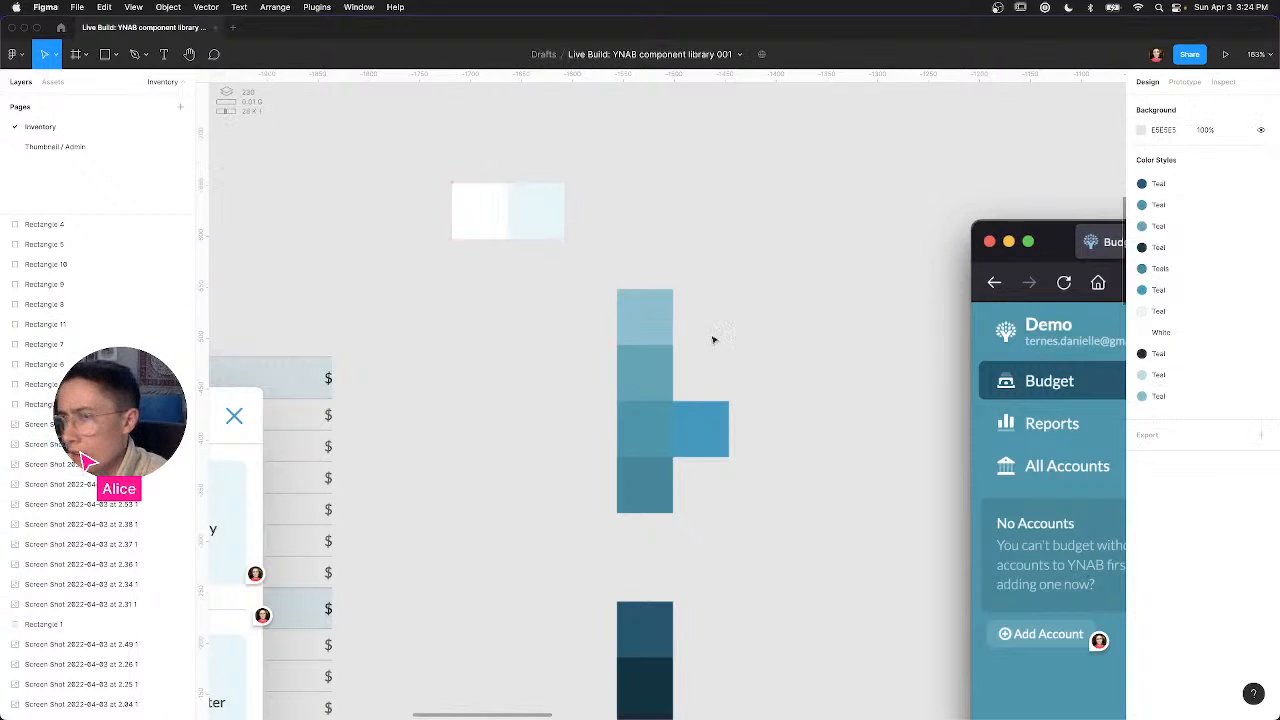
pyautogui.click(645, 316)
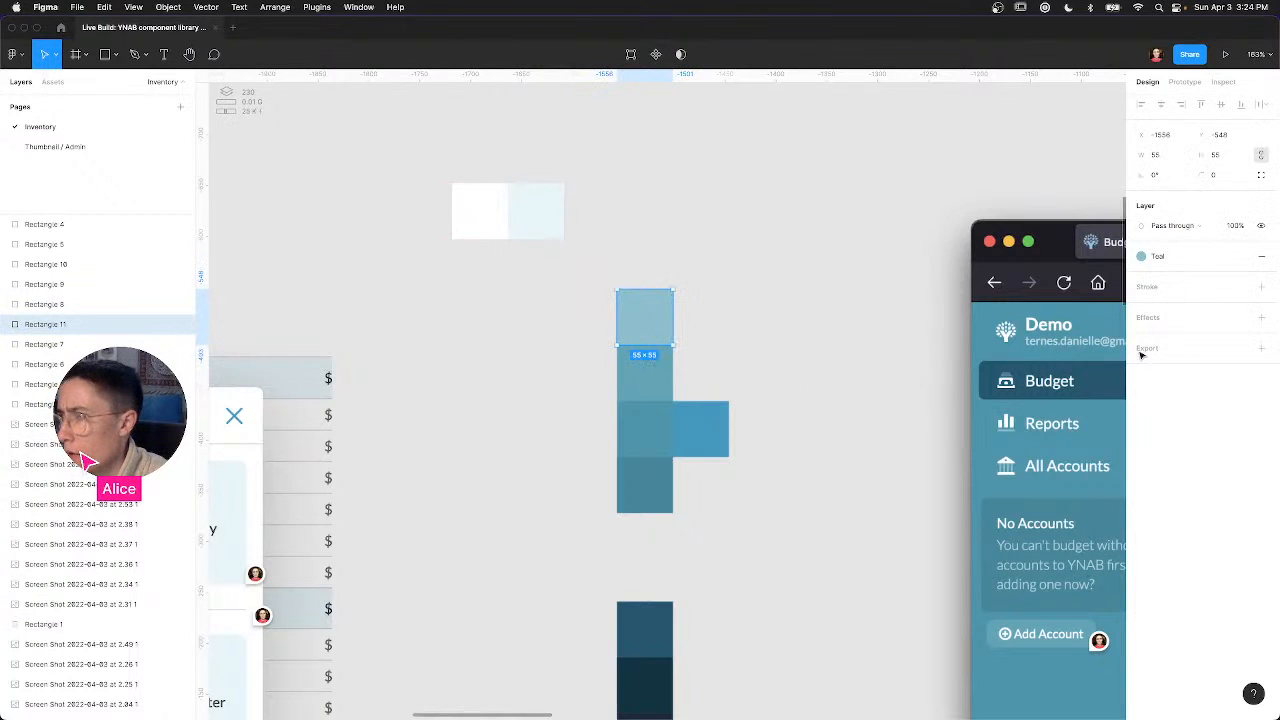
pyautogui.click(1141, 256)
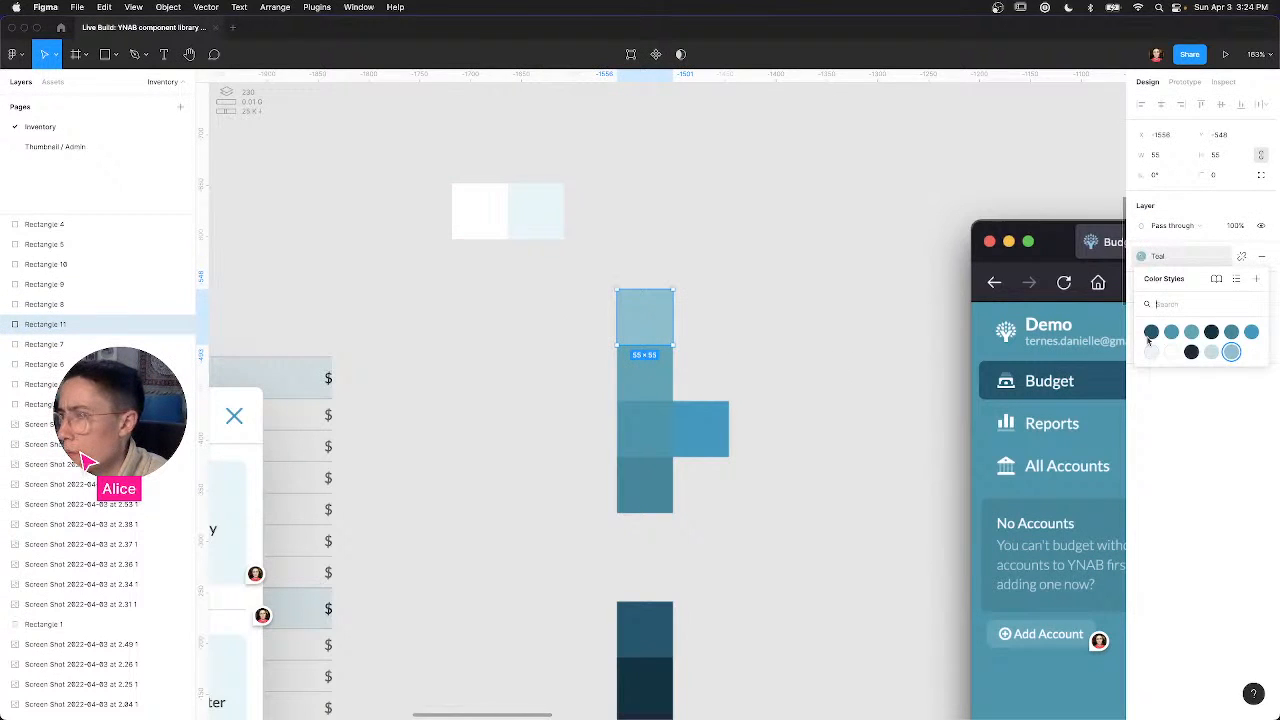
pyautogui.rightClick(1230, 351)
pyautogui.click(1256, 367)
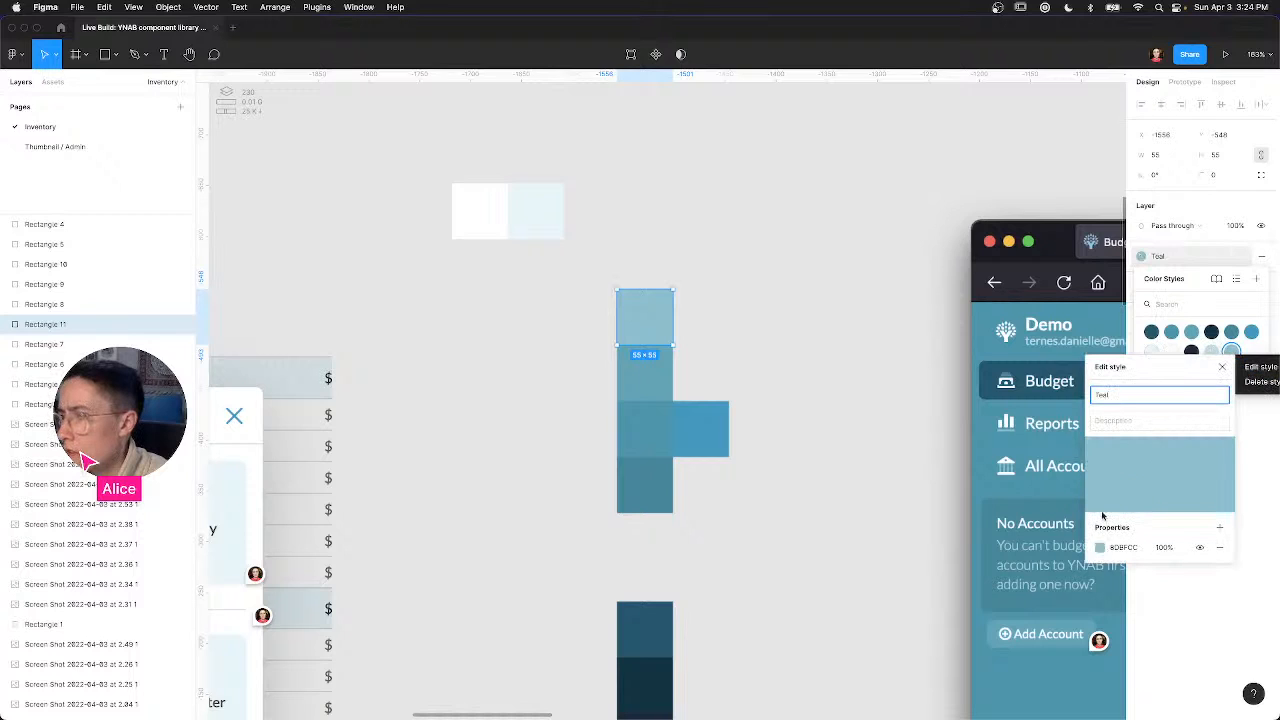
pyautogui.click(1100, 548)
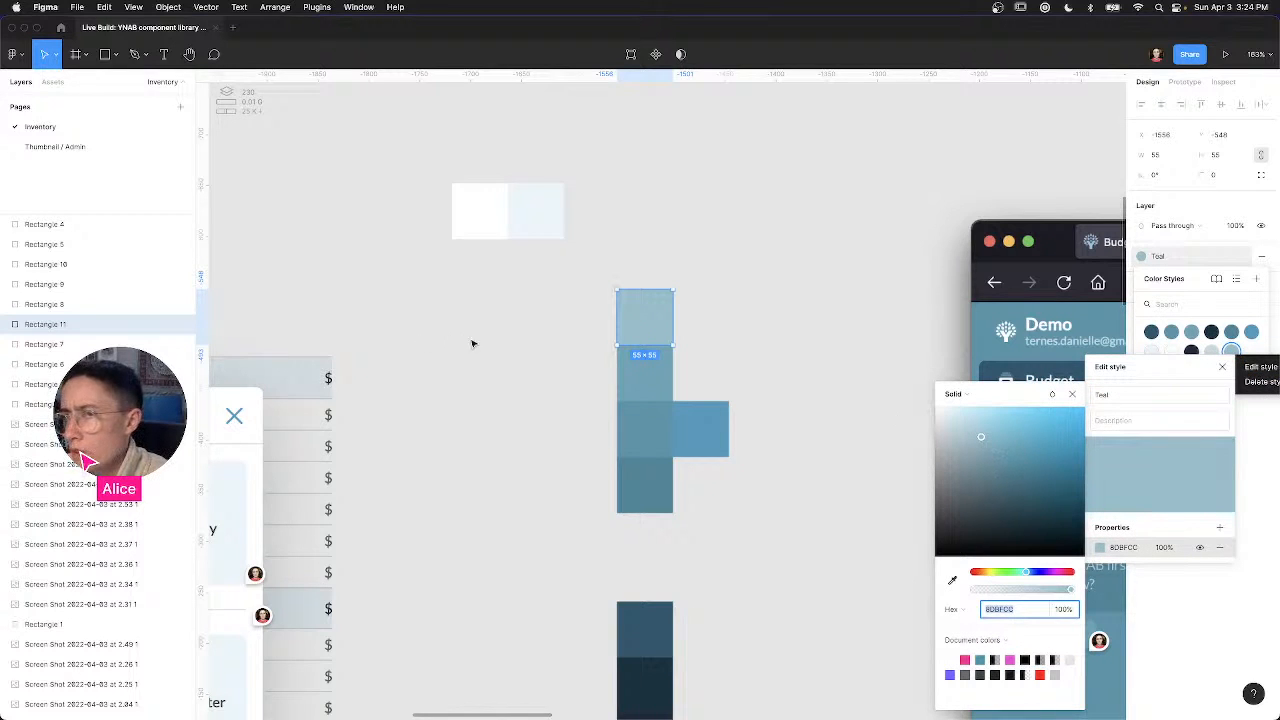
pyautogui.click(507, 336)
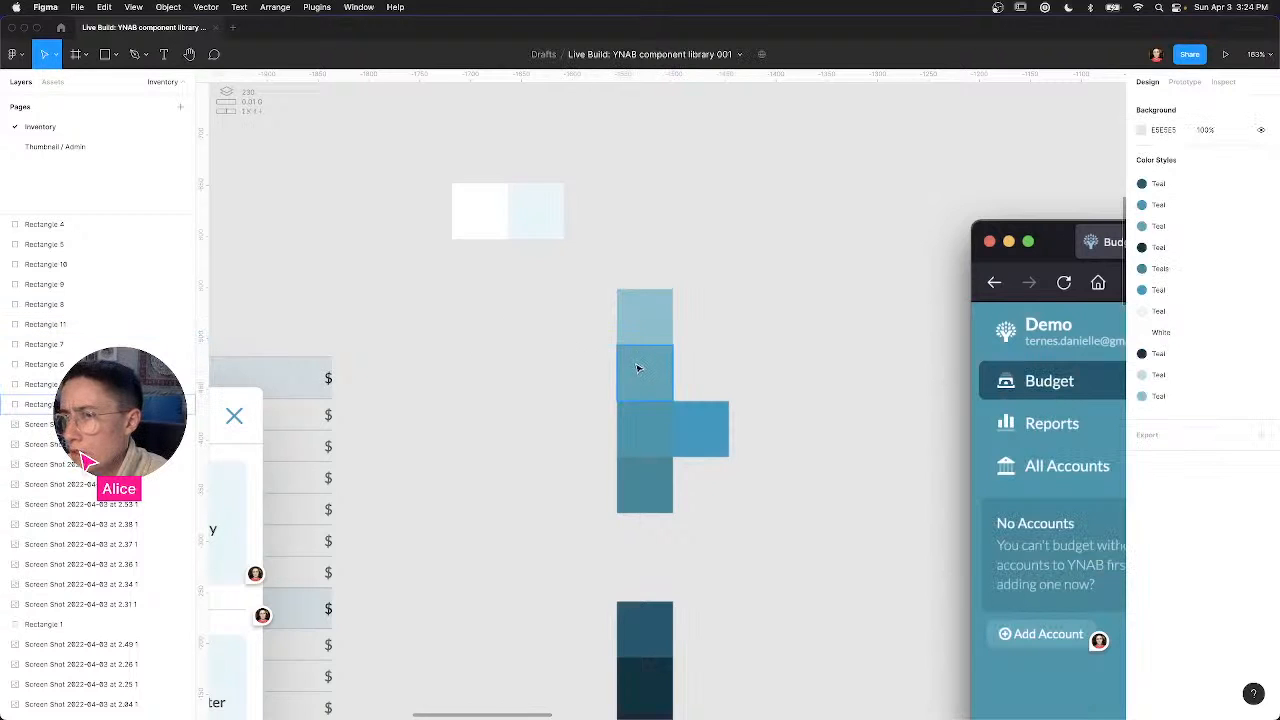
# Step: Rearrange the four teal swatches into a horizontal row from light to dark, with the bright blue swatch directly above the third
pyautogui.moveTo(702, 318); pyautogui.dragTo(696, 312)
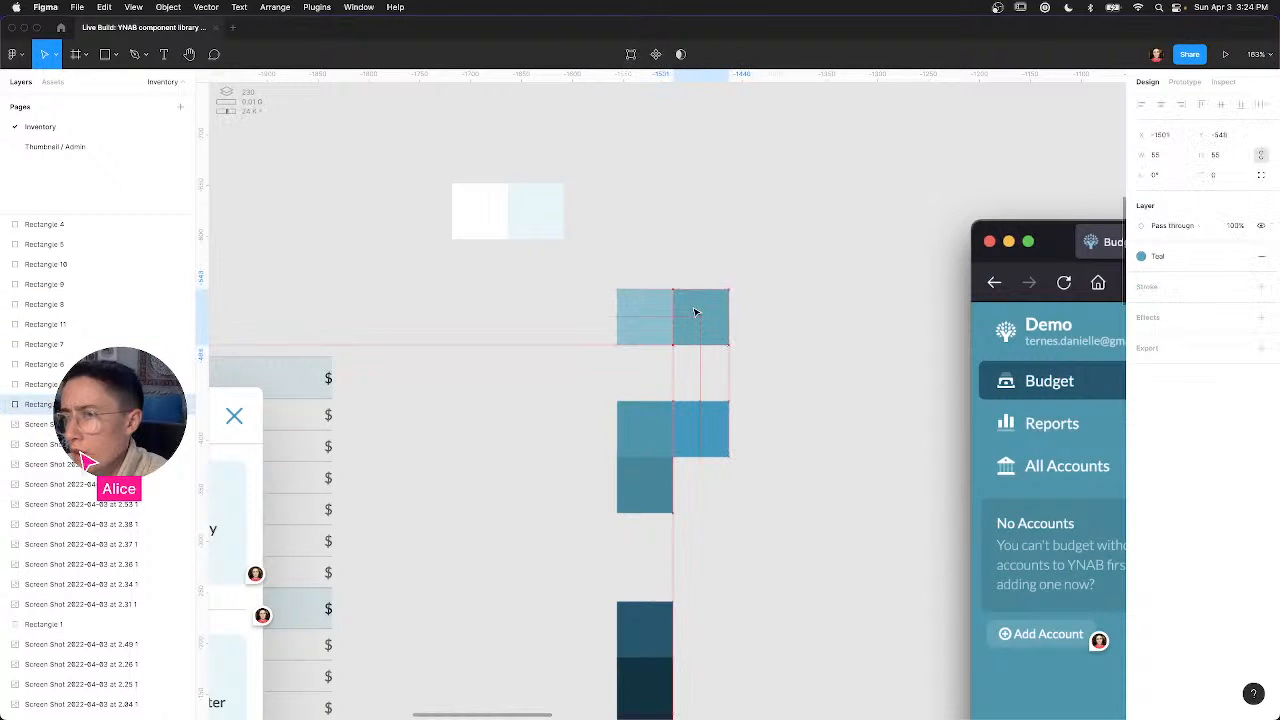
pyautogui.moveTo(653, 427); pyautogui.dragTo(760, 318)
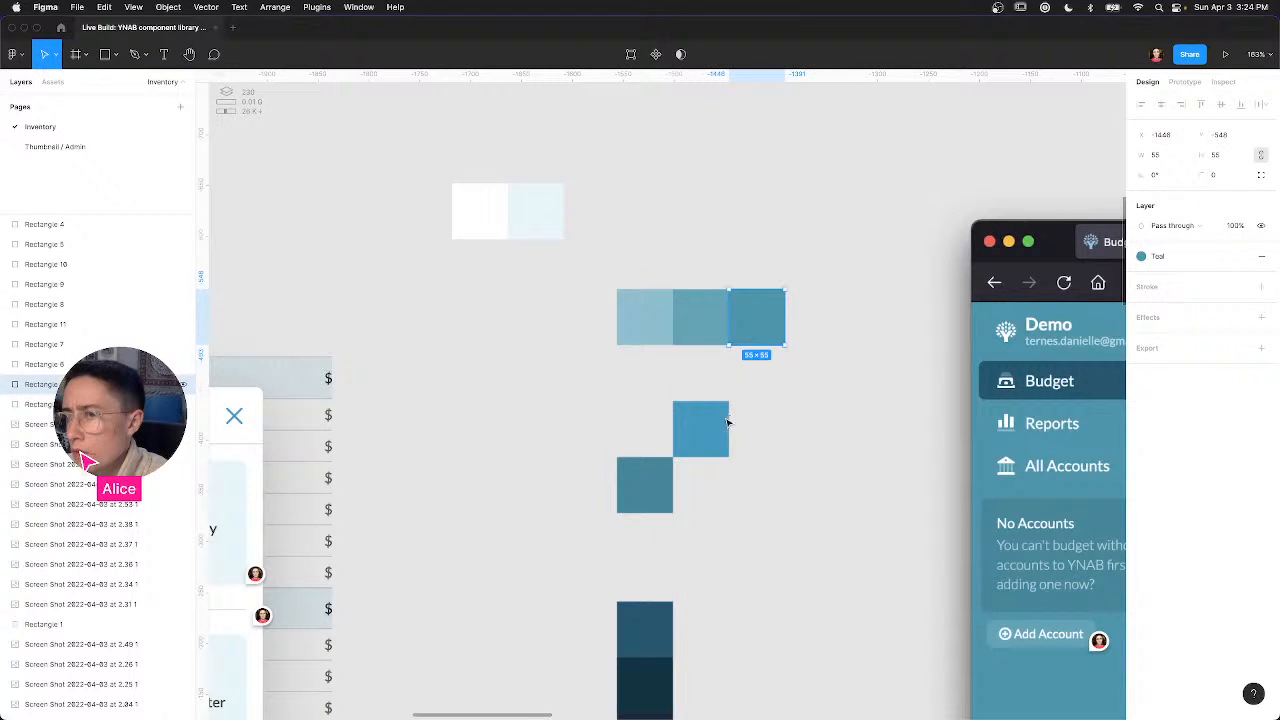
pyautogui.moveTo(706, 417); pyautogui.dragTo(766, 258)
pyautogui.moveTo(657, 482); pyautogui.dragTo(828, 314)
pyautogui.click(668, 316)
pyautogui.click(704, 315)
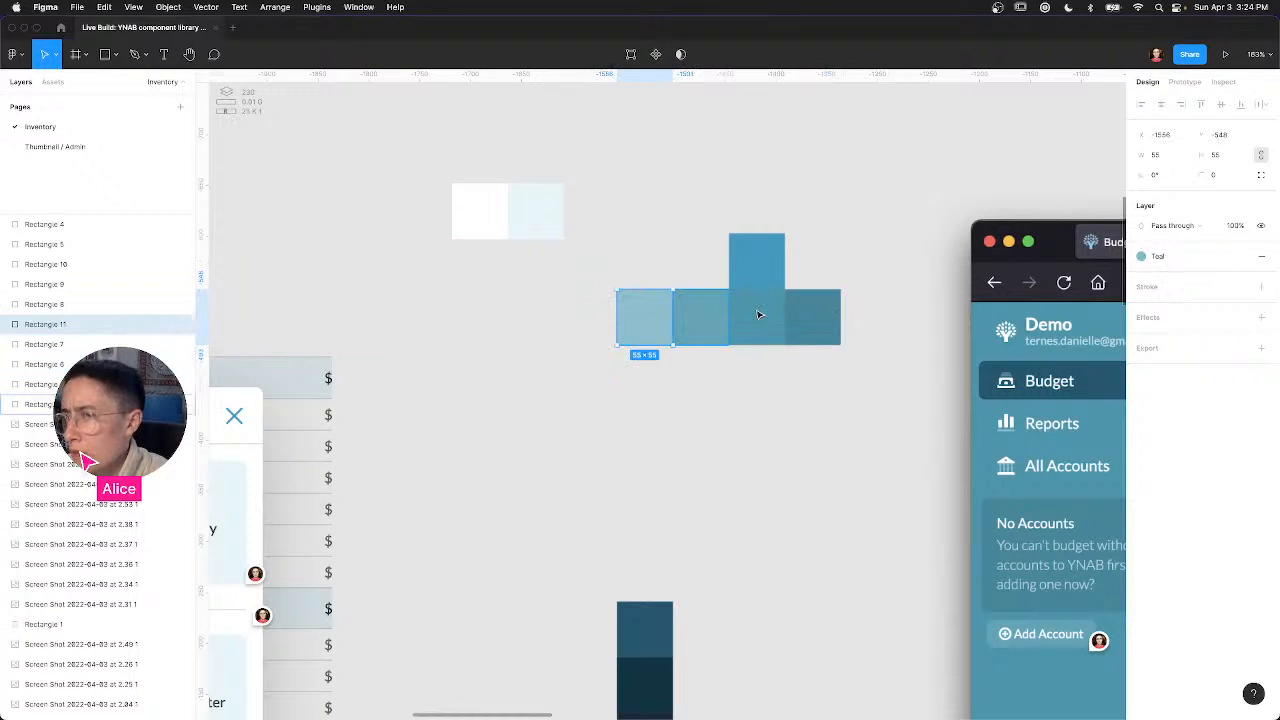
pyautogui.click(757, 315)
pyautogui.click(811, 320)
# Step: Line up the dark blue, dark teal and navy swatches side by side below the teal row, starting under its last swatch
pyautogui.moveTo(656, 605); pyautogui.dragTo(783, 388)
pyautogui.moveTo(797, 317); pyautogui.dragTo(826, 373)
pyautogui.moveTo(827, 420); pyautogui.dragTo(769, 550)
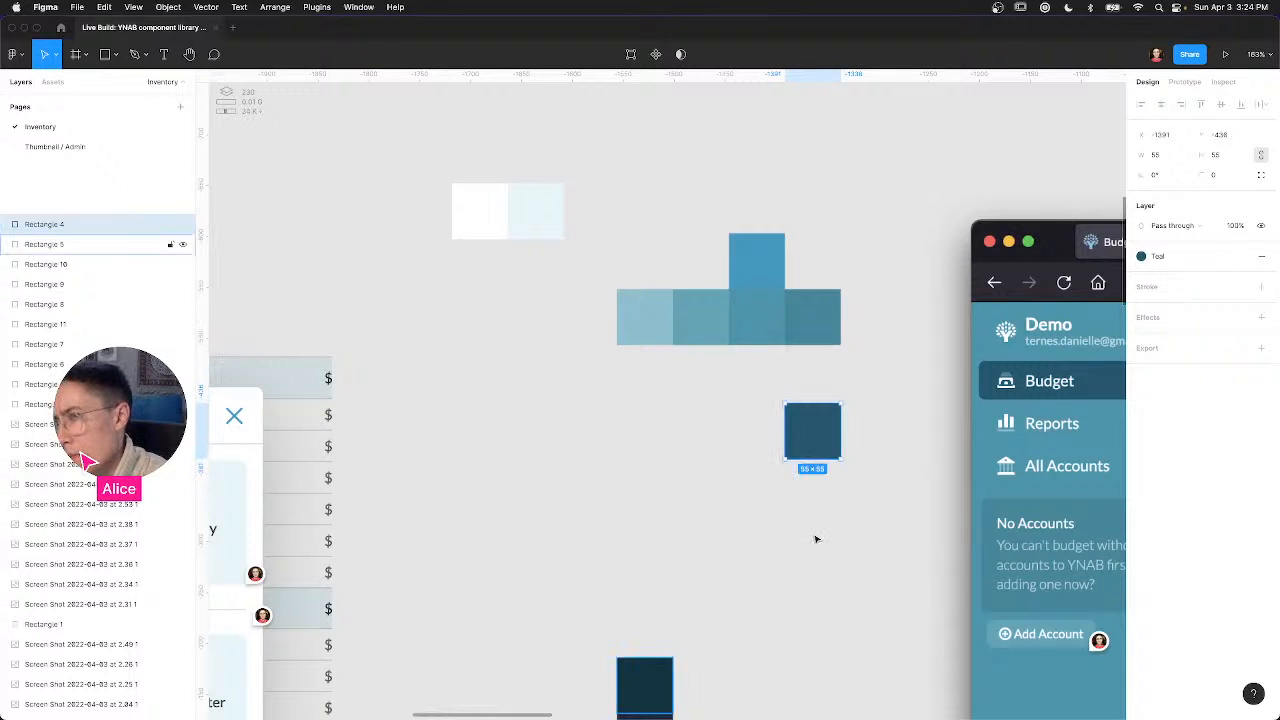
pyautogui.moveTo(649, 687); pyautogui.dragTo(816, 479)
pyautogui.moveTo(890, 461); pyautogui.dragTo(879, 485)
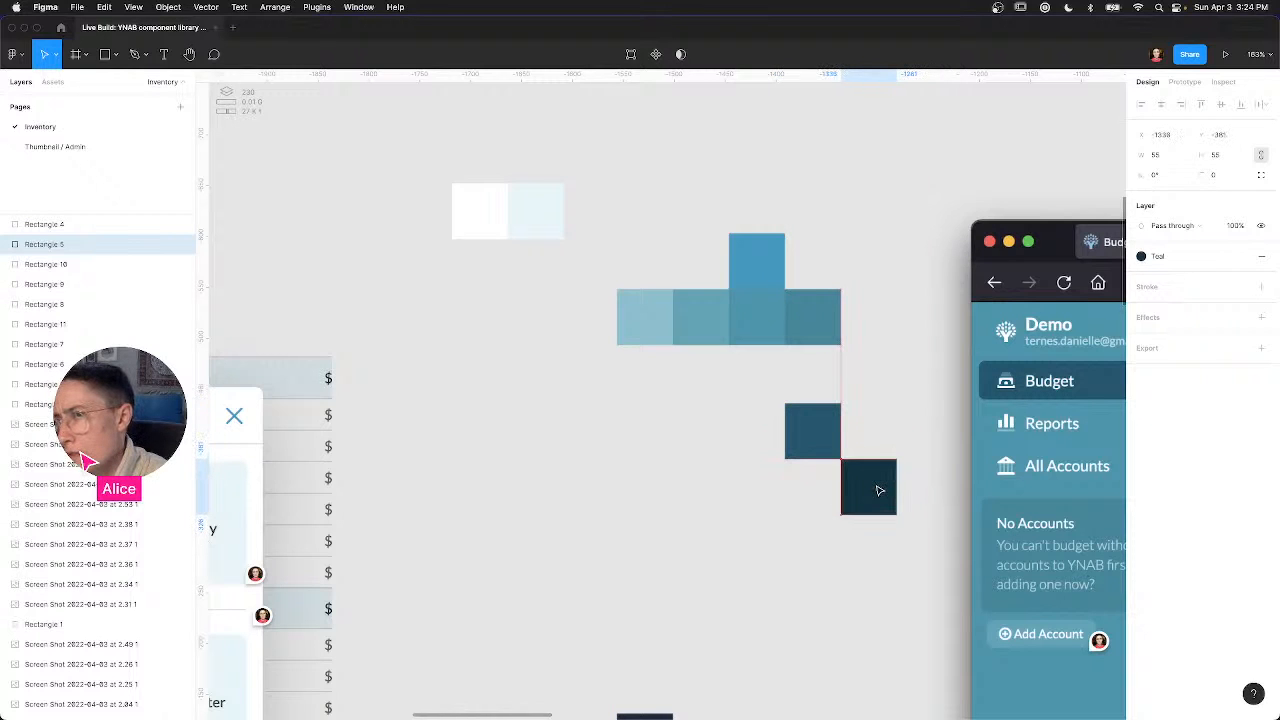
pyautogui.moveTo(875, 449); pyautogui.dragTo(872, 431)
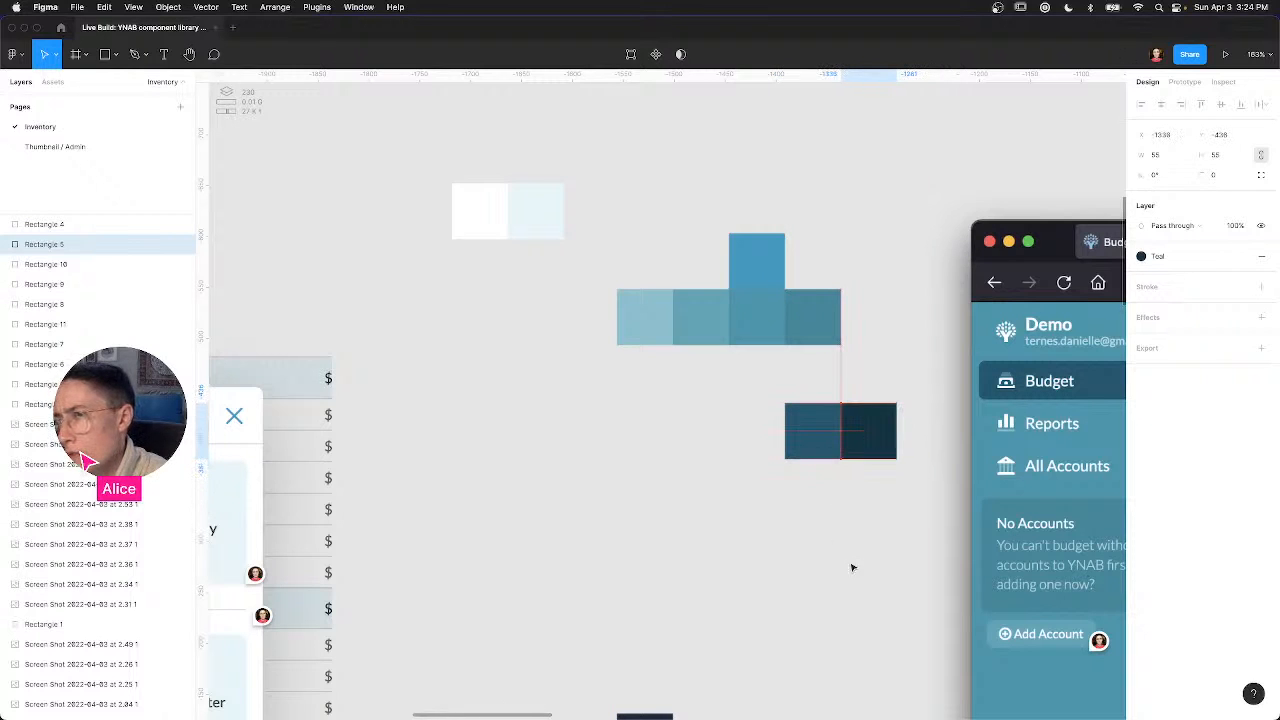
pyautogui.hscroll(3, 723, 480)
pyautogui.scroll(-2, 723, 480)
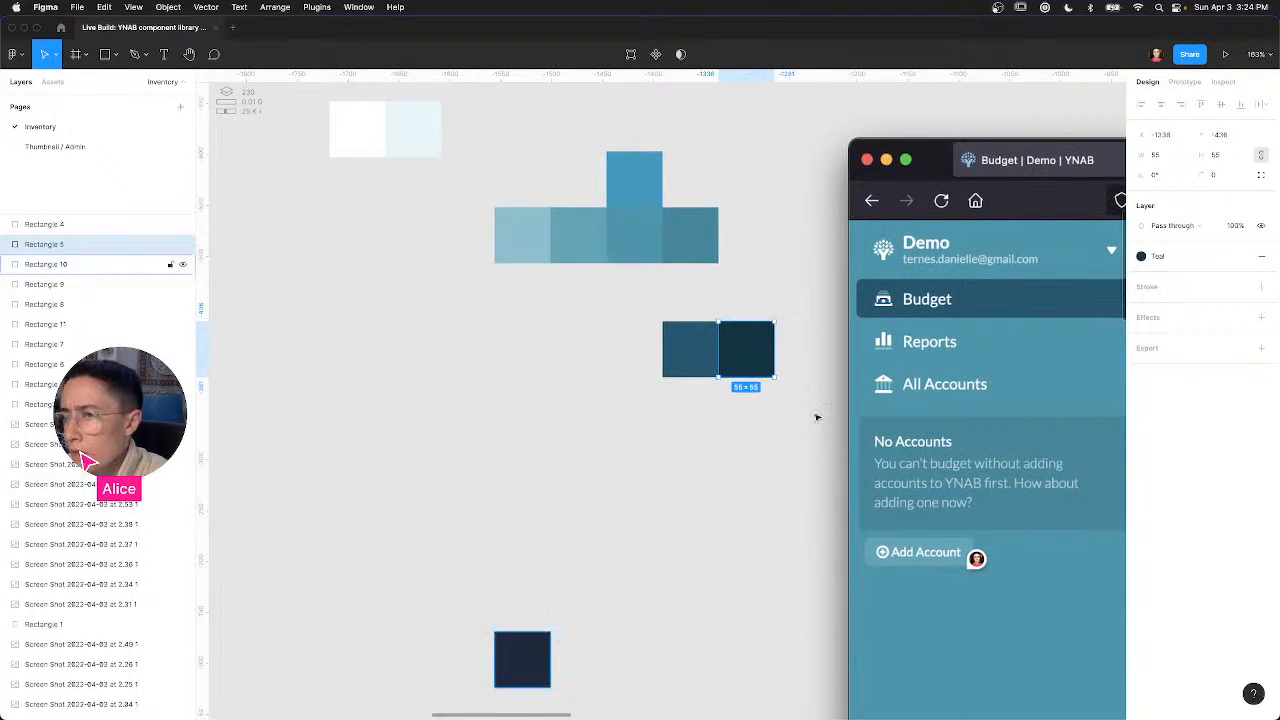
pyautogui.moveTo(817, 417); pyautogui.dragTo(816, 343)
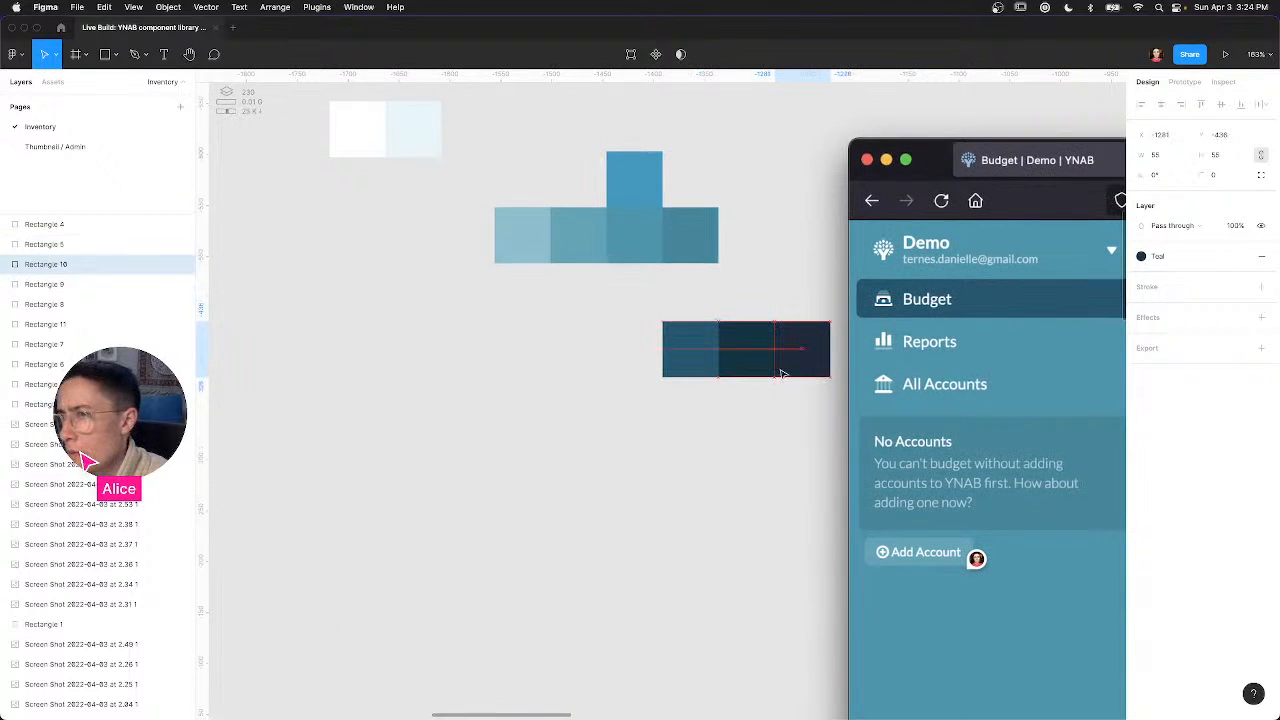
# Step: Select all the palette swatches and move them together away from the budget screenshot, keeping their arrangement
pyautogui.keyDown('shift'); pyautogui.click(735, 352); pyautogui.keyUp('shift')
pyautogui.keyDown('shift'); pyautogui.click(689, 354); pyautogui.keyUp('shift')
pyautogui.keyDown('shift'); pyautogui.click(676, 240); pyautogui.keyUp('shift')
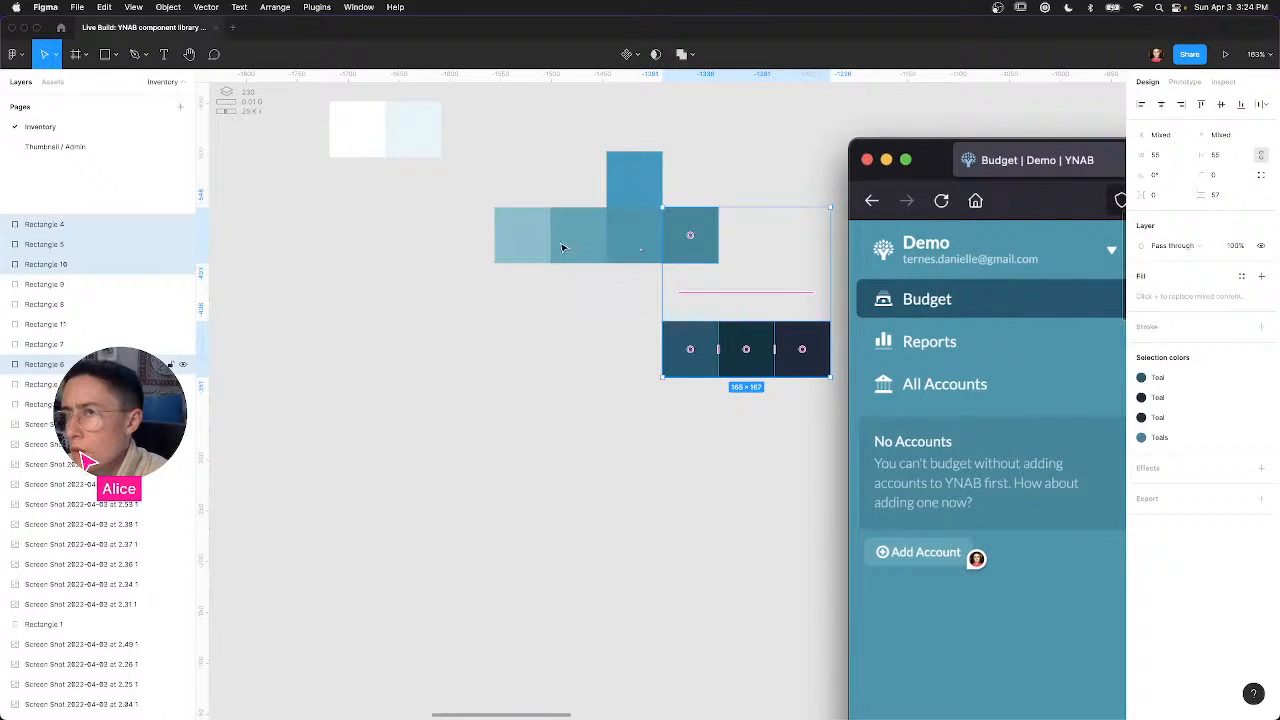
pyautogui.keyDown('shift'); pyautogui.click(636, 249); pyautogui.keyUp('shift')
pyautogui.keyDown('shift'); pyautogui.click(563, 248); pyautogui.keyUp('shift')
pyautogui.keyDown('shift'); pyautogui.click(526, 246); pyautogui.keyUp('shift')
pyautogui.keyDown('shift'); pyautogui.click(655, 183); pyautogui.keyUp('shift')
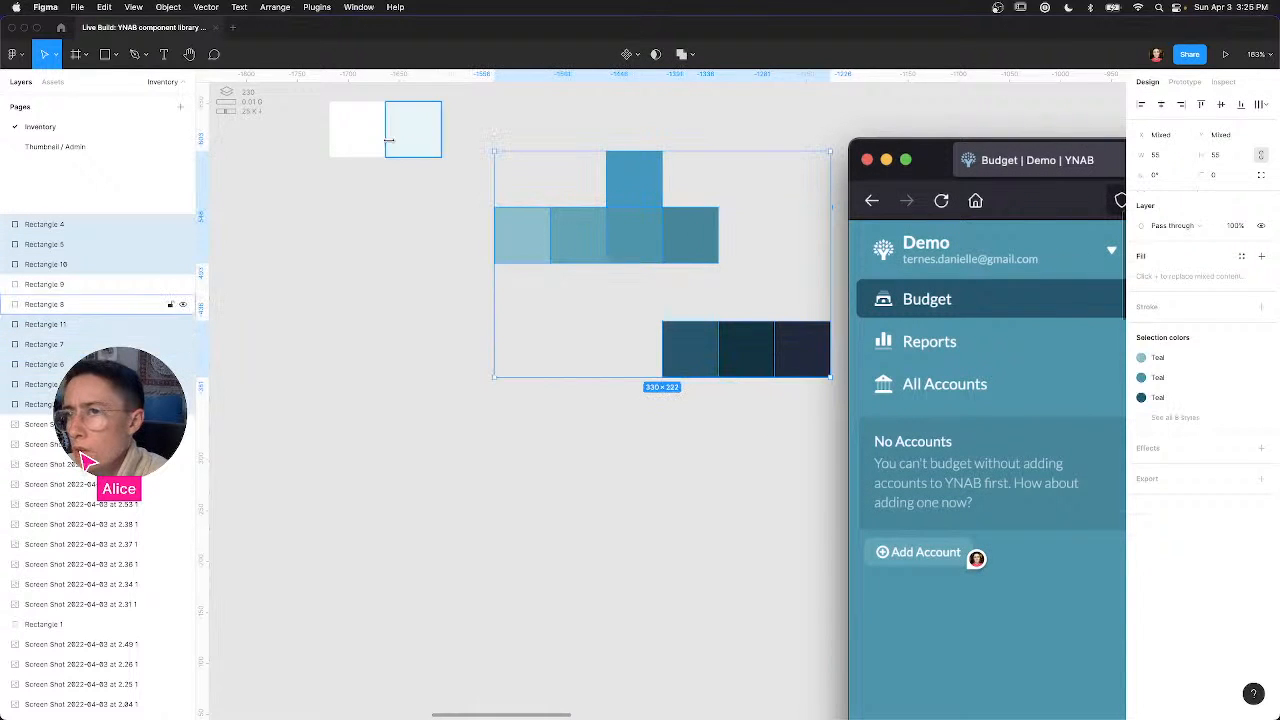
pyautogui.keyDown('shift'); pyautogui.click(389, 140); pyautogui.keyUp('shift')
pyautogui.hscroll(2, 523, 271)
pyautogui.scroll(1, 523, 271)
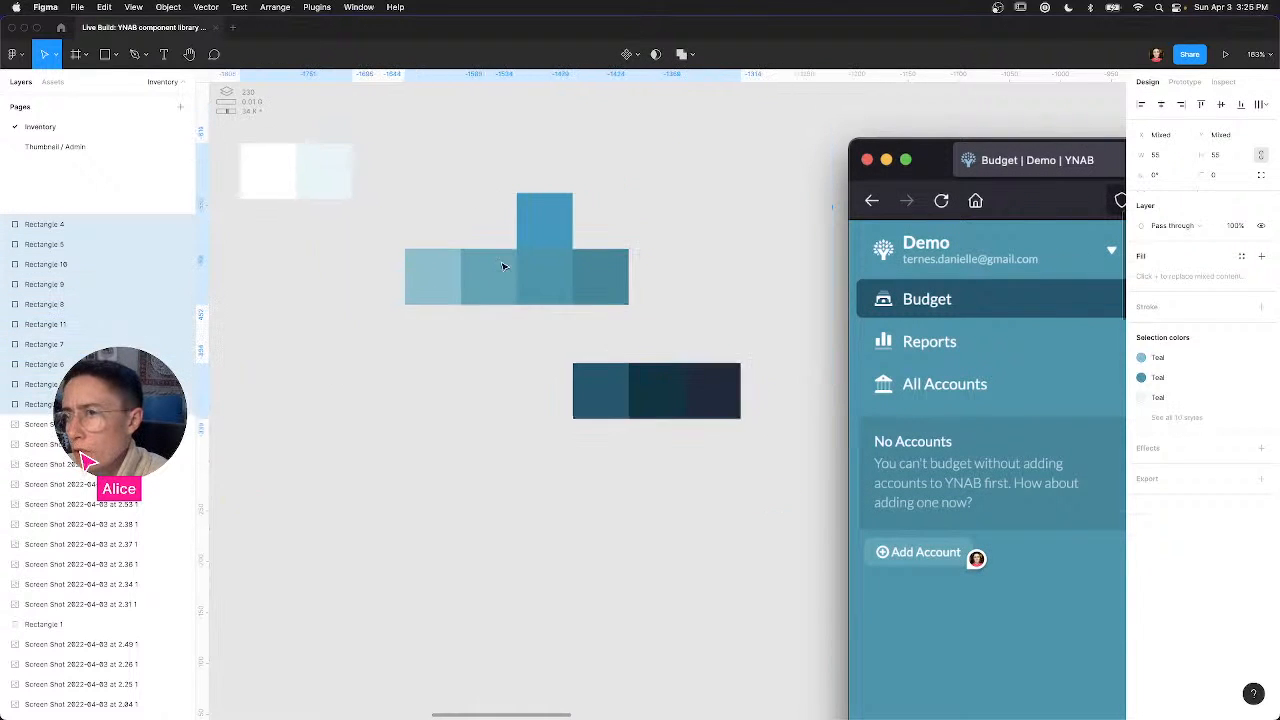
pyautogui.click(518, 464)
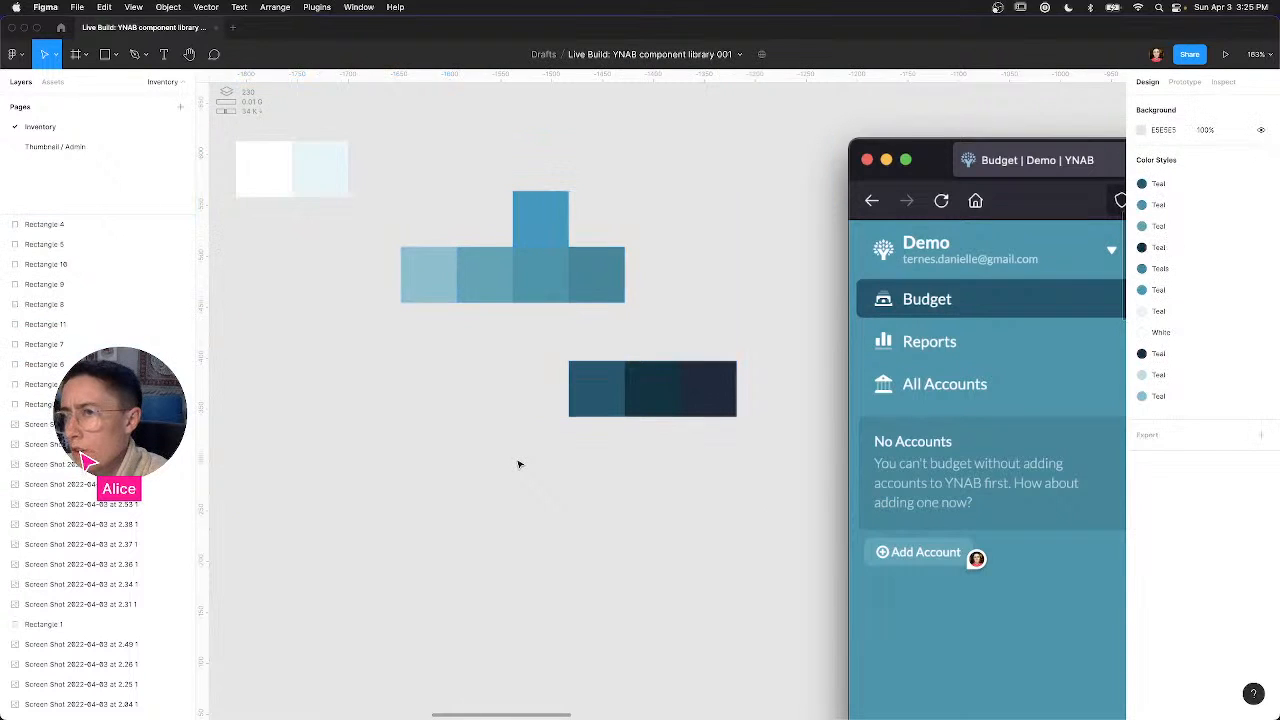
# Step: Inspect the category header, divider lines and checkboxes in the budget screenshot for colours missing from the palette
pyautogui.scroll(-5, 518, 464)
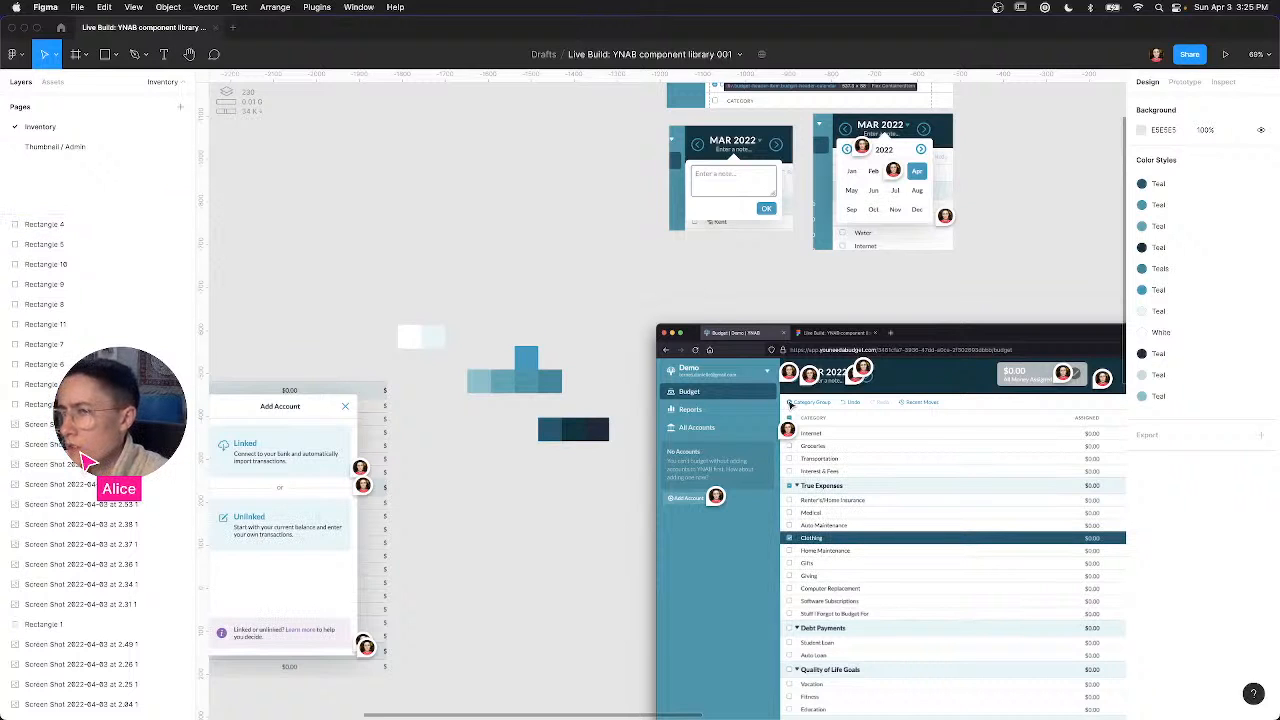
pyautogui.scroll(-2, 790, 403)
pyautogui.scroll(5, 790, 440)
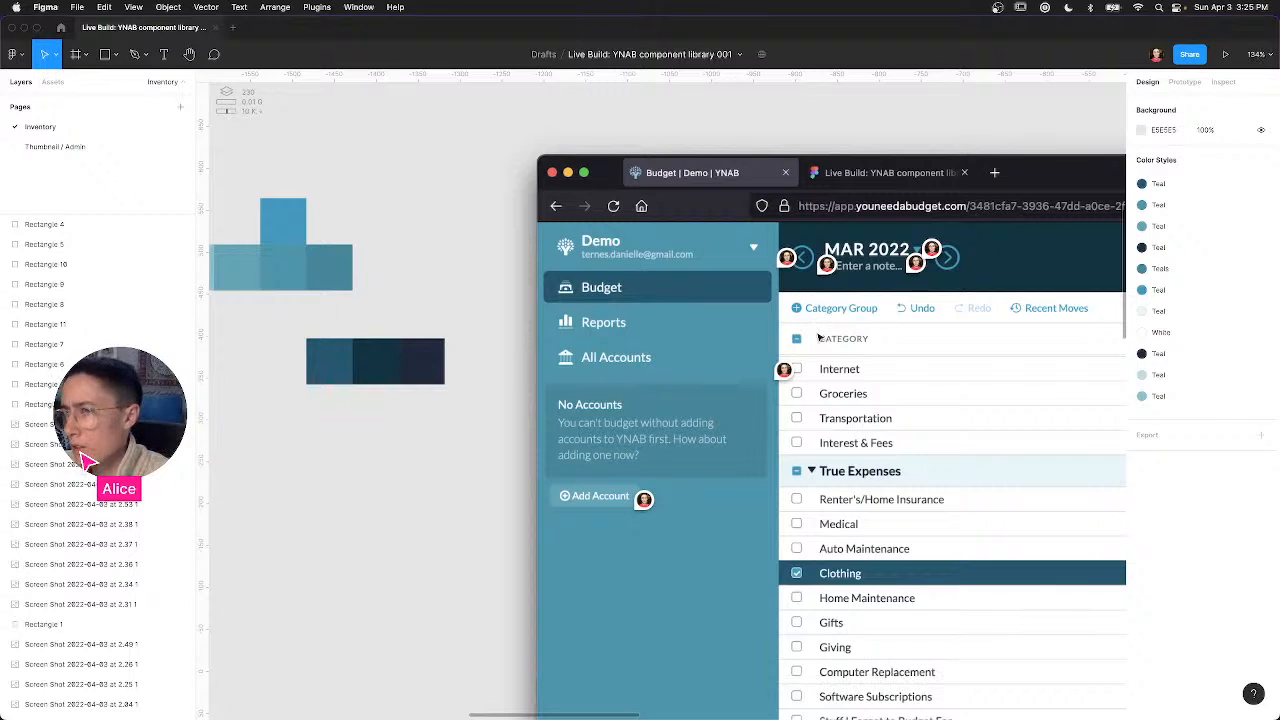
pyautogui.scroll(10, 818, 338)
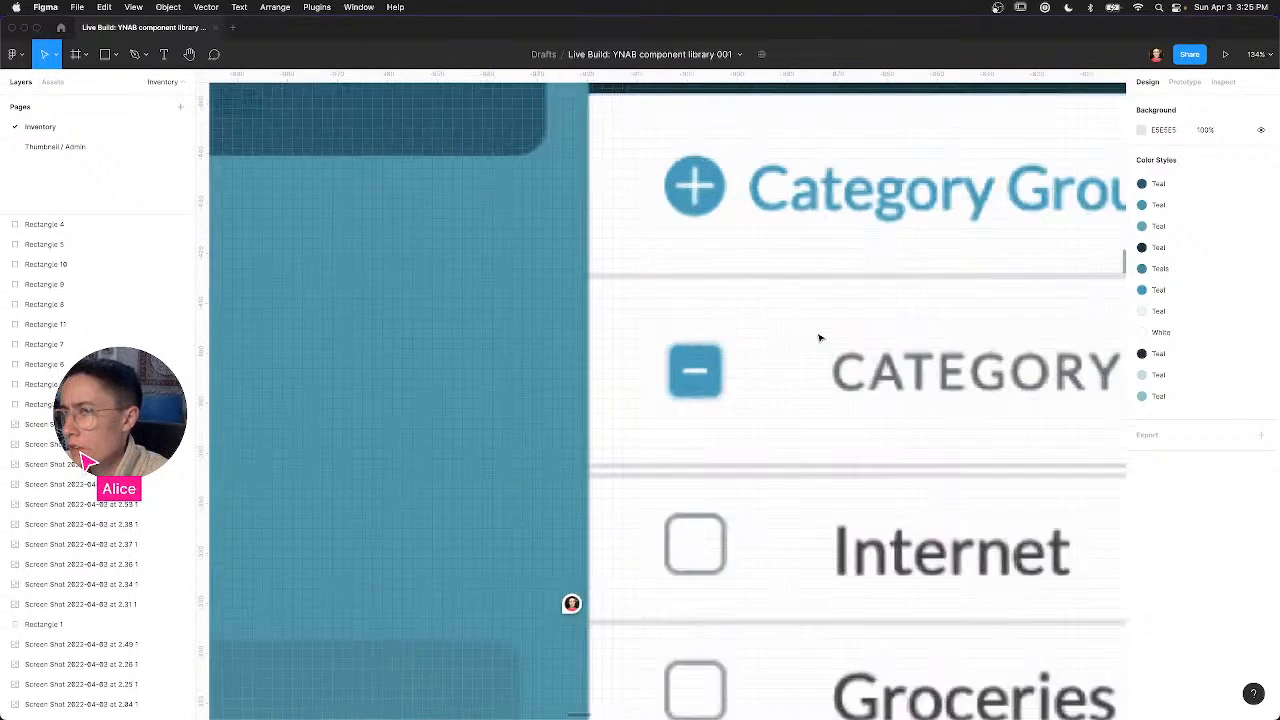
pyautogui.press('i')
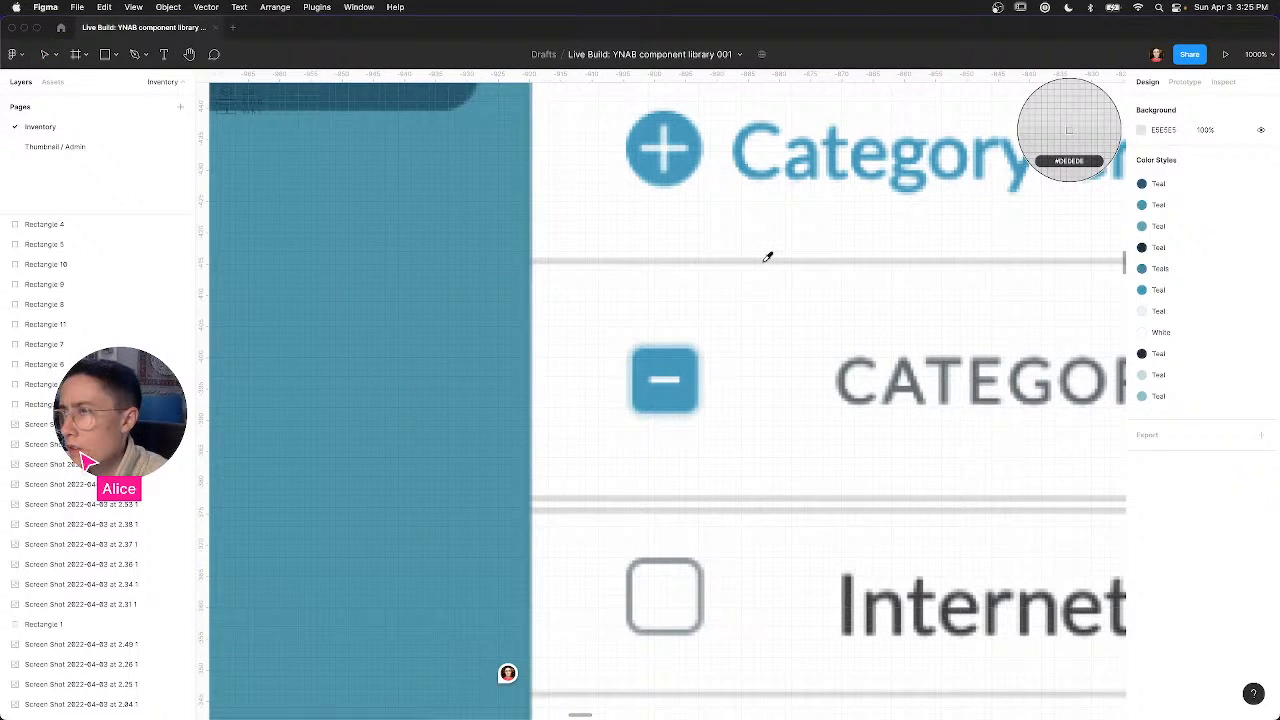
pyautogui.press('Escape')
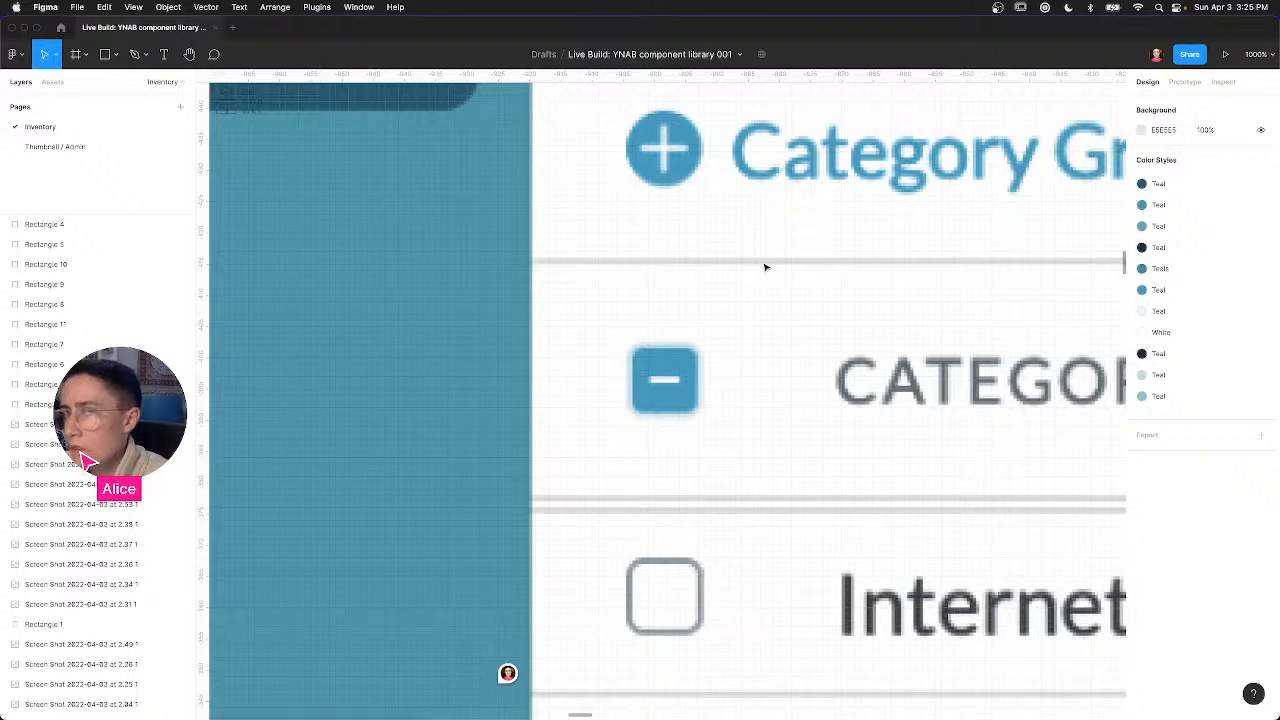
pyautogui.scroll(4, 765, 267)
pyautogui.hscroll(-6, 881, 343)
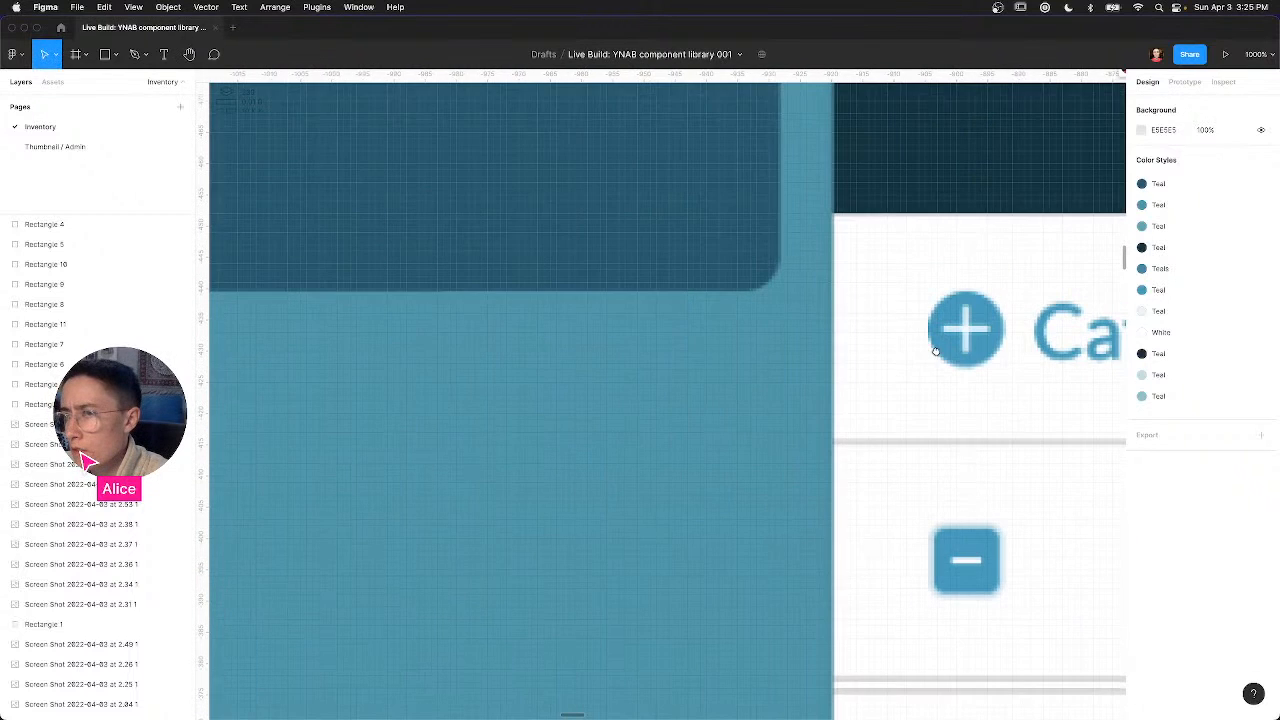
pyautogui.scroll(3, 939, 356)
pyautogui.scroll(-10, 939, 356)
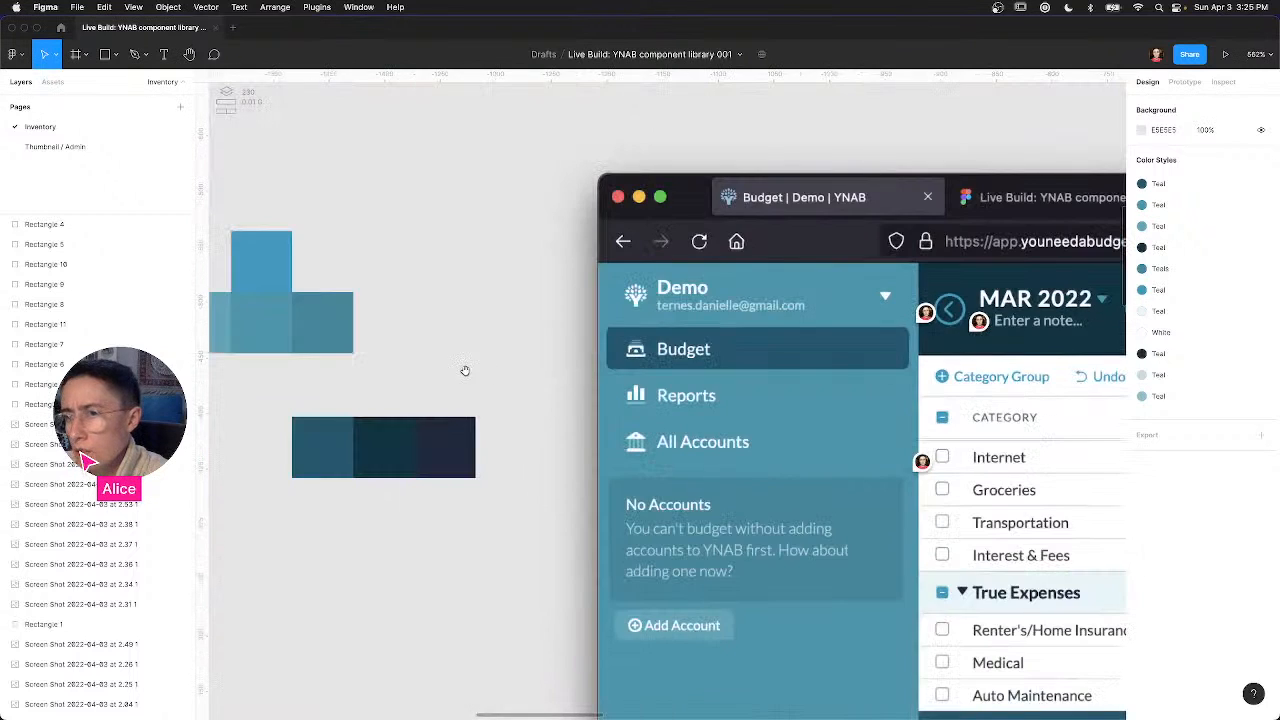
pyautogui.moveTo(465, 371); pyautogui.dragTo(912, 337)
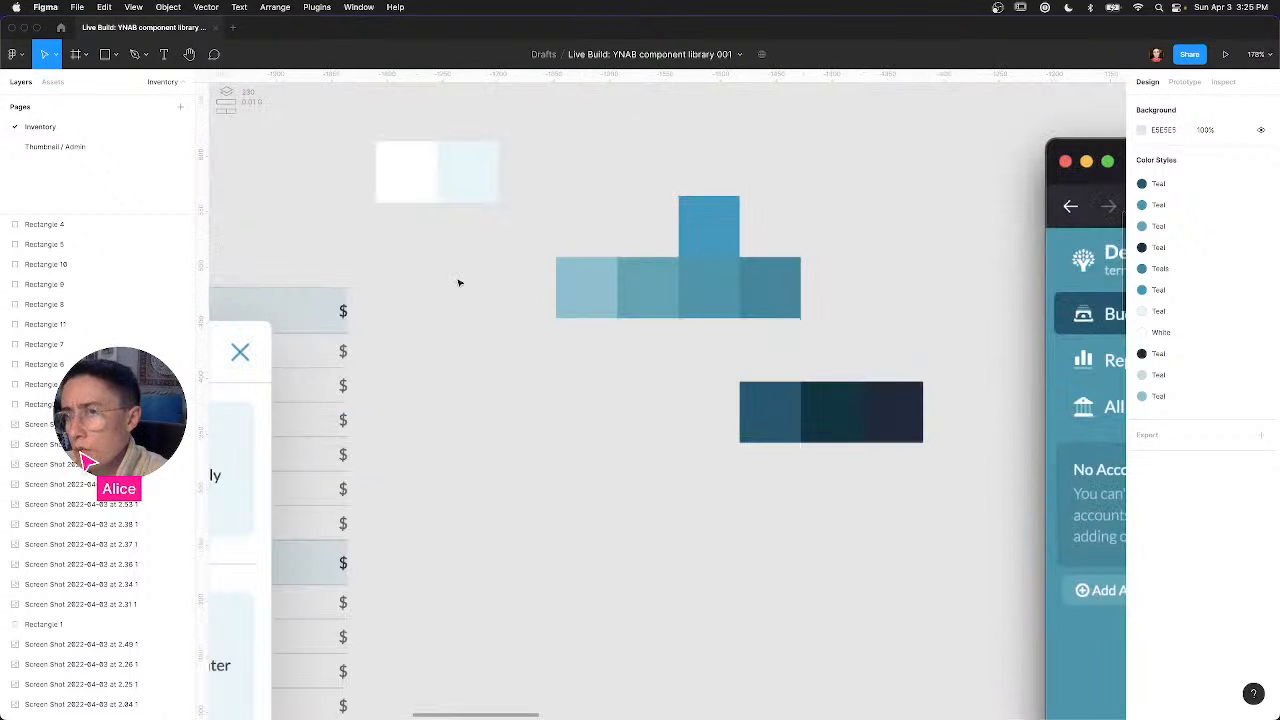
# Step: Duplicate the white swatch directly below itself and fill the copy with DEDEDE sampled from the divider line under the CATEGORY header
pyautogui.keyDown('alt'); pyautogui.moveTo(432, 186); pyautogui.dragTo(445, 215); pyautogui.keyUp('alt')
pyautogui.press('i')
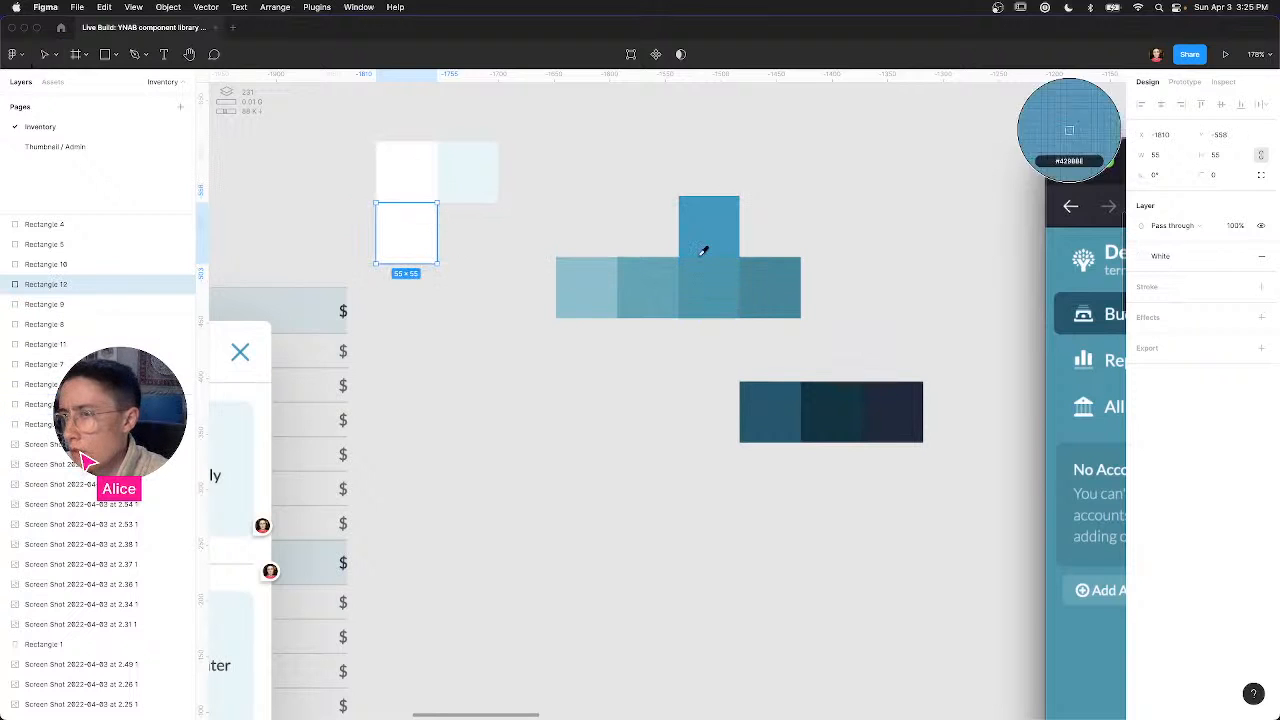
pyautogui.hscroll(10, 705, 252)
pyautogui.hscroll(4, 704, 252)
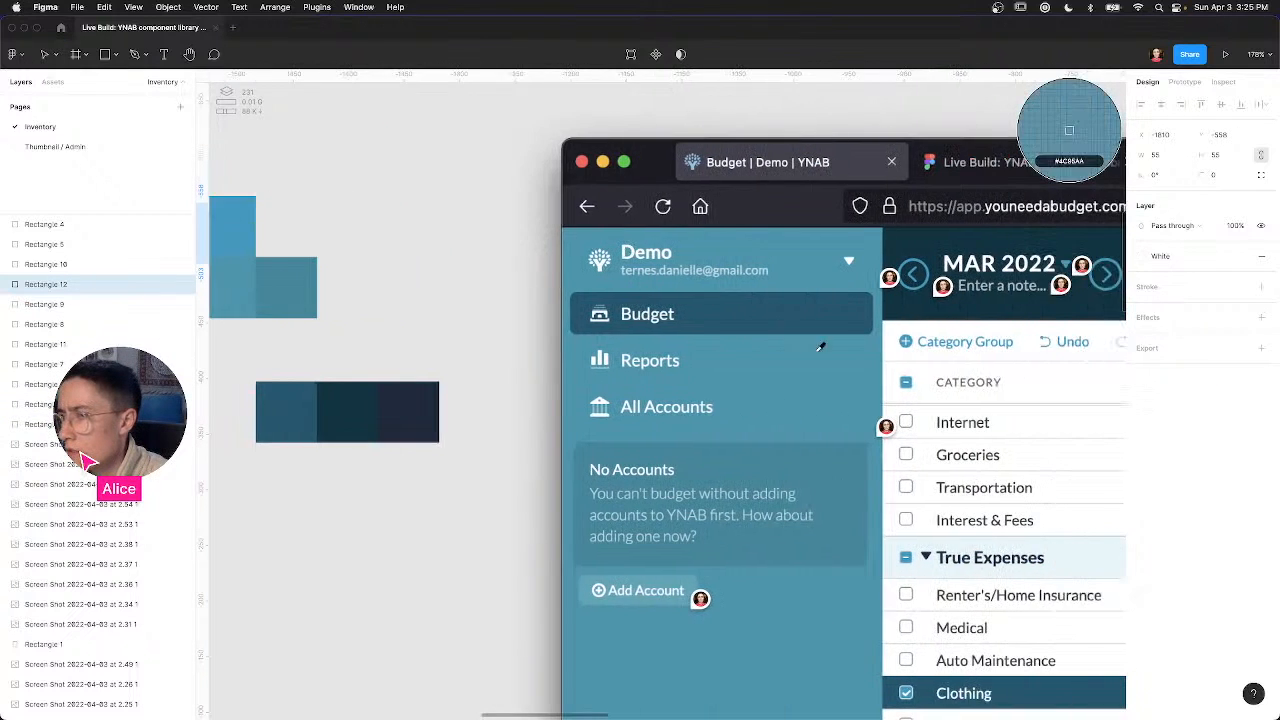
pyautogui.scroll(5, 864, 394)
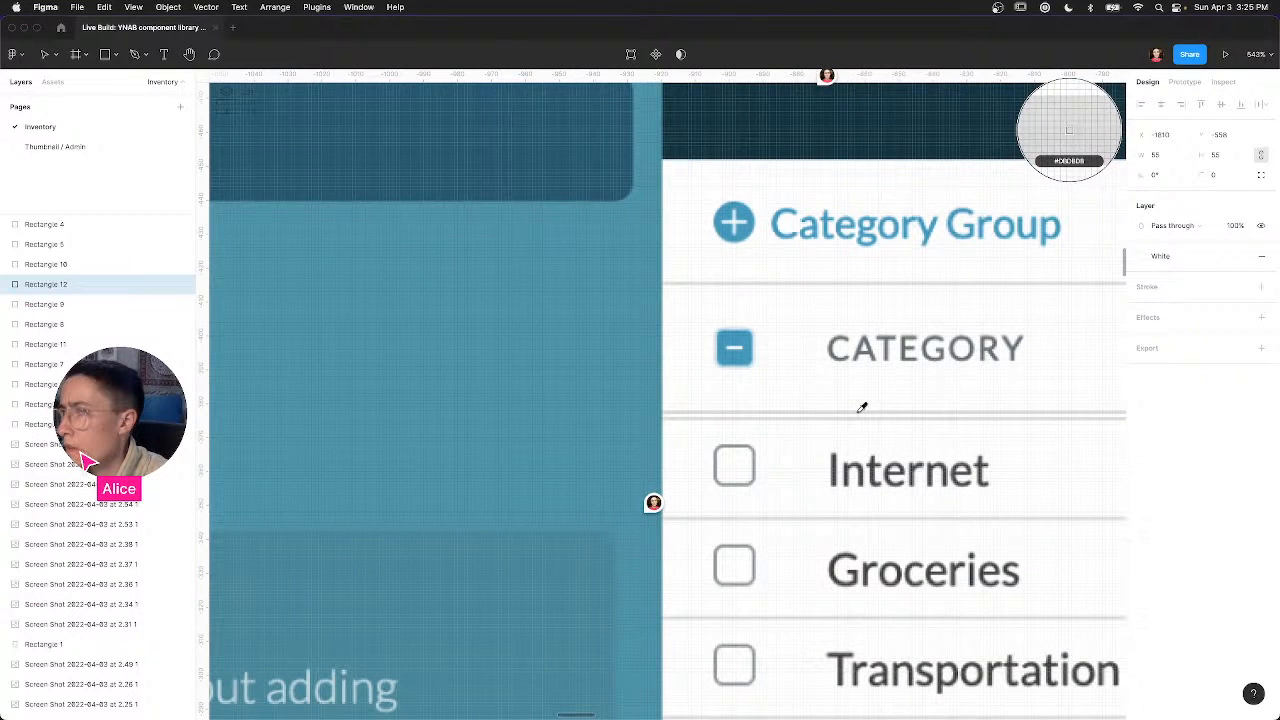
pyautogui.click(862, 408)
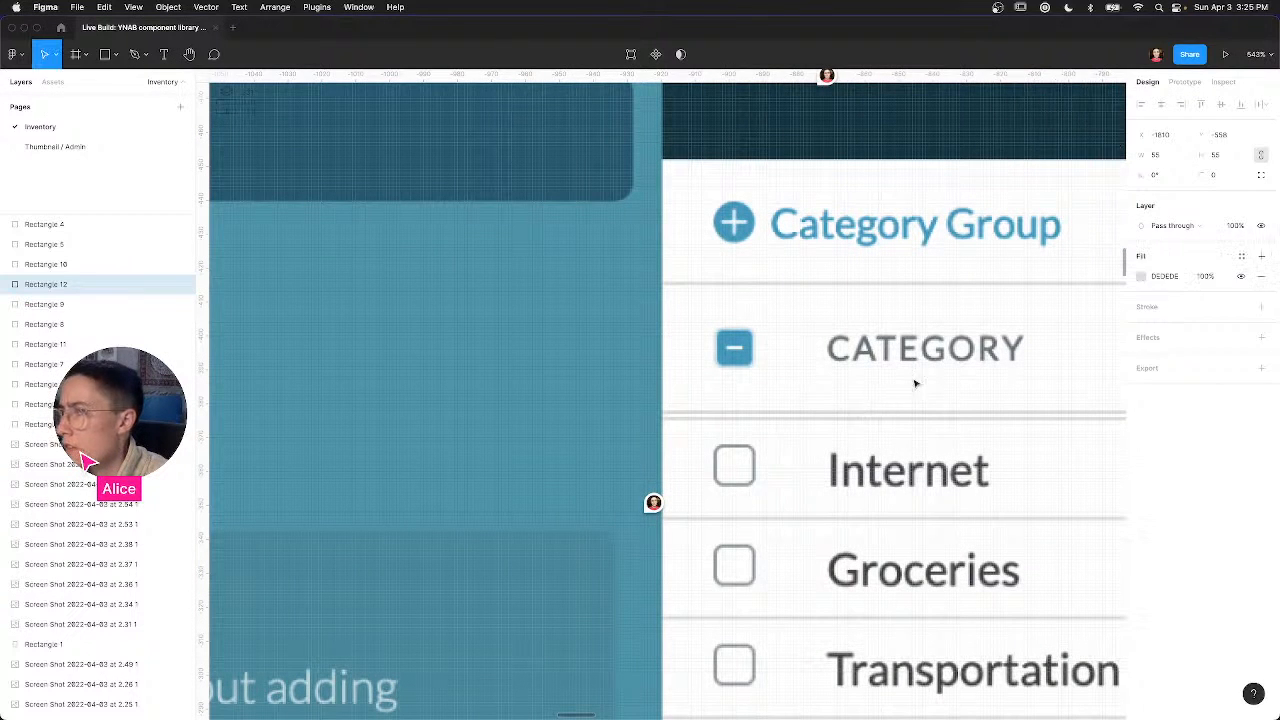
# Step: Create a color style named Grey from the new swatch's fill
pyautogui.click(1244, 257)
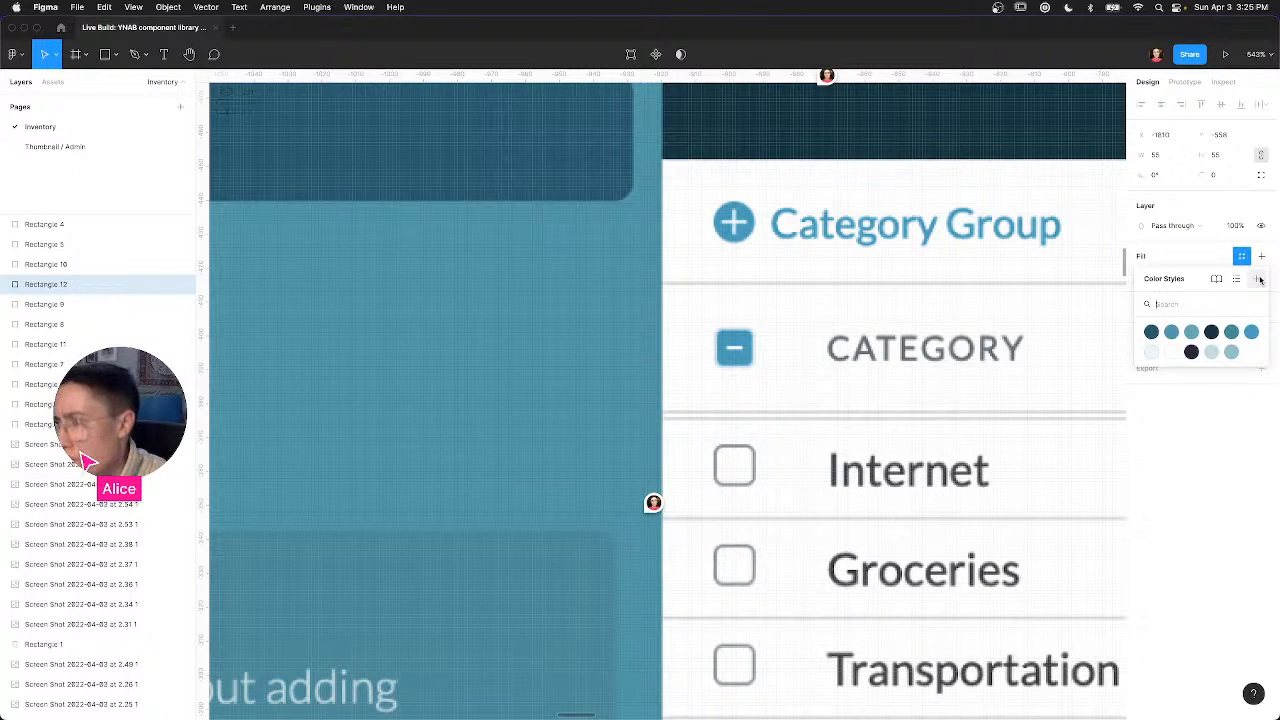
pyautogui.click(1260, 280)
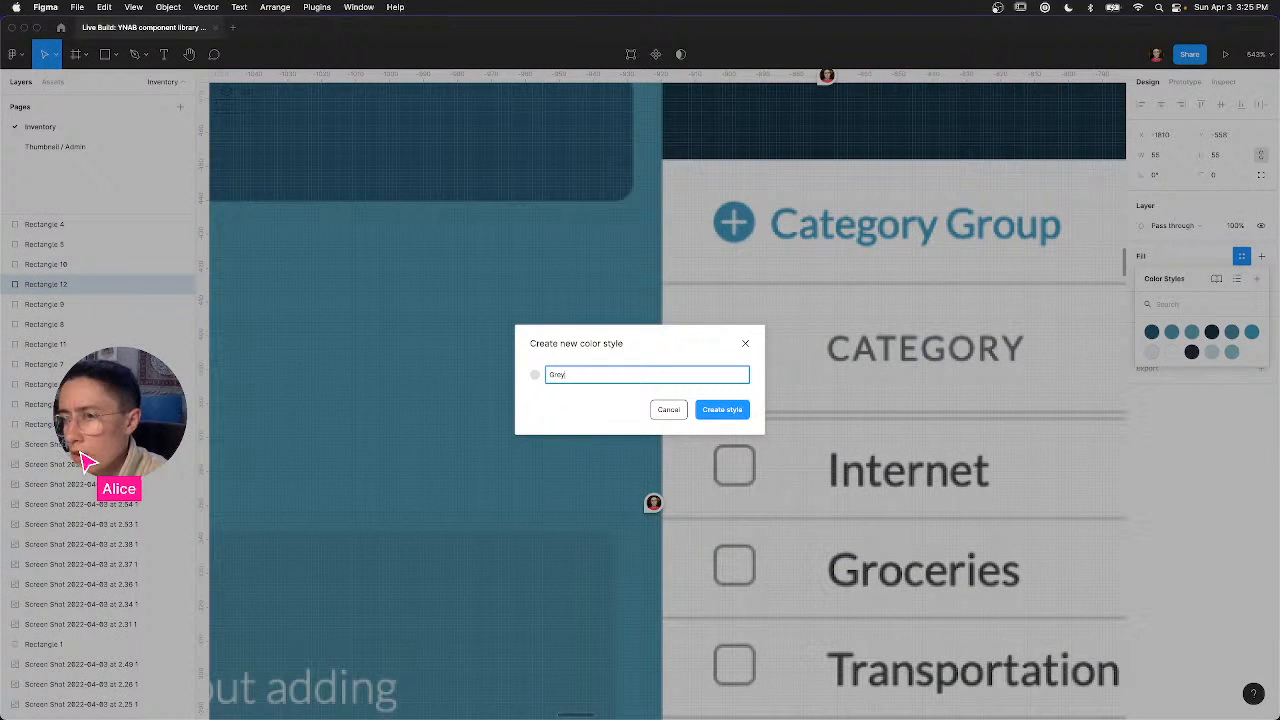
pyautogui.press('Return')
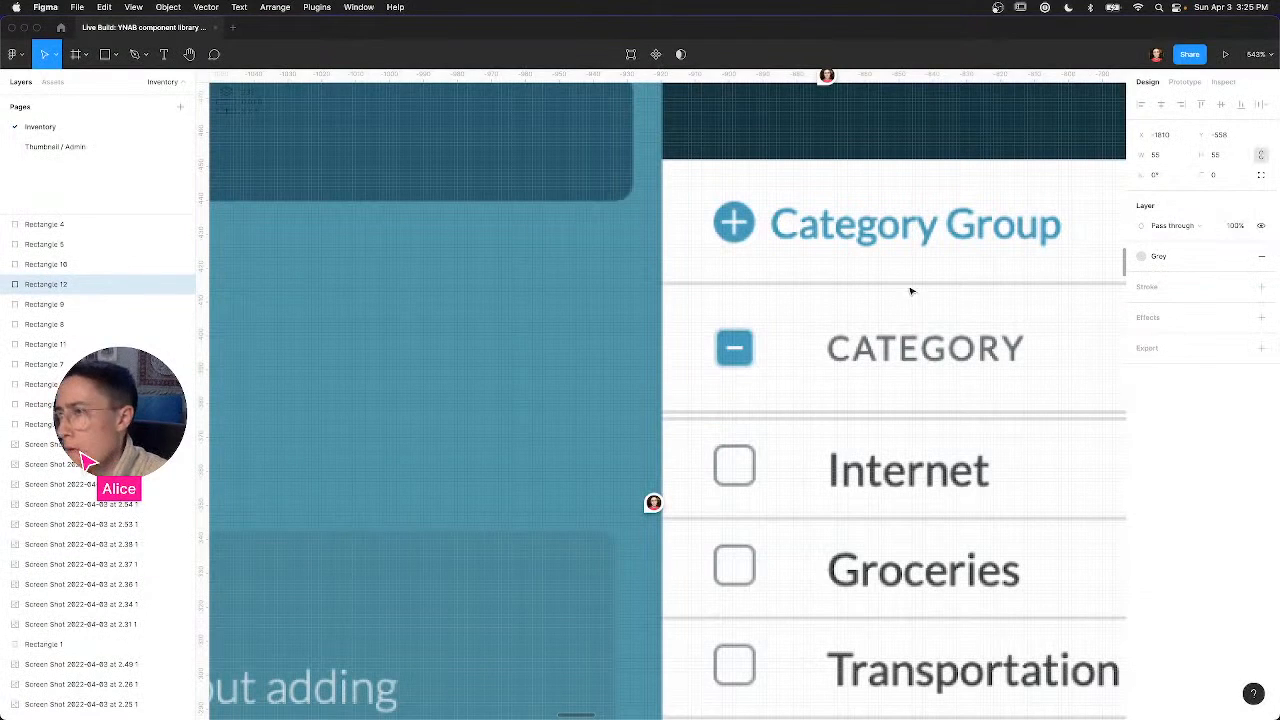
pyautogui.click(1142, 258)
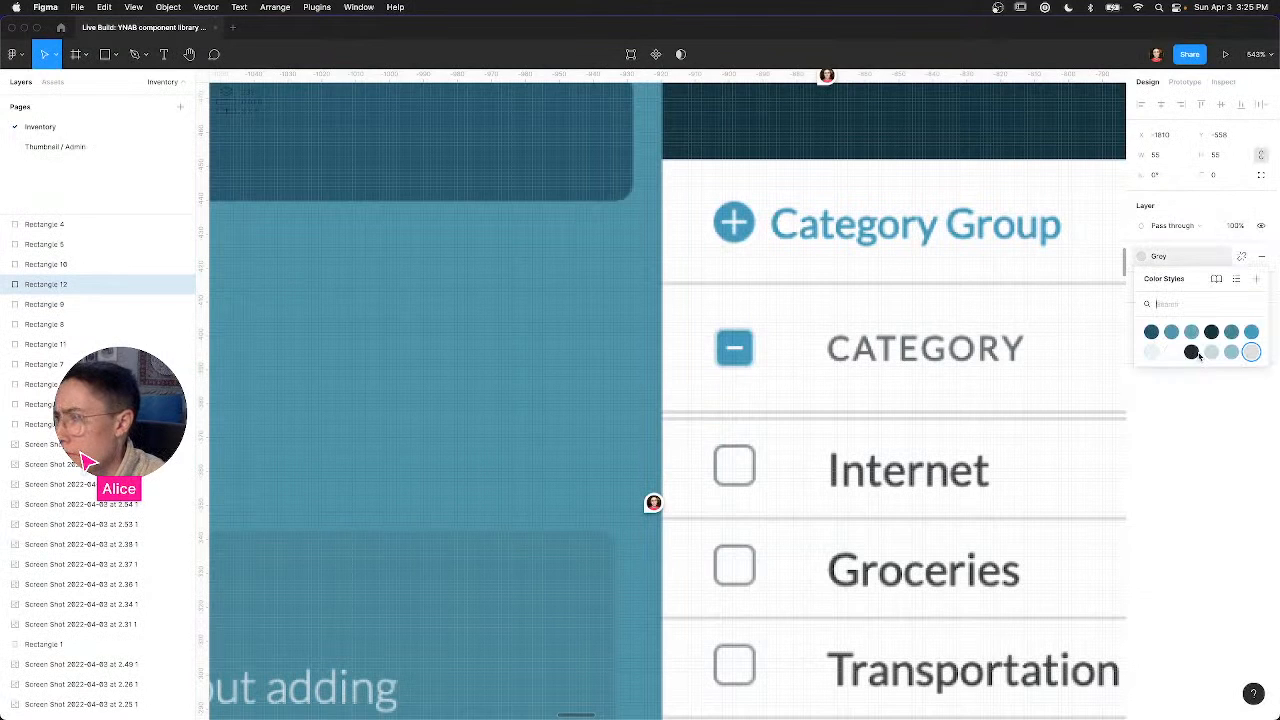
pyautogui.rightClick(1251, 353)
pyautogui.click(1268, 369)
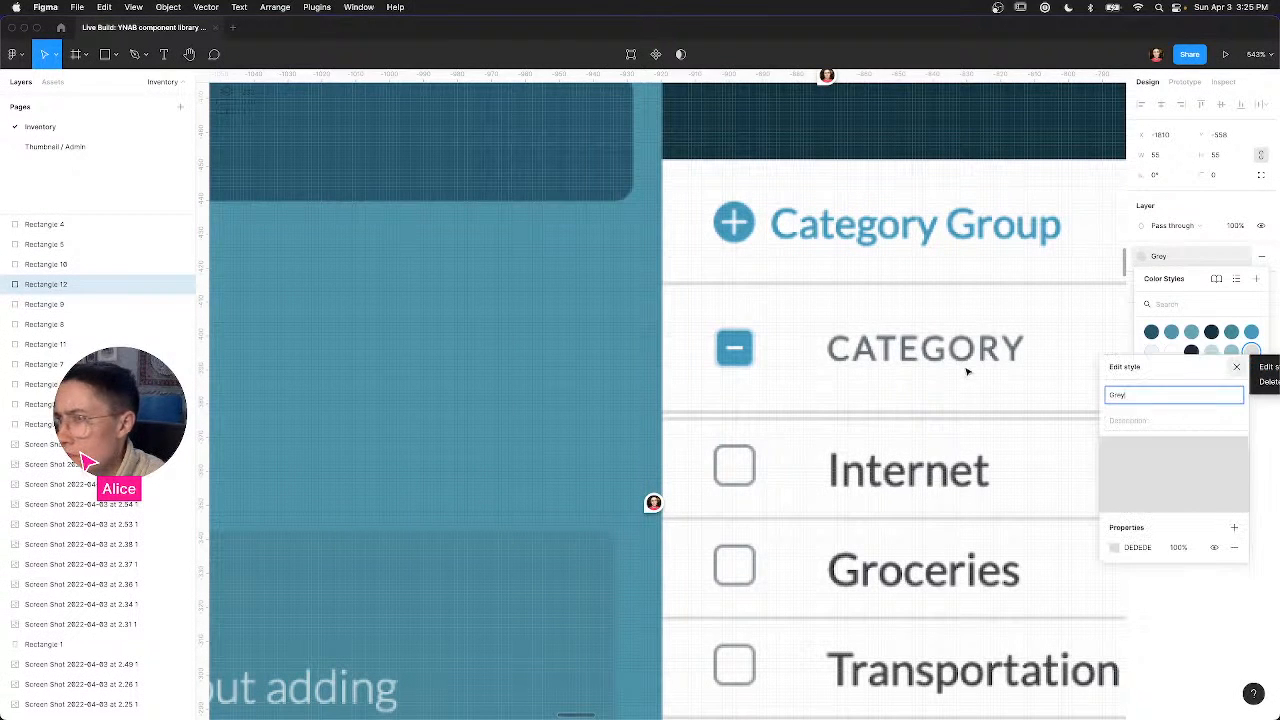
pyautogui.click(1109, 554)
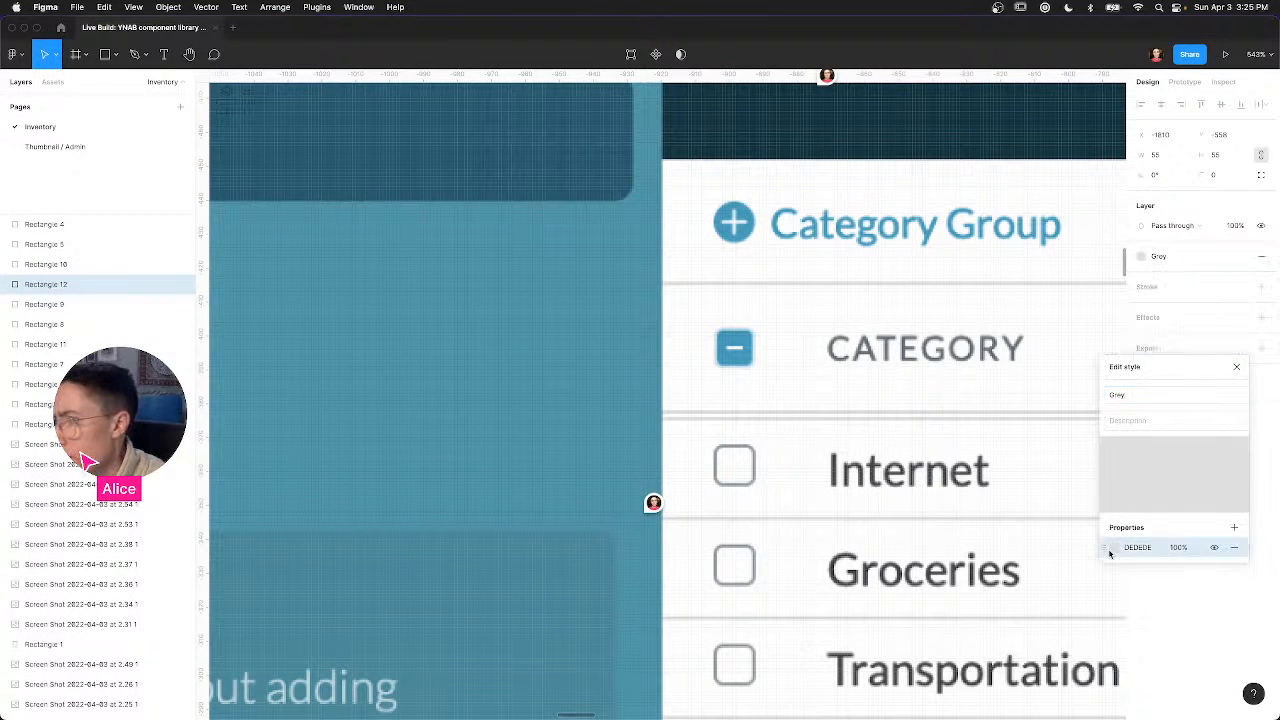
pyautogui.click(1114, 549)
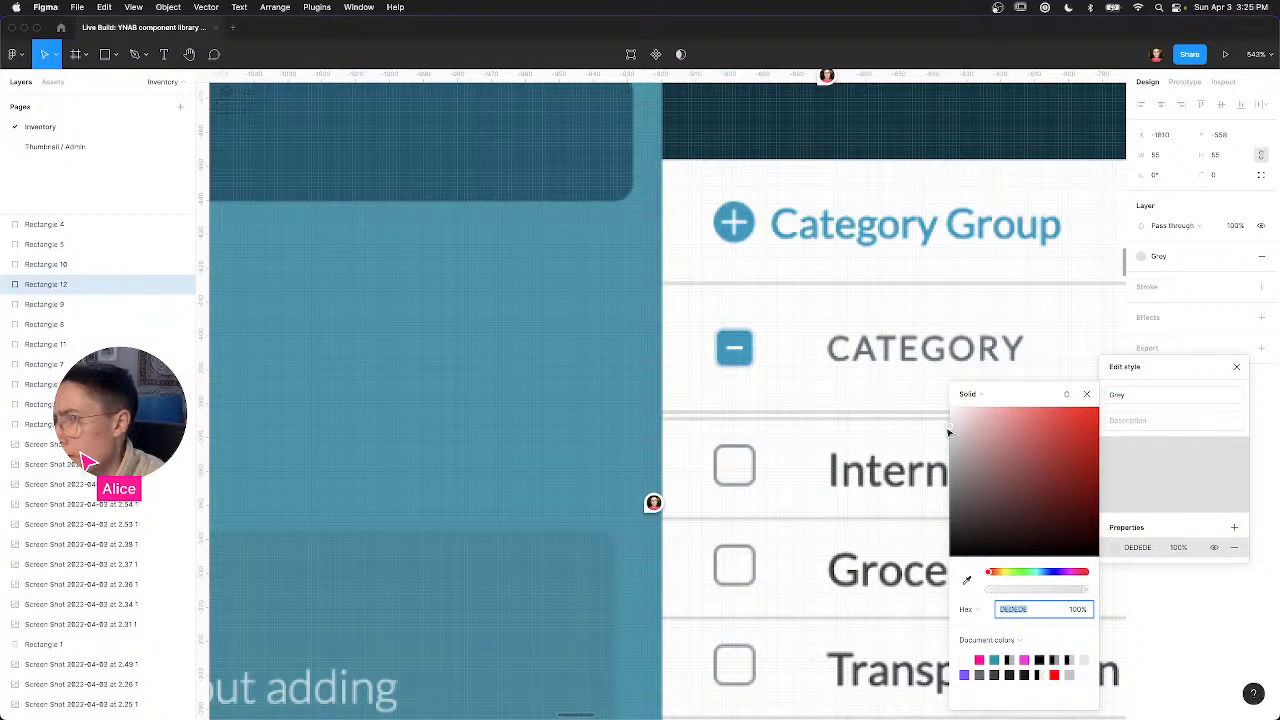
pyautogui.click(748, 429)
# Step: Duplicate the grey swatch directly below itself in the palette
pyautogui.scroll(-5, 748, 429)
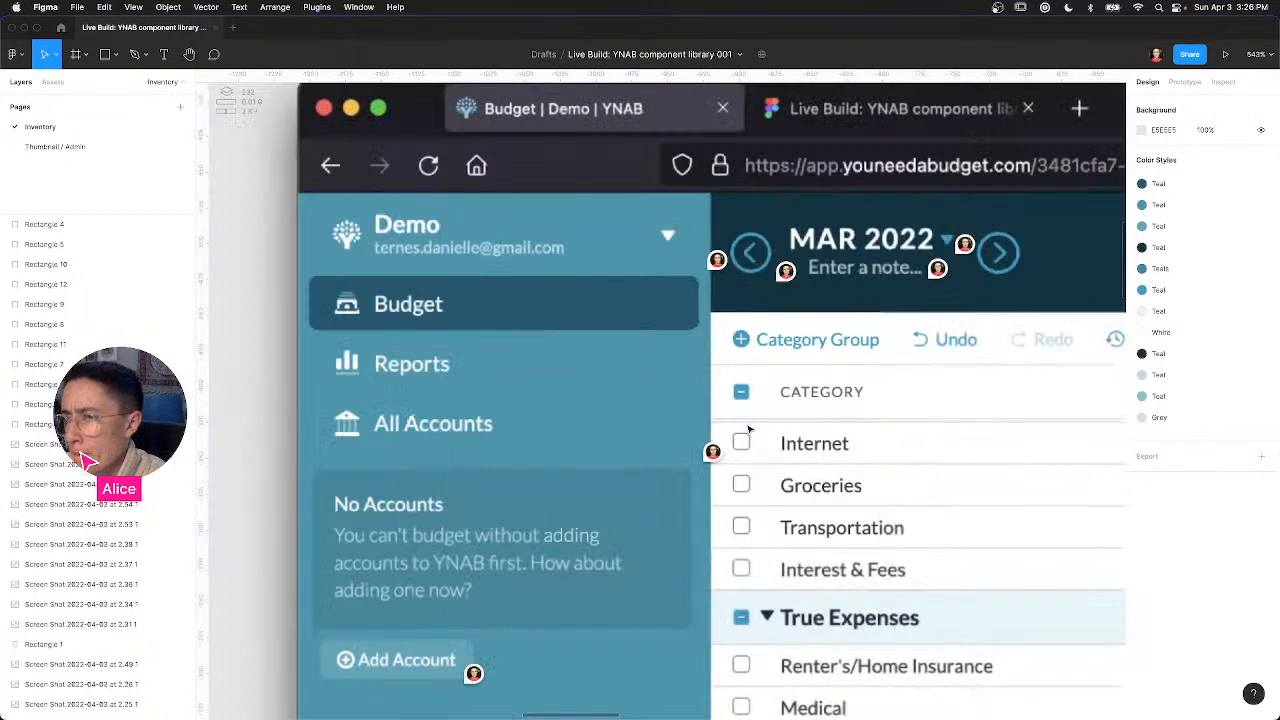
pyautogui.hscroll(-6, 744, 408)
pyautogui.scroll(5, 744, 408)
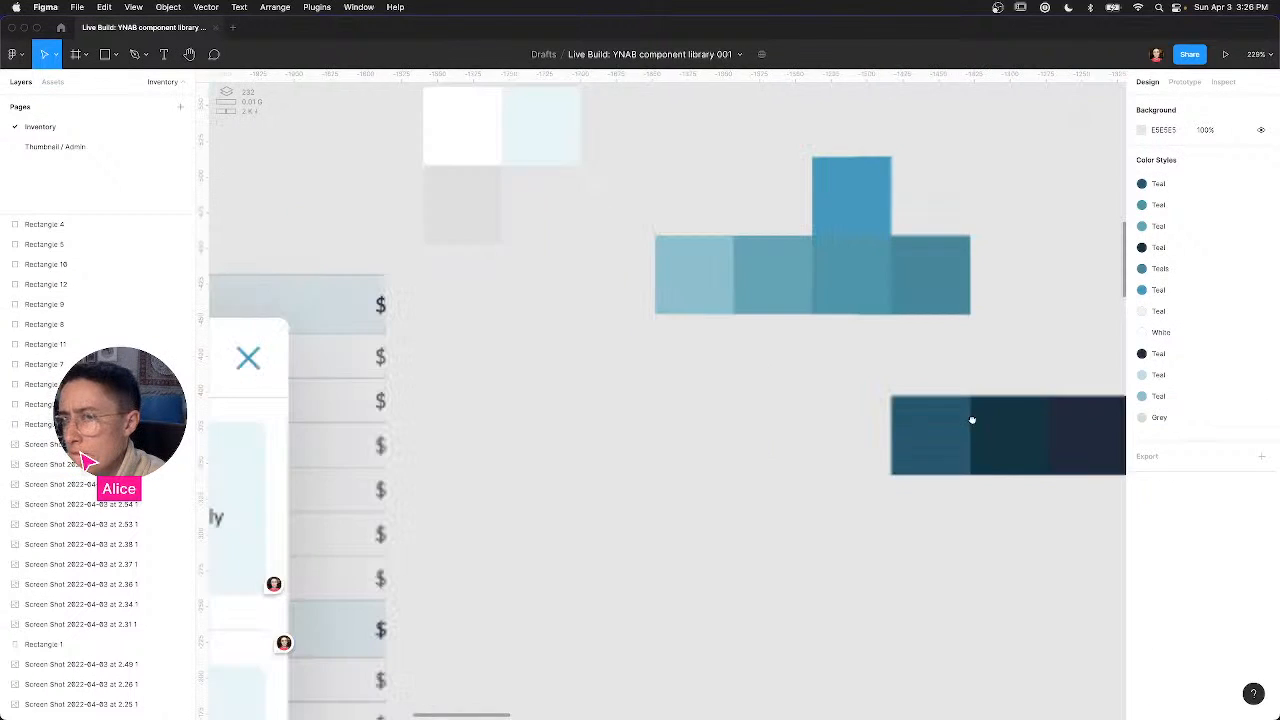
pyautogui.hscroll(-2, 900, 400)
pyautogui.click(502, 224)
pyautogui.click(502, 224)
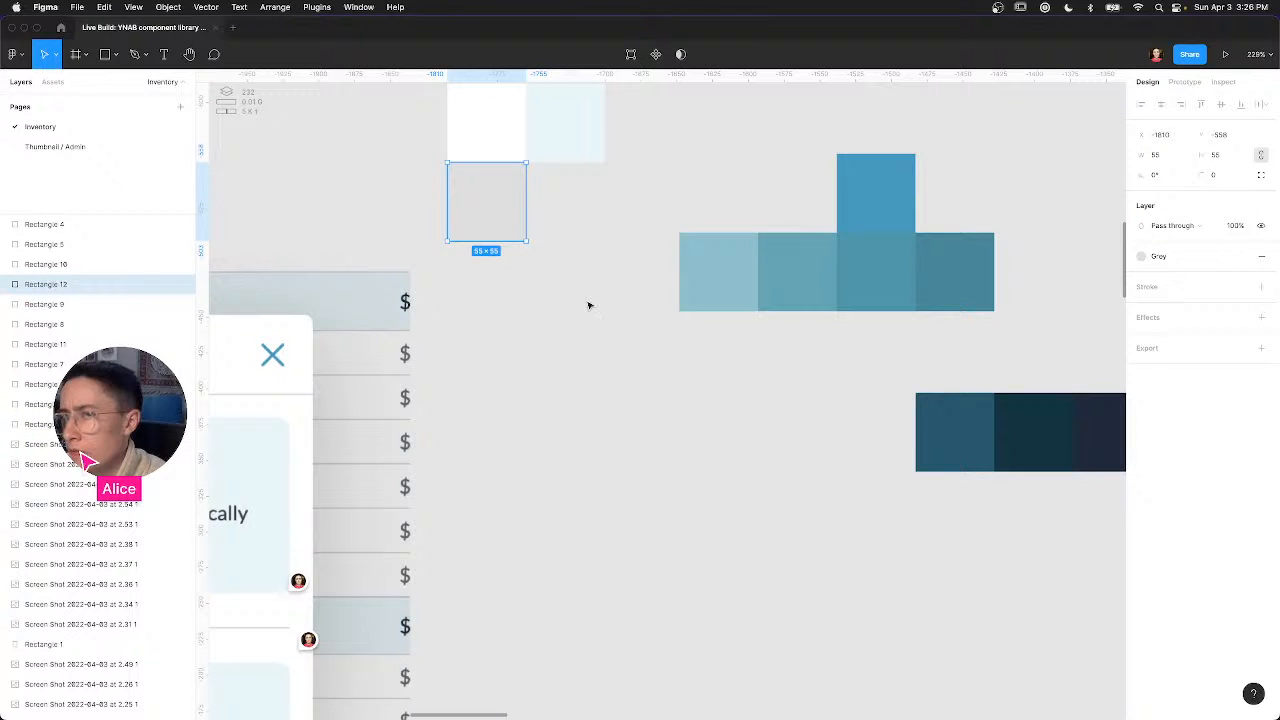
pyautogui.moveTo(491, 214); pyautogui.dragTo(499, 296)
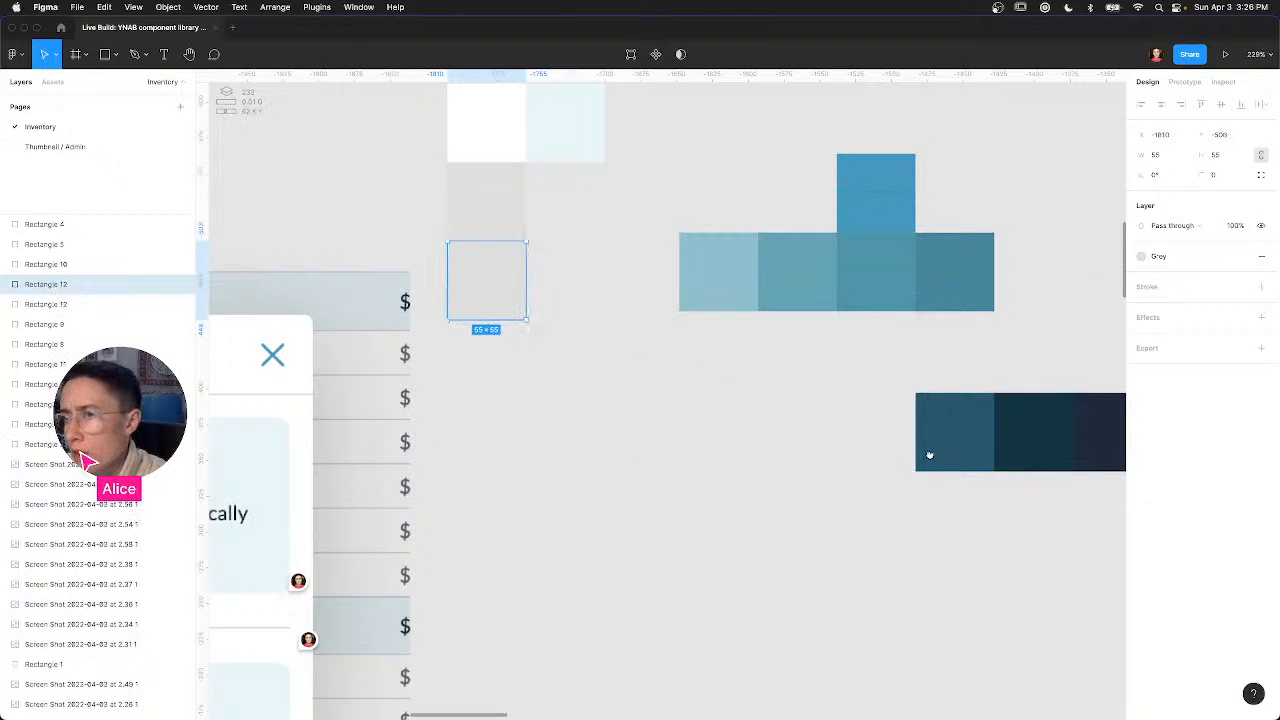
# Step: Fill the copied swatch with AFD4E1 sampled from the light blue edge of the checkbox beside CATEGORY in the budget screenshot
pyautogui.hscroll(5, 456, 437)
pyautogui.moveTo(1010, 430); pyautogui.dragTo(258, 414)
pyautogui.moveTo(968, 464); pyautogui.dragTo(774, 434)
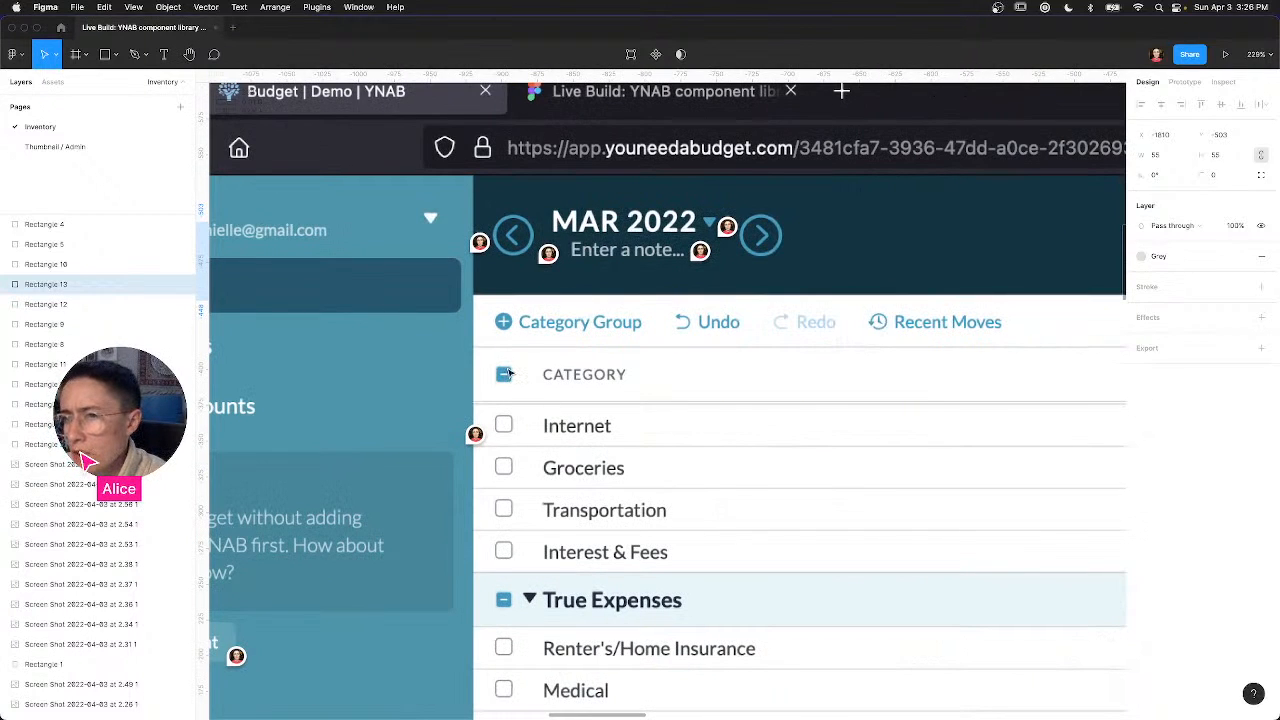
pyautogui.scroll(15, 508, 372)
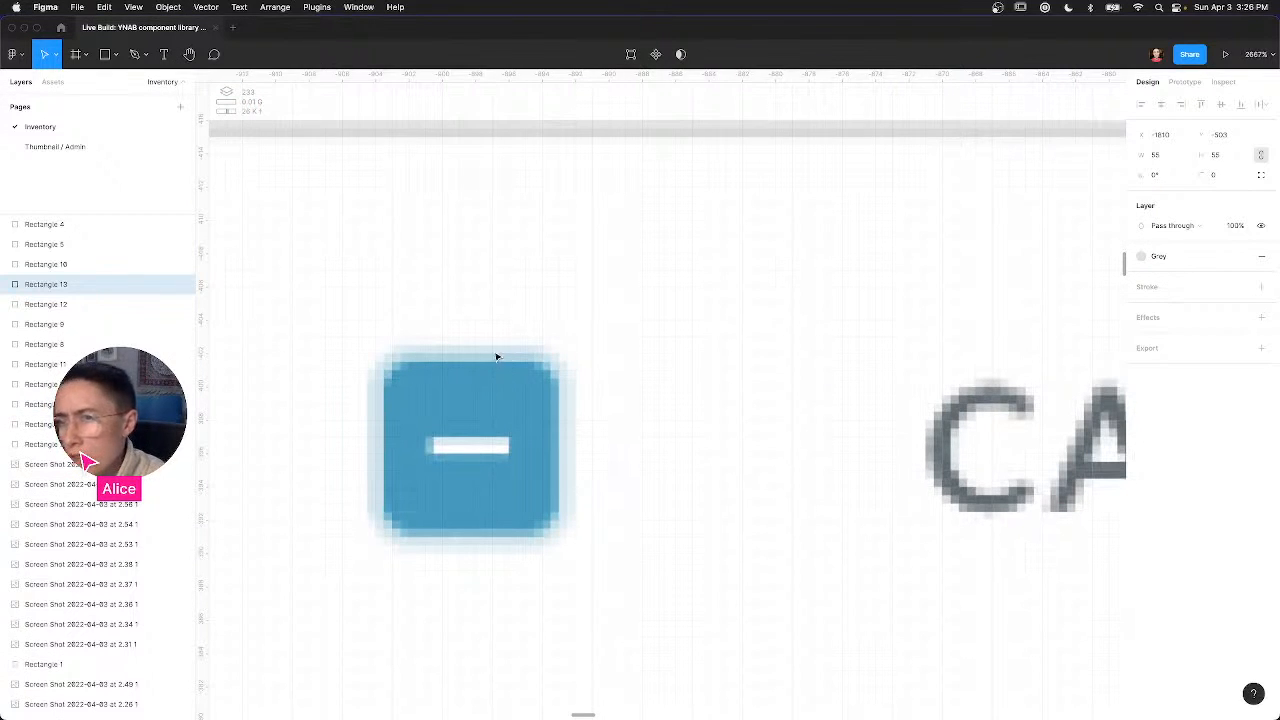
pyautogui.press('i')
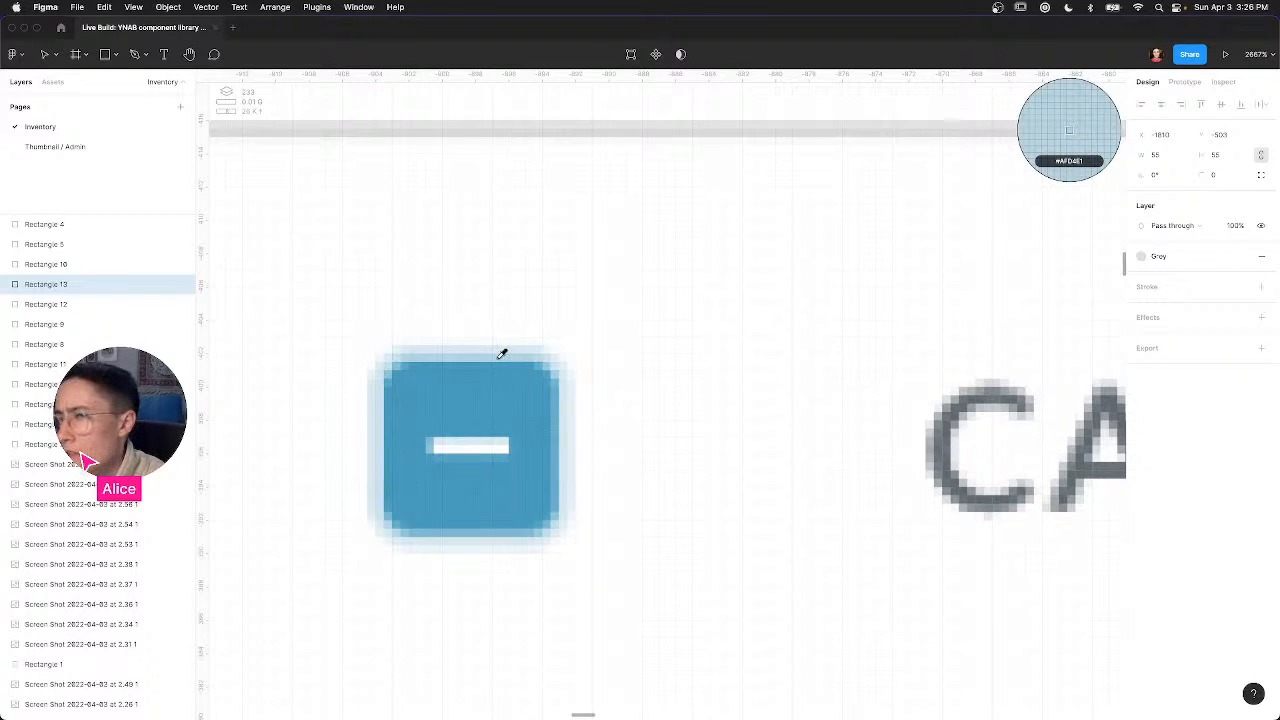
pyautogui.click(500, 360)
pyautogui.scroll(2, 503, 366)
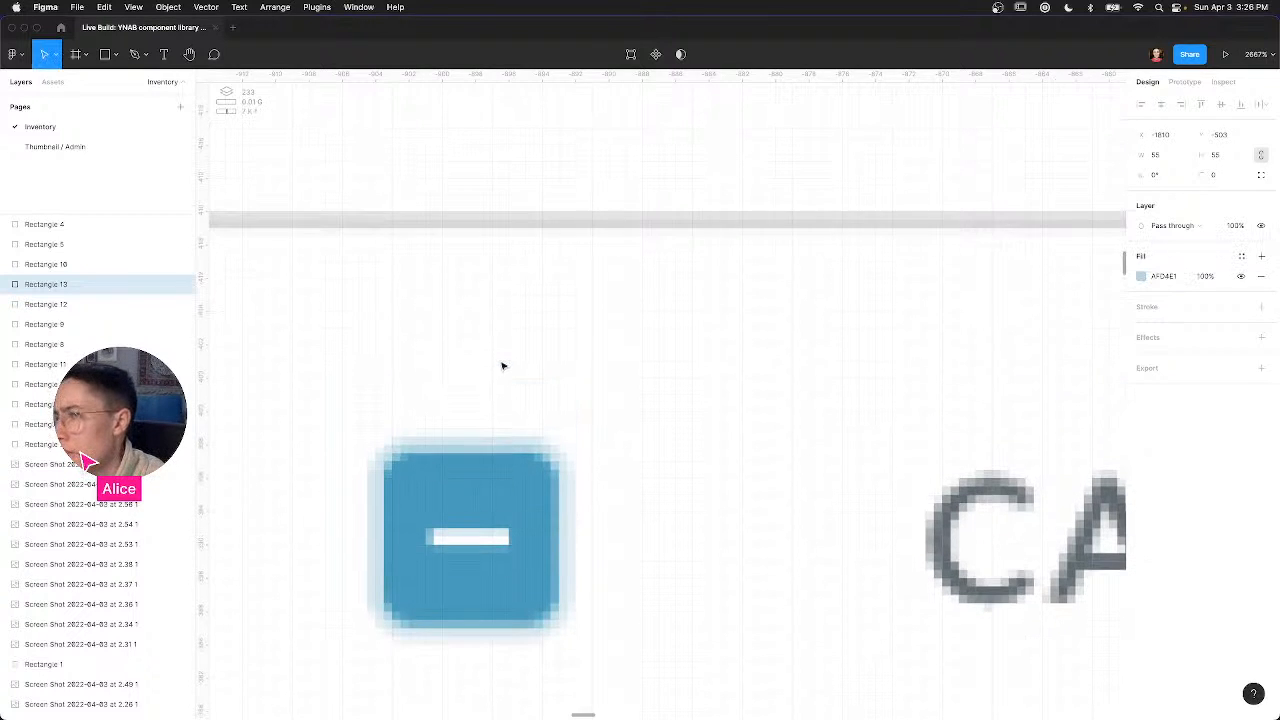
pyautogui.scroll(-10, 503, 366)
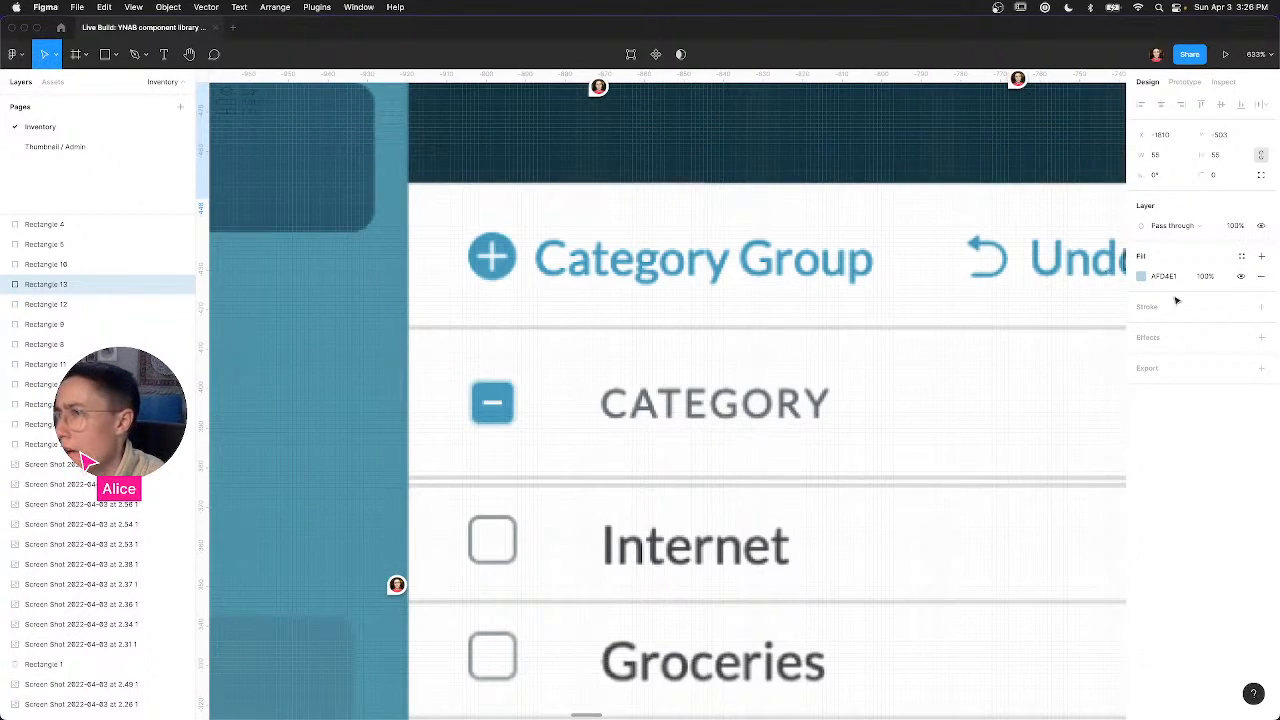
# Step: Create a color style named Teal from the new light blue swatch's fill
pyautogui.click(1241, 256)
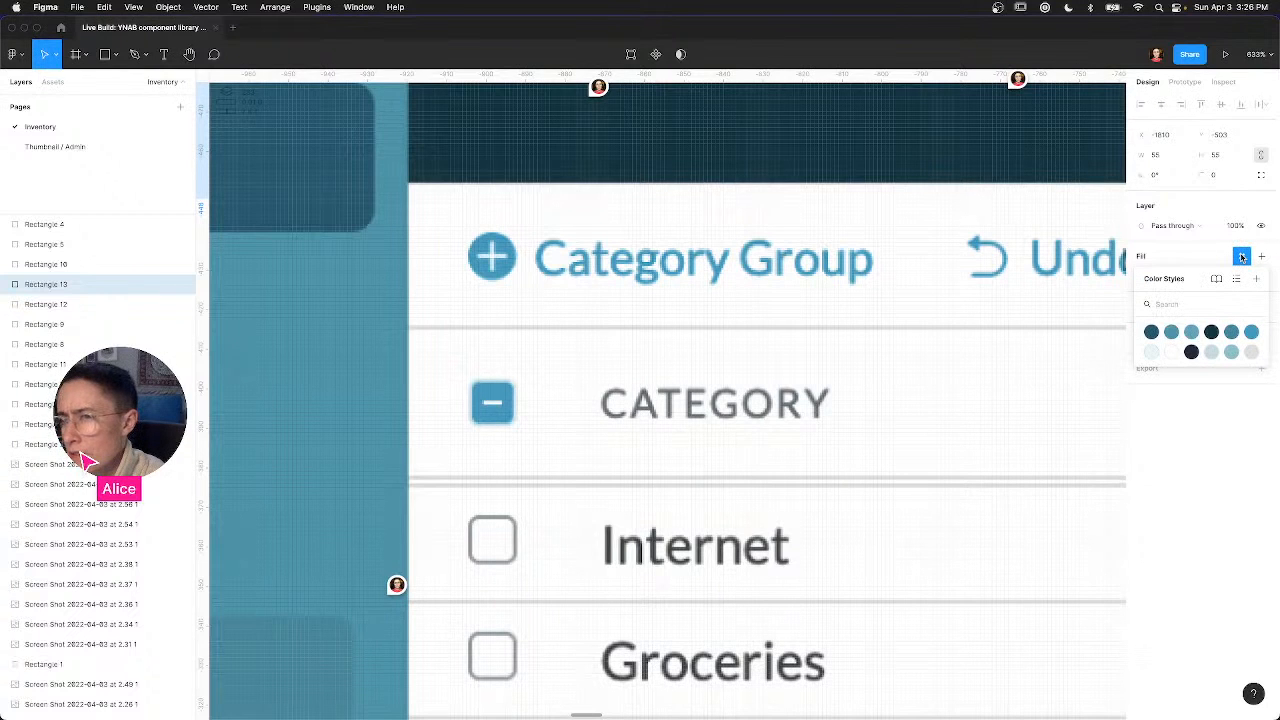
pyautogui.click(1256, 279)
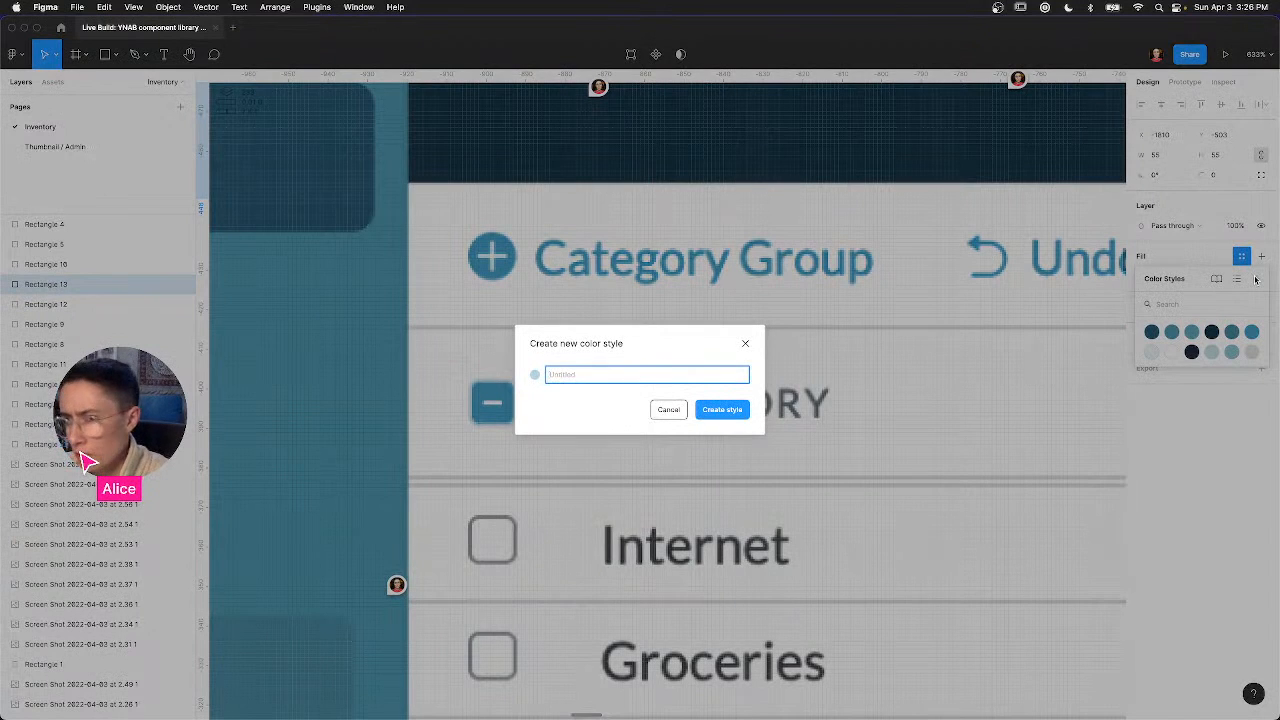
pyautogui.press('Return')
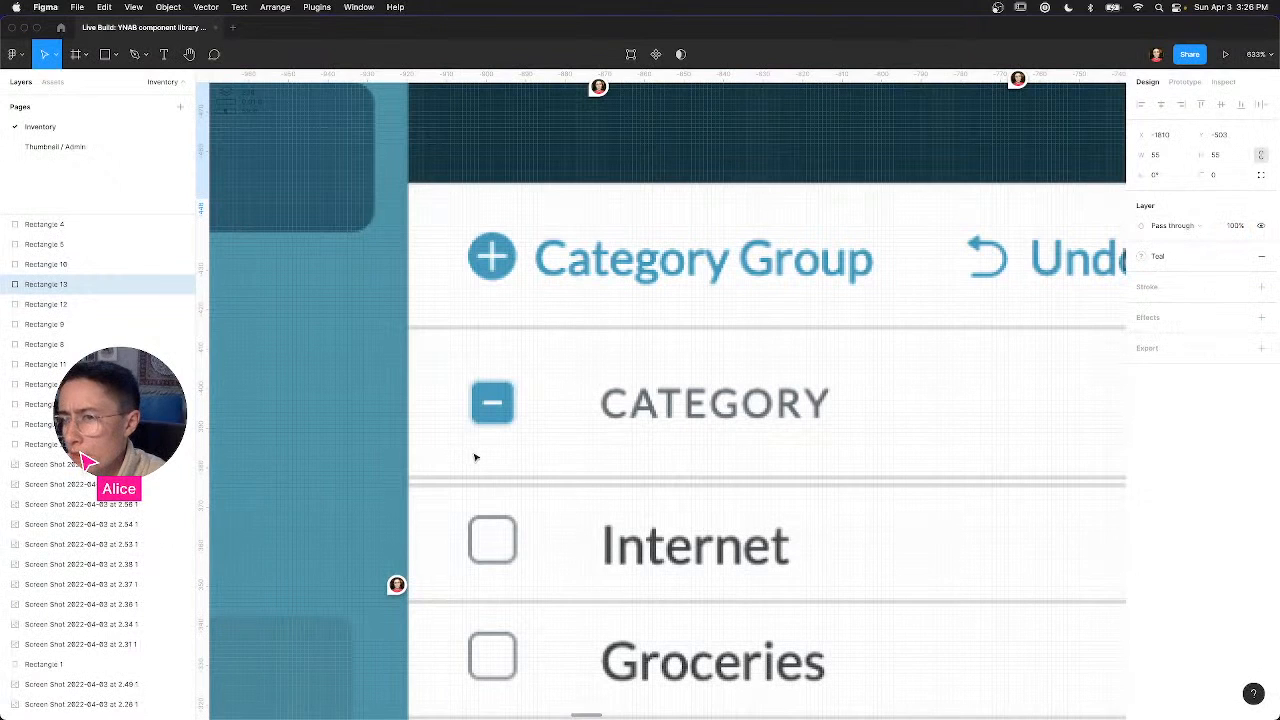
# Step: Move the new light blue swatch between the pale teal swatch and the row of mid teals, diagonally above the row's lightest swatch
pyautogui.scroll(-6, 477, 459)
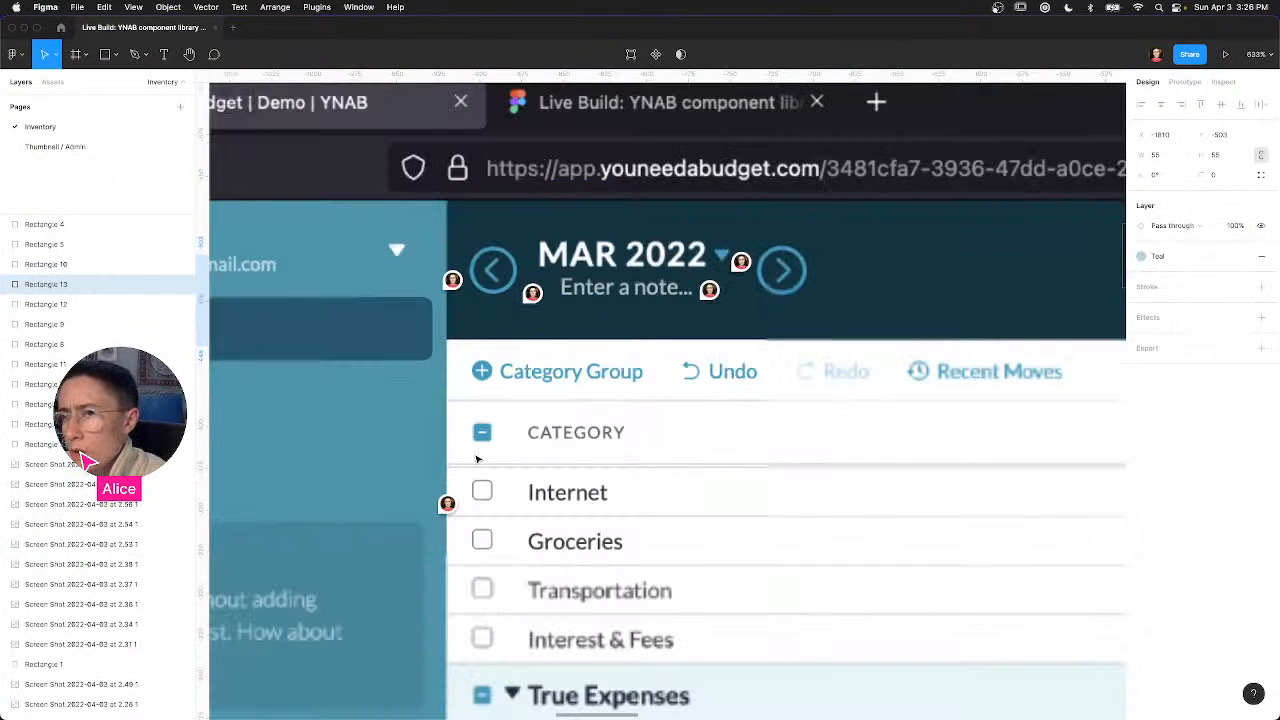
pyautogui.scroll(-4, 535, 510)
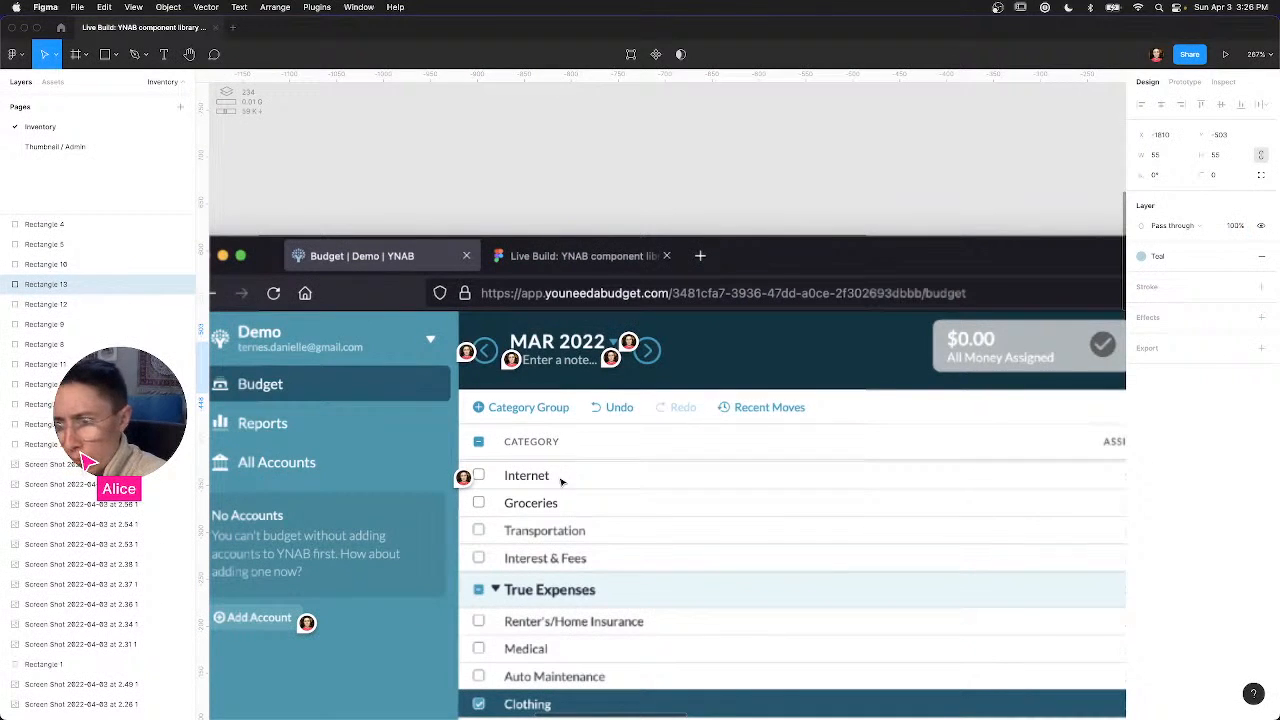
pyautogui.moveTo(470, 425); pyautogui.dragTo(902, 428)
pyautogui.moveTo(596, 393); pyautogui.dragTo(741, 371)
# Step: Move the white, pale teal and grey swatches together so they line up with the light blue swatch's edges
pyautogui.click(649, 367)
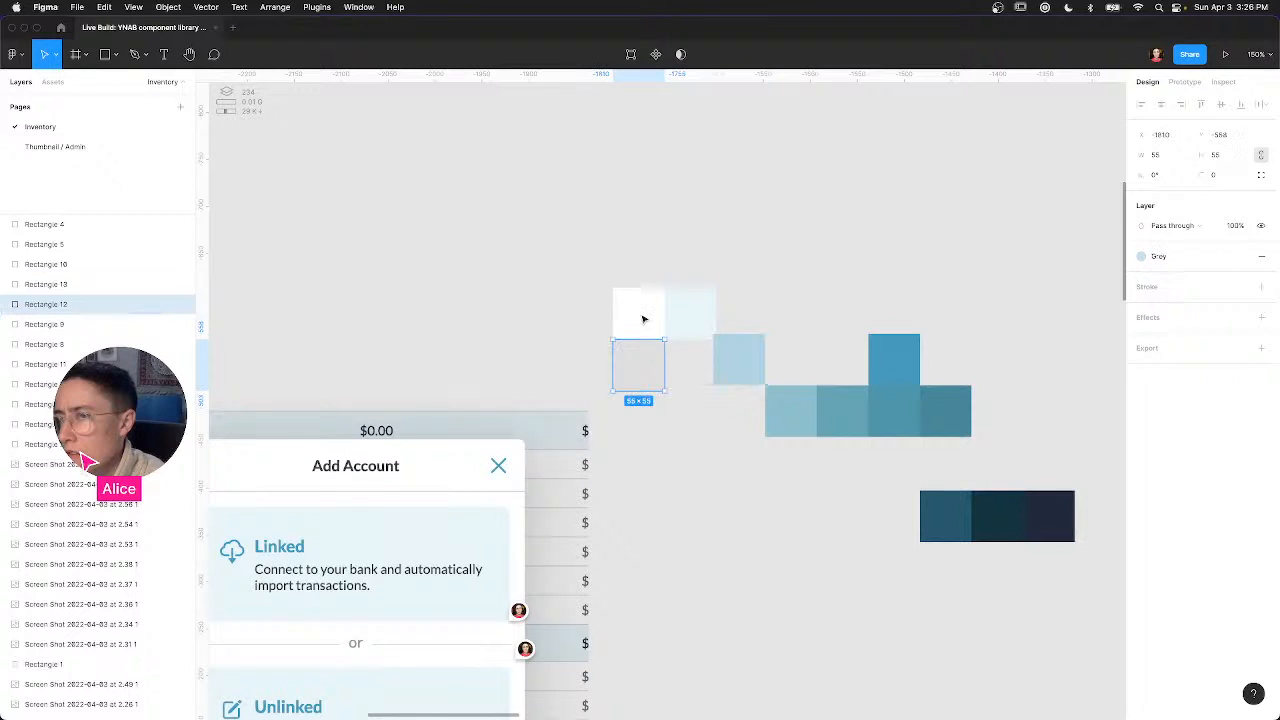
pyautogui.keyDown('shift'); pyautogui.click(646, 317); pyautogui.keyUp('shift')
pyautogui.keyDown('shift'); pyautogui.click(686, 314); pyautogui.keyUp('shift')
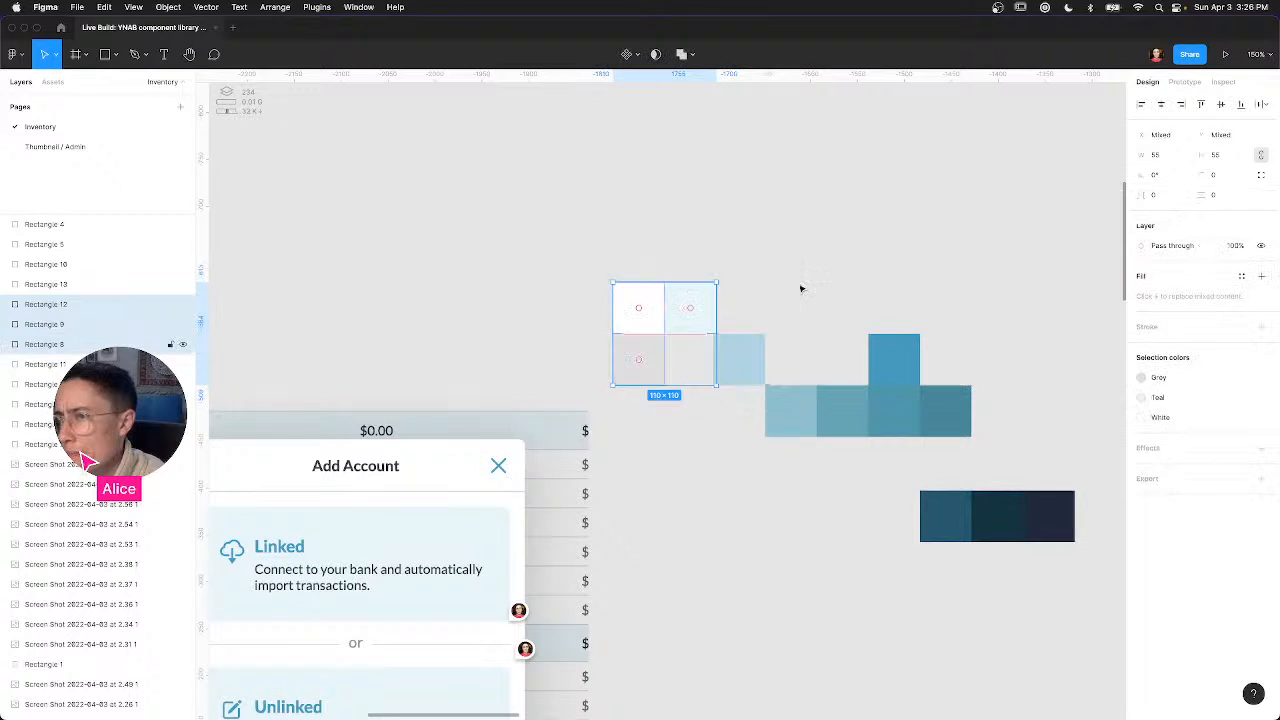
pyautogui.click(978, 460)
pyautogui.hscroll(5, 528, 385)
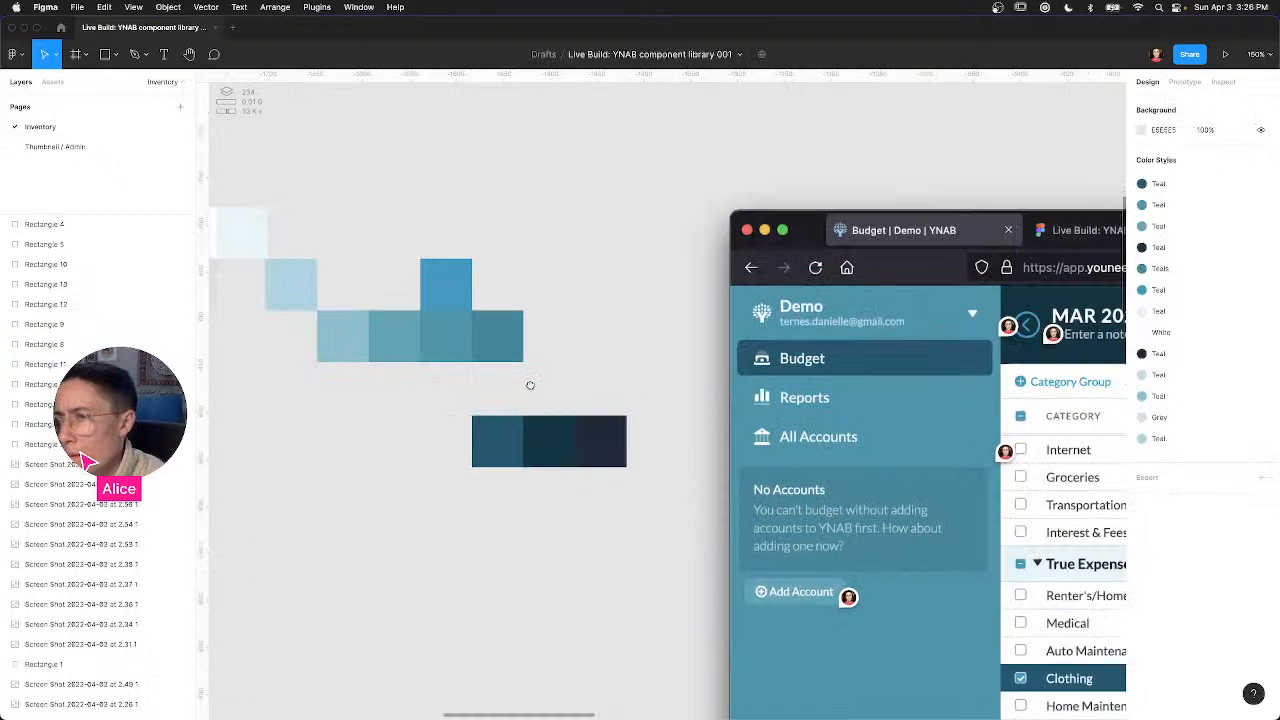
pyautogui.hscroll(-3, 530, 385)
pyautogui.click(439, 283)
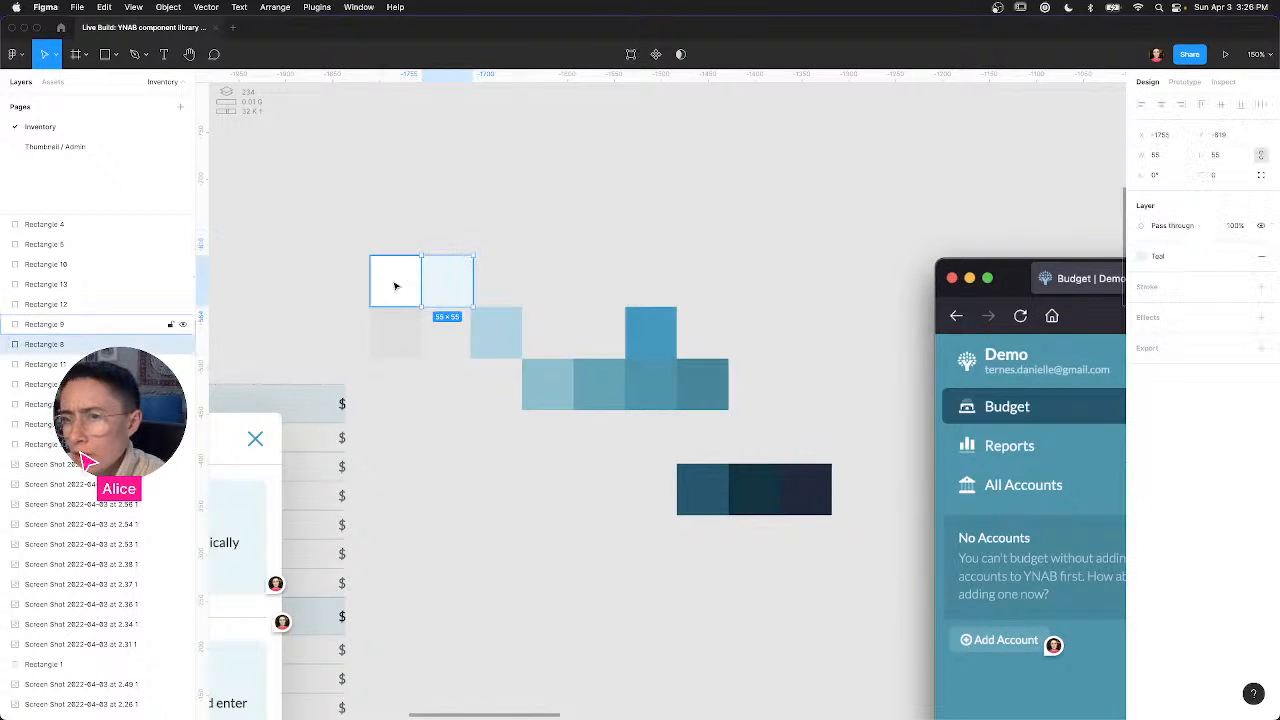
pyautogui.keyDown('shift'); pyautogui.click(394, 285); pyautogui.keyUp('shift')
pyautogui.keyDown('shift'); pyautogui.click(394, 337); pyautogui.keyUp('shift')
pyautogui.moveTo(431, 297); pyautogui.dragTo(429, 297)
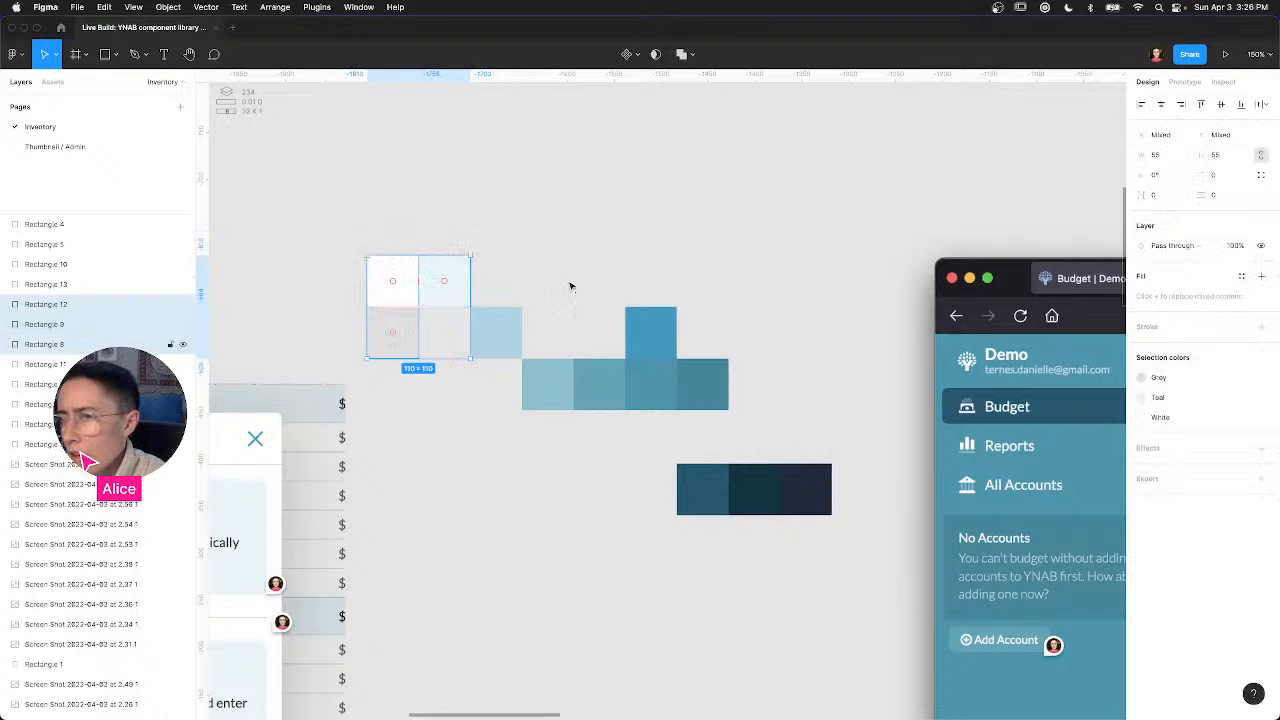
pyautogui.click(800, 457)
# Step: Duplicate the realigned grey swatch and place the copy directly beneath it
pyautogui.hscroll(5, 760, 440)
pyautogui.hscroll(-3, 715, 418)
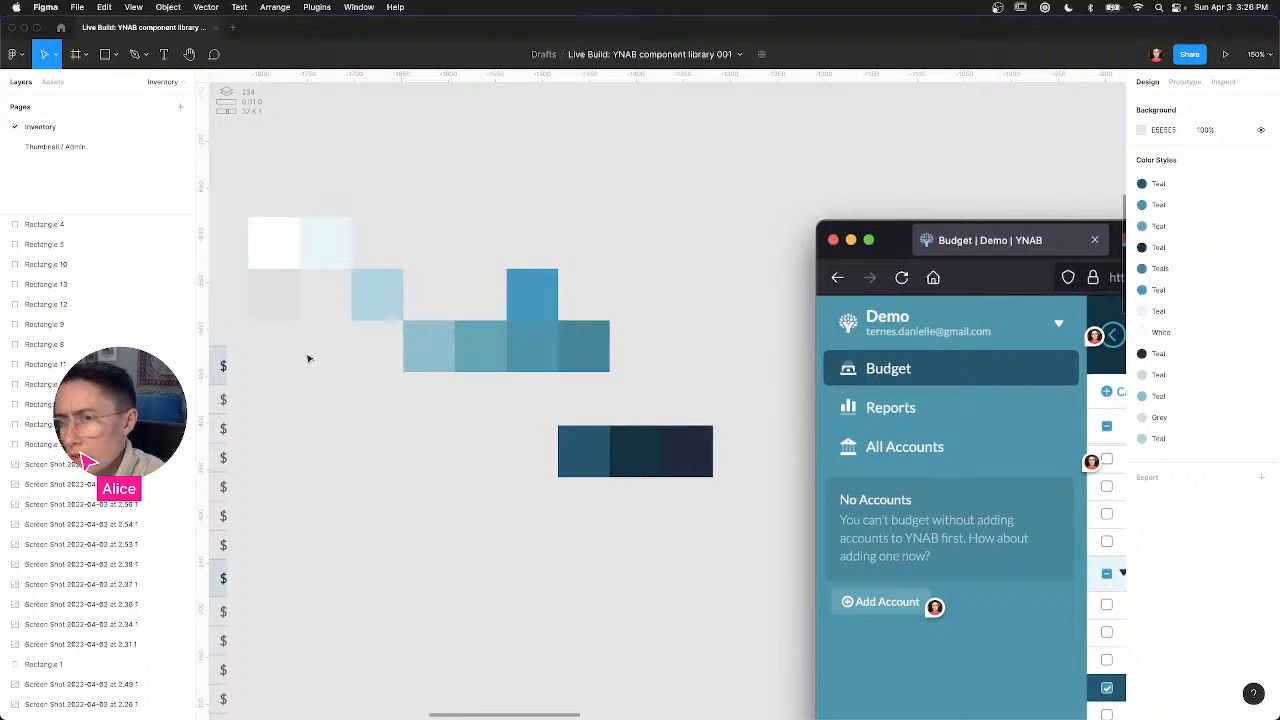
pyautogui.moveTo(285, 313); pyautogui.dragTo(323, 372)
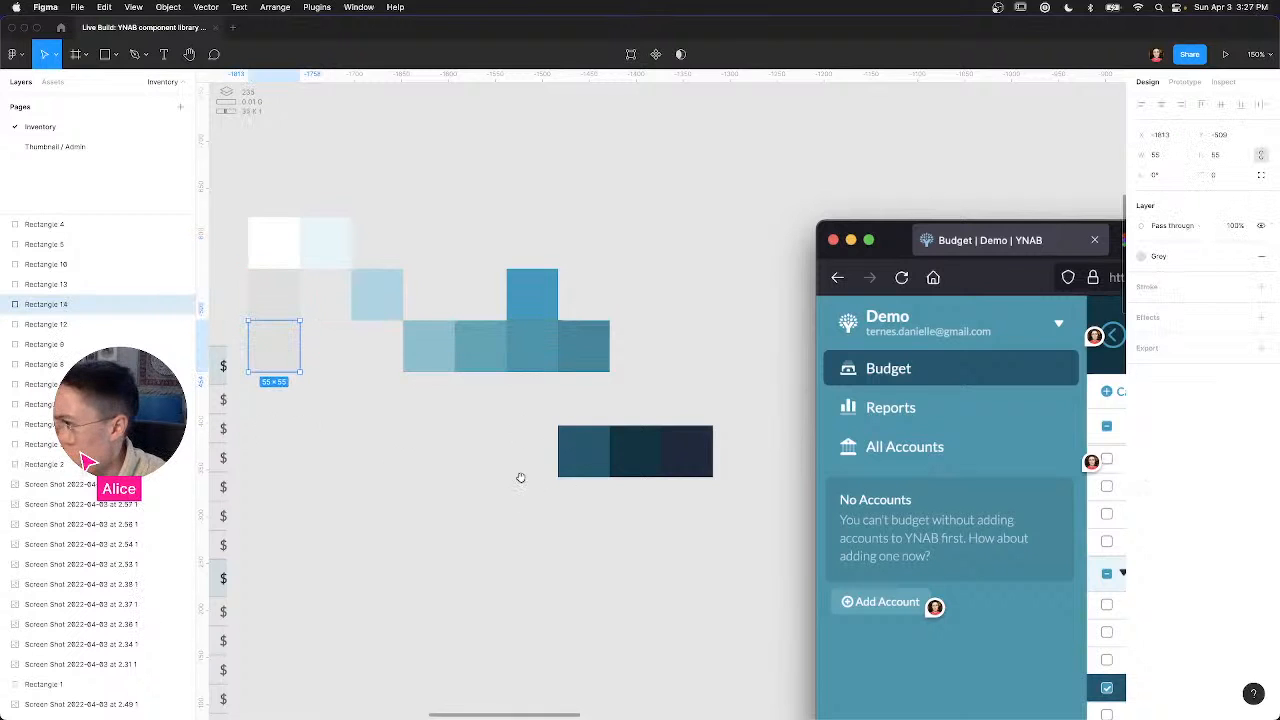
# Step: Fill the new grey copy with 393E41 sampled from the dark Home Maintenance text in the budget screenshot
pyautogui.hscroll(5, 520, 477)
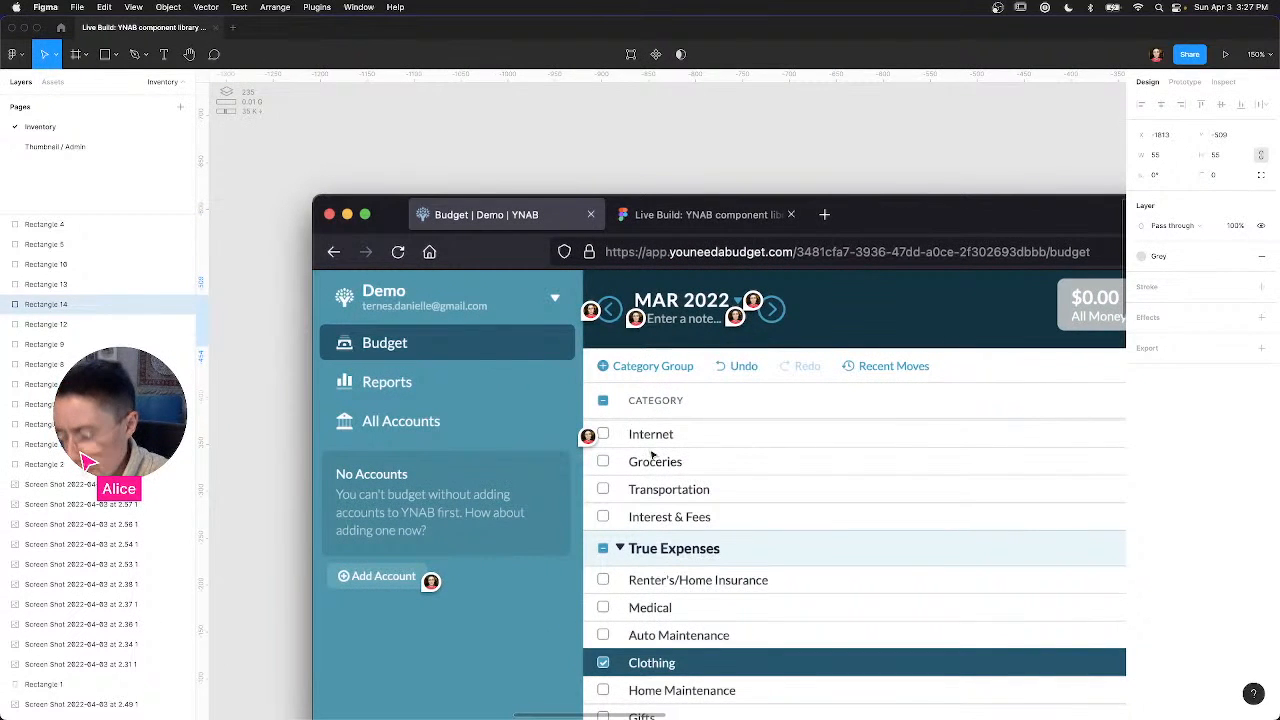
pyautogui.press('i')
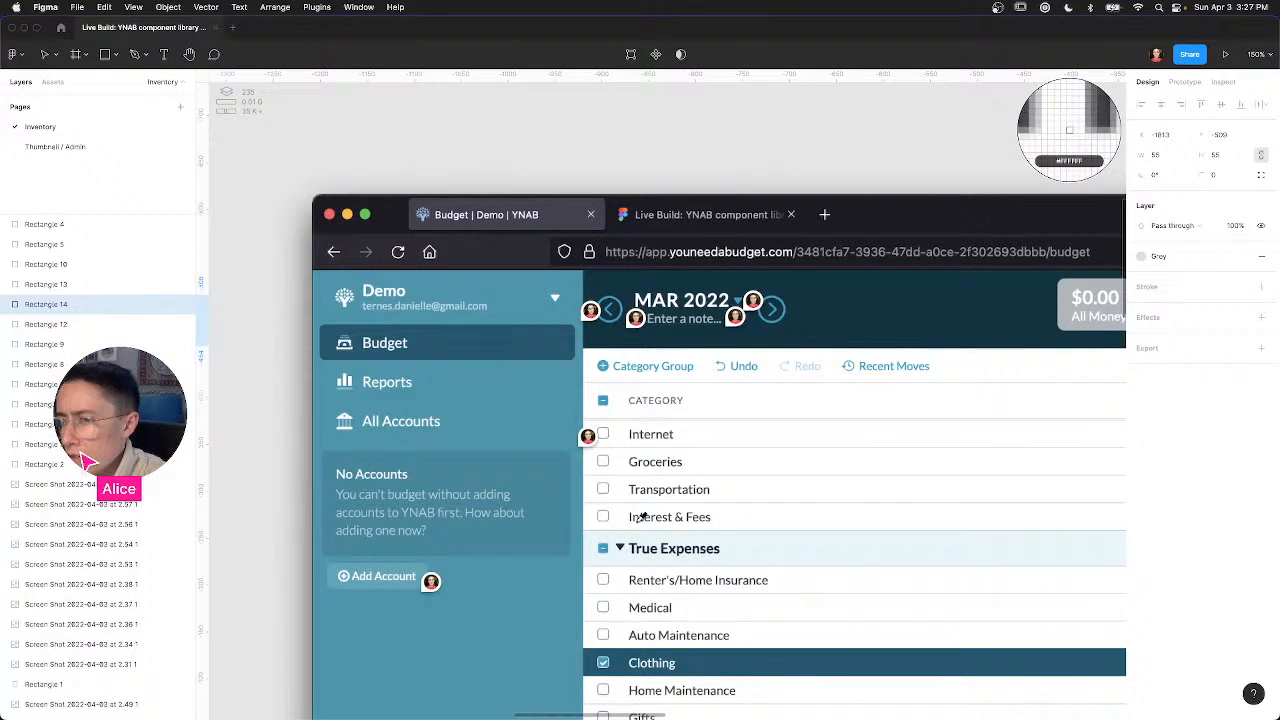
pyautogui.scroll(-3, 640, 540)
pyautogui.scroll(5, 640, 540)
pyautogui.scroll(2, 641, 516)
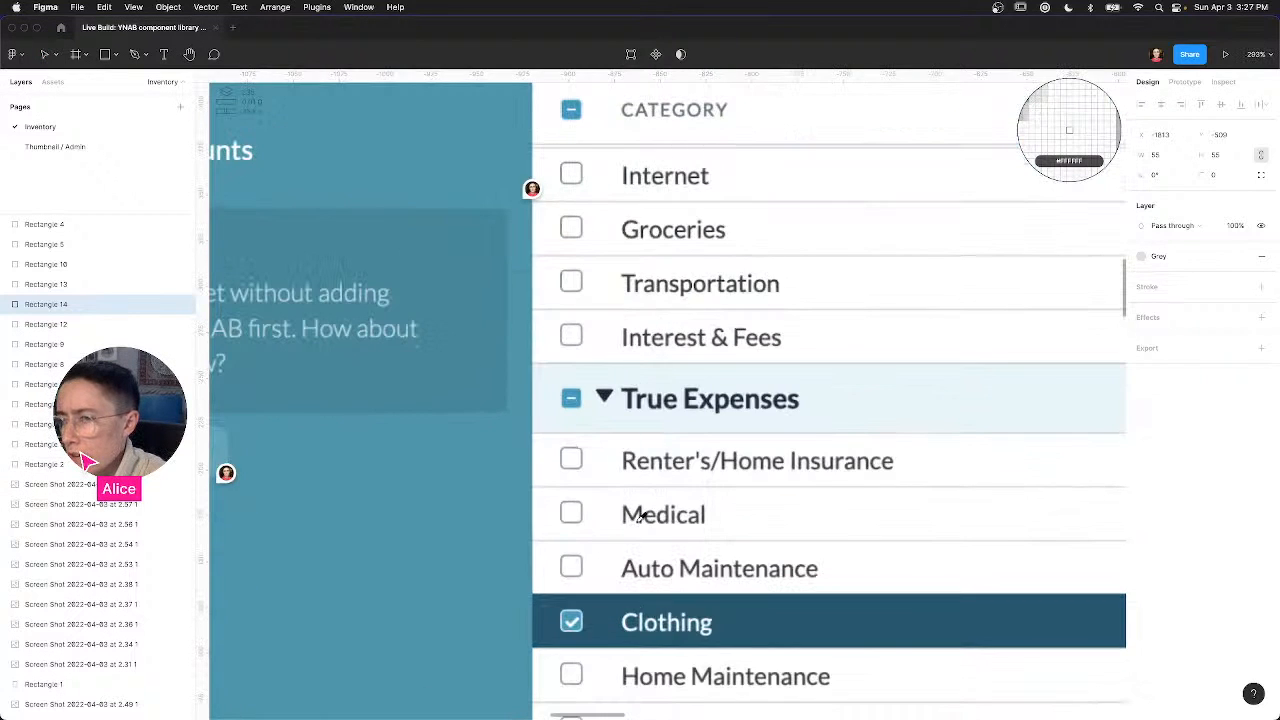
pyautogui.scroll(-2, 641, 516)
pyautogui.scroll(-3, 633, 482)
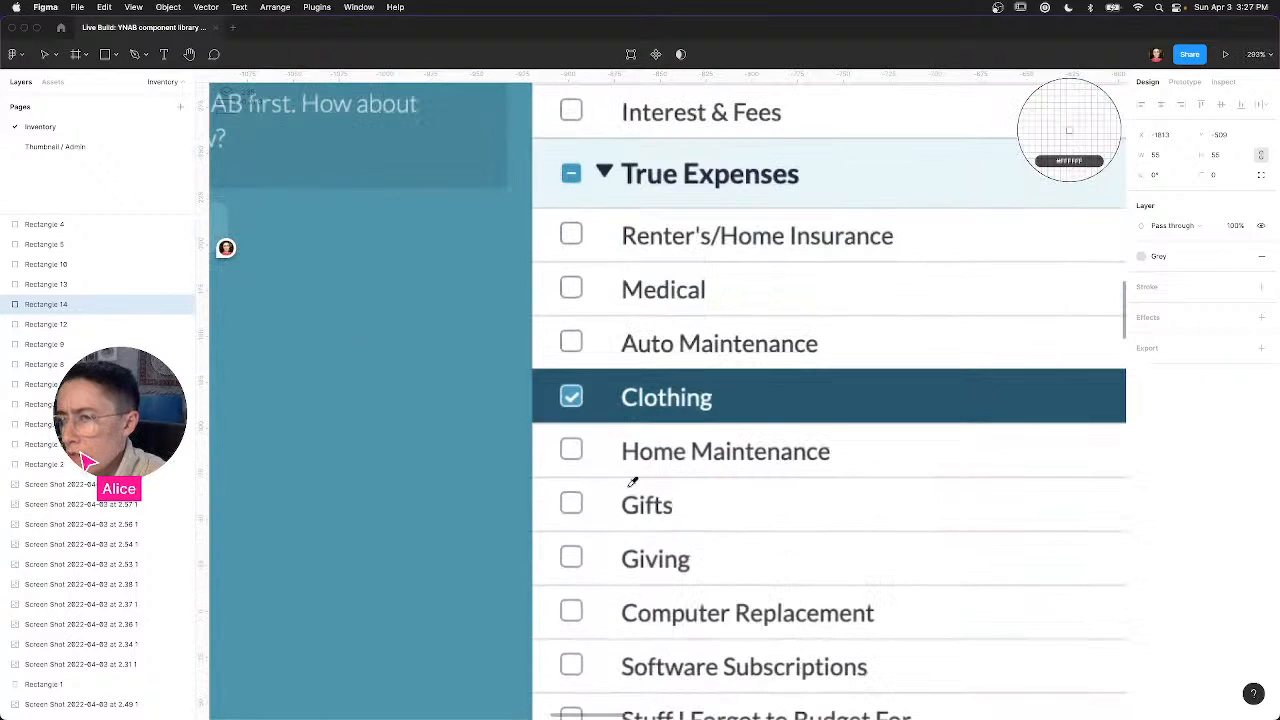
pyautogui.scroll(5, 633, 482)
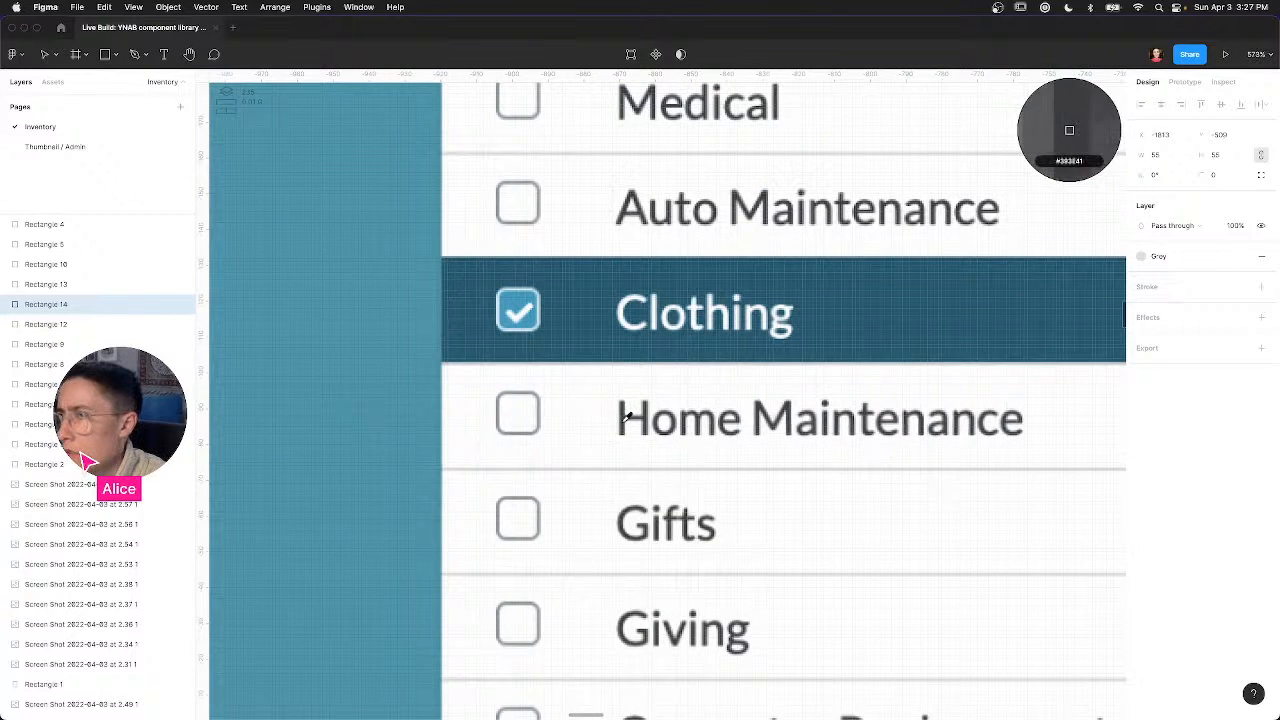
pyautogui.click(1069, 130)
pyautogui.click(1141, 276)
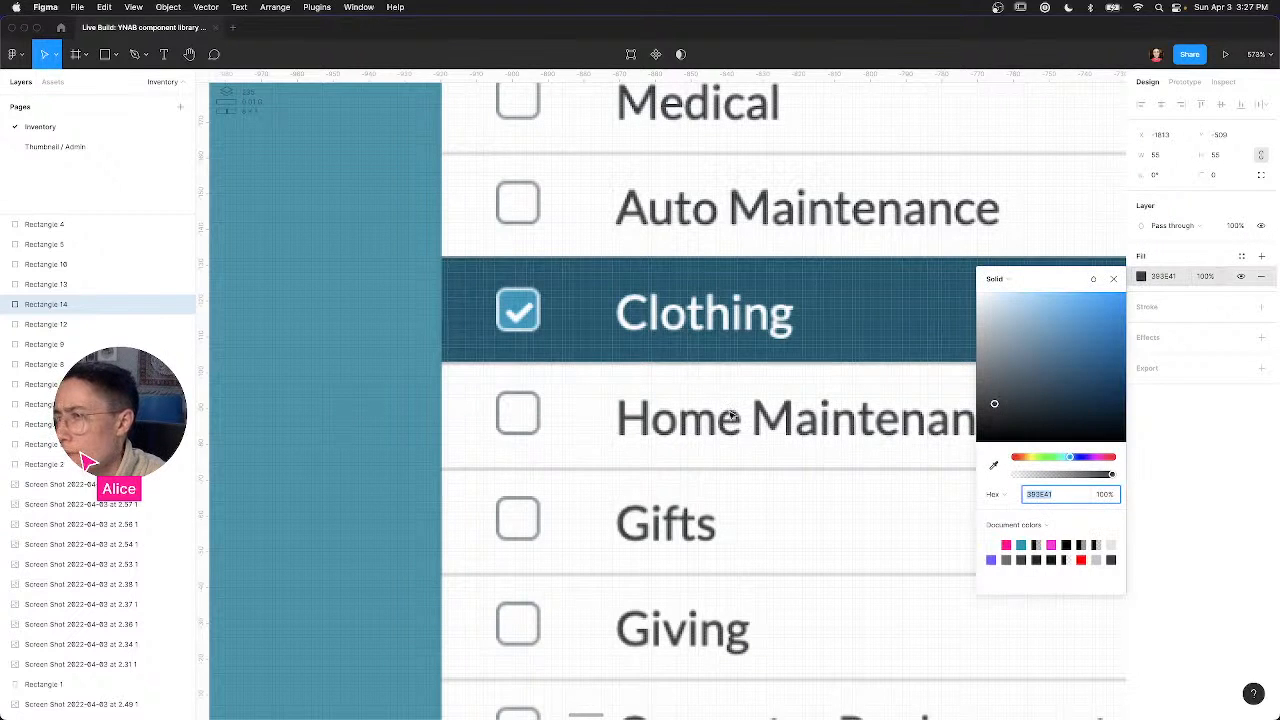
# Step: Create a color style named Grey from the dark swatch's fill
pyautogui.click(1243, 256)
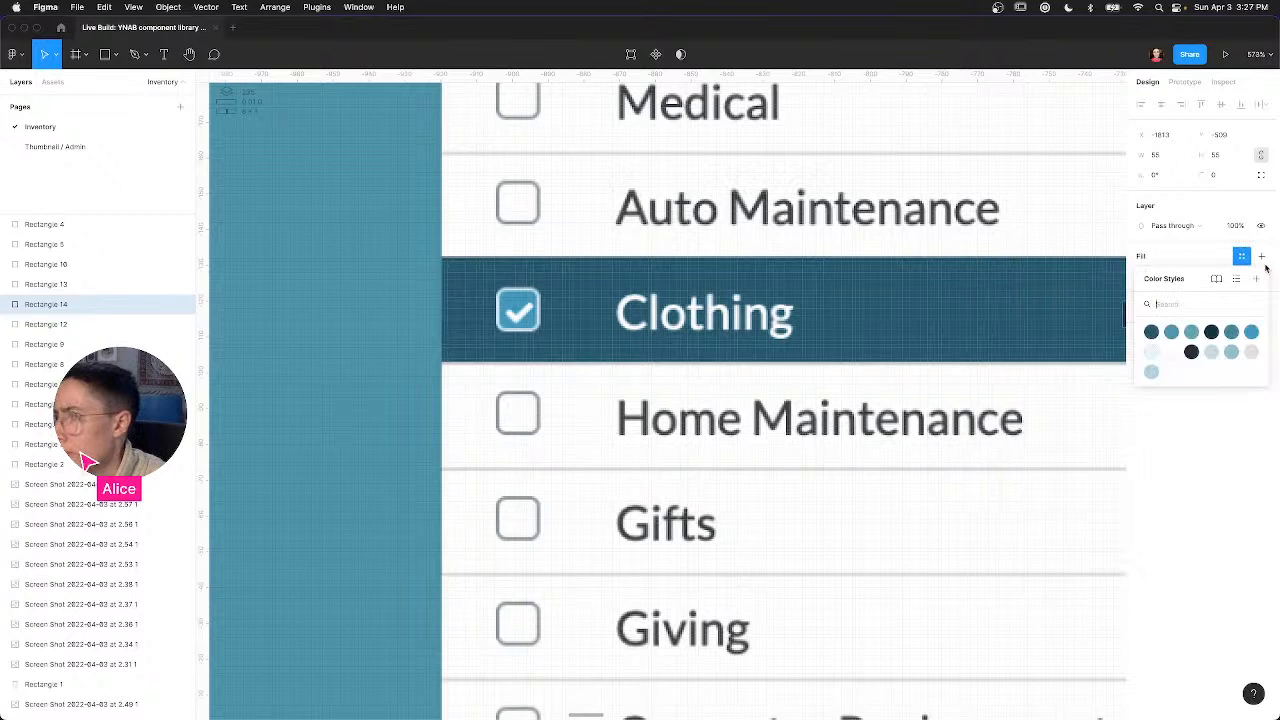
pyautogui.click(1260, 279)
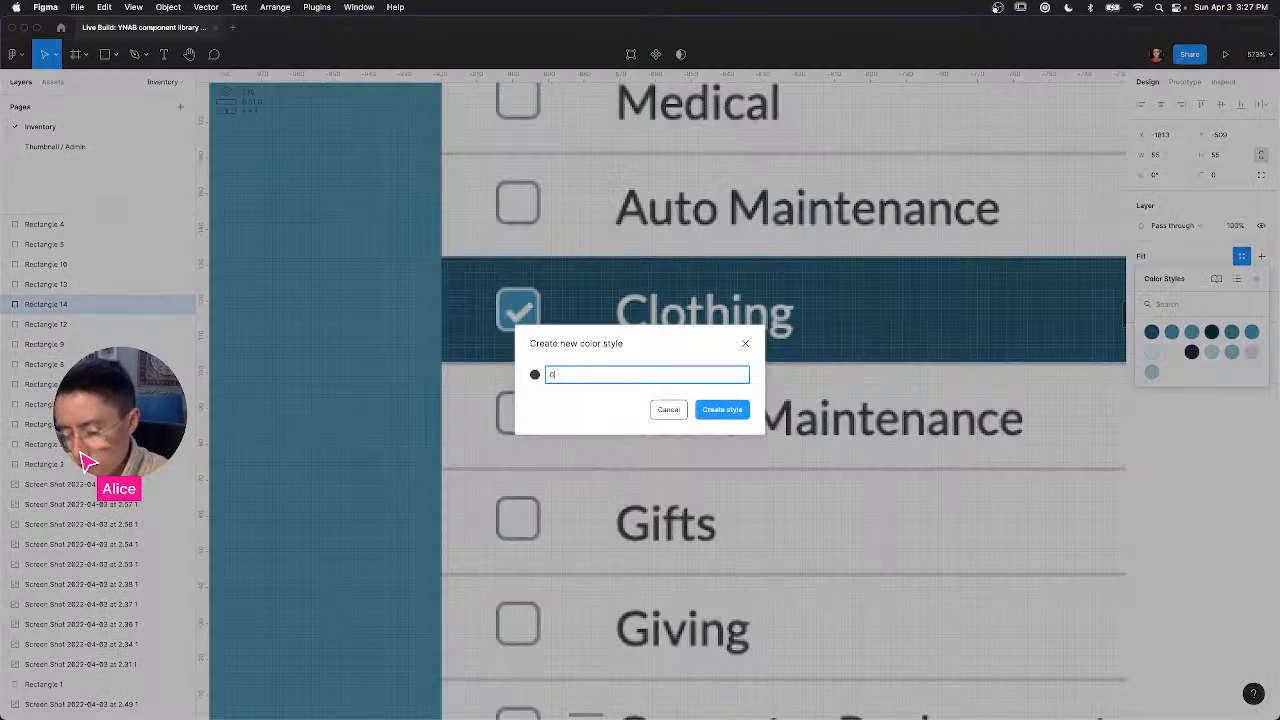
pyautogui.press('Return')
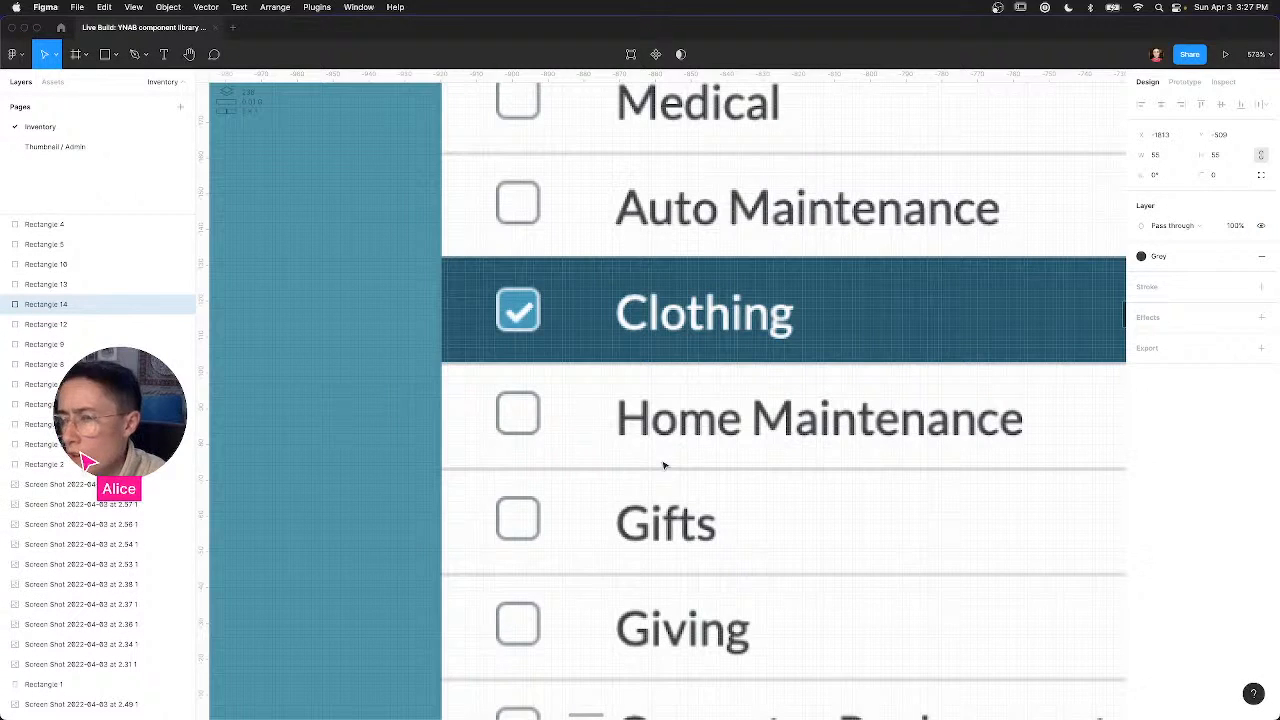
pyautogui.scroll(-5, 669, 469)
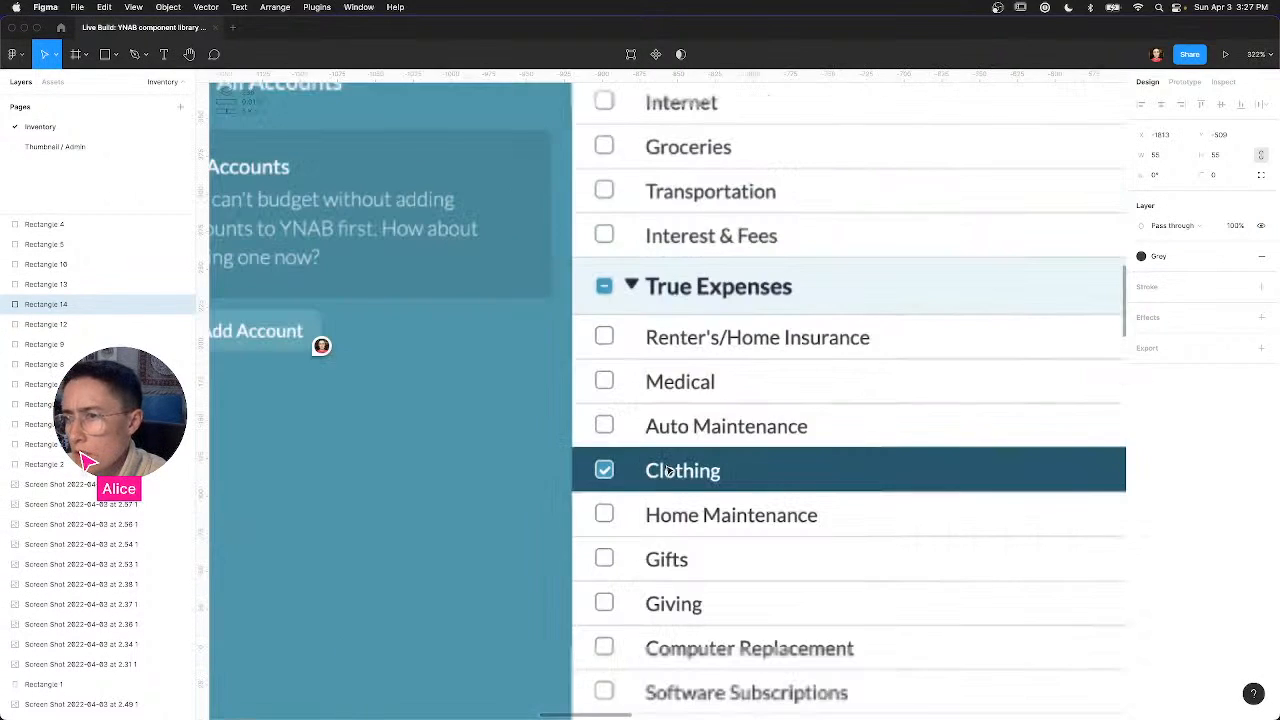
# Step: Move the dark grey swatch straight down so it lines up with the row of the darkest teal and navy swatches
pyautogui.scroll(-5, 669, 469)
pyautogui.moveTo(329, 434); pyautogui.dragTo(638, 505)
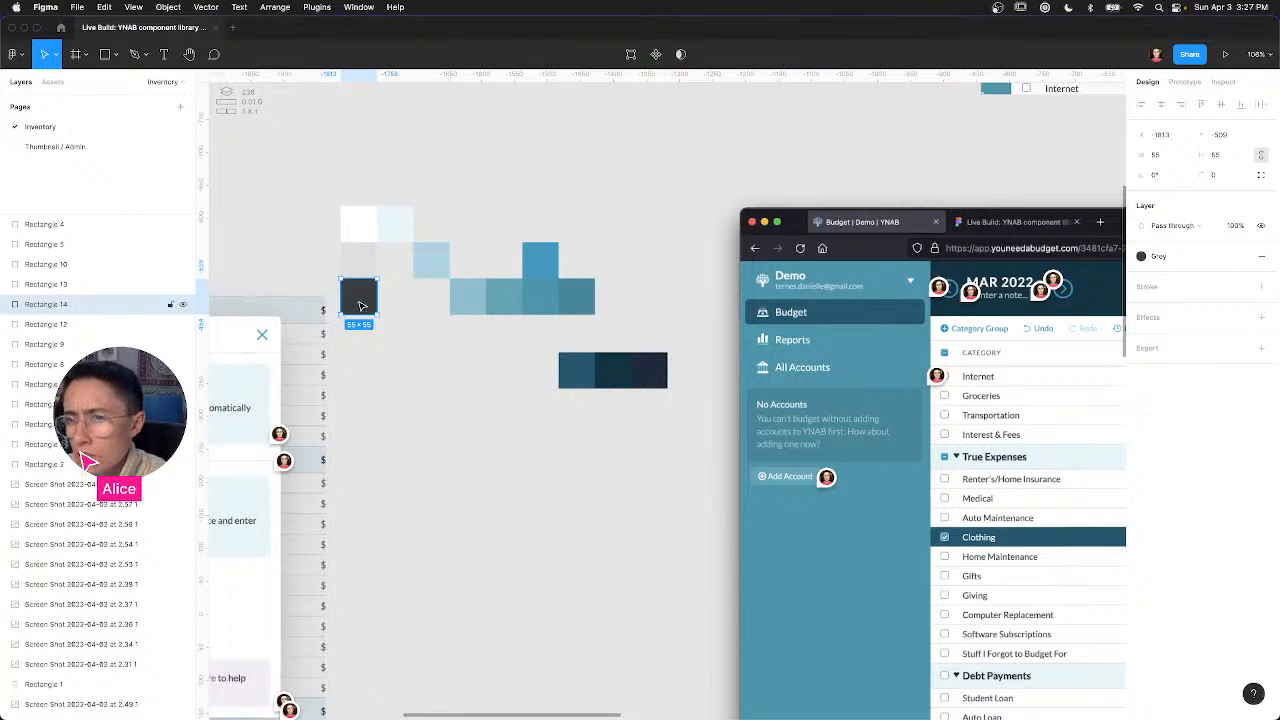
pyautogui.moveTo(368, 306); pyautogui.dragTo(369, 382)
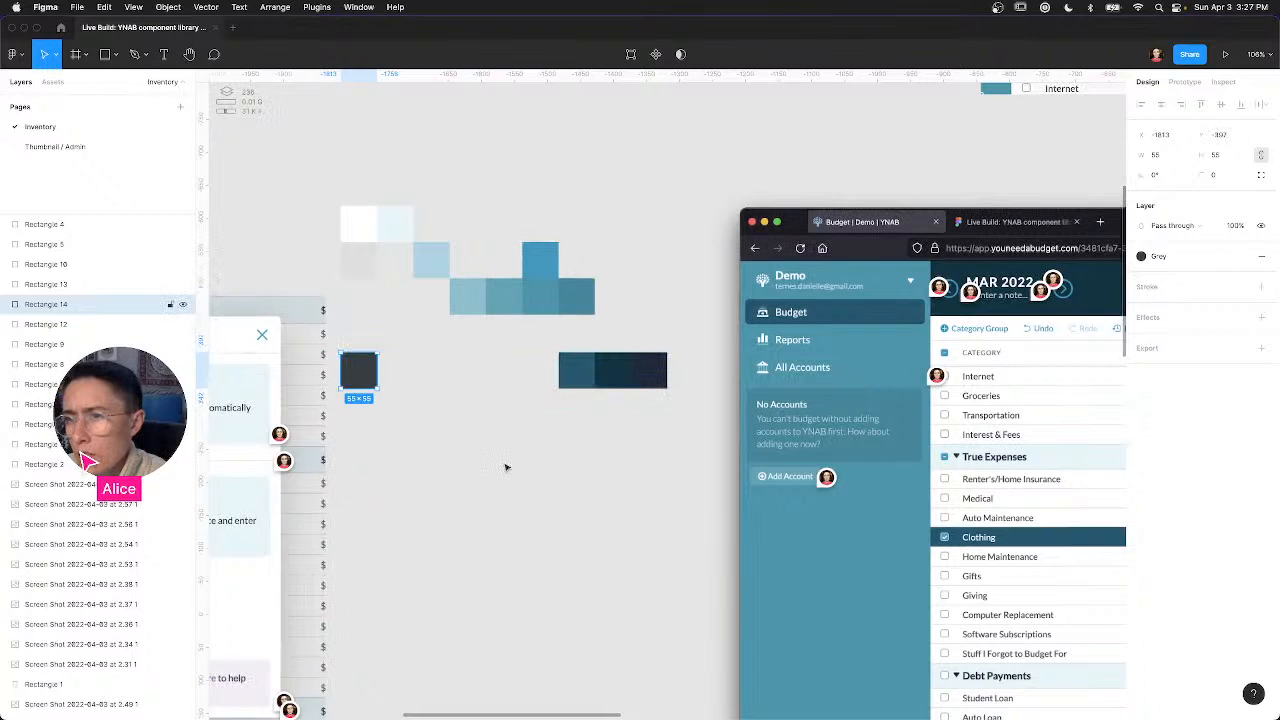
pyautogui.click(634, 497)
pyautogui.hscroll(5, 477, 489)
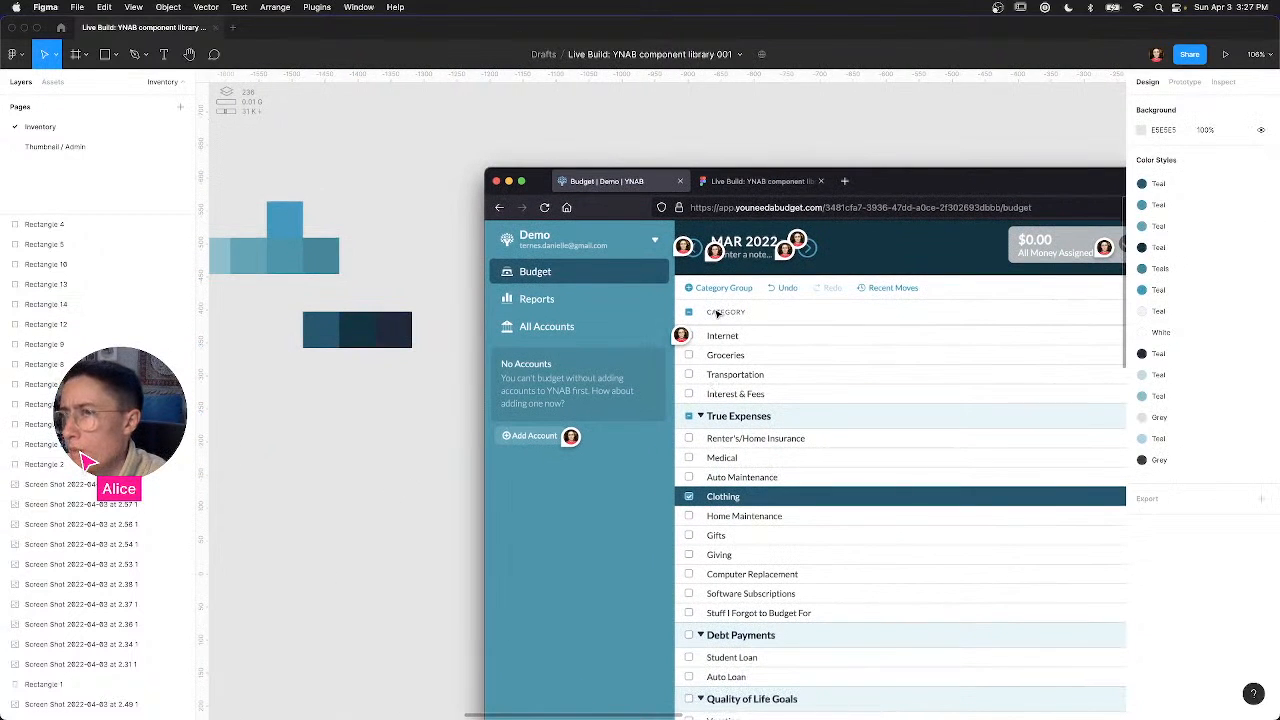
pyautogui.scroll(10, 716, 313)
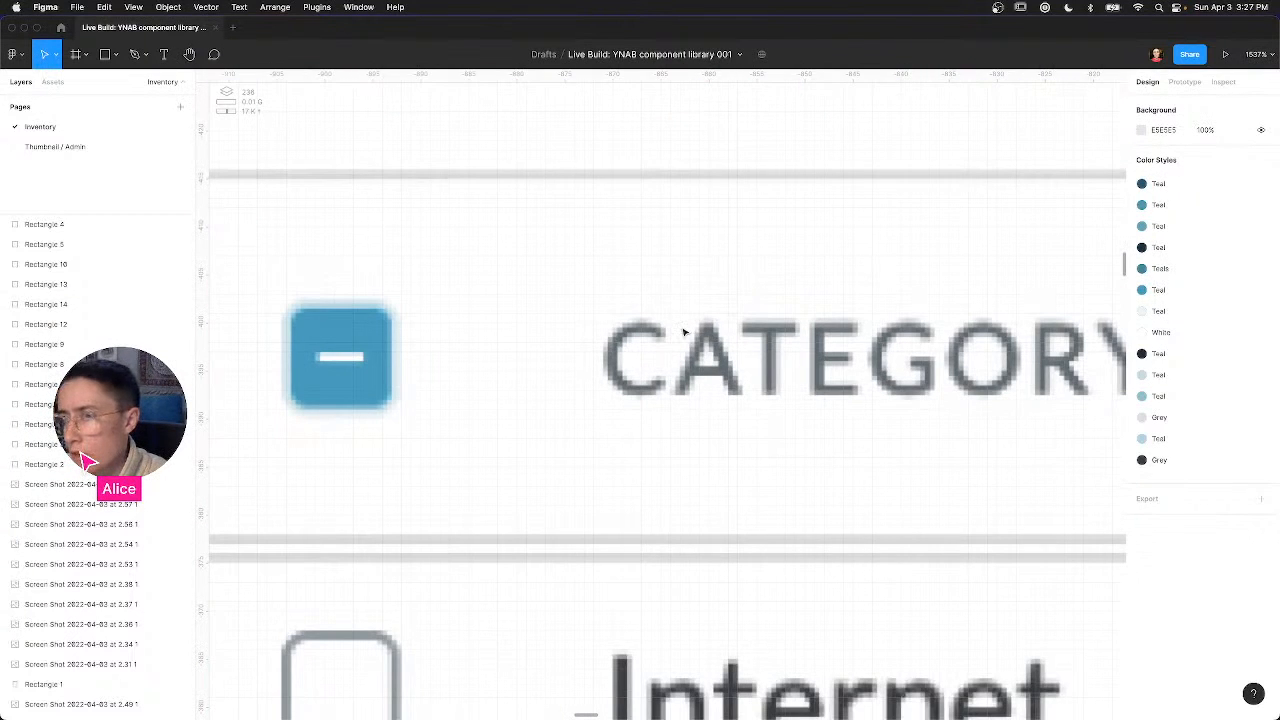
pyautogui.press('i')
pyautogui.click(701, 370)
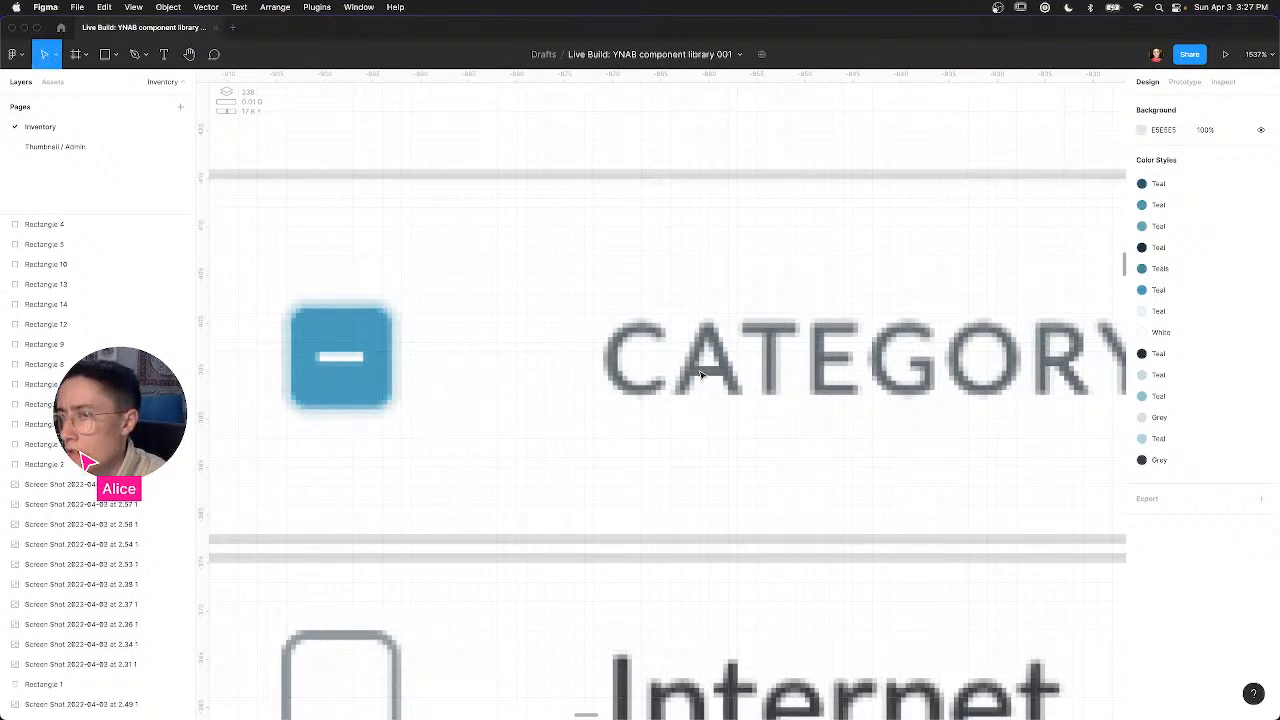
pyautogui.scroll(-10, 701, 375)
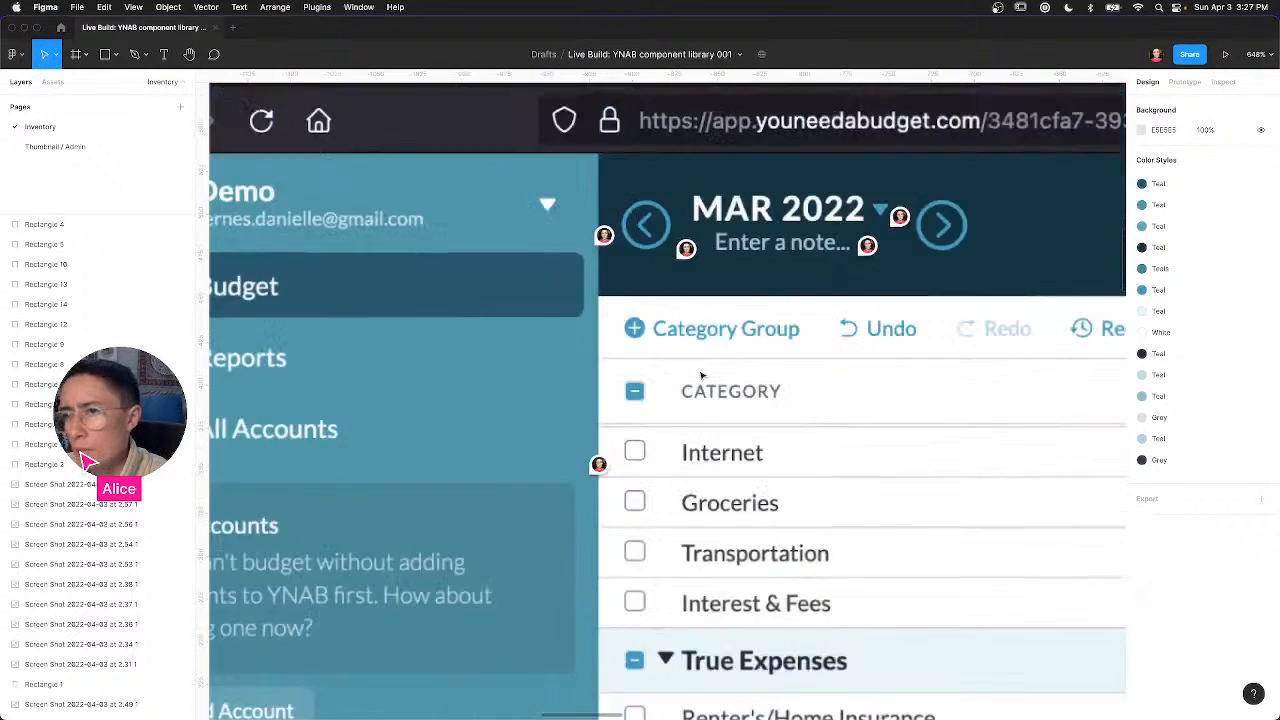
# Step: Duplicate the light grey swatch and place the copy directly beneath it
pyautogui.scroll(-10, 443, 409)
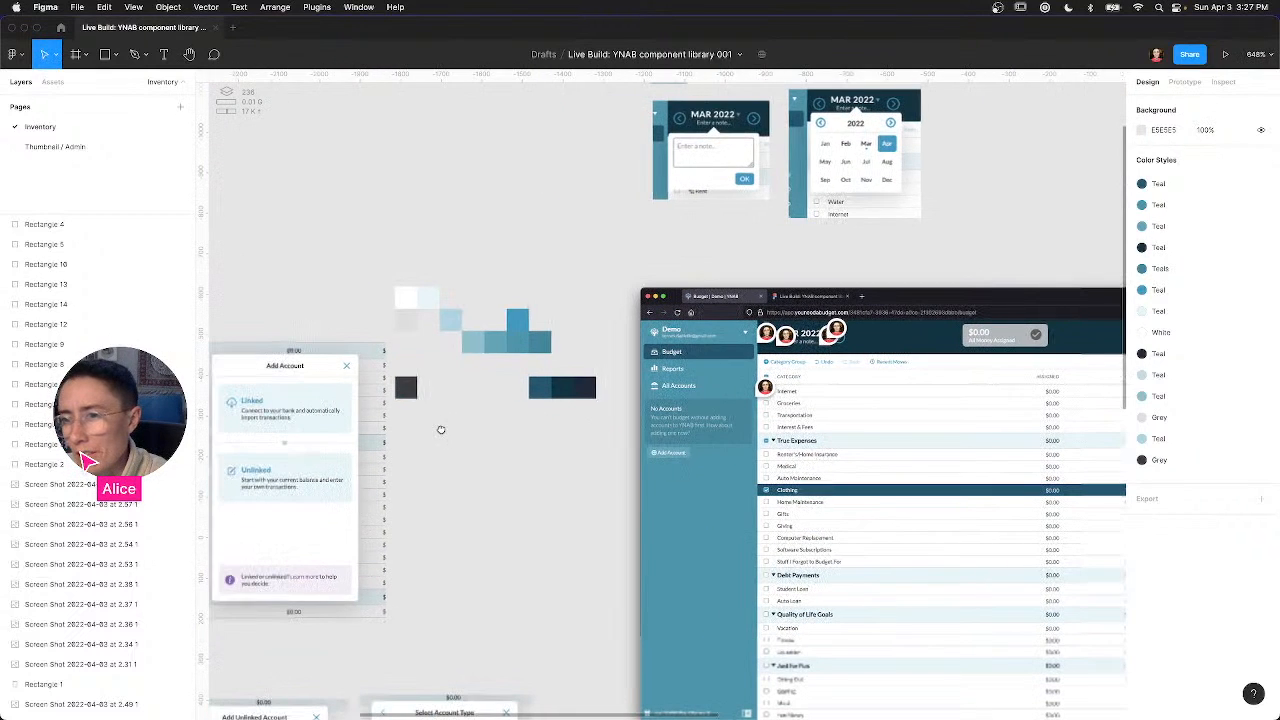
pyautogui.click(414, 348)
pyautogui.moveTo(411, 348); pyautogui.dragTo(411, 351)
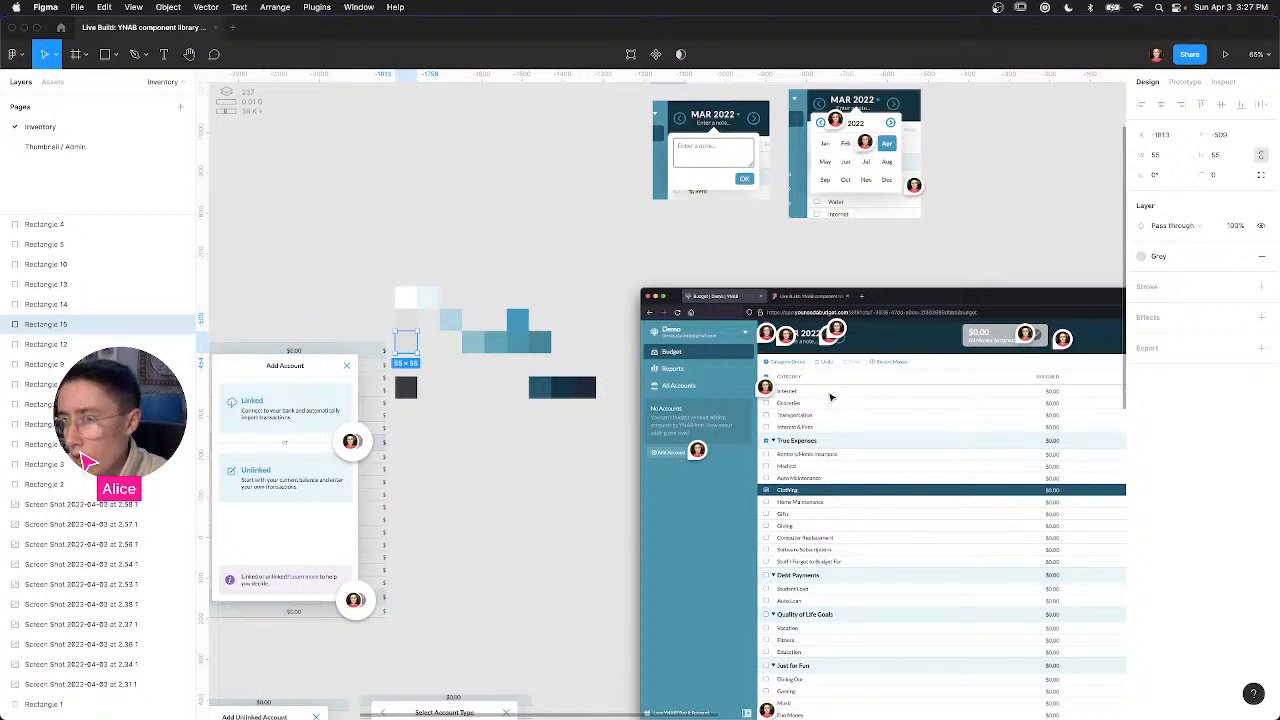
# Step: Fill the new copy with grey 5F6A6F sampled from the CATEGORY header text and save it as a color style named Grey
pyautogui.press('i')
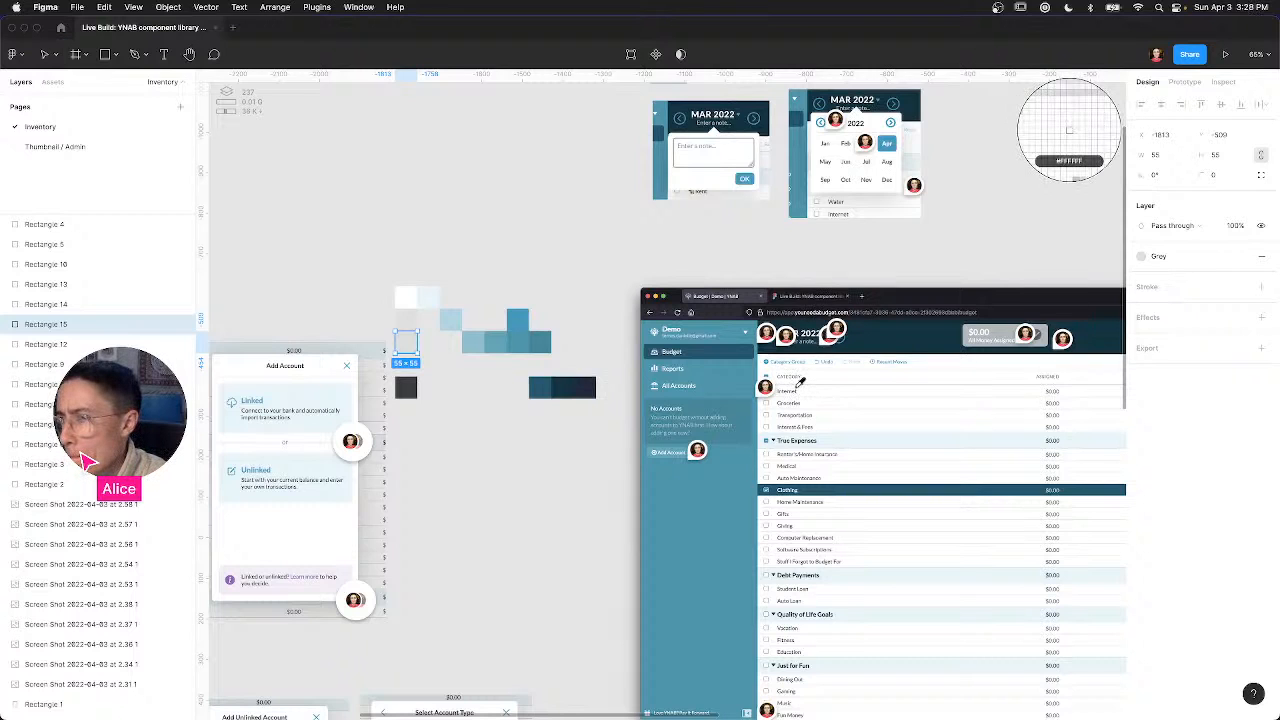
pyautogui.scroll(5, 801, 385)
pyautogui.scroll(10, 801, 383)
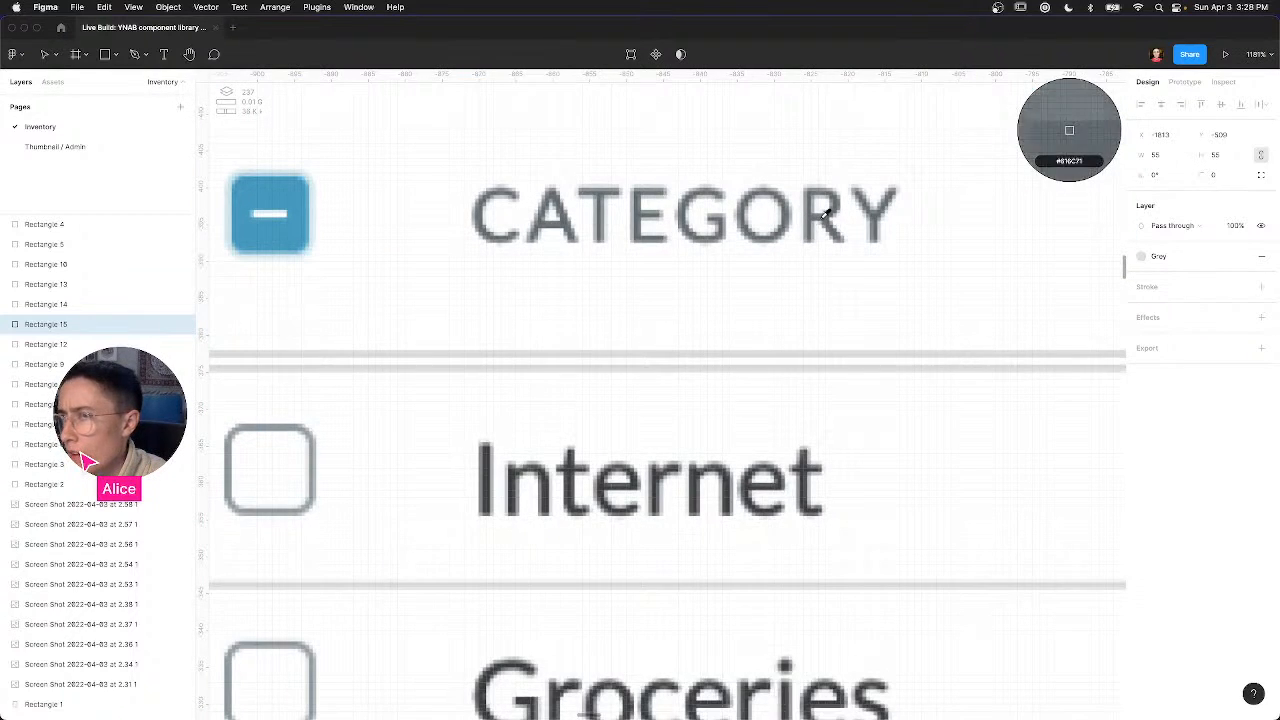
pyautogui.click(828, 213)
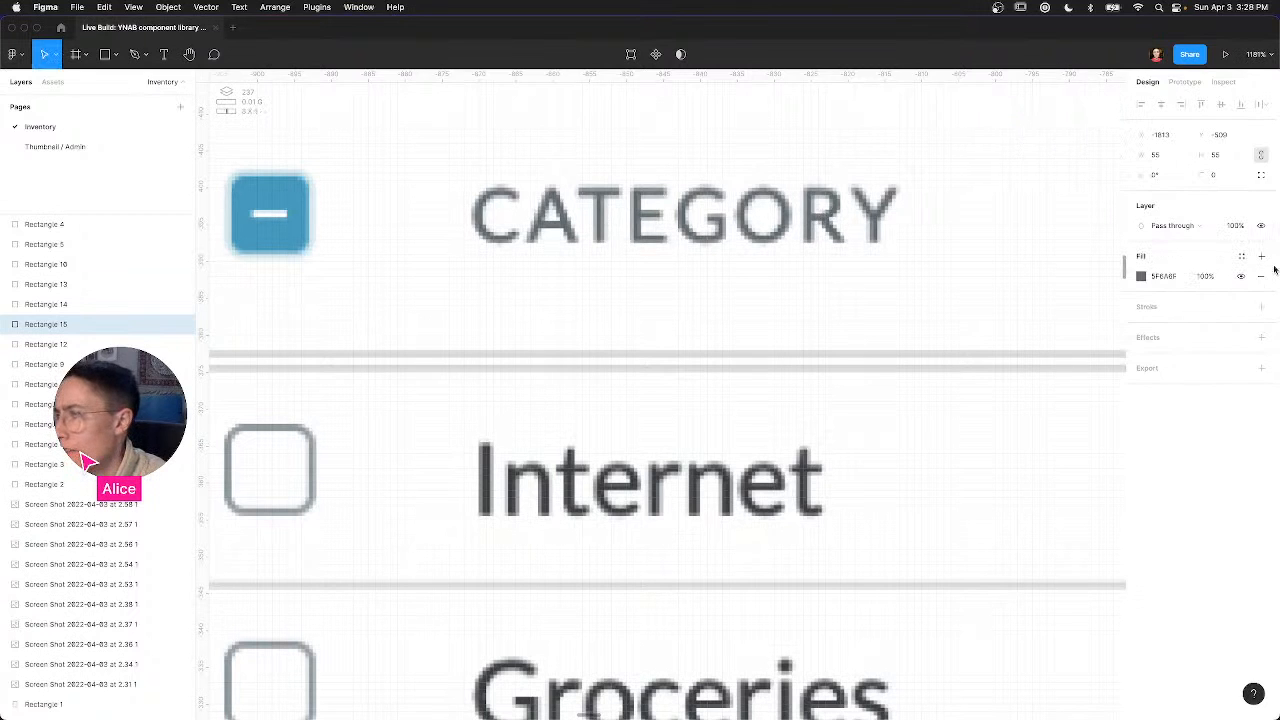
pyautogui.click(1242, 258)
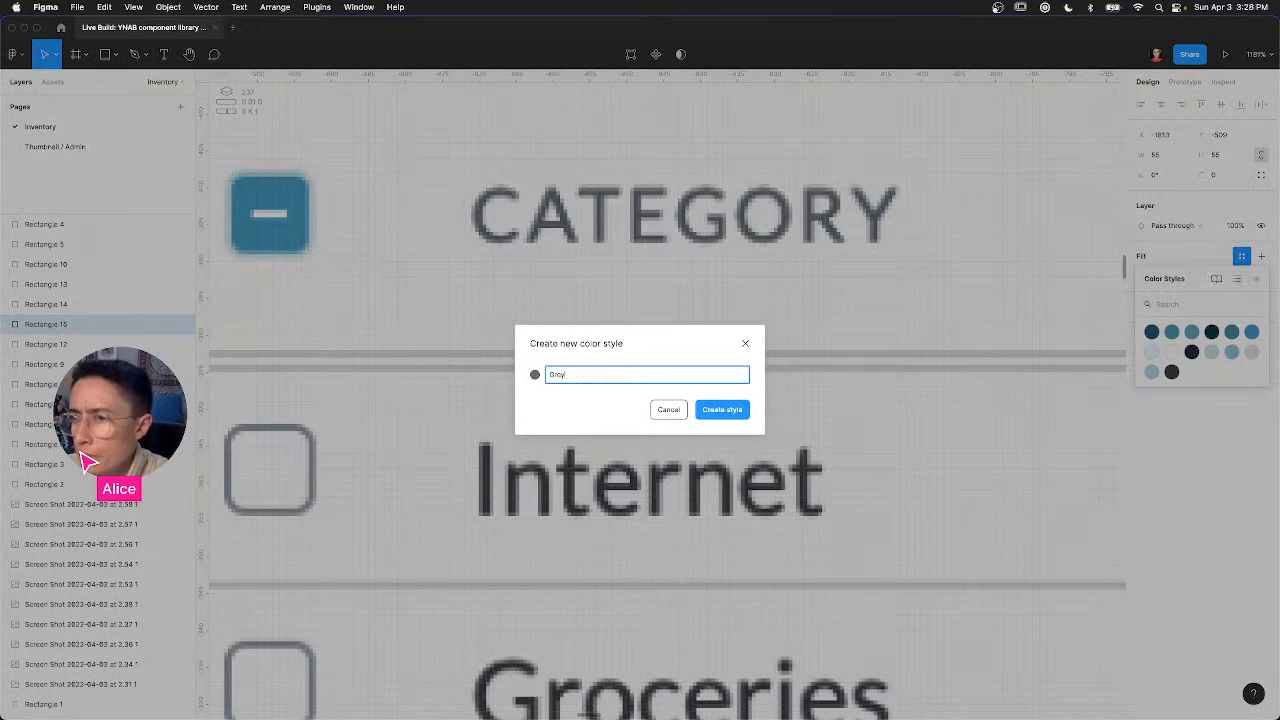
pyautogui.press('Return')
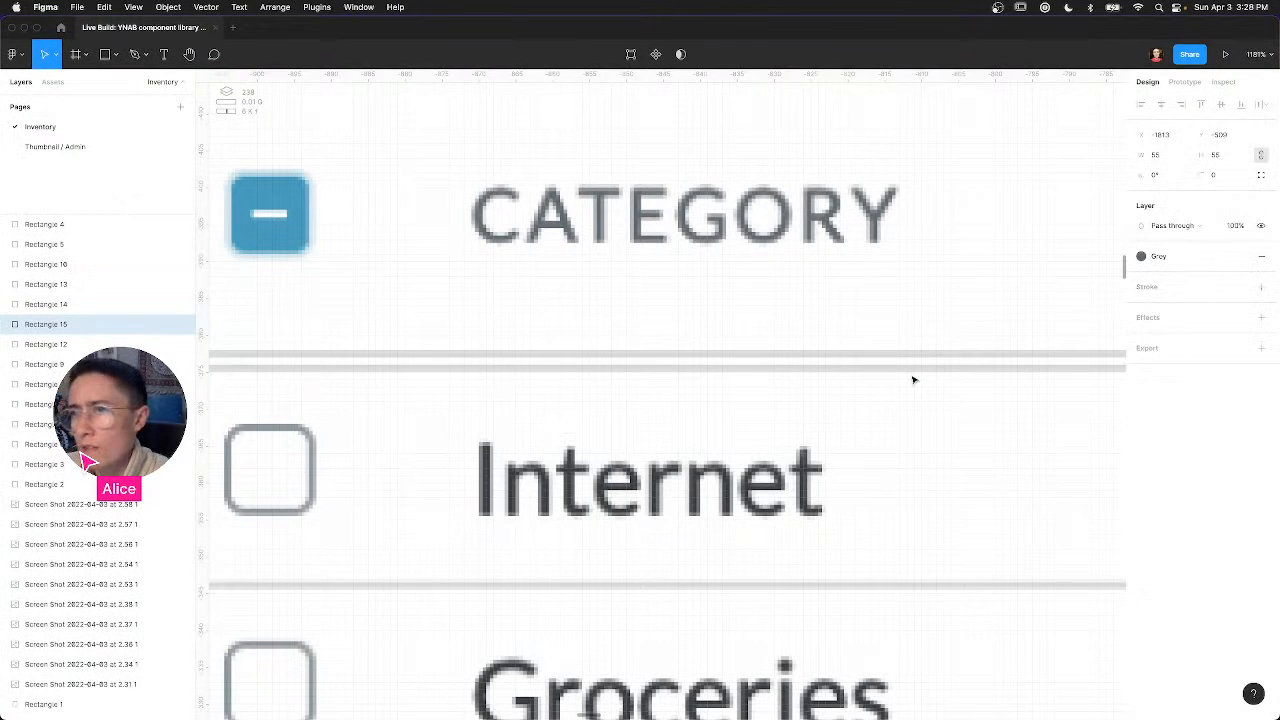
# Step: Move the mid-grey swatch down so it sits directly on top of the dark grey swatch
pyautogui.scroll(-10, 913, 380)
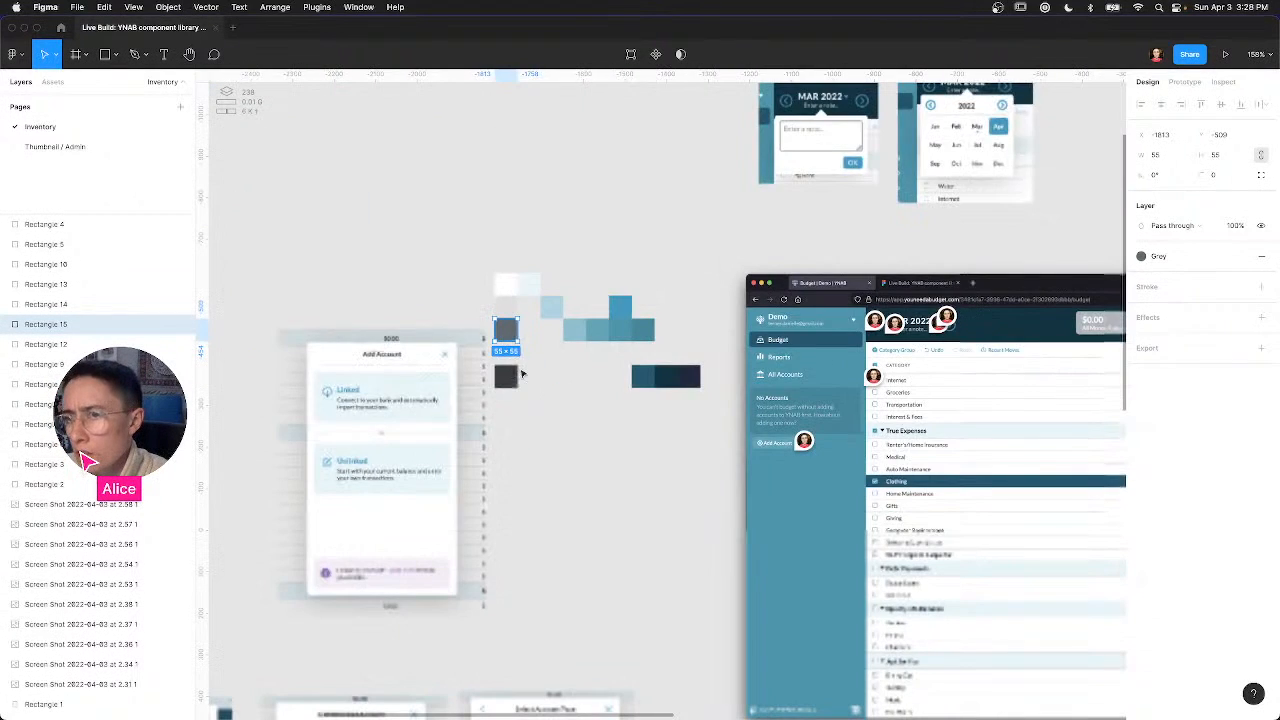
pyautogui.moveTo(503, 343); pyautogui.dragTo(508, 353)
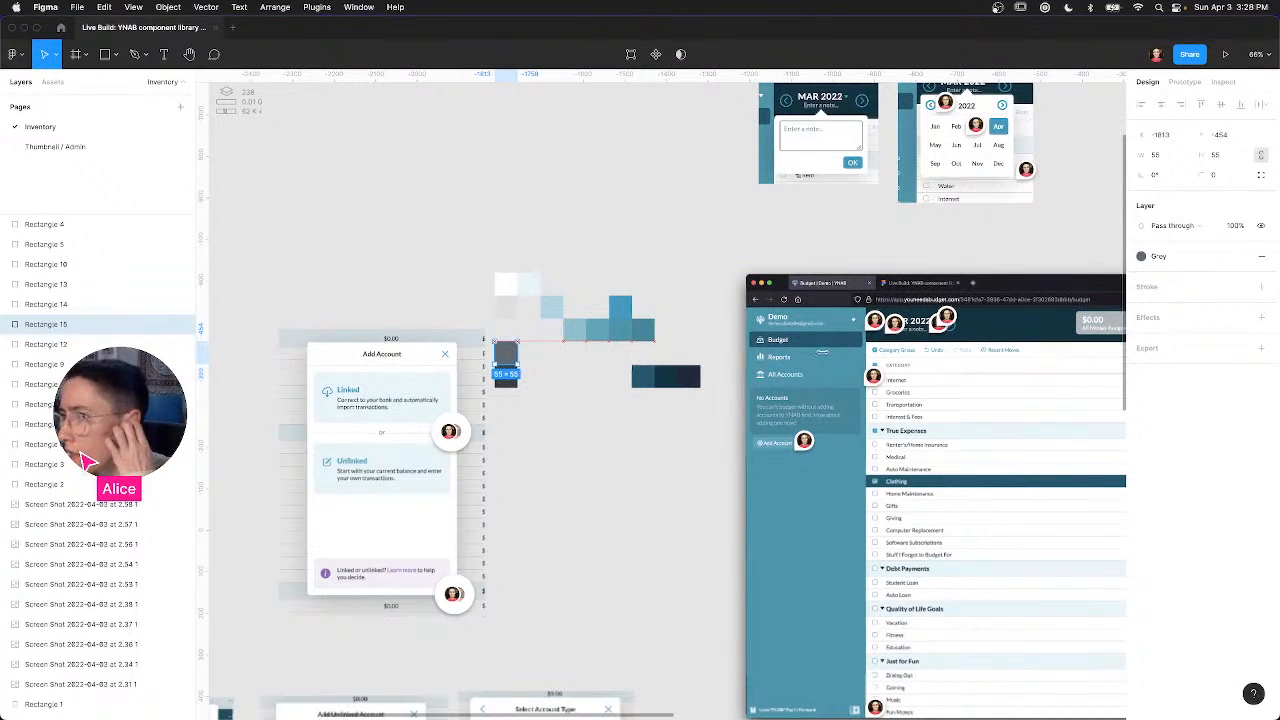
pyautogui.press('Escape')
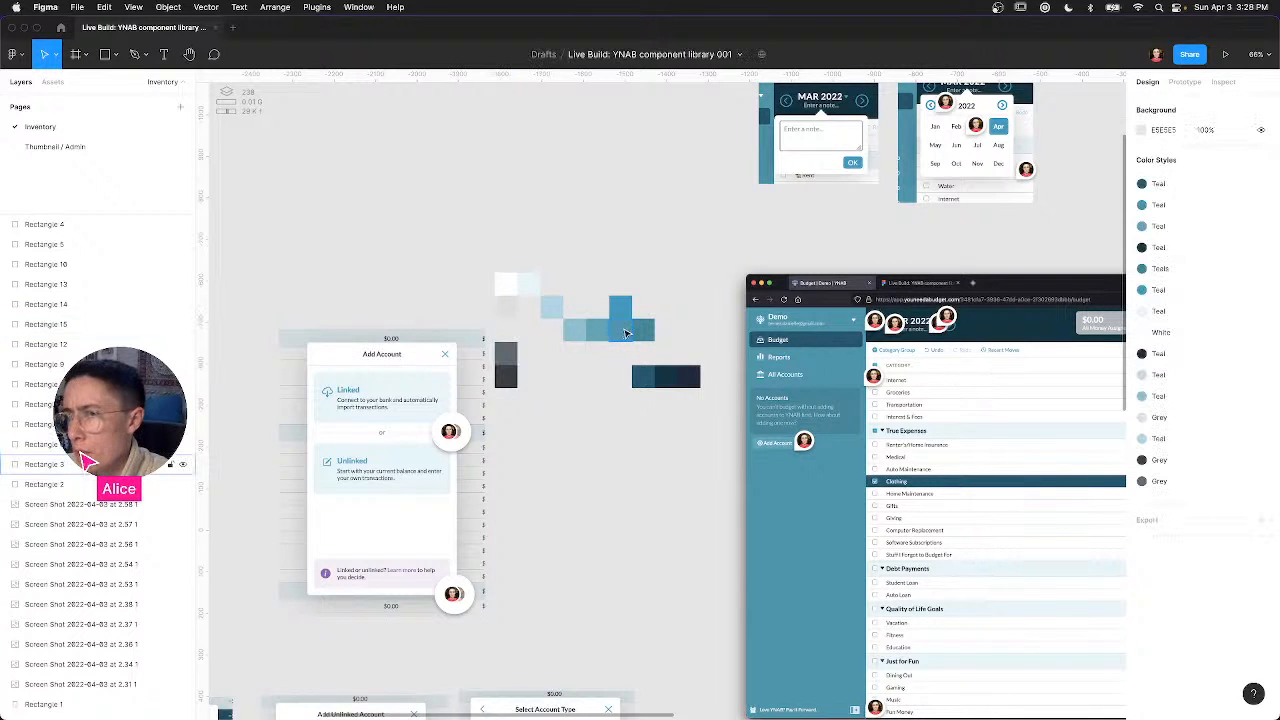
# Step: Duplicate the row of four teal swatches onto the budget screenshot and compare them with the Category Group link color
pyautogui.moveTo(573, 349); pyautogui.dragTo(927, 342)
pyautogui.scroll(-3, 926, 347)
pyautogui.scroll(2, 926, 347)
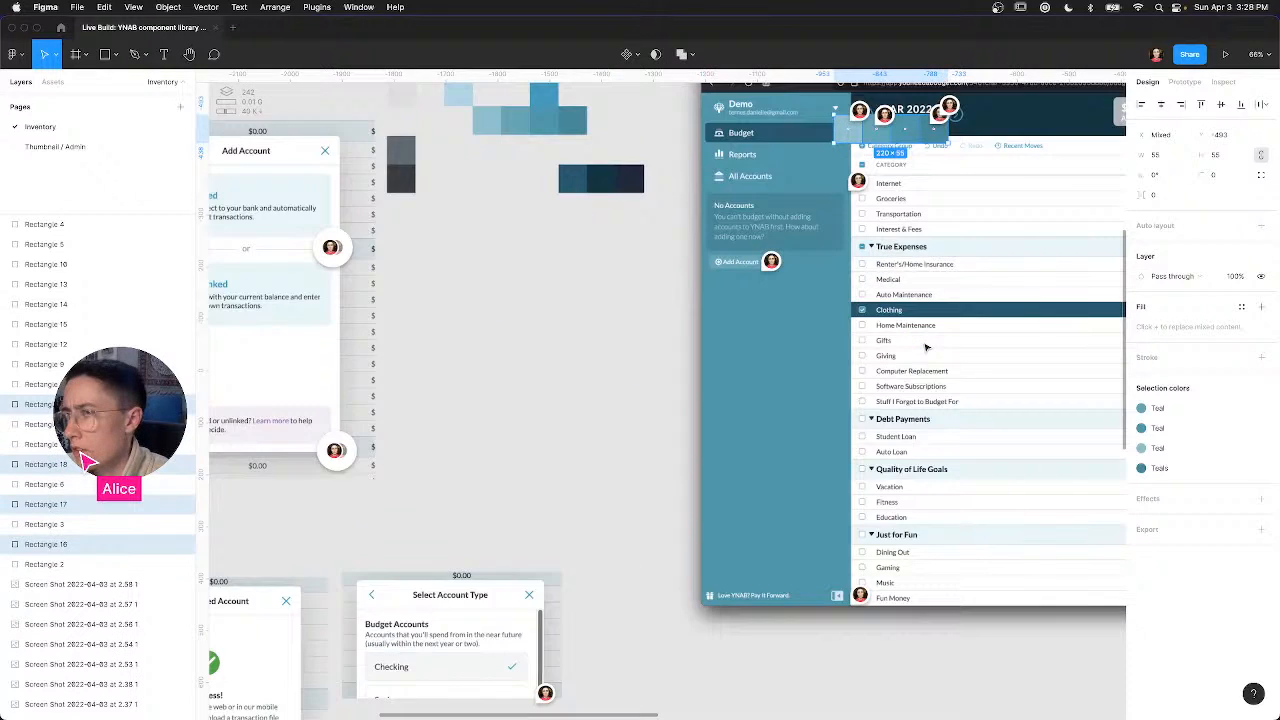
pyautogui.scroll(-3, 926, 347)
pyautogui.scroll(5, 923, 346)
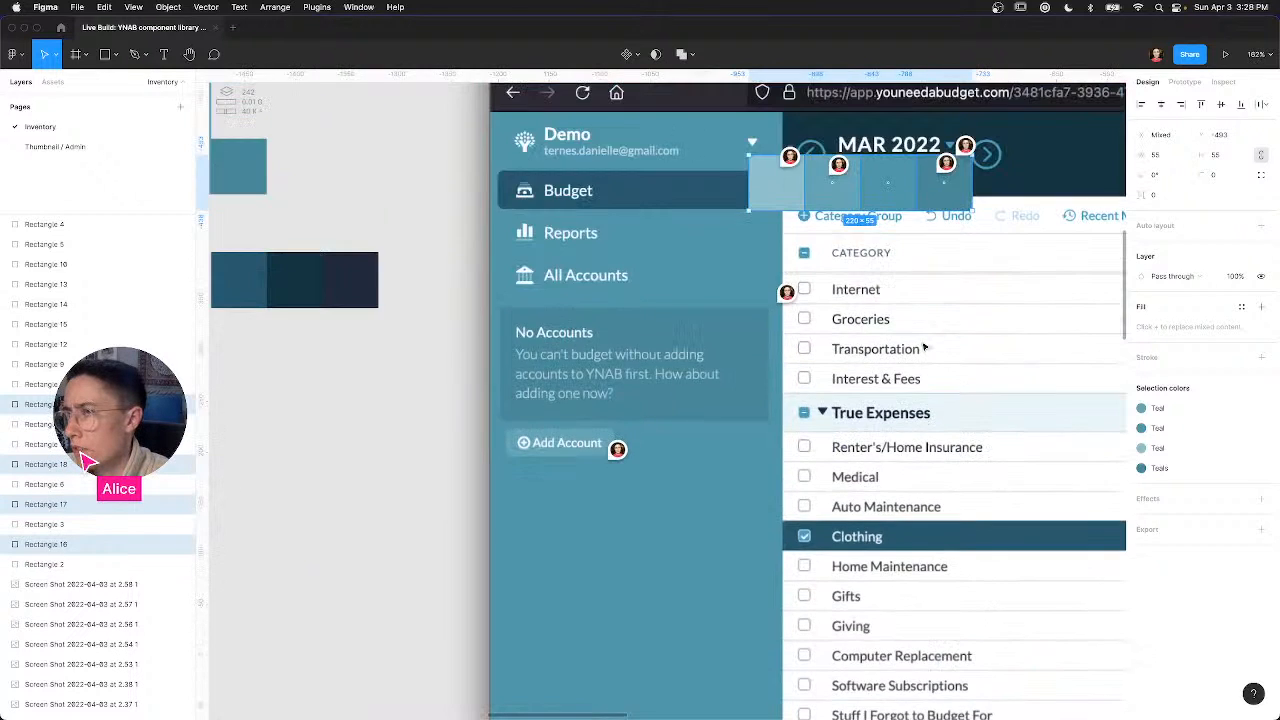
pyautogui.scroll(-3, 918, 228)
pyautogui.scroll(2, 920, 231)
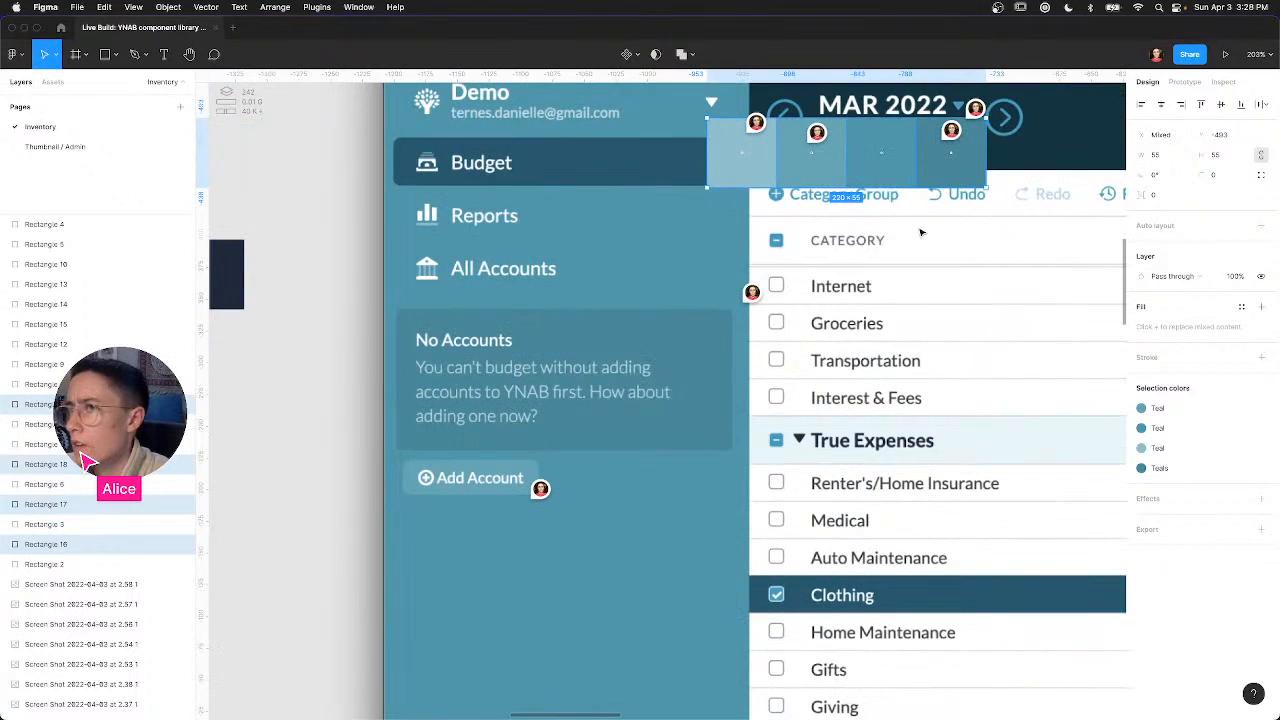
pyautogui.scroll(-1, 916, 147)
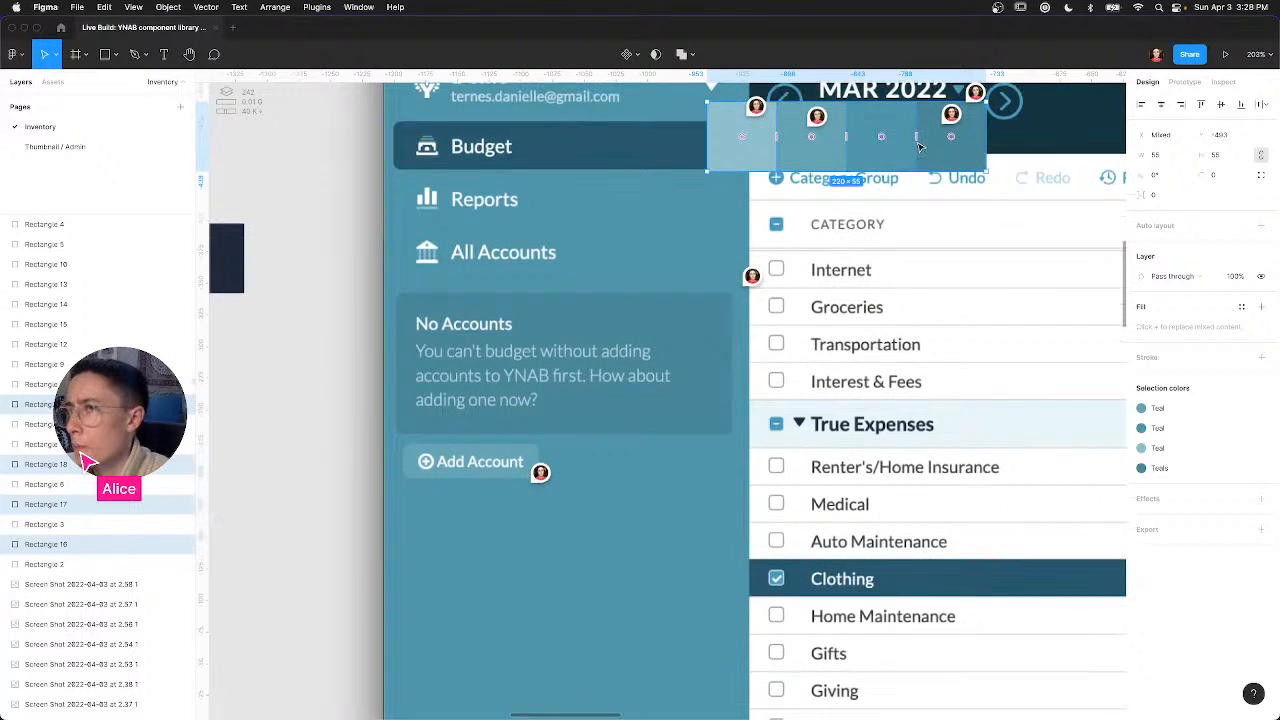
pyautogui.scroll(3, 918, 146)
pyautogui.scroll(2, 916, 143)
pyautogui.scroll(5, 797, 666)
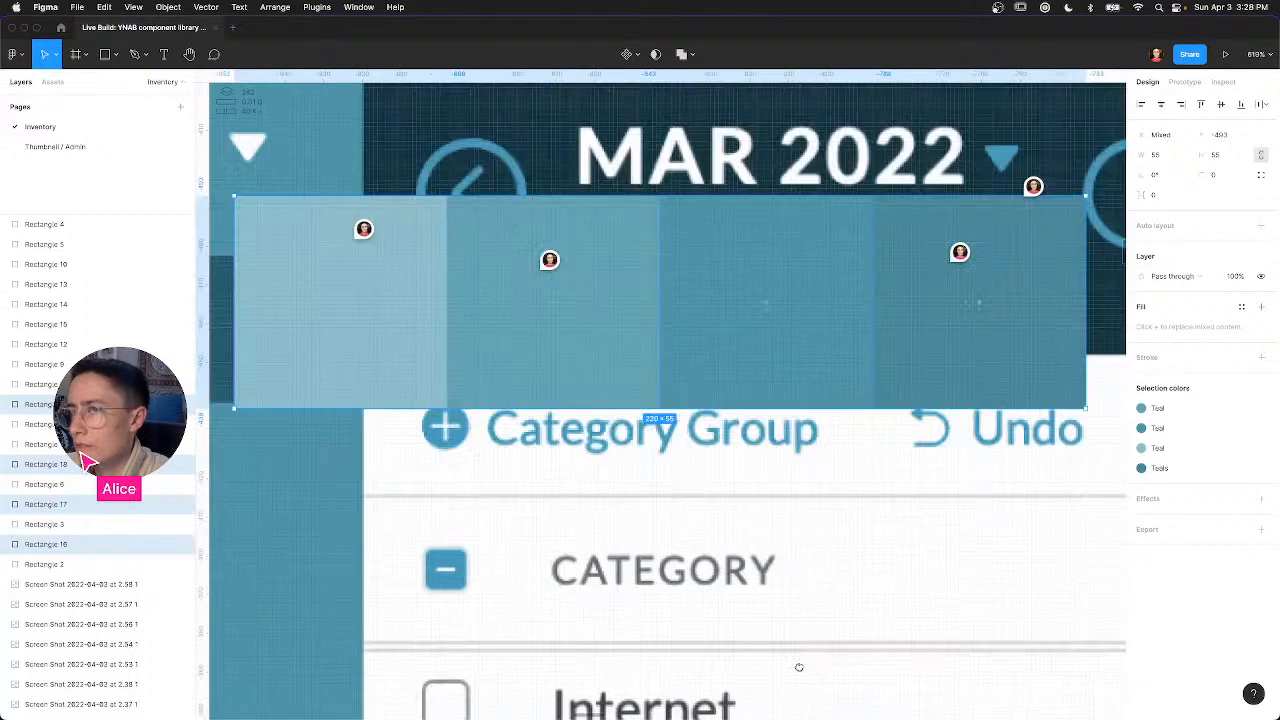
pyautogui.hscroll(-3, 925, 460)
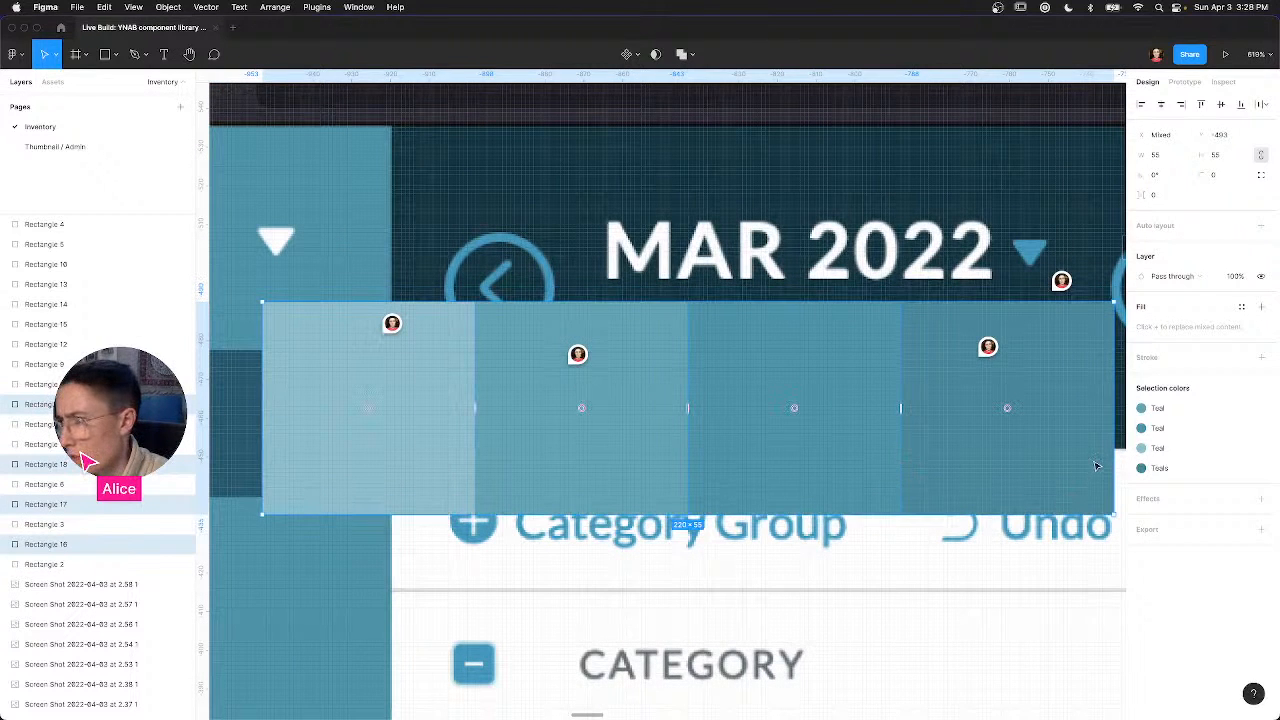
# Step: Shrink the four teal copies to 110 × 27 over the Category Group icon, compare the colors, and delete the copies
pyautogui.moveTo(955, 464); pyautogui.dragTo(582, 510)
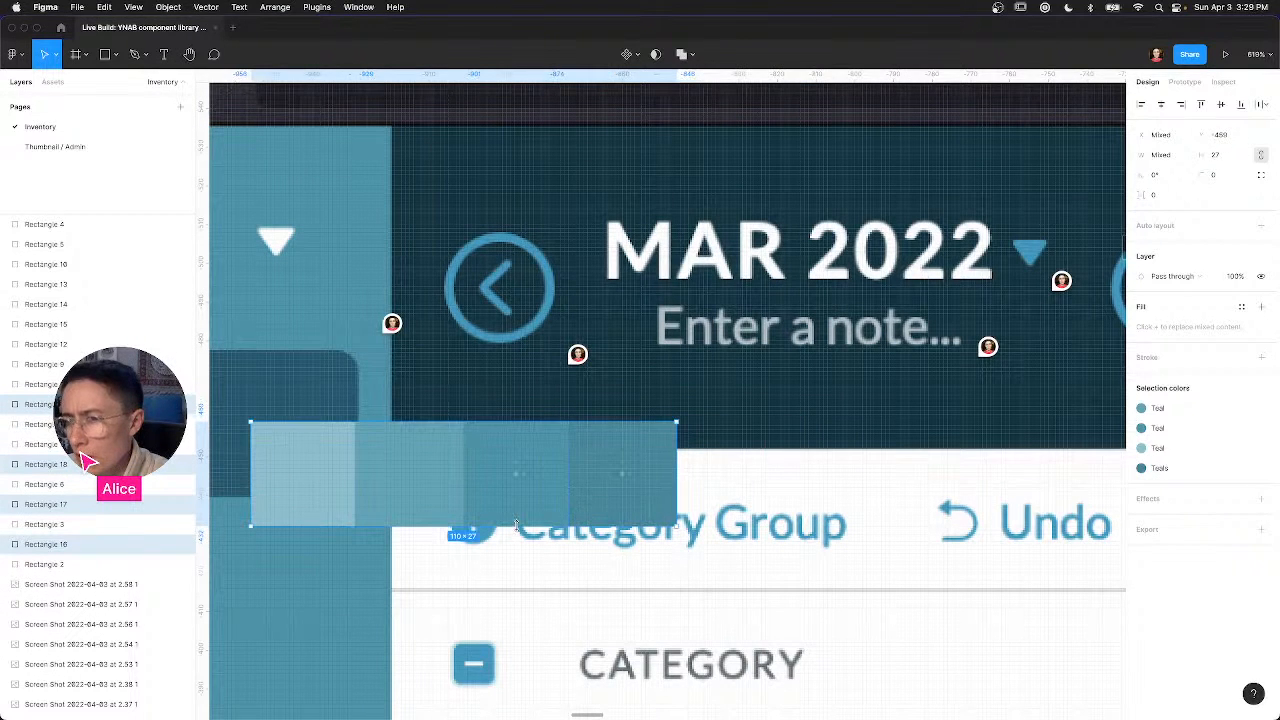
pyautogui.scroll(5, 519, 530)
pyautogui.scroll(10, 519, 530)
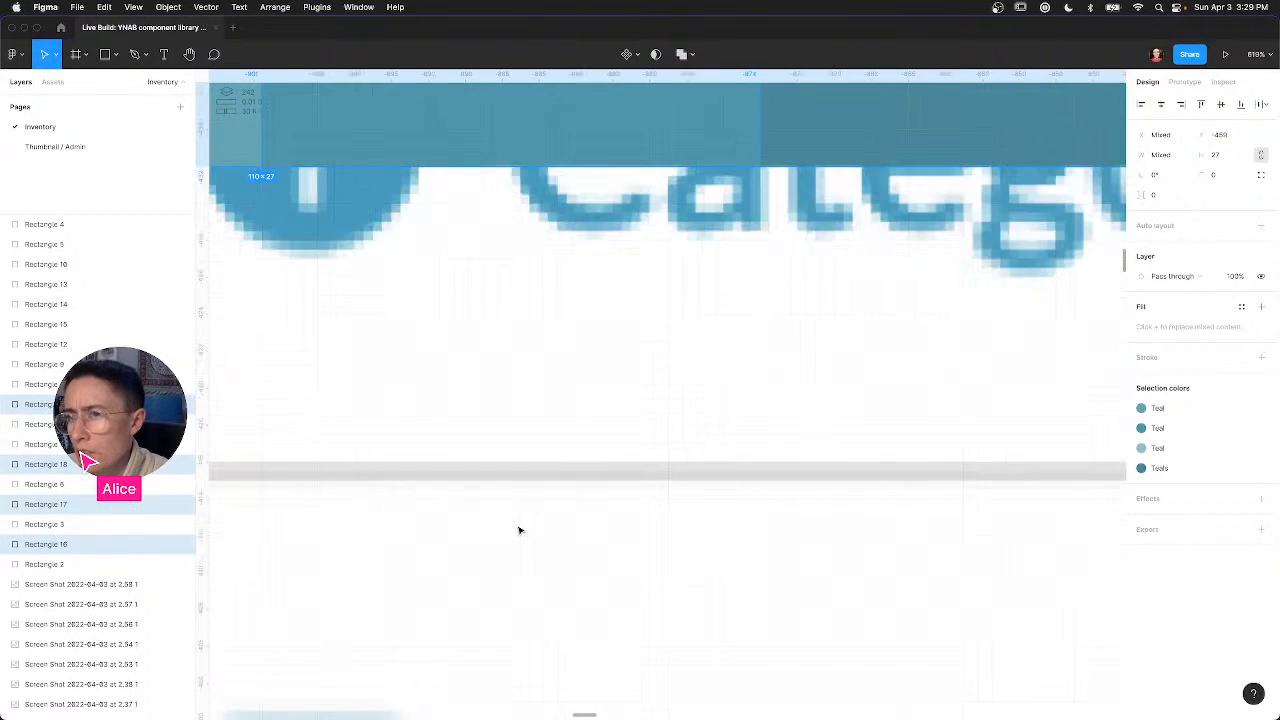
pyautogui.scroll(3, 609, 281)
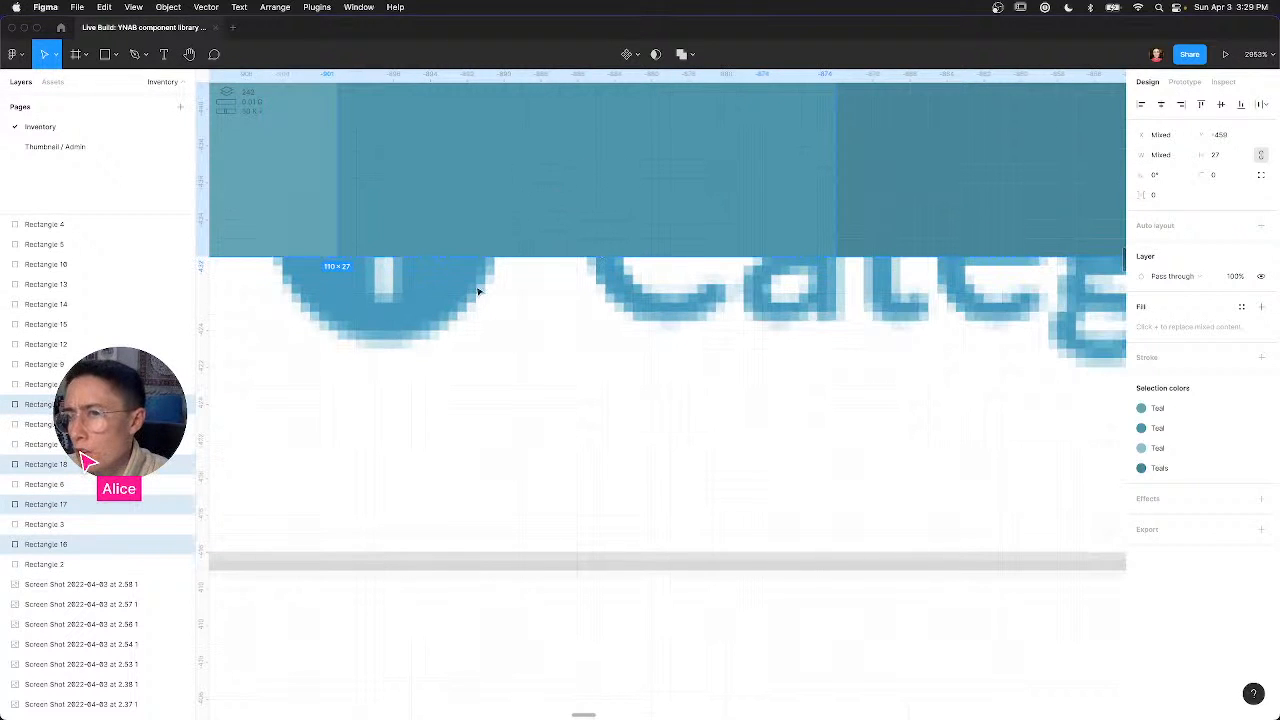
pyautogui.scroll(-10, 464, 279)
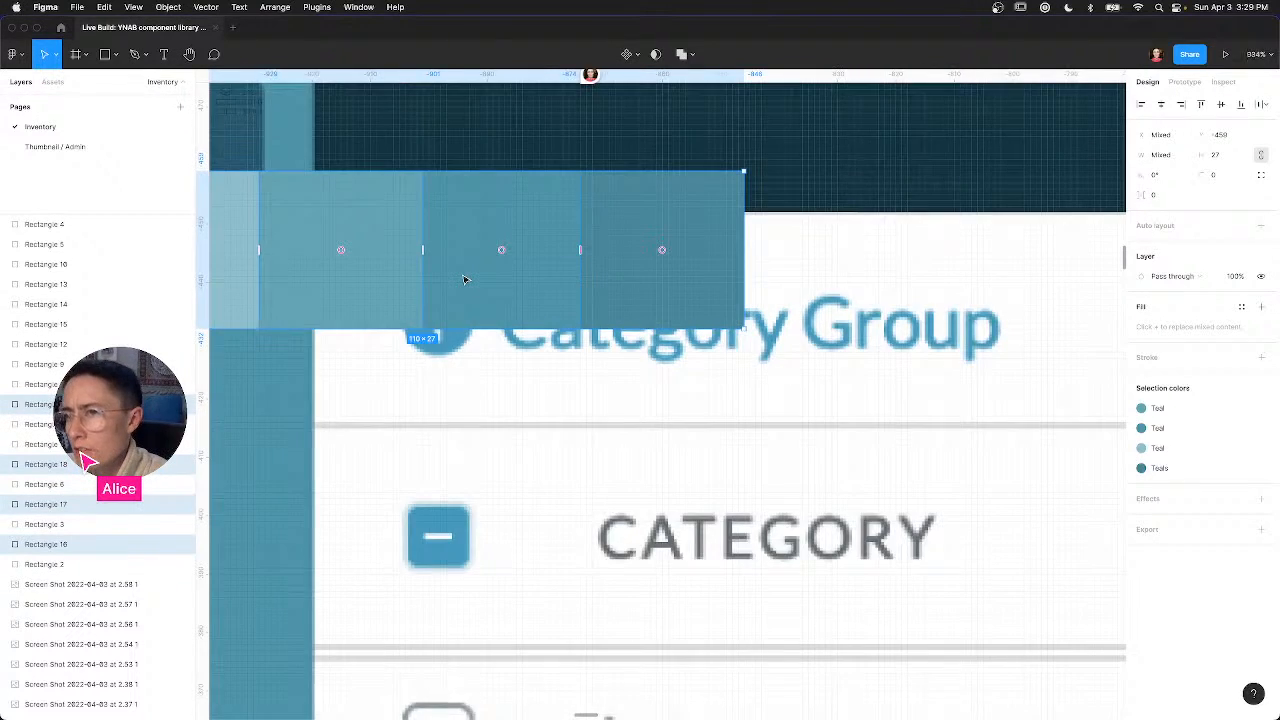
pyautogui.scroll(-5, 464, 279)
pyautogui.press('BackSpace')
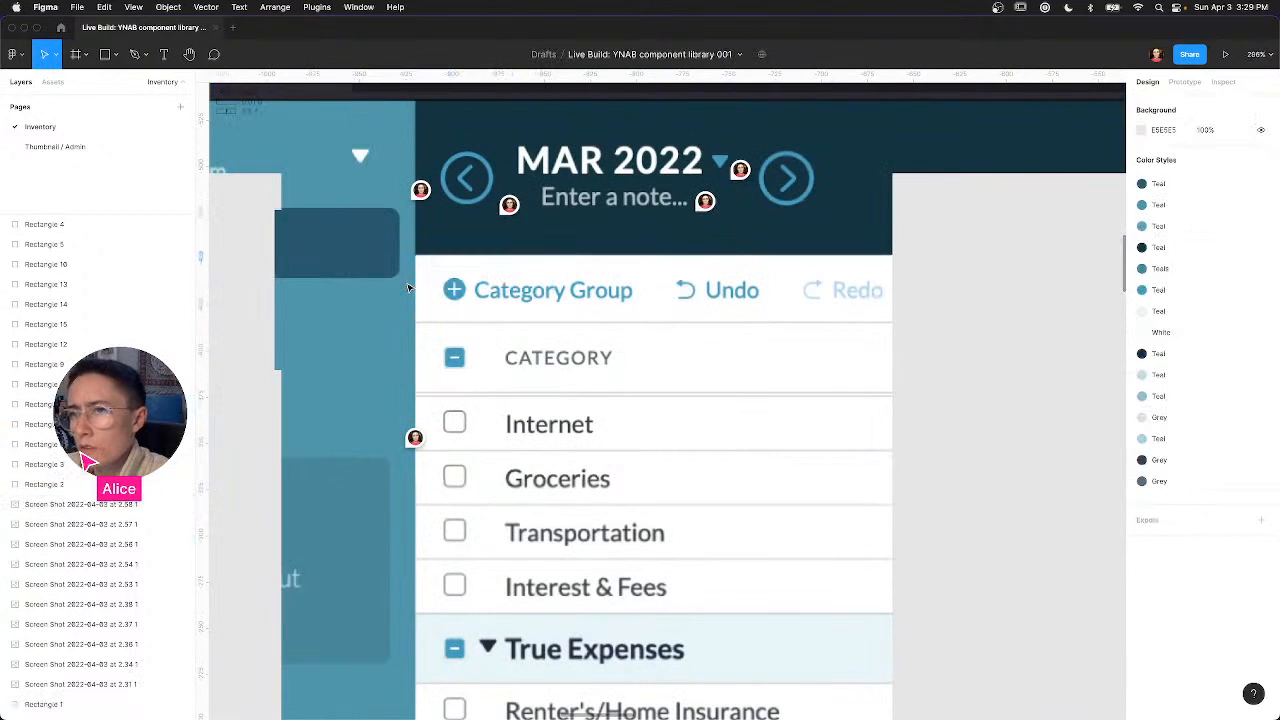
# Step: Duplicate the bright blue swatch and place the copy over the Category Group icon in the screenshot to compare their colors
pyautogui.moveTo(358, 286); pyautogui.dragTo(883, 335)
pyautogui.moveTo(441, 284)
pyautogui.mouseDown()
pyautogui.moveTo(874, 298)
pyautogui.moveTo(1007, 287)
pyautogui.mouseUp()
pyautogui.moveTo(509, 268); pyautogui.dragTo(519, 336)
pyautogui.keyDown('alt'); pyautogui.moveTo(414, 230); pyautogui.dragTo(862, 360); pyautogui.keyUp('alt')
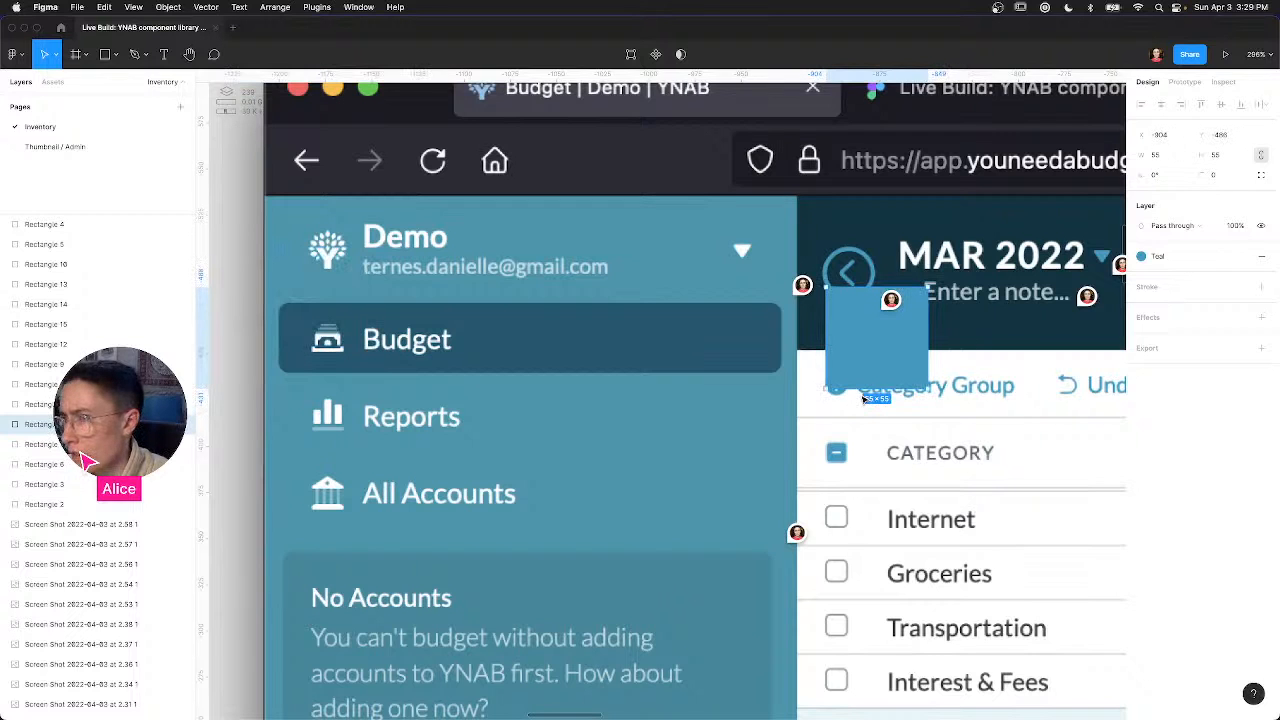
pyautogui.scroll(3, 864, 400)
pyautogui.scroll(5, 864, 400)
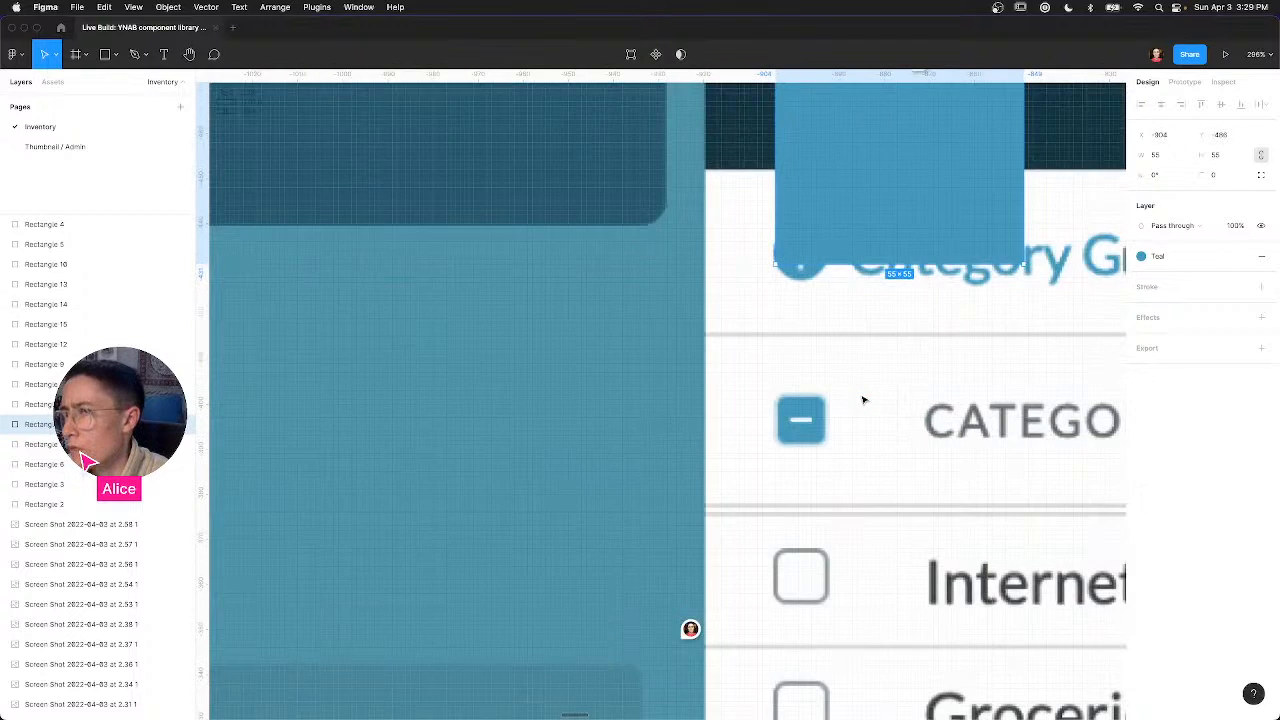
pyautogui.moveTo(855, 277); pyautogui.dragTo(792, 513)
pyautogui.moveTo(817, 362); pyautogui.dragTo(717, 429)
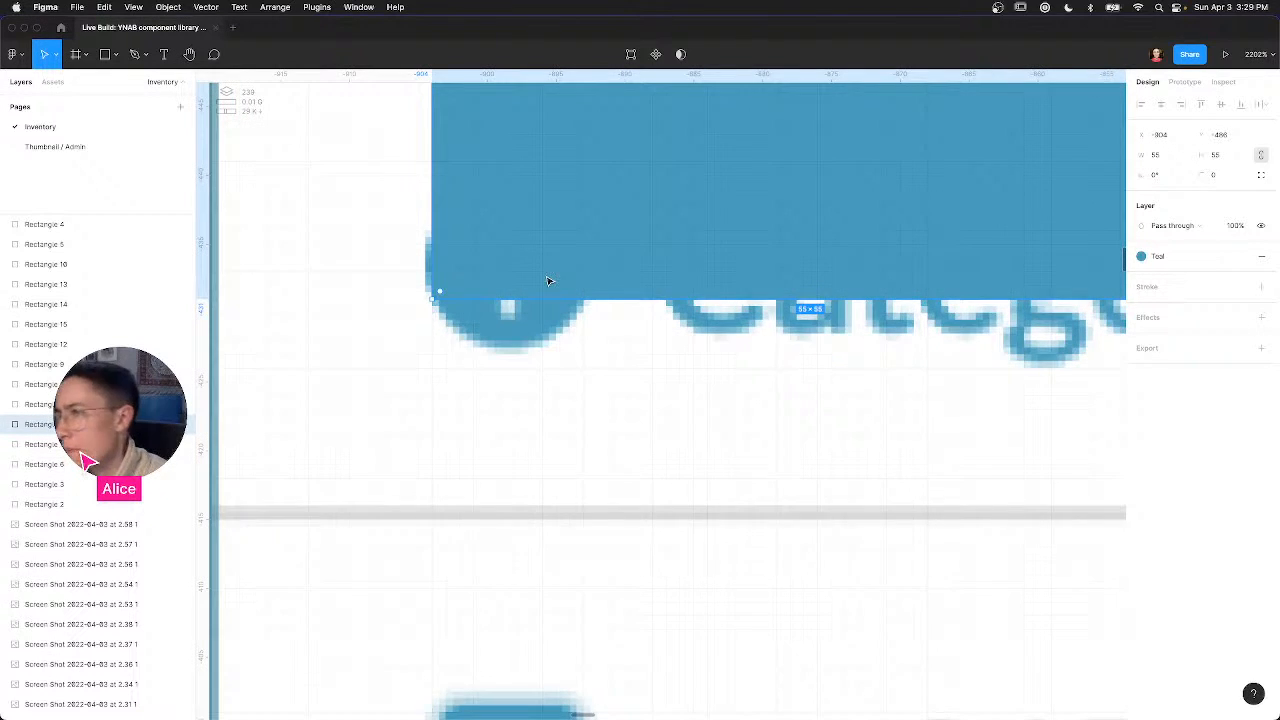
pyautogui.scroll(-10, 548, 281)
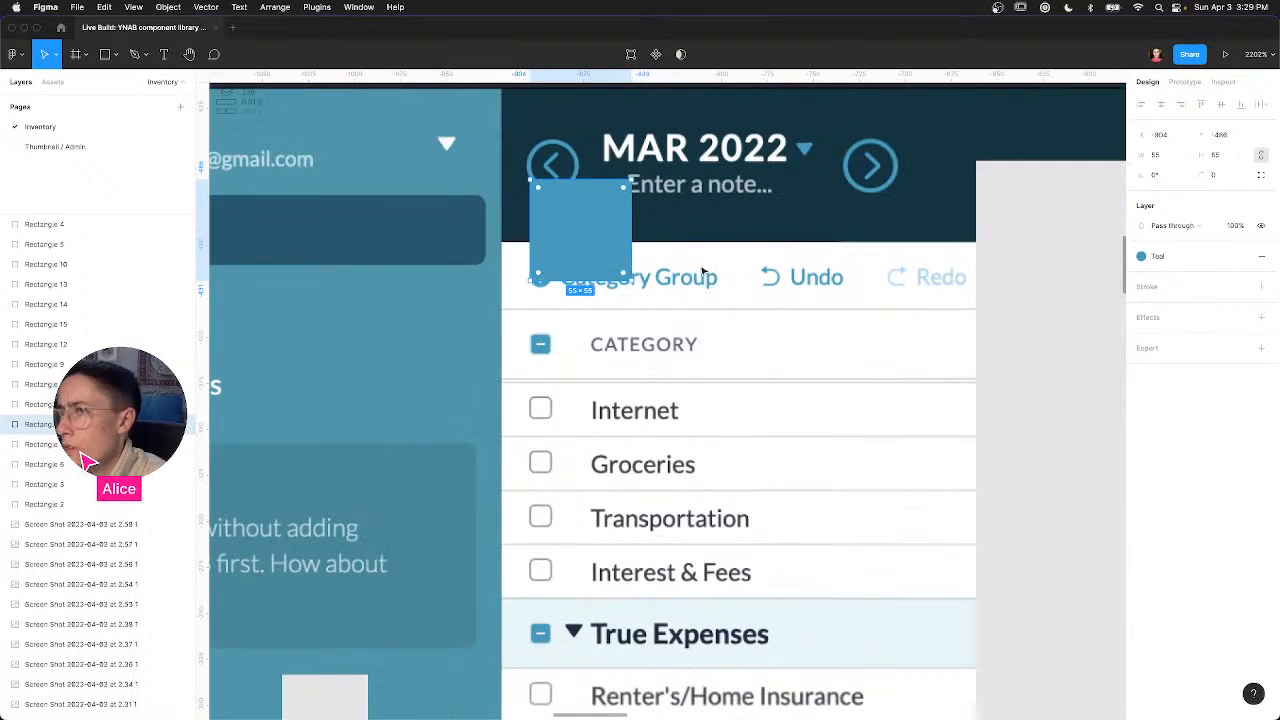
# Step: Fill the blue copy with the light blue sampled from the disabled Redo control and save it as a color style named Teal
pyautogui.press('i')
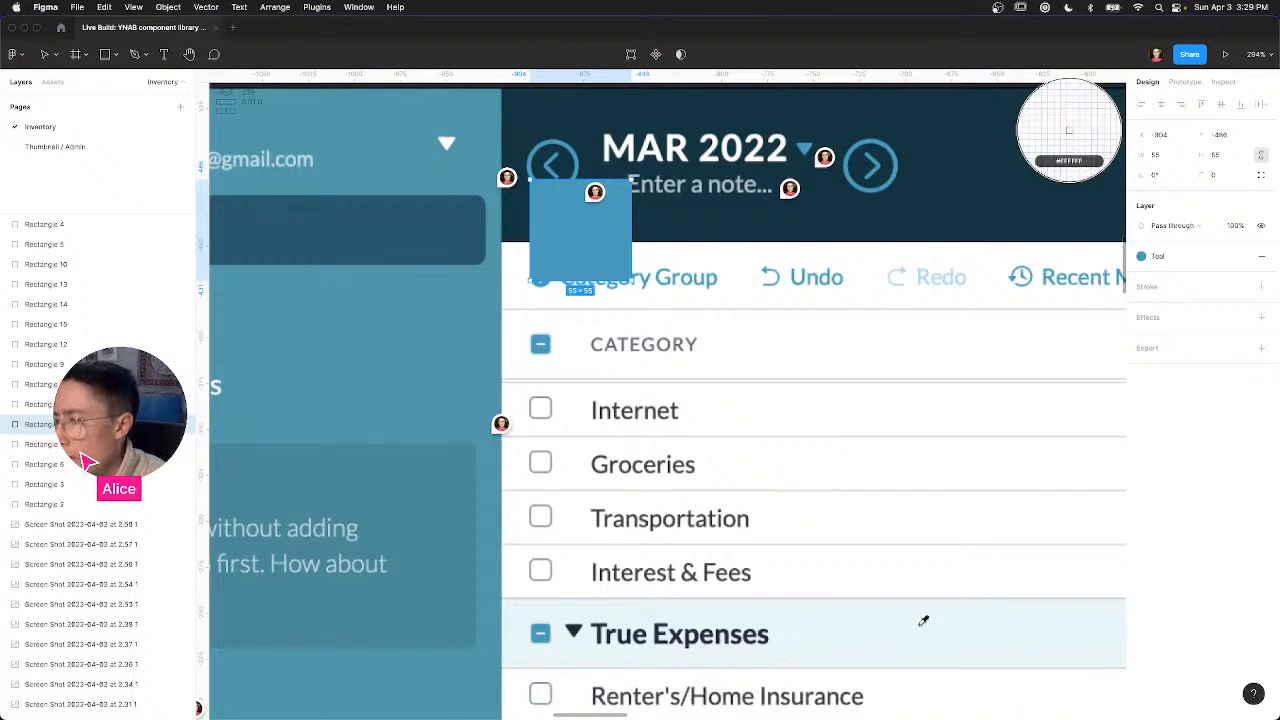
pyautogui.click(905, 275)
pyautogui.click(1242, 259)
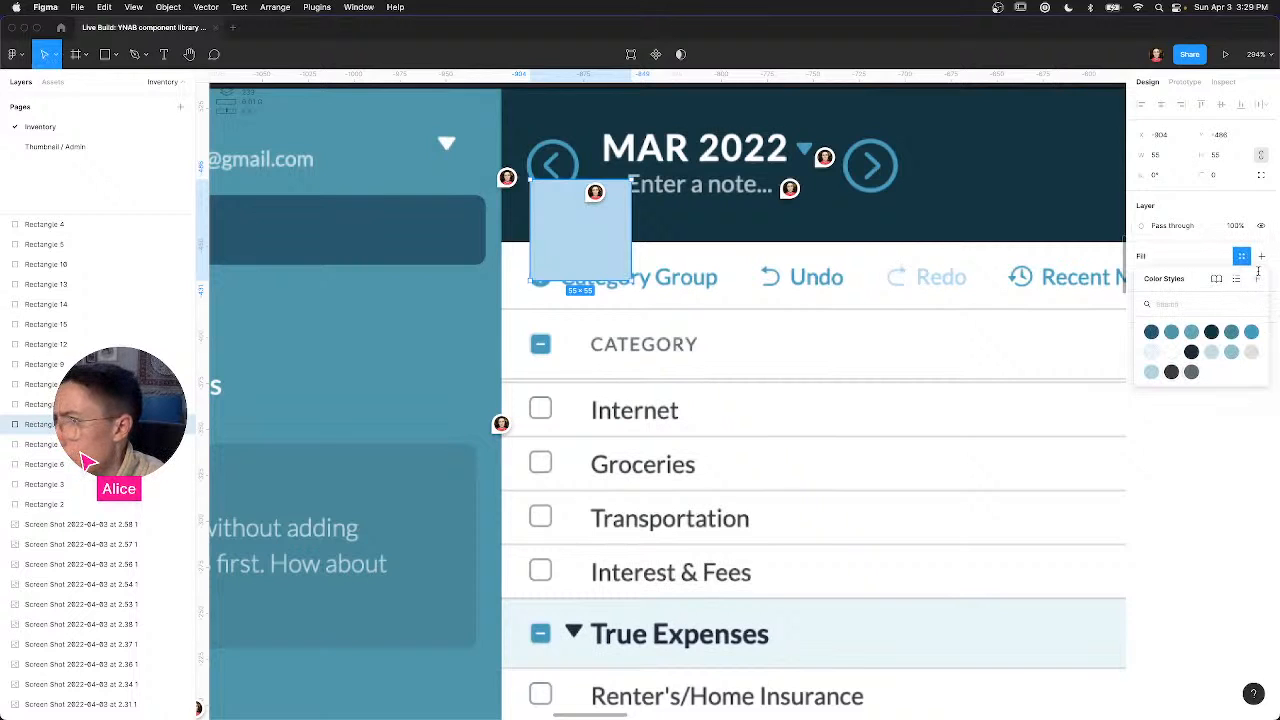
pyautogui.click(1257, 278)
pyautogui.write('Teal')
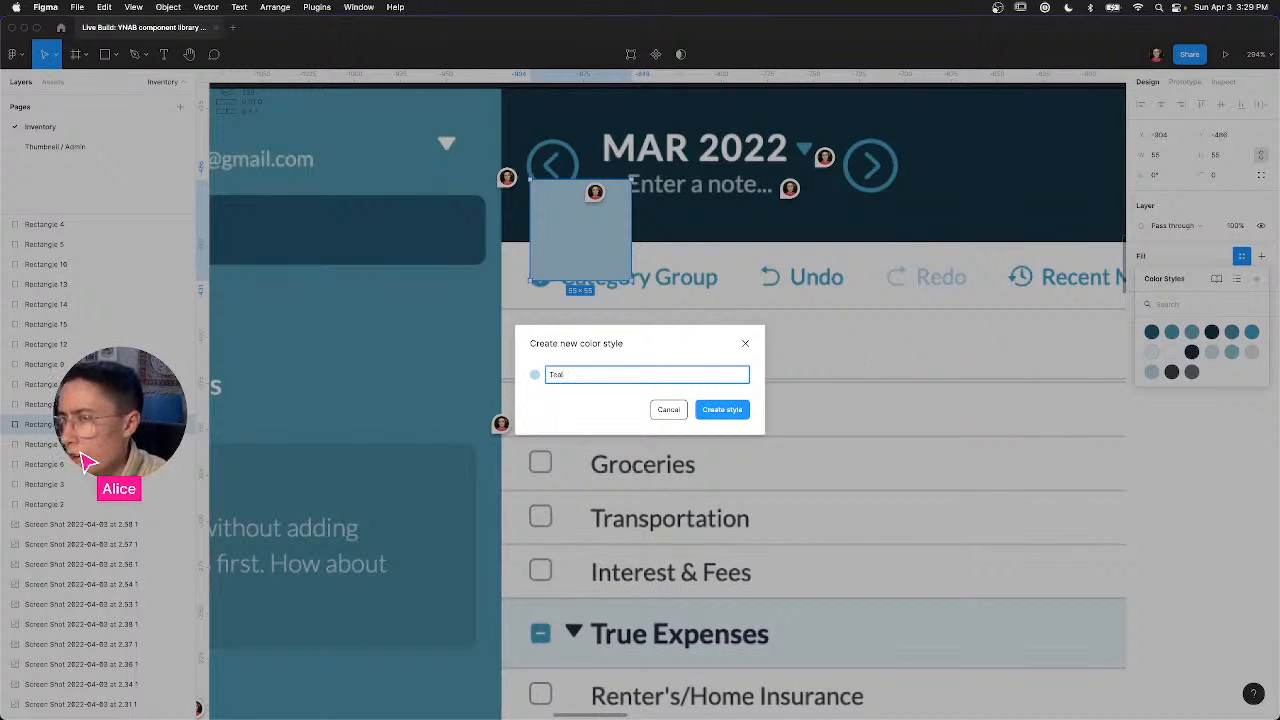
pyautogui.press('Return')
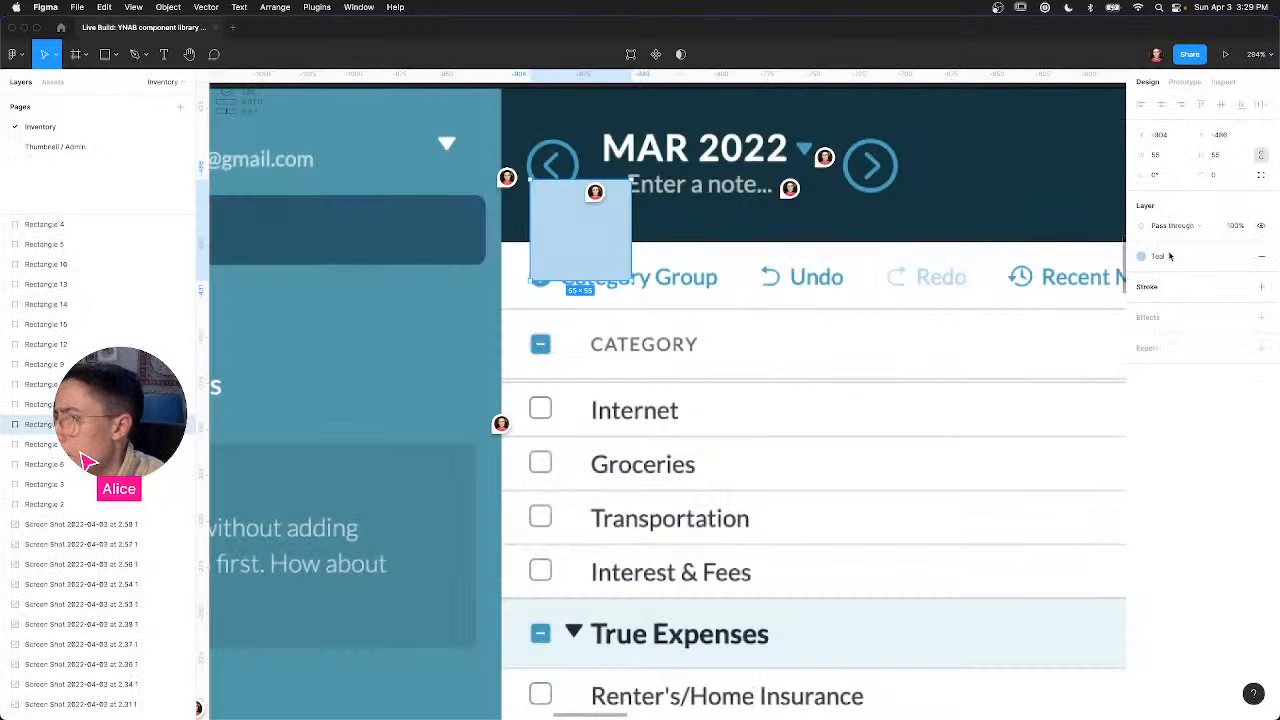
# Step: Inspect the color value of the light blue Teal style in its edit settings and close them without changes
pyautogui.click(1157, 256)
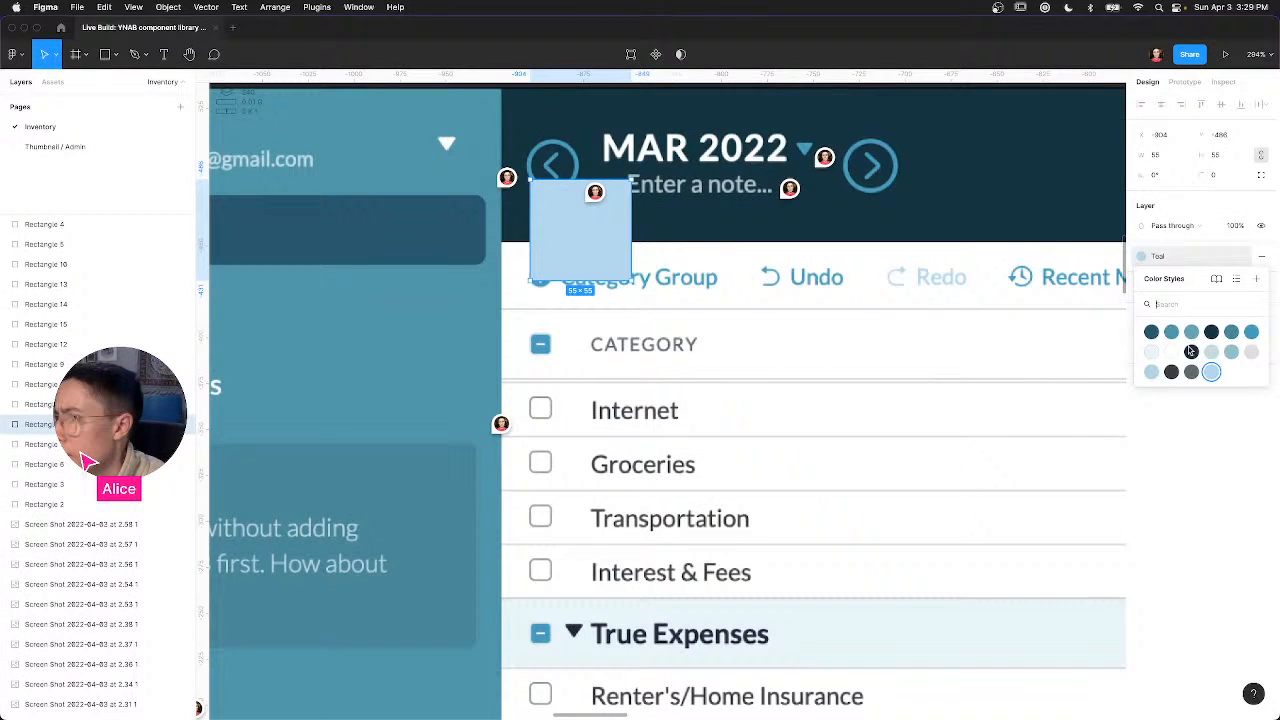
pyautogui.rightClick(1216, 374)
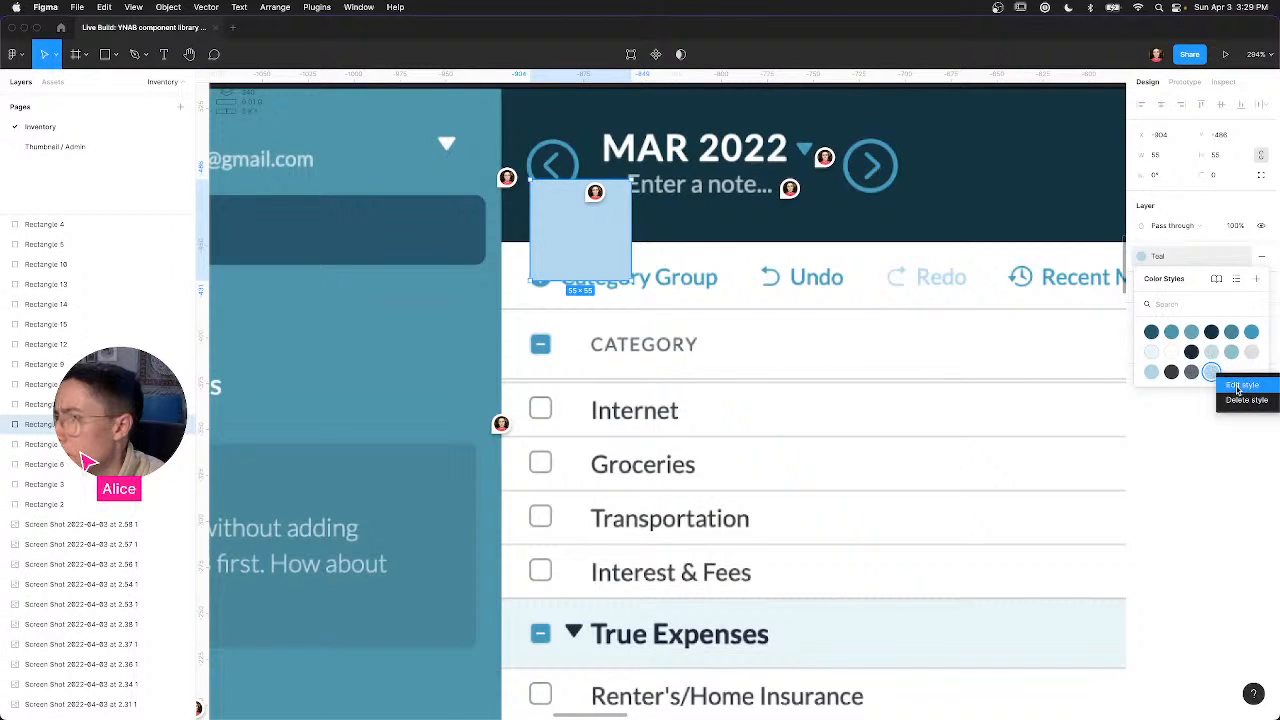
pyautogui.click(1242, 385)
pyautogui.click(1081, 566)
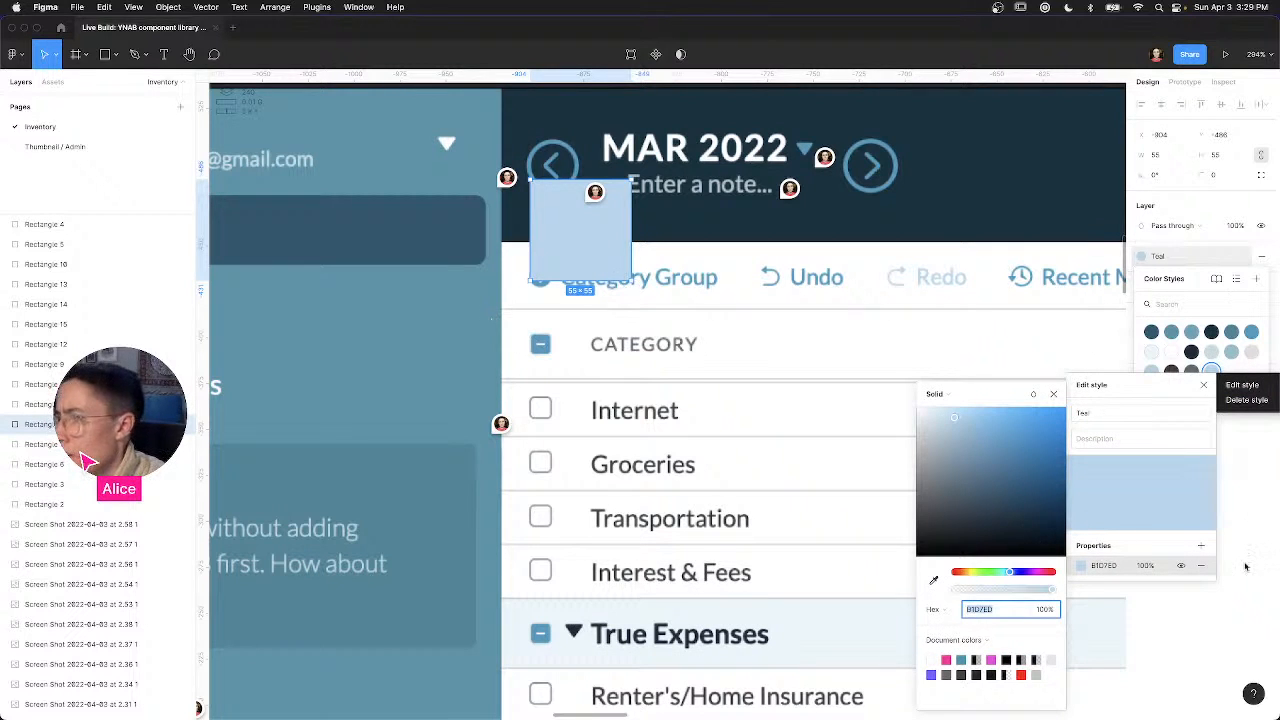
pyautogui.click(1244, 526)
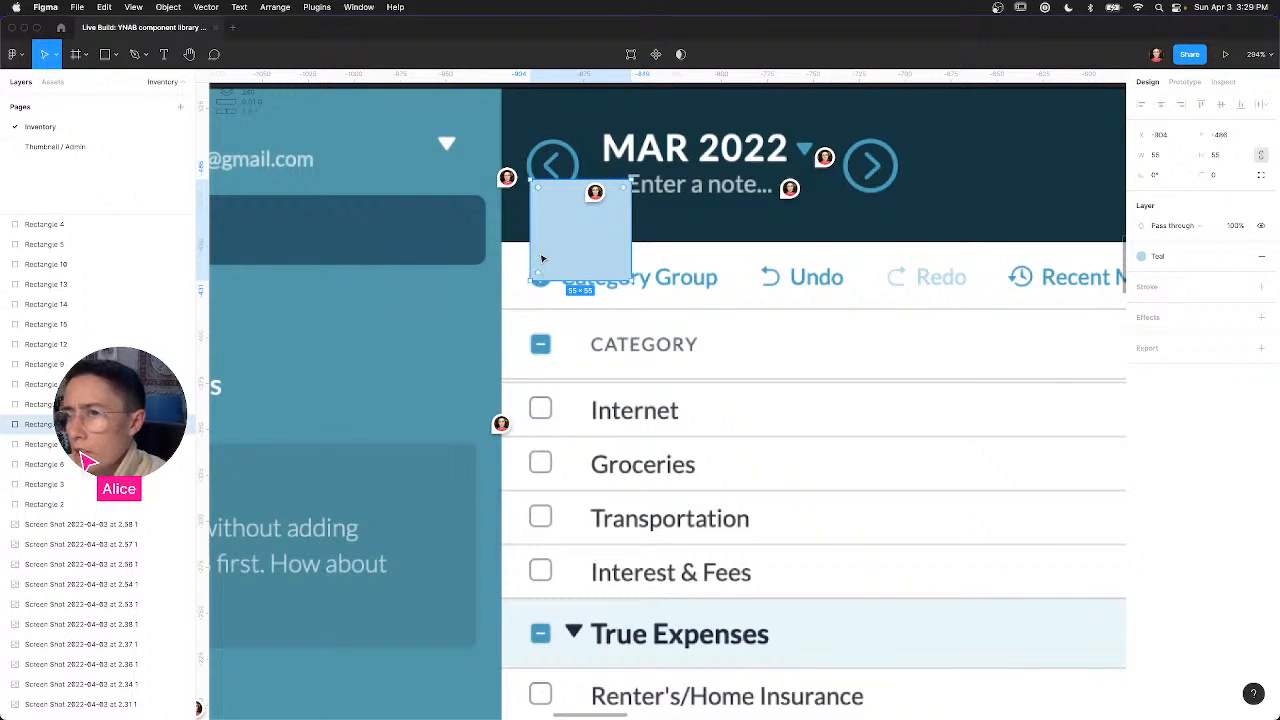
# Step: Move the light blue swatch from the budget screenshot into the palette, two rows above the leftmost swatch of the teal row
pyautogui.scroll(-5, 544, 259)
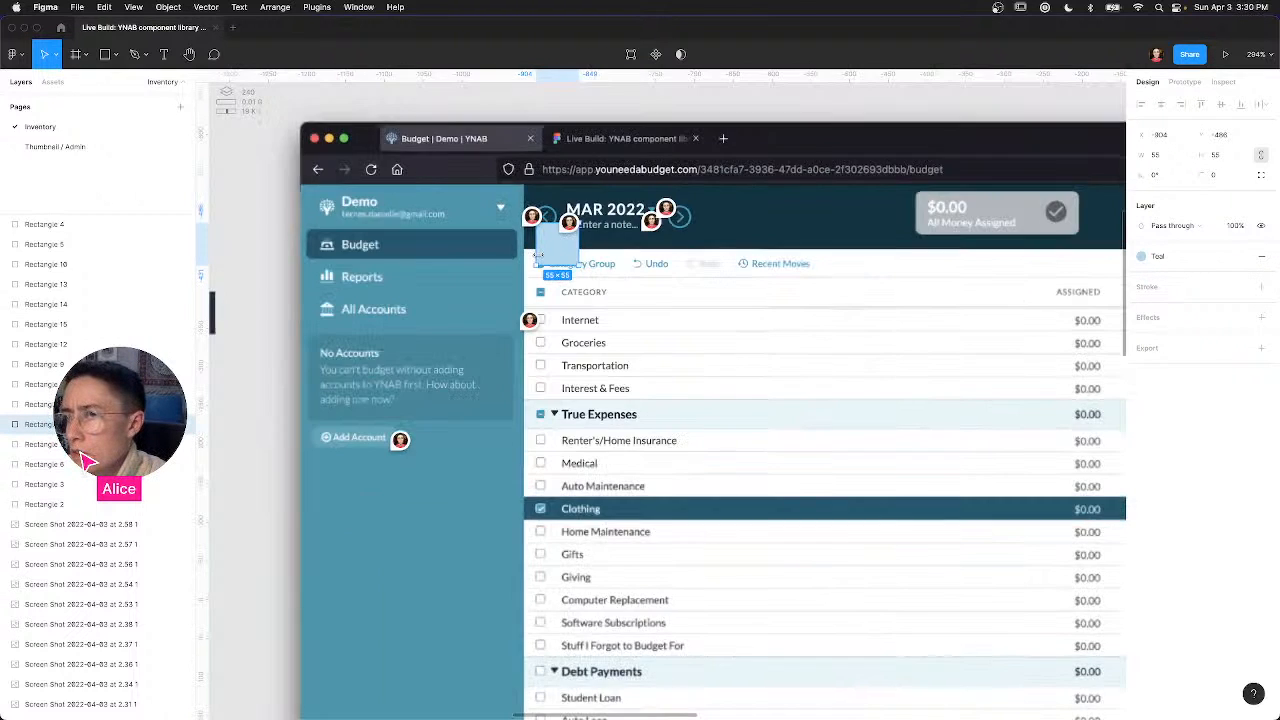
pyautogui.scroll(-3, 544, 259)
pyautogui.hscroll(-5, 779, 321)
pyautogui.scroll(2, 779, 321)
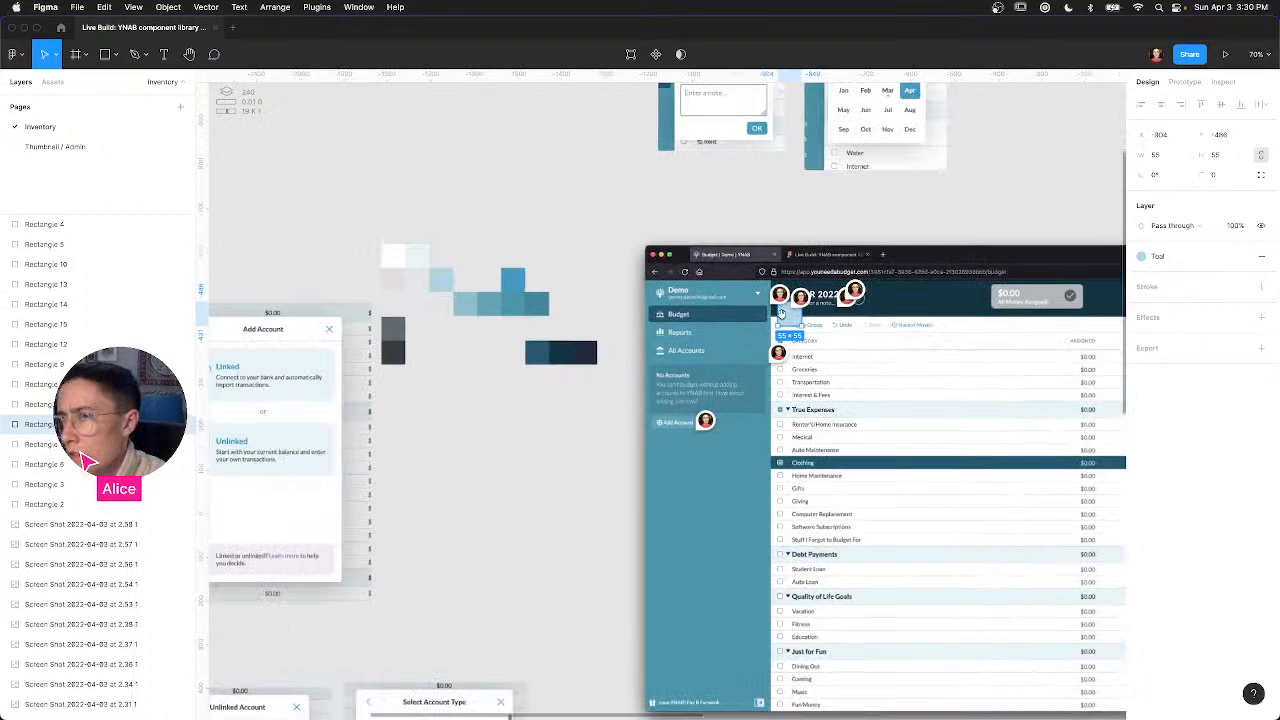
pyautogui.moveTo(779, 313); pyautogui.dragTo(469, 263)
pyautogui.click(530, 234)
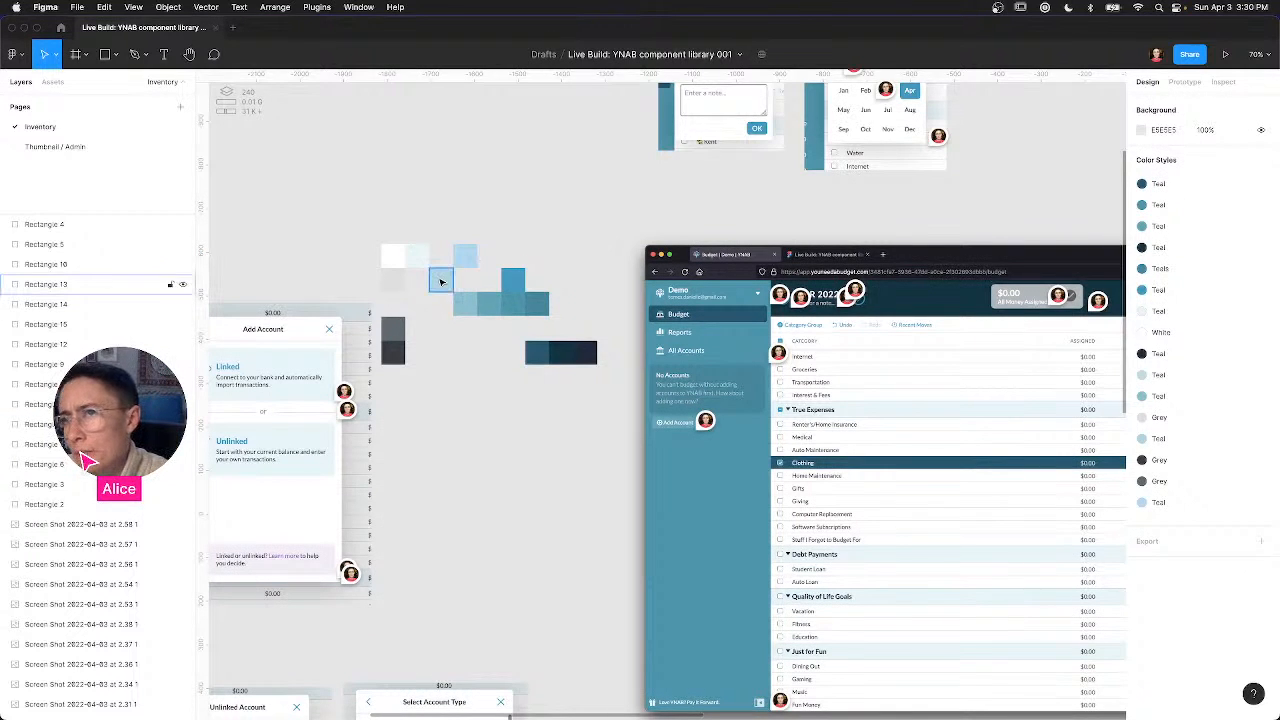
# Step: Align the pale blue swatch directly between the light blue swatch and the leftmost swatch of the teal row
pyautogui.moveTo(459, 284); pyautogui.dragTo(449, 281)
pyautogui.scroll(10, 449, 281)
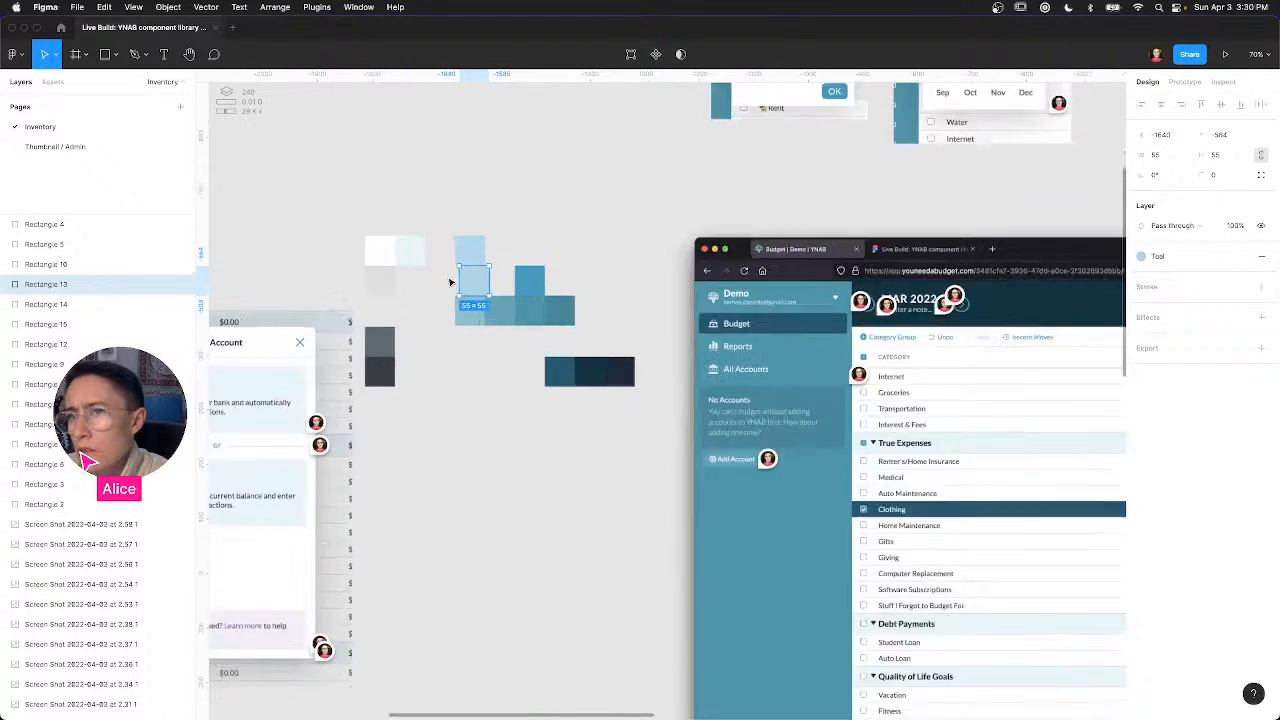
pyautogui.scroll(3, 593, 410)
pyautogui.hscroll(-3, 650, 415)
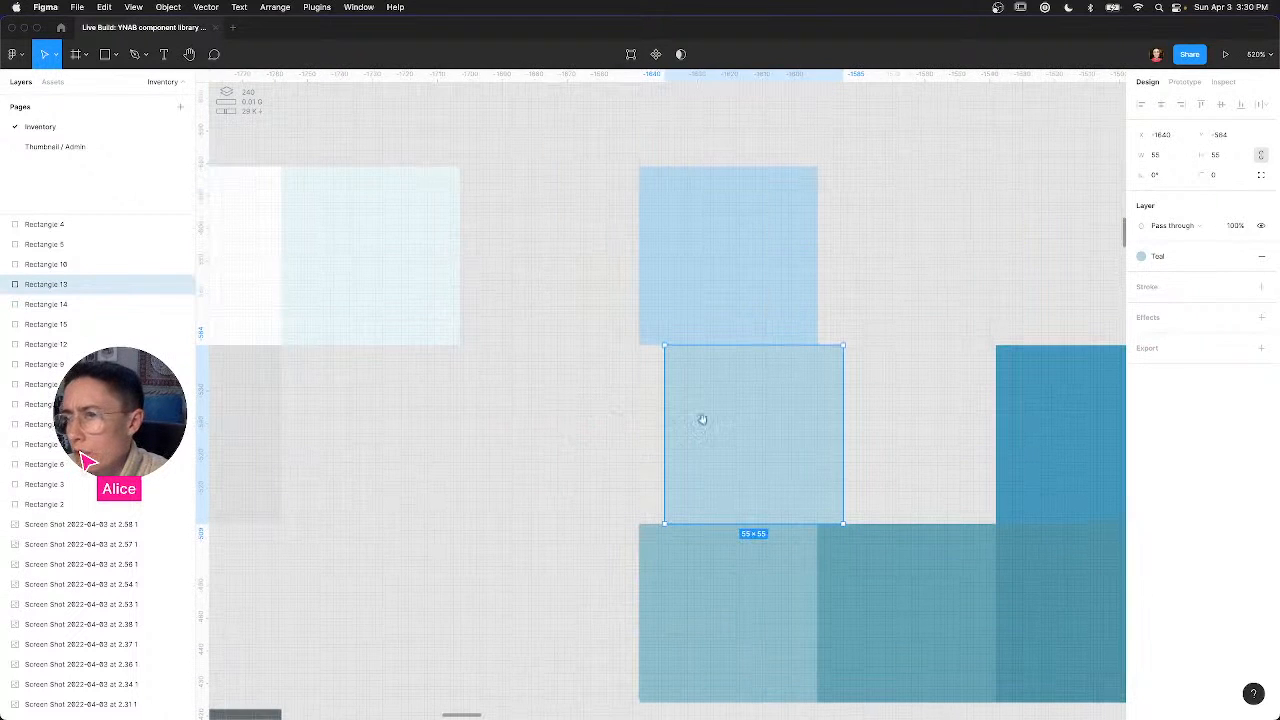
pyautogui.moveTo(696, 431); pyautogui.dragTo(709, 441)
pyautogui.click(855, 438)
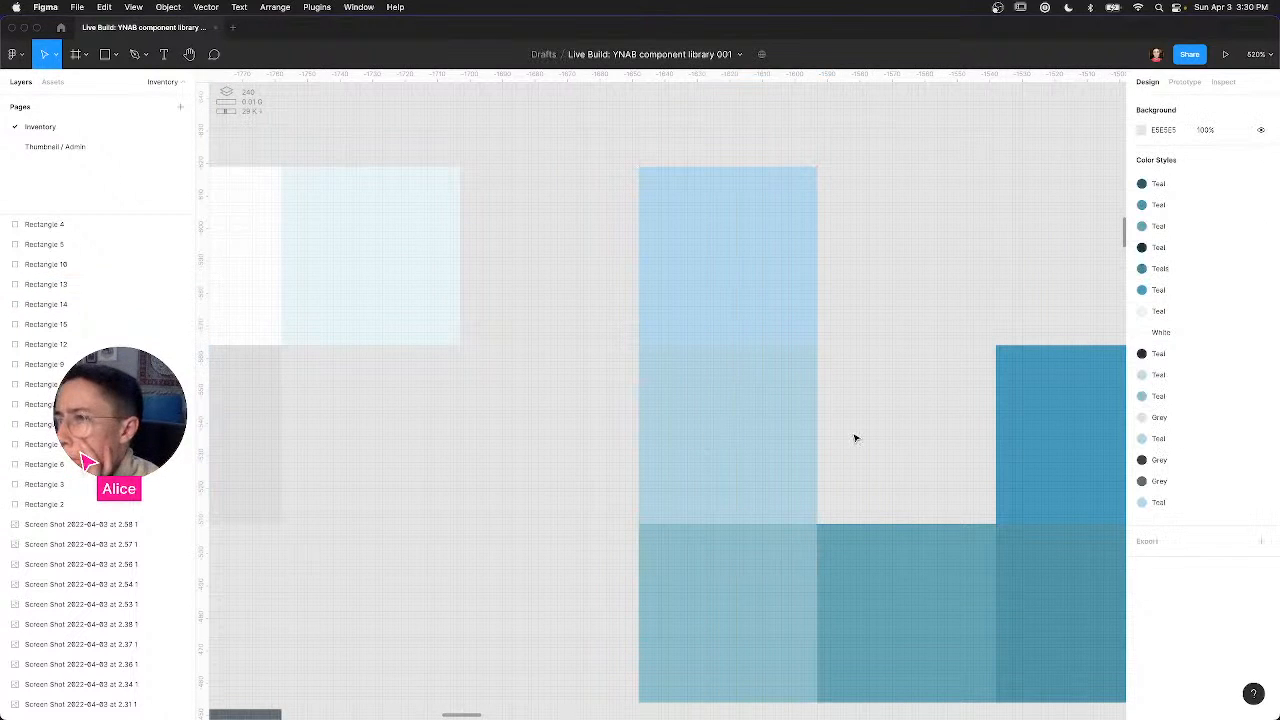
# Step: Duplicate the light blue swatch beside the original and fill the copy with the blue sampled from the previous-month arrow's circle
pyautogui.scroll(-10, 855, 438)
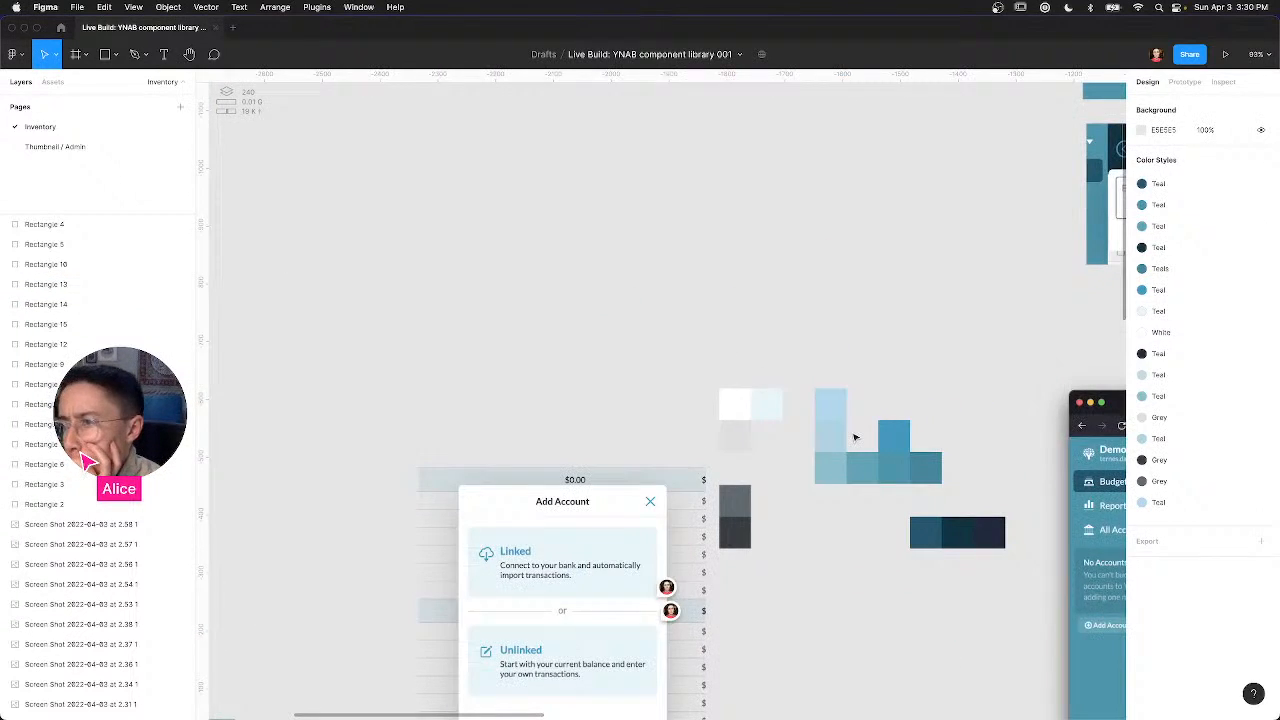
pyautogui.hscroll(5, 855, 438)
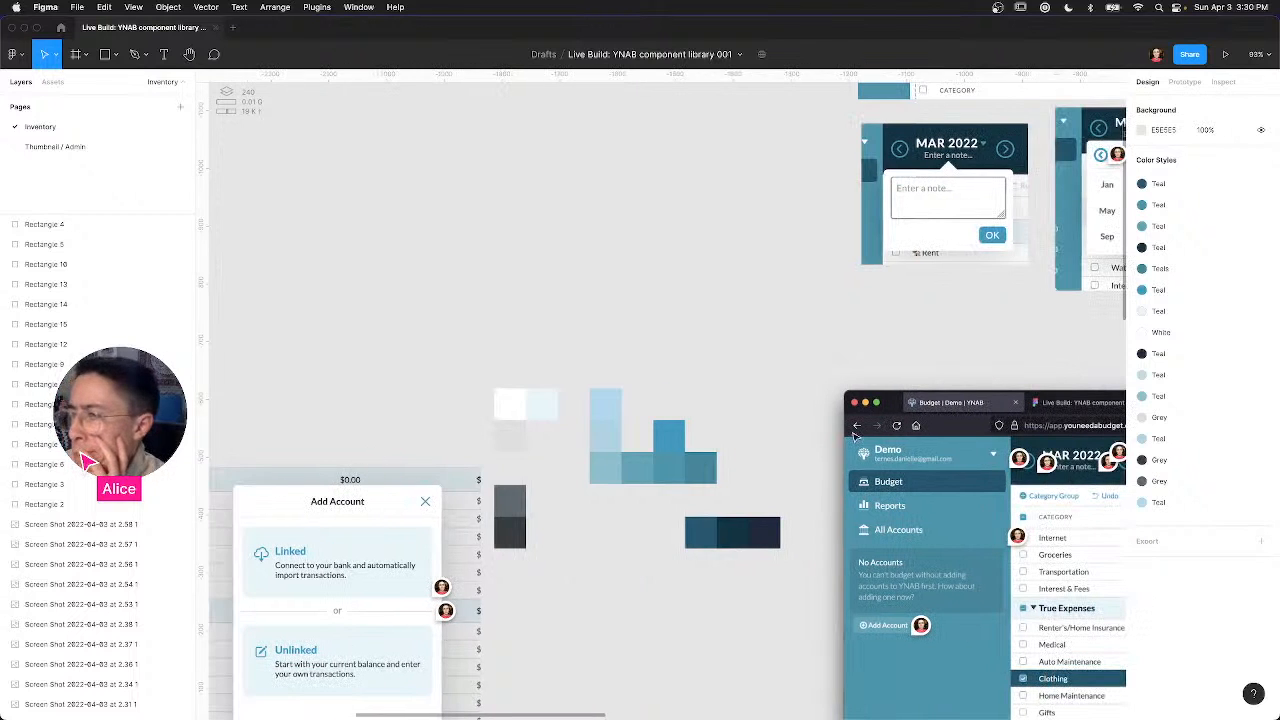
pyautogui.hscroll(6, 949, 513)
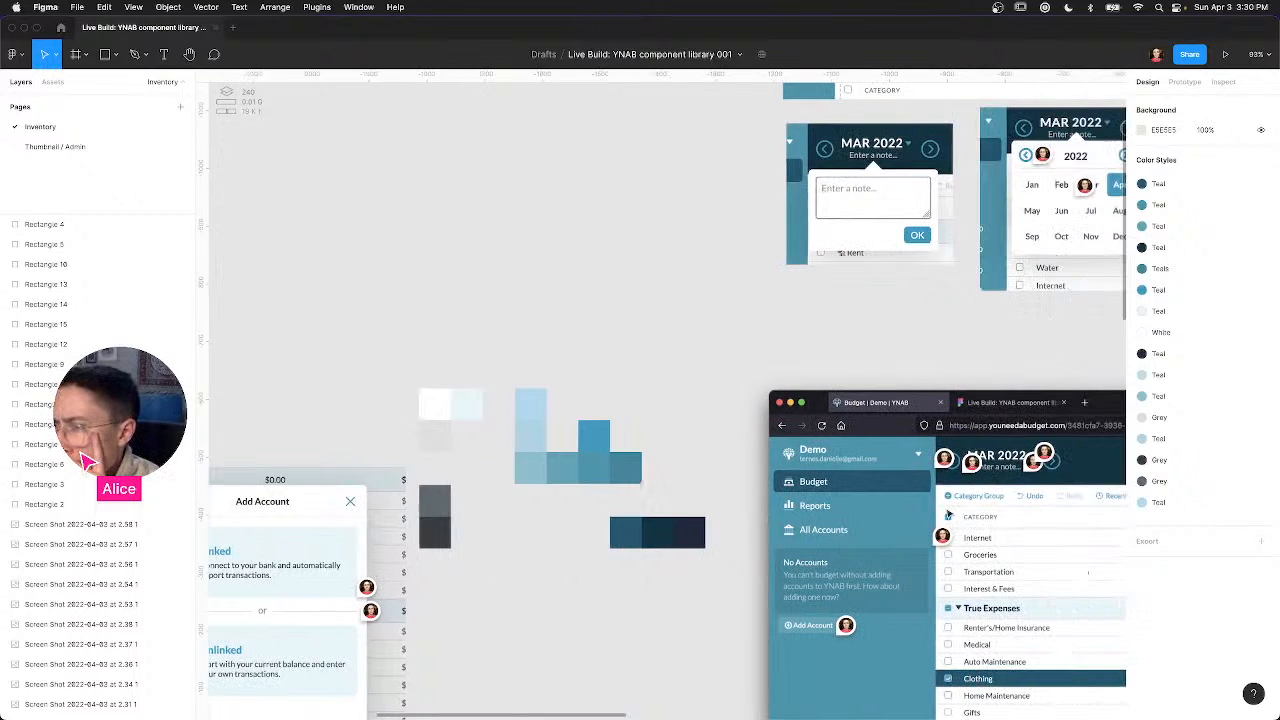
pyautogui.moveTo(810, 456)
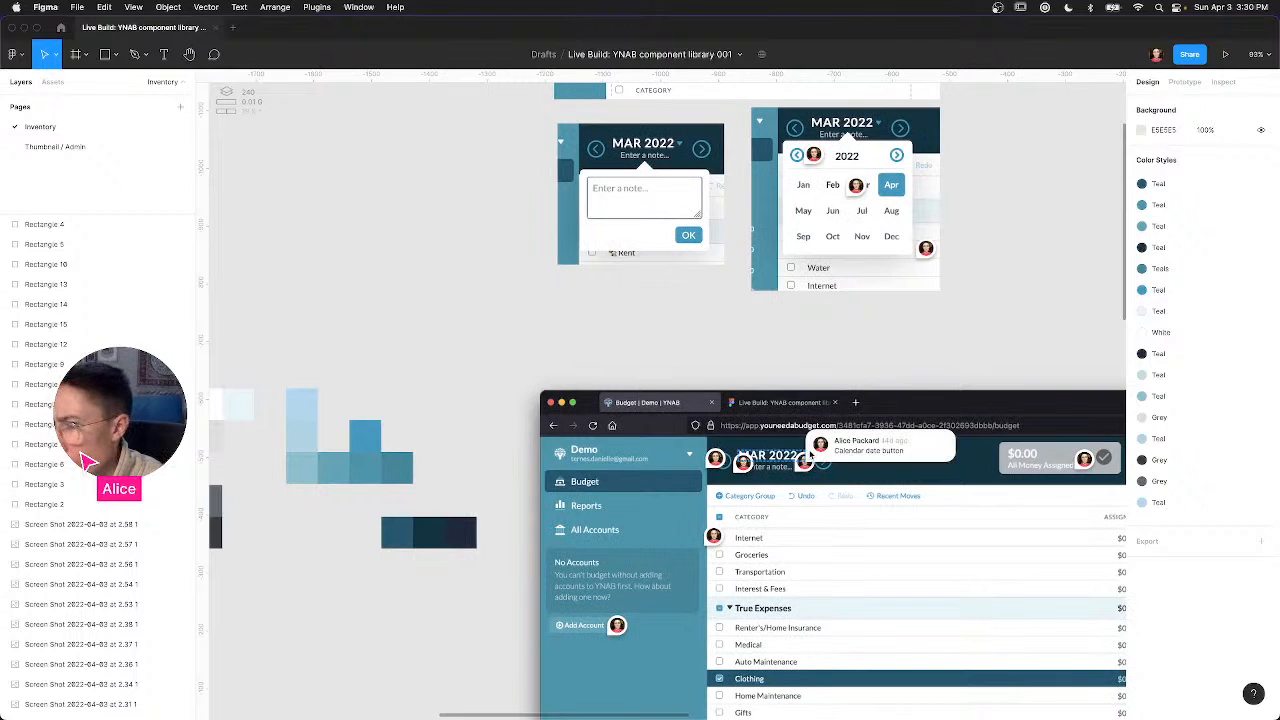
pyautogui.keyDown('alt'); pyautogui.moveTo(309, 409); pyautogui.dragTo(340, 411); pyautogui.keyUp('alt')
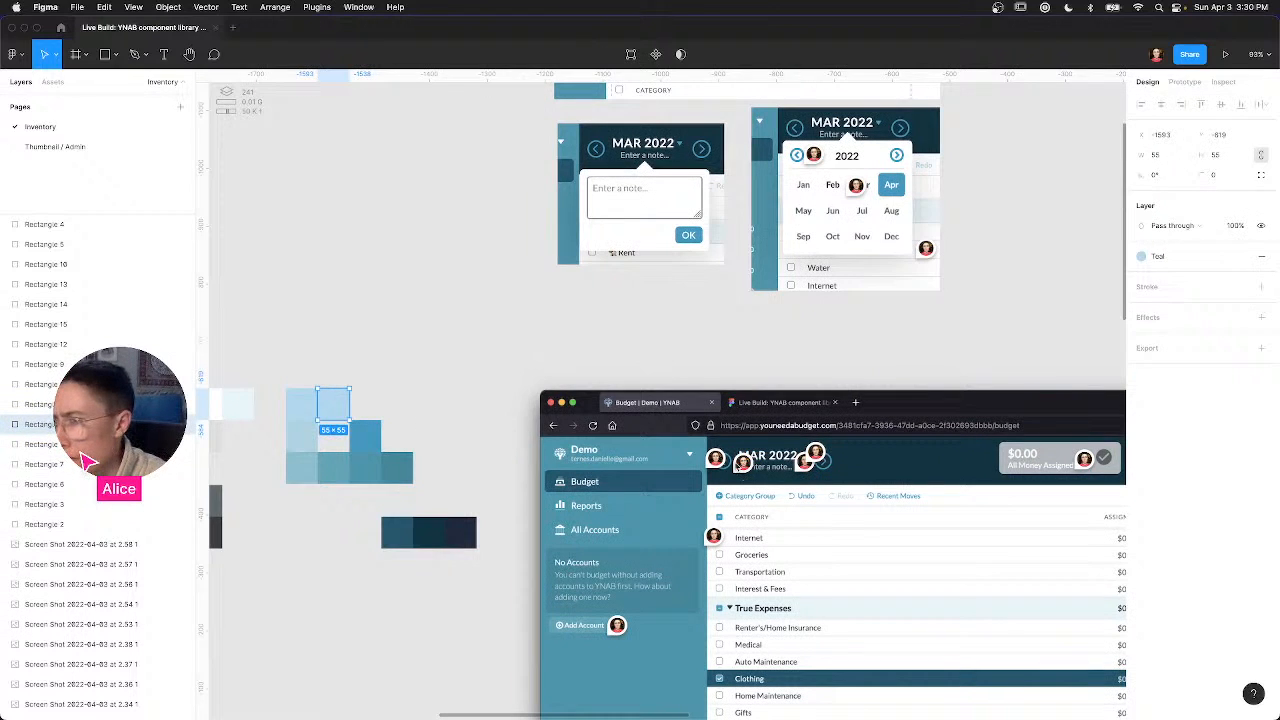
pyautogui.scroll(10, 724, 473)
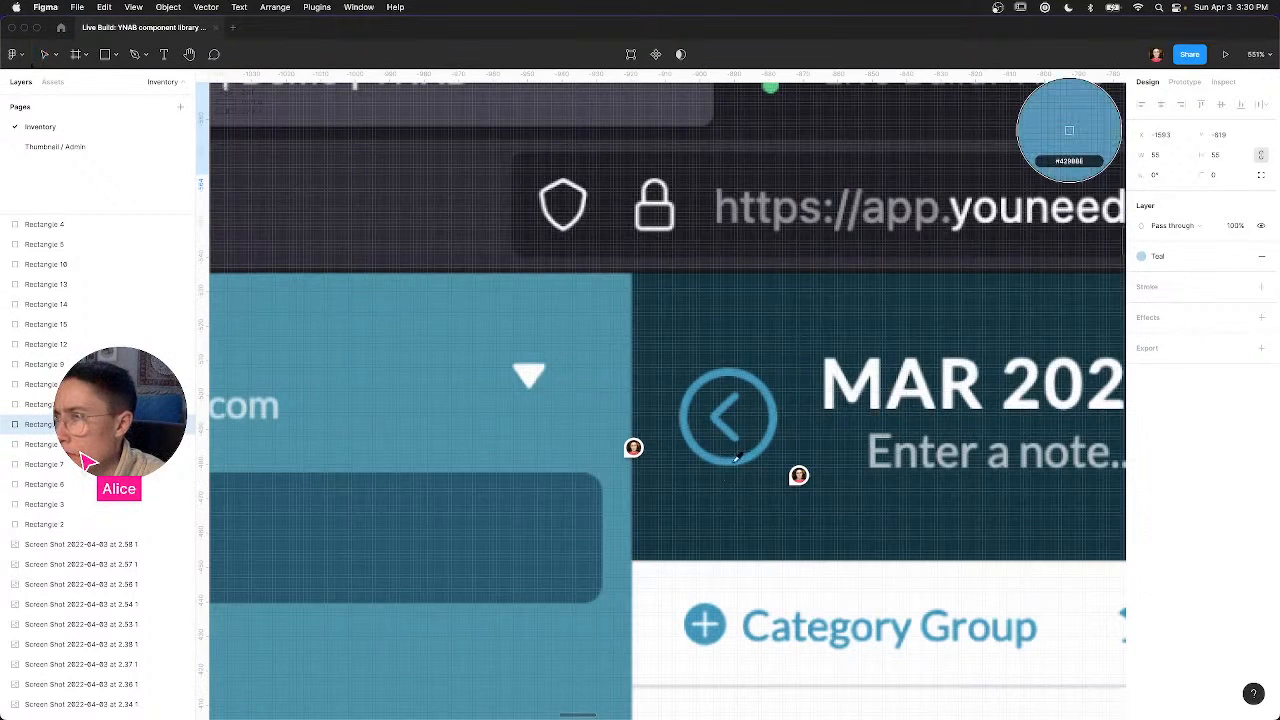
pyautogui.click(735, 462)
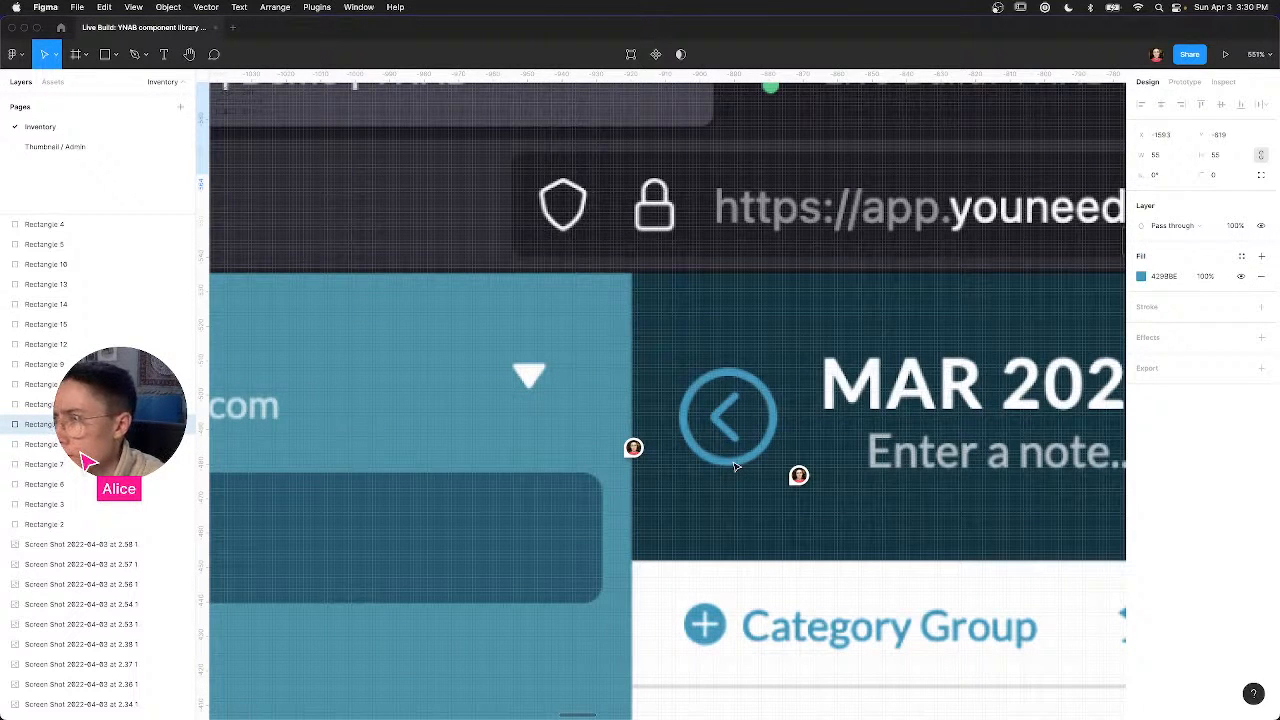
# Step: Overlap the blue copy with the bright blue swatch to compare their colors, delete the copy, and undo the deletion
pyautogui.hscroll(-10, 1058, 457)
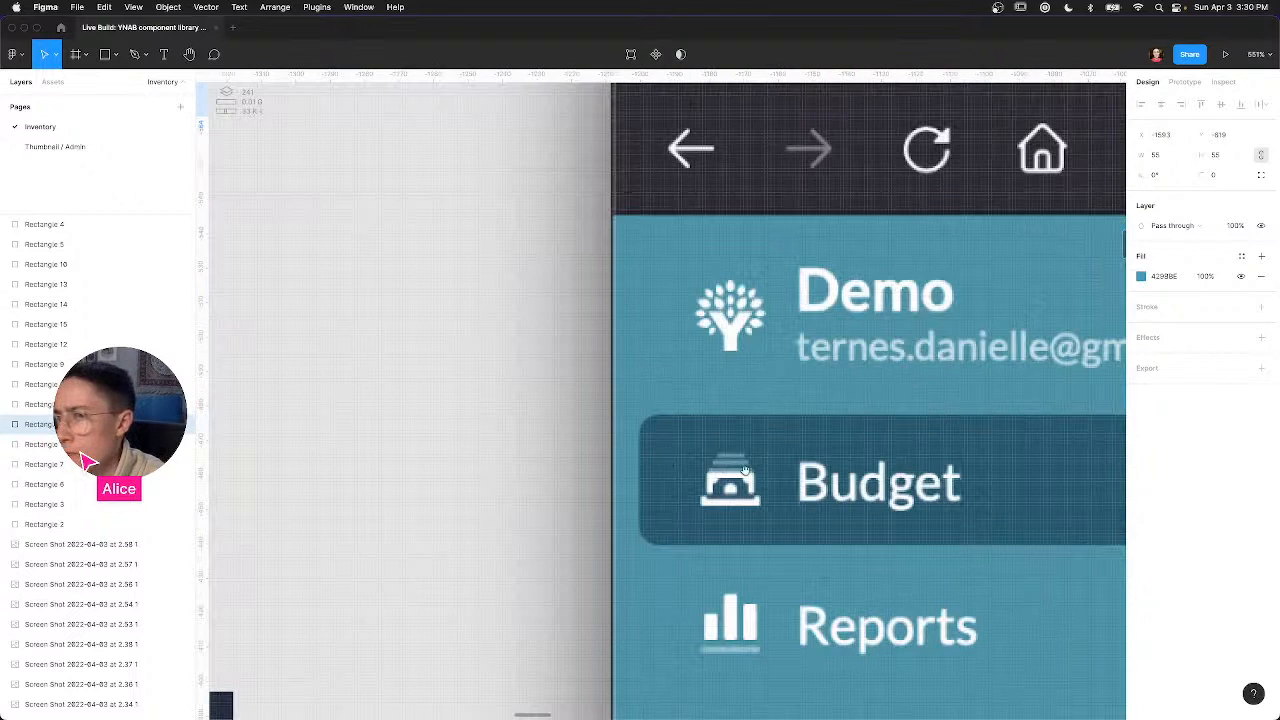
pyautogui.scroll(10, 760, 468)
pyautogui.scroll(3, 772, 466)
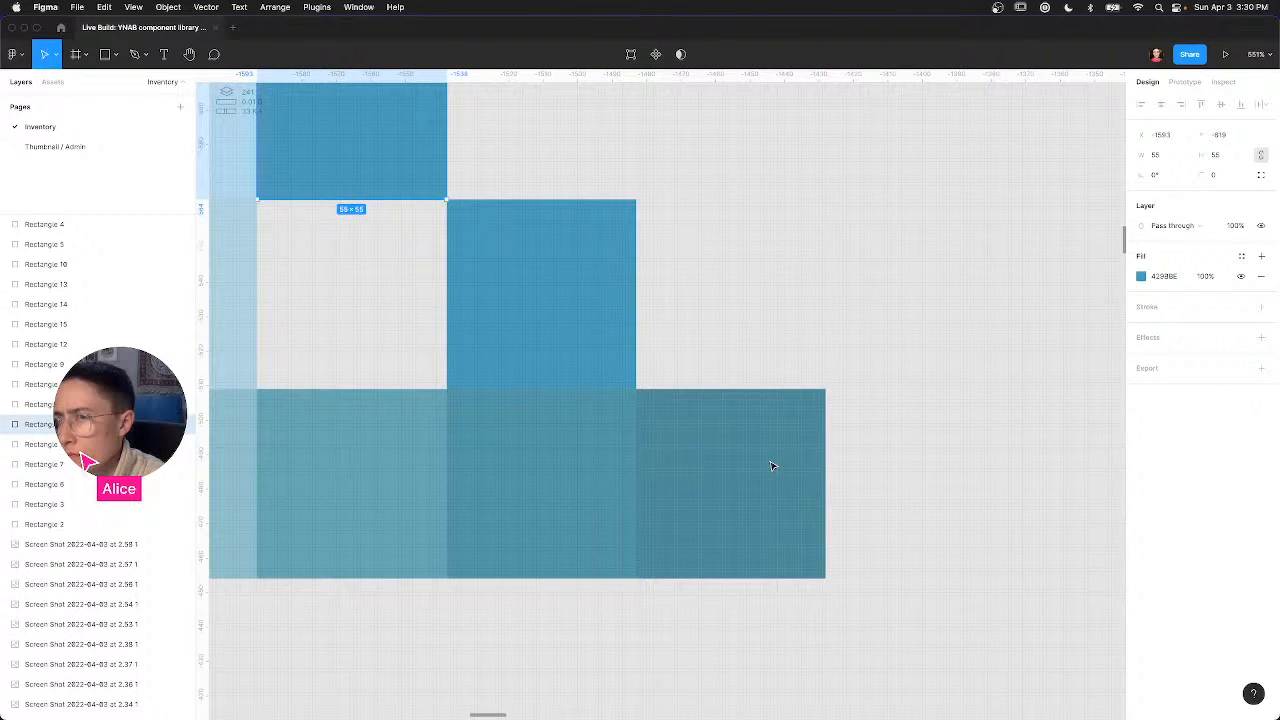
pyautogui.moveTo(434, 200); pyautogui.dragTo(452, 217)
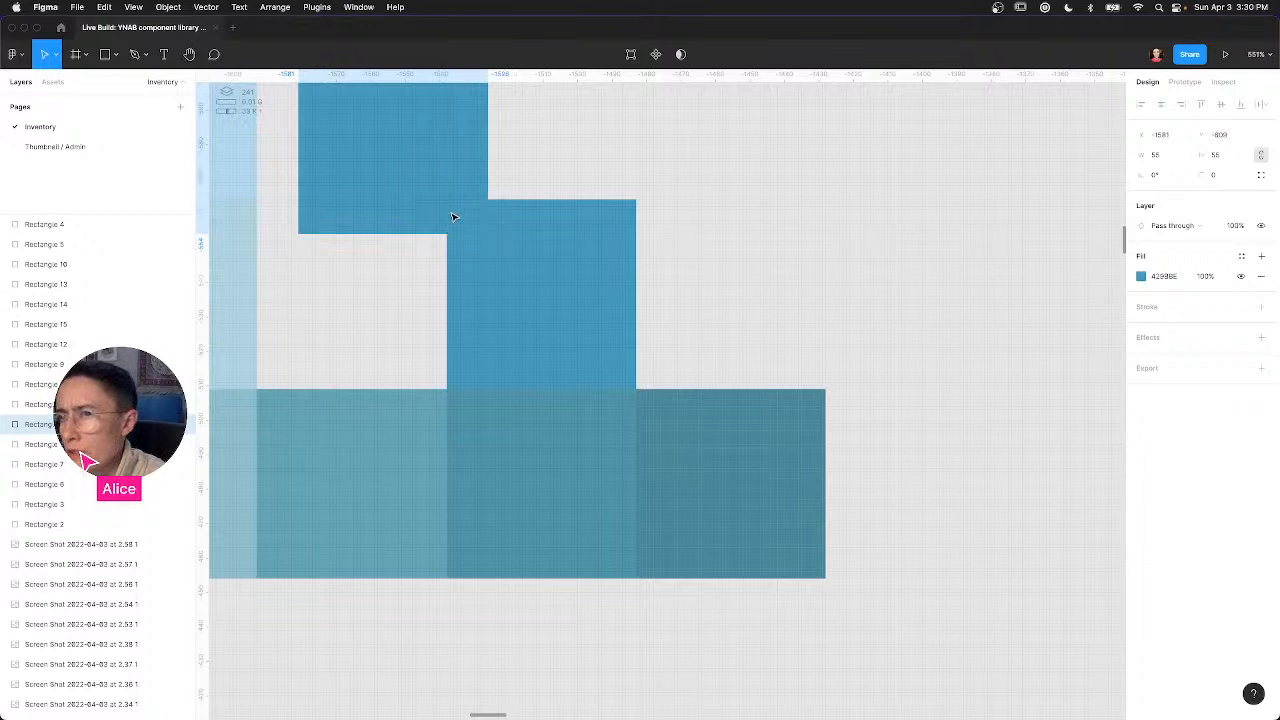
pyautogui.press('Delete')
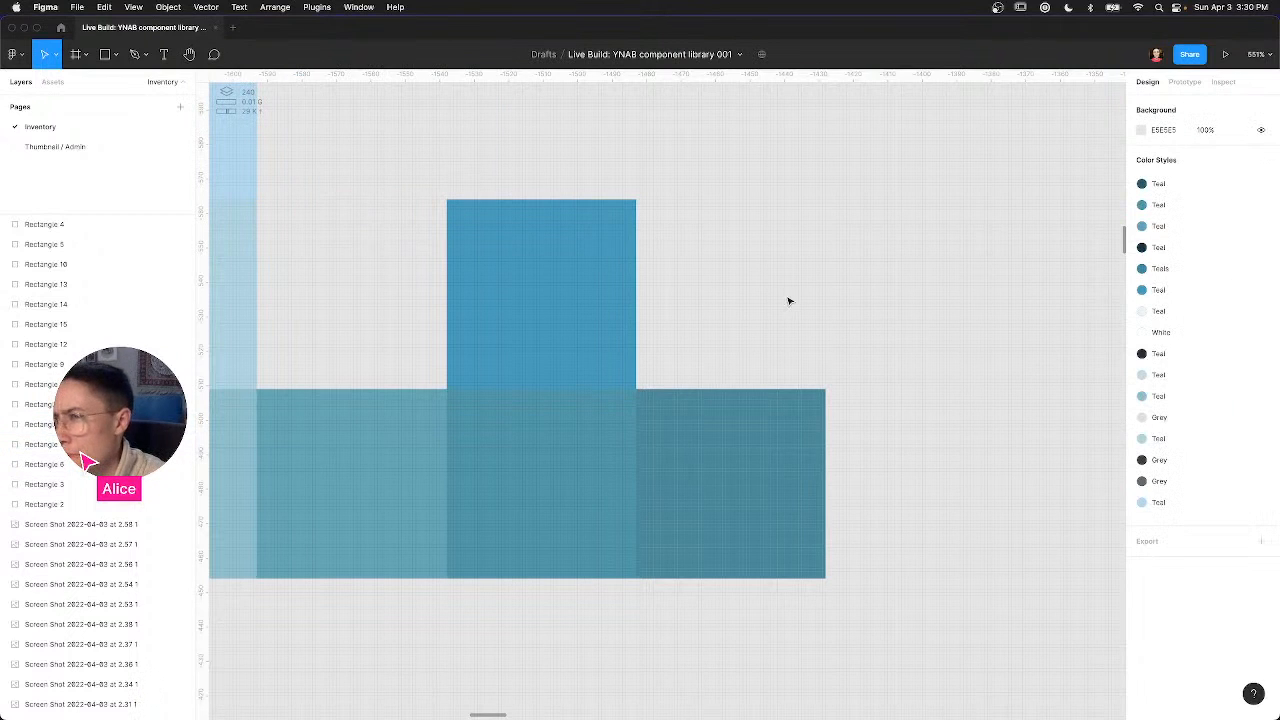
pyautogui.press('super+z')
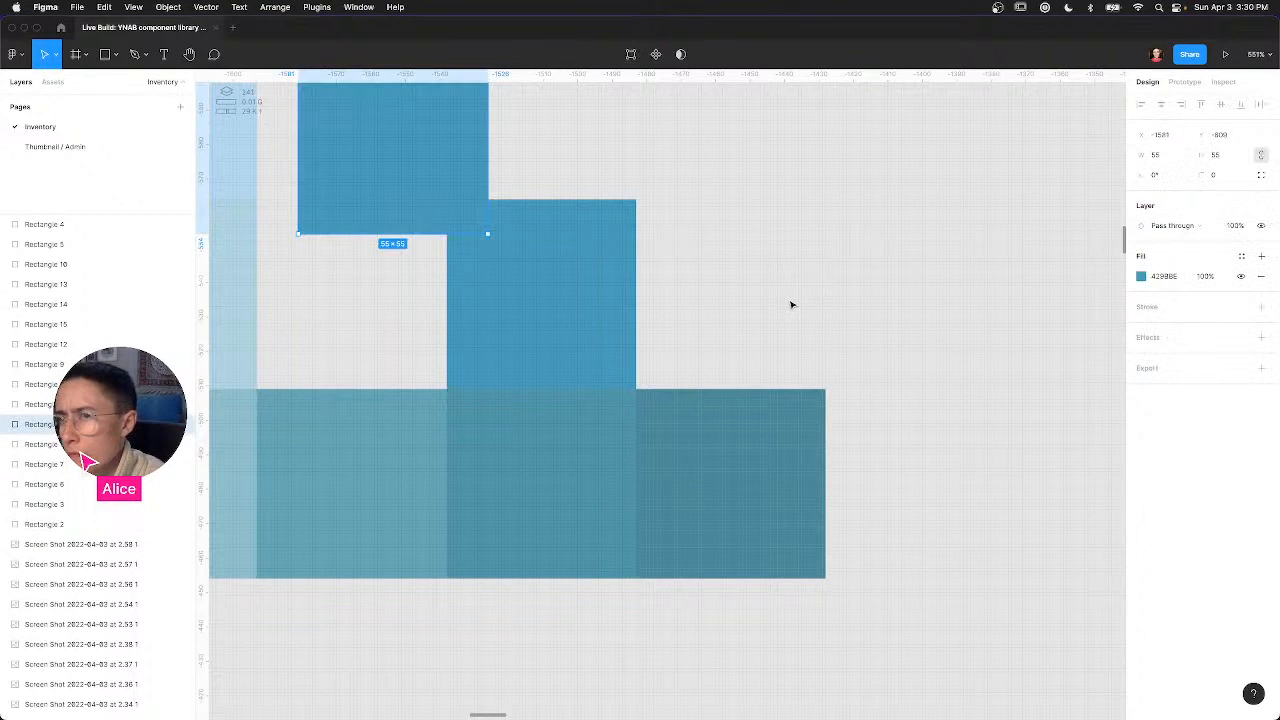
# Step: Fill the blue copy with the grey sampled from the "Enter a note..." text under MAR 2022 in the budget screenshot
pyautogui.scroll(-3, 790, 305)
pyautogui.scroll(-3, 790, 305)
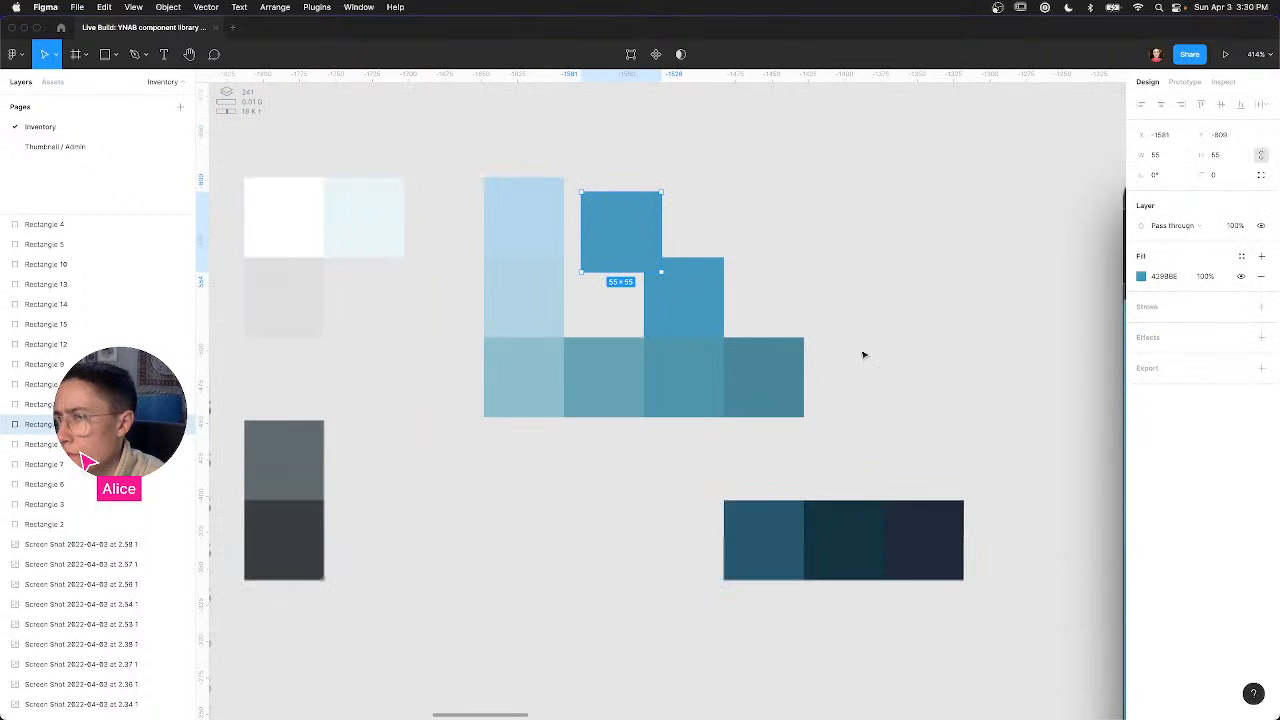
pyautogui.hscroll(5, 555, 364)
pyautogui.hscroll(5, 923, 404)
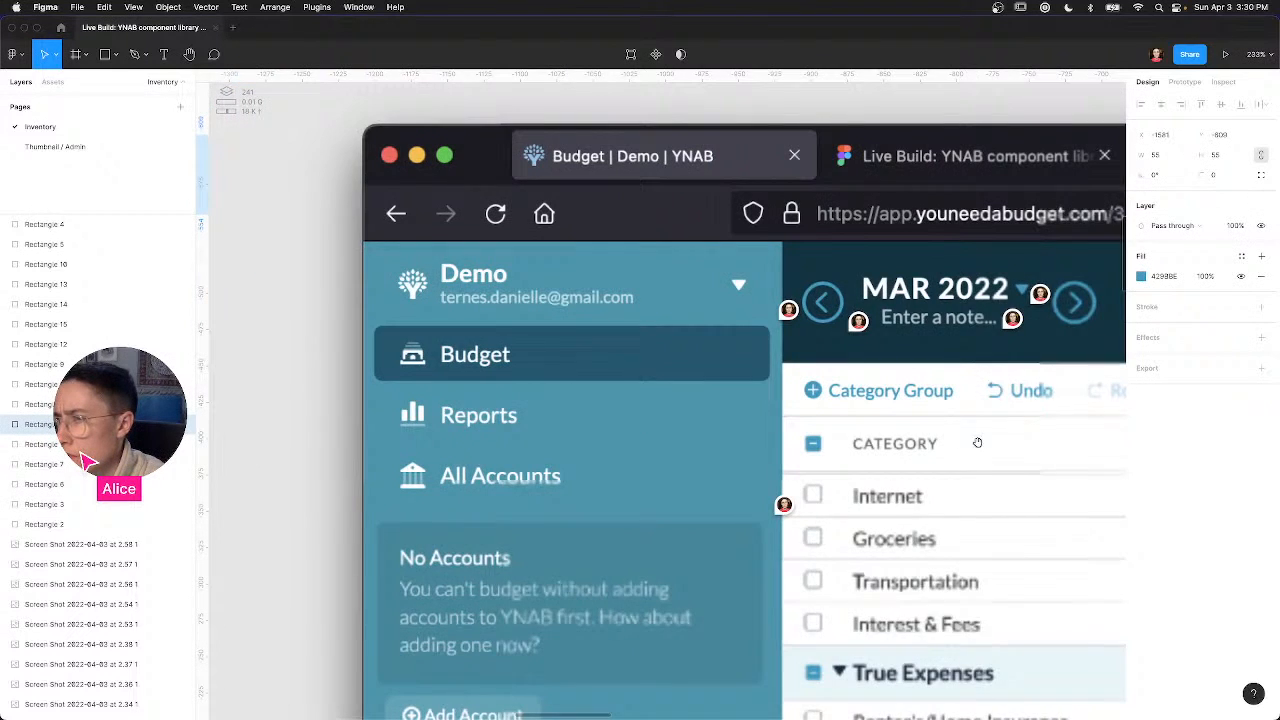
pyautogui.hscroll(5, 900, 430)
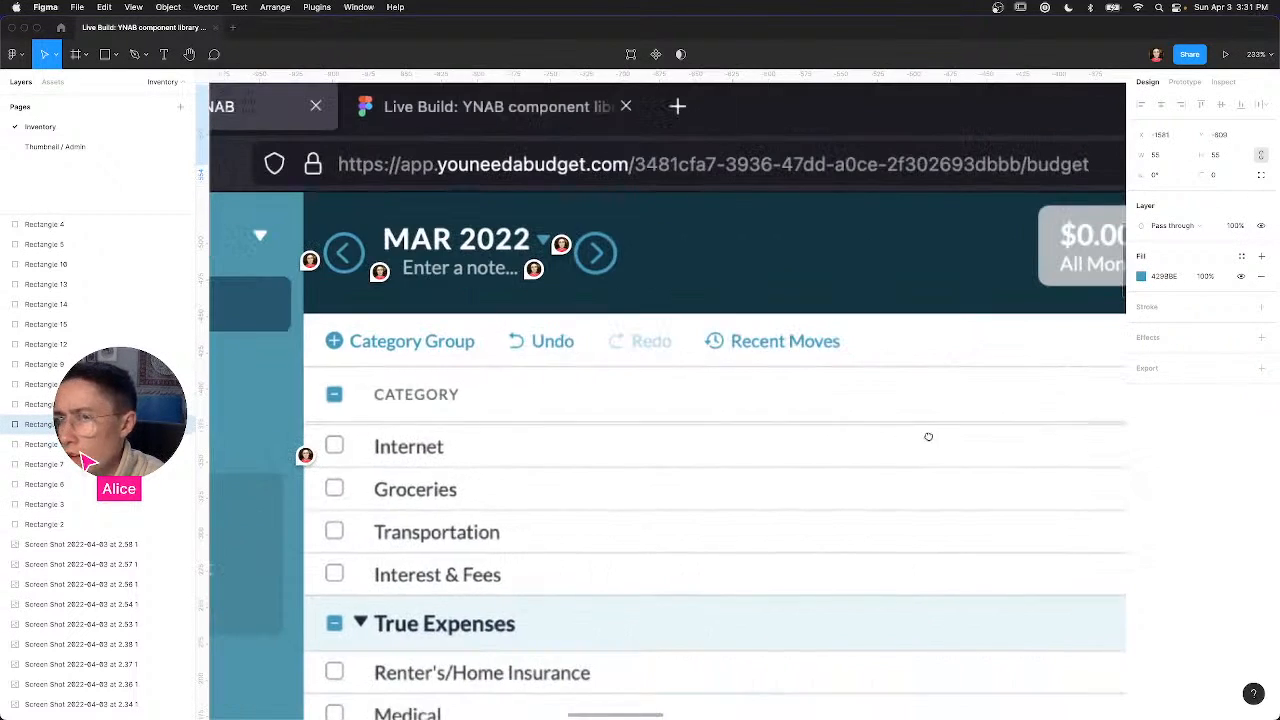
pyautogui.hscroll(-3, 929, 437)
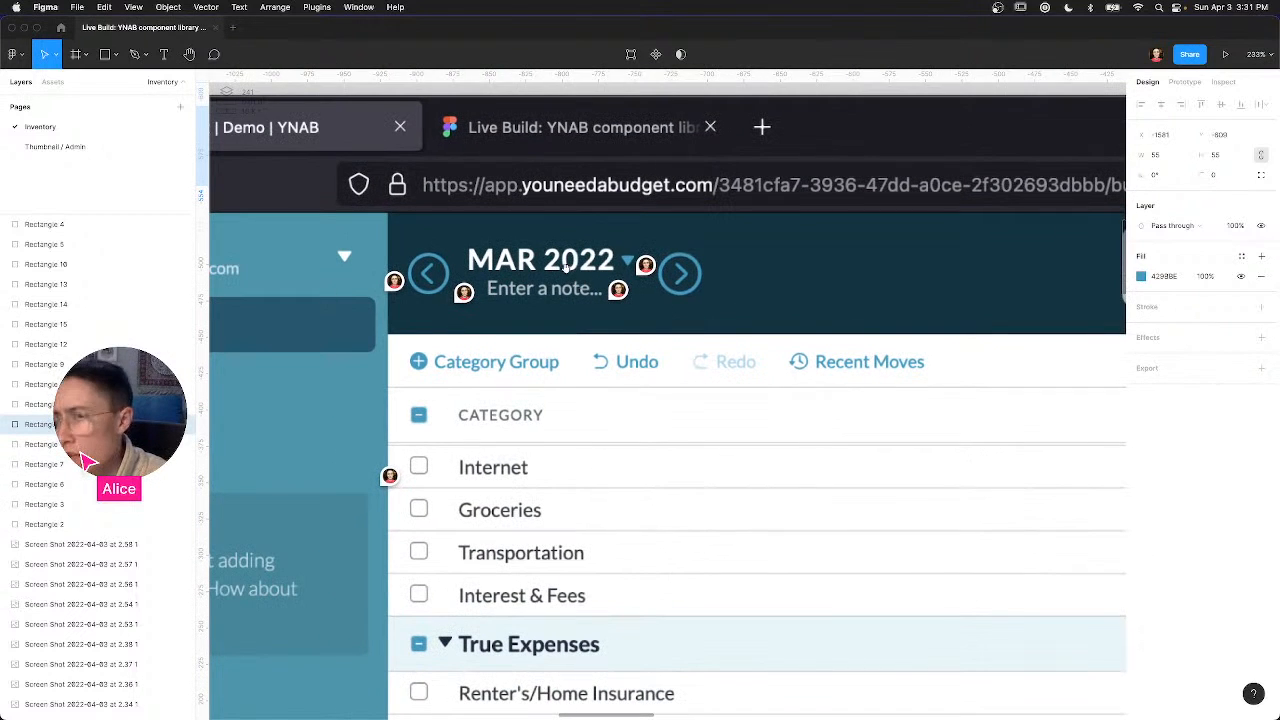
pyautogui.press('i')
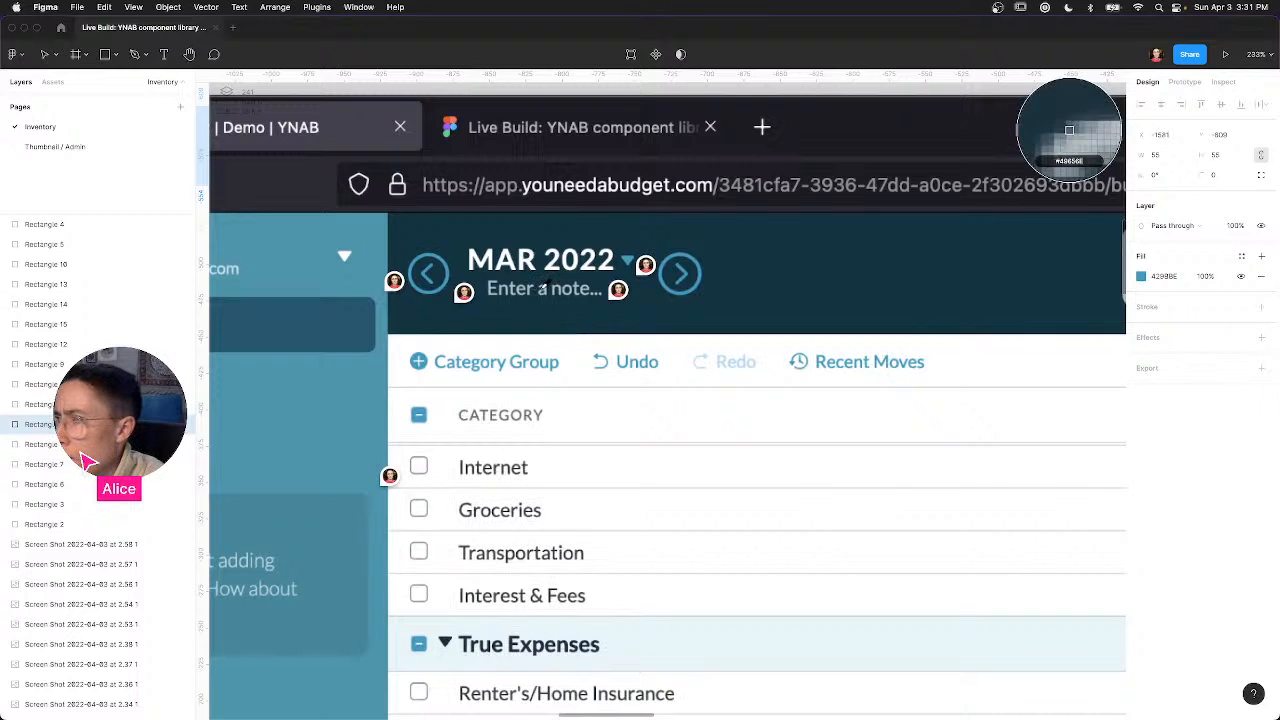
pyautogui.scroll(5, 543, 287)
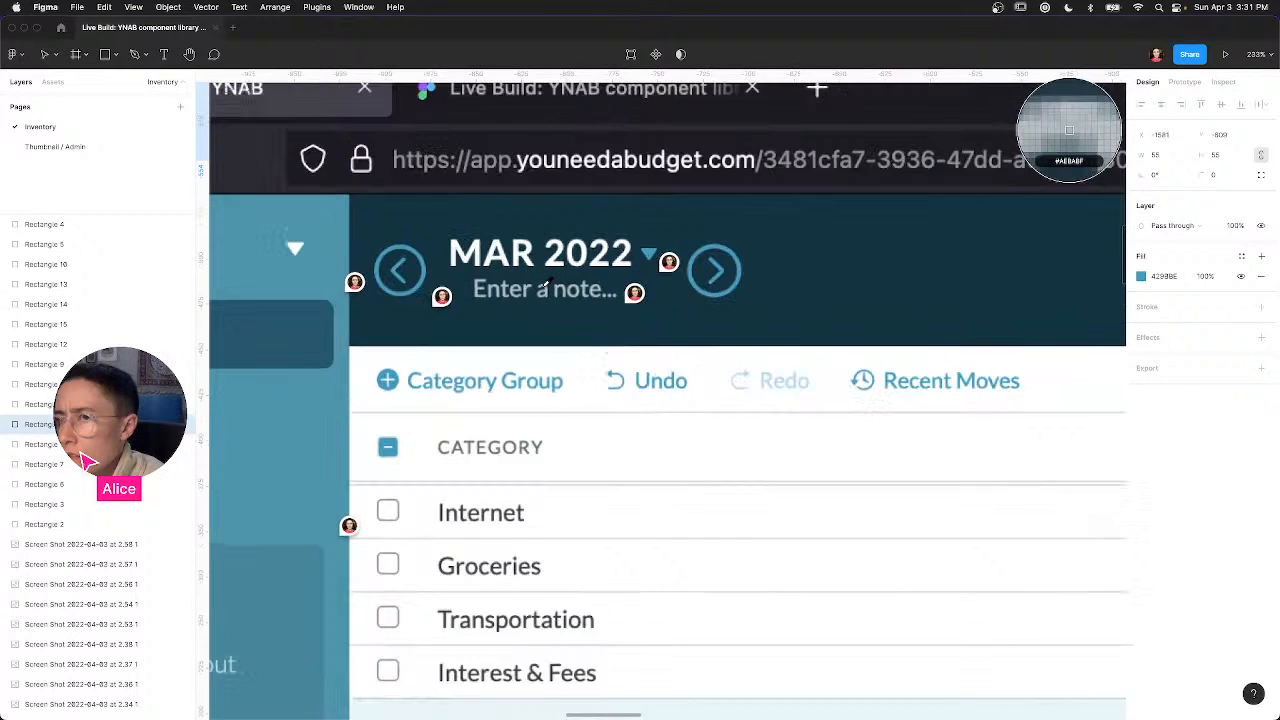
pyautogui.scroll(6, 547, 283)
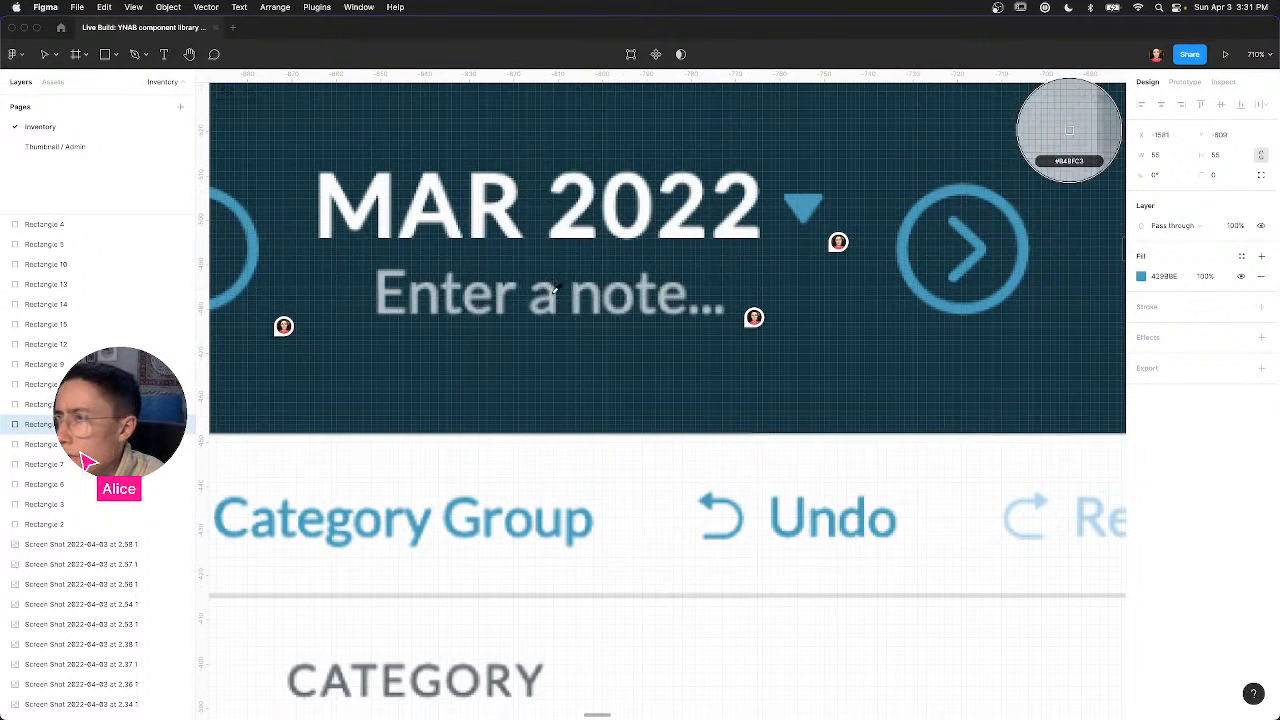
pyautogui.click(553, 289)
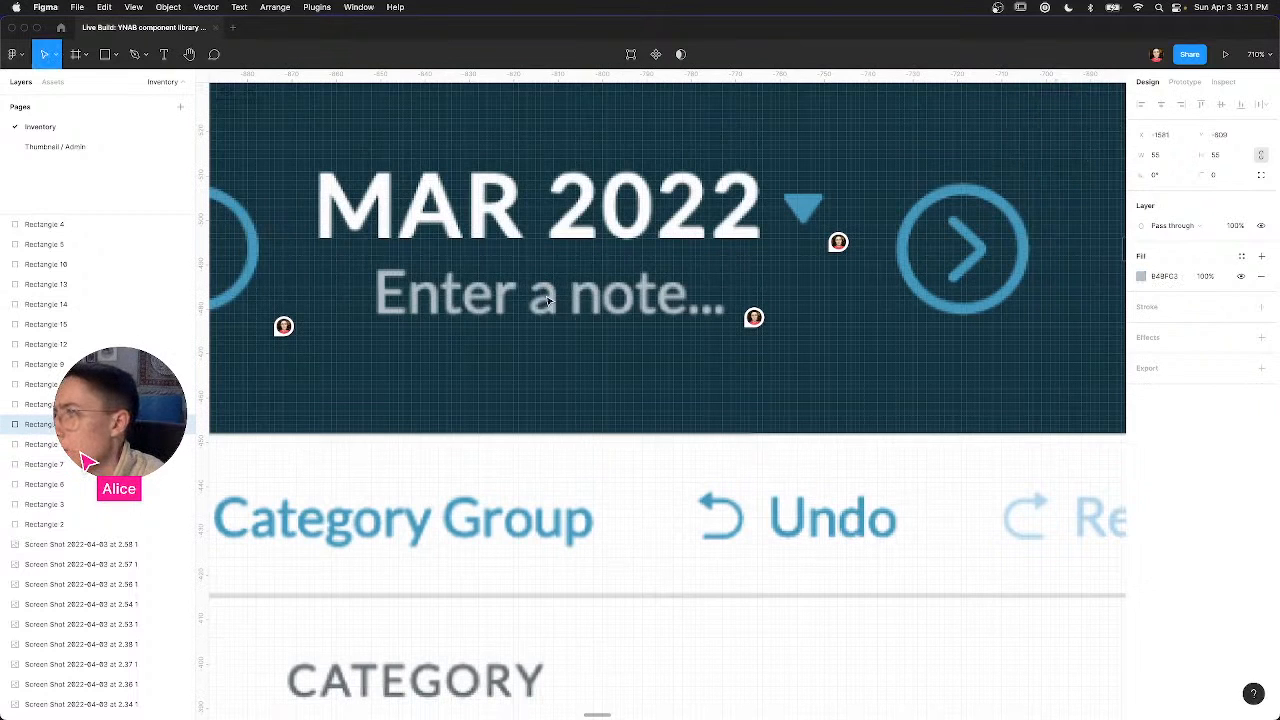
# Step: Move the grey swatch into the grey column of the palette, between the light grey and the dark grey swatches
pyautogui.hscroll(-5, 778, 322)
pyautogui.scroll(2, 780, 324)
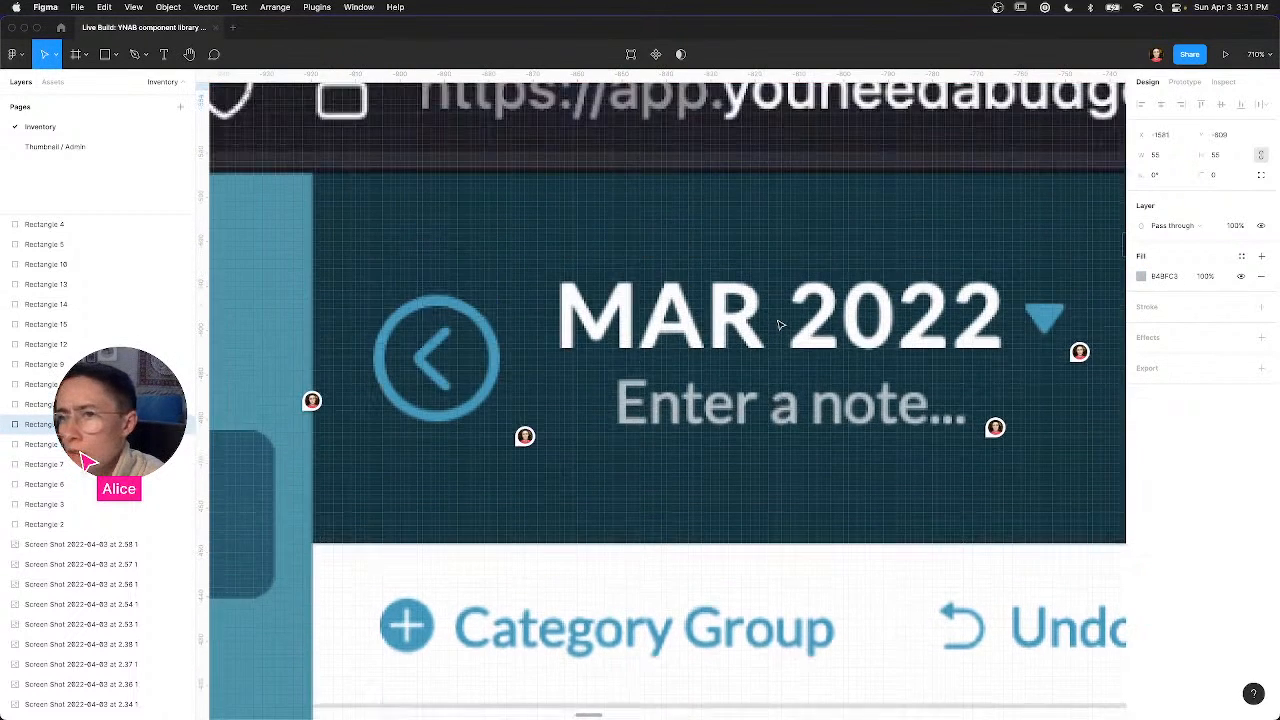
pyautogui.scroll(-8, 780, 322)
pyautogui.scroll(3, 529, 326)
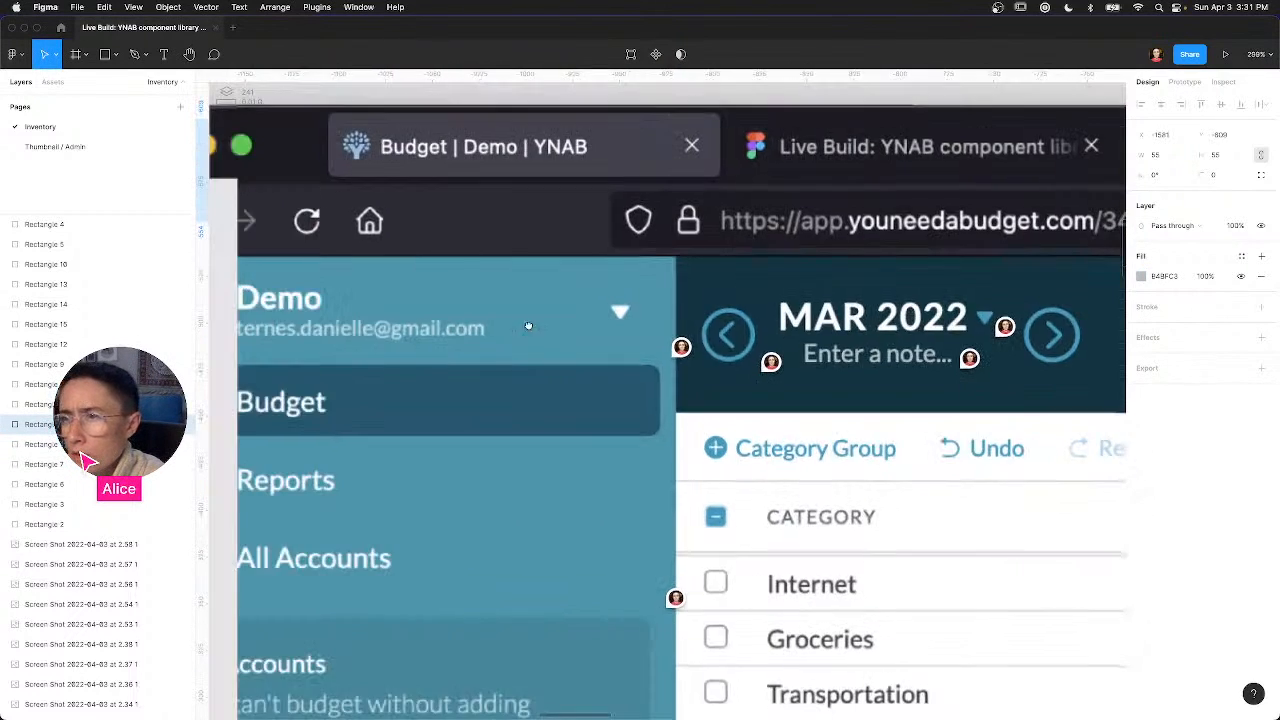
pyautogui.moveTo(529, 326); pyautogui.dragTo(1021, 285)
pyautogui.moveTo(420, 410); pyautogui.dragTo(986, 360)
pyautogui.moveTo(231, 281); pyautogui.dragTo(286, 434)
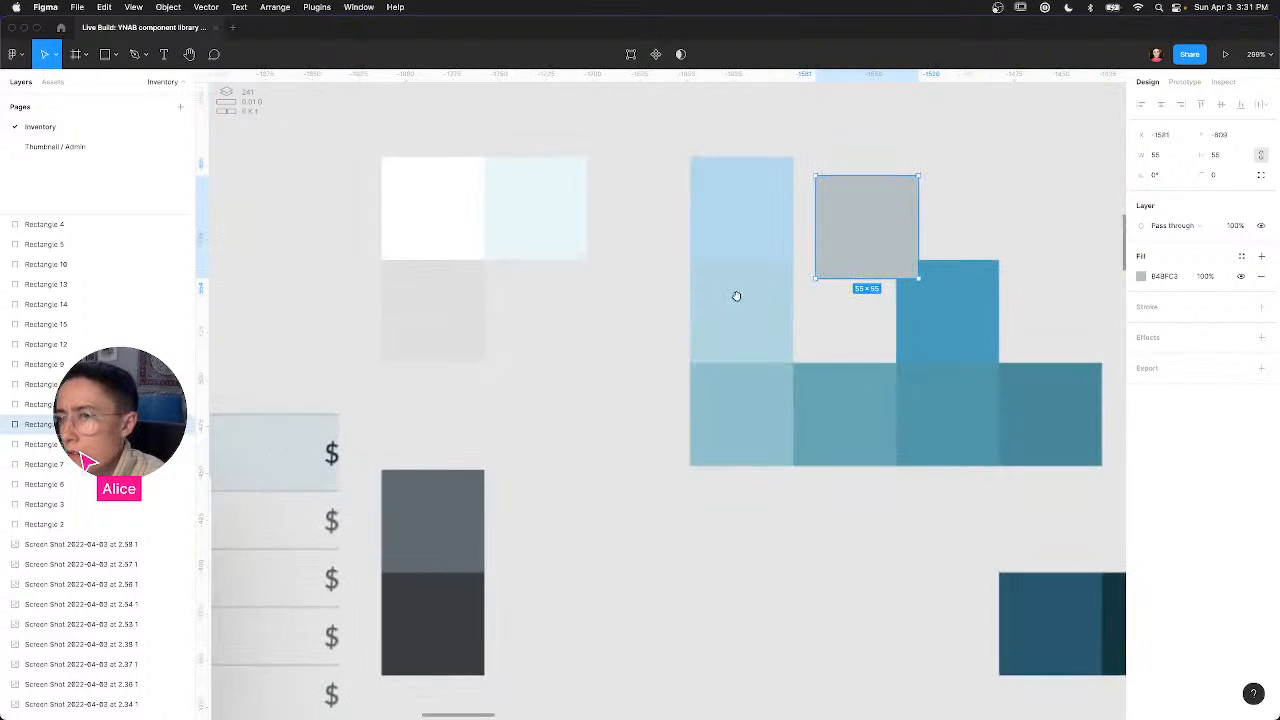
pyautogui.moveTo(846, 234); pyautogui.dragTo(438, 453)
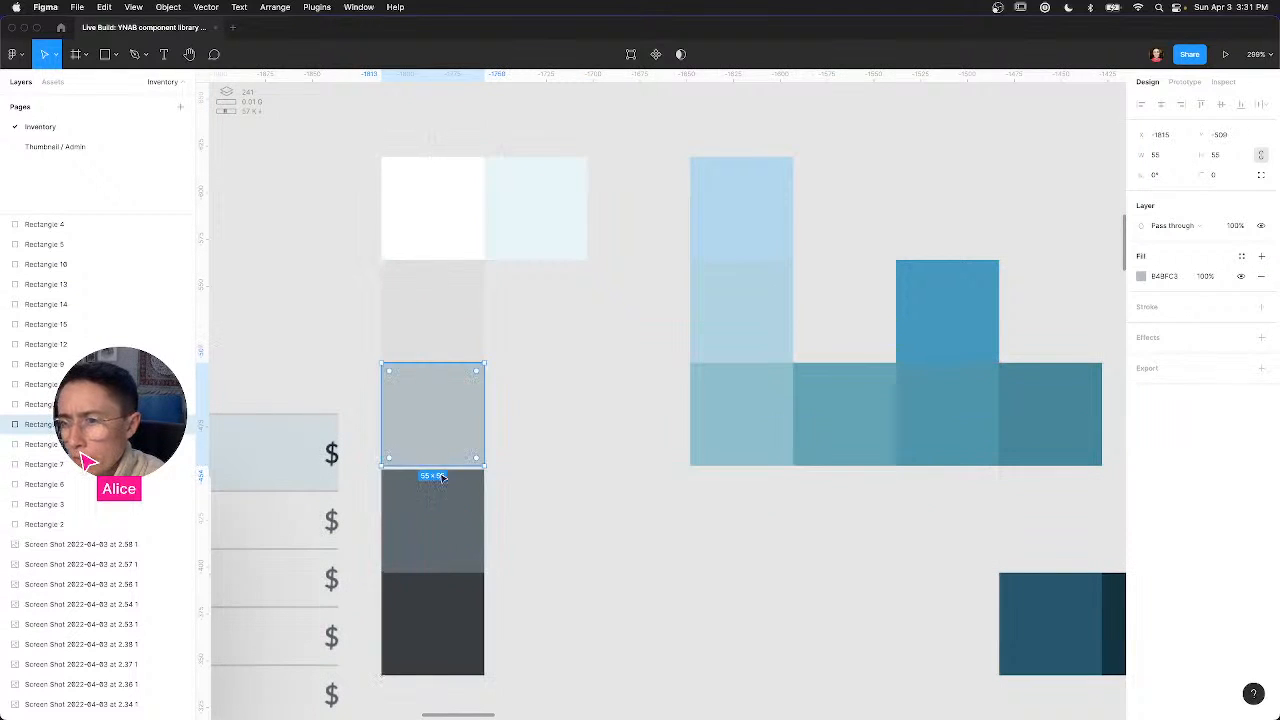
# Step: Create a color style named "Grey" from the fill of the medium grey swatch
pyautogui.click(1243, 256)
pyautogui.click(1259, 281)
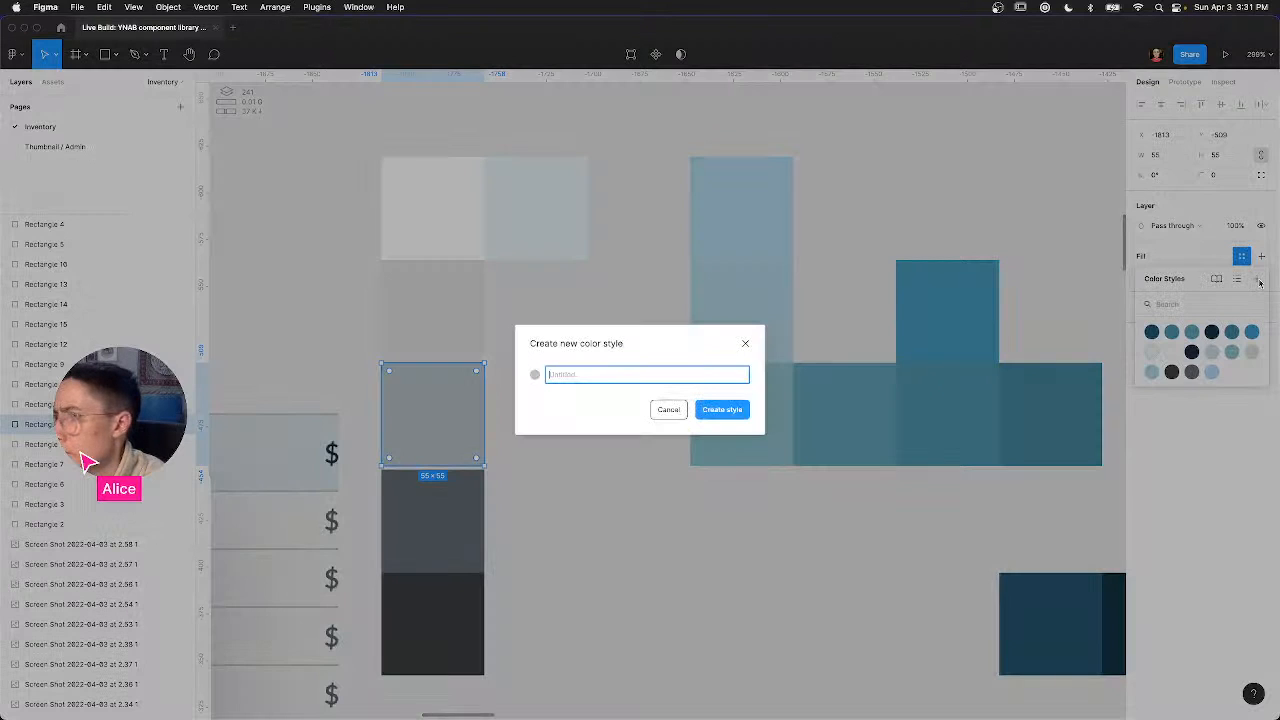
pyautogui.write('Grey')
pyautogui.press('Return')
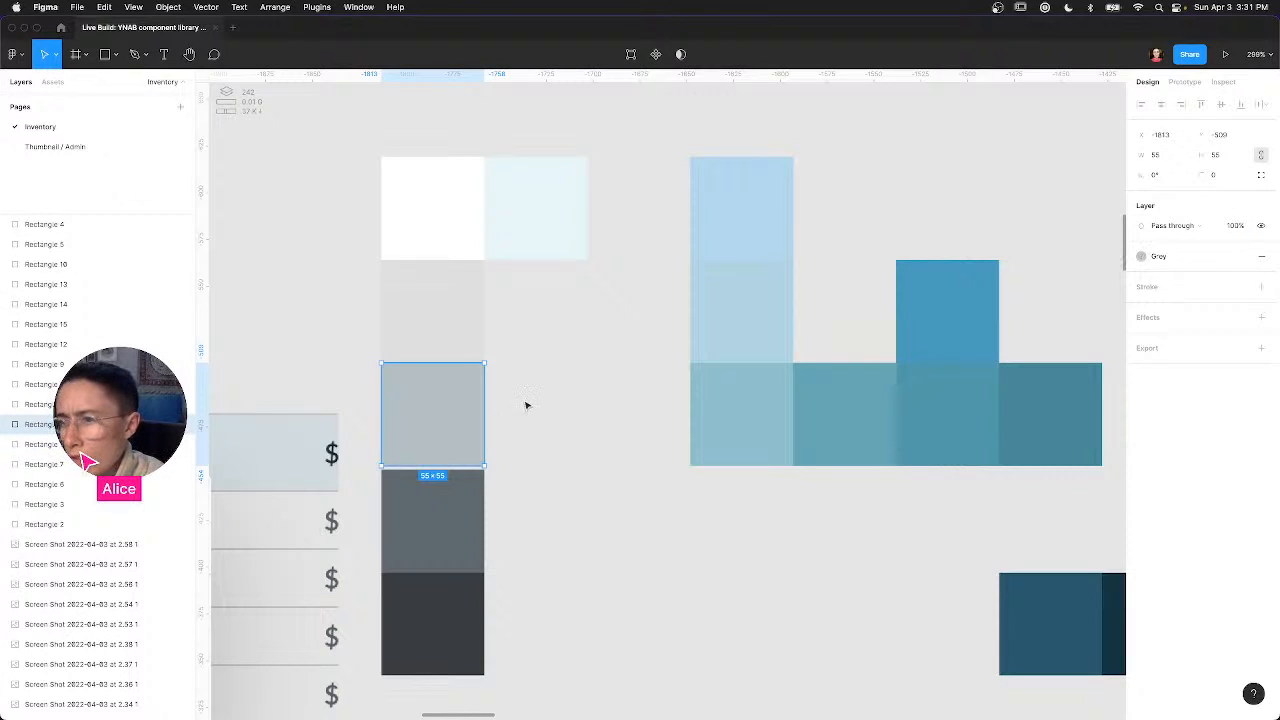
# Step: Move the medium grey swatch one column over so it lines up under the pale blue swatch, level with the teal row
pyautogui.hotkey('shift', 'Right')
pyautogui.hotkey('shift', 'Right')
pyautogui.hotkey('shift', 'Right')
pyautogui.hotkey('shift', 'Right')
pyautogui.hotkey('shift', 'Right')
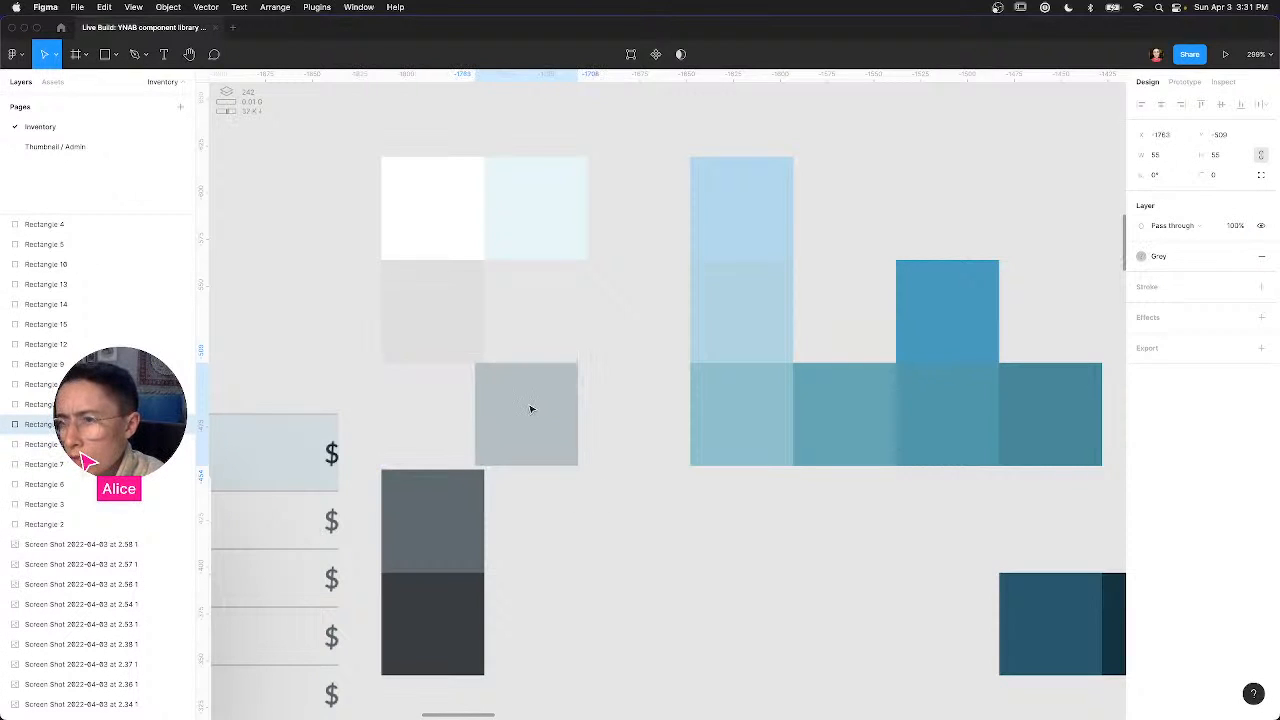
pyautogui.moveTo(530, 408)
pyautogui.mouseDown()
pyautogui.moveTo(552, 408)
pyautogui.moveTo(541, 410)
pyautogui.mouseUp()
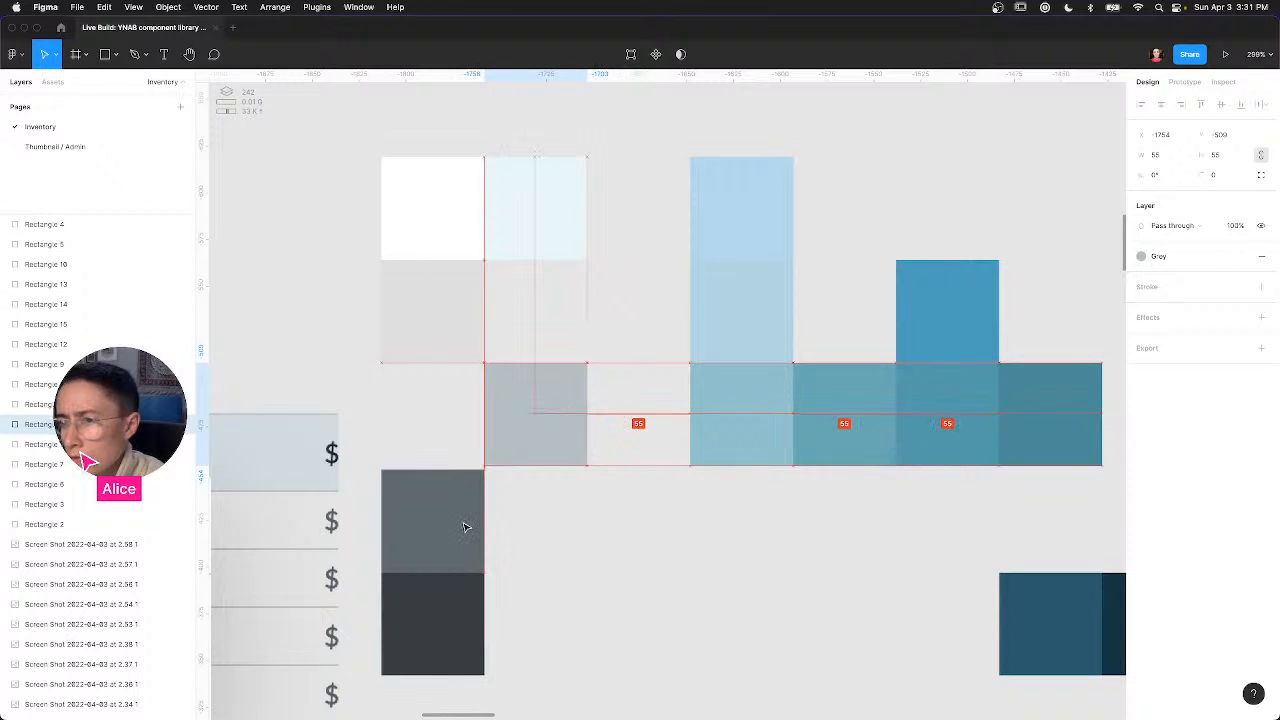
# Step: Shift the dark grey swatch and the bottom row's darkest grey, dark teal and navy swatches up to align with the palette grid
pyautogui.moveTo(464, 527); pyautogui.dragTo(456, 521)
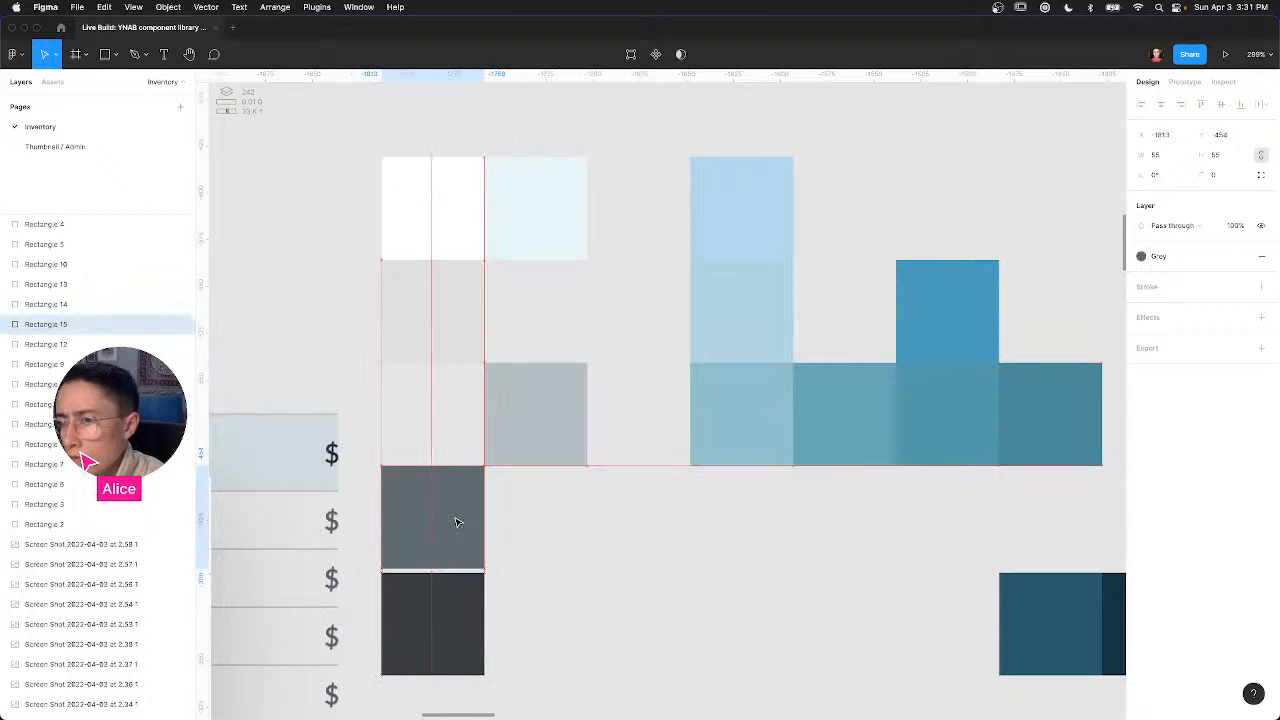
pyautogui.click(451, 609)
pyautogui.keyDown('shift'); pyautogui.click(1120, 628); pyautogui.keyUp('shift')
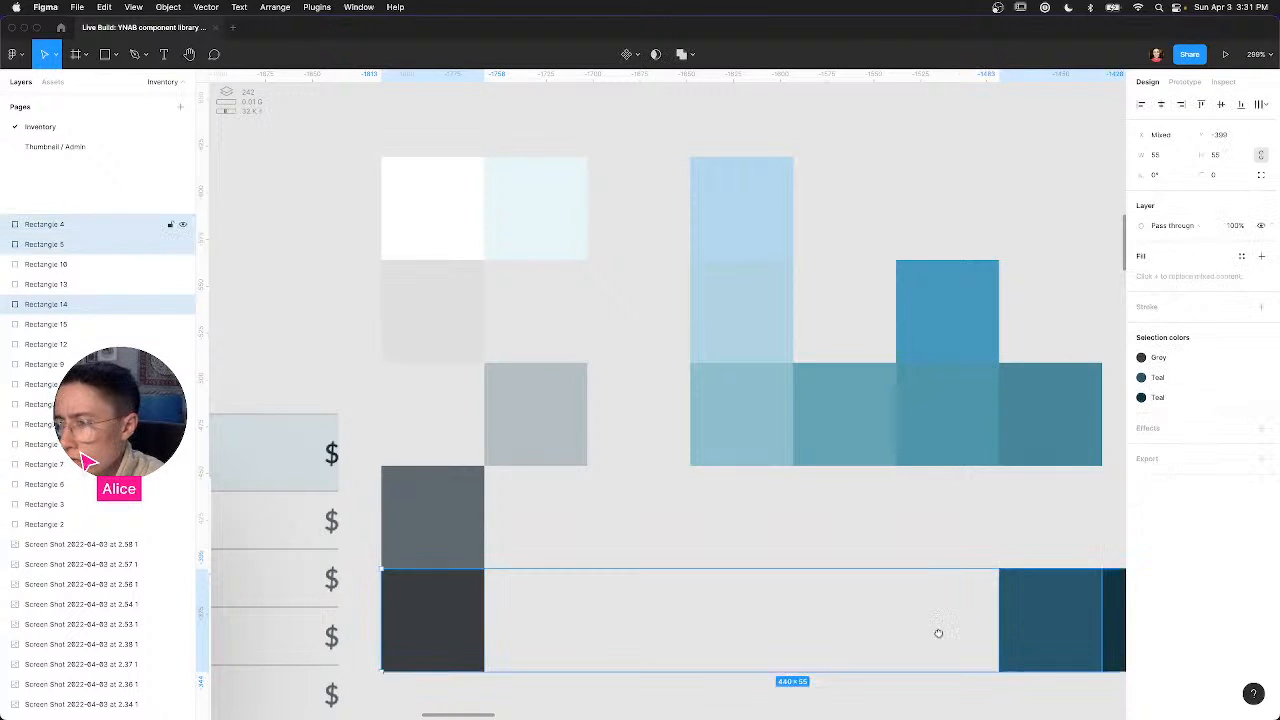
pyautogui.hscroll(8, 677, 611)
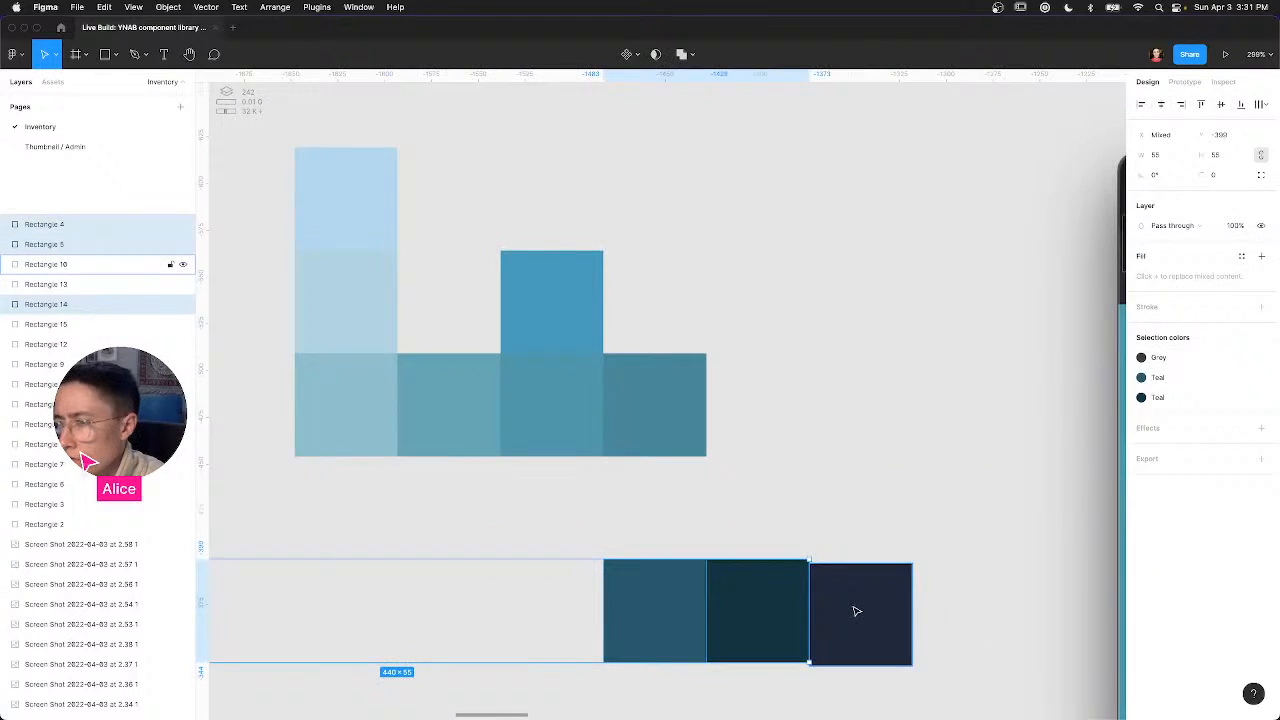
pyautogui.click(854, 610)
pyautogui.press('Up')
pyautogui.press('Up')
pyautogui.click(953, 607)
pyautogui.scroll(5, 953, 607)
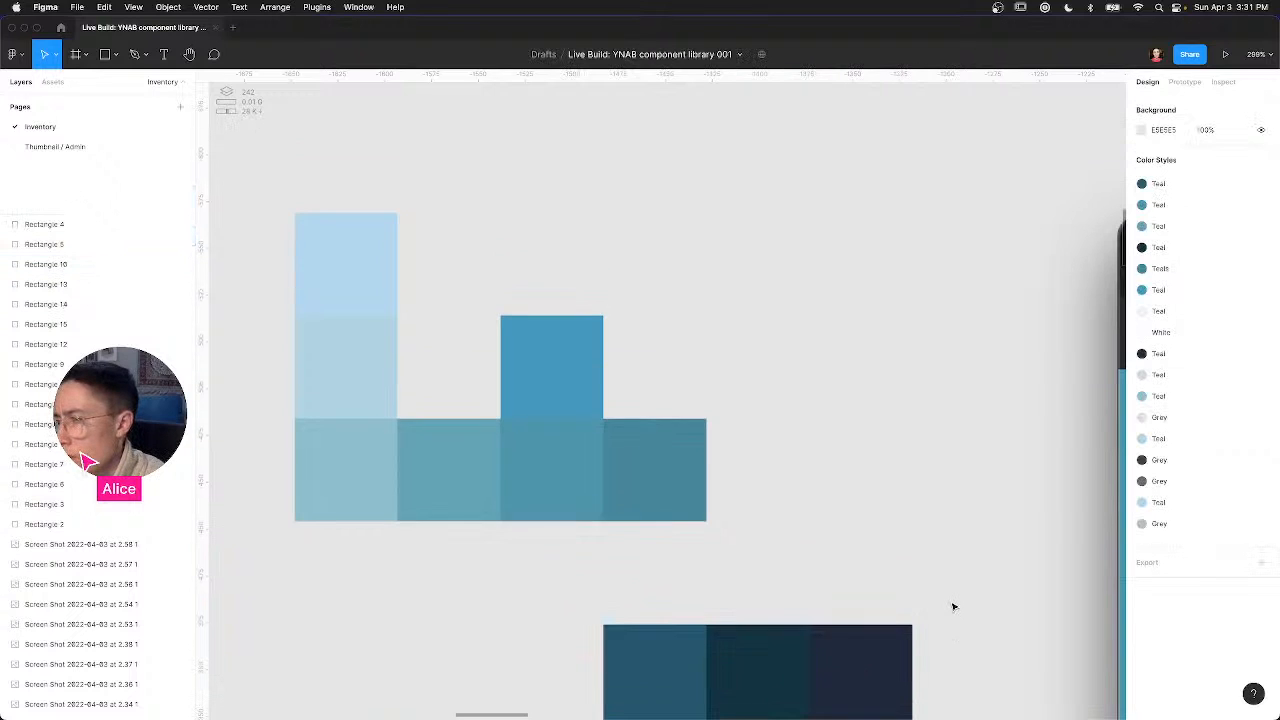
# Step: Look over the dark swatches and the budget, calendar and Assign screenshots for colors missing from the palette
pyautogui.scroll(-7, 869, 558)
pyautogui.hscroll(2, 777, 354)
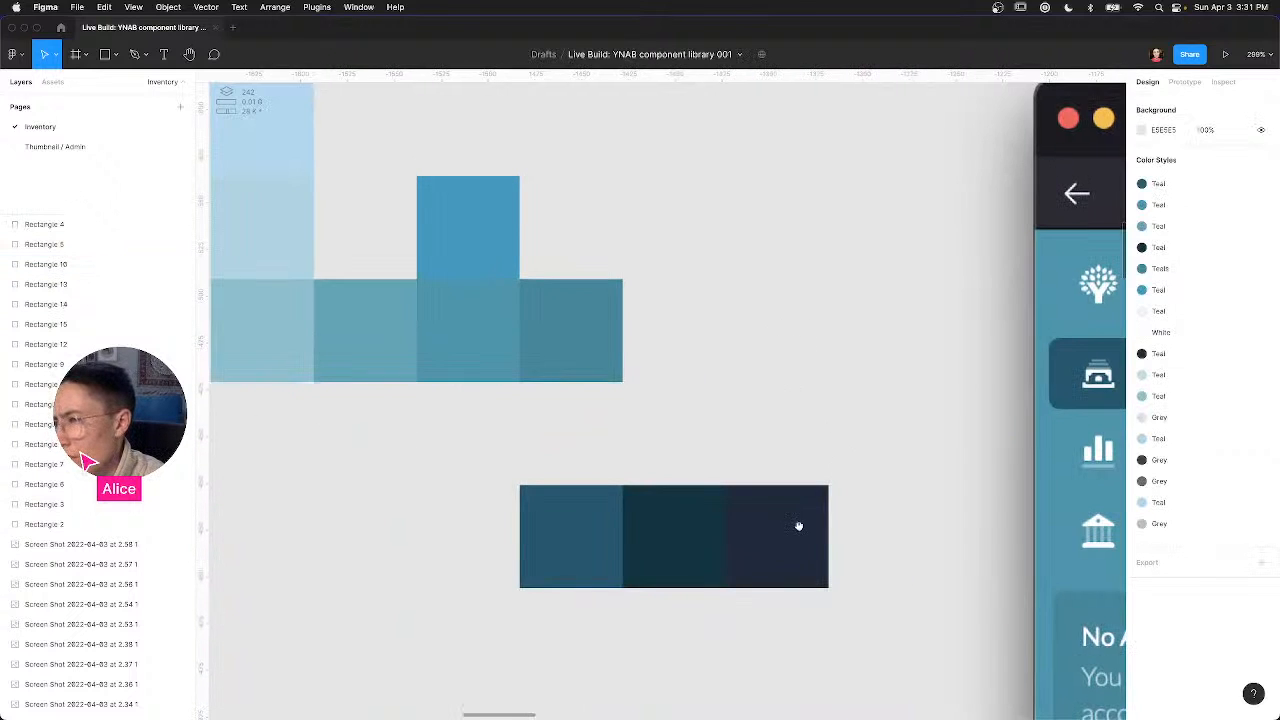
pyautogui.click(682, 530)
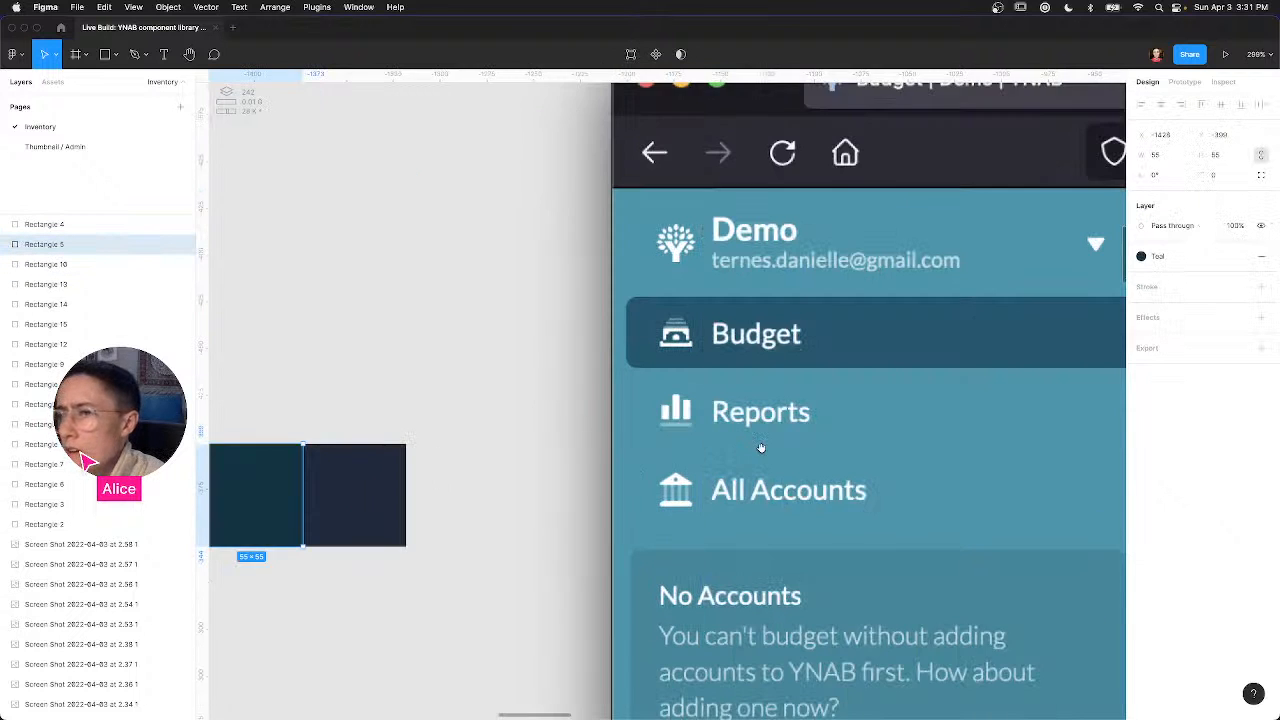
pyautogui.hscroll(5, 360, 483)
pyautogui.hscroll(8, 765, 438)
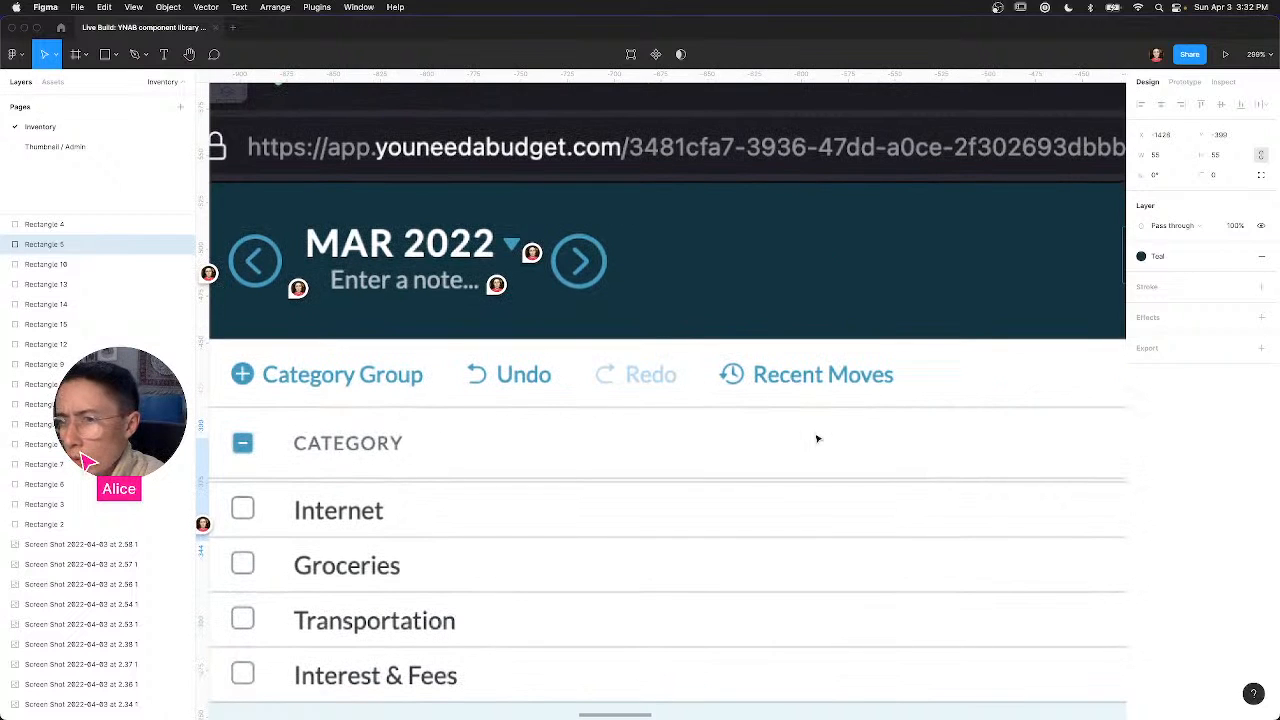
pyautogui.scroll(-10, 817, 438)
pyautogui.scroll(3, 817, 438)
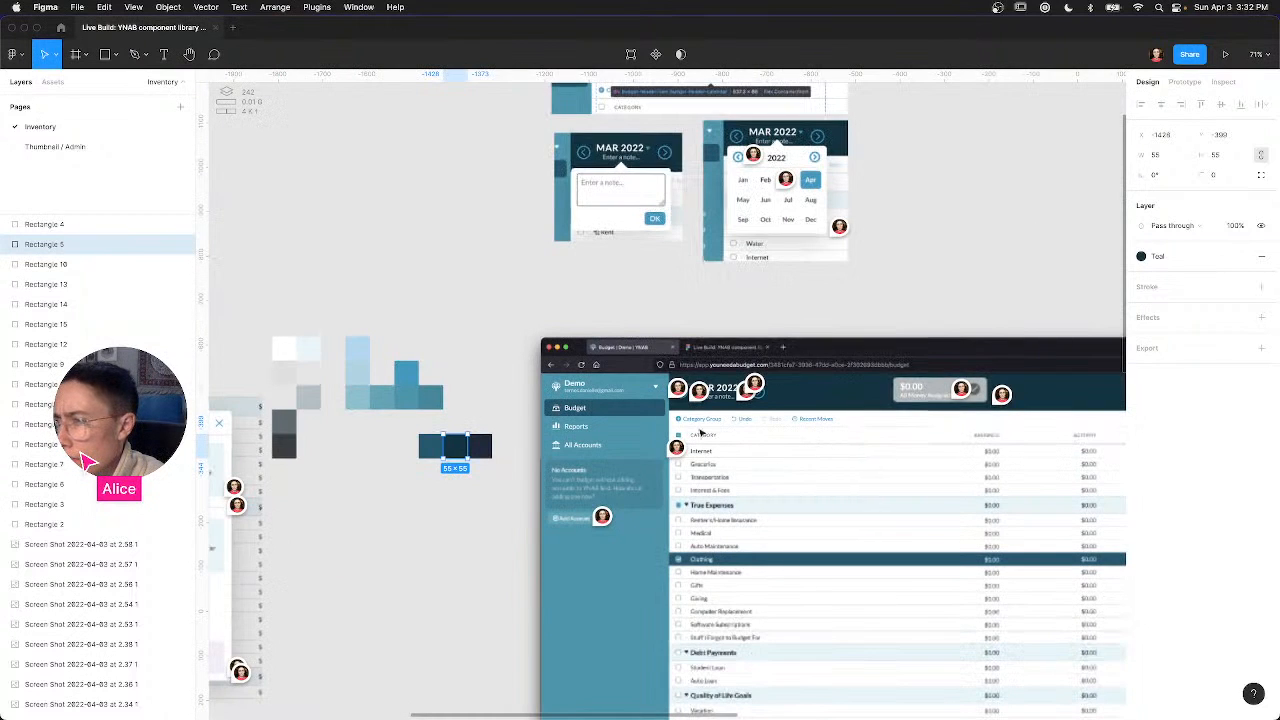
pyautogui.hscroll(4, 700, 432)
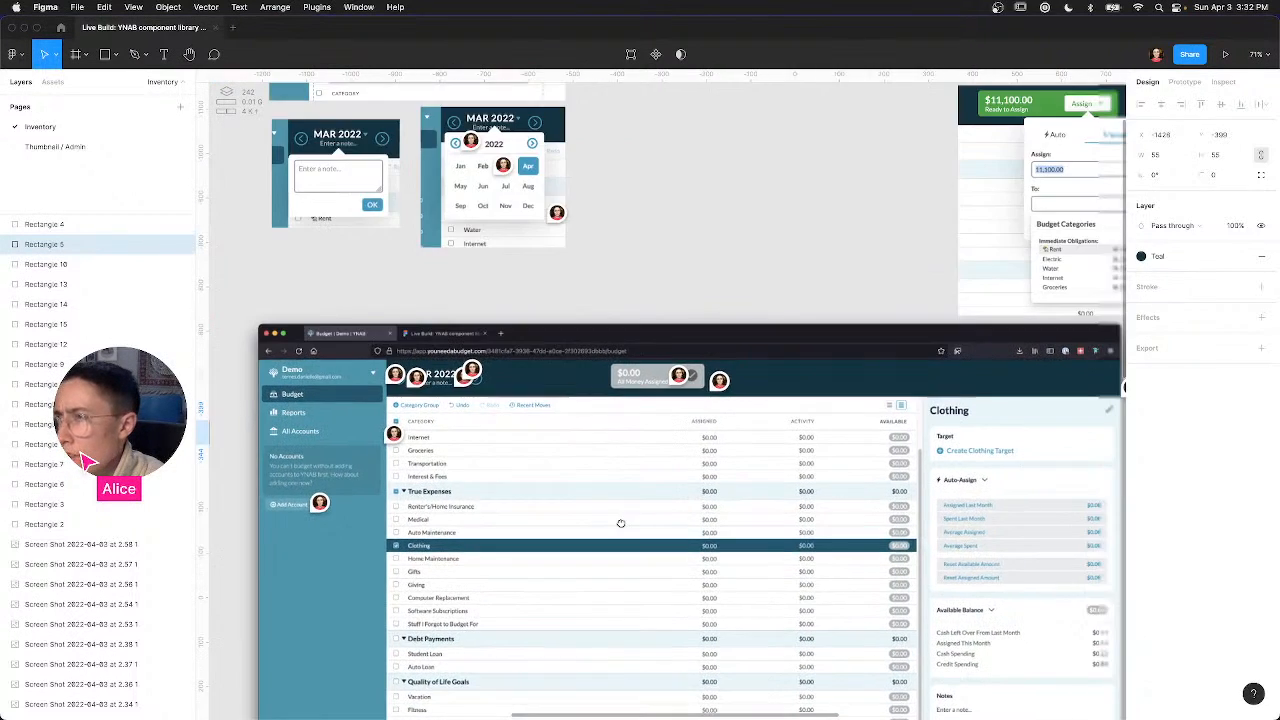
pyautogui.scroll(2, 620, 523)
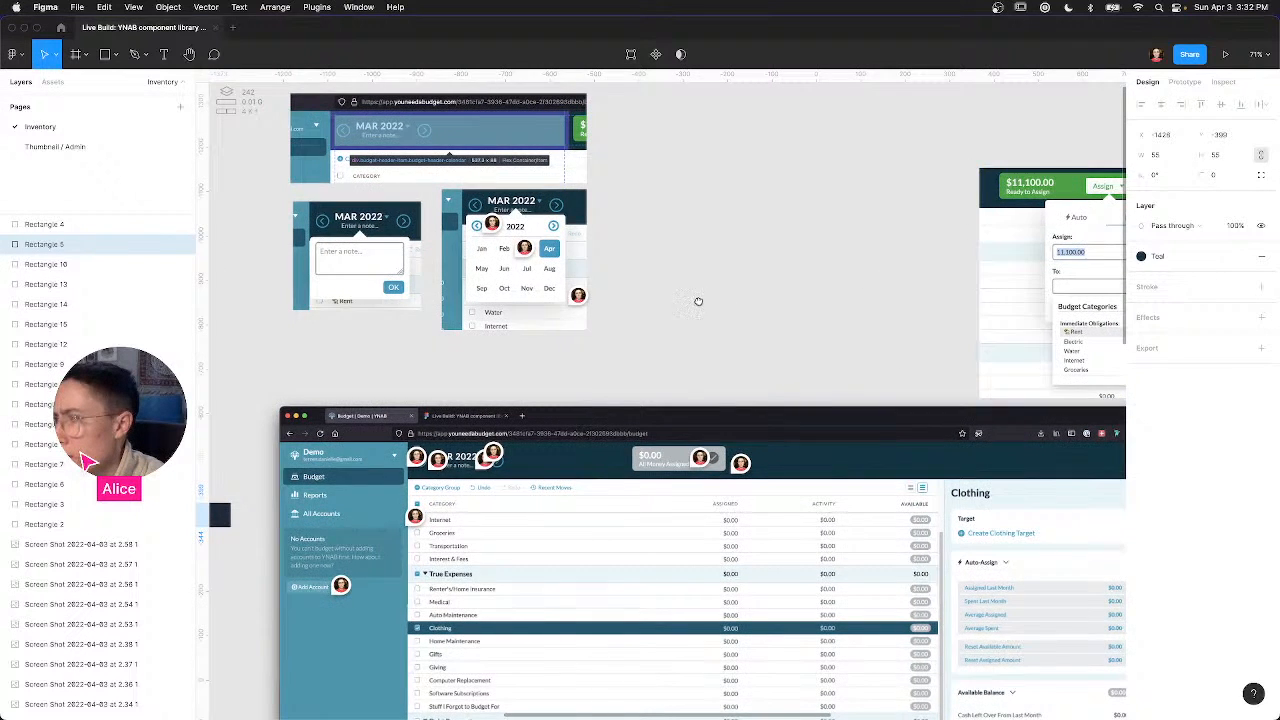
pyautogui.scroll(3, 697, 300)
pyautogui.hscroll(1, 685, 301)
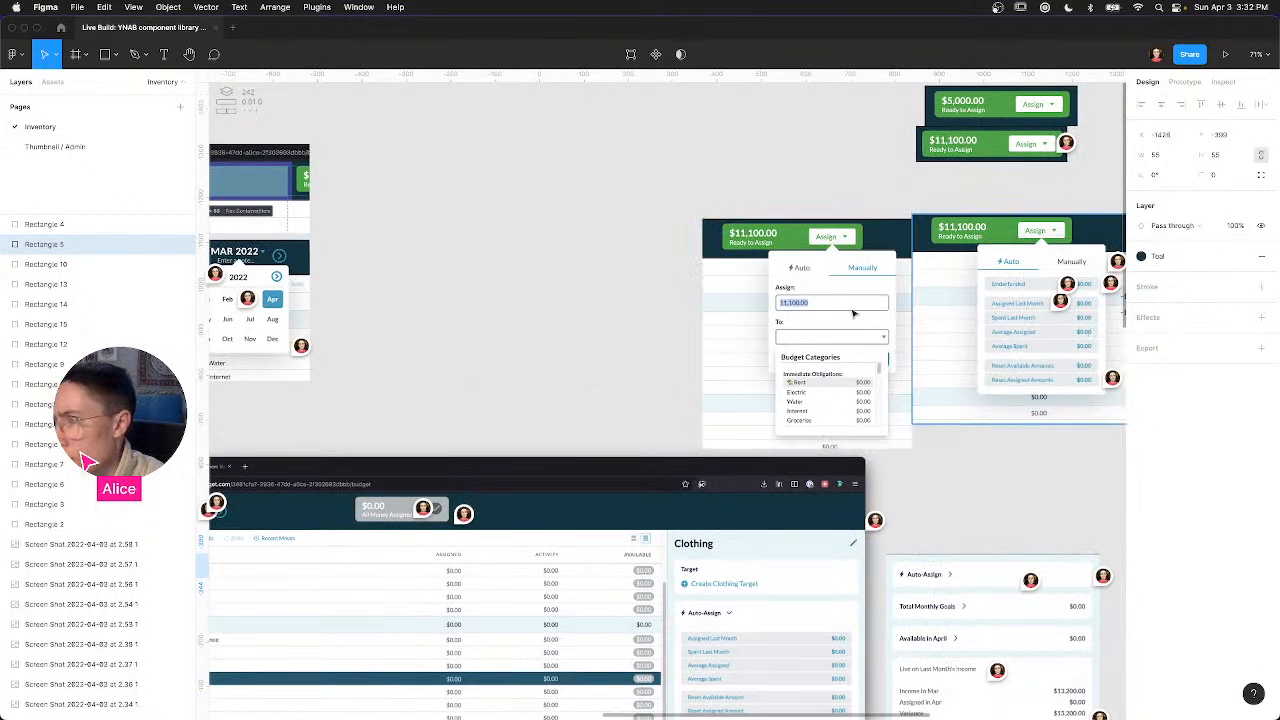
pyautogui.hscroll(-5, 711, 312)
pyautogui.scroll(-2, 711, 312)
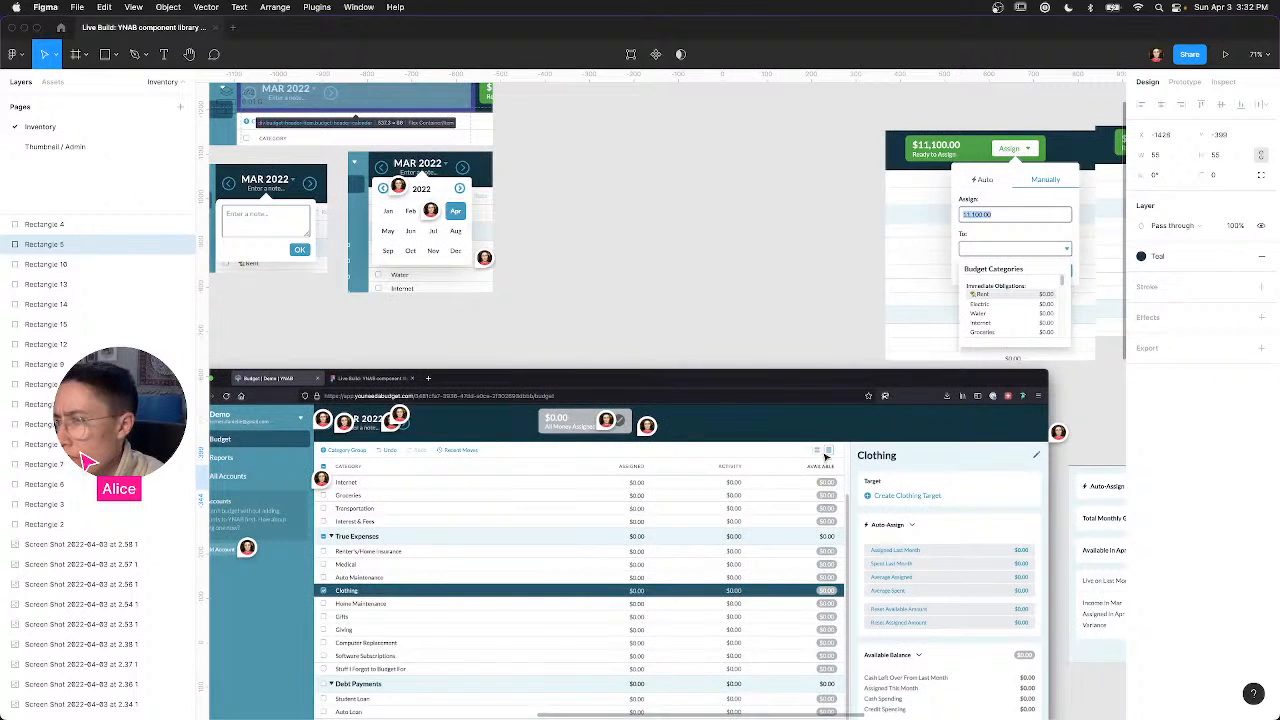
pyautogui.hscroll(-6, 617, 405)
pyautogui.scroll(-1, 617, 405)
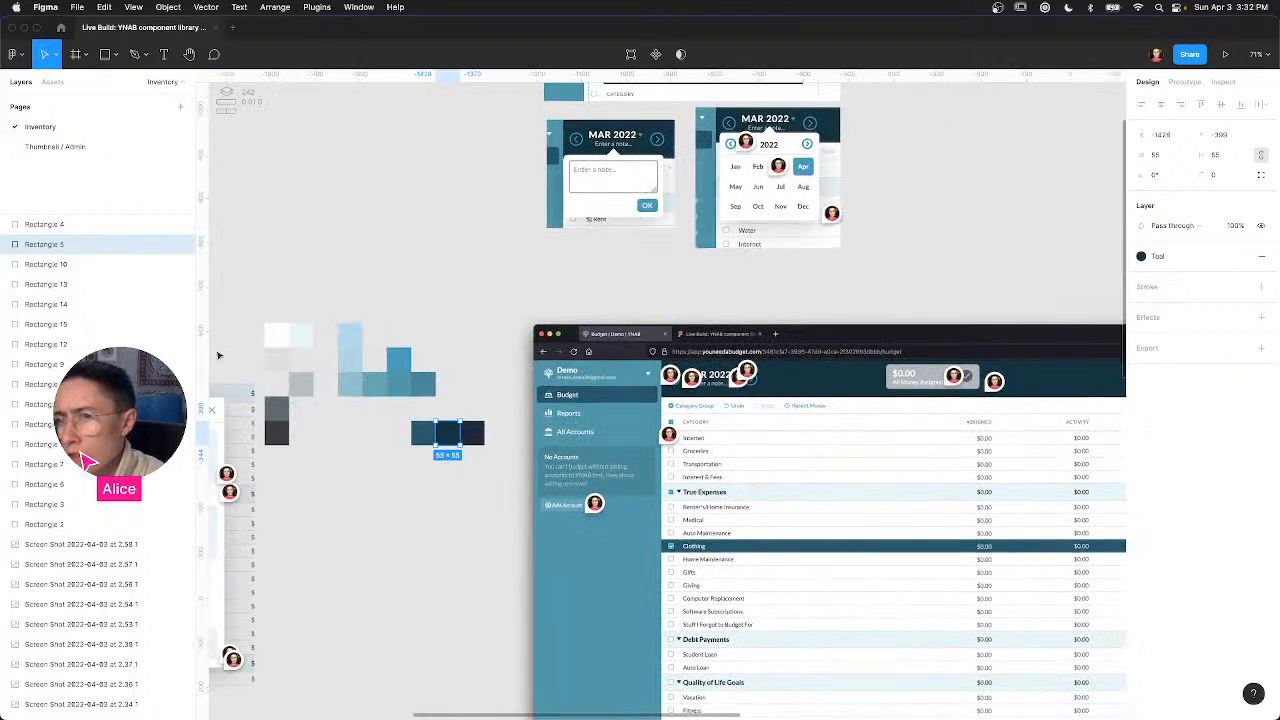
# Step: Move the whole swatch palette into the empty area above the budget screenshot, between the calendar and Assign screenshots
pyautogui.click(265, 305)
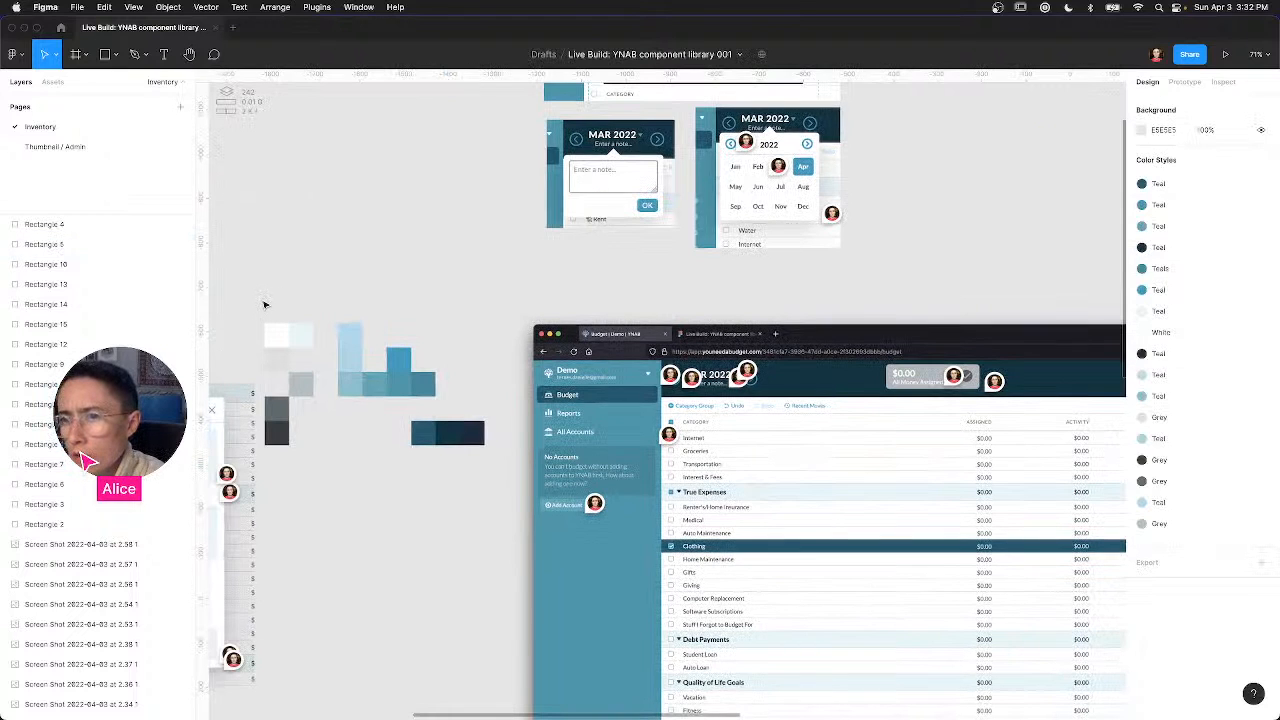
pyautogui.moveTo(258, 300); pyautogui.dragTo(482, 456)
pyautogui.moveTo(380, 390); pyautogui.dragTo(689, 281)
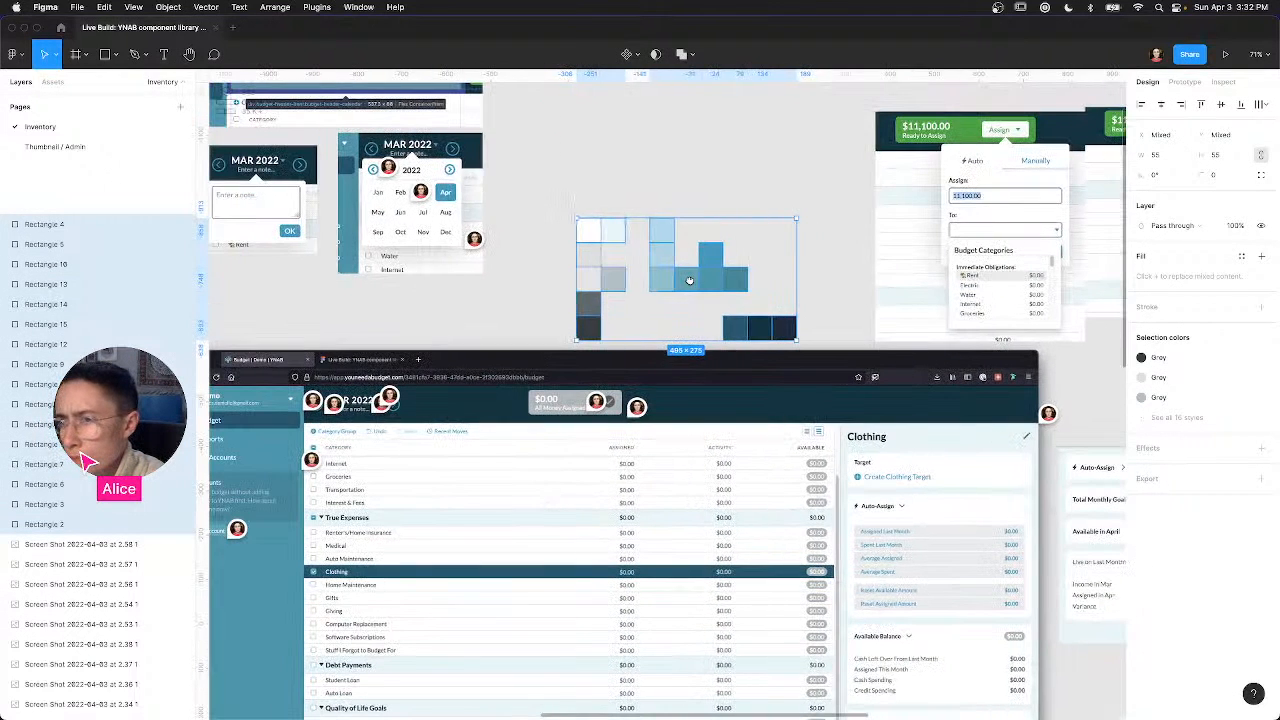
pyautogui.scroll(-1, 599, 338)
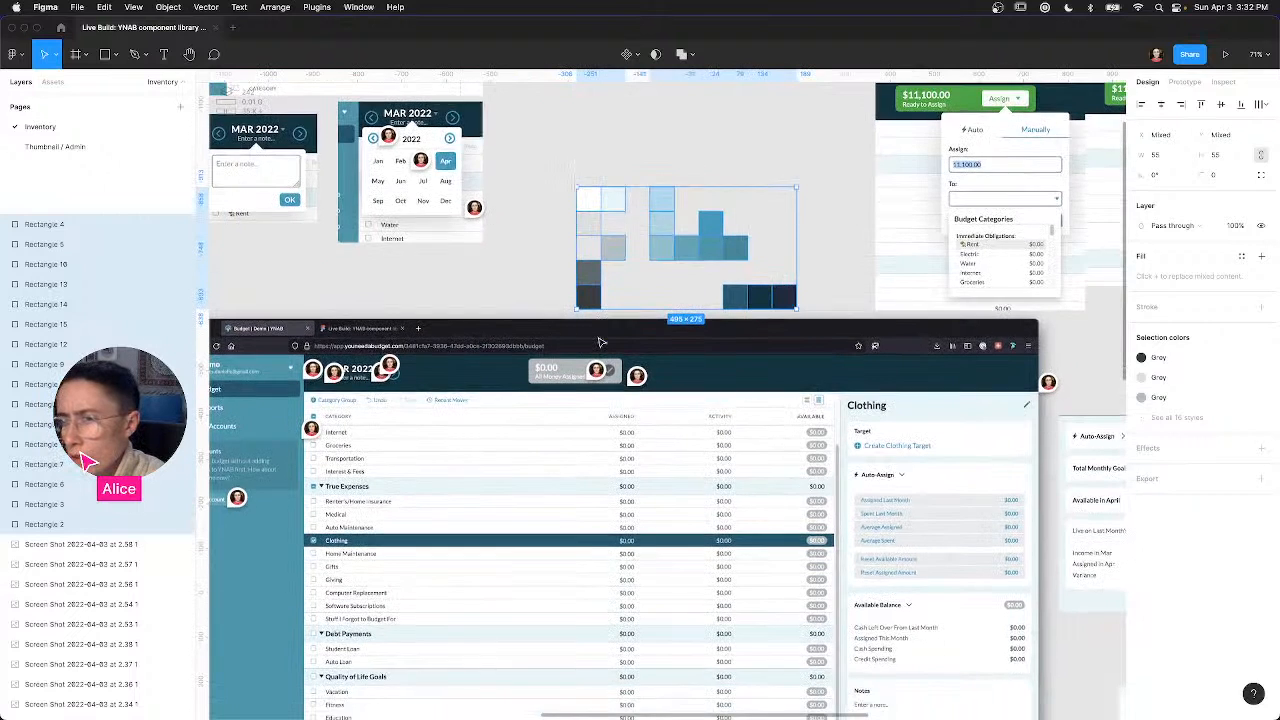
pyautogui.scroll(5, 600, 340)
pyautogui.moveTo(567, 355); pyautogui.dragTo(550, 490)
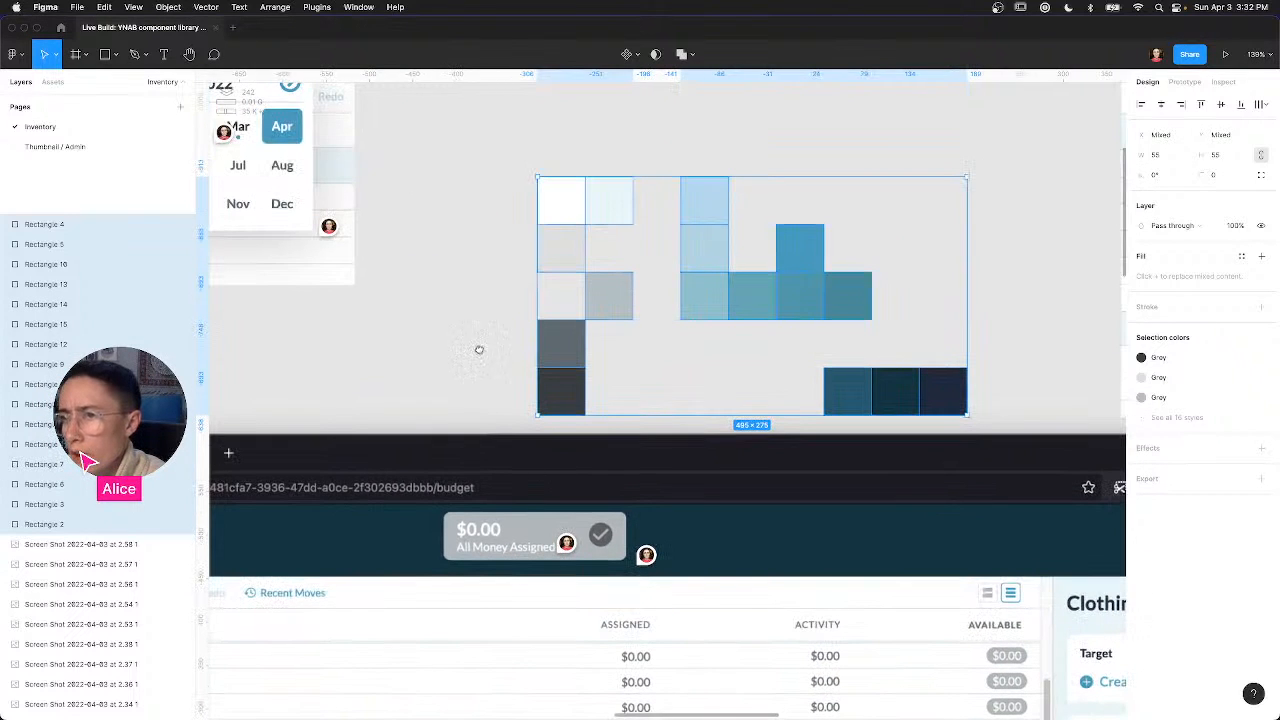
pyautogui.click(481, 352)
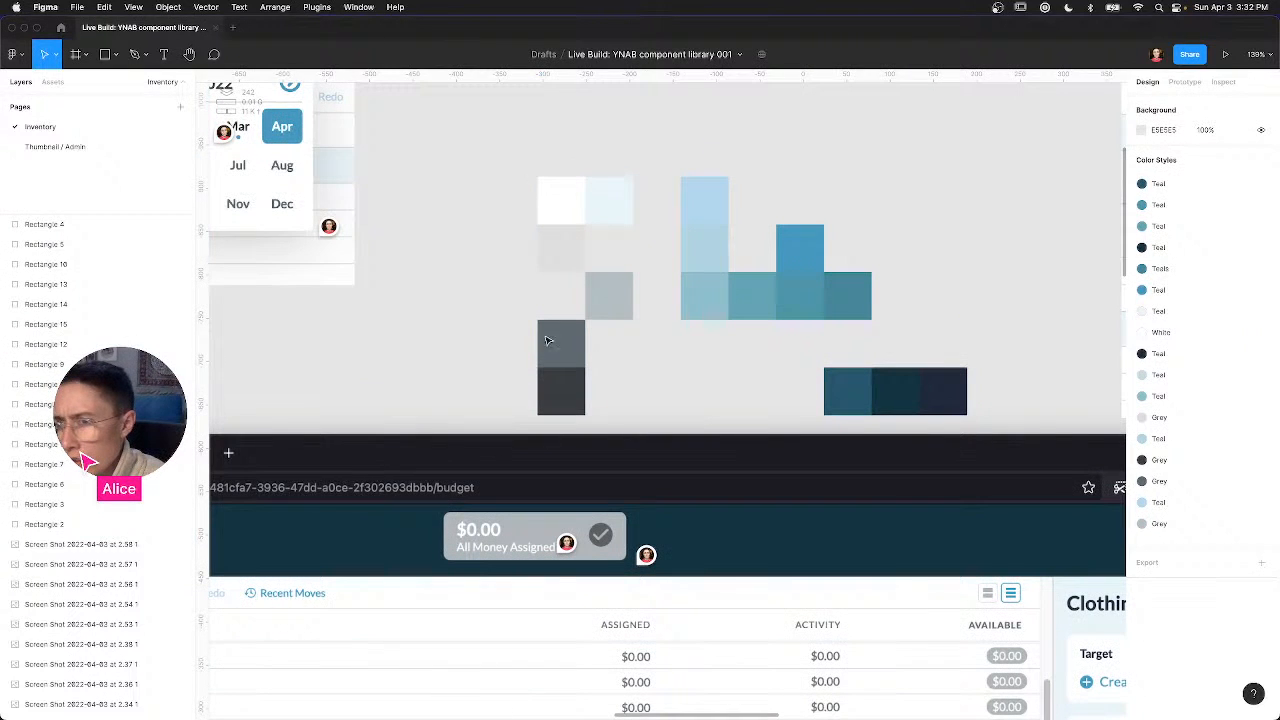
# Step: Duplicate the light grey swatch outside the palette and fill the copy with the grey sampled from the "All Money Assigned" badge
pyautogui.moveTo(557, 263); pyautogui.dragTo(566, 309)
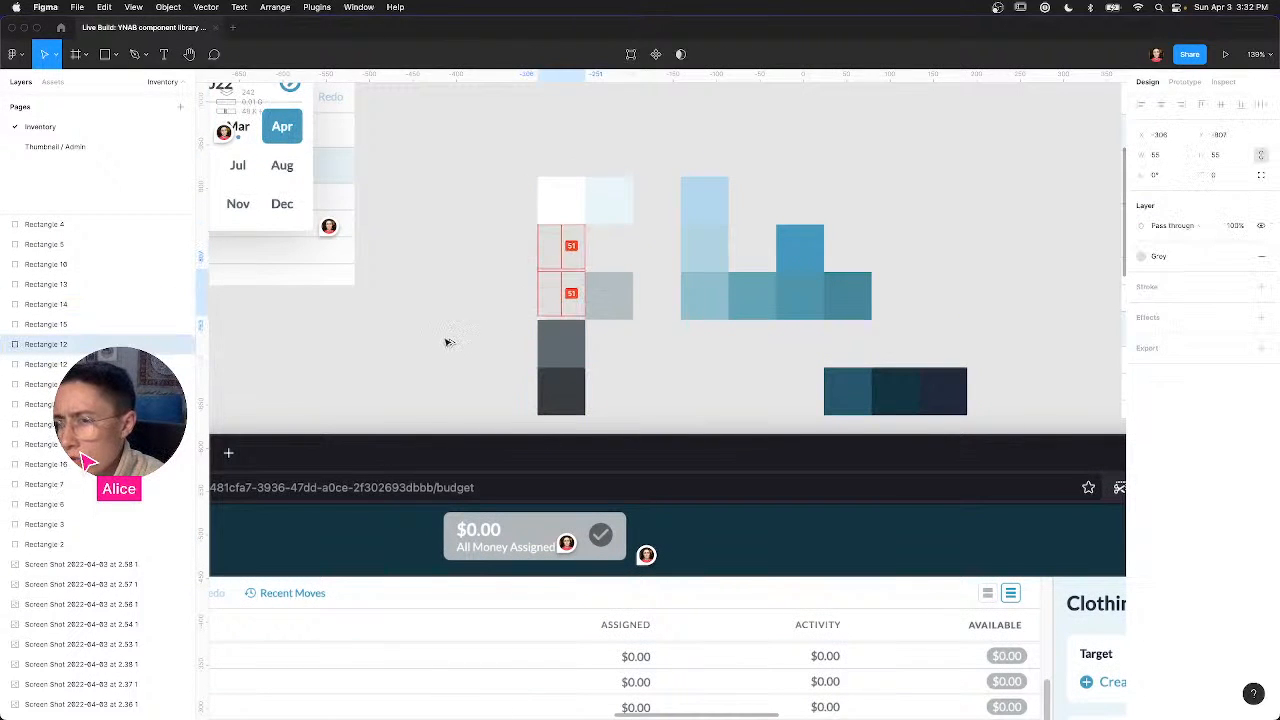
pyautogui.moveTo(449, 342); pyautogui.dragTo(448, 345)
pyautogui.press('i')
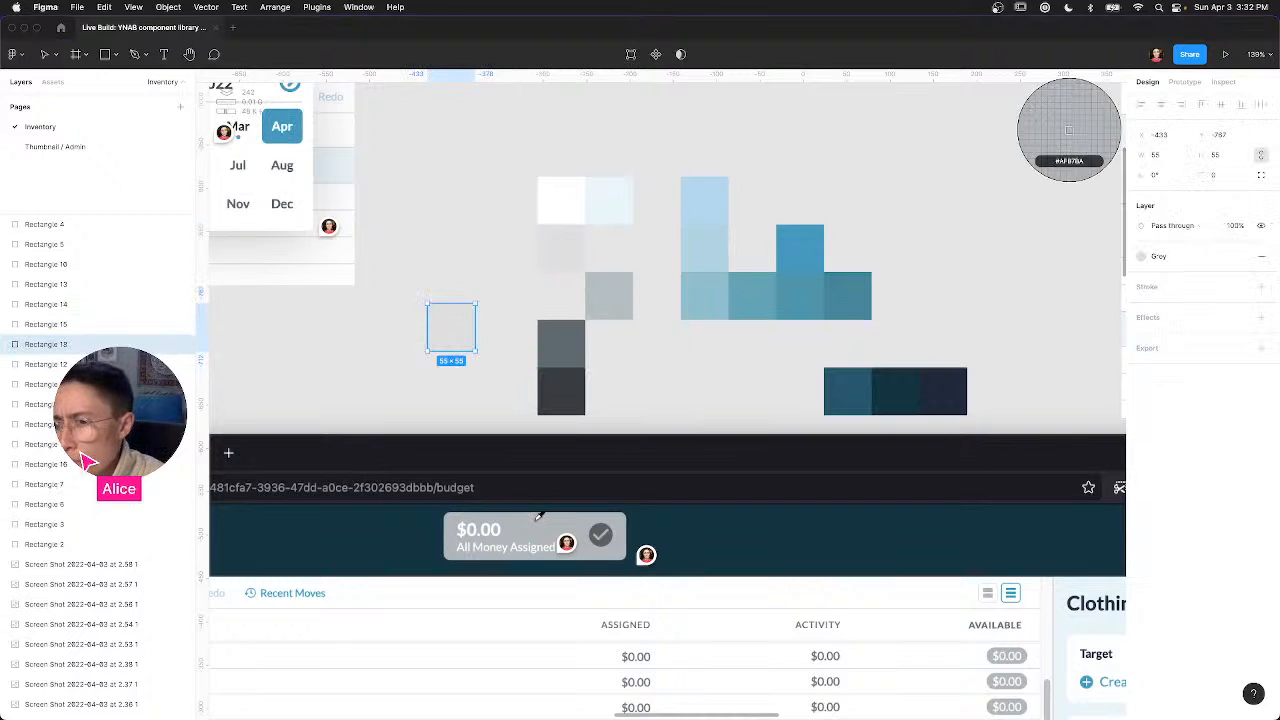
pyautogui.click(1068, 130)
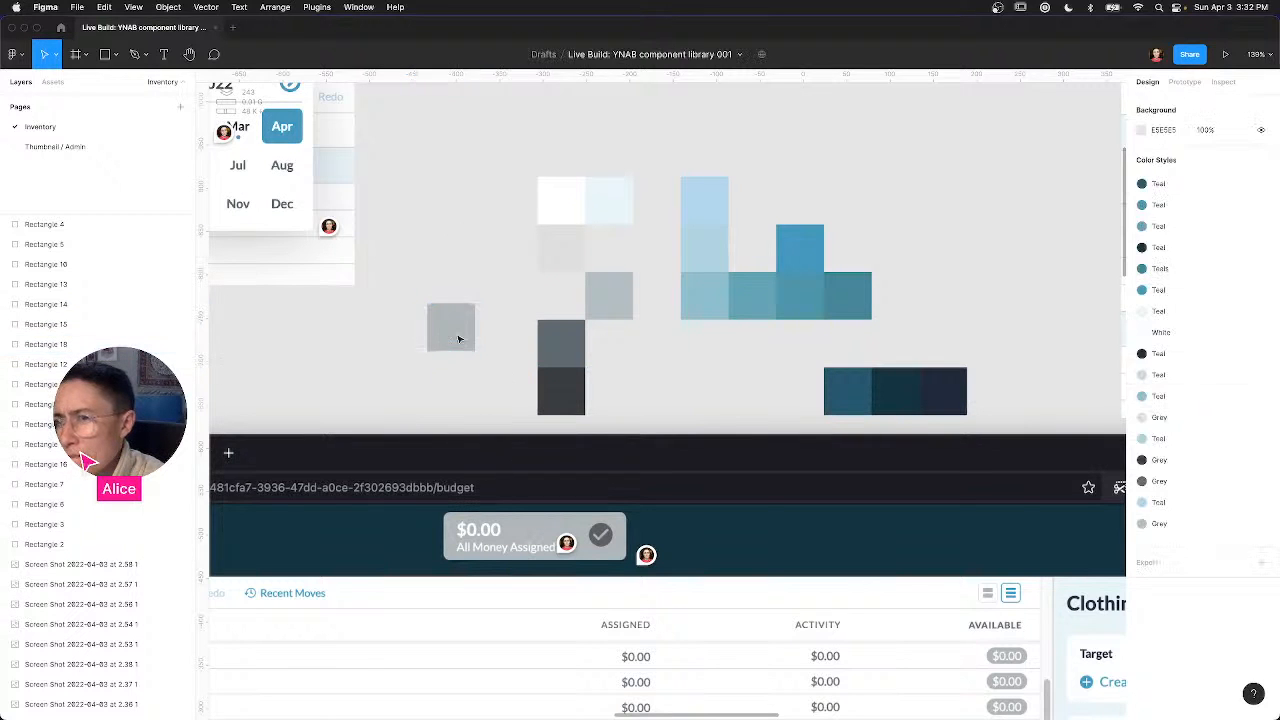
# Step: Place the new grey swatch between the medium grey and pale teal swatches and create a color style named "Grey" from it
pyautogui.moveTo(660, 300); pyautogui.dragTo(663, 308)
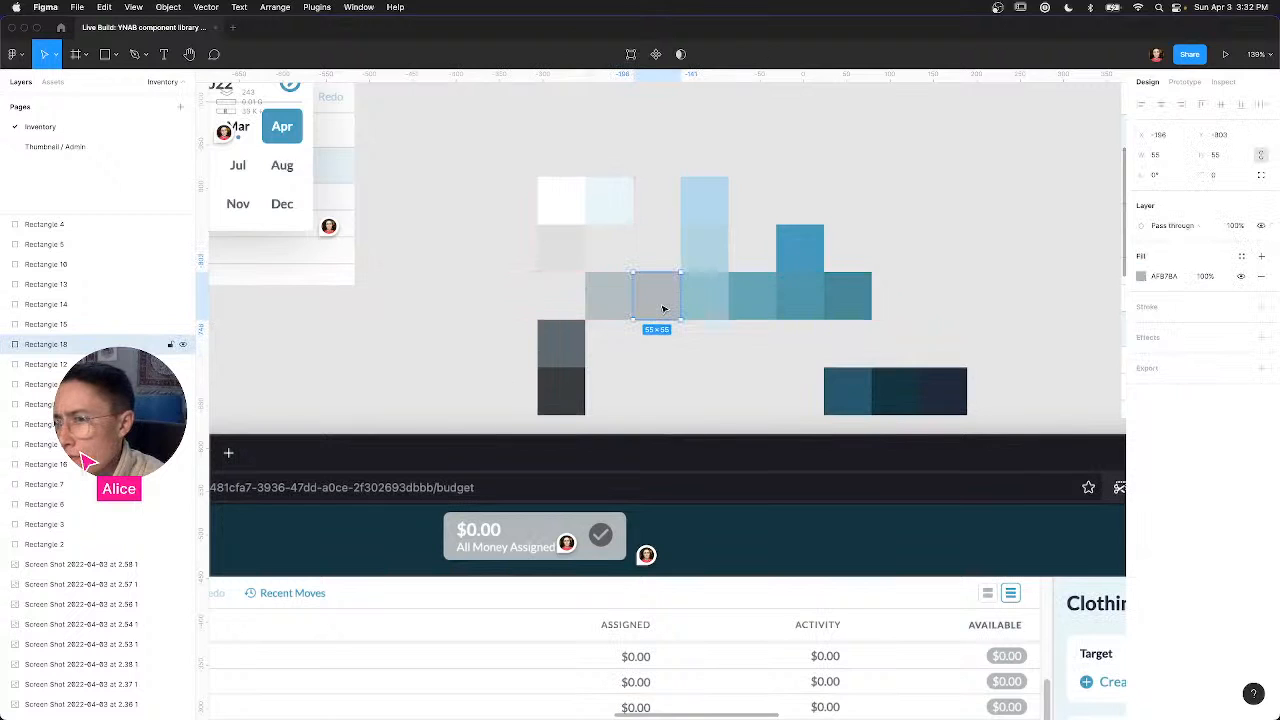
pyautogui.click(1243, 258)
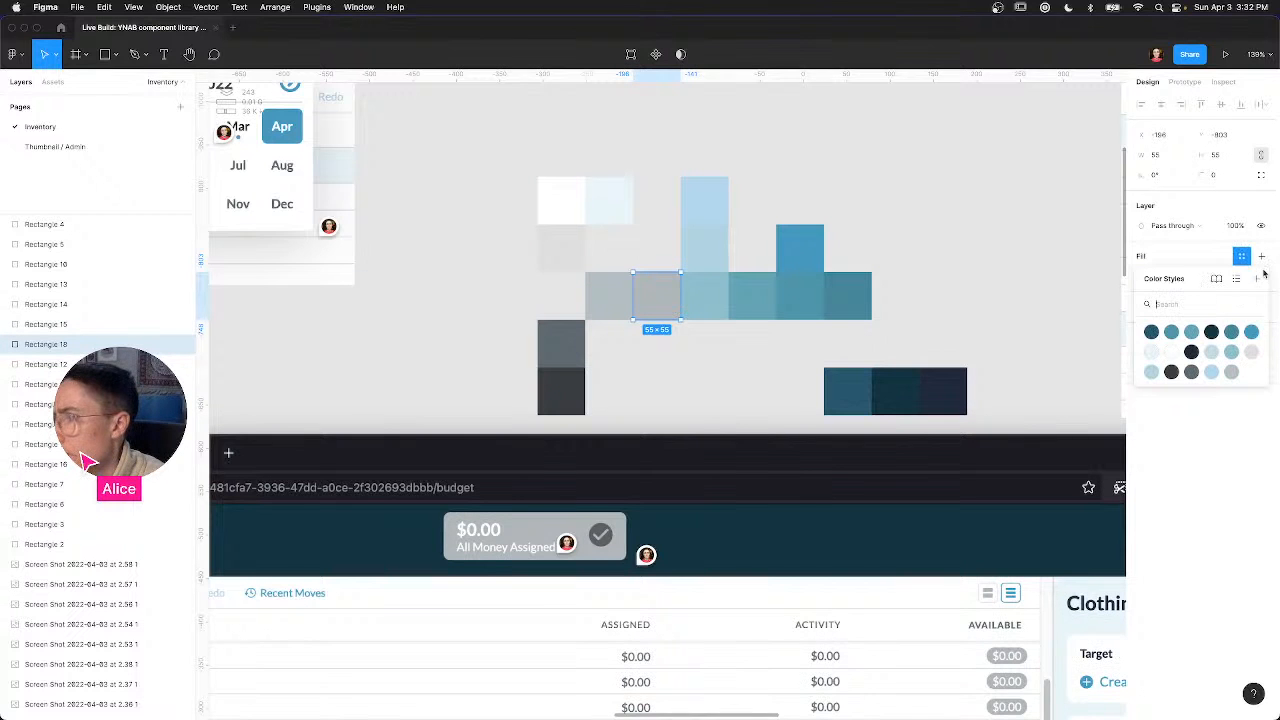
pyautogui.click(1258, 279)
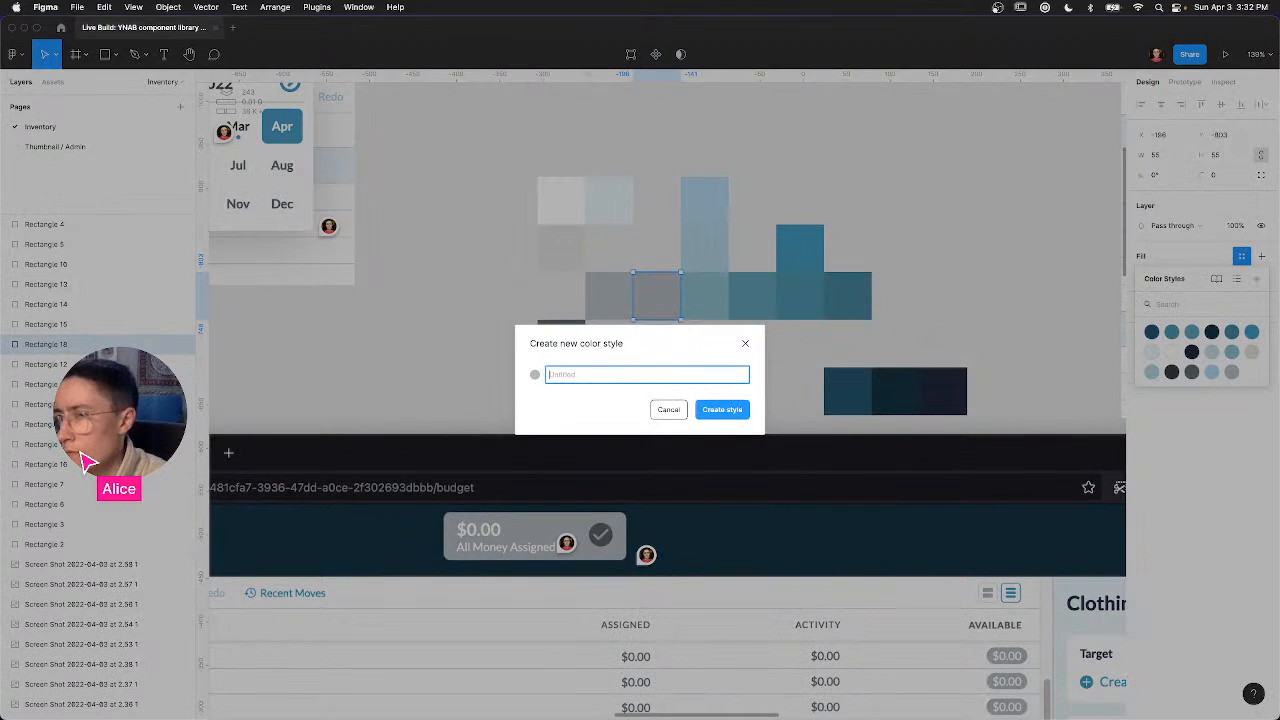
pyautogui.write('Grey')
pyautogui.press('Return')
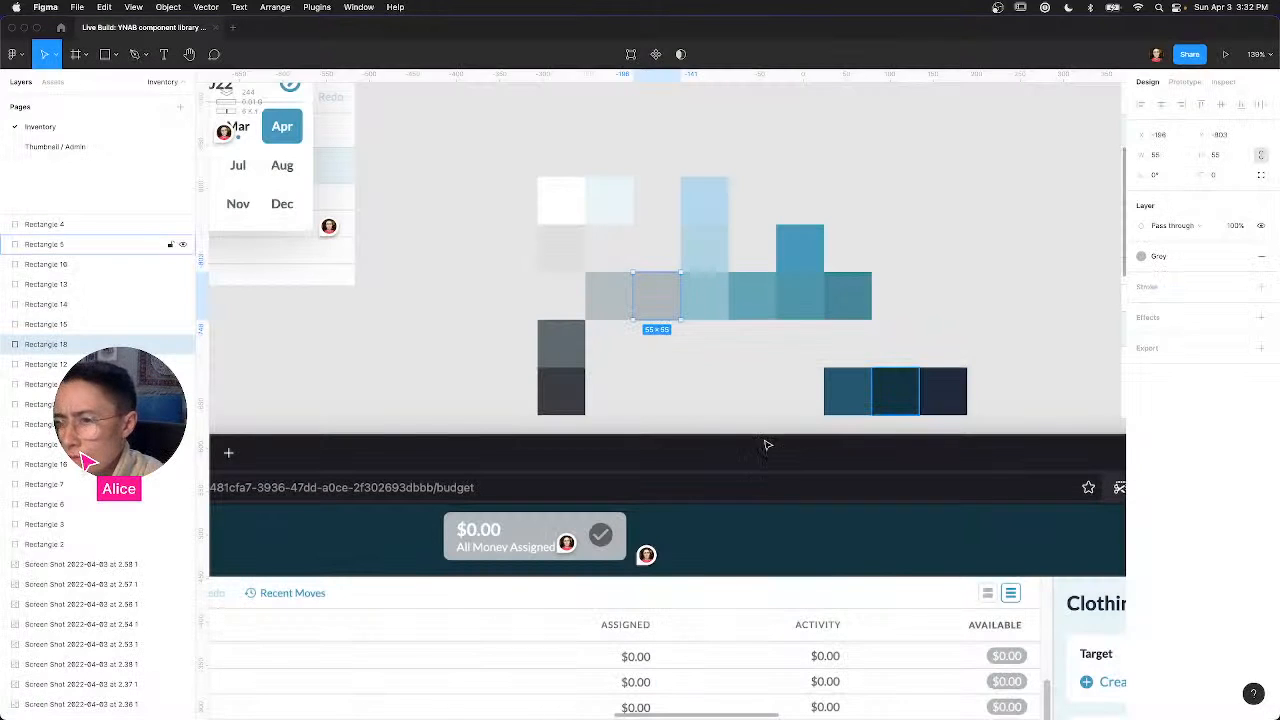
# Step: Refill that swatch with dark grey 5D5F60 sampled from the badge's checkmark circle and move it beside the dark grey swatches
pyautogui.press('i')
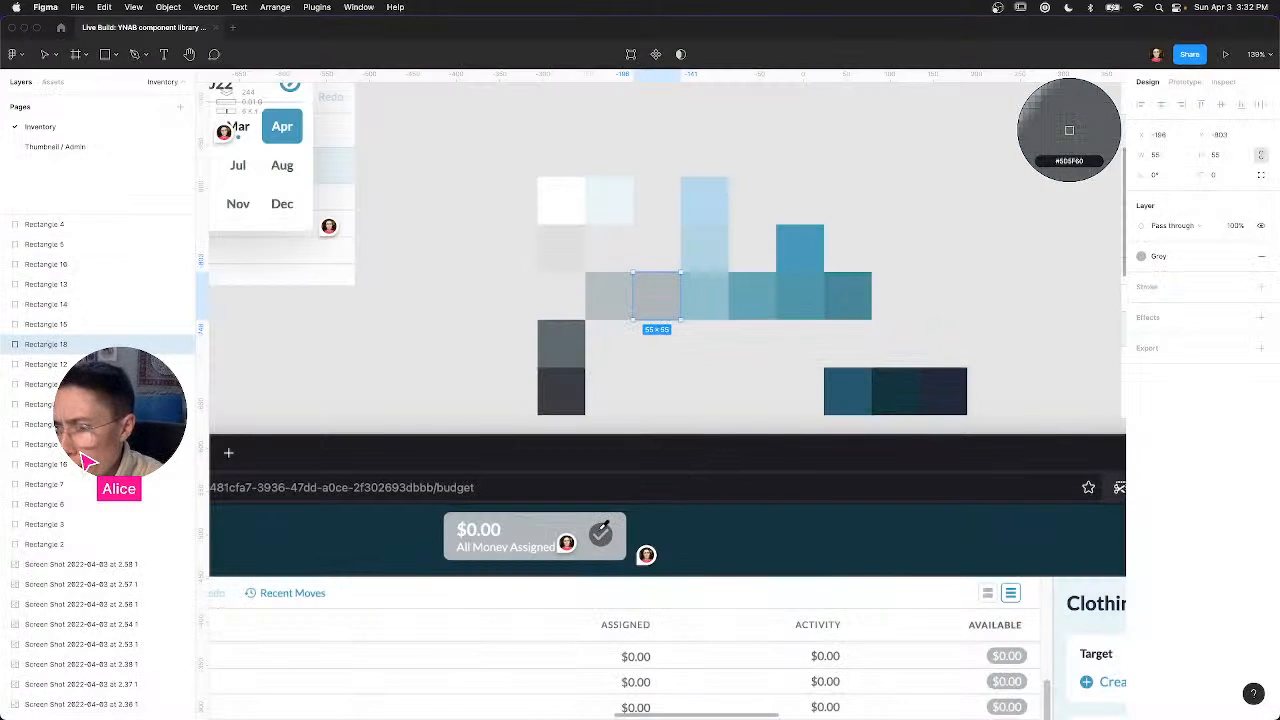
pyautogui.click(601, 534)
pyautogui.moveTo(666, 310); pyautogui.dragTo(615, 375)
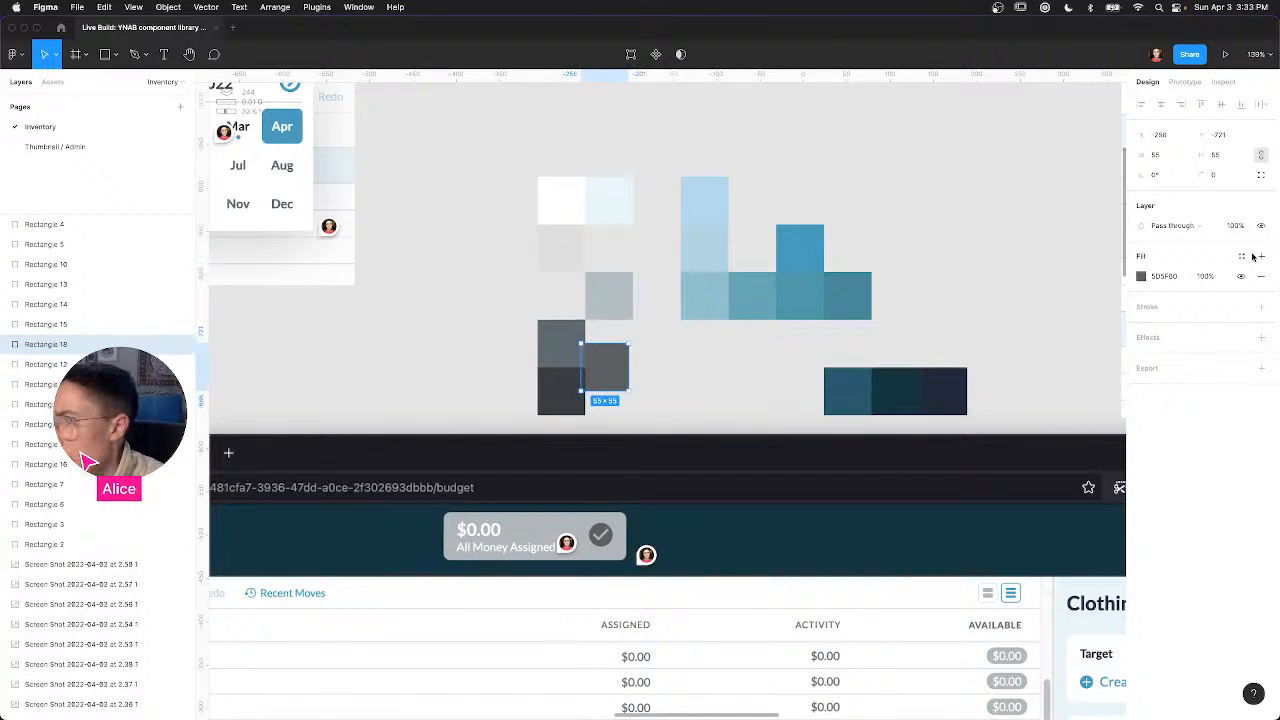
# Step: Create a color style named "Grey" from the 5D5F60 fill and align the swatch with the second column
pyautogui.click(1241, 256)
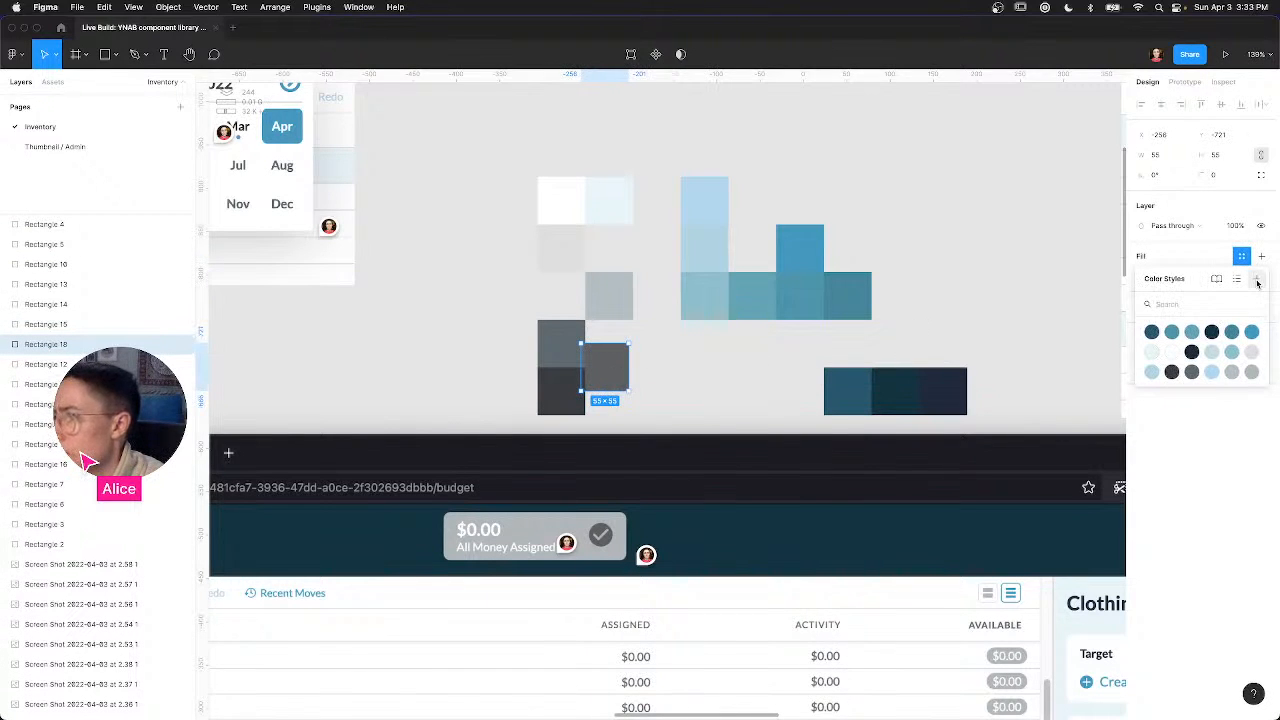
pyautogui.click(1257, 283)
pyautogui.write('Grey/')
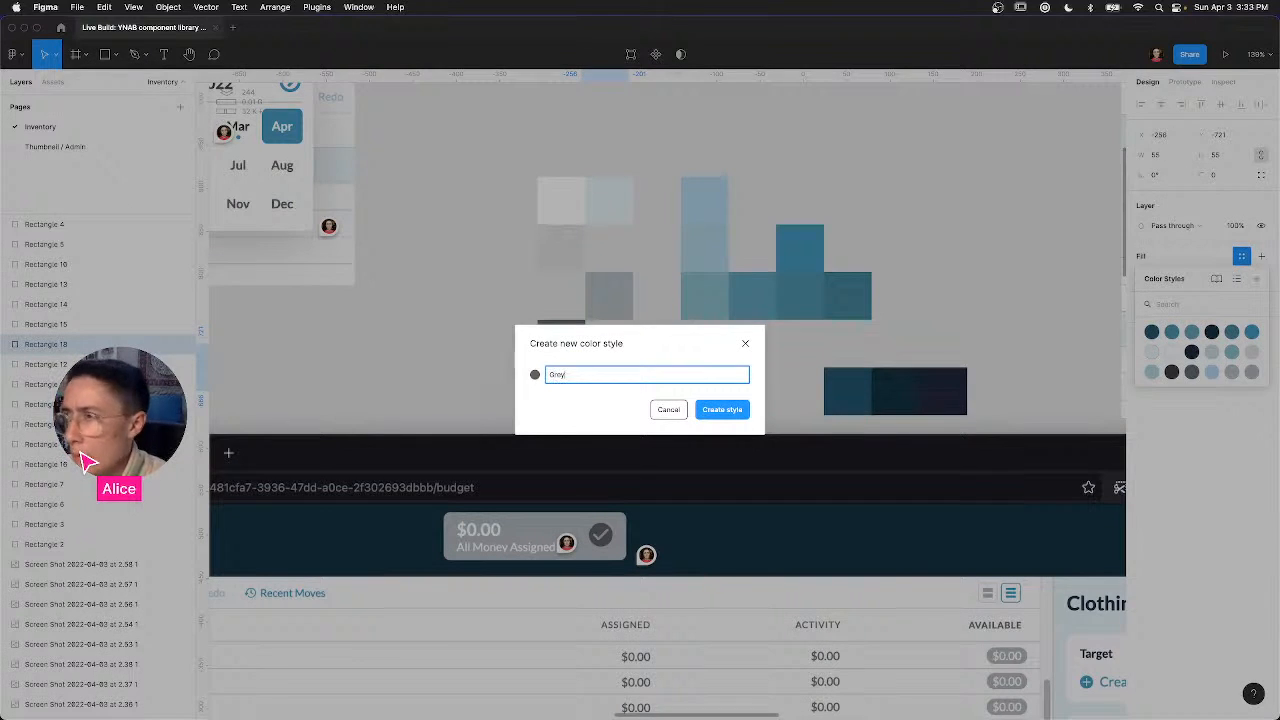
pyautogui.press('Return')
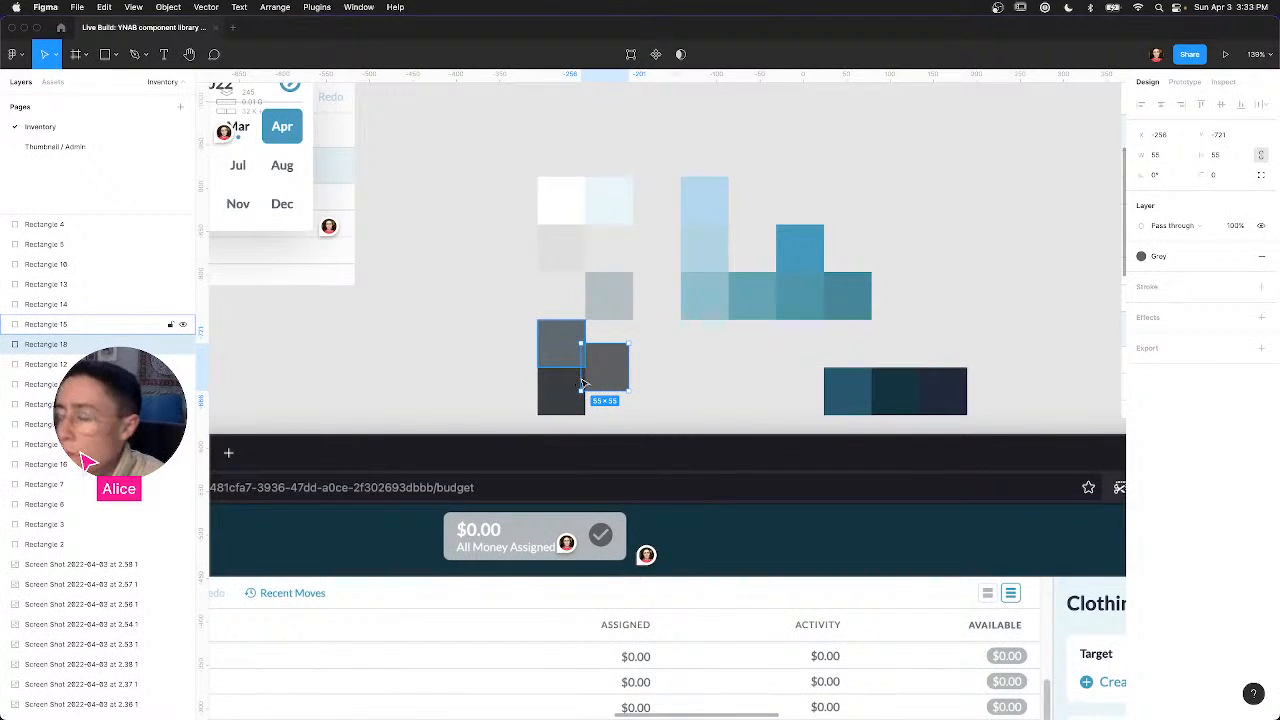
pyautogui.moveTo(606, 373); pyautogui.dragTo(610, 371)
pyautogui.click(689, 374)
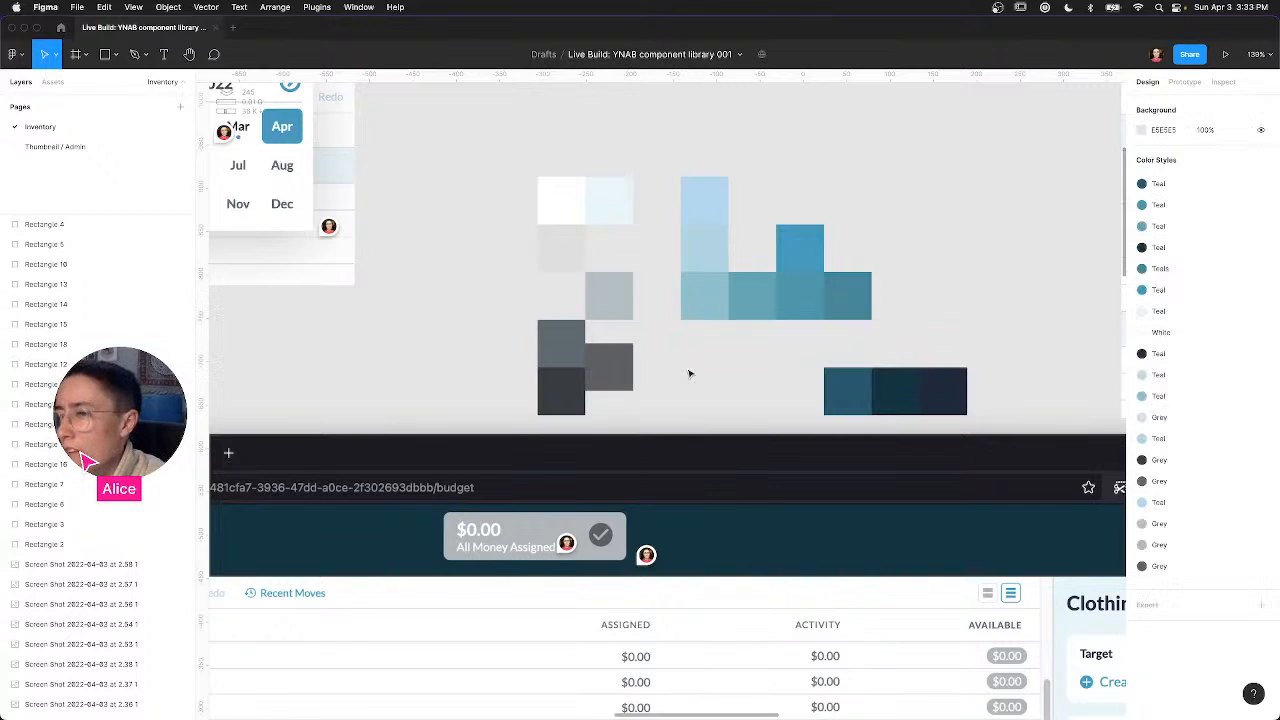
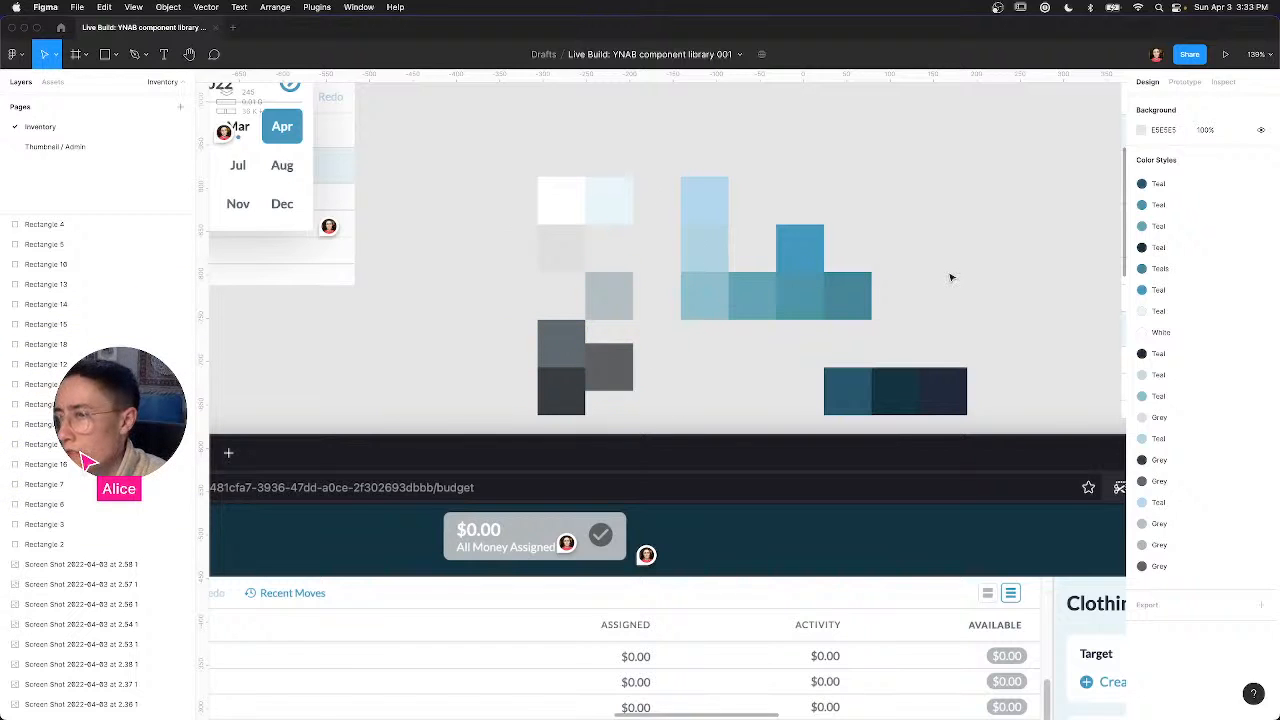
# Step: Refill the second-column dark grey swatch with AFB7BA sampled from the grey view-toggle icon and move it between the light grey and slate grey swatches
pyautogui.moveTo(994, 314); pyautogui.dragTo(910, 270)
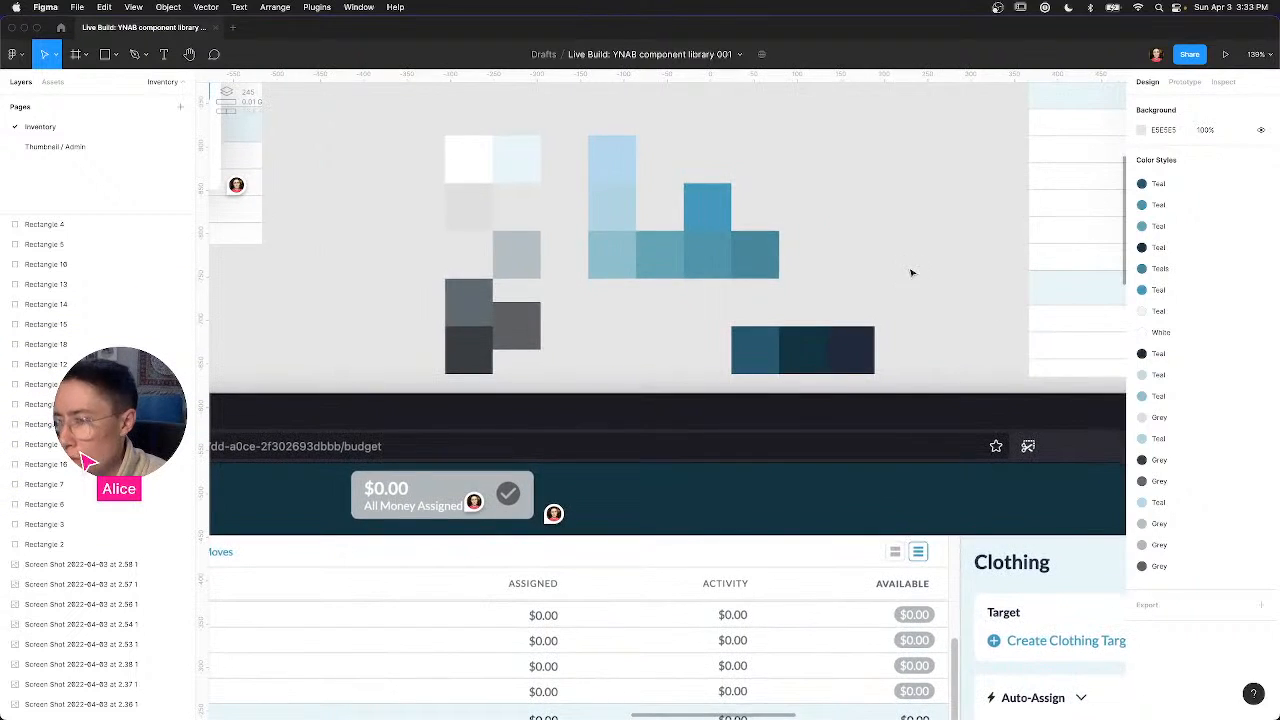
pyautogui.click(514, 272)
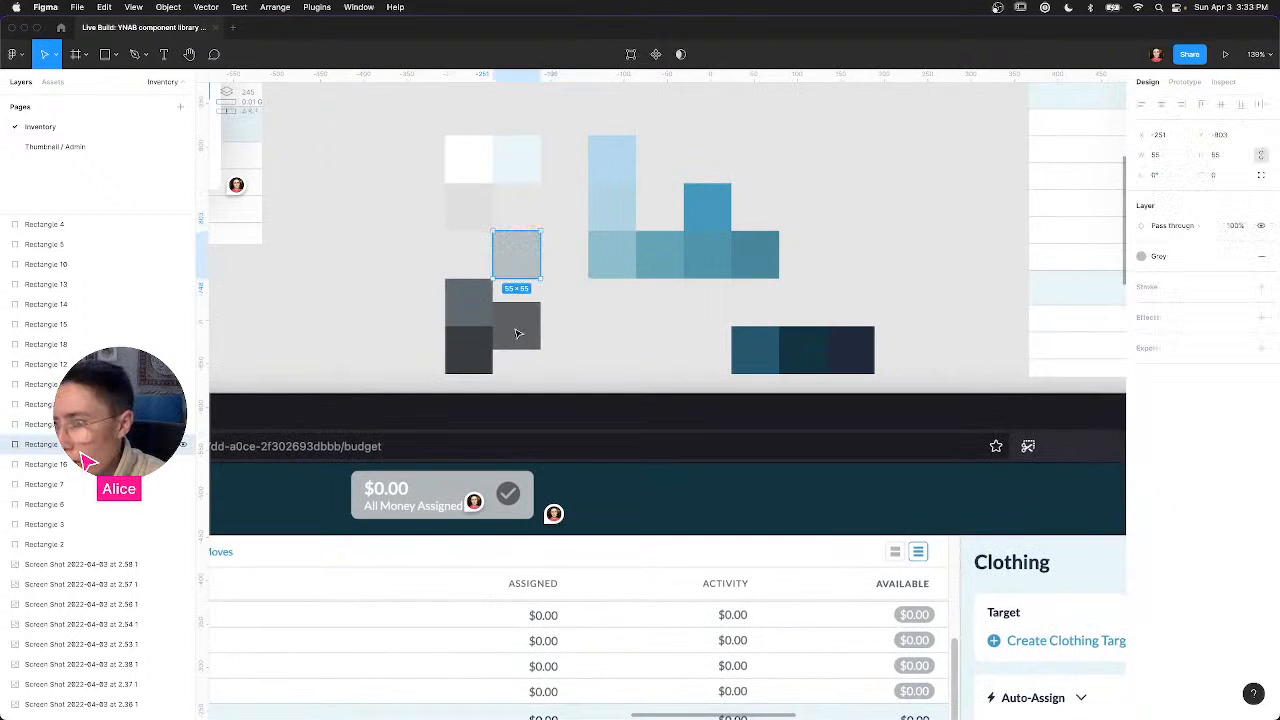
pyautogui.click(518, 333)
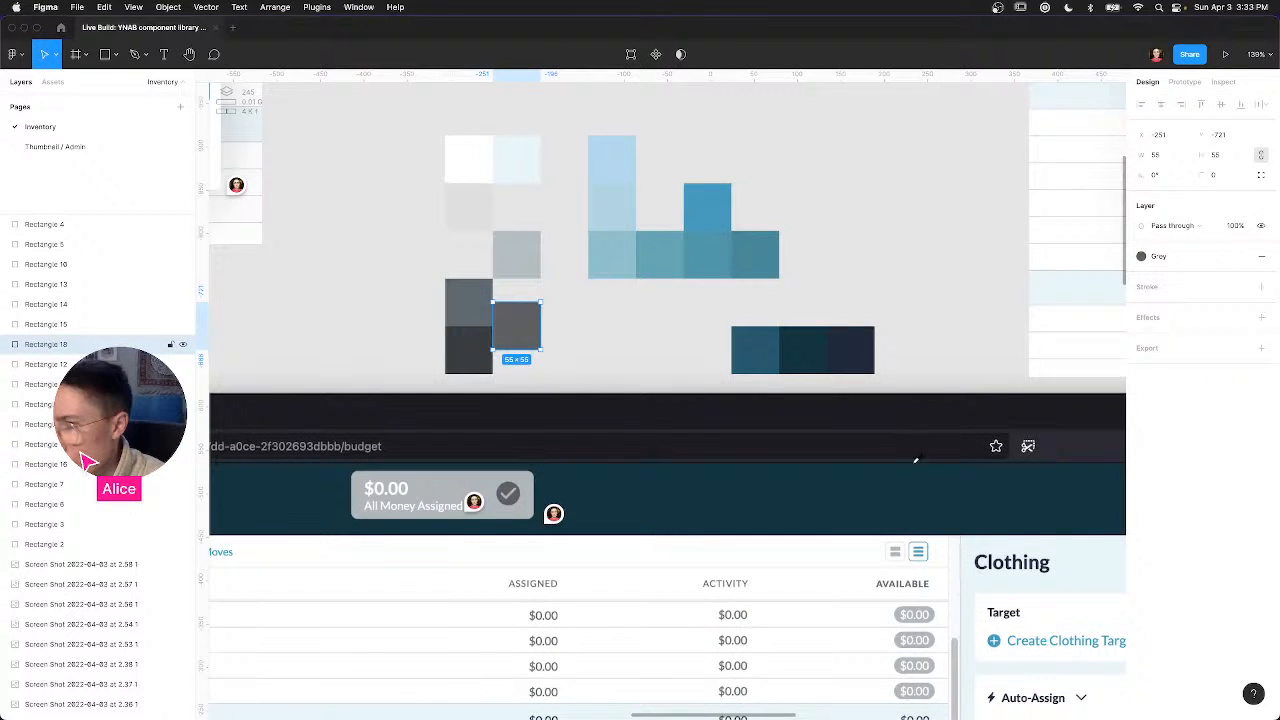
pyautogui.press('i')
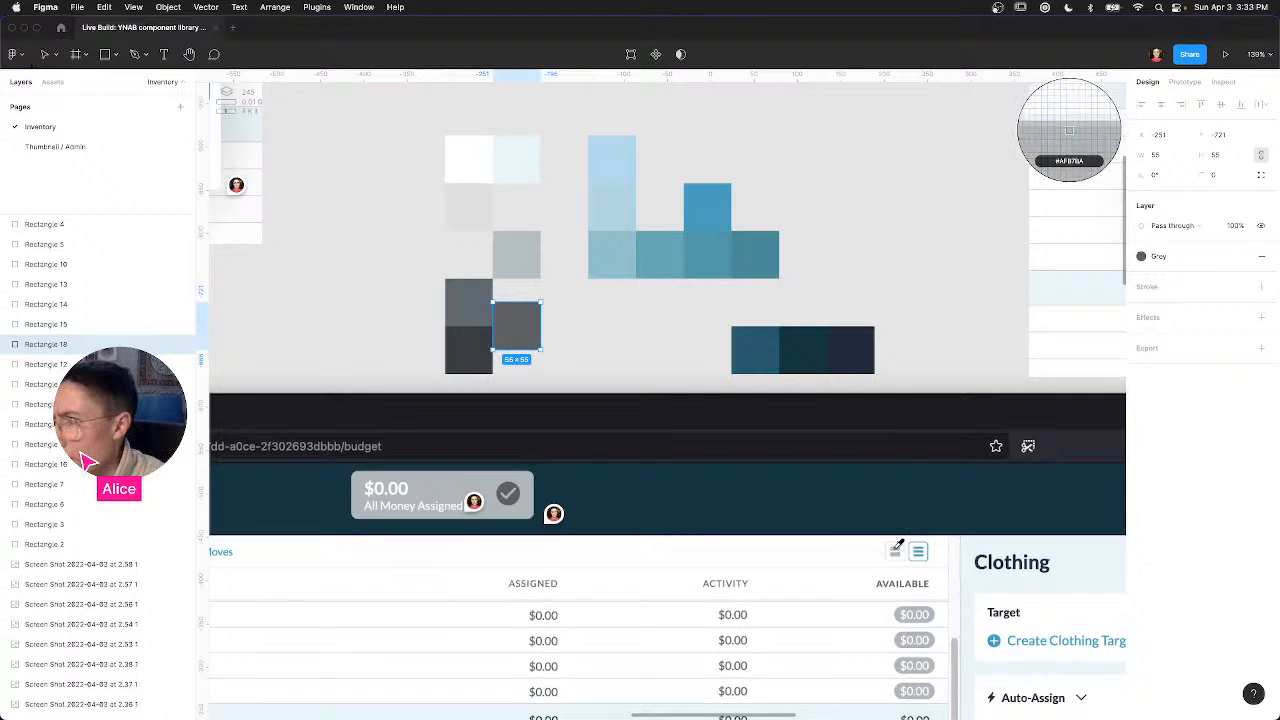
pyautogui.click(898, 545)
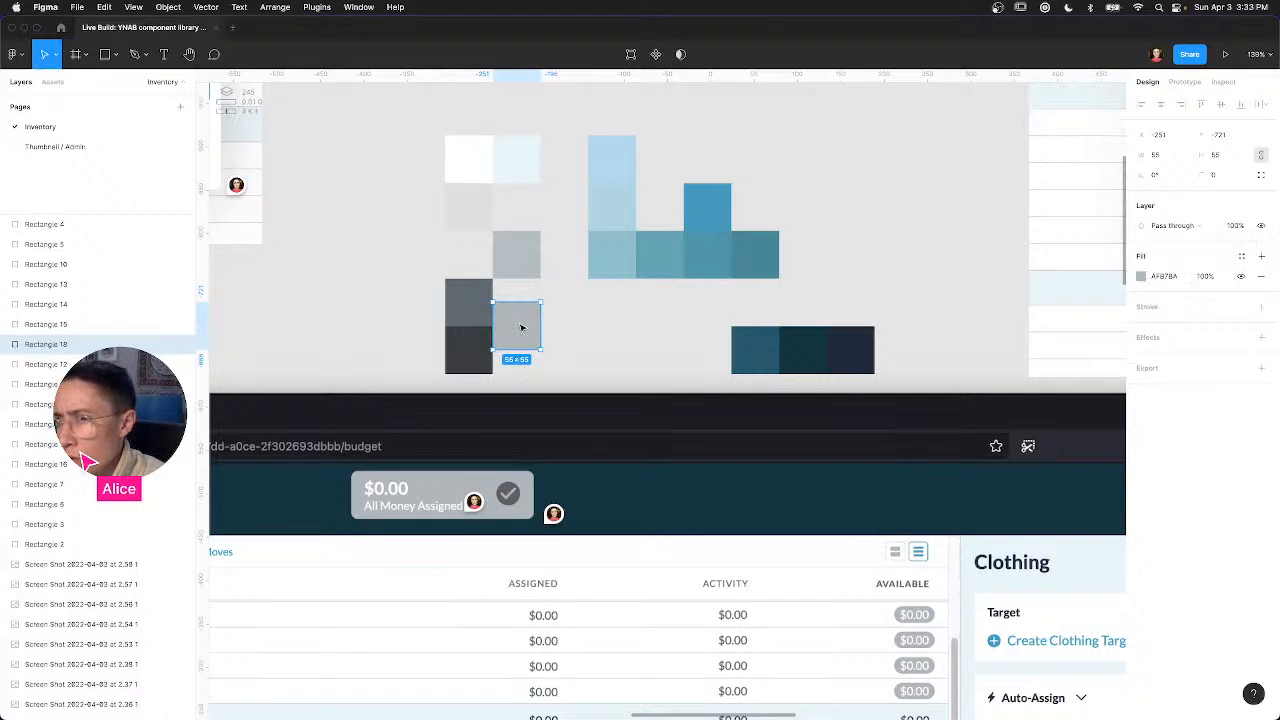
pyautogui.moveTo(522, 330); pyautogui.dragTo(474, 259)
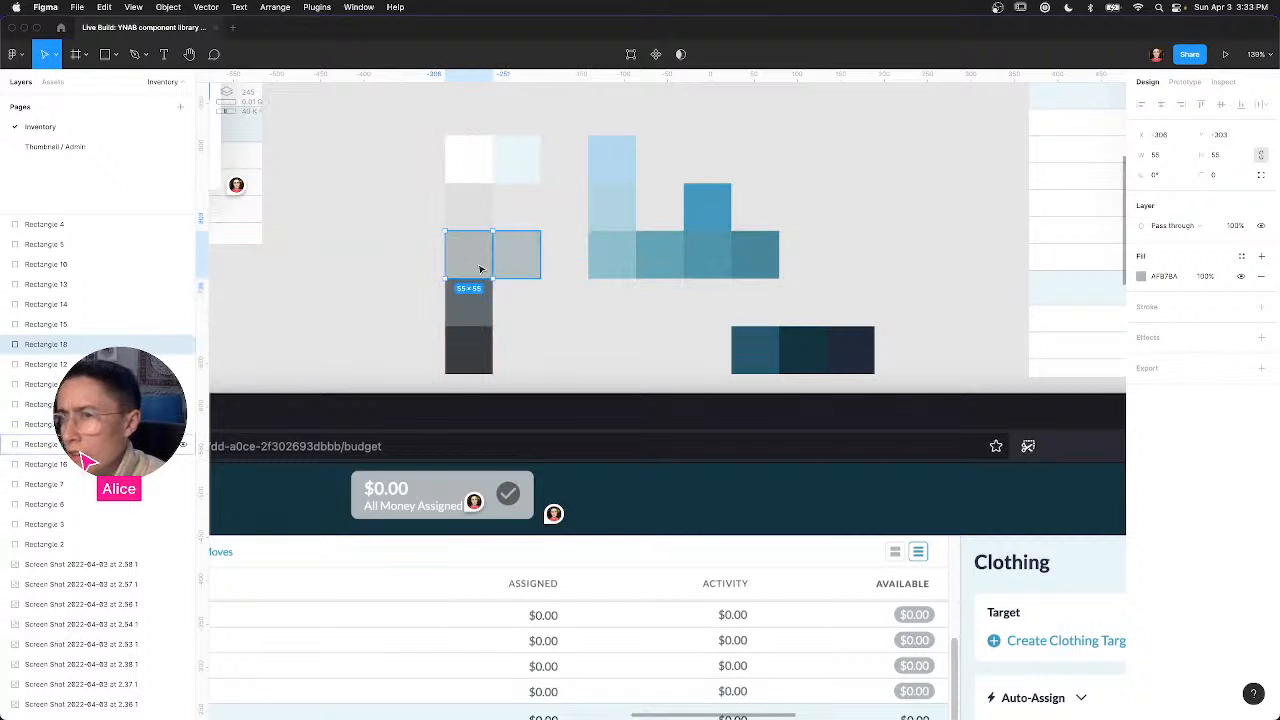
# Step: Create a color style named "Grey" from the AFB7BA fill of the moved swatch
pyautogui.scroll(-1, 483, 263)
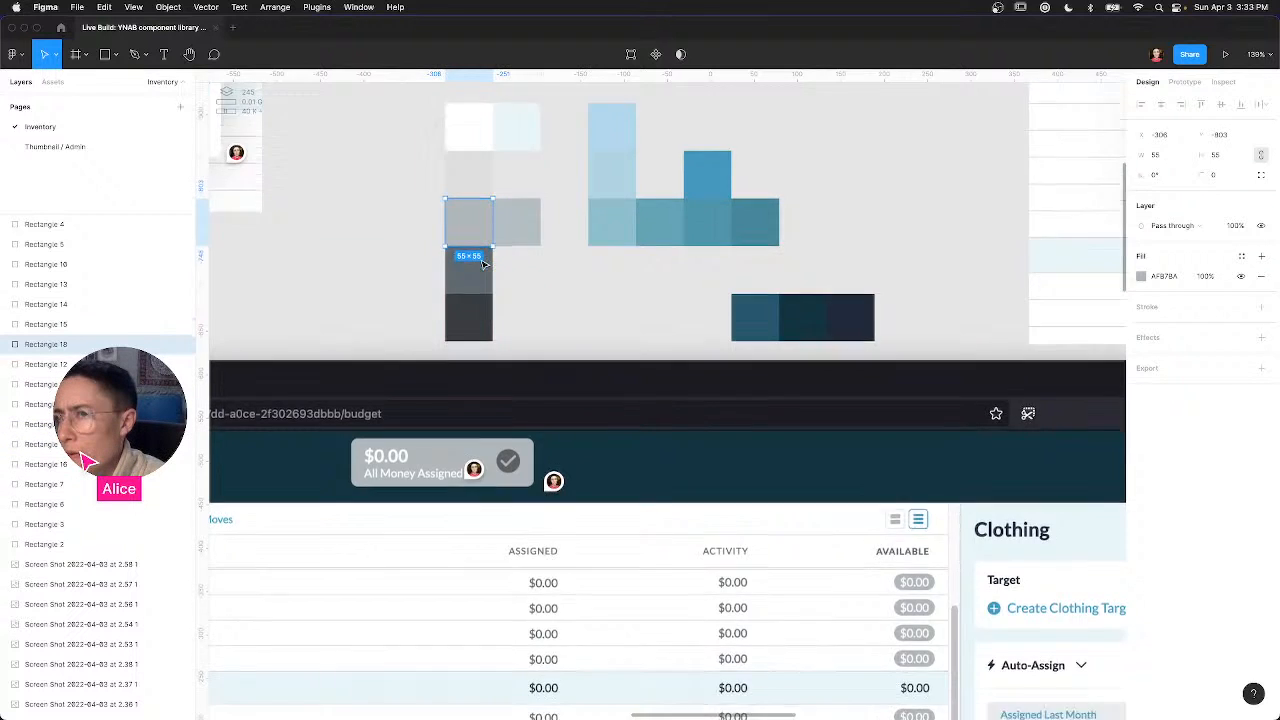
pyautogui.scroll(5, 483, 263)
pyautogui.scroll(6, 483, 264)
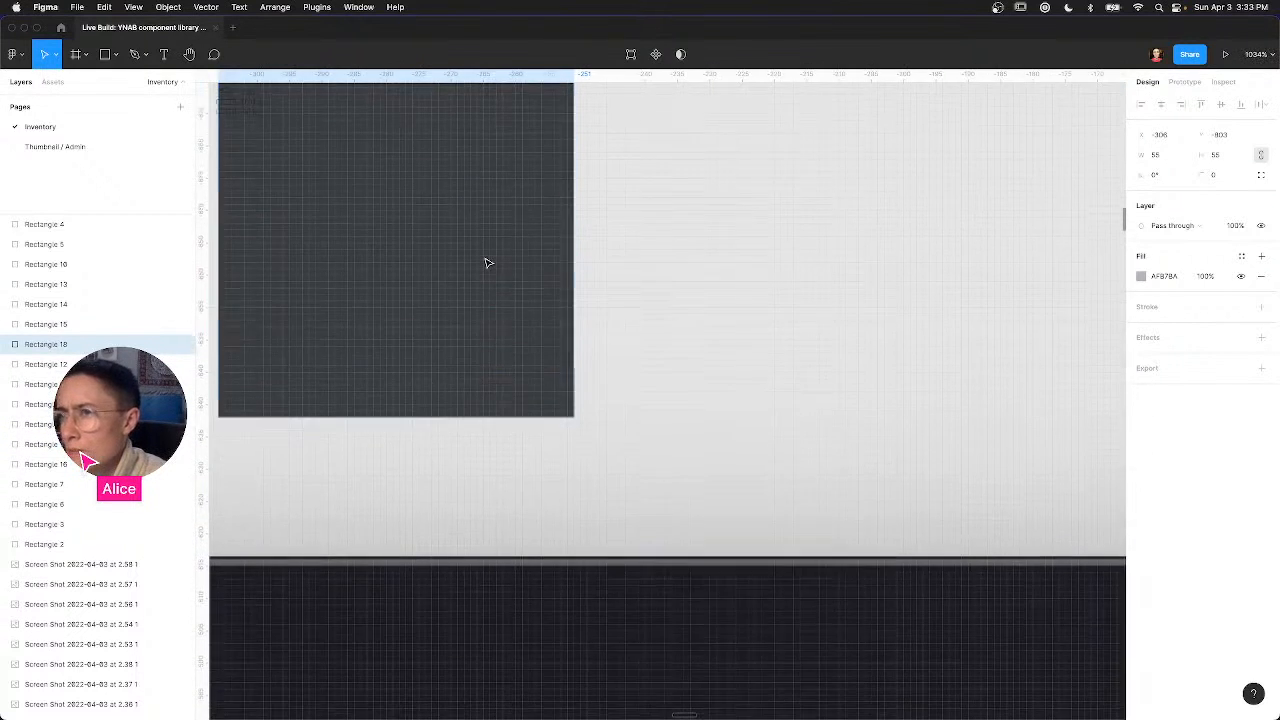
pyautogui.scroll(5, 483, 263)
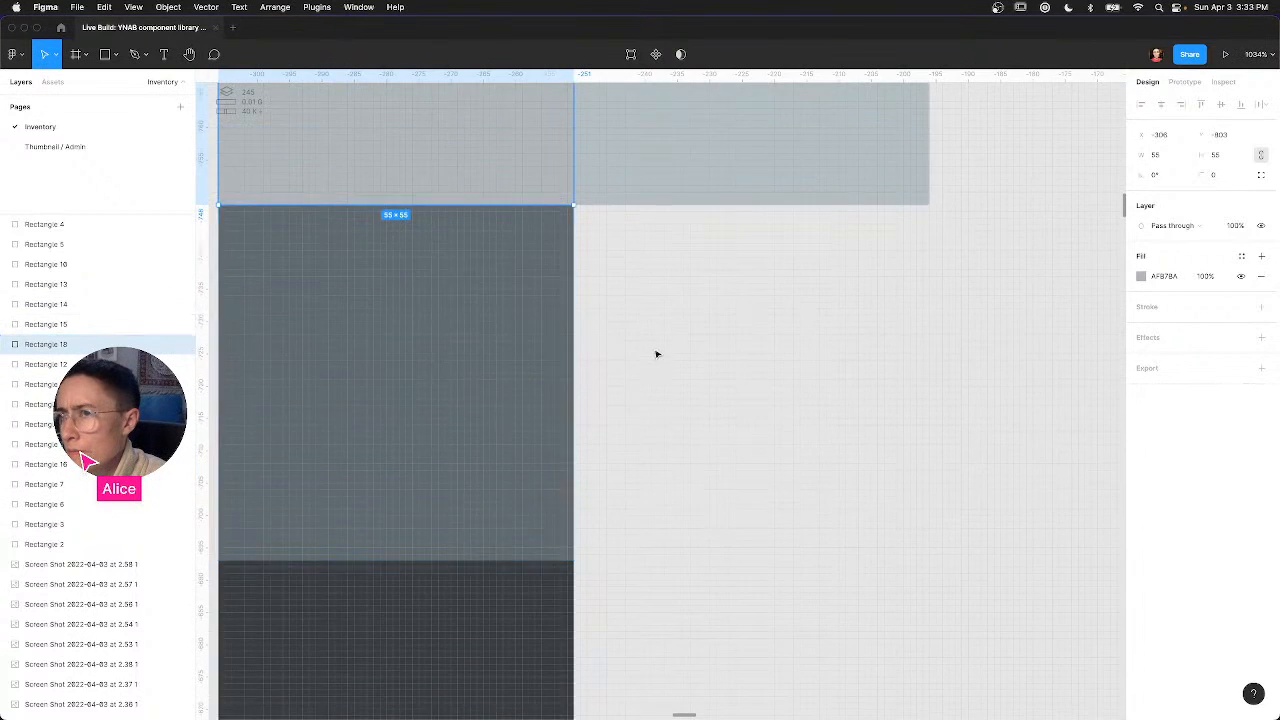
pyautogui.click(725, 422)
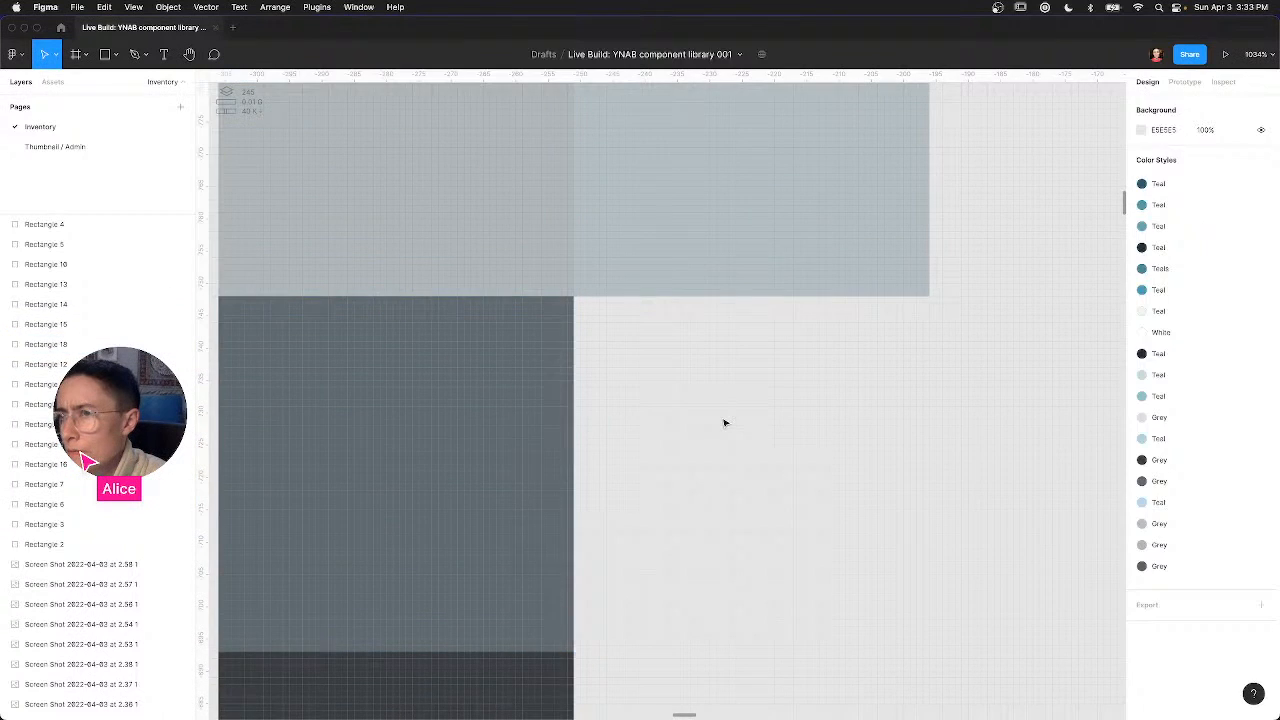
pyautogui.click(423, 208)
pyautogui.click(1241, 256)
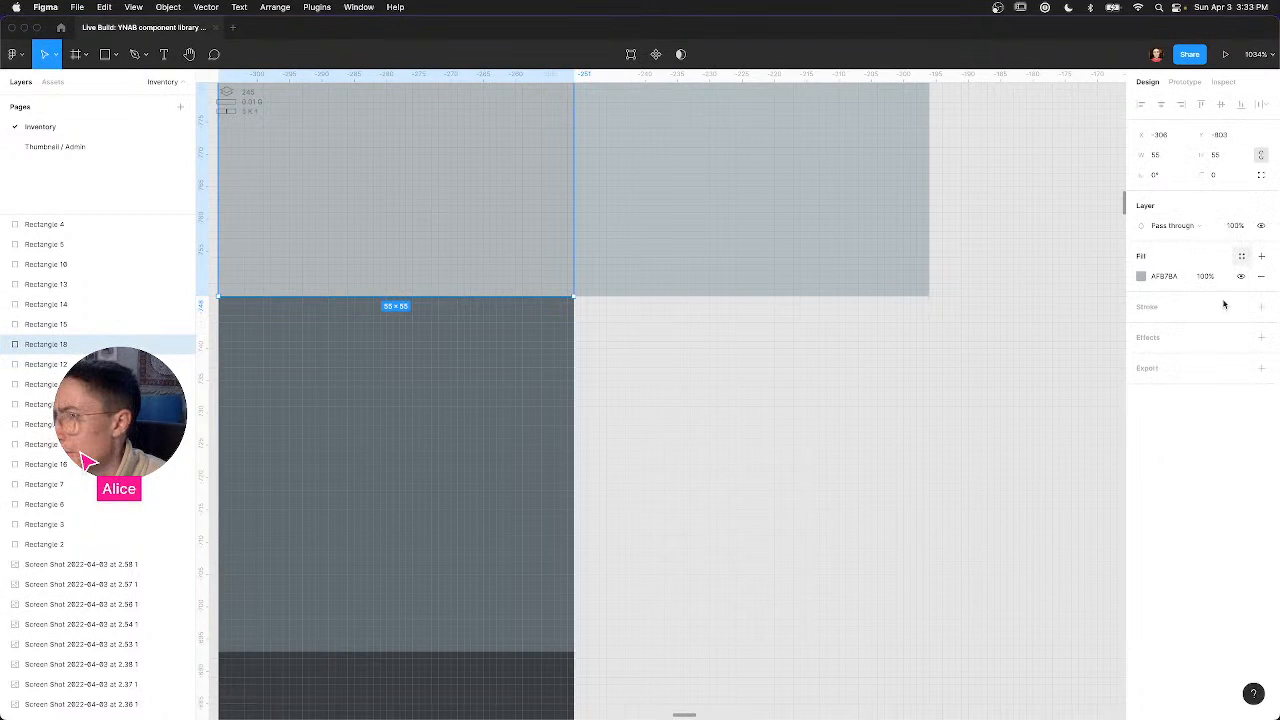
pyautogui.click(1254, 280)
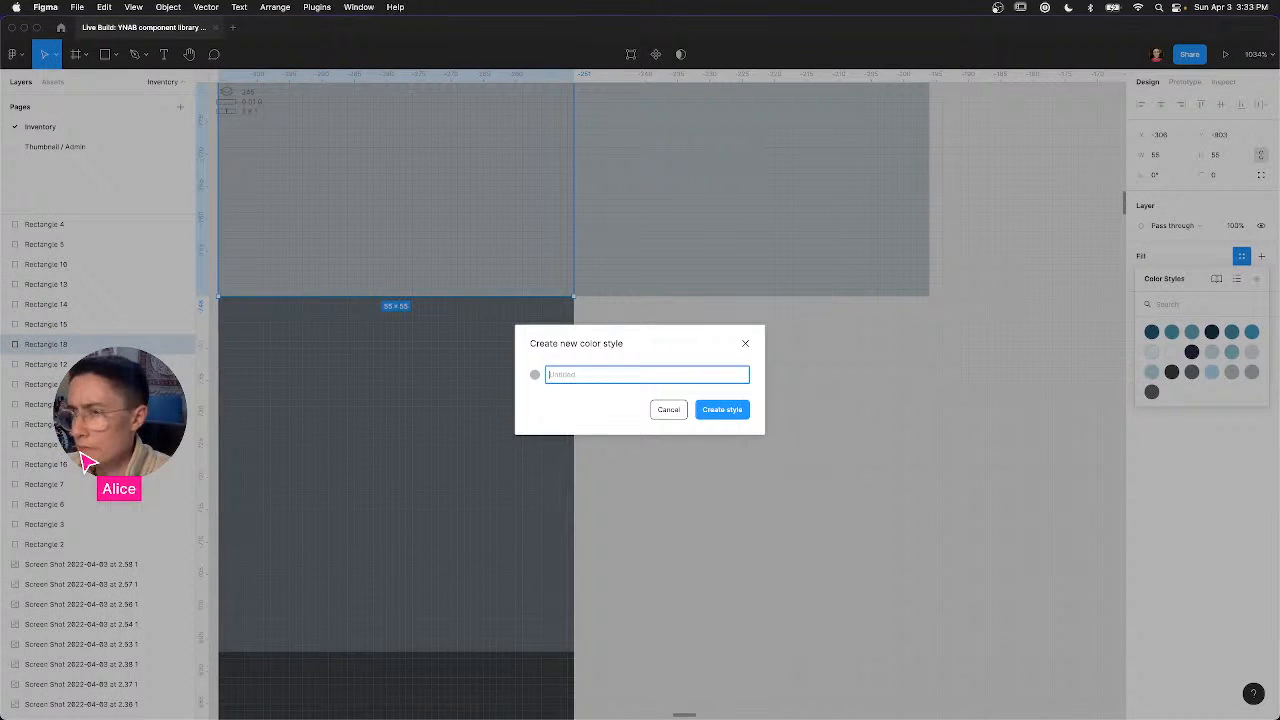
pyautogui.write('Grey')
pyautogui.press('Return')
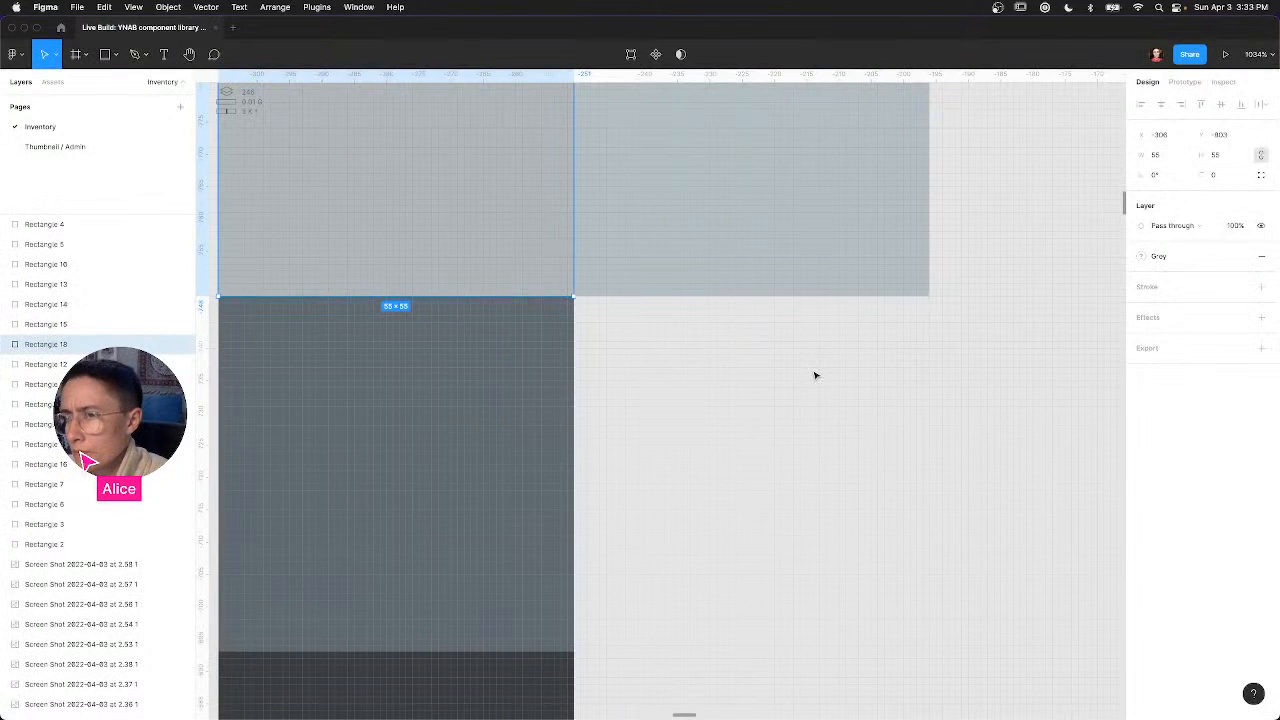
pyautogui.click(814, 374)
# Step: Duplicate the AFB7BA swatch and align the copy in the second column, directly beside the slate grey swatch
pyautogui.scroll(2, 816, 376)
pyautogui.scroll(-10, 816, 376)
pyautogui.scroll(5, 814, 372)
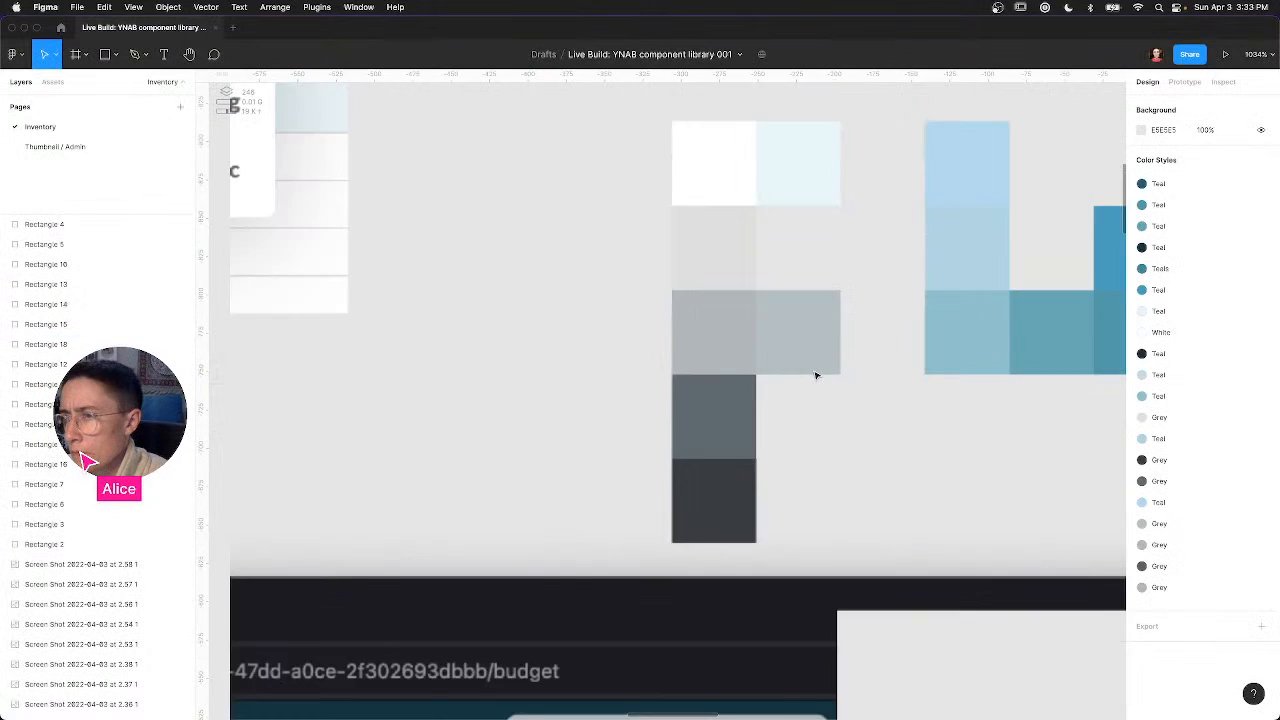
pyautogui.scroll(-1, 790, 373)
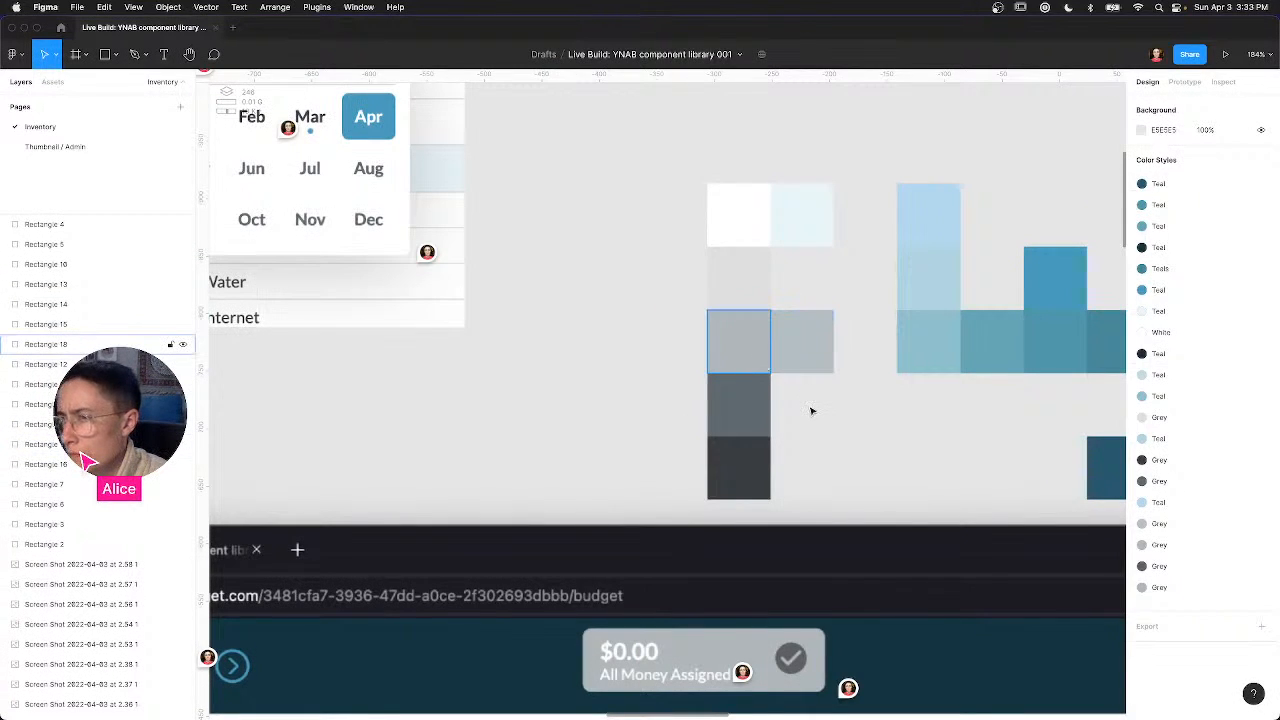
pyautogui.moveTo(755, 364); pyautogui.dragTo(817, 430)
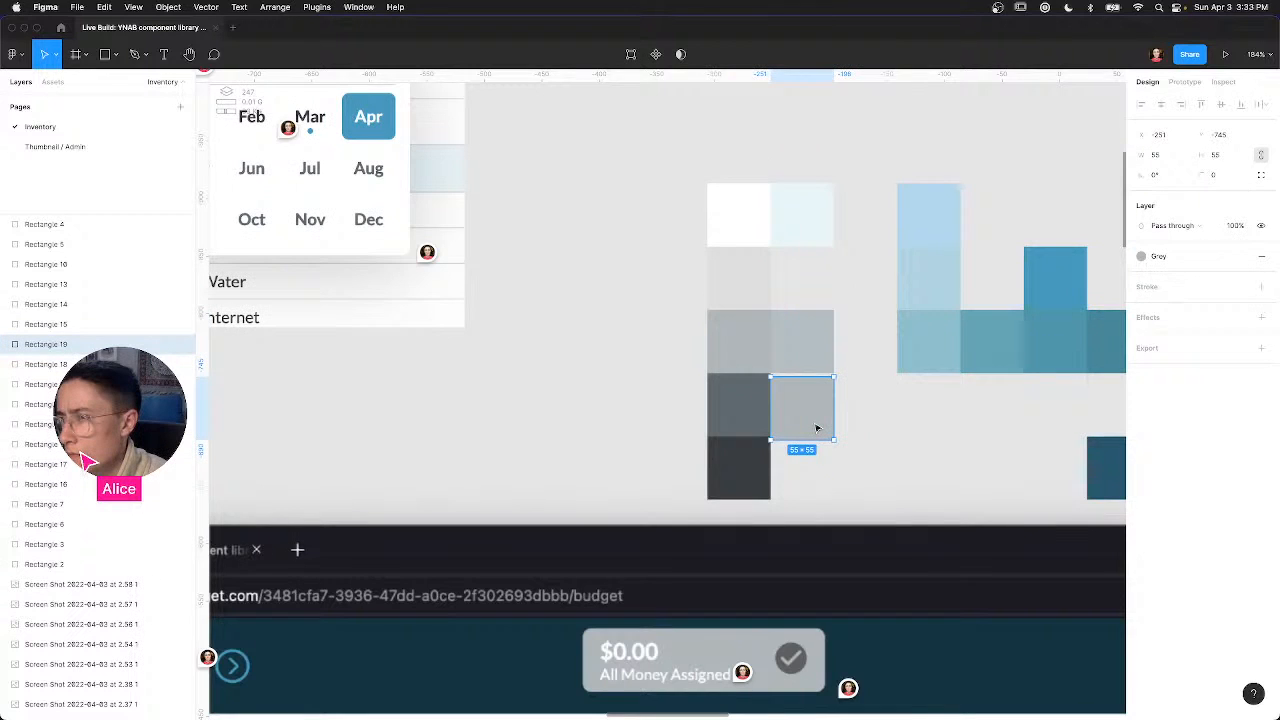
pyautogui.press('Up')
pyautogui.press('Up')
pyautogui.press('Up')
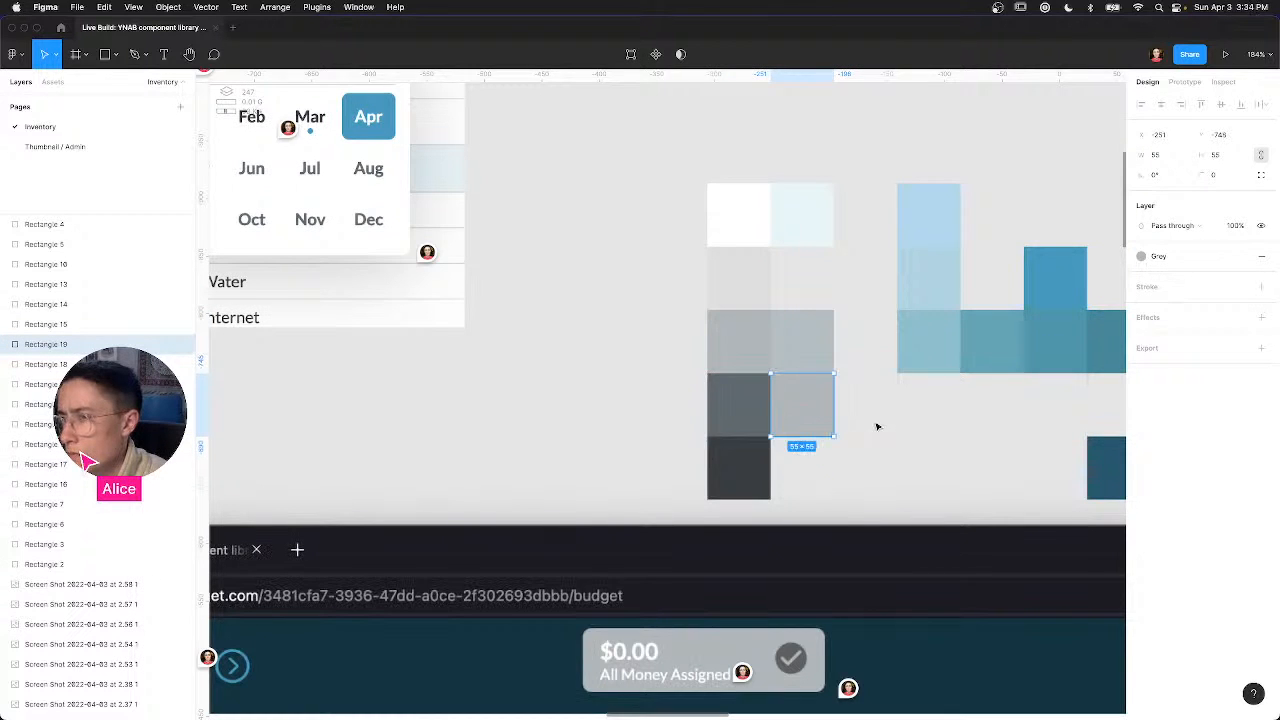
# Step: Check which color style is applied to the duplicated grey swatch
pyautogui.hscroll(7, 614, 414)
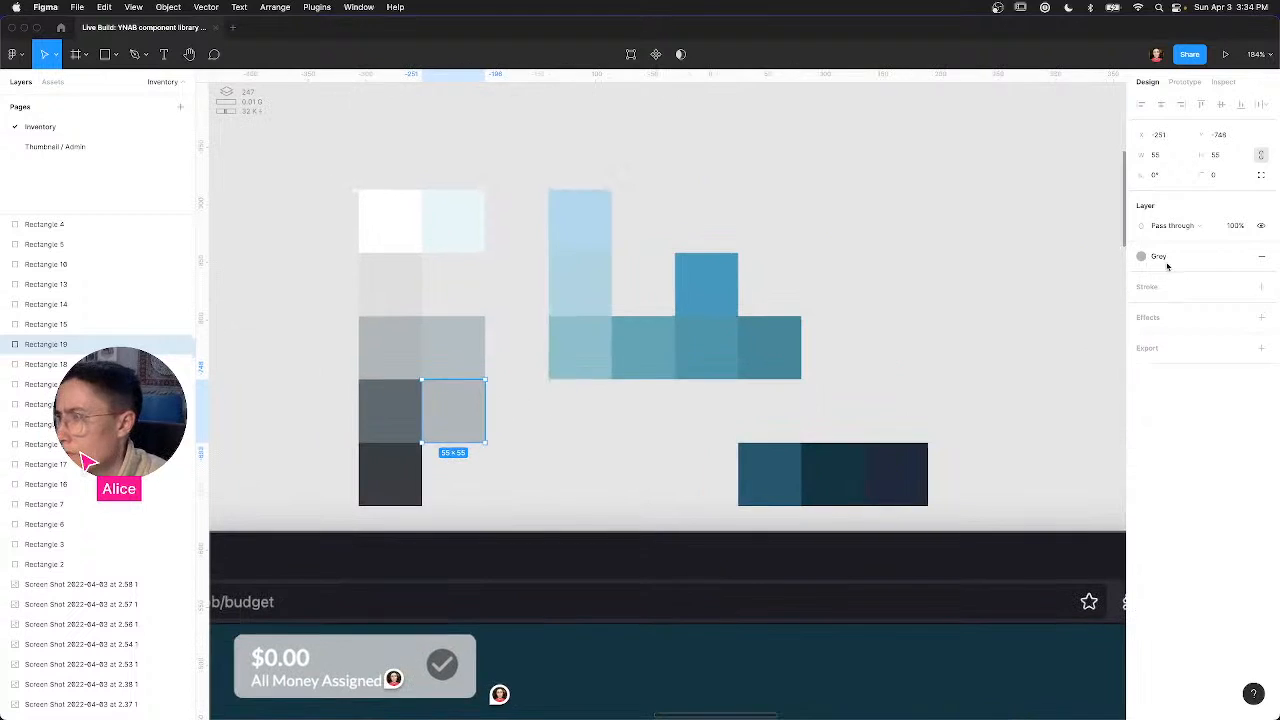
pyautogui.click(1160, 257)
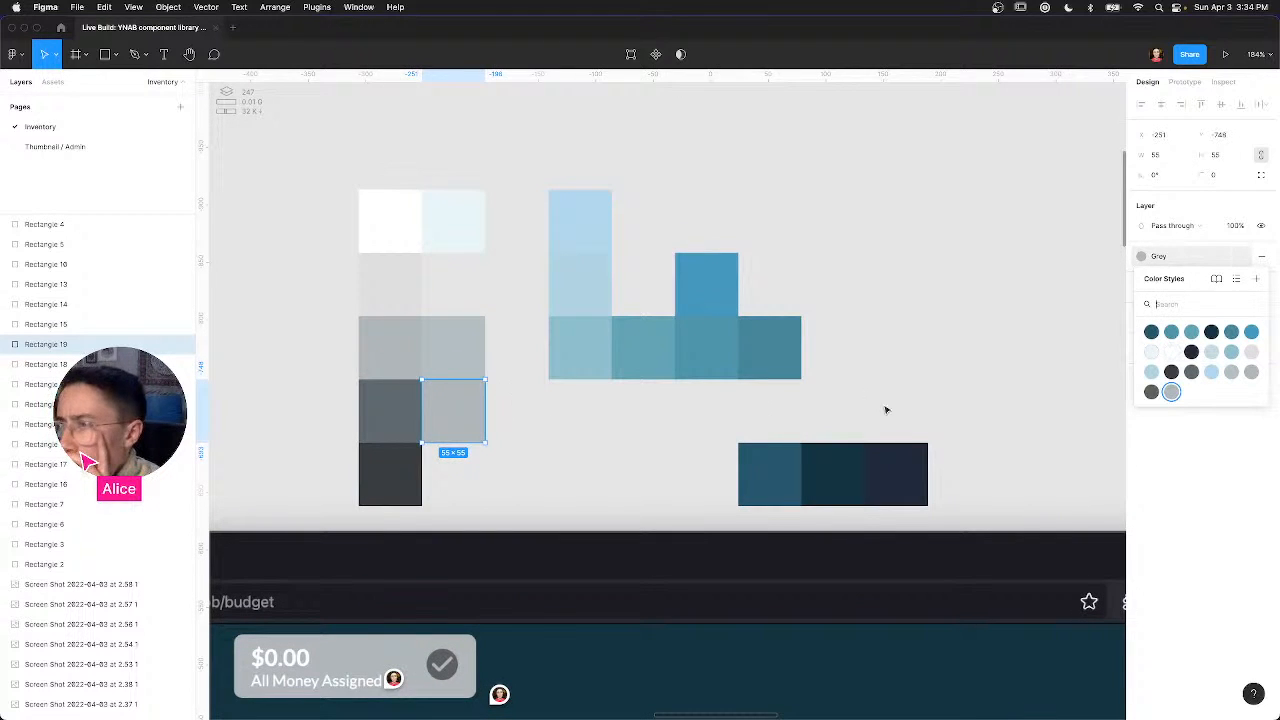
pyautogui.press('Escape')
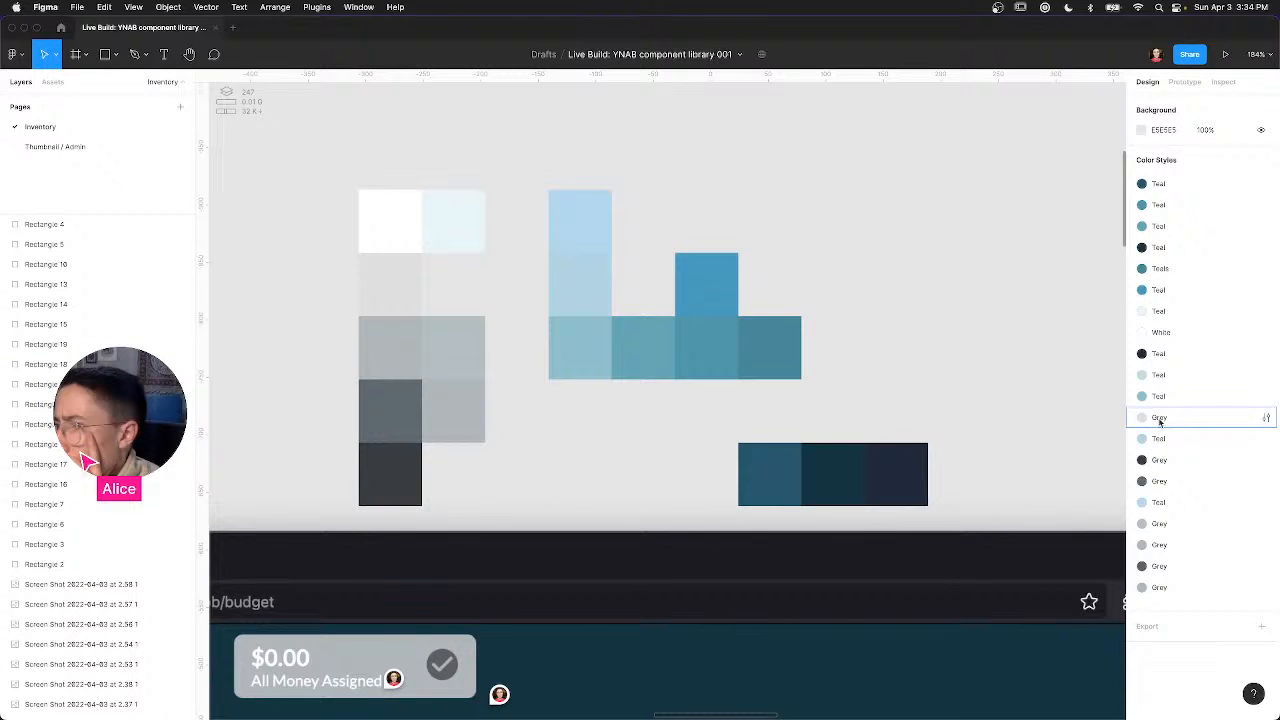
# Step: Reorder the color styles so that all "Grey" styles sit together after the "Teal" styles
pyautogui.moveTo(1177, 460); pyautogui.dragTo(1174, 440)
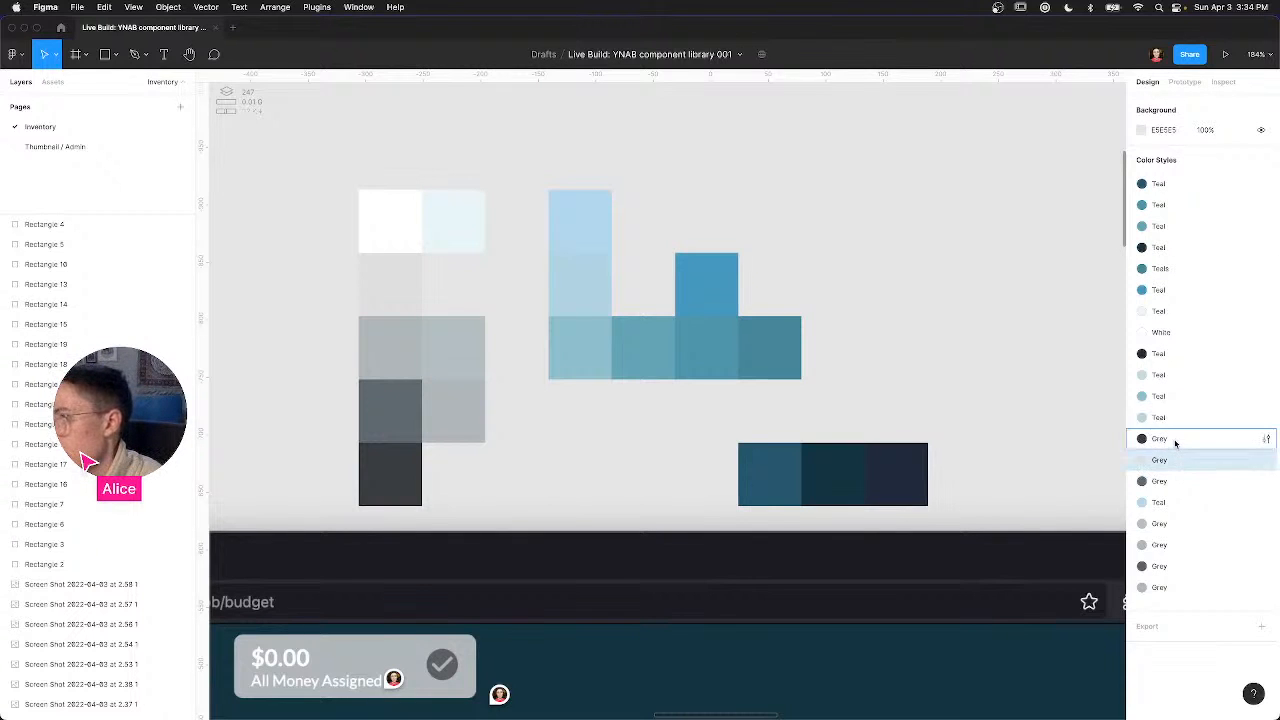
pyautogui.keyDown('shift'); pyautogui.click(1174, 470); pyautogui.keyUp('shift')
pyautogui.keyDown('shift'); pyautogui.click(1172, 482); pyautogui.keyUp('shift')
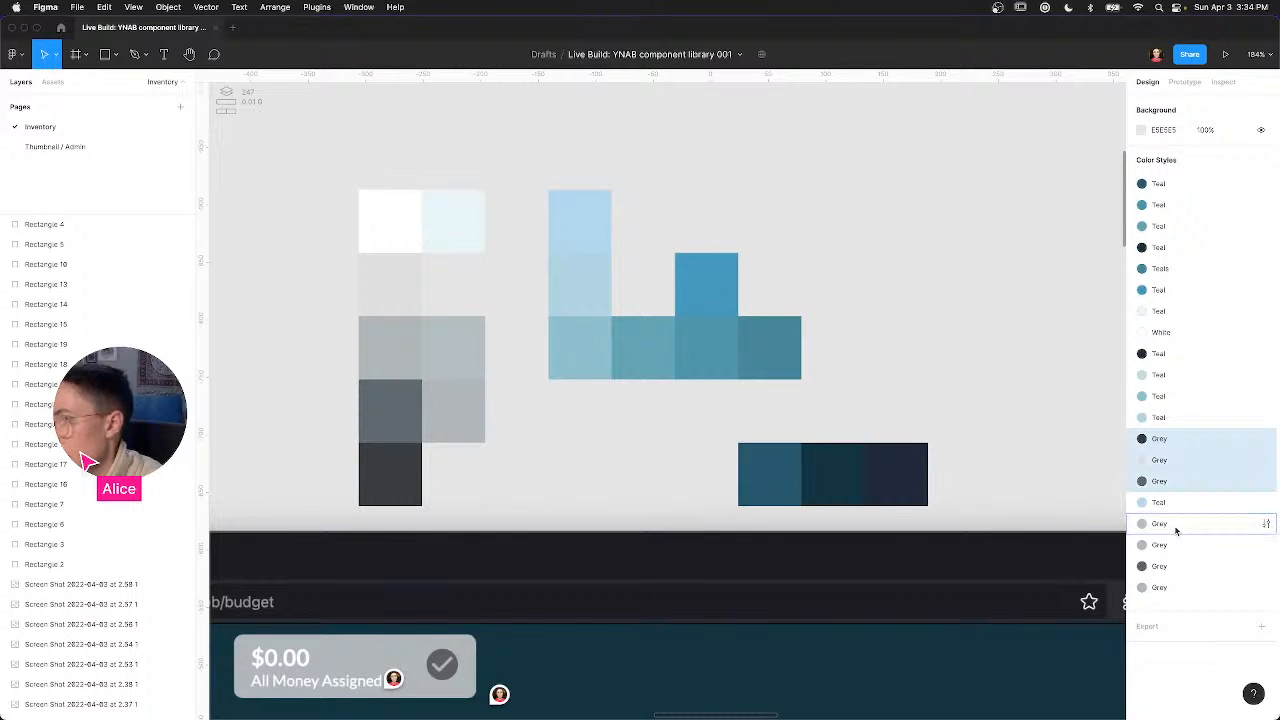
pyautogui.keyDown('shift'); pyautogui.click(1175, 551); pyautogui.keyUp('shift')
pyautogui.keyDown('shift'); pyautogui.click(1172, 569); pyautogui.keyUp('shift')
pyautogui.keyDown('shift'); pyautogui.click(1171, 590); pyautogui.keyUp('shift')
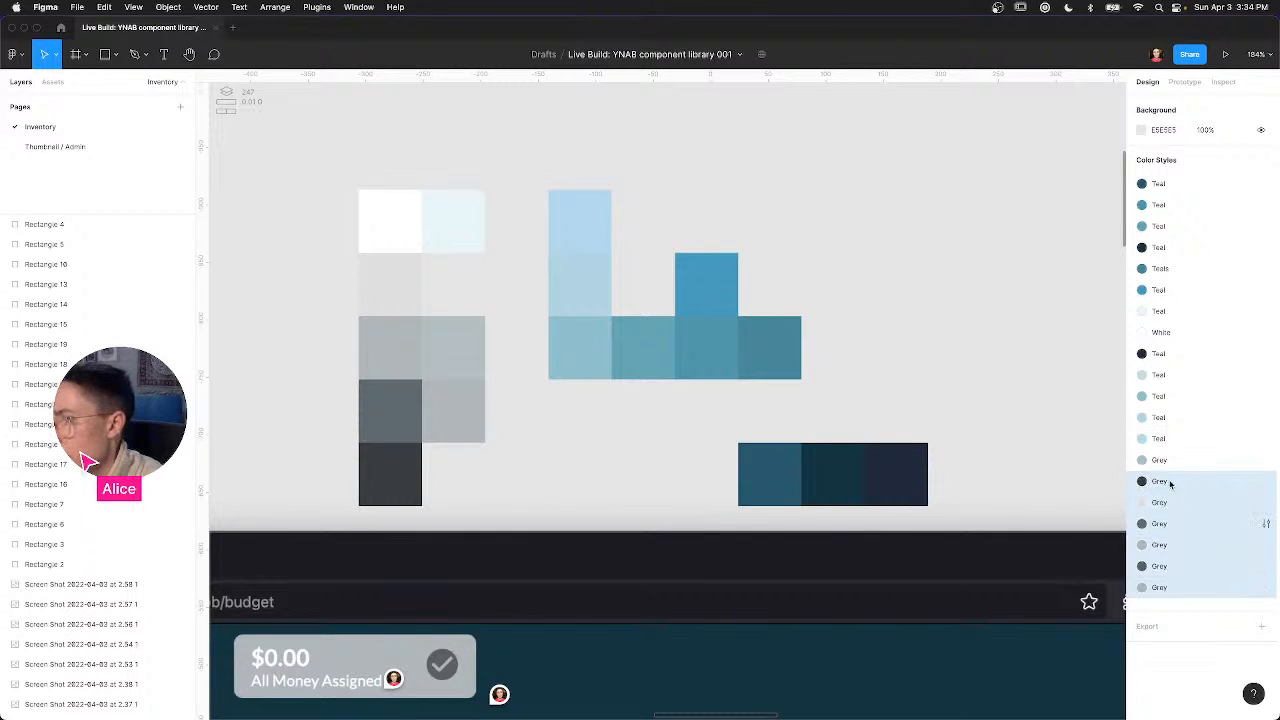
# Step: Group all of the "Grey" color styles into a folder named "Greys"
pyautogui.keyDown('shift'); pyautogui.click(1171, 464); pyautogui.keyUp('shift')
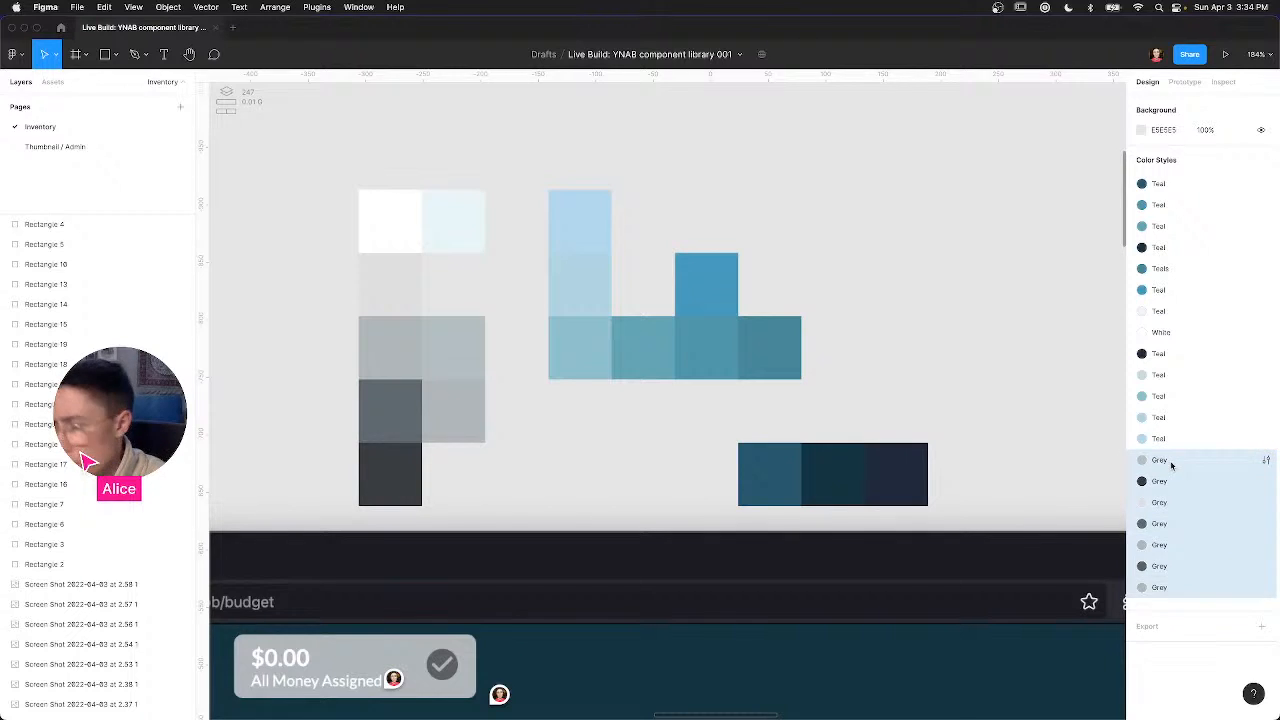
pyautogui.press('super+g')
pyautogui.write('Grey')
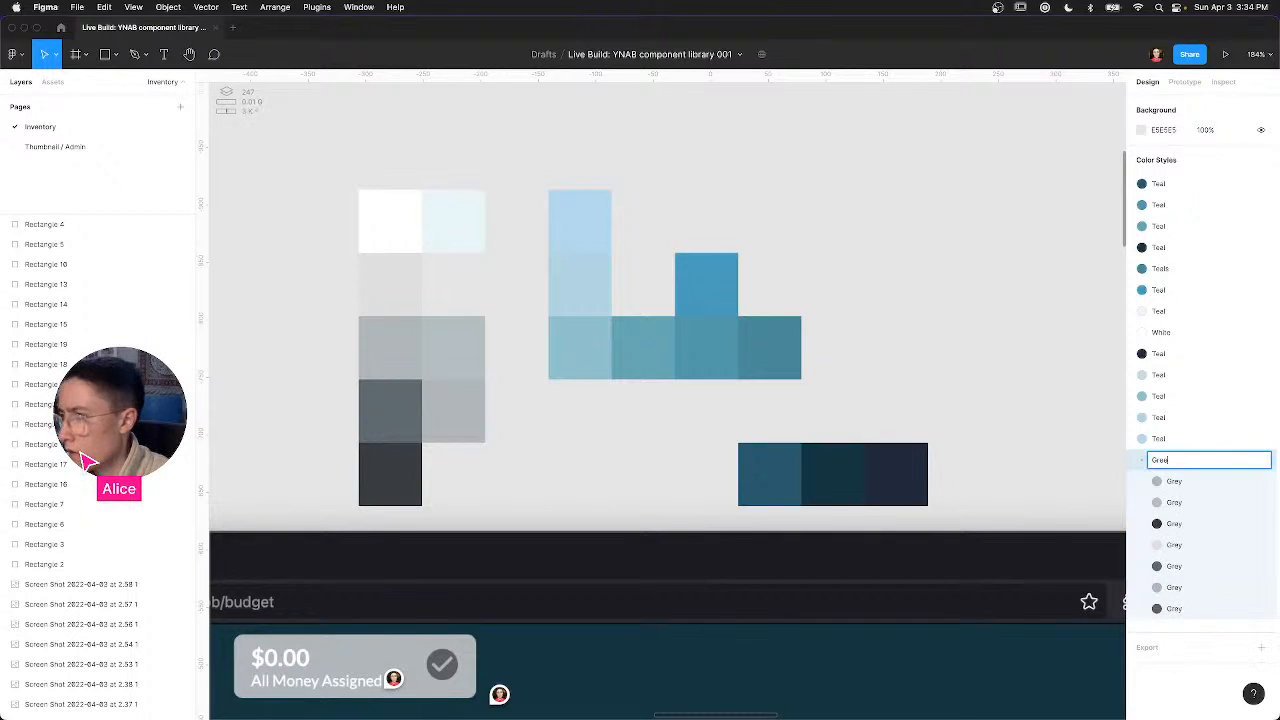
pyautogui.write('s')
pyautogui.press('Return')
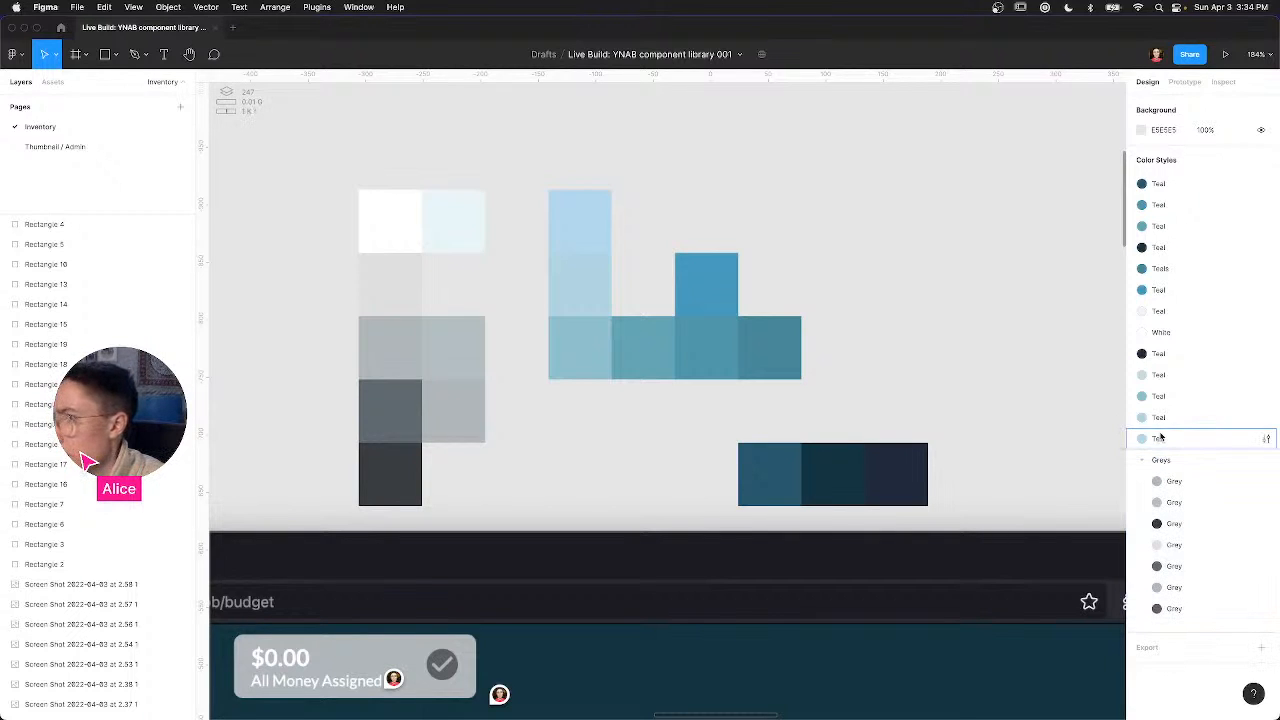
# Step: Group all teal color styles, leaving out "White", into a folder named "Teals"
pyautogui.click(1160, 438)
pyautogui.keyDown('shift'); pyautogui.click(1179, 353); pyautogui.keyUp('shift')
pyautogui.keyDown('super'); pyautogui.click(1172, 311); pyautogui.keyUp('super')
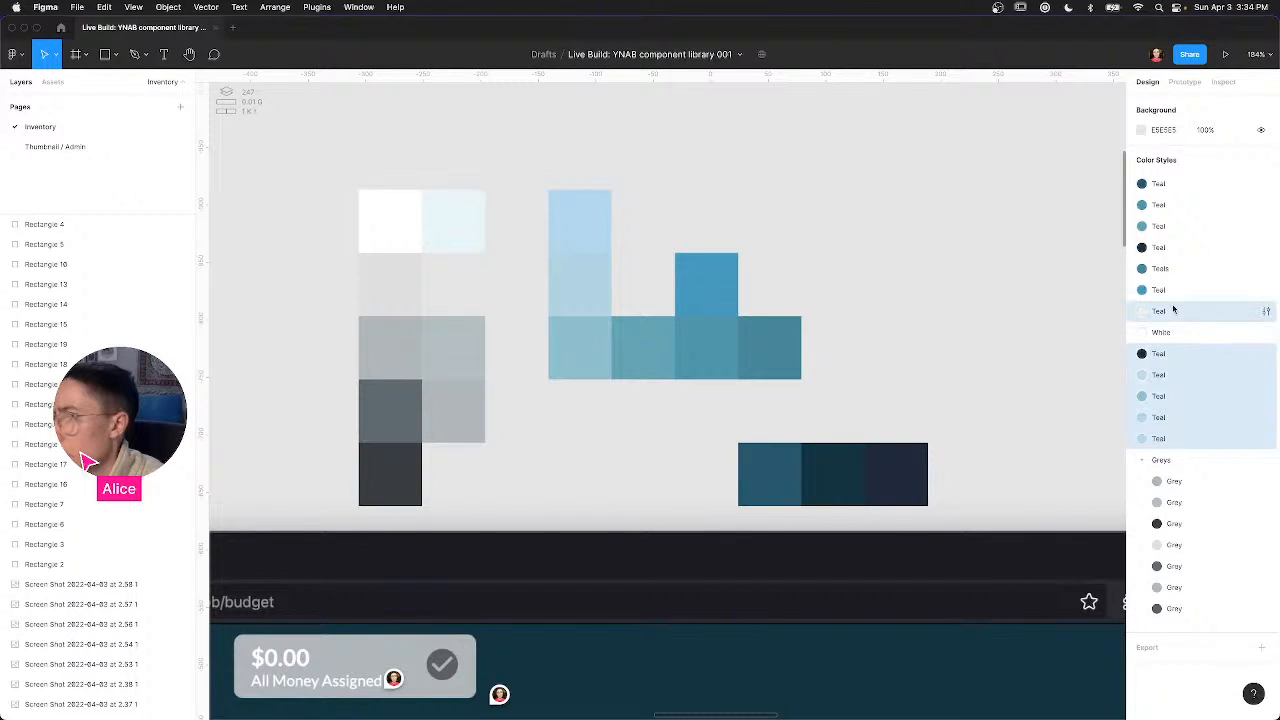
pyautogui.keyDown('shift'); pyautogui.click(1177, 186); pyautogui.keyUp('shift')
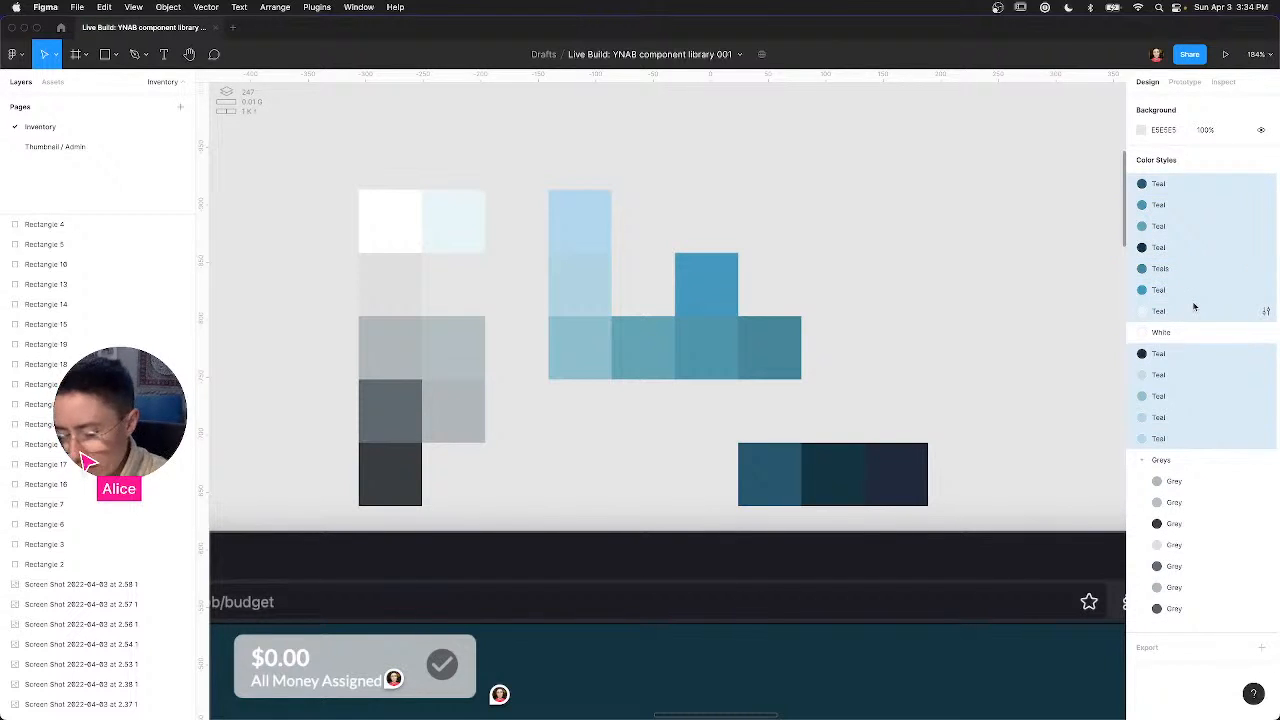
pyautogui.press('s')
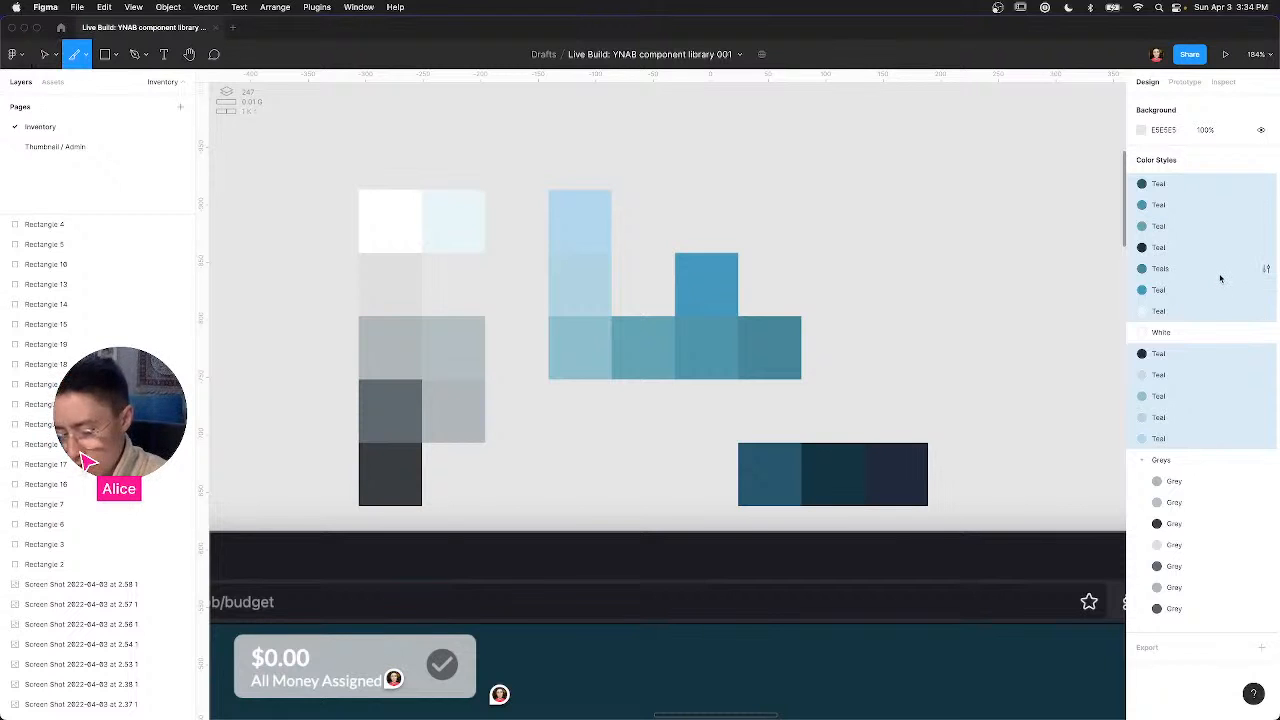
pyautogui.press('super+g')
pyautogui.write('Teals')
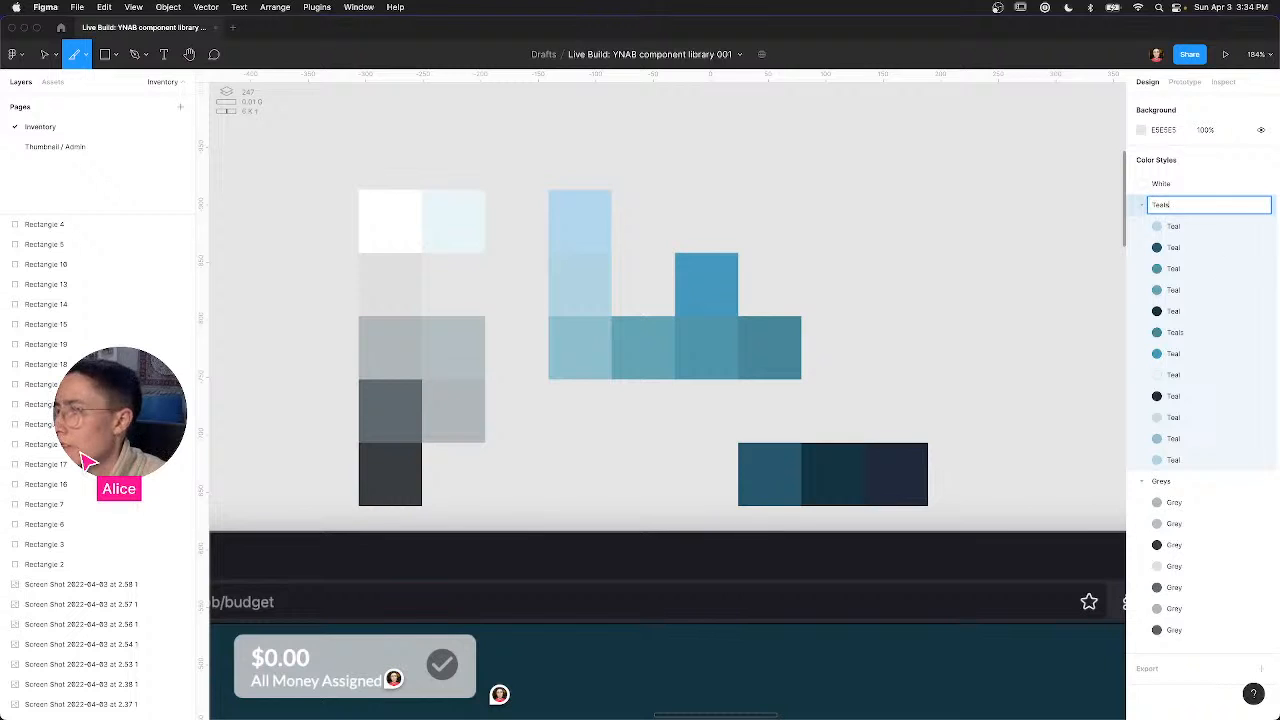
pyautogui.press('Return')
# Step: Rename the style called "Teals" inside the Teals folder to "Teal", leaving the folder expanded
pyautogui.rightClick(1170, 336)
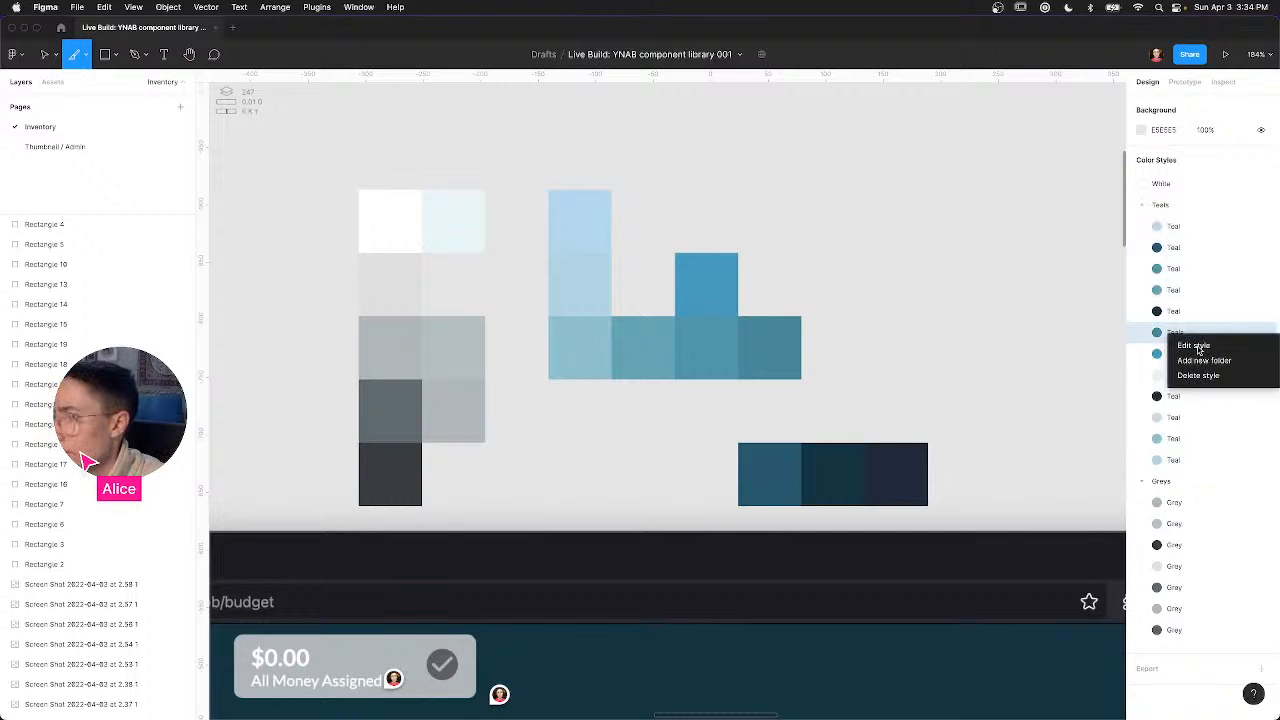
pyautogui.click(1195, 346)
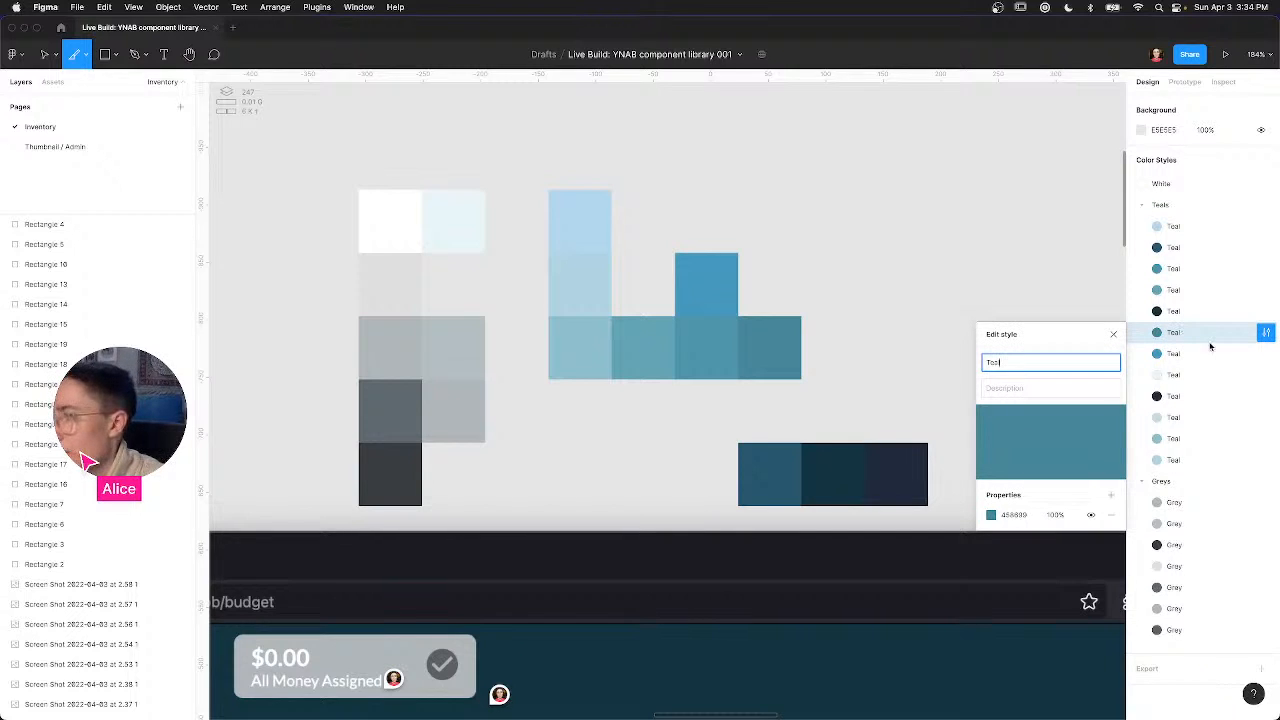
pyautogui.click(1142, 205)
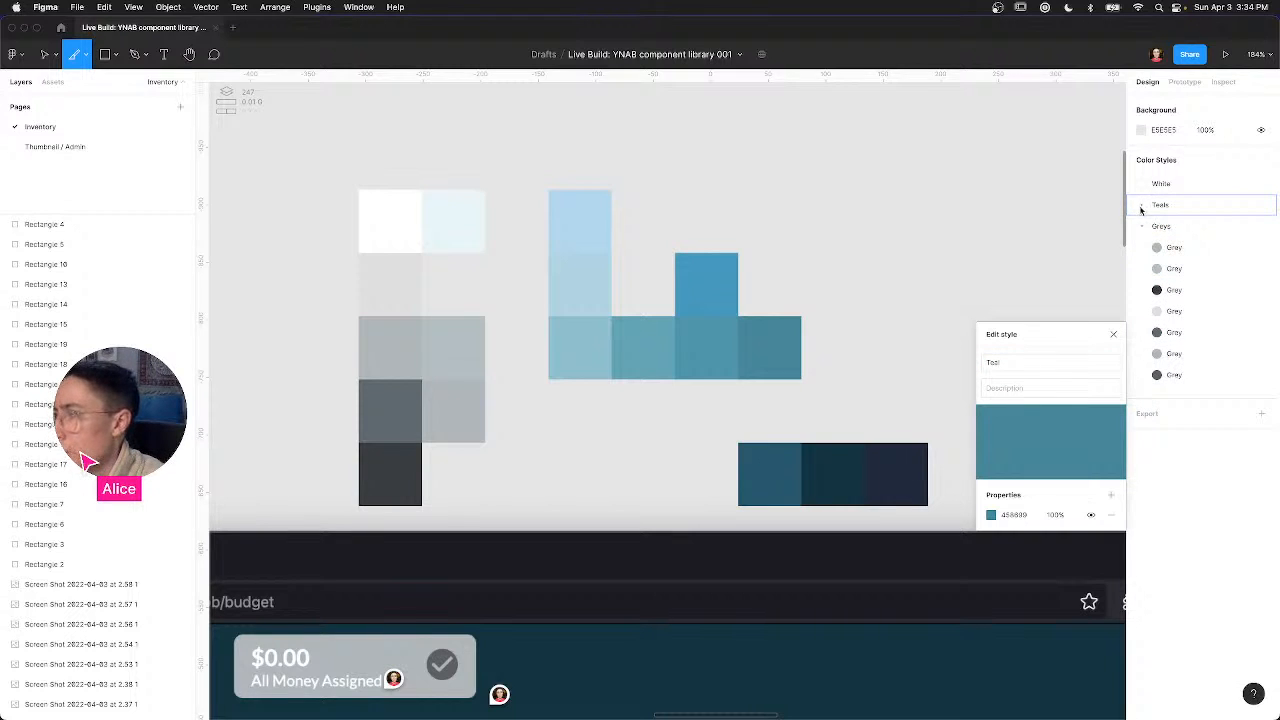
pyautogui.click(1142, 205)
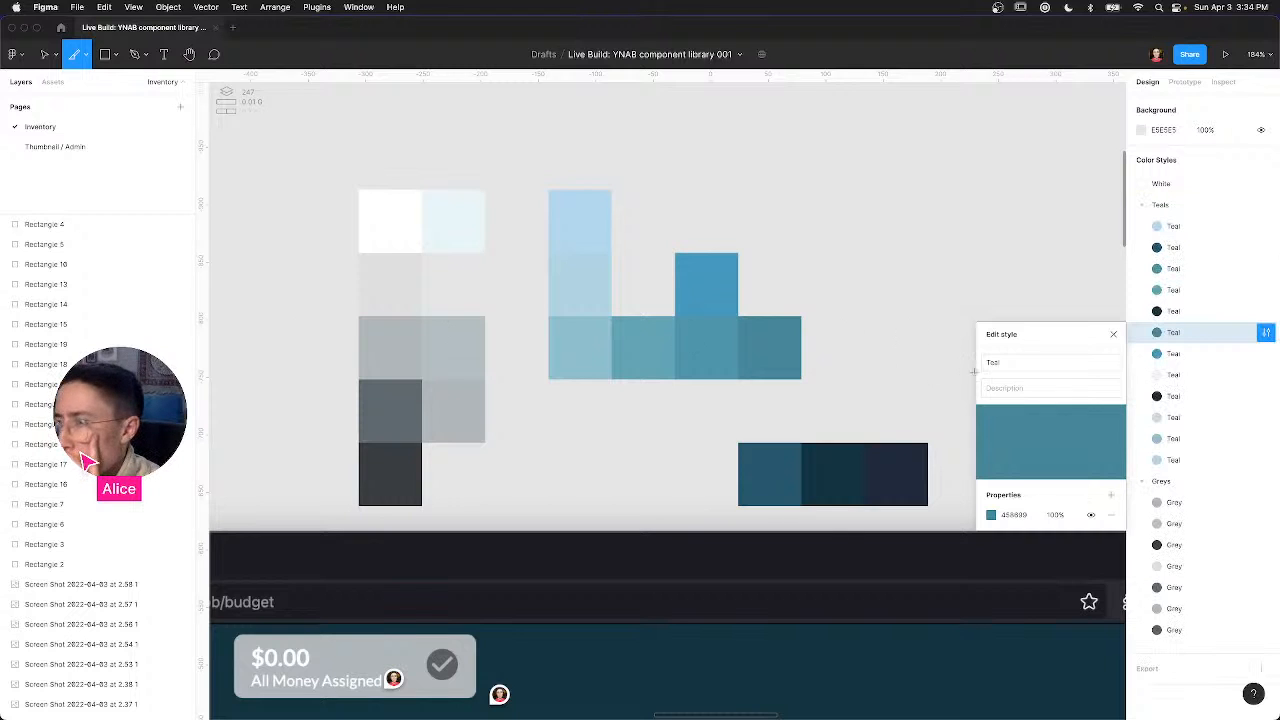
# Step: Close the style editor and switch back to the Move tool
pyautogui.click(1113, 334)
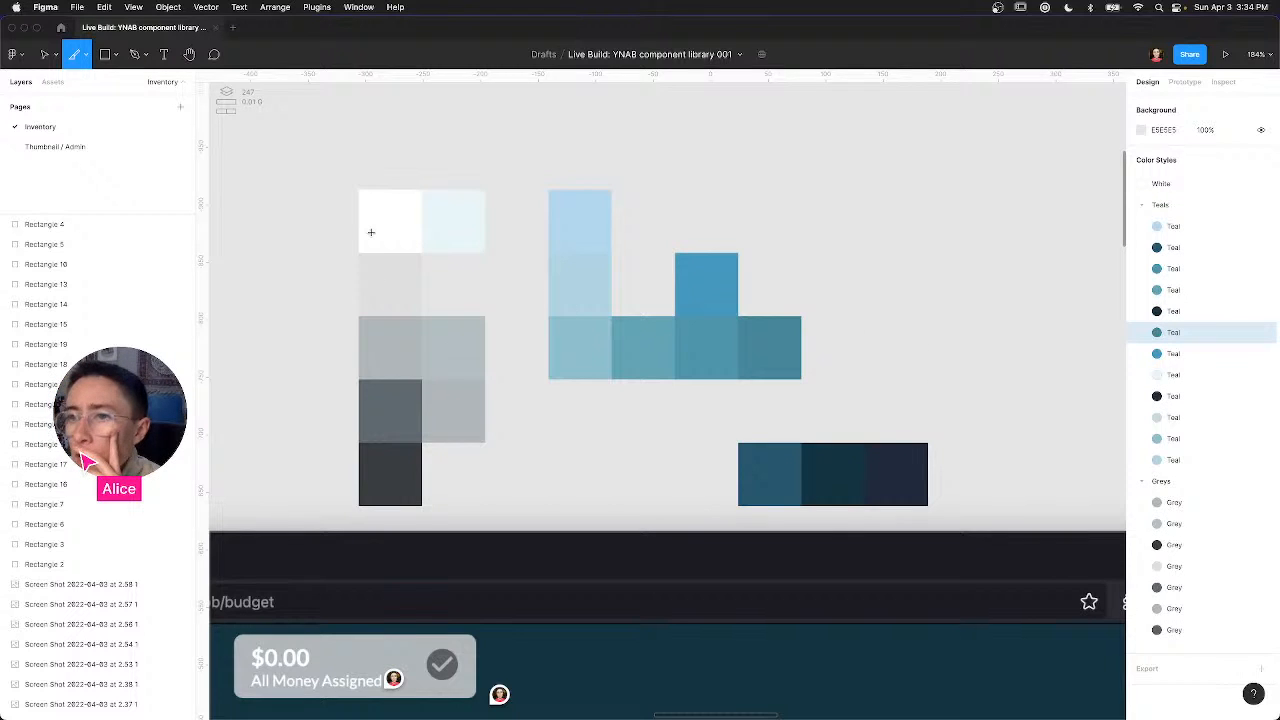
pyautogui.click(43, 54)
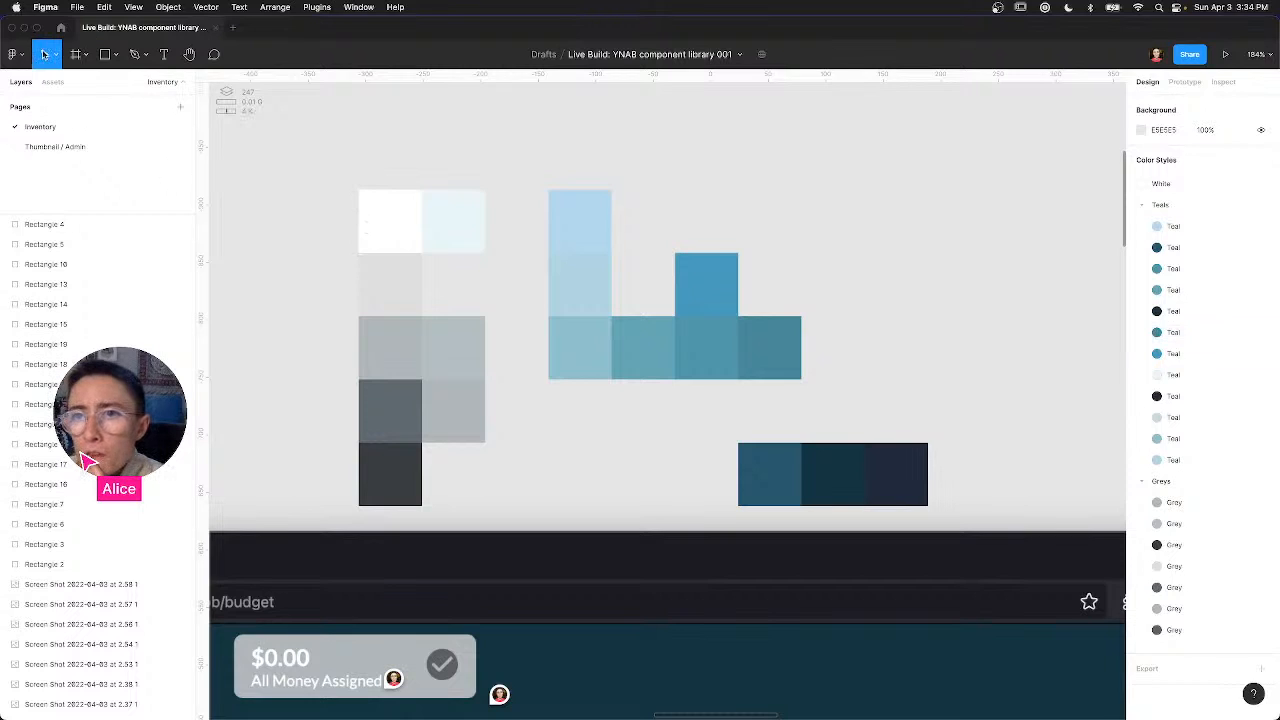
pyautogui.click(398, 236)
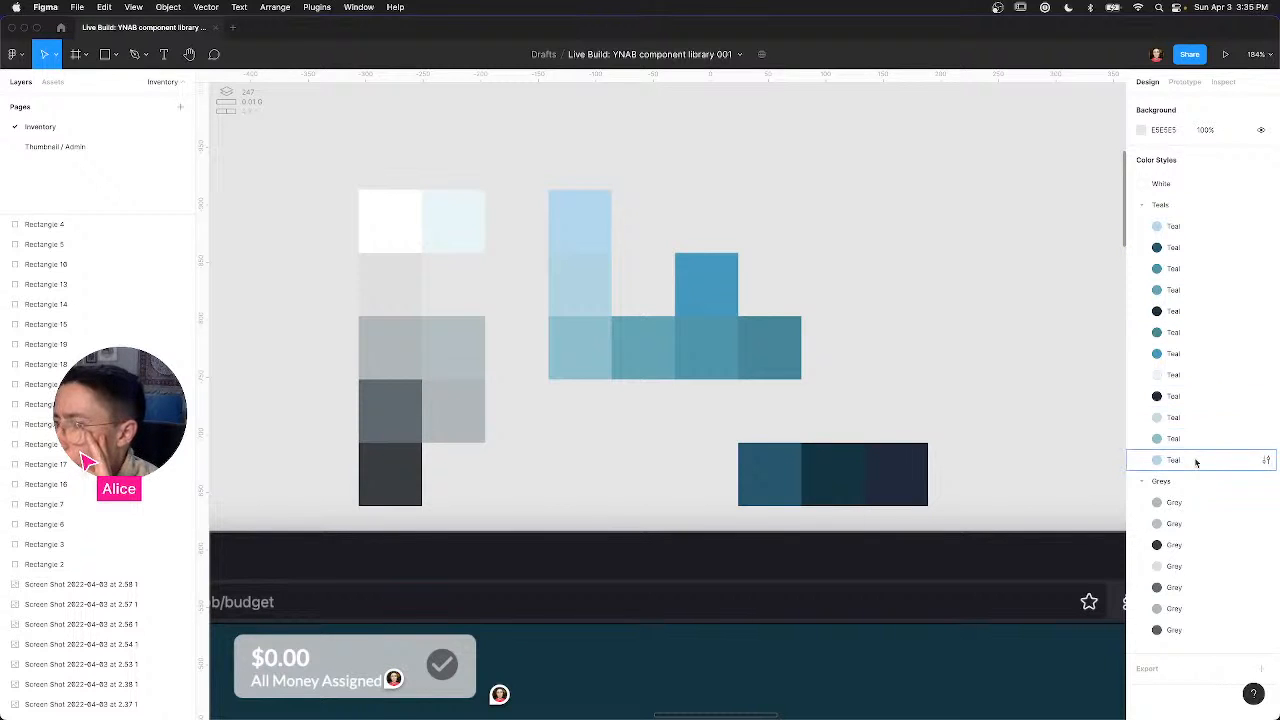
# Step: Go one by one through all the color styles in the Teals and Greys folders
pyautogui.click(1213, 227)
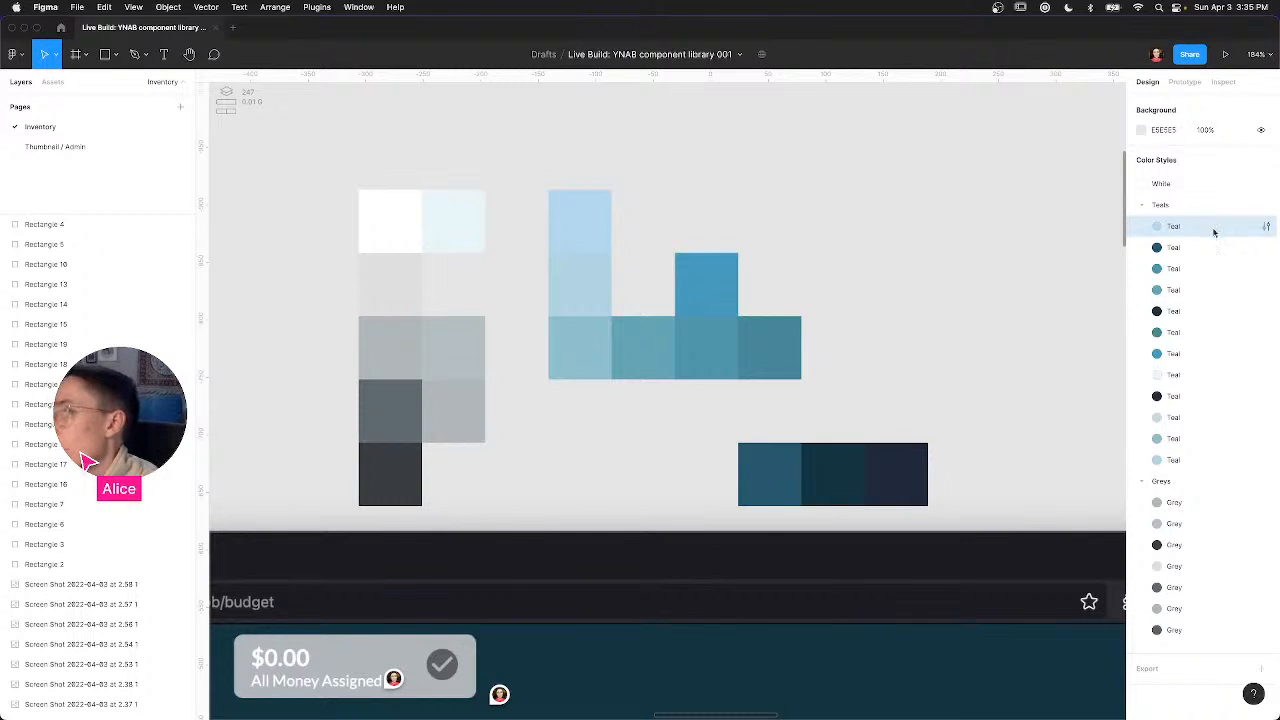
pyautogui.click(1214, 247)
pyautogui.click(1214, 268)
pyautogui.click(1203, 292)
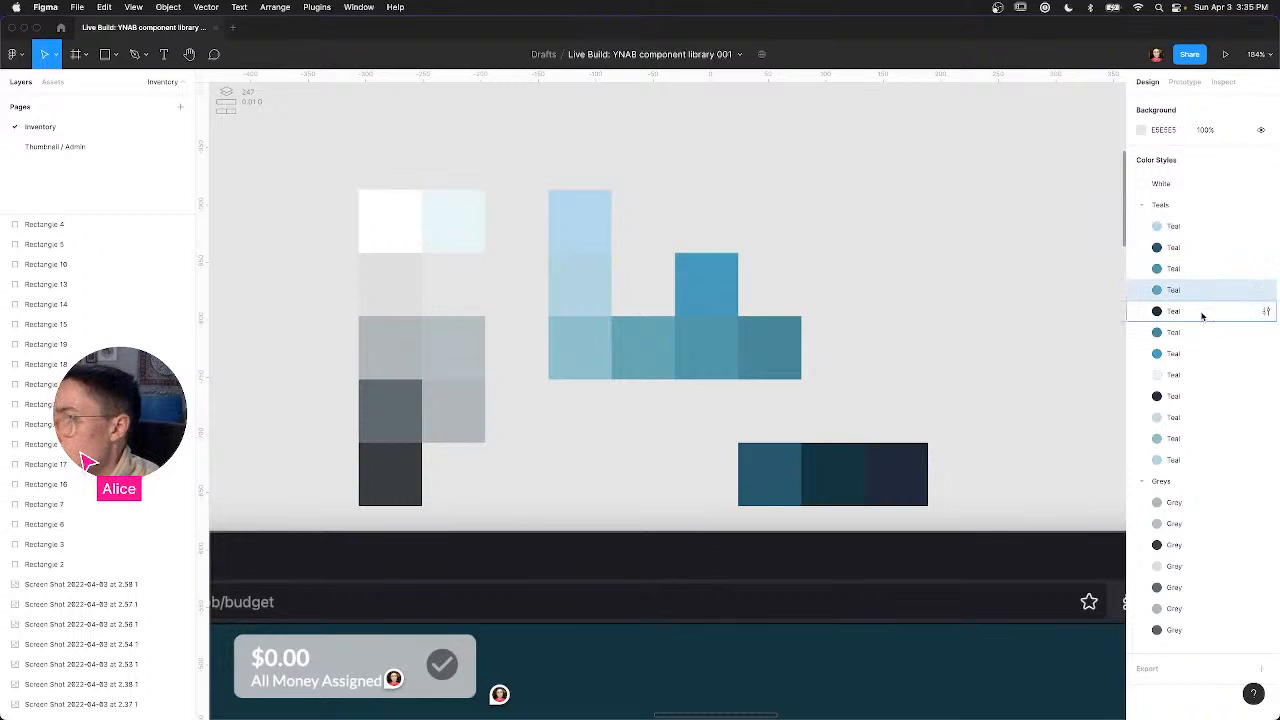
pyautogui.click(1204, 313)
pyautogui.click(1204, 333)
pyautogui.click(1205, 354)
pyautogui.click(1205, 376)
pyautogui.click(1209, 397)
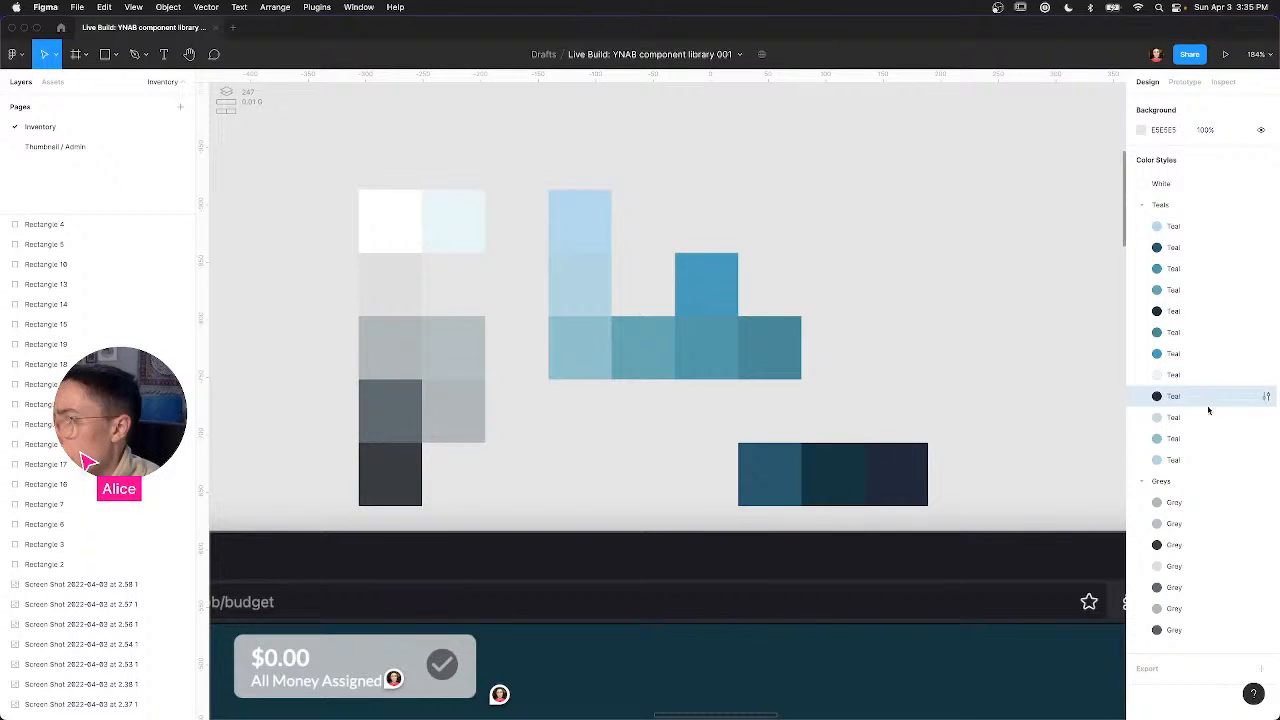
pyautogui.click(1207, 417)
pyautogui.click(1206, 439)
pyautogui.click(1207, 460)
pyautogui.click(1209, 502)
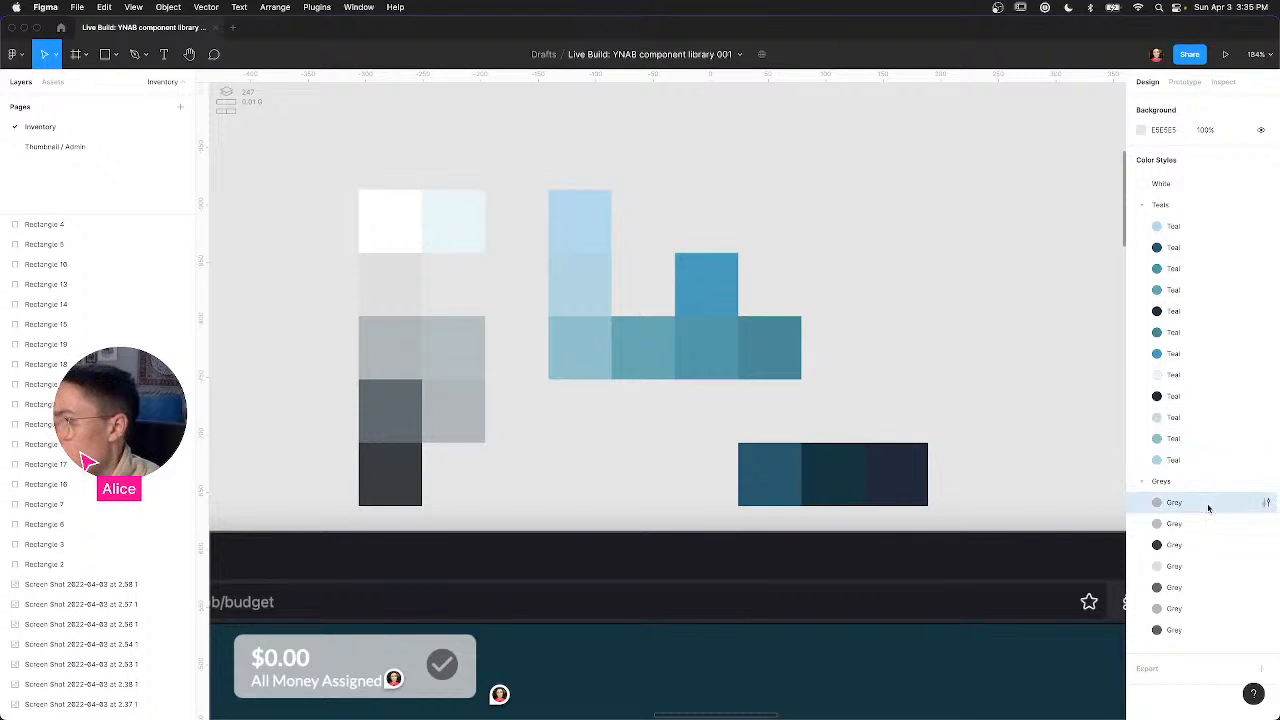
pyautogui.click(1208, 523)
pyautogui.click(1208, 545)
pyautogui.click(1207, 566)
pyautogui.click(1206, 592)
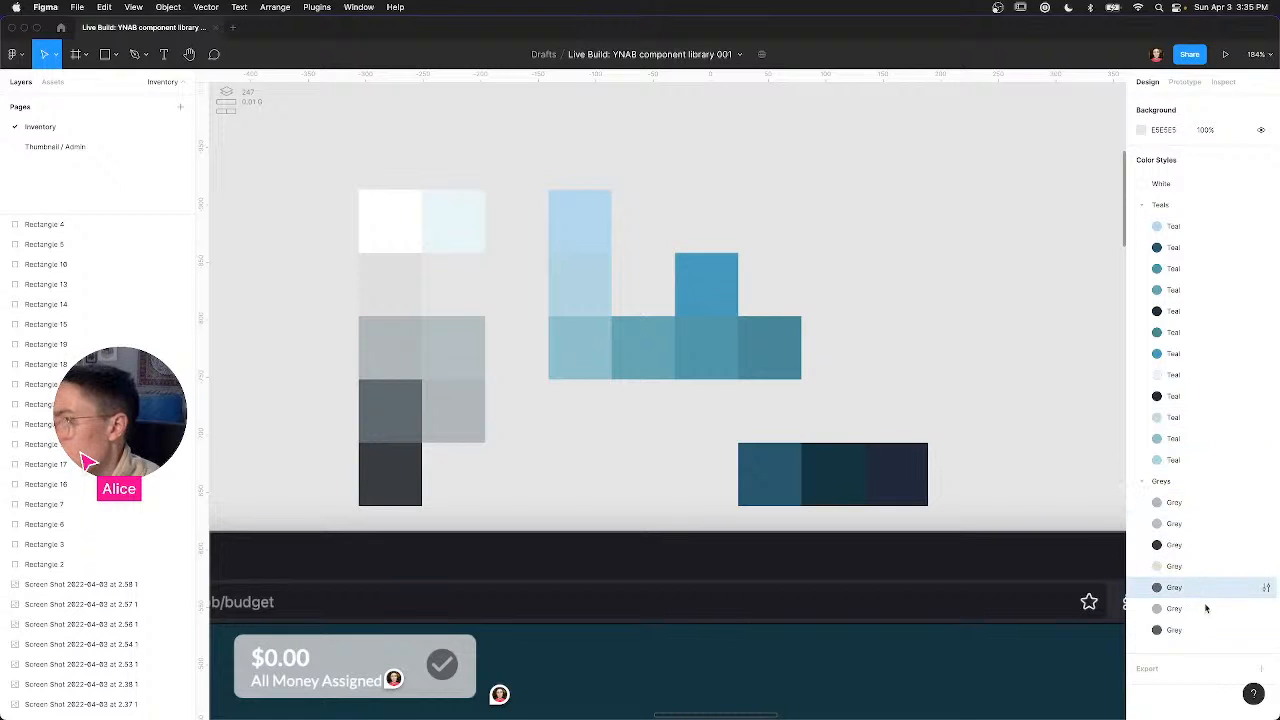
pyautogui.click(1207, 610)
pyautogui.click(1207, 628)
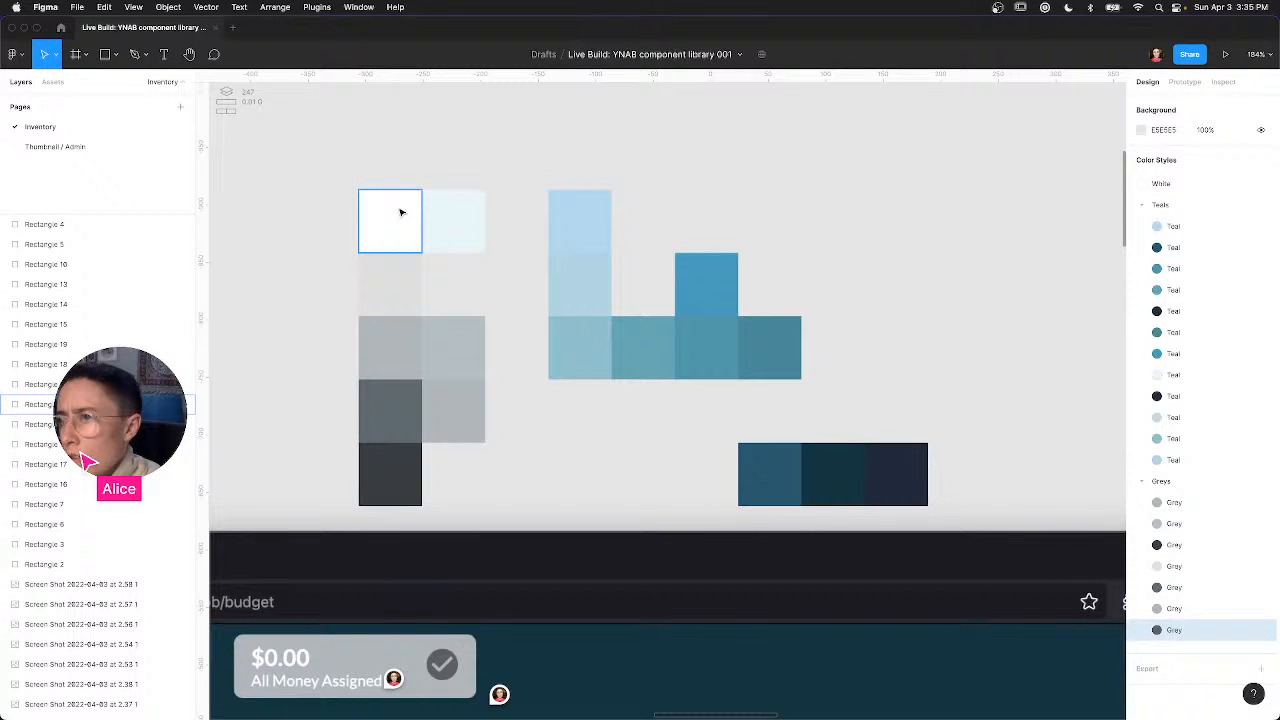
# Step: Go through the palette swatches on the canvas row by row to check them against the list of color styles
pyautogui.click(444, 224)
pyautogui.click(600, 232)
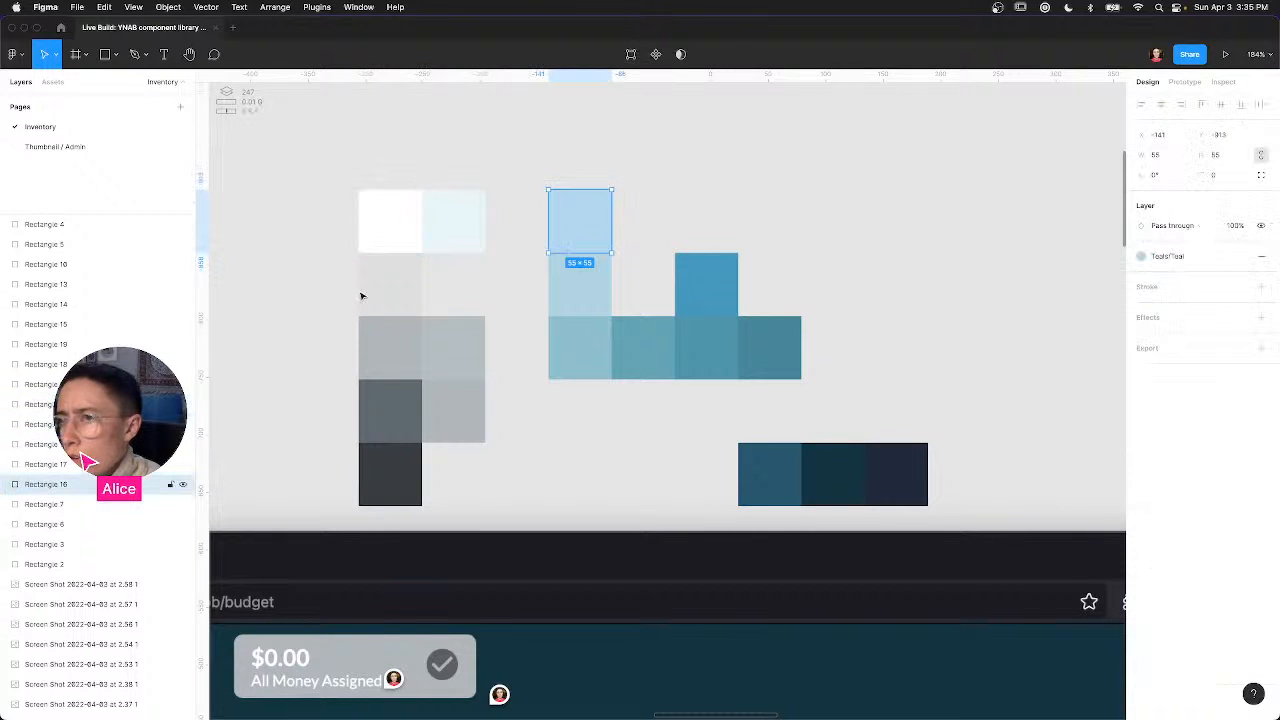
pyautogui.click(386, 294)
pyautogui.click(598, 292)
pyautogui.click(706, 295)
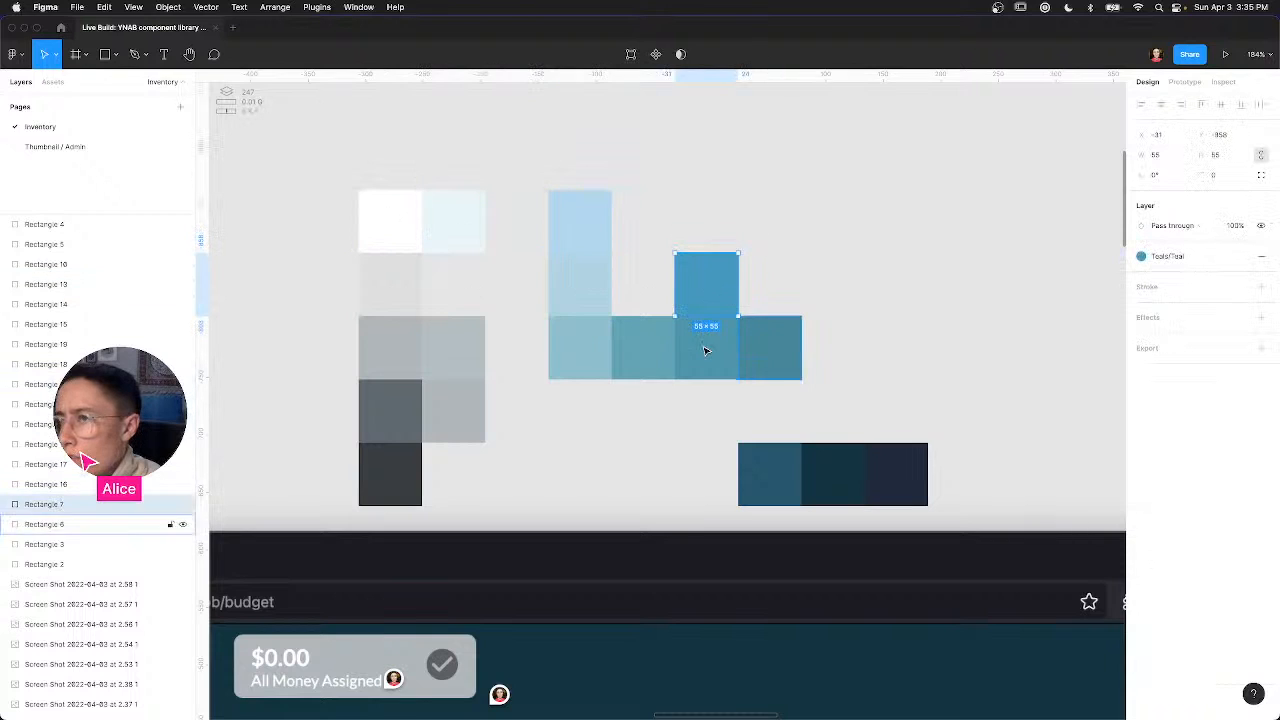
pyautogui.click(704, 346)
pyautogui.click(636, 346)
pyautogui.click(586, 346)
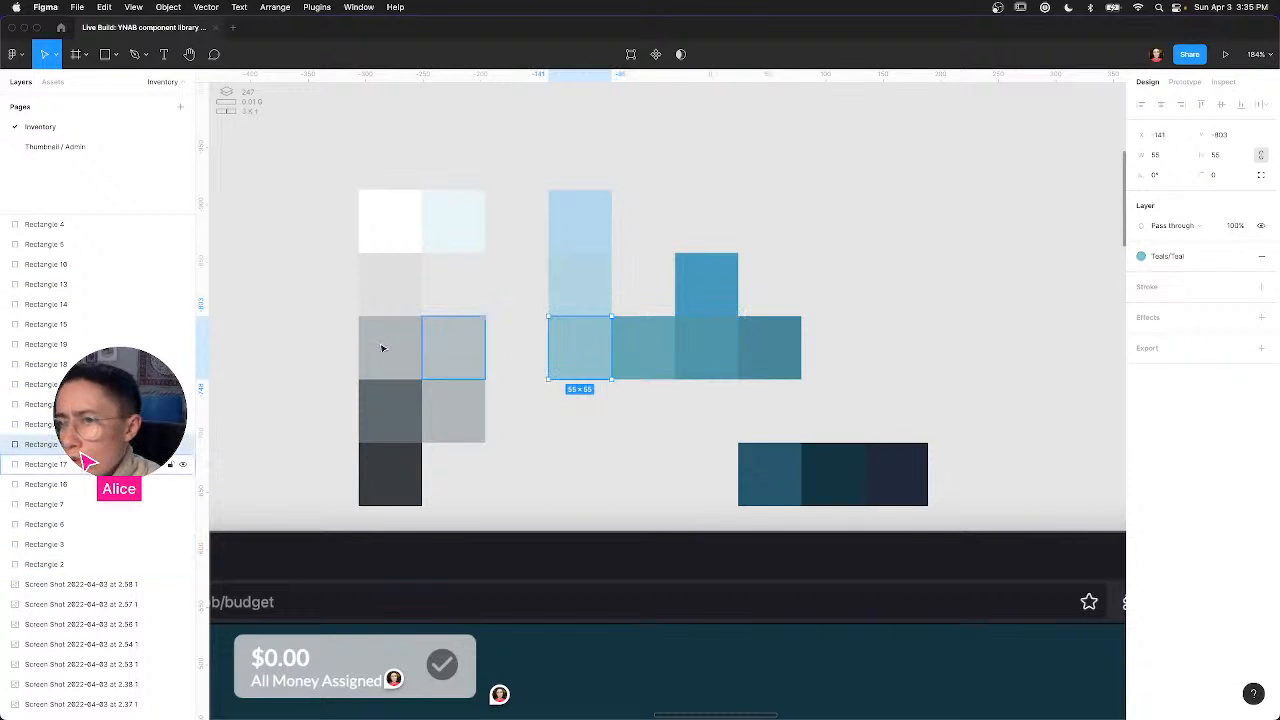
pyautogui.click(457, 346)
pyautogui.click(384, 348)
pyautogui.click(389, 411)
pyautogui.click(474, 420)
pyautogui.click(409, 489)
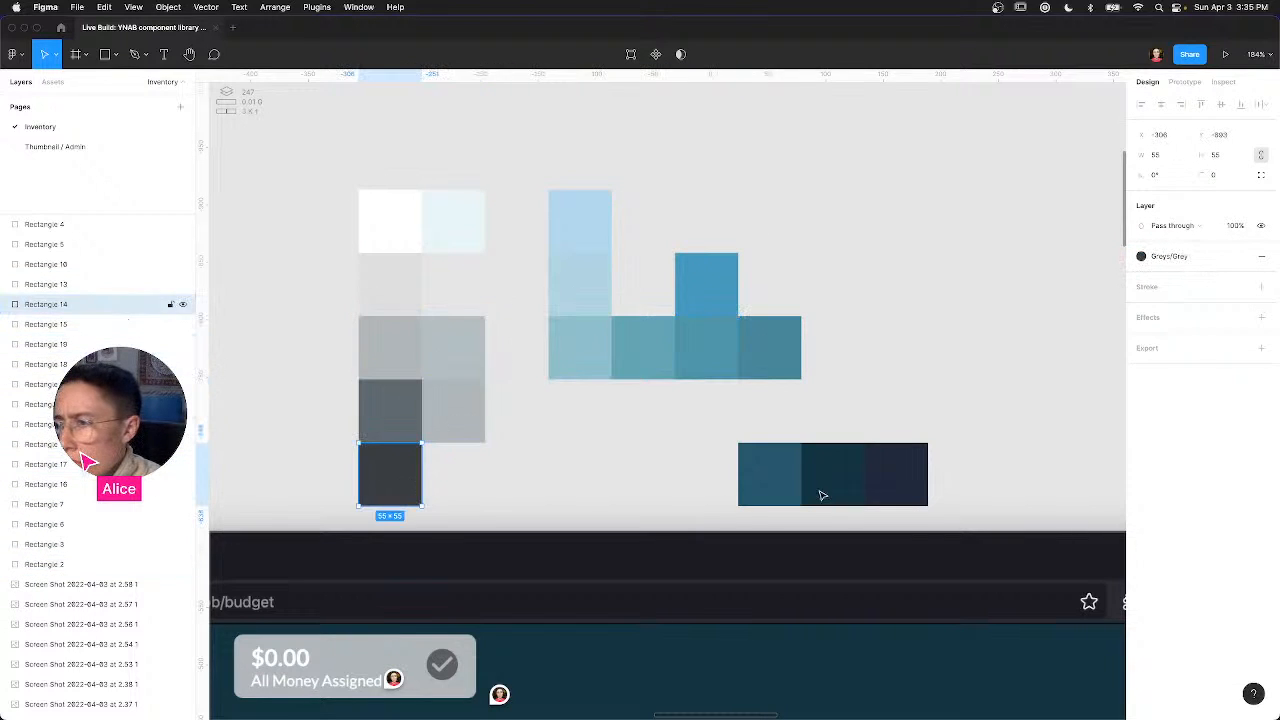
pyautogui.click(792, 490)
pyautogui.click(856, 490)
pyautogui.click(906, 490)
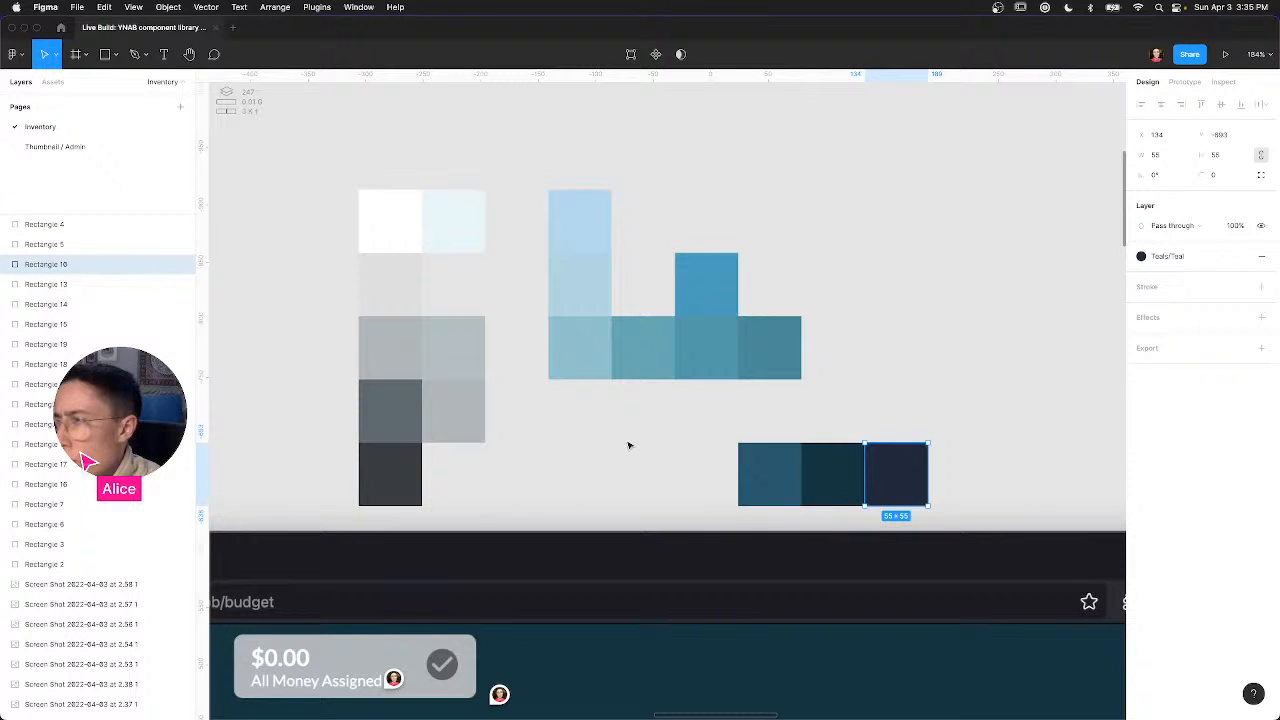
pyautogui.click(615, 451)
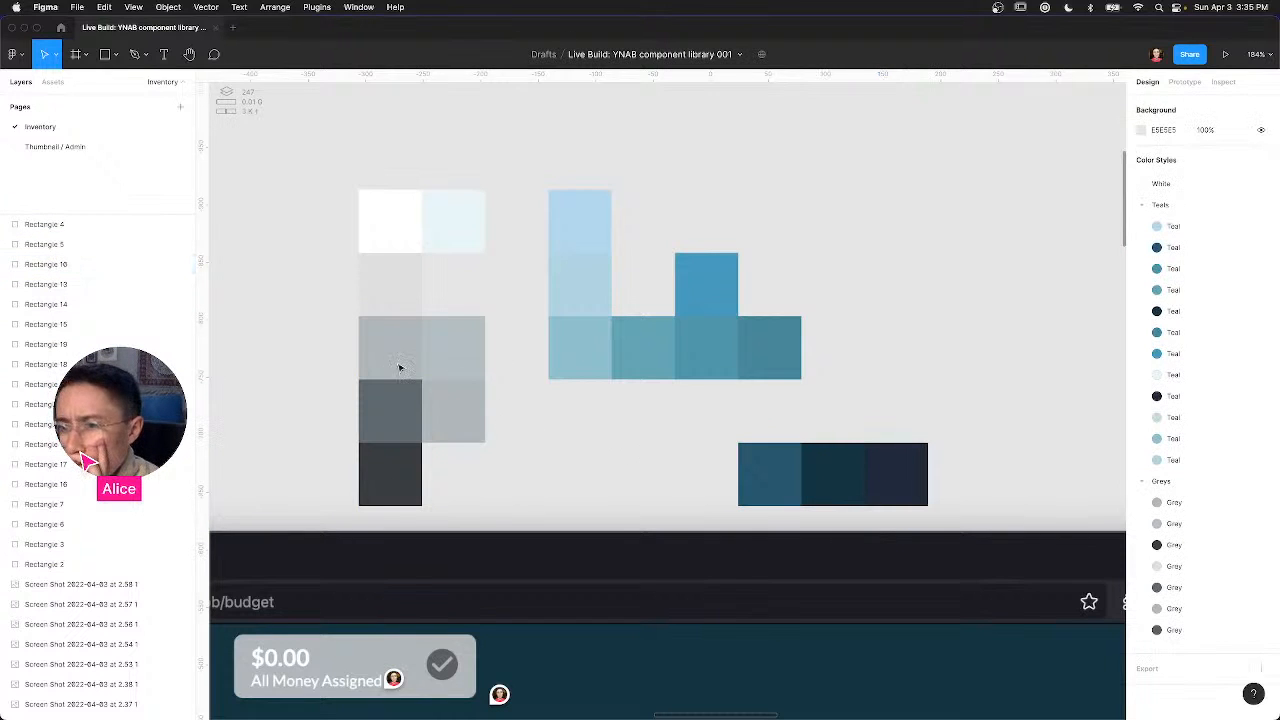
# Step: Overlap the two similar mid-grey swatches, compare their assigned styles, and delete the duplicate swatch beside the dark grey one
pyautogui.press('super+z')
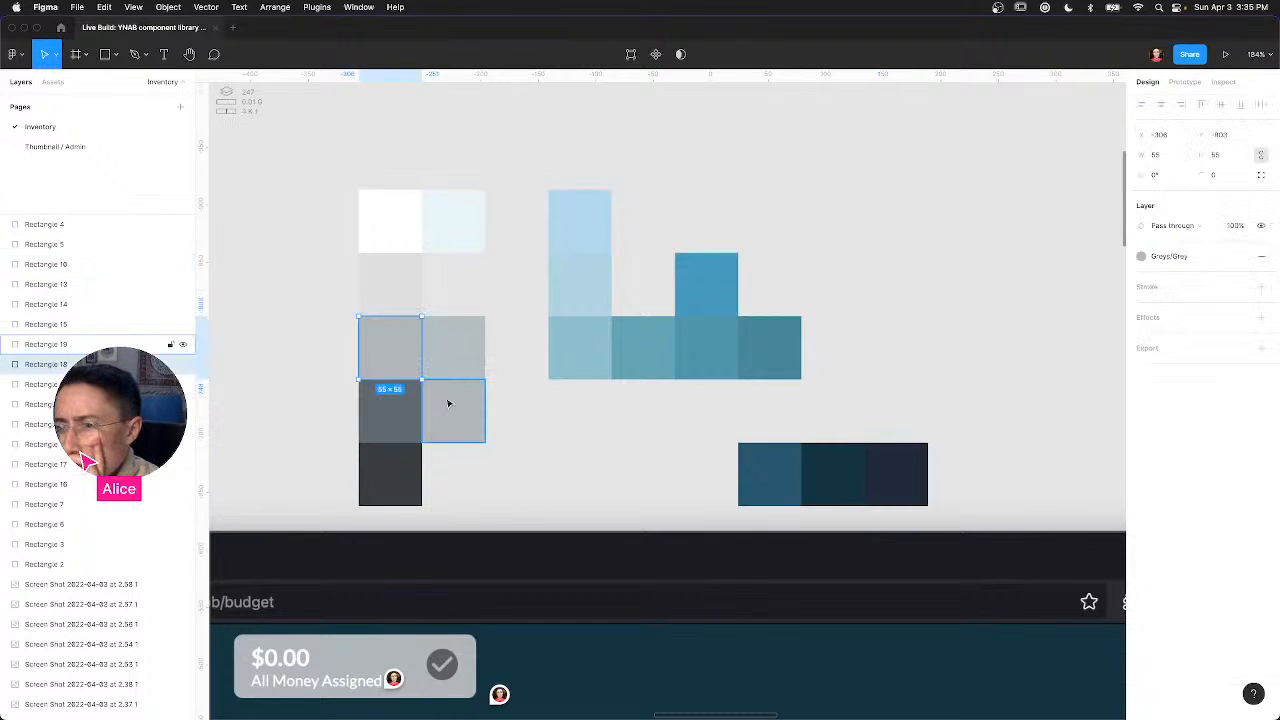
pyautogui.click(448, 403)
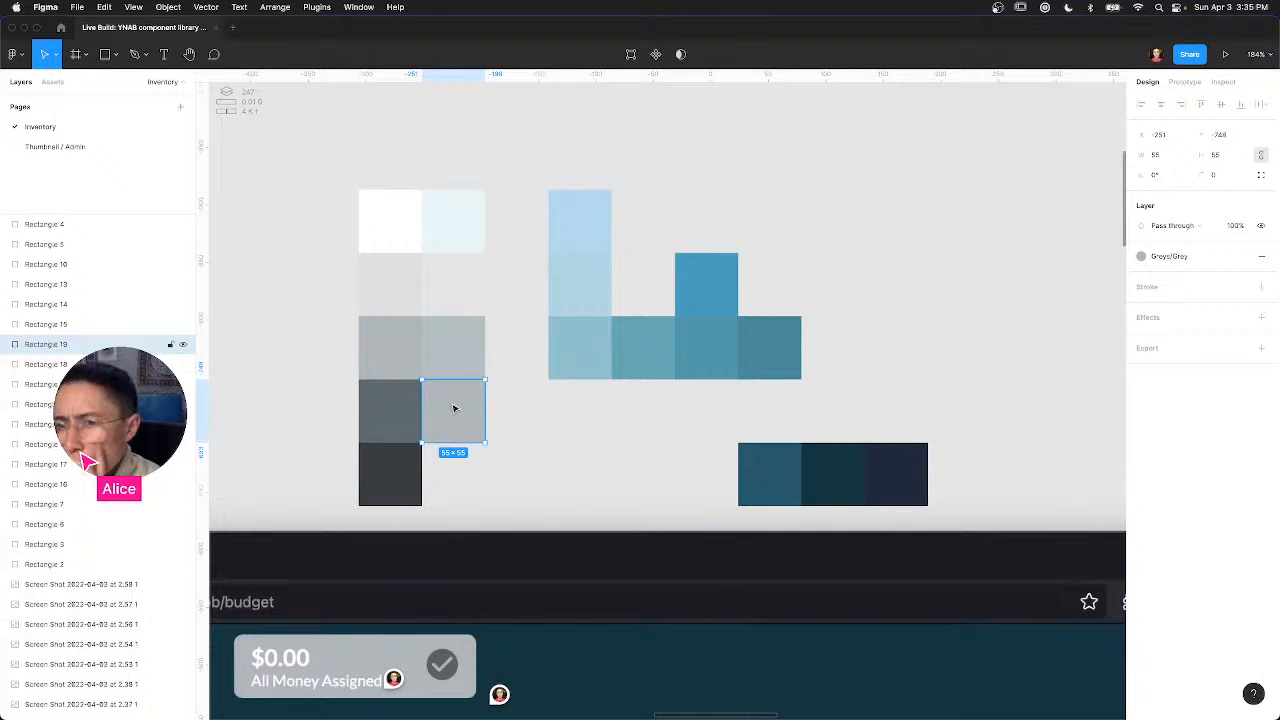
pyautogui.moveTo(428, 385); pyautogui.dragTo(430, 373)
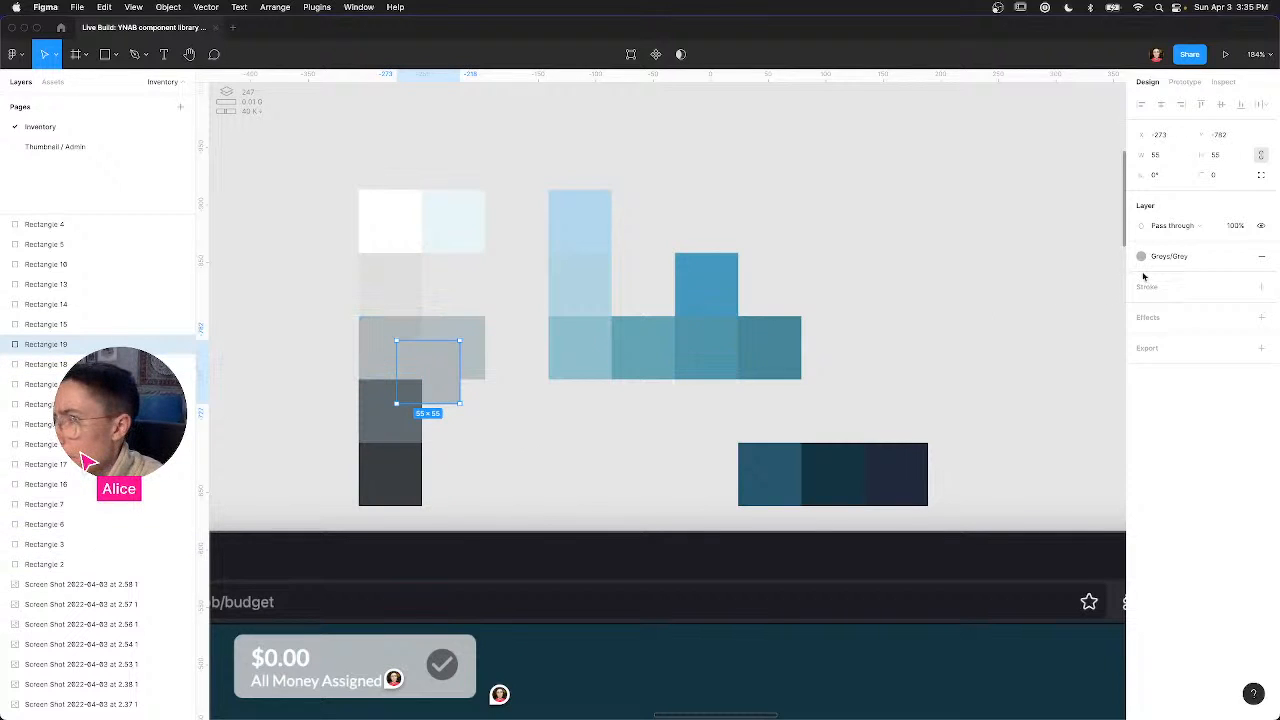
pyautogui.click(1241, 256)
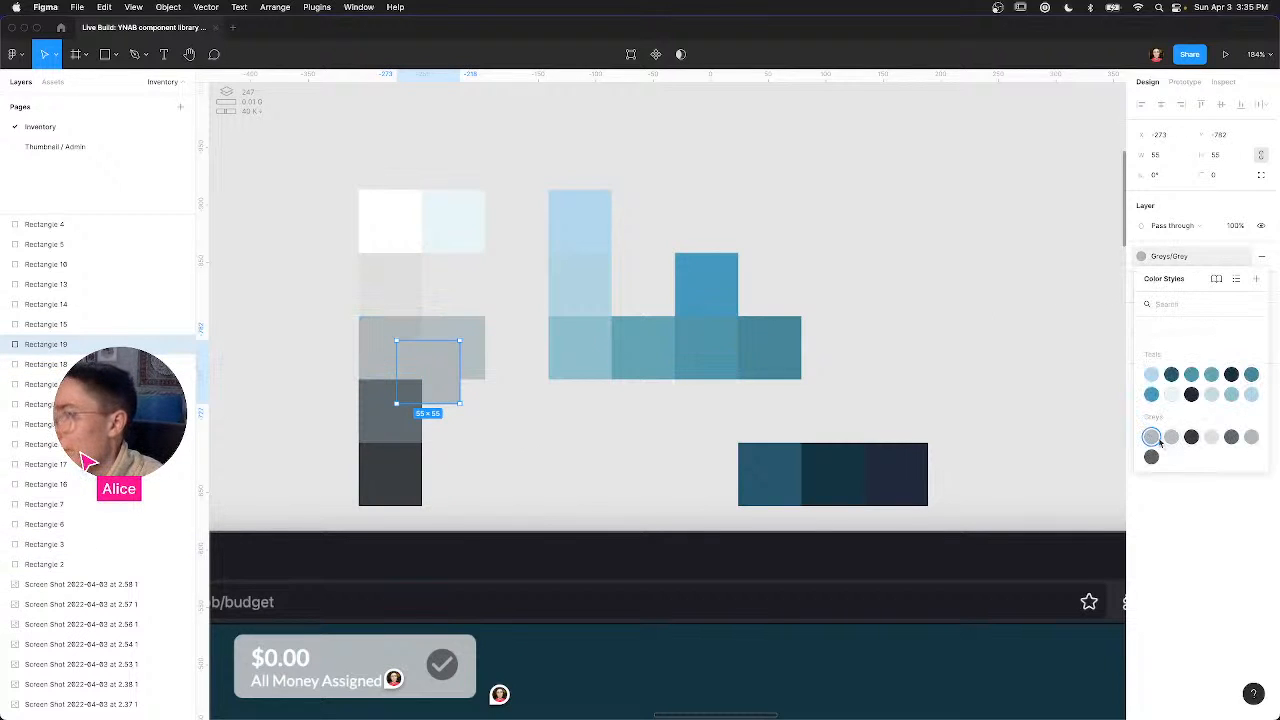
pyautogui.click(374, 340)
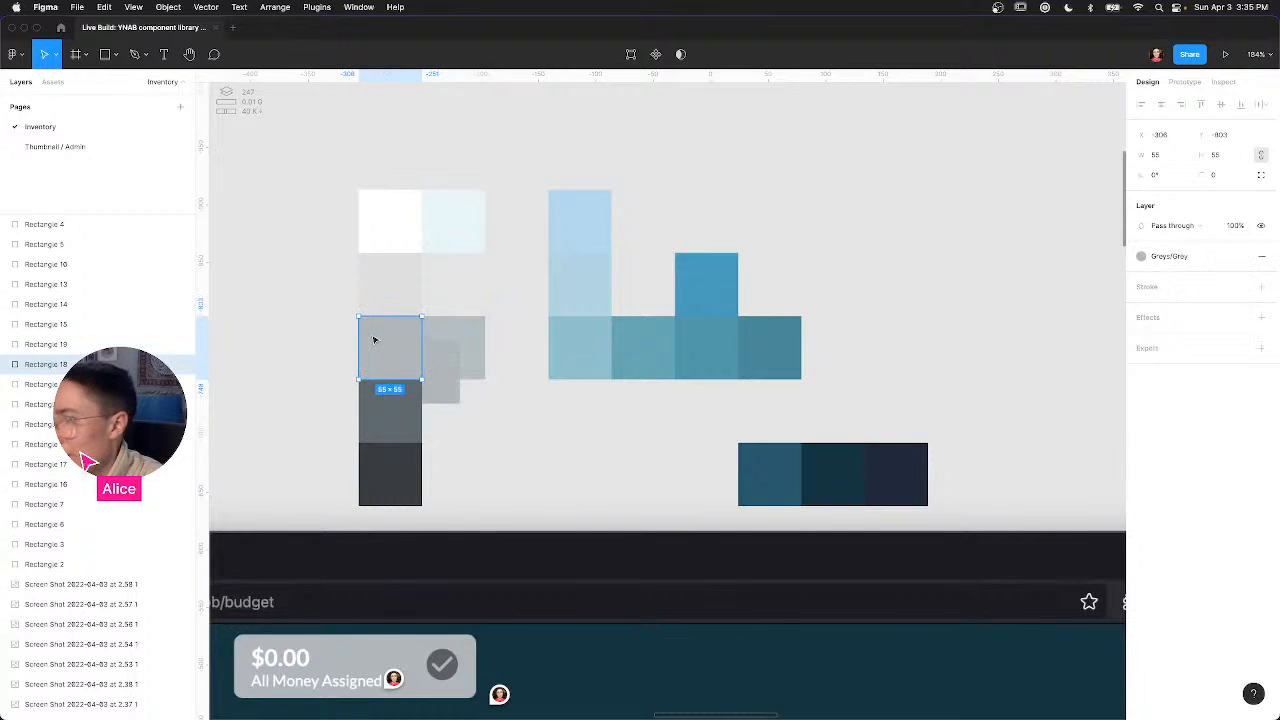
pyautogui.click(1169, 257)
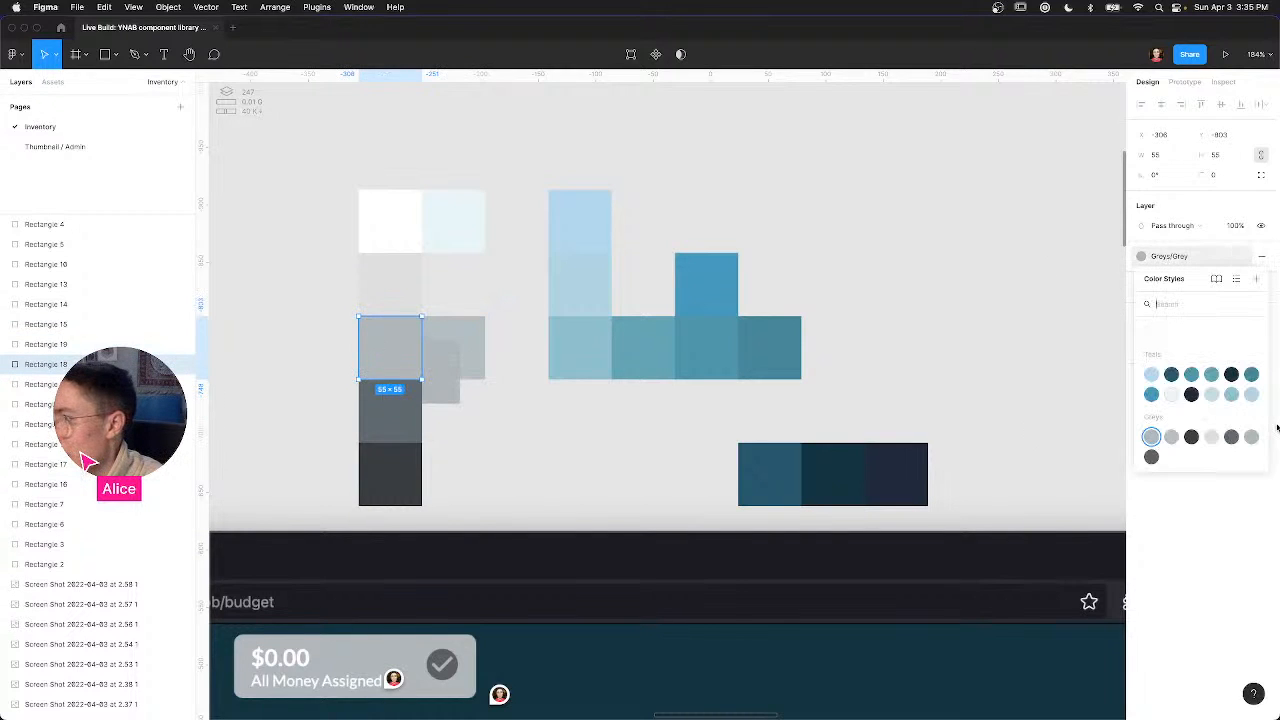
pyautogui.click(432, 386)
pyautogui.moveTo(462, 423); pyautogui.dragTo(458, 422)
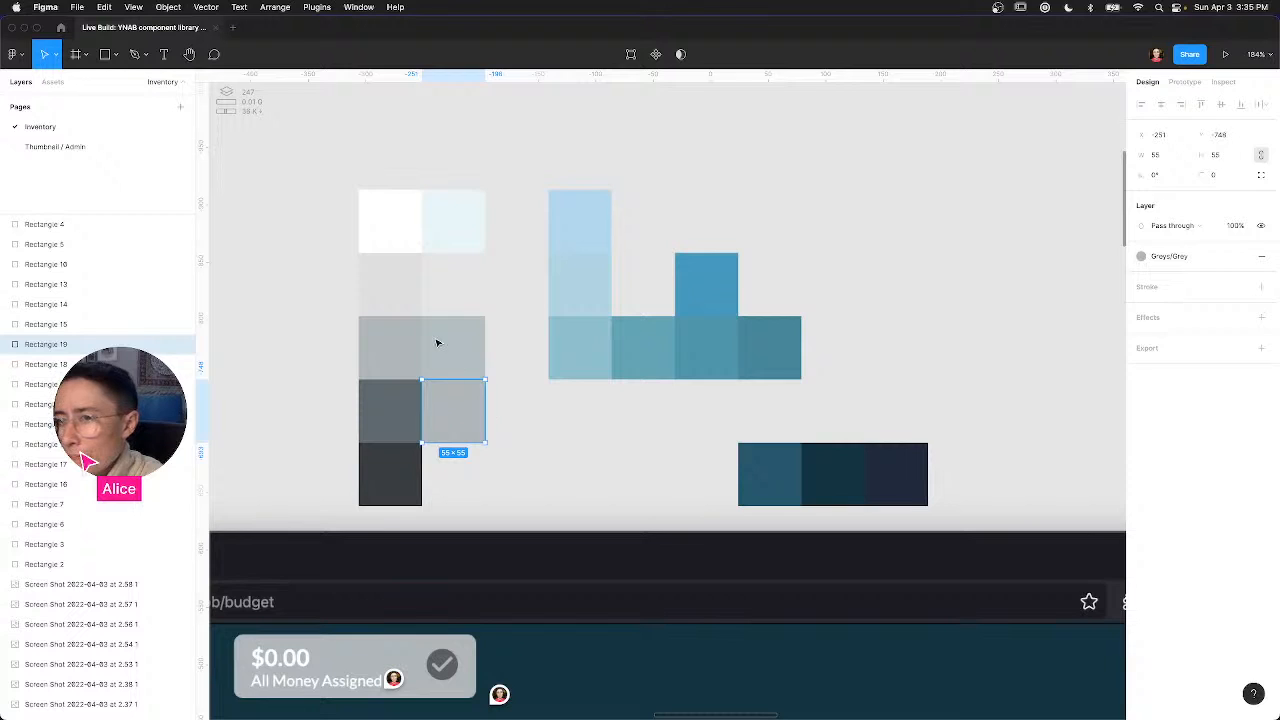
pyautogui.press('Delete')
pyautogui.click(397, 230)
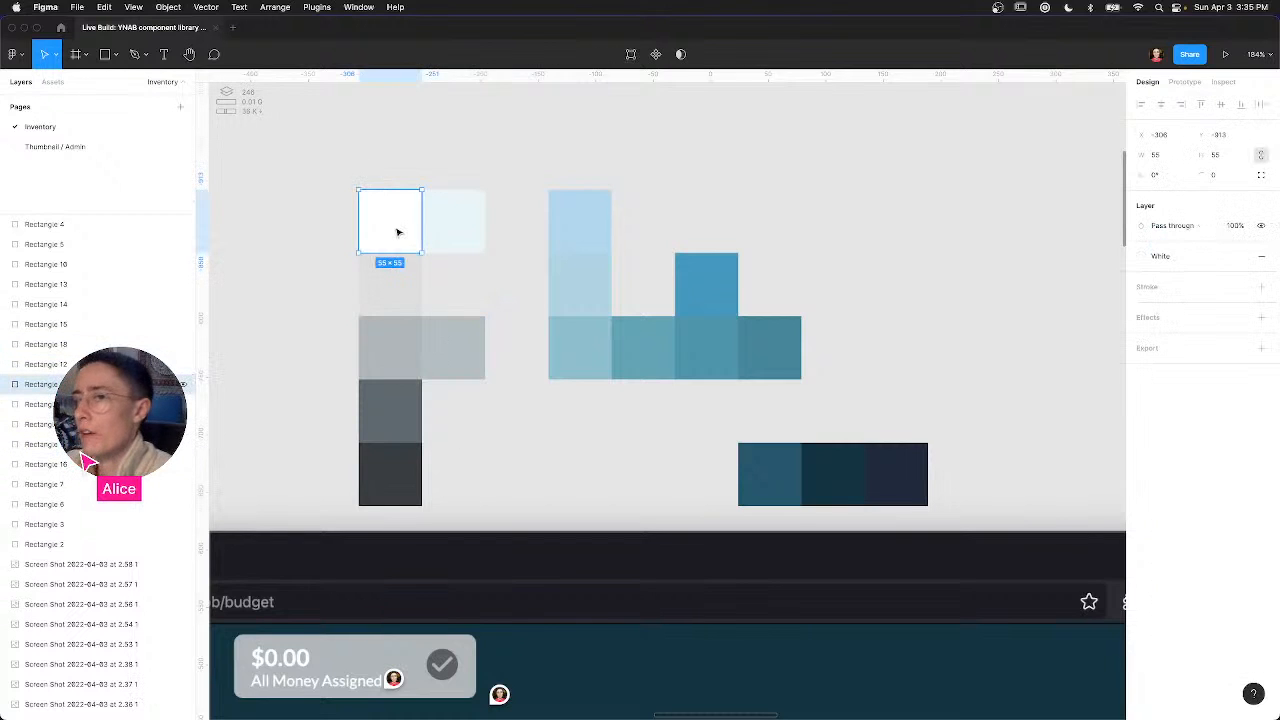
pyautogui.click(400, 288)
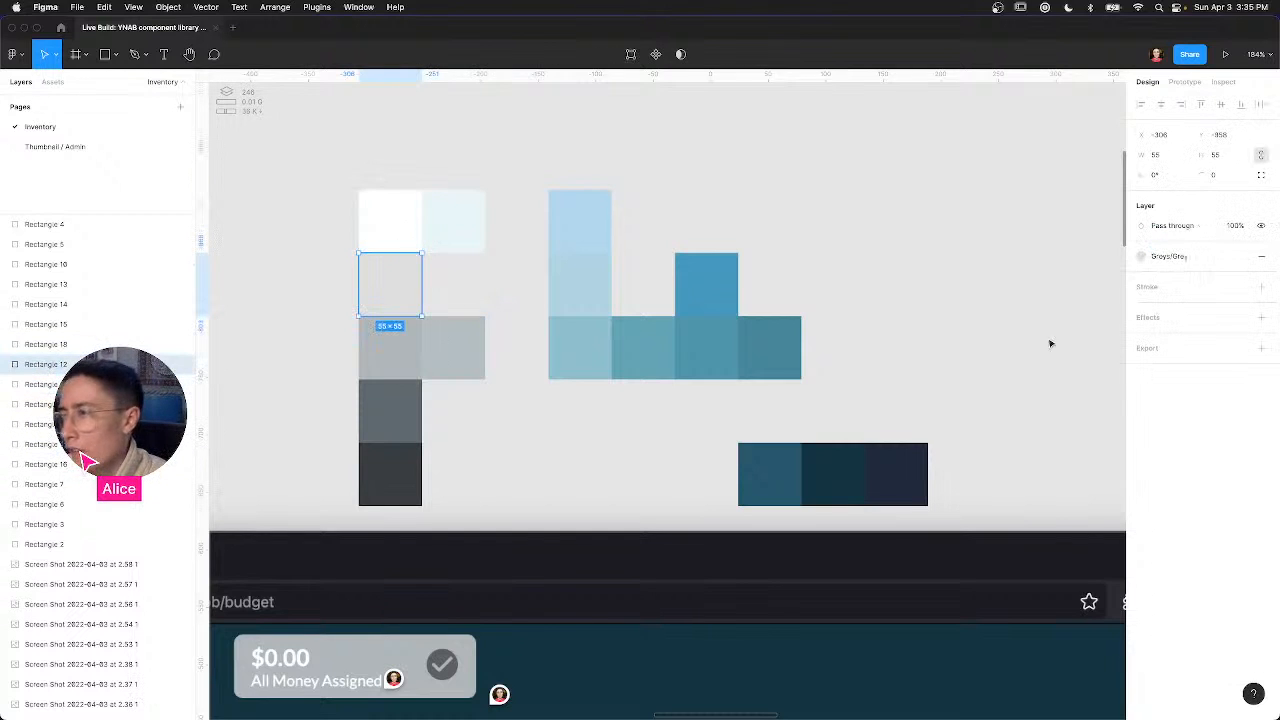
pyautogui.click(1166, 256)
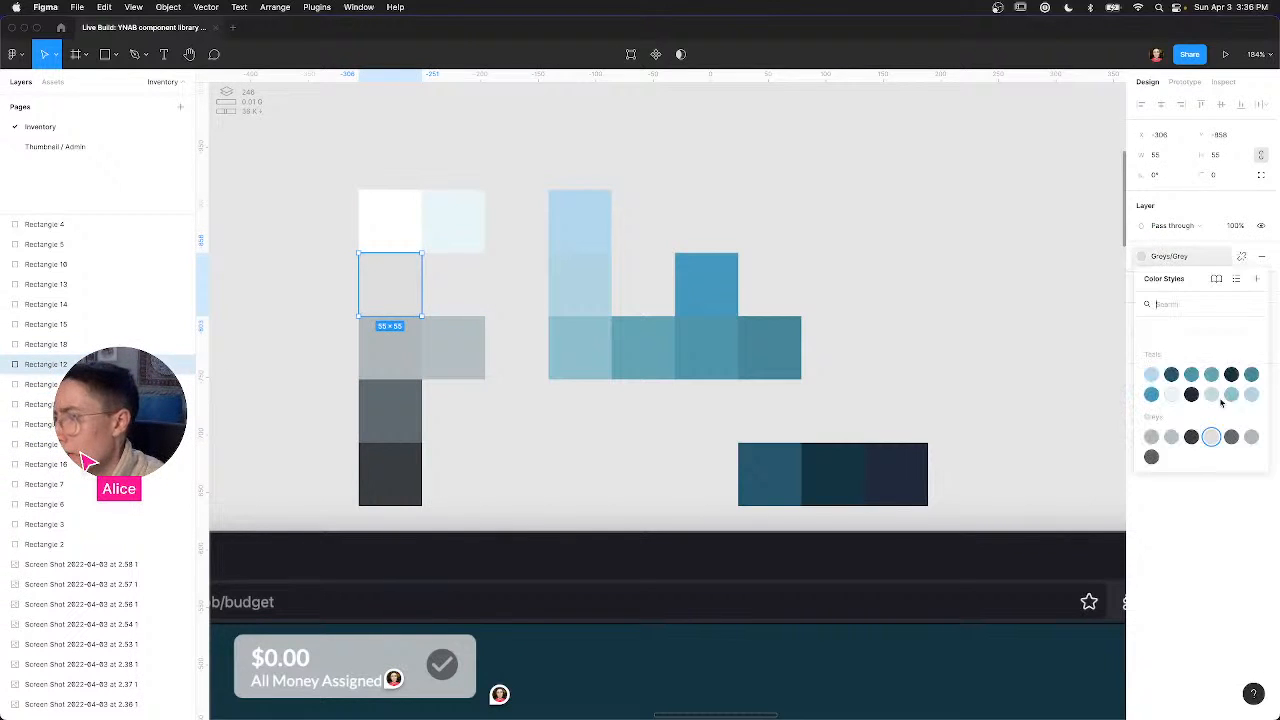
pyautogui.click(1151, 441)
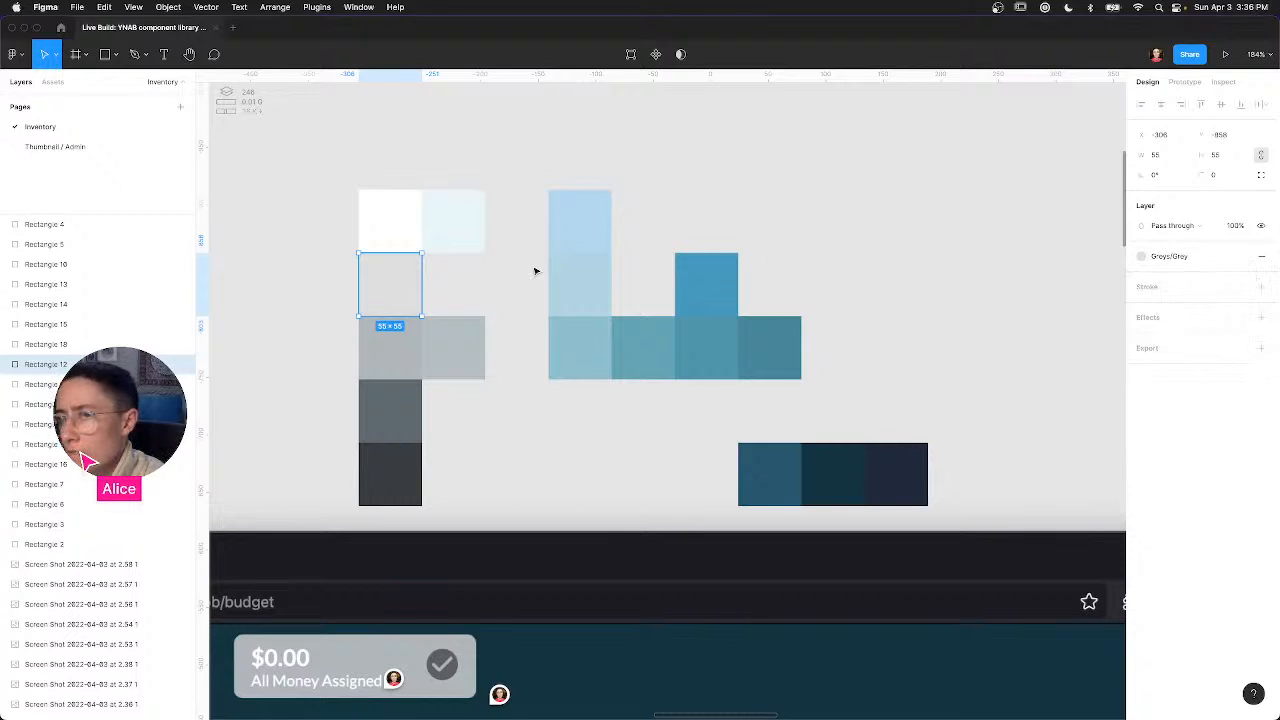
pyautogui.click(926, 214)
pyautogui.press('super+z')
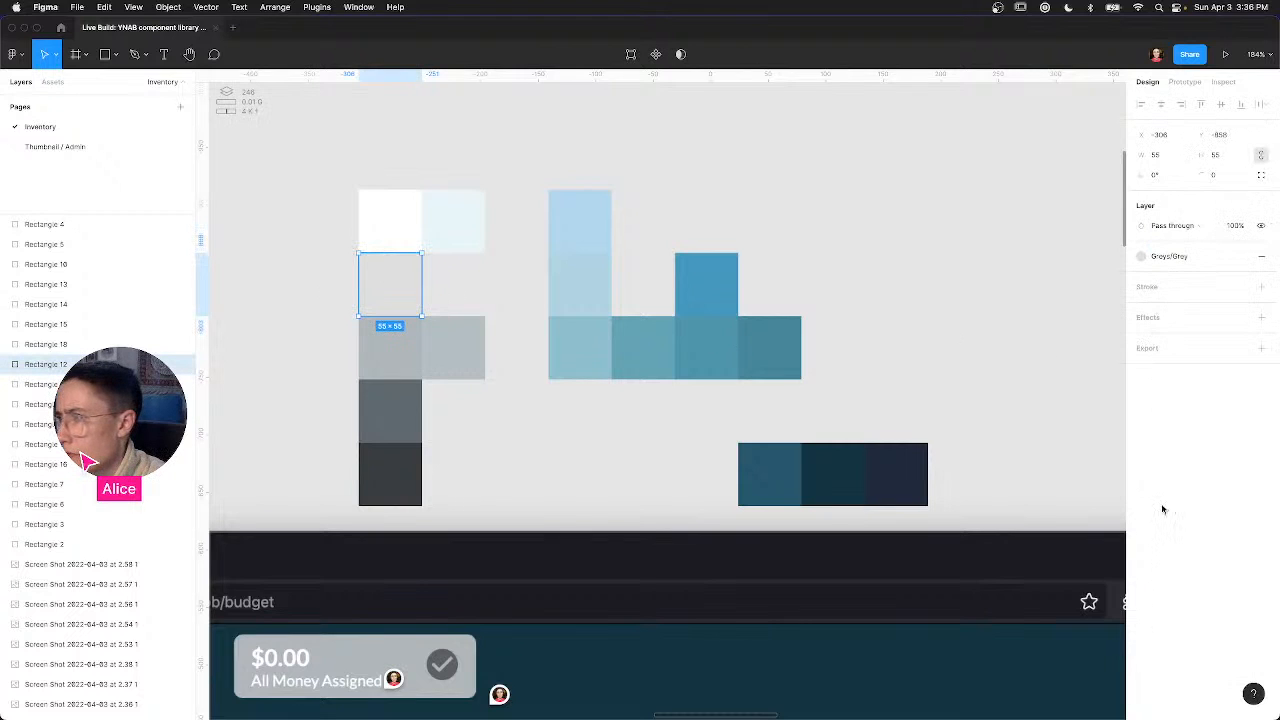
# Step: Reorder the Greys folder so that the lightest grey style comes first and the darkest moves below the two mid greys
pyautogui.click(902, 381)
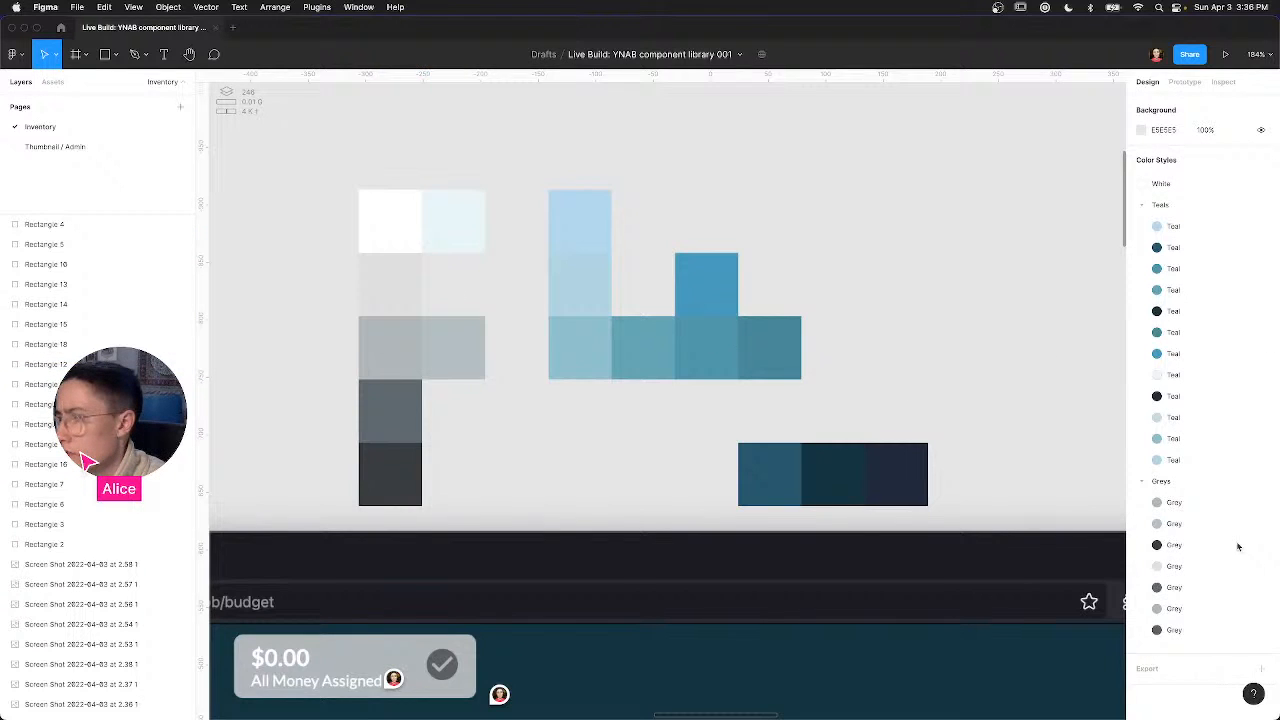
pyautogui.moveTo(1181, 506); pyautogui.dragTo(1184, 503)
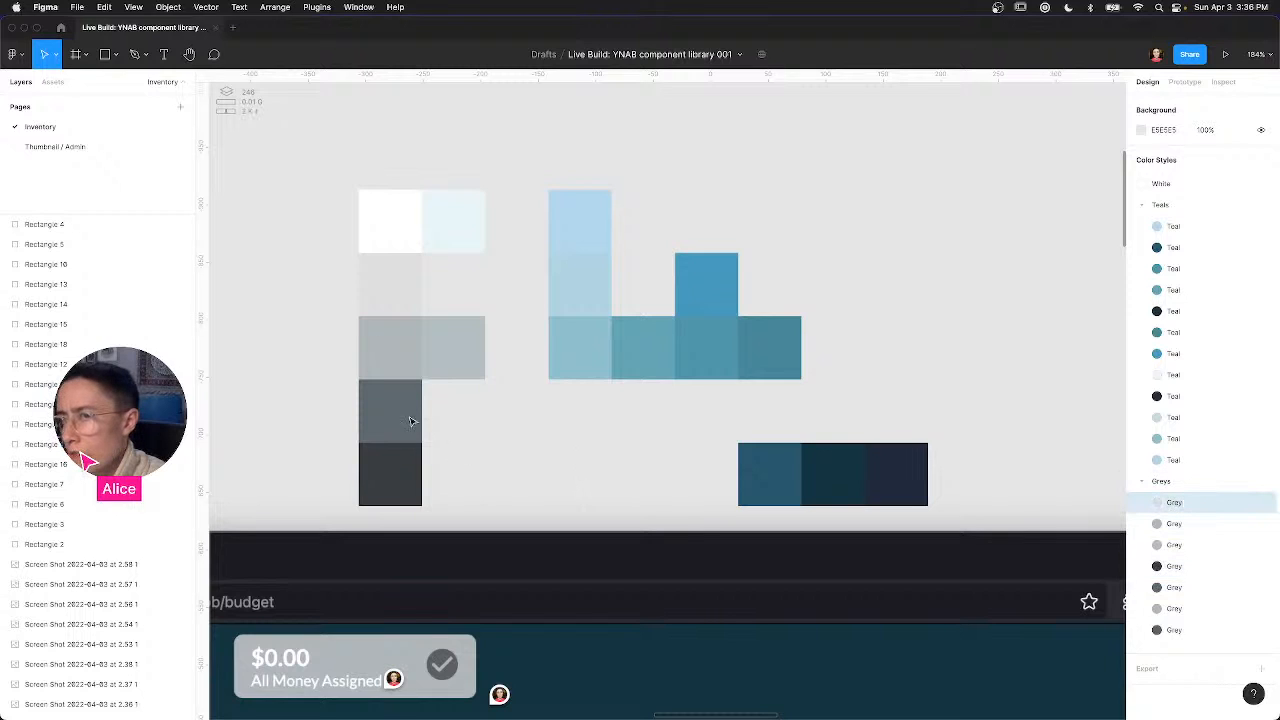
# Step: Rename the color style of the lightest grey swatch with a number after "Grey", beginning with "Grey 1"
pyautogui.click(390, 303)
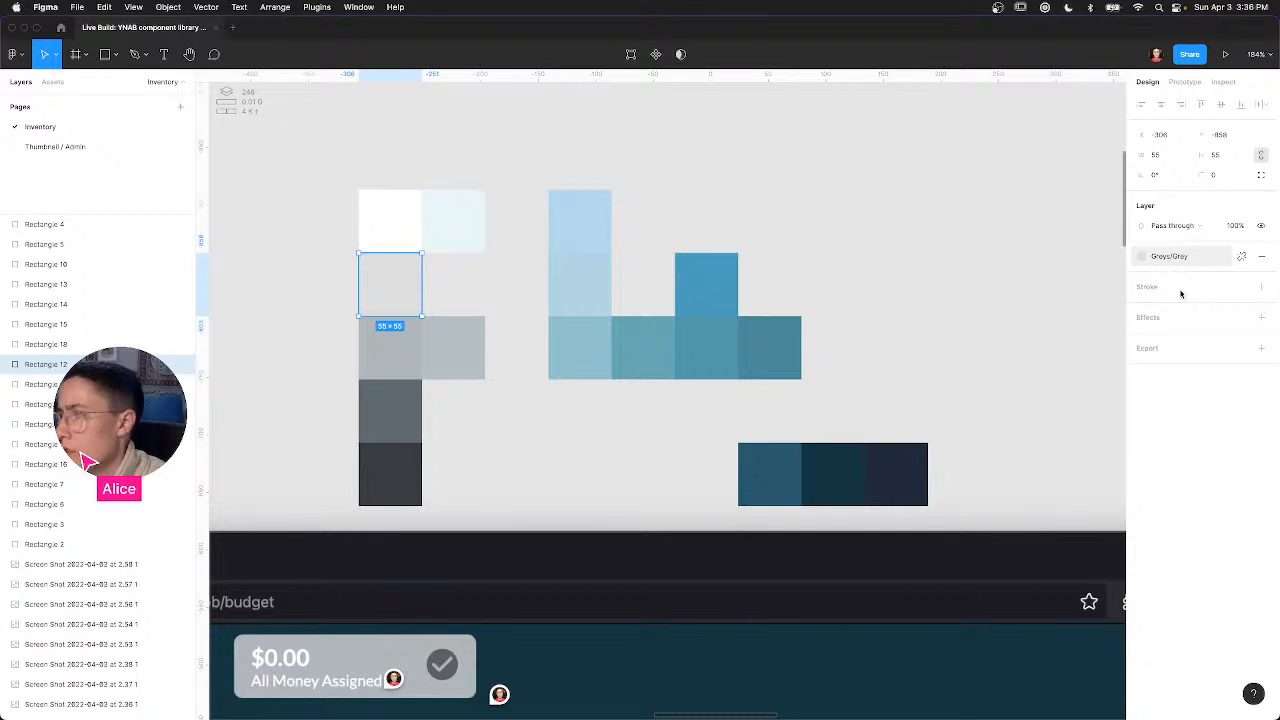
pyautogui.click(1180, 258)
pyautogui.rightClick(1157, 440)
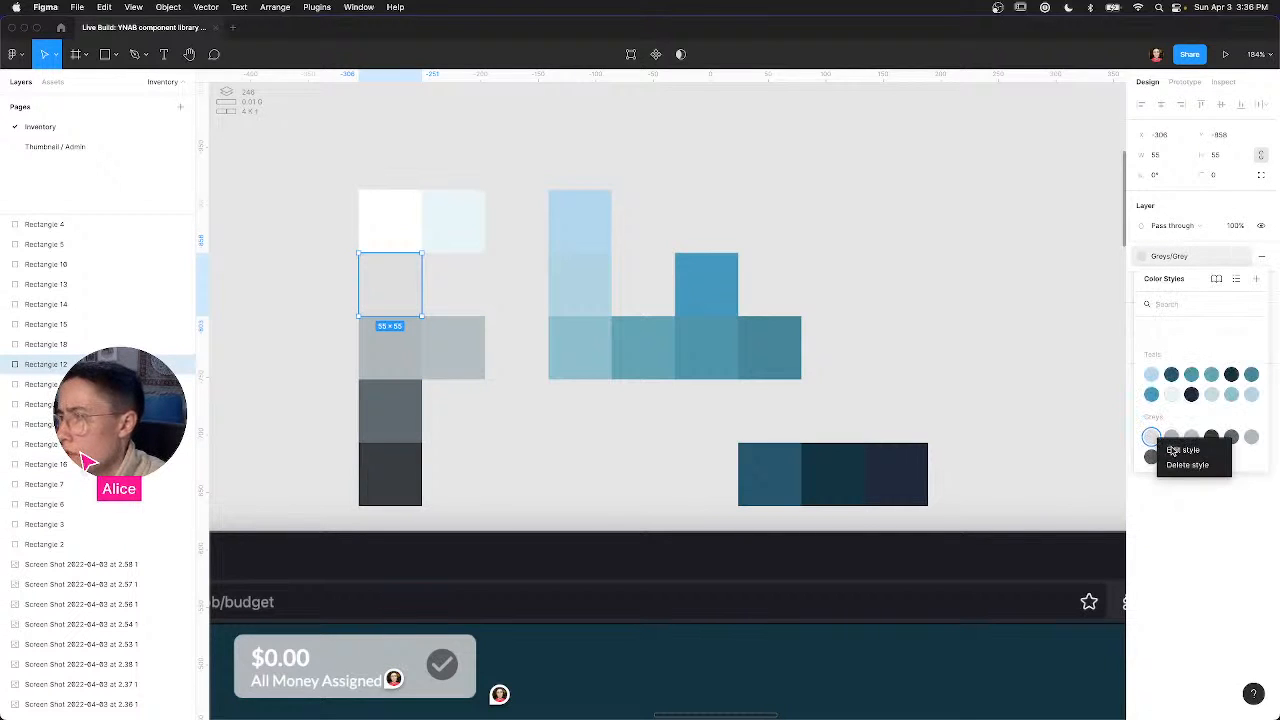
pyautogui.click(1183, 450)
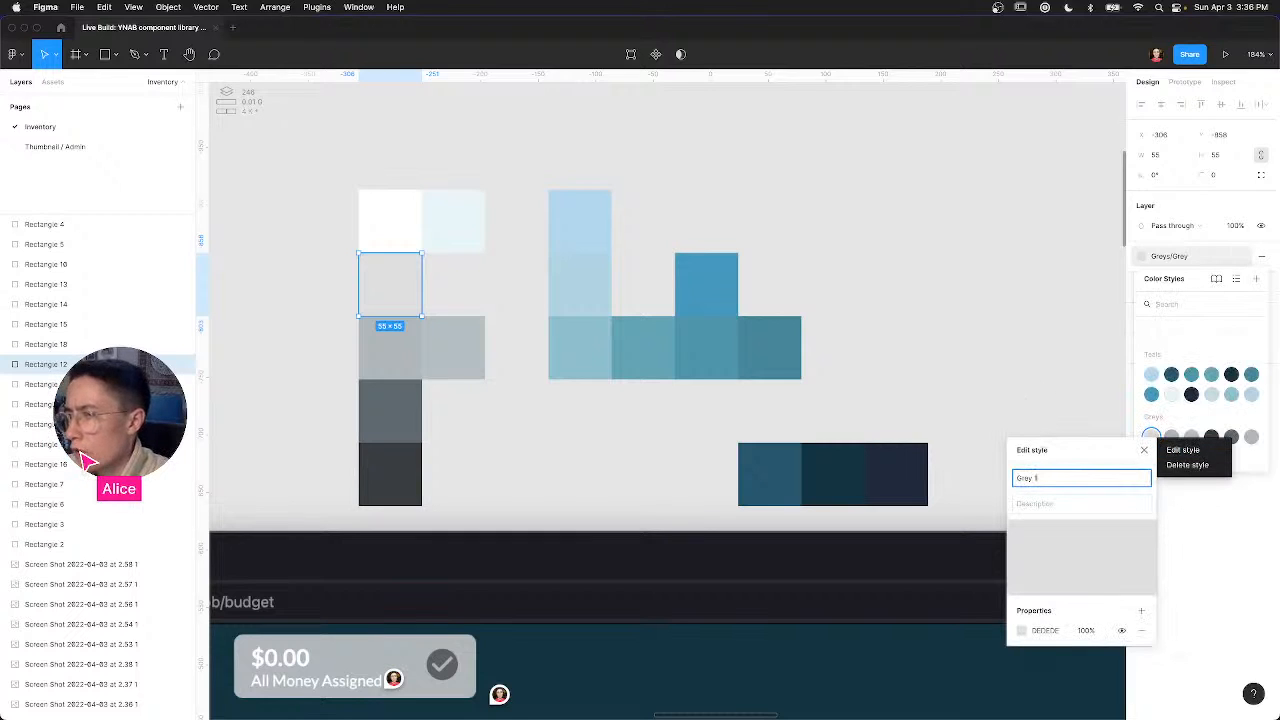
# Step: Rename the color style of the mid-grey swatch directly below the lightest grey one to "Grey 200"
pyautogui.click(401, 341)
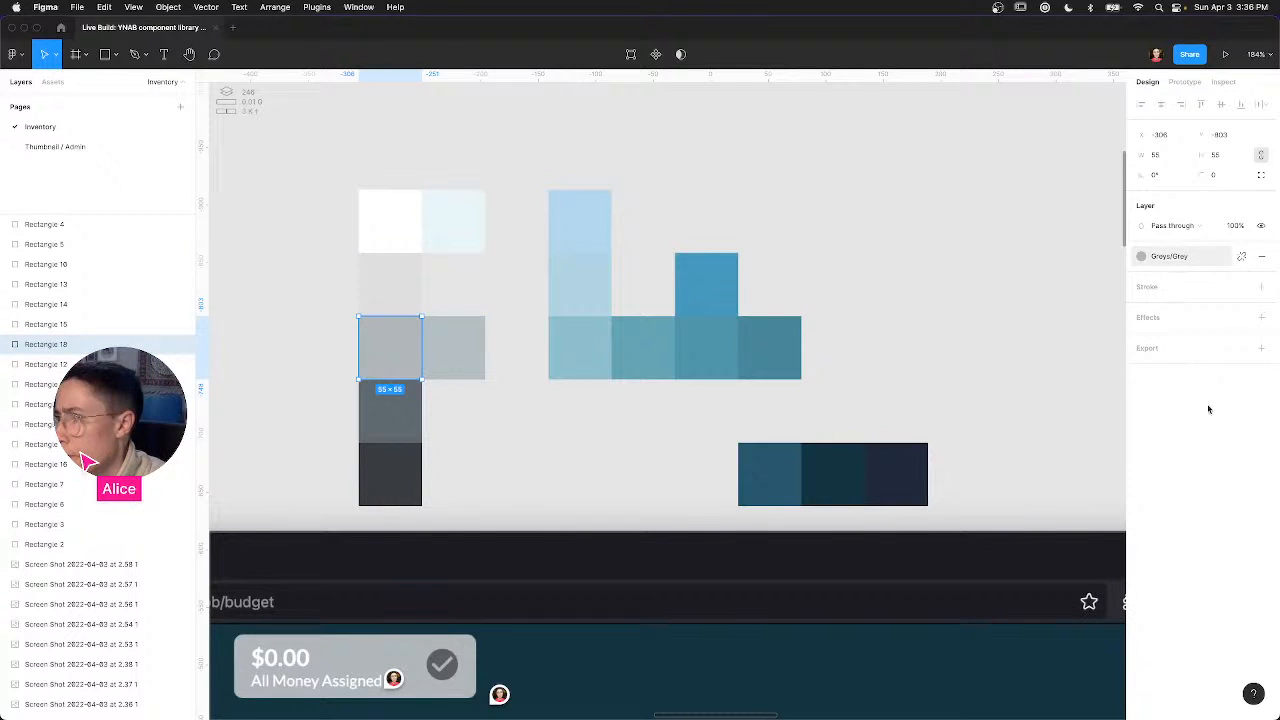
pyautogui.rightClick(1173, 442)
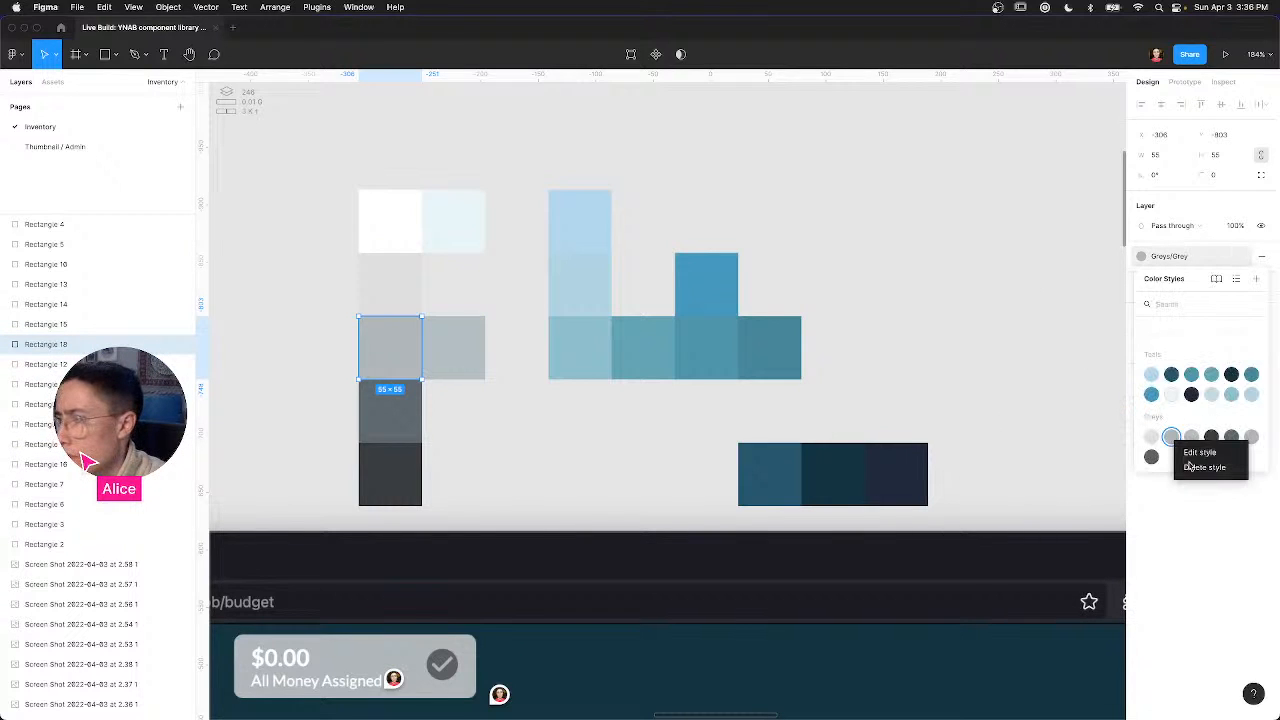
pyautogui.click(1199, 452)
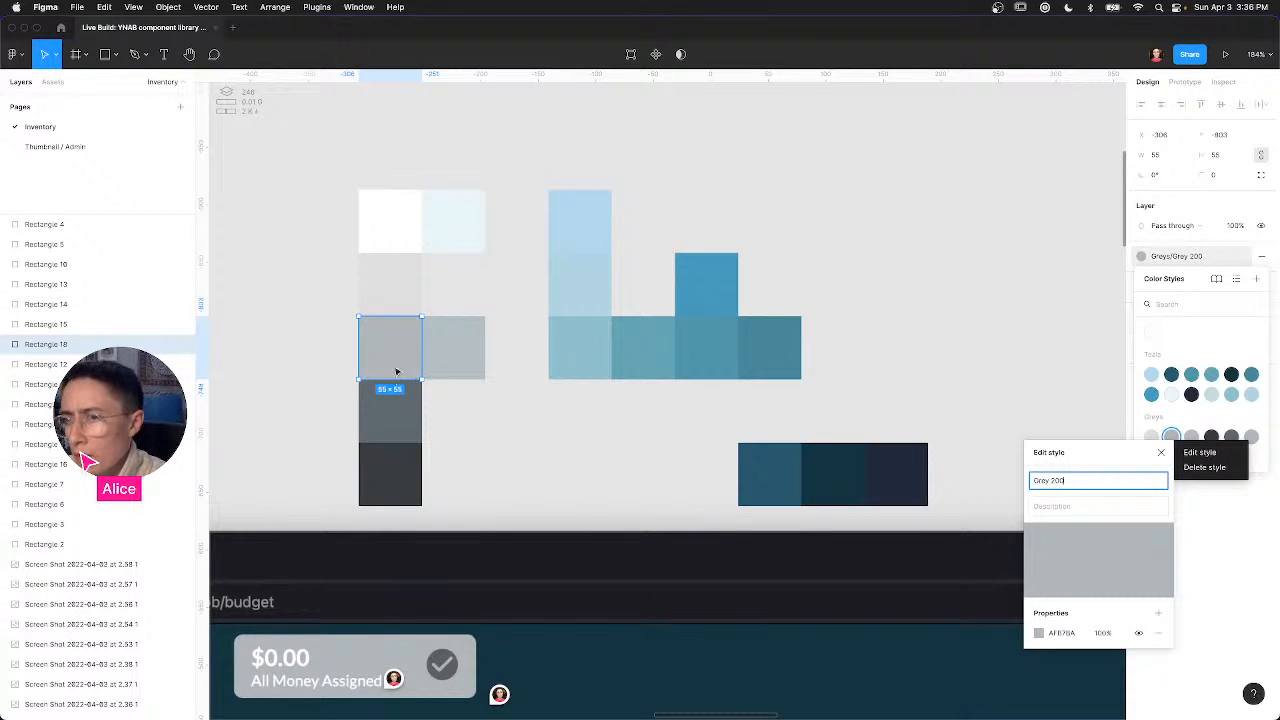
# Step: Rename the color style of the second mid-grey swatch, beside the Grey 200 one, to "Grey 205"
pyautogui.click(453, 358)
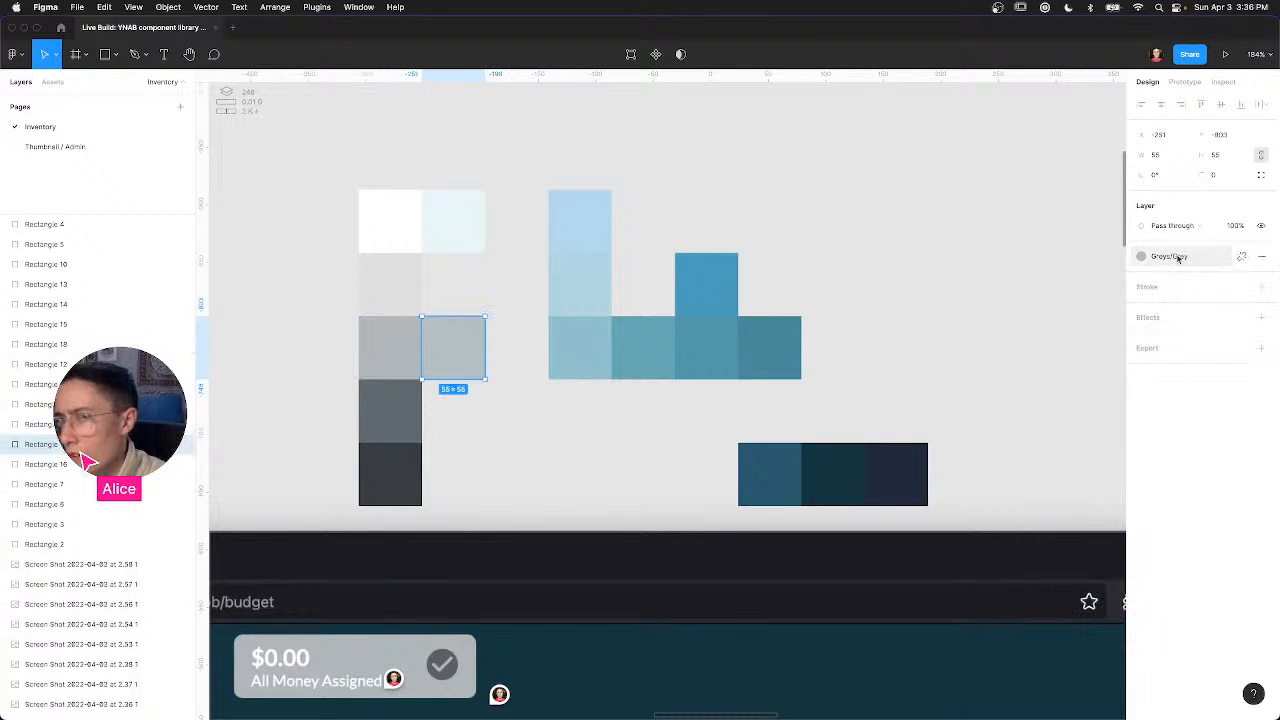
pyautogui.rightClick(1198, 442)
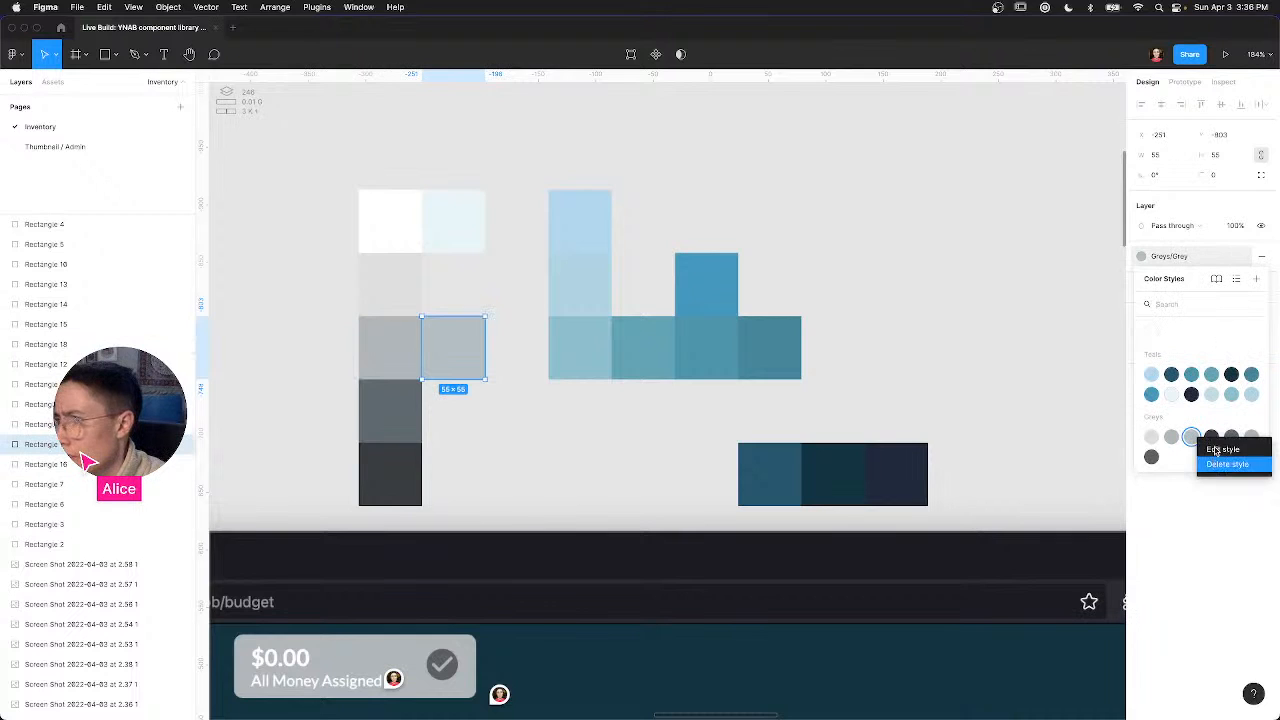
pyautogui.click(1216, 450)
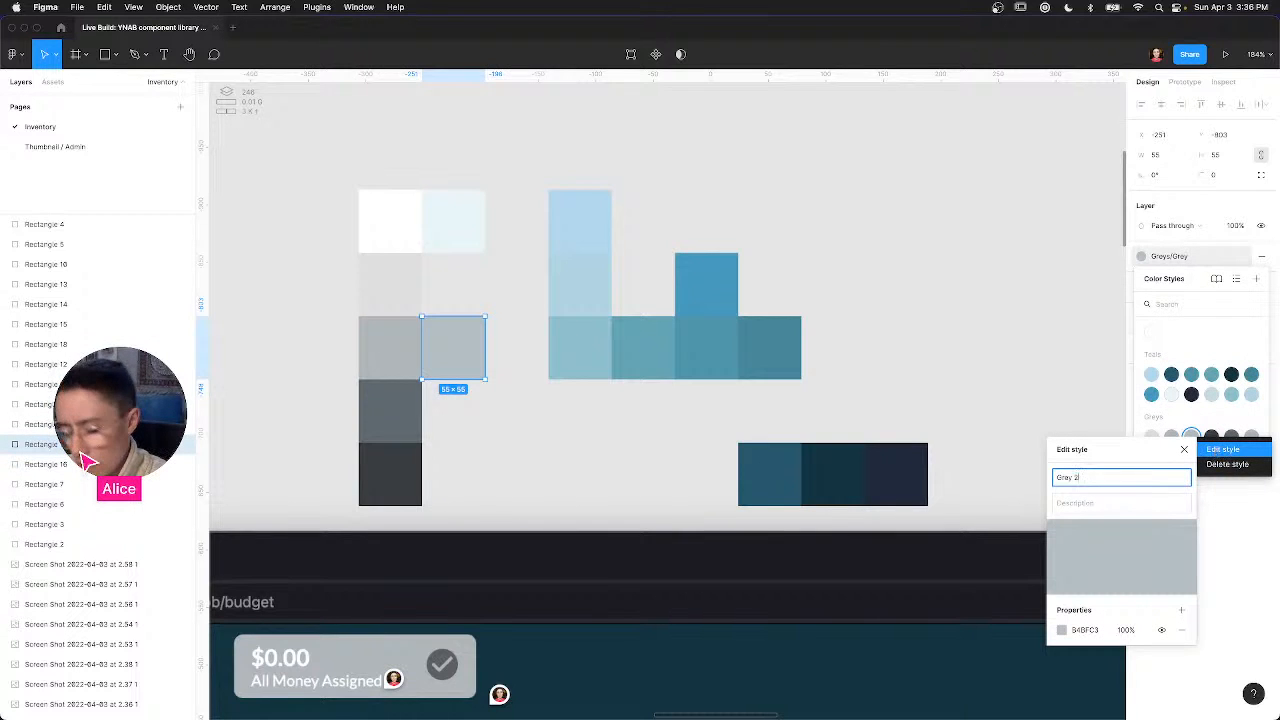
# Step: Rename the color style of the dark grey swatch directly below the Grey 200 one to "Grey 300"
pyautogui.click(410, 427)
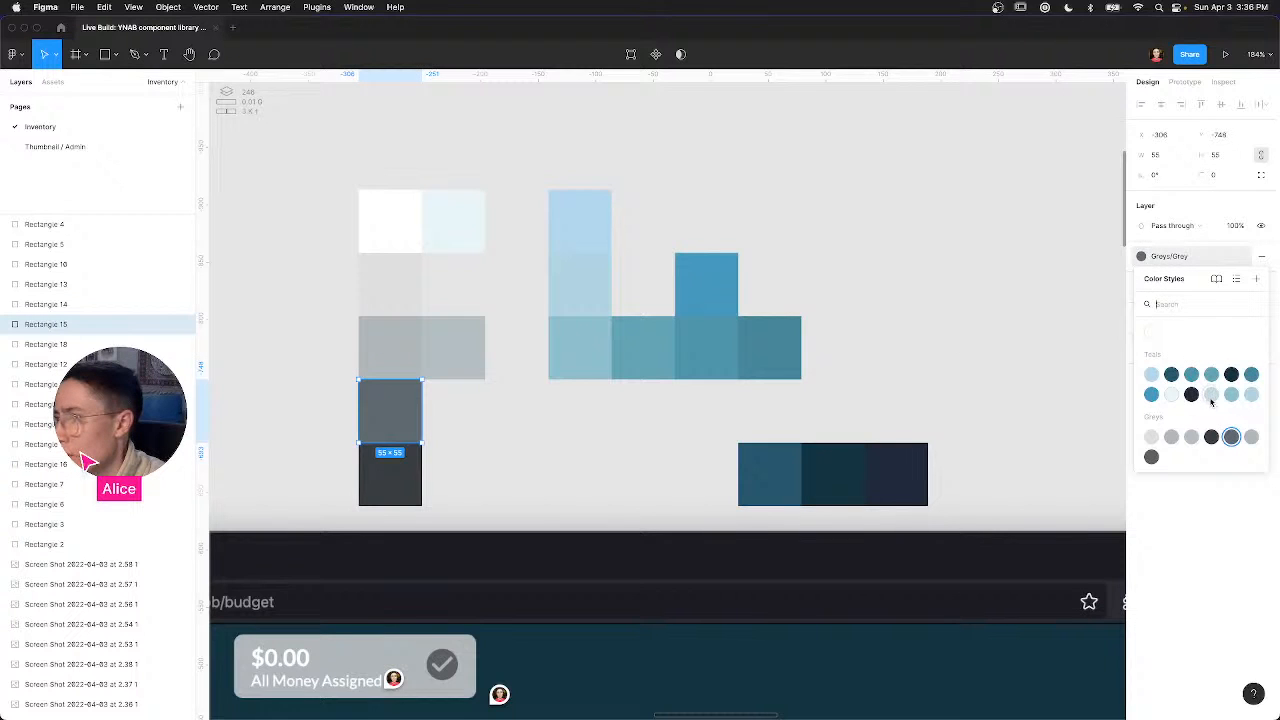
pyautogui.rightClick(1231, 437)
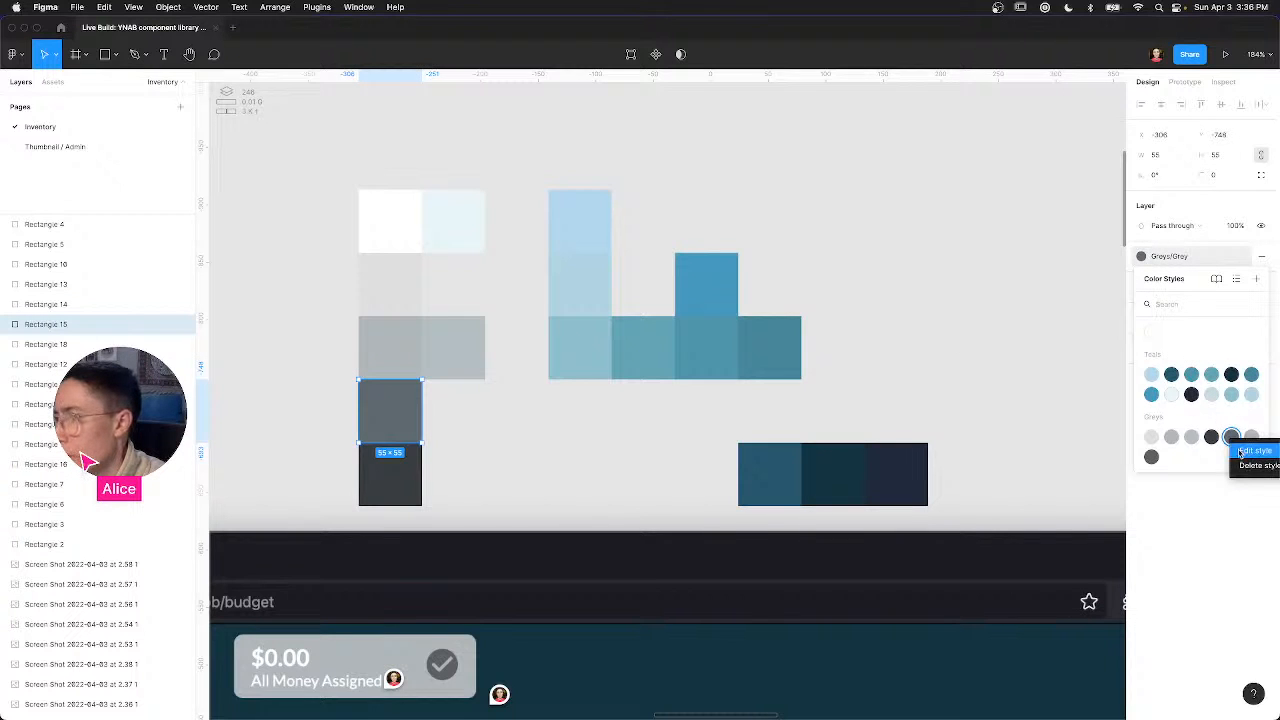
pyautogui.click(1250, 451)
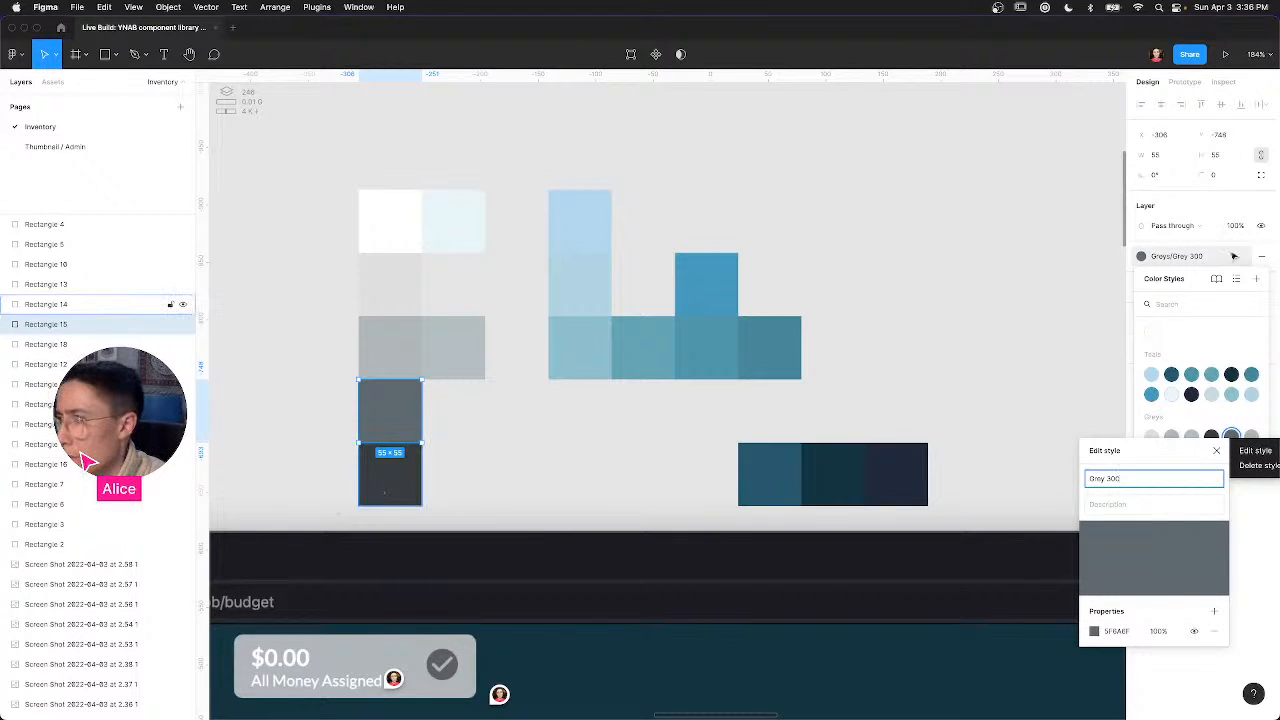
# Step: Rename the color style of the darkest swatch at the foot of the grey column to "Grey 400"
pyautogui.click(1197, 257)
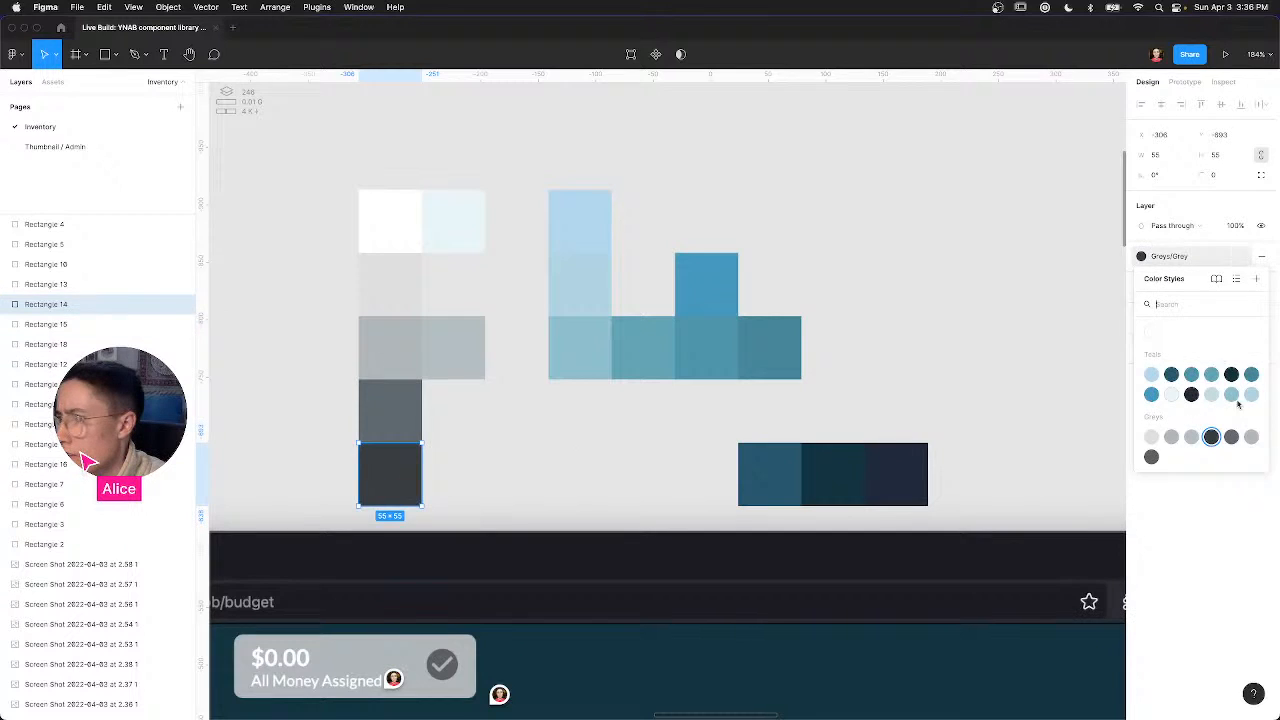
pyautogui.rightClick(1211, 438)
pyautogui.click(1230, 452)
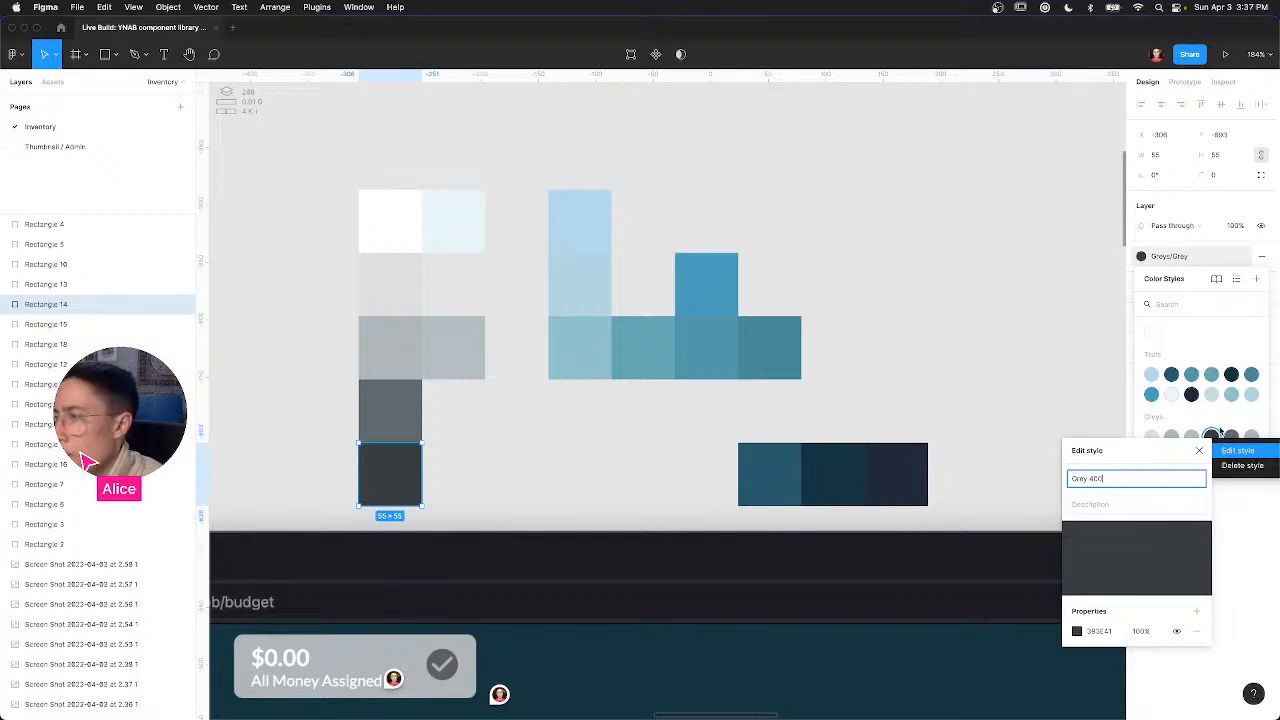
# Step: Reorder the Greys folder so that Grey 300 and the unnumbered dark grey style come before Grey 400
pyautogui.click(940, 387)
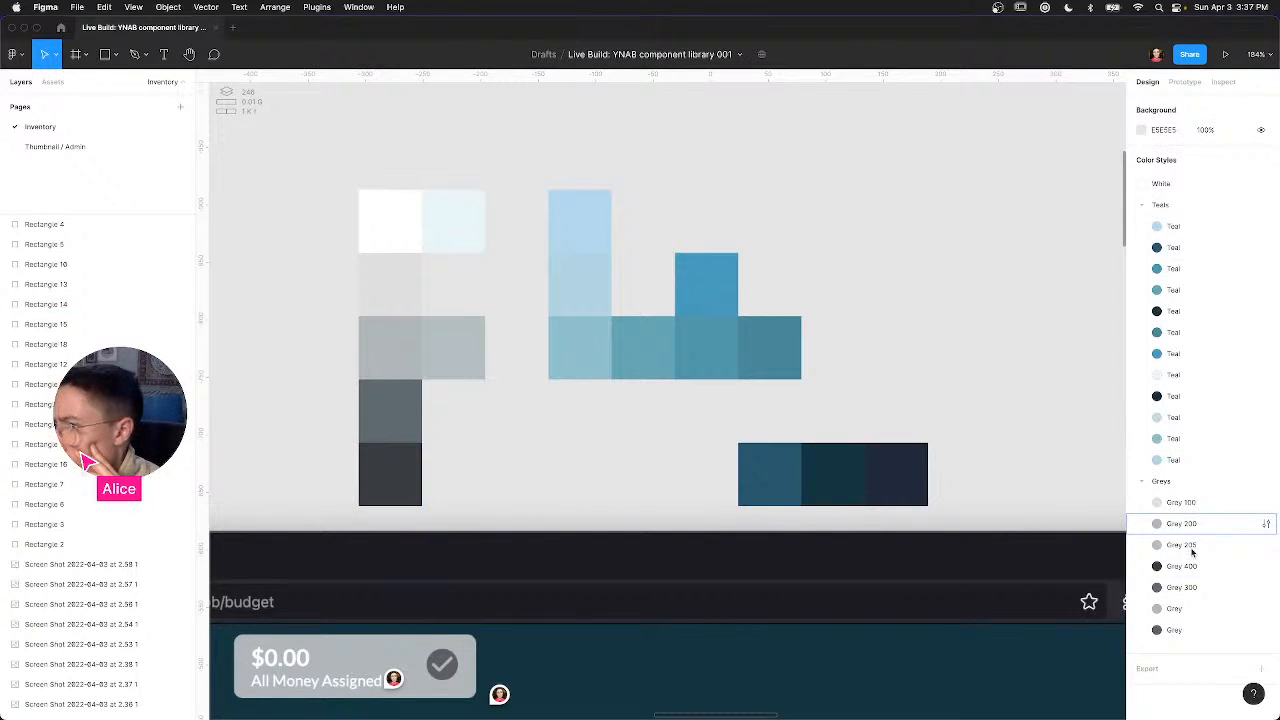
pyautogui.click(1190, 587)
pyautogui.moveTo(1187, 566)
pyautogui.mouseDown()
pyautogui.moveTo(1180, 634)
pyautogui.moveTo(1181, 587)
pyautogui.mouseUp()
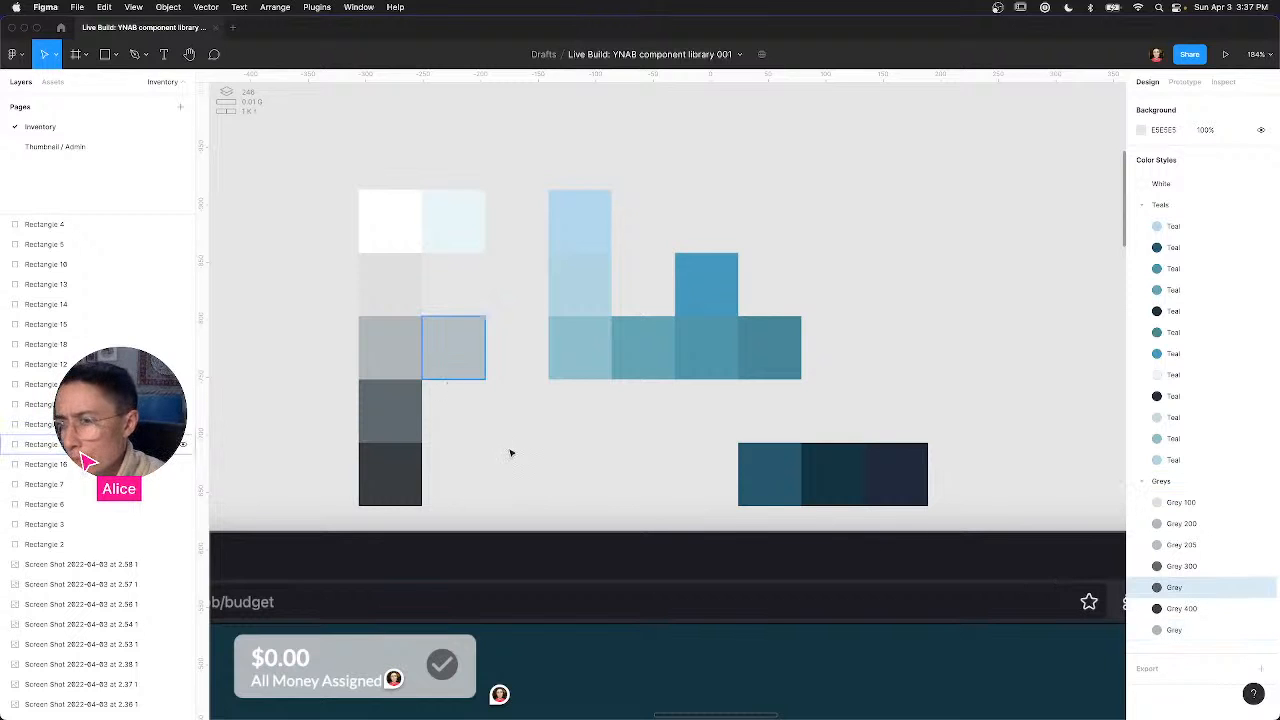
# Step: Place two copies of the Grey 205 swatch in the empty canvas area and assign them the unnumbered dark grey style and Grey 300
pyautogui.moveTo(510, 453); pyautogui.dragTo(578, 458)
pyautogui.click(1173, 256)
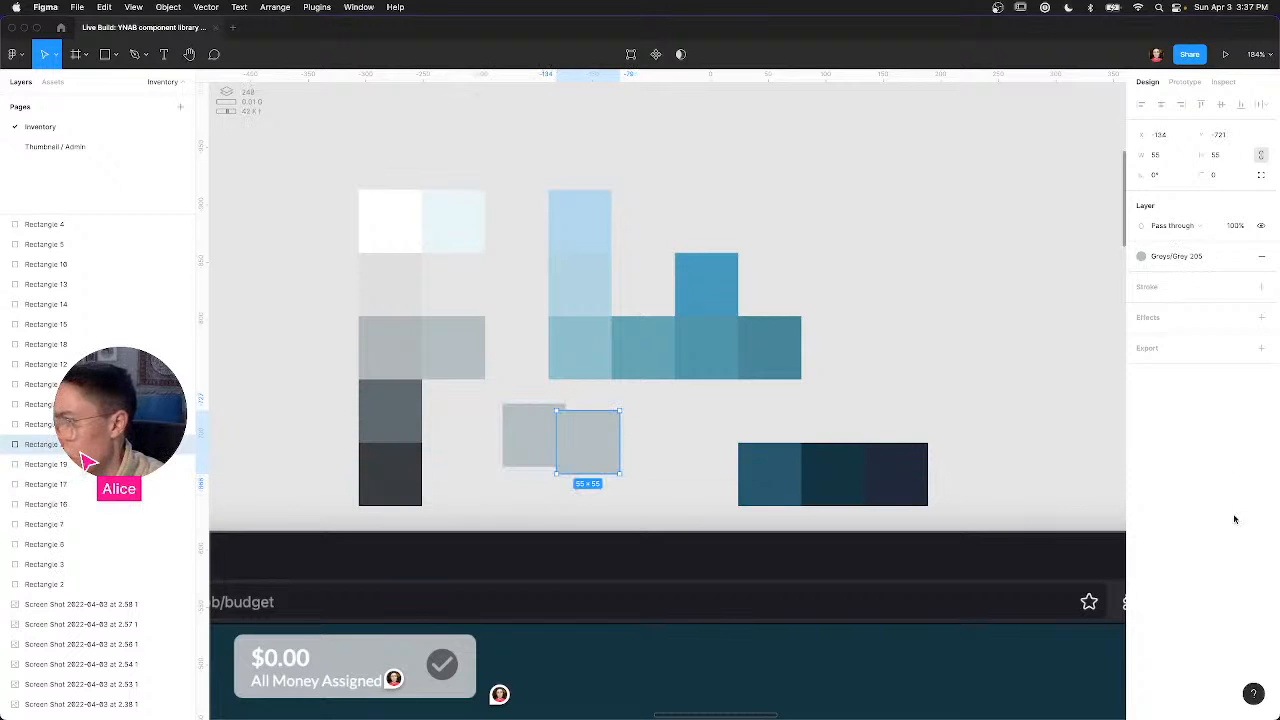
pyautogui.click(530, 446)
pyautogui.click(1197, 256)
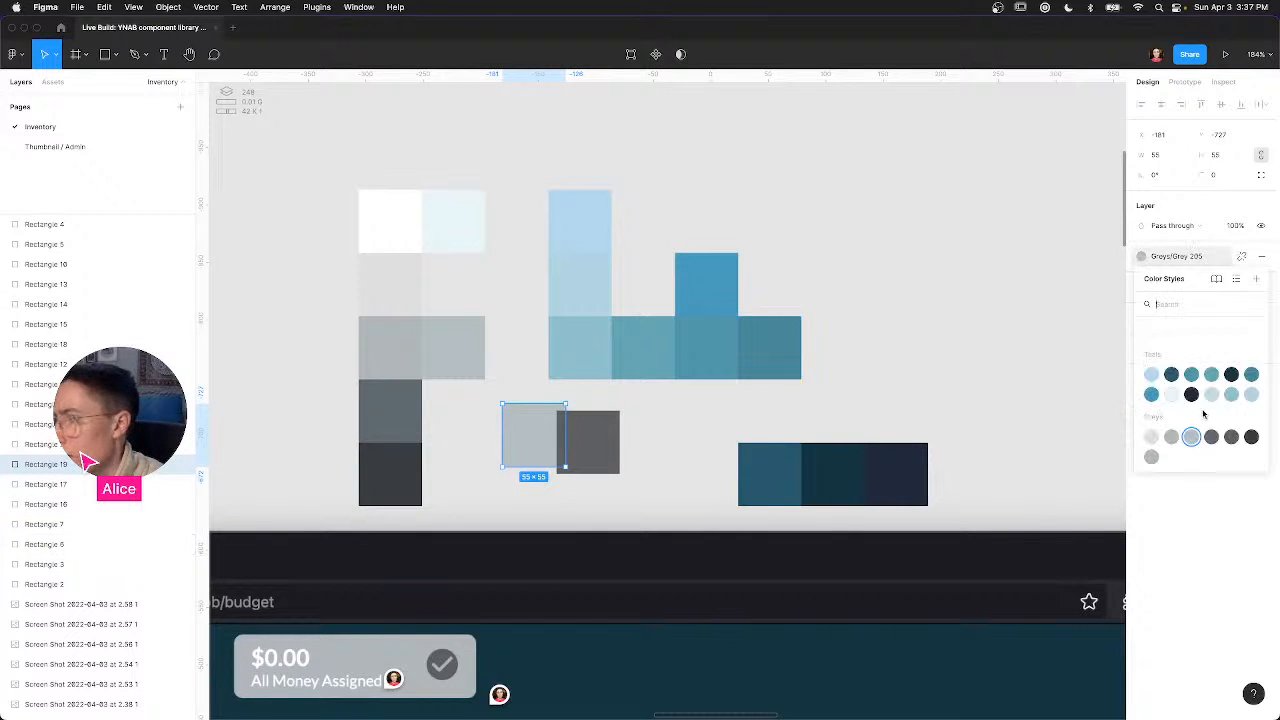
pyautogui.click(1211, 442)
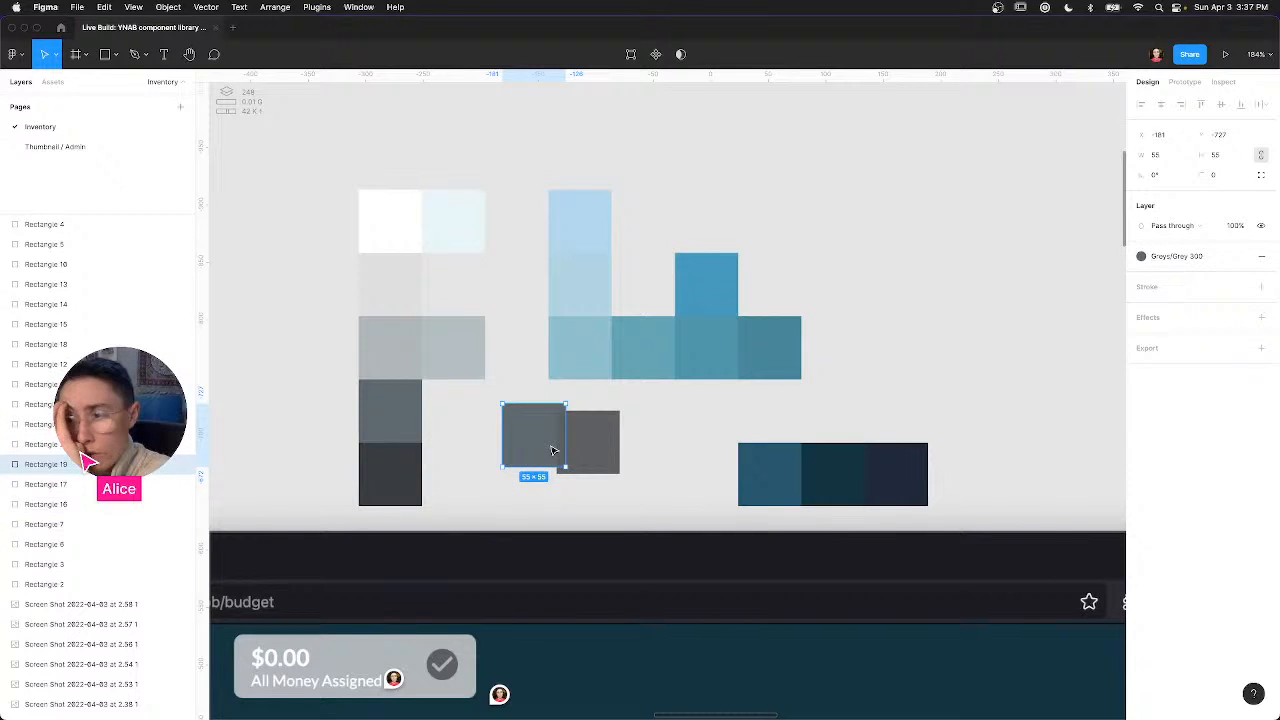
# Step: Compare the two dark copies and delete the one that uses the Grey 300 style
pyautogui.click(612, 450)
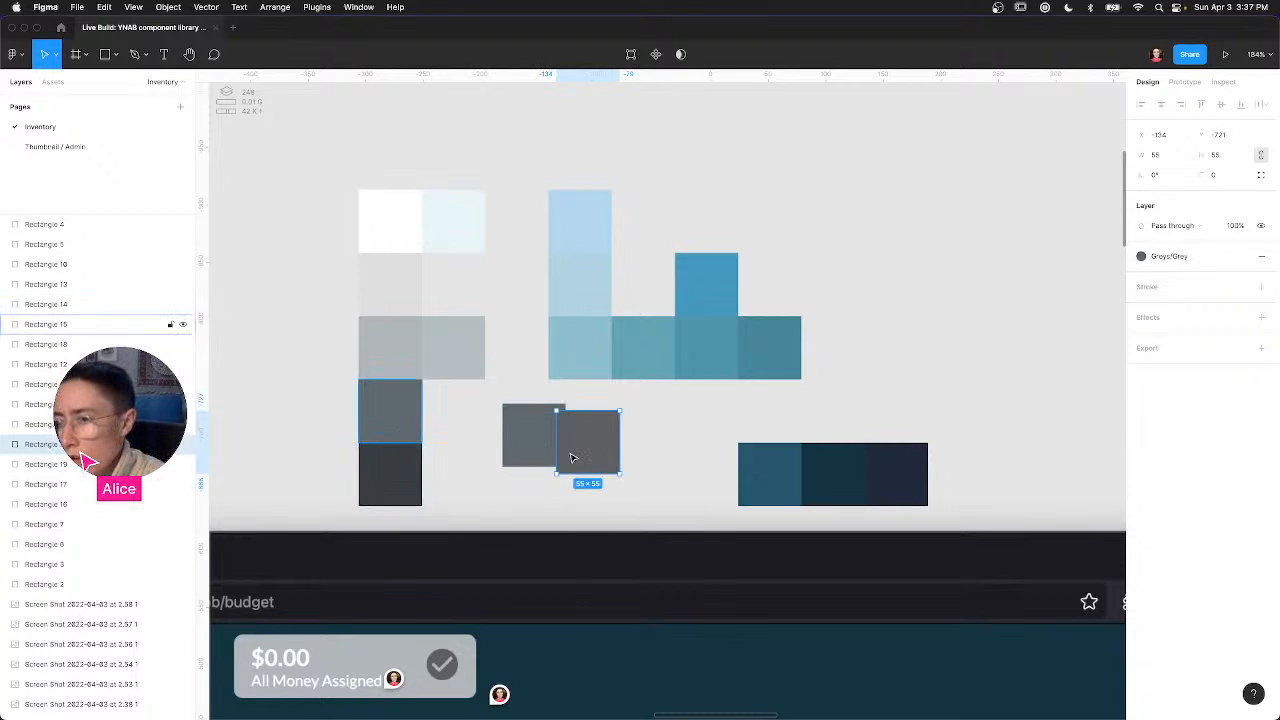
pyautogui.click(534, 452)
pyautogui.press('Delete')
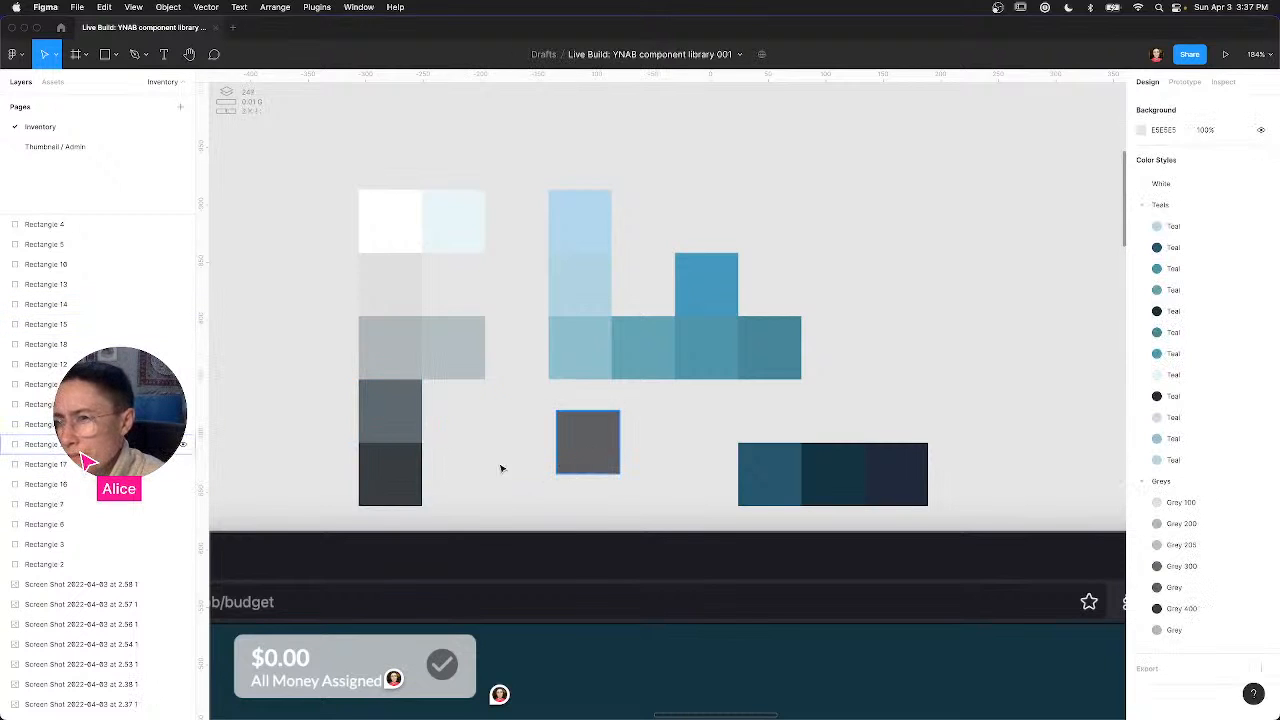
# Step: Shift the upper swatches up and insert the unnumbered dark grey copy directly above the Grey 400 swatch
pyautogui.moveTo(588, 444); pyautogui.dragTo(463, 464)
pyautogui.click(397, 423)
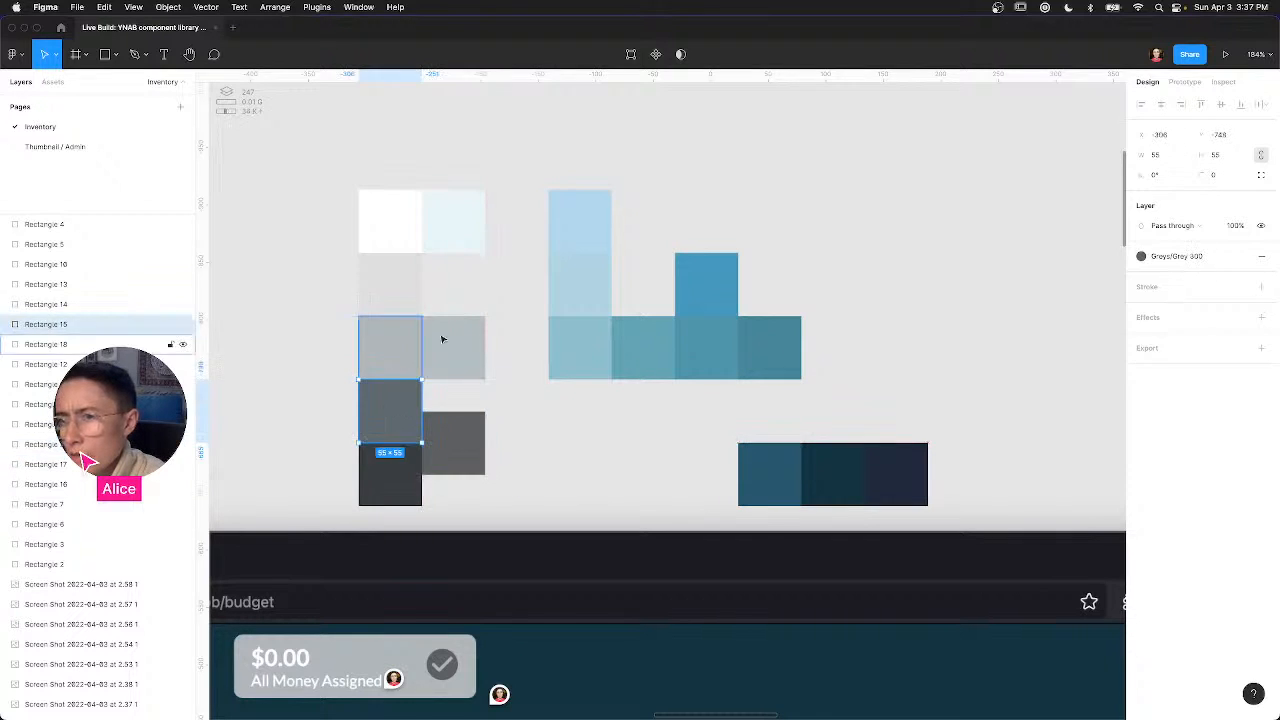
pyautogui.moveTo(333, 171); pyautogui.dragTo(869, 354)
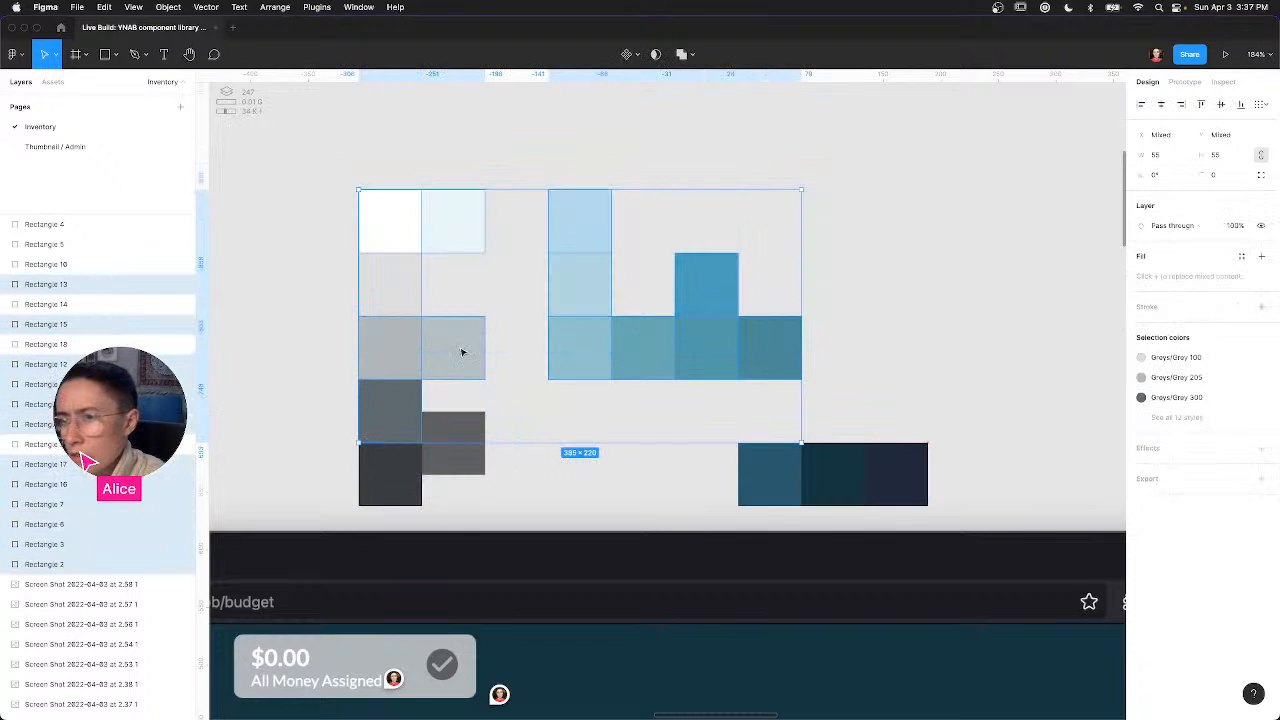
pyautogui.hotkey('shift', 'Up')
pyautogui.hotkey('shift', 'Up')
pyautogui.hotkey('shift', 'Up')
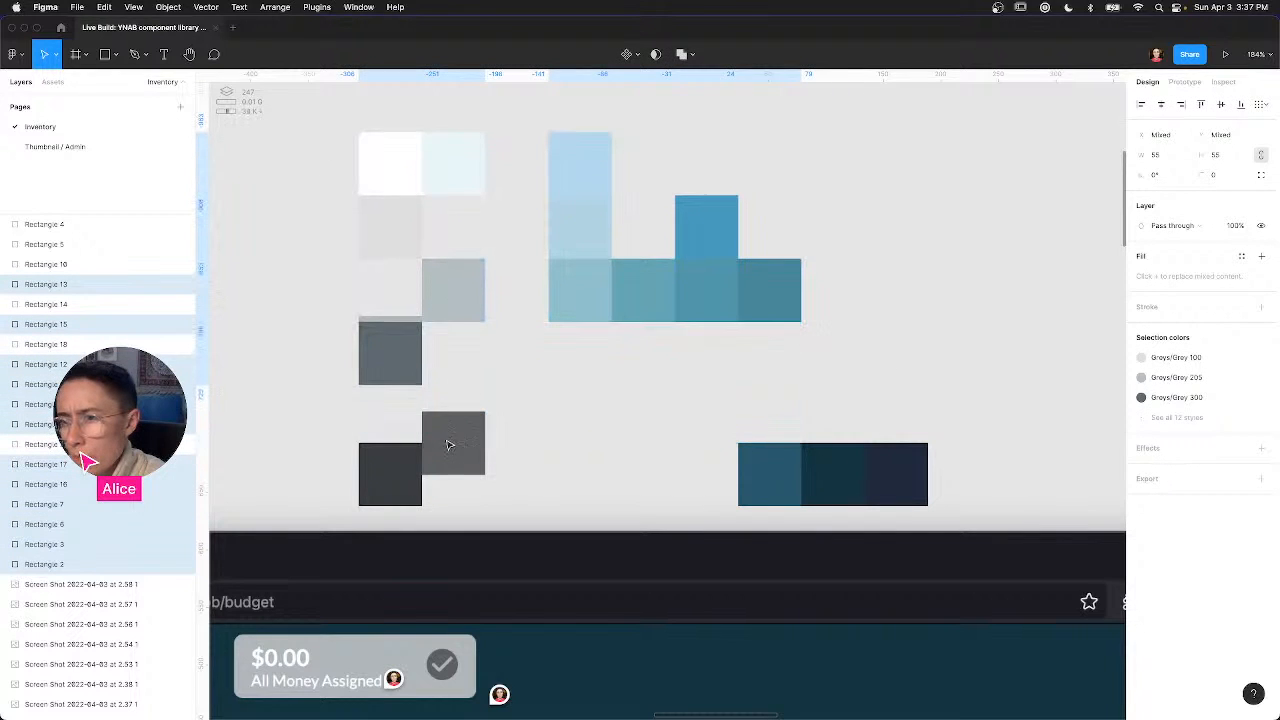
pyautogui.moveTo(445, 443); pyautogui.dragTo(383, 411)
# Step: Move all swatches above the inserted dark grey one further up and set the Grey 300 swatch directly on top of it
pyautogui.click(383, 349)
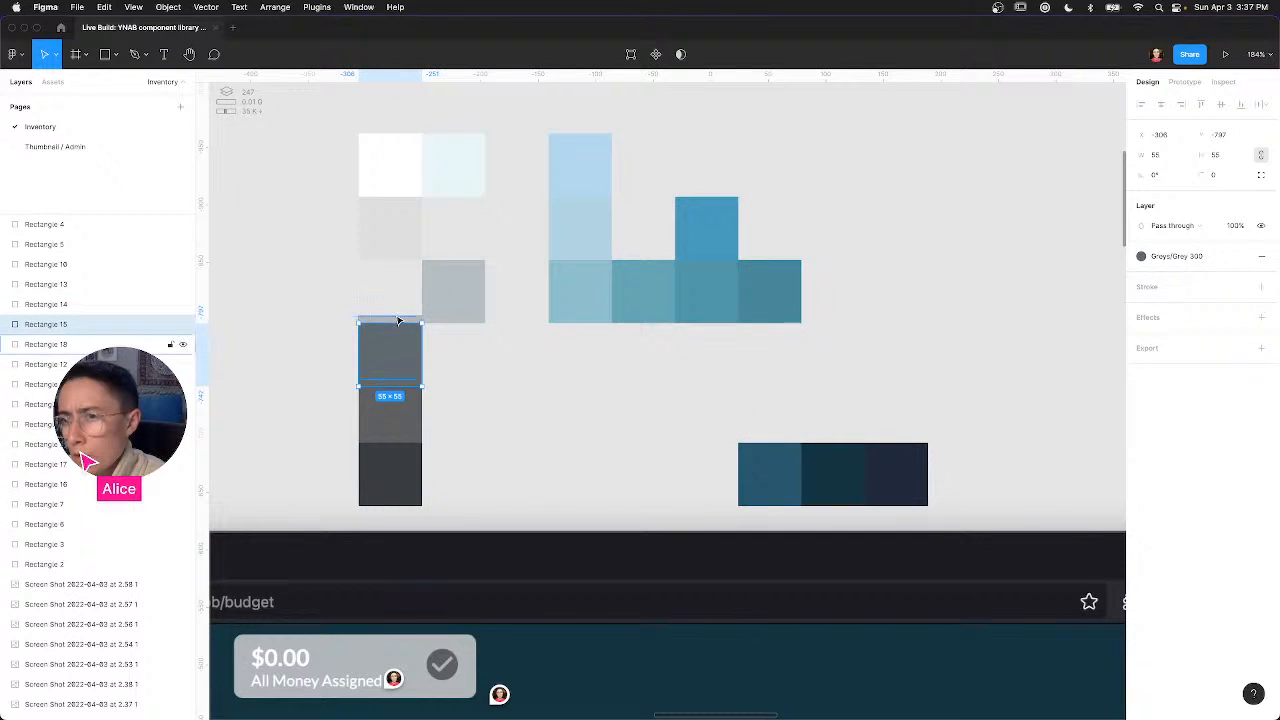
pyautogui.keyDown('shift'); pyautogui.click(399, 320); pyautogui.keyUp('shift')
pyautogui.keyDown('shift'); pyautogui.click(452, 300); pyautogui.keyUp('shift')
pyautogui.keyDown('shift'); pyautogui.click(597, 308); pyautogui.keyUp('shift')
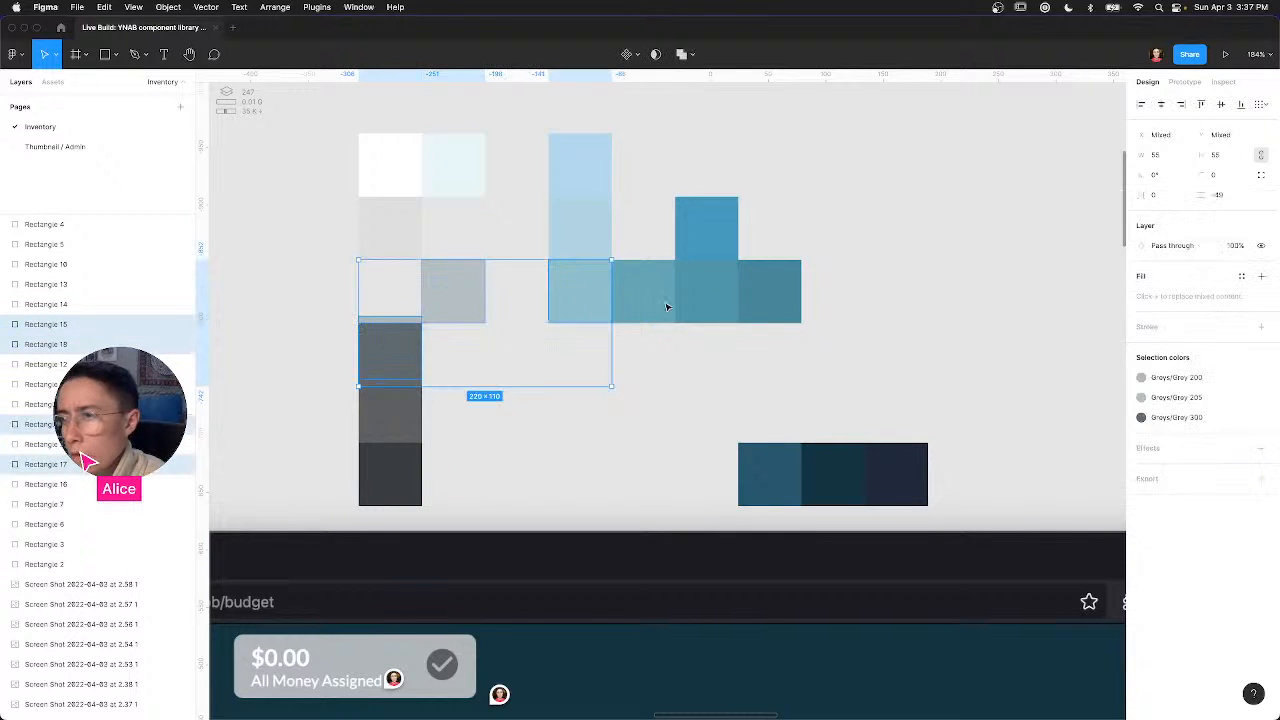
pyautogui.keyDown('shift'); pyautogui.click(660, 306); pyautogui.keyUp('shift')
pyautogui.keyDown('shift'); pyautogui.click(790, 307); pyautogui.keyUp('shift')
pyautogui.keyDown('shift'); pyautogui.click(788, 290); pyautogui.keyUp('shift')
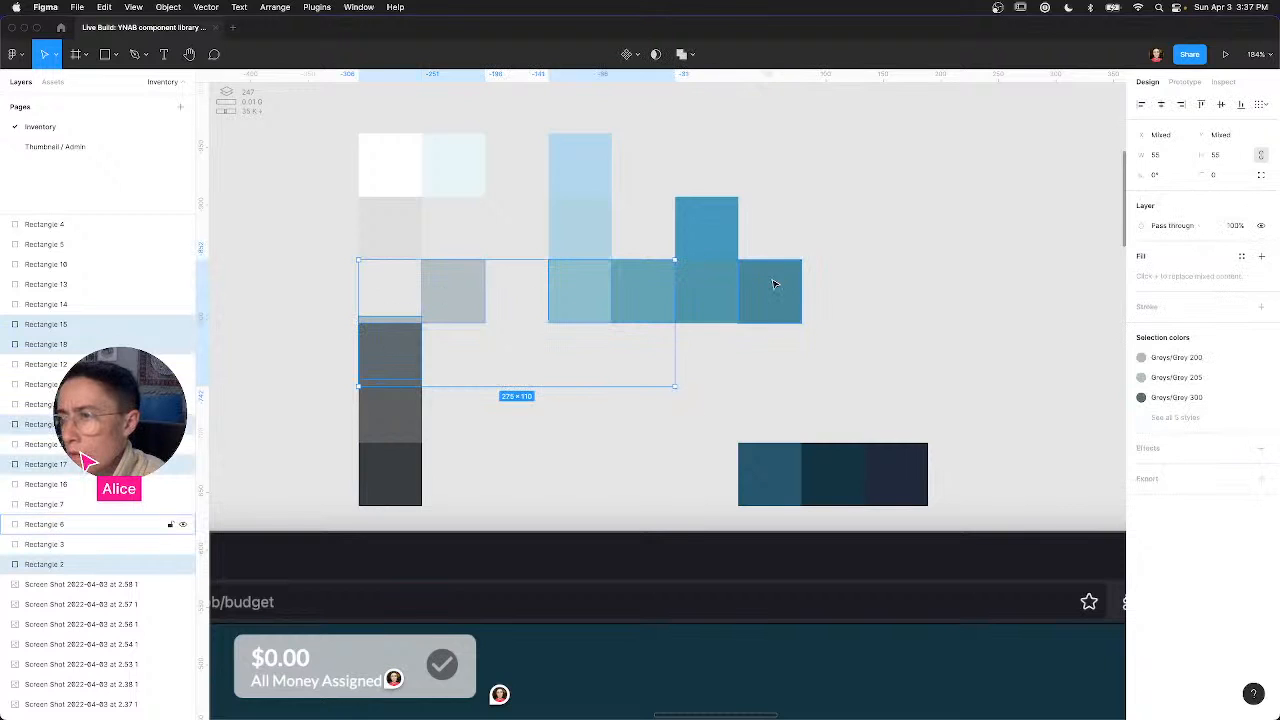
pyautogui.keyDown('shift'); pyautogui.click(771, 283); pyautogui.keyUp('shift')
pyautogui.keyDown('shift'); pyautogui.click(721, 284); pyautogui.keyUp('shift')
pyautogui.moveTo(768, 243); pyautogui.dragTo(254, 137)
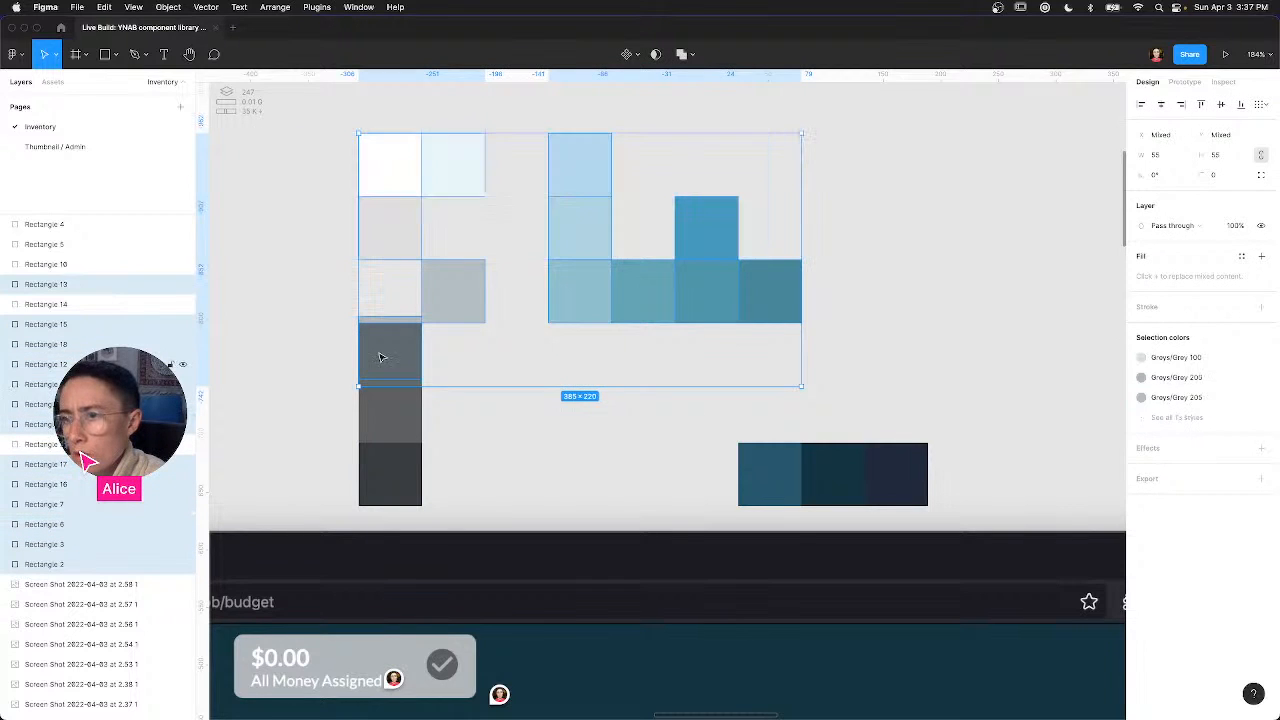
pyautogui.moveTo(381, 345)
pyautogui.mouseDown()
pyautogui.moveTo(384, 281)
pyautogui.moveTo(389, 360)
pyautogui.mouseUp()
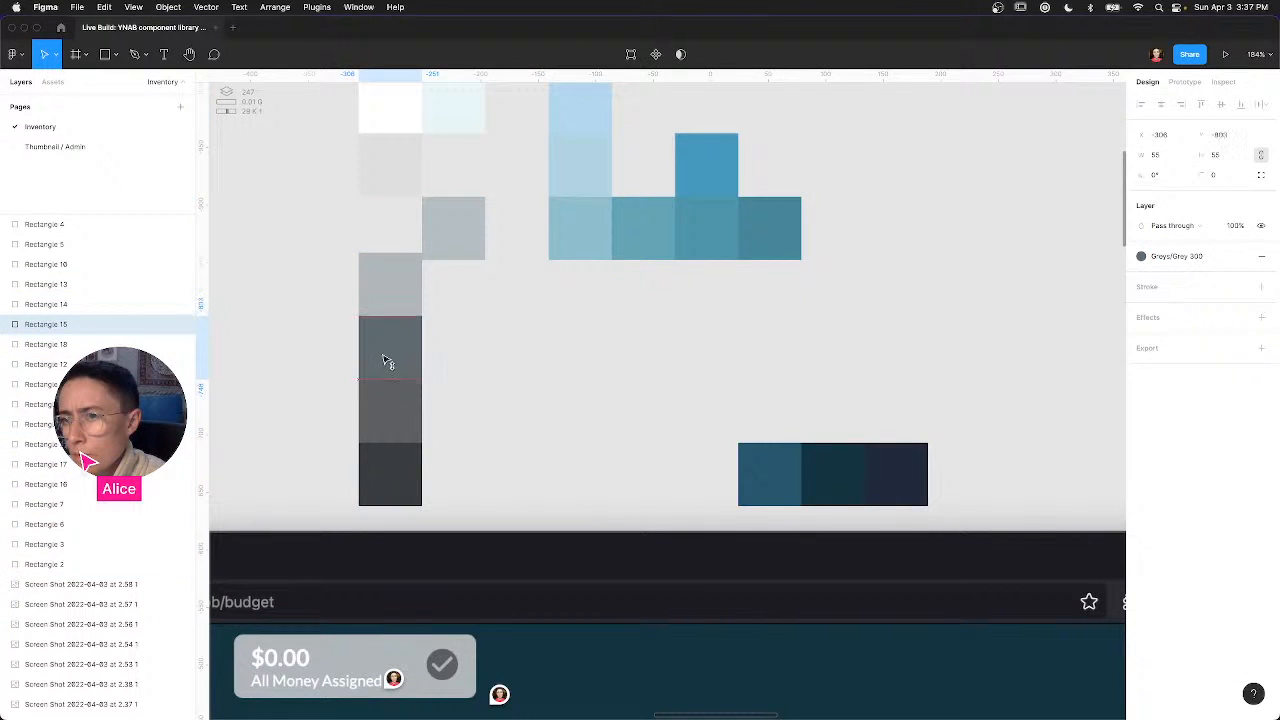
pyautogui.click(482, 326)
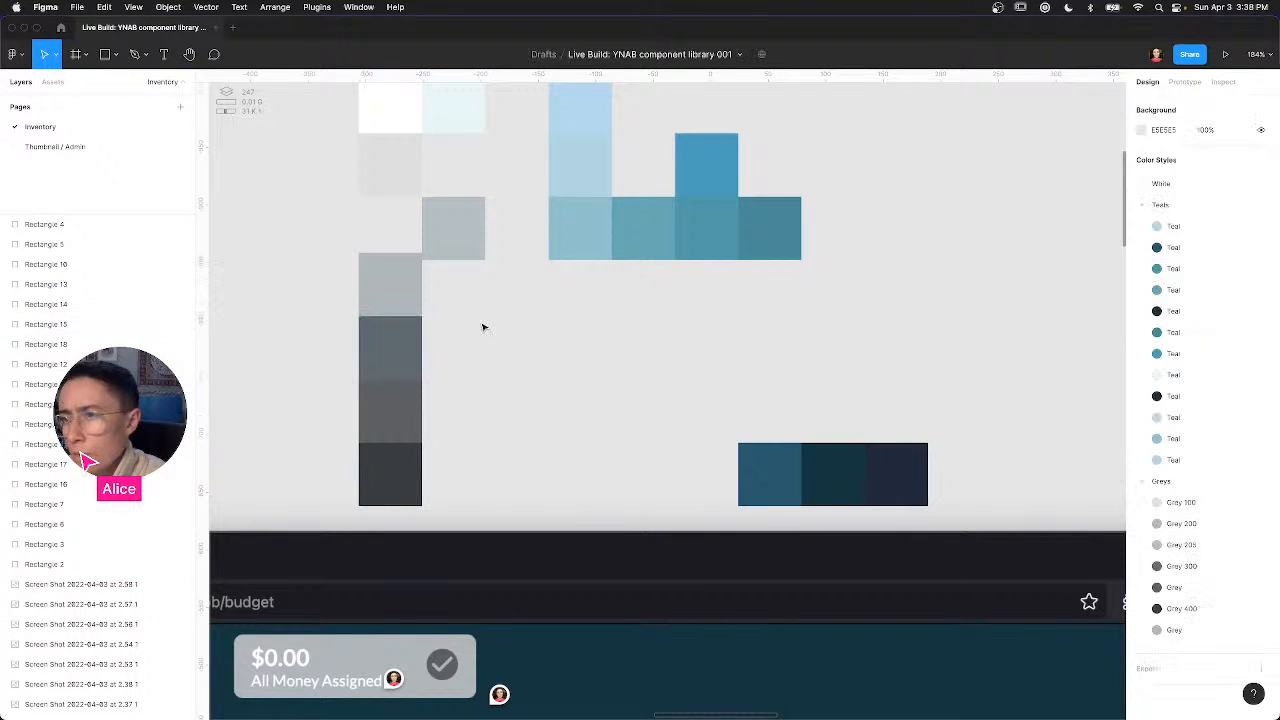
# Step: Rename the color style of the dark grey swatch between Grey 300 and Grey 400 to "Grey 305"
pyautogui.moveTo(499, 385); pyautogui.dragTo(496, 398)
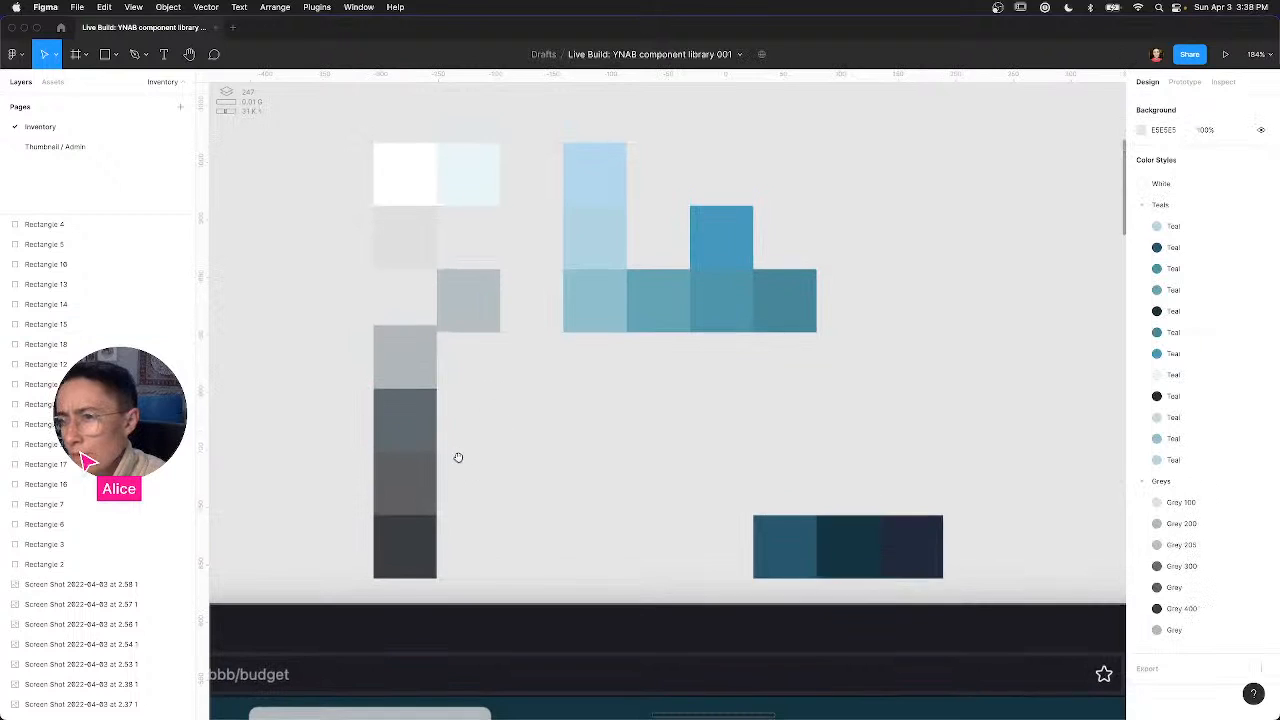
pyautogui.click(430, 447)
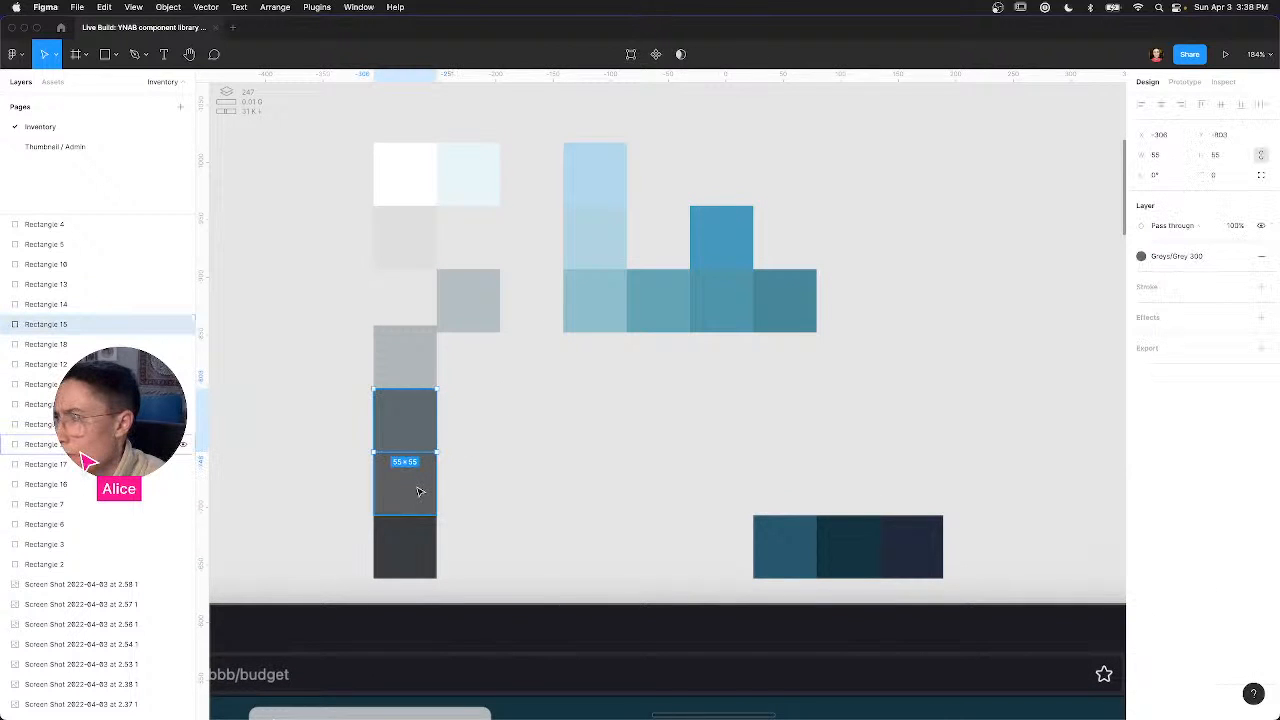
pyautogui.click(421, 490)
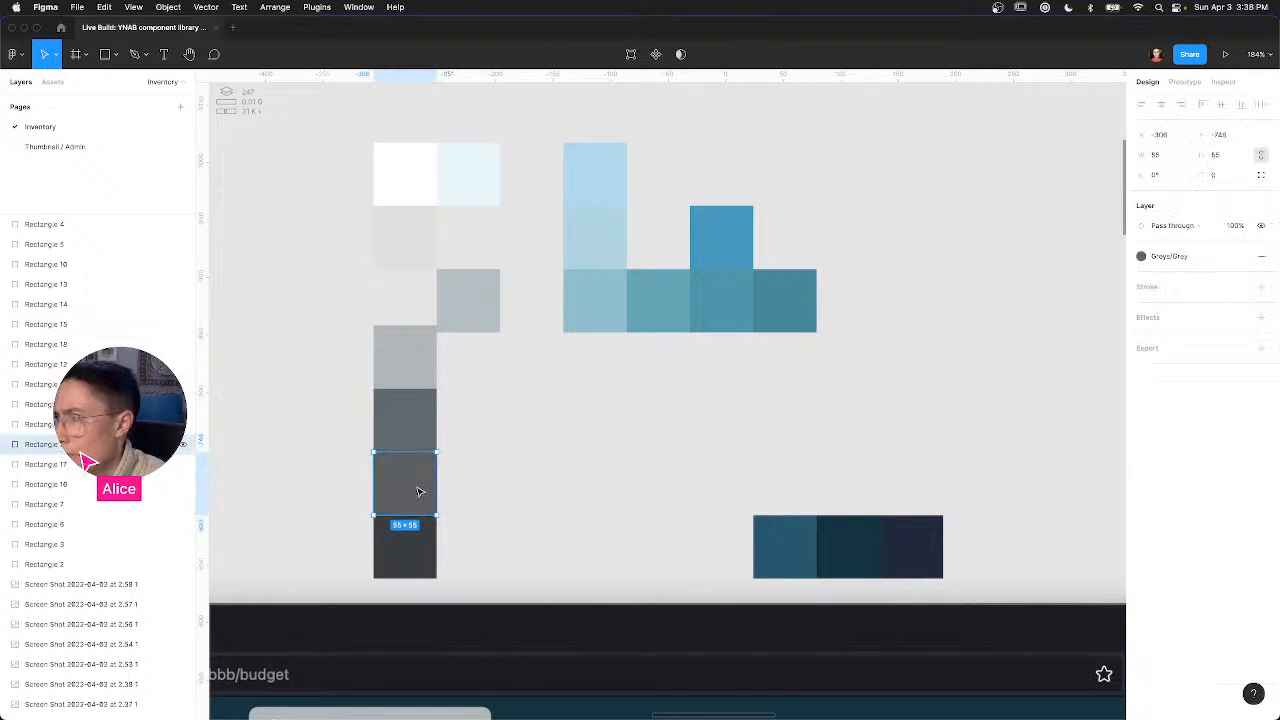
pyautogui.click(1180, 255)
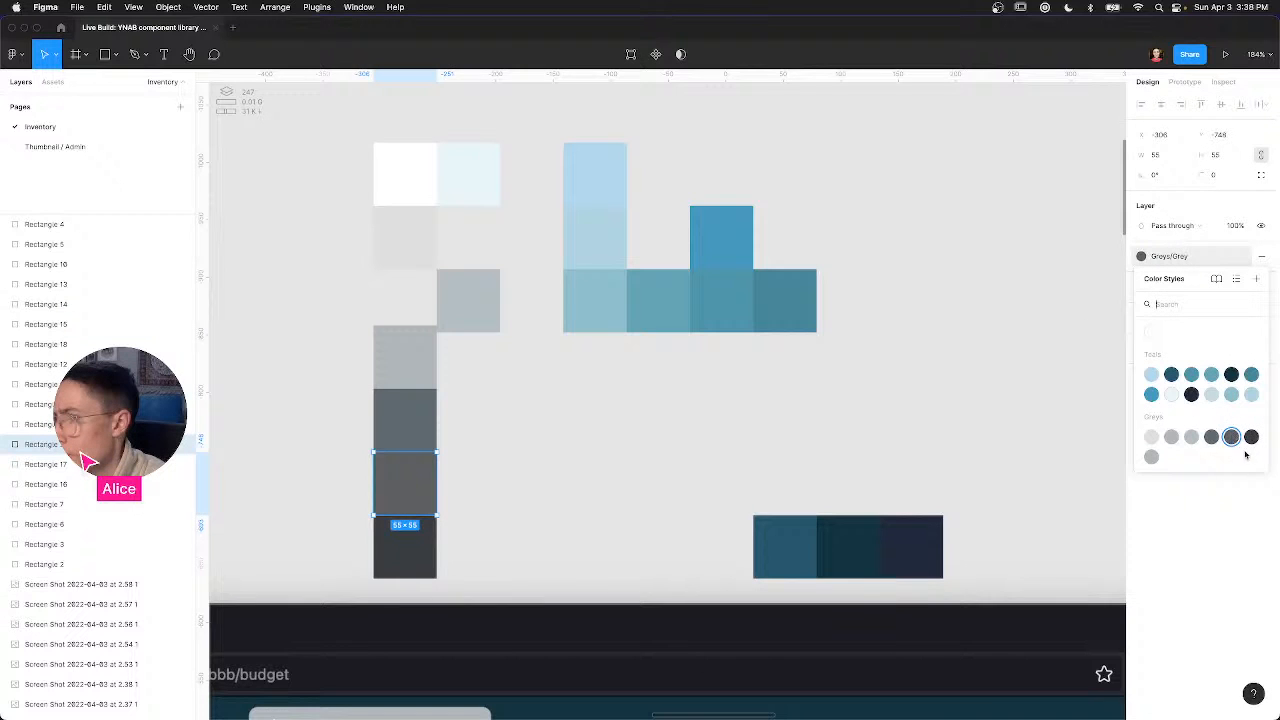
pyautogui.rightClick(1233, 439)
pyautogui.click(1250, 450)
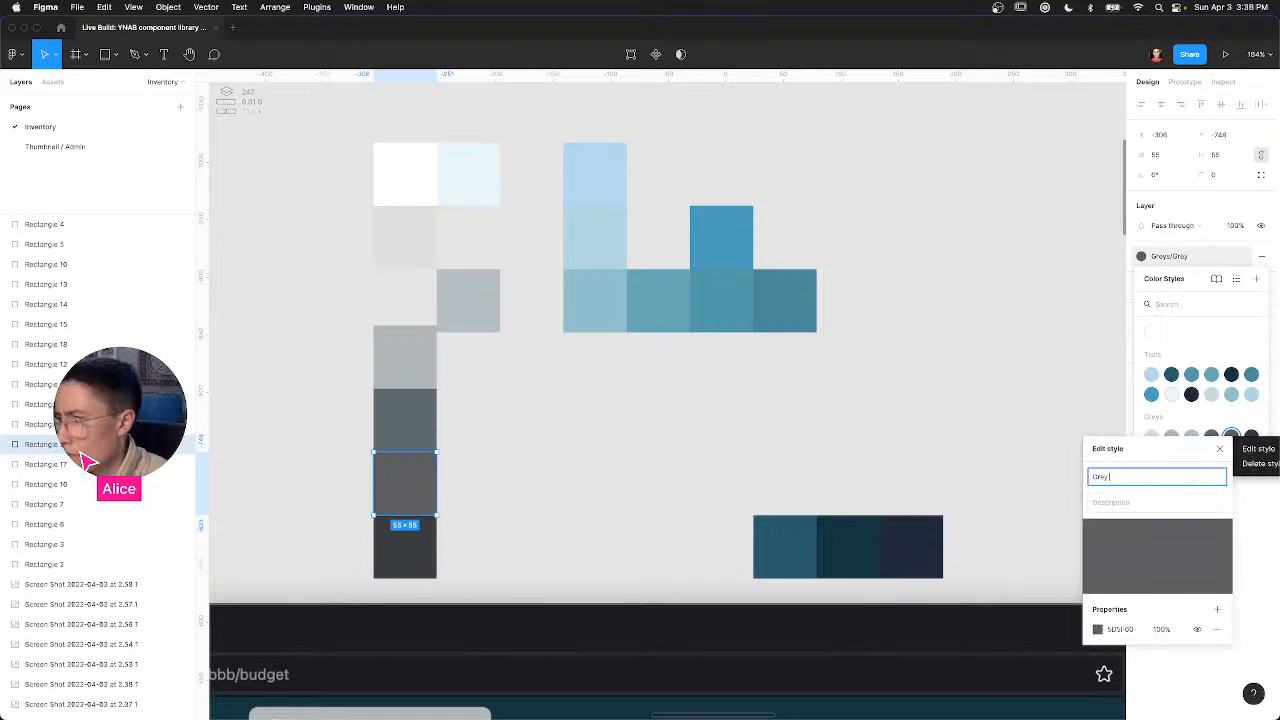
pyautogui.write('305')
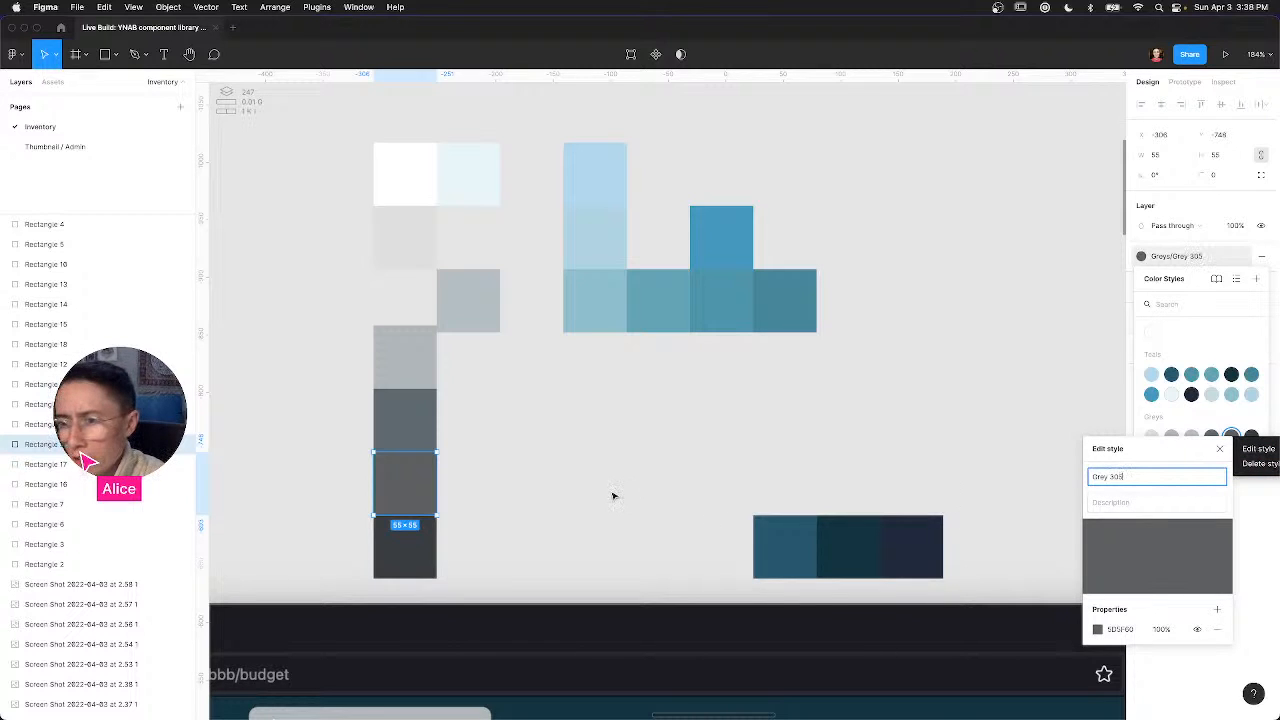
# Step: Place the Grey 305 swatch beside the Grey 300 one and move the upper swatches down to close the gap above Grey 400
pyautogui.click(465, 472)
pyautogui.moveTo(421, 482); pyautogui.dragTo(483, 420)
pyautogui.moveTo(334, 163); pyautogui.dragTo(809, 434)
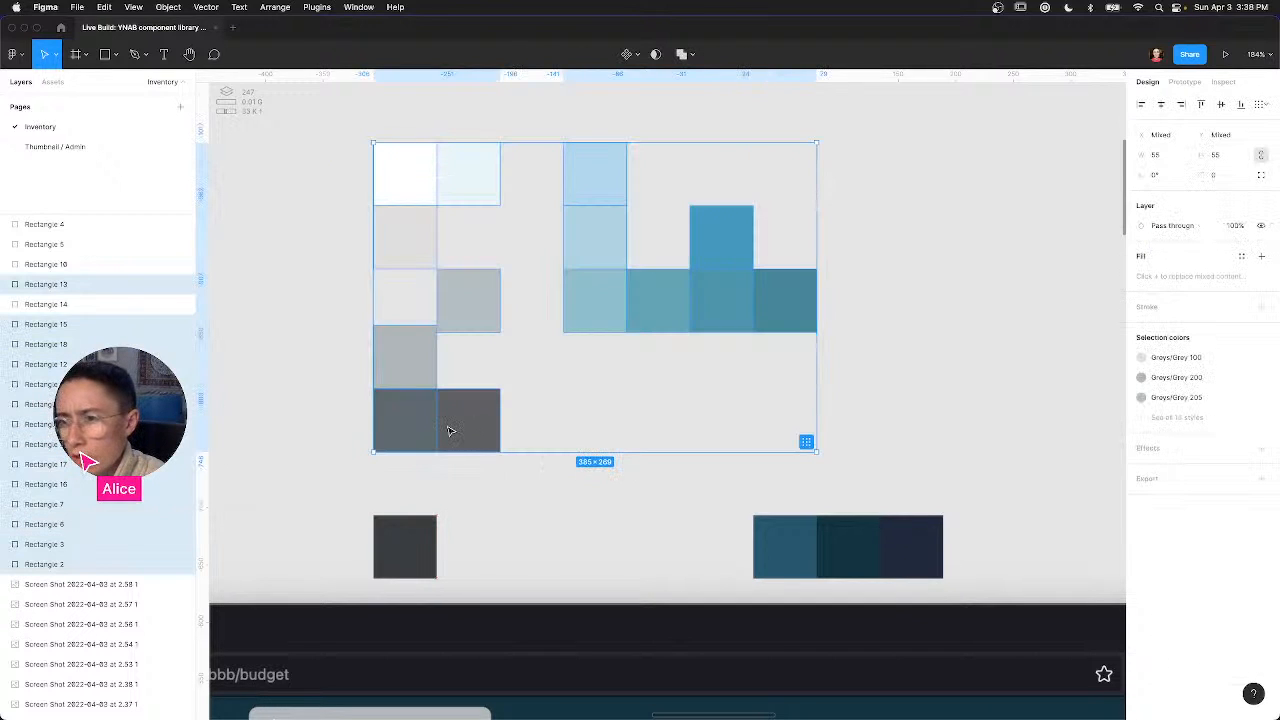
pyautogui.moveTo(446, 429); pyautogui.dragTo(462, 490)
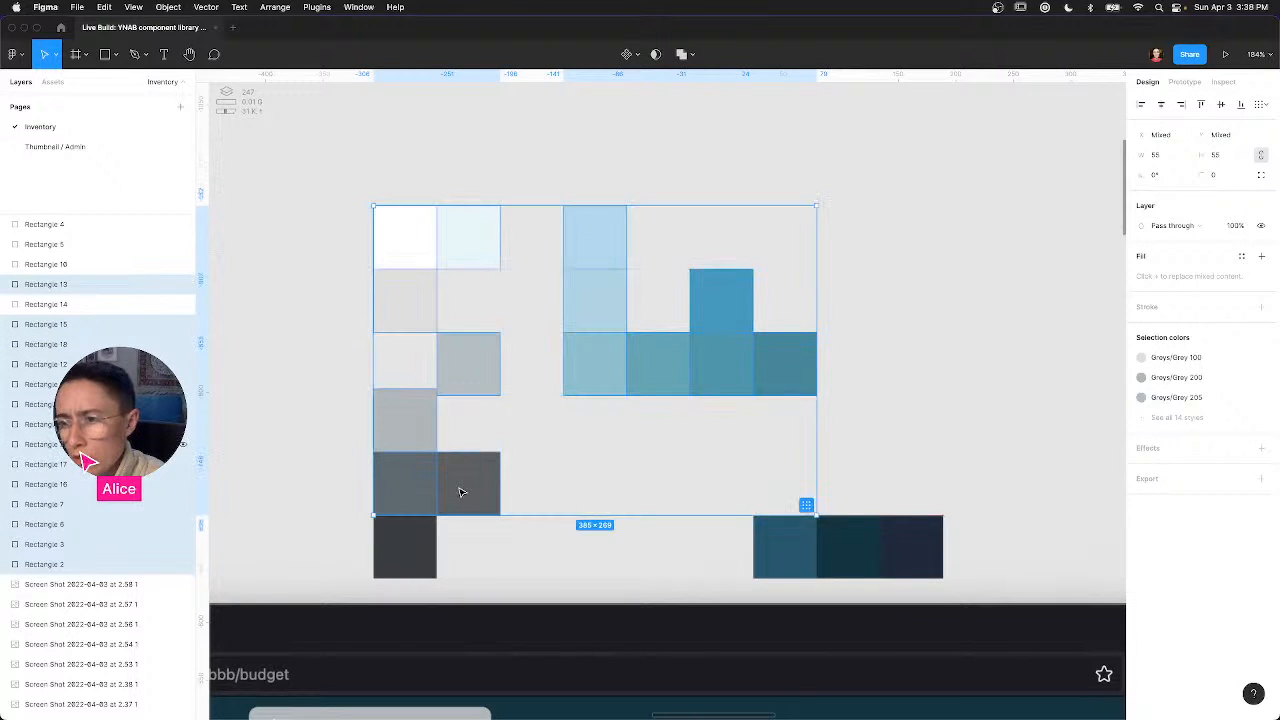
# Step: Swap the positions of the Grey 300 and Grey 305 swatches in their row
pyautogui.press('Escape')
pyautogui.click(458, 486)
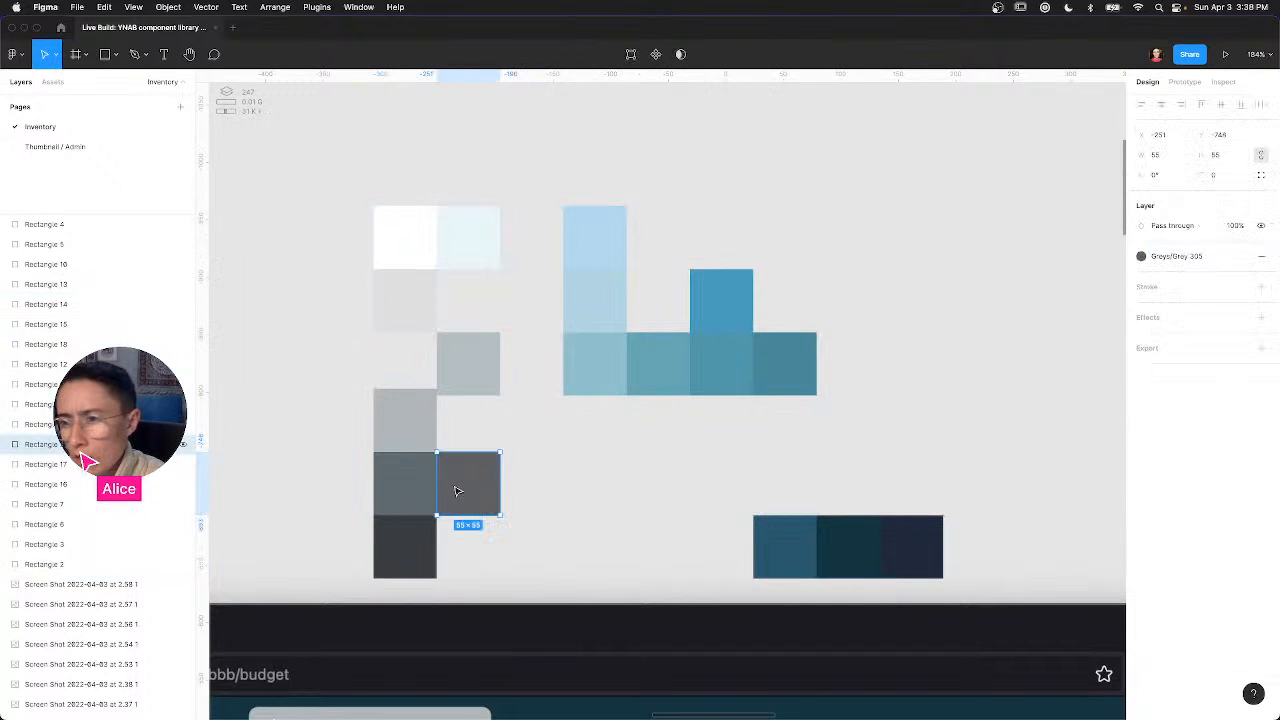
pyautogui.keyDown('shift'); pyautogui.click(405, 486); pyautogui.keyUp('shift')
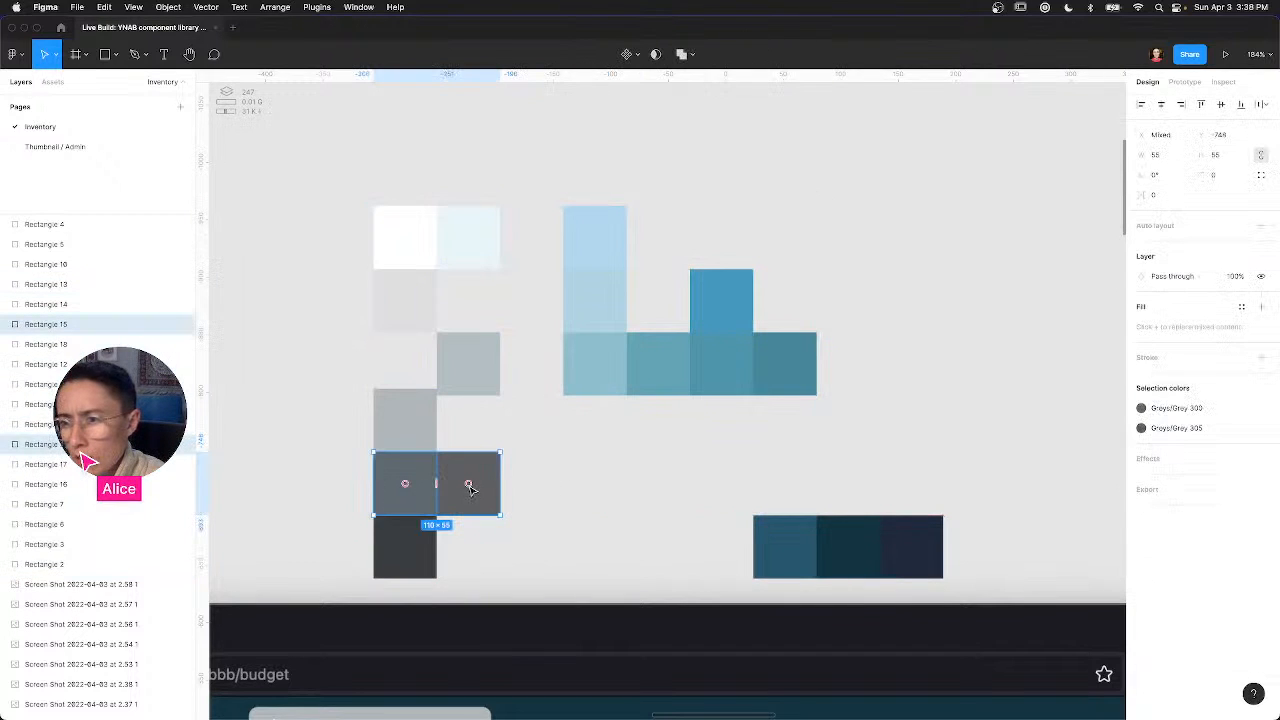
pyautogui.click(337, 471)
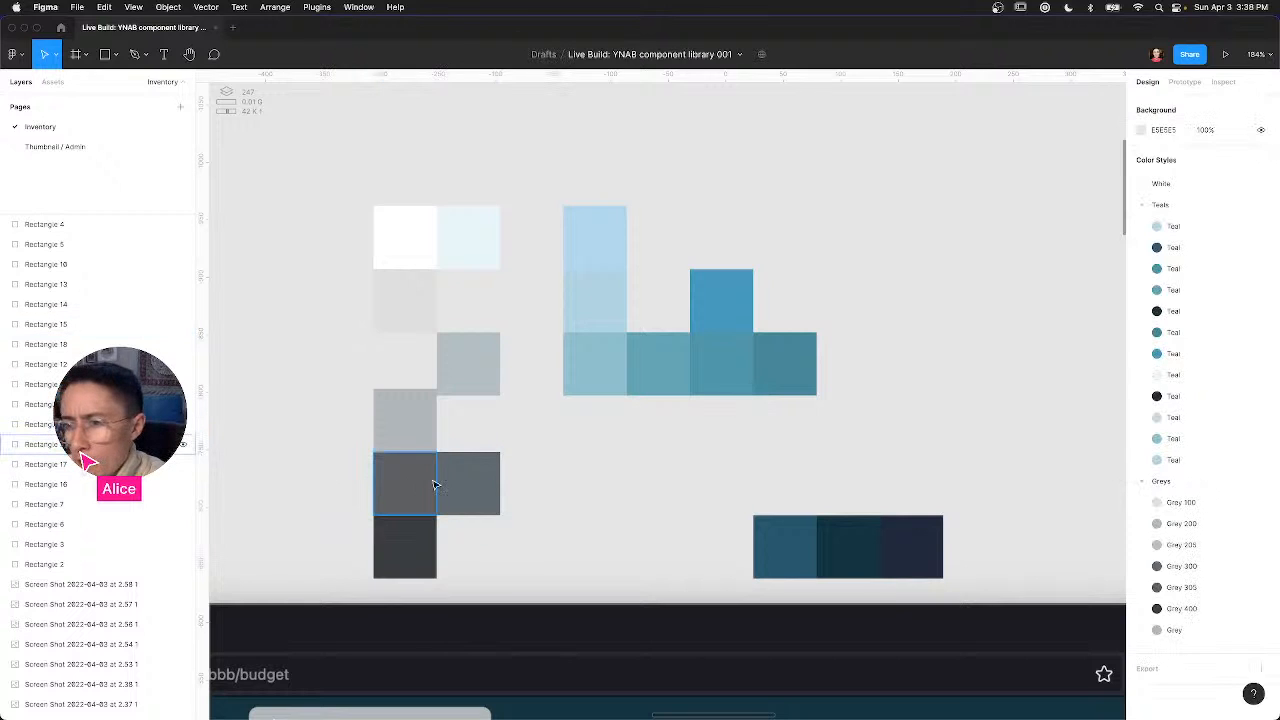
# Step: Move the bluish dark grey swatch one column right and lower the upper swatches until their bottom row meets the first column's light grey swatch
pyautogui.moveTo(463, 487); pyautogui.dragTo(534, 496)
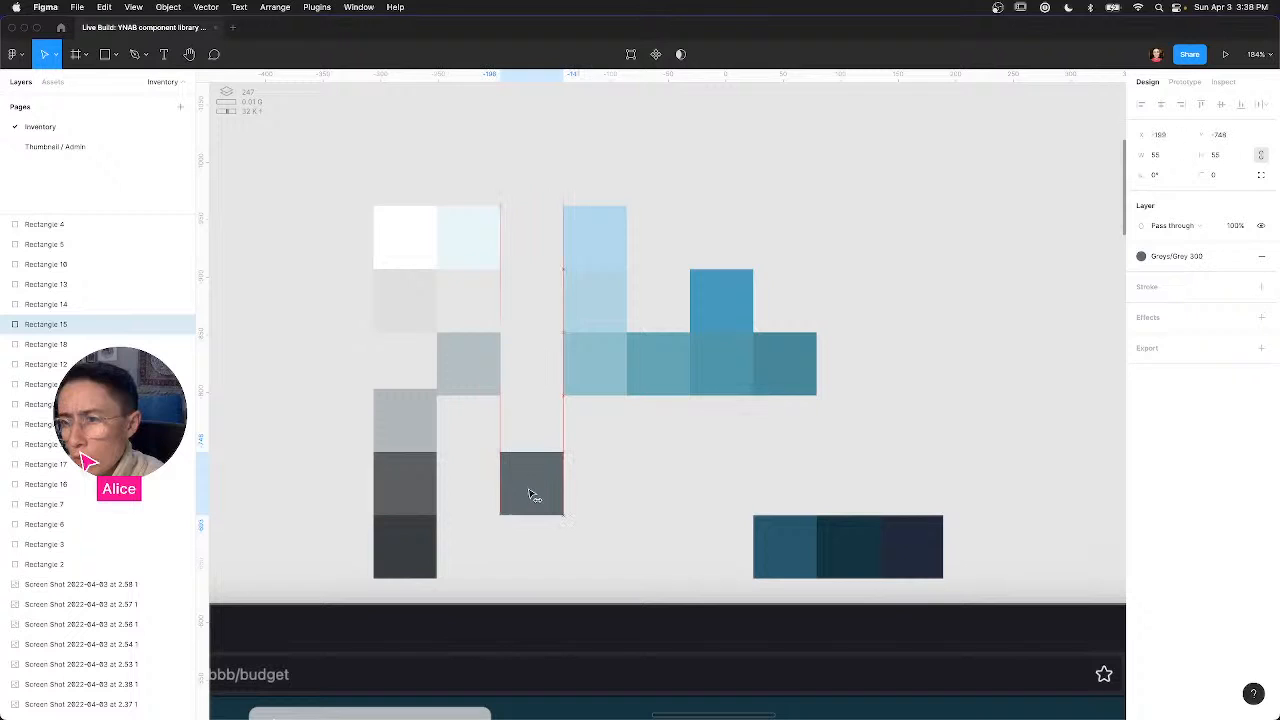
pyautogui.click(624, 487)
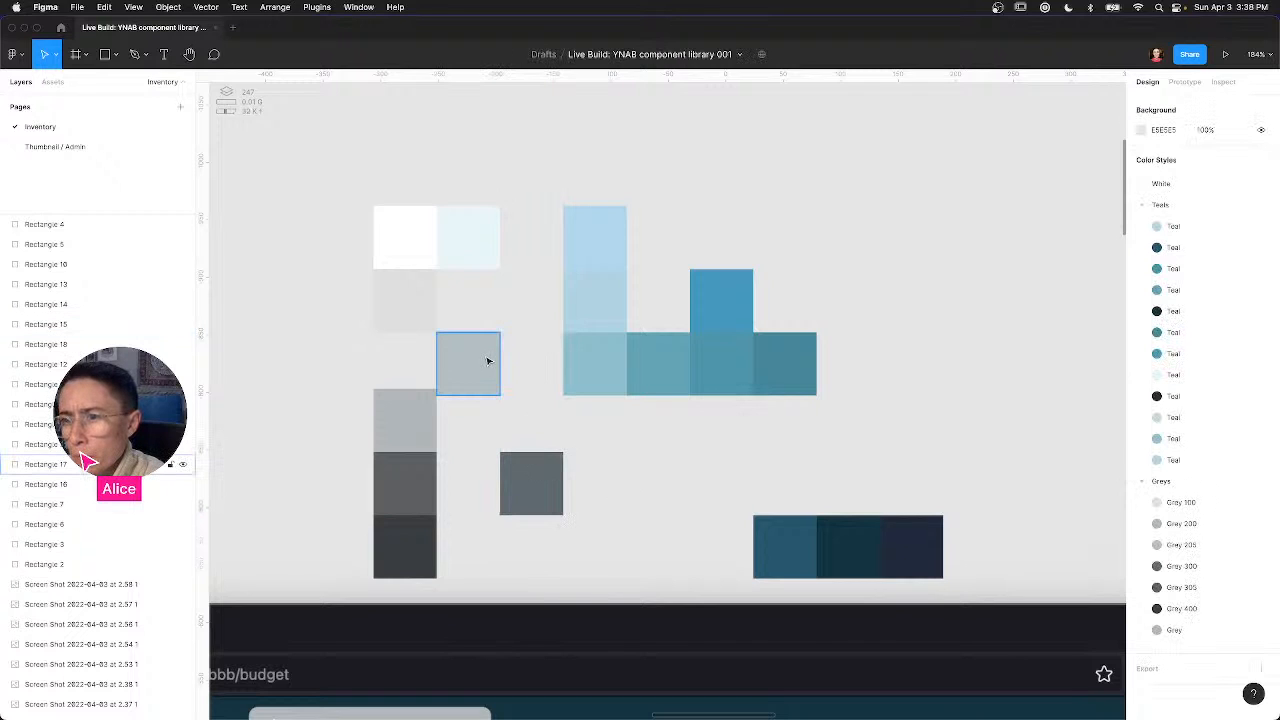
pyautogui.moveTo(488, 354); pyautogui.dragTo(489, 360)
pyautogui.moveTo(336, 349); pyautogui.dragTo(918, 191)
pyautogui.moveTo(583, 346); pyautogui.dragTo(583, 341)
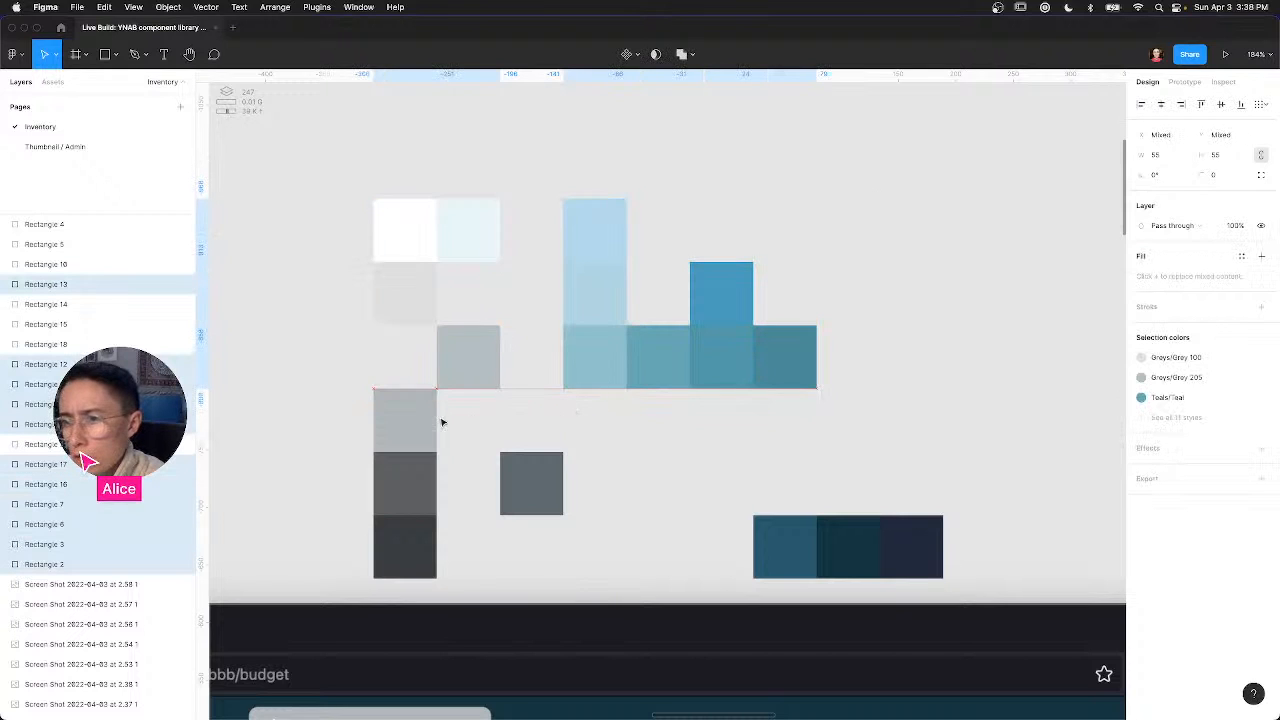
pyautogui.press('Escape')
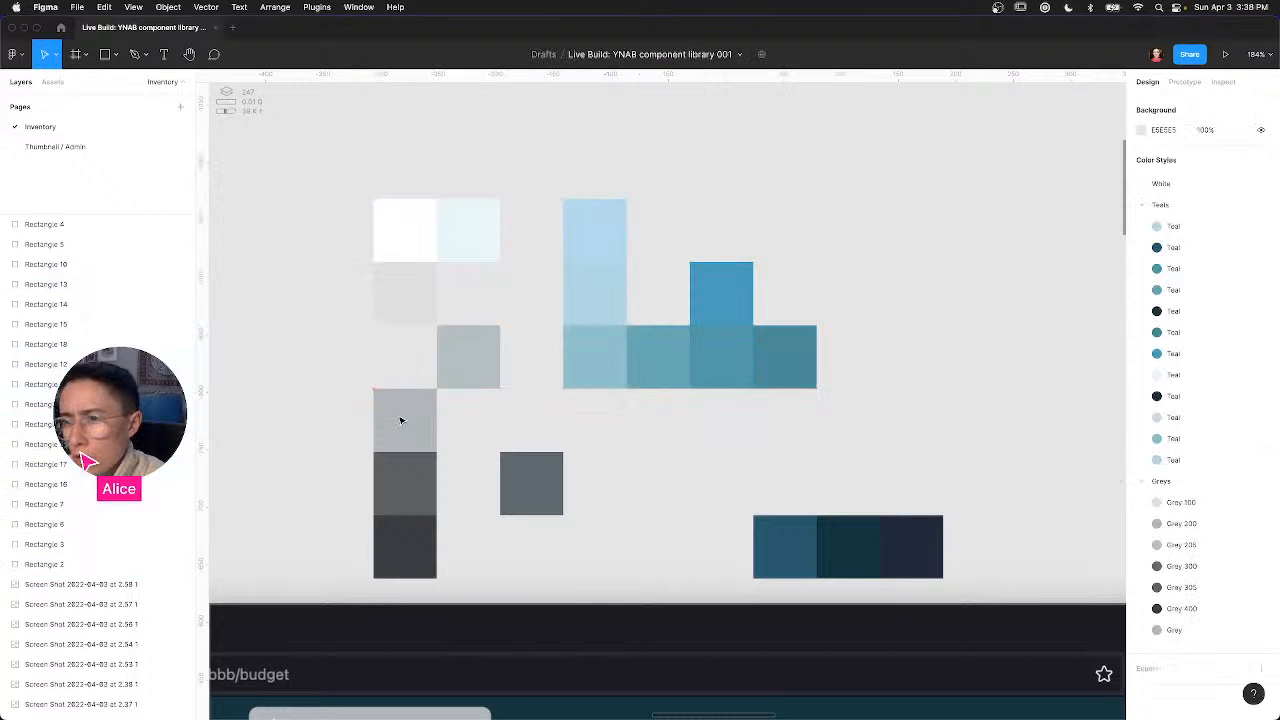
# Step: Try placing the Grey 205 swatch one row lower, beside the first column's light grey swatch
pyautogui.keyDown('shift'); pyautogui.click(461, 374); pyautogui.keyUp('shift')
pyautogui.click(461, 374)
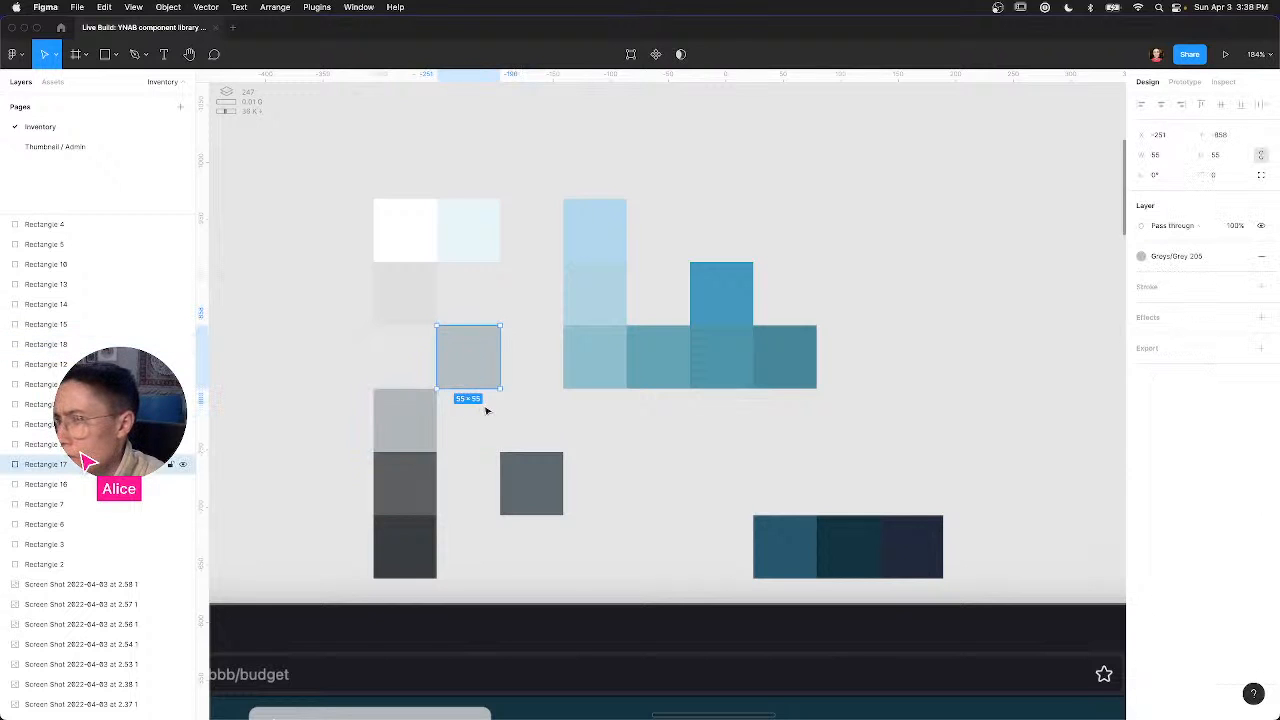
pyautogui.click(430, 413)
pyautogui.click(511, 409)
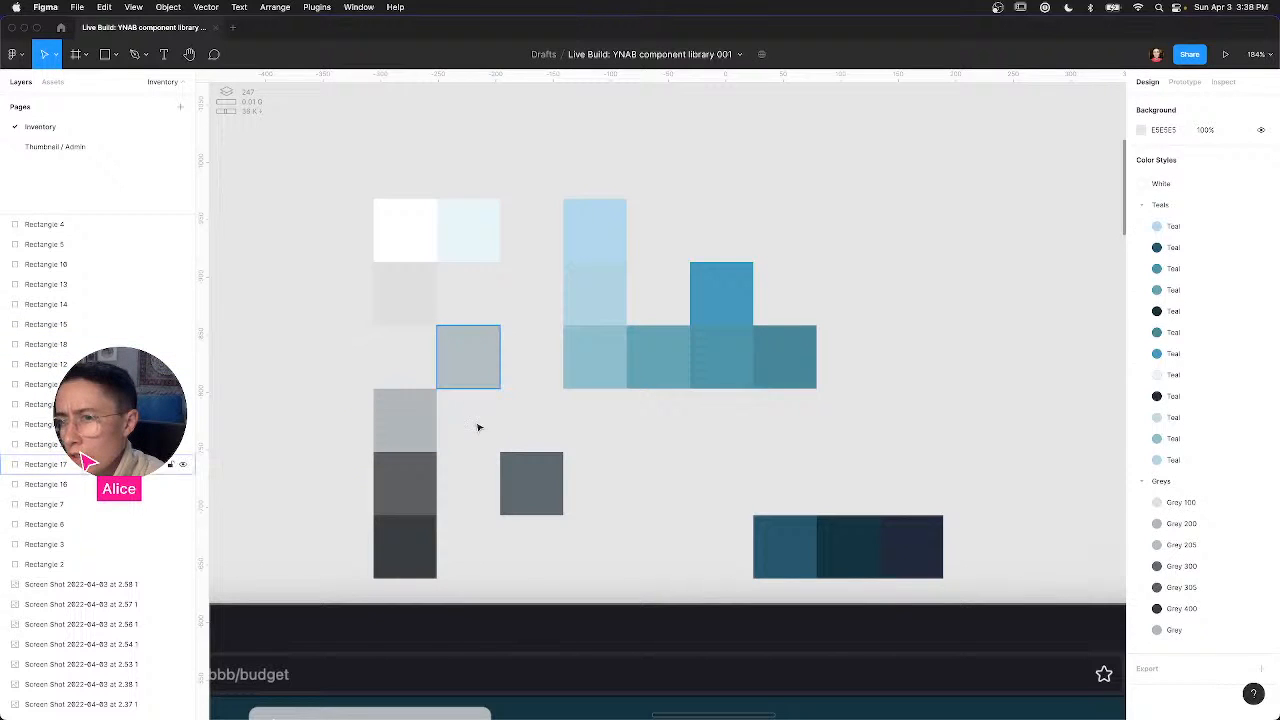
pyautogui.moveTo(477, 378); pyautogui.dragTo(477, 440)
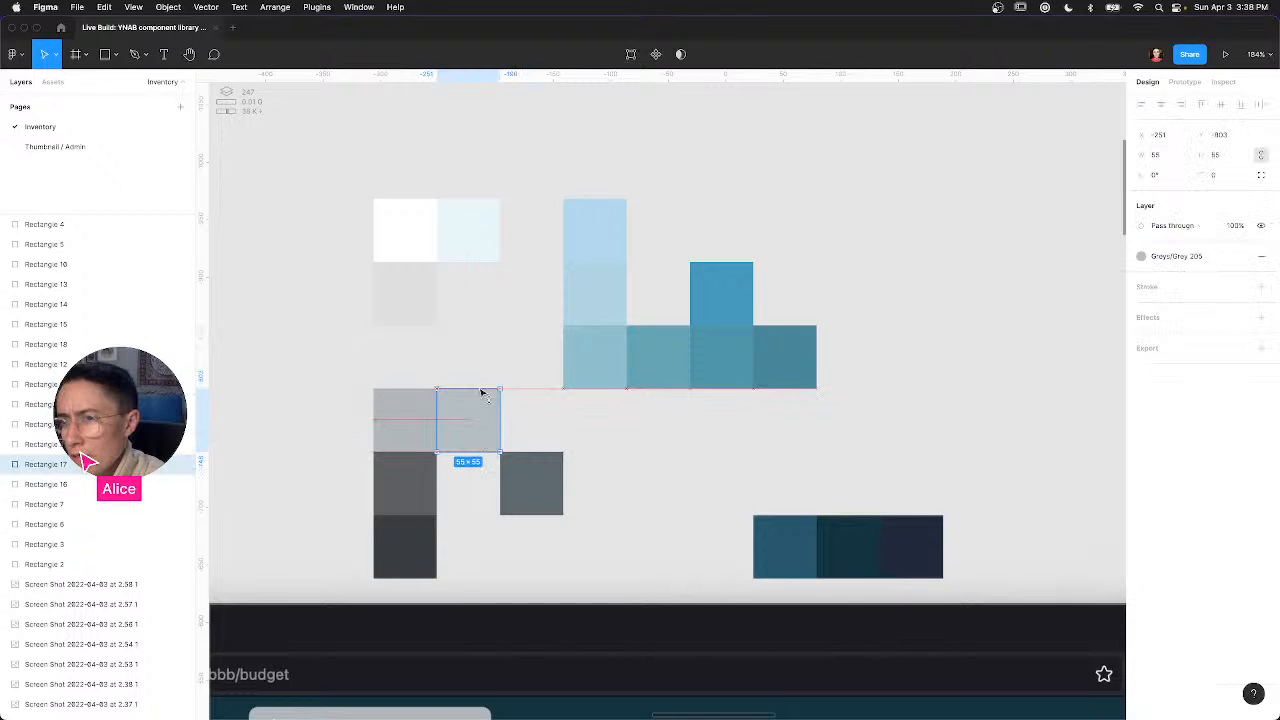
pyautogui.press('super+z')
pyautogui.moveTo(479, 379)
pyautogui.mouseDown()
pyautogui.moveTo(412, 377)
pyautogui.moveTo(435, 383)
pyautogui.moveTo(480, 437)
pyautogui.moveTo(466, 383)
pyautogui.moveTo(478, 366)
pyautogui.moveTo(472, 379)
pyautogui.mouseUp()
pyautogui.click(520, 410)
pyautogui.click(530, 378)
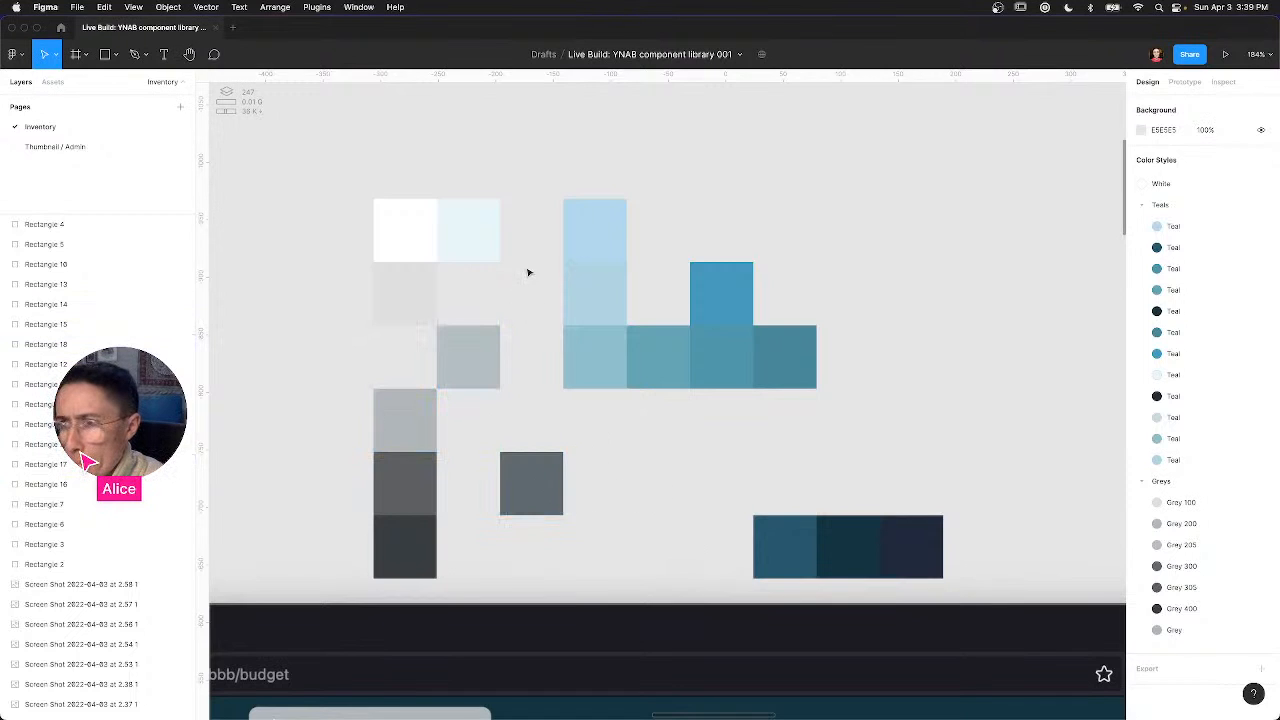
# Step: Rename the color style of the palest teal swatch, beside the white one, to "Teal 100"
pyautogui.click(468, 238)
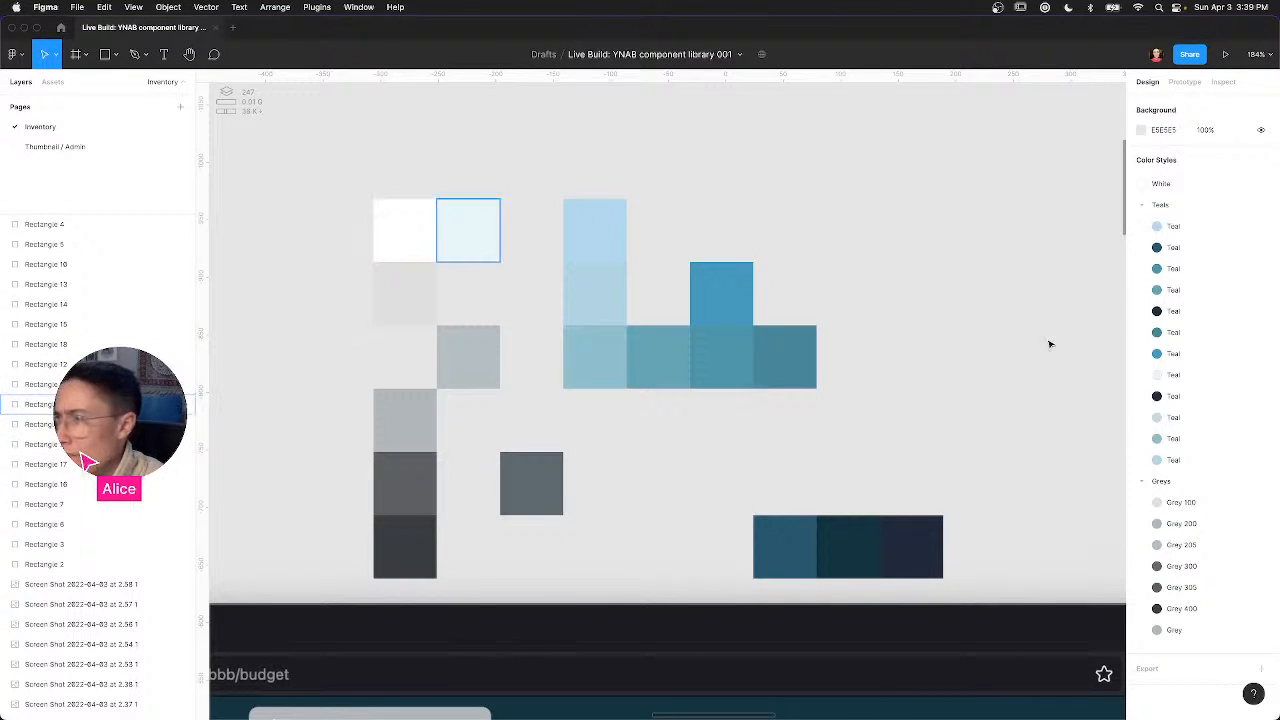
pyautogui.click(729, 302)
pyautogui.keyDown('shift'); pyautogui.click(595, 230); pyautogui.keyUp('shift')
pyautogui.keyDown('shift'); pyautogui.click(474, 230); pyautogui.keyUp('shift')
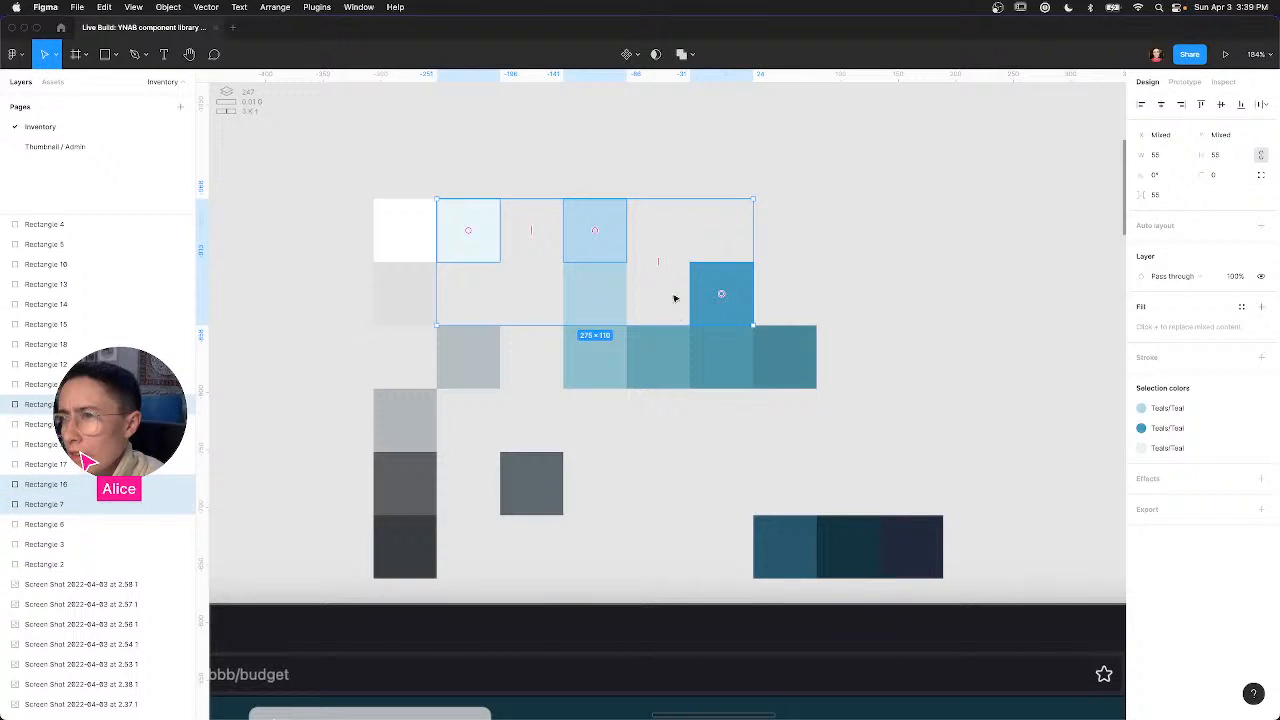
pyautogui.press('Escape')
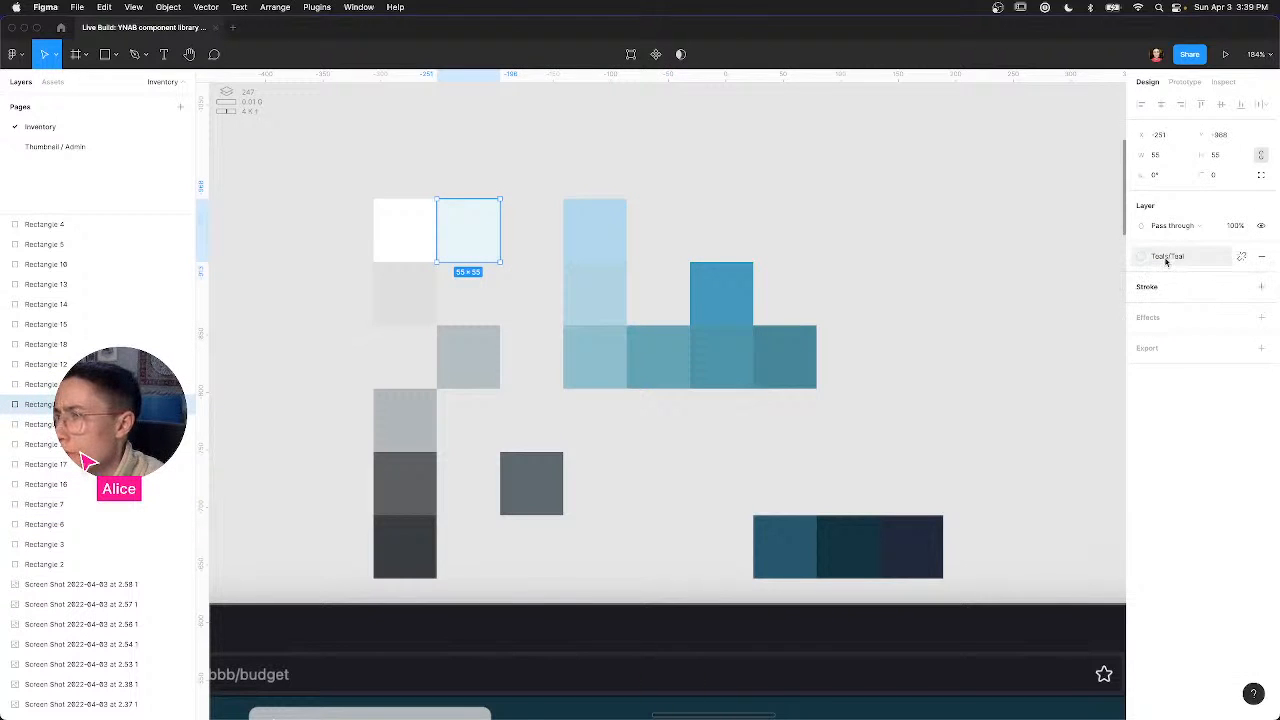
pyautogui.click(1166, 260)
pyautogui.rightClick(1175, 397)
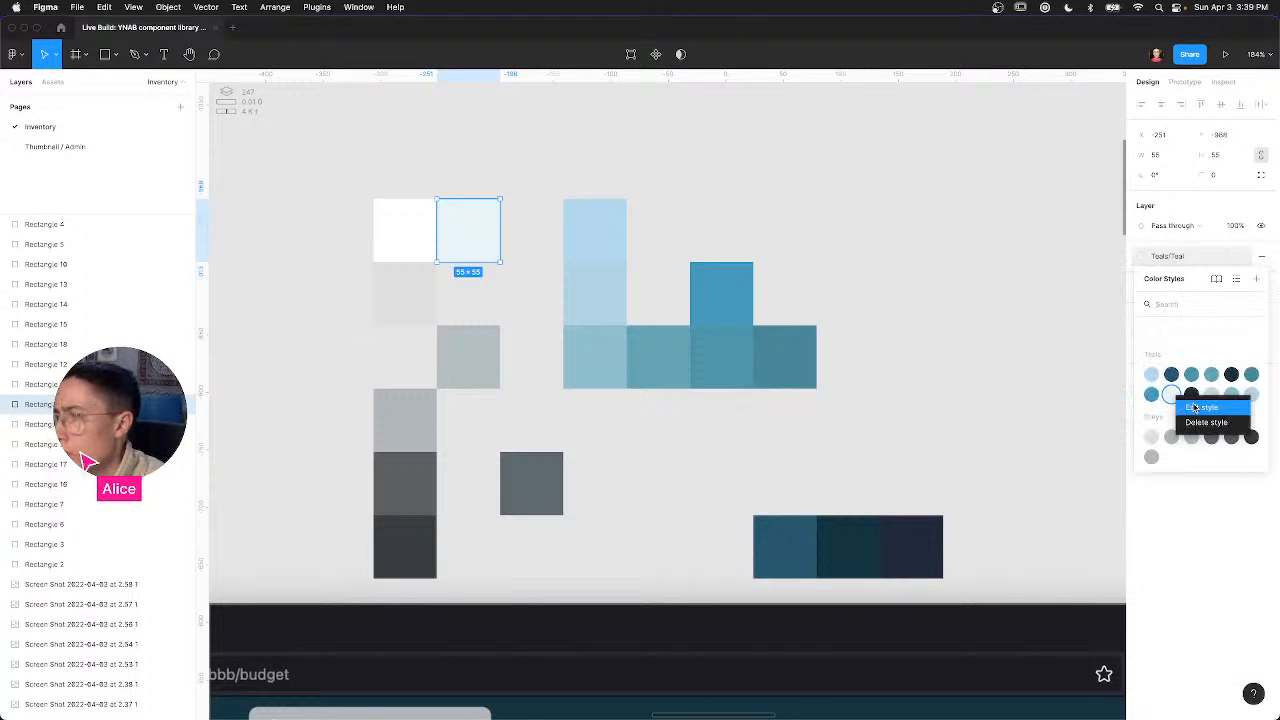
pyautogui.click(1195, 408)
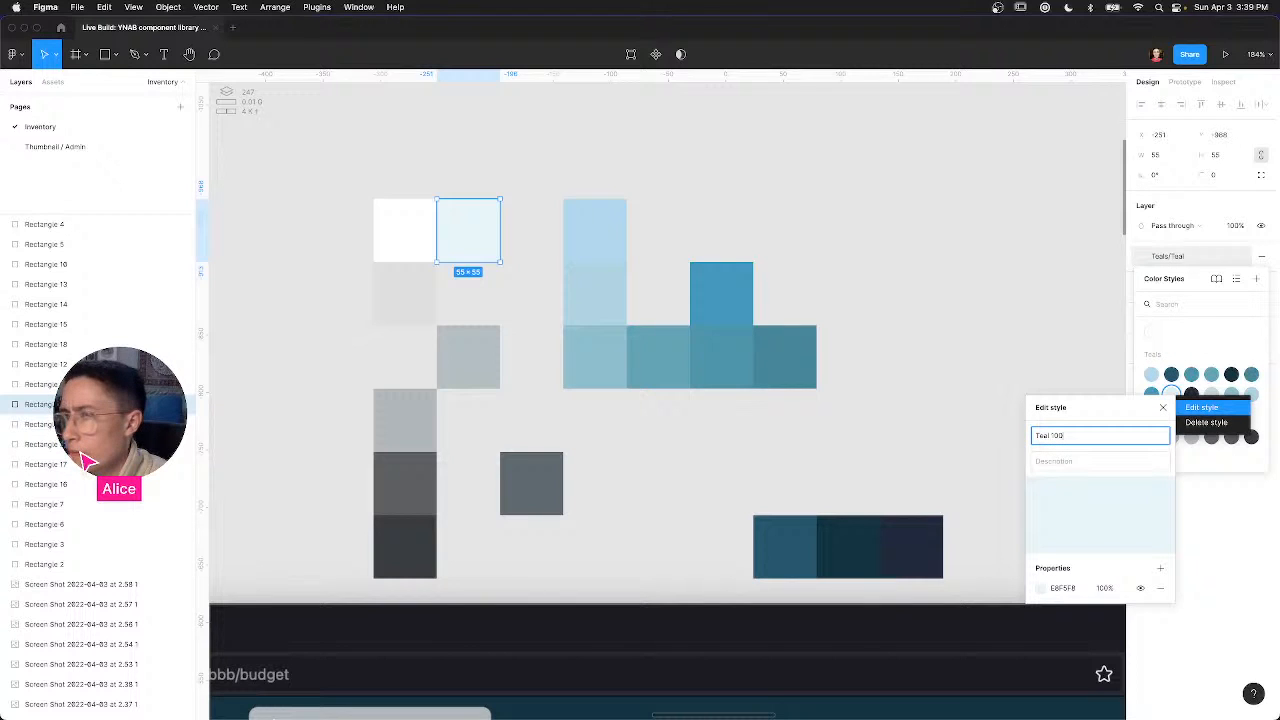
# Step: Rename the color style of the light blue swatch at the top of the first teal column to "Teal 200"
pyautogui.click(586, 252)
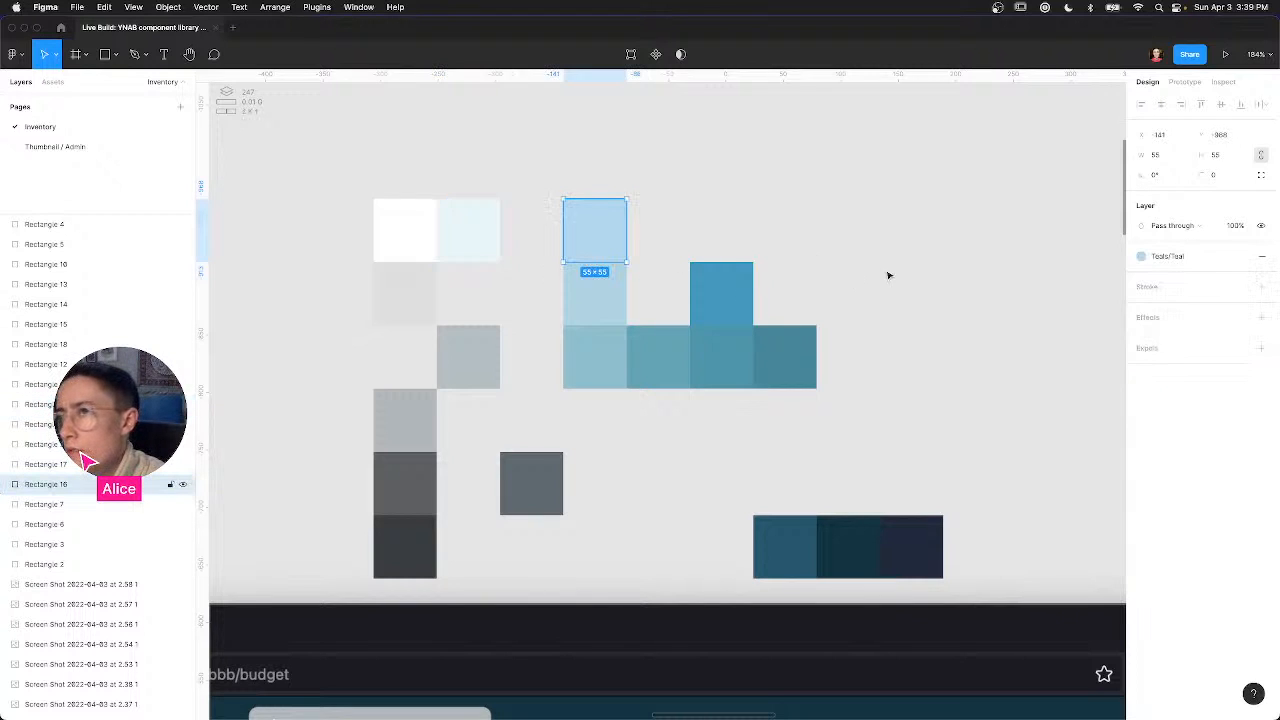
pyautogui.click(1176, 256)
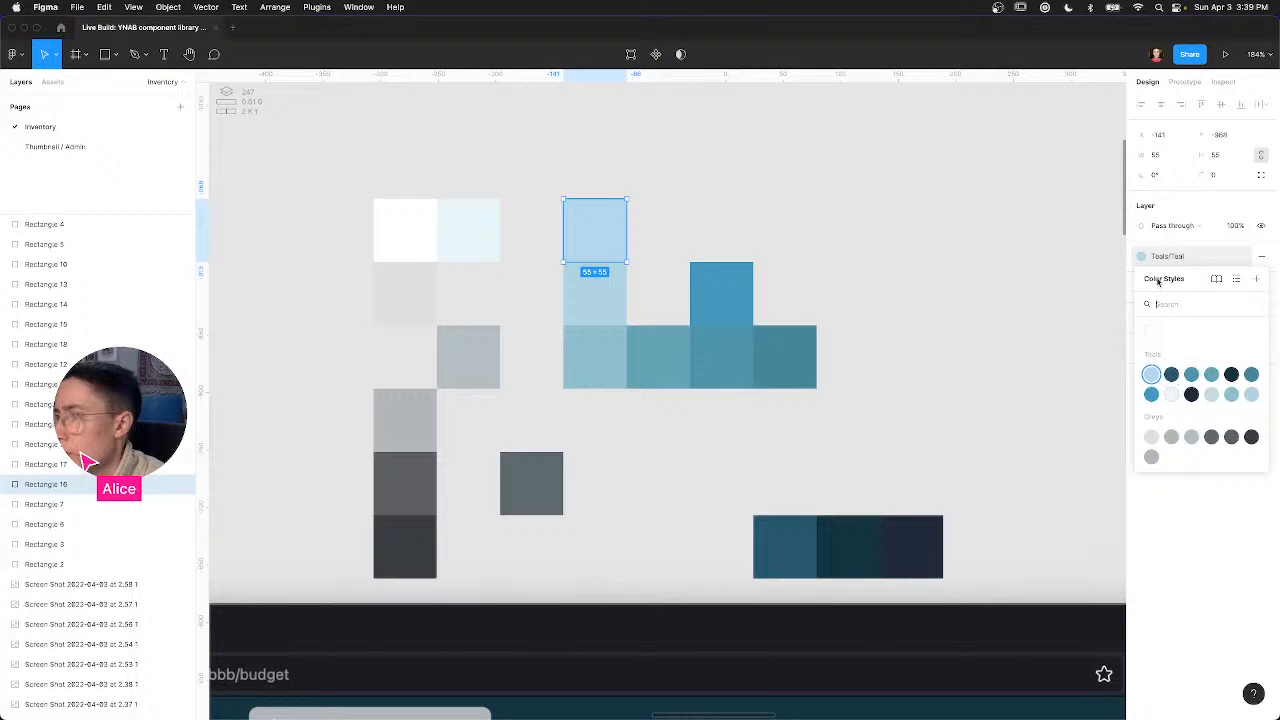
pyautogui.rightClick(1152, 380)
pyautogui.click(1170, 392)
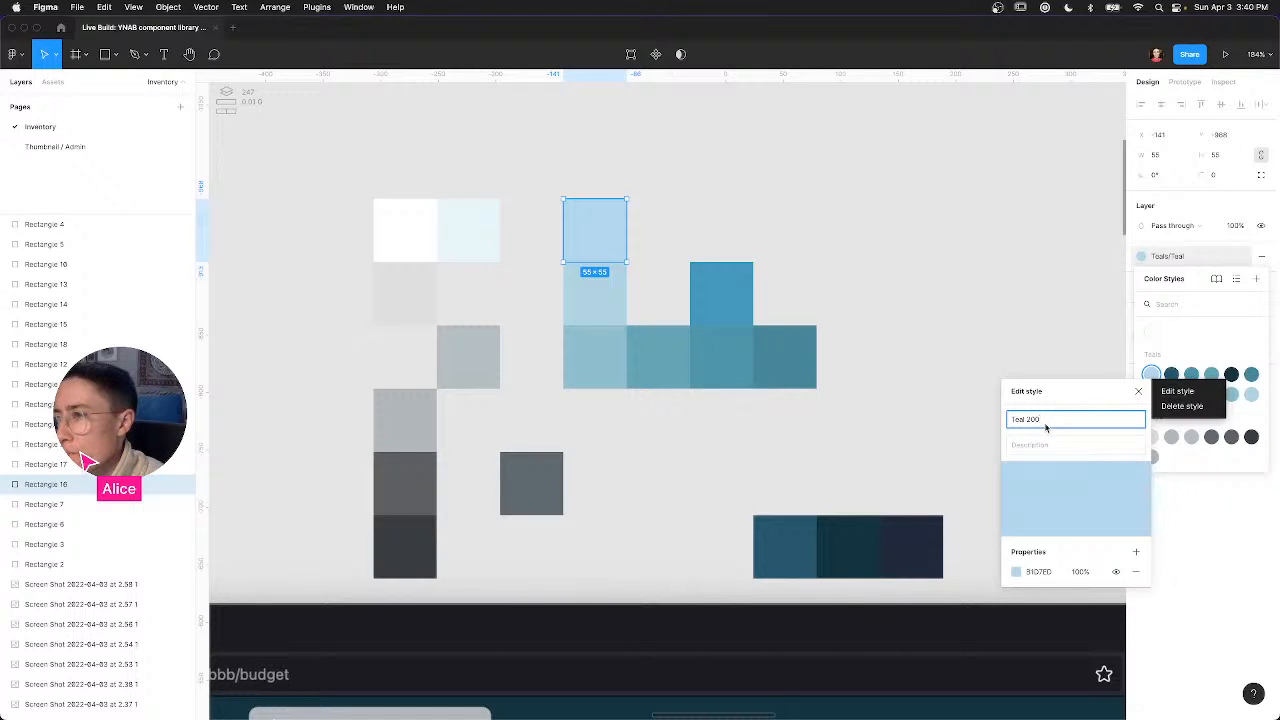
# Step: Rename the color style of the swatch directly below Teal 200 to "Teal 210"
pyautogui.click(617, 303)
pyautogui.rightClick(617, 303)
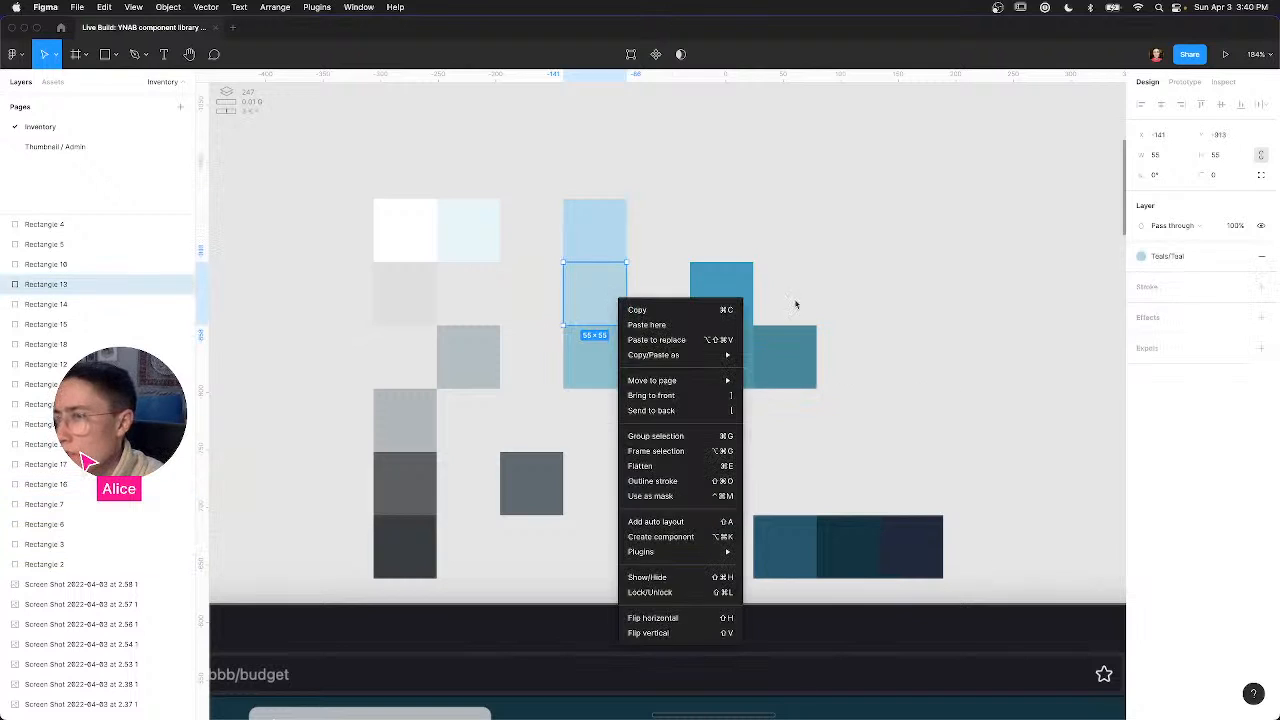
pyautogui.click(1166, 257)
pyautogui.click(1174, 262)
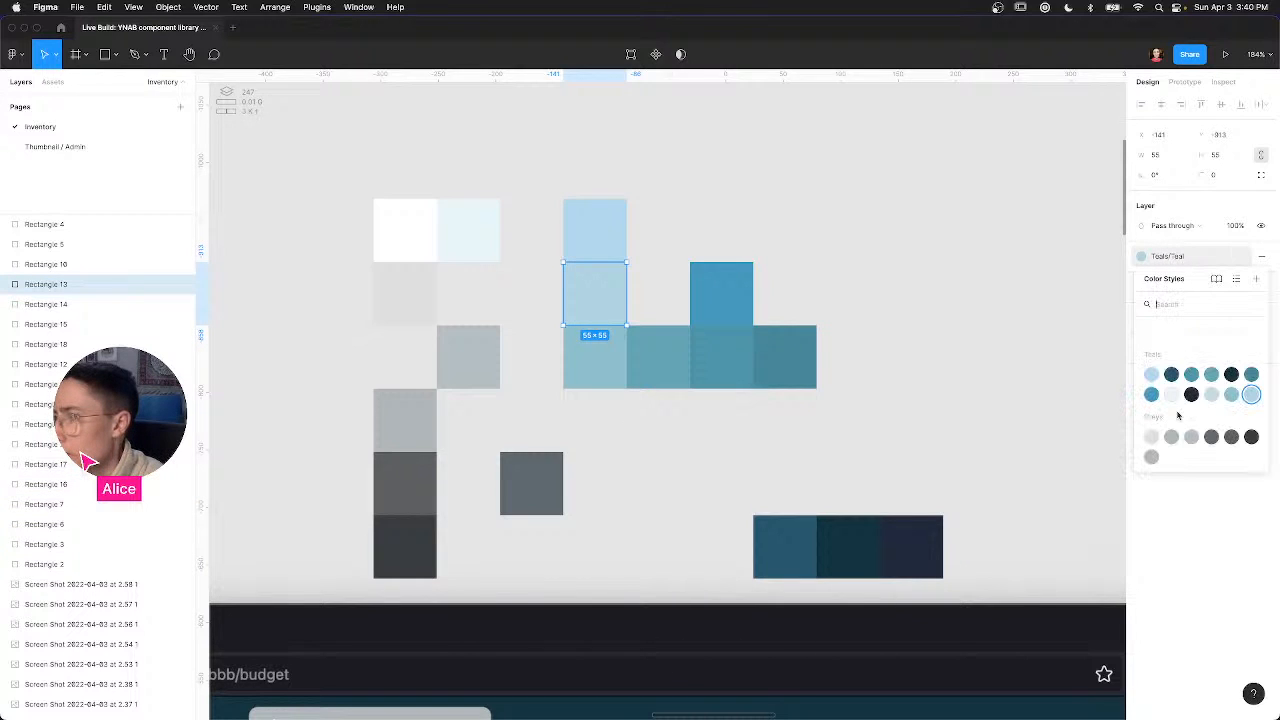
pyautogui.rightClick(1252, 400)
pyautogui.click(1258, 408)
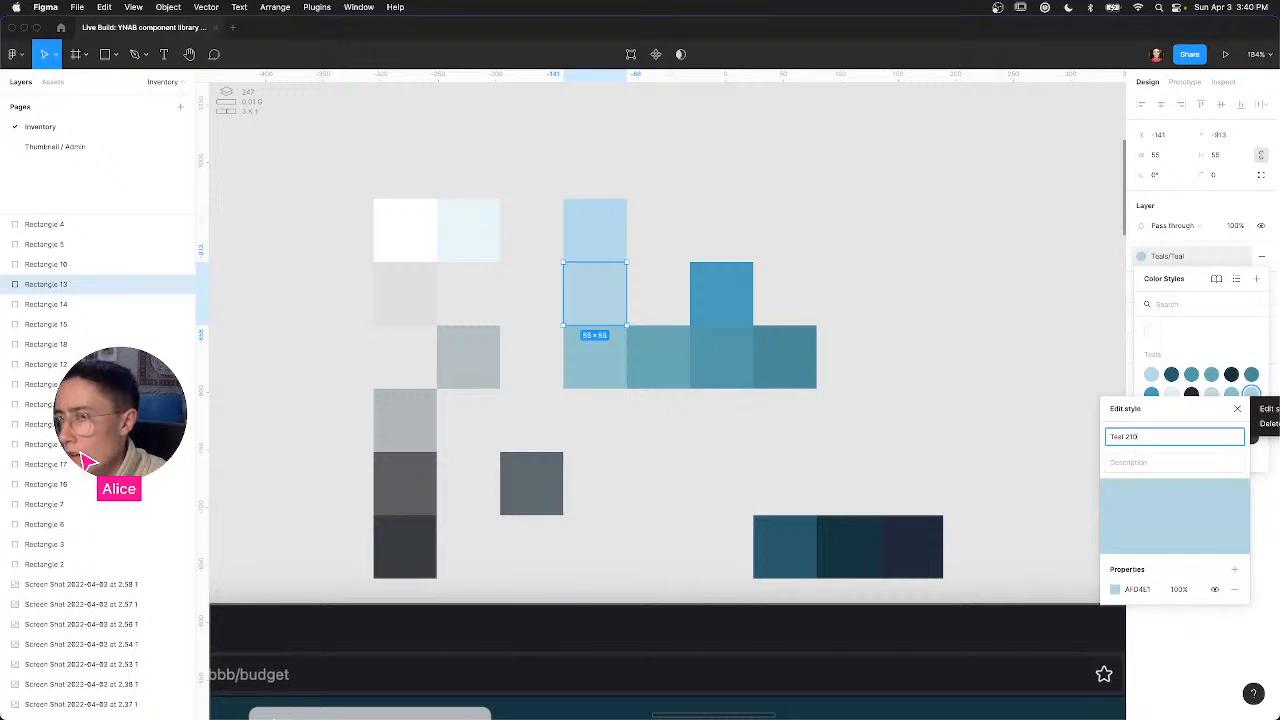
# Step: Rename the color style of the lowest swatch in the first teal column to "Teal 220"
pyautogui.click(594, 348)
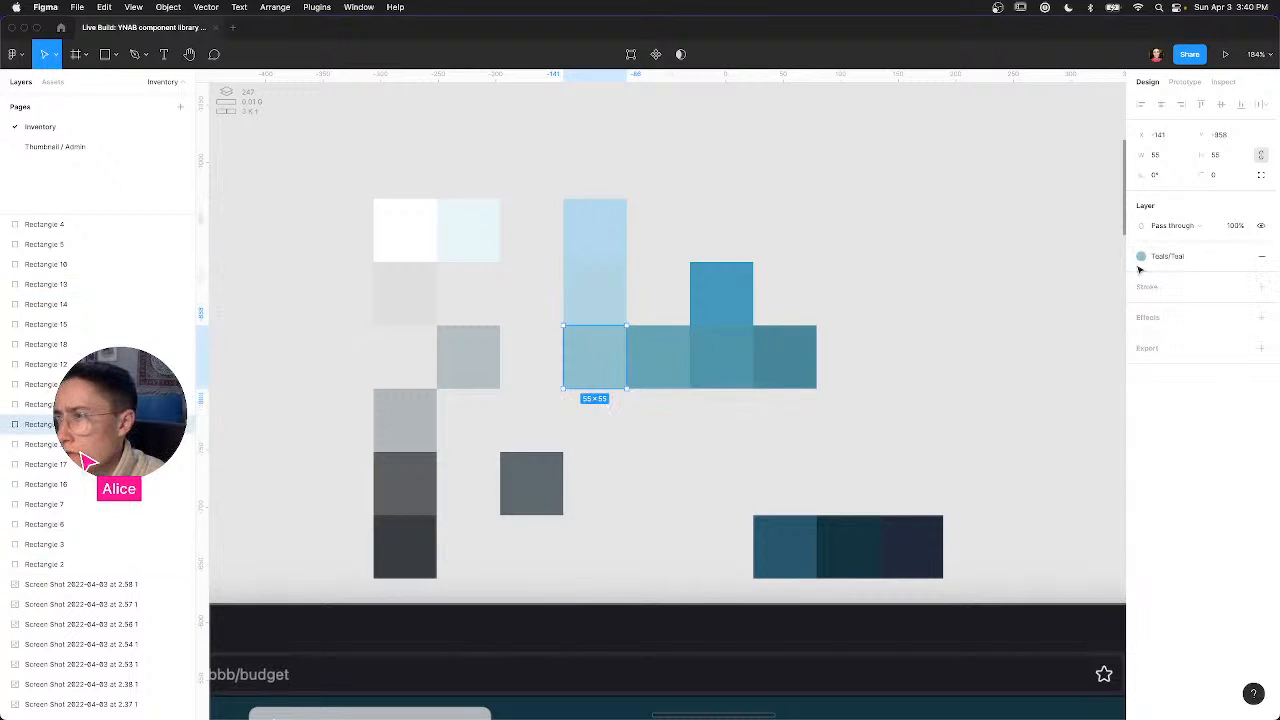
pyautogui.click(1200, 256)
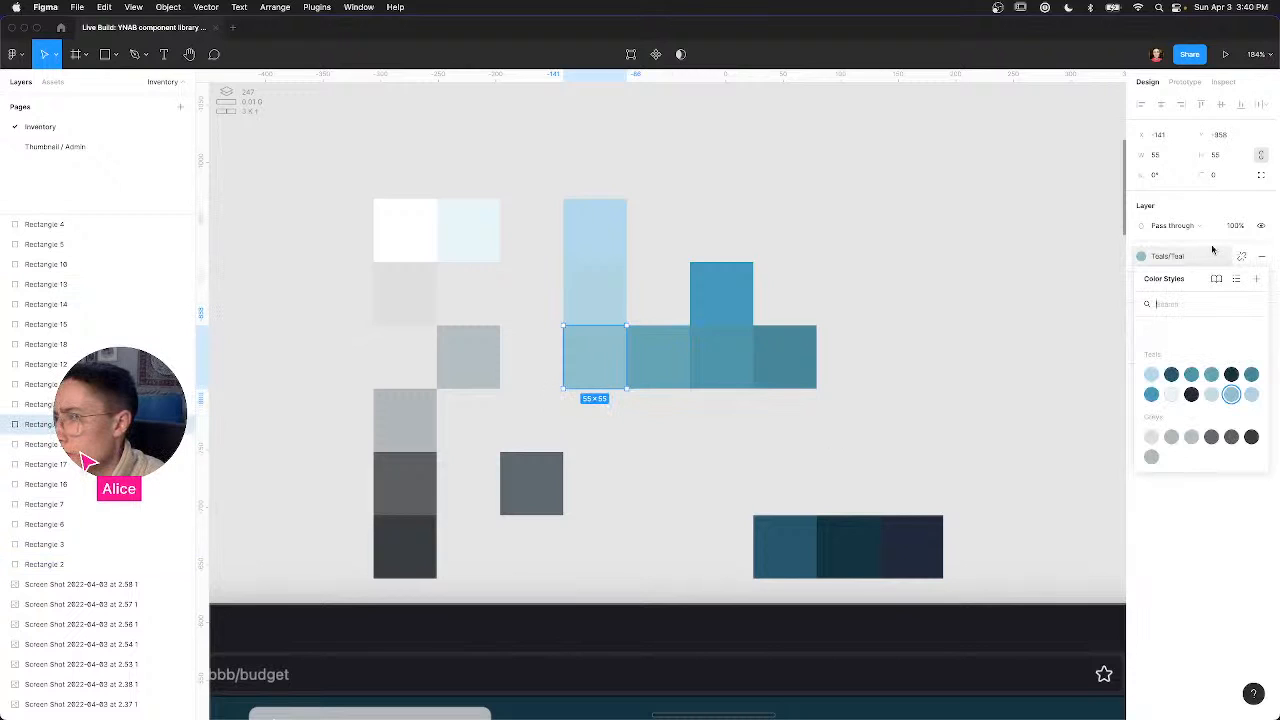
pyautogui.rightClick(1231, 396)
pyautogui.click(1252, 410)
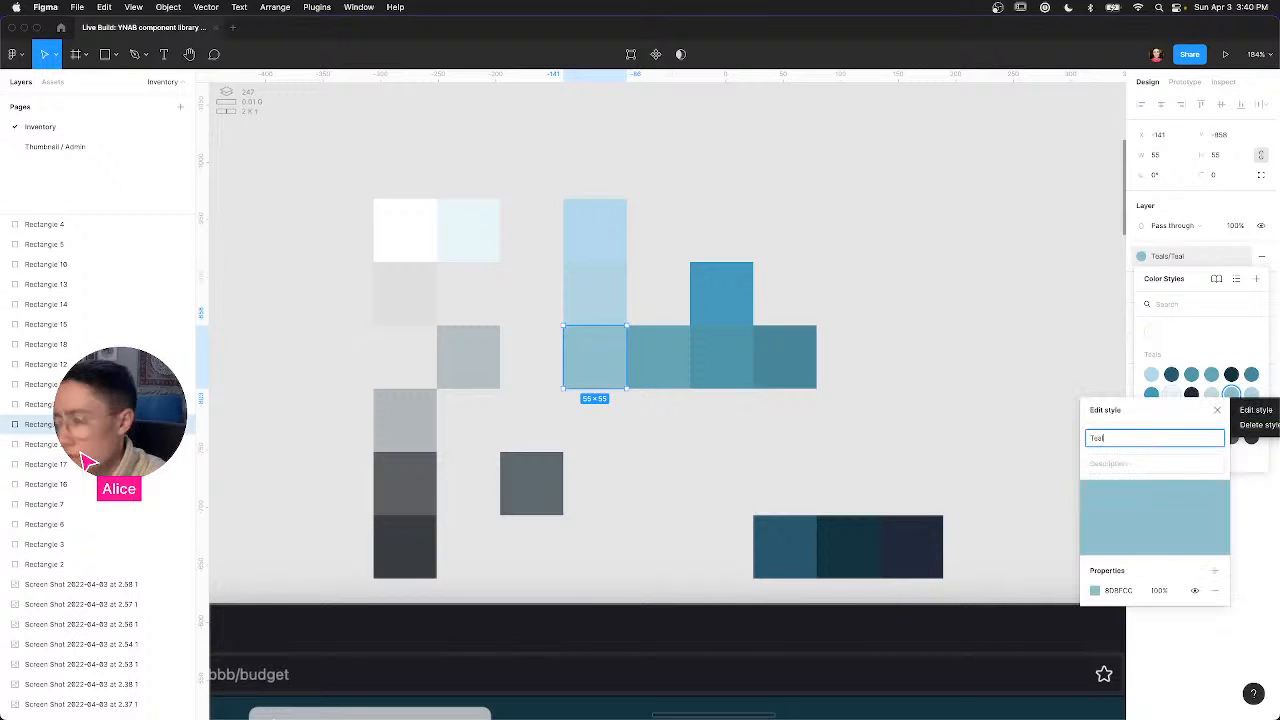
pyautogui.write('220')
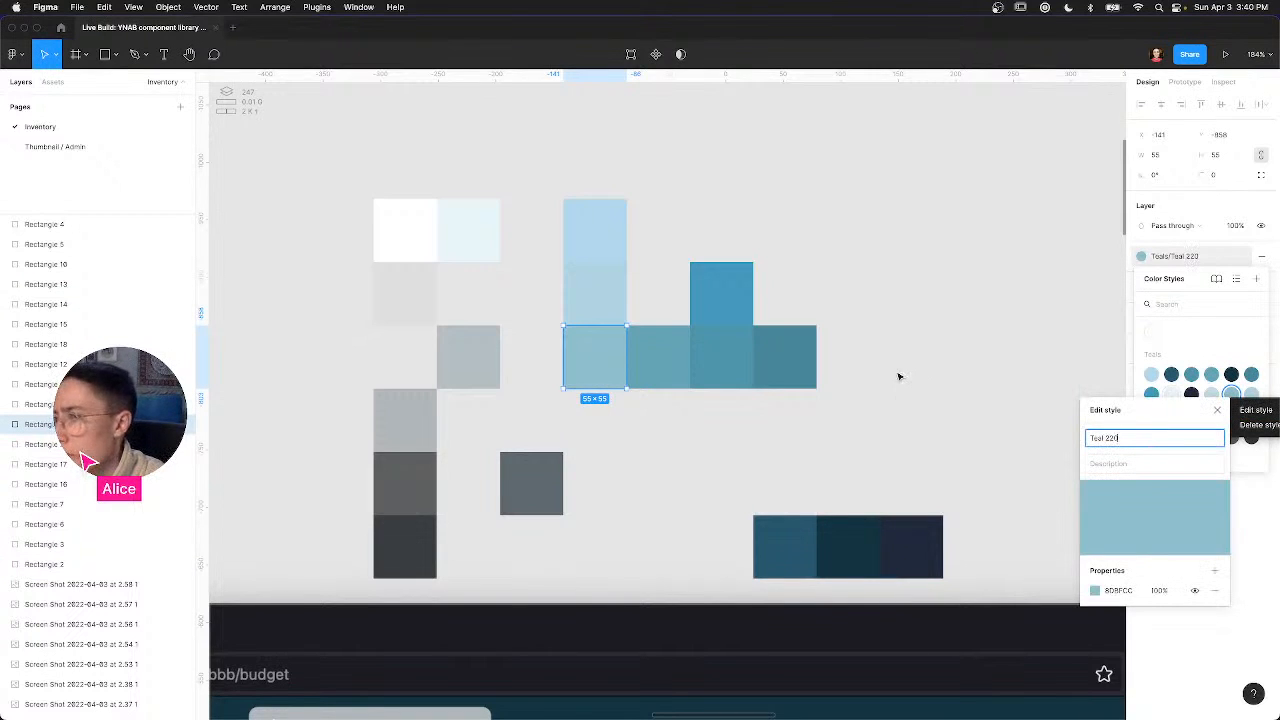
# Step: Add a shade number to the color style name of the swatch directly to the right of Teal 220
pyautogui.click(657, 357)
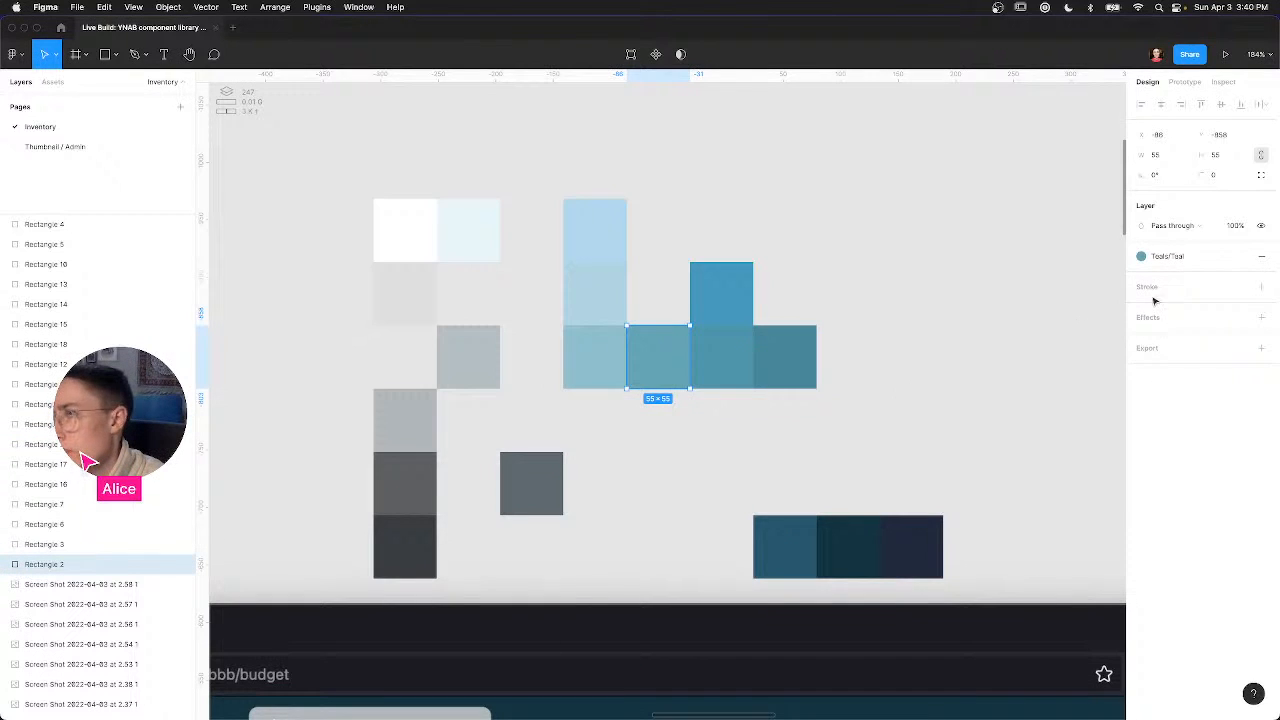
pyautogui.click(1180, 256)
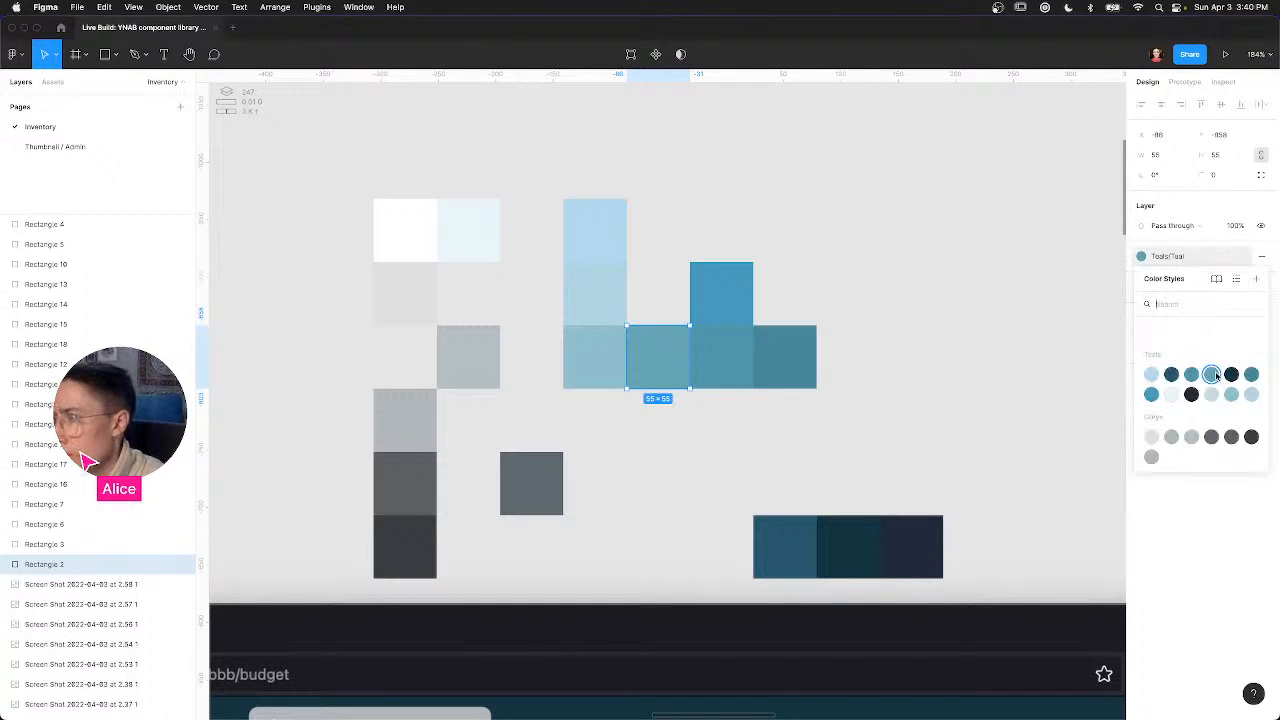
pyautogui.rightClick(1215, 377)
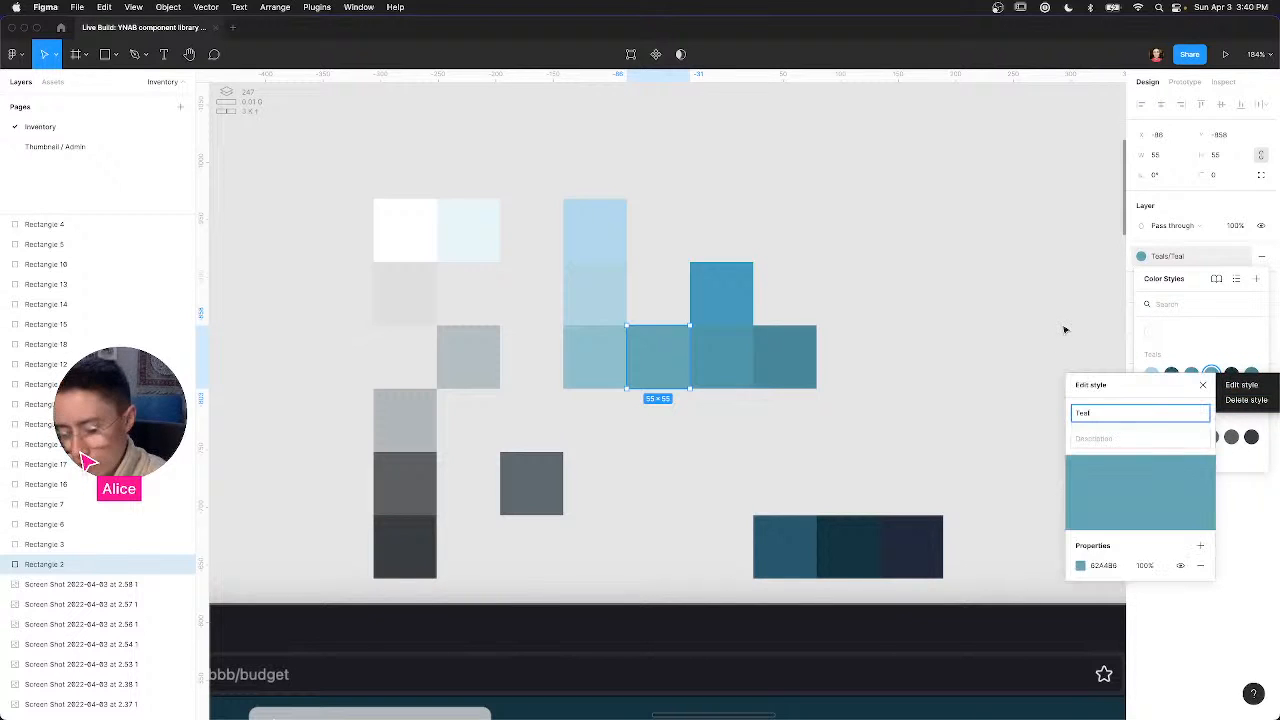
# Step: Rename the color style of the bright blue swatch above the teal row to "Teal 410"
pyautogui.click(719, 306)
pyautogui.click(1169, 255)
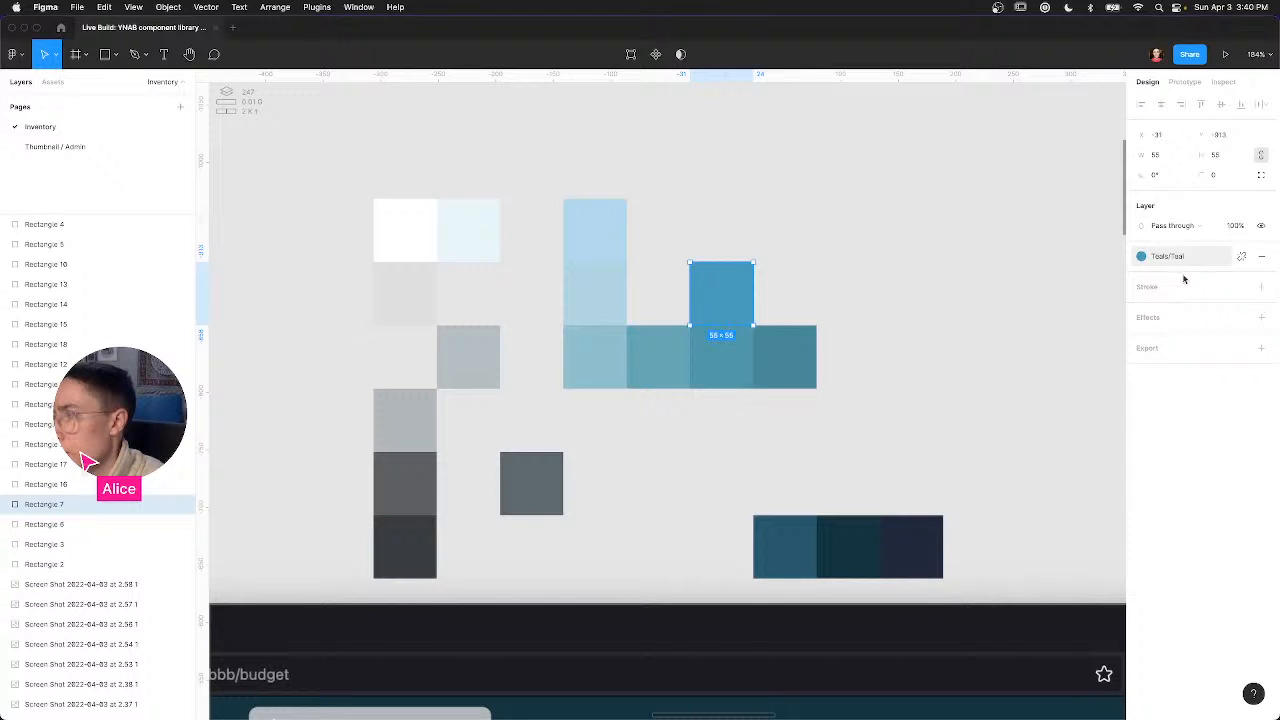
pyautogui.rightClick(1155, 397)
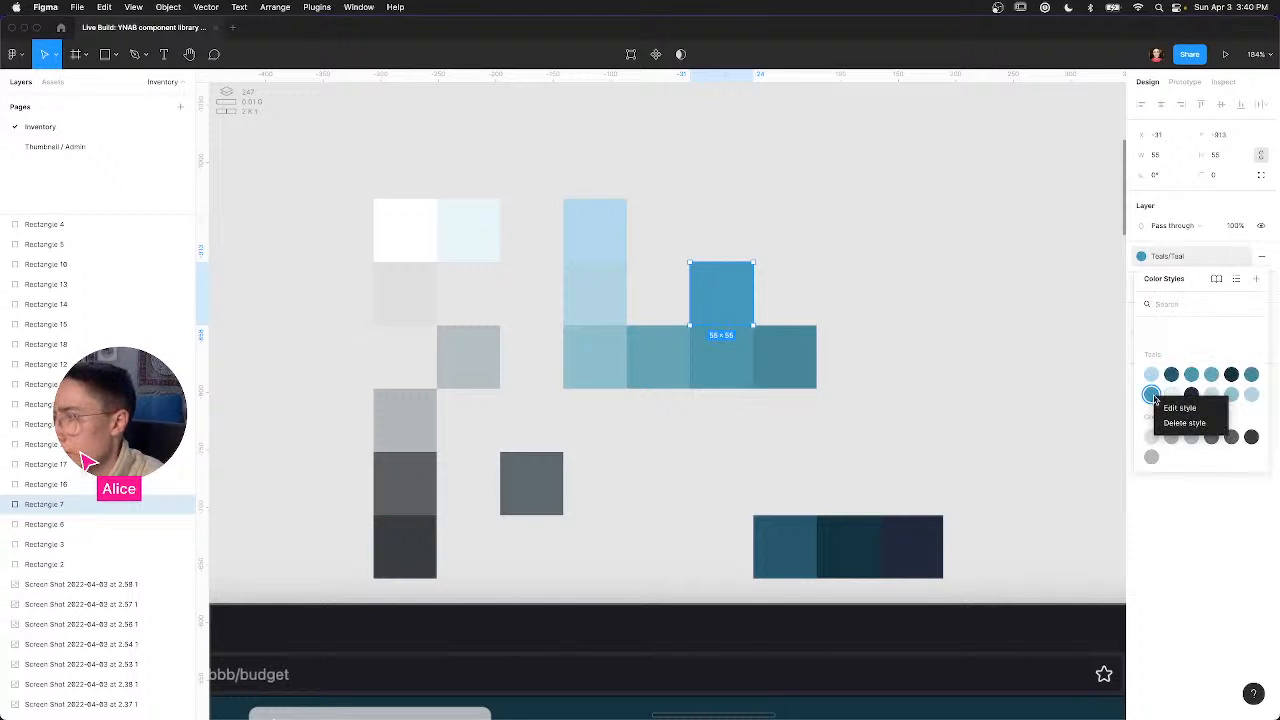
pyautogui.click(1168, 408)
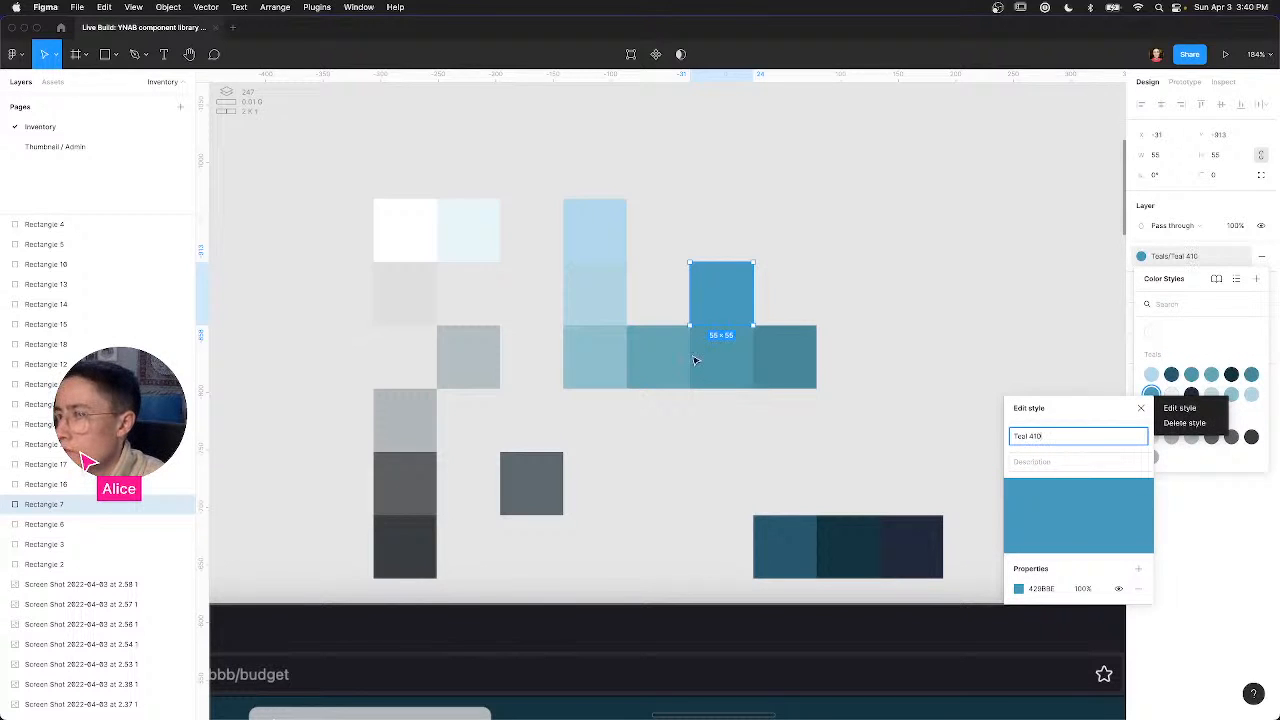
# Step: Rename the color style of the swatch directly below Teal 410 to "Teal 420"
pyautogui.click(697, 358)
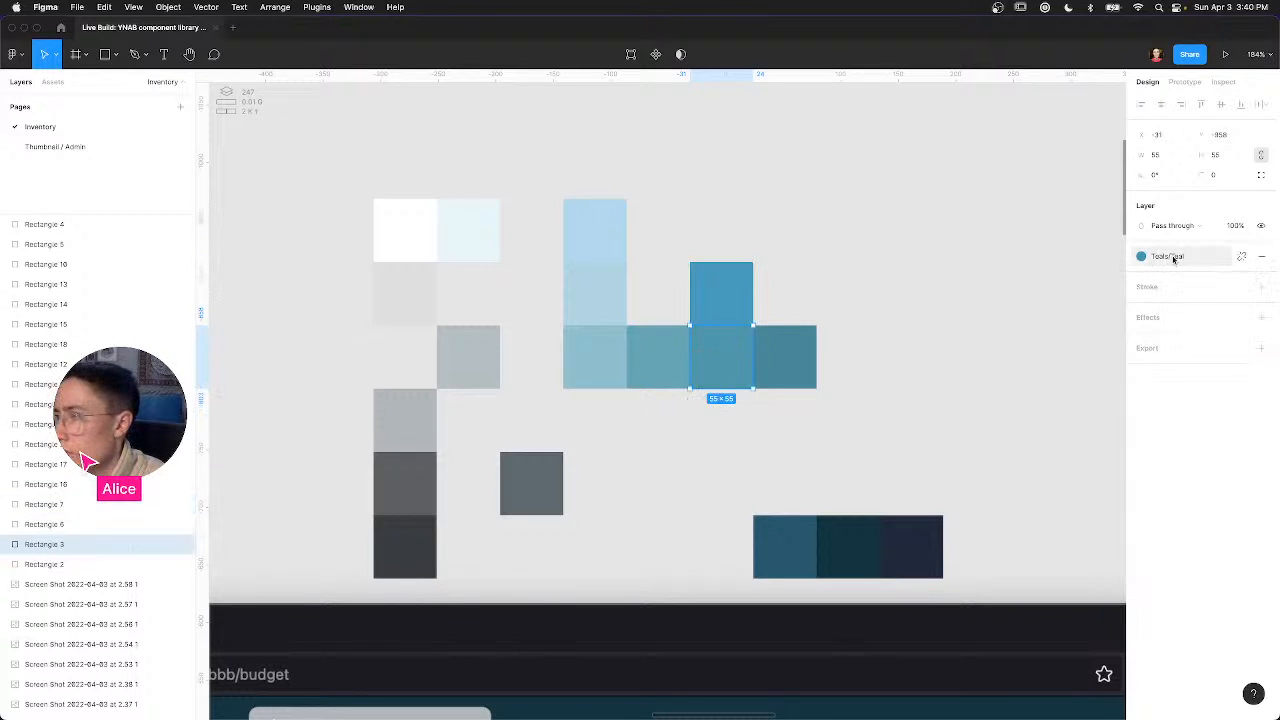
pyautogui.click(1172, 257)
pyautogui.rightClick(1193, 377)
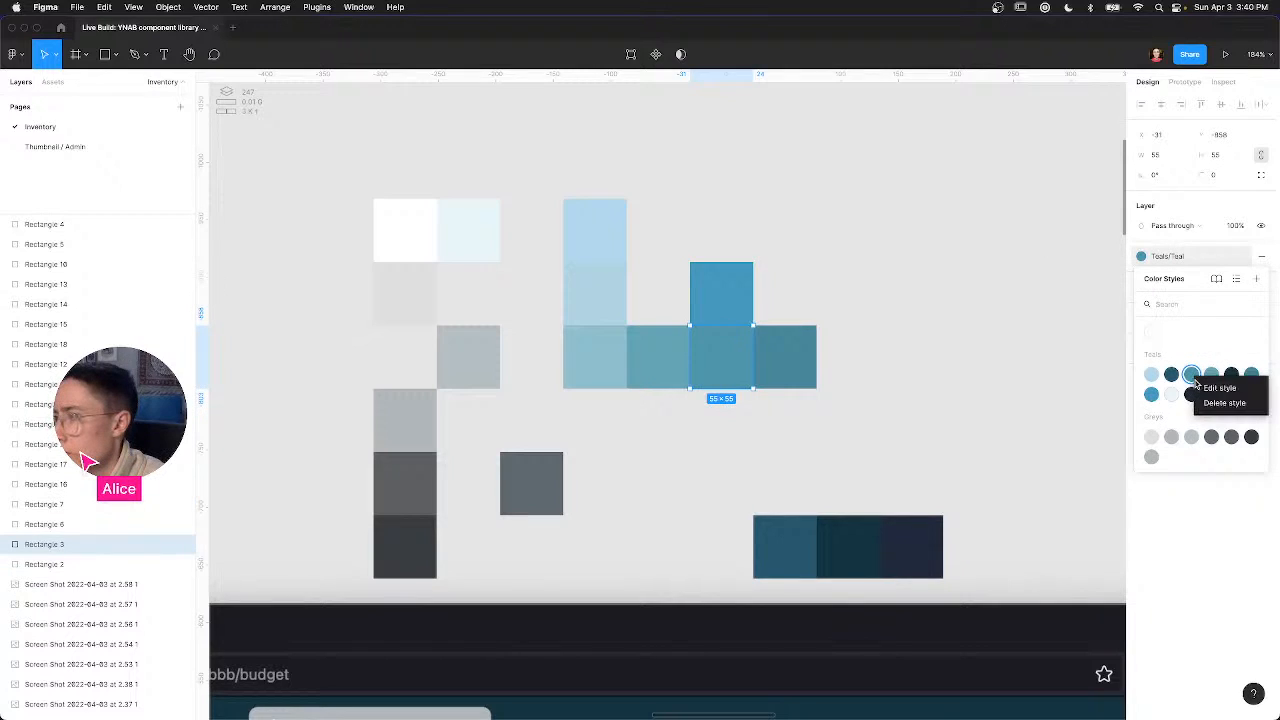
pyautogui.click(1219, 389)
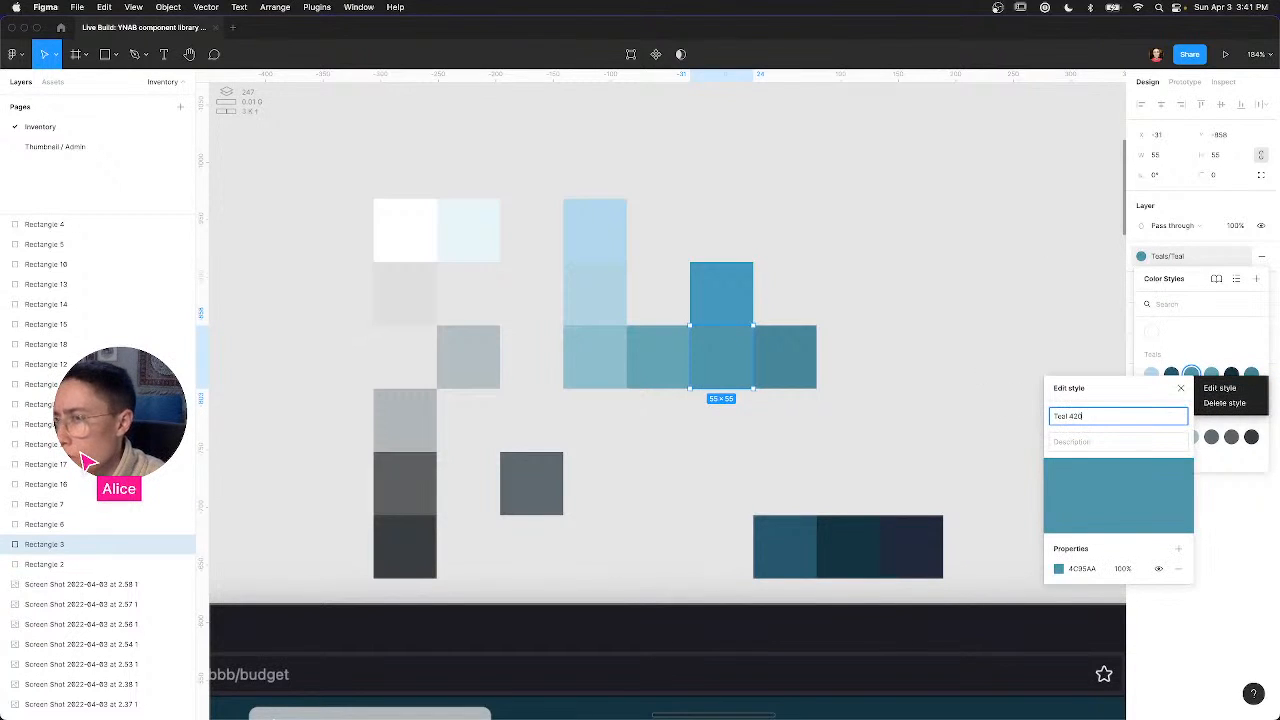
# Step: Rename the color style of the last swatch in the teal row, beside Teal 420, to "Teal 520"
pyautogui.click(800, 366)
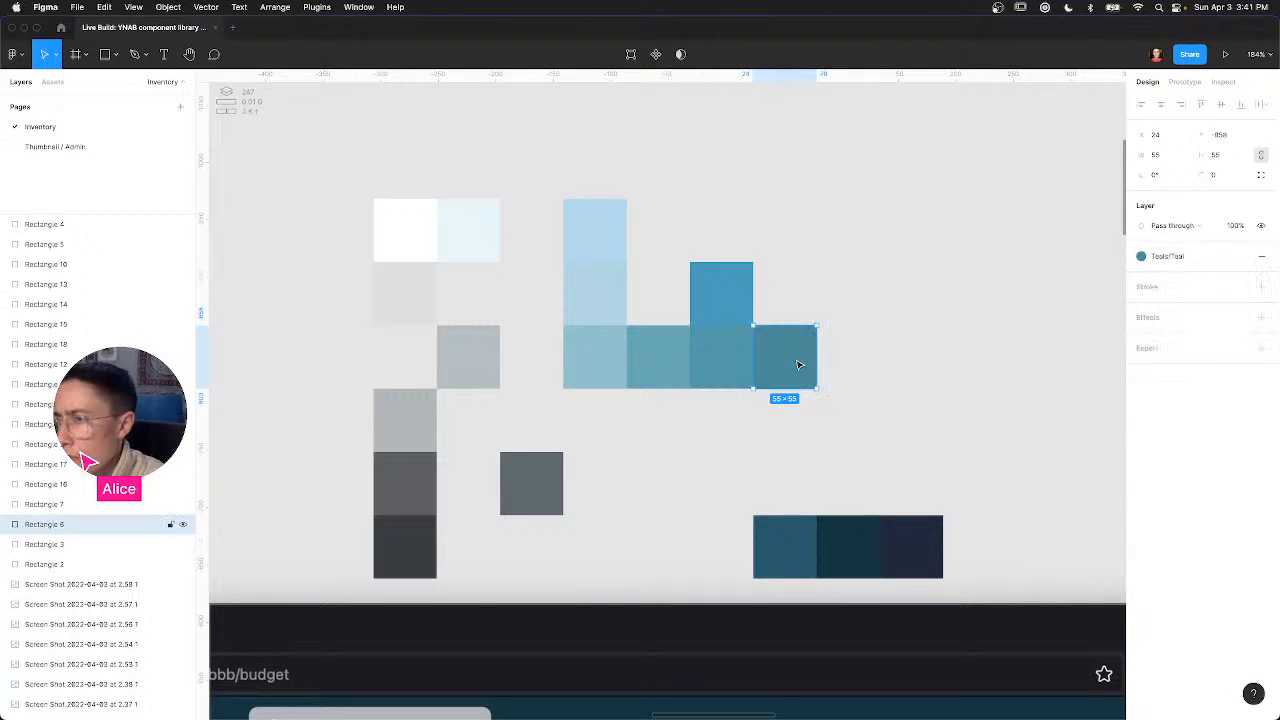
pyautogui.click(1170, 257)
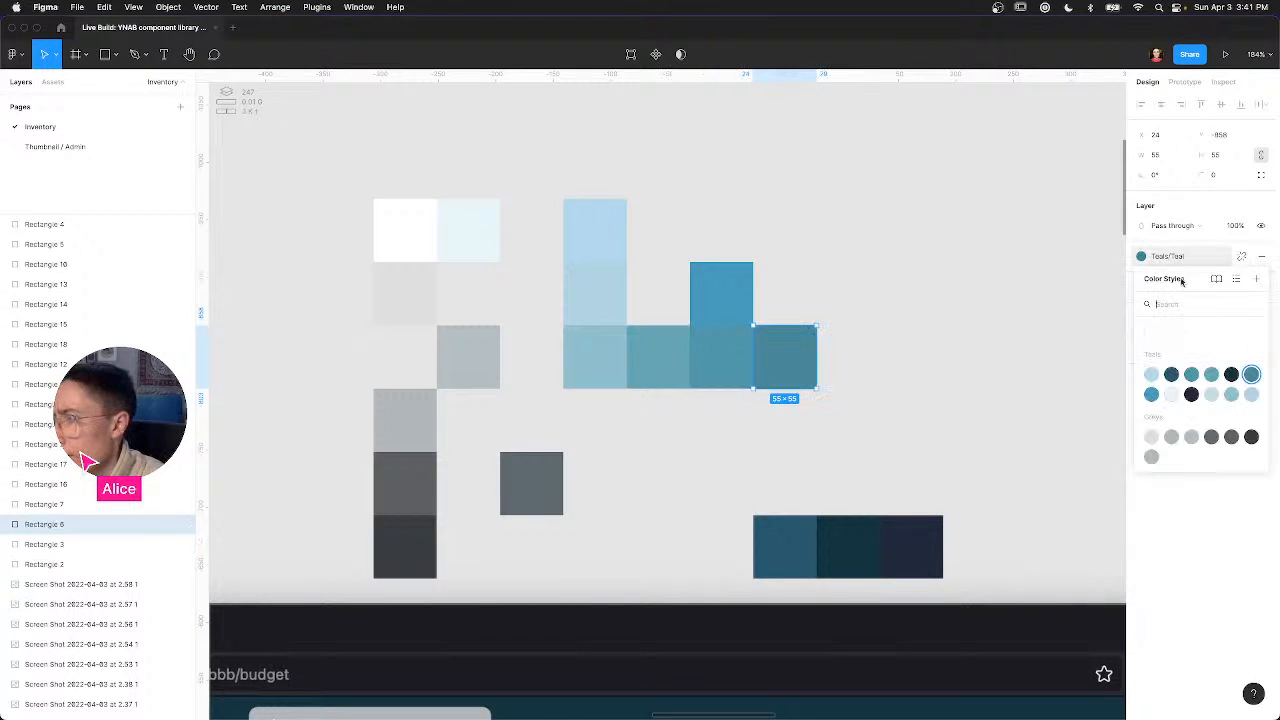
pyautogui.rightClick(1261, 386)
pyautogui.click(1266, 384)
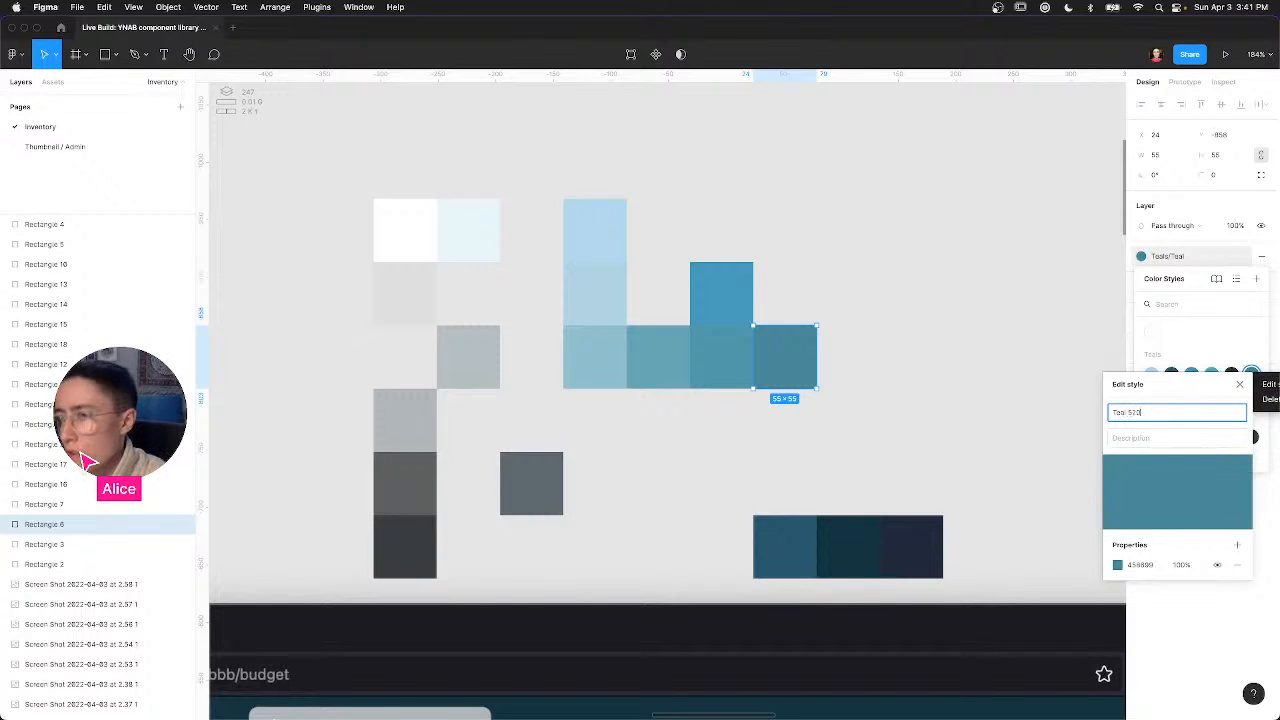
# Step: Add a text label "100" above the swatch grid
pyautogui.click(640, 215)
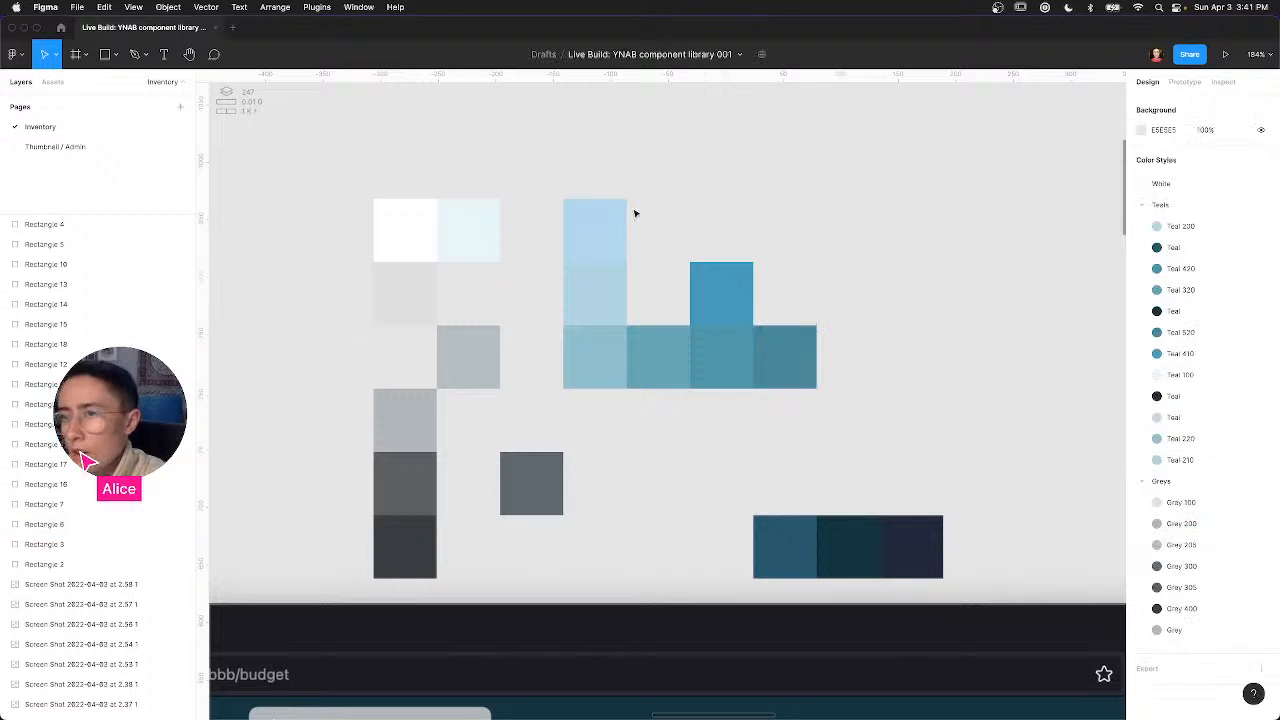
pyautogui.press('t')
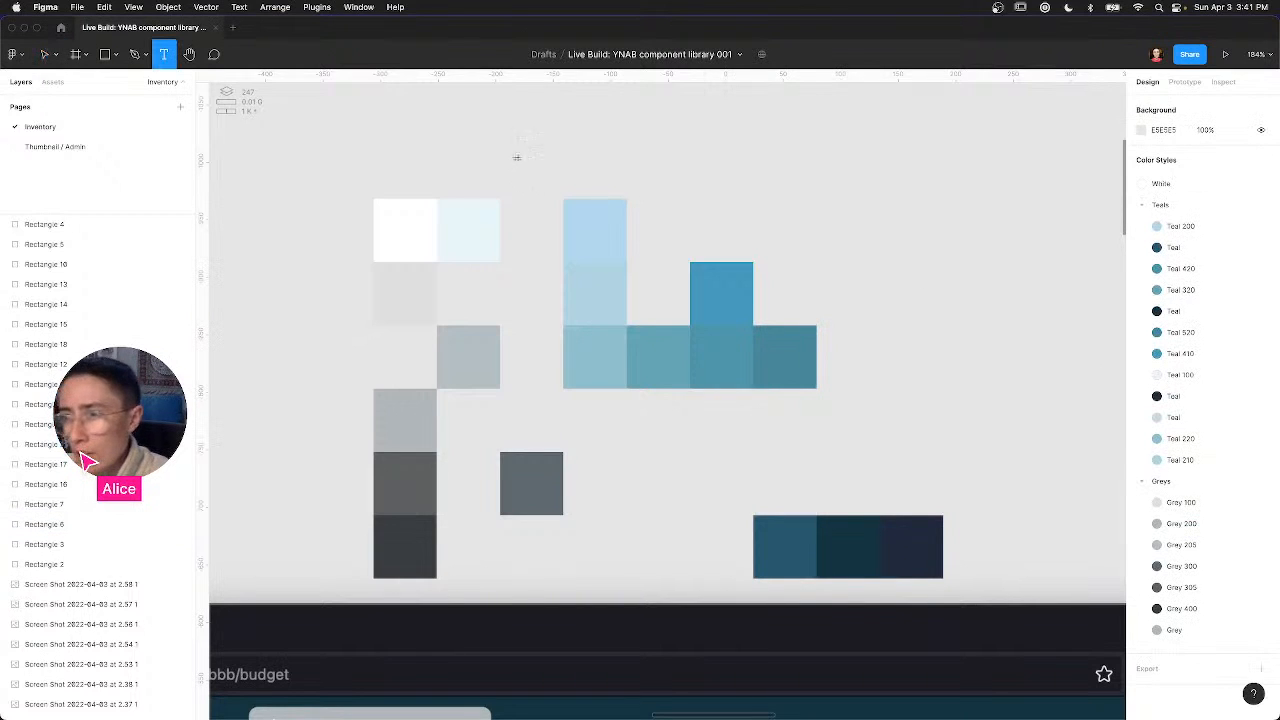
pyautogui.click(598, 163)
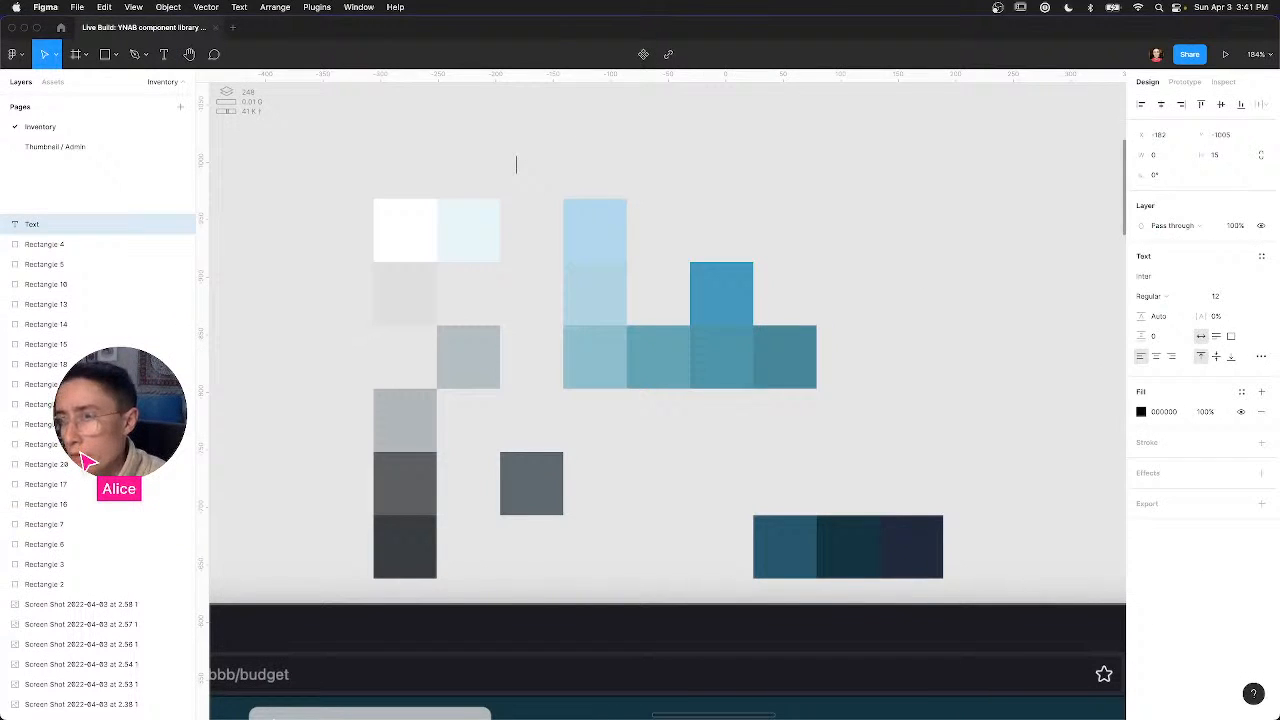
pyautogui.write('100')
pyautogui.press('Escape')
pyautogui.press('Escape')
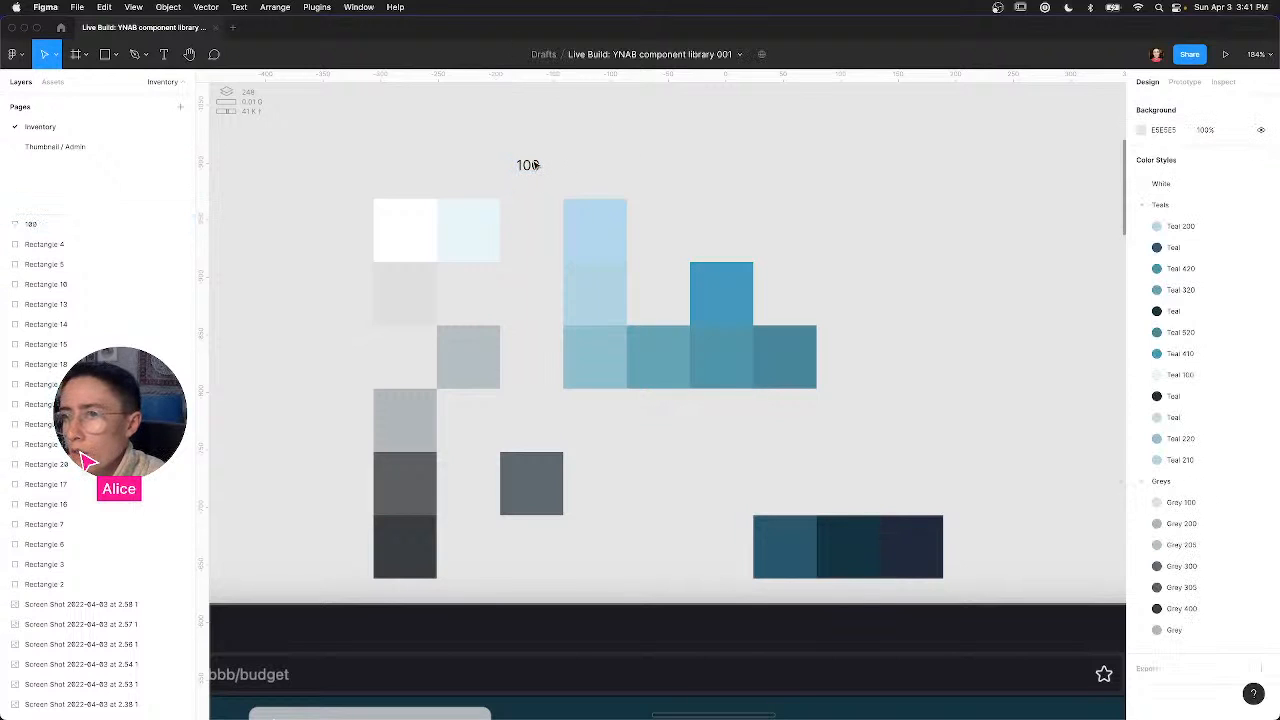
# Step: Place the 100 label above the second swatch column, and duplicate it across the next two columns as "200" and "300"
pyautogui.moveTo(535, 165)
pyautogui.mouseDown()
pyautogui.moveTo(457, 165)
pyautogui.moveTo(538, 169)
pyautogui.mouseUp()
pyautogui.doubleClick(530, 167)
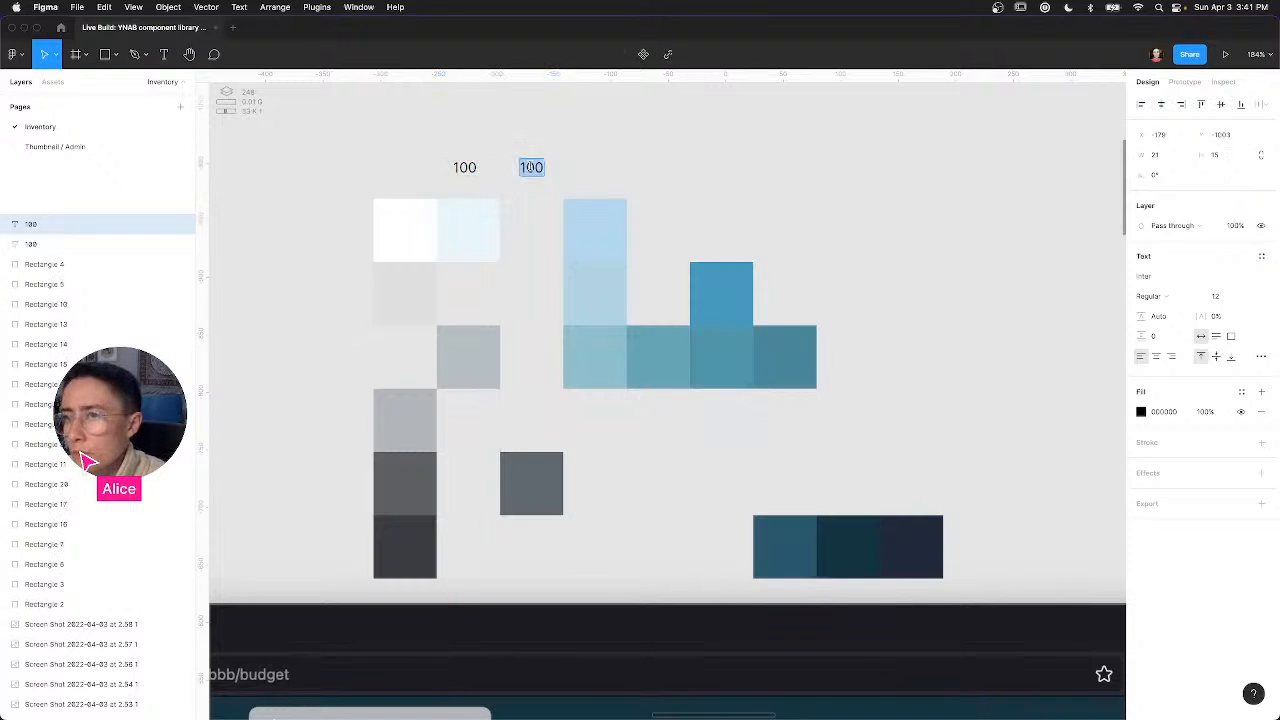
pyautogui.write('200')
pyautogui.press('Escape')
pyautogui.moveTo(538, 173); pyautogui.dragTo(602, 172)
pyautogui.doubleClick(595, 167)
pyautogui.write('300')
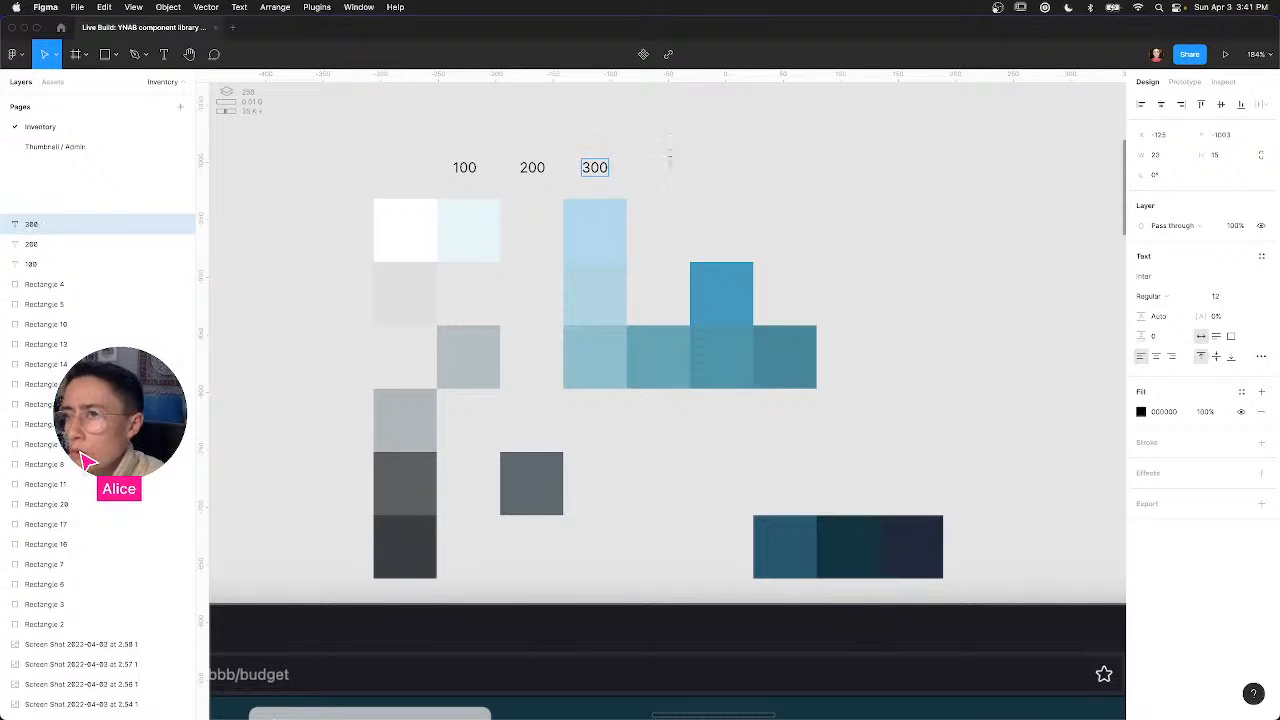
pyautogui.press('Escape')
# Step: Duplicate the 300 label over the next column and centre-align the text of all four labels
pyautogui.press('super+d')
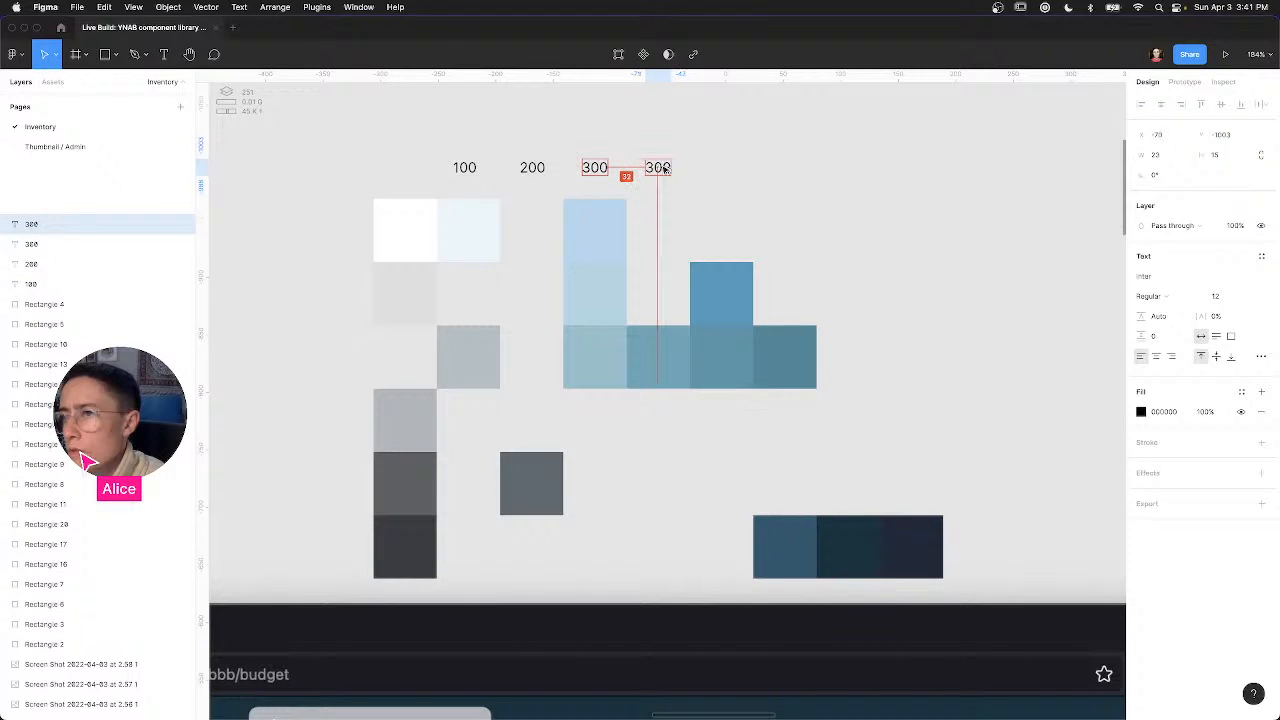
pyautogui.keyDown('shift'); pyautogui.click(595, 168); pyautogui.keyUp('shift')
pyautogui.keyDown('shift'); pyautogui.click(532, 168); pyautogui.keyUp('shift')
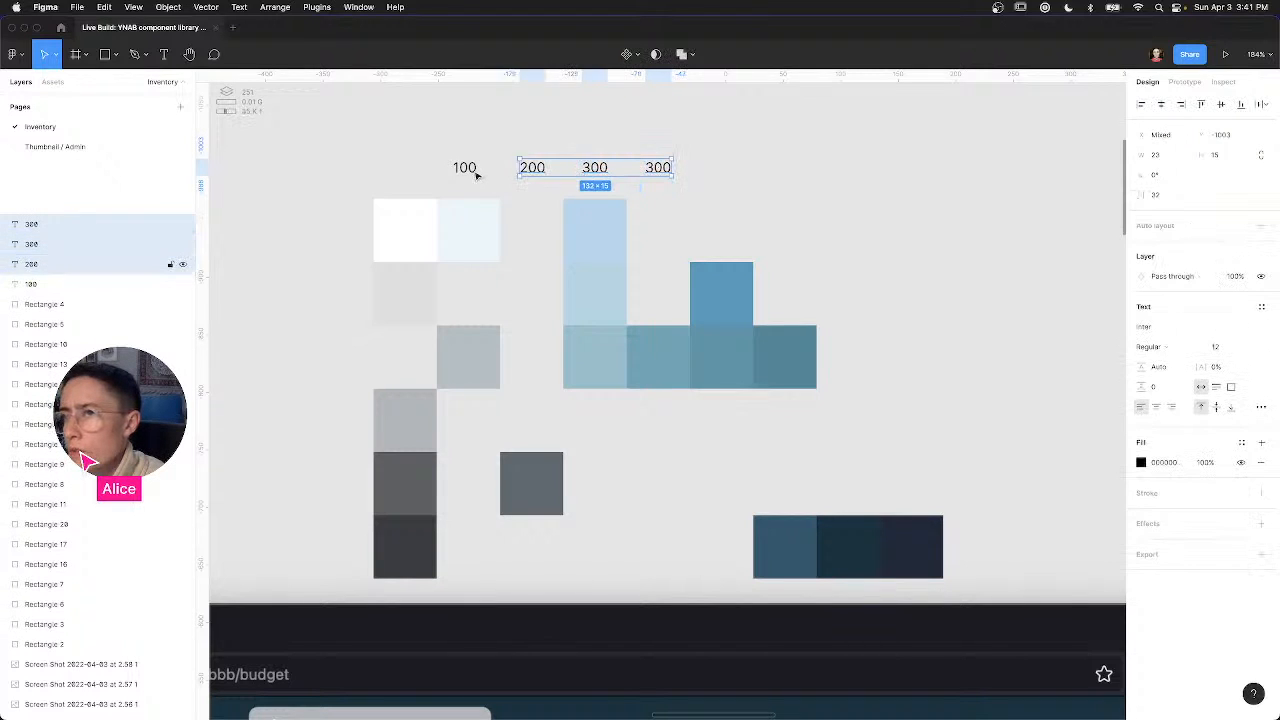
pyautogui.keyDown('shift'); pyautogui.click(464, 168); pyautogui.keyUp('shift')
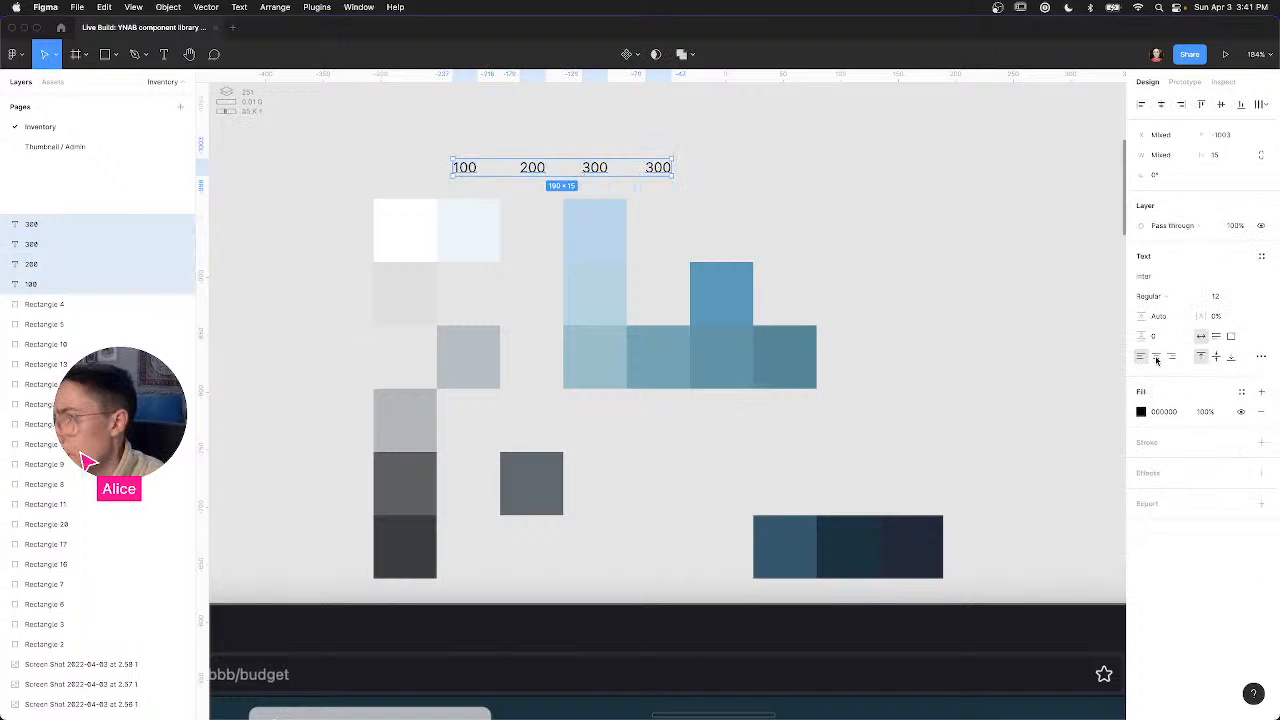
pyautogui.click(1156, 356)
pyautogui.press('Escape')
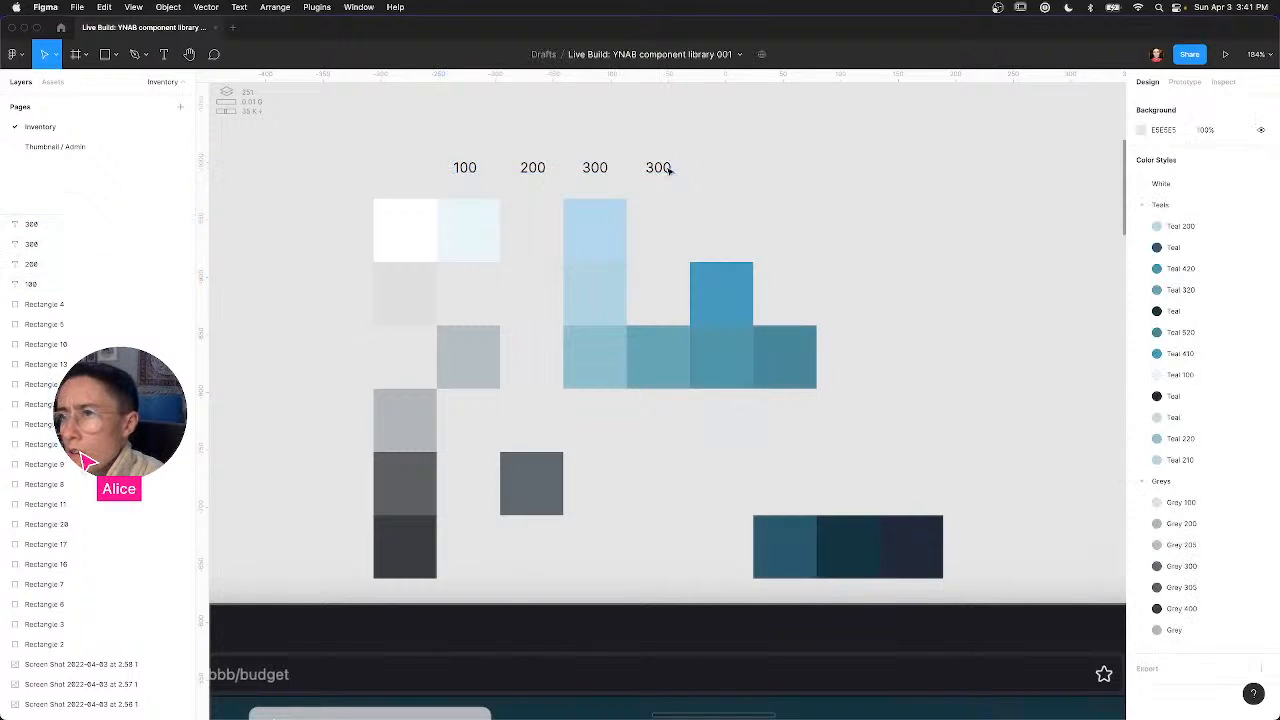
# Step: Copy the last 300 label above the bright blue swatch's column and change the copy to "400"
pyautogui.moveTo(658, 170); pyautogui.dragTo(718, 169)
pyautogui.press('super+z')
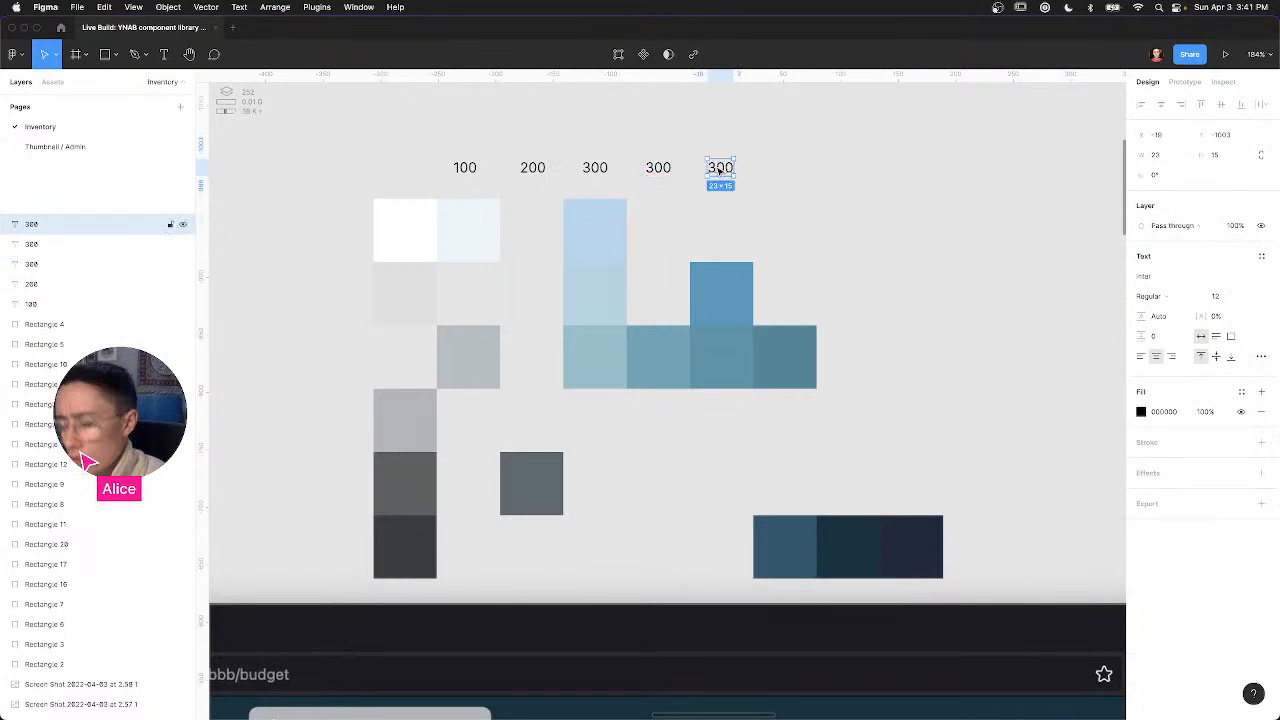
pyautogui.doubleClick(717, 168)
pyautogui.write('400')
pyautogui.press('Escape')
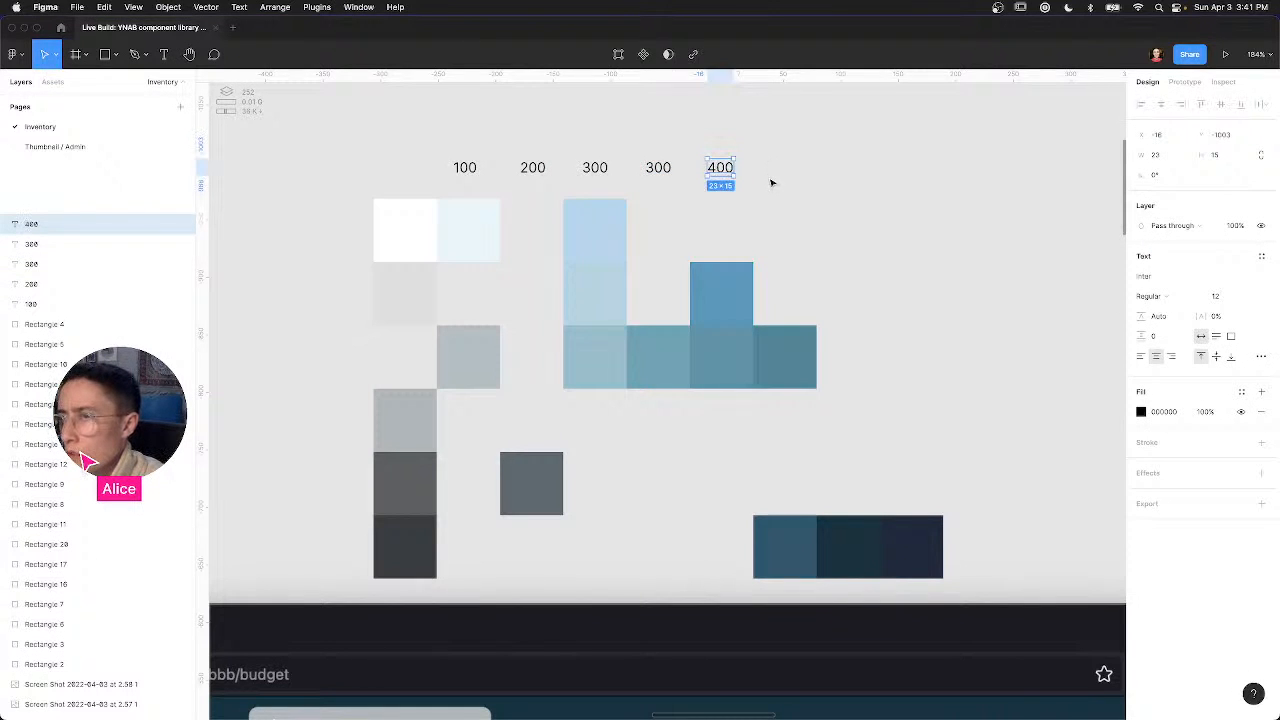
# Step: Duplicate the 400 label above the last column of the teal row and change the copy to "500"
pyautogui.press('super+d')
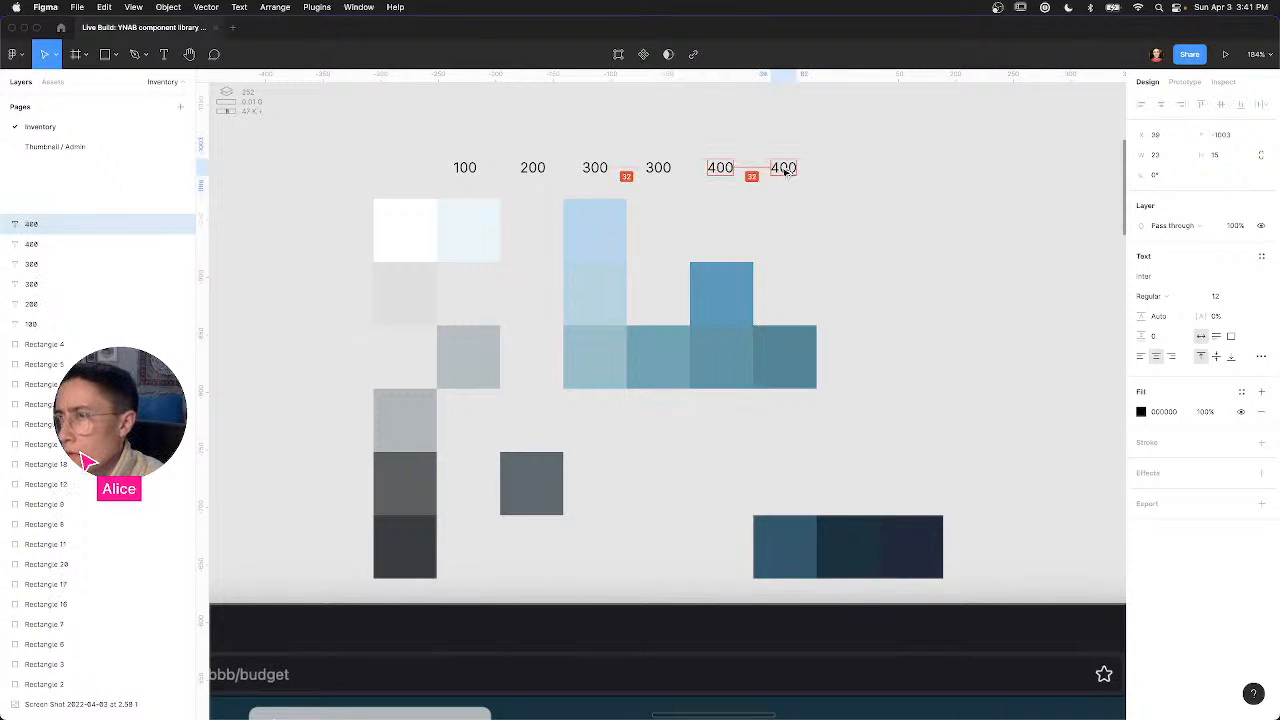
pyautogui.doubleClick(783, 168)
pyautogui.write('500')
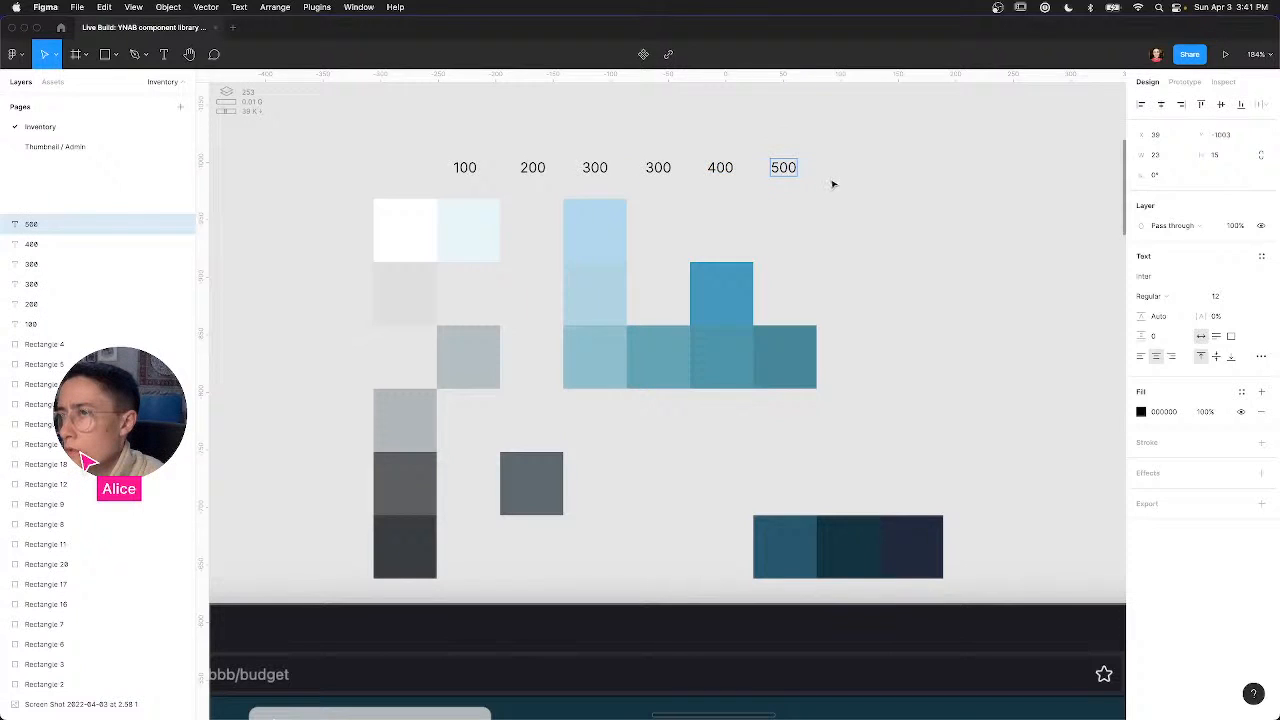
pyautogui.press('Escape')
# Step: Duplicate the 500 label over the two remaining columns and change the copies to "600" and "700"
pyautogui.press('super+d')
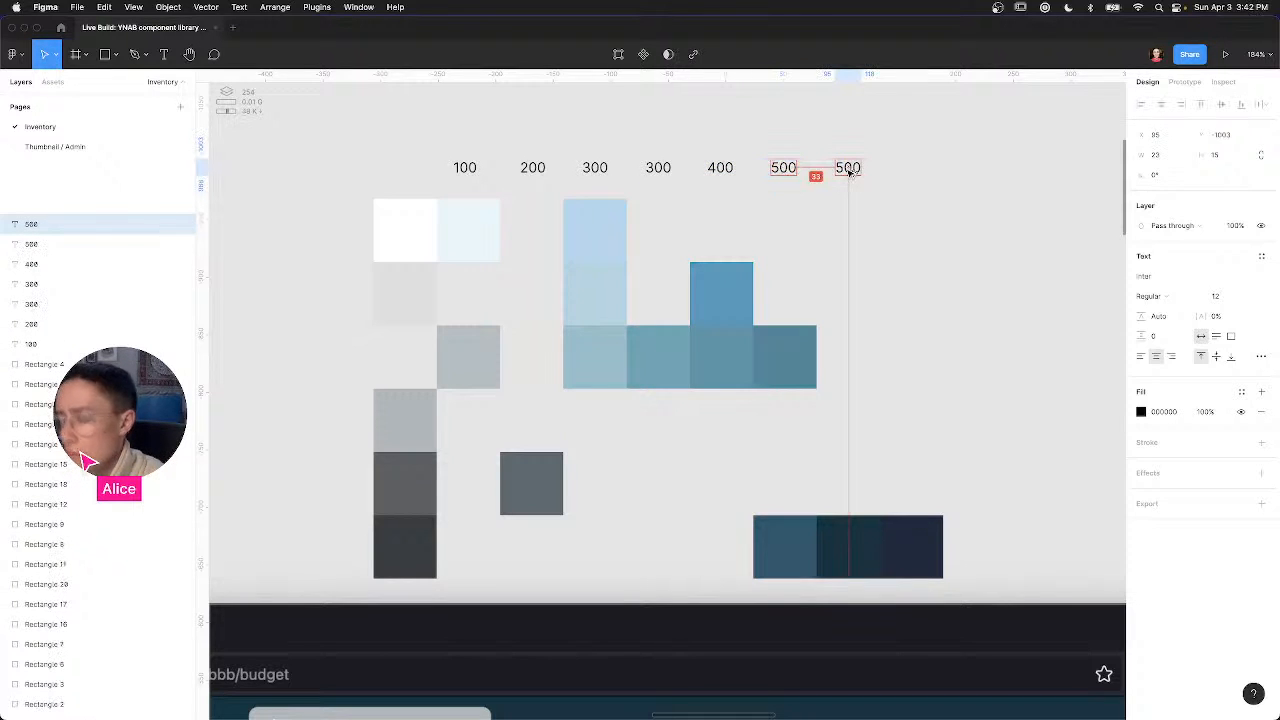
pyautogui.press('super+d')
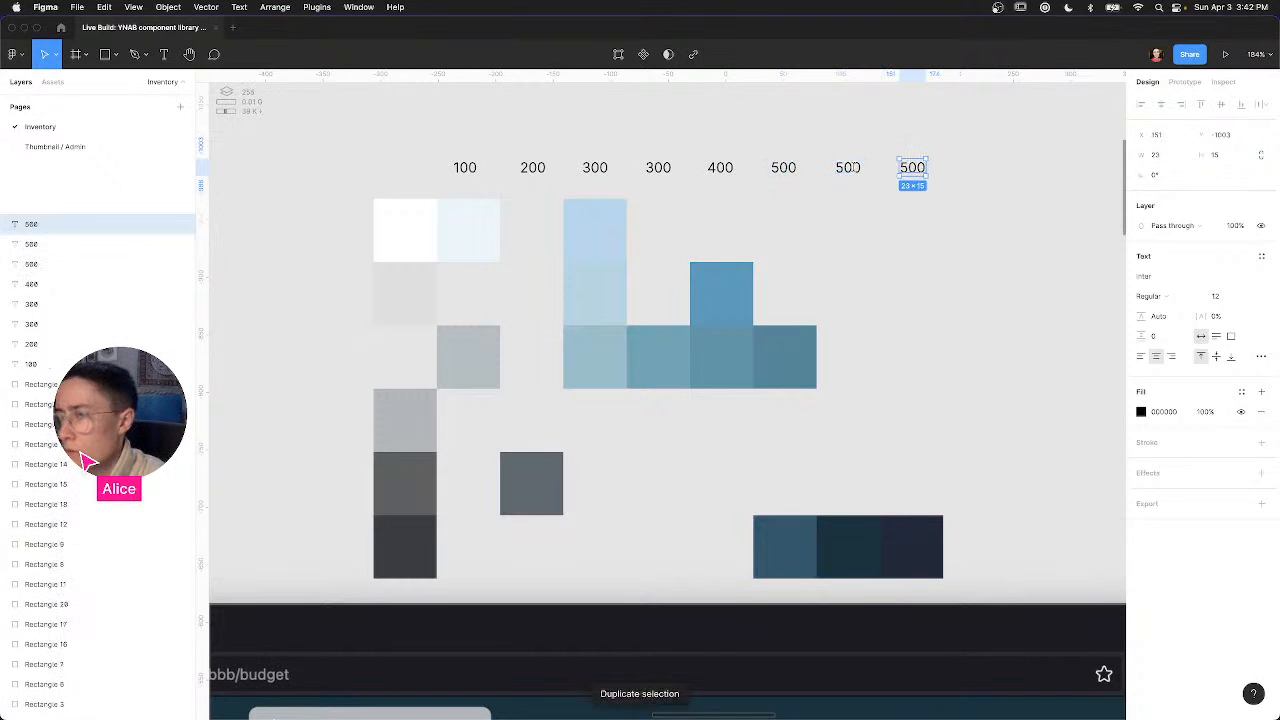
pyautogui.doubleClick(848, 168)
pyautogui.write('600')
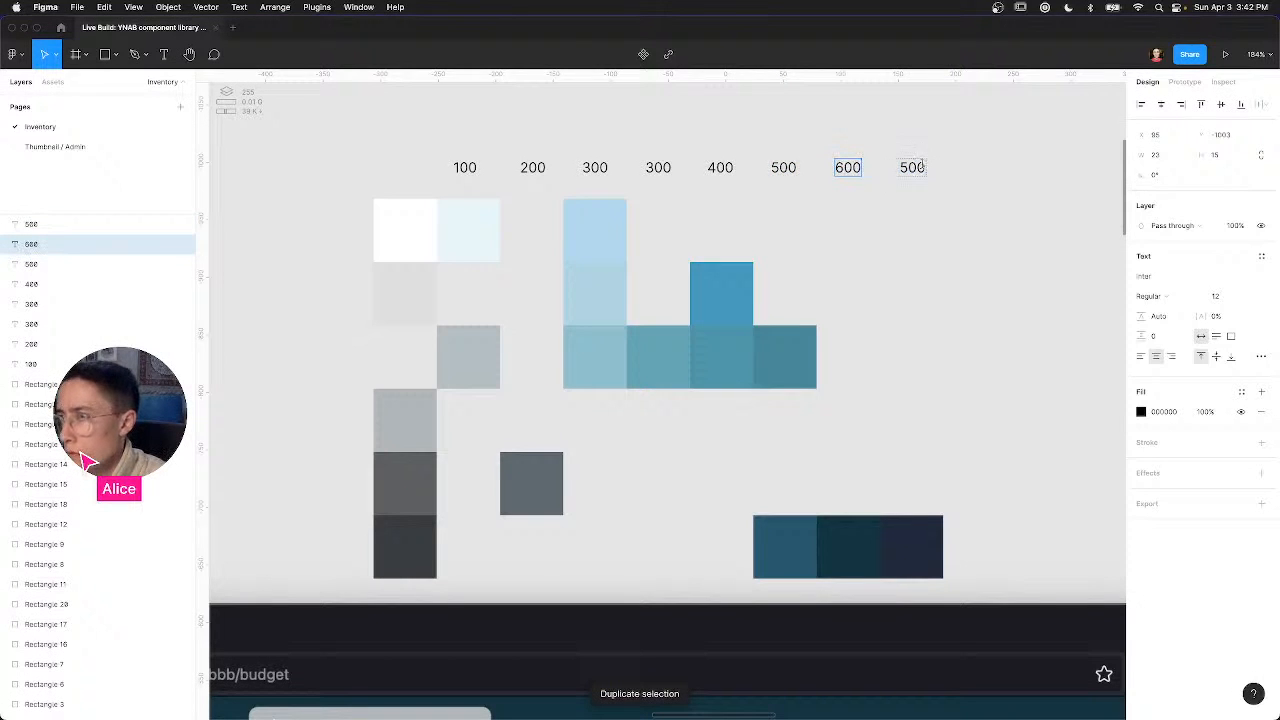
pyautogui.doubleClick(912, 168)
pyautogui.write('700')
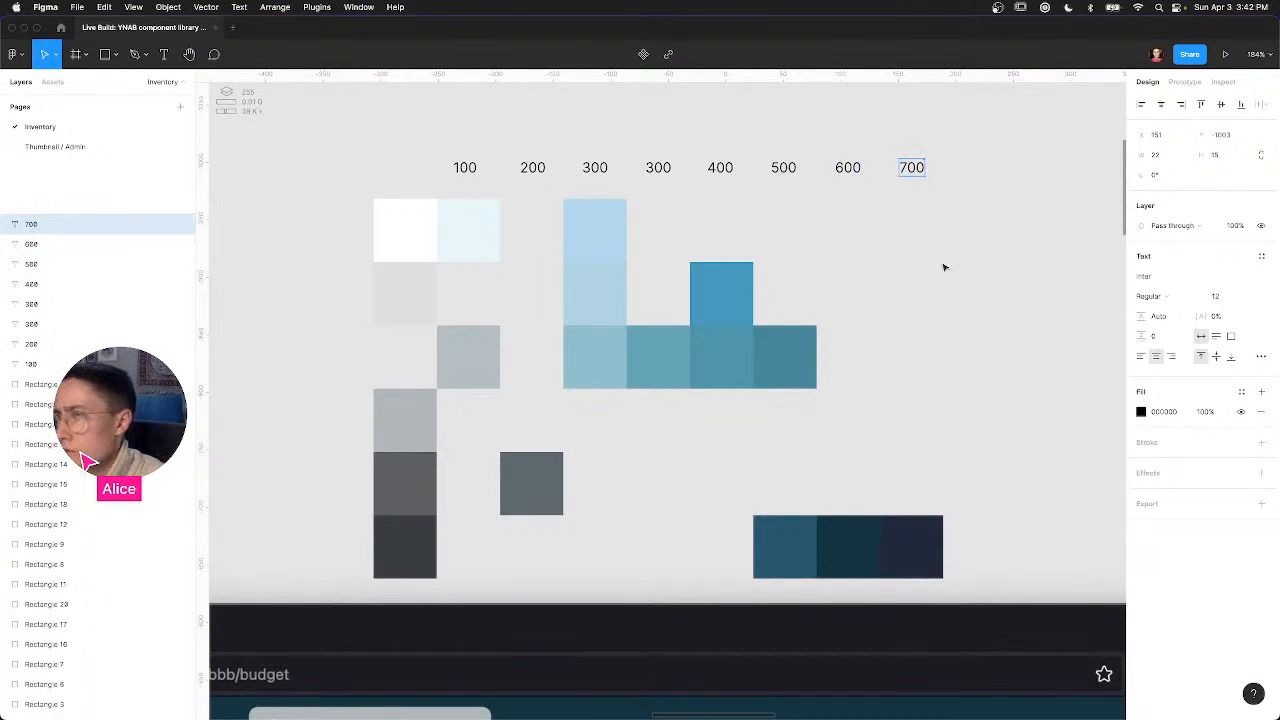
pyautogui.press('Escape')
pyautogui.click(652, 228)
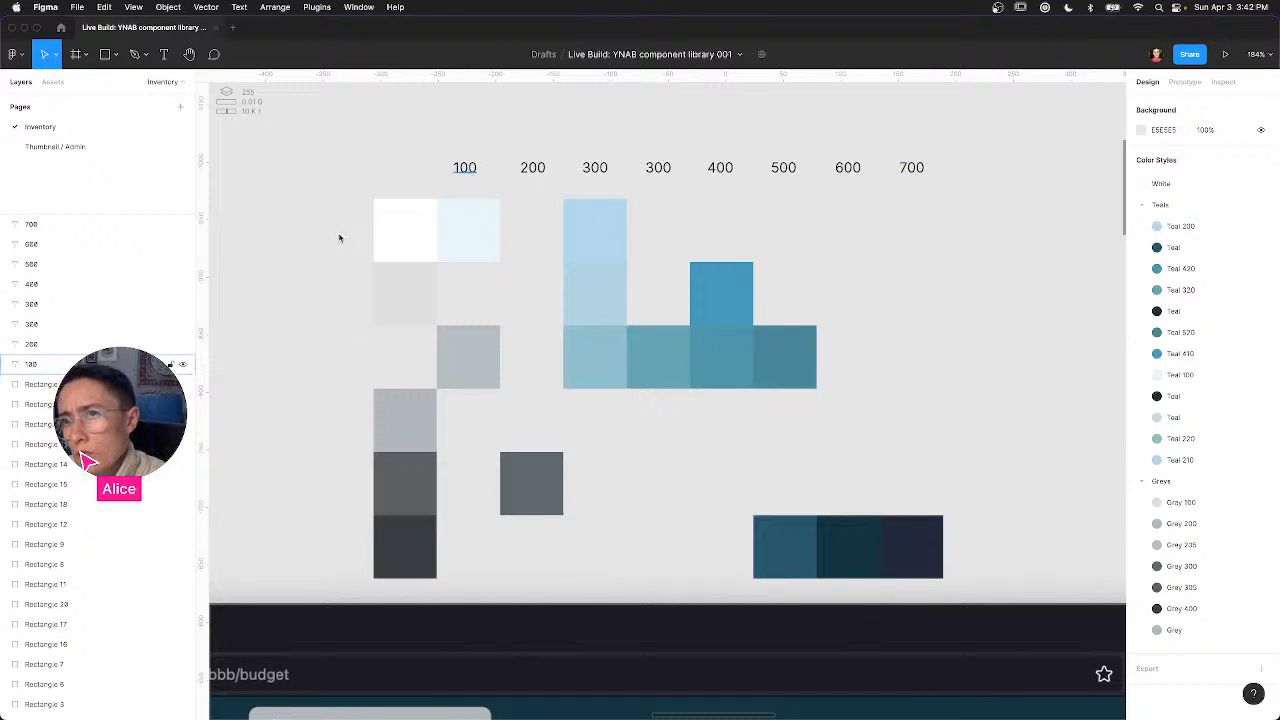
pyautogui.rightClick(466, 168)
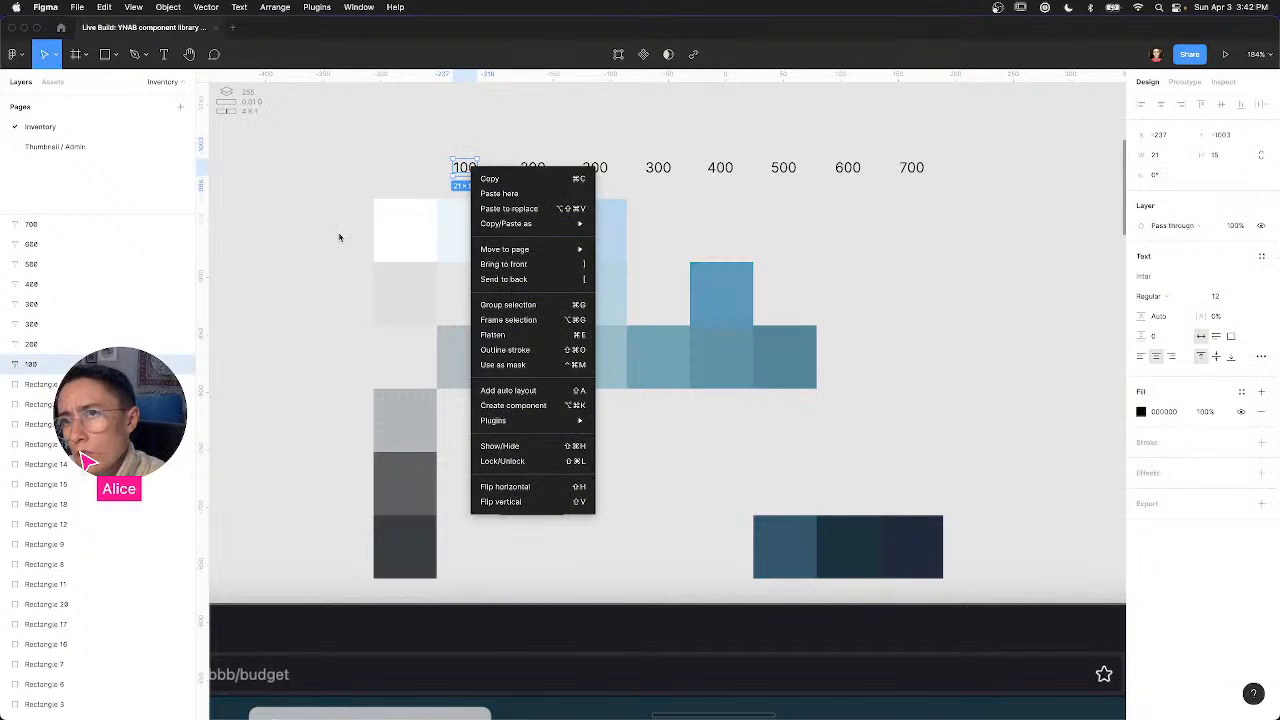
pyautogui.click(361, 184)
pyautogui.click(314, 197)
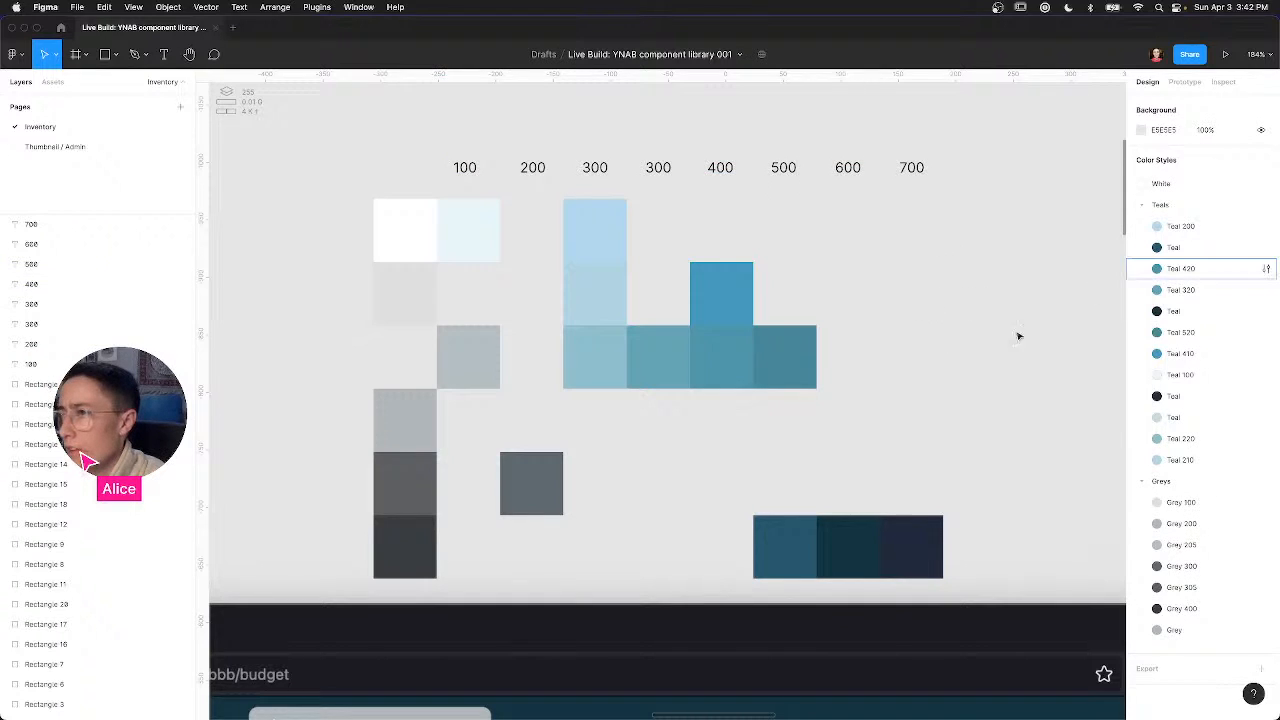
# Step: Rename the color style of the first dark teal swatch, in the 500 column, to "Teal 550"
pyautogui.click(785, 546)
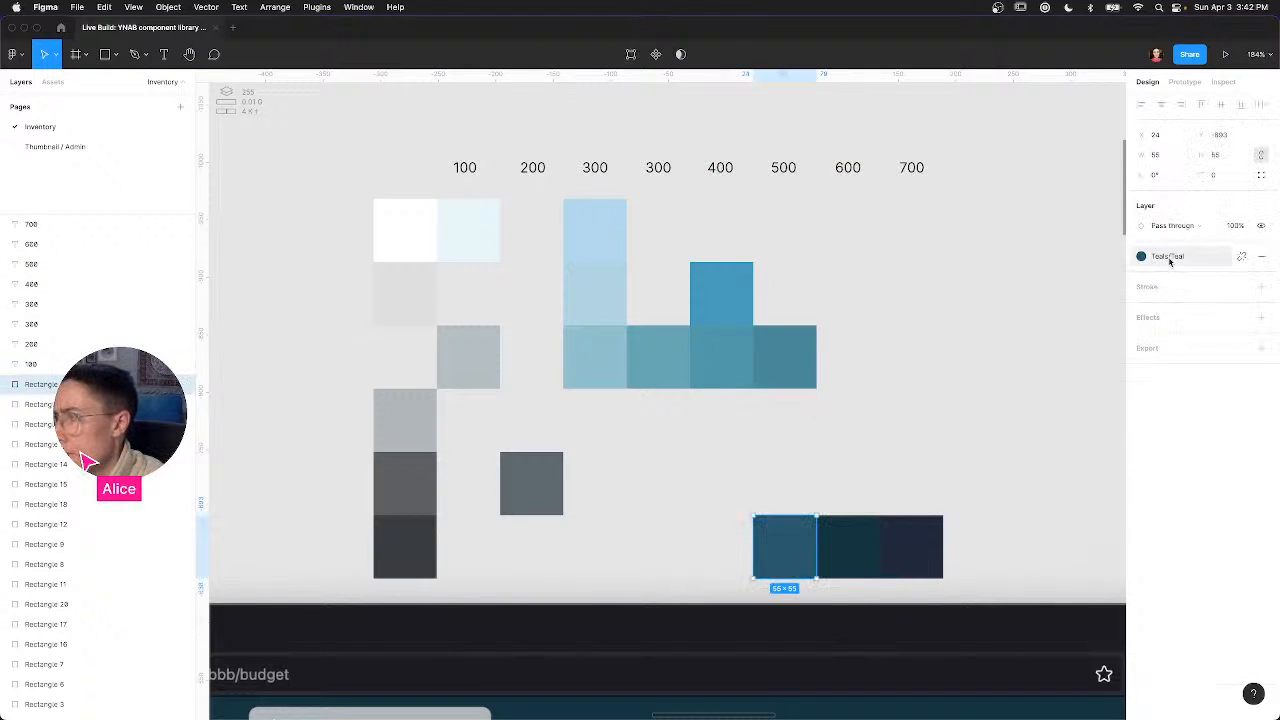
pyautogui.click(1168, 257)
pyautogui.rightClick(1174, 375)
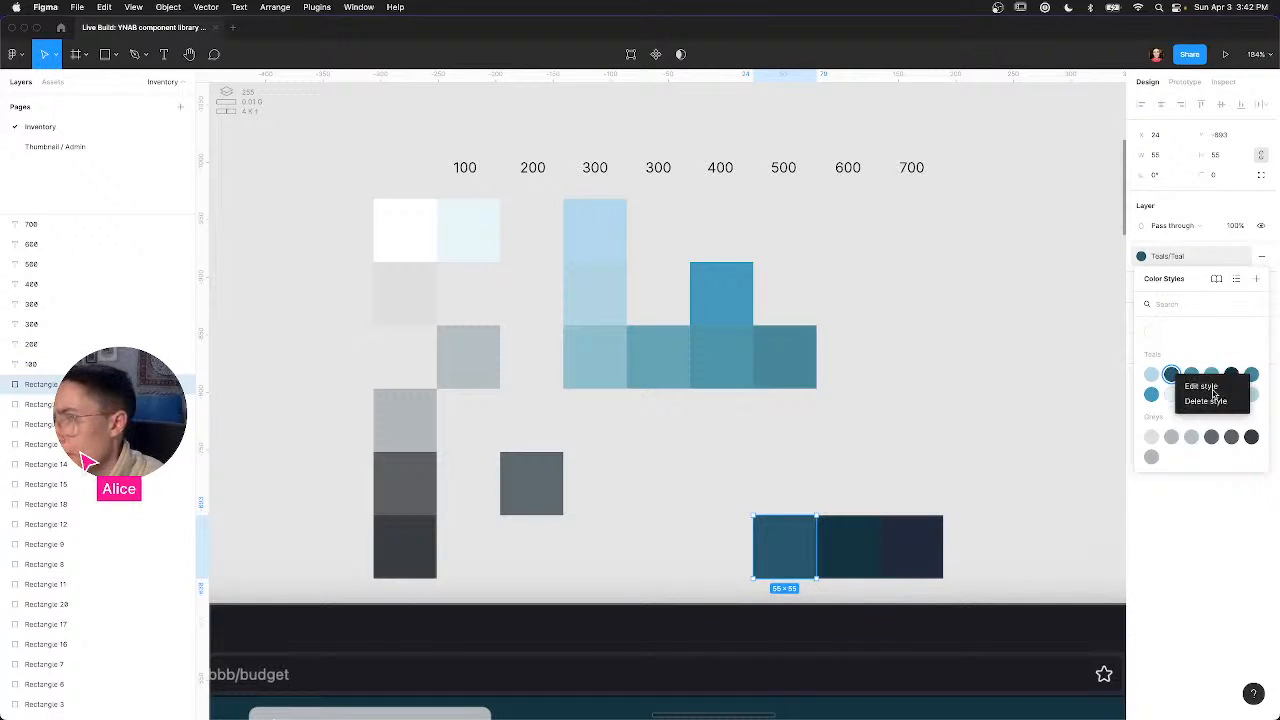
pyautogui.click(1216, 387)
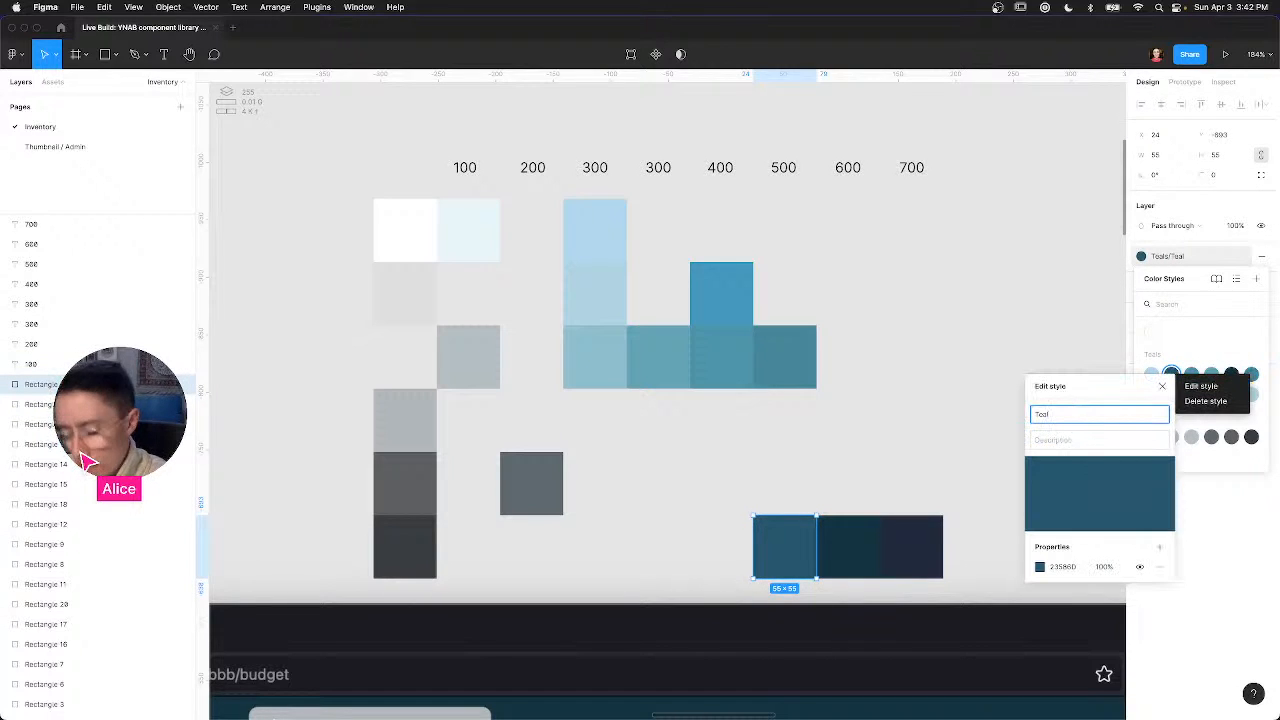
pyautogui.write('5')
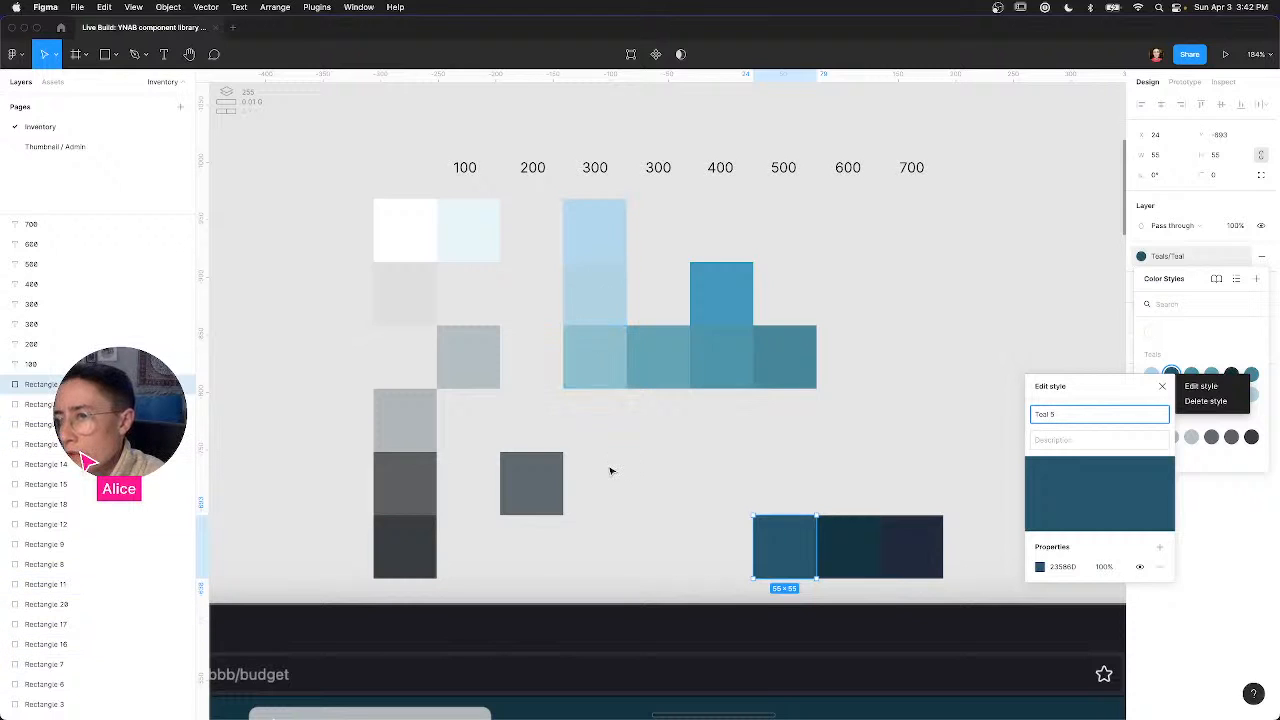
pyautogui.write('50')
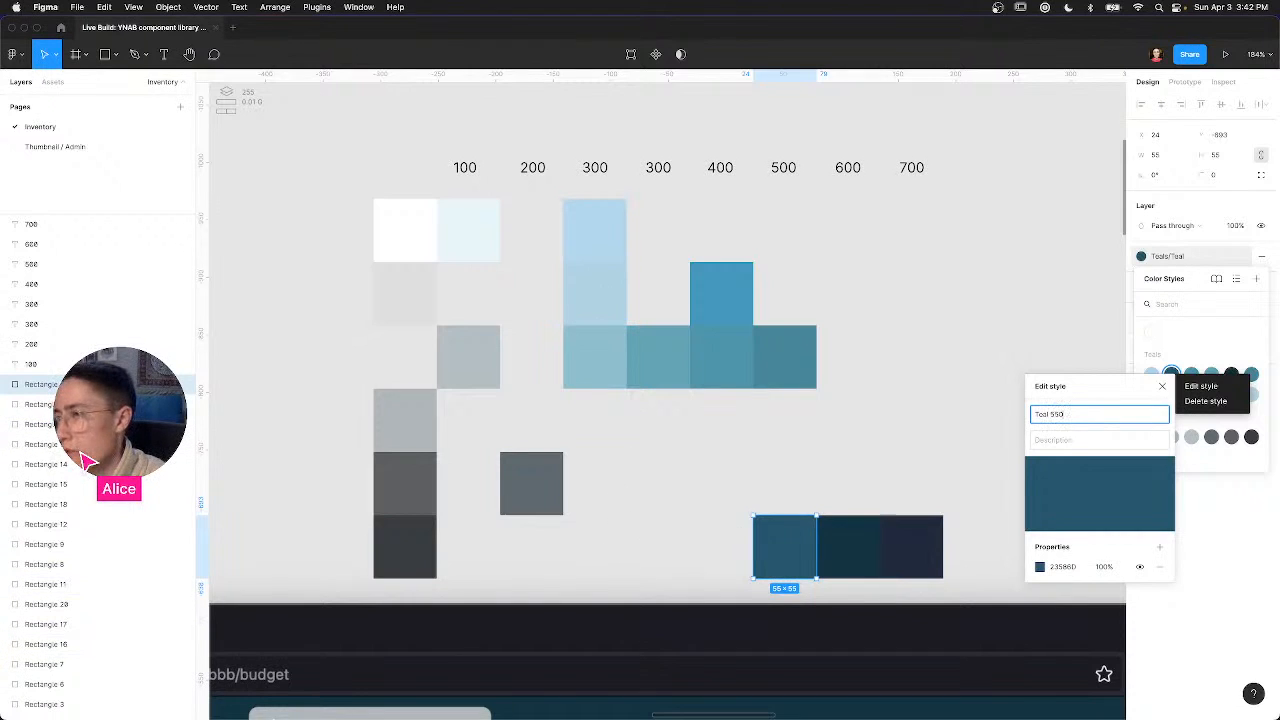
# Step: Rename the color style of the dark teal swatch in the 600 column to "Teal 650"
pyautogui.click(850, 540)
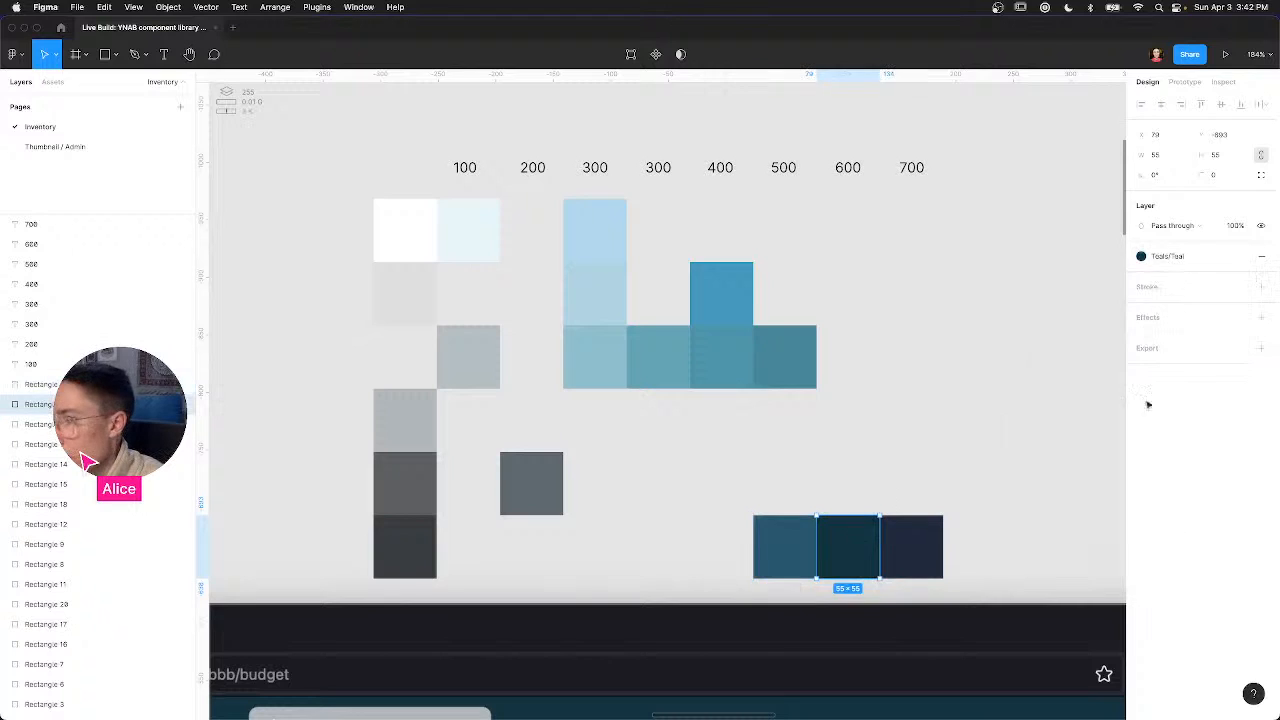
pyautogui.click(1172, 257)
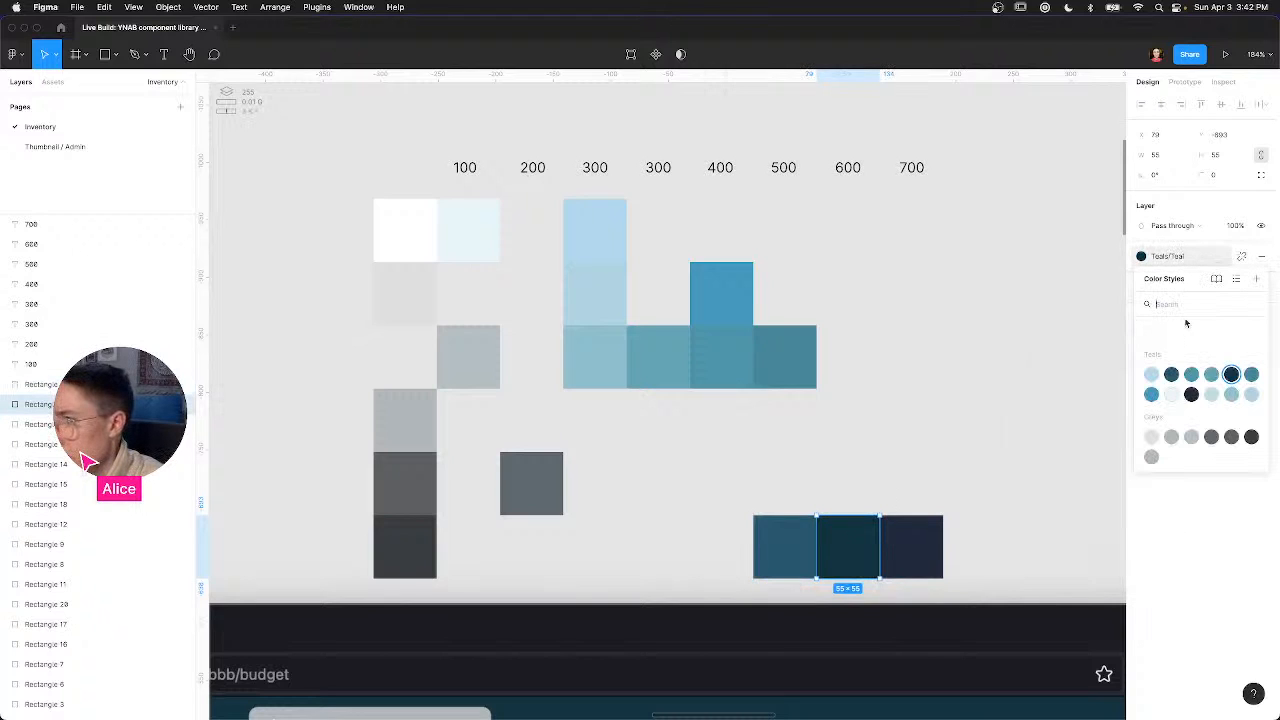
pyautogui.rightClick(1231, 375)
pyautogui.click(1256, 387)
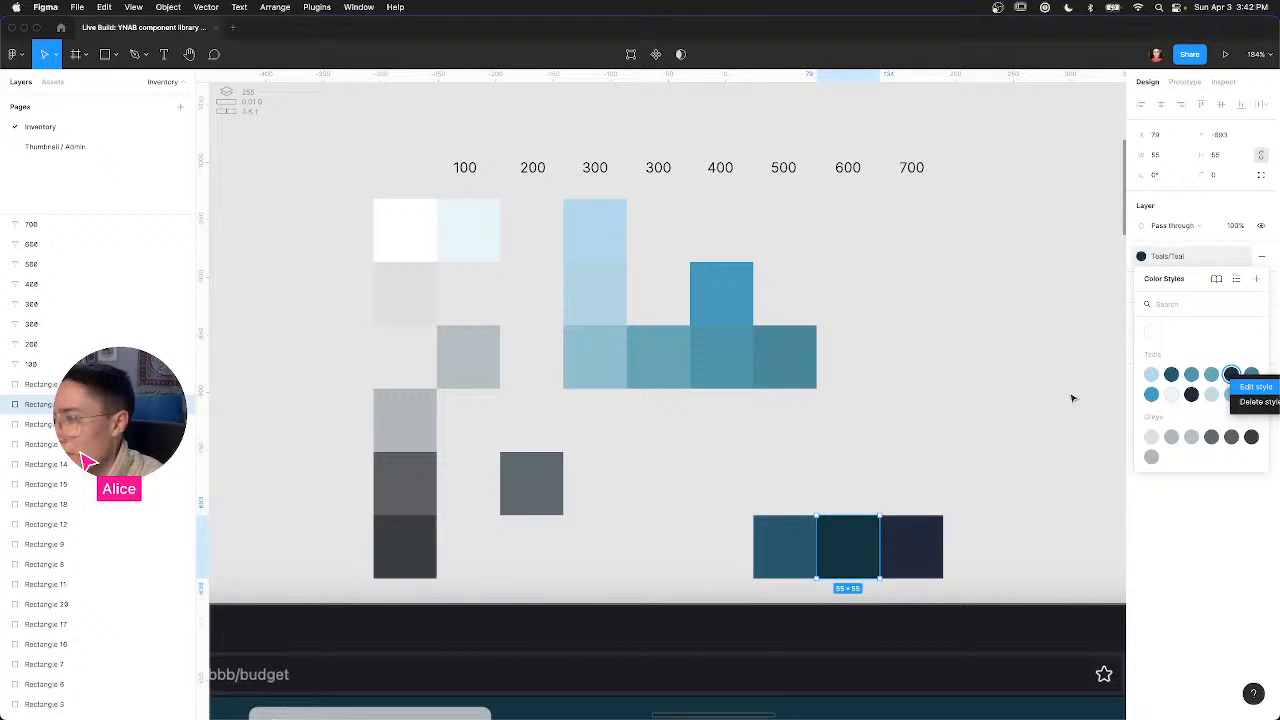
pyautogui.write('600')
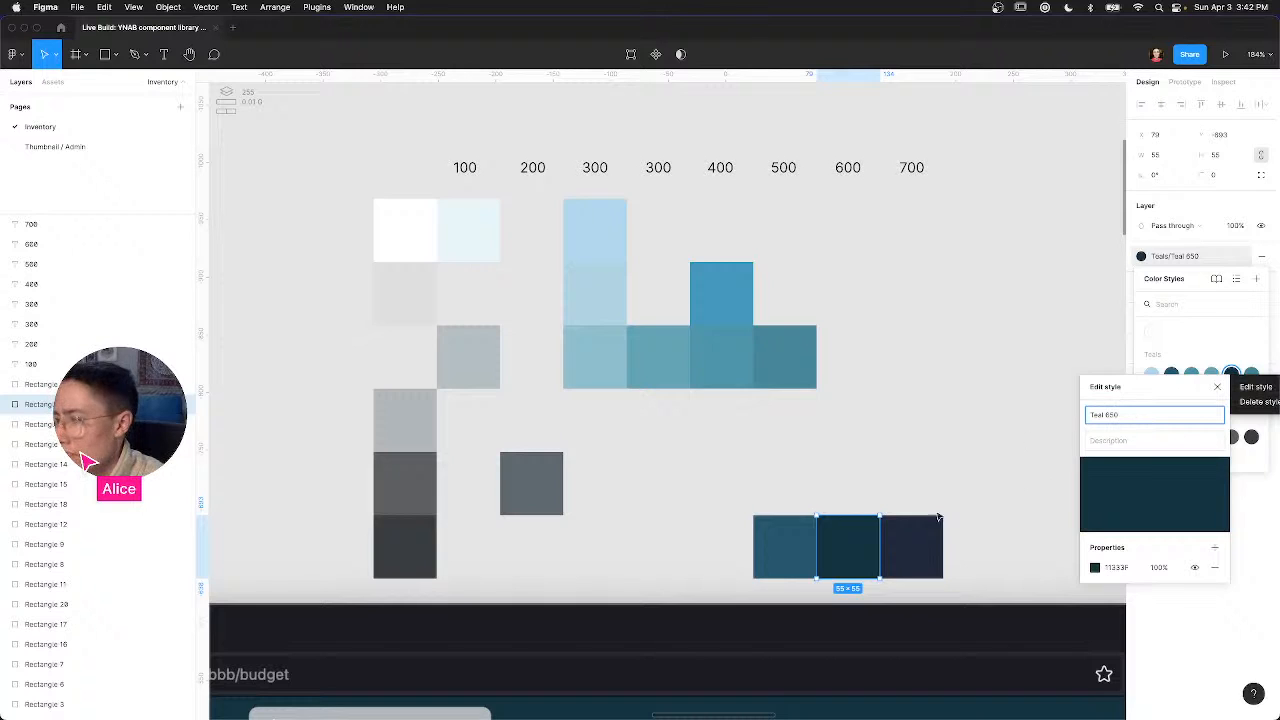
# Step: Rename the color style of the navy swatch in the 700 column to "Teal 750"
pyautogui.click(1170, 258)
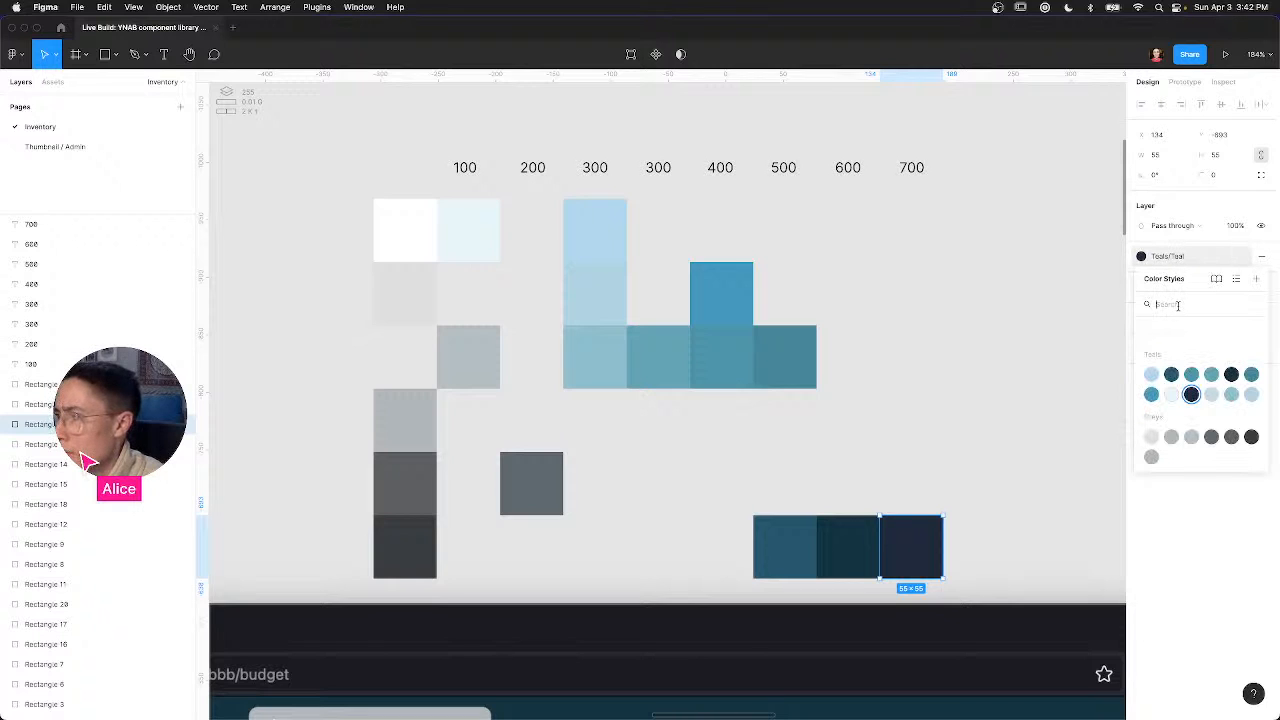
pyautogui.rightClick(1191, 394)
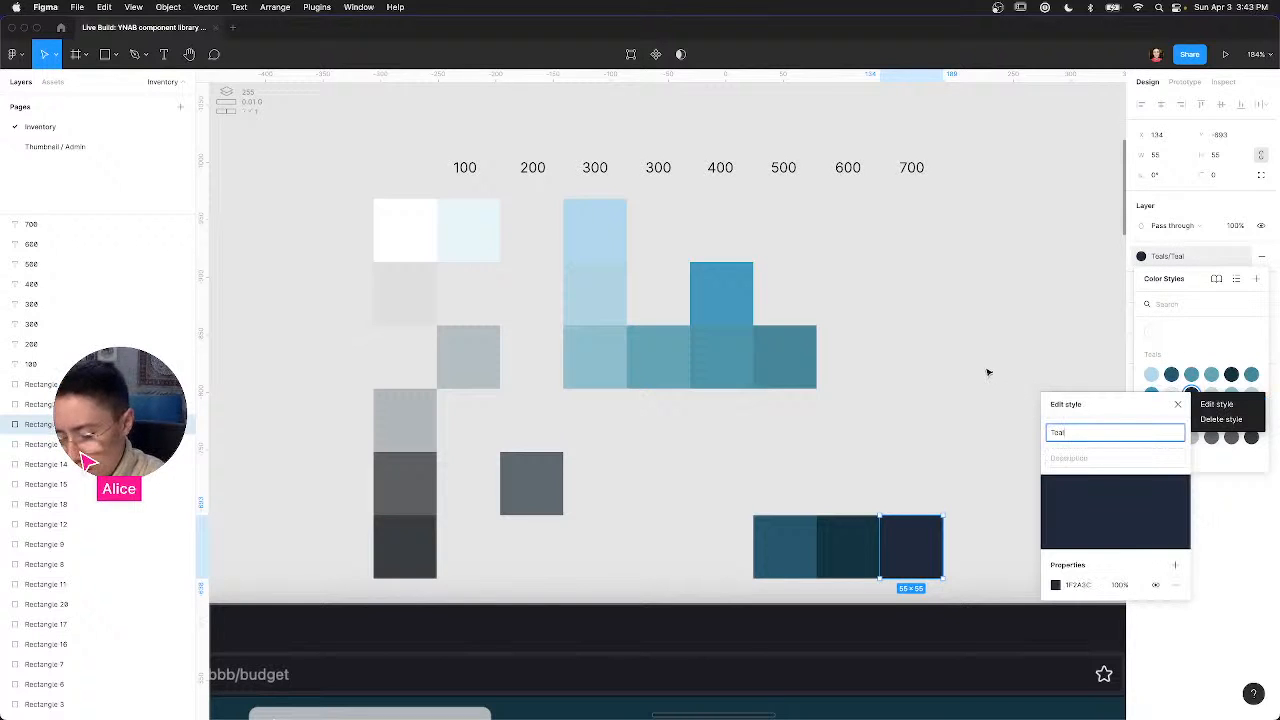
pyautogui.write('750')
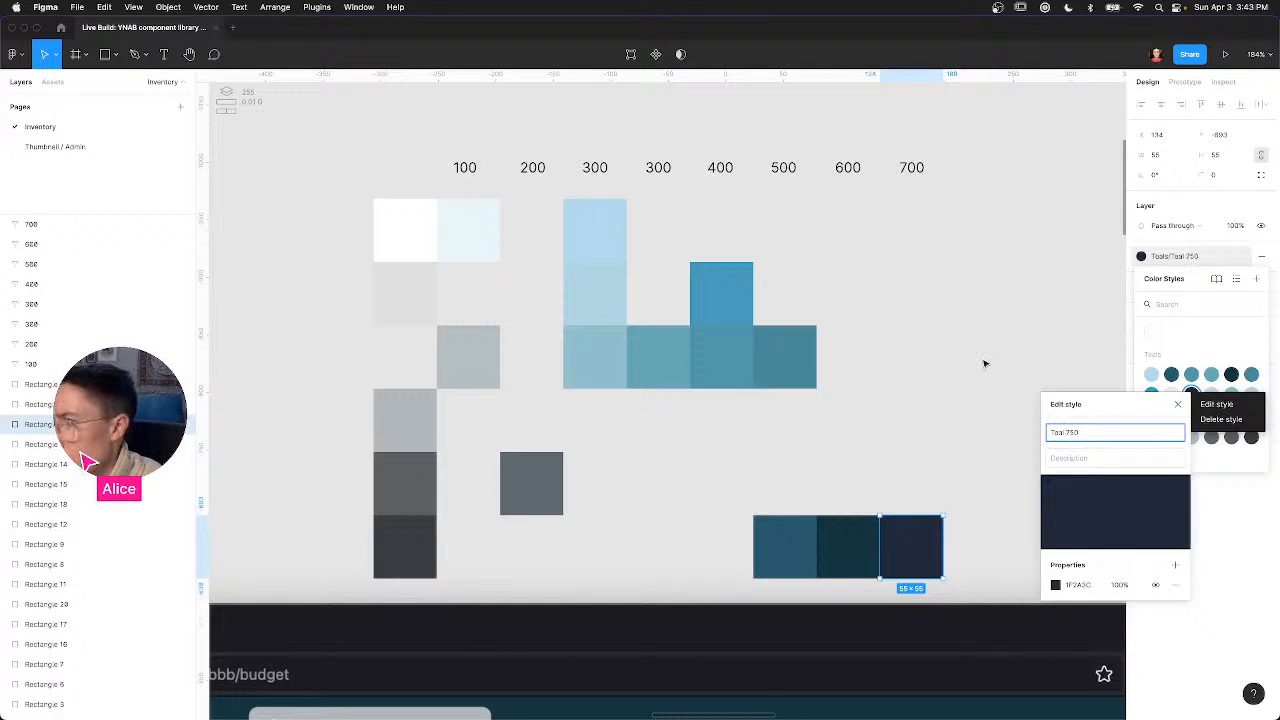
pyautogui.click(1178, 405)
pyautogui.click(989, 459)
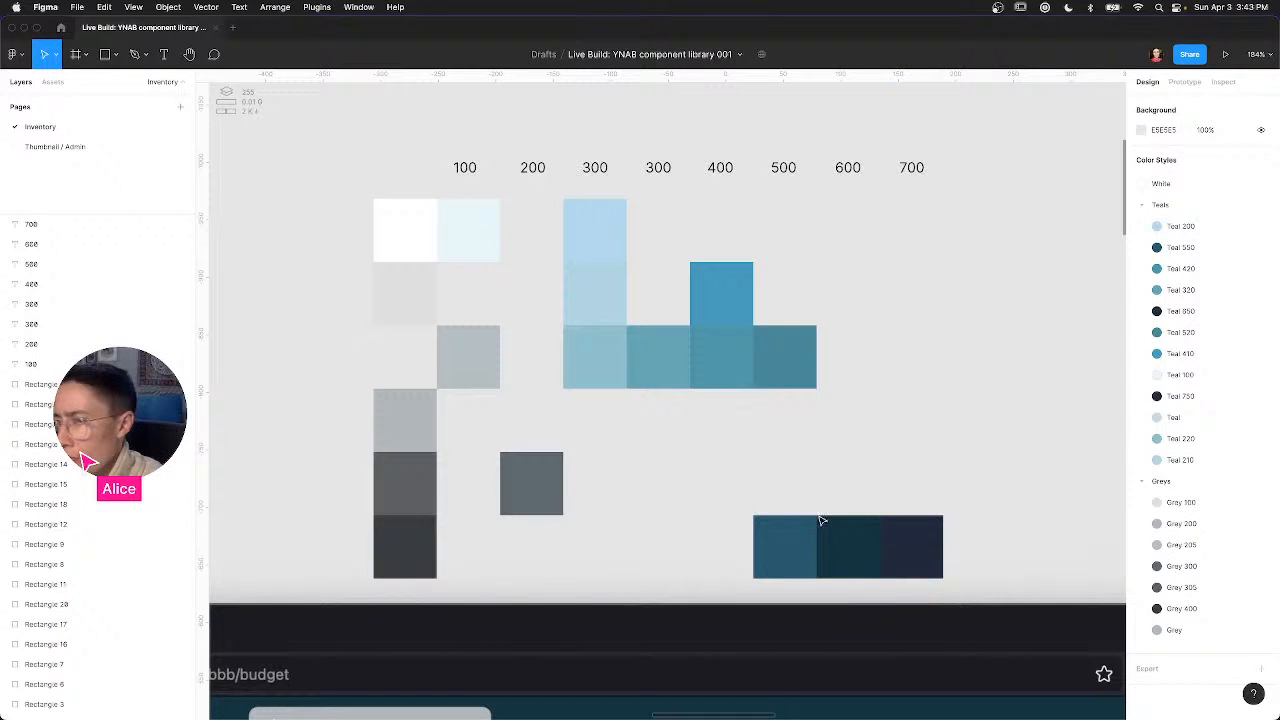
# Step: Examine the numbered swatch grid alongside the YNAB interface screenshots on the canvas
pyautogui.scroll(3, 699, 475)
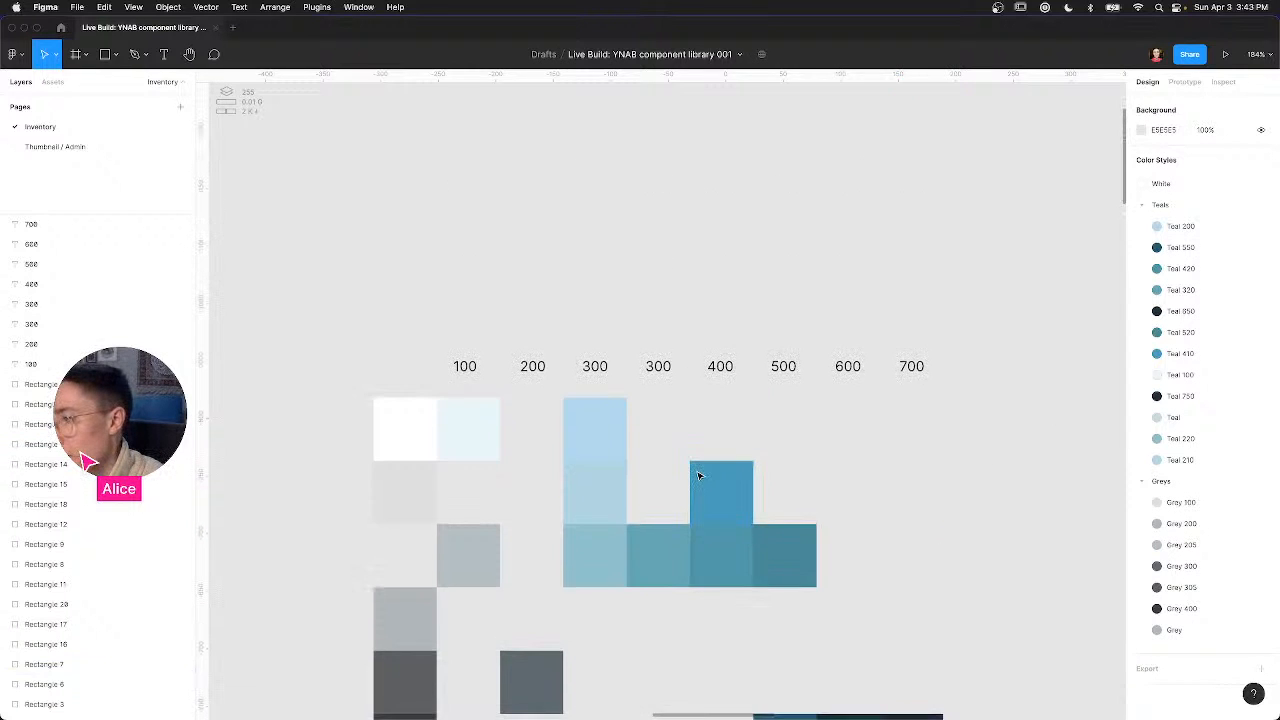
pyautogui.scroll(-5, 698, 475)
pyautogui.scroll(-5, 699, 476)
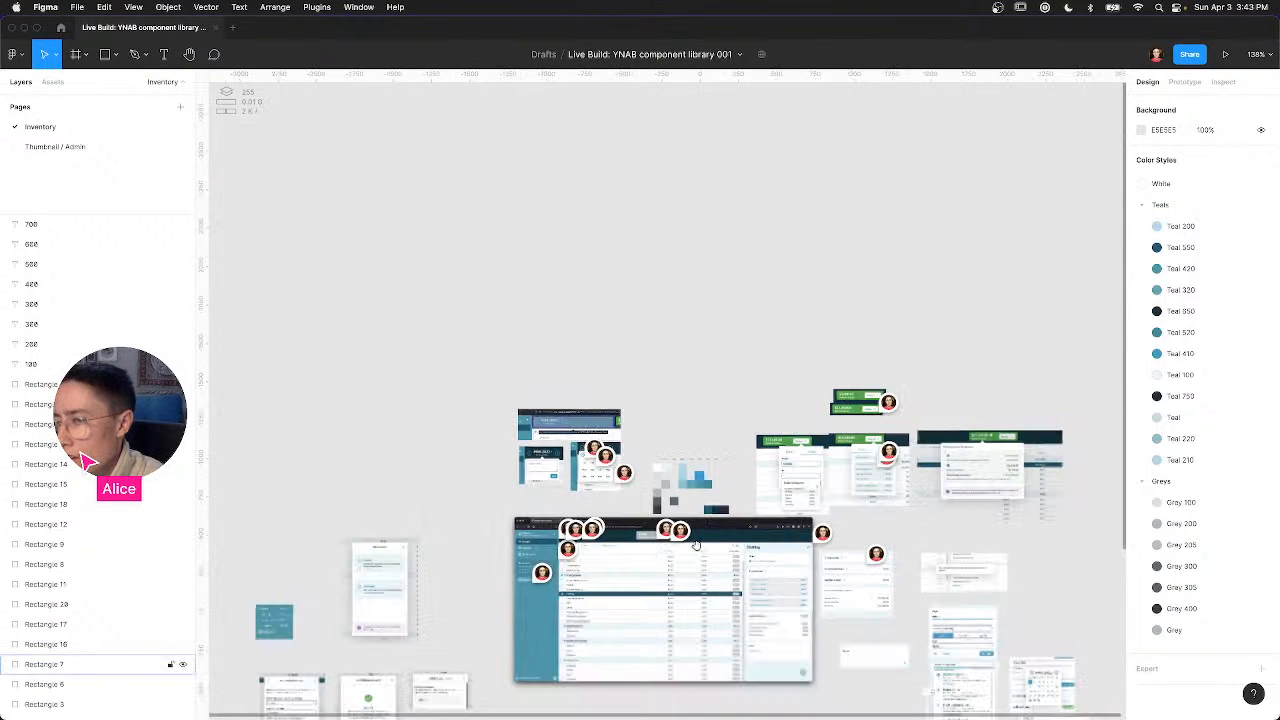
pyautogui.scroll(-3, 730, 475)
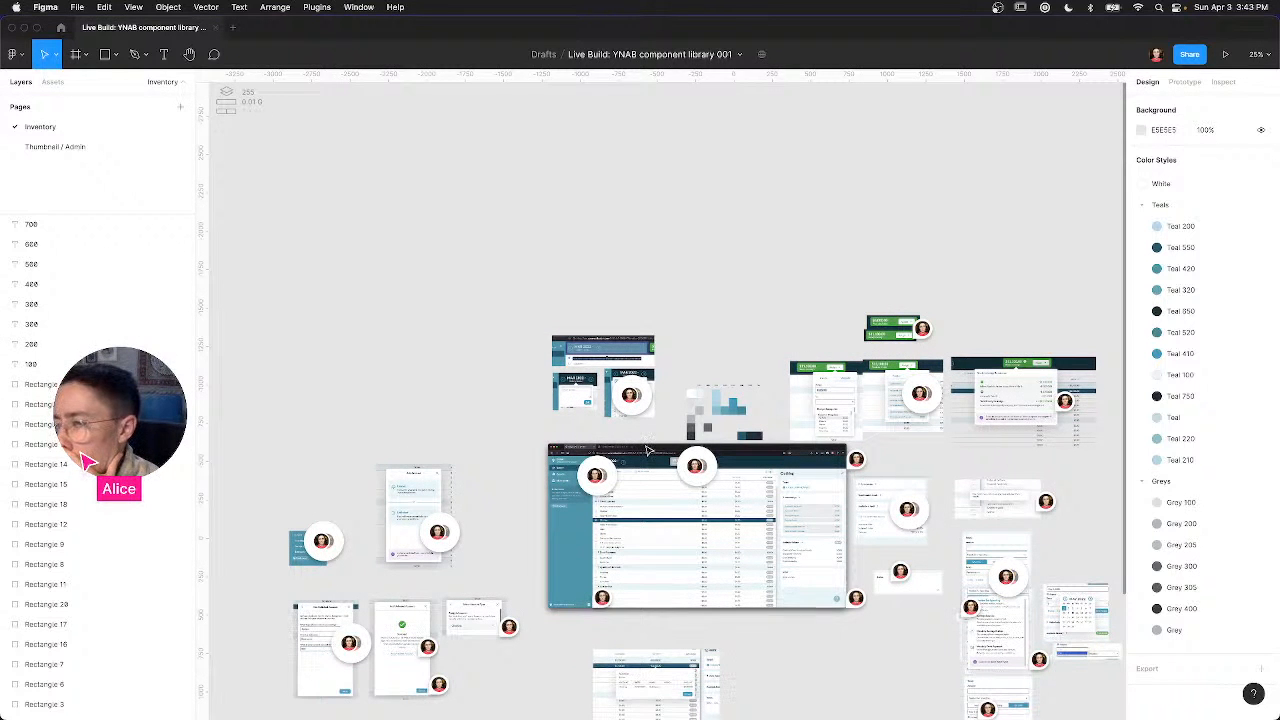
pyautogui.scroll(5, 645, 455)
pyautogui.scroll(10, 648, 451)
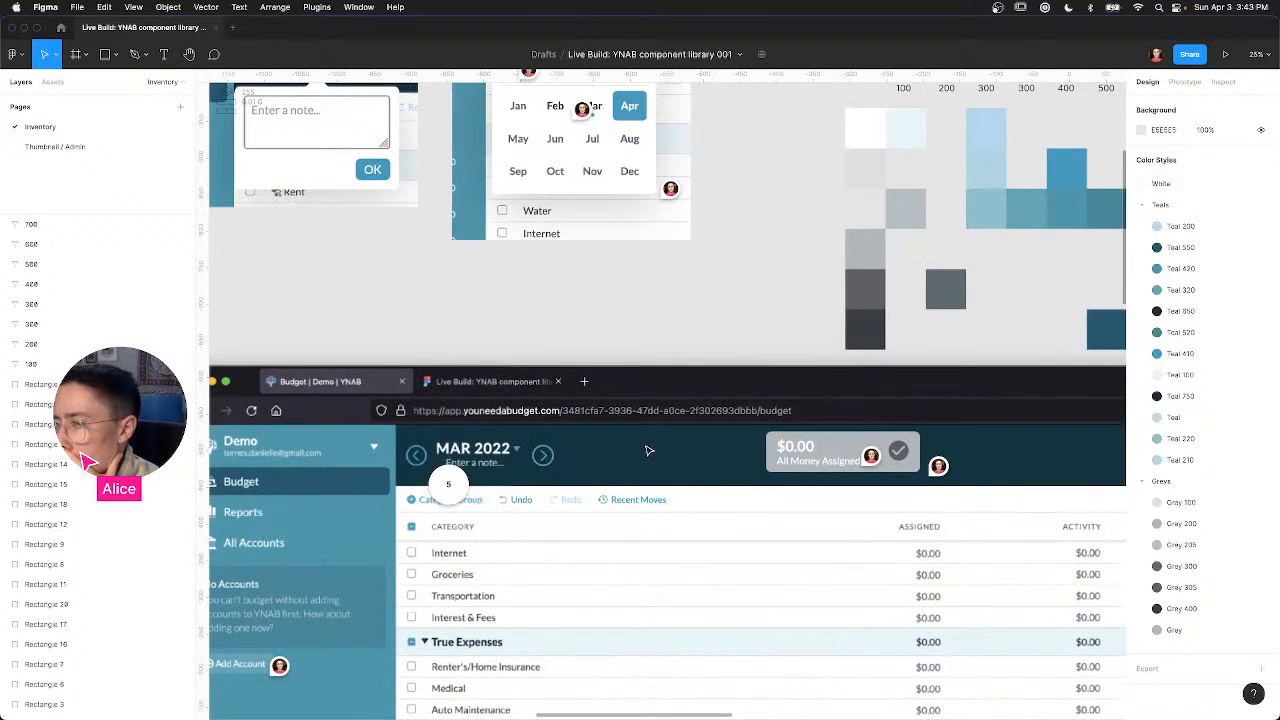
pyautogui.hscroll(4, 648, 451)
pyautogui.scroll(3, 648, 451)
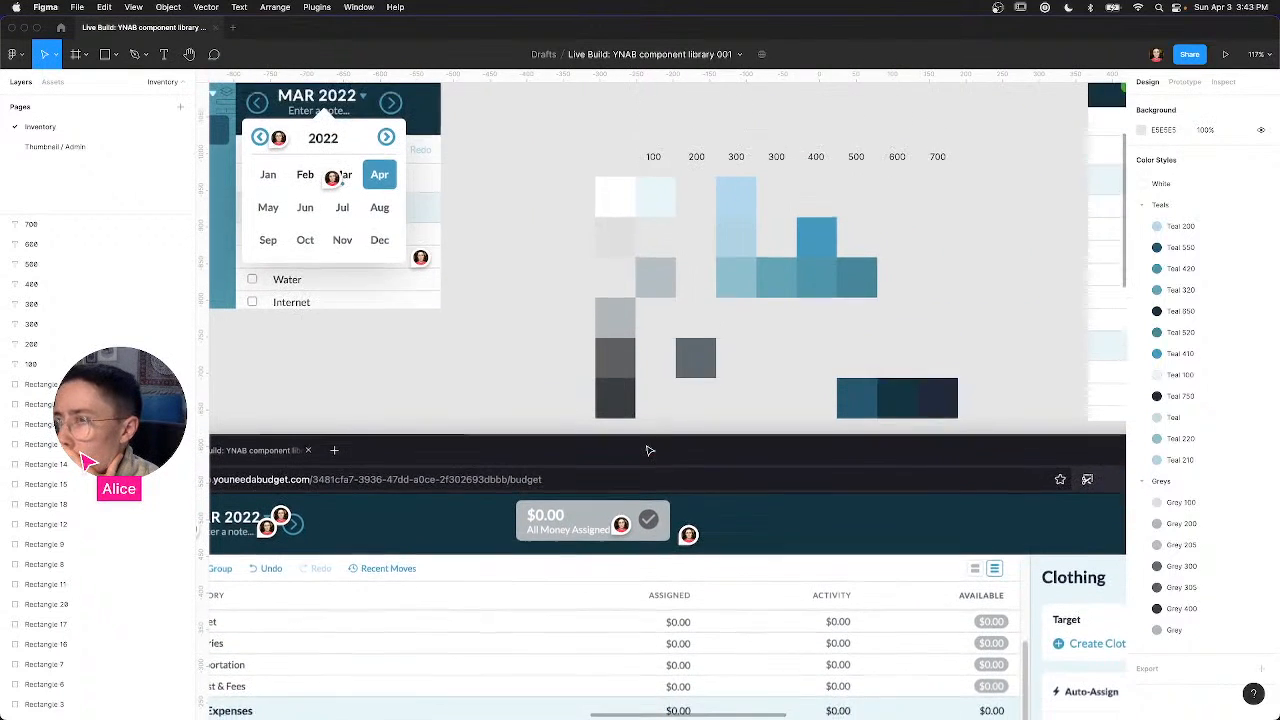